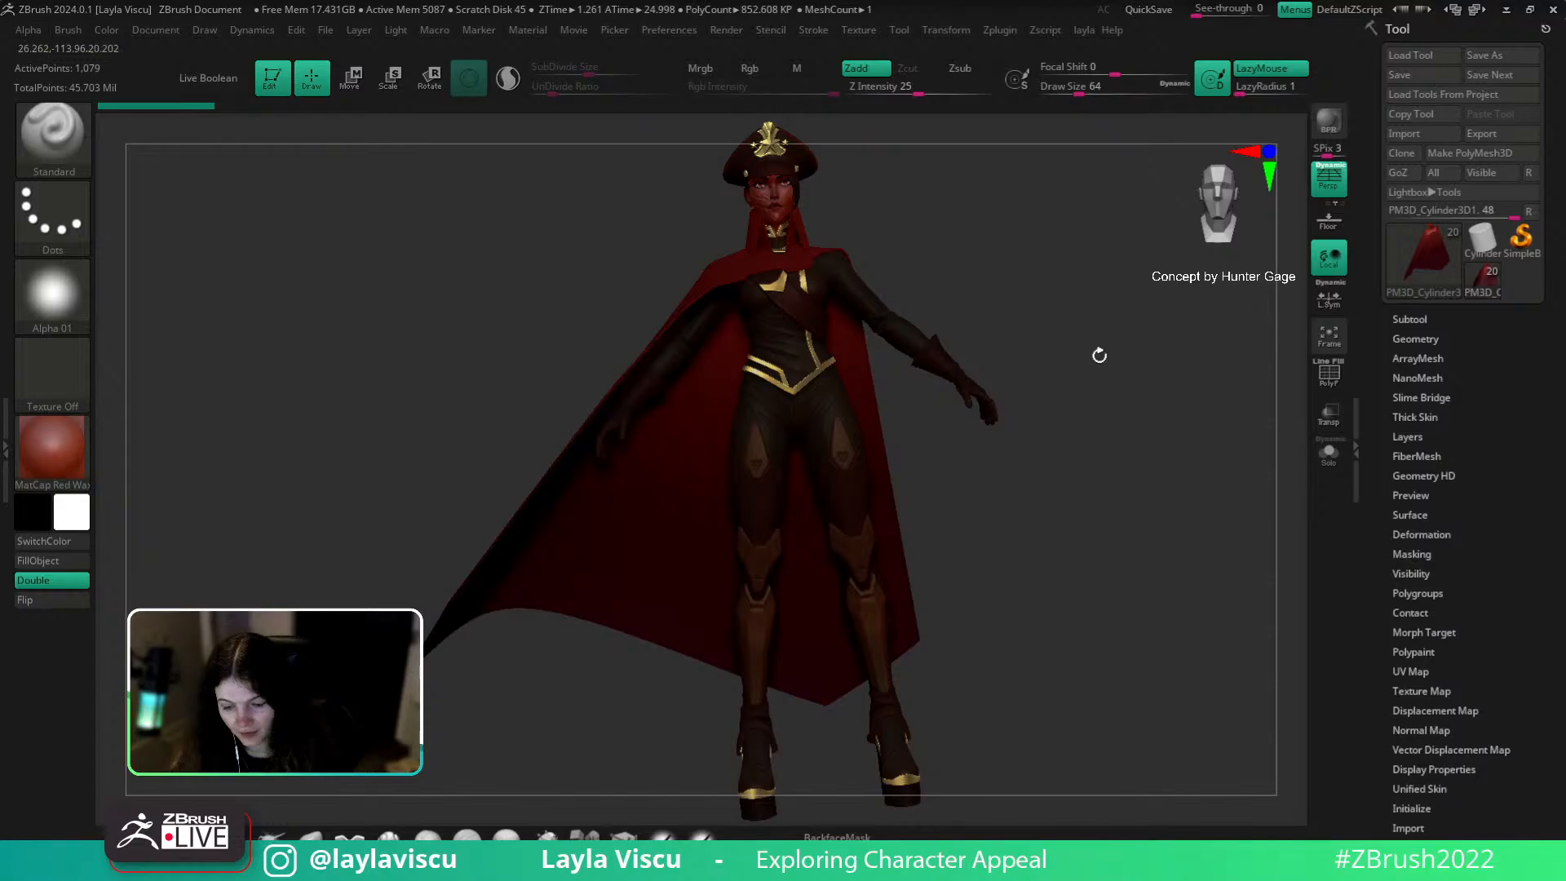
Step: Switch the character's display material to SkinShade4
click(52, 447)
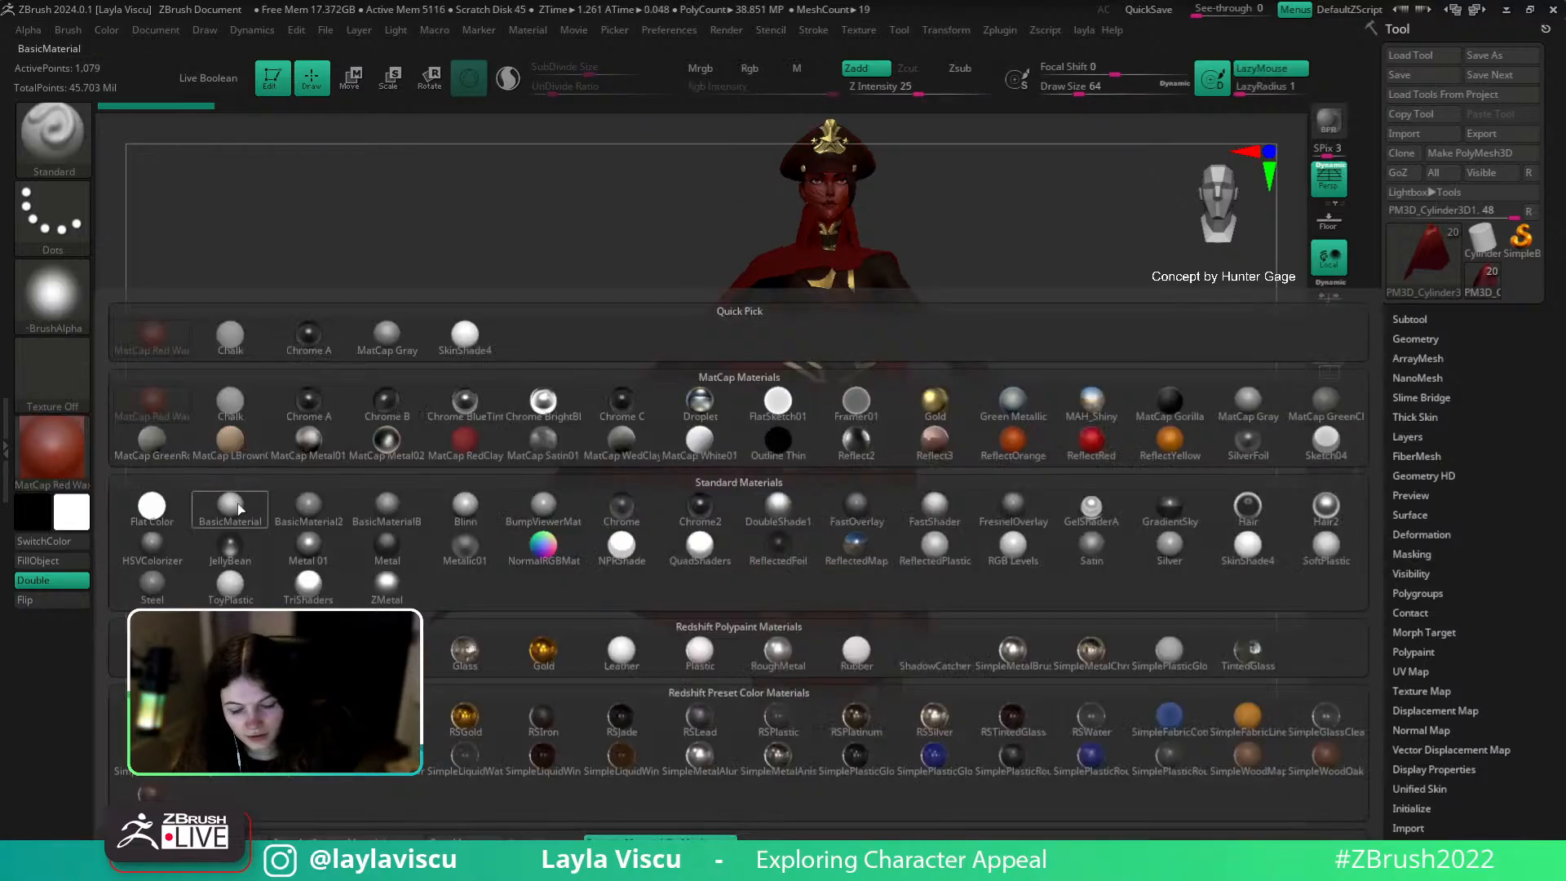
click(465, 334)
mouse_move(1120, 387)
mouse_down()
mouse_move(1170, 372)
mouse_move(1129, 390)
mouse_up()
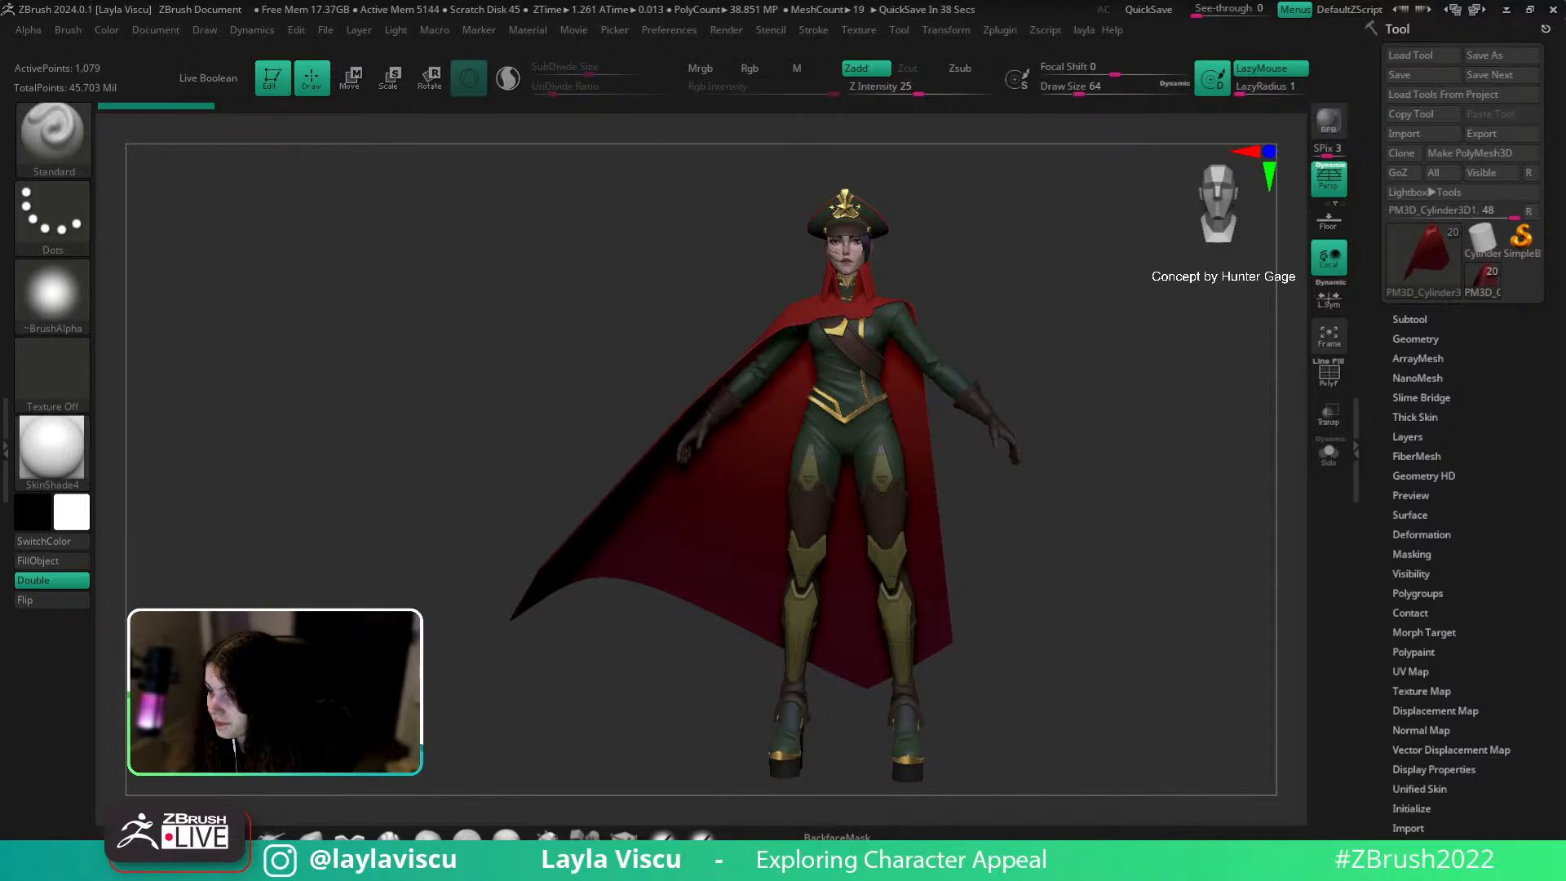
Step: Examine the painted character from the front, comparing the full figure with the head and upper body
mouse_move(1154, 604)
mouse_down()
mouse_move(1188, 605)
mouse_move(1150, 606)
mouse_up()
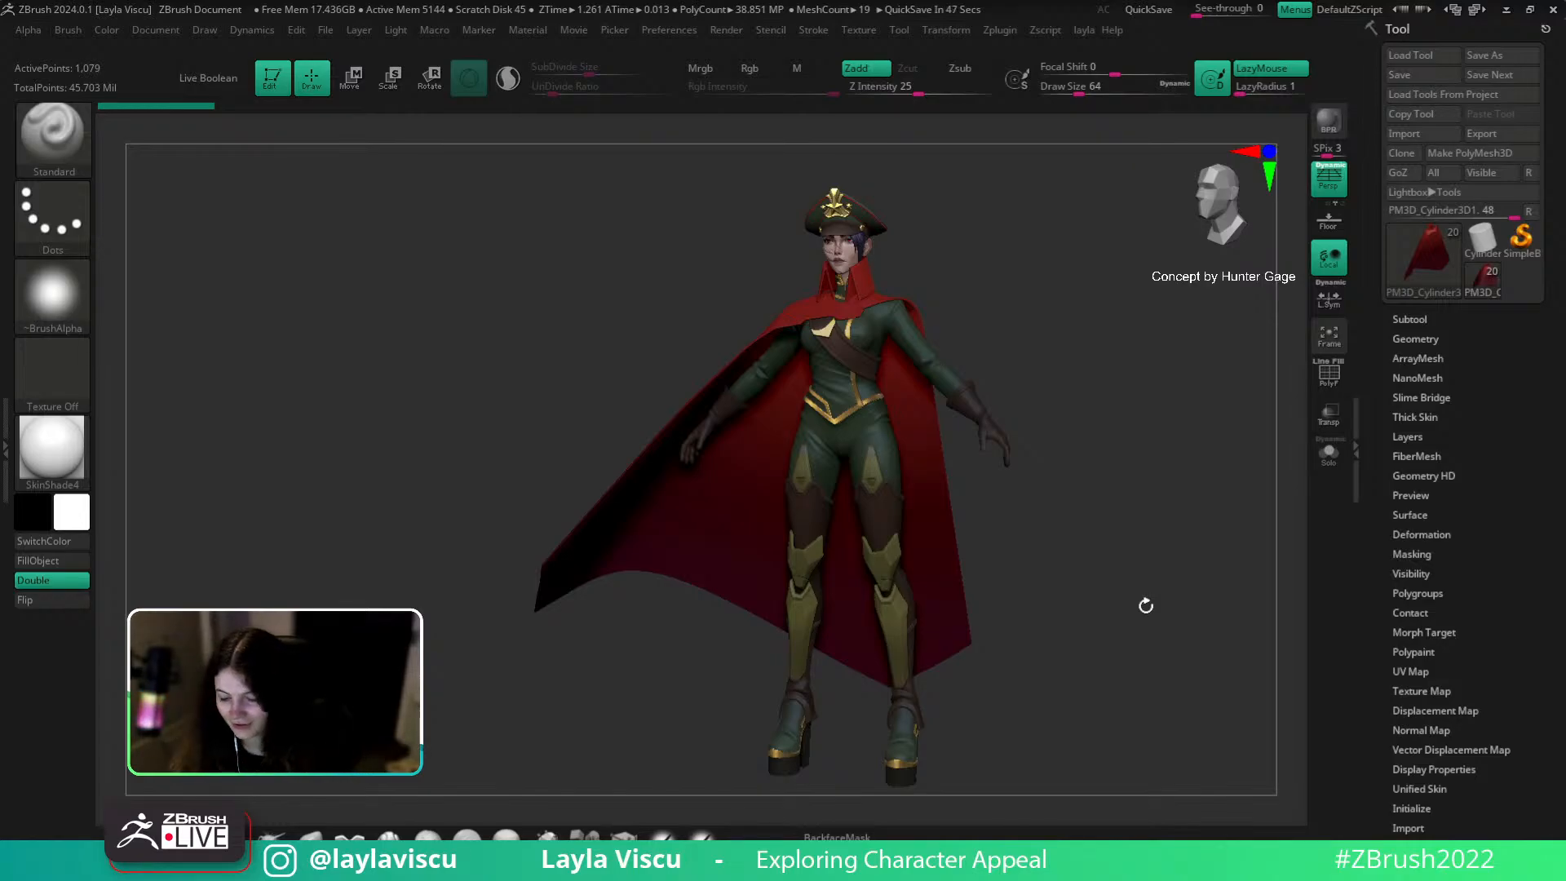
drag(1102, 427, 1088, 487)
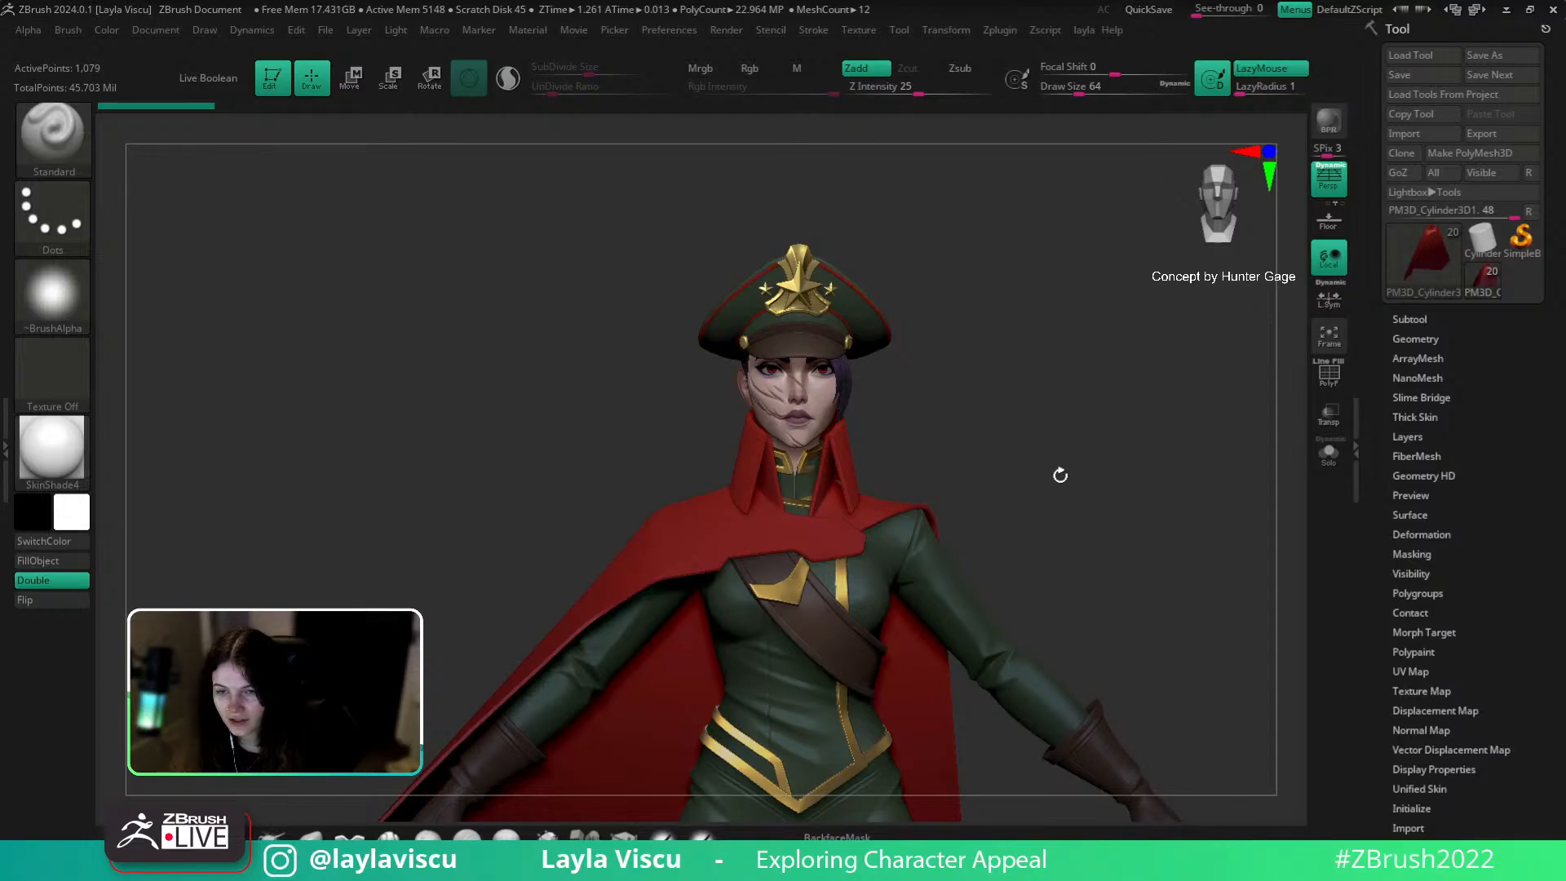
drag(1052, 451, 1056, 506)
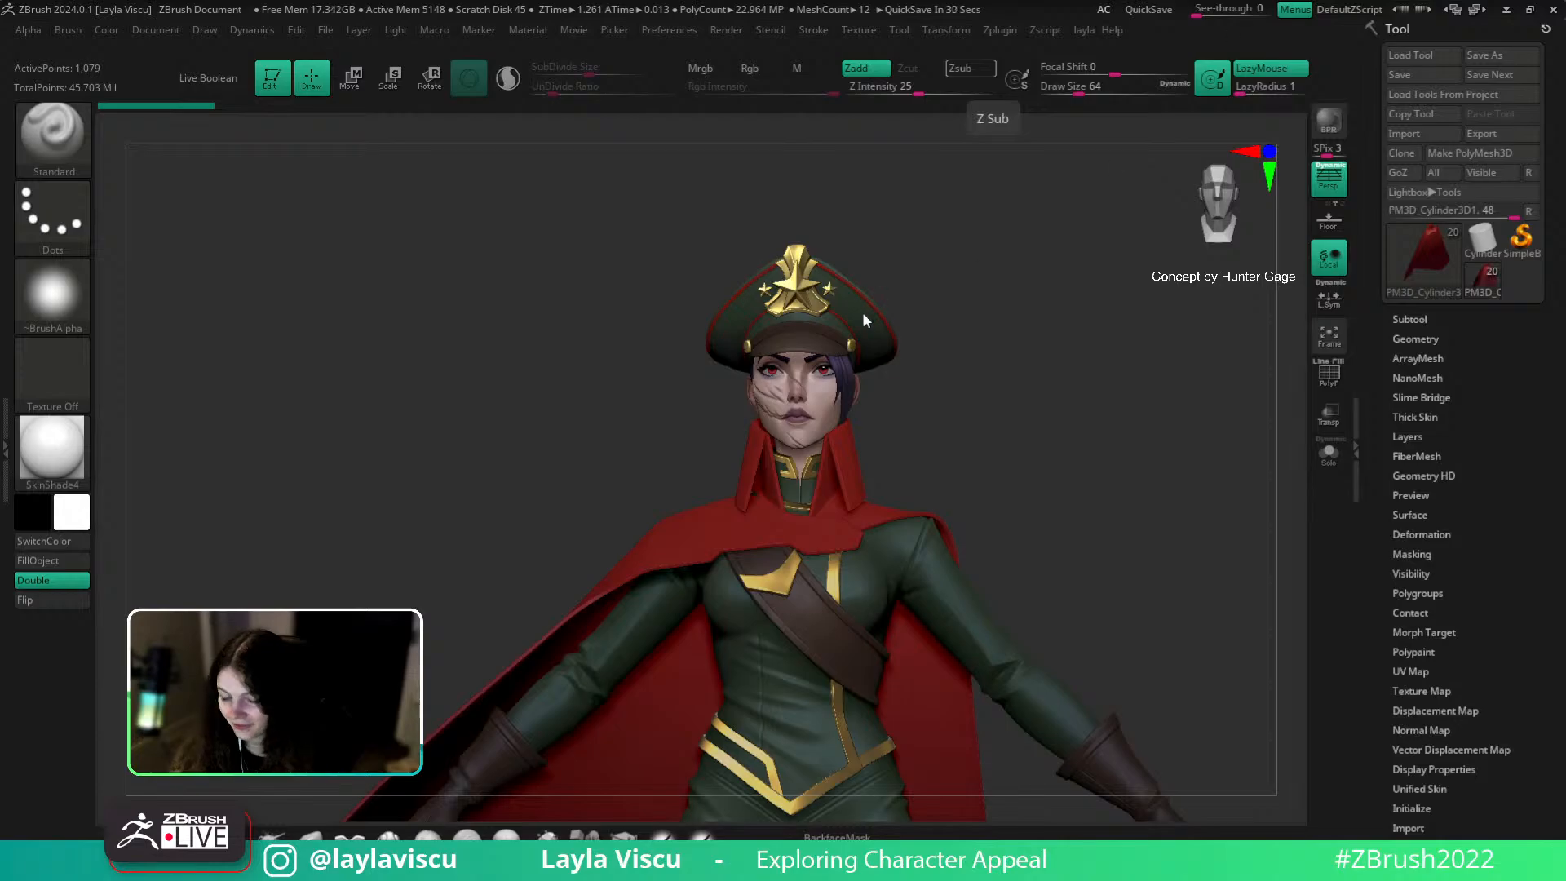
key(ctrl+z)
key(ctrl+z)
key(ctrl+z)
key(shift)
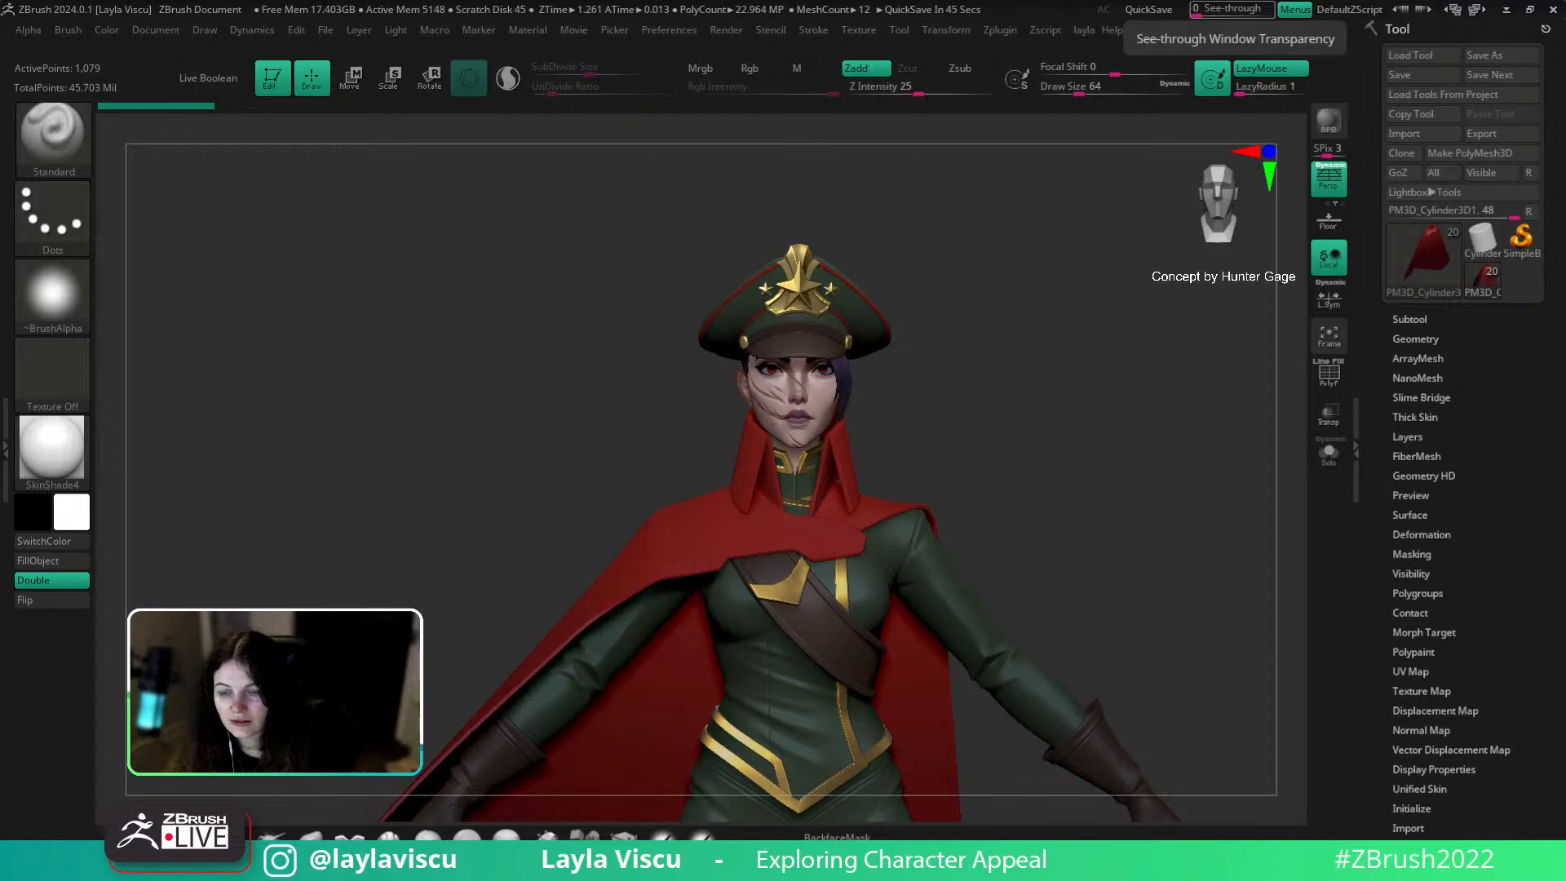
drag(1053, 489, 1070, 432)
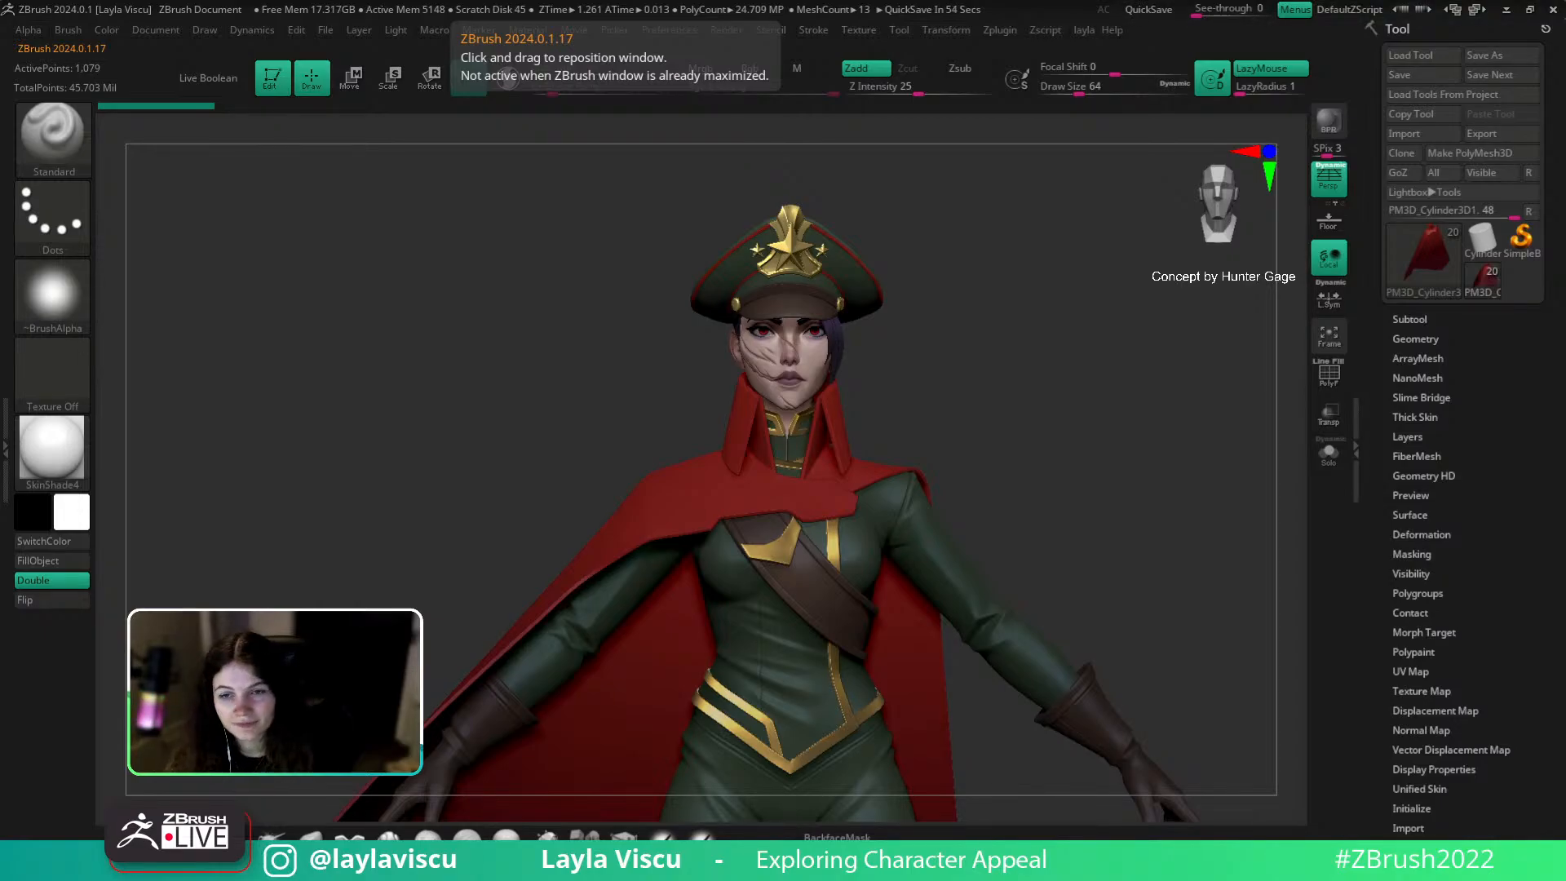
drag(1115, 506, 1122, 506)
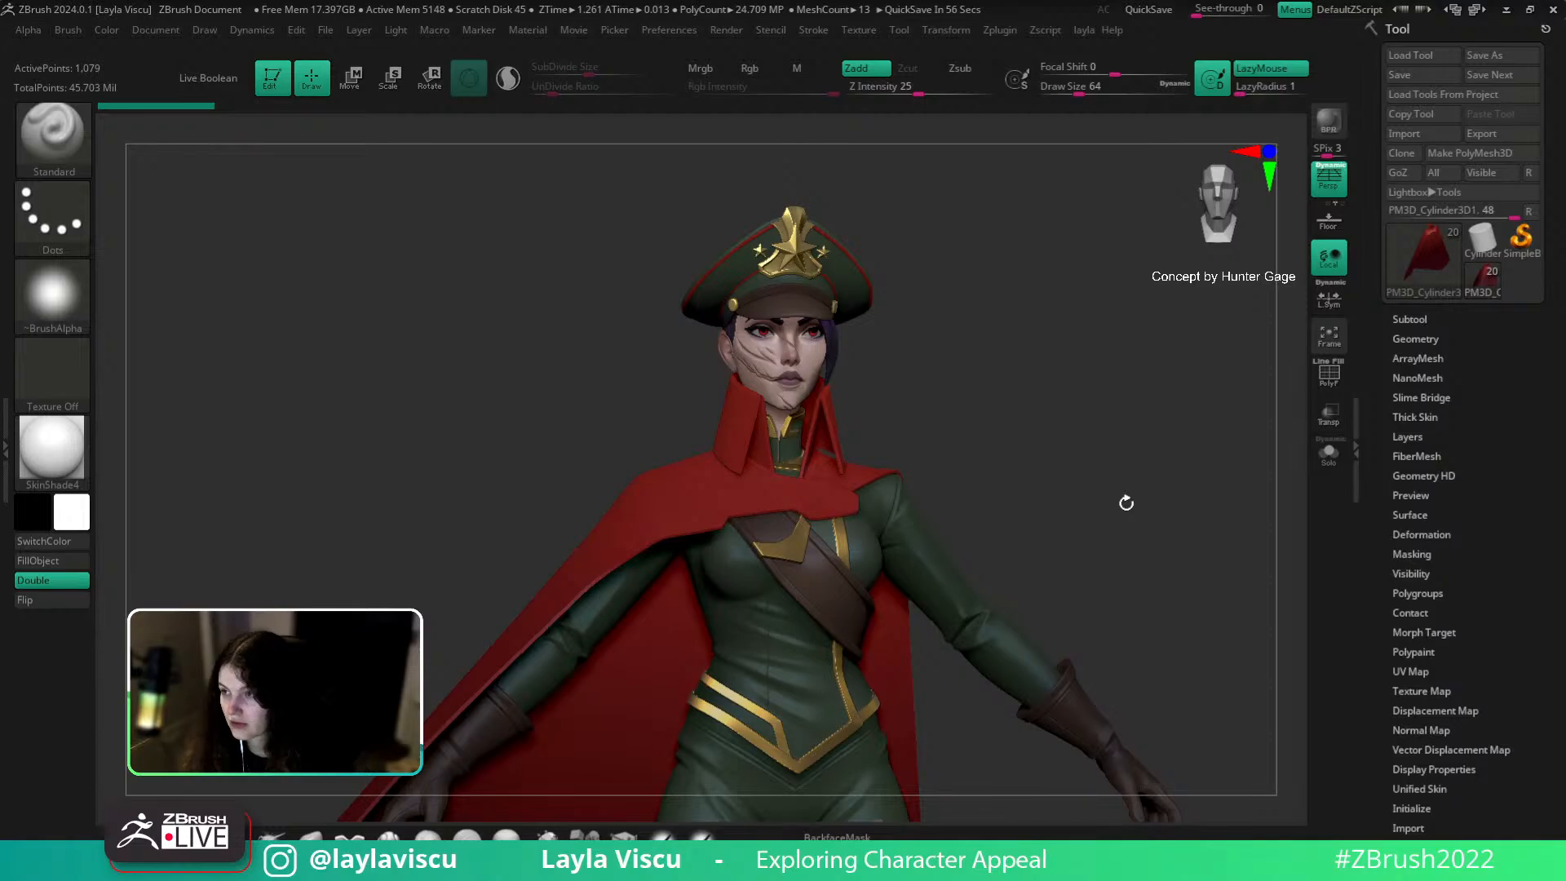
drag(1106, 434, 1098, 430)
Step: Import the full-body character concept image as a texture and add it to Spotlight
click(859, 30)
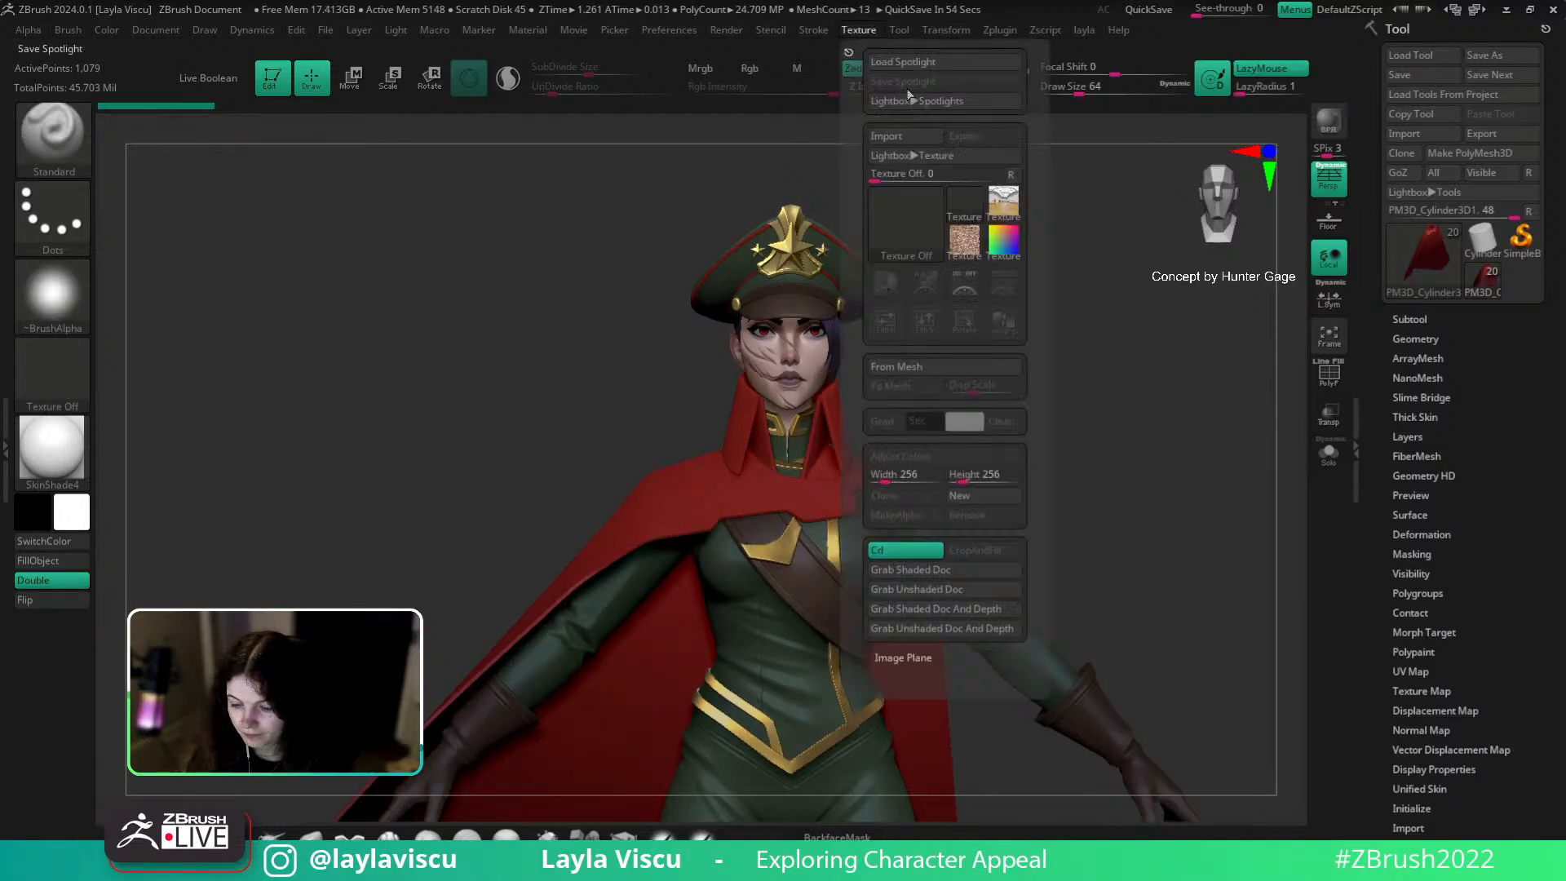
click(904, 135)
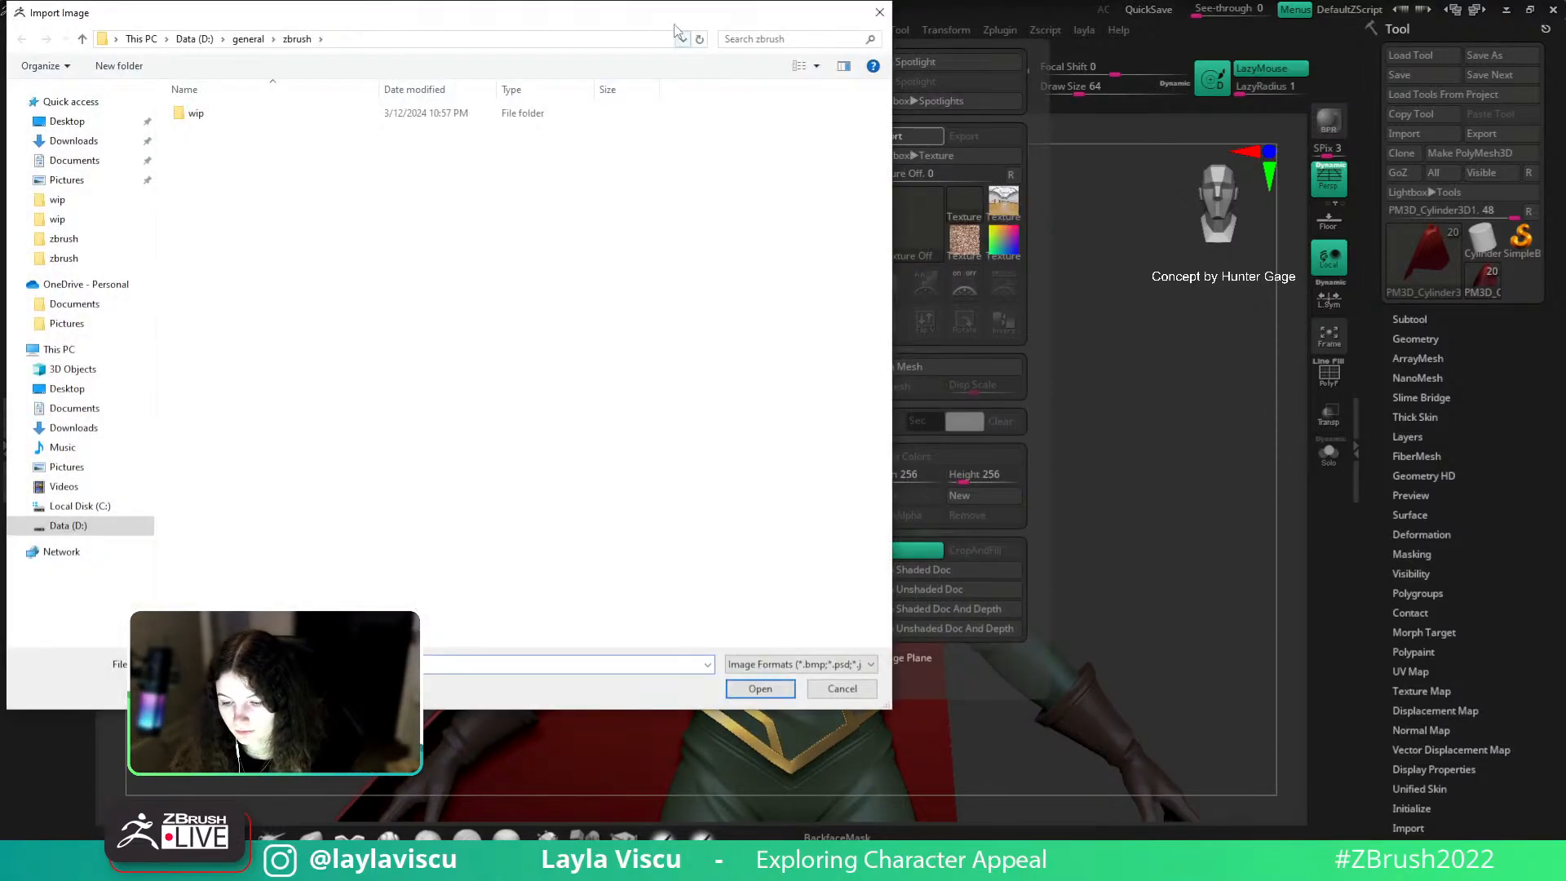
key(Escape)
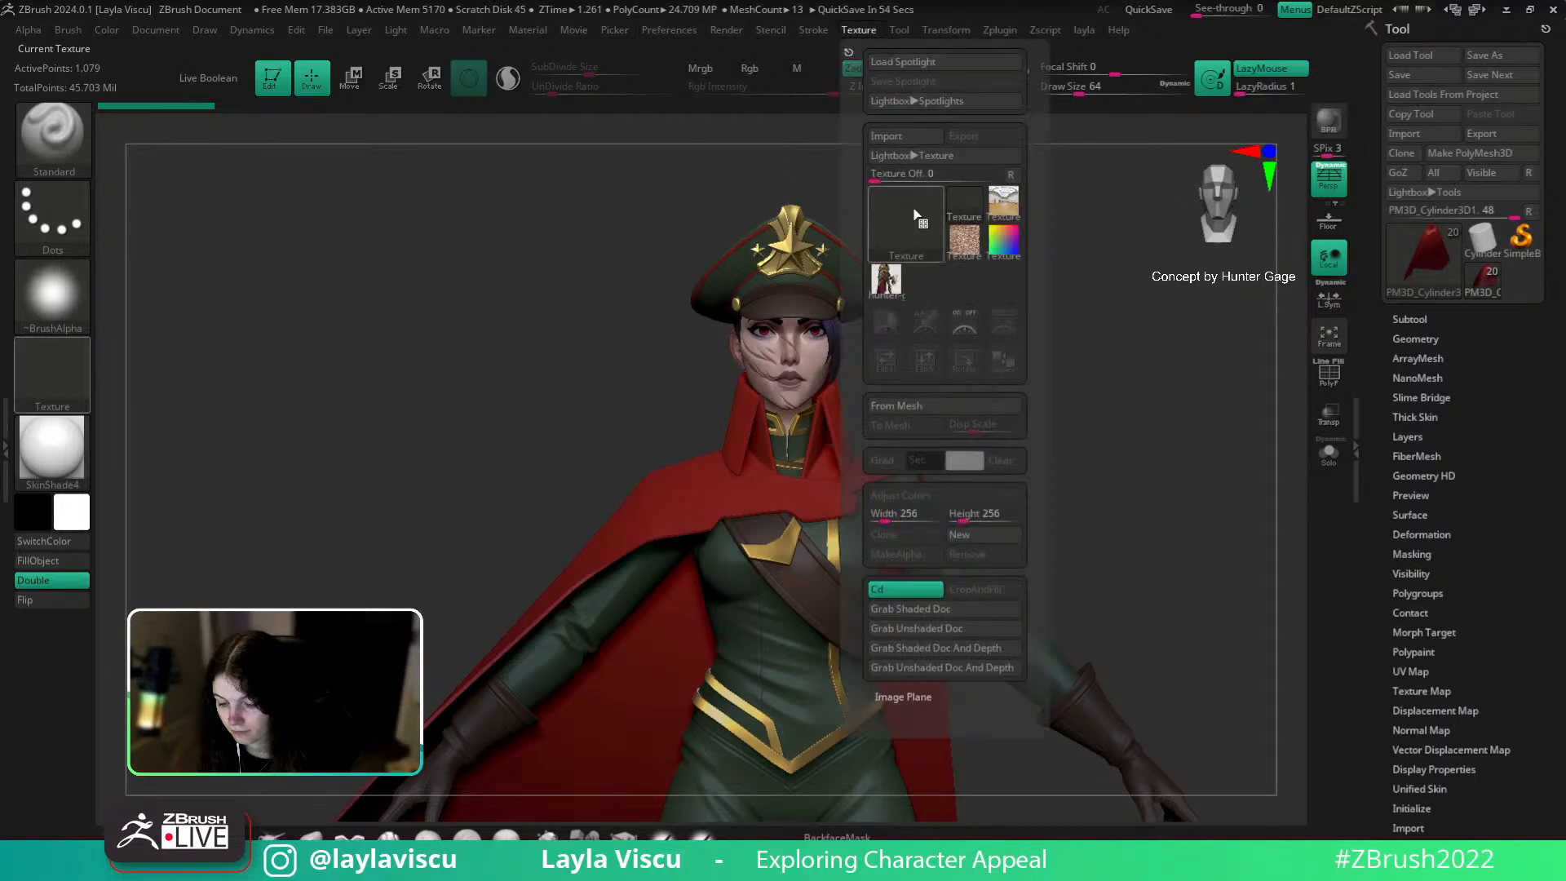
click(1002, 319)
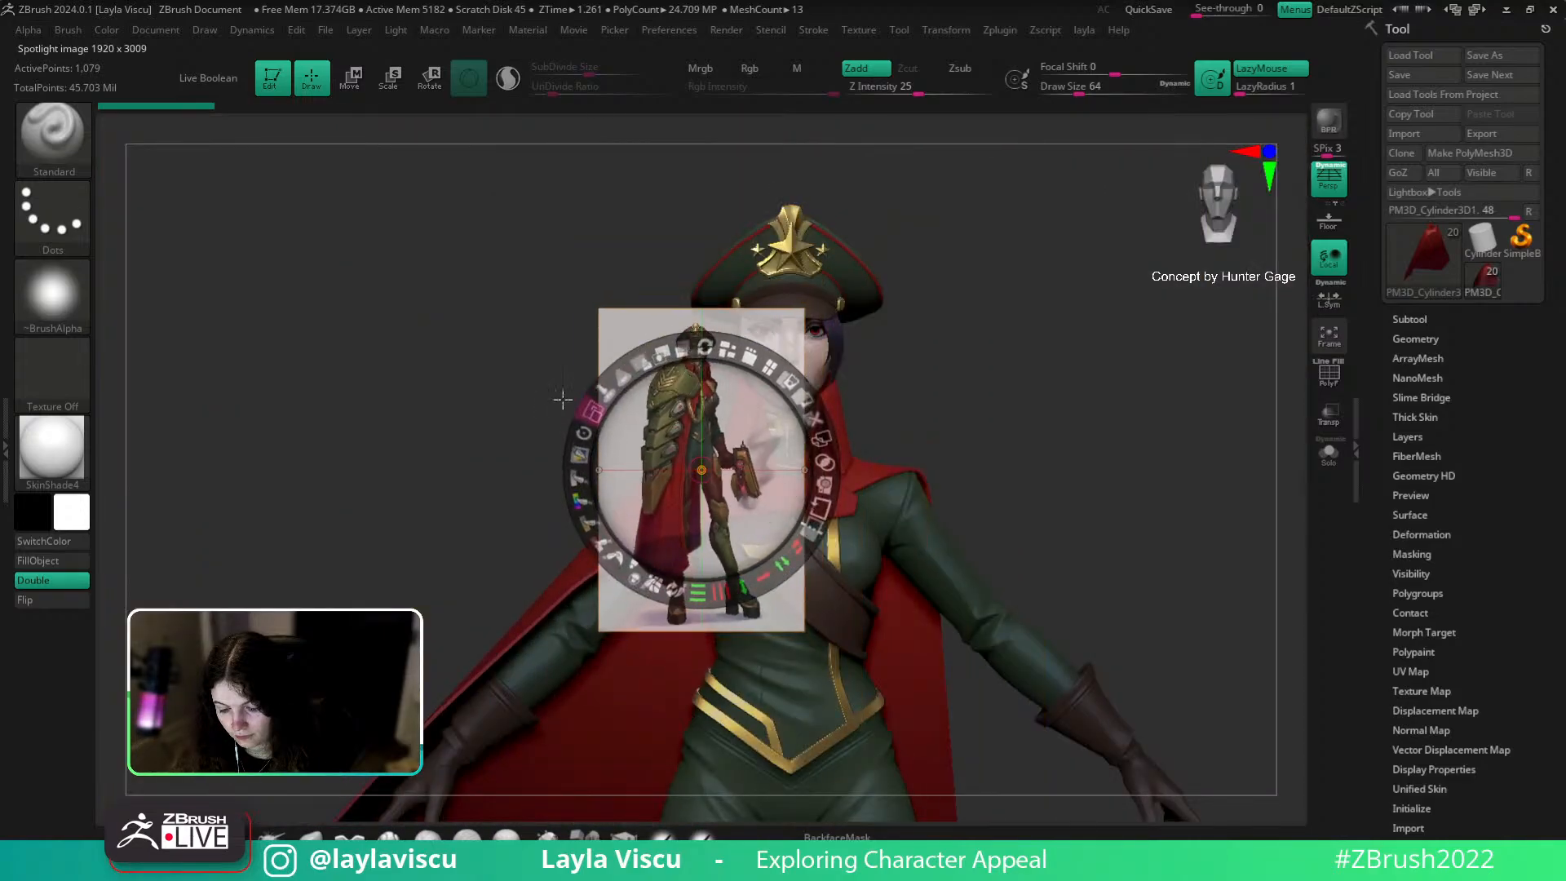
Step: Place and enlarge the concept image in Spotlight beside the model, and leave Spotlight editing
drag(563, 399, 379, 391)
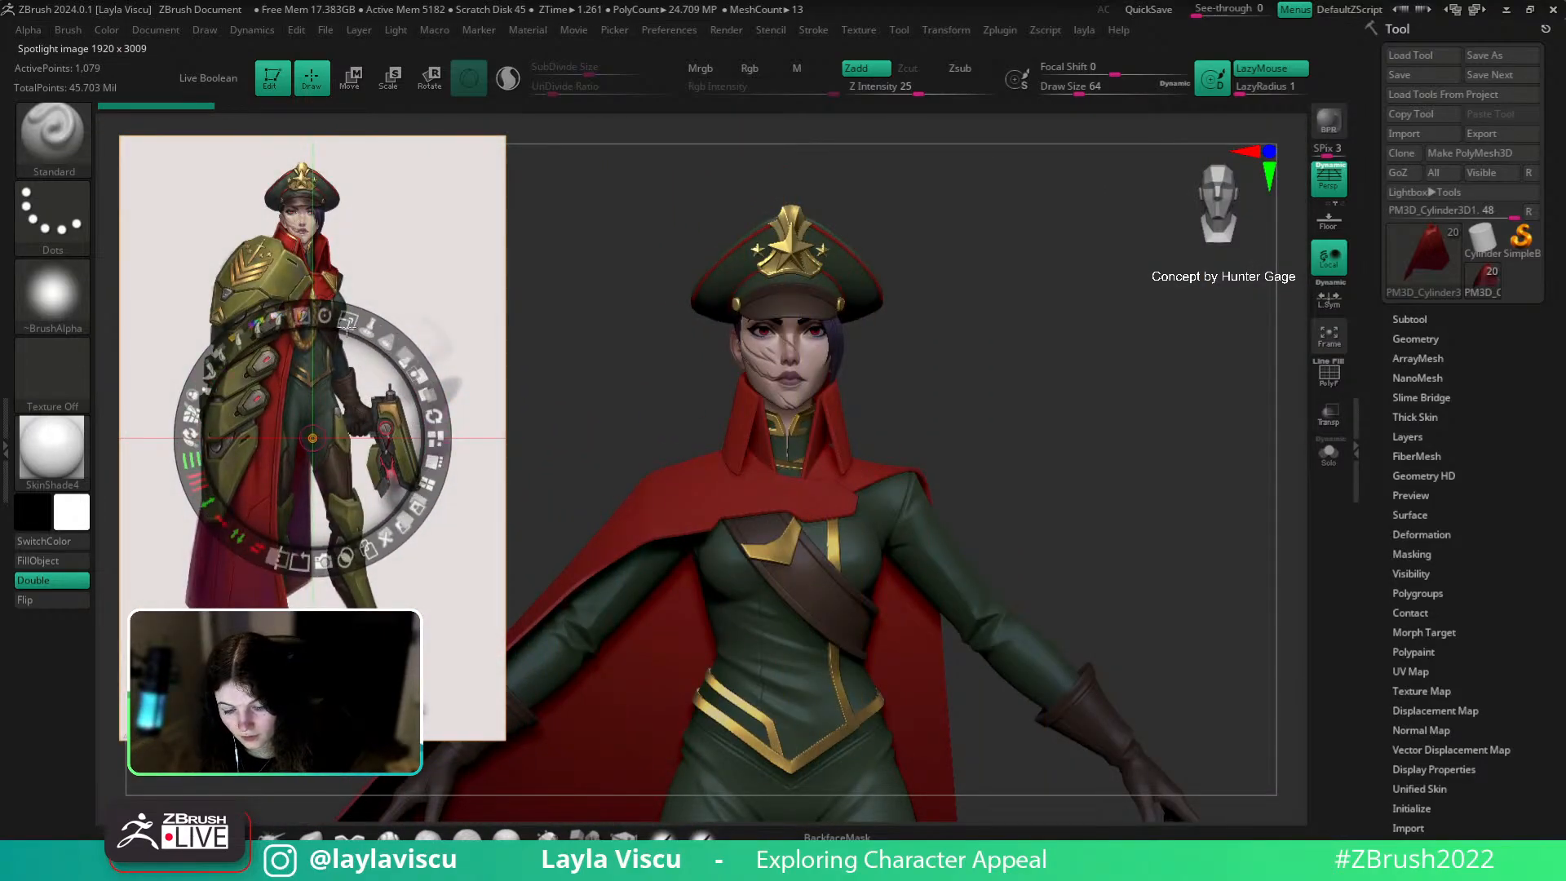
drag(349, 324, 281, 269)
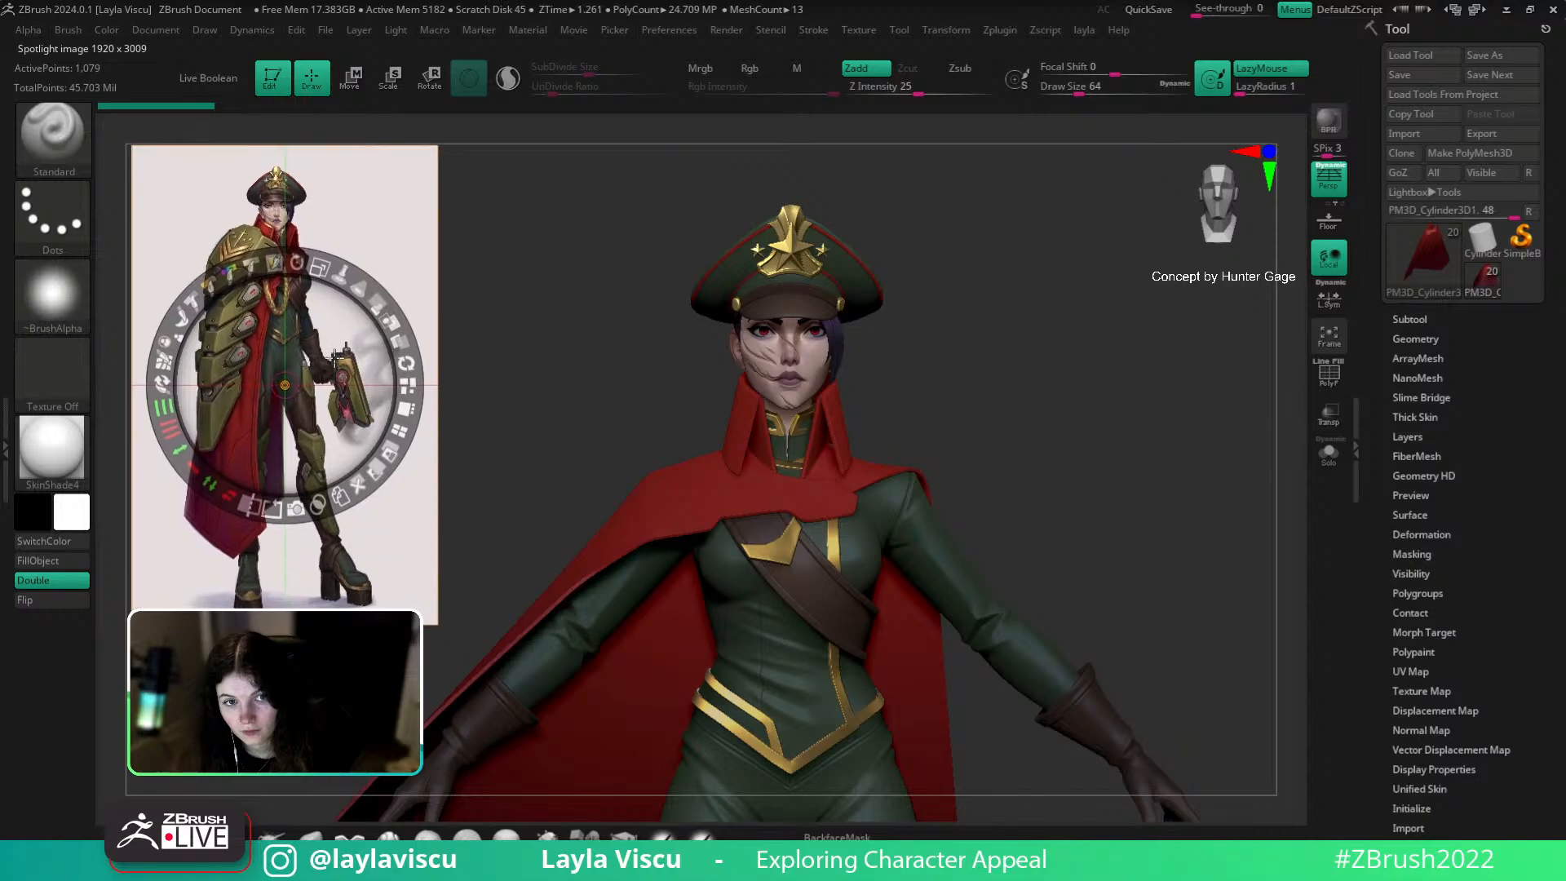
key(z)
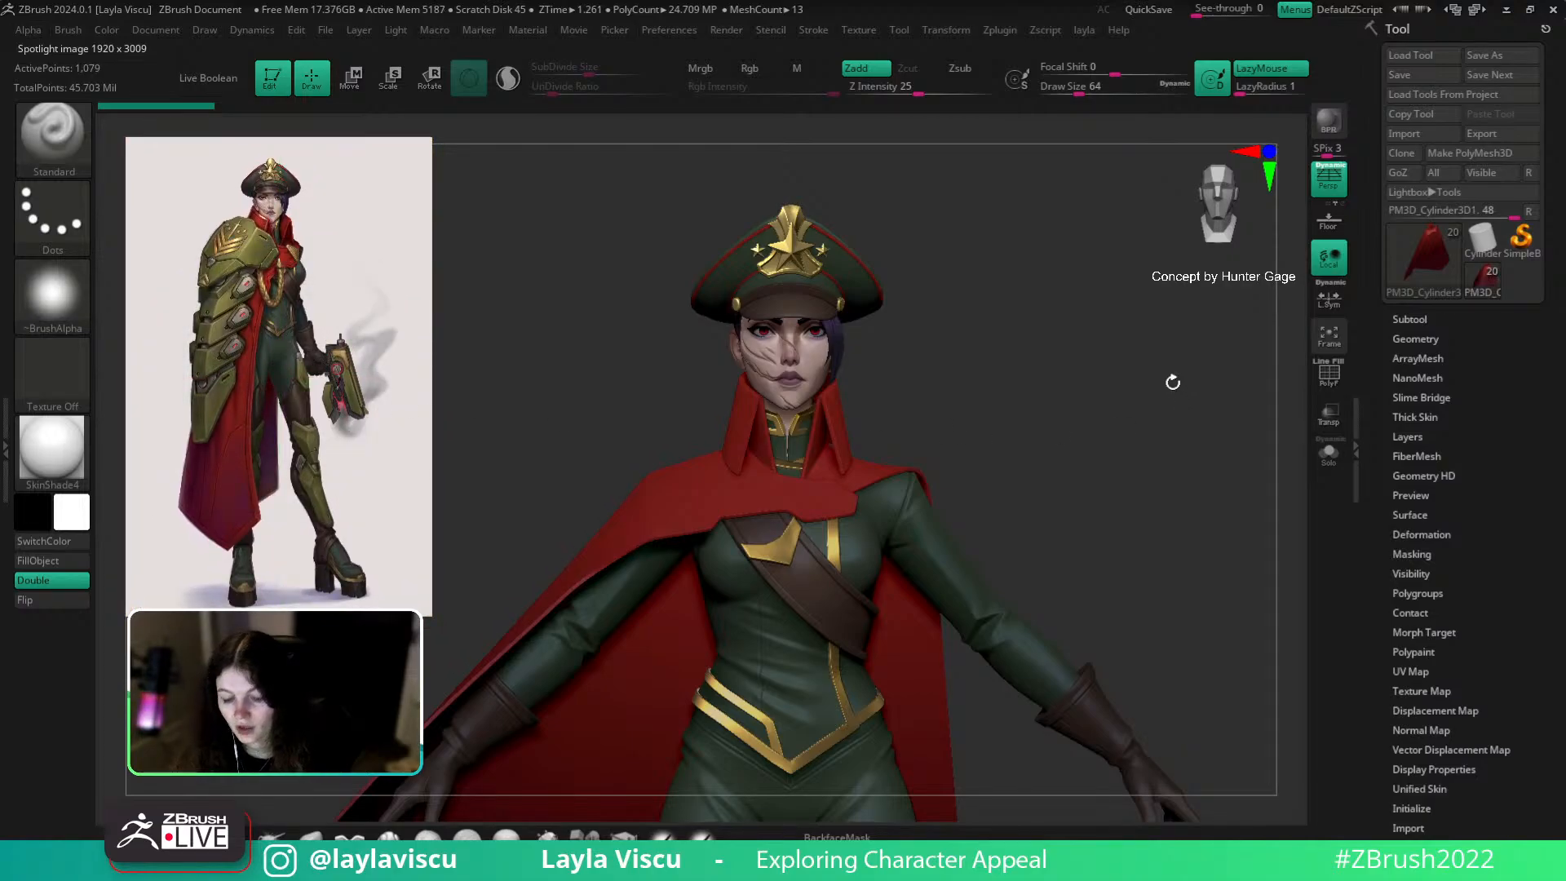
Step: Bring the whole figure into view and enlarge the Spotlight concept image to nearly the full canvas height
ctrl+right_drag(1021, 308, 951, 362)
mouse_move(952, 362)
mouse_down()
mouse_move(951, 294)
mouse_move(972, 322)
mouse_move(1098, 321)
mouse_move(1082, 319)
mouse_move(1098, 413)
mouse_move(1087, 321)
mouse_up()
mouse_move(952, 294)
mouse_down()
mouse_move(964, 353)
mouse_move(951, 281)
mouse_up()
ctrl+right_drag(954, 357, 916, 339)
mouse_move(1059, 370)
mouse_down()
mouse_move(916, 371)
mouse_move(975, 423)
mouse_move(1013, 381)
mouse_move(1052, 409)
mouse_up()
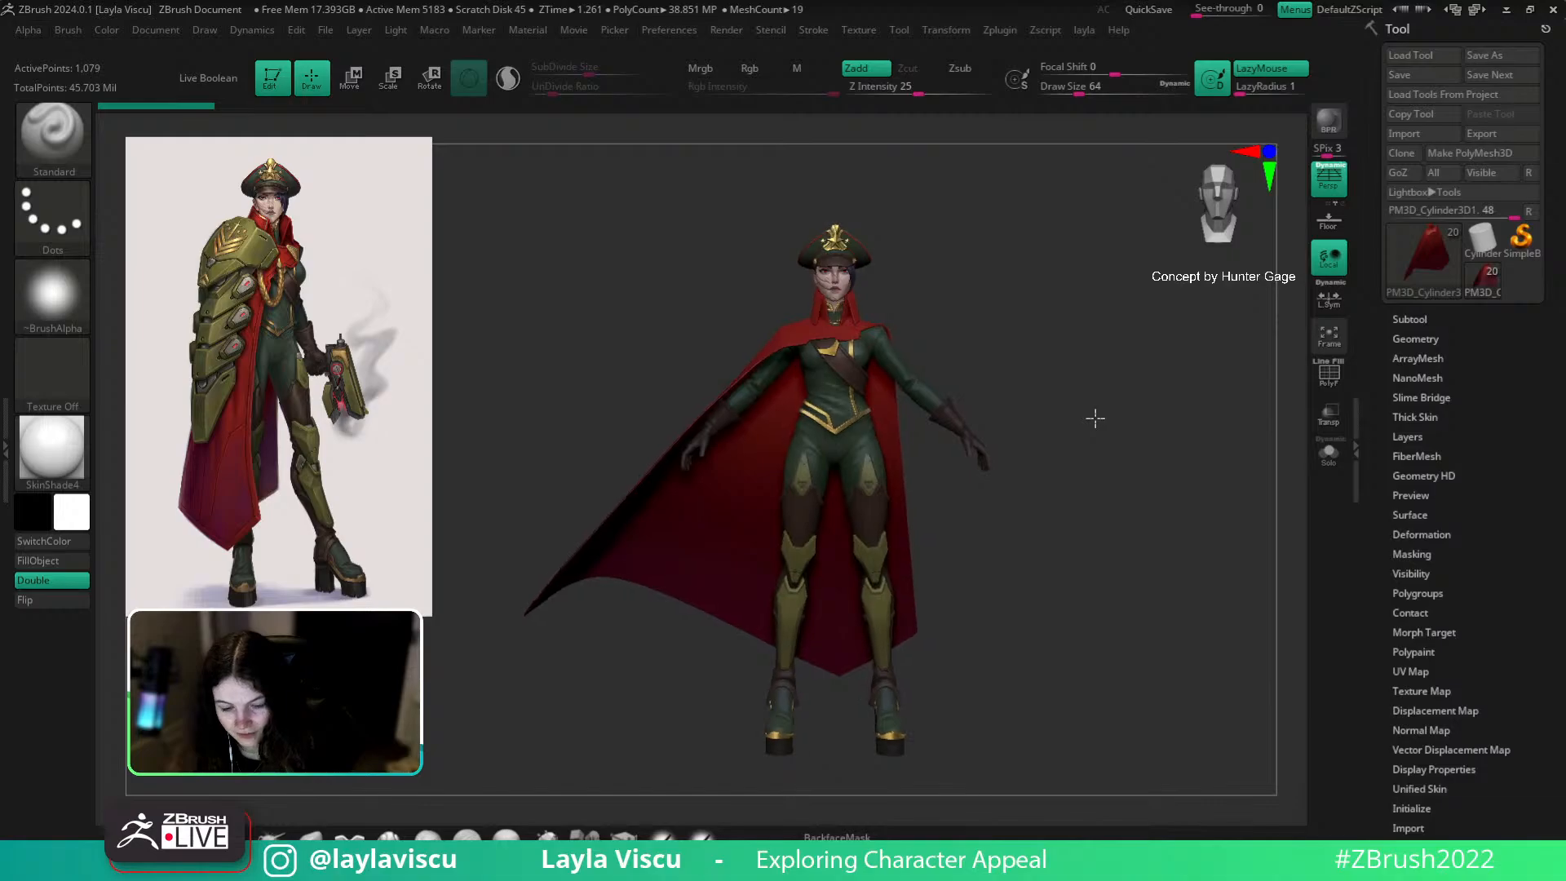
key(shift+z)
drag(313, 259, 406, 340)
key(z)
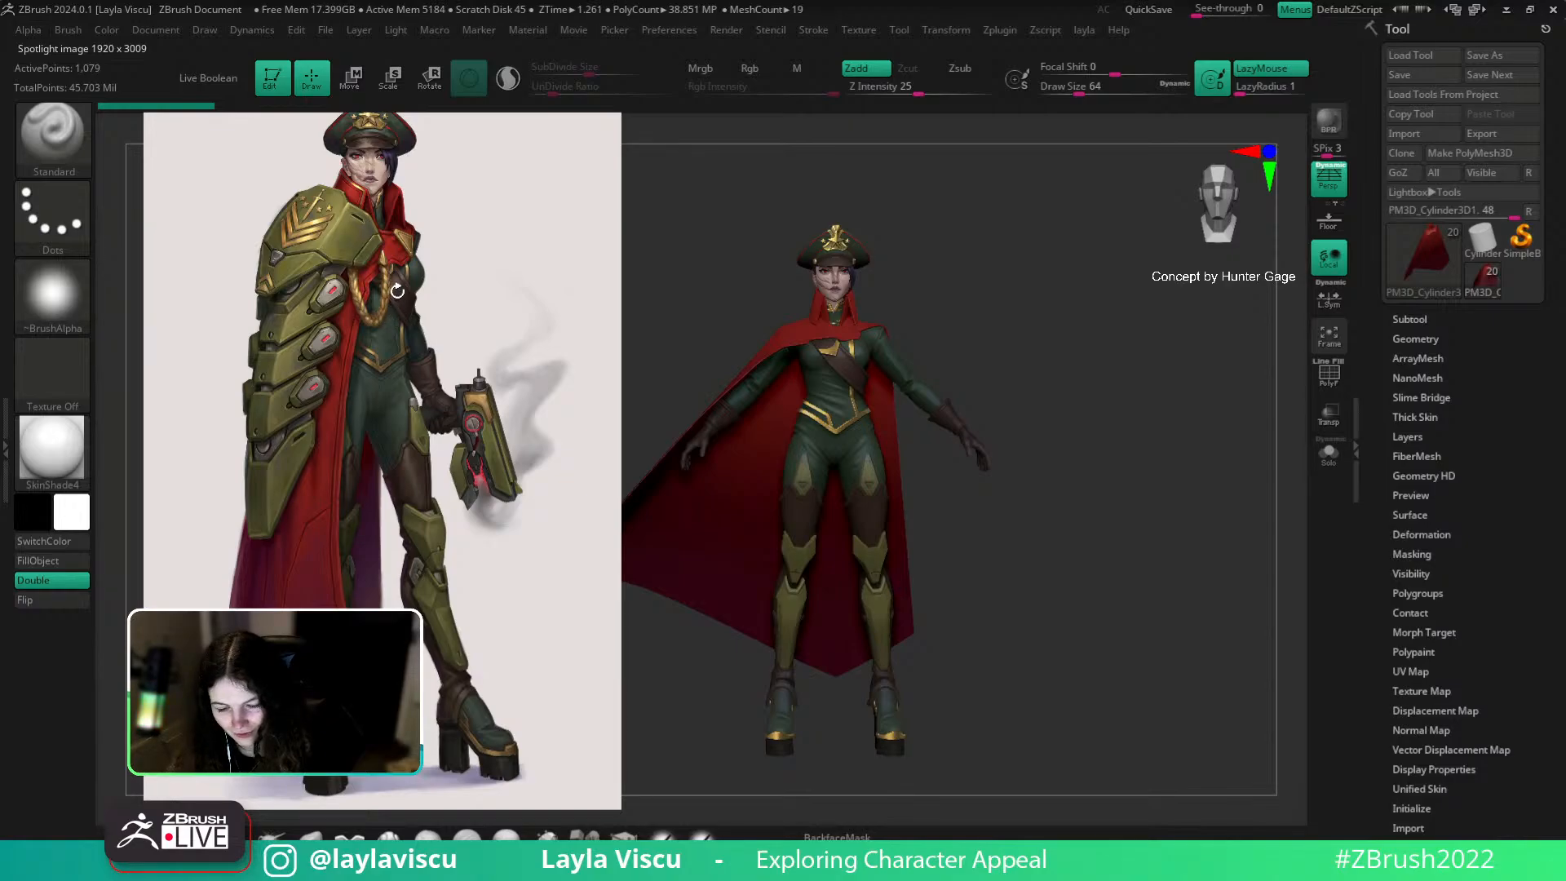
key(z)
key(z)
key(z)
key(z)
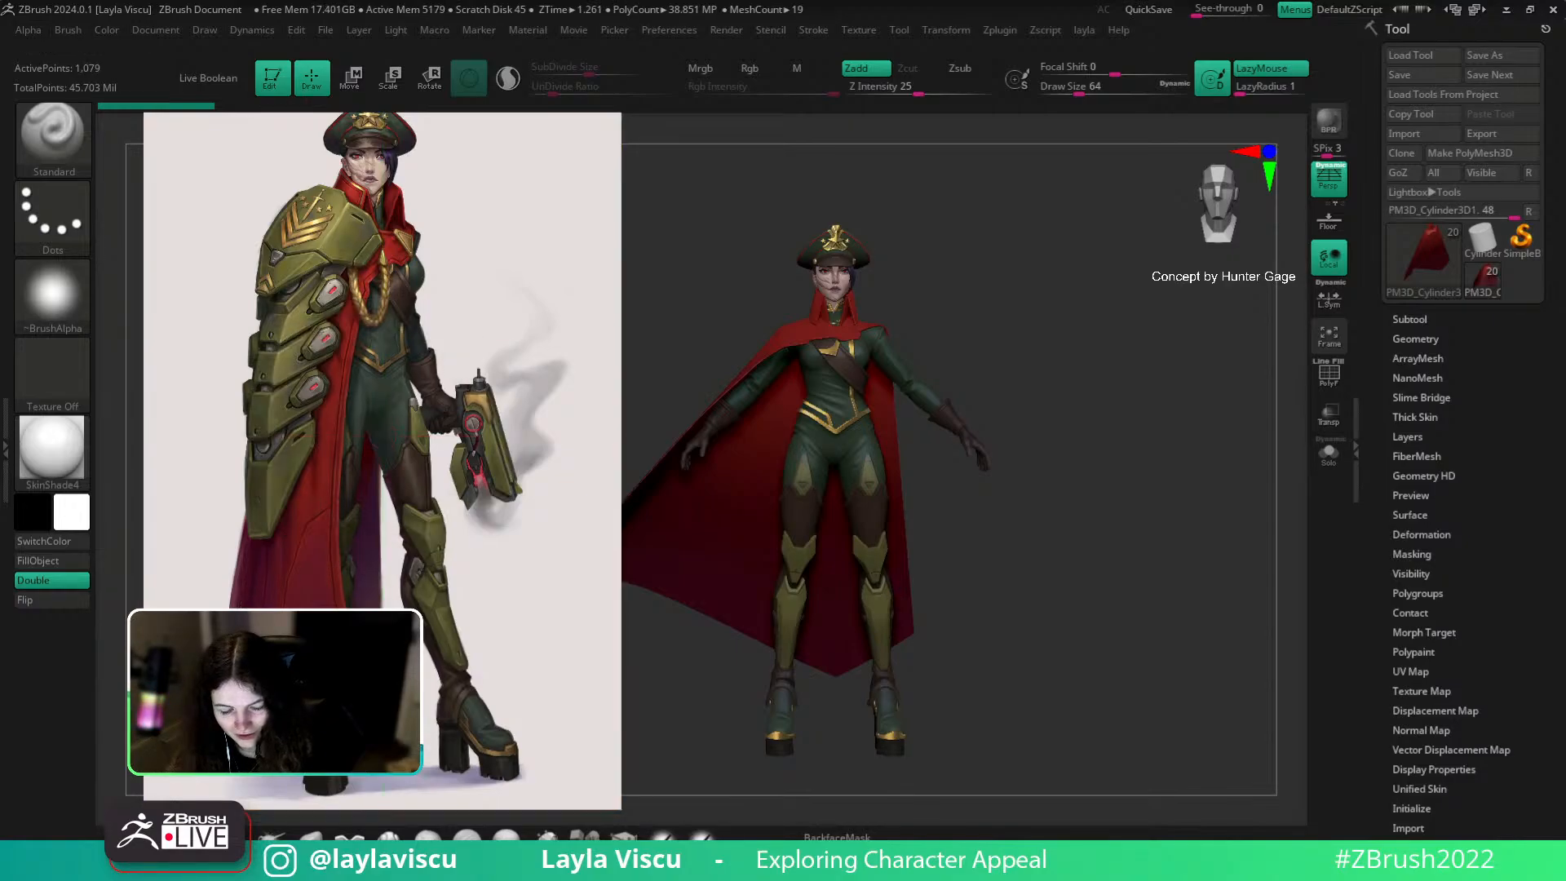
key(z)
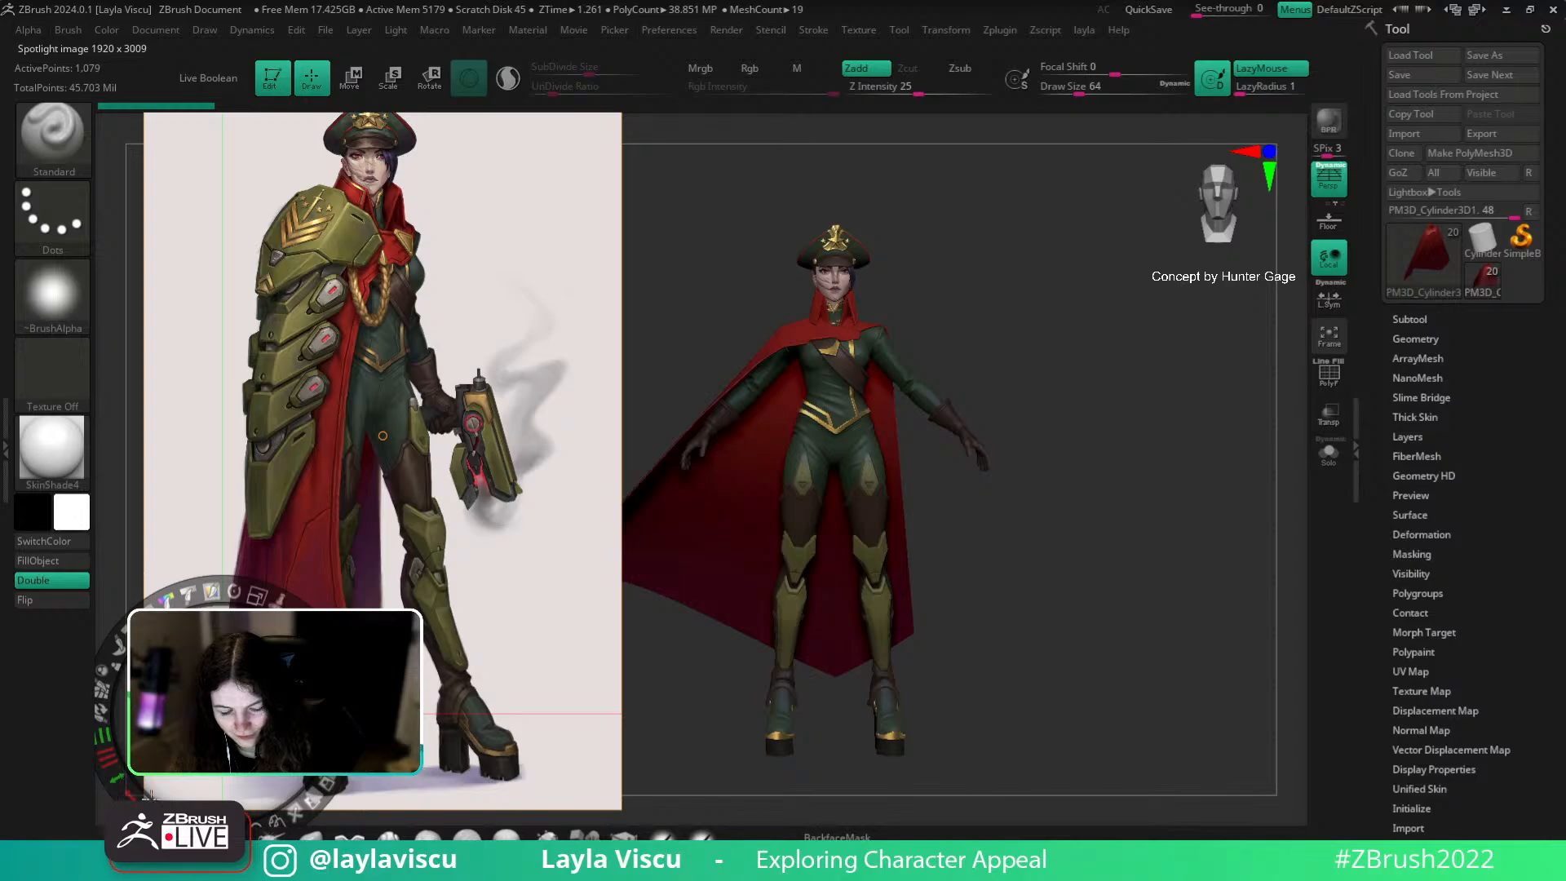
key(z)
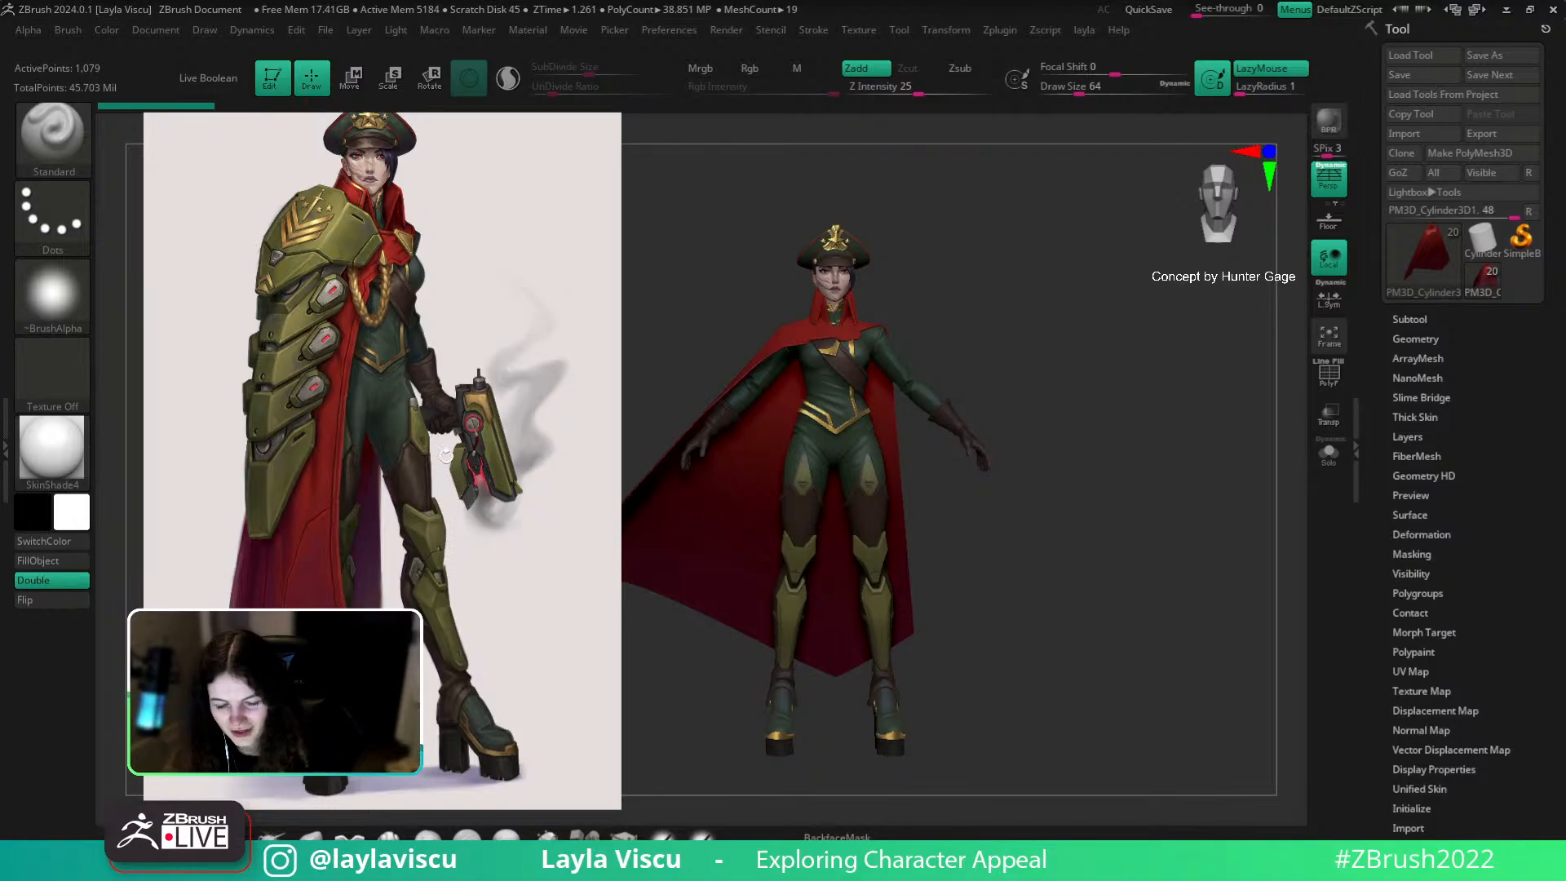
key(z)
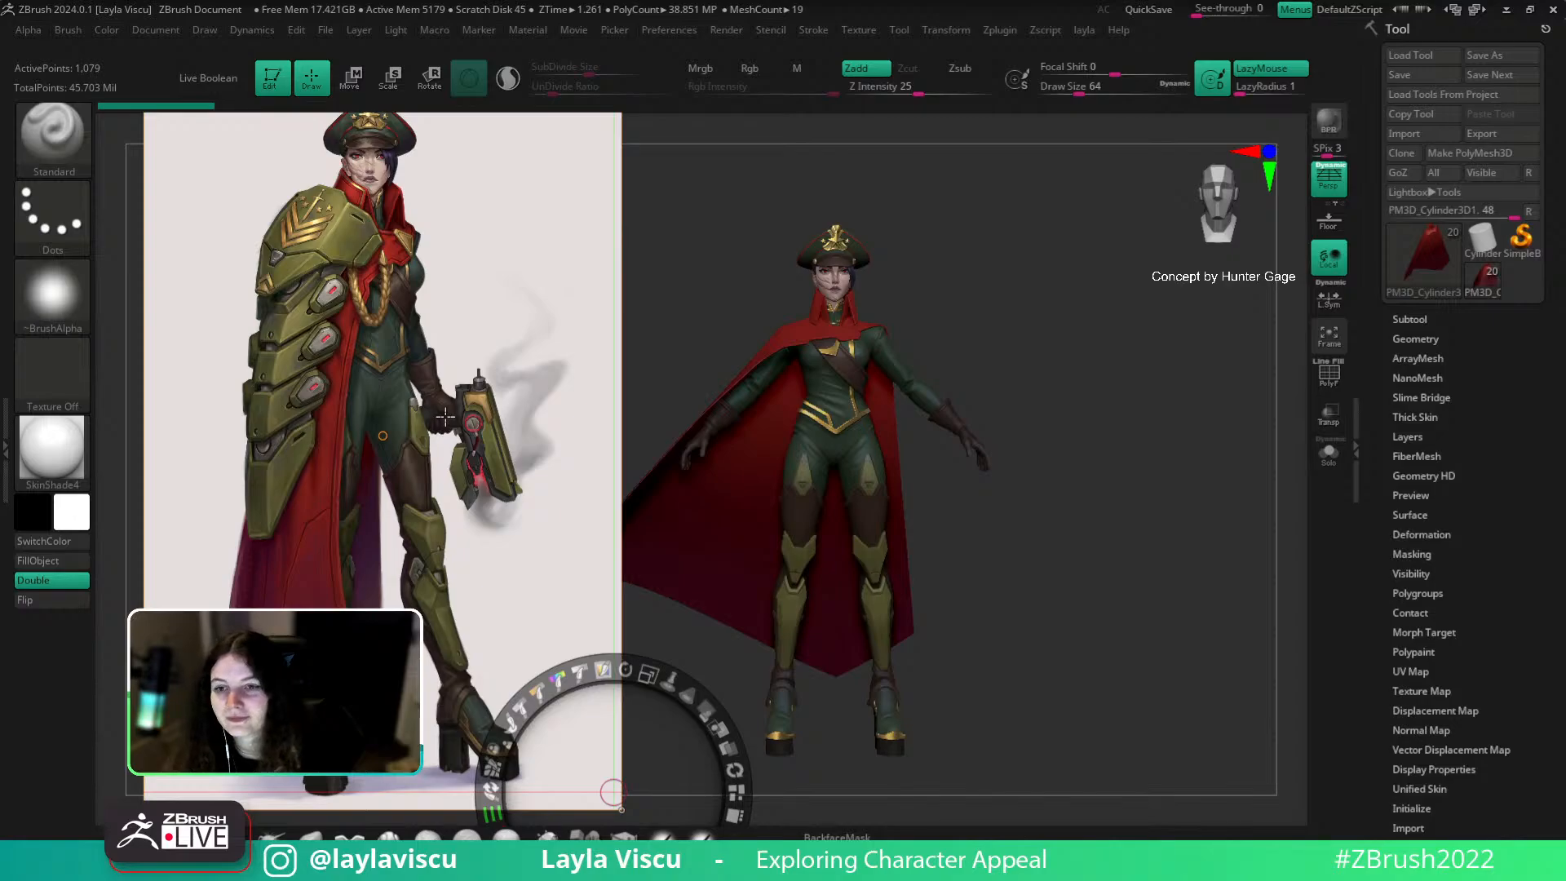
key(z)
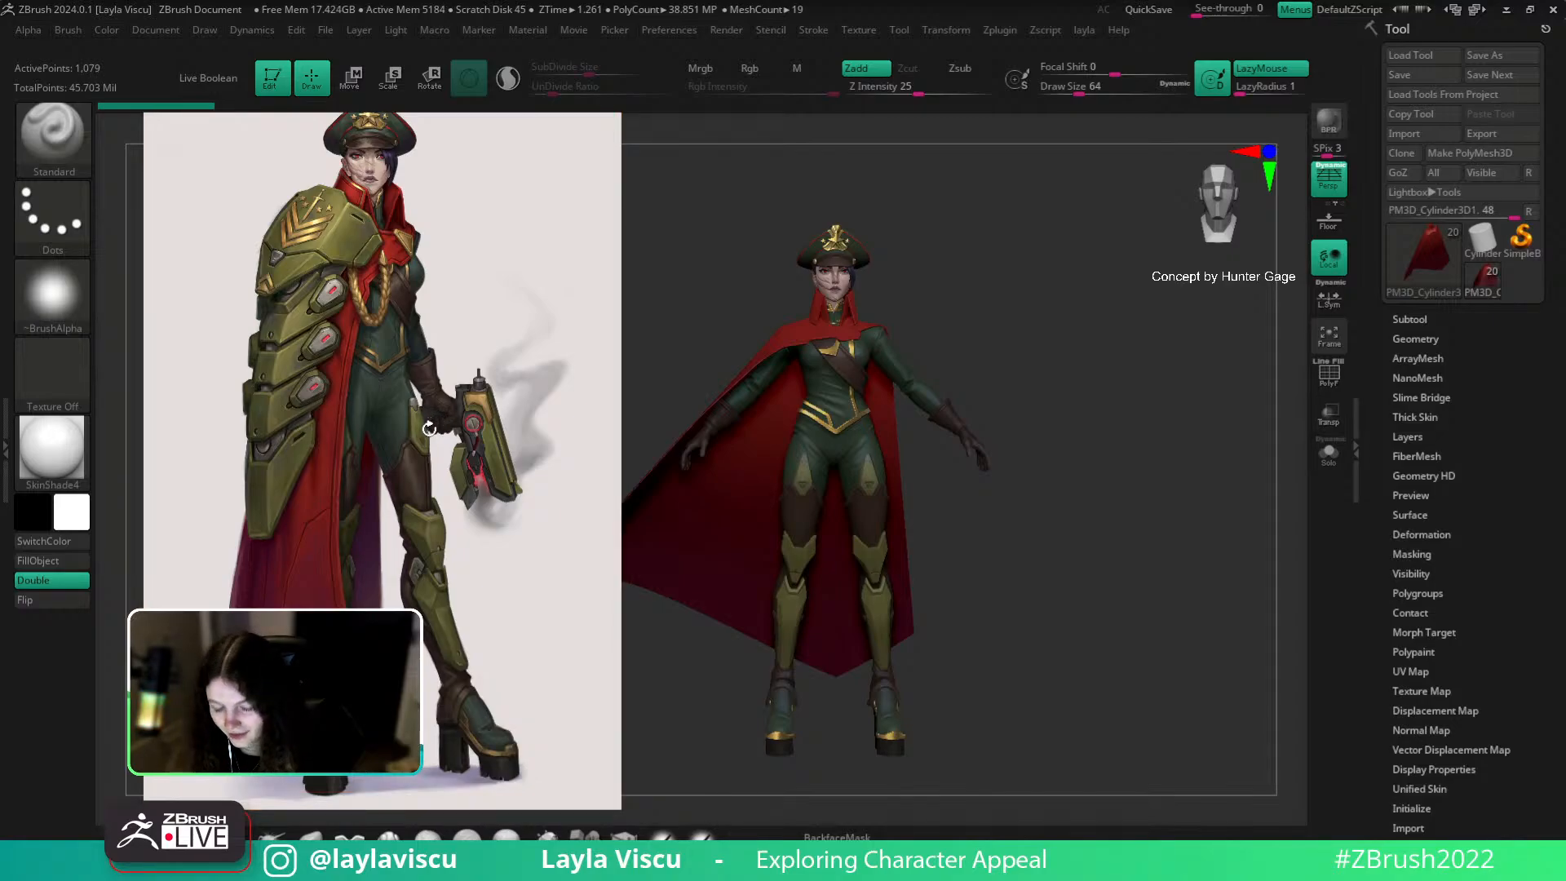
key(z)
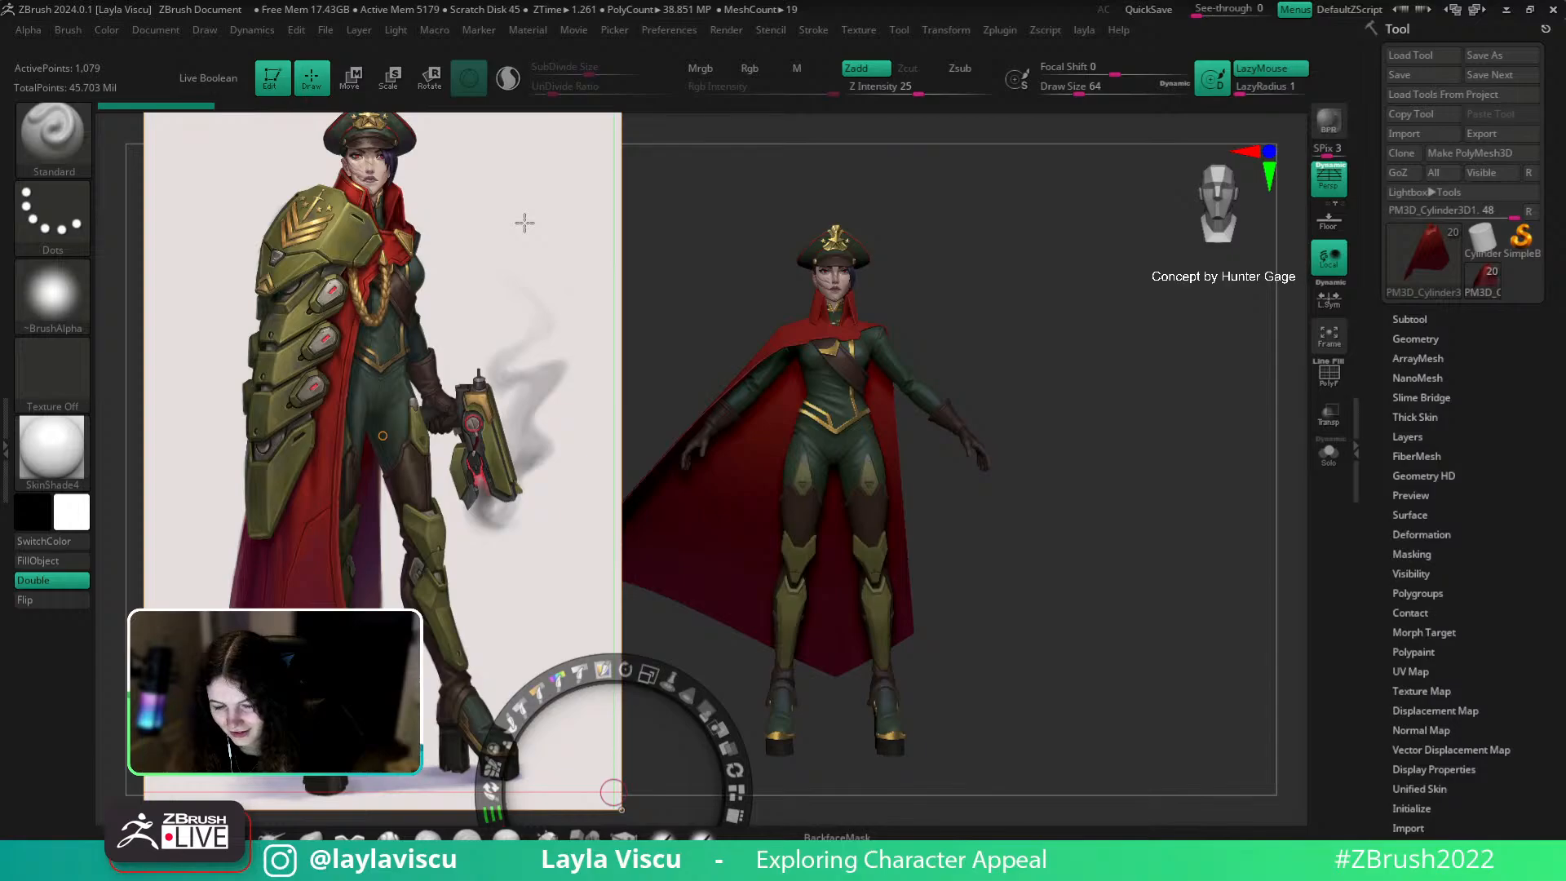
key(z)
Step: Append a Sphere3D to the character as a new subtool and make it active
click(1436, 320)
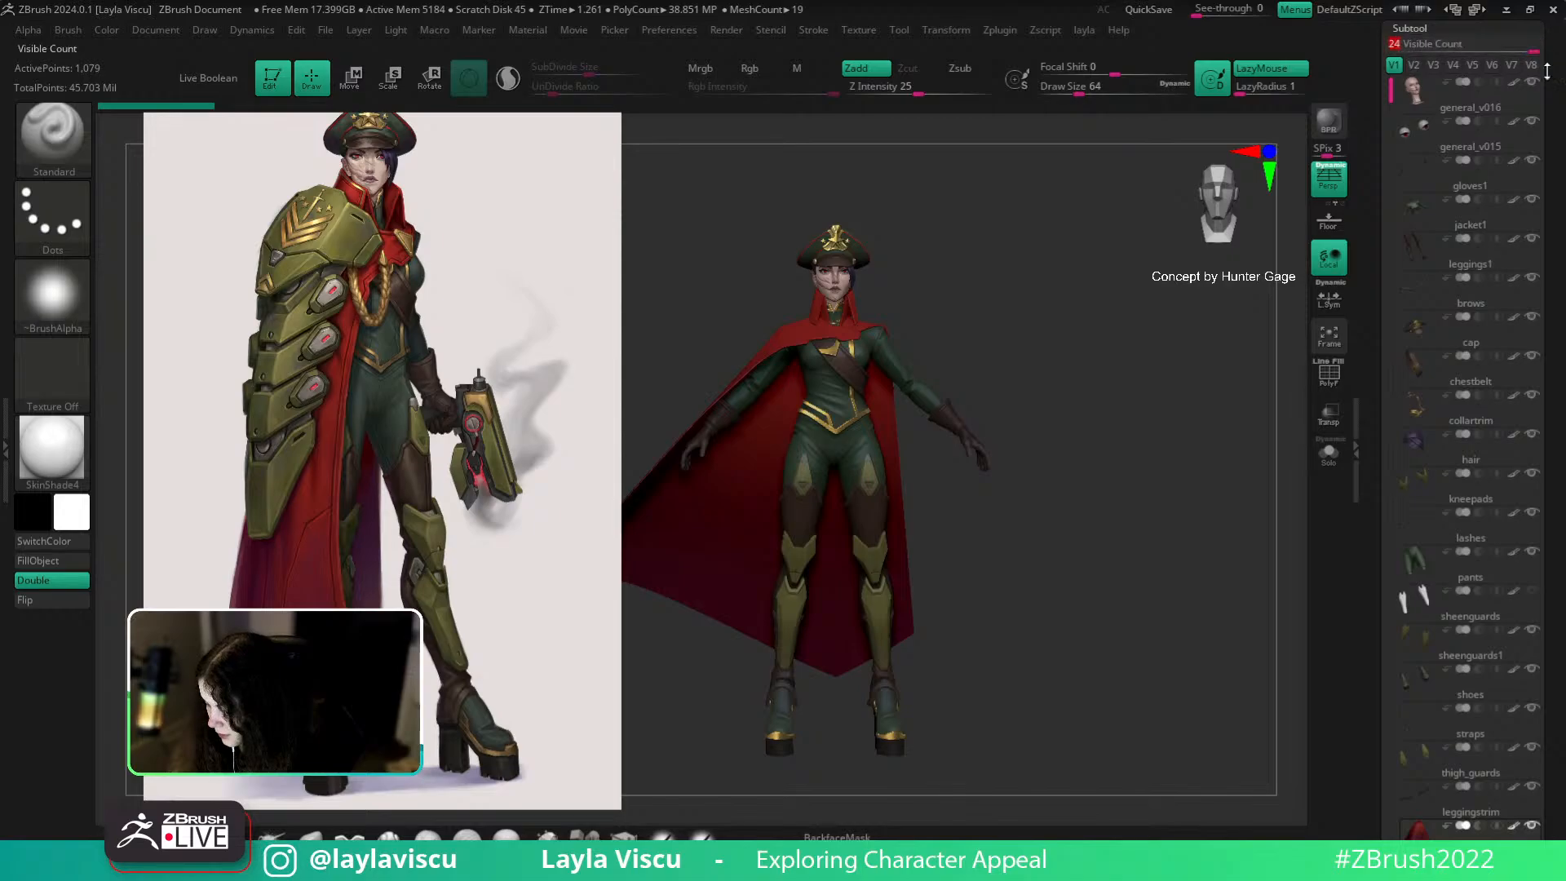
scroll(1485, 735, down, 5)
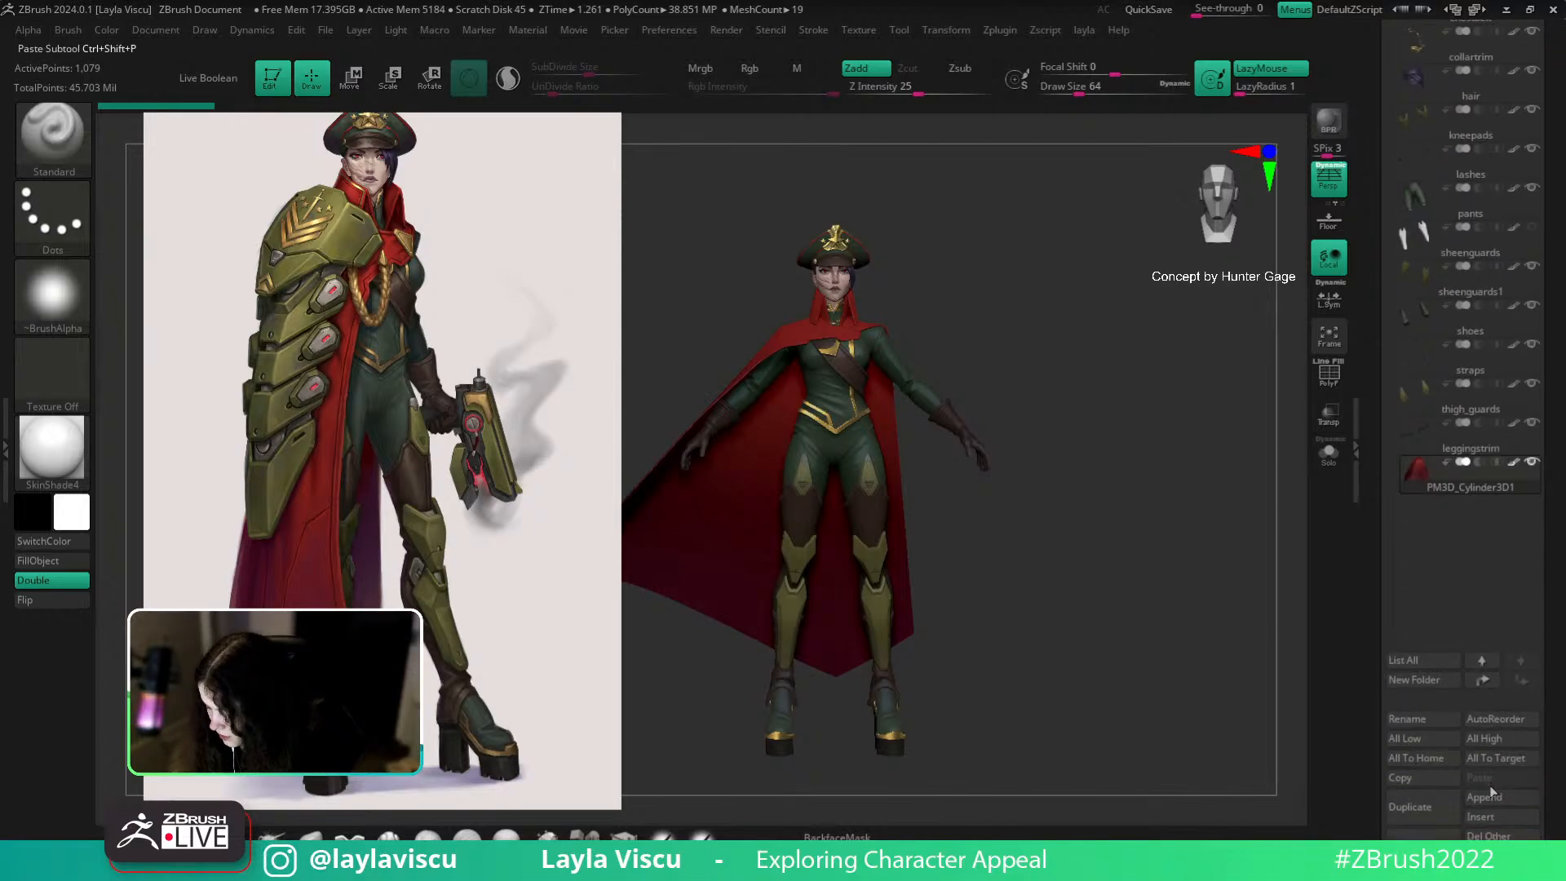
click(1485, 797)
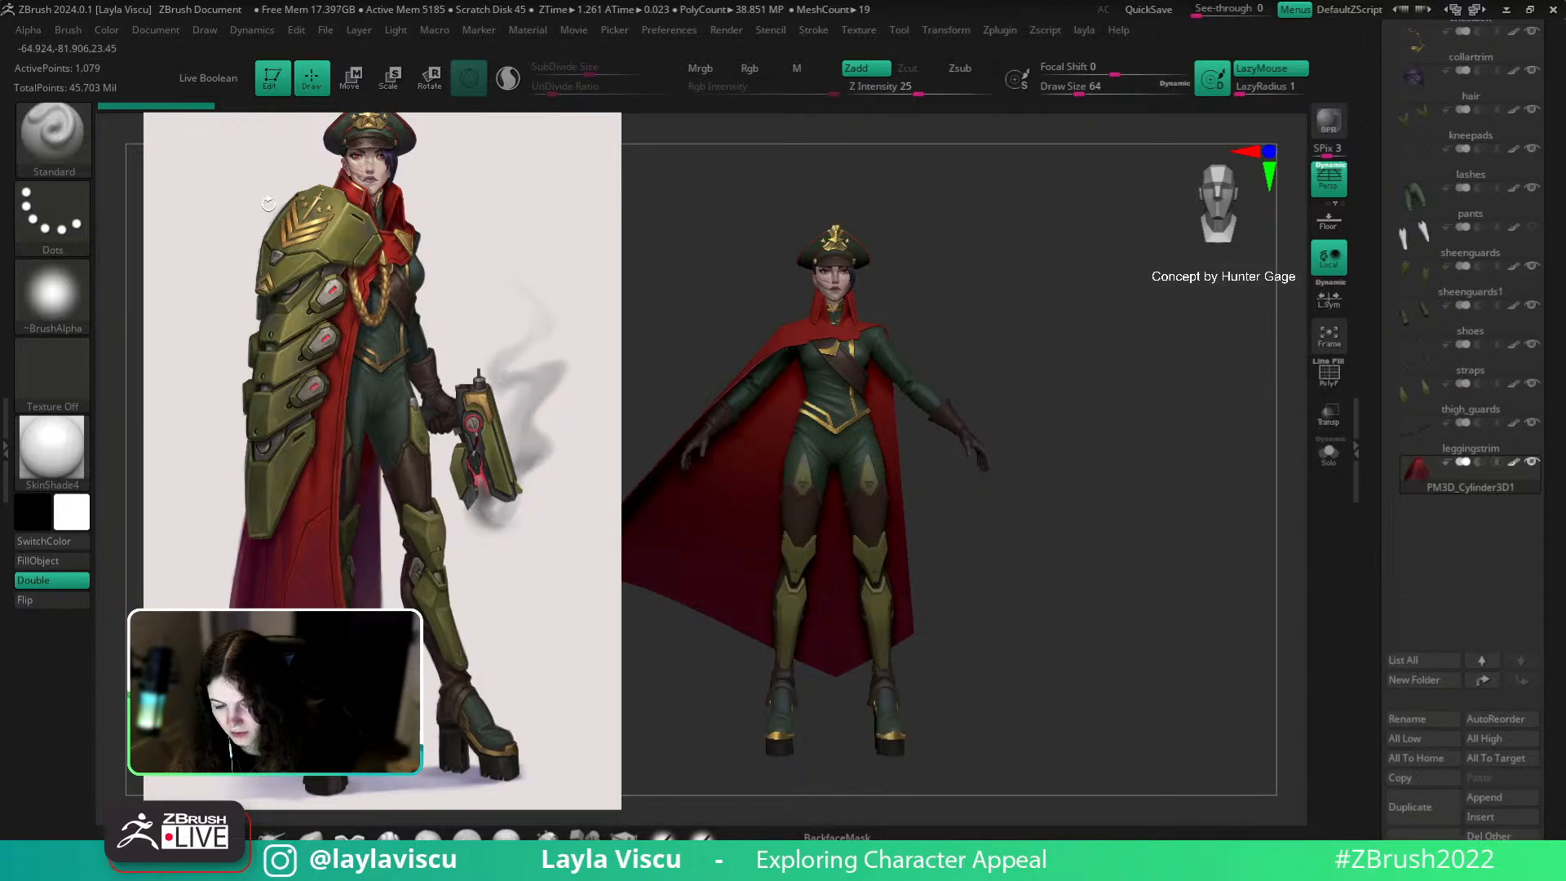
click(1498, 797)
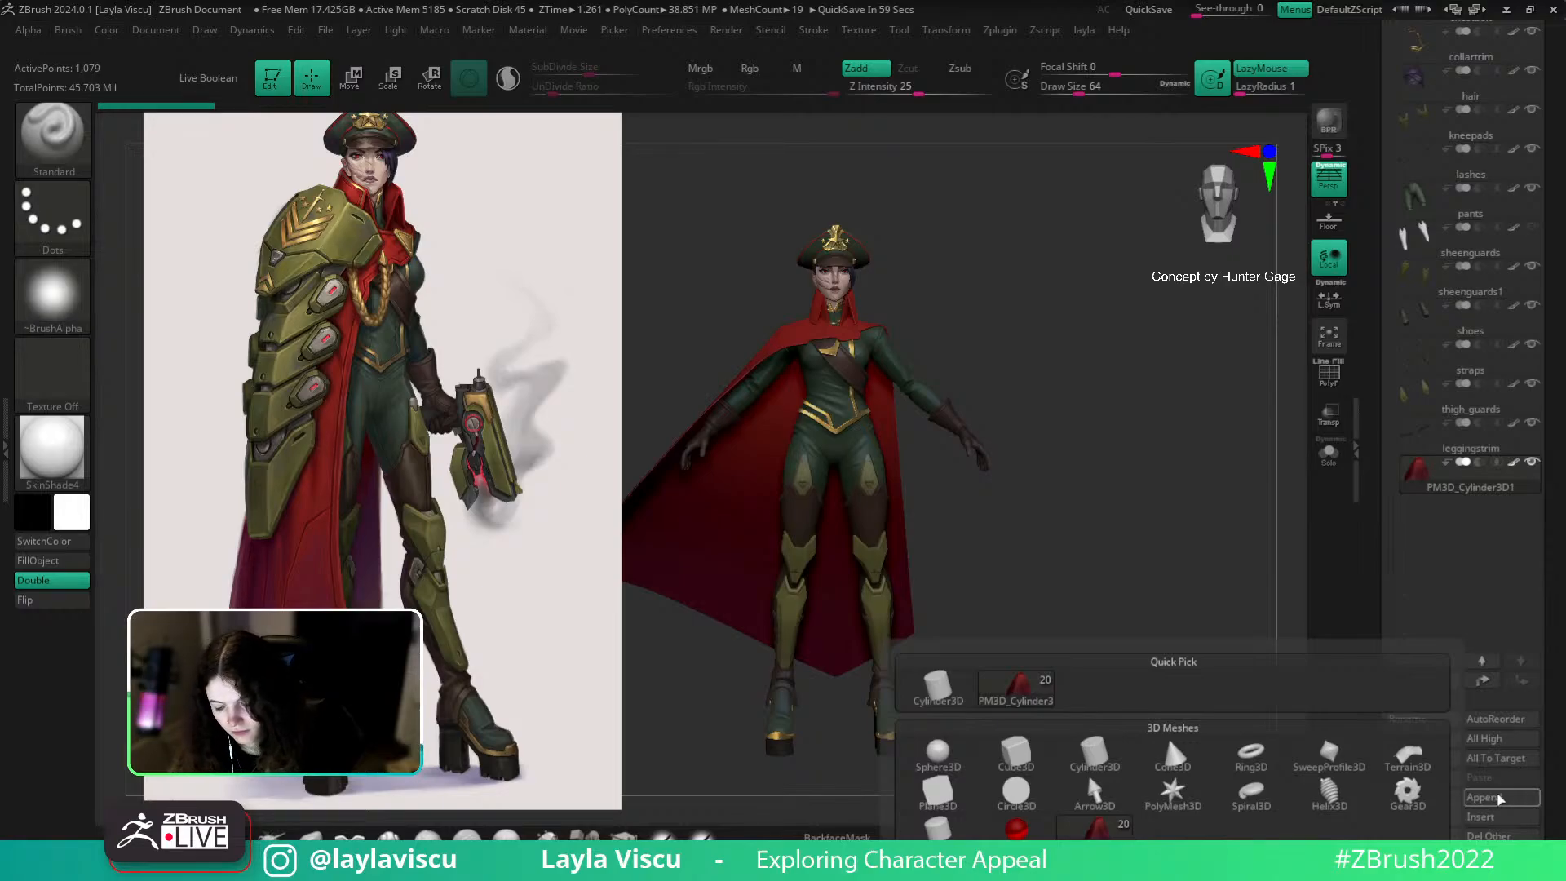
click(965, 780)
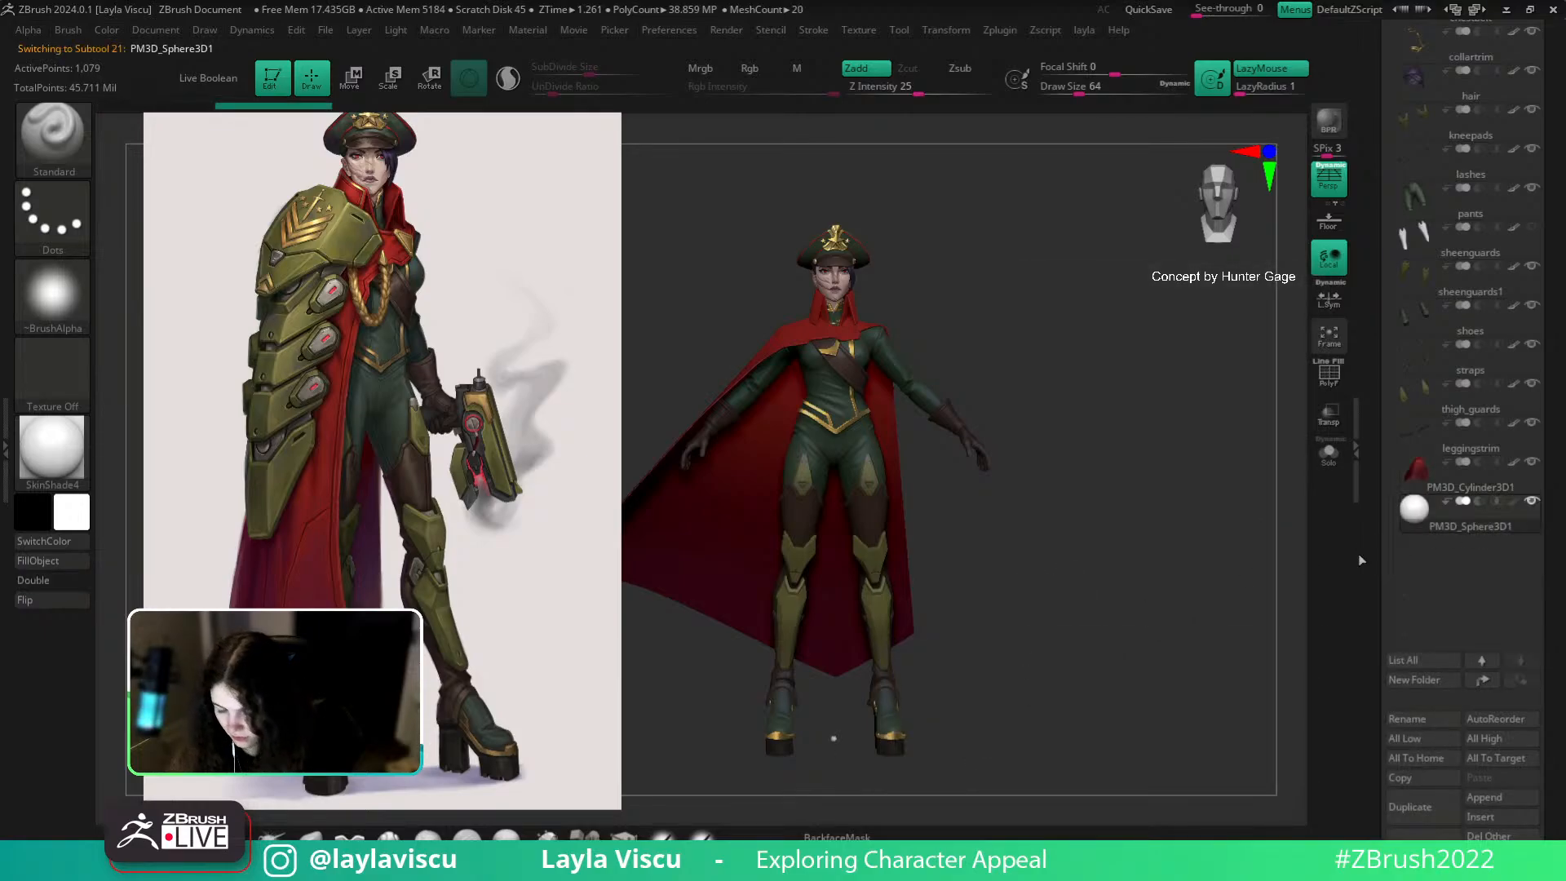
Step: Move the new sphere up to the character's upper chest and isolate it in Solo mode
key(w)
mouse_move(833, 736)
mouse_down()
mouse_move(831, 352)
mouse_move(883, 360)
mouse_up()
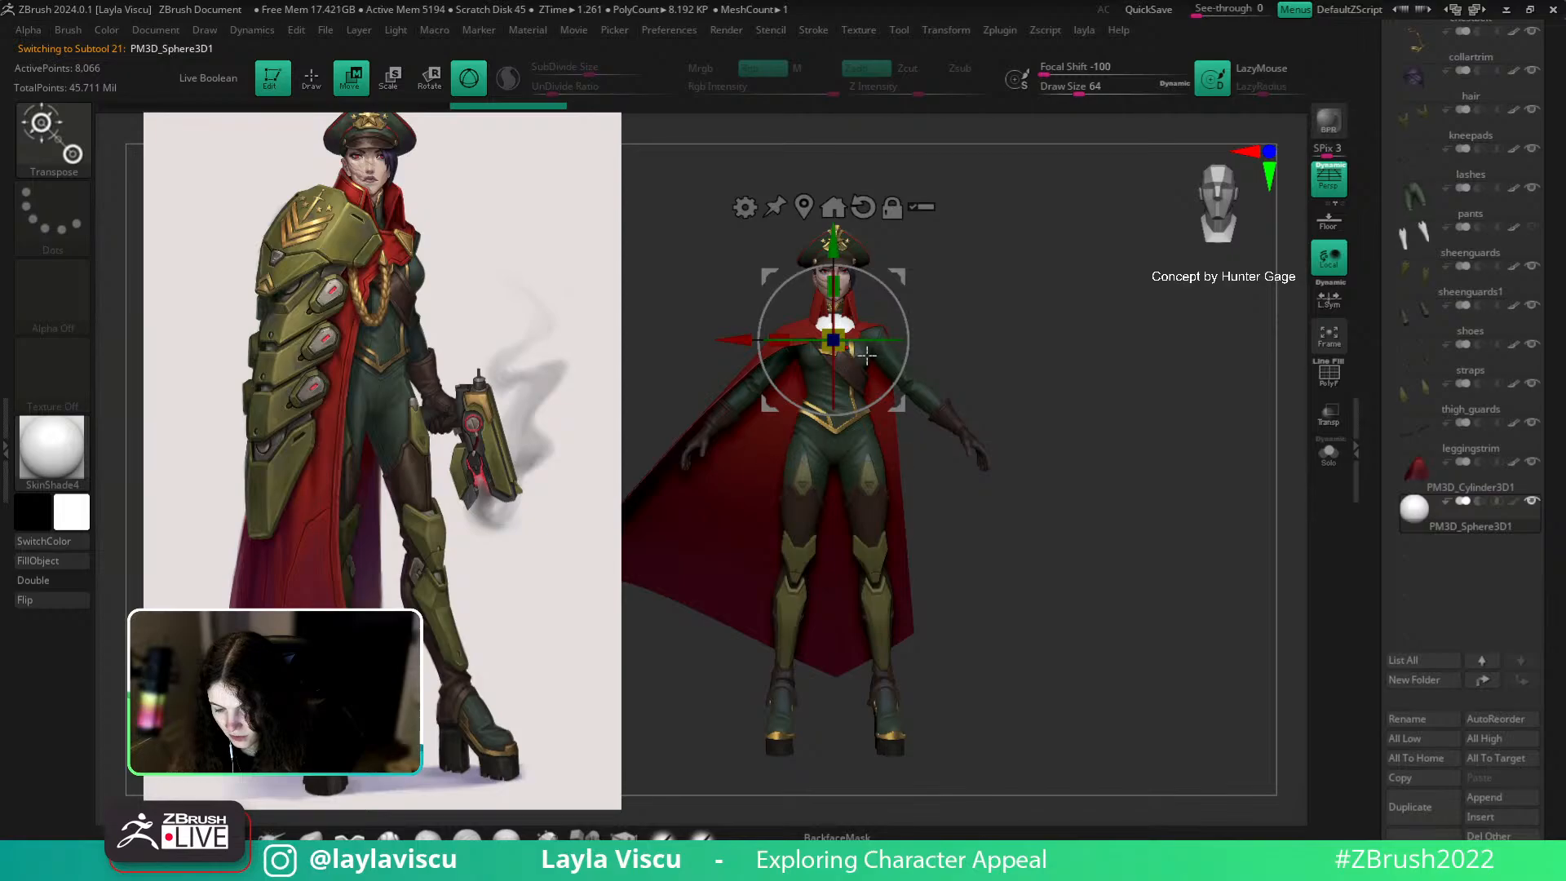
key(q)
click(1329, 453)
key(f)
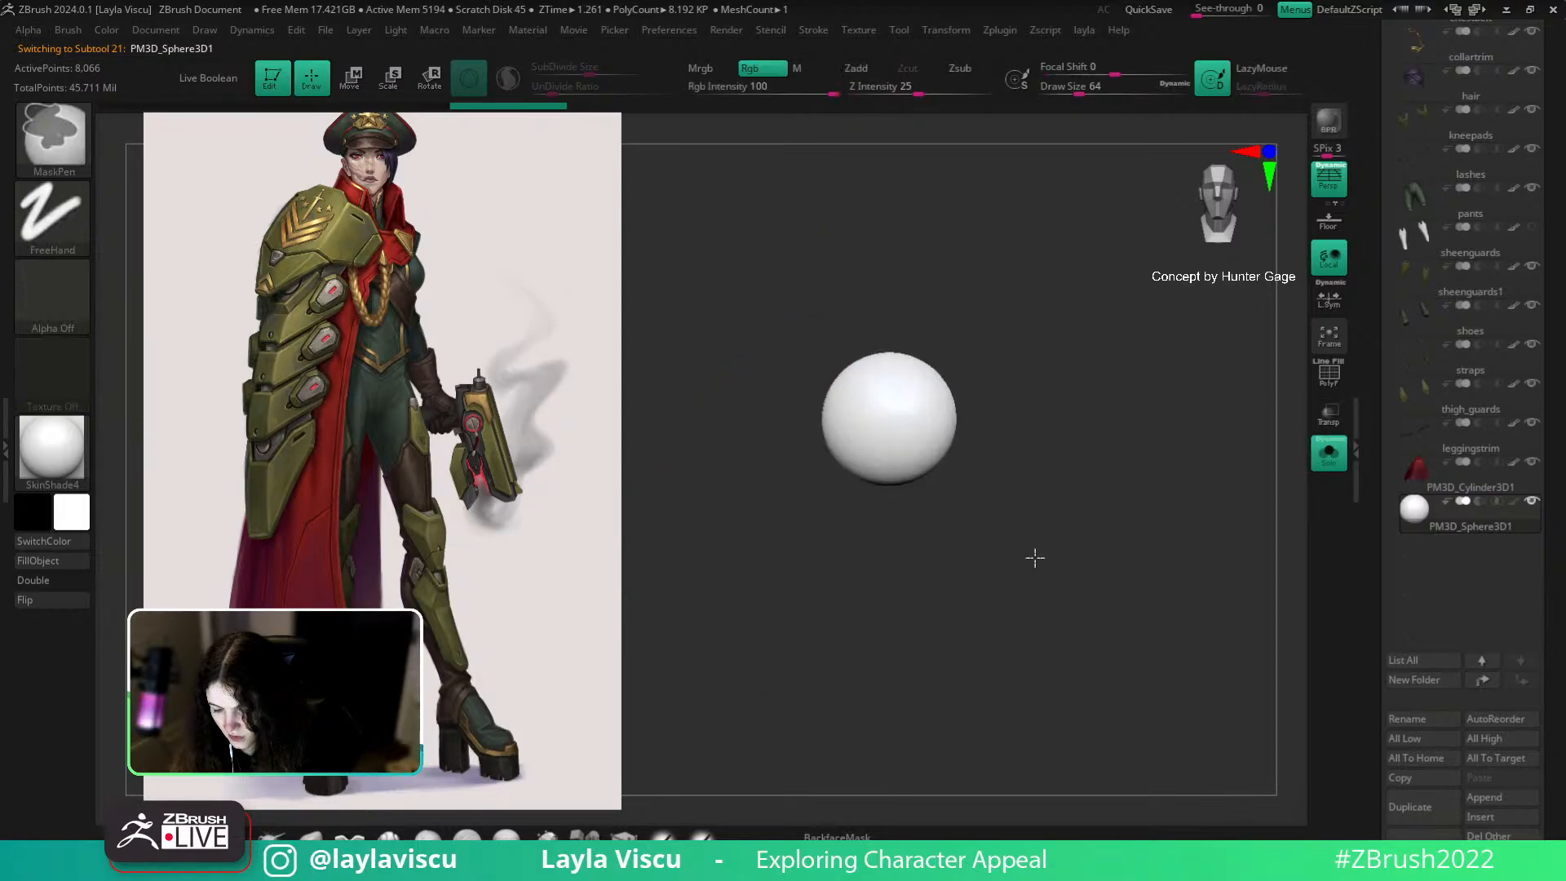
Step: Turn on the sphere's polygon wireframe display and switch its material to BasicMaterial
key(shift+f)
key(m)
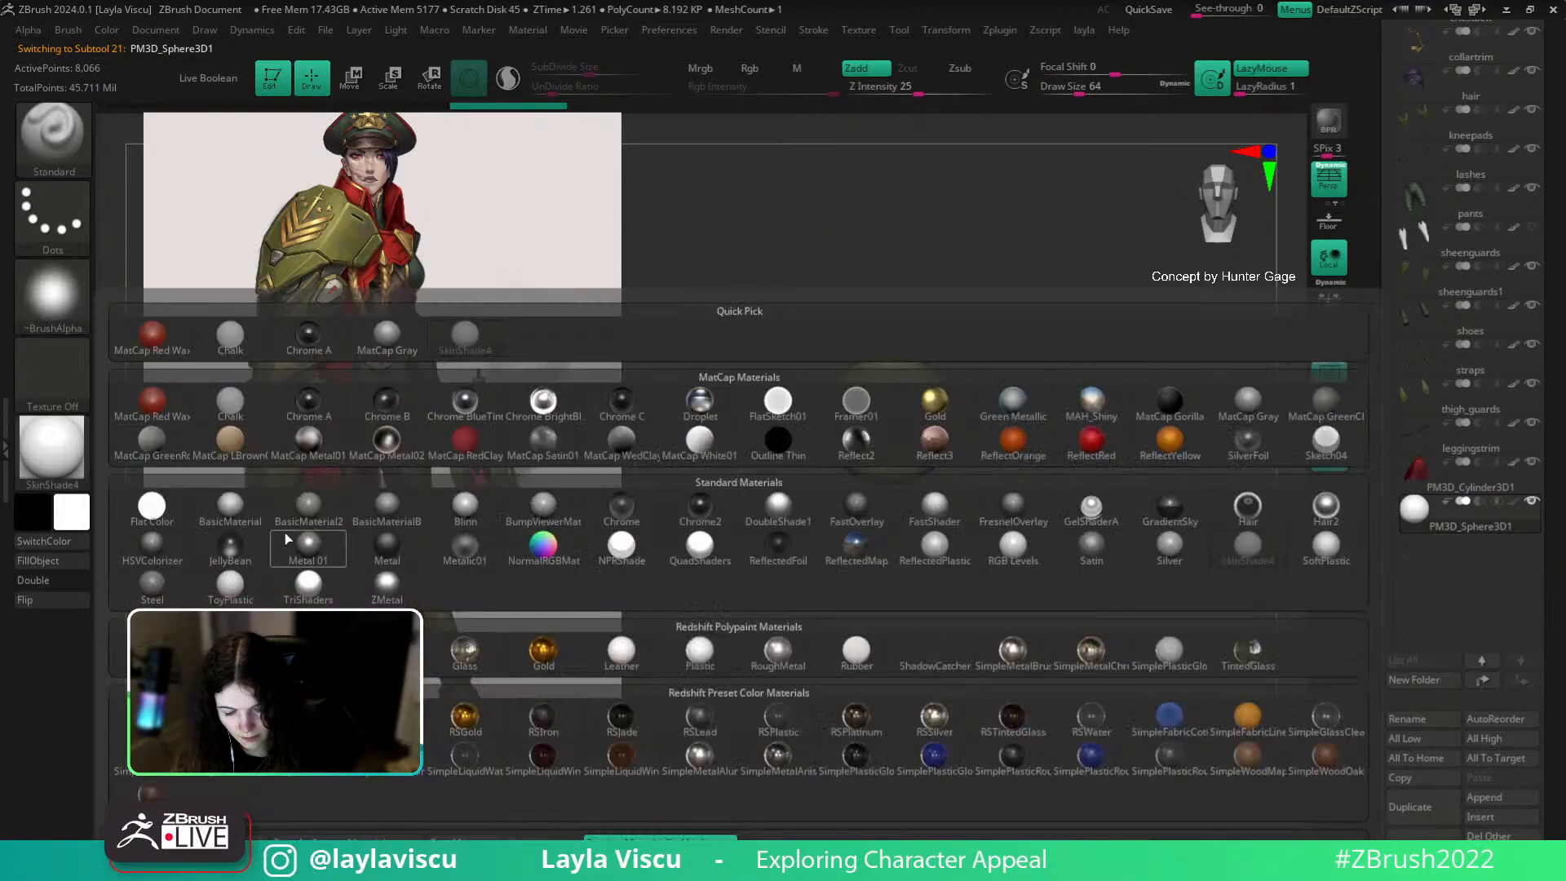
click(291, 542)
key(e)
drag(887, 419, 988, 443)
key(q)
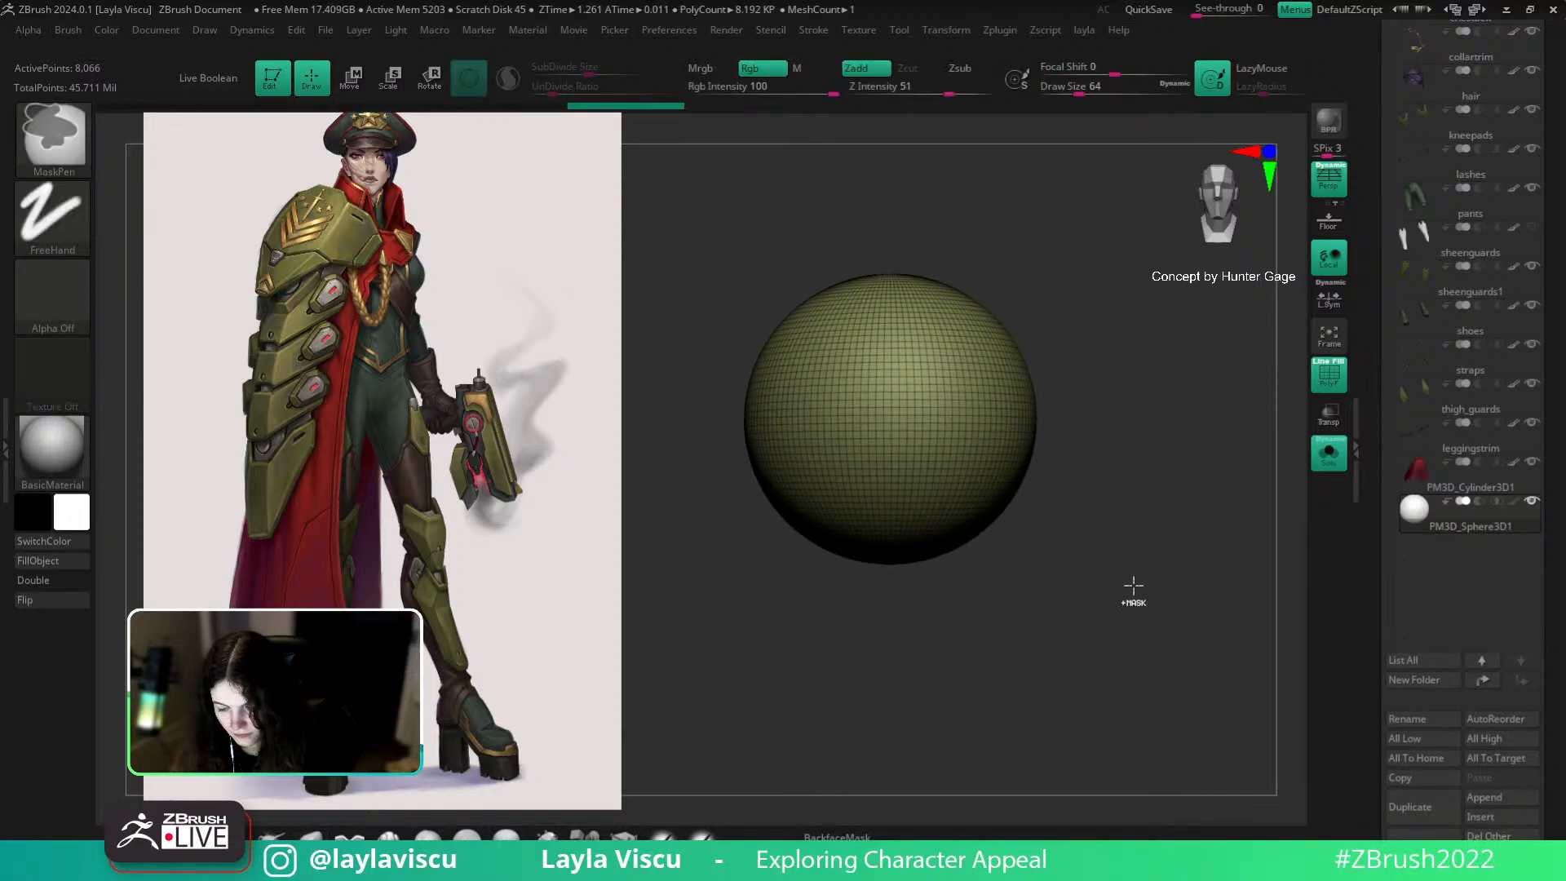
Step: Set up the Move brush with a draw size of about 415
ctrl+right_drag(1133, 591, 1114, 498)
key(s)
drag(920, 415, 979, 411)
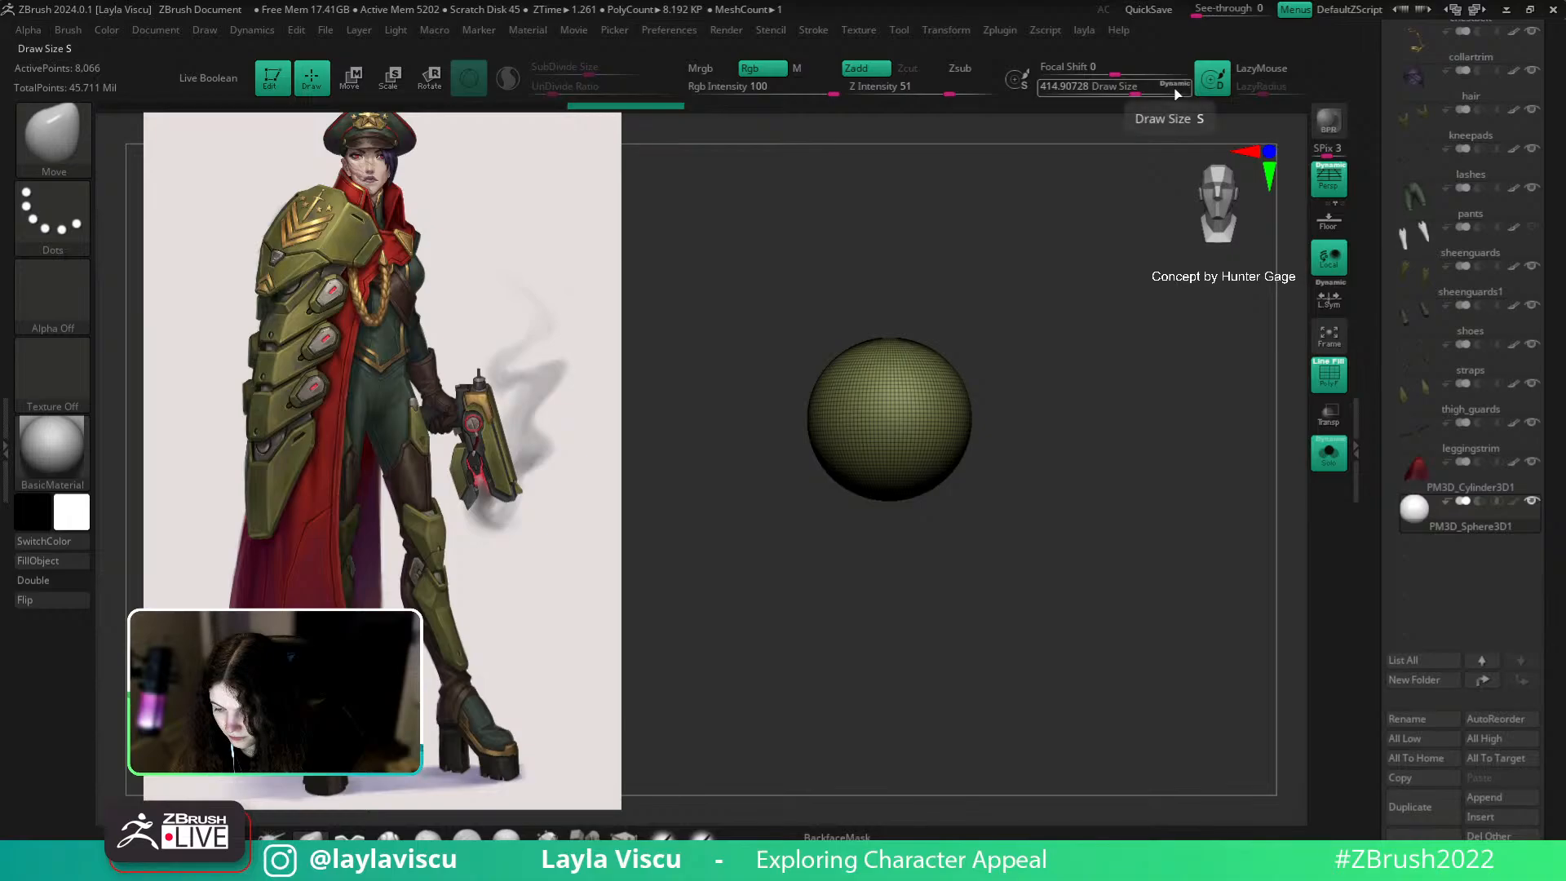
Step: Scale the sphere down uniformly in two passes and return to the Move brush
key(e)
drag(969, 467, 975, 474)
ctrl+right_drag(975, 473, 1014, 525)
drag(894, 390, 889, 406)
click(310, 839)
key(q)
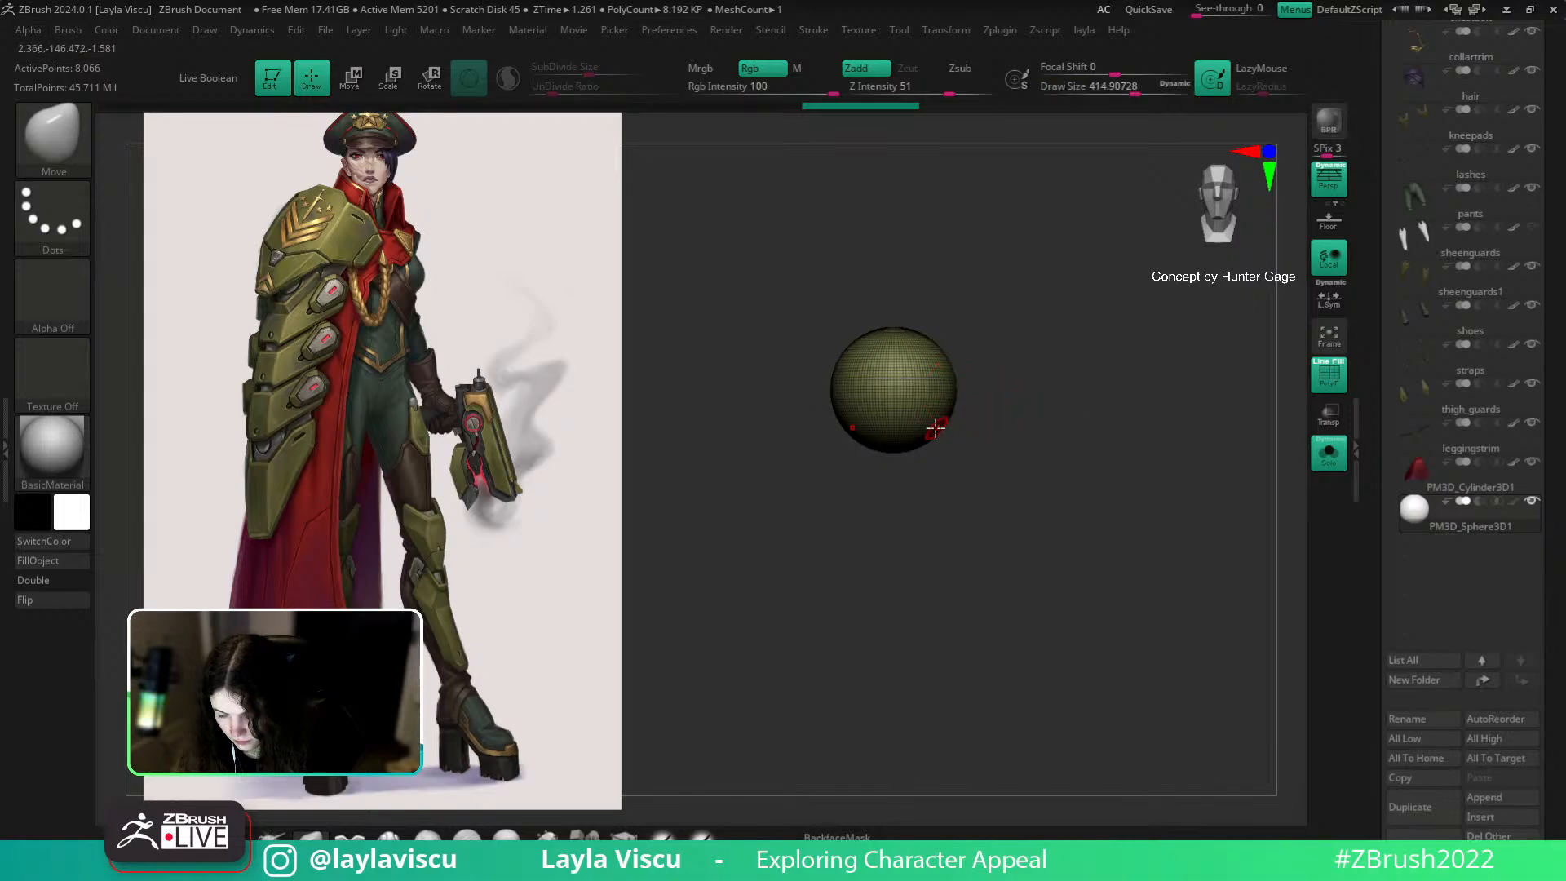
key(e)
drag(895, 390, 890, 408)
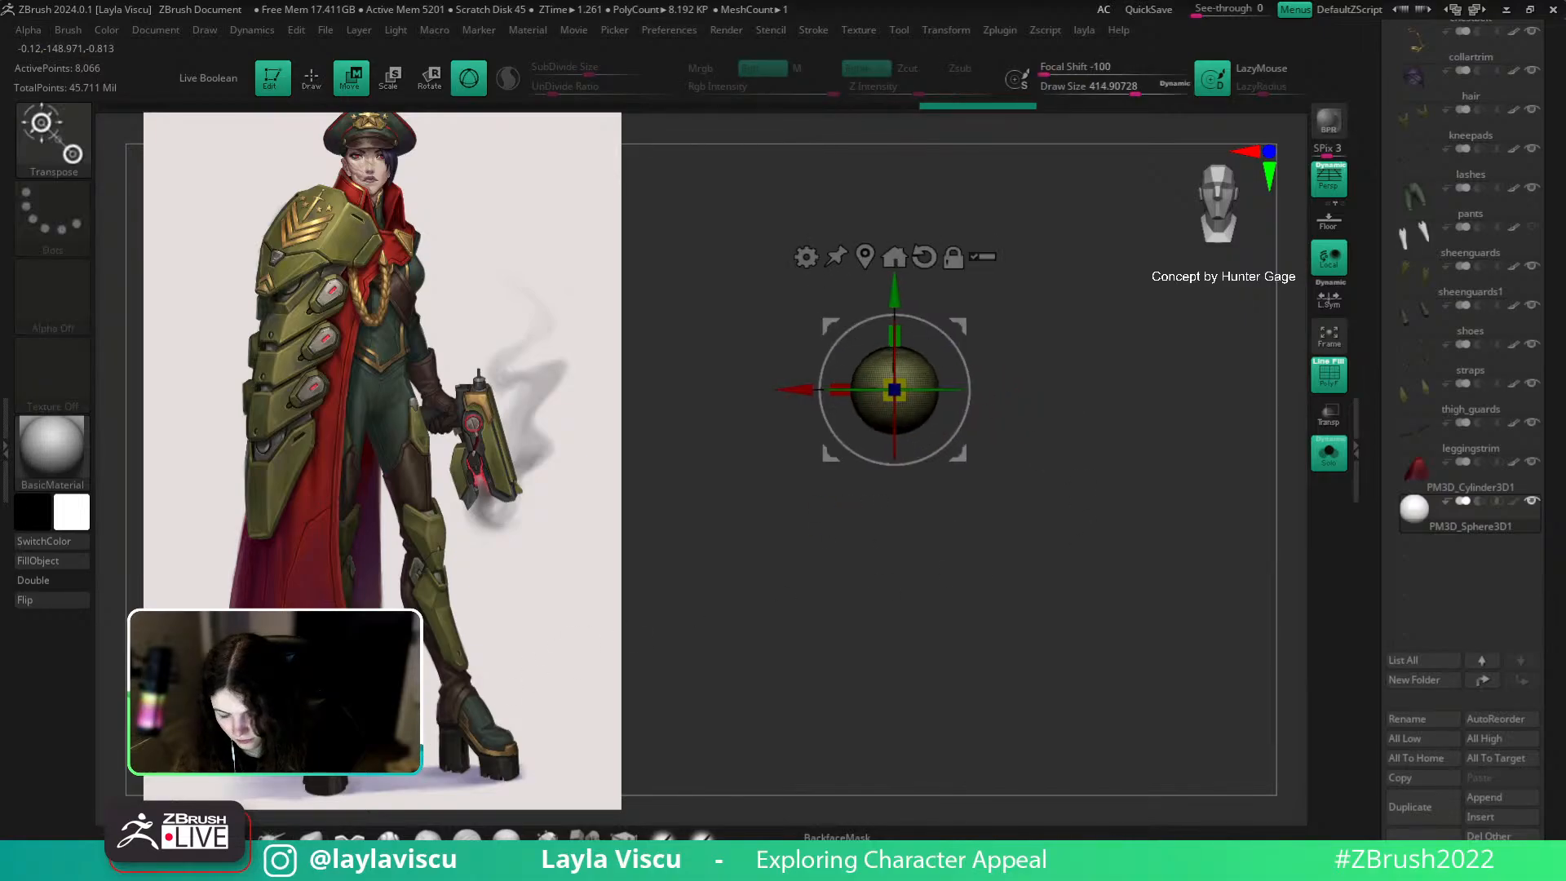
key(q)
Step: Set the Move brush's draw size to 1000 and pull the sphere's upper sides outward
ctrl+right_drag(985, 433, 1032, 491)
key(shift+f)
key(shift+f)
key(s)
drag(993, 469, 1048, 476)
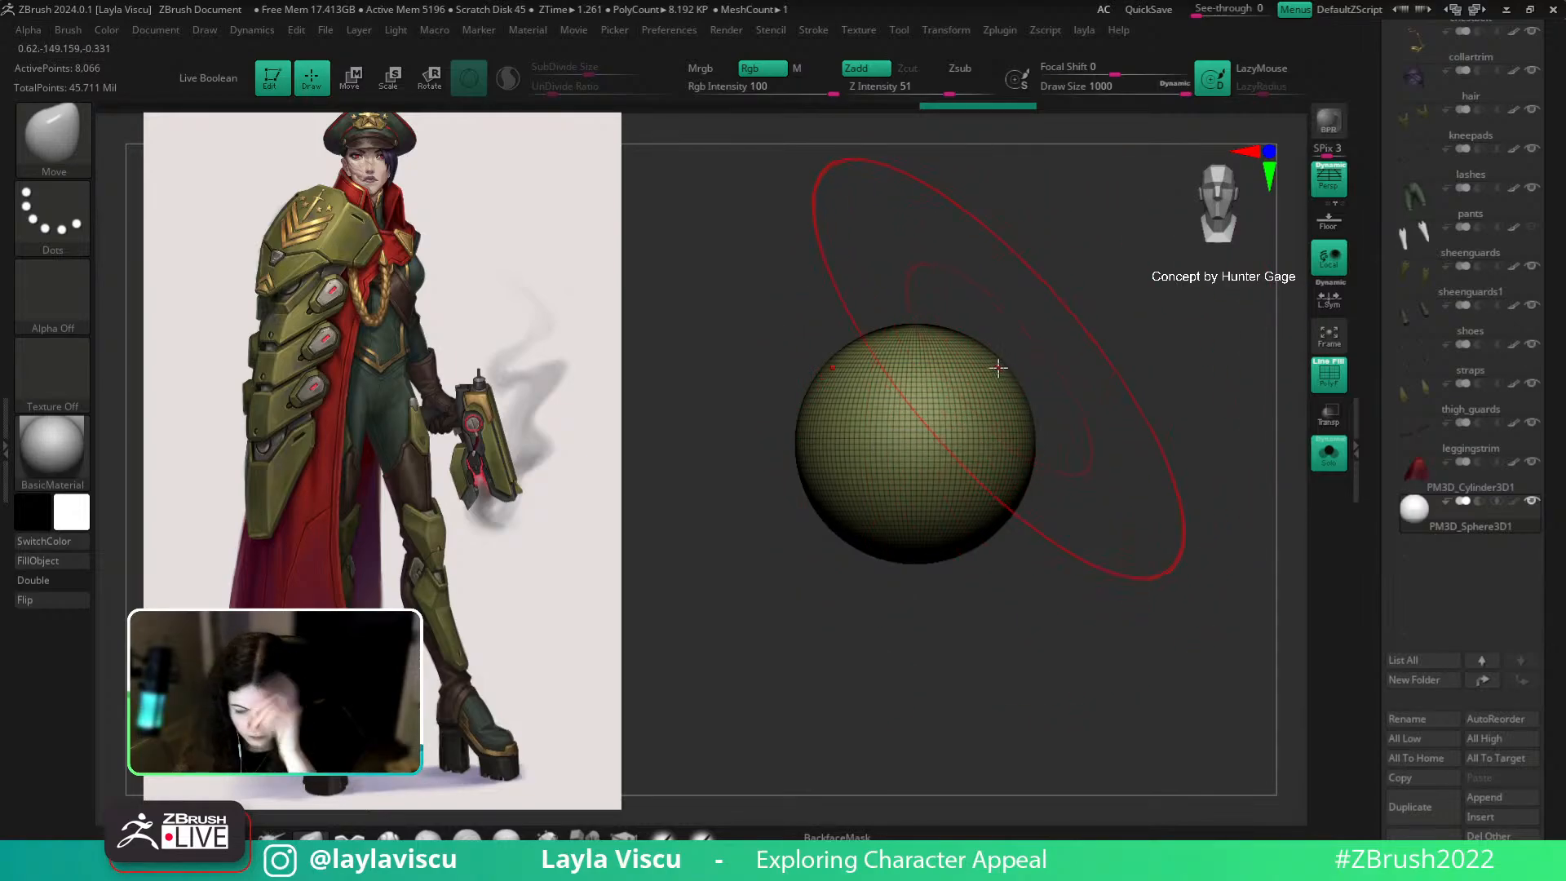
drag(999, 367, 1049, 287)
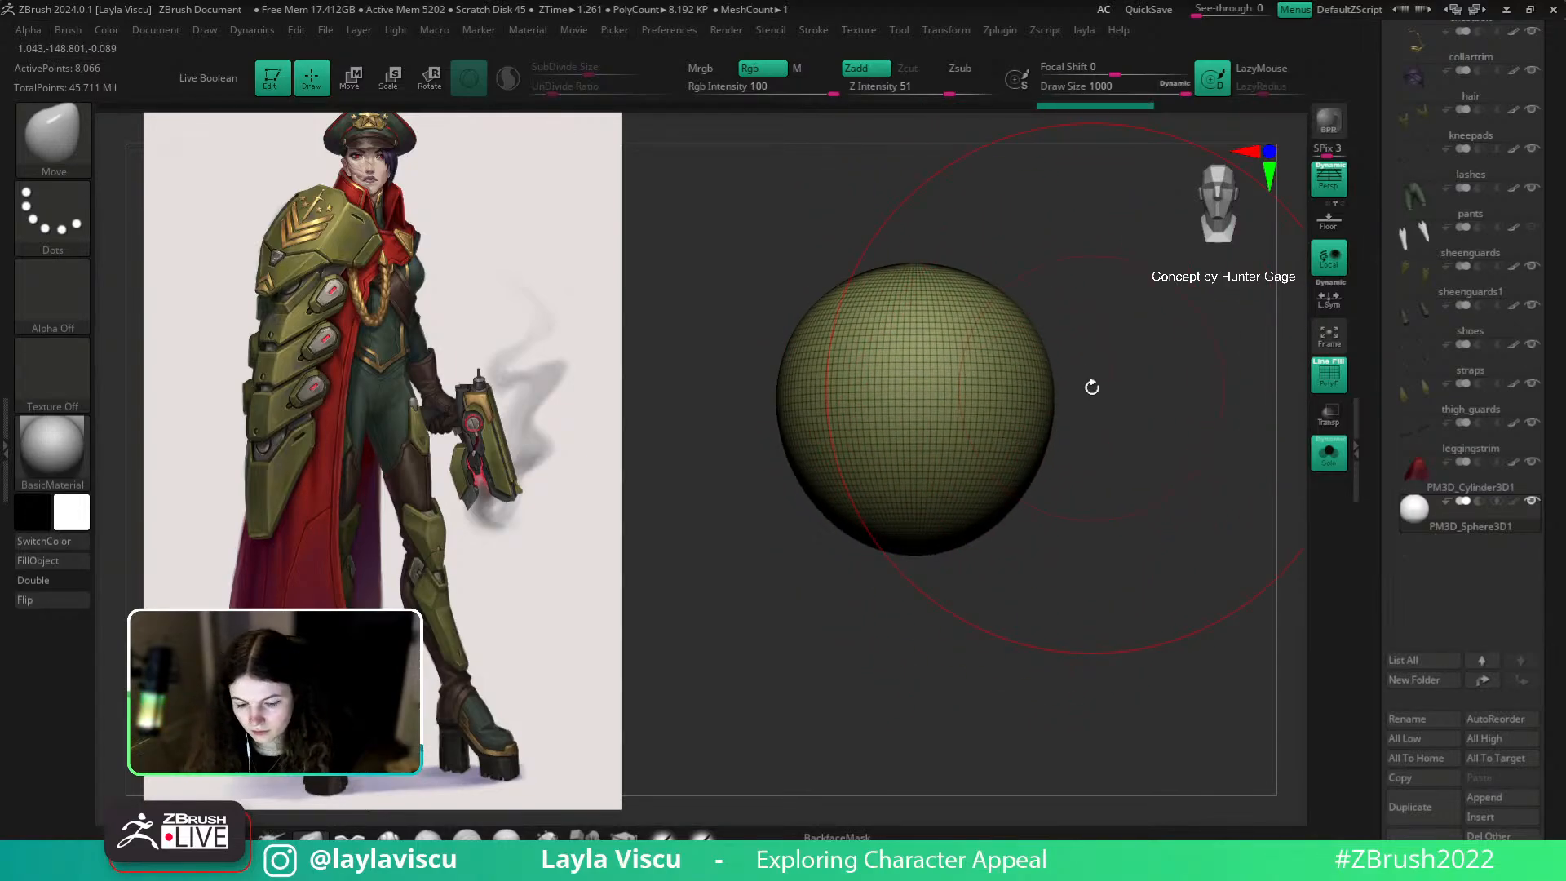
Step: Hide the concept reference and stretch the sphere into a tall form that tapers toward its lower end with the Move brush
key(shift+z)
drag(996, 511, 975, 702)
drag(1034, 323, 1116, 317)
alt+right_drag(1150, 492, 942, 483)
mouse_move(942, 483)
ctrl+right_down()
mouse_move(933, 432)
mouse_move(856, 437)
ctrl+right_up()
alt+right_drag(857, 437, 923, 462)
drag(896, 346, 930, 346)
mouse_move(904, 453)
mouse_down()
mouse_move(883, 469)
mouse_move(906, 468)
mouse_up()
Step: Slim the form in side view with the Move brush
key(s)
click(907, 467)
mouse_move(994, 519)
right_down()
mouse_move(1183, 514)
mouse_move(1090, 531)
right_up()
mouse_move(1091, 531)
mouse_down()
mouse_move(839, 363)
mouse_move(861, 333)
mouse_up()
key(s)
drag(841, 546, 860, 557)
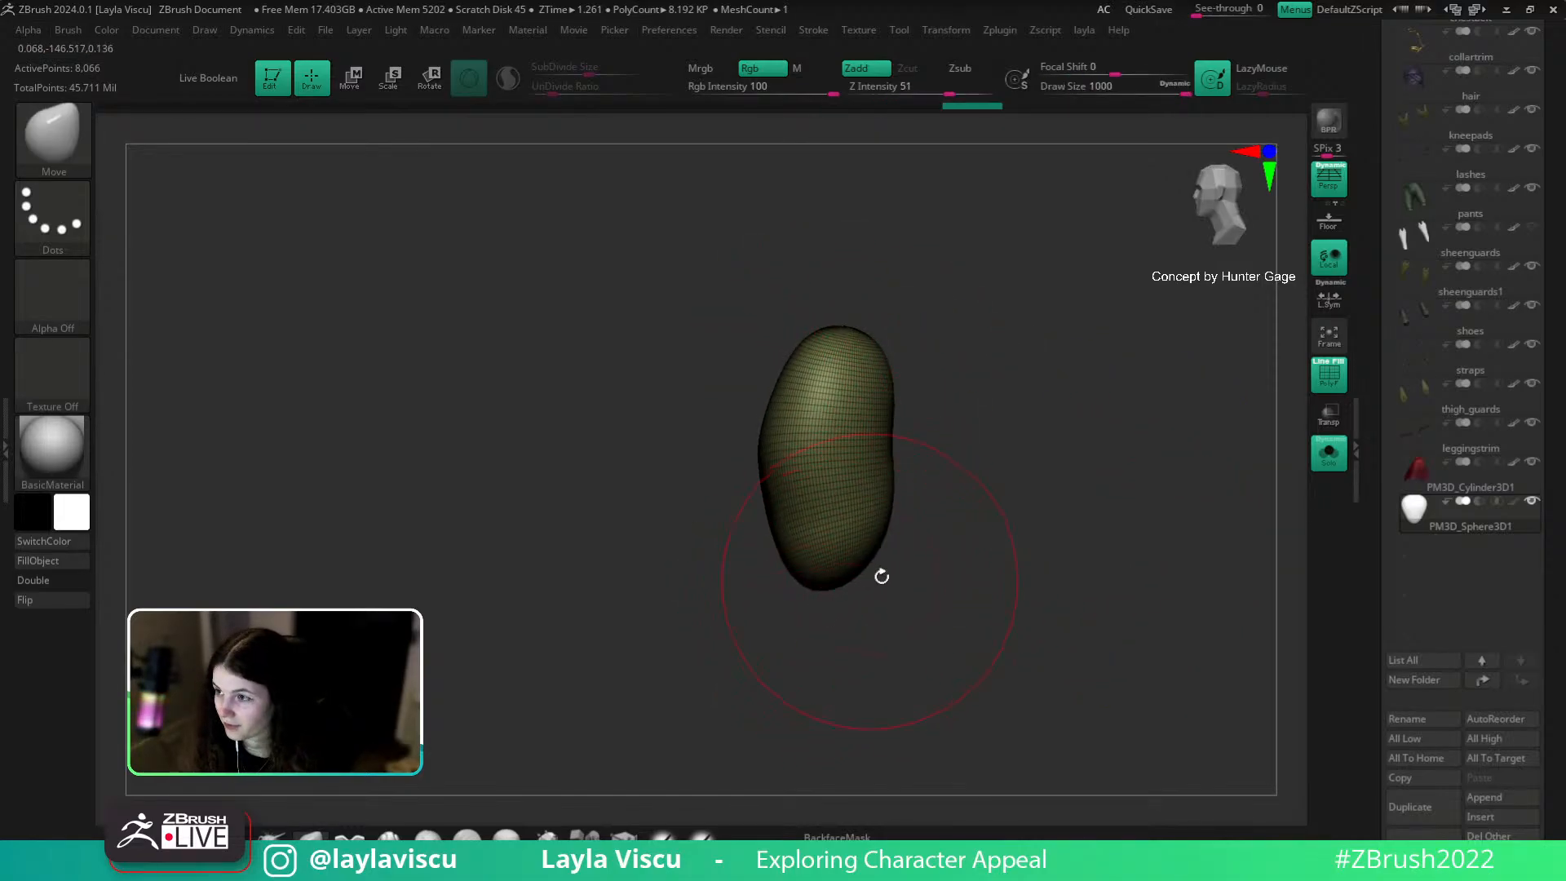
Step: Flatten the form's front and back into a slab by clip-scaling it along Z with the gizmo
key(w)
mouse_move(775, 441)
ctrl+mouse_down()
mouse_move(817, 443)
mouse_move(720, 469)
ctrl+mouse_up()
key(q)
shift+drag(991, 565, 1092, 575)
drag(1072, 568, 1014, 622)
key(w)
key(y)
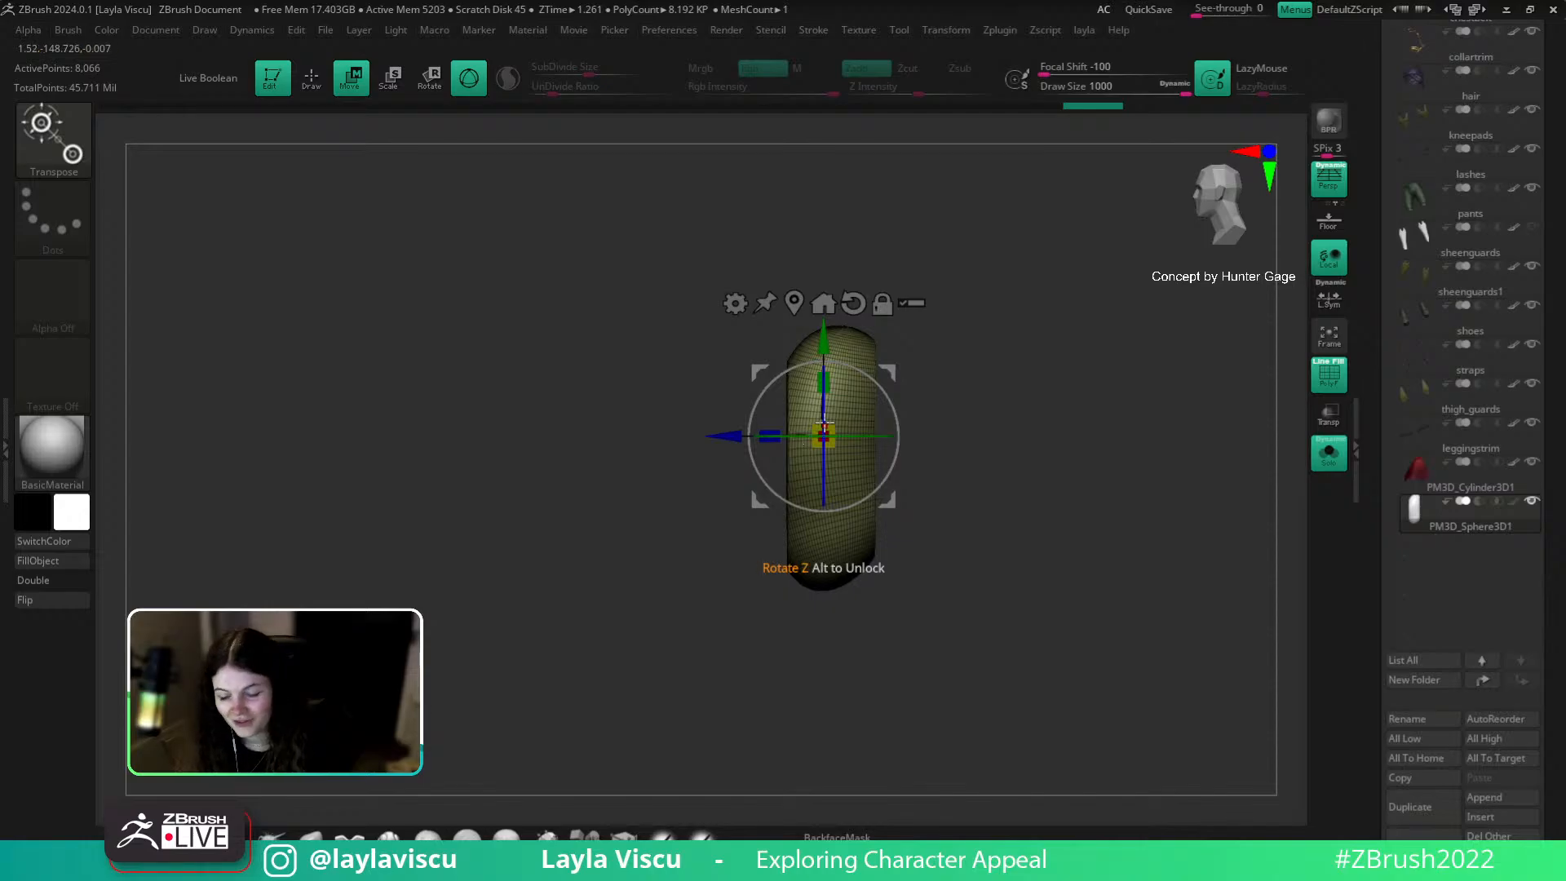
key(q)
mouse_move(1071, 471)
shift+mouse_down()
mouse_move(1092, 500)
mouse_move(1014, 531)
mouse_move(1039, 500)
mouse_move(1118, 482)
shift+mouse_up()
Step: Set the draw size to about 648 and, with the wireframe off, check the piece's scale outside Solo mode before isolating it again
key(s)
click(1021, 508)
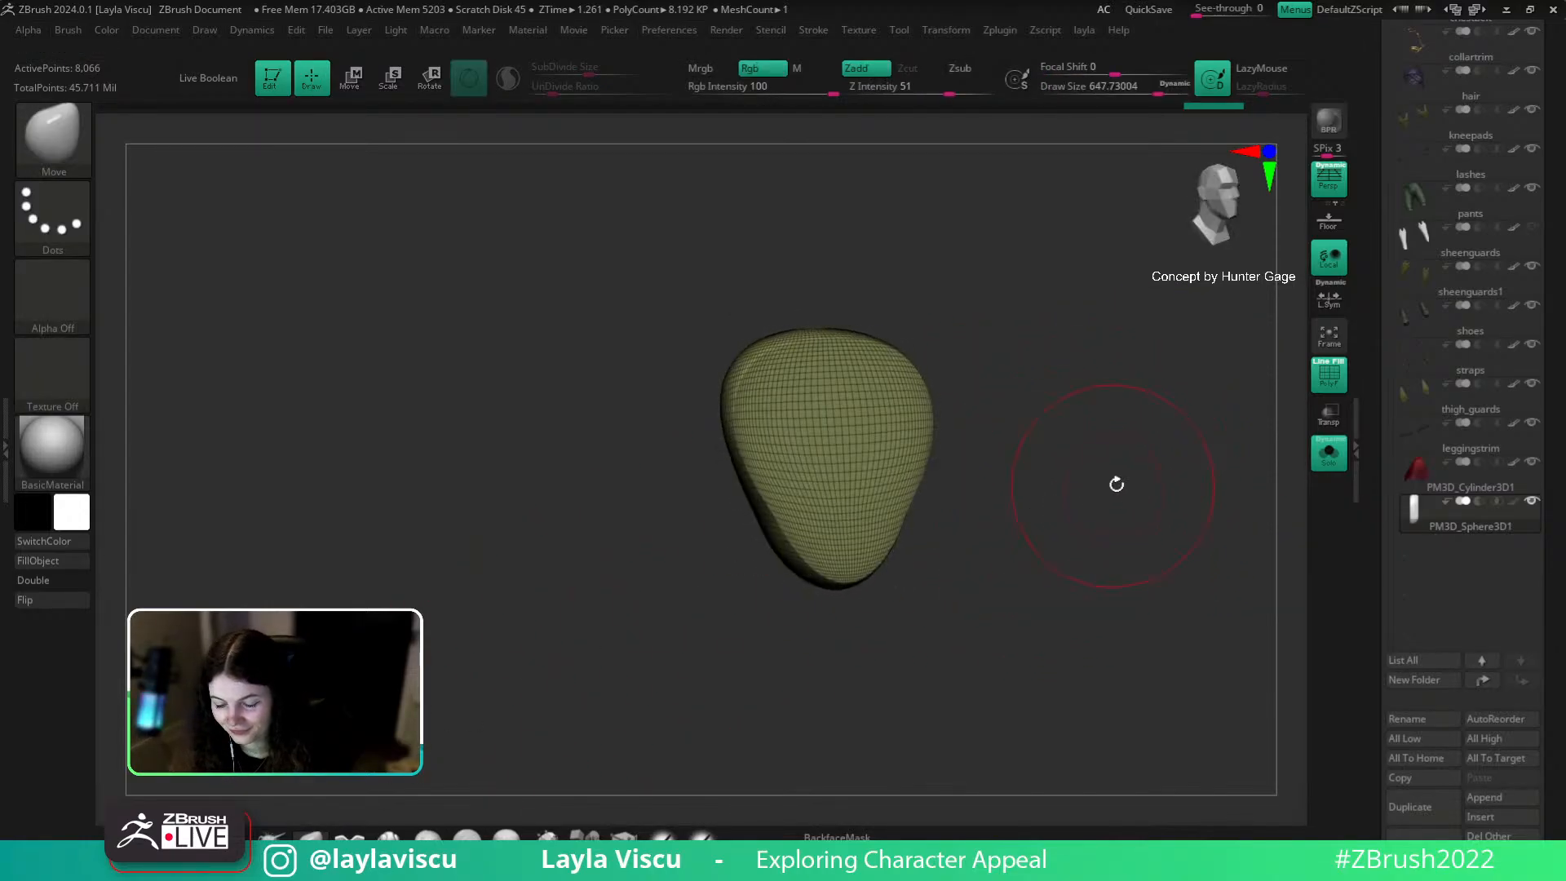
key(shift+f)
click(1320, 465)
ctrl+right_drag(919, 483, 954, 400)
click(1322, 467)
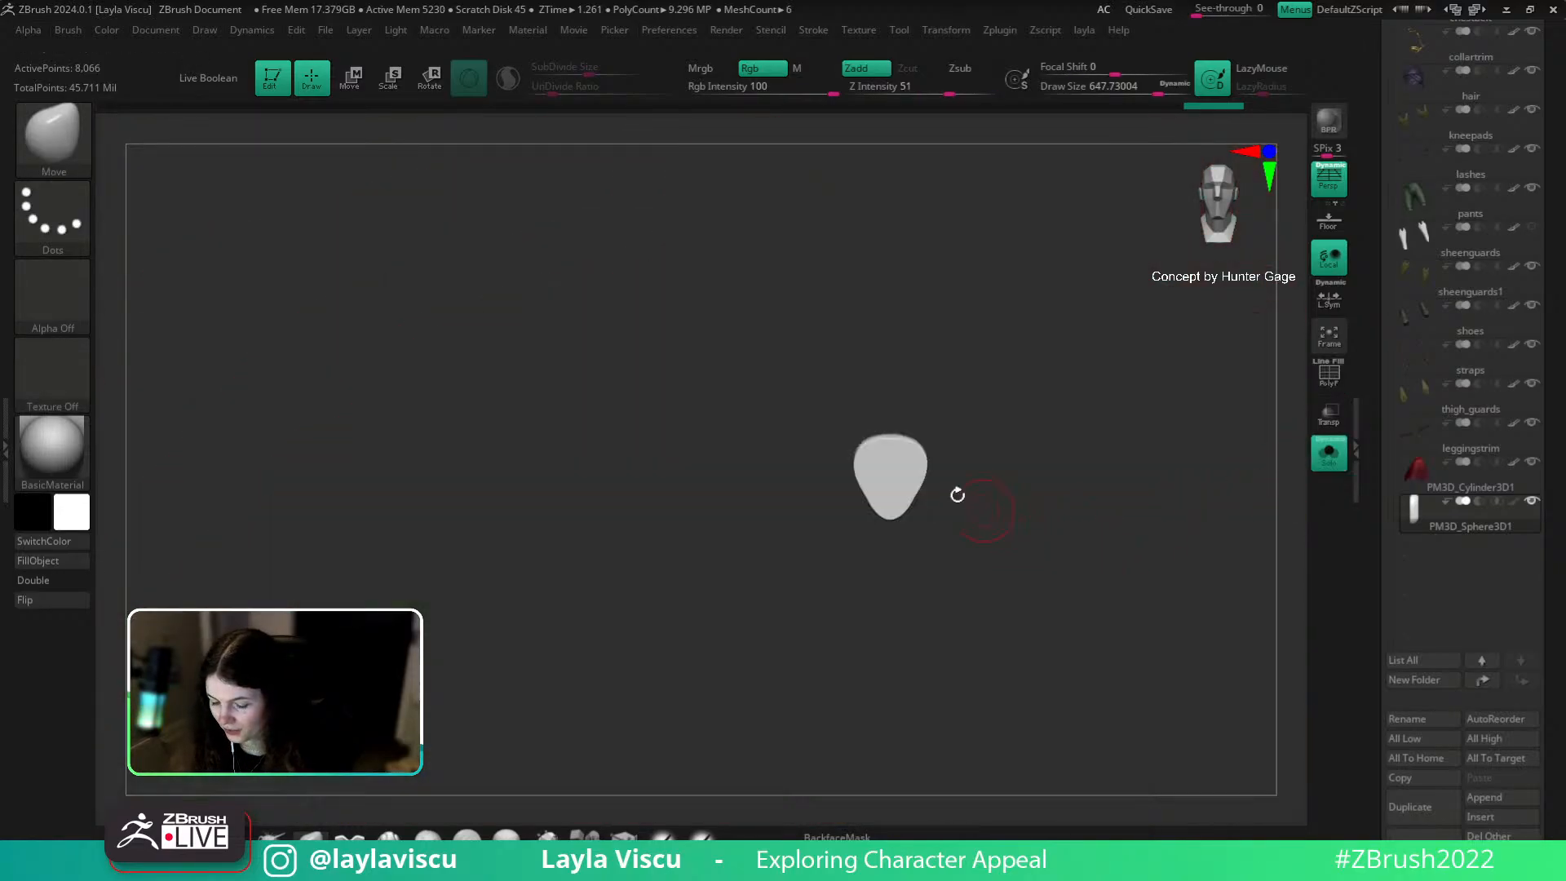
ctrl+right_drag(969, 501, 991, 615)
ctrl+right_drag(938, 514, 968, 542)
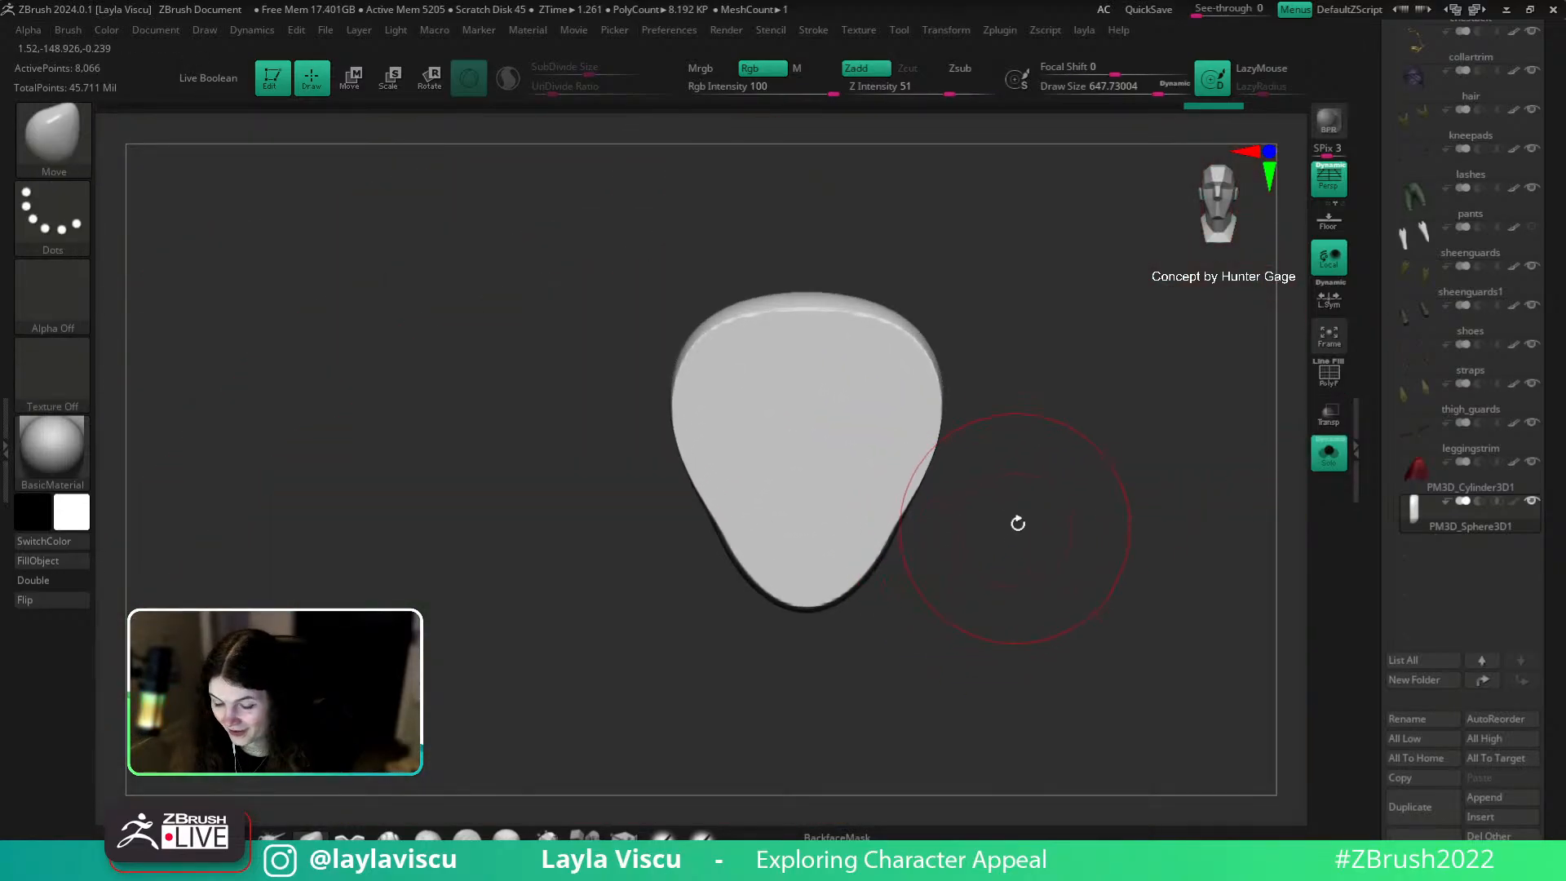
Step: Pull the plate's upper corners outward and up using the Move brush at a draw size of about 846
key(w)
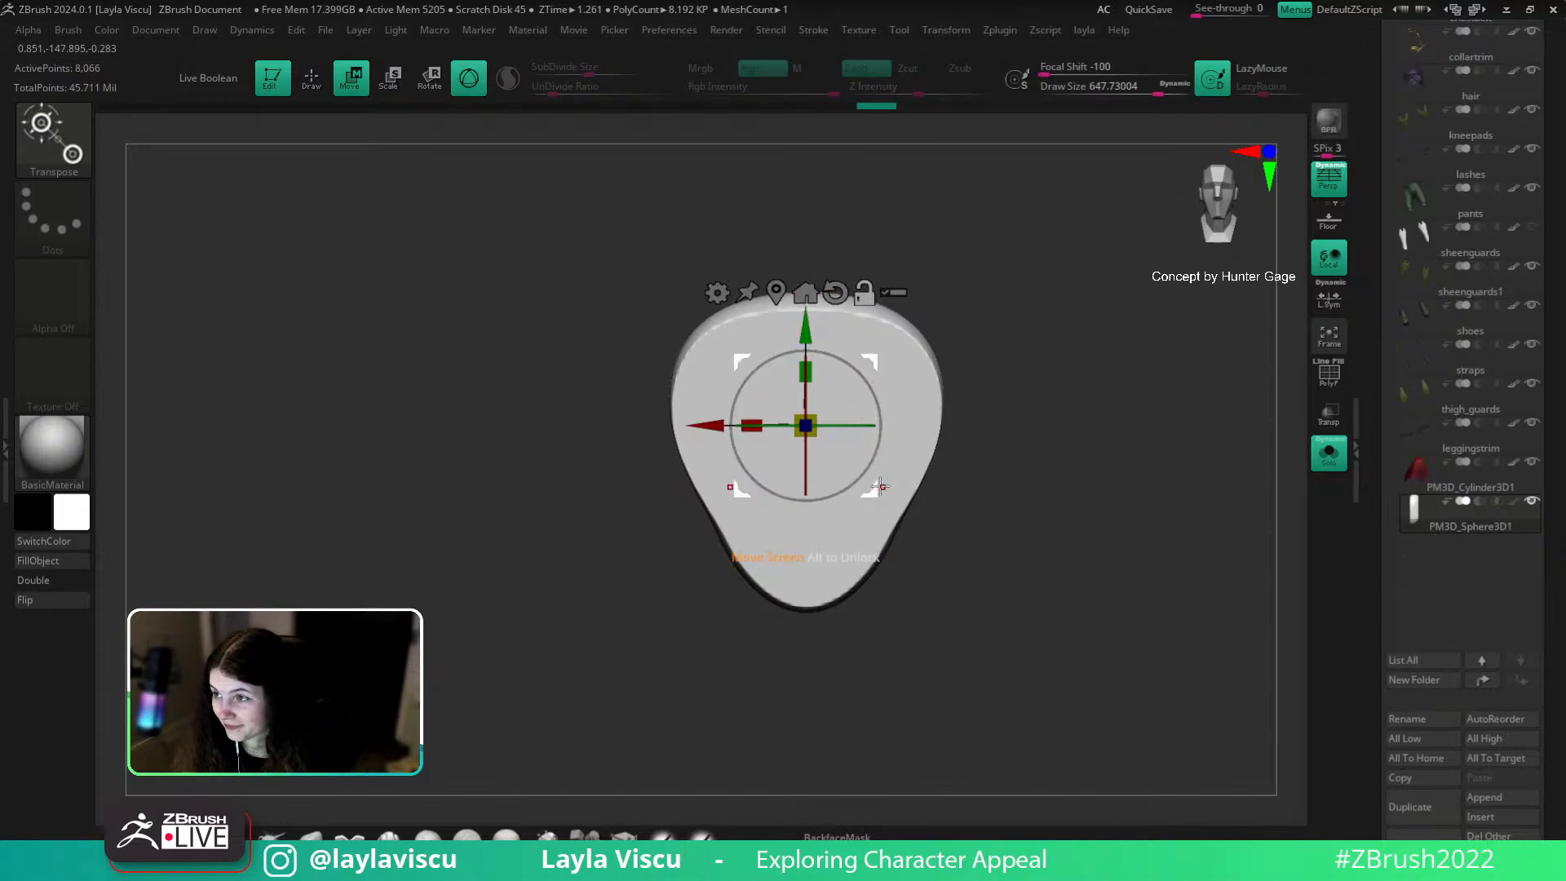
key(q)
drag(912, 390, 962, 332)
key(b)
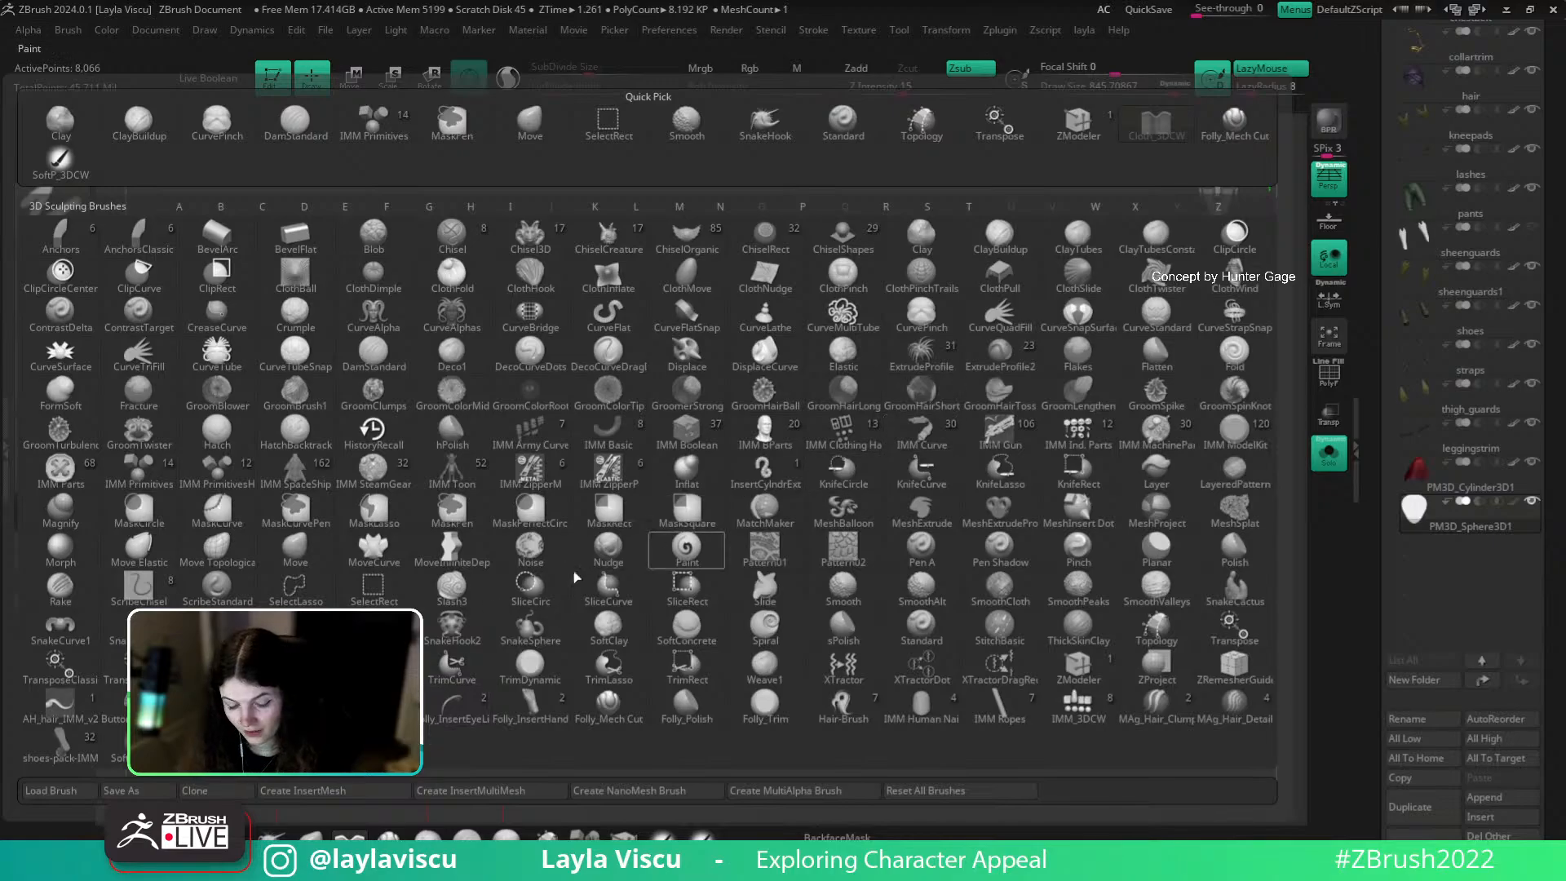
click(296, 782)
drag(914, 359, 939, 343)
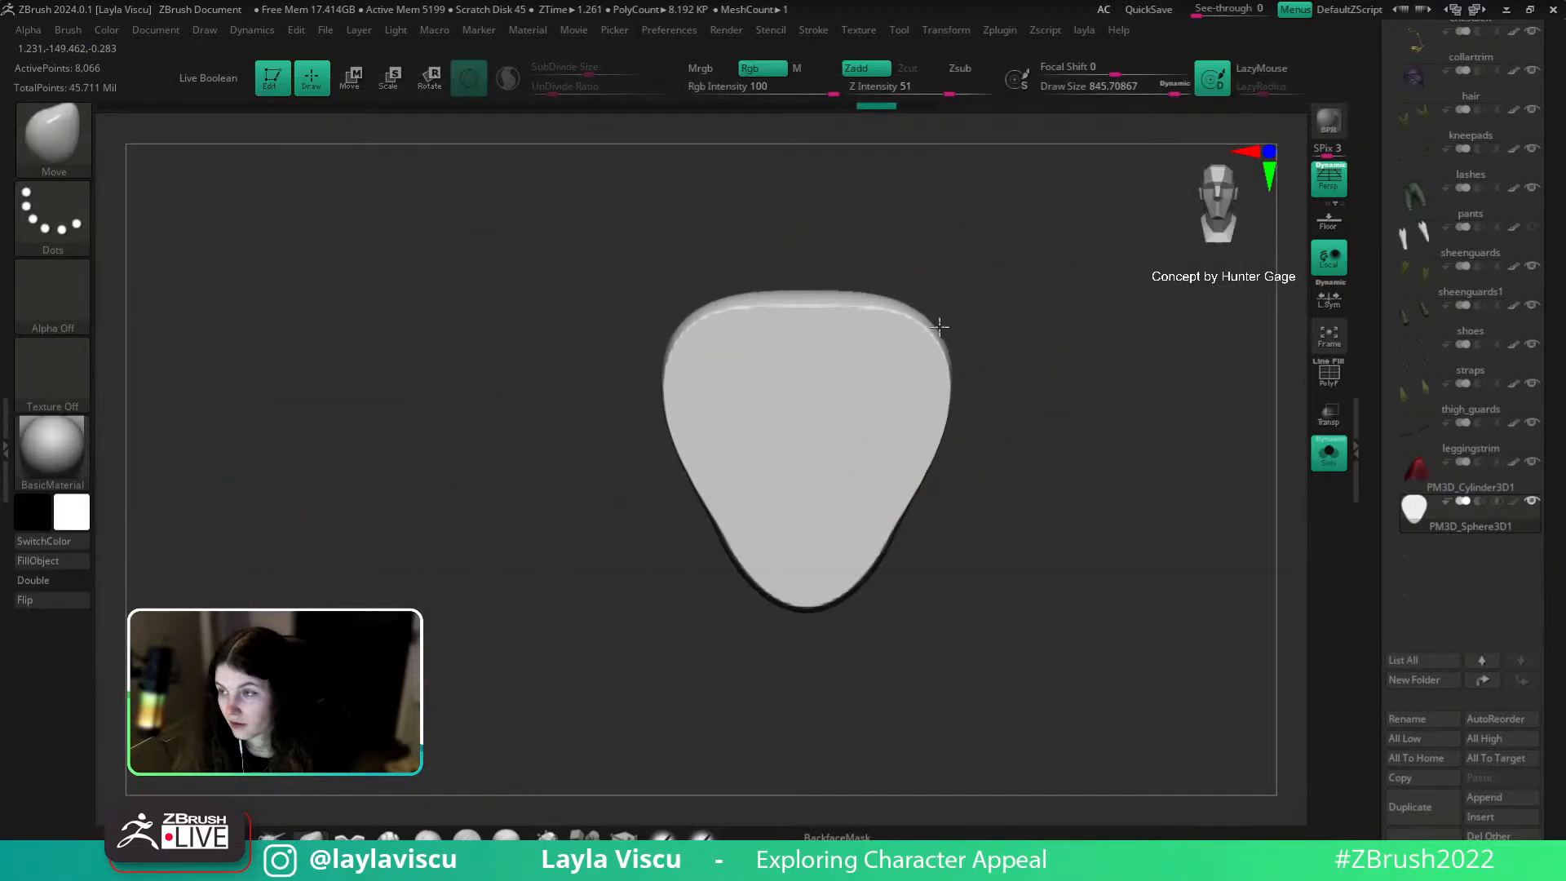
Step: Raise the centre of the plate's upper edge into a rounded neck bump between squared shoulders with the Move brush
key(s)
drag(839, 325, 824, 325)
mouse_move(822, 301)
mouse_down()
mouse_move(823, 251)
mouse_move(855, 281)
mouse_up()
key(s)
drag(874, 278, 871, 286)
drag(780, 262, 879, 266)
key(s)
mouse_move(949, 319)
mouse_down()
mouse_move(962, 320)
mouse_move(942, 319)
mouse_up()
Step: Widen the plate's lower sides into a broad rounded base using the Move brush at a draw size of about 685
alt+drag(971, 472, 942, 390)
key(s)
drag(890, 444, 882, 527)
drag(885, 394, 902, 409)
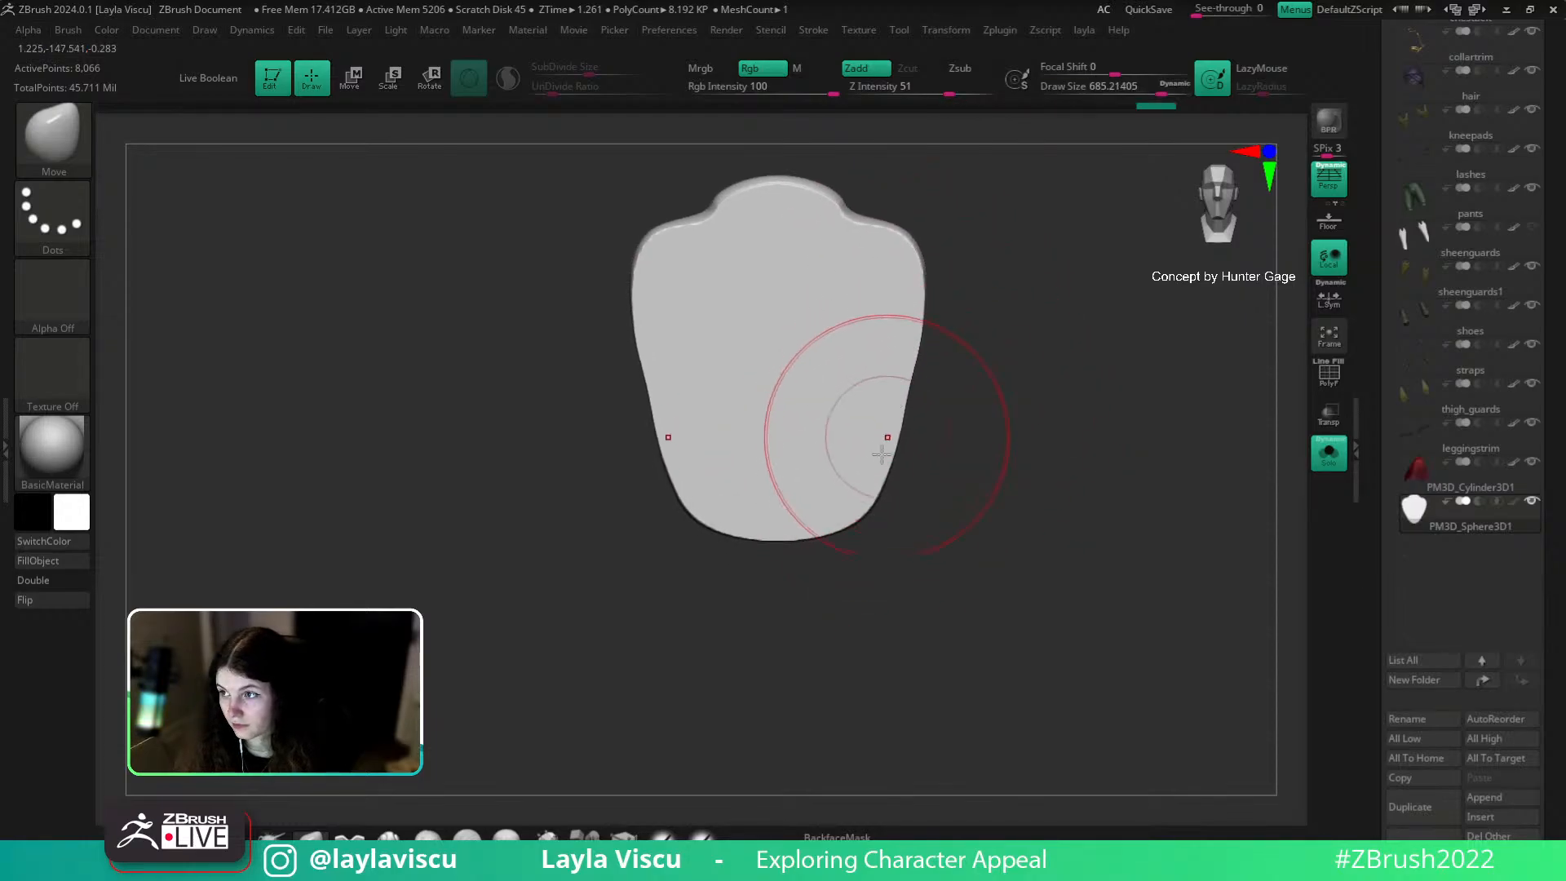
Step: Reshape the plate's lower edge into a blunt point with angled corners, reducing the draw size to about 408
key(s)
mouse_move(824, 532)
mouse_down()
mouse_move(797, 532)
mouse_move(779, 562)
mouse_move(773, 546)
mouse_move(831, 543)
mouse_up()
key(s)
key(s)
drag(869, 500, 818, 519)
key(s)
mouse_move(894, 381)
mouse_down()
mouse_move(902, 392)
mouse_move(912, 352)
mouse_move(1052, 355)
mouse_move(1009, 356)
mouse_move(1105, 430)
mouse_up()
Step: Thin the plate by clip-scaling it along Z in side view, undoing the first attempt, and return to the Move brush
key(w)
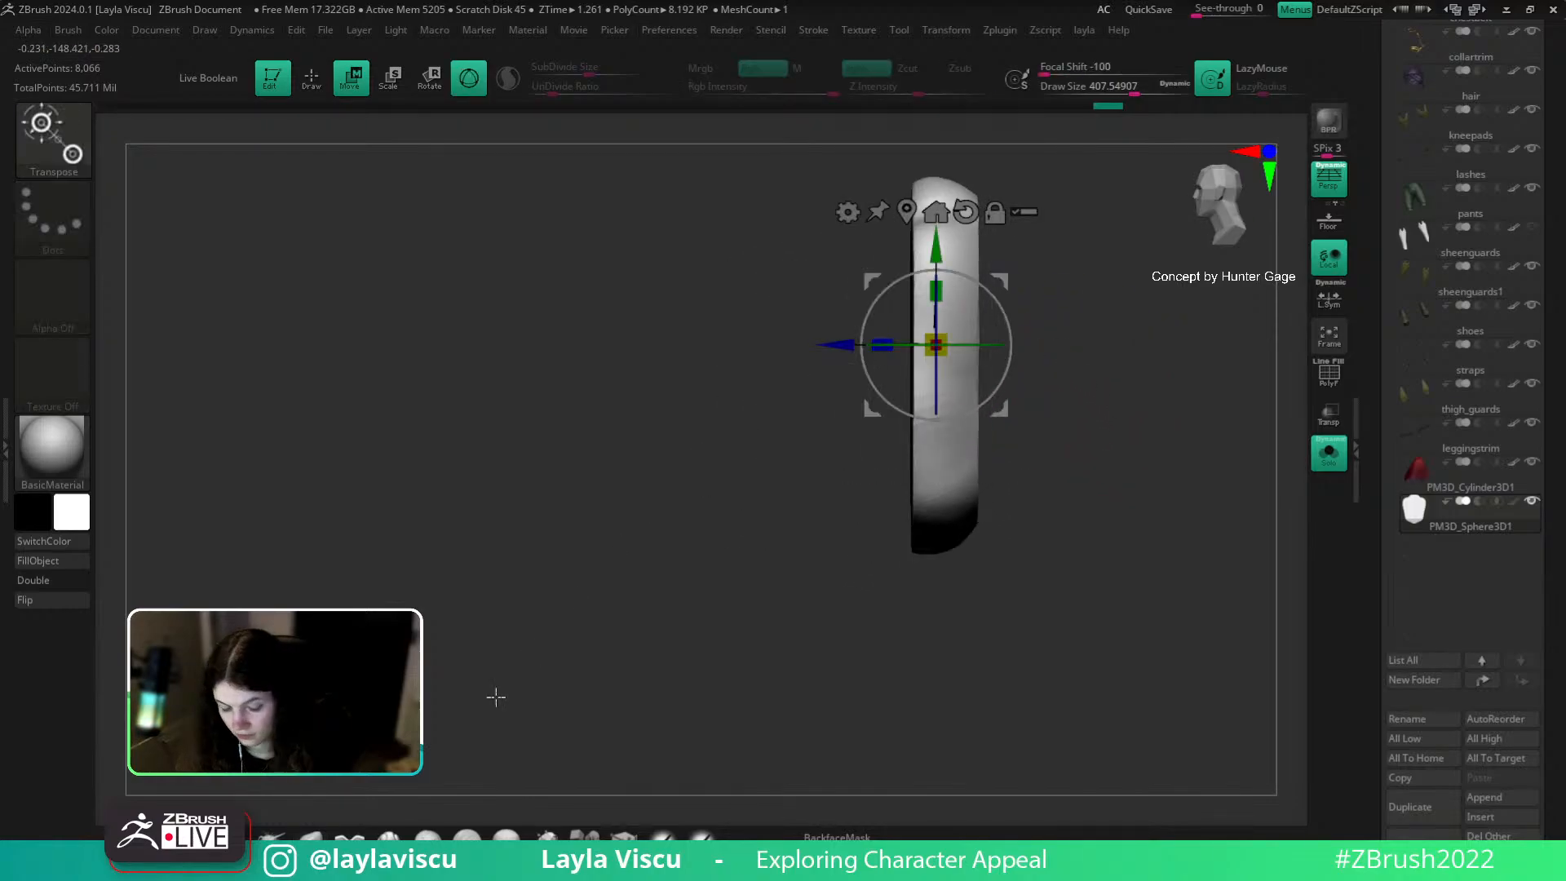
key(q)
mouse_move(461, 667)
shift+mouse_down()
mouse_move(814, 667)
mouse_move(920, 619)
mouse_move(905, 646)
mouse_move(913, 634)
mouse_move(920, 675)
shift+mouse_up()
key(shift+f)
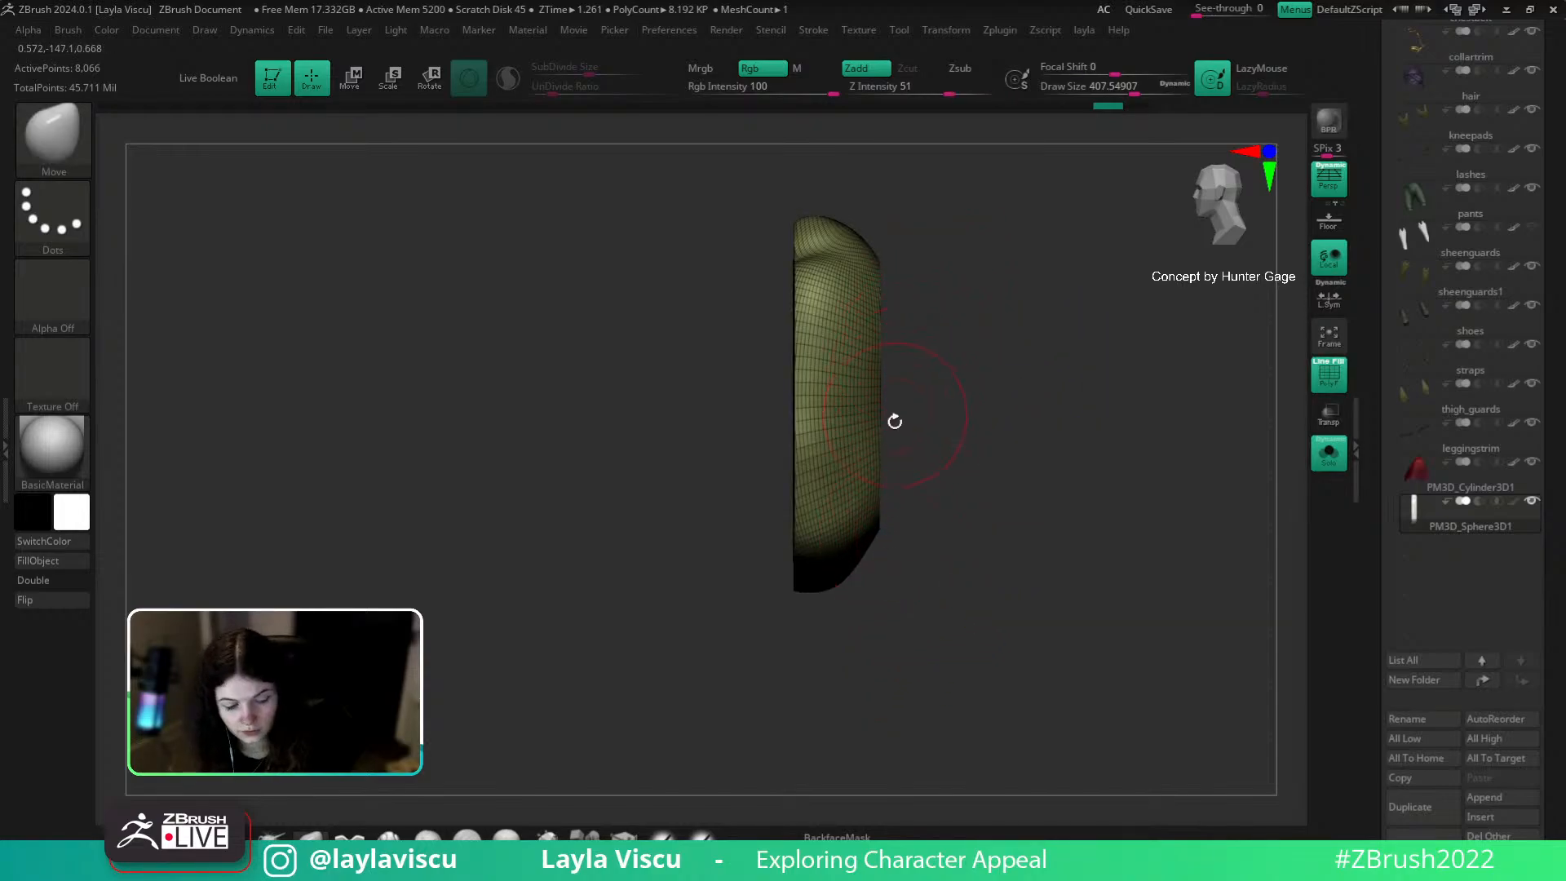
key(w)
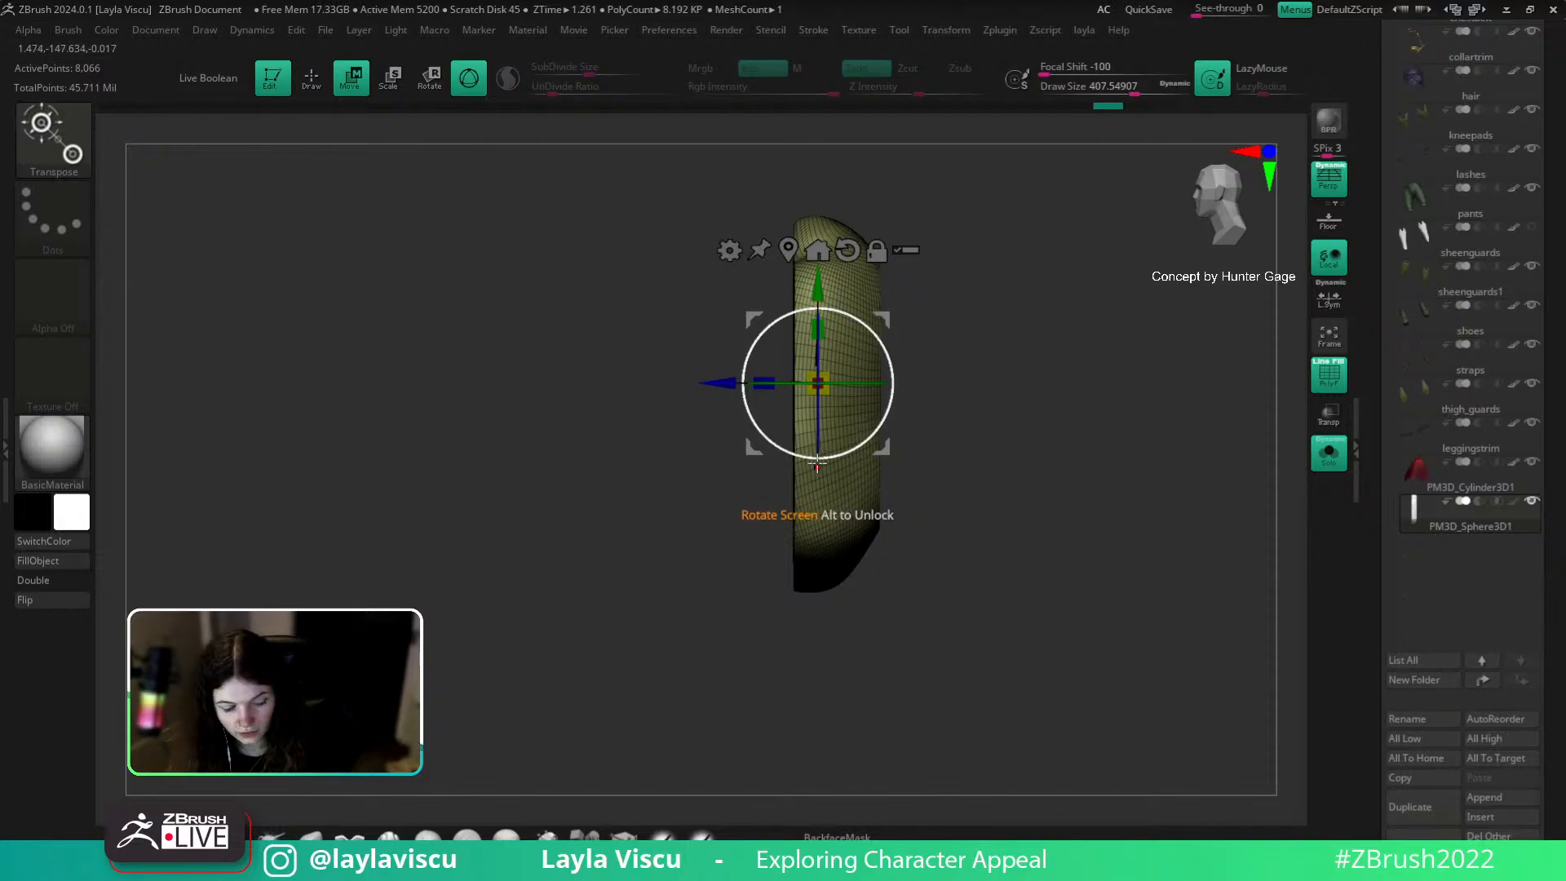
key(ctrl)
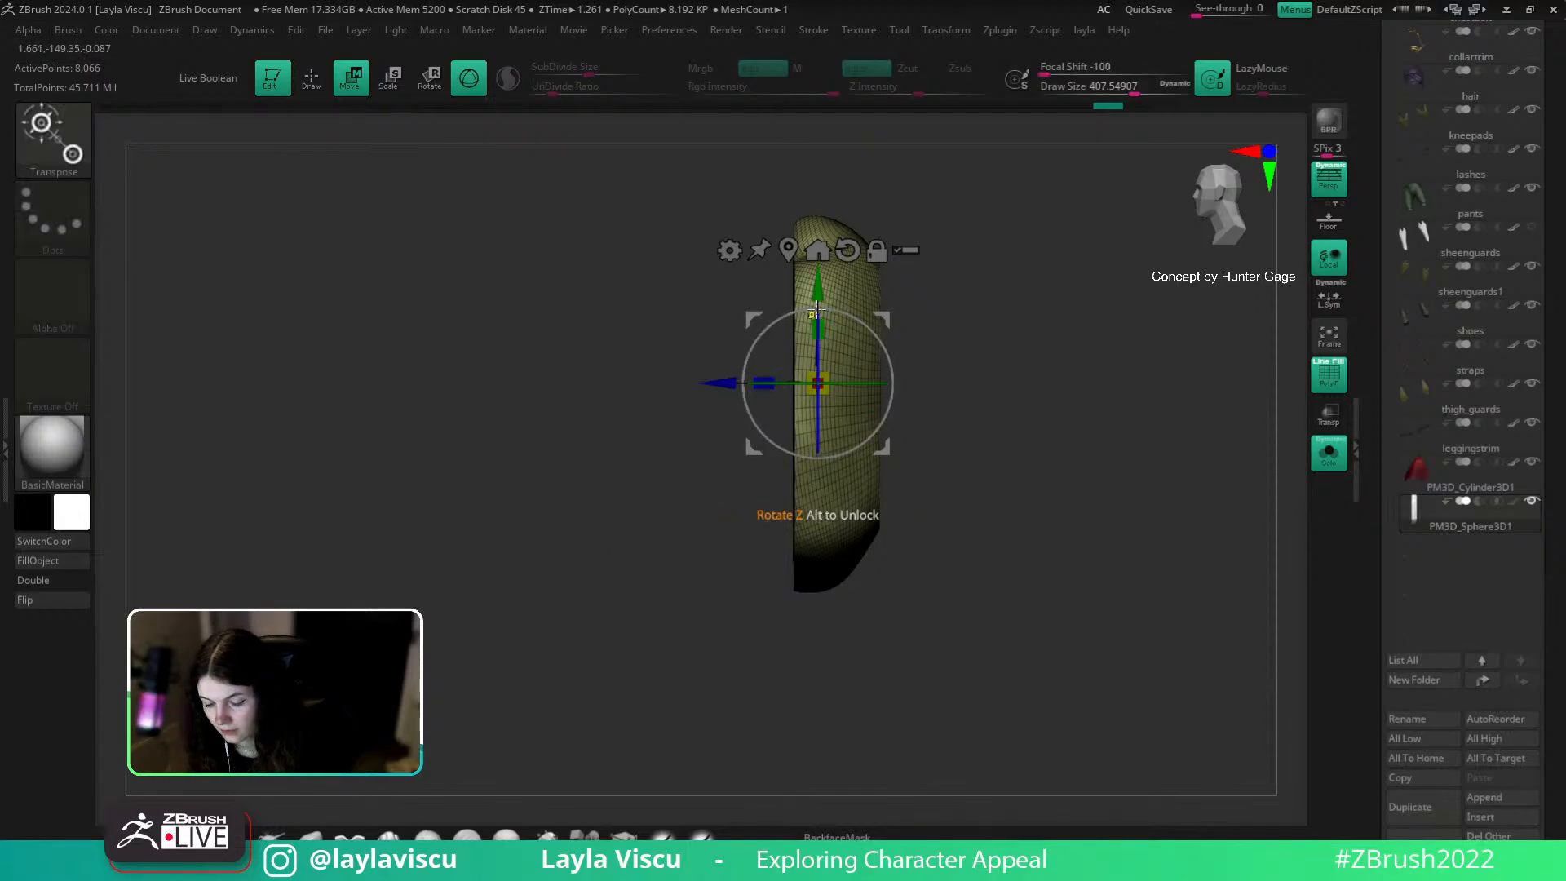
key(ctrl)
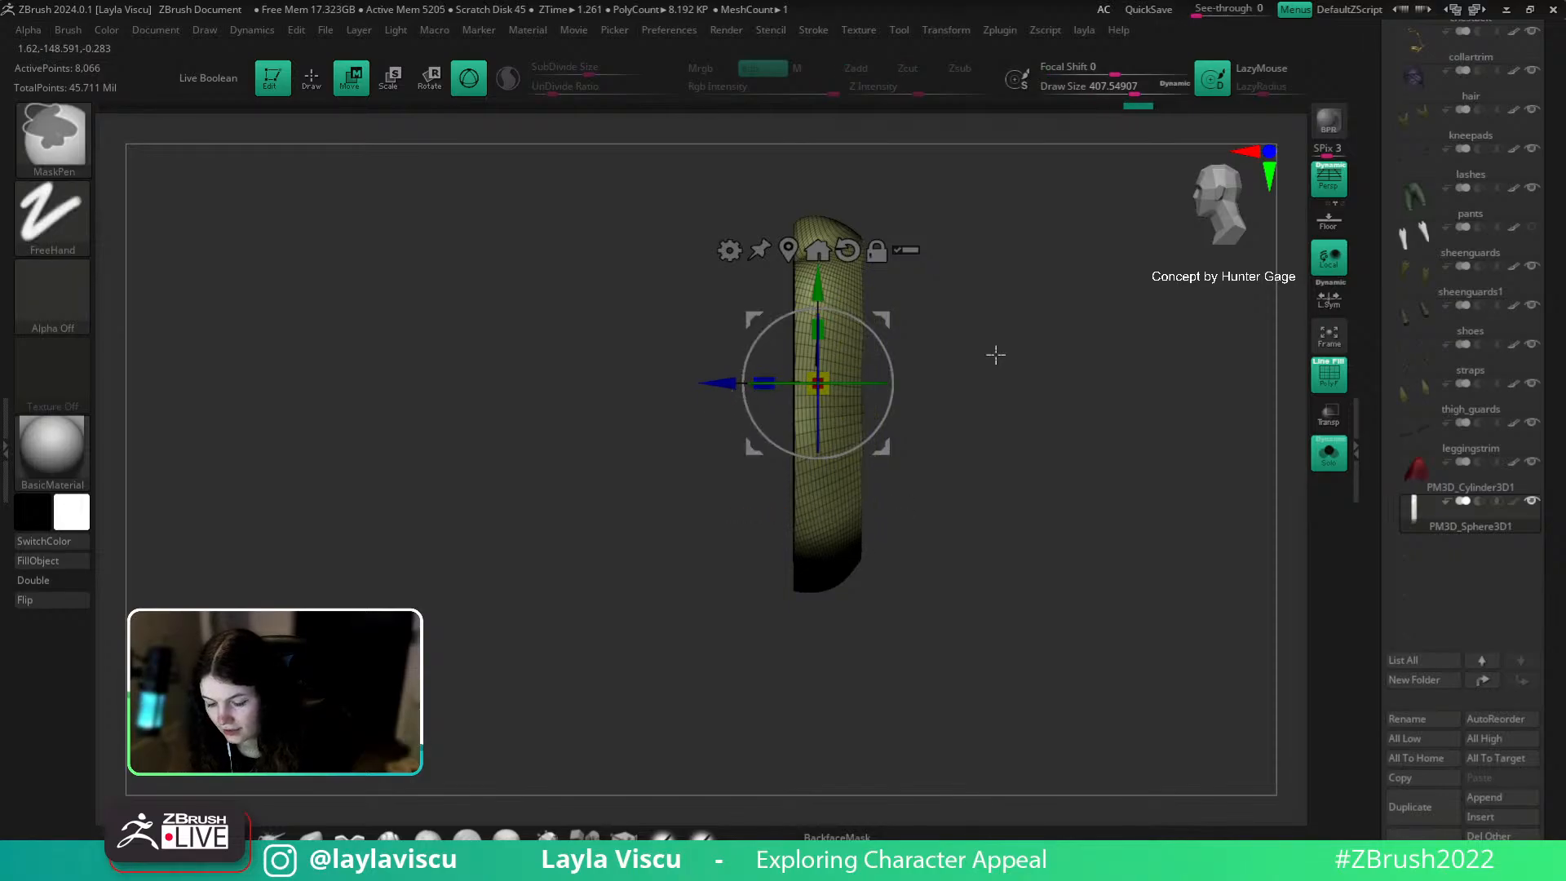
key(ctrl+z)
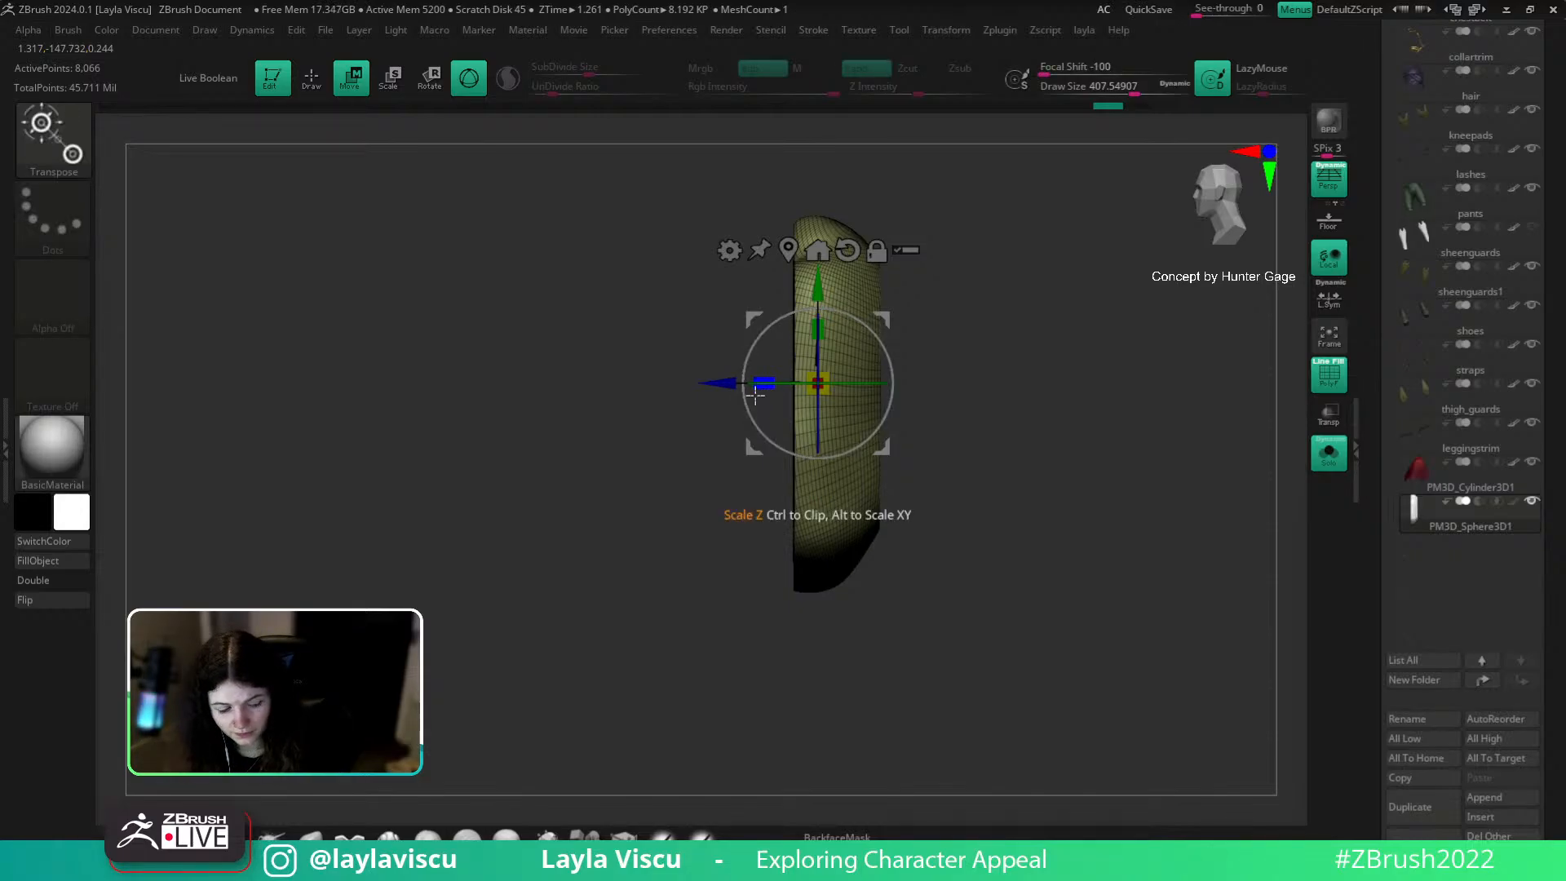
drag(759, 395, 937, 357)
drag(852, 442, 1012, 536)
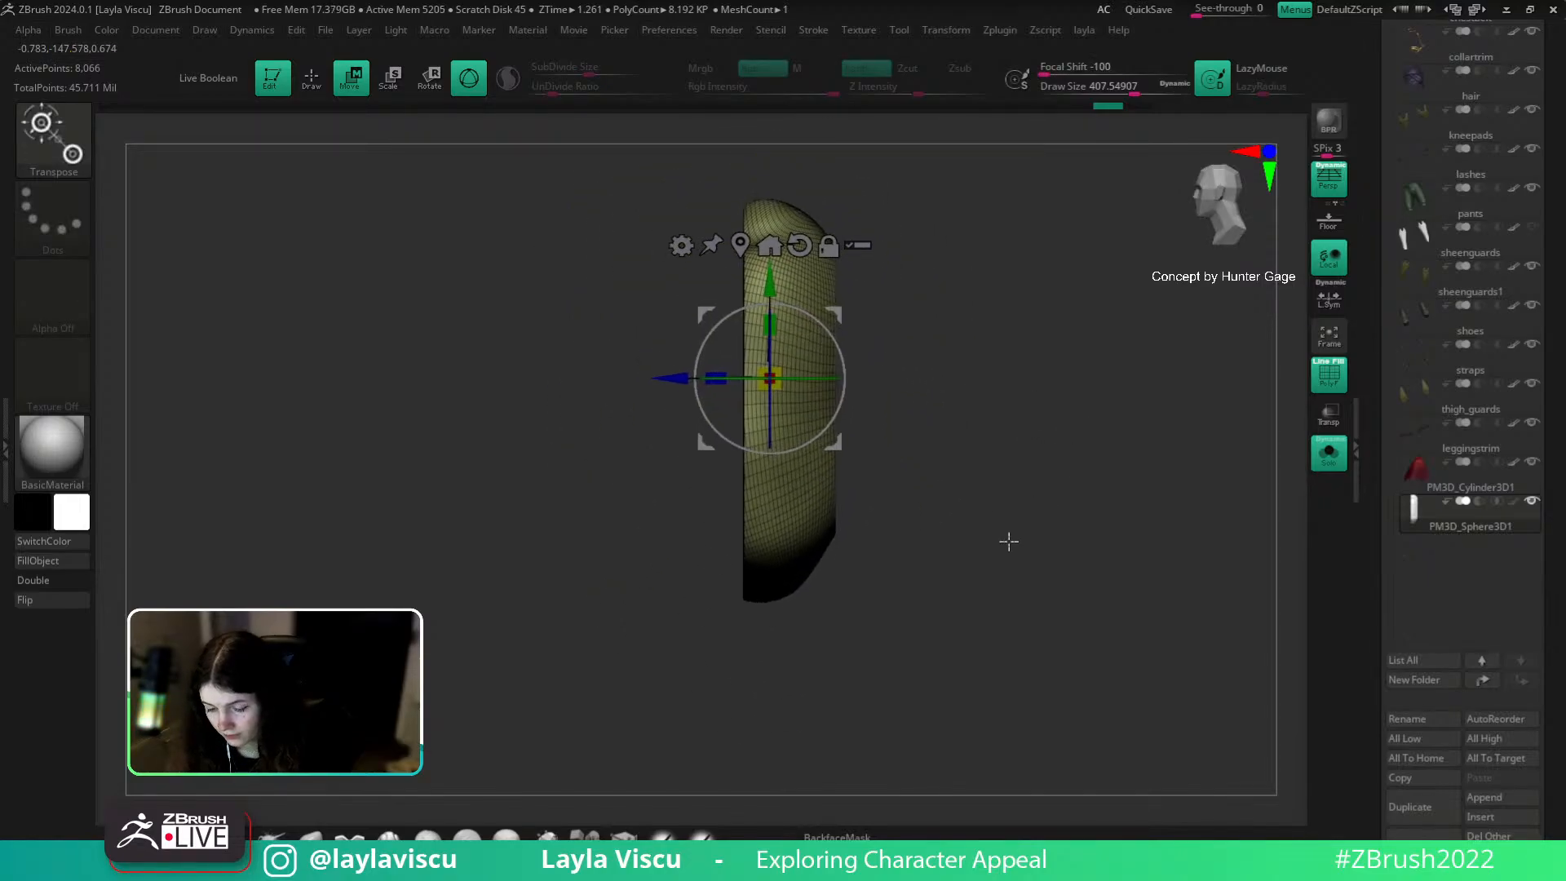
key(ctrl)
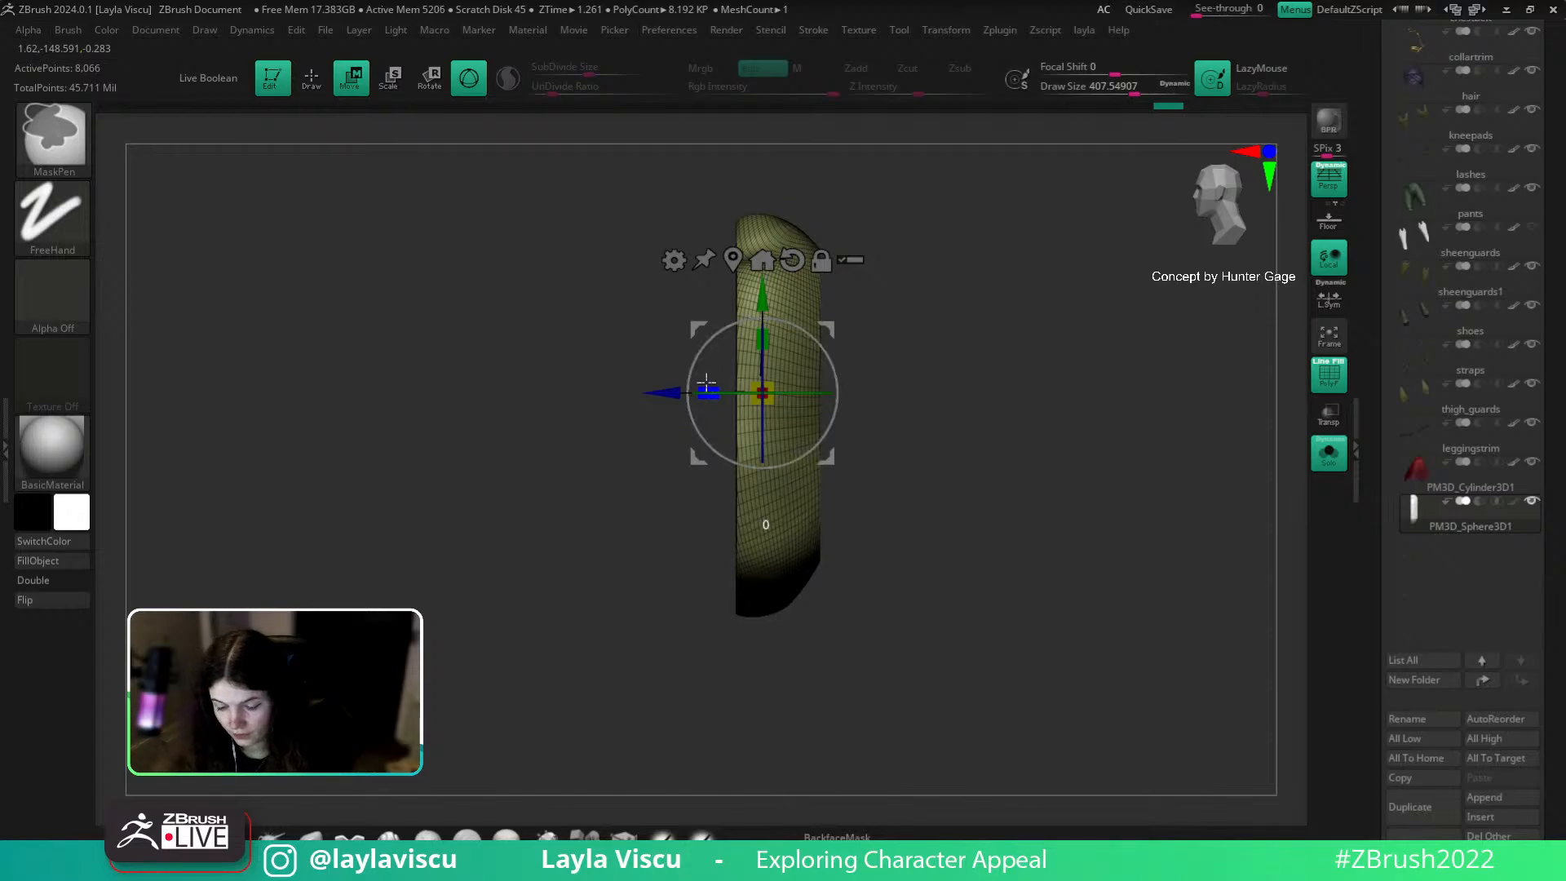
key(v)
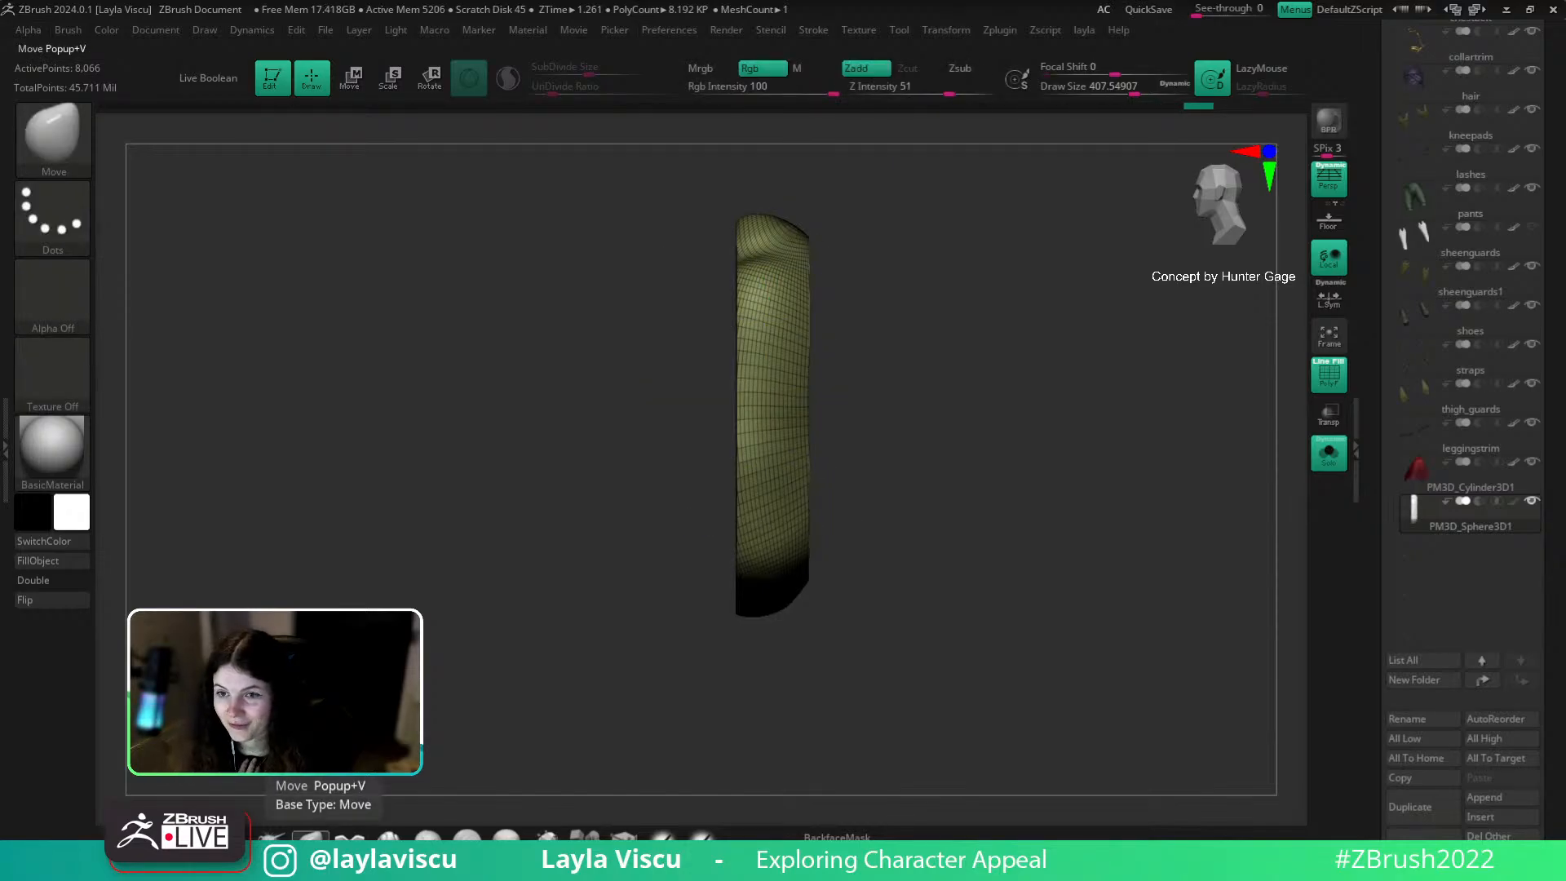
Step: Turn off the wireframe and smooth the plate's lower sides into a shield-like point with the Move brush, finishing at draw size 694.75
mouse_move(1052, 488)
mouse_down()
mouse_move(1103, 472)
mouse_move(1084, 514)
mouse_move(1125, 533)
mouse_up()
key(s)
key(shift+f)
drag(1119, 591, 1085, 546)
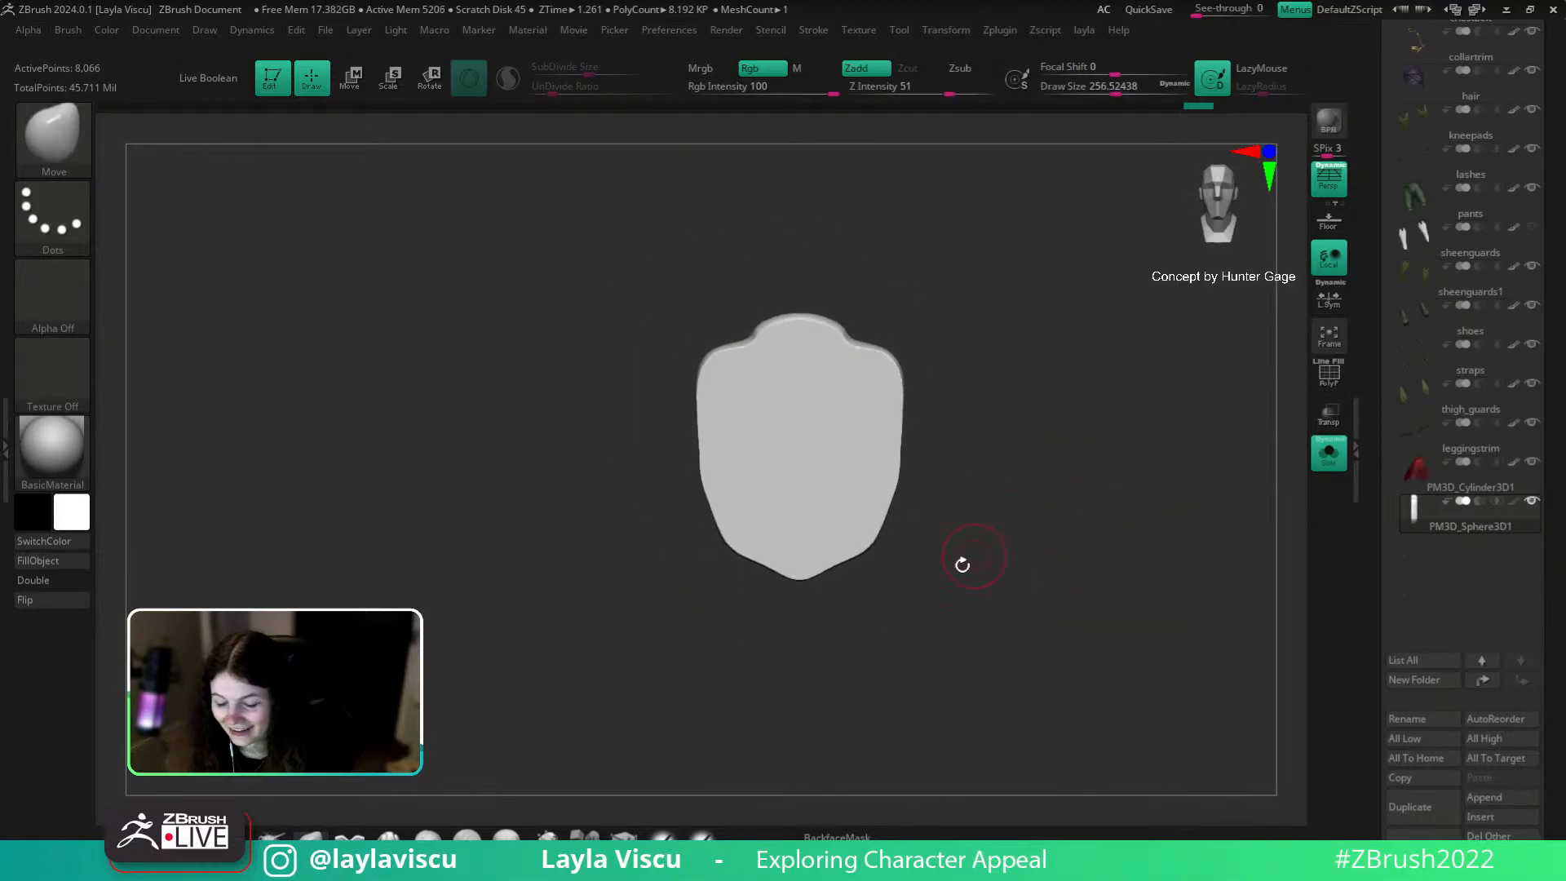
key(s)
drag(955, 521, 980, 524)
key(s)
click(878, 538)
mouse_move(878, 536)
mouse_down()
mouse_move(901, 501)
mouse_move(901, 440)
mouse_move(920, 430)
mouse_up()
key(s)
key(s)
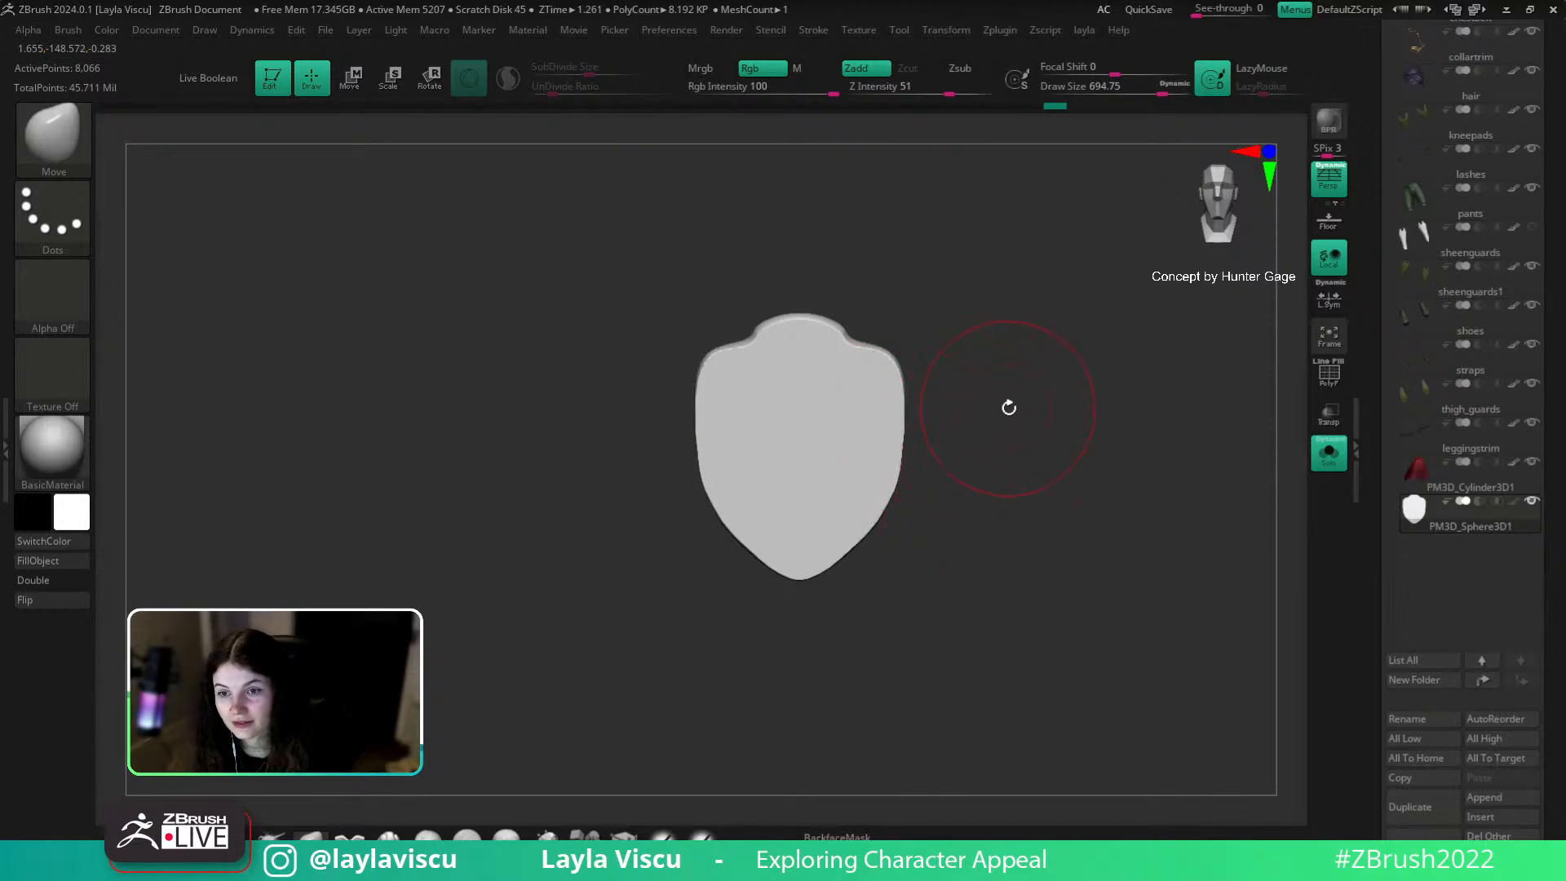
Step: Choose the TrimCurve brush and cut one lower side of the plate off diagonally
key(ctrl+shift)
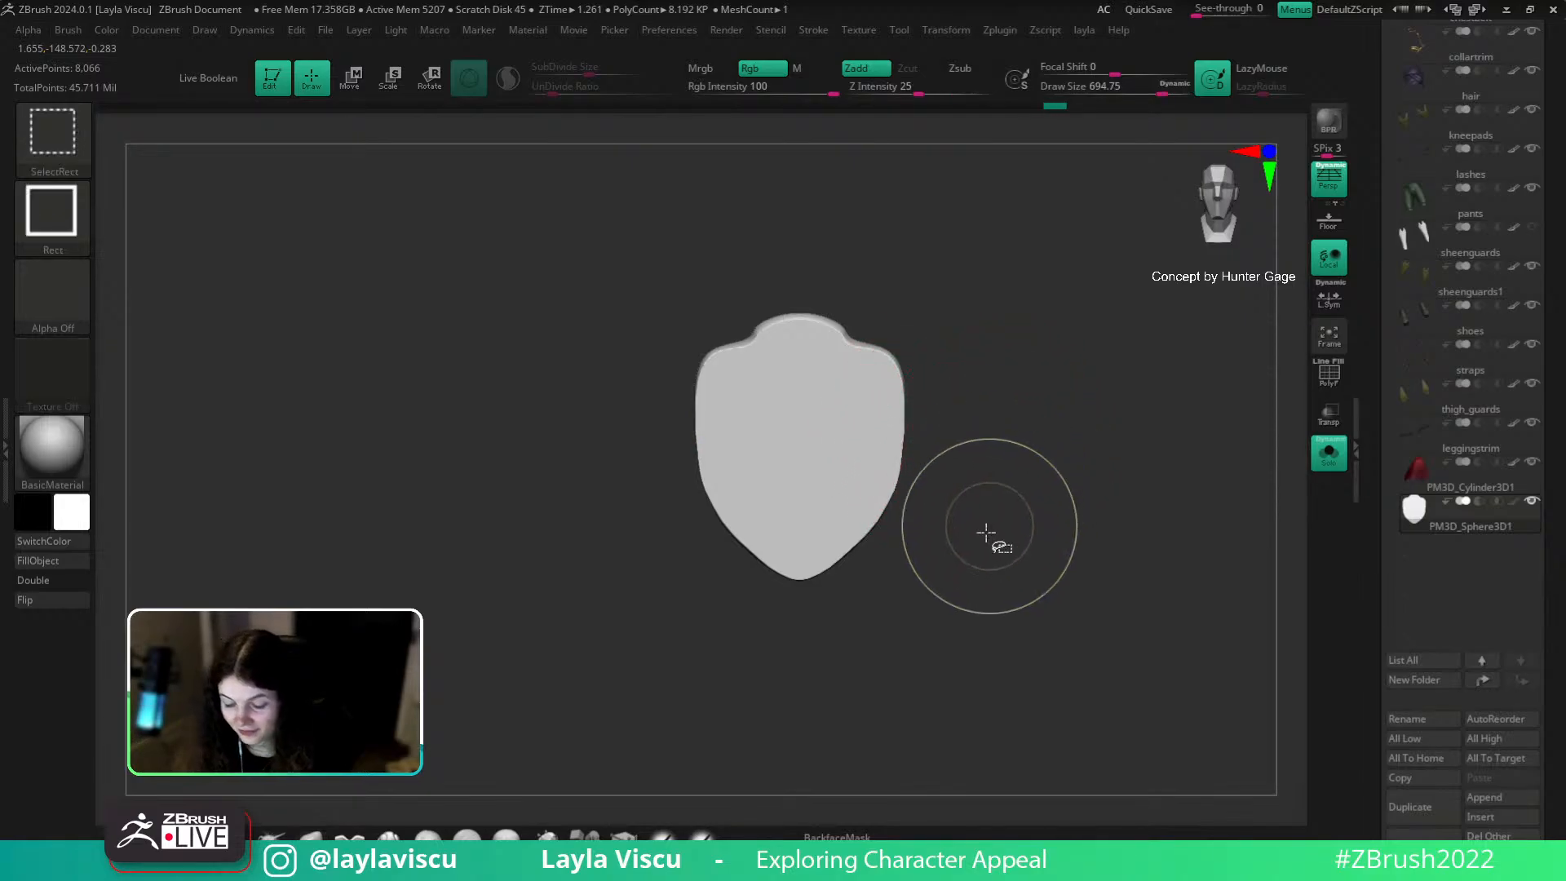
click(61, 143)
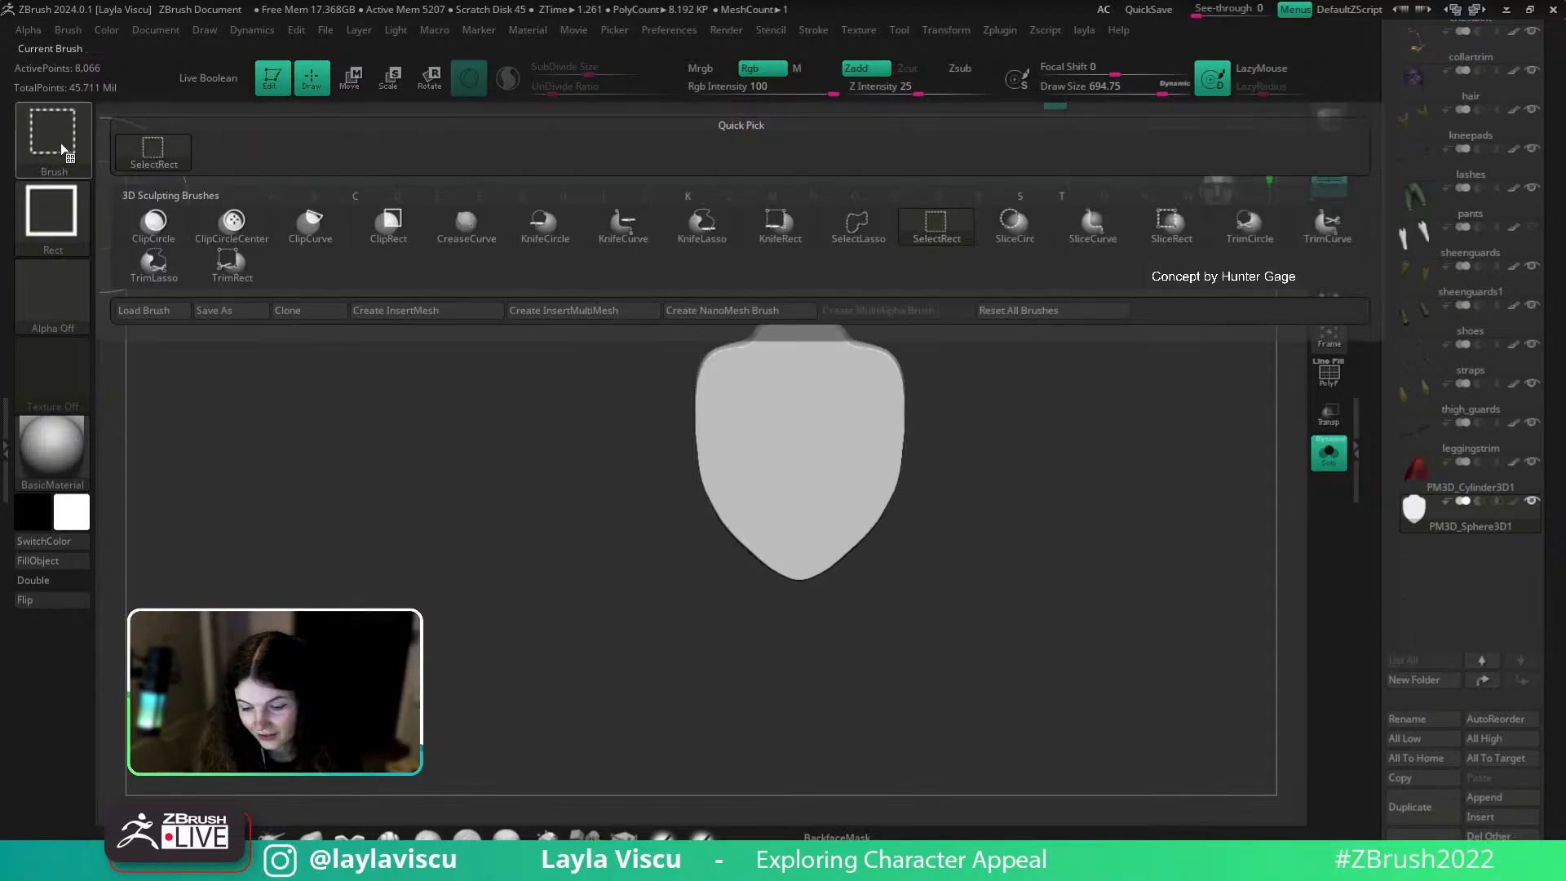
mouse_move(1108, 244)
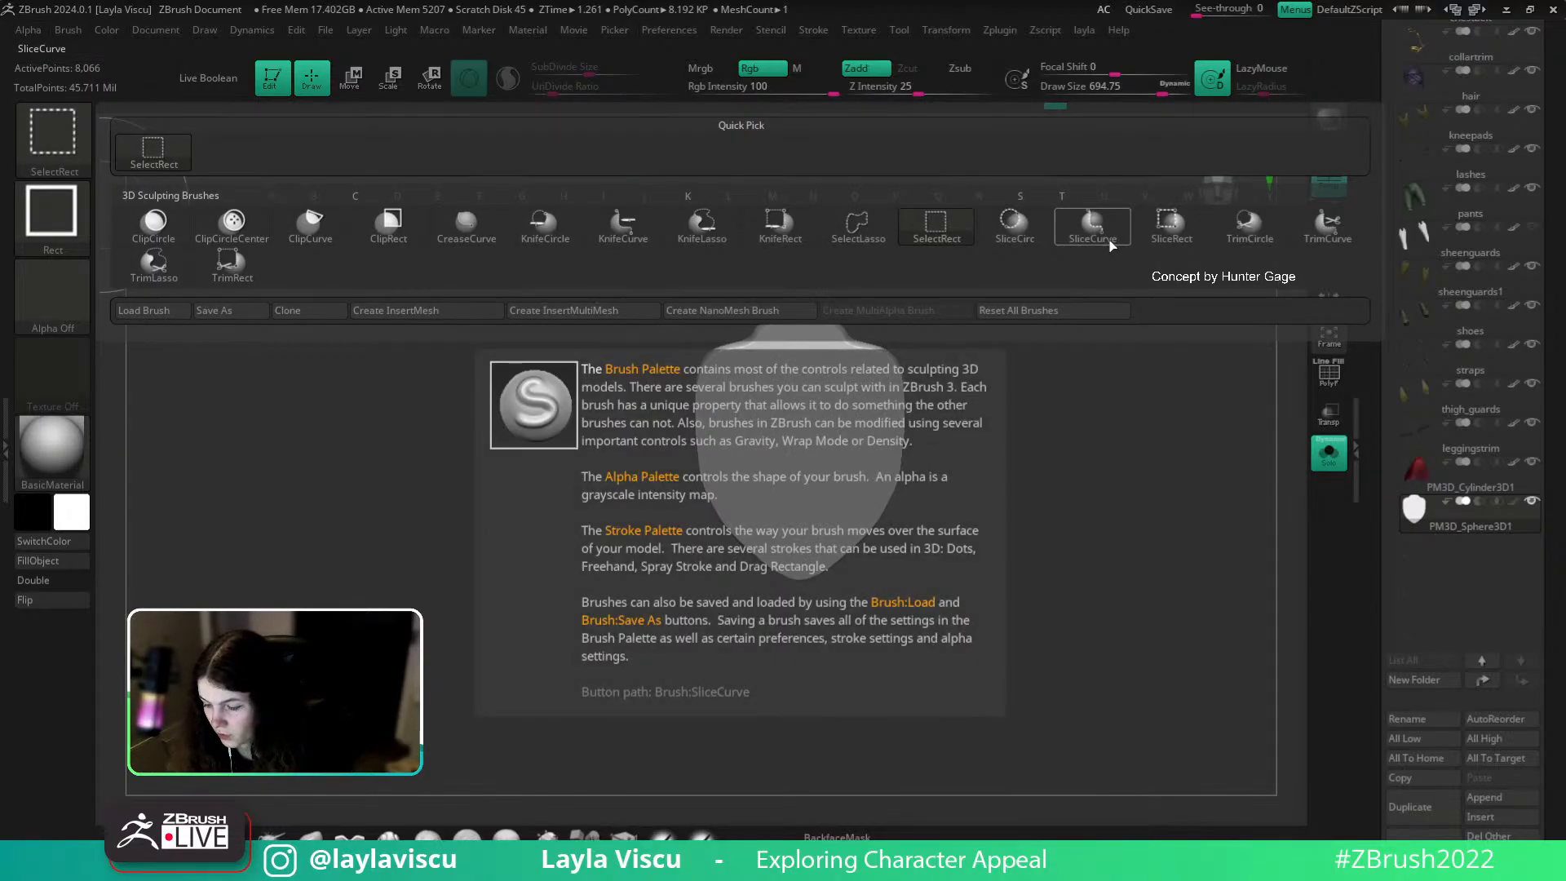
click(1327, 224)
mouse_move(937, 443)
mouse_down()
mouse_move(763, 637)
mouse_move(759, 726)
mouse_up()
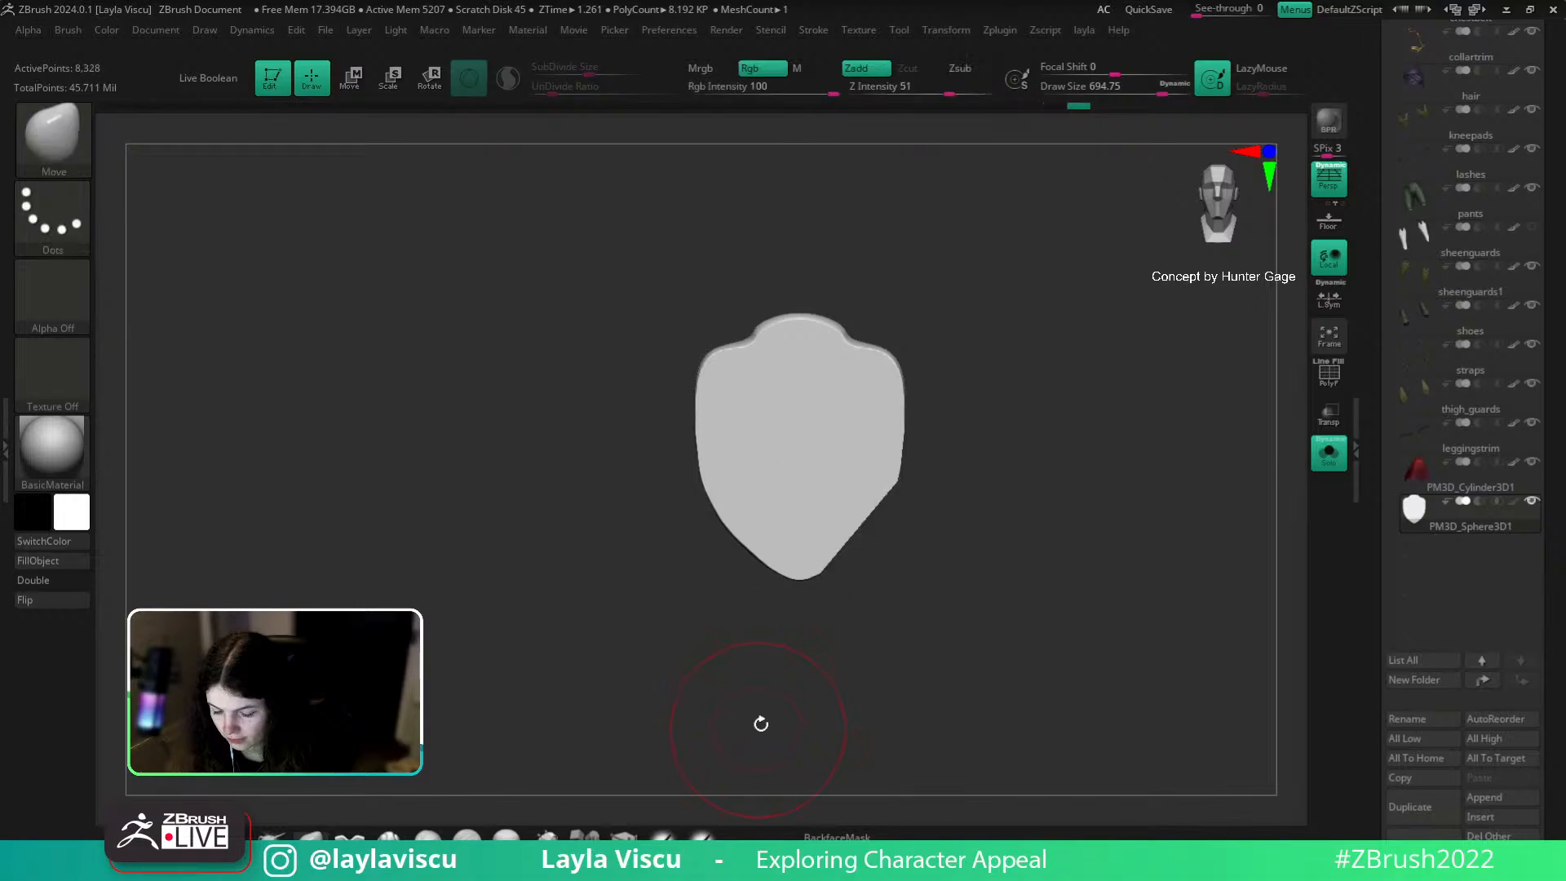
Step: Mirror the trimmed side onto the plate's other half, using the wireframe to check the topology
key(shift+f)
mouse_move(996, 486)
mouse_down()
mouse_move(990, 465)
mouse_move(989, 510)
mouse_up()
key(space)
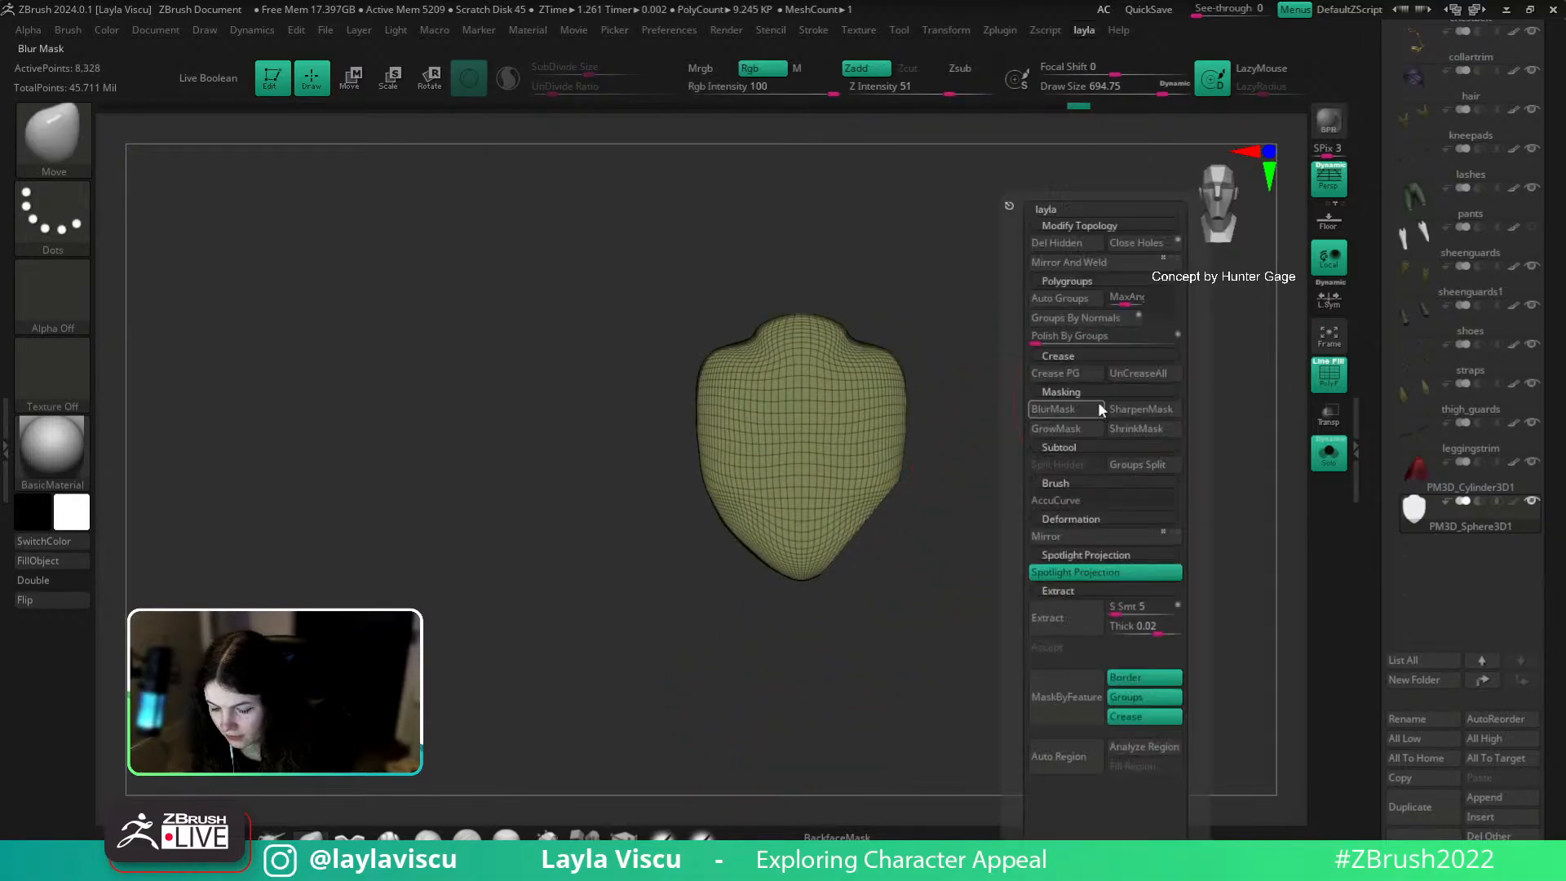
click(1060, 537)
key(shift+f)
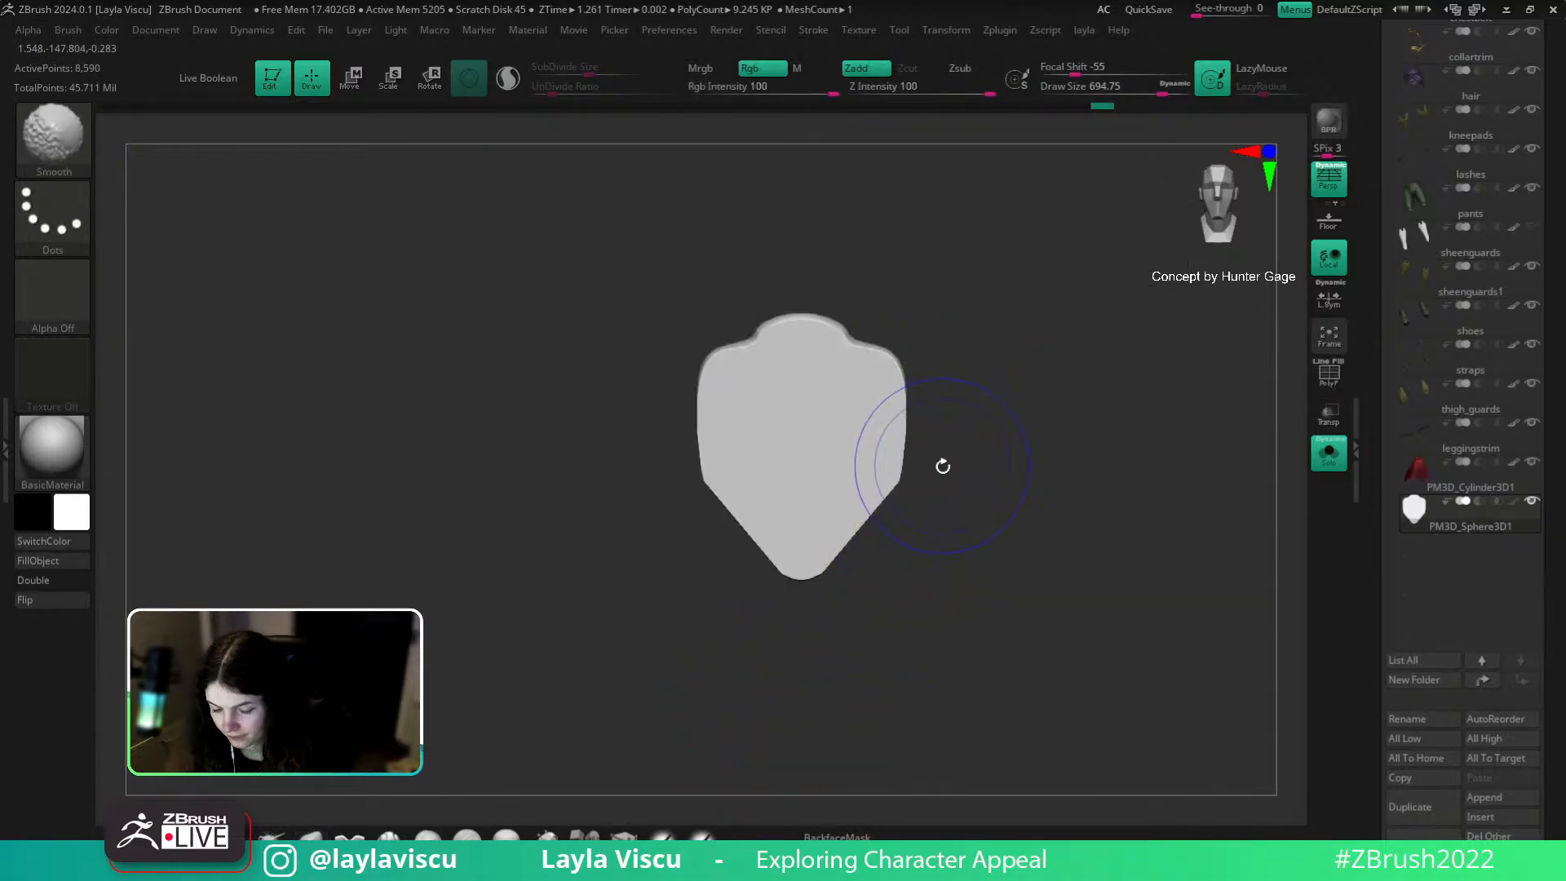
Step: Trim the lower side again along a slightly higher diagonal, and apply Mirror and Mirror And Weld to make it symmetrical
mouse_move(917, 457)
ctrl+shift+mouse_down()
mouse_move(783, 626)
mouse_move(759, 616)
ctrl+shift+mouse_up()
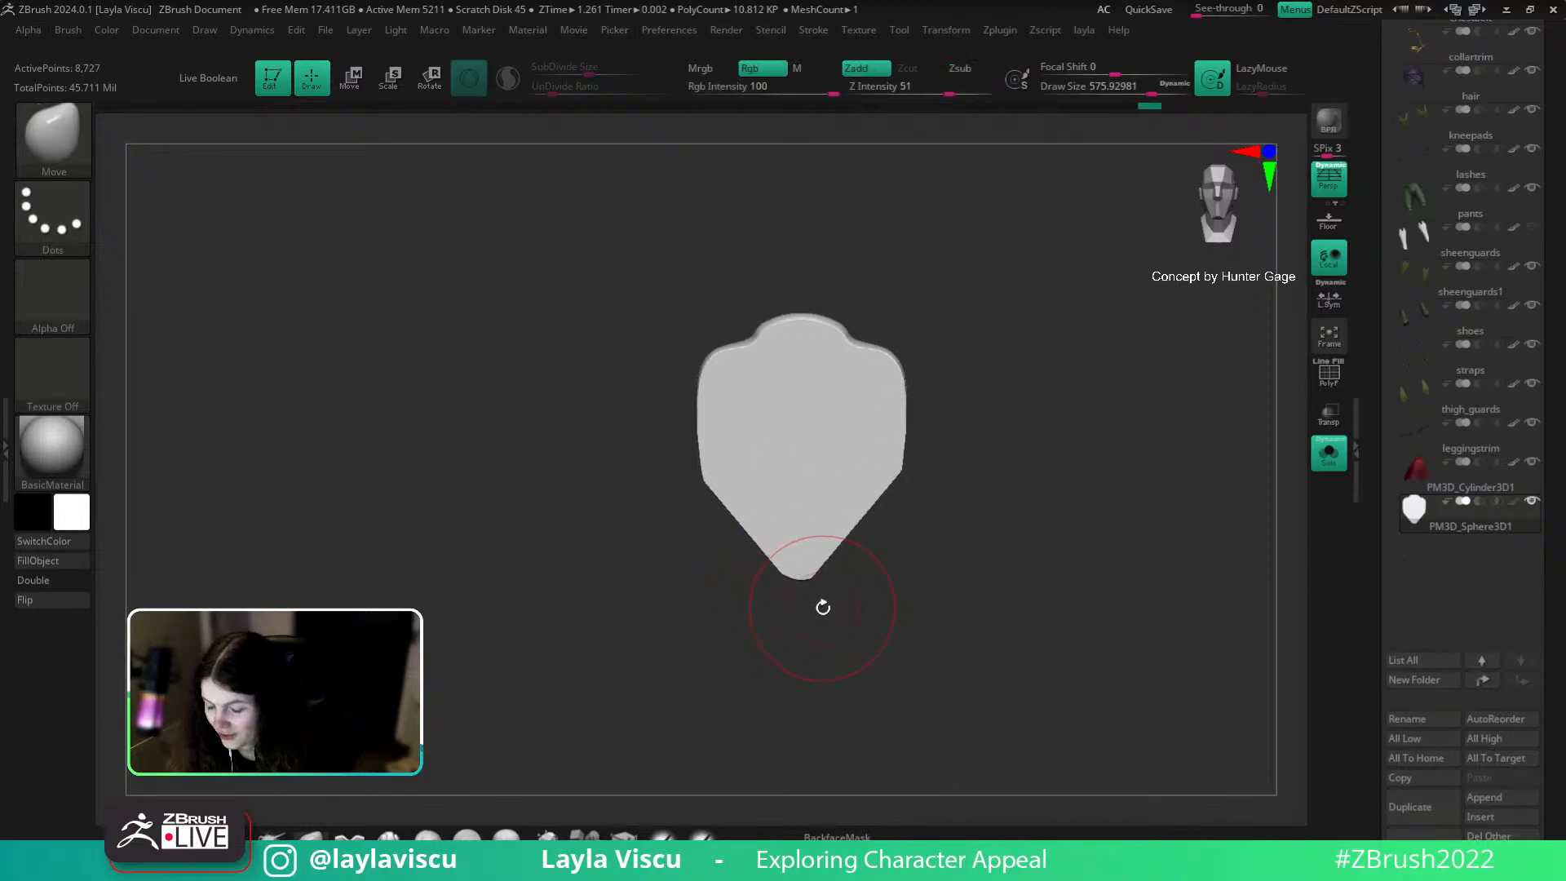
key(1)
click(1098, 539)
click(1115, 263)
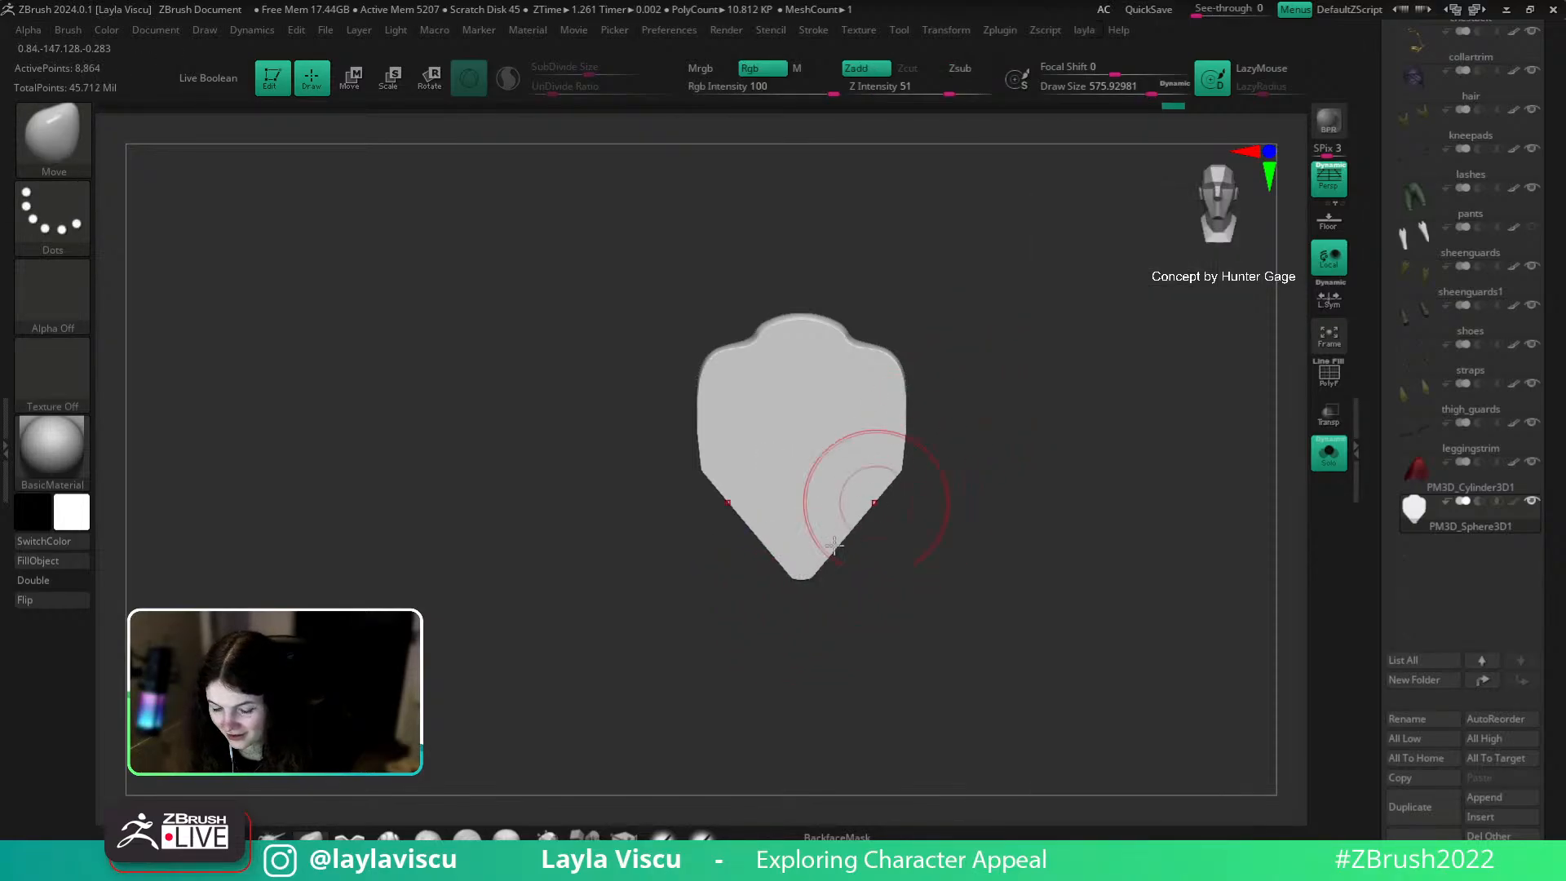
Step: Trim the plate's lower tip flat and cut straight along its outer side with TrimCurve
ctrl+shift+drag(862, 571, 563, 575)
mouse_move(1014, 478)
mouse_down()
mouse_move(1004, 524)
mouse_move(1023, 552)
mouse_move(965, 541)
mouse_move(1000, 559)
mouse_up()
mouse_move(899, 293)
ctrl+shift+mouse_down()
mouse_move(888, 696)
mouse_move(892, 664)
ctrl+shift+mouse_up()
mouse_move(898, 669)
mouse_down()
mouse_move(1136, 517)
mouse_move(1045, 516)
mouse_move(1060, 535)
mouse_up()
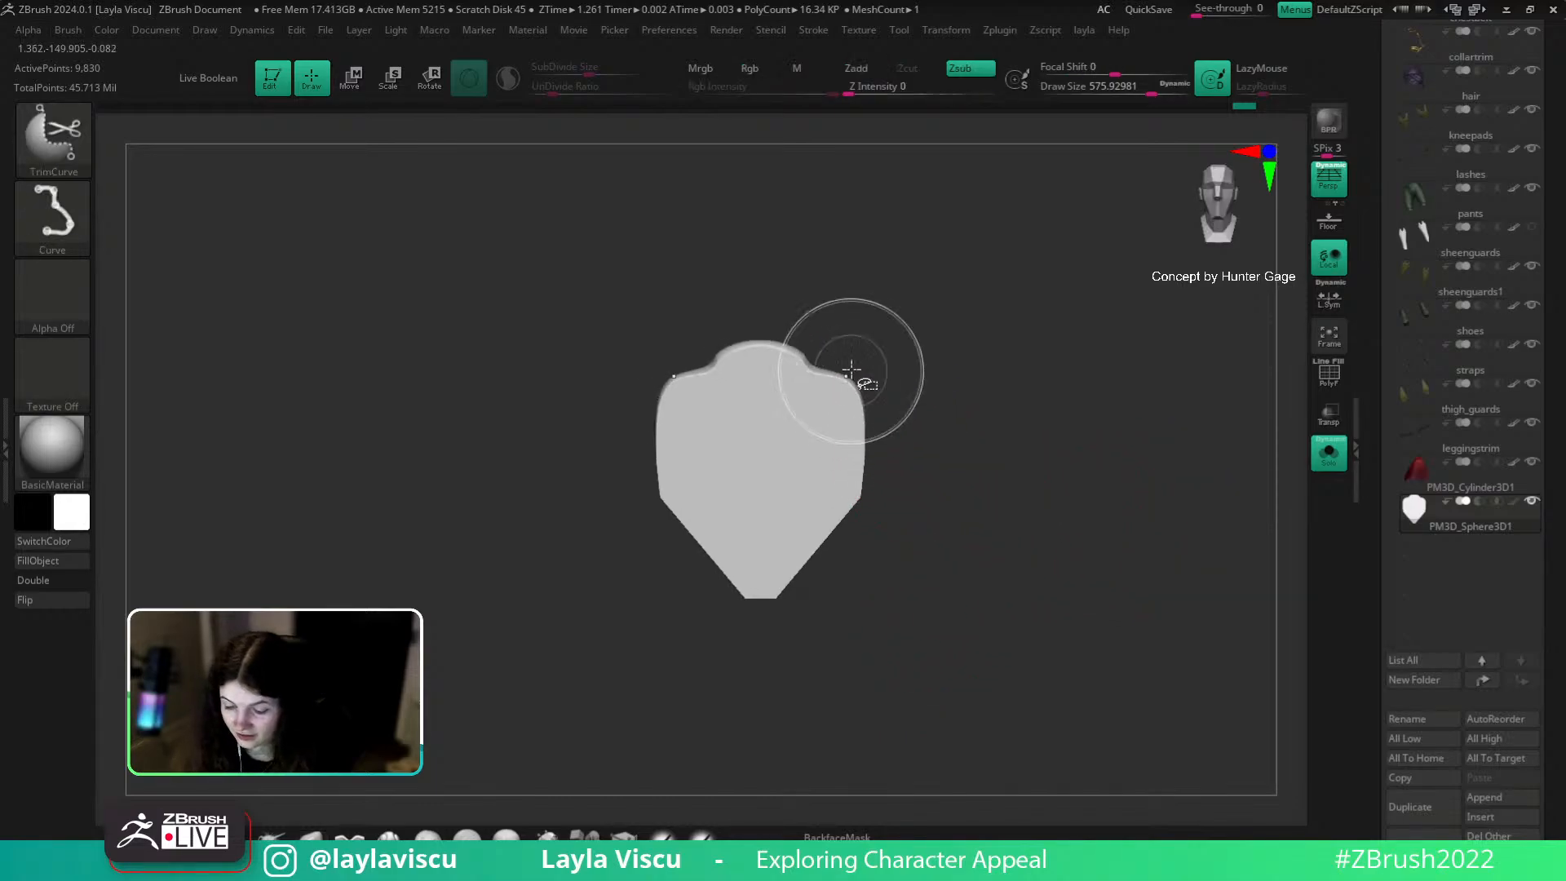
Step: Mask the plate's upper part, stretch the lower part downward with the gizmo, and clear the mask with the Cloth_3DCW brush selected
mouse_move(609, 298)
ctrl+mouse_down()
mouse_move(710, 461)
mouse_move(927, 444)
ctrl+mouse_up()
key(w)
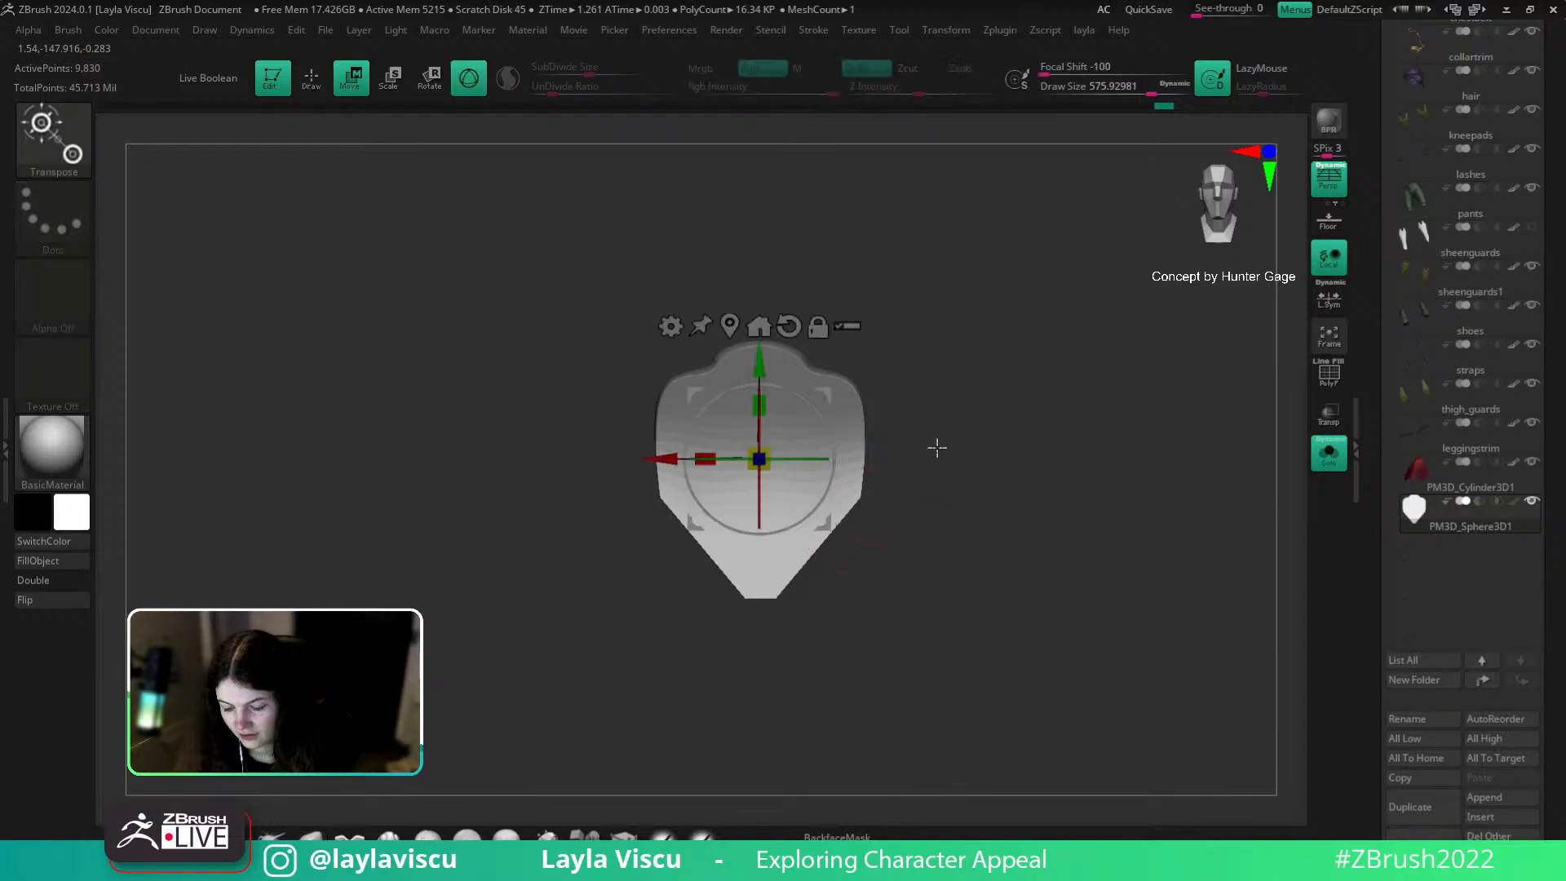
click(349, 834)
mouse_move(1061, 498)
ctrl+mouse_down()
mouse_move(1053, 528)
mouse_move(997, 549)
mouse_move(1042, 591)
mouse_move(1036, 549)
mouse_move(1036, 566)
ctrl+mouse_up()
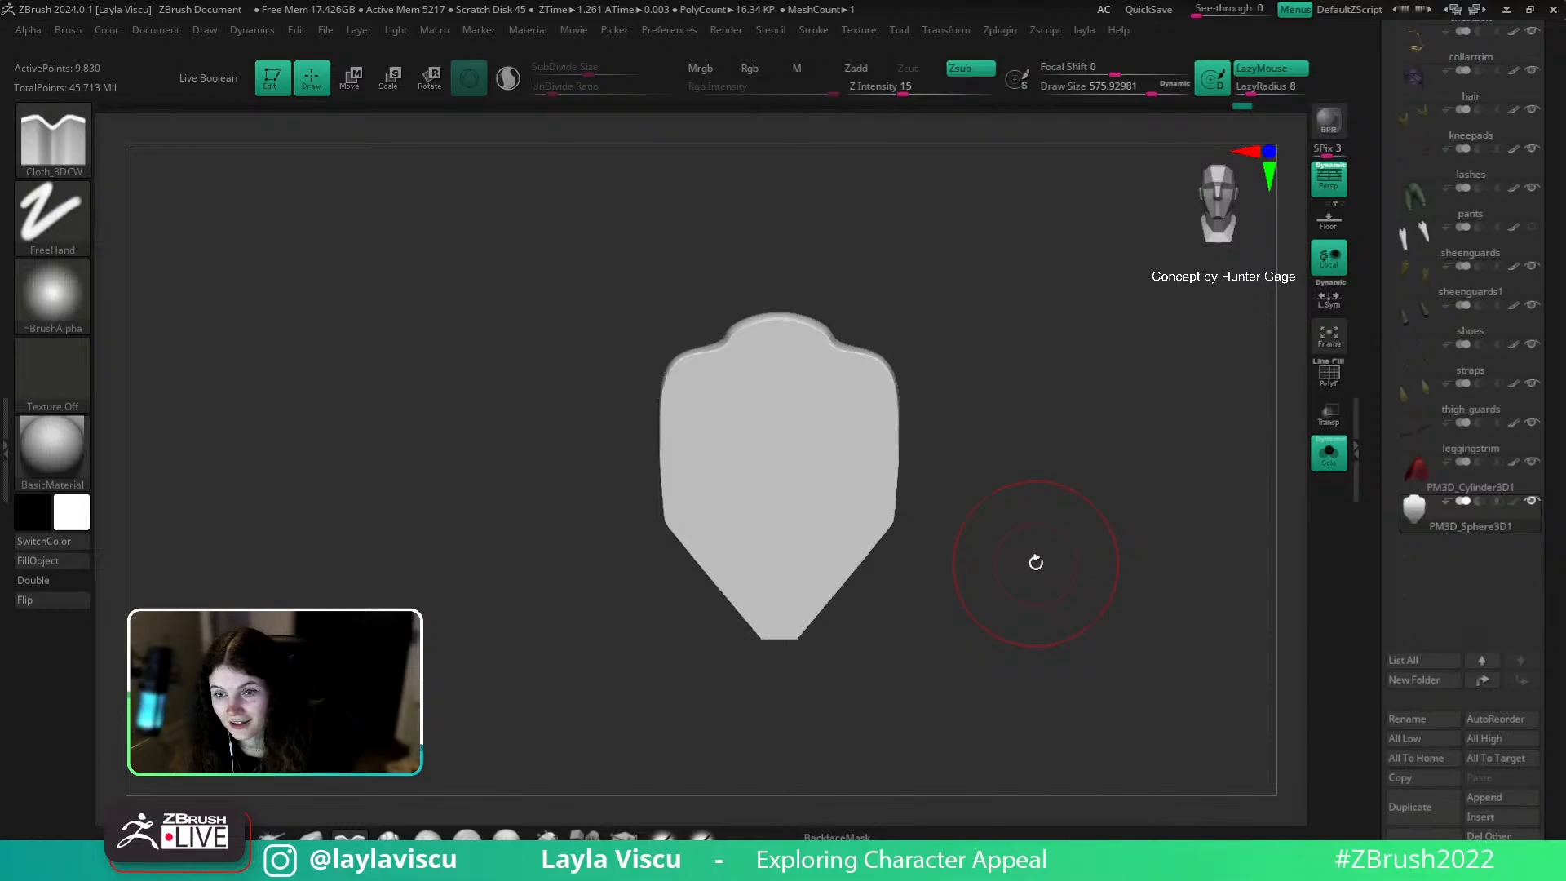
Step: Trim the plate's rounded top edge flat with TrimCurve and make both upper corners symmetrical
drag(1055, 523, 1023, 580)
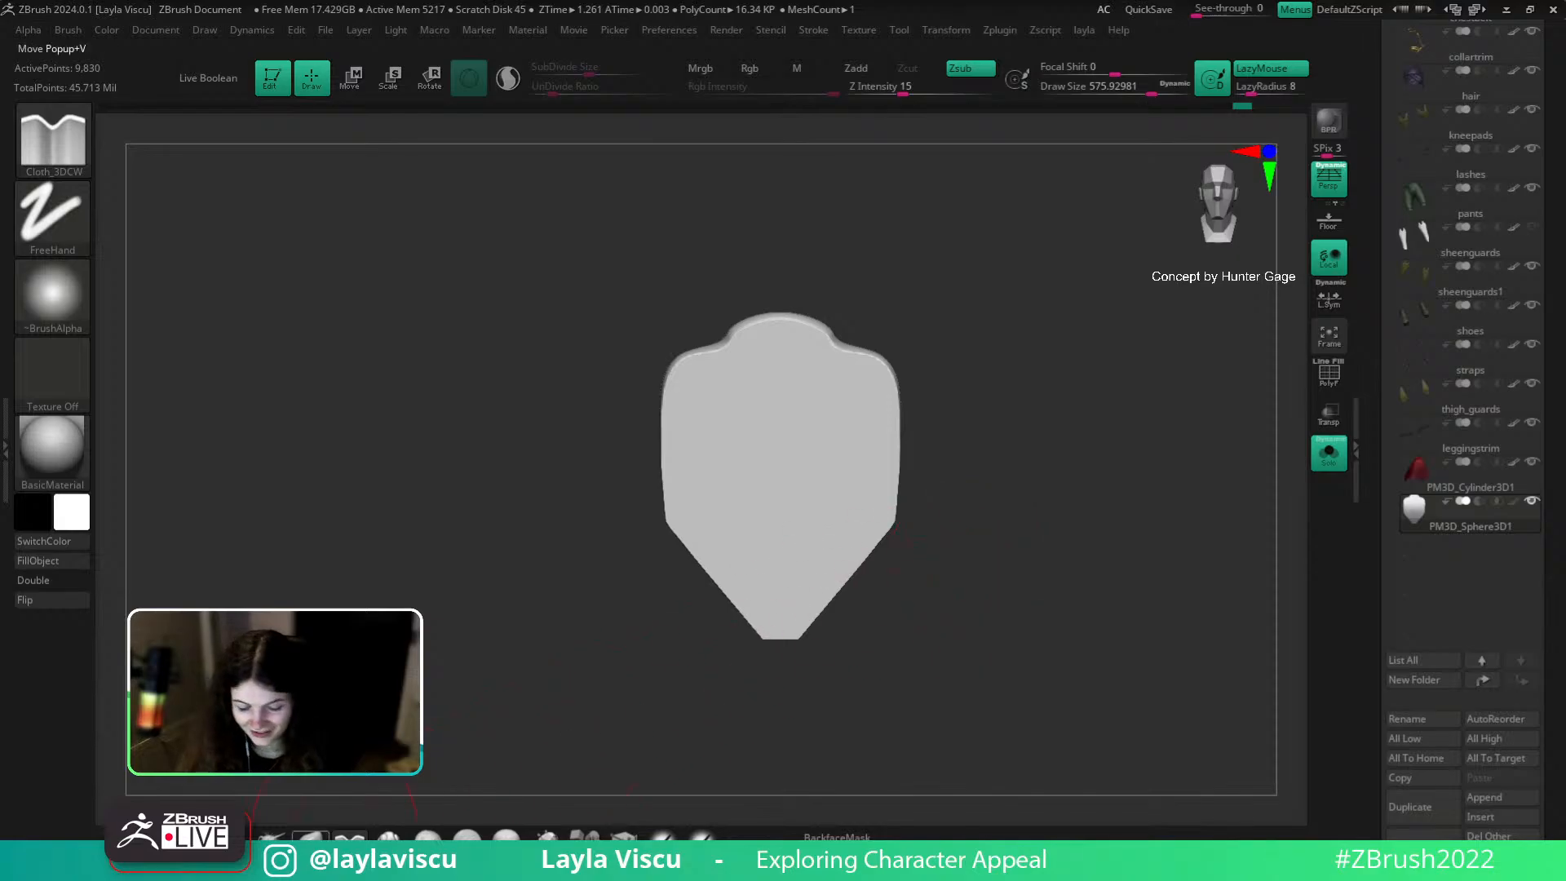
key(v)
key(s)
mouse_move(783, 321)
mouse_down()
mouse_move(754, 321)
mouse_move(987, 318)
mouse_up()
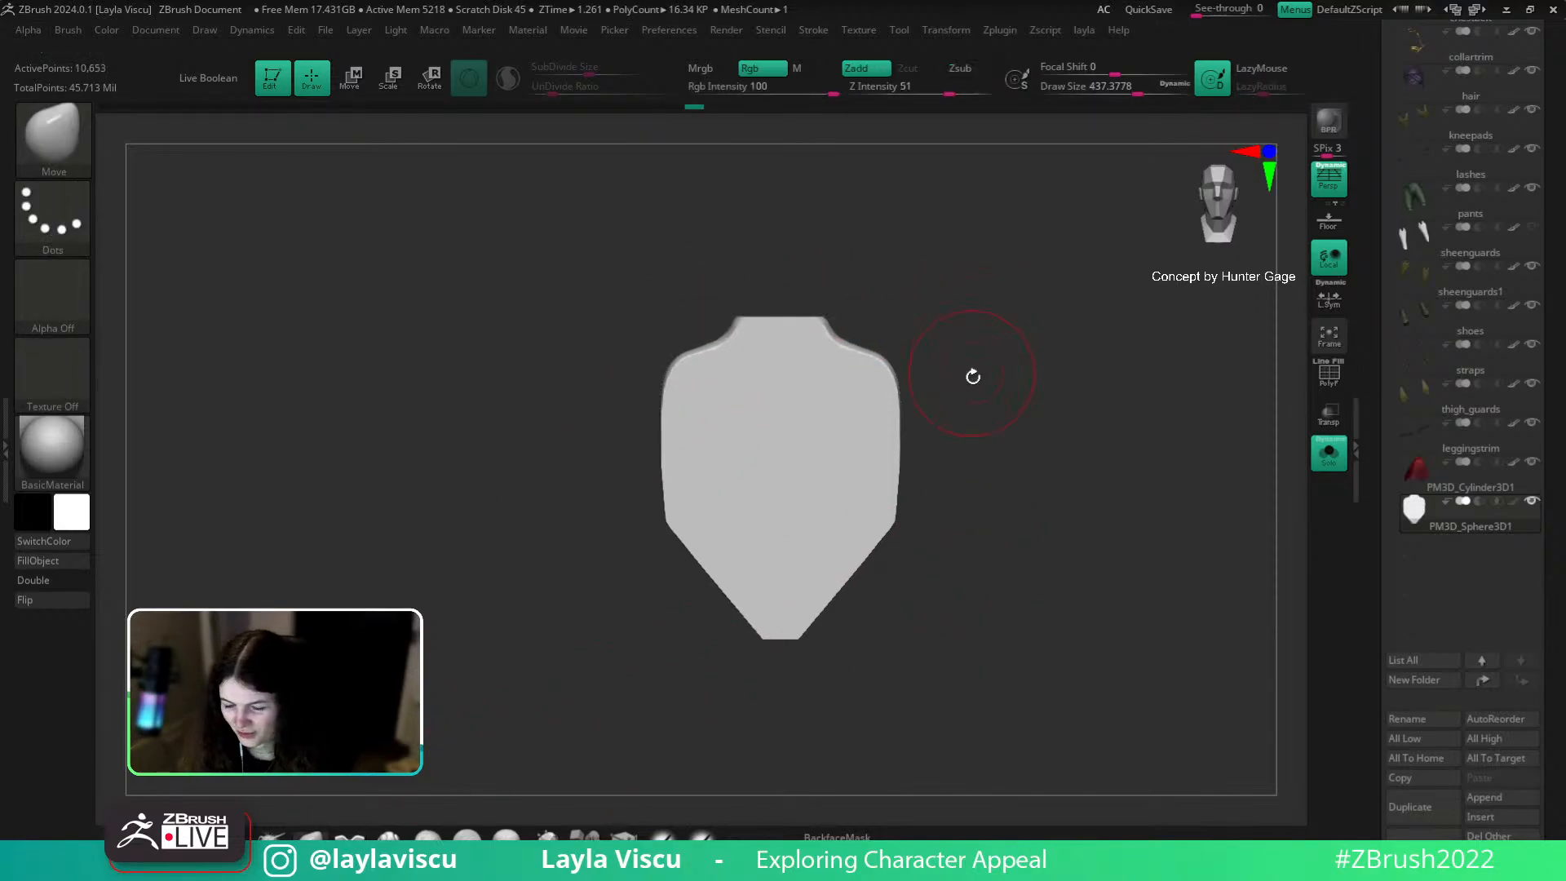
ctrl+shift+drag(717, 307, 918, 310)
mouse_move(801, 293)
ctrl+shift+mouse_down()
mouse_move(837, 346)
mouse_move(1032, 402)
ctrl+shift+mouse_up()
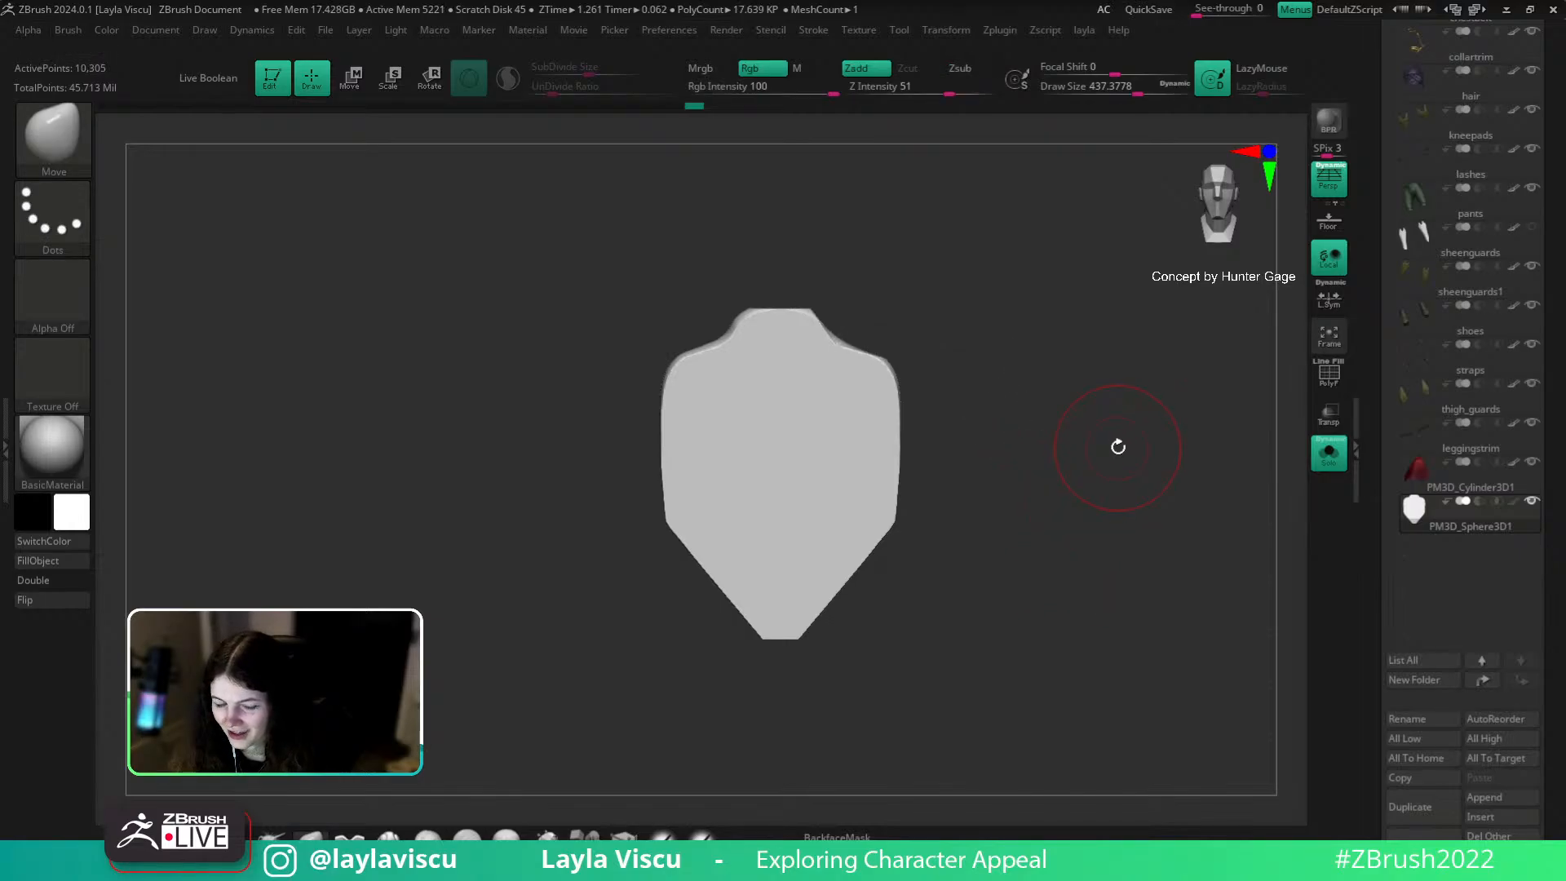
mouse_move(1111, 458)
mouse_down()
mouse_move(1080, 529)
mouse_move(1081, 486)
mouse_move(1109, 513)
mouse_up()
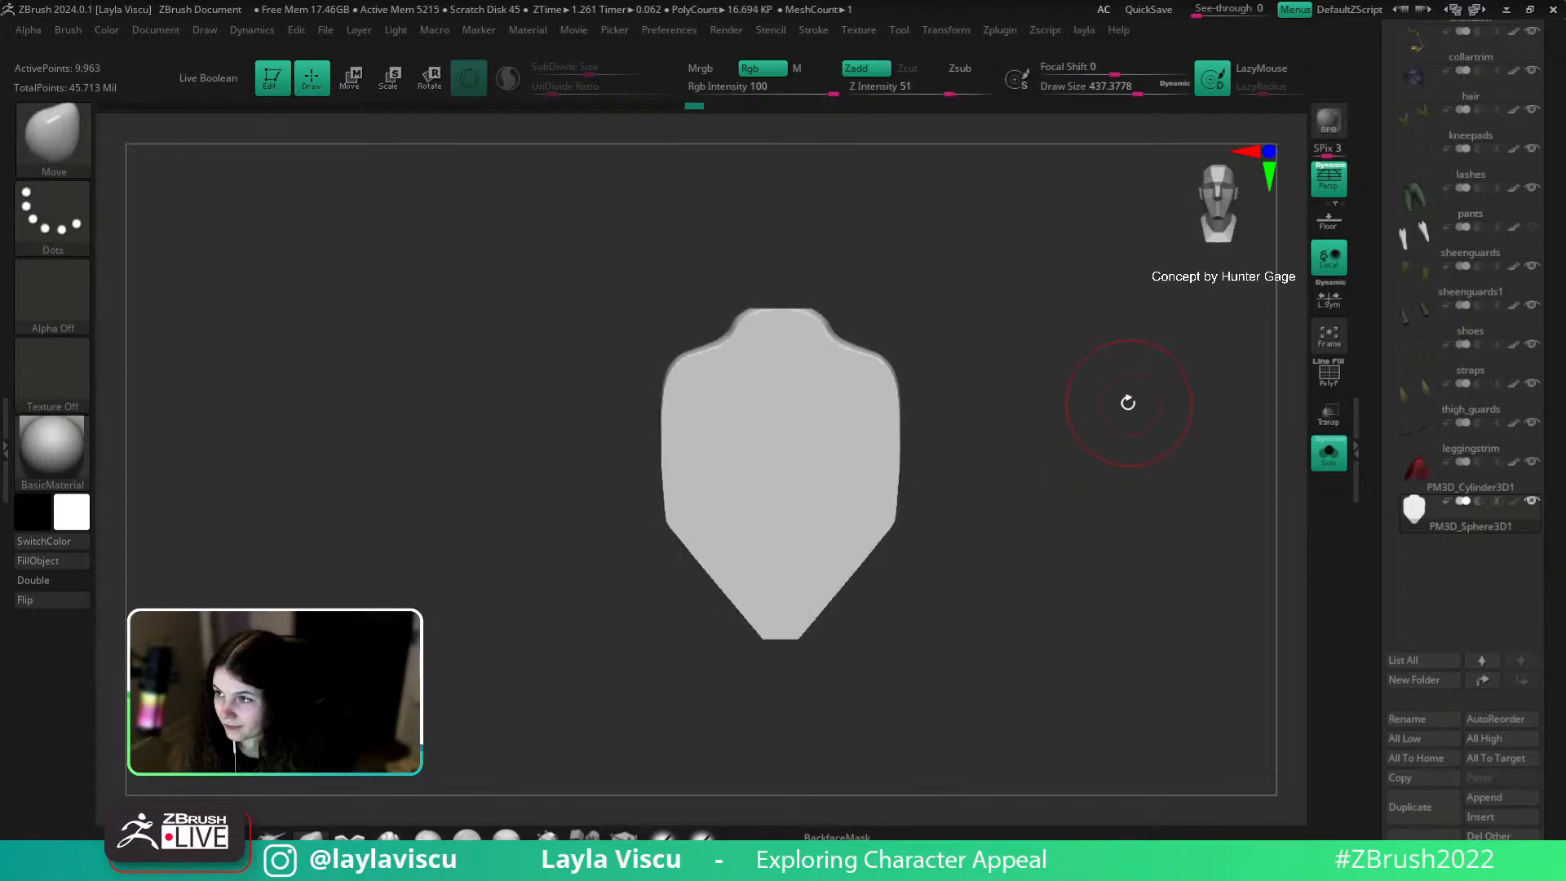
Step: Try to trim the neck's side edge along a diagonal with TrimCurve, checking the topology in wireframe
key(ctrl+shift)
click(77, 214)
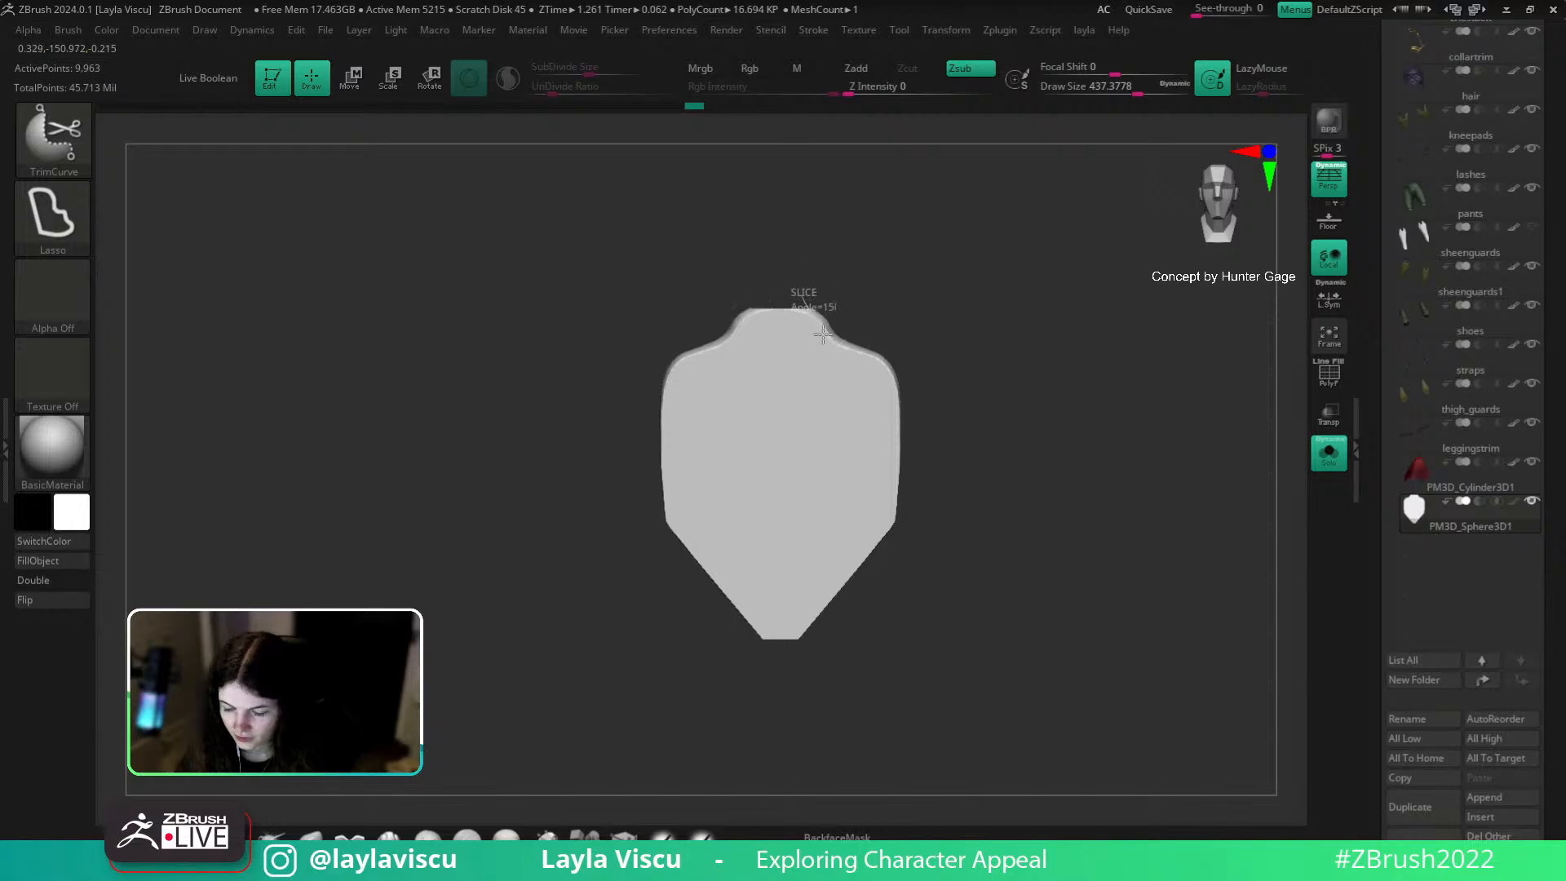
key(shift+f)
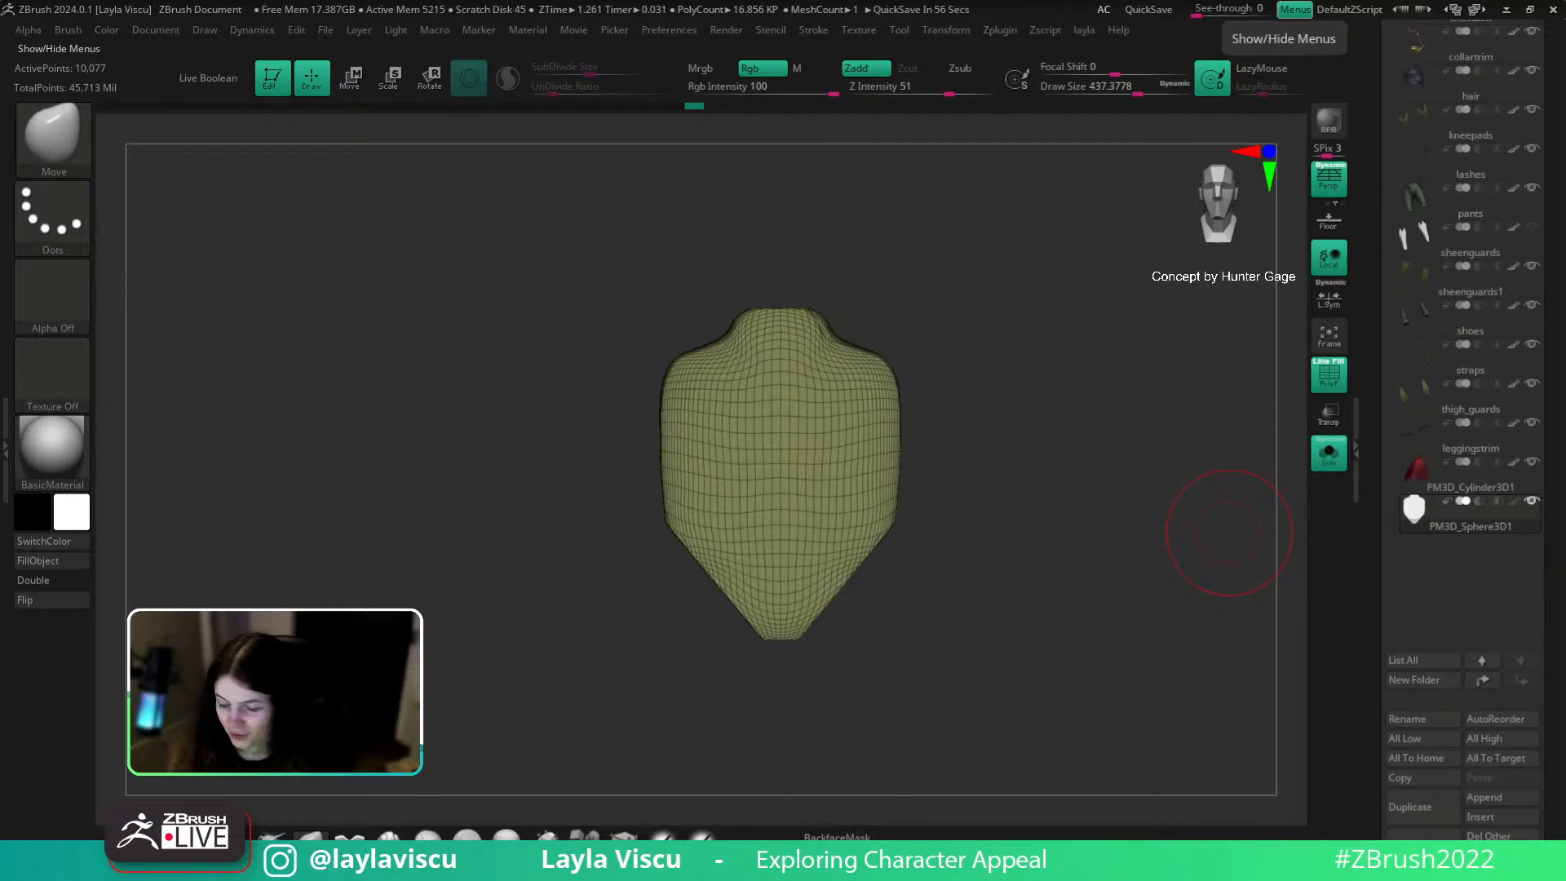
drag(1034, 430, 1064, 453)
click(1329, 453)
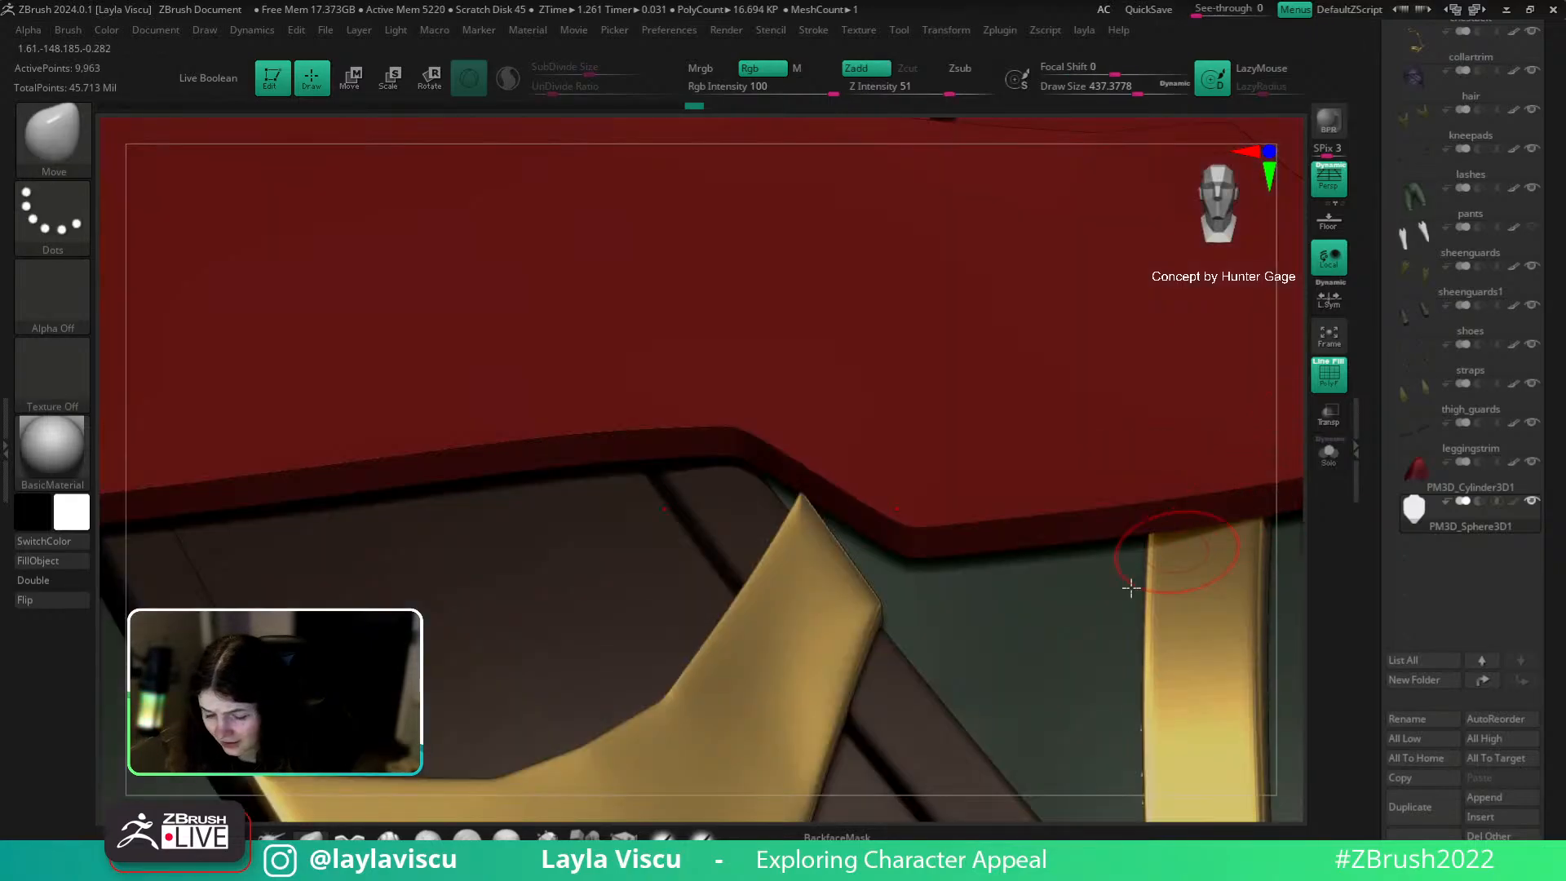
click(1329, 453)
Step: Try to cut the upper corner beside the neck with the SliceRect brush
ctrl+shift+click(53, 216)
ctrl+shift+click(54, 135)
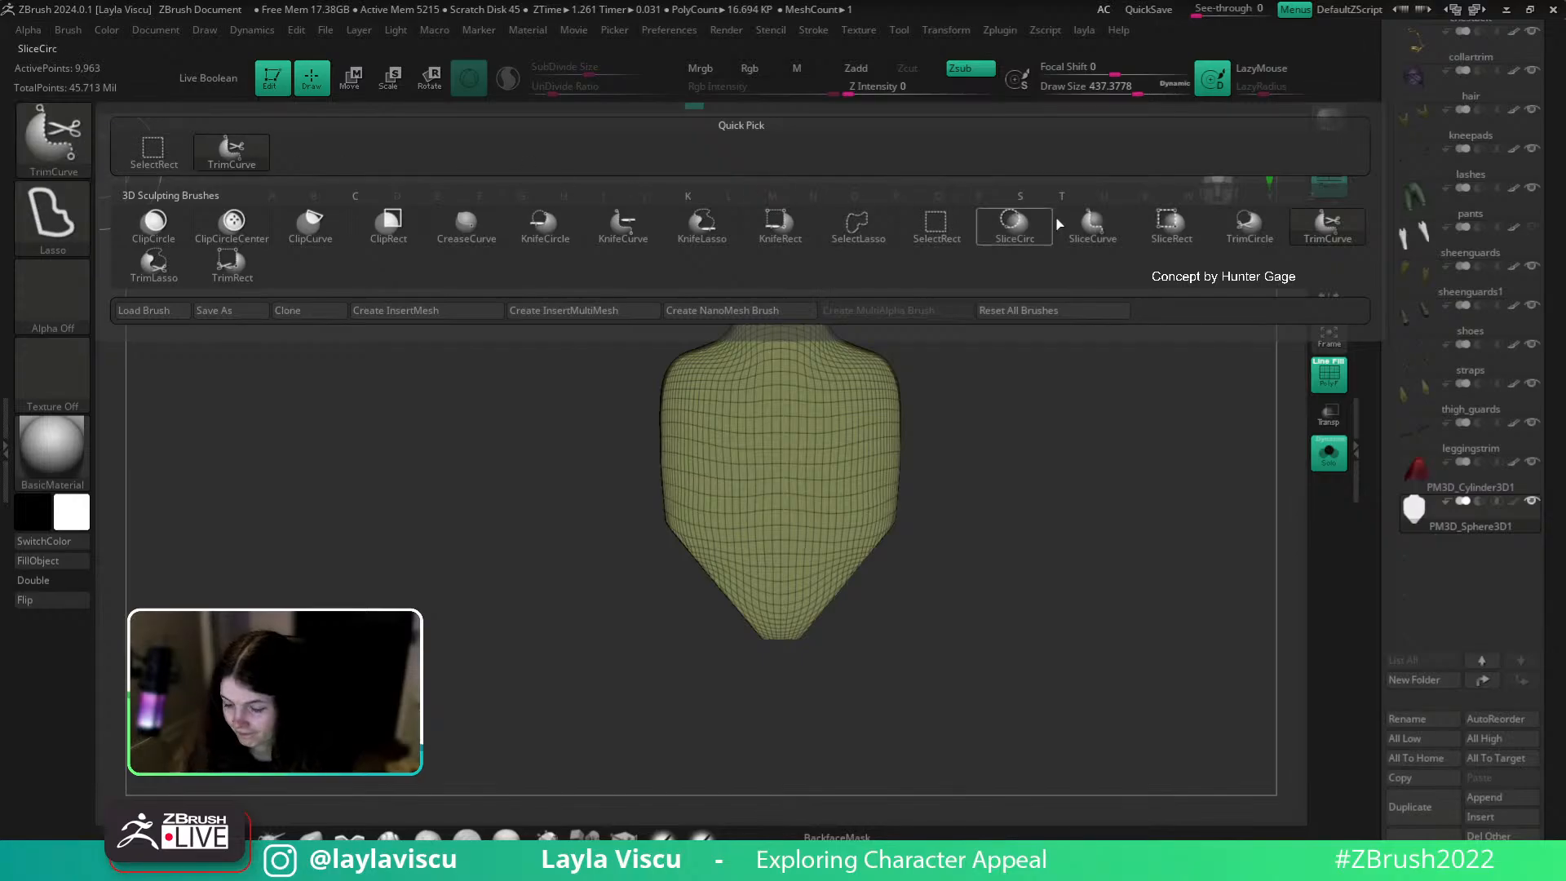
click(1172, 224)
ctrl+shift+drag(802, 270, 973, 372)
mouse_move(979, 248)
ctrl+shift+mouse_down()
mouse_move(930, 314)
mouse_move(824, 356)
ctrl+shift+mouse_up()
drag(943, 332, 986, 385)
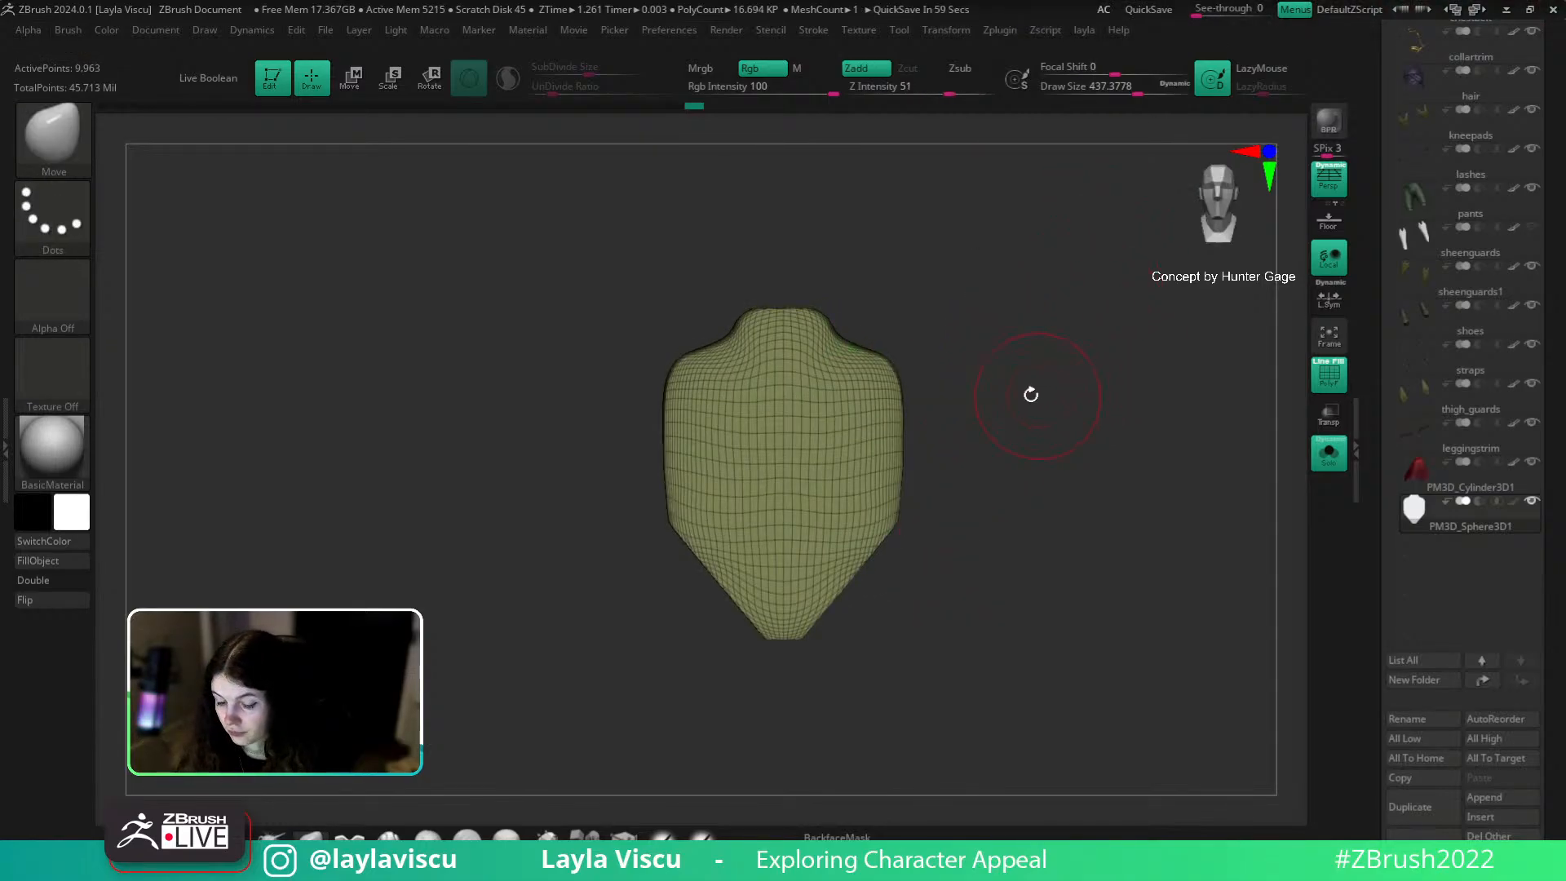
Step: Try to cut the curved neck-to-shoulder edge with the KnifeCurve brush
key(ctrl+shift)
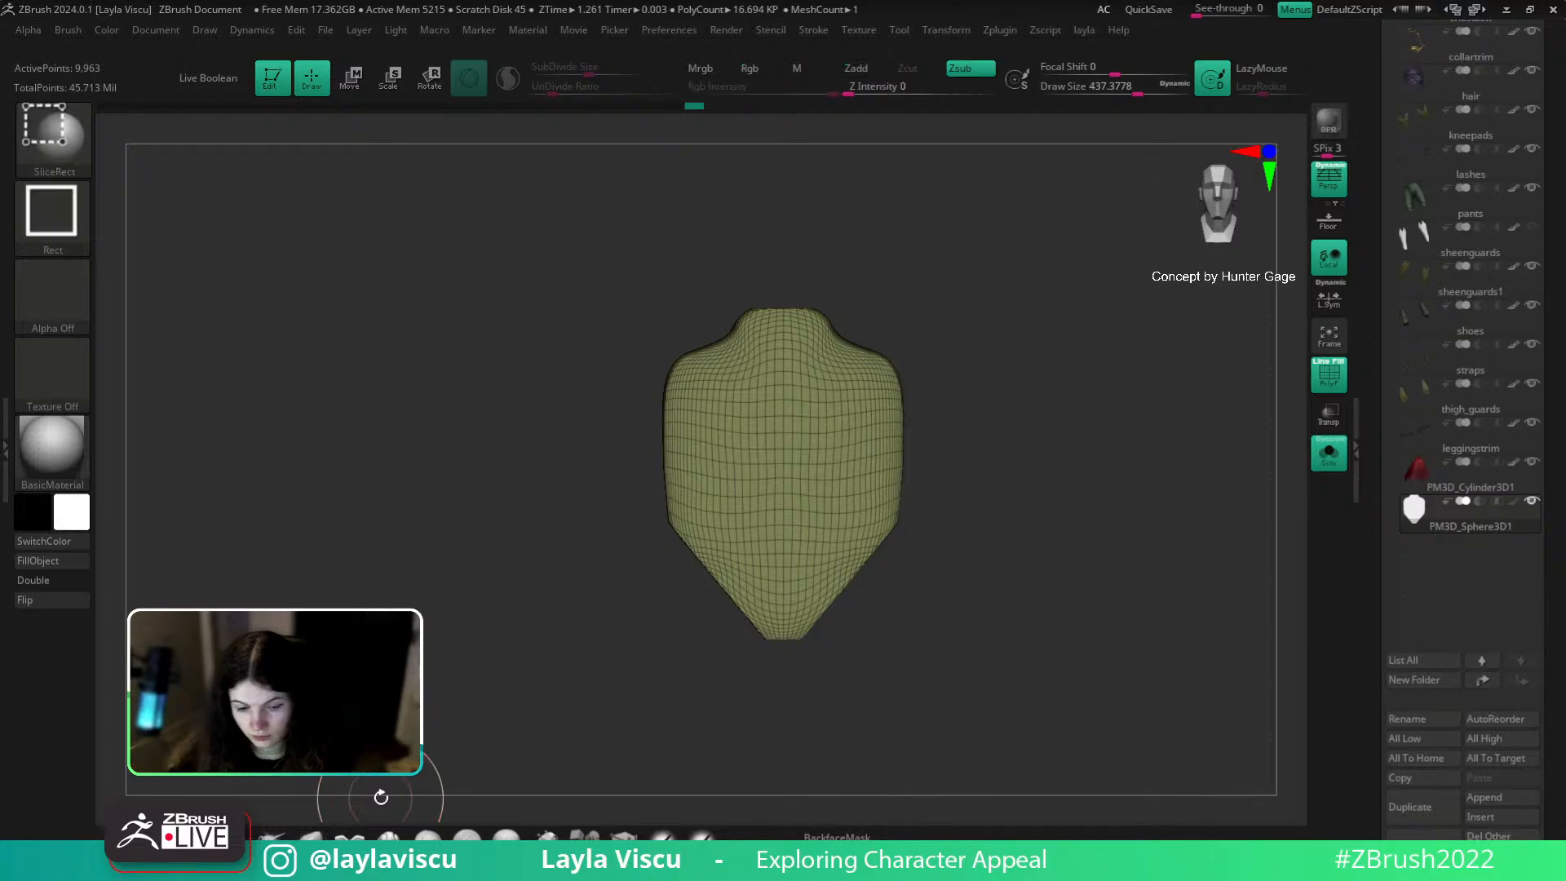
click(57, 137)
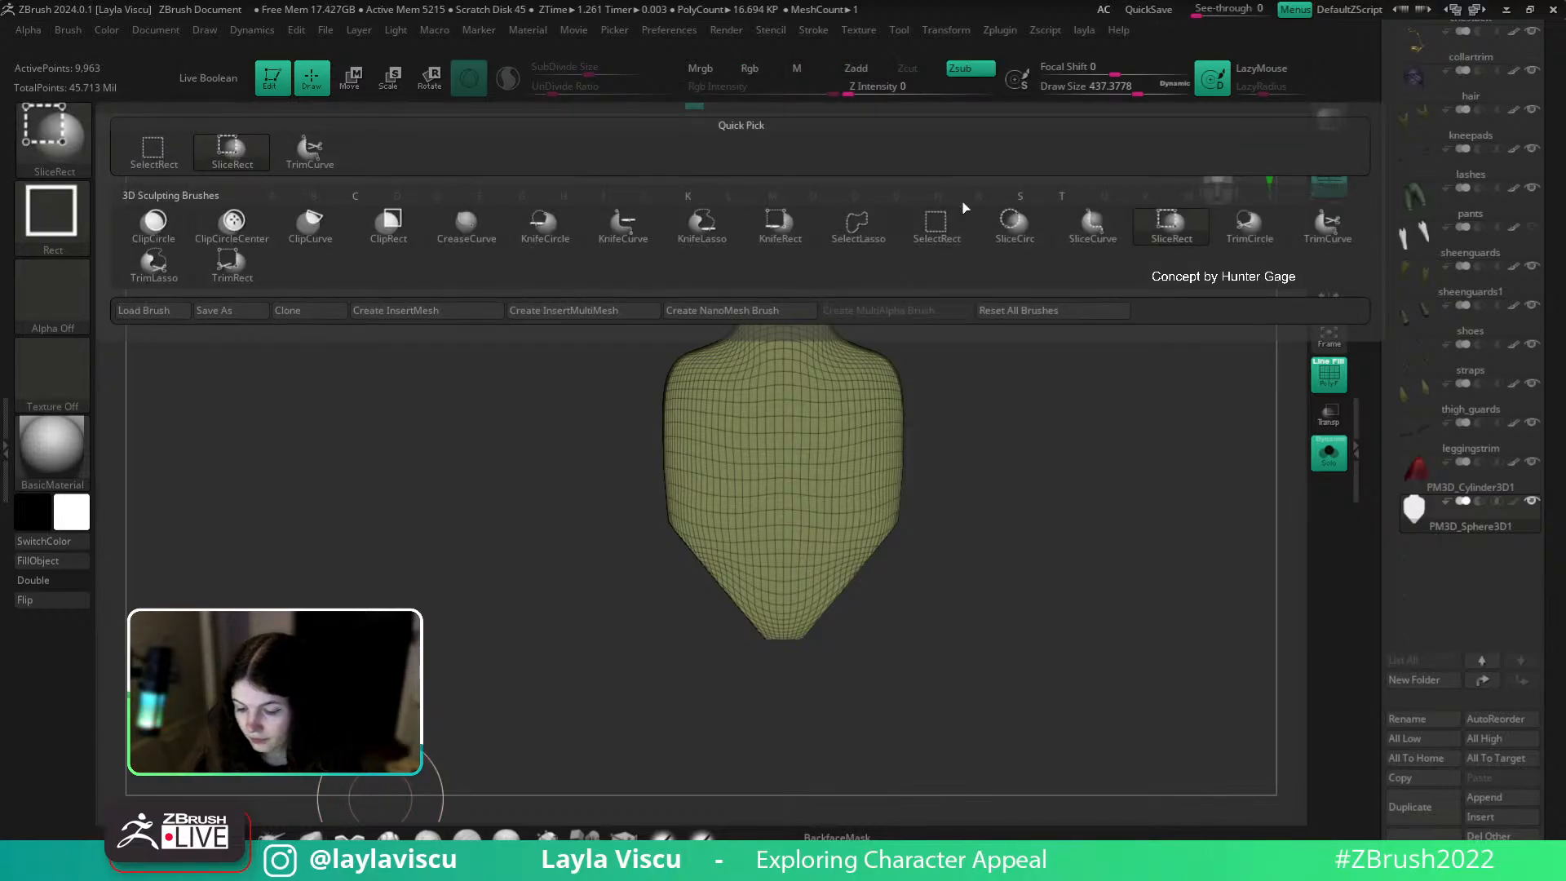
click(642, 232)
drag(803, 298, 831, 344)
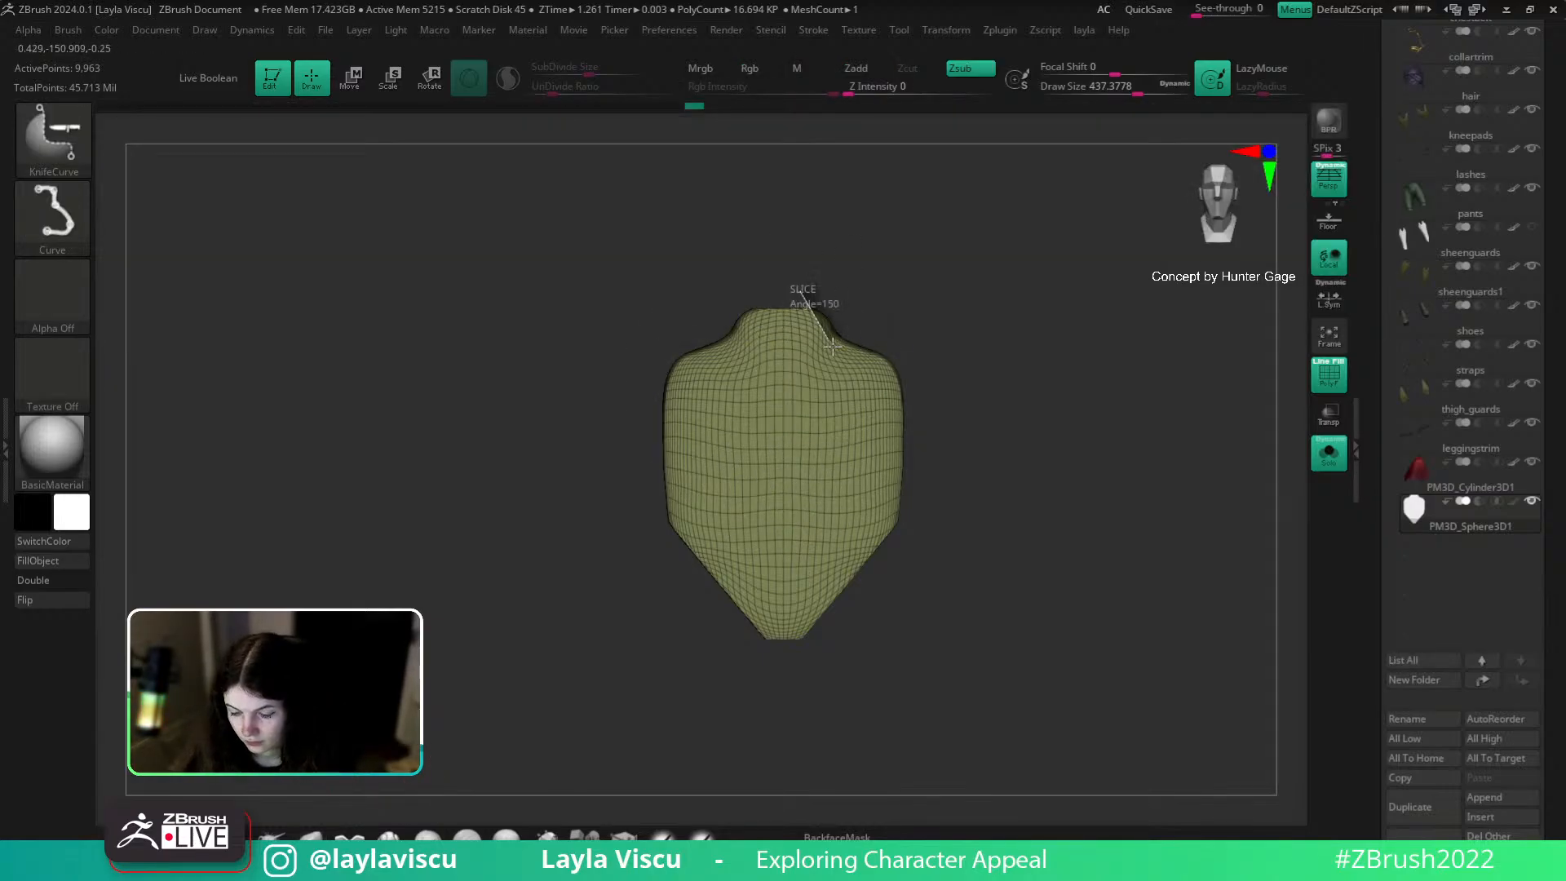
drag(977, 393, 979, 390)
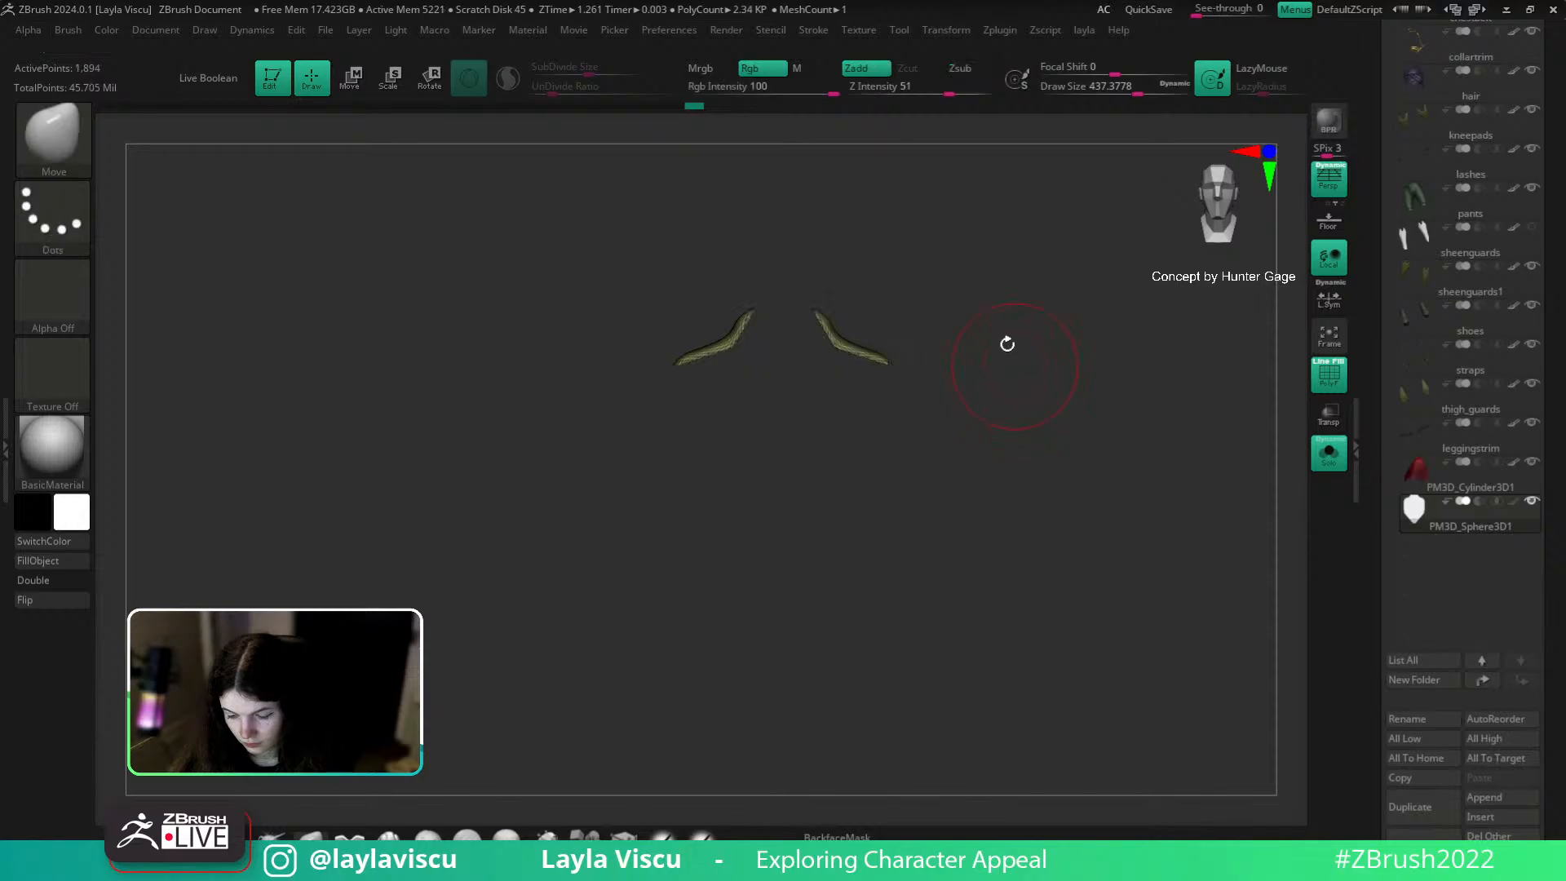
click(59, 140)
click(232, 150)
ctrl+shift+drag(624, 554, 678, 630)
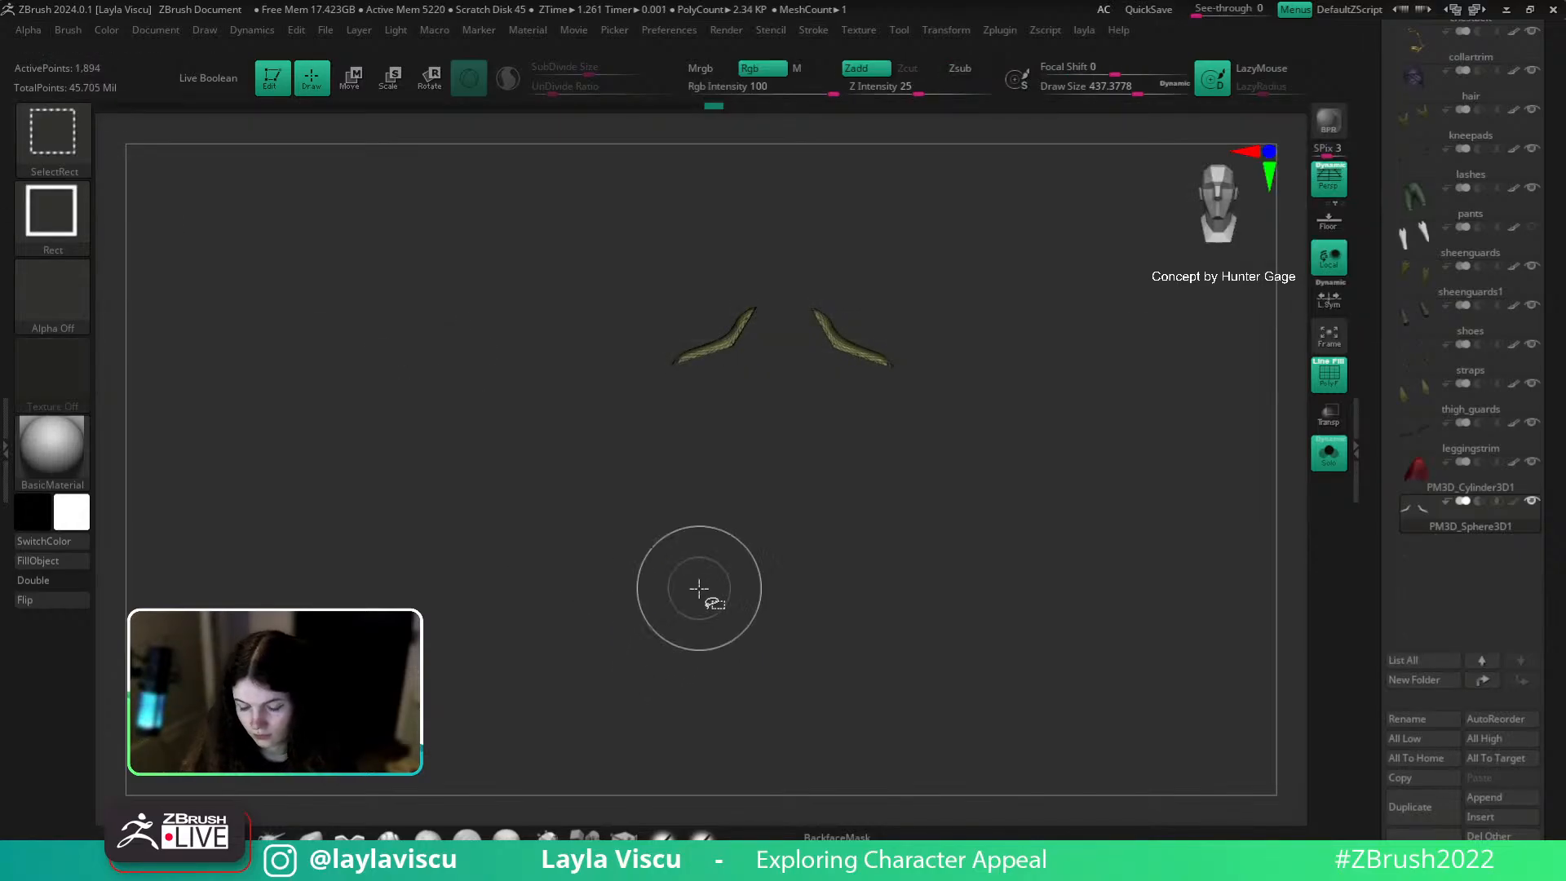
ctrl+shift+click(1036, 365)
Step: Cut the curved neck-to-shoulder edges into straight angled lines with KnifeCurve, and return to the plain shaded view with the Move brush
click(52, 213)
click(62, 131)
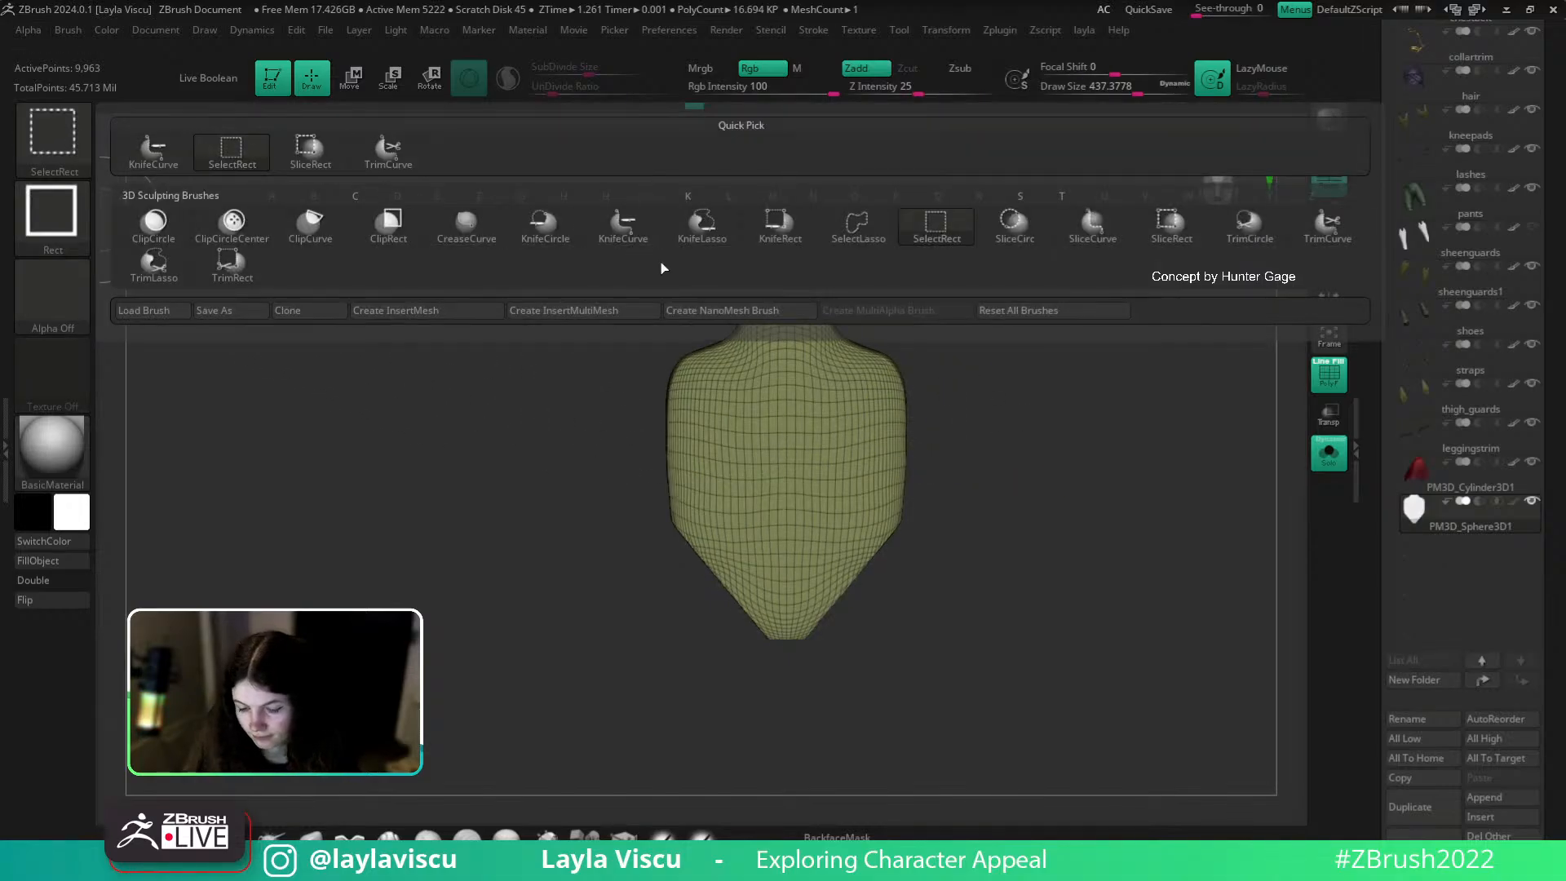
click(633, 233)
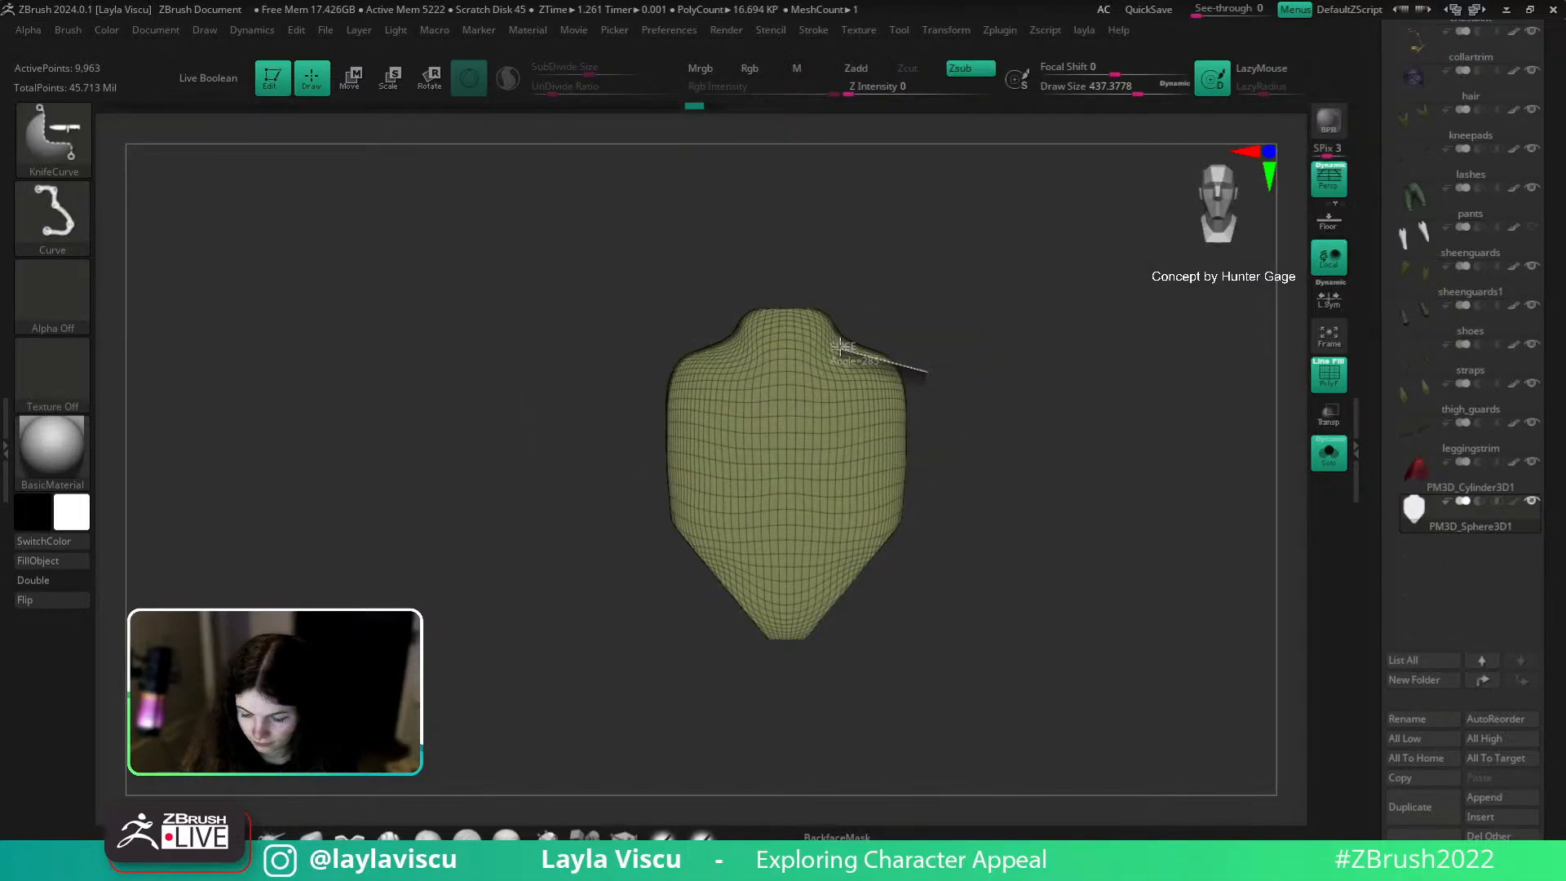
ctrl+shift+drag(796, 249, 799, 253)
mouse_move(941, 315)
mouse_down()
mouse_move(930, 354)
mouse_move(986, 402)
mouse_up()
key(shift+f)
key(b)
key(m)
key(v)
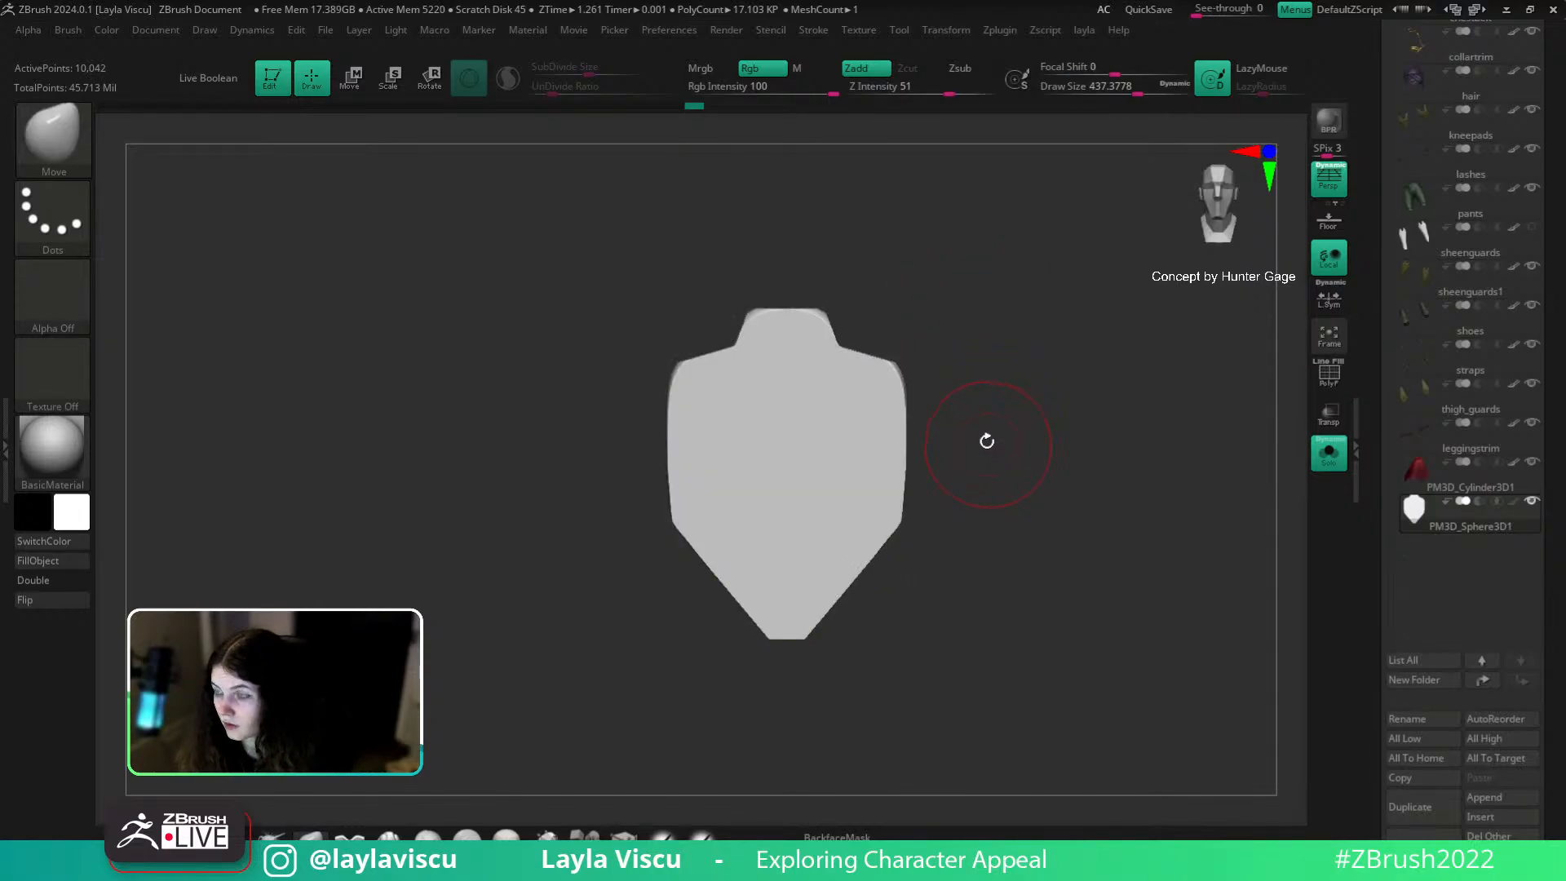
Step: Cut the neck's rounded upper corners into steeper straight diagonals on both sides with KnifeCurve
mouse_move(846, 318)
ctrl+shift+mouse_down()
mouse_move(805, 304)
mouse_move(811, 288)
mouse_move(848, 333)
mouse_move(797, 280)
mouse_move(811, 278)
ctrl+shift+mouse_up()
key(ctrl+z)
key(ctrl+z)
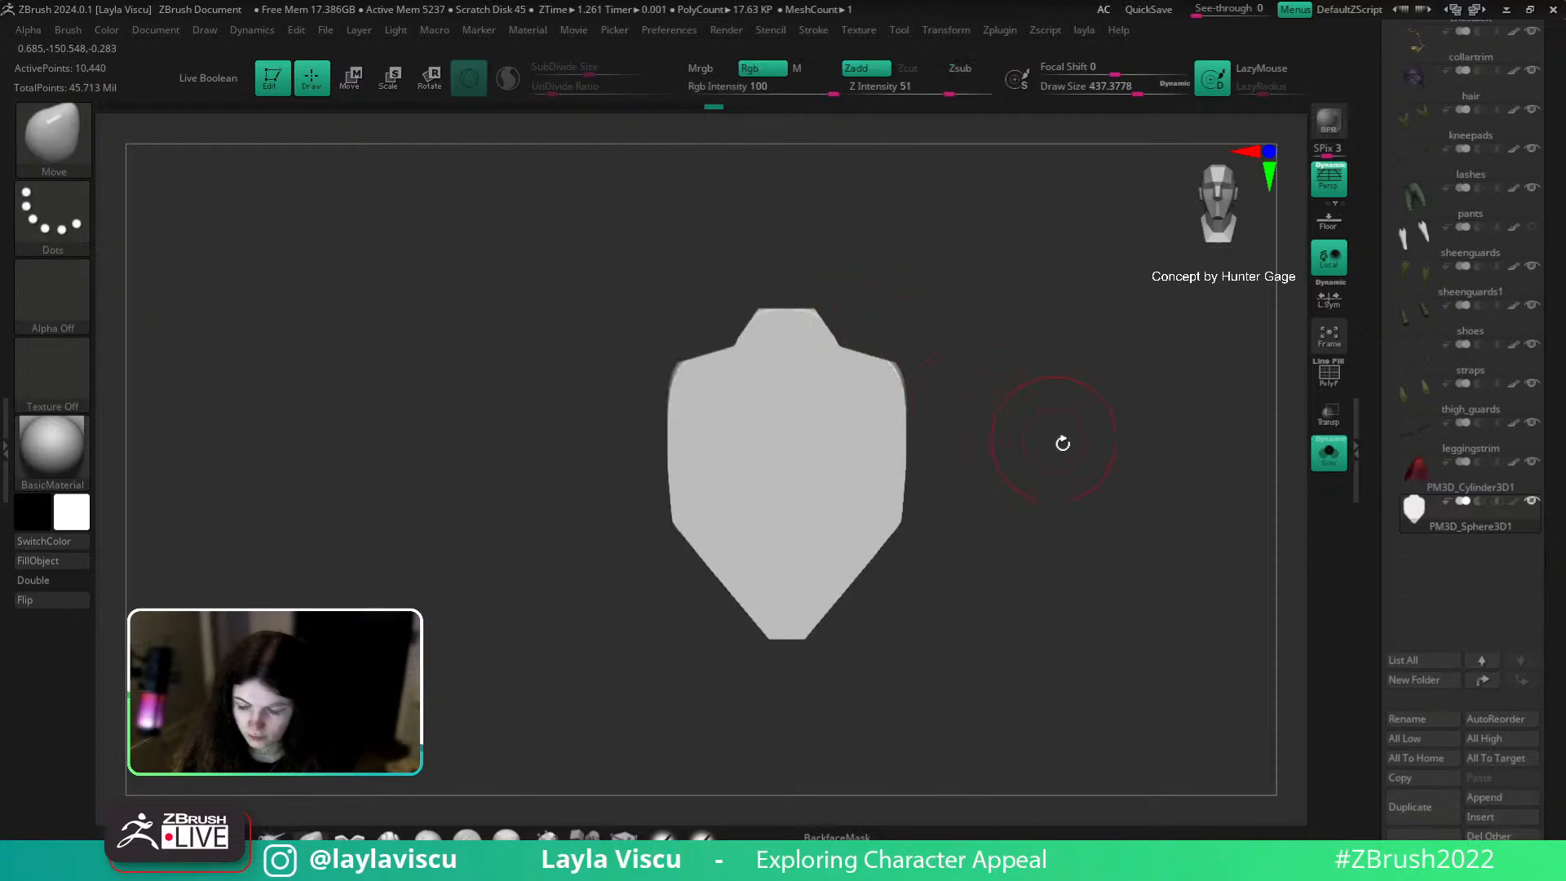
ctrl+shift+drag(804, 307, 829, 350)
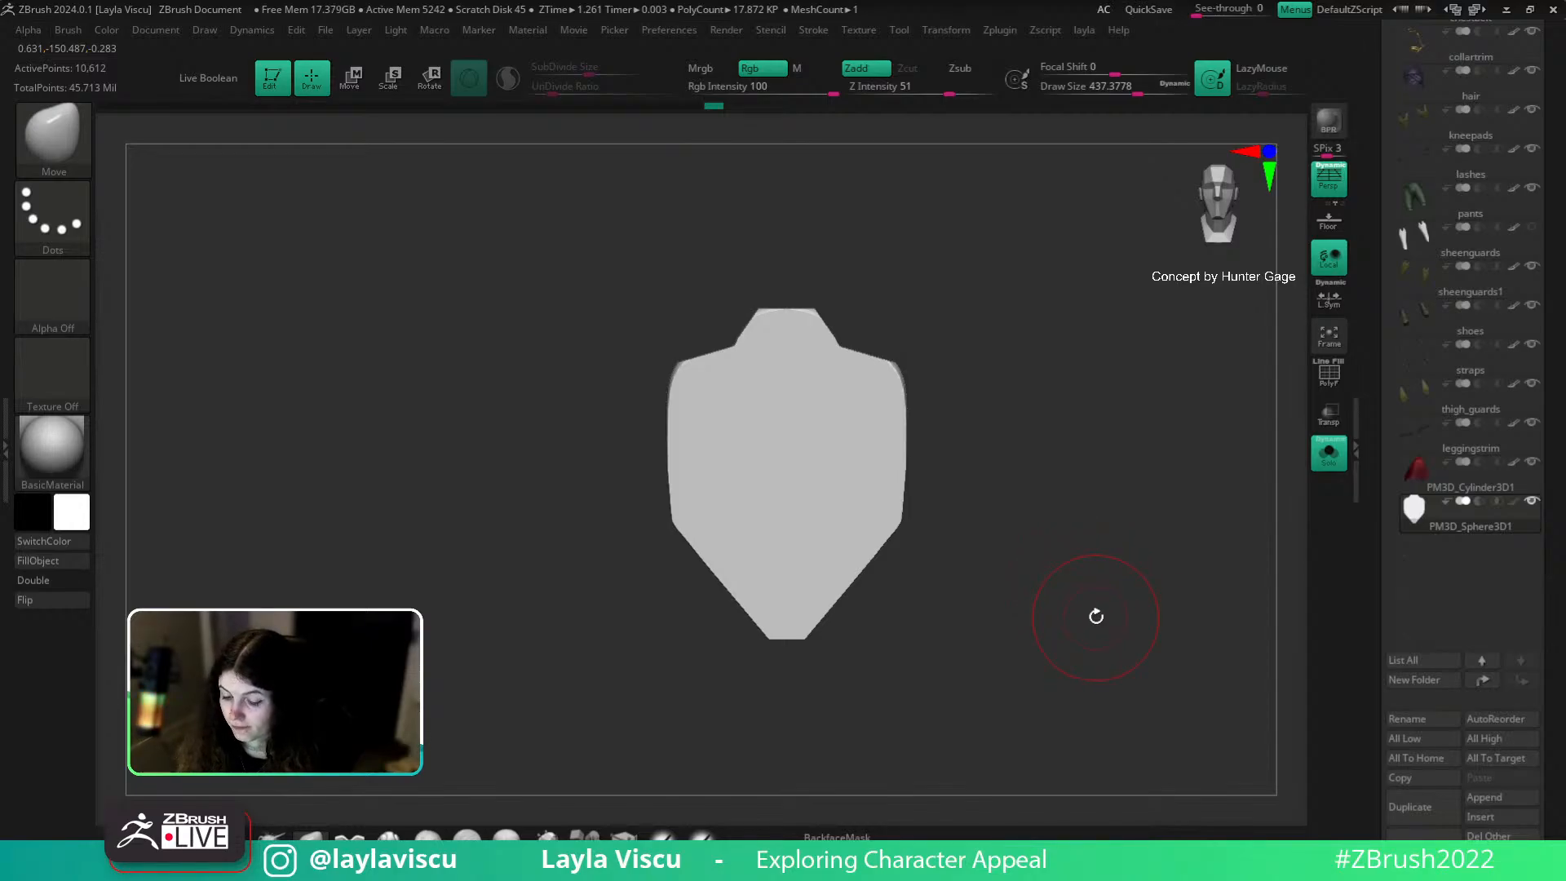
Step: Slice the plate vertically from the neck's base to the lower edge with SliceCurve, separating one side as its own polygroup
key(shift+f)
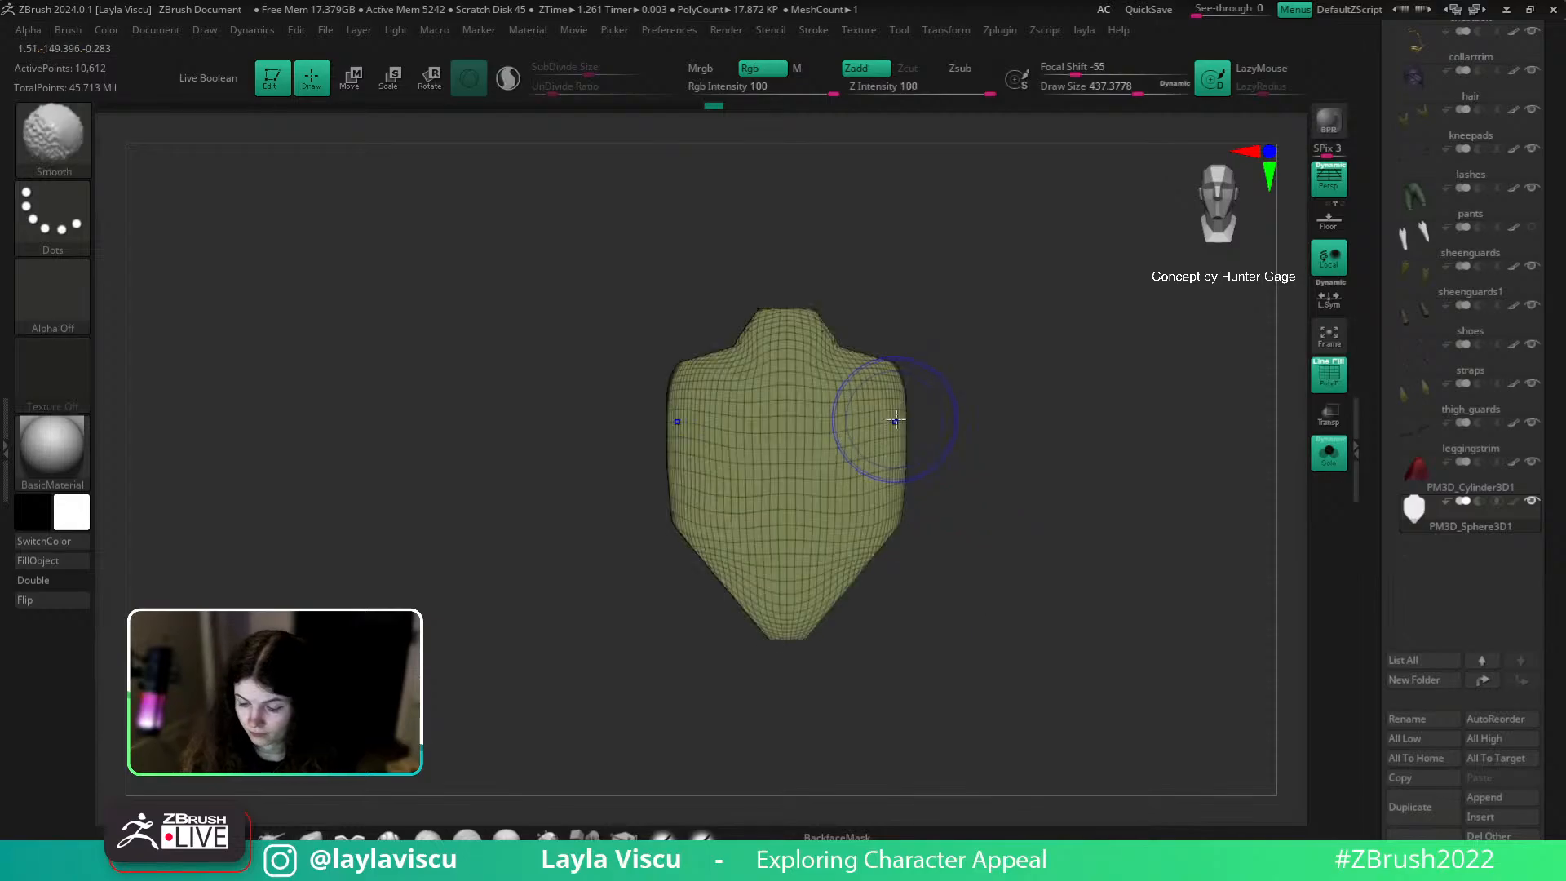
key(ctrl+shift)
click(61, 136)
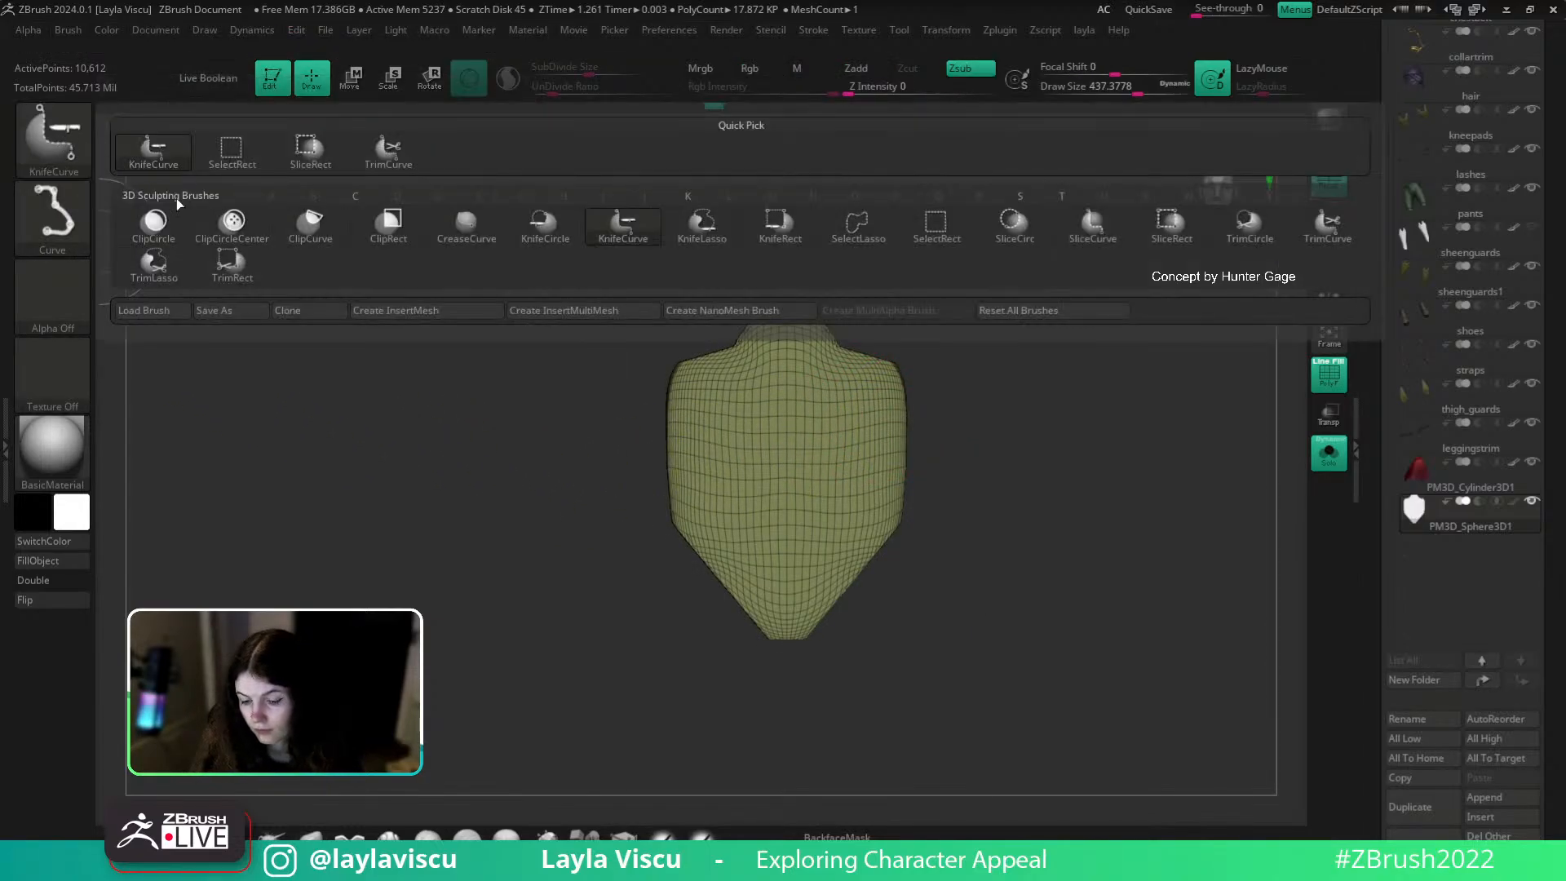
click(1093, 235)
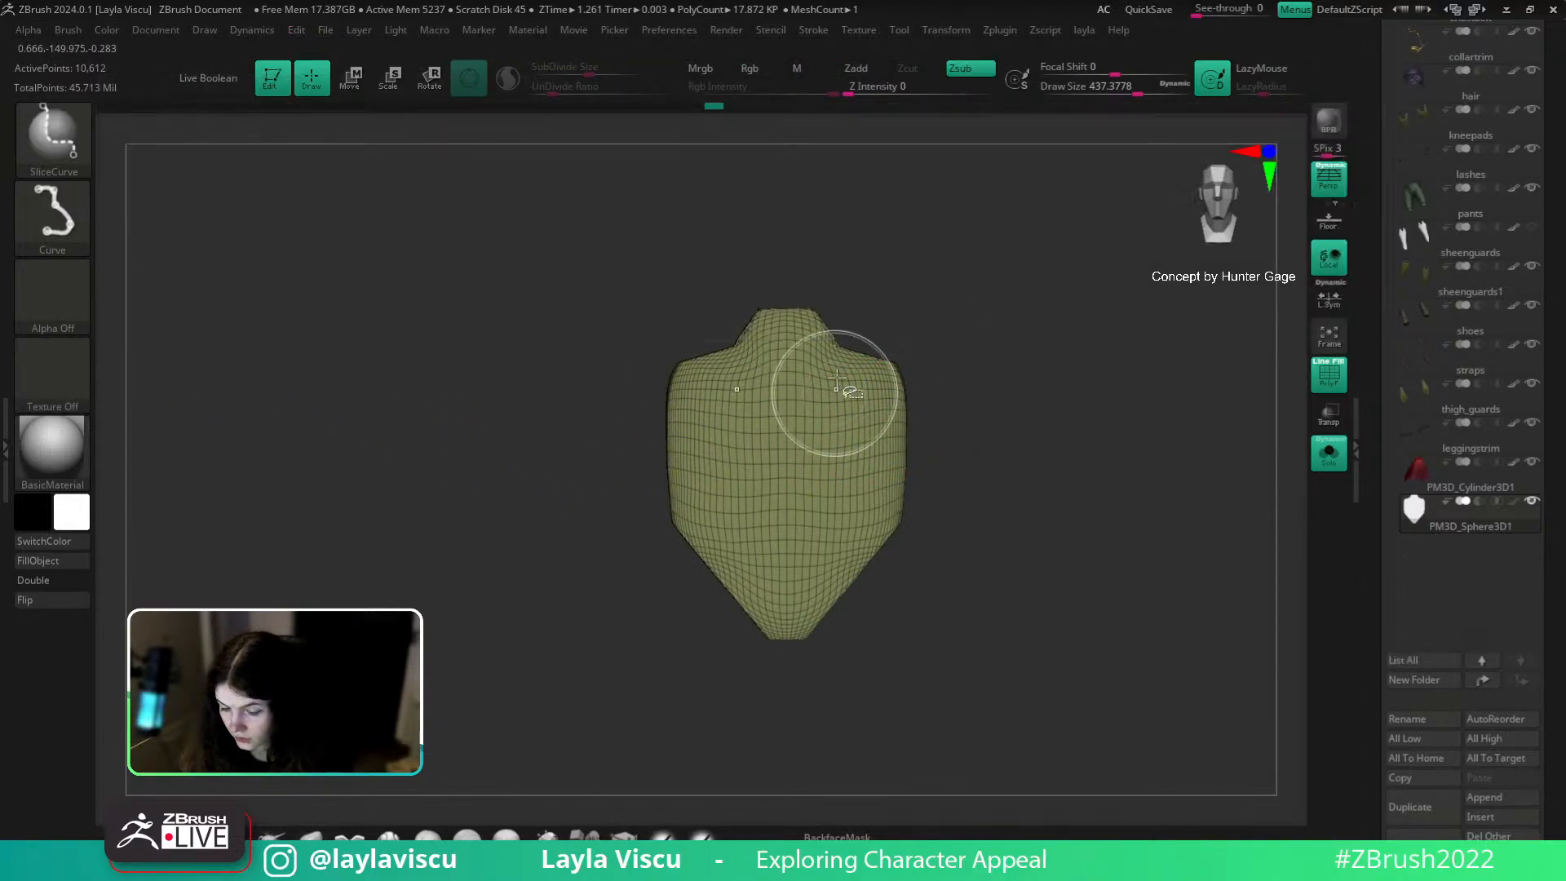
drag(839, 318, 855, 641)
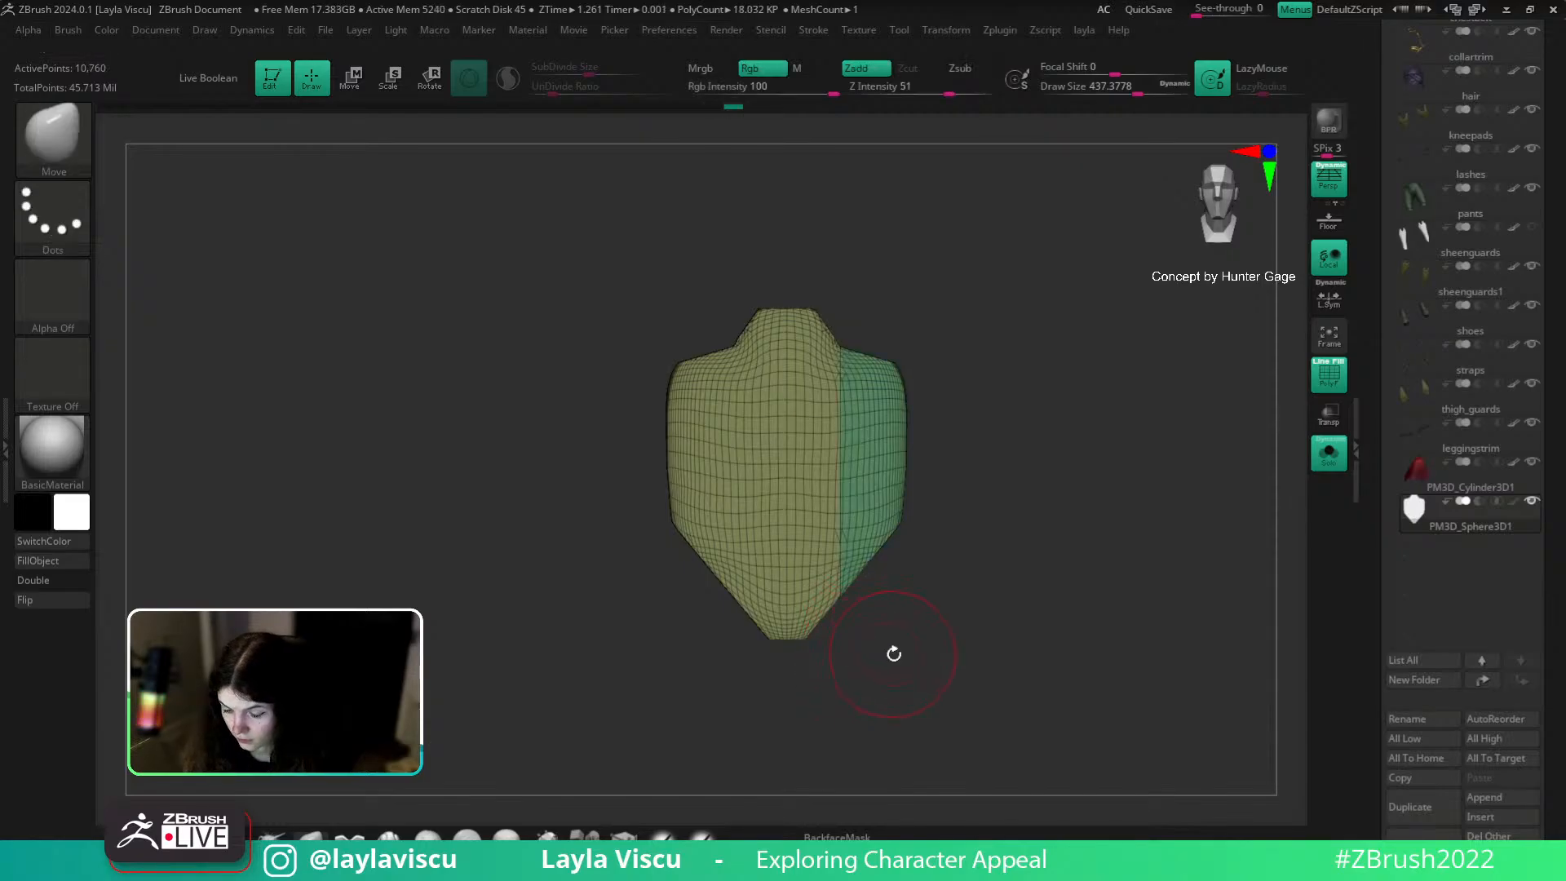
Step: Apply Mirror and Mirror And Weld so both sides carry the same vertical slice
key(a)
click(1055, 534)
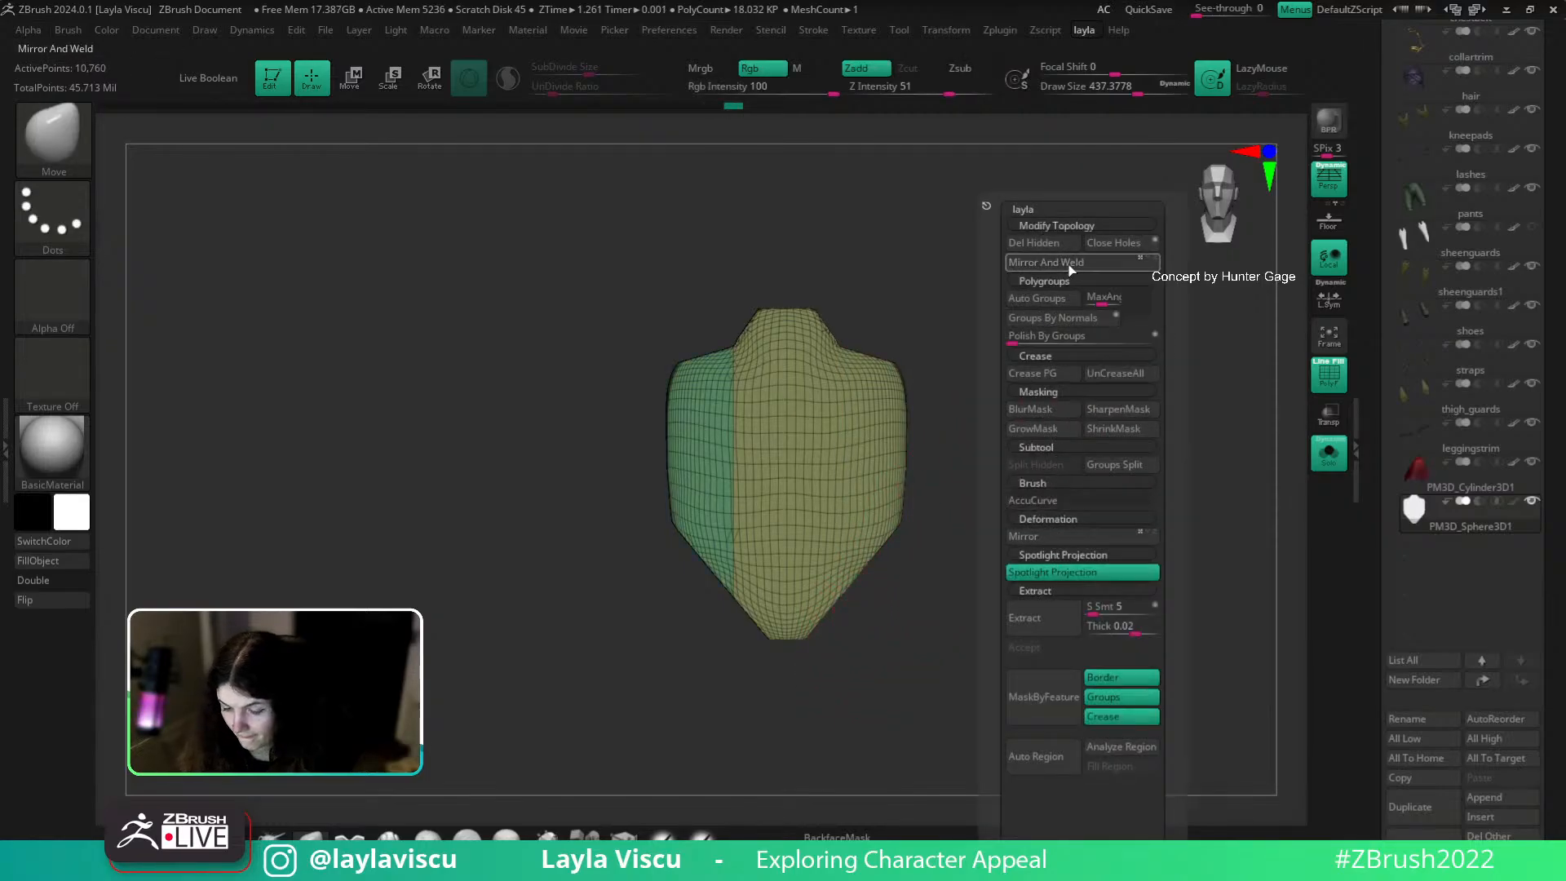
click(1070, 264)
drag(943, 415, 1074, 489)
mouse_move(1021, 566)
mouse_down()
mouse_move(1029, 631)
mouse_move(1048, 490)
mouse_up()
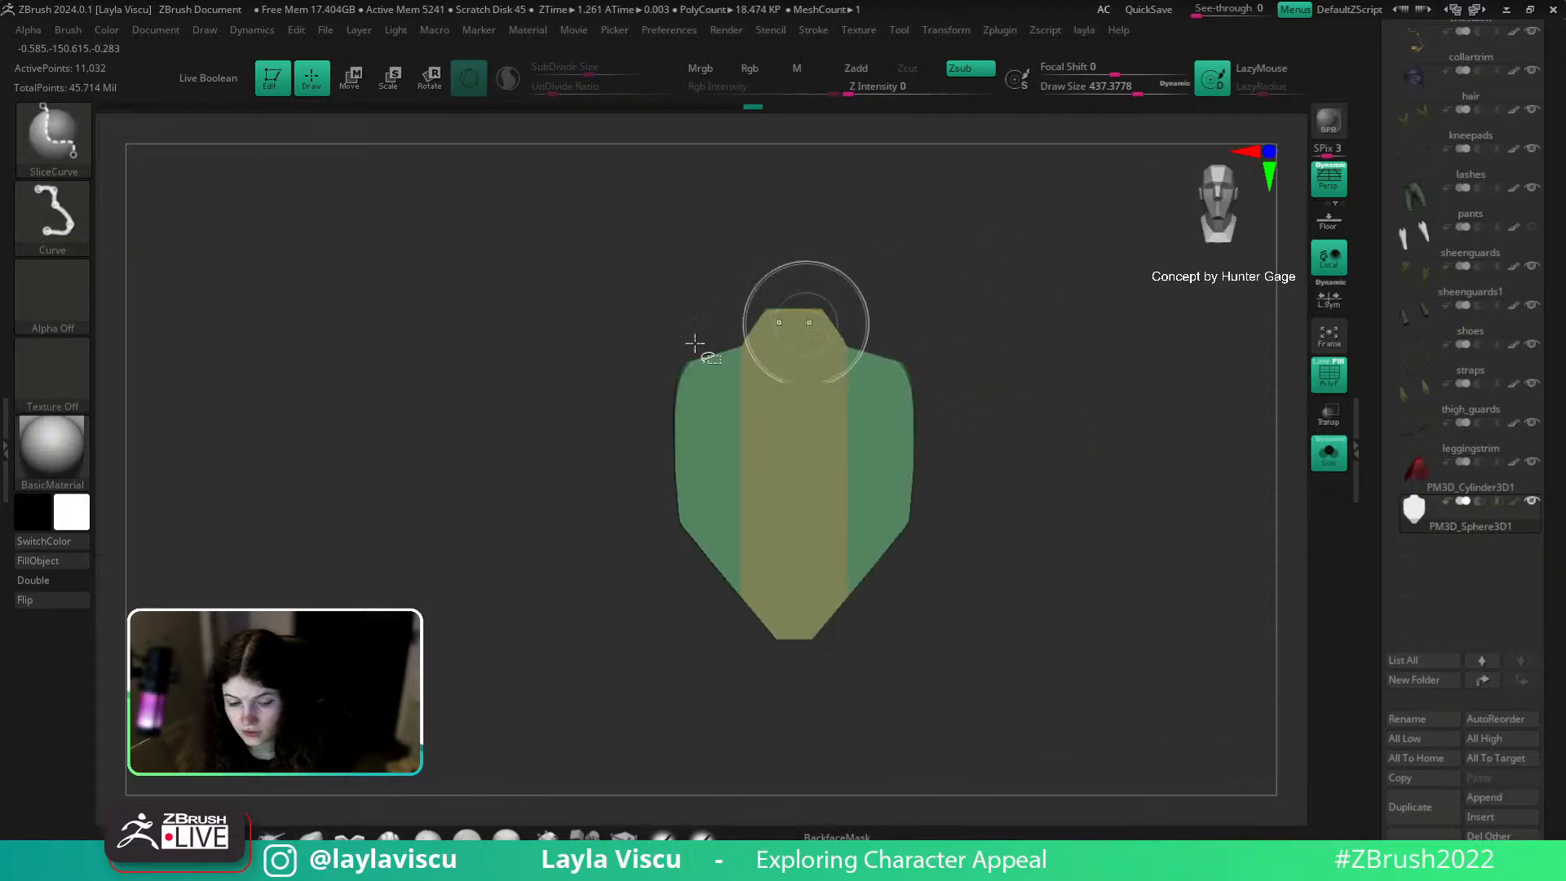
Step: Isolate the plate's polygroups with SelectRect to inspect the centre strip, and turn on double-sided display
click(53, 153)
click(263, 155)
ctrl+shift+drag(952, 301, 893, 669)
ctrl+shift+click(1043, 530)
drag(1098, 427, 903, 460)
ctrl+shift+click(903, 459)
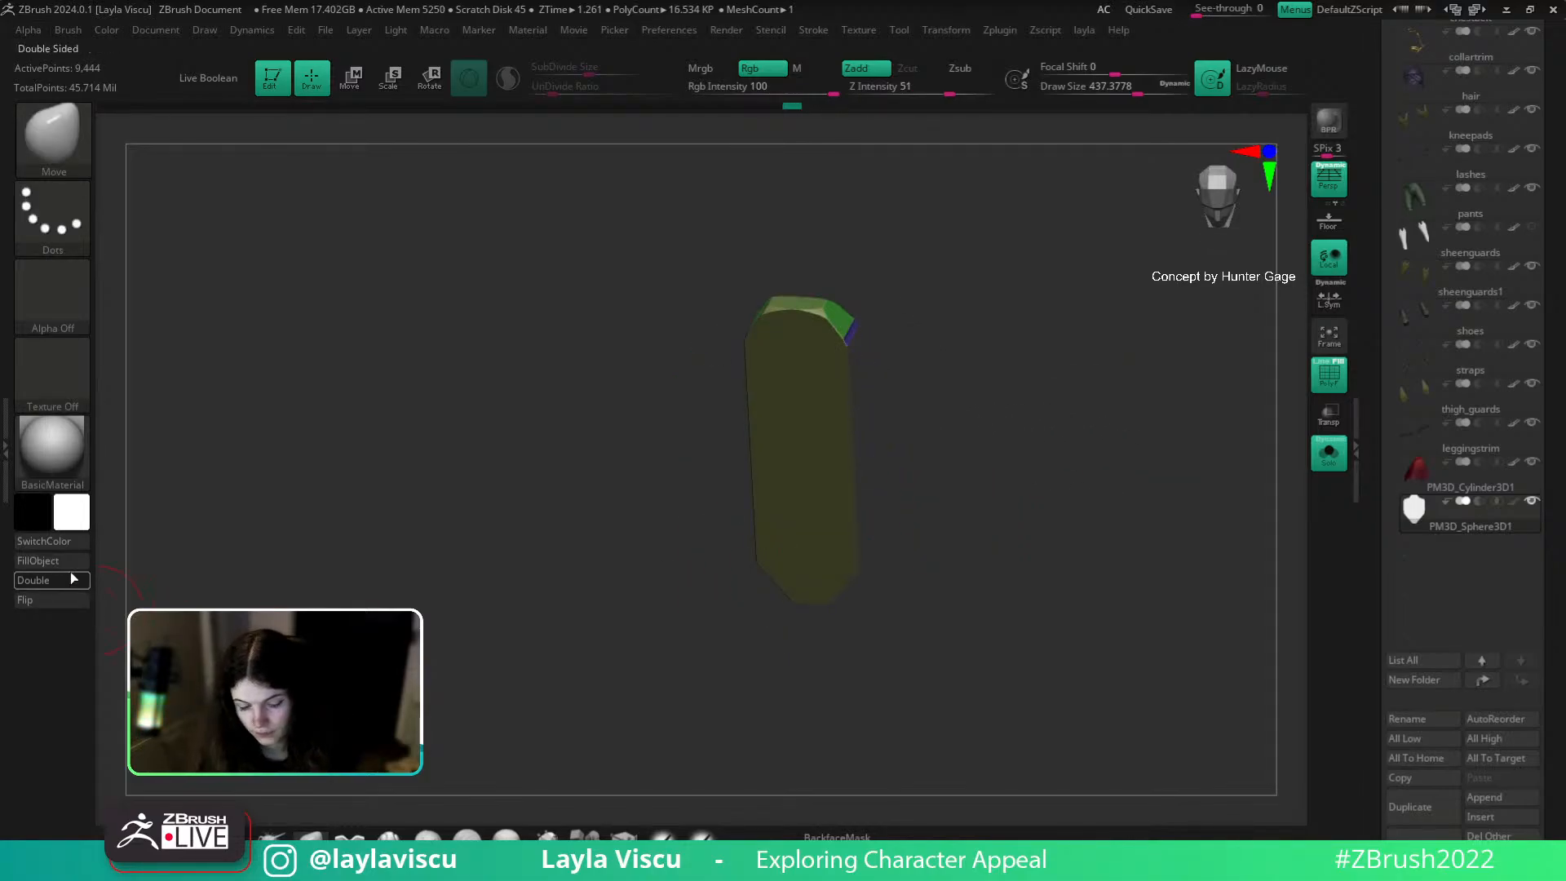
click(69, 580)
Step: Isolate the centre strip, restore the whole plate, and invert the mask to free the two side panels
ctrl+shift+click(901, 522)
ctrl+shift+click(897, 546)
mouse_move(1041, 479)
shift+mouse_down()
mouse_move(982, 497)
mouse_move(1132, 479)
mouse_move(1021, 517)
mouse_move(1065, 508)
mouse_move(1052, 524)
shift+mouse_up()
key(w)
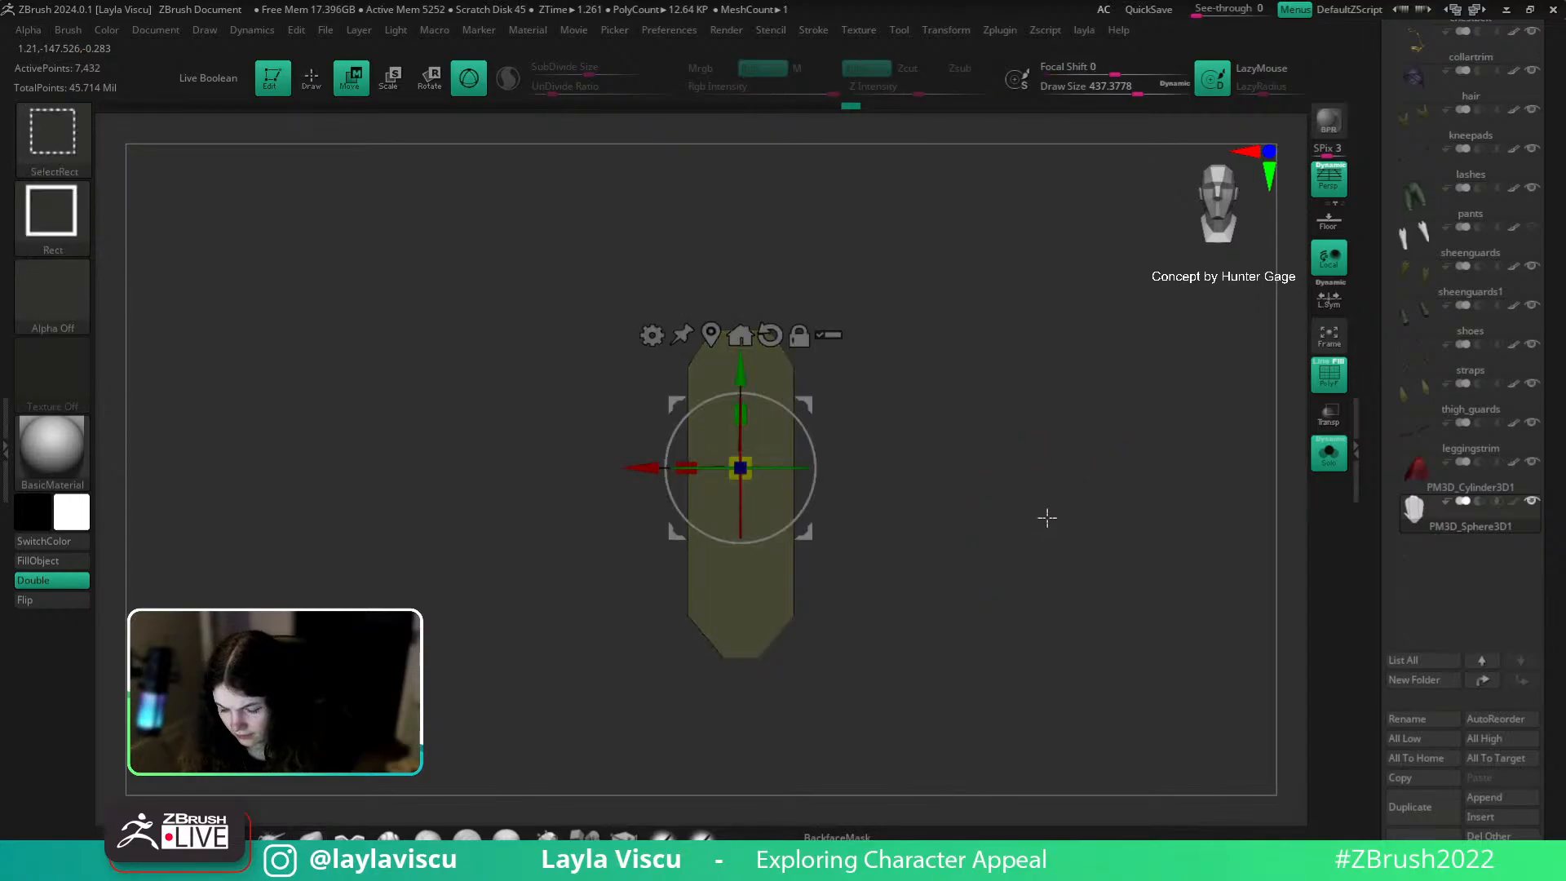
ctrl+shift+click(1046, 518)
key(q)
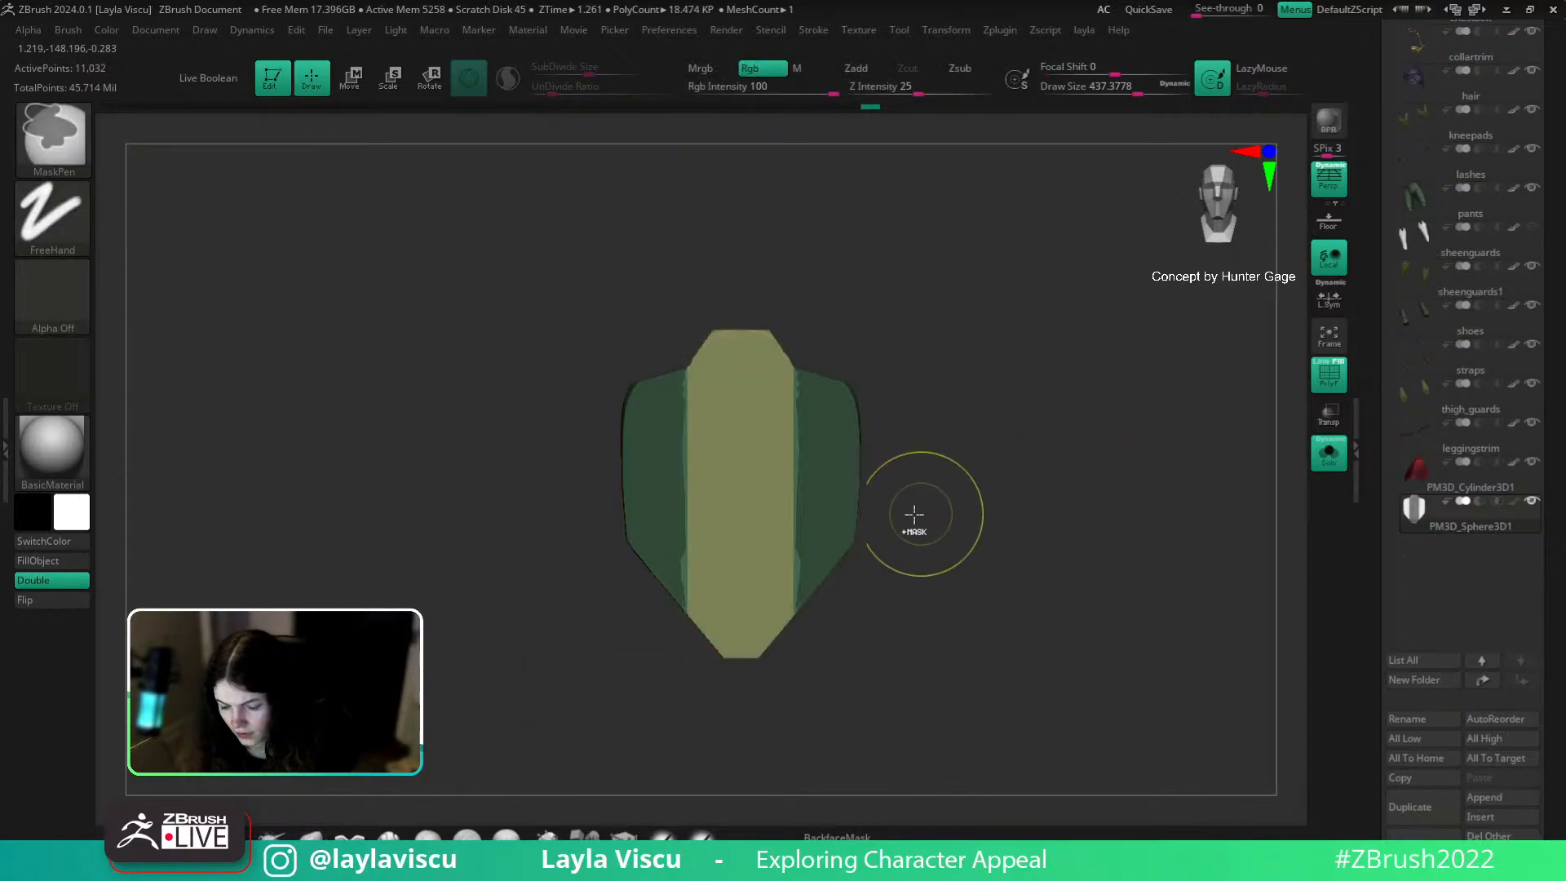
ctrl+click(941, 482)
Step: Move the two side panels backward from the centre strip with the gizmo, comparing with the concept art, and clear the mask
key(w)
shift+drag(945, 494, 862, 458)
drag(651, 483, 965, 549)
key(shift+f)
key(shift+z)
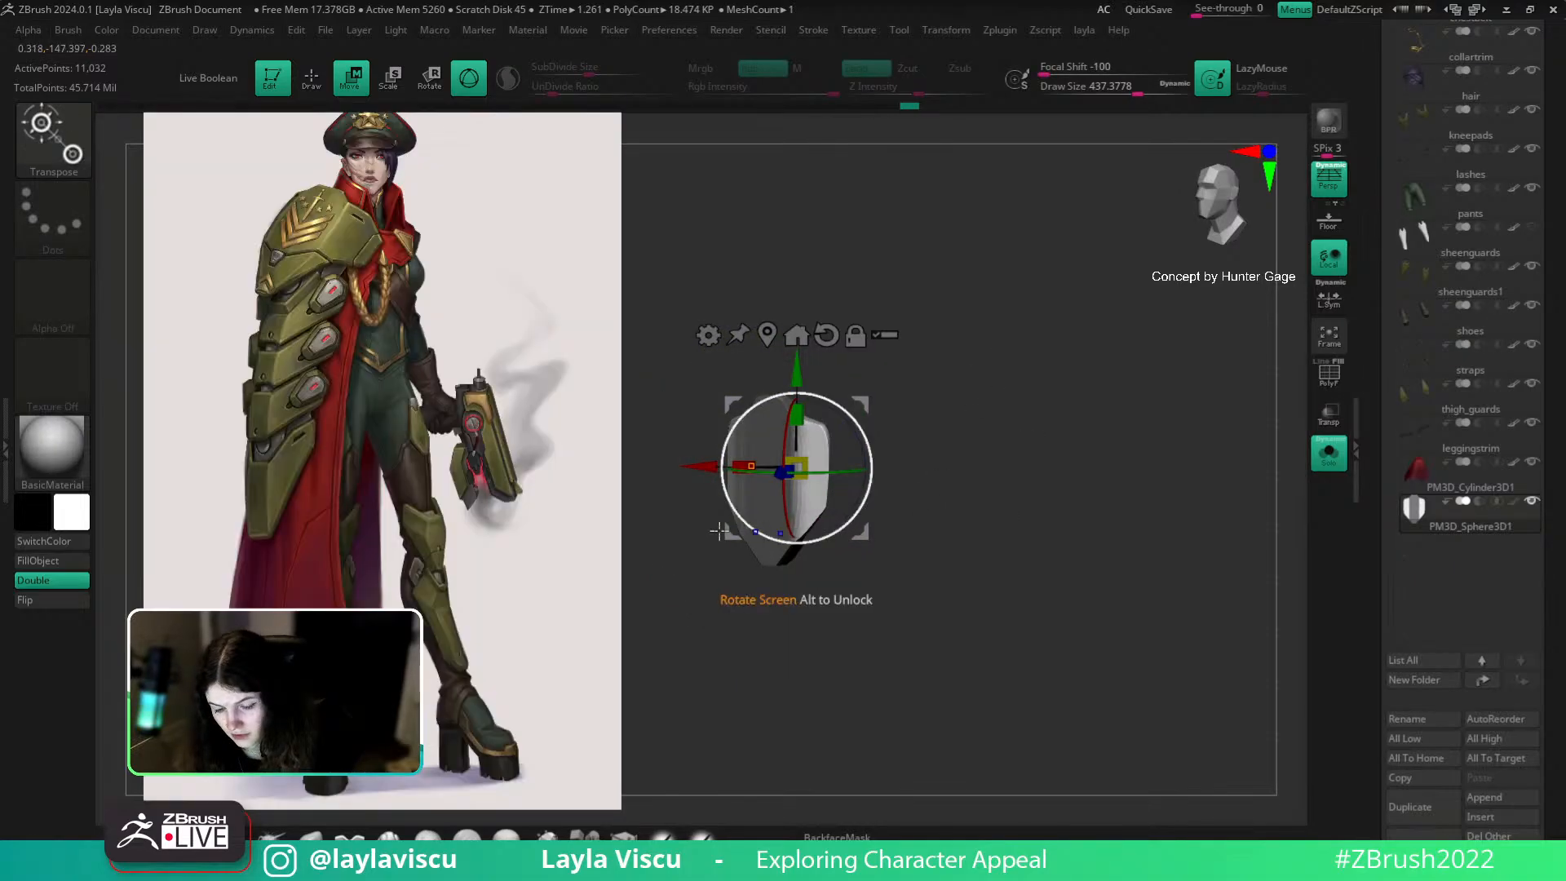
key(shift+z)
mouse_move(1015, 498)
mouse_down()
mouse_move(1021, 584)
mouse_move(972, 658)
mouse_move(852, 513)
mouse_move(881, 626)
mouse_move(808, 592)
mouse_move(872, 517)
mouse_move(881, 526)
mouse_up()
key(q)
drag(1065, 555, 944, 549)
key(ctrl)
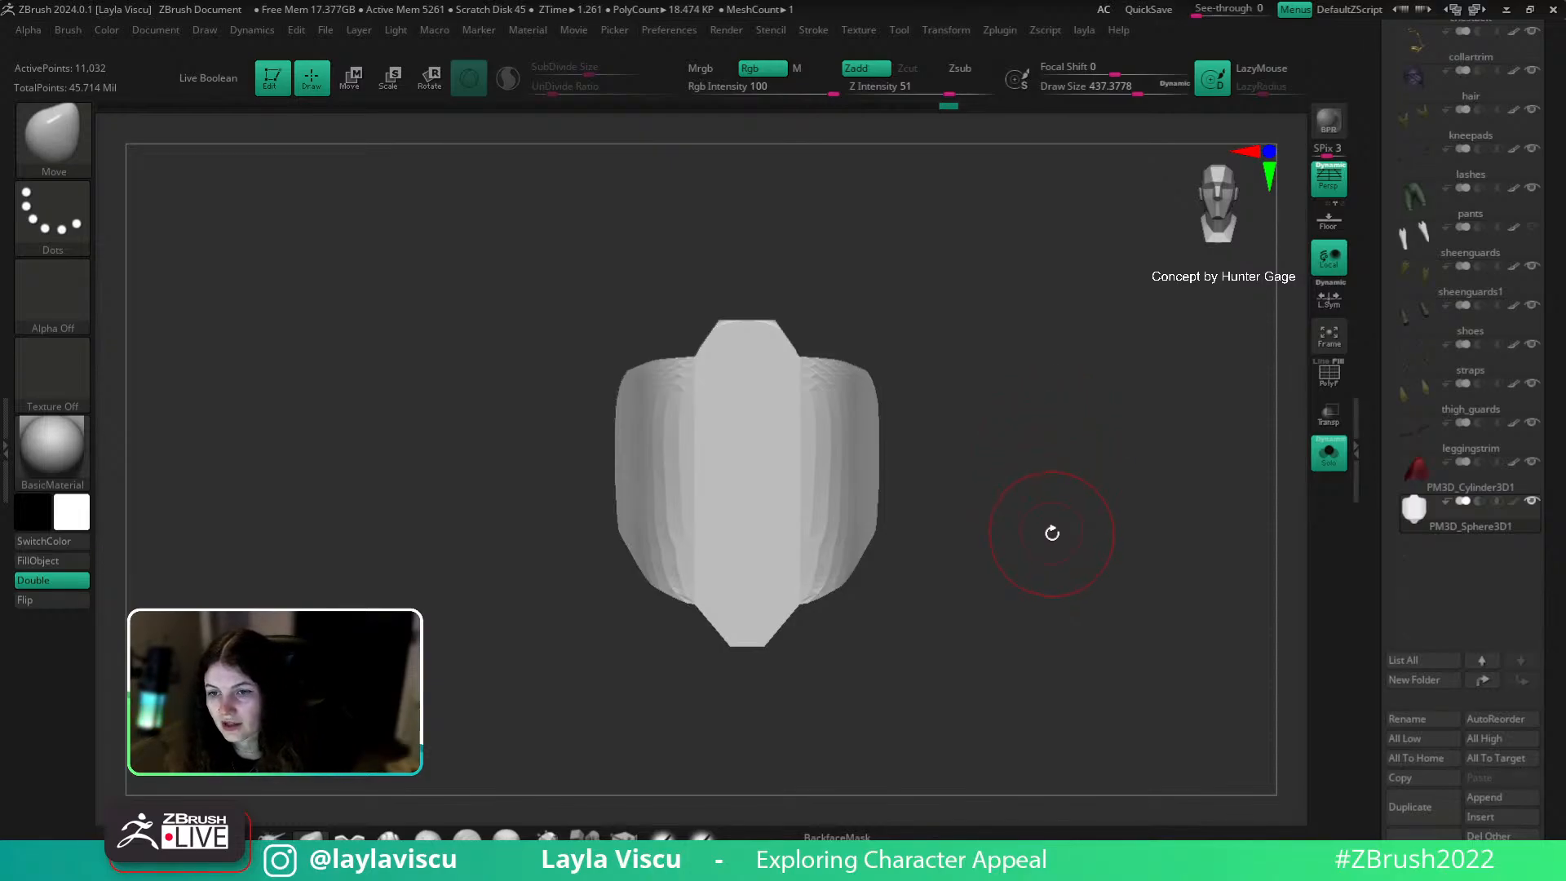
Step: Select the hPolish brush and enlarge its draw size to about 620 for smoothing the side panels
alt+right_drag(1053, 500, 1118, 498)
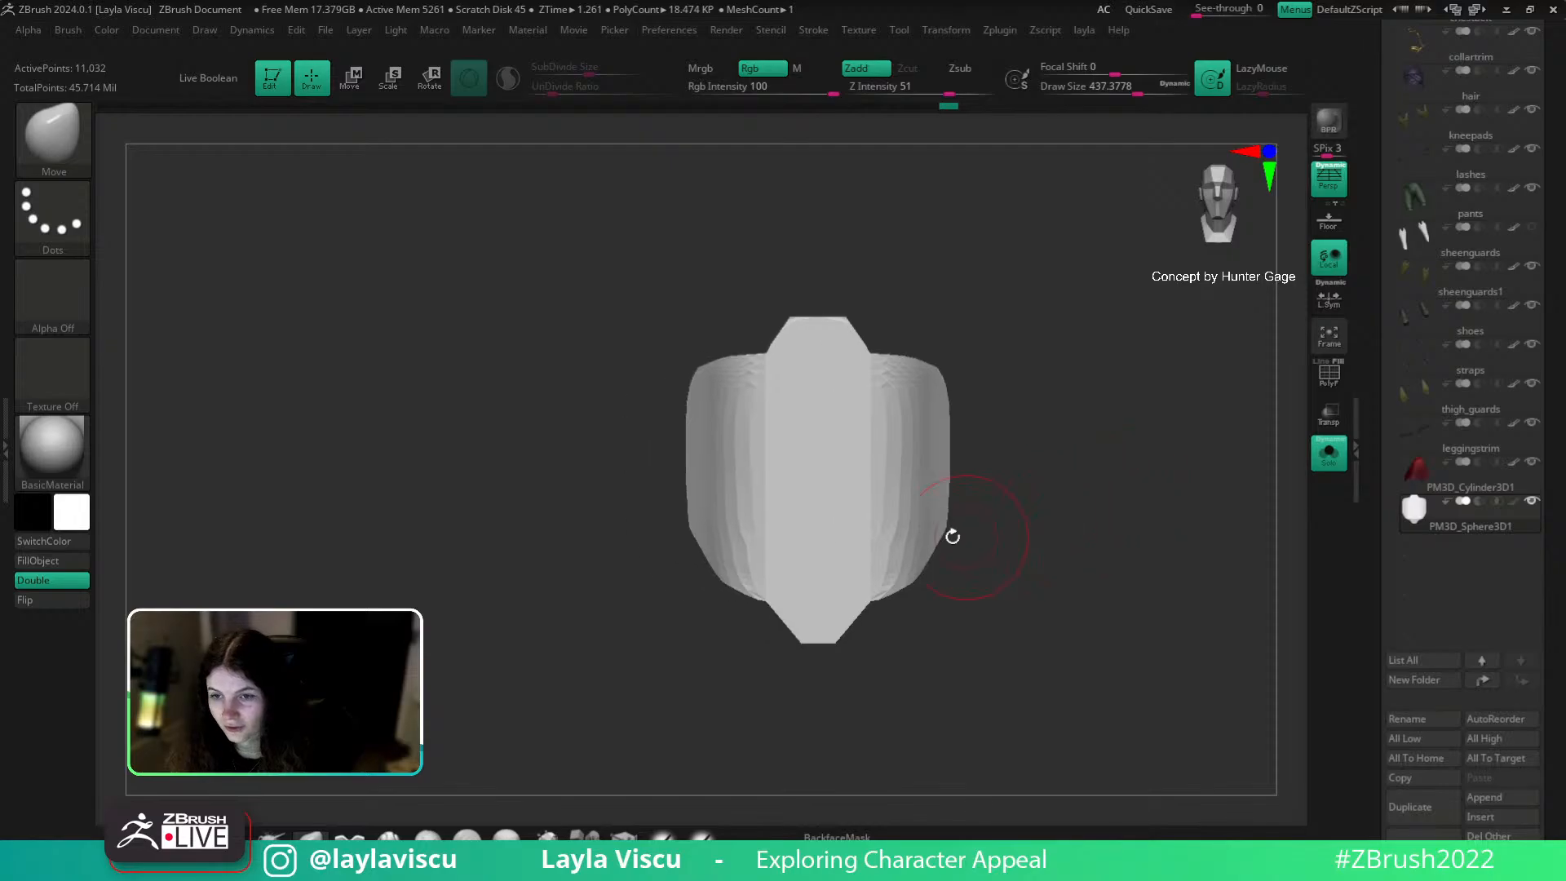
ctrl+right_drag(938, 505, 947, 548)
key(b)
key(h)
key(p)
key(s)
drag(816, 481, 929, 490)
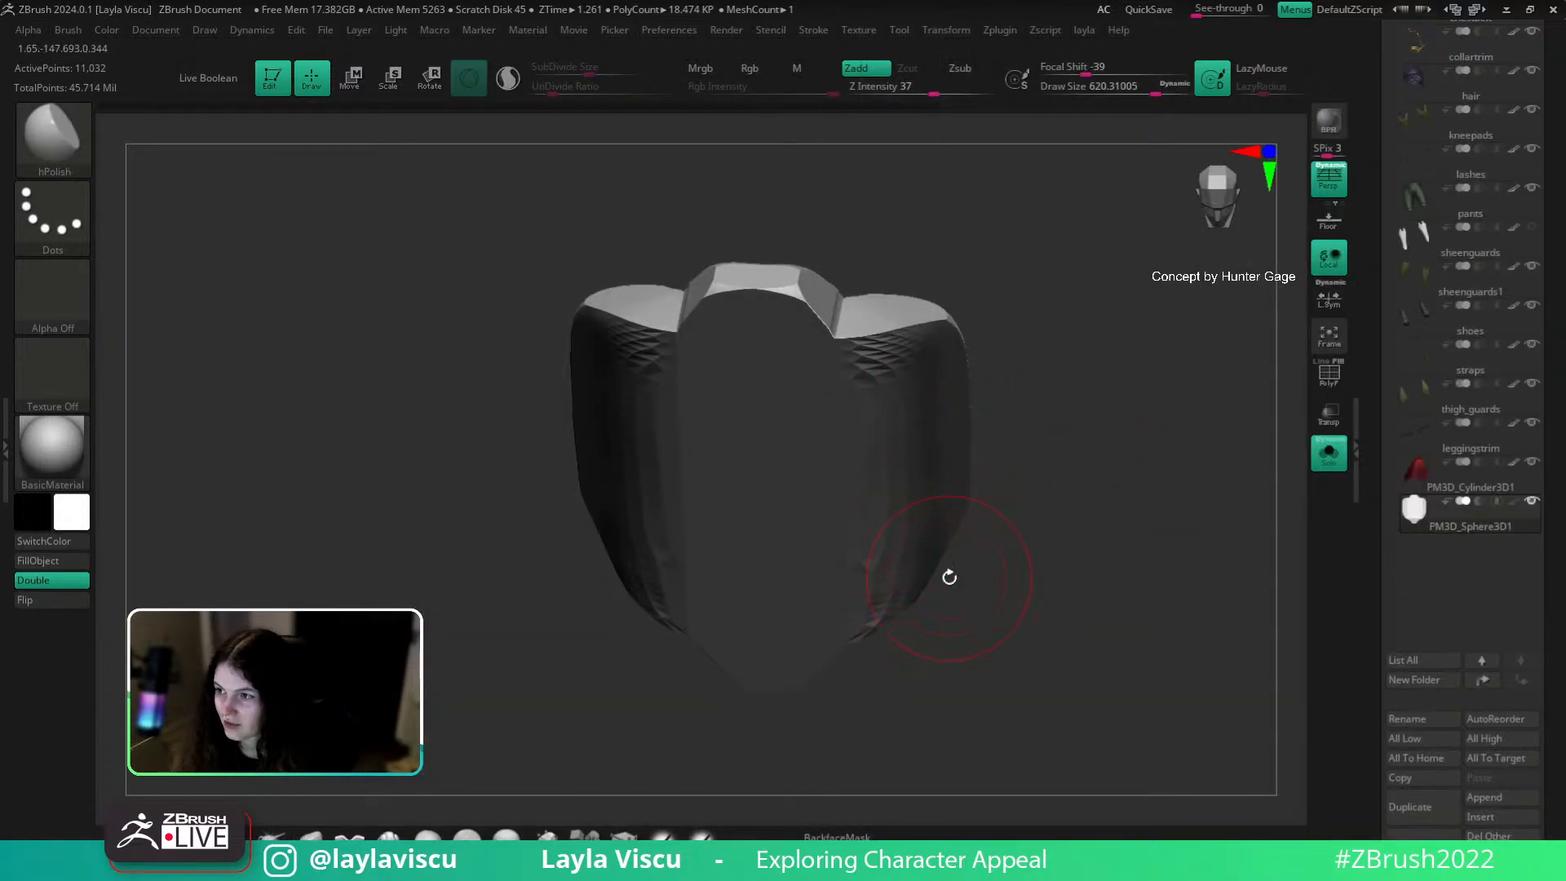
key(shift+z)
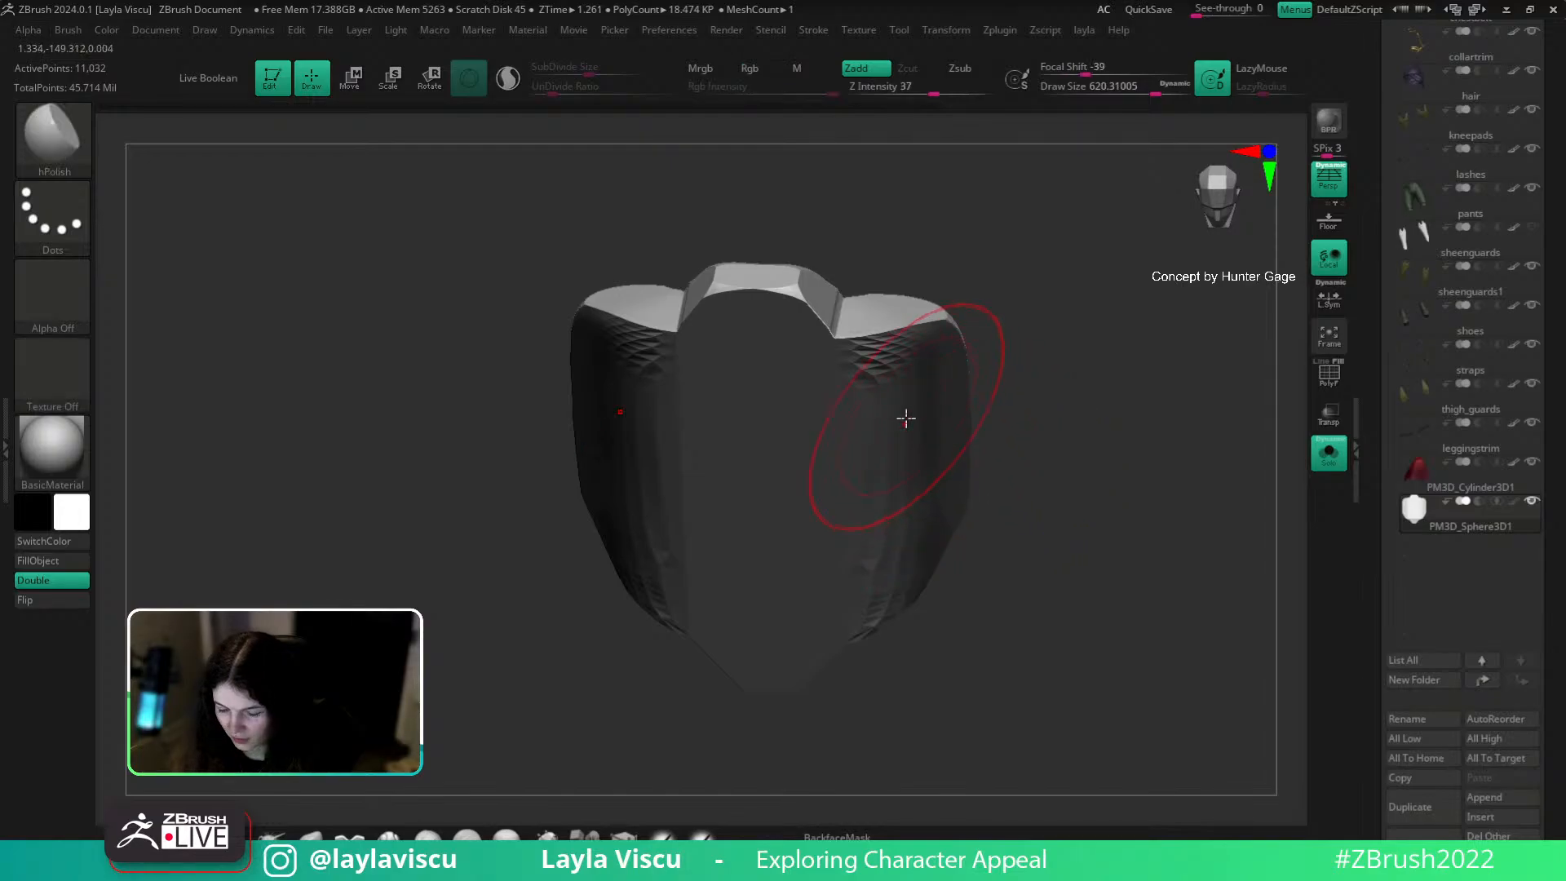
Step: Isolate the two side panels and polish their stepped front surfaces smooth with hPolish at a draw size of about 704
key(shift+f)
ctrl+shift+click(896, 382)
mouse_move(896, 382)
mouse_down()
mouse_move(876, 364)
mouse_move(867, 491)
mouse_move(871, 366)
mouse_up()
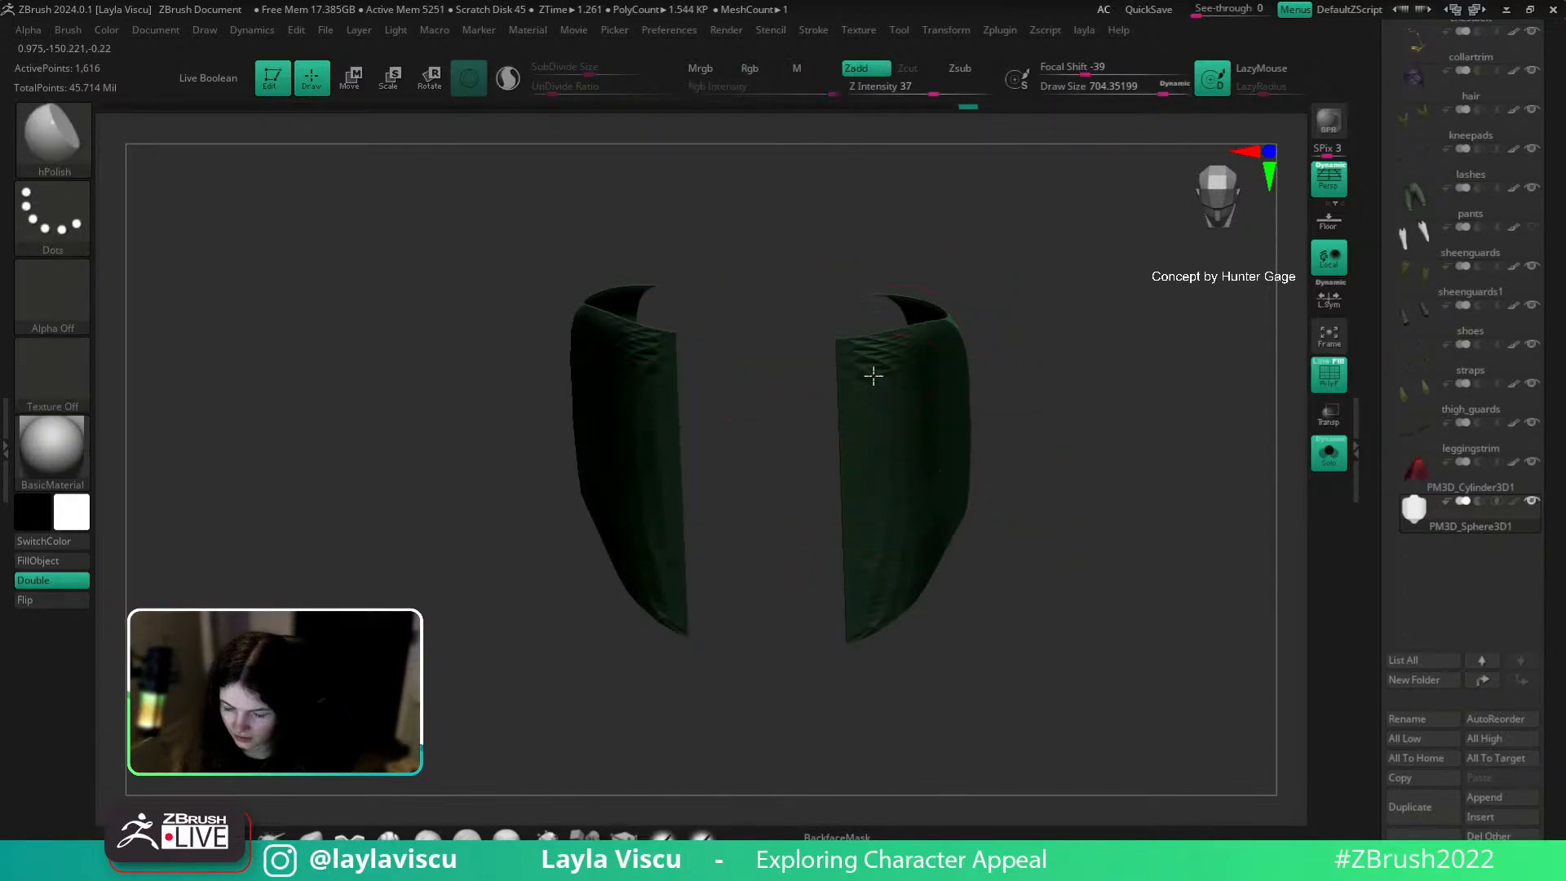
drag(883, 635, 1054, 589)
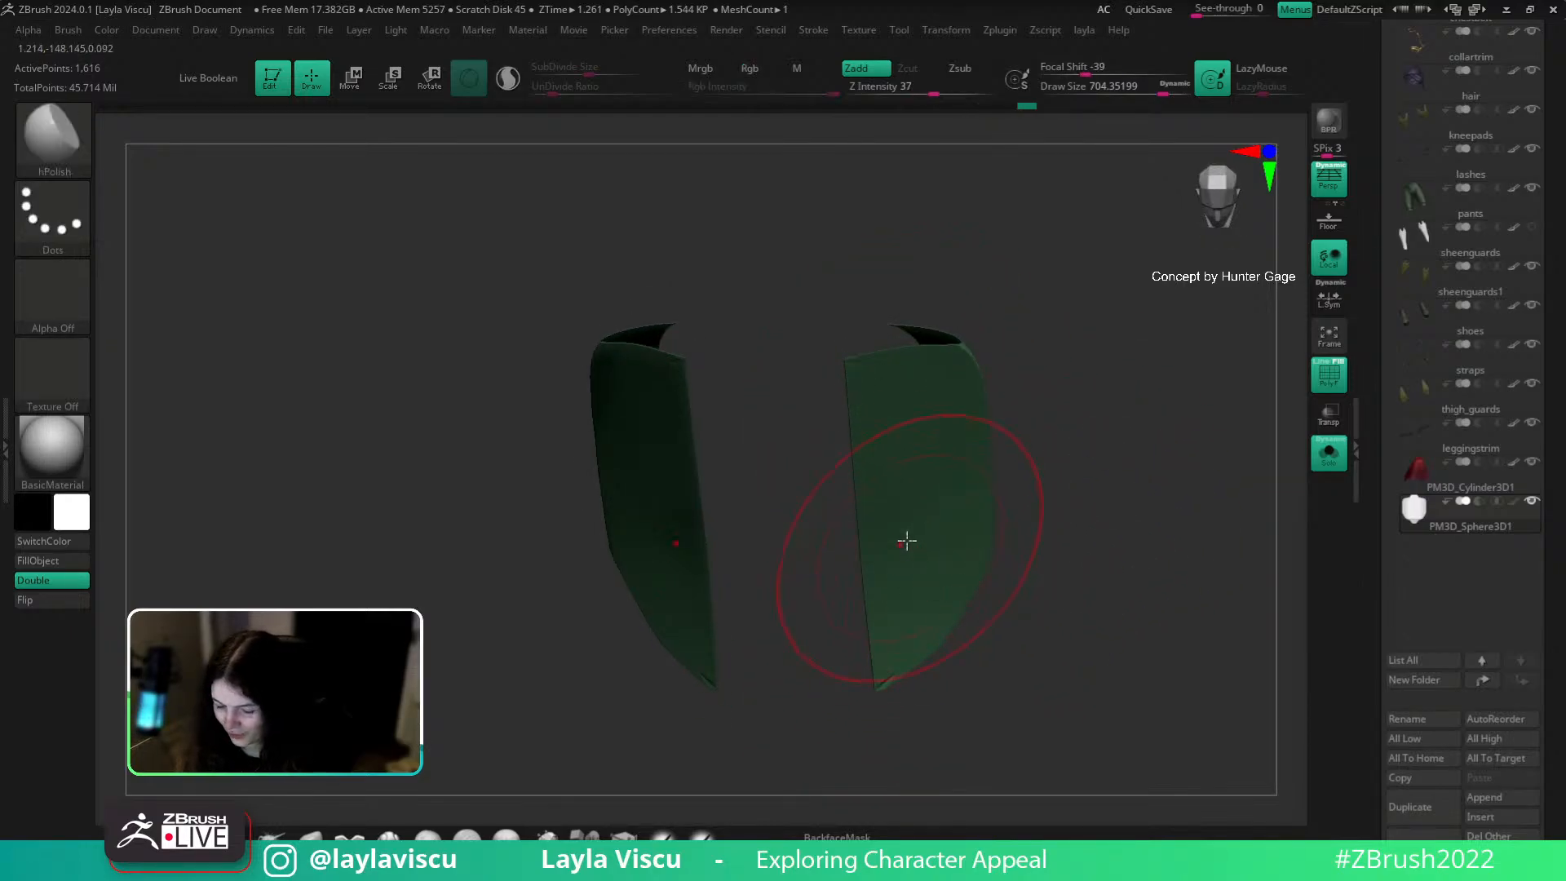
Step: Restore the full plate, isolate the centre strip to examine its shape, and show all panels again
mouse_move(1126, 463)
mouse_down()
mouse_move(1157, 539)
mouse_move(1094, 493)
mouse_move(1146, 539)
mouse_move(1253, 482)
mouse_up()
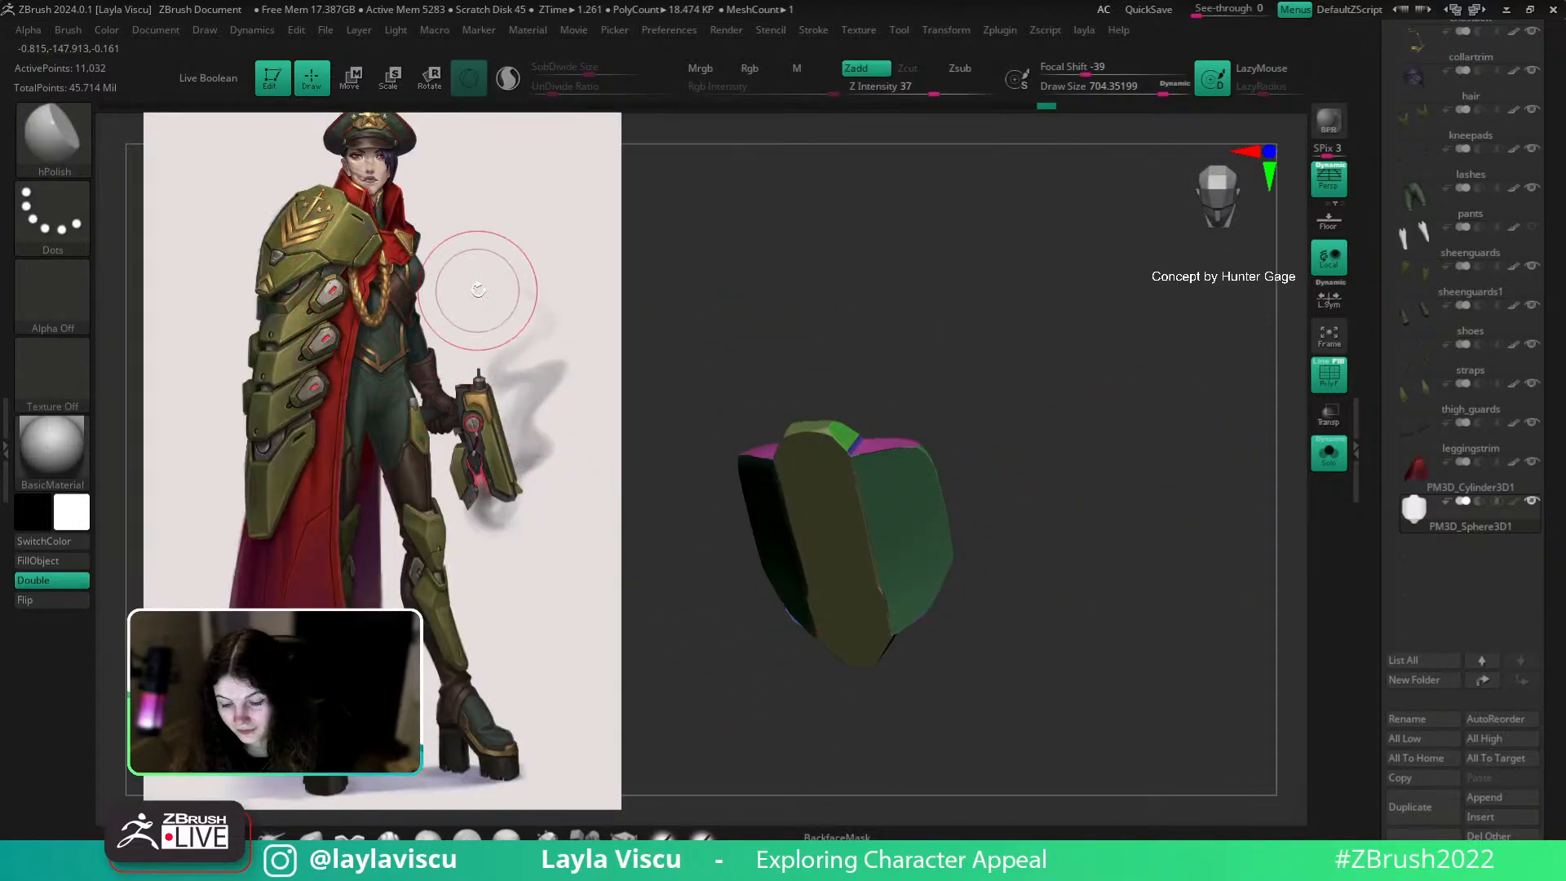
drag(1084, 571, 1095, 546)
ctrl+shift+click(875, 573)
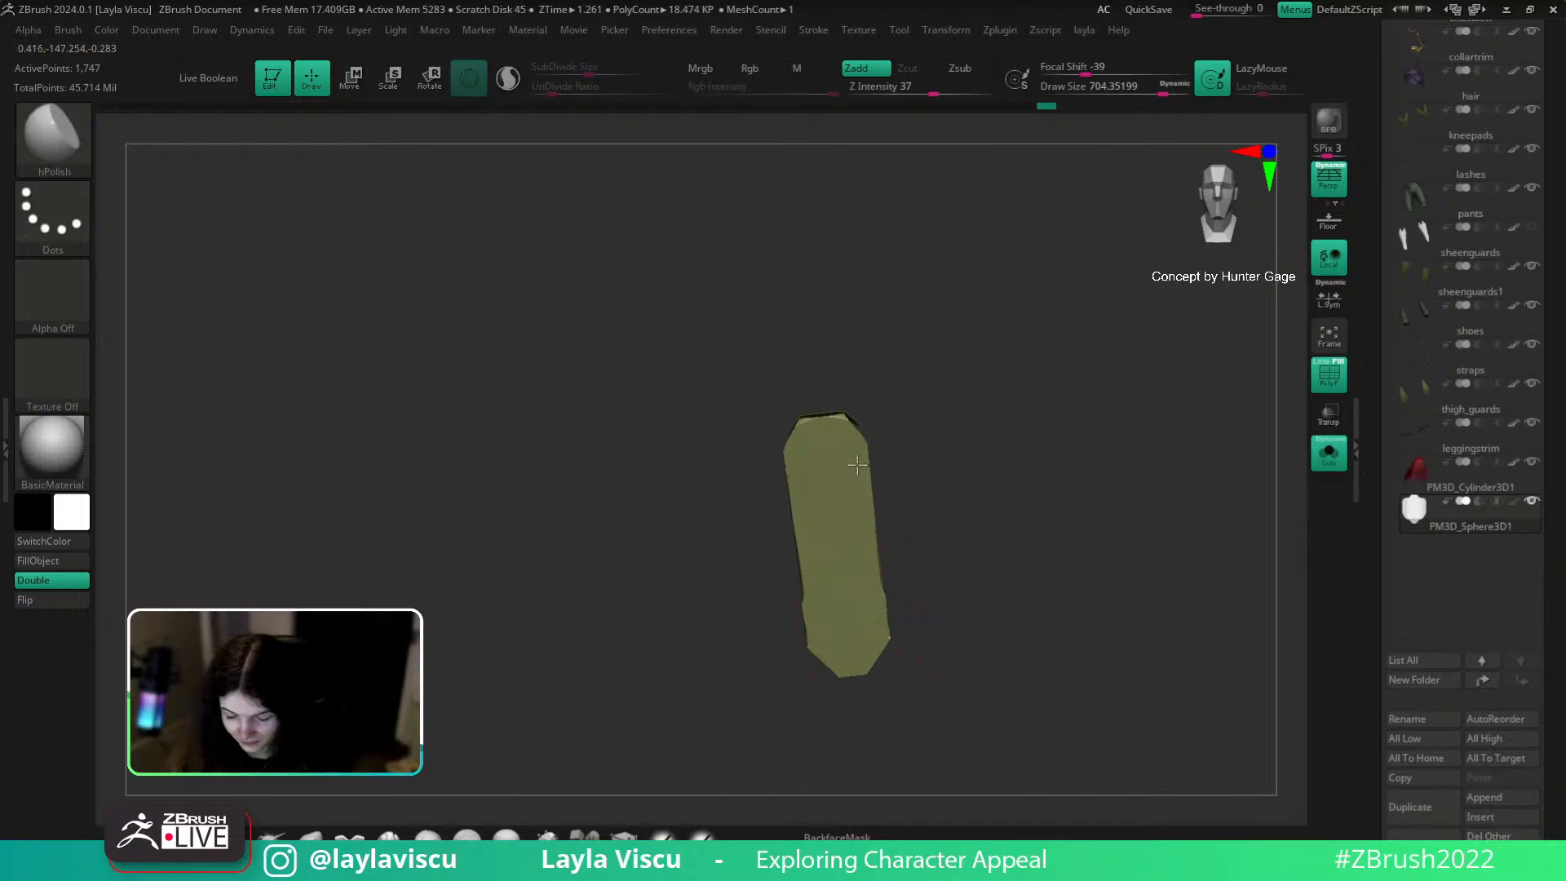
drag(963, 401, 1031, 388)
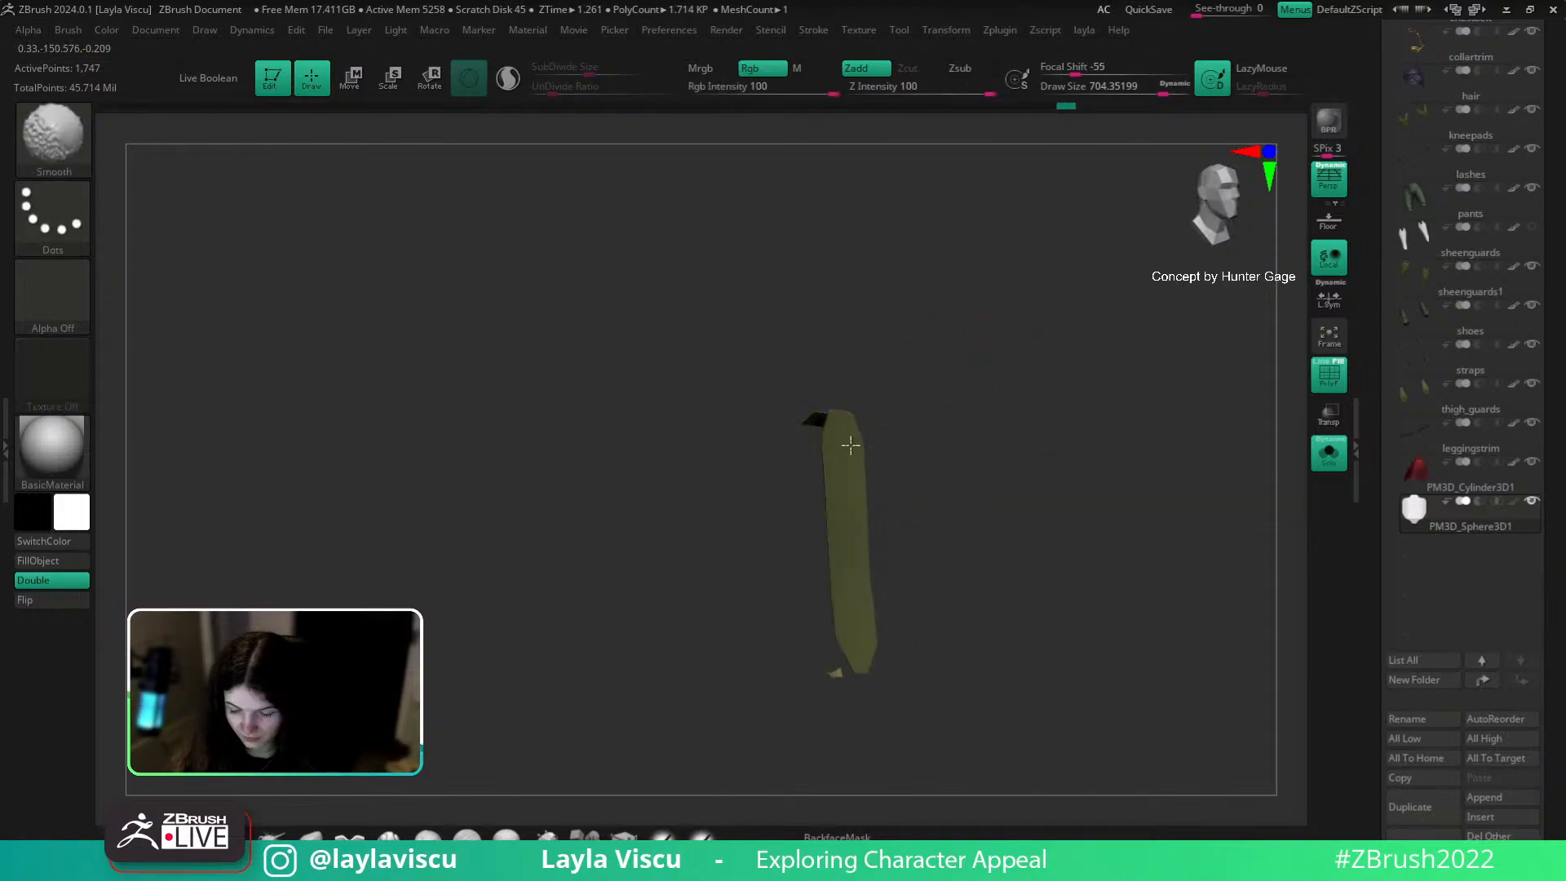
drag(869, 624, 1069, 575)
ctrl+shift+click(1090, 504)
ctrl+shift+click(912, 551)
ctrl+shift+click(1123, 490)
Step: Hide the polyframe display and smooth the hard transitions between the centre strip and the side panels
drag(1122, 490, 1129, 521)
key(shift+f)
click(1328, 456)
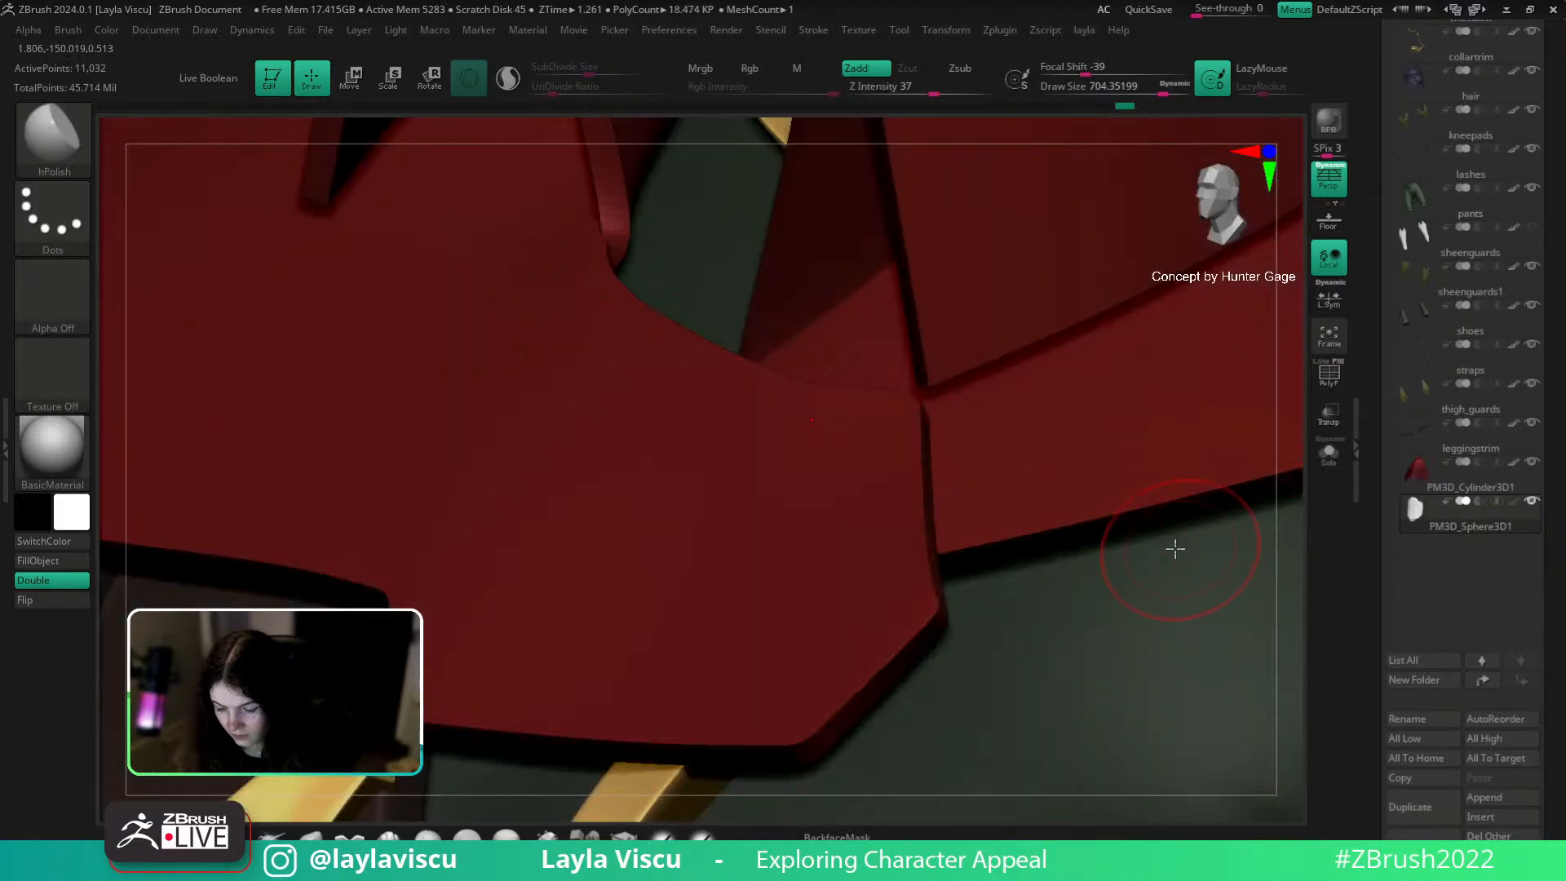
click(1329, 454)
key(shift)
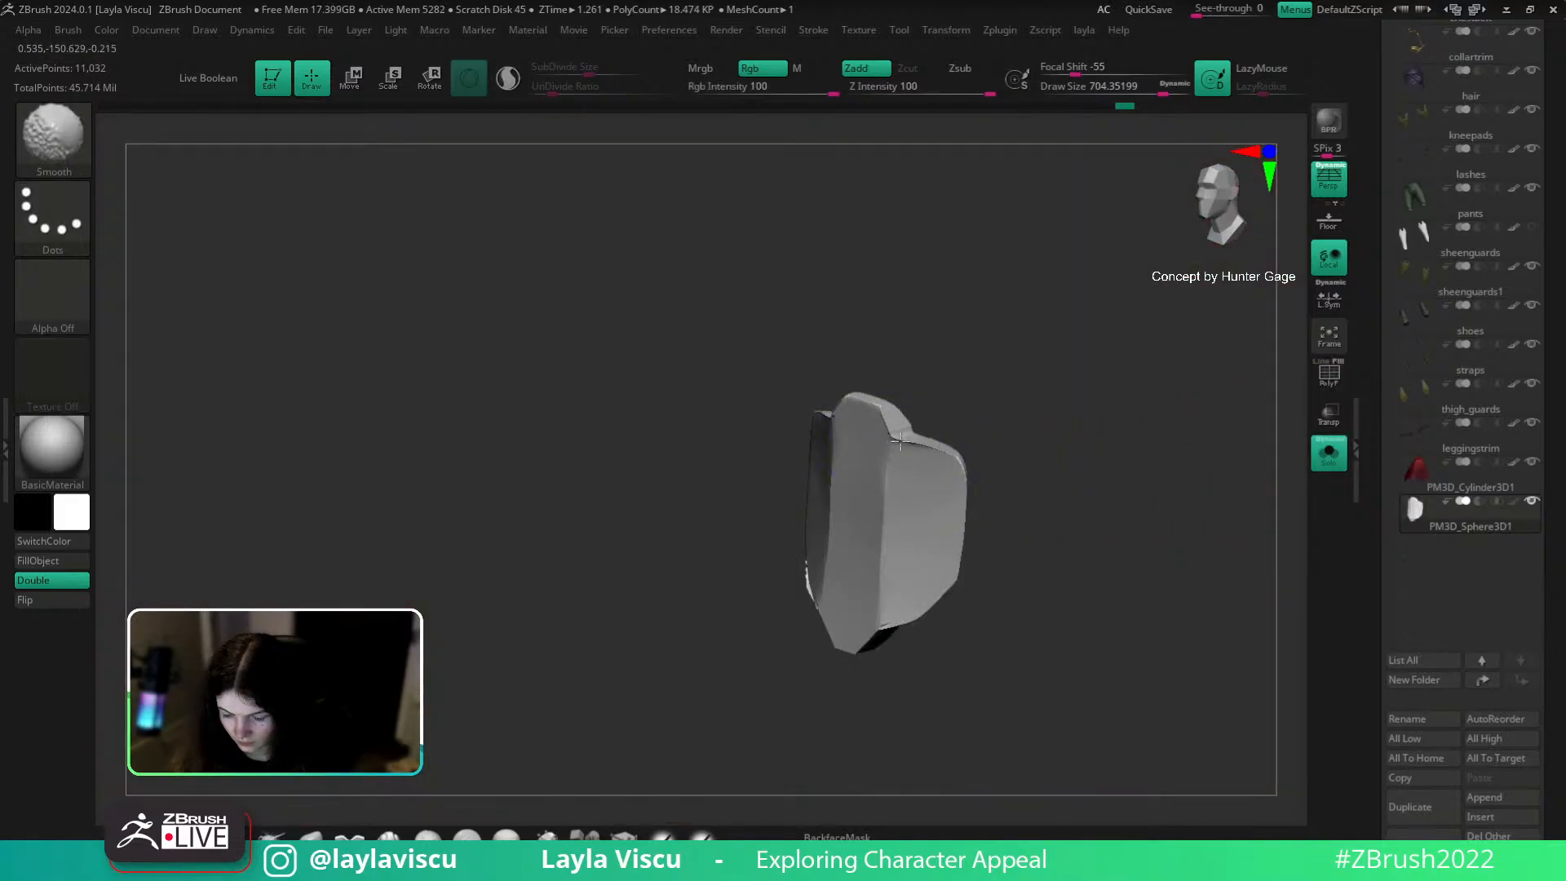
mouse_move(990, 443)
mouse_down()
mouse_move(982, 465)
mouse_move(1127, 493)
mouse_move(1094, 465)
mouse_move(1049, 514)
mouse_move(584, 761)
mouse_move(467, 703)
mouse_up()
key(shift)
key(shift)
Step: Switch to the Move brush with a draw size of about 602 for adjusting the plate's outline
key(s)
drag(797, 517, 824, 517)
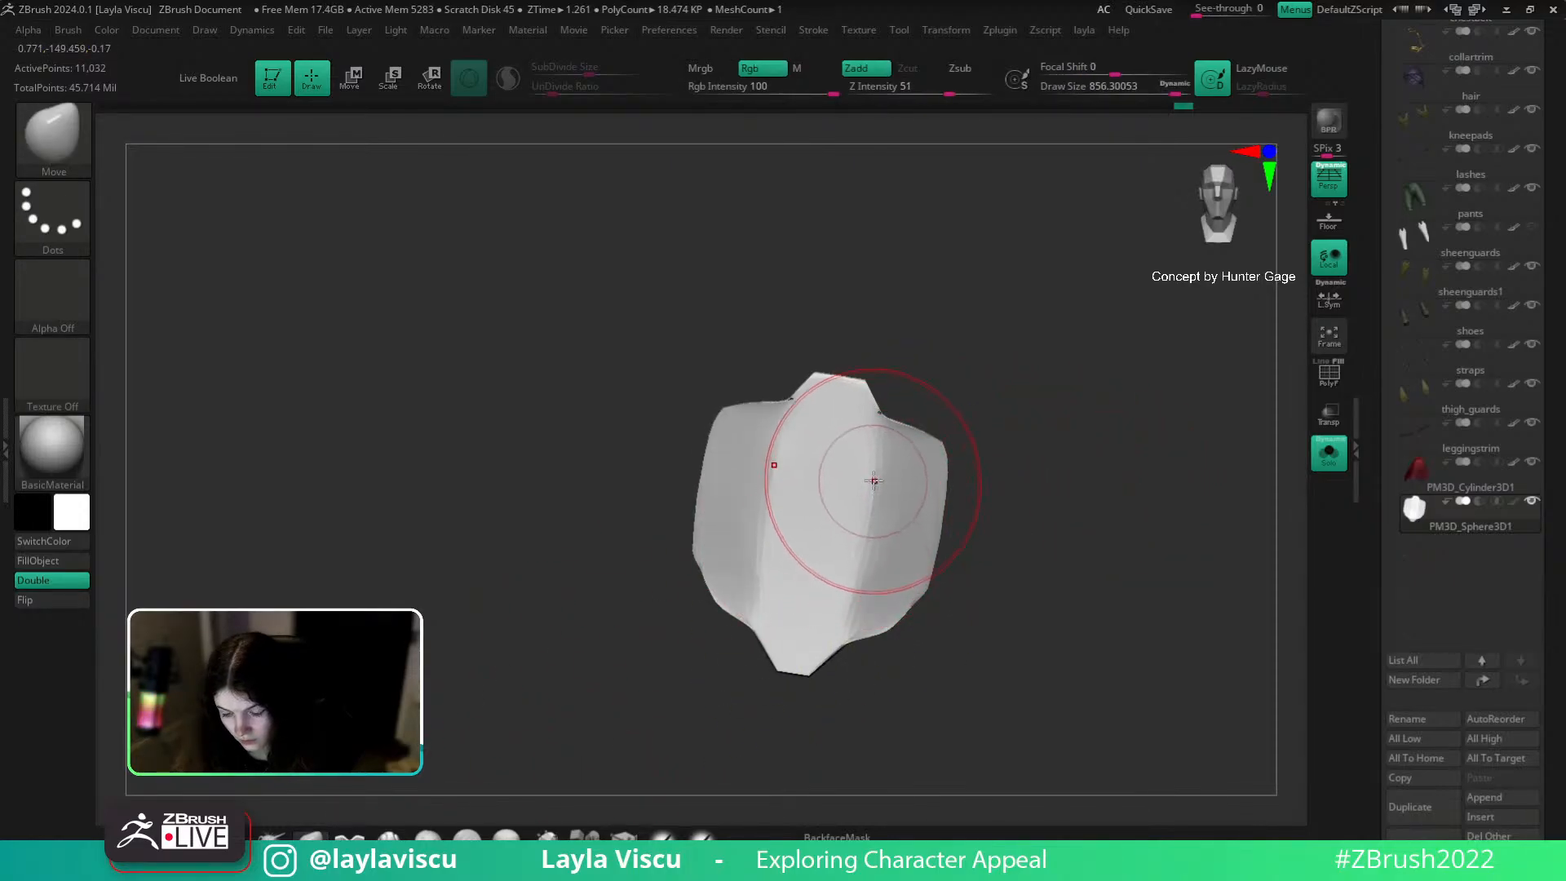
key([)
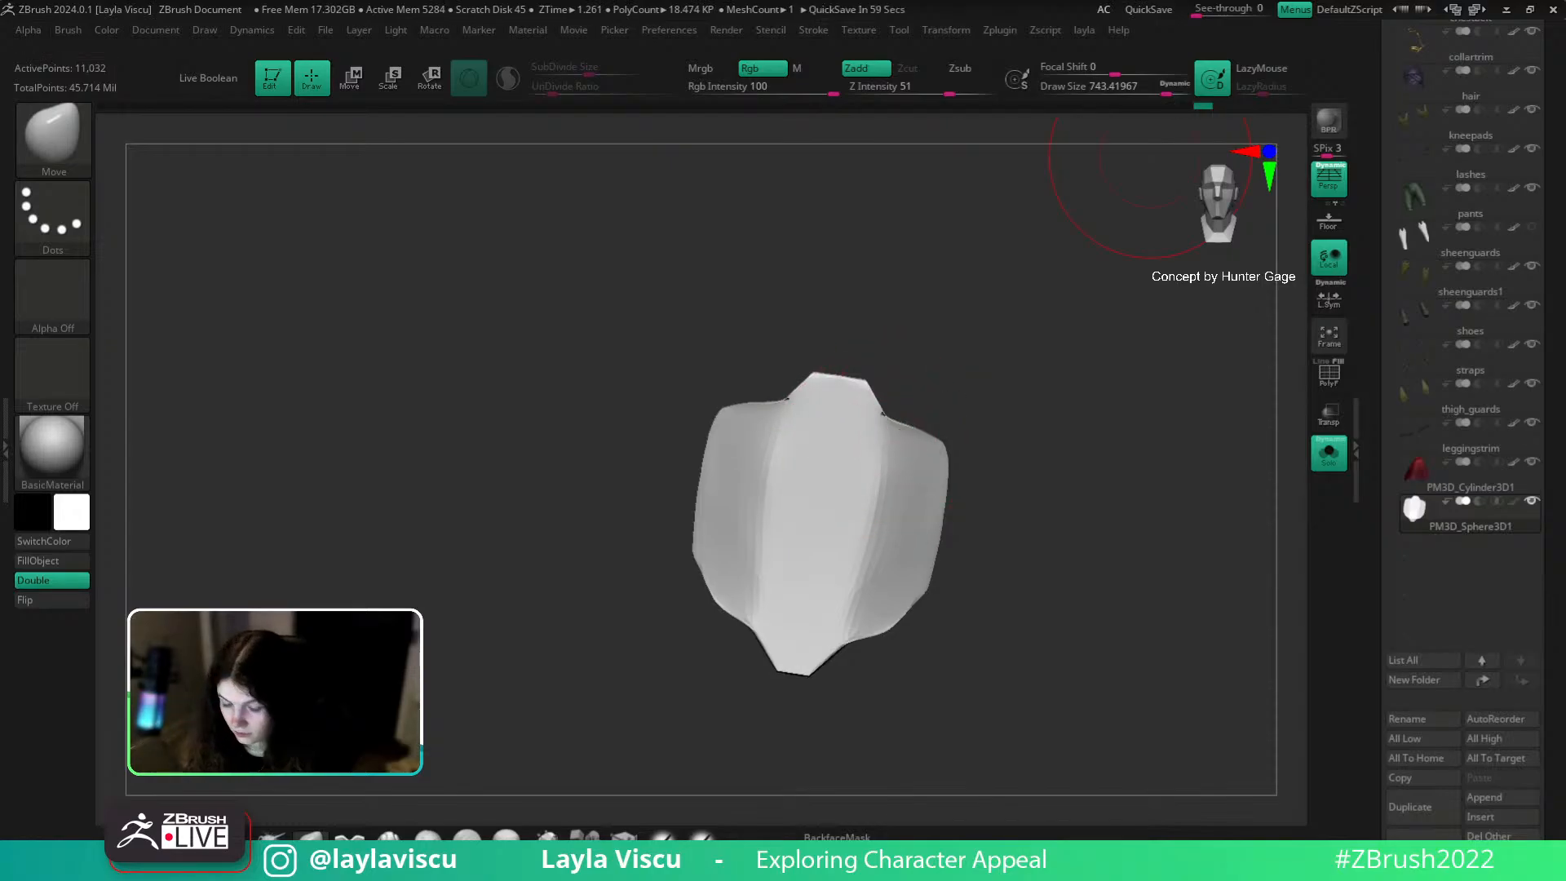
drag(987, 456, 951, 460)
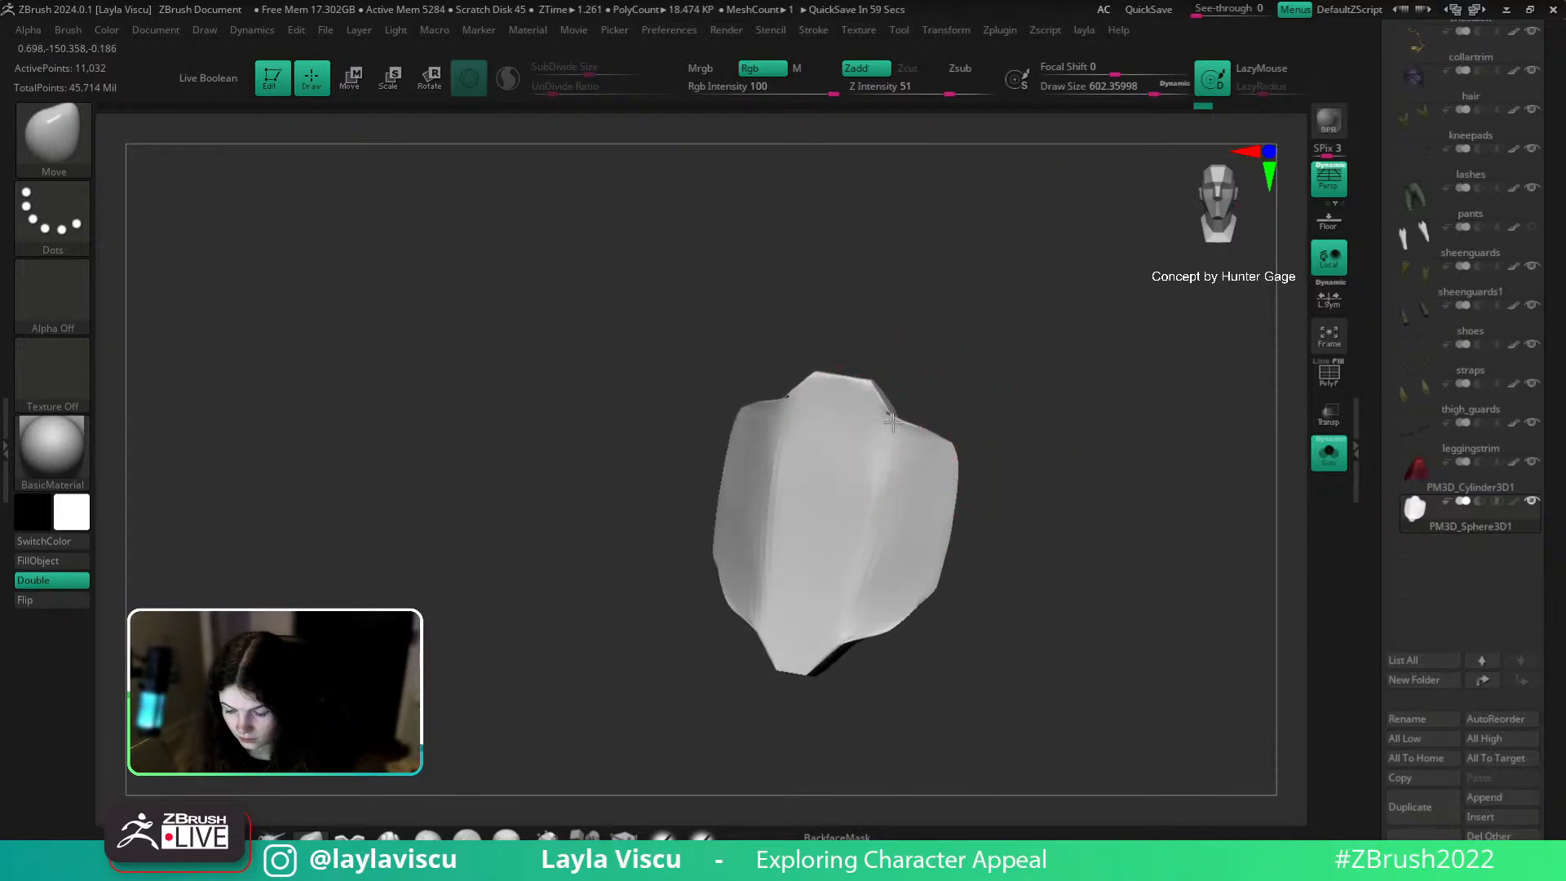
mouse_move(979, 571)
mouse_down()
mouse_move(1035, 525)
mouse_move(1052, 456)
mouse_up()
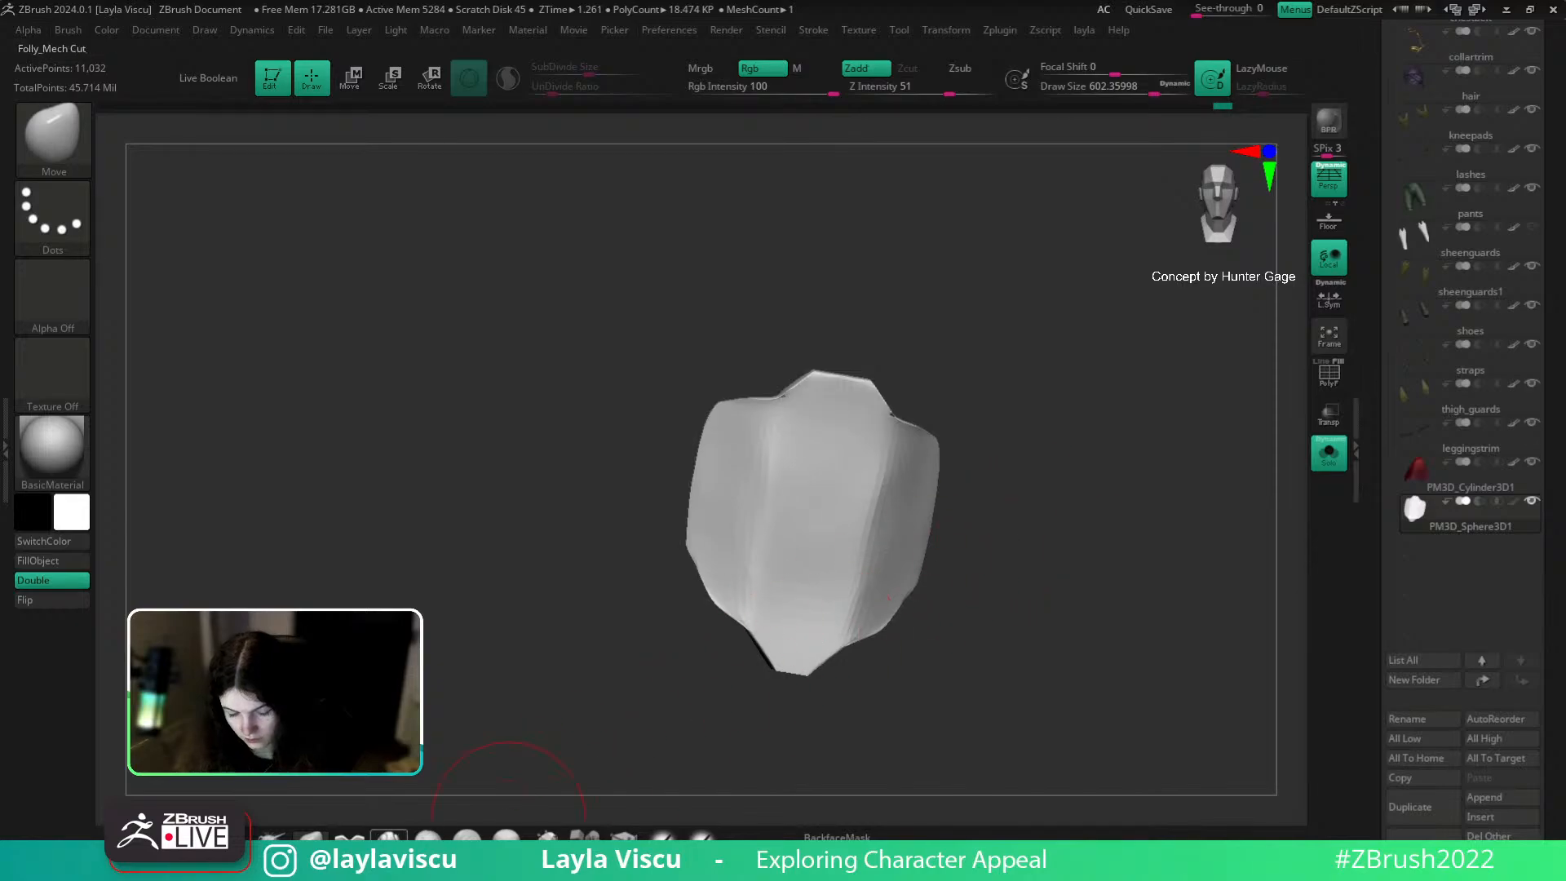
Step: Select the Folly_Mech Cut brush, reduce its draw size to about 338, and stroke along the seam between centre strip and side panels
key(b)
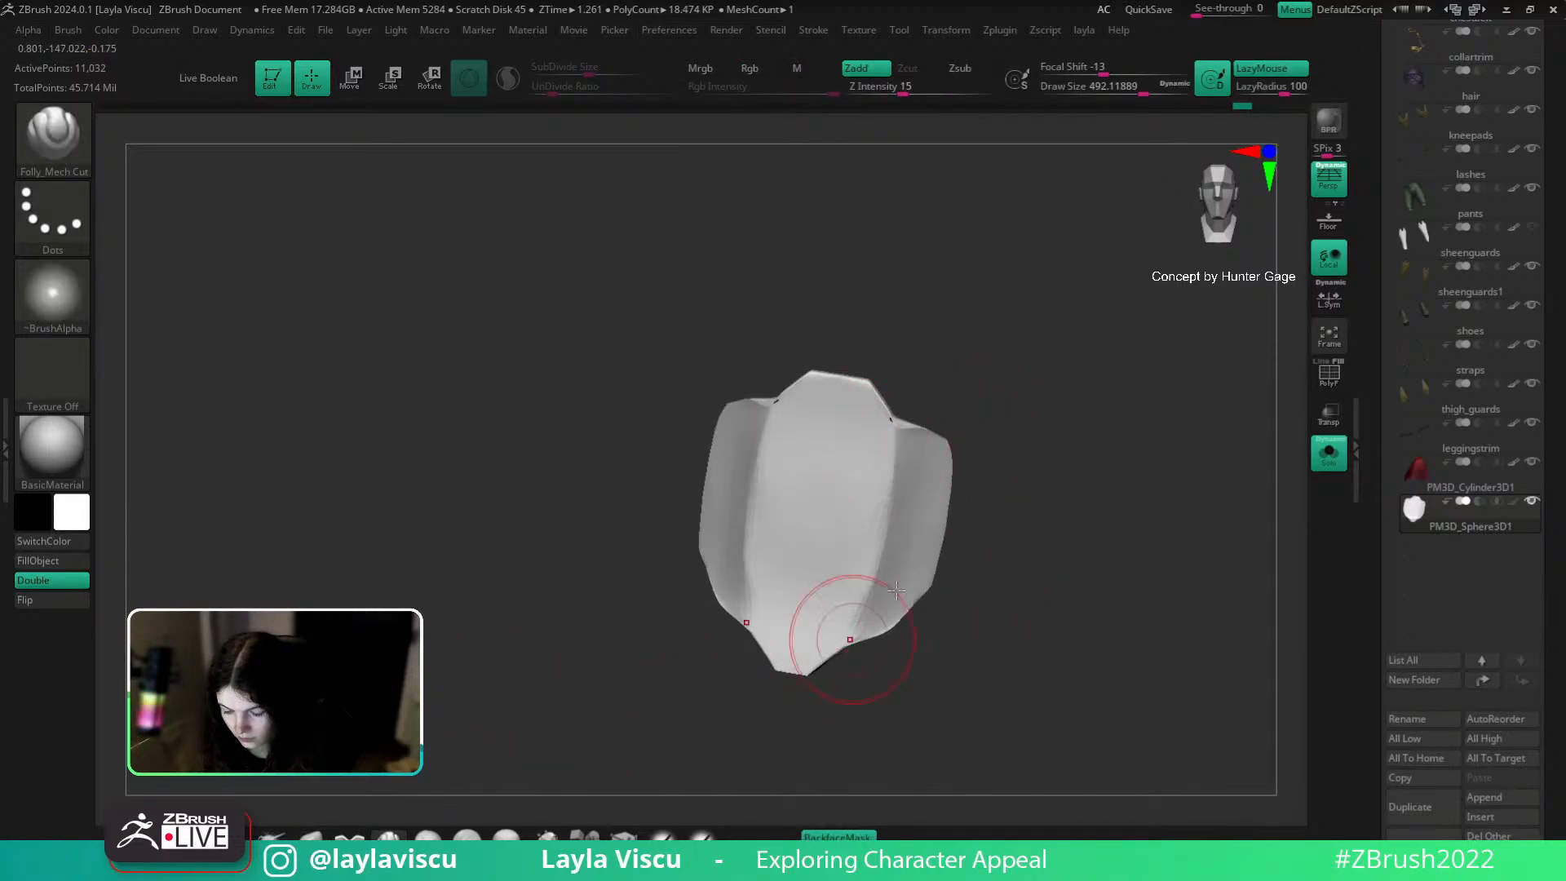
drag(870, 617, 873, 616)
drag(772, 415, 898, 432)
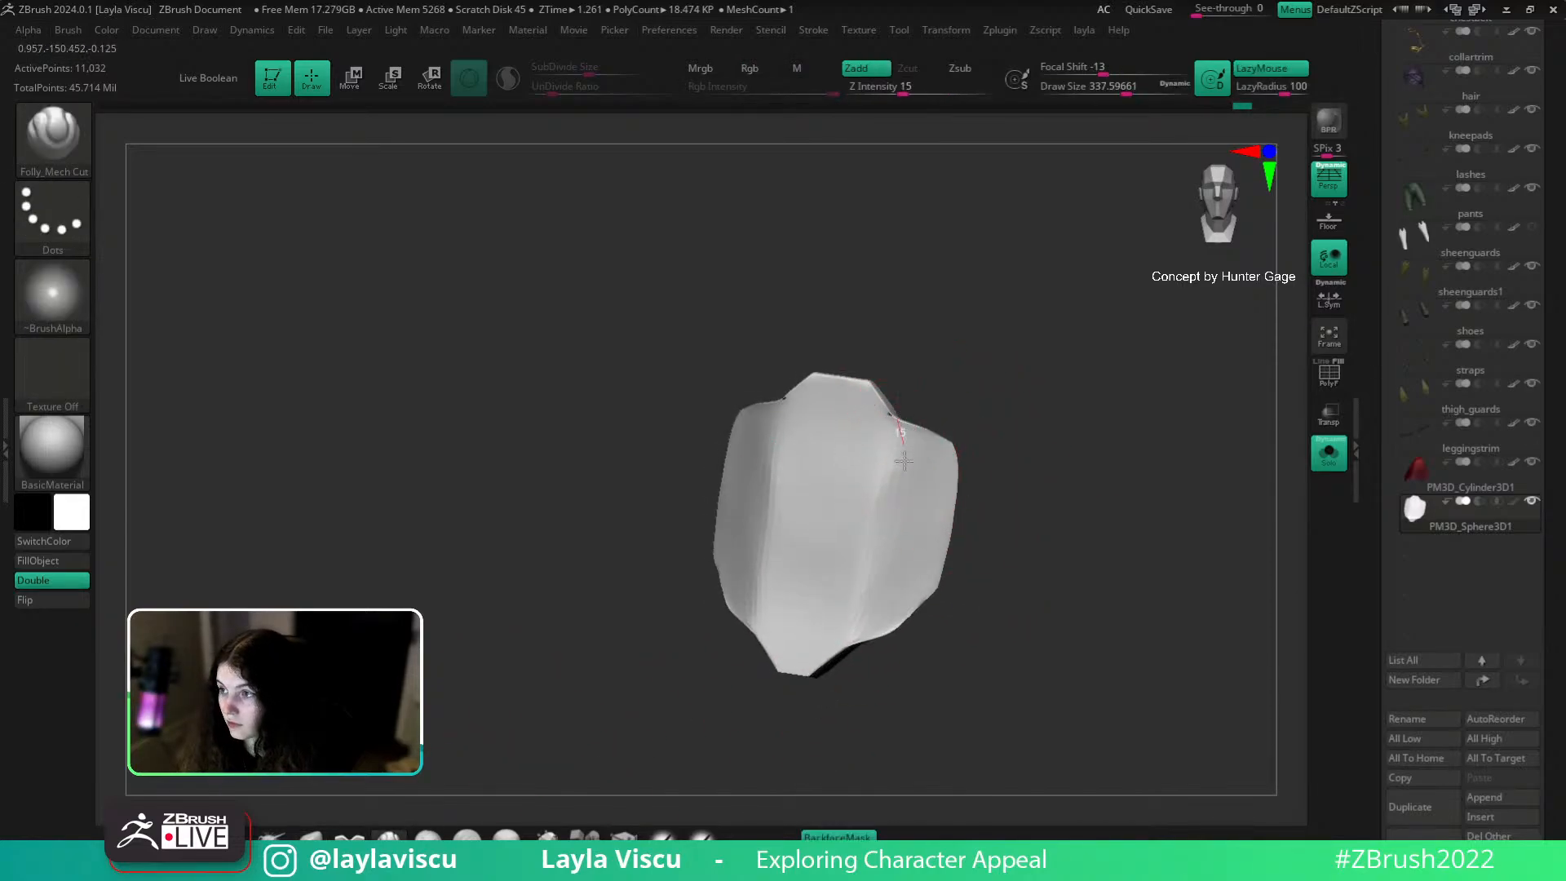
drag(1034, 516, 1048, 443)
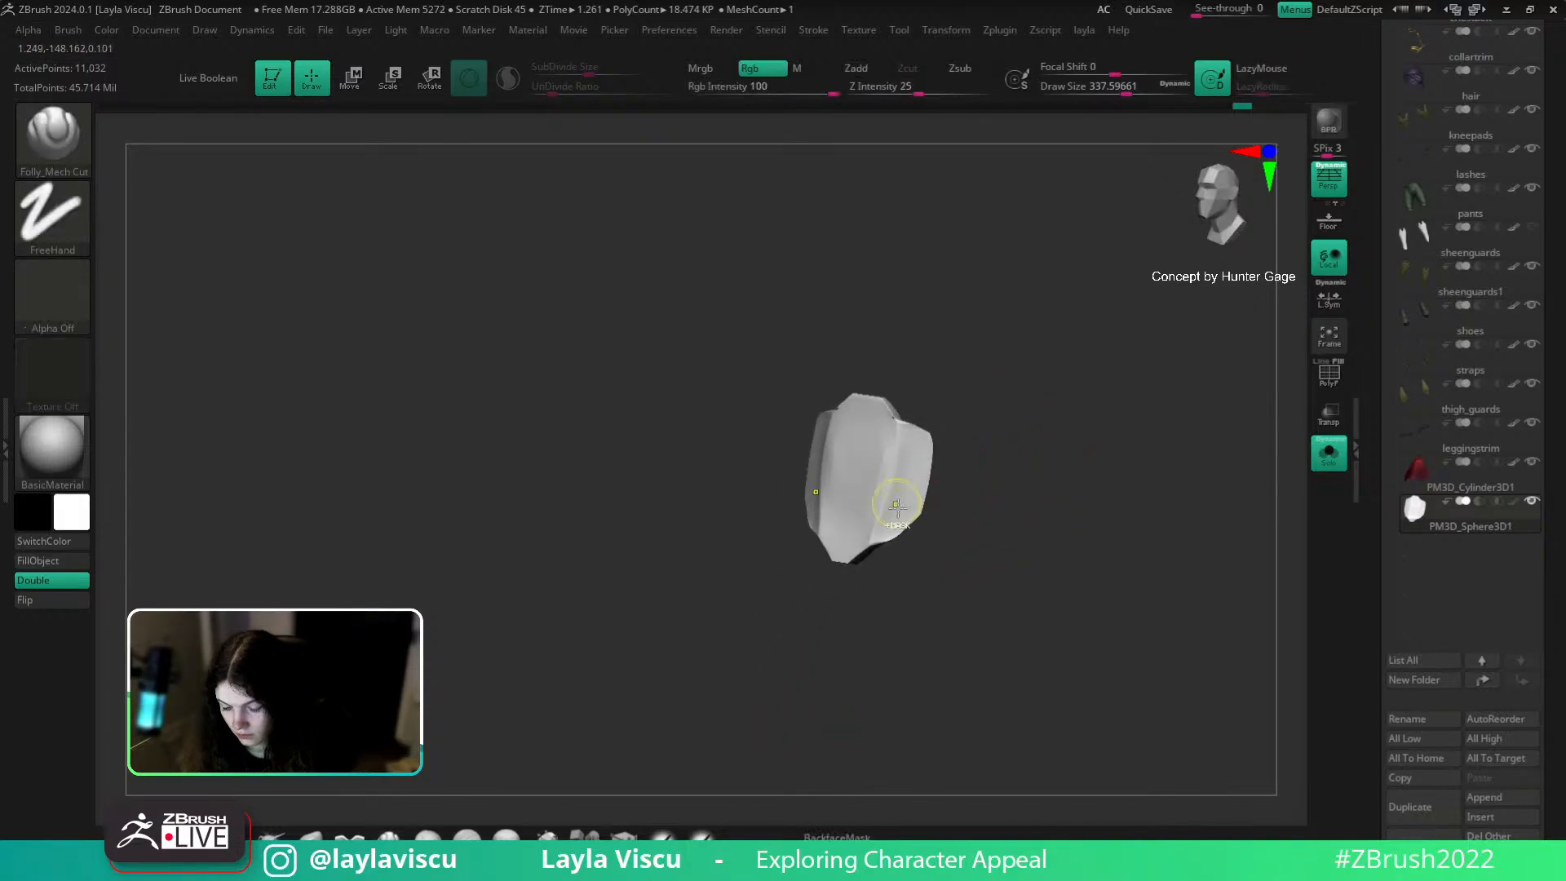
Step: Mask the centre strip, widen the two side panels outward with the gizmo, and clear the mask
key(shift+f)
mouse_move(1101, 486)
mouse_down()
mouse_move(1077, 472)
mouse_move(1084, 496)
mouse_move(1137, 470)
mouse_move(1171, 492)
mouse_move(1096, 494)
mouse_move(1121, 503)
mouse_move(1094, 559)
mouse_move(1094, 514)
mouse_up()
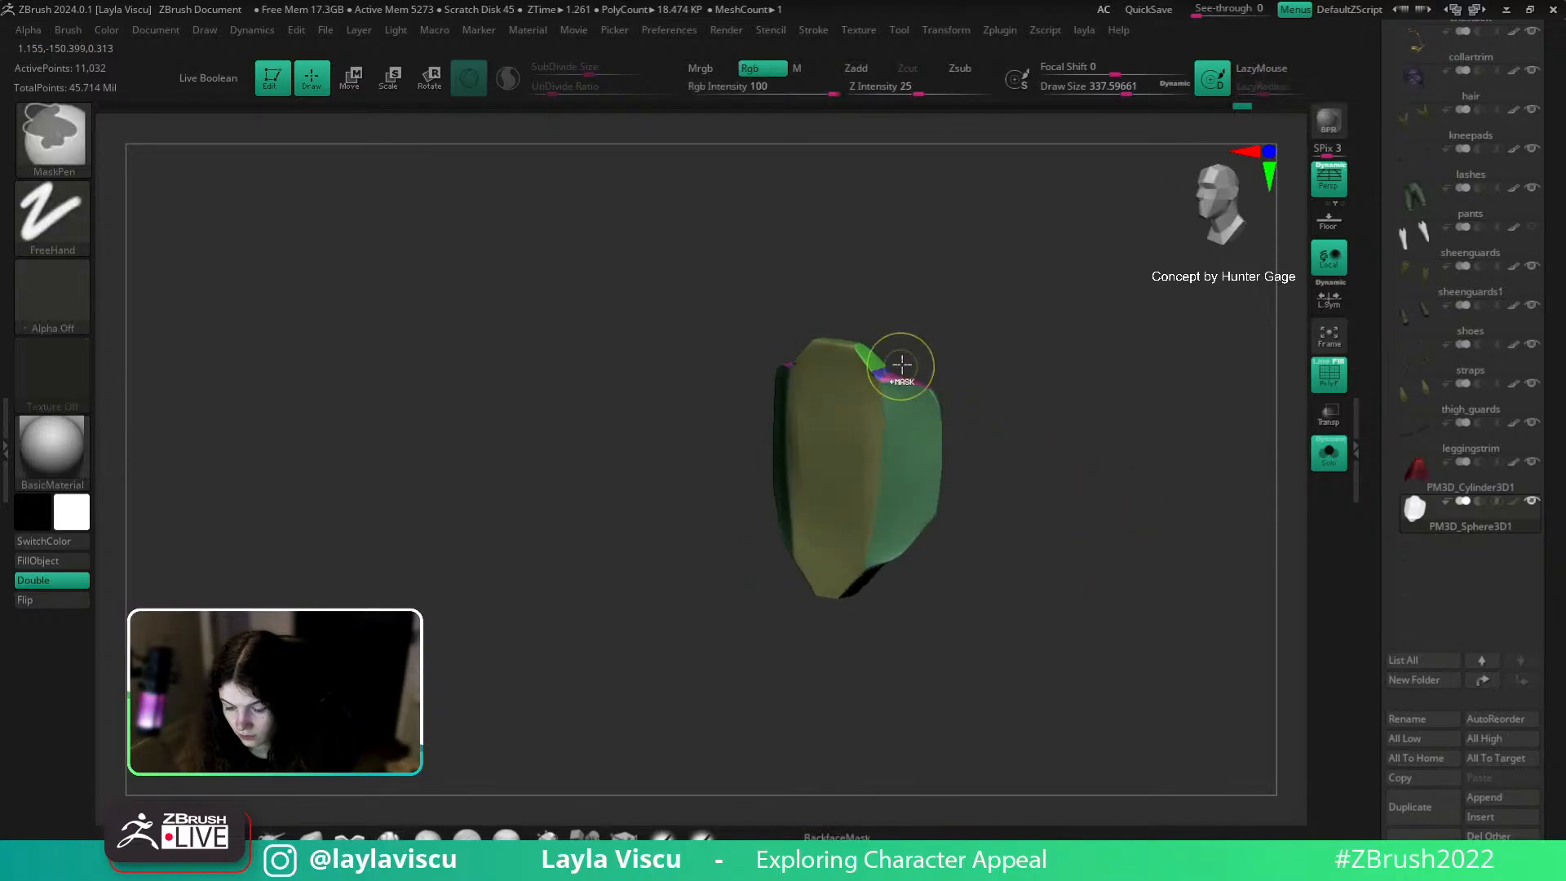
ctrl+drag(908, 511, 1052, 608)
key(w)
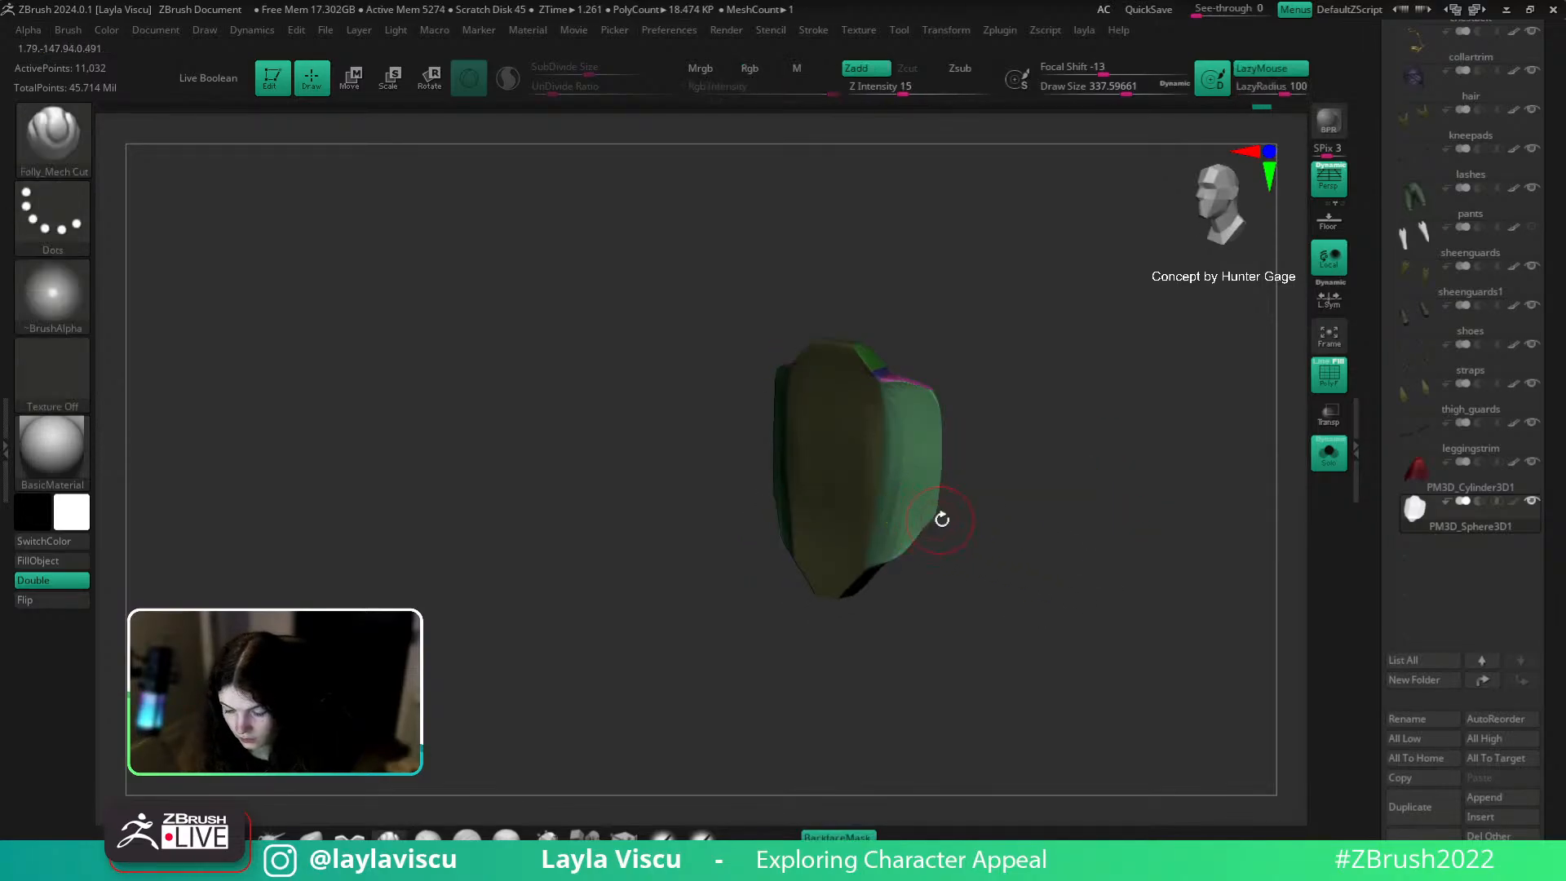
drag(790, 458, 812, 456)
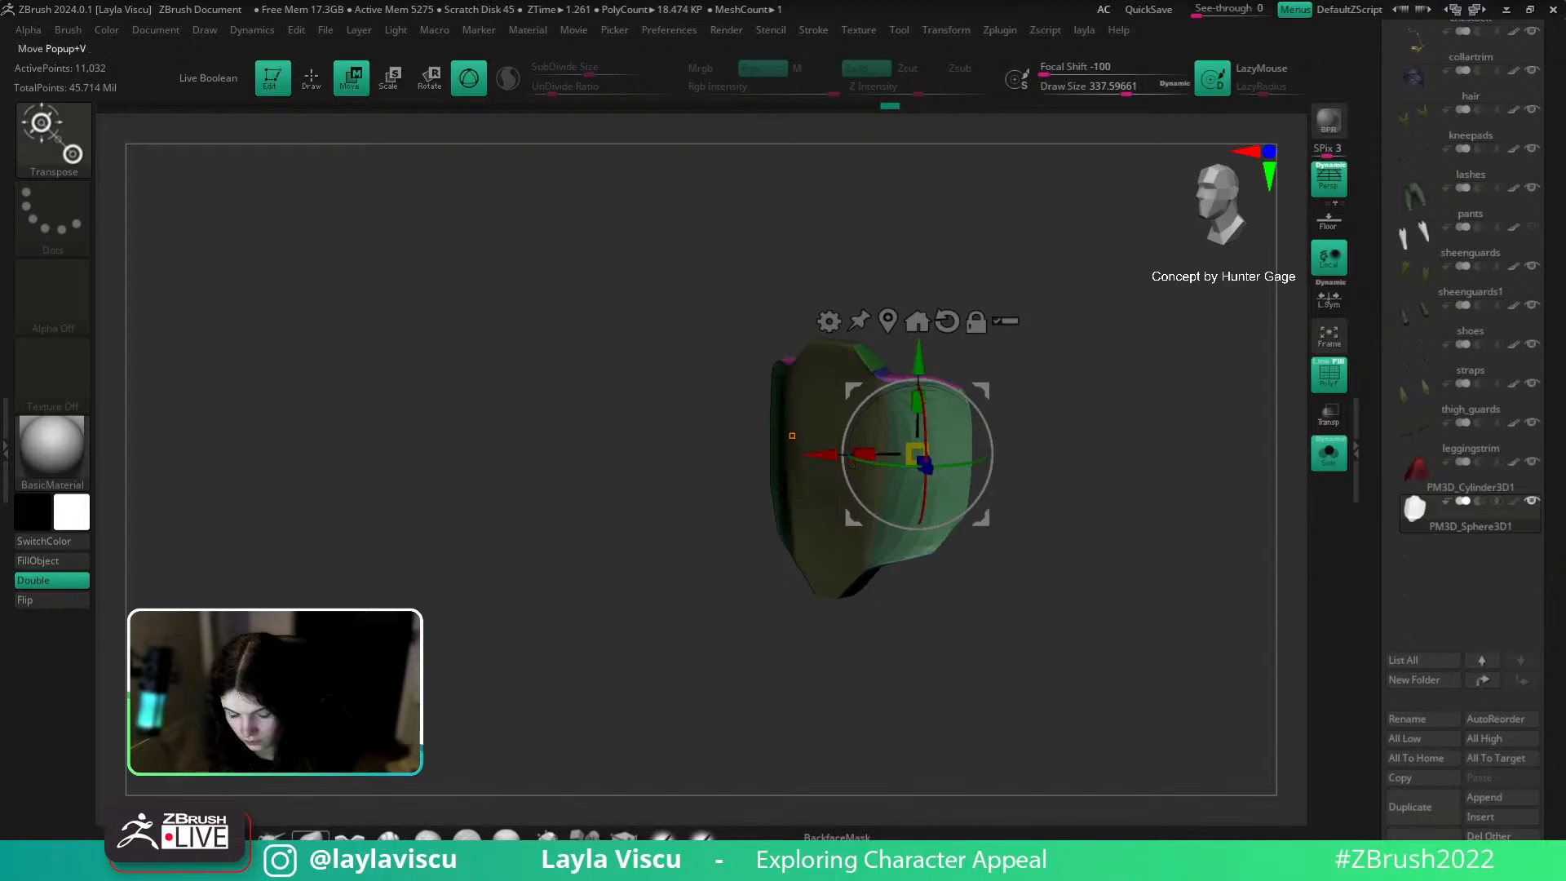
key(q)
mouse_move(1094, 506)
mouse_down()
mouse_move(1112, 521)
mouse_move(1102, 493)
mouse_move(1126, 531)
mouse_move(1150, 523)
mouse_move(1136, 629)
mouse_move(1125, 500)
mouse_move(1095, 561)
mouse_move(1122, 560)
mouse_move(1139, 689)
mouse_move(1129, 517)
mouse_move(1133, 563)
mouse_move(1110, 531)
mouse_up()
key(shift+f)
key(ctrl)
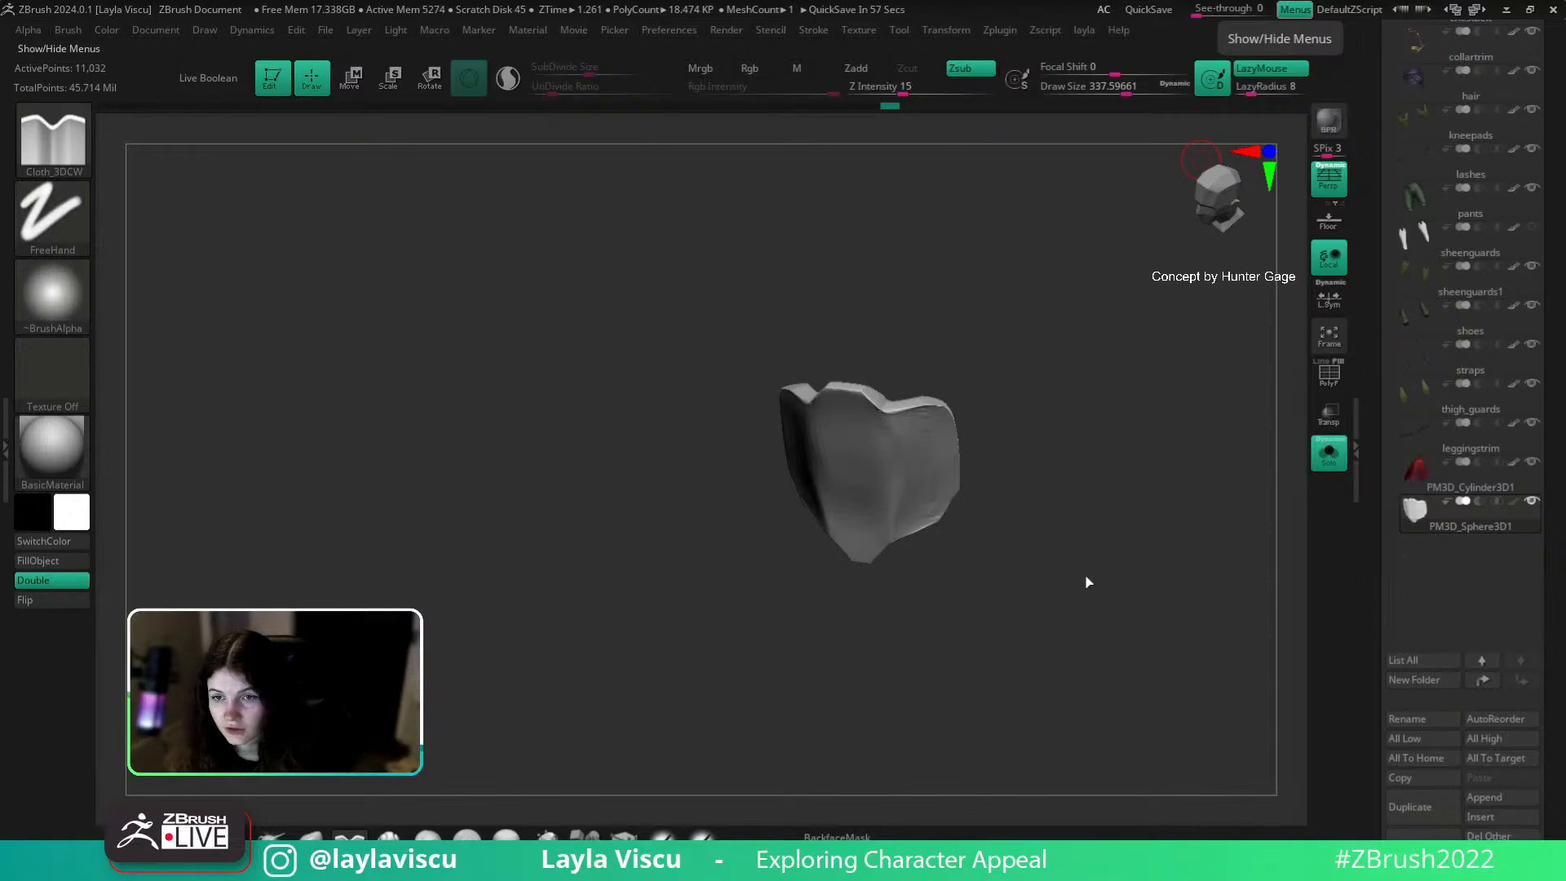
Step: Examine the widened plate from the front and reduce the Cloth_3DCW brush's draw size to about 202
drag(1087, 566, 1062, 545)
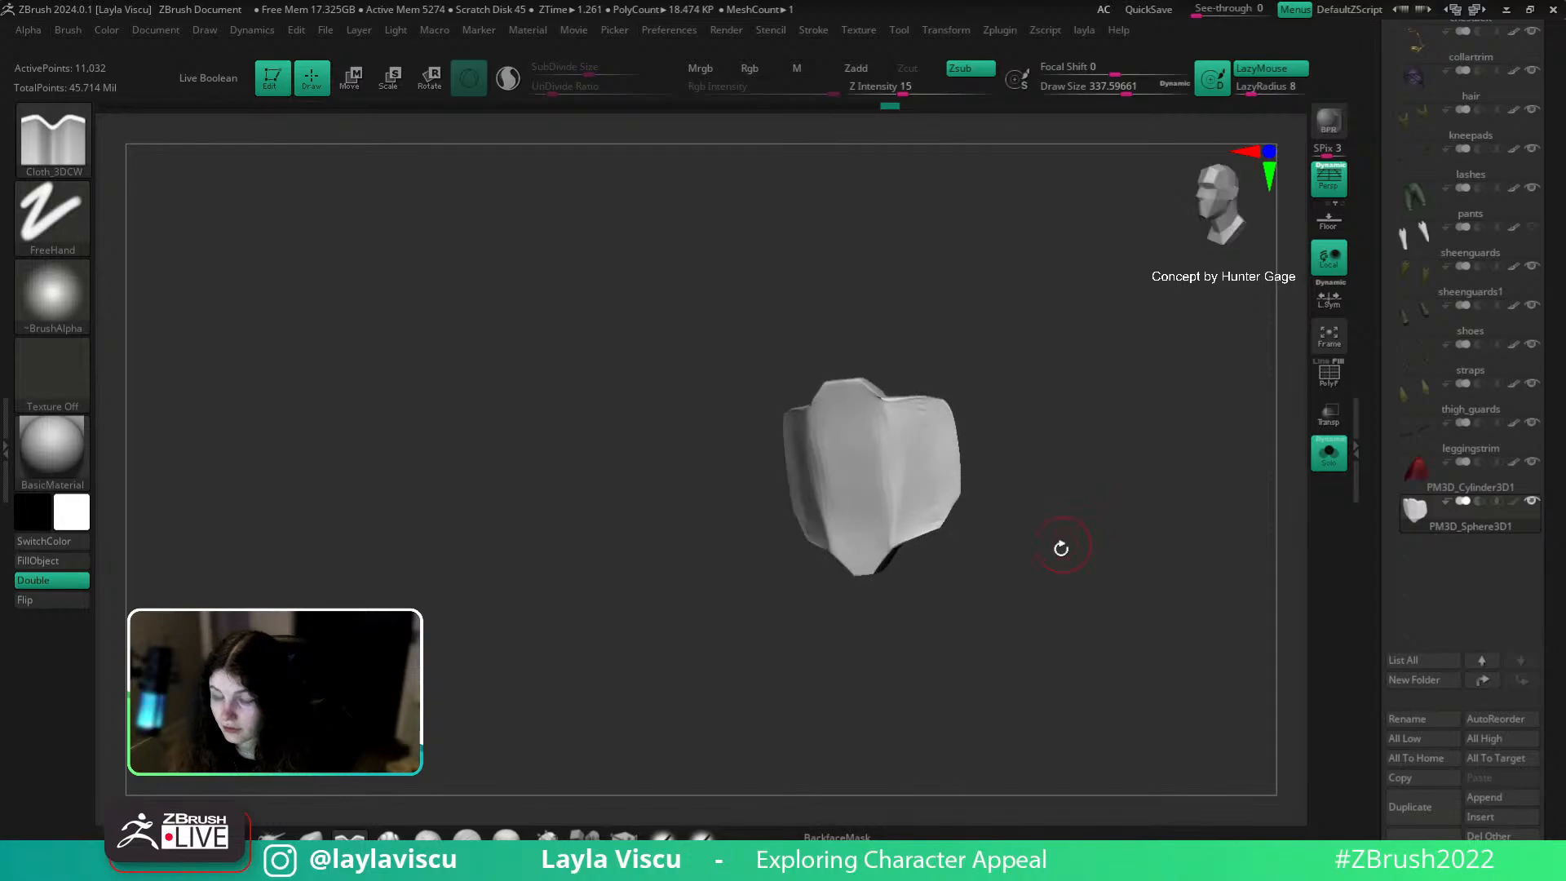
mouse_move(1007, 458)
alt+mouse_down()
mouse_move(1110, 505)
mouse_move(1139, 500)
mouse_move(1104, 541)
alt+mouse_up()
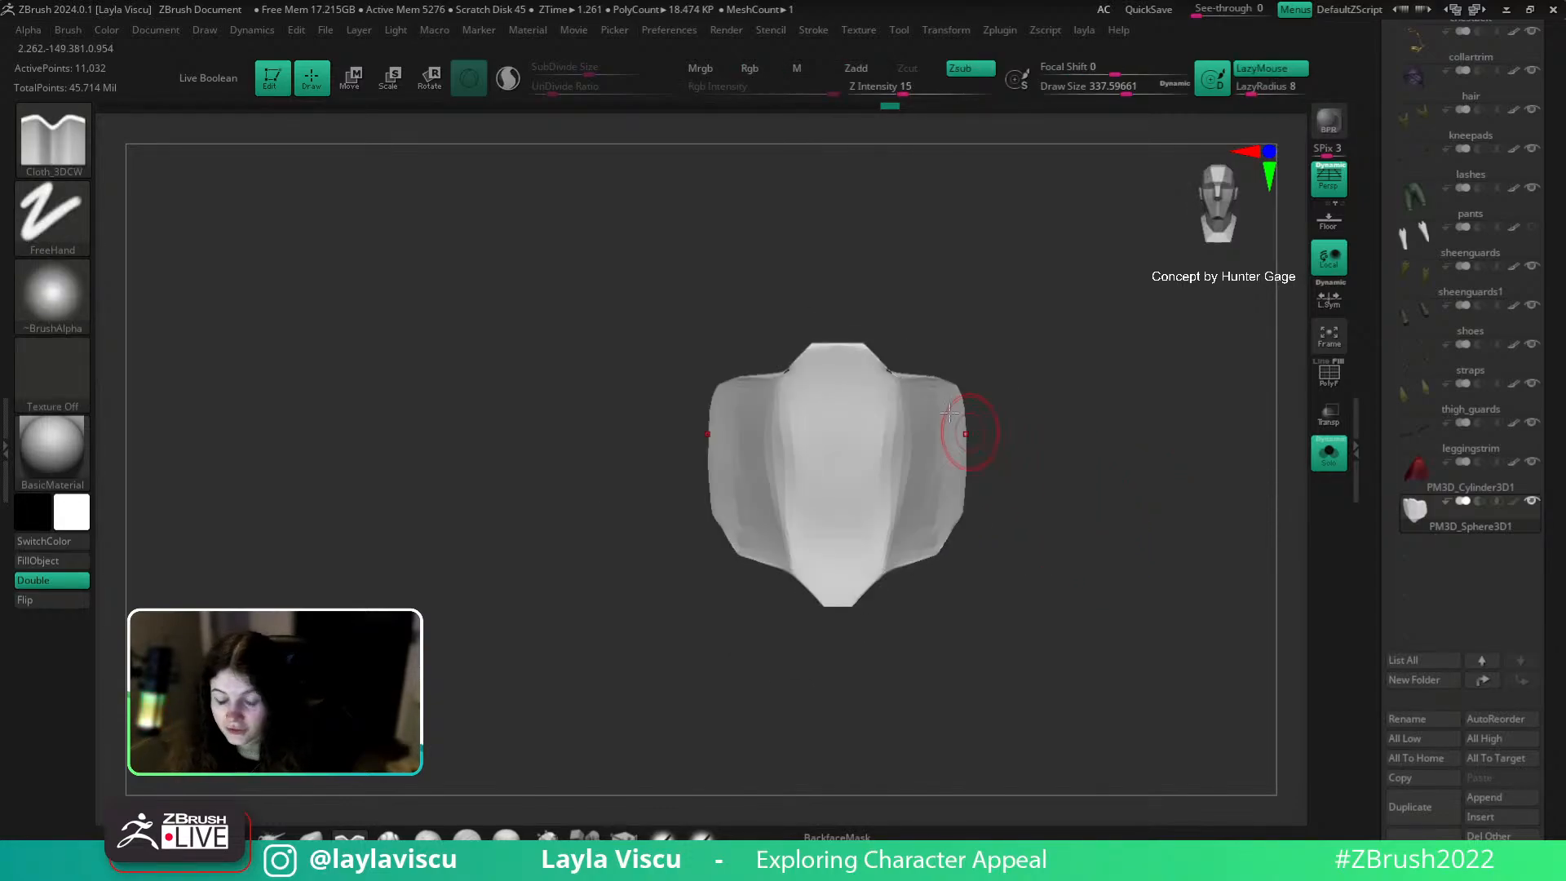
mouse_move(1104, 486)
mouse_down()
mouse_move(1078, 496)
mouse_move(1121, 534)
mouse_up()
key(s)
mouse_move(911, 415)
mouse_down()
mouse_move(875, 367)
mouse_move(898, 406)
mouse_up()
mouse_move(1174, 477)
alt+mouse_down()
mouse_move(1182, 531)
mouse_move(1129, 580)
mouse_move(1126, 496)
mouse_move(1112, 526)
alt+mouse_up()
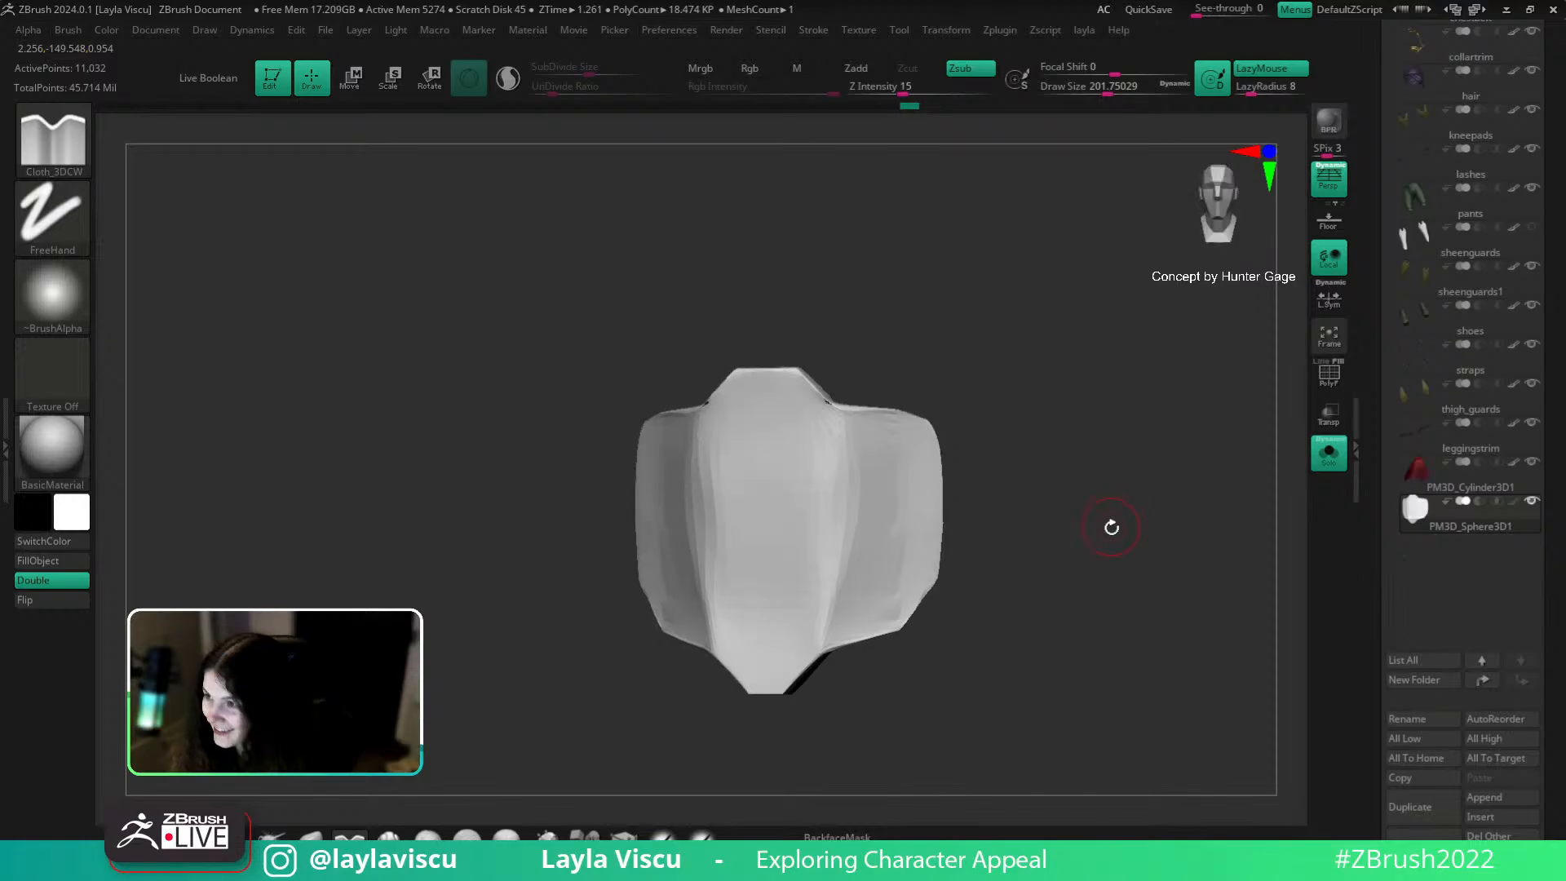
Step: Select the KnifeCurve brush and try several cuts across the upper edges of the plate's side panels
key(ctrl+shift)
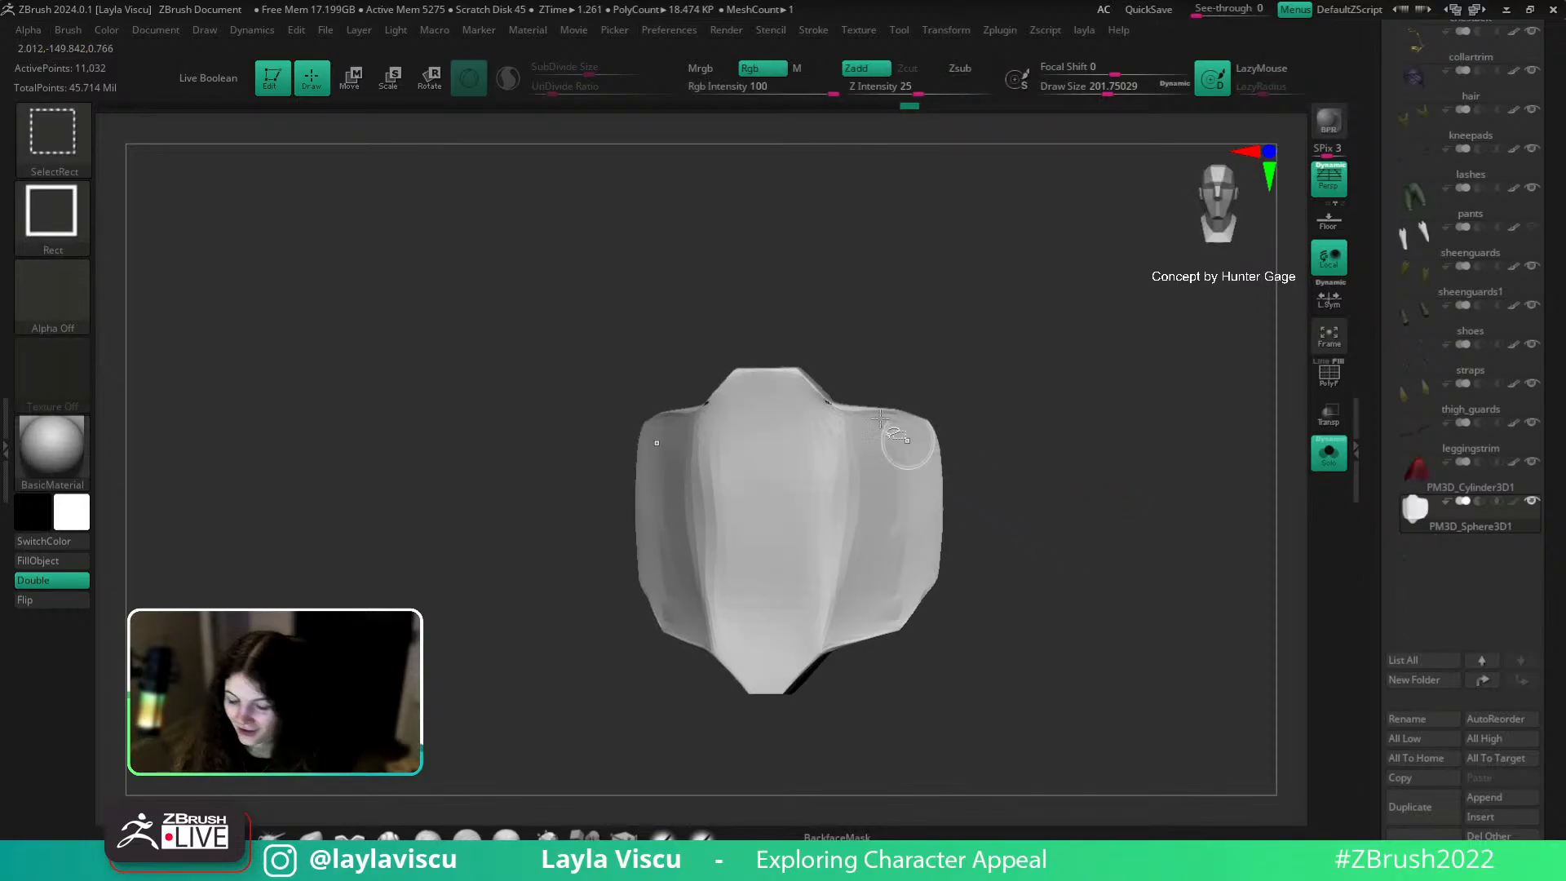
click(63, 143)
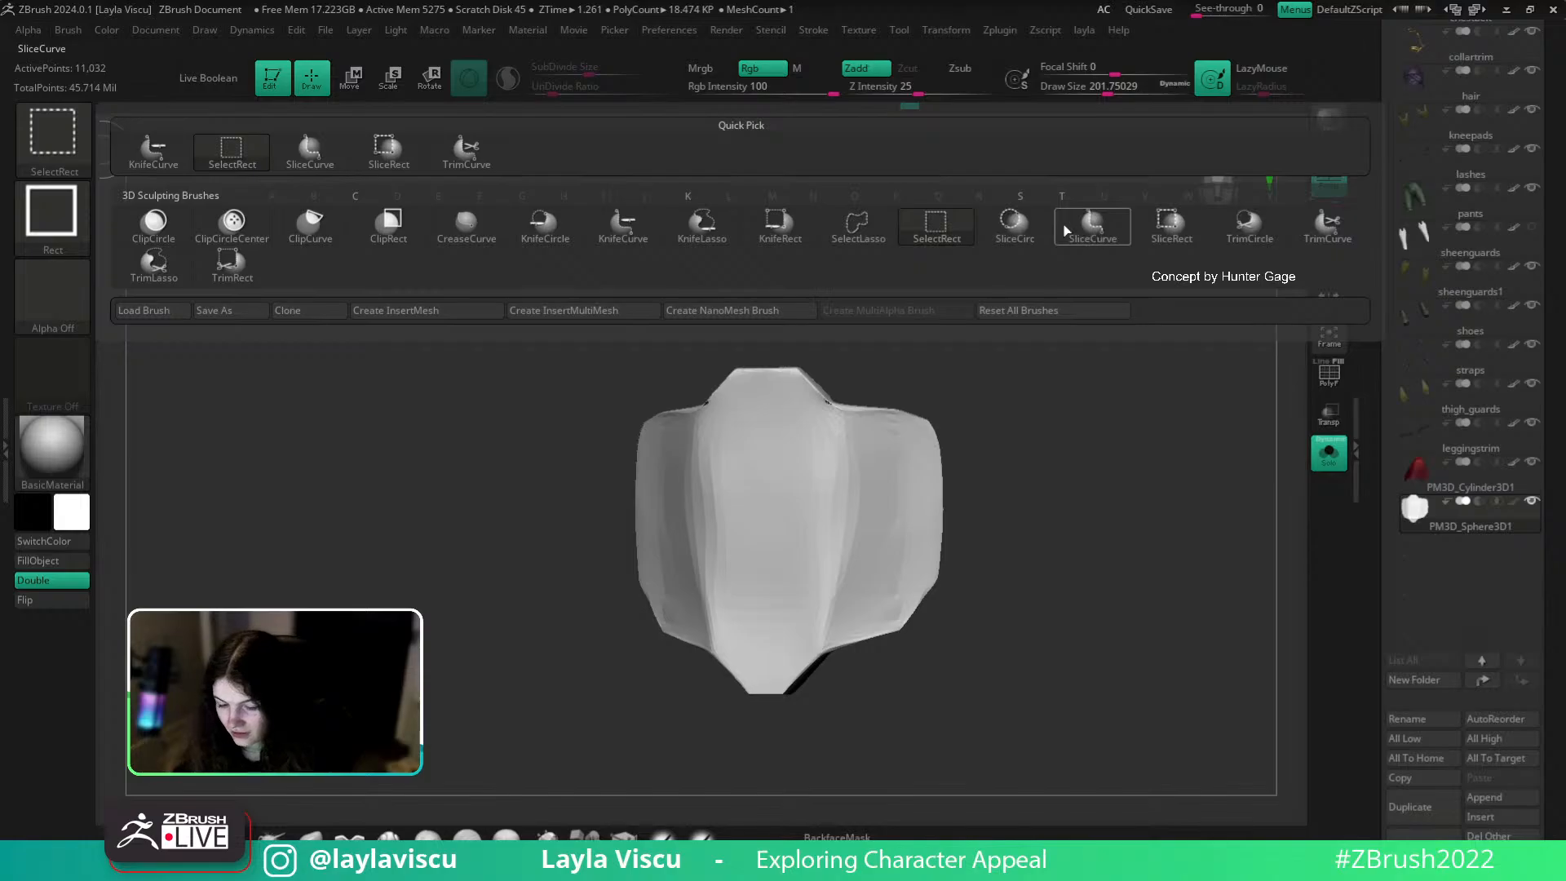
click(625, 221)
mouse_move(785, 357)
ctrl+shift+mouse_down()
mouse_move(831, 408)
mouse_move(1025, 438)
mouse_move(830, 406)
mouse_move(752, 308)
ctrl+shift+mouse_up()
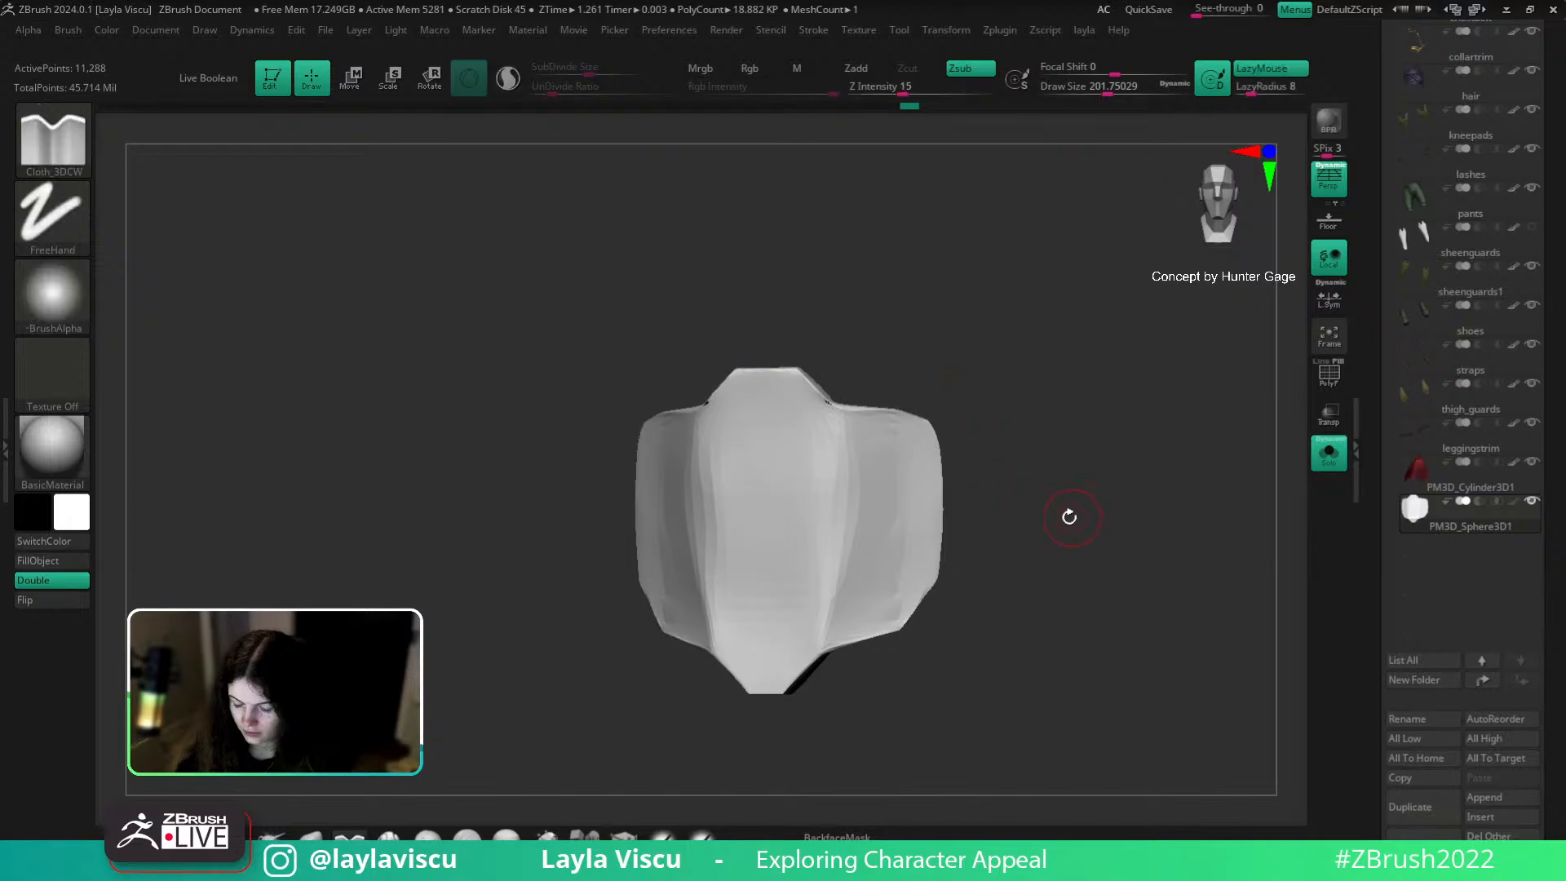
key(shift+f)
mouse_move(942, 426)
ctrl+shift+mouse_down()
mouse_move(838, 413)
mouse_move(765, 308)
ctrl+shift+mouse_up()
mouse_move(969, 427)
ctrl+shift+mouse_down()
mouse_move(826, 412)
mouse_move(759, 340)
mouse_move(849, 420)
ctrl+shift+mouse_up()
mouse_move(947, 430)
ctrl+shift+mouse_down()
mouse_move(830, 417)
mouse_move(764, 341)
ctrl+shift+mouse_up()
ctrl+shift+drag(911, 446, 1056, 479)
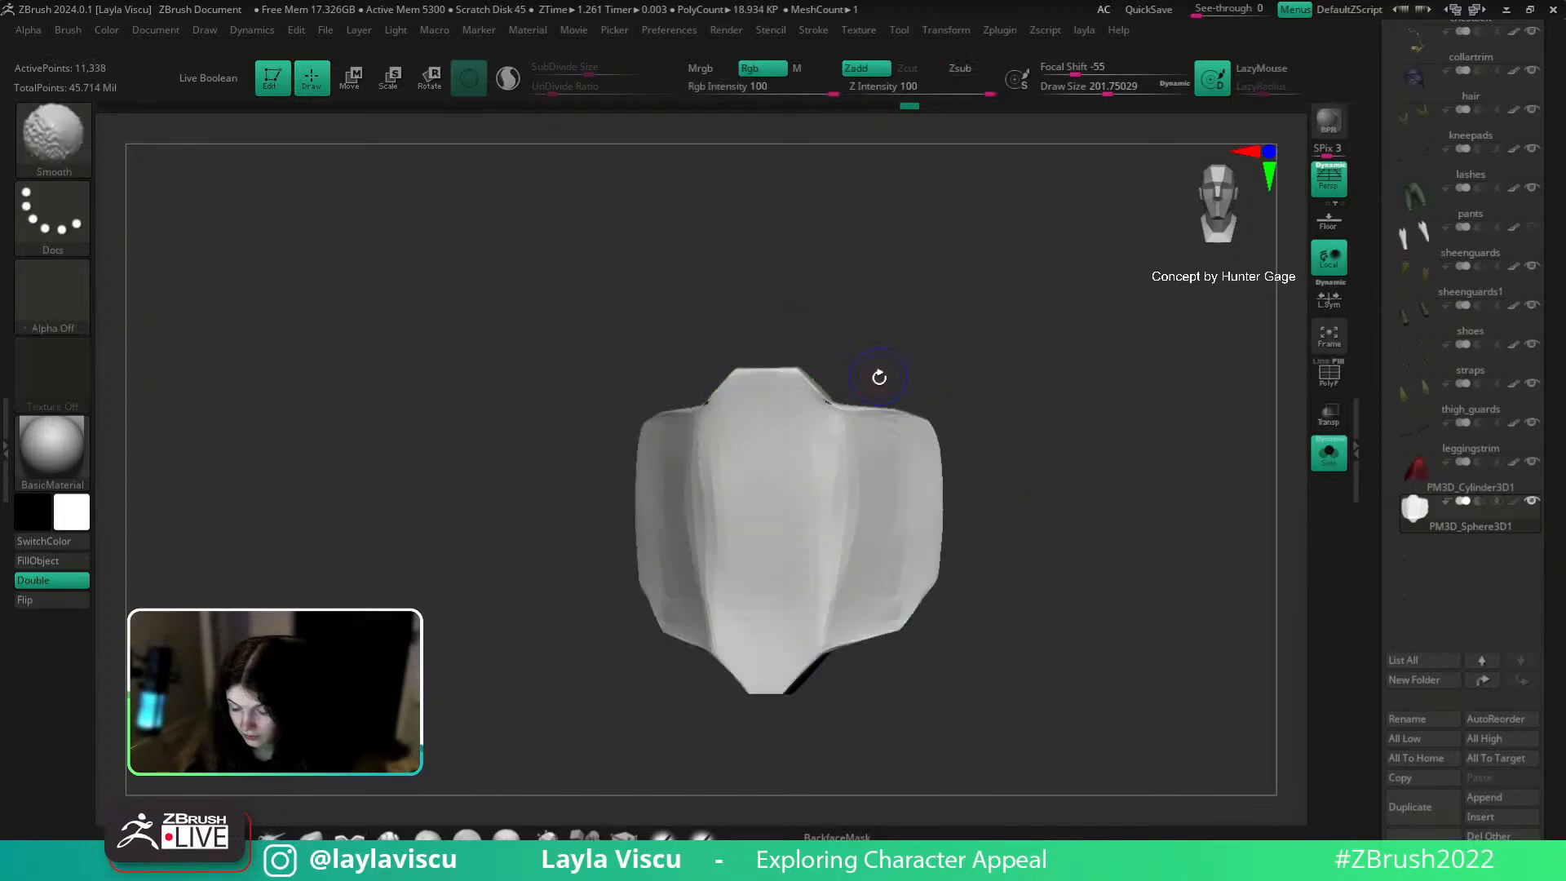
Step: Show the polyframe, set the KnifeCurve stroke to Lasso, try a cut around the plate's upper edge, and undo it
key(shift+f)
ctrl+right_drag(984, 598, 1032, 707)
ctrl+right_drag(1079, 549, 966, 417)
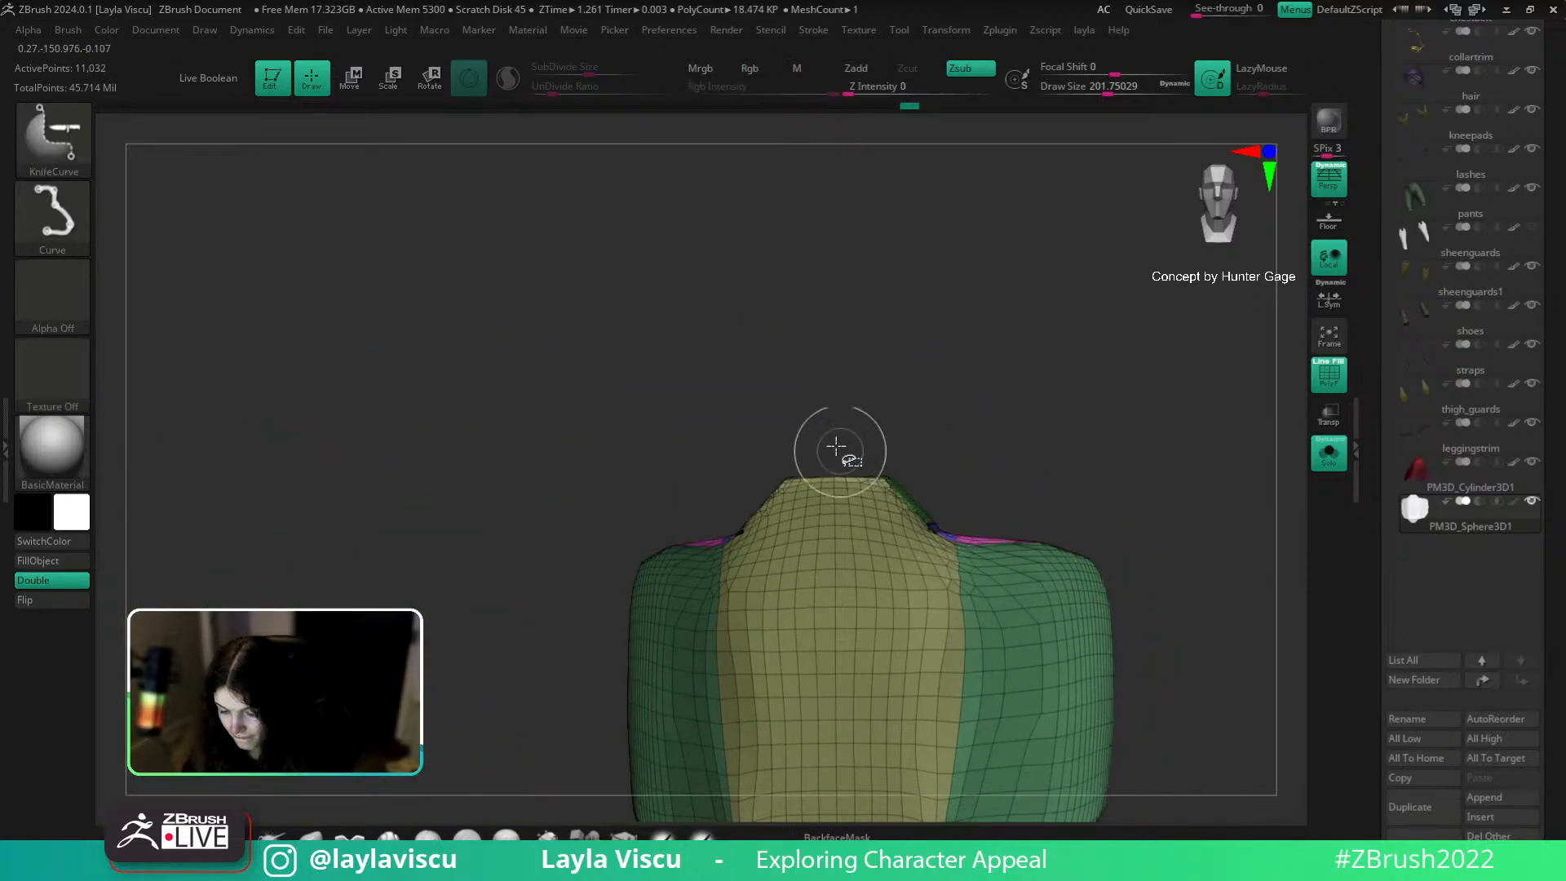
ctrl+shift+click(52, 216)
click(378, 242)
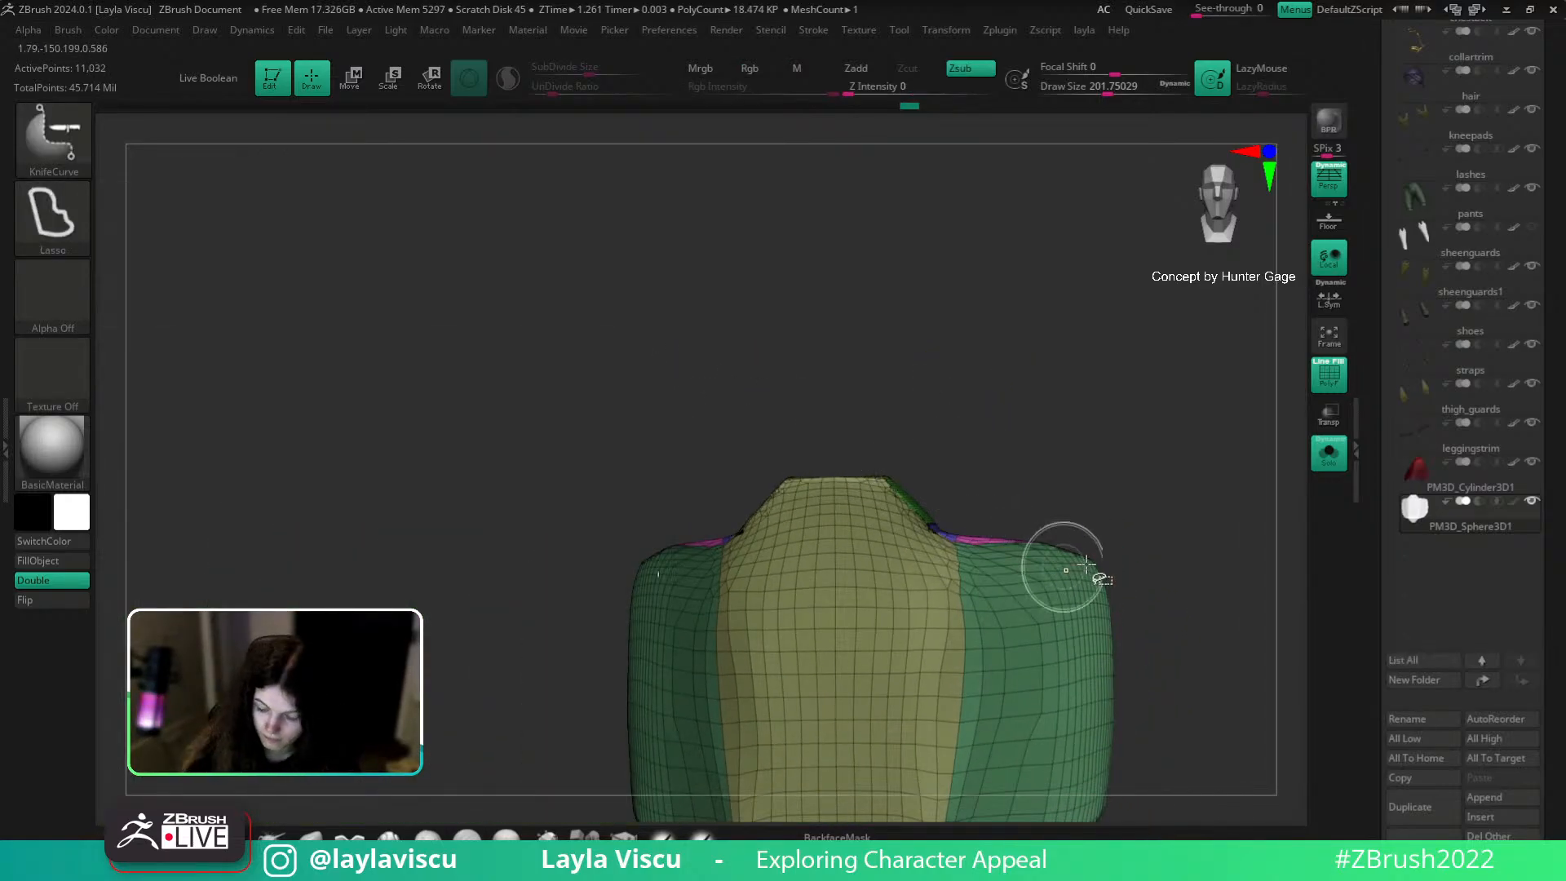
mouse_move(1060, 571)
ctrl+shift+mouse_down()
mouse_move(846, 367)
mouse_move(1194, 527)
ctrl+shift+mouse_up()
alt+right_drag(1016, 507, 881, 384)
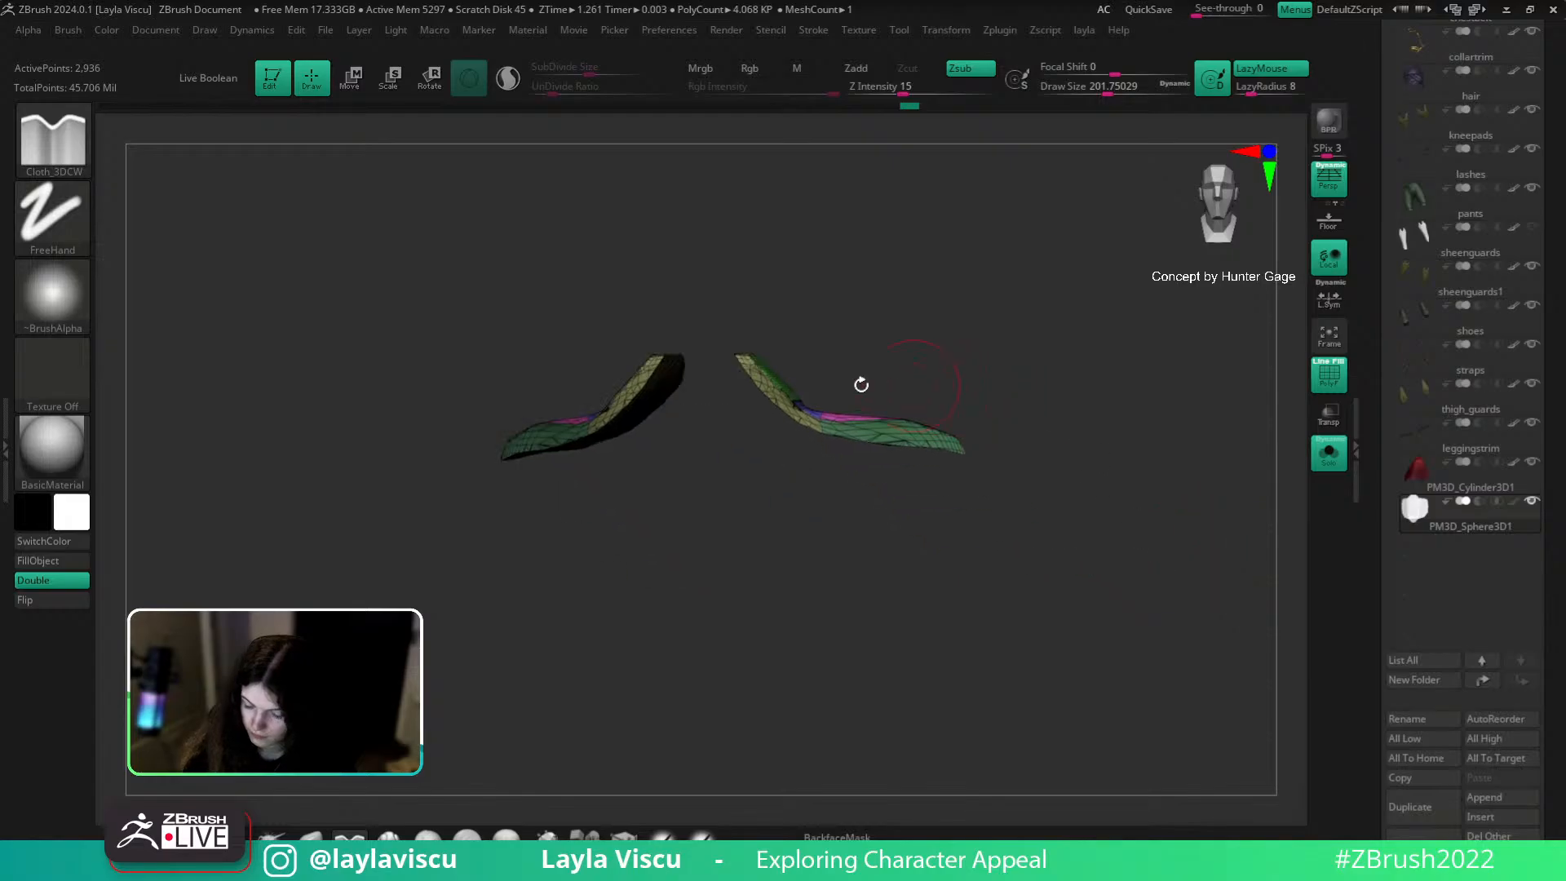
key(ctrl+z)
Step: Try further knife cuts across the top of the plate and along the upper edge of the side panel
mouse_move(727, 336)
ctrl+shift+mouse_down()
mouse_move(989, 451)
mouse_move(1085, 326)
ctrl+shift+mouse_up()
mouse_move(1109, 393)
alt+mouse_down()
mouse_move(1111, 451)
mouse_move(1038, 517)
mouse_move(1094, 489)
mouse_move(1101, 537)
mouse_move(1105, 489)
alt+mouse_up()
key(shift+f)
ctrl+shift+drag(979, 440, 871, 401)
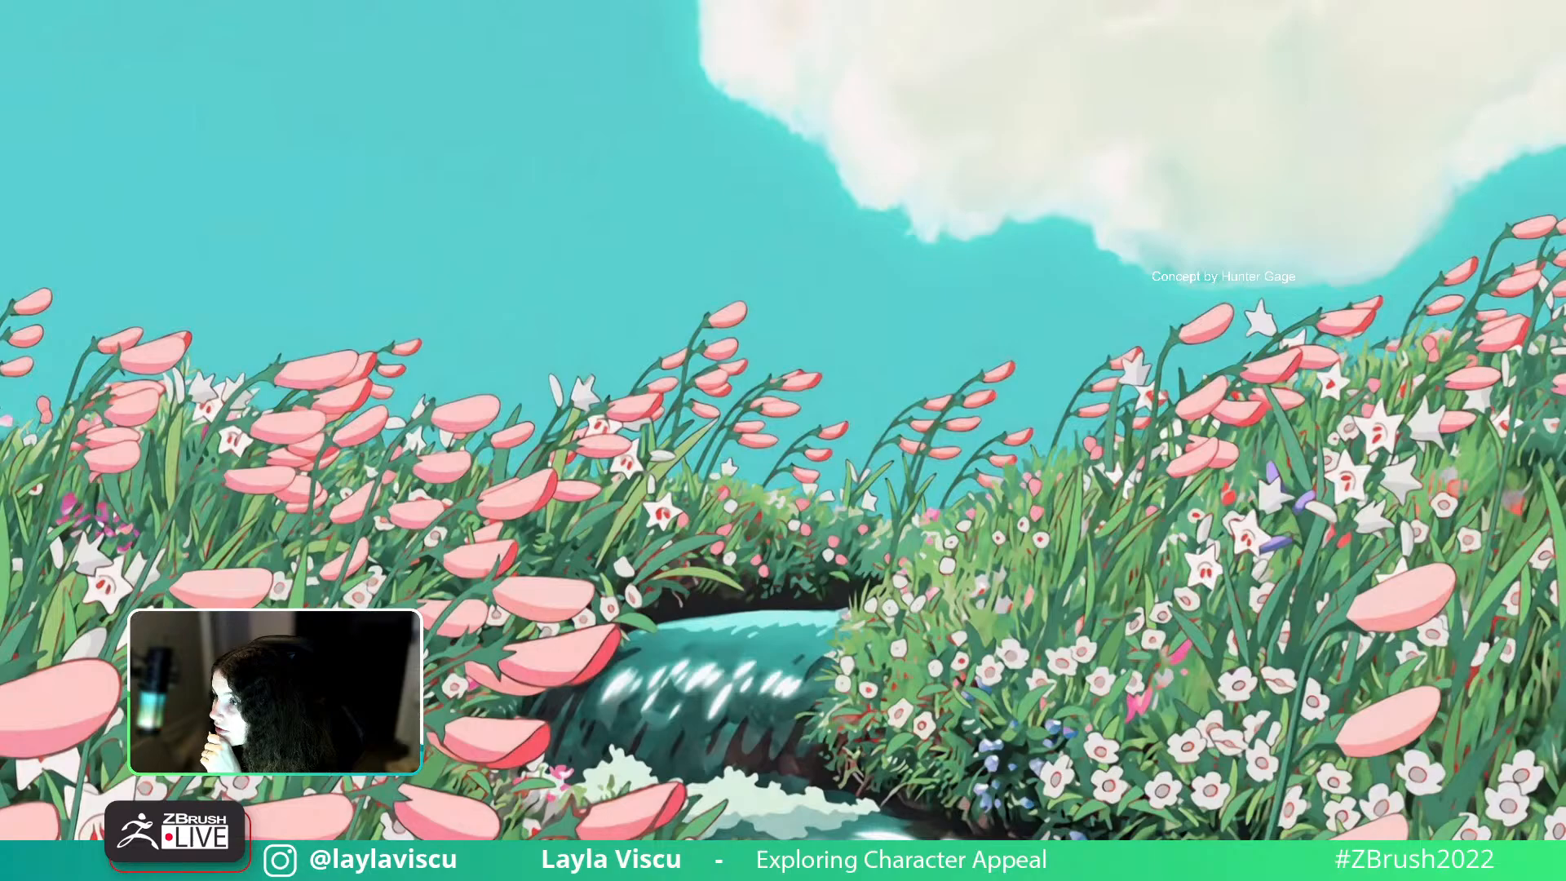
Step: Maximize the reopened ZBrush window with the QS_3237 quicksave of the caped character and turn on perspective
drag(1562, 537, 593, 181)
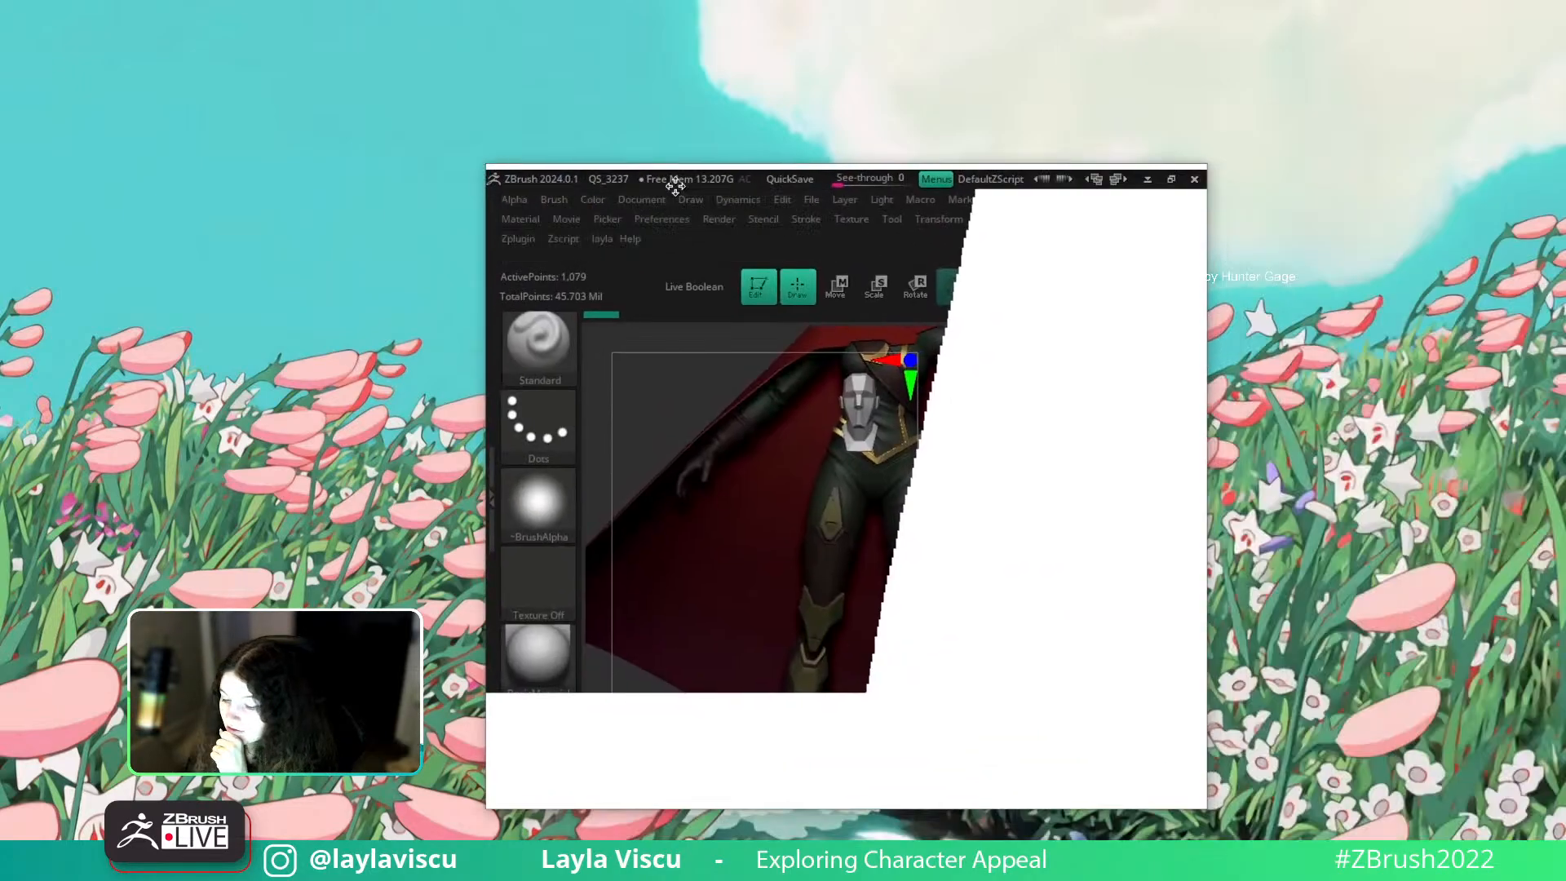
click(1173, 179)
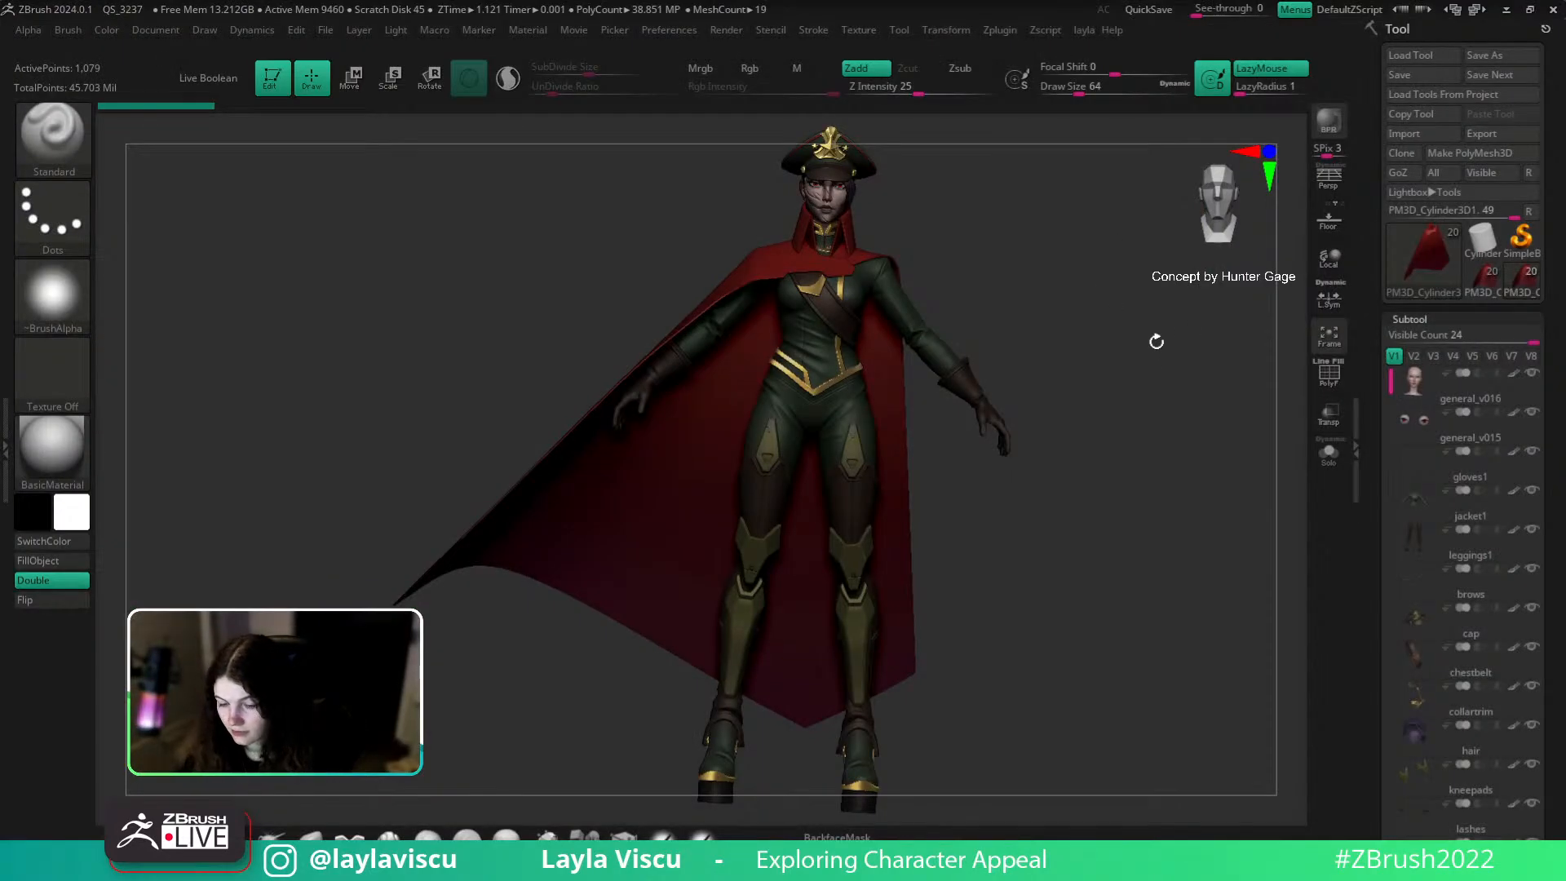
click(52, 452)
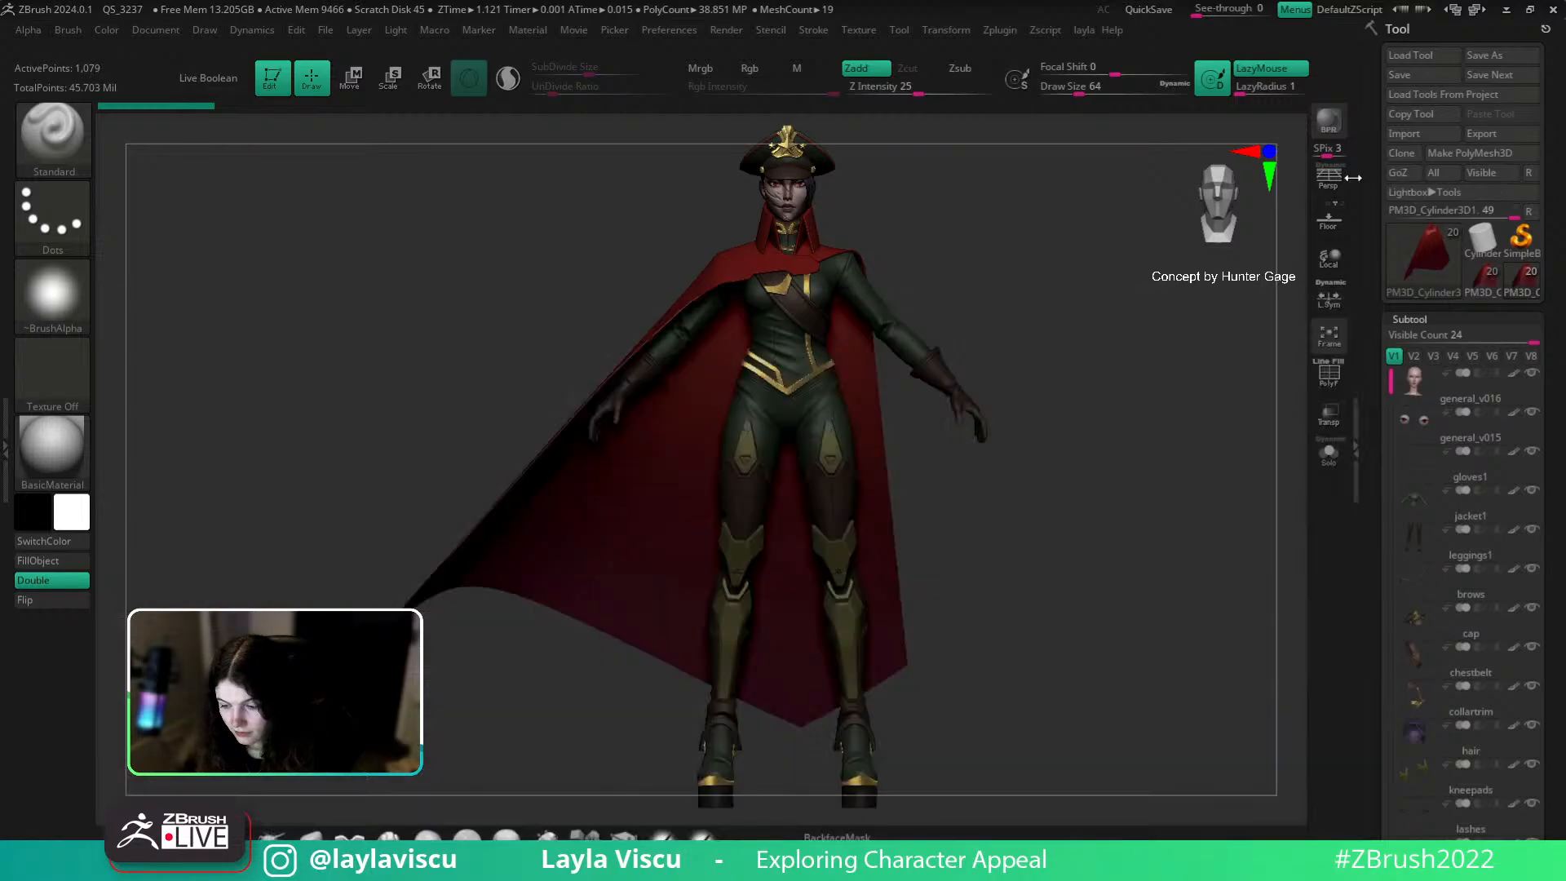
click(1329, 176)
Step: Append a Sphere3D as a new subtool below the cape
scroll(1436, 245, down, 5)
scroll(1436, 327, down, 6)
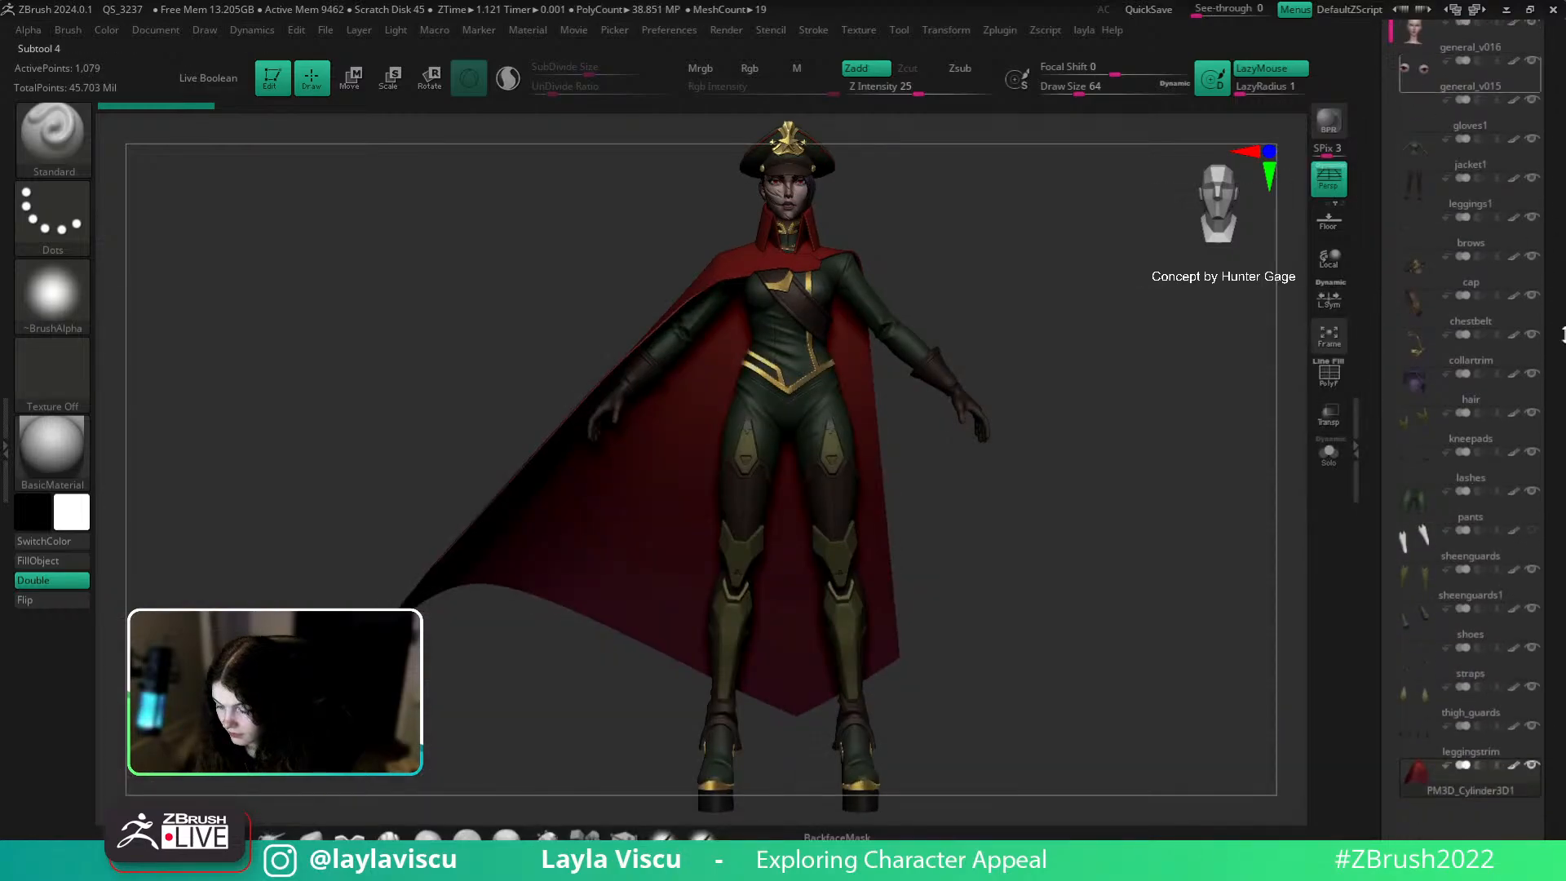
click(1484, 608)
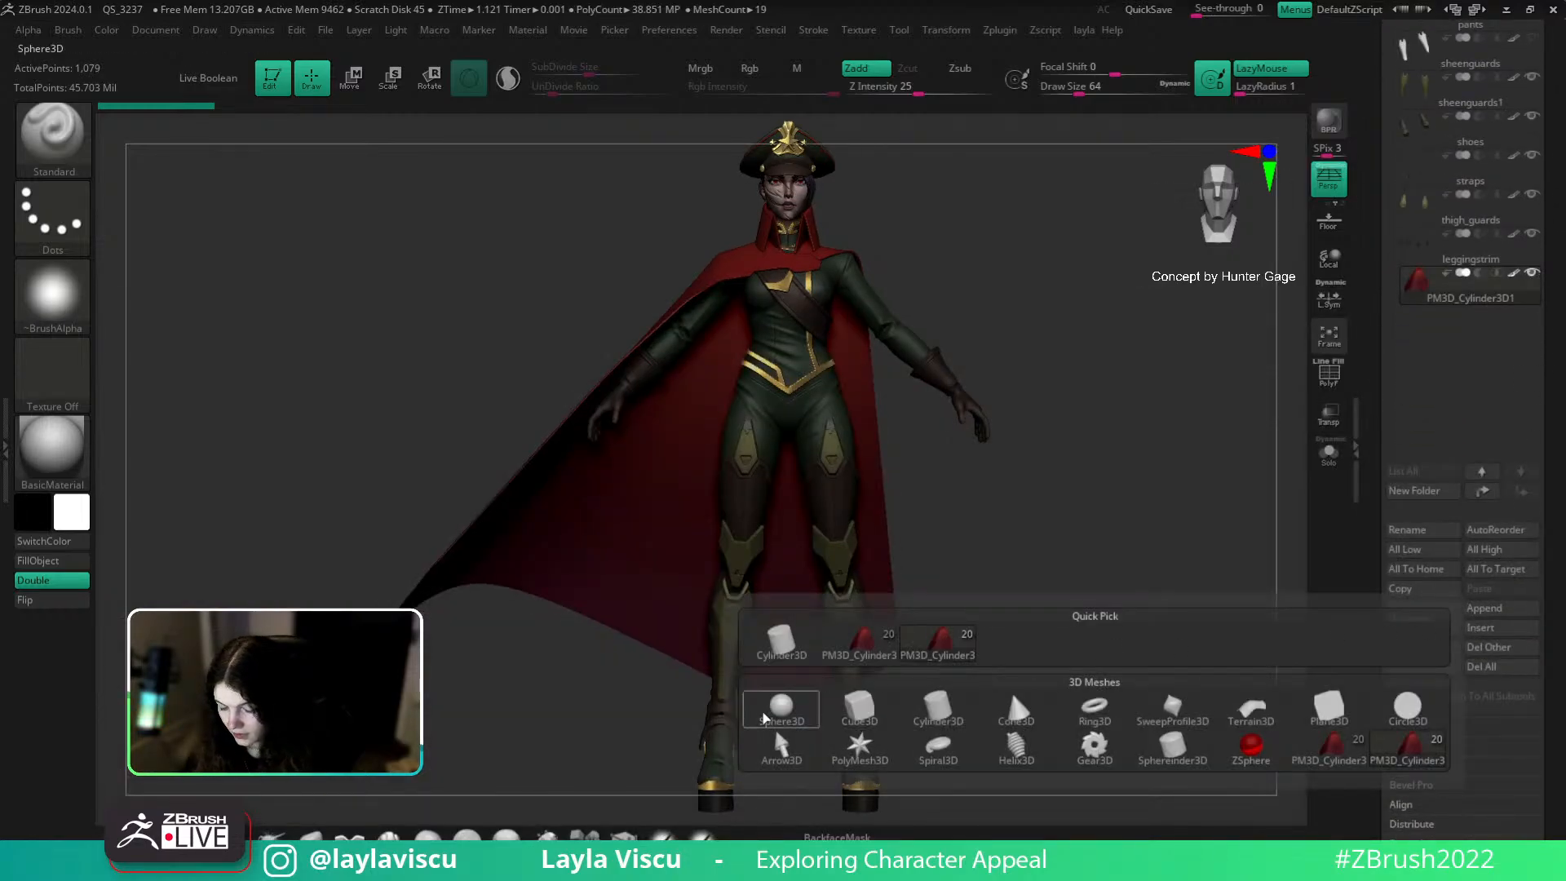
click(782, 706)
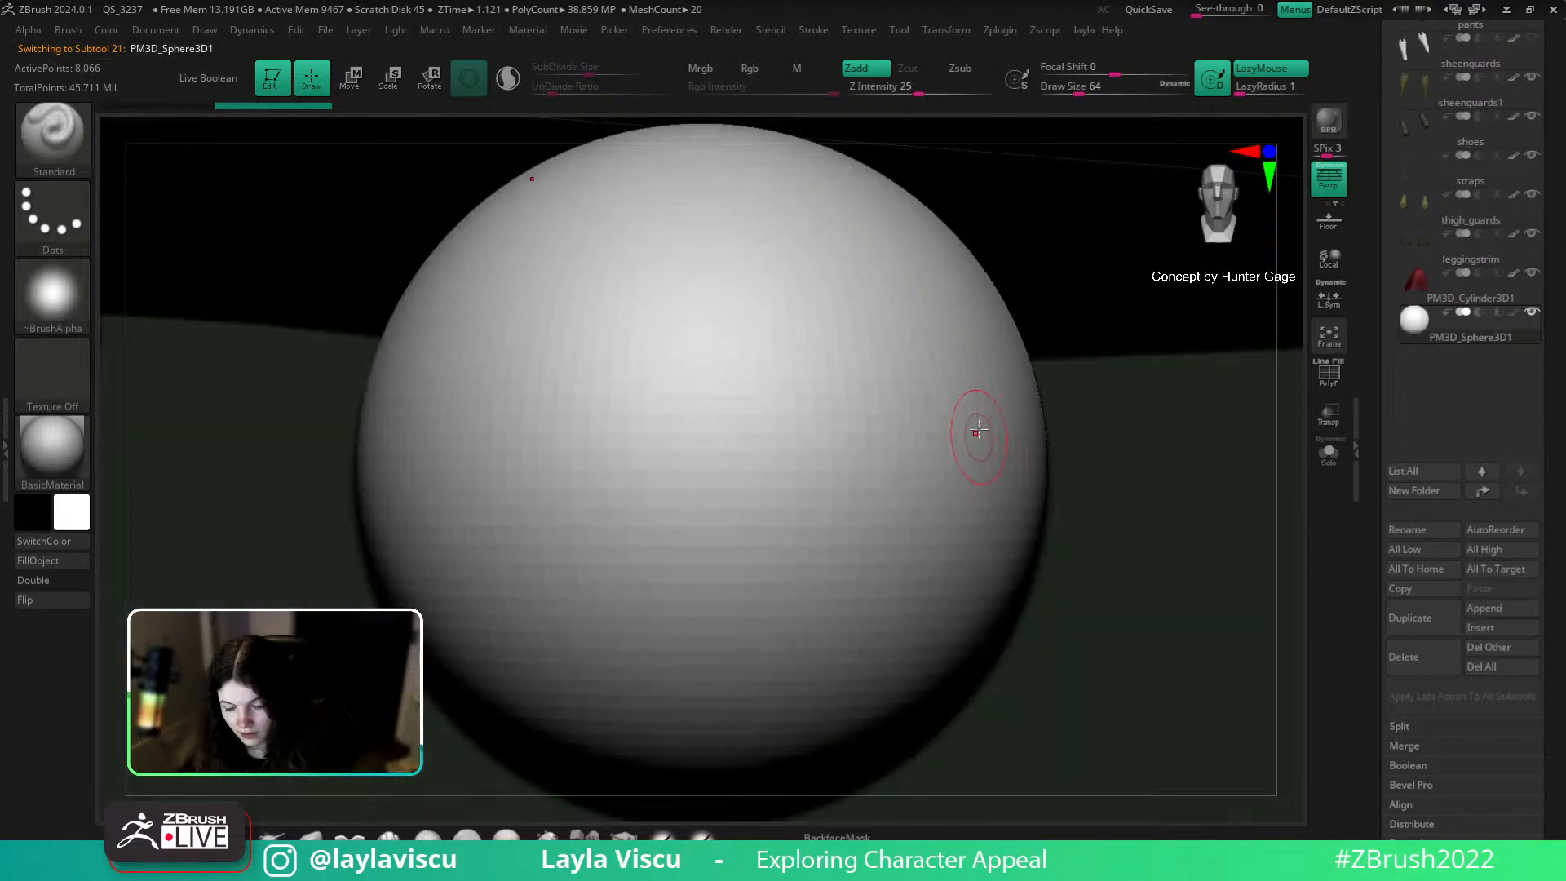
Step: Isolate the new sphere with its polyframe shown and enlarge it uniformly with the gizmo
click(1331, 455)
key(shift+f)
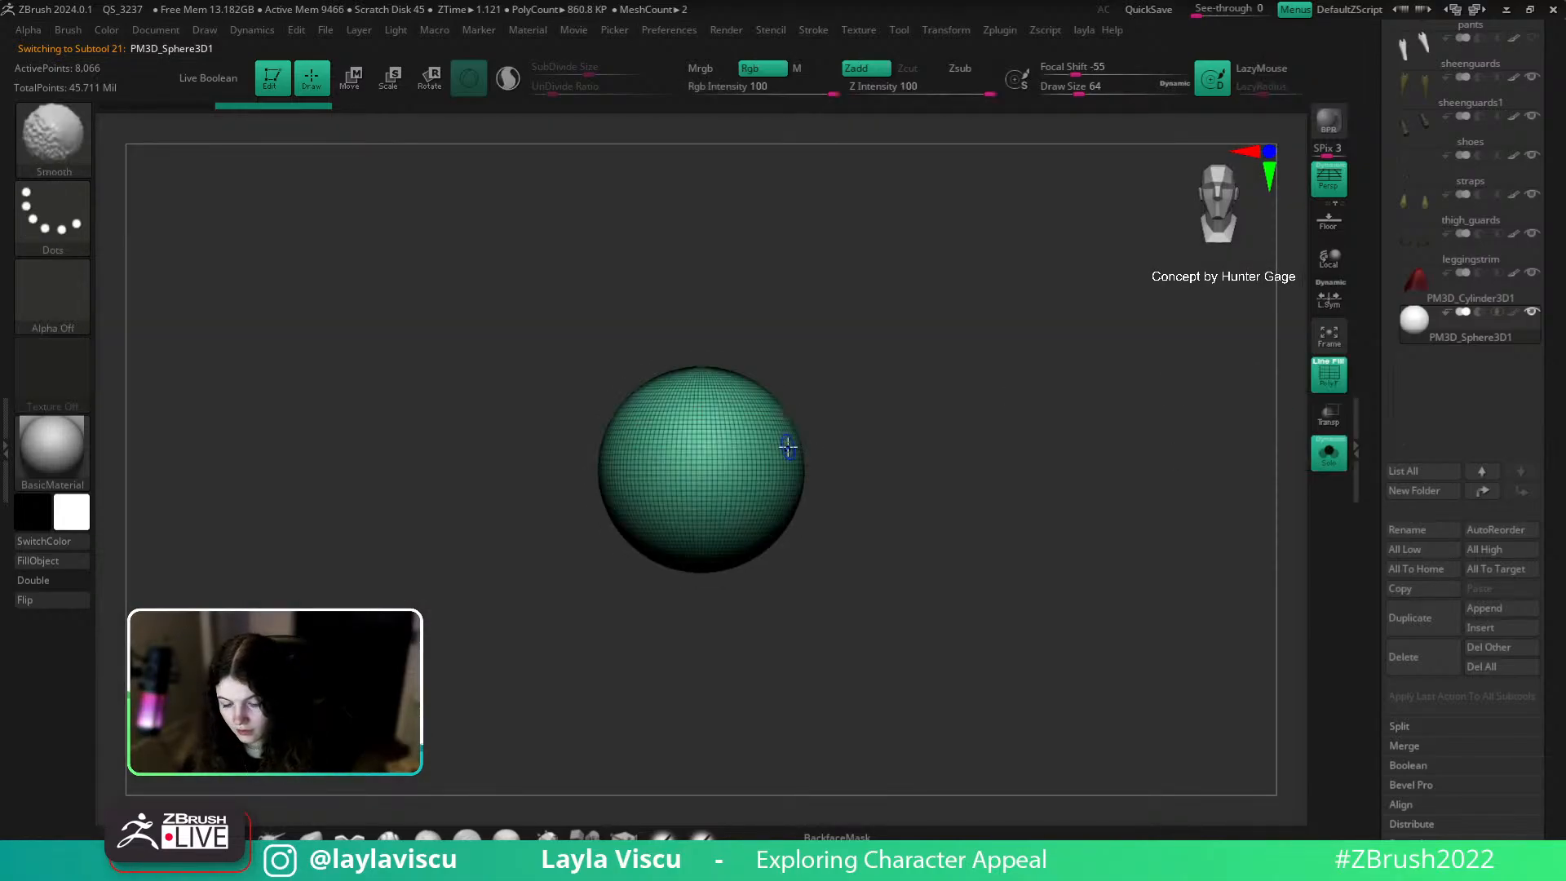
key(w)
drag(702, 470, 571, 608)
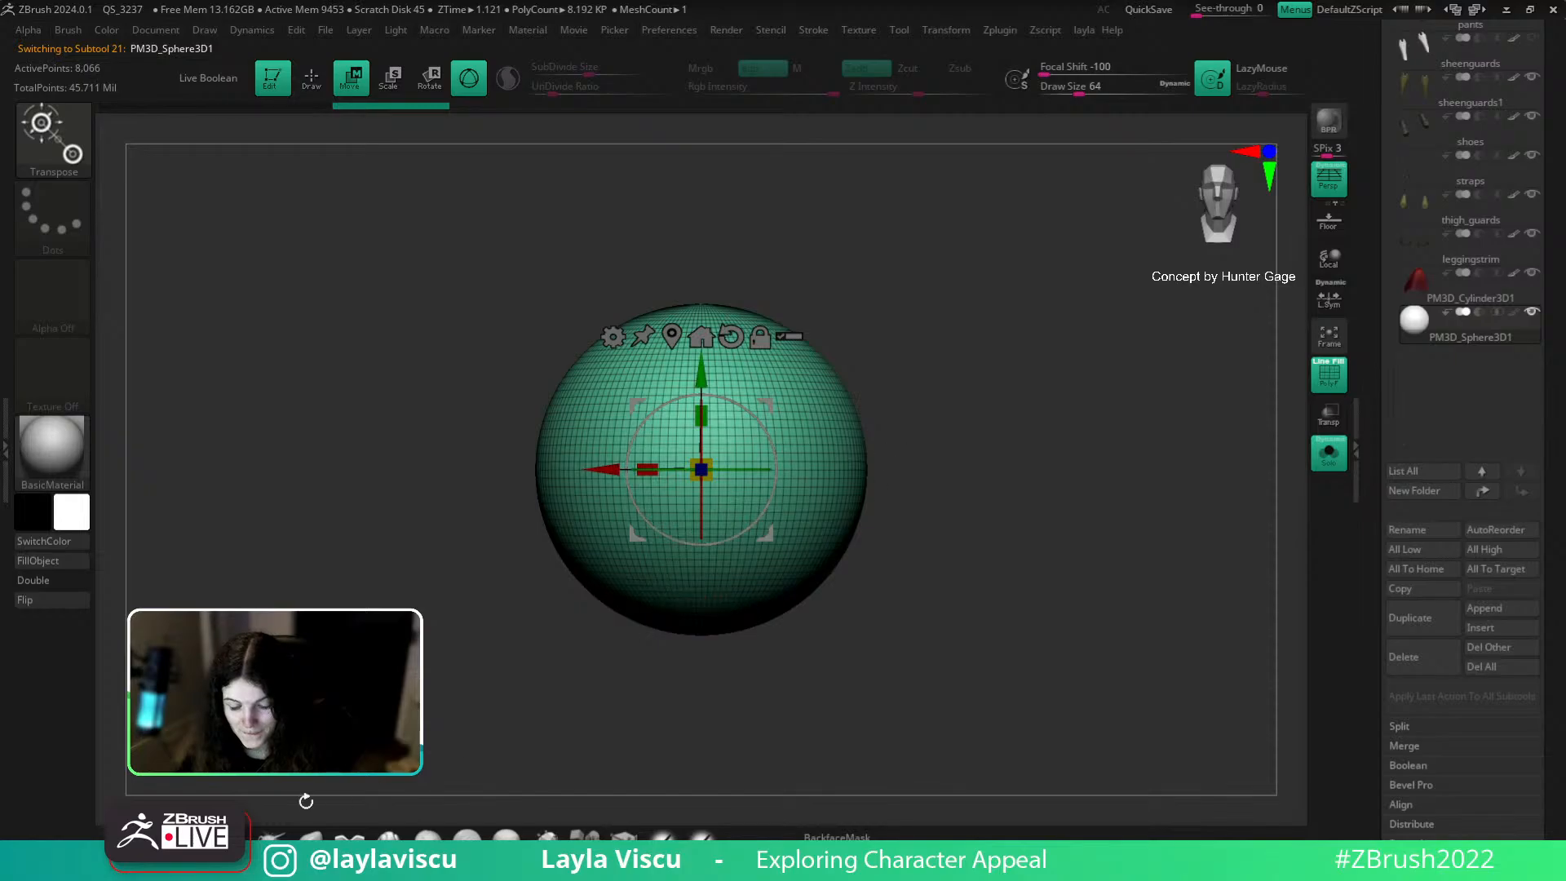
Step: Flatten the sphere along its red axis with the gizmo, set the Move brush's draw size to about 542, and hide the polyframe
shift+drag(1081, 603, 989, 612)
drag(647, 469, 726, 500)
key(q)
shift+drag(325, 790, 844, 754)
key(s)
drag(741, 391, 797, 383)
alt+drag(974, 363, 1045, 378)
key(s)
key(shift+f)
Step: Import the full-figure concept image hunter-gage-general as a texture and add it to Spotlight
click(859, 30)
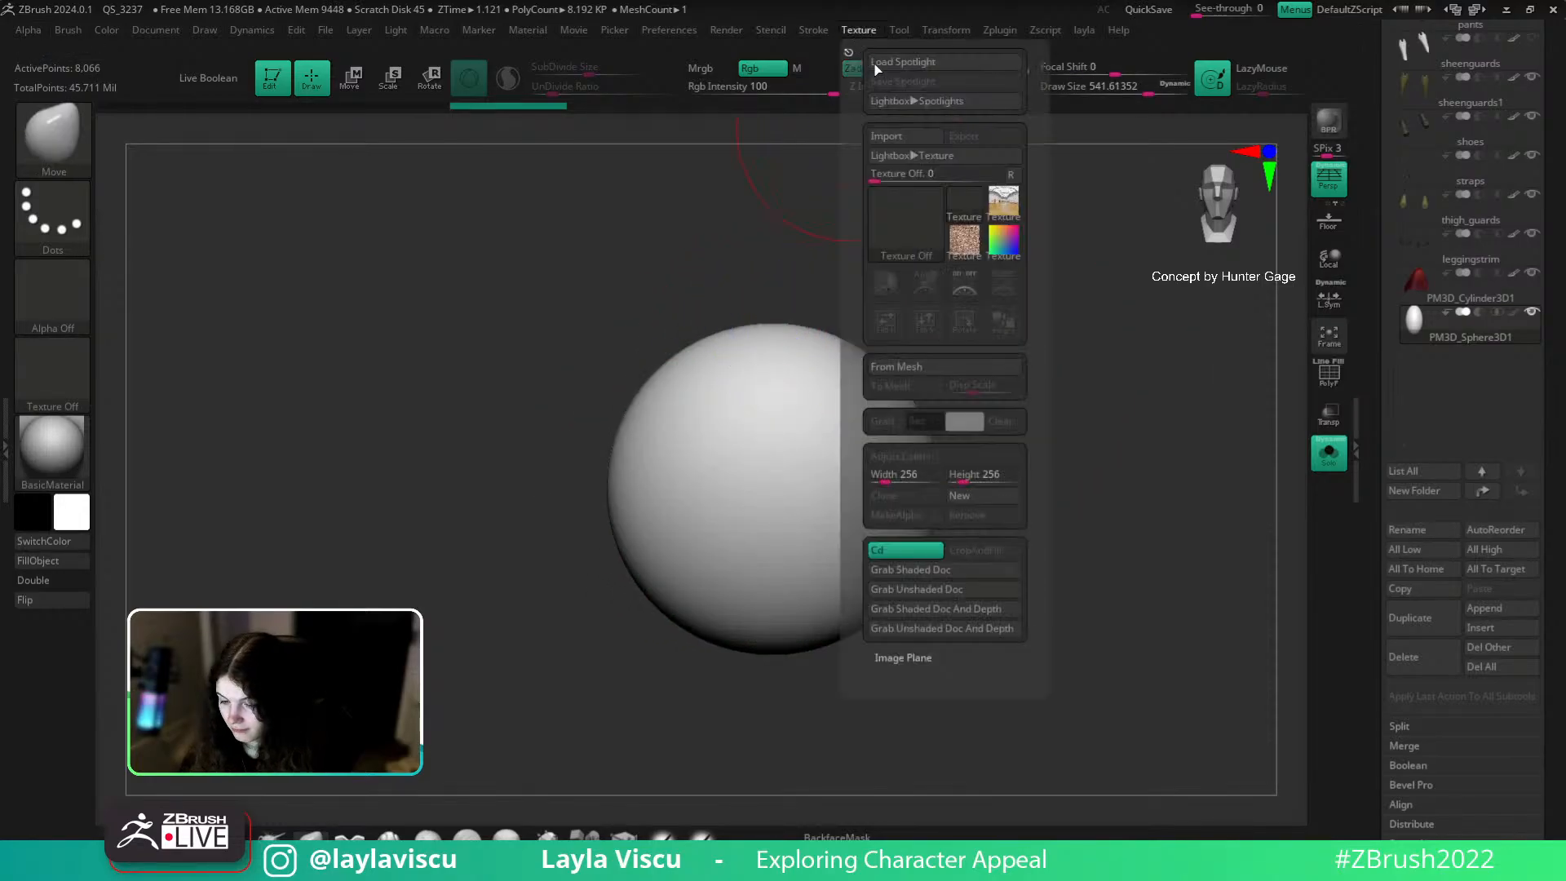
click(889, 135)
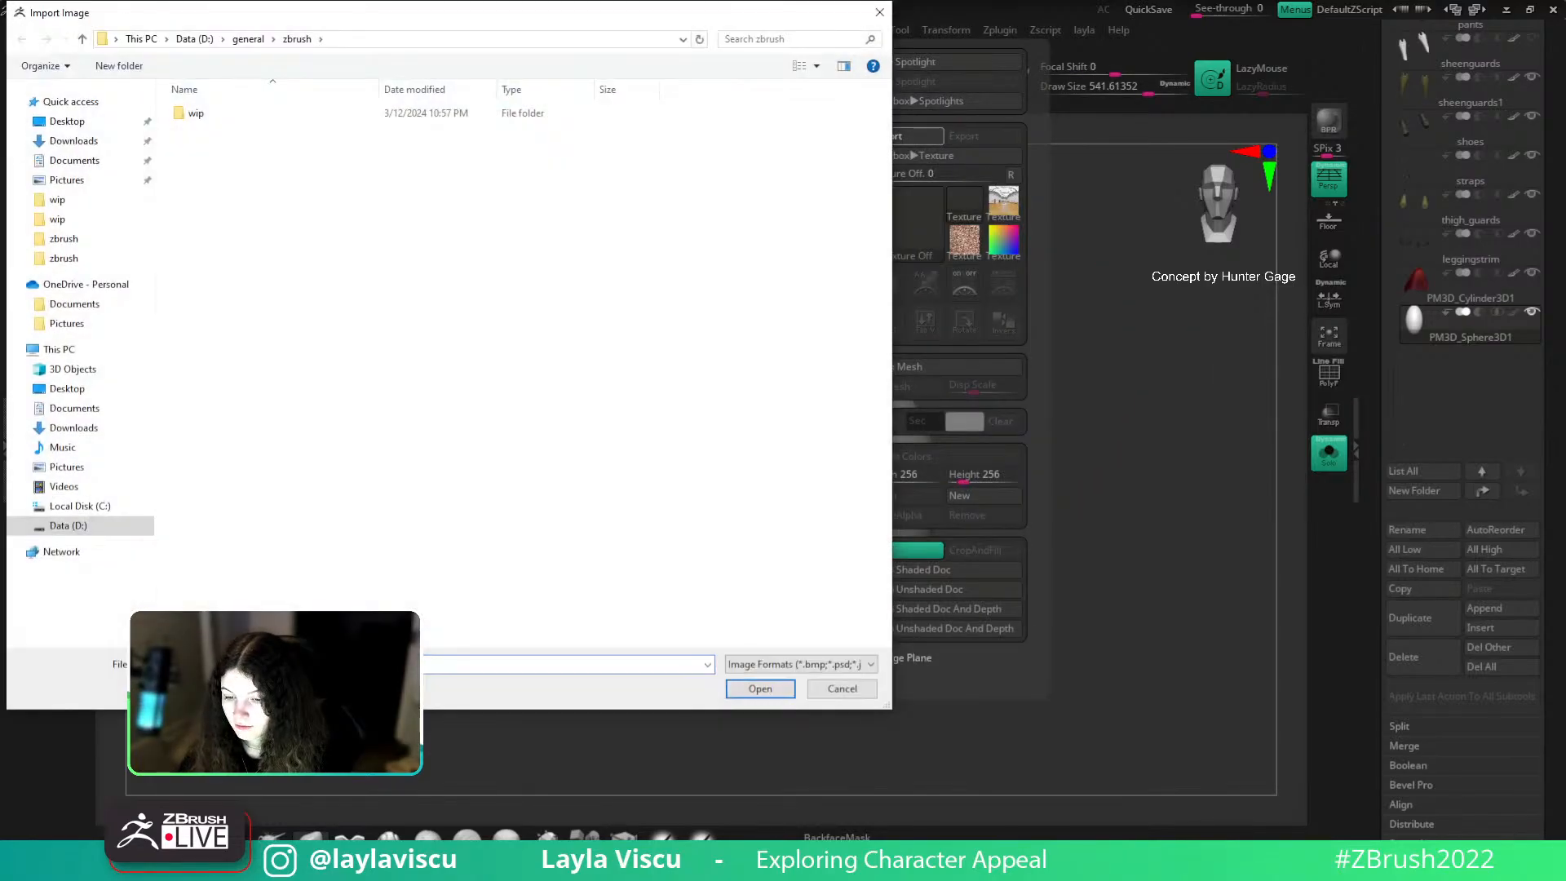
key(Escape)
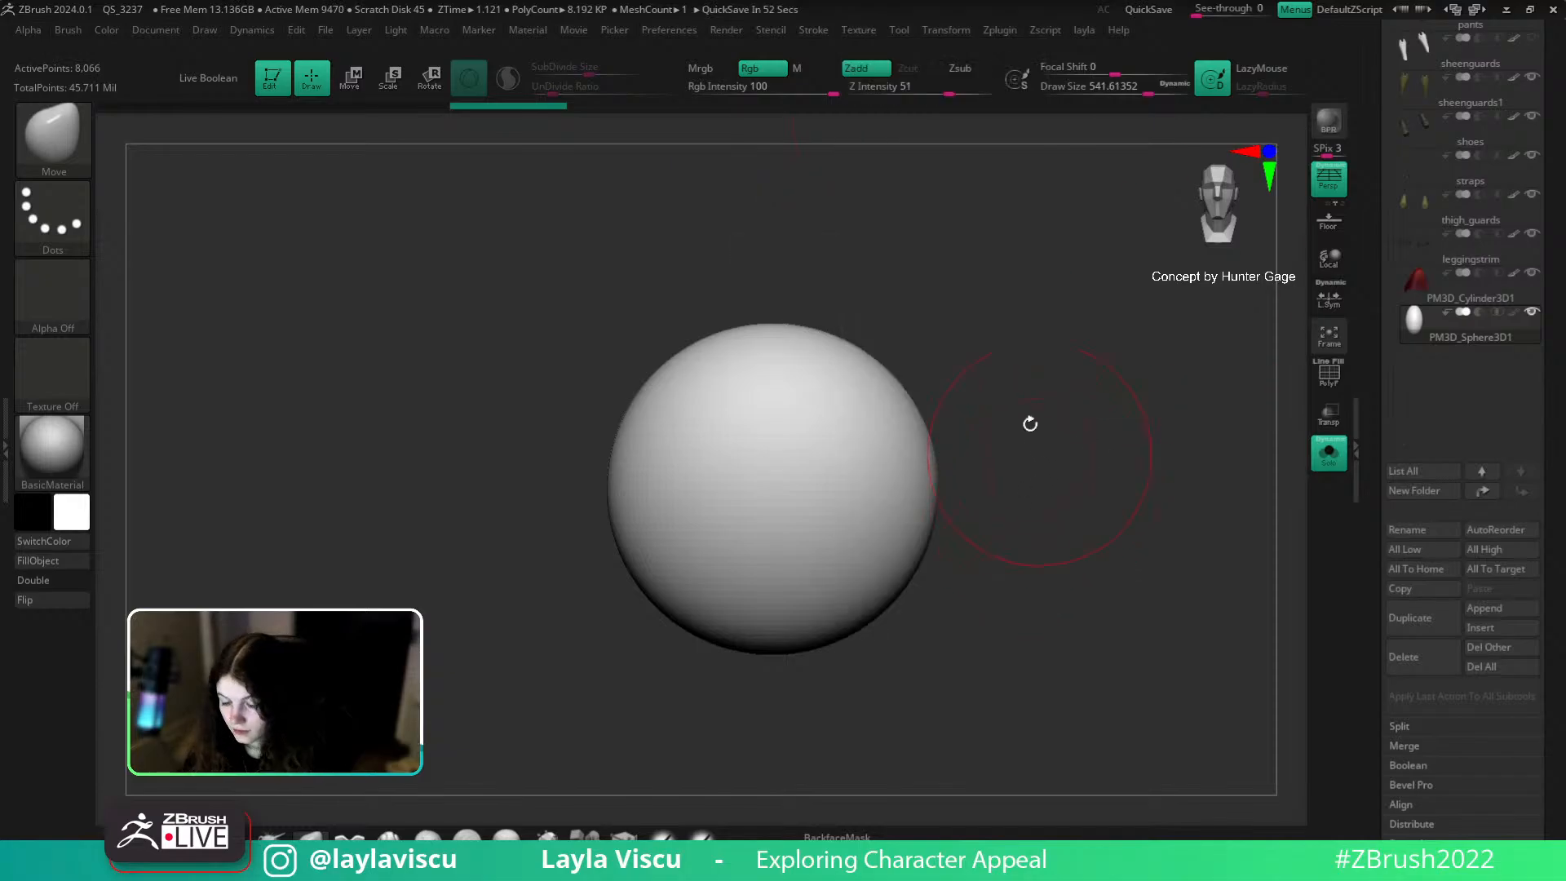
click(859, 29)
click(886, 279)
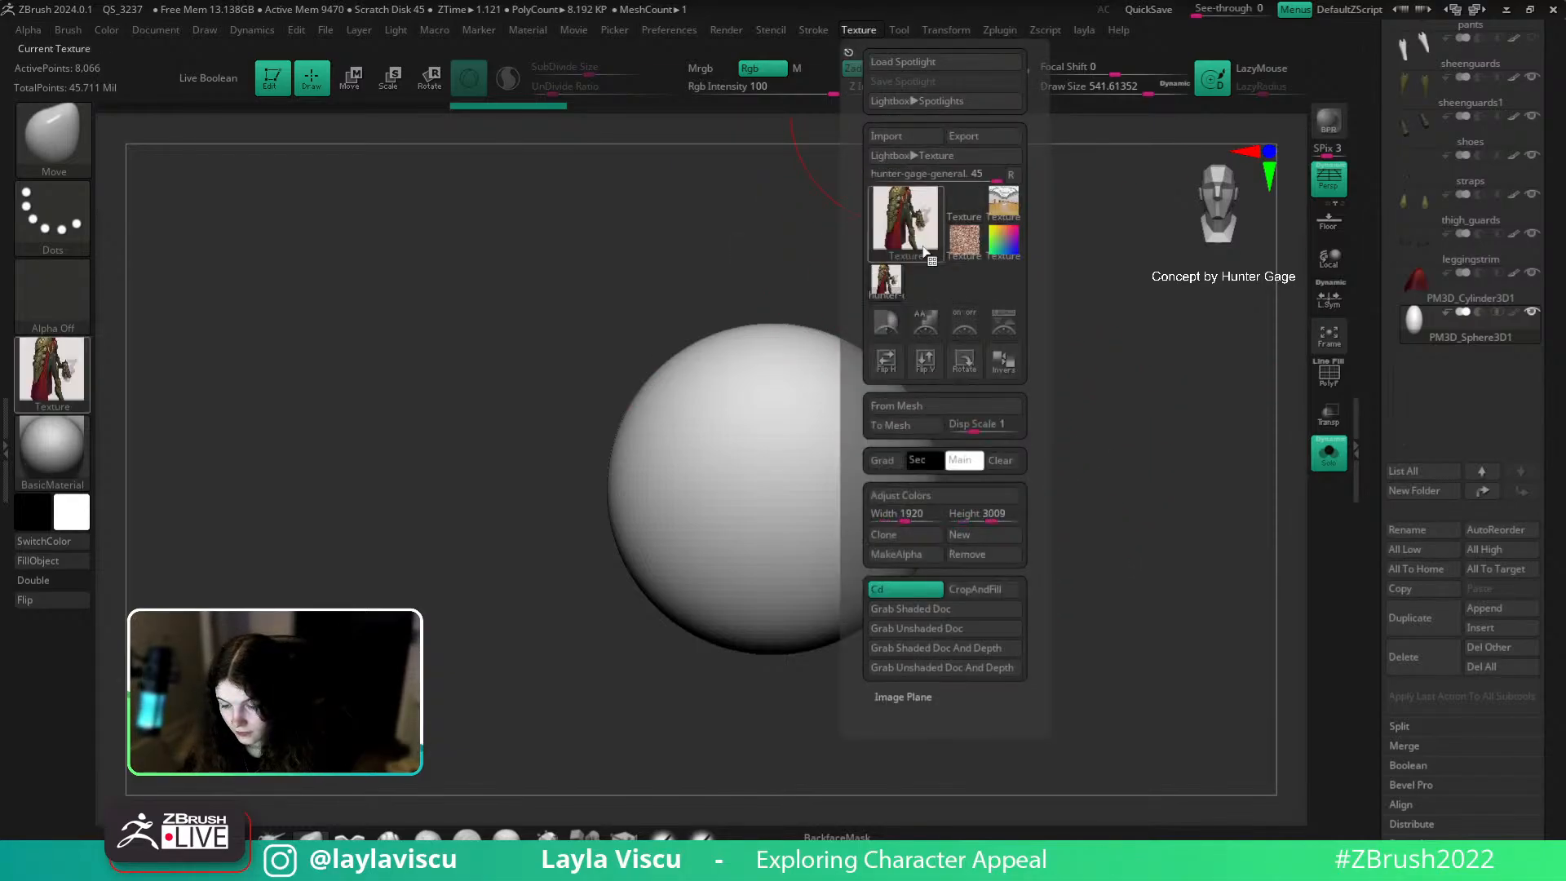
click(1005, 321)
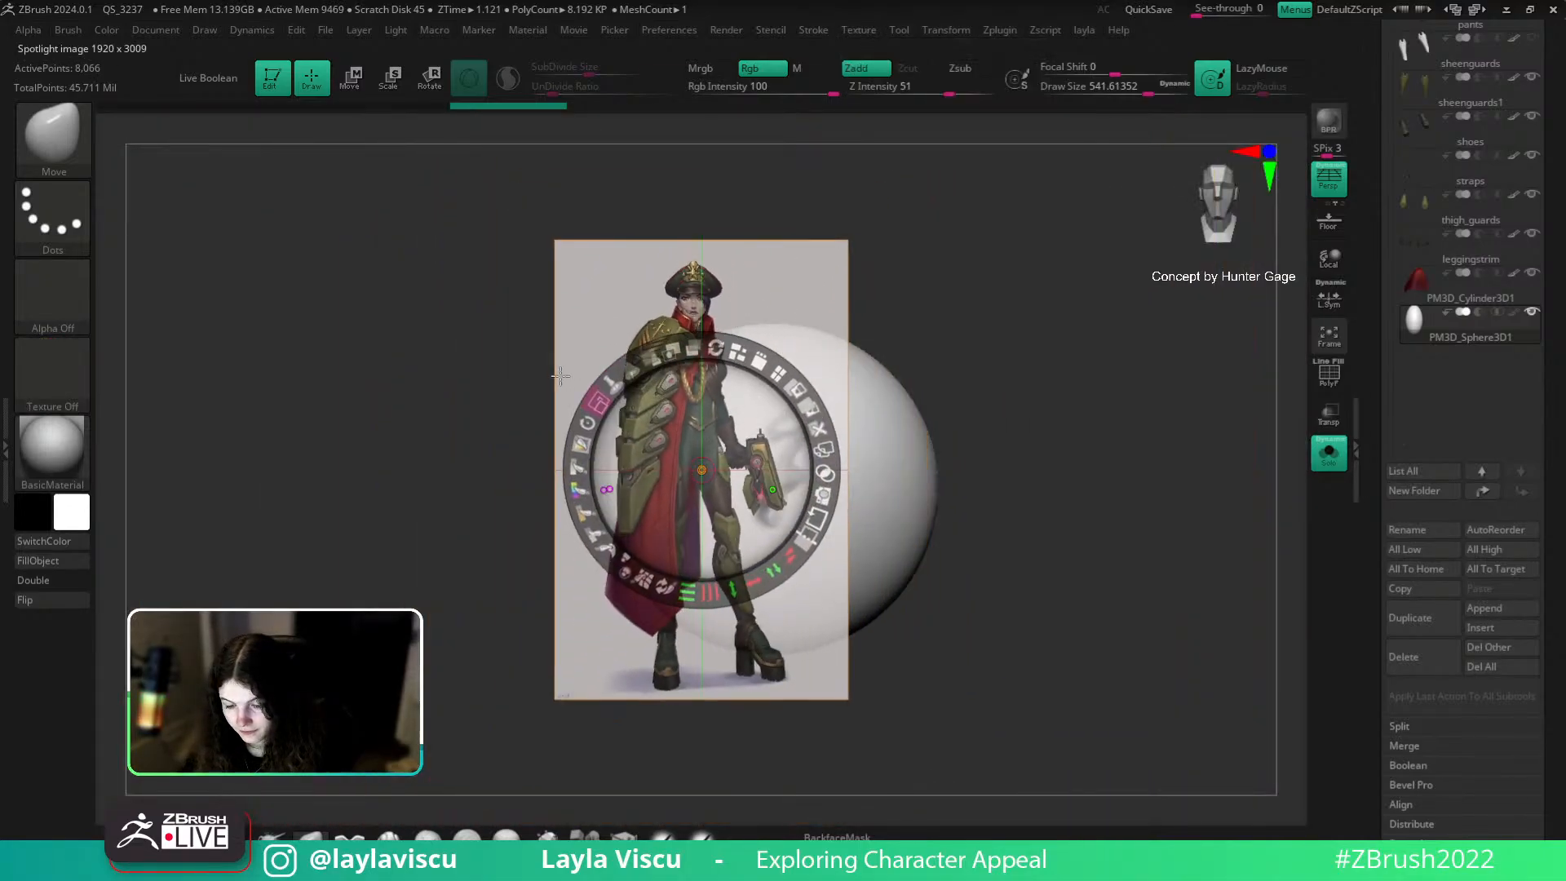
Step: Move the full-figure reference clear of the sphere and hide Spotlight
drag(561, 376, 347, 279)
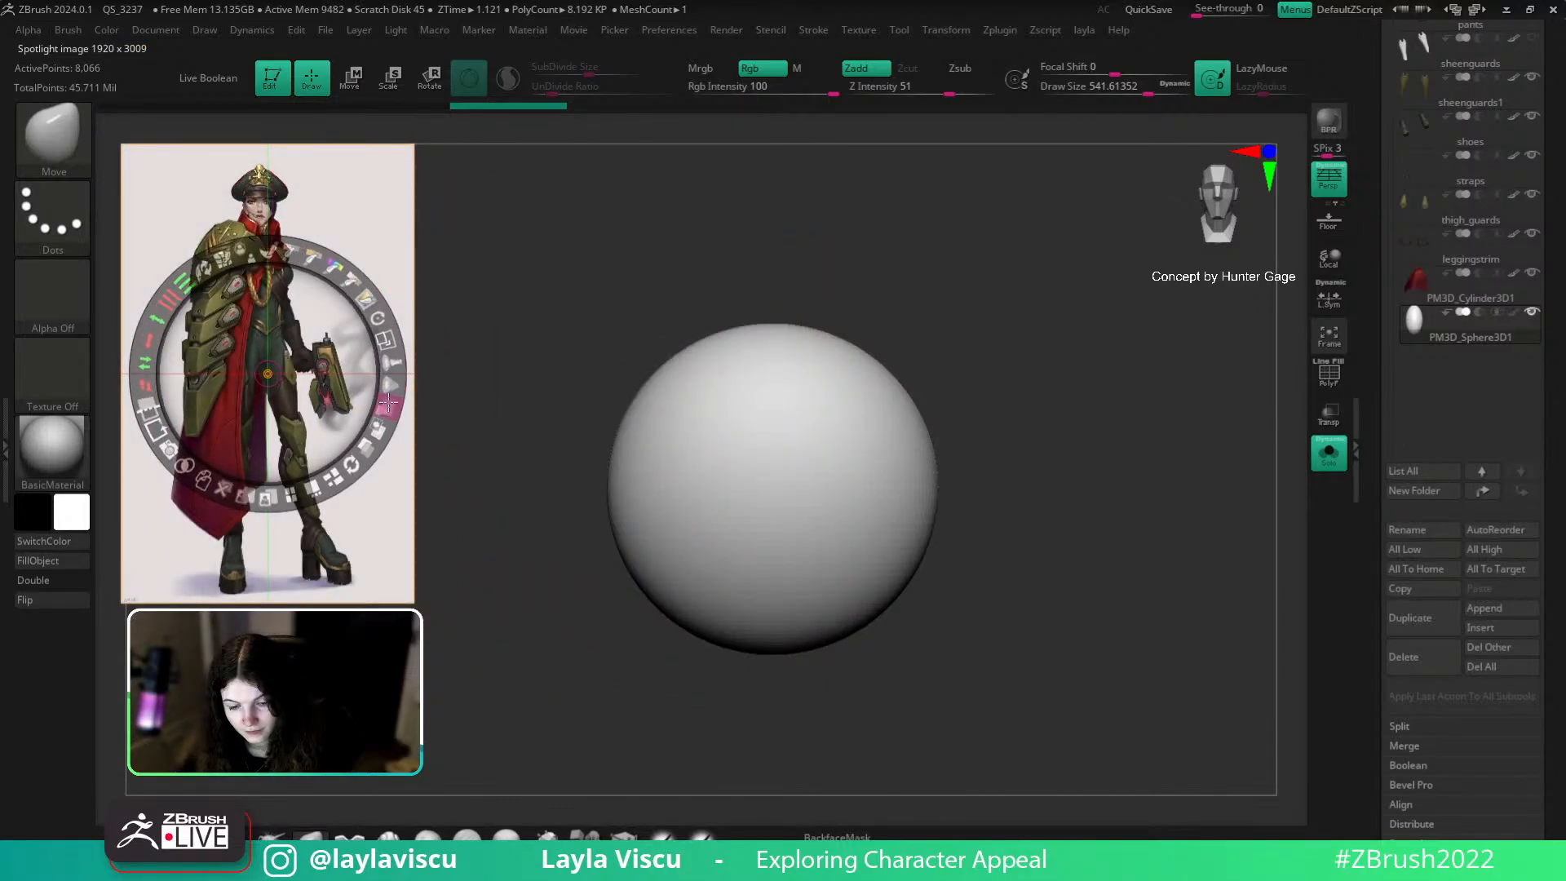
key(z)
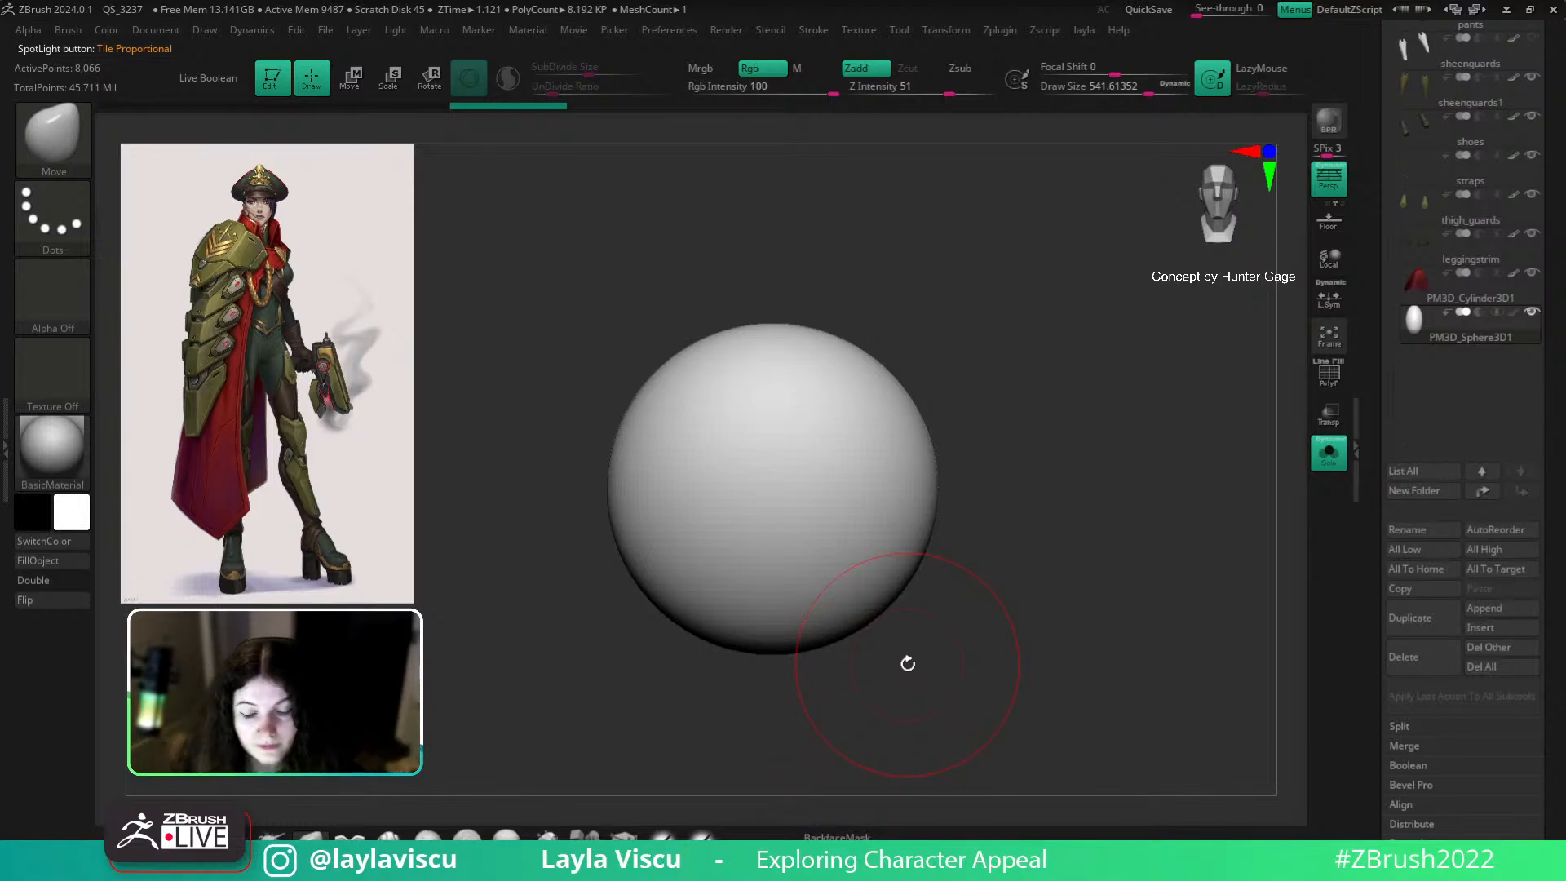
key(shift+z)
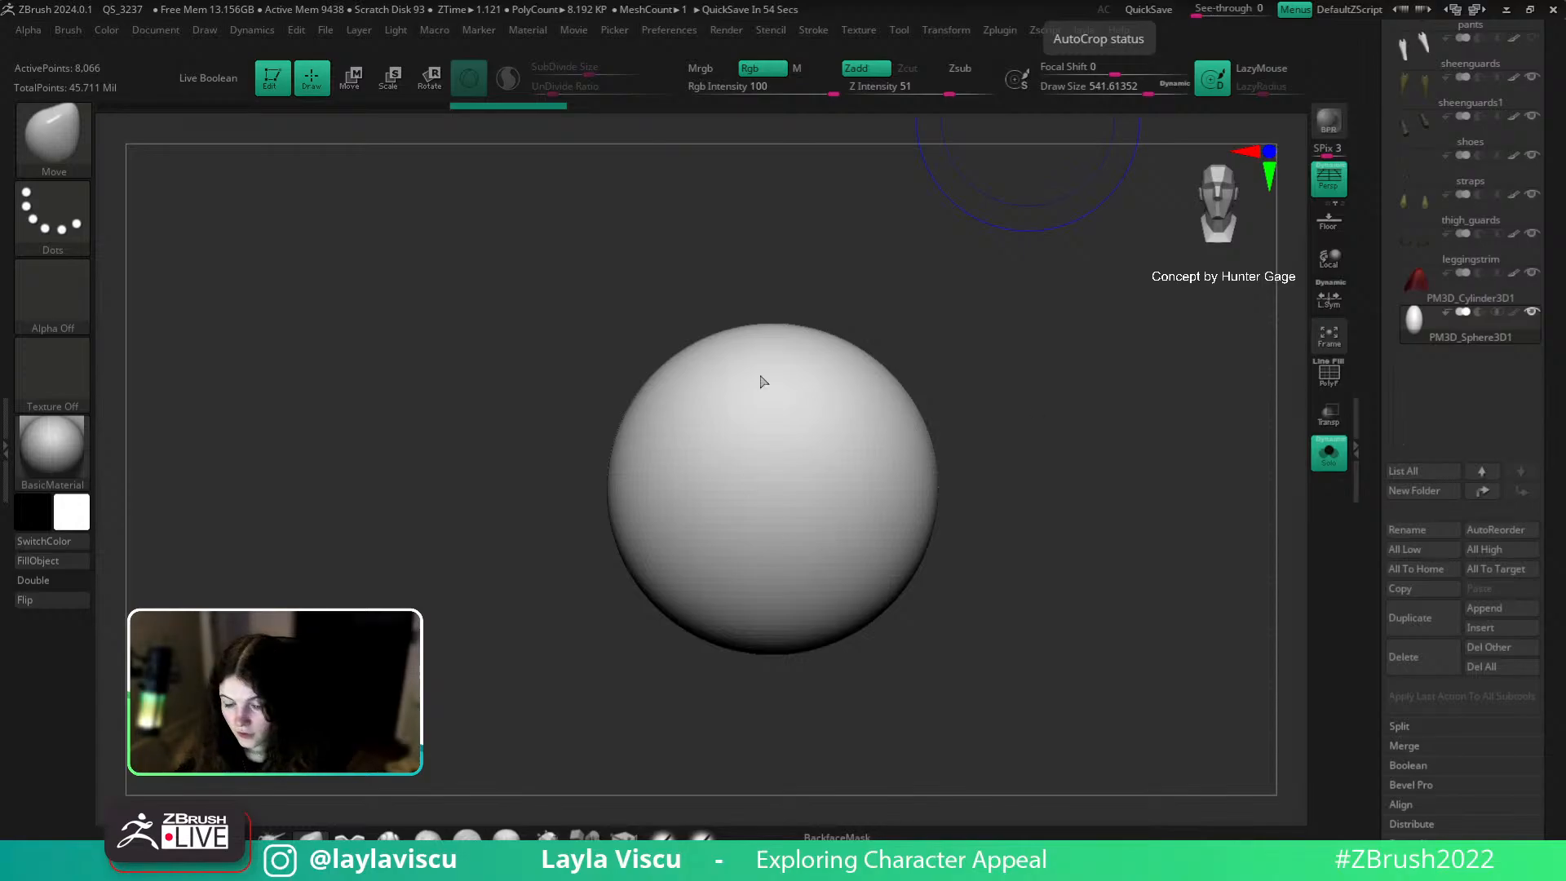
Step: Import the shoulder-armour close-up hunter-gage-general(4) as a texture and add it to Spotlight
click(859, 29)
click(889, 154)
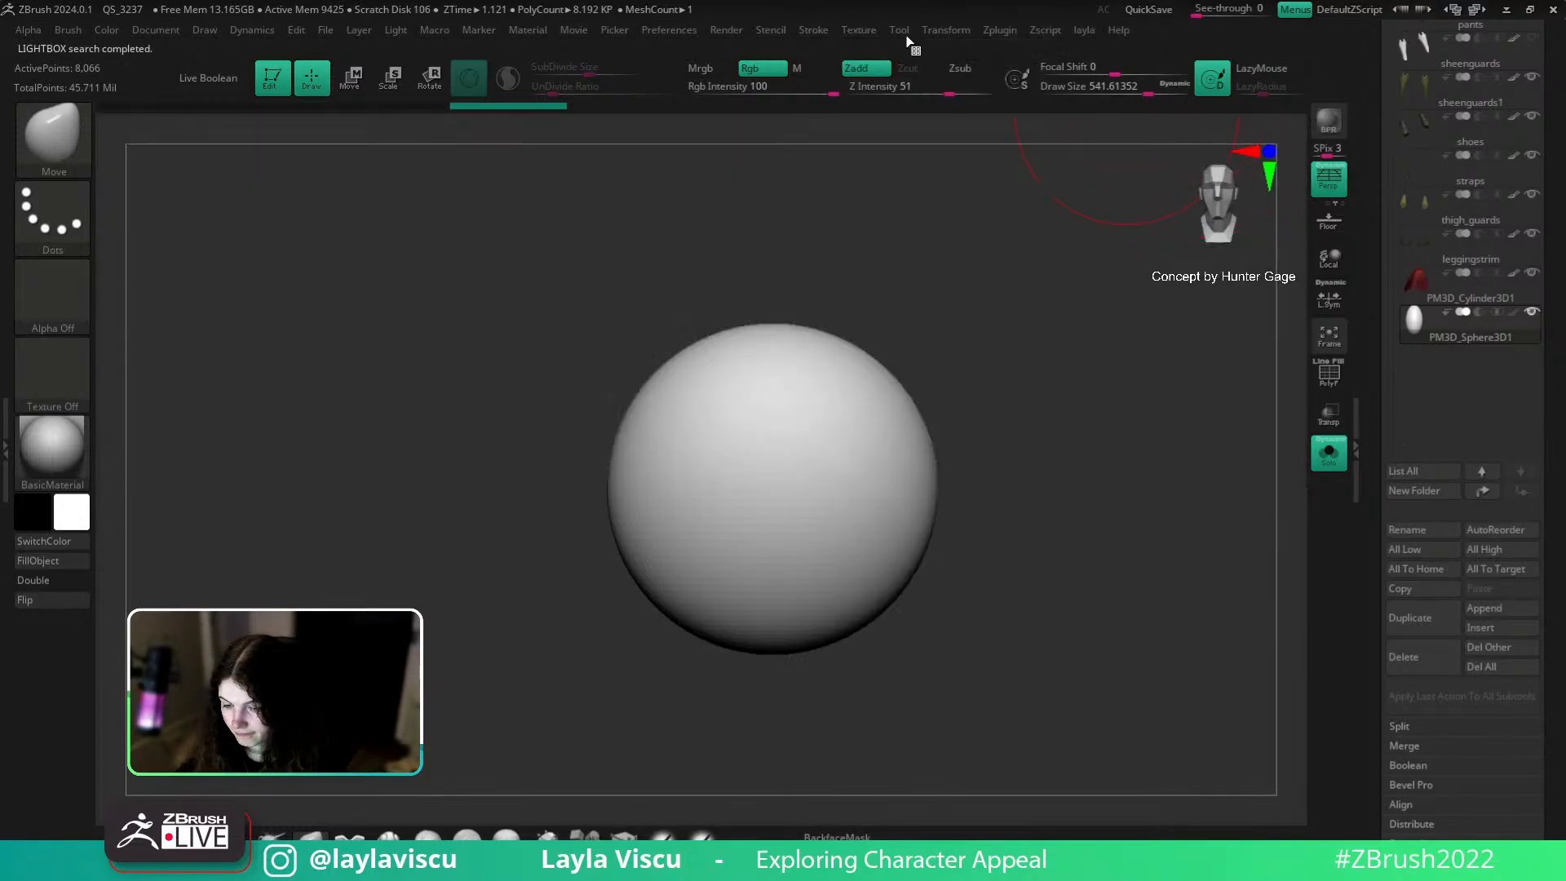
click(865, 31)
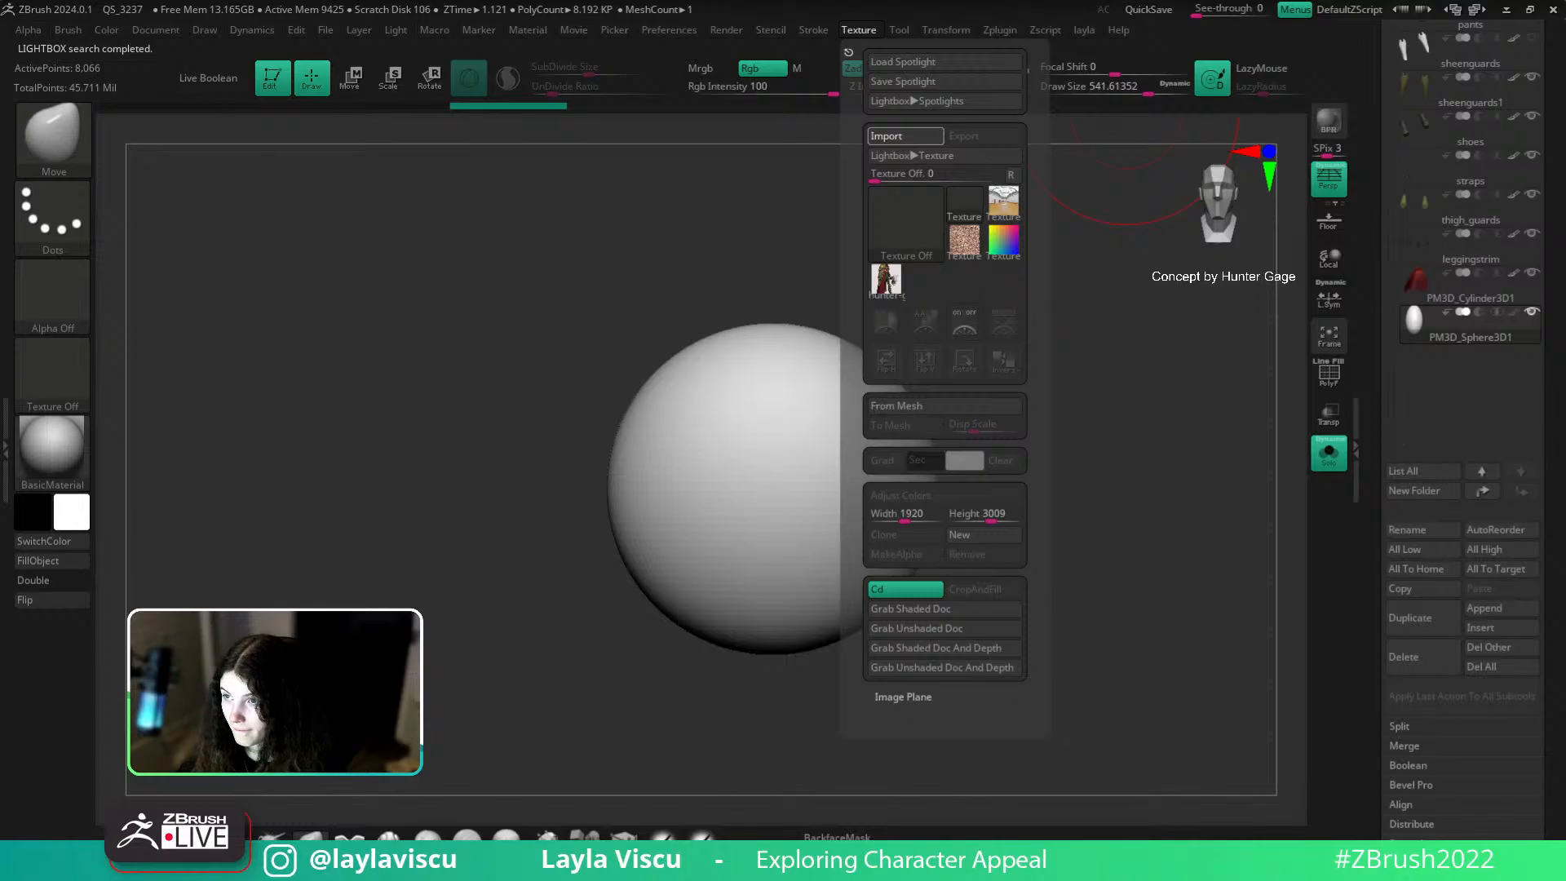
click(904, 136)
click(865, 31)
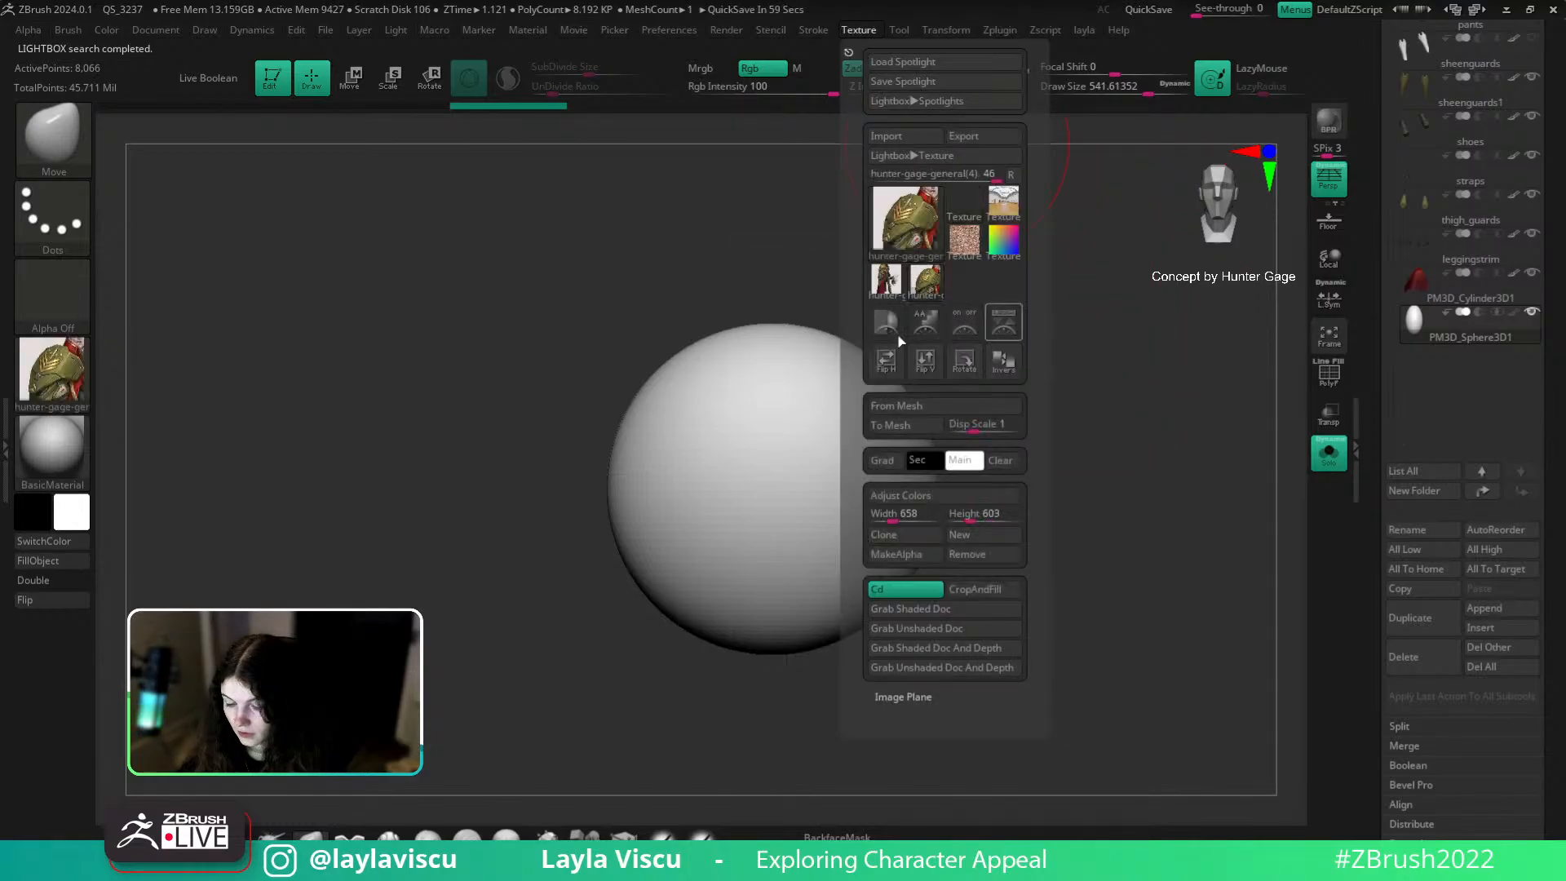
click(938, 335)
Step: Delete the full-figure image from Spotlight, then shrink the shoulder-armour close-up and move it clear of the sphere
key(z)
key(z)
click(324, 473)
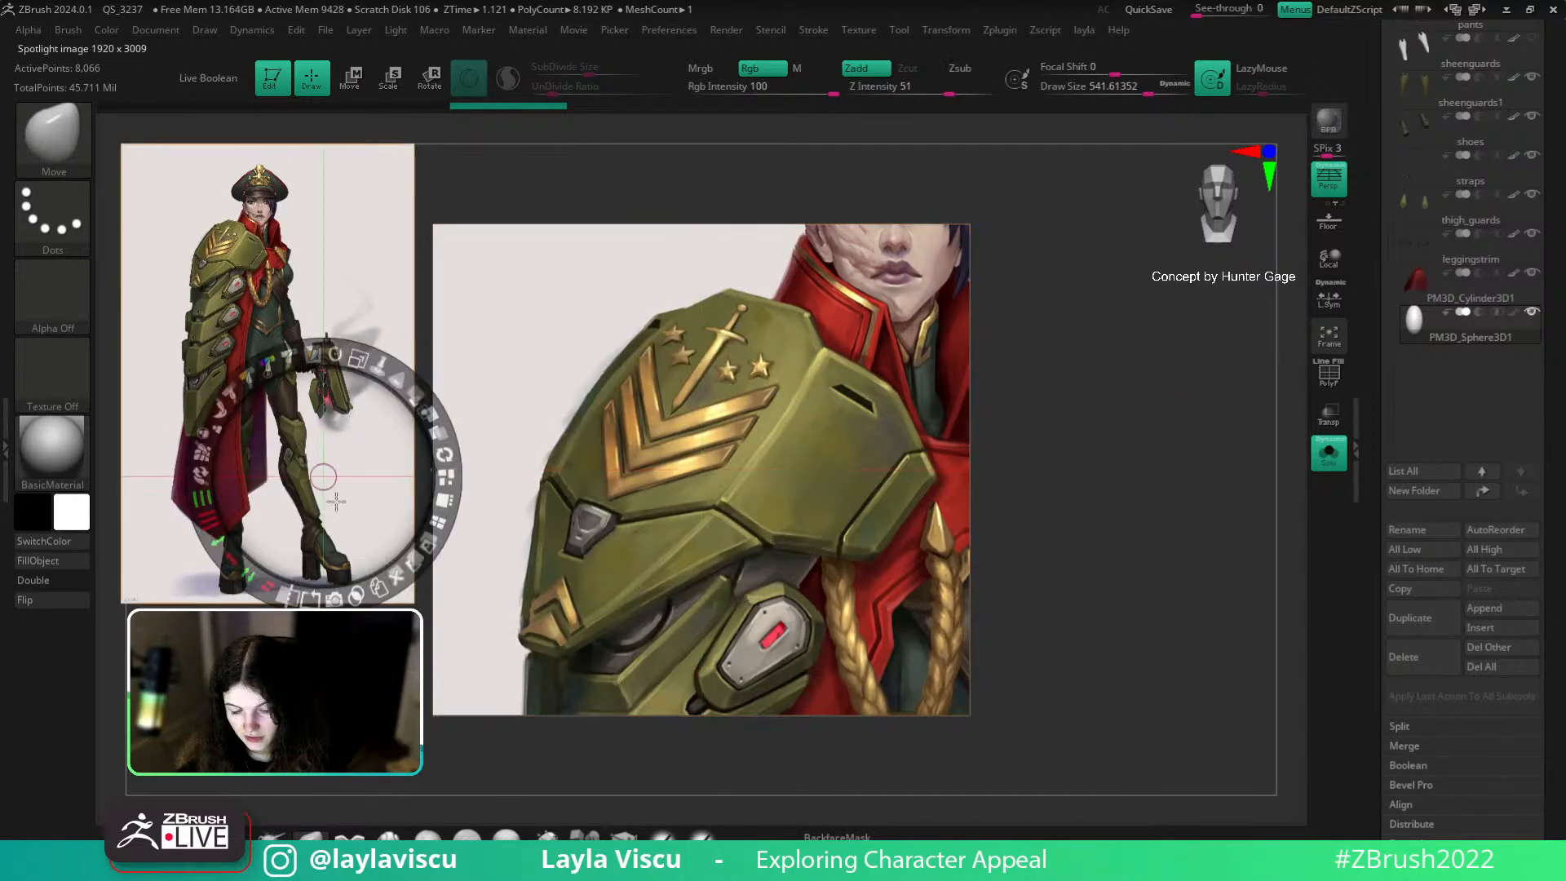
click(397, 573)
click(734, 473)
drag(769, 357, 633, 404)
mouse_move(770, 480)
mouse_down()
mouse_move(348, 430)
mouse_move(271, 506)
mouse_up()
key(shift+z)
key(ctrl)
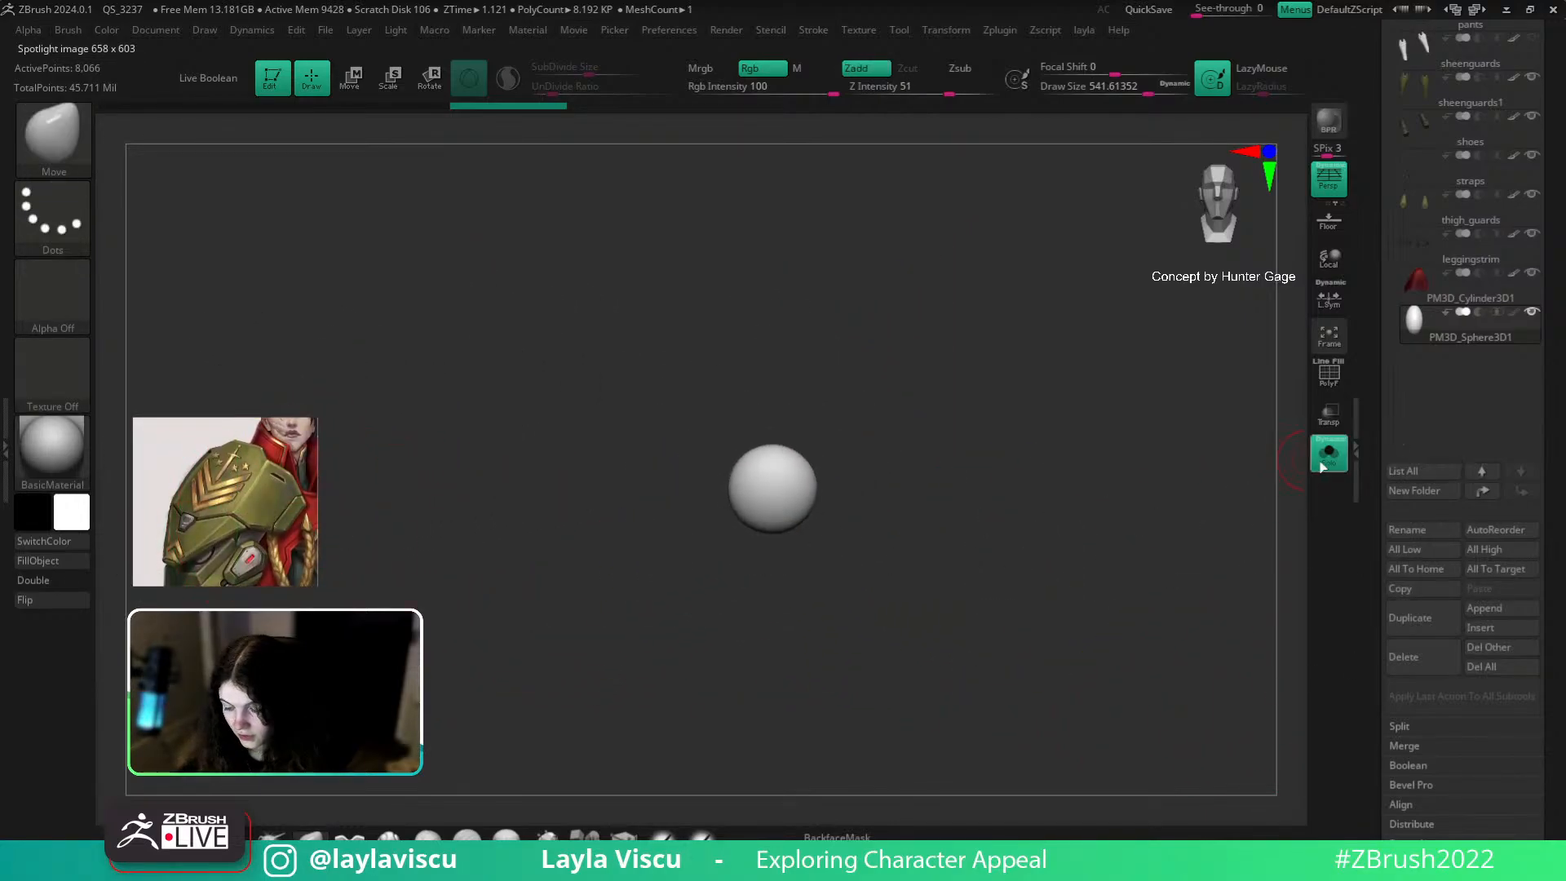
Step: Turn off Solo to show the whole character, hide the sphere, and select the cape subtool
click(1329, 452)
ctrl+right_drag(607, 527, 575, 424)
click(1532, 312)
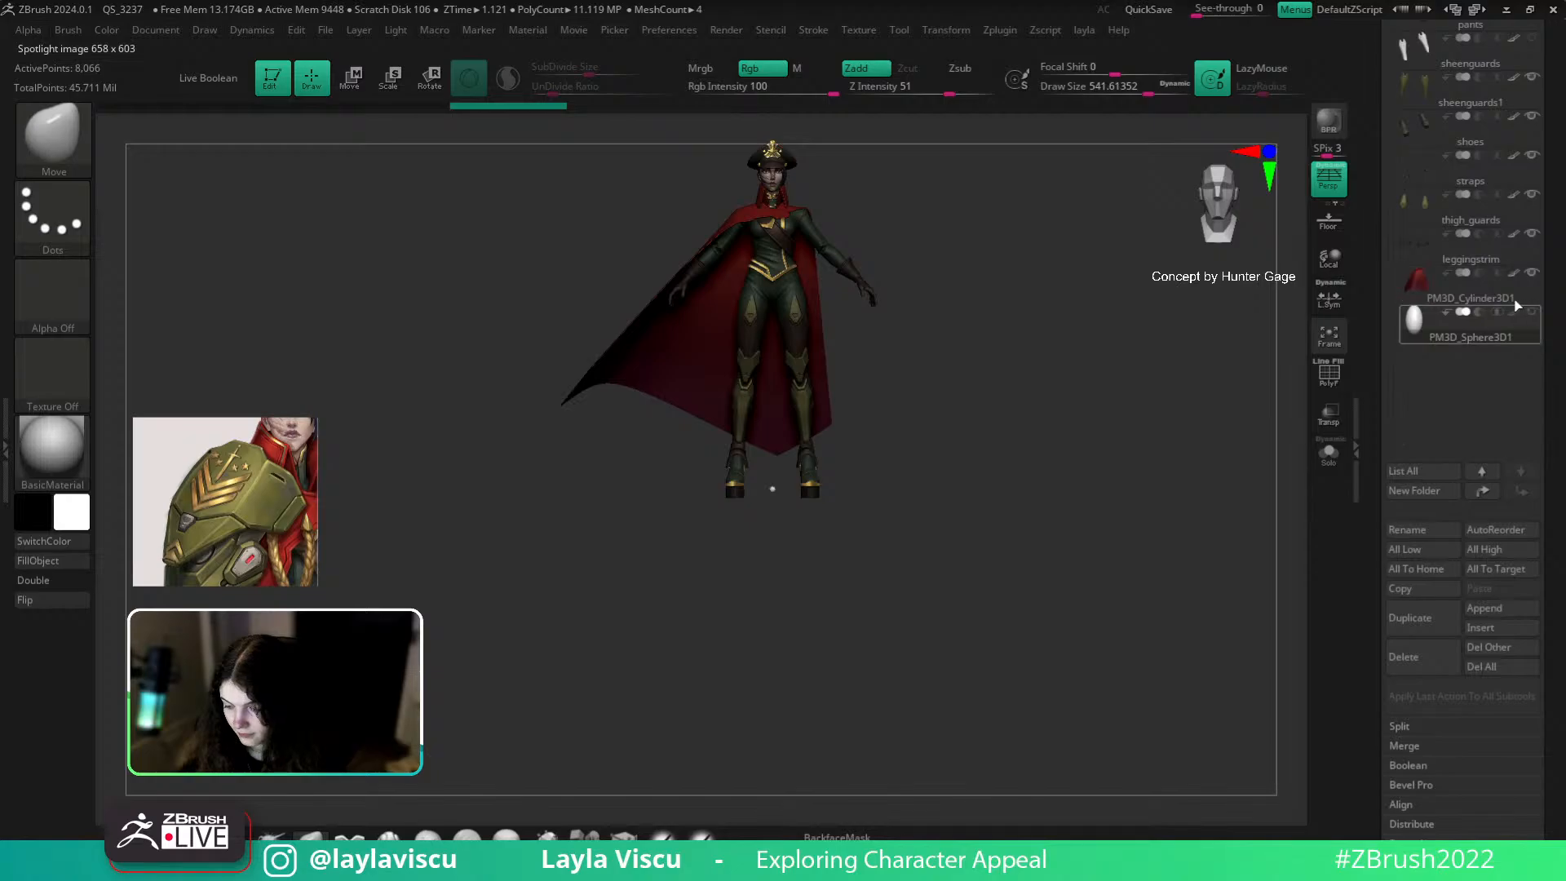
click(1499, 292)
Step: Apply the SkinShade4 material and leave a snapshot of the angled character on the canvas as a visual reference
alt+right_drag(940, 453, 676, 525)
click(52, 444)
click(541, 338)
alt+right_drag(745, 444, 645, 487)
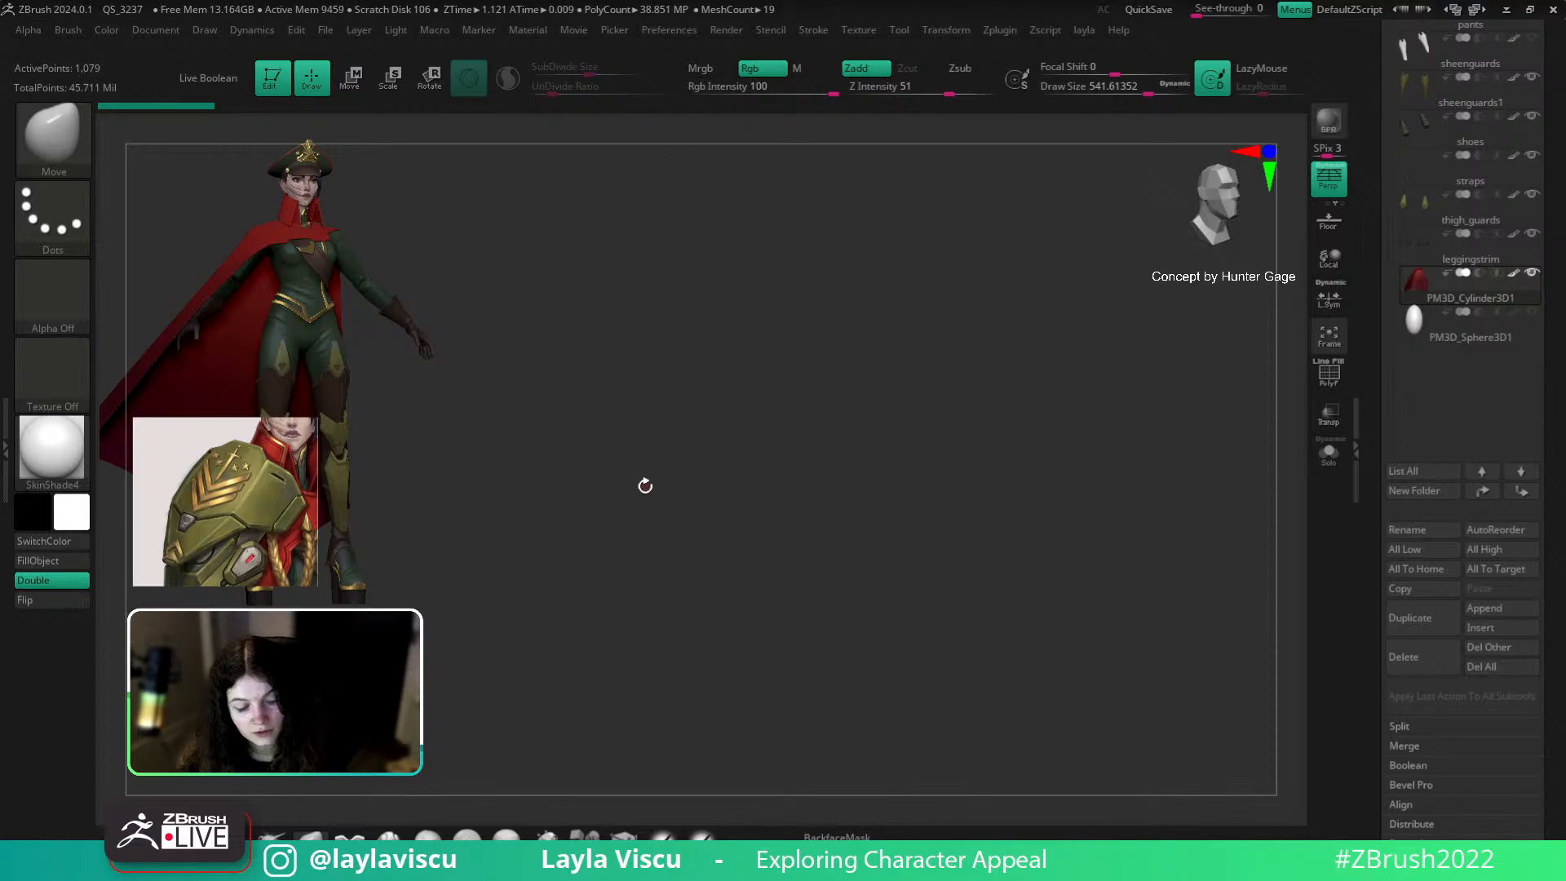
Step: Isolate and frame the sphere subtool again, and set the material back to BasicMaterial
click(1464, 337)
click(1329, 452)
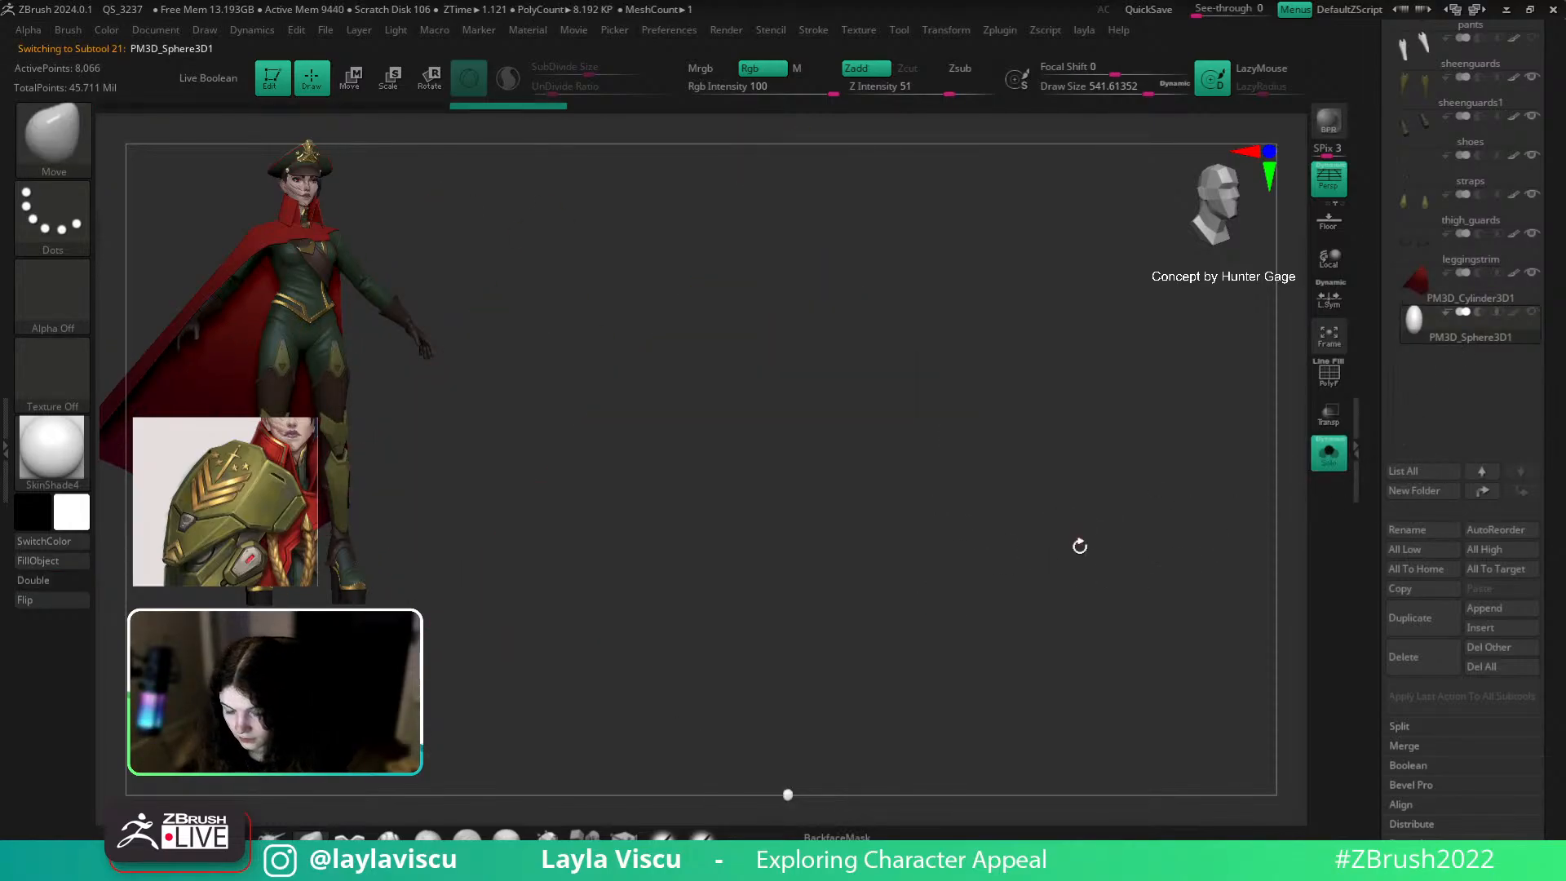
key(f)
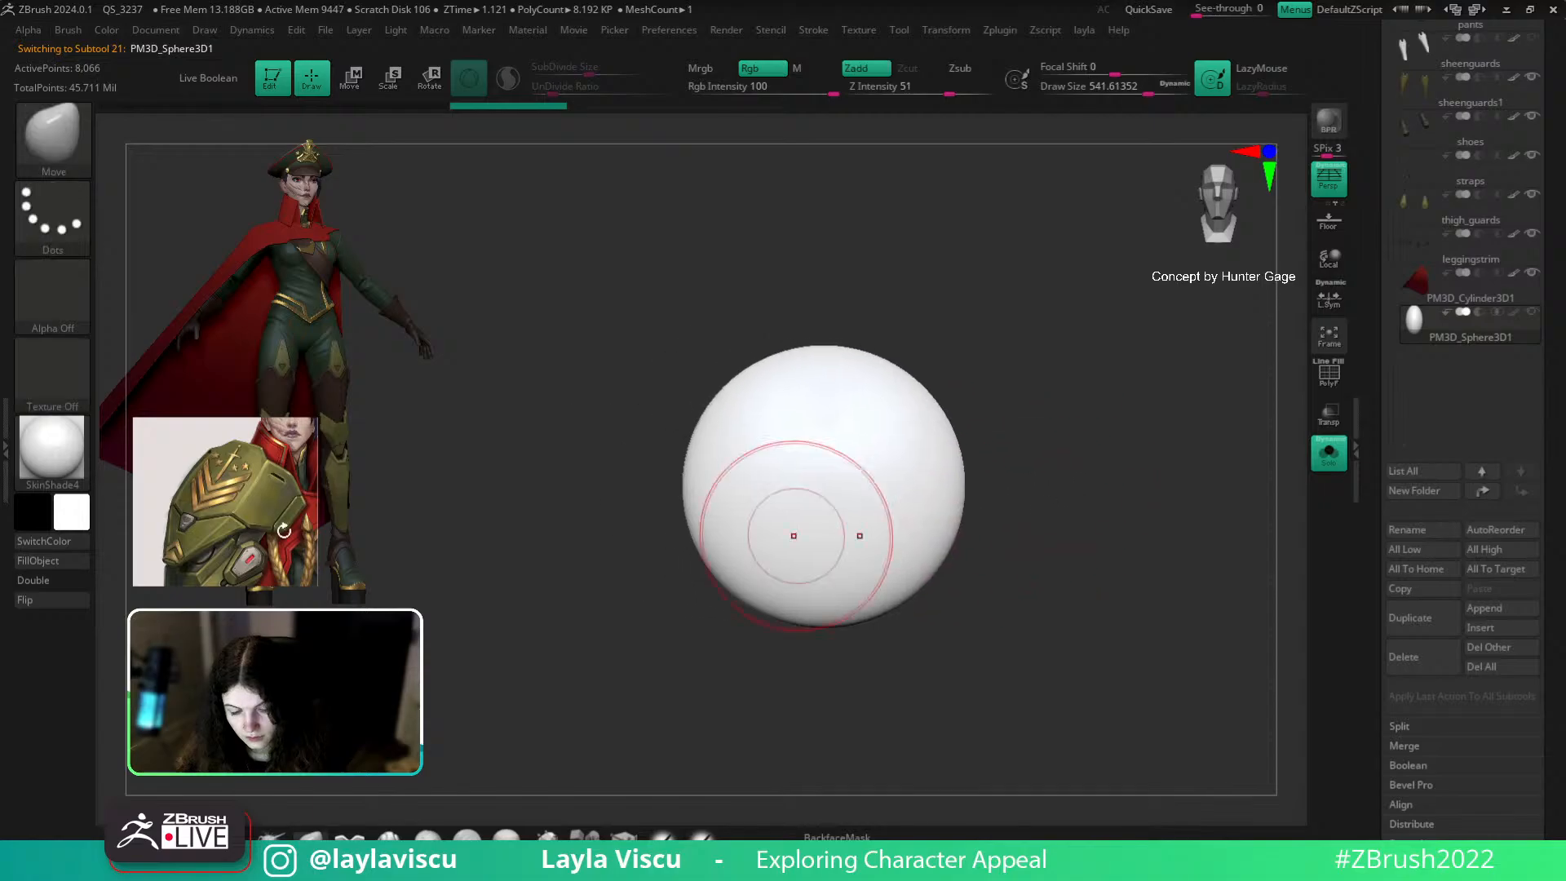
click(52, 457)
click(229, 545)
Step: Move the shoulder-armour close-up up beside the character snapshot's head in Spotlight and show the sphere's polyframe
key(shift+z)
drag(259, 557, 518, 535)
drag(510, 537, 518, 239)
key(z)
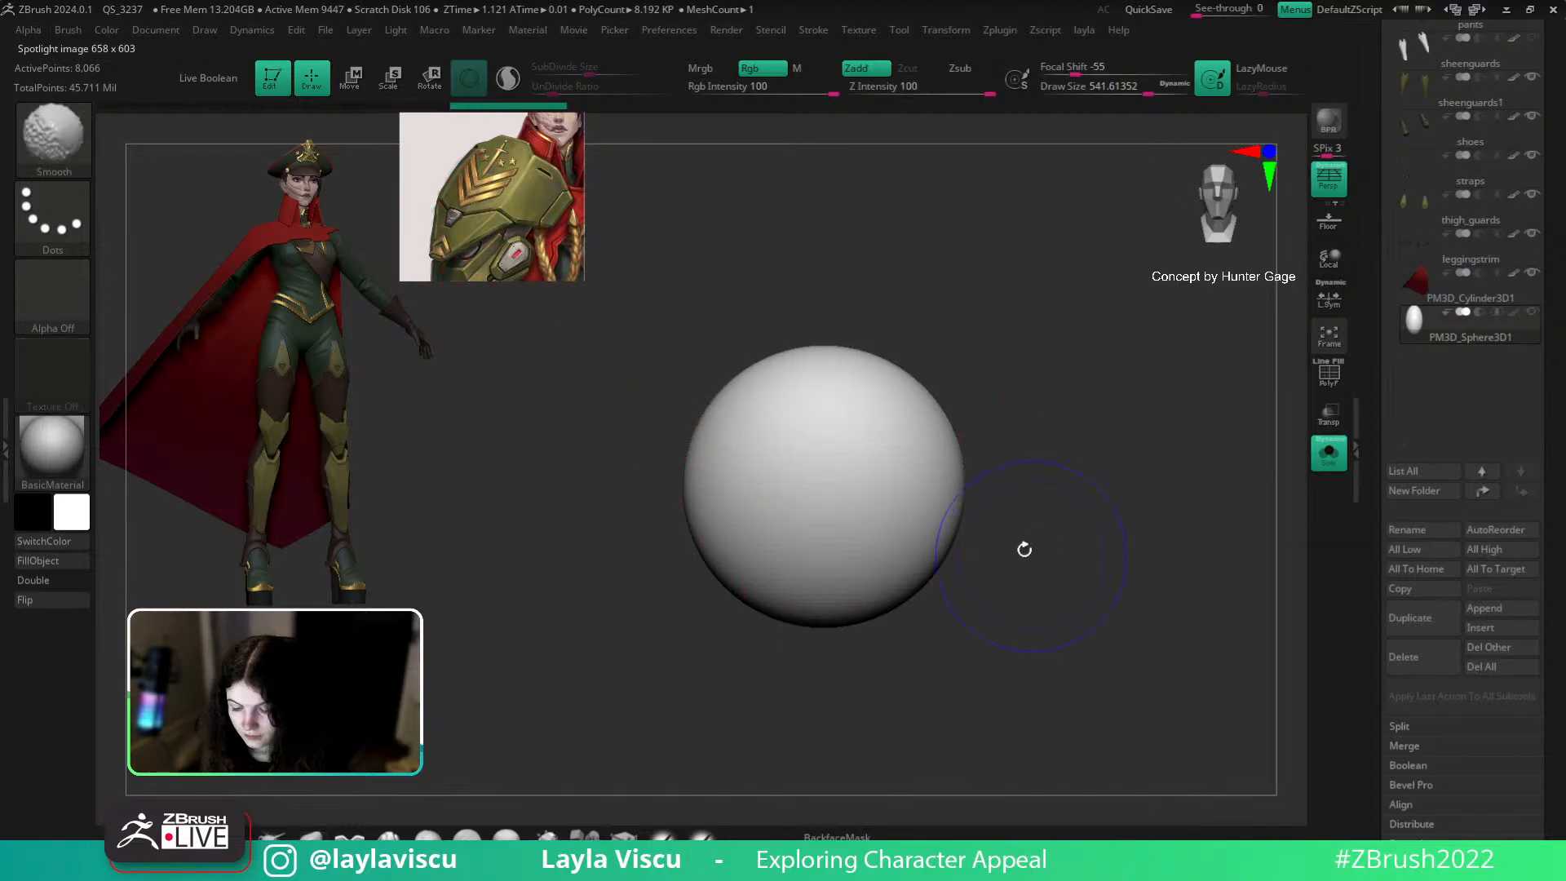
key(shift+f)
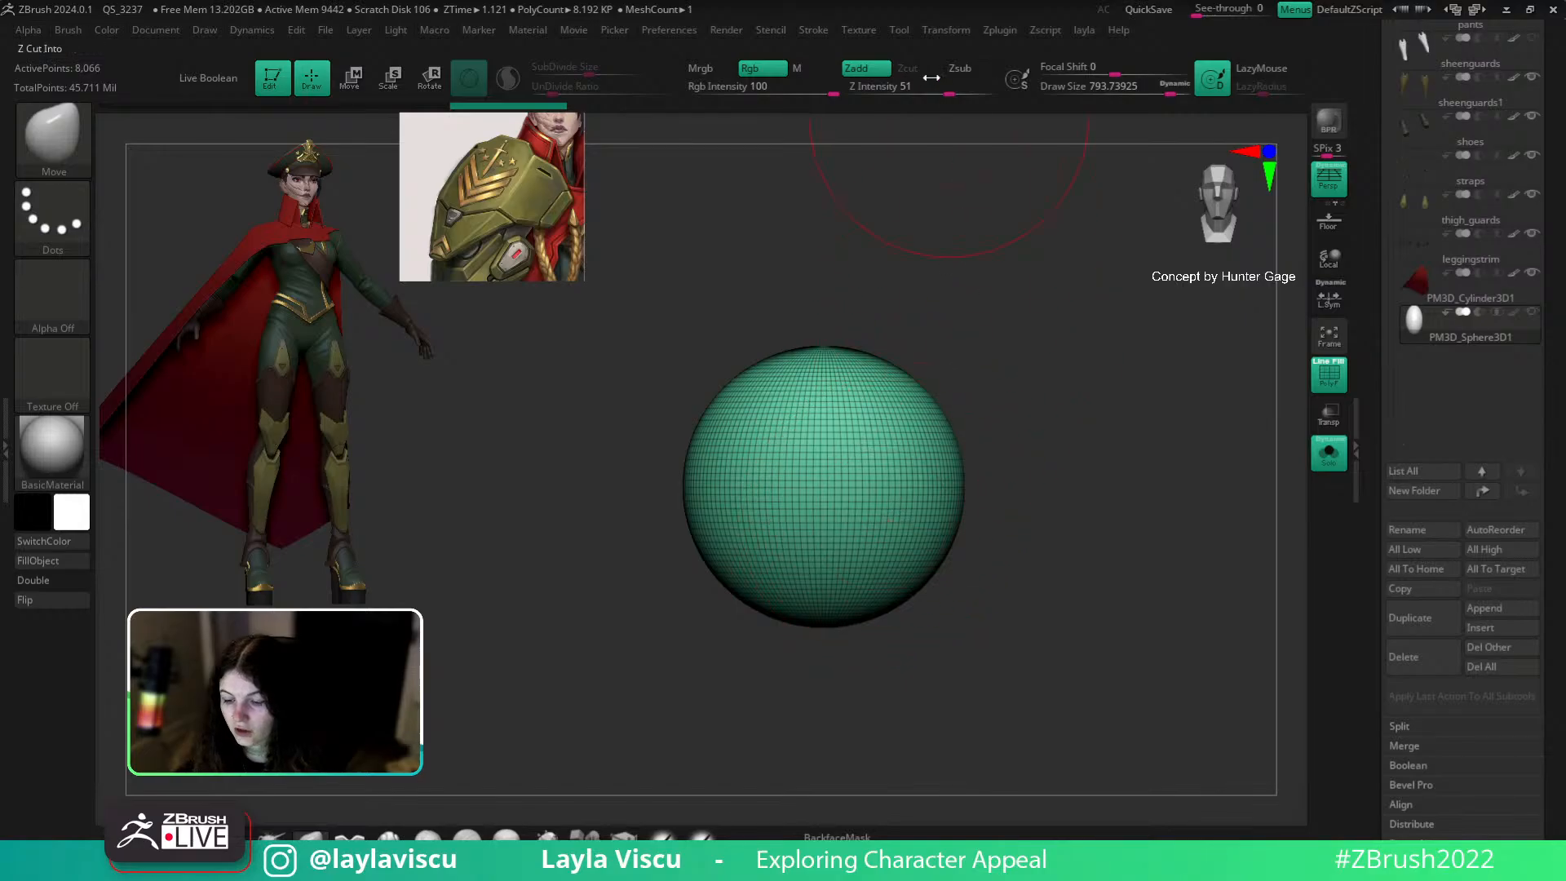
Step: Add the full-figure hunter-gage-general texture to Spotlight again and scale it down to show the entire figure
click(868, 31)
click(886, 278)
mouse_move(898, 237)
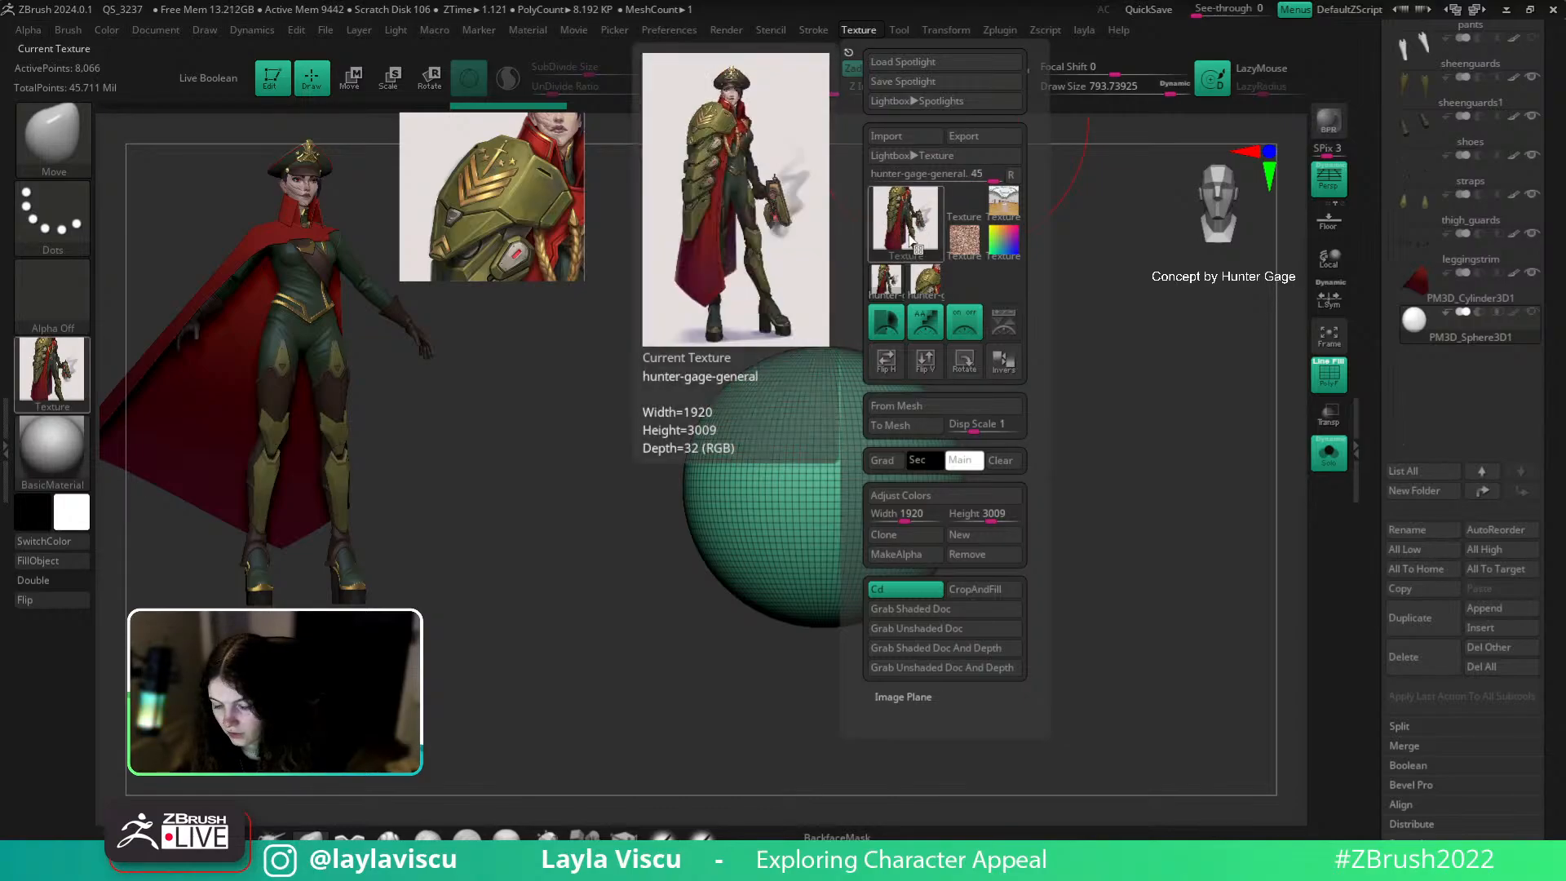
click(1010, 330)
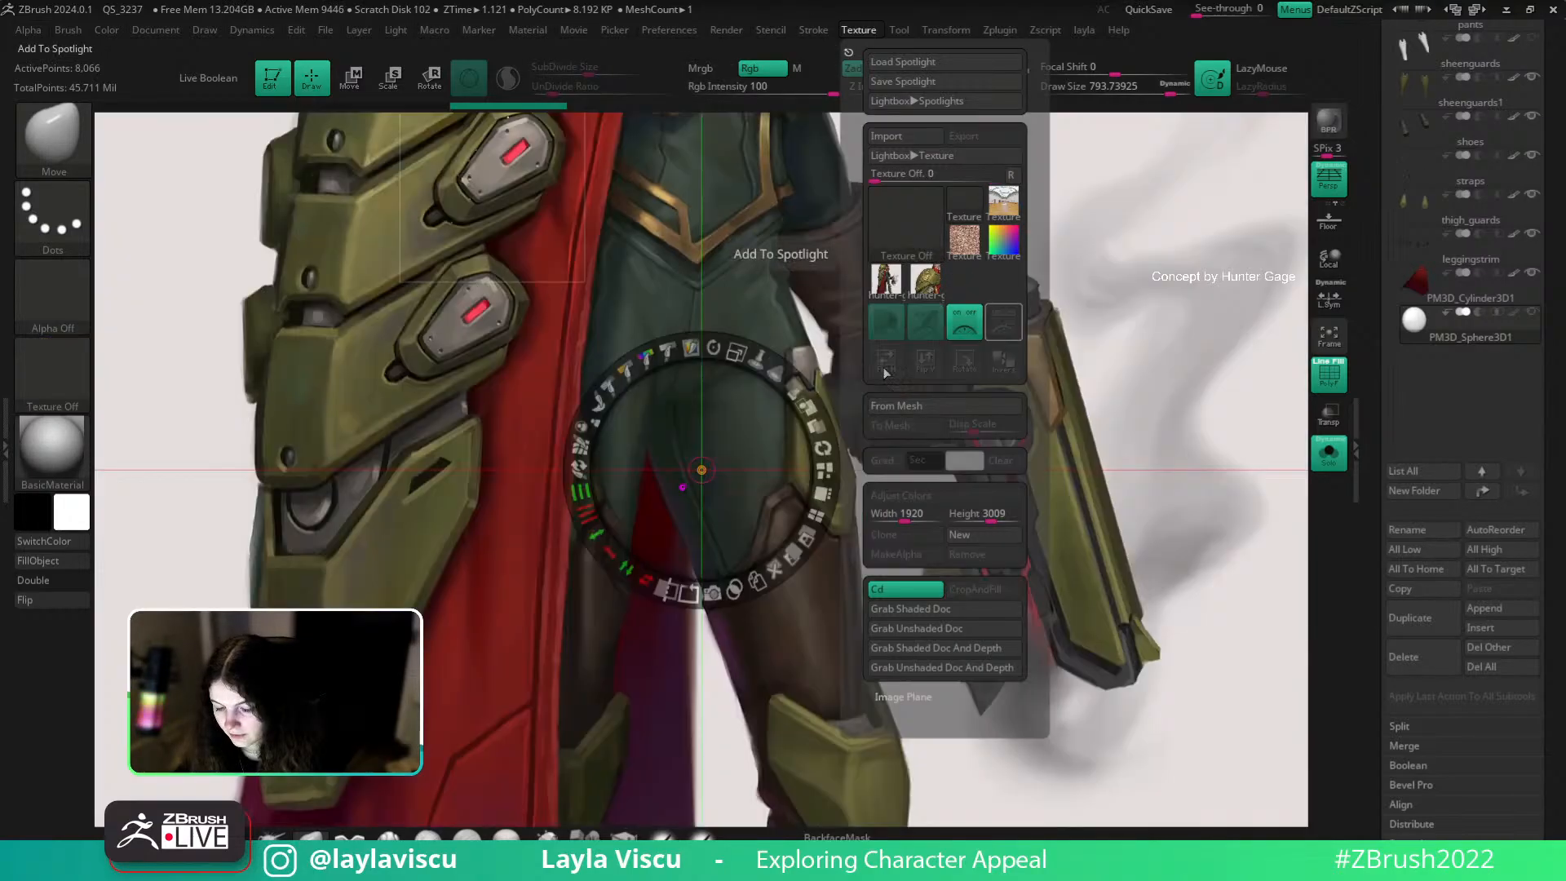
drag(716, 555, 708, 591)
drag(752, 488, 642, 350)
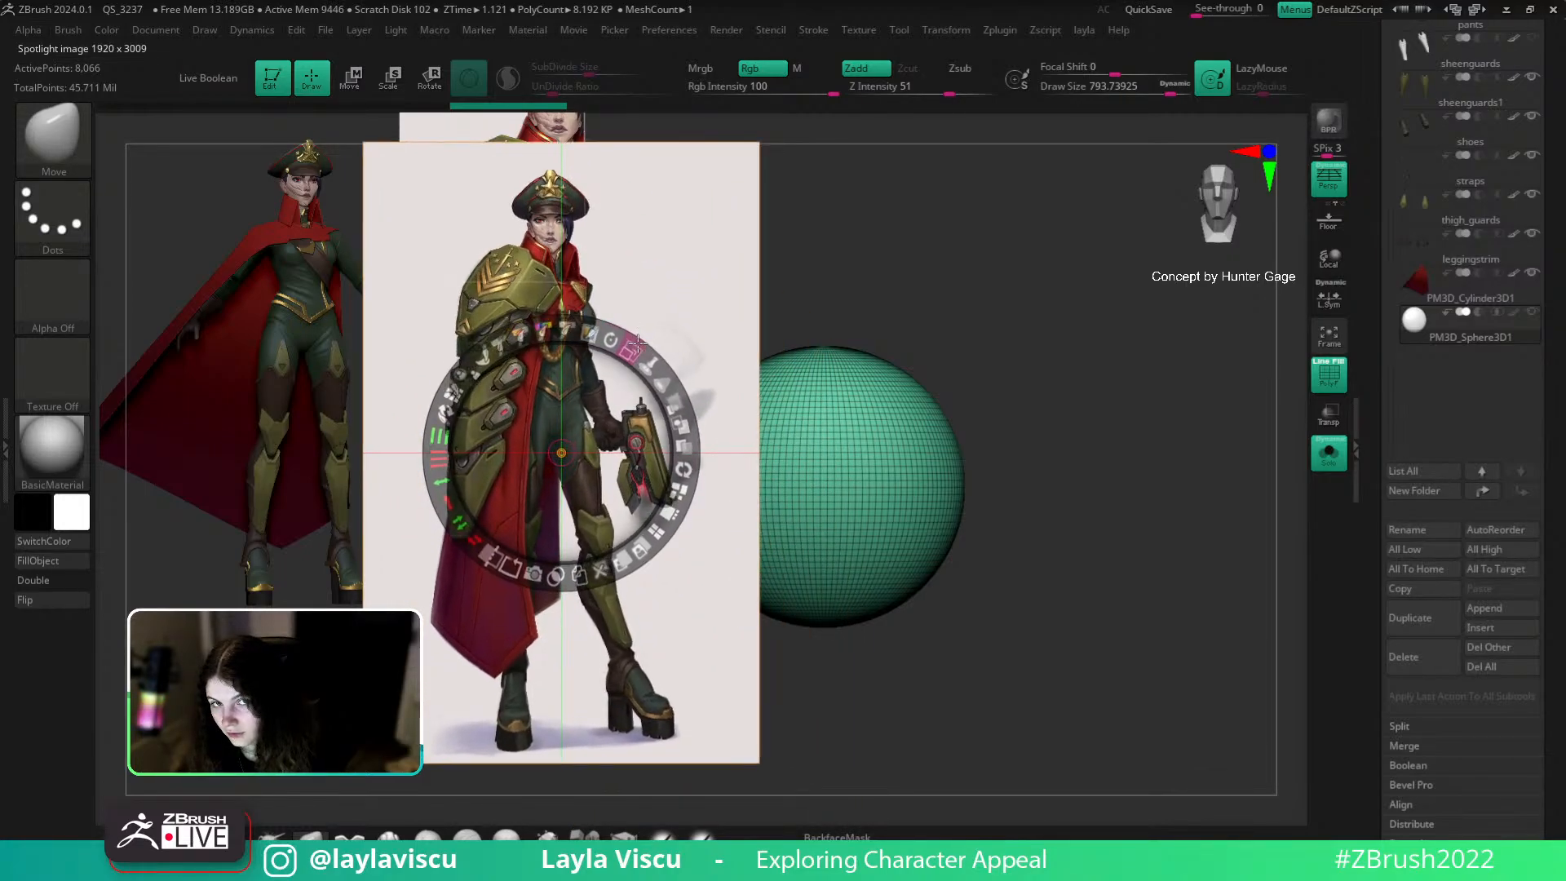
Step: Select the cape subtool and show the whole character with Solo and the polyframe off
key(z)
drag(1514, 303, 1515, 338)
click(1515, 340)
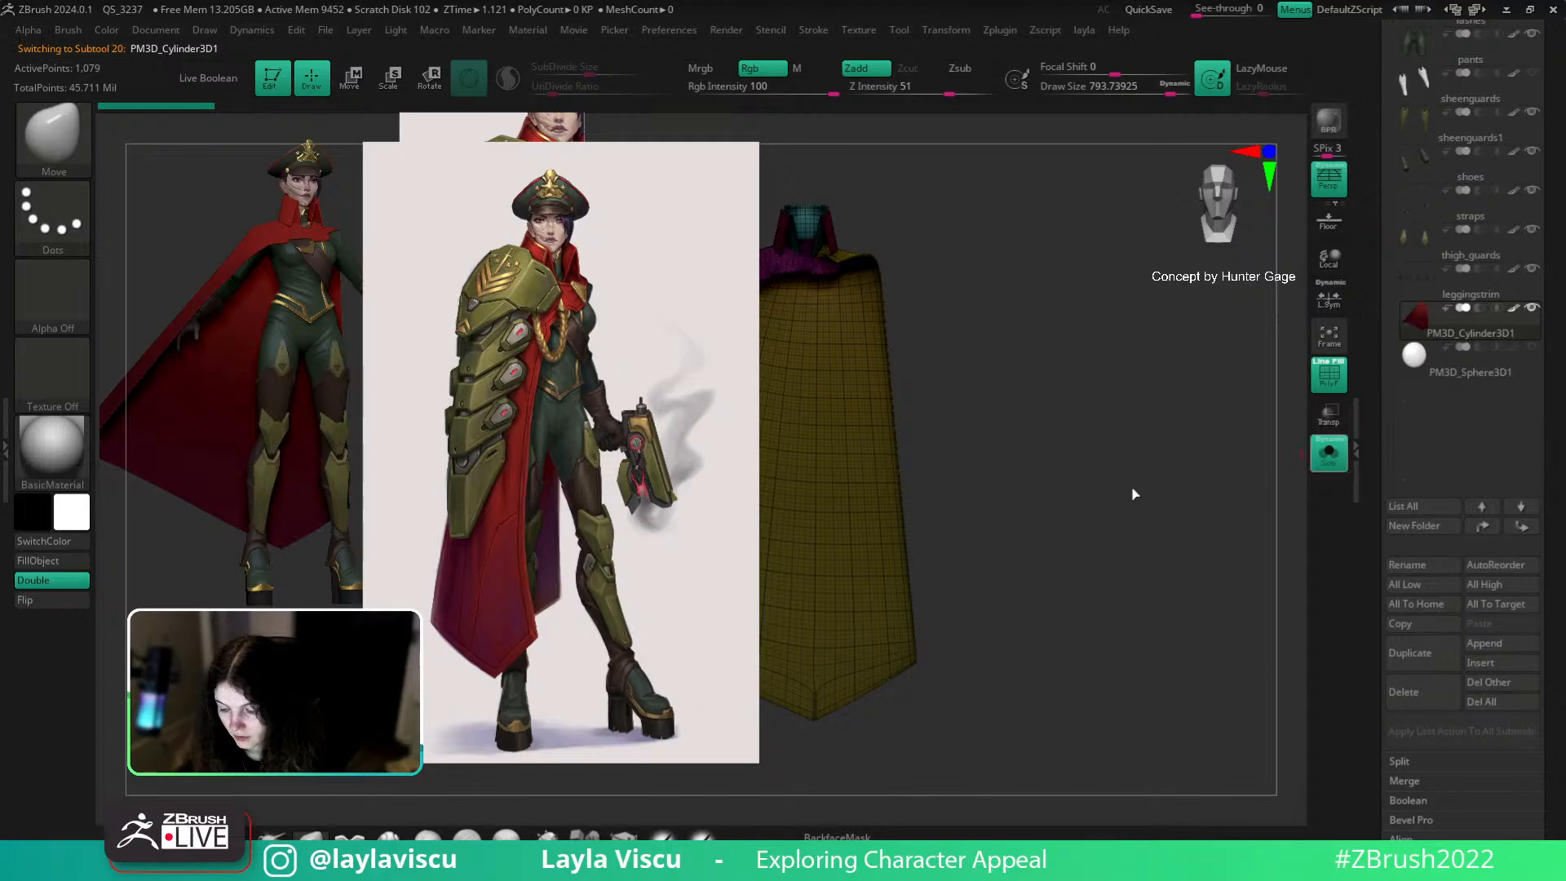
key(shift+f)
mouse_move(1142, 466)
alt+right_down()
mouse_move(1189, 458)
mouse_move(1147, 471)
mouse_move(1137, 504)
mouse_move(1130, 459)
mouse_move(1105, 454)
alt+right_up()
Step: Overlay the full-figure reference on the character, compare their pose and proportions, and hide Spotlight
key(shift+z)
drag(661, 402, 928, 390)
key(z)
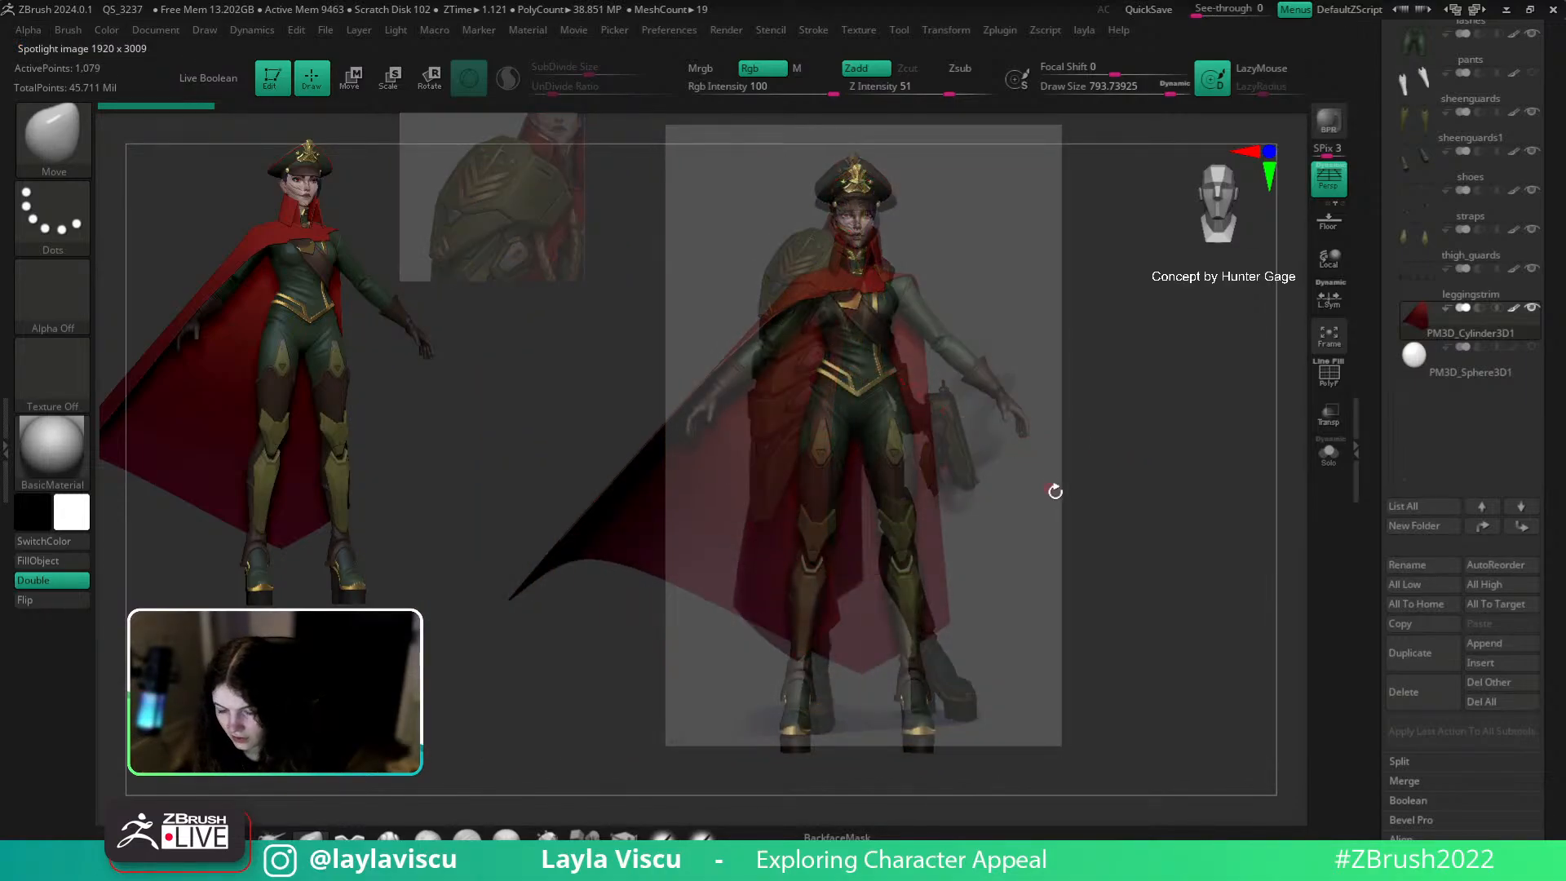
mouse_move(1086, 500)
mouse_down()
mouse_move(1077, 470)
mouse_move(1077, 497)
mouse_move(1087, 468)
mouse_move(1089, 483)
mouse_up()
key(ctrl)
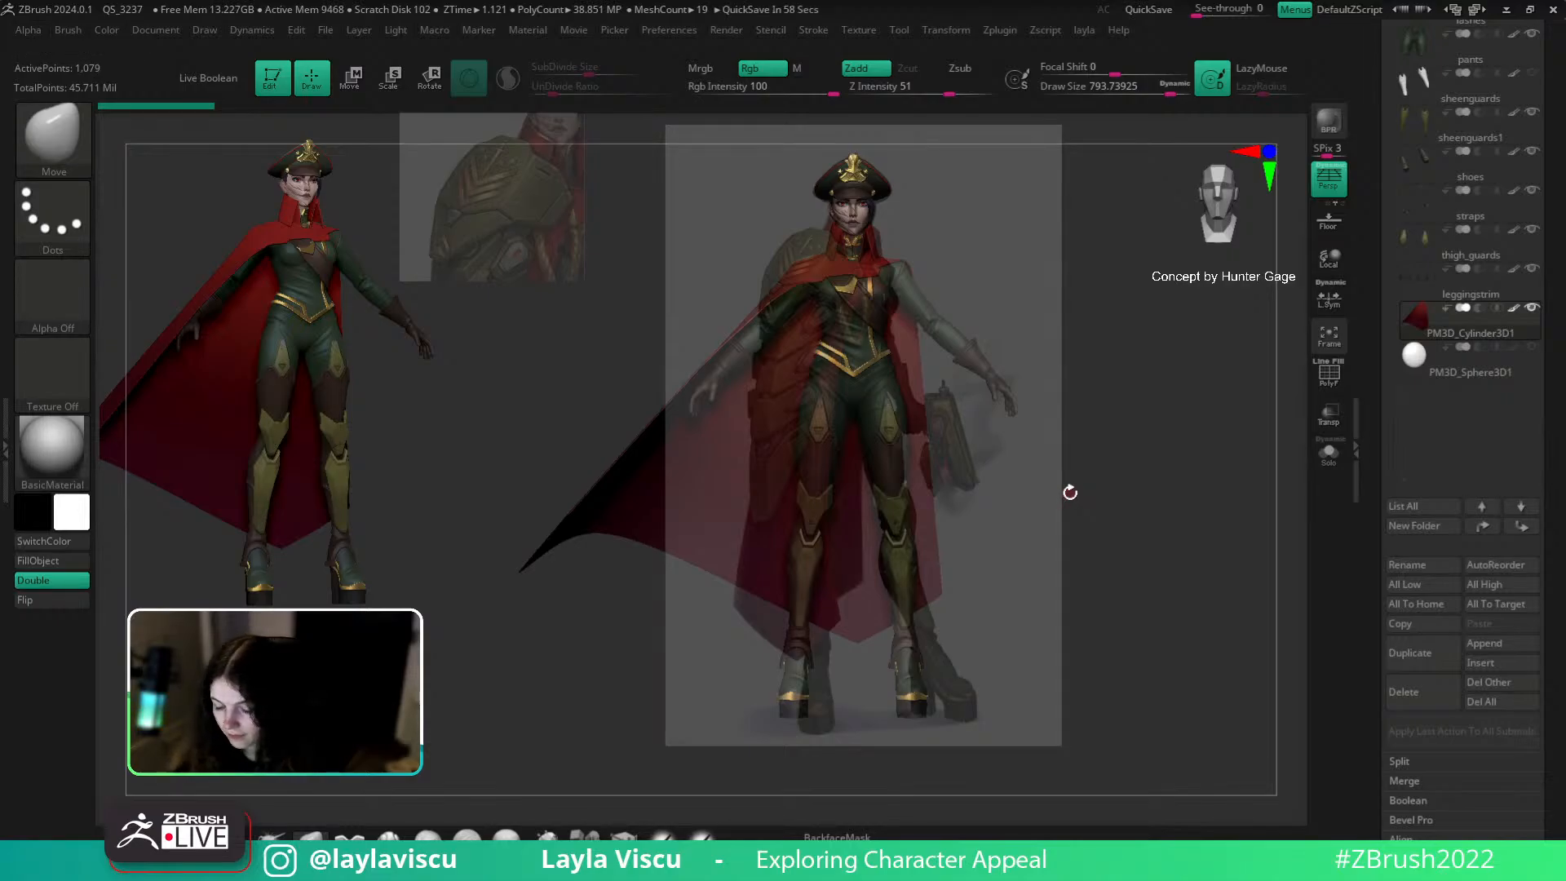
mouse_move(1115, 507)
mouse_down()
mouse_move(1088, 507)
mouse_move(1117, 506)
mouse_up()
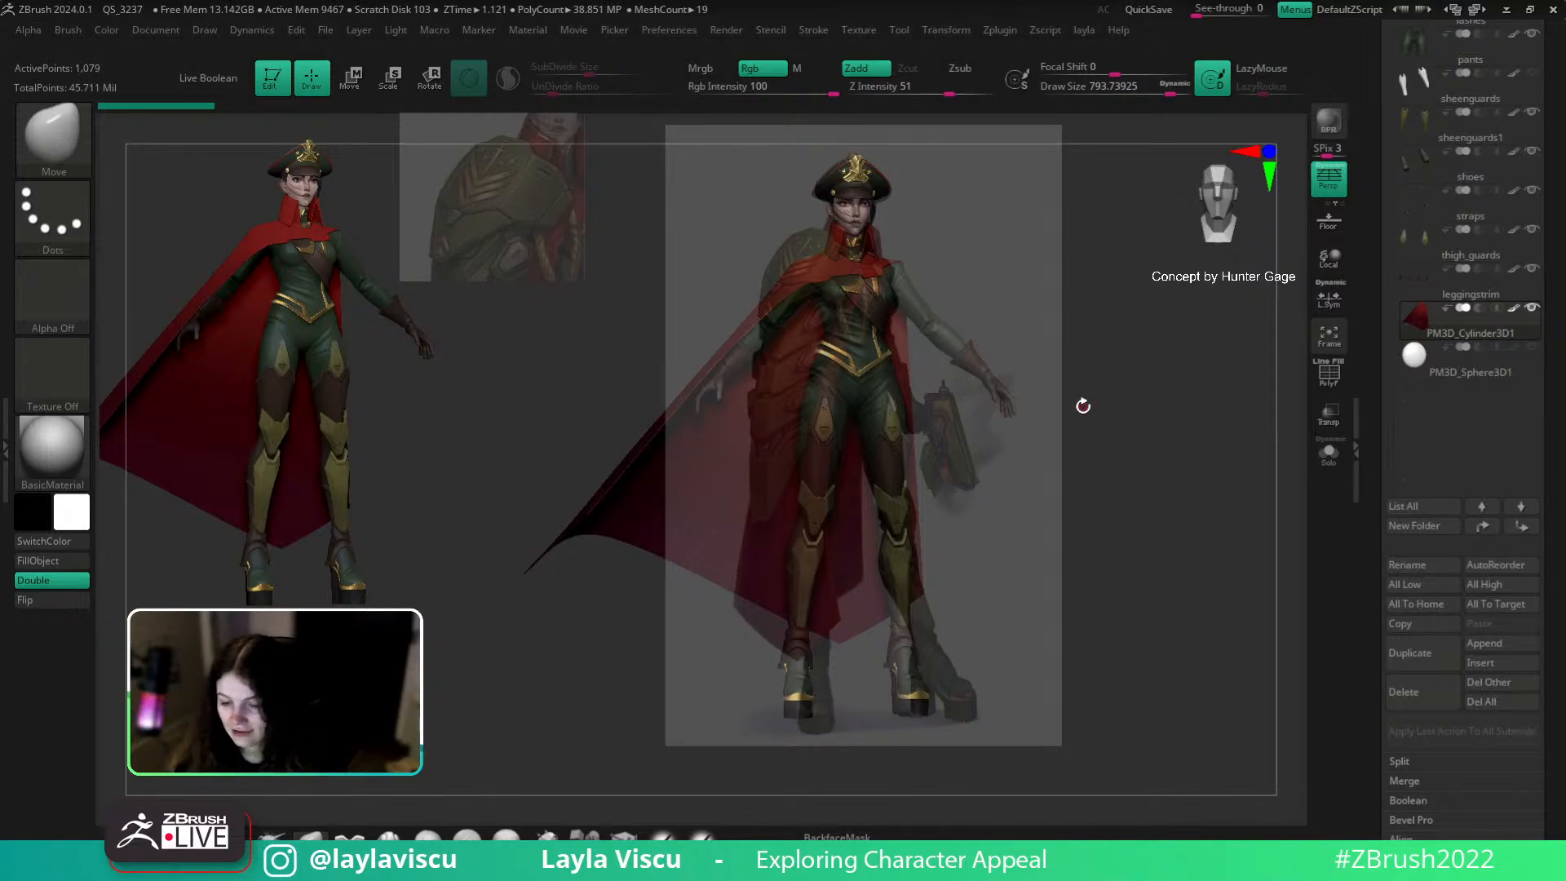
key(shift+z)
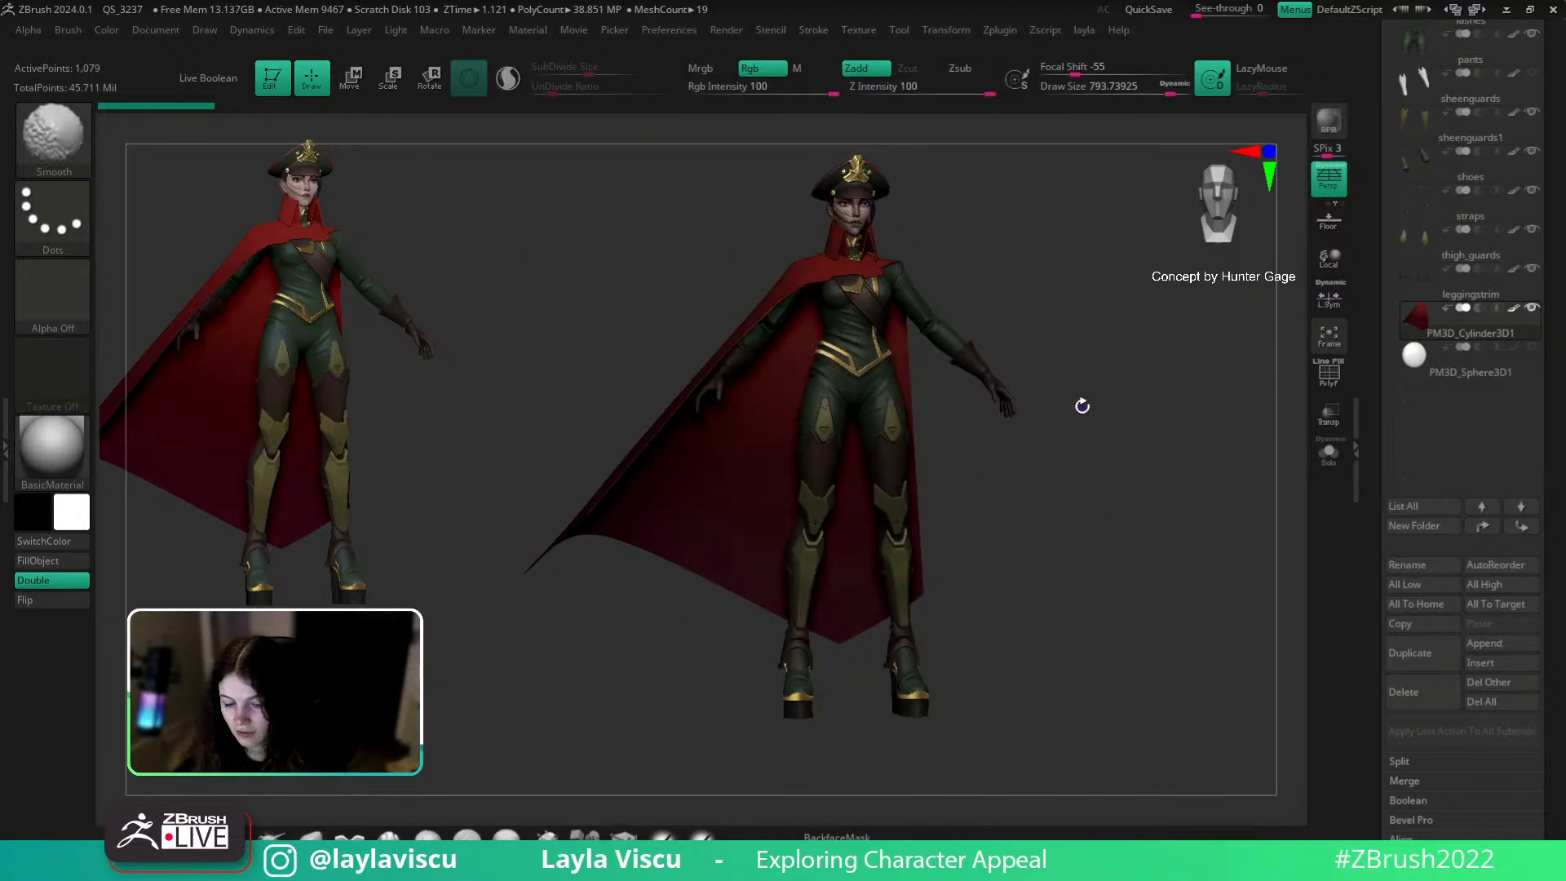
Step: Select the sphere subtool again, isolate it with Solo, and frame it with the polyframe shown
key(Down)
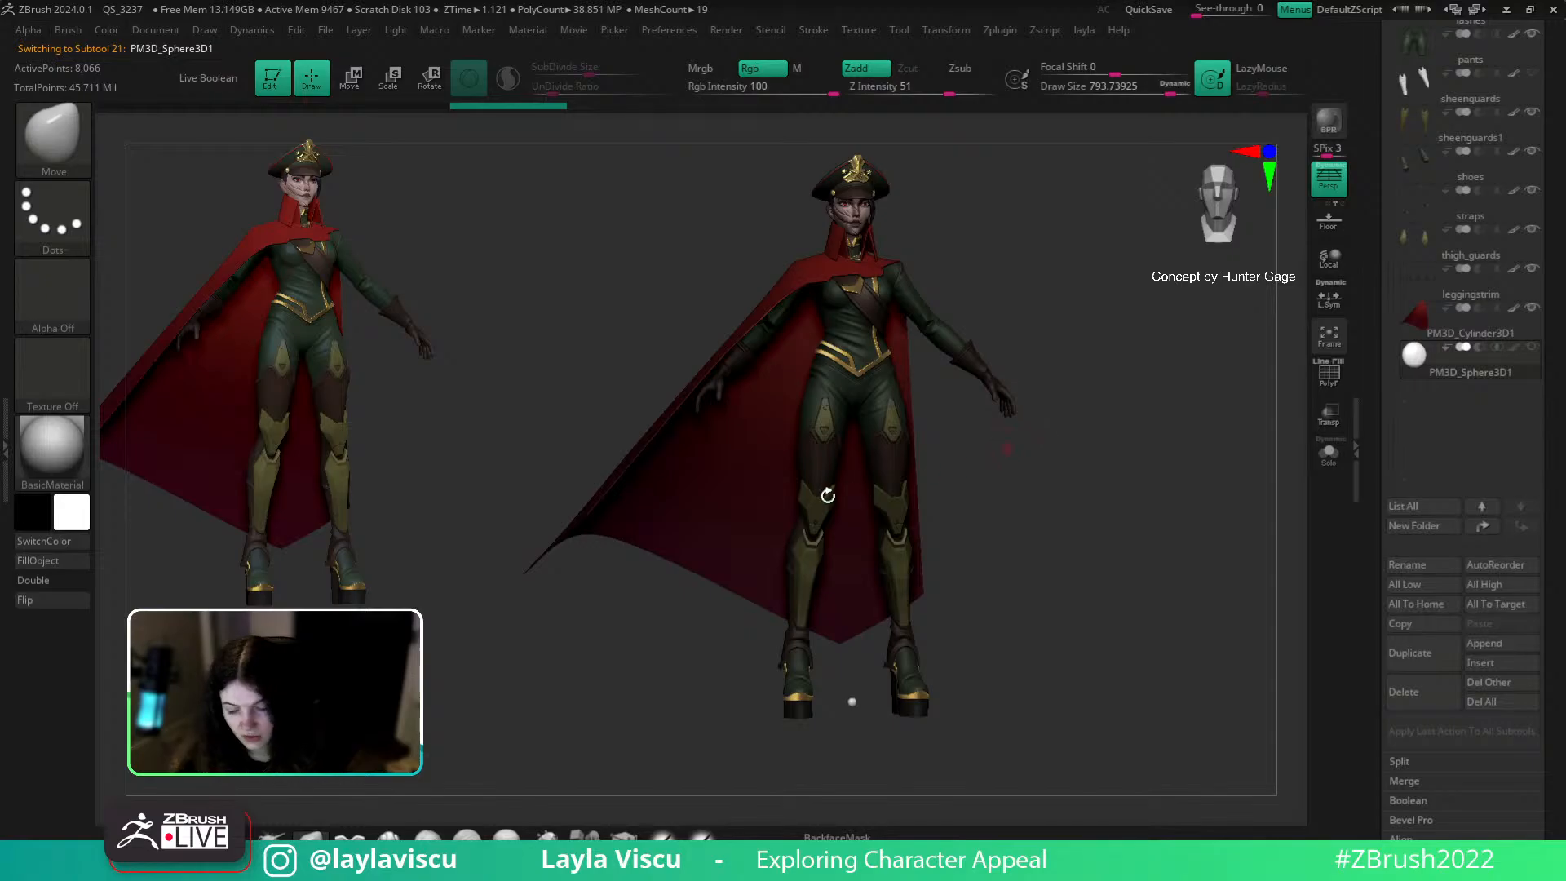
key(f)
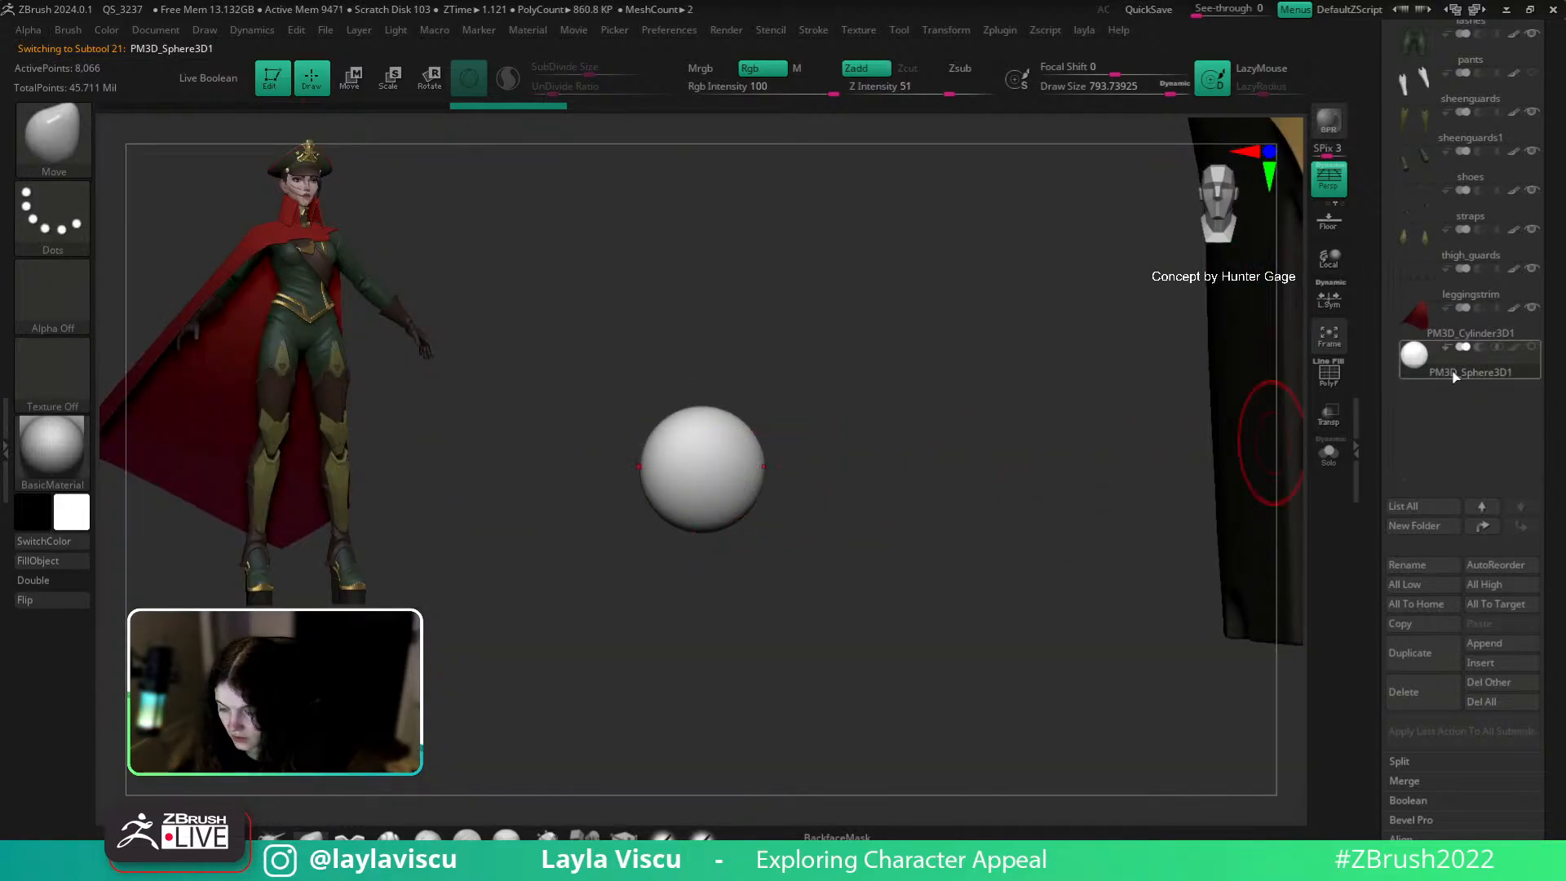
click(1329, 453)
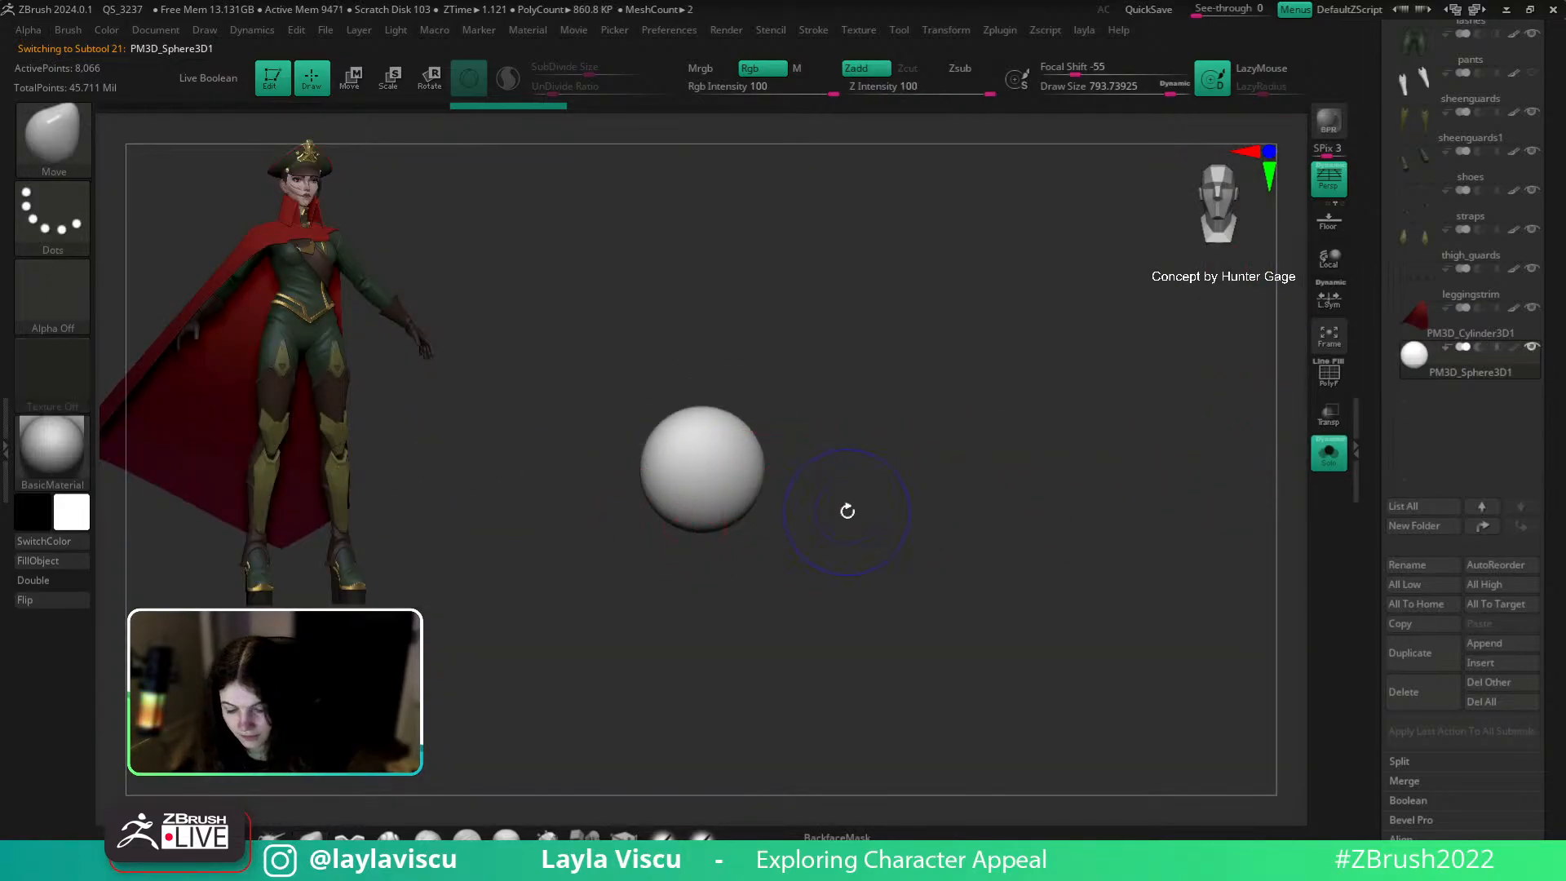
key(shift+f)
key(f)
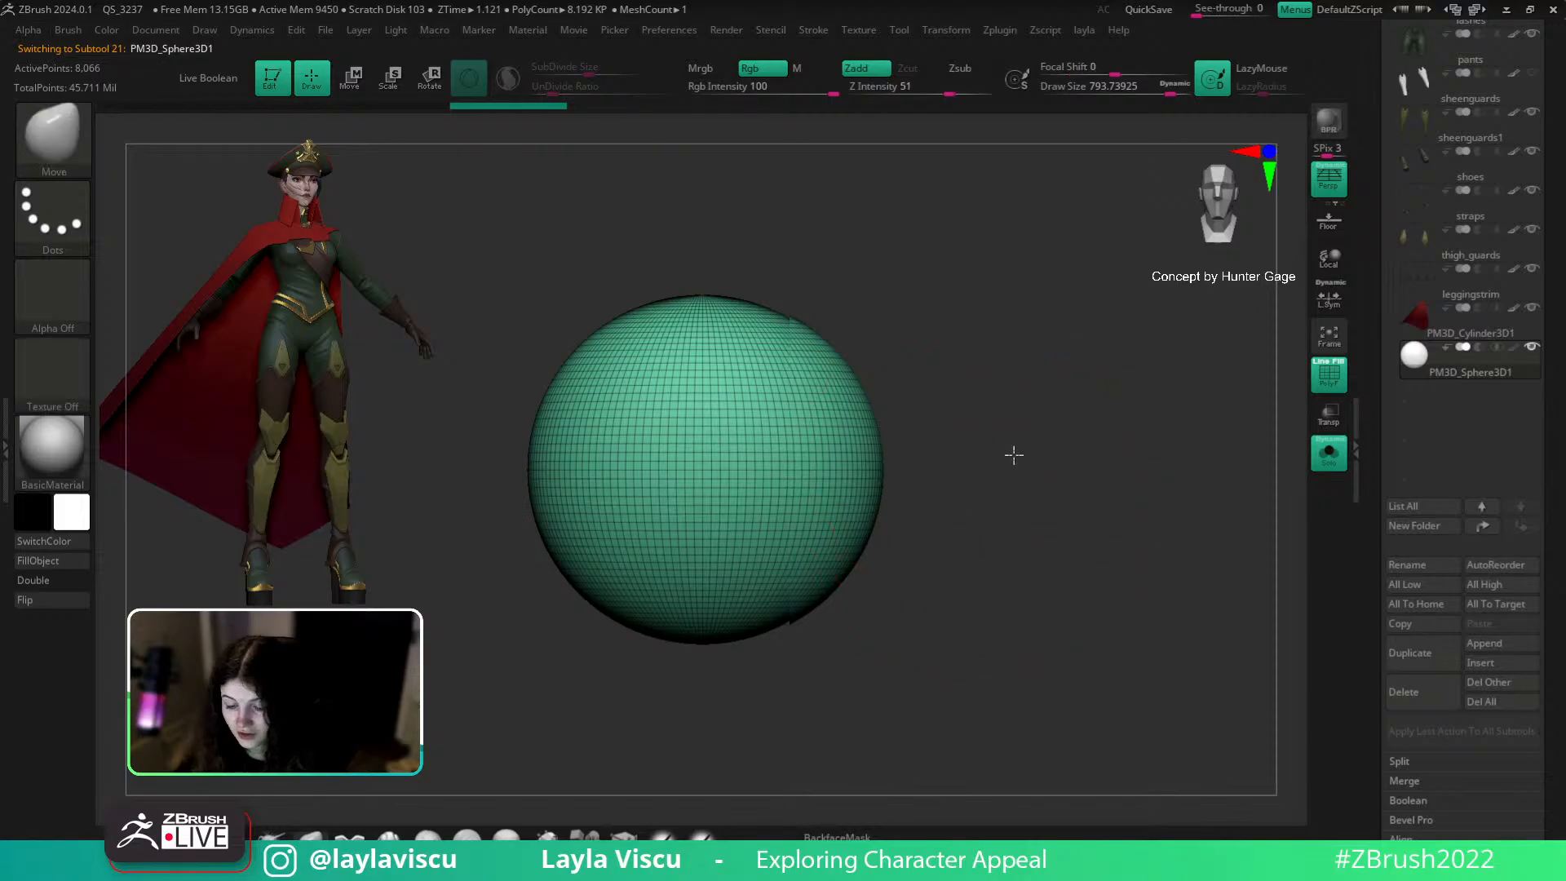
Step: Delete the full-figure reference from Spotlight, keeping the shoulder-armour close-up beside the sphere
alt+drag(998, 453, 1126, 471)
key(shift)
key(shift+z)
click(937, 534)
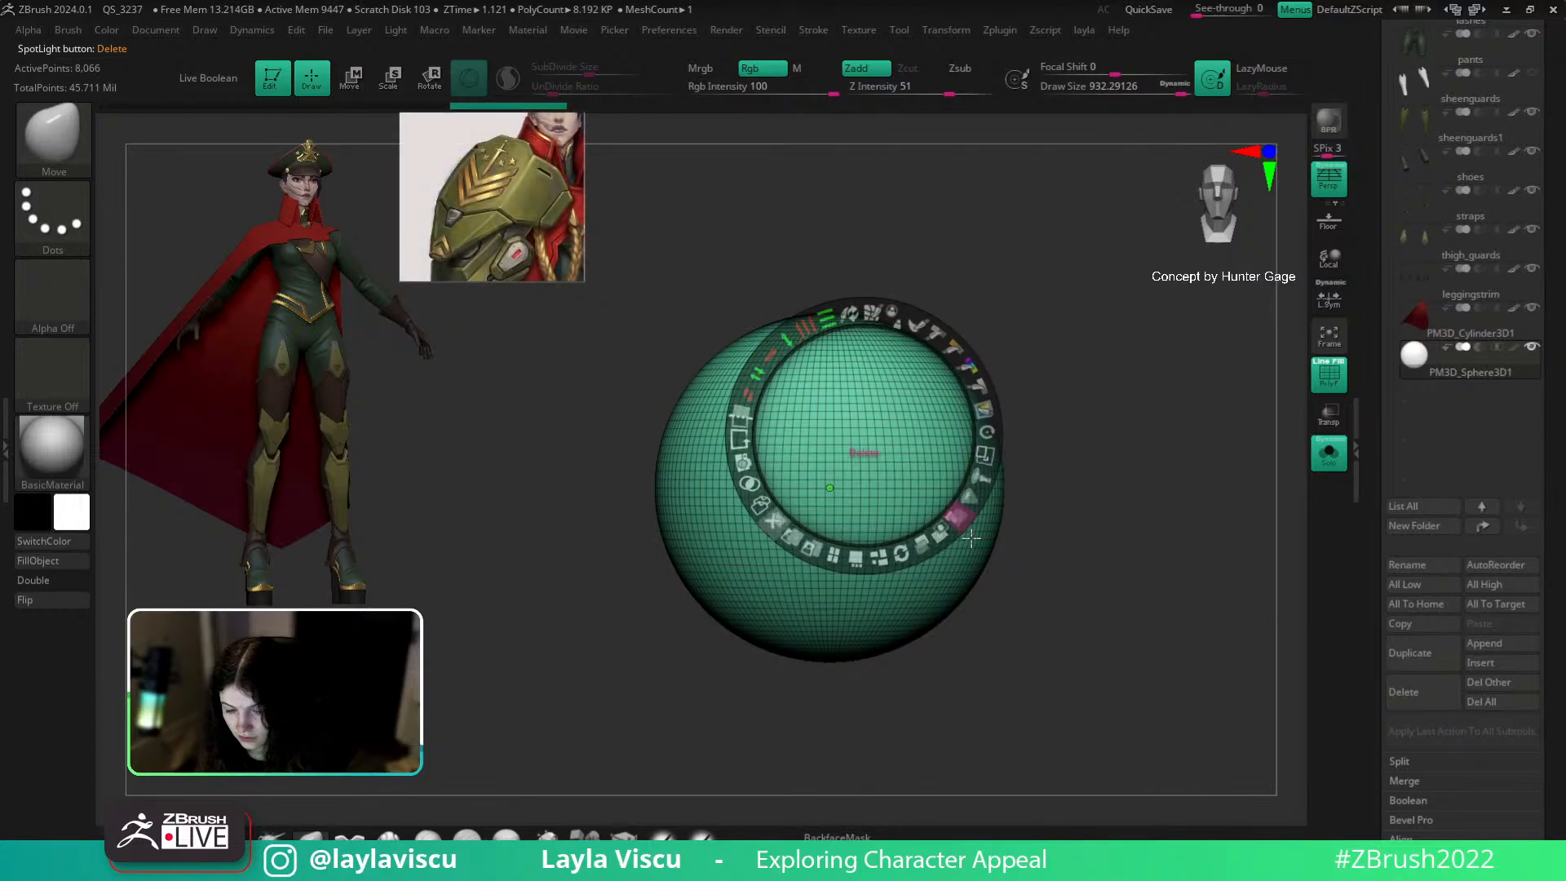
key(z)
Step: Reshape the sphere with the Move brush into a tall egg that tapers to a narrow lower end
key(bracketleft)
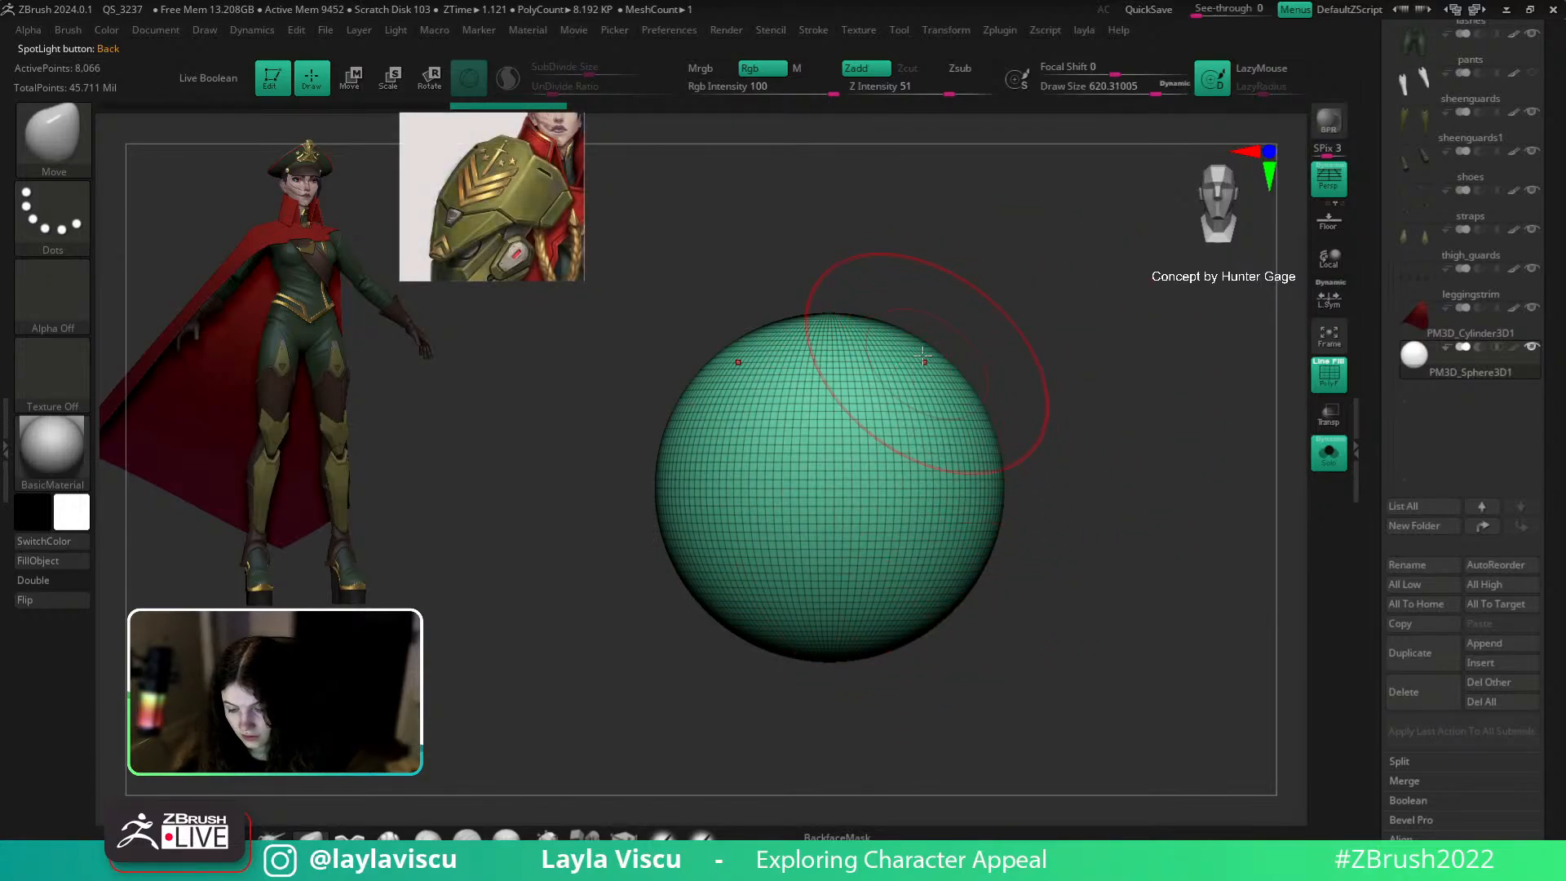
drag(891, 318, 899, 276)
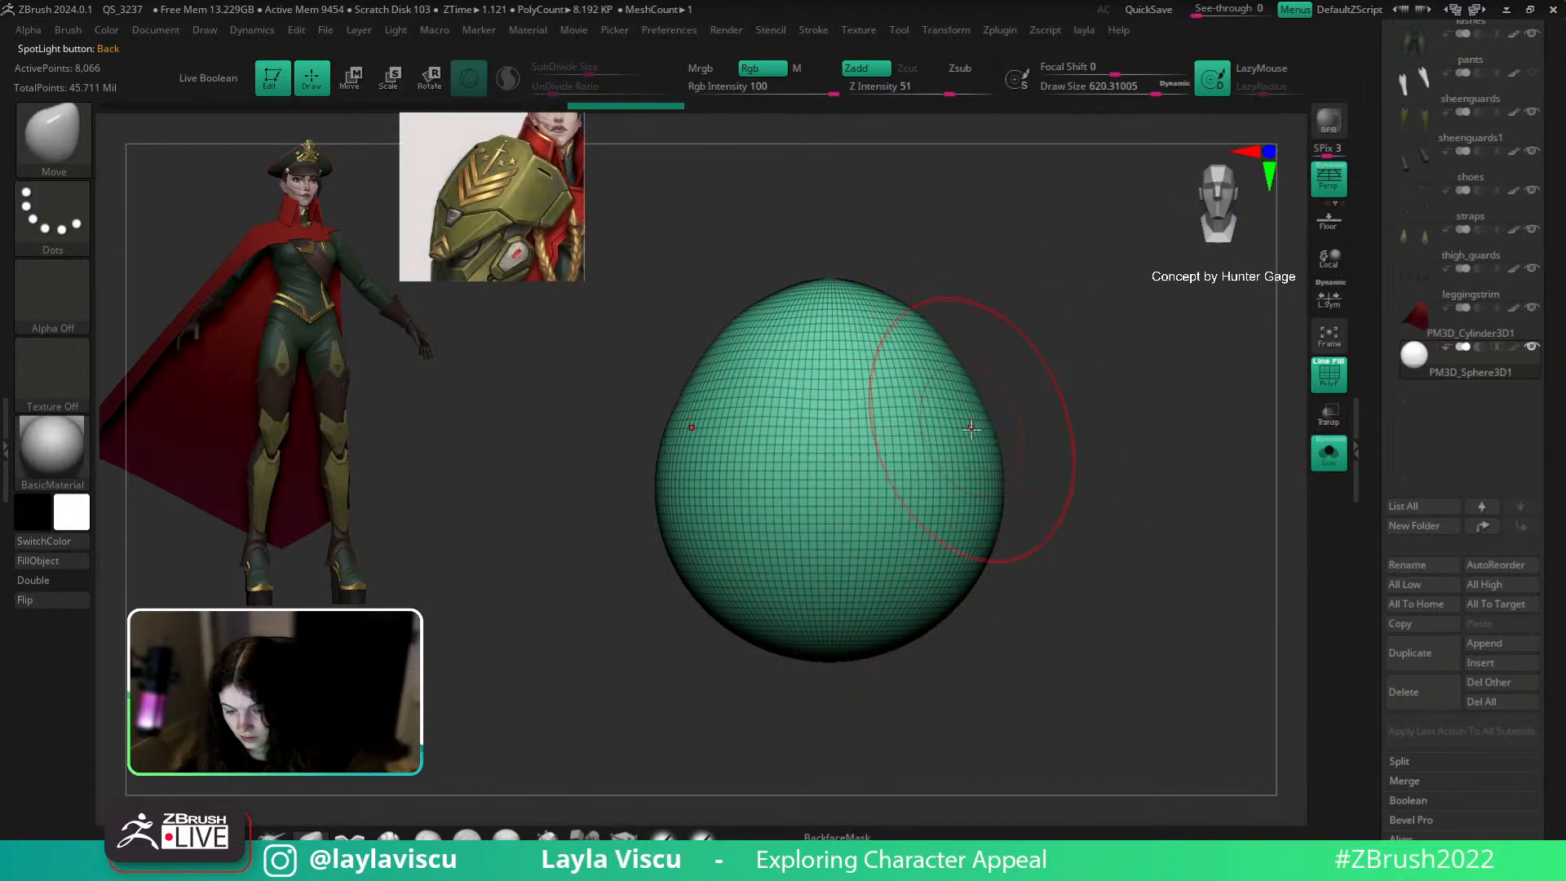
drag(974, 418, 1004, 399)
alt+drag(996, 540, 978, 463)
mouse_move(932, 542)
mouse_down()
mouse_move(925, 573)
mouse_move(846, 612)
mouse_move(801, 702)
mouse_up()
drag(933, 587, 969, 623)
Step: Hide the polyframe, adjust the egg's sides, and push in its upper corners to leave a raised central neck
key(shift+f)
key(s)
drag(966, 467, 984, 466)
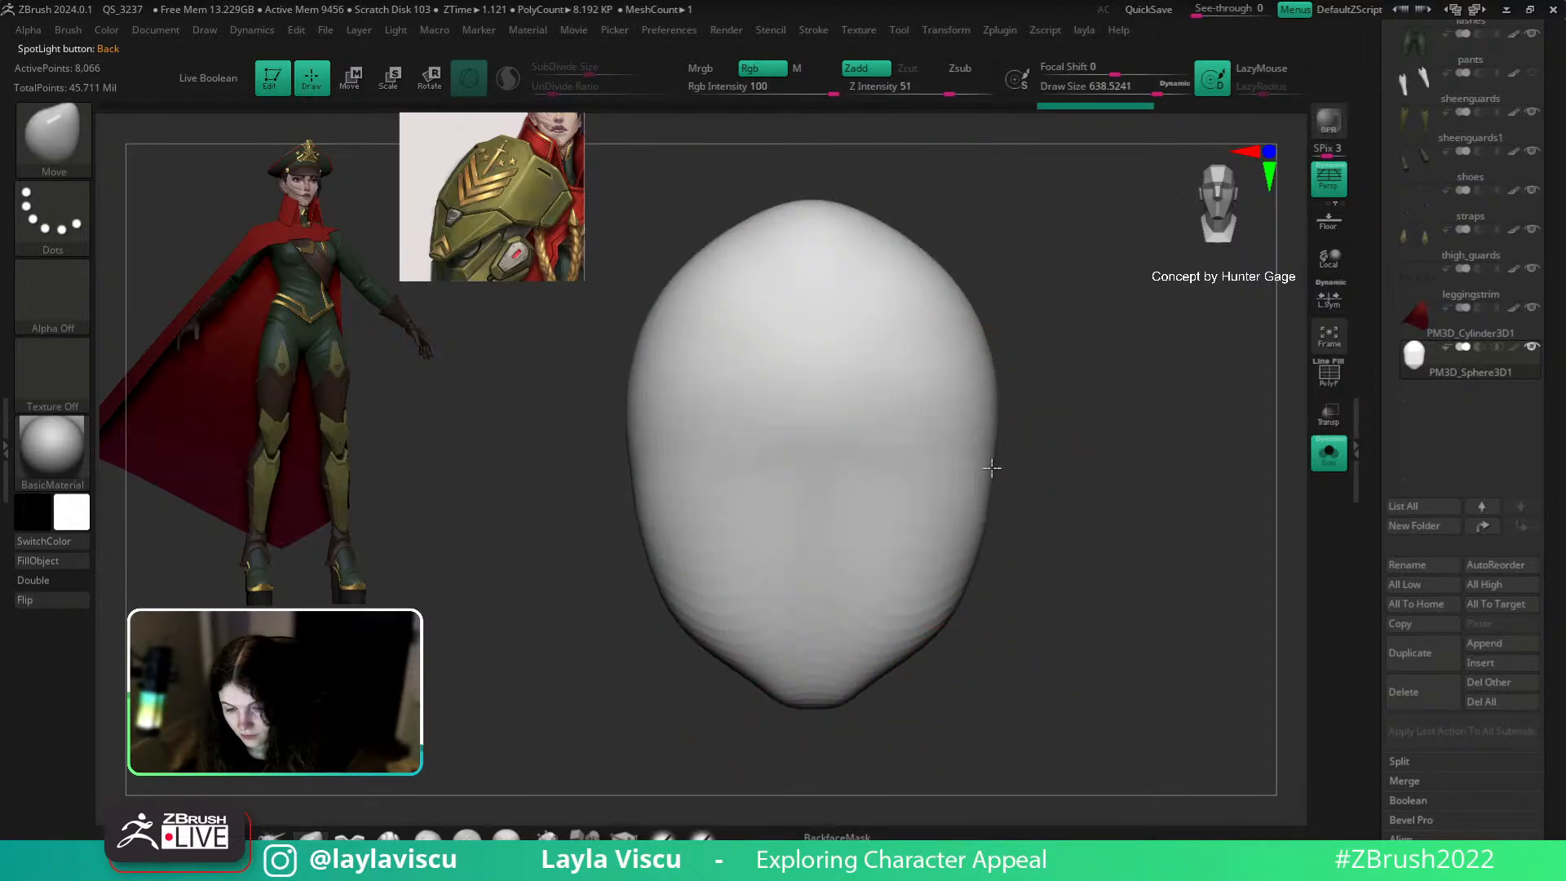
drag(979, 404, 968, 357)
key(s)
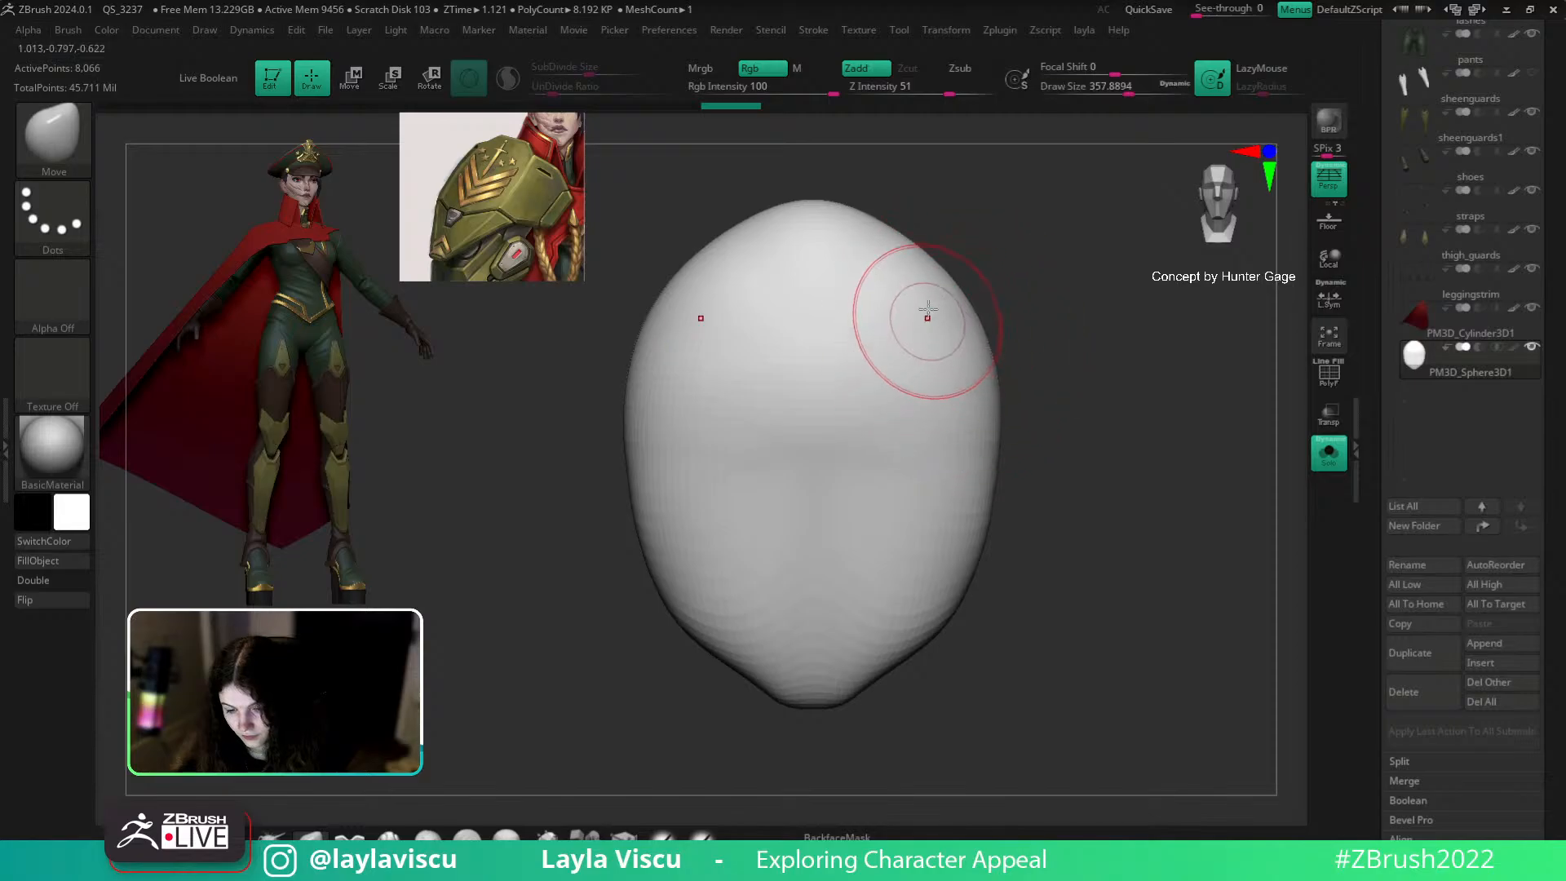
drag(856, 228, 884, 262)
mouse_move(840, 182)
mouse_down()
mouse_move(881, 217)
mouse_move(857, 227)
mouse_up()
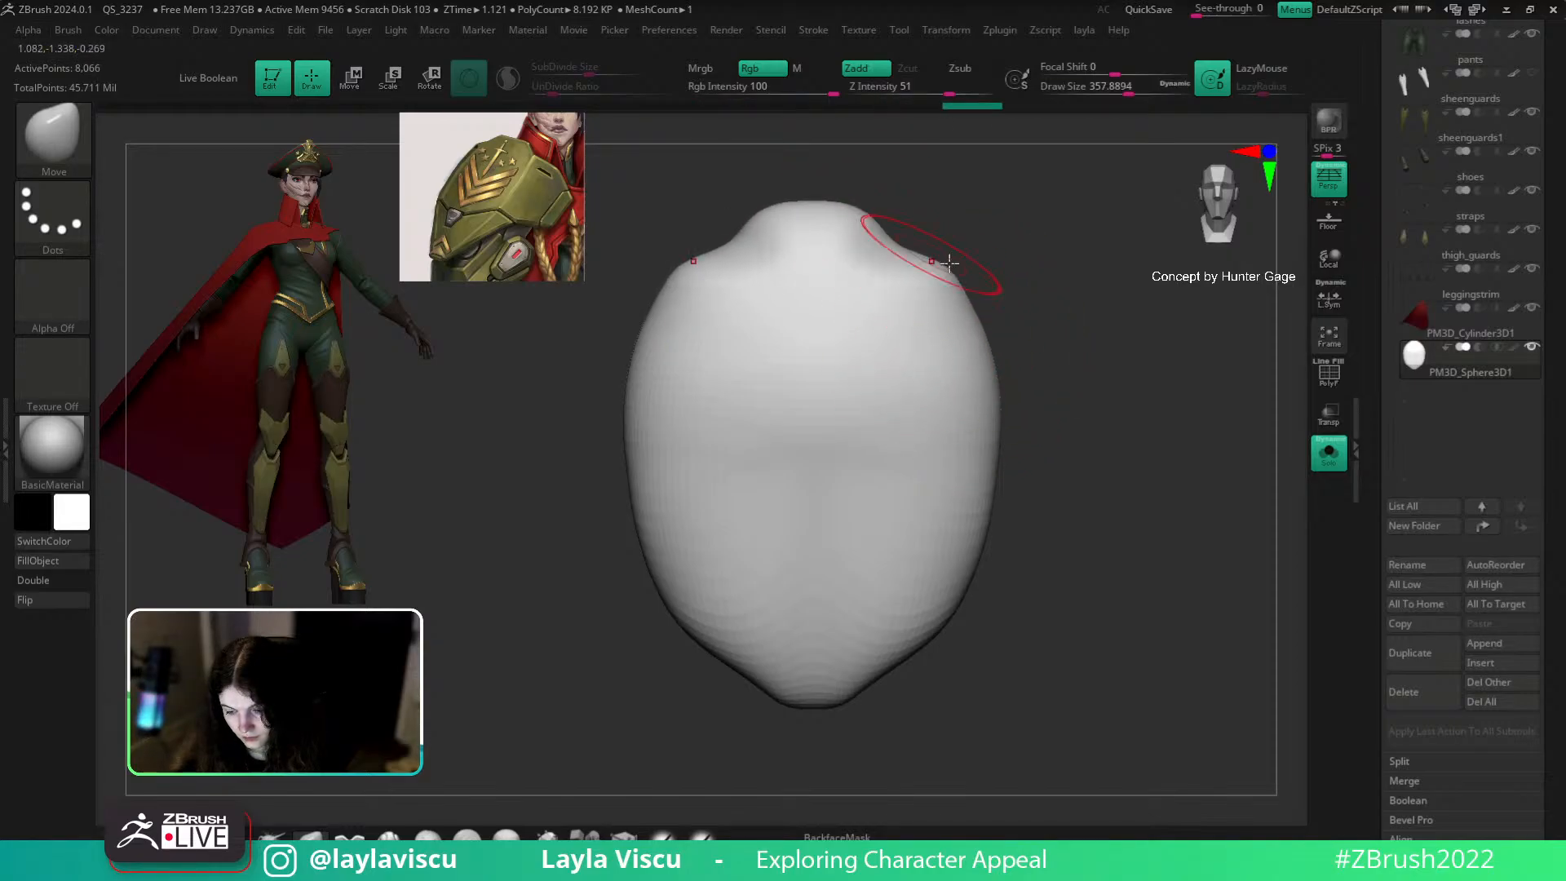
Step: Reshape the lower end's depth from the side with the Move brush and undo the last adjustment
drag(1020, 408, 1083, 419)
key(e)
key(q)
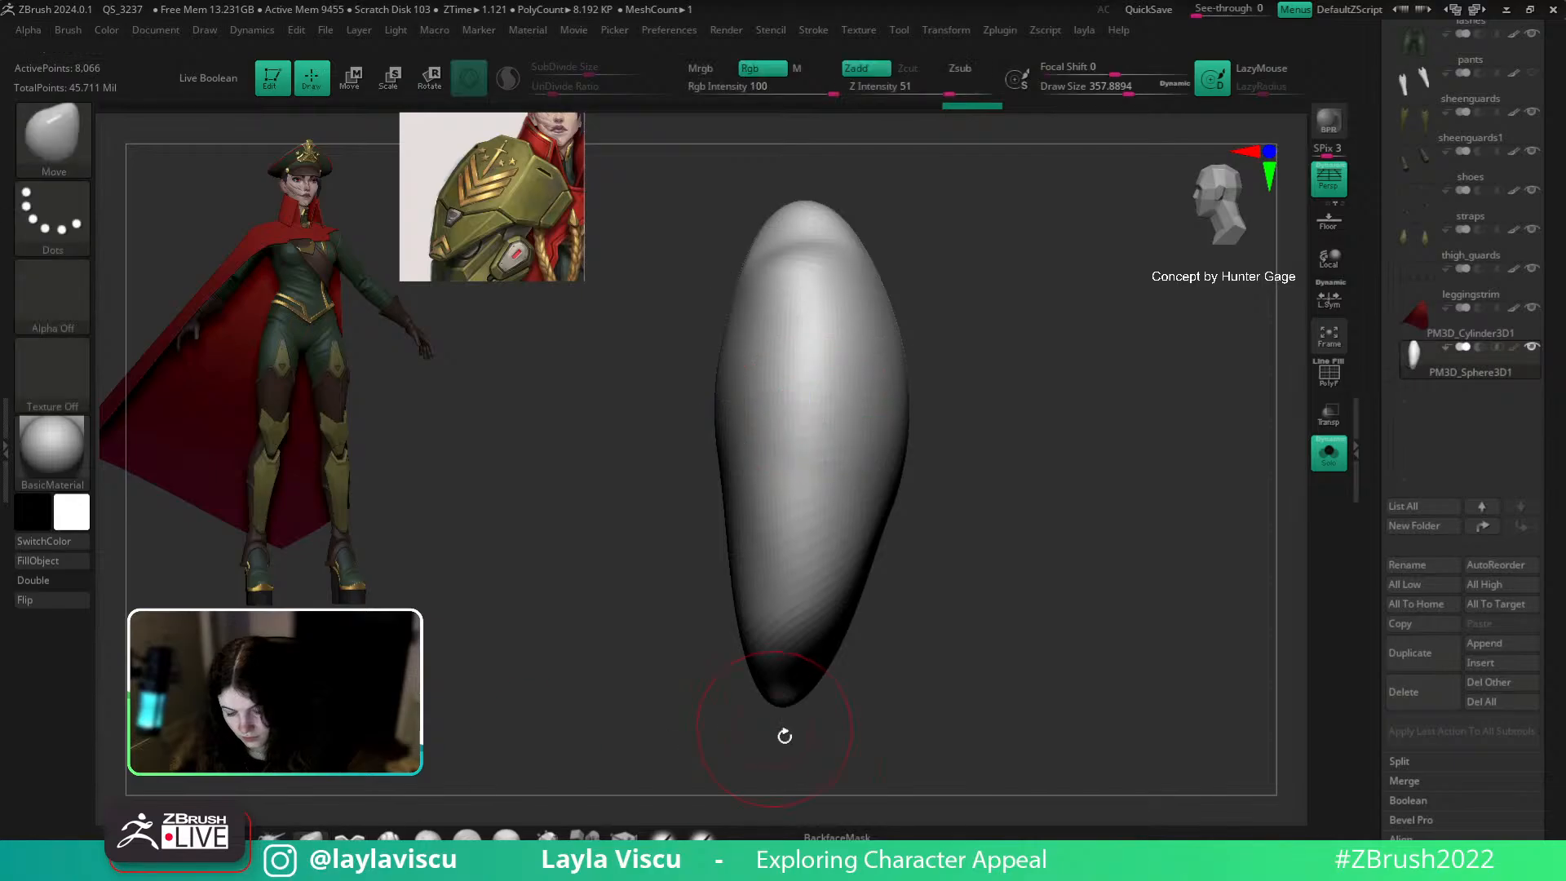
key(s)
mouse_move(800, 649)
mouse_down()
mouse_move(875, 654)
mouse_move(775, 571)
mouse_move(744, 647)
mouse_up()
key(ctrl+z)
Step: Flatten the front and back of the form into a slab along its depth axis with the gizmo
key(w)
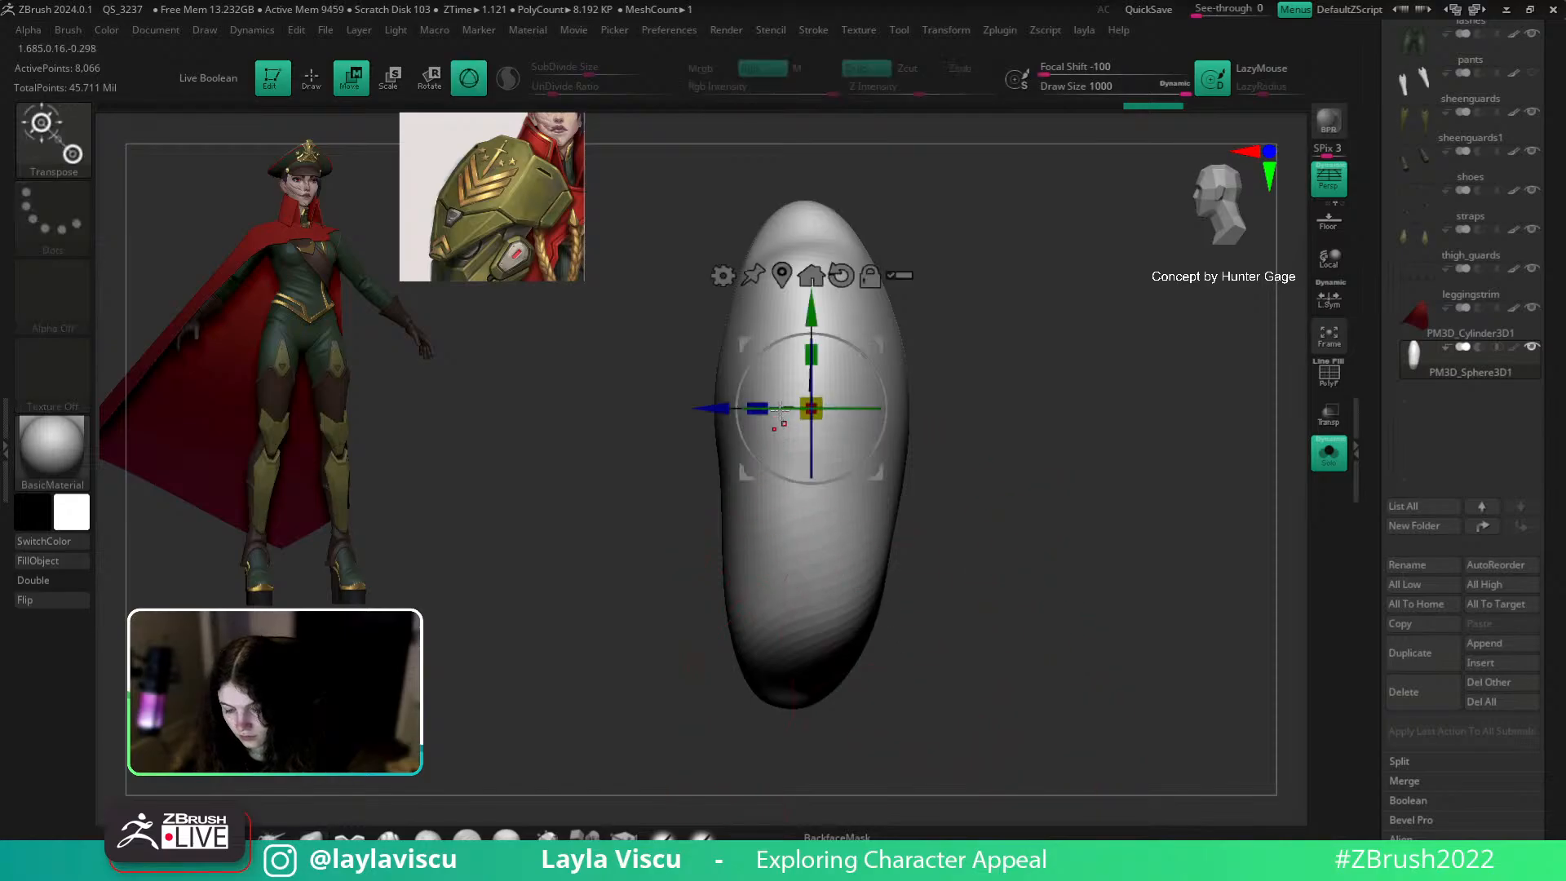
ctrl+drag(769, 403, 641, 426)
ctrl+drag(759, 410, 836, 424)
key(q)
drag(376, 691, 1098, 629)
scroll(1052, 560, down, 3)
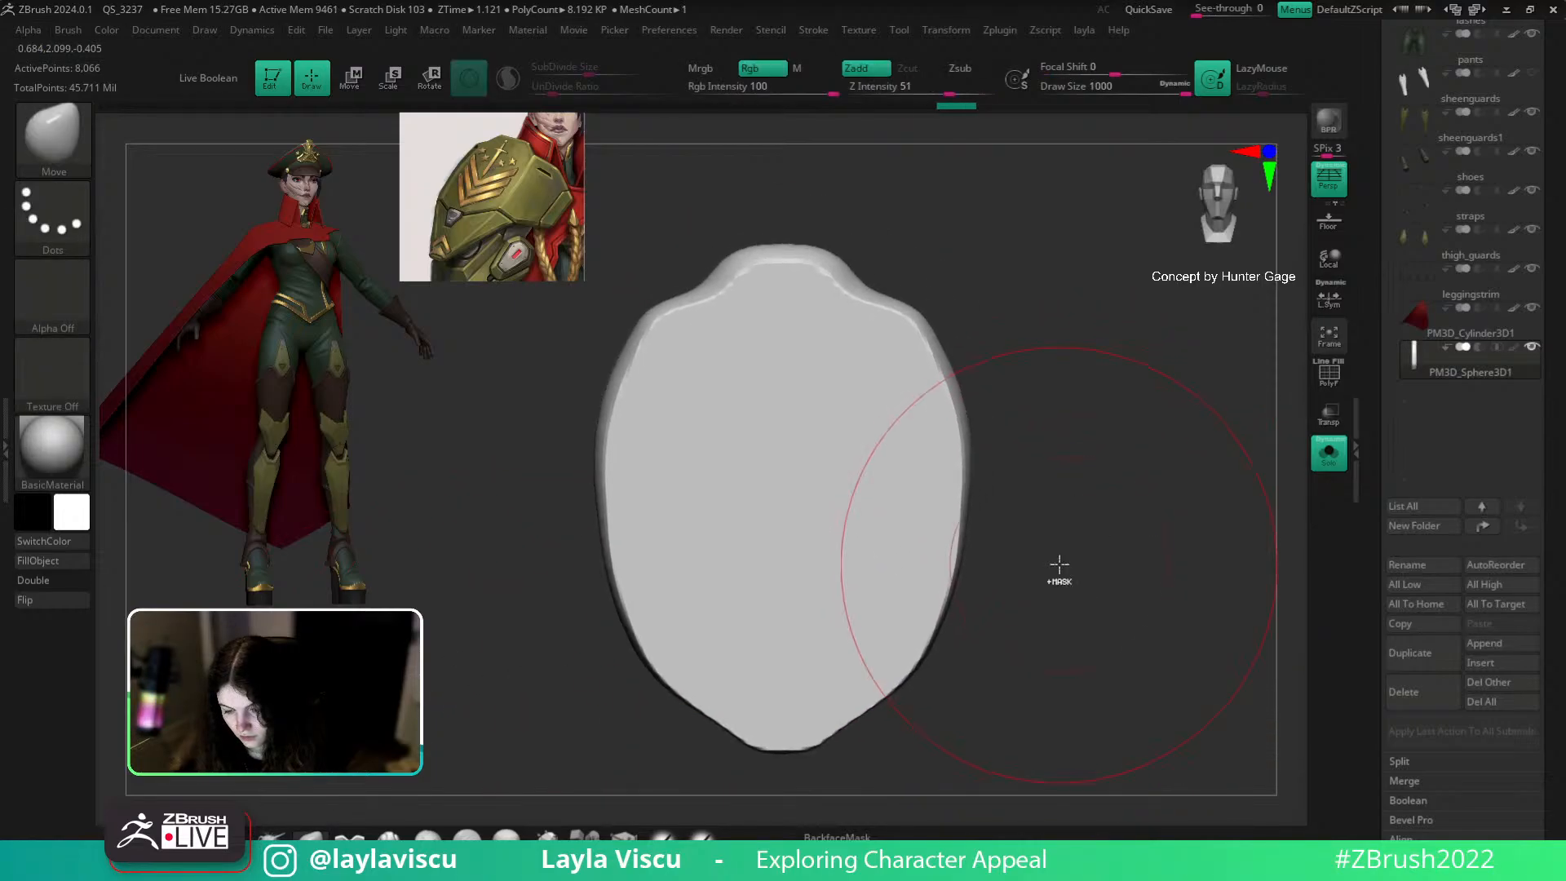
drag(1017, 555, 1011, 545)
ctrl+right_drag(873, 506, 898, 525)
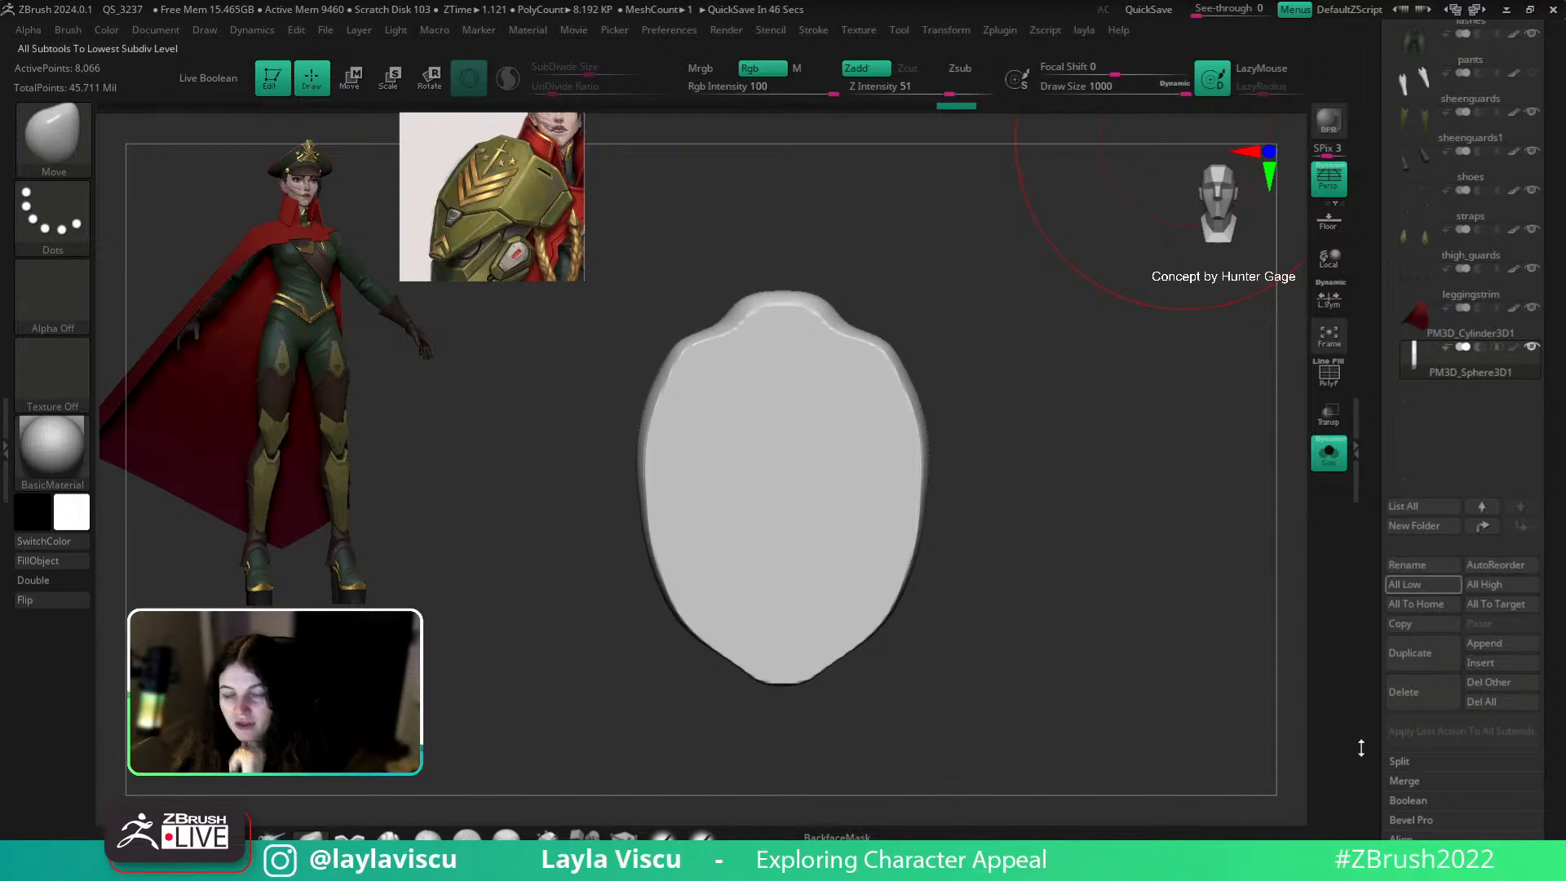
Step: Square out the plate's upper shoulders and even out its side edges symmetrically with the Move brush
key(shift)
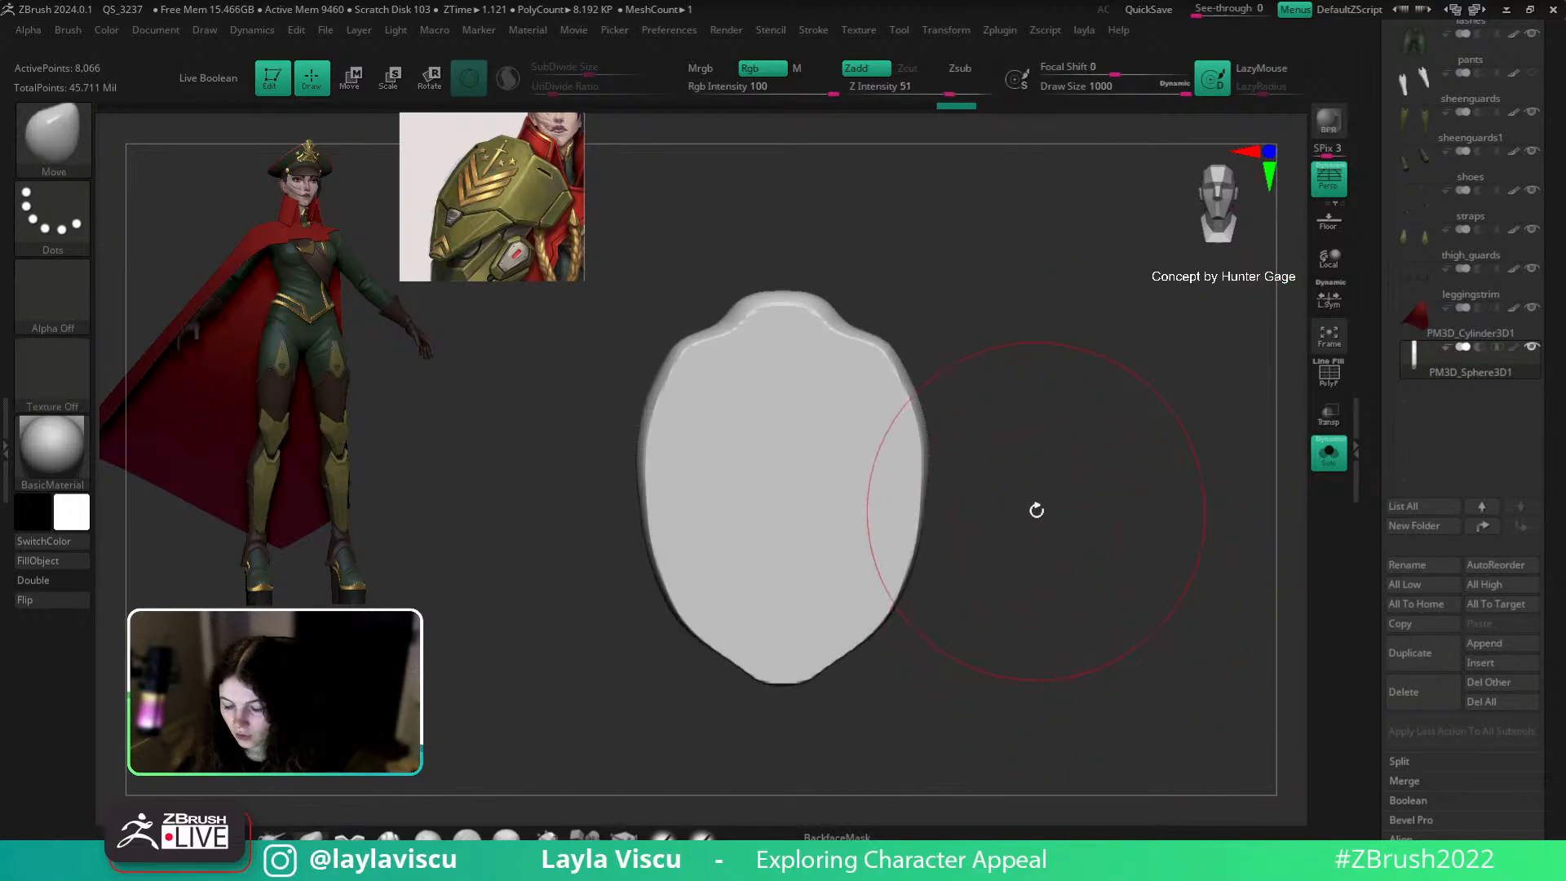
key(shift+f)
key(shift+f)
key(b)
key(m)
key(v)
mouse_move(890, 349)
mouse_down()
mouse_move(917, 357)
mouse_move(895, 384)
mouse_move(925, 418)
mouse_up()
key(s)
key(s)
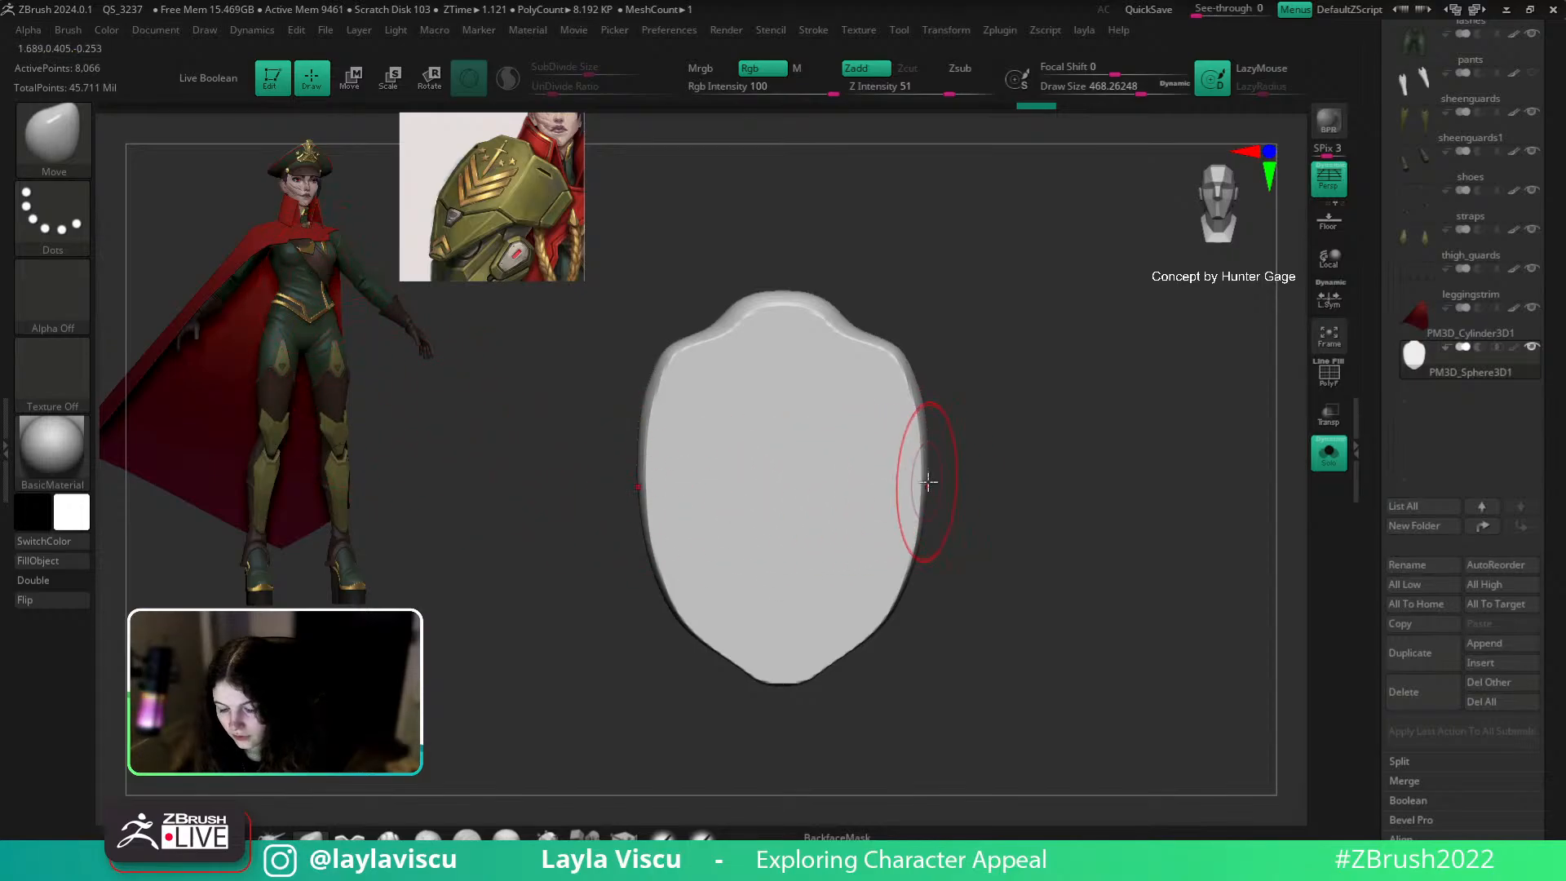
key(s)
mouse_move(930, 490)
mouse_down()
mouse_move(962, 493)
mouse_move(908, 507)
mouse_move(916, 488)
mouse_up()
key(s)
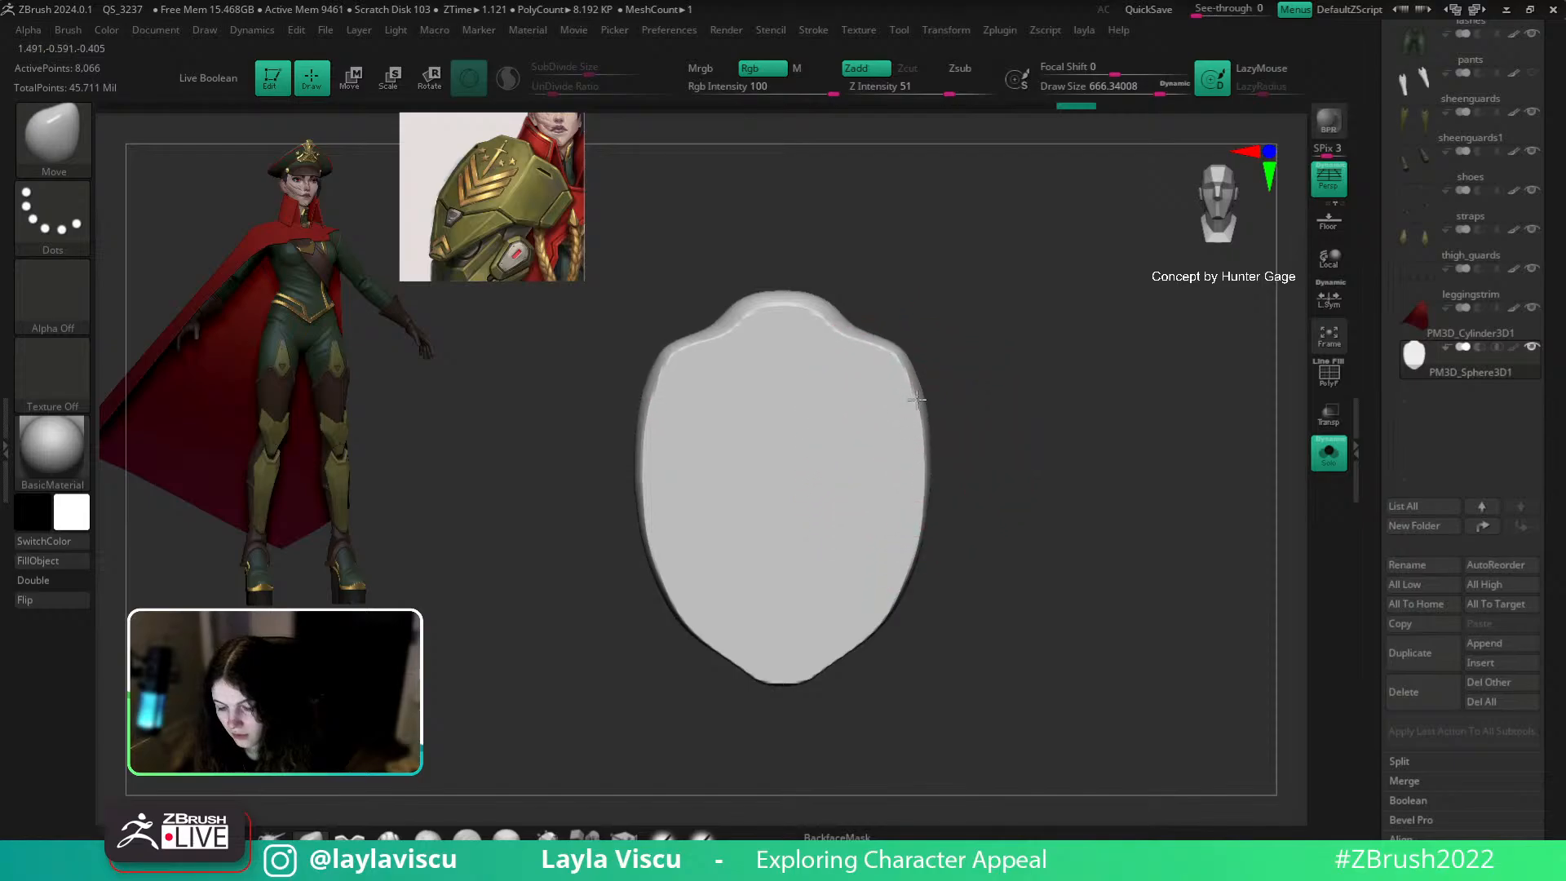
Step: Refine the plate's lower edges with the Move brush so they run straighter into a short point
key(s)
drag(841, 630, 752, 647)
key(s)
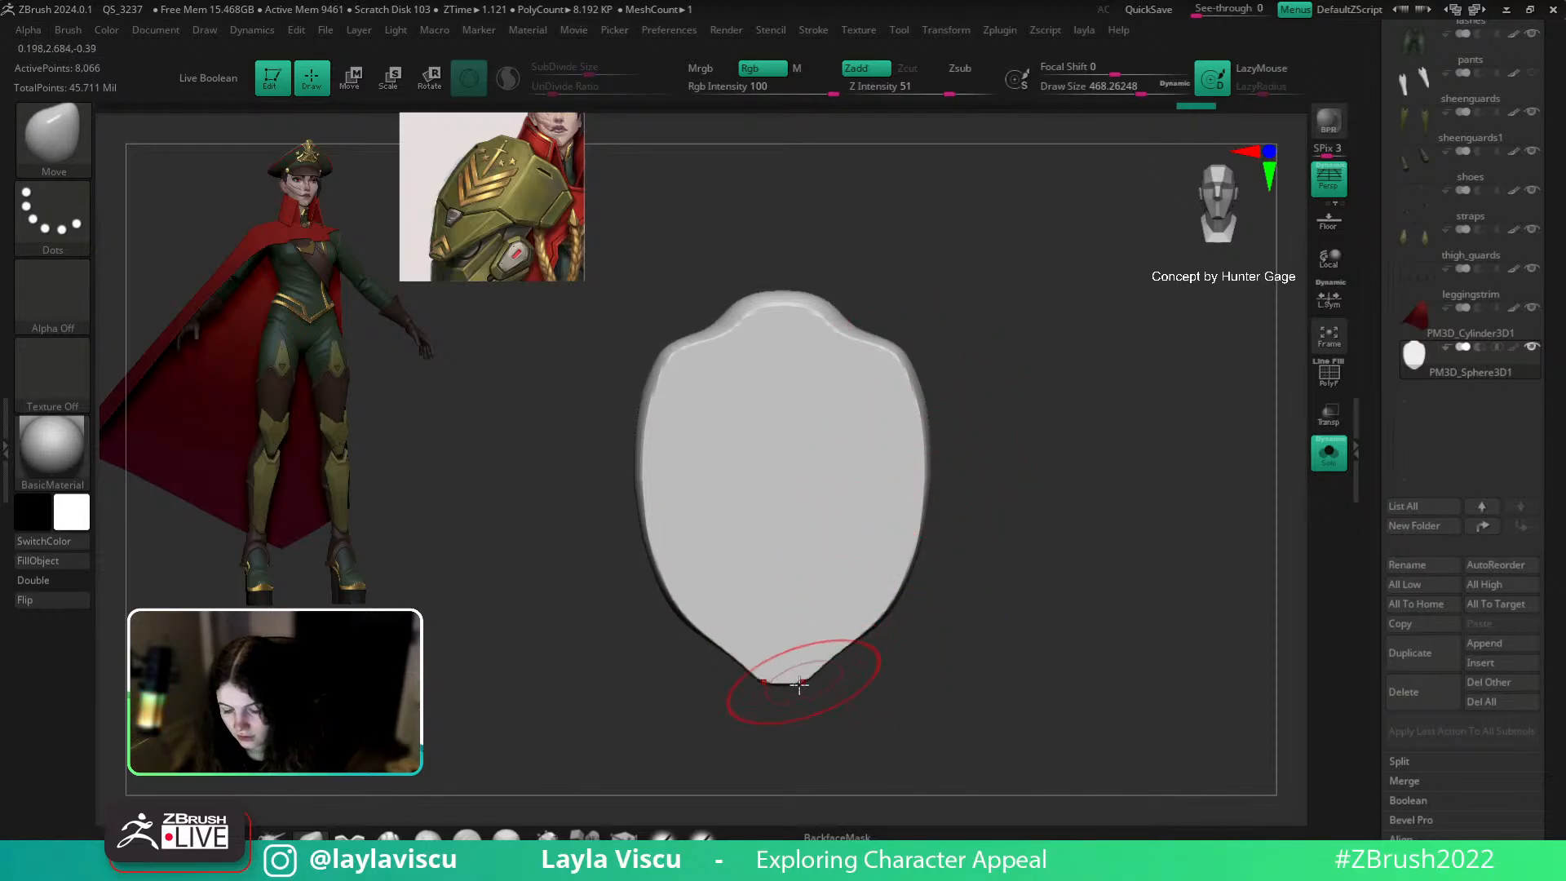
mouse_move(840, 624)
mouse_down()
mouse_move(872, 616)
mouse_move(798, 665)
mouse_move(802, 682)
mouse_up()
key(s)
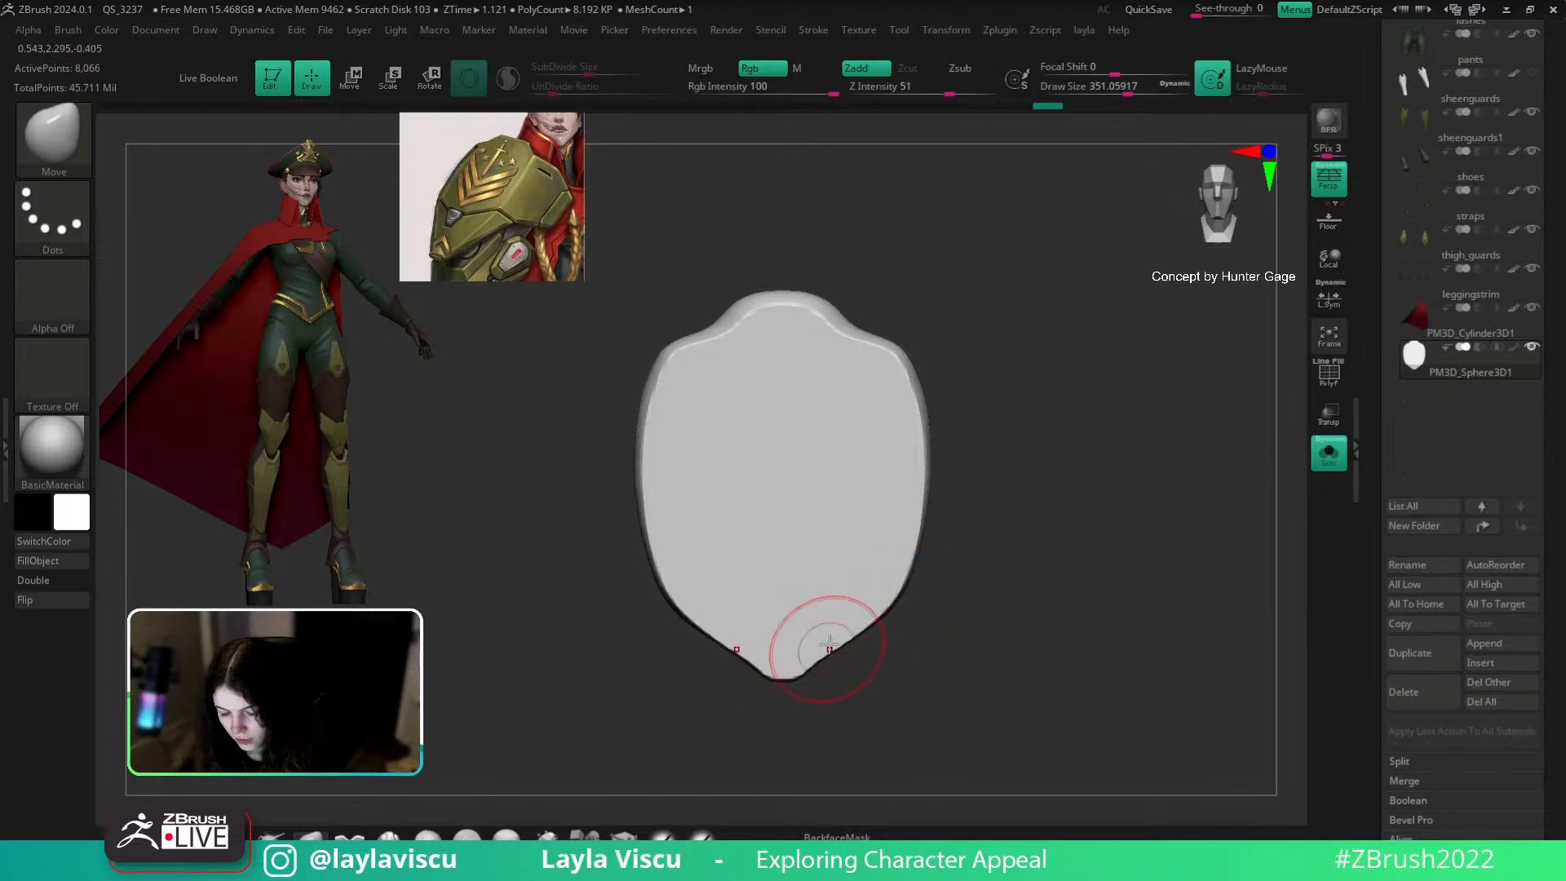
mouse_move(982, 531)
mouse_down()
mouse_move(938, 536)
mouse_move(1007, 528)
mouse_up()
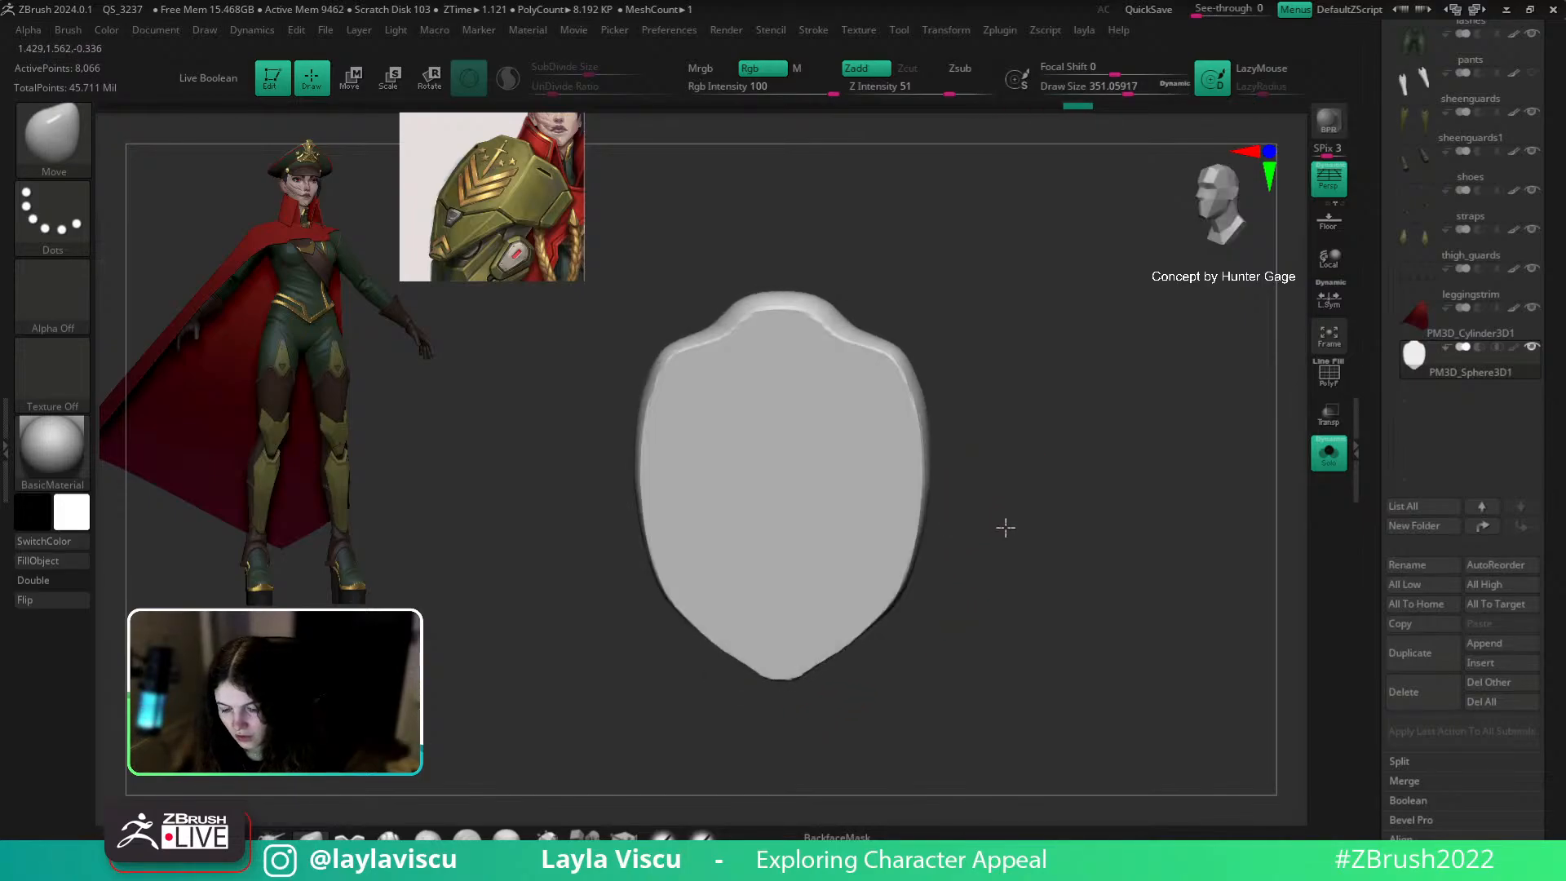
Step: Refine the raised neck at the plate's upper end from front and side with a smaller Move brush
key(s)
click(788, 325)
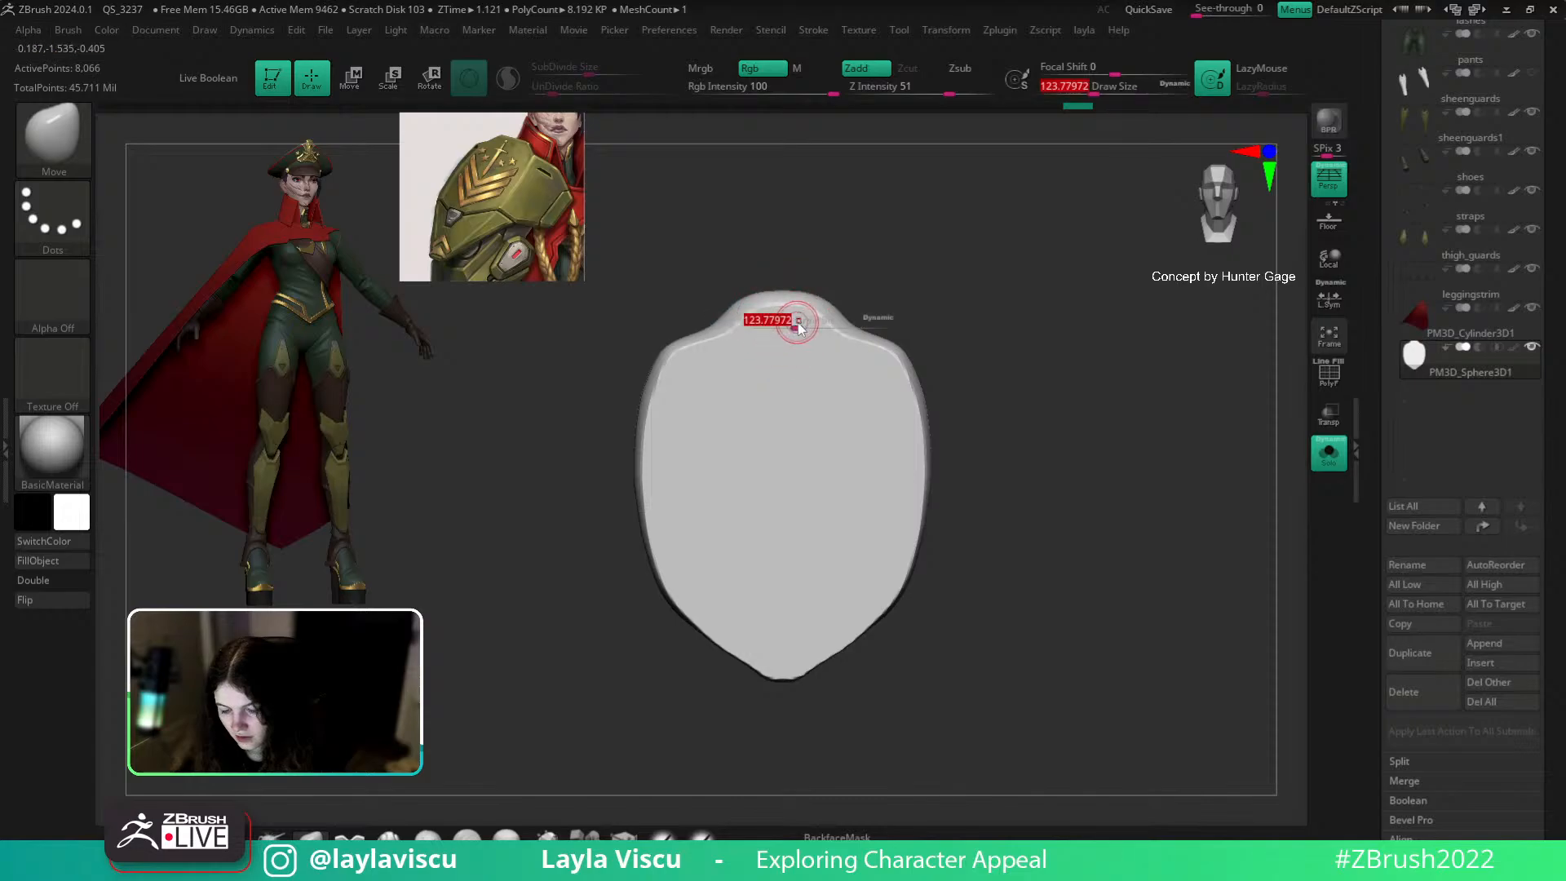
drag(806, 307, 796, 308)
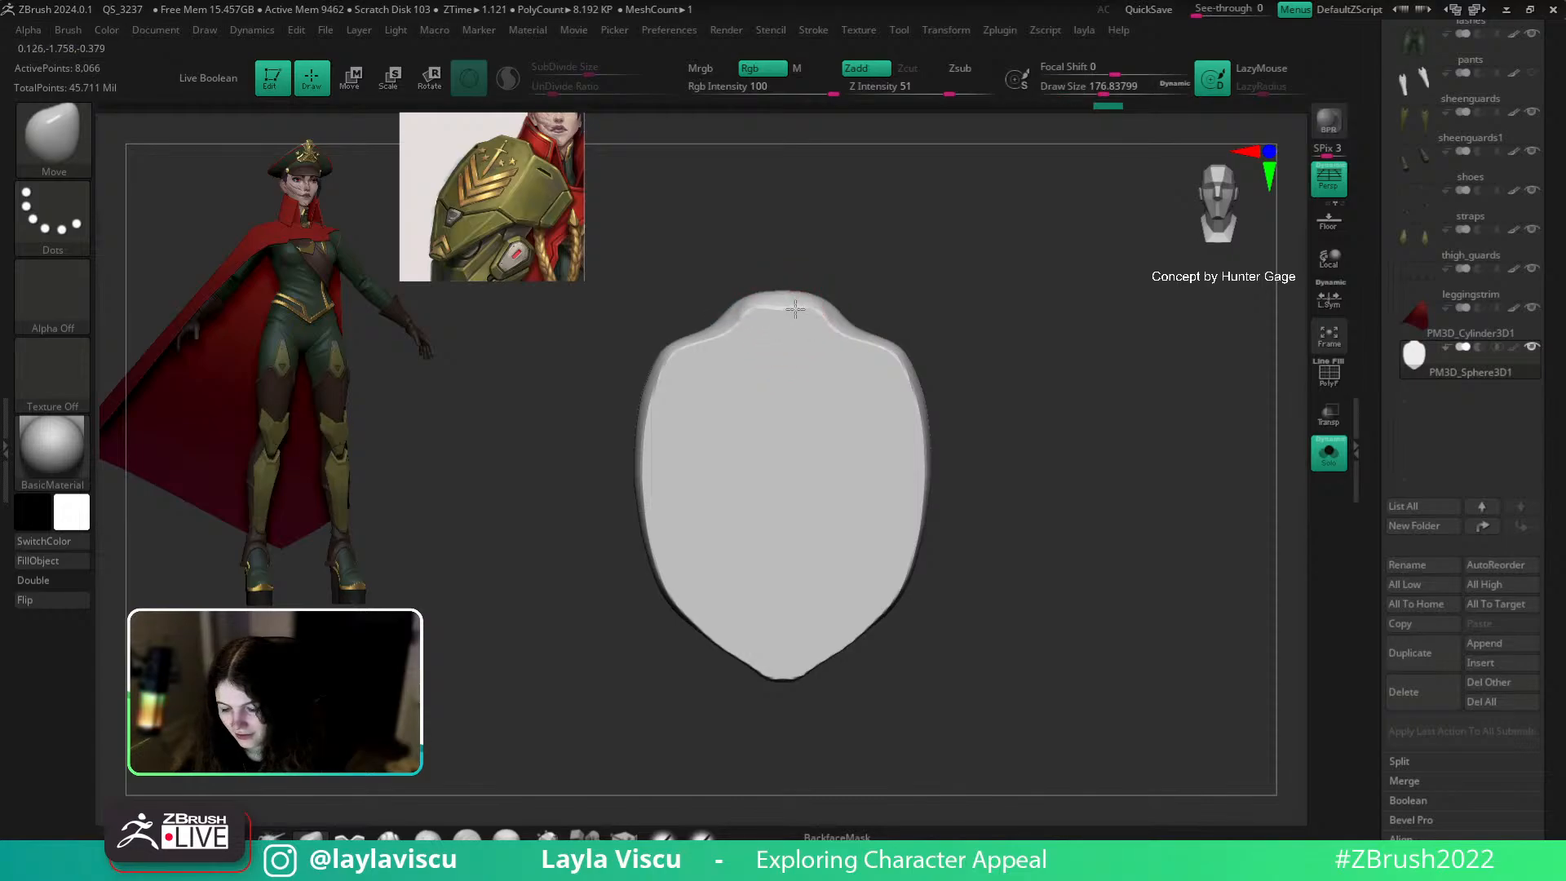
drag(894, 280, 797, 295)
ctrl+right_drag(796, 295, 788, 277)
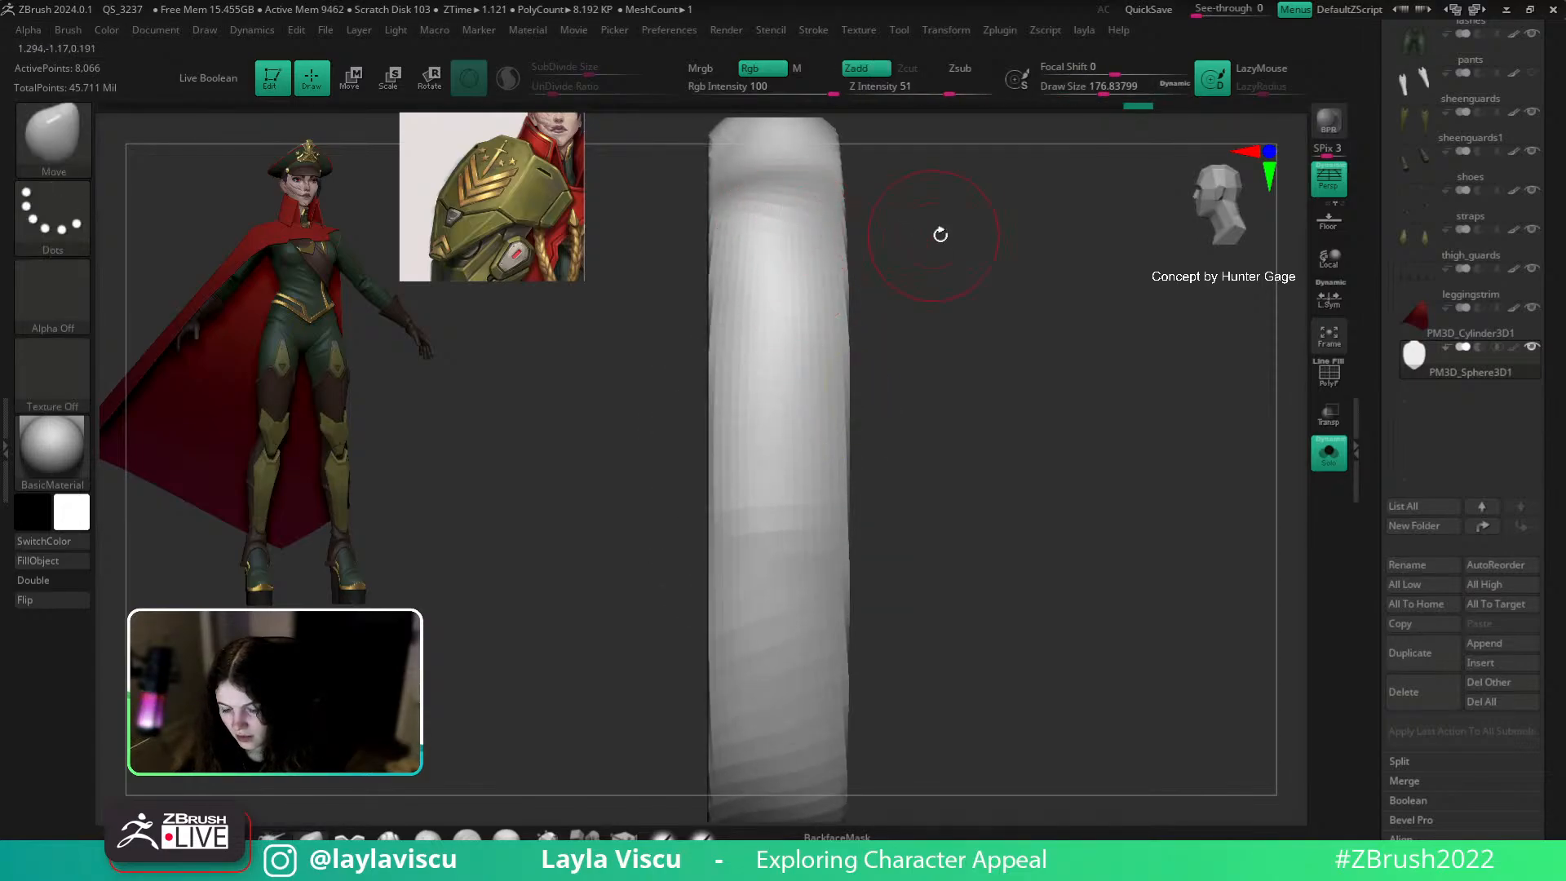
alt+drag(941, 234, 910, 505)
drag(776, 391, 778, 406)
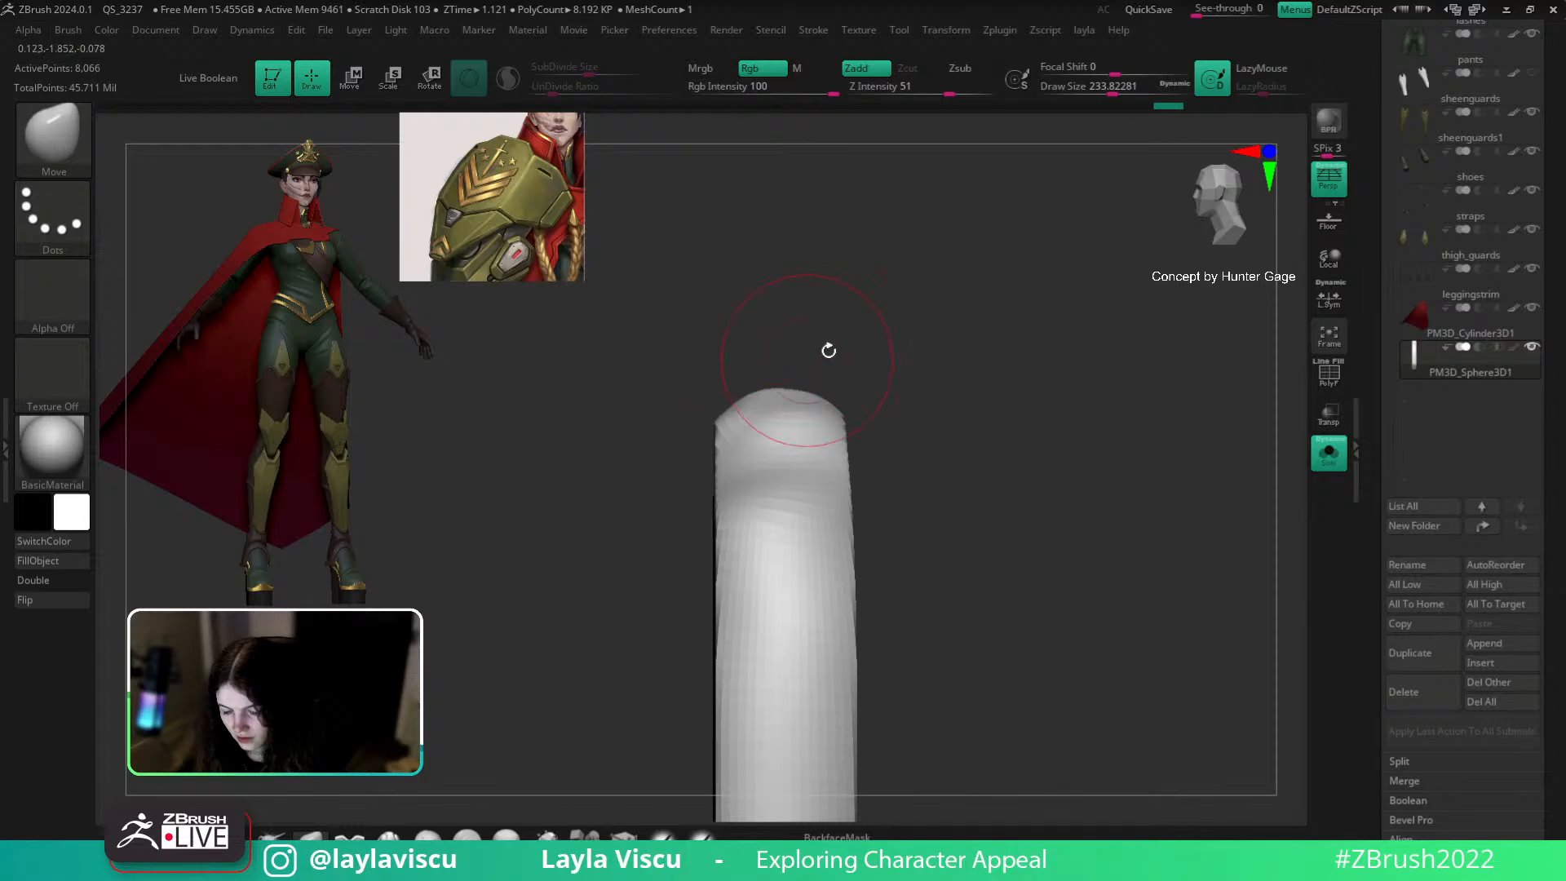
drag(822, 350, 869, 355)
drag(776, 391, 810, 409)
mouse_move(965, 412)
mouse_down()
mouse_move(1052, 420)
mouse_move(930, 465)
mouse_move(615, 394)
mouse_up()
Step: Cut the plate's neck off flat with straight horizontal KnifeCurve strokes
key(ctrl+shift)
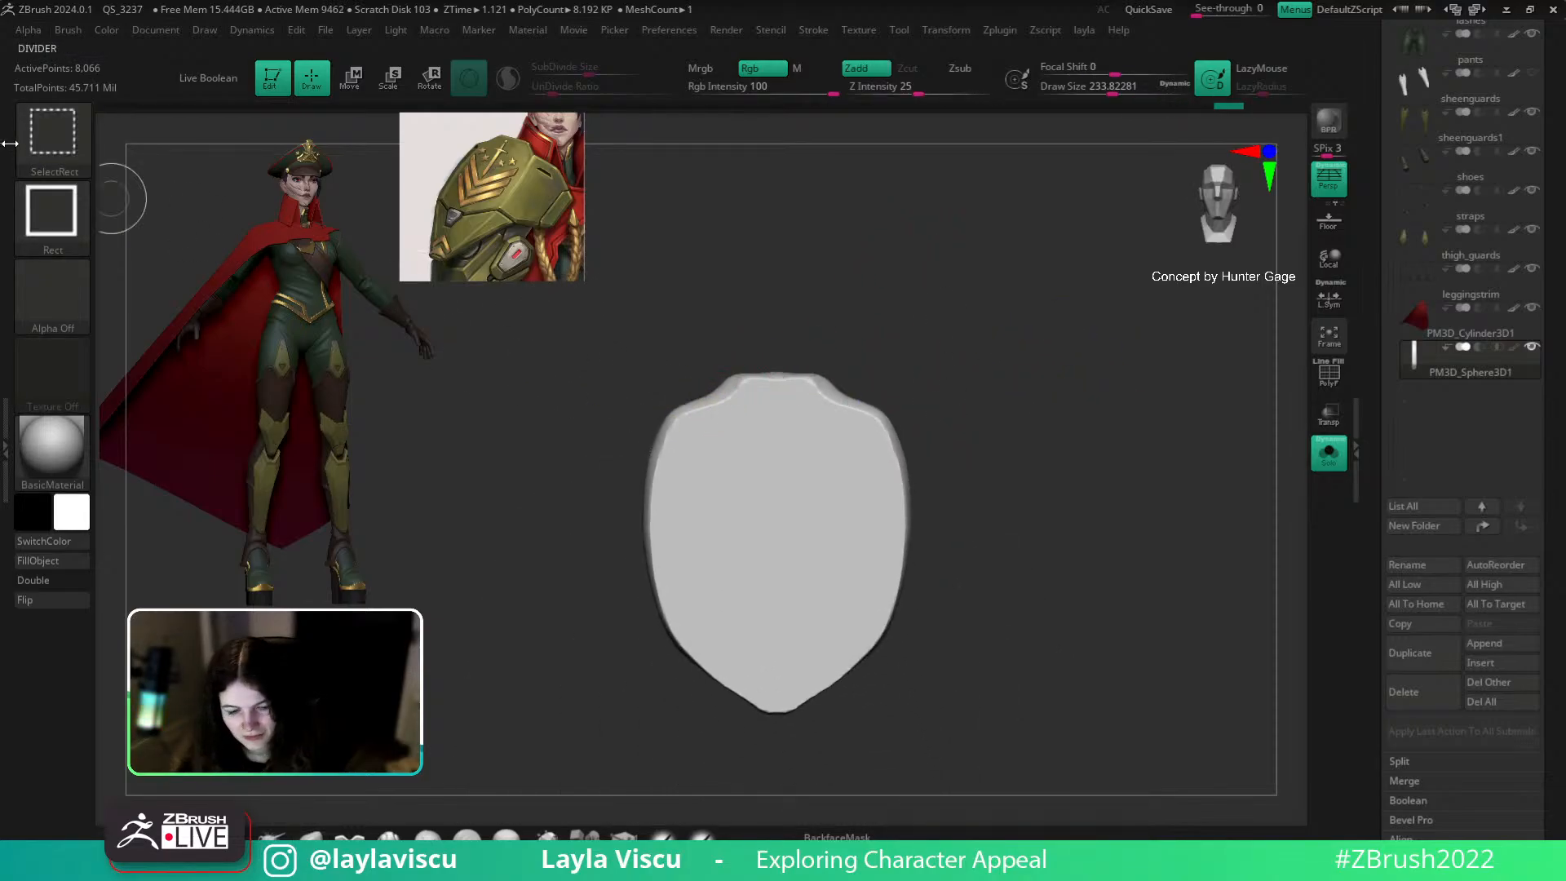
ctrl+shift+click(53, 134)
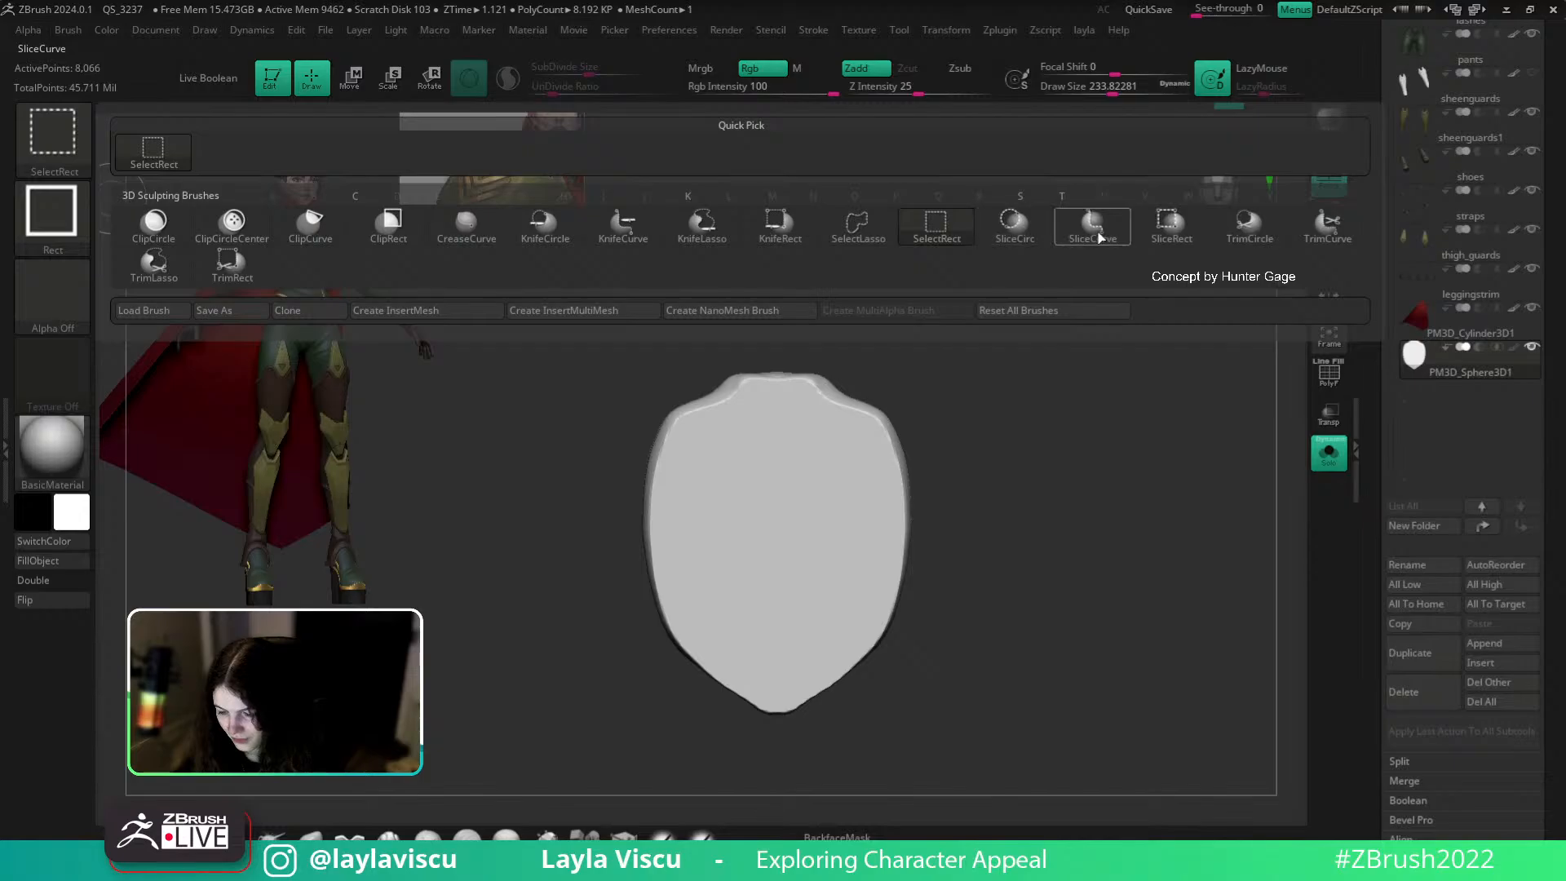
click(642, 243)
ctrl+shift+drag(664, 360, 938, 375)
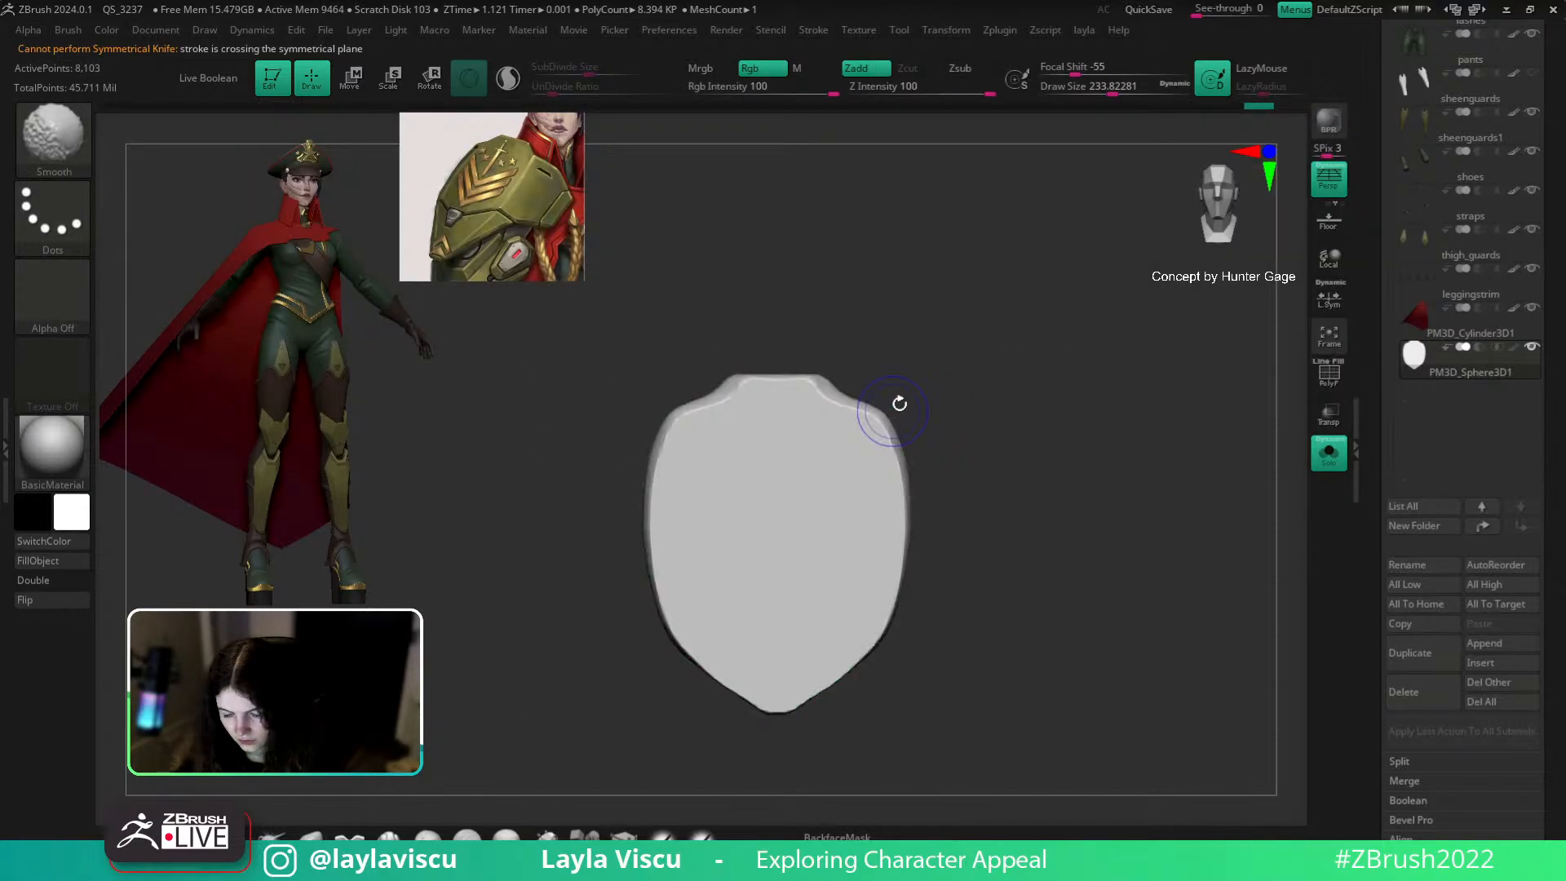
ctrl+shift+drag(688, 378, 956, 384)
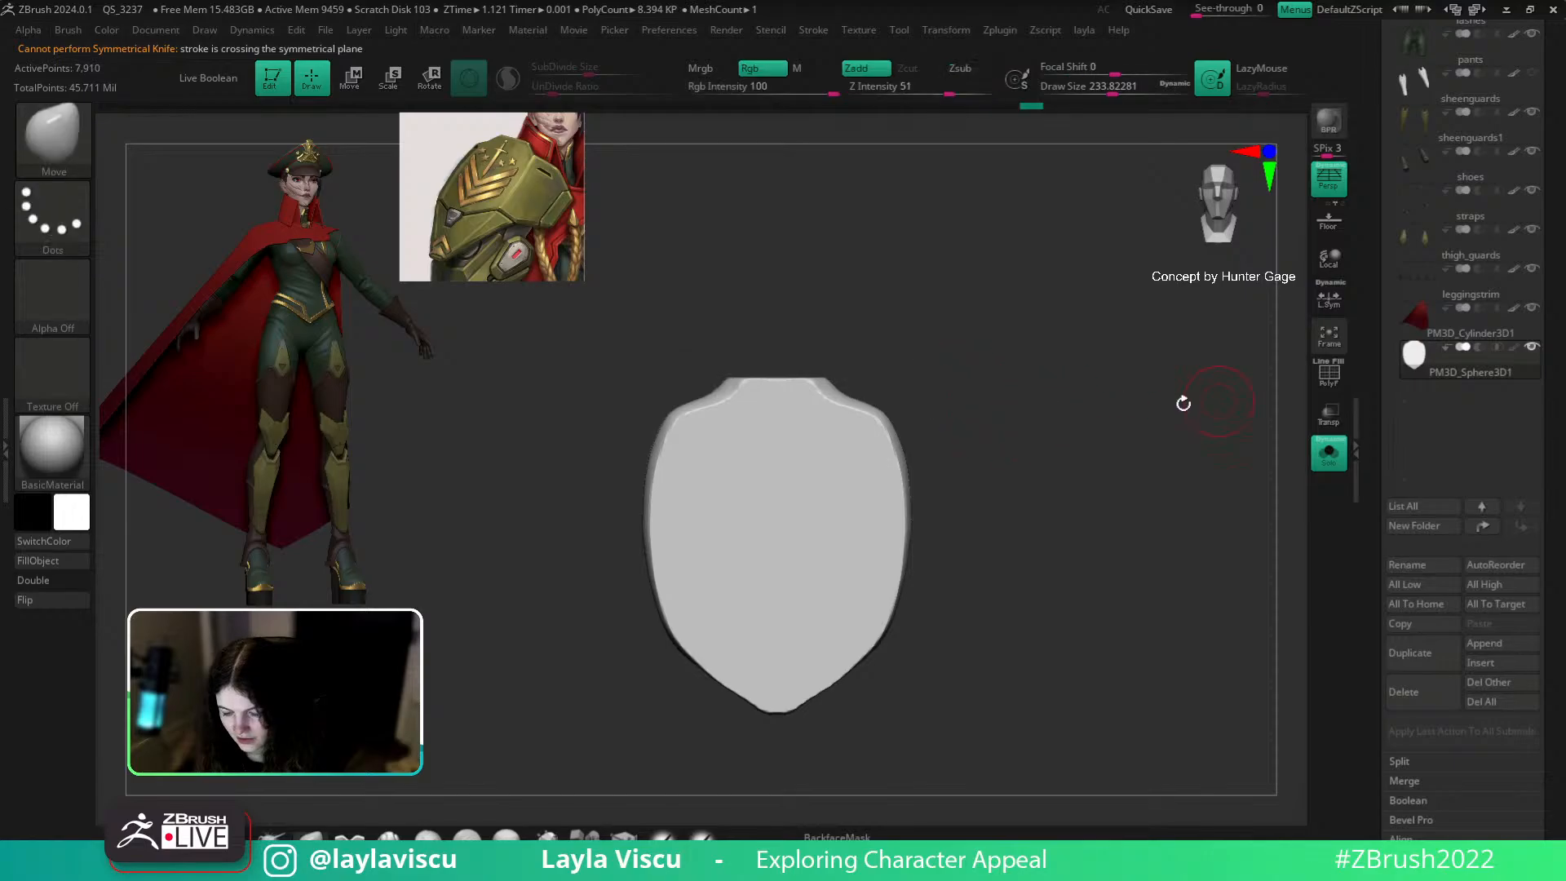
Step: Save the current tool to disk
scroll(1534, 245, up, 10)
scroll(1563, 225, up, 5)
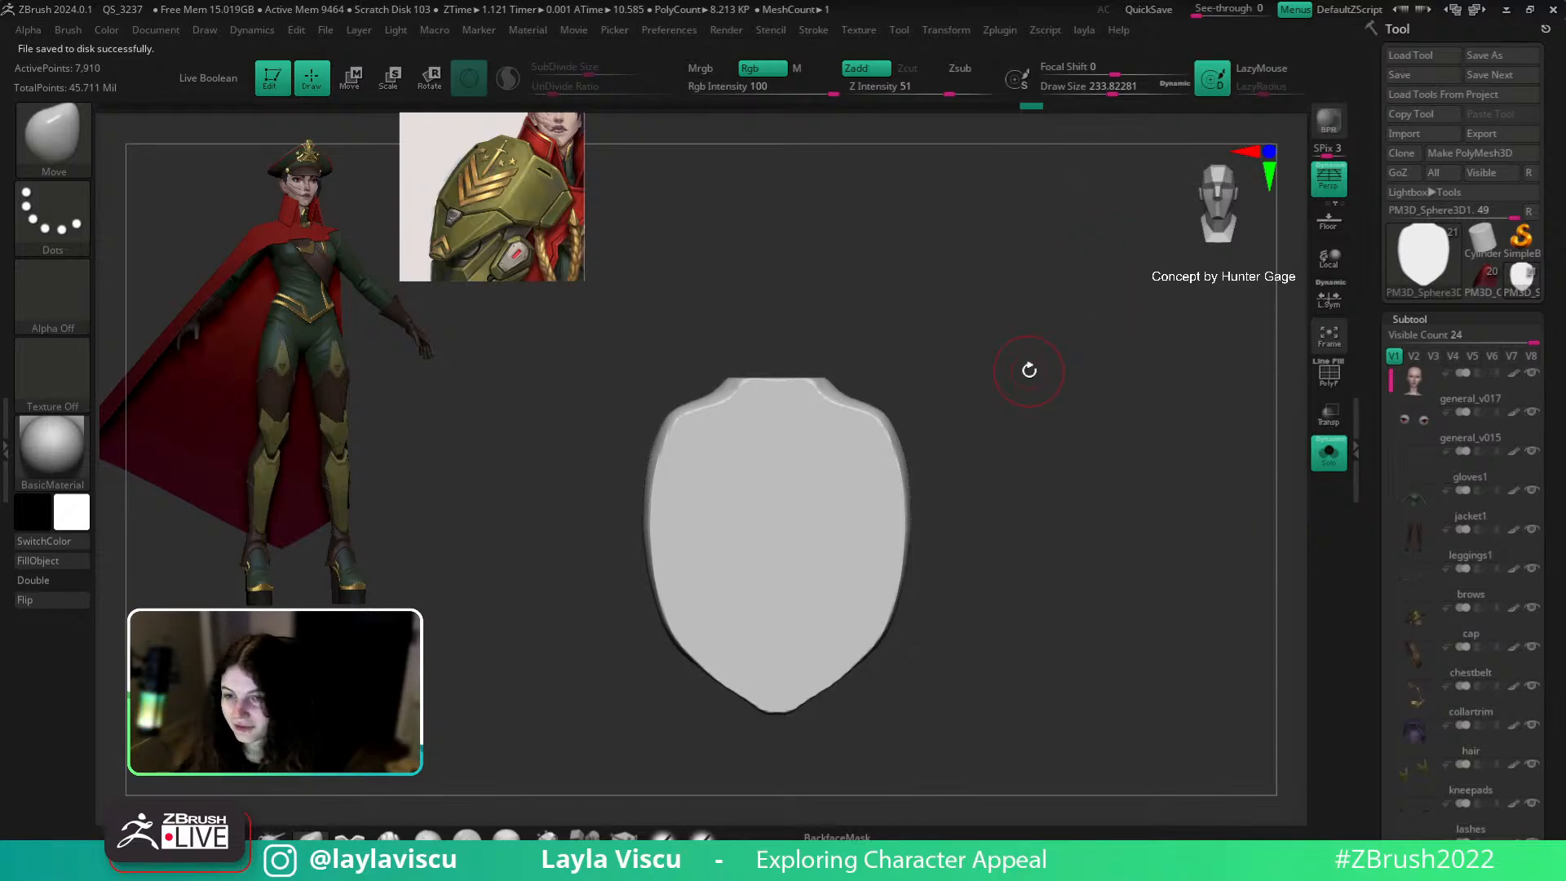
alt+drag(1042, 443, 1057, 369)
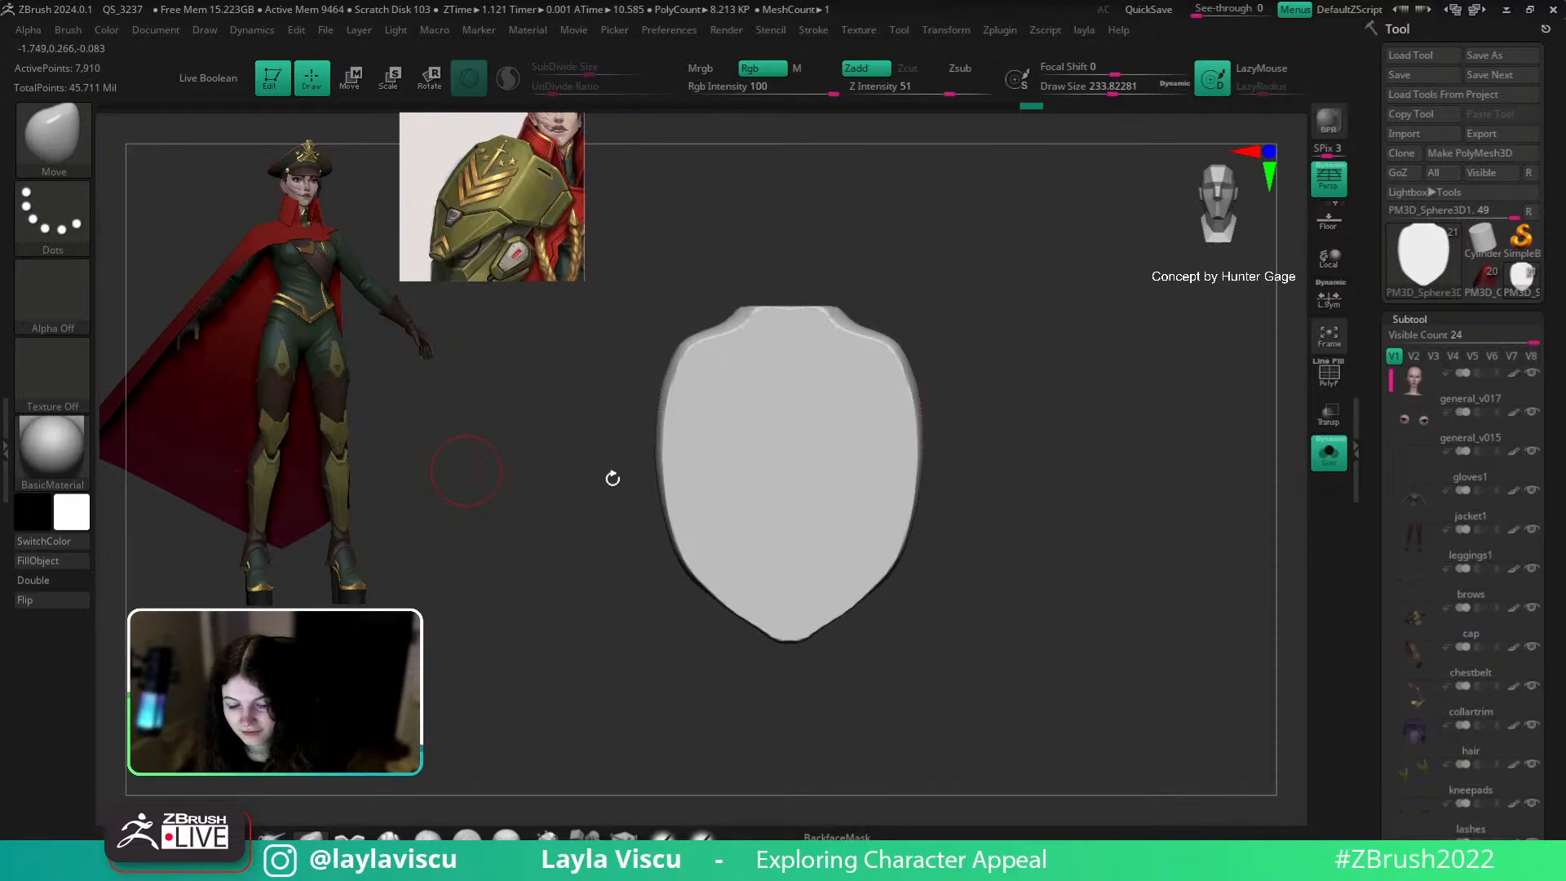
alt+drag(444, 499, 535, 521)
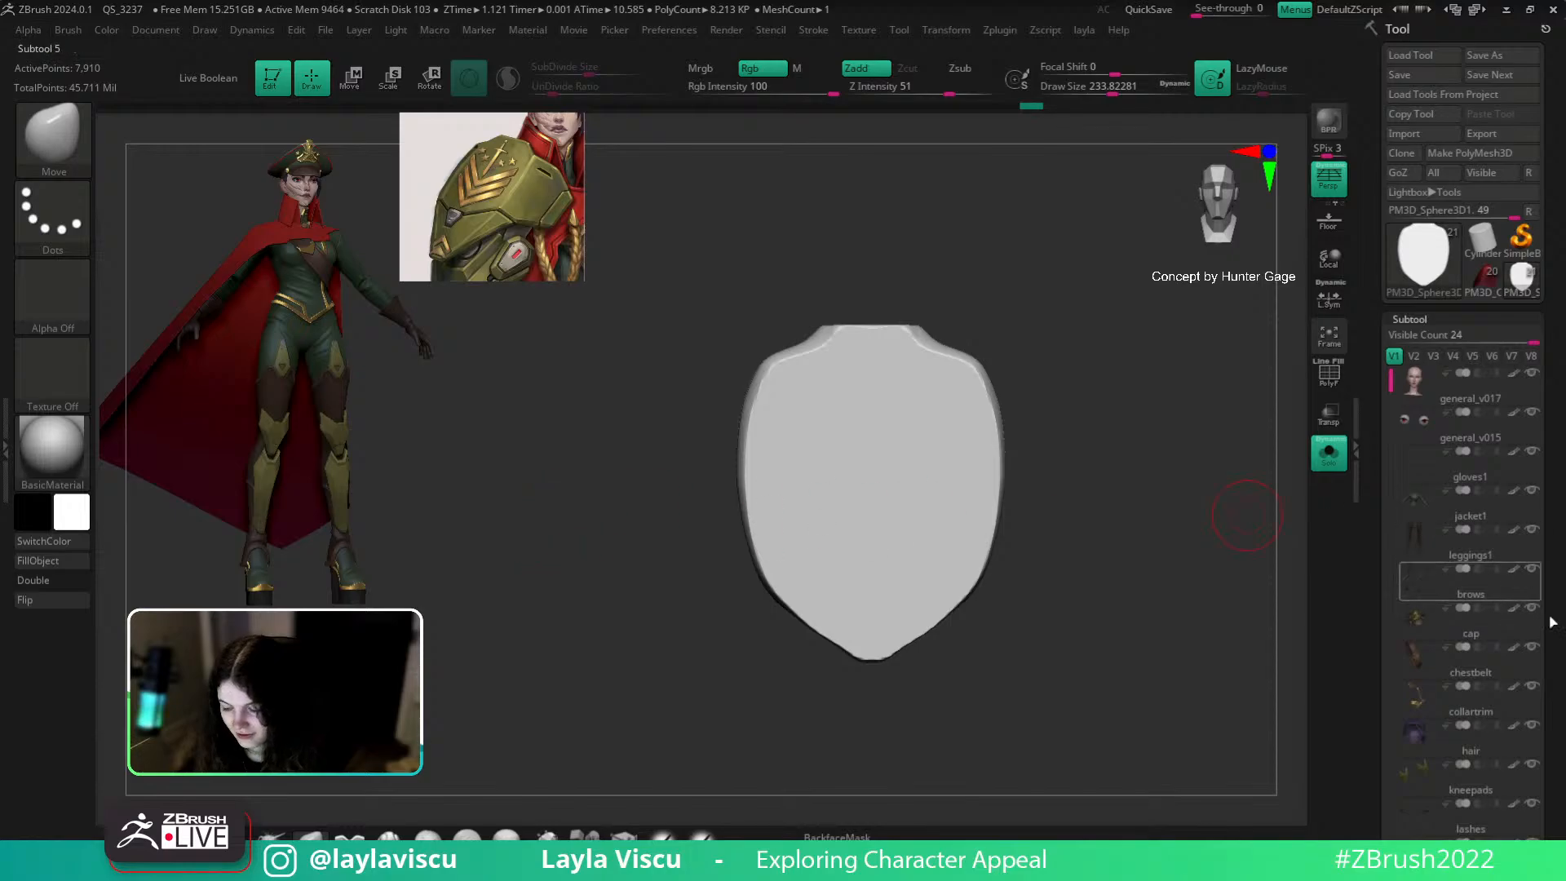
Step: Select the cape subtool and frame it on its own in the viewport
scroll(1509, 587, down, 5)
click(1469, 573)
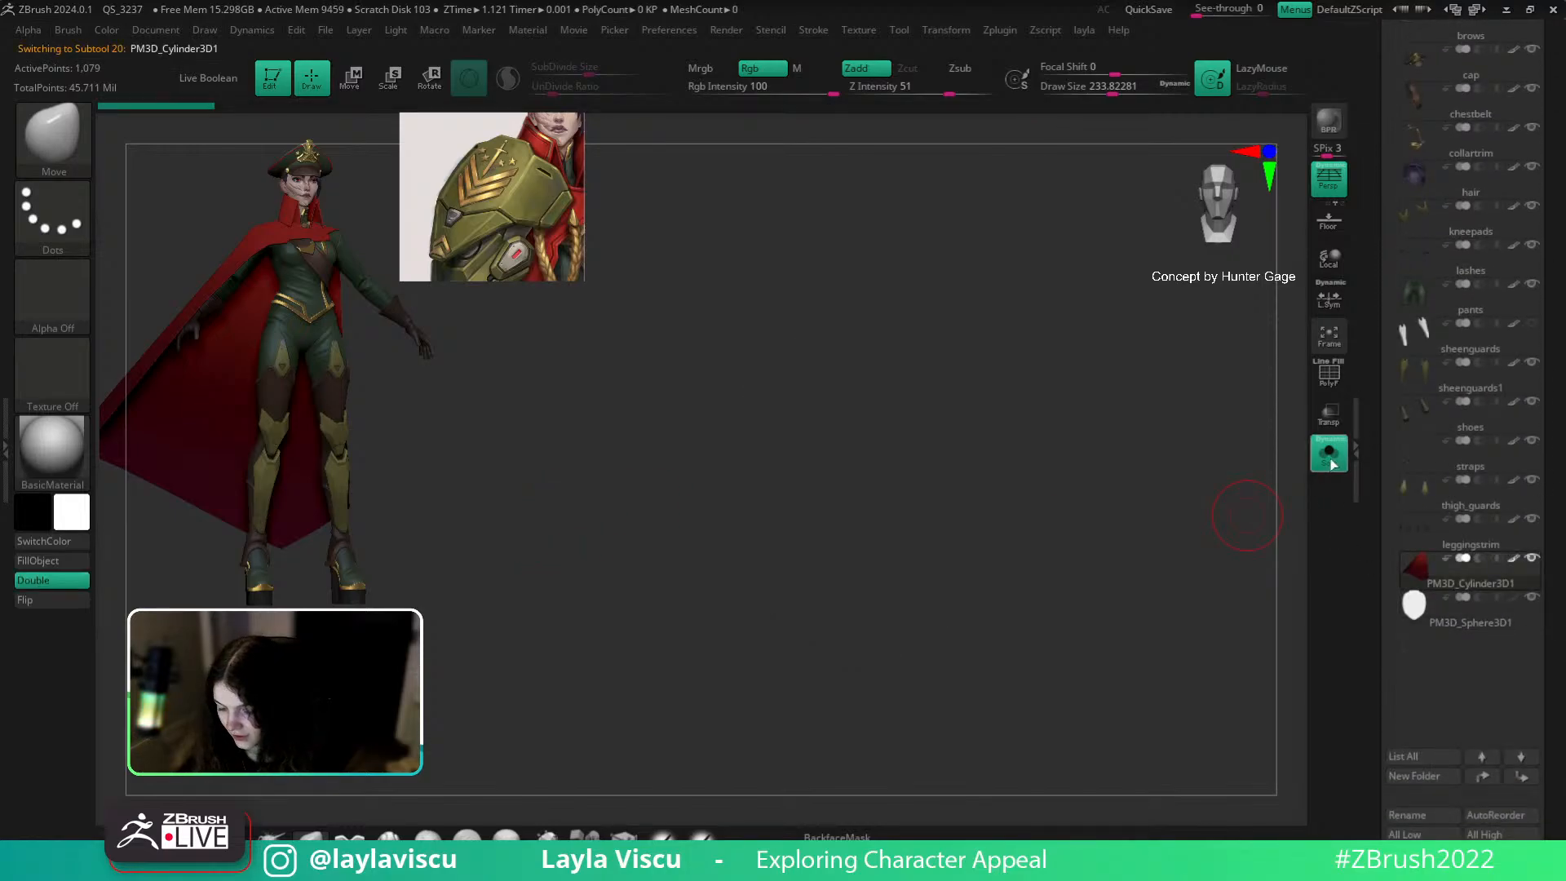
key(f)
alt+drag(902, 490, 947, 392)
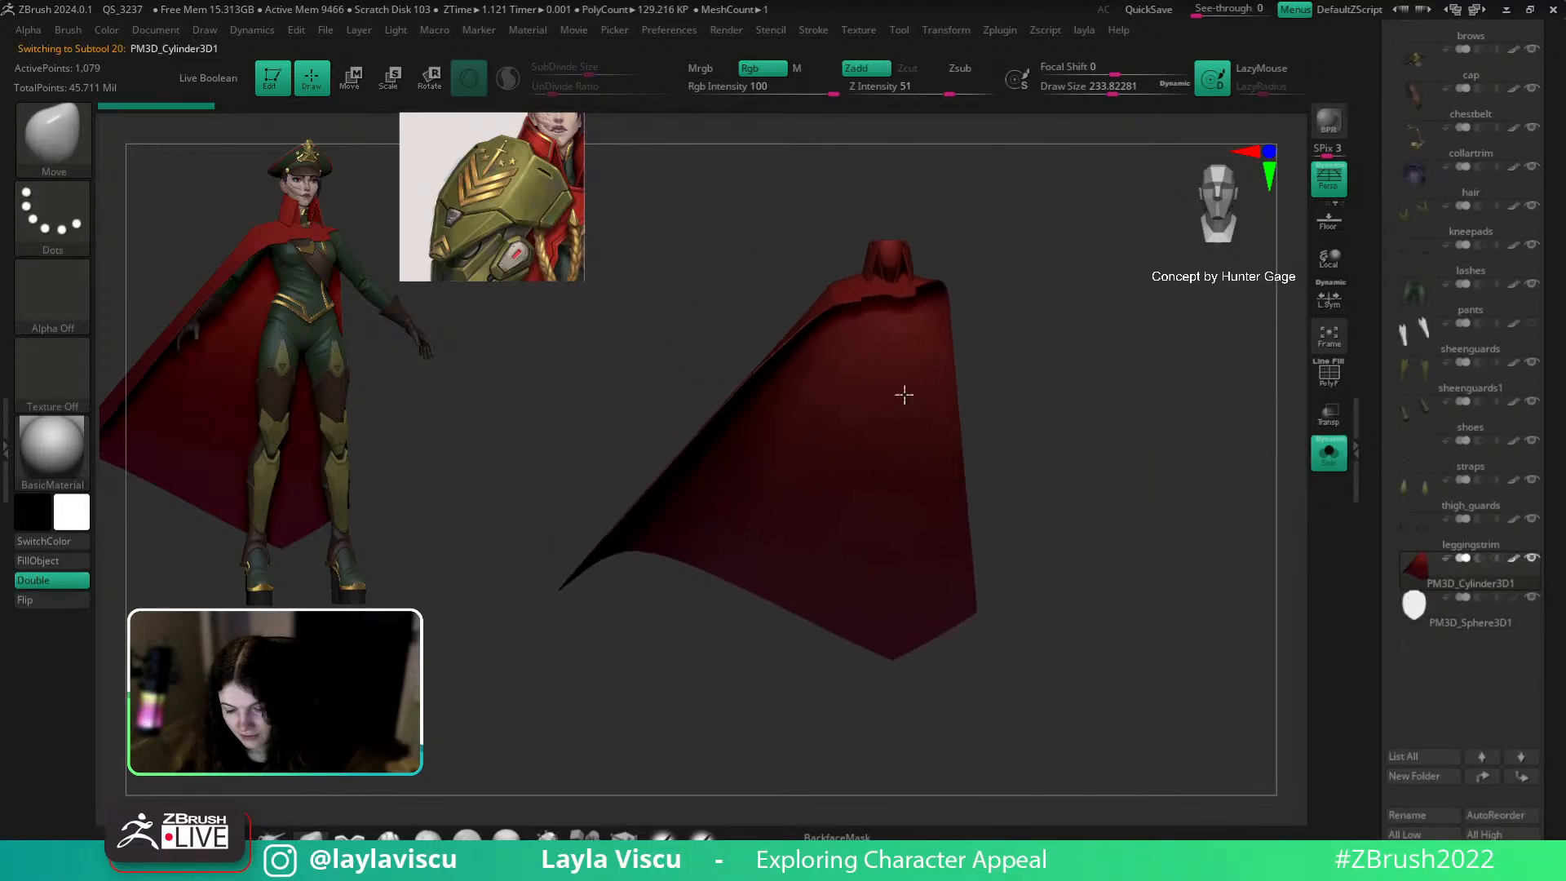
right_click(865, 437)
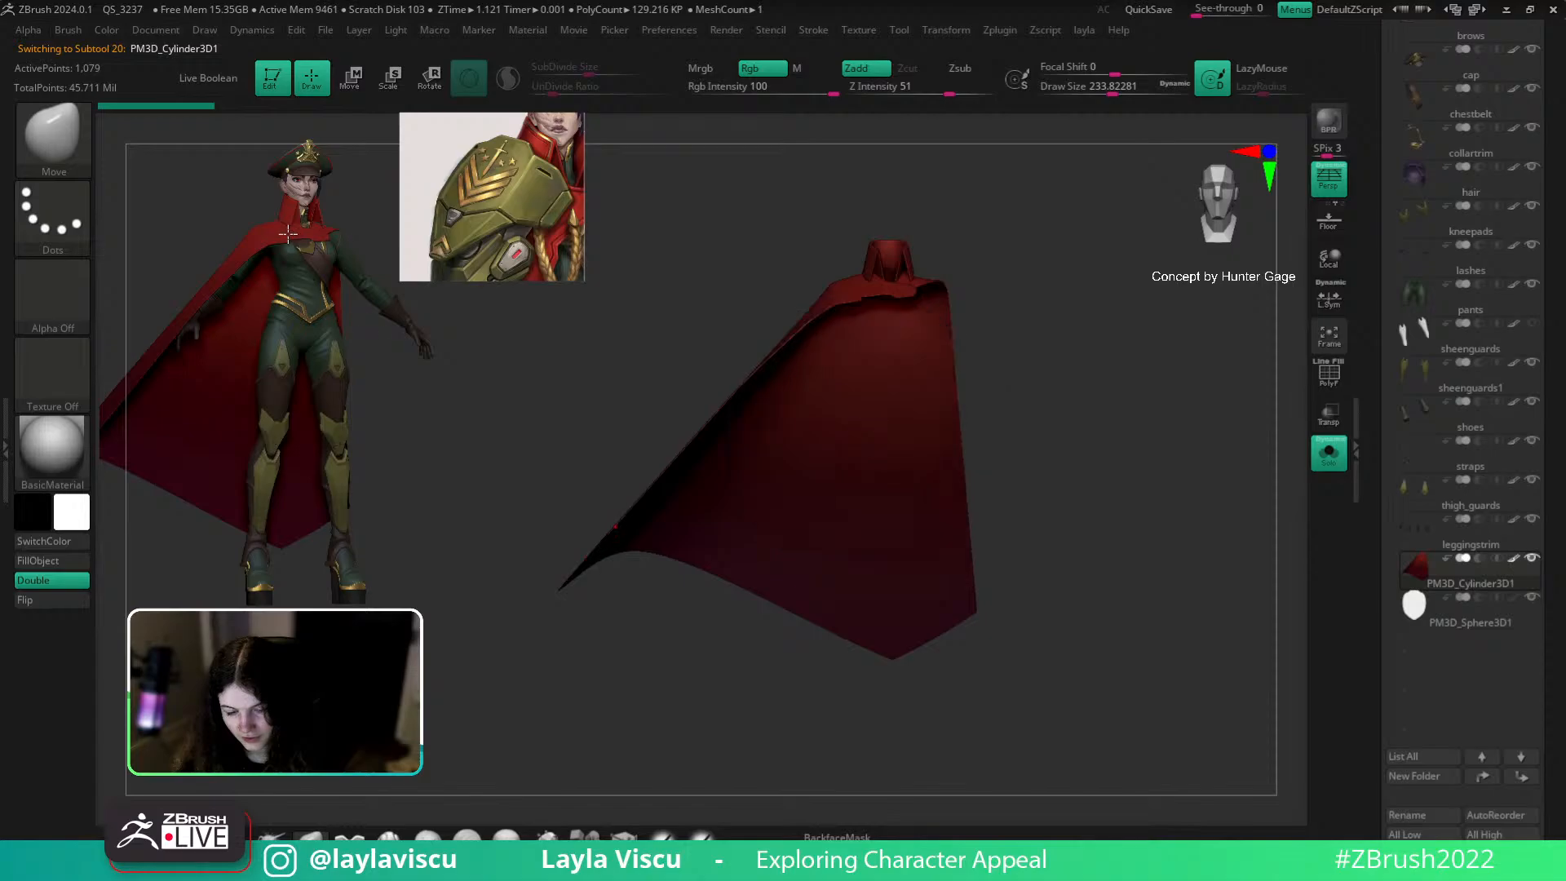
Step: Sample the red of the reference cape's shoulder, fill the cape with it, and choose the SkinShade4 material
key(c)
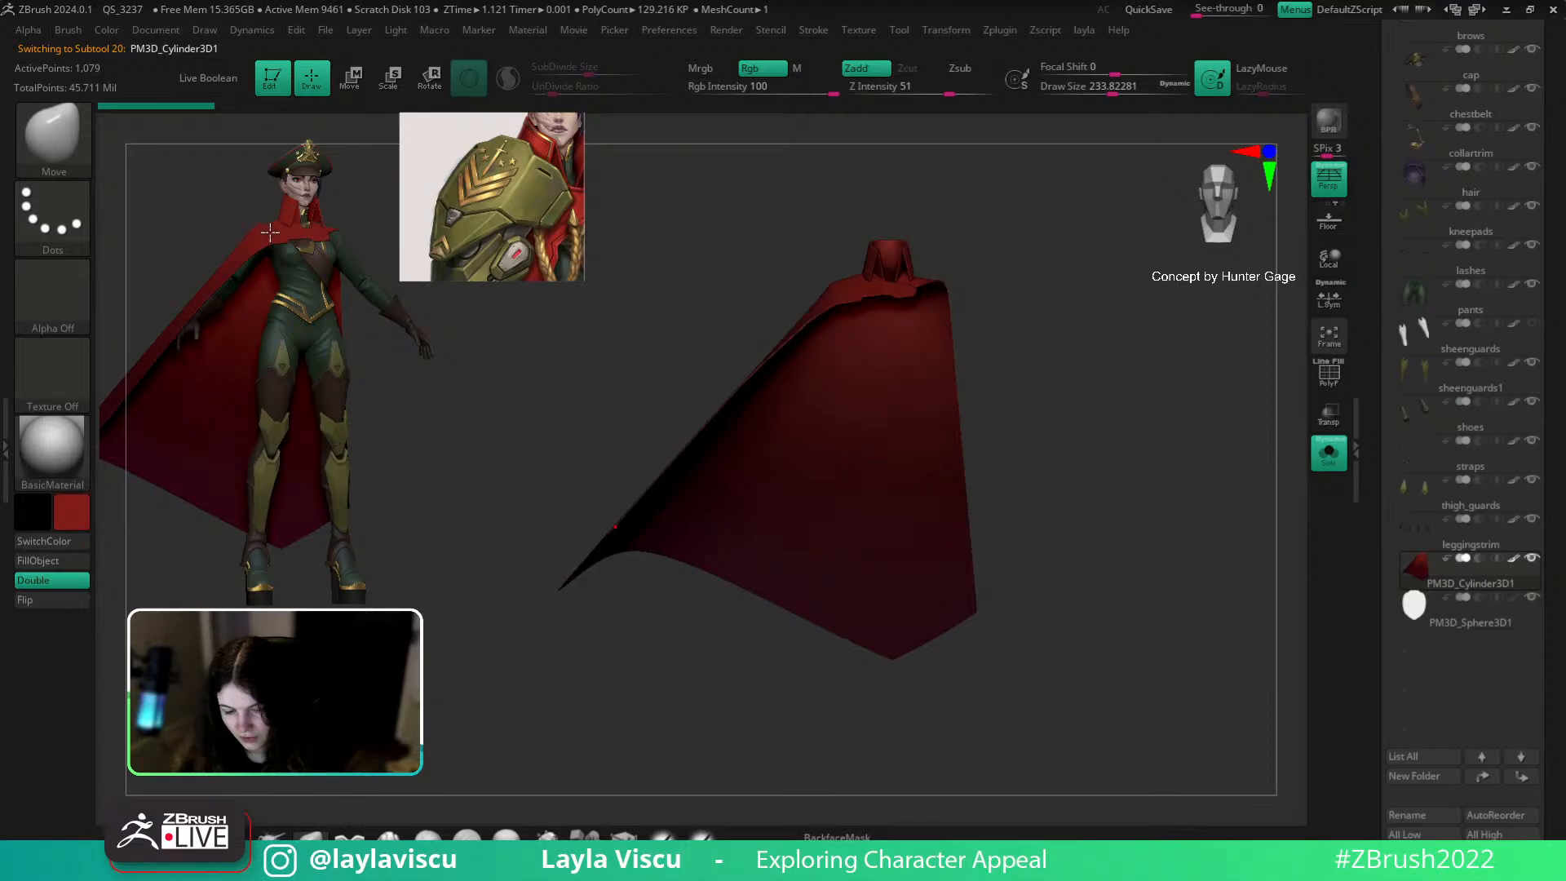
click(52, 560)
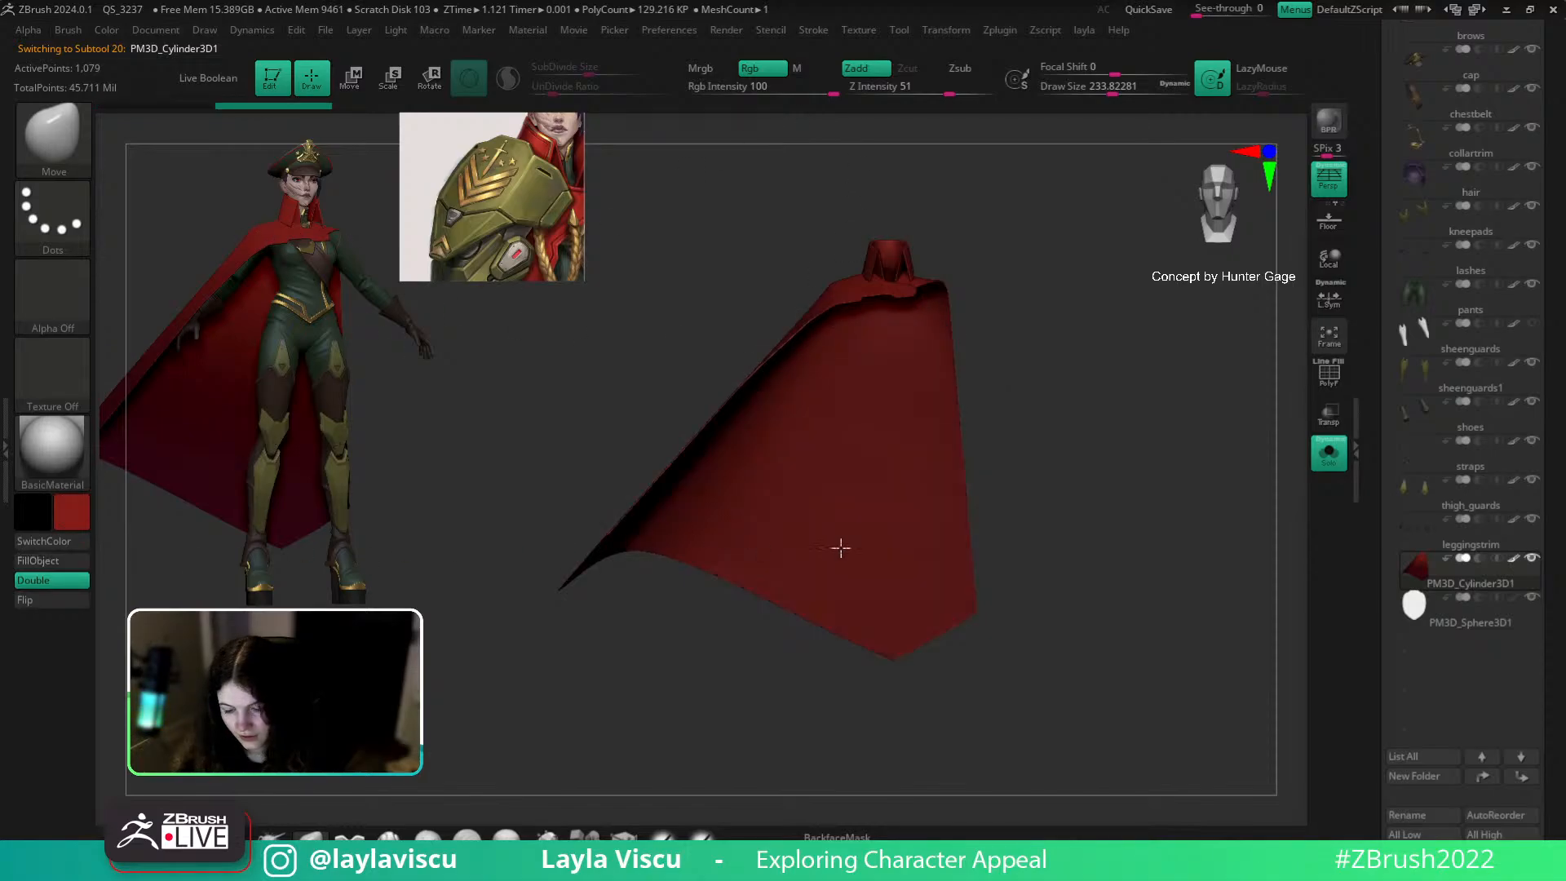
click(51, 448)
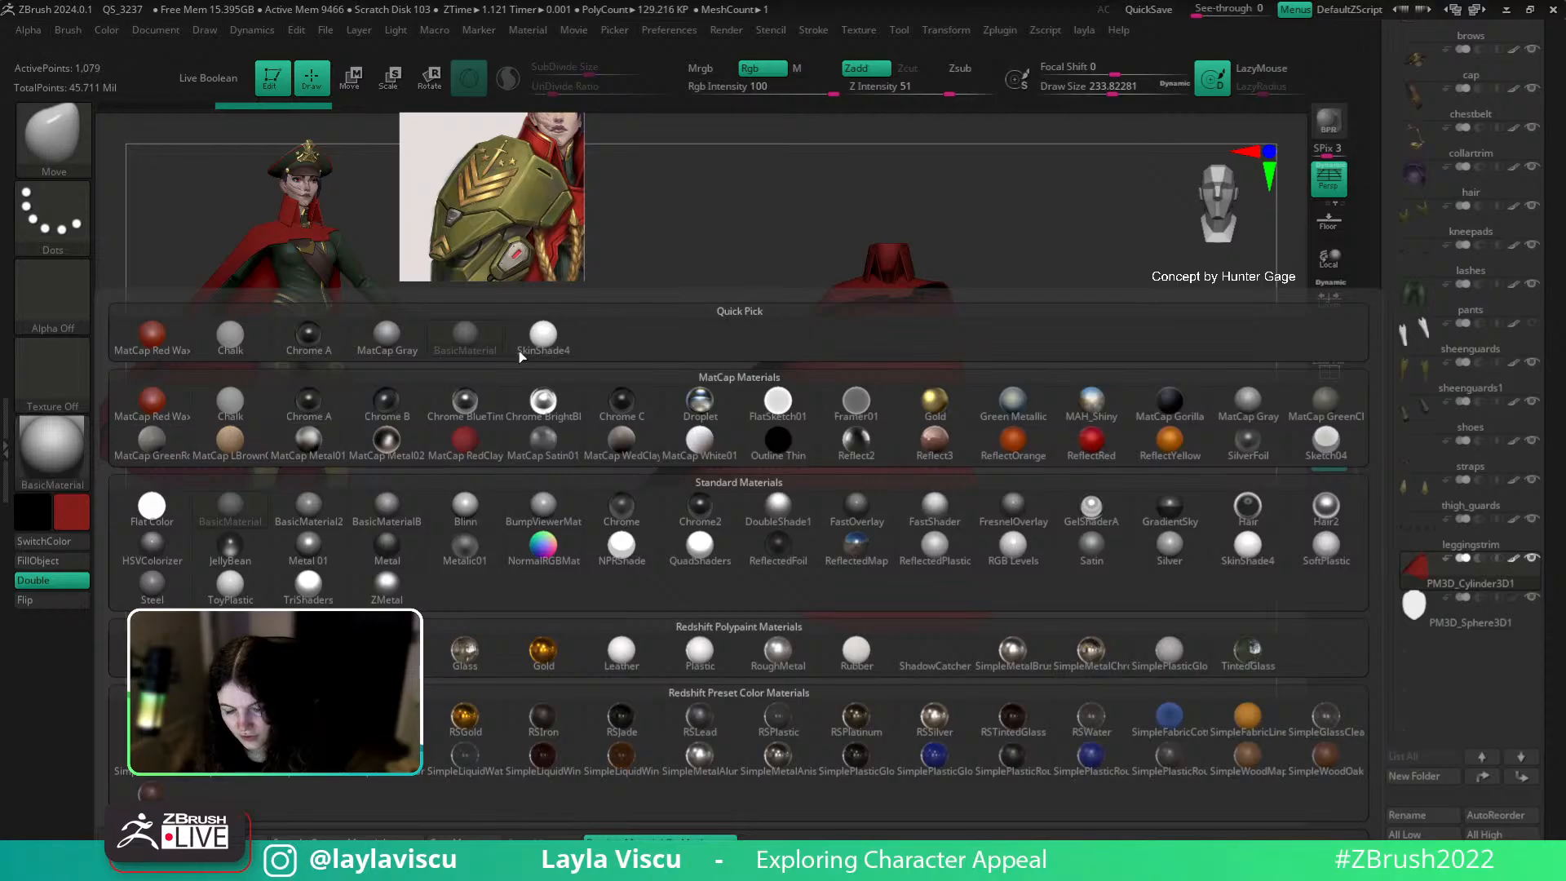
click(541, 338)
drag(1024, 405, 1049, 482)
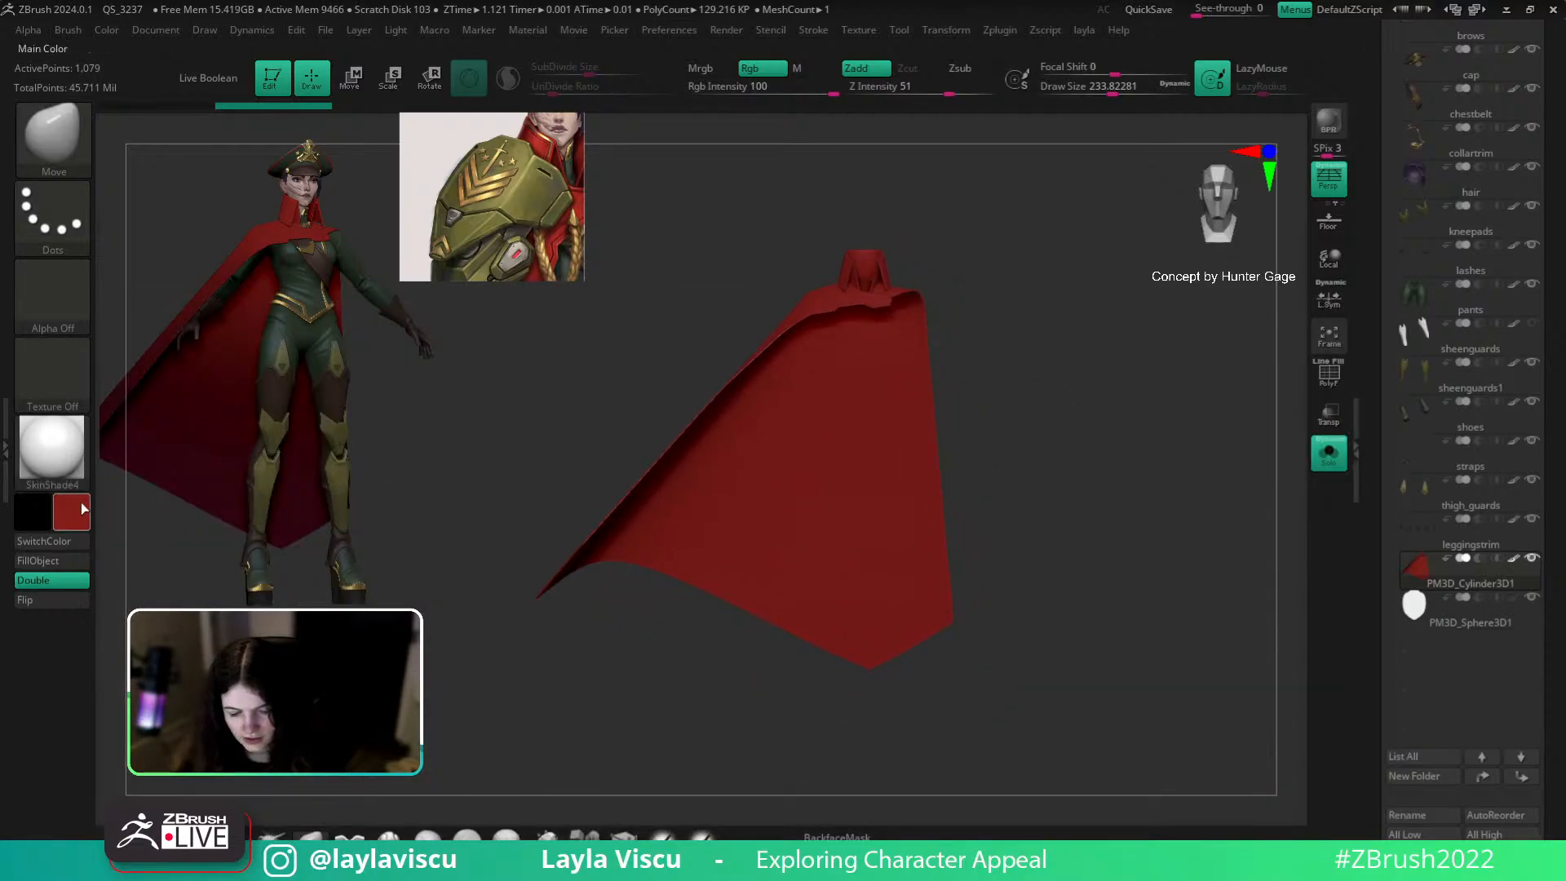
Step: Sample the dark red from the lower part of the reference cape as the main colour
key(z)
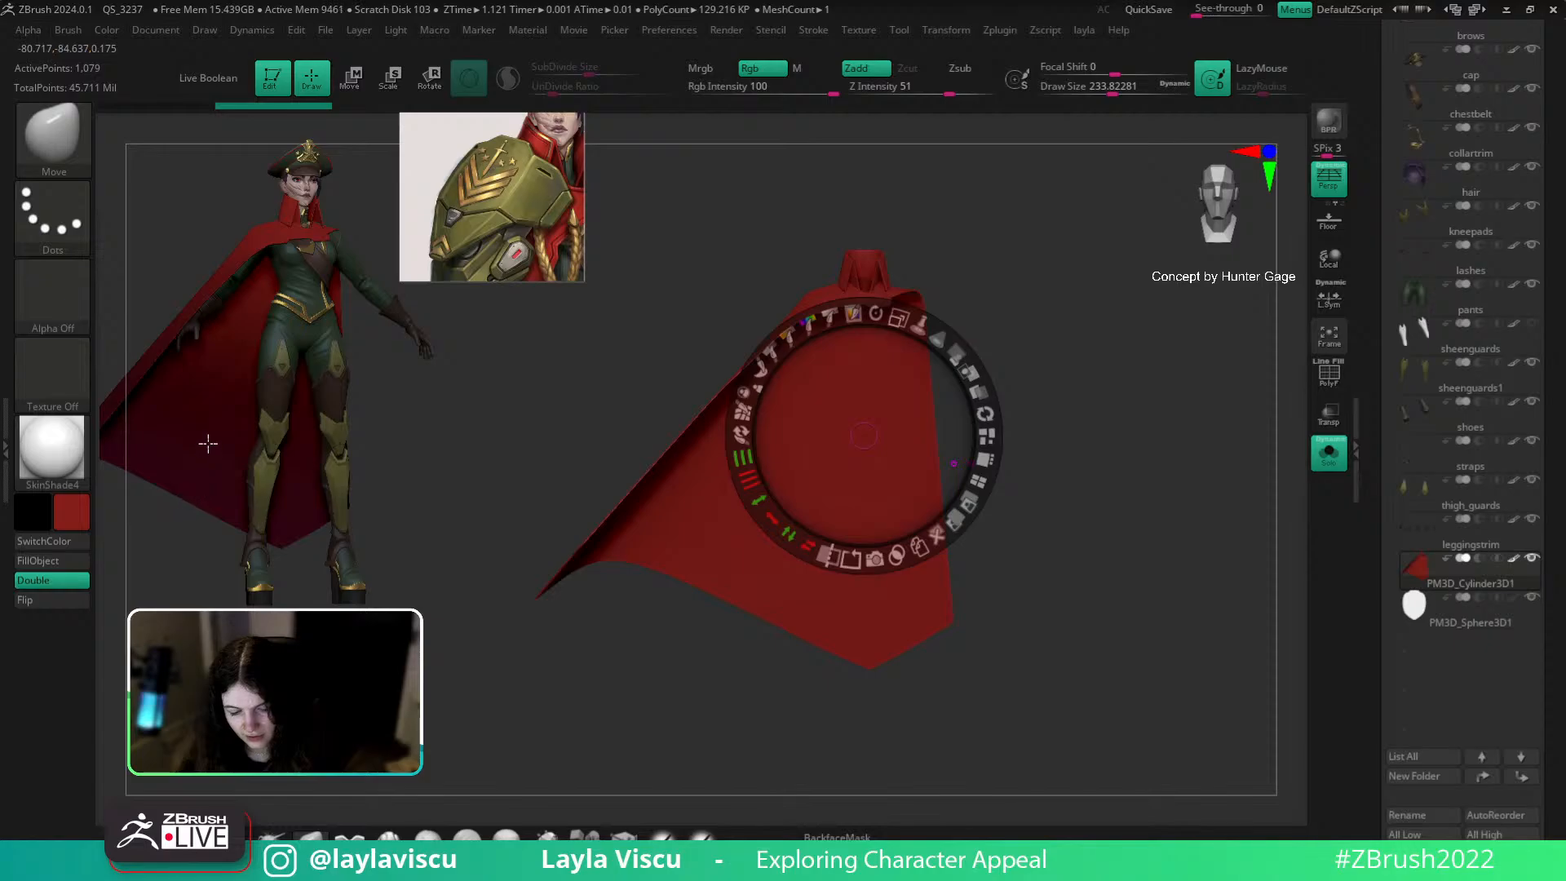
key(c)
key(z)
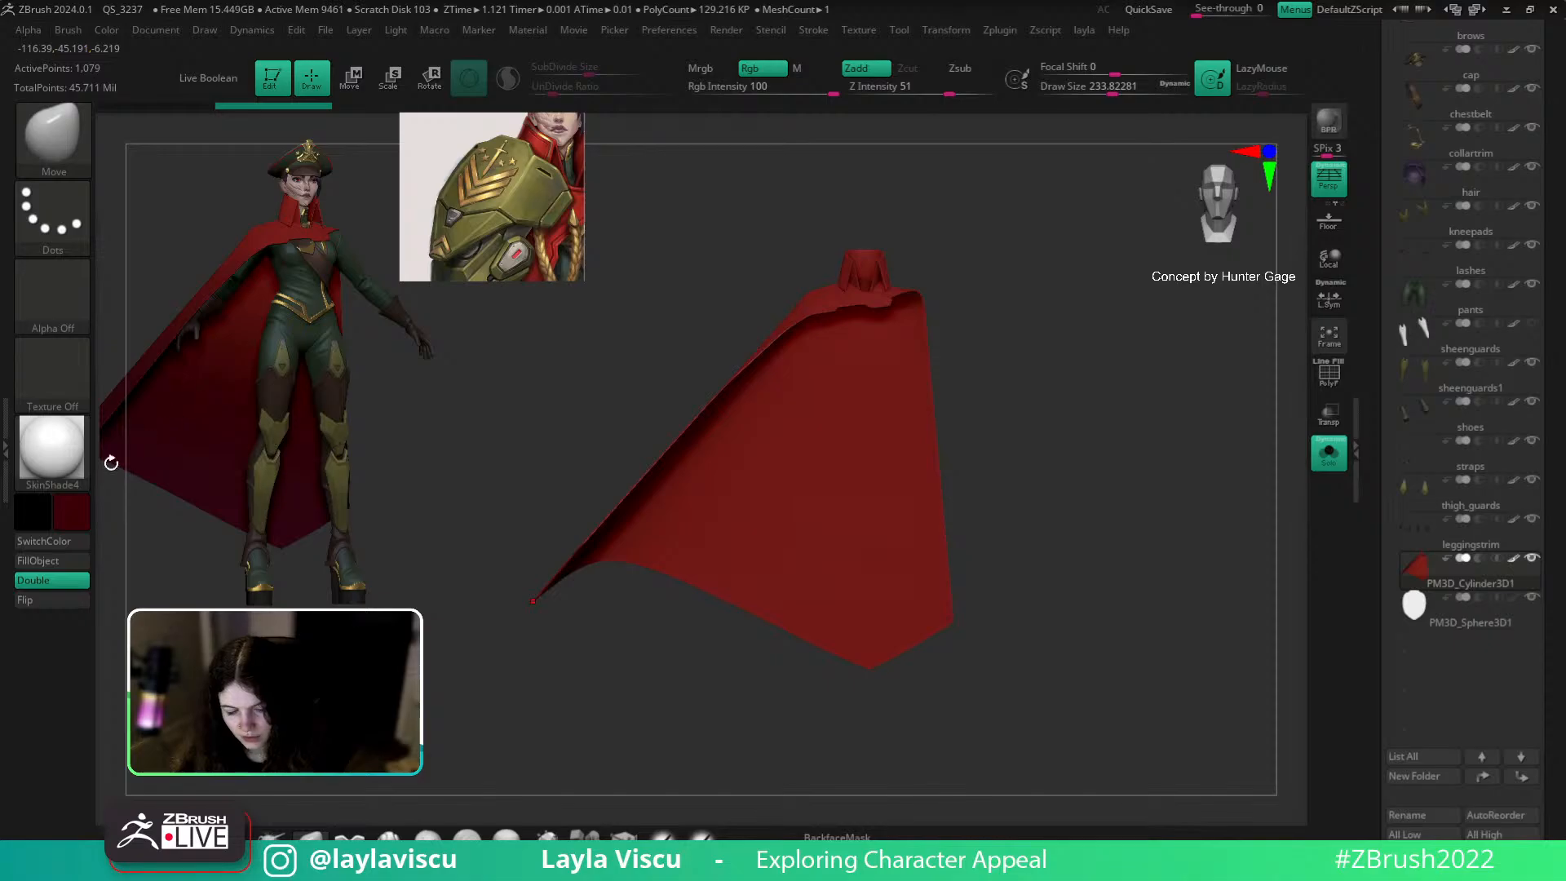
Step: Switch to the Standard brush and make it paint colour only, with Rgb on and Zadd off
click(700, 837)
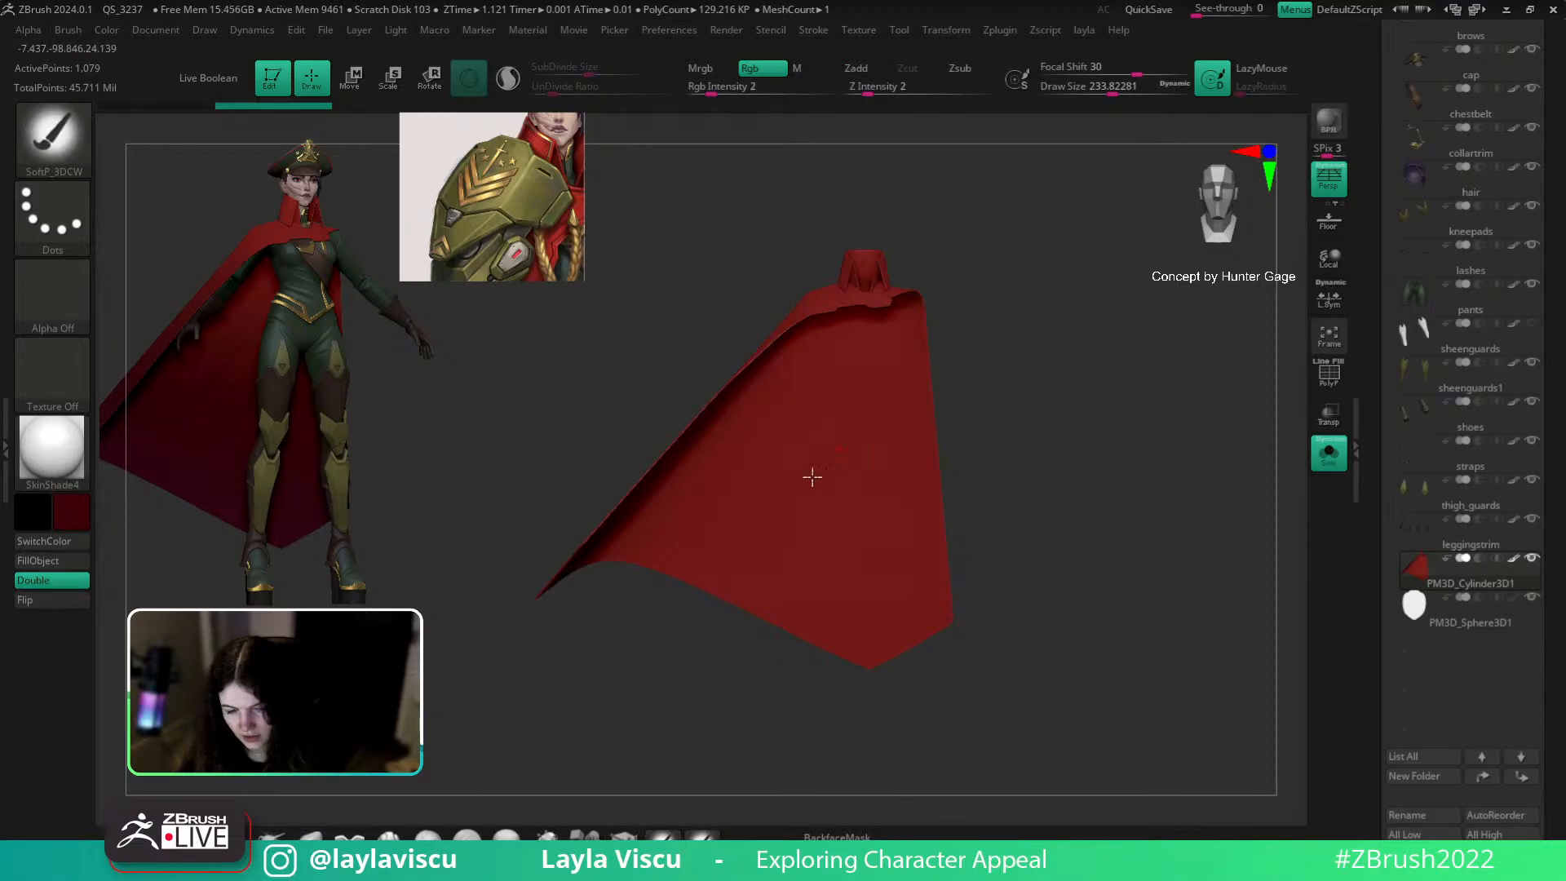
key(b)
key(s)
key(t)
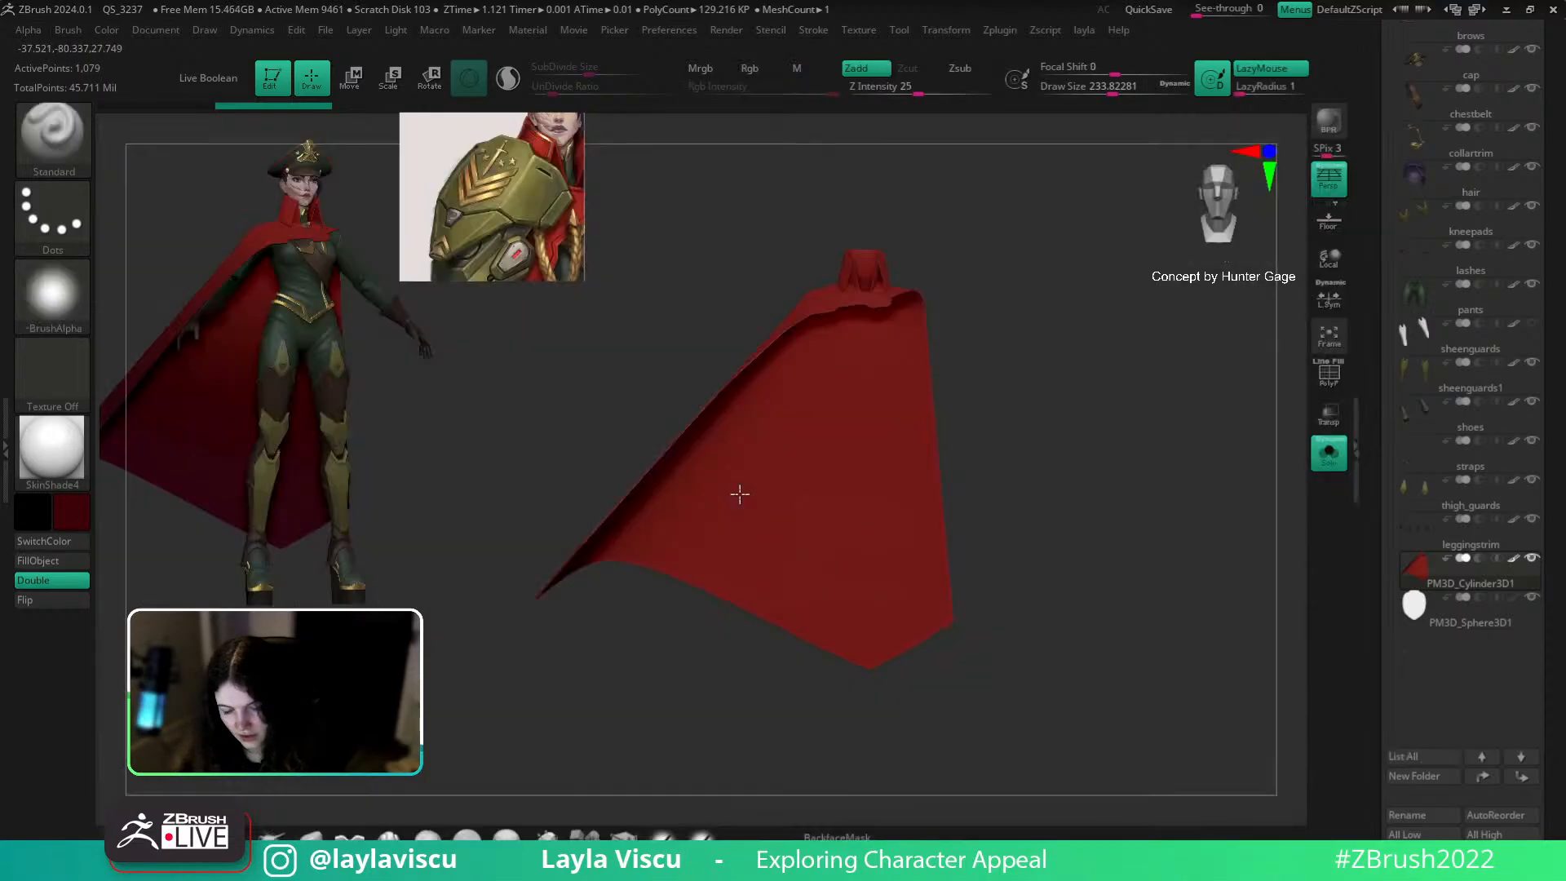
click(867, 71)
click(750, 69)
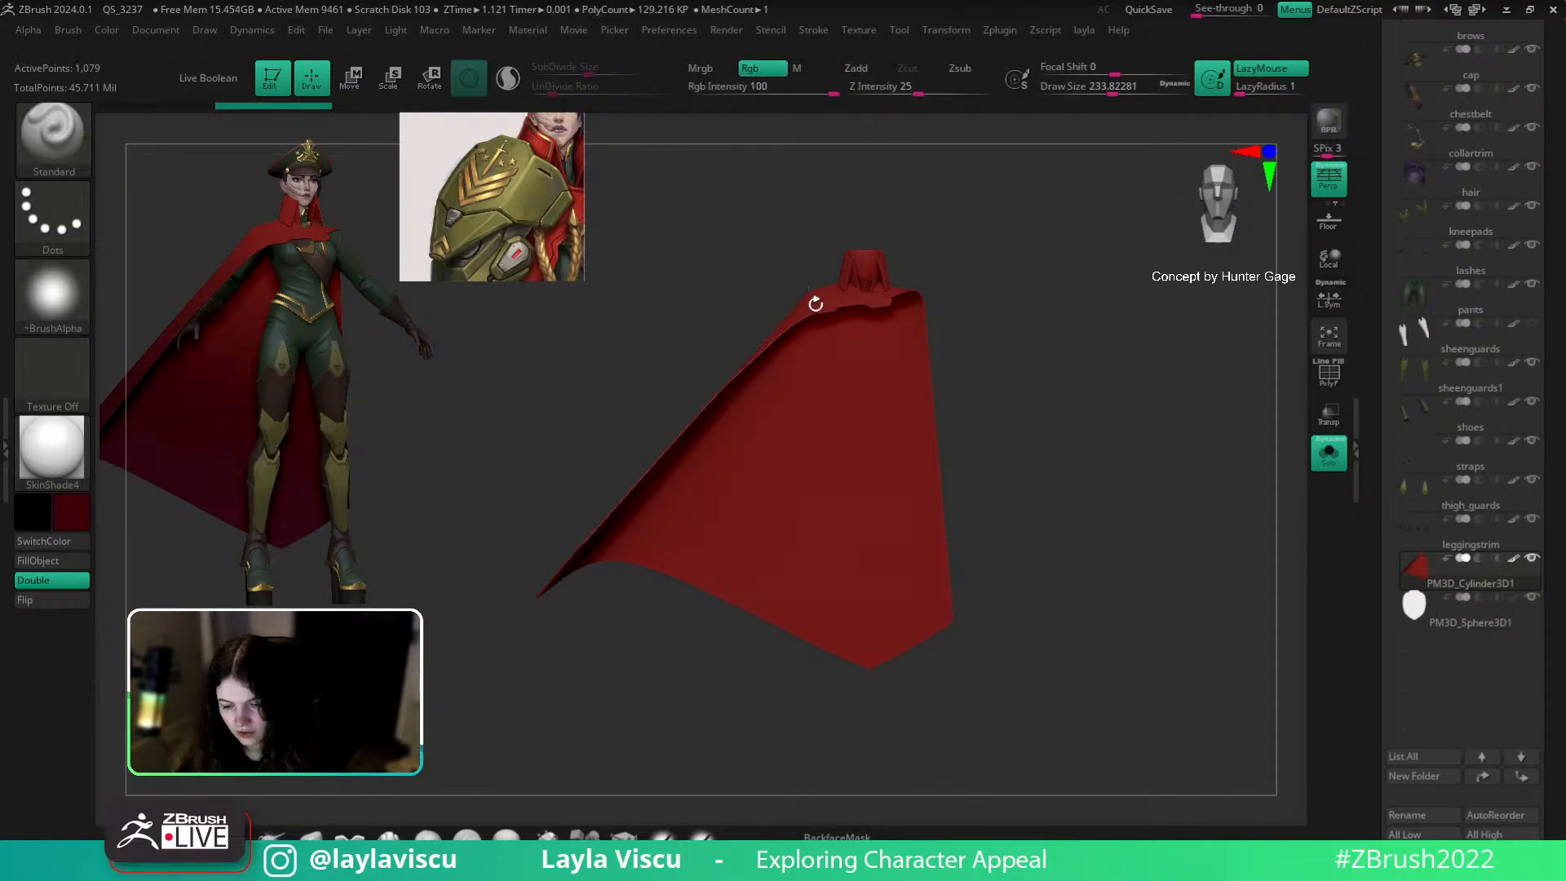
Step: Enlarge the brush to a draw size of about 311, set Rgb Intensity to 38, and turn LazyMouse off
key(s)
drag(903, 426, 930, 429)
key(s)
key(s)
click(793, 488)
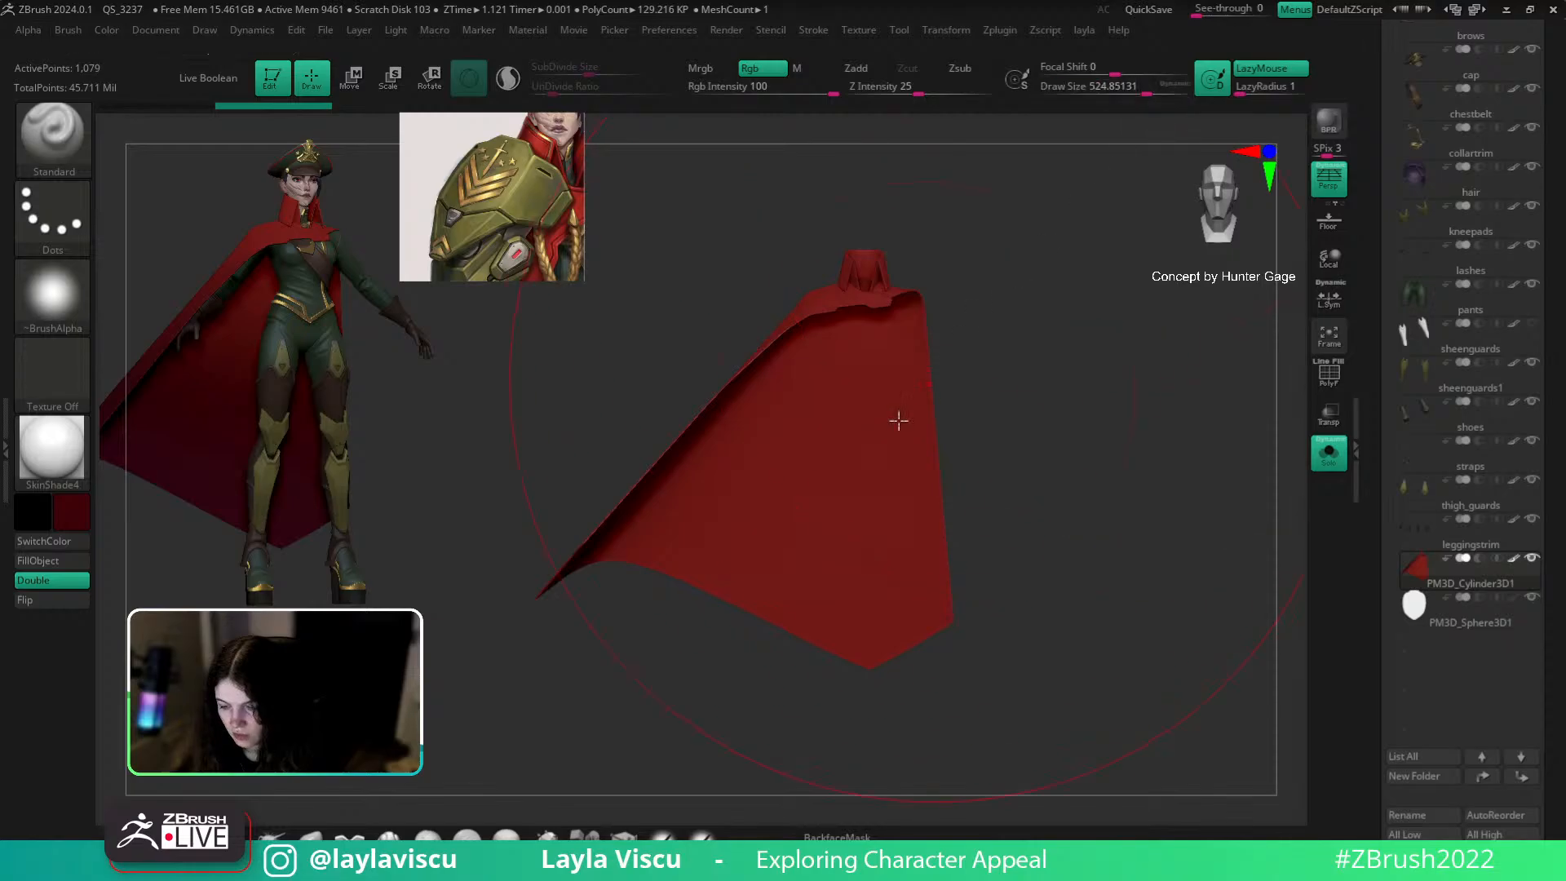
key(s)
drag(807, 507, 822, 508)
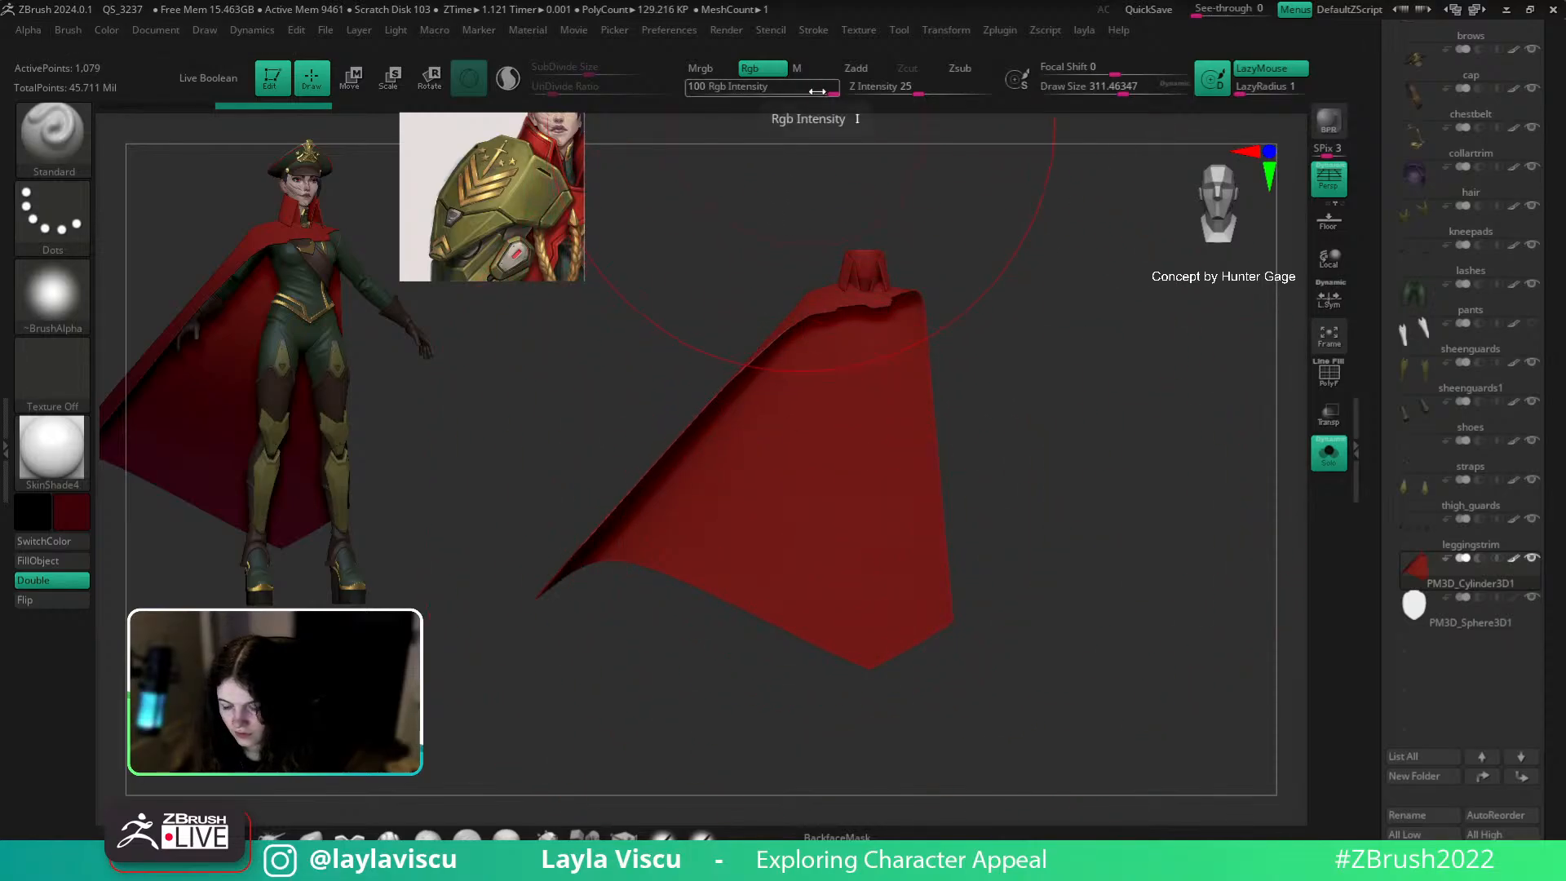
click(779, 92)
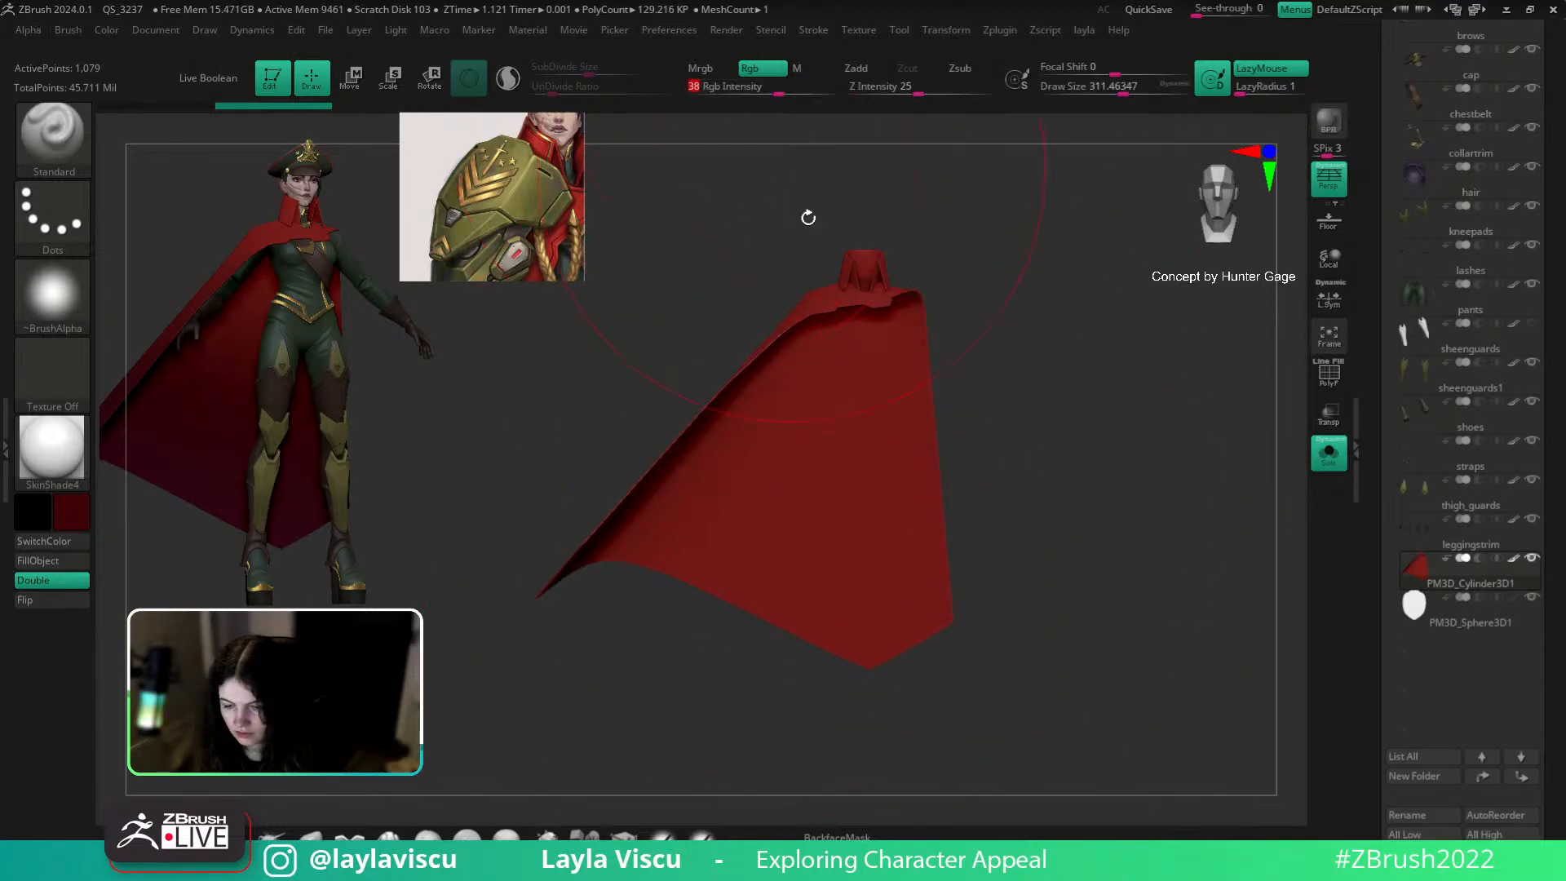
click(1279, 65)
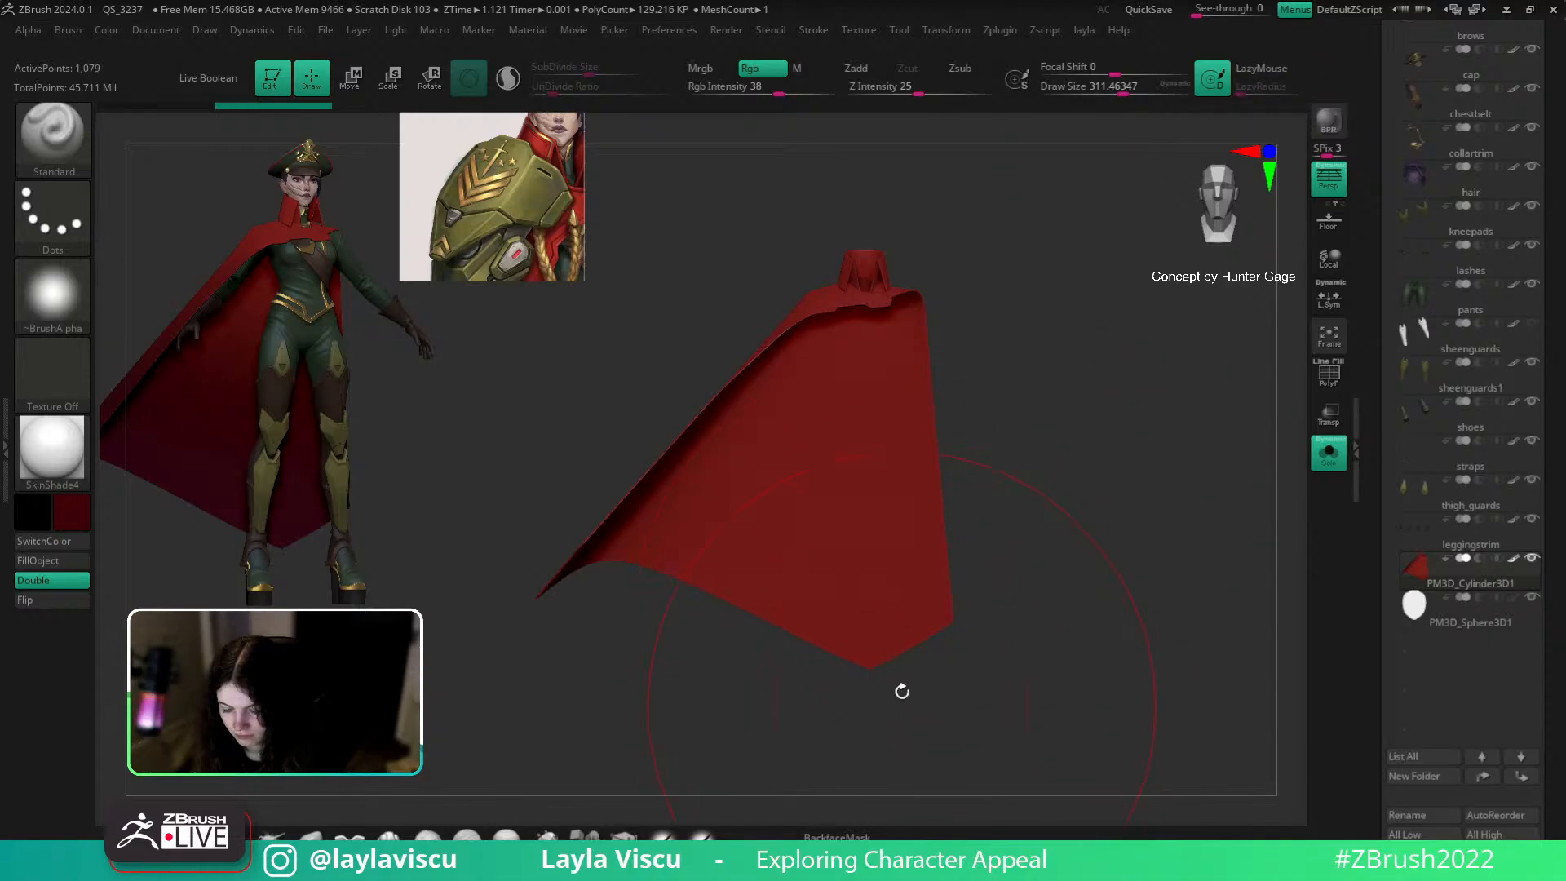
Step: Activate Dynamic Subdiv on the cape, always accepting auto-activation, and turn off Spotlight Projection
key(s)
drag(835, 615, 819, 615)
click(827, 620)
key(shift+d)
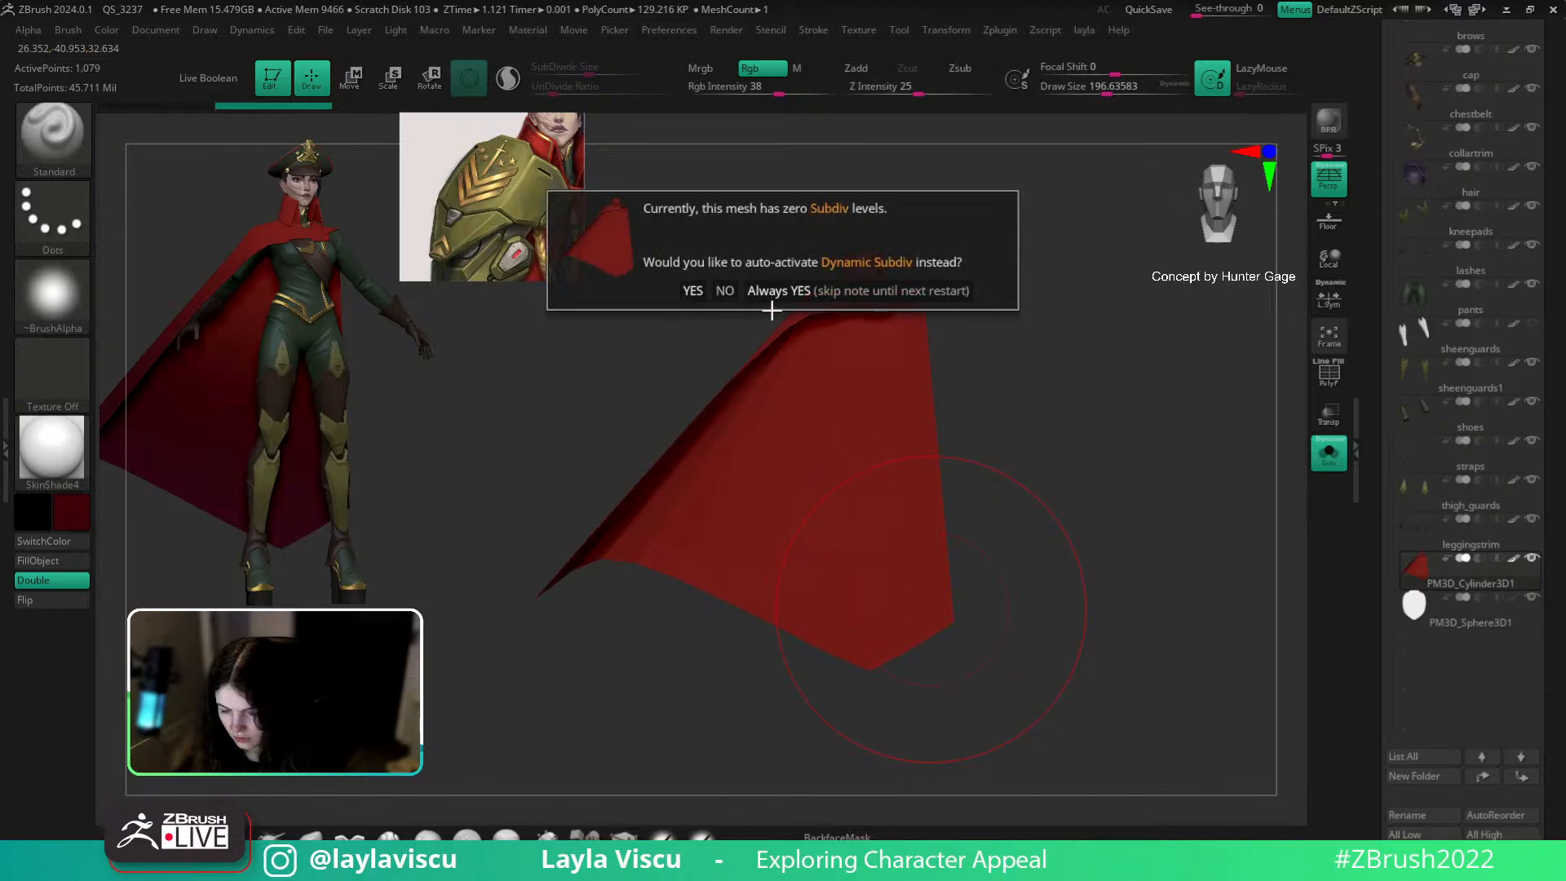
click(788, 291)
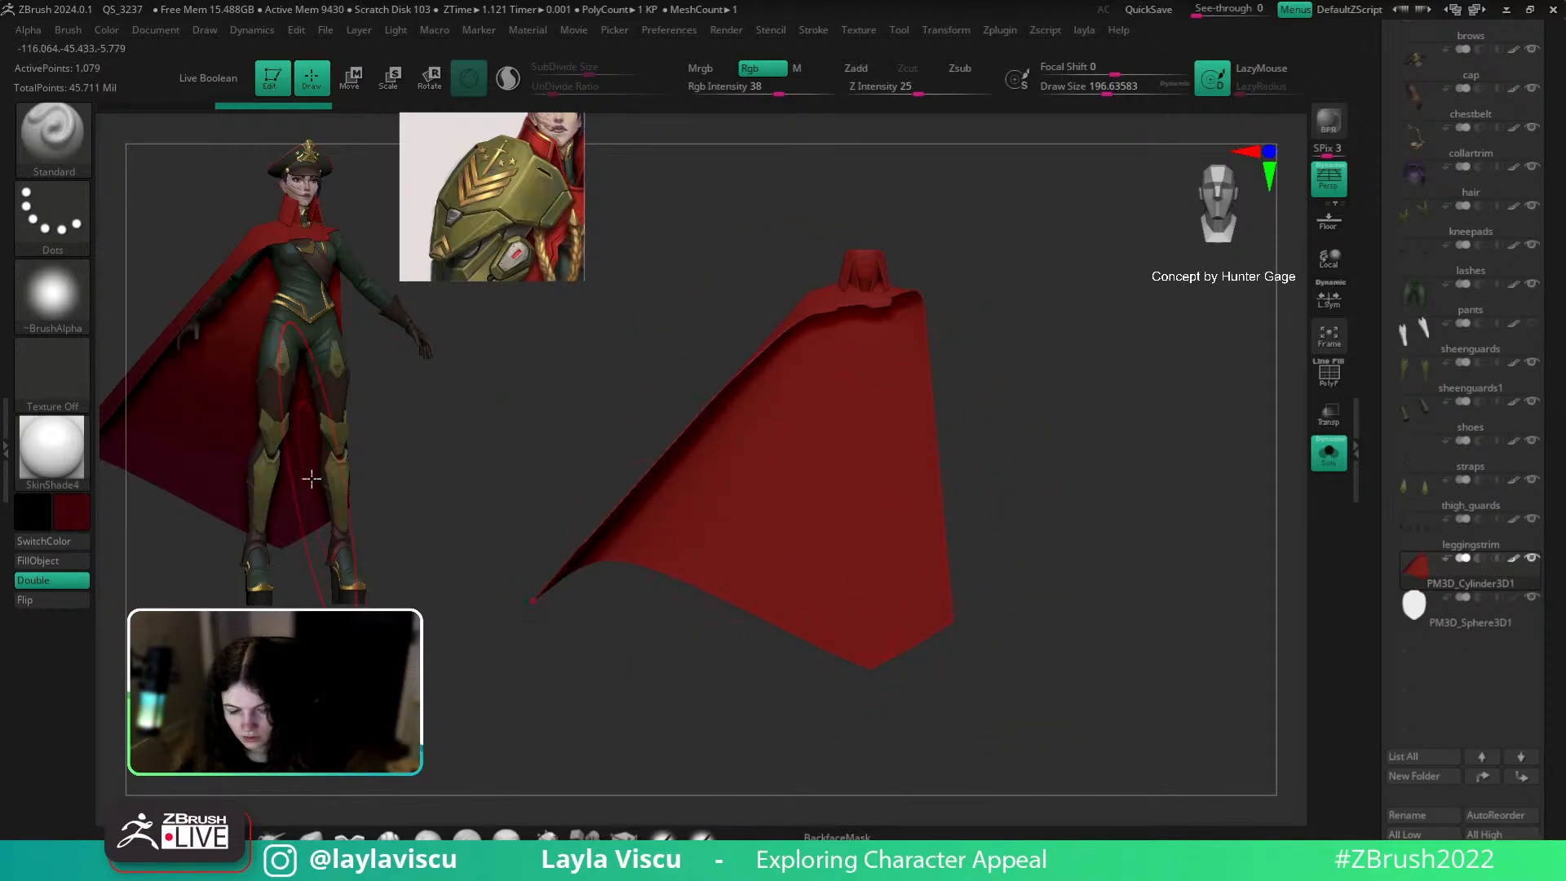
key(d)
key(space)
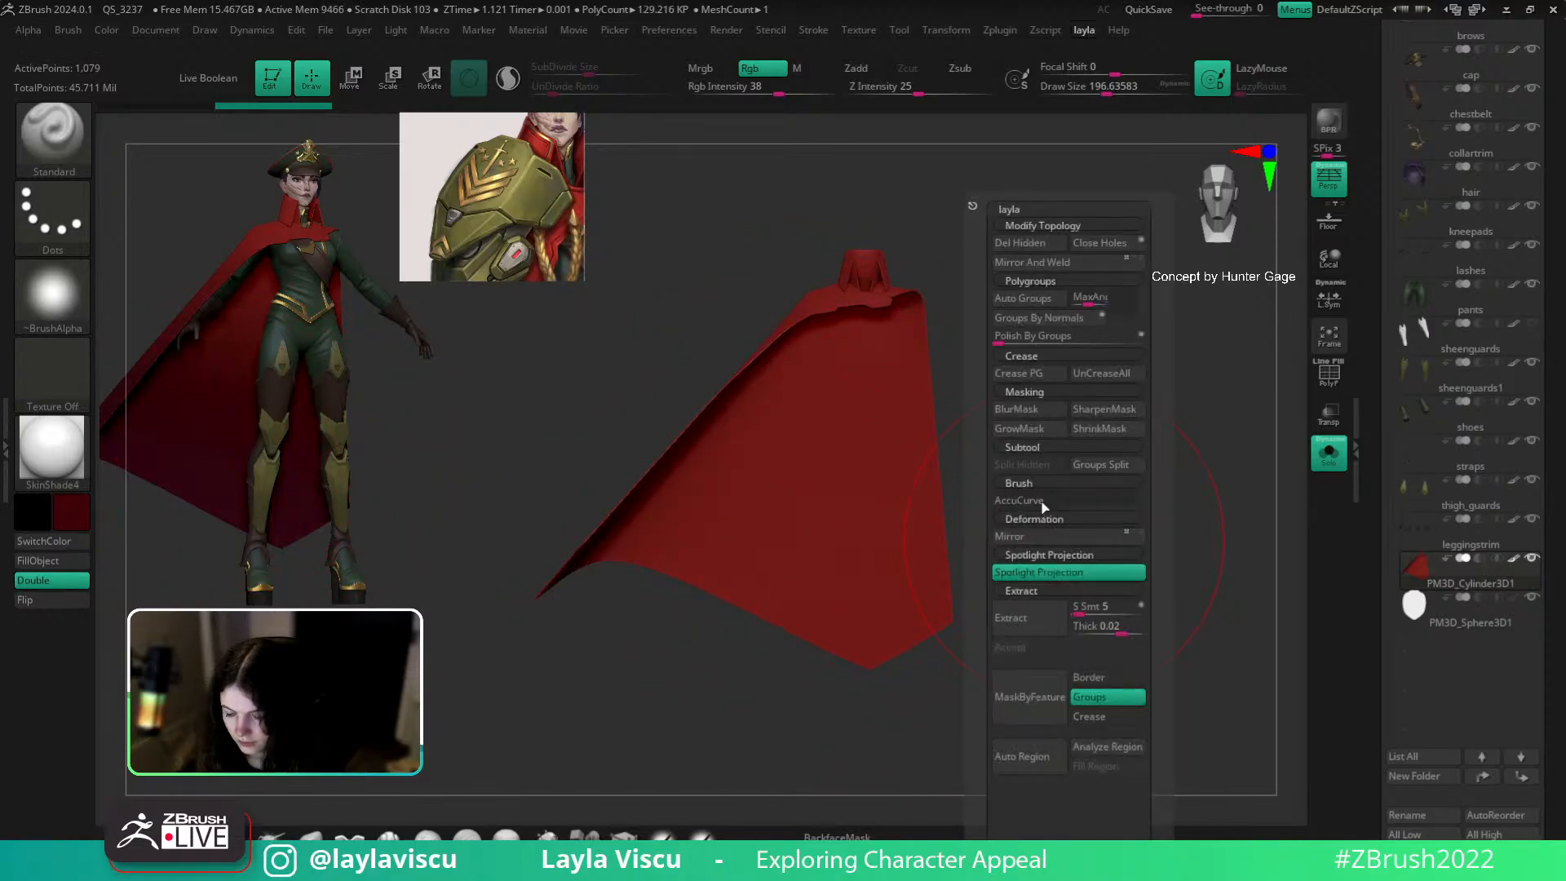
click(1032, 571)
Step: Paint the sampled dark red softly over the cape's lower part and trailing corner, fading upward from the hem
mouse_move(829, 589)
mouse_down()
mouse_move(854, 661)
mouse_move(867, 615)
mouse_move(849, 678)
mouse_move(758, 617)
mouse_up()
key(s)
drag(623, 541, 566, 560)
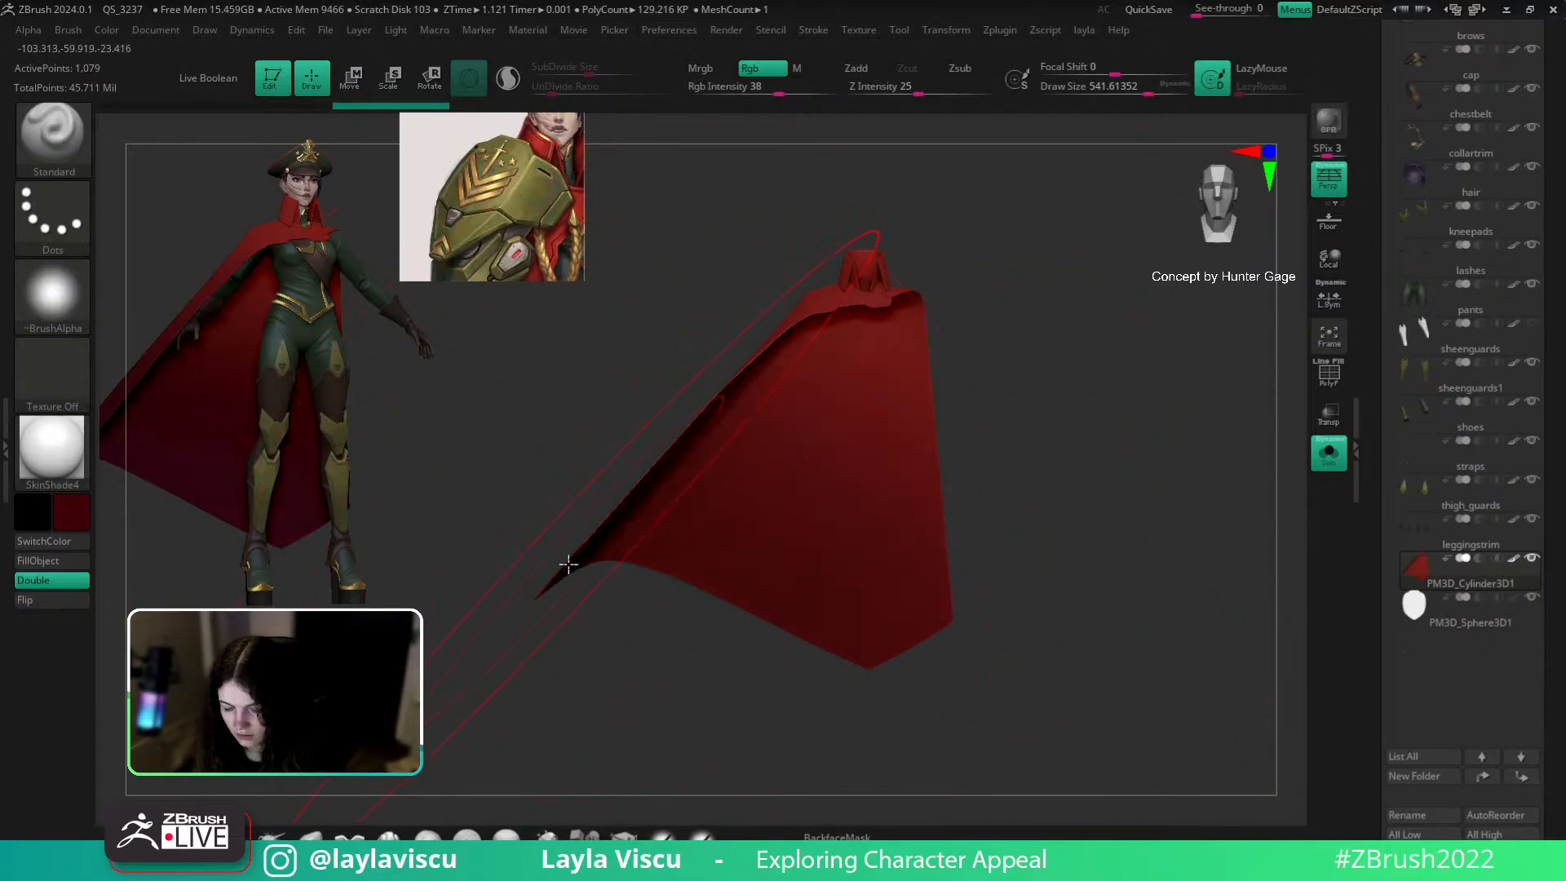
key(s)
drag(889, 656, 815, 655)
mouse_move(1003, 653)
mouse_down()
mouse_move(1049, 640)
mouse_move(924, 635)
mouse_up()
right_drag(924, 634, 1126, 318)
key(shift+f)
mouse_move(1117, 481)
shift+right_down()
mouse_move(1066, 541)
mouse_move(1104, 541)
mouse_move(1042, 599)
mouse_move(1020, 514)
mouse_move(1066, 389)
mouse_move(1044, 532)
mouse_move(797, 643)
shift+right_up()
key(shift+f)
key(s)
mouse_move(775, 644)
mouse_down()
mouse_move(747, 646)
mouse_move(773, 689)
mouse_up()
alt+right_drag(971, 717, 926, 643)
Step: Sample the darker purplish red from the bottom of the reference cape and paint it along the cape's hem
key(z)
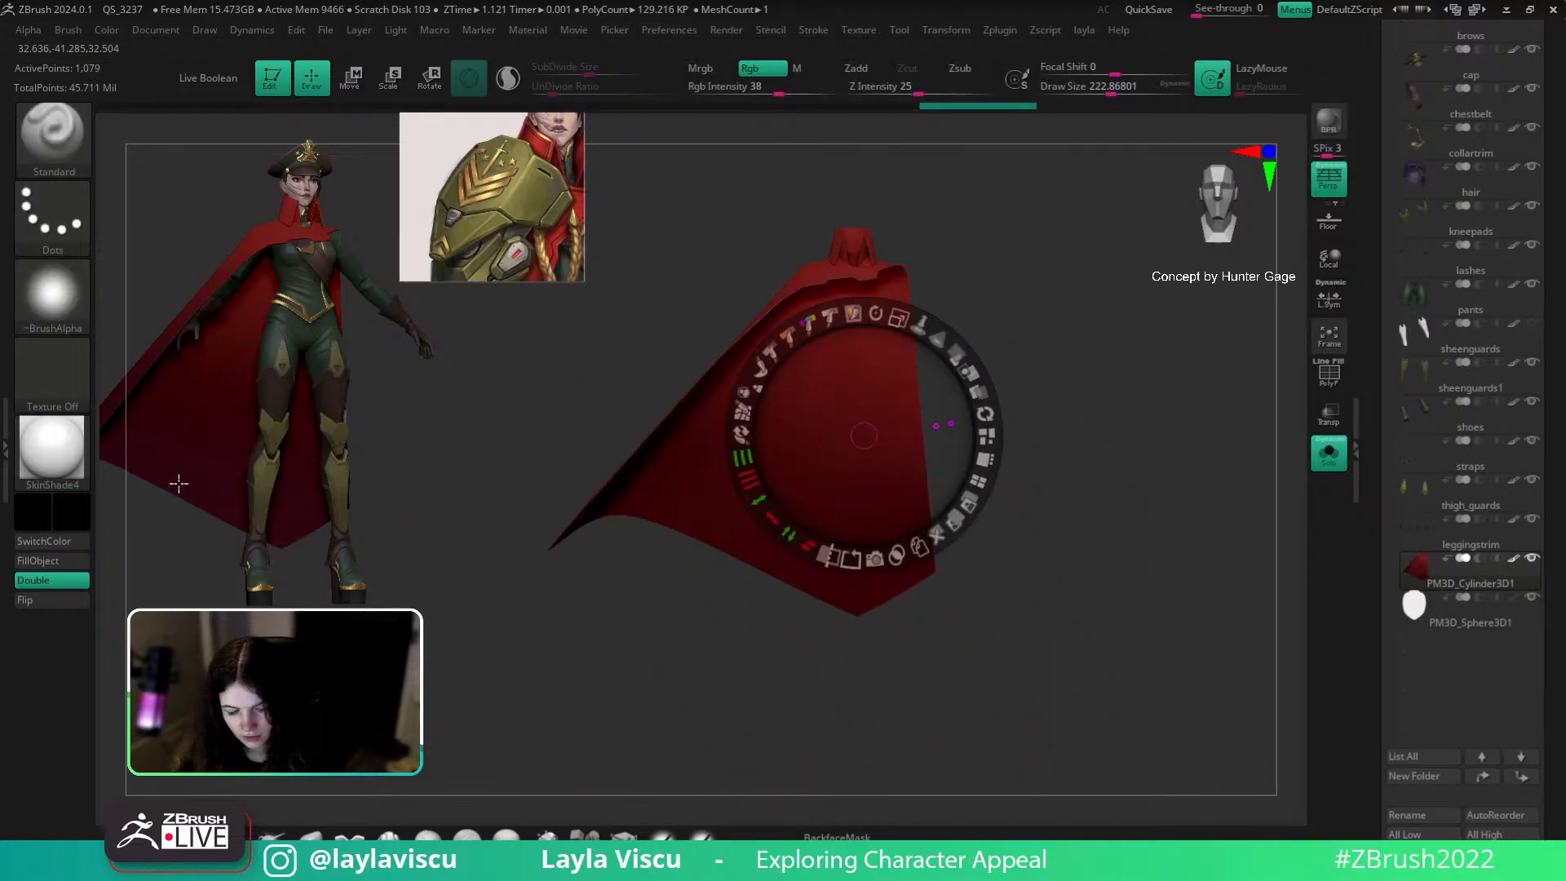
key(z)
key(s)
drag(779, 575, 771, 576)
key(s)
drag(891, 594, 908, 593)
drag(637, 615, 672, 542)
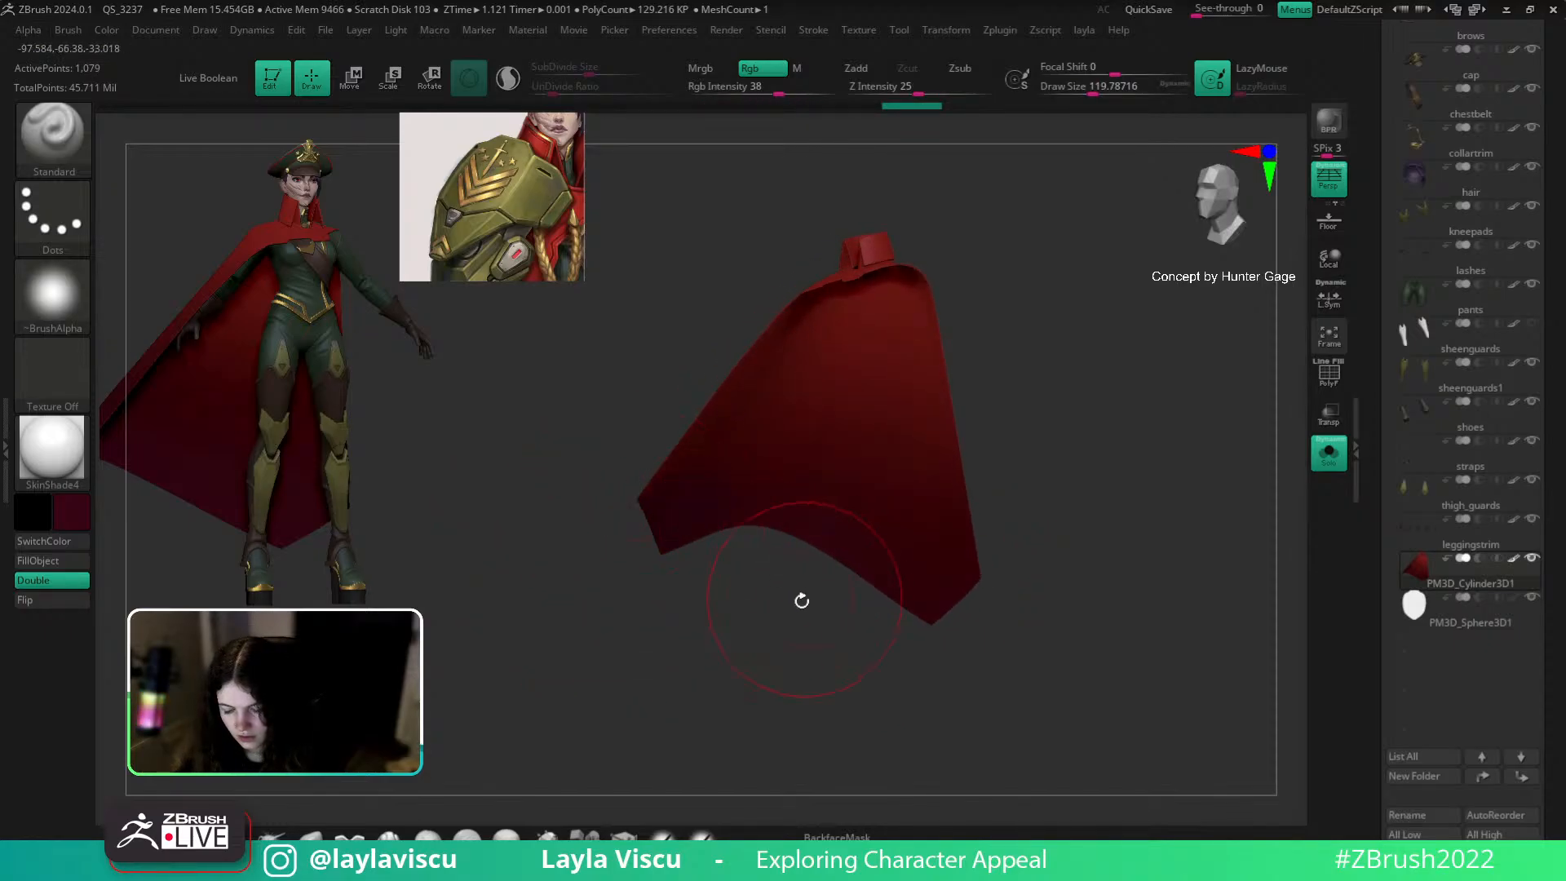
drag(804, 598, 807, 710)
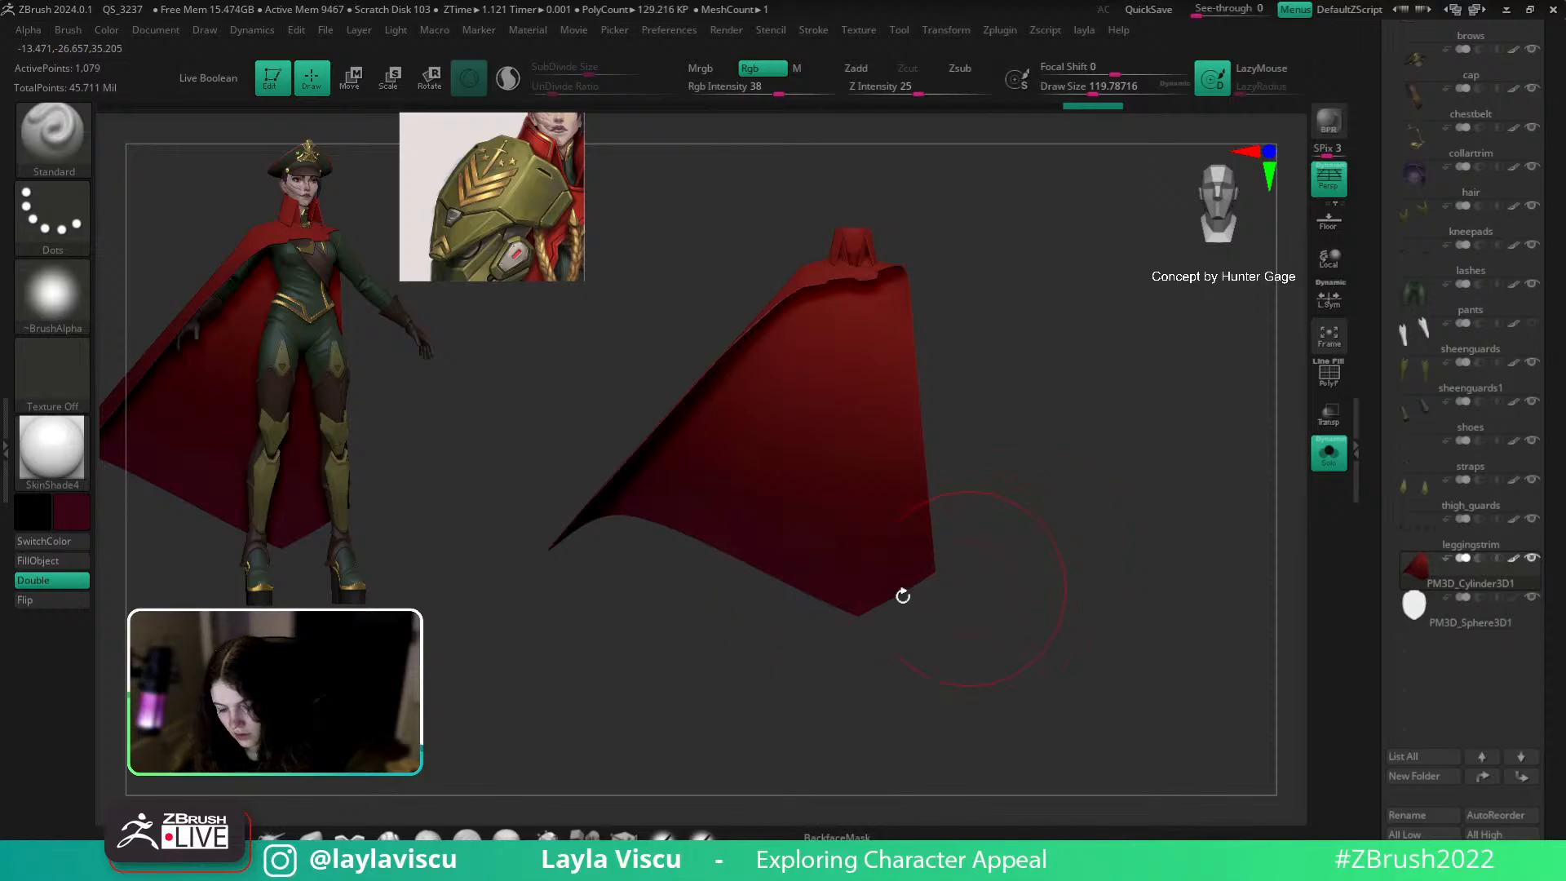
drag(1049, 542, 997, 560)
drag(1099, 541, 994, 677)
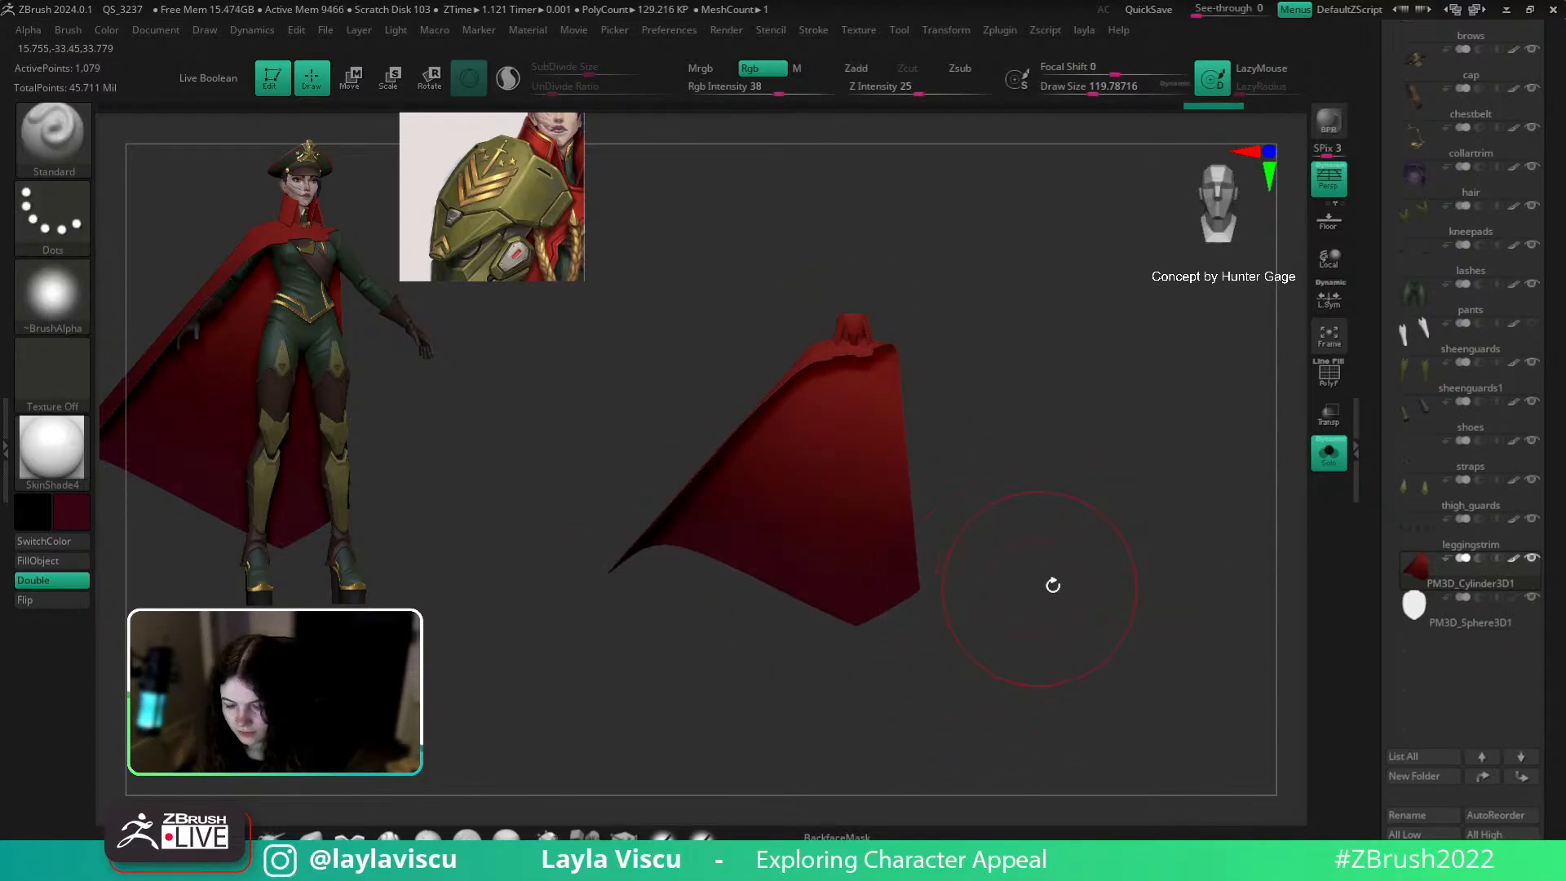
Step: Show all subtools again, select and frame the shield-shaped plate, and give it a white colour with BasicMaterial
click(1336, 463)
click(1480, 623)
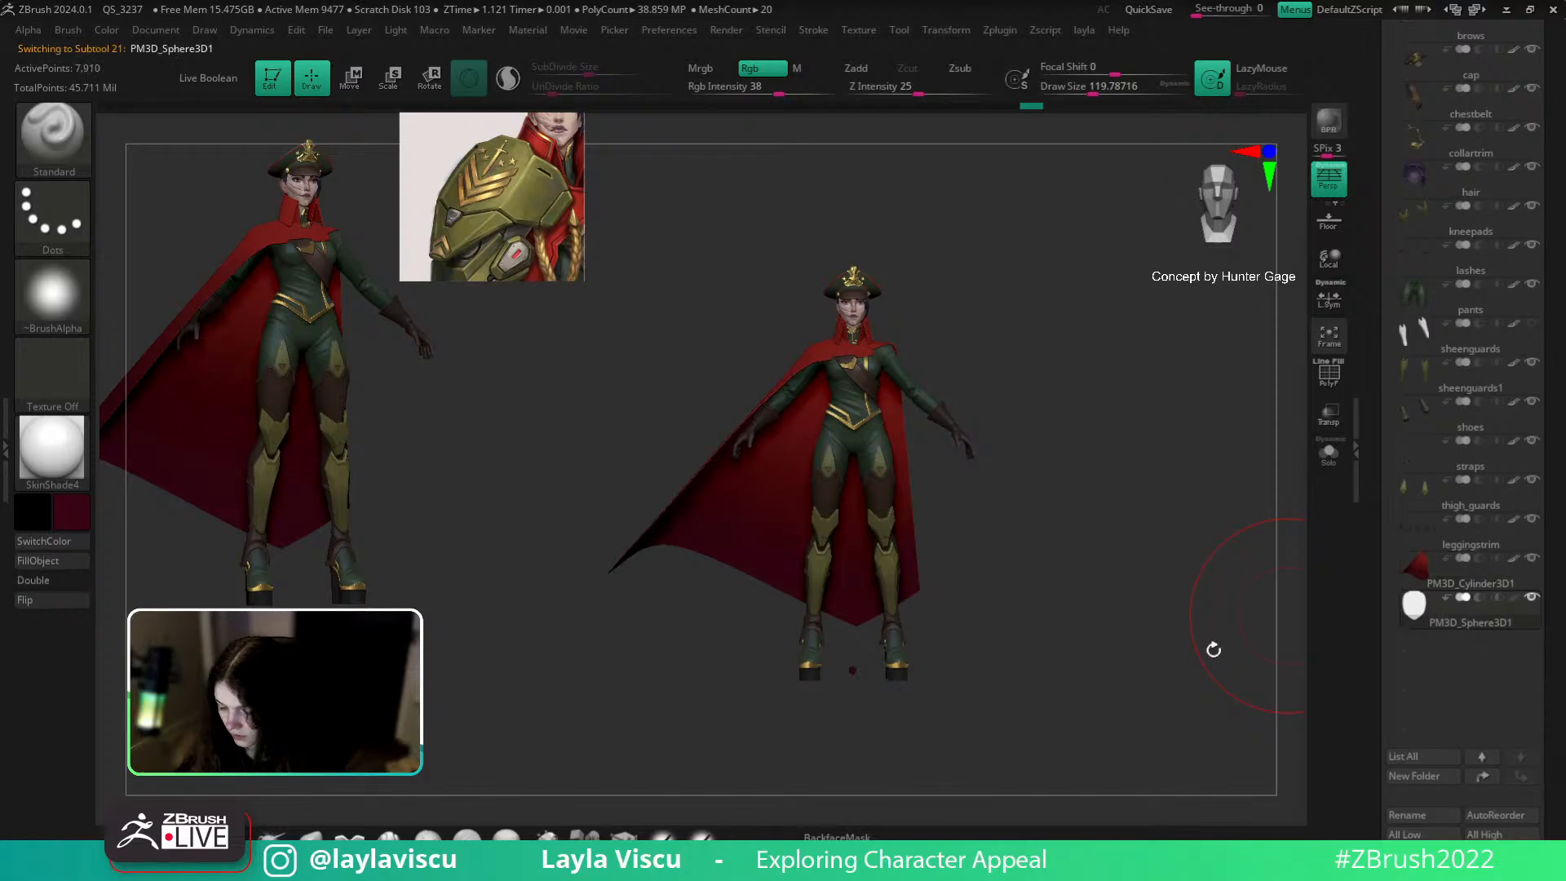
key(f)
click(74, 510)
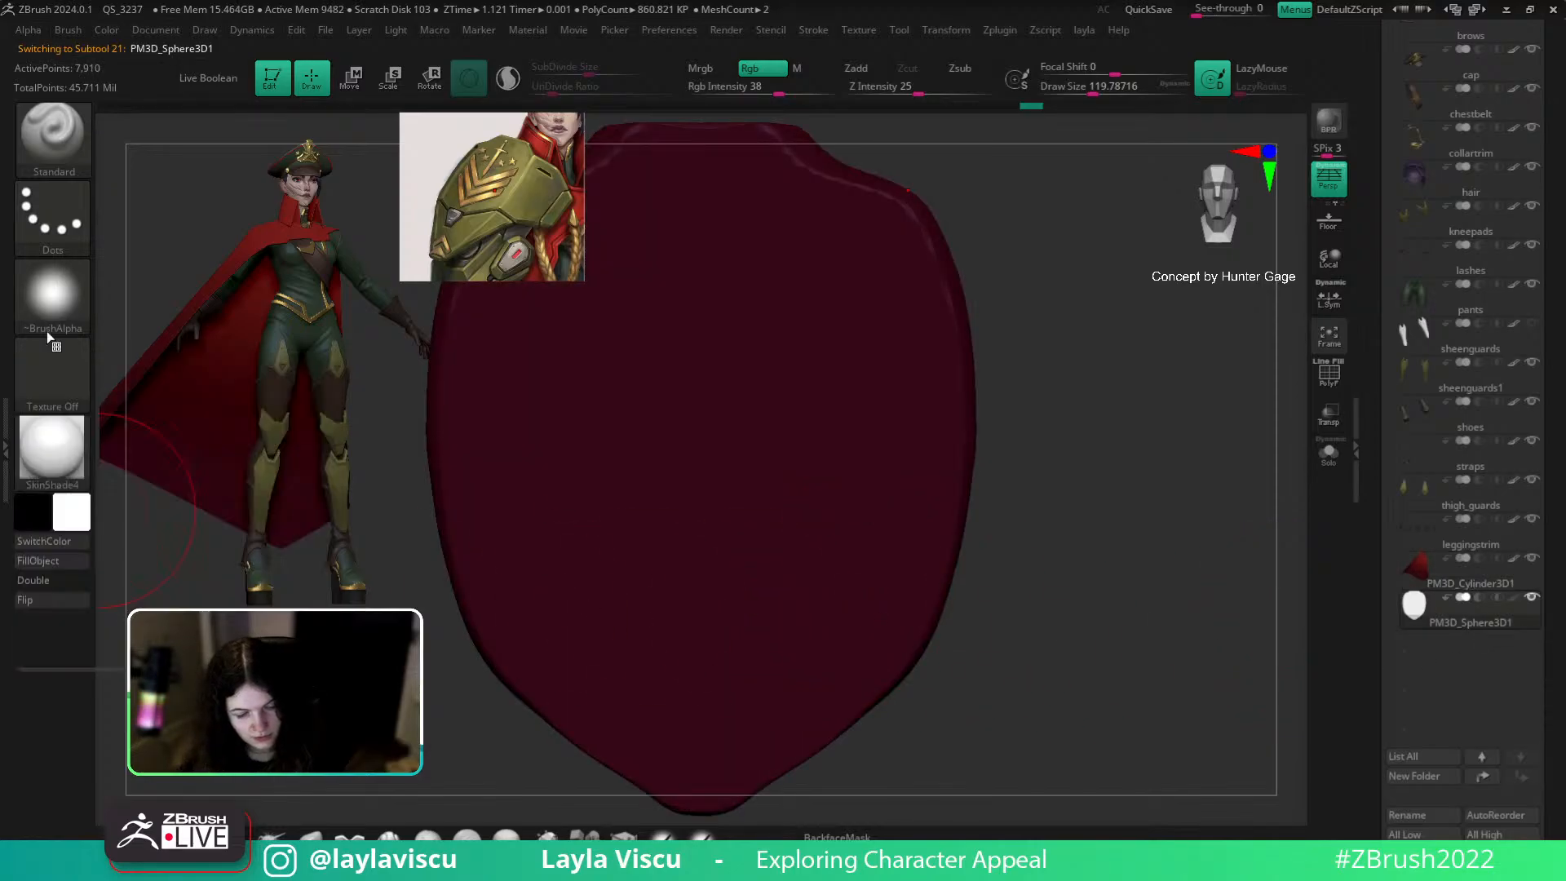
click(53, 428)
click(255, 518)
alt+drag(1154, 504, 1124, 541)
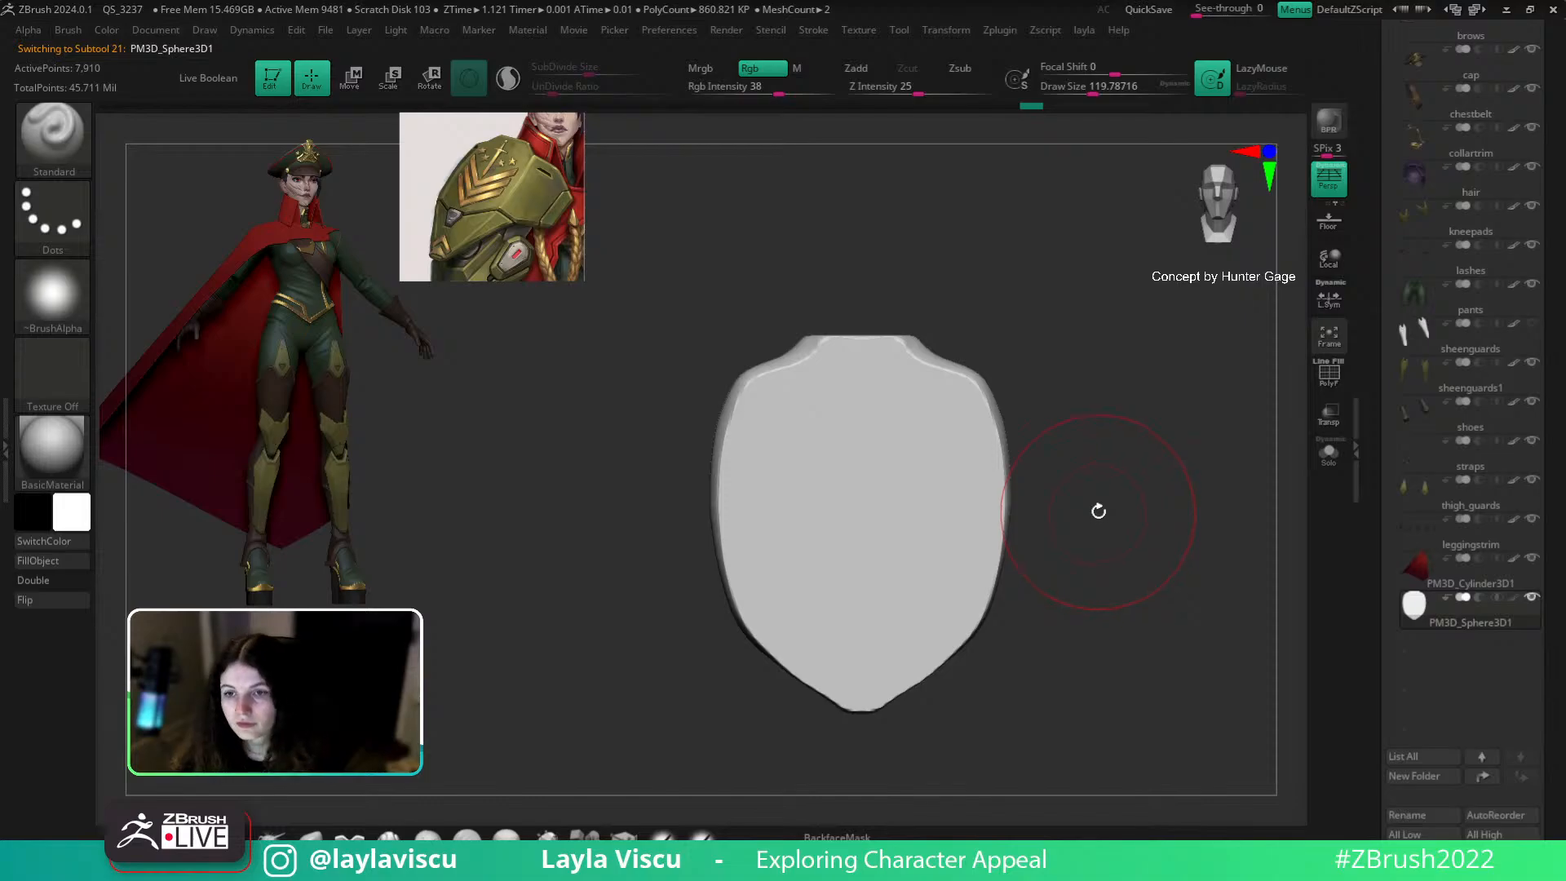
key(s)
drag(1085, 510, 1066, 506)
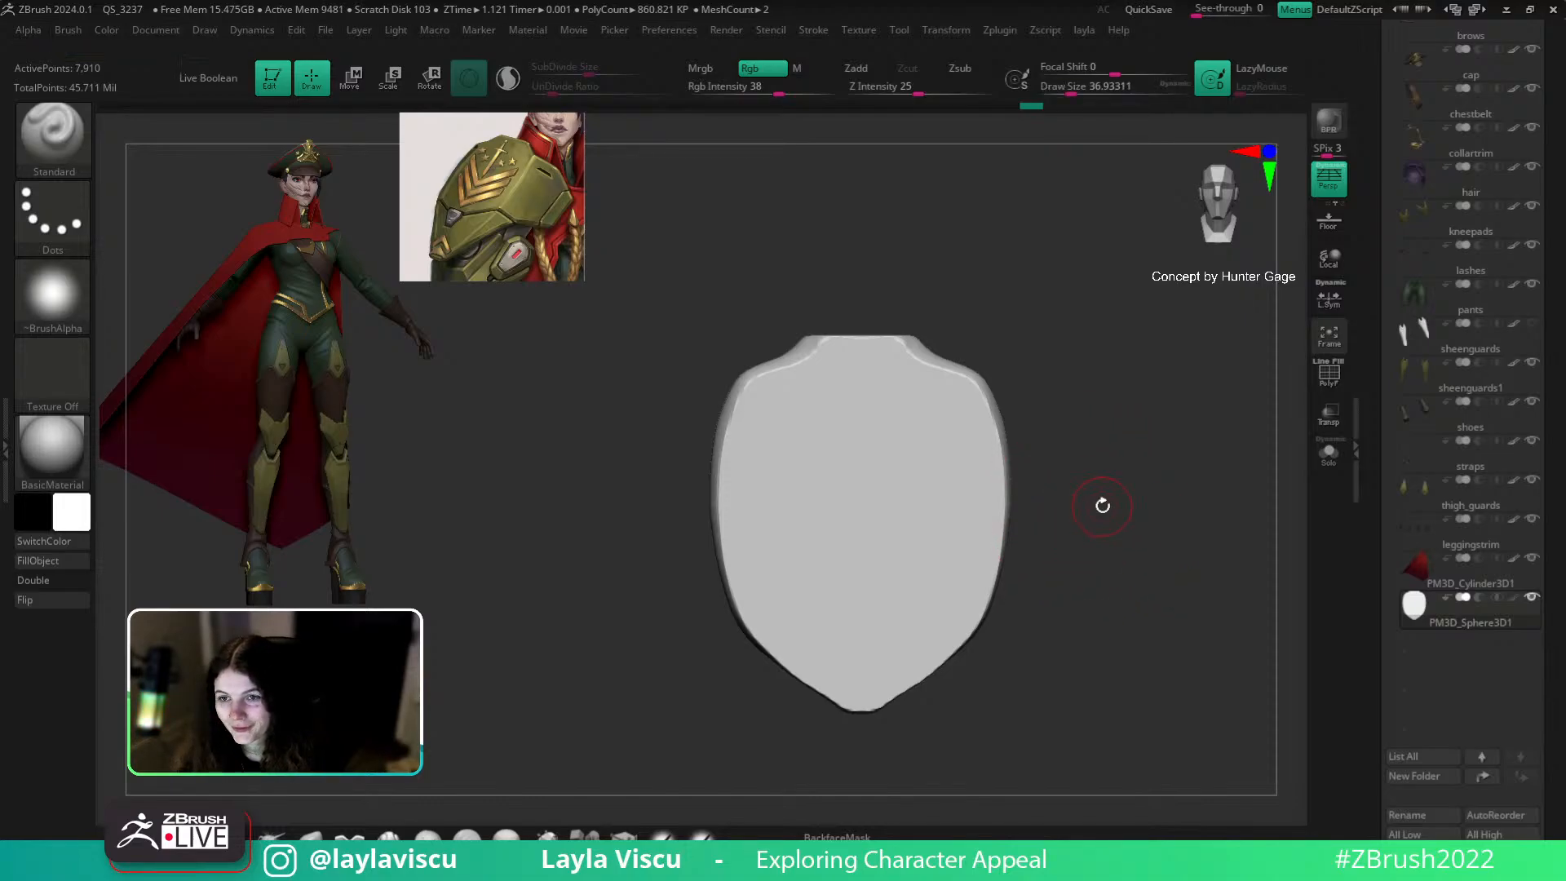
mouse_move(1105, 501)
mouse_down()
mouse_move(1091, 511)
mouse_move(1113, 518)
mouse_up()
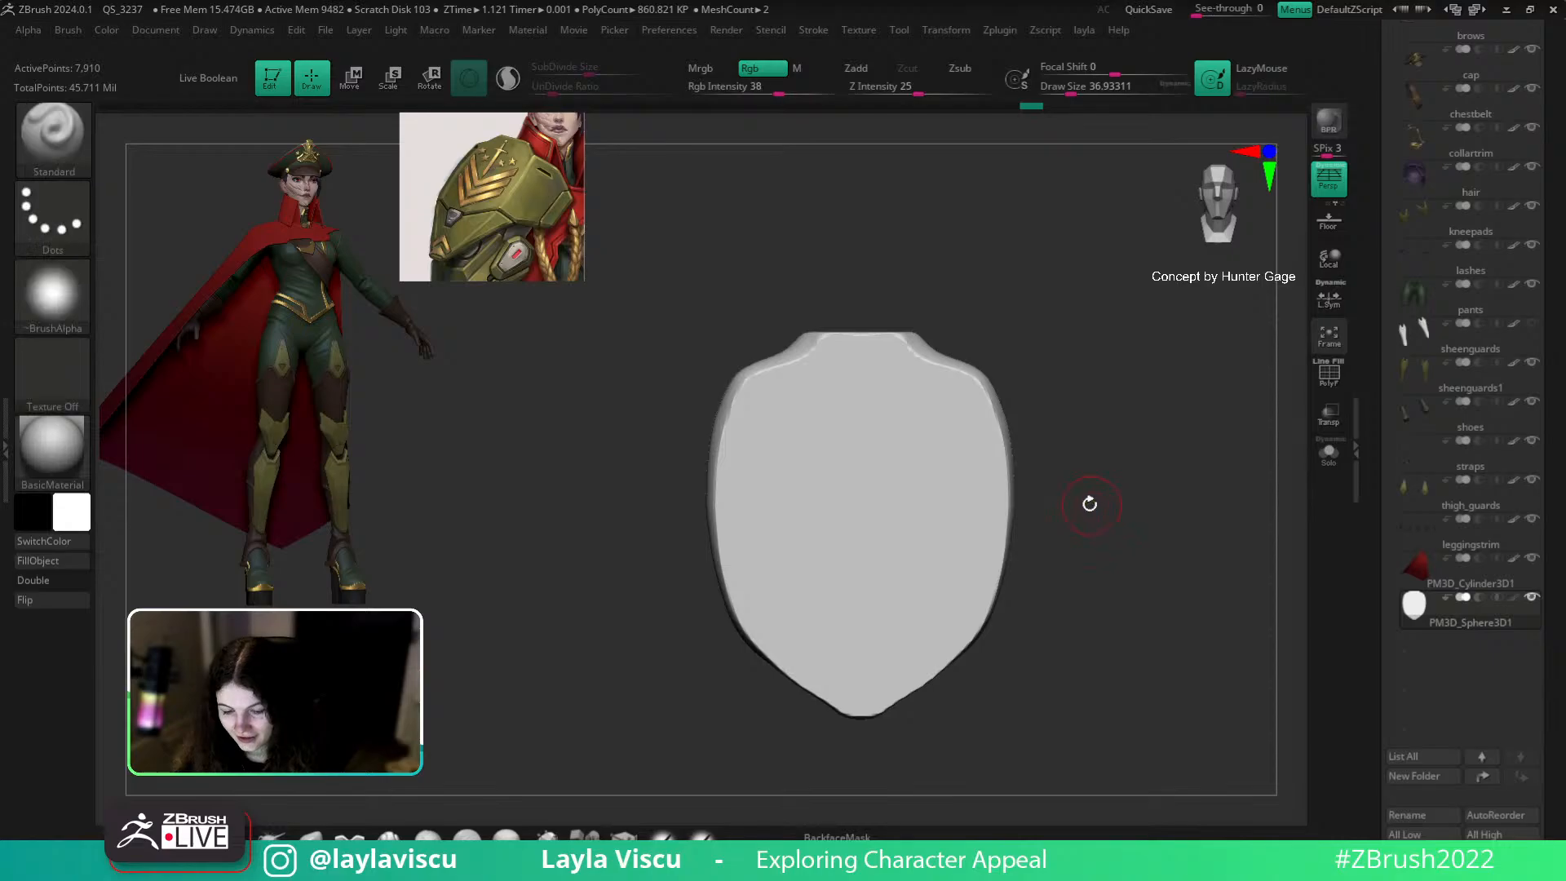
Step: Trim the plate's upper shoulders and neck corners into straight angled edges on both sides with the KnifeCurve brush
mouse_move(887, 322)
ctrl+shift+mouse_down()
mouse_move(924, 355)
mouse_move(1105, 419)
ctrl+shift+mouse_up()
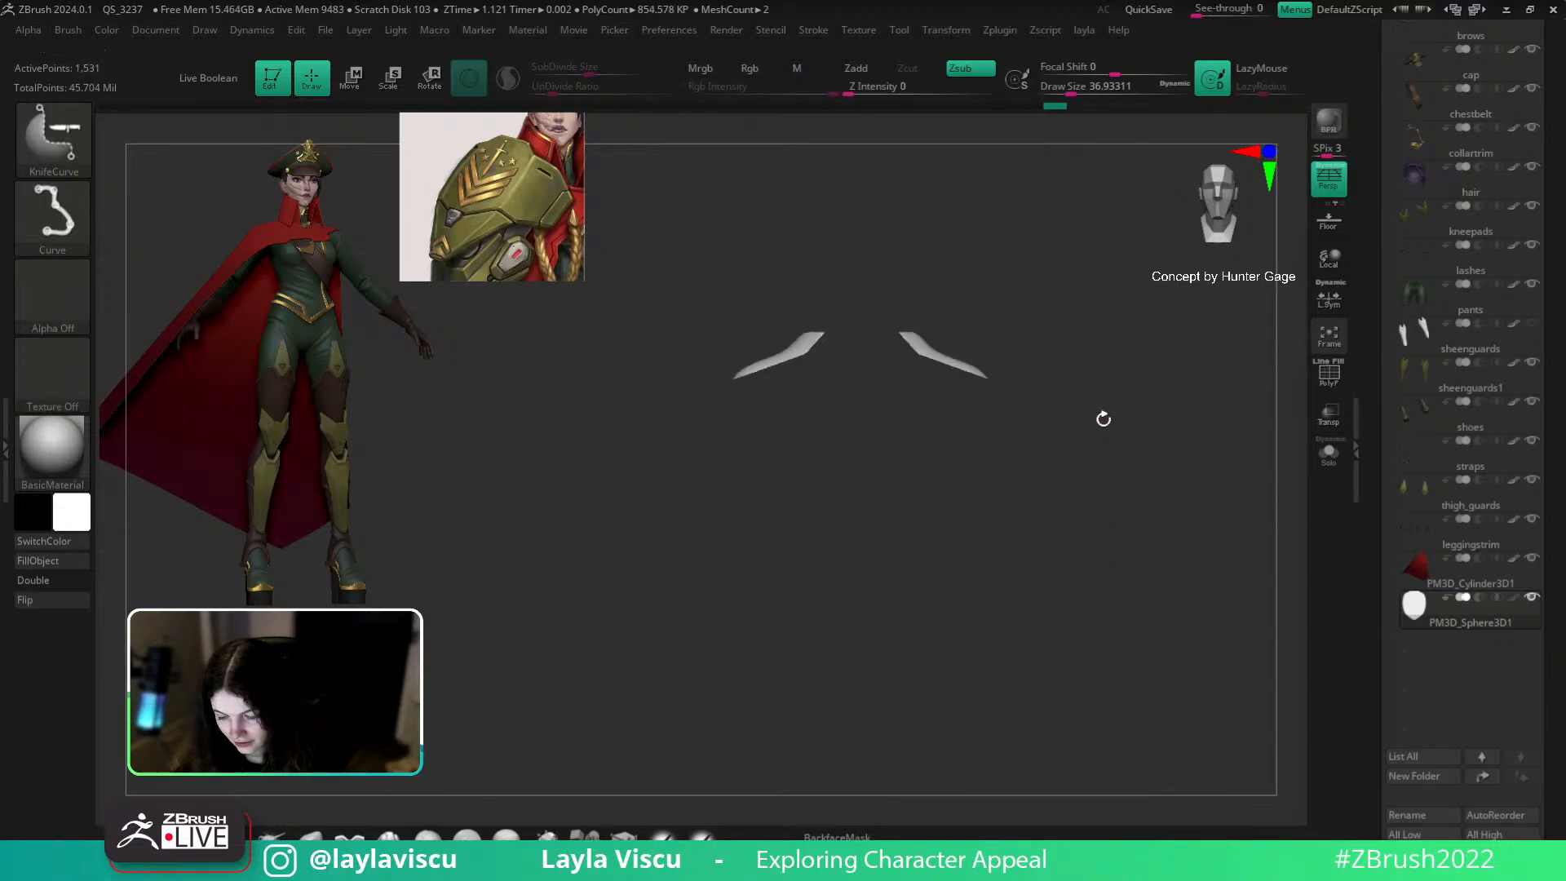
mouse_move(996, 379)
ctrl+shift+mouse_down()
mouse_move(920, 353)
mouse_move(855, 235)
mouse_move(865, 245)
ctrl+shift+mouse_up()
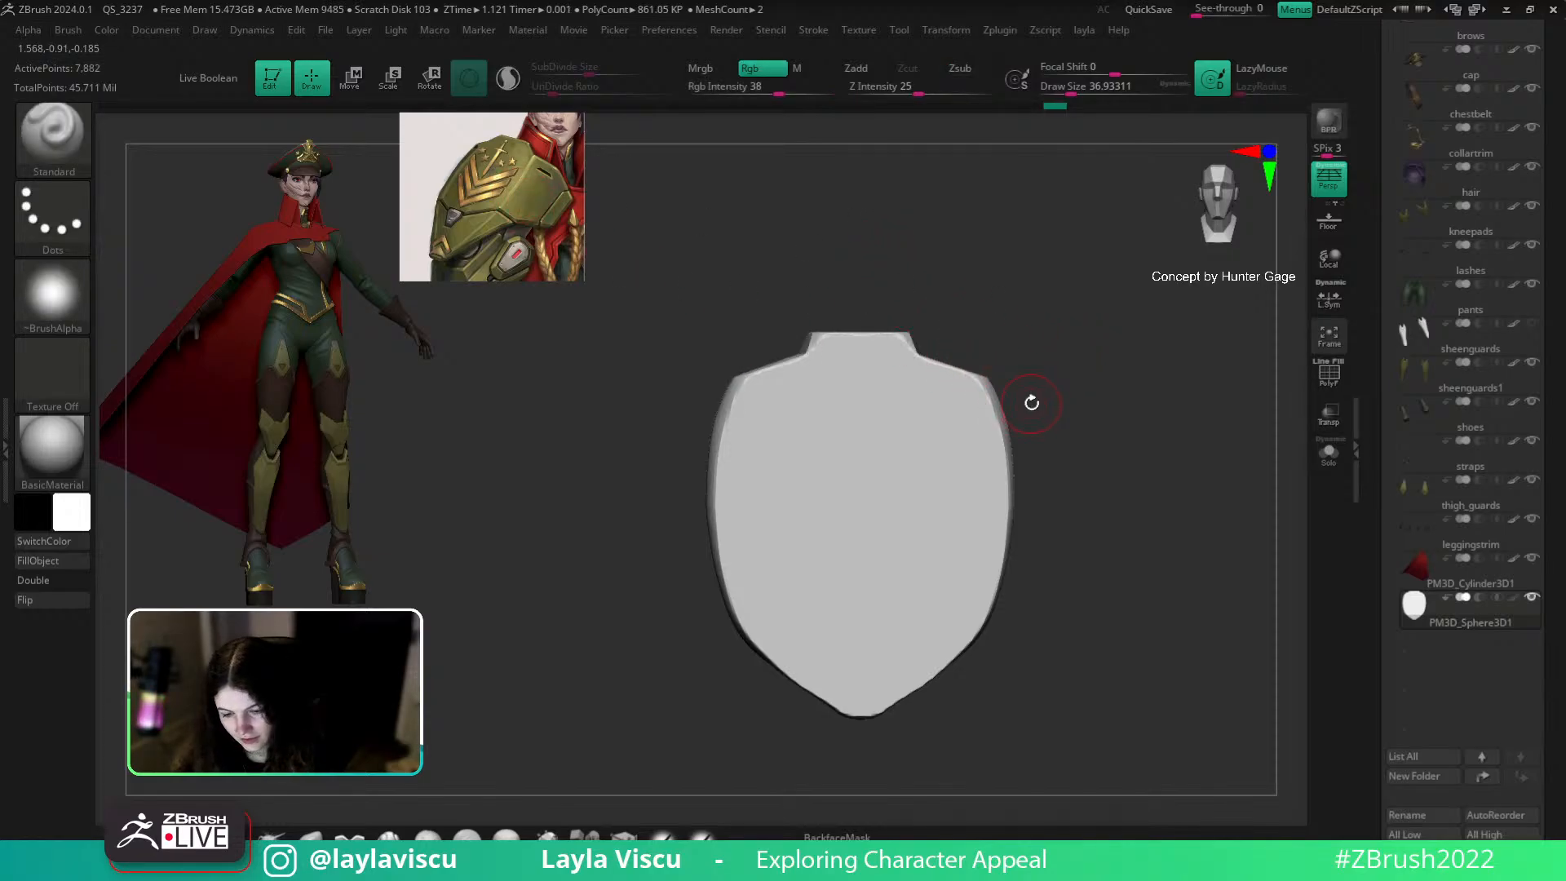
mouse_move(928, 360)
ctrl+shift+mouse_down()
mouse_move(881, 319)
mouse_move(927, 364)
ctrl+shift+mouse_up()
key(ctrl+shift)
key(ctrl+z)
ctrl+shift+drag(879, 318, 1105, 393)
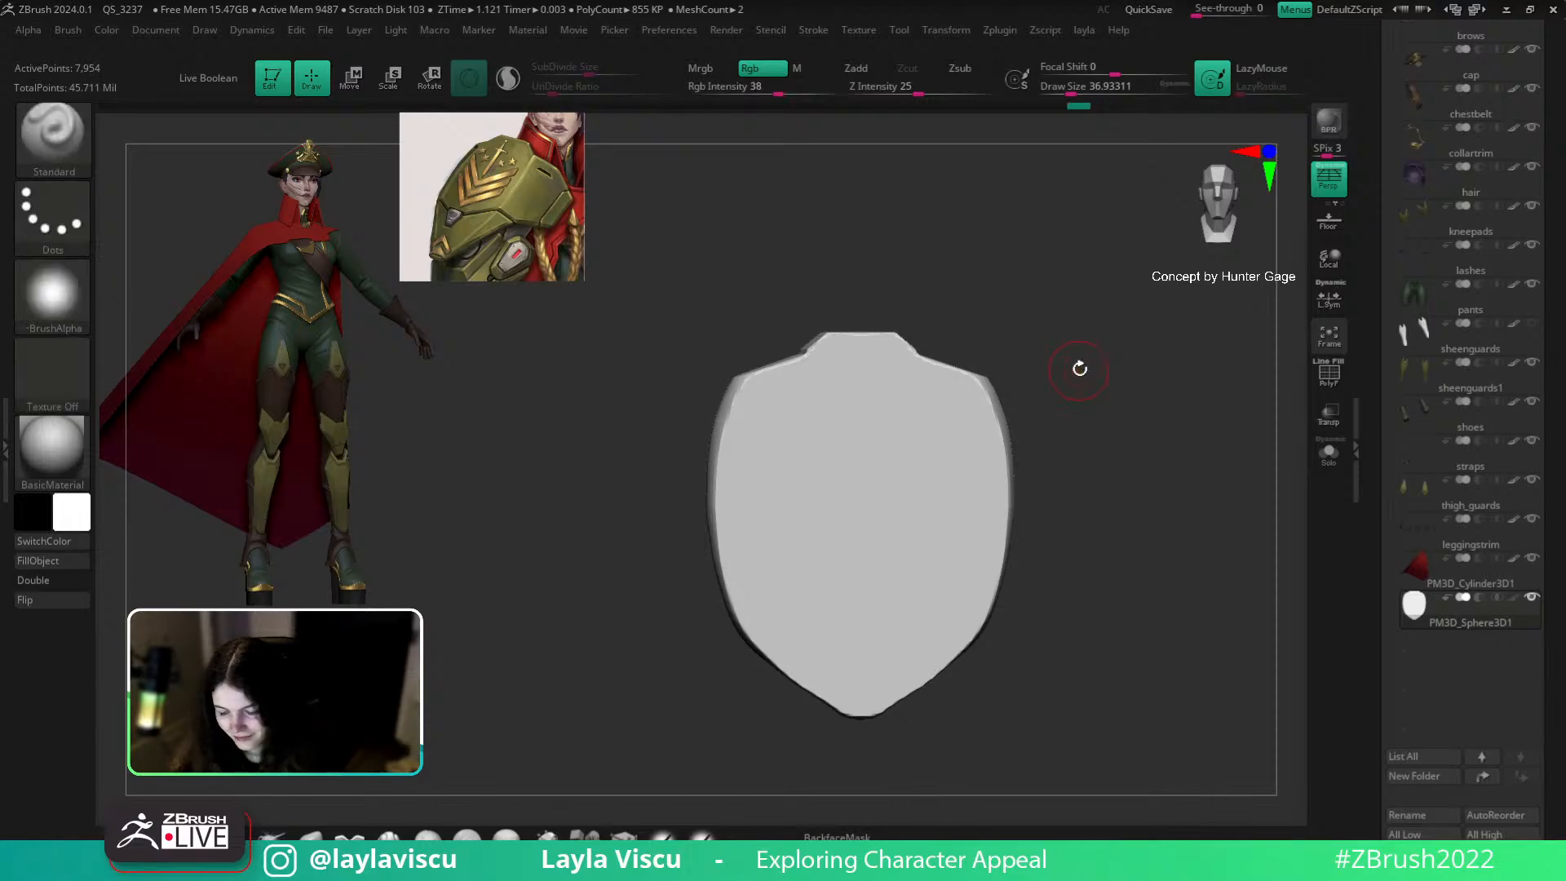
Step: Trim the plate's lower sides into straight diagonals and cut the bottom tip flat with KnifeCurve
alt+drag(1053, 602, 810, 669)
key(ctrl+shift)
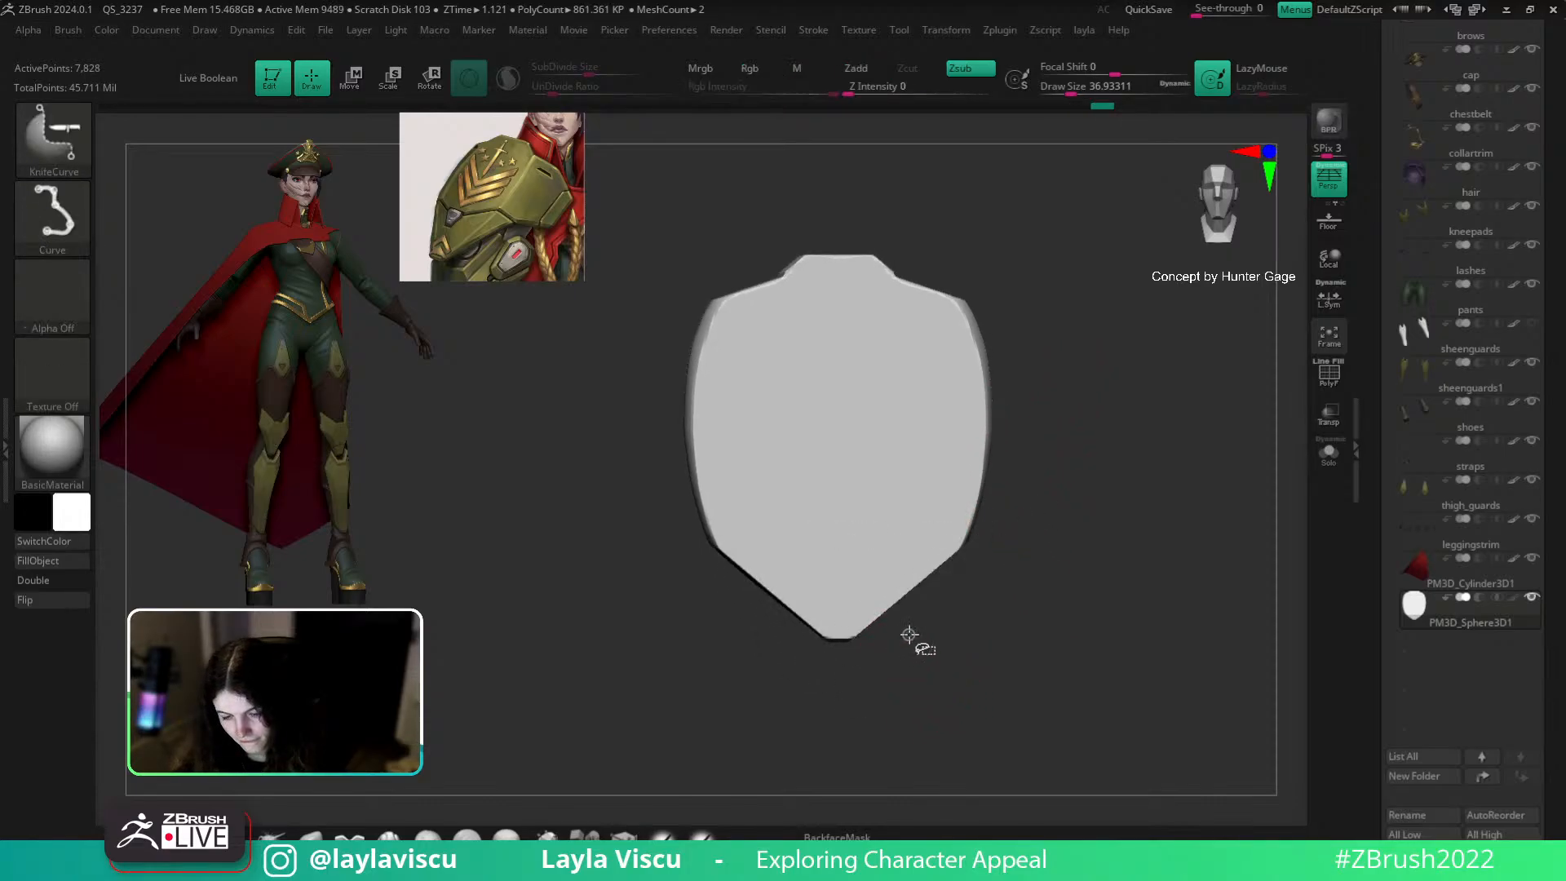
ctrl+shift+drag(896, 633, 699, 630)
alt+drag(1035, 639, 937, 536)
Step: Isolate the plate in Solo mode and stretch it slightly taller with the transform gizmo
click(311, 836)
mouse_move(1122, 622)
mouse_down()
mouse_move(1031, 640)
mouse_move(884, 797)
mouse_up()
click(1329, 453)
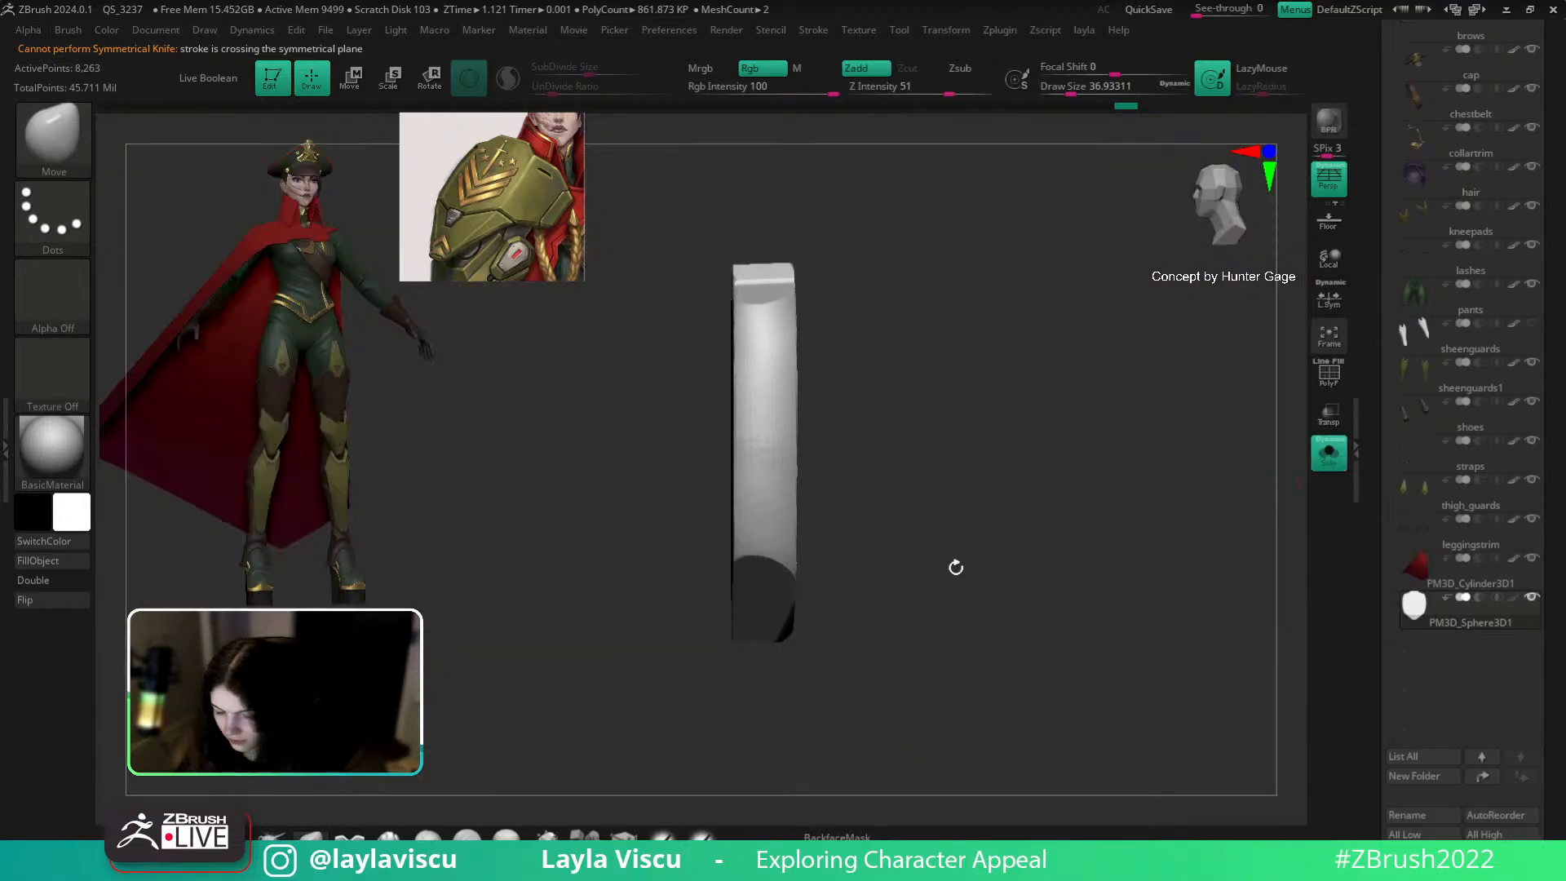
drag(947, 454, 972, 576)
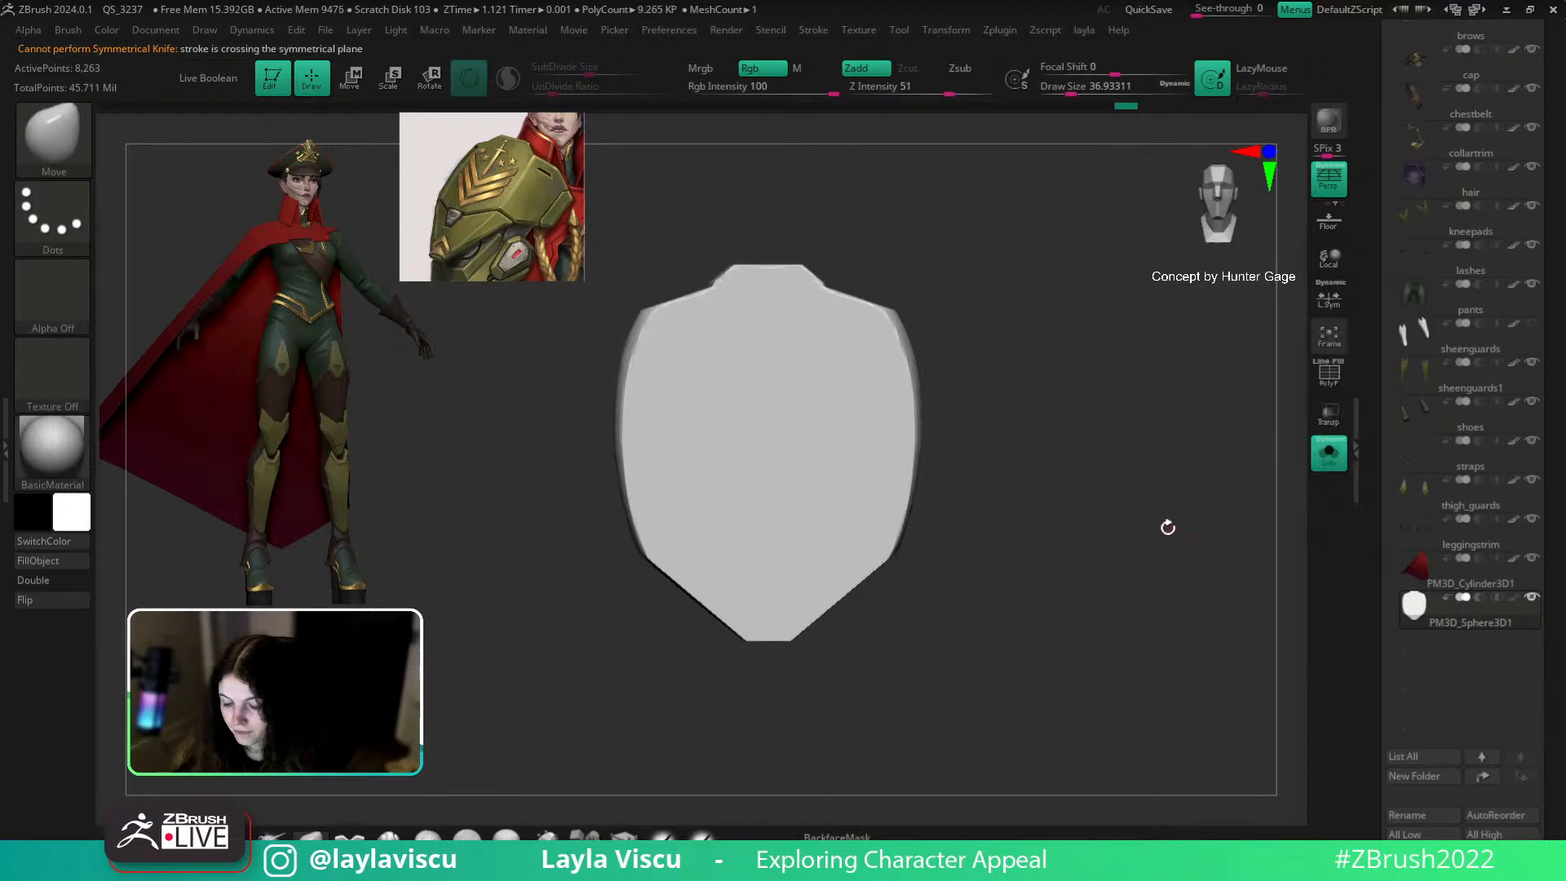
key(w)
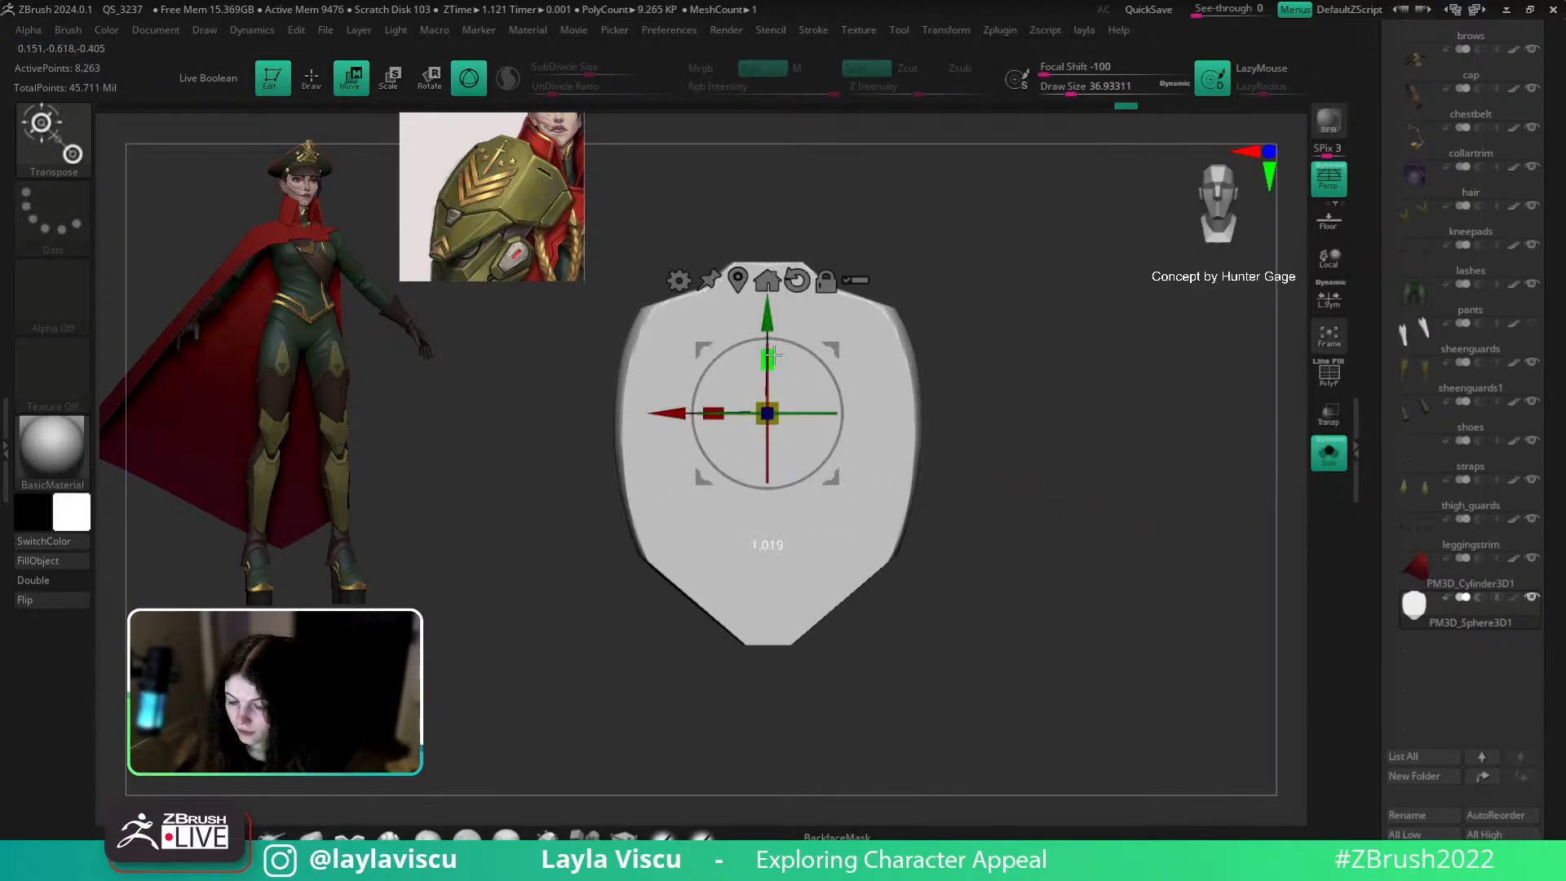
key(q)
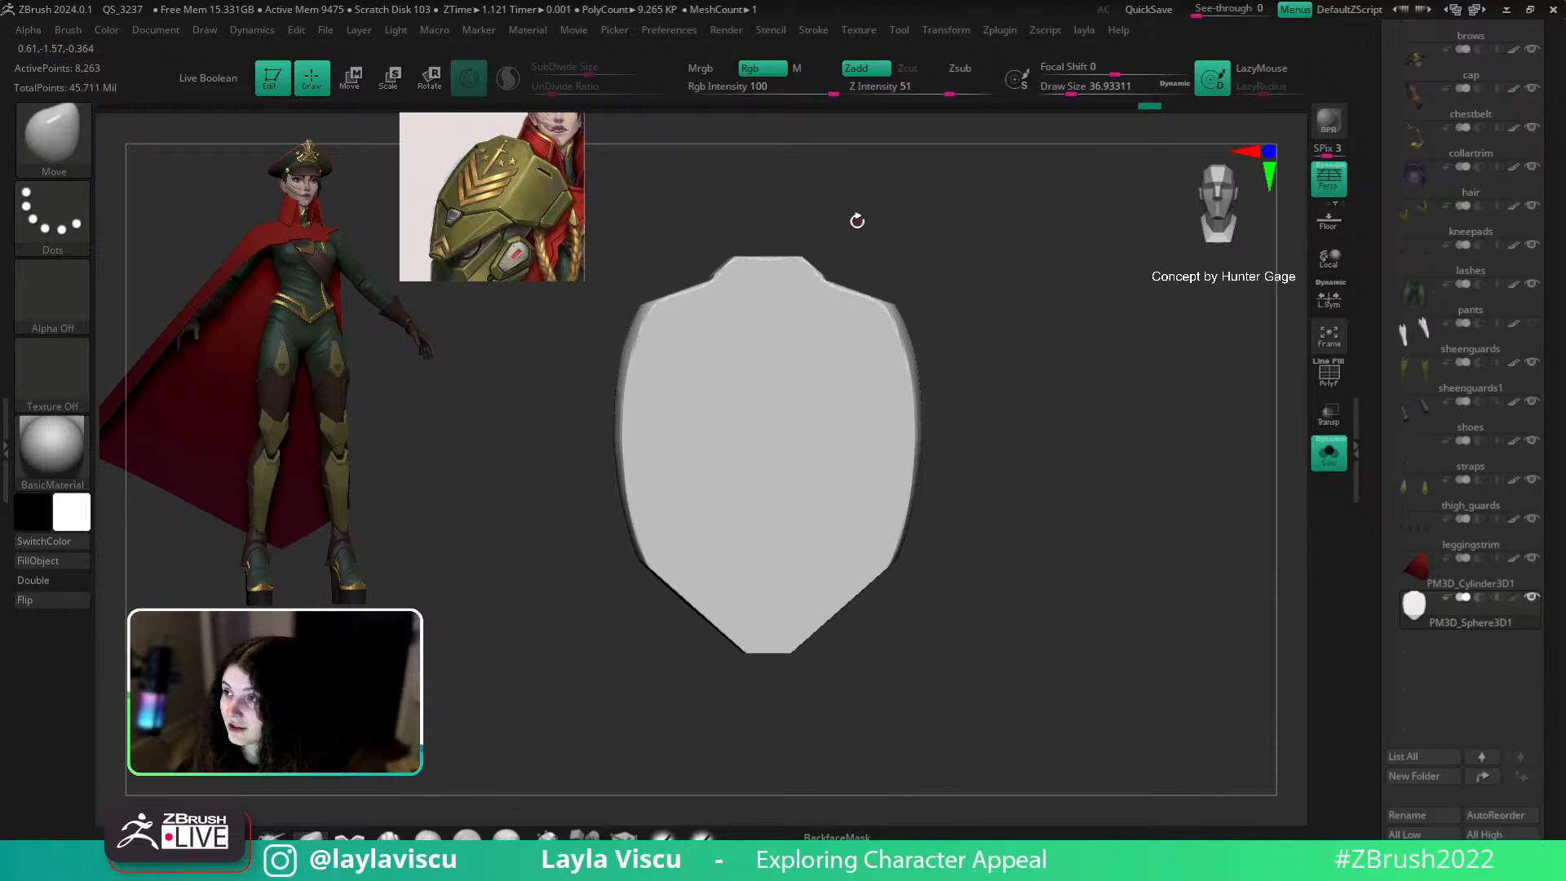
Step: Recut the transition from neck to shoulders into cleaner diagonal edges on both sides with KnifeCurve
key(ctrl+shift)
ctrl+shift+drag(832, 290, 1042, 340)
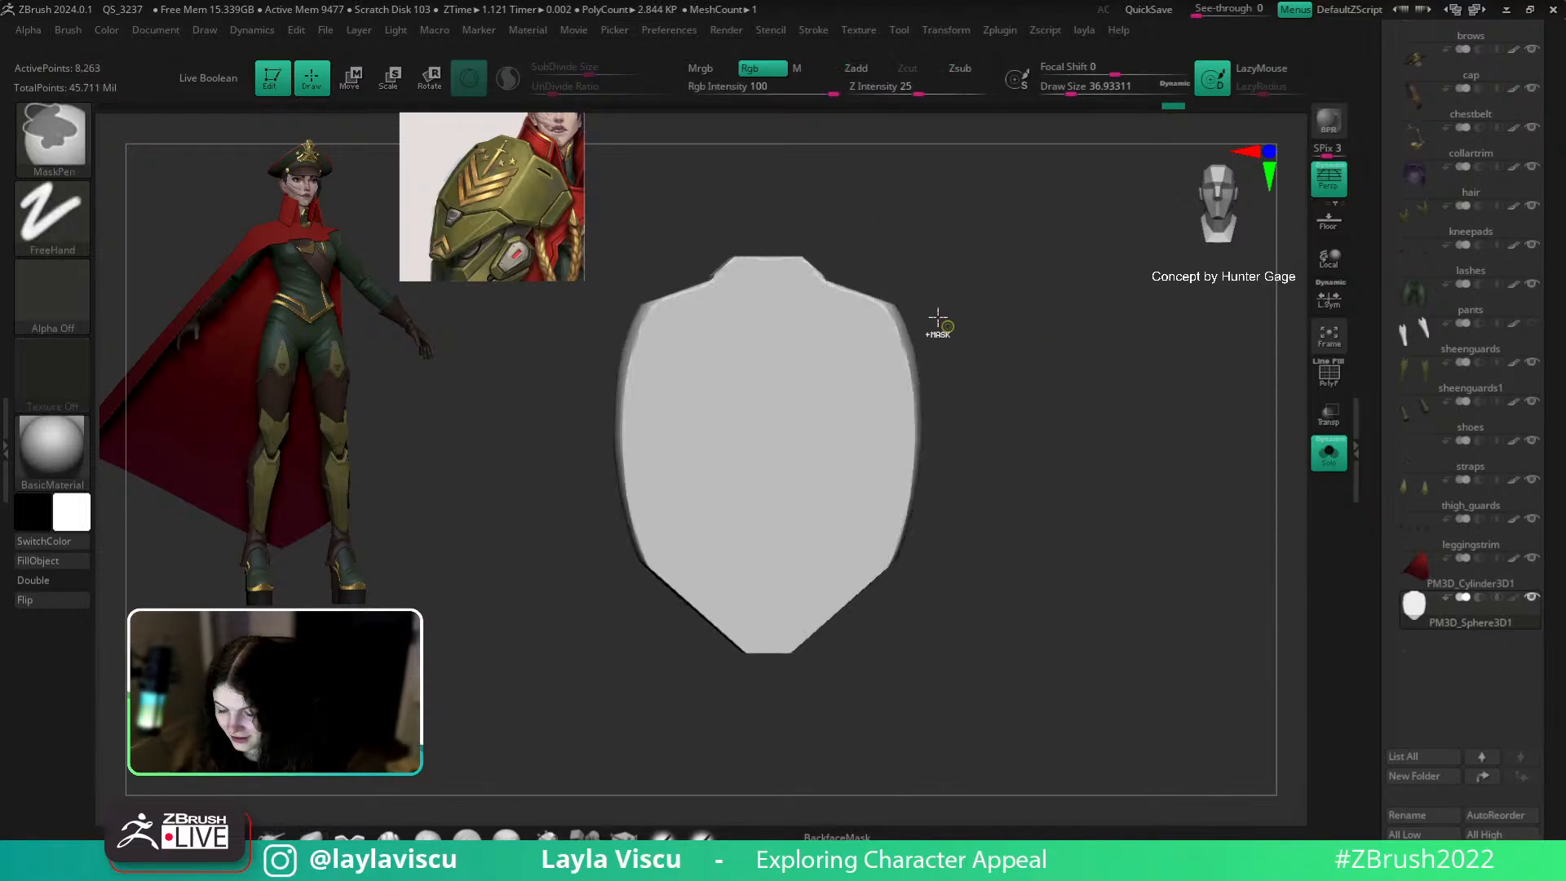
key(ctrl+shift)
mouse_move(928, 307)
ctrl+shift+mouse_down()
mouse_move(825, 287)
mouse_move(791, 269)
mouse_move(776, 234)
ctrl+shift+mouse_up()
mouse_move(999, 320)
ctrl+right_down()
mouse_move(1010, 339)
mouse_move(930, 353)
ctrl+right_up()
key(ctrl+shift)
ctrl+shift+drag(824, 287, 956, 335)
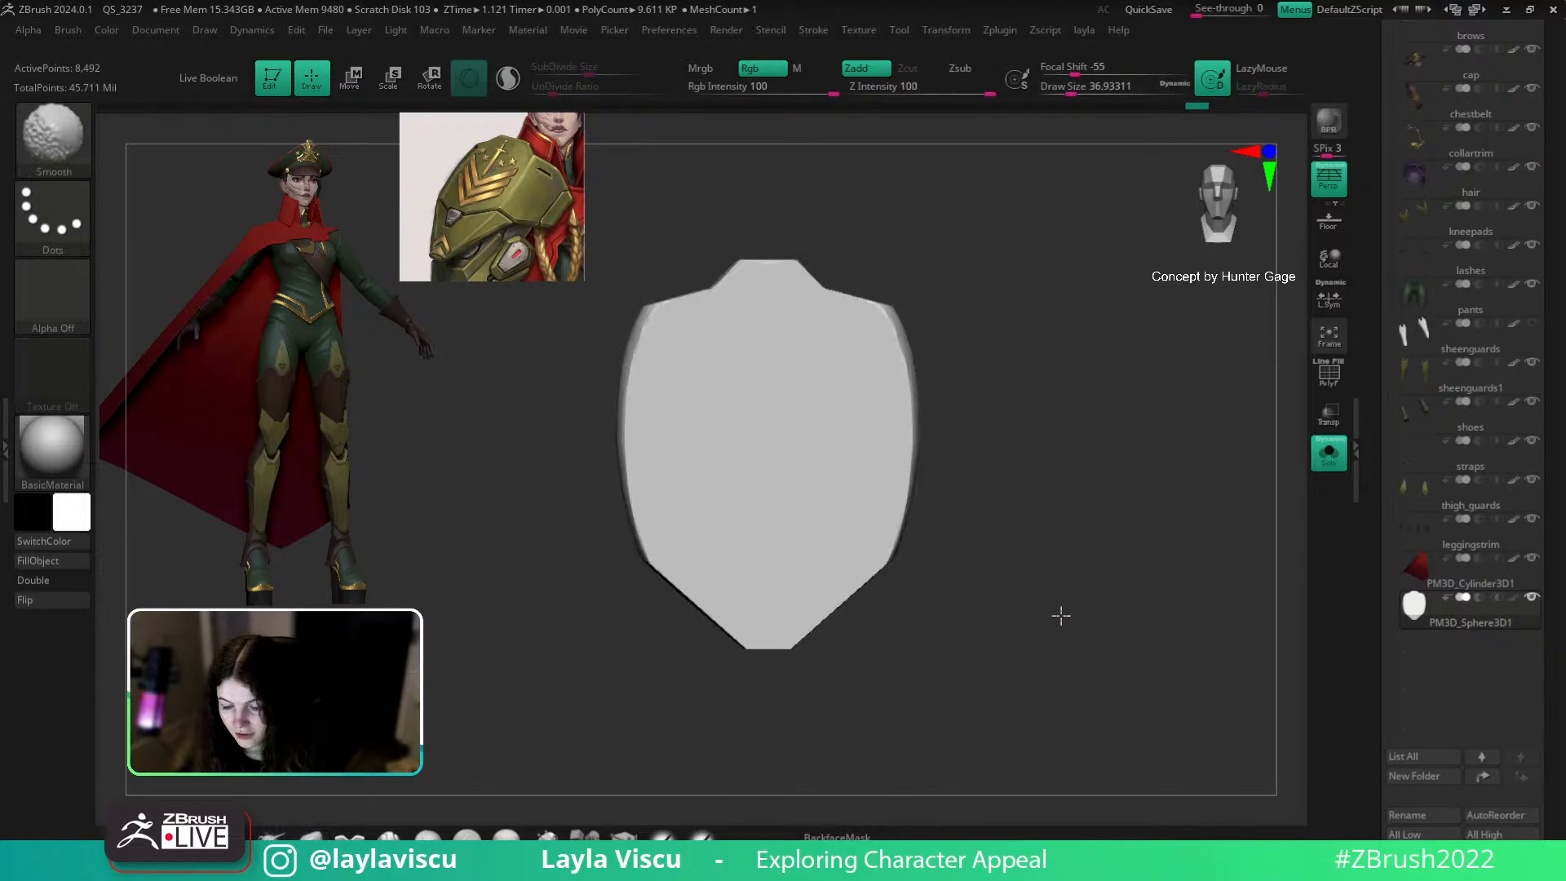
Step: Show the polyframe and slice the plate vertically from the neck corners with SliceCurve, splitting off a central polygroup
key(shift+f)
mouse_move(822, 276)
mouse_down()
mouse_move(852, 461)
mouse_move(826, 759)
mouse_up()
key(ctrl+z)
click(81, 159)
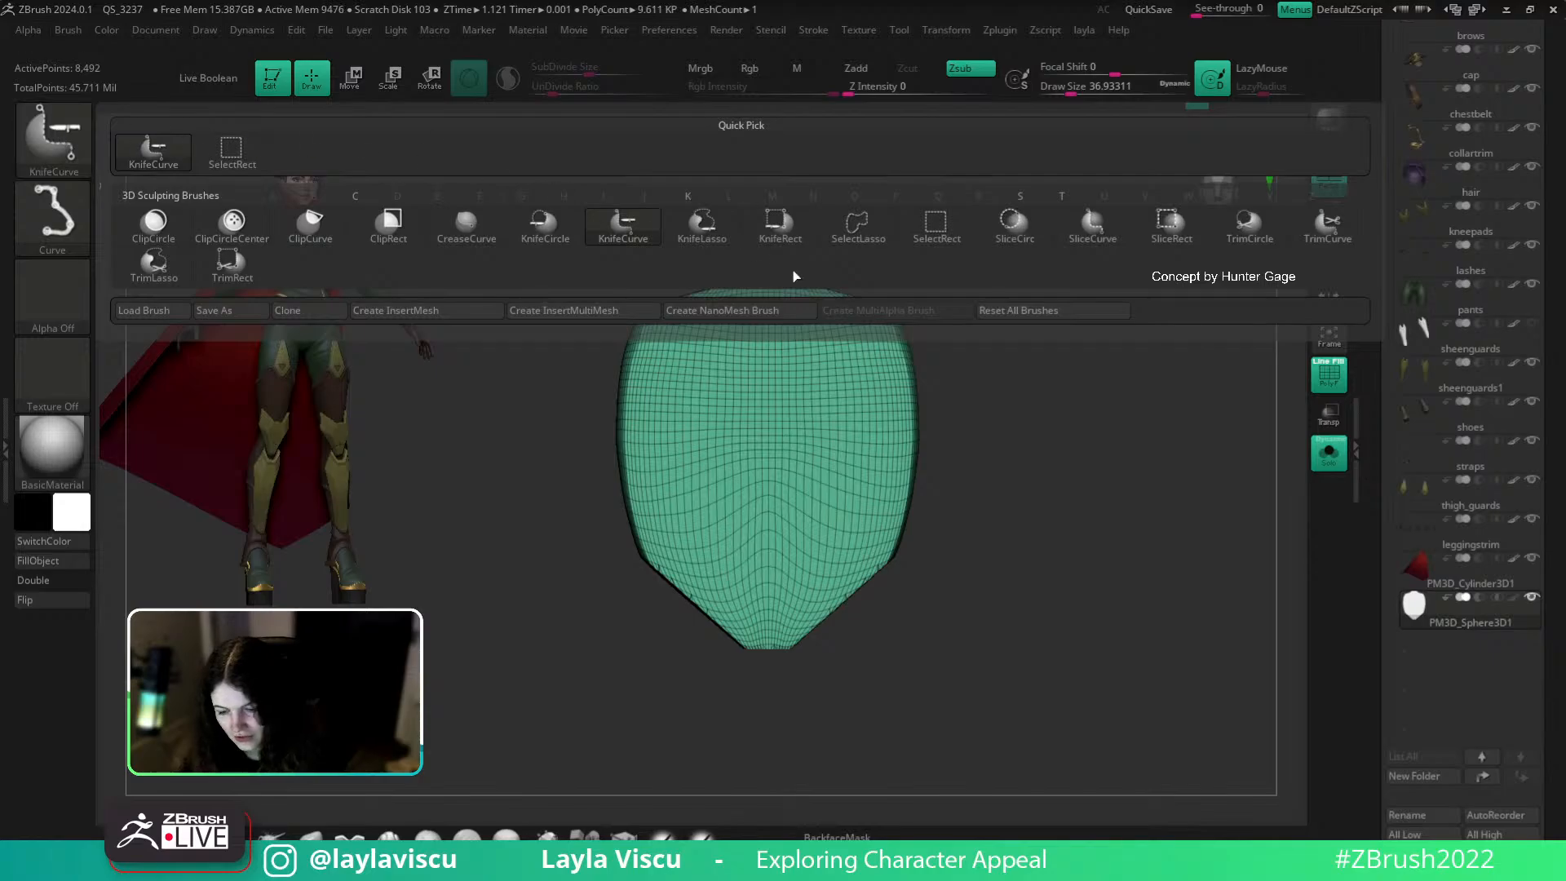
click(1093, 226)
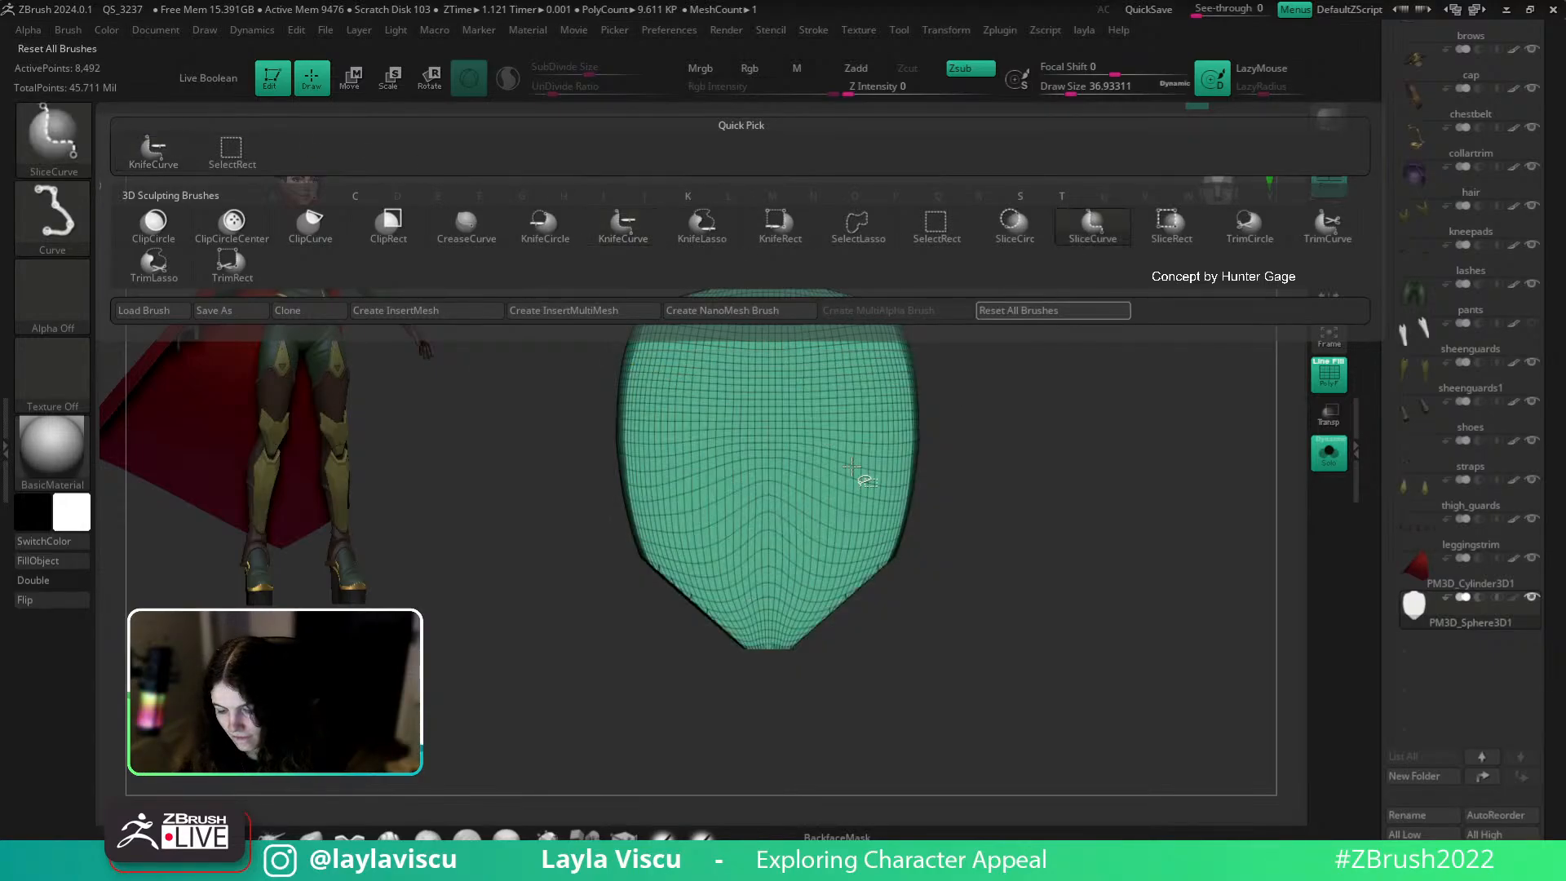
mouse_move(821, 270)
mouse_down()
mouse_move(788, 377)
mouse_move(801, 795)
mouse_move(832, 801)
mouse_up()
key(2)
click(1062, 537)
click(1062, 263)
drag(896, 320, 983, 408)
Step: Turn on double-sided display and mask the plate's central polygroup, leaving both side polygroups unmasked with the whole plate shown
key(ctrl+shift)
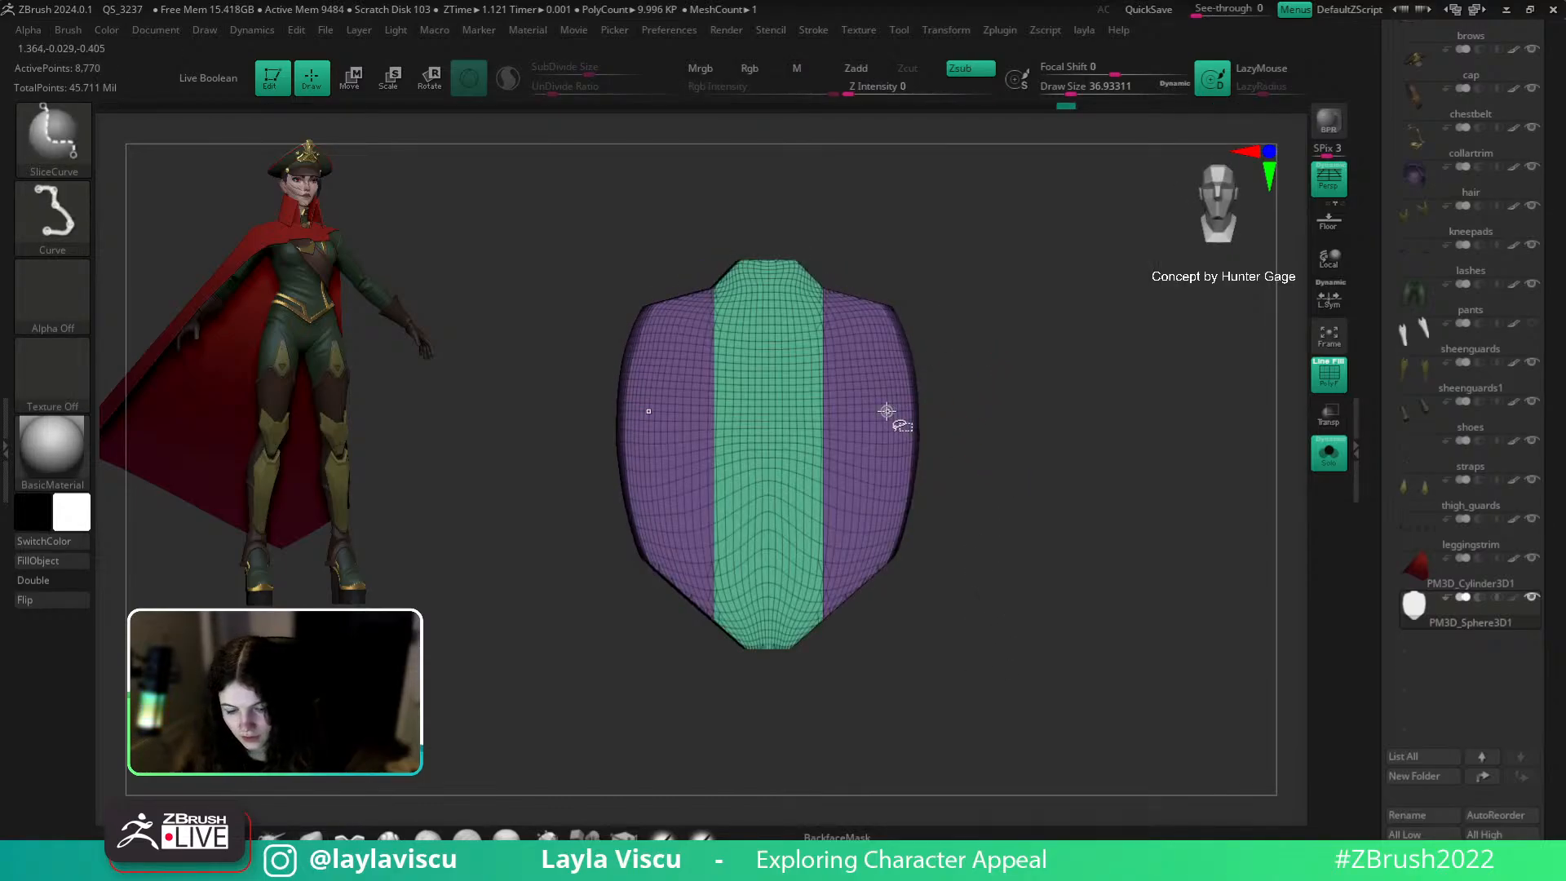
ctrl+shift+click(885, 411)
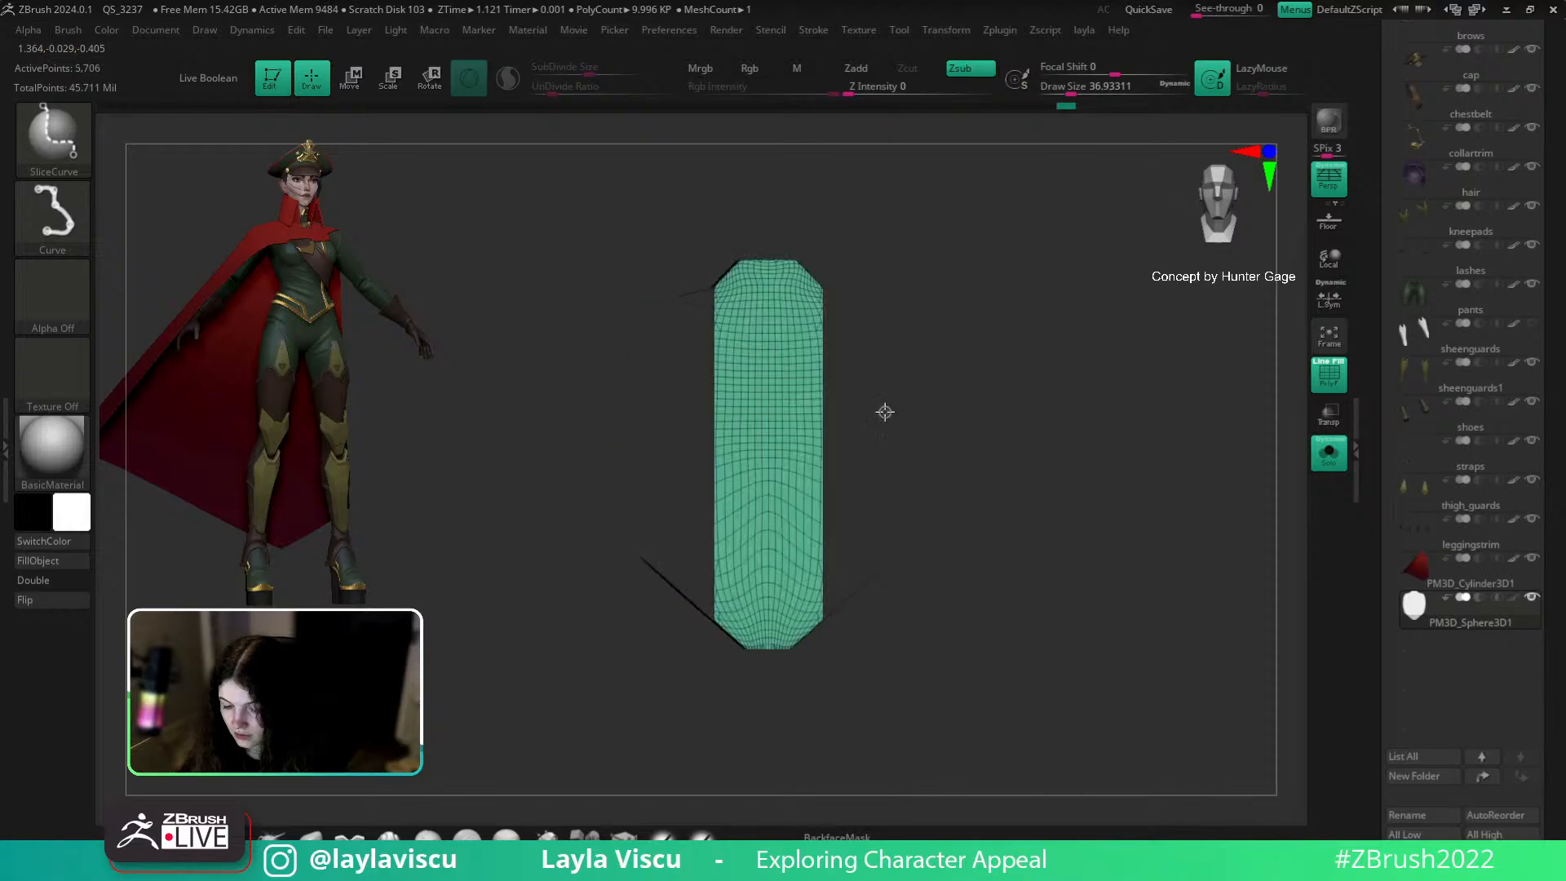
click(54, 581)
key(ctrl+shift)
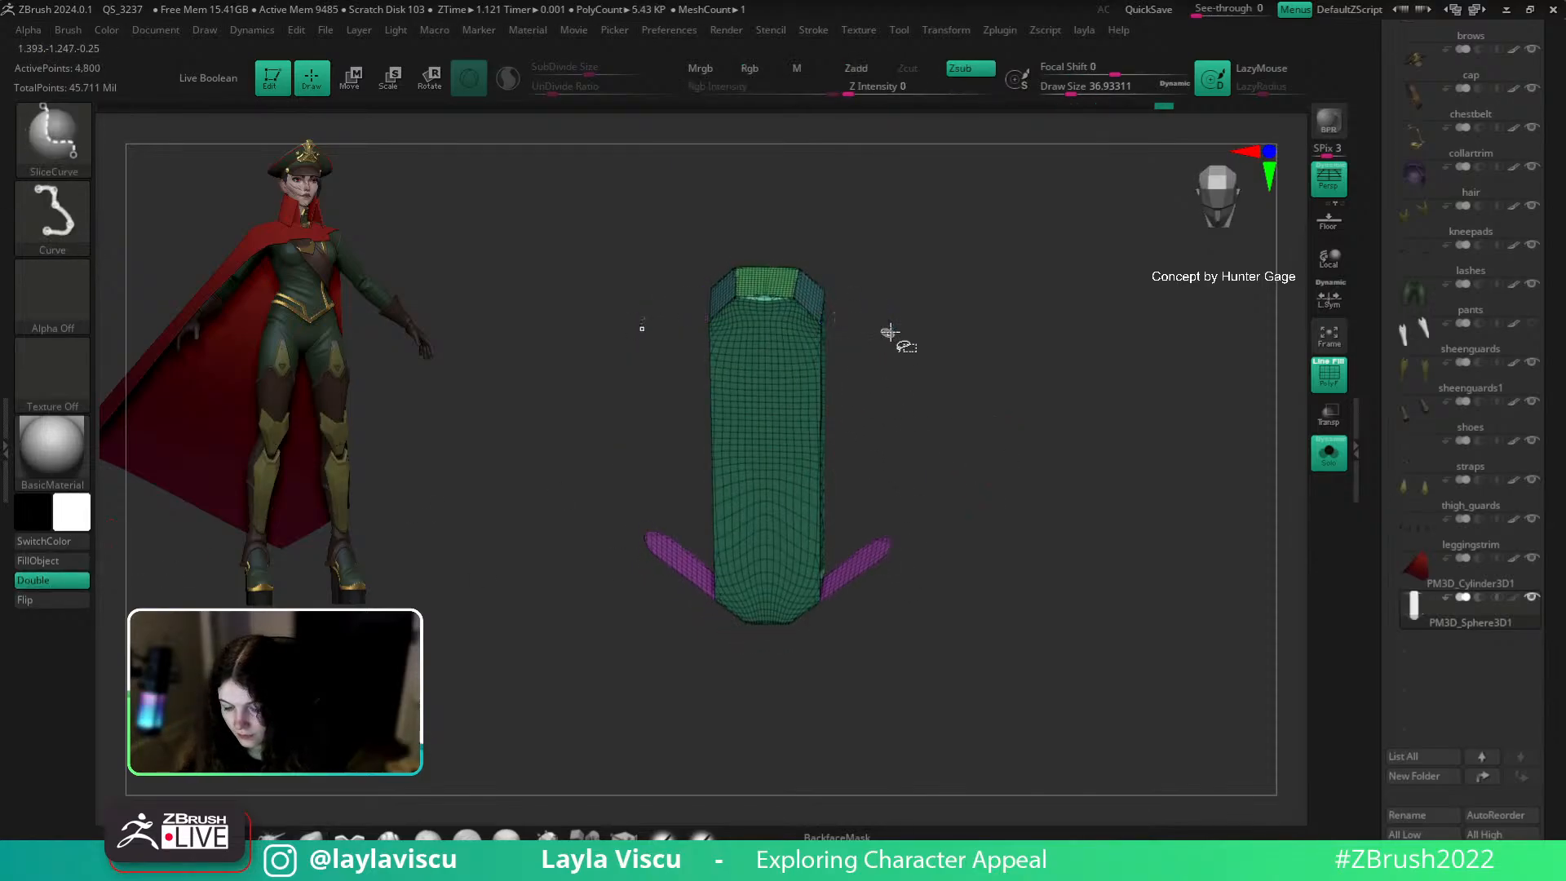
ctrl+shift+click(885, 582)
mouse_move(1031, 566)
mouse_down()
mouse_move(1009, 541)
mouse_move(1045, 542)
mouse_move(1034, 489)
mouse_up()
ctrl+shift+click(1045, 472)
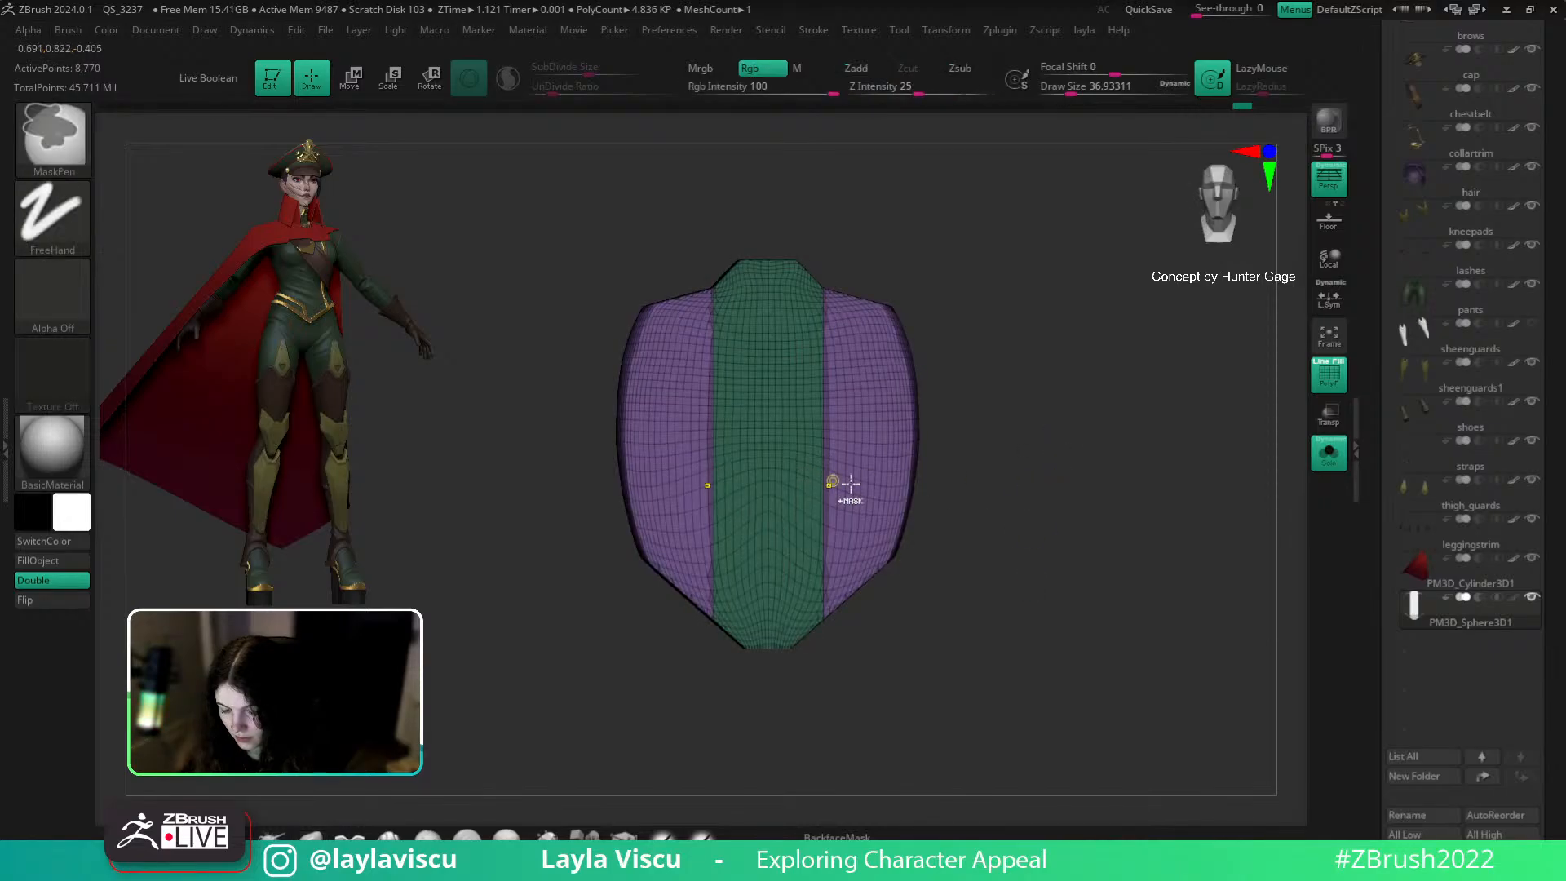
ctrl+click(1032, 479)
ctrl+click(850, 480)
ctrl+click(1056, 473)
Step: Move the gizmo pivot onto the side panel and push the unmasked side polygroups back behind the central panel
key(w)
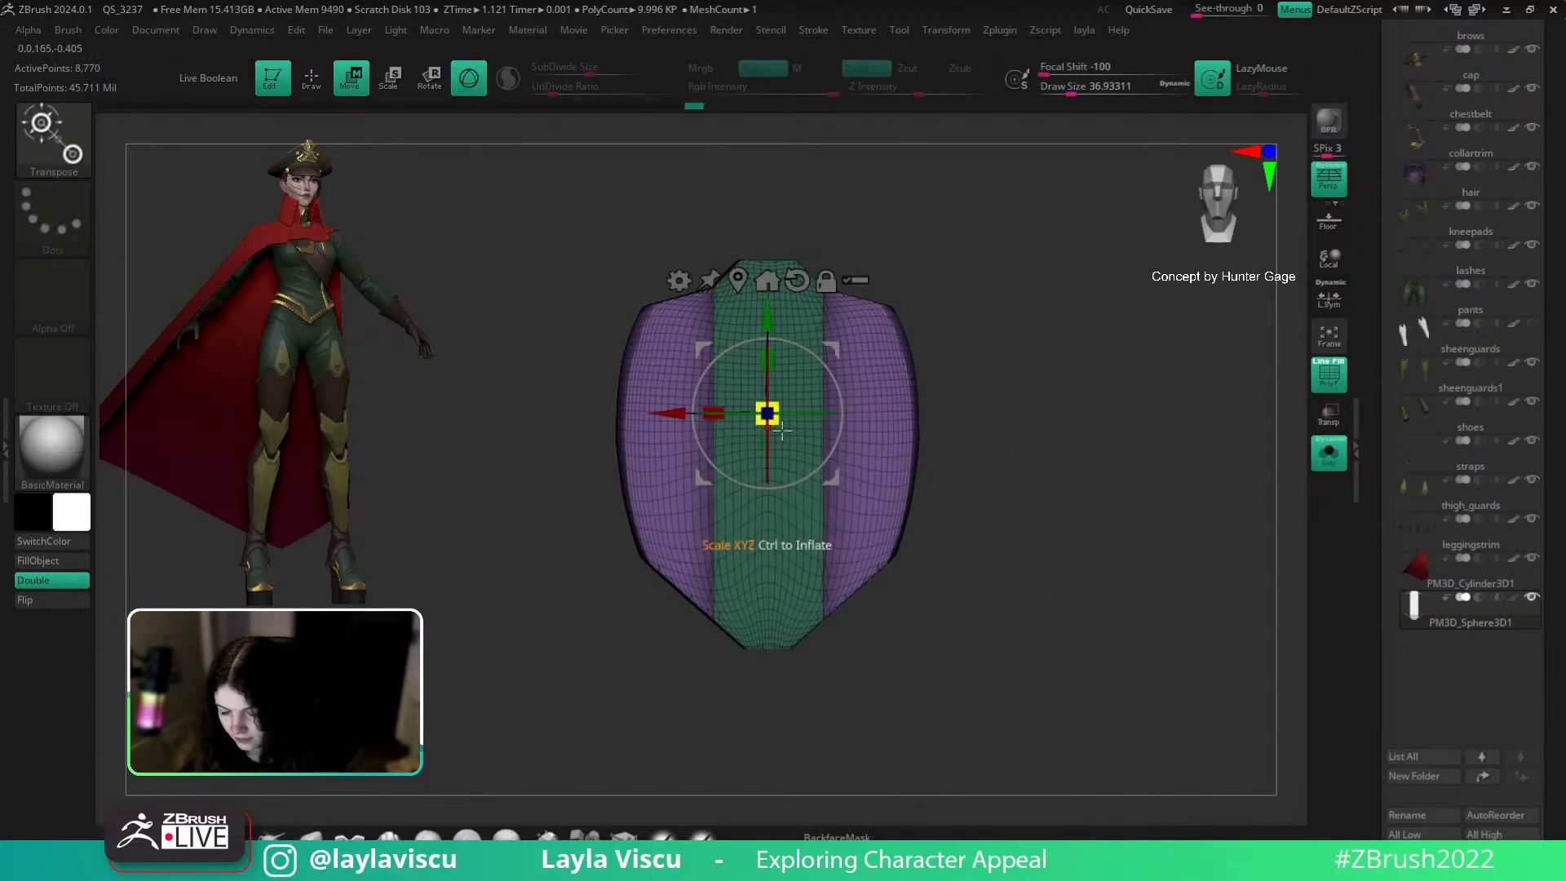
alt+drag(668, 424, 724, 428)
drag(1039, 438, 1065, 496)
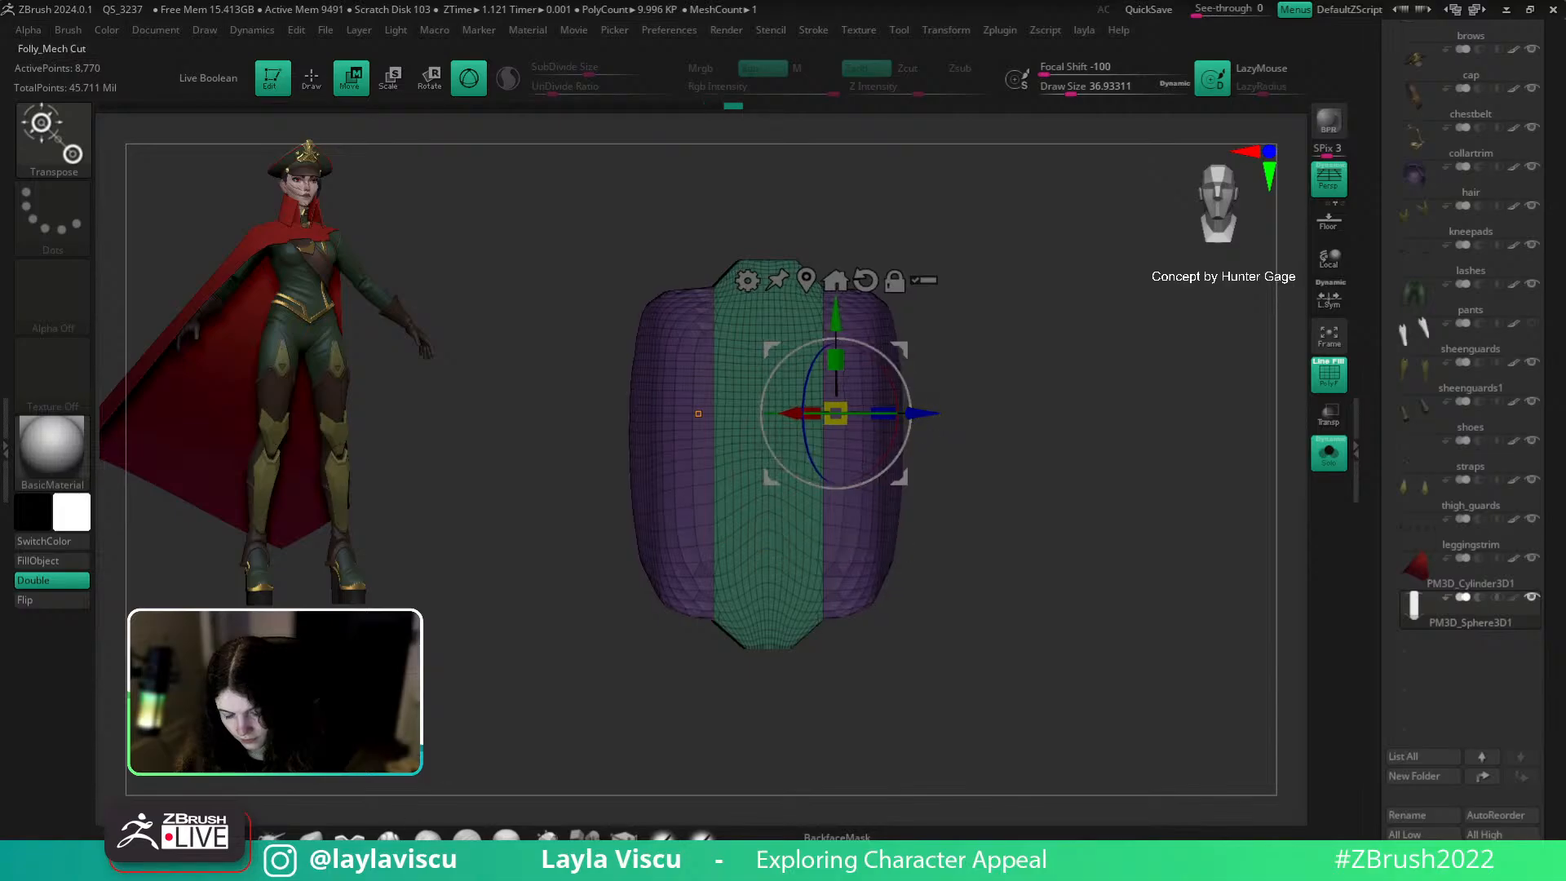
key(b)
key(m)
key(v)
key(shift+f)
drag(934, 531, 996, 660)
Step: Turn on local symmetry and spread the side panels outward from the central panel with the gizmo
key(e)
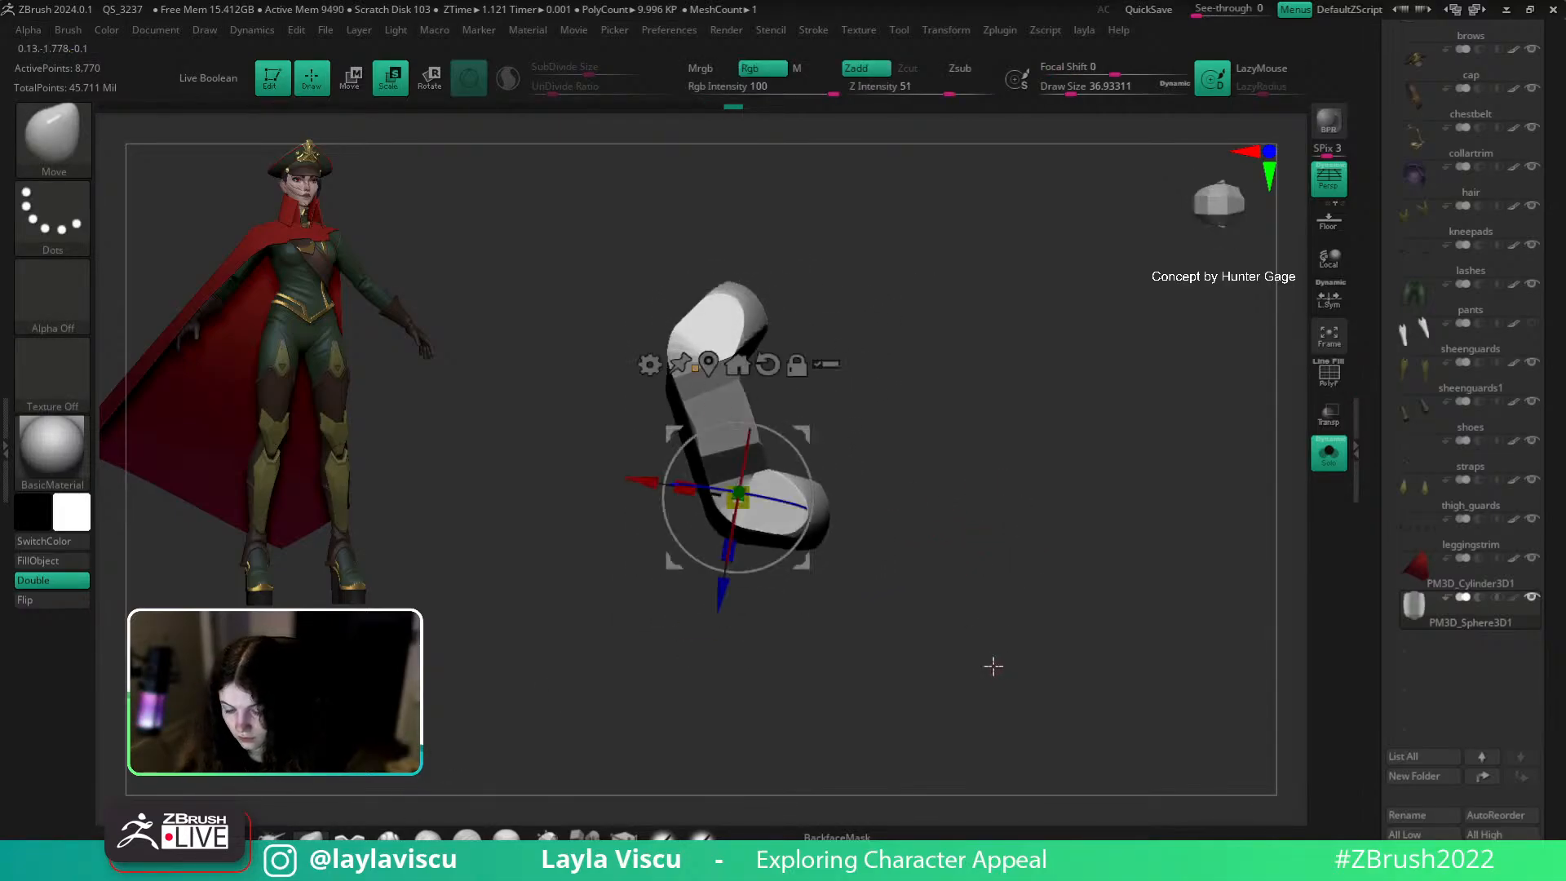
drag(669, 483, 638, 477)
click(1330, 297)
drag(1004, 506, 999, 322)
drag(741, 339, 749, 353)
drag(890, 410, 602, 752)
key(q)
mouse_move(1042, 588)
mouse_down()
mouse_move(1039, 661)
mouse_move(1034, 549)
mouse_move(1047, 573)
mouse_move(1020, 620)
mouse_up()
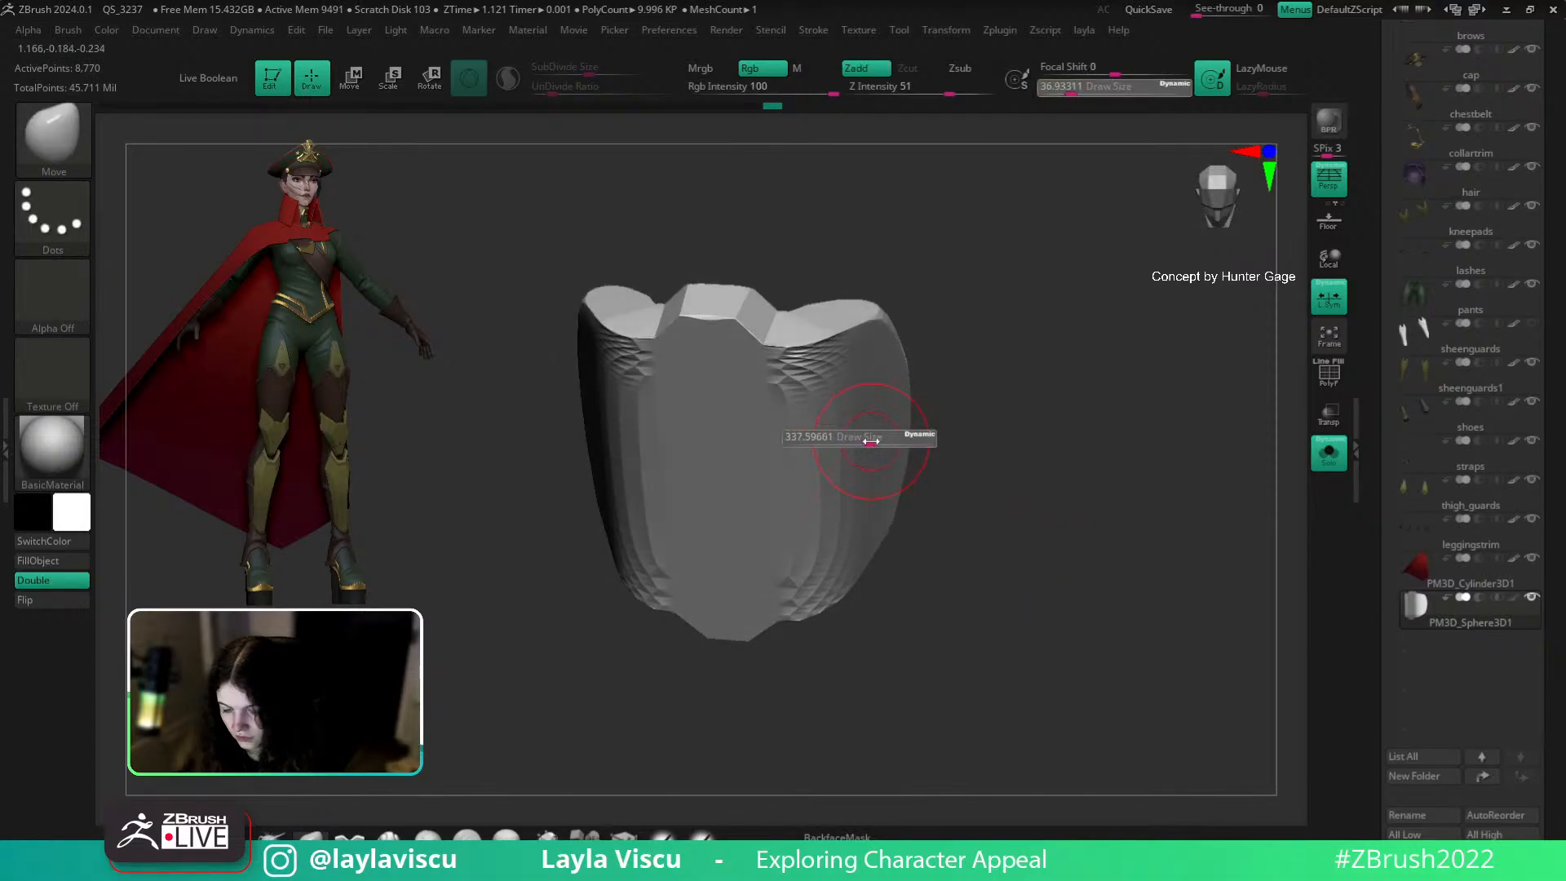
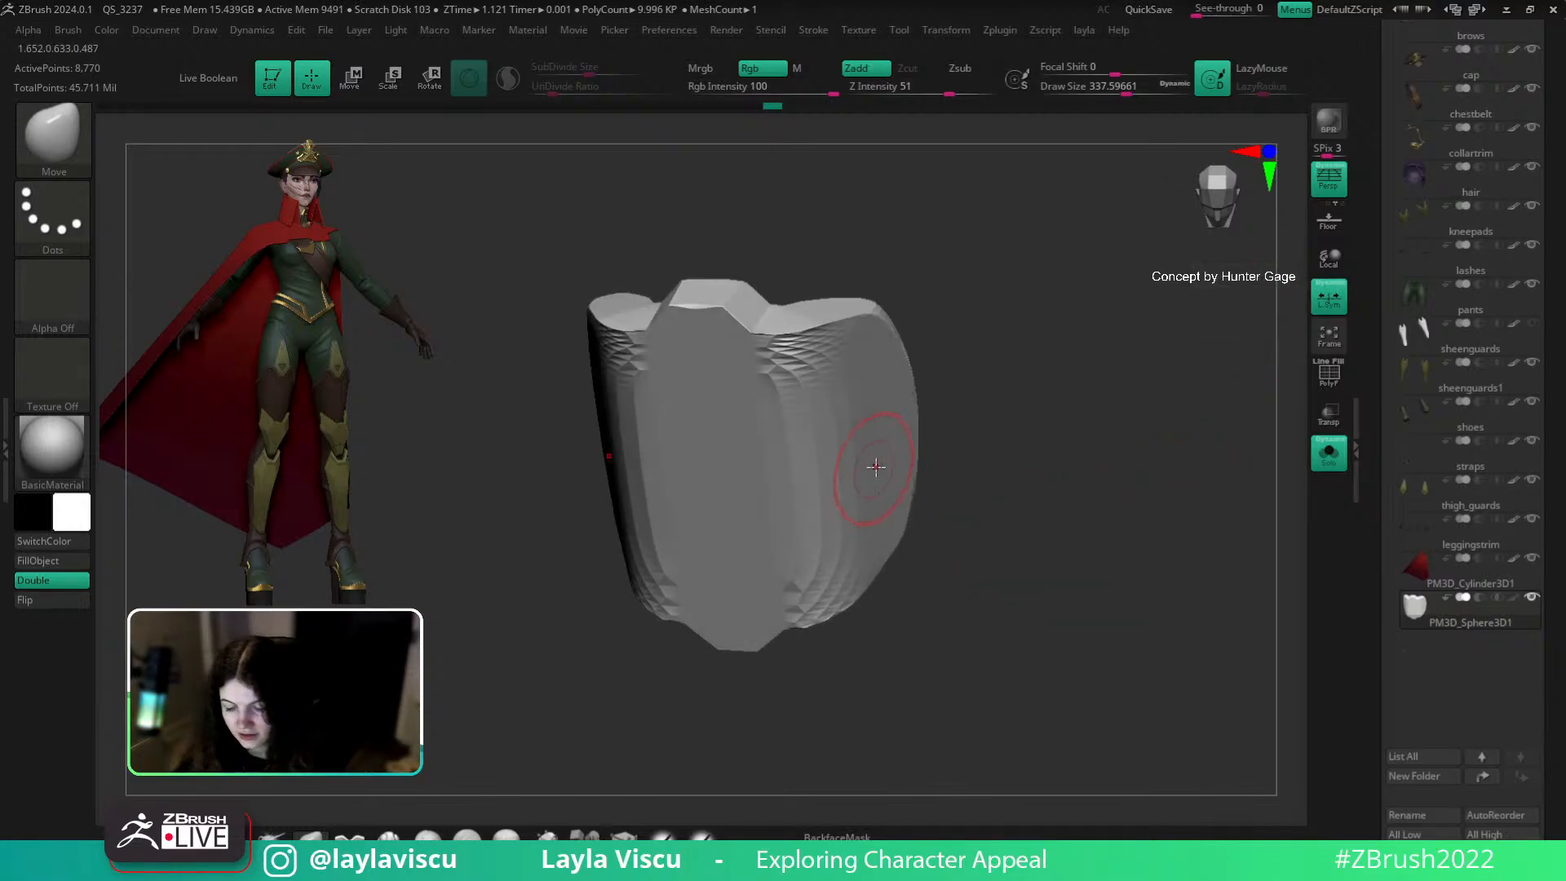
Step: Isolate the side polygroups, flatten their stepped surfaces with hPolish, and smooth the remaining ridges
key(shift+f)
ctrl+shift+click(821, 428)
key(b)
key(h)
key(p)
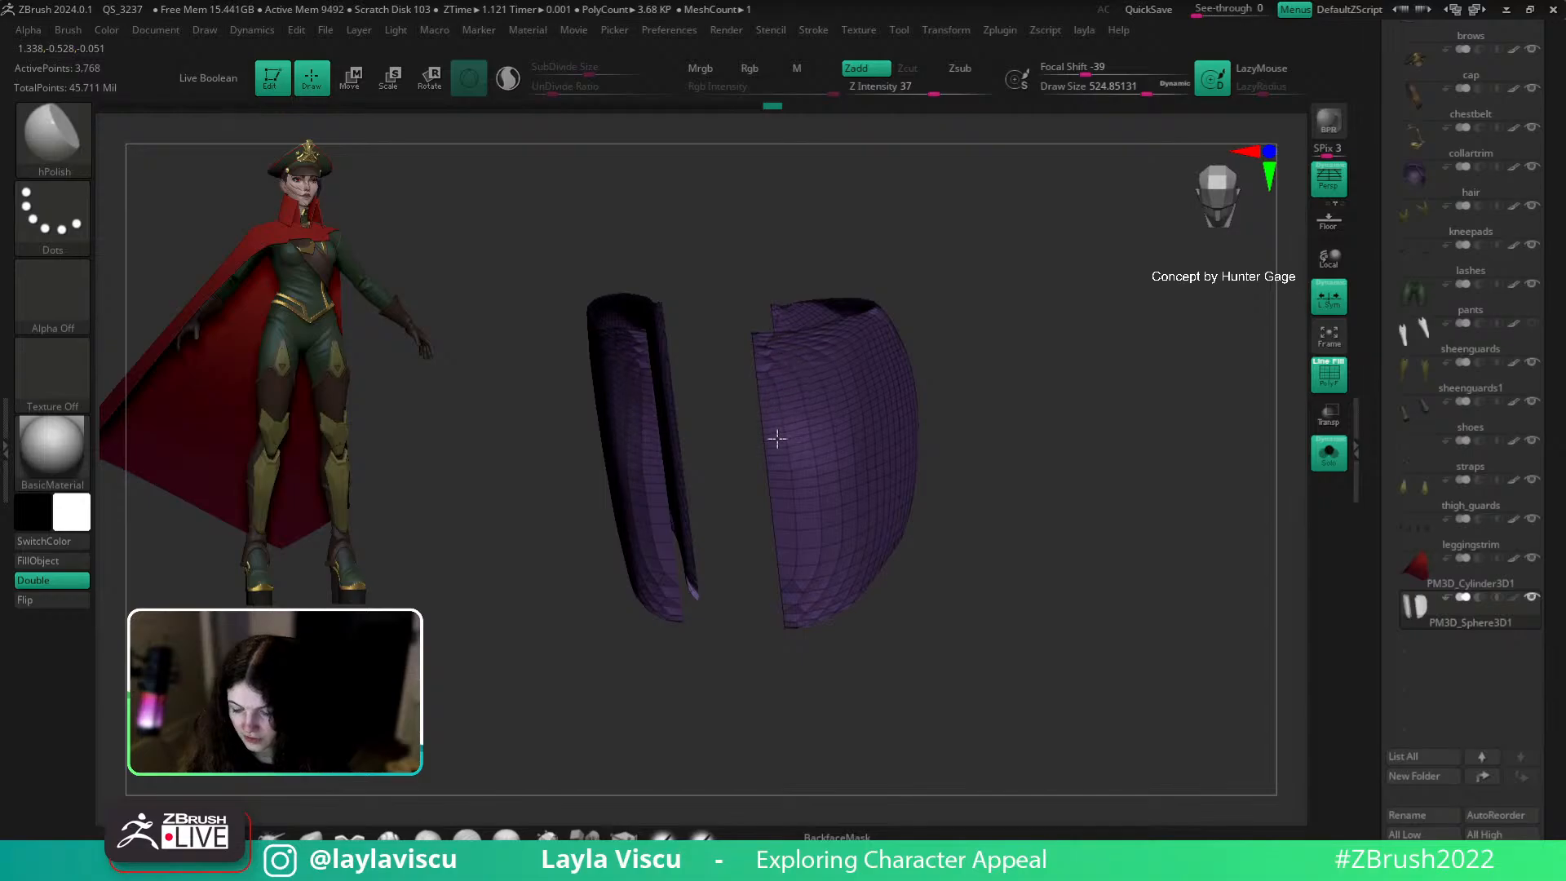
mouse_move(804, 523)
mouse_down()
mouse_move(846, 507)
mouse_move(853, 566)
mouse_up()
key(shift+f)
drag(841, 416, 780, 390)
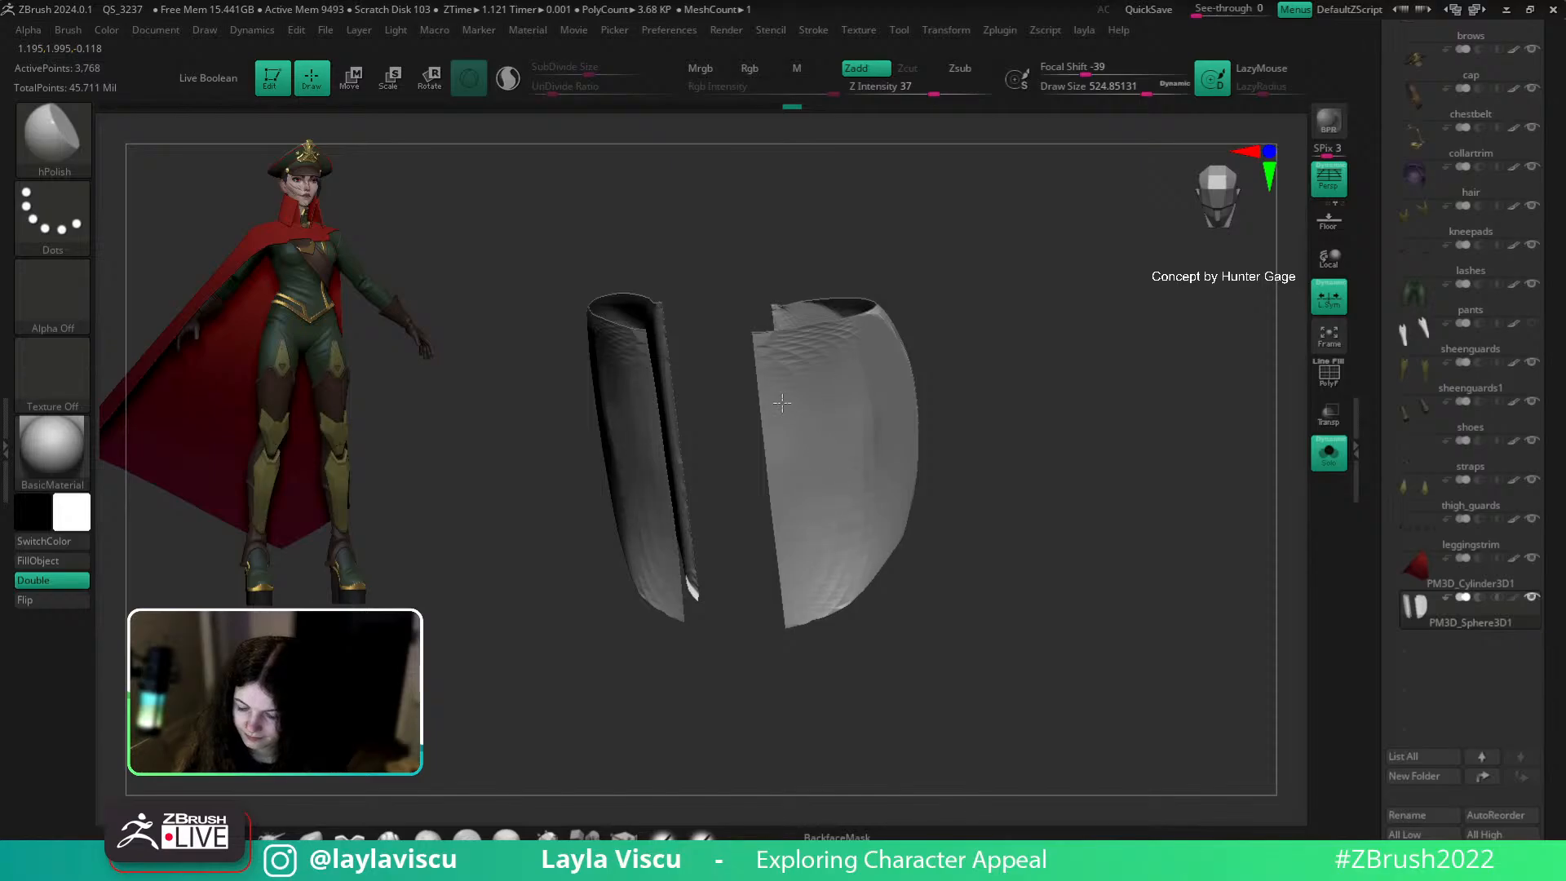
mouse_move(1059, 419)
mouse_down()
mouse_move(1126, 493)
mouse_move(926, 507)
mouse_move(852, 448)
mouse_up()
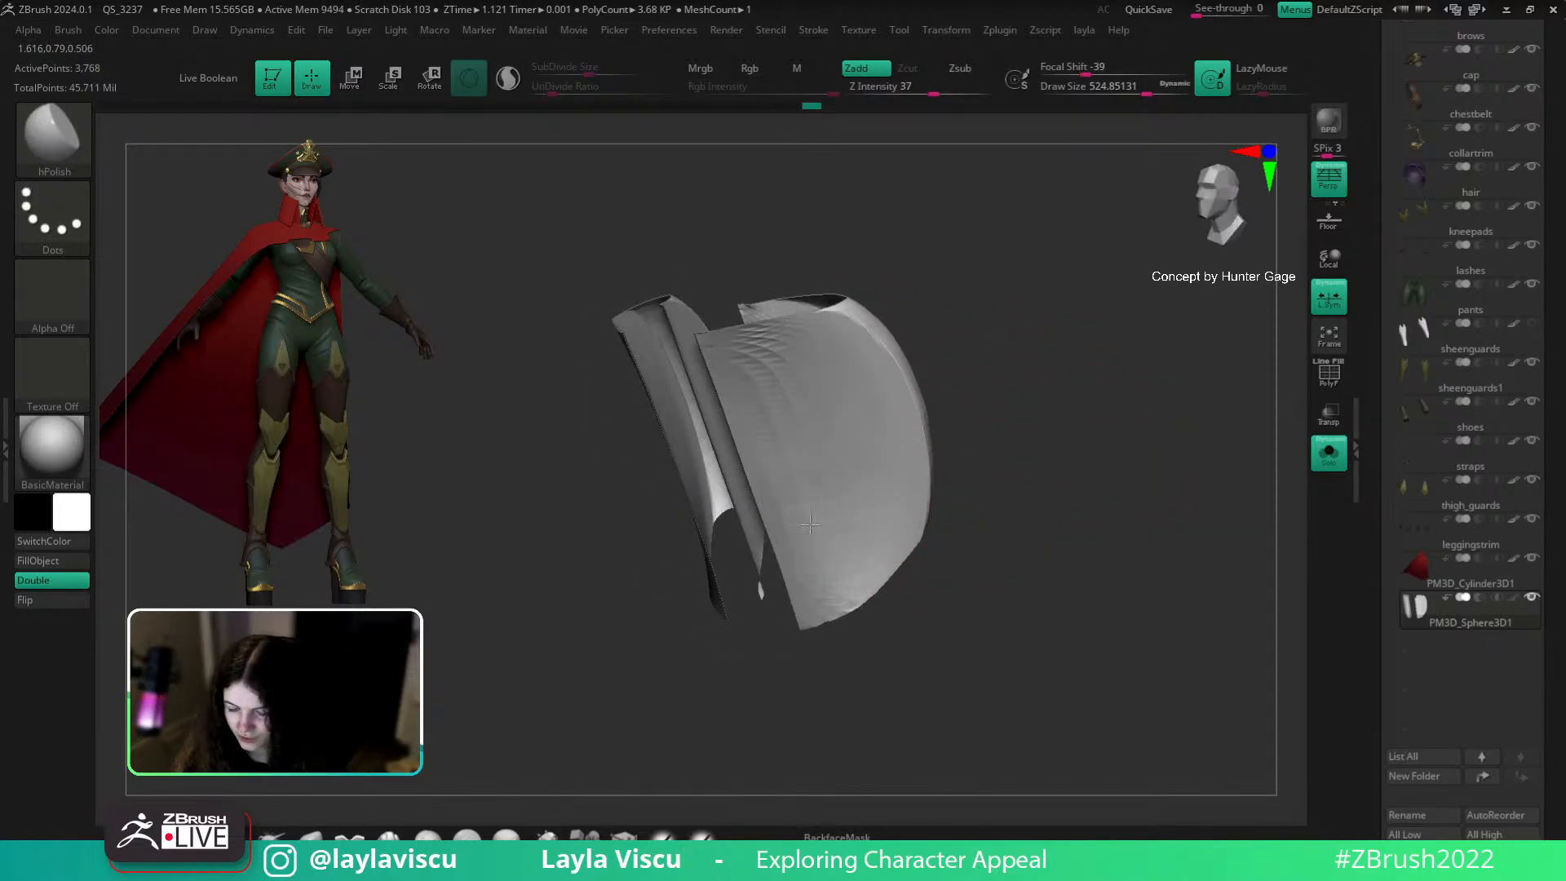
mouse_move(939, 490)
mouse_down()
mouse_move(1084, 454)
mouse_move(1056, 566)
mouse_move(1028, 534)
mouse_up()
shift+drag(805, 571, 775, 346)
Step: Reshape the side panels and their curved border with the central panel using the Move brush at a draw size of about 437
mouse_move(950, 530)
mouse_down()
mouse_move(1121, 439)
mouse_move(1080, 545)
mouse_move(1161, 510)
mouse_up()
key(b)
key(m)
key(v)
key(s)
mouse_move(833, 457)
mouse_down()
mouse_move(856, 454)
mouse_move(853, 502)
mouse_up()
key(s)
mouse_move(841, 620)
mouse_down()
mouse_move(829, 402)
mouse_move(863, 371)
mouse_move(857, 542)
mouse_up()
key(s)
drag(866, 479, 832, 479)
scroll(1438, 382, down, 10)
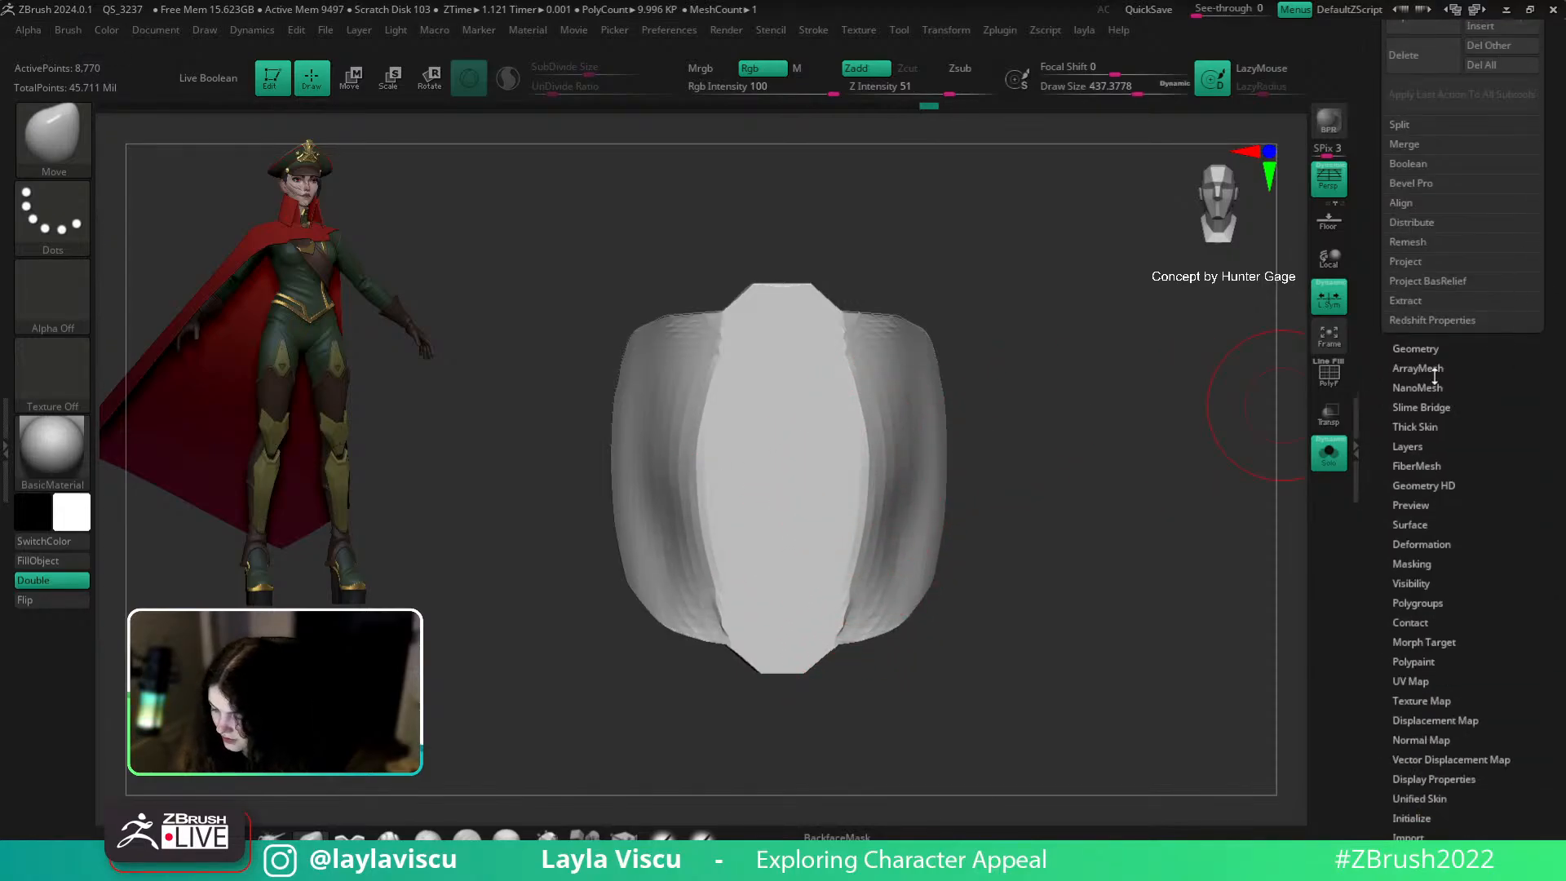
click(1418, 349)
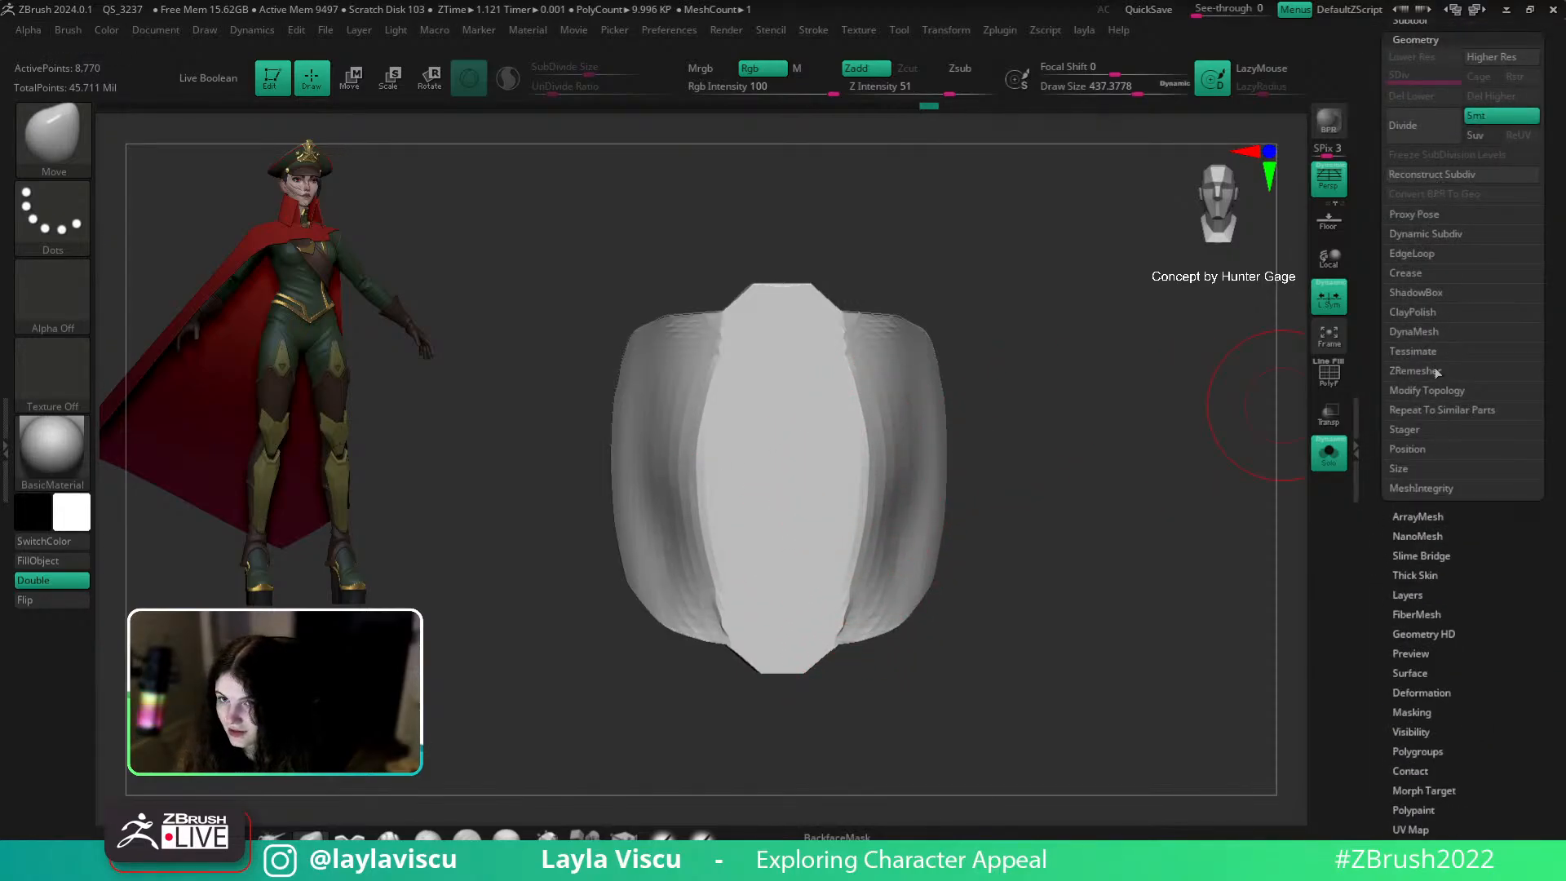
drag(1380, 545, 1421, 613)
click(1412, 319)
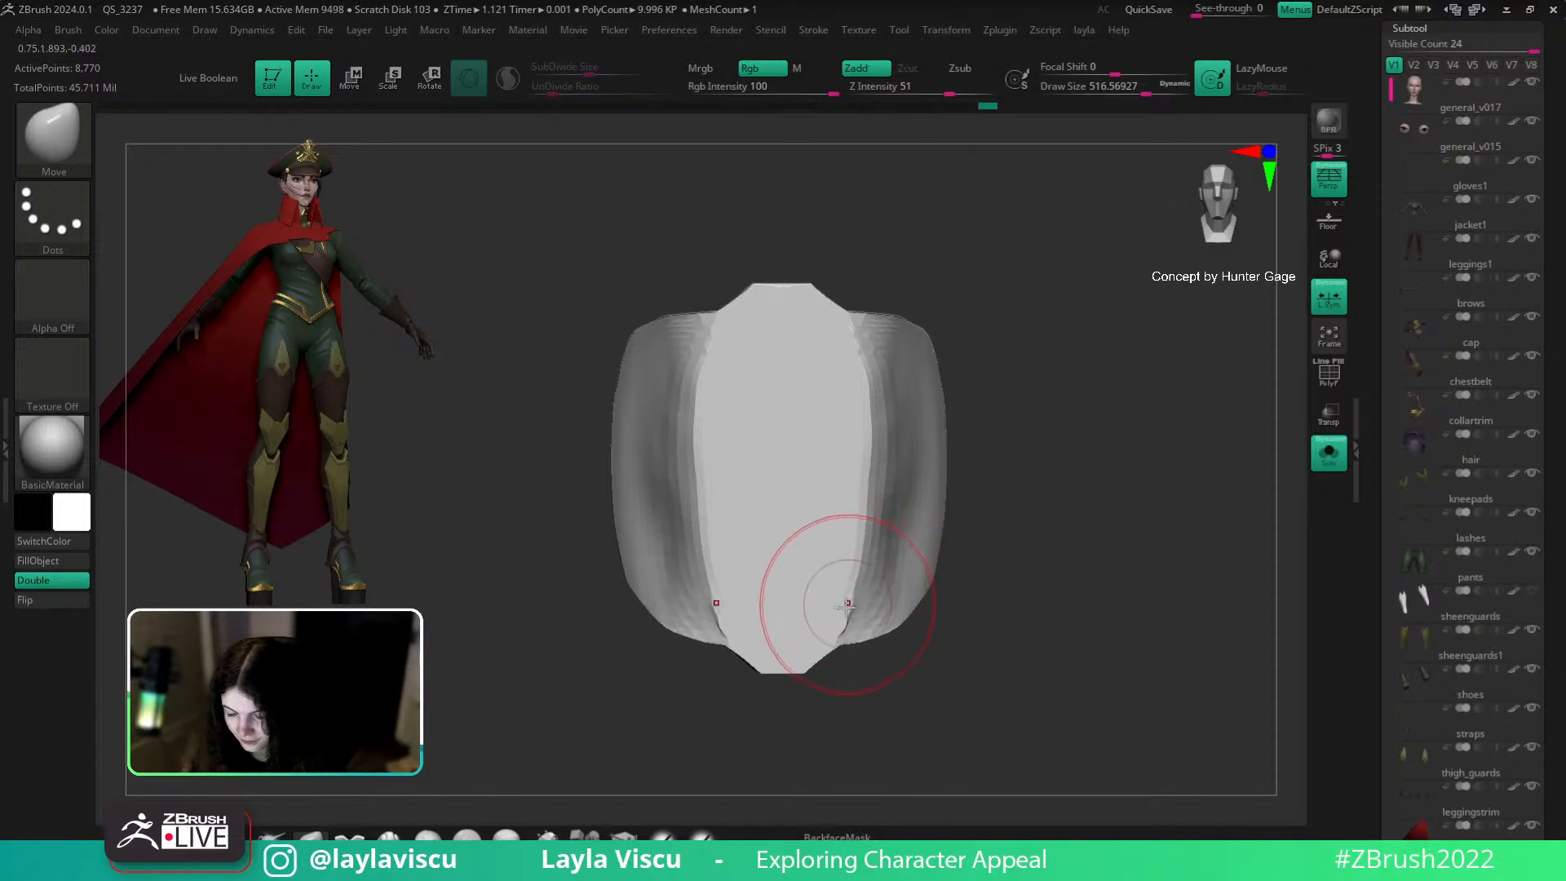
Step: Isolate the side panels, adjust their curve with a large Move brush, and polish and smooth their rough inner edges with hPolish
mouse_move(1028, 419)
mouse_down()
mouse_move(1074, 443)
mouse_move(1035, 487)
mouse_move(982, 465)
mouse_move(1057, 536)
mouse_up()
alt+click(885, 493)
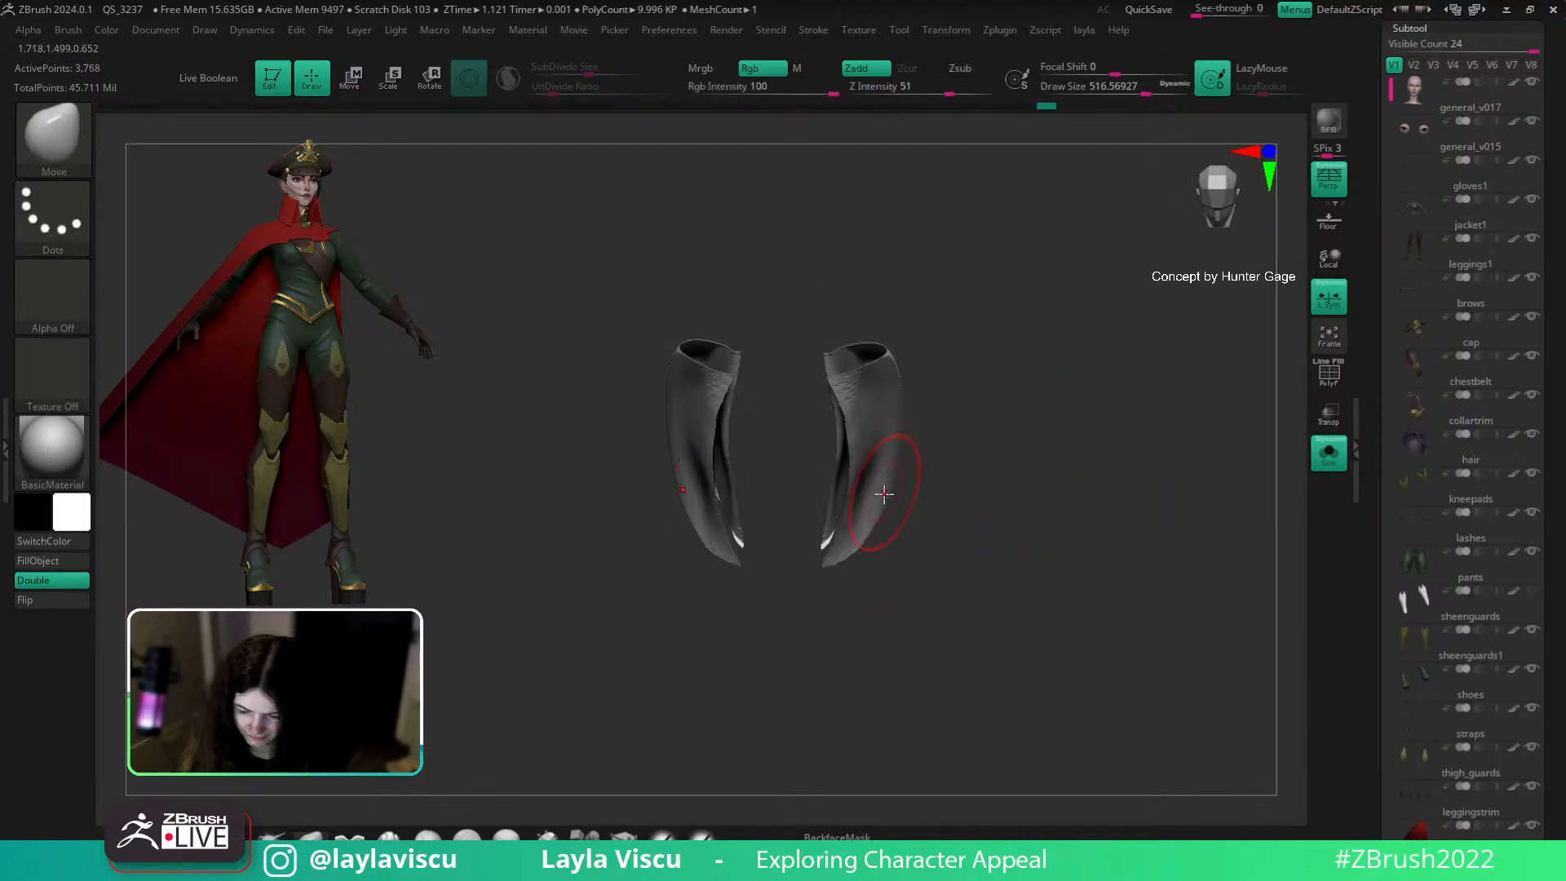
drag(964, 476, 887, 482)
key(s)
click(883, 479)
key(b)
key(h)
key(p)
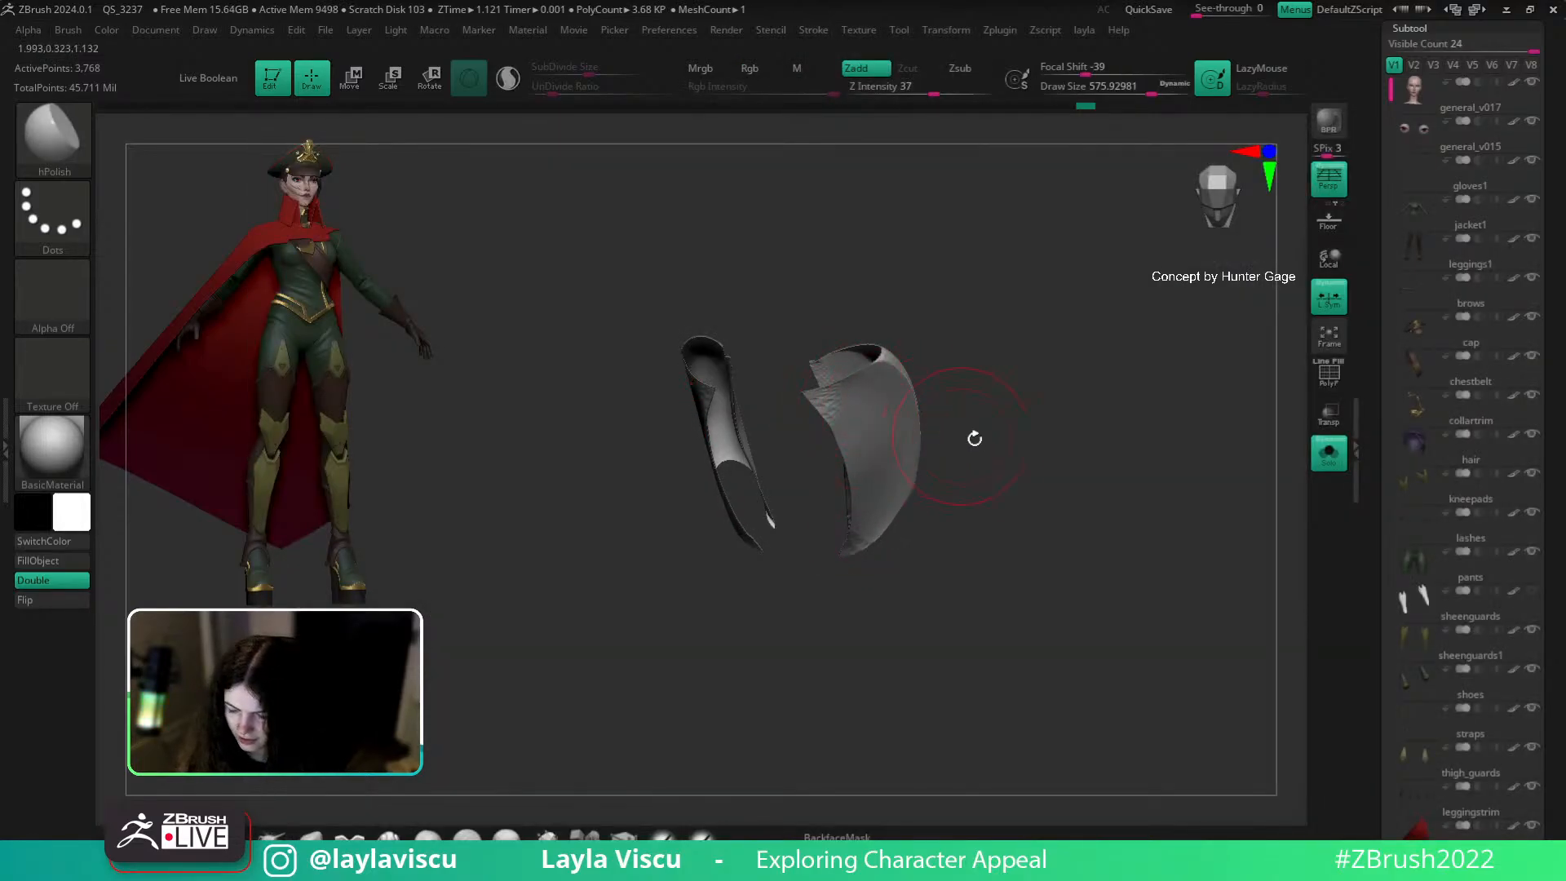
drag(965, 433, 851, 420)
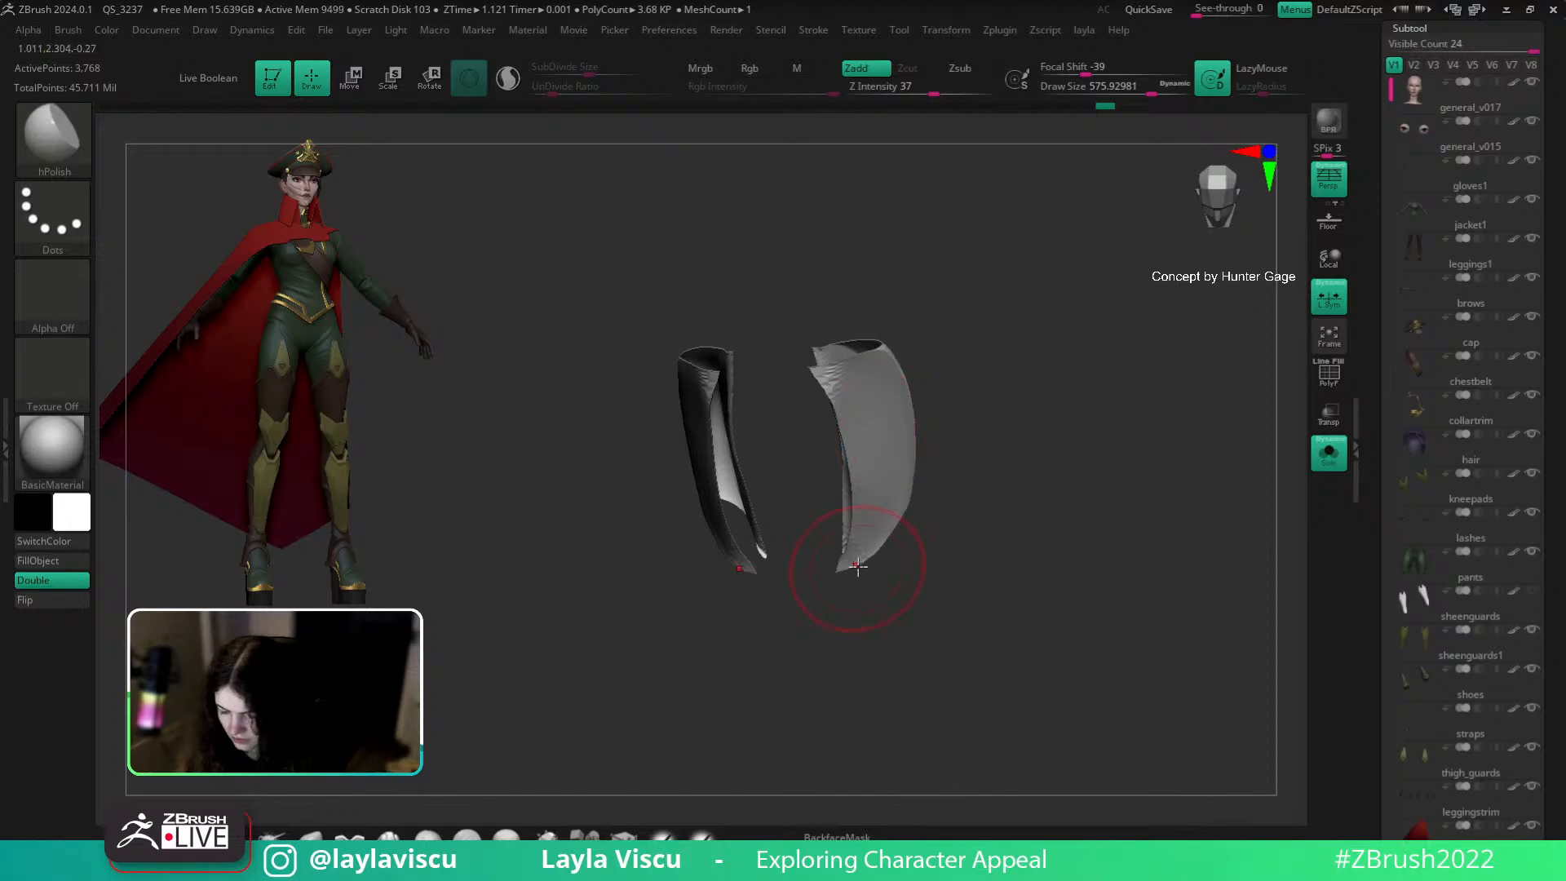
drag(1043, 430, 1088, 451)
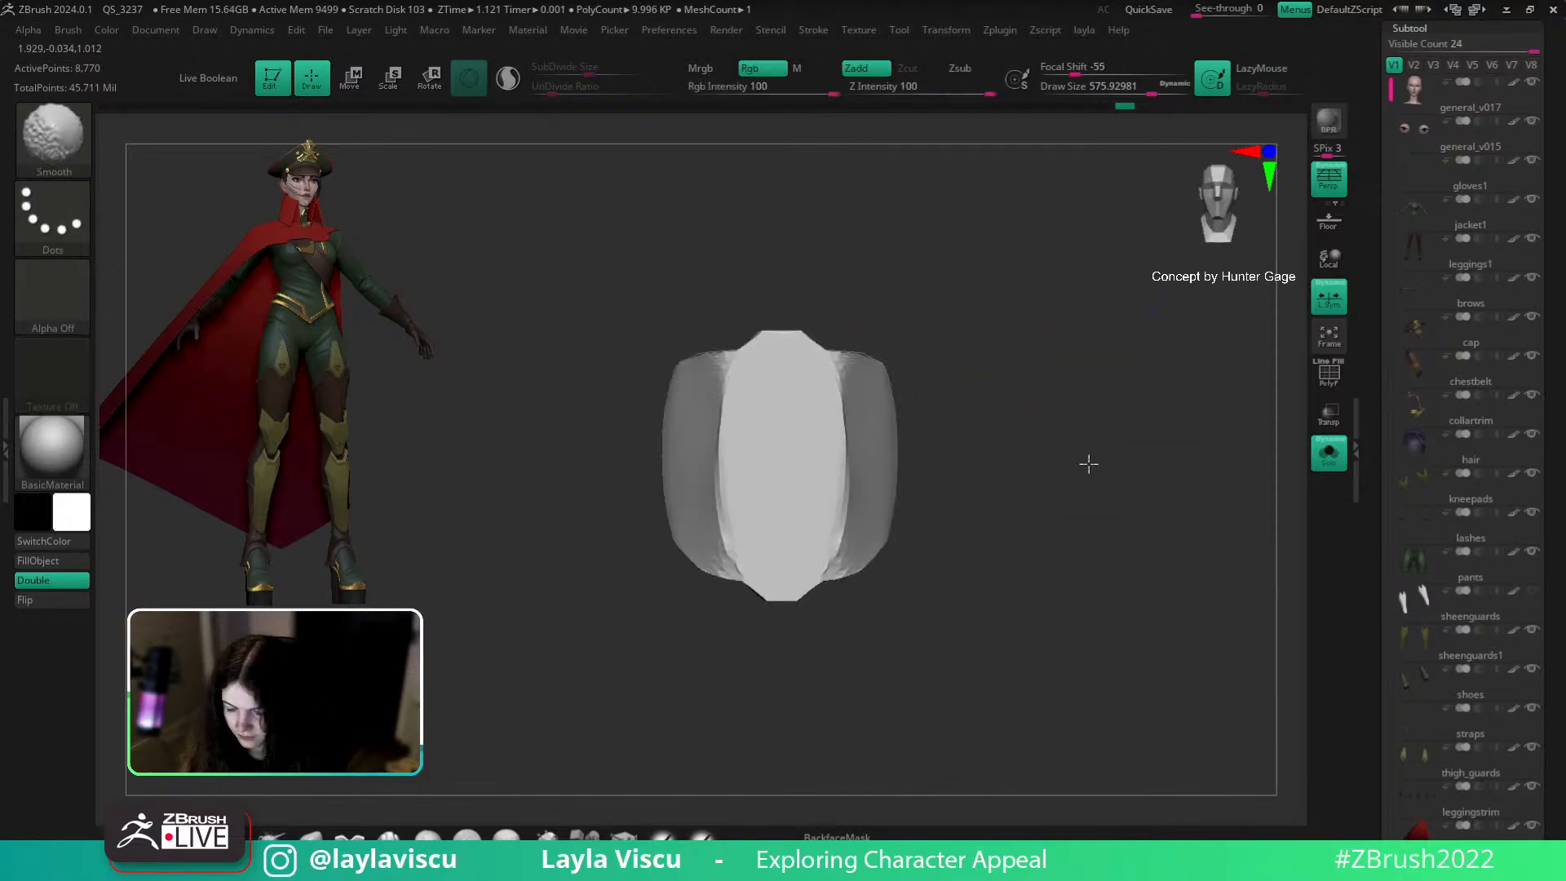
Step: Adjust the upper outer corners of the side panels with the Move brush
key(b)
key(m)
key(v)
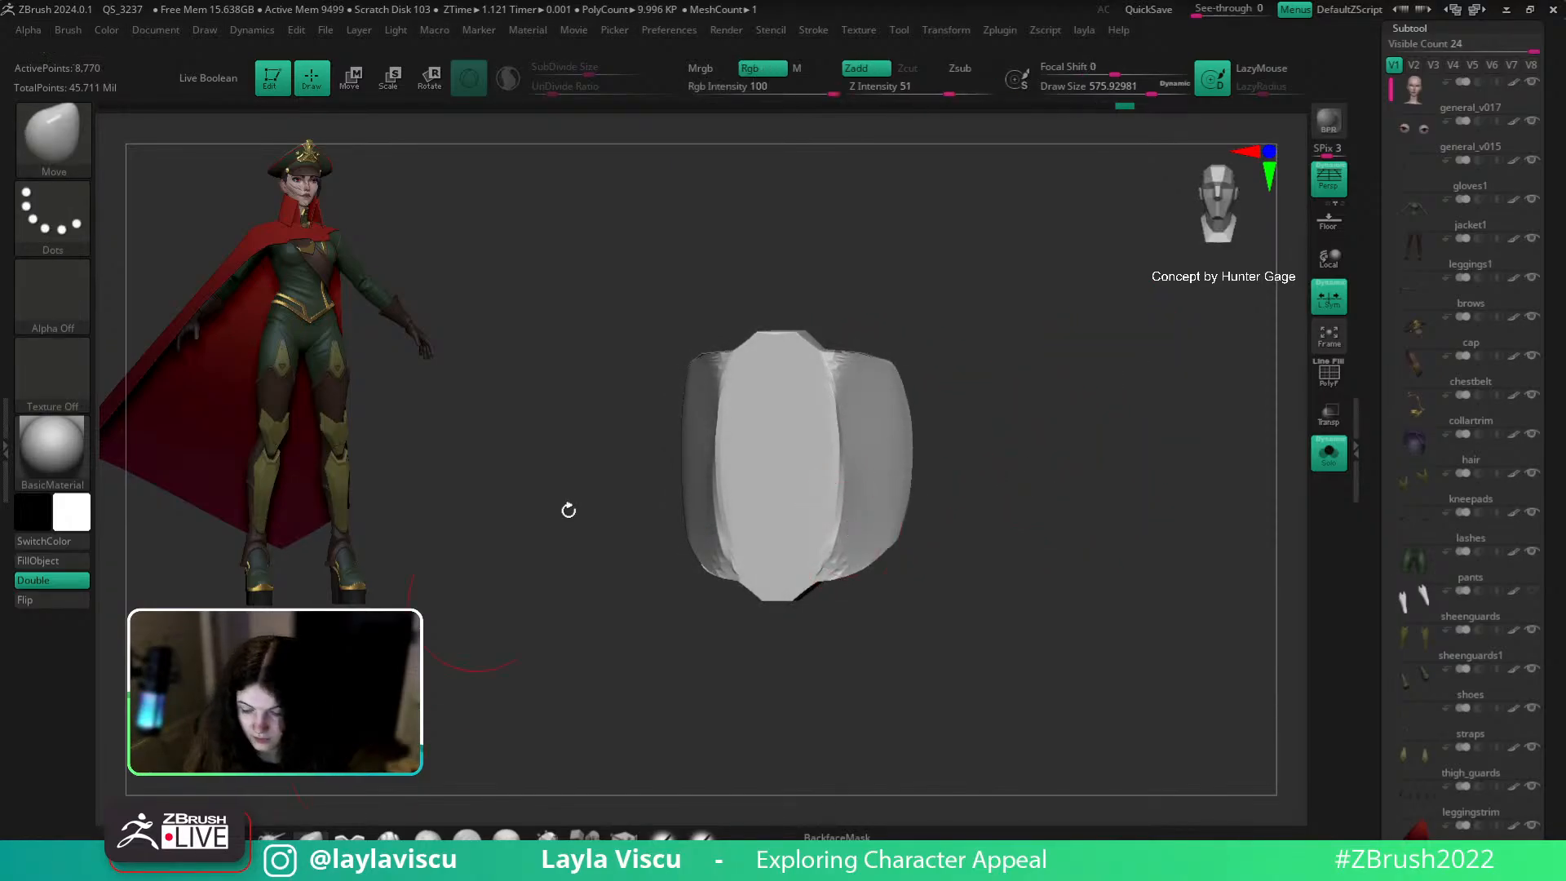
alt+drag(514, 559, 804, 384)
click(878, 346)
drag(881, 342, 886, 409)
mouse_move(1066, 396)
mouse_down()
mouse_move(1025, 424)
mouse_move(900, 455)
mouse_move(1112, 400)
mouse_move(1060, 377)
mouse_move(1045, 405)
mouse_move(1070, 391)
mouse_move(1028, 392)
mouse_move(1084, 594)
mouse_up()
Step: Cut the plate's upper shoulder edge into a straighter slope with KnifeLasso, checking the polygroups in polyframe
key(ctrl)
key(ctrl+shift)
key(shift+f)
key(b)
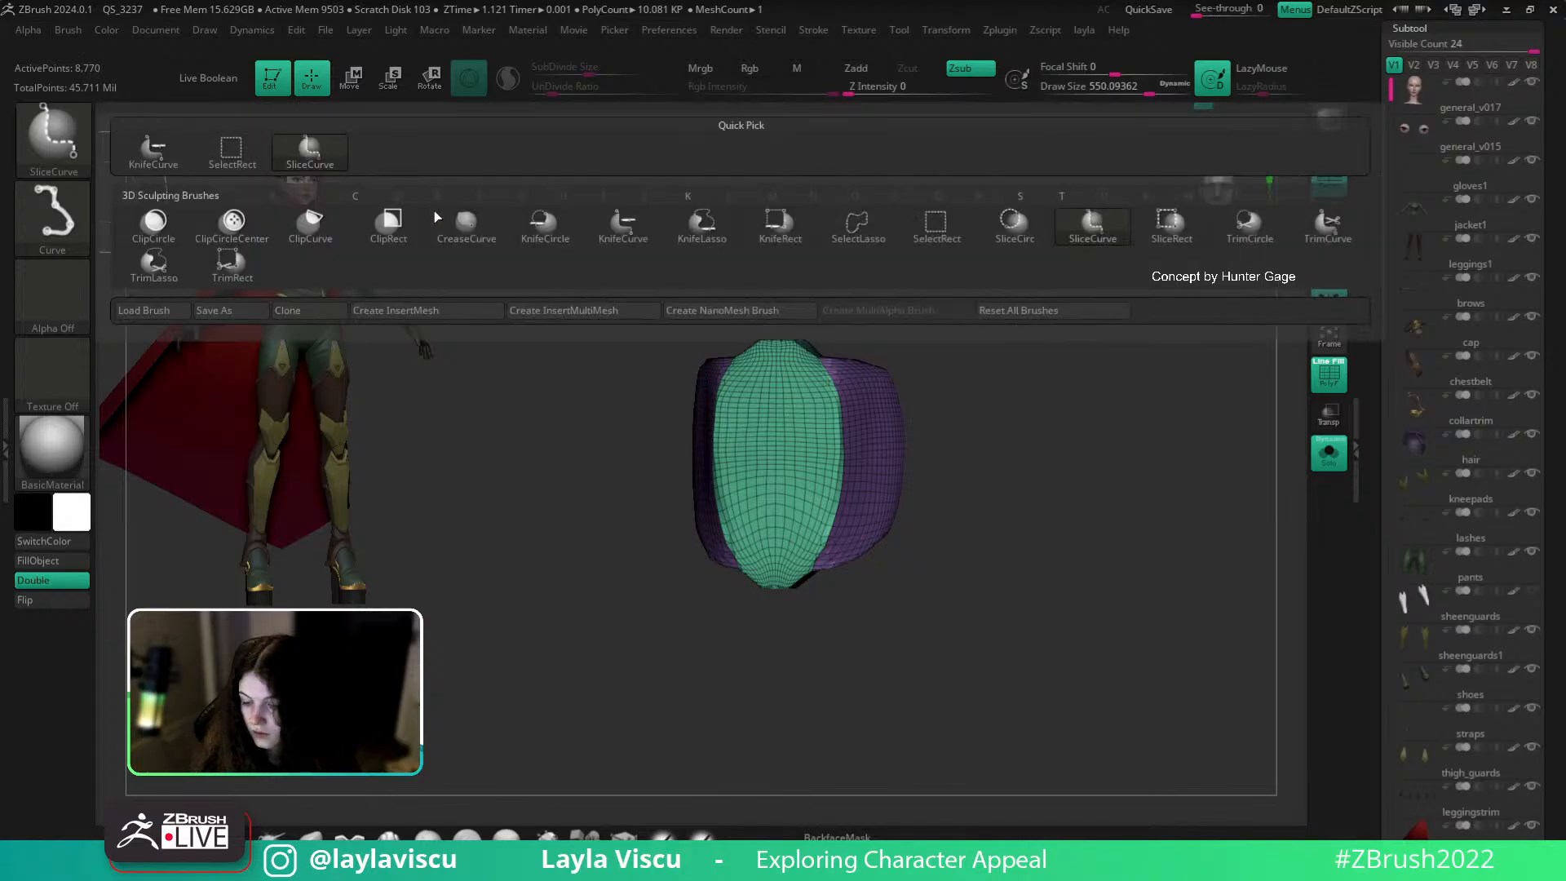
click(706, 228)
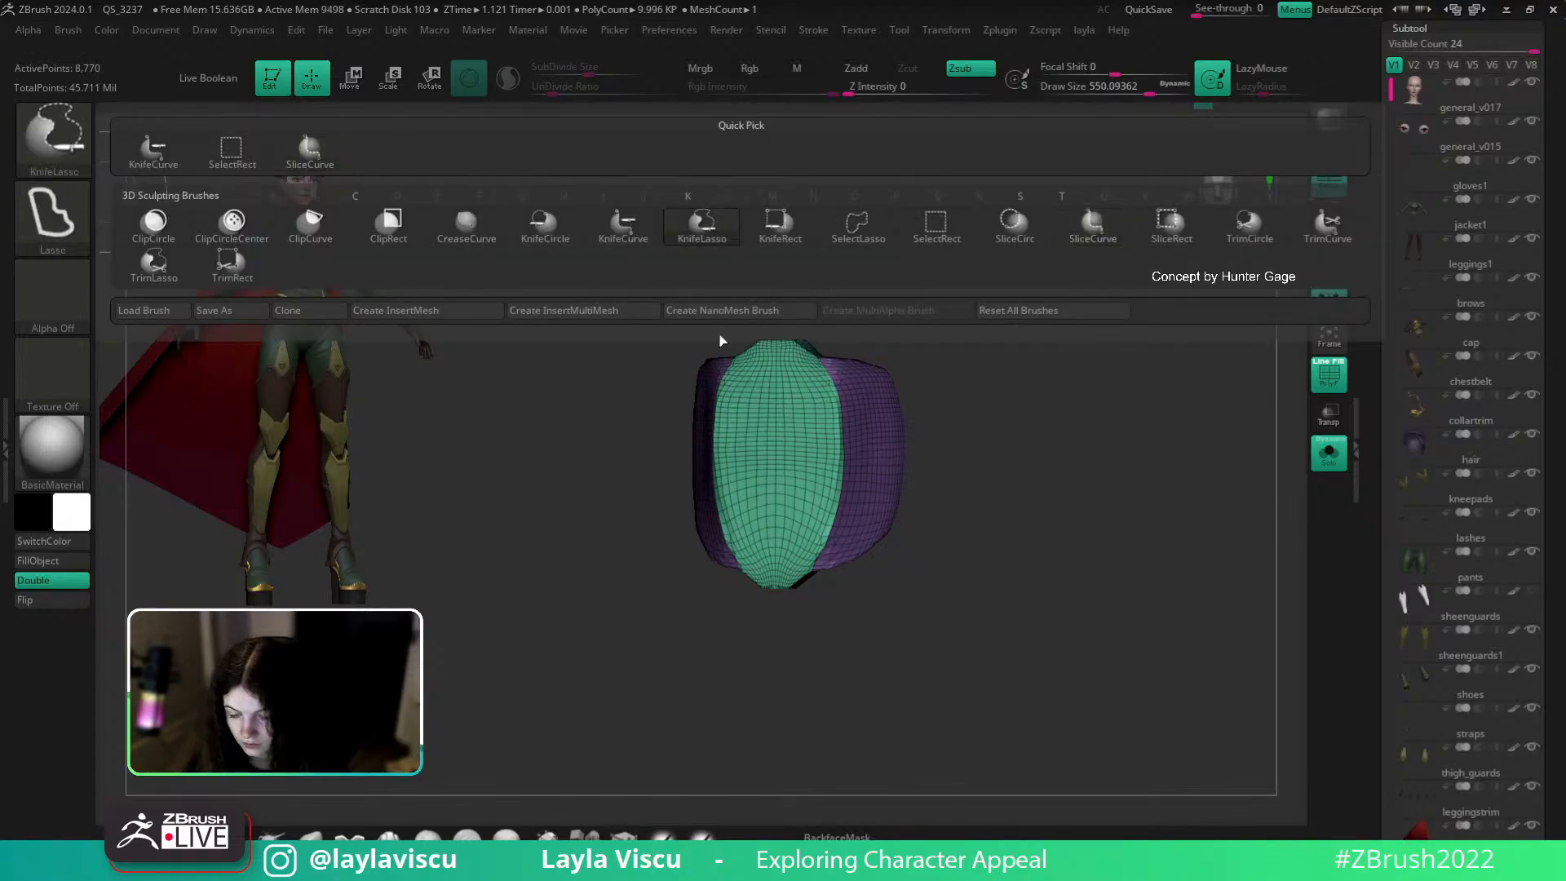
mouse_move(788, 328)
ctrl+shift+mouse_down()
mouse_move(915, 380)
mouse_move(857, 240)
mouse_move(874, 340)
mouse_move(913, 270)
mouse_move(890, 328)
mouse_move(933, 269)
ctrl+shift+mouse_up()
key(shift+f)
key(F1)
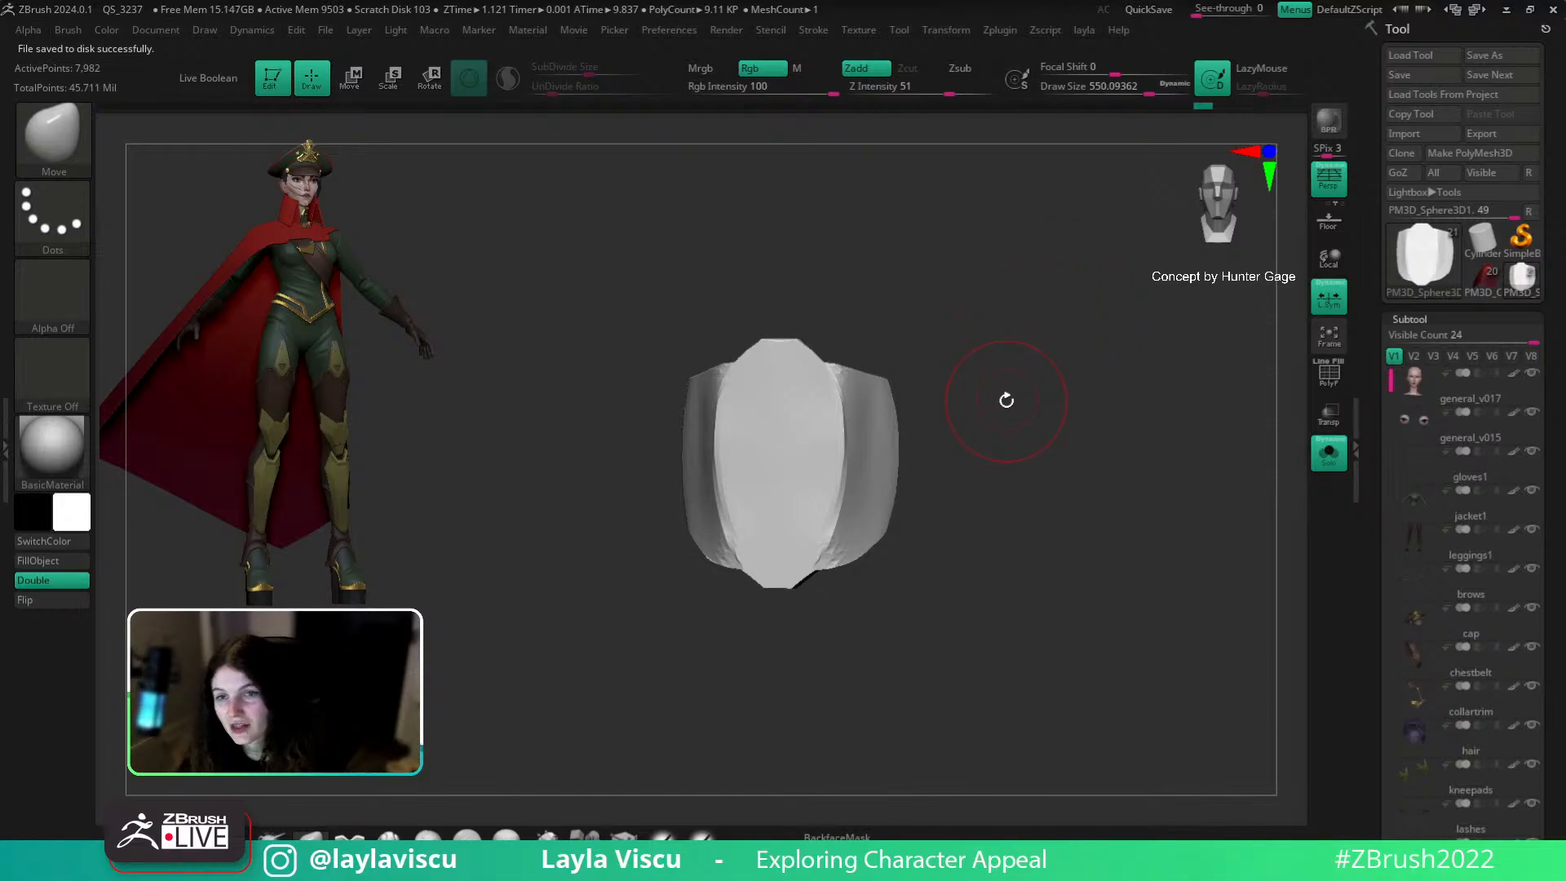
Step: Recut the neck and the tops of the side panels into longer diagonals and flatter edges, undoing and retrying the cut
mouse_move(1003, 424)
mouse_down()
mouse_move(1011, 486)
mouse_move(1003, 452)
mouse_up()
ctrl+right_drag(847, 383, 891, 436)
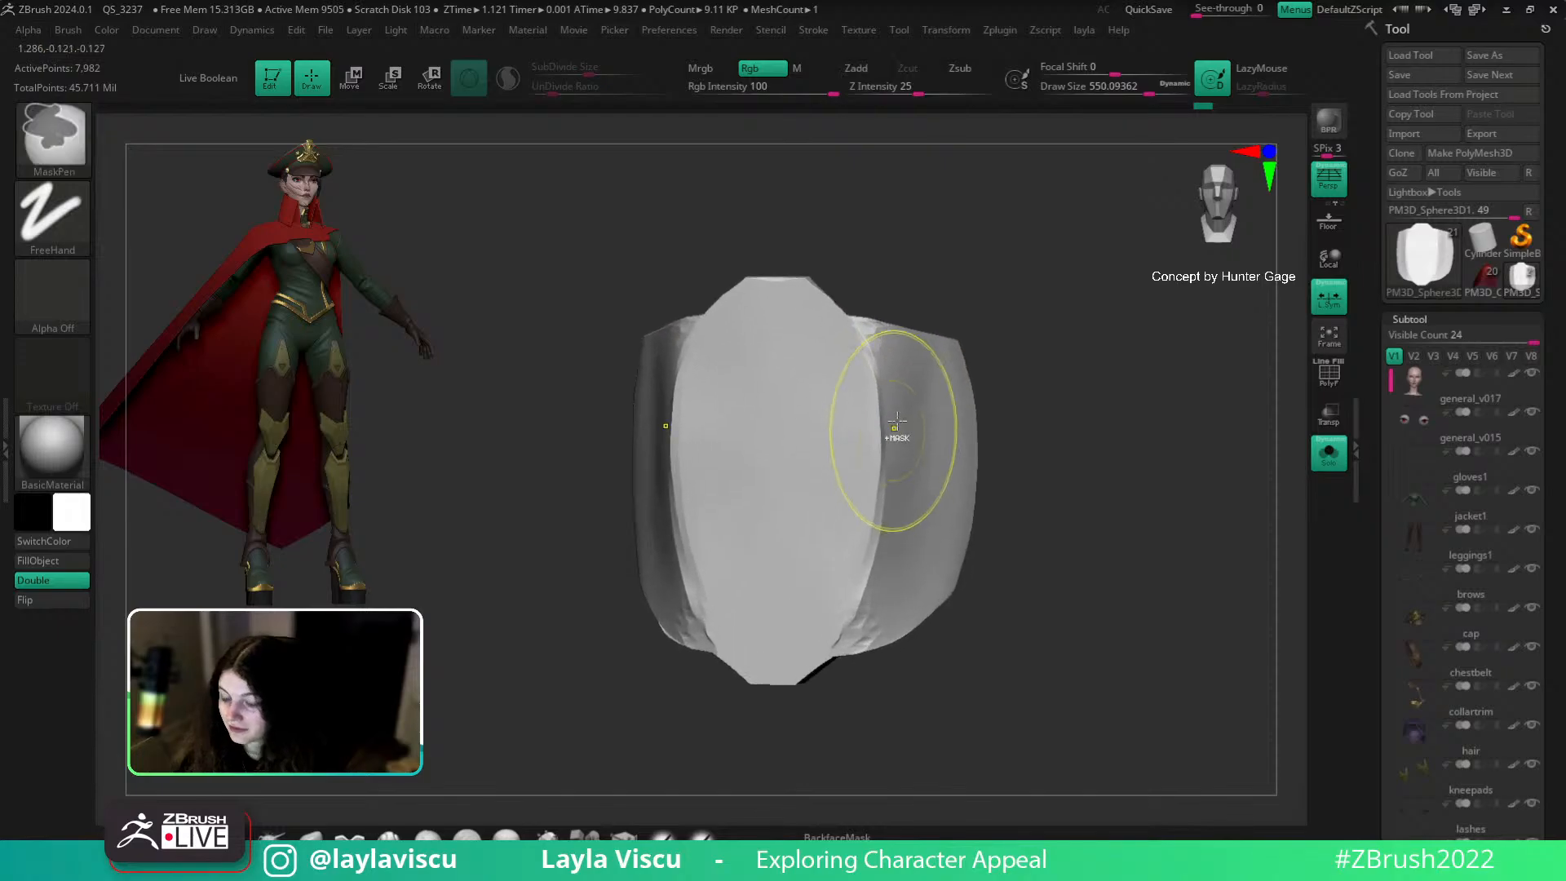
mouse_move(794, 265)
ctrl+shift+mouse_down()
mouse_move(847, 334)
mouse_move(1046, 350)
ctrl+shift+mouse_up()
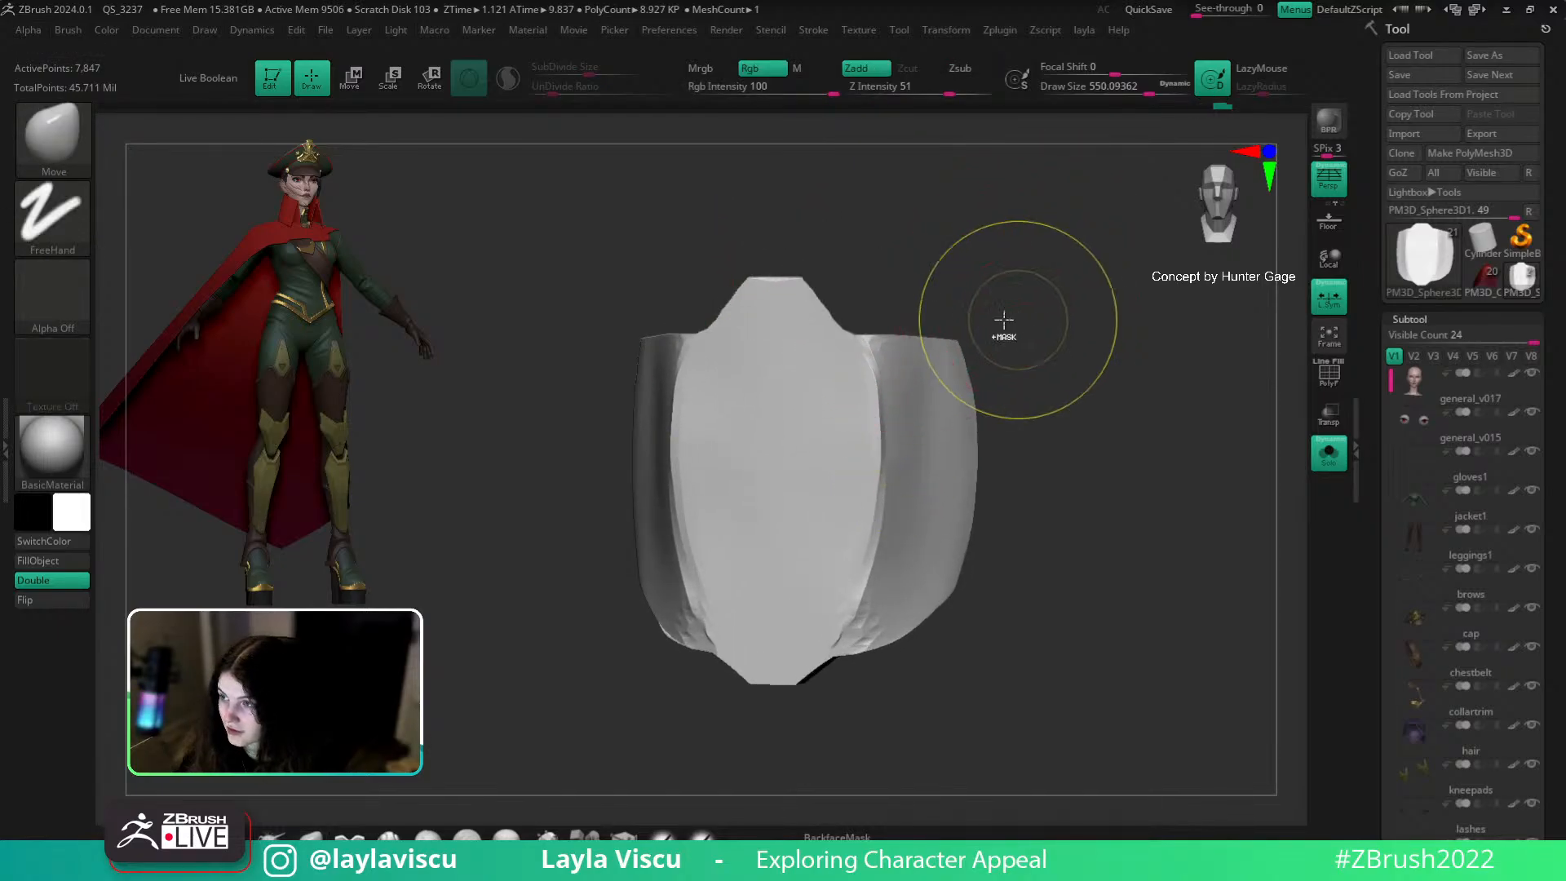
key(ctrl+z)
mouse_move(796, 271)
ctrl+shift+mouse_down()
mouse_move(843, 312)
mouse_move(1046, 350)
ctrl+shift+mouse_up()
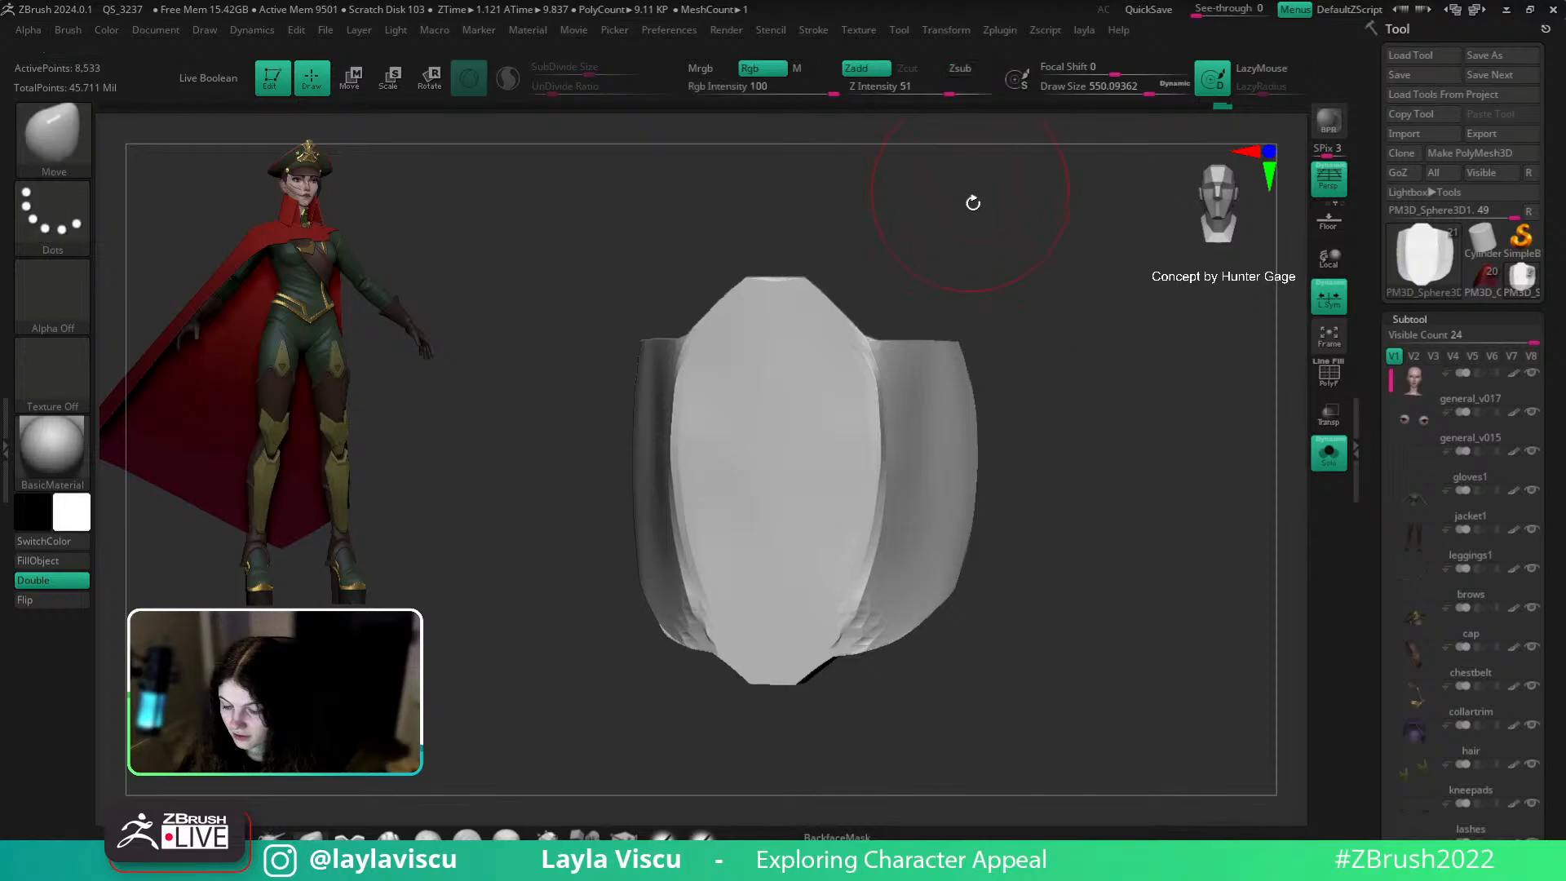
ctrl+shift+drag(811, 266, 995, 354)
drag(952, 257, 991, 345)
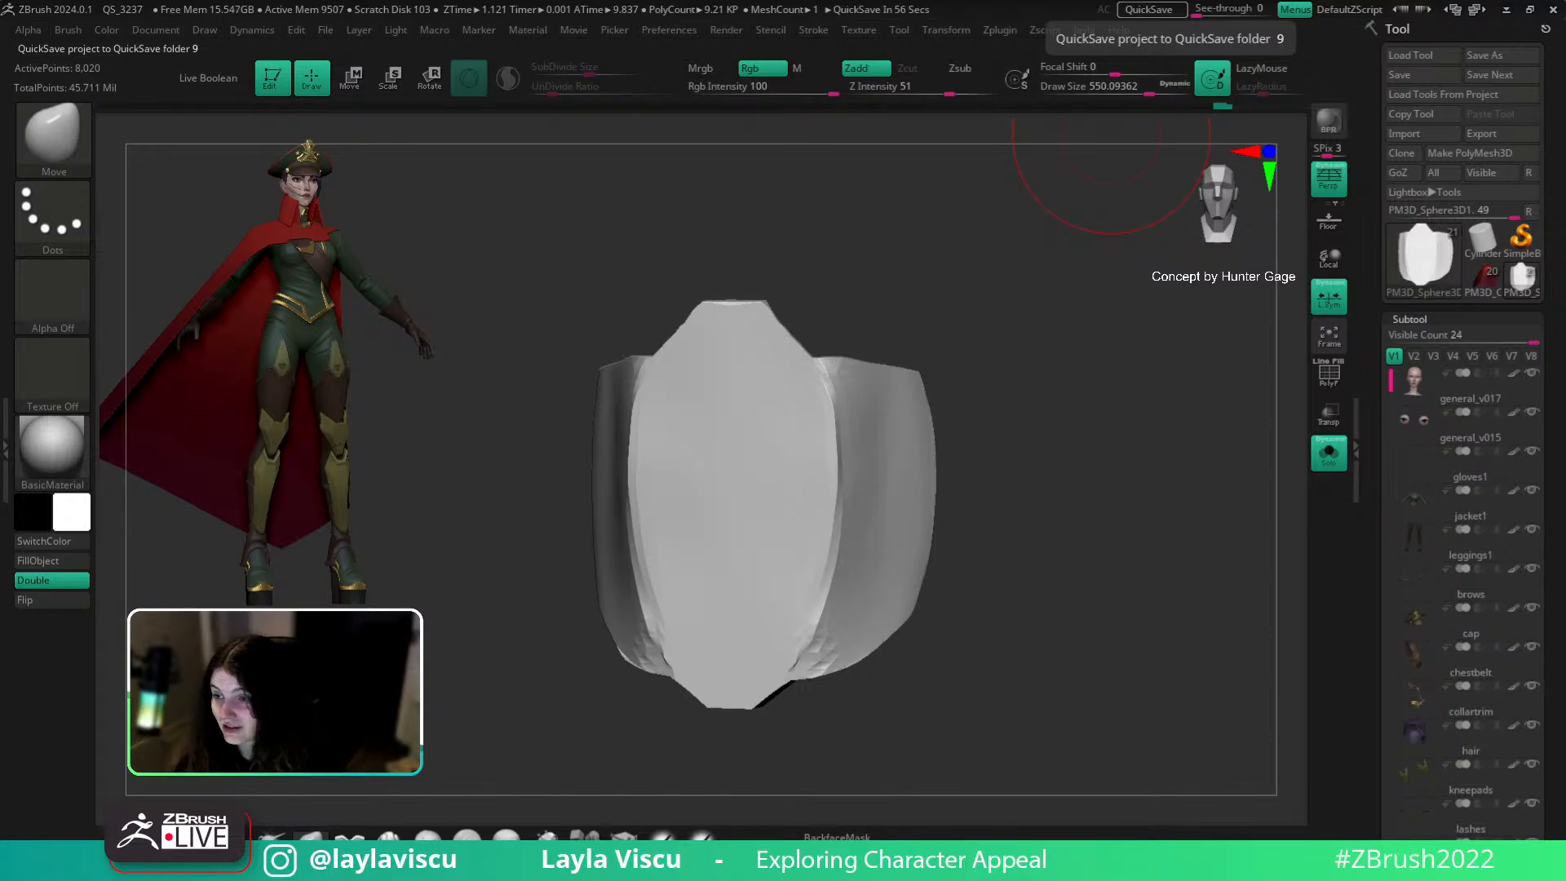
Step: Switch to the reference board, look over the image collections, and return to the plate in ZBrush
key(ctrl+shift+a)
key(ctrl+shift+a)
middle_drag(894, 530, 992, 526)
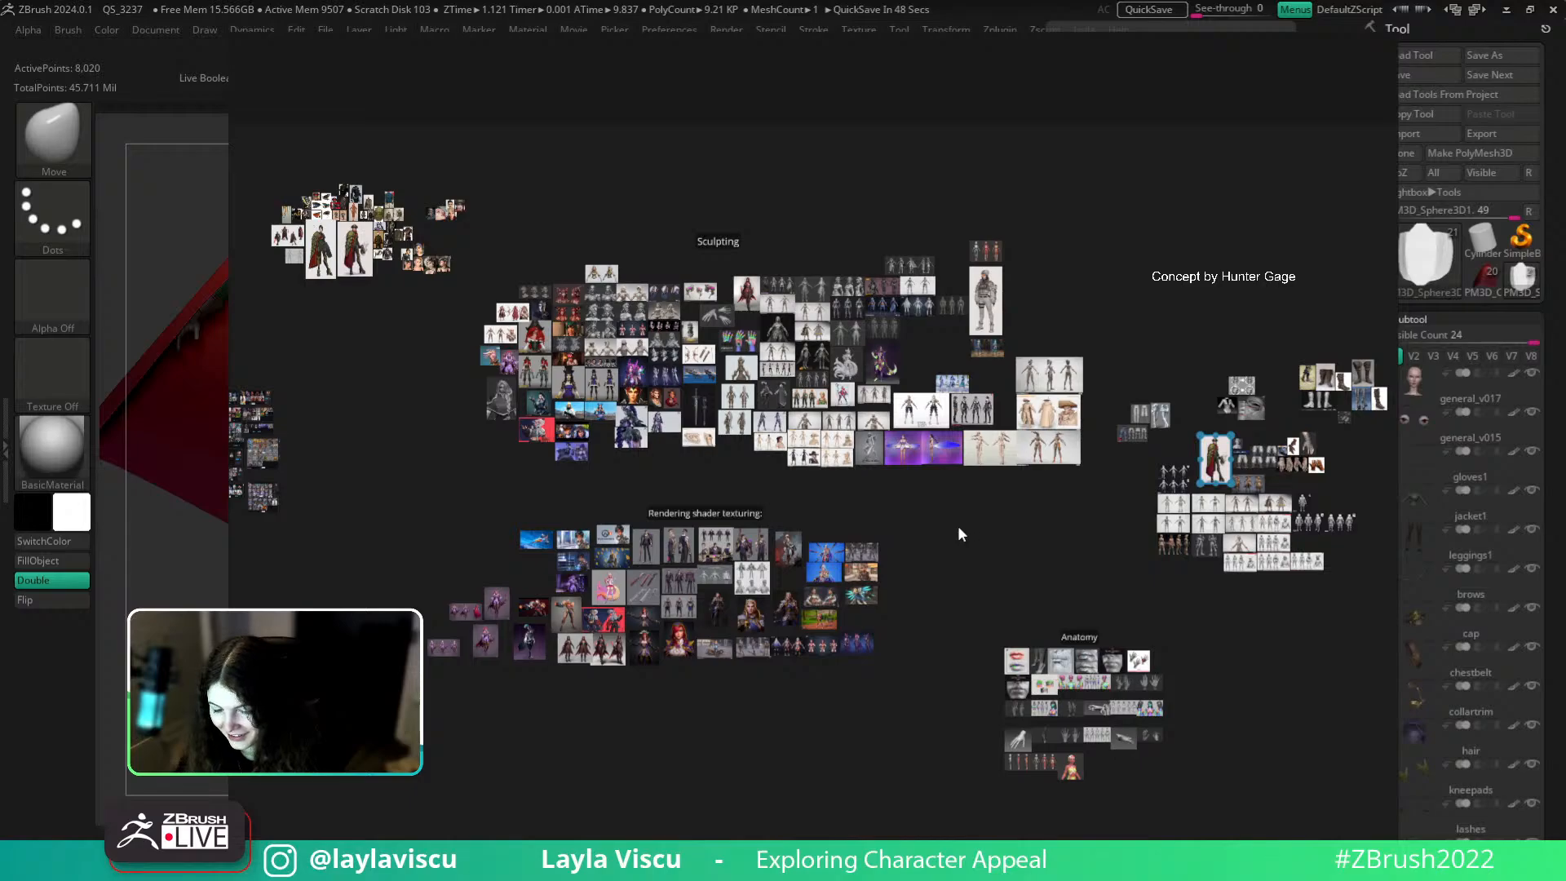
key(alt+Tab)
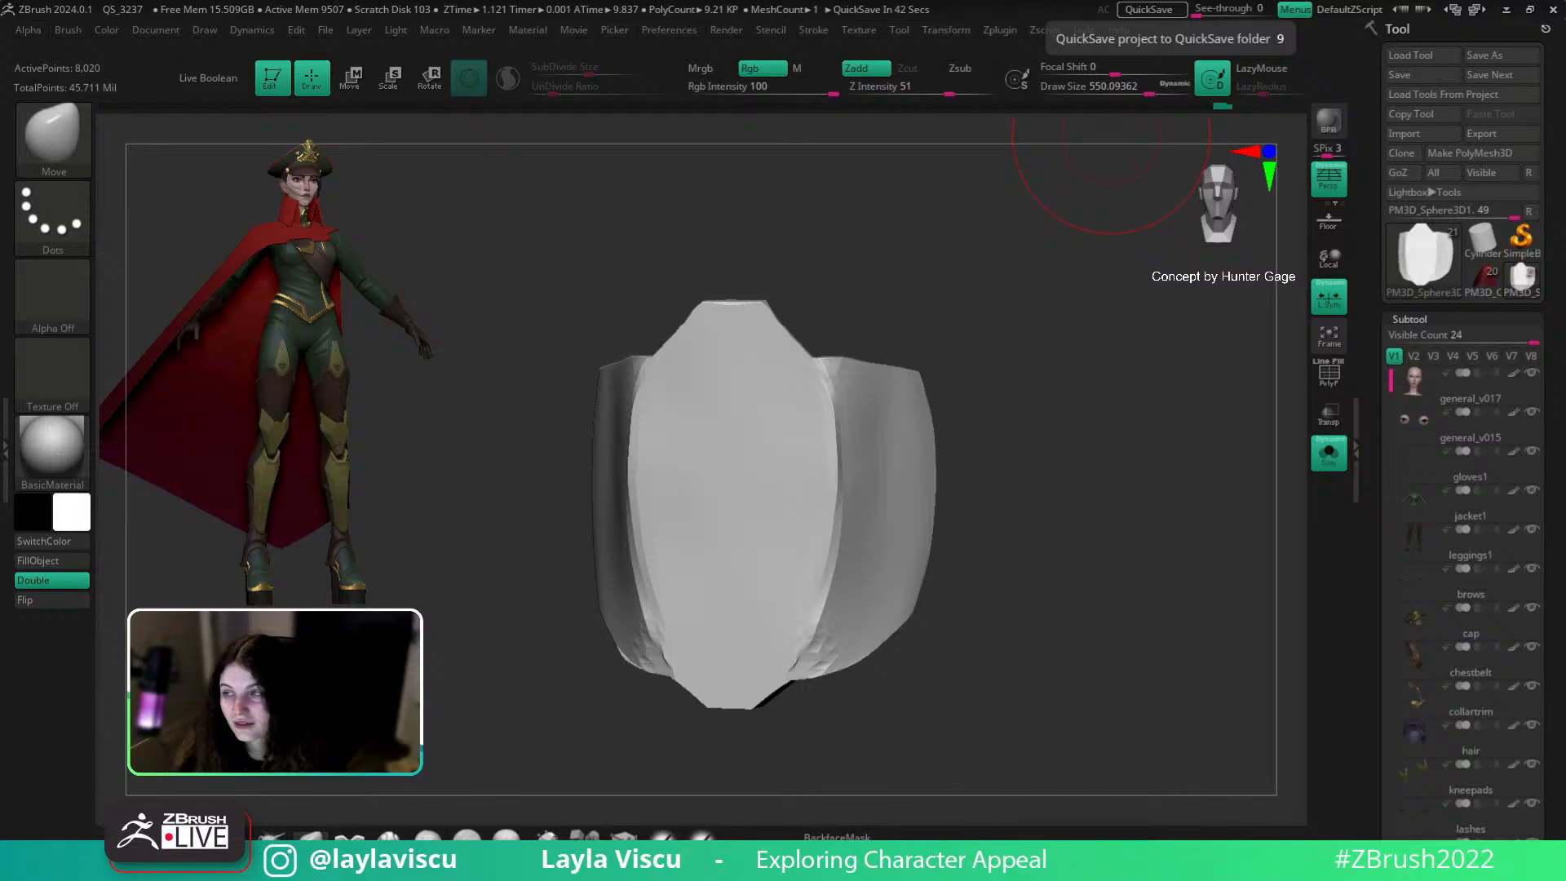
drag(1131, 539, 1100, 537)
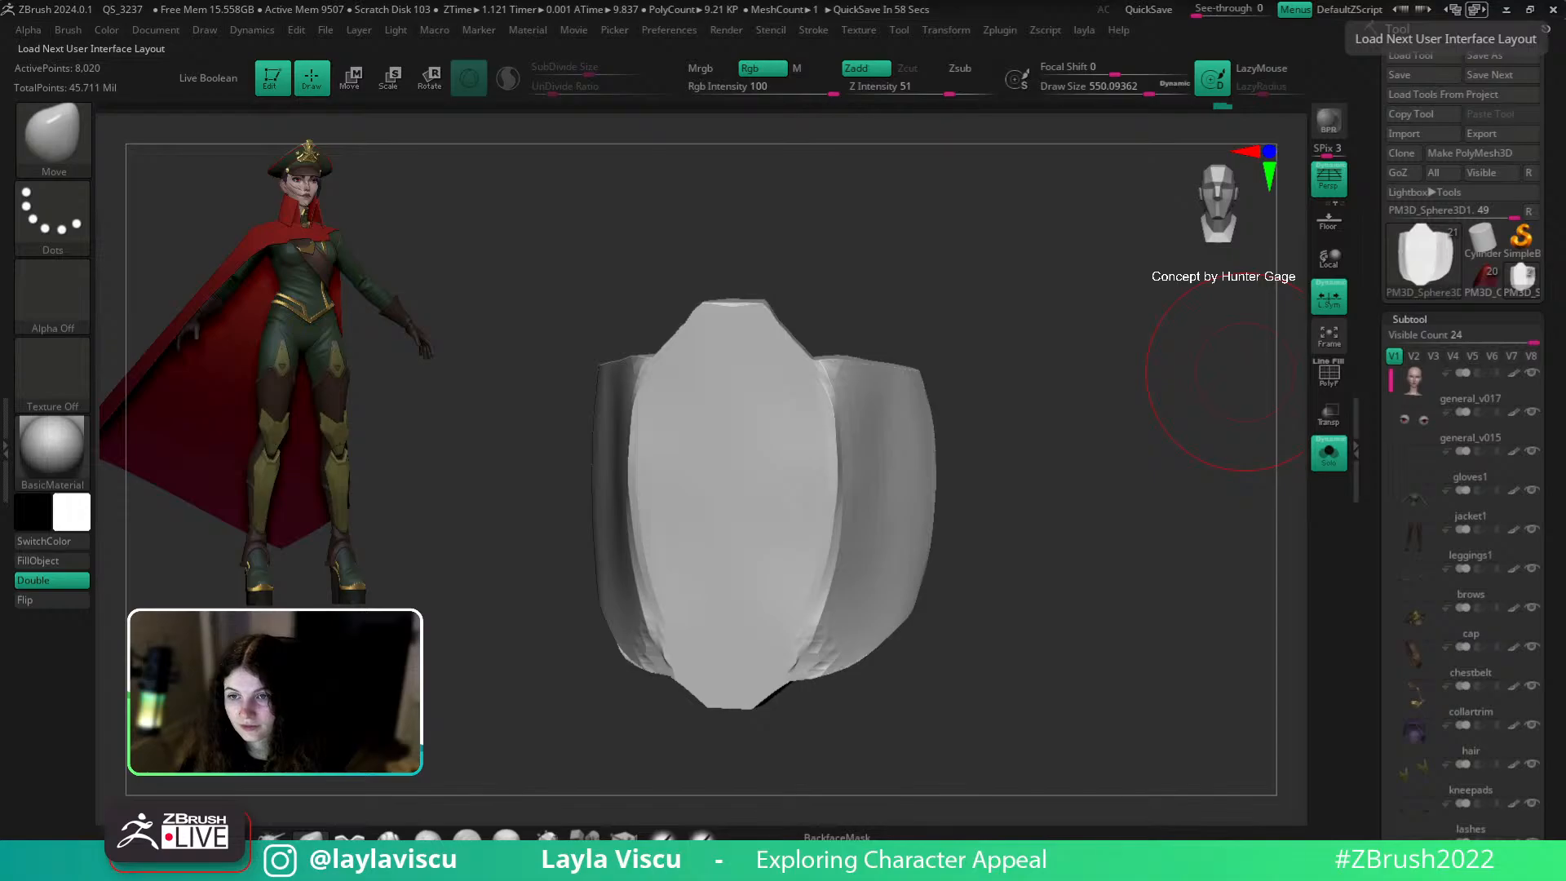
key(c)
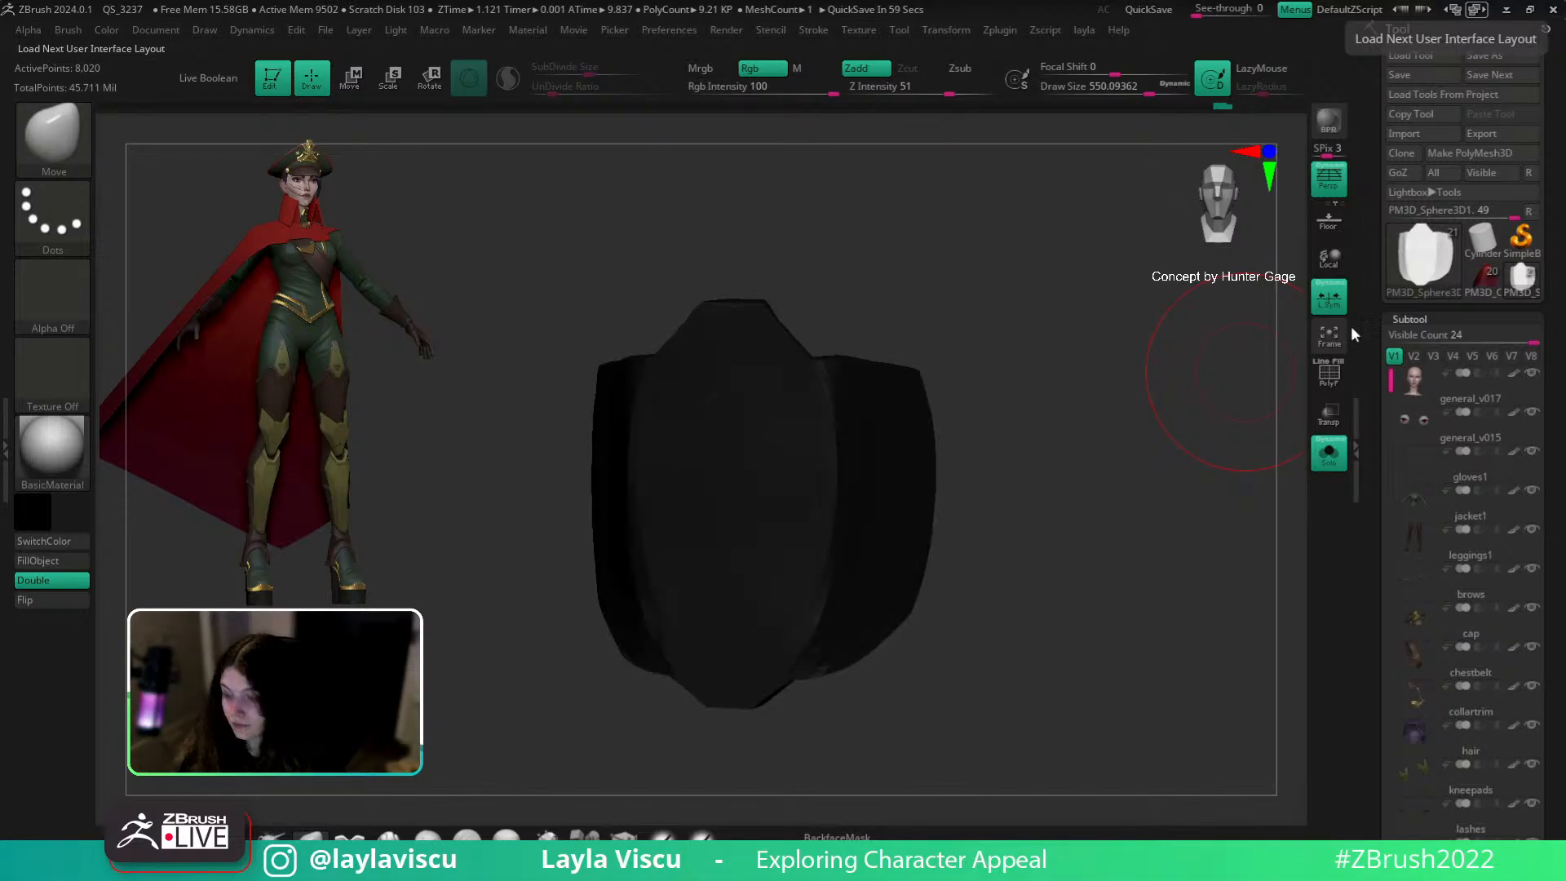
click(65, 513)
click(38, 364)
drag(1089, 328, 1134, 339)
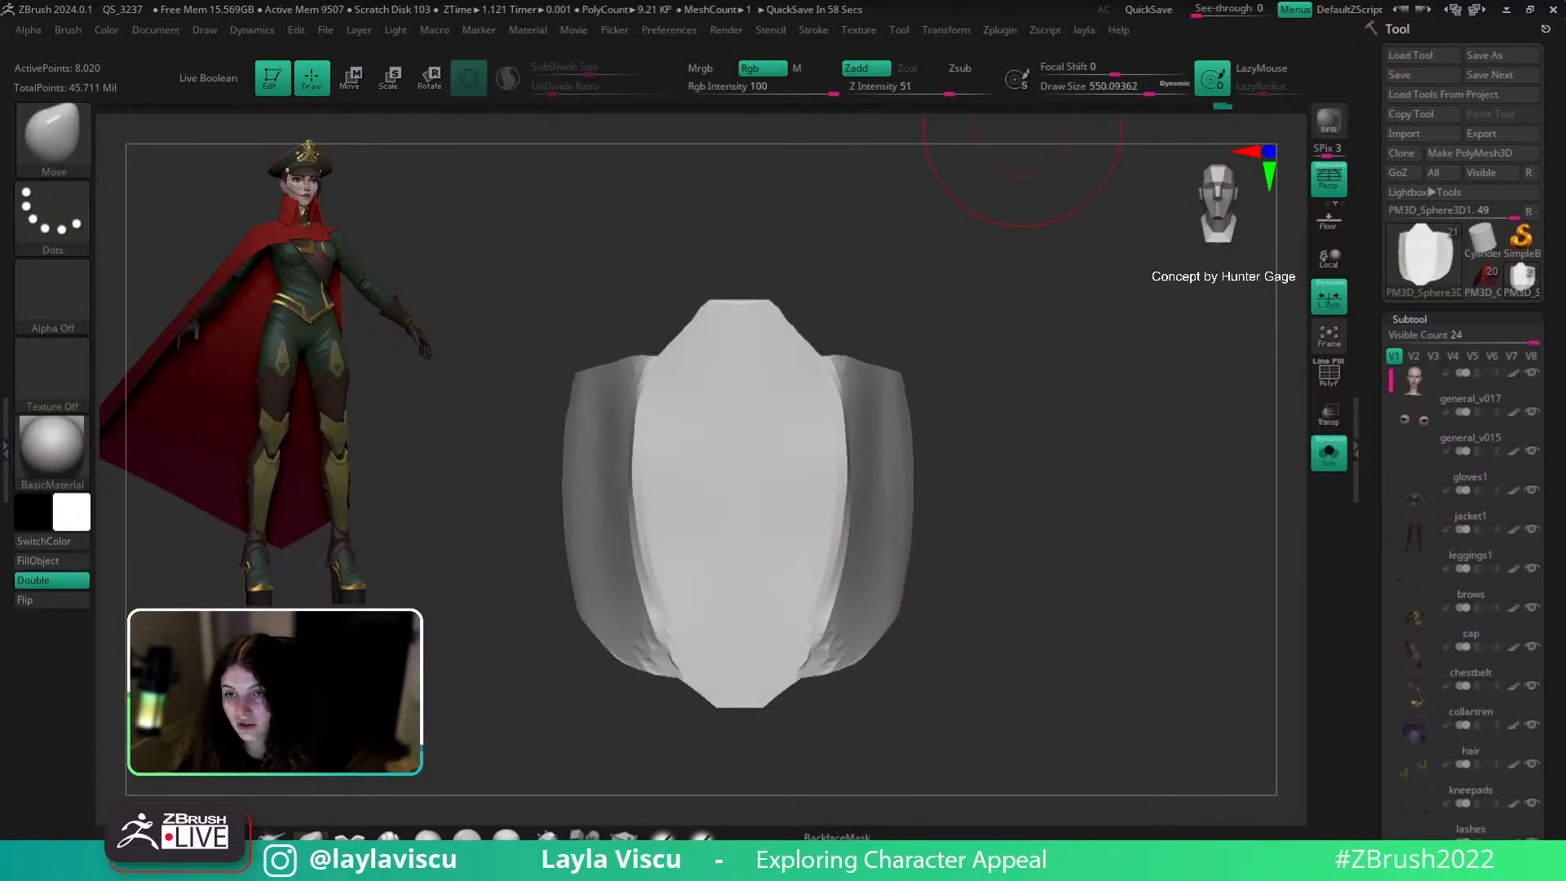
drag(1055, 499, 1038, 517)
Step: Show the polyframe, smooth the central polygroup in isolation, and switch the isolation to the side polygroups
key(shift+f)
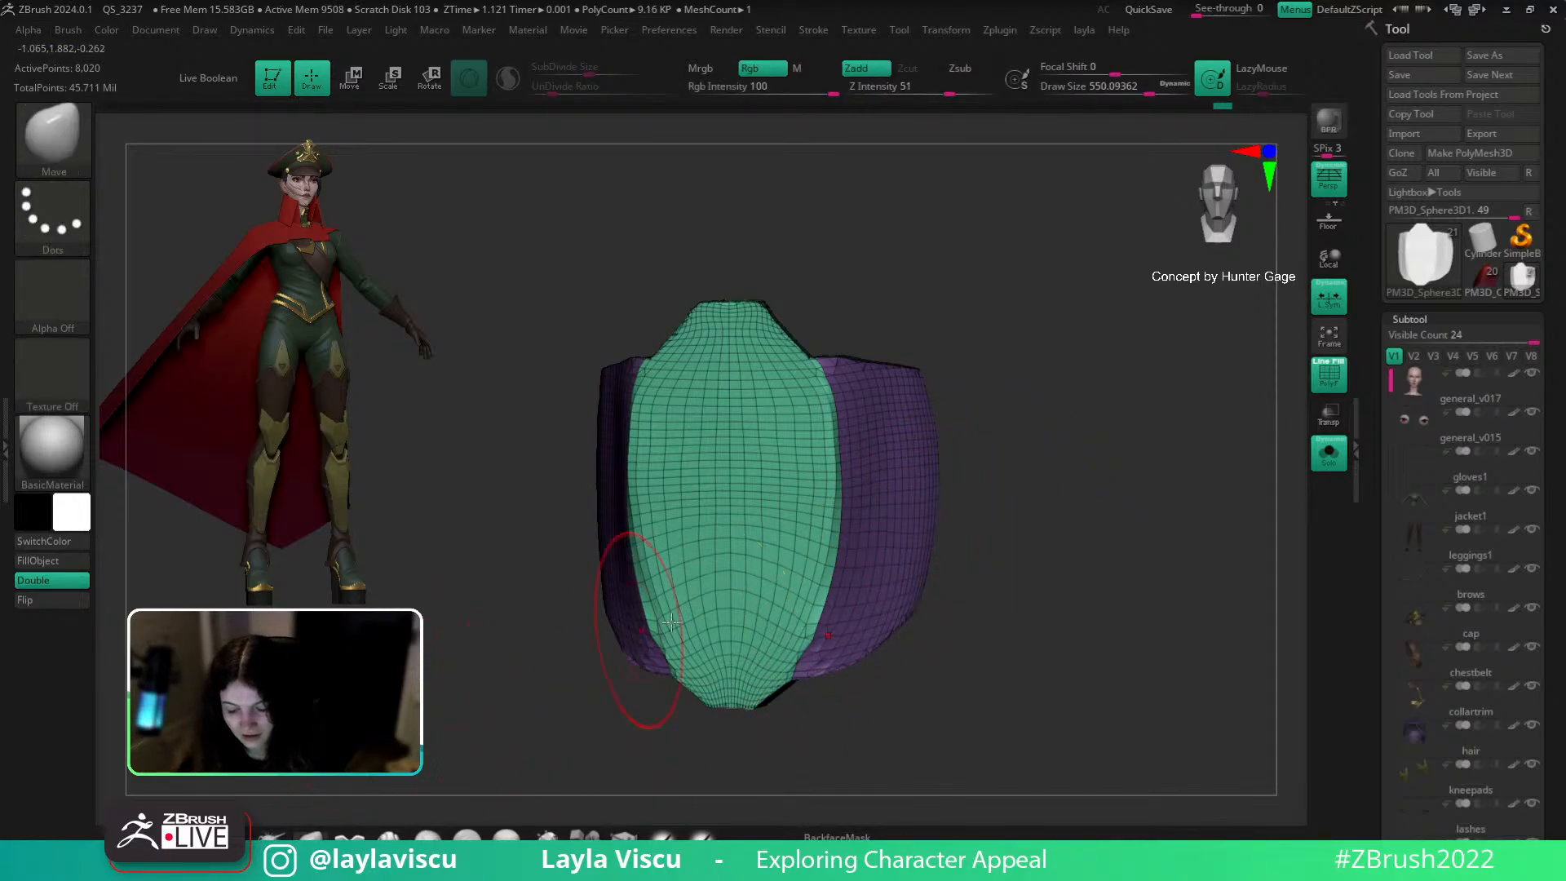
ctrl+shift+click(767, 490)
mouse_move(788, 498)
shift+mouse_down()
mouse_move(779, 453)
mouse_move(759, 583)
shift+mouse_up()
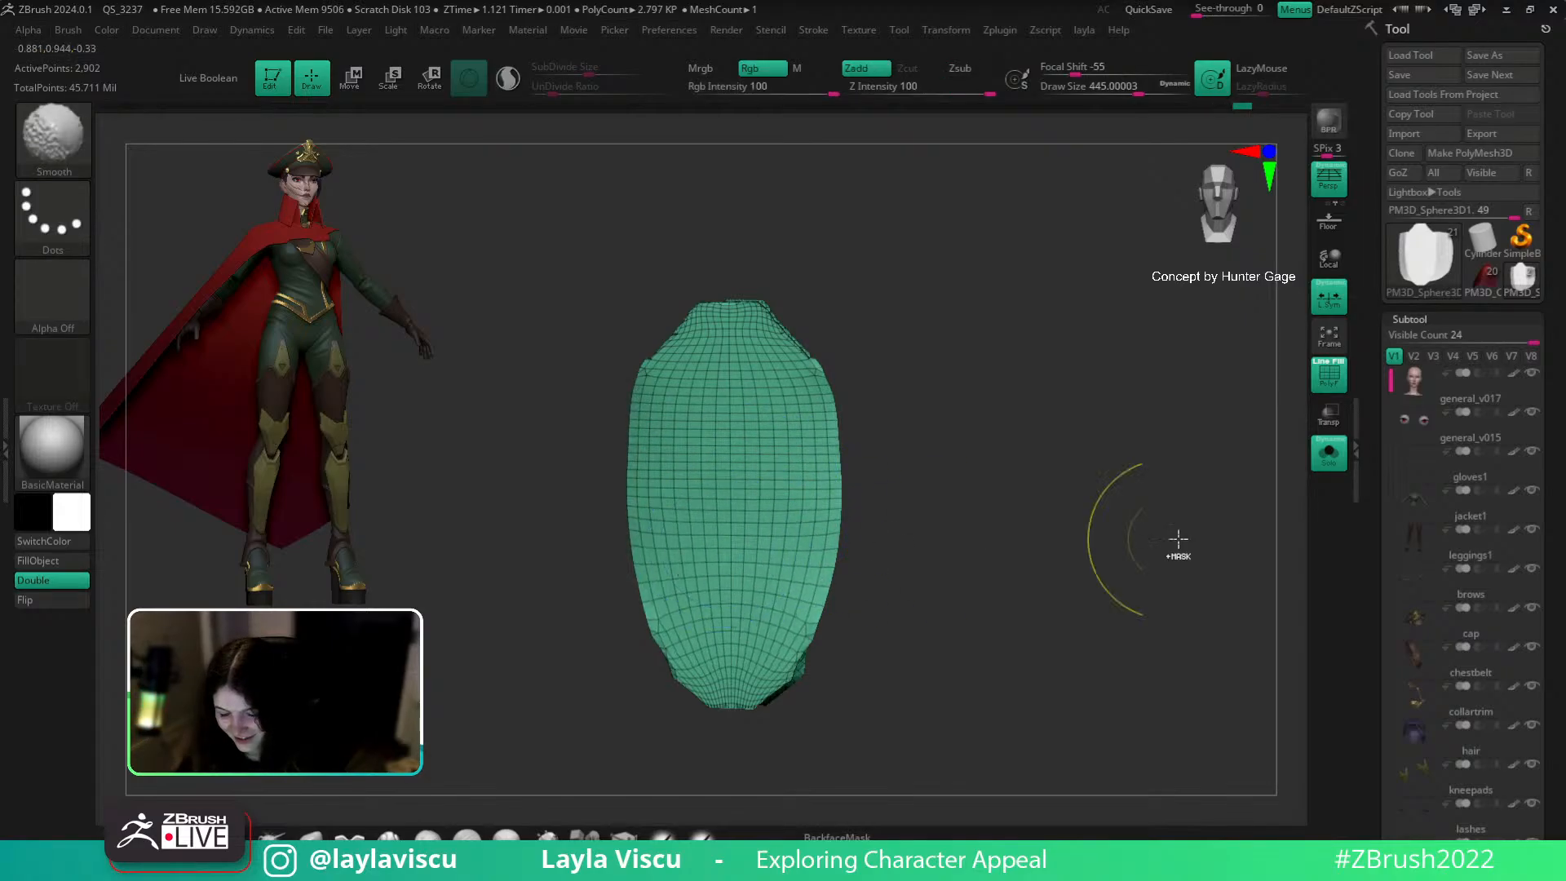
ctrl+shift+click(1142, 563)
drag(1113, 595, 905, 549)
ctrl+shift+click(881, 549)
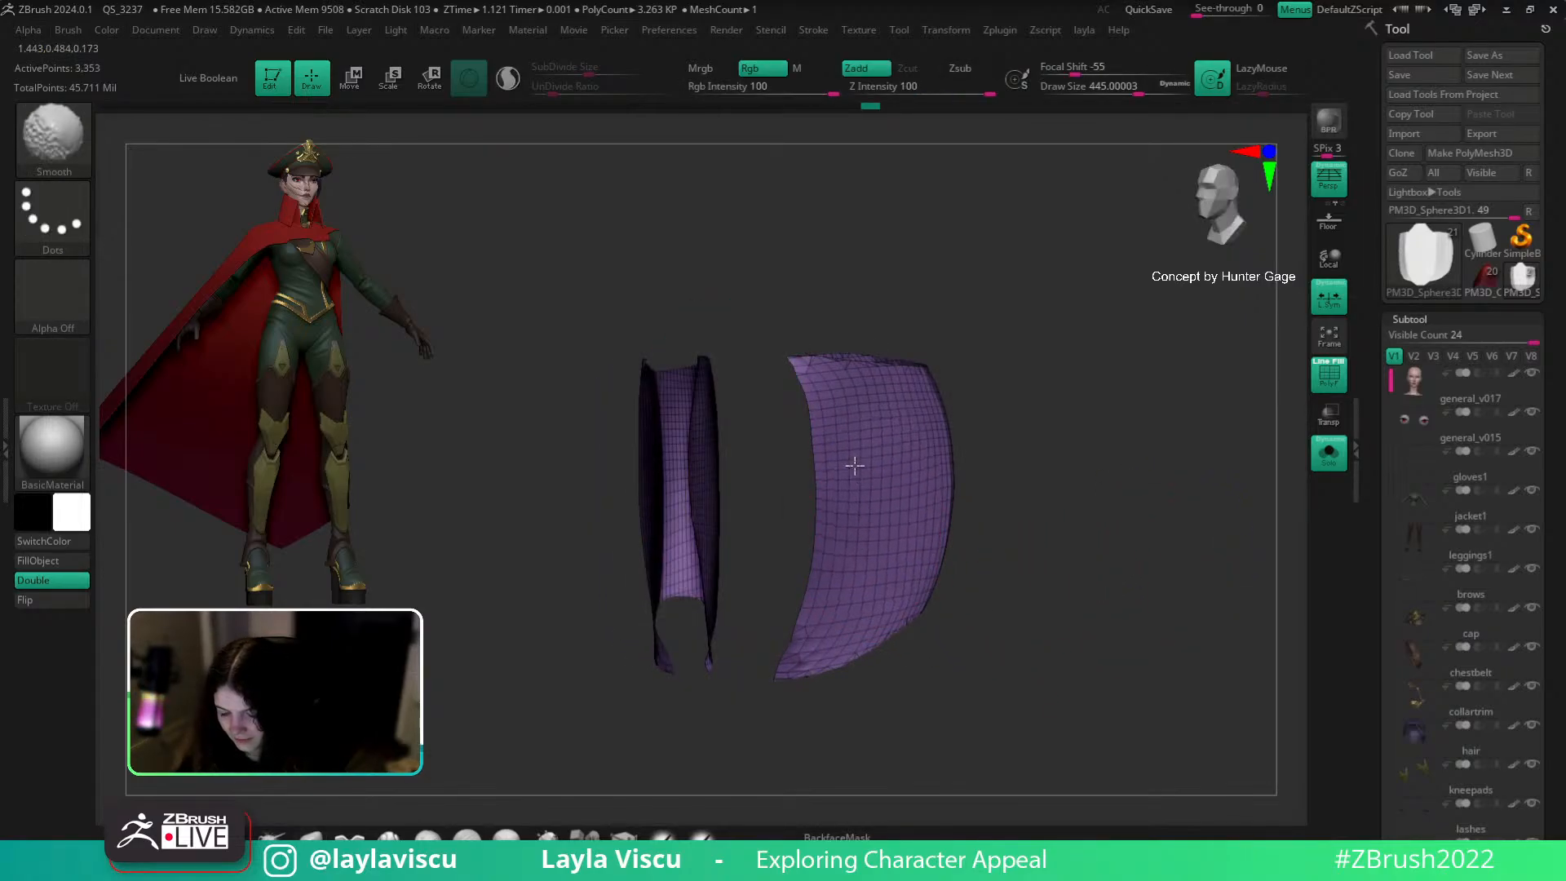
Step: Show the whole plate without the polyframe, turn off Solo mode, and find the plate in the subtool list
ctrl+shift+click(1098, 535)
drag(1098, 536, 1059, 623)
key(shift+f)
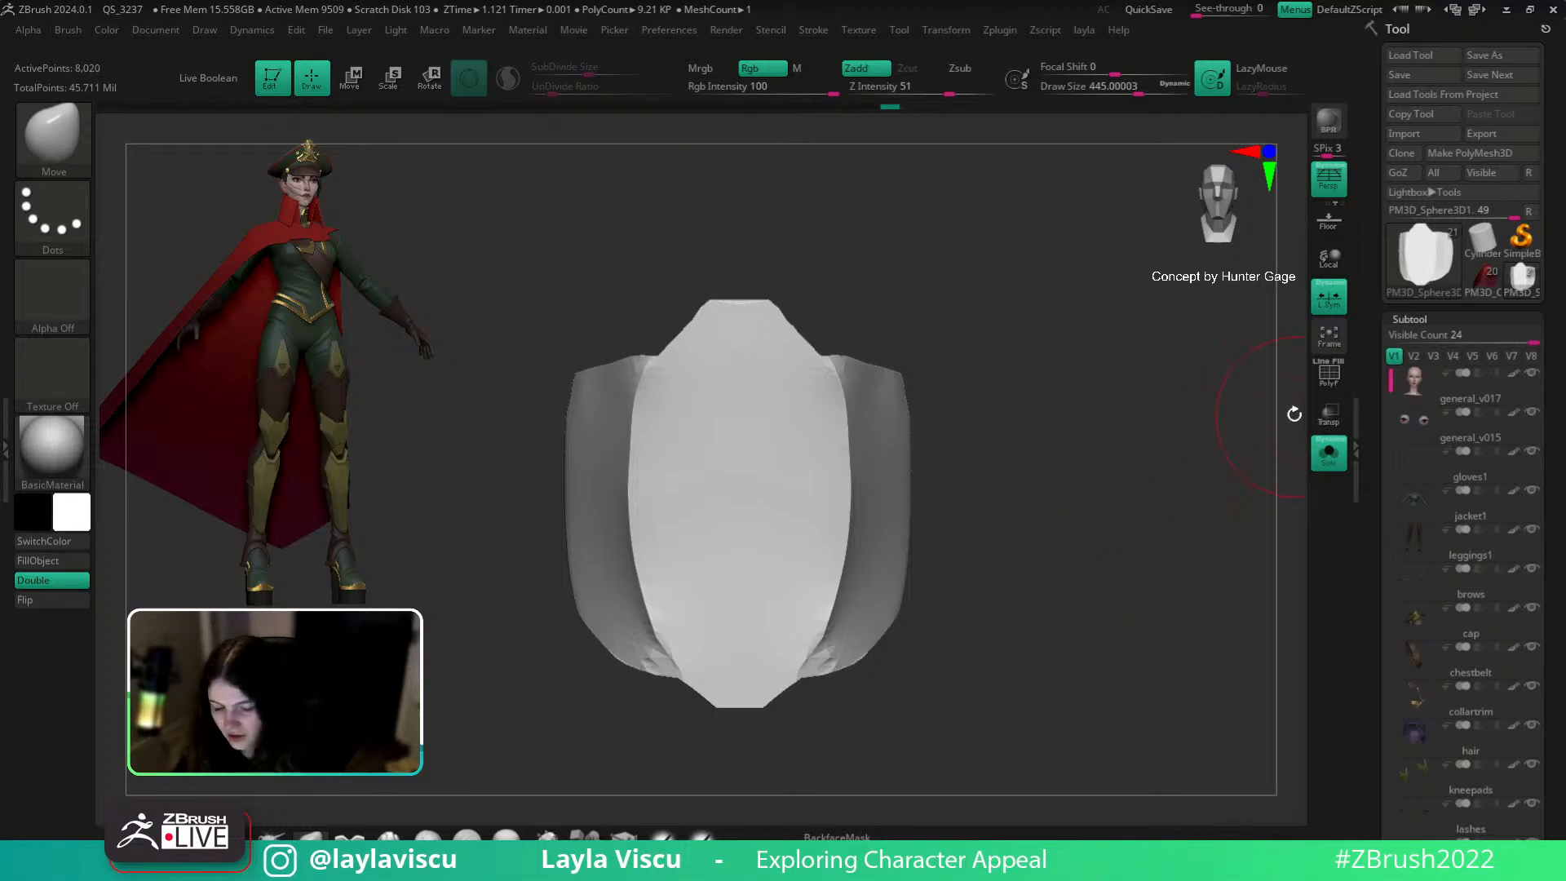
click(1330, 462)
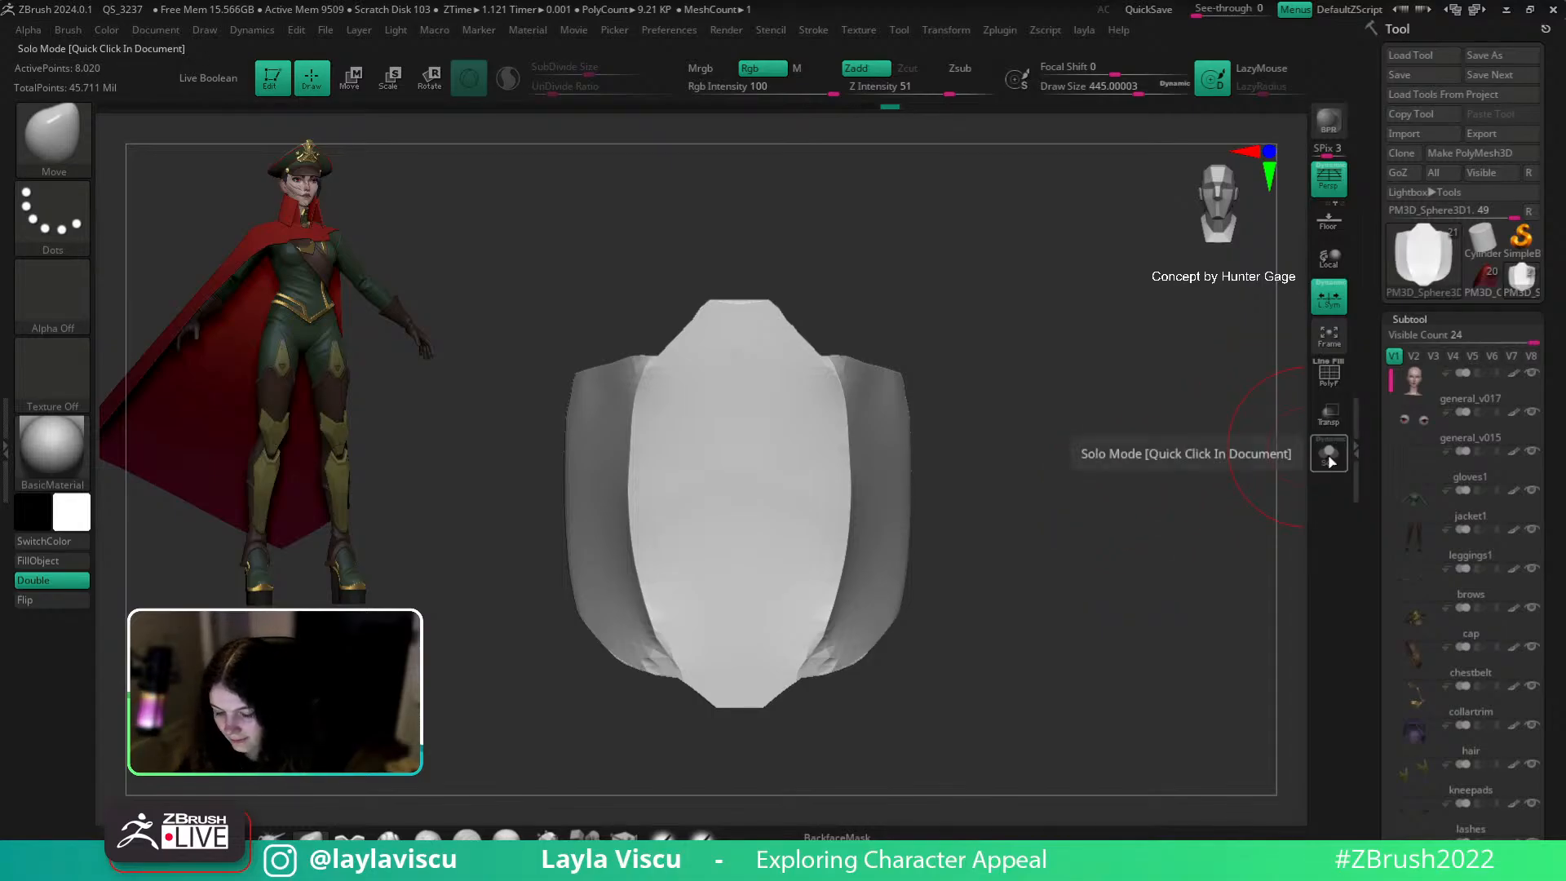
mouse_move(1232, 463)
mouse_down()
mouse_move(1213, 570)
mouse_move(1240, 485)
mouse_up()
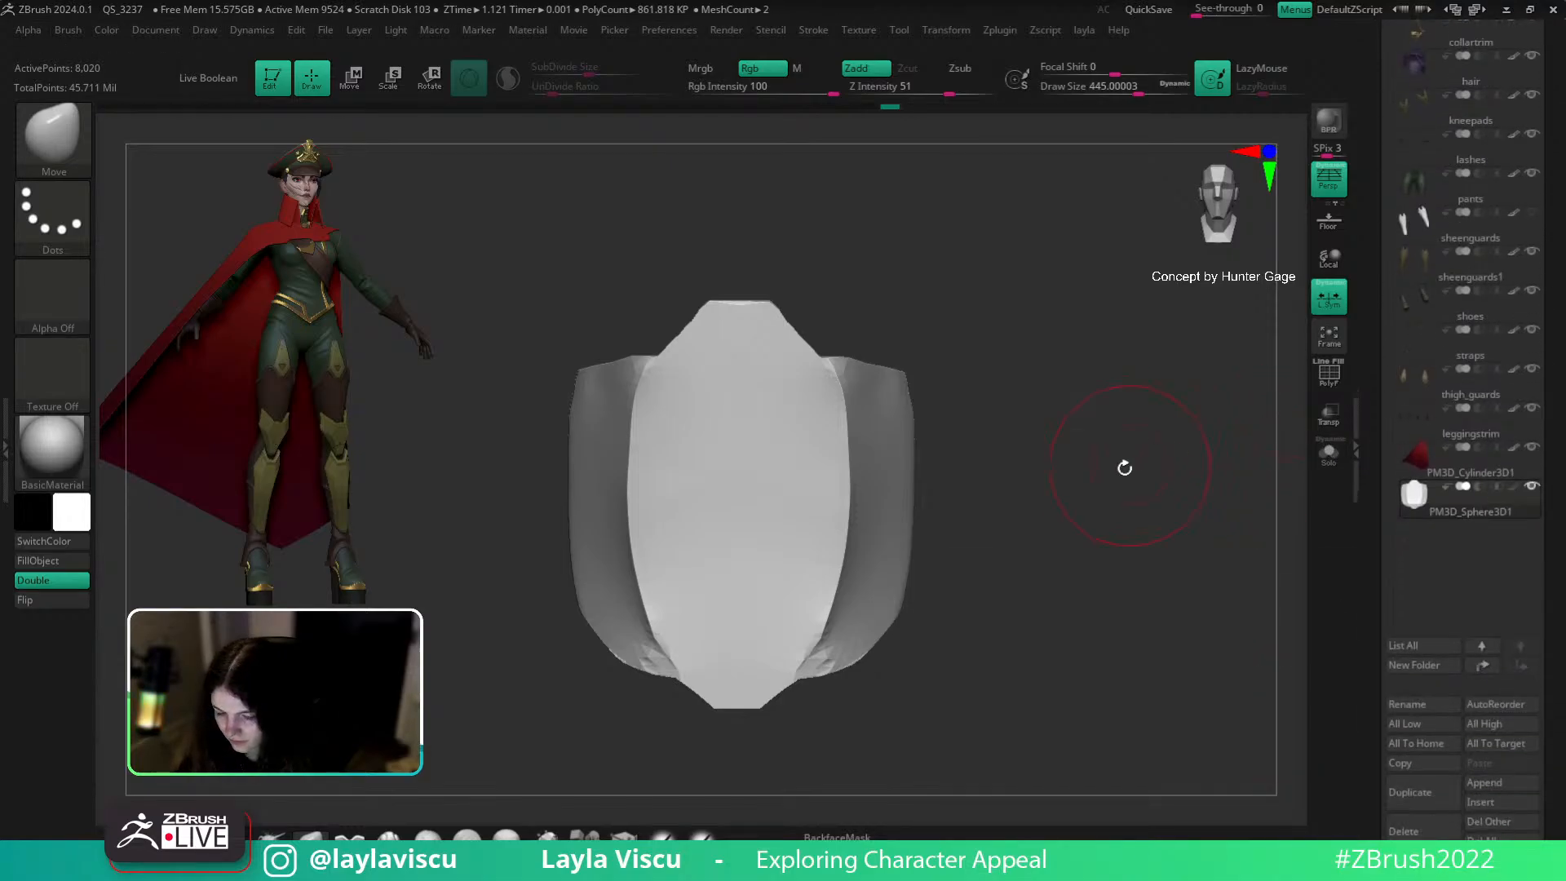
drag(1510, 473, 1563, 347)
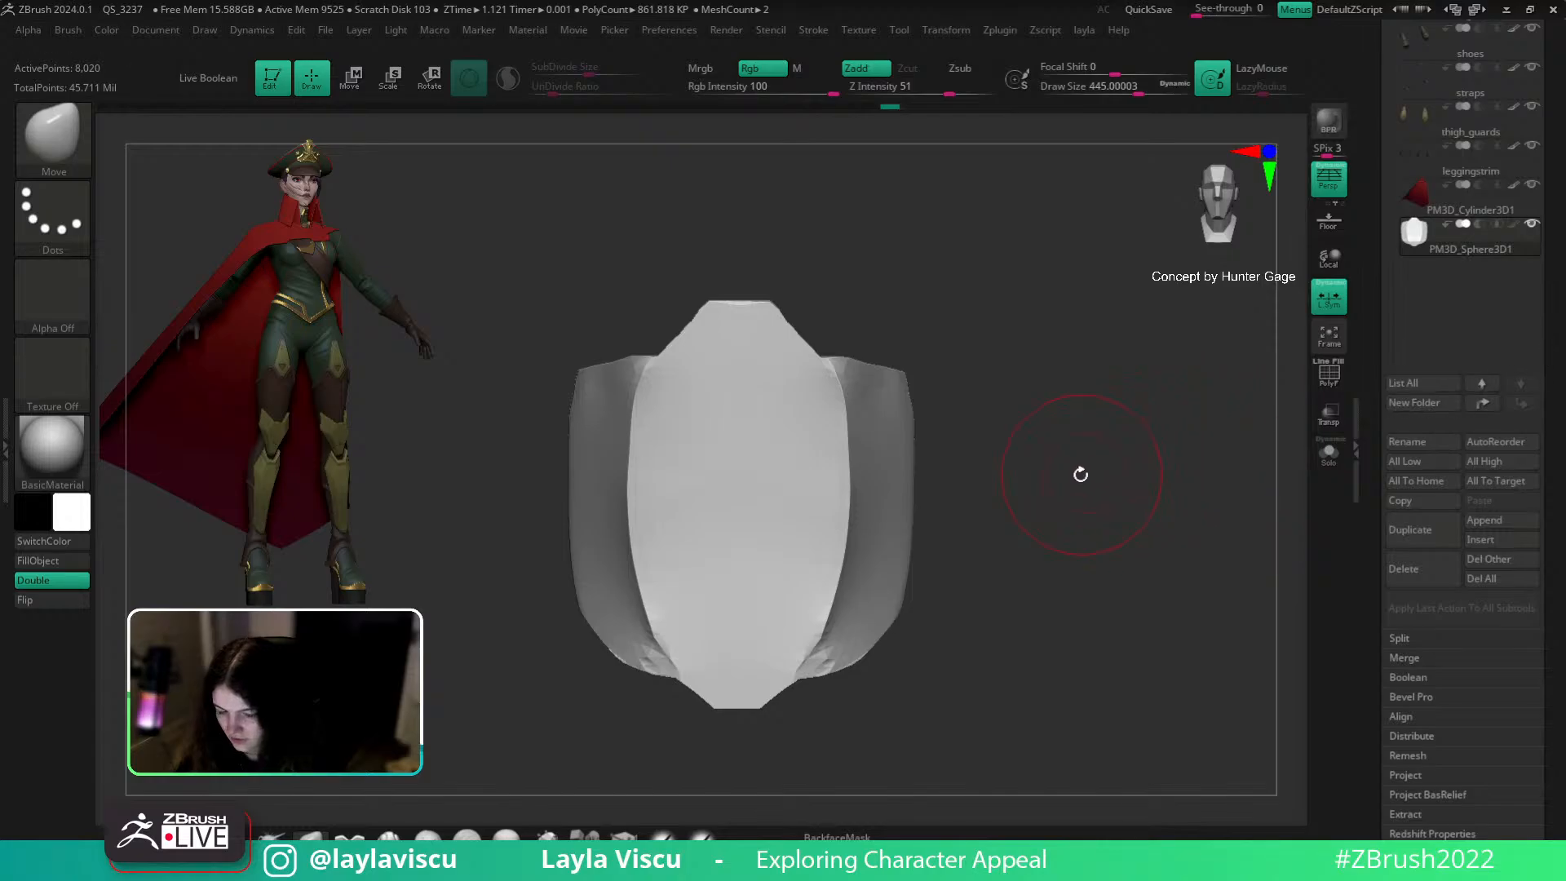
Step: Display the shoulder armour reference image, hide it again, and compare the plate's silhouette from the front
key(shift)
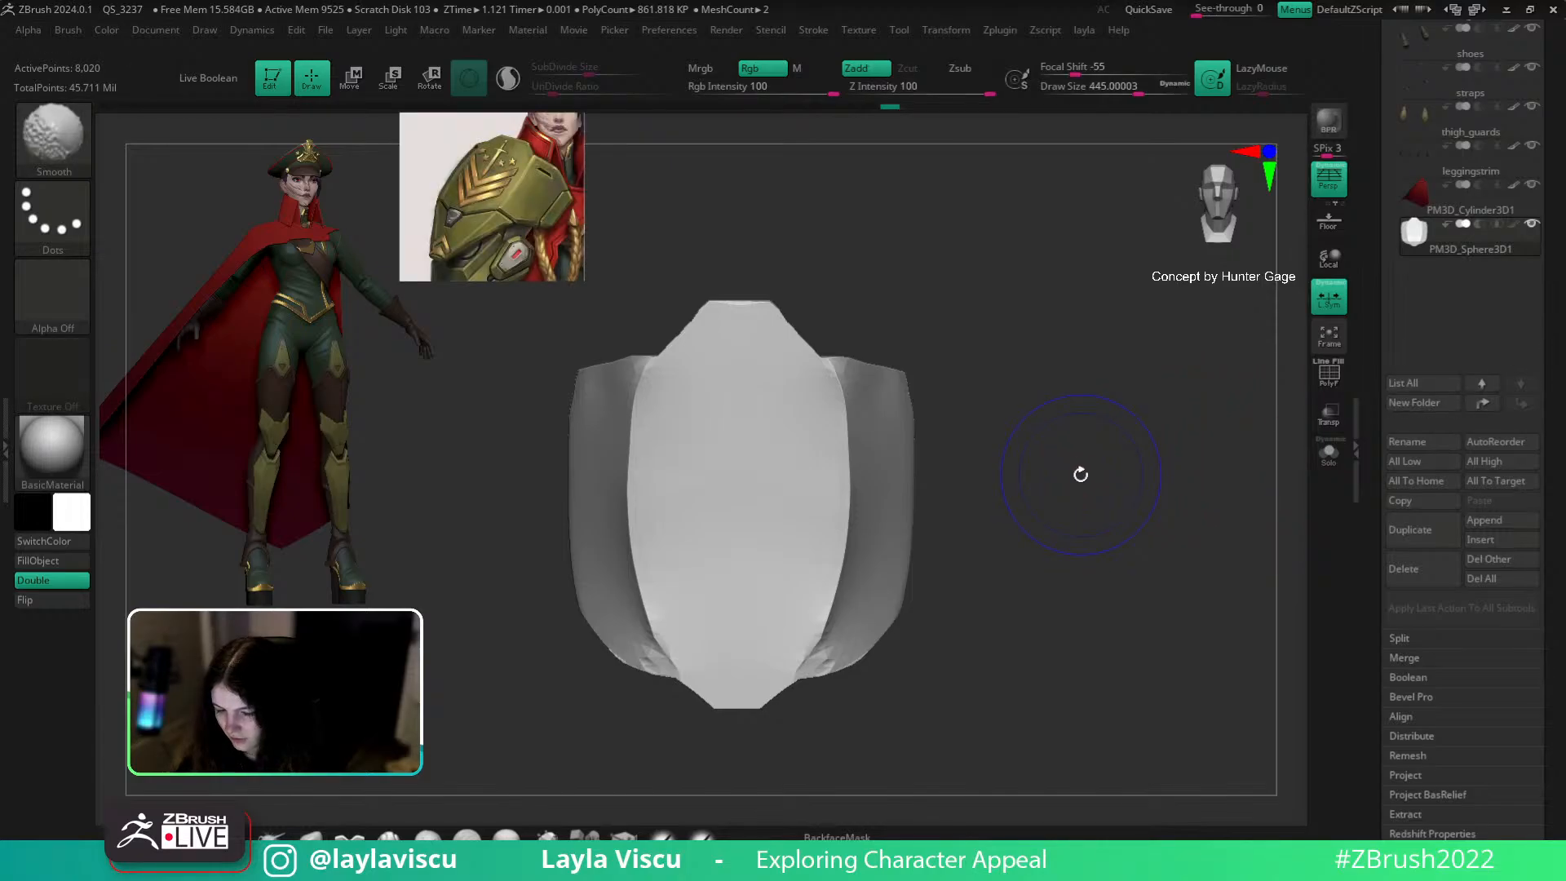
key(shift+z)
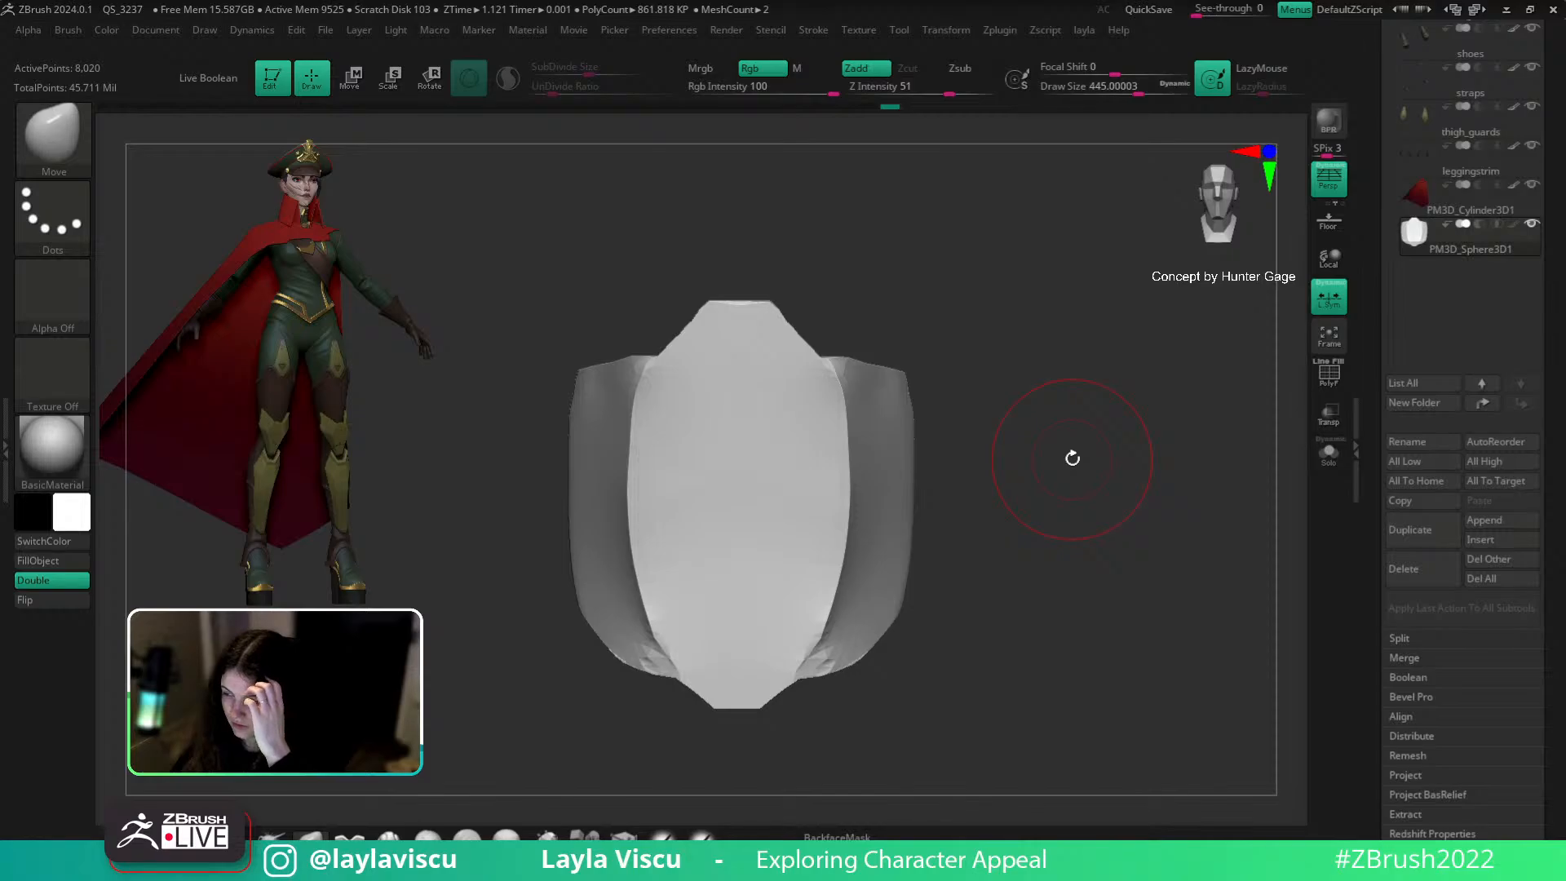
drag(1142, 445, 1114, 453)
mouse_move(1064, 407)
shift+mouse_down()
mouse_move(1074, 368)
mouse_move(1059, 402)
shift+mouse_up()
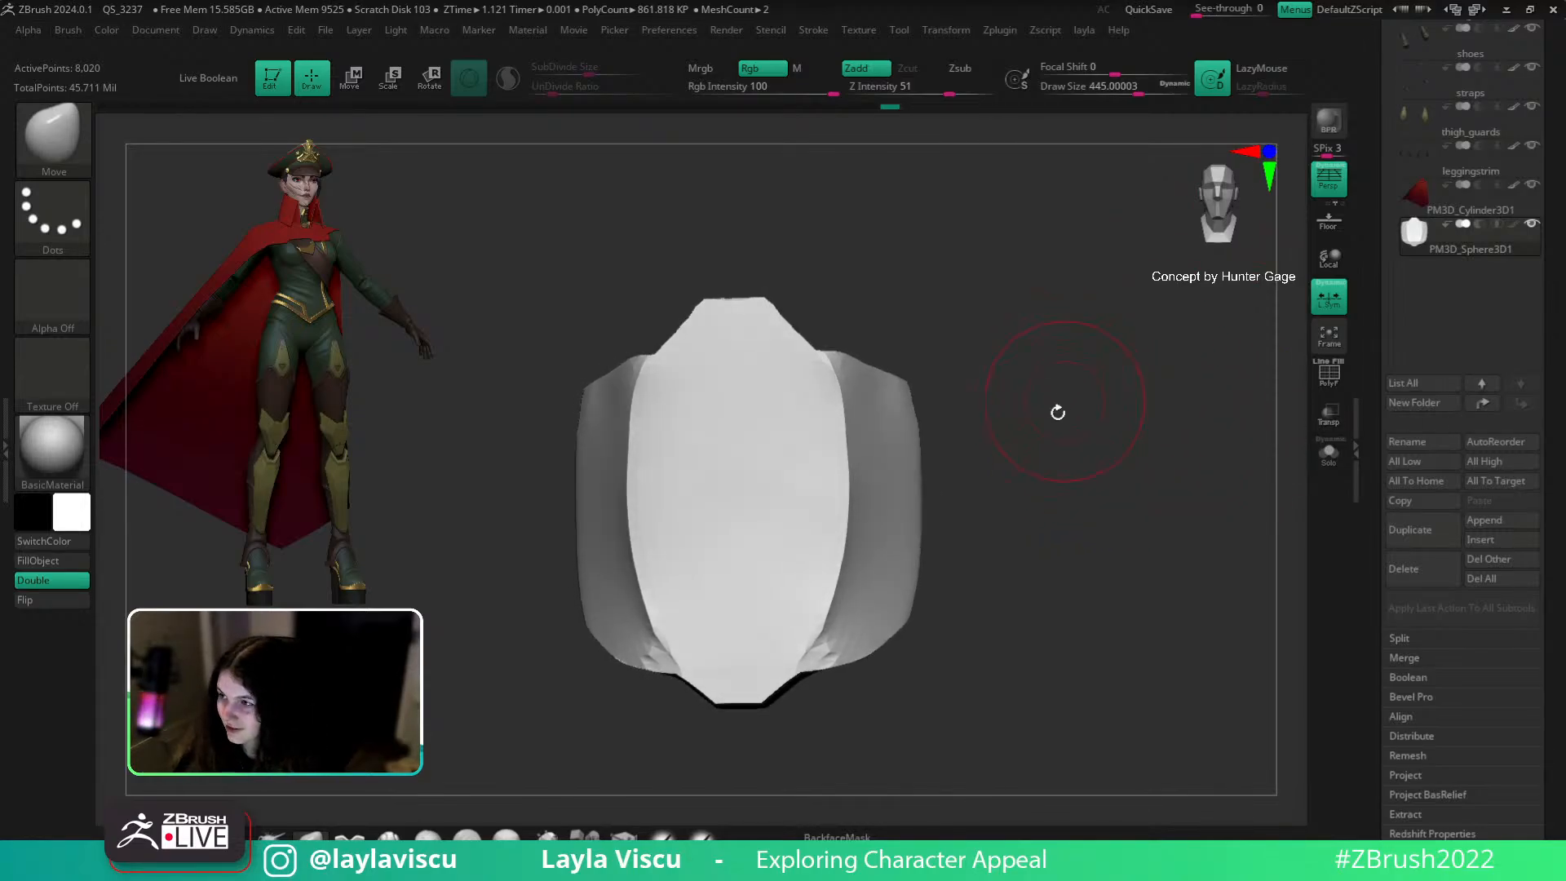
Step: Reduce the Move brush to about 274 and reshape the lower corners of the side panels
mouse_move(629, 594)
mouse_down()
mouse_move(682, 623)
mouse_move(641, 671)
mouse_up()
key(bracketleft)
key(bracketleft)
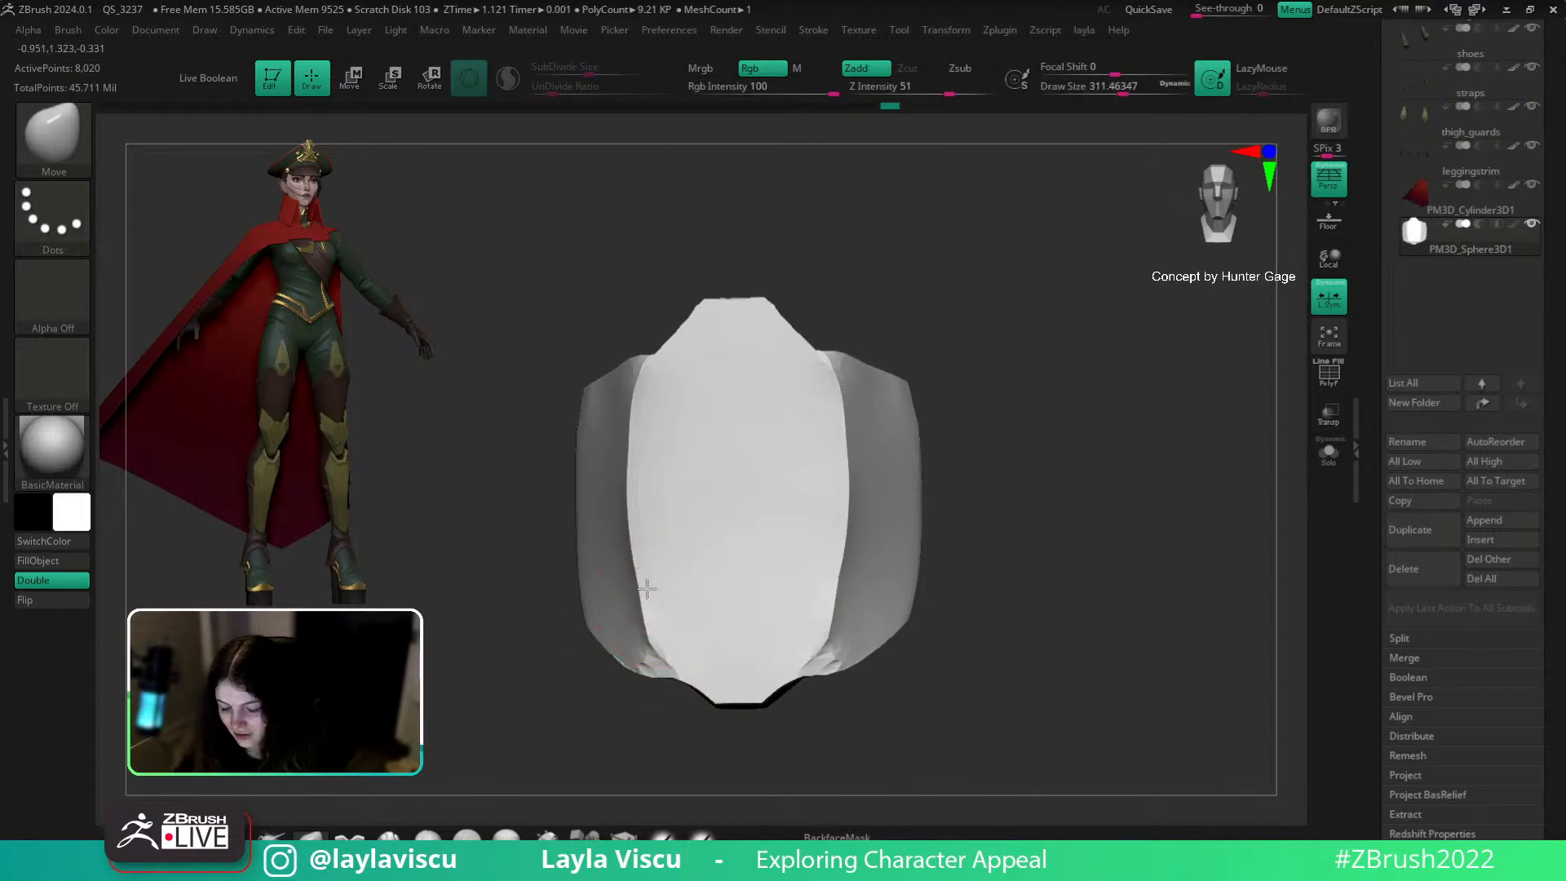
key(bracketleft)
mouse_move(661, 663)
mouse_down()
mouse_move(660, 710)
mouse_move(664, 647)
mouse_up()
key(bracketright)
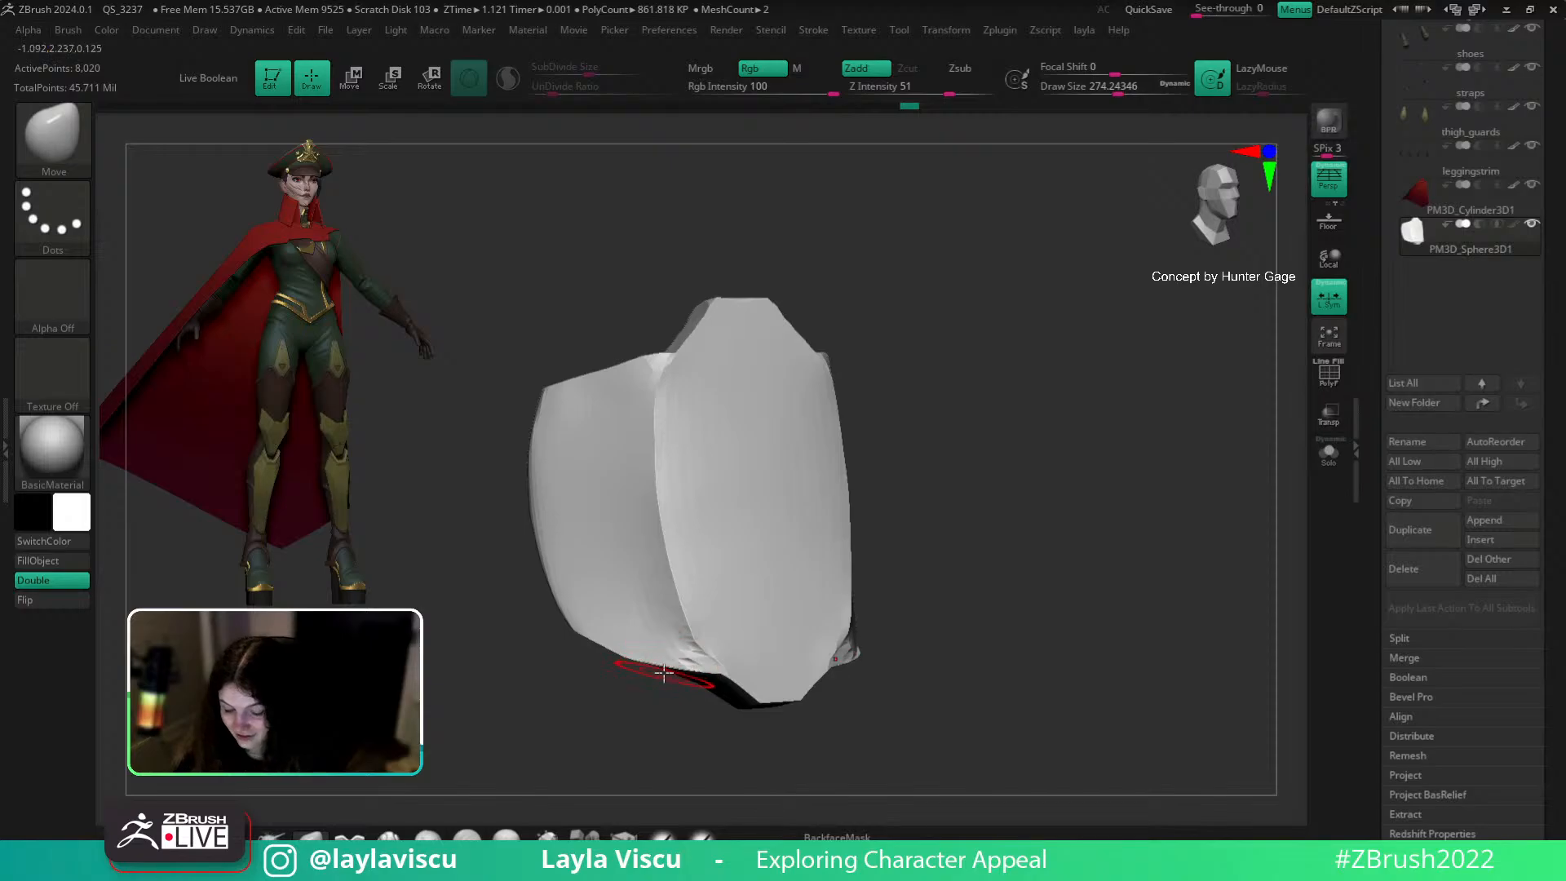
drag(628, 638, 786, 748)
Step: Mask everything except the neck's top, centre the gizmo on the unmasked area, shorten the neck, and clear the mask
key(s)
mouse_move(848, 331)
mouse_down()
mouse_move(873, 338)
mouse_move(902, 286)
mouse_move(878, 289)
mouse_up()
ctrl+drag(643, 253, 817, 331)
ctrl+click(818, 351)
ctrl+click(839, 333)
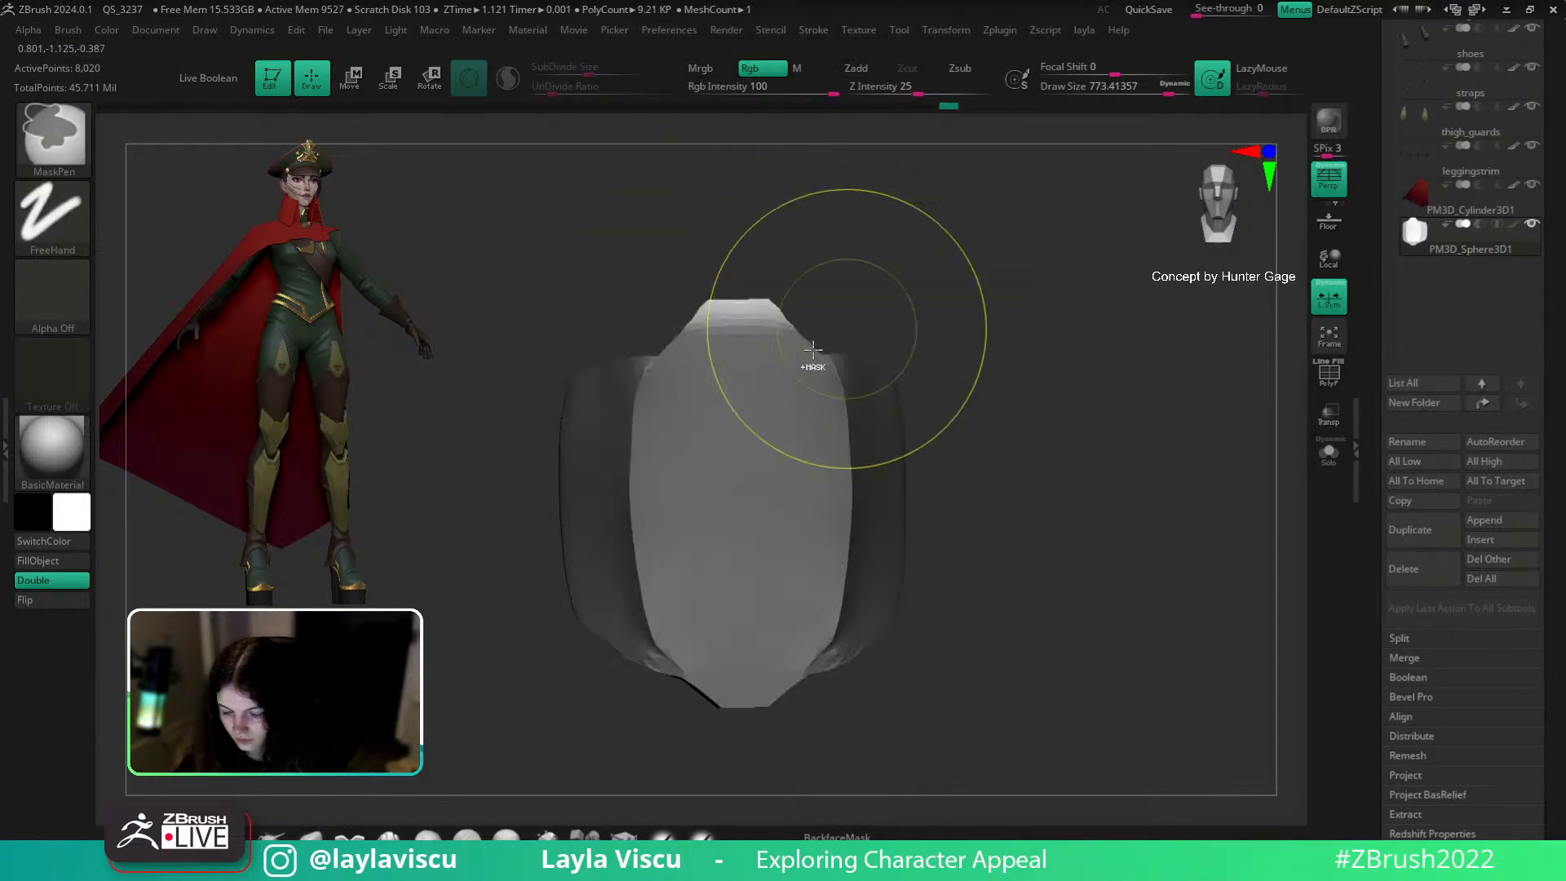
key(w)
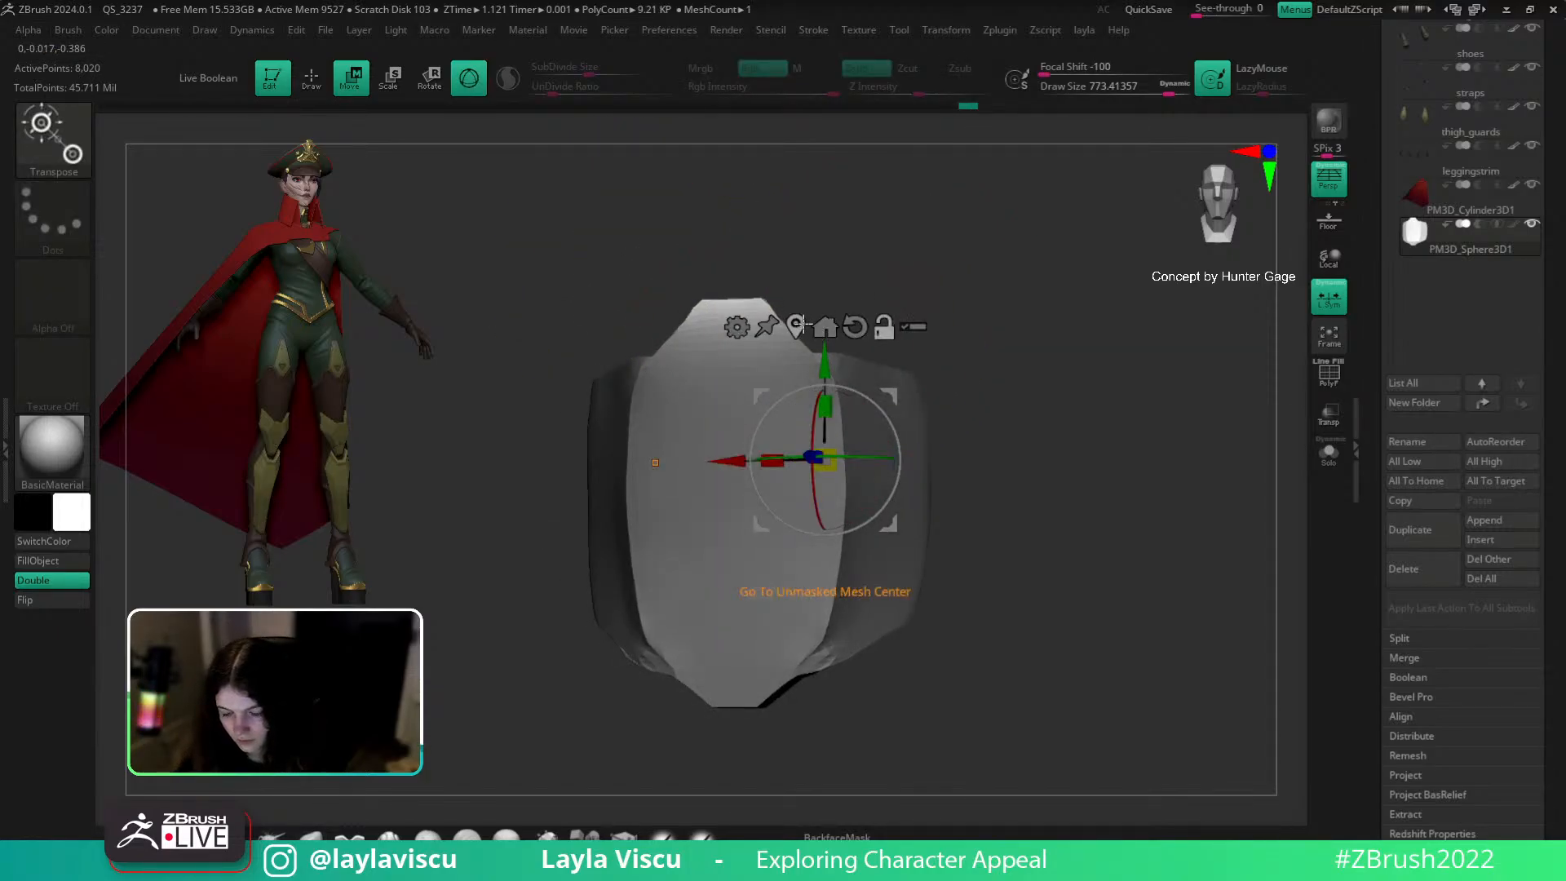
click(798, 326)
drag(768, 313, 775, 338)
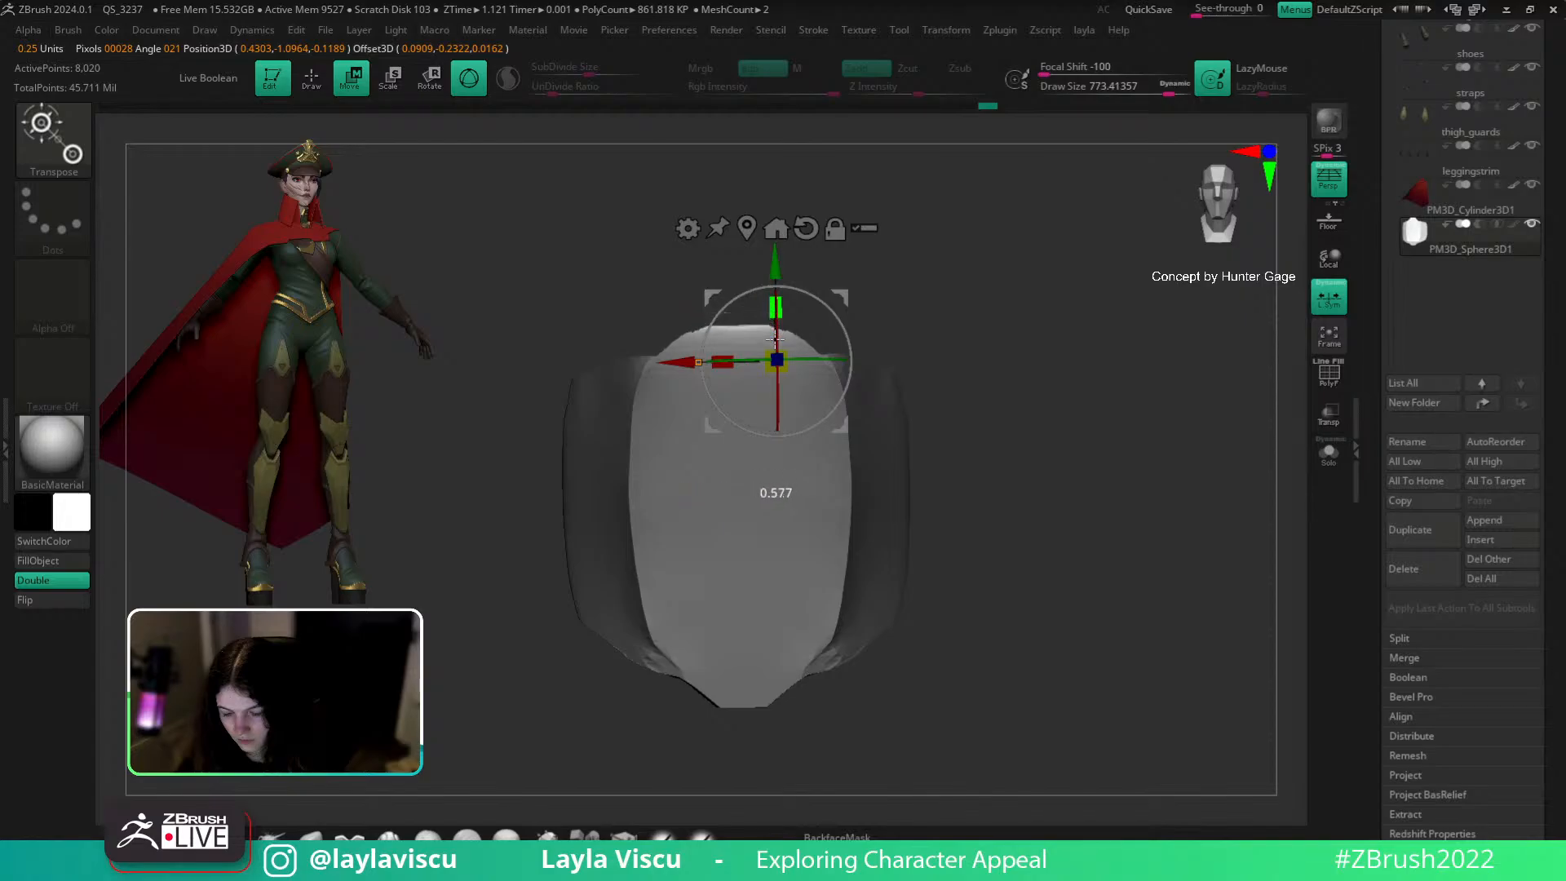
key(q)
ctrl+drag(951, 273, 914, 287)
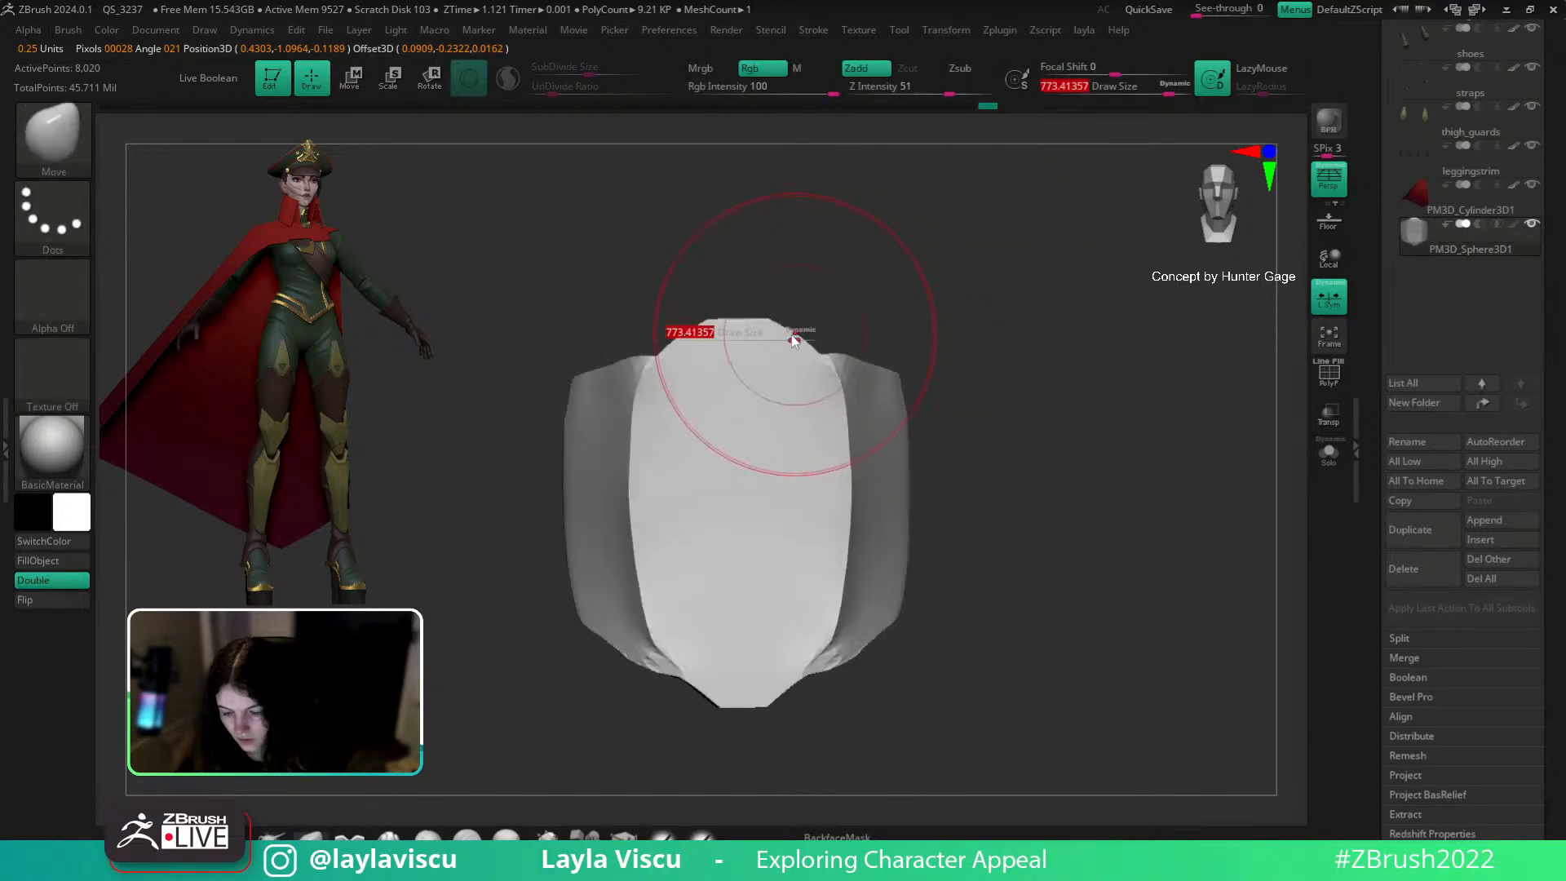
Step: Inspect the shortened neck from behind and the side, reduce the Move brush to about 158, and solo the plate
mouse_move(808, 352)
ctrl+right_down()
mouse_move(1083, 280)
mouse_move(790, 357)
mouse_move(798, 335)
mouse_move(983, 324)
ctrl+right_up()
mouse_move(861, 374)
right_down()
mouse_move(703, 431)
mouse_move(645, 245)
right_up()
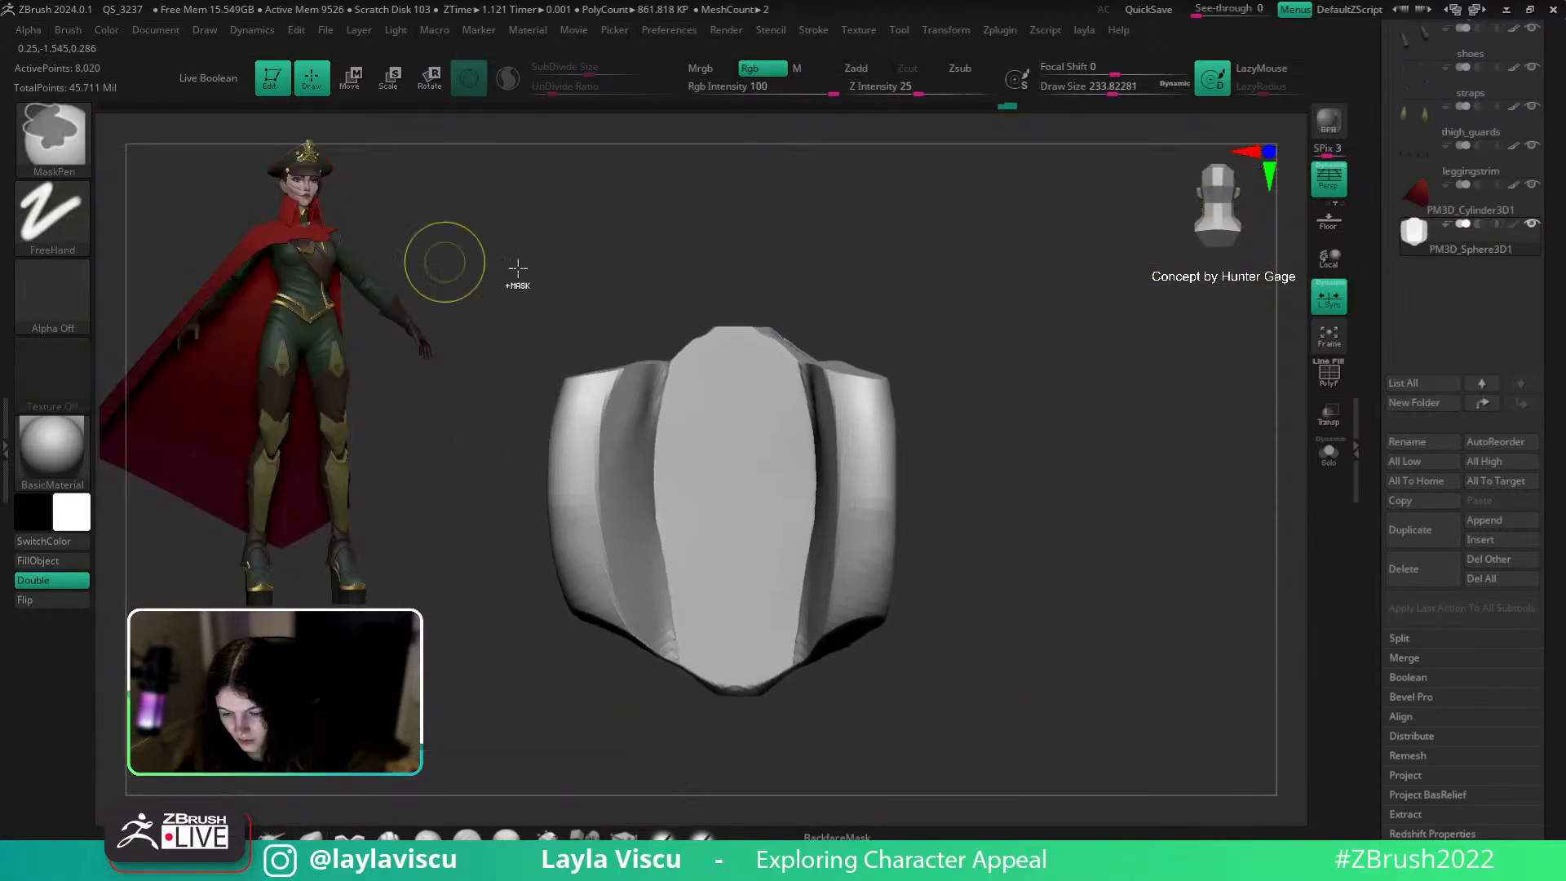
shift+right_drag(518, 268, 713, 283)
key(s)
drag(707, 351, 693, 351)
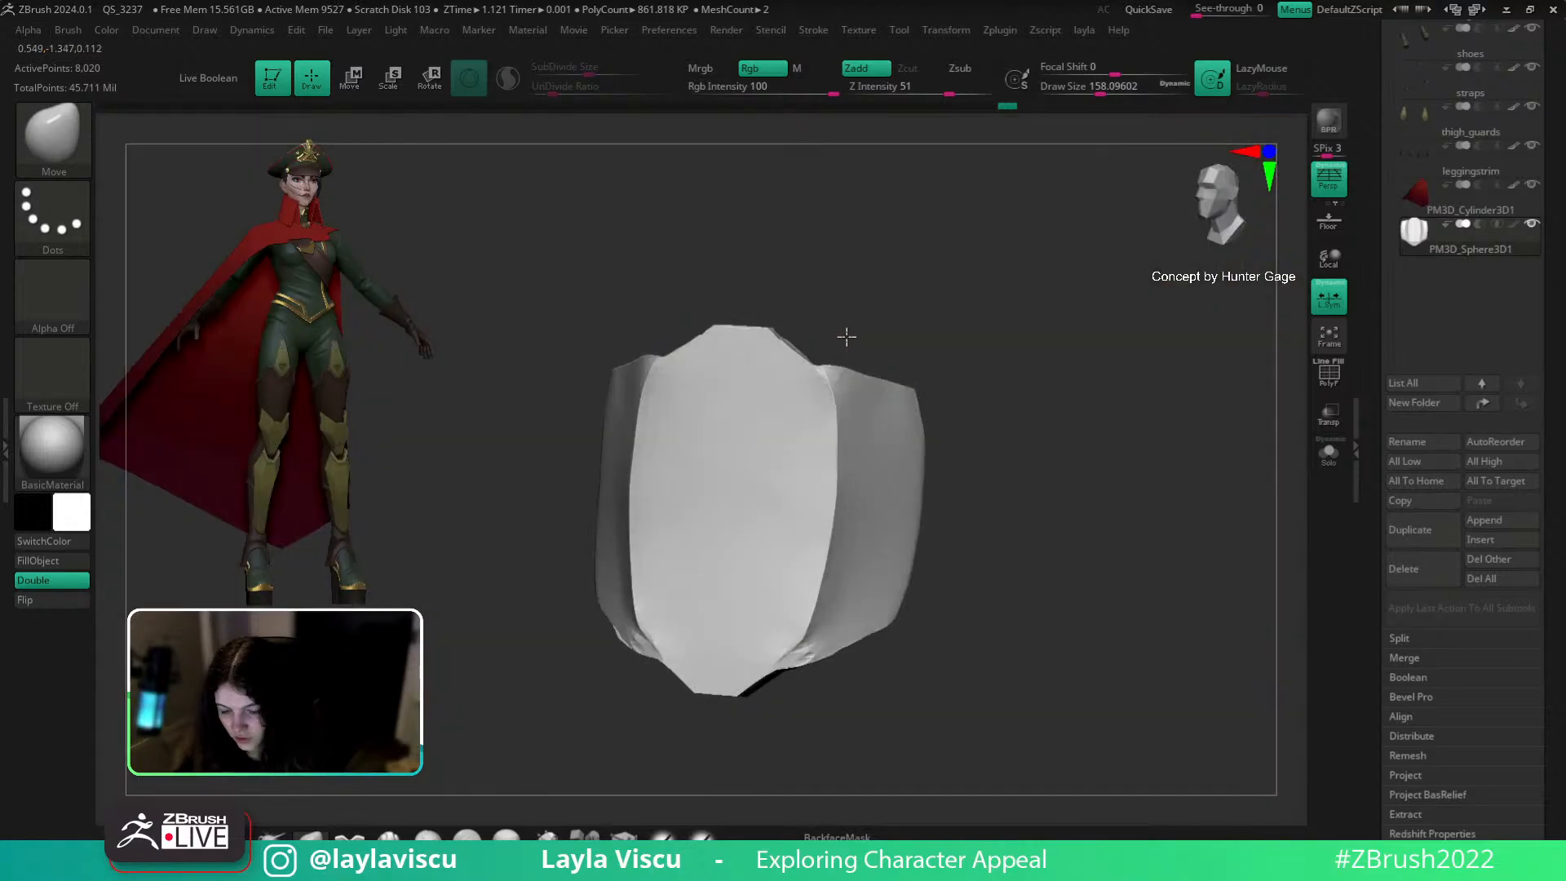
click(1329, 453)
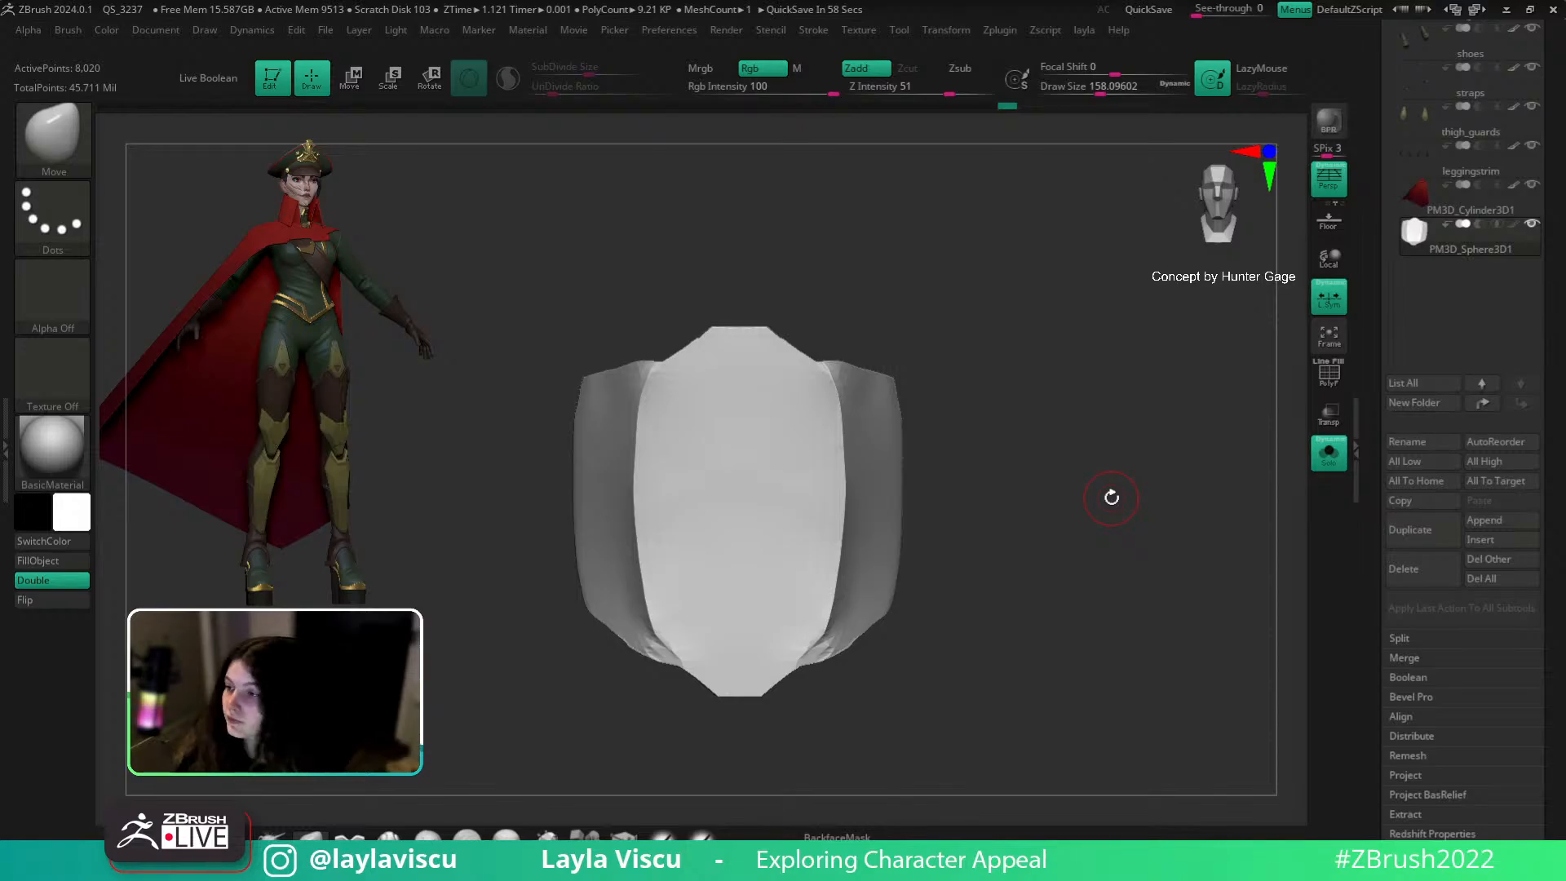
Step: Isolate the underside polygroup from below, smooth its curved lower edge with a larger brush, and unhide the whole plate
mouse_move(1055, 585)
mouse_down()
mouse_move(903, 438)
mouse_move(969, 480)
mouse_move(915, 471)
mouse_up()
key(s)
mouse_move(951, 547)
mouse_down()
mouse_move(944, 559)
mouse_move(1014, 647)
mouse_up()
key(shift+f)
key(shift+f)
key(ctrl+shift)
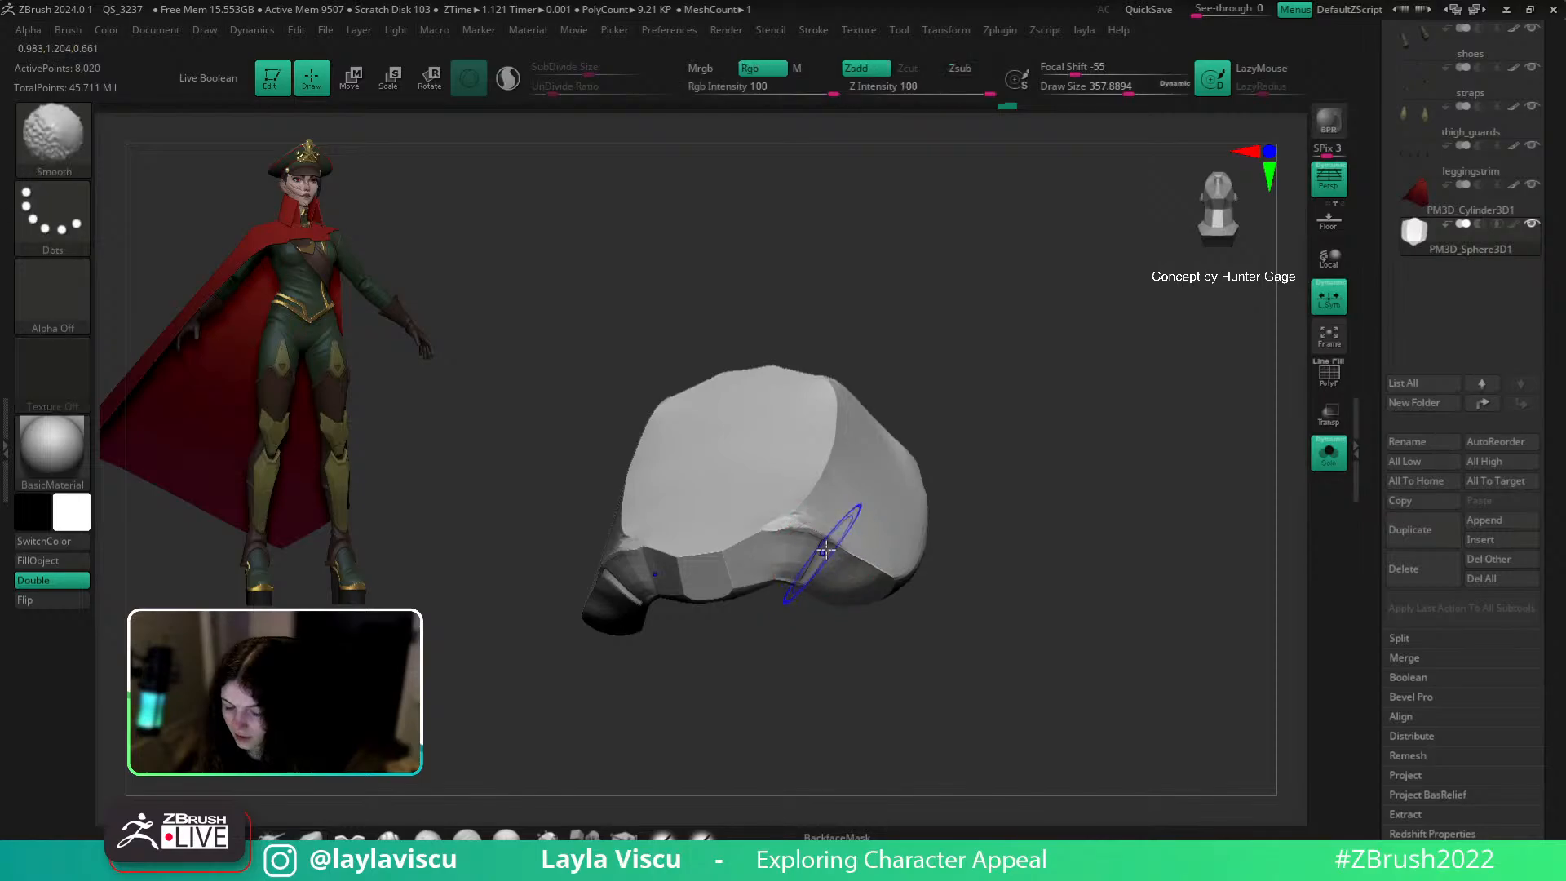
key(ctrl+shift)
ctrl+shift+click(806, 544)
shift+drag(834, 554, 787, 536)
ctrl+shift+click(992, 512)
mouse_move(993, 511)
mouse_down()
mouse_move(1098, 503)
mouse_move(1088, 465)
mouse_move(1094, 629)
mouse_move(1038, 585)
mouse_move(1042, 610)
mouse_move(1010, 518)
mouse_up()
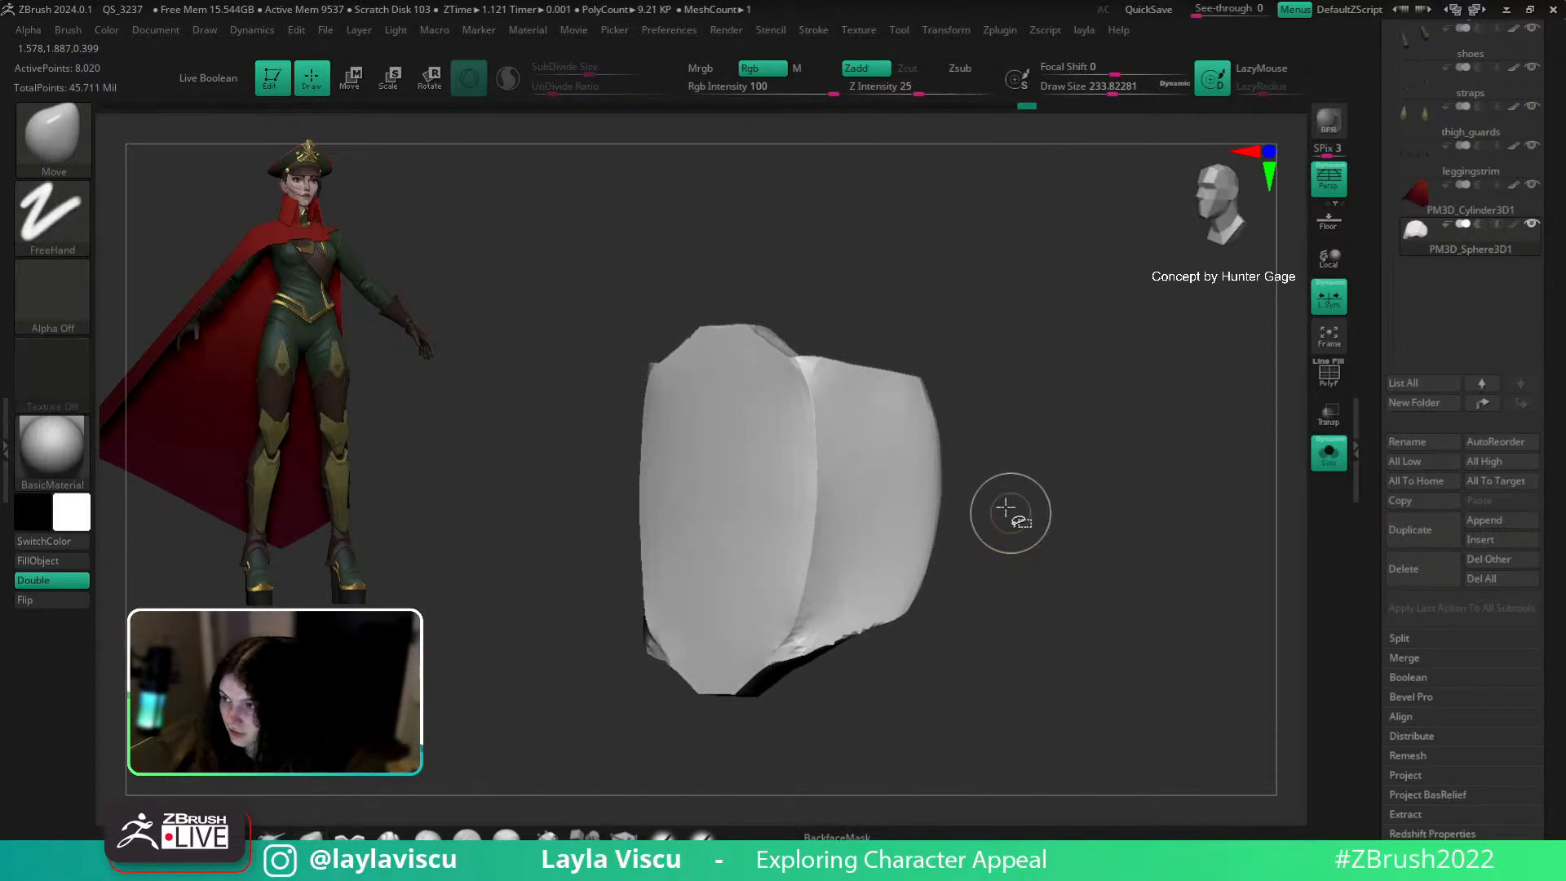
Step: Cut the side panels' upper outer corners and lower edges into clean diagonals with KnifeLasso, checking the polyframe
mouse_move(863, 341)
ctrl+shift+mouse_down()
mouse_move(1004, 293)
mouse_move(1029, 220)
ctrl+shift+mouse_up()
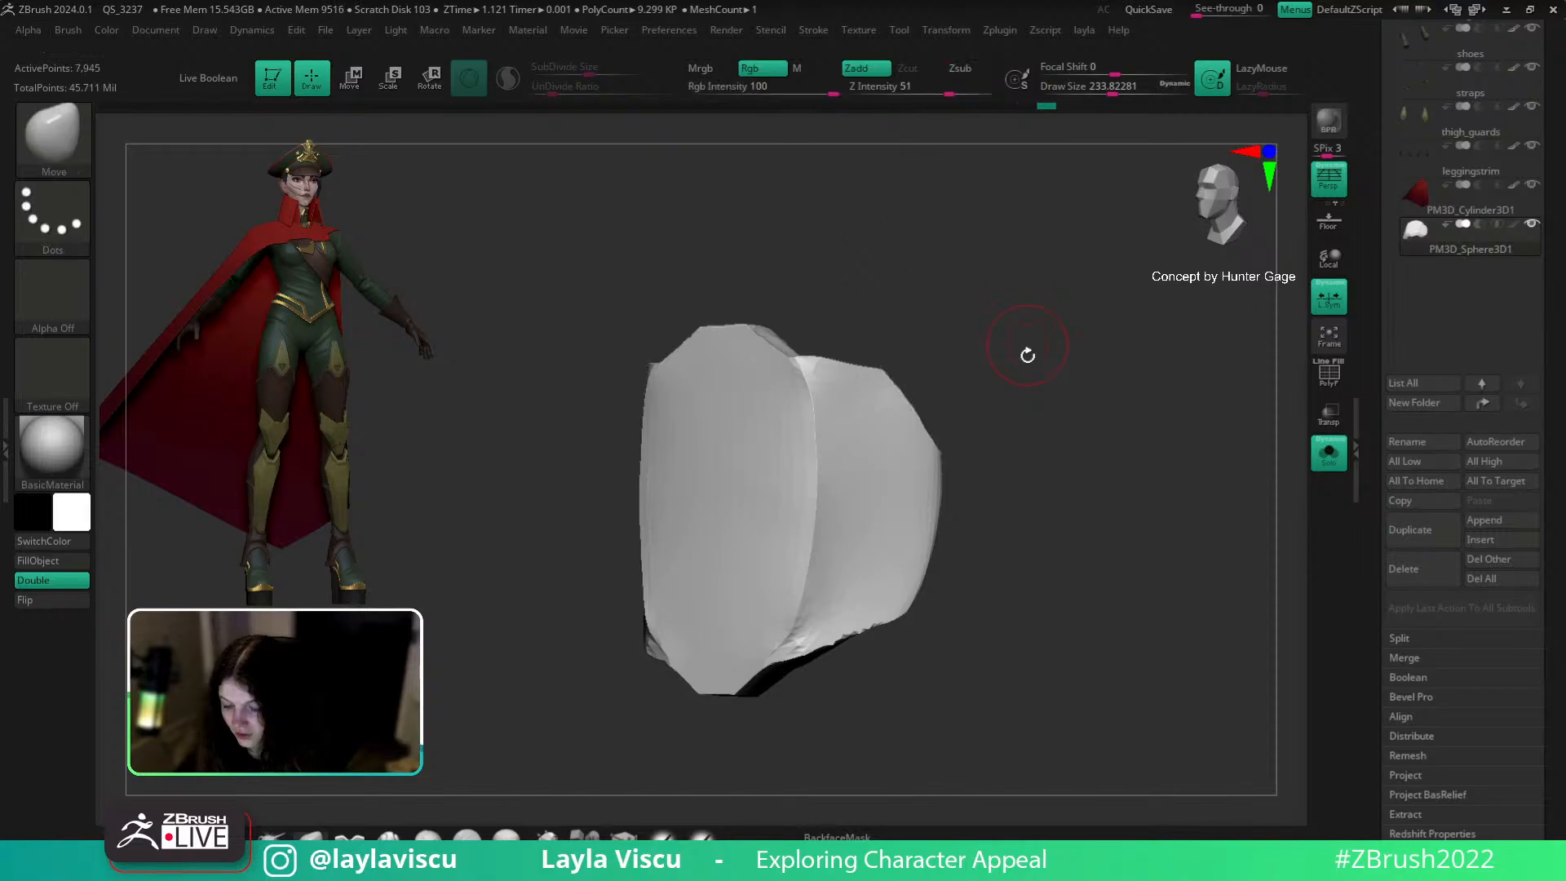
key(shift+f)
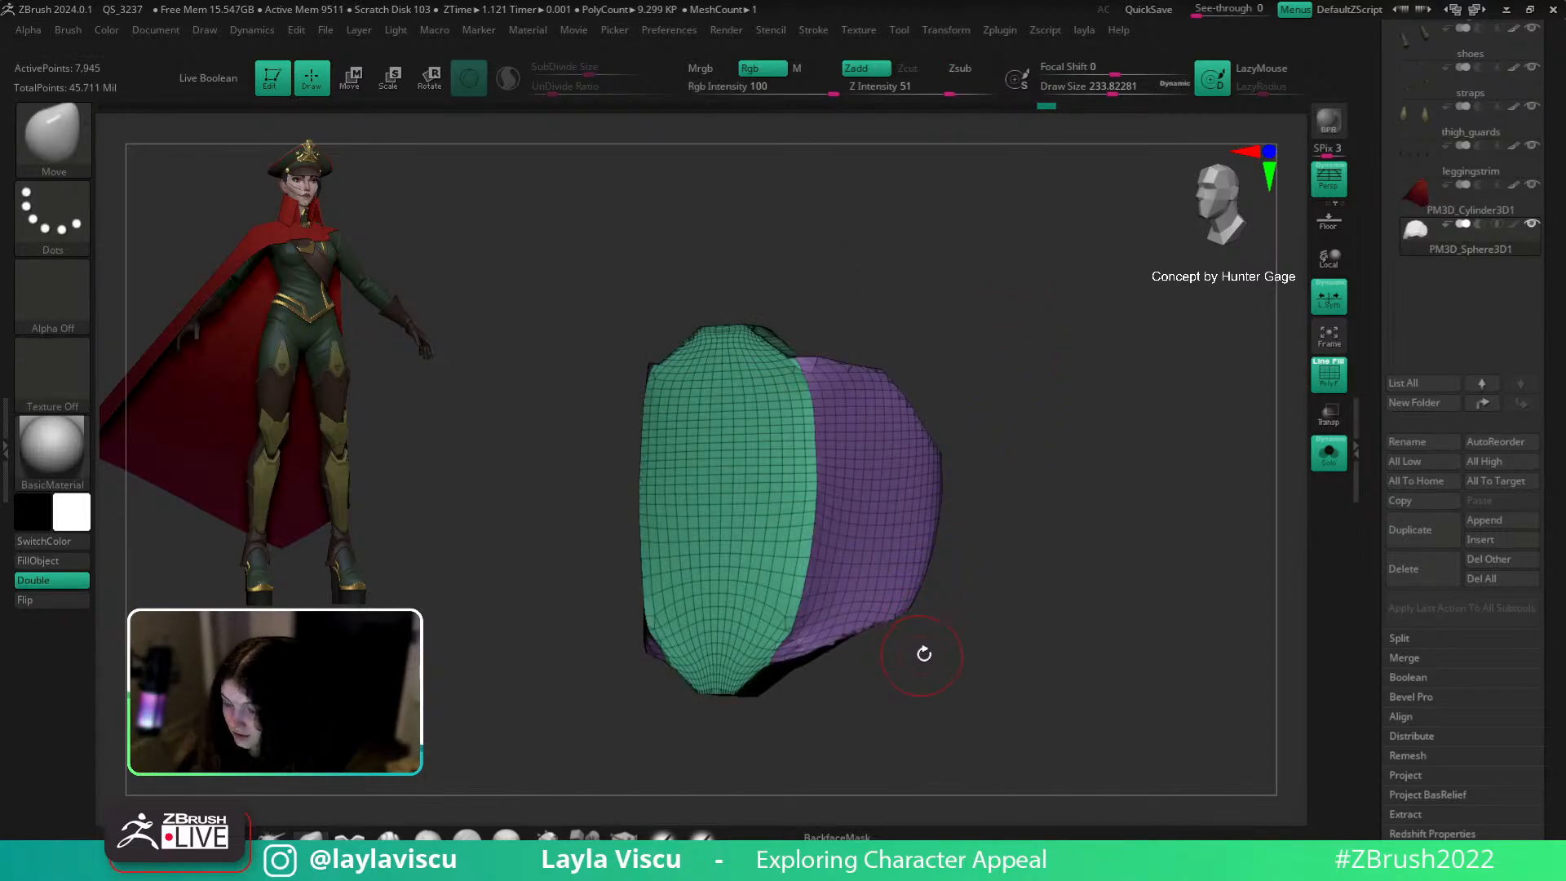
key(ctrl+shift)
ctrl+shift+drag(783, 681, 785, 680)
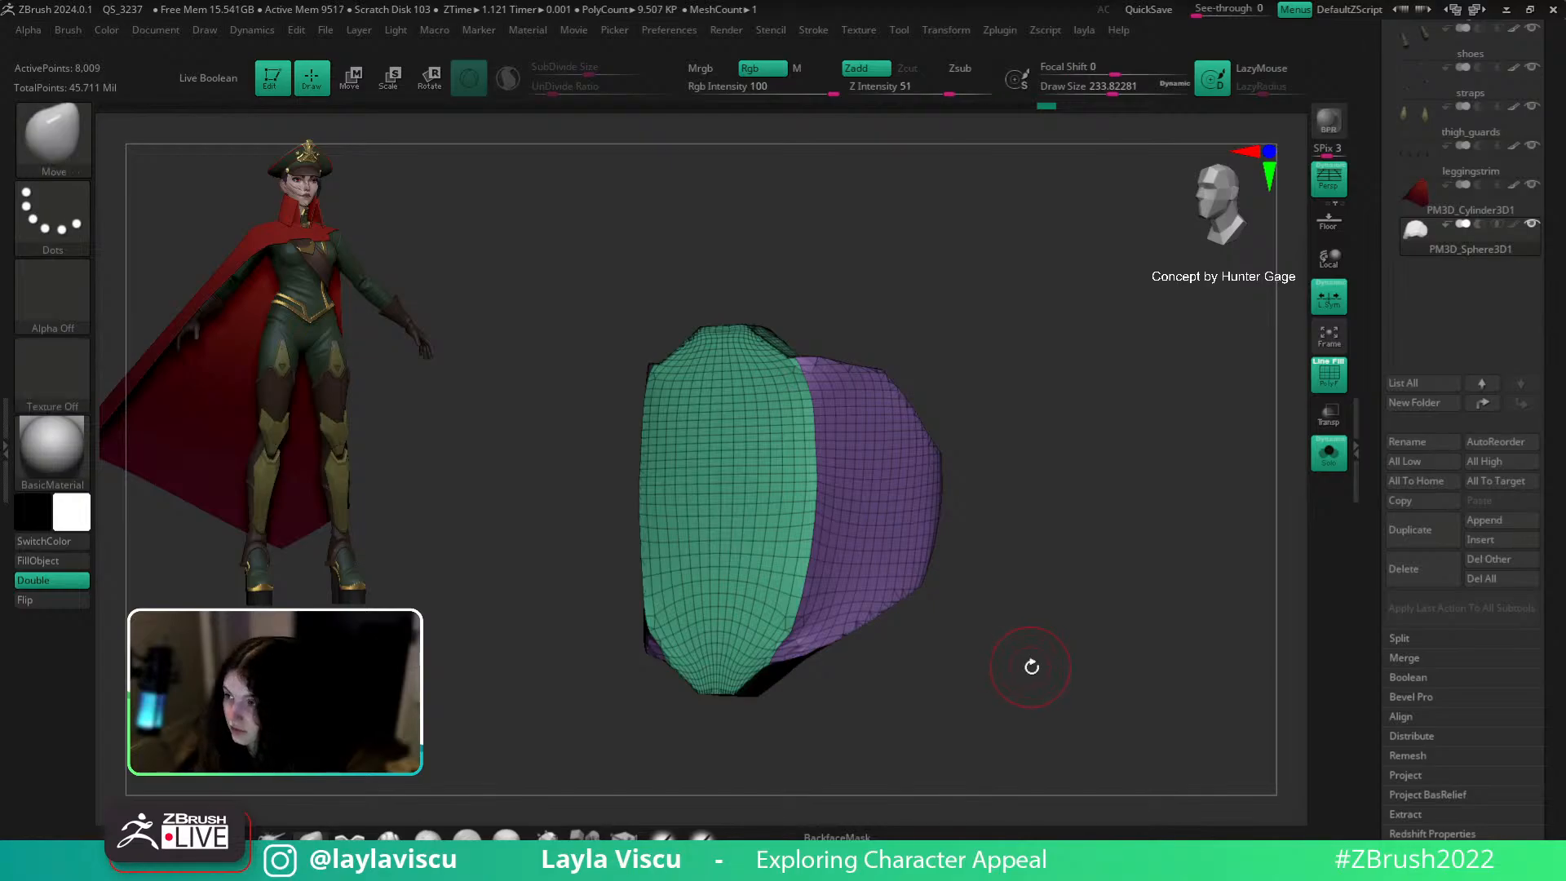
key(shift+f)
Step: Bring back the armour reference and adjust the side panels and lower edges with an enlarged Move brush
mouse_move(1038, 661)
mouse_down()
mouse_move(1045, 727)
mouse_move(916, 752)
mouse_move(1053, 647)
mouse_move(1069, 681)
mouse_up()
drag(874, 456, 881, 472)
key(shift)
mouse_move(1028, 455)
mouse_down()
mouse_move(1084, 472)
mouse_move(996, 650)
mouse_move(1021, 591)
mouse_move(732, 662)
mouse_up()
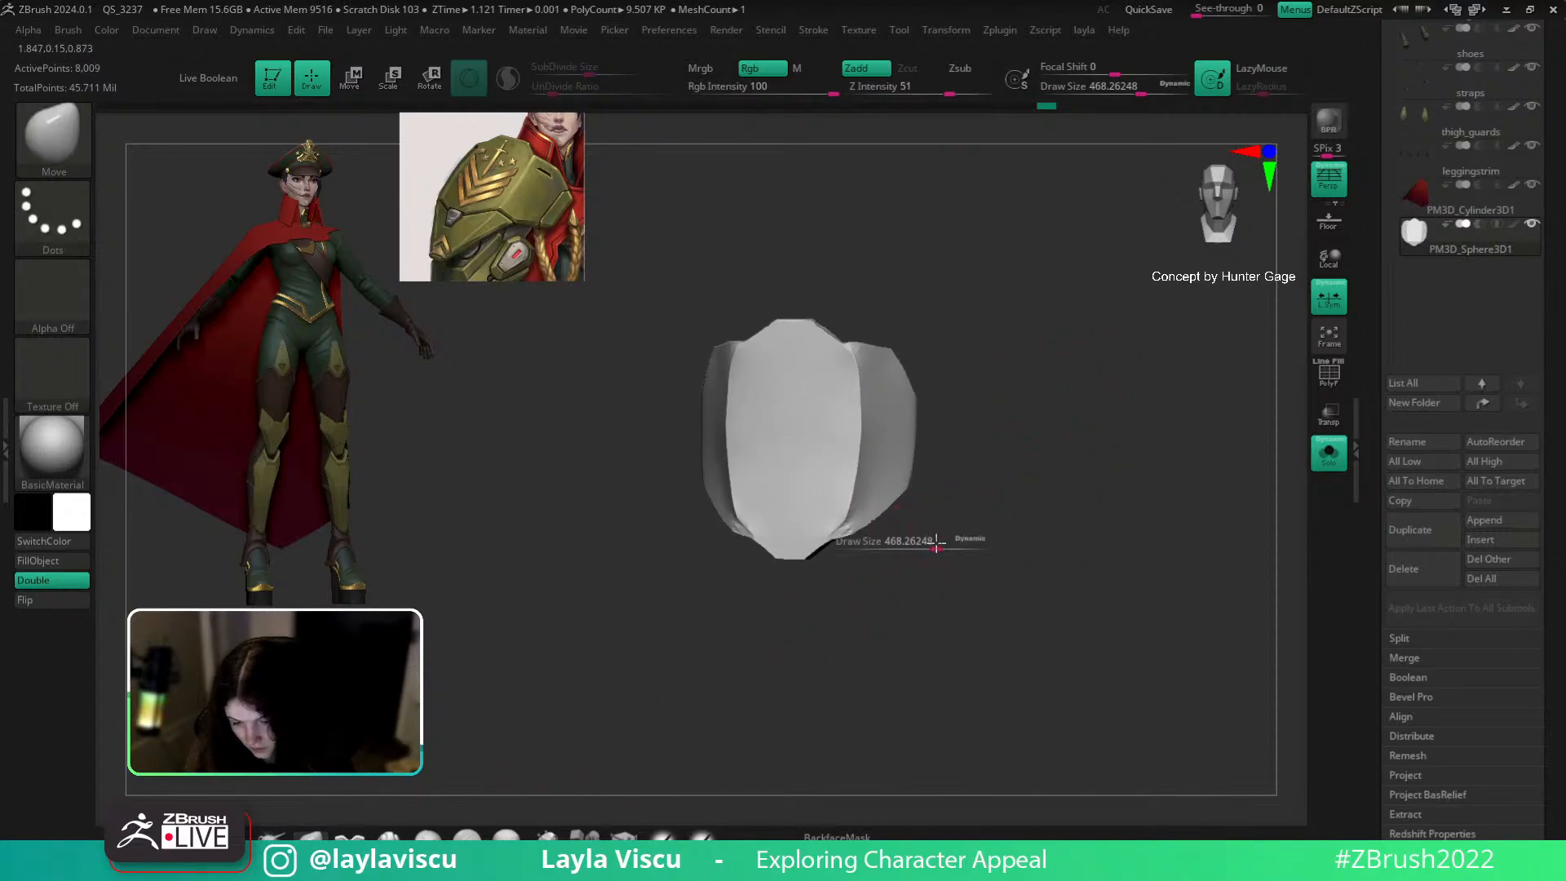
key(s)
drag(840, 452, 865, 454)
key(s)
drag(838, 524, 861, 518)
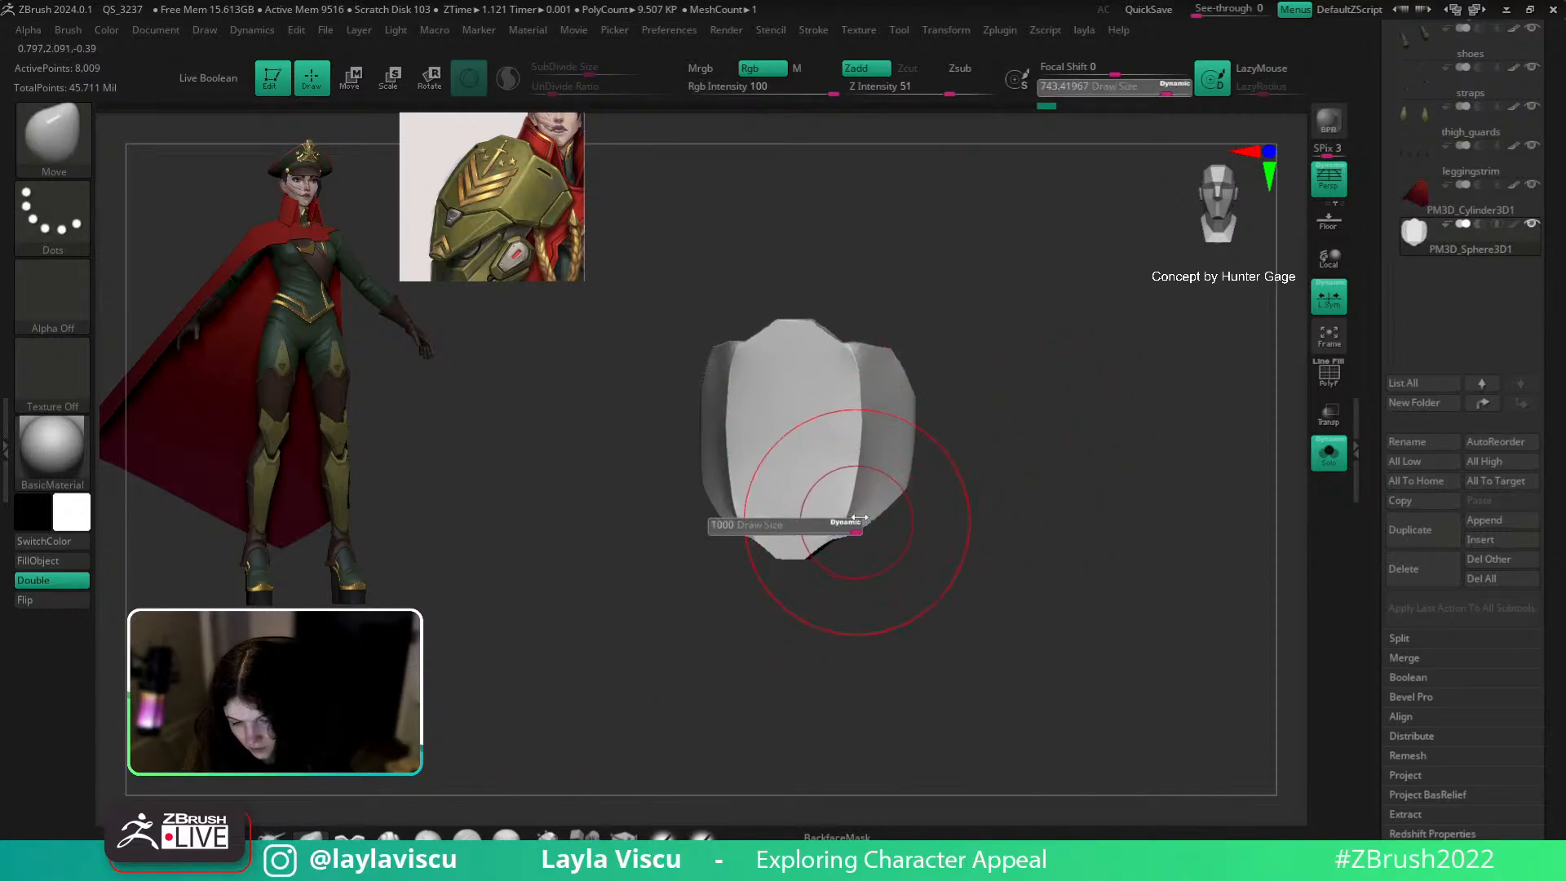
Step: Squash the whole plate vertically with the gizmo and nudge its lower tip upward with the Move brush
key(w)
drag(819, 291, 820, 306)
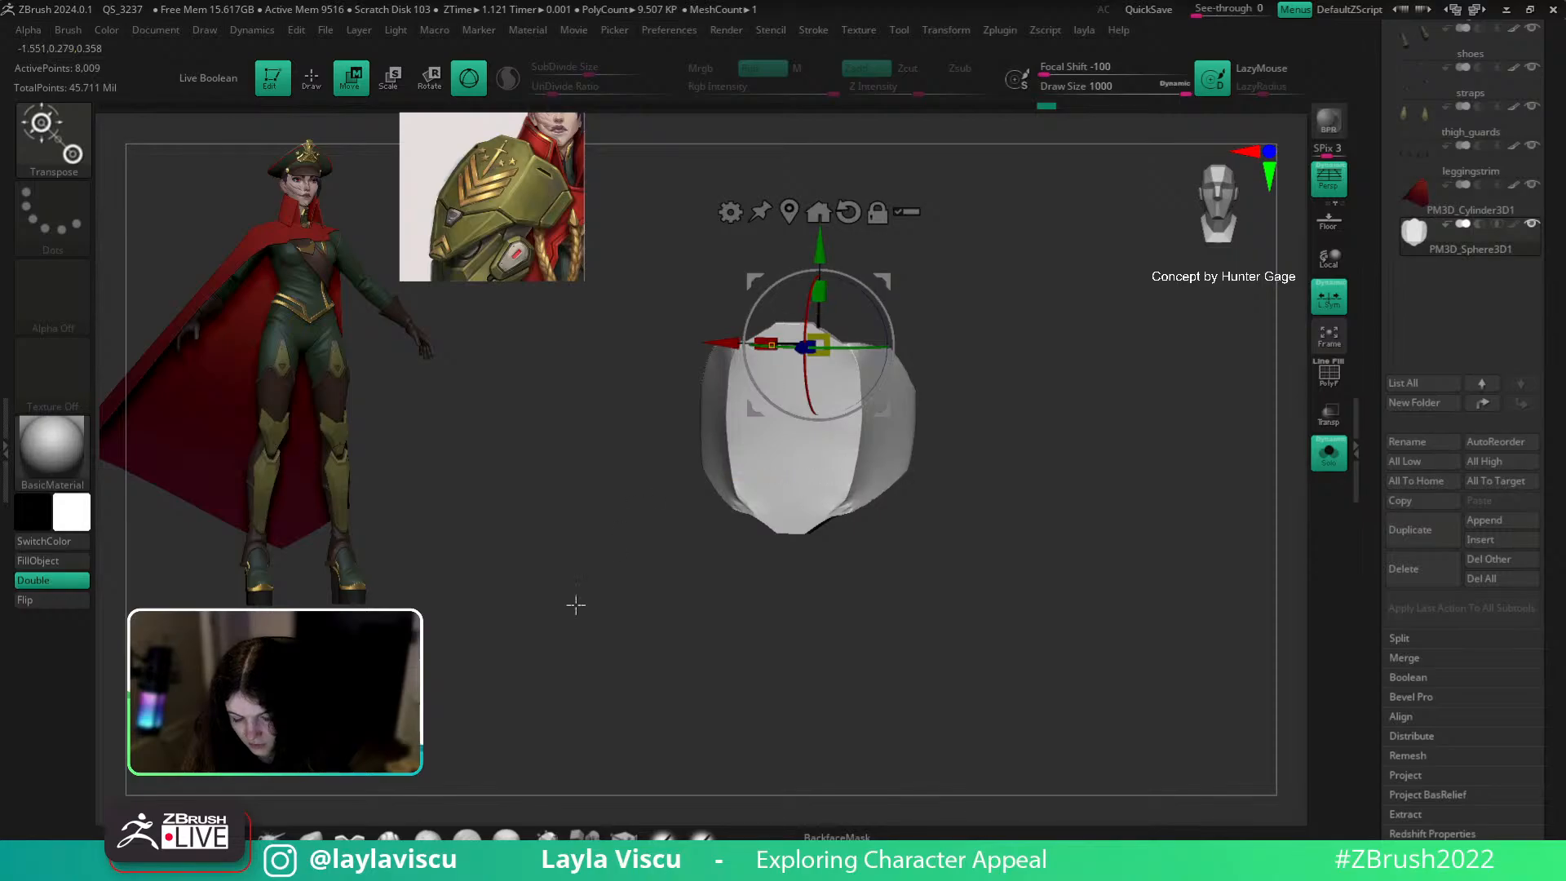
key(q)
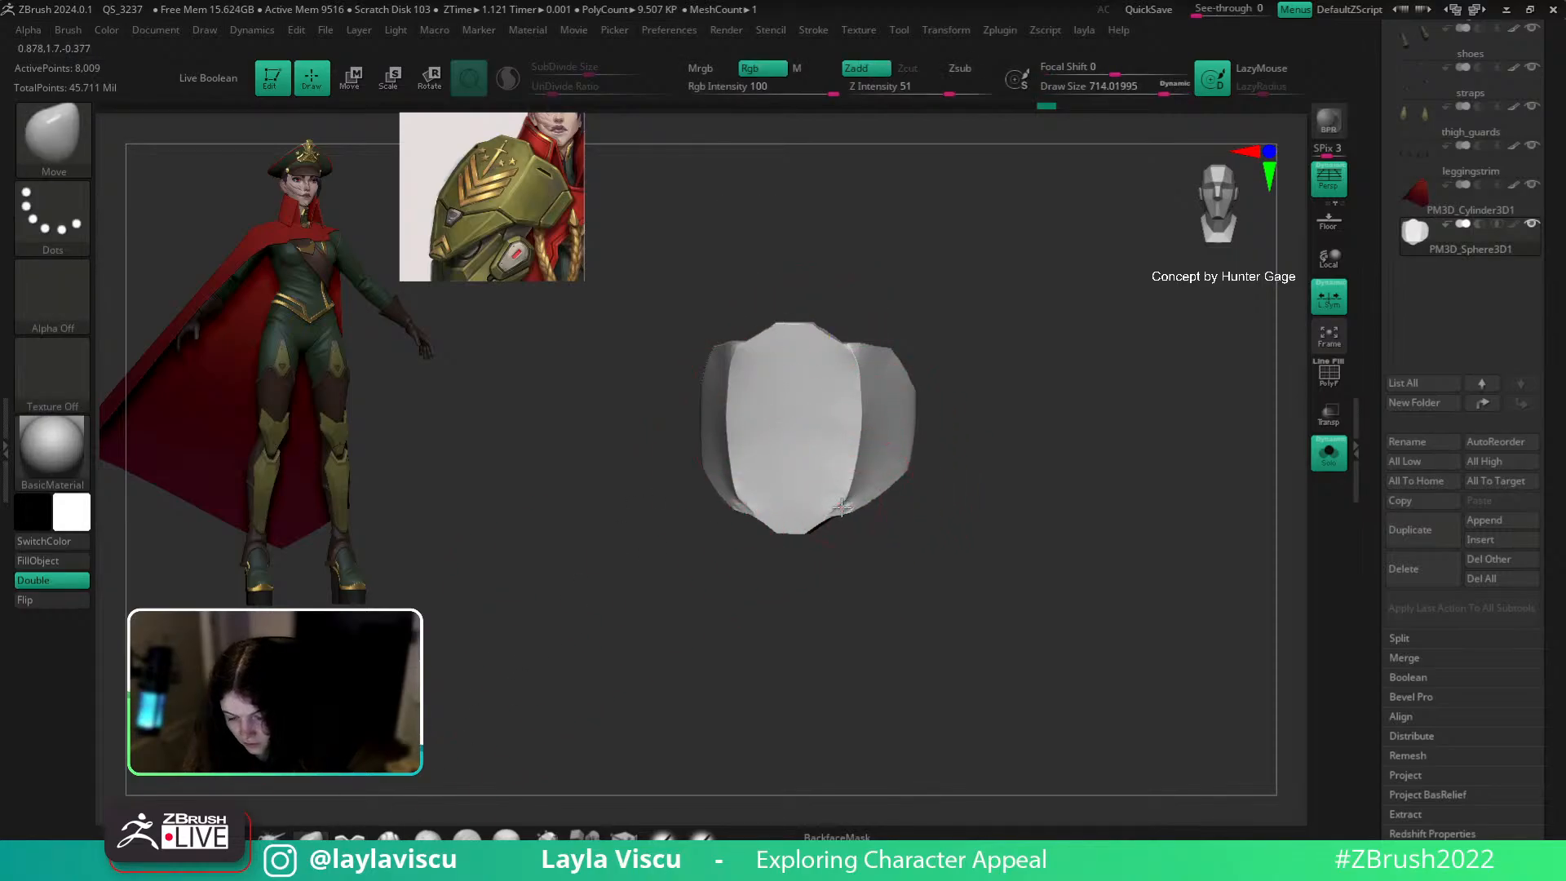
drag(840, 506, 840, 490)
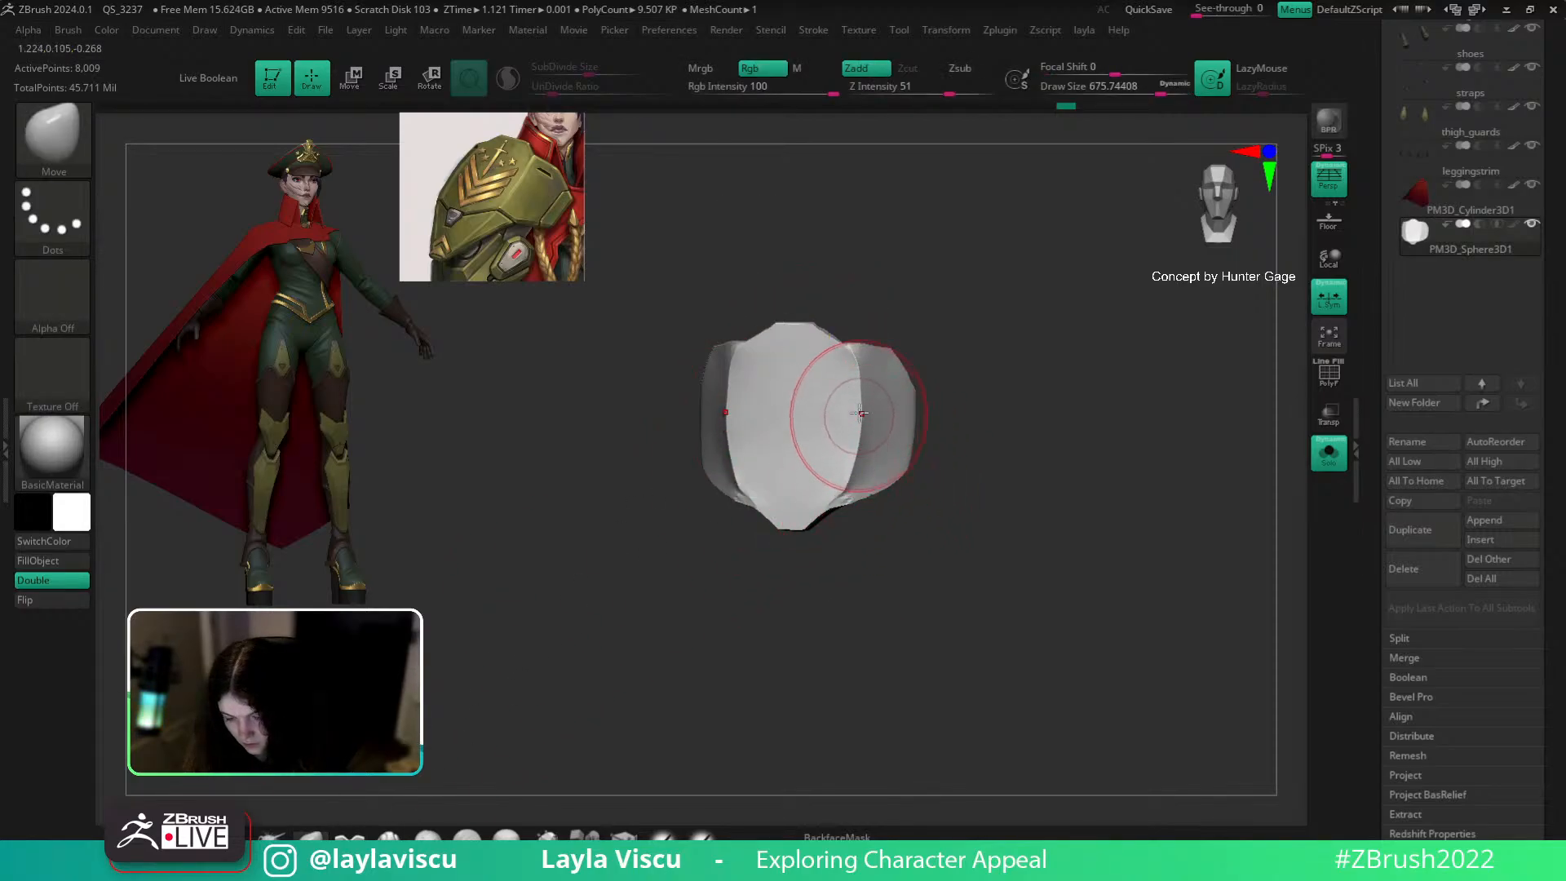
Step: Show the plate's polyframe and bring up the ZRemesher settings
key(shift+f)
scroll(1423, 498, down, 5)
click(1416, 359)
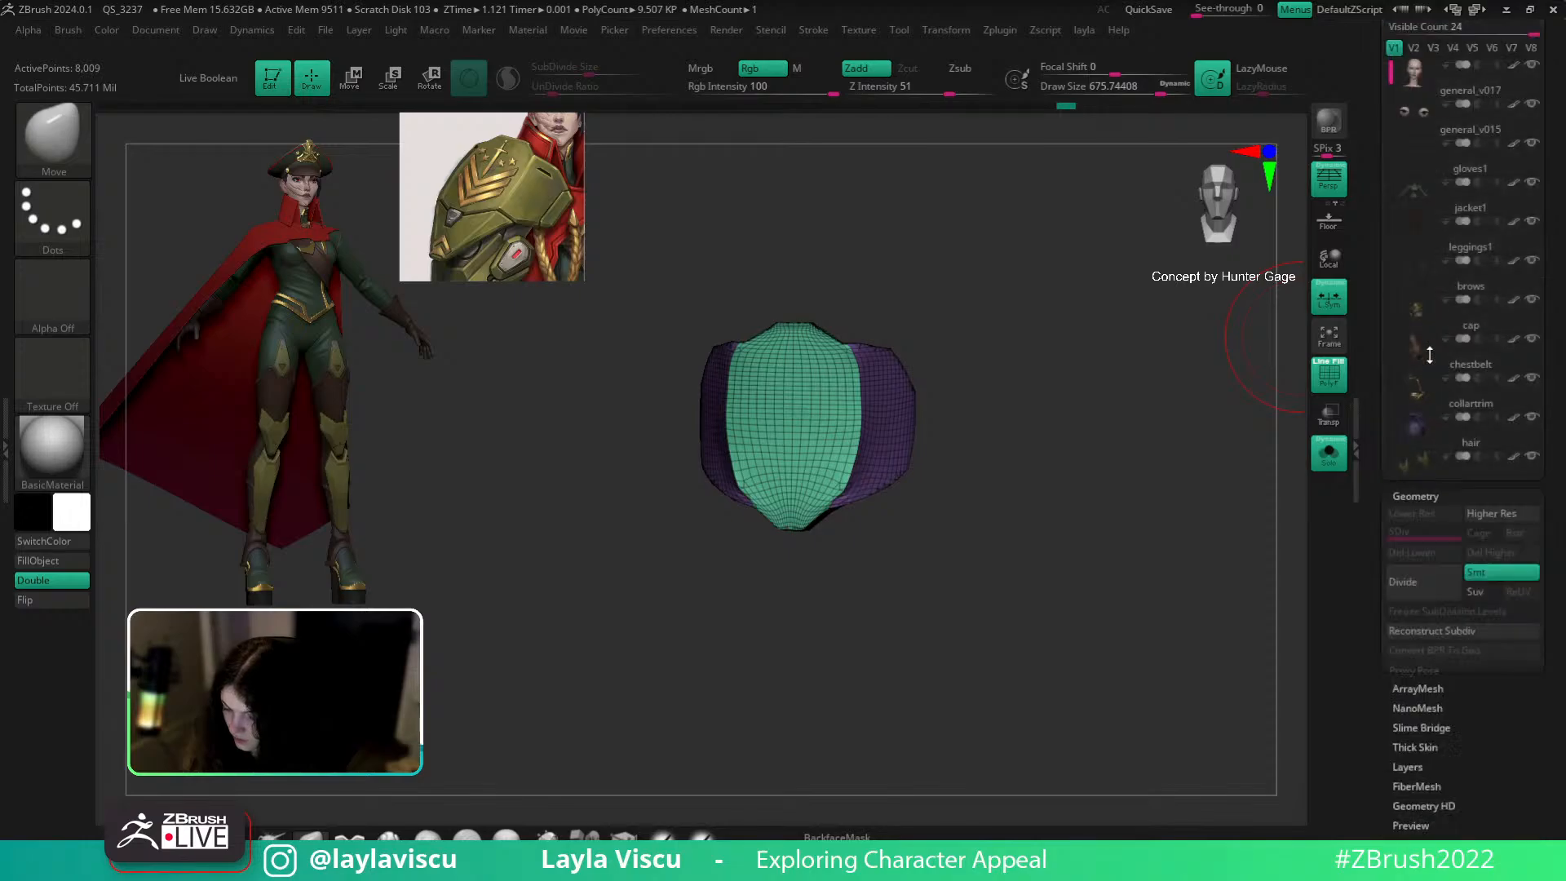
click(1426, 372)
drag(1426, 426, 1410, 426)
Step: Mirror and weld the plate, then isolate the neck's top-edge polygroup and invert the visibility to inspect it
drag(1085, 457, 1116, 703)
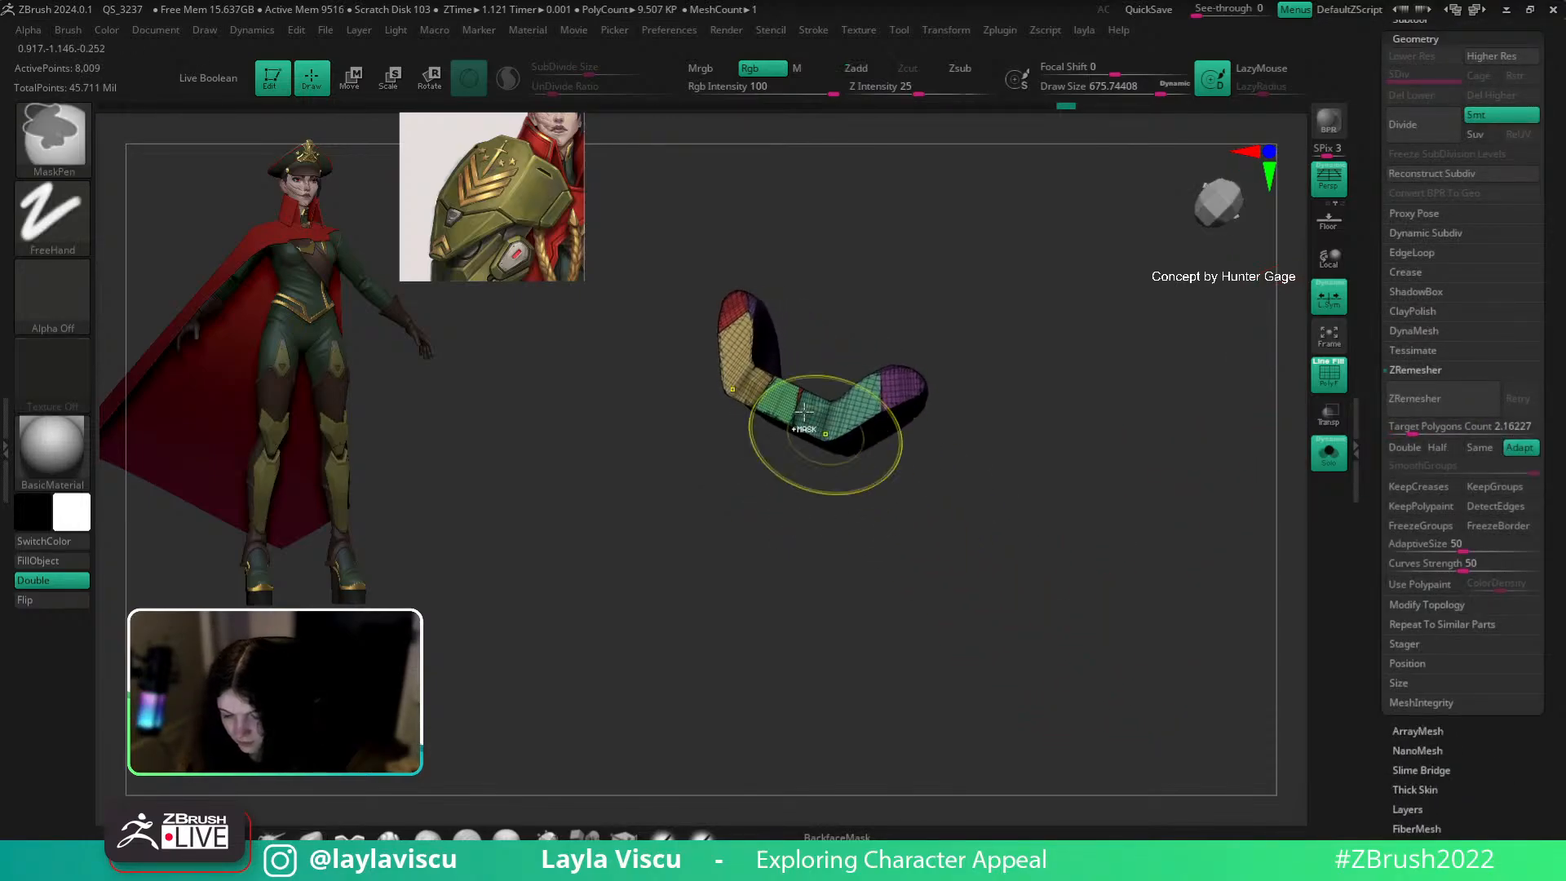
ctrl+right_drag(854, 447, 889, 584)
key(1)
click(1081, 299)
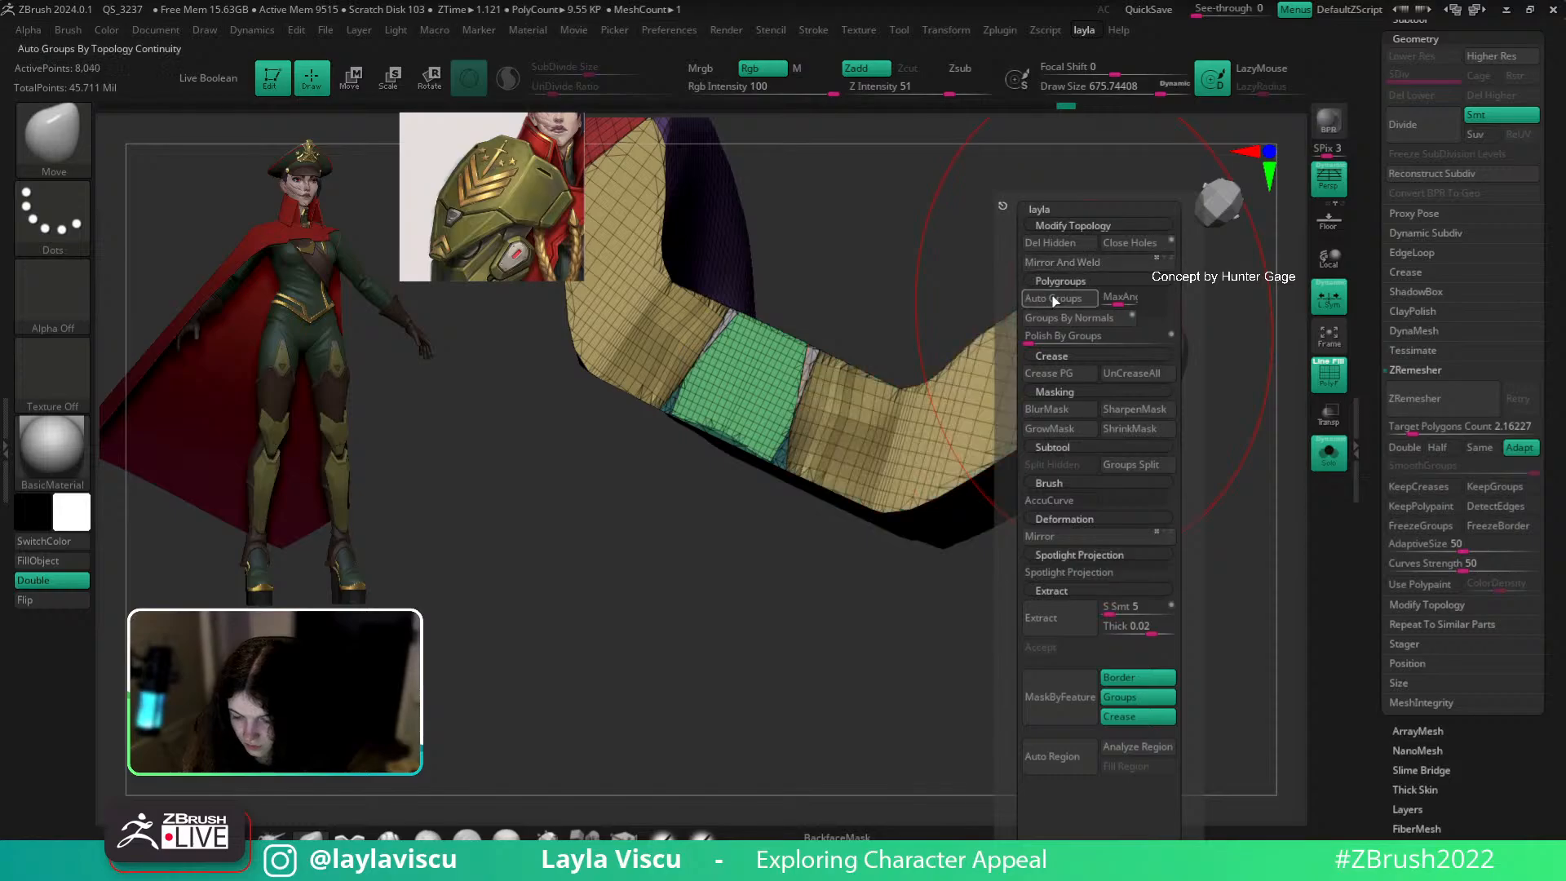
ctrl+shift+click(767, 383)
ctrl+shift+click(809, 354)
mouse_move(809, 355)
mouse_down()
mouse_move(892, 273)
mouse_move(867, 297)
mouse_up()
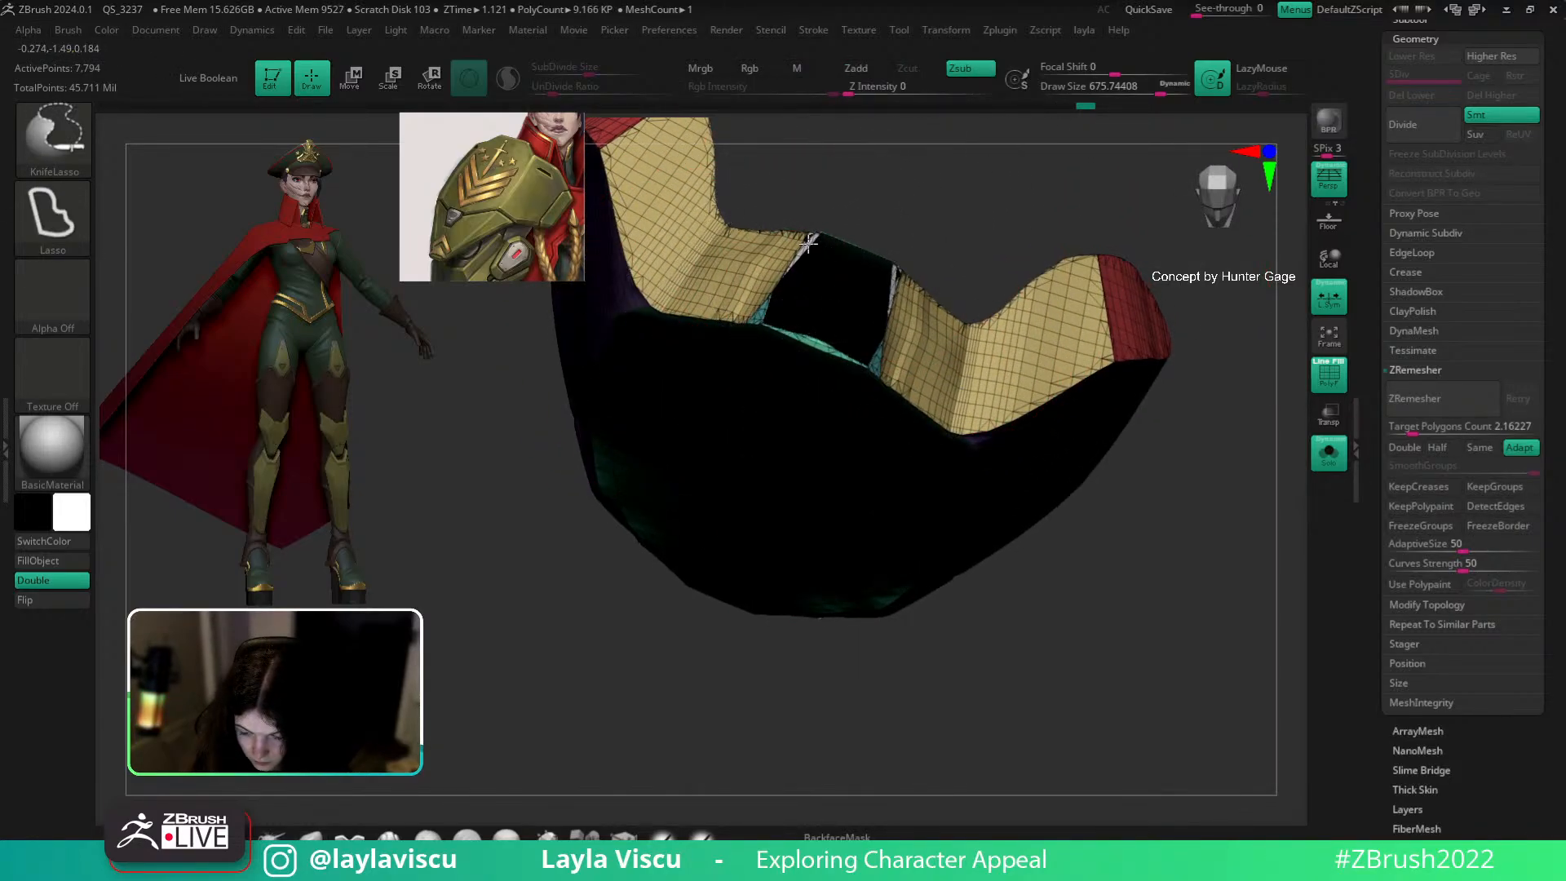
Step: Unhide the plate, try regrouping it with Auto Groups, and undo the regrouping
ctrl+shift+click(926, 187)
key(1)
click(919, 292)
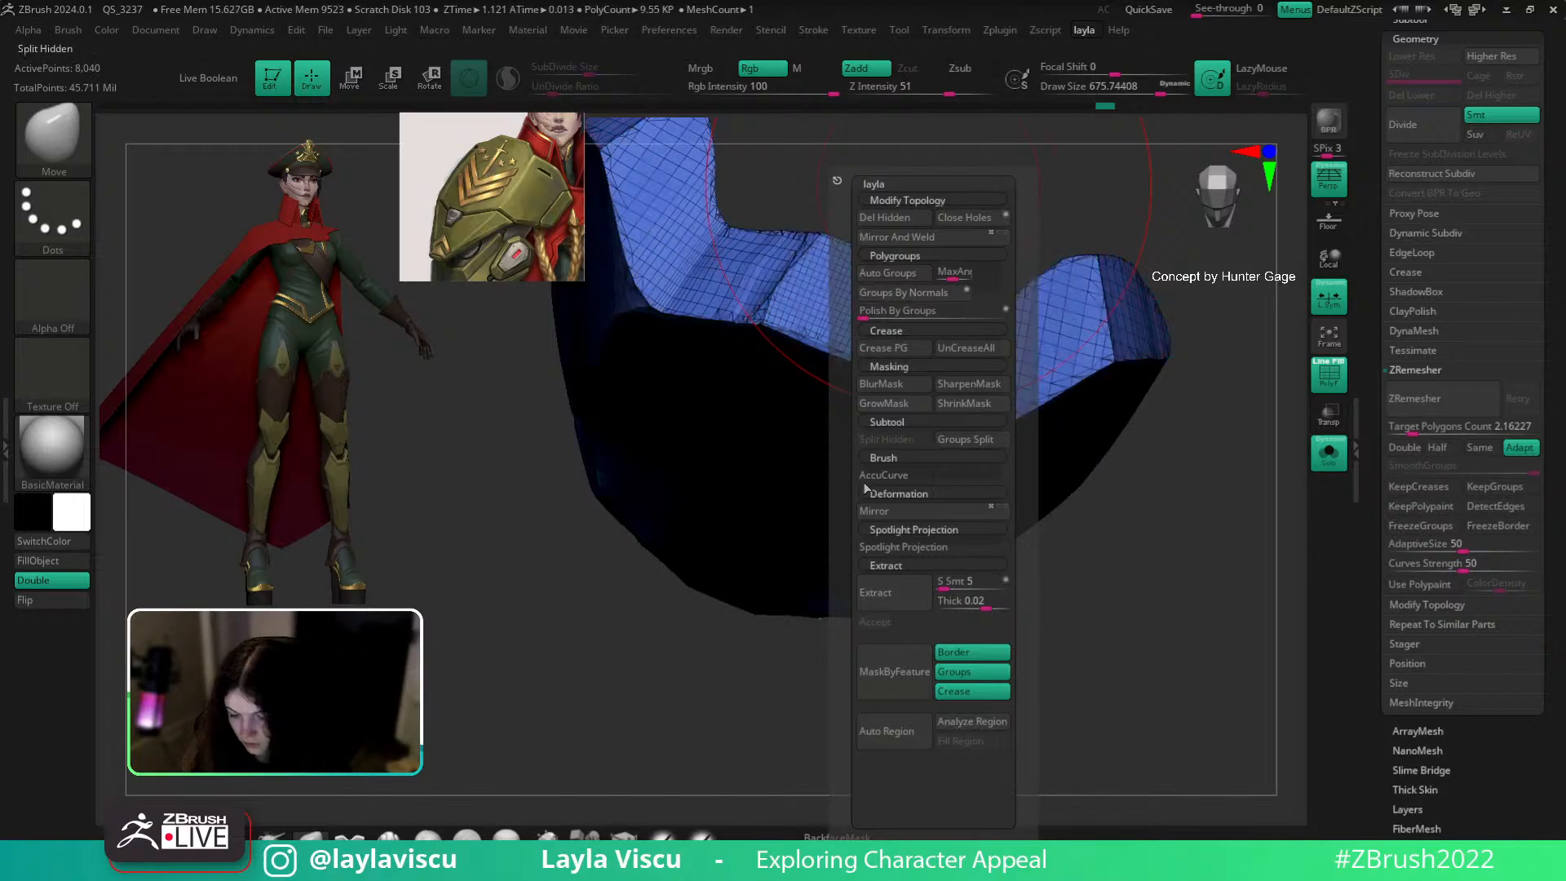
key(f)
drag(629, 629, 1084, 444)
key(ctrl+z)
Step: Regroup the plate's polygons by normals and recut the neck's top edge with KnifeLasso
key(1)
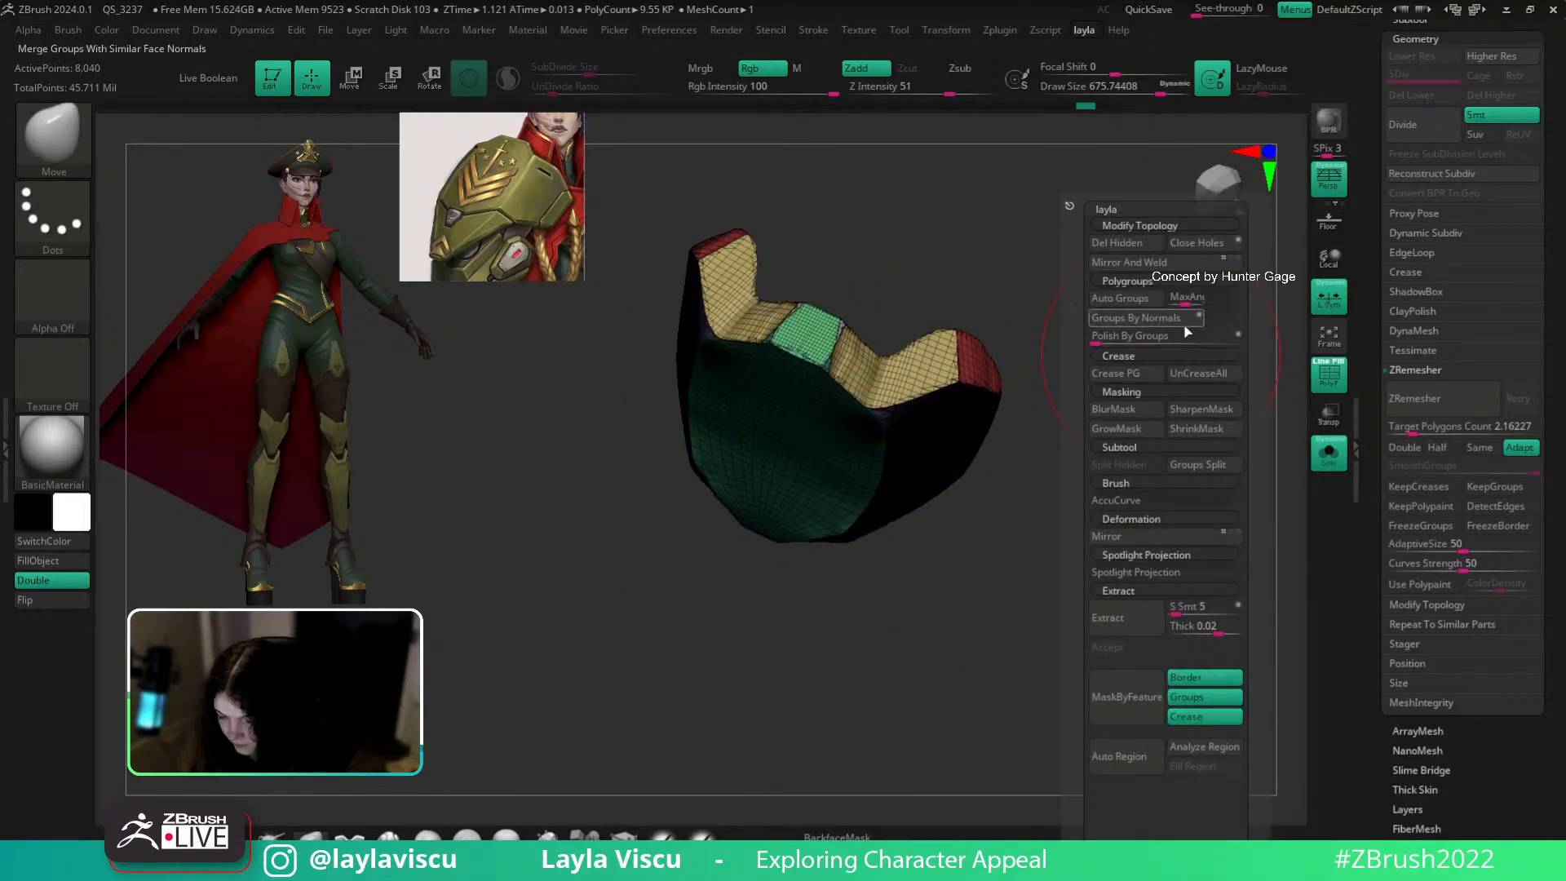
click(1188, 333)
shift+drag(1059, 353, 1086, 330)
key(ctrl+shift)
mouse_move(870, 275)
mouse_down()
mouse_move(734, 269)
mouse_move(864, 278)
mouse_up()
right_click(1077, 252)
drag(1003, 286, 963, 310)
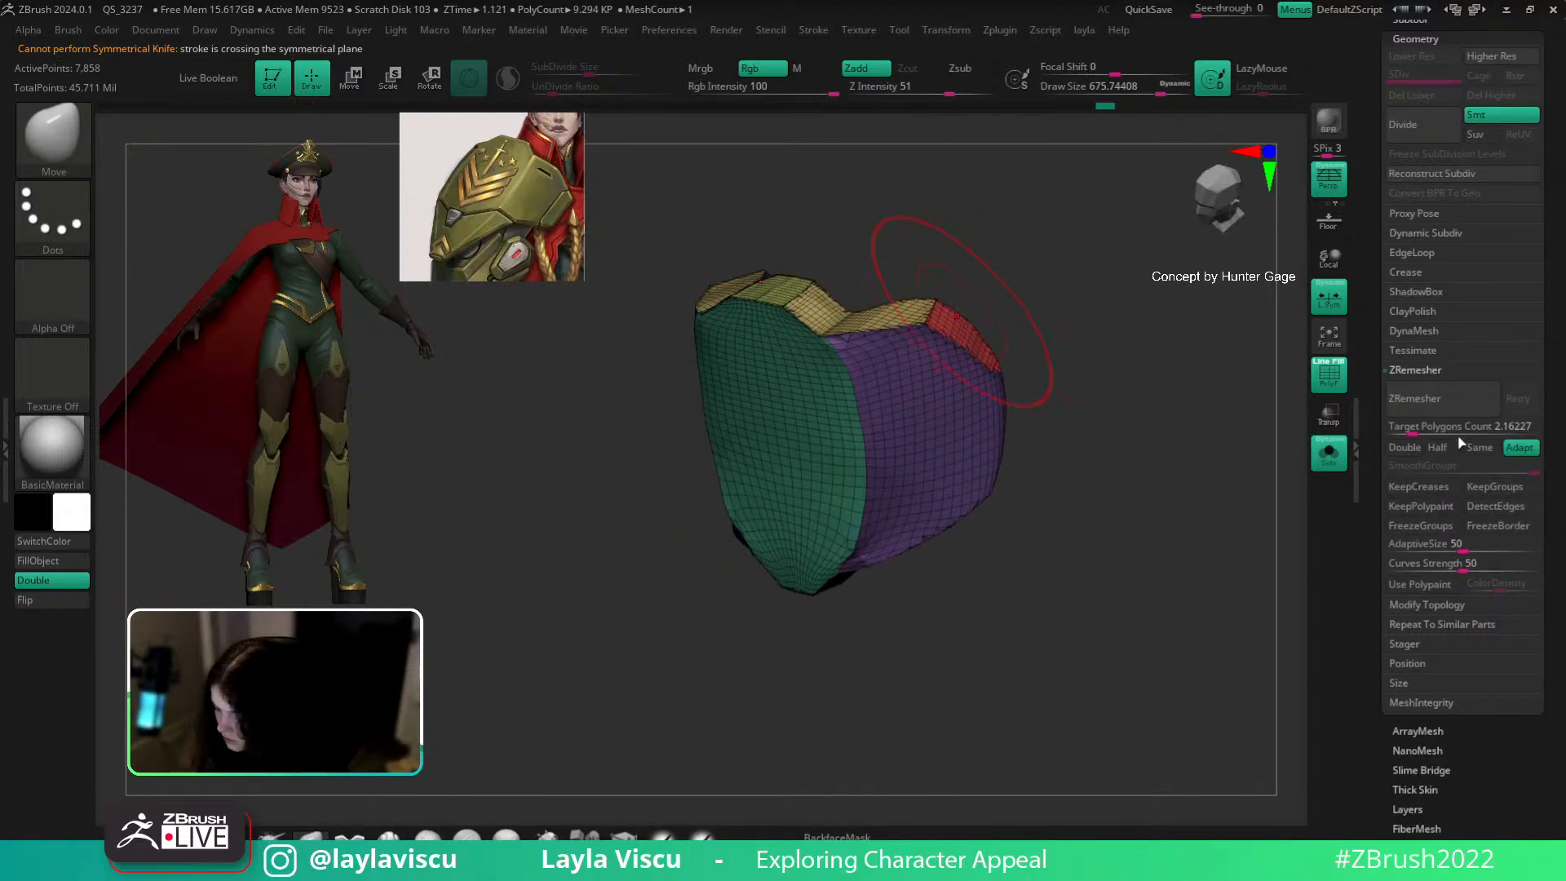
Step: ZRemesh the plate with KeepGroups on, SmoothGroups at 0.2931 and a target polygon count of 3.69331
click(1513, 490)
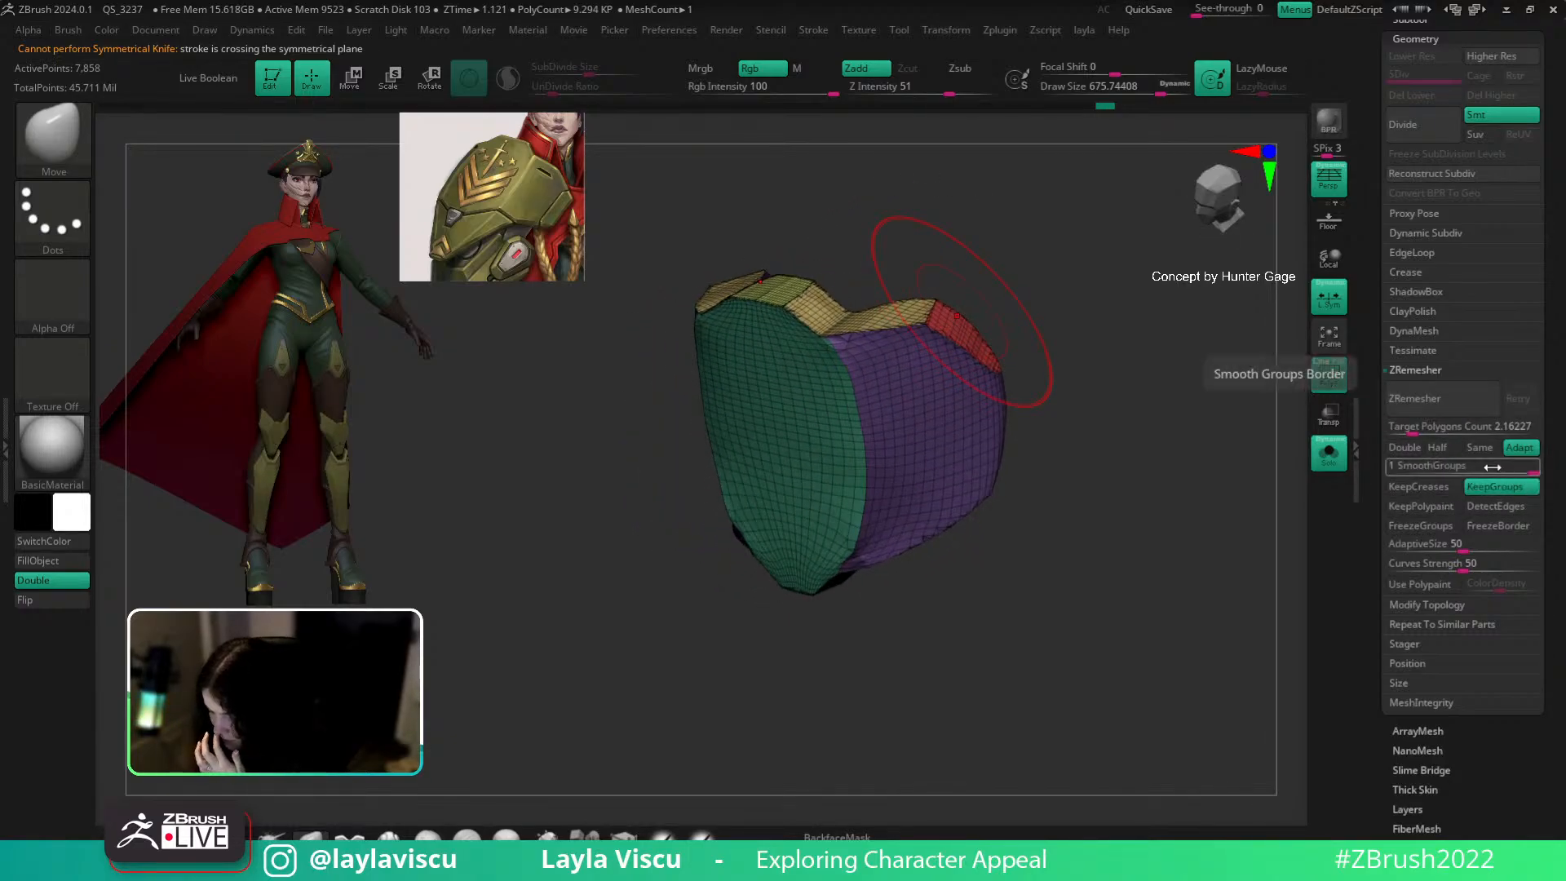
drag(1435, 474, 1419, 430)
drag(1089, 550, 1208, 522)
click(1442, 399)
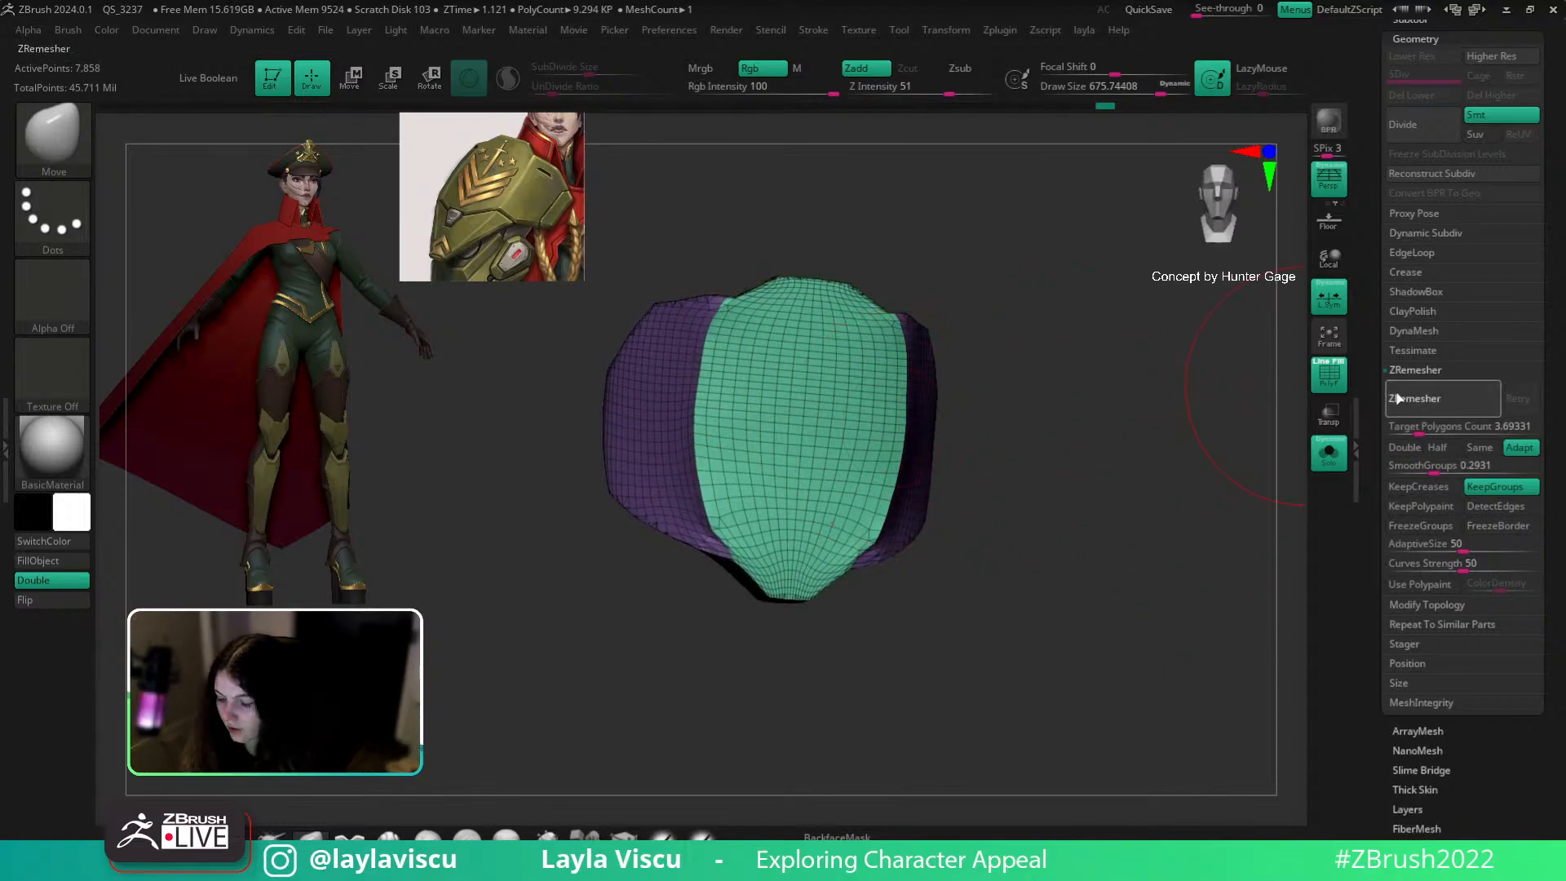
Step: ZRemesh the plate with SmoothGroups at 0.06321 and the target polygon count lowered to 0.65764
drag(1035, 598, 990, 556)
drag(1059, 436, 1127, 517)
click(1416, 398)
drag(1420, 470, 1400, 470)
click(1414, 399)
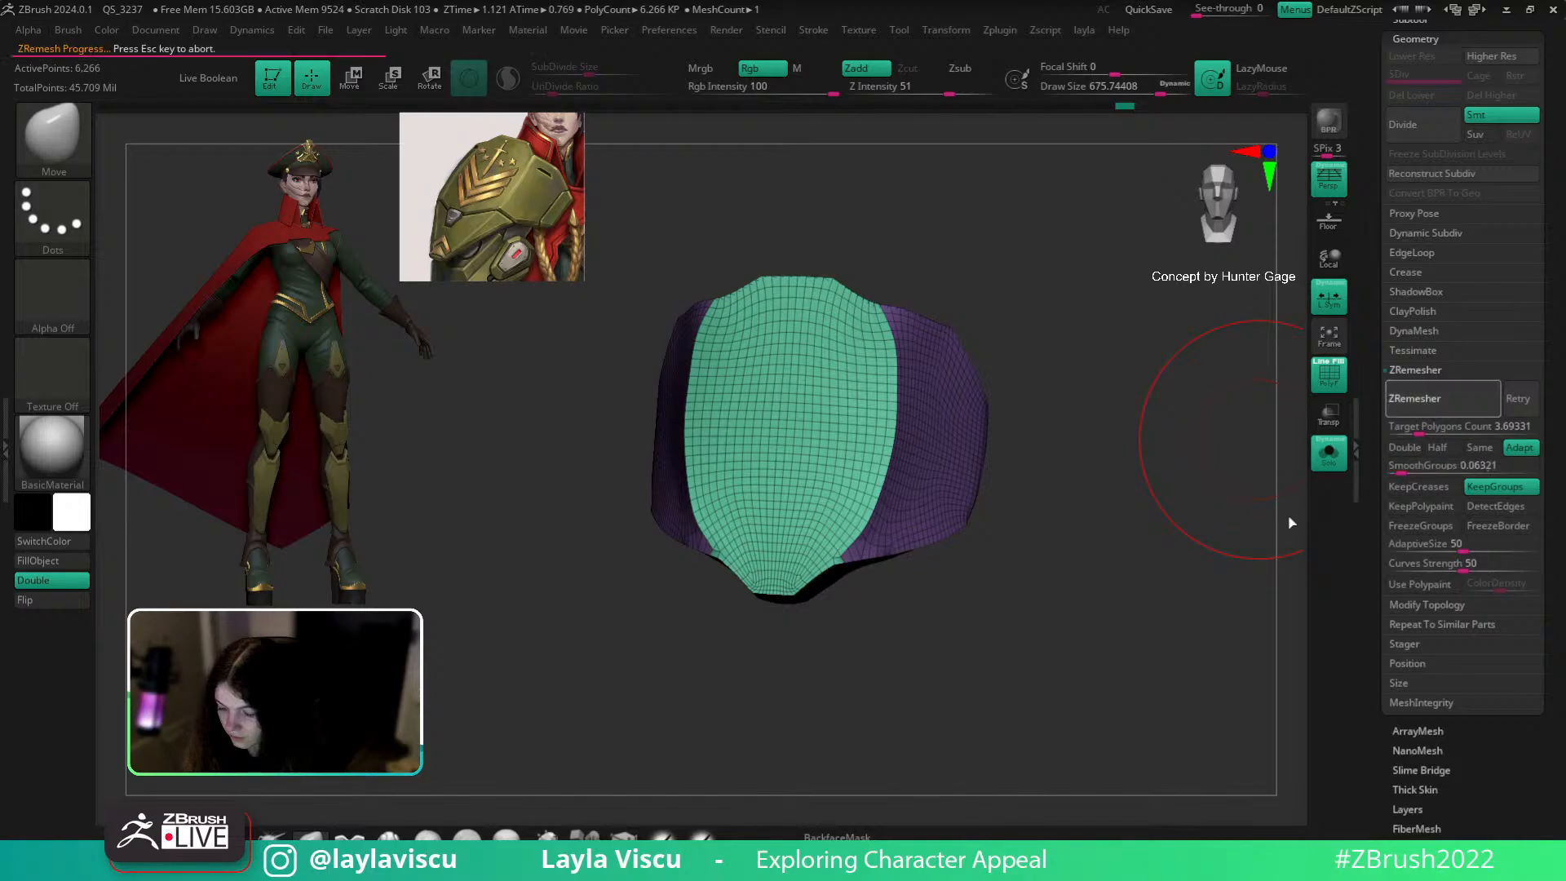
drag(1126, 525, 1130, 570)
click(1405, 426)
drag(1405, 426, 1397, 427)
click(1416, 398)
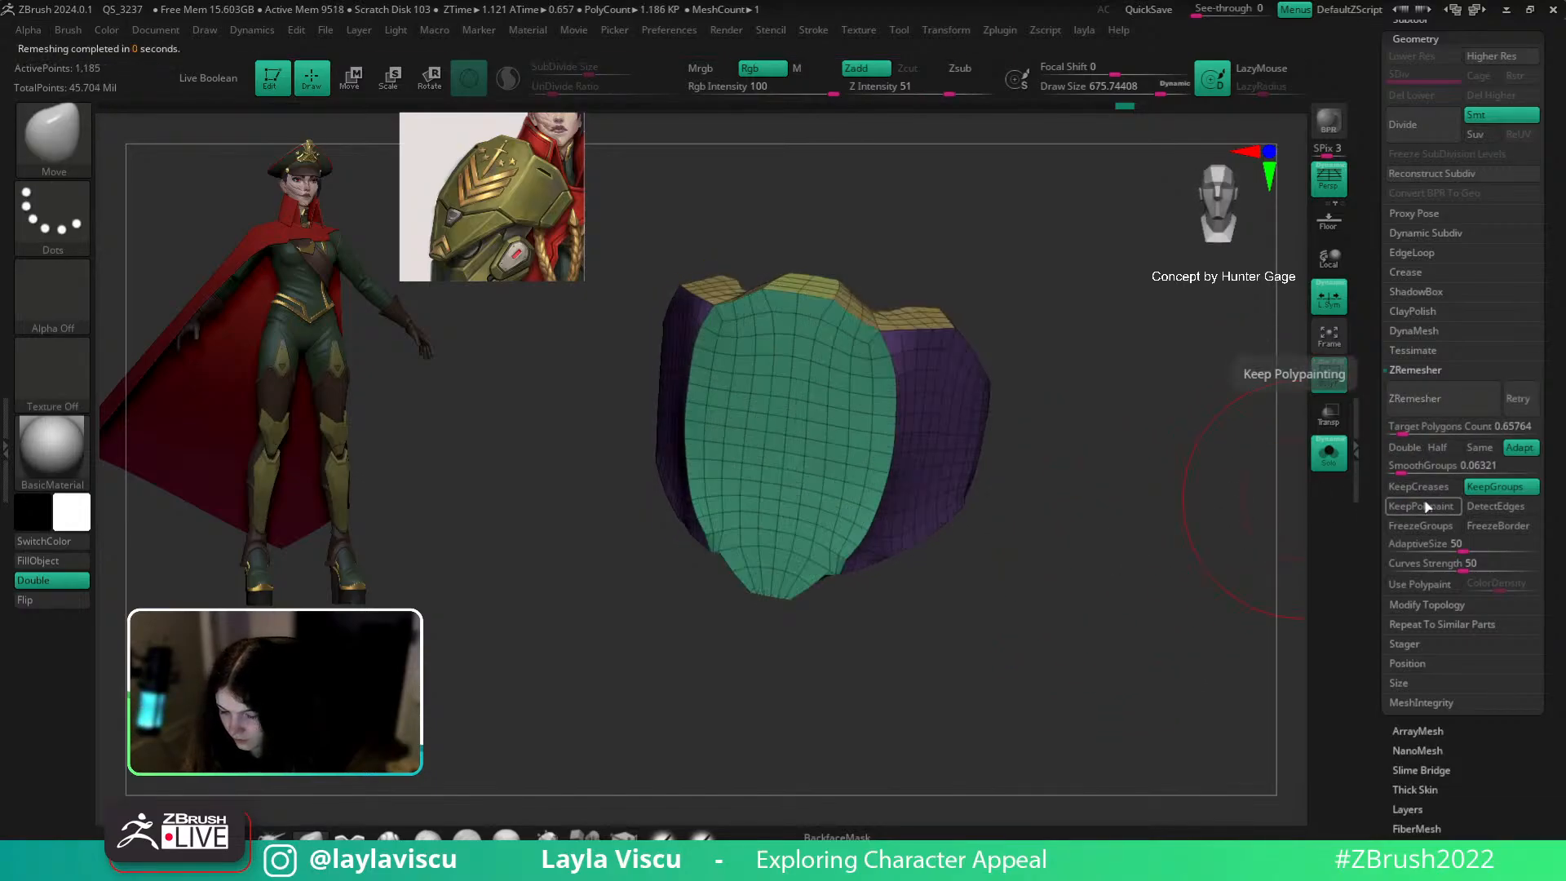
Step: Set SmoothGroups to 0.16666, ZRemesh the plate again, and preview it smoothed with Dynamic Subdiv and the wireframe hidden
drag(1171, 612, 1174, 552)
click(1468, 466)
click(1416, 399)
drag(1208, 490, 1191, 543)
click(1418, 400)
click(1418, 400)
key(ctrl+d)
key(ctrl+d)
key(shift+f)
mouse_move(1183, 601)
mouse_down()
mouse_move(1140, 605)
mouse_move(1129, 570)
mouse_move(1189, 663)
mouse_move(1205, 609)
mouse_up()
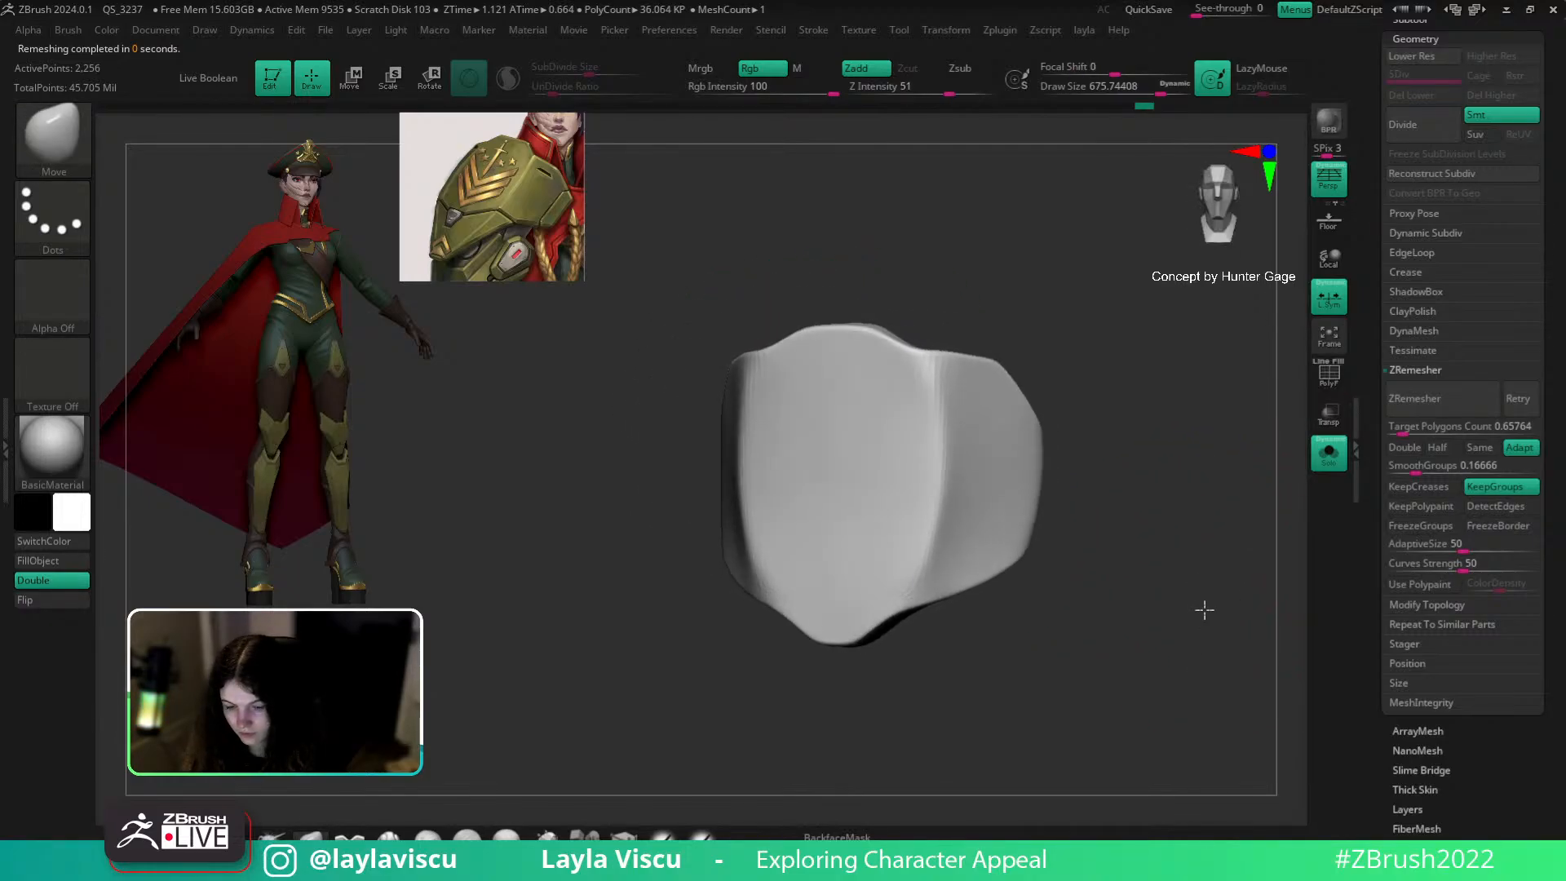
Step: Sharpen the seams between the central panel and side panels with the Folly_Mech Cut brush
click(389, 836)
key(s)
drag(898, 423, 885, 424)
drag(921, 346, 905, 623)
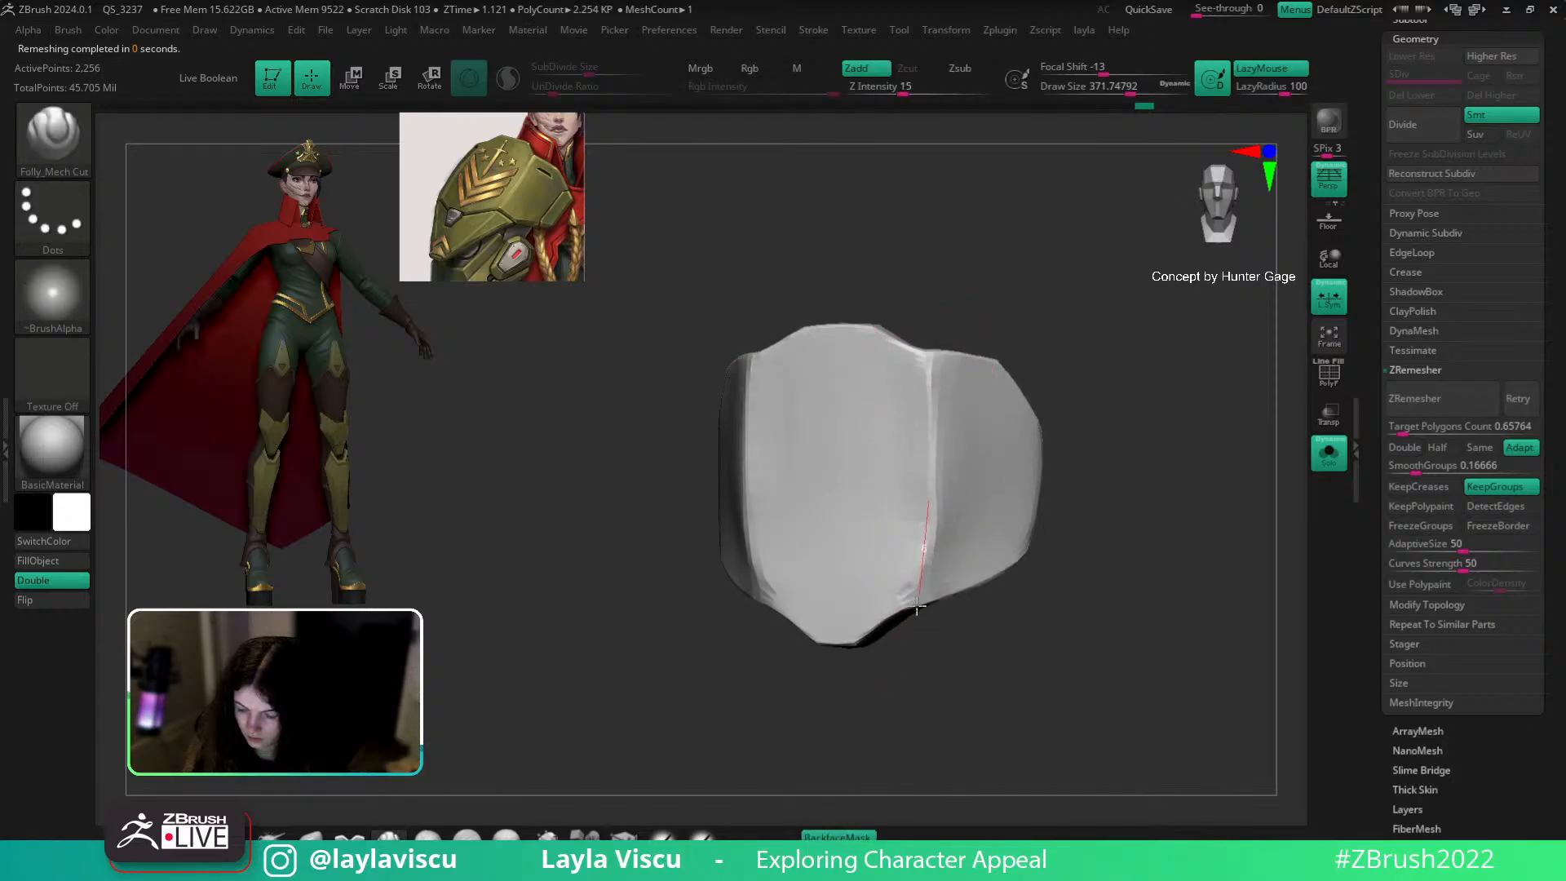
key(d)
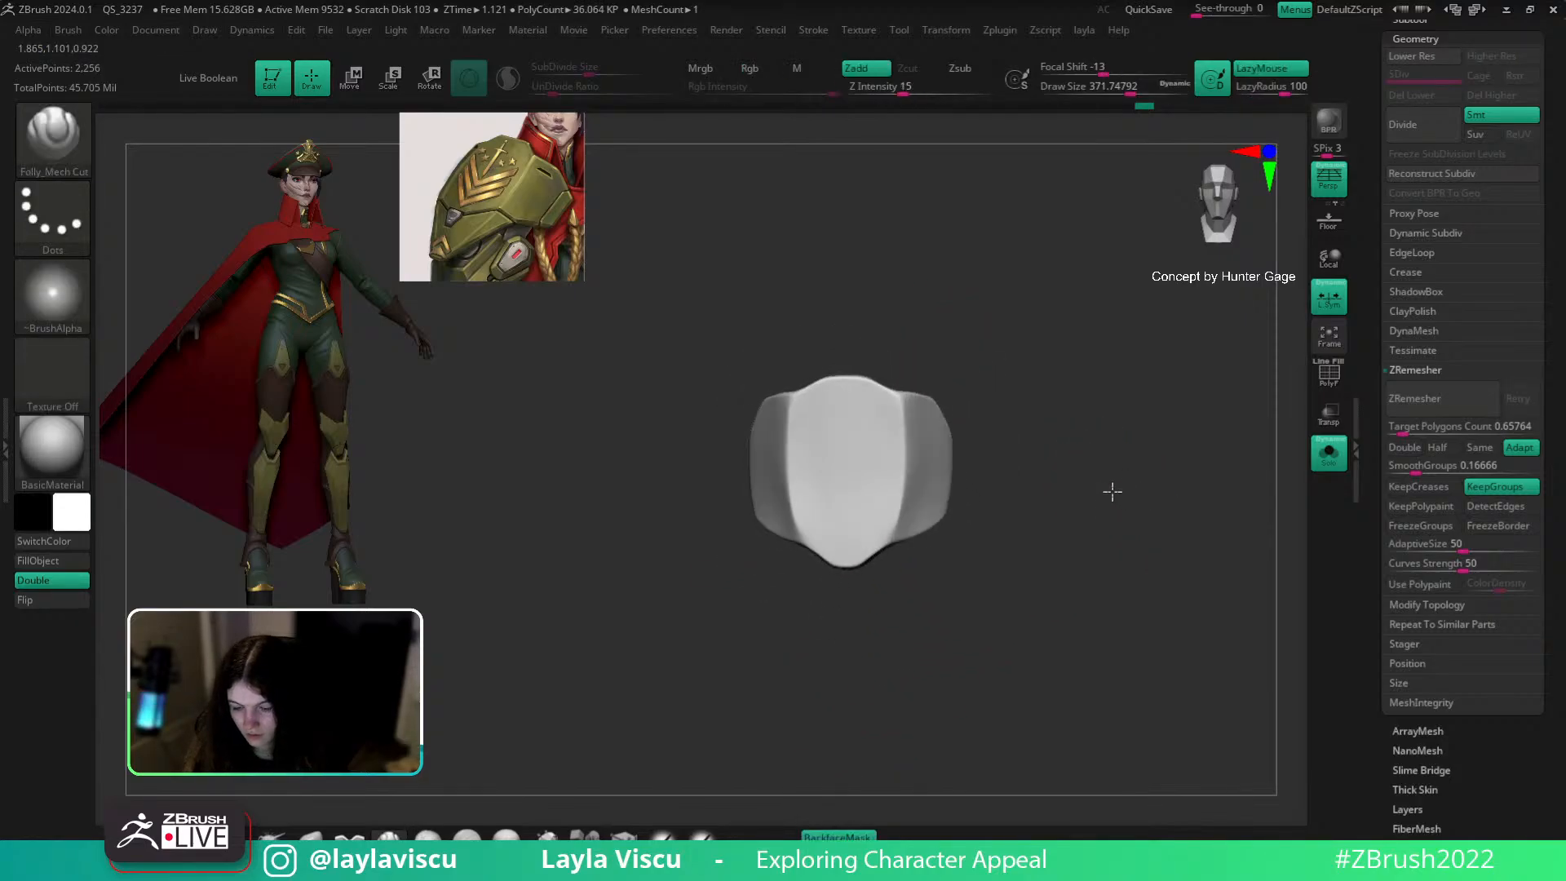
Step: Adjust the plate's upper outline with the Move brush, toggling Dynamic Subdiv to check the smoothed form
shift+drag(1089, 487, 598, 753)
key(b)
key(m)
key(v)
key(shift+d)
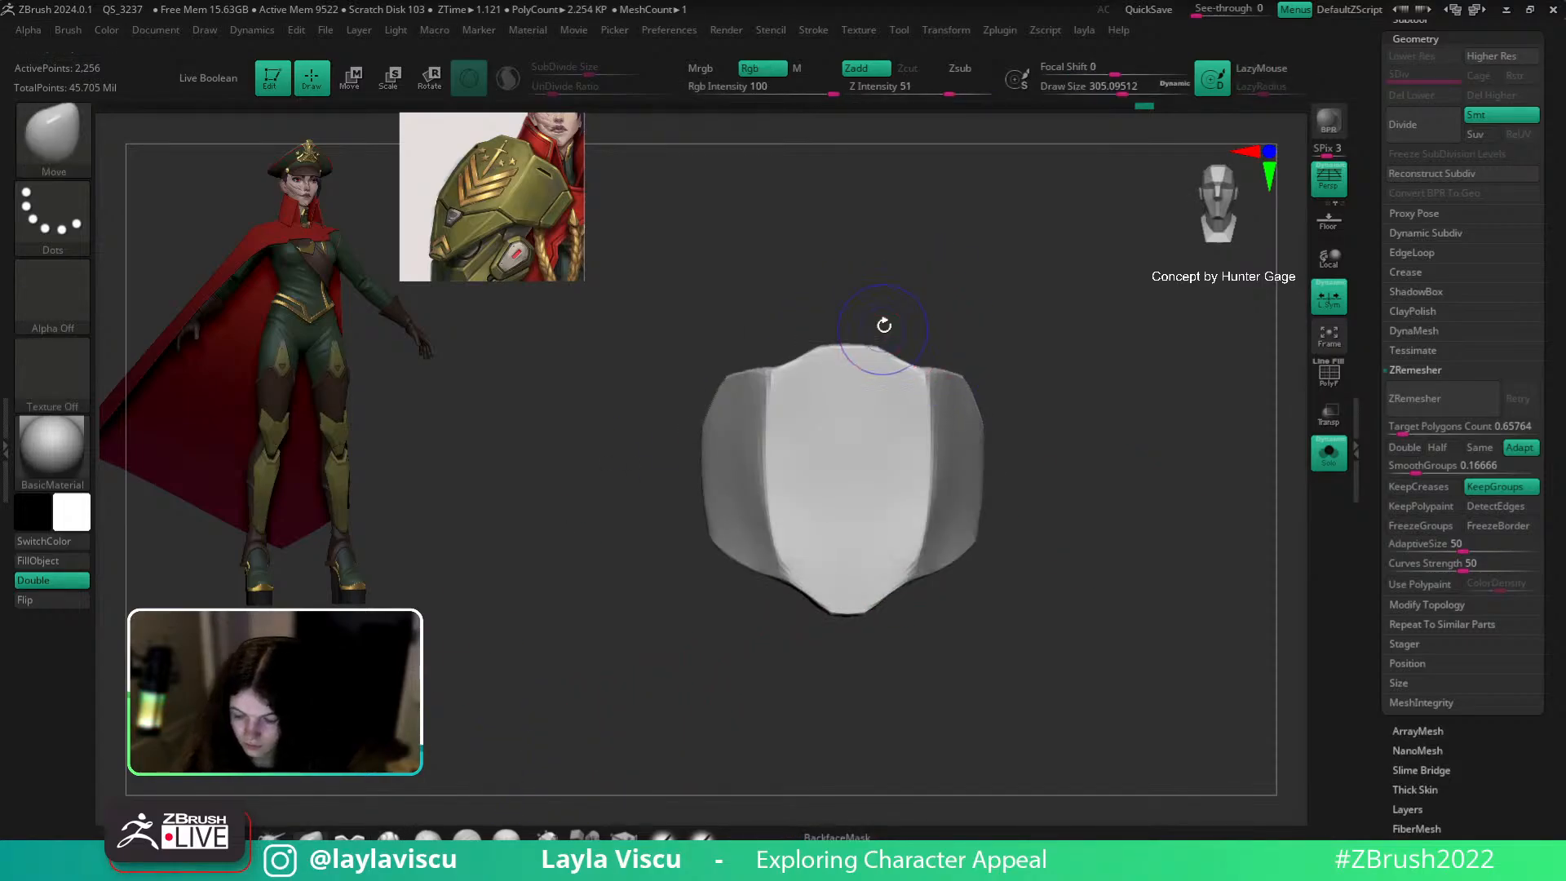
key(shift+f)
mouse_move(892, 315)
mouse_down()
mouse_move(833, 318)
mouse_move(889, 322)
mouse_move(873, 303)
mouse_move(937, 290)
mouse_move(994, 306)
mouse_up()
key(shift+d)
key(shift+f)
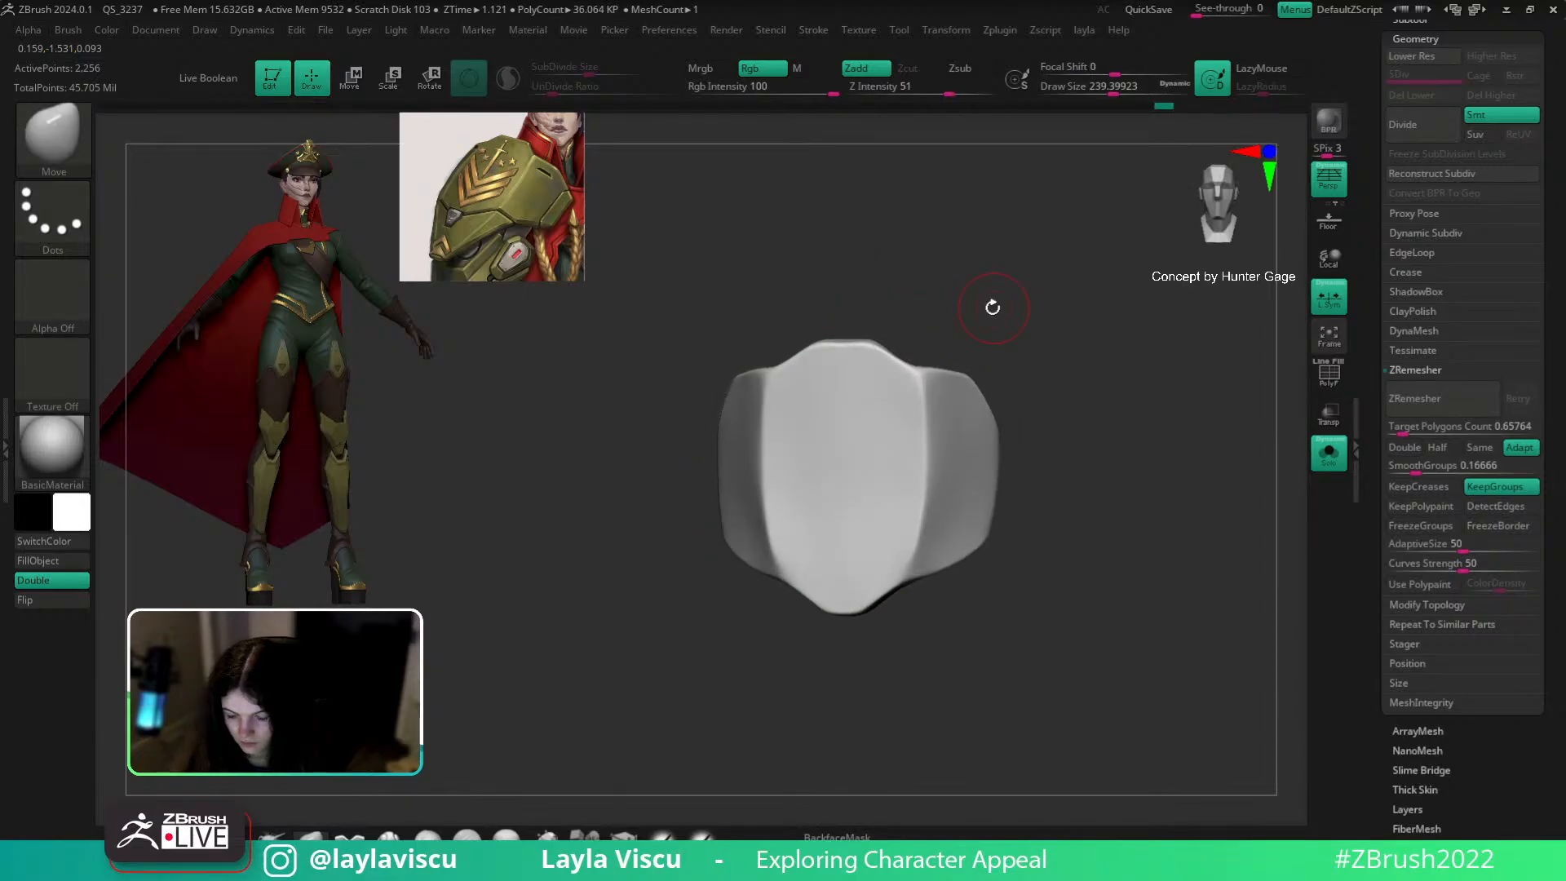
mouse_move(1007, 587)
mouse_down()
mouse_move(990, 595)
mouse_move(1038, 587)
mouse_move(994, 621)
mouse_move(1054, 424)
mouse_up()
Step: Clip the side panels' rounded outer edges into straight angled edges with ClipCurve
key(ctrl+shift)
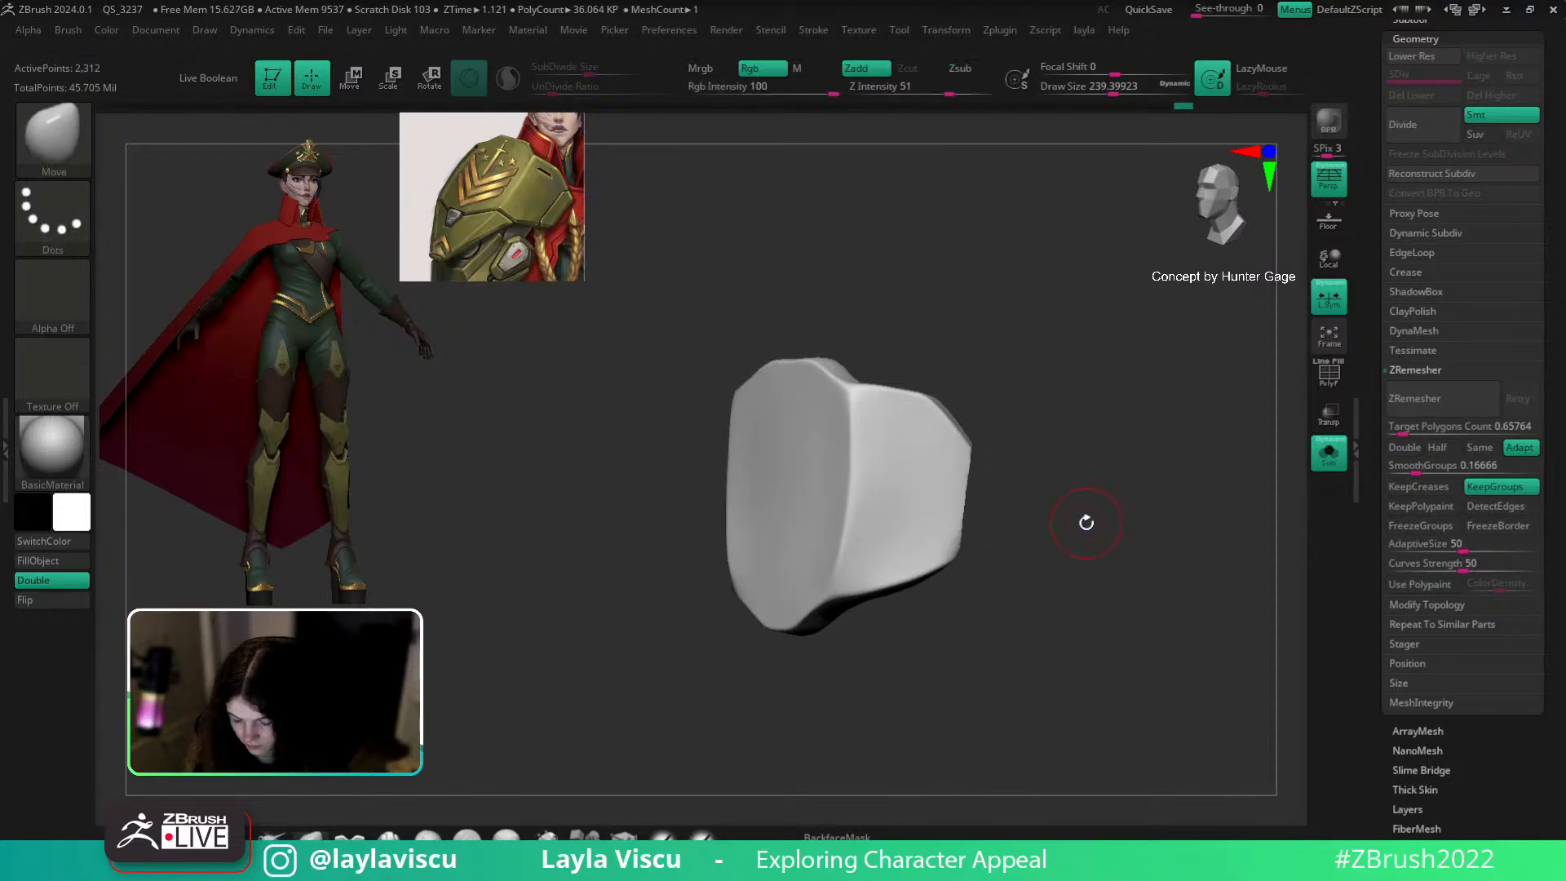
key(shift+f)
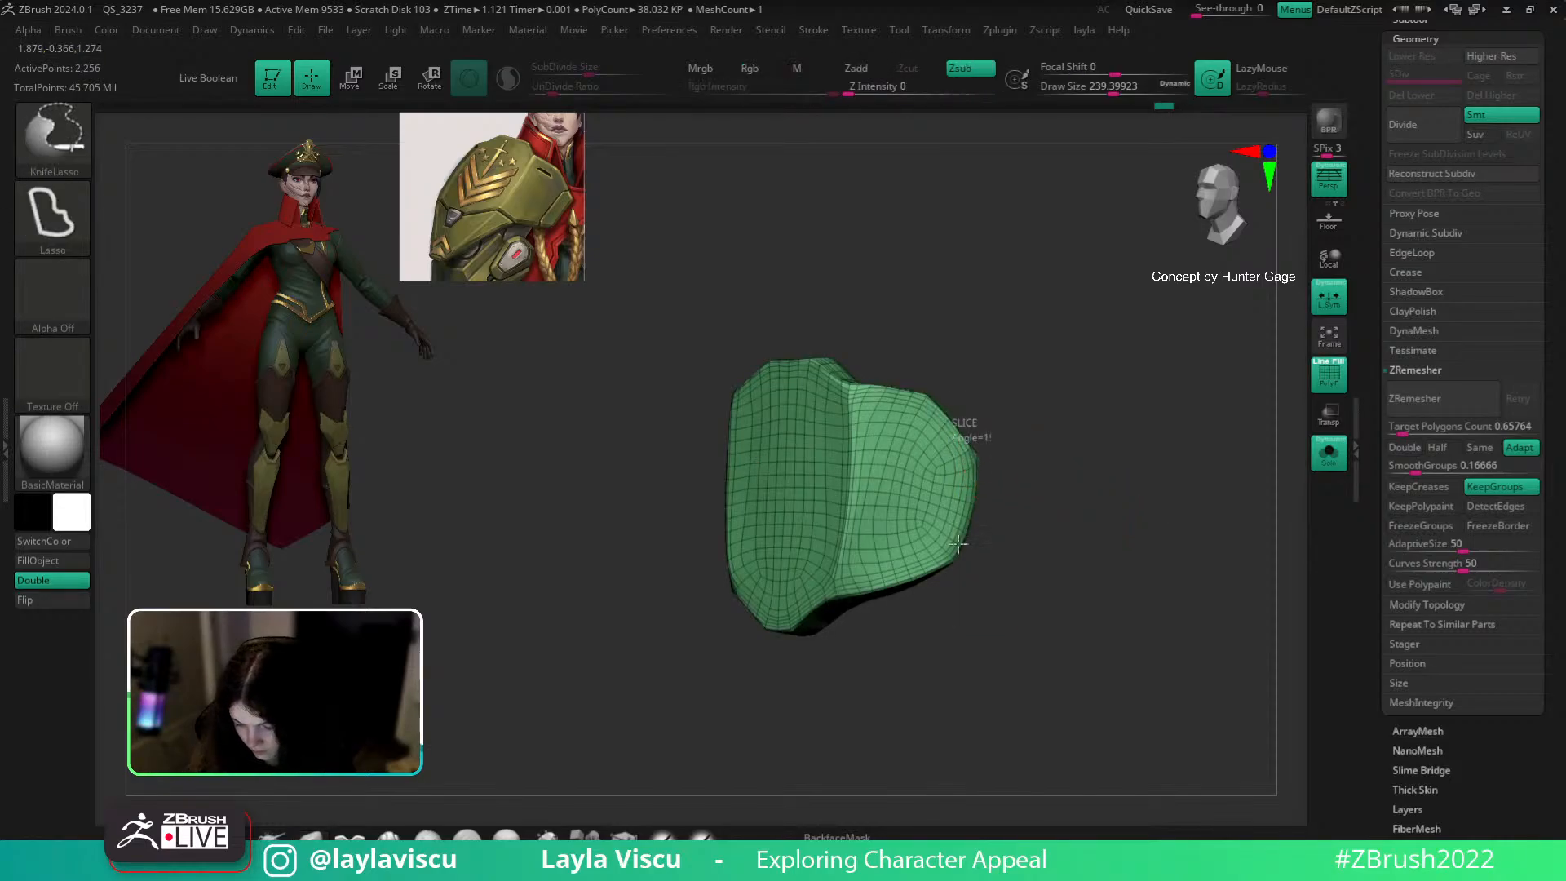
ctrl+shift+click(53, 135)
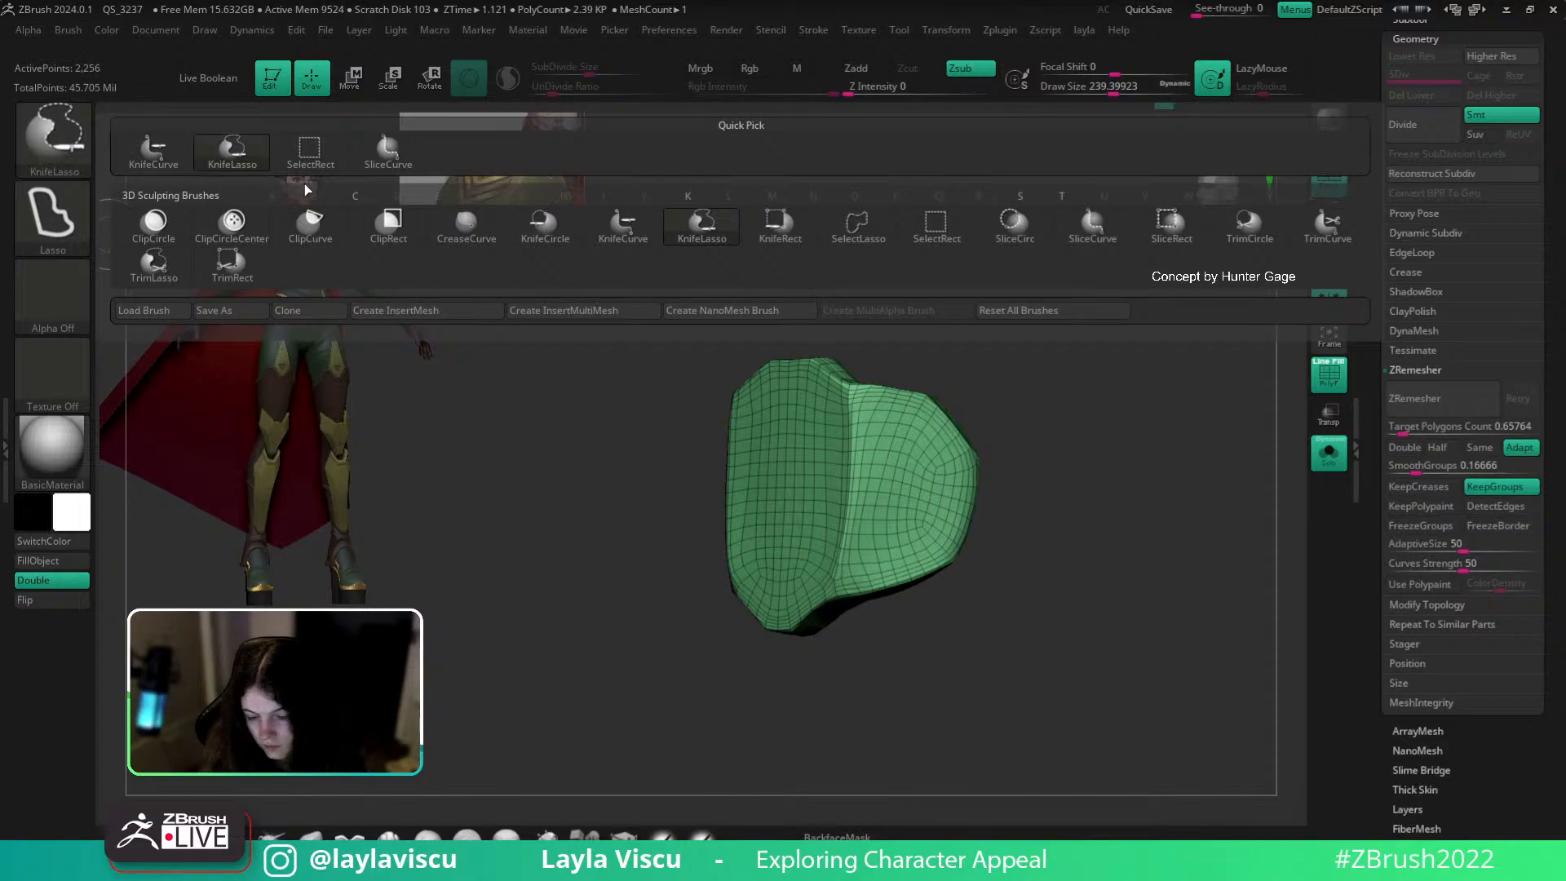
click(310, 227)
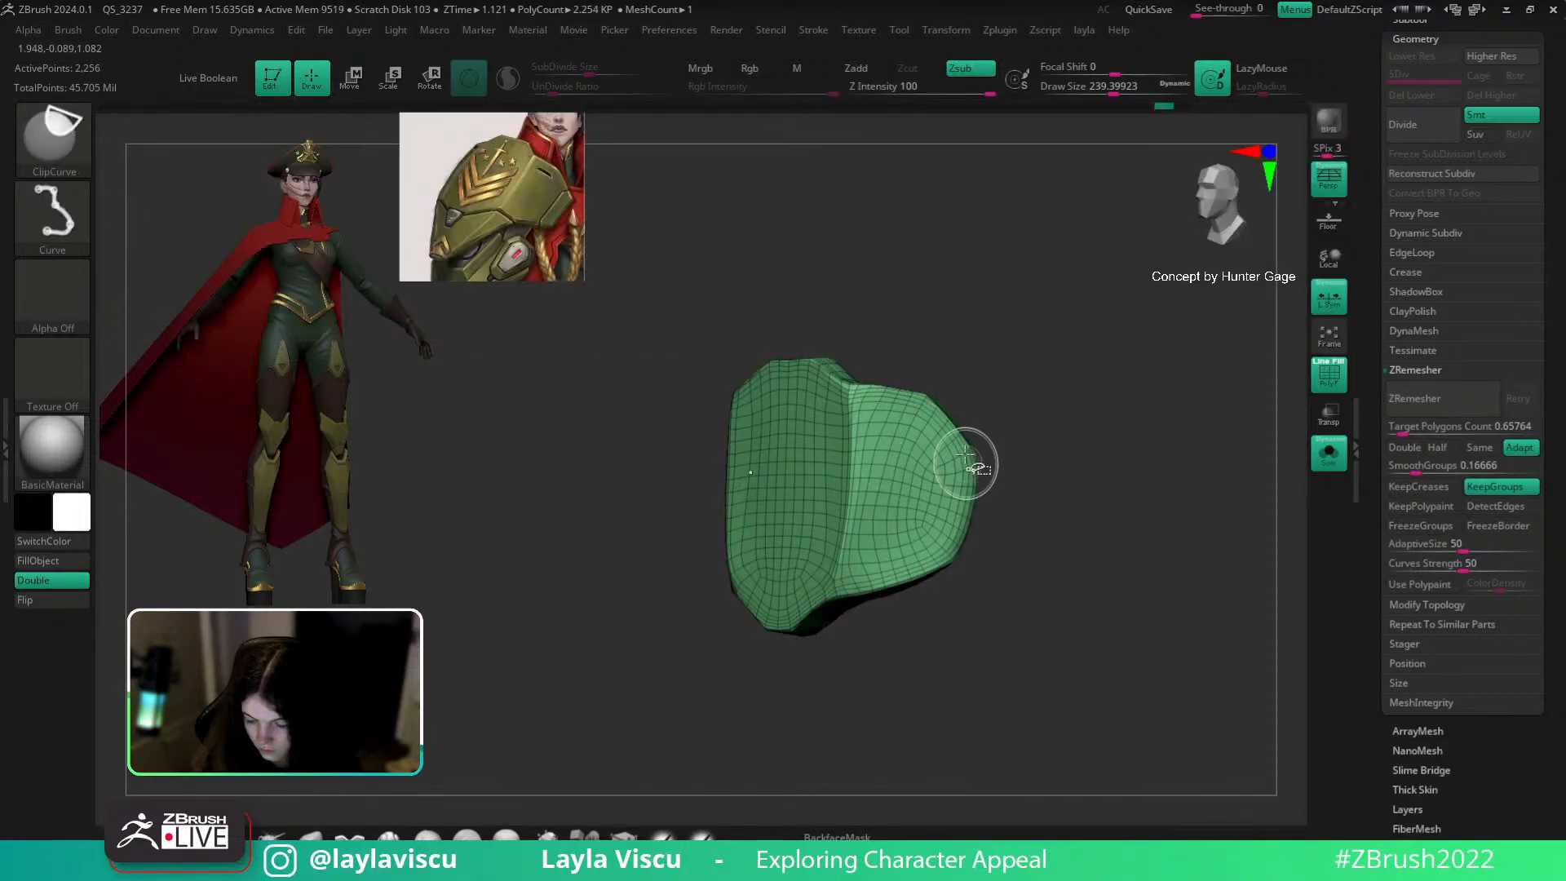
mouse_move(937, 651)
ctrl+shift+mouse_down()
mouse_move(990, 609)
mouse_move(1078, 604)
mouse_move(1056, 612)
mouse_move(1098, 590)
ctrl+shift+mouse_up()
Step: Shift the unmasked side panels along Z with the gizmo and clear the mask on the central panel
key(w)
drag(1114, 490, 1077, 500)
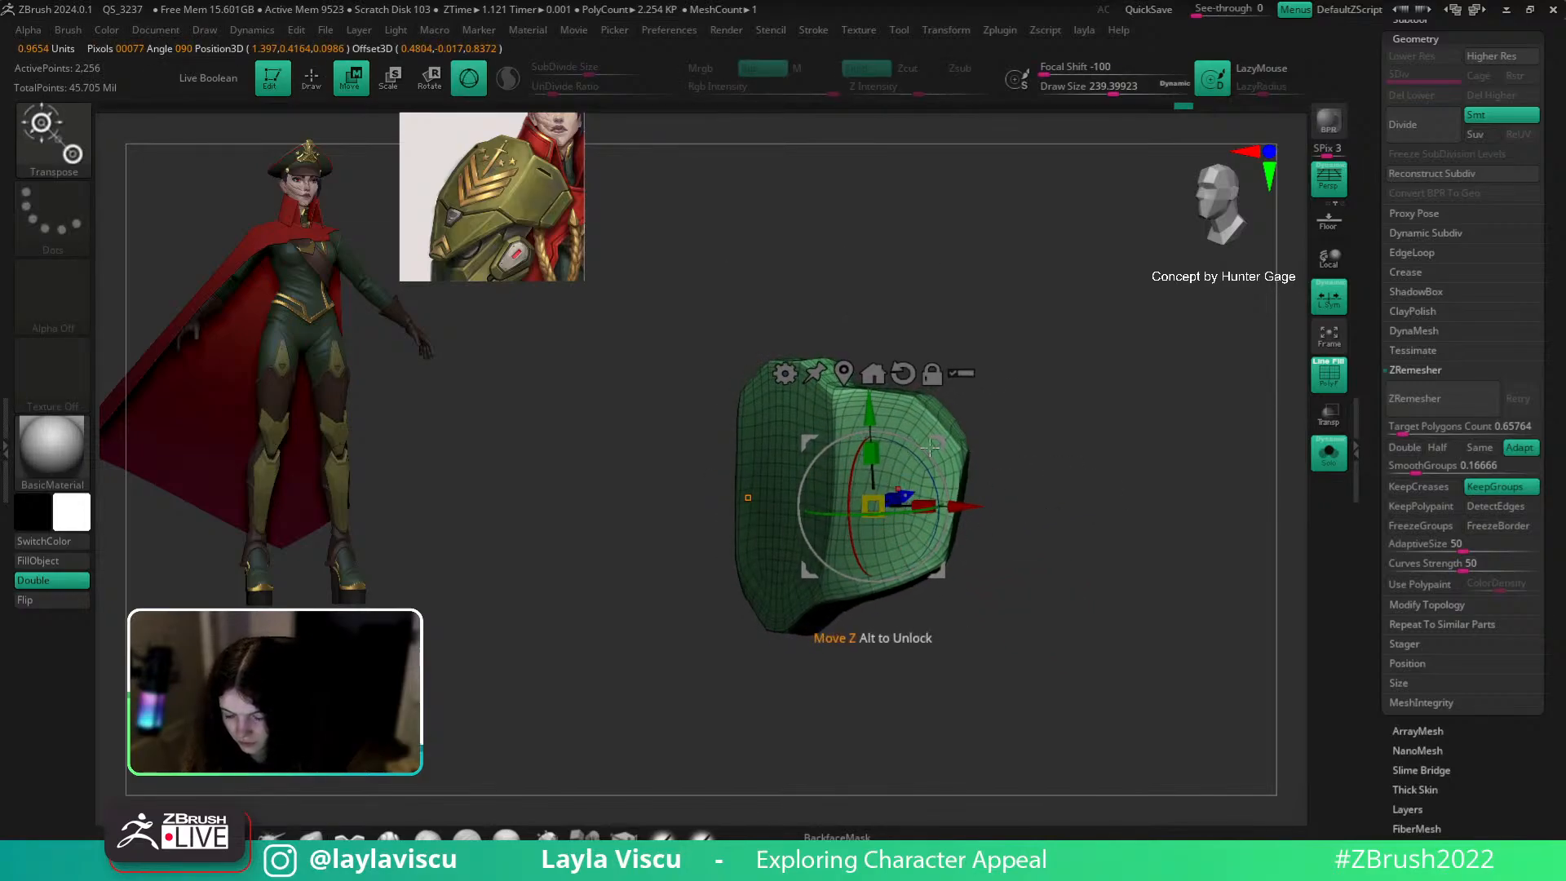
drag(897, 512, 712, 570)
mouse_move(1063, 506)
mouse_down()
mouse_move(1018, 524)
mouse_move(1057, 514)
mouse_up()
key(q)
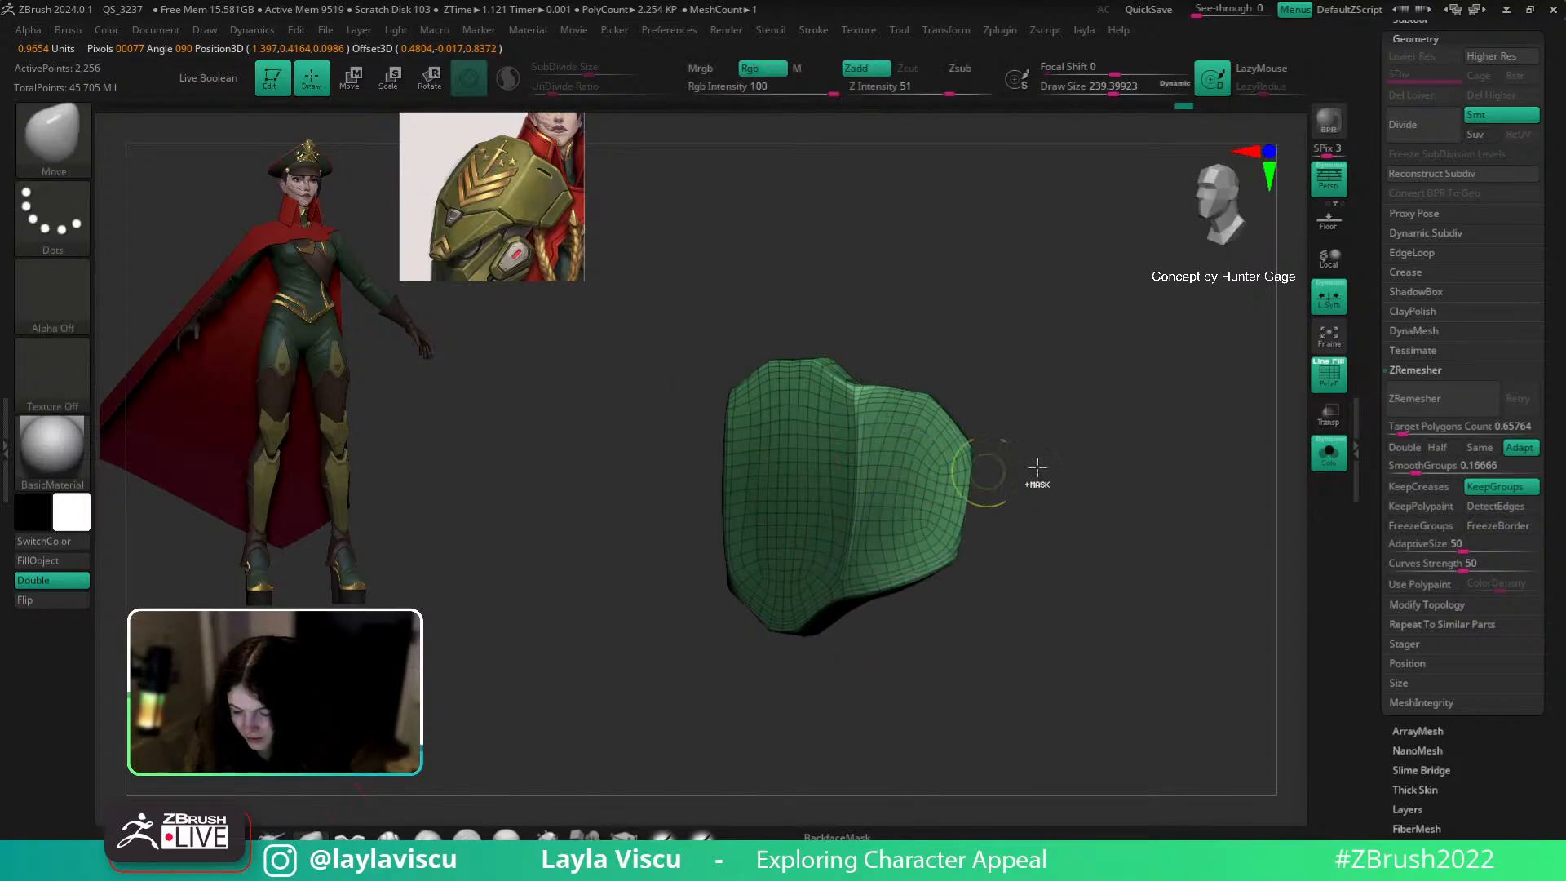
key(ctrl+shift)
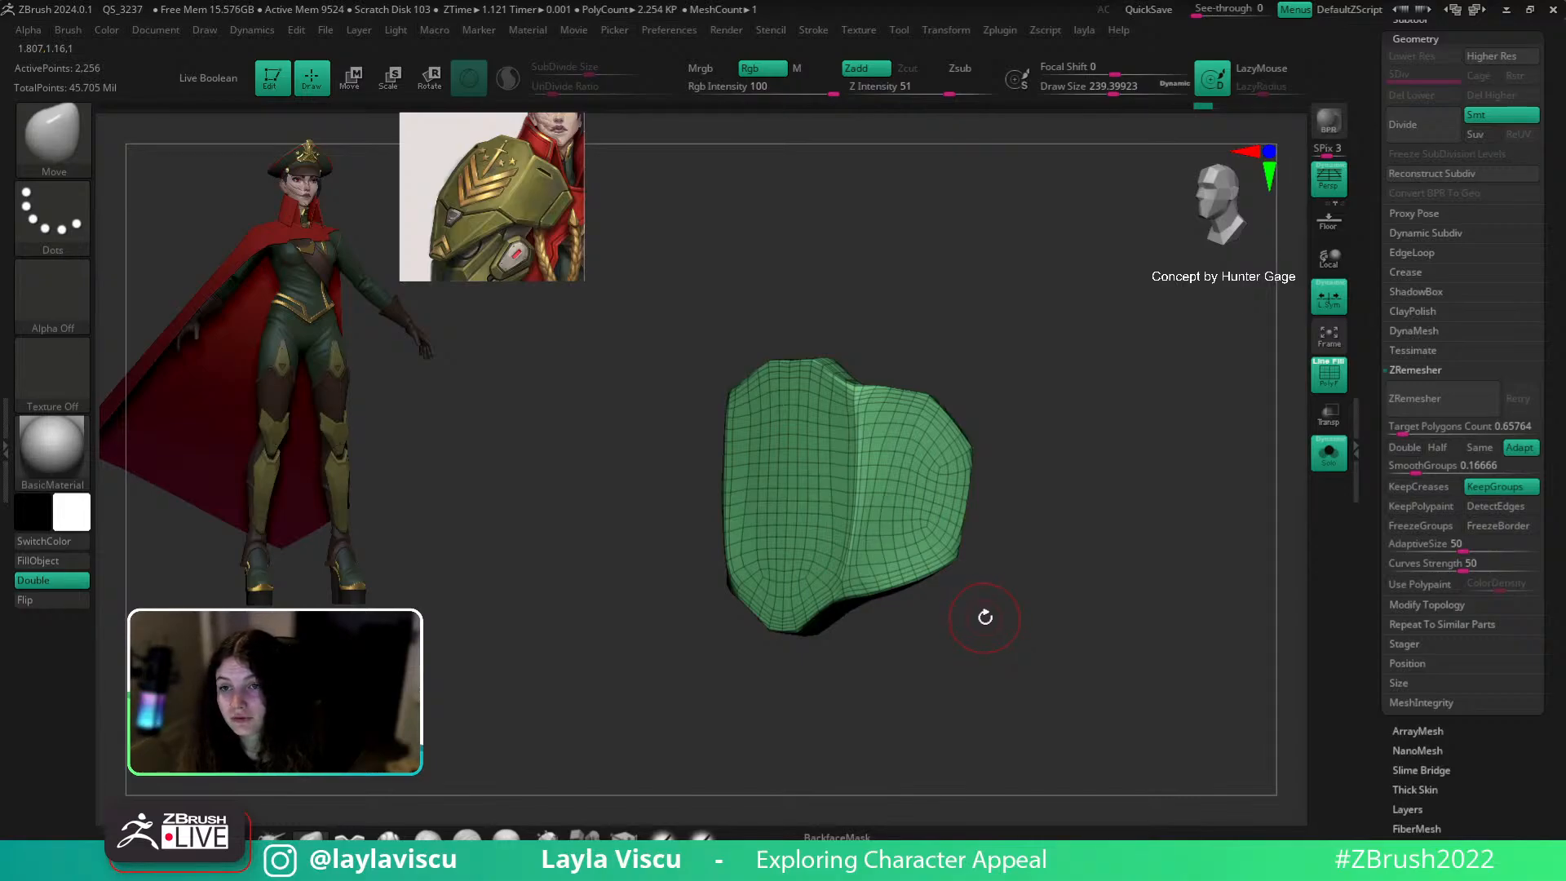
Step: Clip the plate's lower edge beside the central panel's tip with ClipCurve and hide the wireframe
drag(1148, 437, 1077, 520)
drag(1090, 602, 1183, 441)
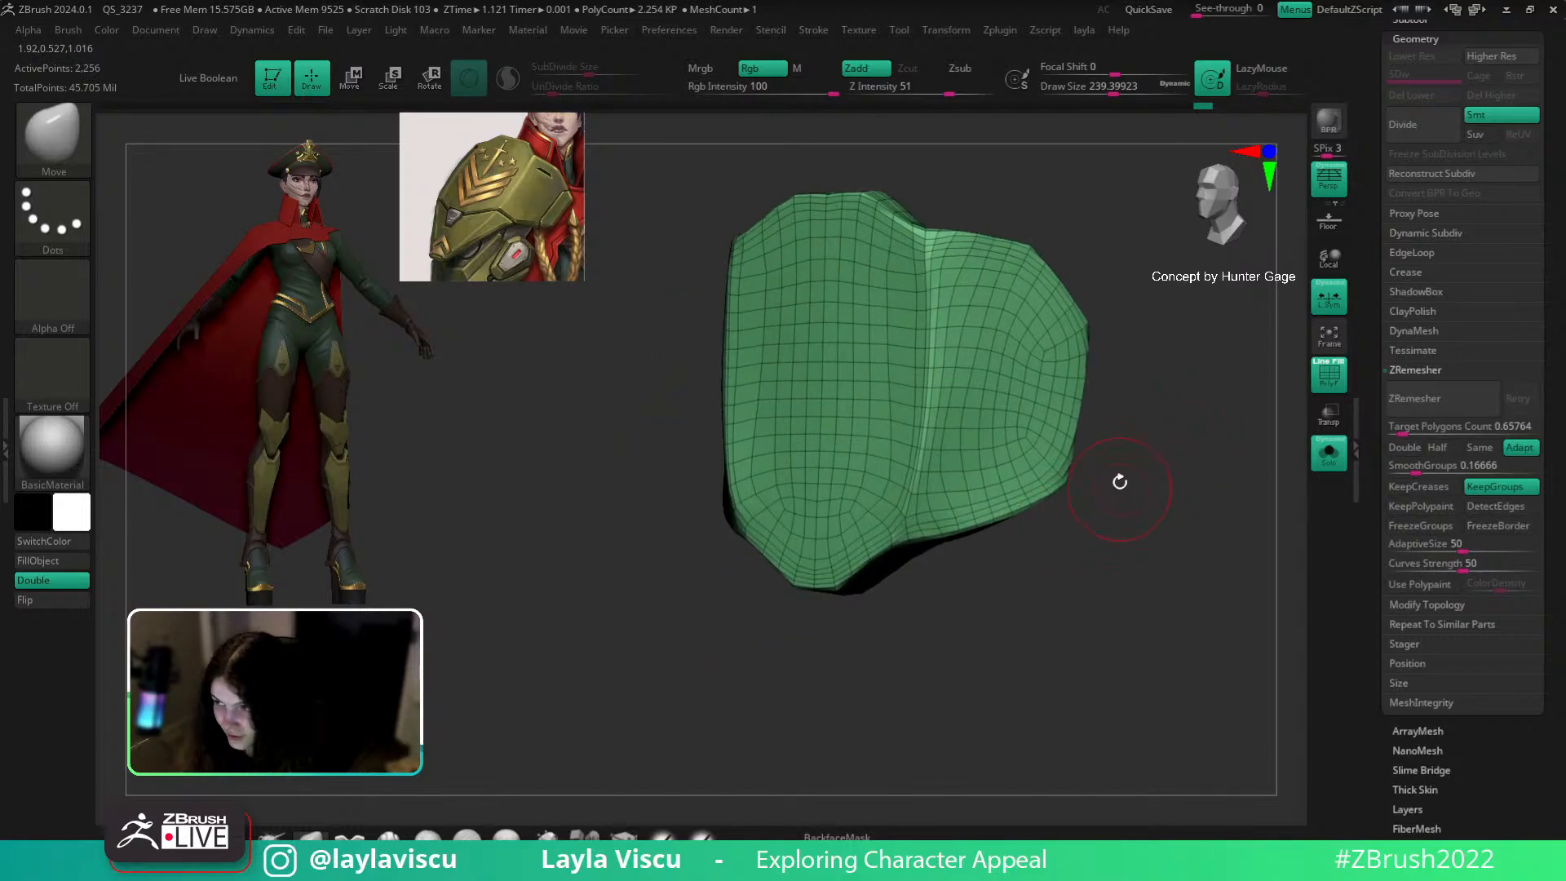
mouse_move(1107, 535)
mouse_down()
mouse_move(1117, 482)
mouse_move(912, 516)
mouse_up()
mouse_move(1040, 577)
mouse_down()
mouse_move(996, 524)
mouse_move(1055, 570)
mouse_move(937, 542)
mouse_up()
key(ctrl+shift)
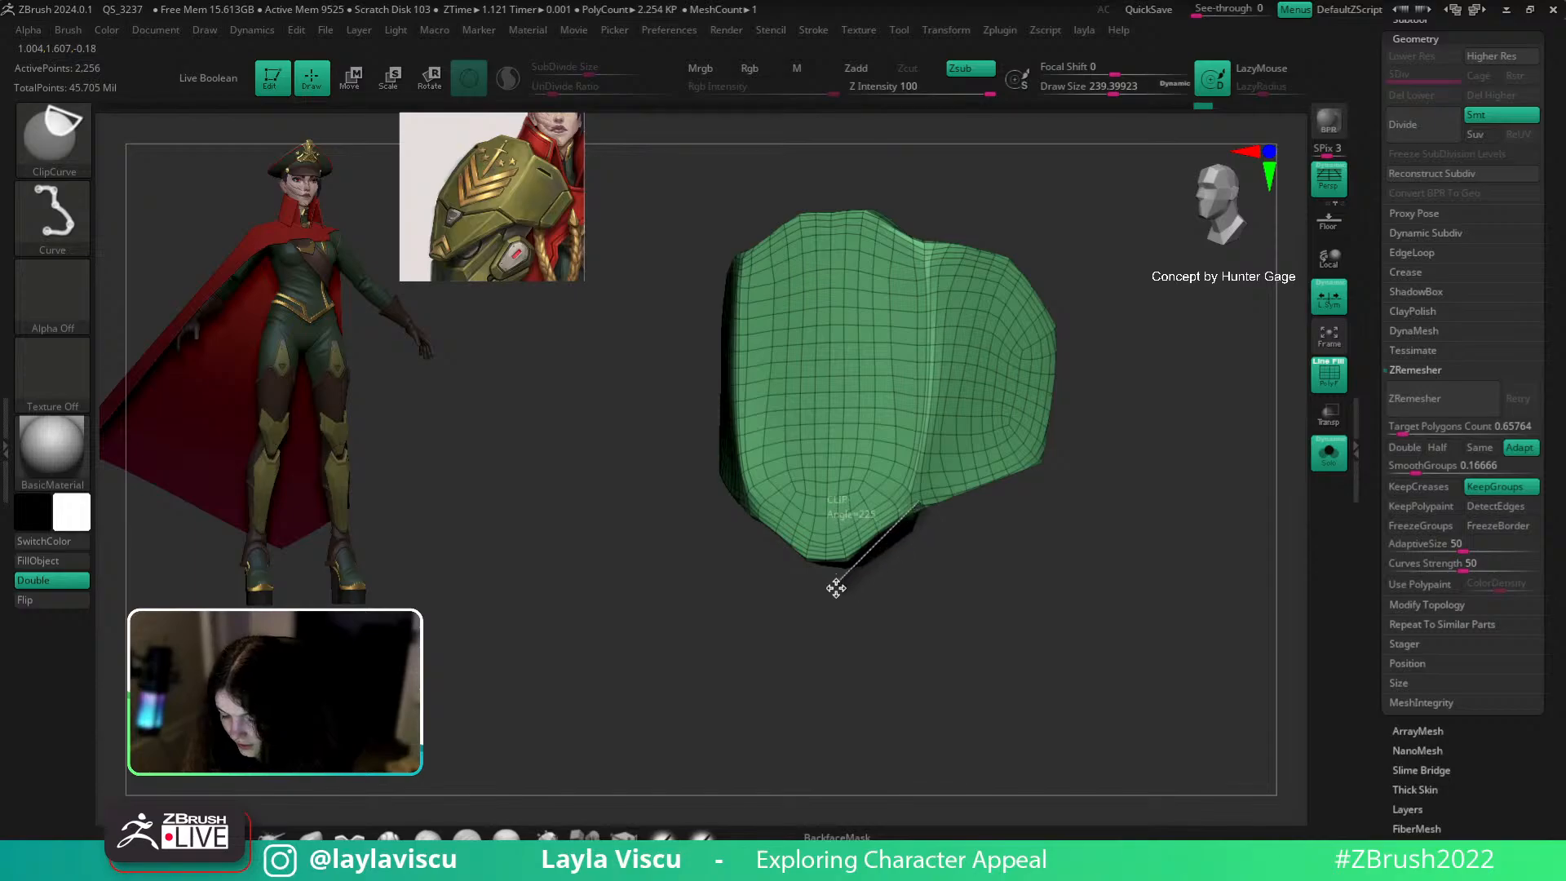
ctrl+shift+drag(818, 574, 819, 576)
mouse_move(987, 598)
mouse_down()
mouse_move(990, 458)
mouse_move(1052, 552)
mouse_move(1159, 430)
mouse_move(1104, 531)
mouse_move(971, 457)
mouse_move(1150, 594)
mouse_move(1150, 405)
mouse_move(1147, 517)
mouse_move(1112, 518)
mouse_move(1167, 531)
mouse_move(1140, 552)
mouse_move(1126, 461)
mouse_move(1119, 553)
mouse_up()
right_click(1158, 429)
key(shift+f)
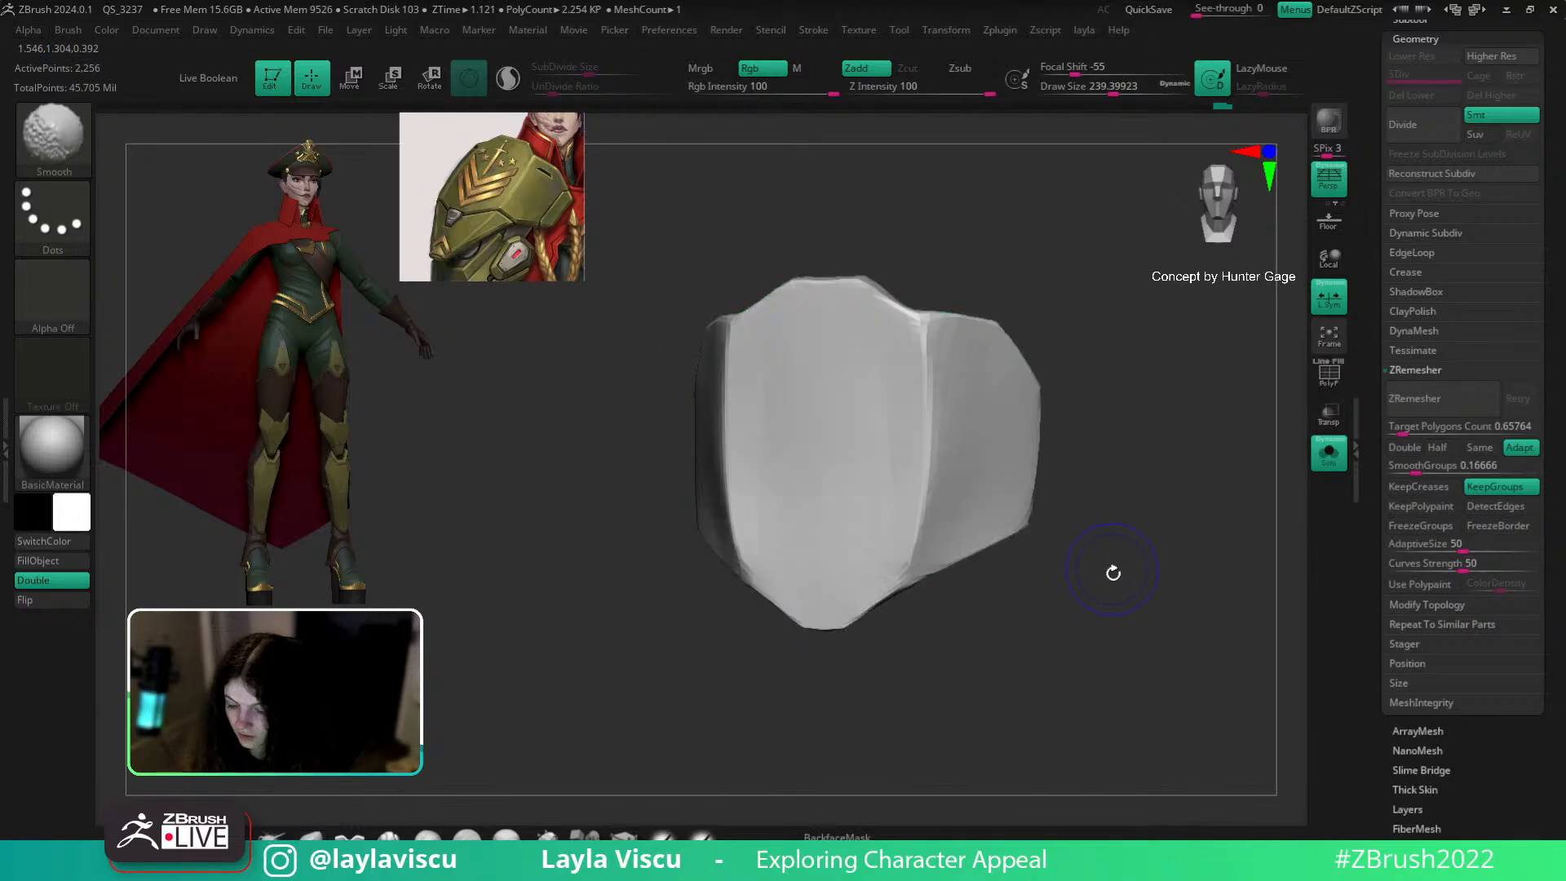
key(b)
key(s)
key(m)
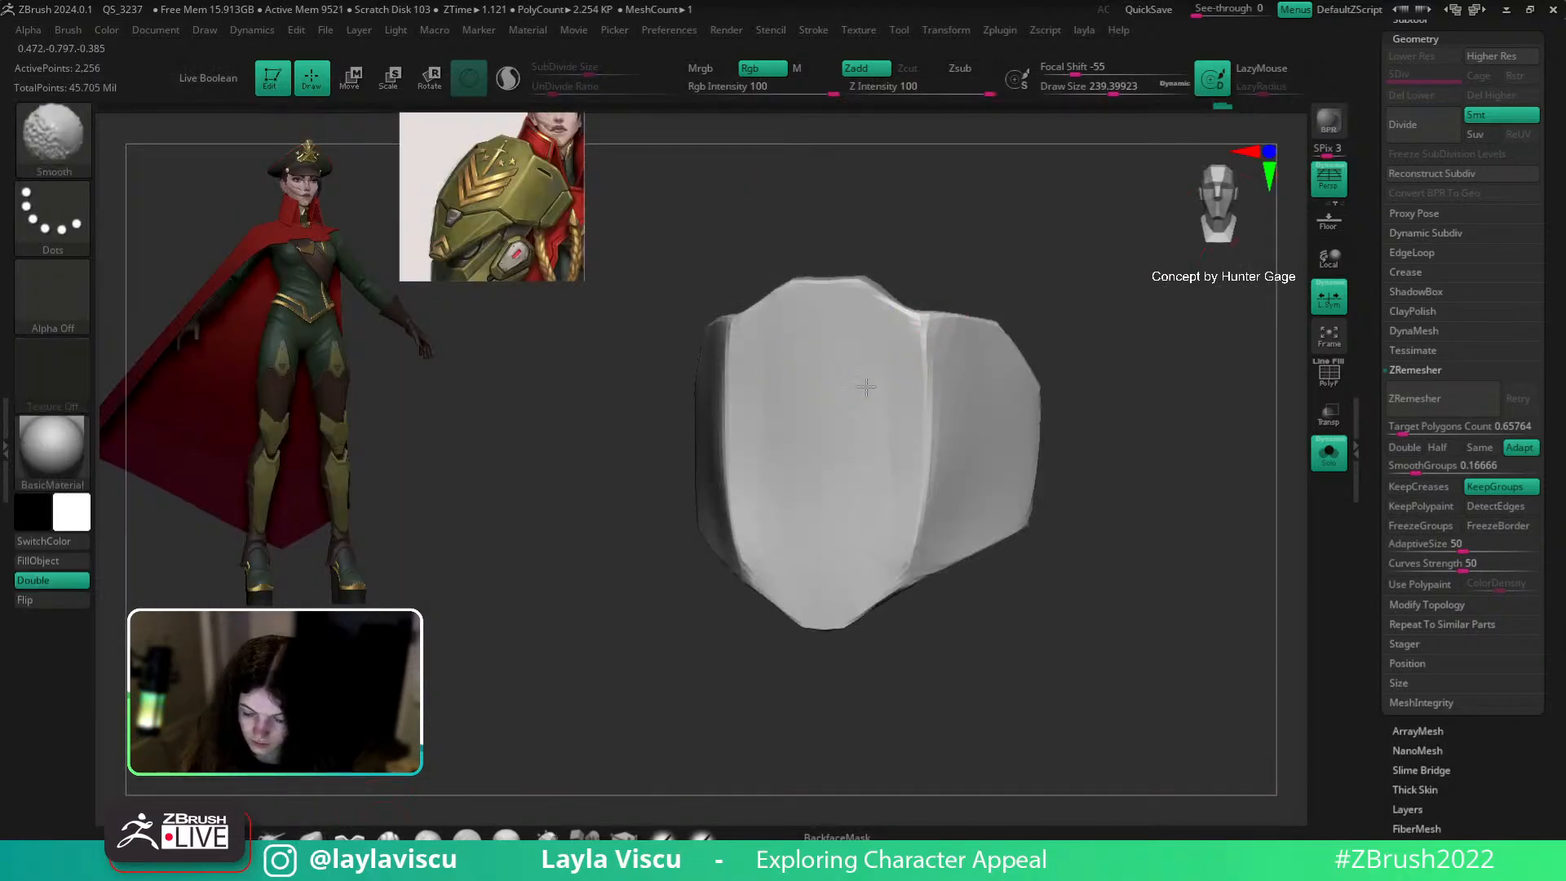
mouse_move(1172, 423)
mouse_down()
mouse_move(1129, 440)
mouse_move(1126, 461)
mouse_up()
key(b)
key(m)
key(v)
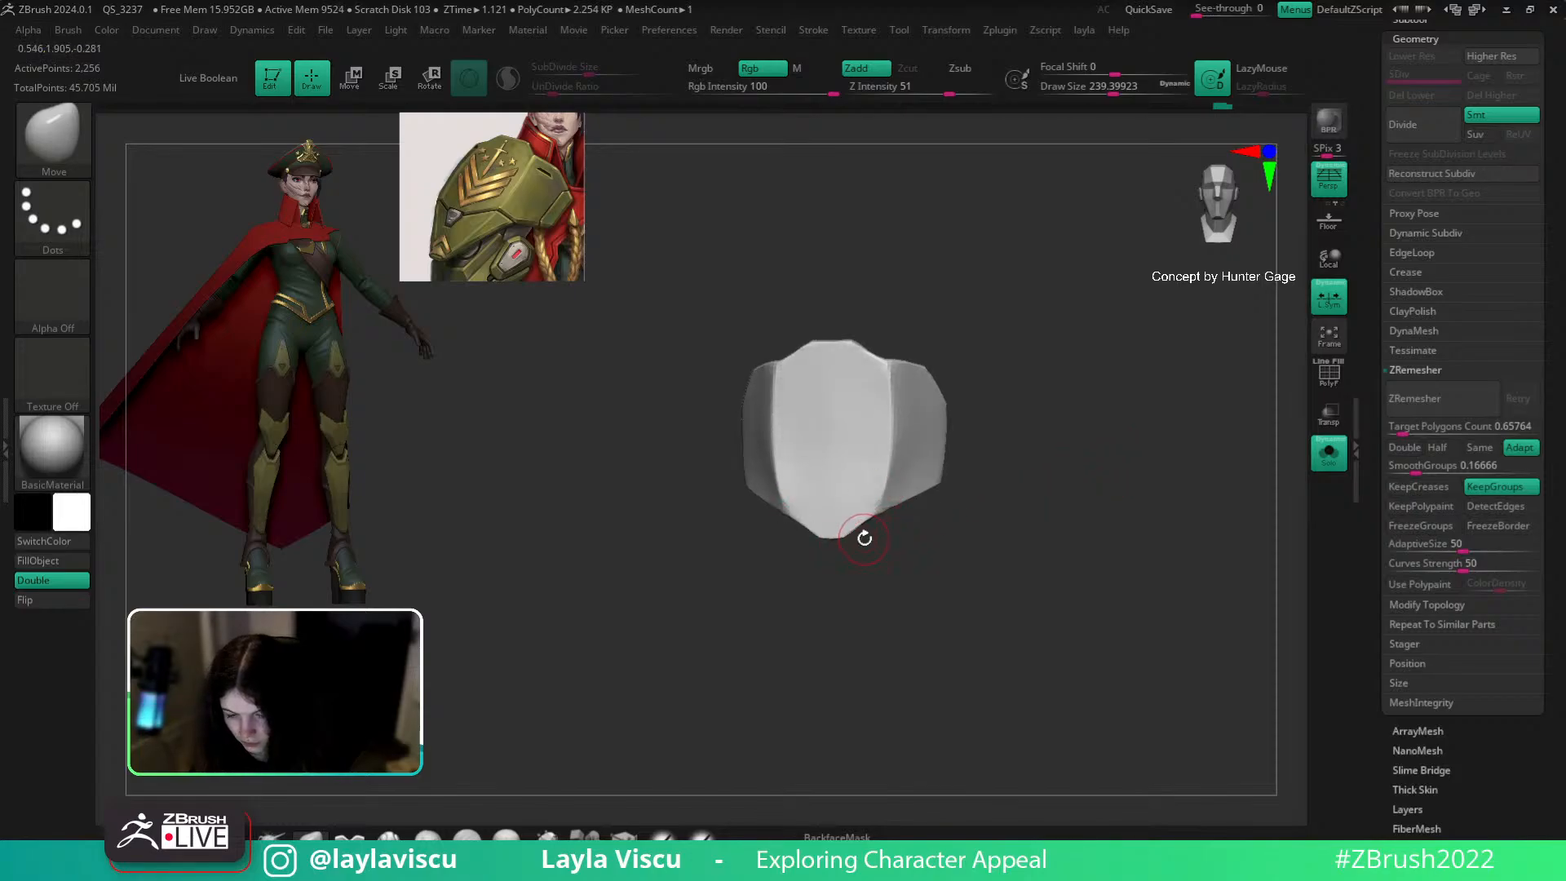
Step: Insert a PolySphere below the plate's bottom tip with the IMM Primitives brush and subdivide it once
key(b)
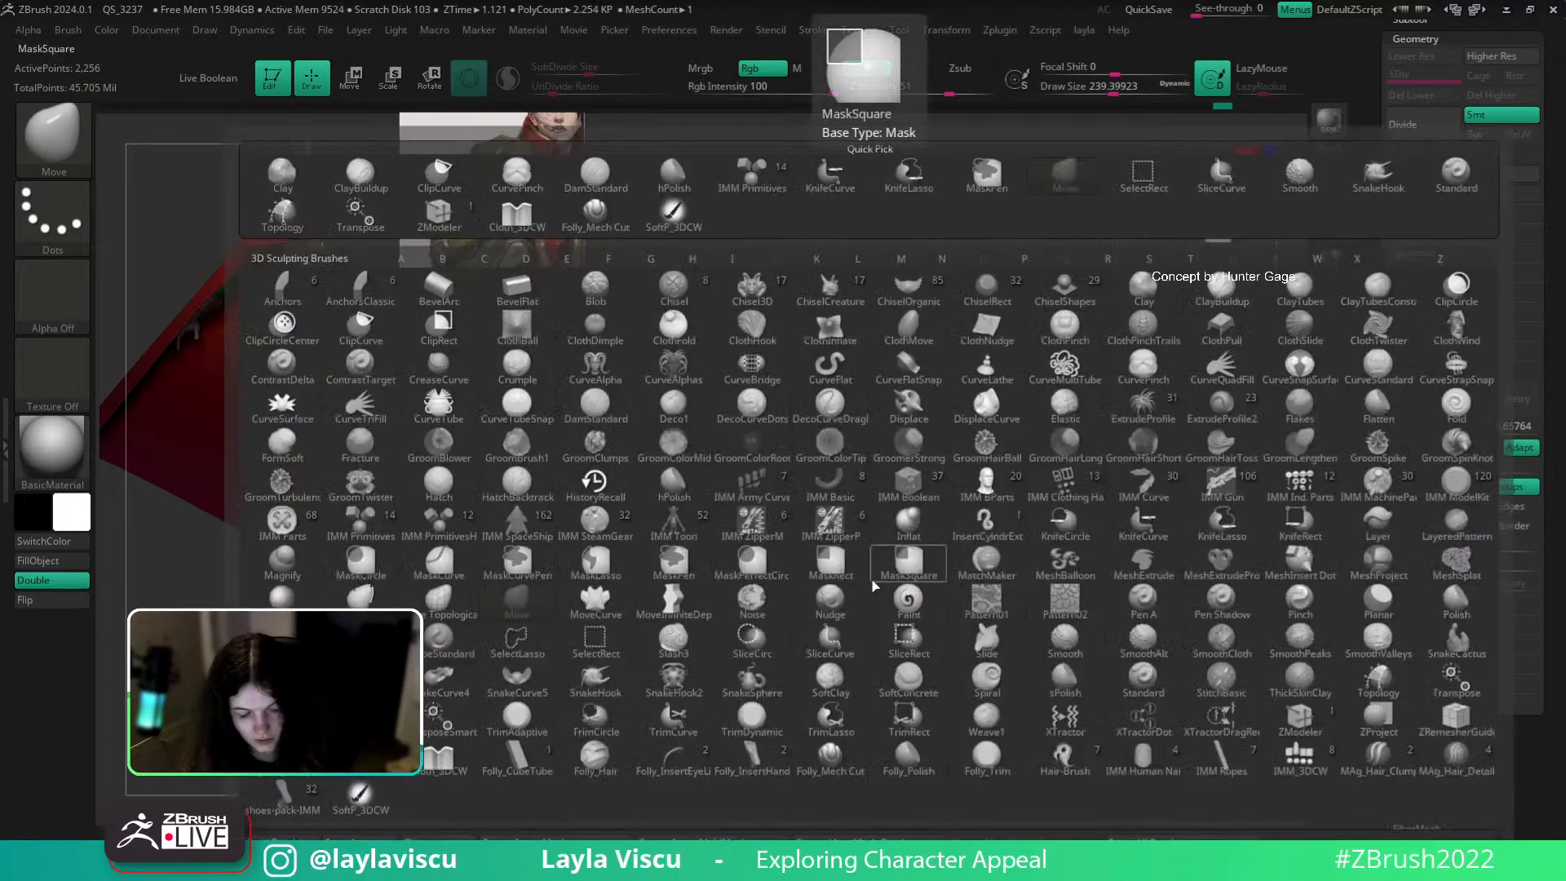
key(i)
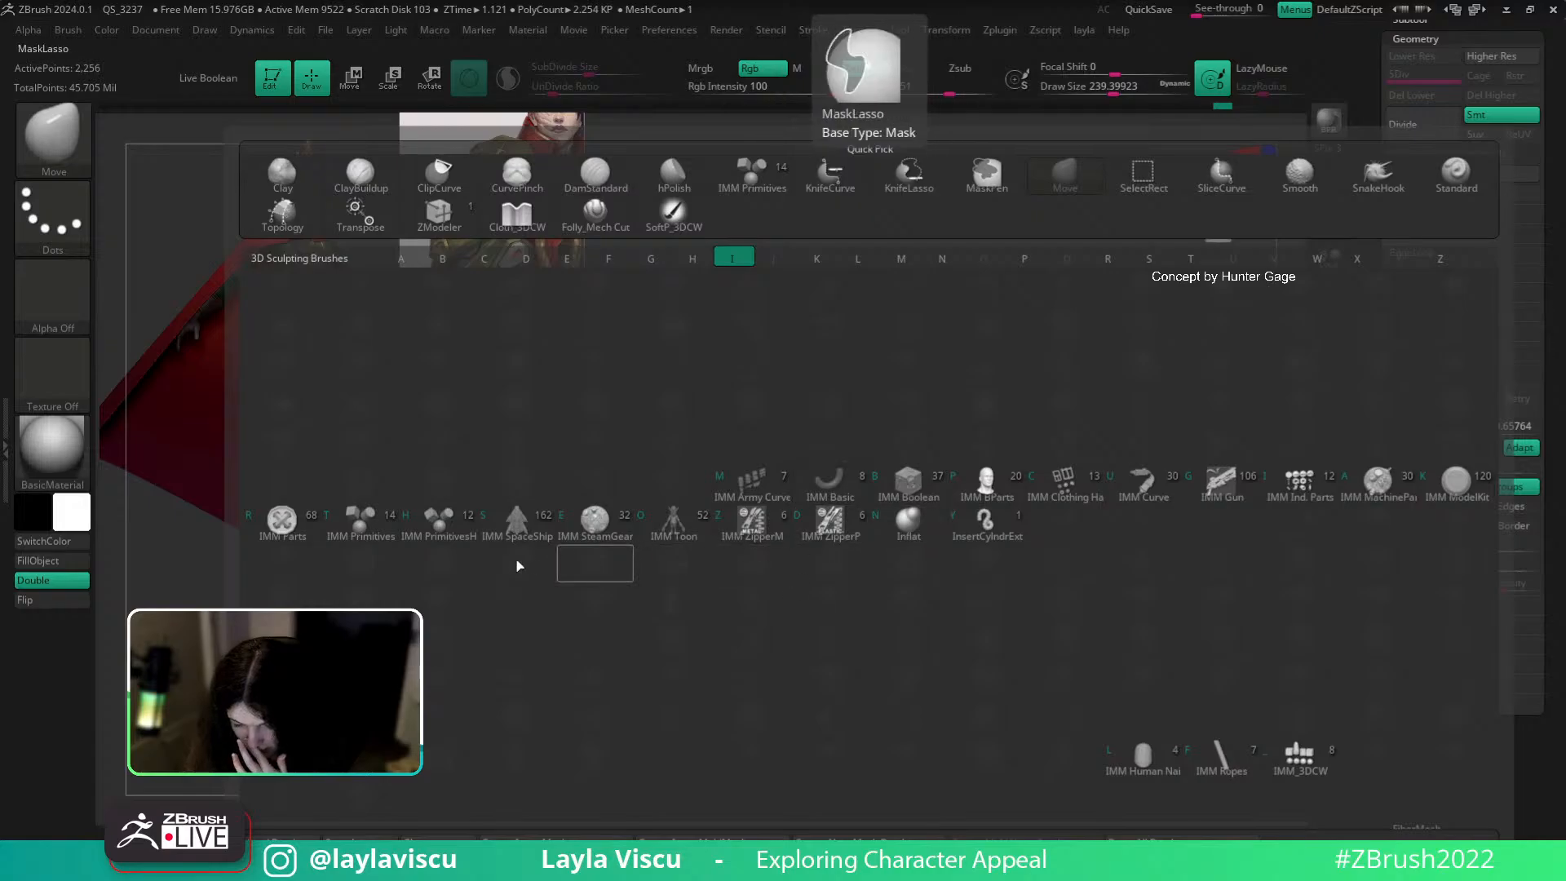
click(383, 520)
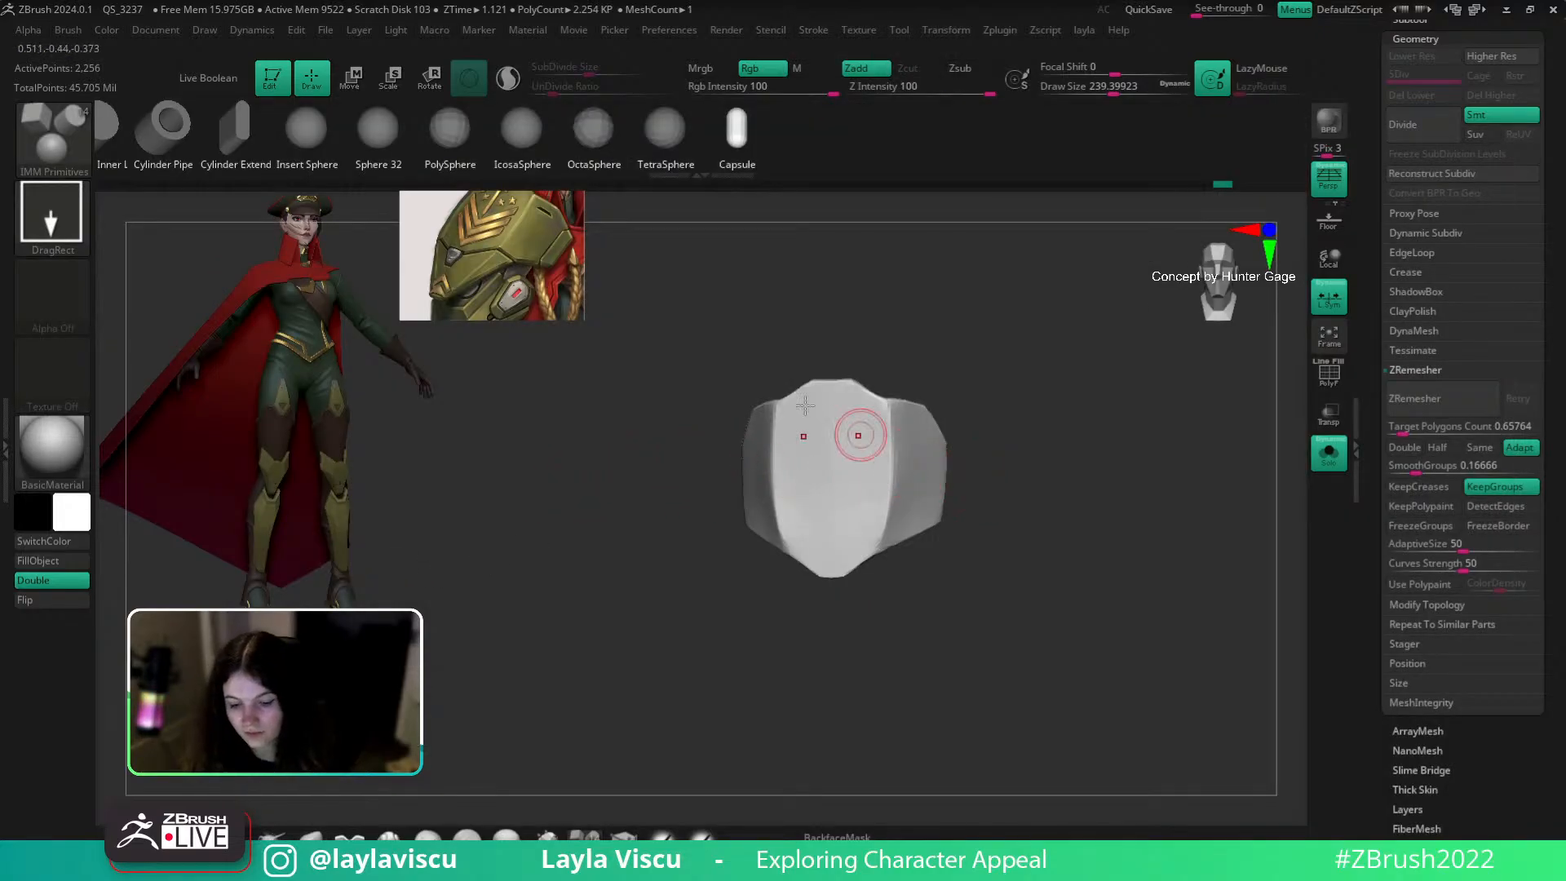
click(457, 151)
right_drag(1001, 423, 983, 327)
ctrl+right_drag(846, 500, 873, 535)
drag(876, 555, 871, 598)
right_drag(1014, 461, 1126, 457)
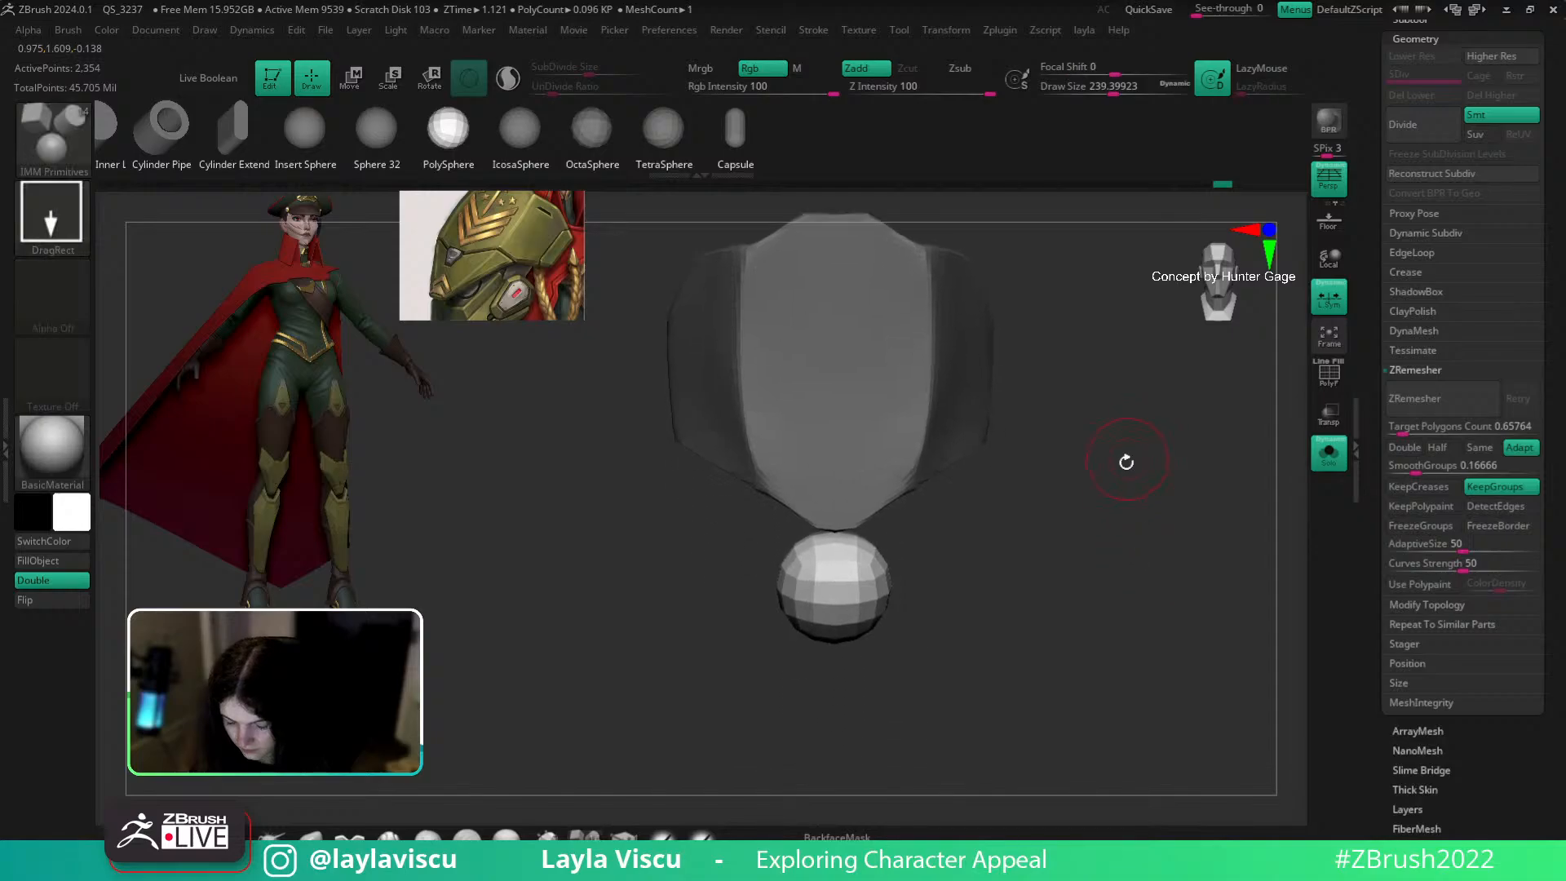
key(ctrl+f)
key(Return)
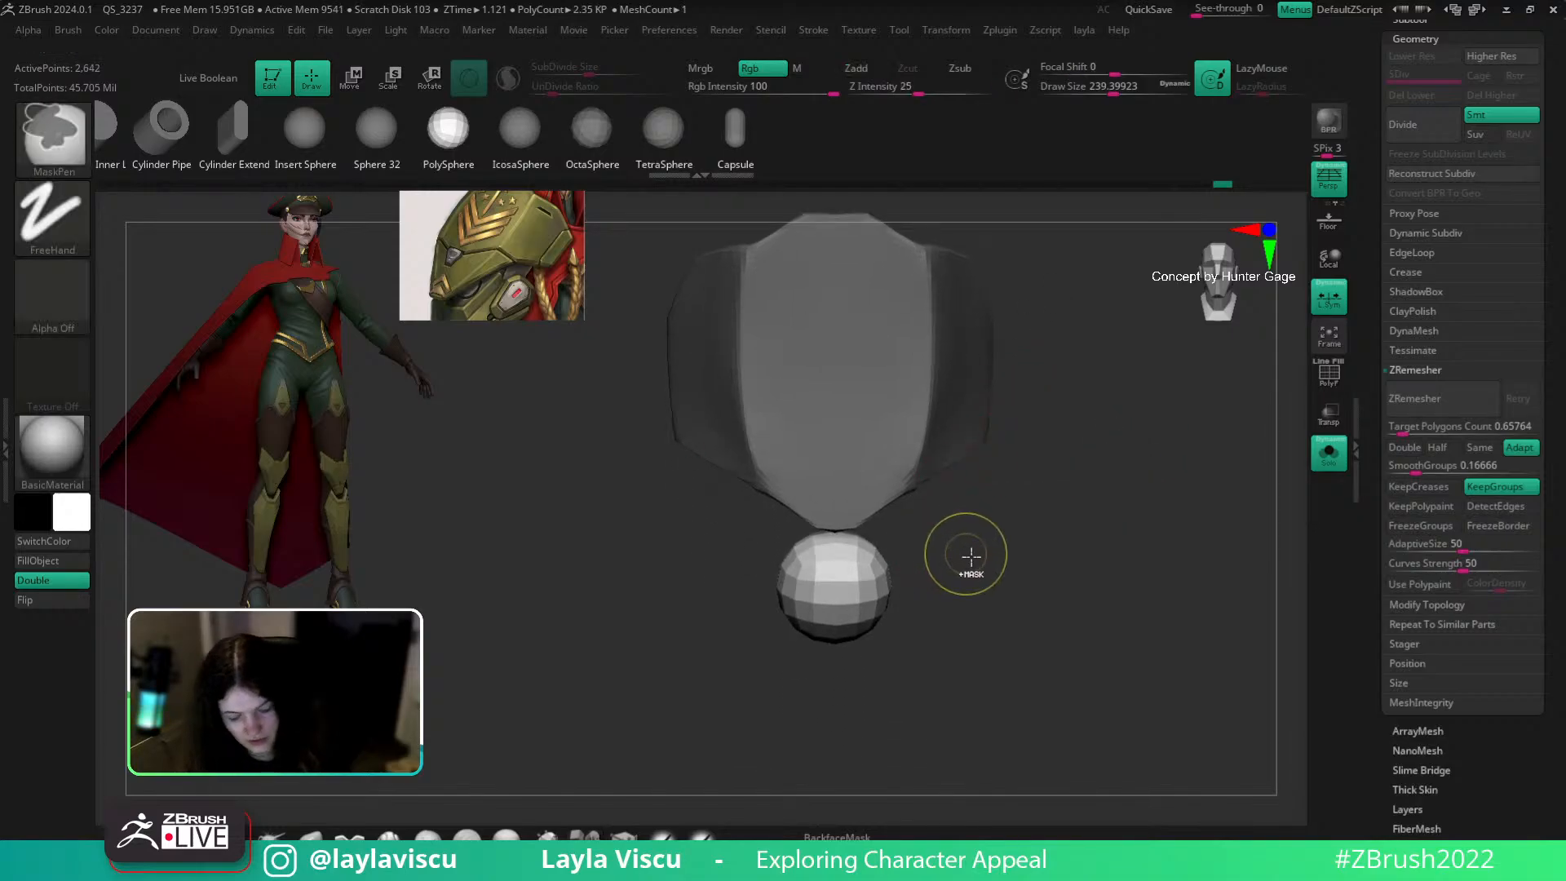
key(shift+f)
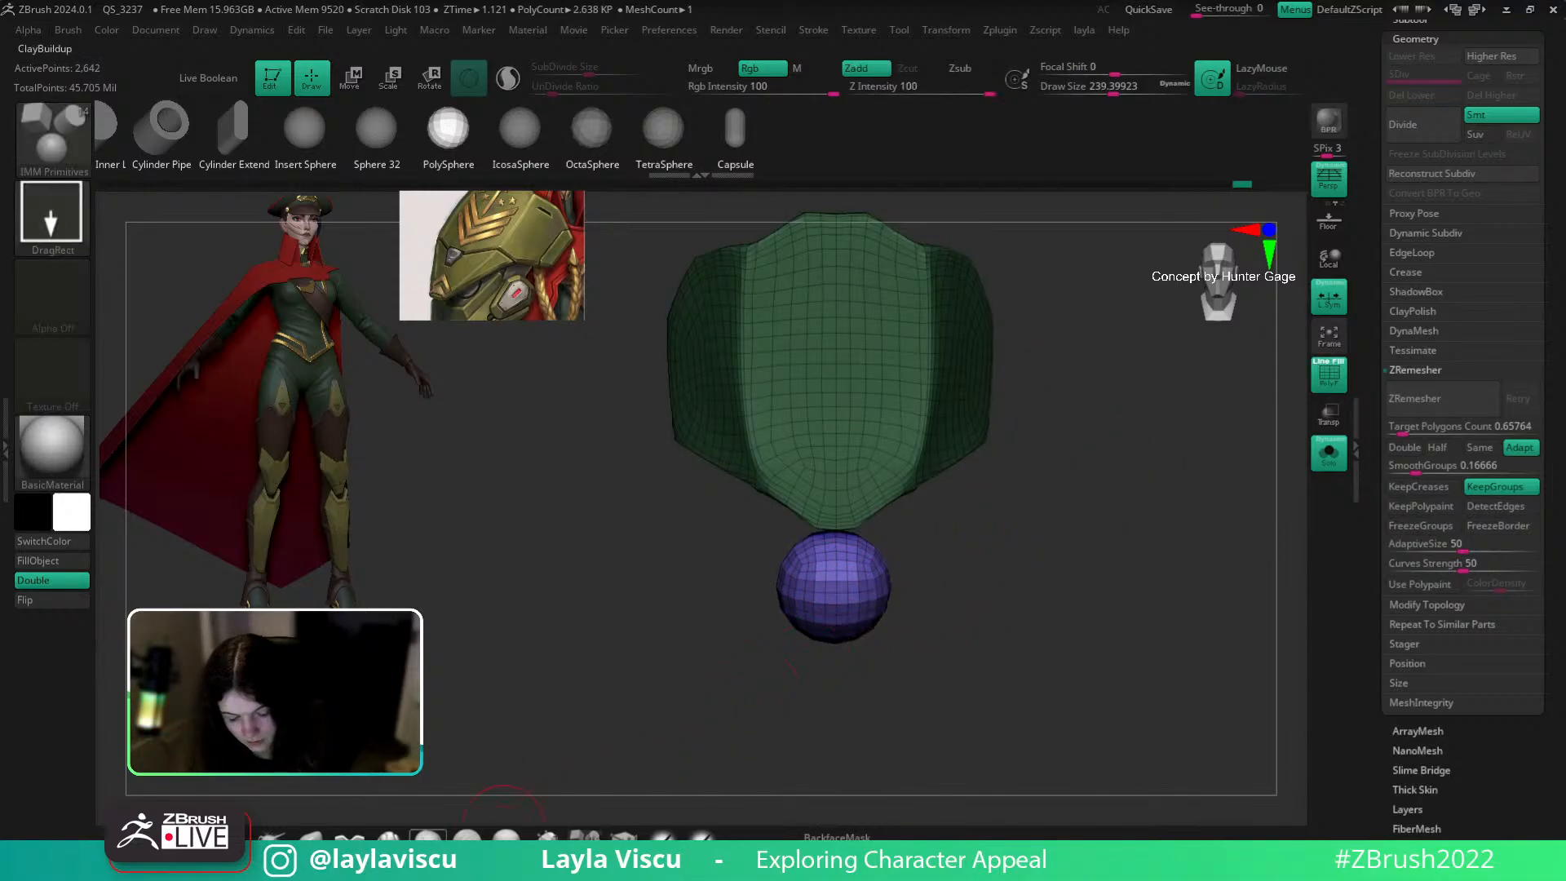
Step: Pull the inserted sphere into a tapered V-shaped piece tucked under the plate's lower edge with the Move brush
click(311, 837)
key(s)
mouse_move(875, 522)
mouse_down()
mouse_move(904, 519)
mouse_move(873, 461)
mouse_up()
drag(1036, 482, 810, 488)
mouse_move(834, 428)
mouse_down()
mouse_move(937, 479)
mouse_move(972, 535)
mouse_move(897, 567)
mouse_up()
drag(897, 477, 847, 448)
shift+drag(979, 522, 1003, 535)
key(s)
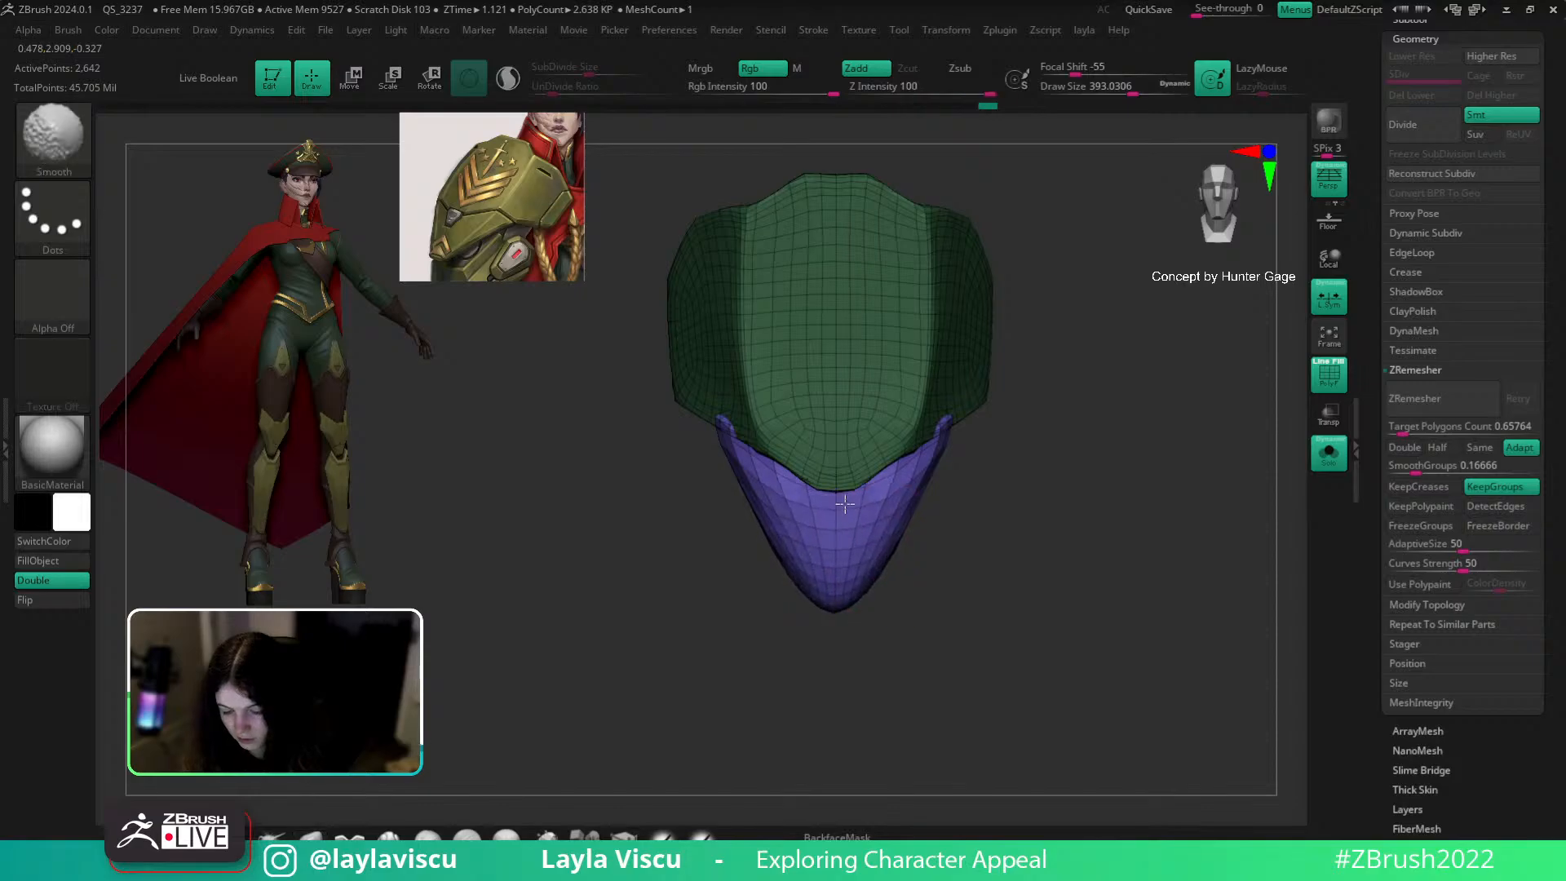
key(shift+f)
drag(976, 560, 911, 383)
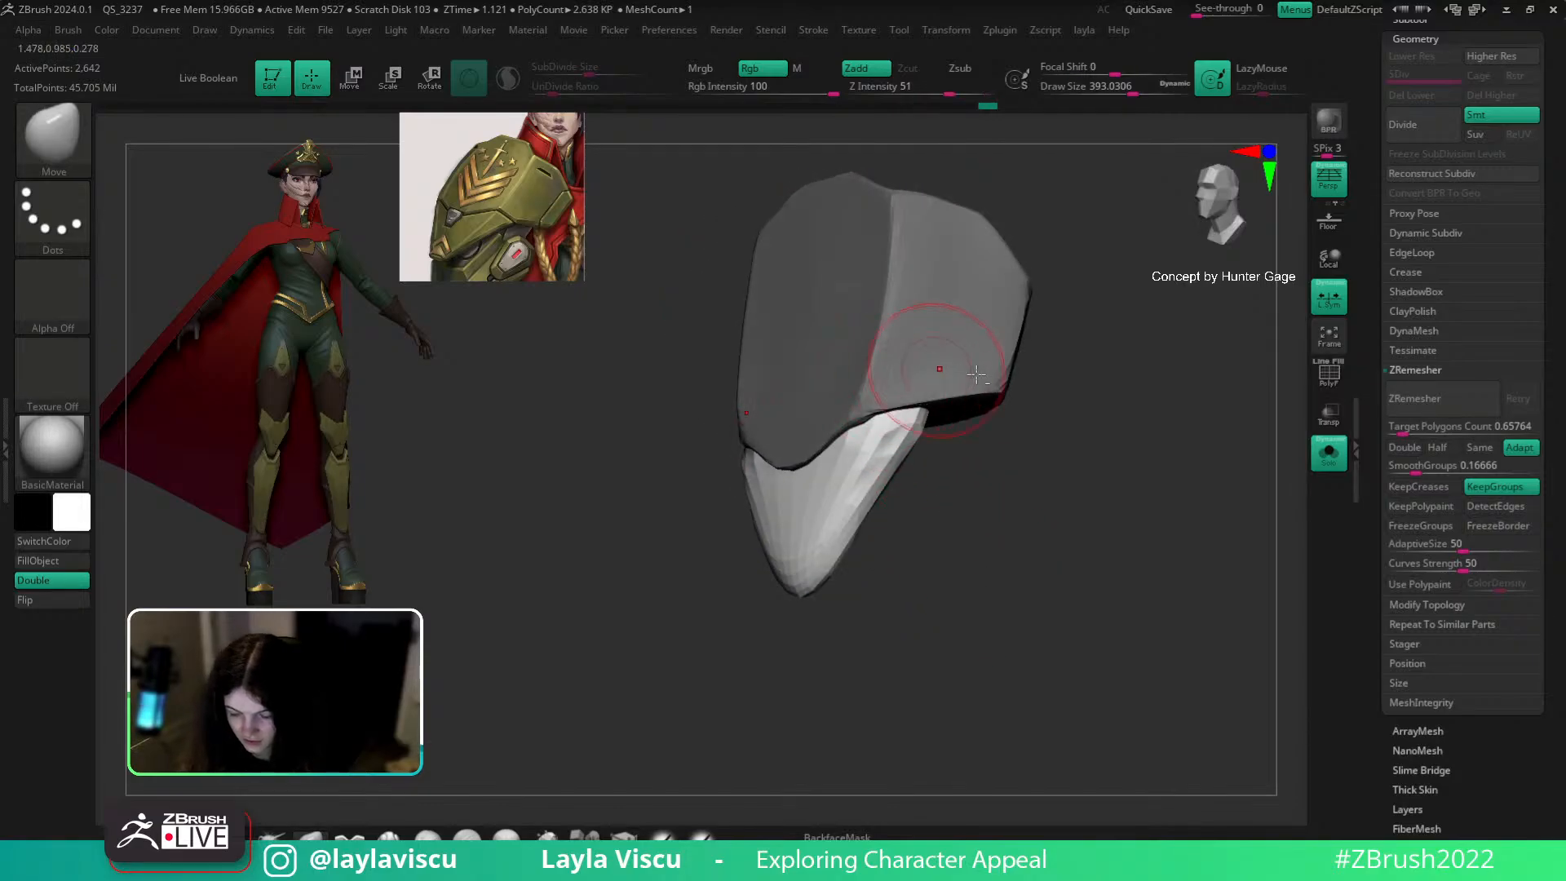
shift+drag(1044, 391, 1112, 465)
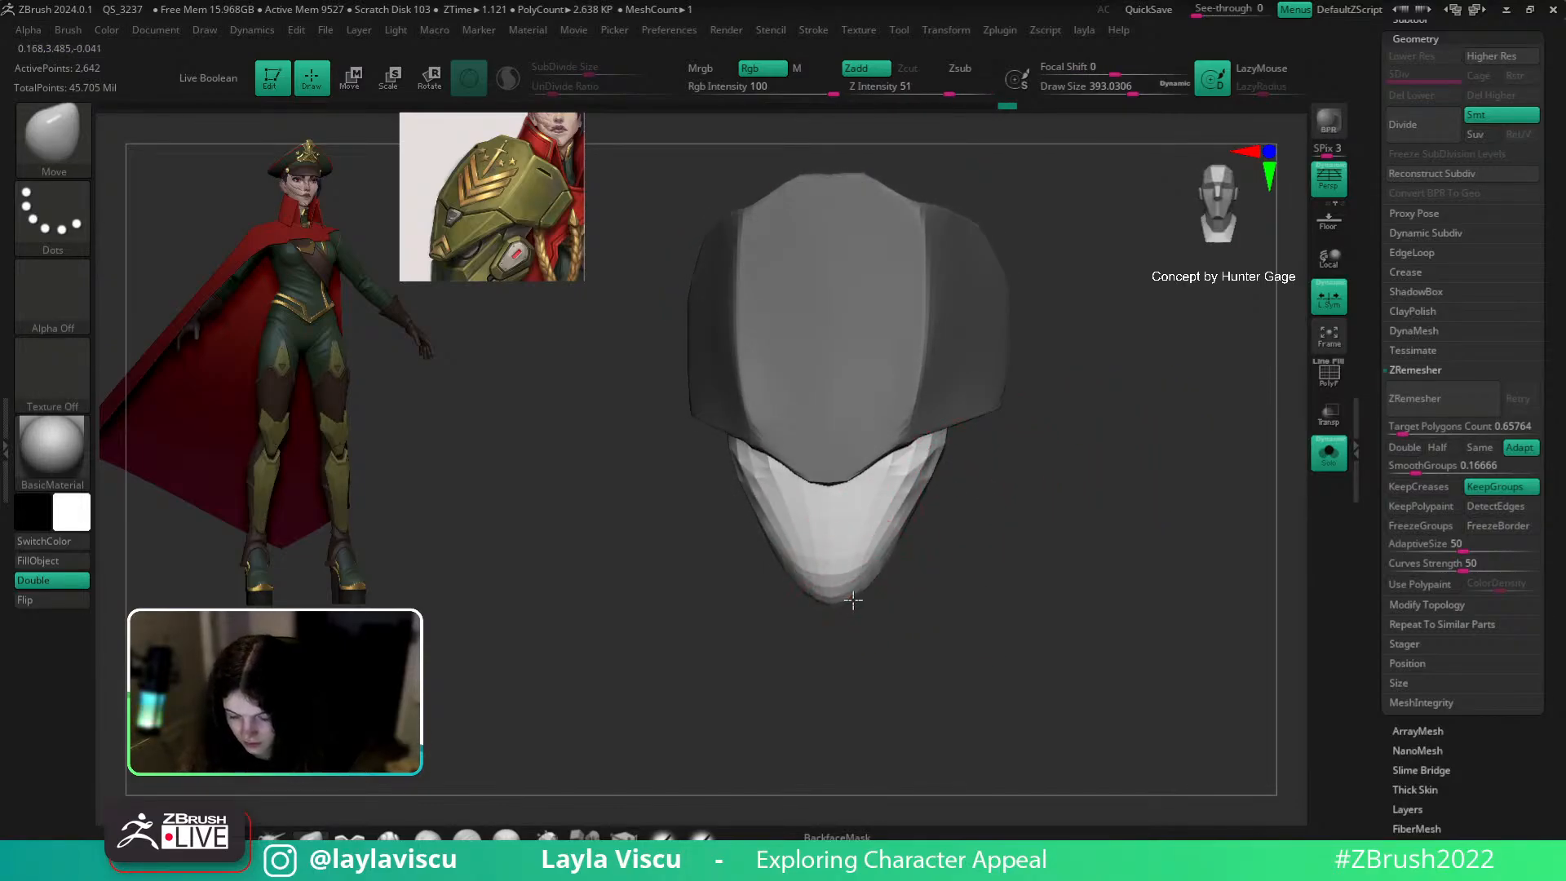
Step: Isolate the tapered lower piece, subdivide it once, and unhide the plate
key(w)
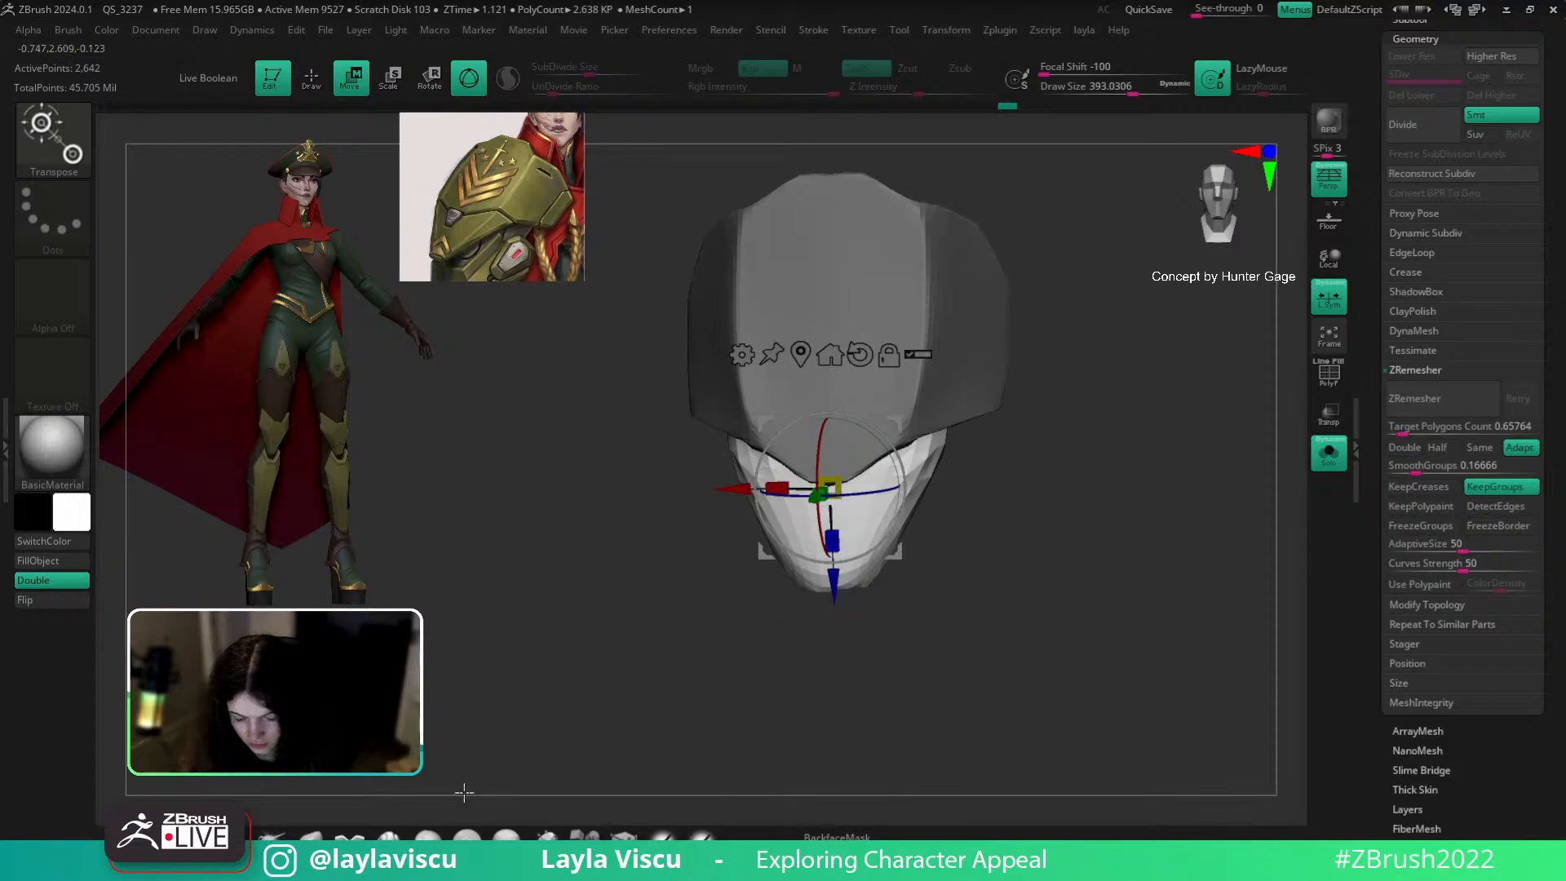
key(q)
mouse_move(1007, 549)
mouse_down()
mouse_move(962, 542)
mouse_move(1014, 577)
mouse_move(942, 612)
mouse_up()
key(shift+f)
ctrl+shift+click(842, 550)
key(ctrl+d)
ctrl+shift+click(932, 575)
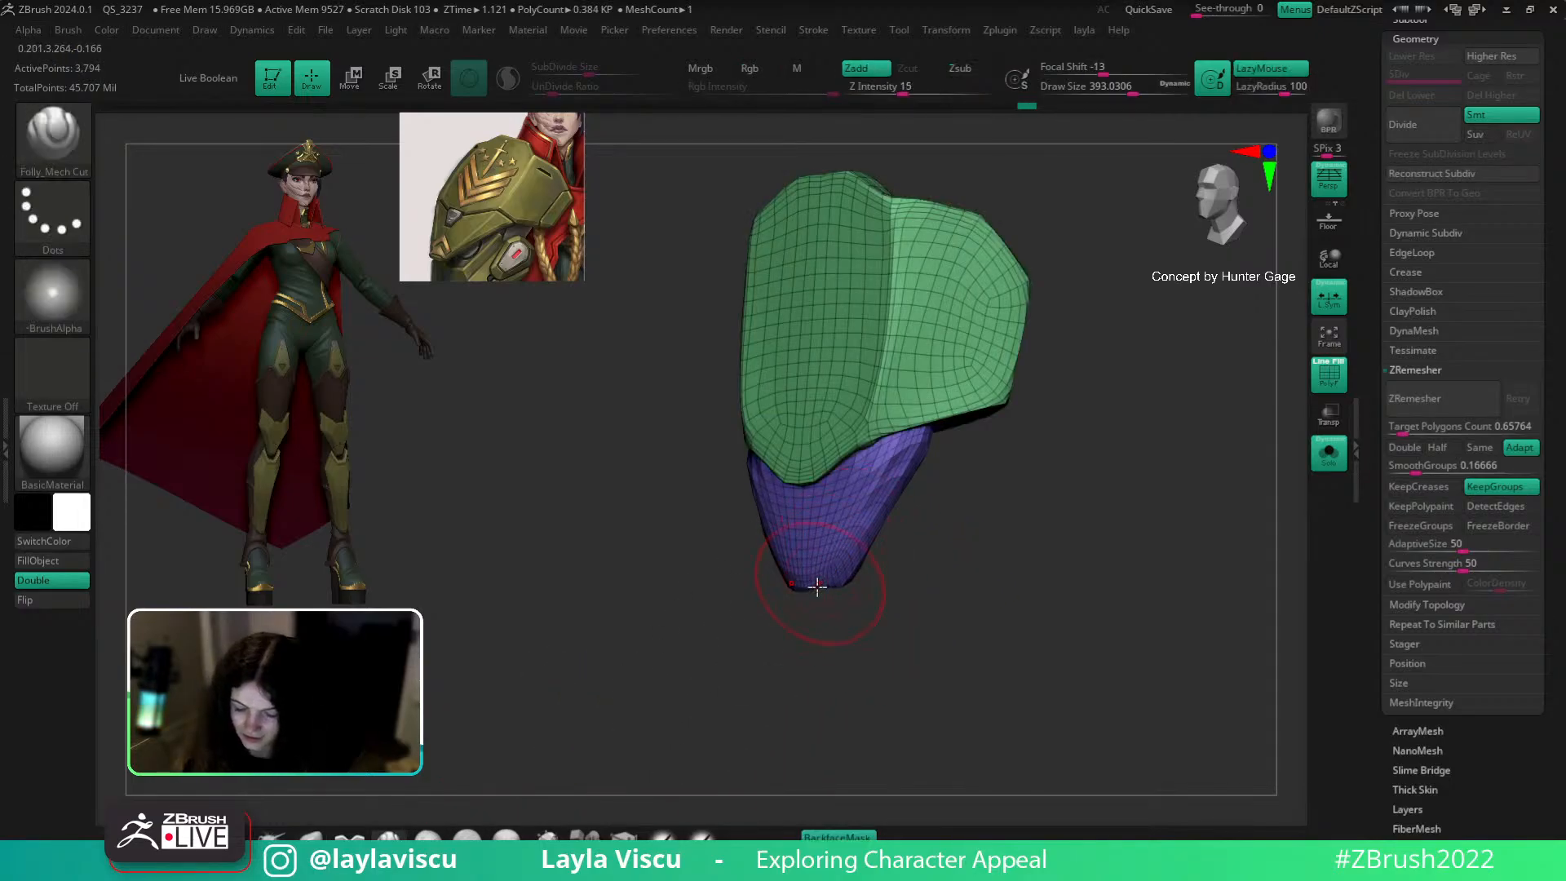
Step: Cut hard edges from the lower piece's tip up its sides with the Folly_Mech Cut brush, undoing unwanted strokes
ctrl+shift+click(807, 575)
ctrl+shift+click(1034, 475)
drag(1044, 489, 1092, 558)
key(shift+f)
drag(1059, 671, 1042, 545)
ctrl+shift+click(876, 560)
key(ctrl+z)
drag(846, 588, 958, 319)
key(ctrl+z)
mouse_move(840, 594)
mouse_down()
mouse_move(927, 375)
mouse_move(1035, 500)
mouse_up()
ctrl+shift+click(1061, 538)
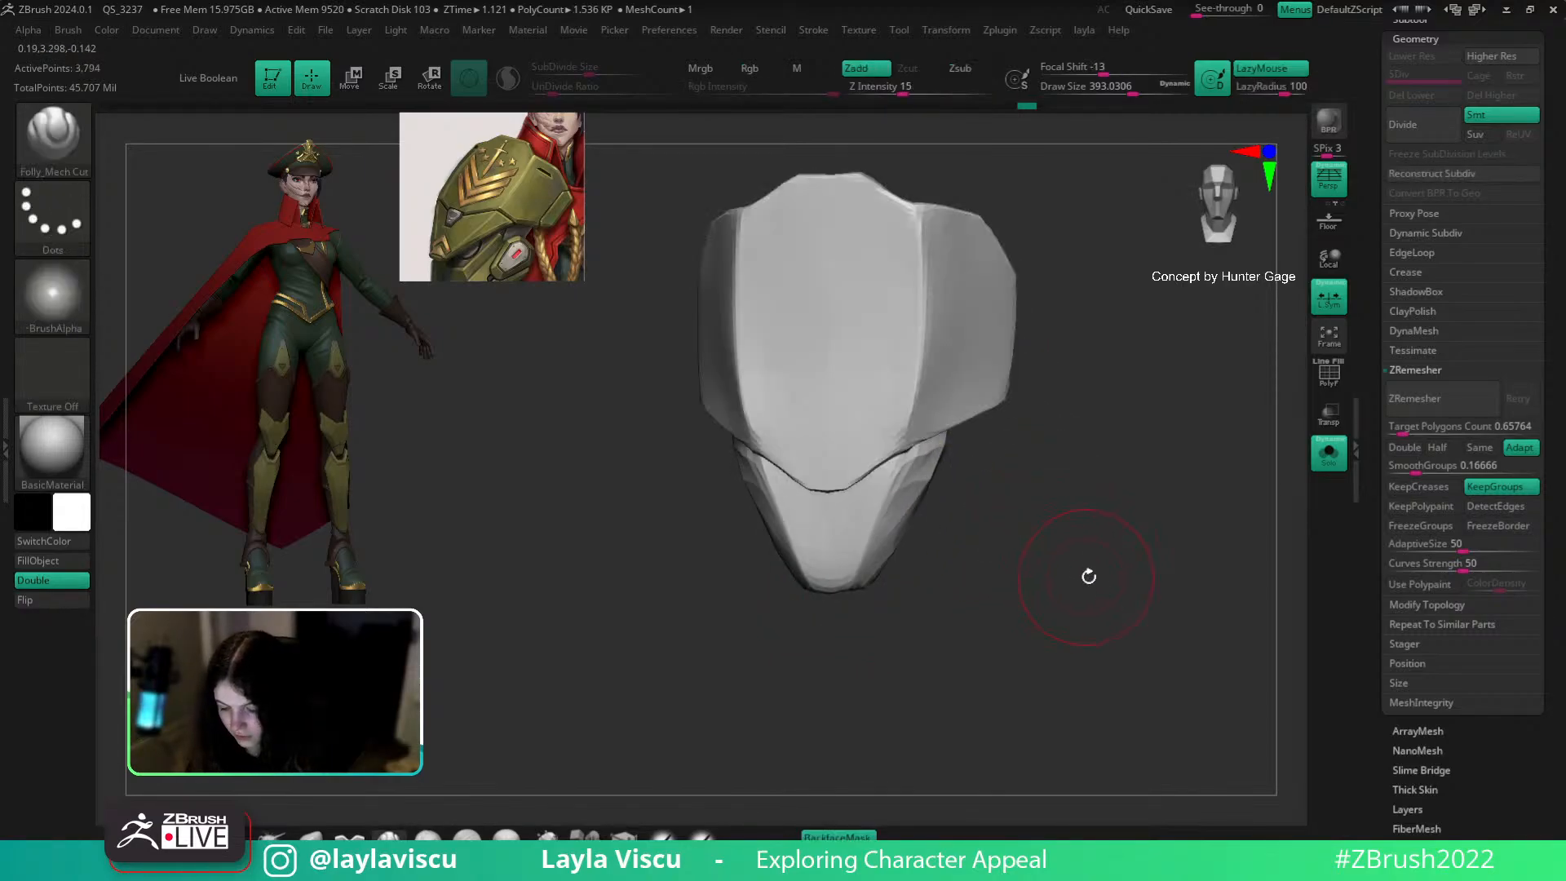
Step: Try another Folly_Mech Cut stroke from the isolated lower piece's tip, undo it, and unhide the plate
drag(908, 723, 920, 507)
ctrl+shift+click(839, 576)
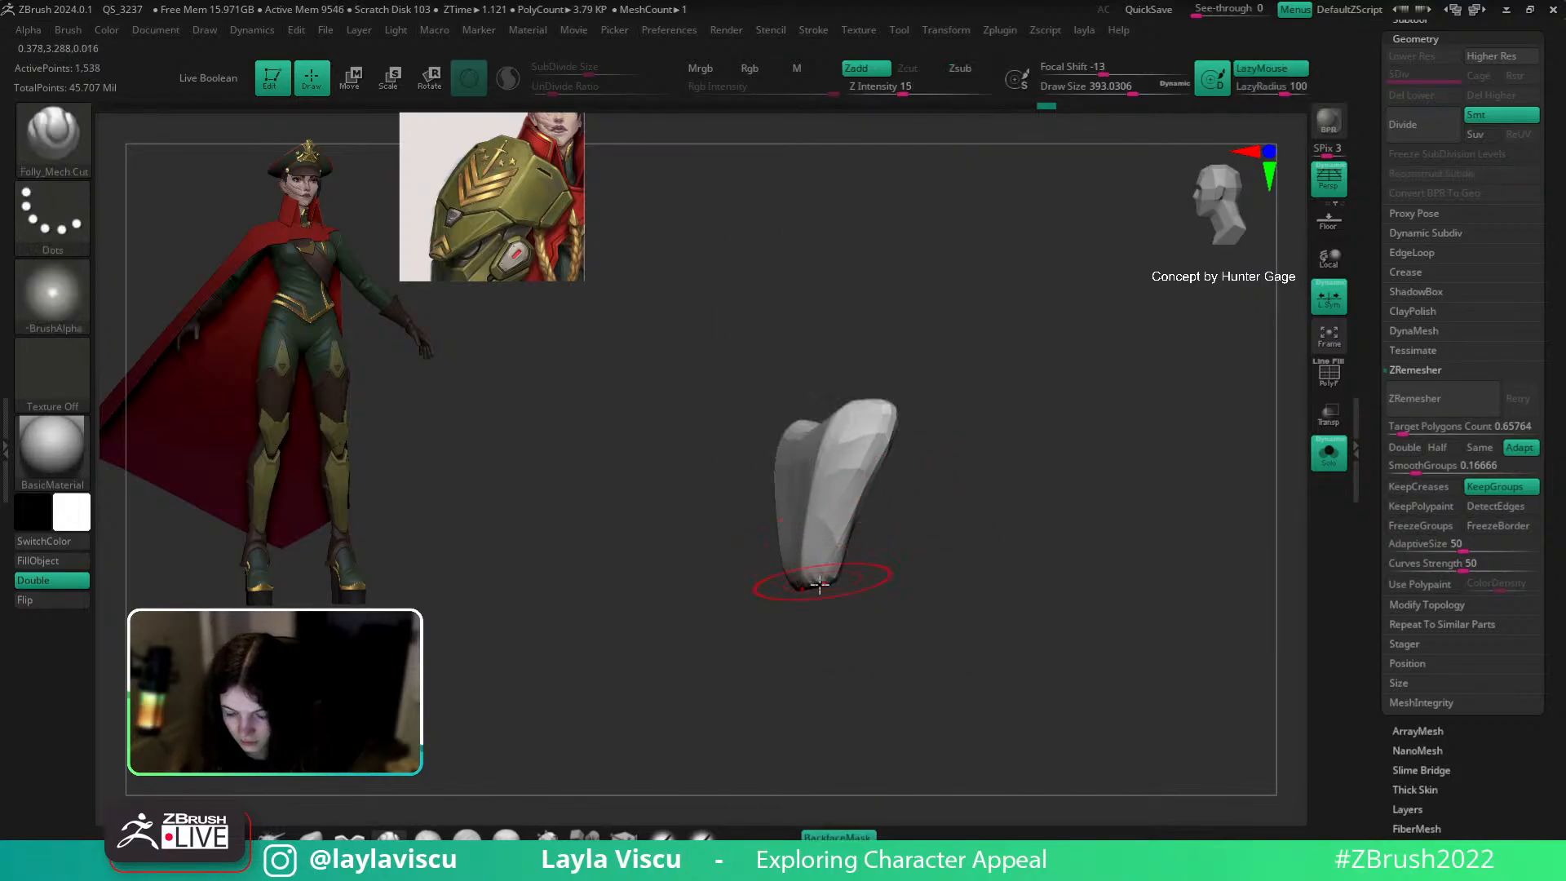
drag(812, 586, 943, 303)
key(ctrl+z)
ctrl+shift+click(1066, 490)
drag(1000, 425, 1137, 569)
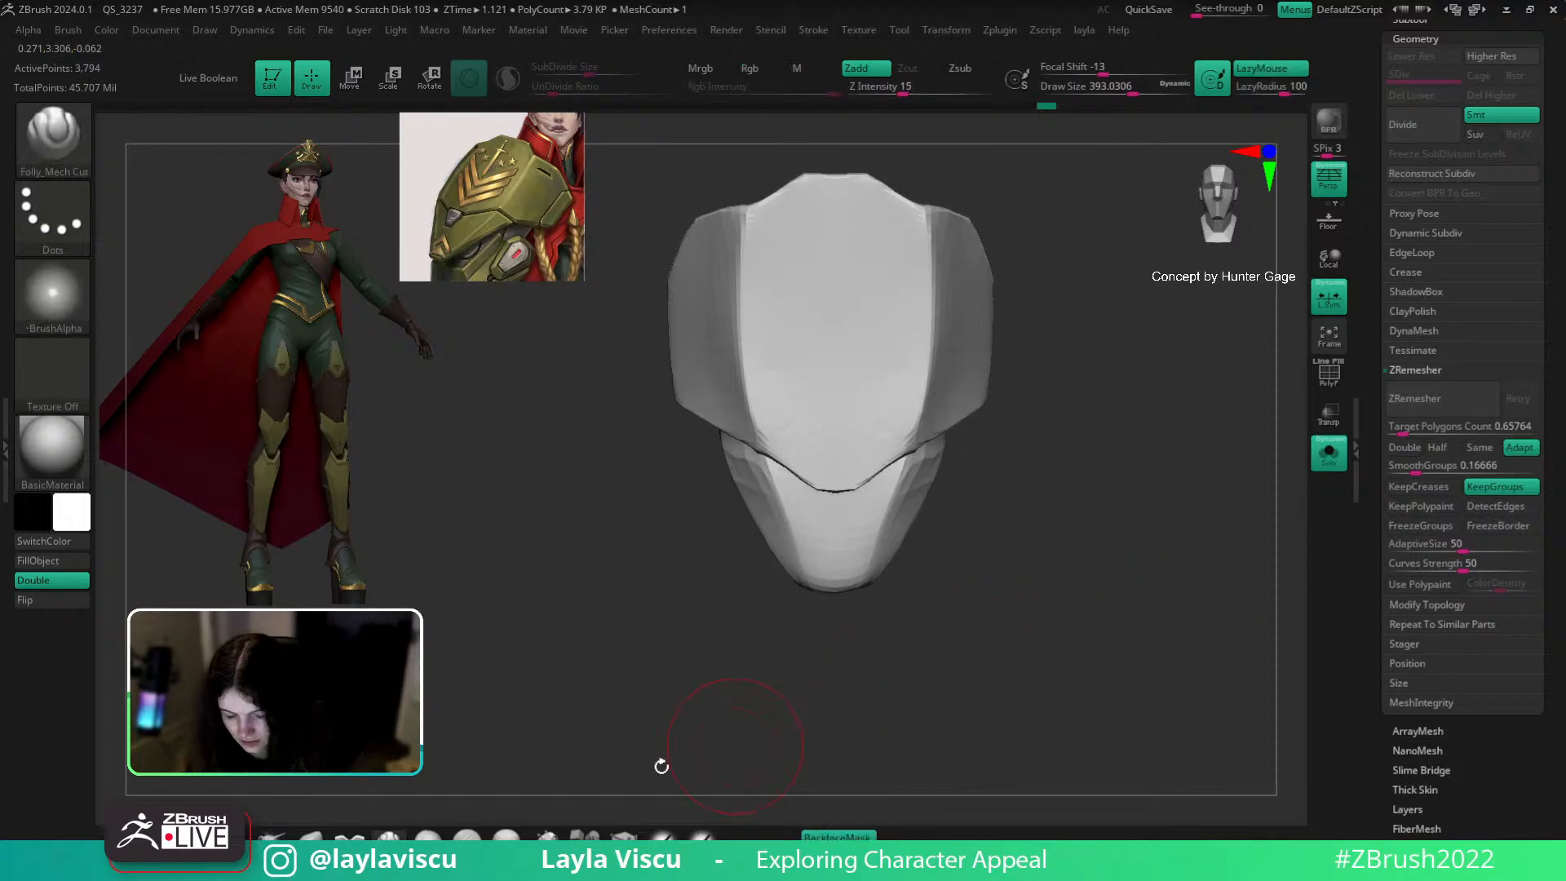
Step: Isolate the tapered lower piece, polish its side facets and front face with the hPolish brush, and unhide the plate
key(b)
key(m)
key(v)
ctrl+shift+click(930, 481)
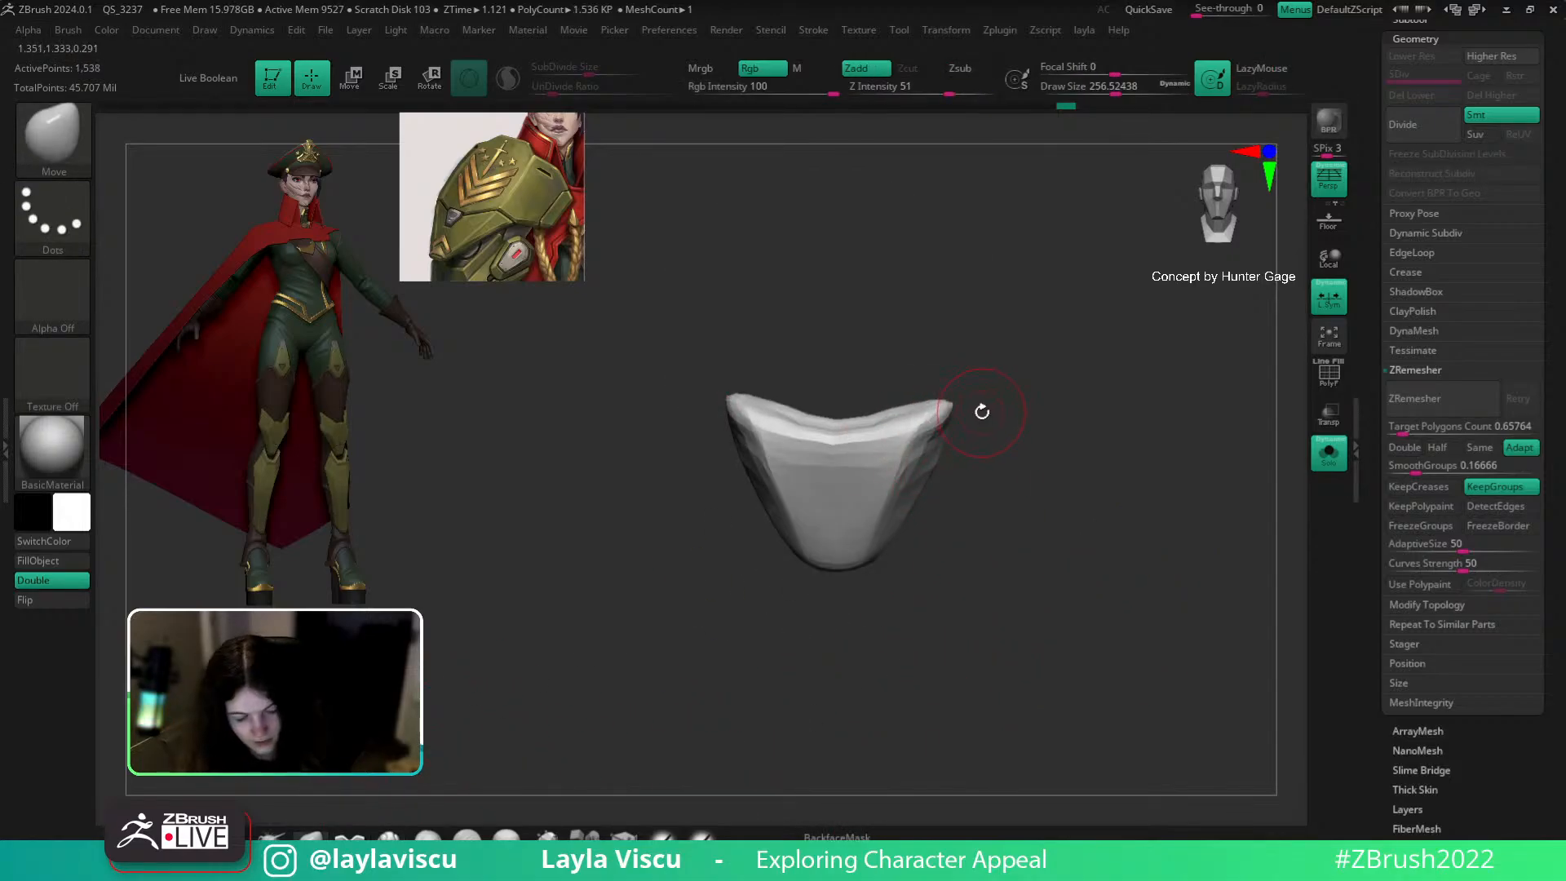
key(b)
key(h)
key(p)
drag(1045, 408, 968, 413)
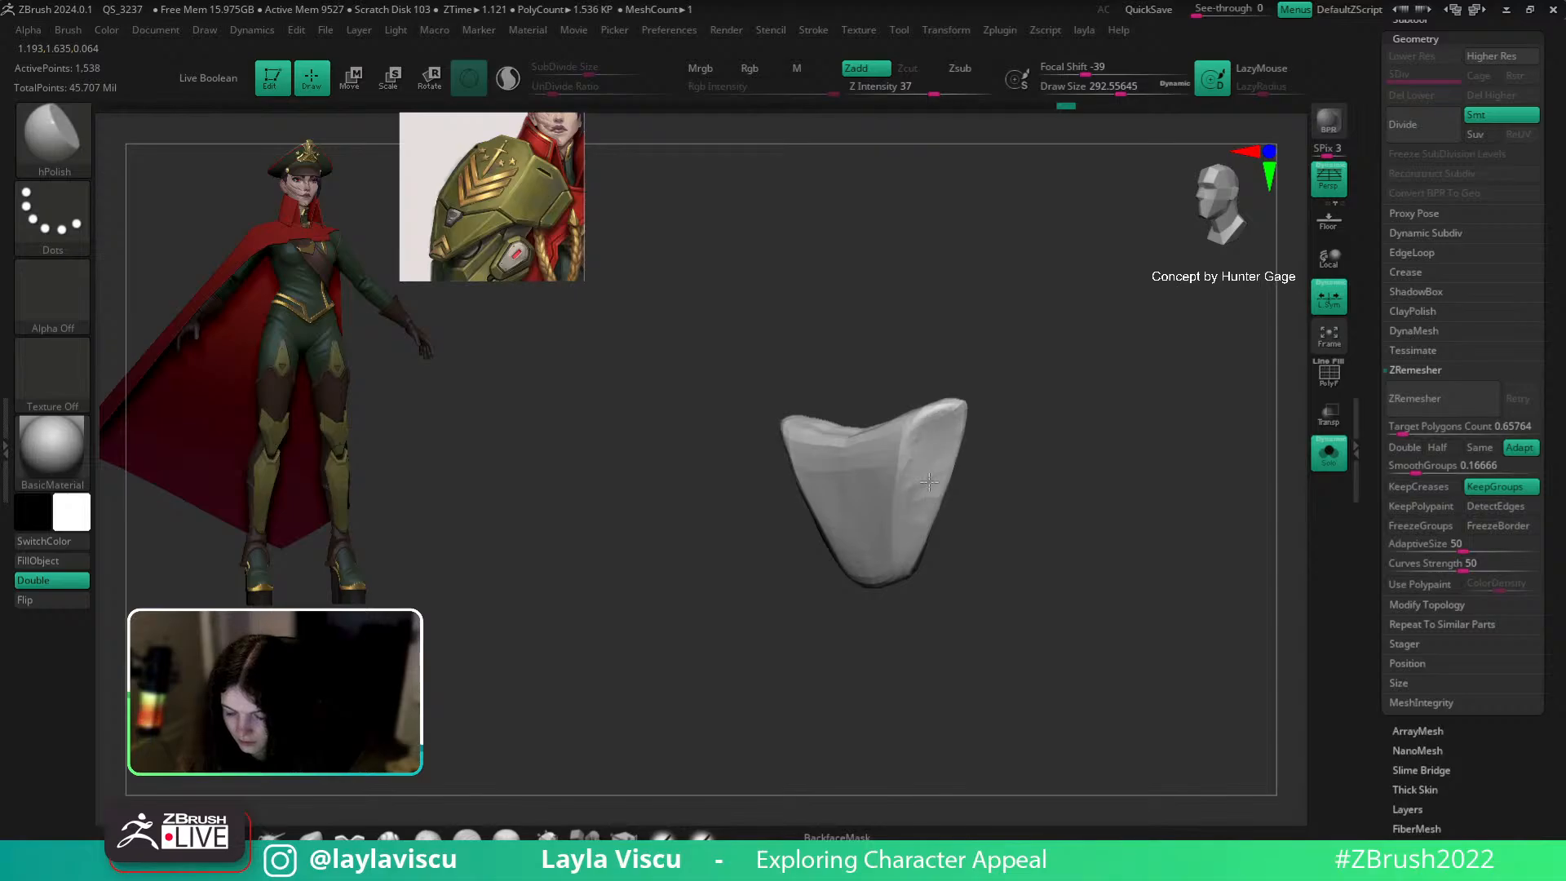
drag(1032, 485, 886, 514)
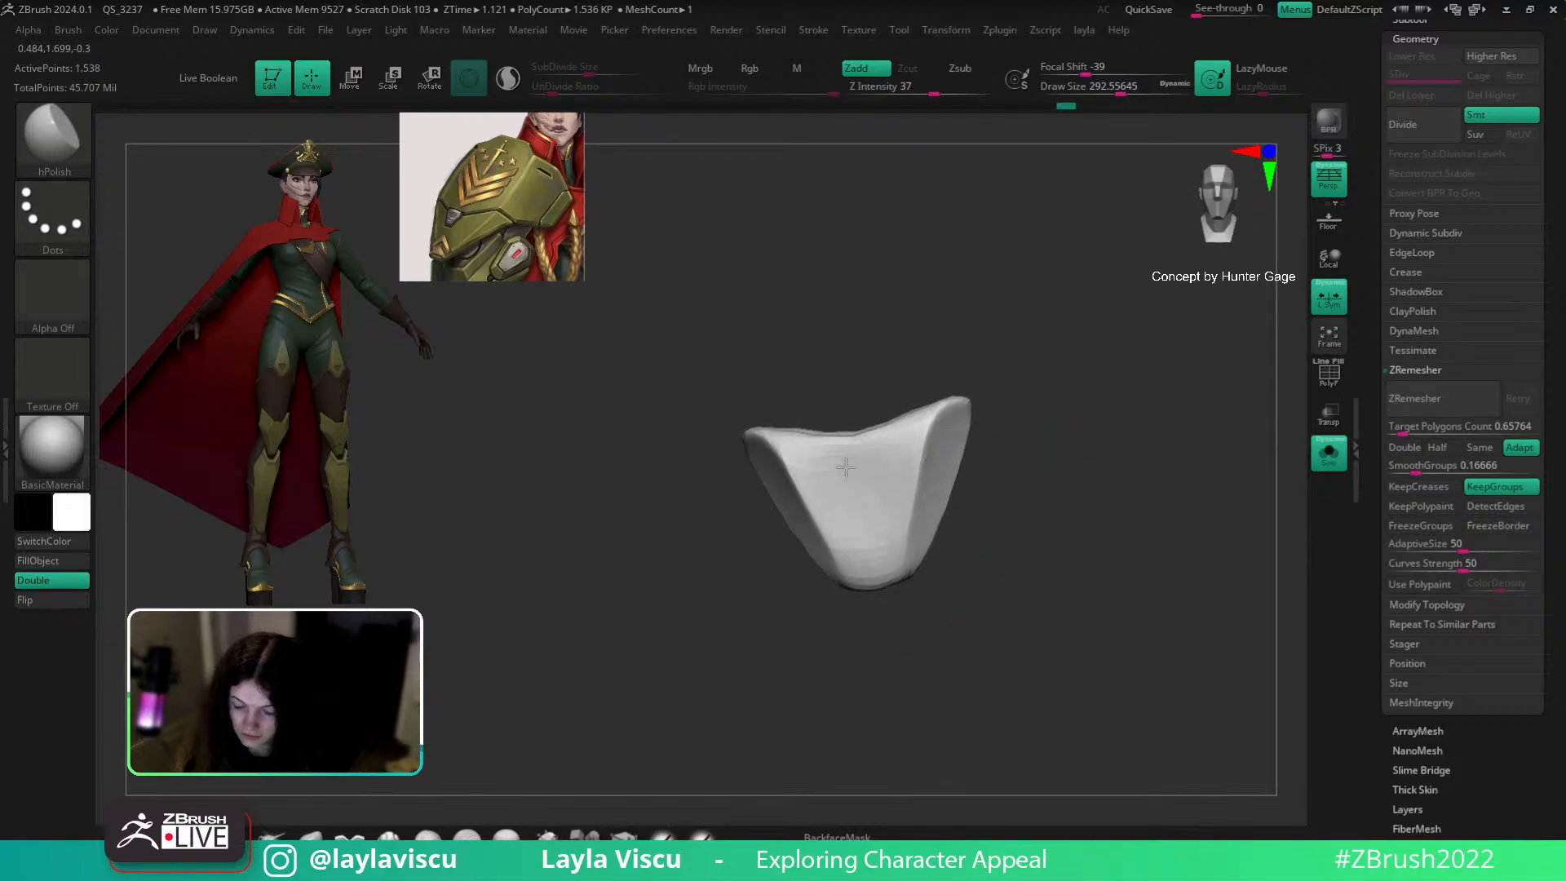
ctrl+shift+click(1129, 426)
drag(1157, 588, 1150, 472)
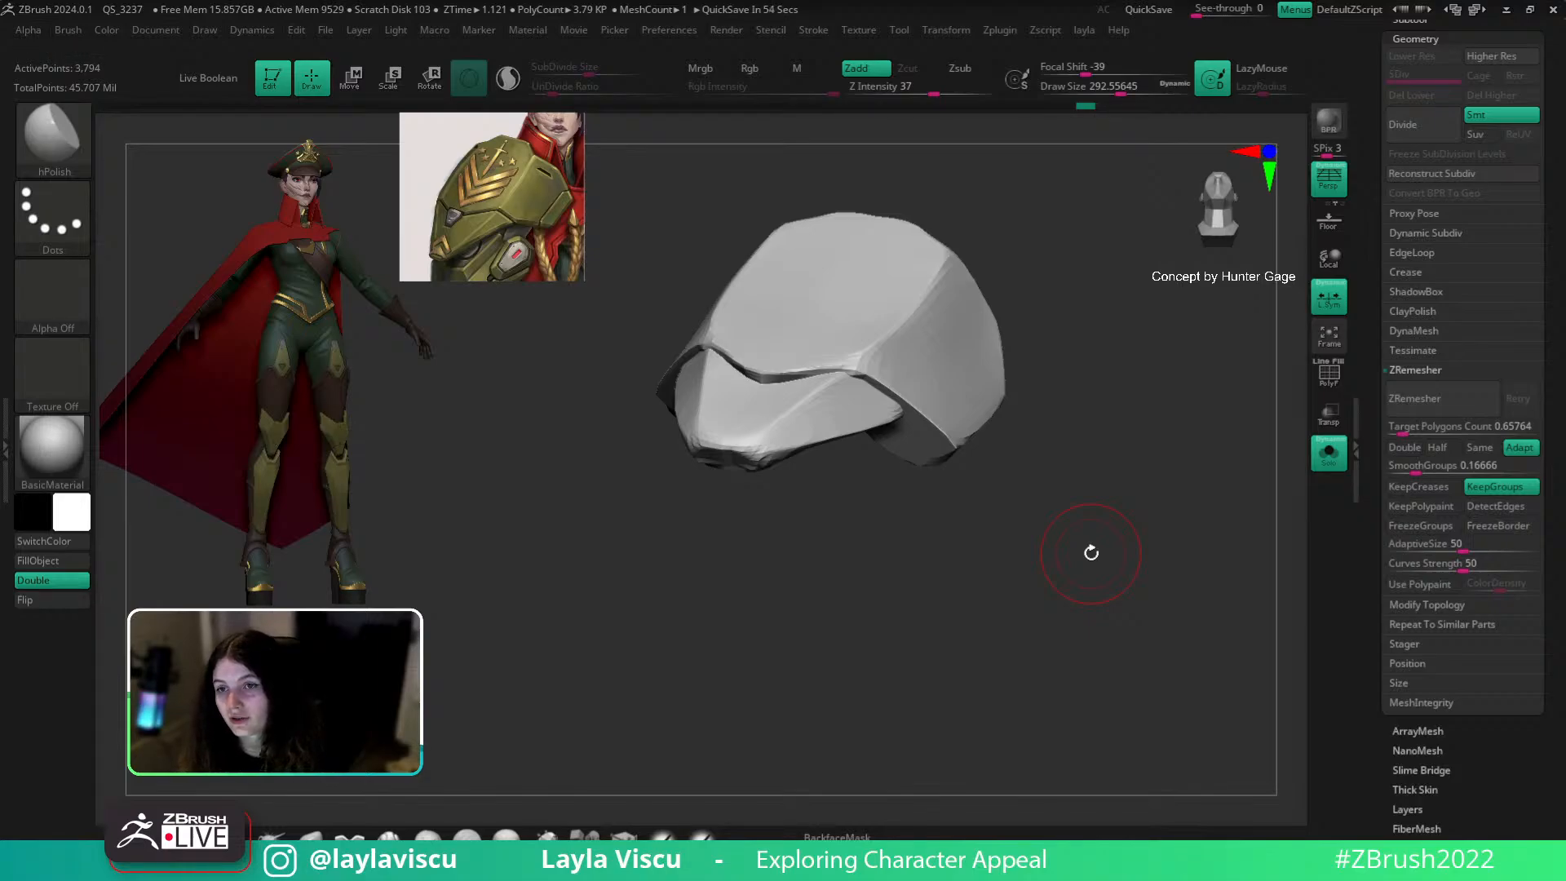
Step: Isolate the upper plate and flatten its lower rim with the hPolish brush at draw size about 158, undoing the unwanted stroke
drag(1089, 481, 1119, 575)
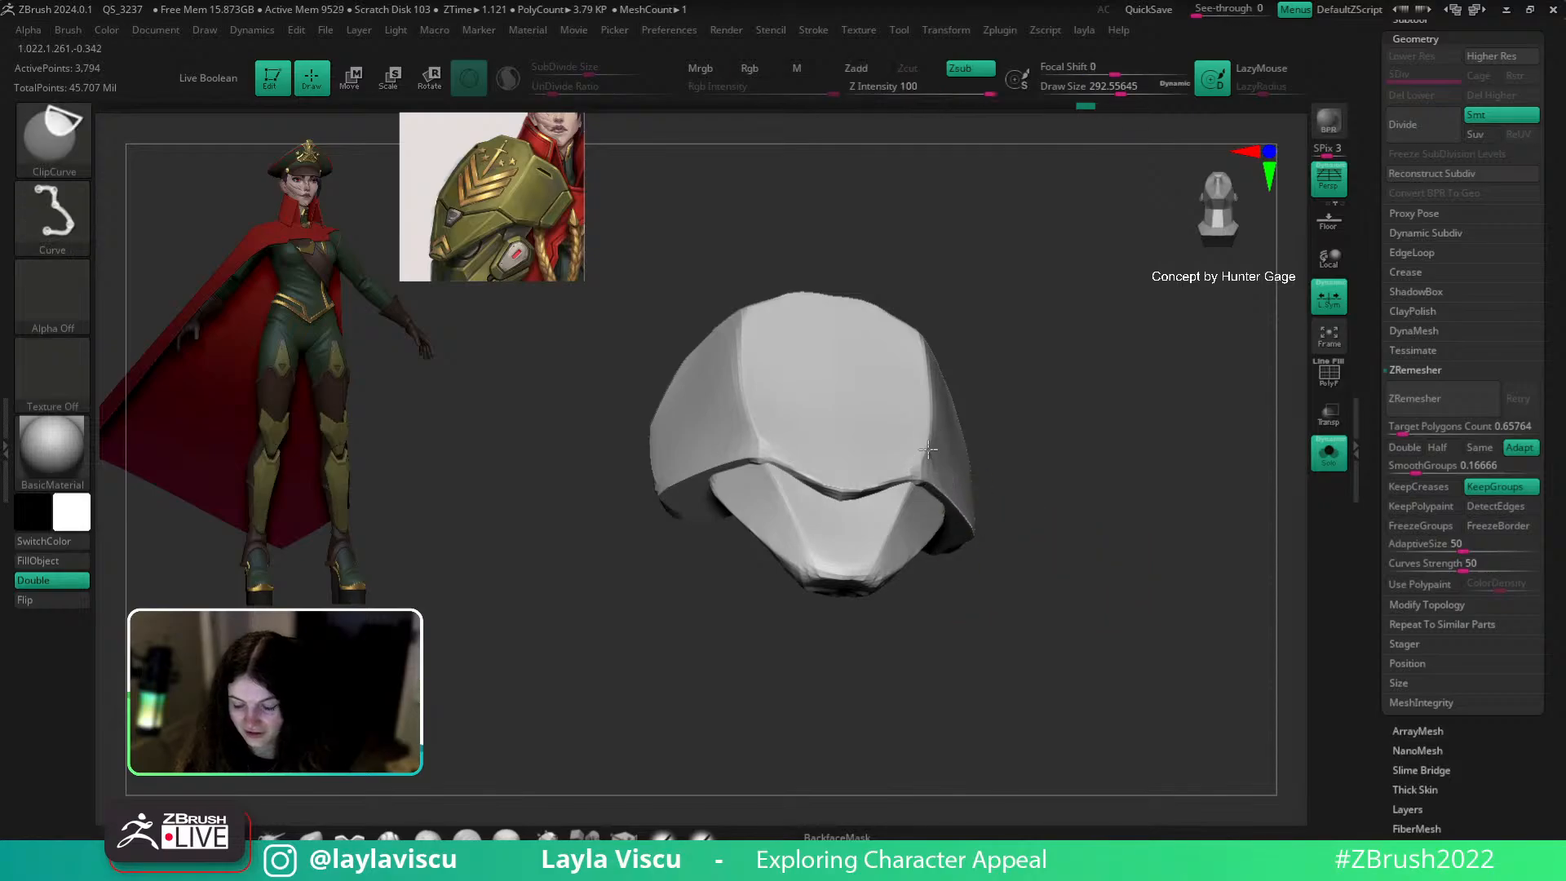
ctrl+shift+click(922, 416)
drag(1290, 476, 1223, 496)
right_drag(1111, 516, 1057, 490)
key(s)
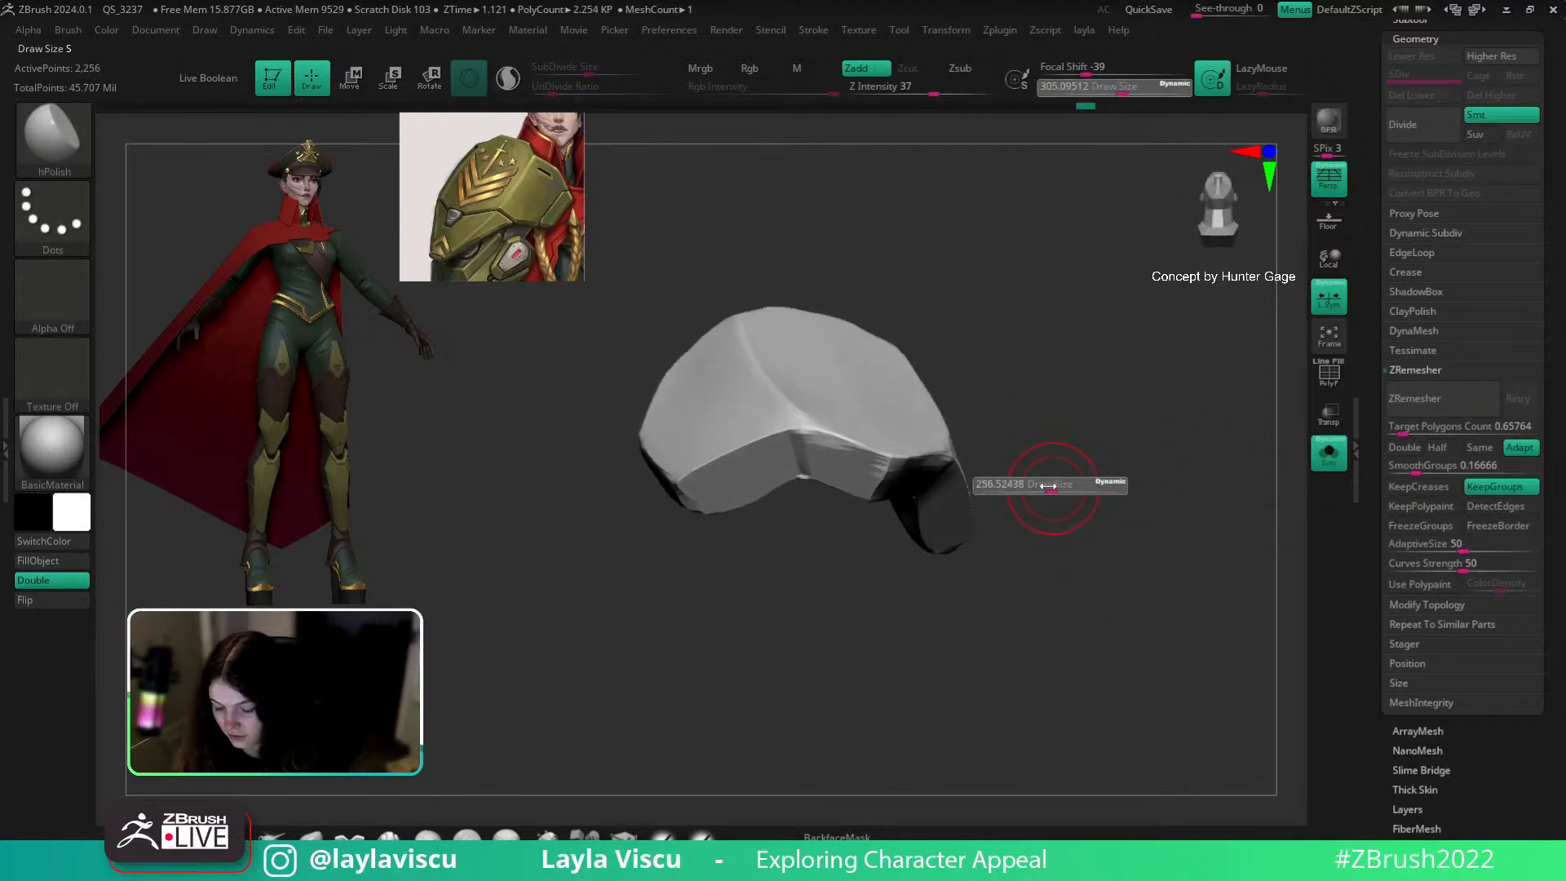
drag(1054, 488, 1043, 488)
right_drag(1075, 479, 1031, 451)
ctrl+right_drag(863, 426, 846, 449)
key(s)
mouse_move(847, 449)
mouse_down()
mouse_move(834, 457)
mouse_move(852, 459)
mouse_up()
key(ctrl+z)
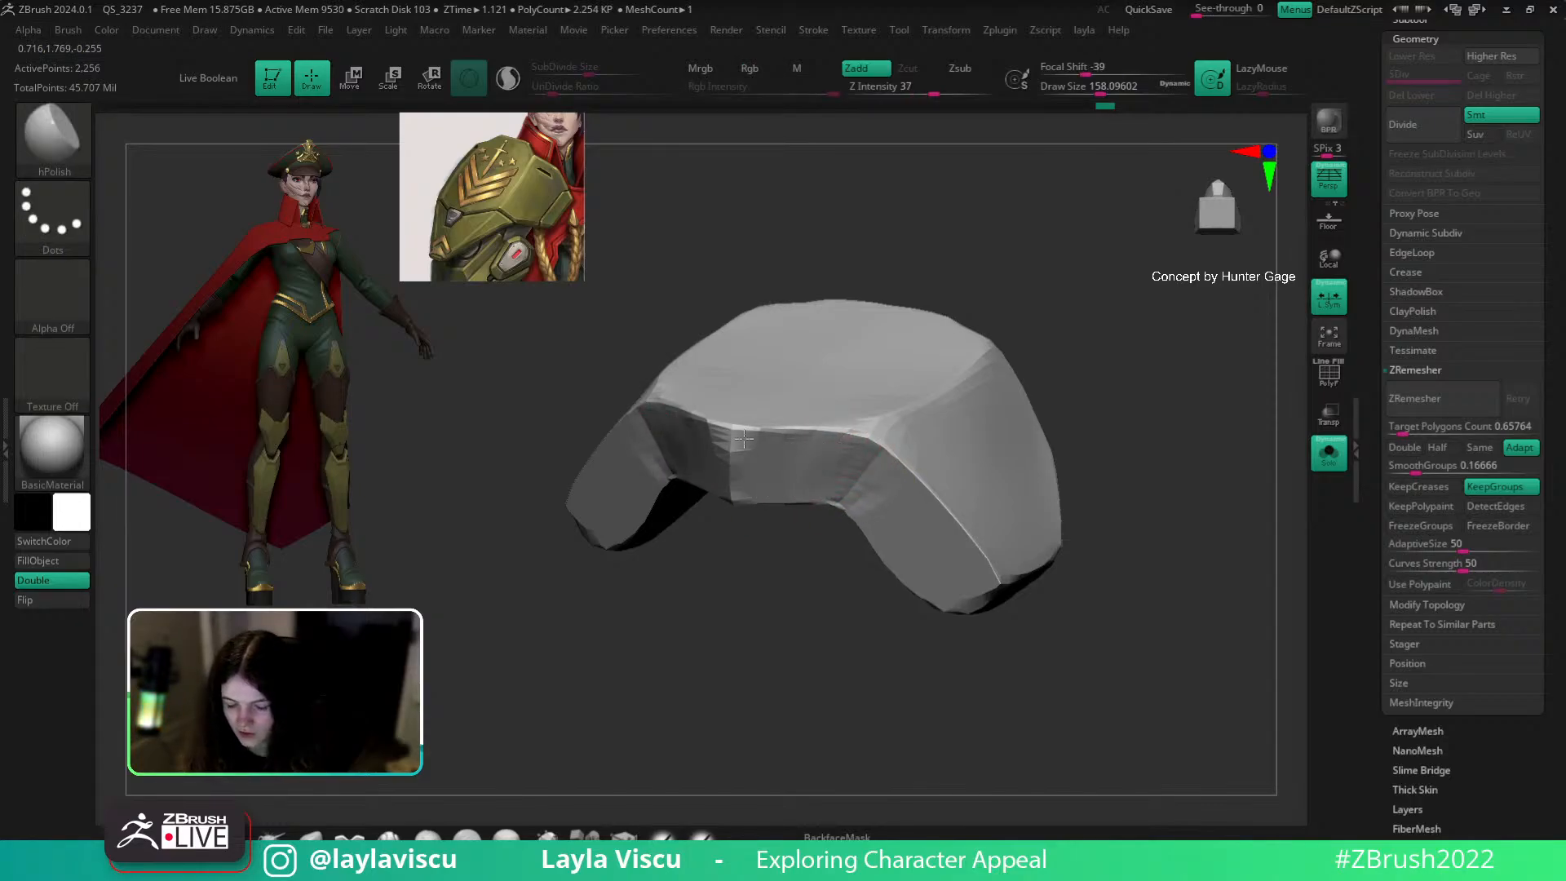
Step: Check the isolated plate's rim and Solo display, and save the tool to disk
right_drag(1153, 367, 1280, 528)
click(1329, 454)
click(1329, 451)
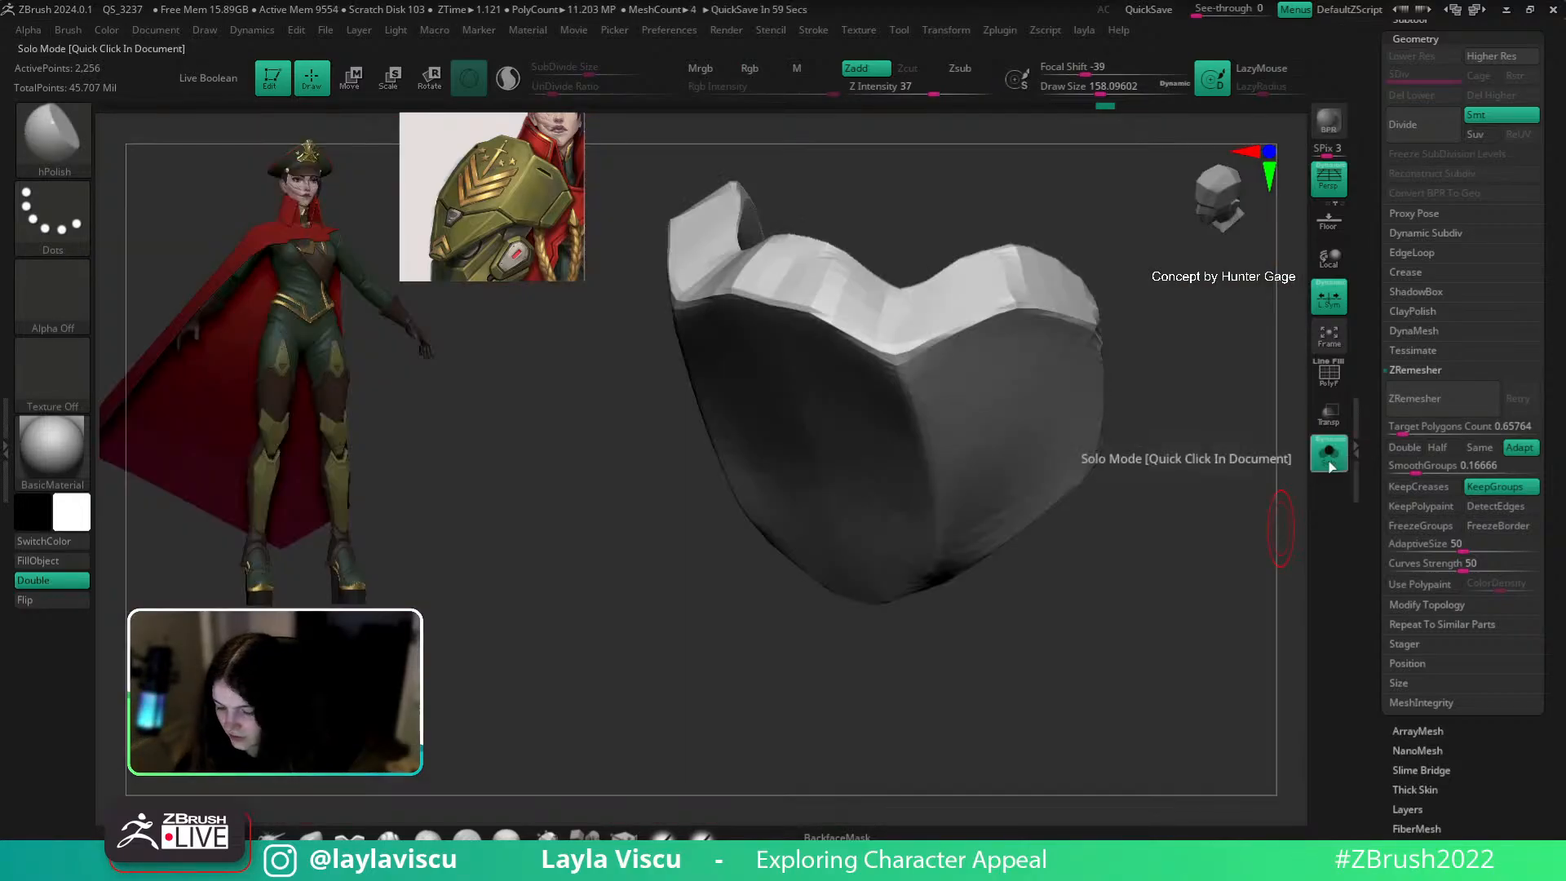
scroll(1460, 367, up, 5)
scroll(1468, 351, down, 10)
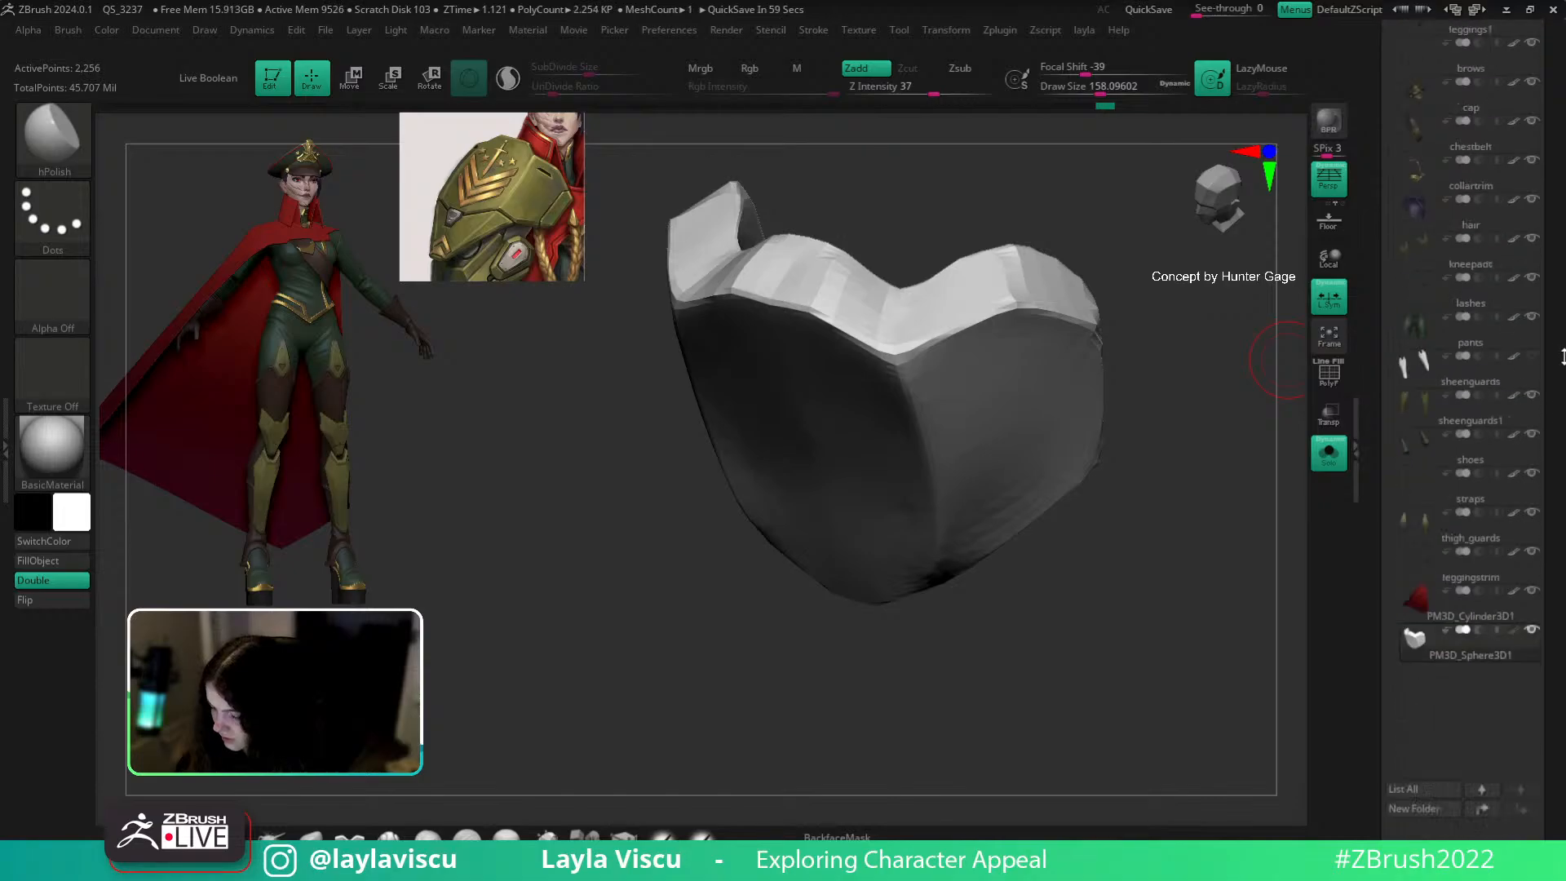
click(1525, 211)
mouse_move(1541, 205)
right_drag(1199, 500, 1147, 455)
scroll(1563, 346, up, 10)
scroll(1548, 199, up, 5)
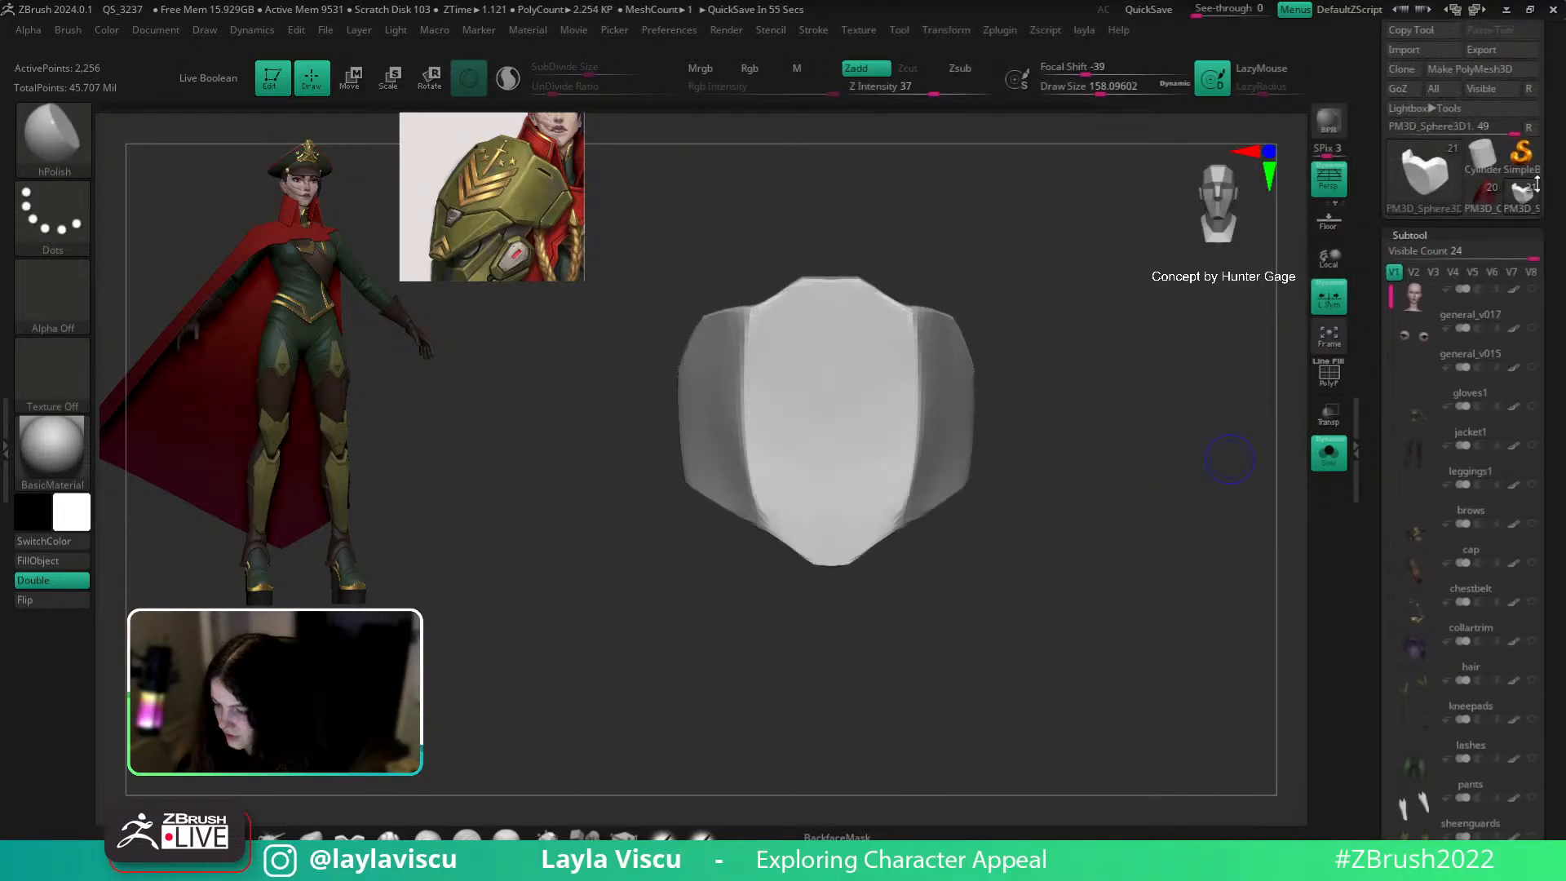
scroll(1528, 51, up, 2)
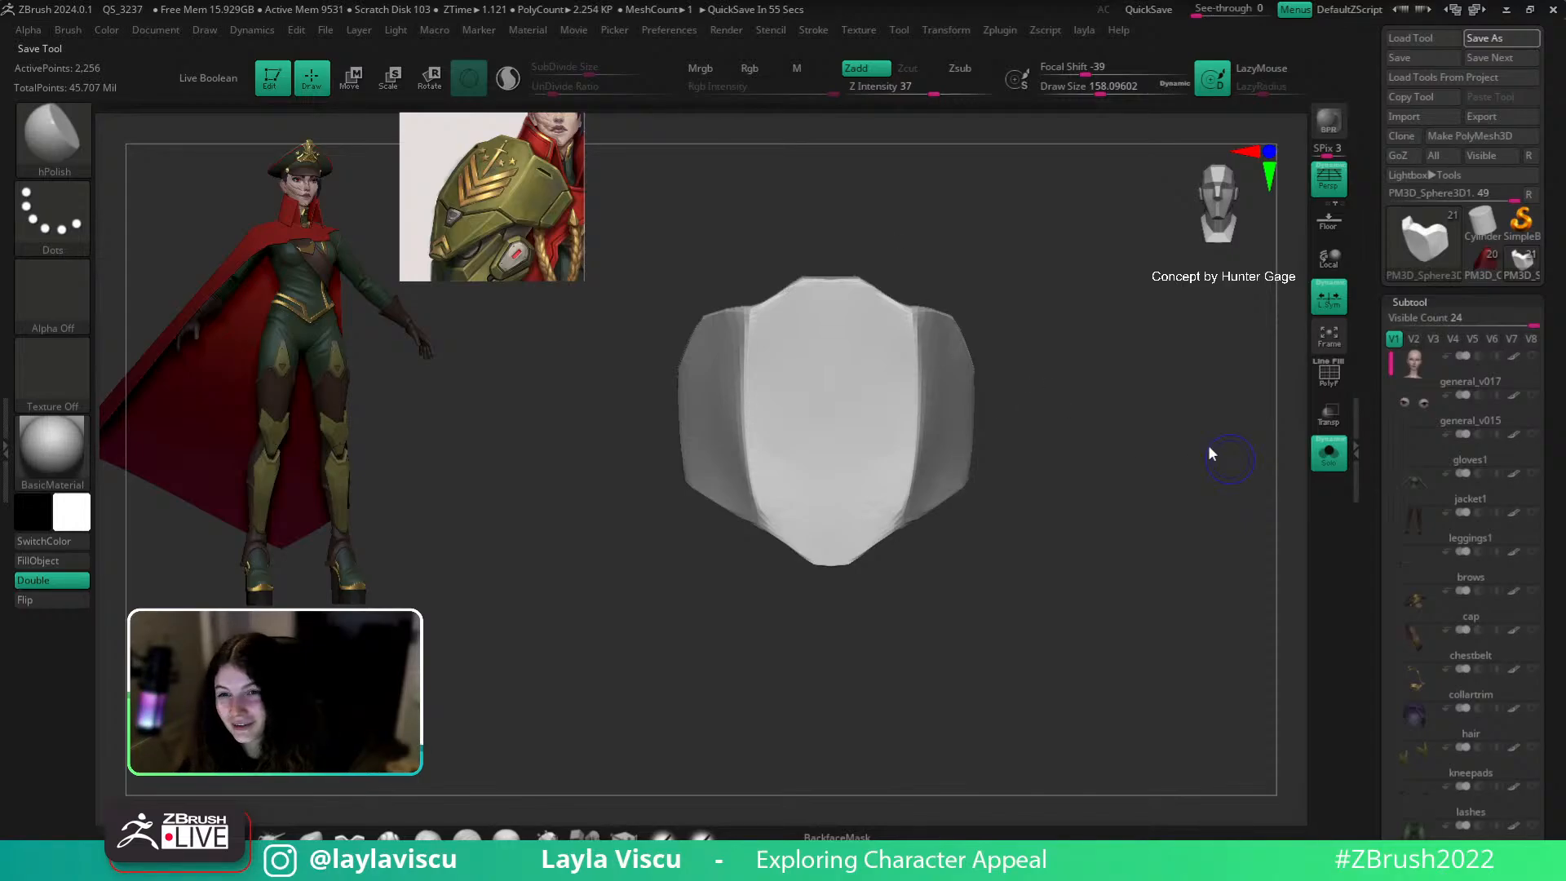
Step: Turn off Solo, show both pieces, and reshape the lower piece beneath the plate with the Move brush at draw sizes up to about 675
drag(1230, 448, 1071, 452)
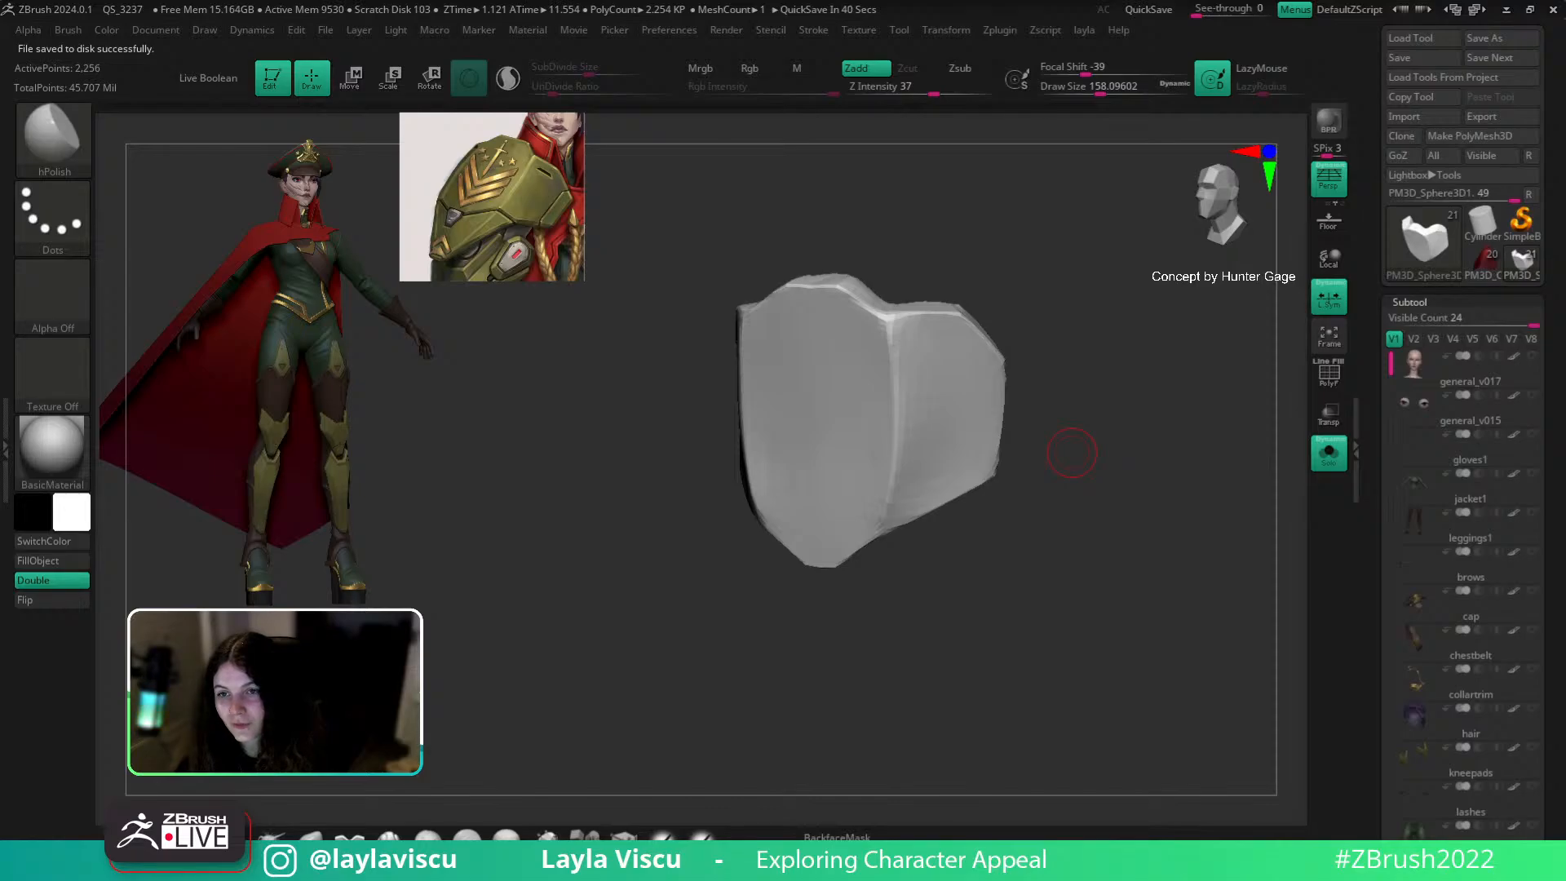
click(1344, 444)
mouse_move(1240, 457)
mouse_down()
mouse_move(1188, 468)
mouse_move(1217, 535)
mouse_move(1162, 529)
mouse_move(1192, 389)
mouse_up()
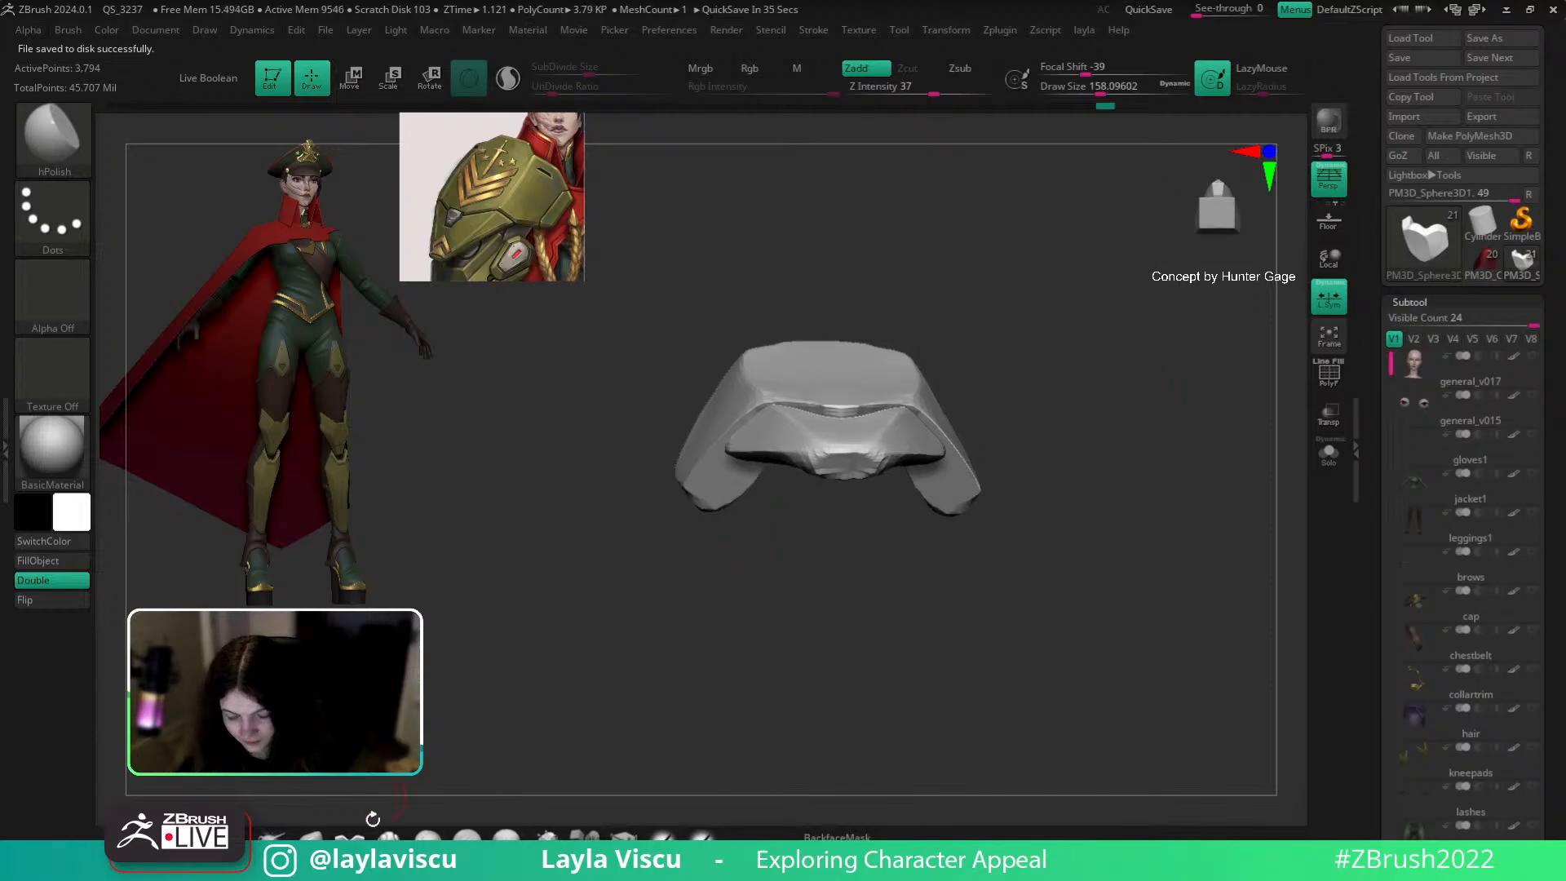
key(b)
key(m)
key(v)
key(s)
drag(854, 456, 858, 456)
ctrl+right_drag(850, 422, 840, 454)
key(s)
mouse_move(841, 452)
mouse_down()
mouse_move(867, 450)
mouse_move(867, 433)
mouse_up()
drag(1112, 444, 992, 628)
mouse_move(838, 486)
mouse_down()
mouse_move(915, 500)
mouse_move(904, 482)
mouse_move(803, 475)
mouse_up()
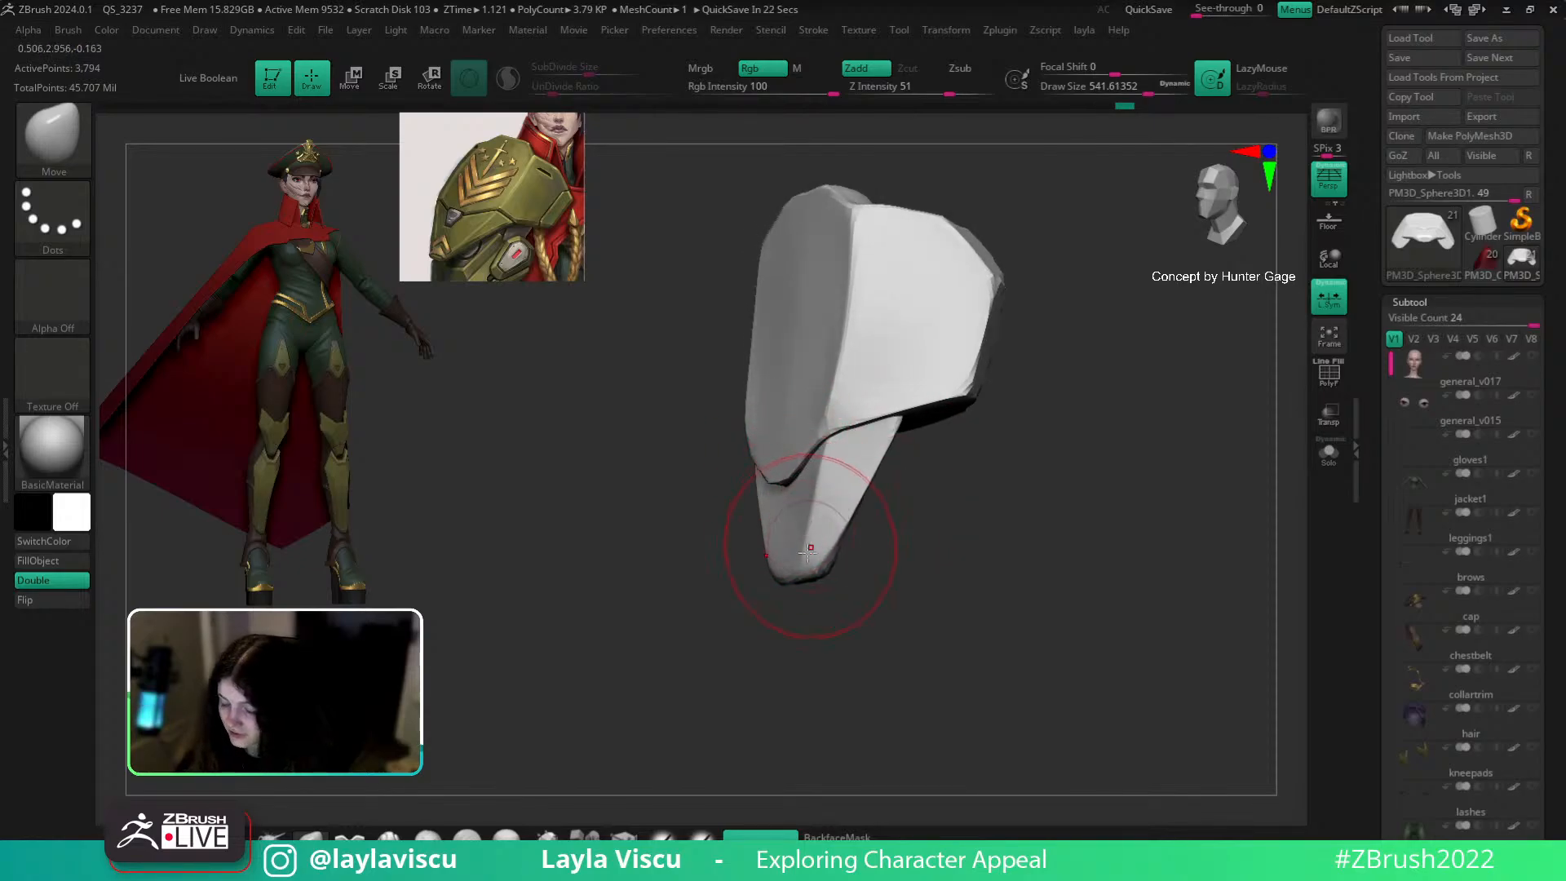
drag(826, 613, 738, 516)
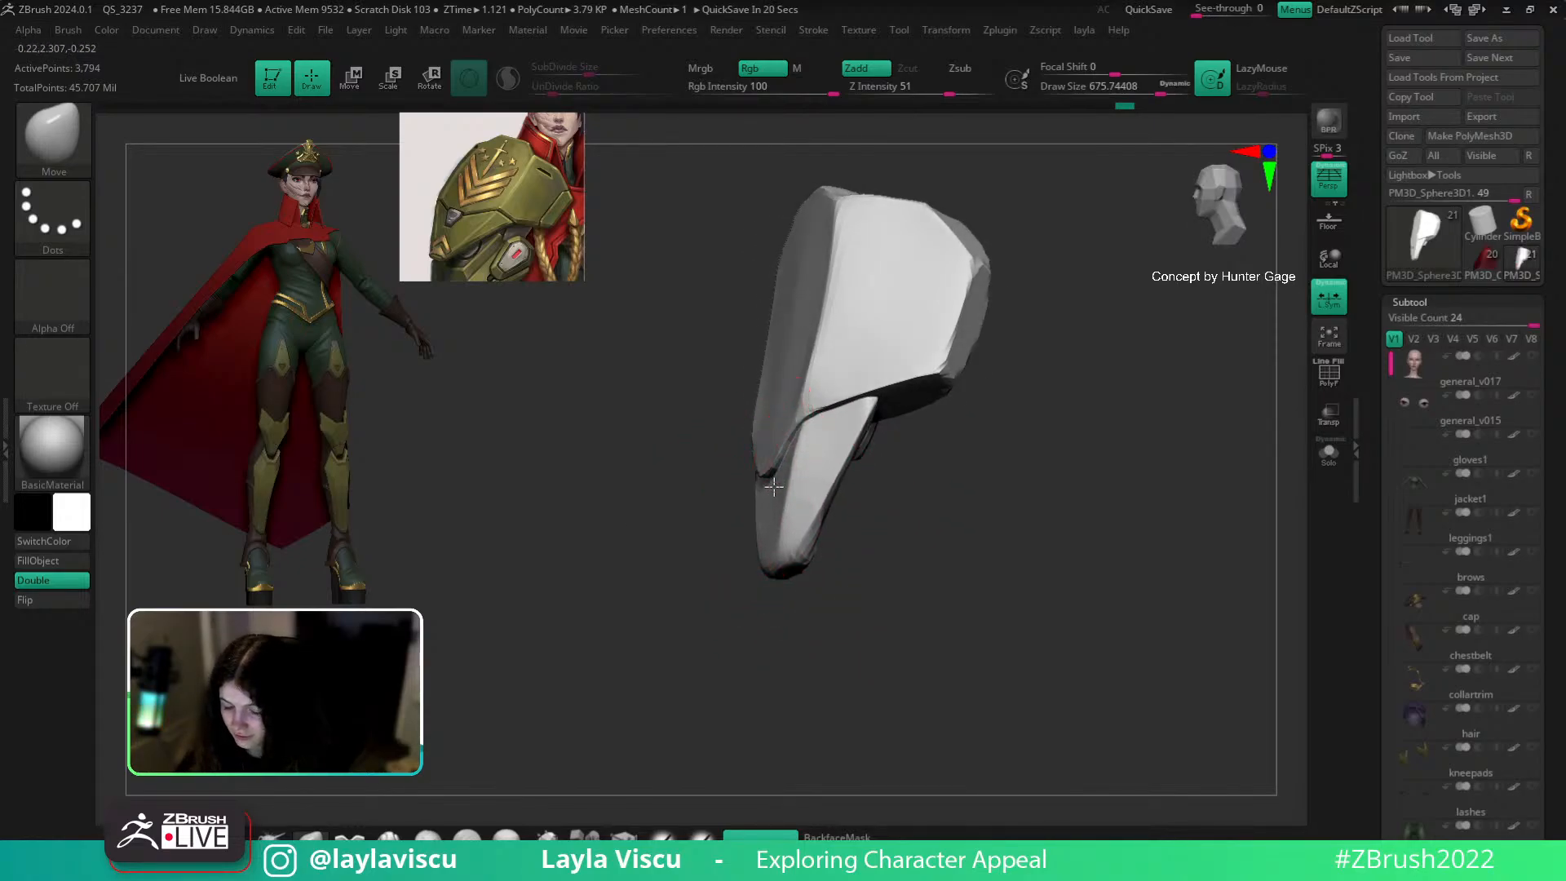
drag(852, 588, 839, 605)
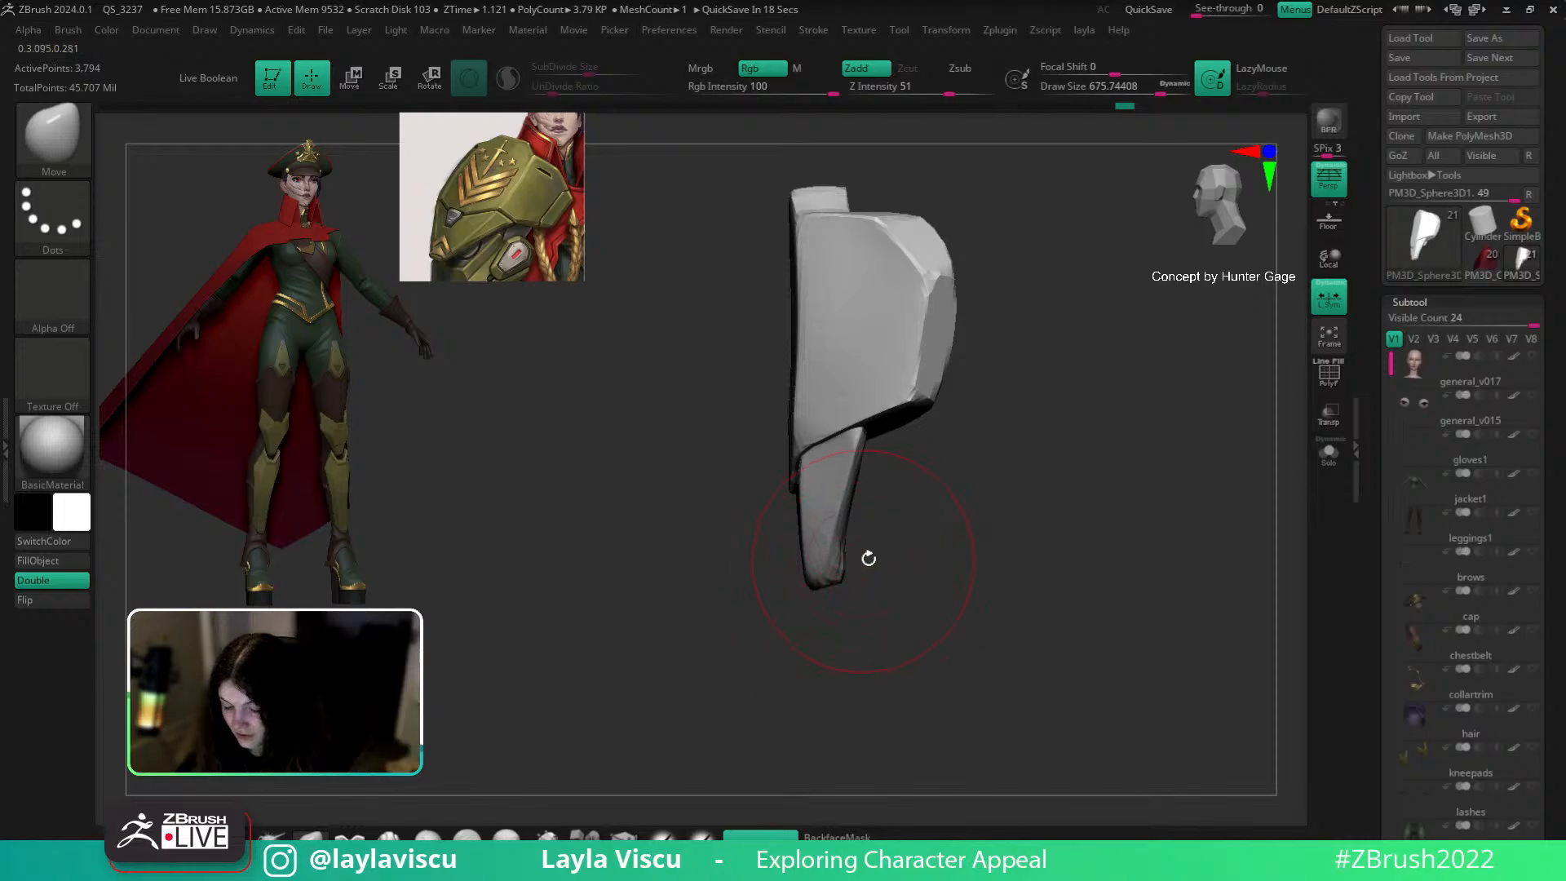
Step: Isolate the lower piece, clip along its back edge from the side view with ClipCurve, and unhide the plate
ctrl+shift+click(845, 545)
ctrl+shift+drag(870, 405, 818, 589)
drag(808, 644, 994, 638)
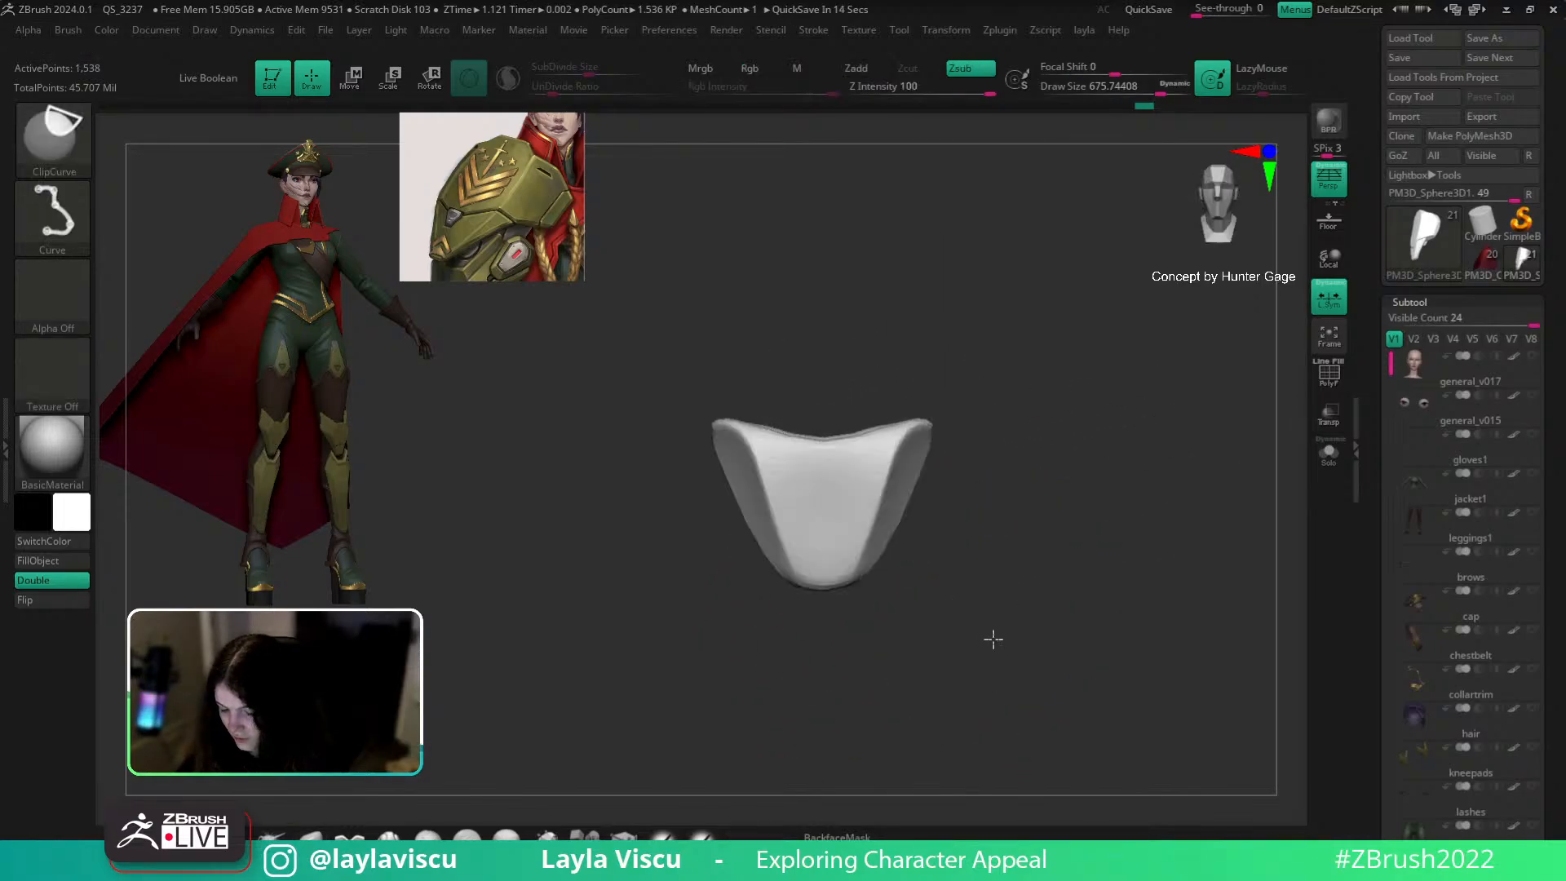
ctrl+shift+click(993, 639)
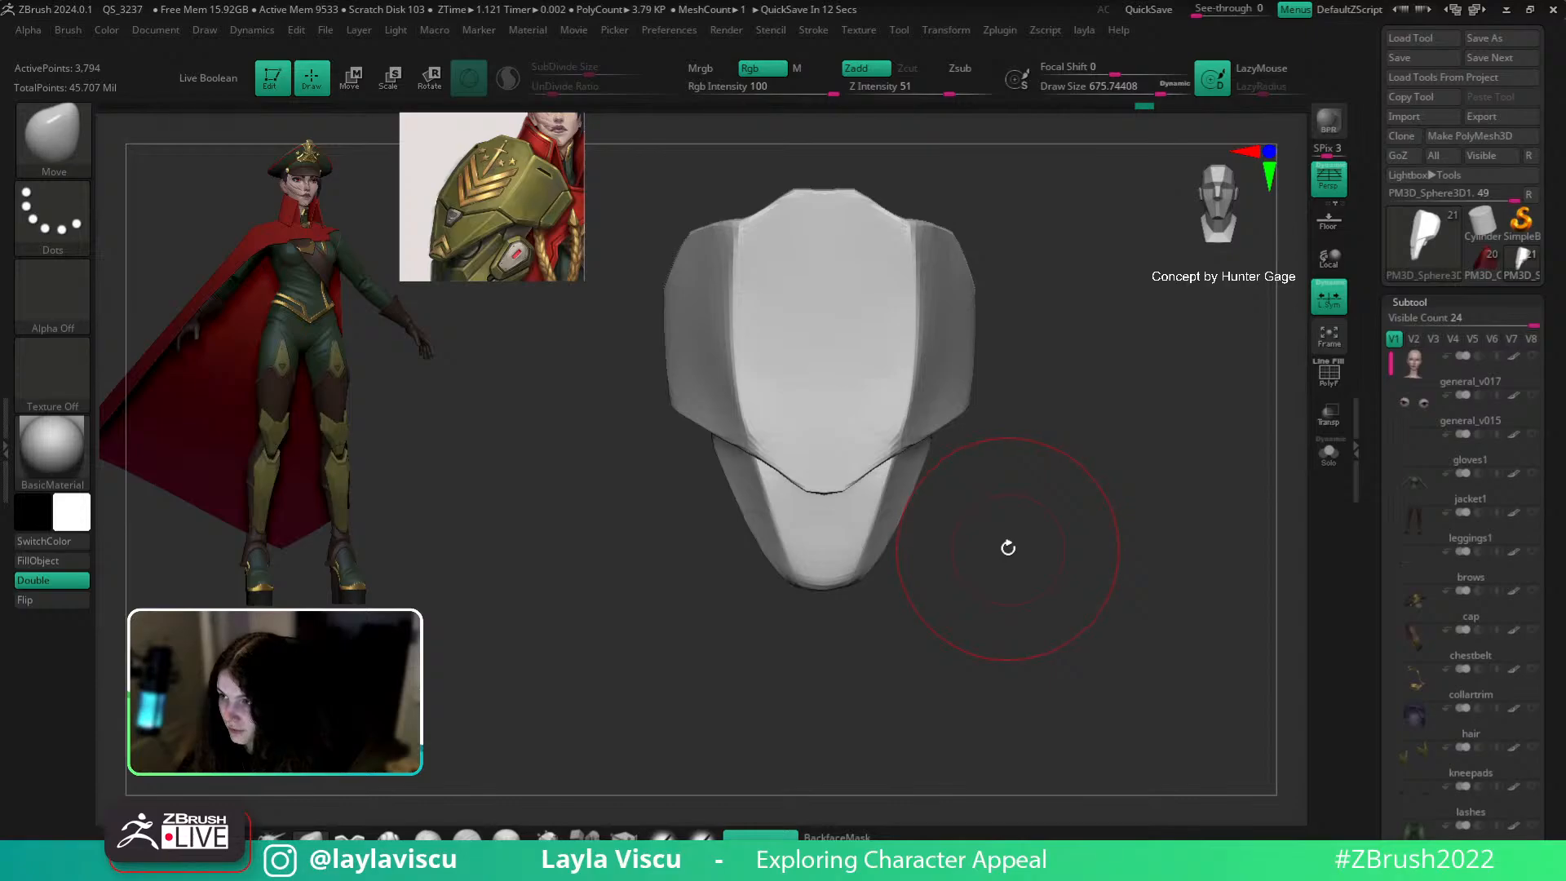
Step: Isolate the lower piece, trim its sides into a narrower straight-edged taper with a blunt tip, and unhide the plate
ctrl+shift+click(852, 571)
mouse_move(1035, 525)
mouse_down()
mouse_move(1053, 531)
mouse_move(904, 420)
mouse_move(819, 598)
mouse_move(810, 655)
mouse_up()
mouse_move(1092, 600)
mouse_down()
mouse_move(1012, 624)
mouse_move(1090, 601)
mouse_move(1079, 640)
mouse_up()
ctrl+shift+click(1011, 625)
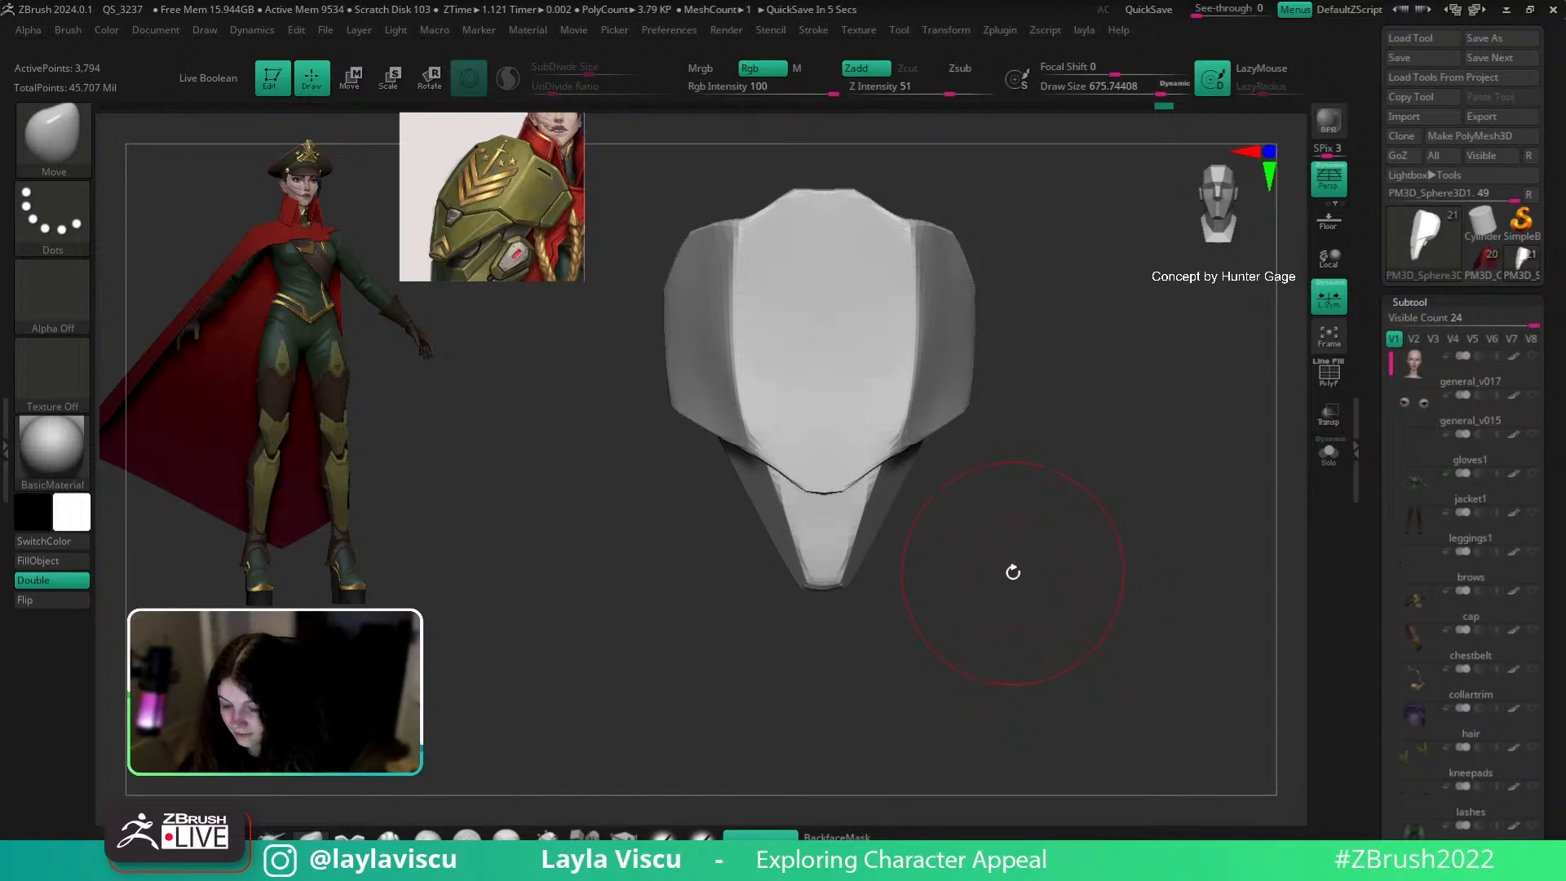
Step: Set the Move brush's draw size to 445 and abort the auto-save
key(s)
drag(1013, 572, 991, 567)
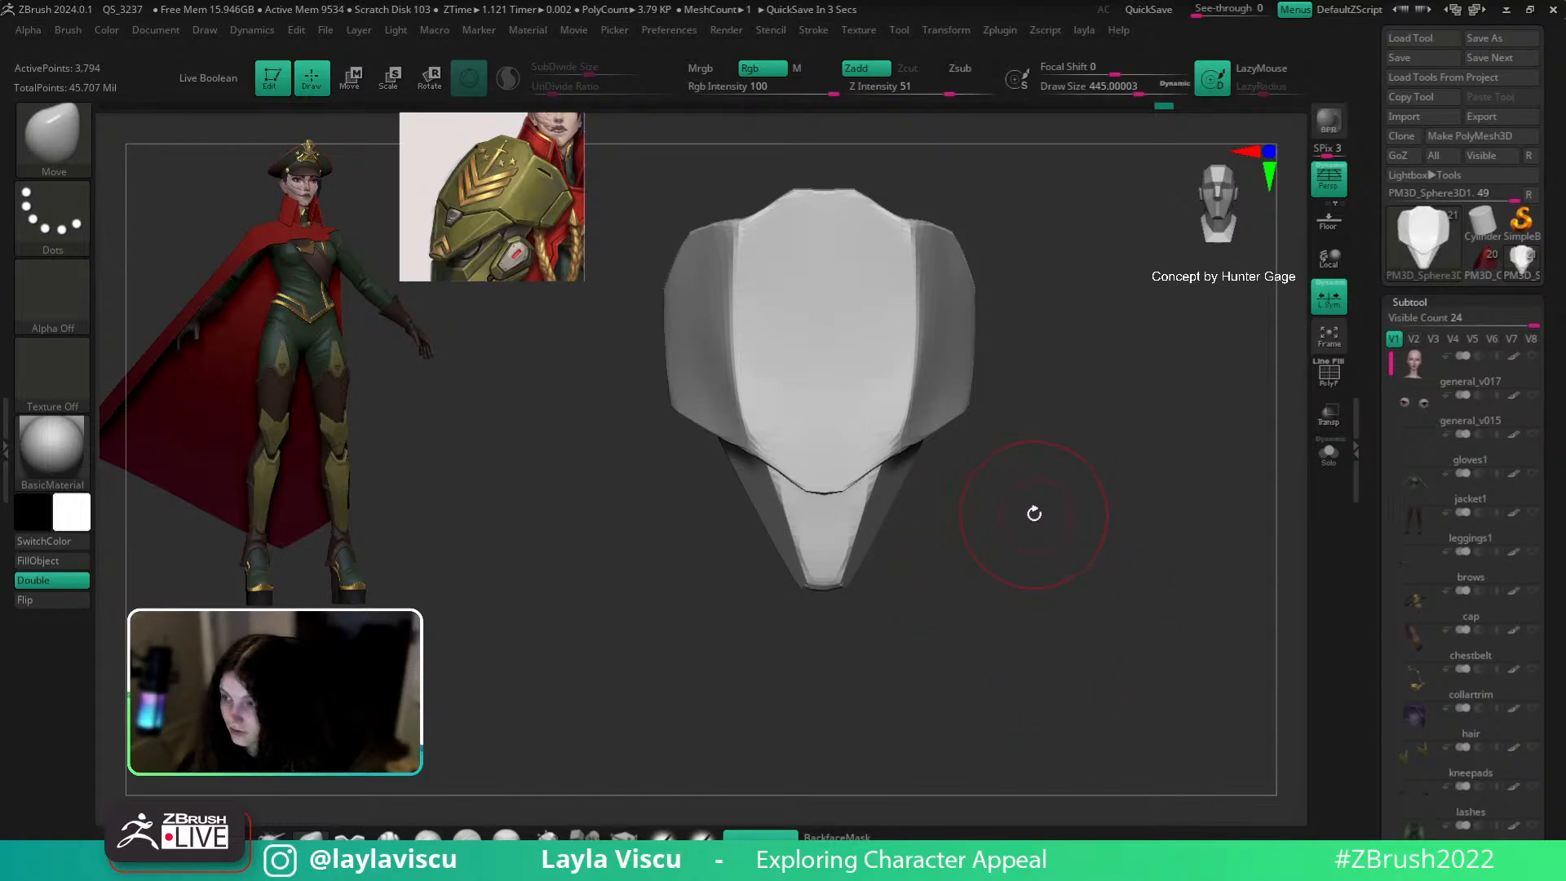
drag(1045, 490, 1074, 443)
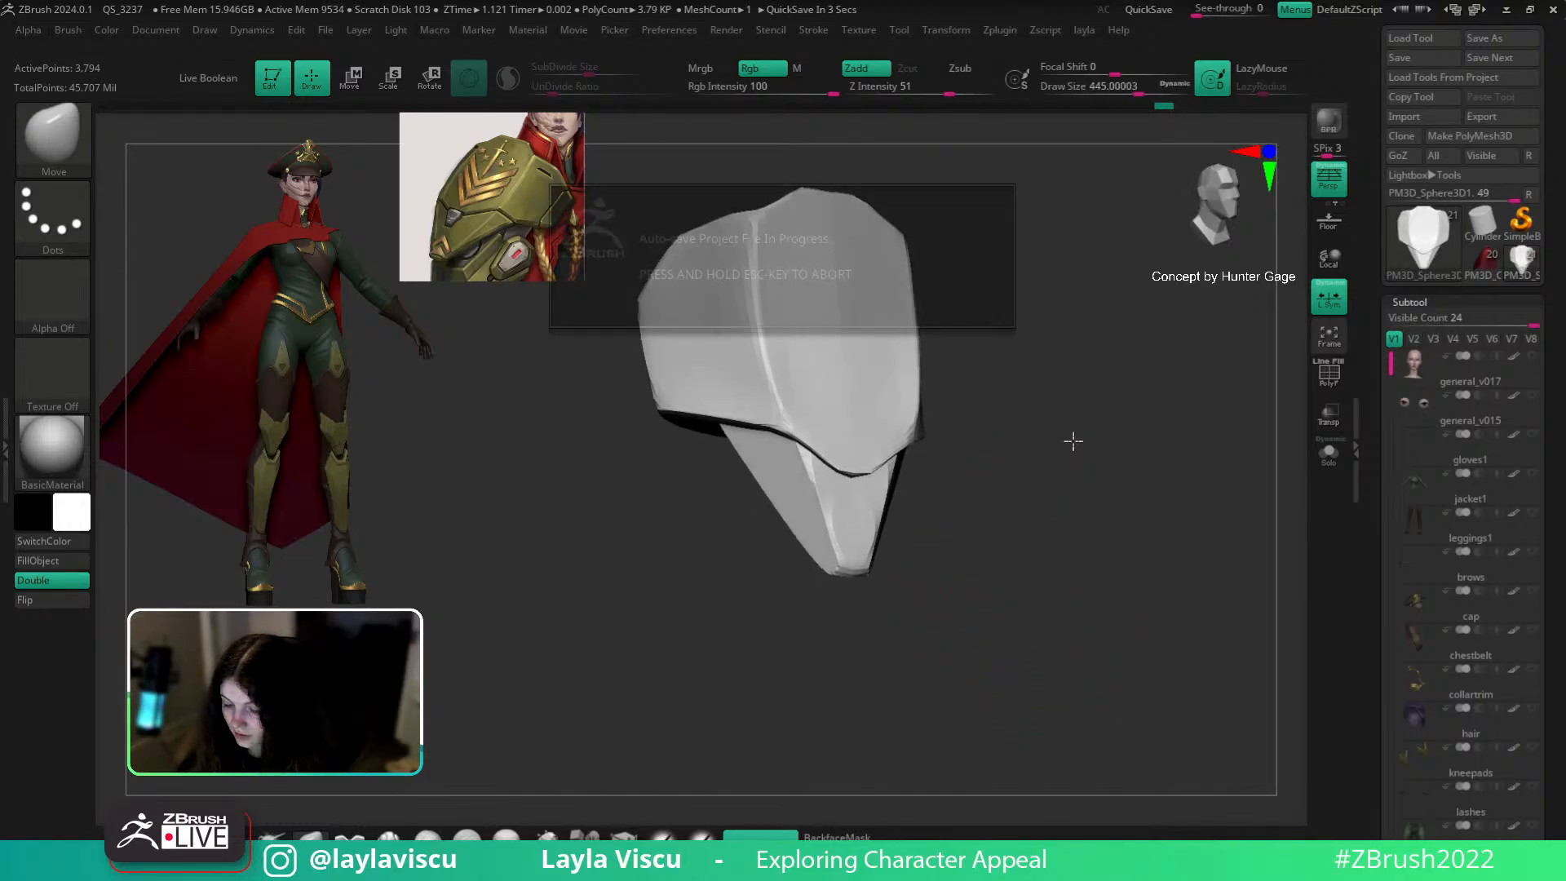
key(Escape)
mouse_move(894, 210)
ctrl+shift+mouse_down()
mouse_move(924, 563)
mouse_move(1119, 510)
mouse_move(1114, 543)
mouse_move(435, 800)
ctrl+shift+mouse_up()
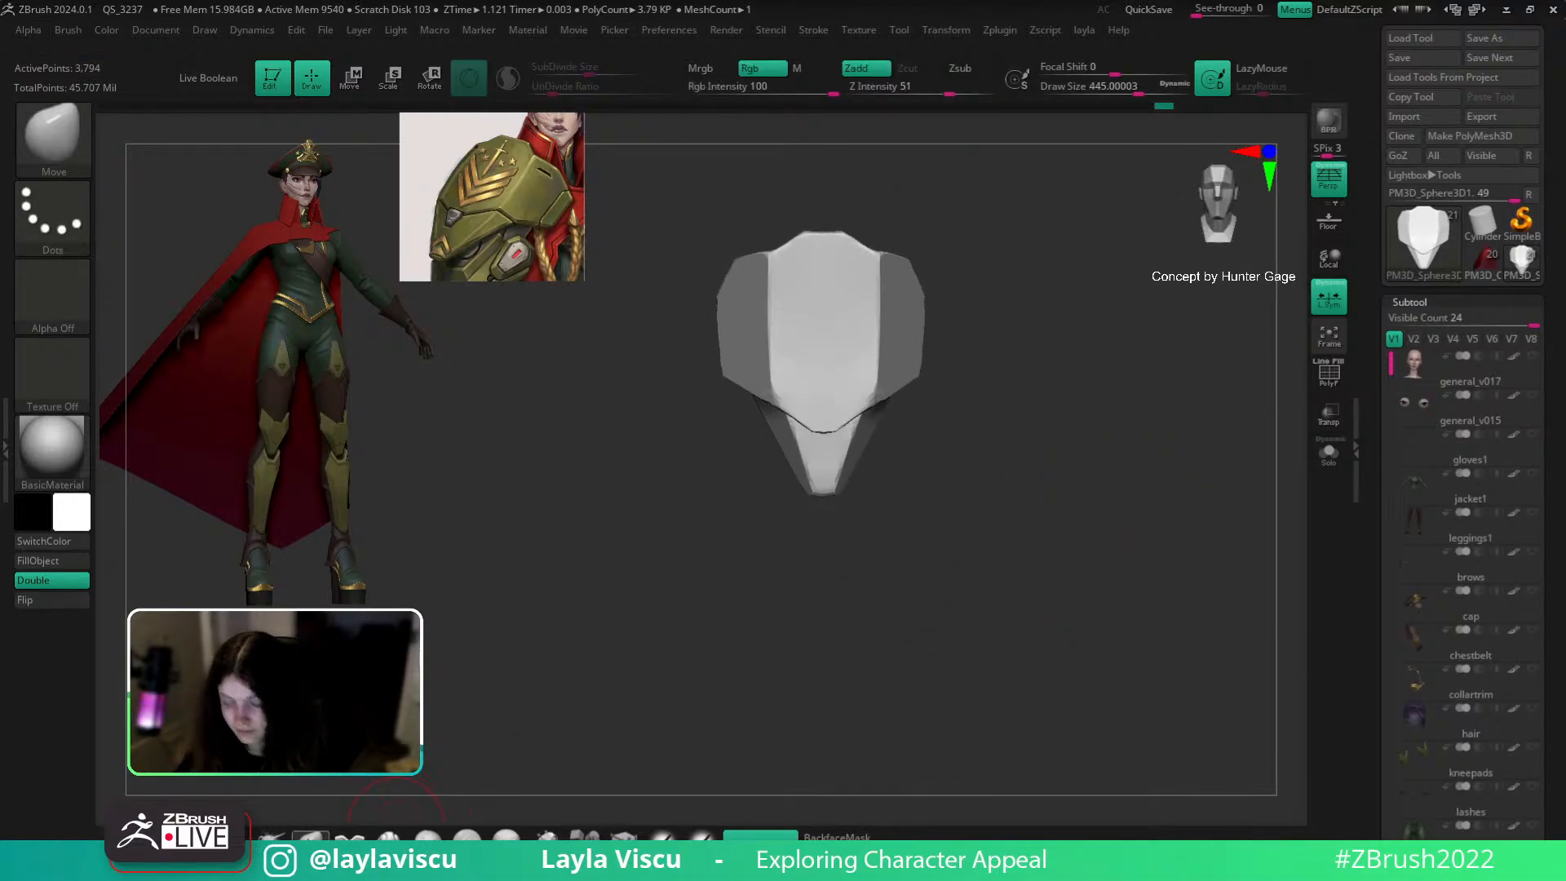
Step: Turn on the polyframe display and examine the topology and polygroups of the plate and lower piece from the front and side
alt+drag(1149, 464, 908, 541)
key(shift+f)
key(shift+f)
alt+drag(811, 378, 1042, 506)
key(shift+f)
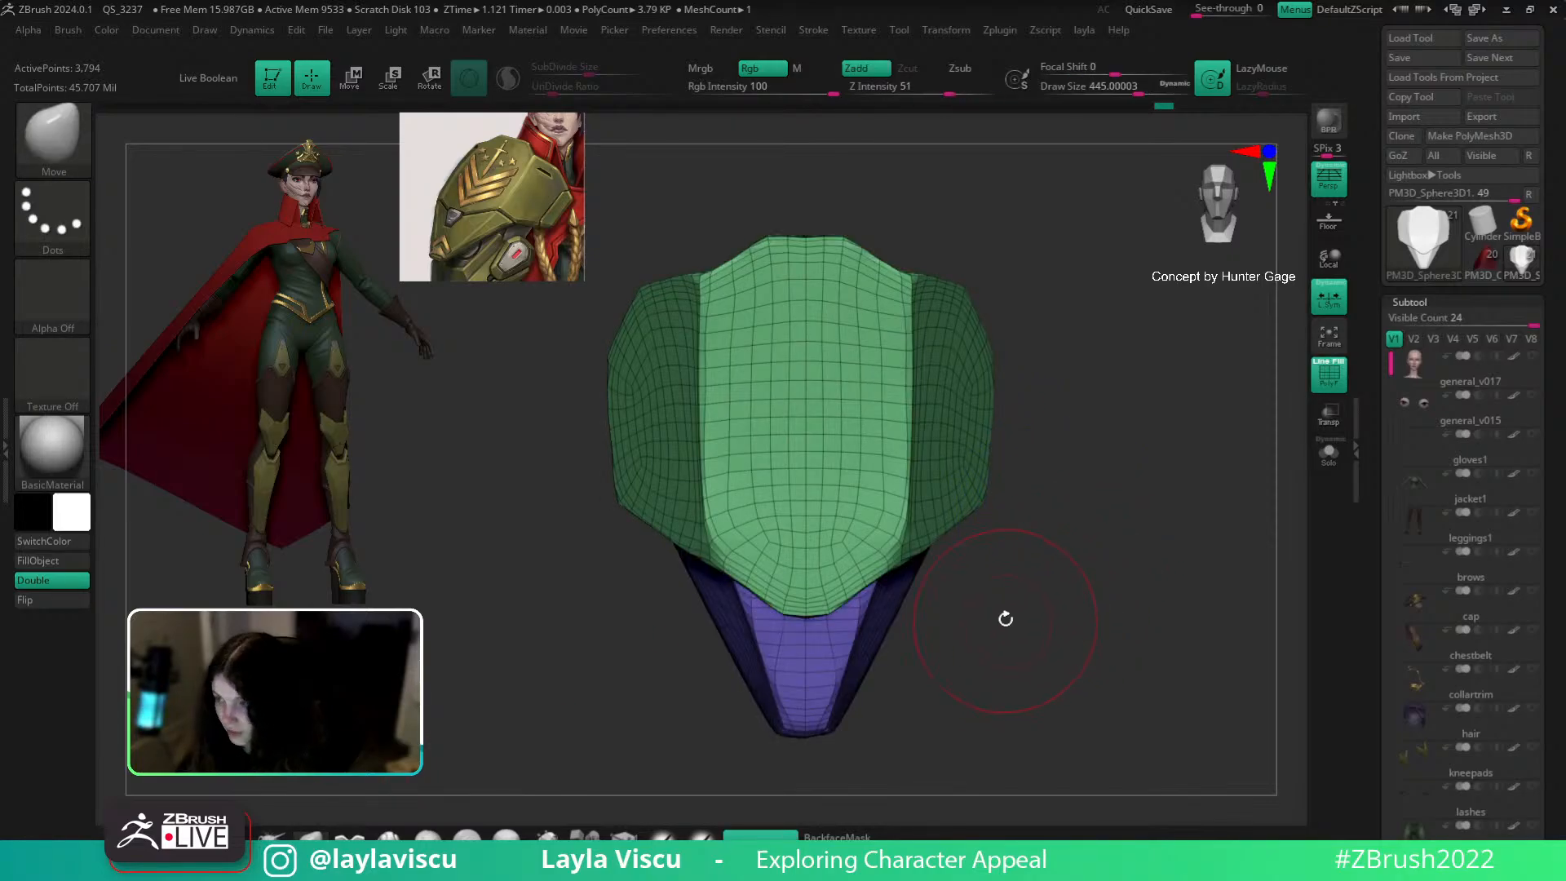
mouse_move(1007, 528)
mouse_down()
mouse_move(1084, 542)
mouse_move(1055, 532)
mouse_up()
key(ctrl+shift)
ctrl+shift+drag(857, 279, 1021, 419)
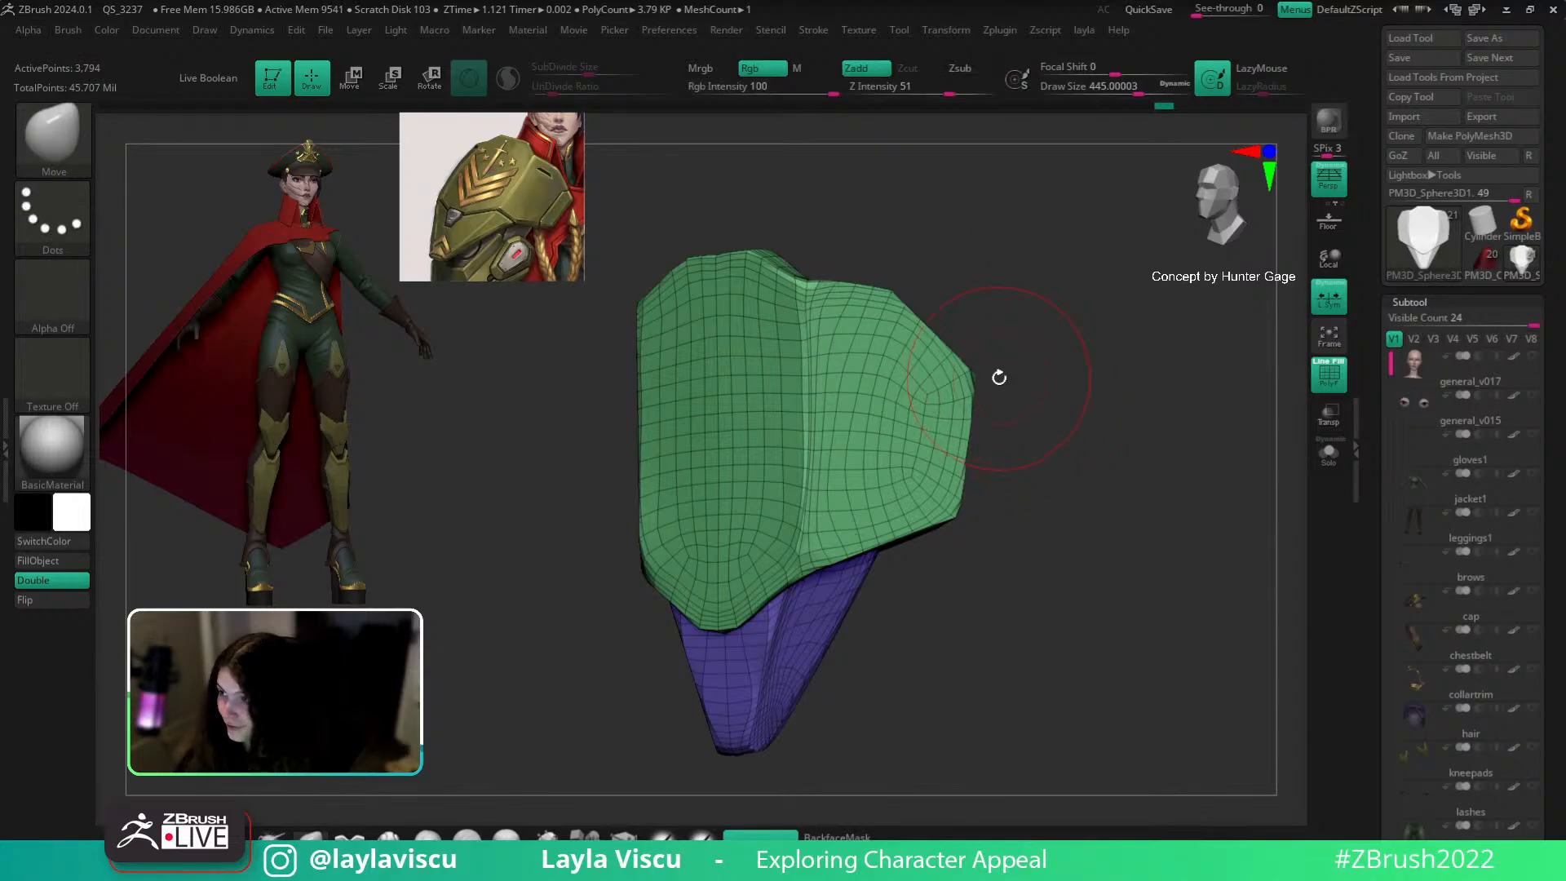
key(ctrl+shift)
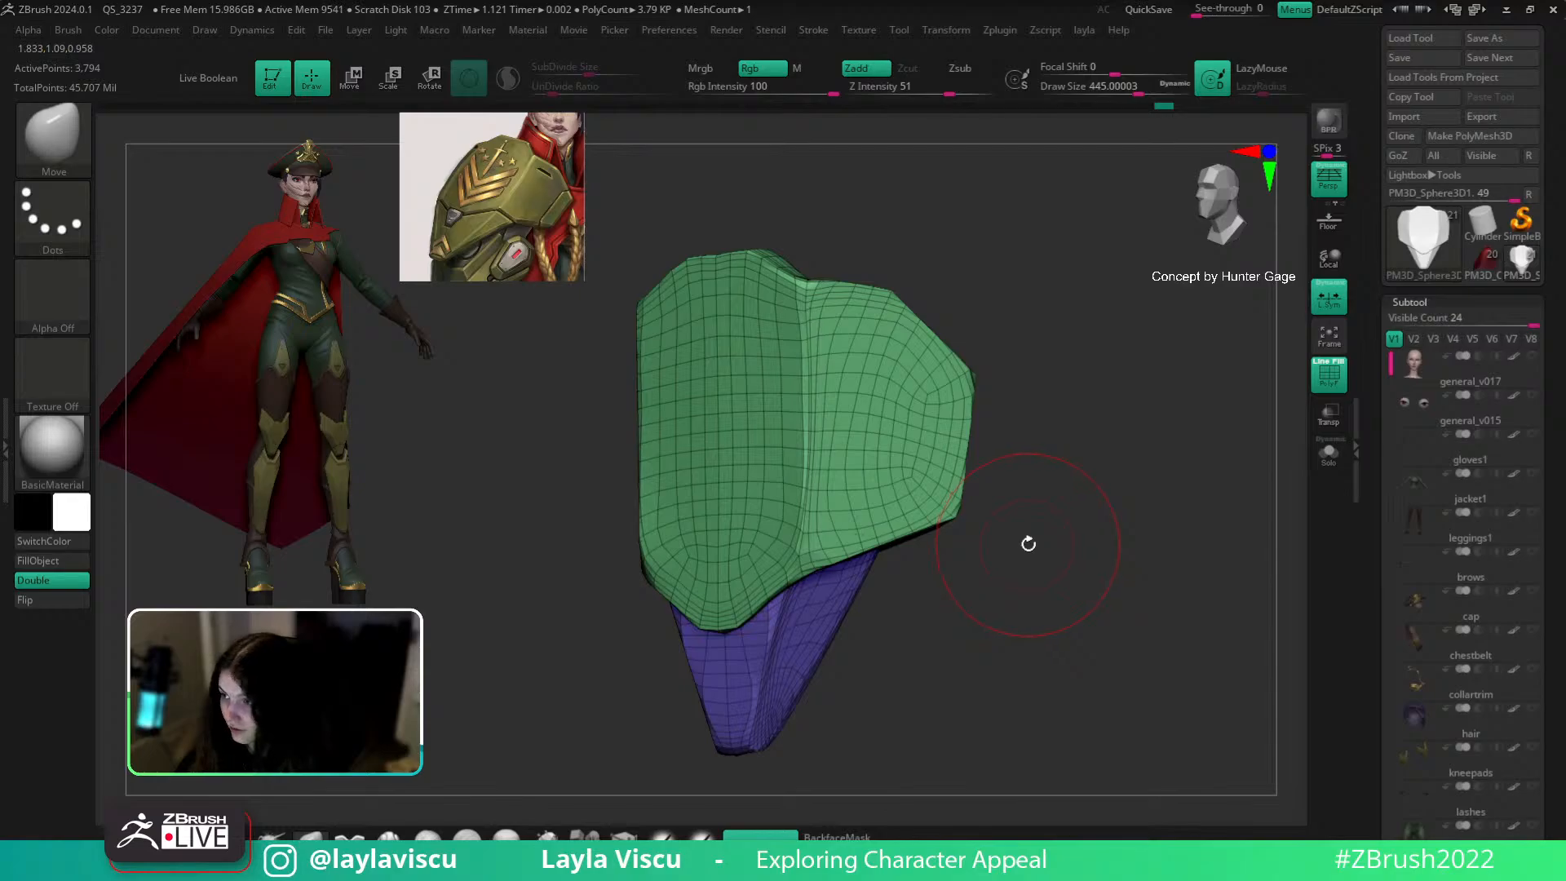
Step: Push the side ridges of the upper plate's central panel outward with the Move brush so they bow symmetrically
alt+drag(1049, 548, 983, 606)
key(shift+f)
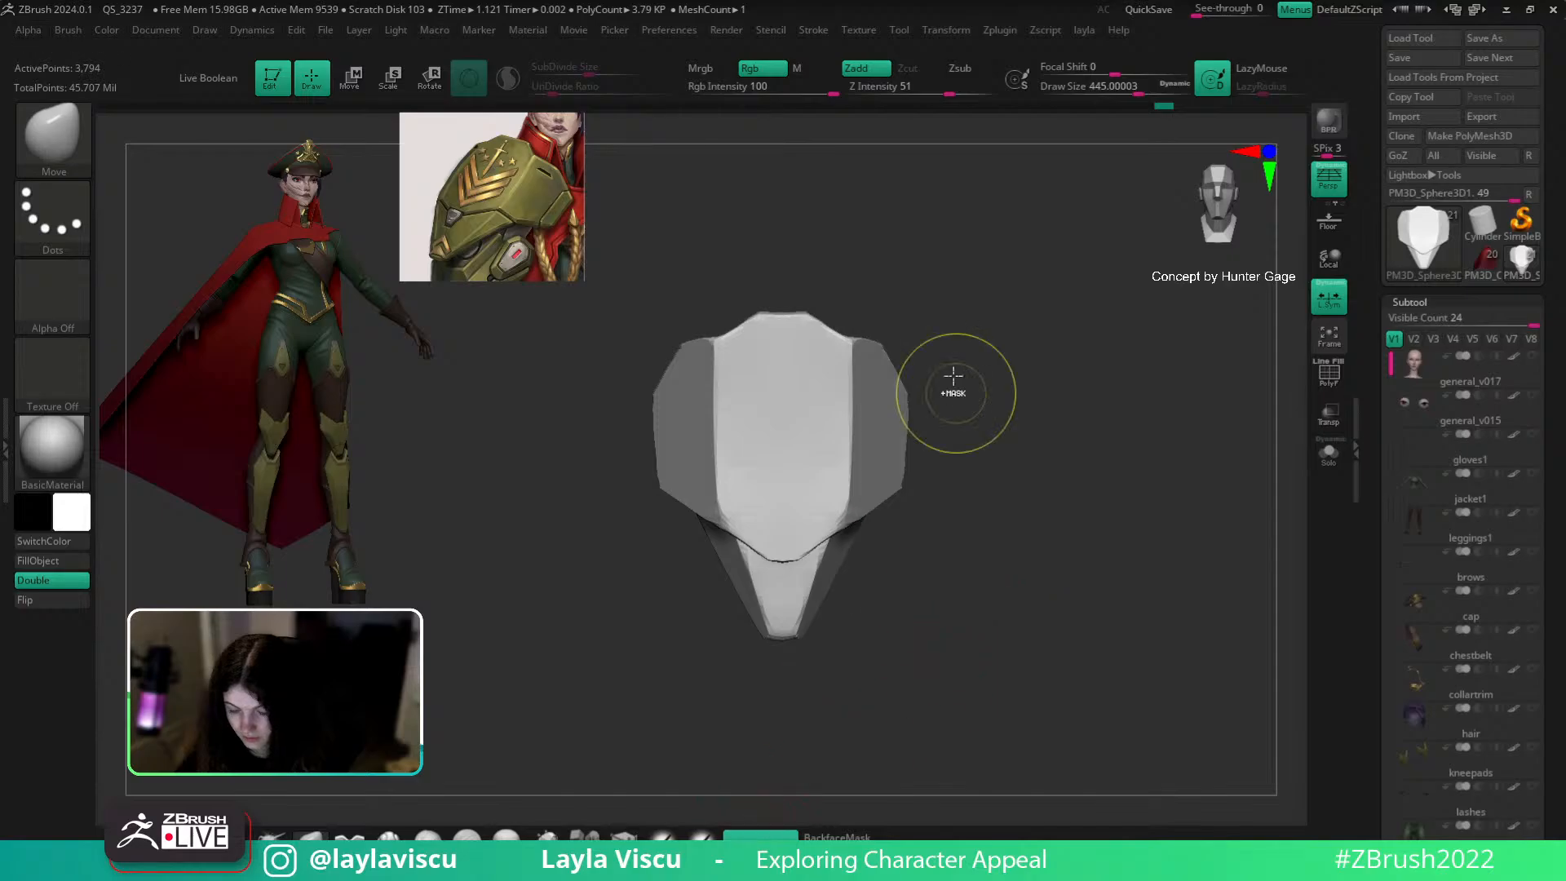
alt+drag(951, 392, 892, 409)
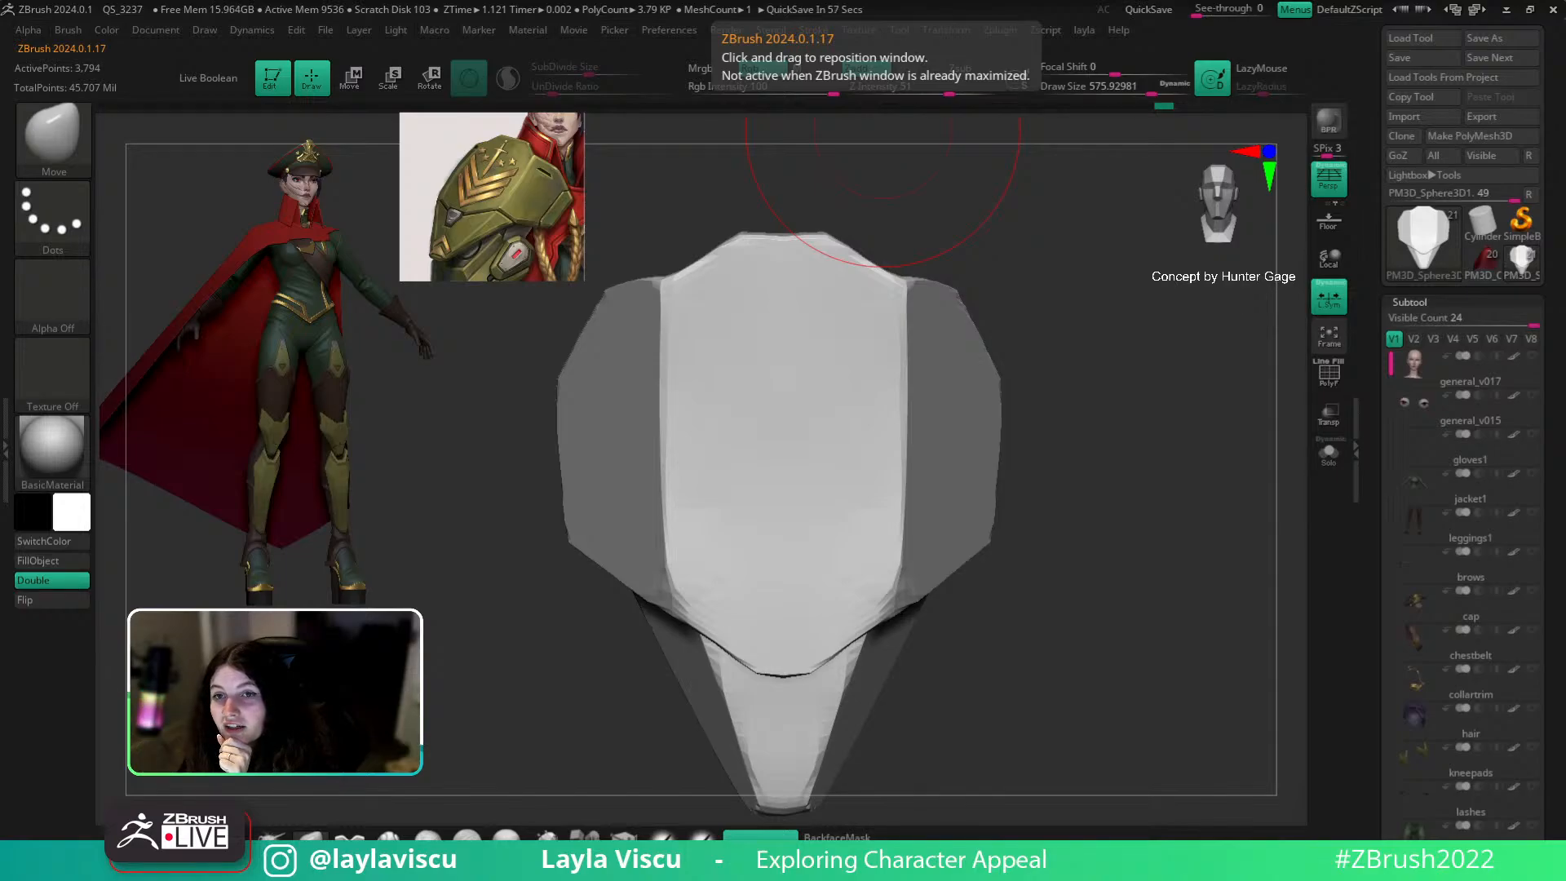
drag(1130, 513, 1102, 506)
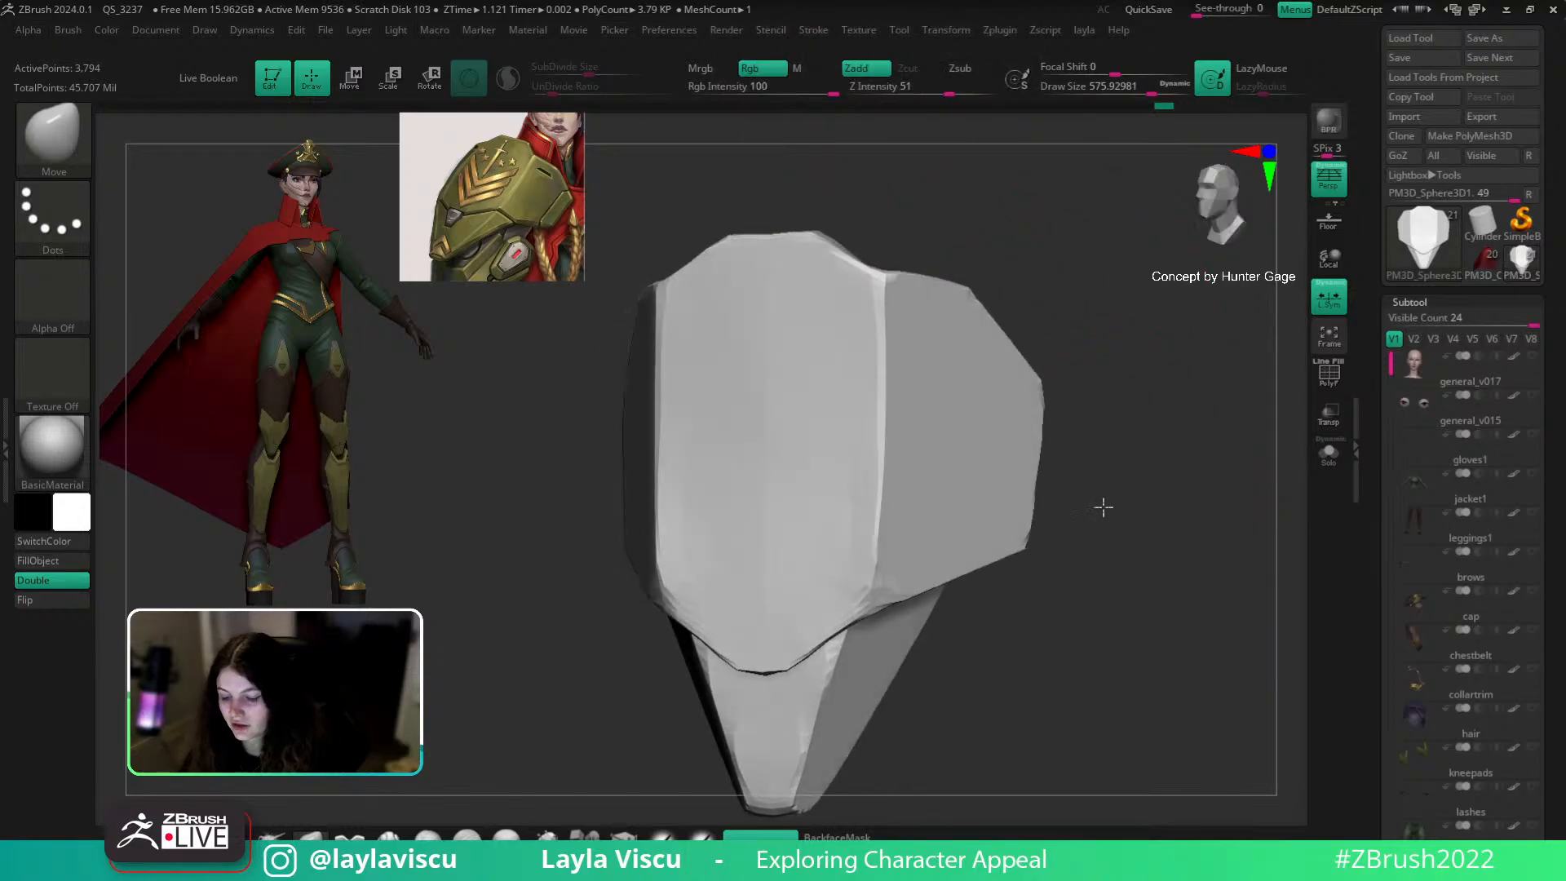
key(shift+f)
drag(894, 319, 899, 323)
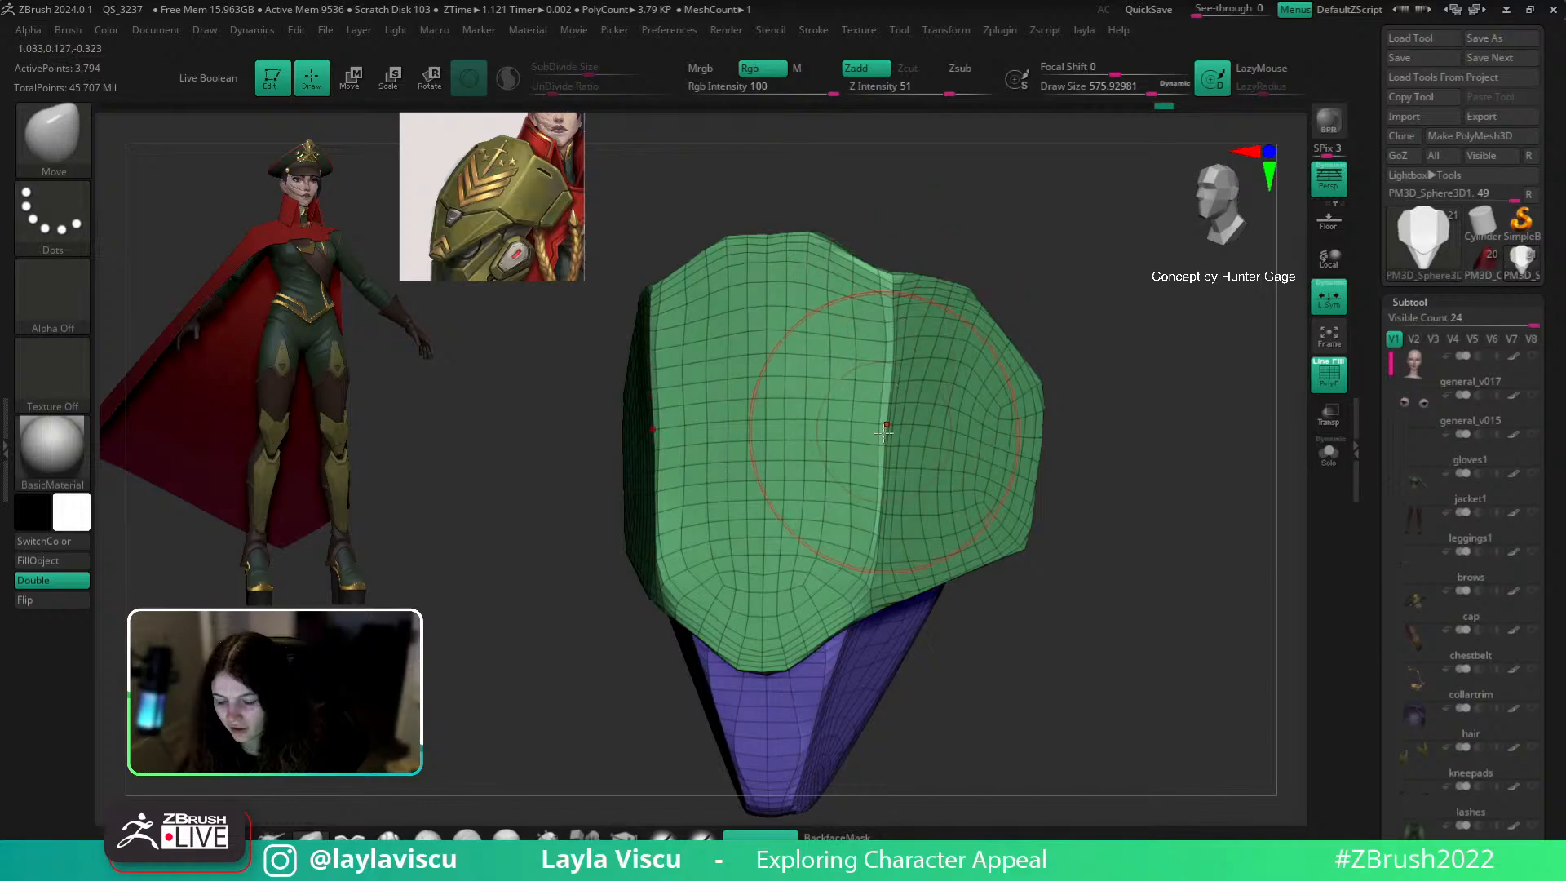
drag(887, 434, 900, 433)
drag(879, 509, 887, 507)
shift+drag(1129, 503, 1118, 517)
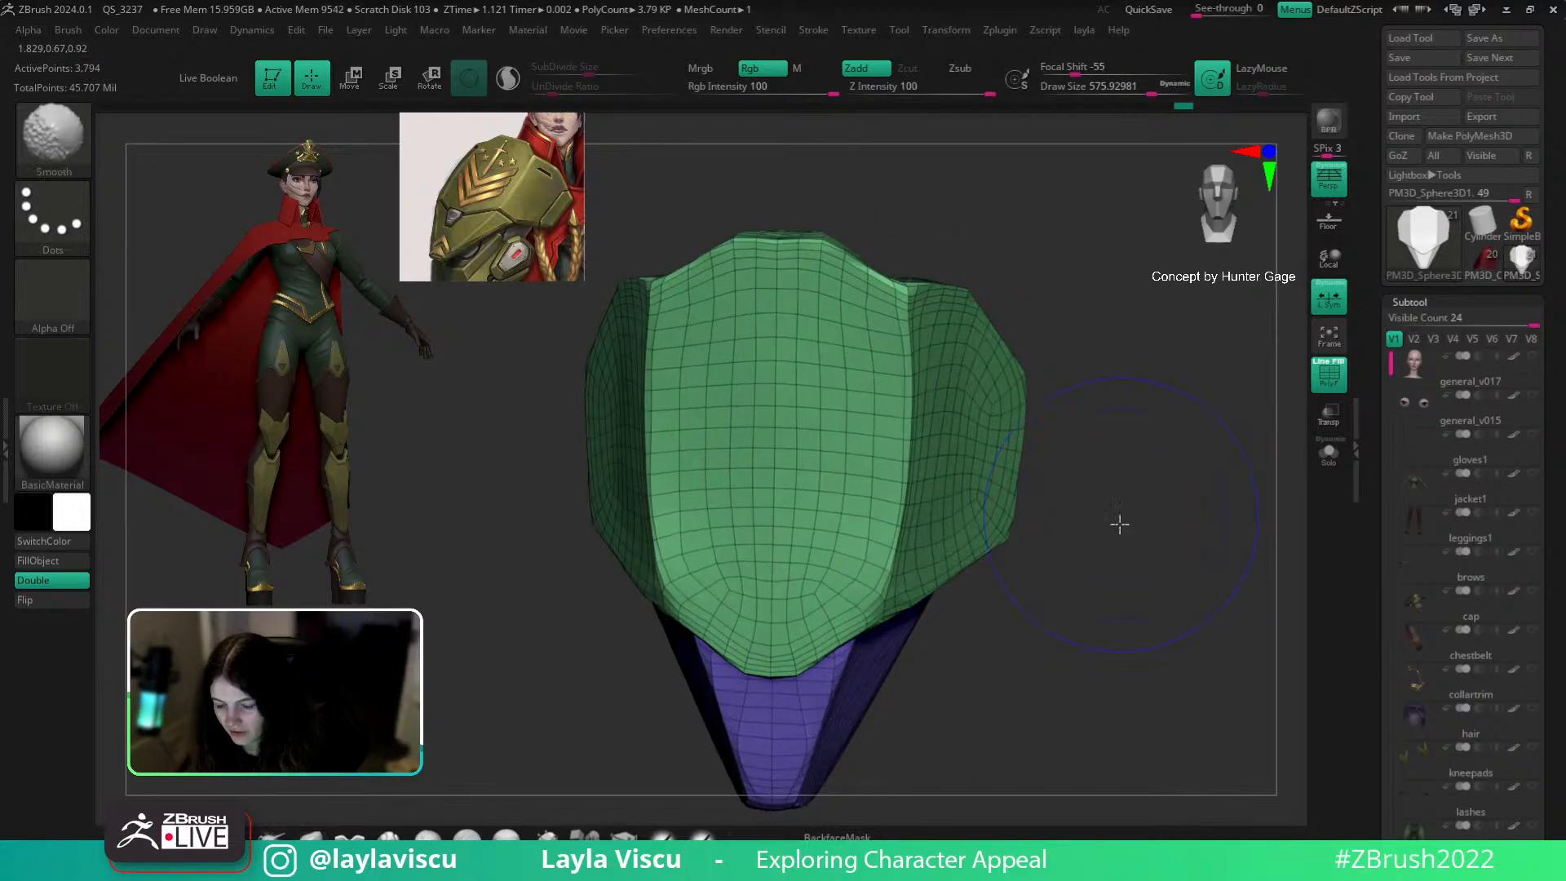
Step: Refine the outer contour of the upper plate's side wings with the Move brush at a draw size of about 460
key(shift+f)
ctrl+right_drag(1112, 490, 1038, 453)
key(s)
drag(1039, 452, 1011, 463)
ctrl+right_drag(1055, 468, 1071, 505)
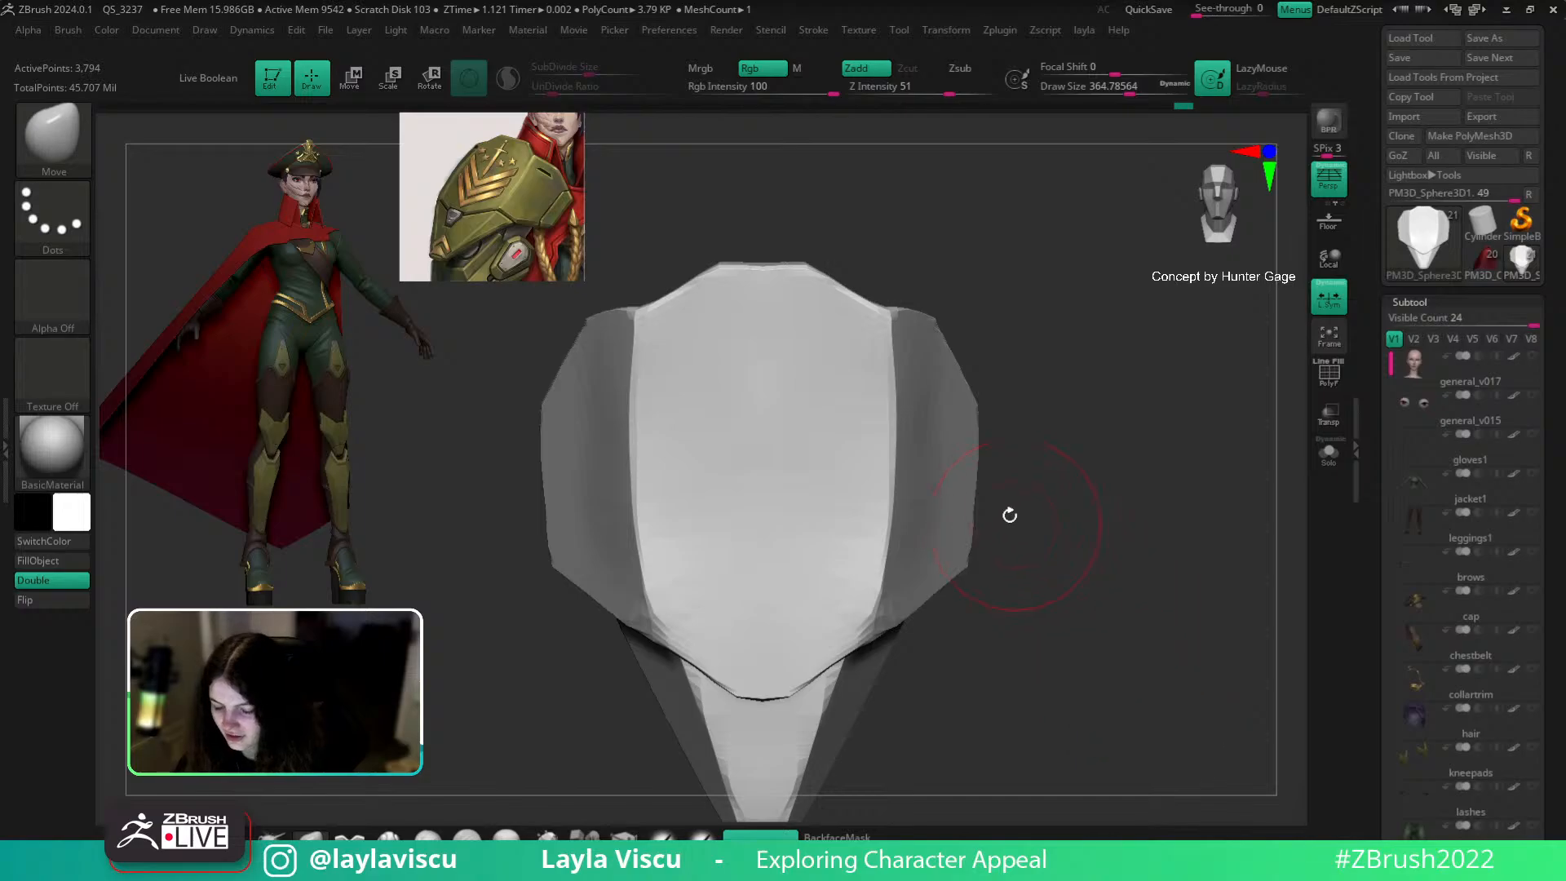
key(])
drag(938, 414, 939, 402)
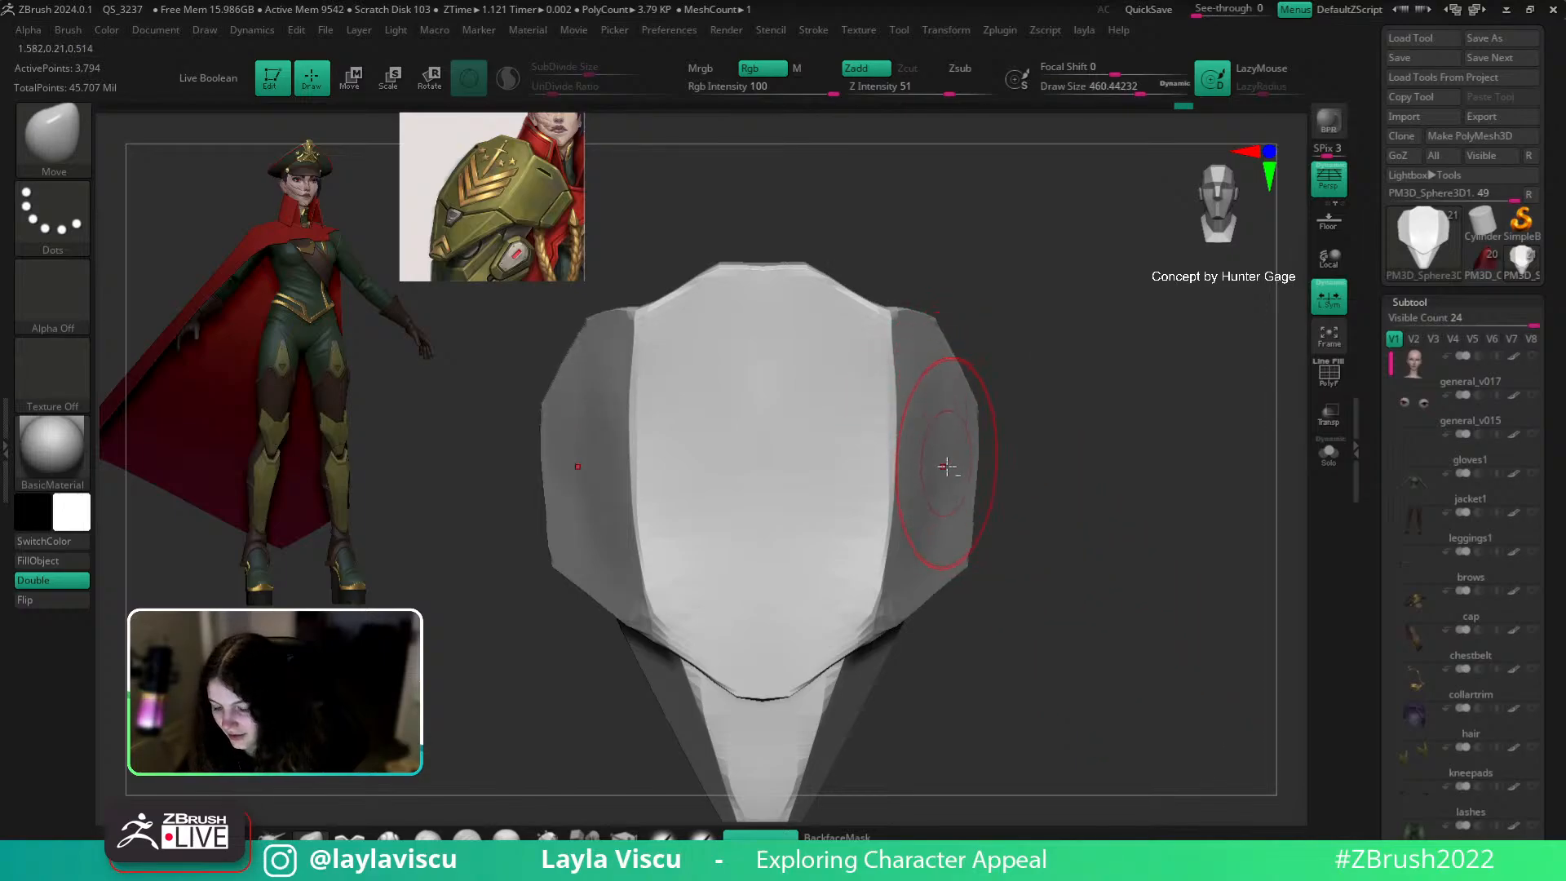
drag(927, 522, 935, 529)
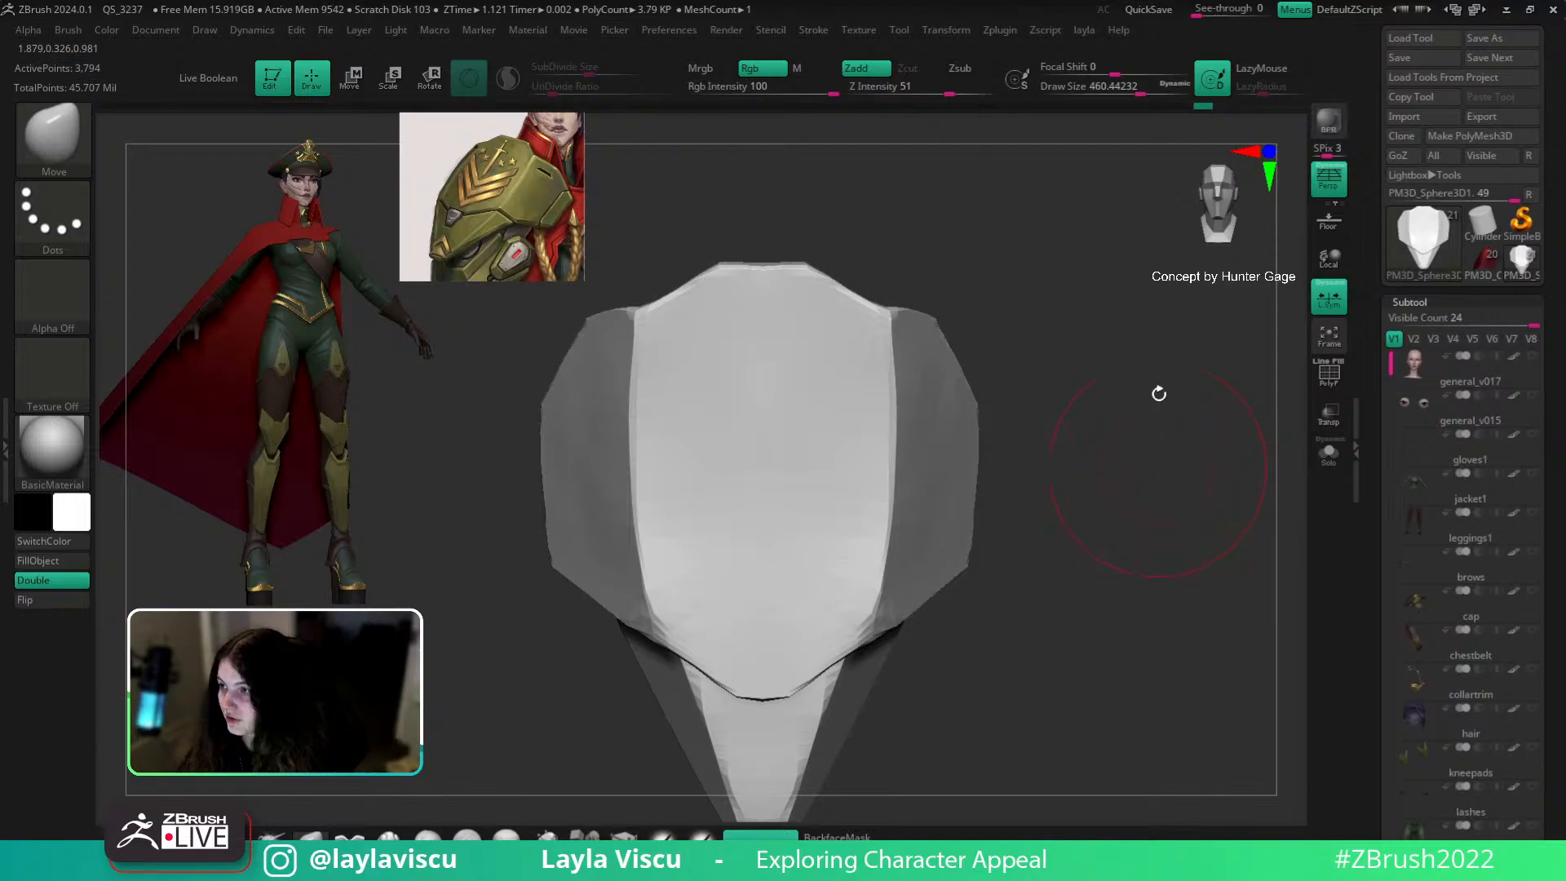
Step: Isolate the green upper plate, shape its lower edge into a V point with ClipCurve, and show the whole mesh again
mouse_move(1117, 558)
mouse_down()
mouse_move(1000, 576)
mouse_move(1020, 578)
mouse_up()
key(shift+f)
key(ctrl+shift)
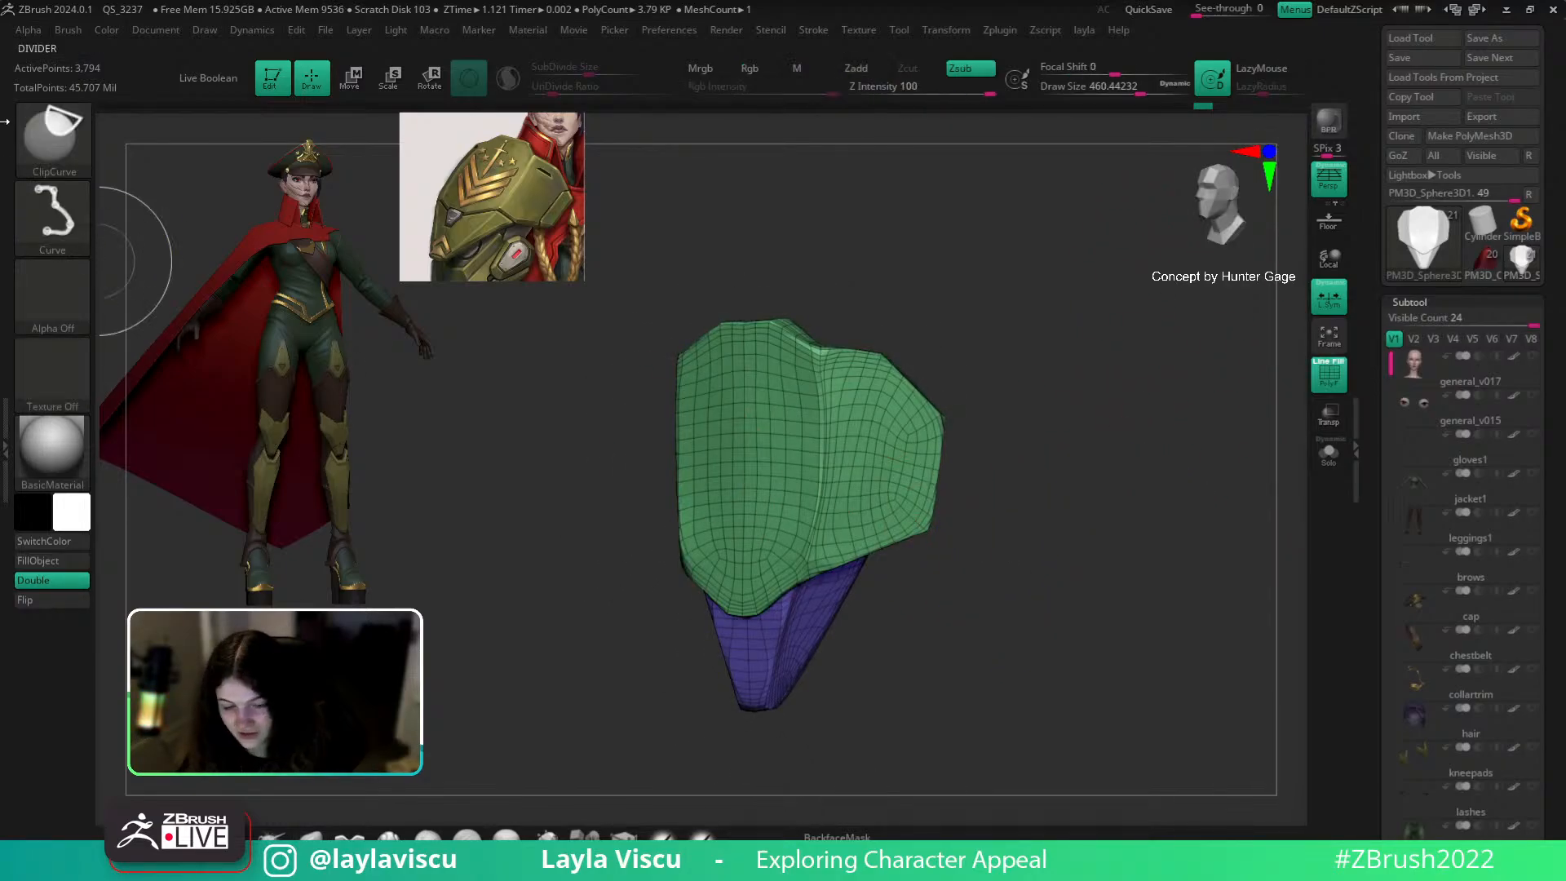
mouse_move(1014, 675)
shift+mouse_down()
mouse_move(1050, 676)
mouse_move(843, 500)
mouse_move(744, 535)
shift+mouse_up()
ctrl+alt+shift+click(842, 500)
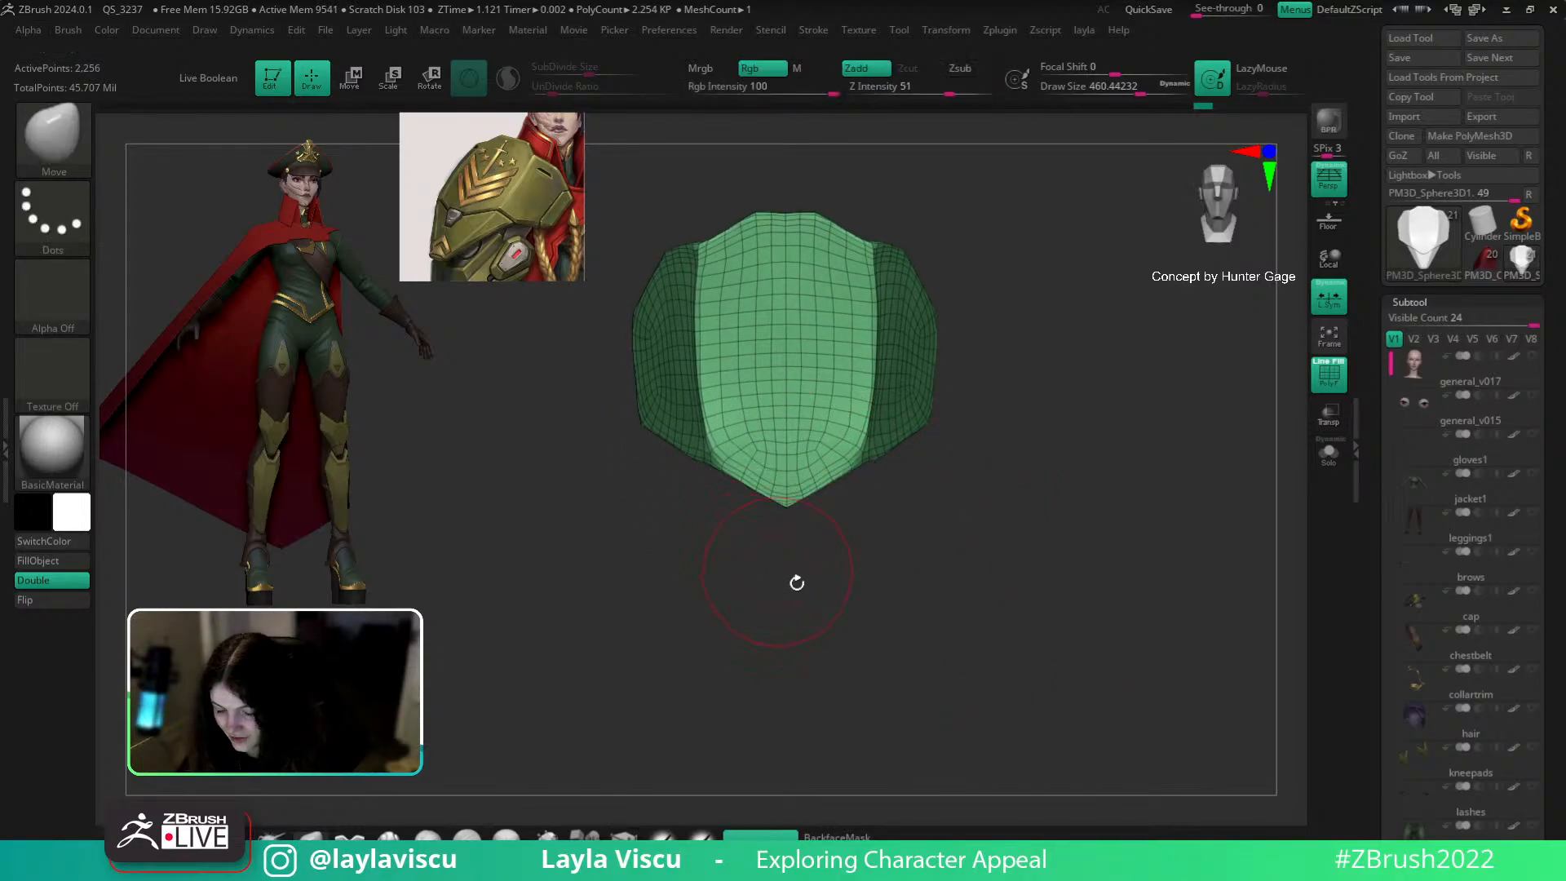
ctrl+shift+click(1110, 525)
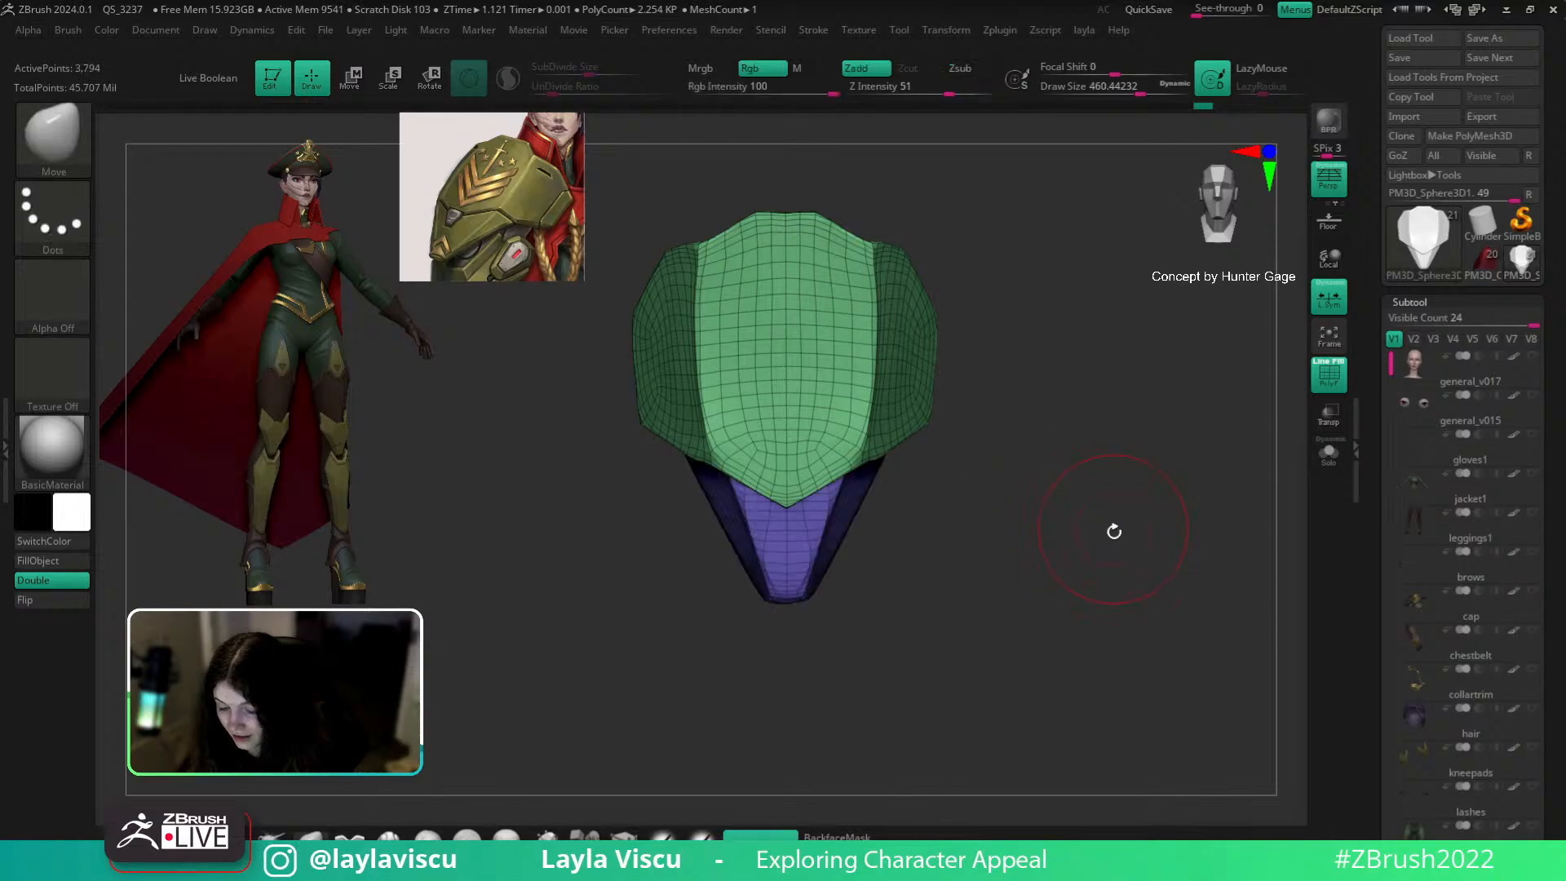
Step: Isolate the upper plate, turn off perspective, and clip the outer ends of its side wings with ClipCurve
key(shift+f)
mouse_move(1107, 536)
mouse_down()
mouse_move(902, 487)
mouse_move(927, 352)
mouse_move(961, 353)
mouse_move(1000, 479)
mouse_move(991, 348)
mouse_up()
ctrl+shift+click(886, 402)
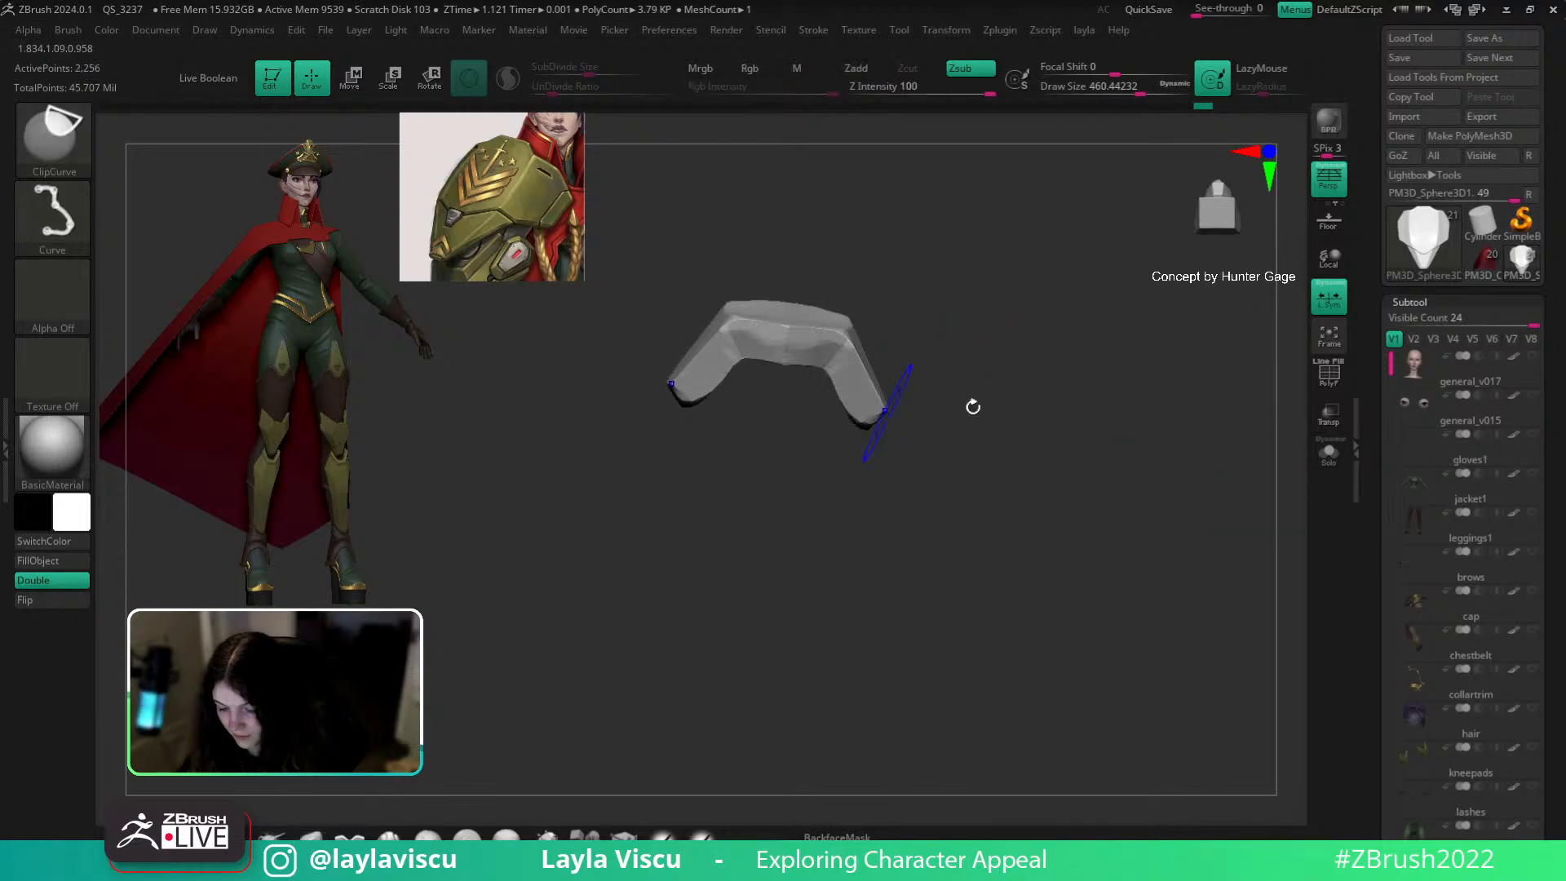
ctrl+shift+drag(944, 408, 967, 433)
click(1025, 388)
click(1323, 182)
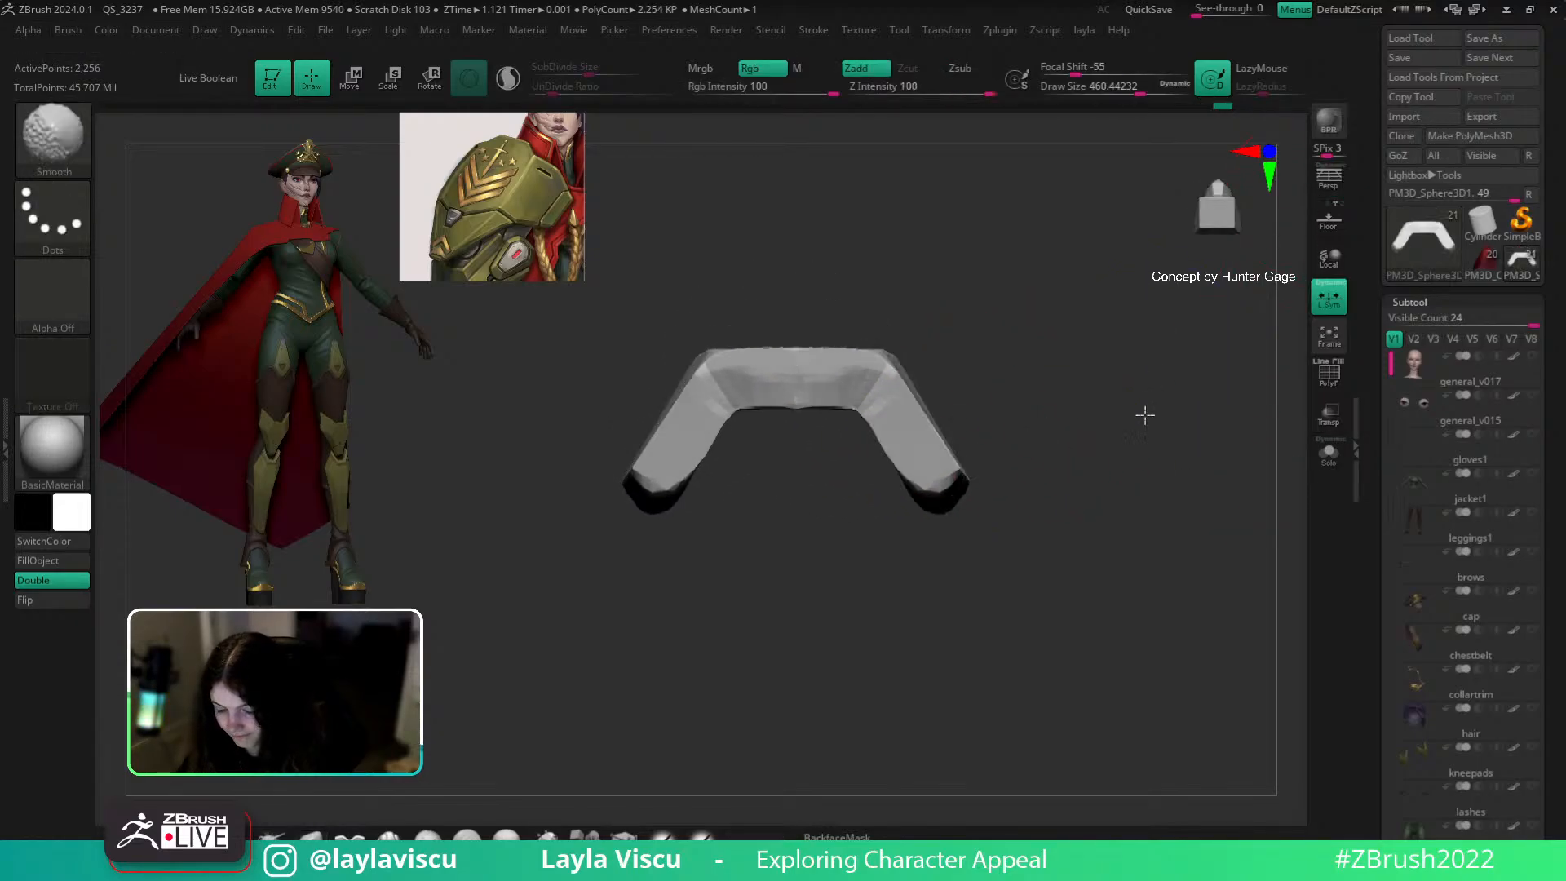
mouse_move(967, 518)
ctrl+shift+mouse_down()
mouse_move(872, 379)
mouse_move(795, 377)
mouse_move(879, 392)
mouse_move(1014, 573)
mouse_move(1007, 381)
mouse_move(1029, 564)
mouse_move(1004, 335)
ctrl+shift+mouse_up()
key(shift+f)
drag(702, 297, 776, 332)
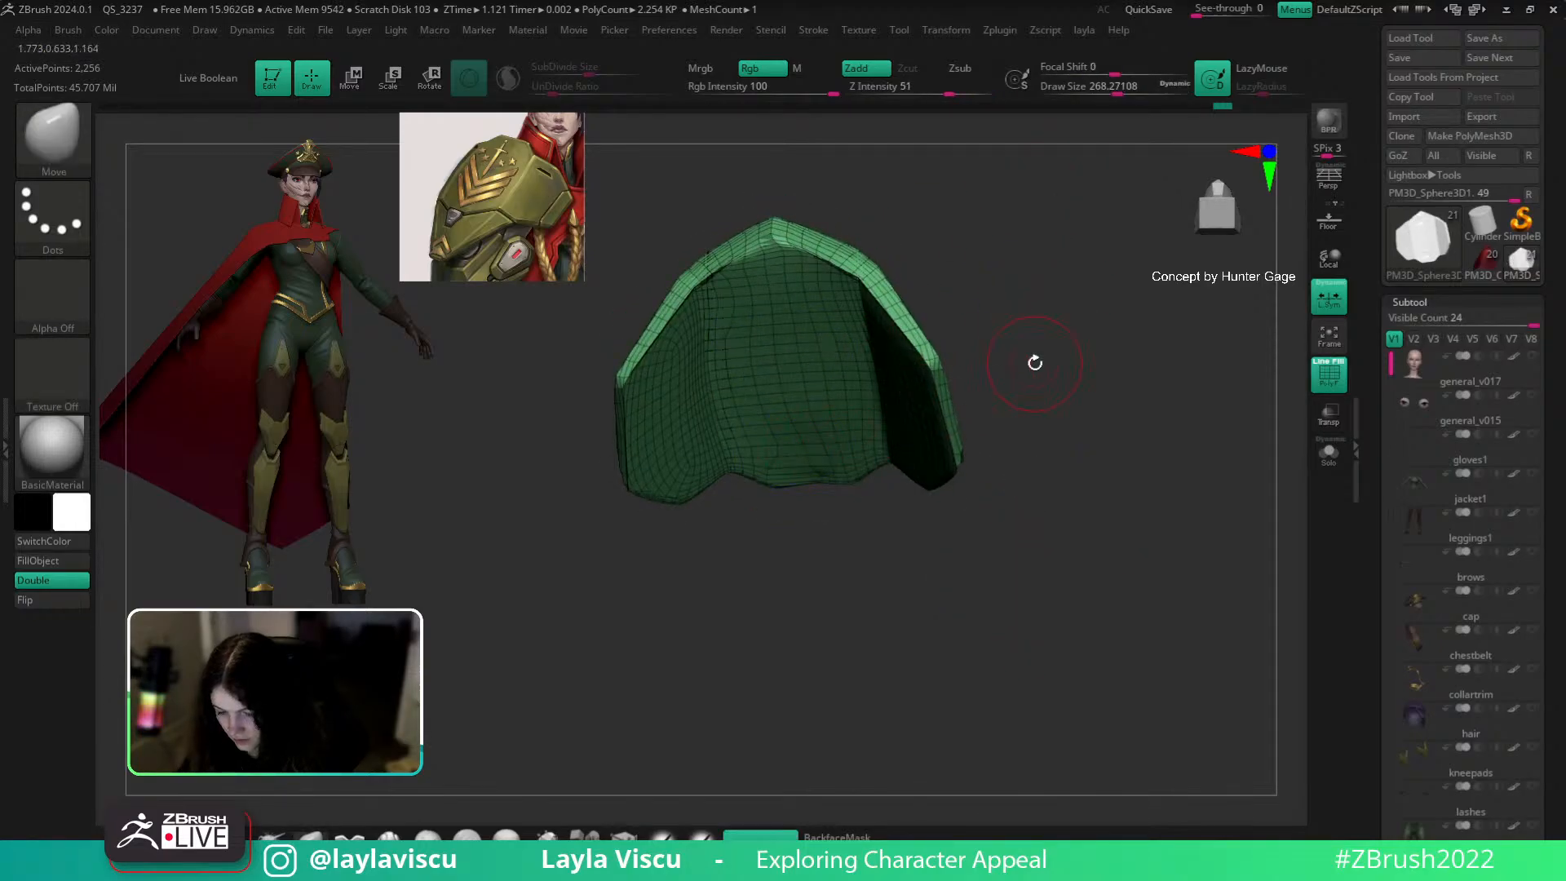
Step: Unhide the full armour mesh and apply Mirror And Weld to make both sides symmetrical
key(w)
key(ctrl+w)
key(grave)
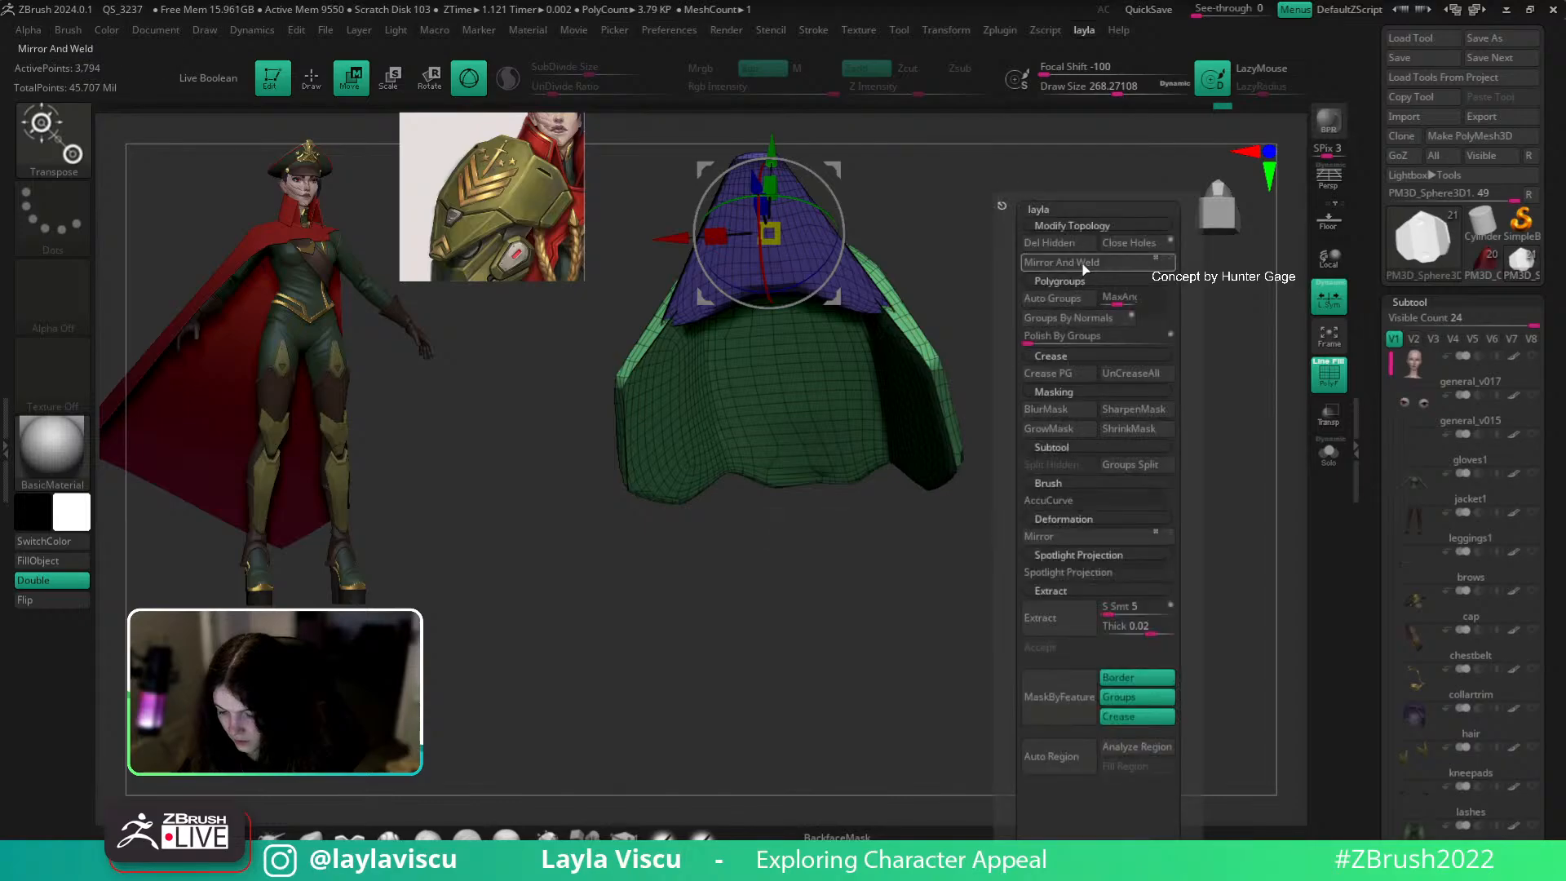
click(1084, 267)
key(q)
mouse_move(1060, 530)
mouse_down()
mouse_move(1059, 451)
mouse_move(783, 525)
mouse_up()
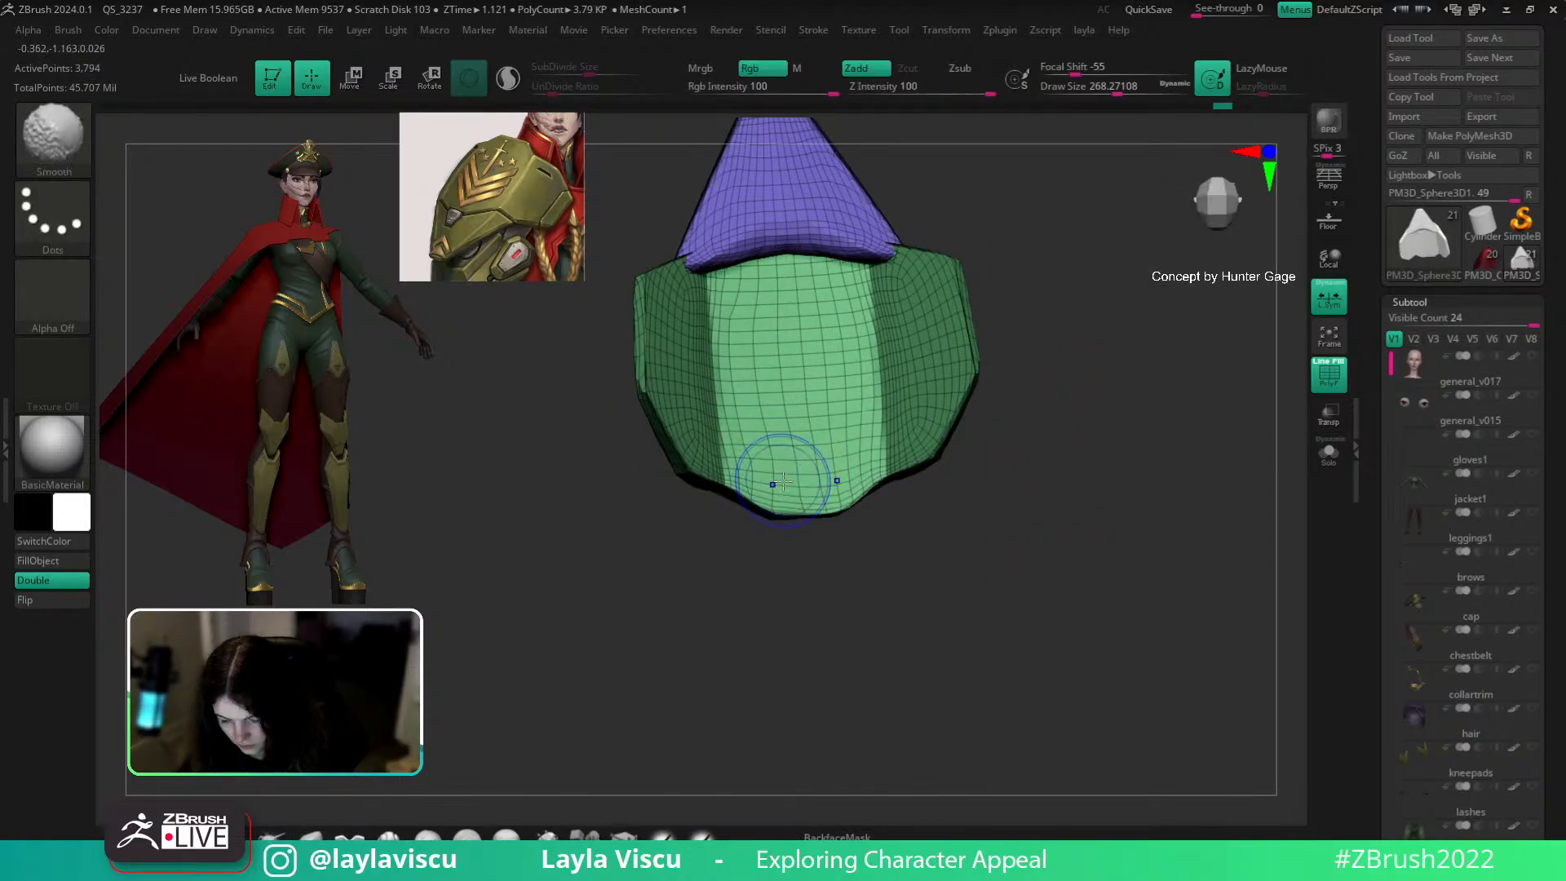
key(w)
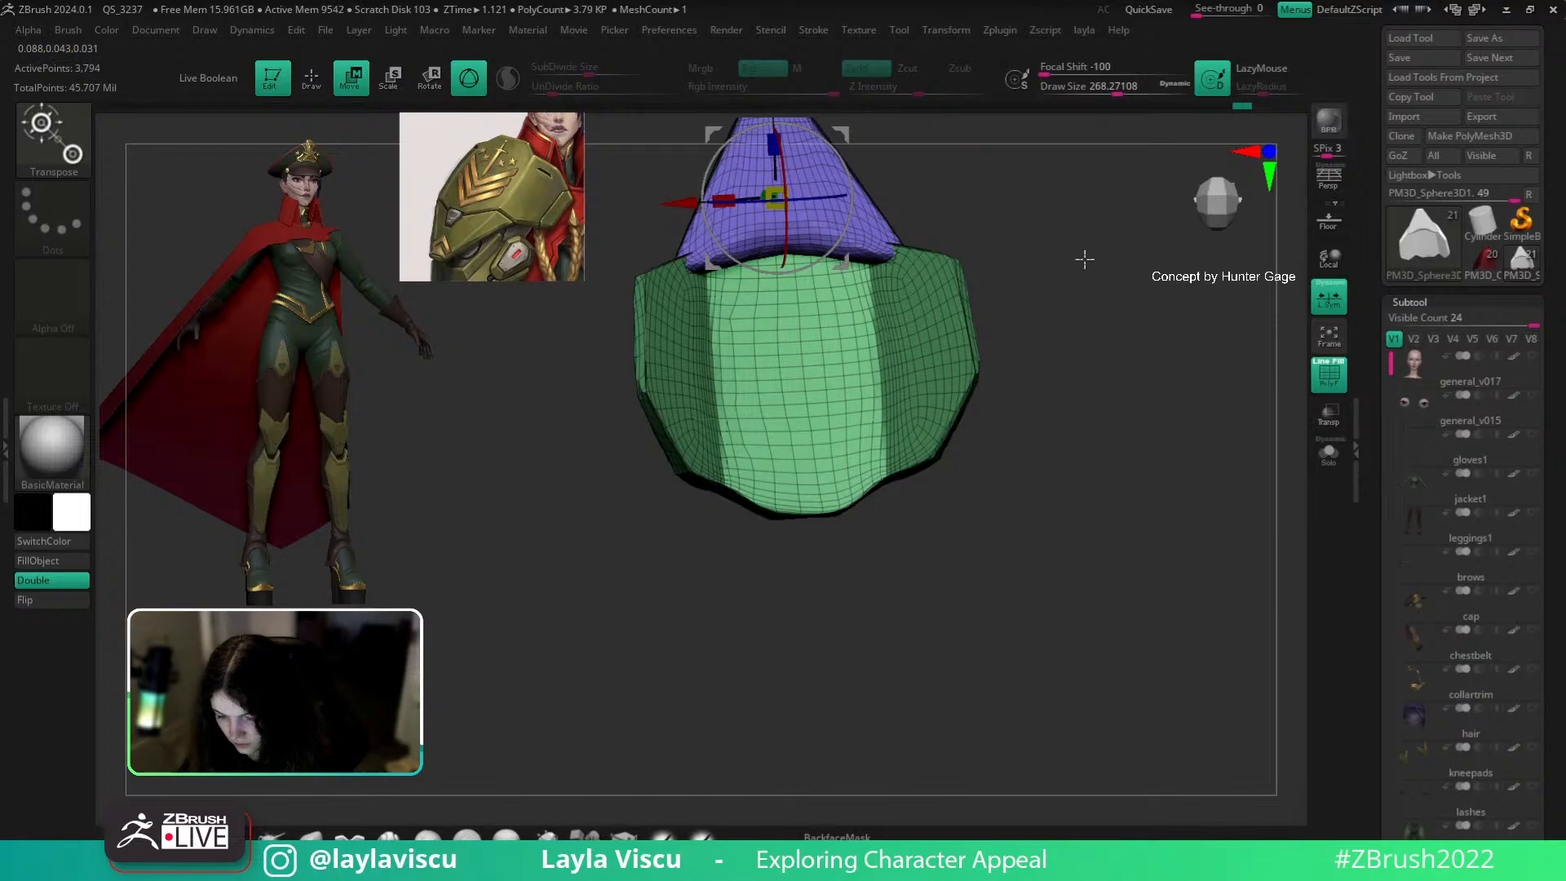
key(space)
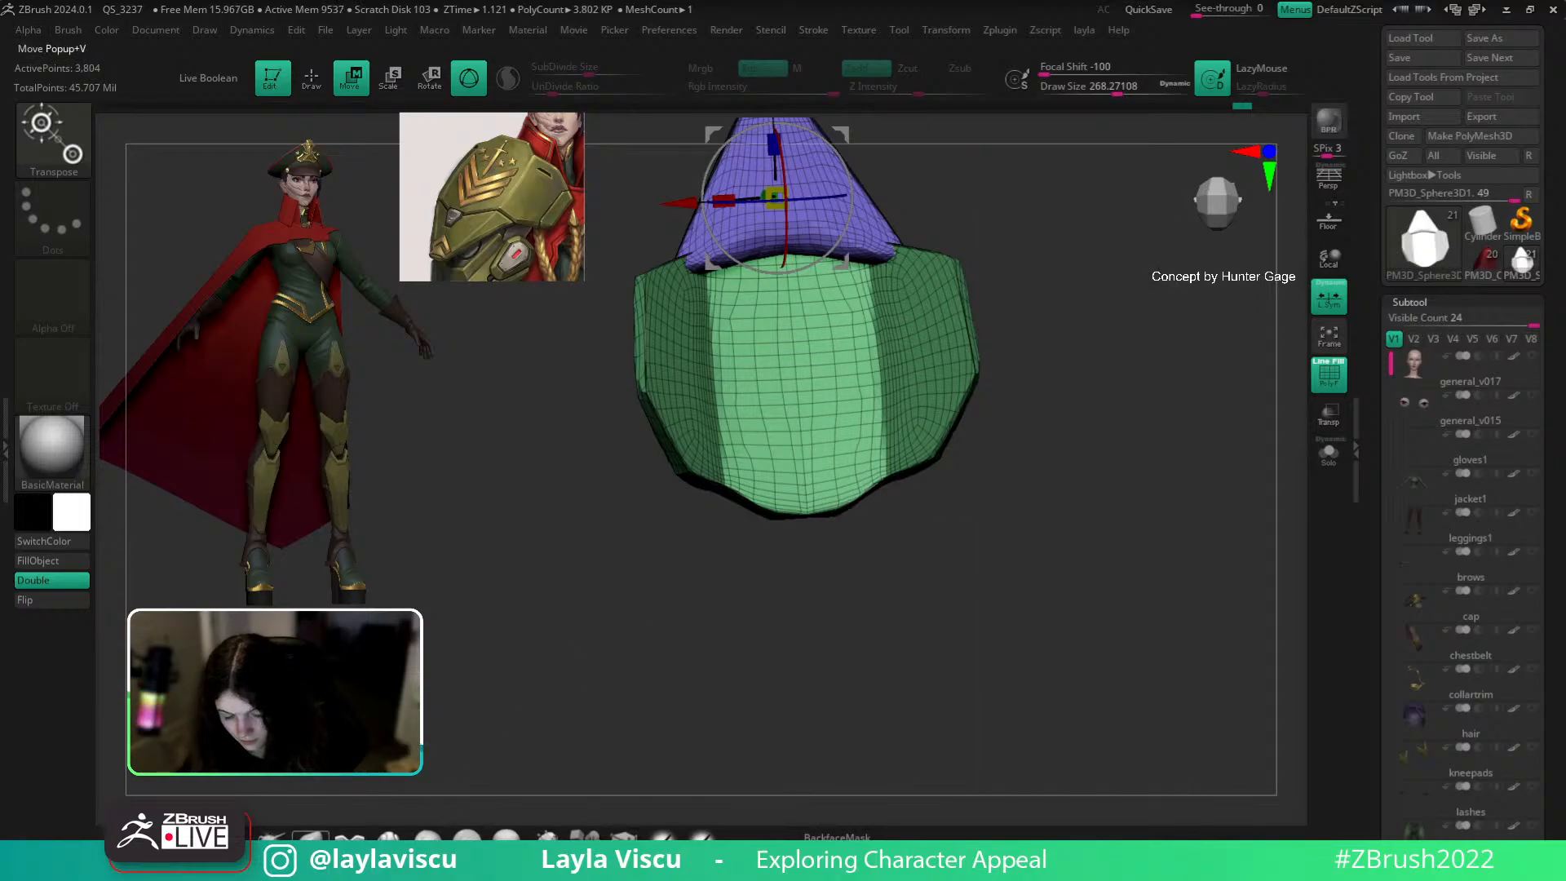
key(q)
Step: Isolate the purple lower piece and turn it to view its top end
mouse_move(1053, 529)
mouse_down()
mouse_move(1080, 661)
mouse_move(1063, 718)
mouse_move(1105, 535)
mouse_move(1048, 728)
mouse_move(1101, 570)
mouse_move(891, 557)
mouse_move(1102, 717)
mouse_move(1105, 742)
mouse_move(1161, 454)
mouse_move(1143, 405)
mouse_move(1014, 521)
mouse_up()
key(shift+f)
mouse_move(804, 437)
mouse_down()
mouse_move(1045, 443)
mouse_move(785, 379)
mouse_move(1104, 525)
mouse_move(906, 512)
mouse_up()
key(ctrl)
drag(793, 487, 987, 563)
key(shift+f)
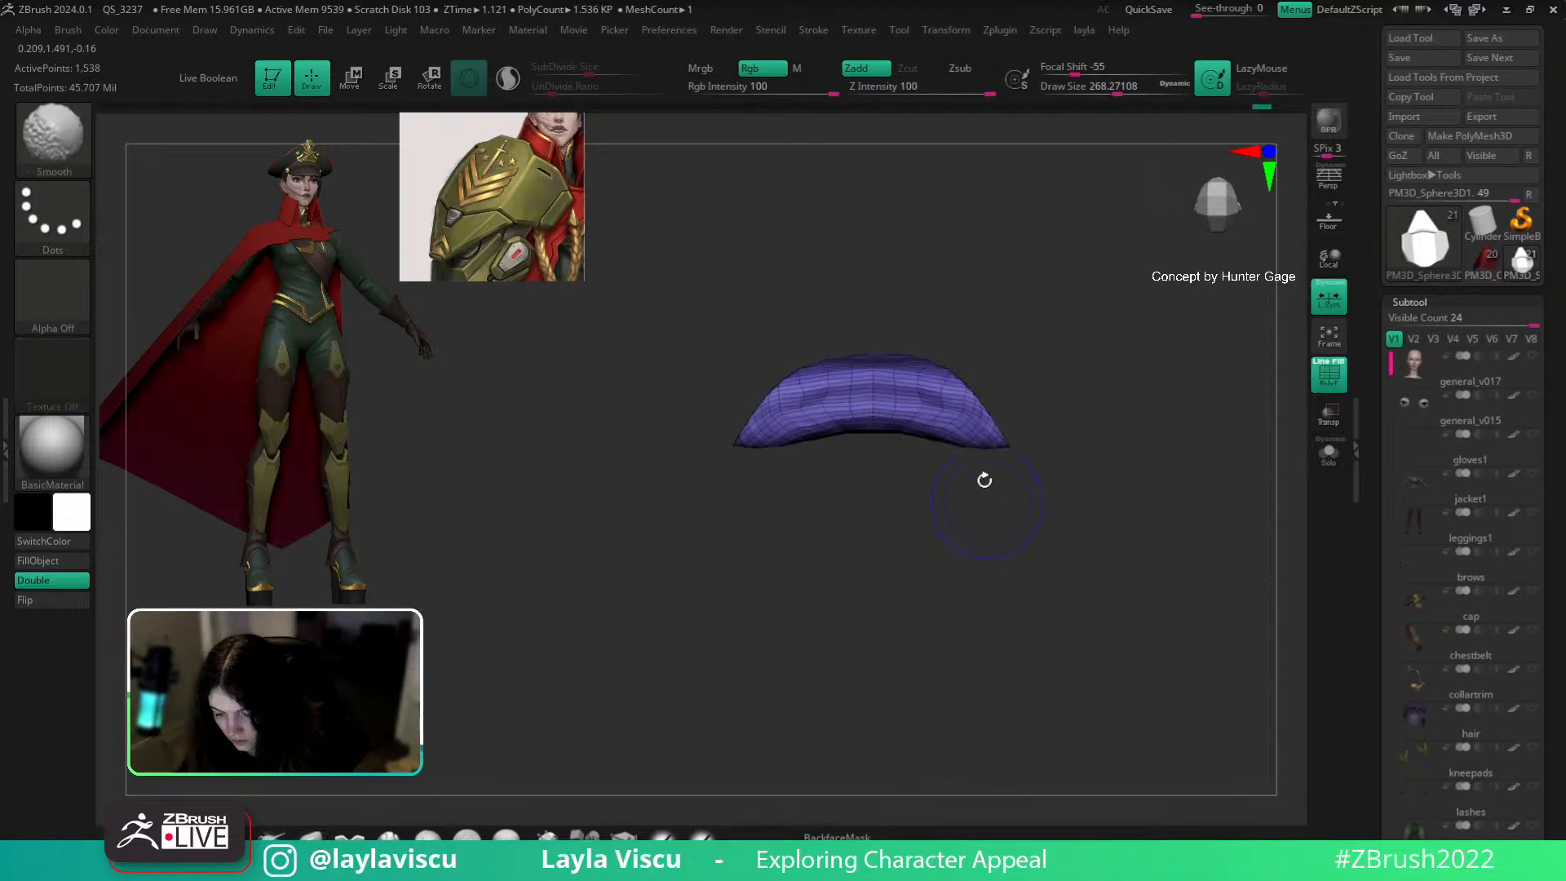
Step: Try several ClipCurve cuts across the corner of the lower piece's top end
ctrl+shift+drag(981, 459, 930, 399)
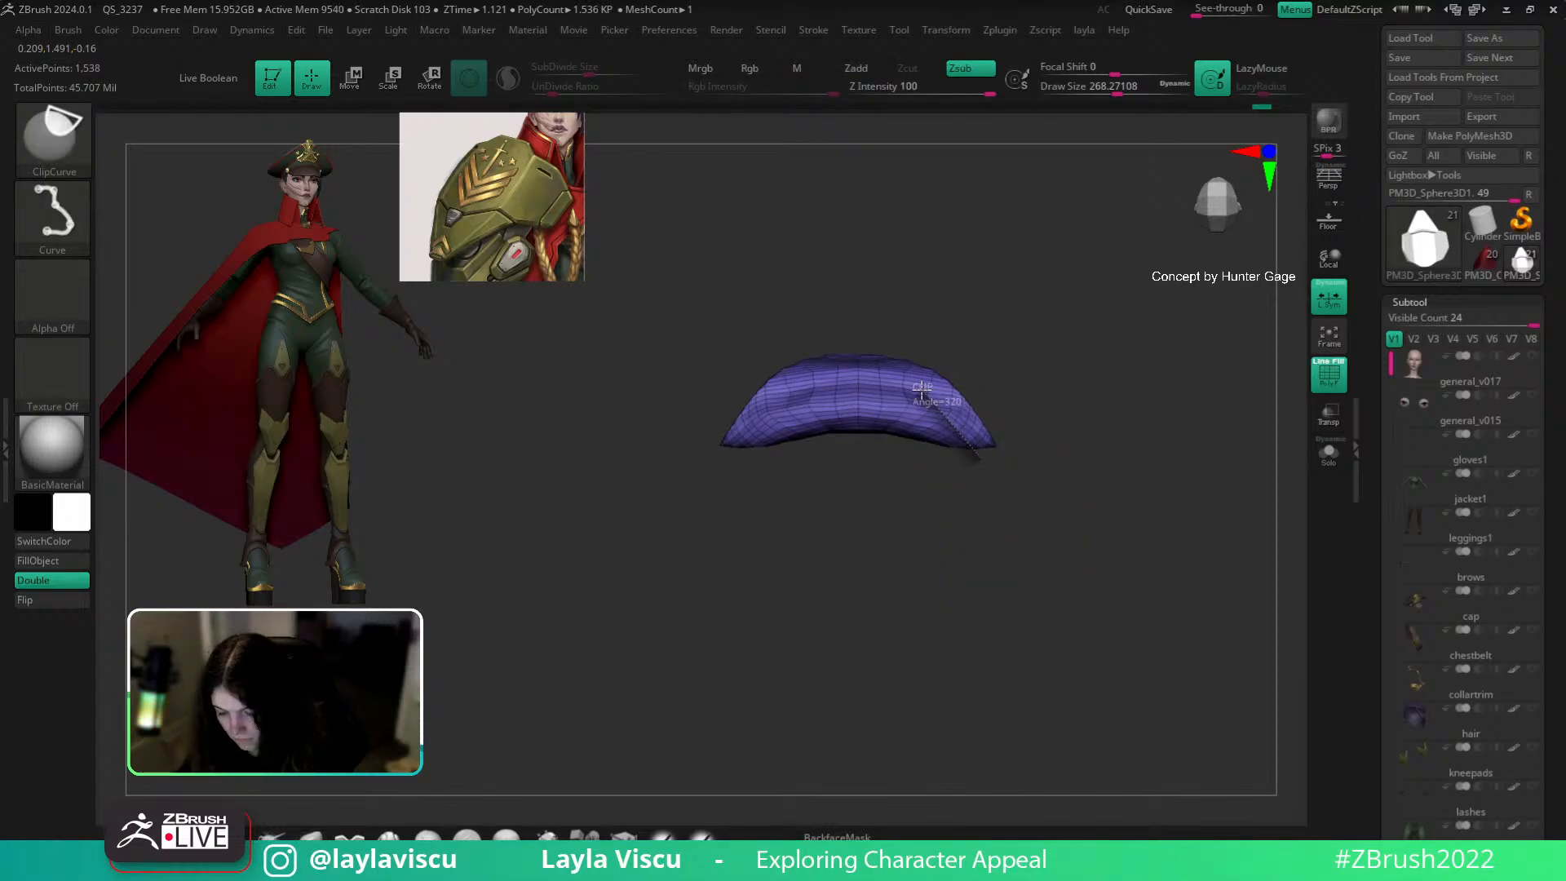
drag(1104, 510, 1067, 525)
mouse_move(990, 457)
ctrl+shift+mouse_down()
mouse_move(920, 379)
mouse_move(896, 381)
mouse_move(1031, 493)
mouse_move(1014, 535)
ctrl+shift+mouse_up()
key(ctrl+z)
key(ctrl+z)
mouse_move(981, 466)
ctrl+shift+mouse_down()
mouse_move(1011, 522)
mouse_move(938, 408)
mouse_move(857, 438)
ctrl+shift+mouse_up()
key(ctrl+z)
Step: Clip the top end of the lower piece with ClipCurve, show both parts, and apply Mirror And Weld
mouse_move(889, 383)
ctrl+shift+mouse_down()
mouse_move(938, 391)
mouse_move(1007, 503)
mouse_move(1042, 524)
mouse_move(1049, 360)
mouse_move(1007, 507)
mouse_move(815, 609)
mouse_move(833, 602)
mouse_move(835, 685)
mouse_move(843, 589)
ctrl+shift+mouse_up()
ctrl+shift+click(1146, 561)
key(1)
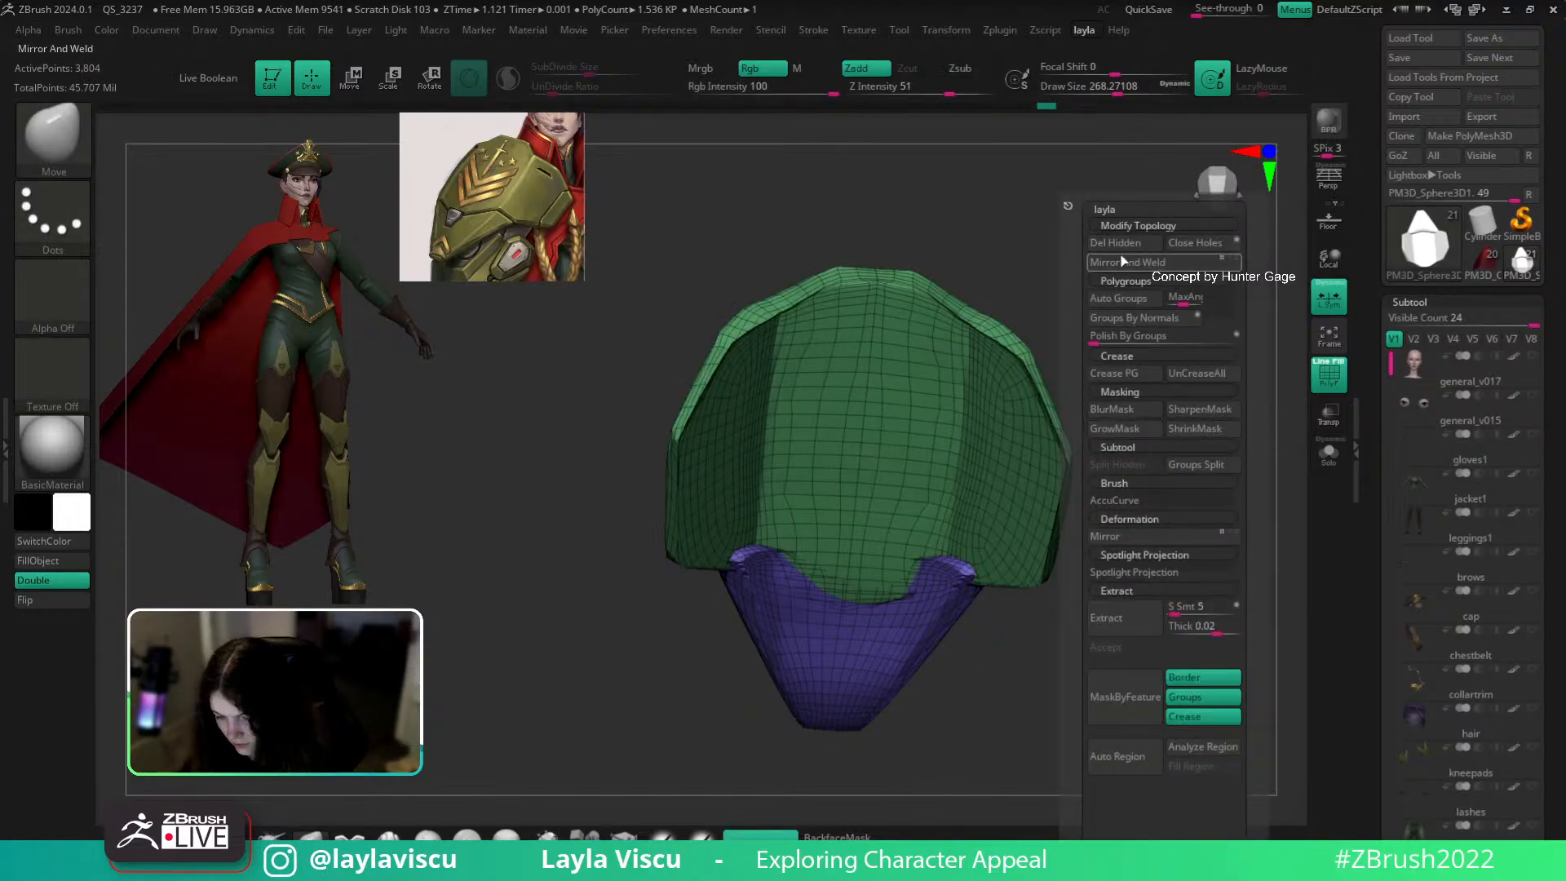
click(1123, 260)
Step: Isolate the lower piece and flatten its front and side faces with the hPolish brush
key(shift+f)
drag(1069, 408, 902, 472)
key(shift+f)
ctrl+shift+click(902, 472)
key(b)
key(Escape)
key(shift)
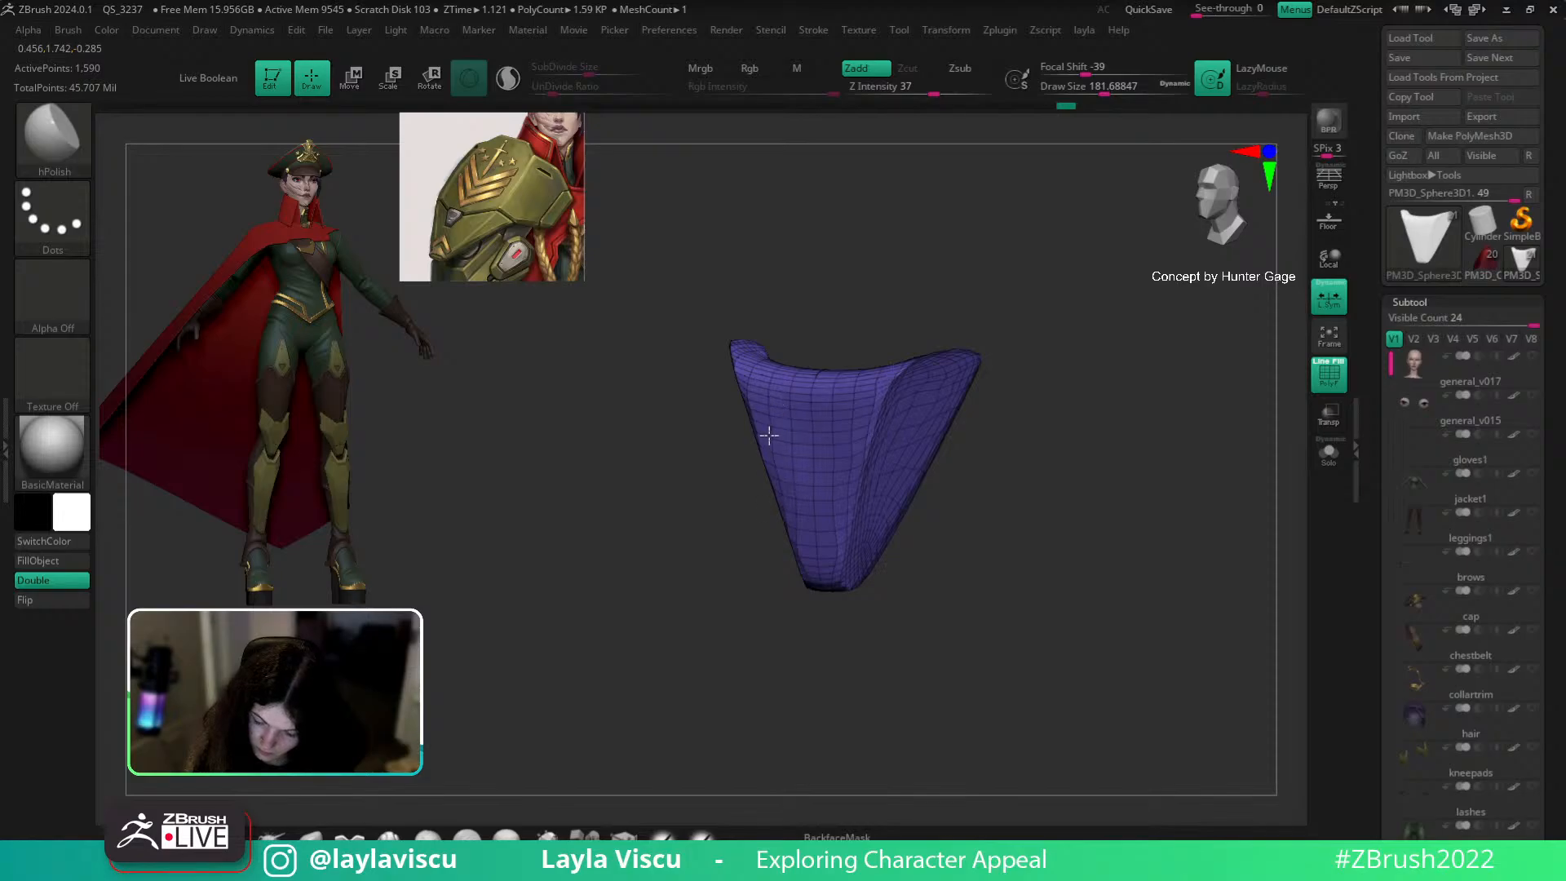
key(shift+f)
drag(1007, 423, 1080, 525)
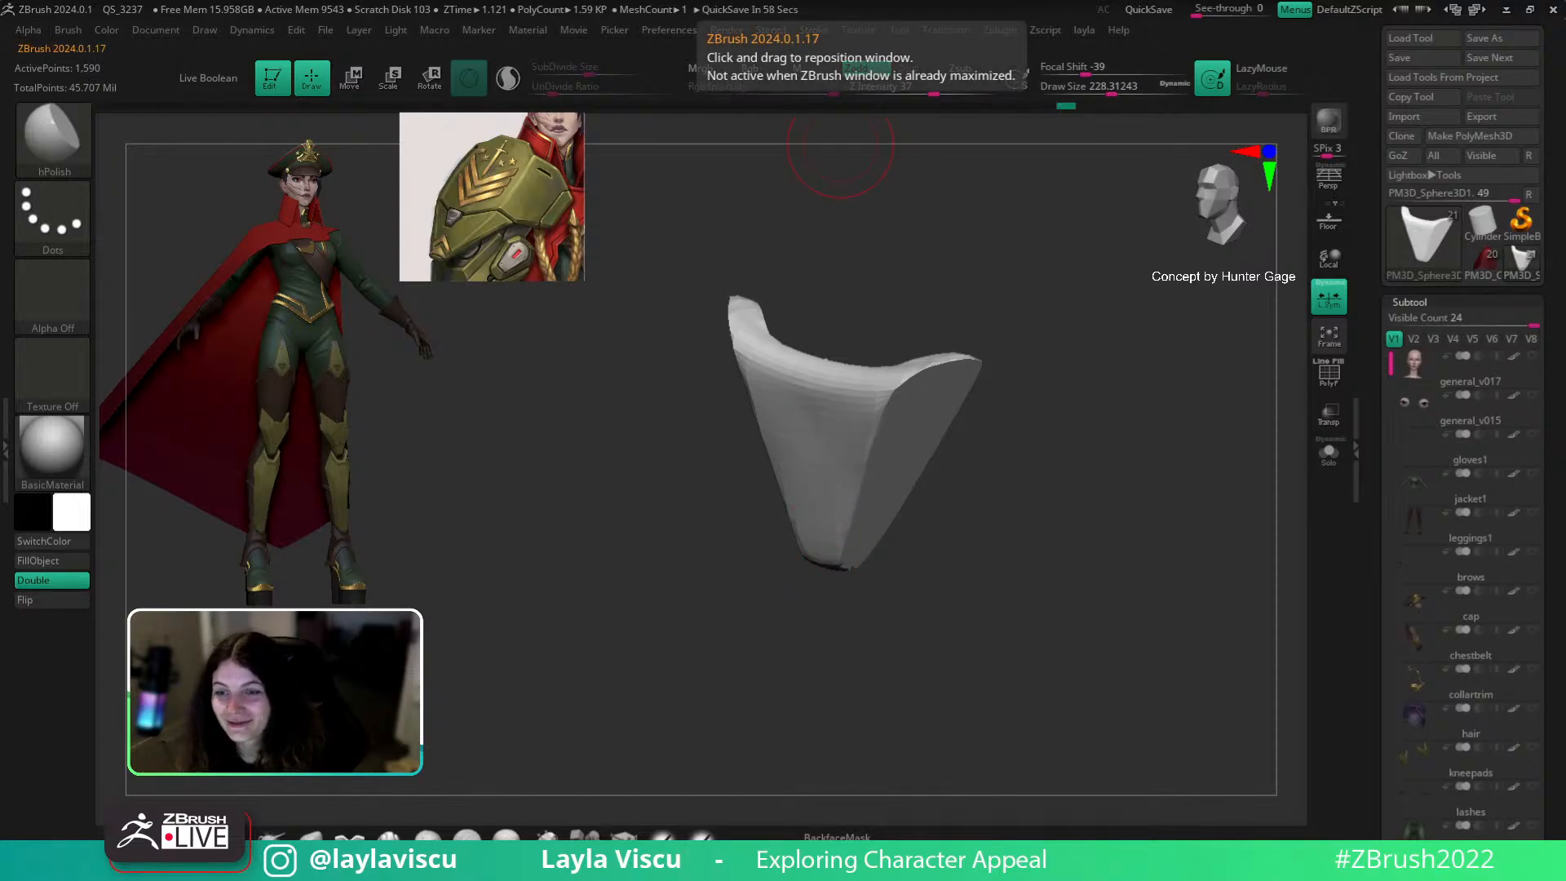
drag(1058, 461, 1059, 470)
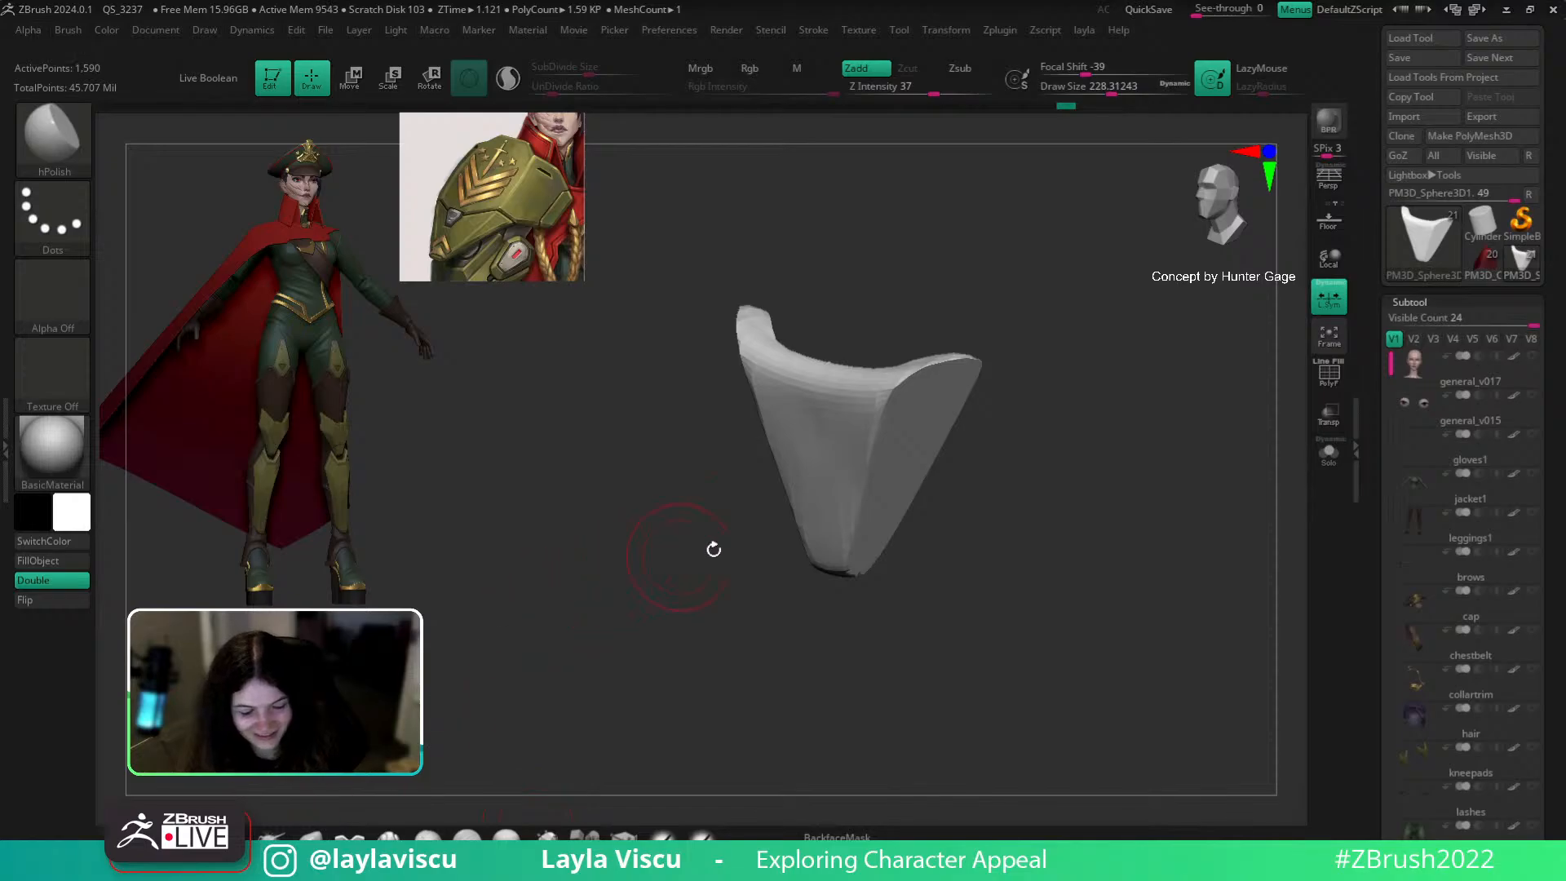
key(b)
key(h)
key(p)
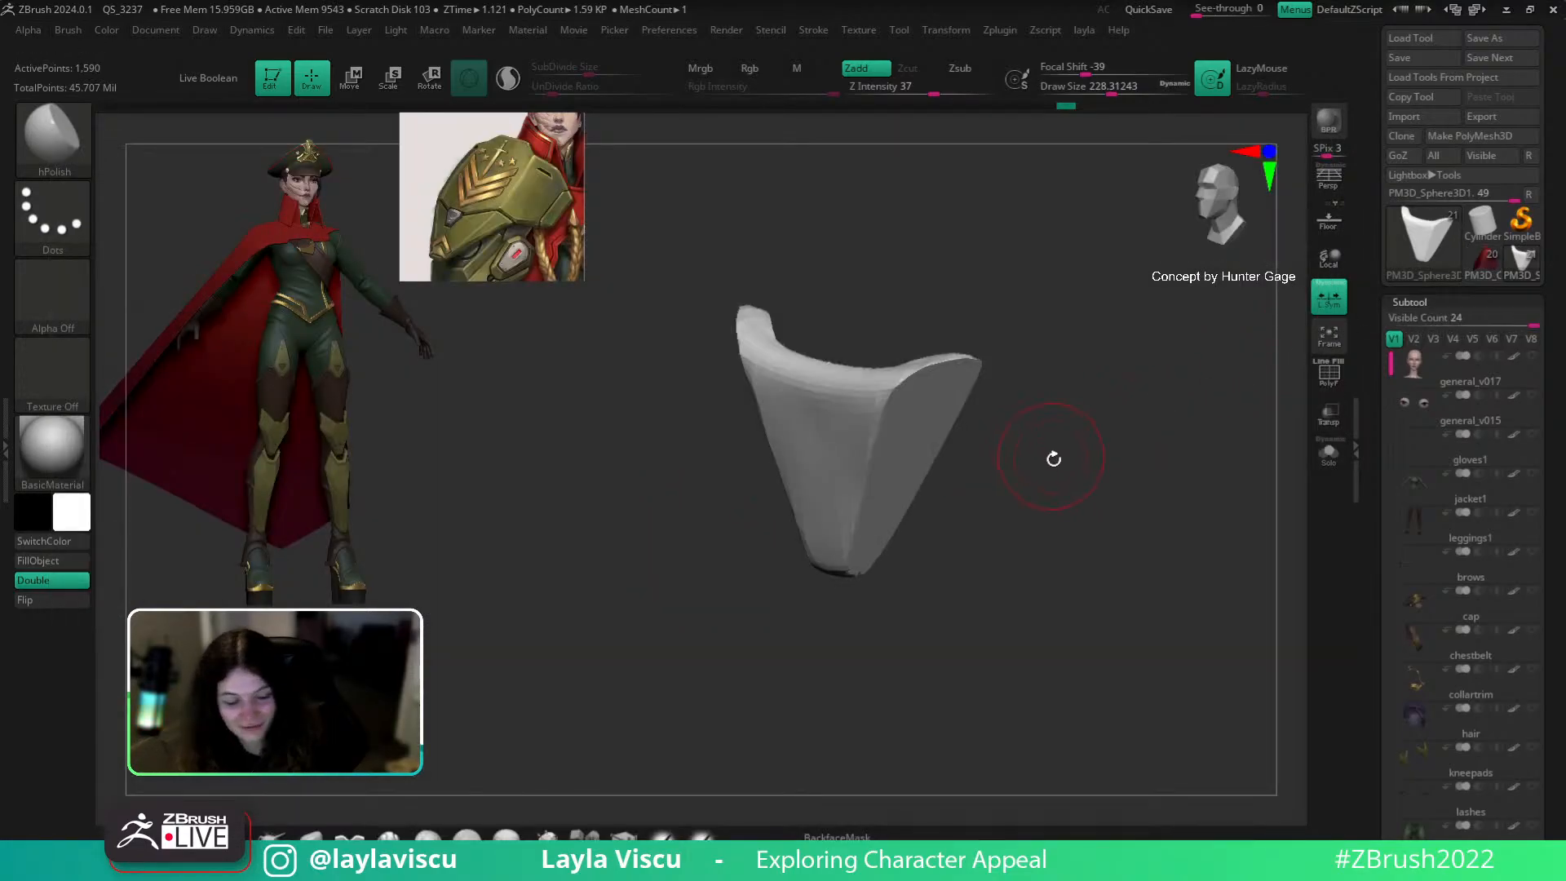
Step: Trim the lower piece's front and side planes with the TrimDynamic brush at a draw size of about 324
key(b)
key(t)
key(d)
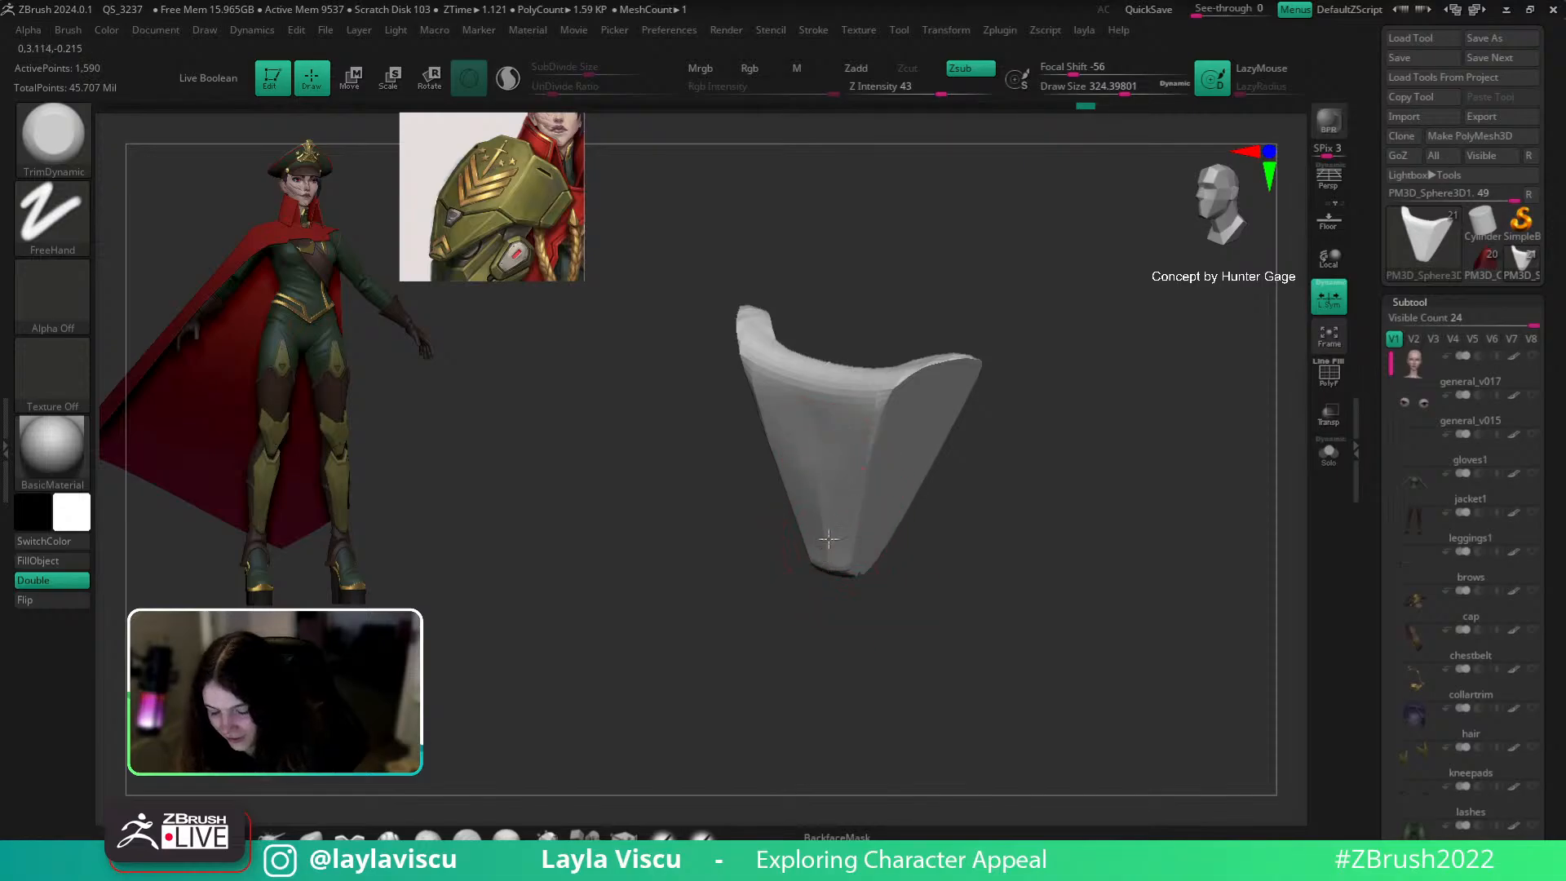
drag(871, 499, 877, 369)
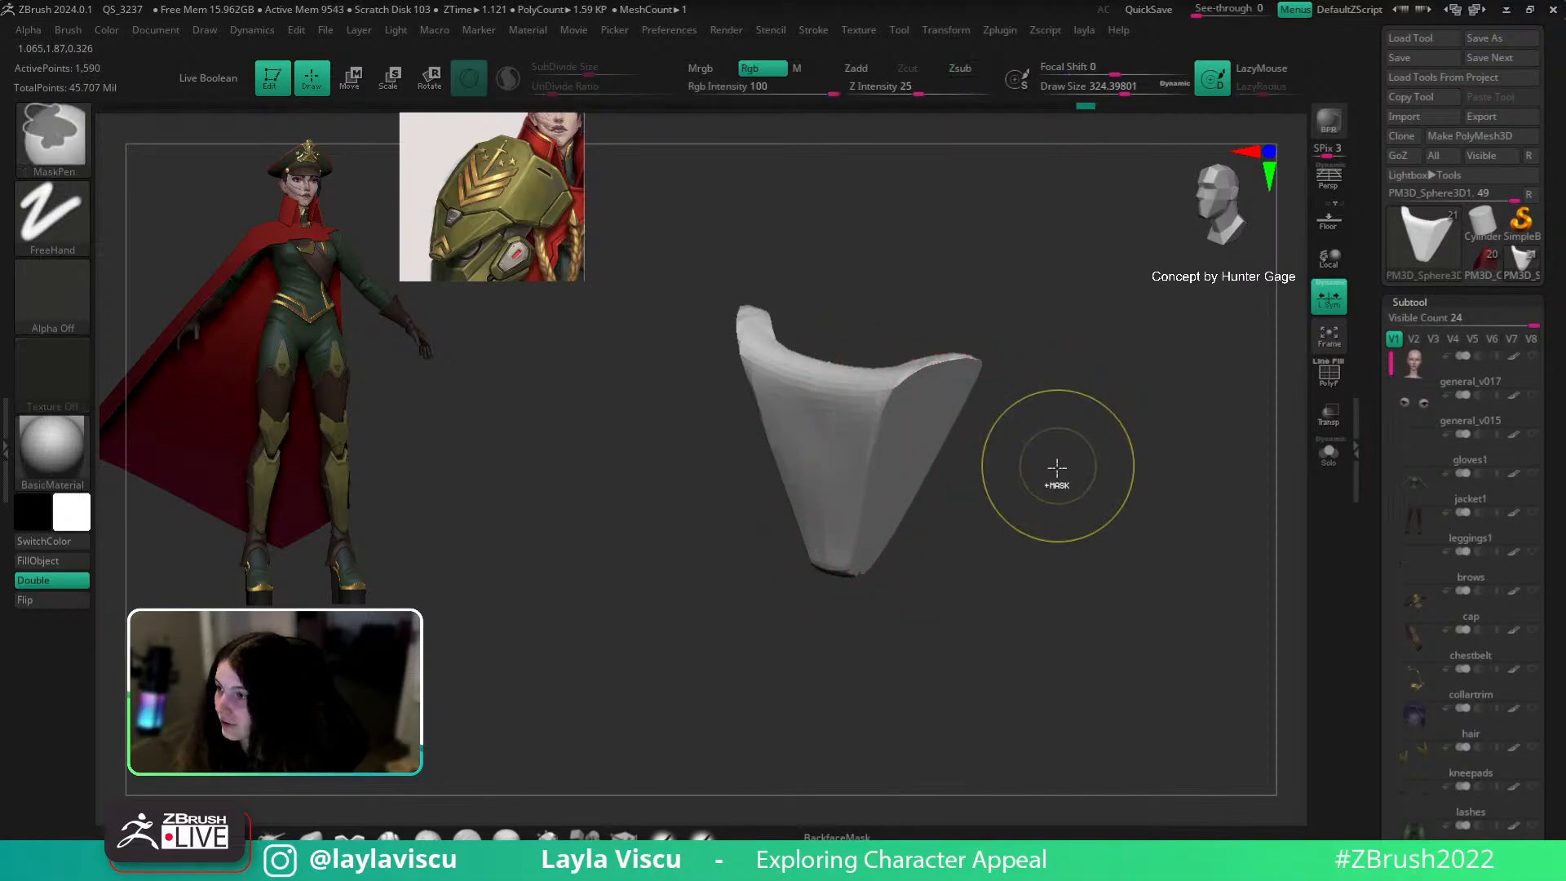
drag(1091, 456, 1045, 441)
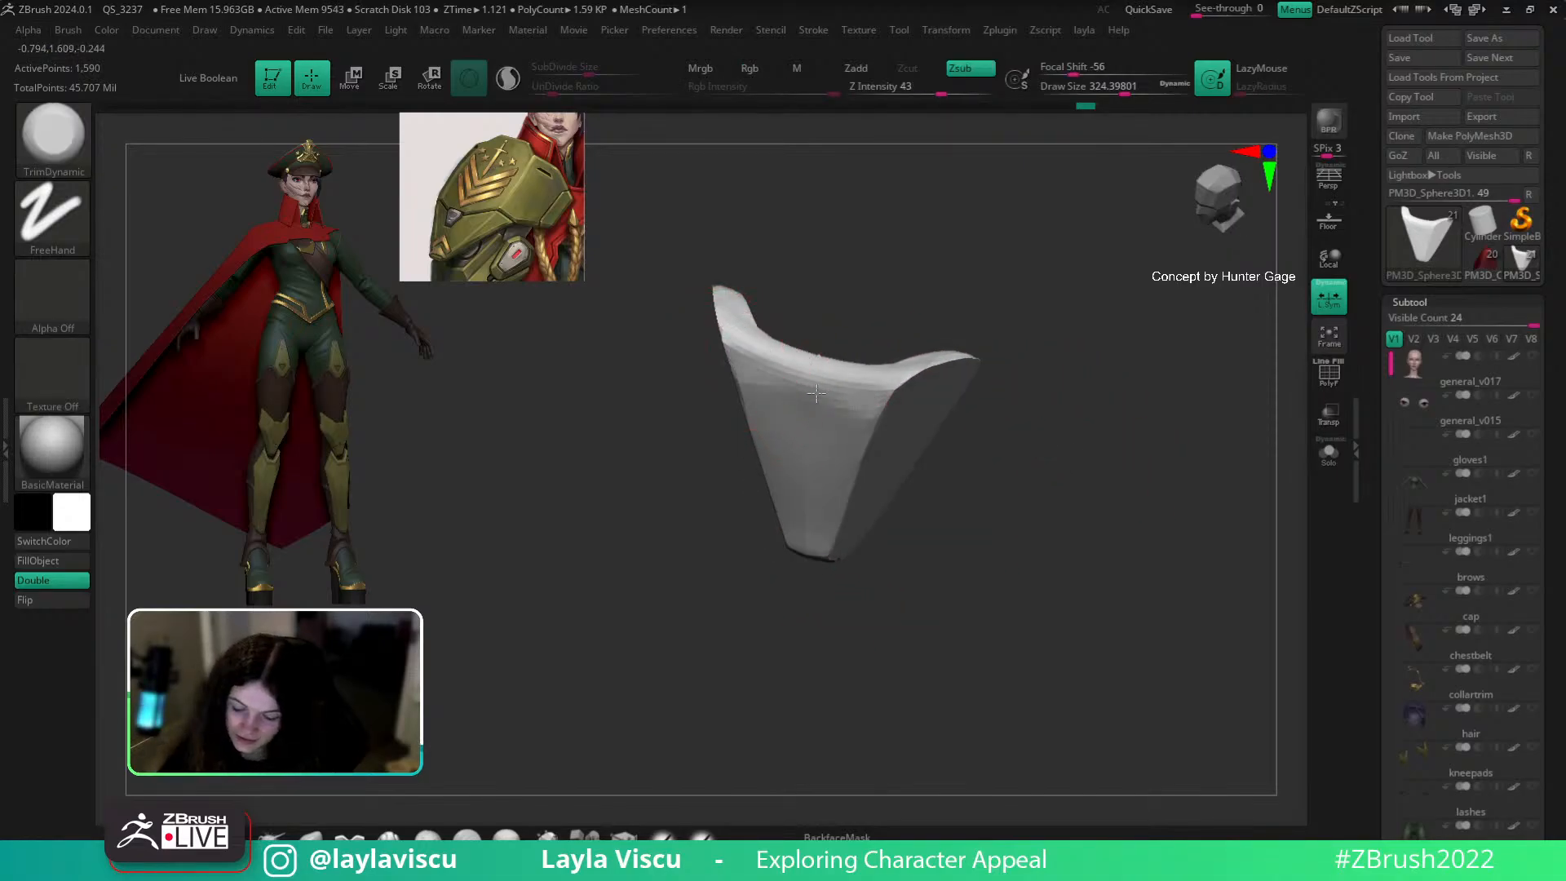
shift+drag(1158, 587, 1136, 654)
Step: Refine the upper plate's lower side corner with the Folly_Mech Cut brush on the full mesh
key(ctrl)
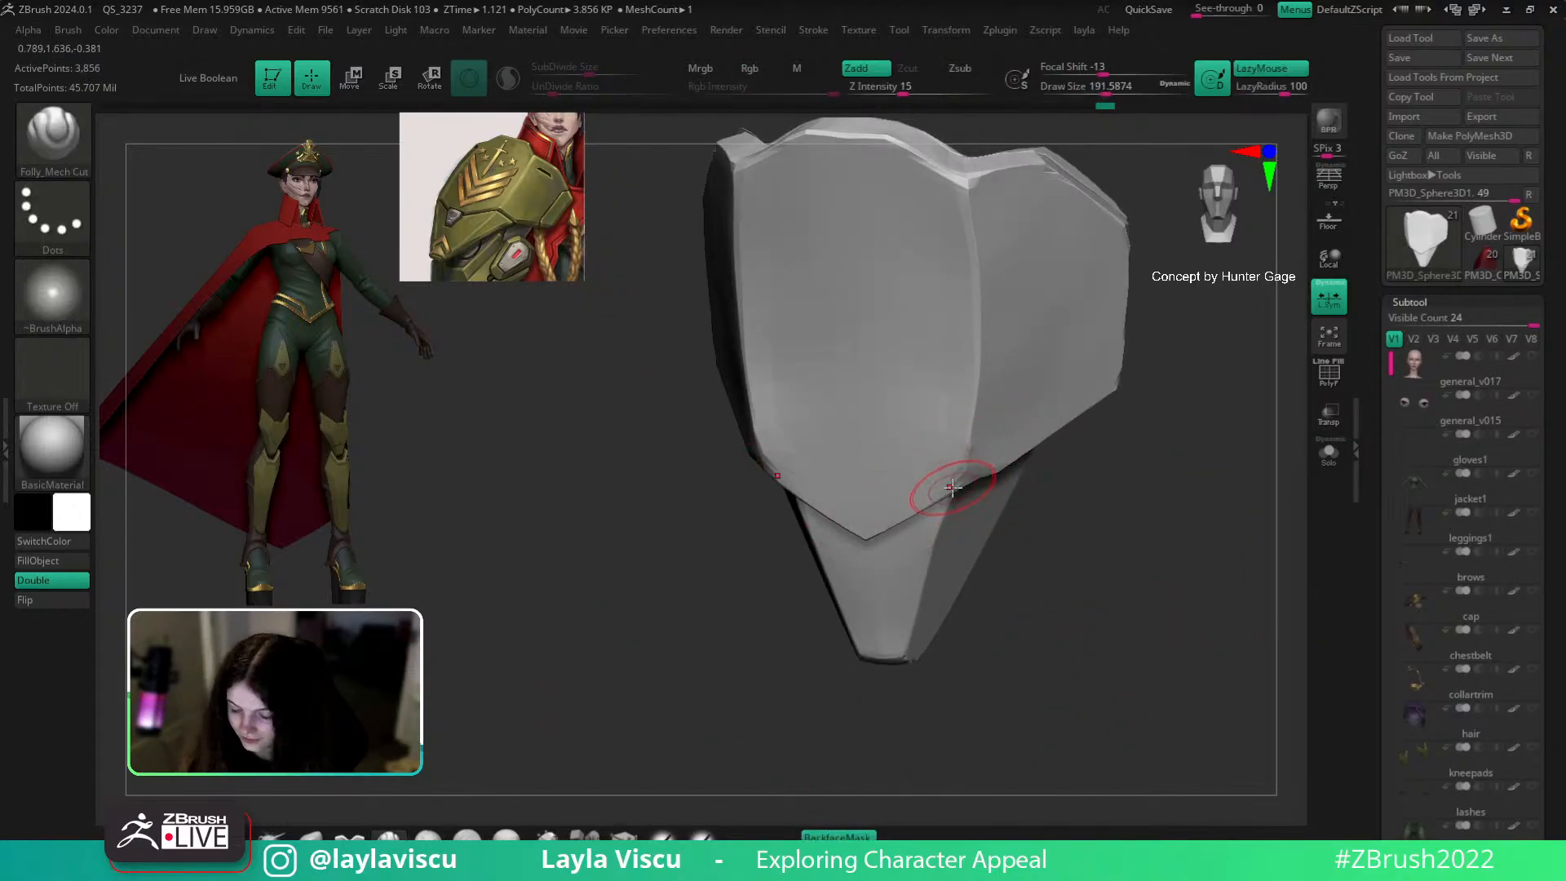
drag(973, 455, 932, 538)
mouse_move(1085, 465)
ctrl+right_down()
mouse_move(1074, 391)
mouse_move(1122, 451)
mouse_move(1105, 560)
mouse_move(1076, 541)
mouse_move(1210, 525)
mouse_move(1200, 595)
ctrl+right_up()
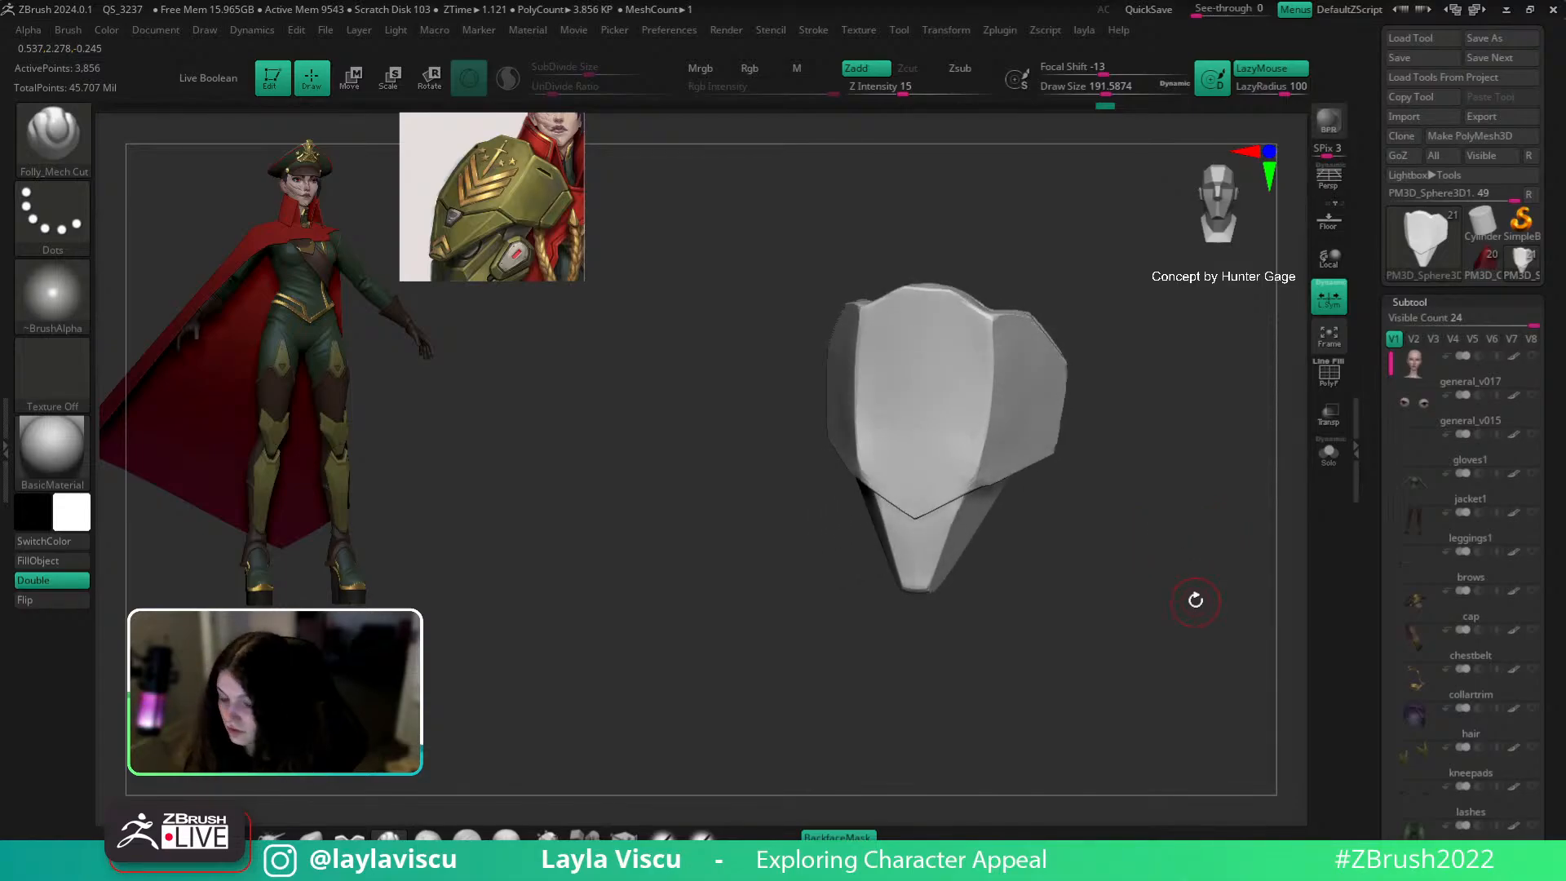
mouse_move(1174, 530)
alt+right_down()
mouse_move(1096, 535)
mouse_move(1125, 524)
mouse_move(1057, 570)
alt+right_up()
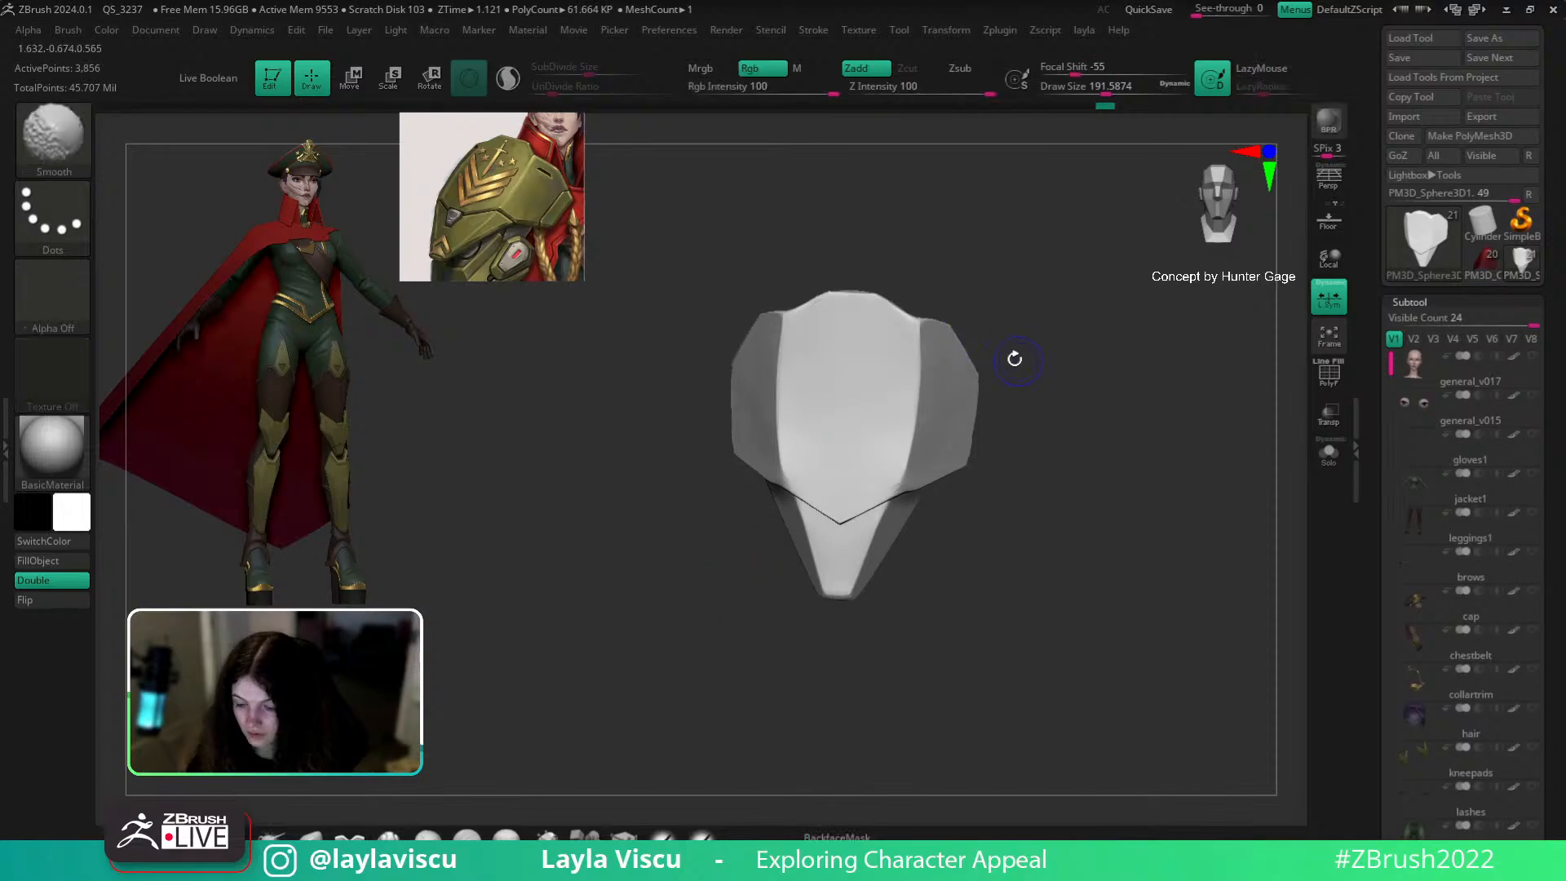
Step: Cut the slanted shoulder beside the upper plate's top edge with a diagonal ClipCurve line
key(shift+f)
key(f)
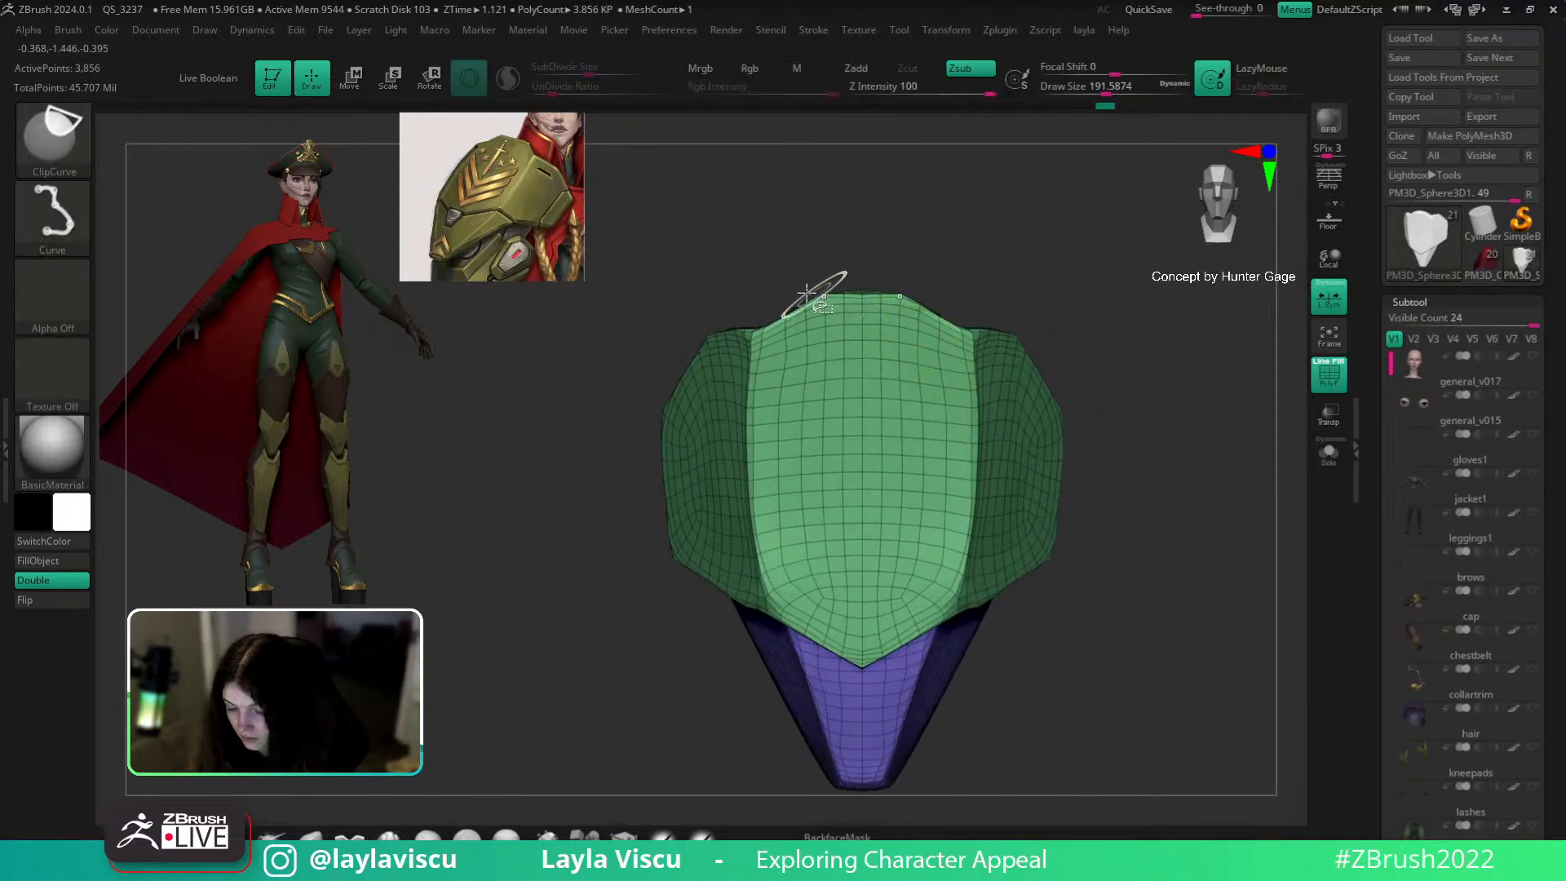
right_drag(976, 289, 1012, 277)
ctrl+shift+drag(755, 328, 867, 269)
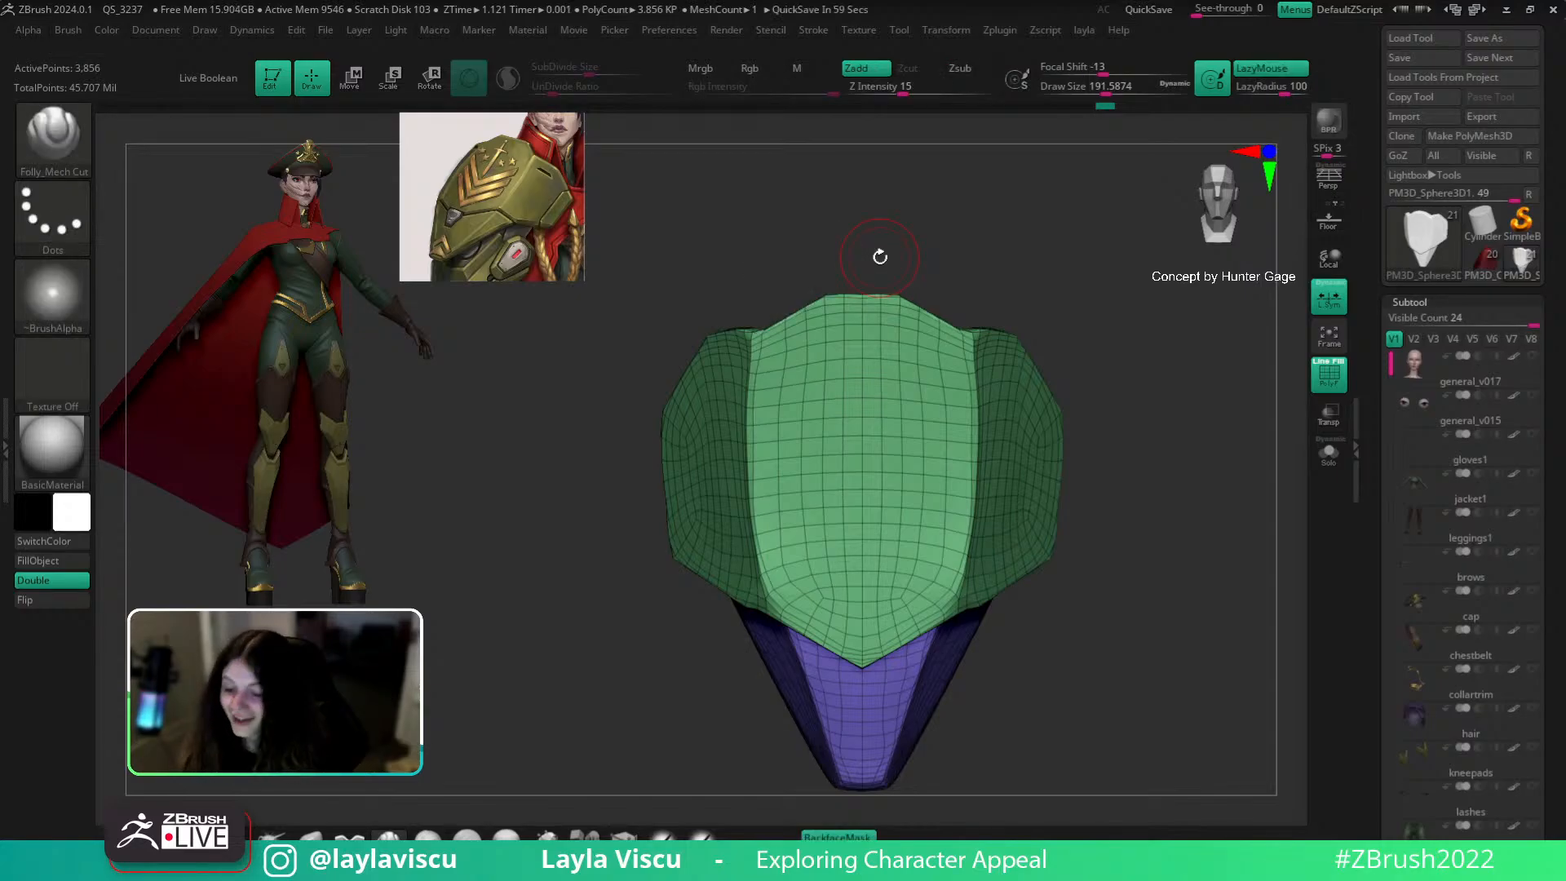
Step: Set the Move brush's draw size to about 74 and refine and smooth the upper plate's top rim
mouse_move(1160, 441)
mouse_down()
mouse_move(1200, 612)
mouse_move(1108, 583)
mouse_move(1129, 665)
mouse_move(1077, 612)
mouse_up()
key(shift+f)
mouse_move(1117, 522)
mouse_down()
mouse_move(1130, 559)
mouse_move(1106, 584)
mouse_move(1104, 552)
mouse_move(1094, 664)
mouse_move(1111, 733)
mouse_up()
key(shift+f)
mouse_move(1036, 500)
mouse_down()
mouse_move(1200, 500)
mouse_move(1213, 462)
mouse_move(1061, 532)
mouse_up()
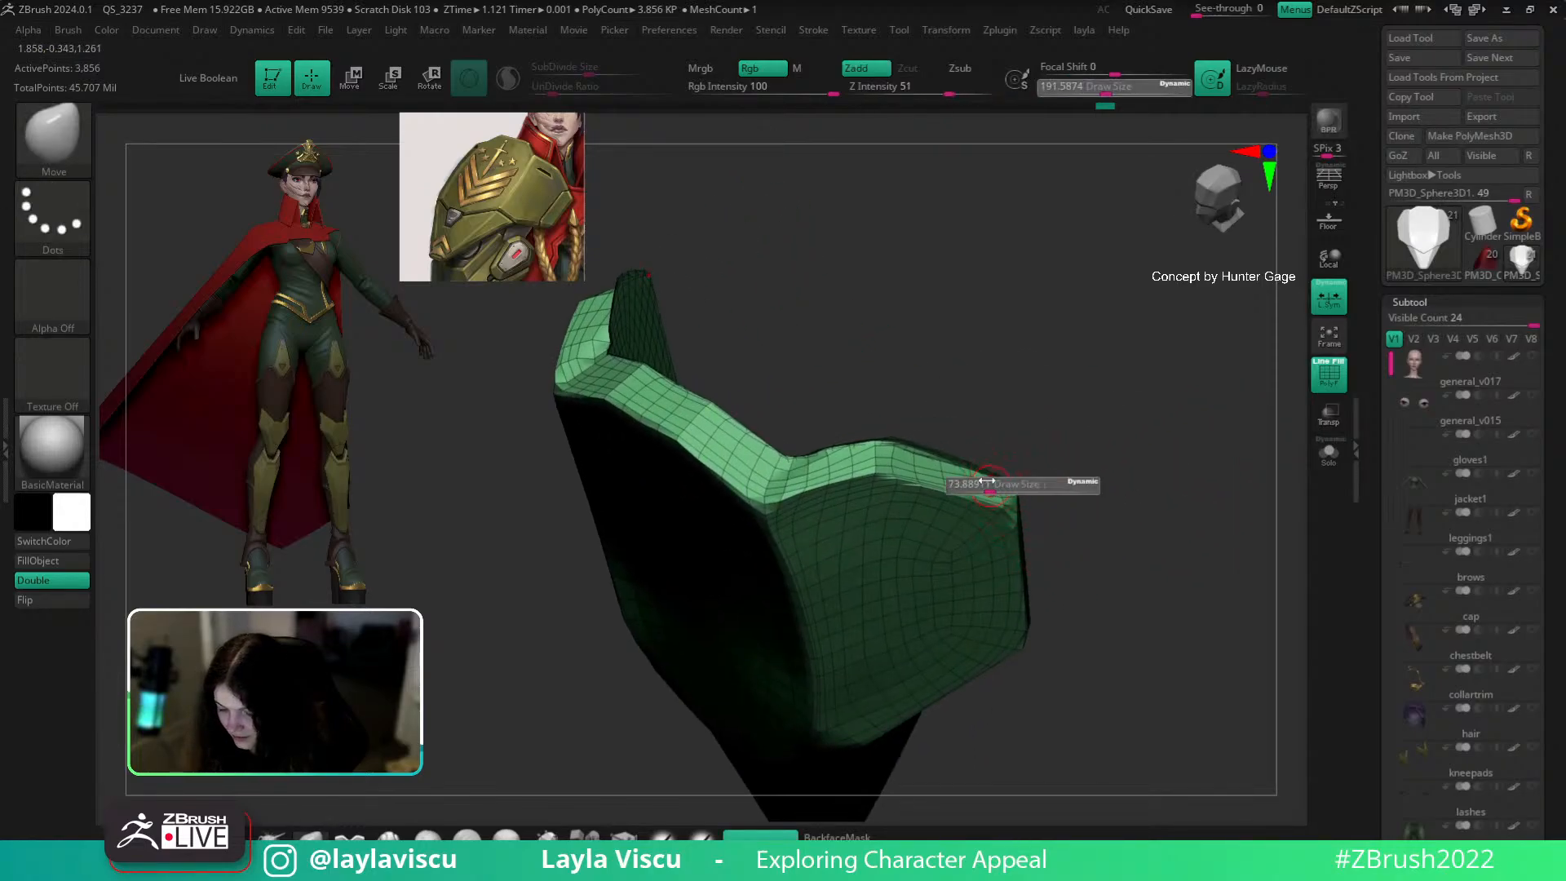
key(shift)
mouse_move(890, 434)
shift+mouse_down()
mouse_move(963, 459)
mouse_move(923, 445)
mouse_move(808, 453)
mouse_move(993, 405)
mouse_move(490, 511)
mouse_move(715, 698)
mouse_move(779, 717)
shift+mouse_up()
mouse_move(1053, 531)
mouse_down()
mouse_move(1171, 395)
mouse_move(1265, 336)
mouse_move(1147, 571)
mouse_move(1129, 549)
mouse_move(1125, 579)
mouse_up()
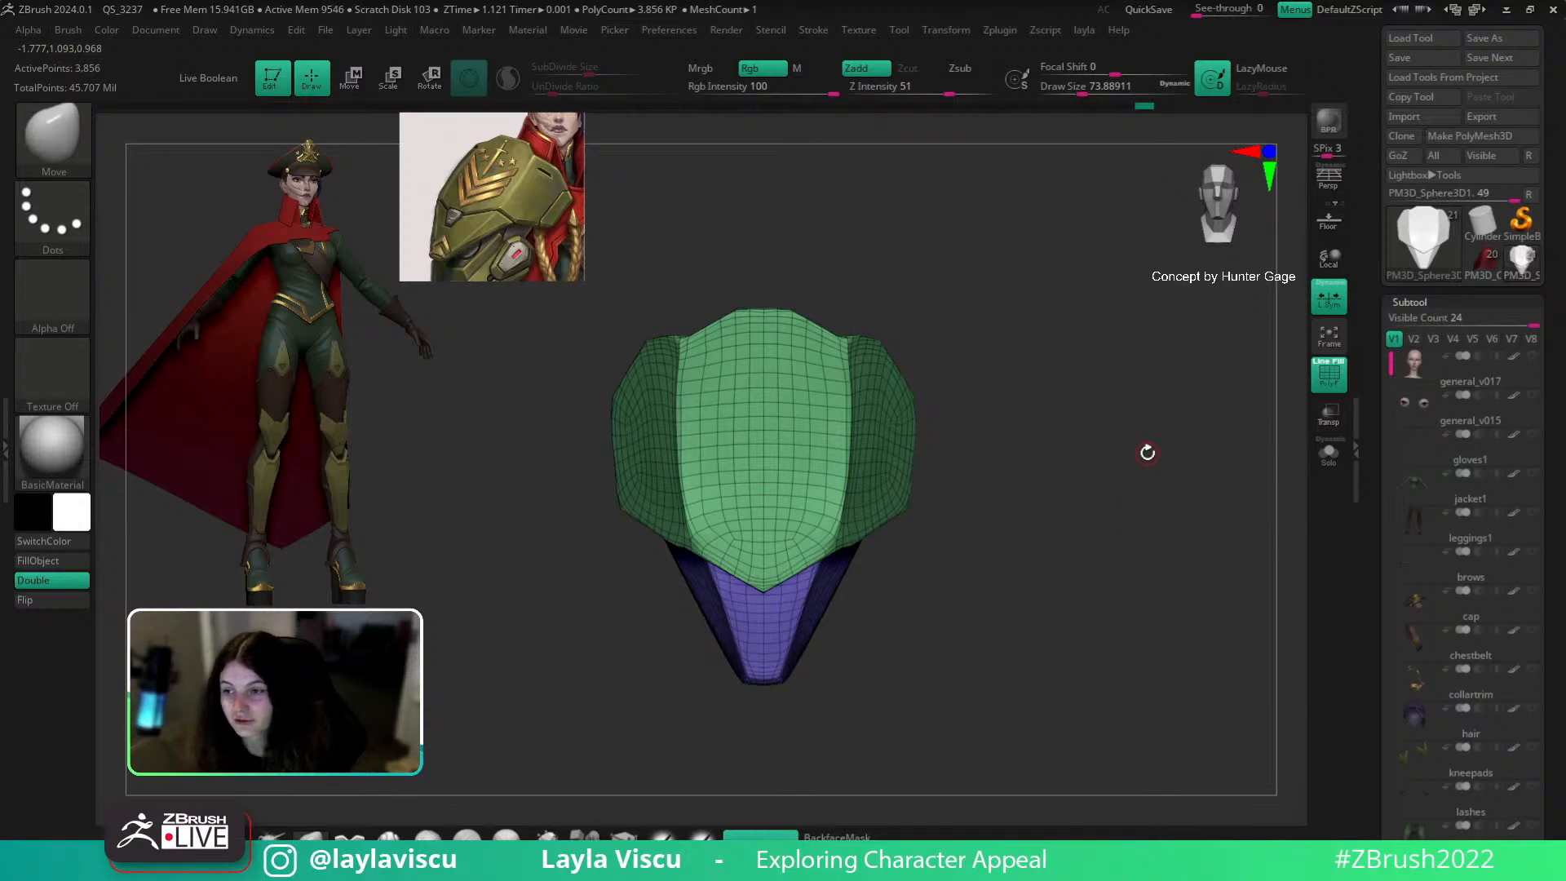
Step: Examine the two-part plate from the front, the sides and below, including the lower piece on its own
mouse_move(1101, 489)
mouse_down()
mouse_move(1077, 500)
mouse_move(1094, 520)
mouse_move(1111, 511)
mouse_up()
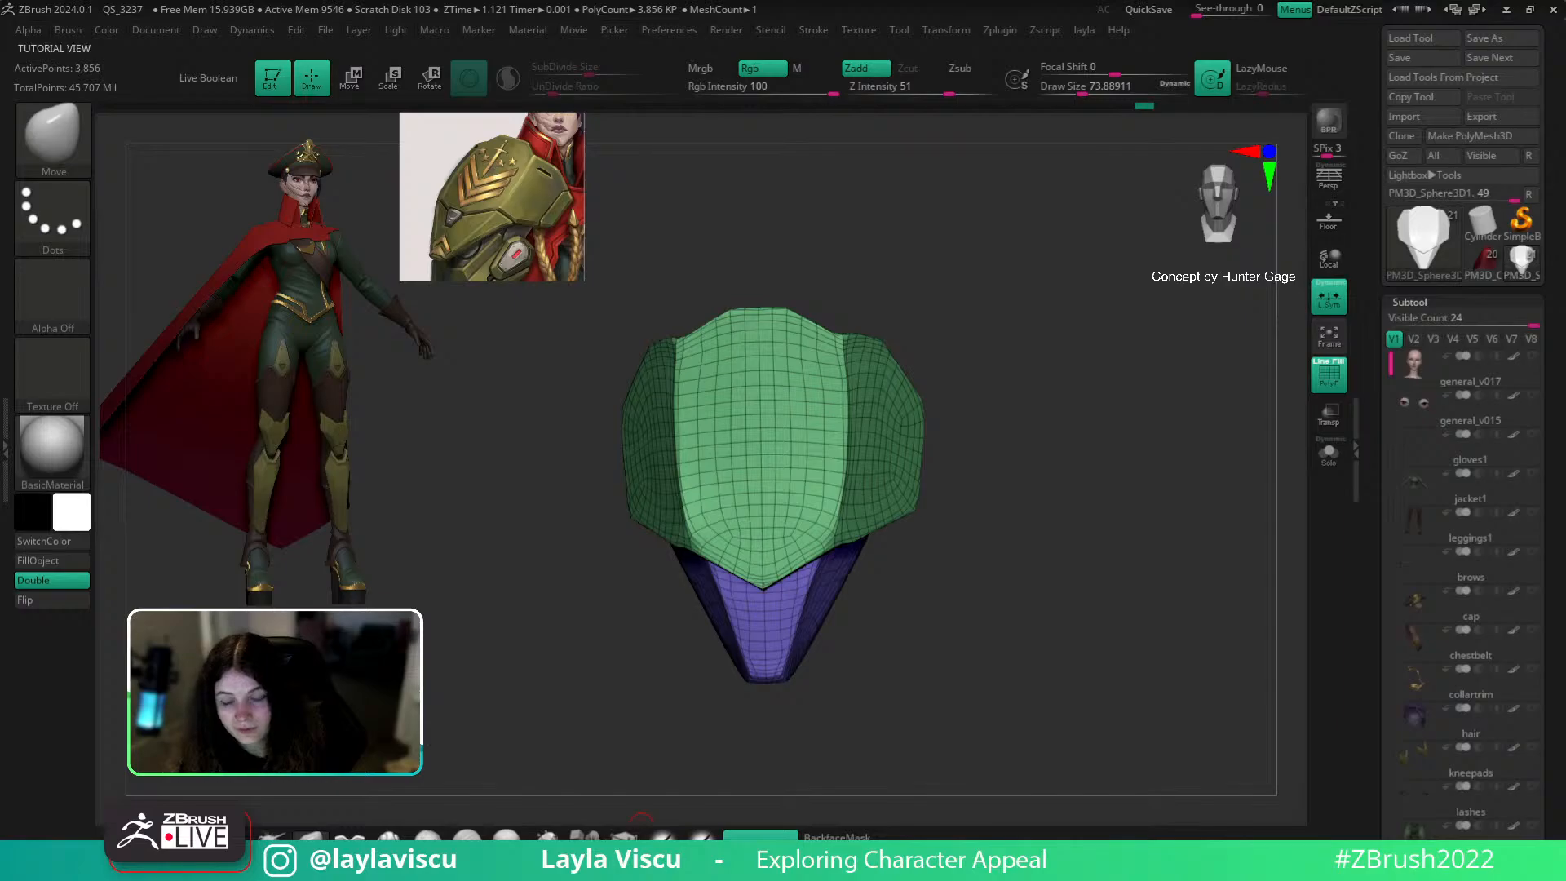
drag(1090, 395, 1110, 484)
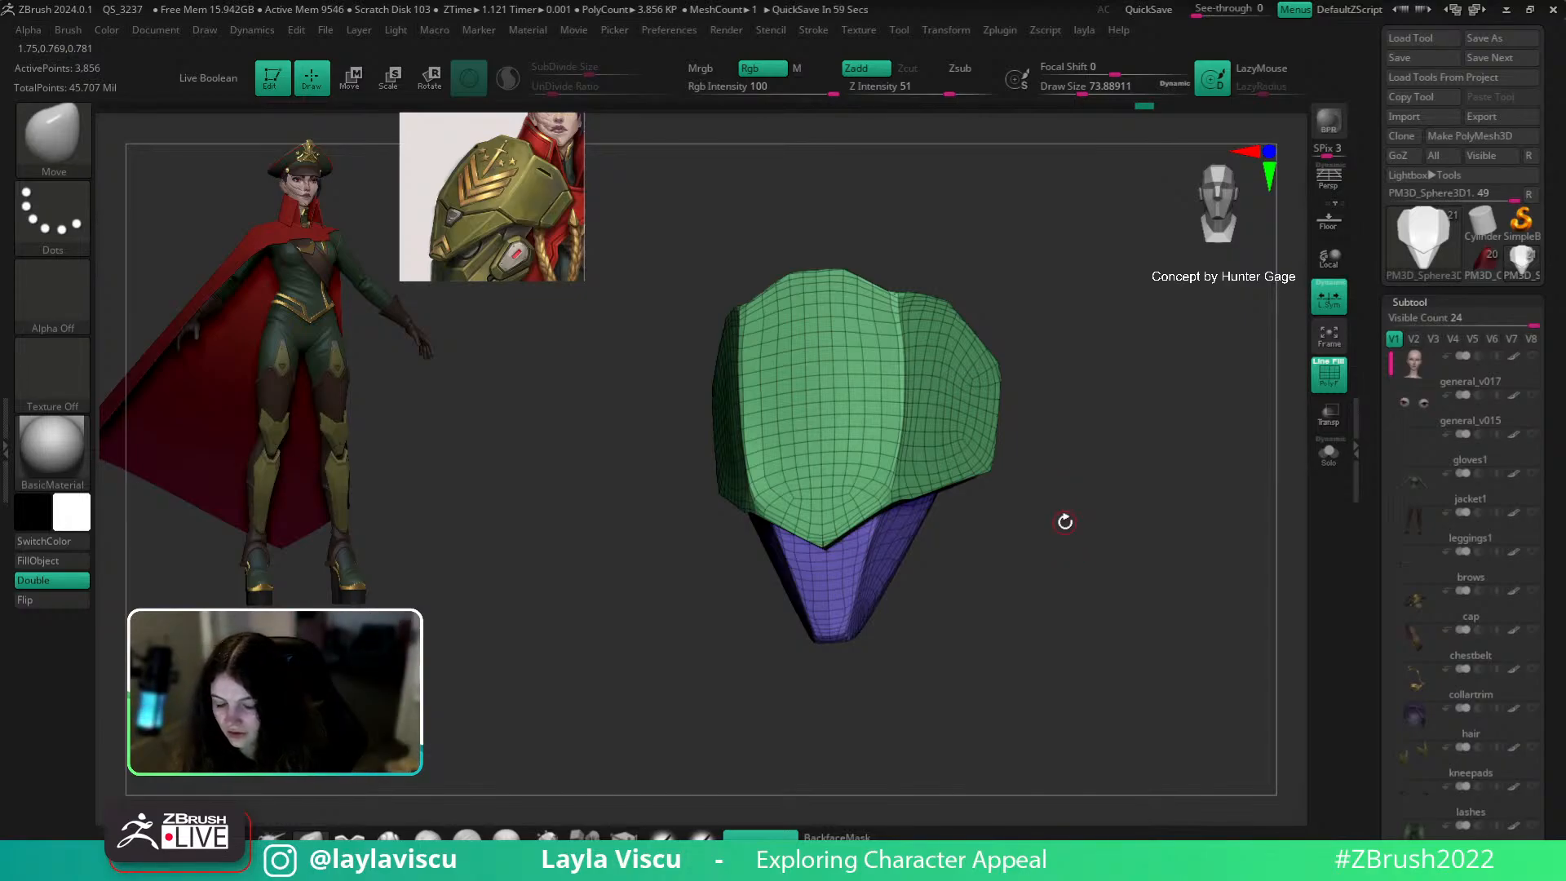
drag(1077, 507, 1080, 560)
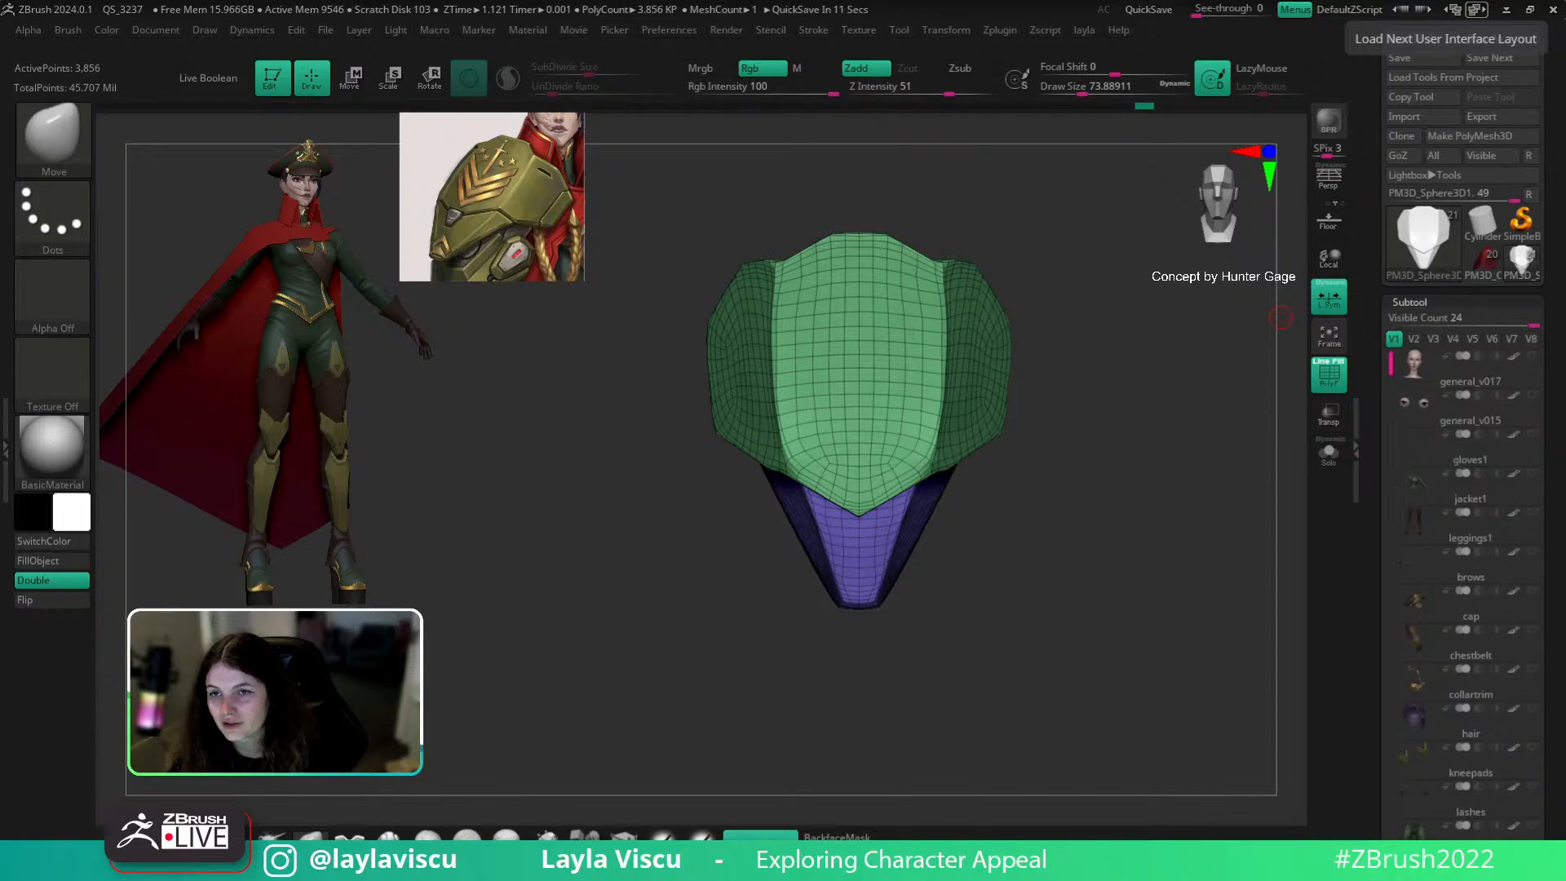
mouse_move(1121, 500)
mouse_down()
mouse_move(1105, 490)
mouse_move(1114, 500)
mouse_up()
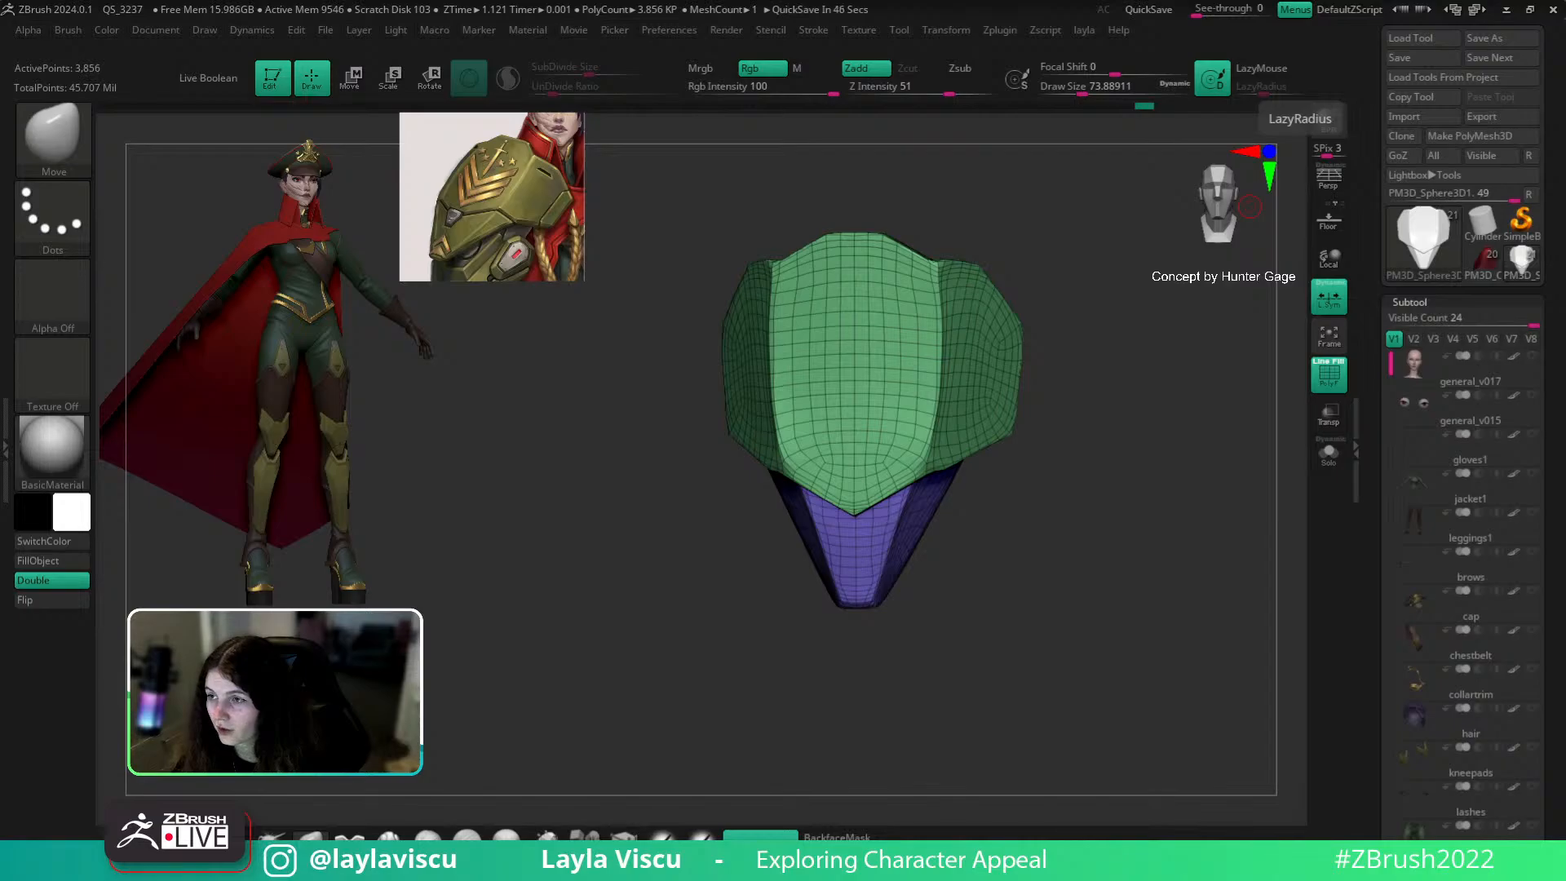
scroll(1563, 555, down, 10)
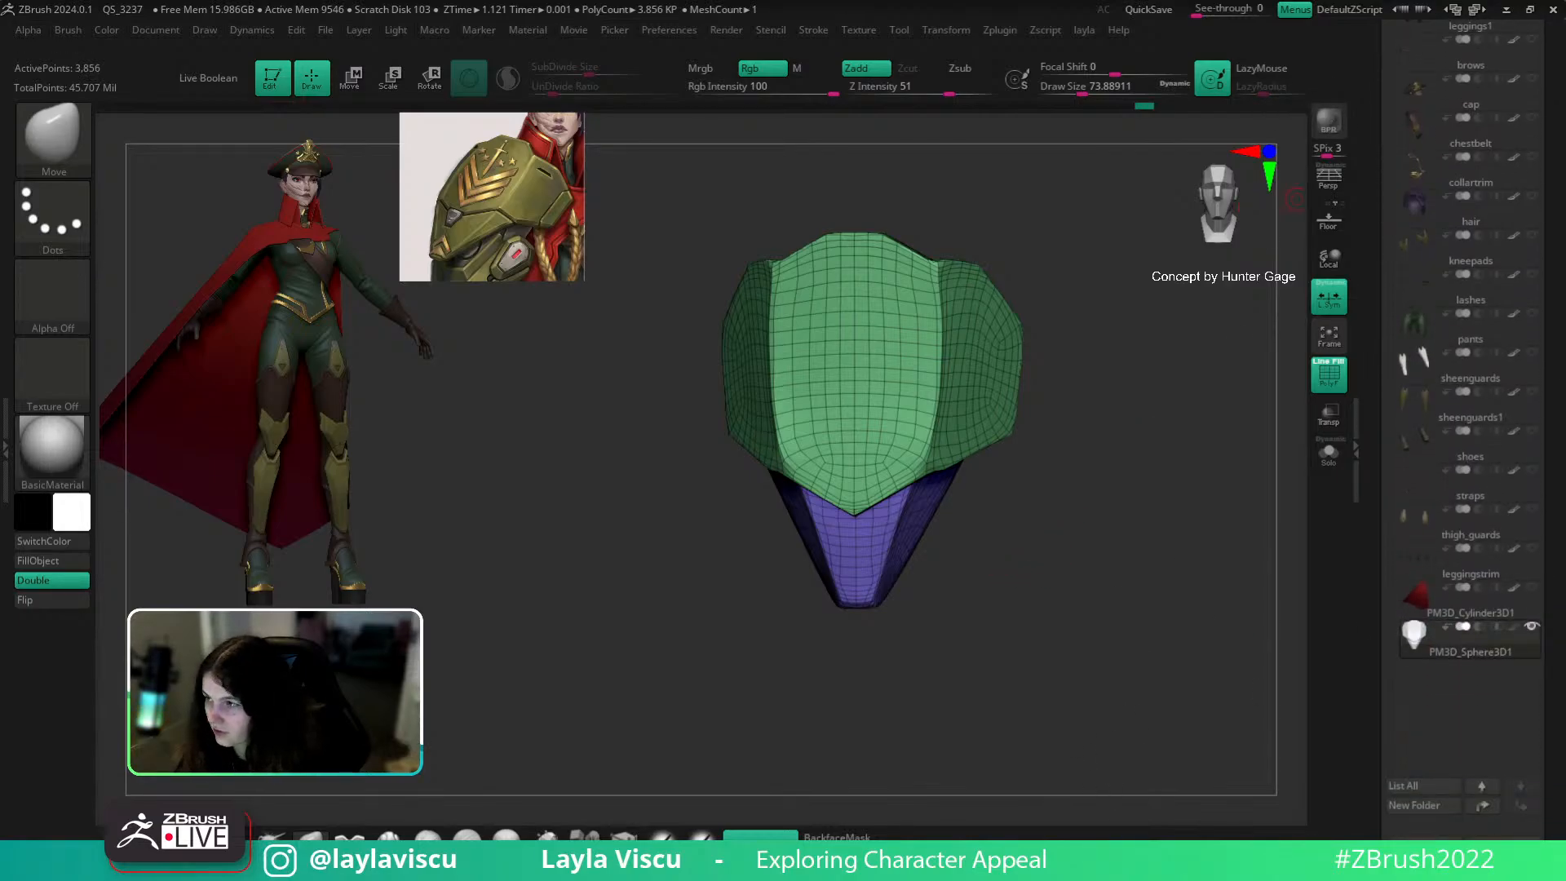
drag(1085, 612, 1077, 404)
key(shift+f)
key(shift+f)
key(shift+f)
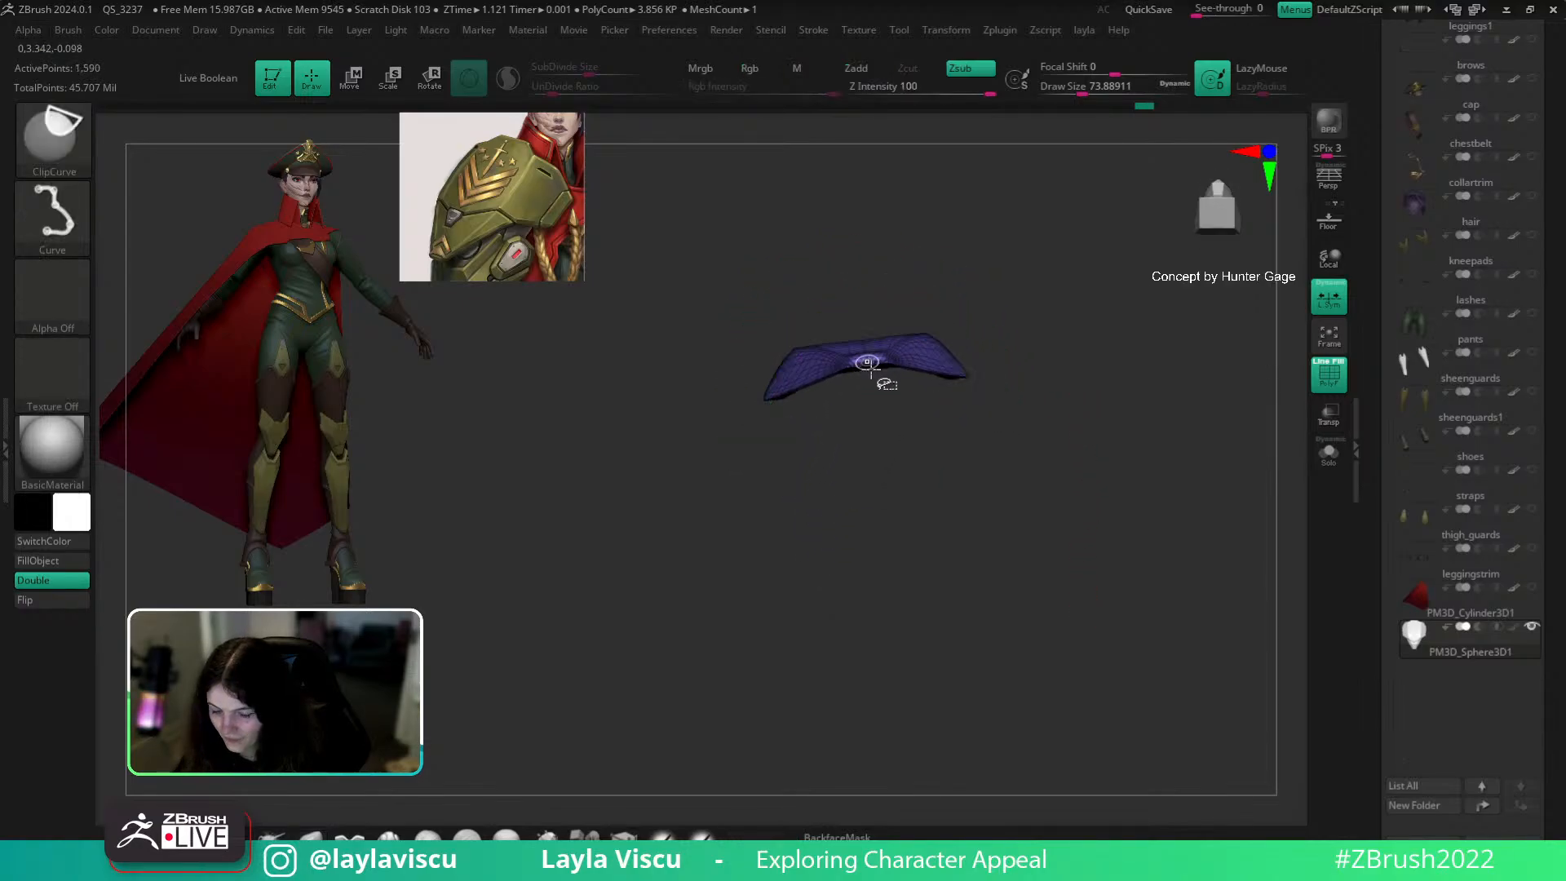
Step: Return from the transform gizmo to the Move brush and hide the mesh wireframe
key(w)
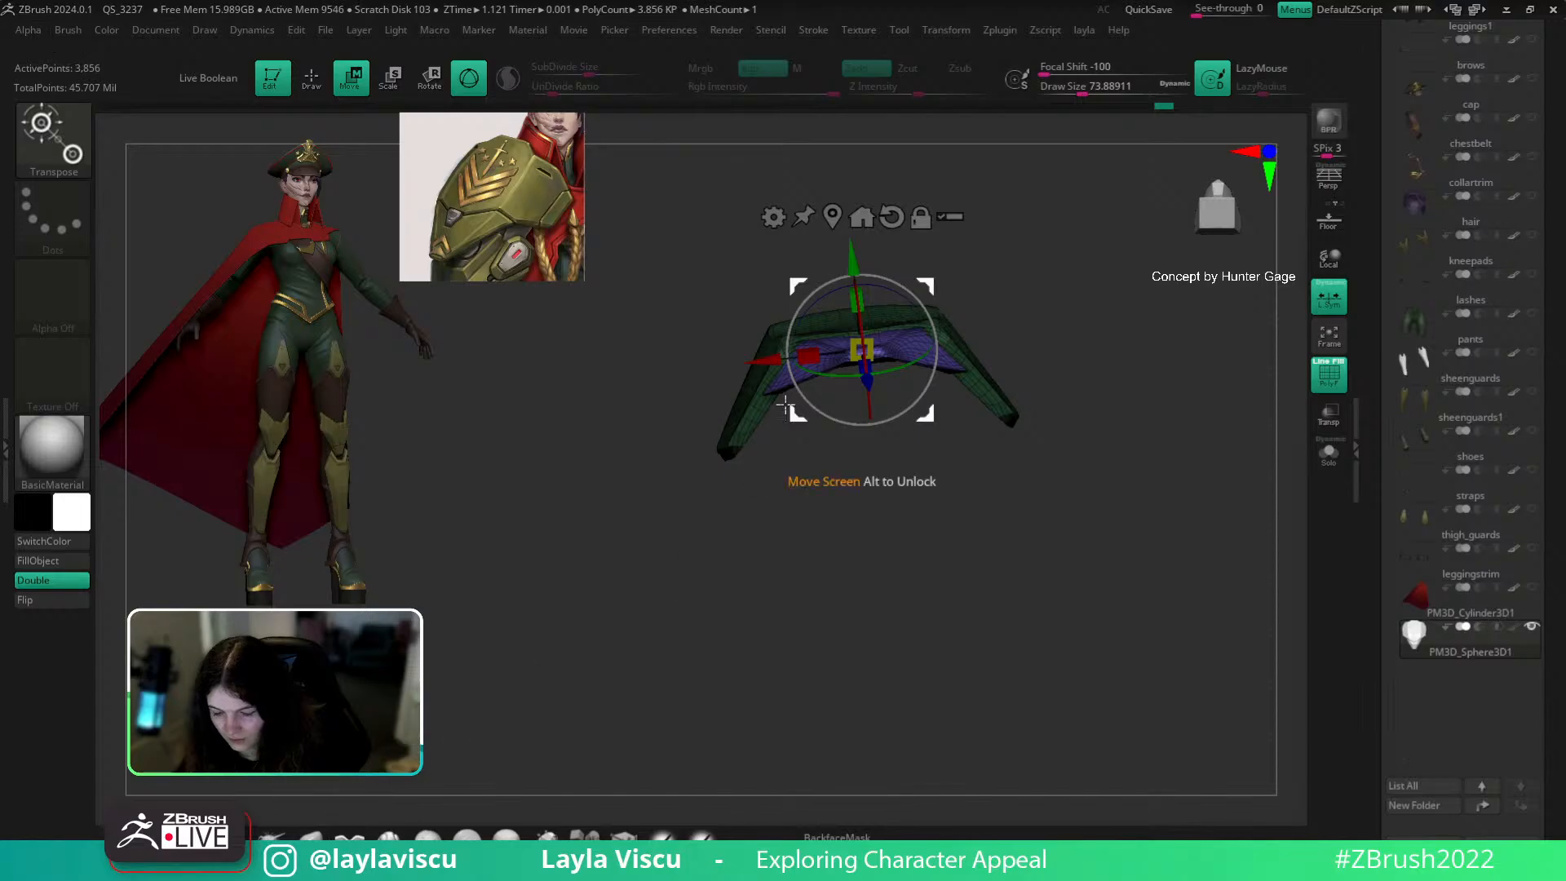
drag(860, 309, 859, 302)
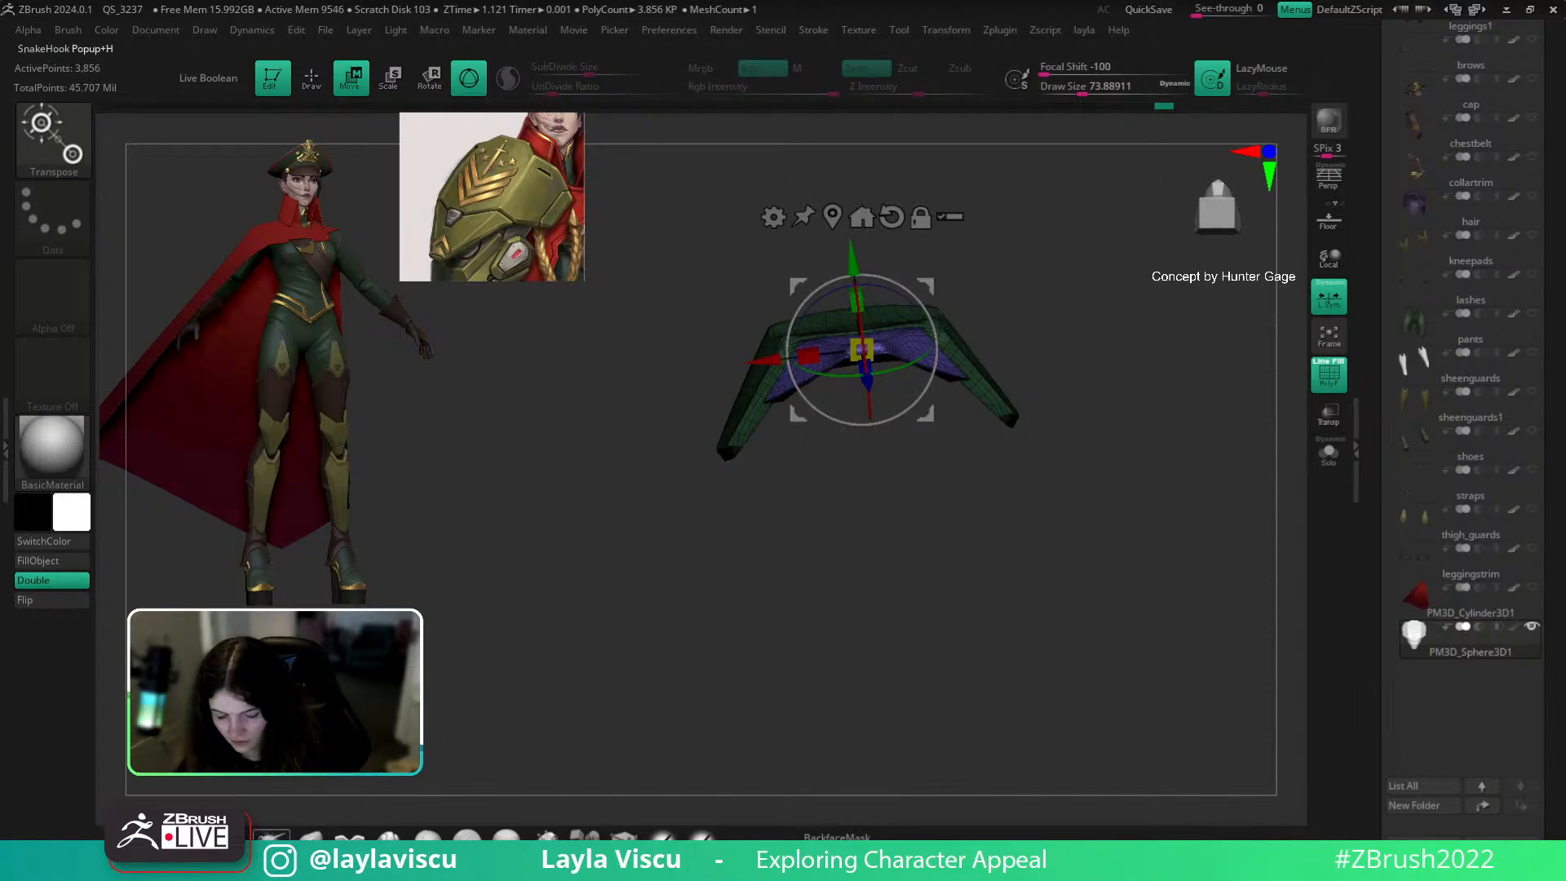
key(q)
mouse_move(745, 639)
mouse_down()
mouse_move(920, 640)
mouse_move(1023, 519)
mouse_move(971, 542)
mouse_move(1035, 587)
mouse_move(1039, 531)
mouse_move(1026, 575)
mouse_up()
key(shift+f)
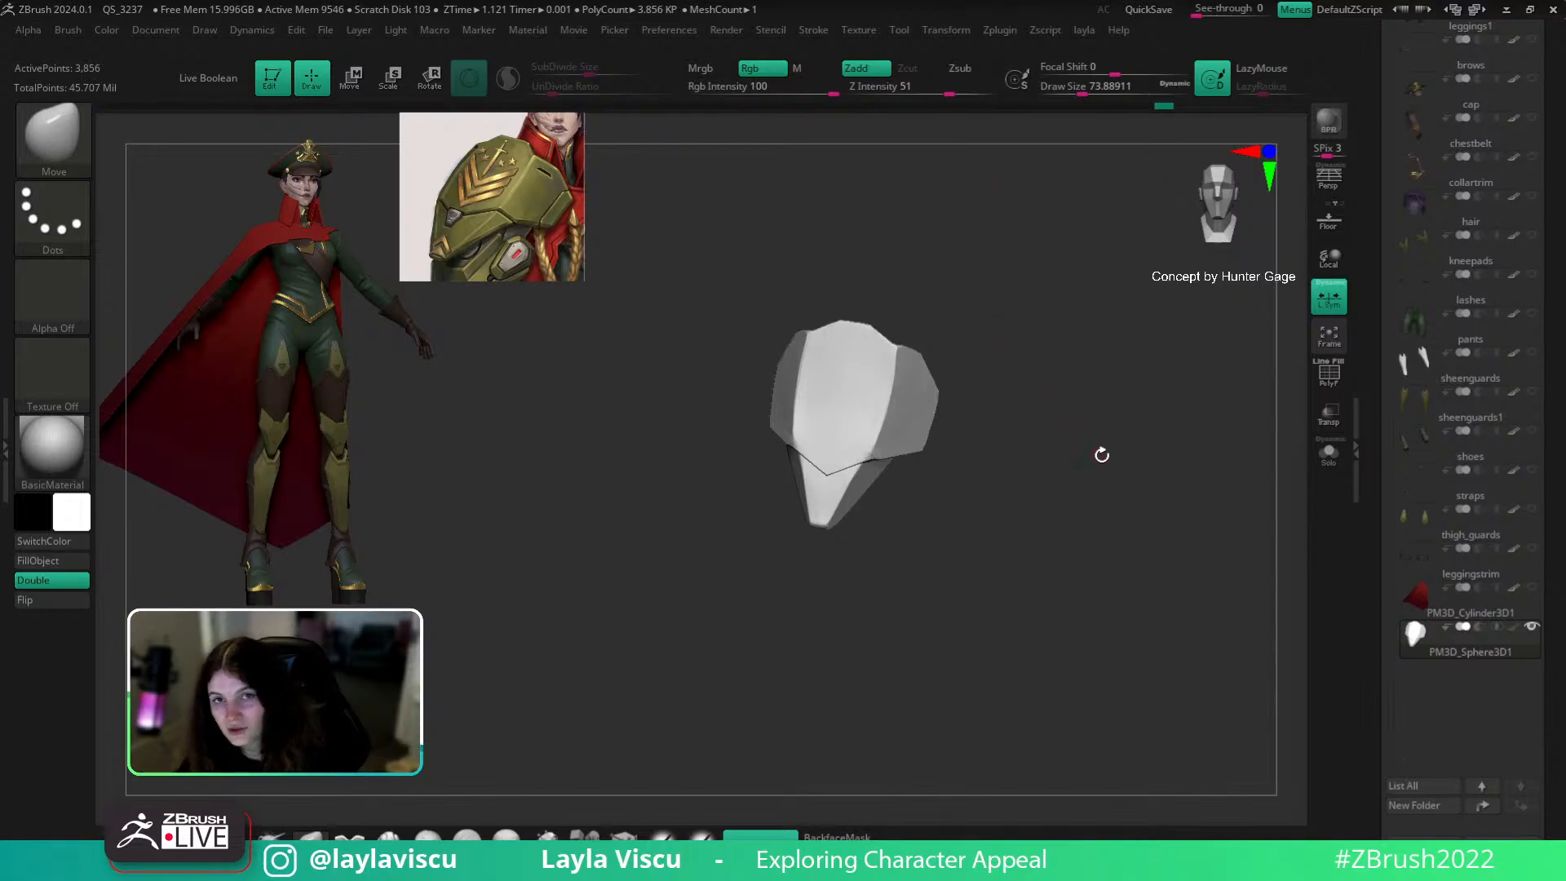
shift+drag(1074, 511, 981, 538)
alt+drag(916, 494, 1059, 503)
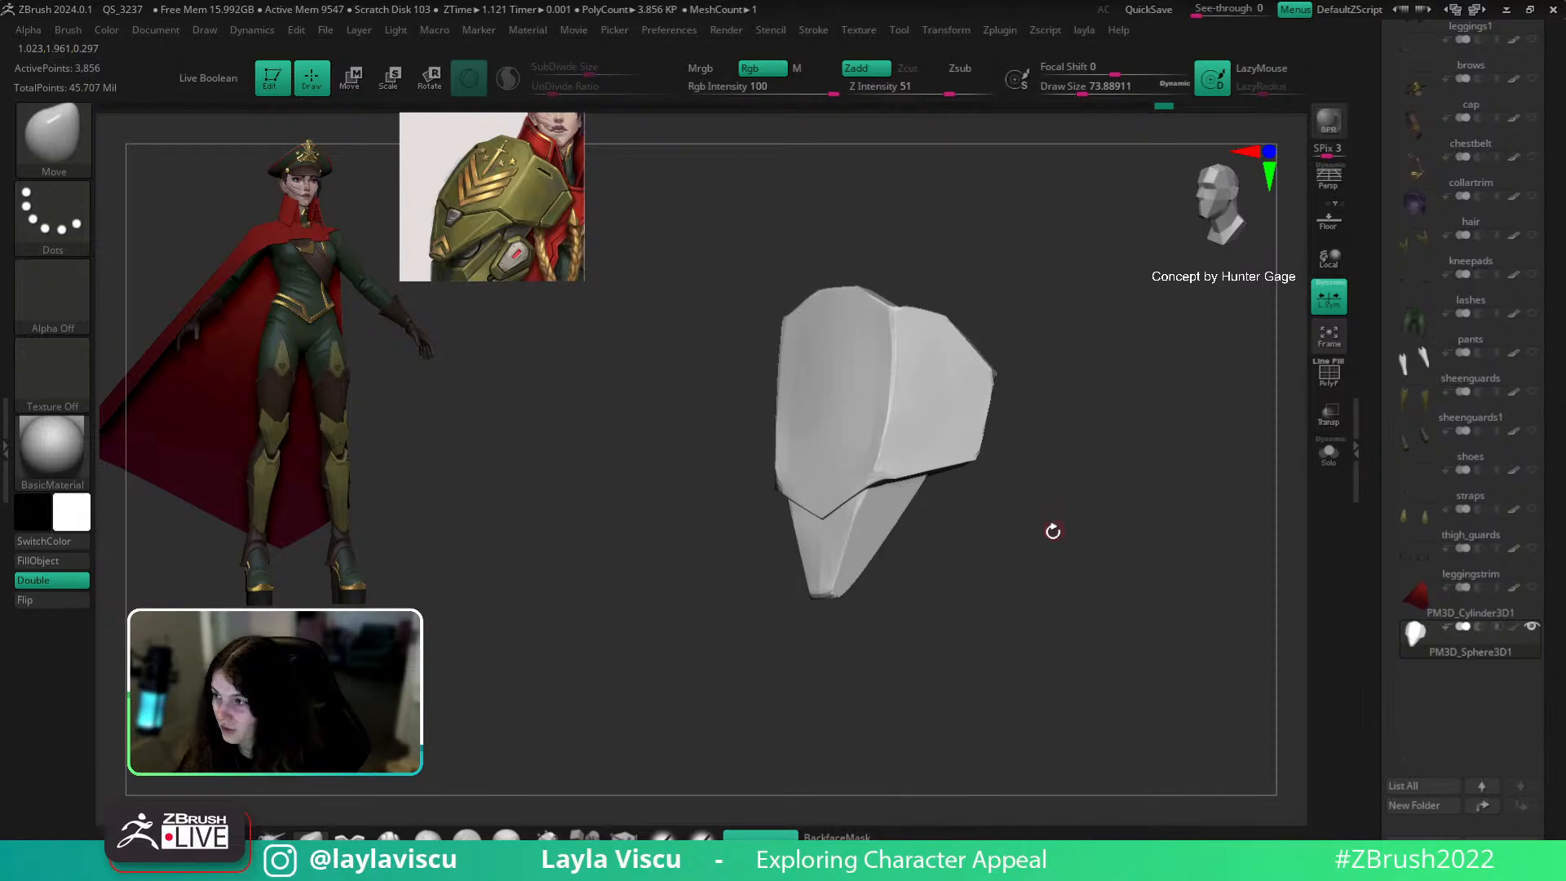
Step: Try to reshape the upper plate's lower side edge with the Move brush at a draw size of about 228
ctrl+shift+drag(996, 440, 771, 502)
key(s)
key(s)
click(947, 475)
key(ctrl+z)
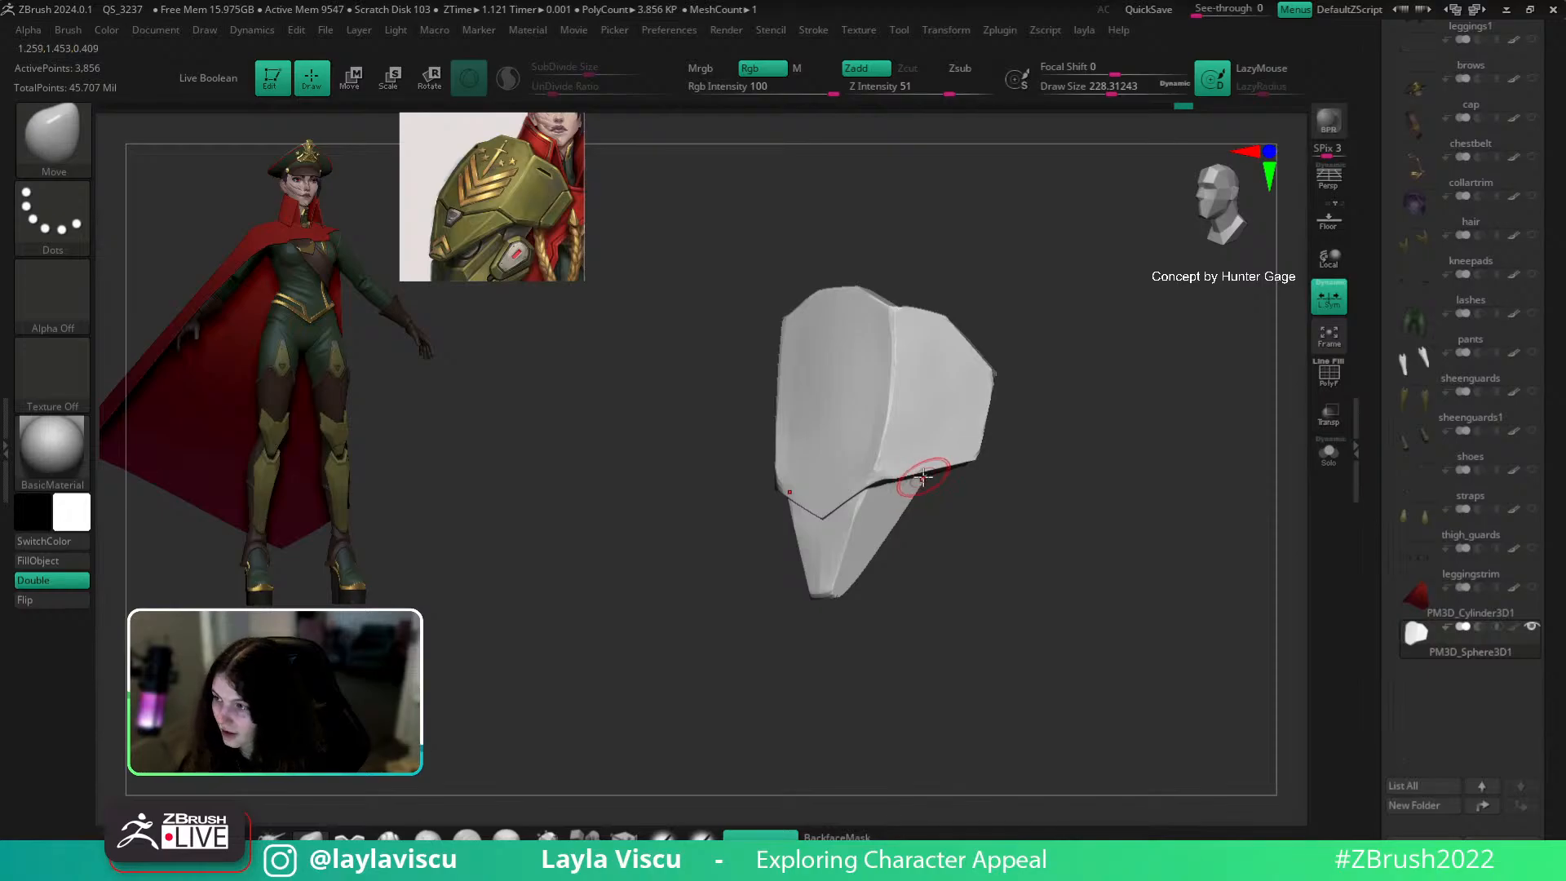
Step: Adjust the upper plate's lower edge beside the lower piece with the Move brush at a draw size of about 158
mouse_move(951, 501)
right_down()
mouse_move(917, 463)
mouse_move(947, 538)
mouse_move(902, 486)
mouse_move(937, 555)
right_up()
key(s)
click(932, 531)
key(s)
click(992, 523)
mouse_move(992, 522)
mouse_down()
mouse_move(979, 535)
mouse_move(1005, 528)
mouse_up()
key([)
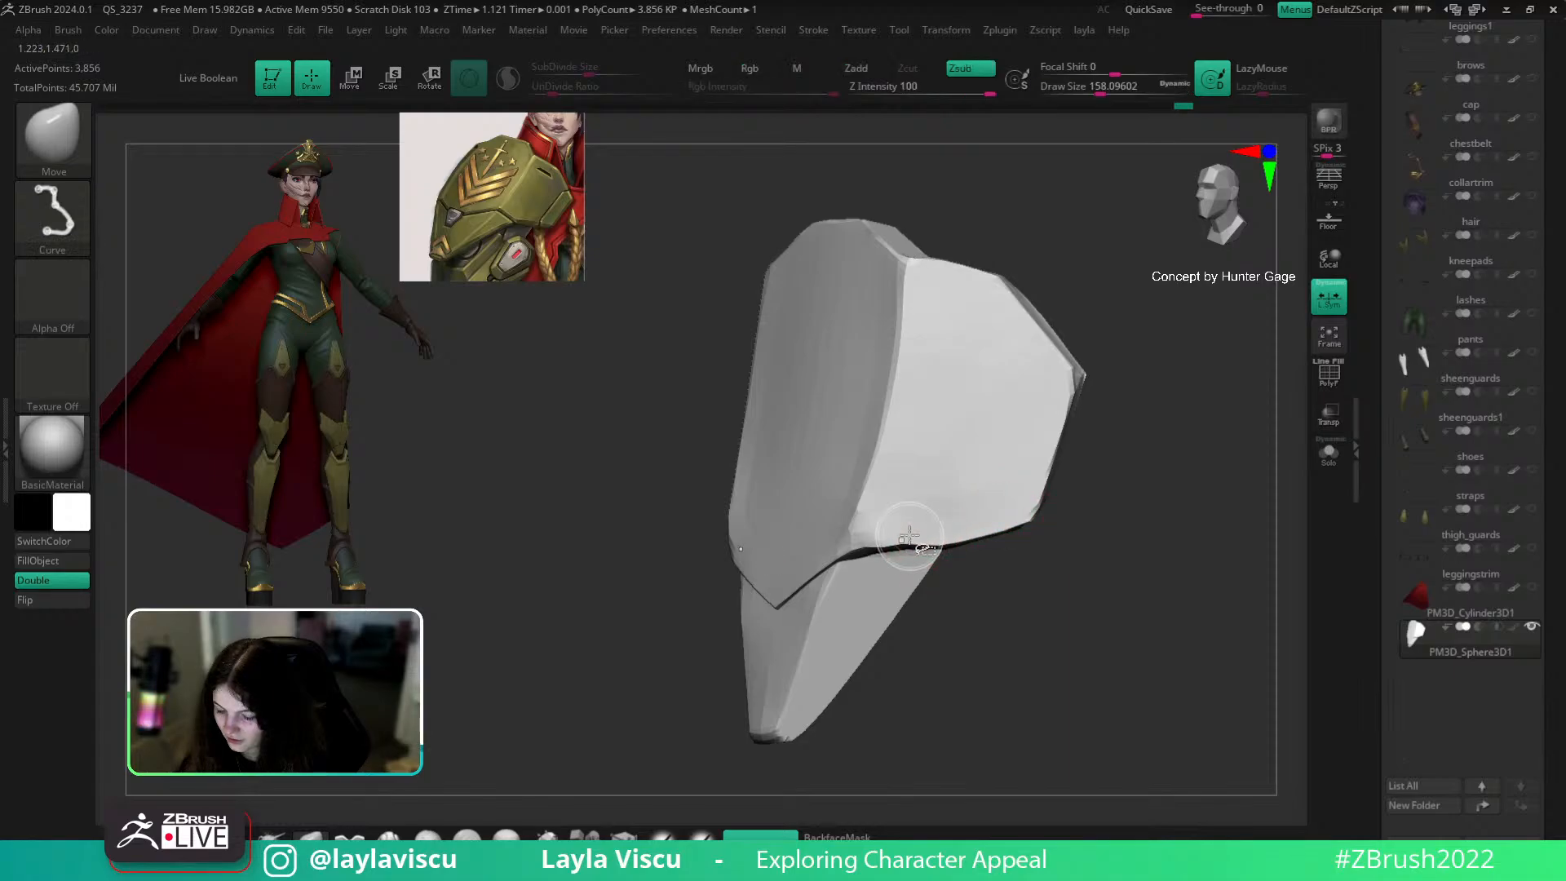
Step: Refine the upper plate's lower edge in isolation with the Move brush at a draw size of about 163, and show both pieces again
ctrl+shift+click(911, 534)
right_drag(936, 560, 923, 567)
key([)
key(s)
click(938, 549)
right_drag(966, 601, 972, 569)
ctrl+shift+click(1140, 584)
shift+right_drag(1139, 585, 1129, 624)
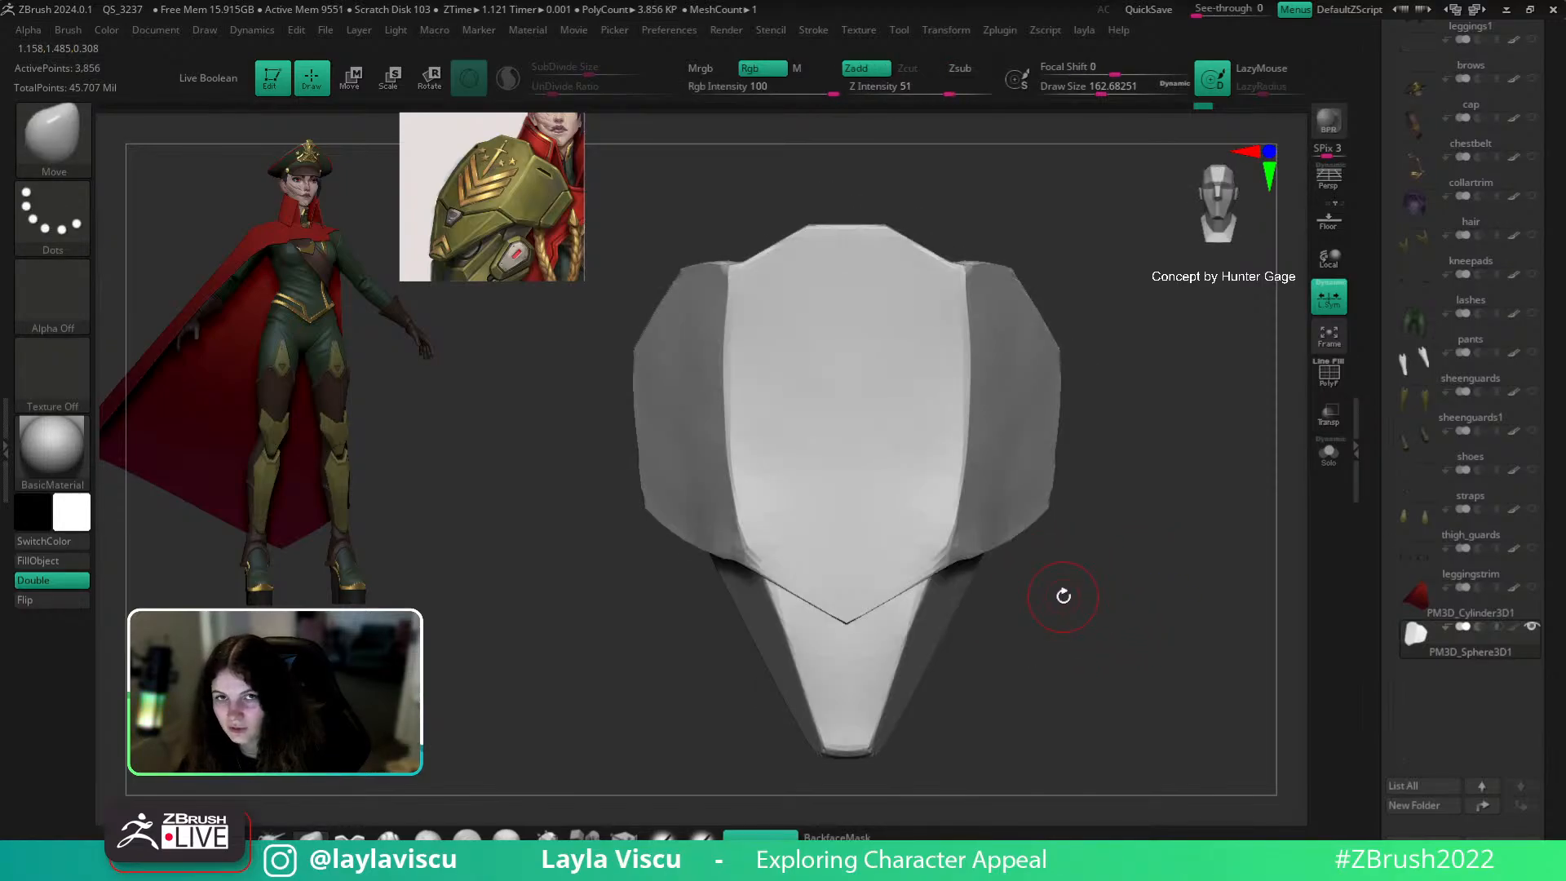
Step: Isolate the upper plate, smooth its lower side corners at a draw size of about 177, and restore the full mesh
right_drag(1063, 595, 963, 392)
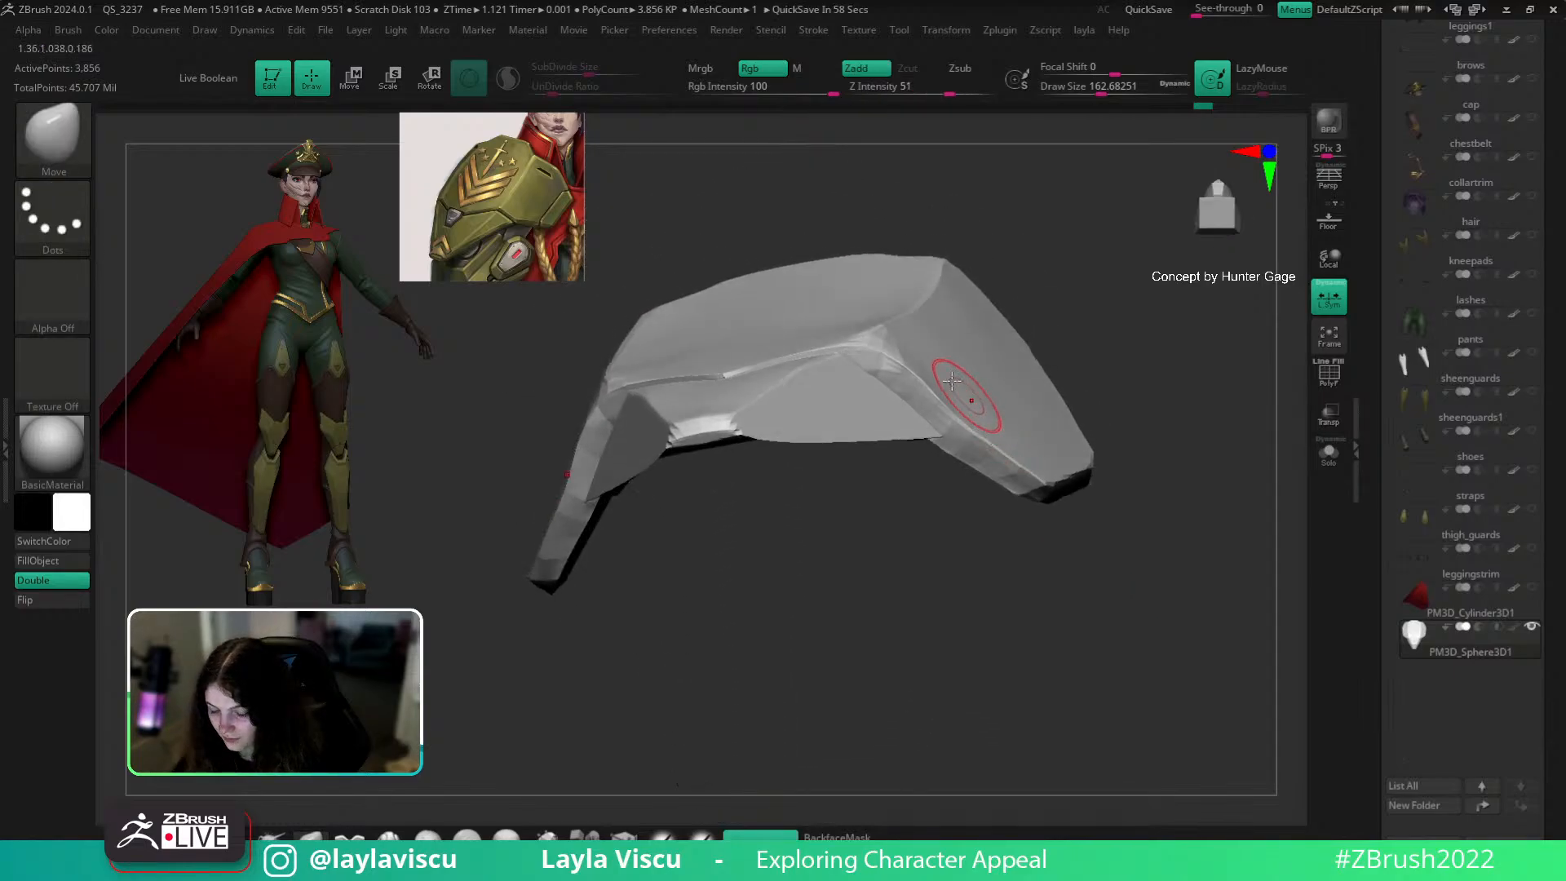
shift+right_drag(1206, 391, 1098, 587)
ctrl+shift+click(892, 457)
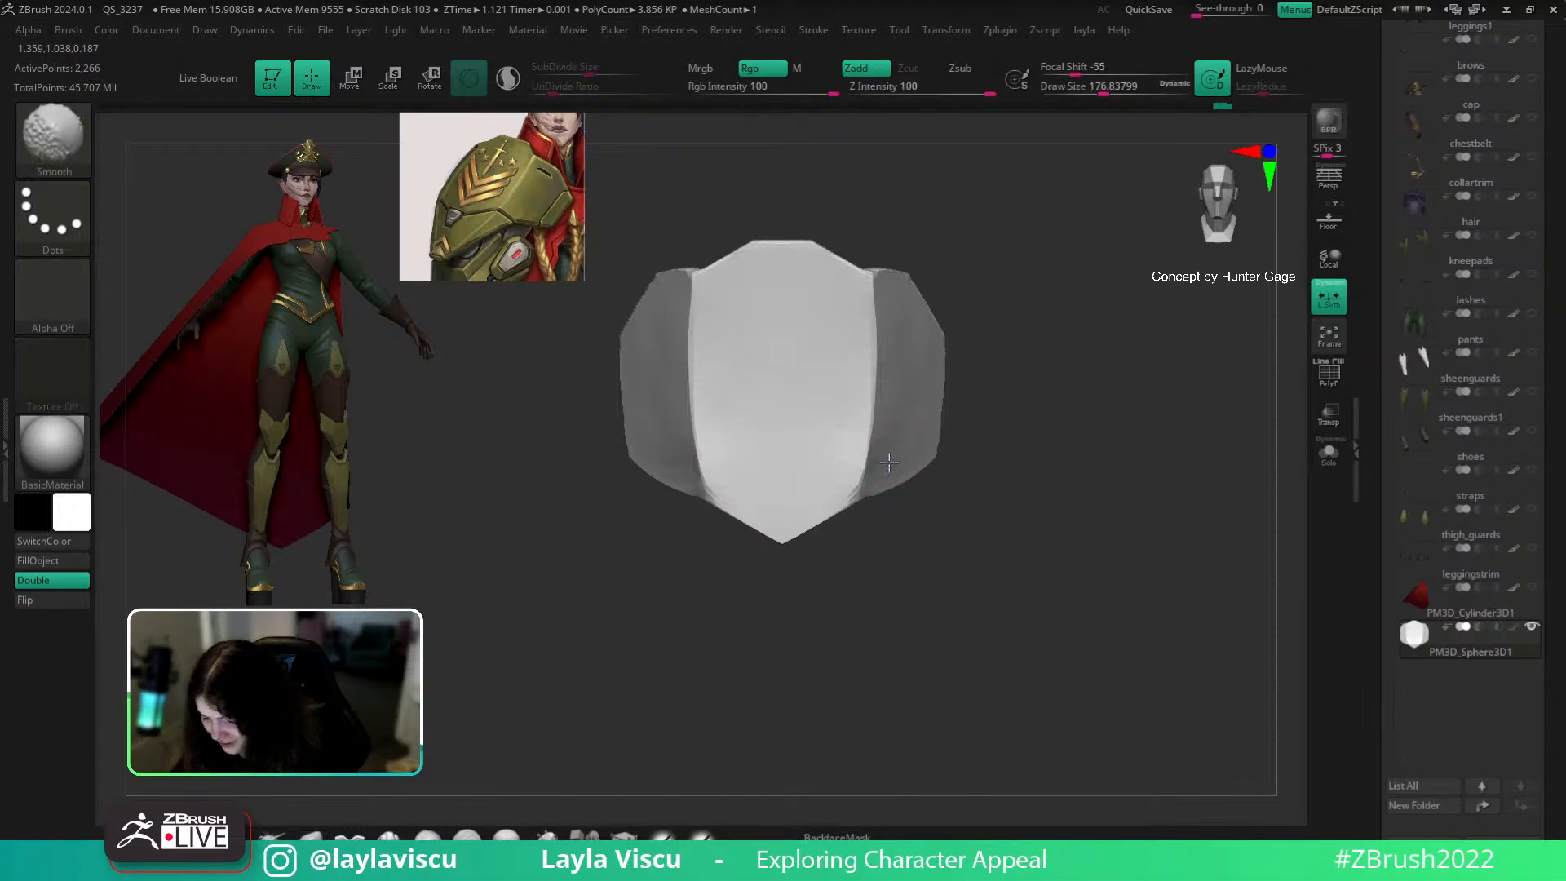
ctrl+shift+click(1049, 522)
right_drag(1077, 577, 1014, 595)
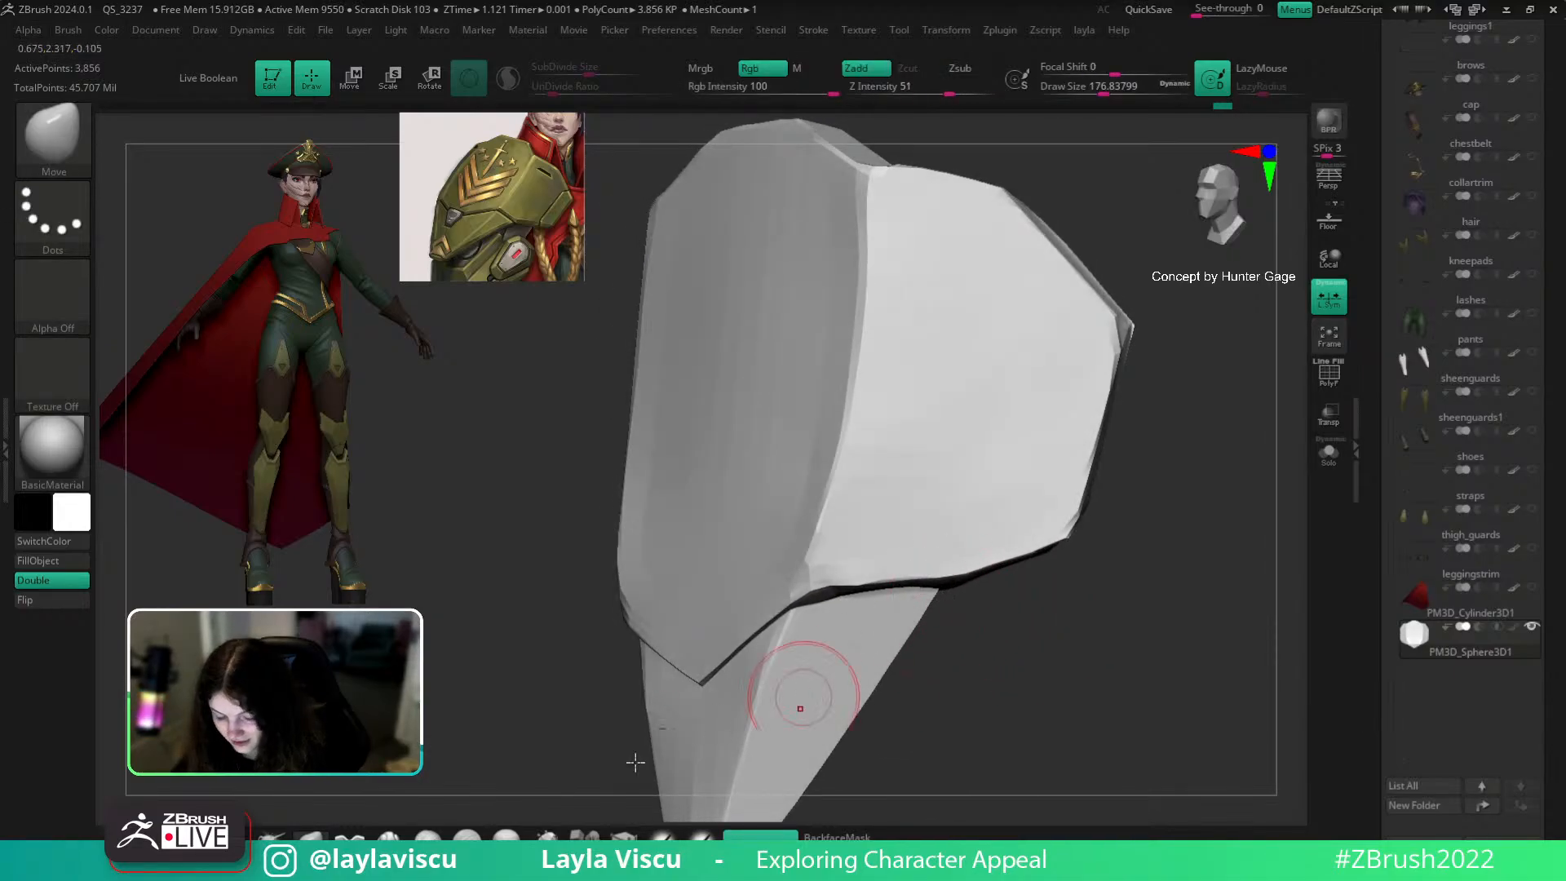
Step: Carve a vertical crease down the isolated upper plate's side plane with the Folly_Mech Cut brush
click(390, 835)
mouse_move(1129, 703)
right_down()
mouse_move(1094, 730)
mouse_move(1113, 651)
right_up()
key(shift+f)
ctrl+shift+click(951, 622)
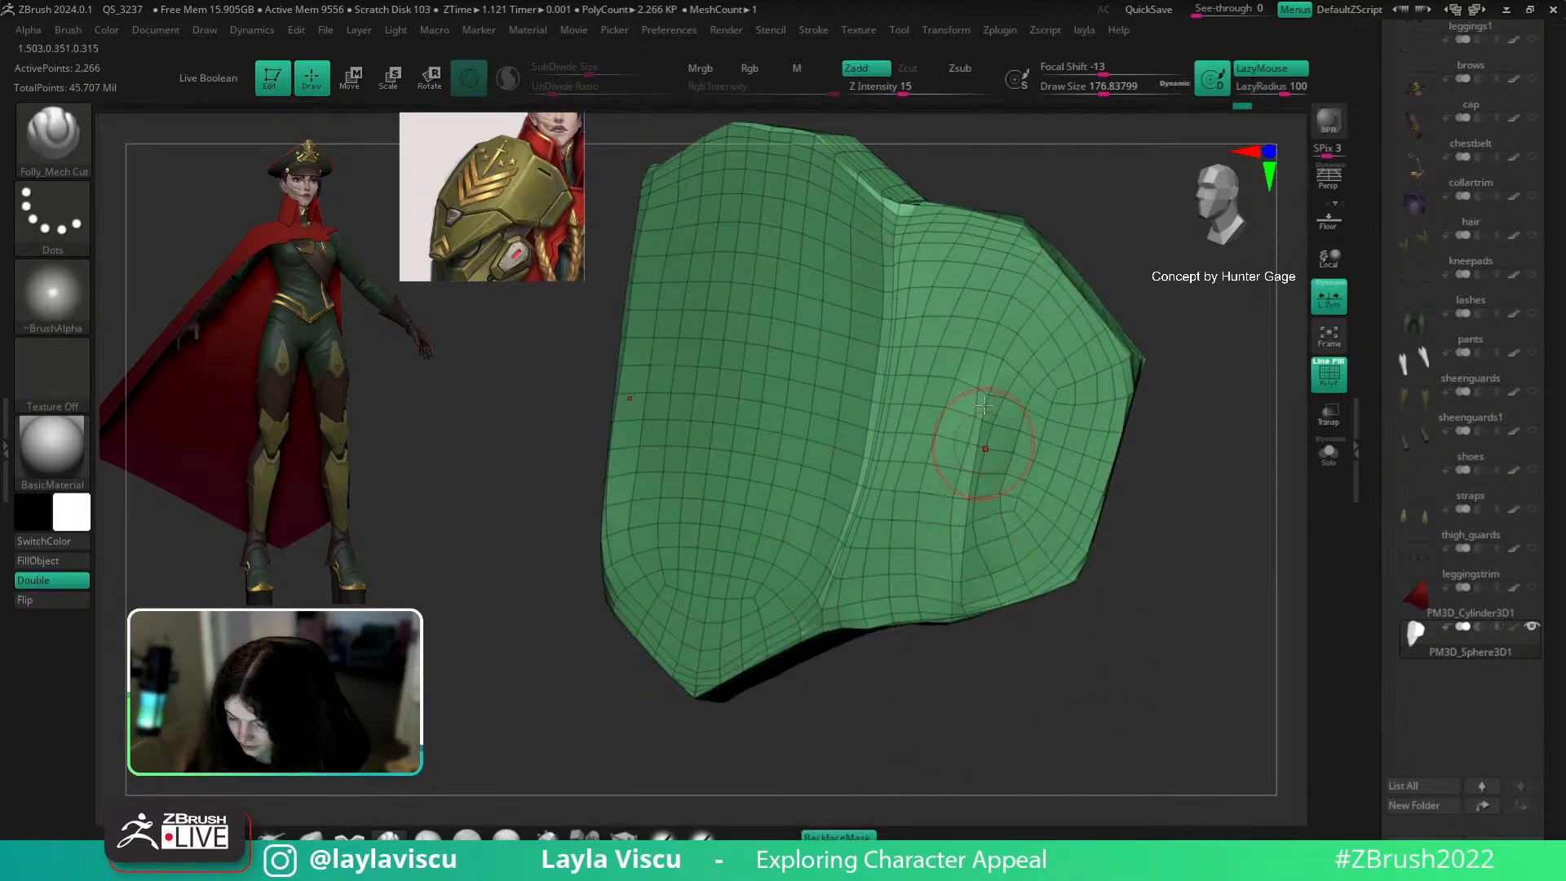
drag(1014, 230, 964, 563)
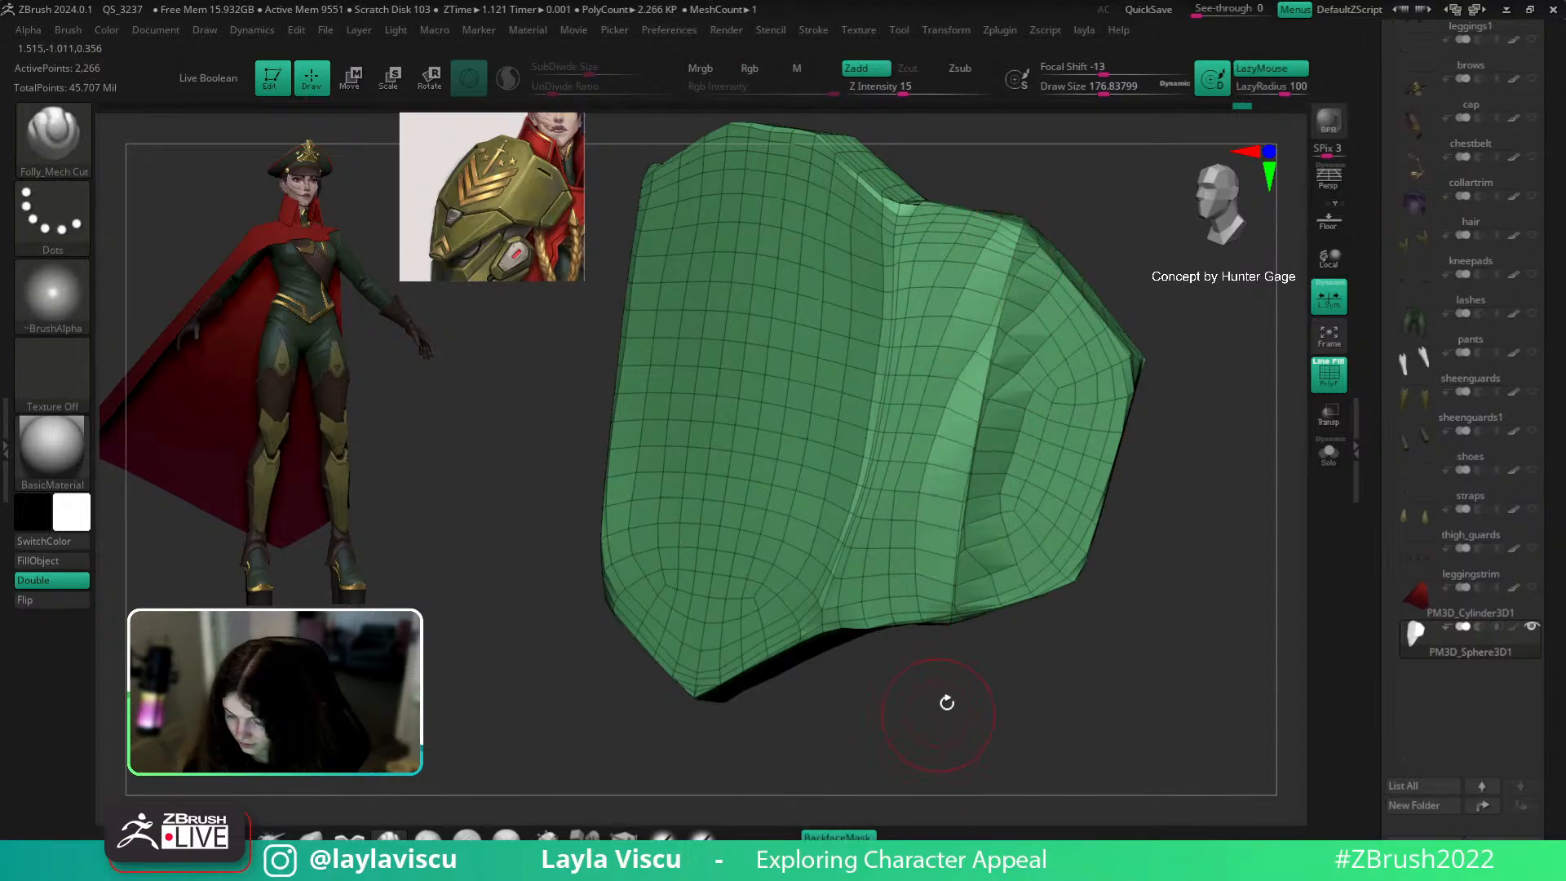
key(shift+f)
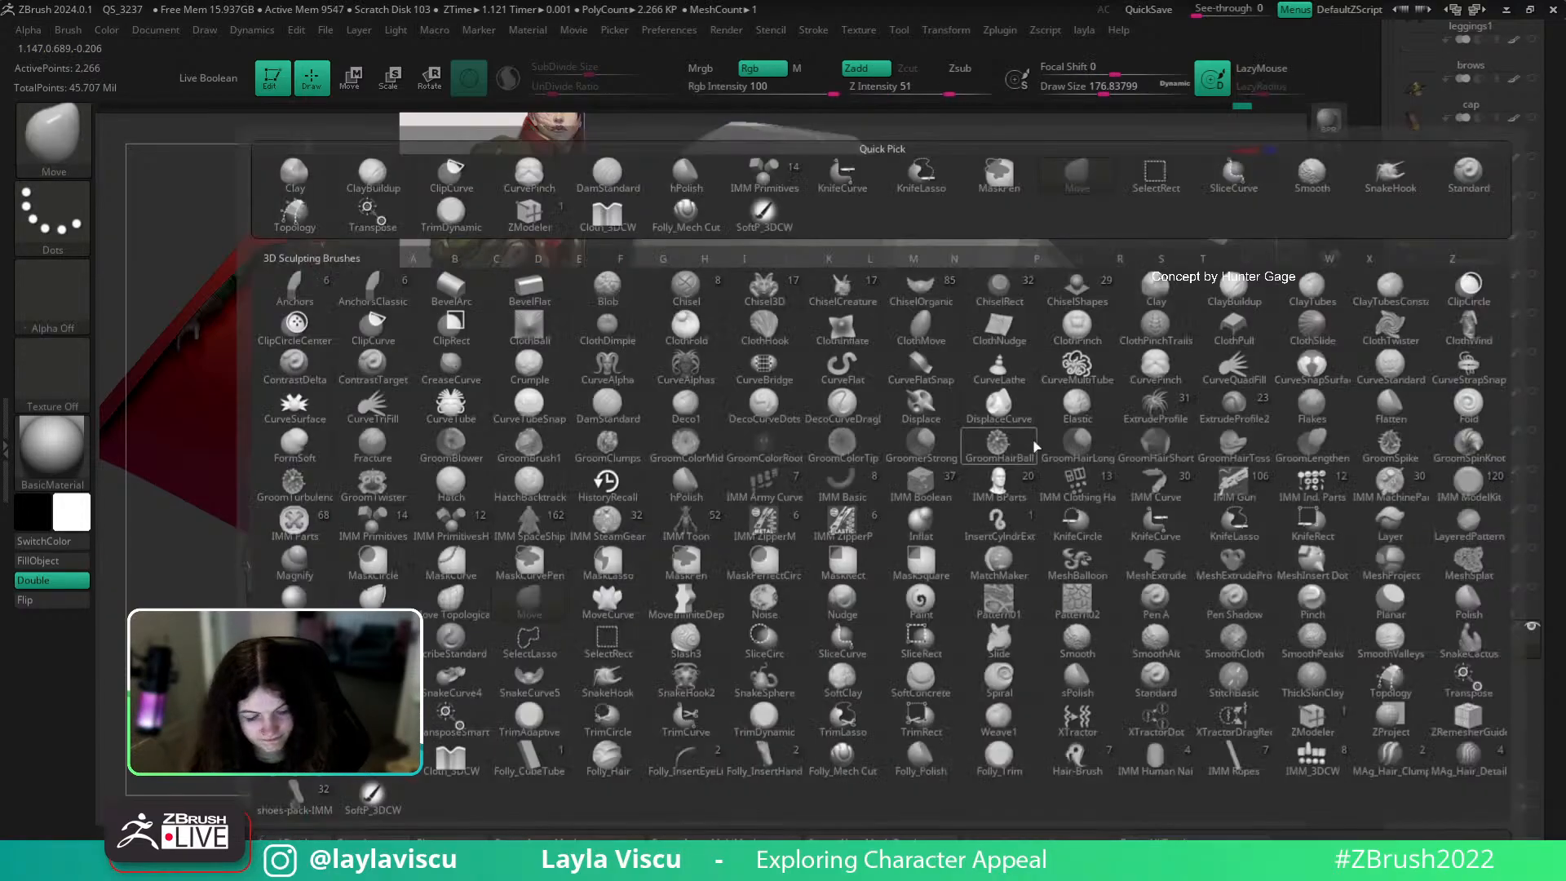
Step: Flatten the upper plate's creased side plane with the hPolish brush at a draw size of about 318
key(b)
key(h)
key(p)
key(s)
drag(1021, 441, 1043, 439)
mouse_move(994, 548)
mouse_down()
mouse_move(1060, 288)
mouse_move(997, 555)
mouse_move(1011, 363)
mouse_move(994, 571)
mouse_move(1061, 277)
mouse_move(1004, 506)
mouse_up()
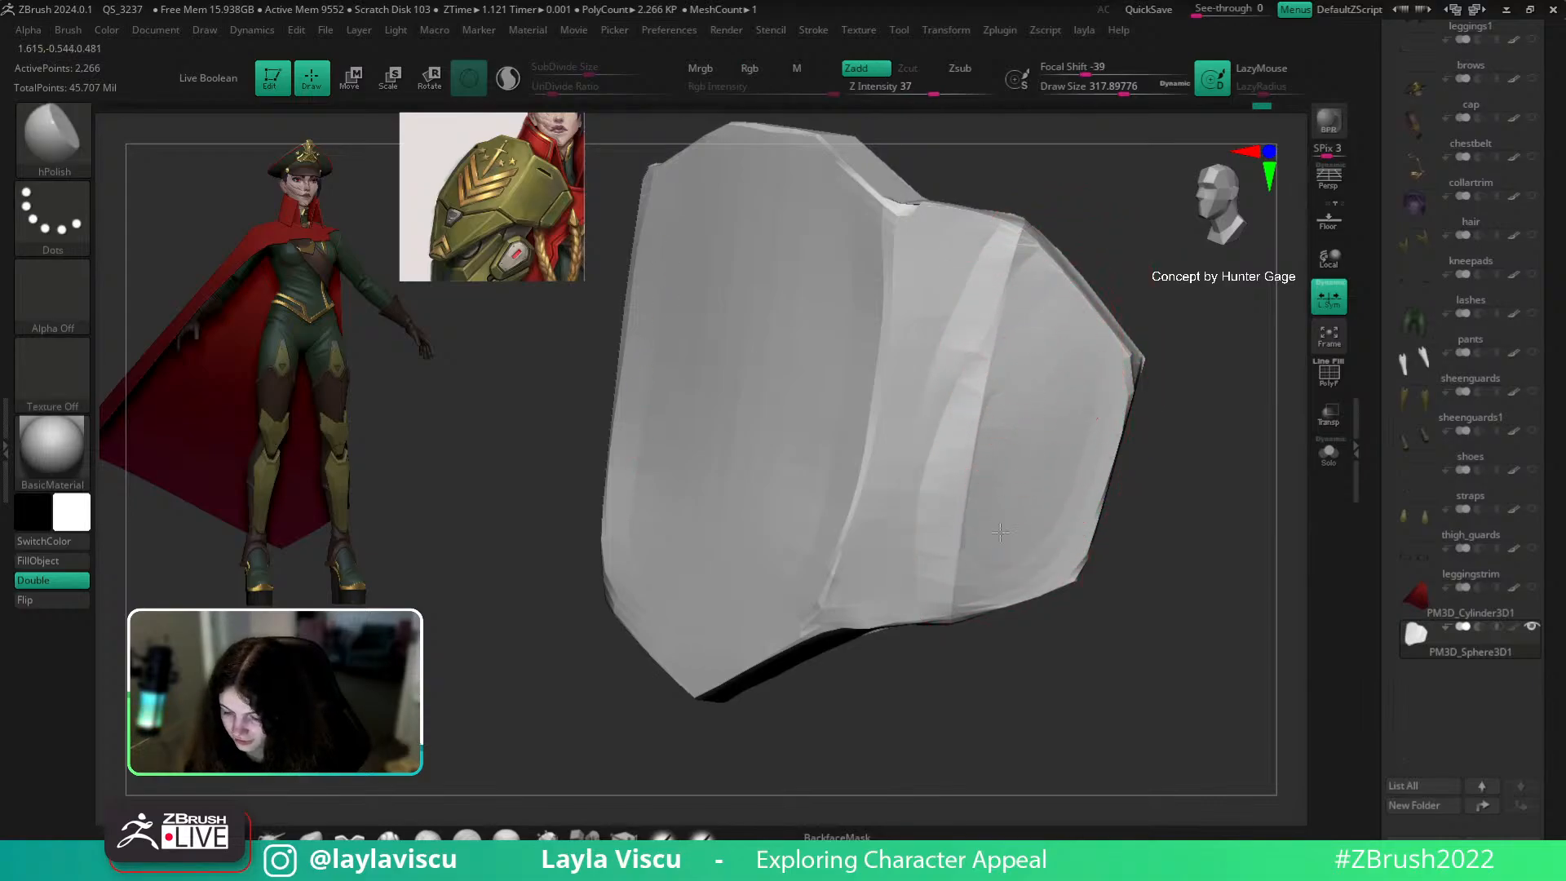
drag(1189, 549, 1182, 535)
drag(1014, 455, 967, 341)
mouse_move(1210, 566)
shift+mouse_down()
mouse_move(1115, 461)
mouse_move(1129, 650)
mouse_move(1115, 595)
mouse_move(1032, 487)
shift+mouse_up()
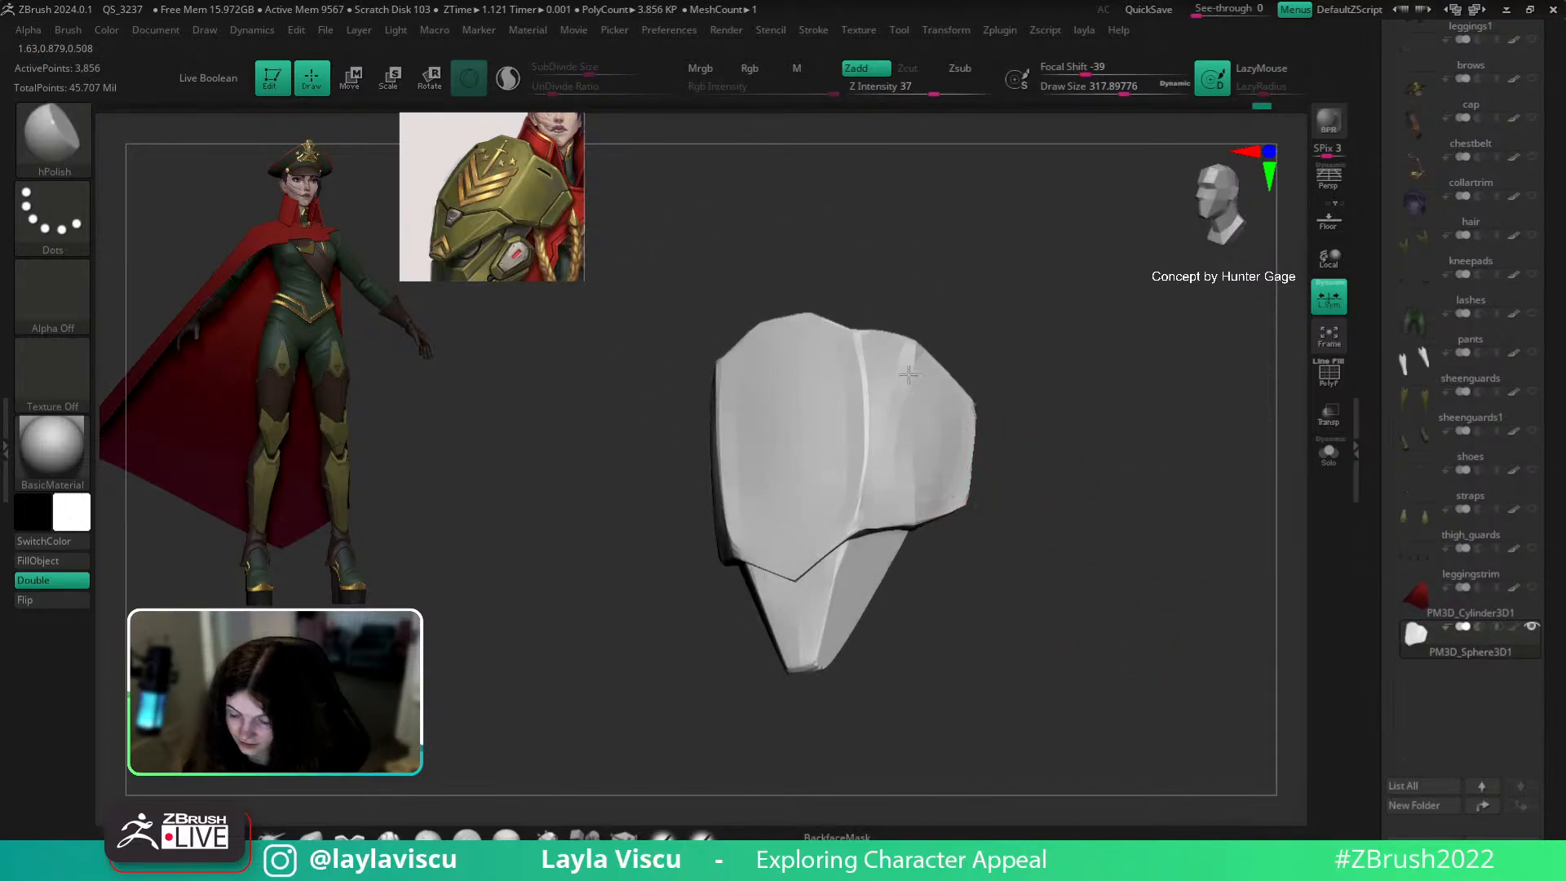
mouse_move(993, 387)
mouse_down()
mouse_move(1001, 441)
mouse_move(1100, 451)
mouse_up()
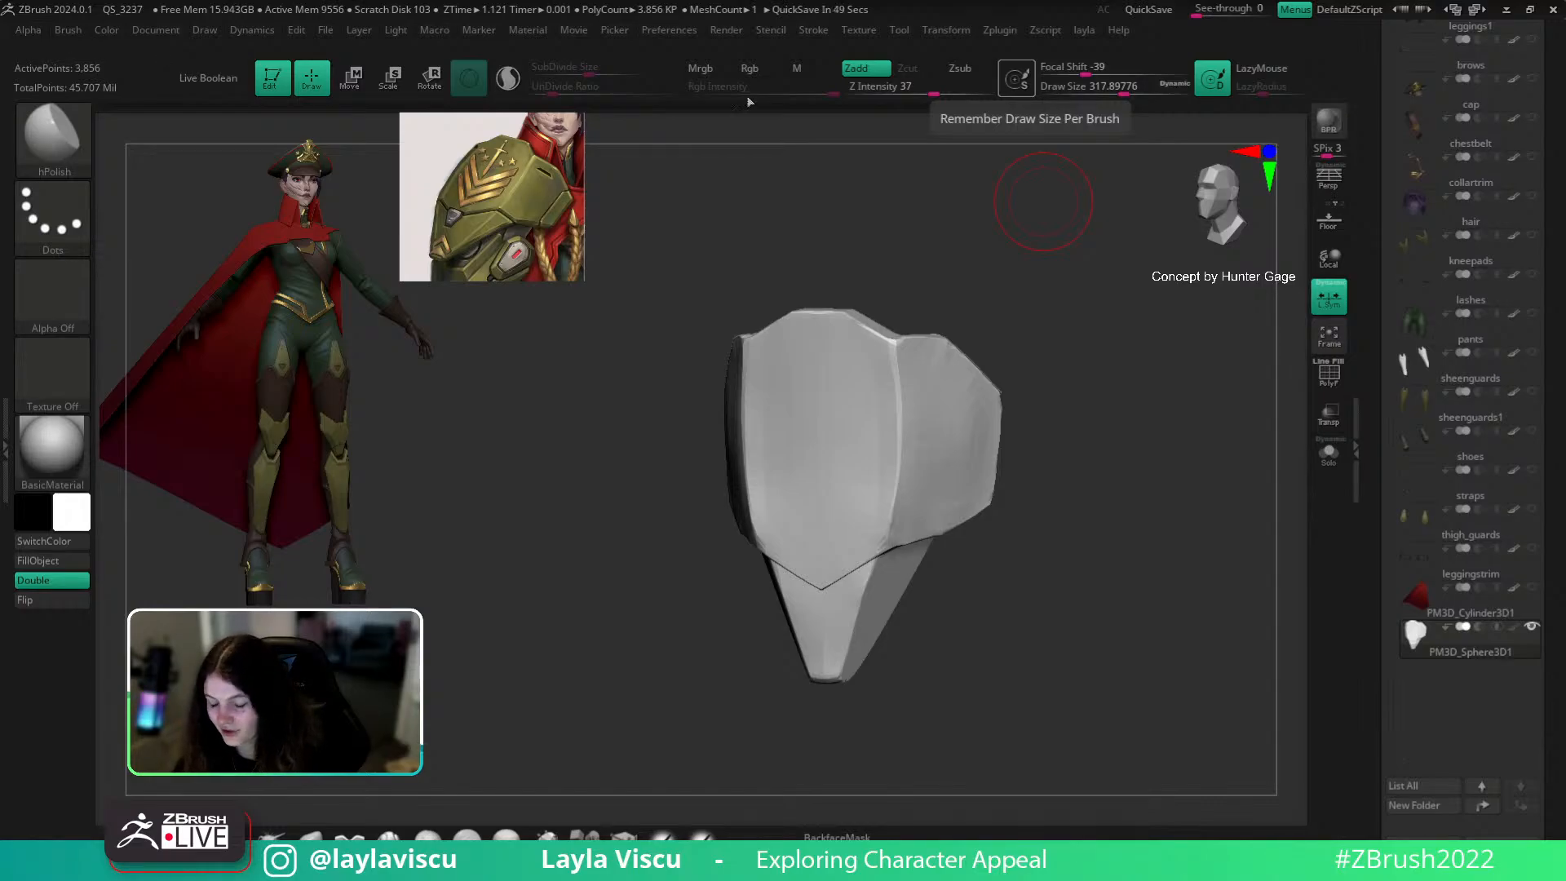
drag(1136, 454, 1014, 461)
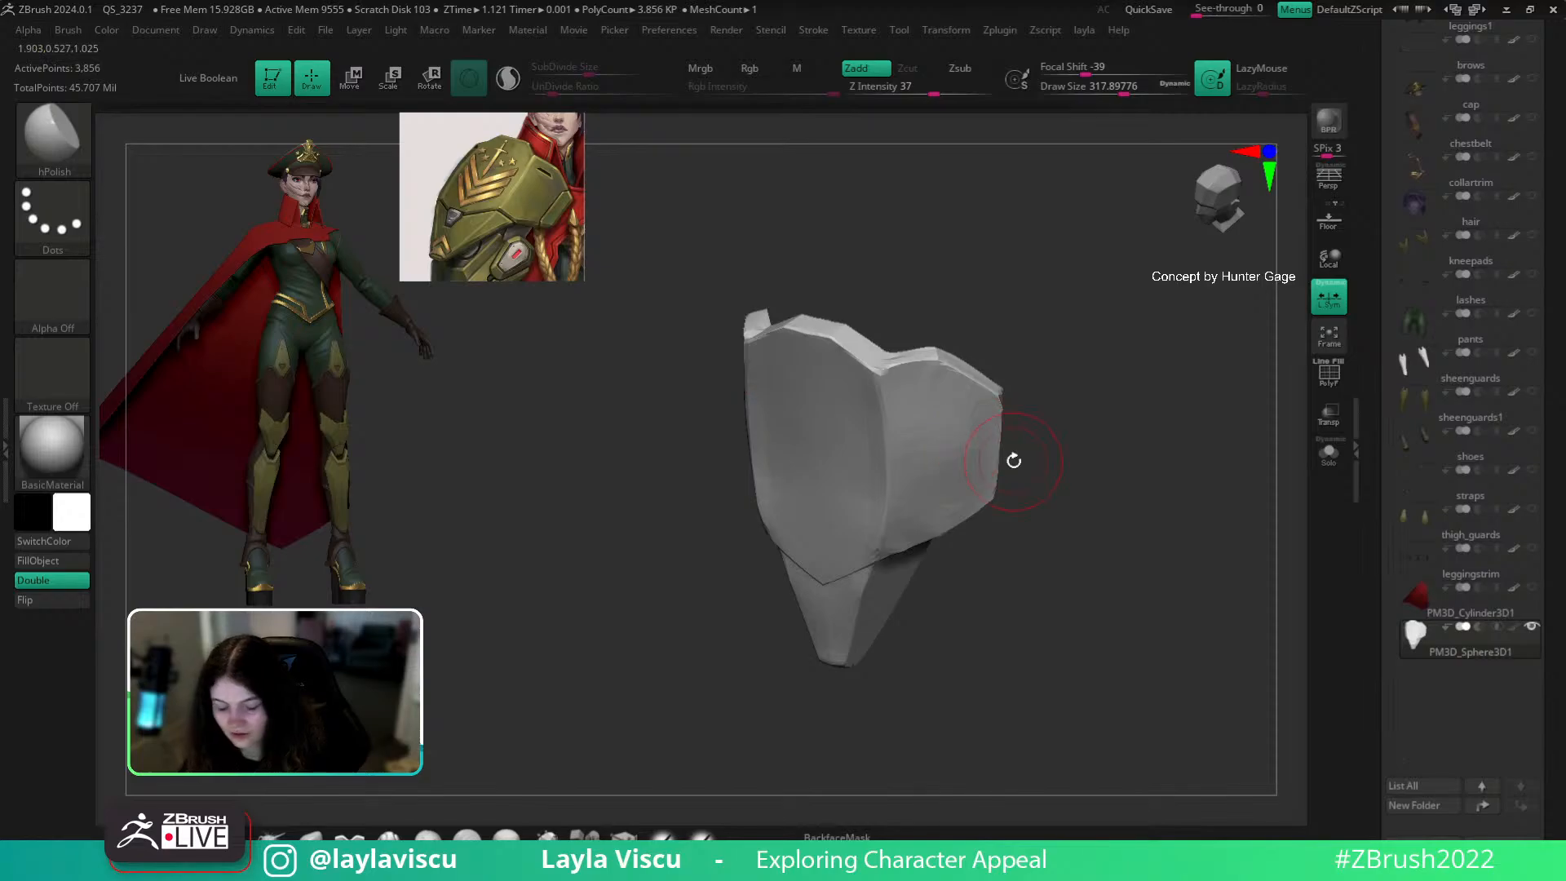
Step: Polish the upper plate's front and side planes with the hPolish brush at a draw size of about 400
key(b)
key(h)
key(p)
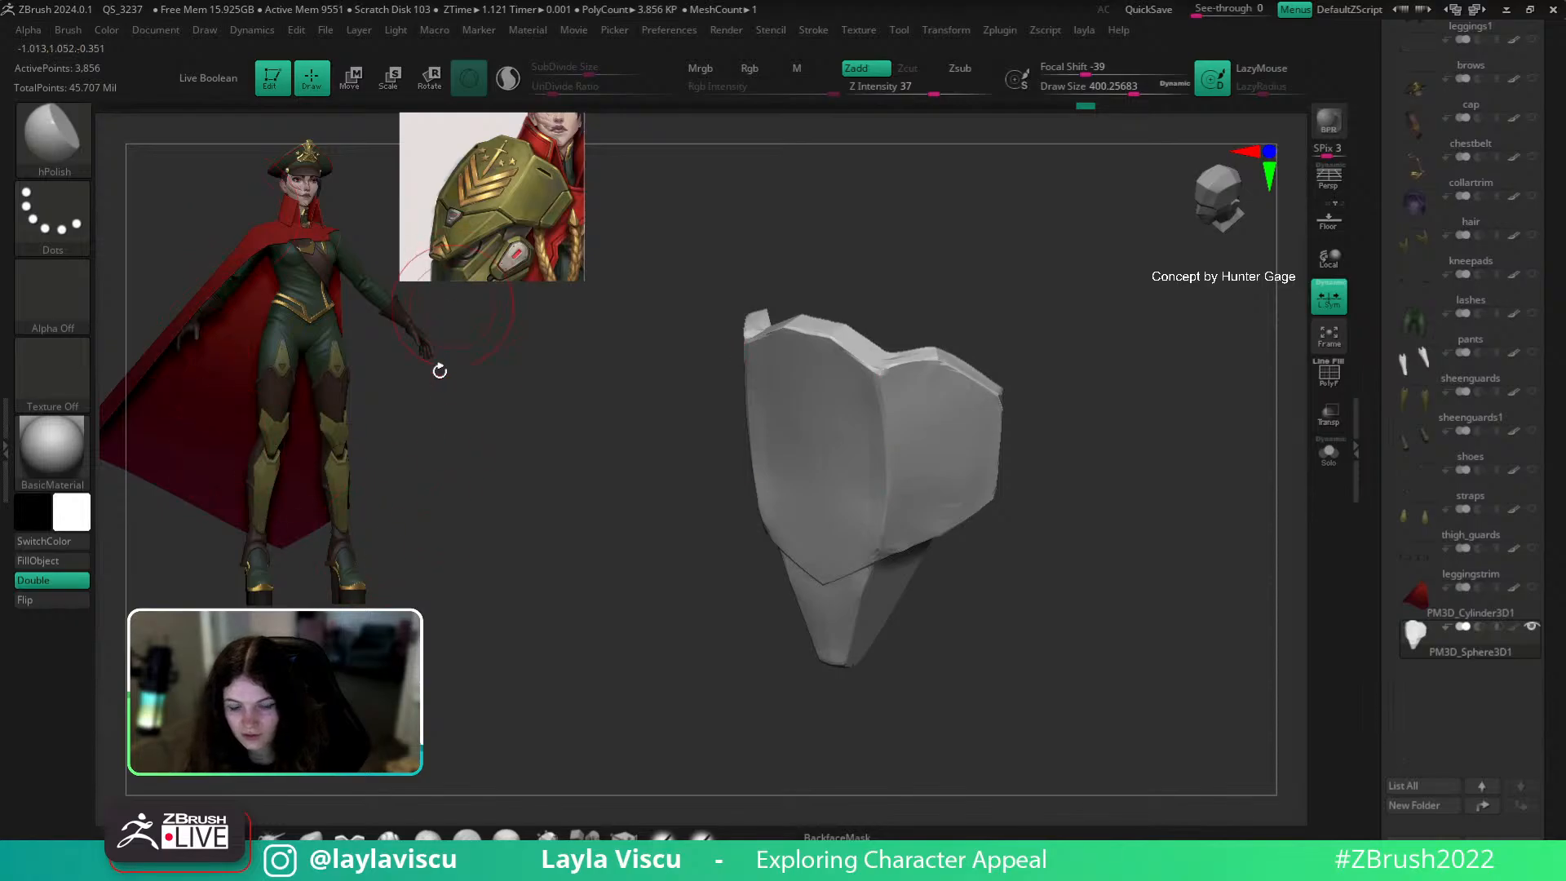
drag(1221, 567, 1213, 559)
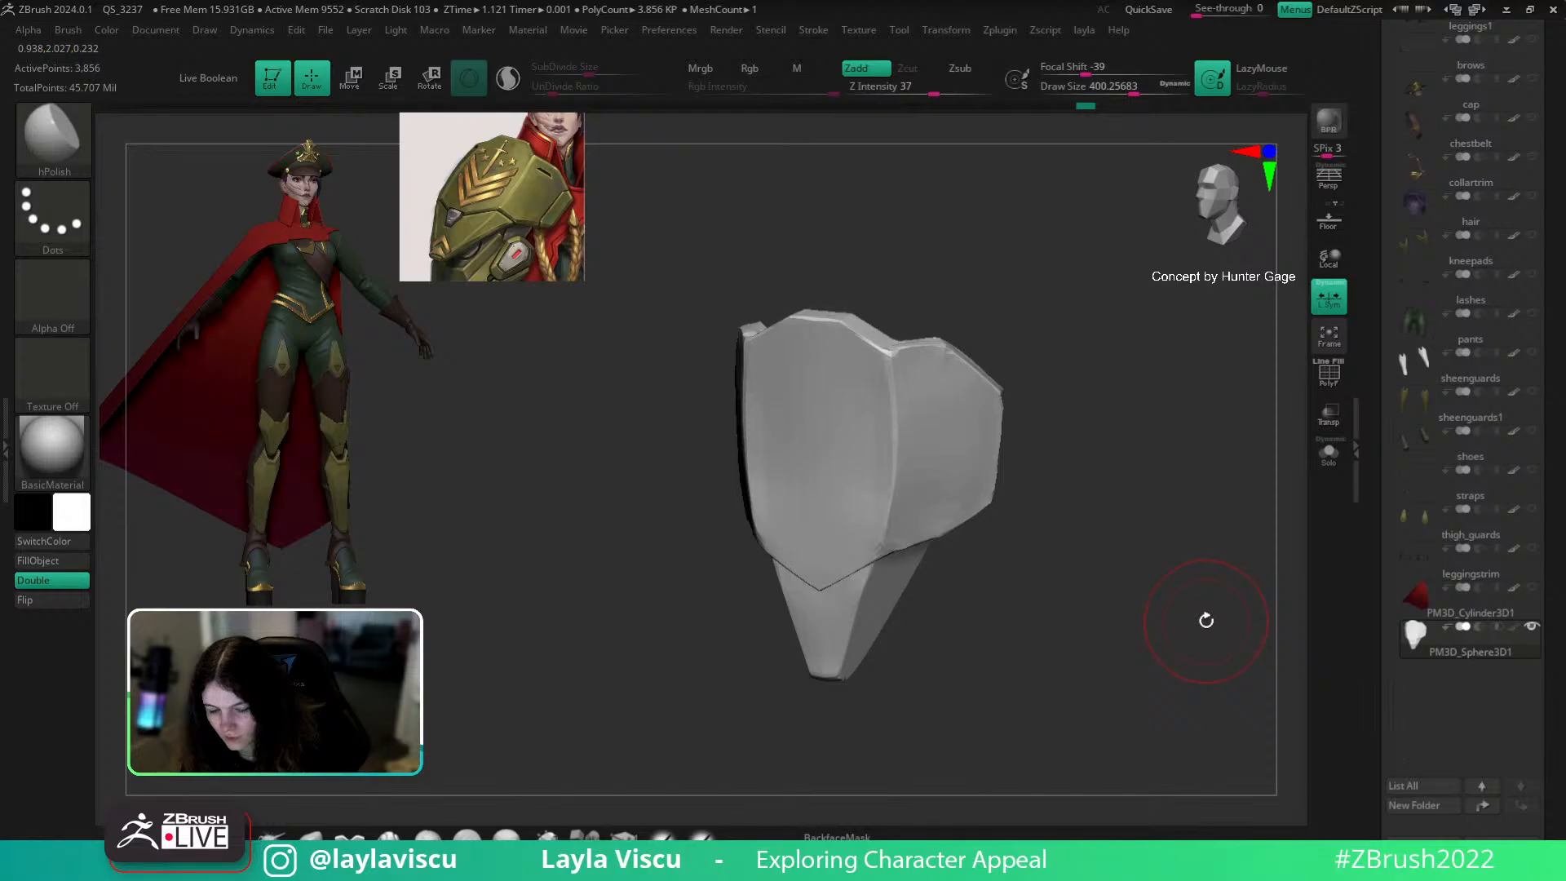
drag(1208, 616, 988, 443)
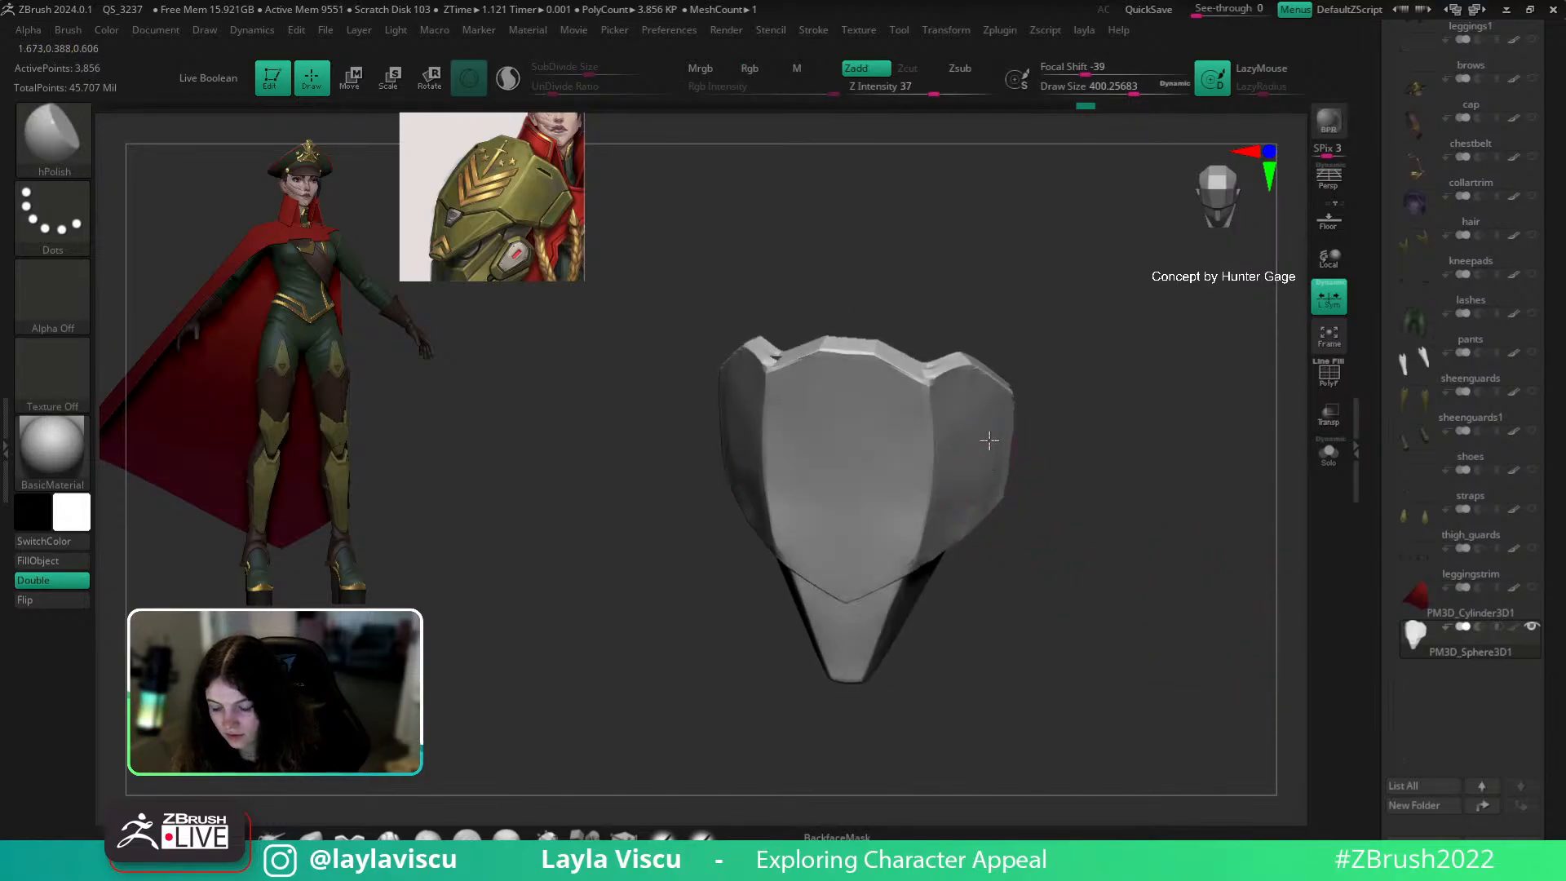
drag(1104, 497, 1036, 482)
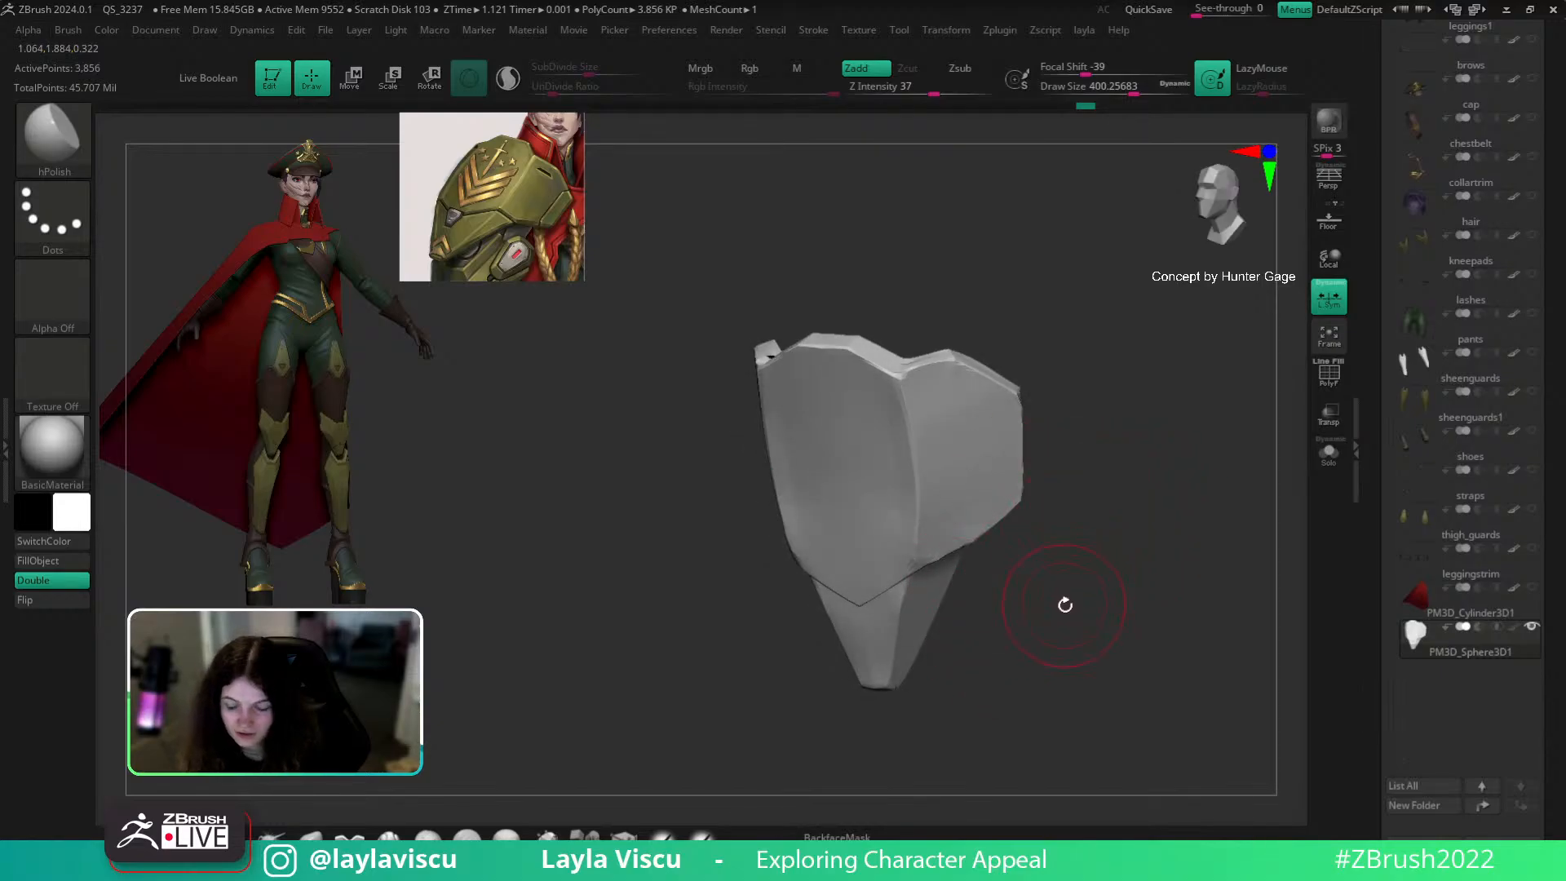
drag(1063, 601, 1078, 597)
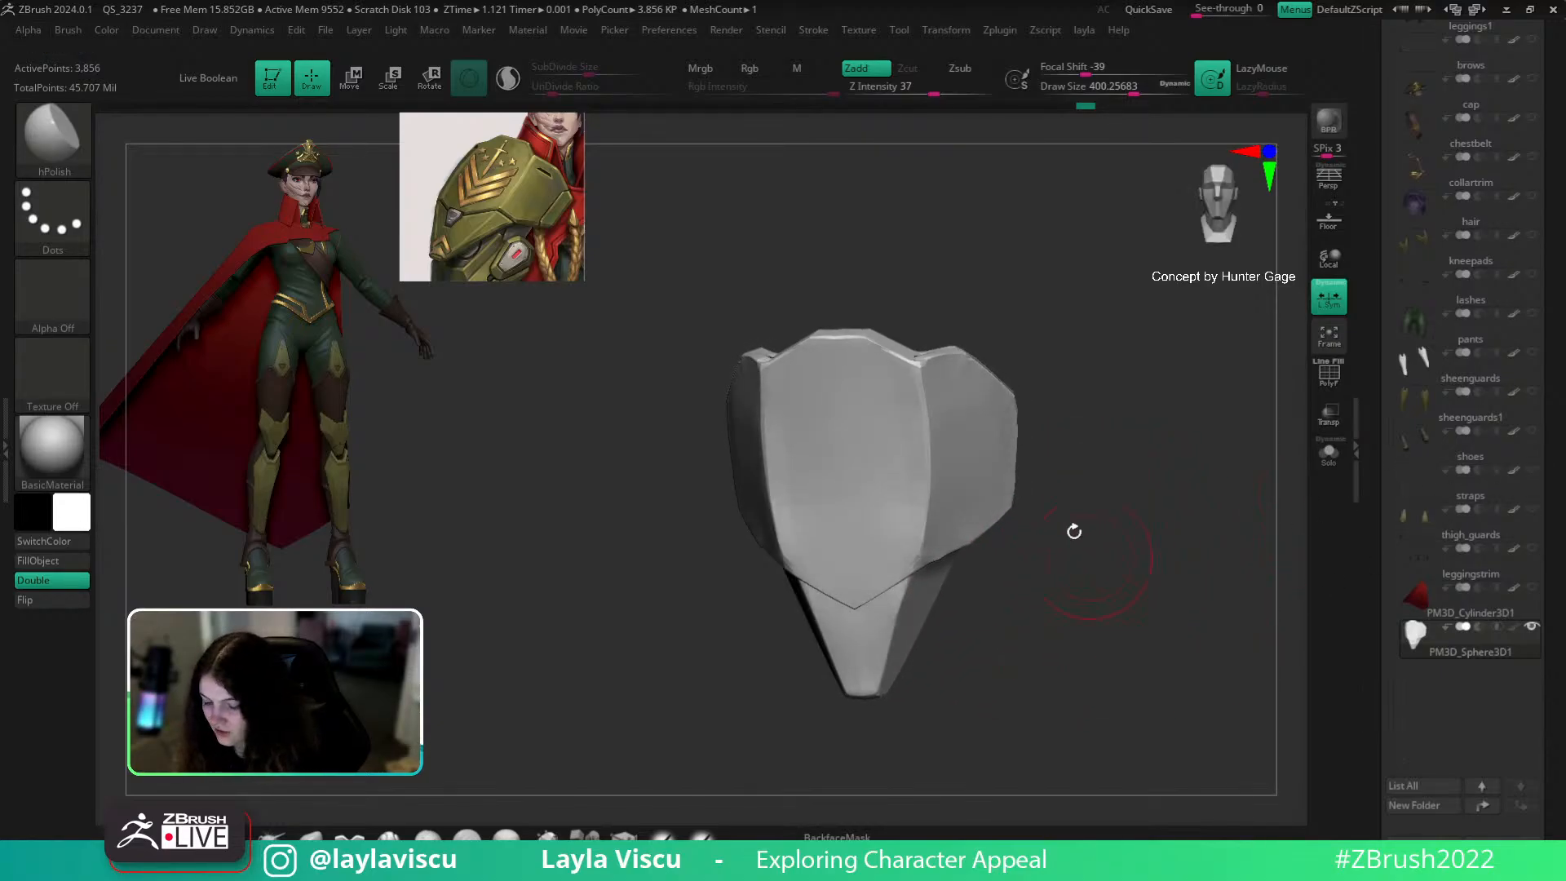
mouse_move(1109, 545)
mouse_down()
mouse_move(1102, 486)
mouse_move(1115, 542)
mouse_move(1080, 531)
mouse_move(1081, 560)
mouse_move(1052, 531)
mouse_move(1070, 527)
mouse_move(1073, 448)
mouse_move(1006, 509)
mouse_move(979, 489)
mouse_up()
Step: Reshape the upper plate's curvature from below and the side with the Move brush at draw sizes of about 550 and 648
key(ctrl+shift)
key(b)
key(m)
key(v)
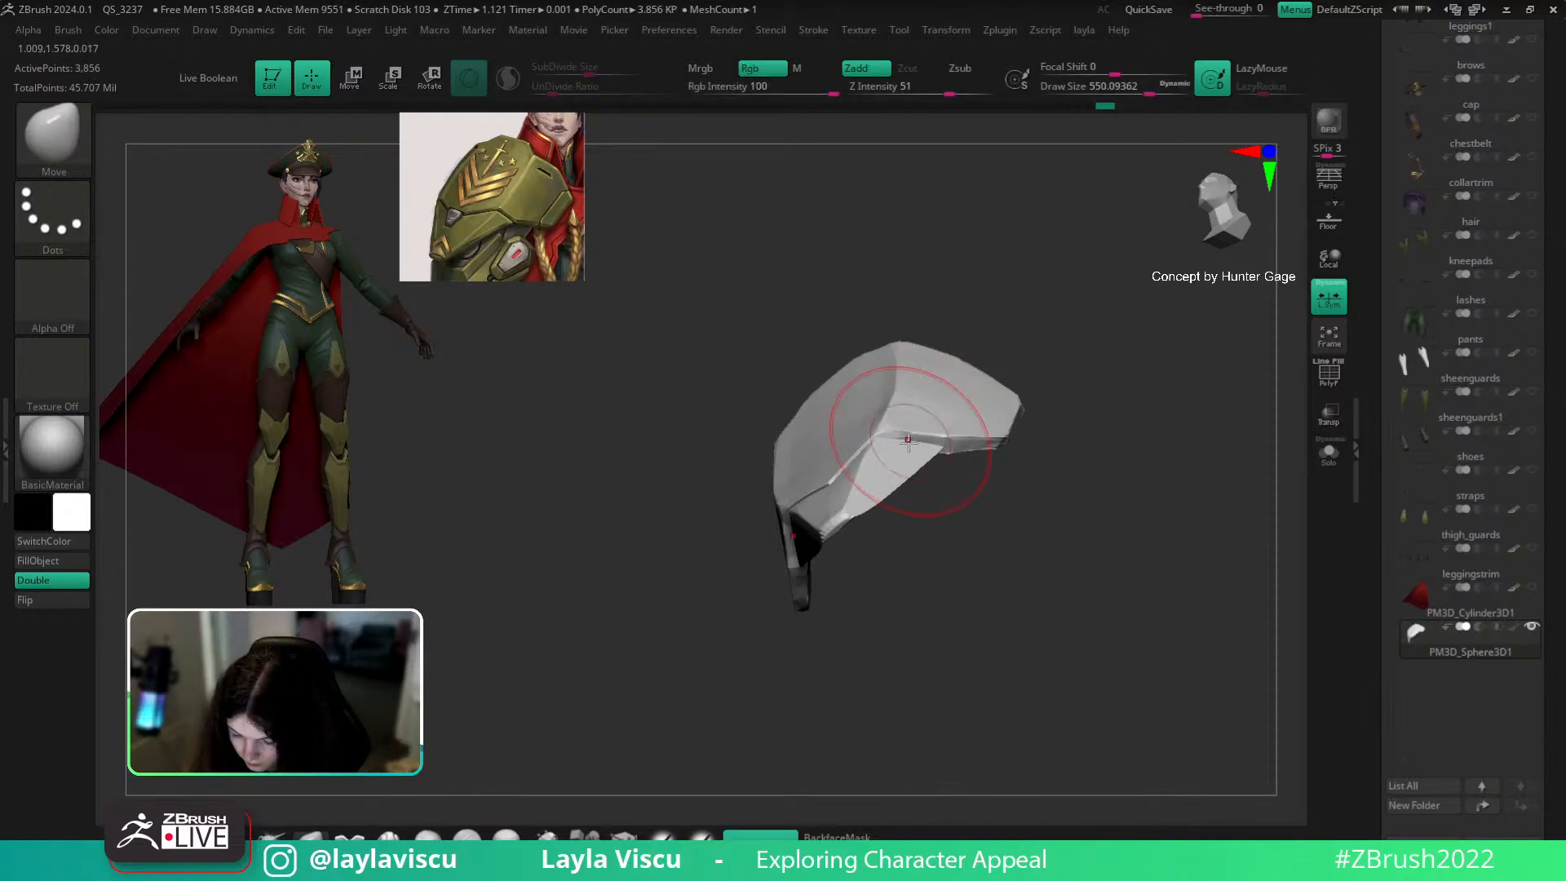
mouse_move(1060, 412)
mouse_down()
mouse_move(1077, 437)
mouse_move(1136, 399)
mouse_up()
key(s)
mouse_move(967, 346)
mouse_down()
mouse_move(1031, 286)
mouse_move(895, 337)
mouse_up()
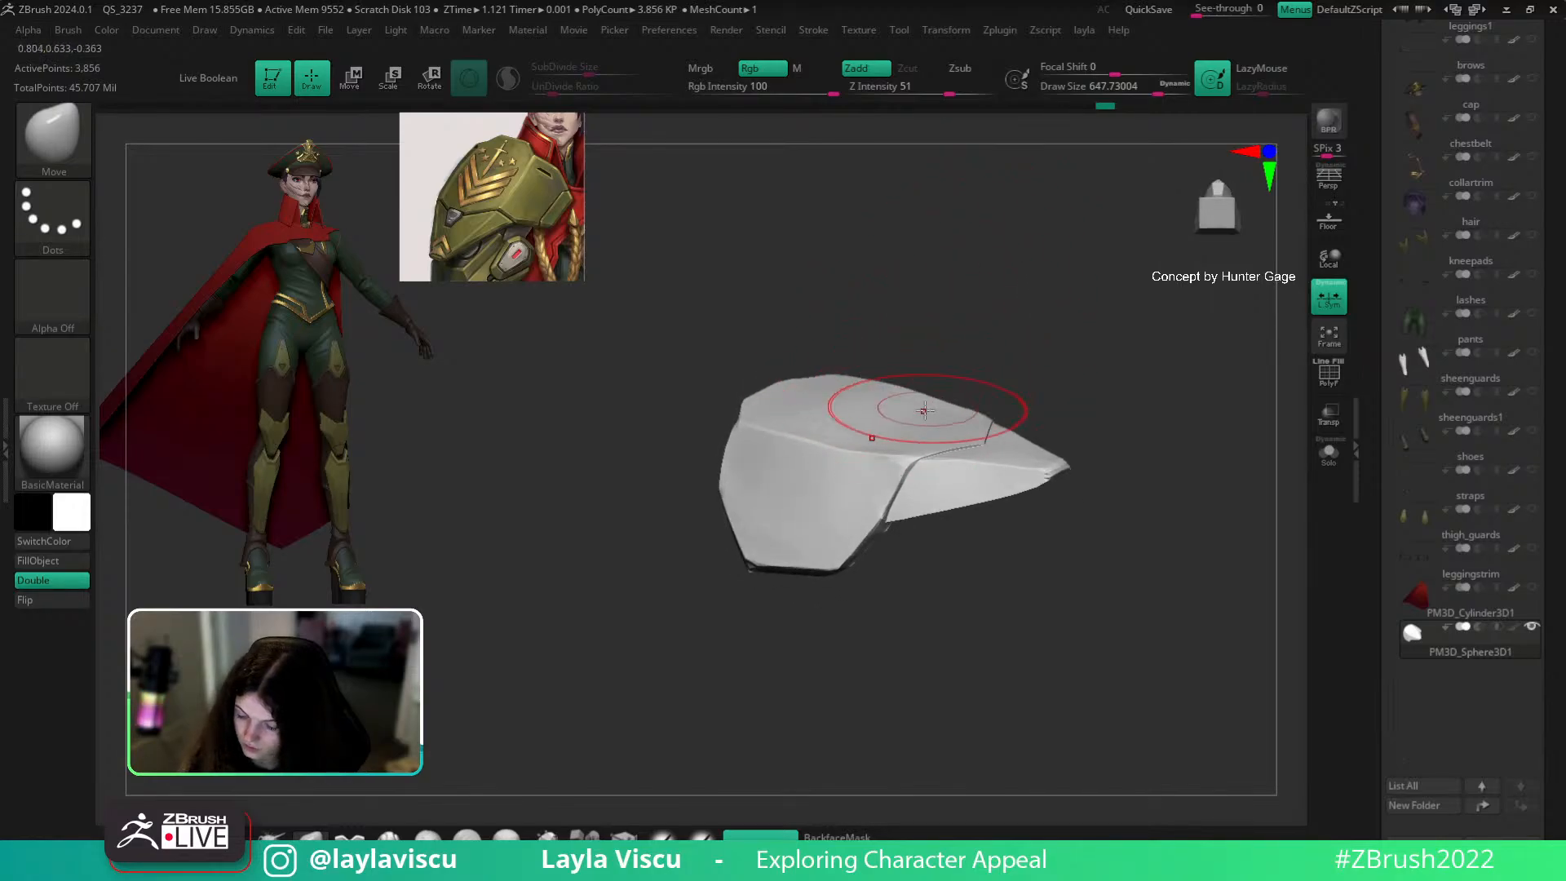
Step: Refine the upper plate's front plane and the ridge beside it with the Move brush at draw sizes of about 468 and 567
drag(992, 322, 839, 426)
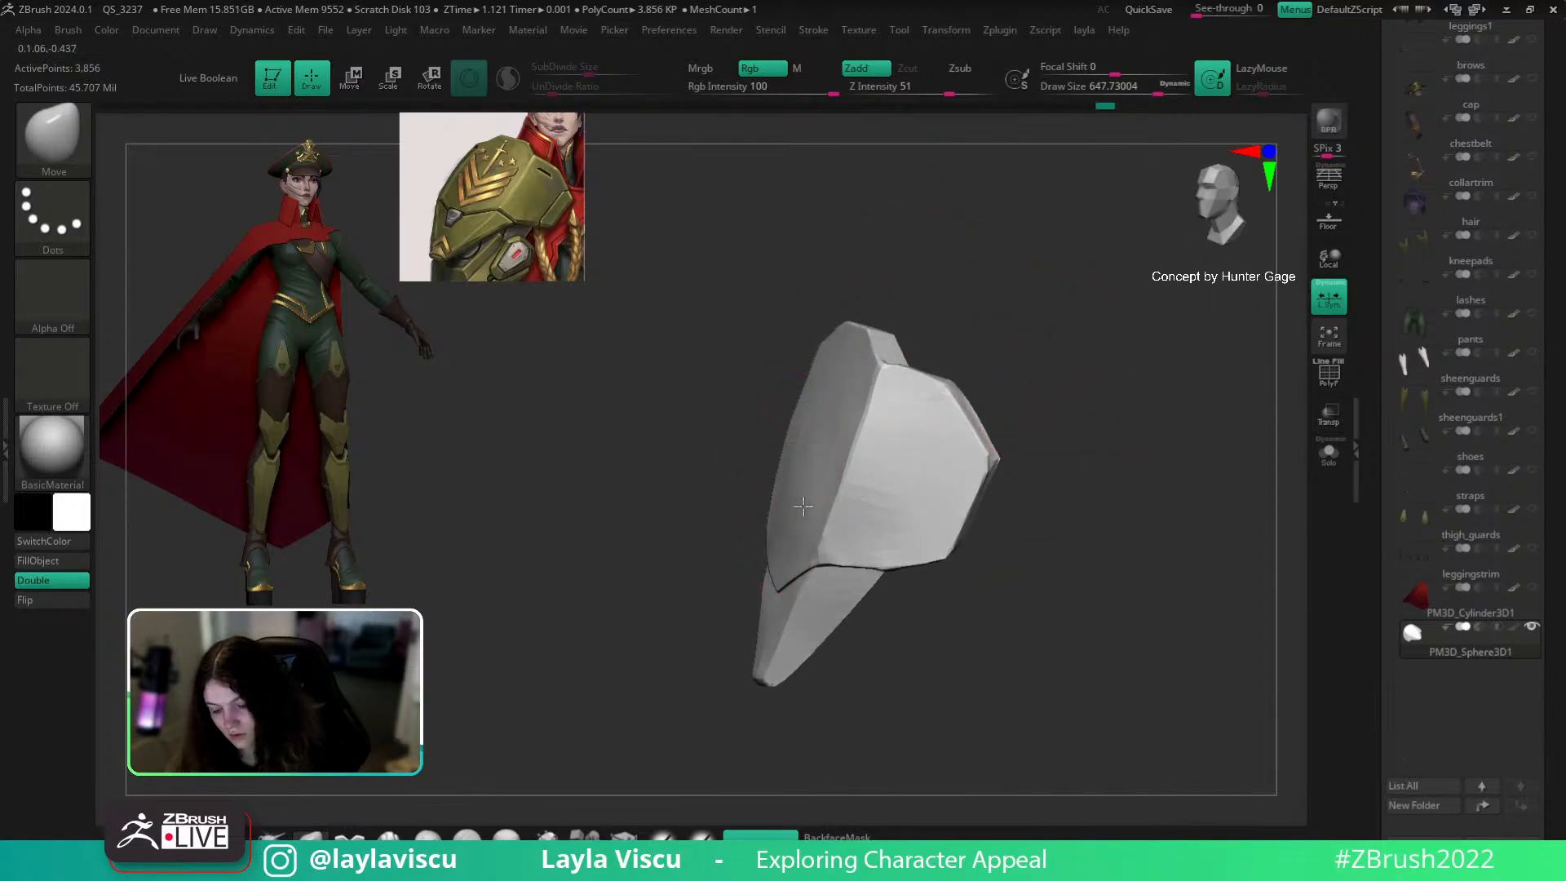
drag(835, 370, 939, 317)
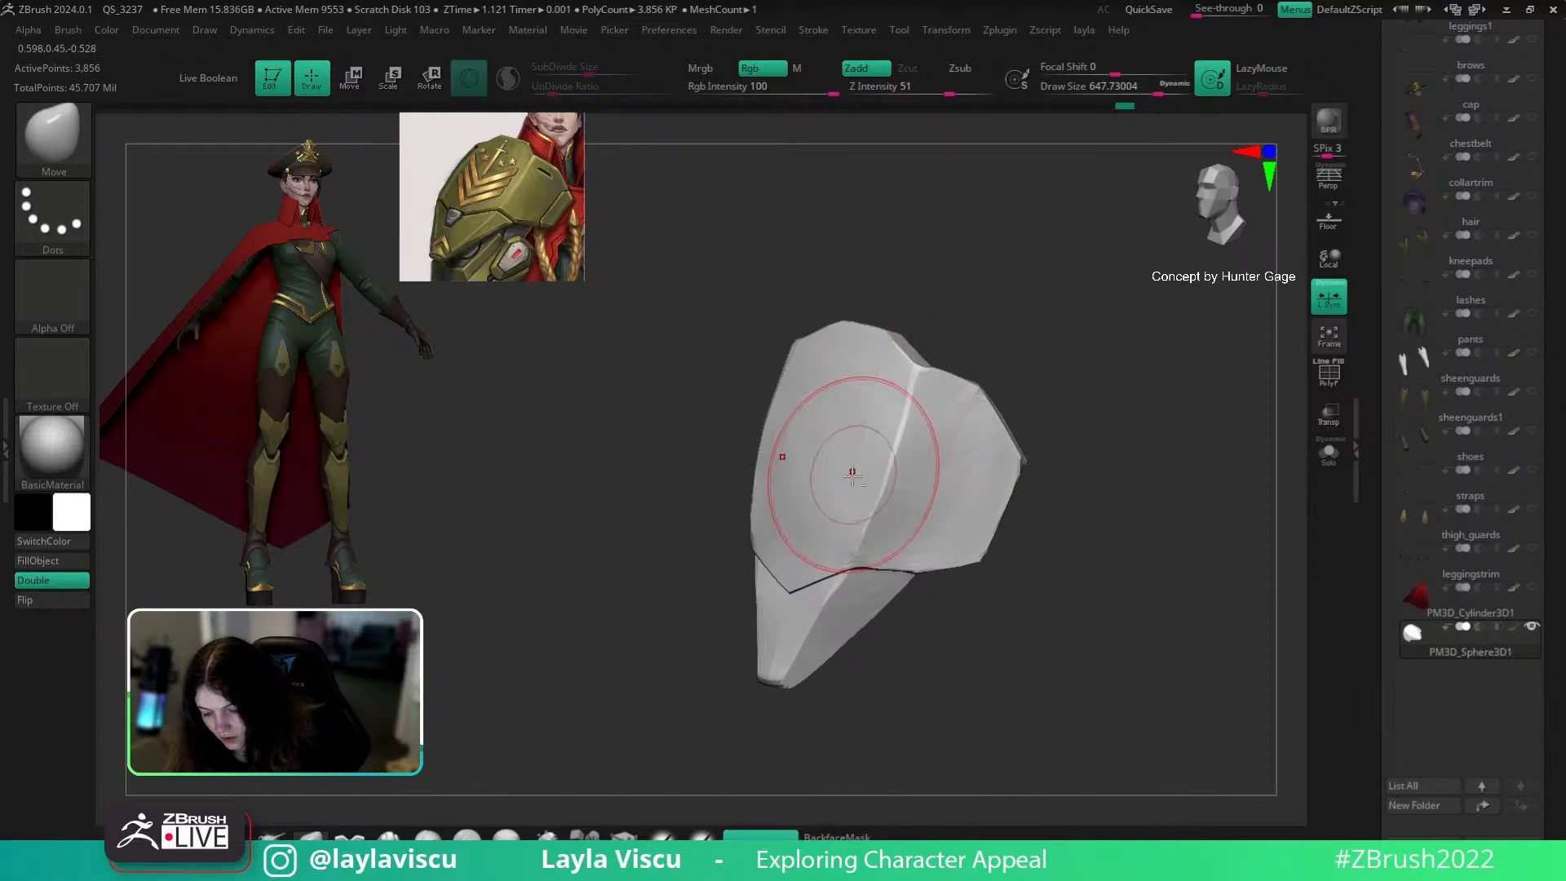
mouse_move(1044, 343)
mouse_down()
mouse_move(1074, 297)
mouse_move(1125, 364)
mouse_move(1159, 466)
mouse_move(868, 517)
mouse_move(1023, 585)
mouse_up()
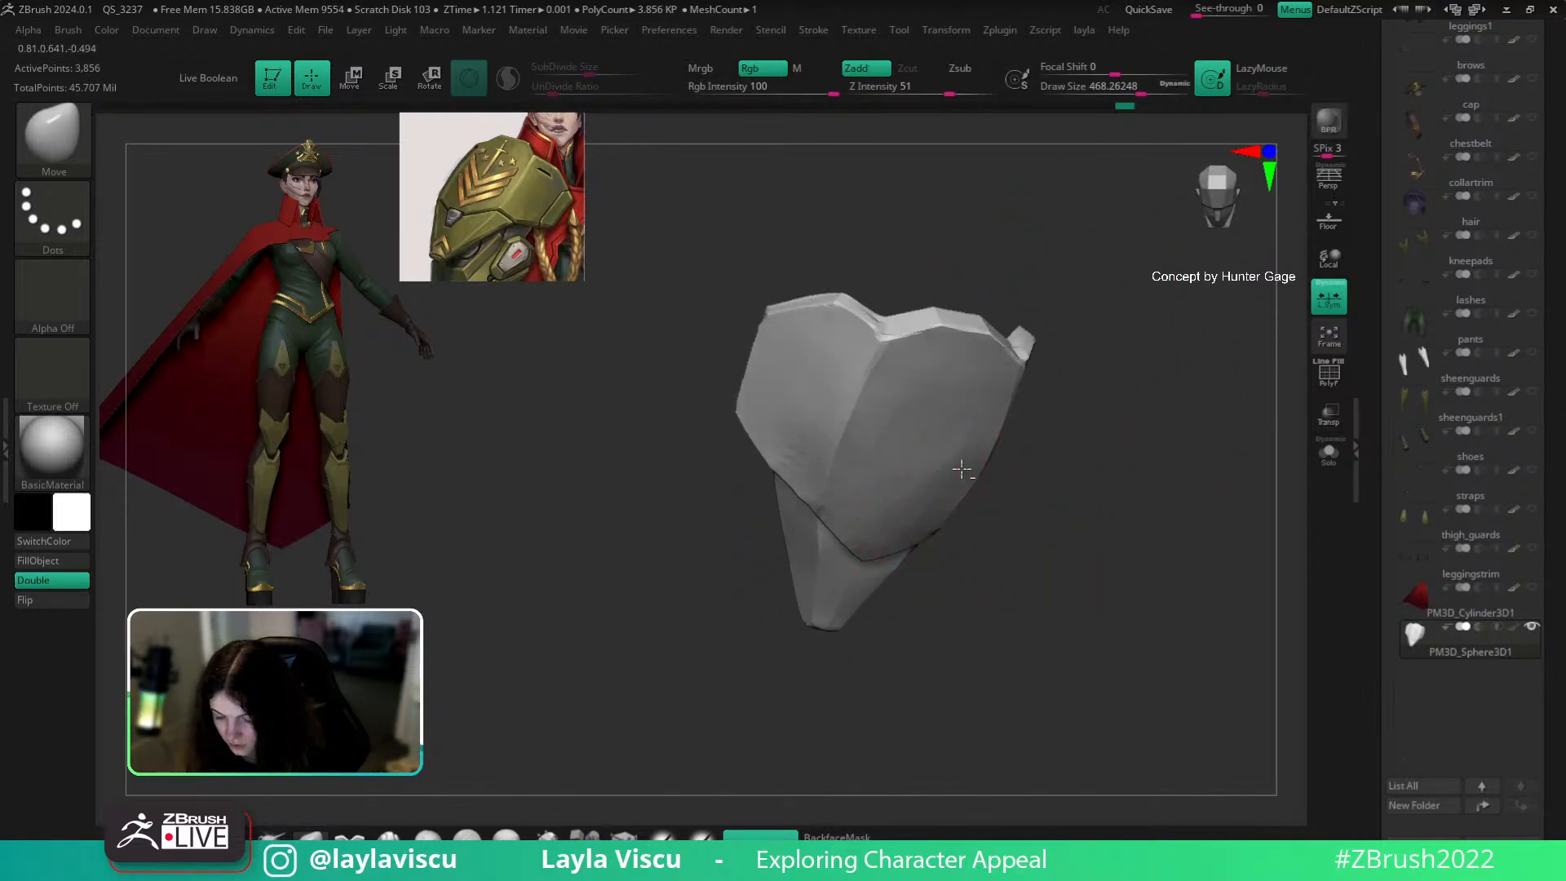
drag(1077, 448, 938, 395)
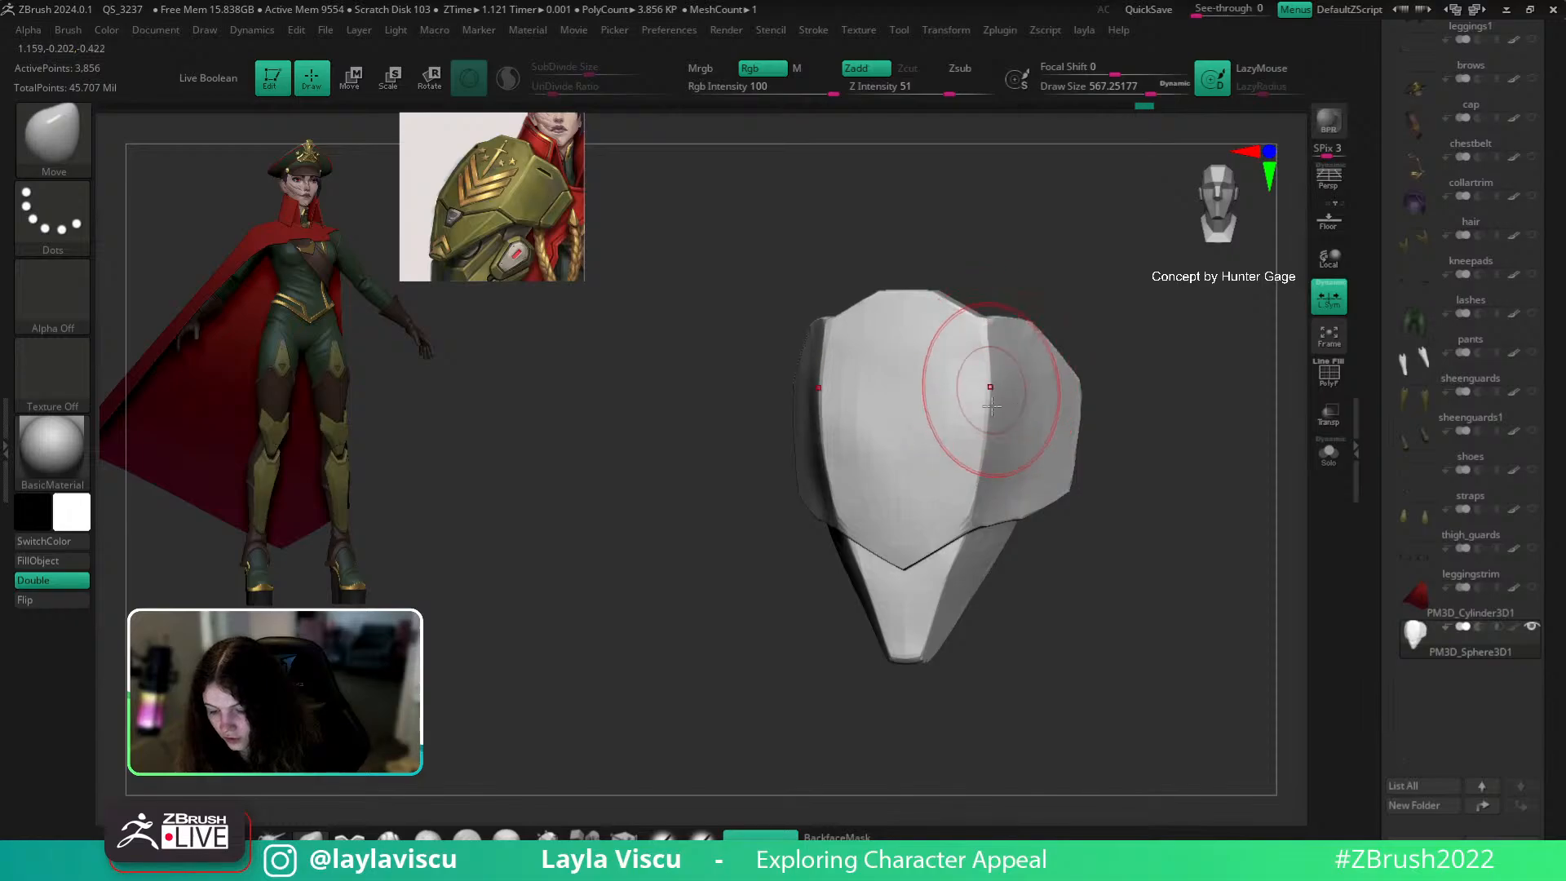
key(ctrl)
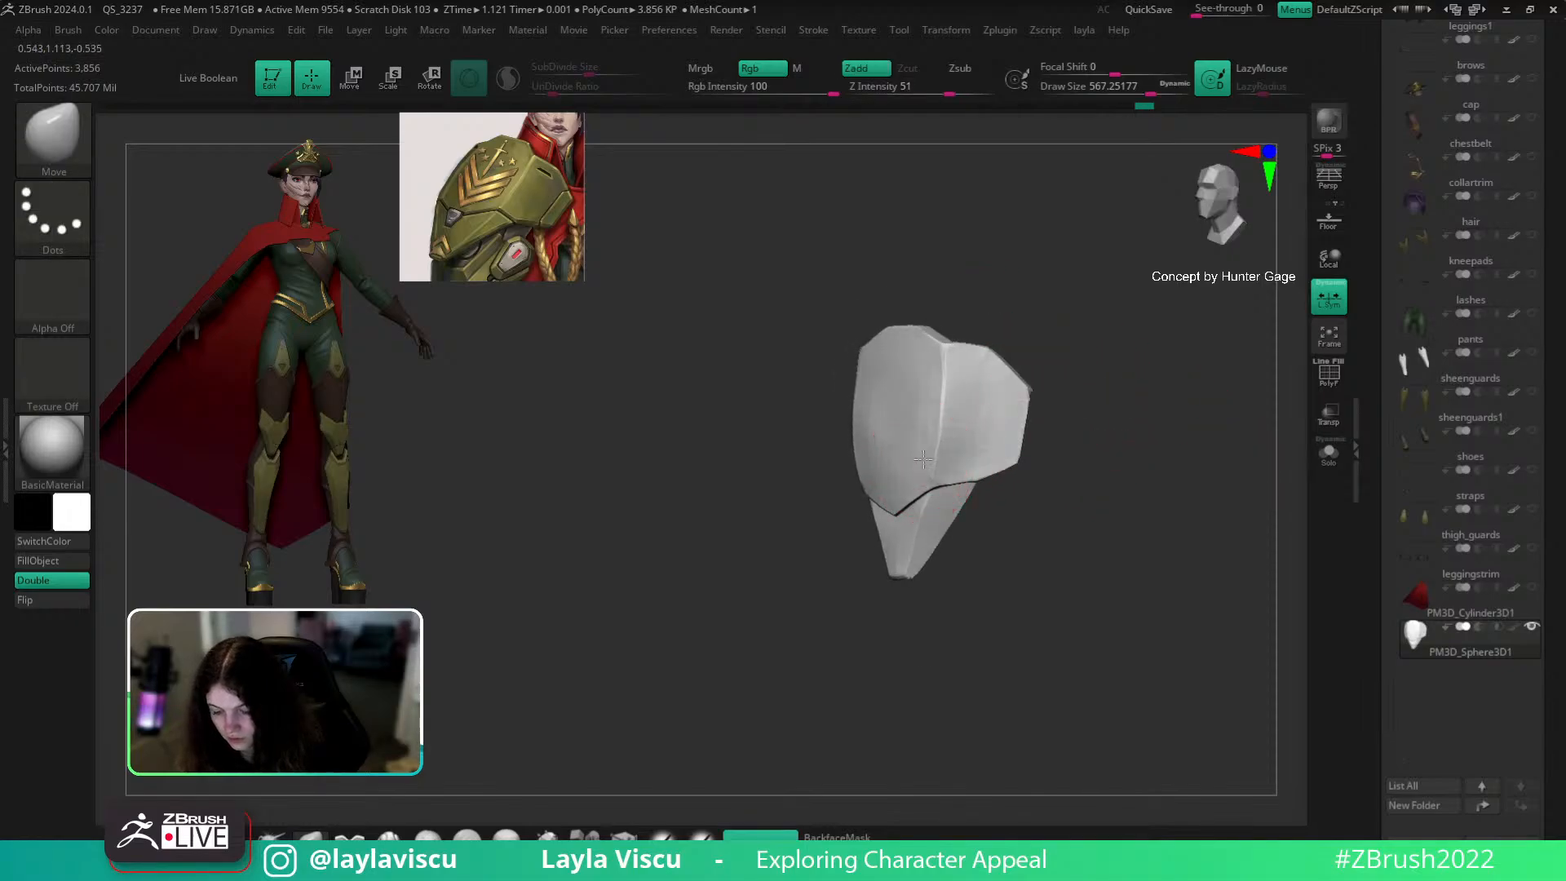
Step: Smooth the upper plate's front plane and the ridge beside it at a draw size of about 567
drag(1150, 426, 1128, 467)
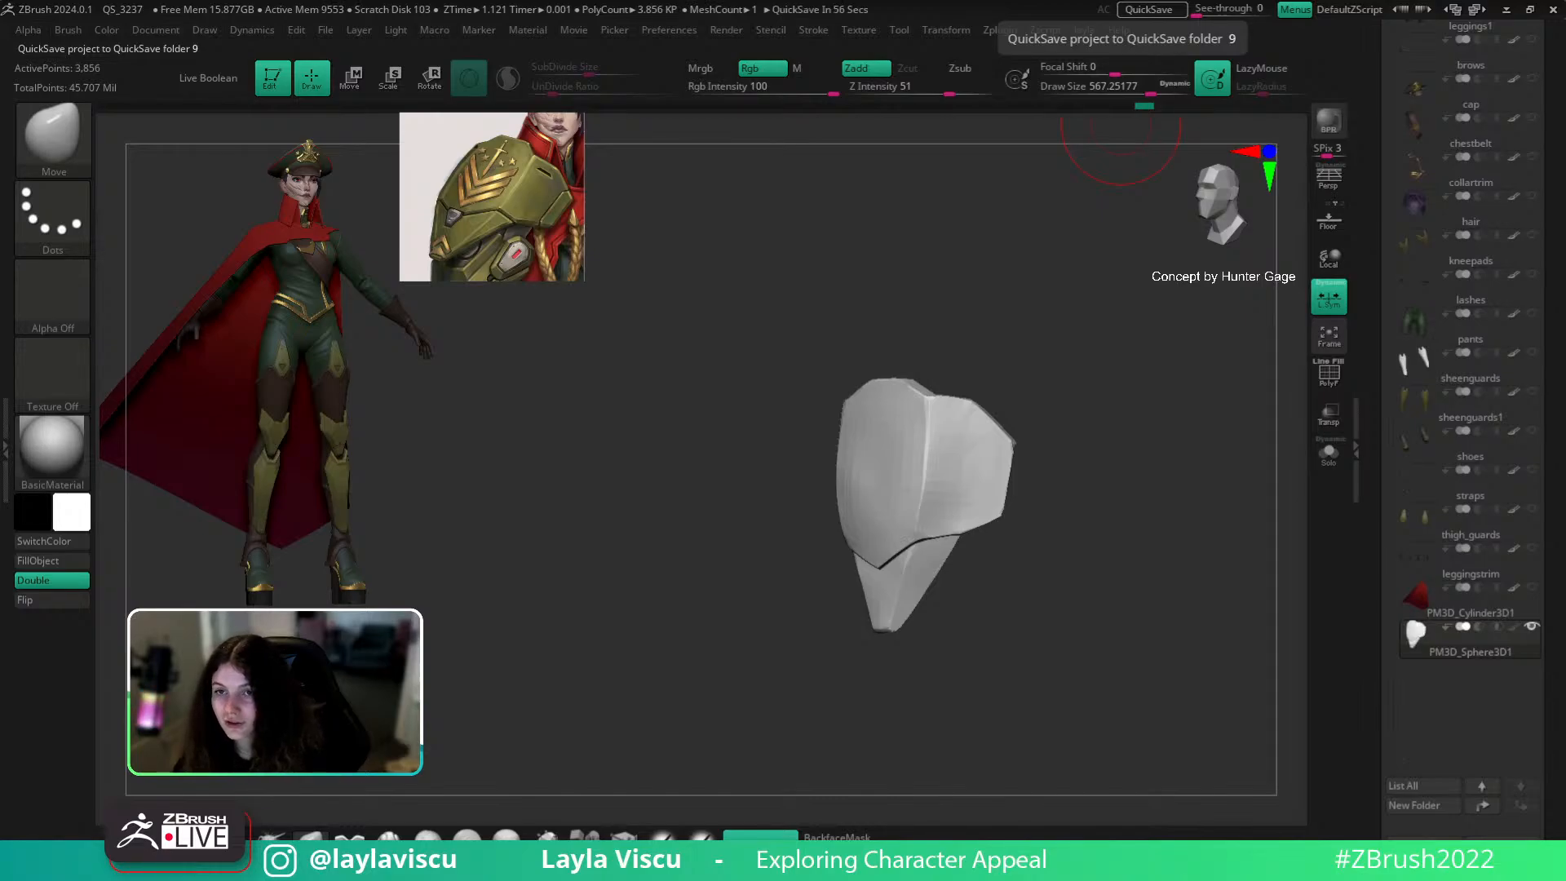
drag(1090, 555, 1146, 563)
mouse_move(853, 468)
ctrl+right_down()
mouse_move(889, 463)
mouse_move(979, 384)
mouse_move(828, 467)
ctrl+right_up()
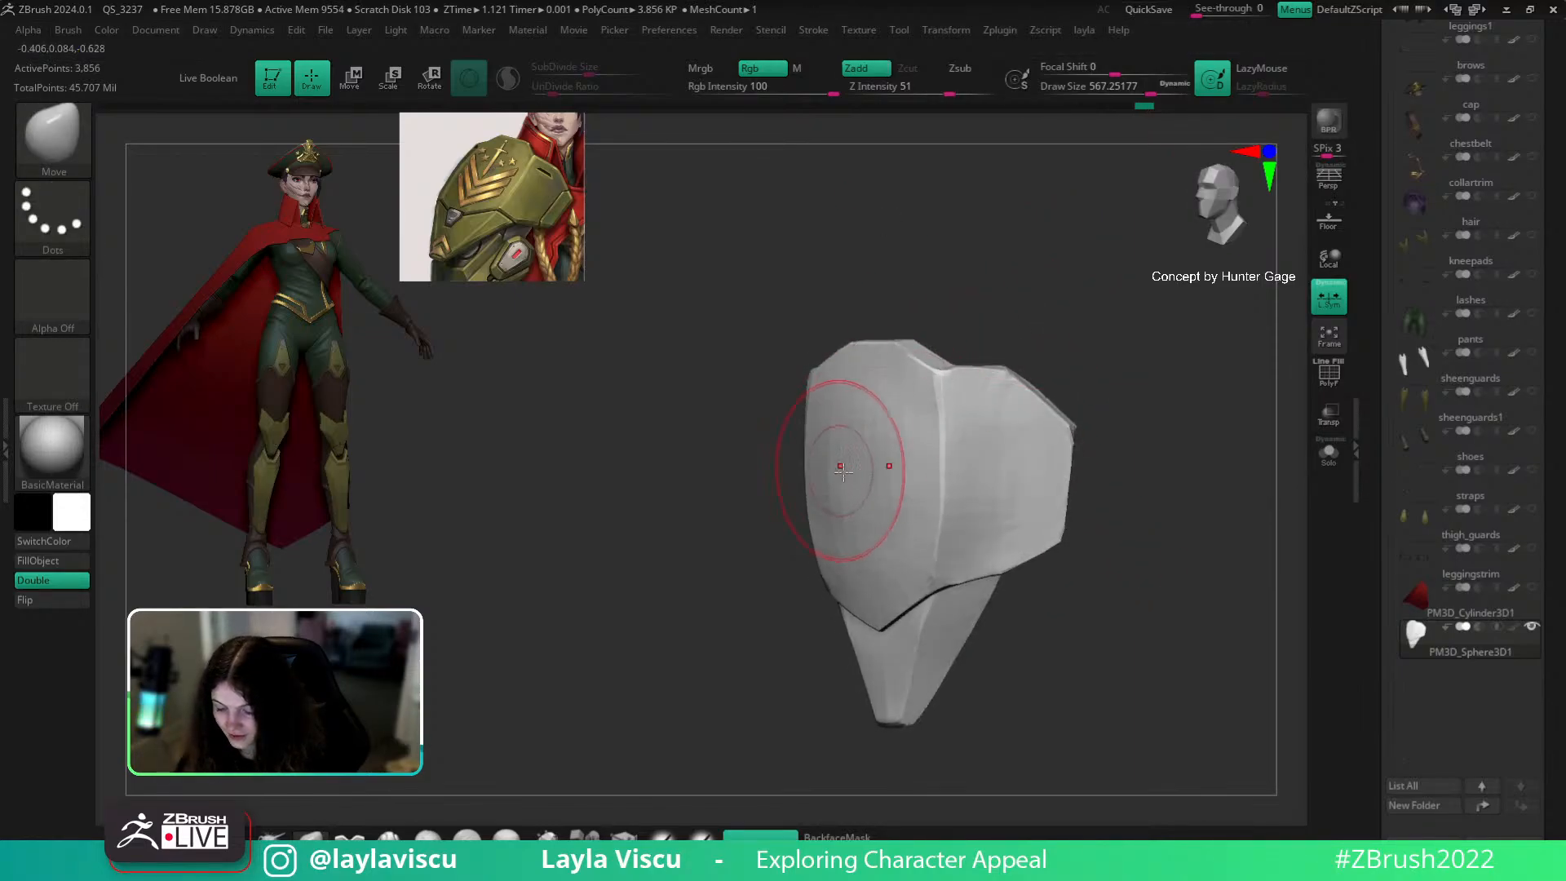
shift+drag(938, 416, 867, 384)
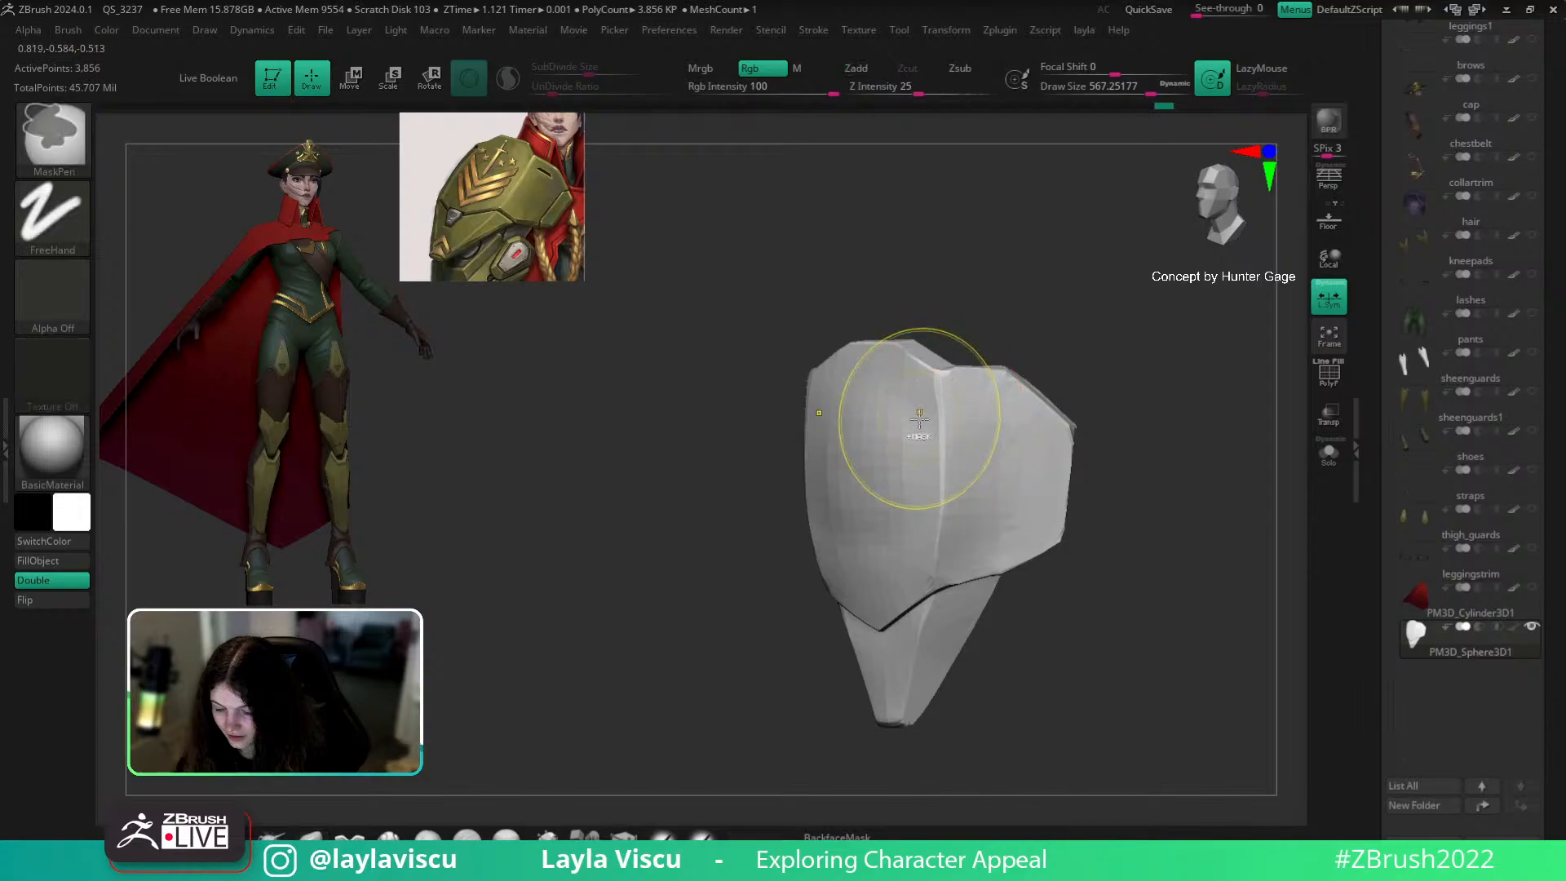
mouse_move(1021, 444)
right_down()
mouse_move(1136, 349)
mouse_move(1094, 354)
right_up()
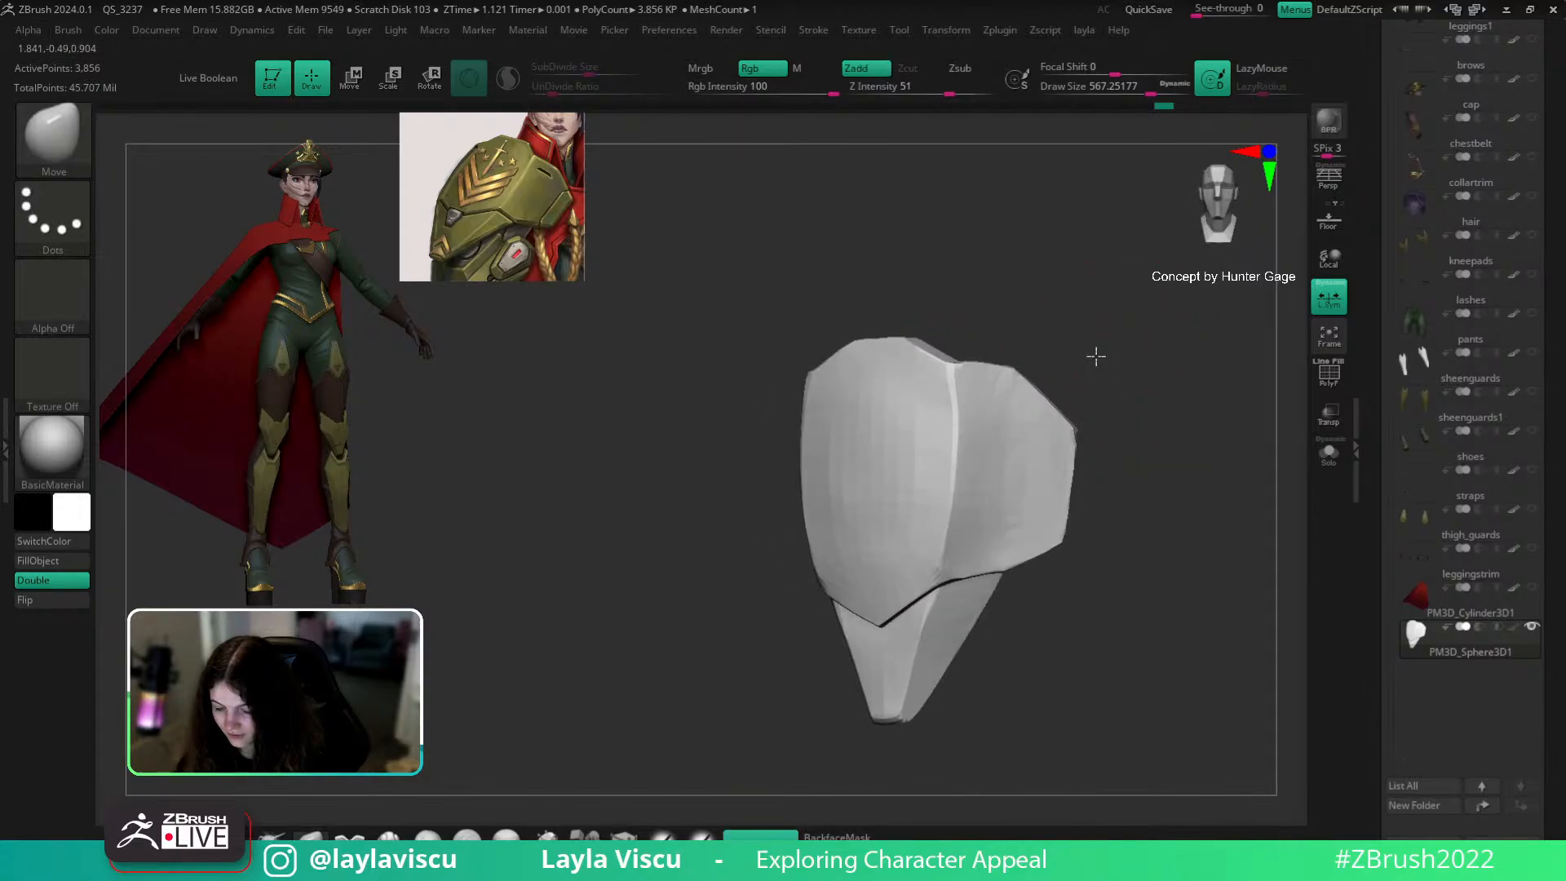
key(shift+f)
key(shift+f)
right_drag(1183, 465, 1047, 500)
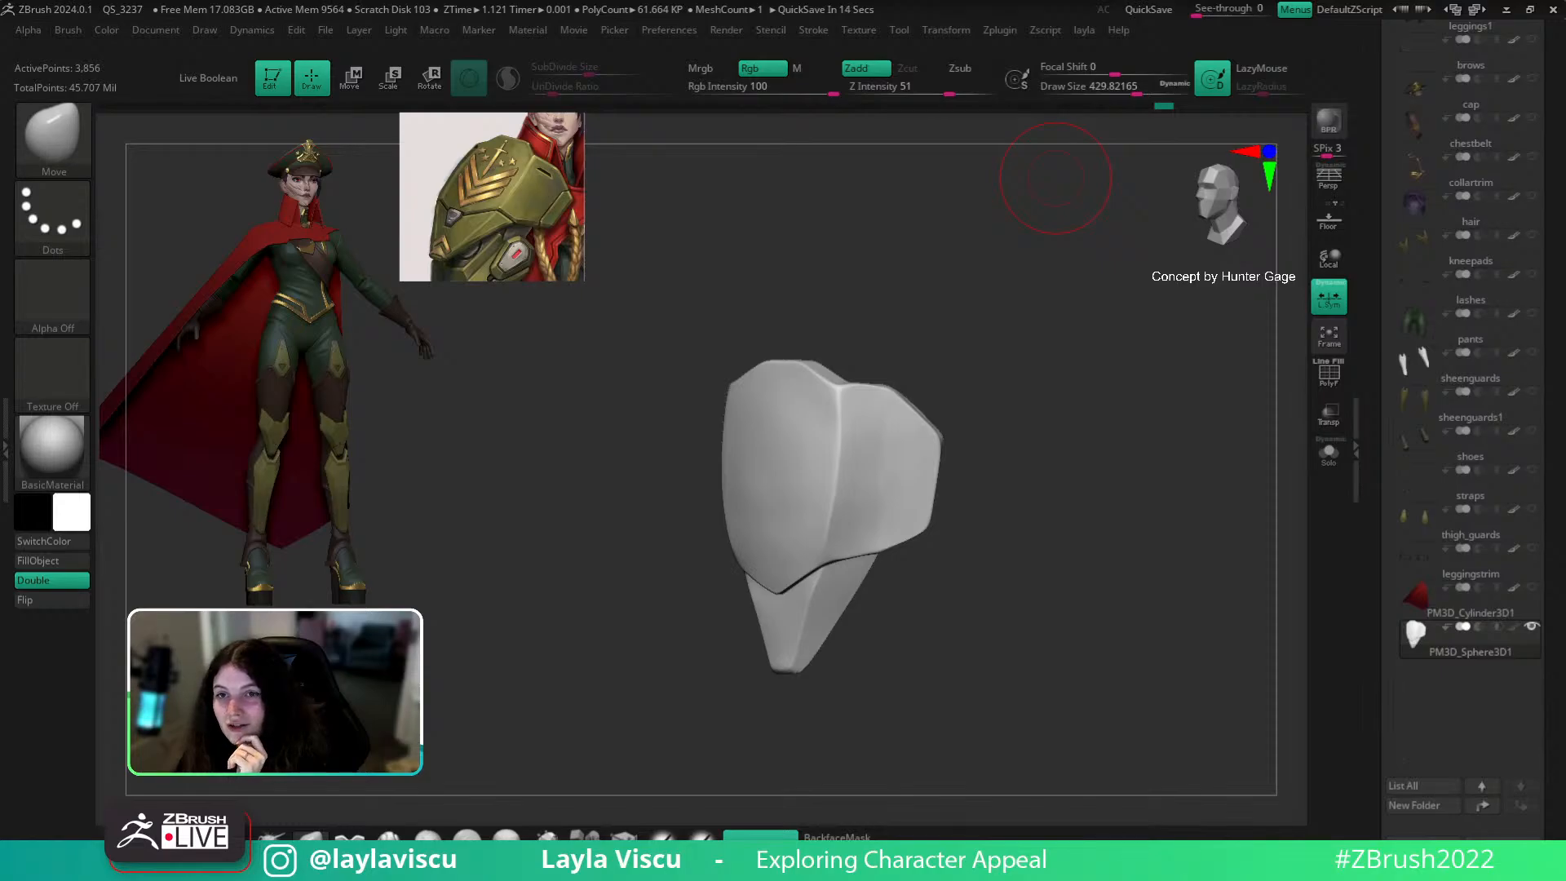
Step: Isolate the upper plate, smooth its front plane with subdivision off at a draw size of about 542, and restore the full subdivided armour
drag(1152, 438, 1158, 531)
key(bracketright)
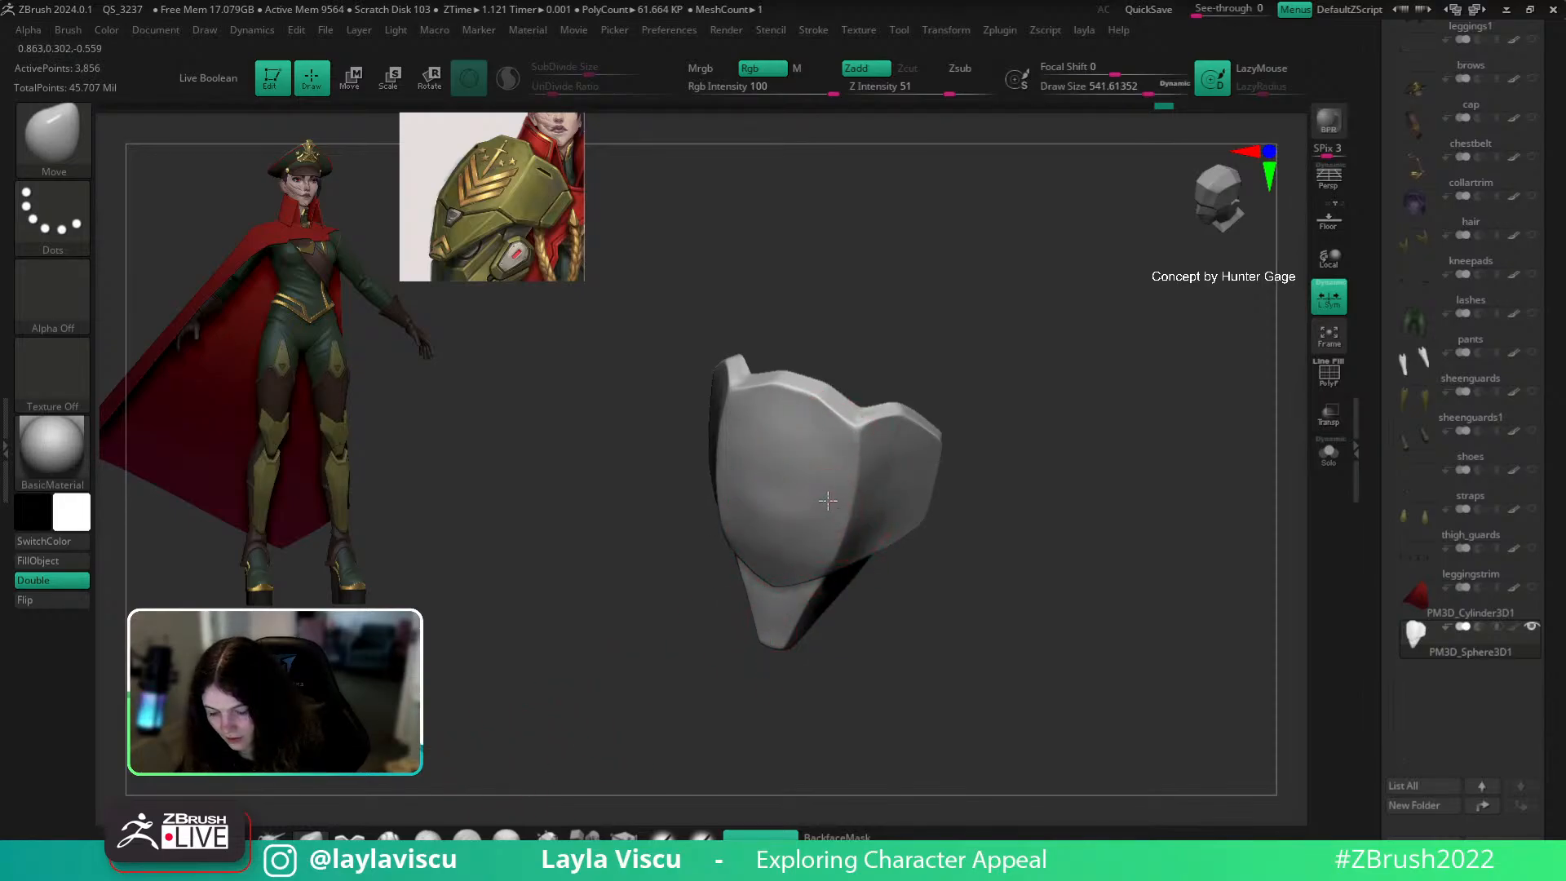
ctrl+shift+click(781, 493)
key(shift+d)
mouse_move(786, 495)
shift+mouse_down()
mouse_move(782, 521)
mouse_move(785, 449)
mouse_move(771, 444)
shift+mouse_up()
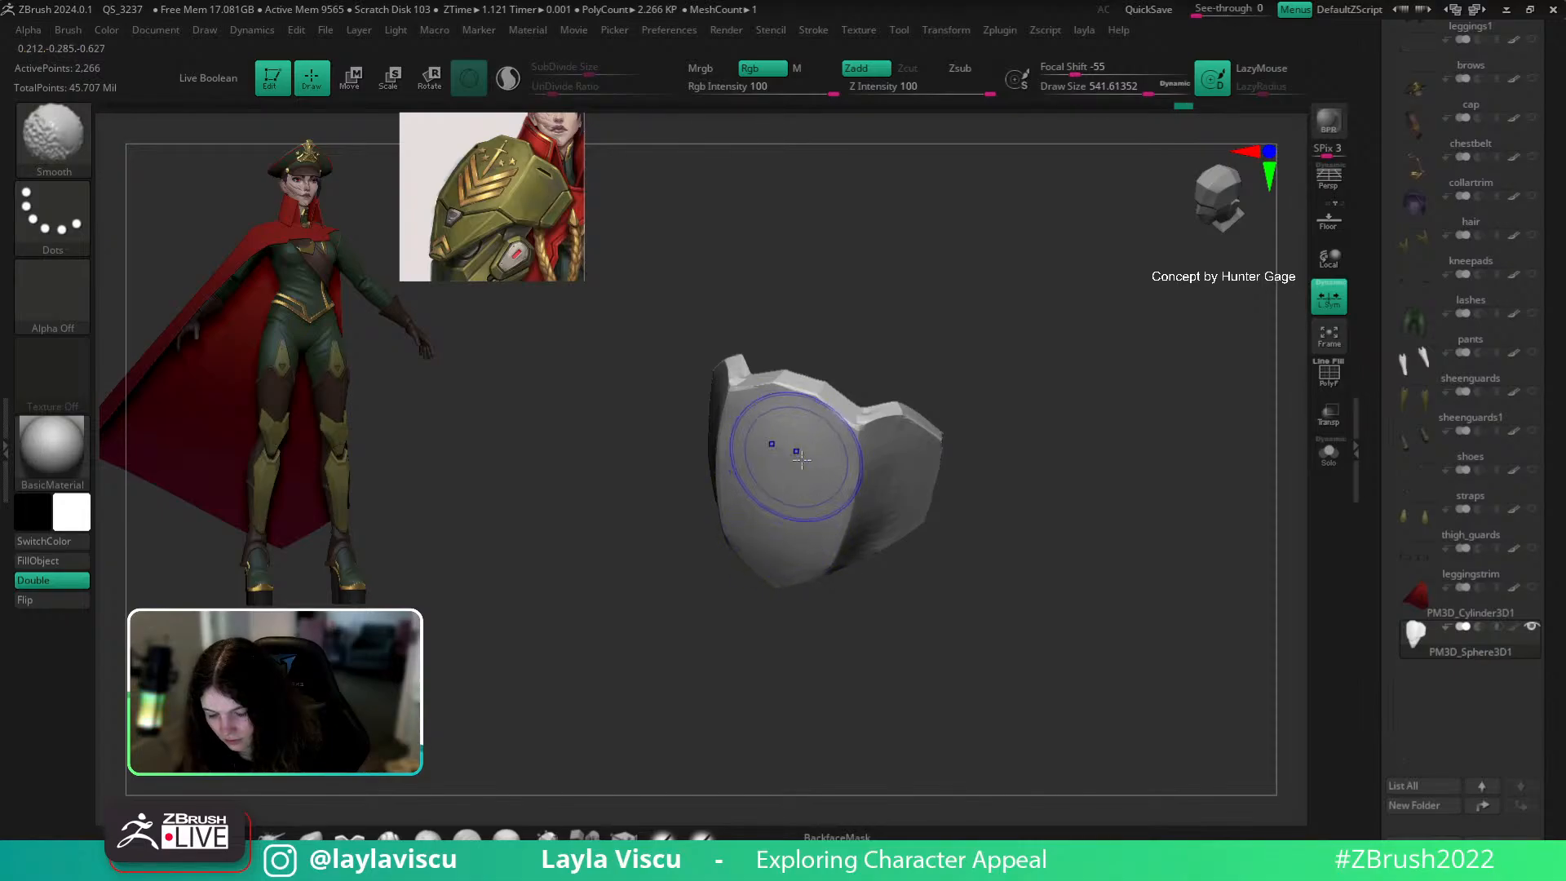
ctrl+shift+click(1054, 504)
key(d)
Step: Reshape the front profile of the upper plate from the side with the Move brush at draw sizes of about 611 and 714
mouse_move(1067, 542)
mouse_down()
mouse_move(1001, 519)
mouse_move(976, 570)
mouse_up()
key(s)
click(724, 417)
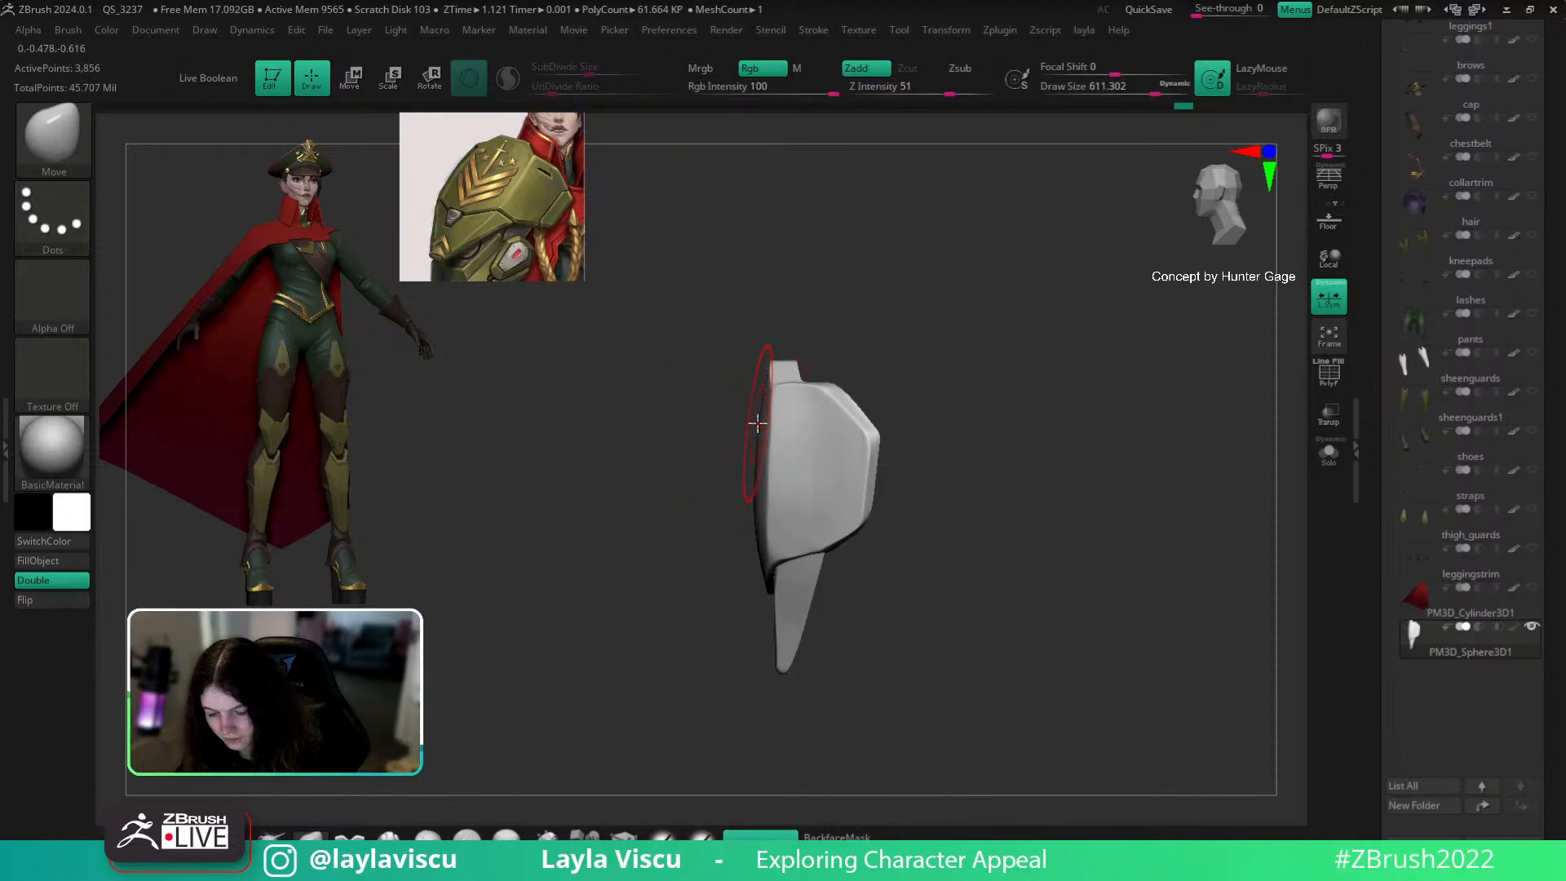
key(s)
click(769, 437)
drag(769, 440, 762, 480)
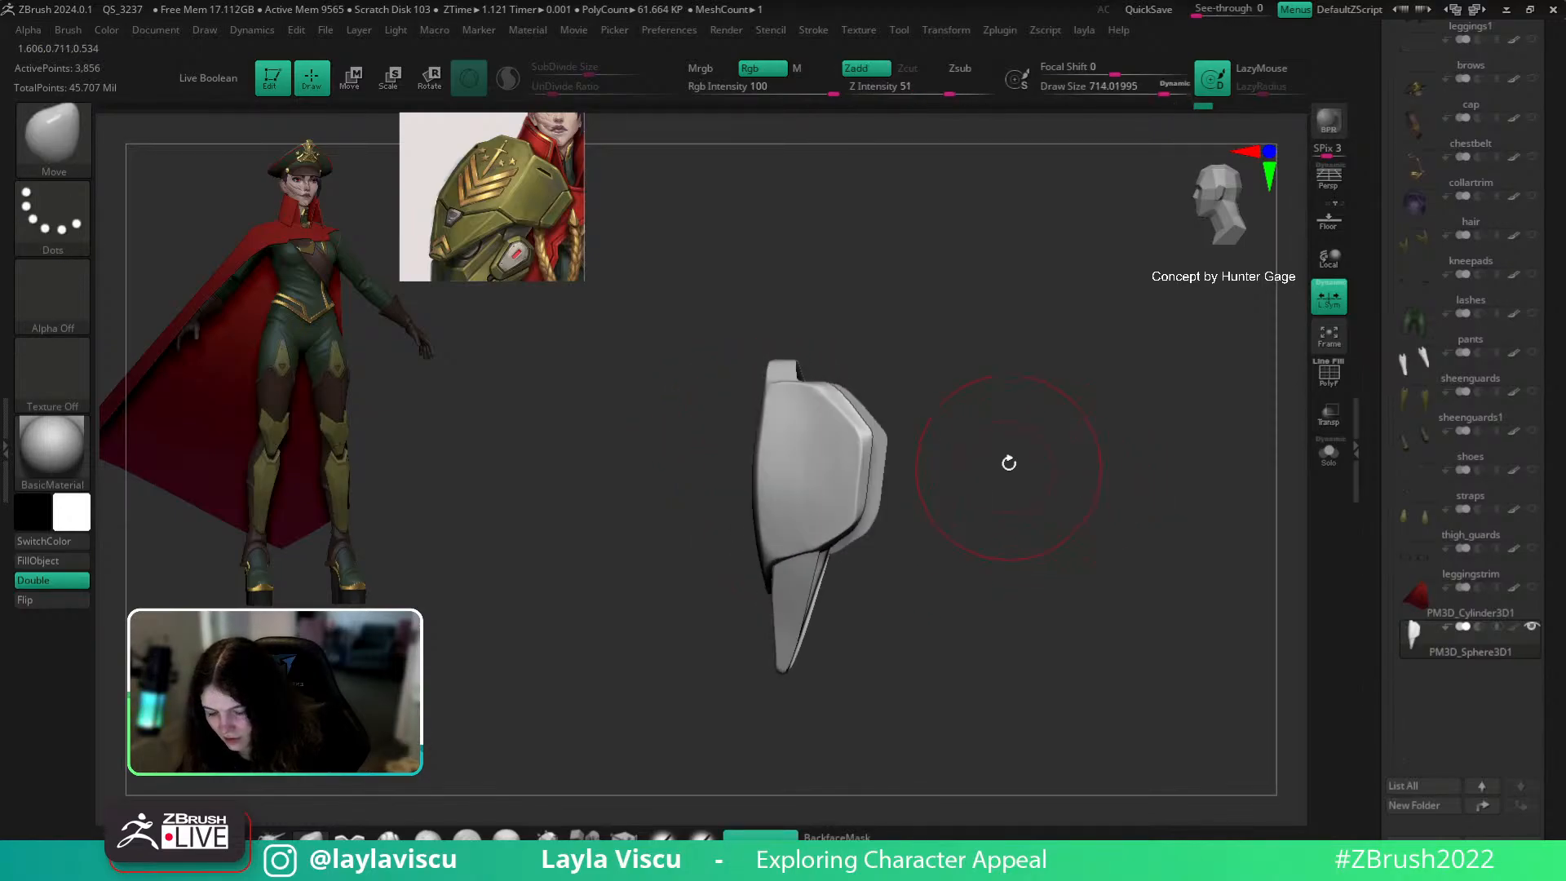
key(s)
click(772, 429)
mouse_move(766, 429)
right_down()
mouse_move(1088, 465)
mouse_move(1025, 535)
mouse_move(986, 615)
mouse_move(863, 545)
mouse_move(982, 524)
mouse_move(1060, 479)
mouse_move(922, 490)
mouse_move(1112, 454)
mouse_move(1016, 466)
mouse_move(993, 419)
mouse_move(734, 437)
mouse_move(598, 409)
mouse_move(1044, 427)
mouse_move(1056, 511)
mouse_move(1149, 509)
right_up()
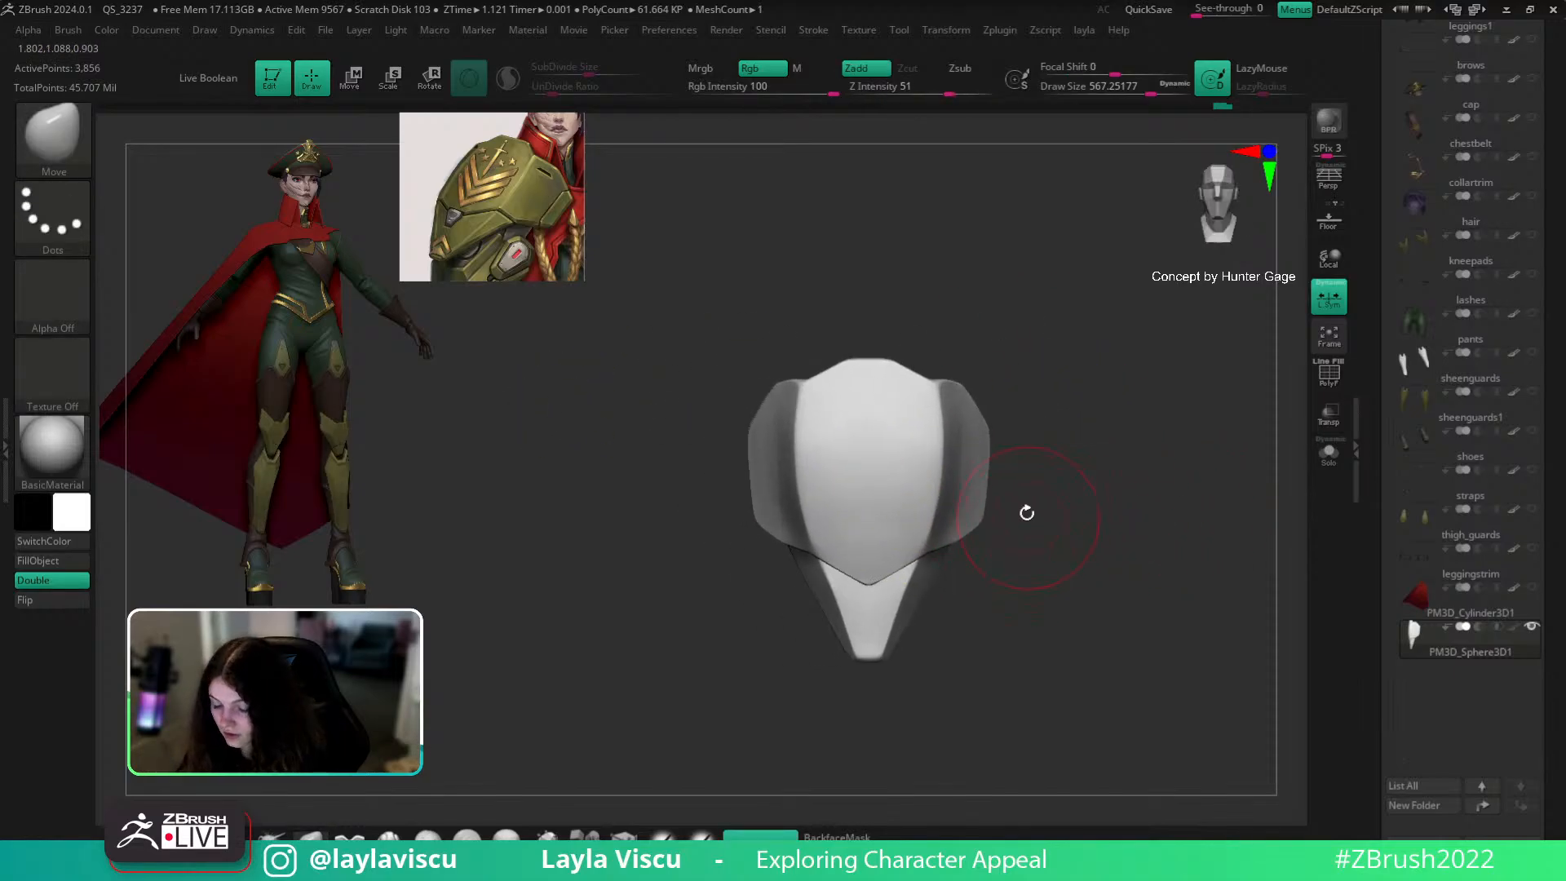
Step: Try to smooth the isolated upper plate's side plane beside the ridge, with the wireframe displayed
ctrl+shift+click(961, 475)
key(shift+f)
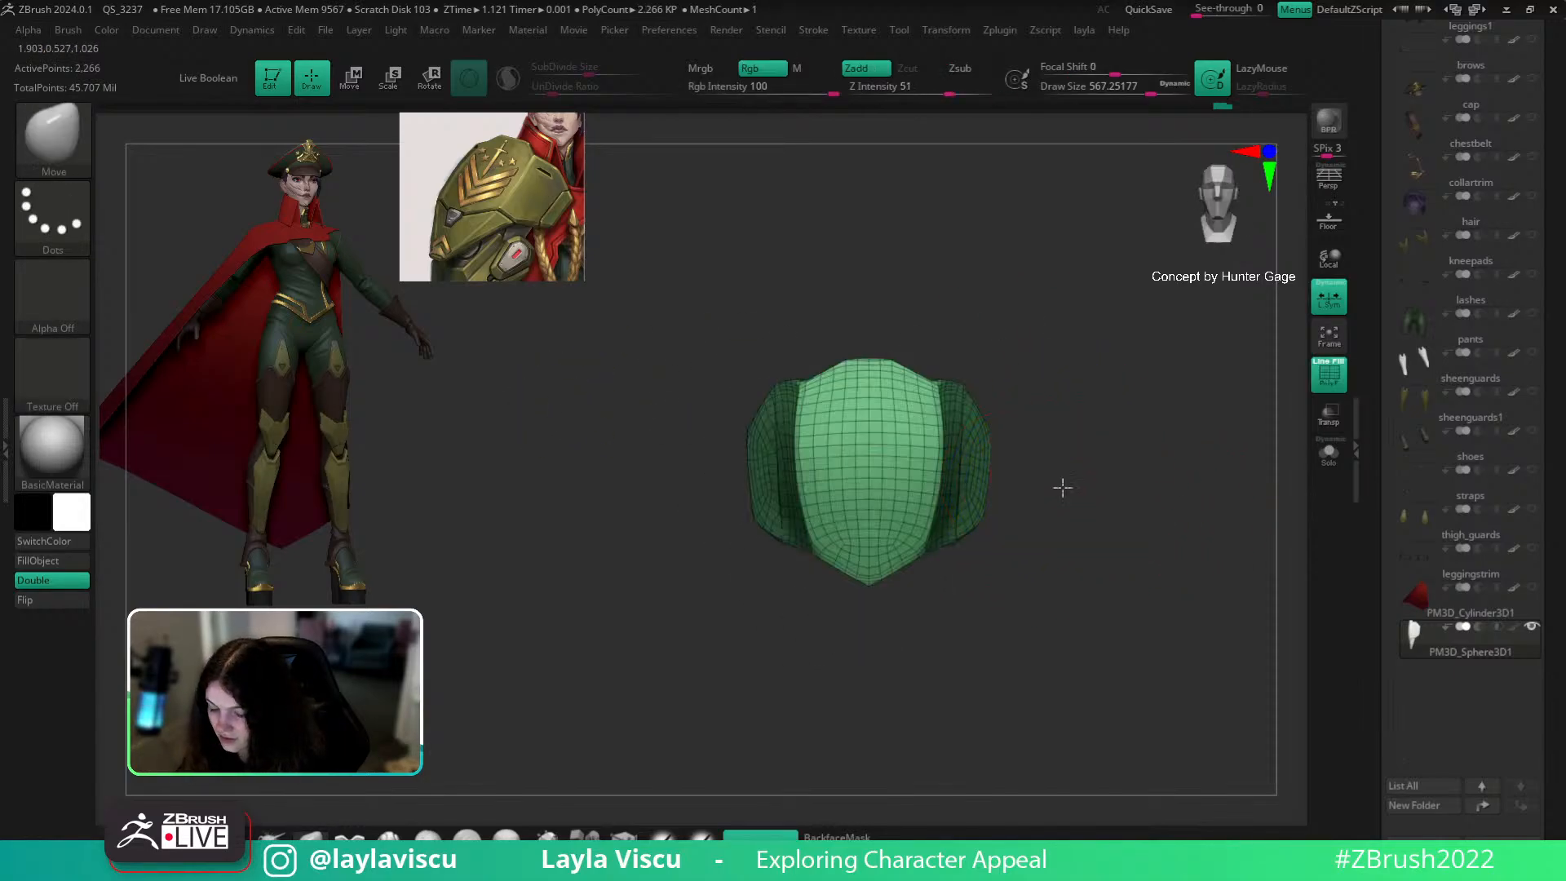
right_drag(1066, 479, 1004, 477)
mouse_move(948, 438)
shift+mouse_down()
mouse_move(953, 509)
mouse_move(950, 420)
mouse_move(959, 481)
mouse_move(966, 468)
shift+mouse_up()
key(ctrl+z)
key(shift+f)
Step: Adjust the upper plate's side plane and its lower edge with the Move brush at a draw size of about 576
mouse_move(1172, 468)
mouse_down()
mouse_move(1192, 478)
mouse_move(1141, 544)
mouse_move(1058, 537)
mouse_up()
key(s)
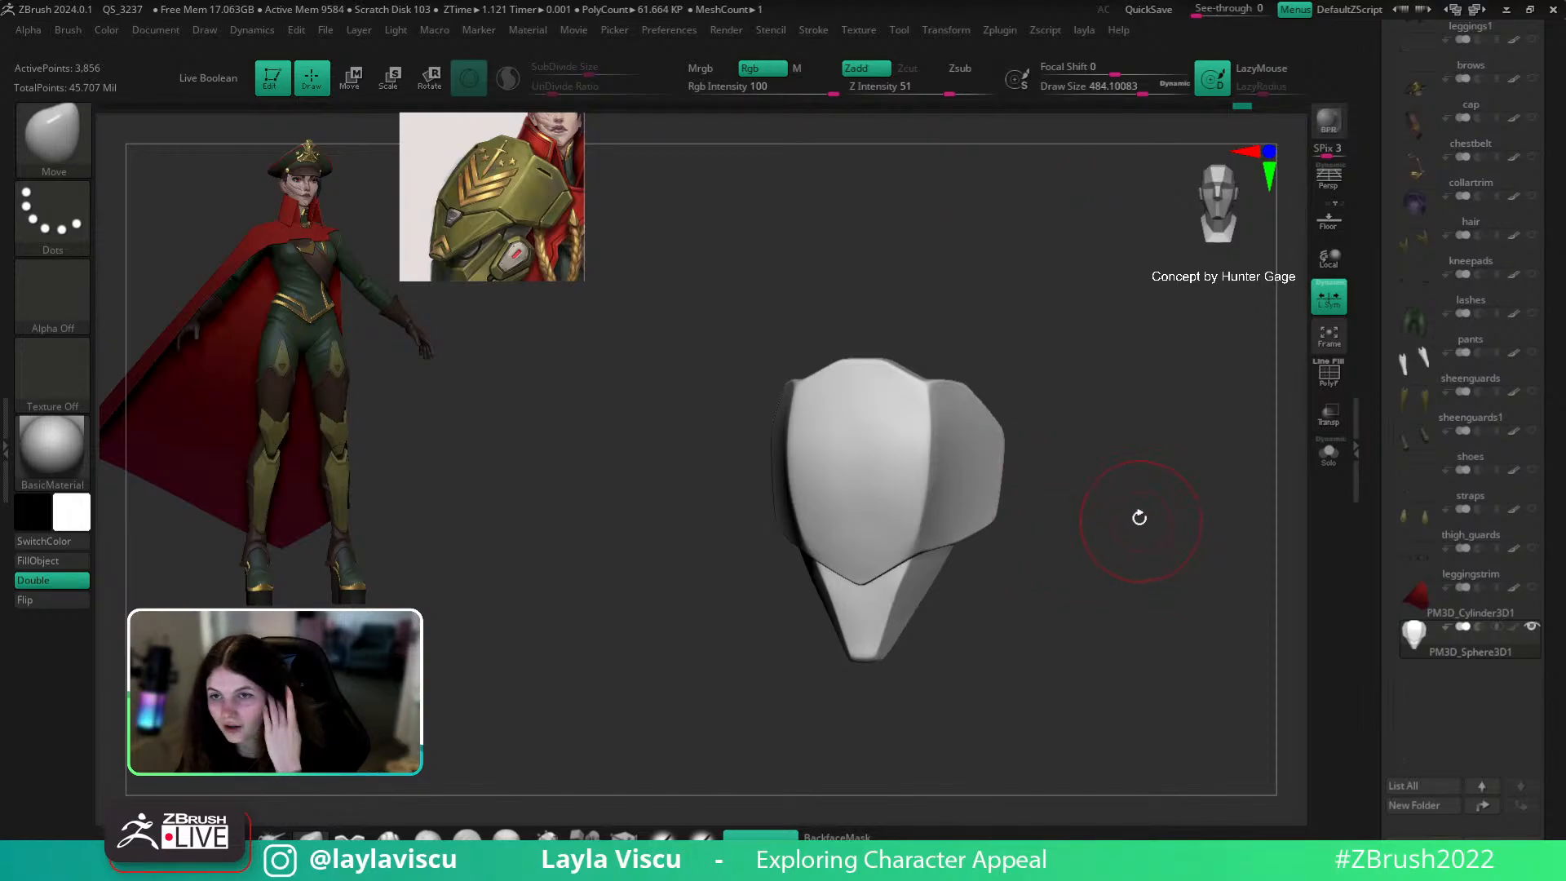
mouse_move(1102, 505)
mouse_down()
mouse_move(999, 502)
mouse_move(1006, 531)
mouse_up()
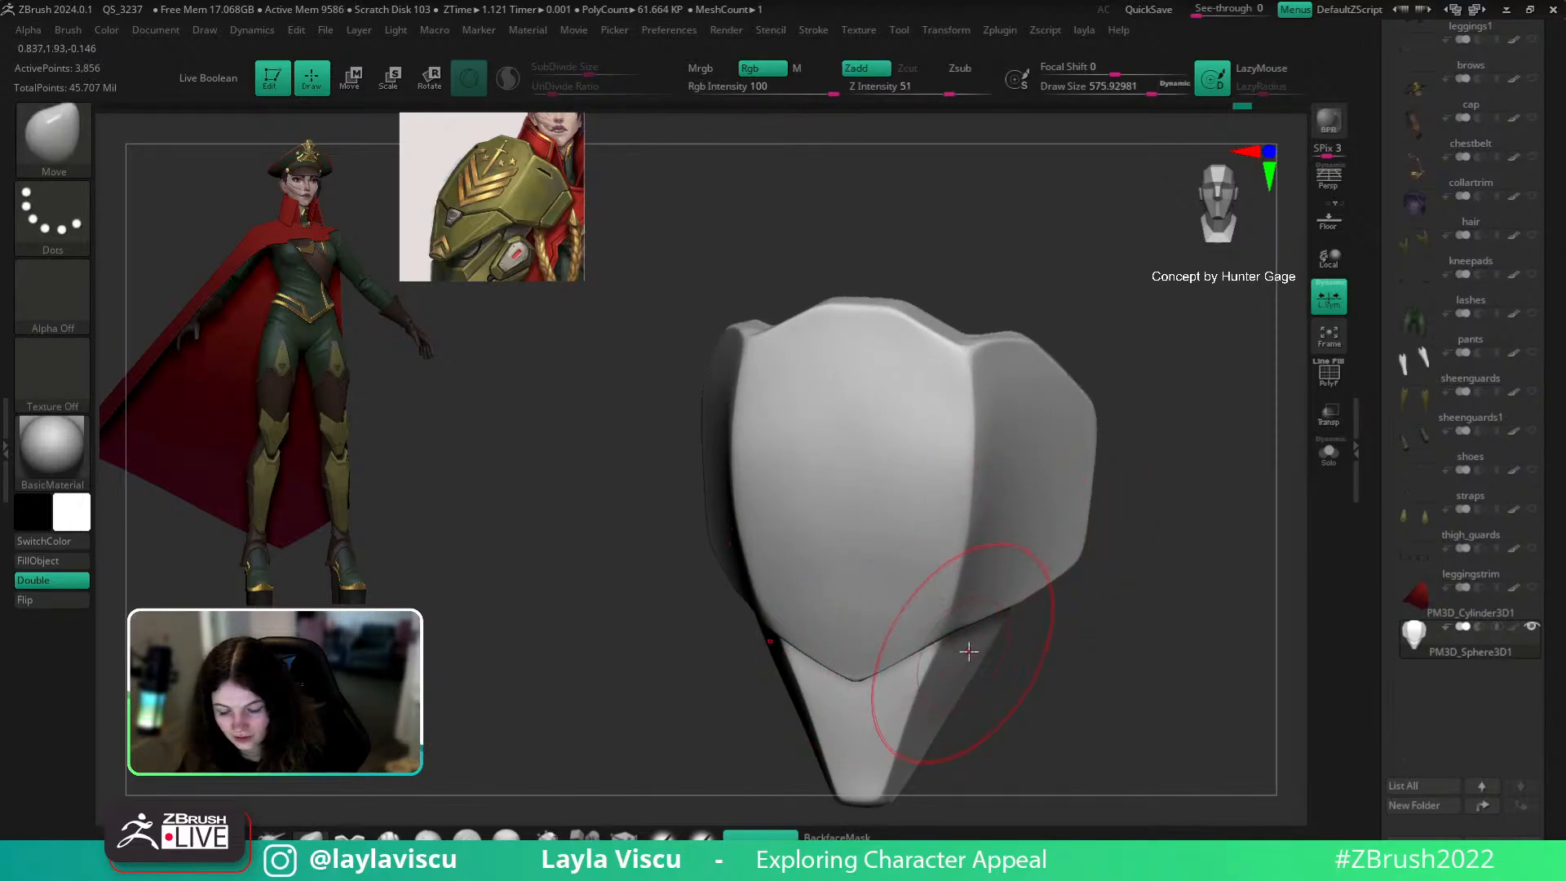
mouse_move(1034, 462)
mouse_down()
mouse_move(1053, 457)
mouse_move(1050, 525)
mouse_move(1013, 564)
mouse_up()
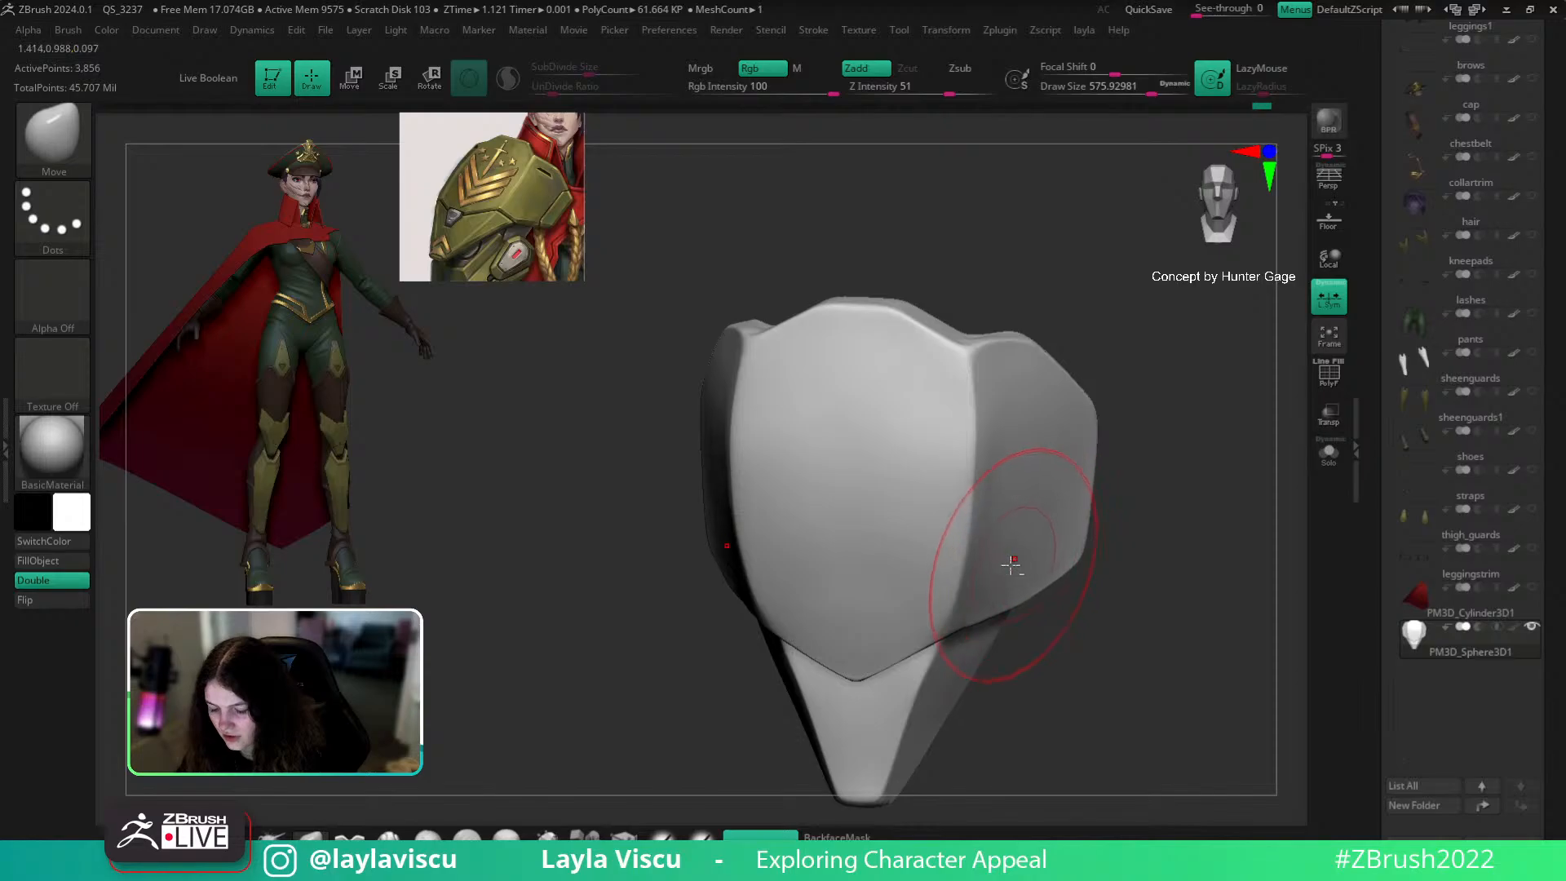
mouse_move(1118, 489)
mouse_down()
mouse_move(1178, 525)
mouse_move(1052, 535)
mouse_move(1118, 517)
mouse_up()
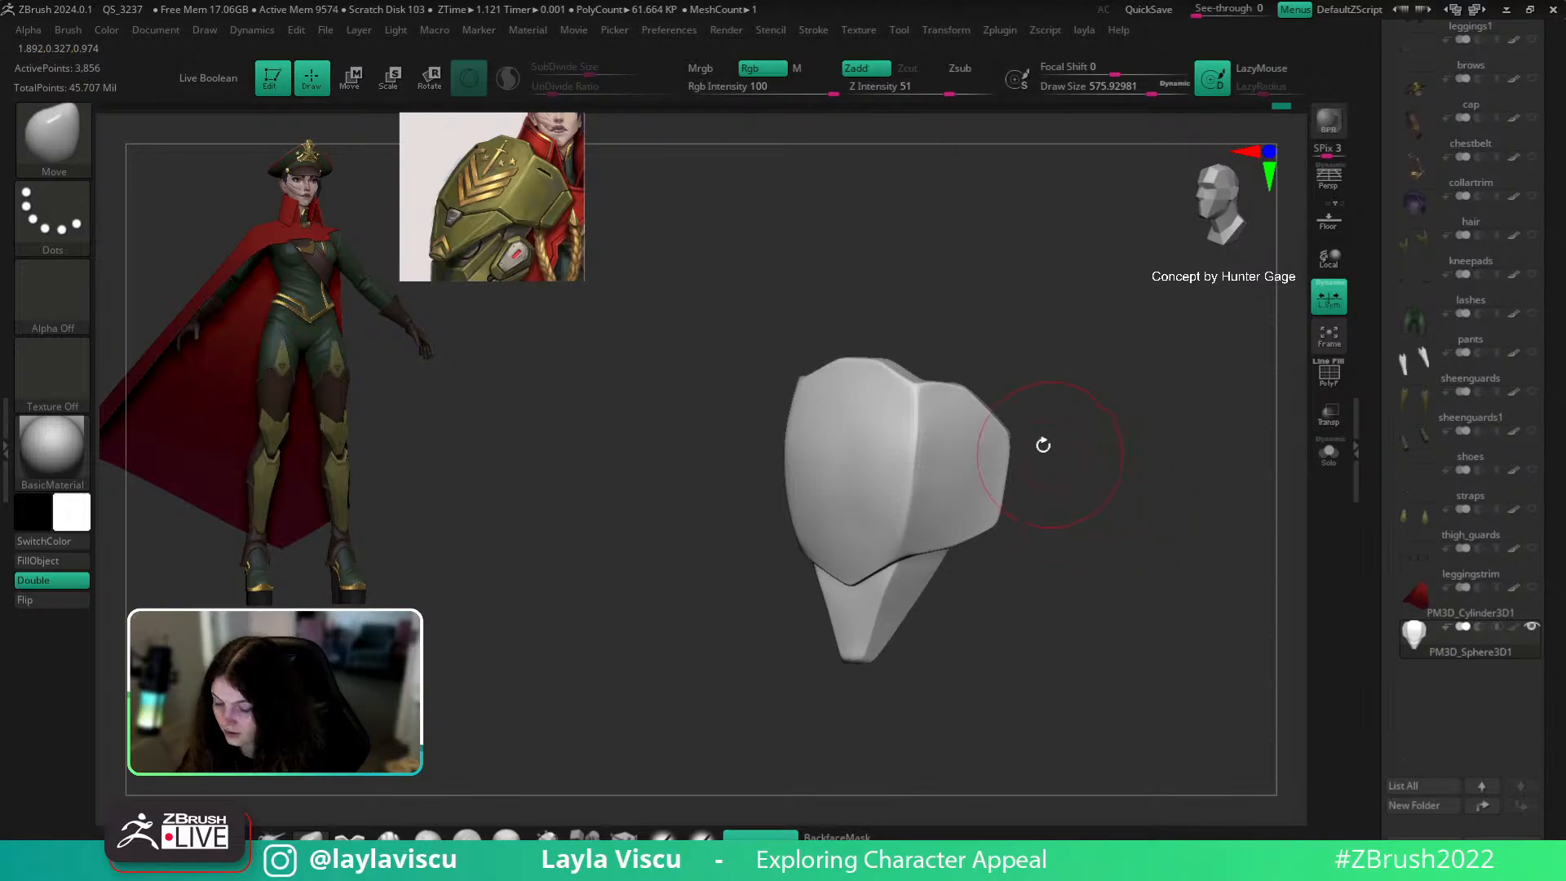
Step: Straighten the outer side edge of the upper plate with the ClipCurve brush, using the wireframe as a guide
key(ctrl+shift)
mouse_move(989, 326)
ctrl+shift+mouse_down()
mouse_move(1049, 486)
mouse_move(1036, 539)
ctrl+shift+mouse_up()
key(shift+f)
ctrl+shift+click(979, 507)
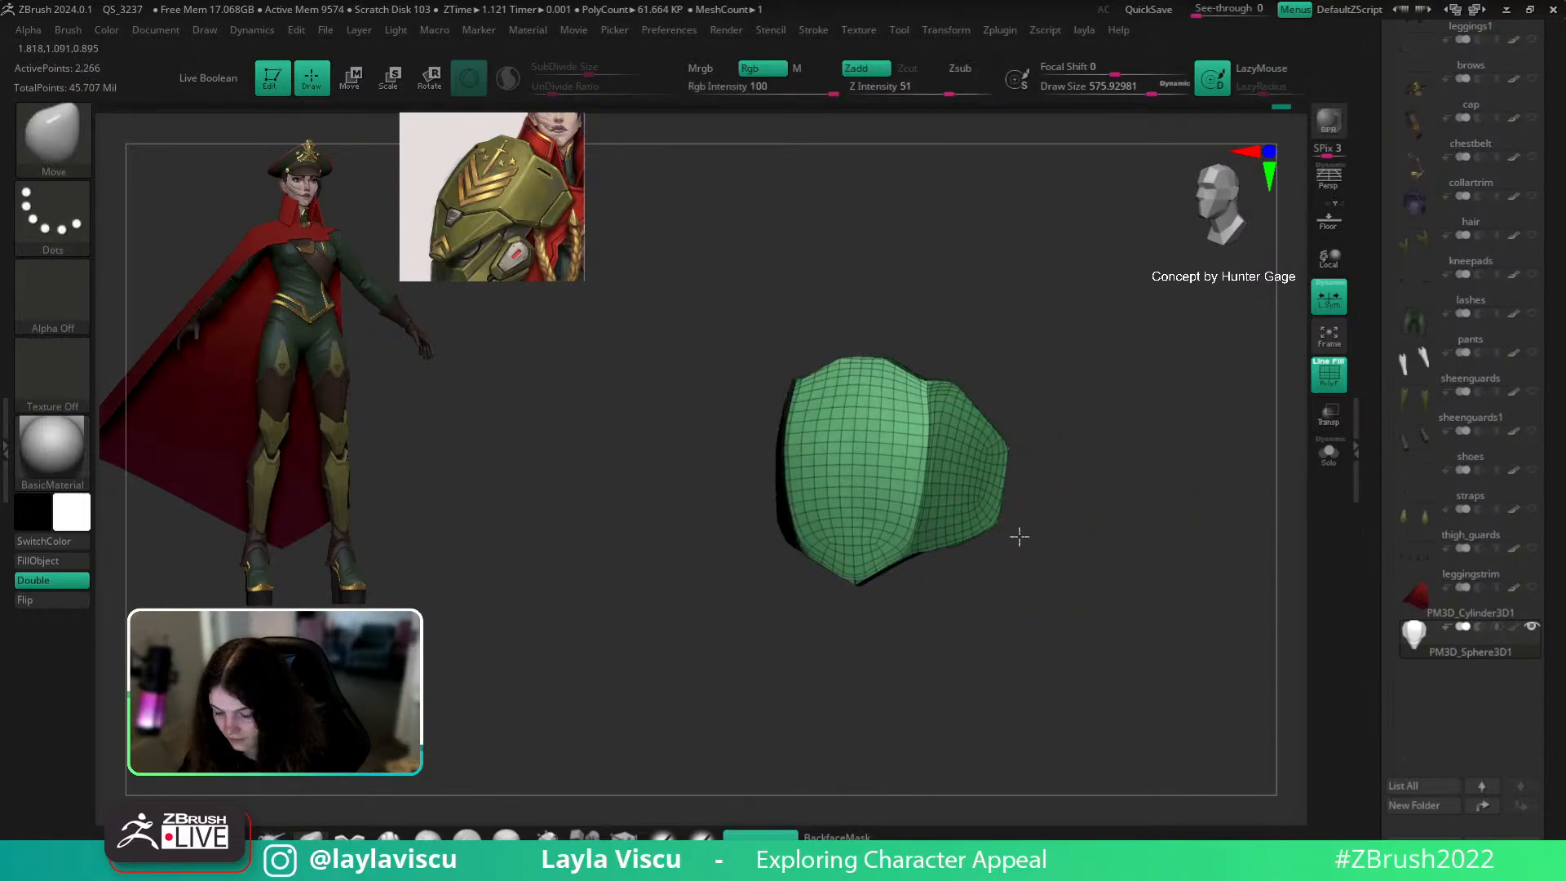
drag(938, 574, 1049, 605)
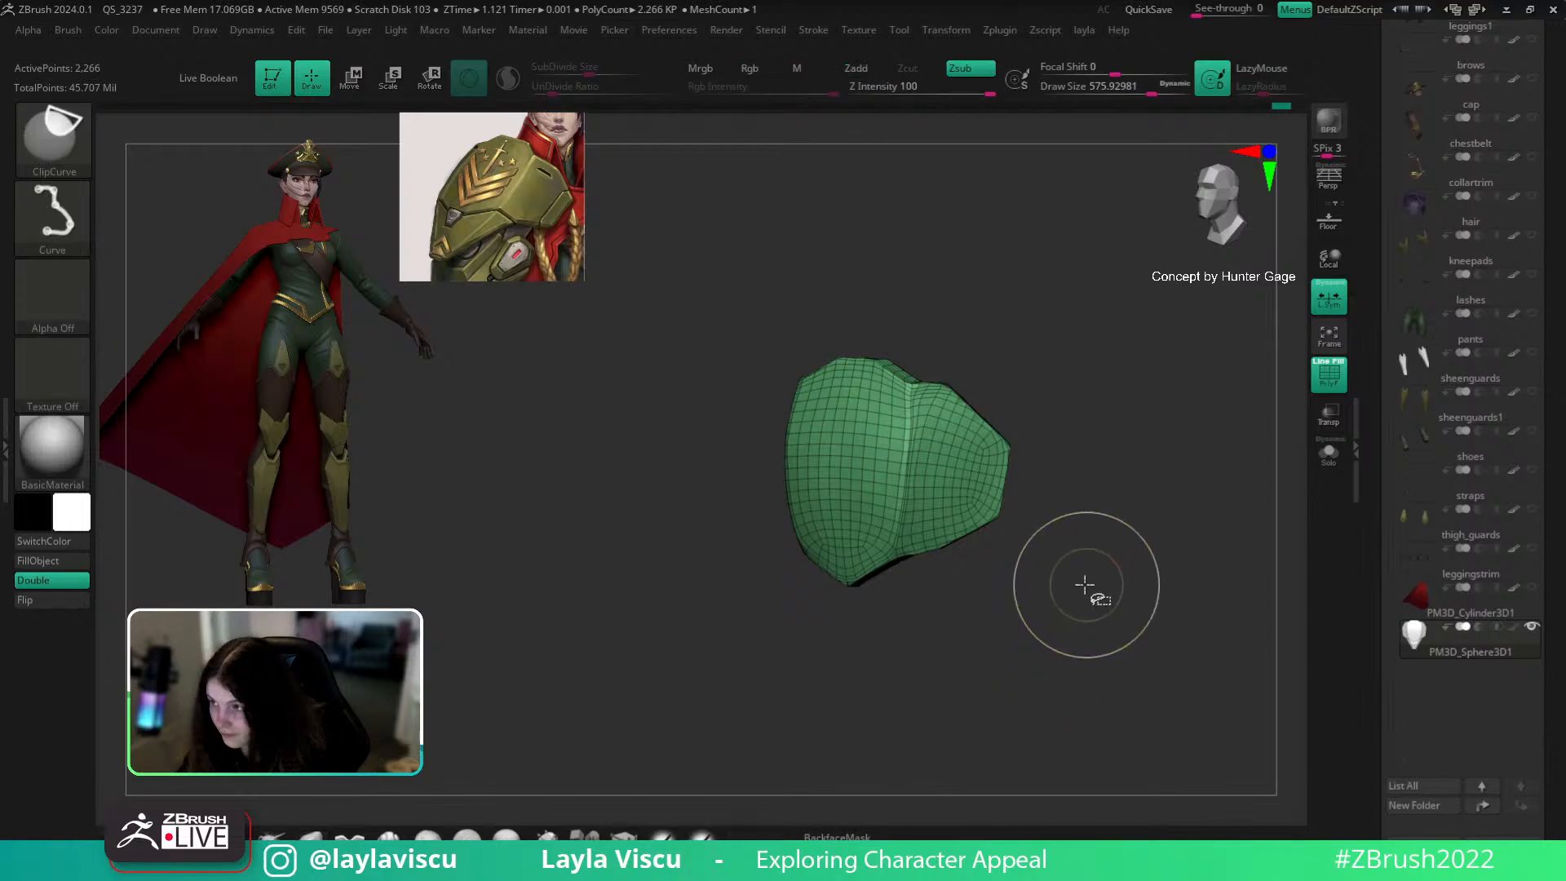
ctrl+shift+click(1030, 453)
ctrl+shift+drag(1006, 427, 983, 591)
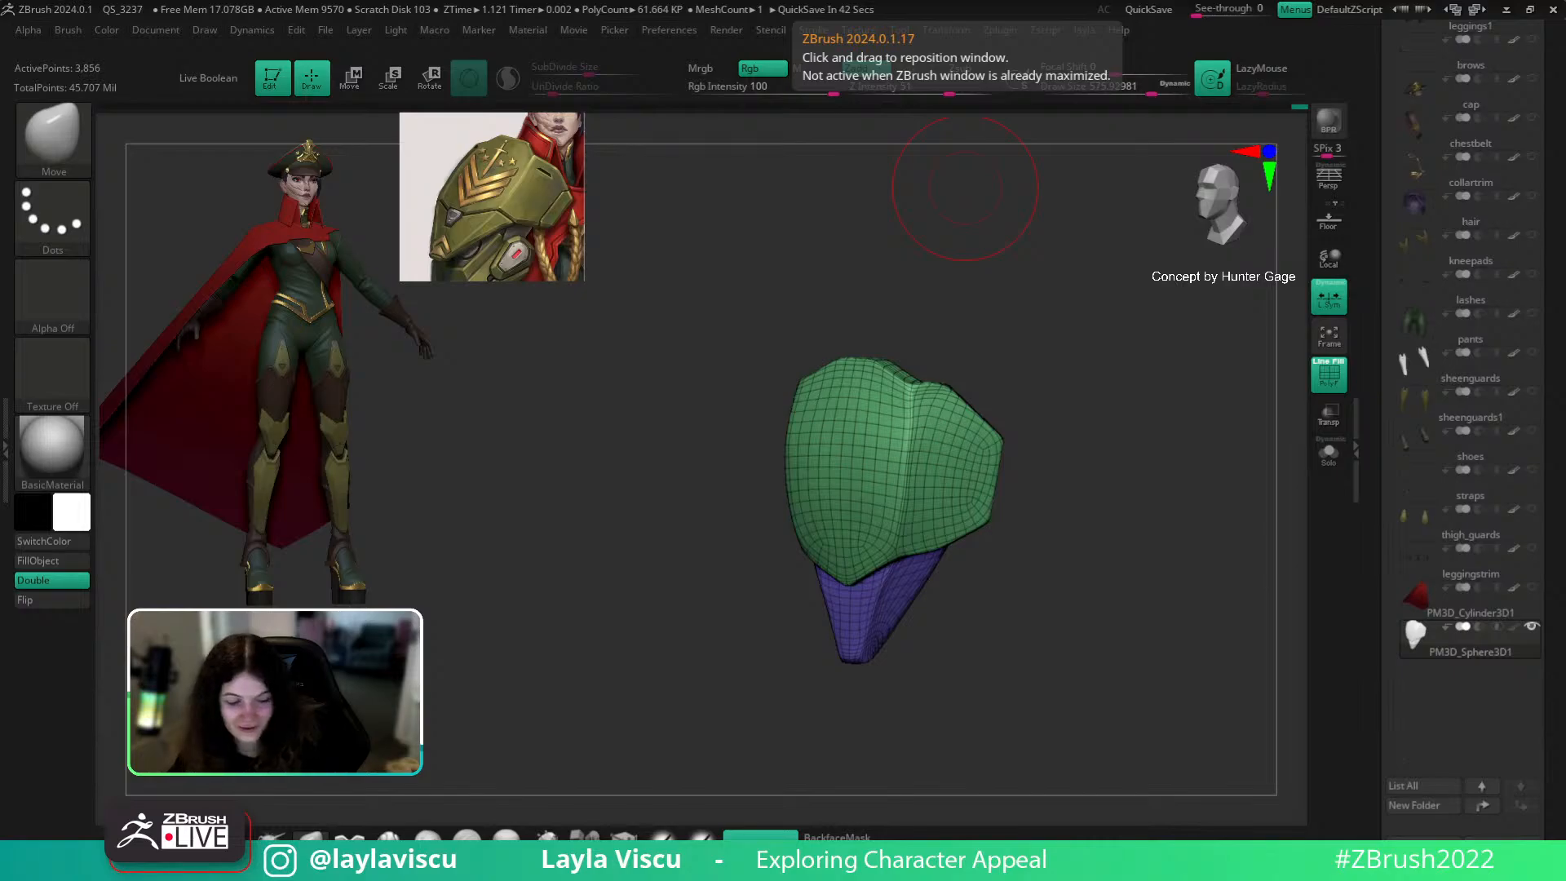
drag(1201, 472, 1126, 459)
key(shift+f)
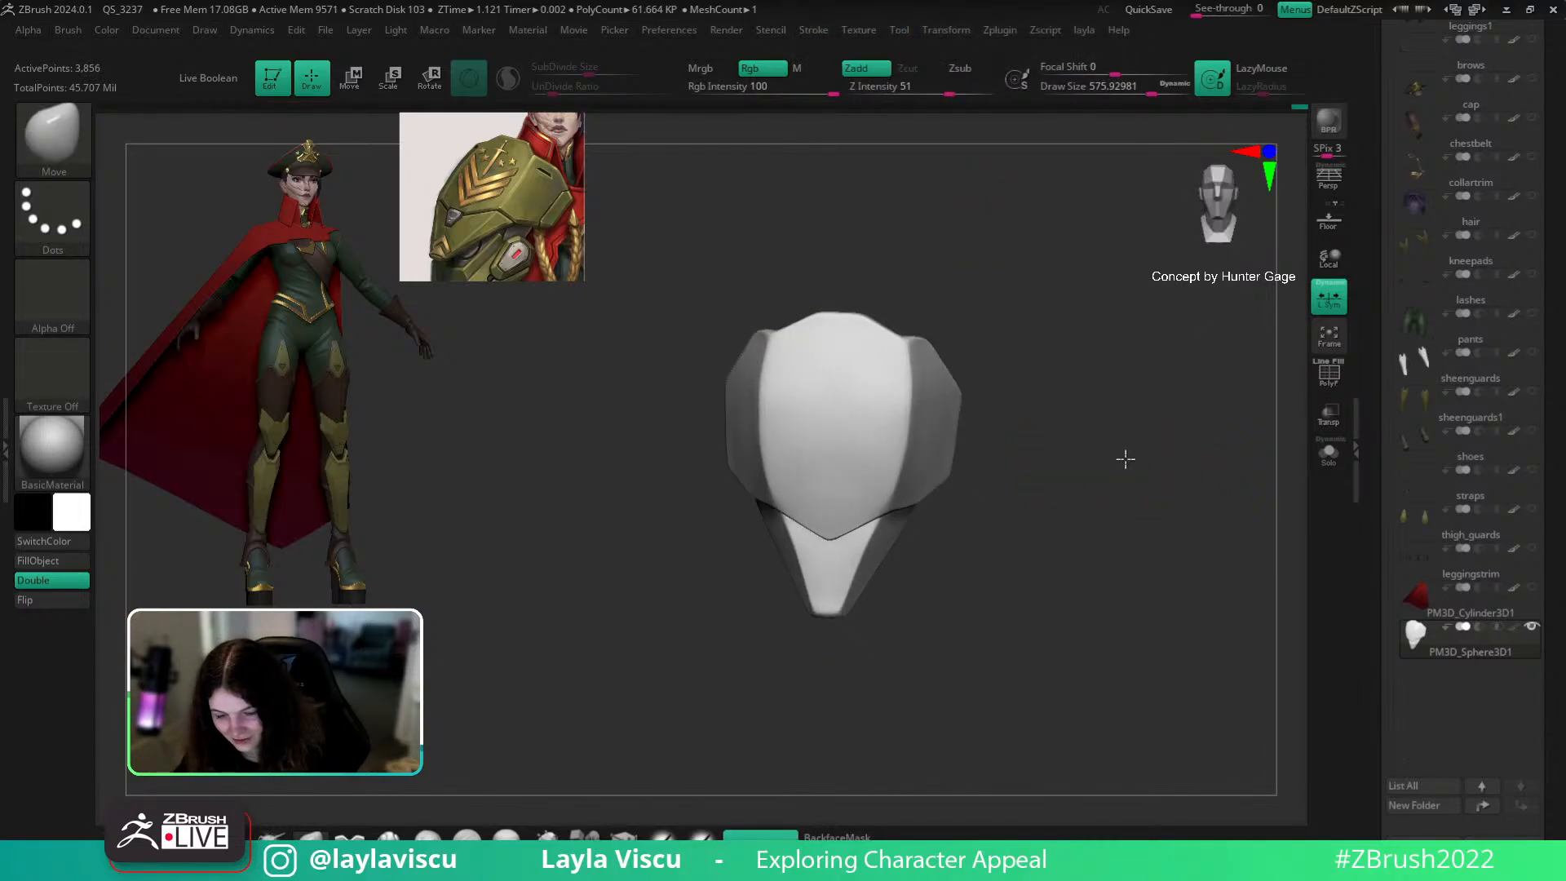
ctrl+right_drag(783, 560, 975, 605)
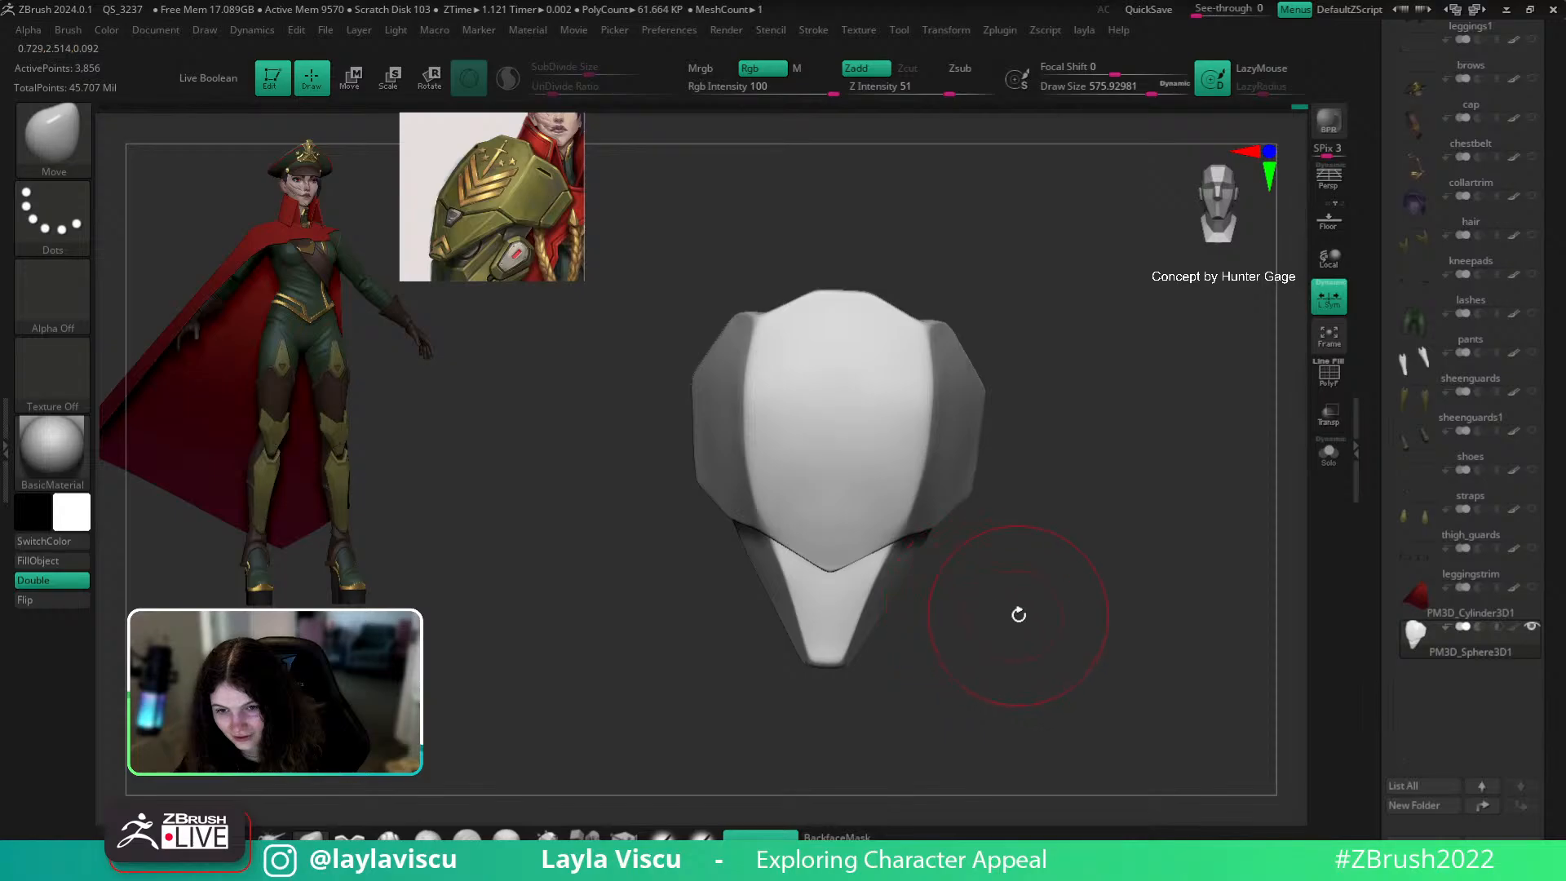
drag(1019, 614, 1012, 441)
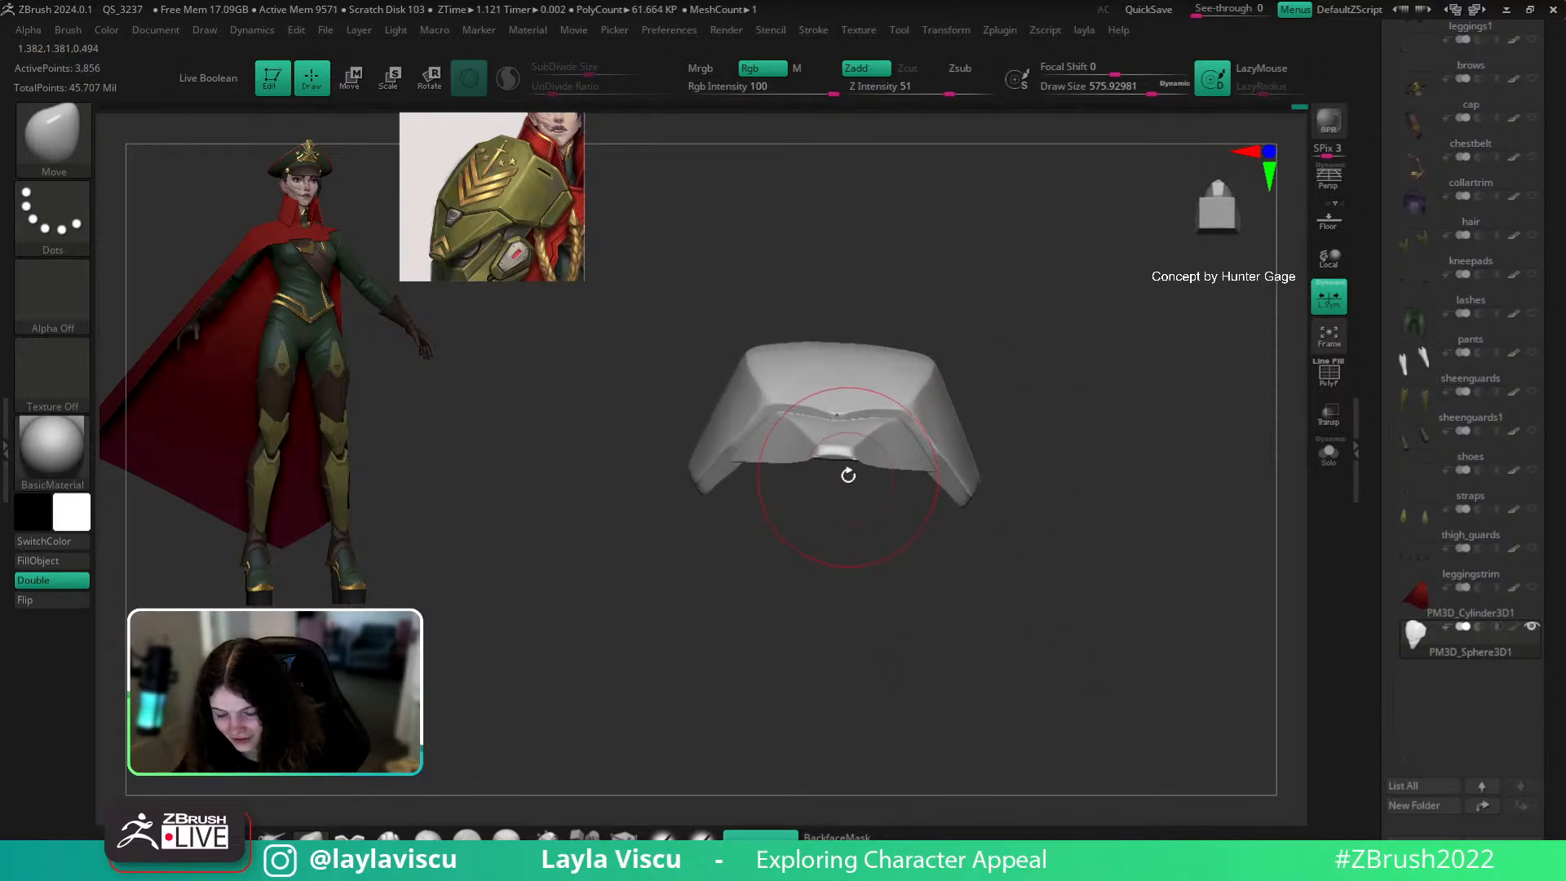
mouse_move(1085, 375)
mouse_down()
mouse_move(1088, 541)
mouse_move(1066, 622)
mouse_move(1011, 538)
mouse_move(1053, 517)
mouse_move(1080, 559)
mouse_up()
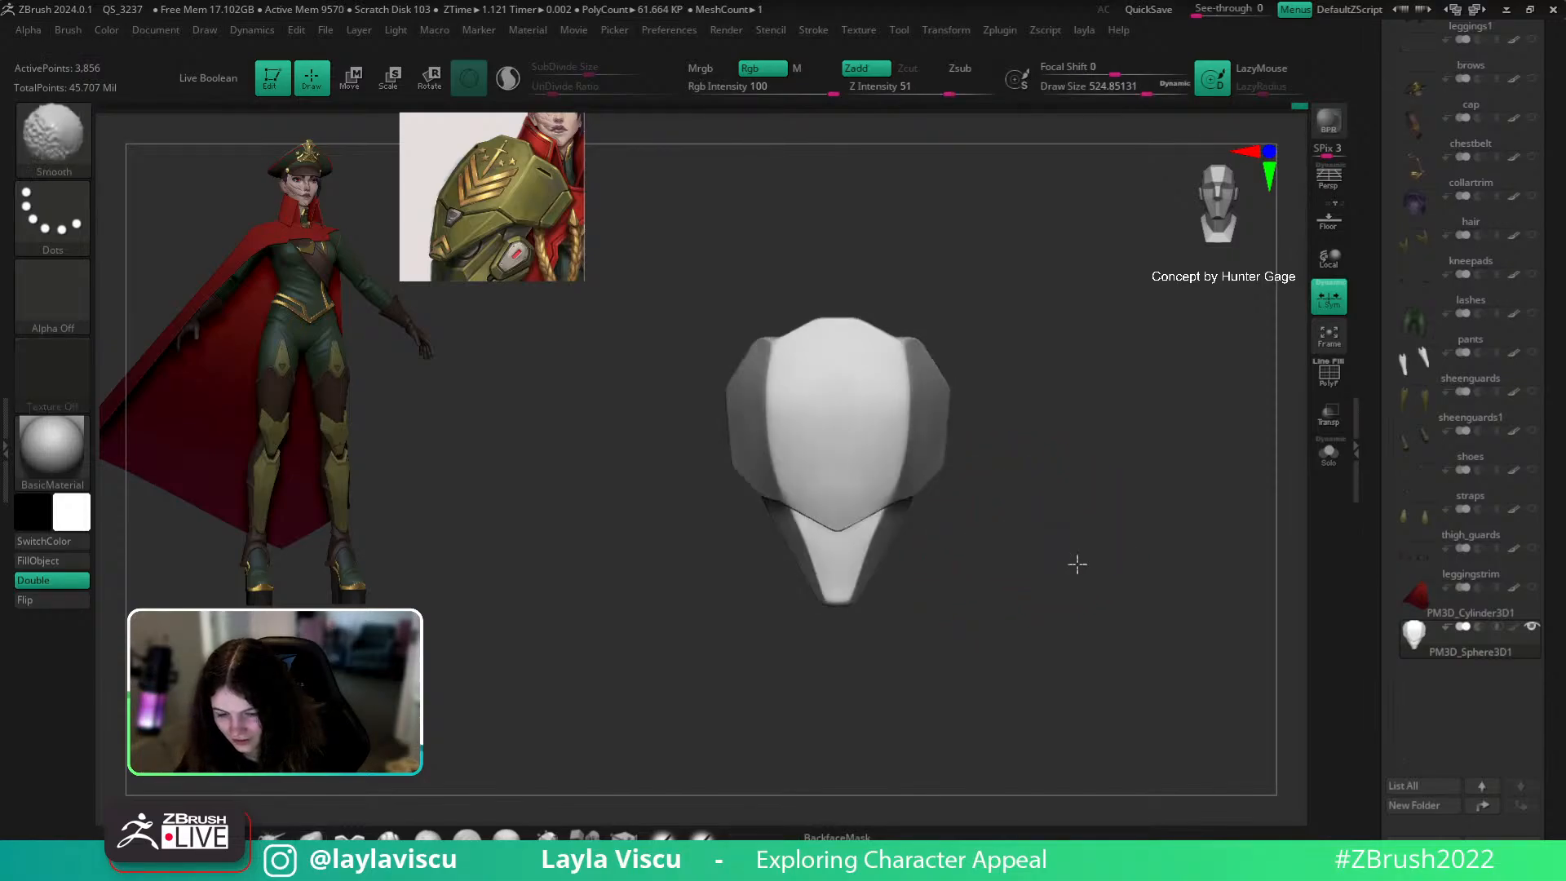
key(shift+f)
key(shift+f)
mouse_move(1039, 431)
mouse_down()
mouse_move(1012, 422)
mouse_move(1007, 479)
mouse_move(818, 601)
mouse_move(857, 611)
mouse_up()
key(s)
key(w)
click(839, 403)
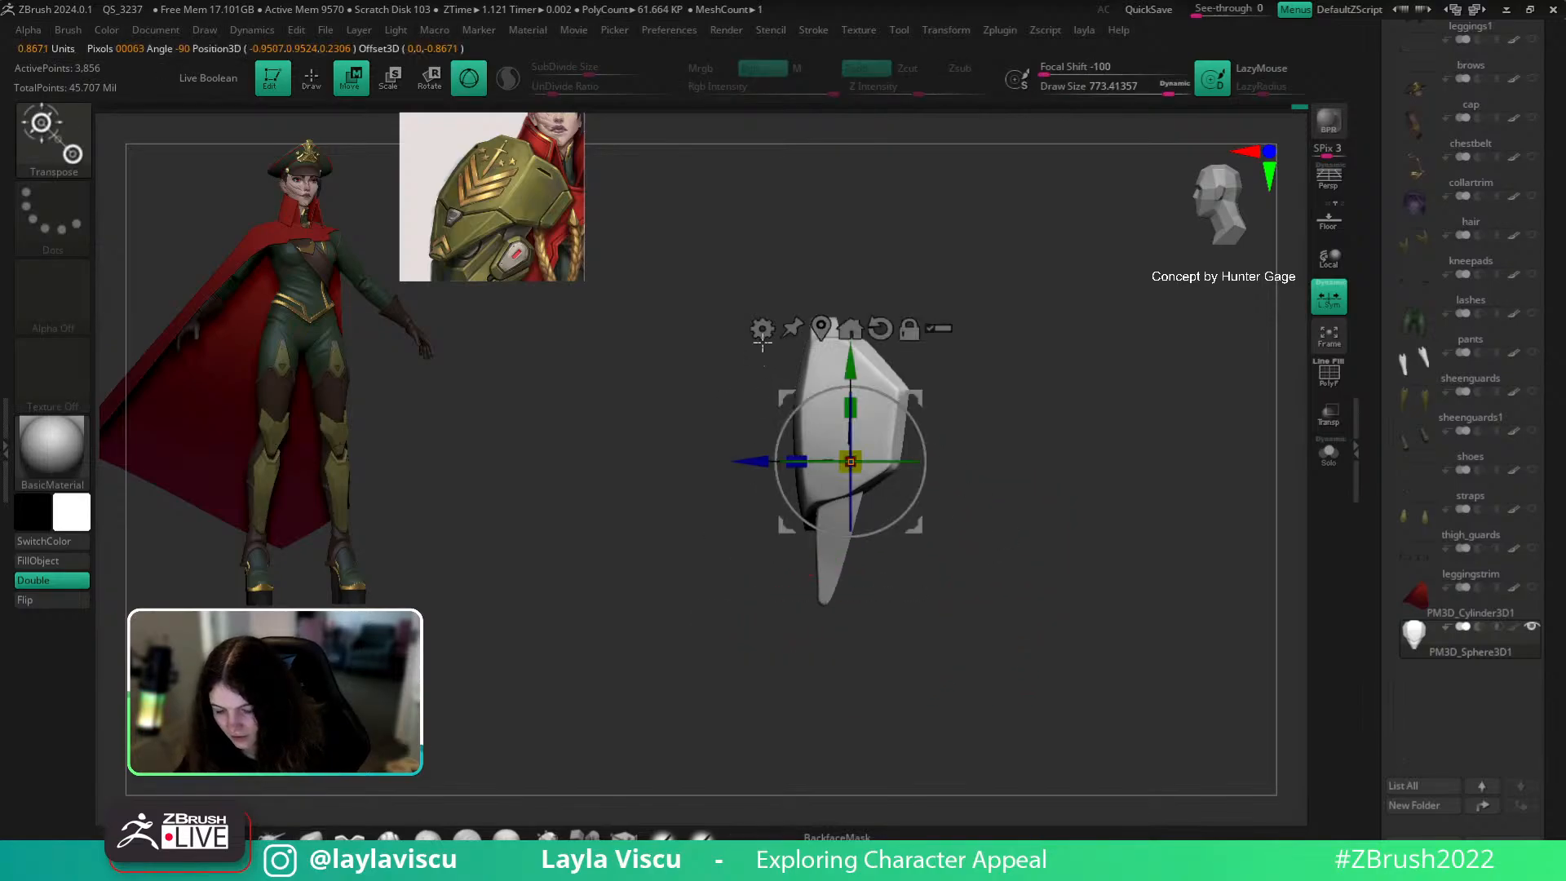
click(796, 351)
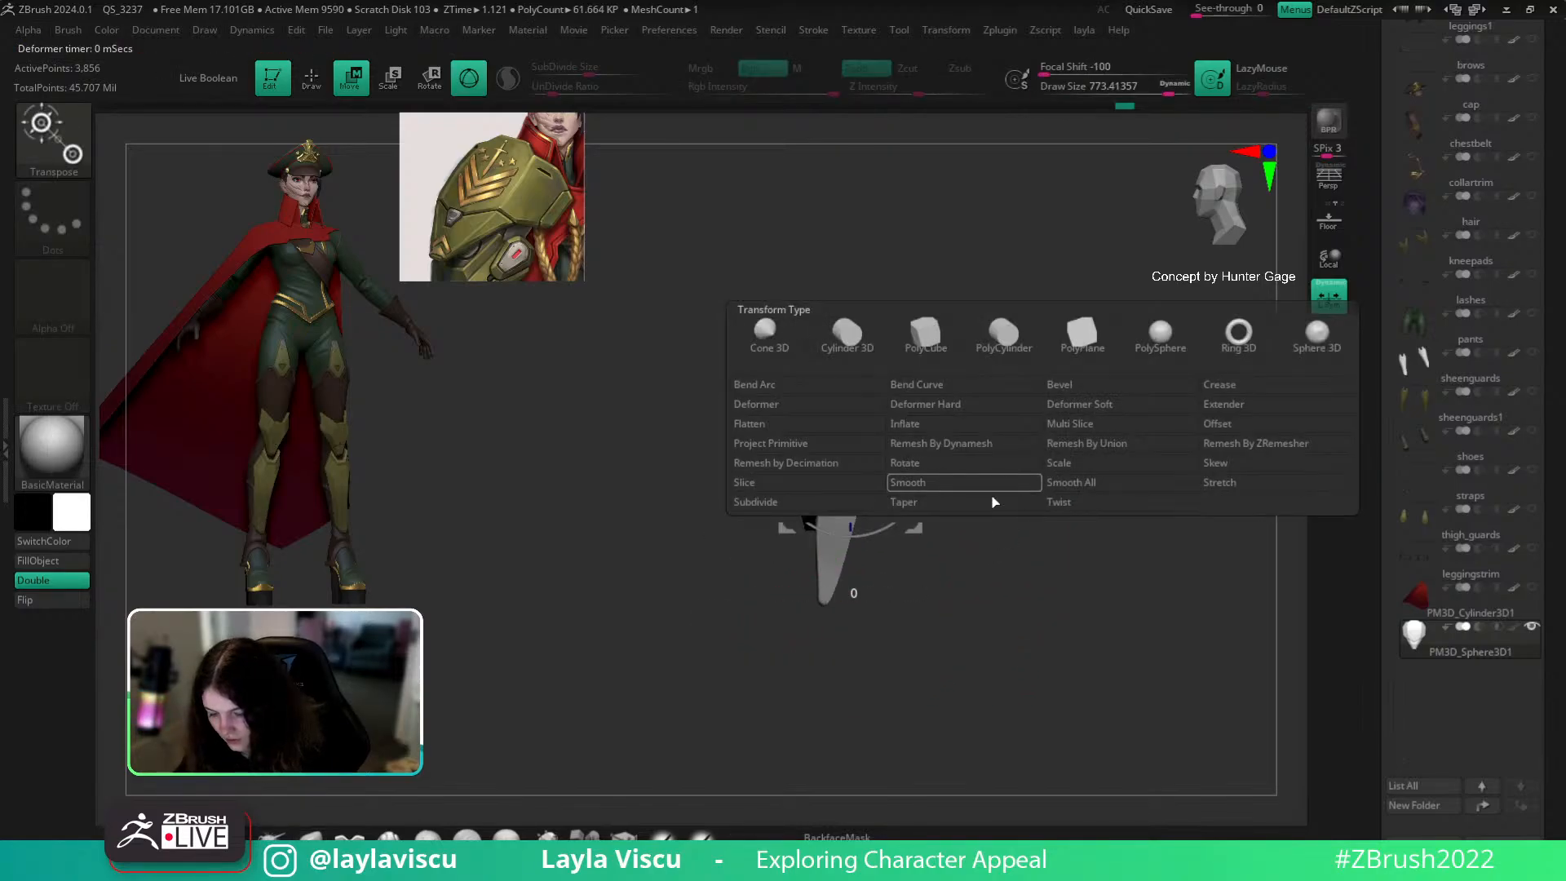
click(833, 405)
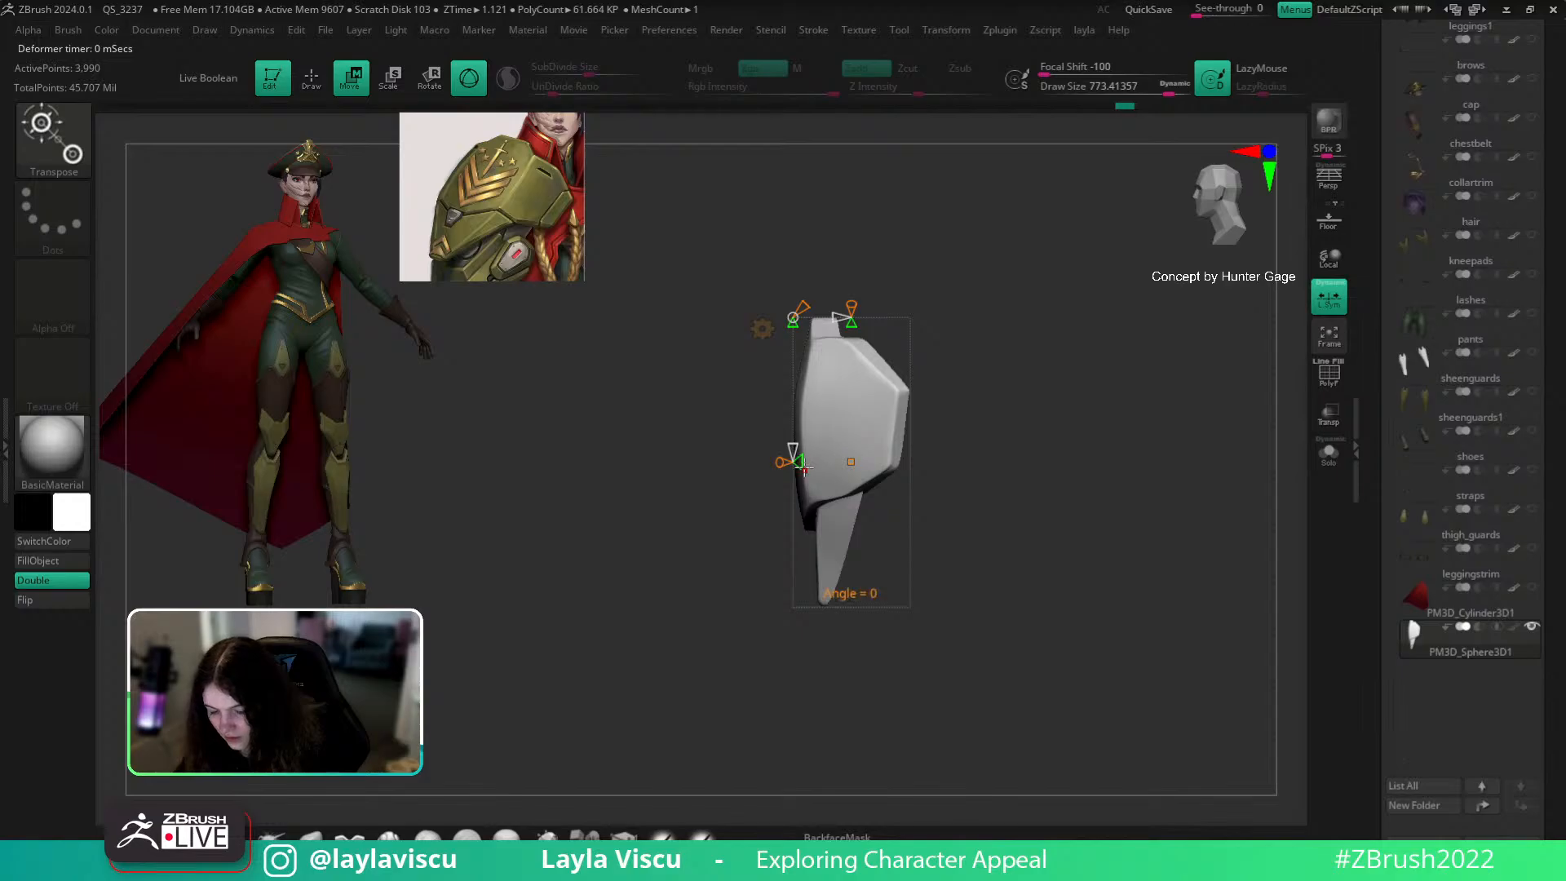
drag(817, 463, 833, 463)
shift+drag(1019, 444, 1119, 444)
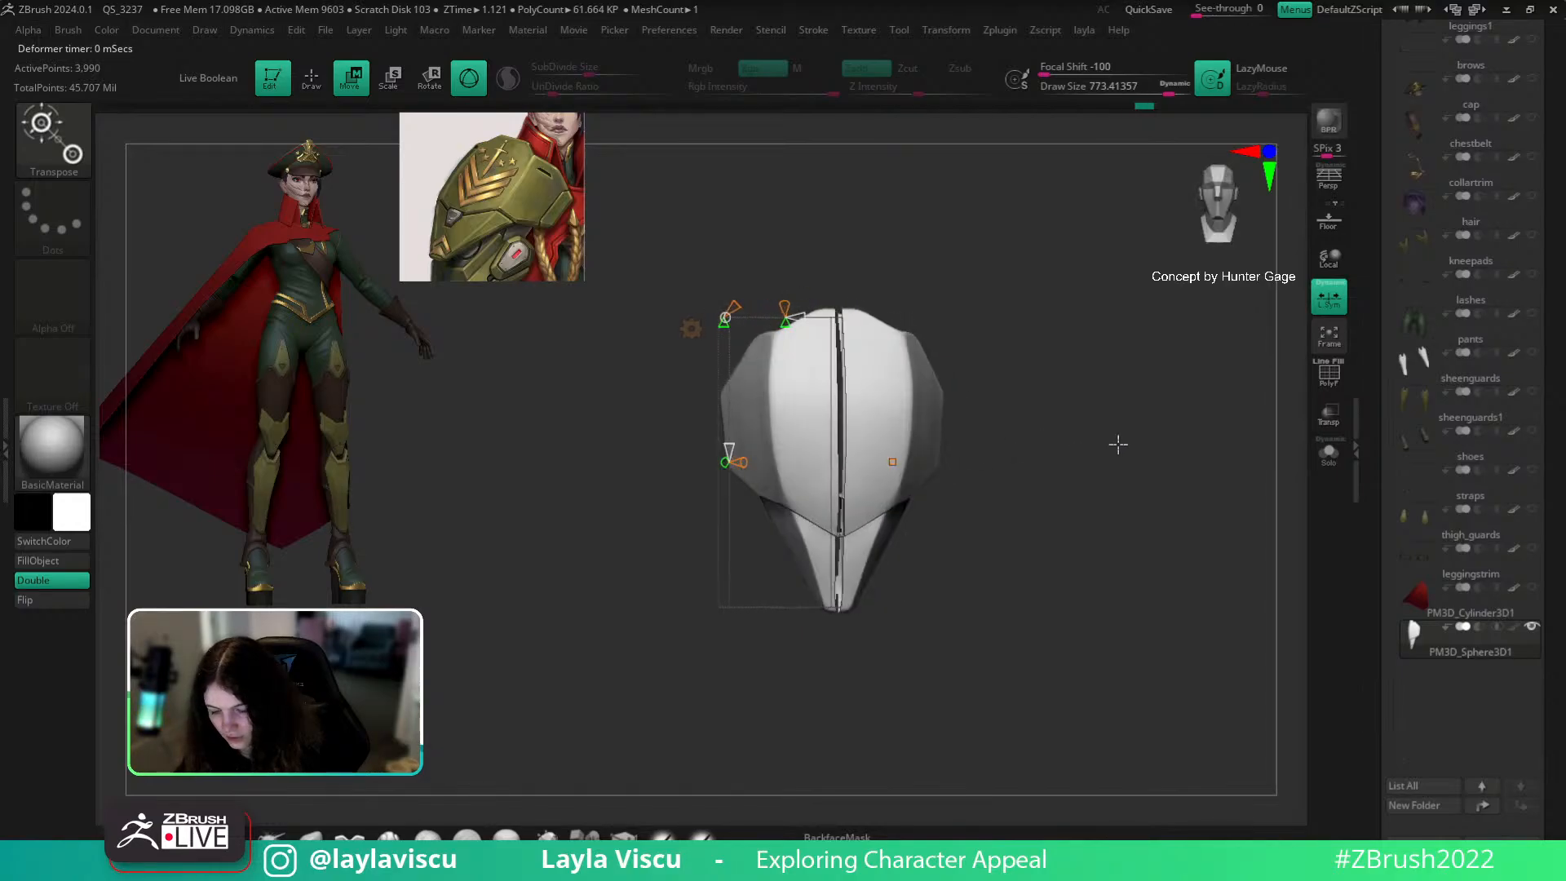
click(692, 328)
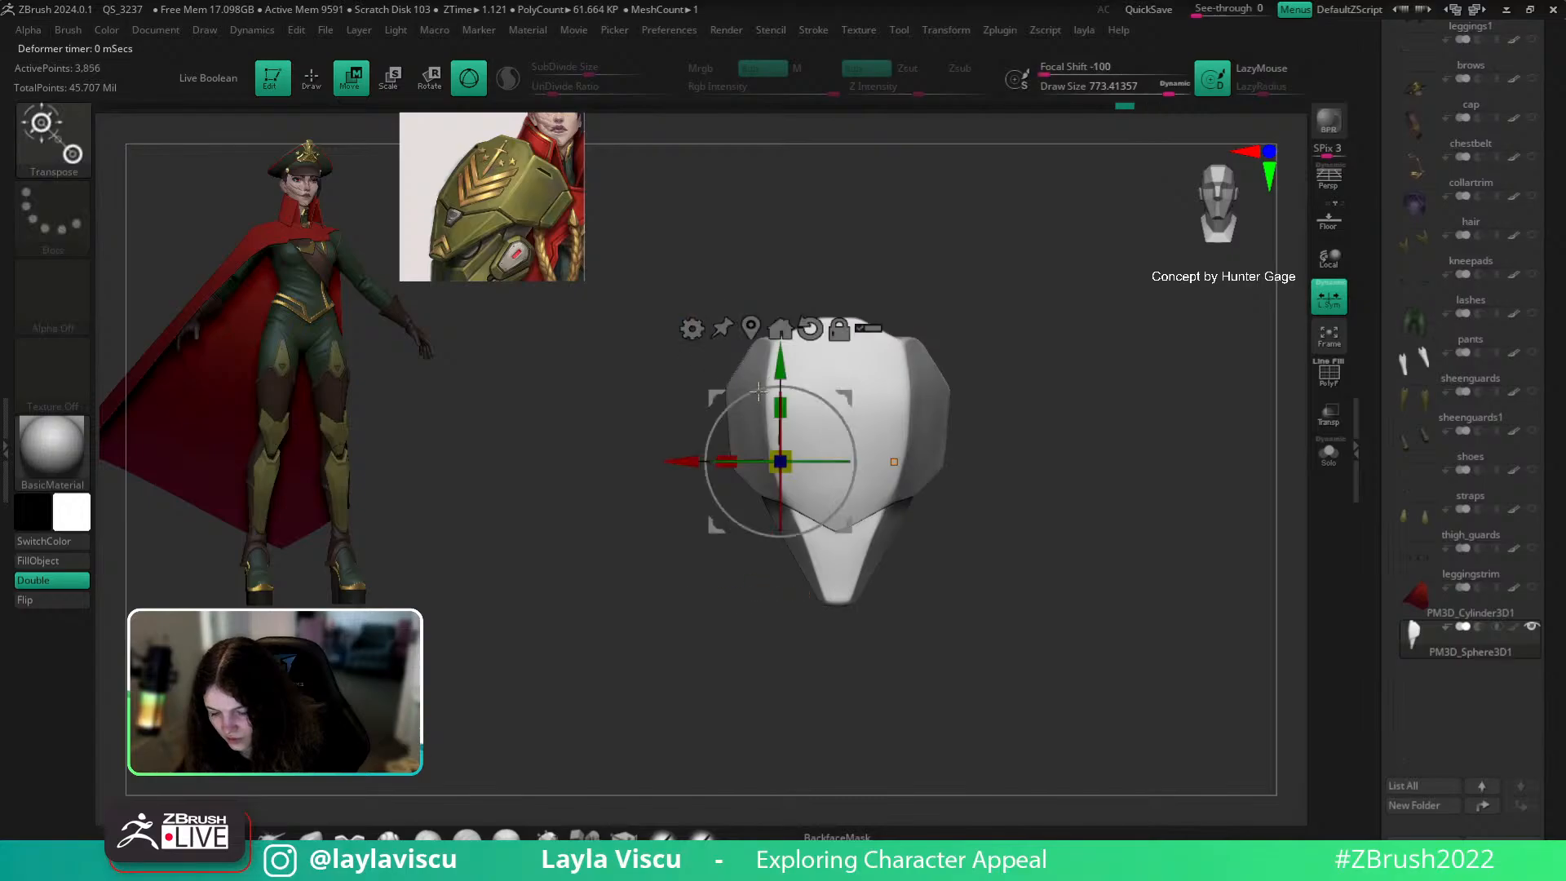
Step: Center the gizmo on the armour and bend it in profile with the Bend Arc deformer at an angle of about -17
click(751, 329)
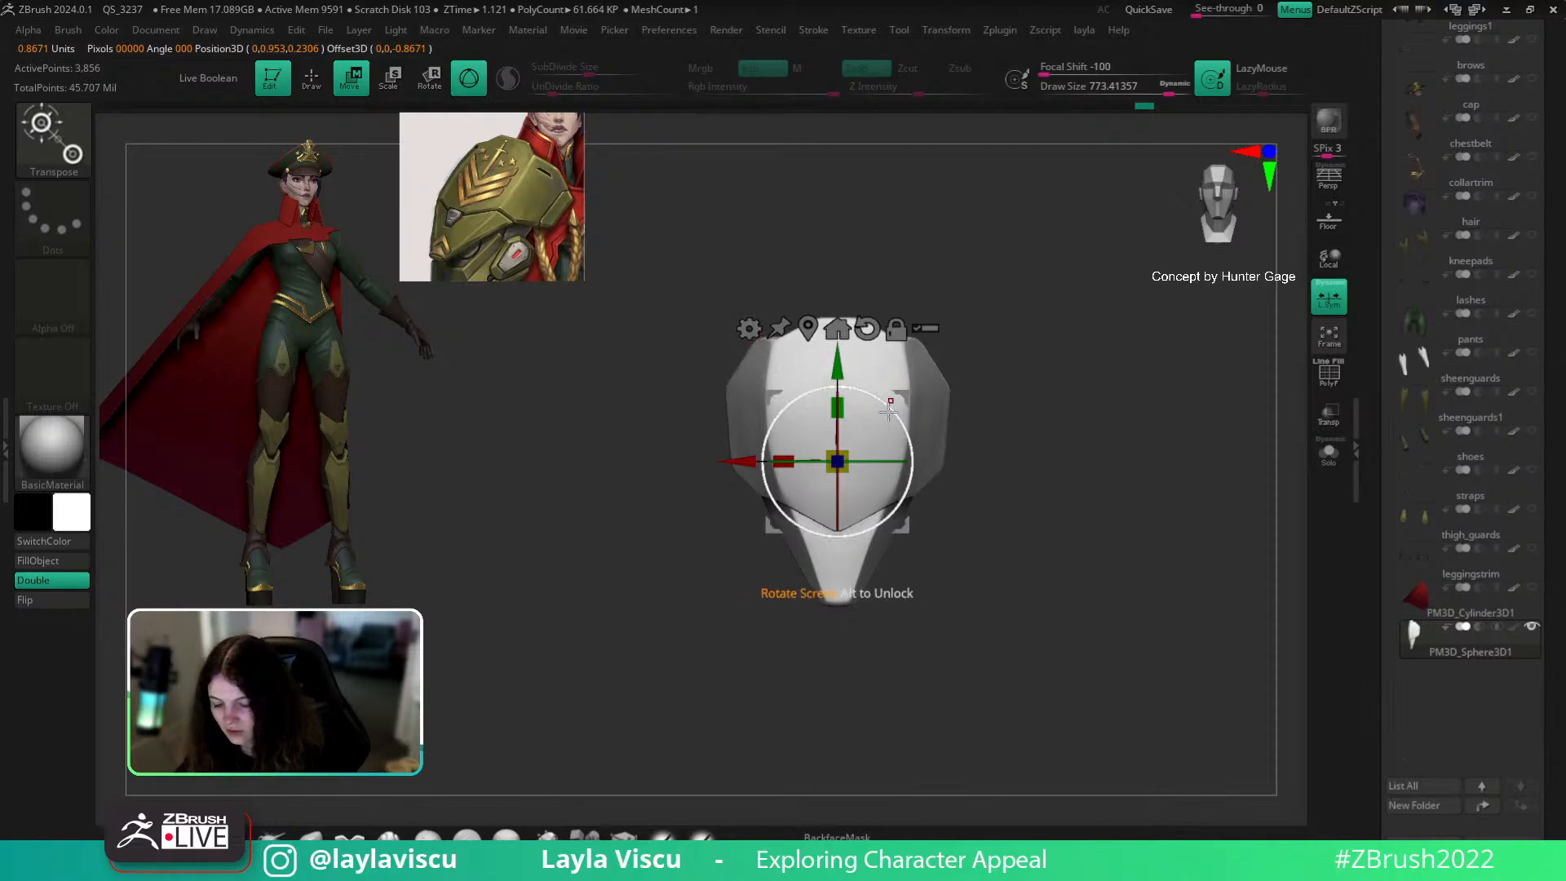
click(750, 327)
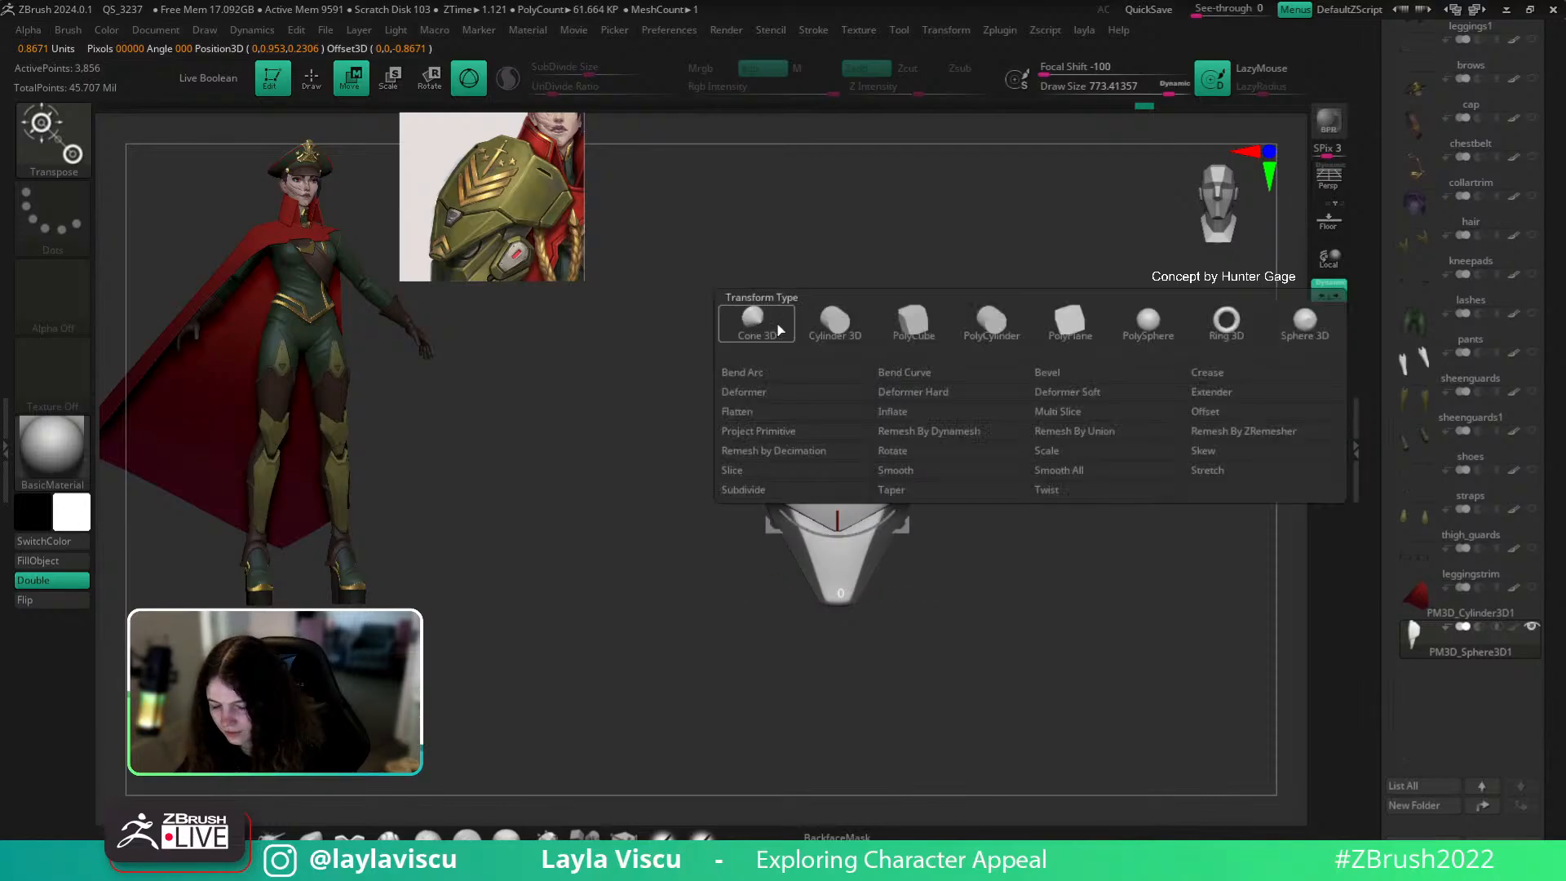
click(797, 370)
drag(818, 463, 780, 759)
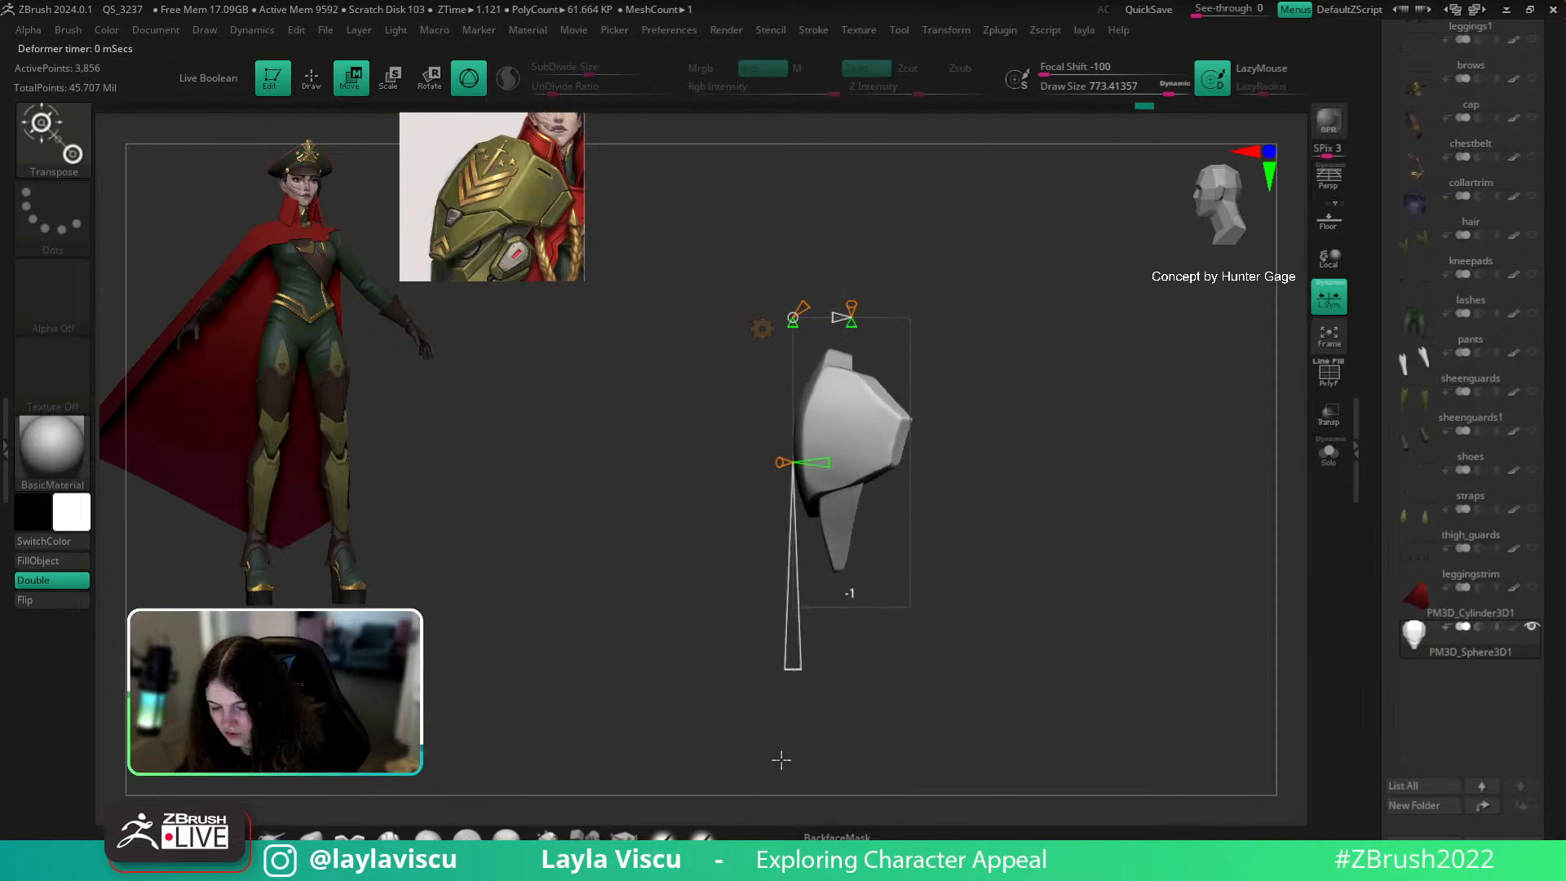
drag(831, 463, 784, 516)
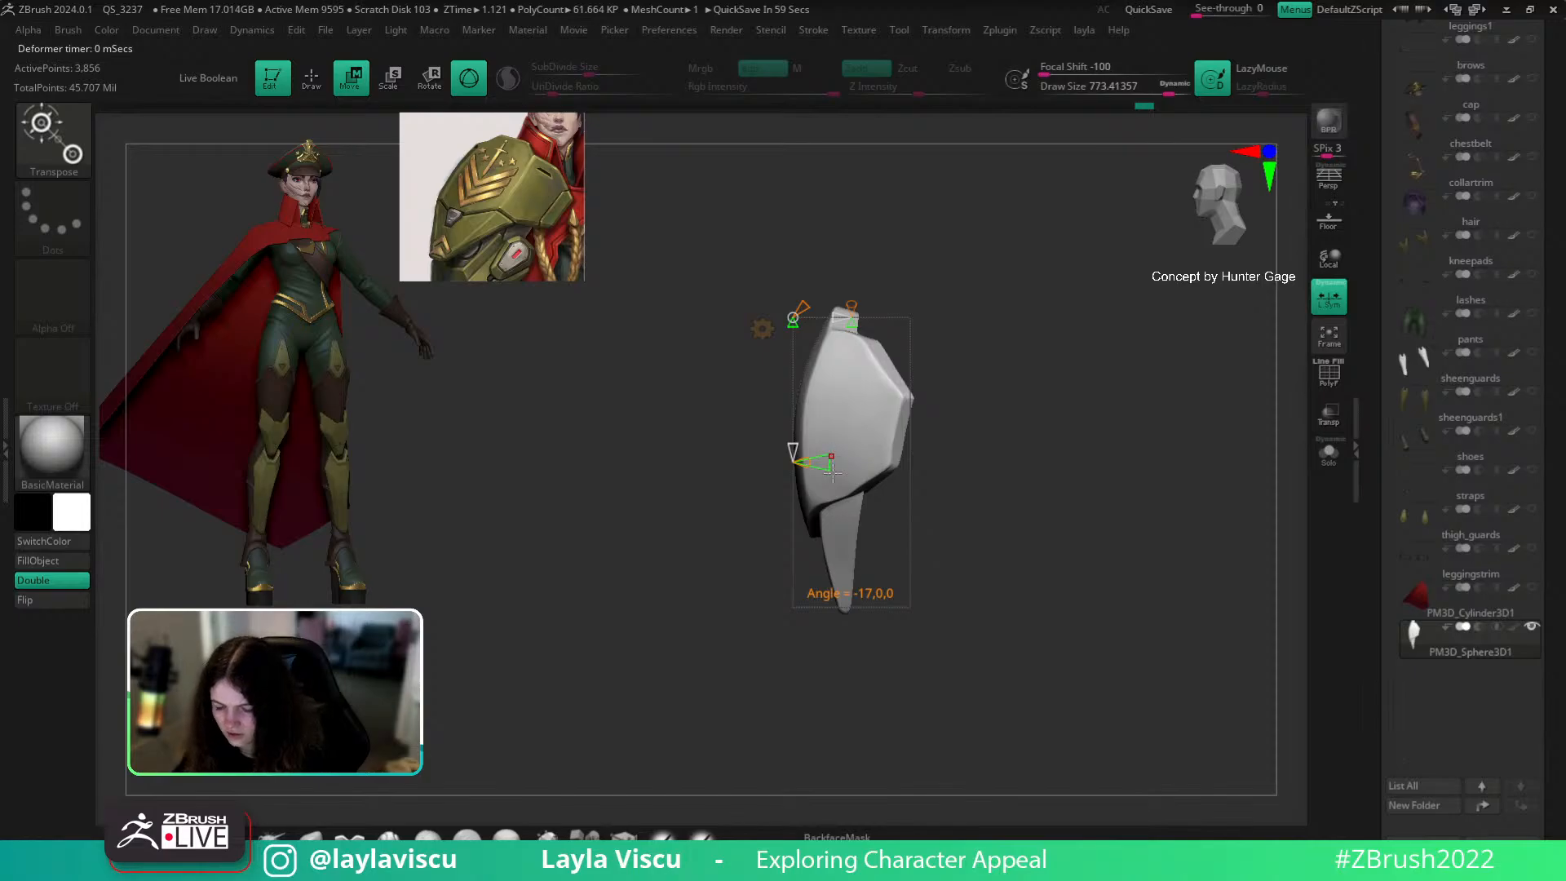
drag(826, 466, 830, 465)
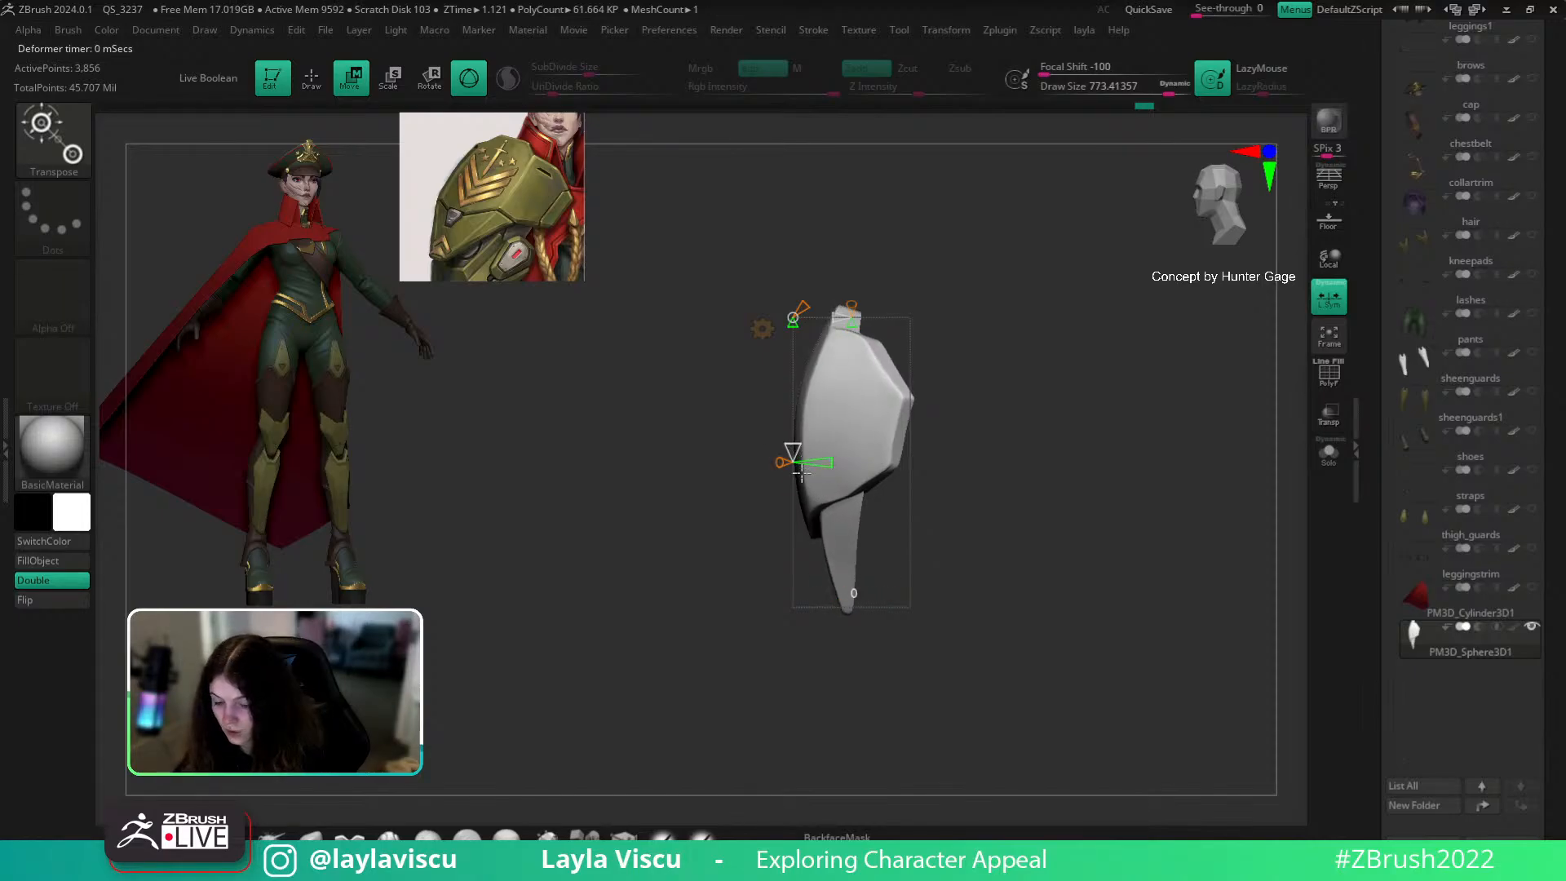
shift+drag(1004, 522, 1077, 578)
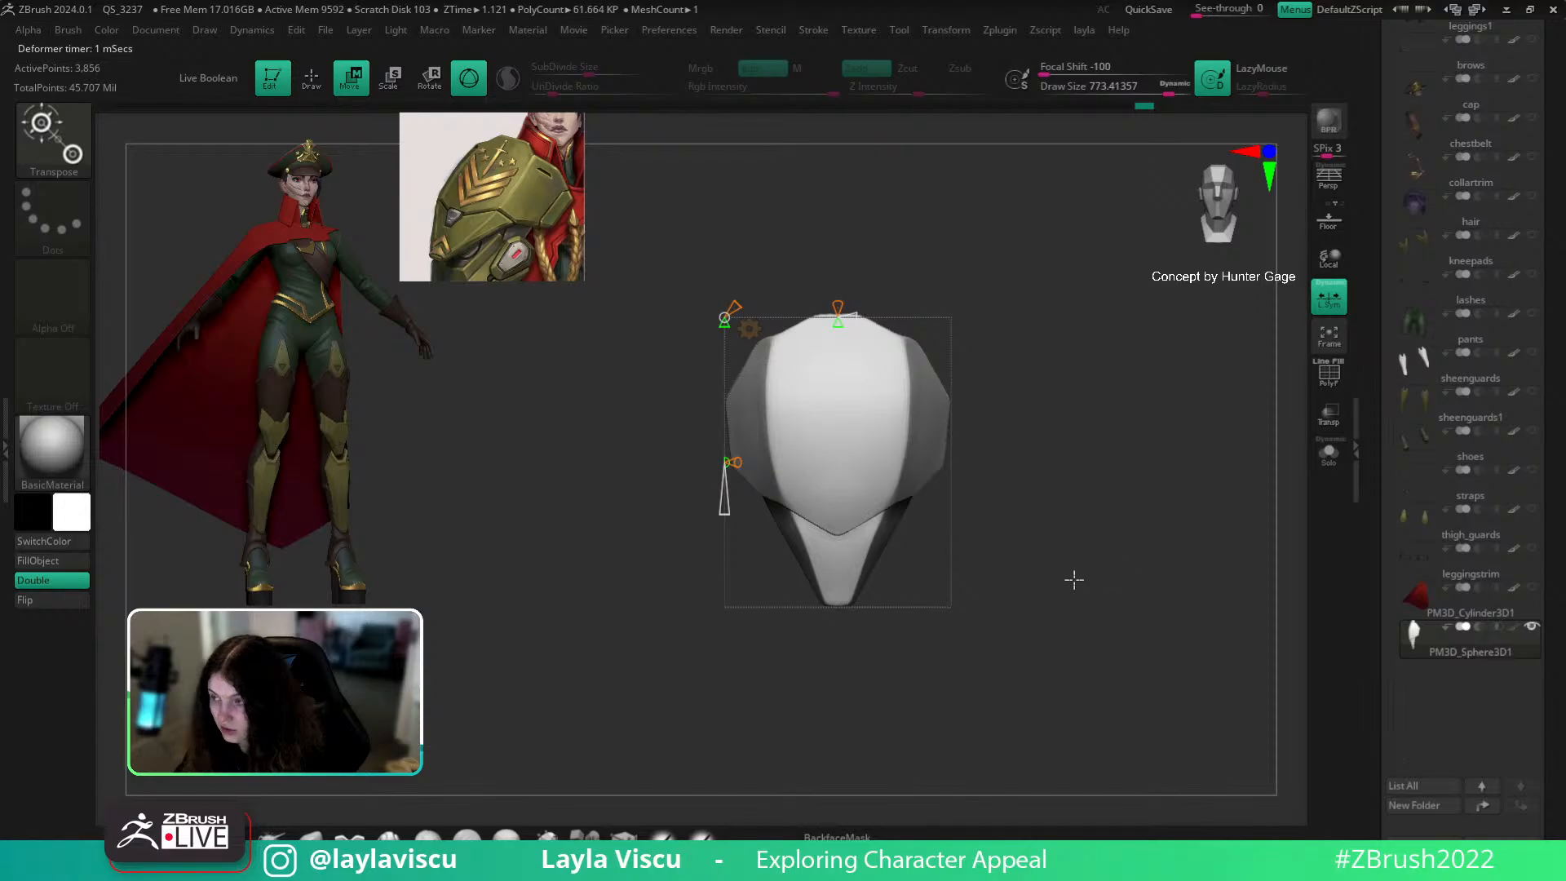
Step: Fine-tune the Bend Arc deformation from the front, accept it, and return to drawing mode
drag(726, 519, 725, 555)
drag(1057, 564, 995, 563)
click(755, 333)
click(946, 422)
key(q)
Step: Fill the whole armour plate with the olive green sampled from the concept art
mouse_move(1083, 640)
mouse_down()
mouse_move(1061, 640)
mouse_move(1049, 602)
mouse_up()
key(ctrl)
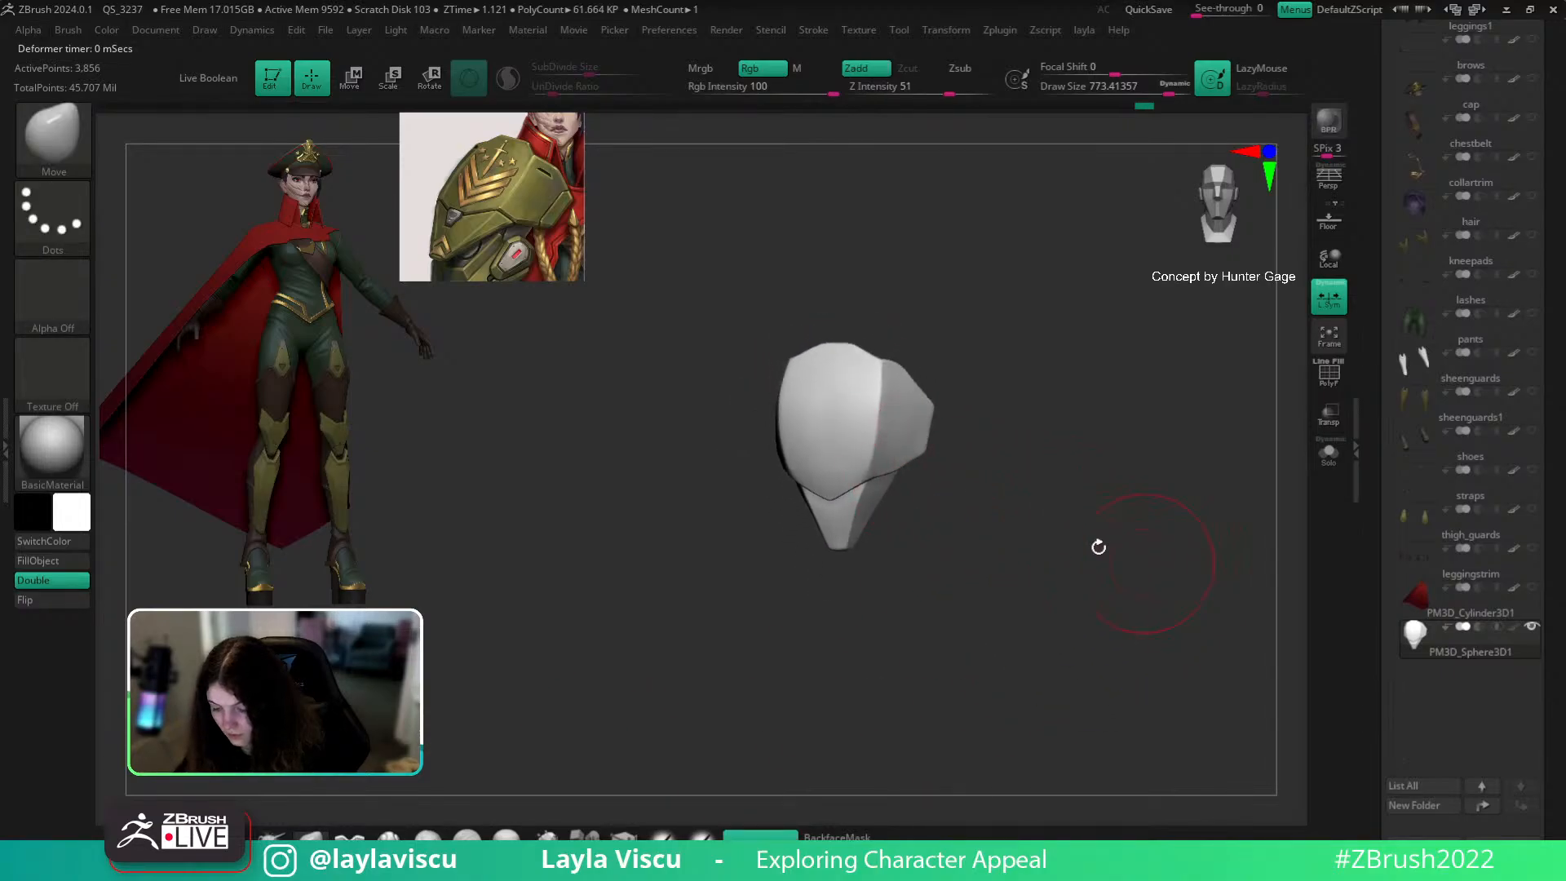
key(c)
drag(1121, 526, 1130, 510)
Step: Reshape the overall form of the armour plate with the Move brush at a draw size of 1000
right_drag(873, 476, 887, 472)
key(s)
drag(812, 389, 877, 454)
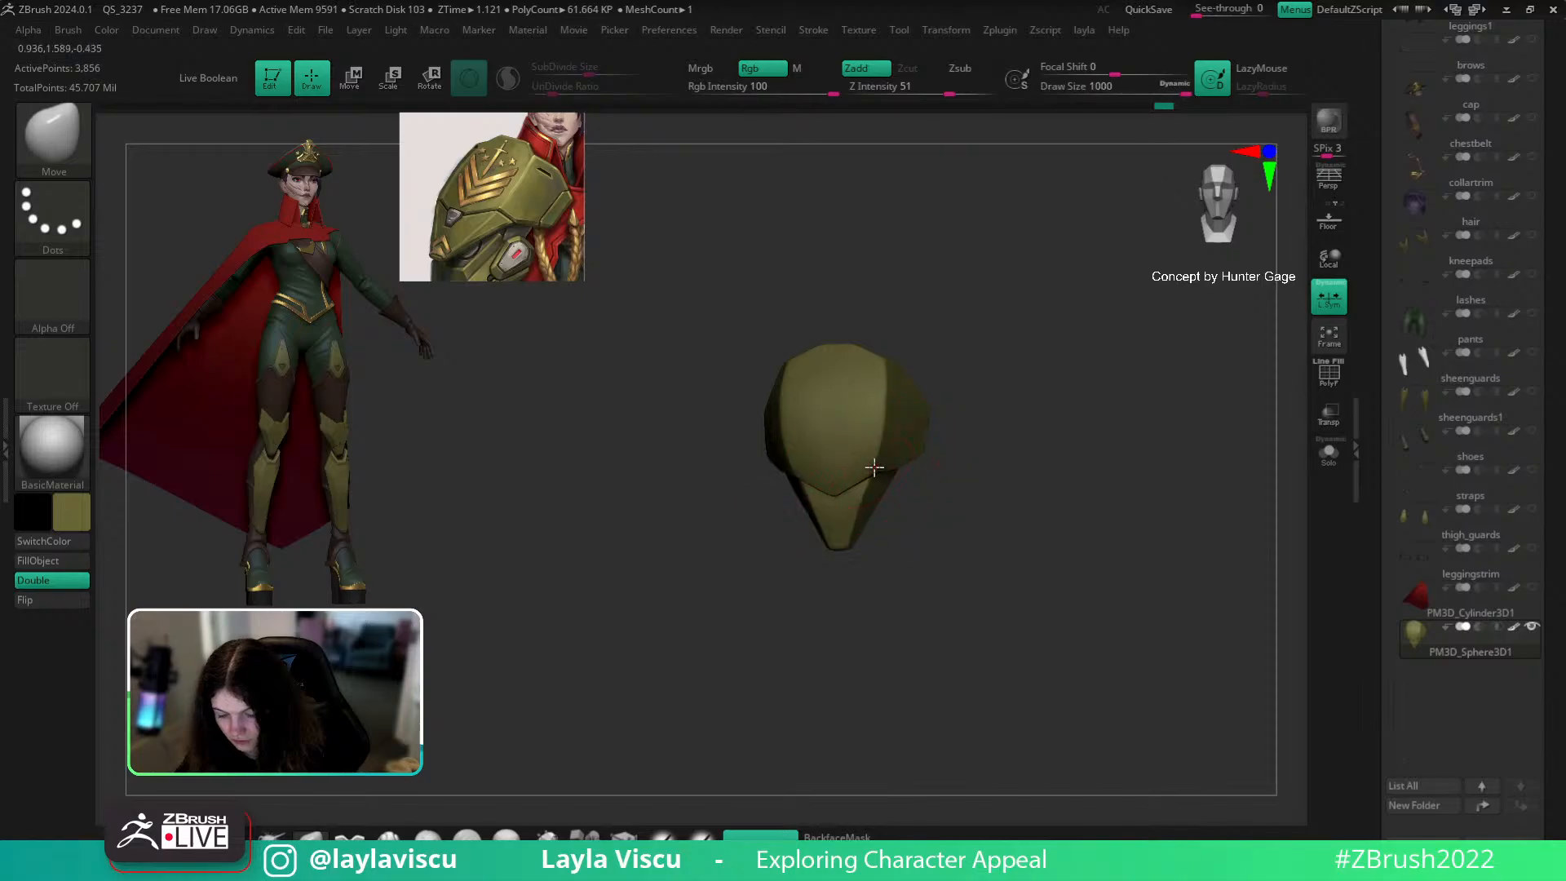
Step: Reshape the sides of the armour plate with the Move brush at a draw size of about 763
mouse_move(906, 424)
mouse_down()
mouse_move(1028, 427)
mouse_move(806, 411)
mouse_move(779, 444)
mouse_move(813, 444)
mouse_move(986, 350)
mouse_move(1032, 357)
mouse_move(1007, 381)
mouse_up()
key(s)
click(873, 402)
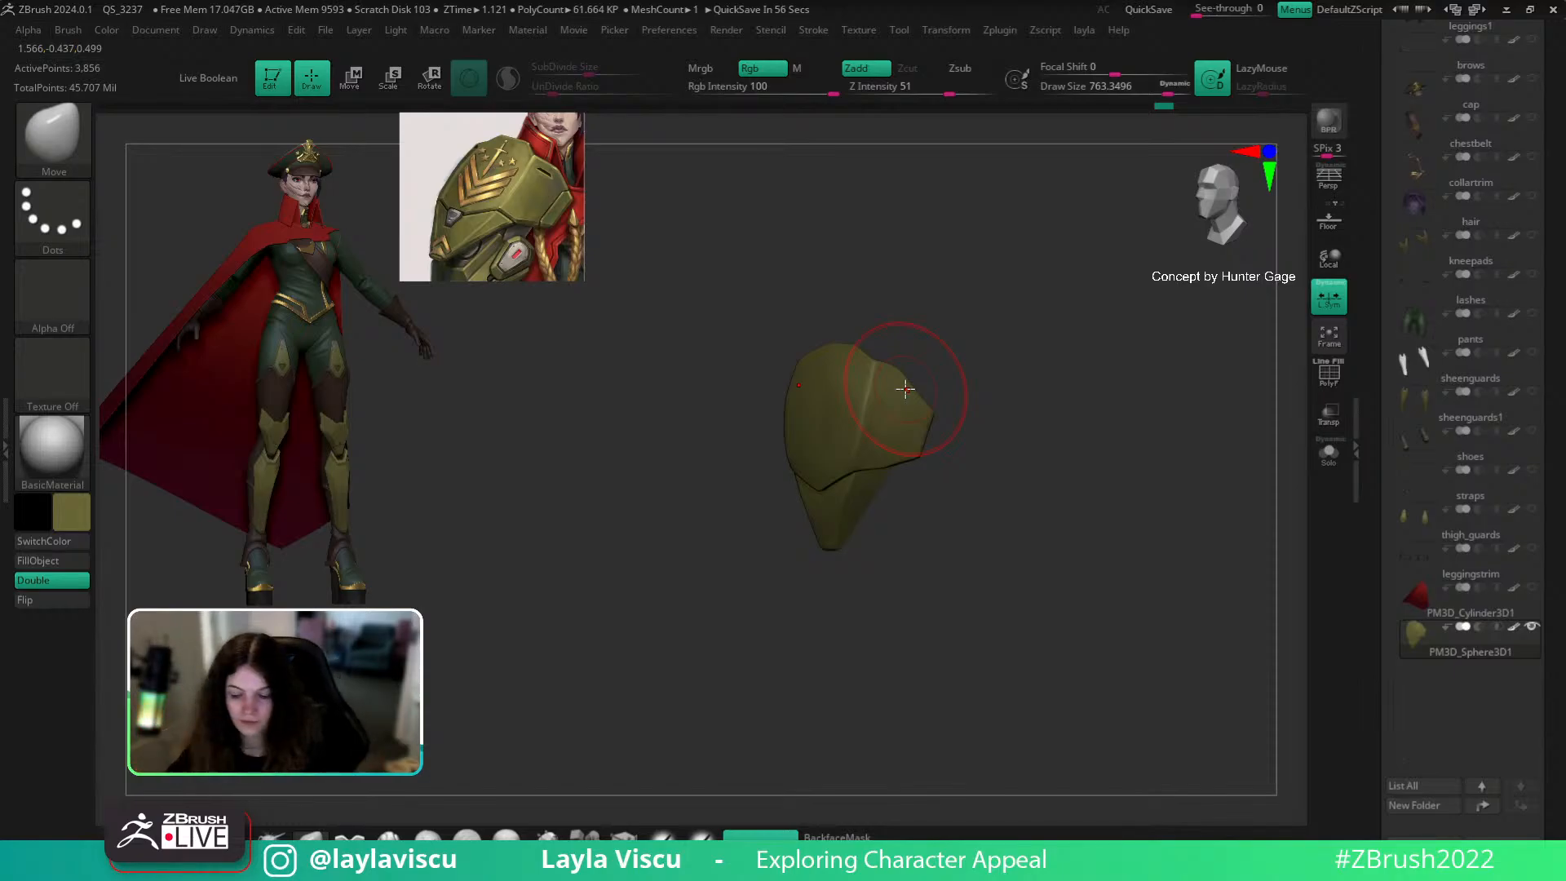
drag(901, 351, 880, 453)
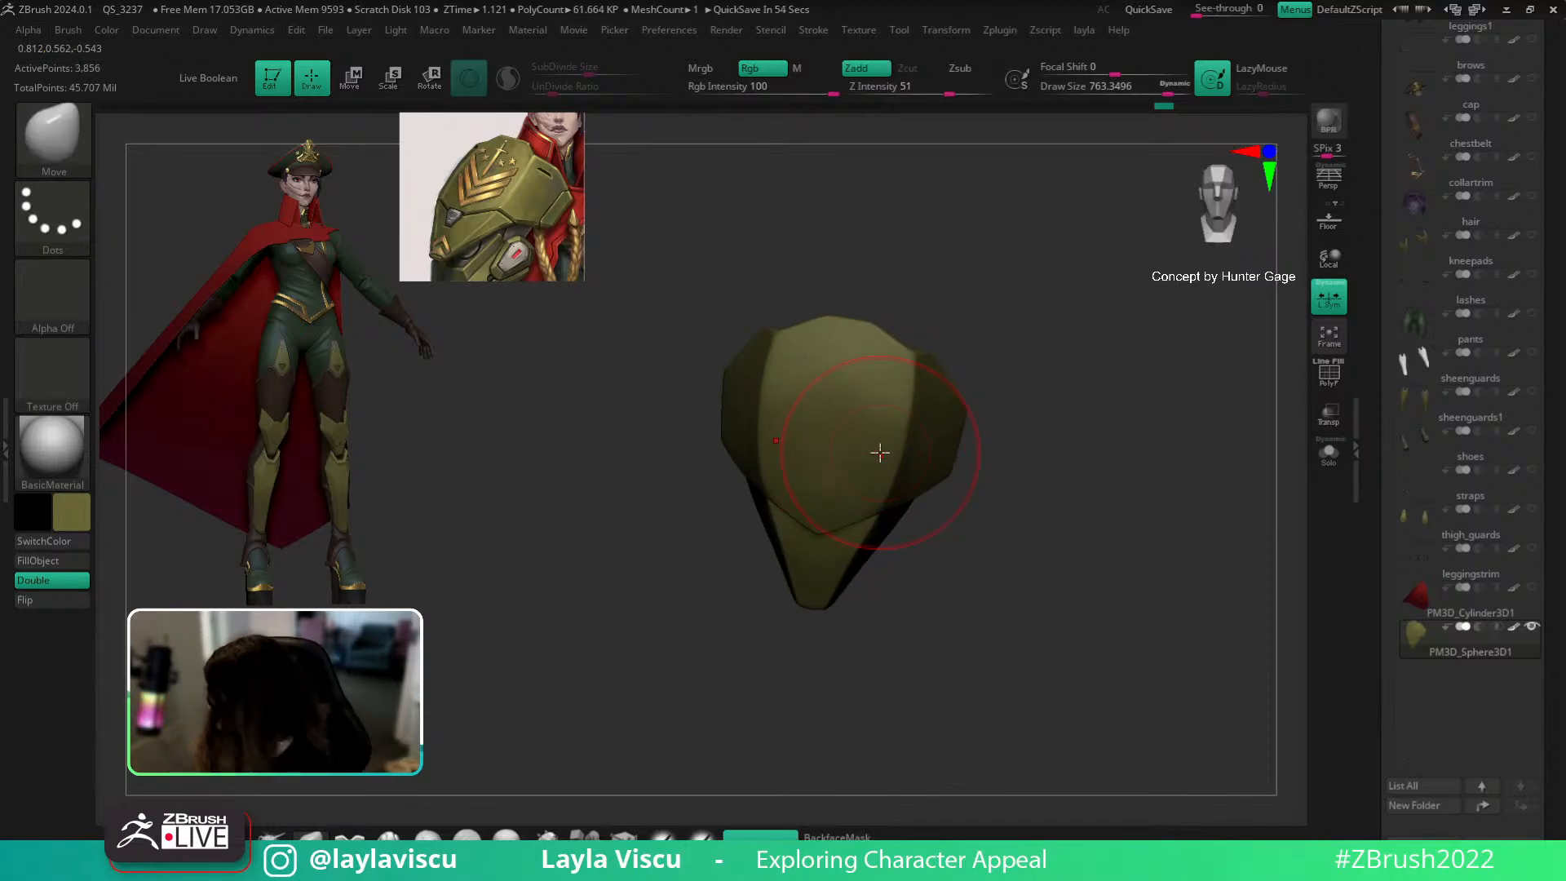
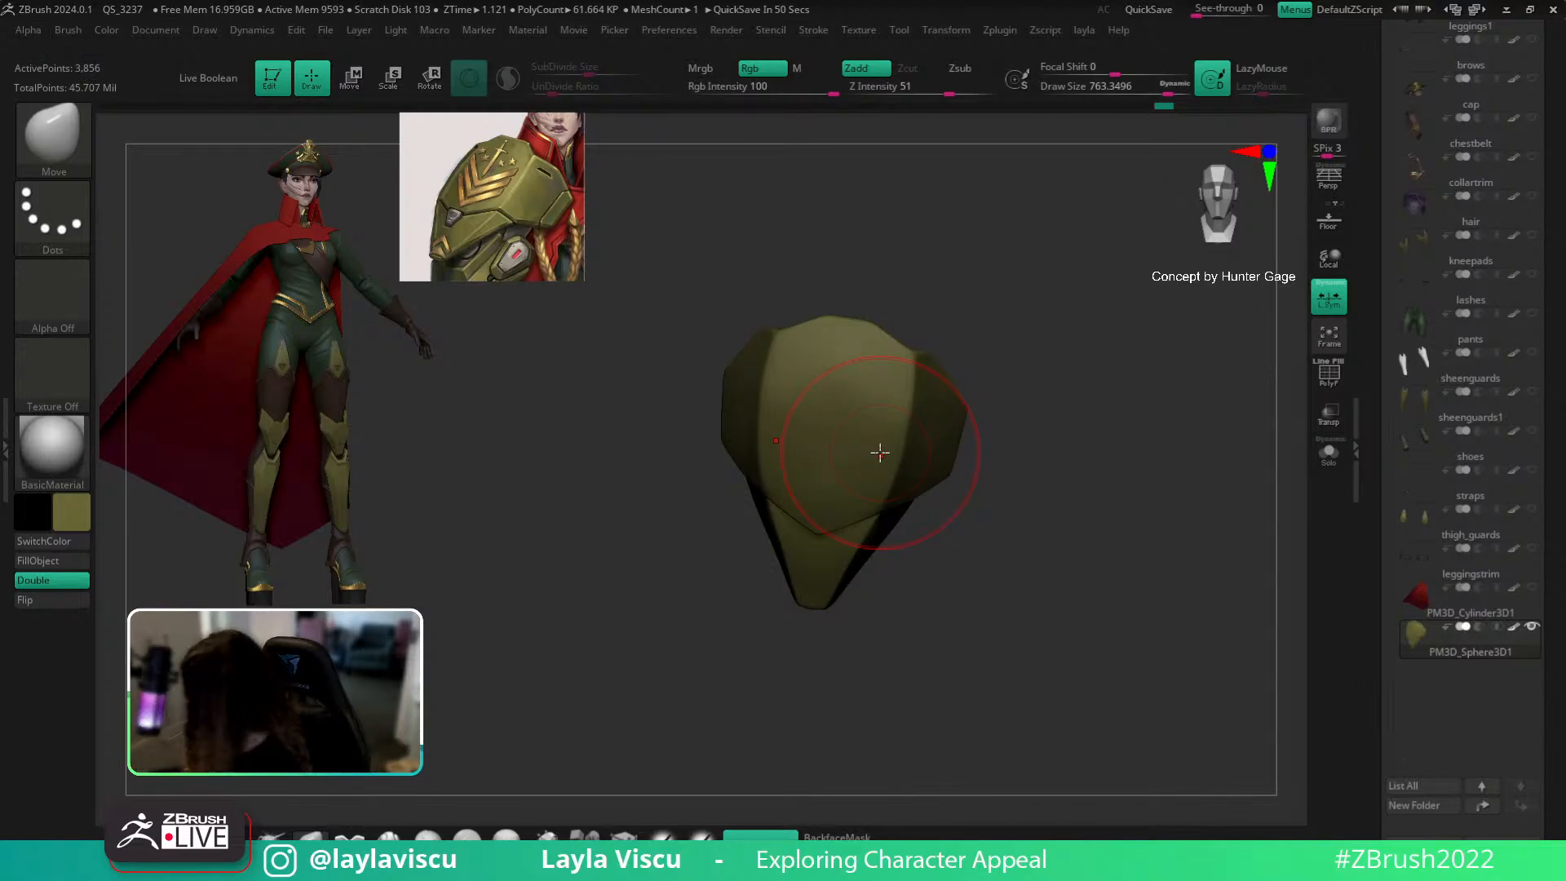
Step: Isolate the armour's upper section, check its wireframe from several angles, and reduce the draw size to about 415
mouse_move(938, 490)
mouse_down()
mouse_move(1035, 528)
mouse_move(1067, 563)
mouse_up()
ctrl+right_drag(1067, 562, 1060, 636)
ctrl+shift+click(842, 493)
key(s)
drag(833, 498, 801, 500)
key(shift+f)
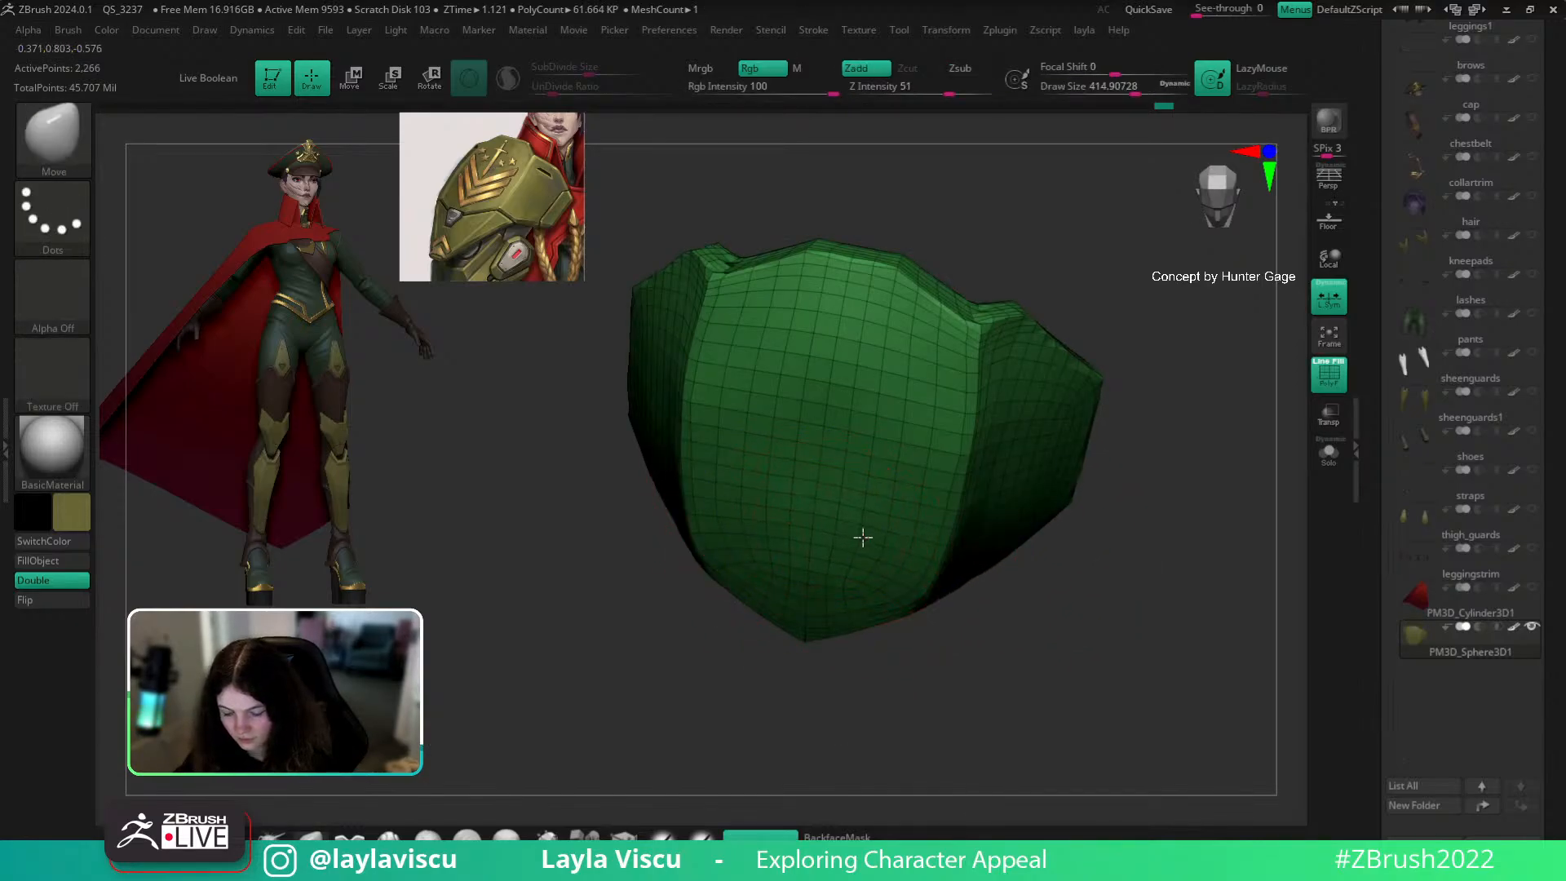
key(shift+f)
ctrl+shift+click(1042, 549)
drag(1041, 549, 1039, 503)
ctrl+shift+click(863, 438)
ctrl+right_drag(860, 439, 847, 524)
key(shift+f)
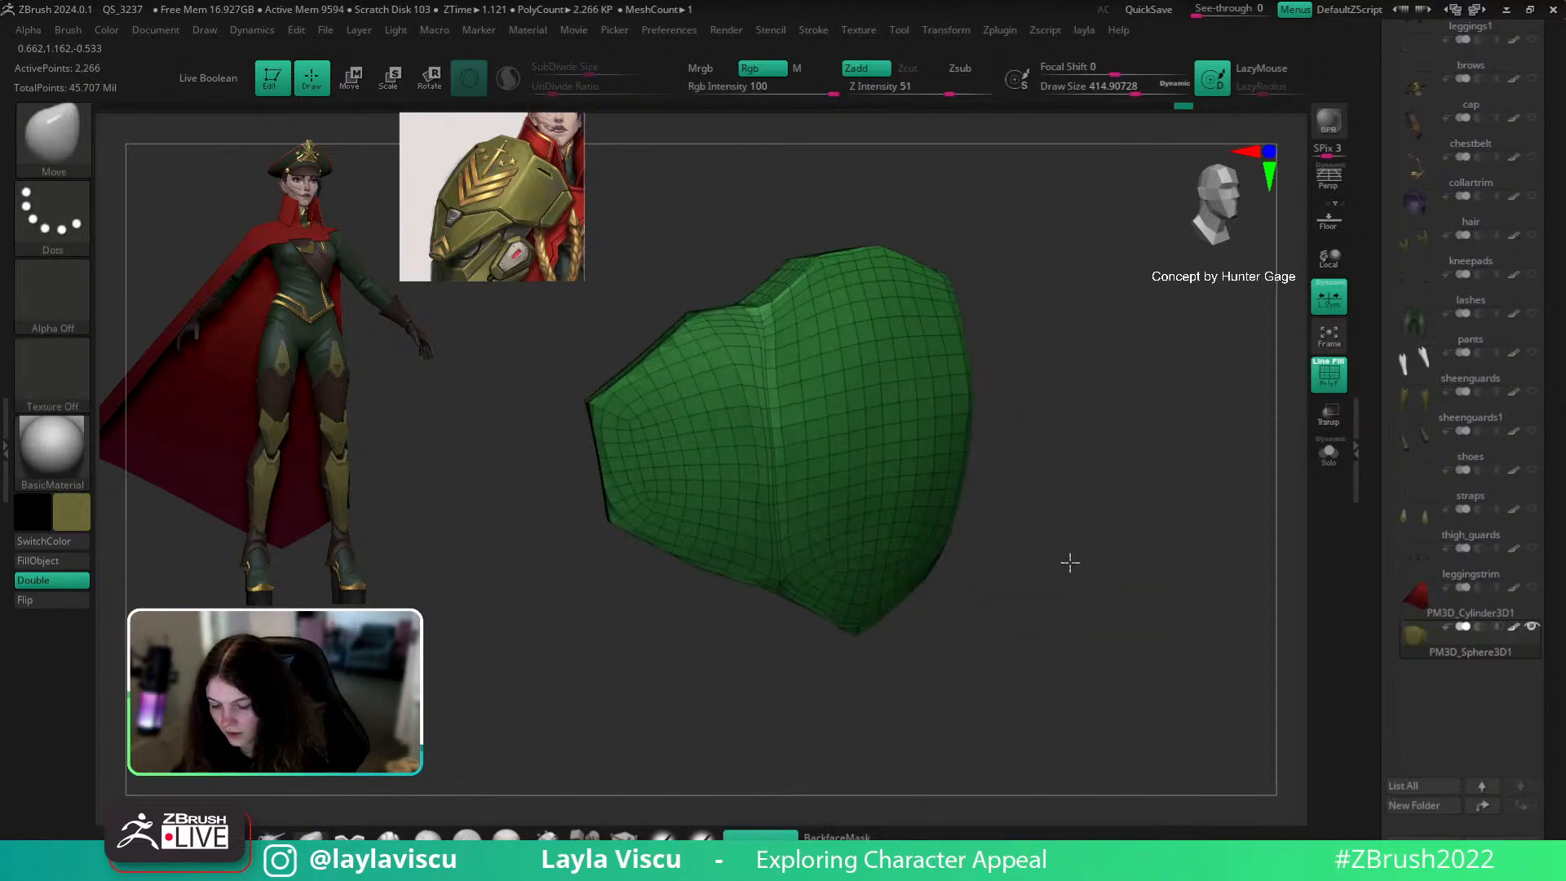
Step: Refine the curvature of the isolated upper section with the Move brush at a draw size of about 274
key(shift+f)
ctrl+right_drag(1077, 524, 934, 460)
key(s)
drag(892, 372, 863, 373)
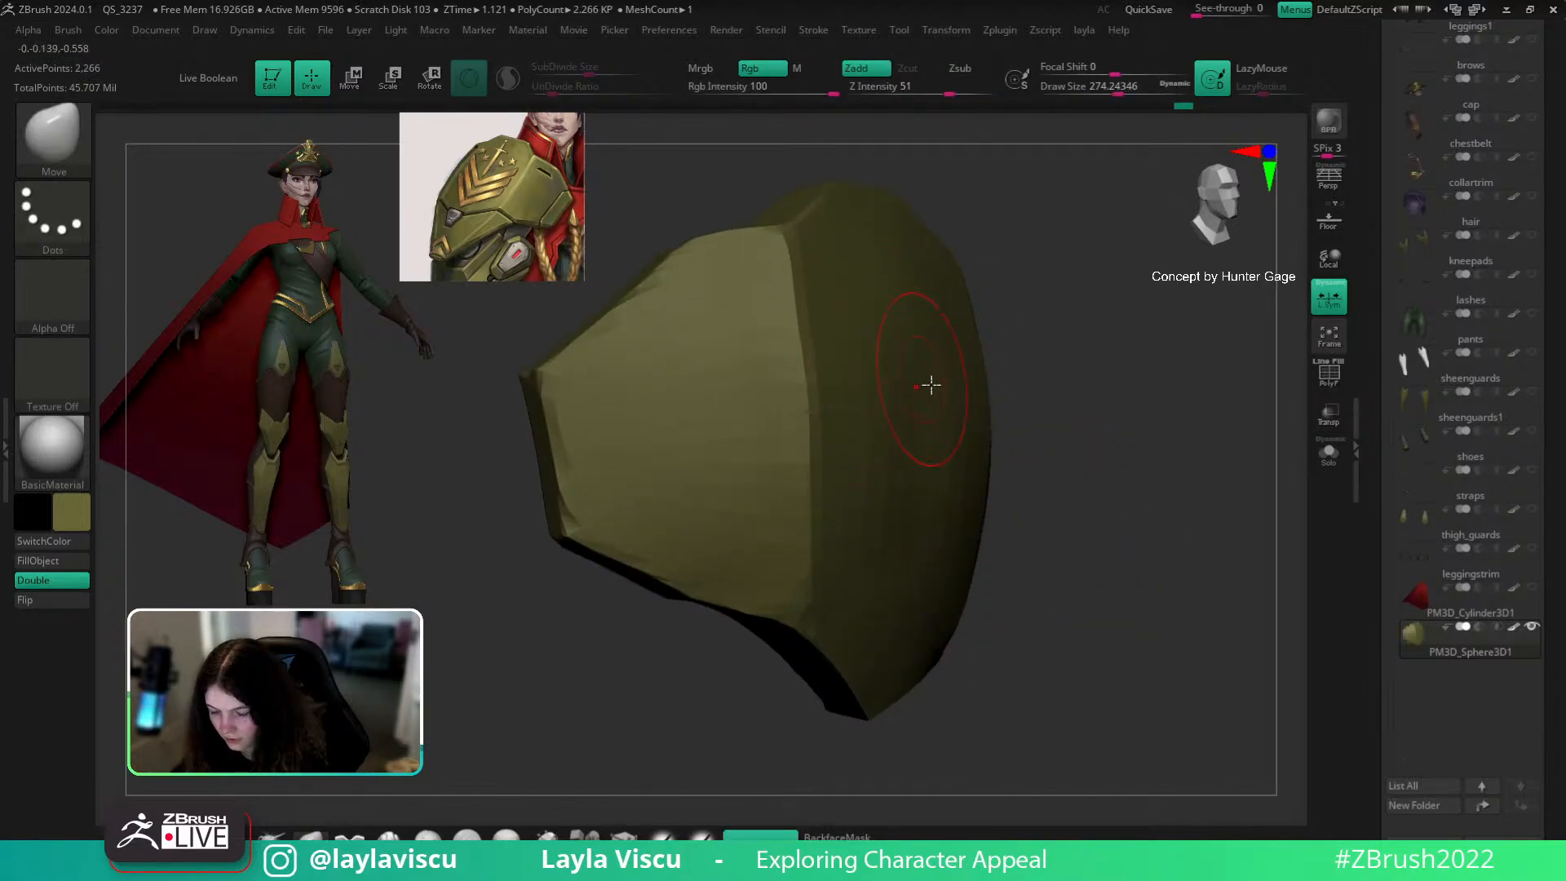
mouse_move(1011, 536)
mouse_down()
mouse_move(1045, 528)
mouse_move(1019, 454)
mouse_move(947, 549)
mouse_move(1052, 570)
mouse_move(1051, 492)
mouse_move(1042, 507)
mouse_up()
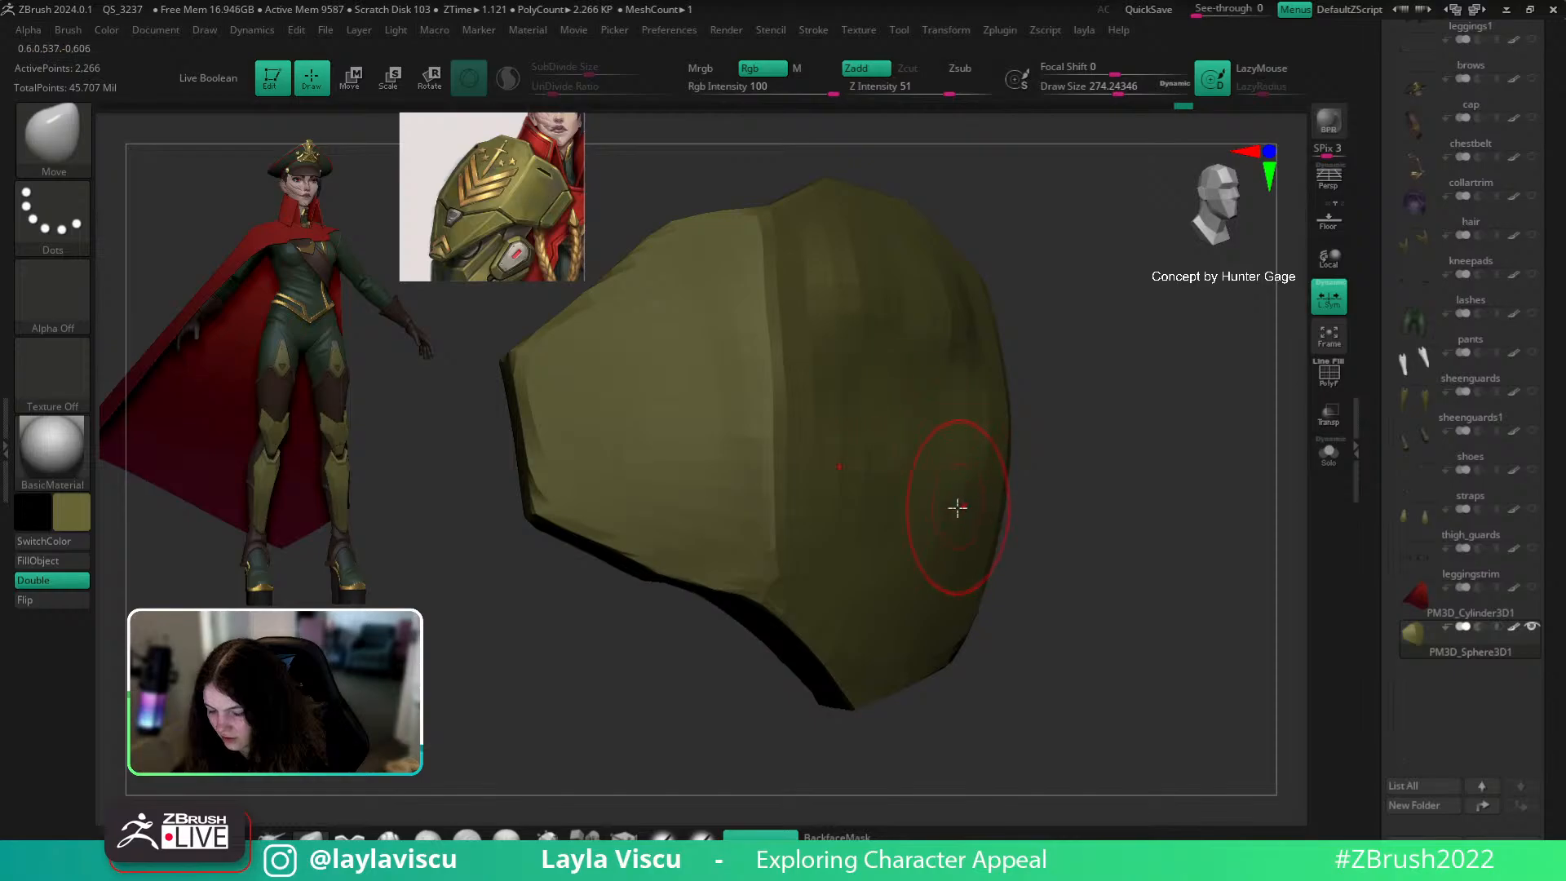
mouse_move(1189, 545)
mouse_down()
mouse_move(1101, 570)
mouse_move(1157, 549)
mouse_move(1188, 566)
mouse_move(916, 315)
mouse_move(867, 360)
mouse_move(834, 360)
mouse_up()
Step: Even out the dents in the upper section's central panel with the Smooth brush
key(shift)
mouse_move(1094, 500)
mouse_down()
mouse_move(1125, 451)
mouse_move(1126, 322)
mouse_move(1060, 351)
mouse_move(1060, 566)
mouse_move(1154, 560)
mouse_move(1122, 331)
mouse_move(1101, 321)
mouse_move(1139, 509)
mouse_move(1176, 490)
mouse_move(990, 413)
mouse_up()
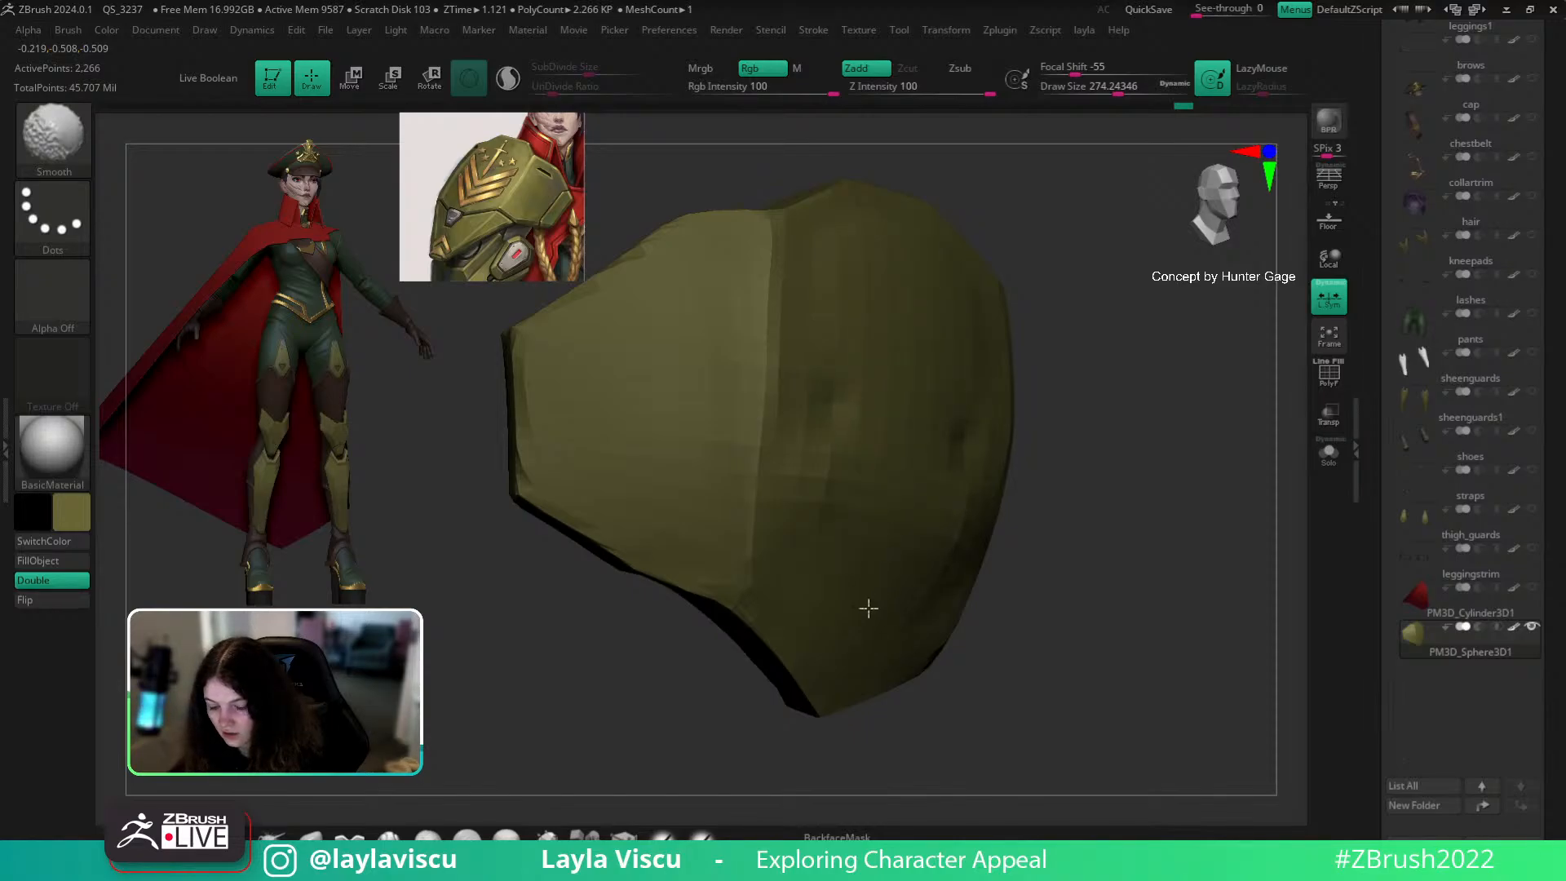
shift+drag(851, 523, 861, 395)
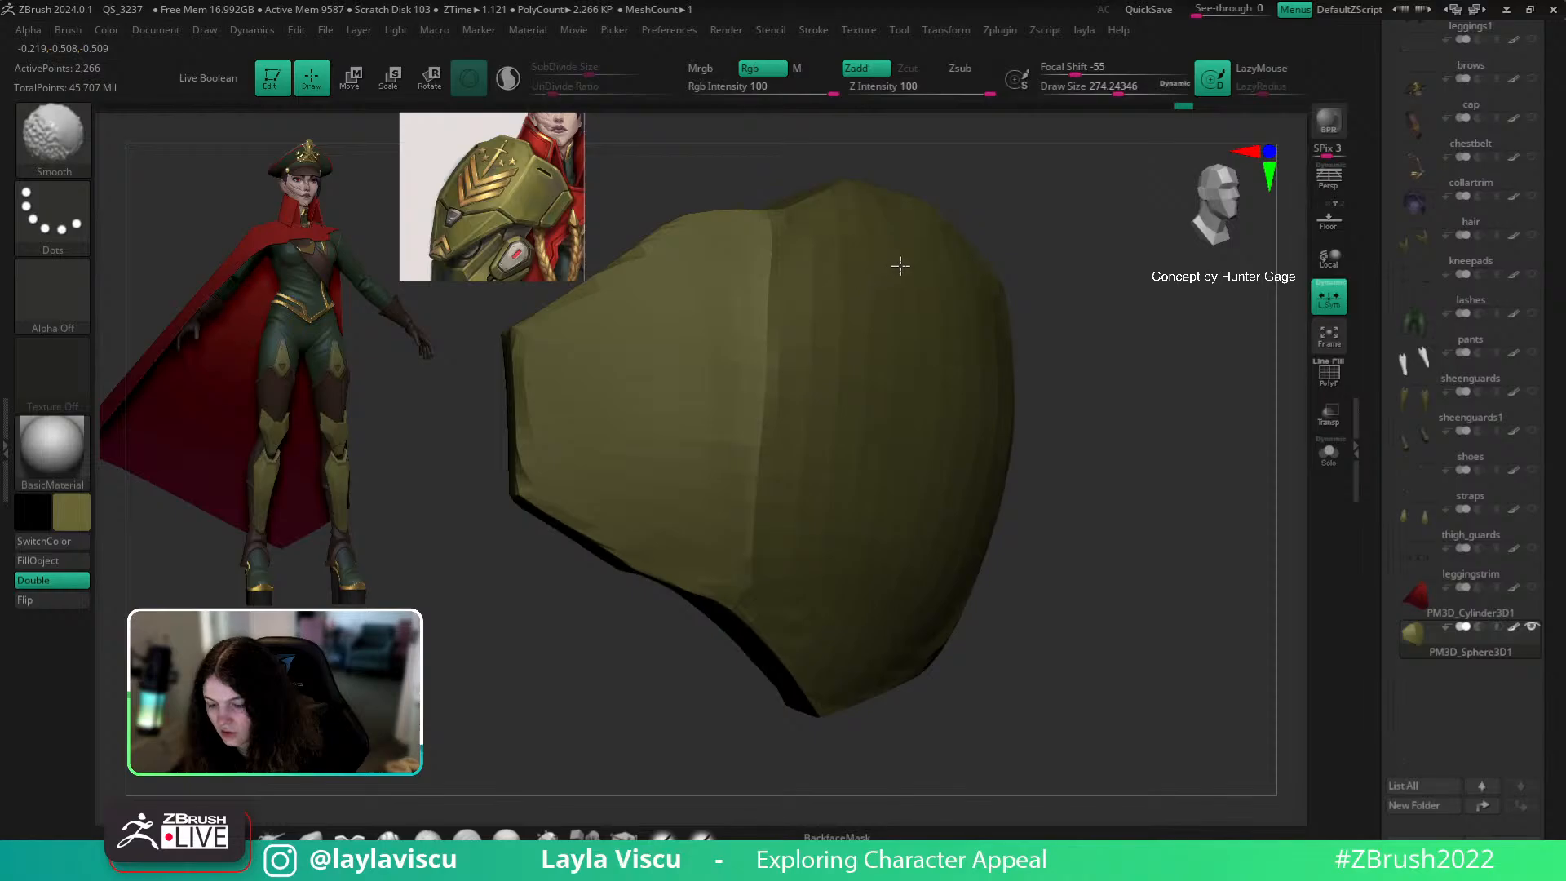
Step: Try the Polish deformation on the isolated upper section
mouse_move(1024, 457)
mouse_down()
mouse_move(1209, 536)
mouse_move(1167, 528)
mouse_move(1118, 587)
mouse_move(1154, 531)
mouse_move(1256, 506)
mouse_up()
scroll(1563, 441, down, 5)
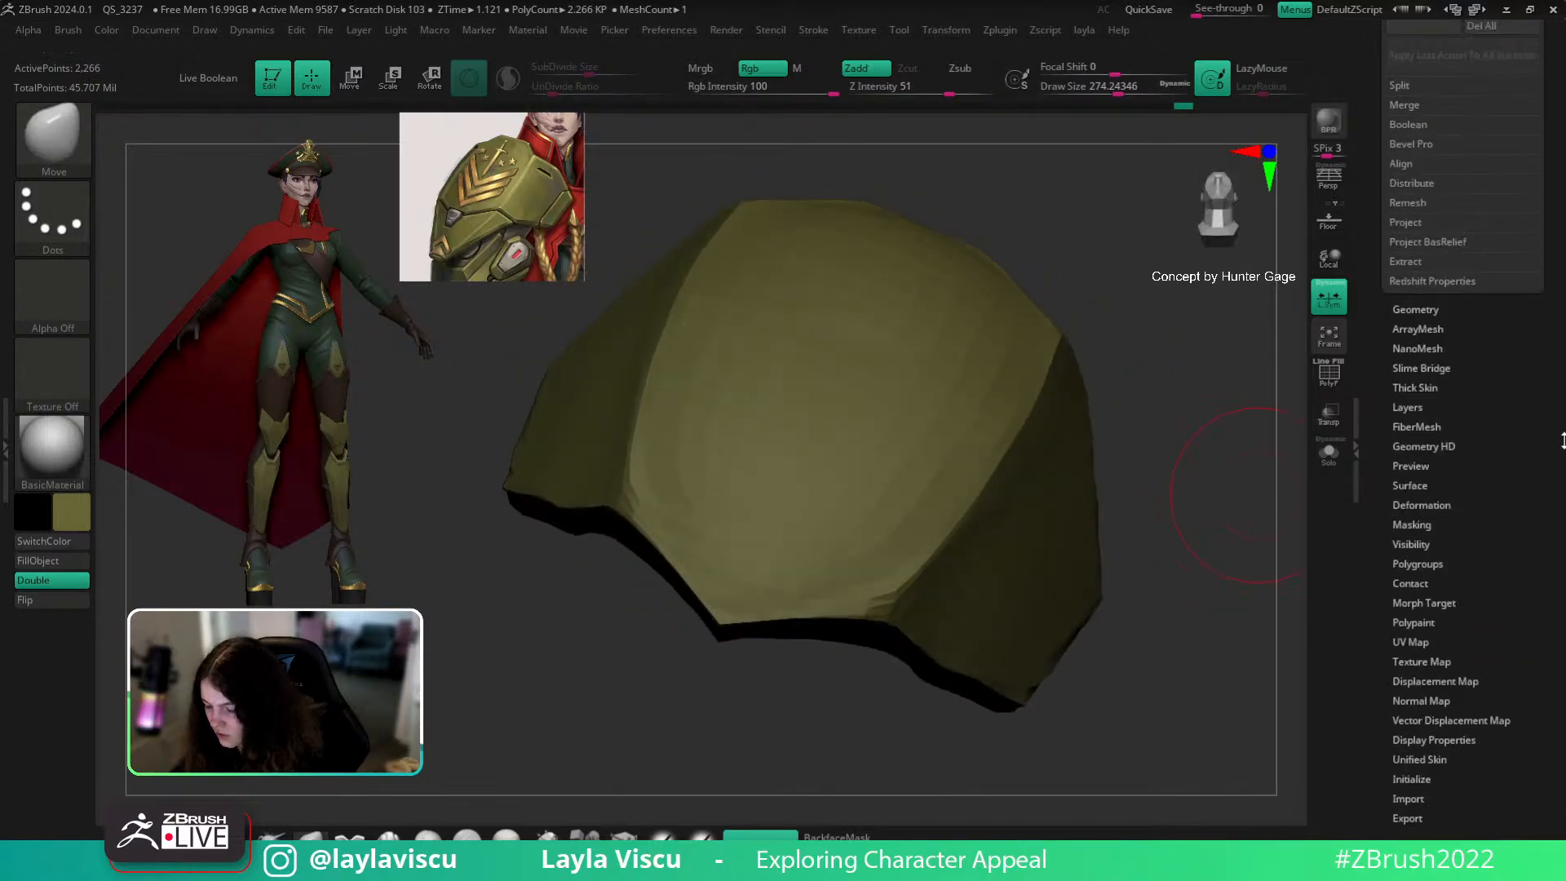
click(1422, 505)
click(1436, 212)
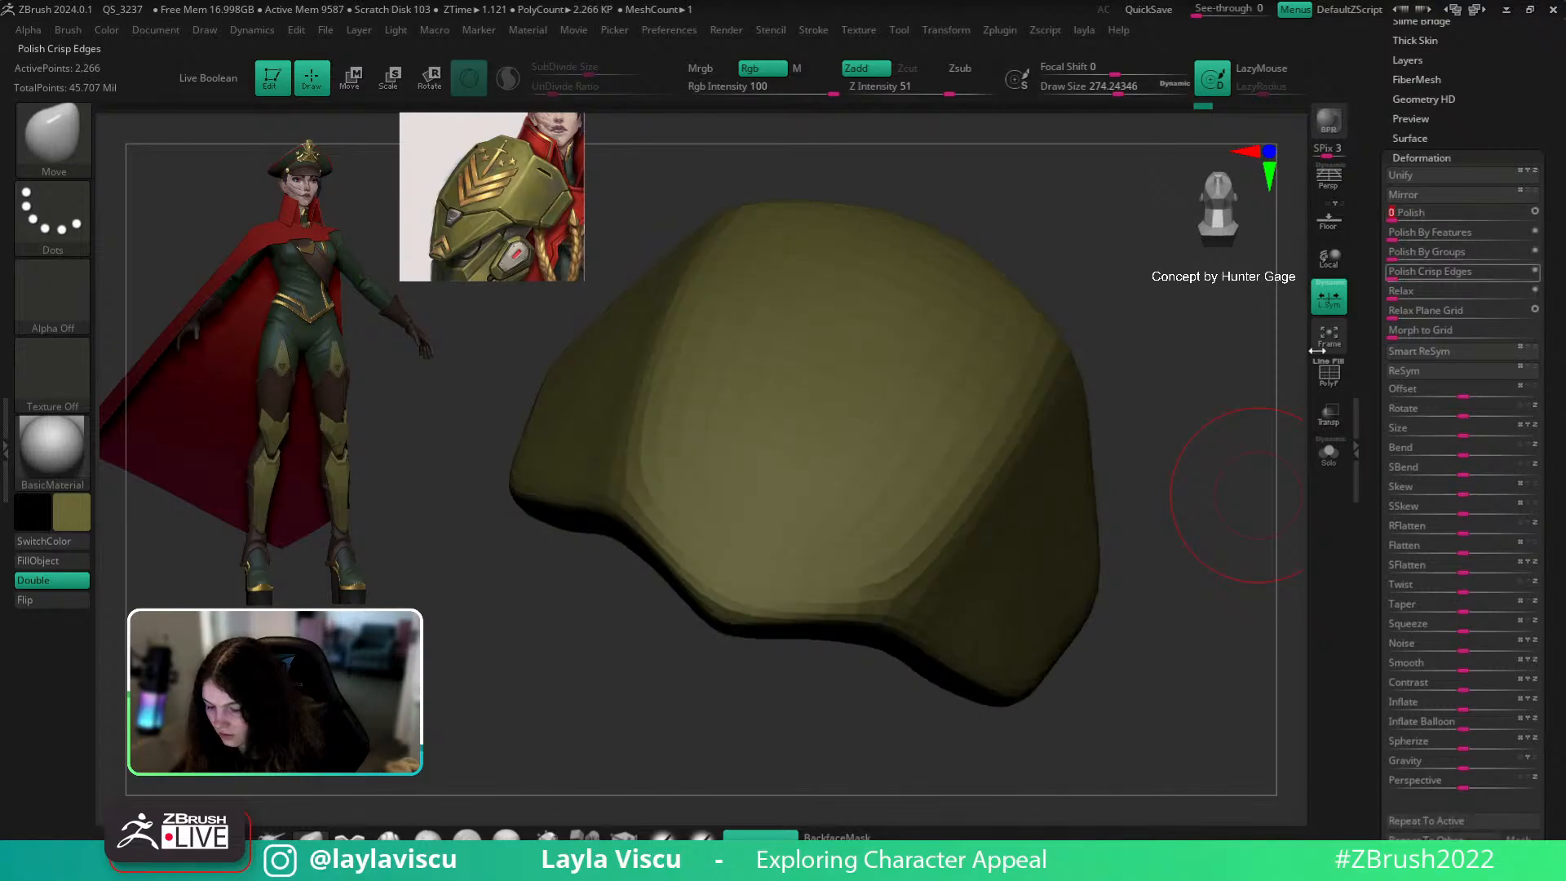
Step: Smooth the central panel beside the side ridge from several angles and bring the lower section back into view
mouse_move(1232, 387)
mouse_down()
mouse_move(1175, 490)
mouse_move(1196, 539)
mouse_move(1188, 489)
mouse_up()
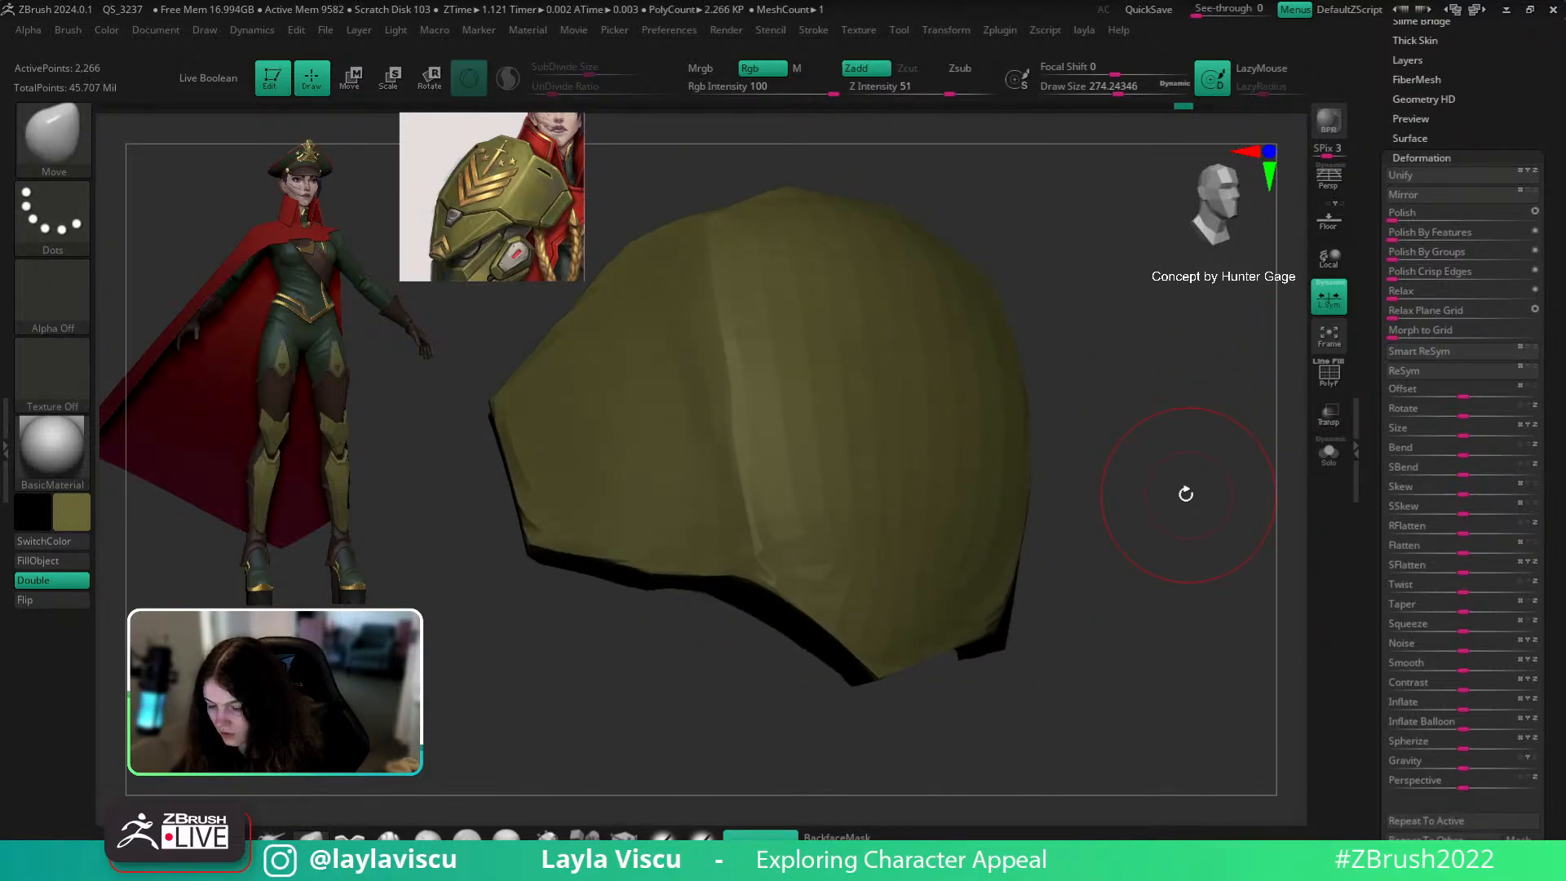
shift+drag(902, 307, 941, 469)
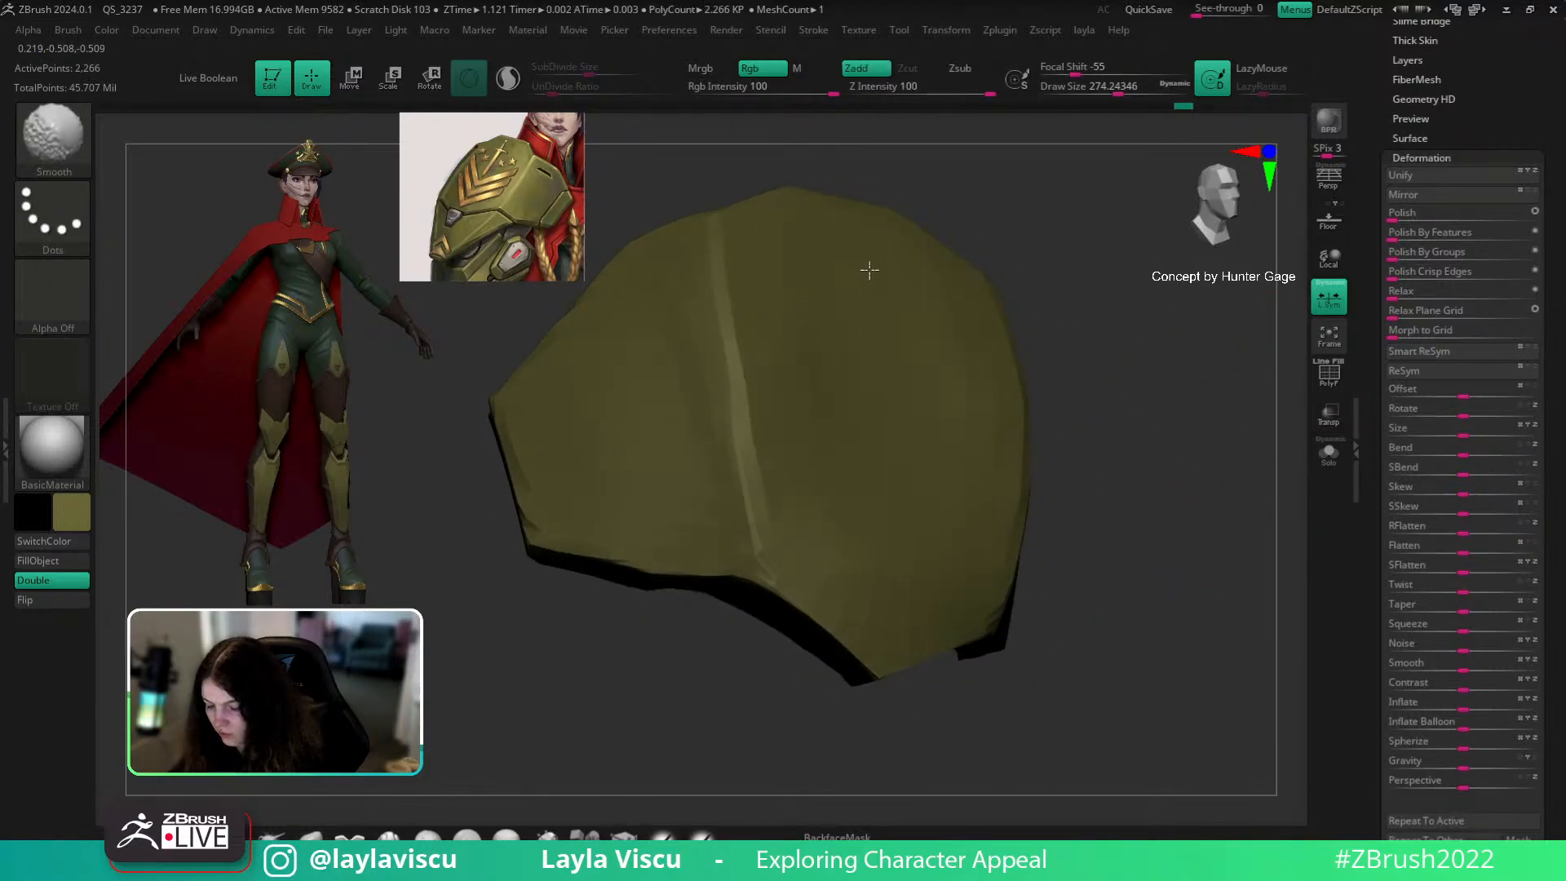
mouse_move(1112, 473)
mouse_down()
mouse_move(1147, 307)
mouse_move(1171, 479)
mouse_up()
mouse_move(918, 320)
shift+mouse_down()
mouse_move(907, 291)
mouse_move(934, 522)
mouse_move(964, 552)
shift+mouse_up()
mouse_move(900, 265)
right_down()
mouse_move(1050, 419)
mouse_move(1112, 423)
mouse_move(1164, 536)
mouse_move(1147, 552)
mouse_move(1171, 563)
mouse_move(1128, 538)
mouse_move(1060, 563)
mouse_move(1109, 523)
right_up()
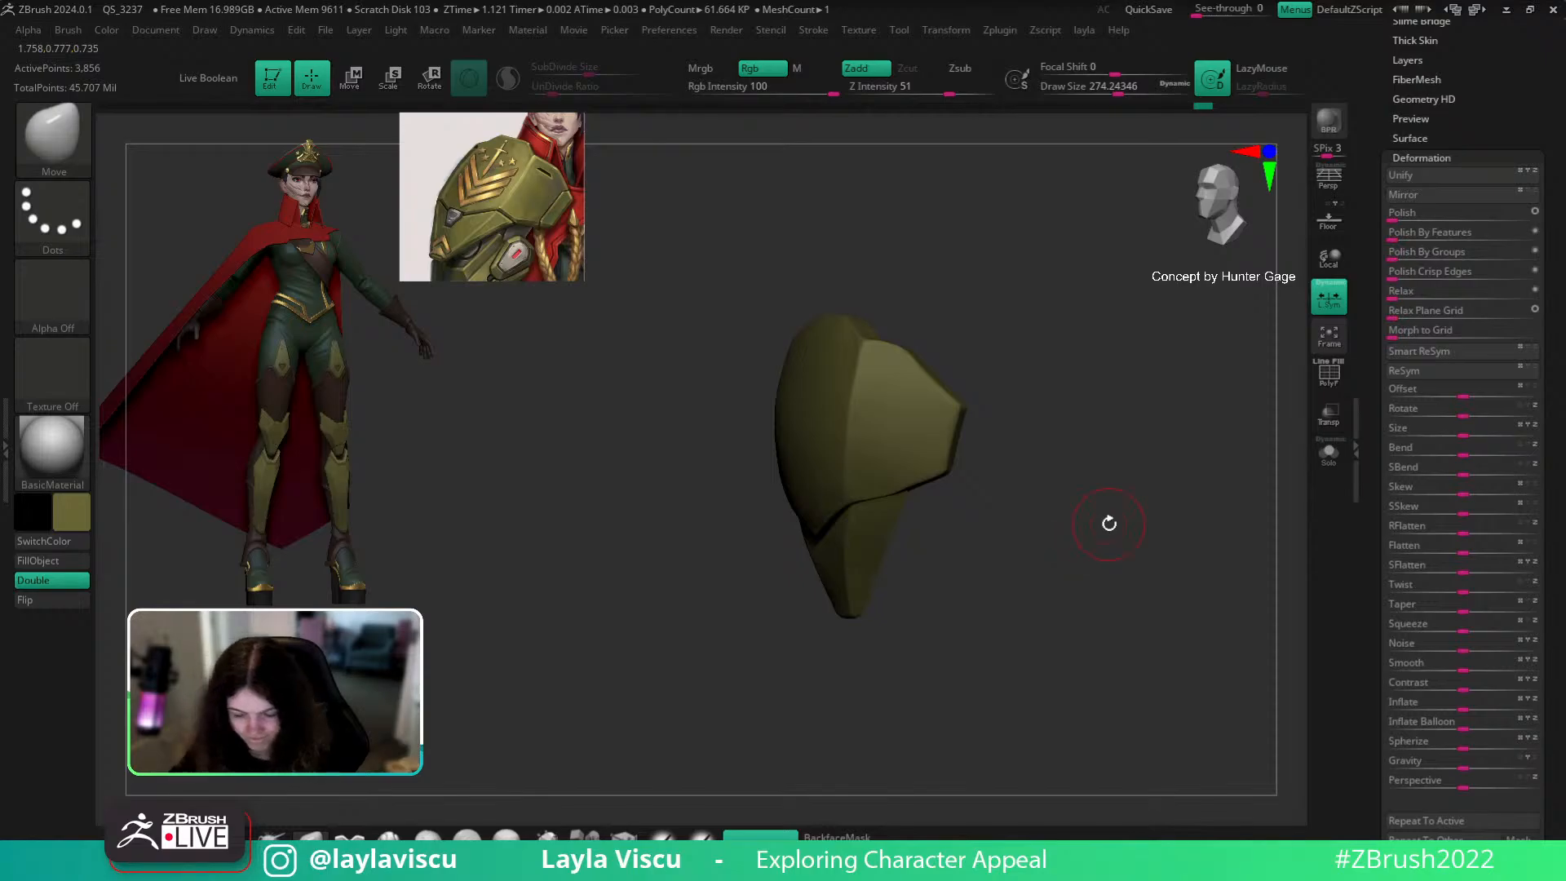
Step: Try a further adjustment along the upper section's side ridge
key(1)
drag(910, 330, 892, 400)
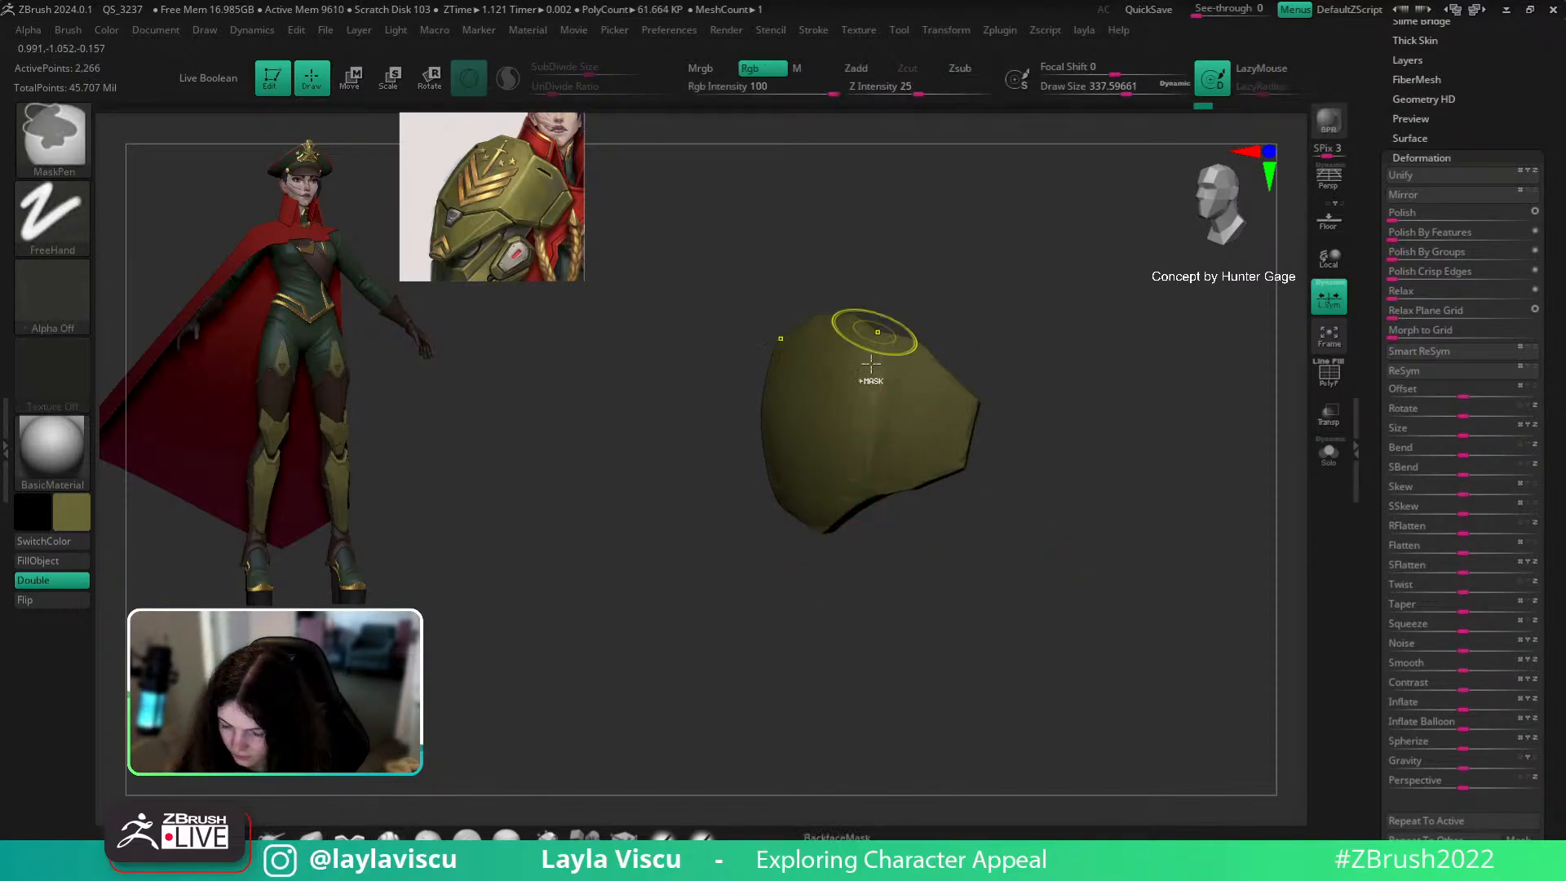
key(ctrl+z)
Step: Refine the armour's planes and edges with the Folly_Mech Cut brush, raising the draw size from about 120 to 197
mouse_move(1094, 426)
mouse_down()
mouse_move(1153, 448)
mouse_move(1095, 502)
mouse_move(909, 542)
mouse_move(987, 517)
mouse_up()
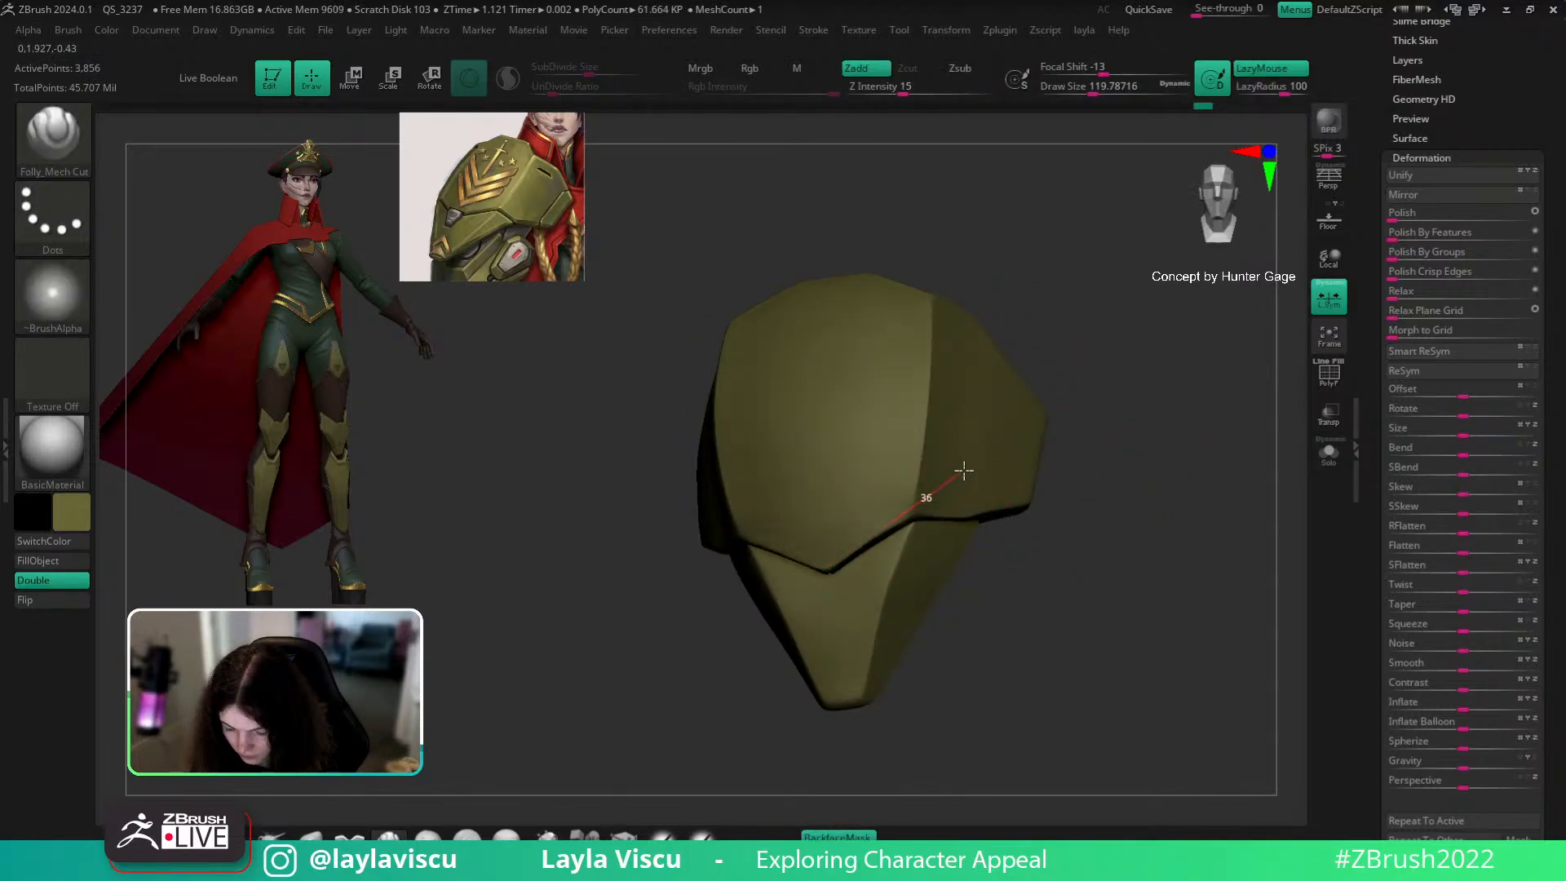
ctrl+right_drag(1056, 447, 1053, 450)
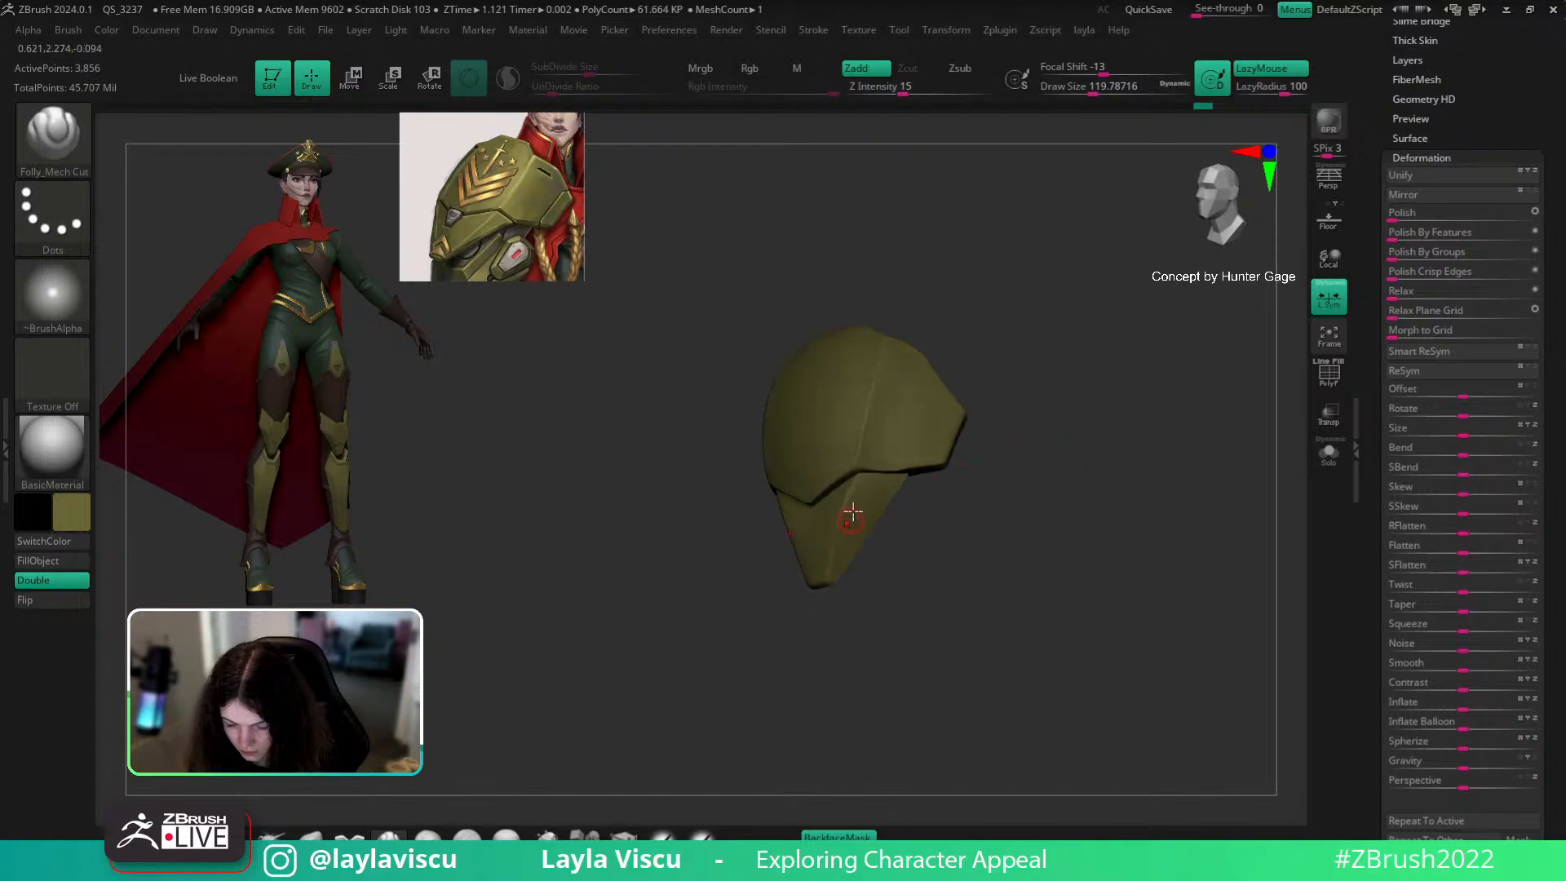
drag(810, 638, 1115, 522)
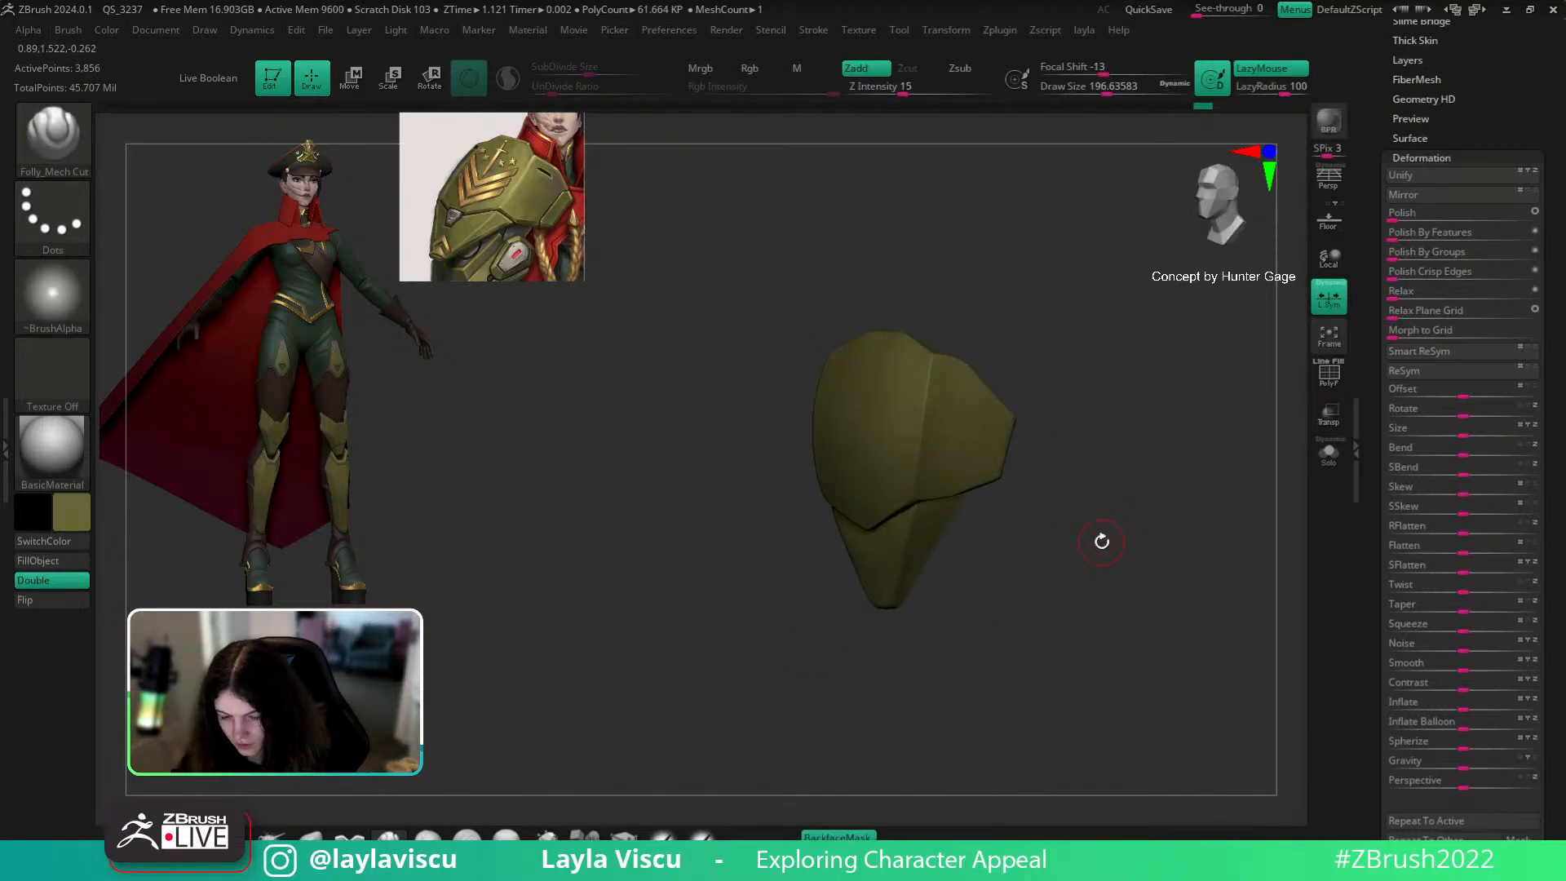
drag(1094, 437, 996, 472)
Step: Try slicing the side tip of the upper section into its own polygroup with the SliceCurve brush
key(shift+f)
key(f)
key(ctrl+shift)
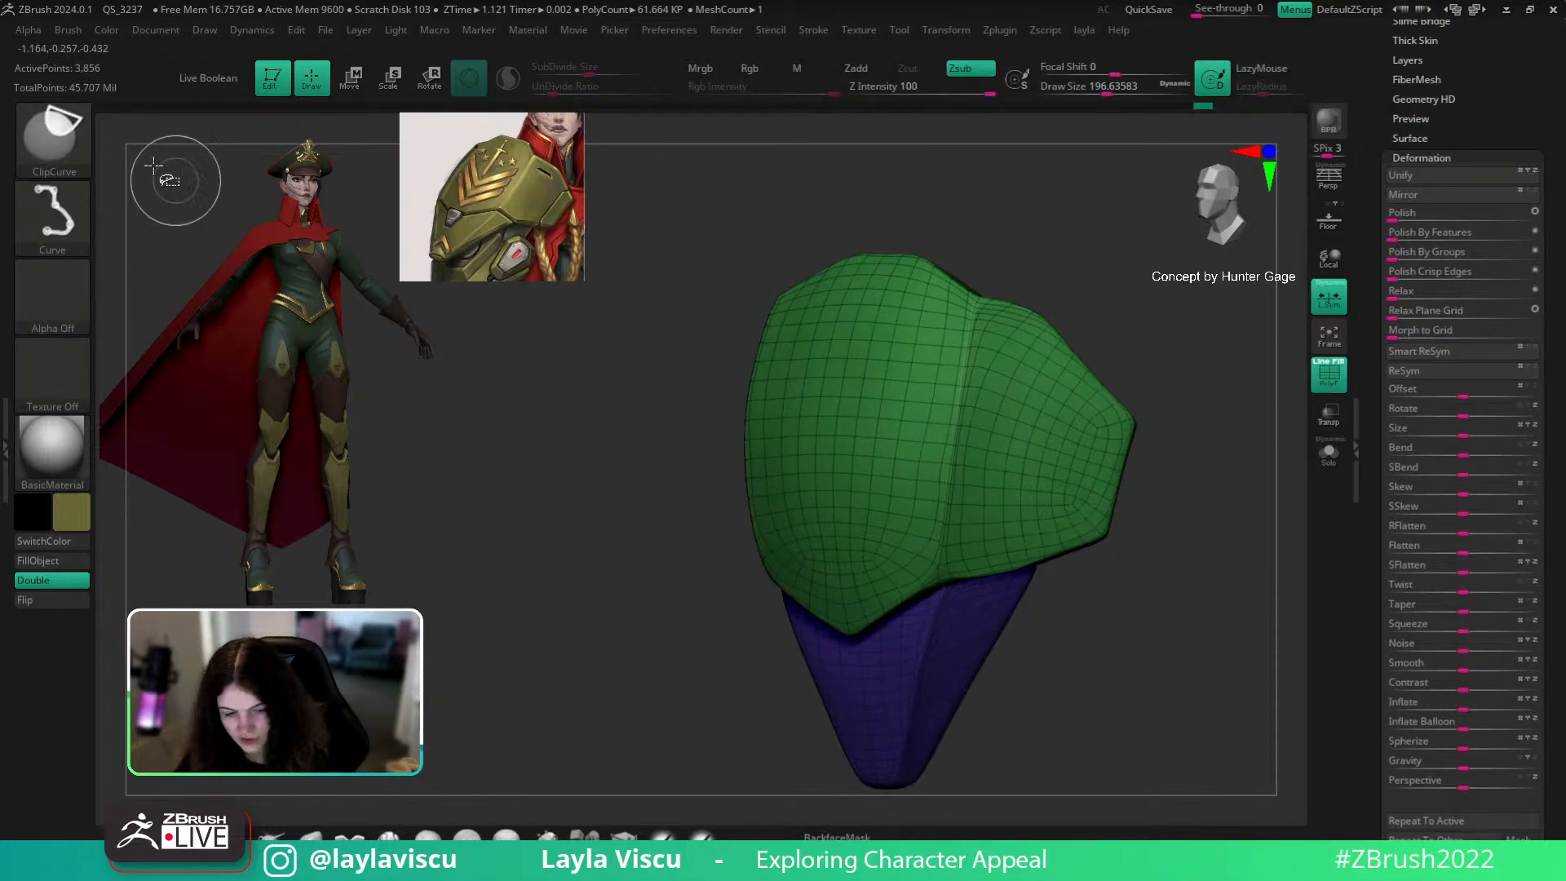
ctrl+shift+click(52, 135)
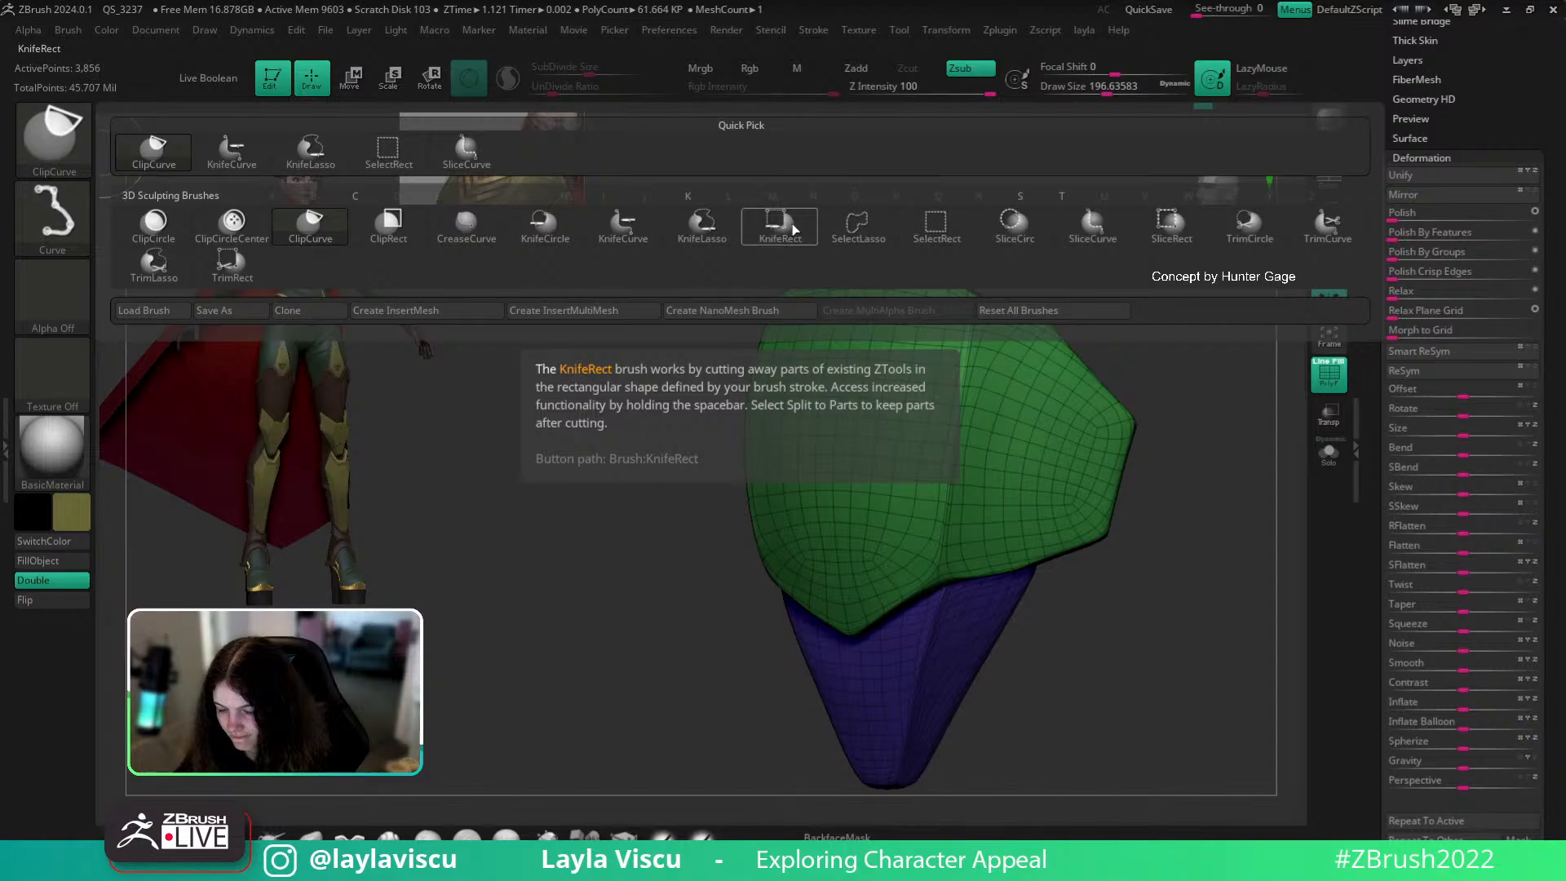
click(1071, 236)
ctrl+shift+drag(1104, 350, 1033, 677)
mouse_move(1097, 377)
ctrl+shift+mouse_down()
mouse_move(1126, 595)
mouse_move(1052, 640)
mouse_move(1077, 595)
mouse_move(1058, 554)
ctrl+shift+mouse_up()
key(ctrl+z)
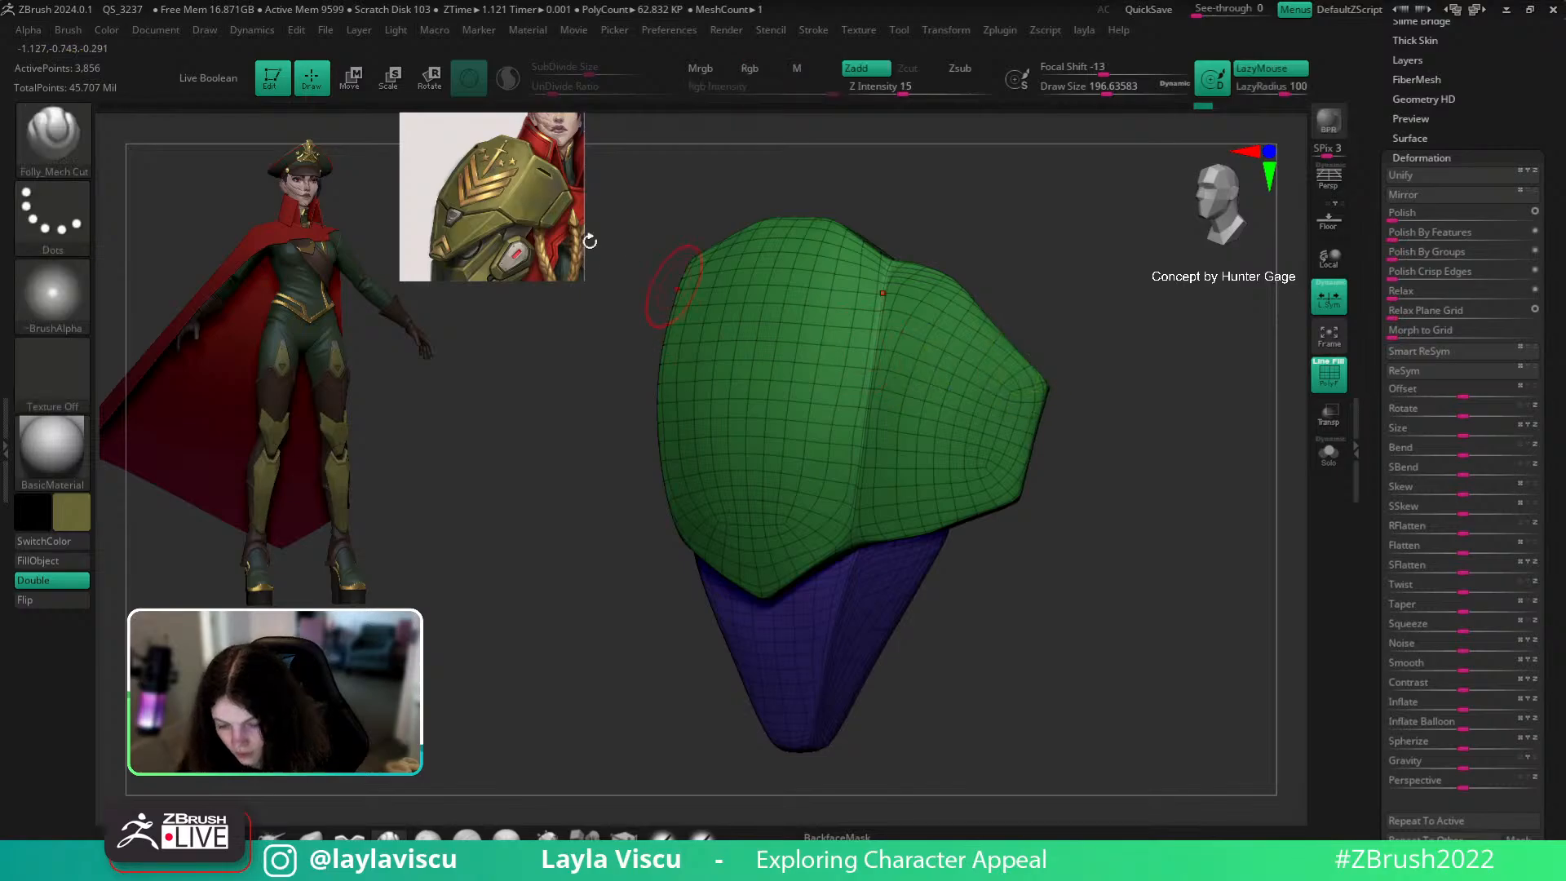
mouse_move(1043, 359)
ctrl+shift+mouse_down()
mouse_move(1004, 375)
mouse_move(988, 485)
mouse_move(1016, 576)
mouse_move(1056, 601)
ctrl+shift+mouse_up()
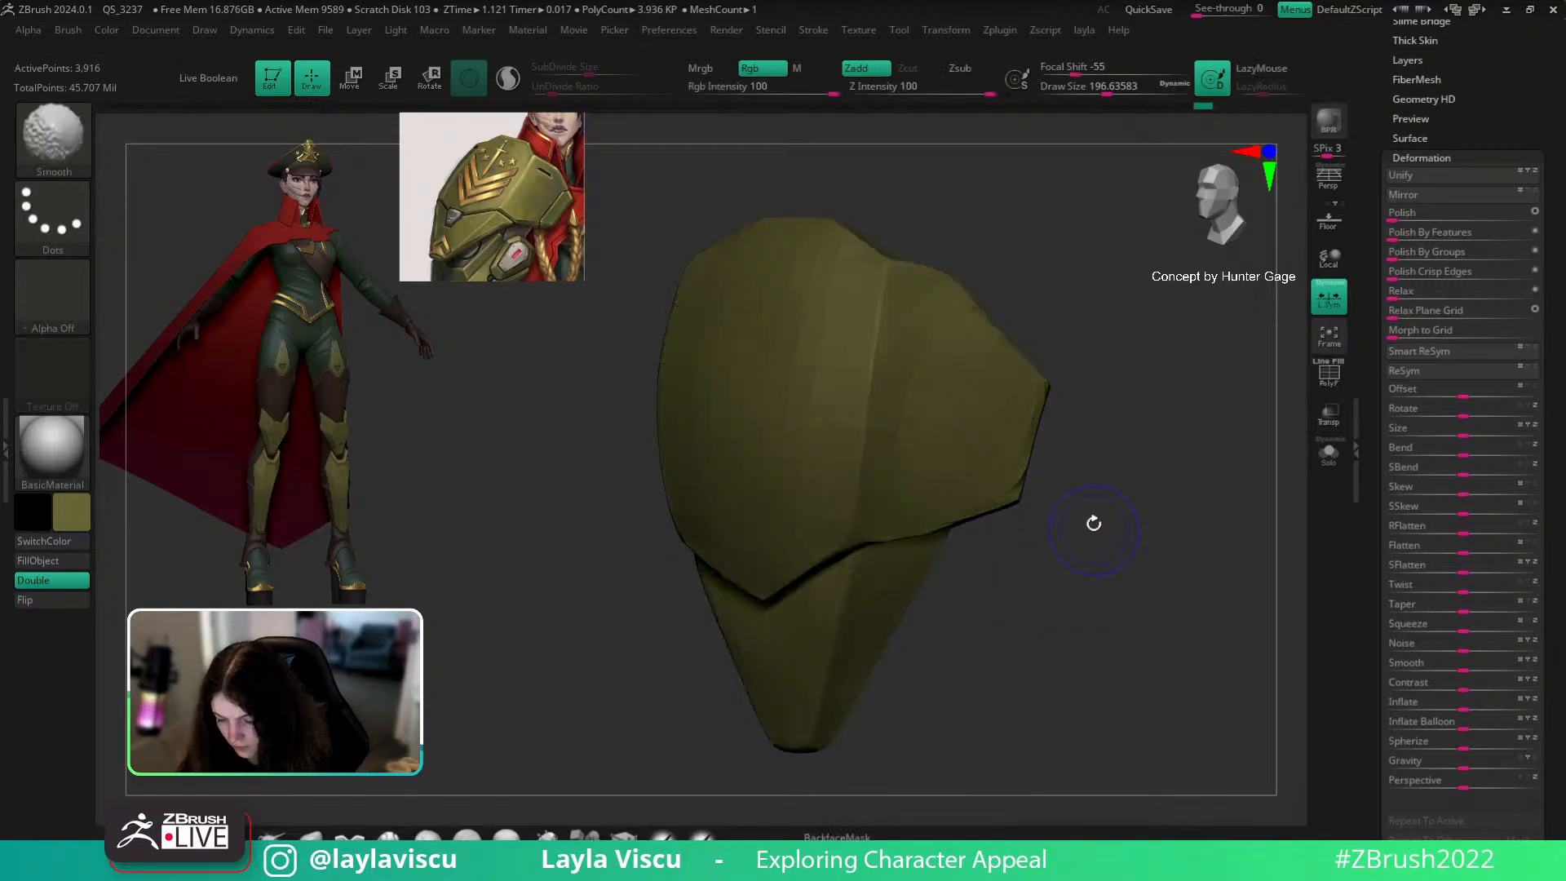
Step: Inspect the sliced side tip on its own with the wireframe shown and undo the slice
ctrl+shift+click(1021, 426)
key(shift+f)
mouse_move(1170, 473)
mouse_down()
mouse_move(1144, 466)
mouse_move(1178, 474)
mouse_move(1164, 475)
mouse_up()
ctrl+shift+click(1164, 476)
key(shift+f)
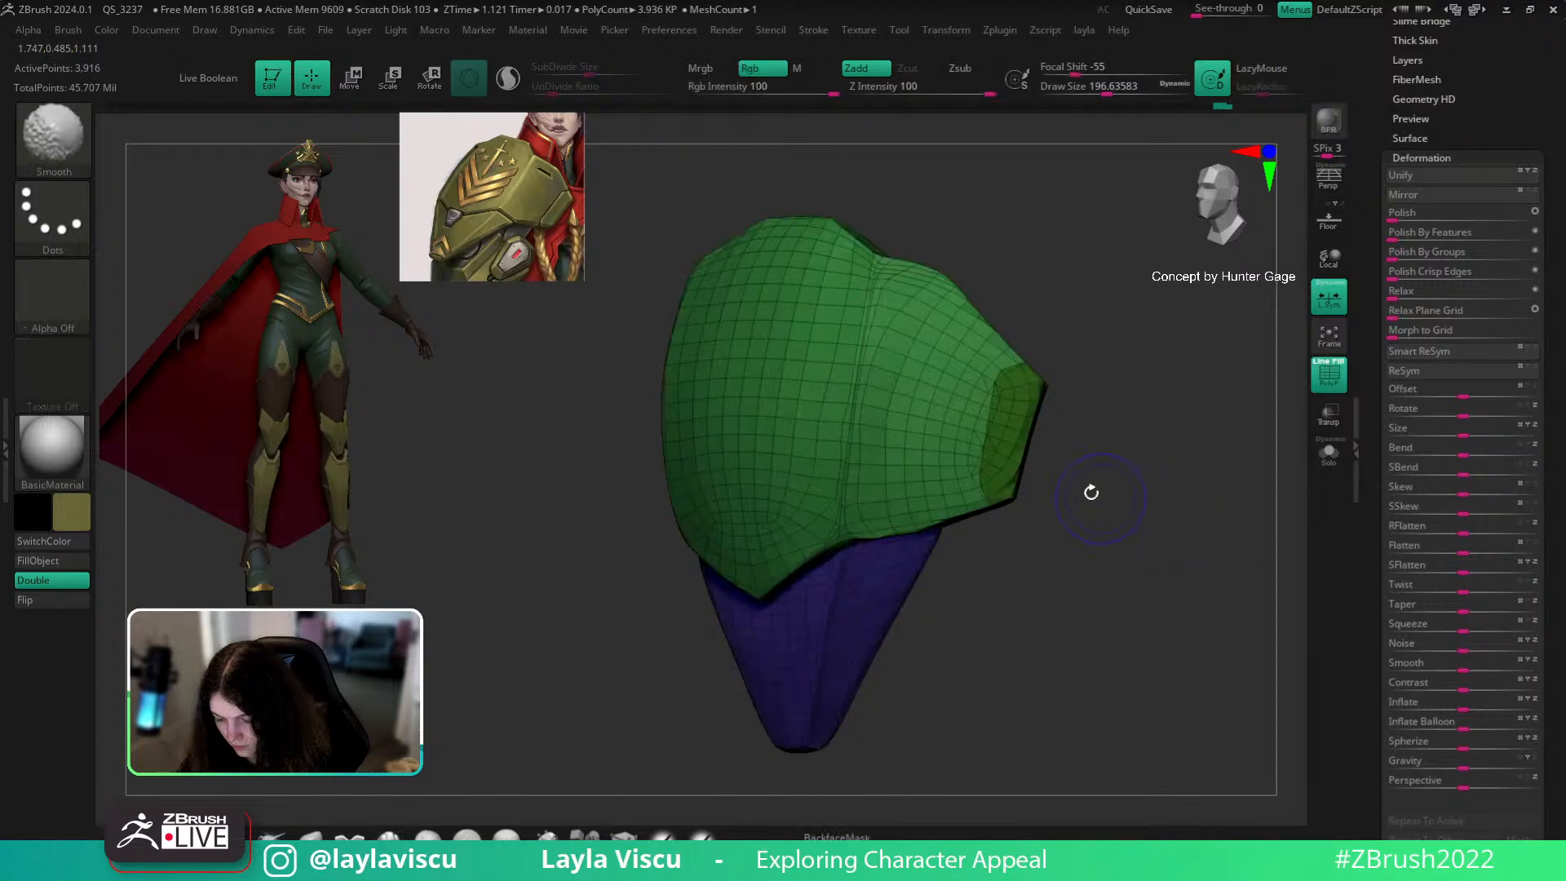
ctrl+shift+click(1098, 466)
ctrl+shift+click(1101, 466)
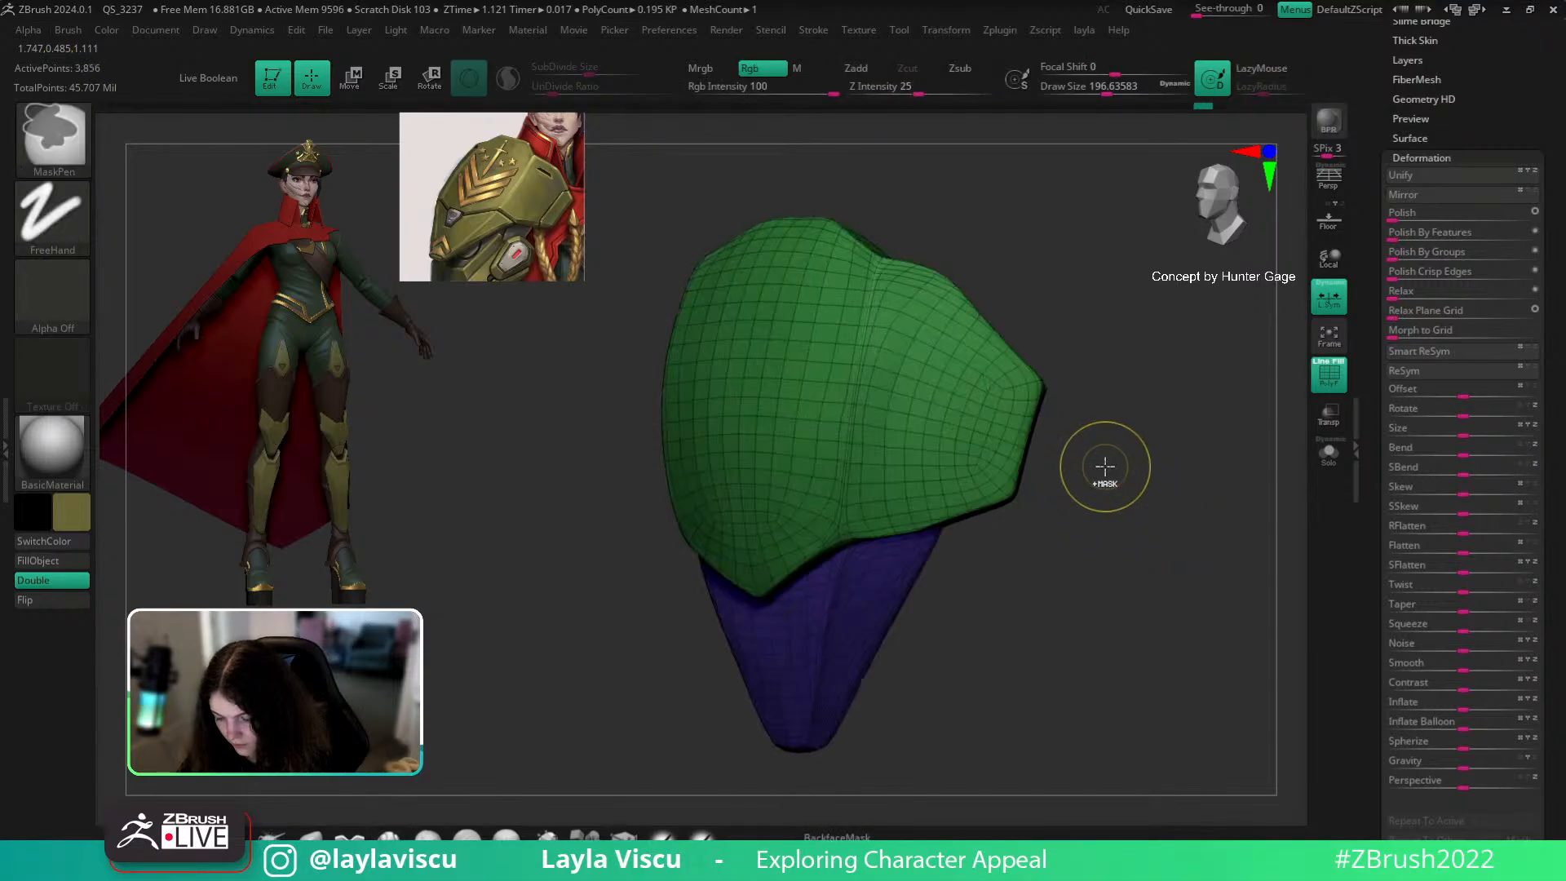
Step: Delete the armour's lower subdivision levels at SDiv 3, keeping the high-resolution mesh
scroll(1427, 143, up, 2)
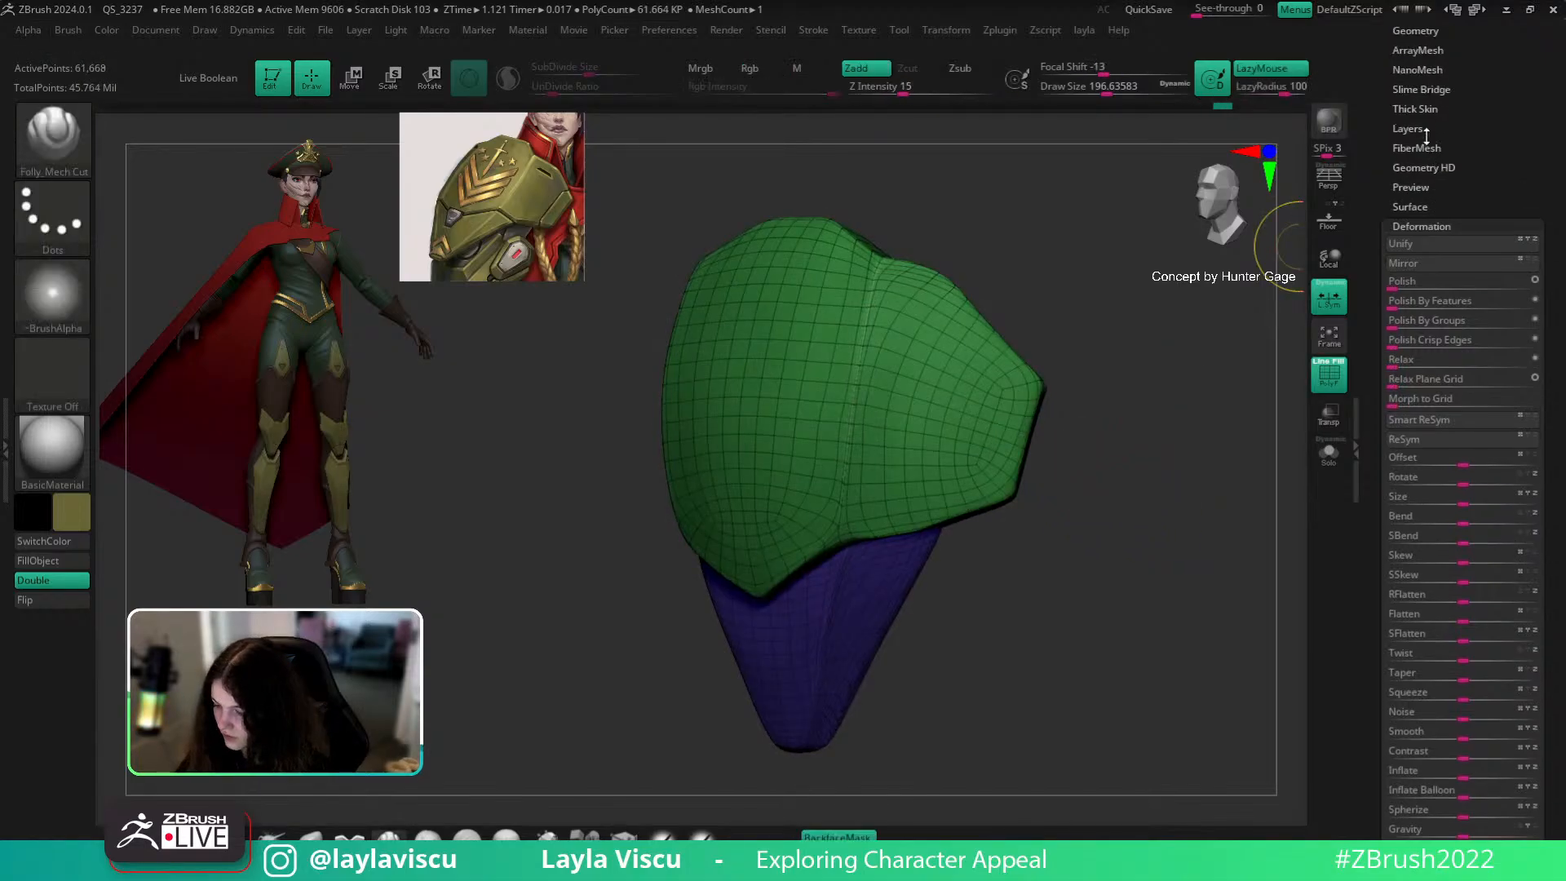
click(1416, 31)
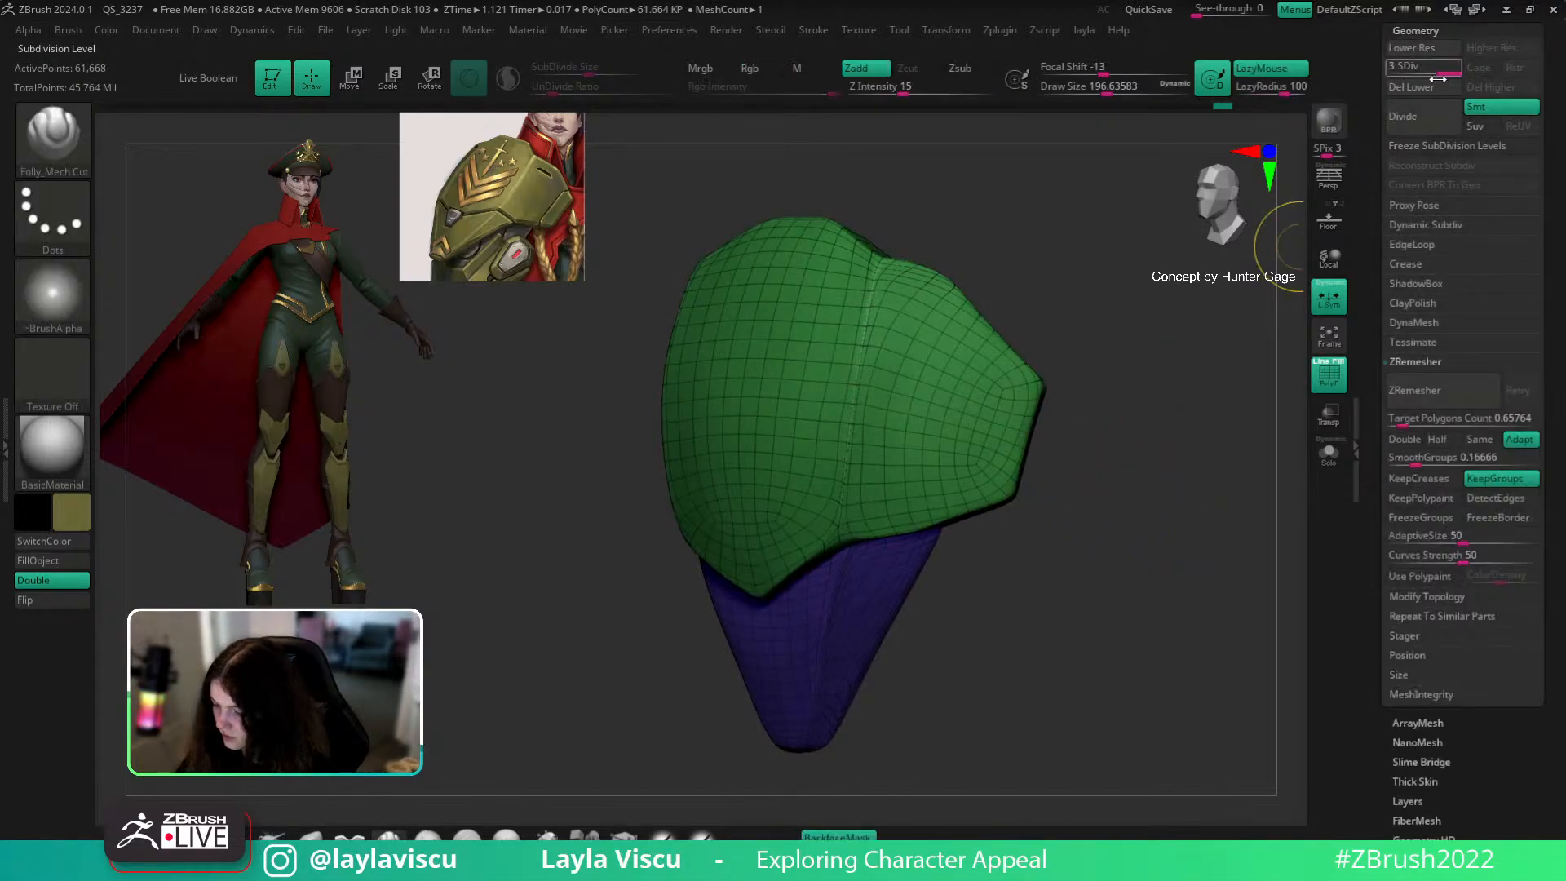
click(1415, 205)
click(1416, 206)
click(1417, 225)
click(1416, 245)
click(1413, 88)
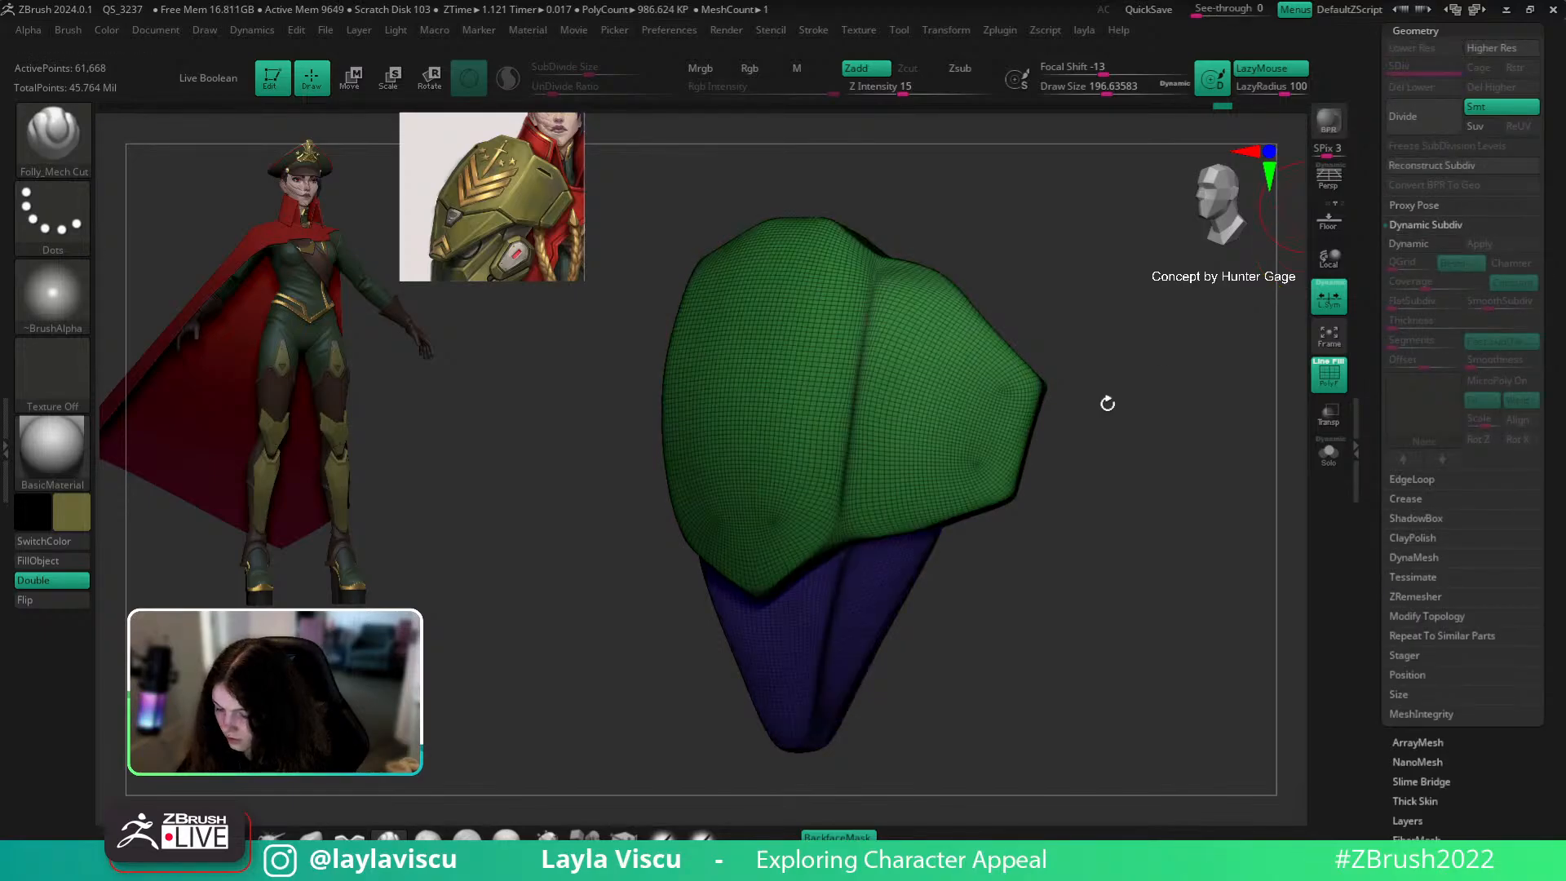
Step: Duplicate the armour subtool, make the copy active, and save the tool to disk
key(shift+d)
key(shift+f)
key(ctrl+shift+d)
drag(1415, 24, 1415, 54)
click(1413, 40)
drag(1563, 708, 1561, 573)
click(1531, 449)
drag(1557, 432, 1558, 583)
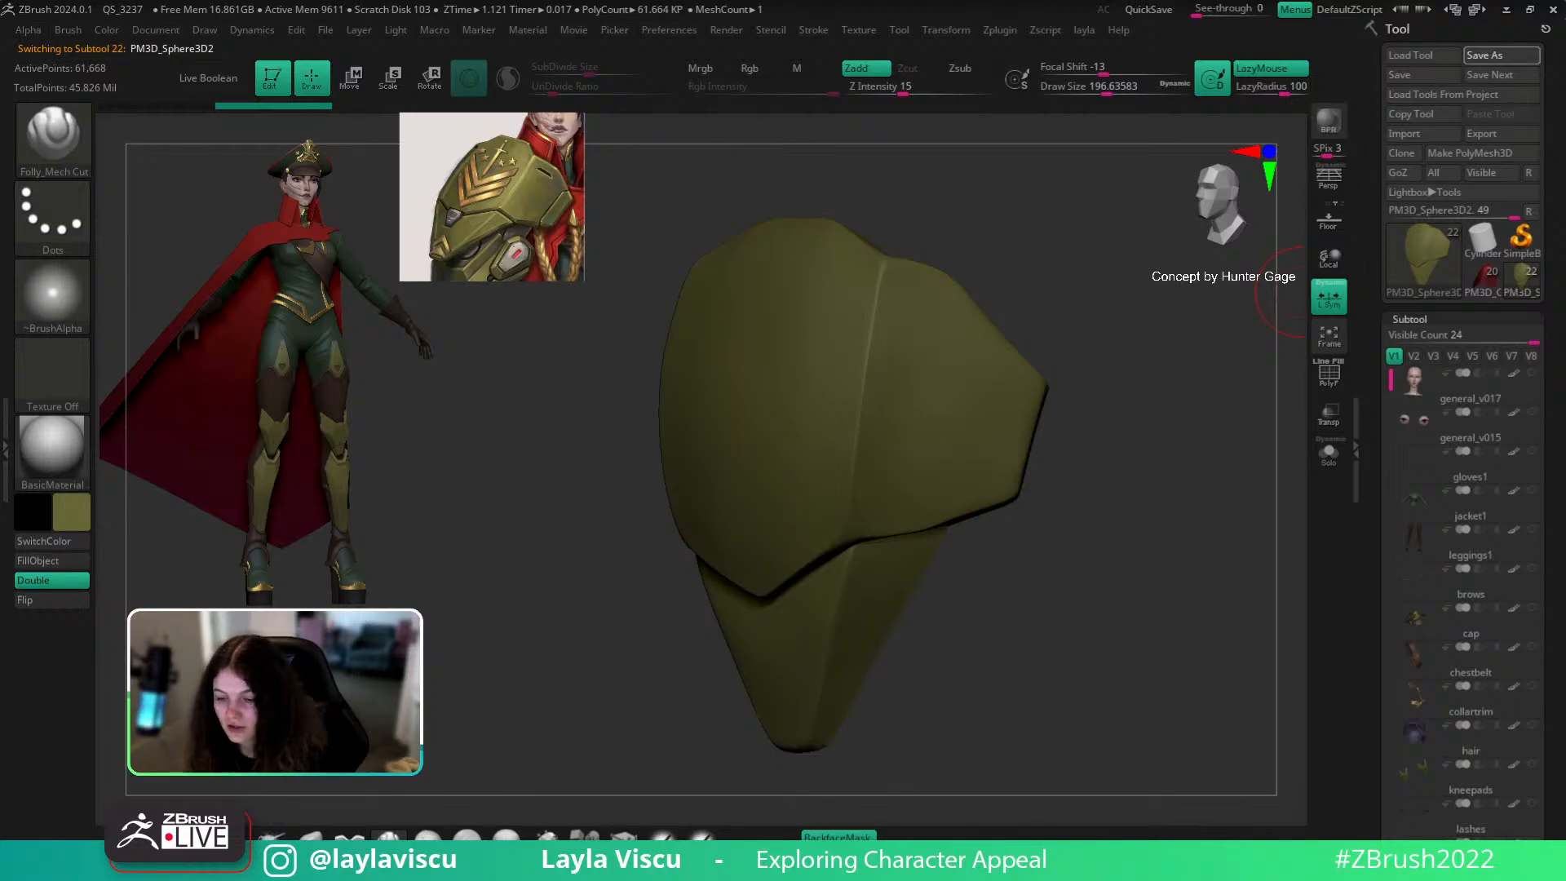
key(ctrl+s)
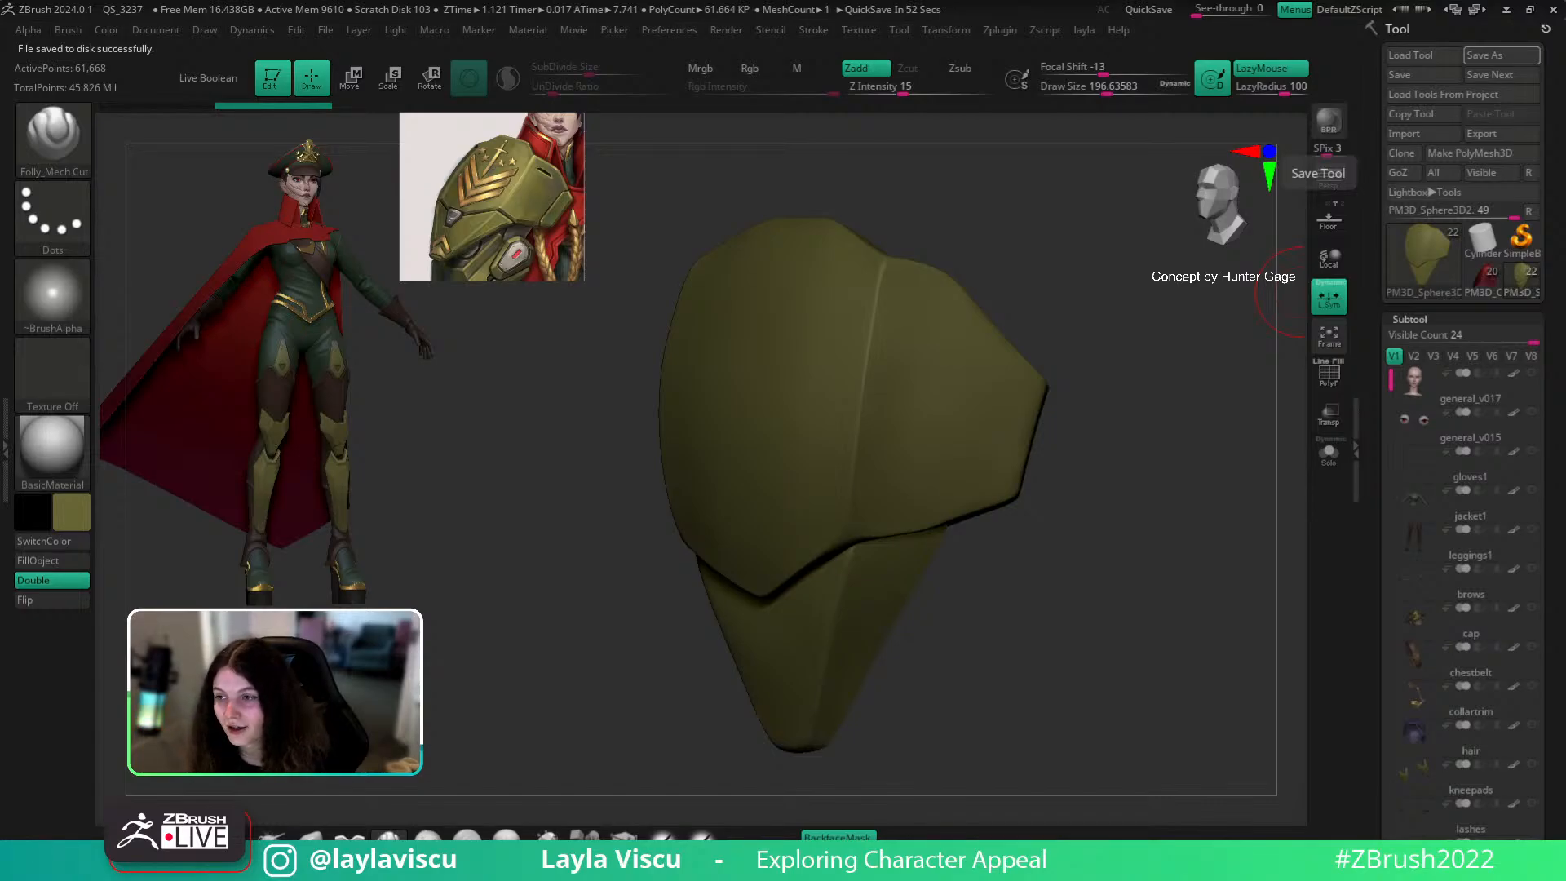
Step: Try slicing a narrow angled strip along the side tip of the duplicated armour with SliceCurve
scroll(1468, 604, down, 10)
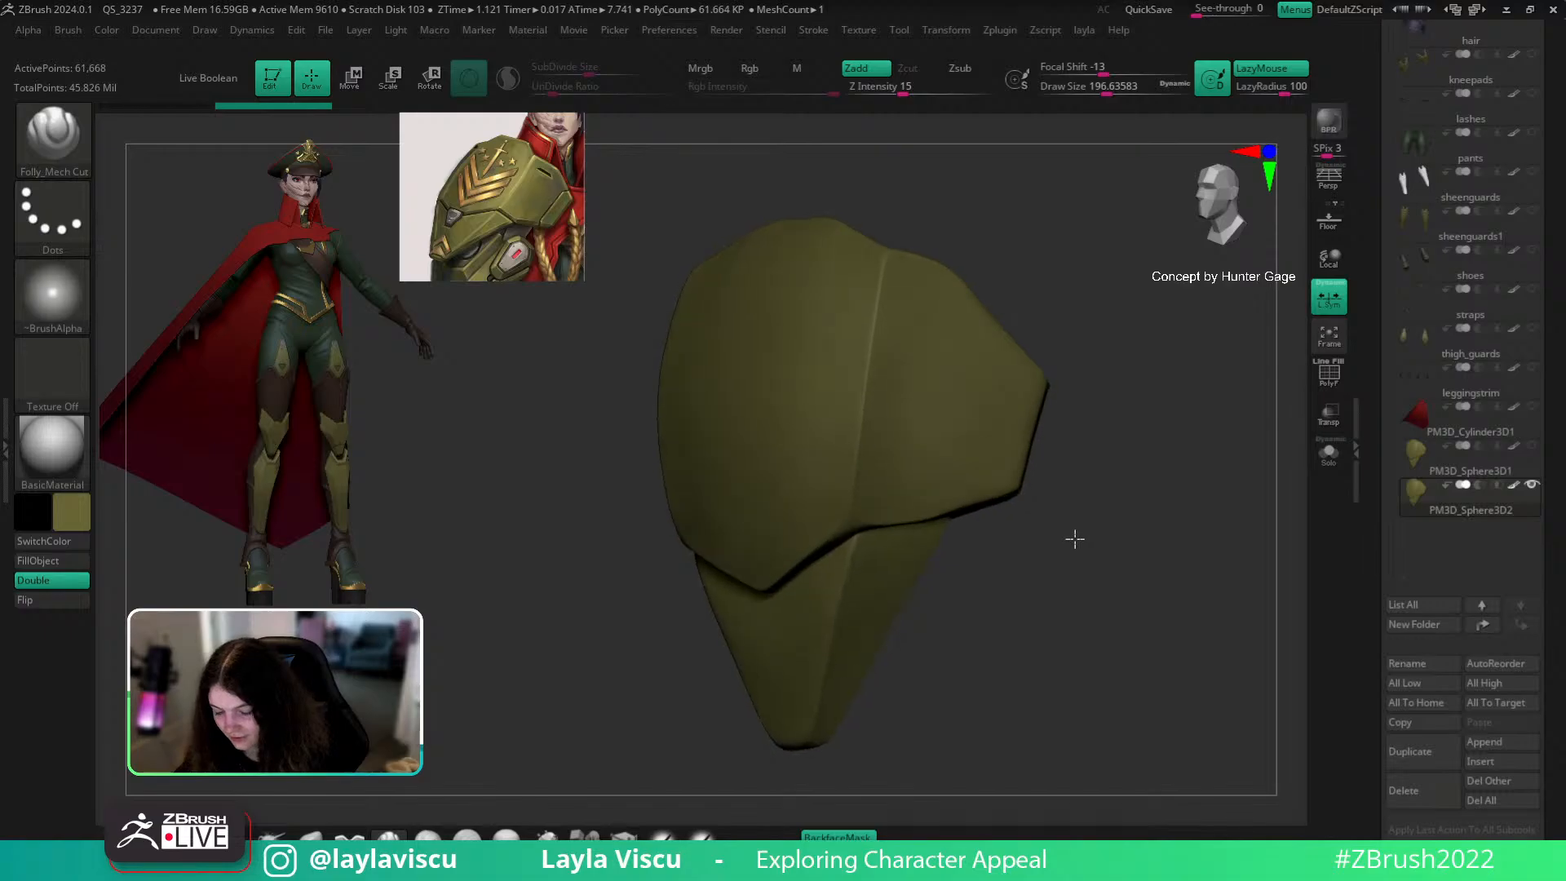
key(shift+f)
key([)
ctrl+right_drag(1024, 385, 1038, 388)
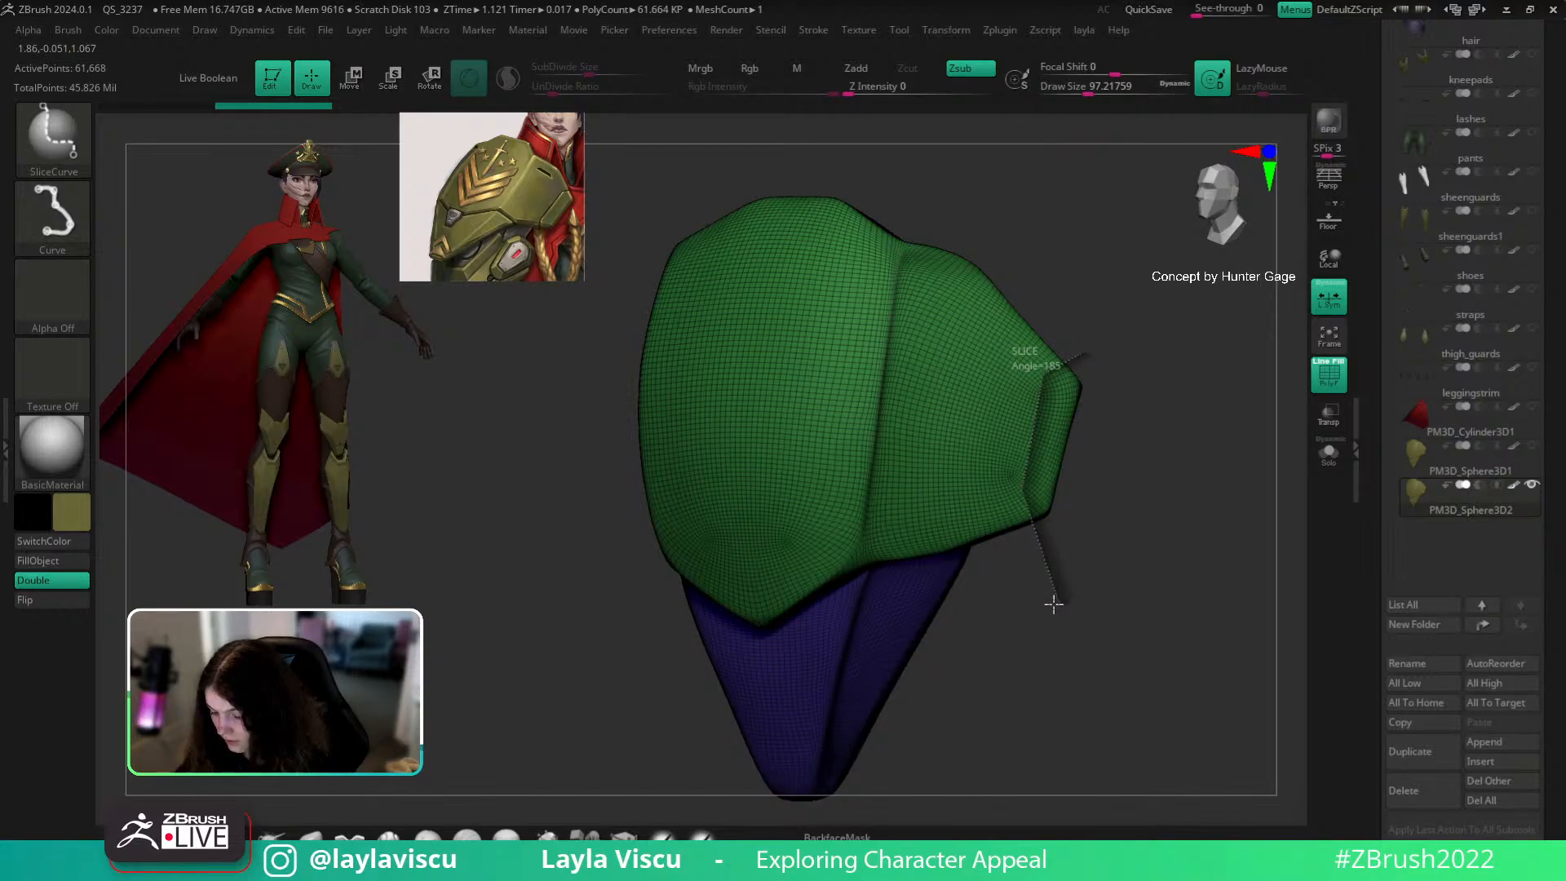
click(1319, 368)
ctrl+right_drag(1094, 392, 958, 493)
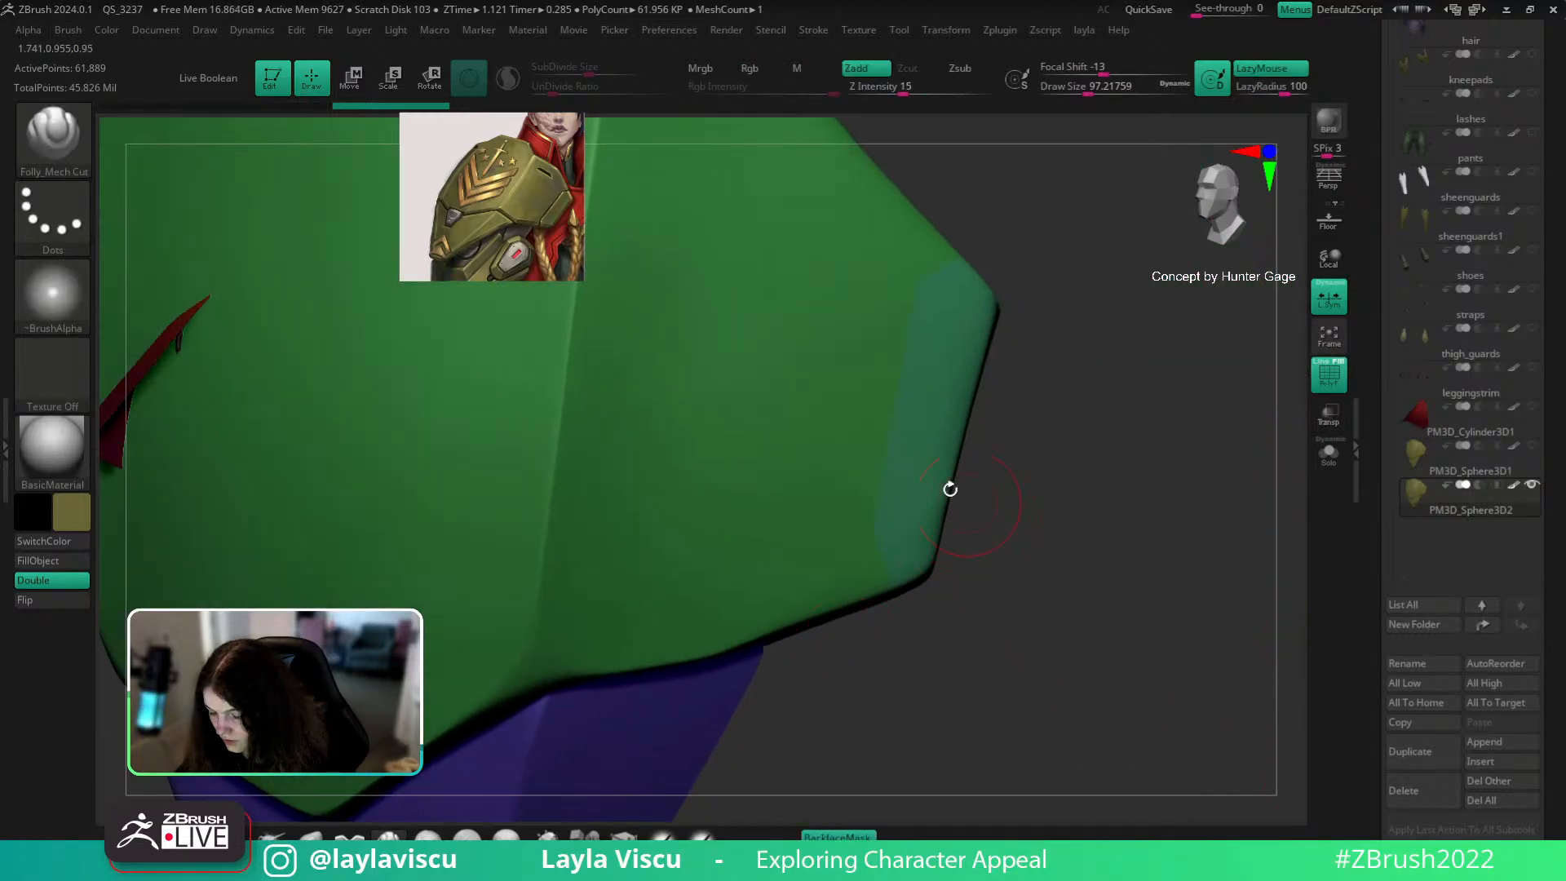
Step: Try isolating the sliced side strip and assigning it a single polygroup
ctrl+shift+click(930, 475)
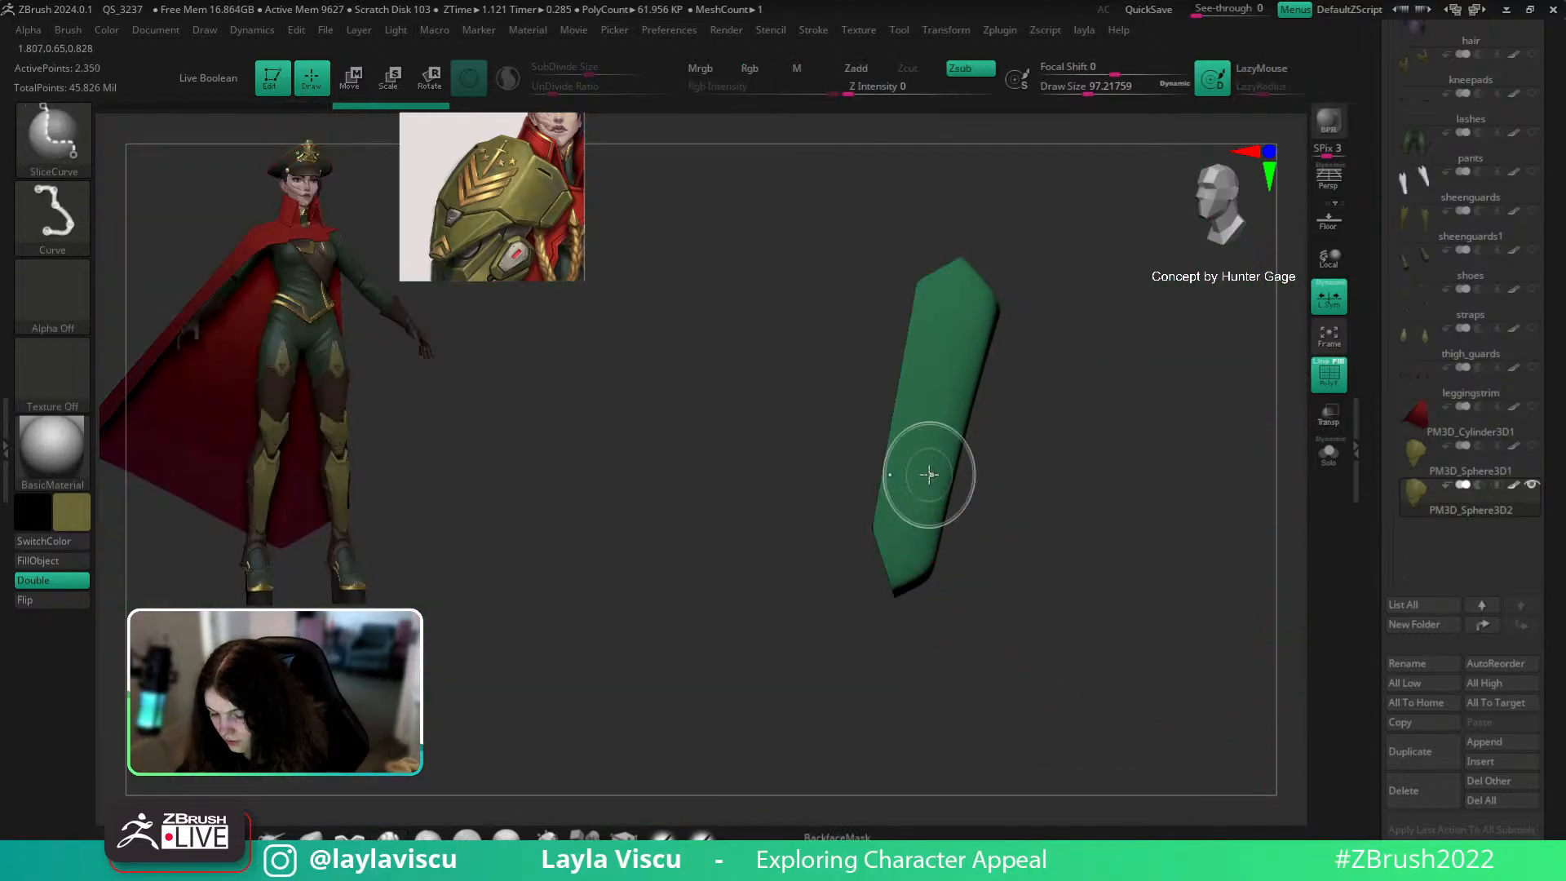
key(ctrl+w)
ctrl+shift+click(1121, 486)
mouse_move(1154, 549)
mouse_down()
mouse_move(1028, 535)
mouse_move(870, 465)
mouse_move(1110, 567)
mouse_move(1202, 573)
mouse_move(1087, 559)
mouse_move(1100, 555)
mouse_up()
ctrl+right_drag(814, 472, 953, 523)
Step: Undo the strip's polygroup change and the slice on the duplicated armour
key(ctrl+z)
key(ctrl+z)
key(ctrl+z)
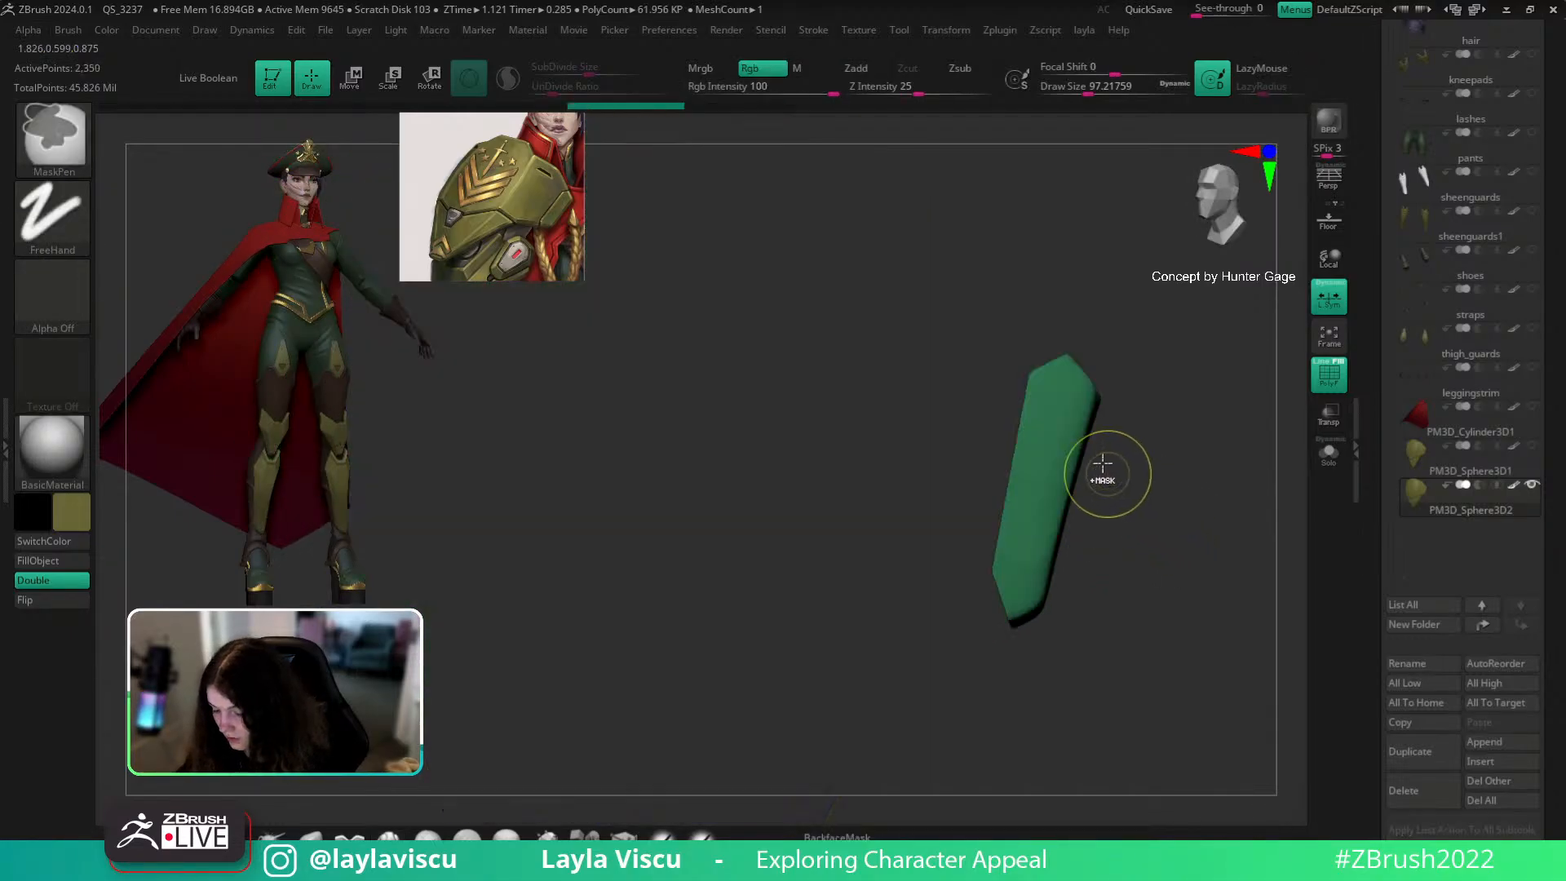
key(ctrl+z)
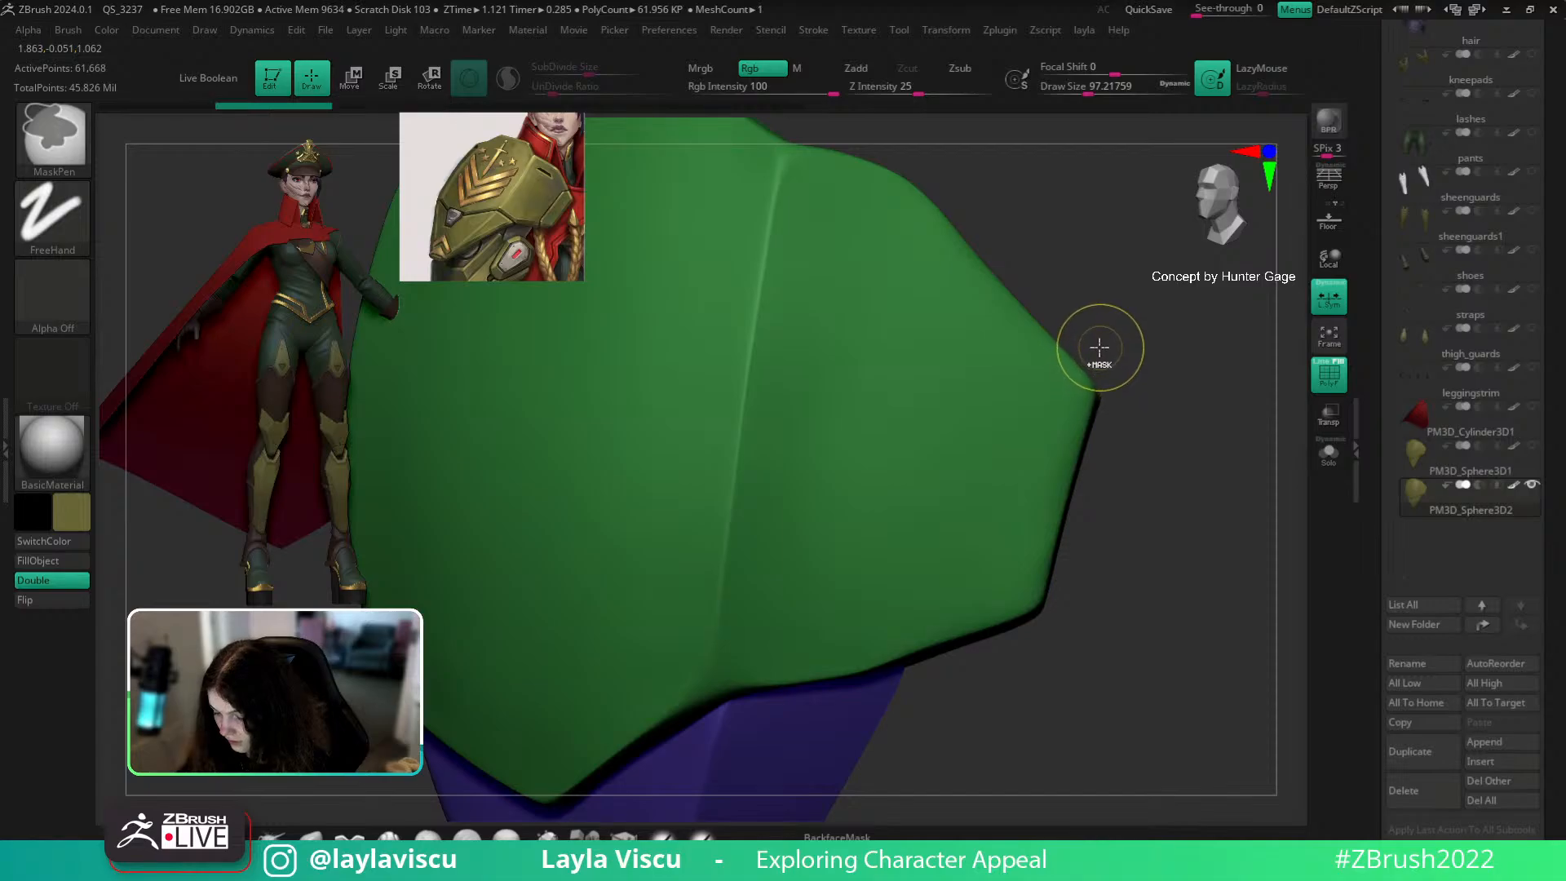
Step: Slice a narrow angled strip along the side tip of the duplicated armour plate with SliceCurve
key(ctrl+shift+z)
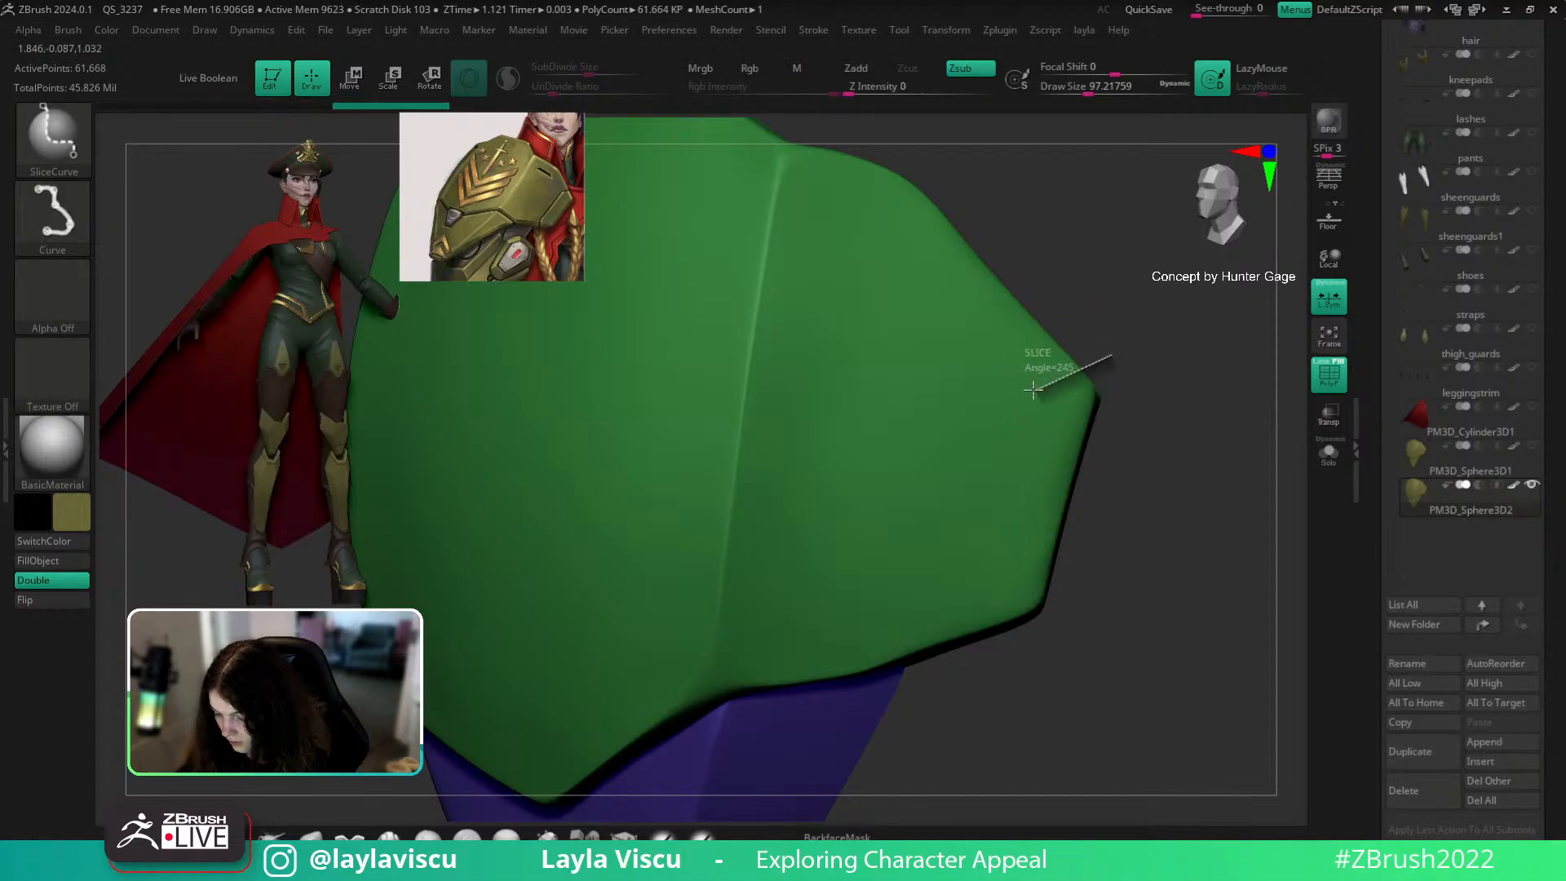
drag(1009, 507, 985, 579)
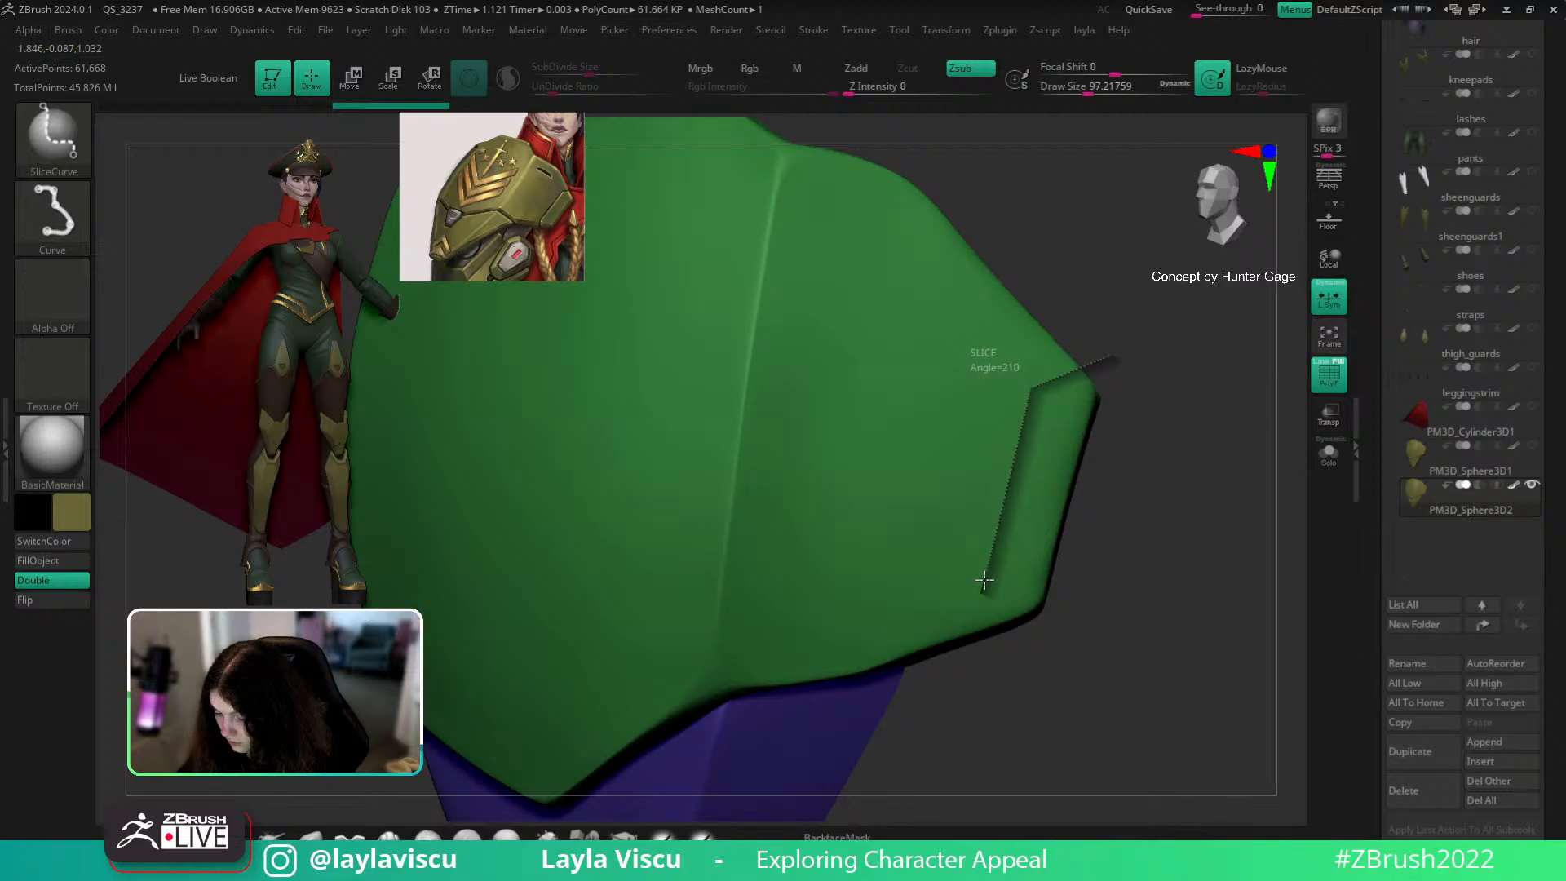
mouse_move(1000, 711)
mouse_down()
mouse_move(1043, 779)
mouse_move(1017, 823)
mouse_up()
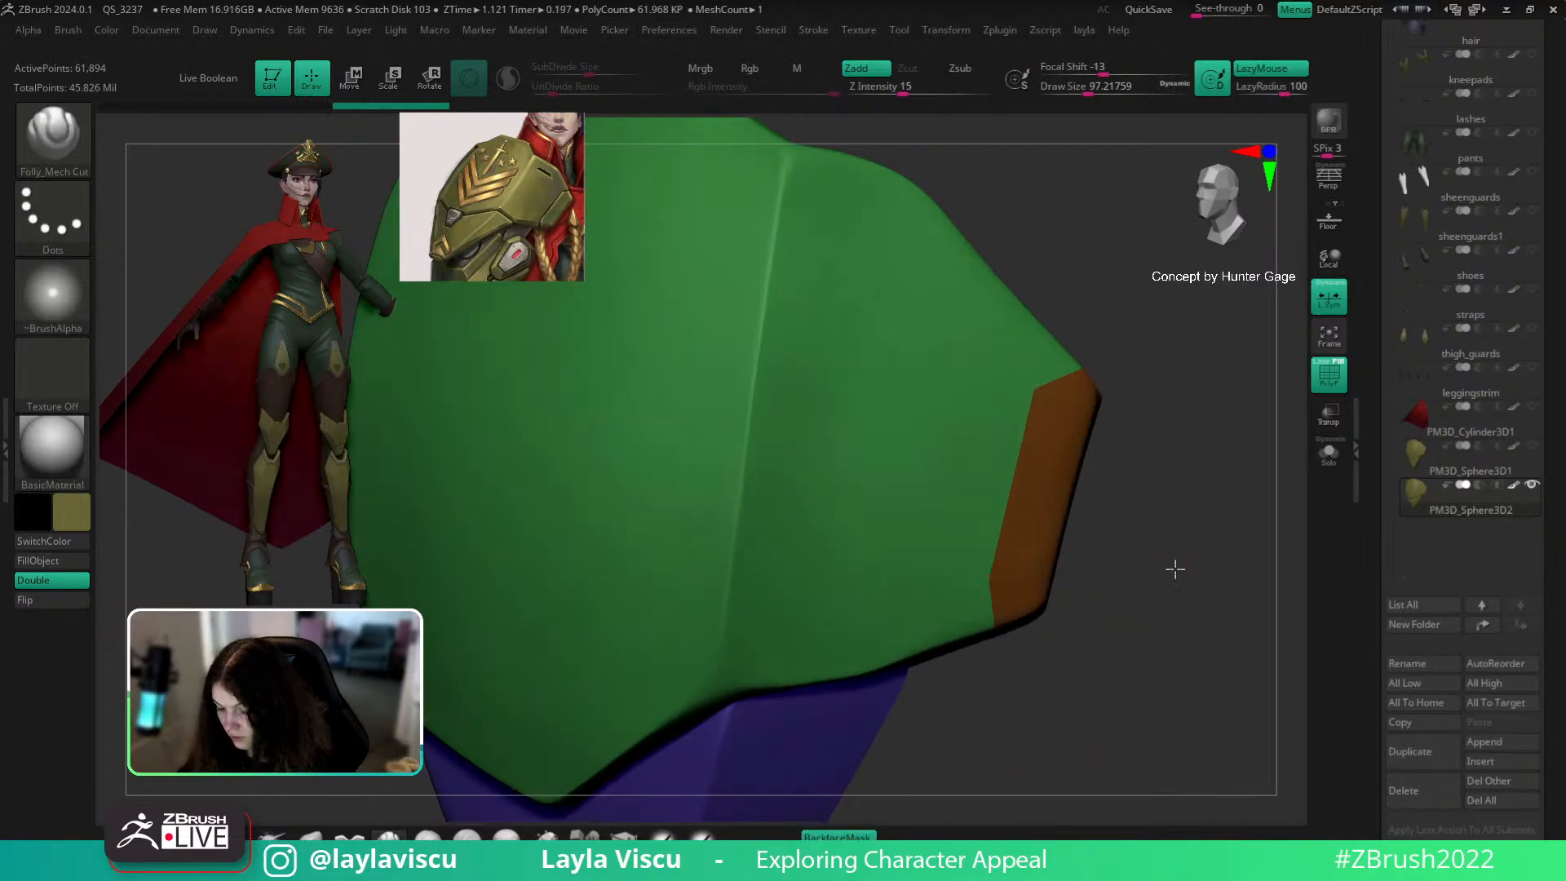
Step: Apply Mirror and then Mirror And Weld so both side tips of the armour carry the sliced strip
key(f)
drag(1077, 536, 1171, 539)
key(space)
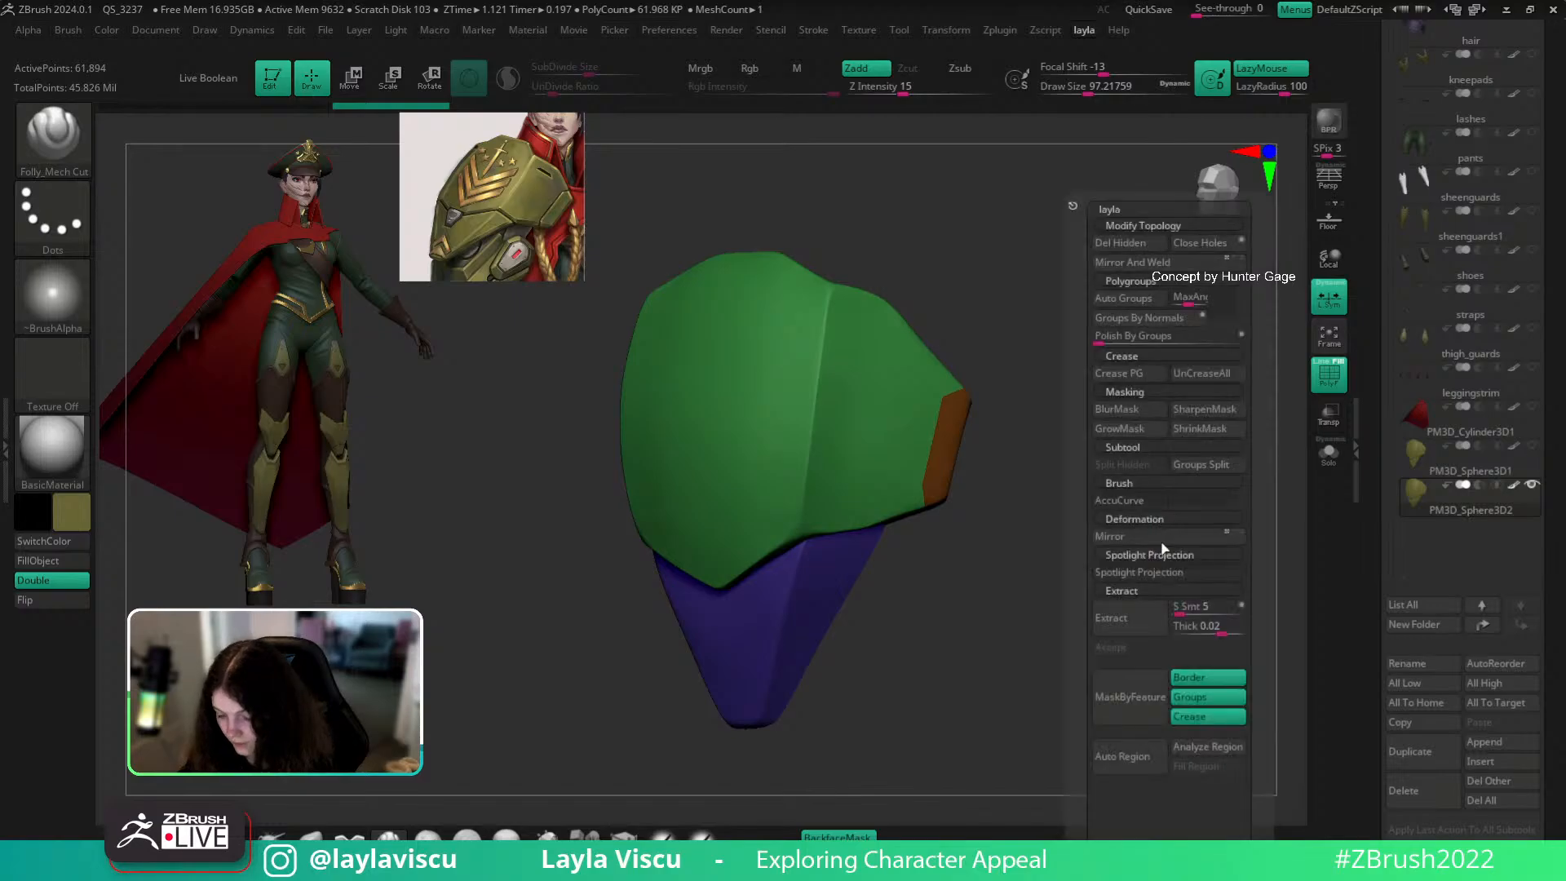
click(1127, 544)
click(1123, 265)
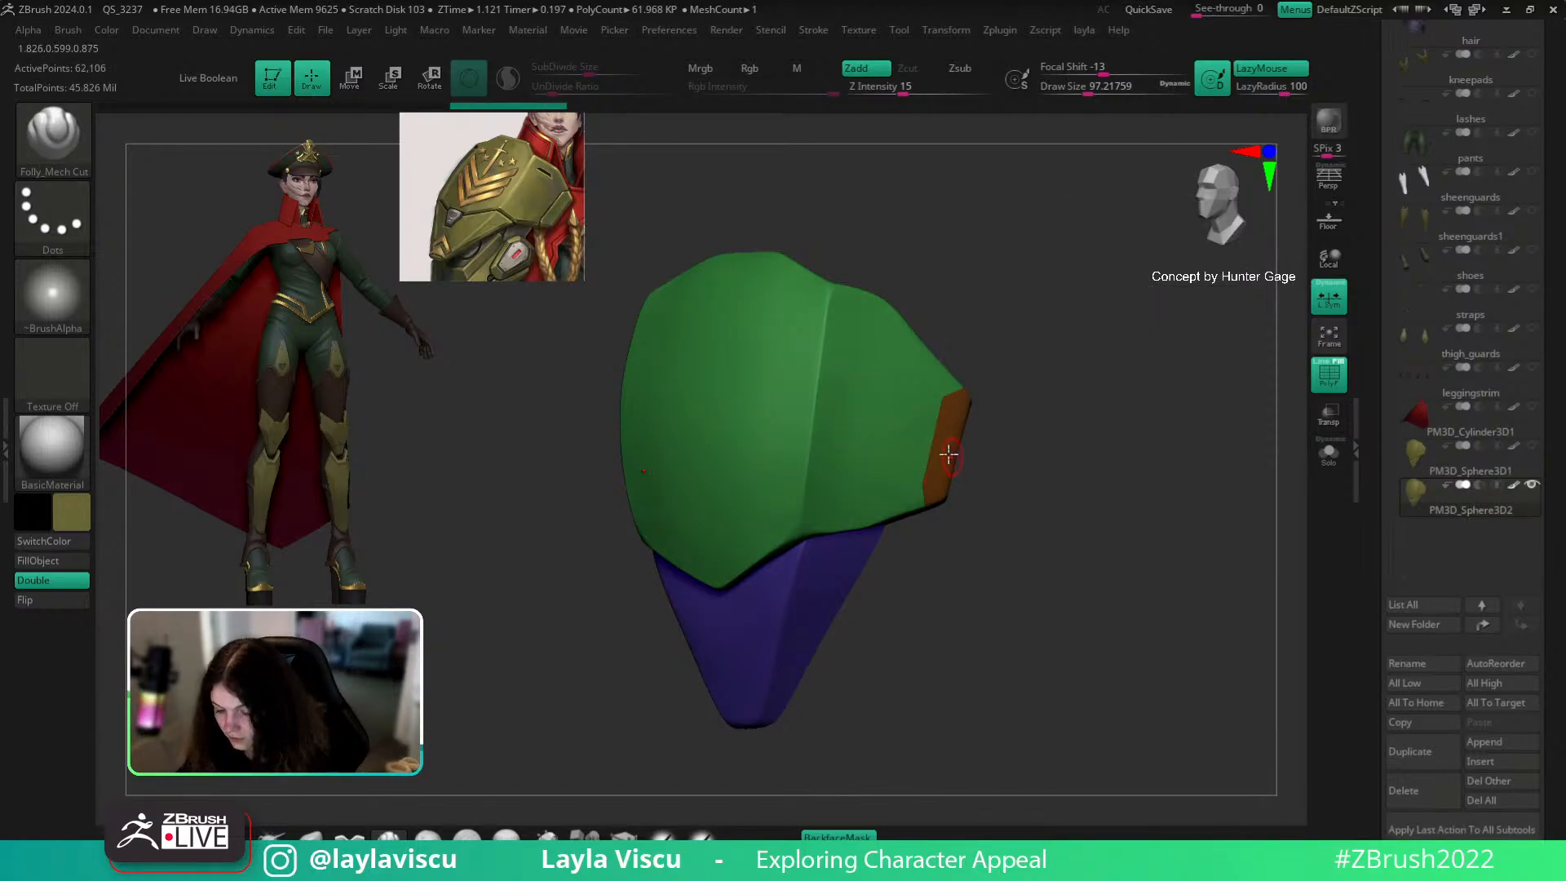
Step: Turn on the wireframe display and isolate the side-tip strips to inspect their topology, then restore full visibility
ctrl+right_drag(948, 455, 1055, 536)
alt+right_drag(1159, 563, 958, 525)
click(1322, 364)
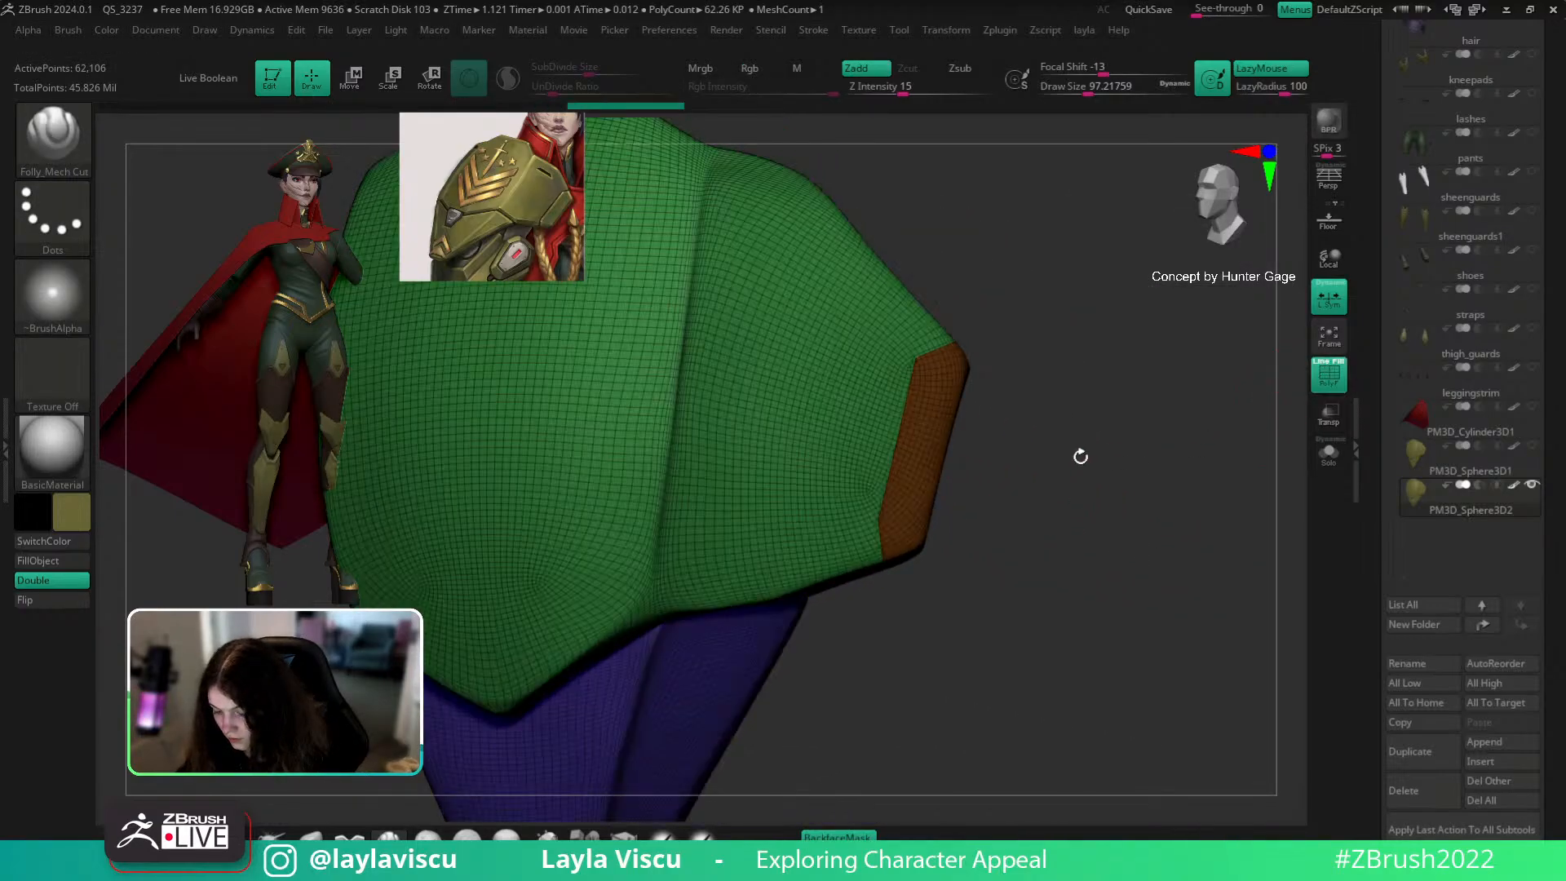
drag(1045, 484, 1048, 483)
key(shift+f)
key(shift+f)
ctrl+shift+click(919, 395)
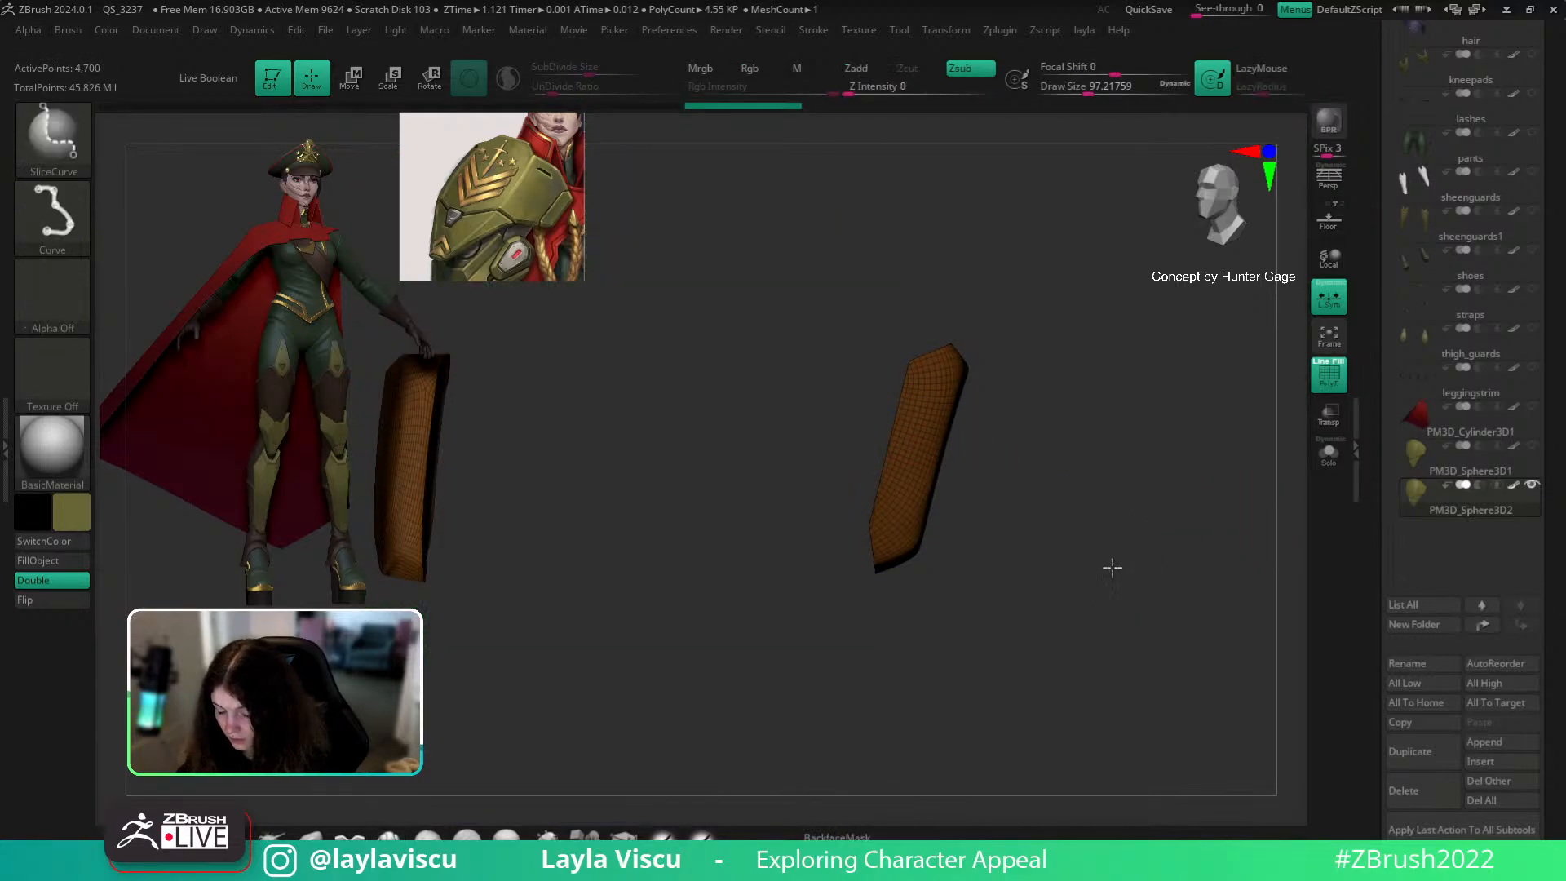
ctrl+shift+click(1111, 566)
Step: Hide the lower plate and try detaching the side strips from the upper plate with Unweld Groups Border
ctrl+shift+click(910, 363)
drag(1452, 578, 1452, 304)
click(1416, 162)
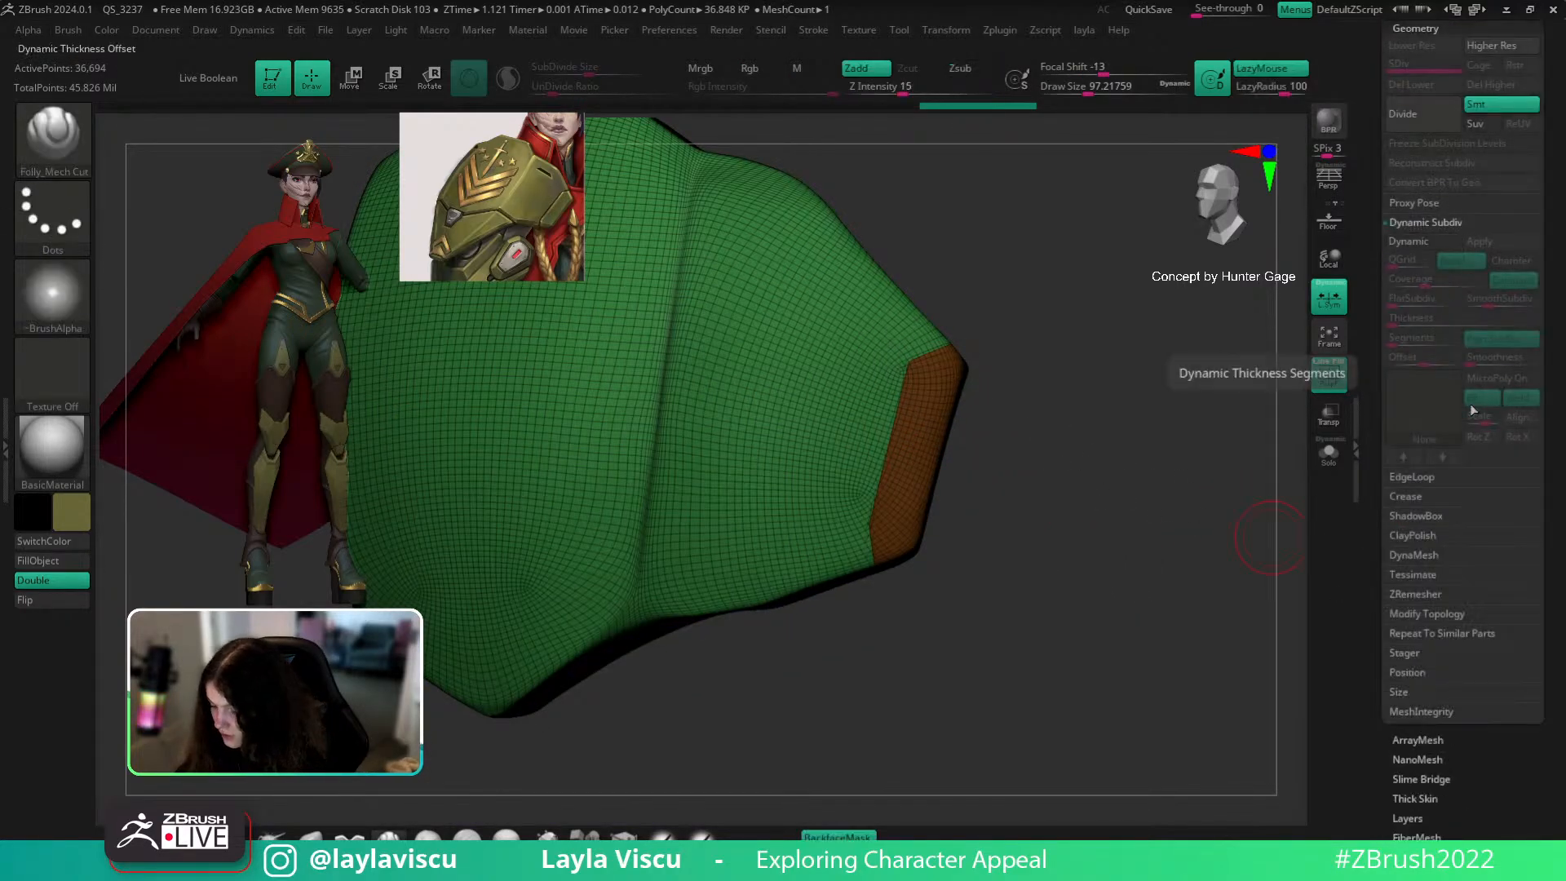
click(1422, 611)
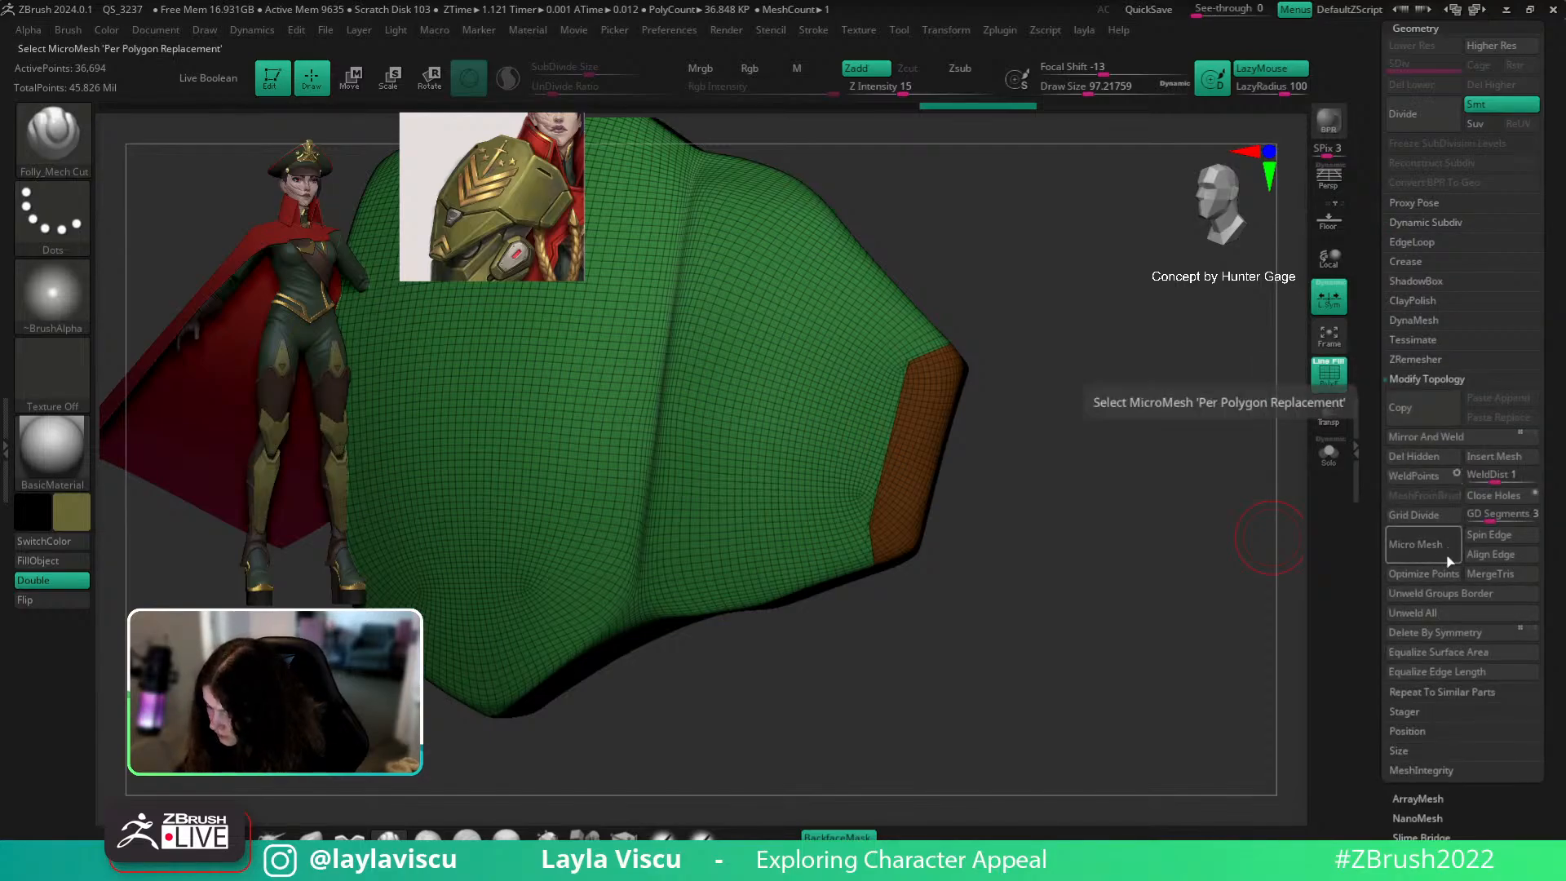
click(1428, 594)
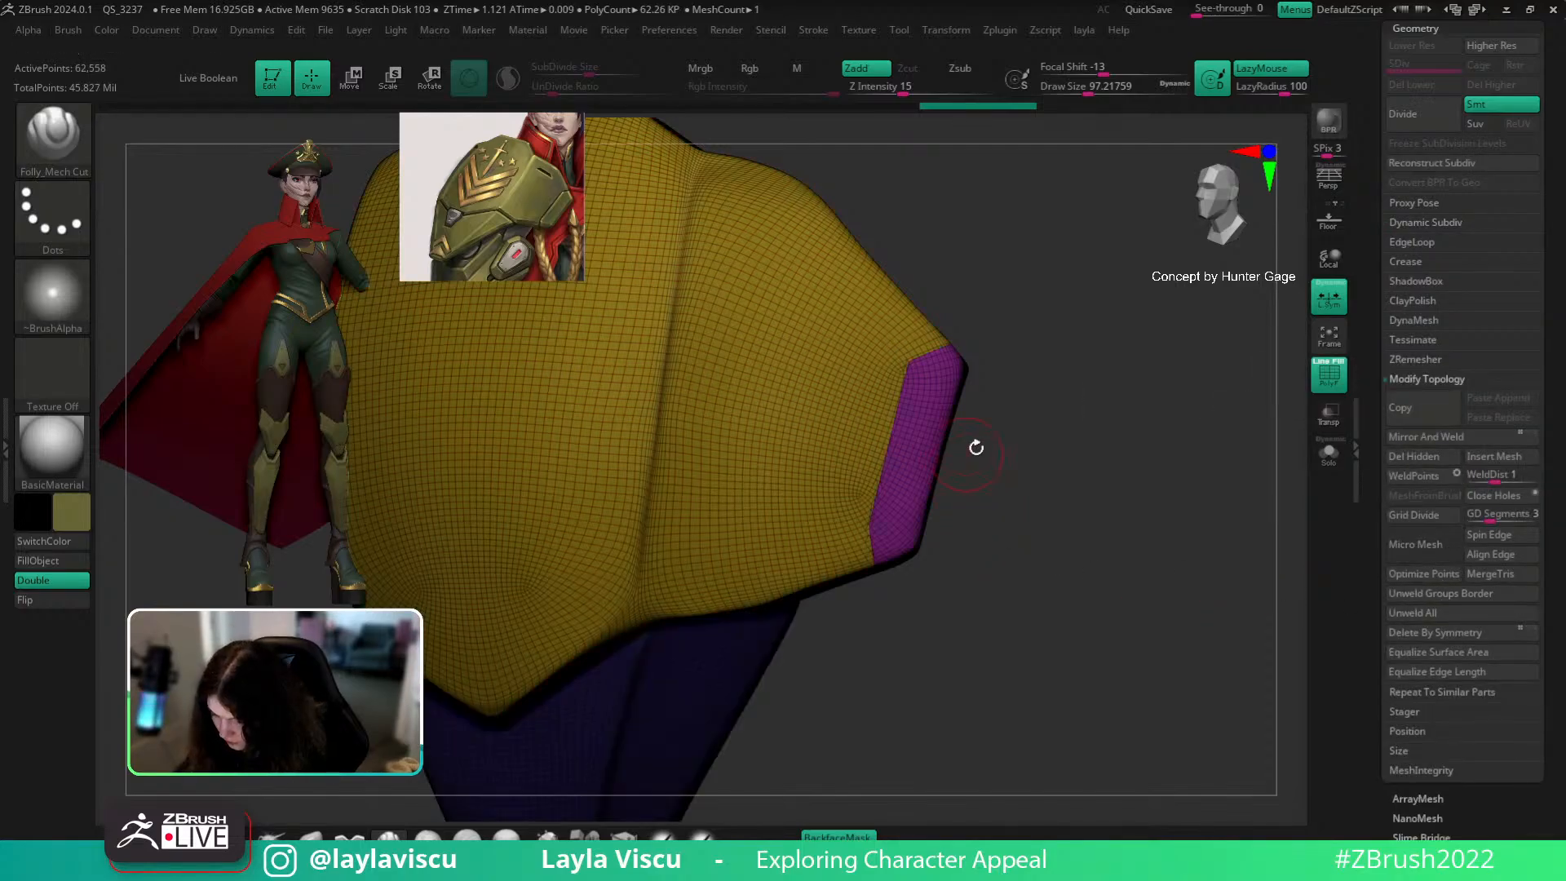
Step: Try isolating the side strips, masking them by border feature only and inverting the mask
mouse_move(902, 441)
ctrl+right_down()
mouse_move(1010, 533)
mouse_move(710, 465)
mouse_move(1094, 640)
mouse_move(1003, 654)
mouse_move(1080, 644)
mouse_move(955, 422)
mouse_move(1175, 562)
mouse_move(1175, 521)
mouse_move(953, 493)
mouse_move(1039, 392)
mouse_move(781, 413)
ctrl+right_up()
key(shift)
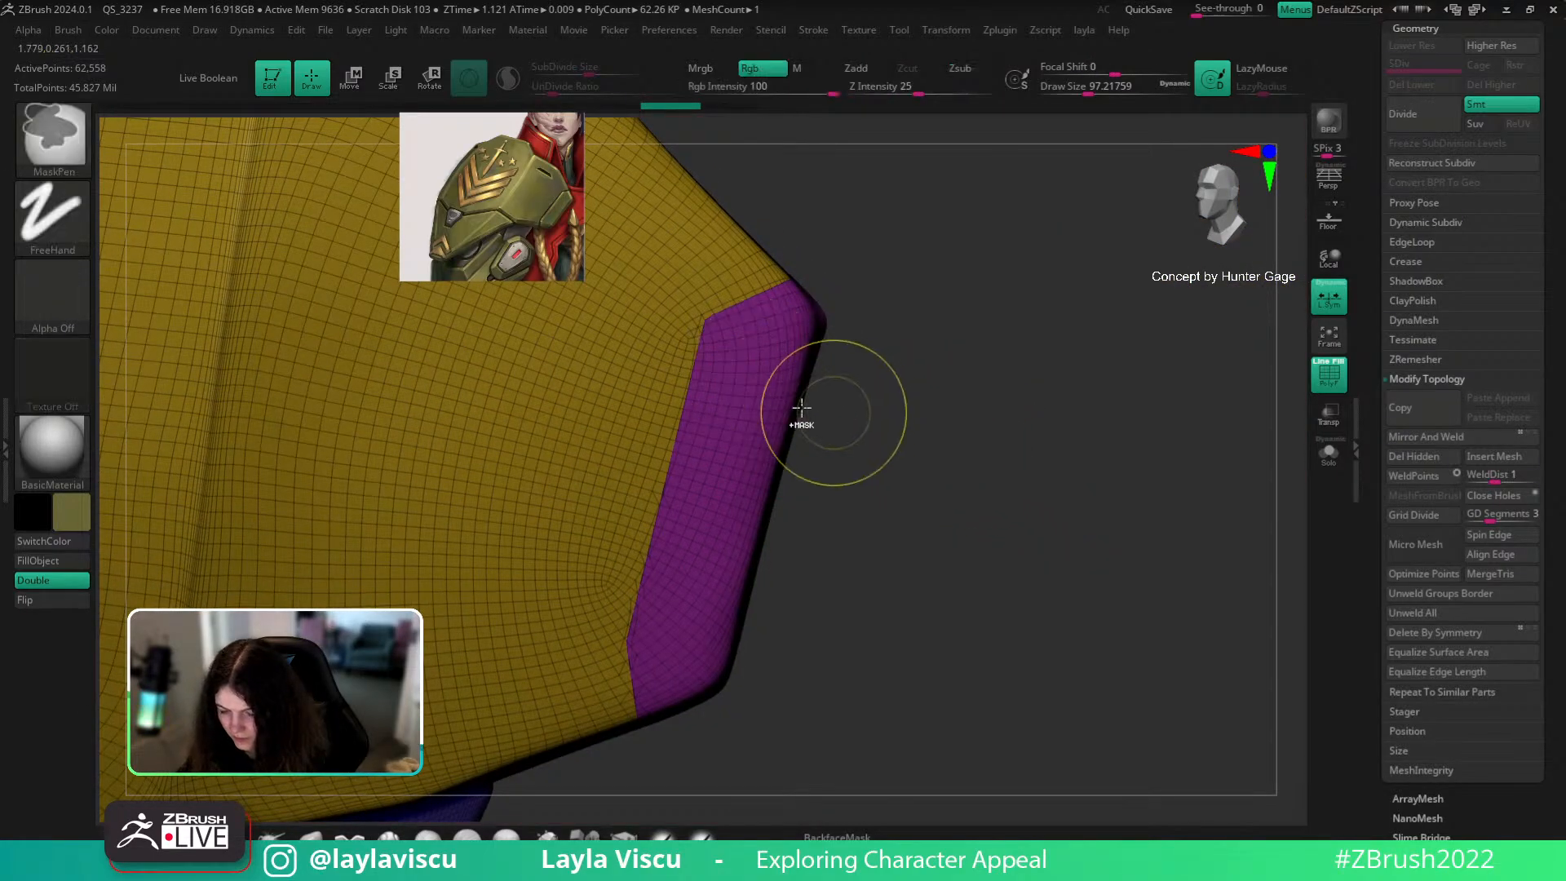
ctrl+shift+click(897, 420)
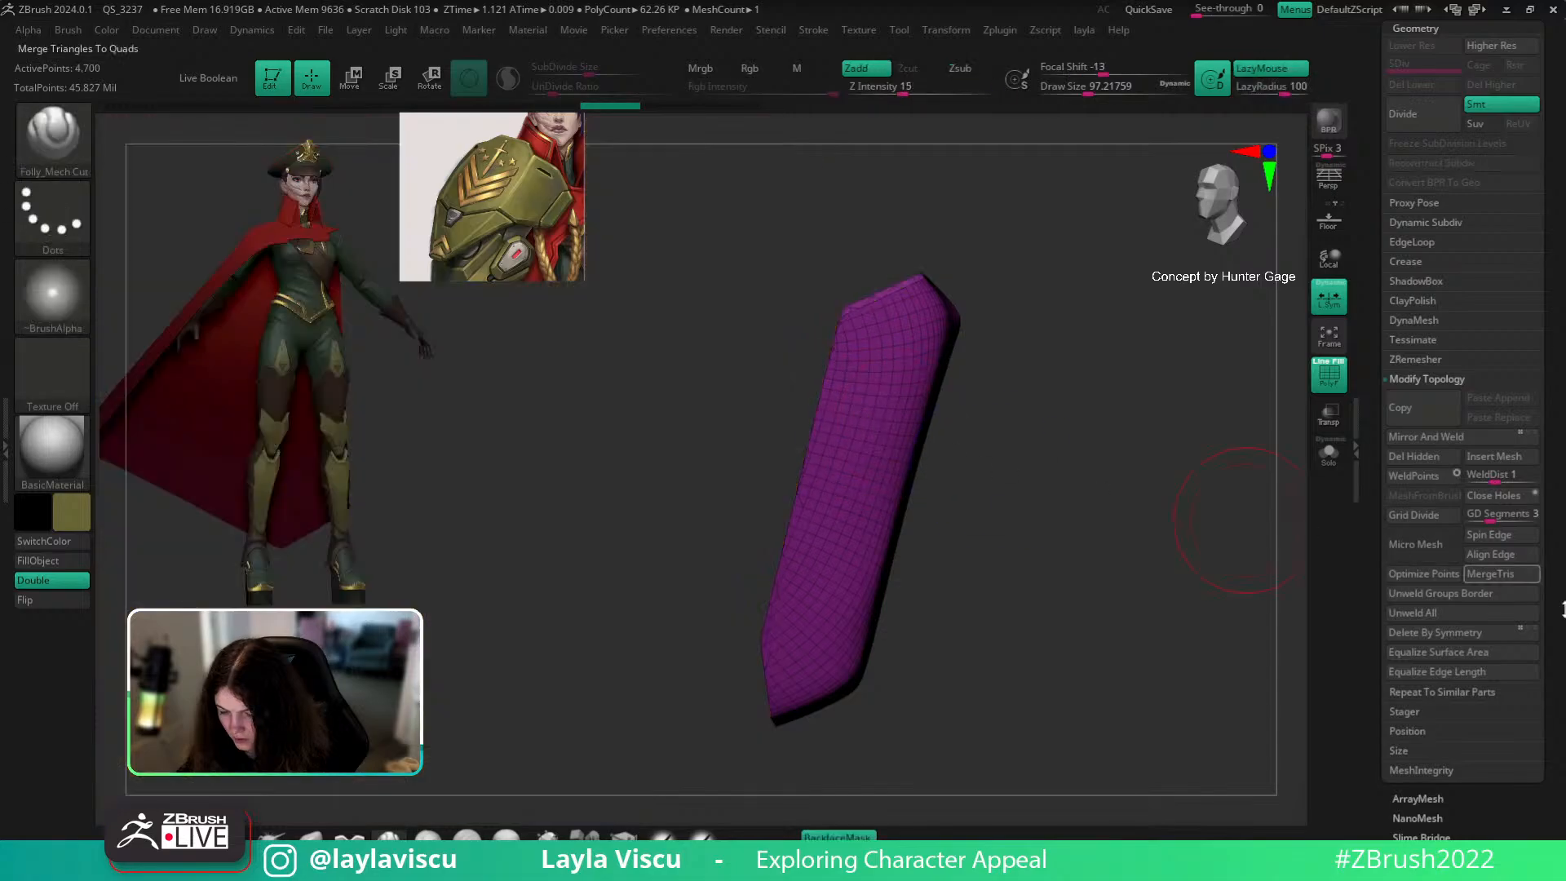
scroll(1562, 479, down, 5)
scroll(1562, 479, down, 3)
click(1424, 608)
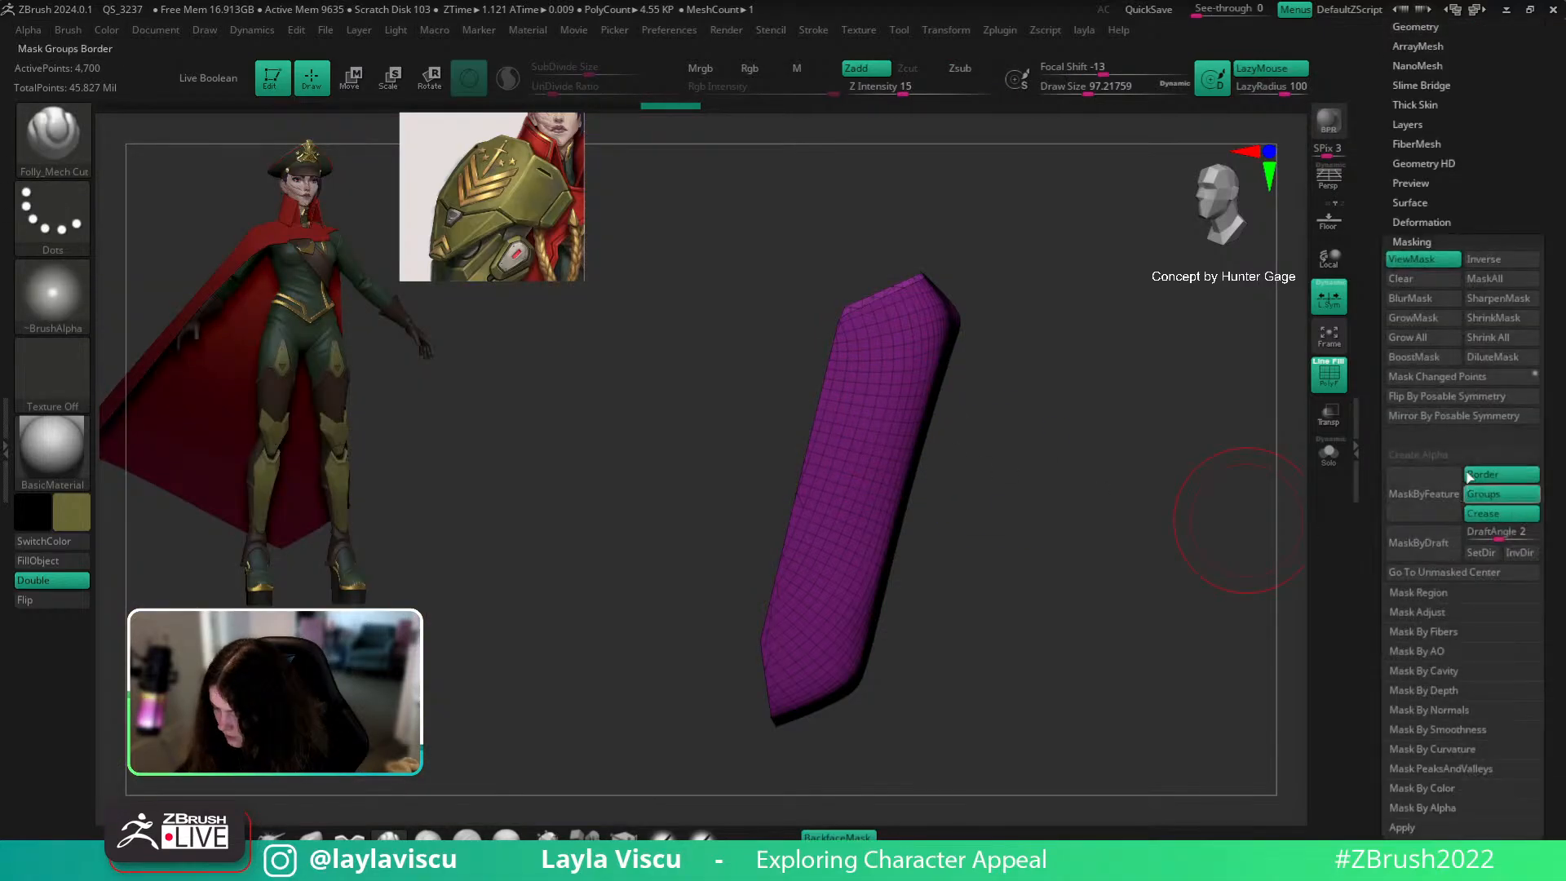
click(1494, 495)
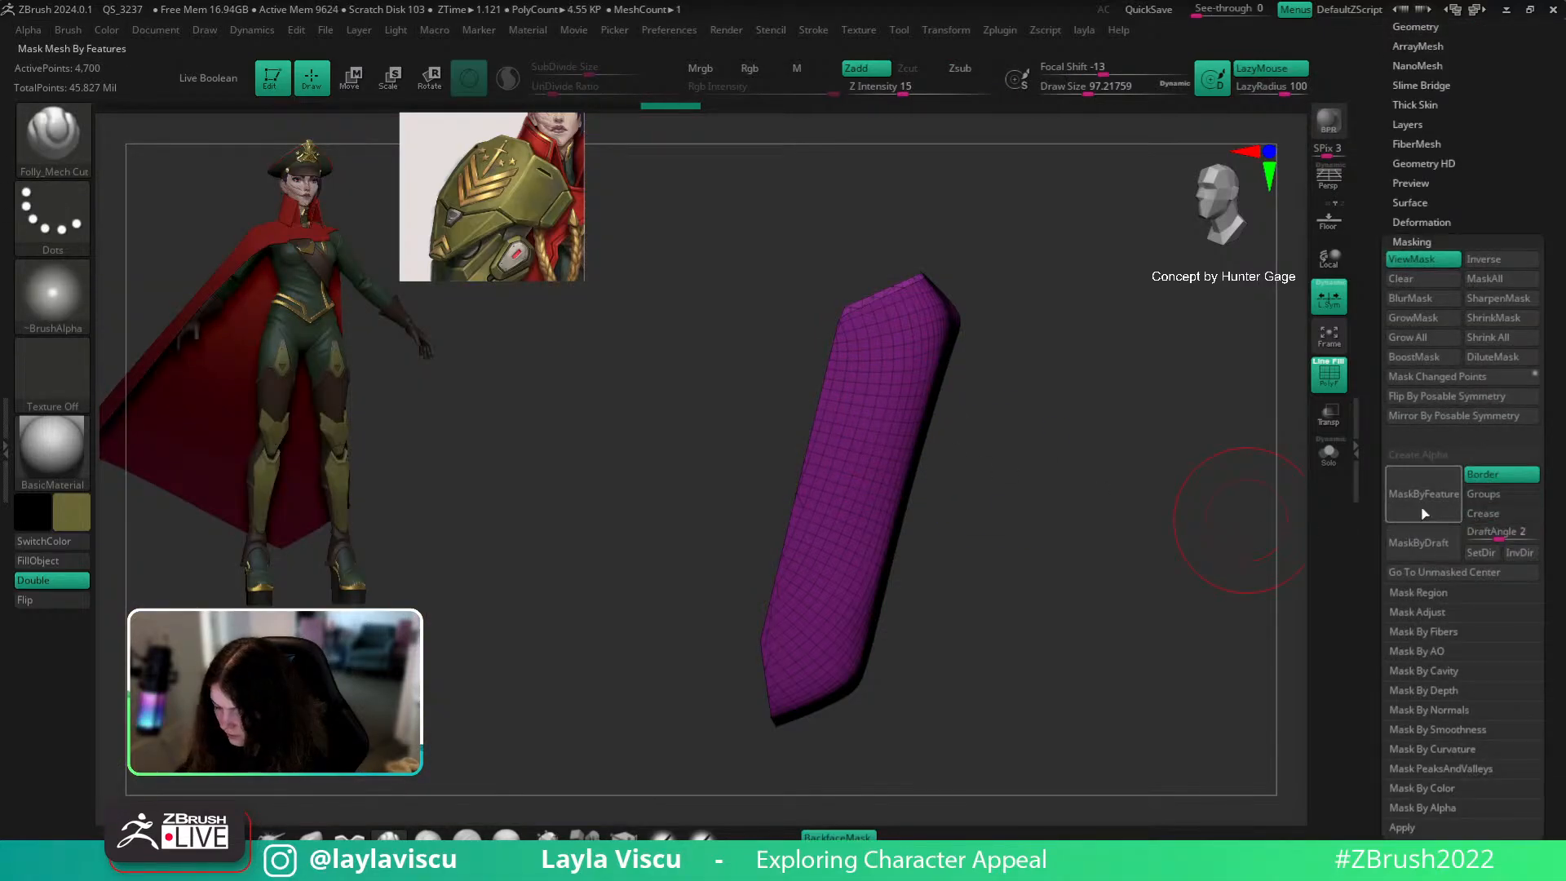
ctrl+click(1056, 571)
Step: Try polishing the strips' border with the Polish deformation, and examine the seam on the whole plate without the wireframe
click(1423, 222)
drag(1405, 212, 1436, 212)
ctrl+click(1036, 379)
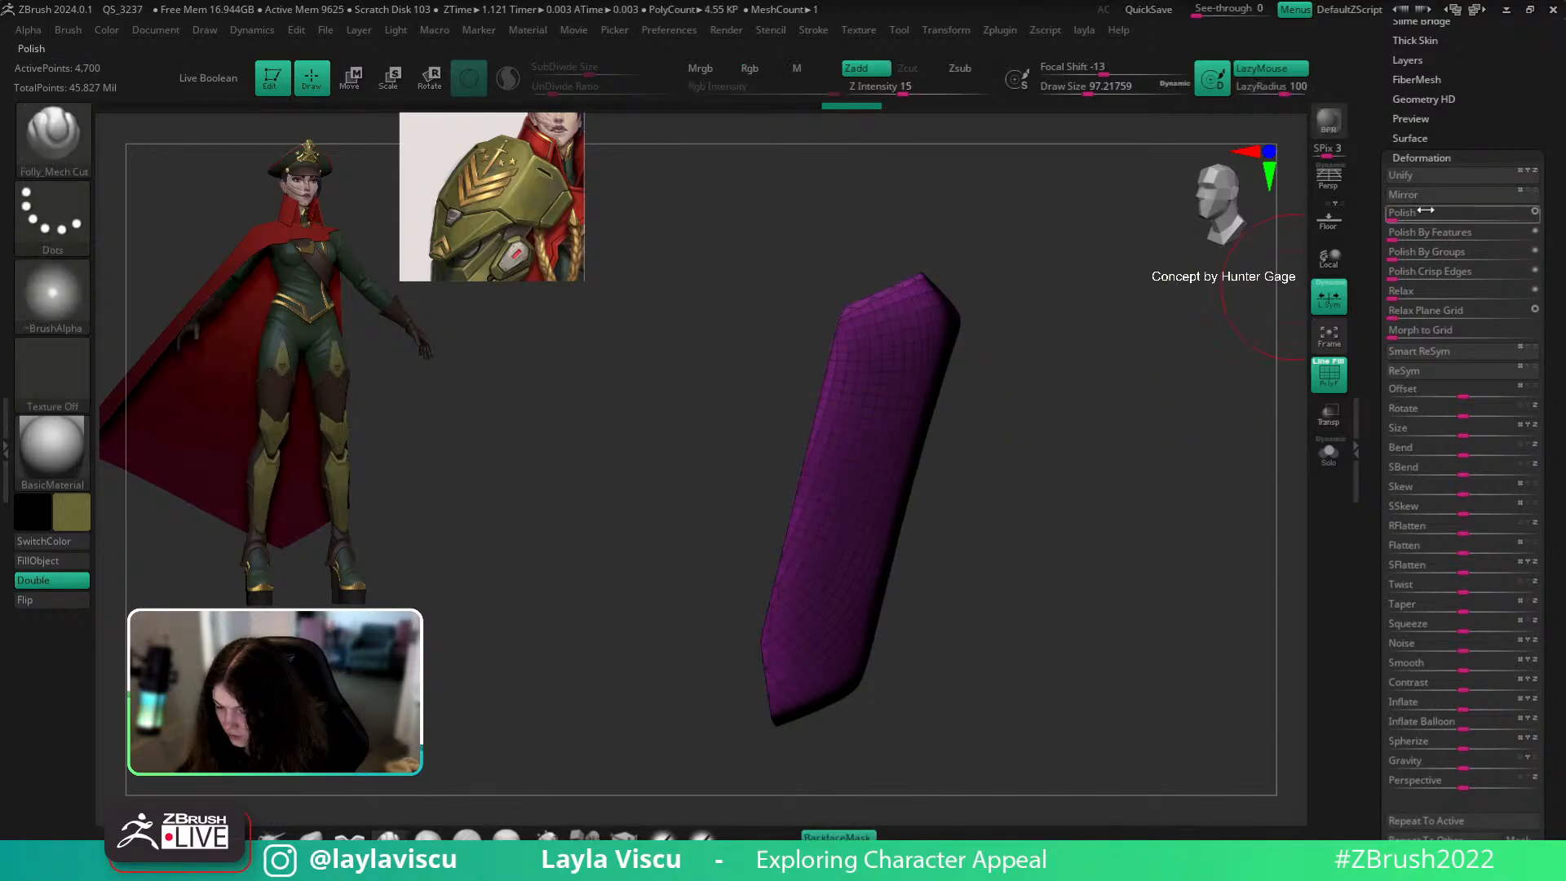
ctrl+shift+click(1105, 482)
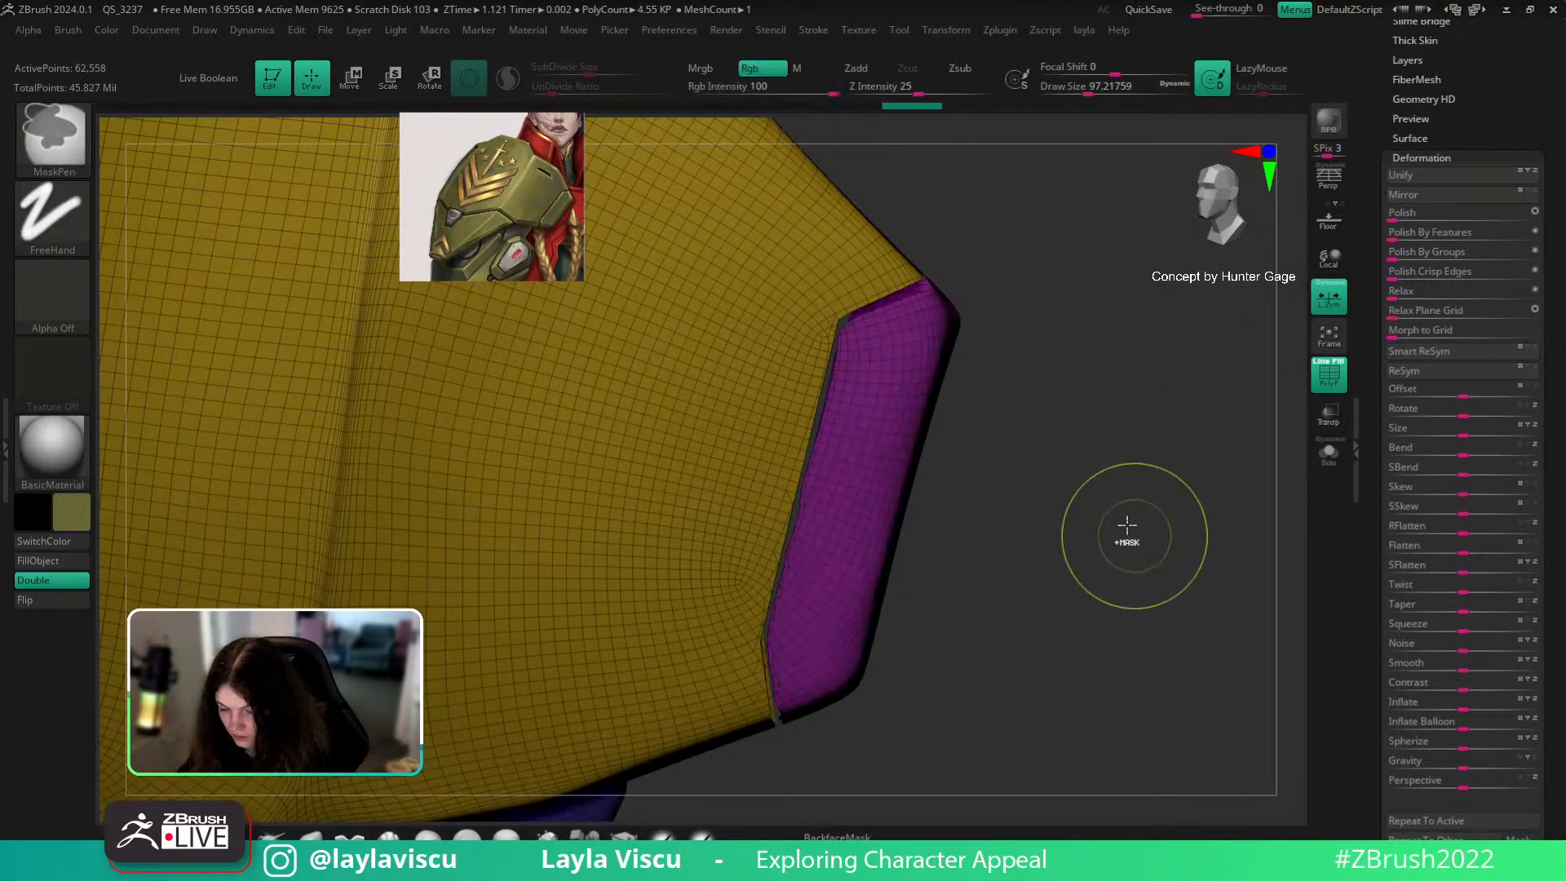
drag(1131, 530, 1006, 489)
key(shift+f)
mouse_move(776, 409)
mouse_down()
mouse_move(1059, 461)
mouse_move(942, 432)
mouse_move(881, 493)
mouse_move(1206, 640)
mouse_move(1084, 563)
mouse_move(1097, 572)
mouse_up()
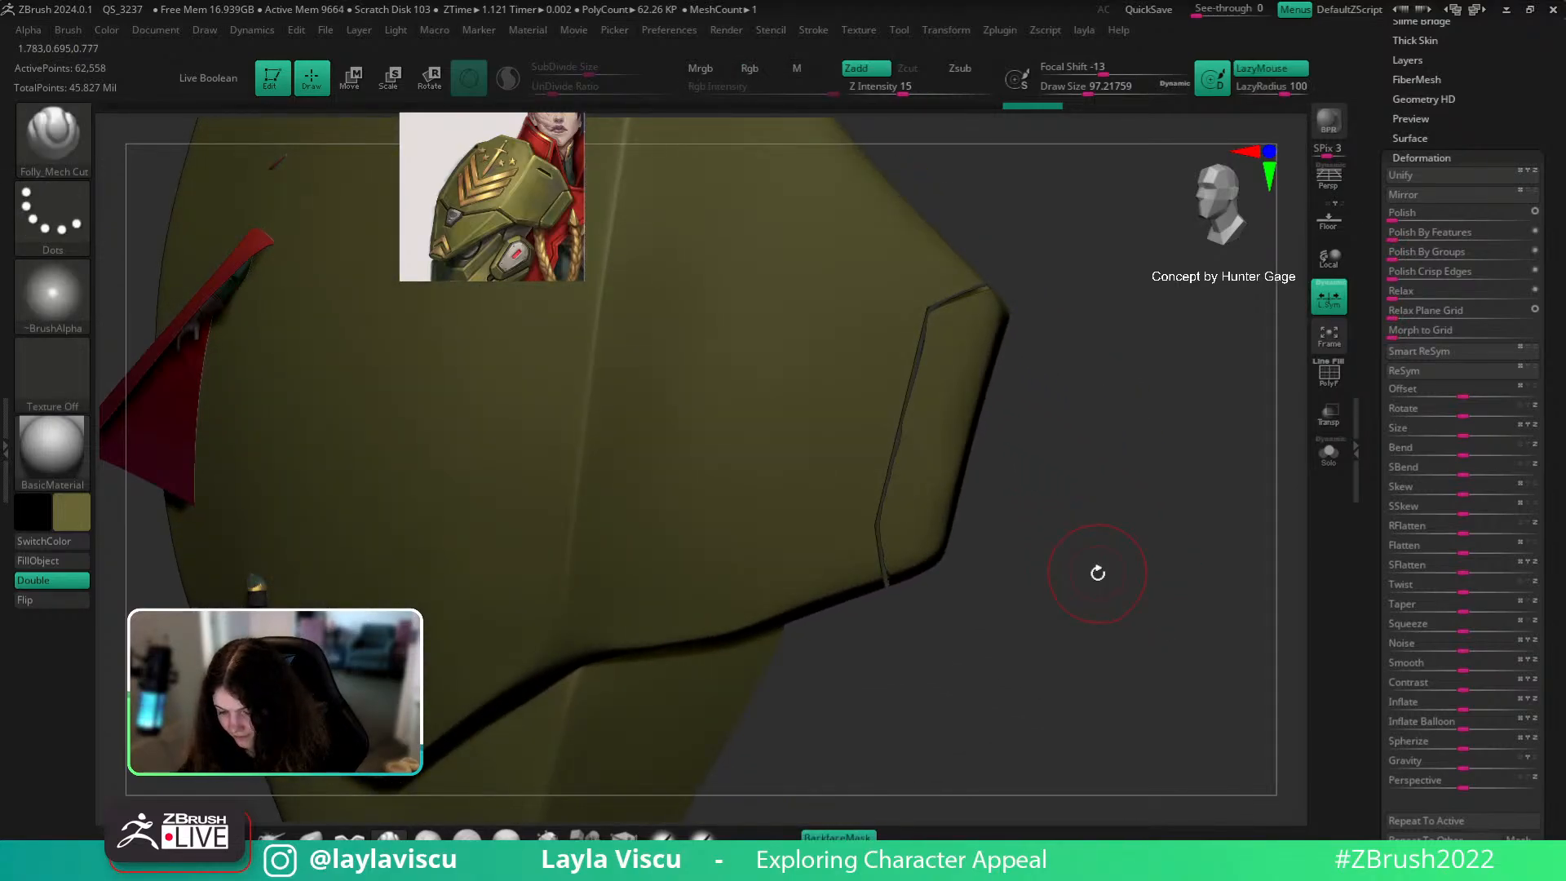
Step: Undo the polish, border mask and unweld, returning to the mirrored side-strip slice with the wireframe shown
key(ctrl+z)
key(shift+f)
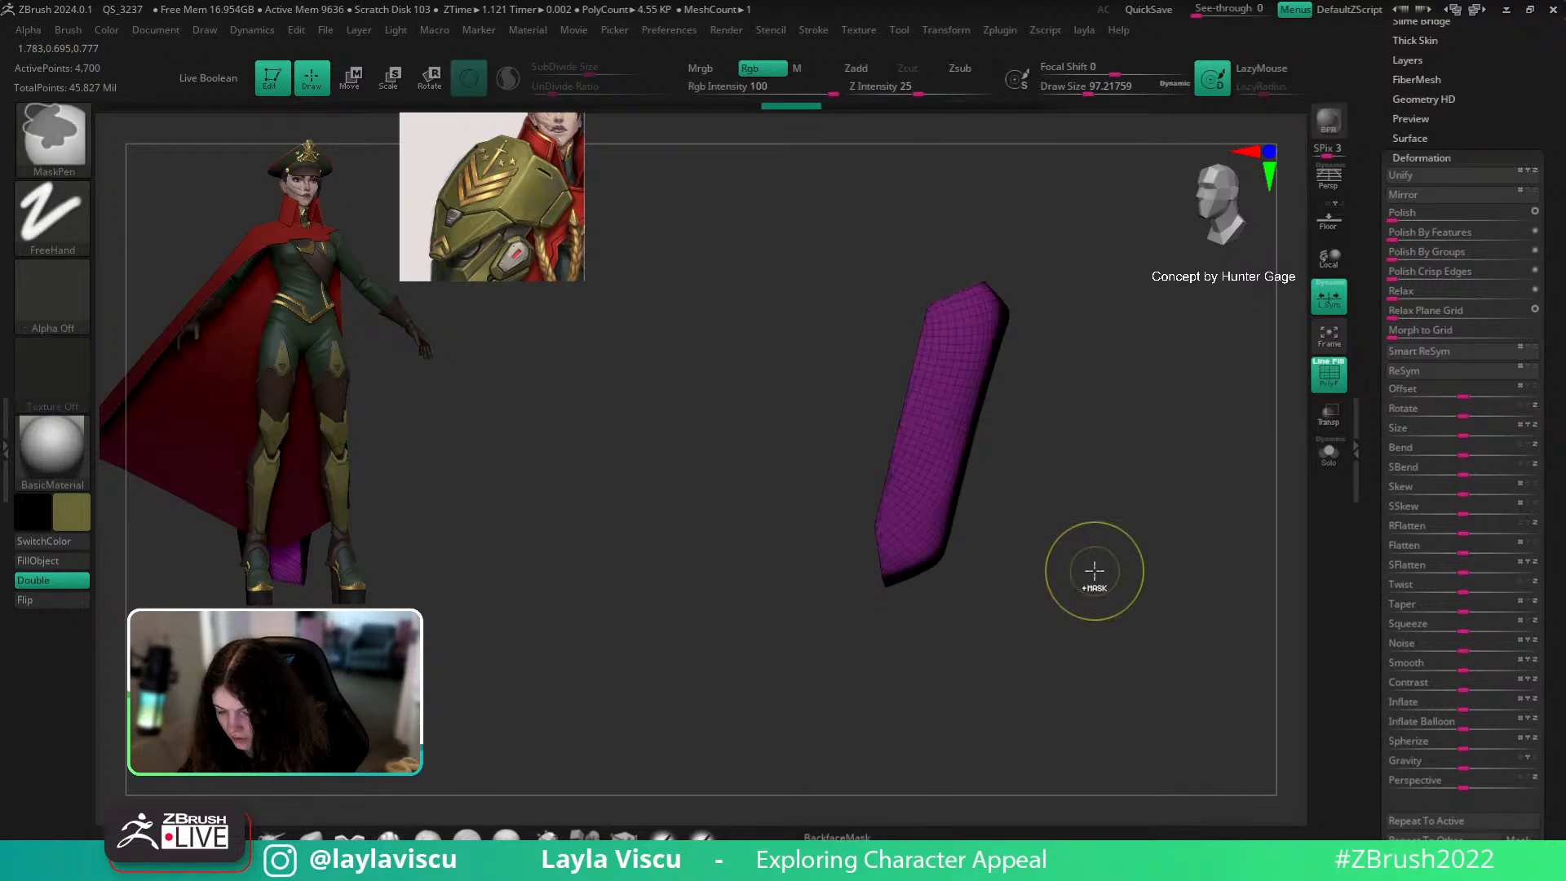
key(ctrl+z)
key(ctrl+z)
key(ctrl+z)
key(ctrl+z)
key(ctrl+z)
key(ctrl+z)
key(ctrl+z)
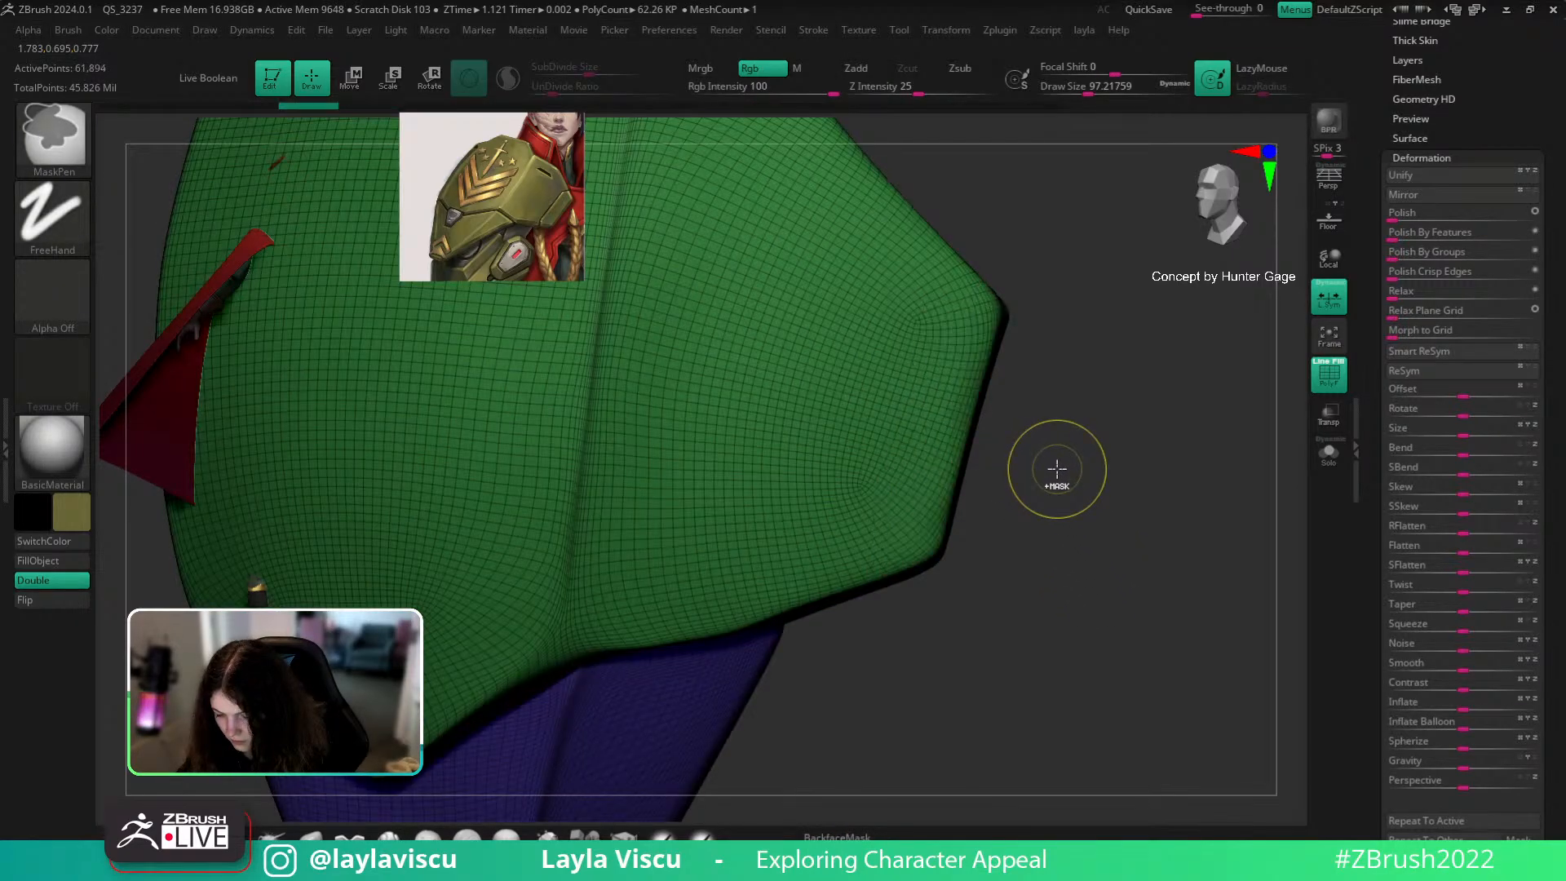
click(356, 106)
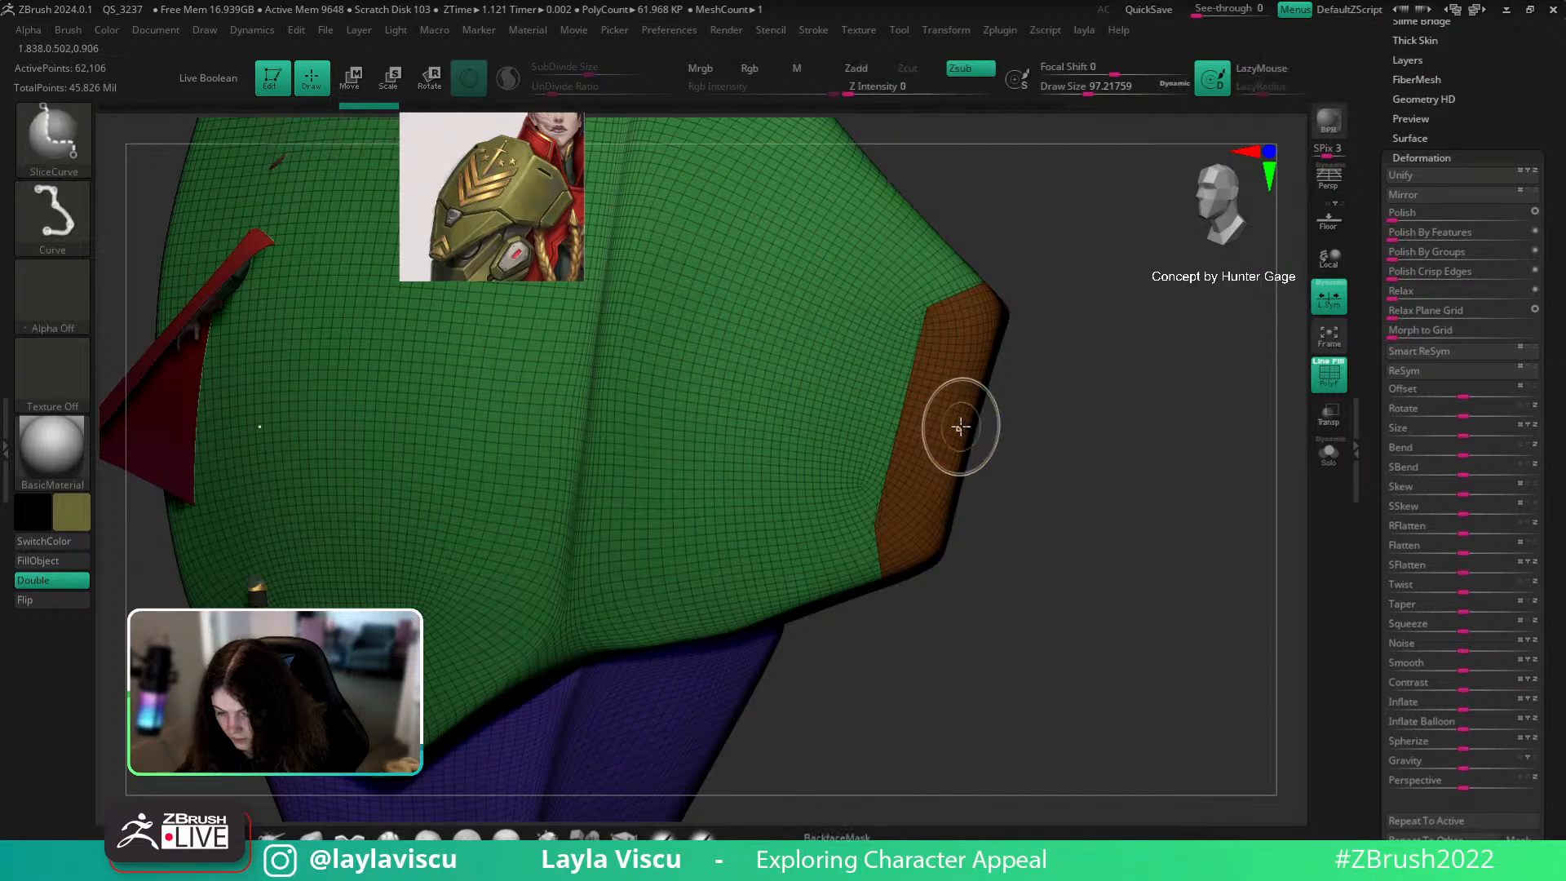
Step: Isolate the side strips, separate them from the armour into their own subtool with Split Hidden, and solo them
ctrl+shift+click(962, 427)
key(space)
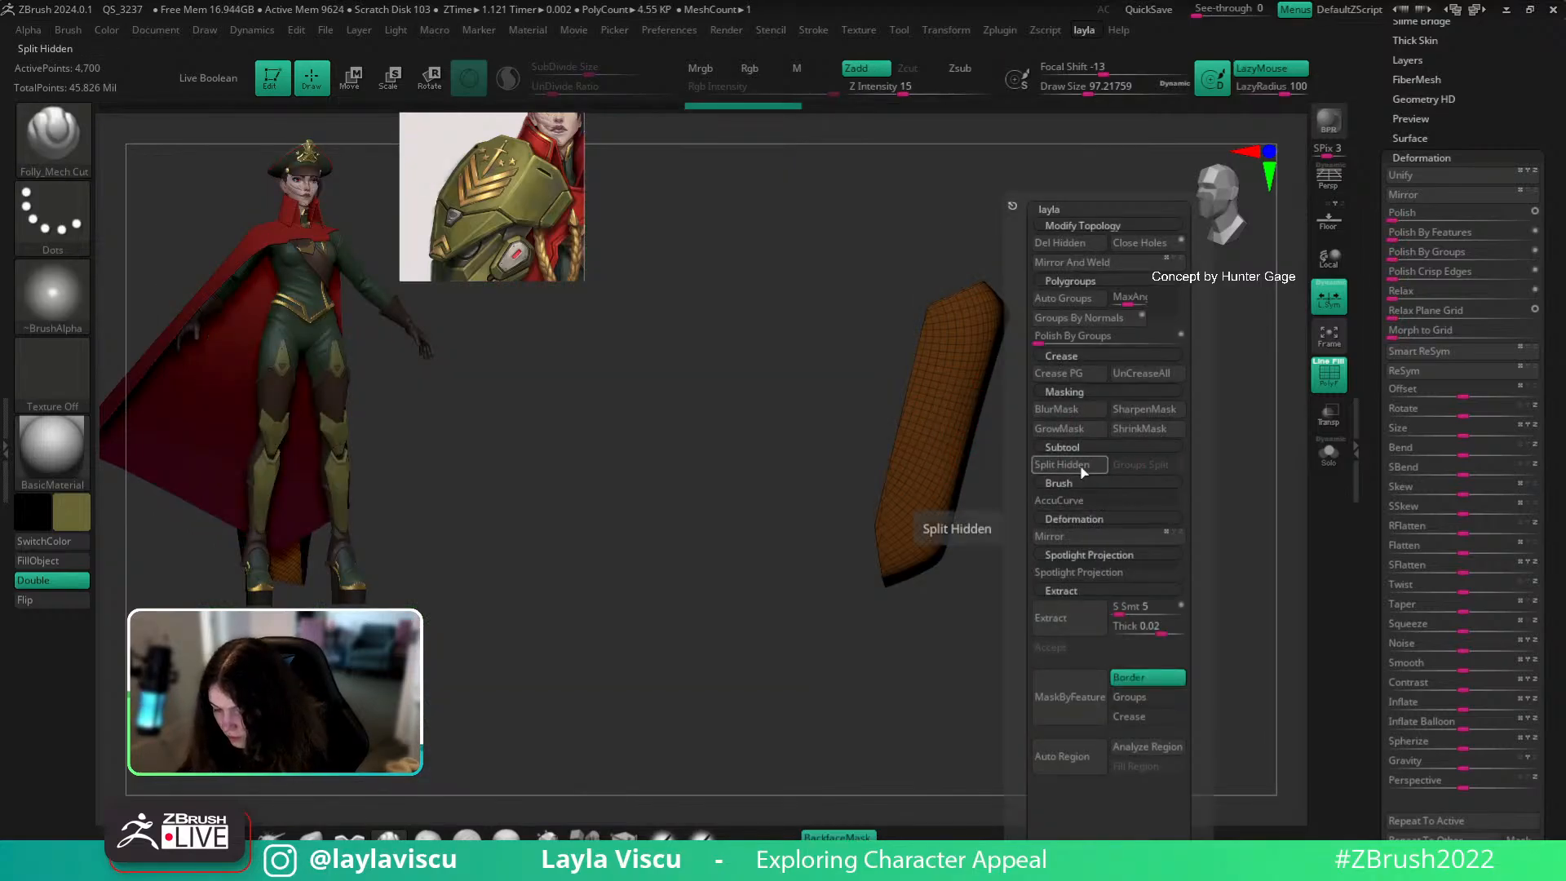
click(1083, 466)
drag(1072, 398, 1265, 426)
scroll(1461, 157, up, 10)
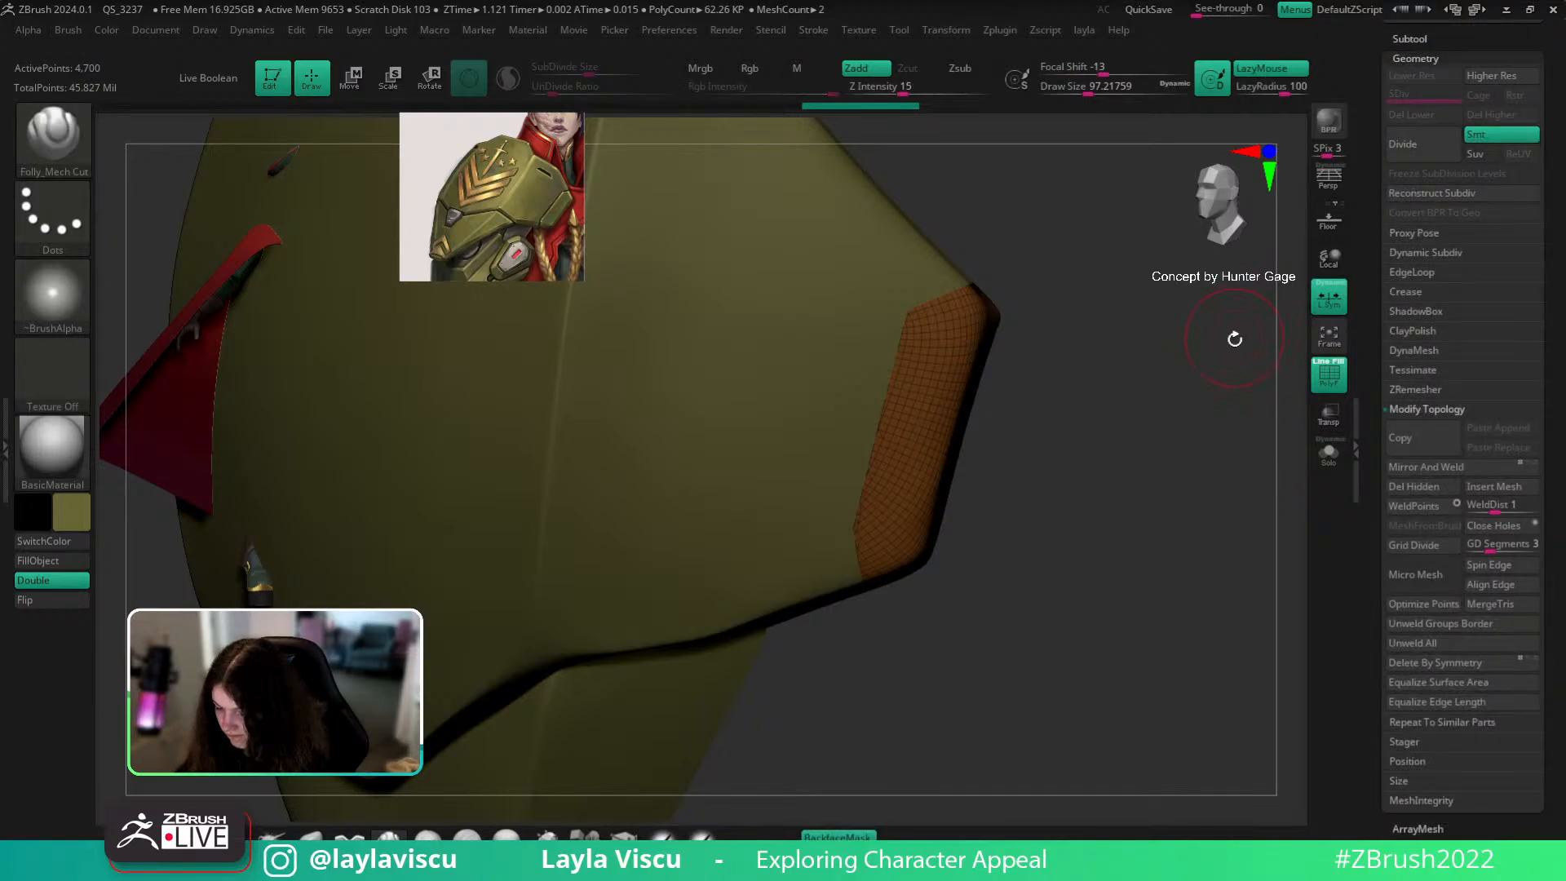
drag(1235, 337, 1246, 339)
click(1330, 454)
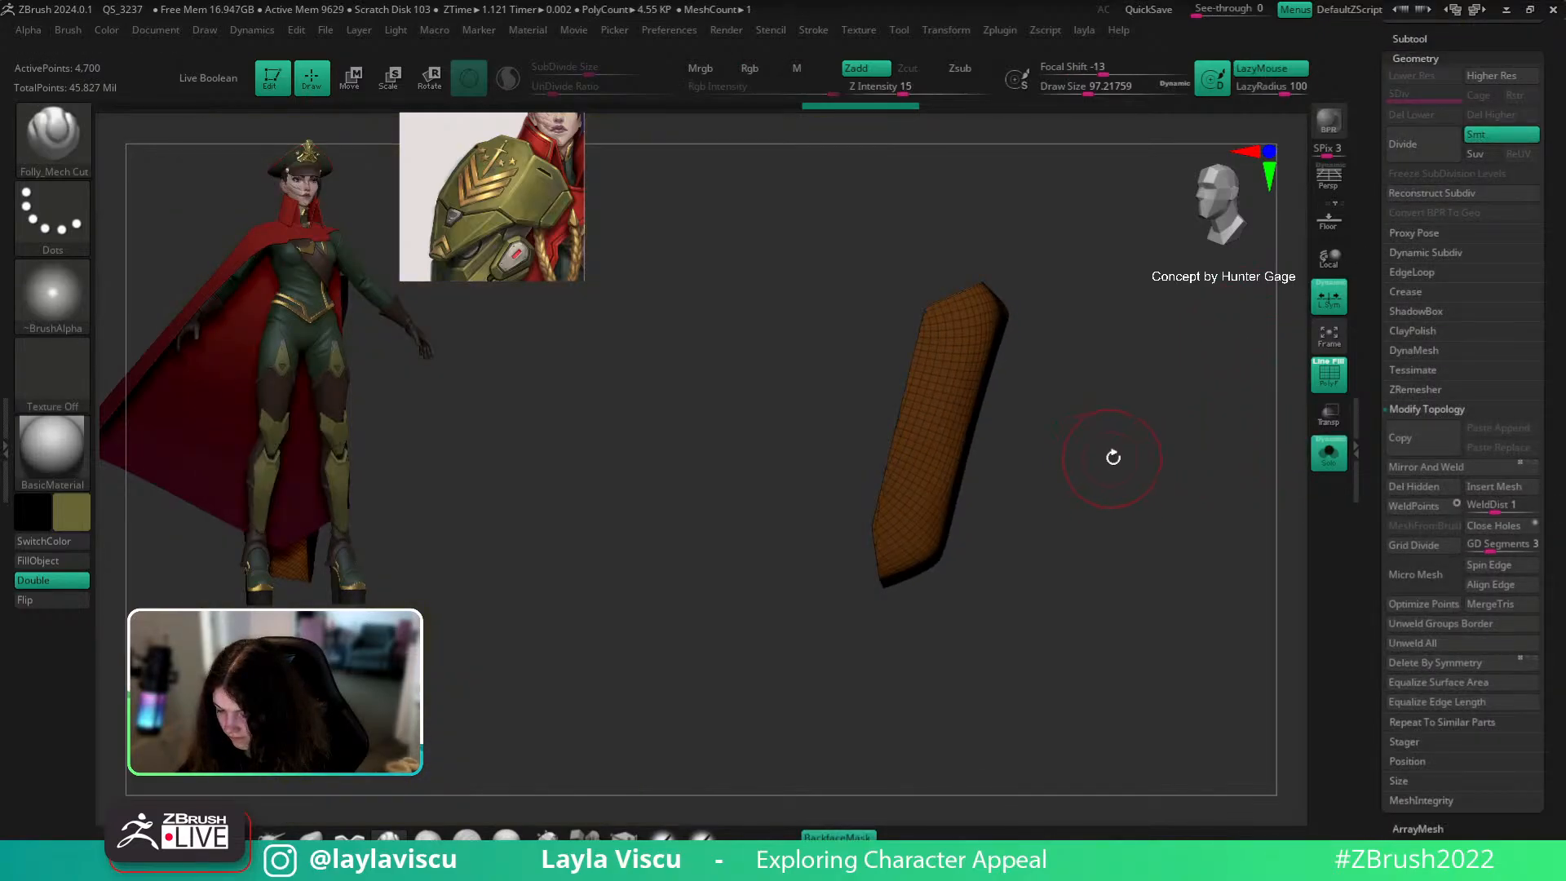
drag(1009, 420, 1048, 407)
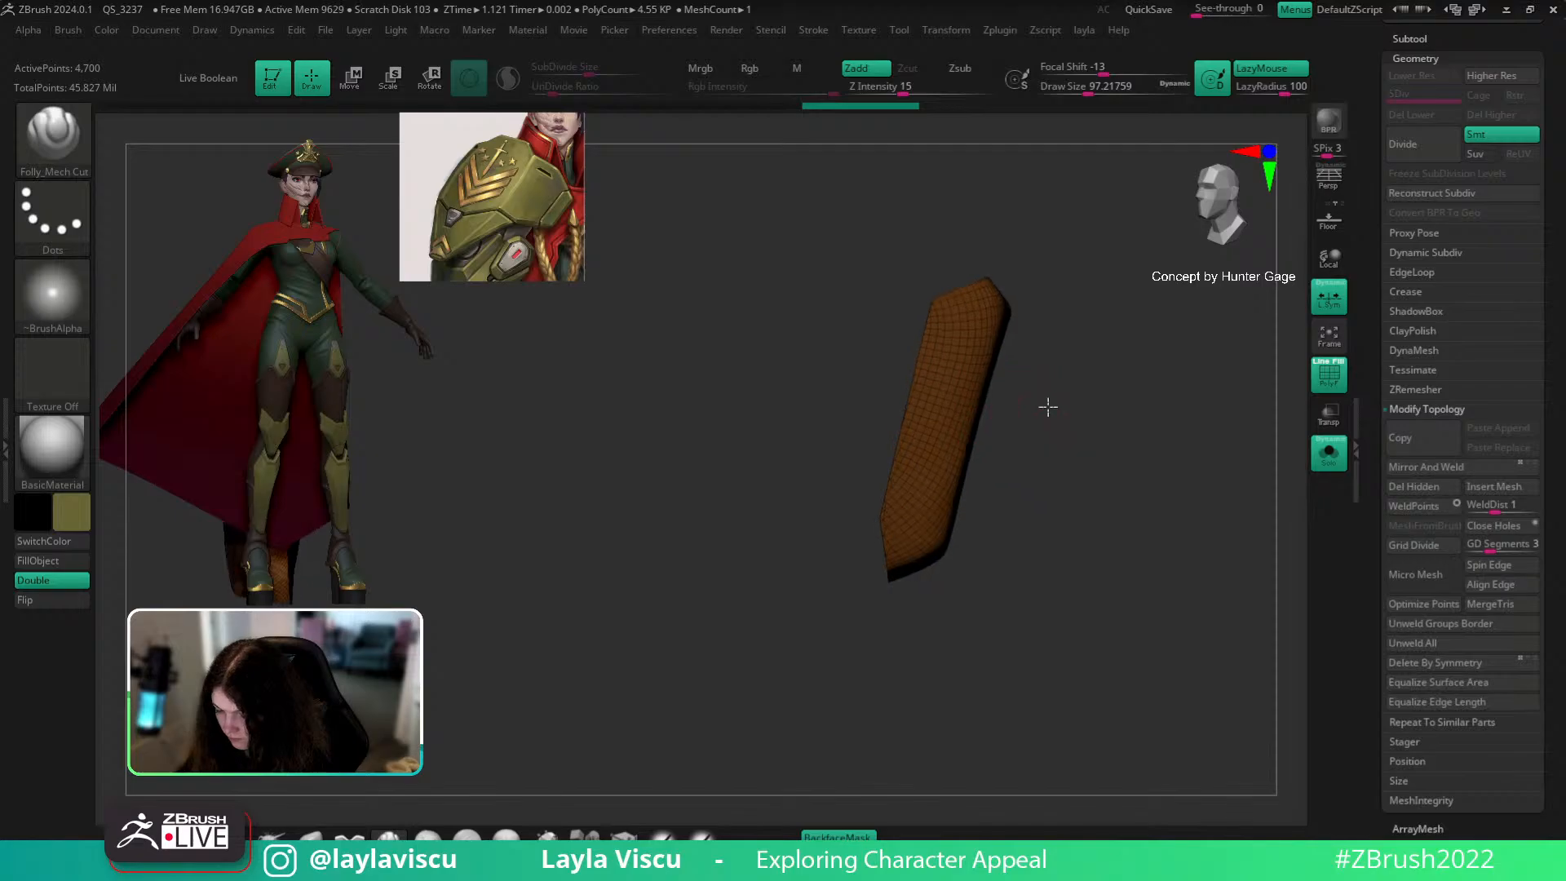
Step: Try slicing the separated side strip along its inner edge with SliceCurve
key(ctrl+shift)
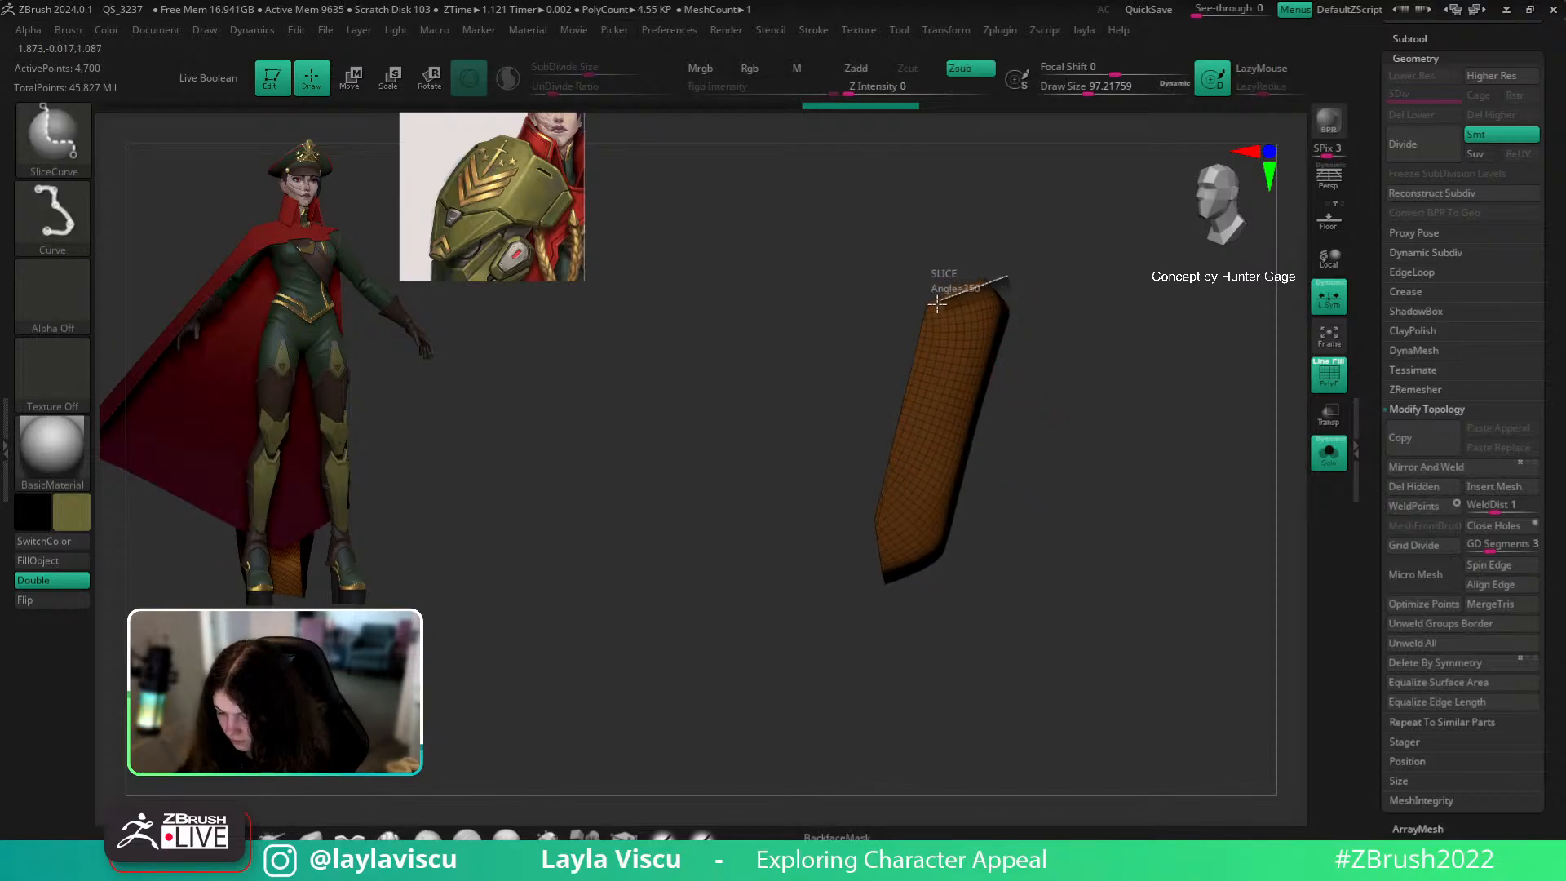
mouse_move(894, 519)
ctrl+shift+mouse_down()
mouse_move(889, 551)
mouse_move(881, 524)
ctrl+shift+mouse_up()
key(ctrl+shift)
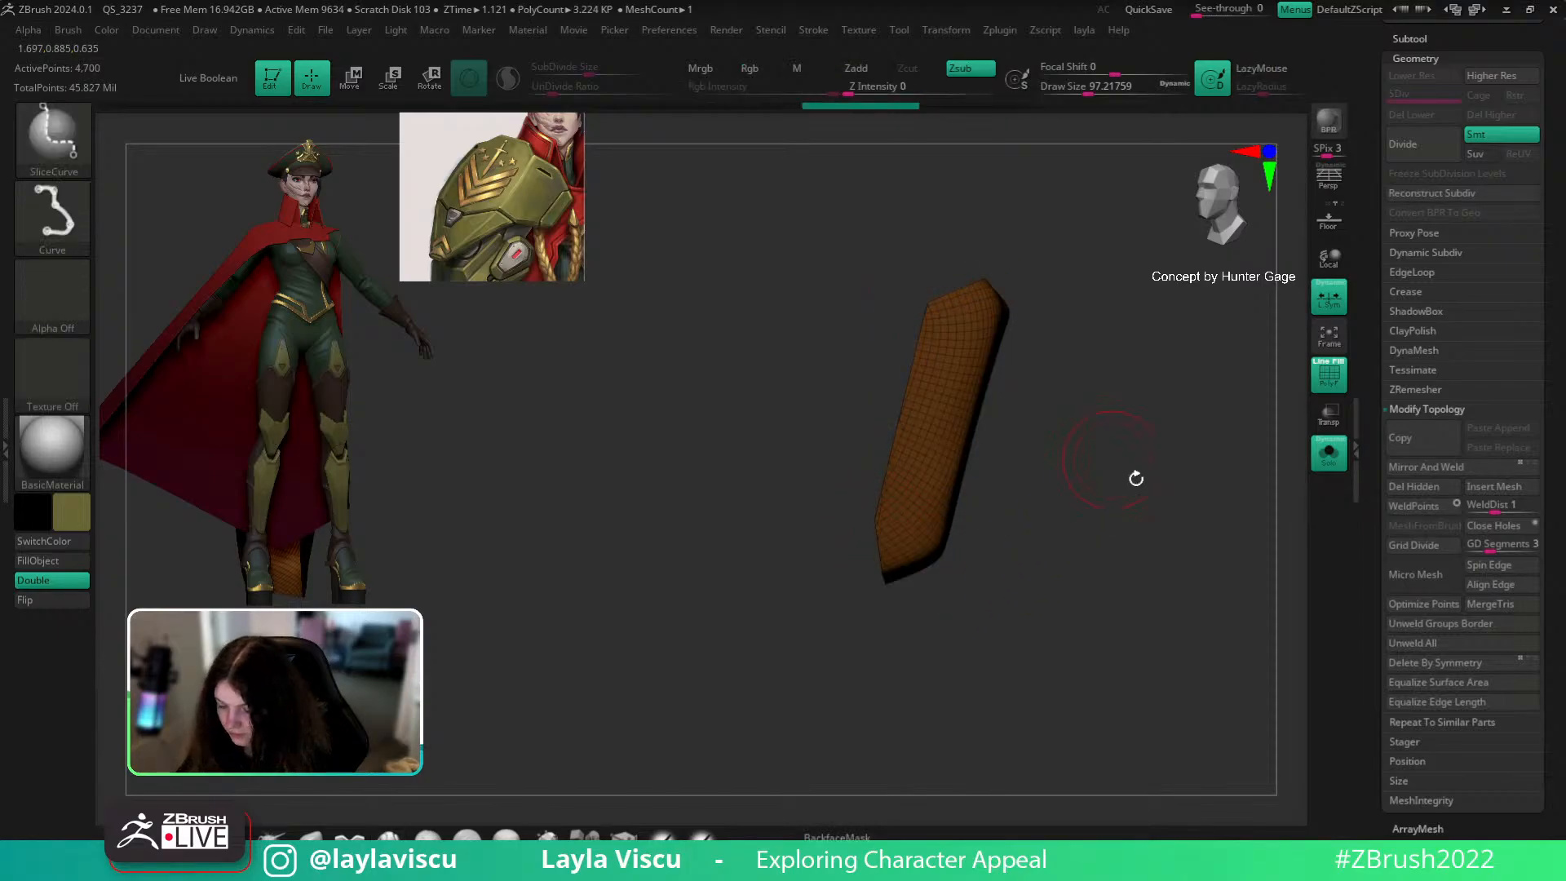
key(ctrl+z)
Step: Try adding edge loops to the side strips with GroupsLoops at 4 loops and GPolish 50
click(1412, 272)
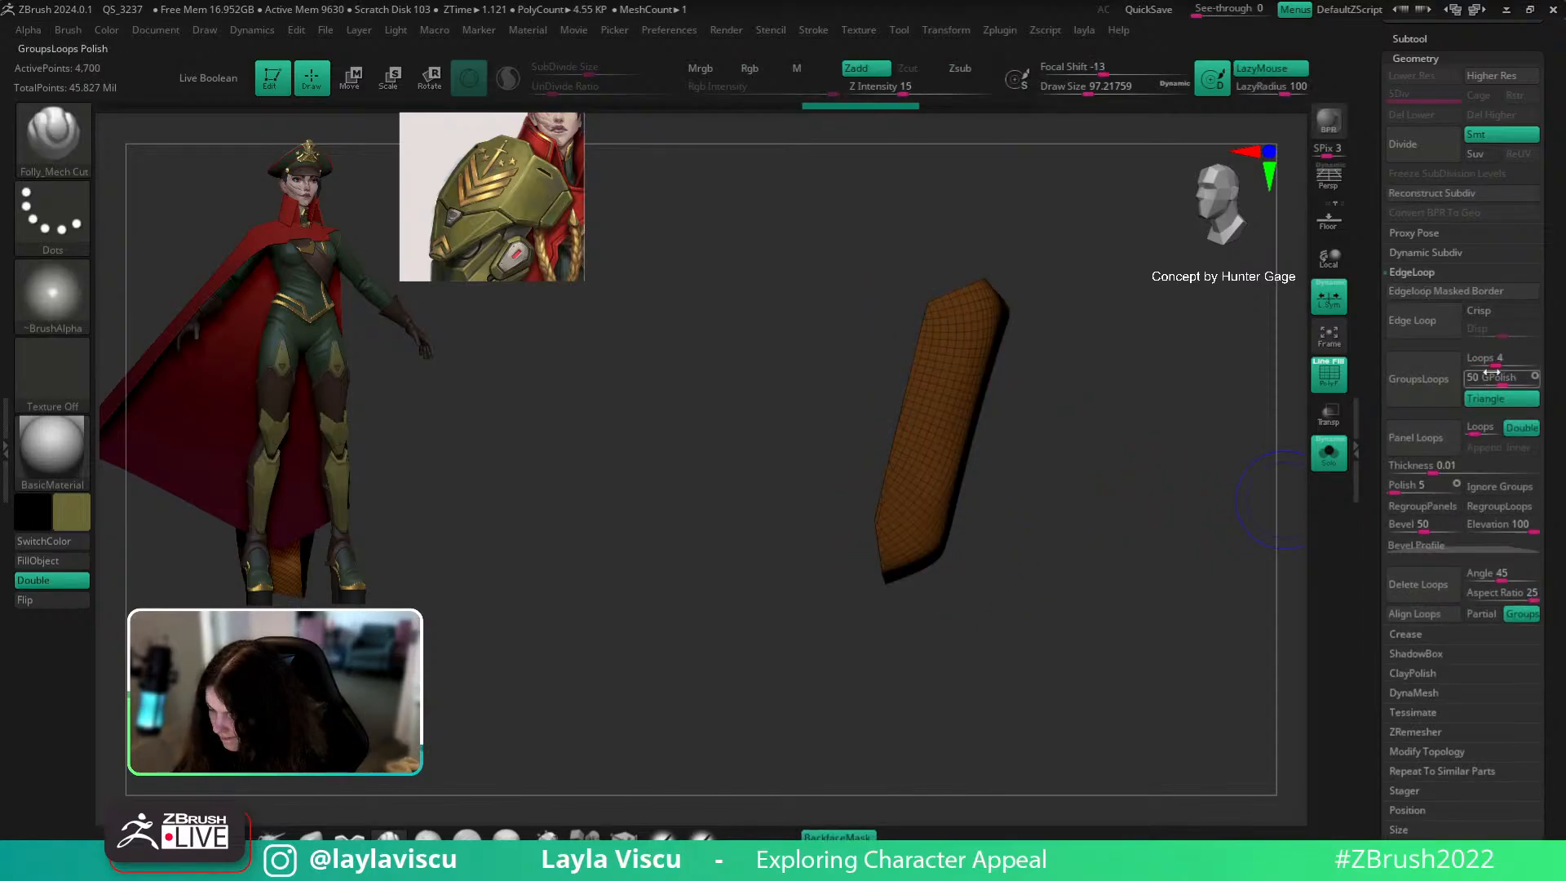
click(1419, 378)
key(ctrl+z)
Step: Add a single group loop along the side strips' open borders using GroupsLoops with Loops 1 and GPolish 0
click(1433, 393)
key(ctrl+z)
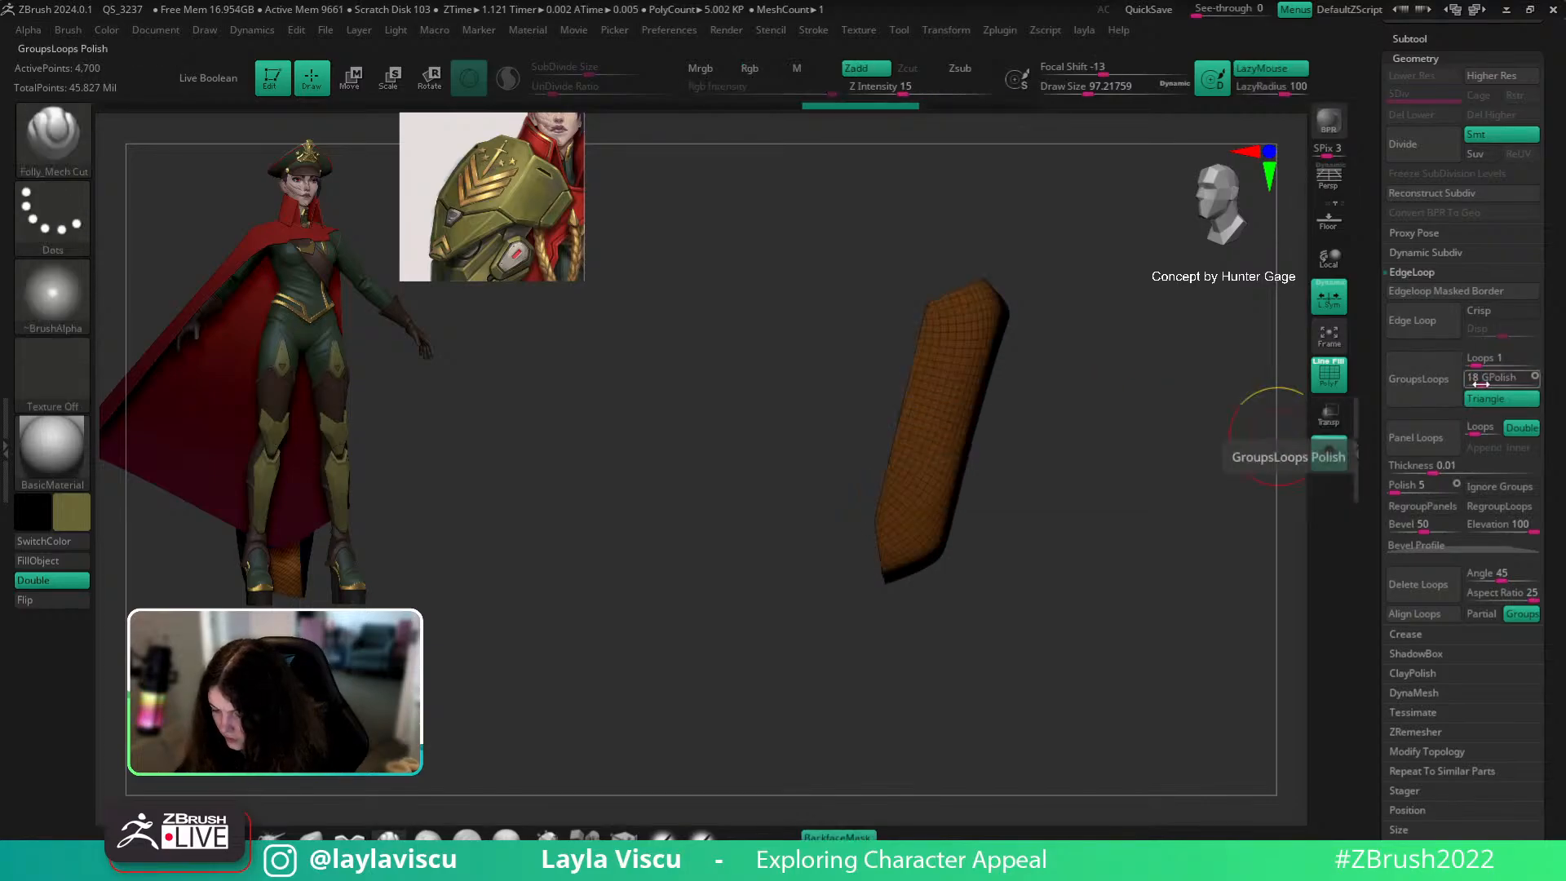
drag(1501, 377, 1464, 377)
click(1419, 378)
key(b)
key(s)
key(t)
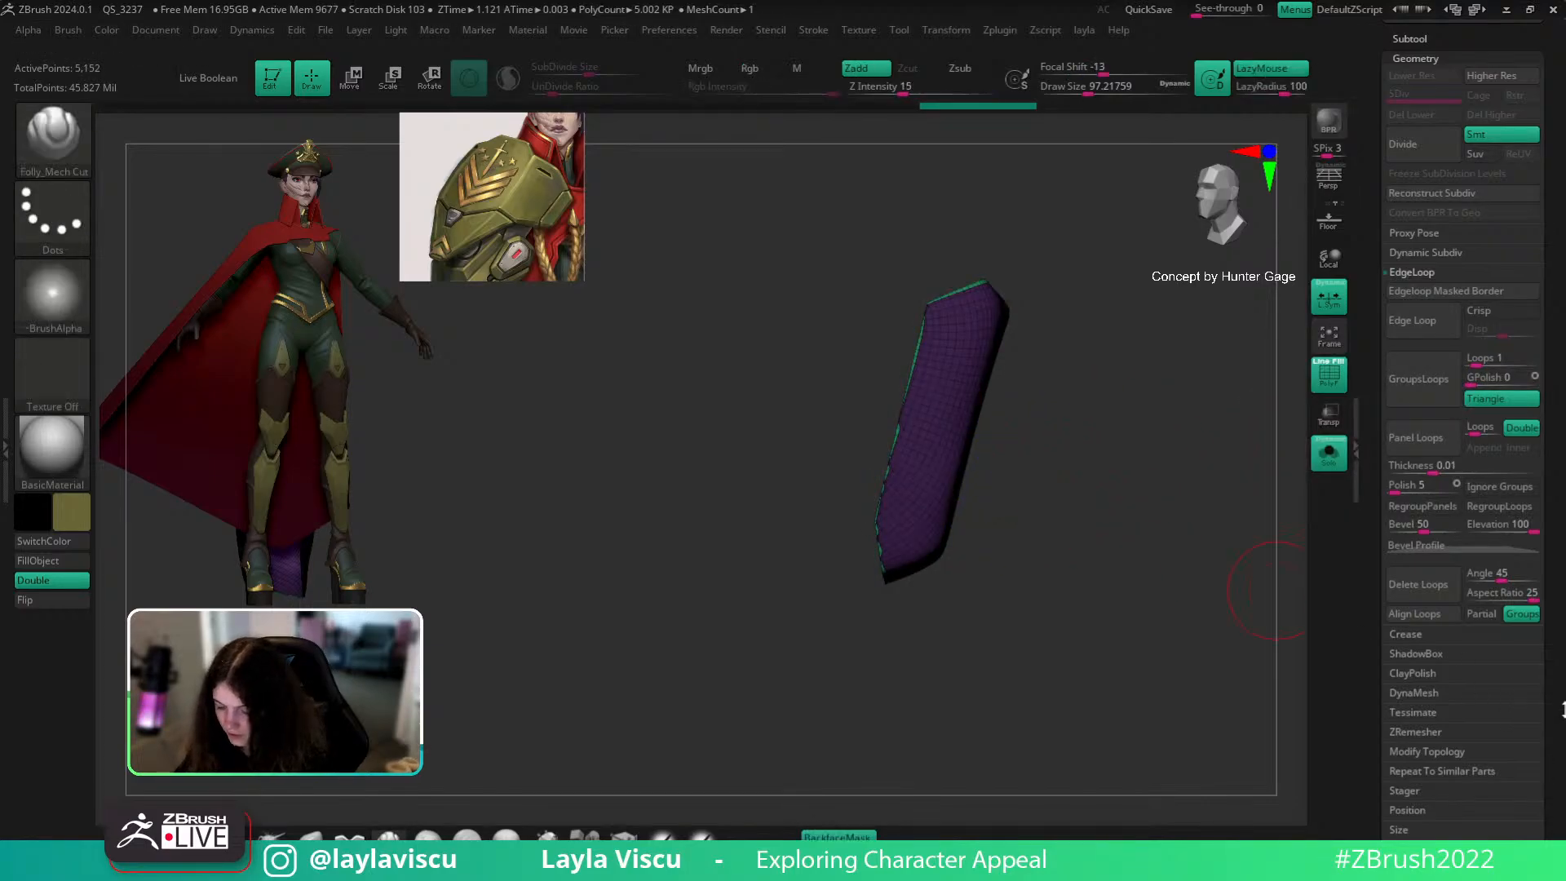
Step: Try capping the open inner sides of the strips with Close Holes
scroll(1477, 690, down, 2)
mouse_move(1119, 542)
mouse_down()
mouse_move(1136, 594)
mouse_move(1129, 560)
mouse_up()
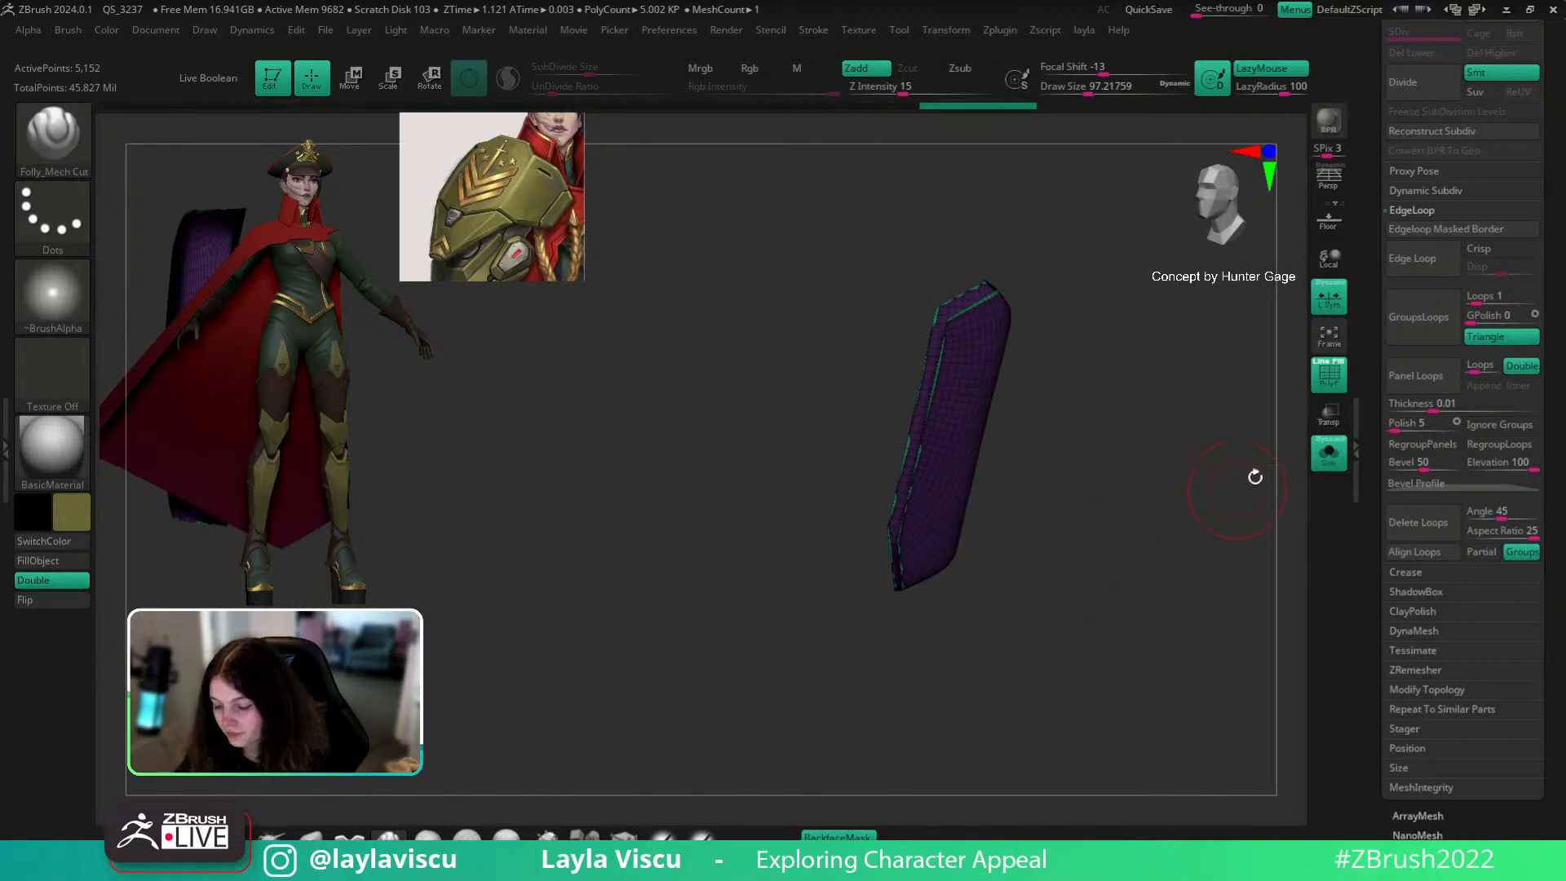
key(space)
click(1270, 243)
drag(1053, 430, 1127, 437)
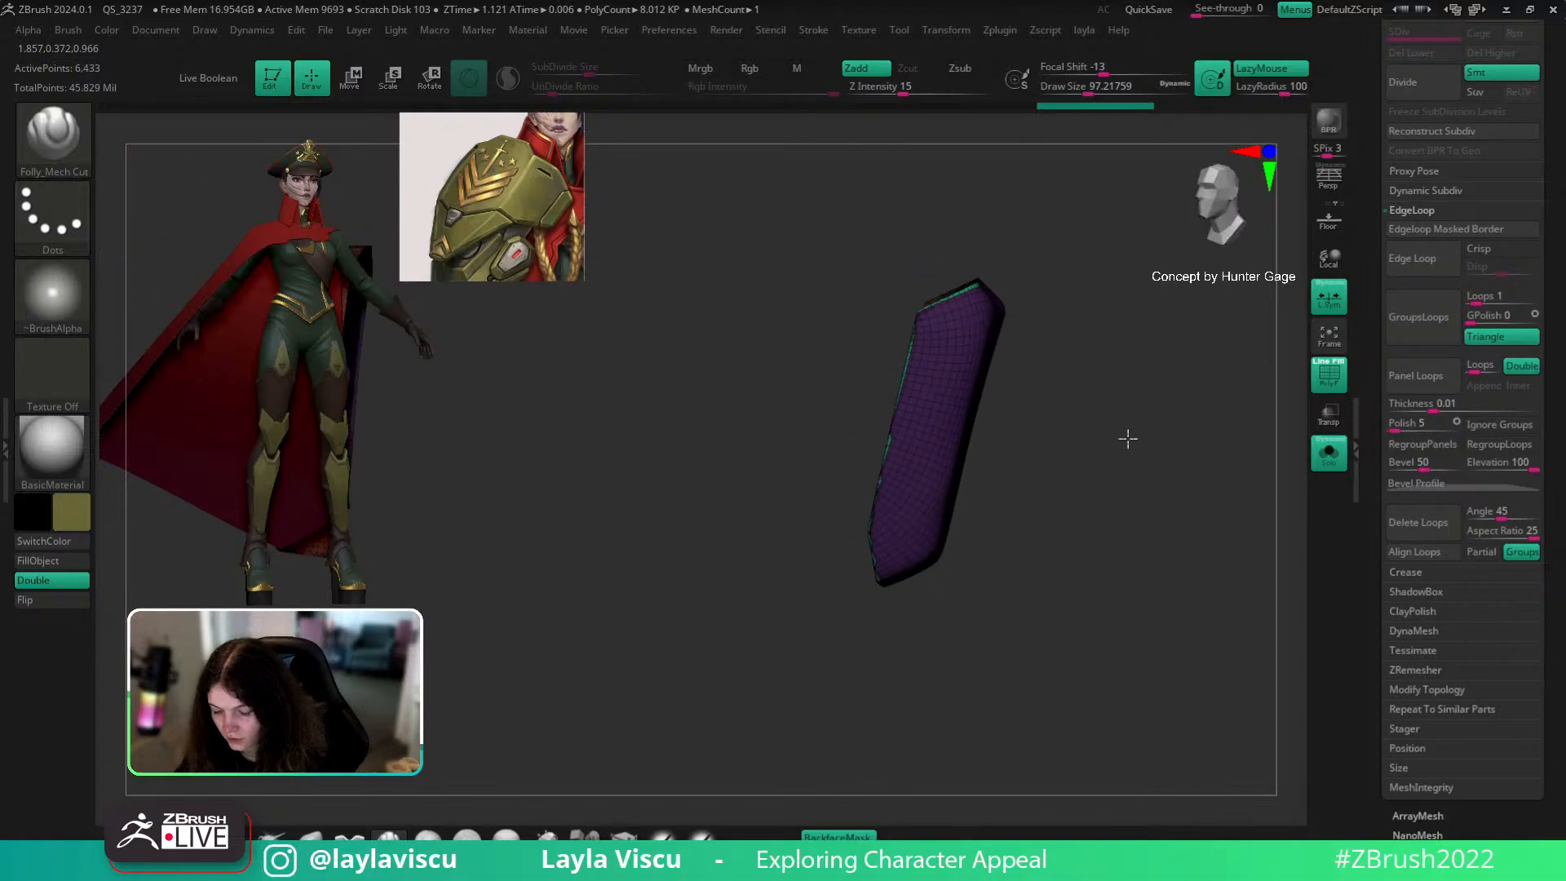
key(ctrl+z)
Step: Remesh the side strips with DynaMesh at resolution 128 and show them together with the whole armour
click(1415, 630)
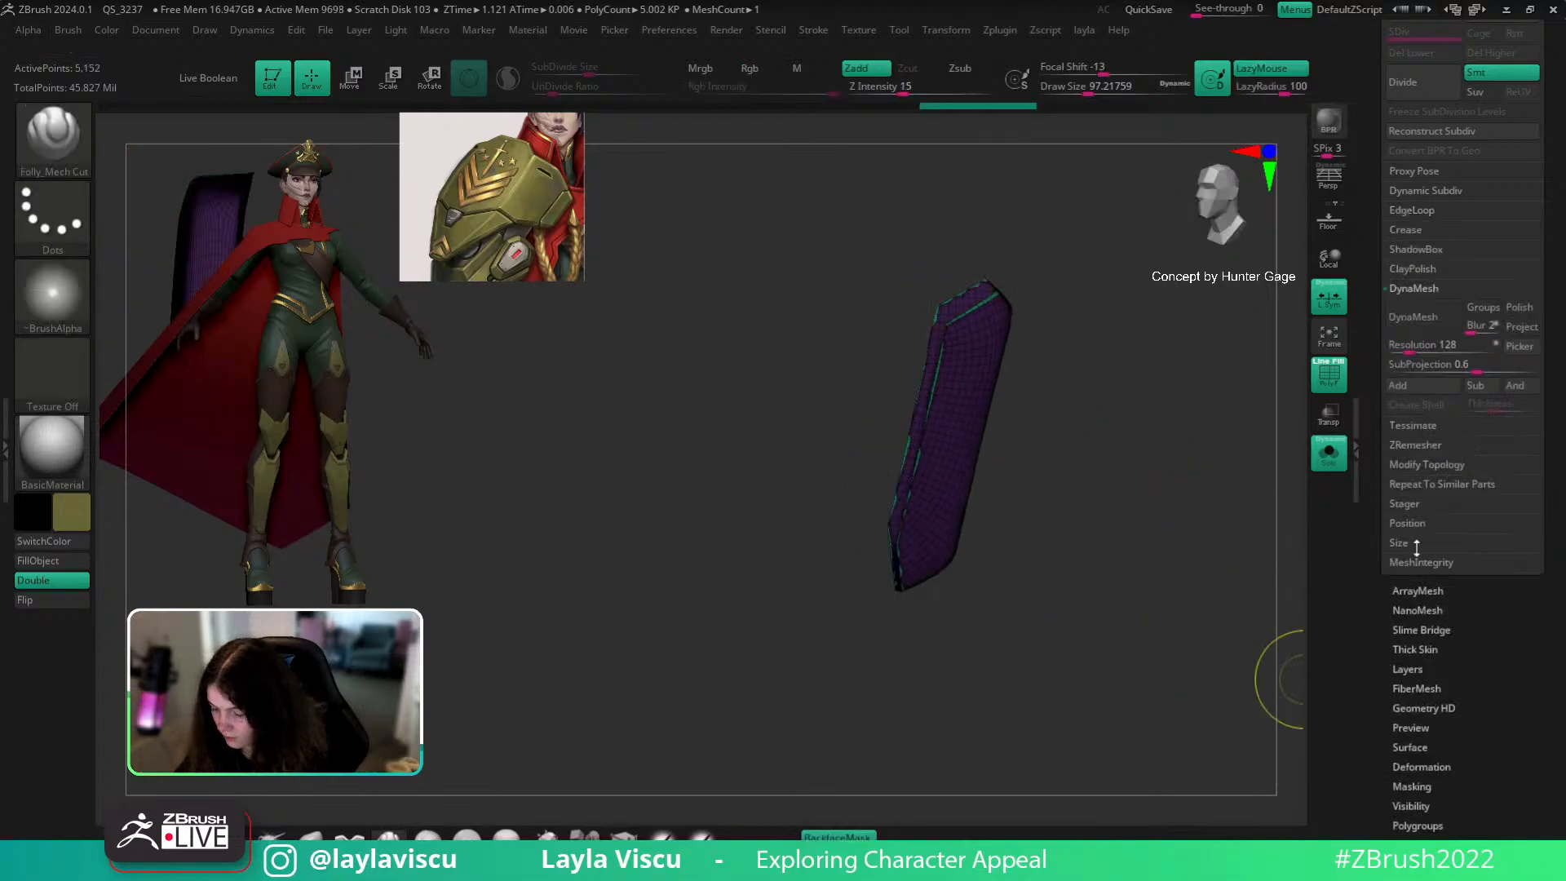
click(1408, 320)
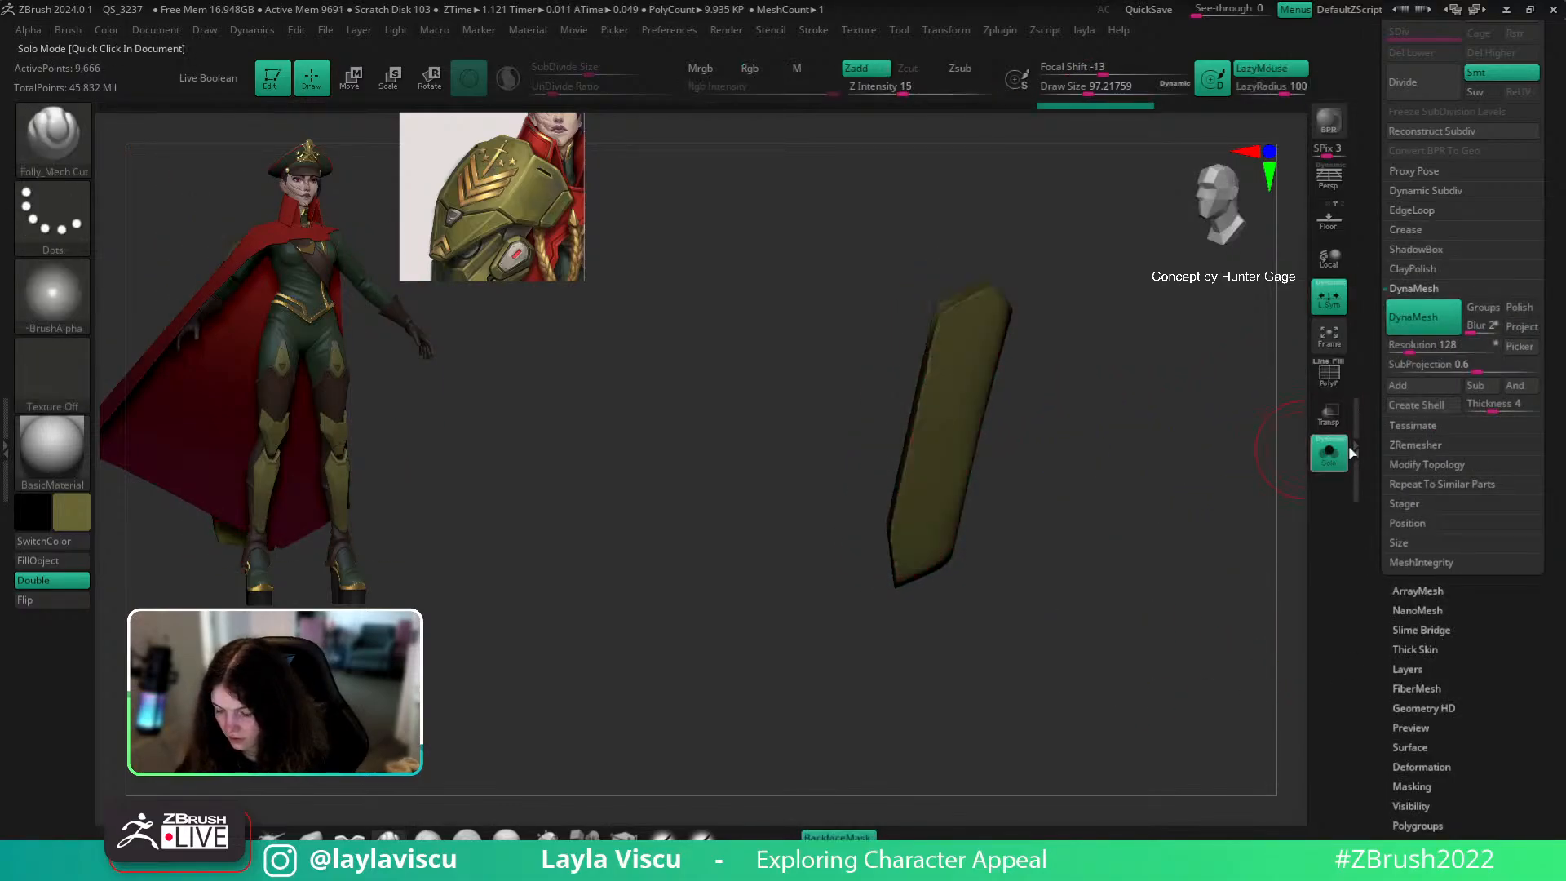
click(1343, 455)
Step: Raise the DynaMesh resolution to 376, remesh the side strips and solo them
drag(1406, 344, 1420, 344)
click(1414, 317)
click(1414, 316)
key(shift+f)
key(shift+f)
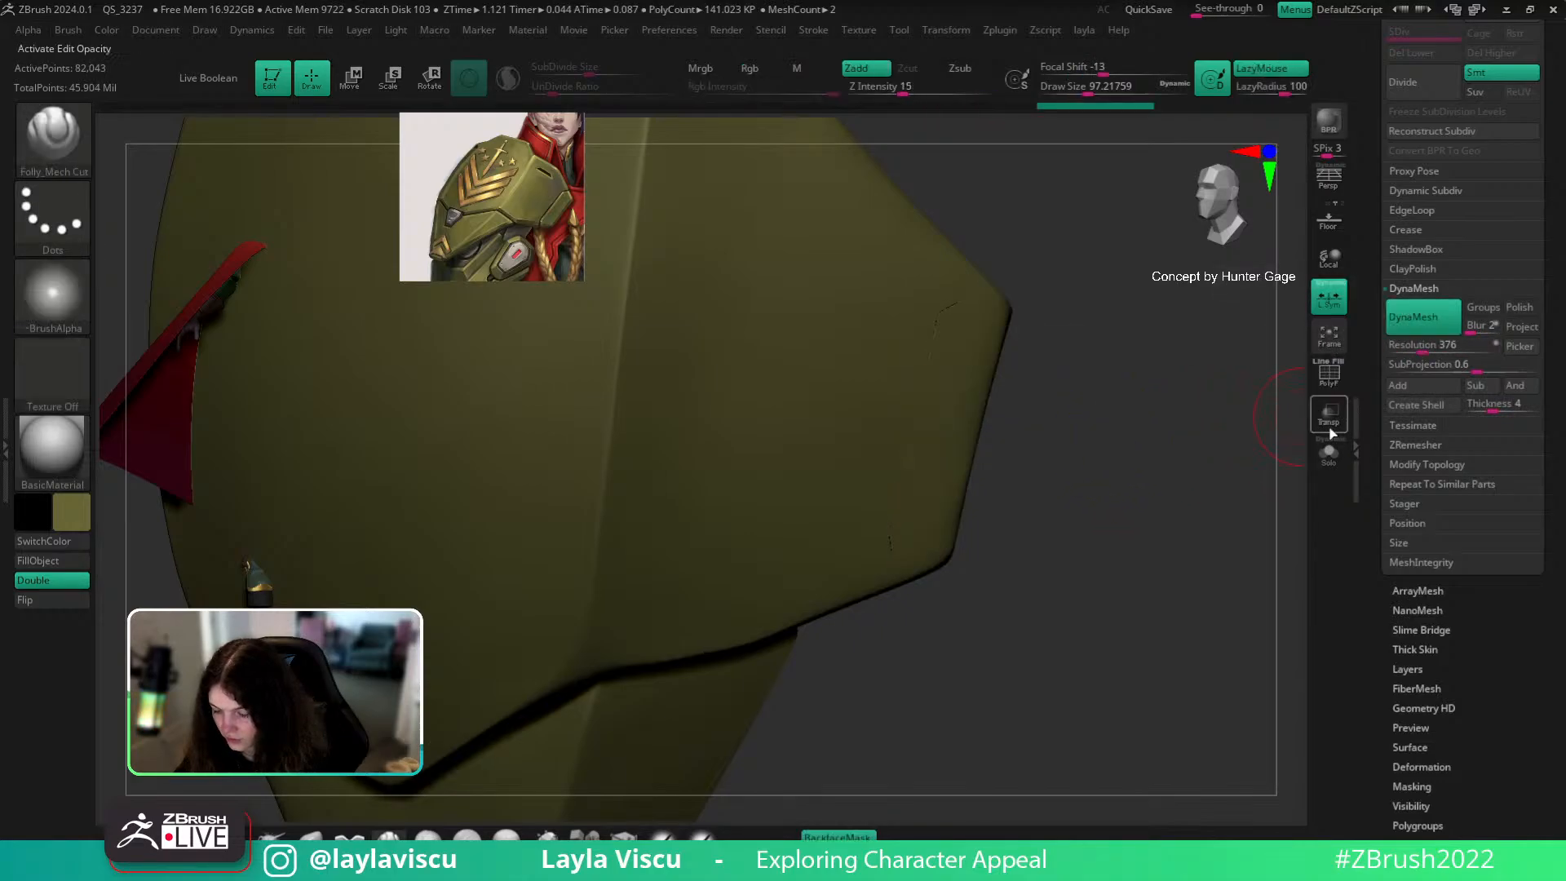
click(1329, 444)
drag(1091, 433, 1087, 418)
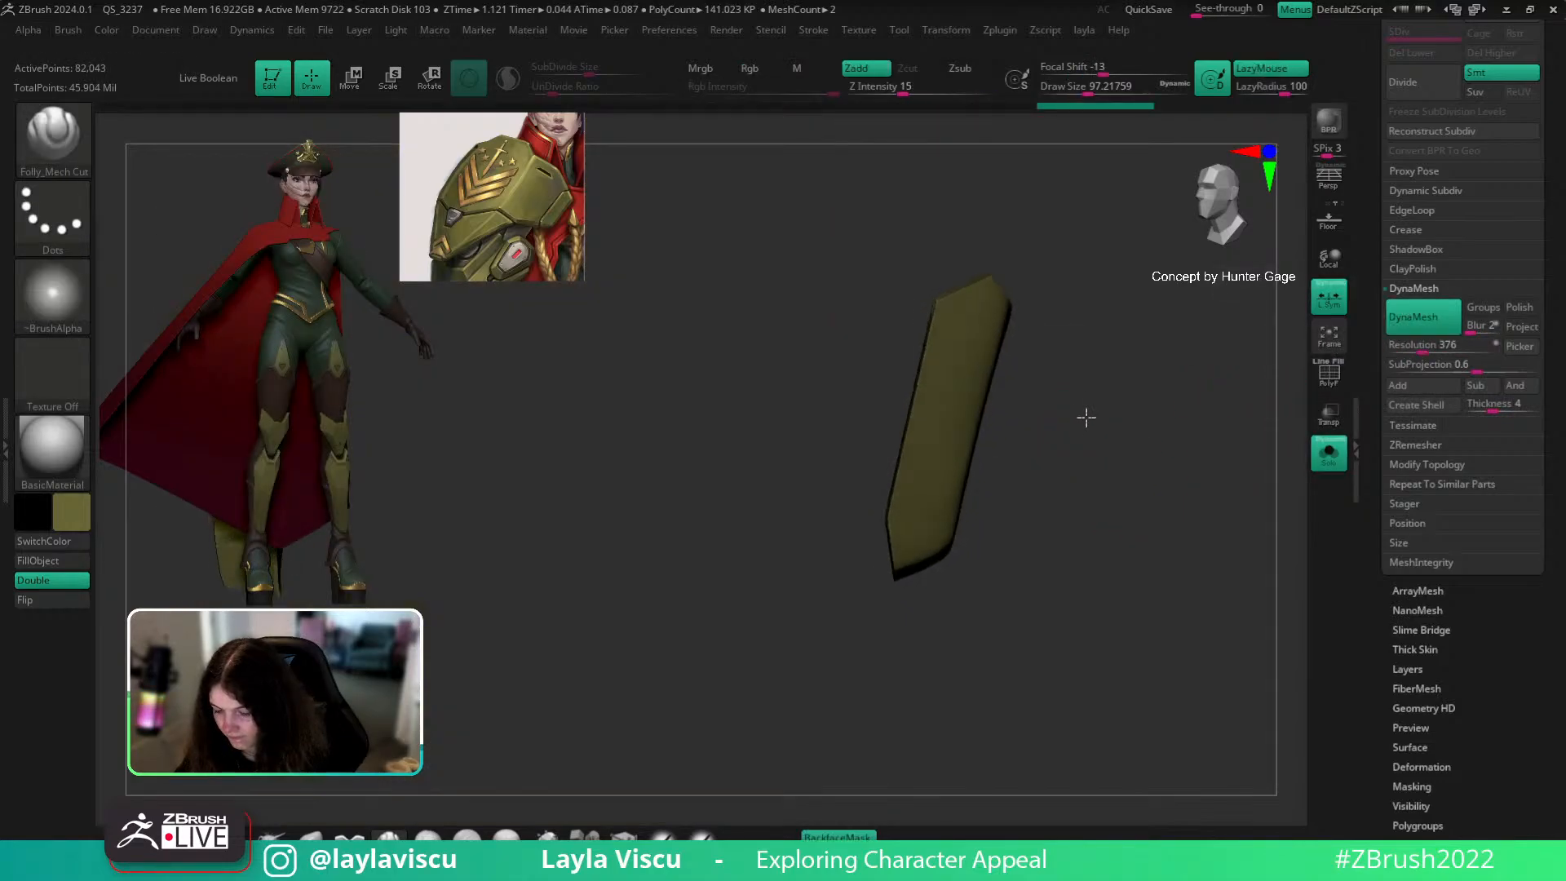
Step: Slice the thin sliver off the side strip's inner edge, close the remaining hole and show the strip with the whole armour
key(ctrl+shift)
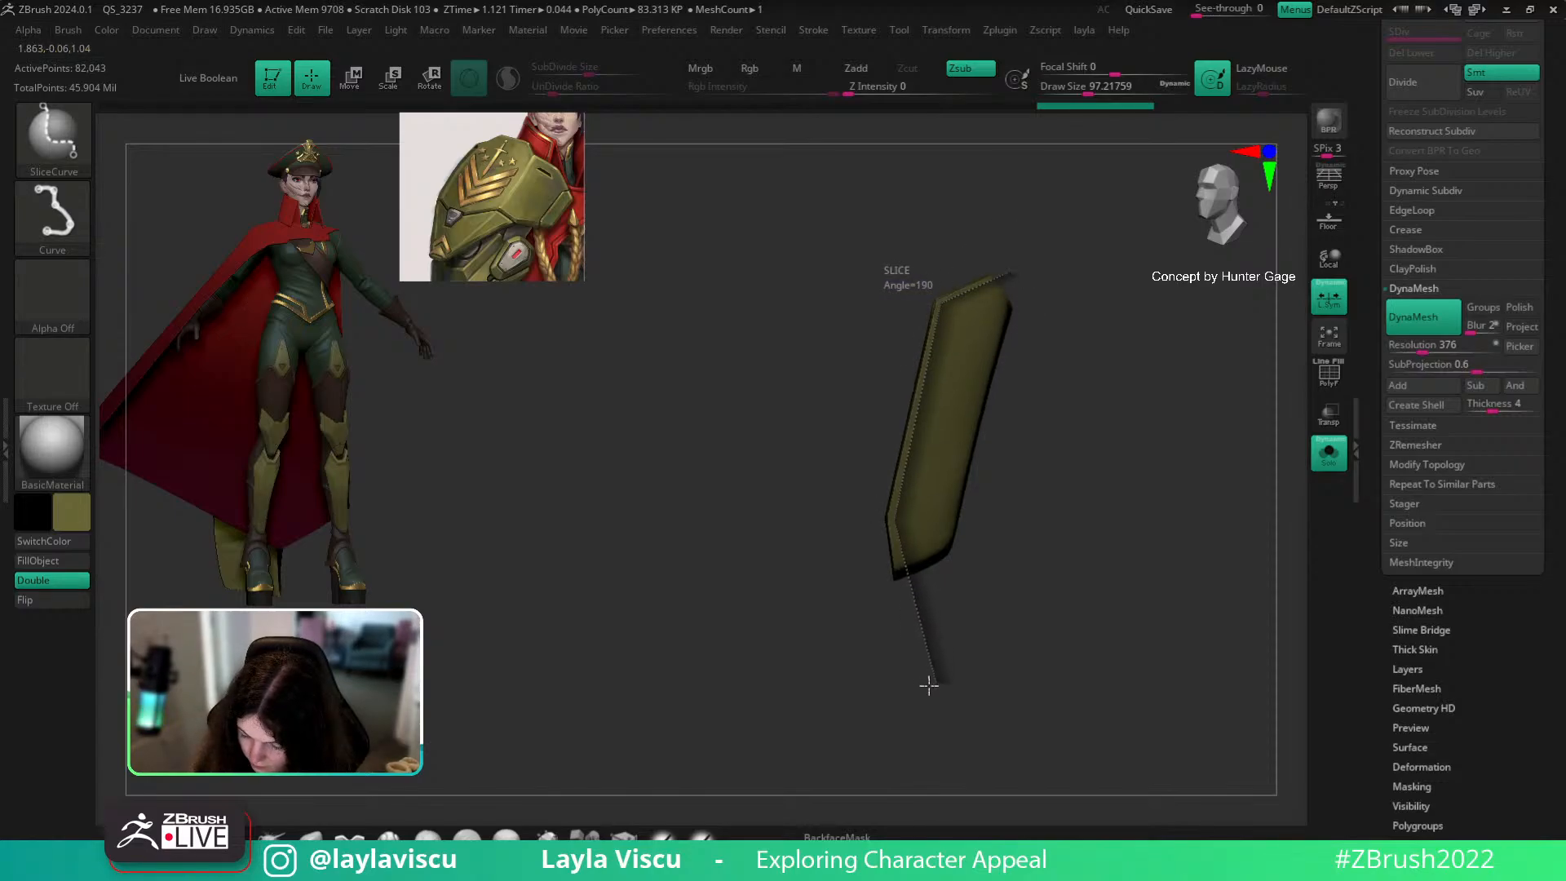
key(shift+f)
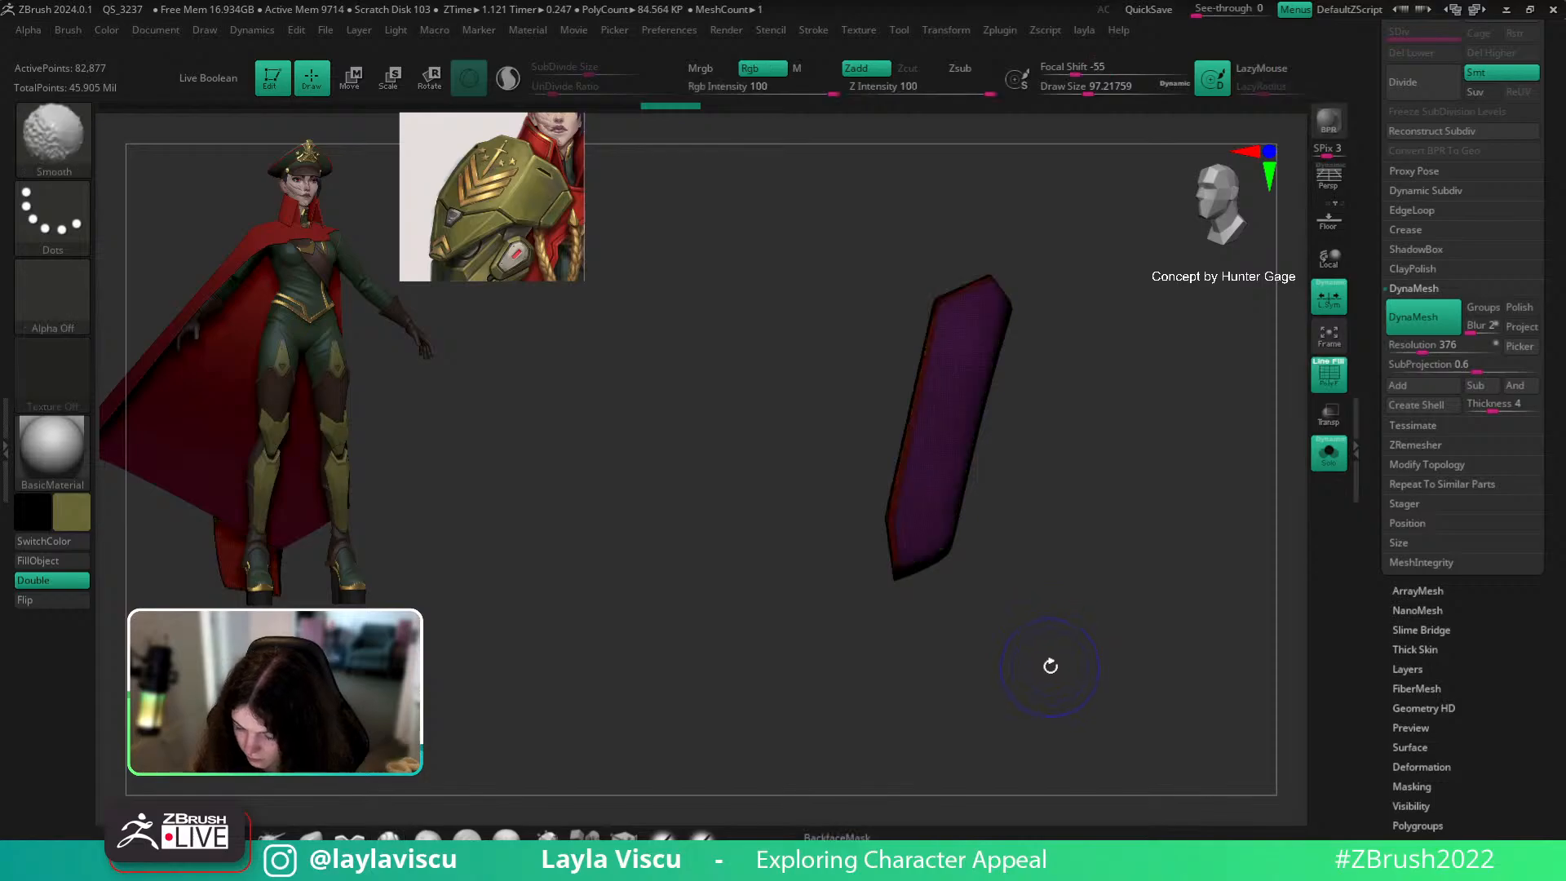
key(space)
click(1128, 252)
key(shift+f)
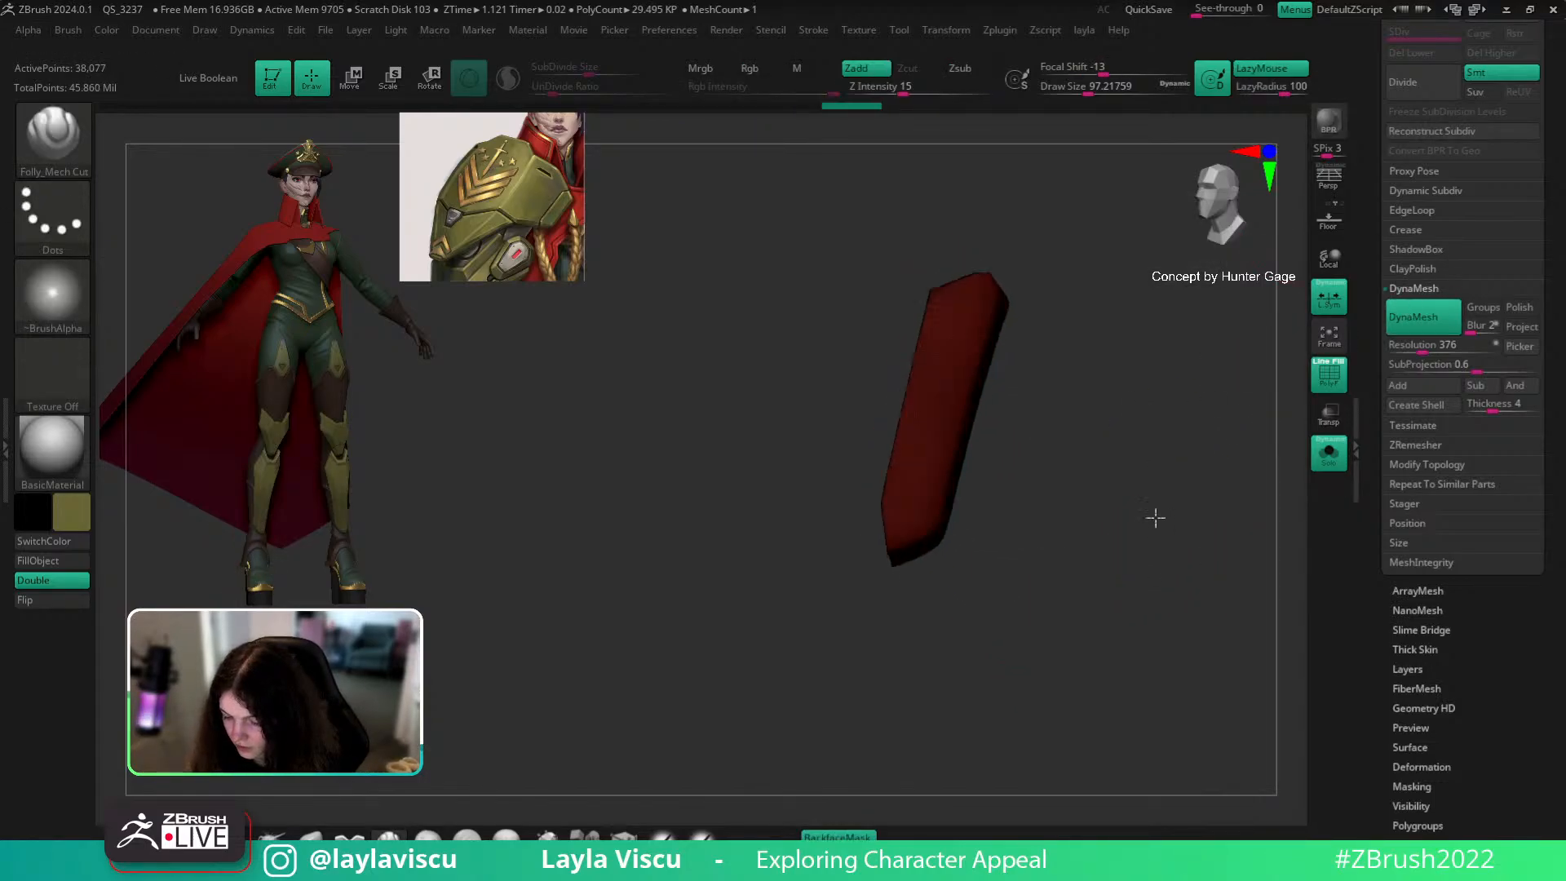
key(shift+f)
click(1327, 454)
mouse_move(1216, 531)
ctrl+right_down()
mouse_move(1125, 472)
mouse_move(1120, 445)
ctrl+right_up()
mouse_move(1119, 445)
right_down()
mouse_move(1196, 503)
mouse_move(1071, 501)
right_up()
mouse_move(1070, 502)
ctrl+right_down()
mouse_move(919, 542)
mouse_move(1160, 533)
mouse_move(1172, 560)
mouse_move(933, 482)
mouse_move(1227, 497)
mouse_move(1084, 466)
mouse_move(1088, 497)
mouse_move(1123, 486)
ctrl+right_up()
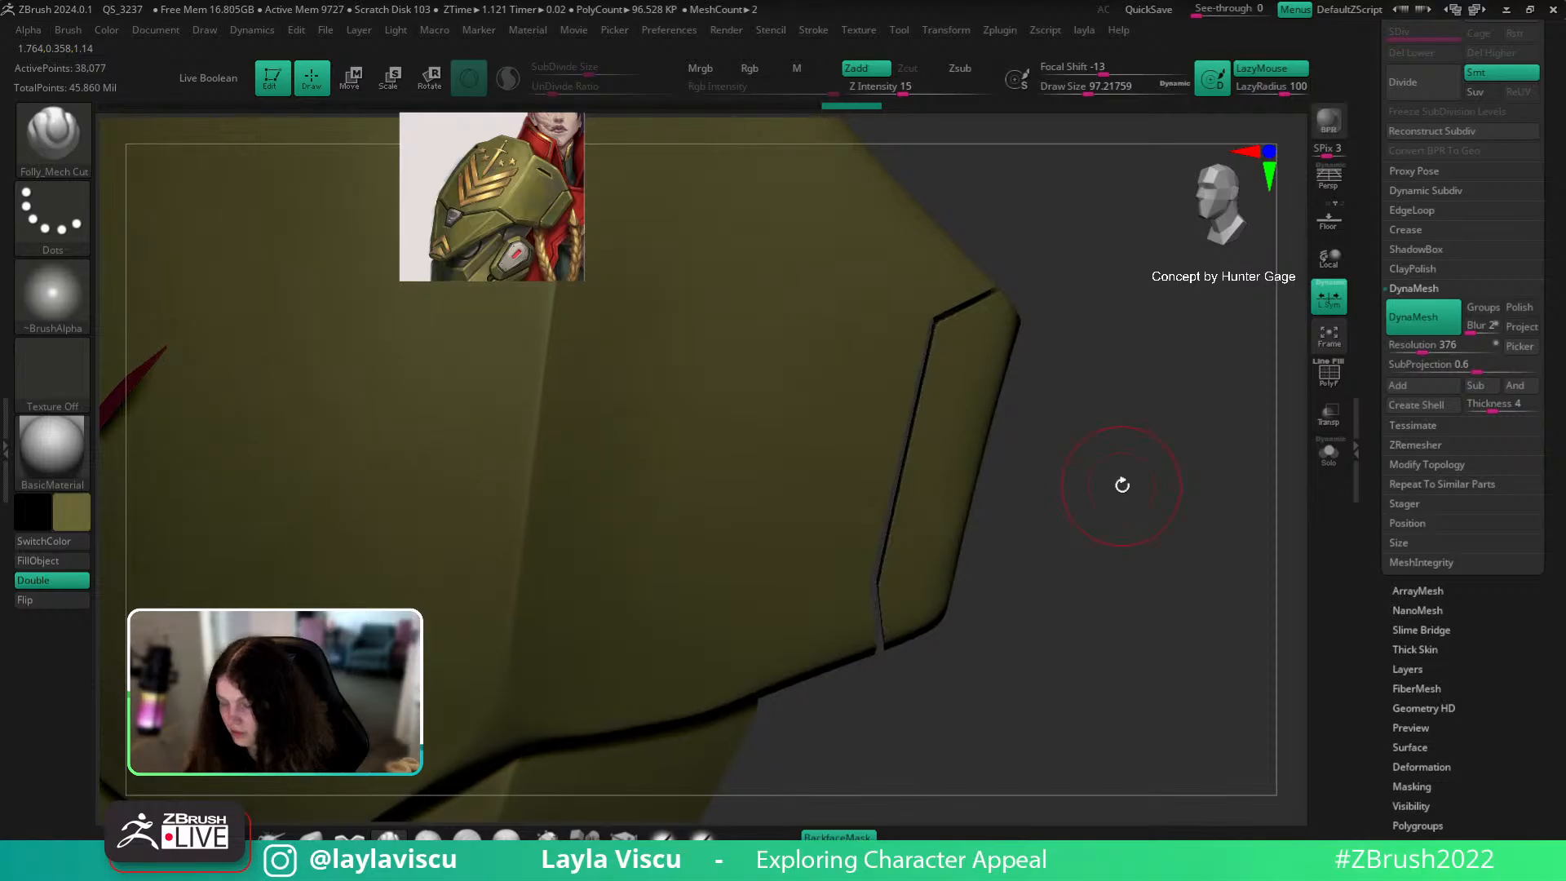
Step: Solo the main armour plate and close the open cut edges where the side panels were split off
mouse_move(1205, 280)
right_down()
mouse_move(903, 374)
mouse_move(990, 433)
mouse_move(1066, 517)
mouse_move(996, 497)
mouse_move(1000, 454)
mouse_move(976, 473)
mouse_move(1064, 506)
mouse_move(825, 487)
right_up()
alt+click(825, 486)
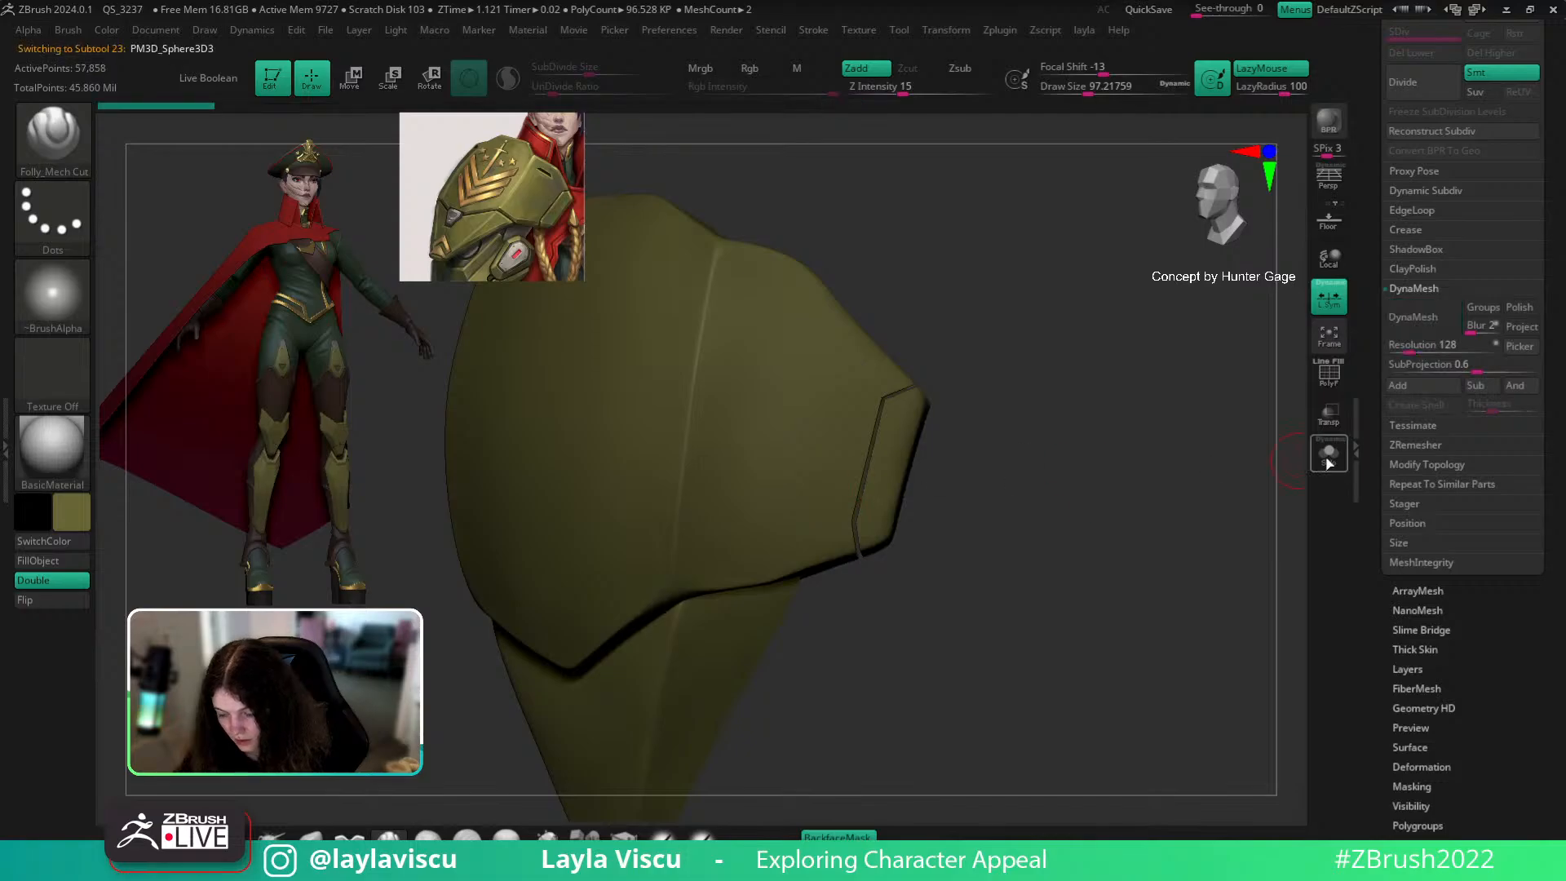
key(ctrl+shift+s)
key(shift+f)
ctrl+right_drag(759, 422, 937, 465)
key(space)
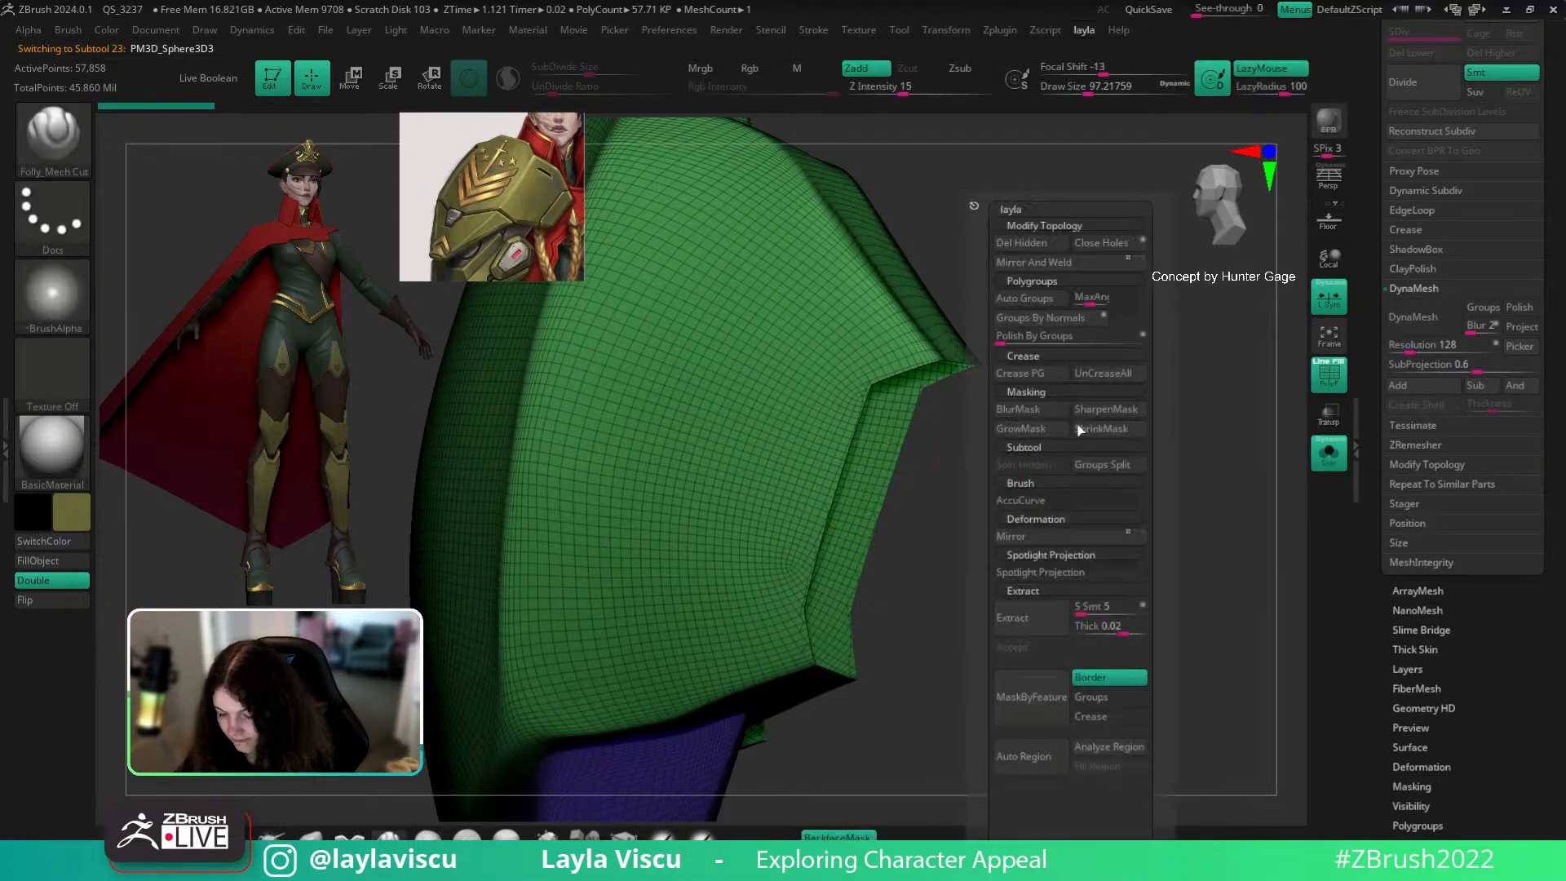
click(1107, 239)
ctrl+right_drag(816, 458, 804, 408)
right_drag(803, 408, 1052, 470)
key(shift+f)
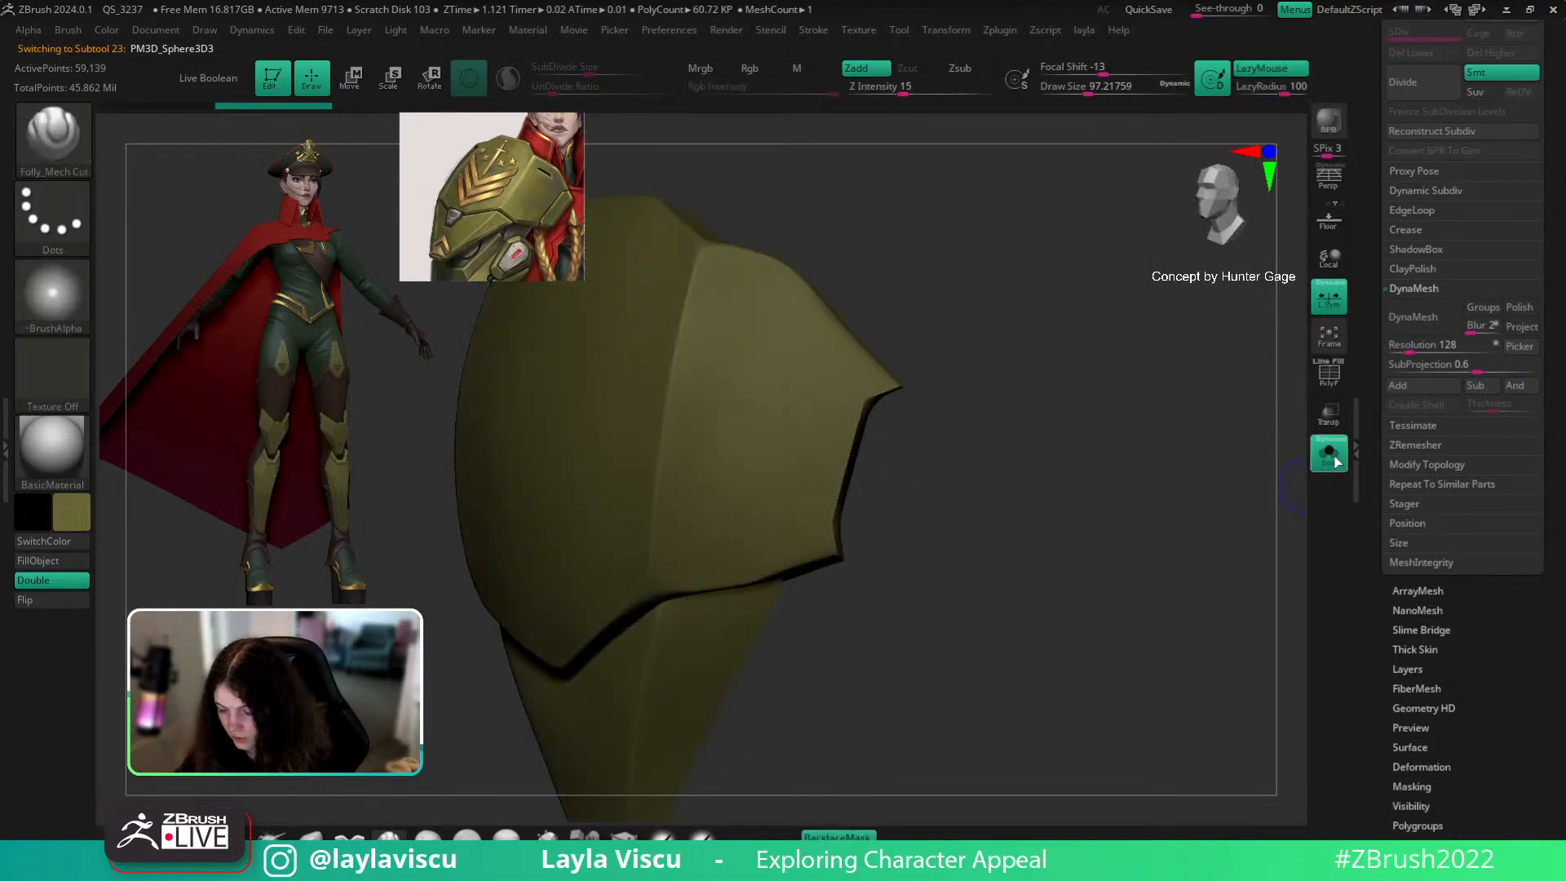
key(ctrl+shift+s)
Step: Mirror the side strip to the opposite side with Mirror And Weld and solo the pair
right_drag(1153, 477, 1083, 493)
key(space)
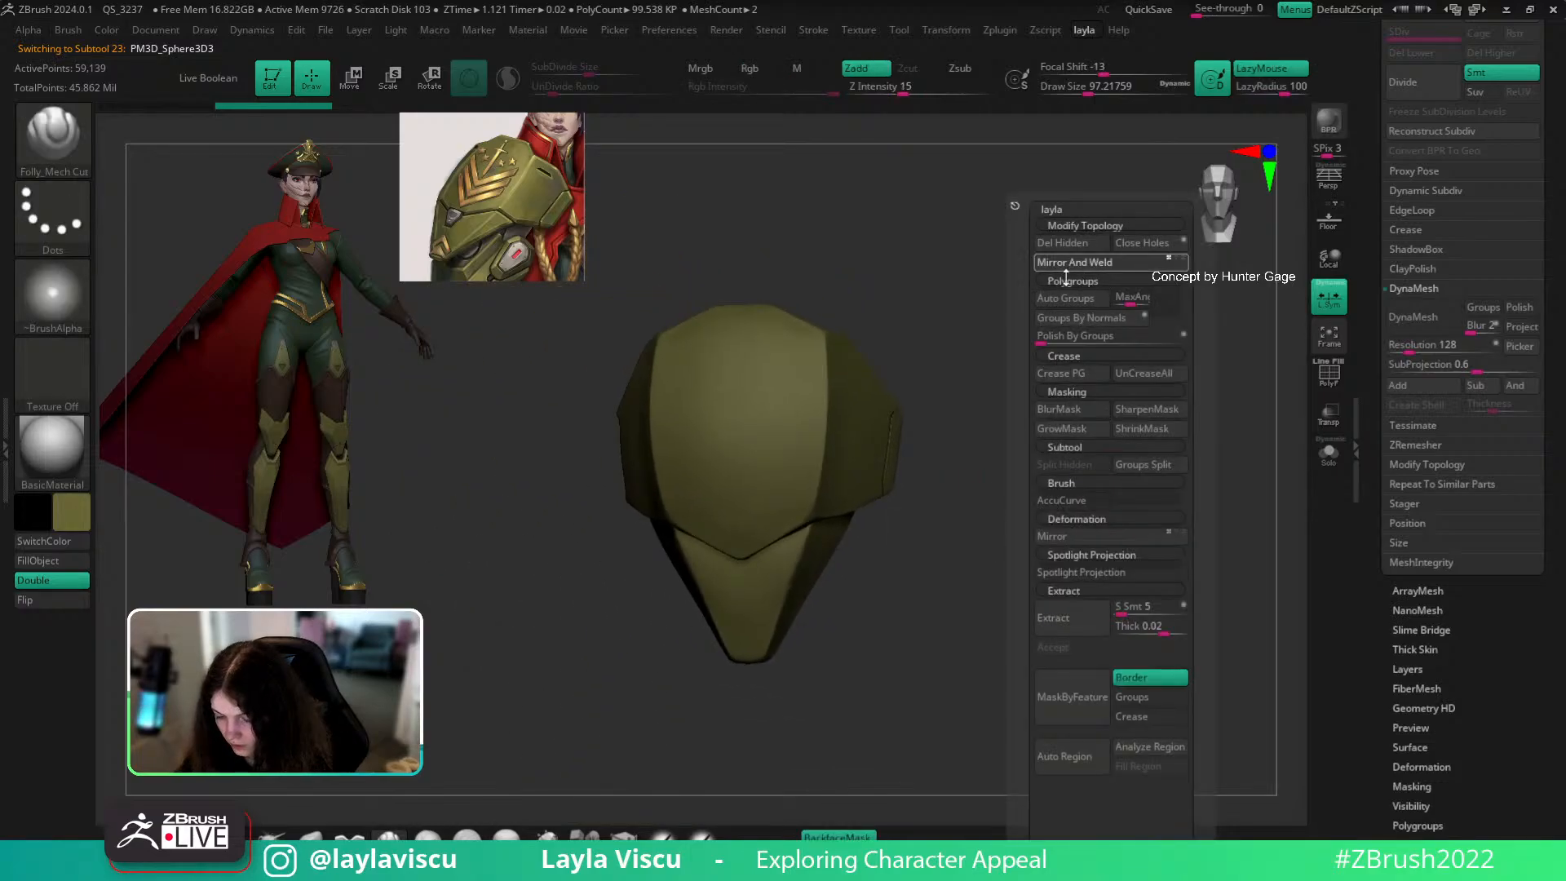
alt+click(898, 461)
key(space)
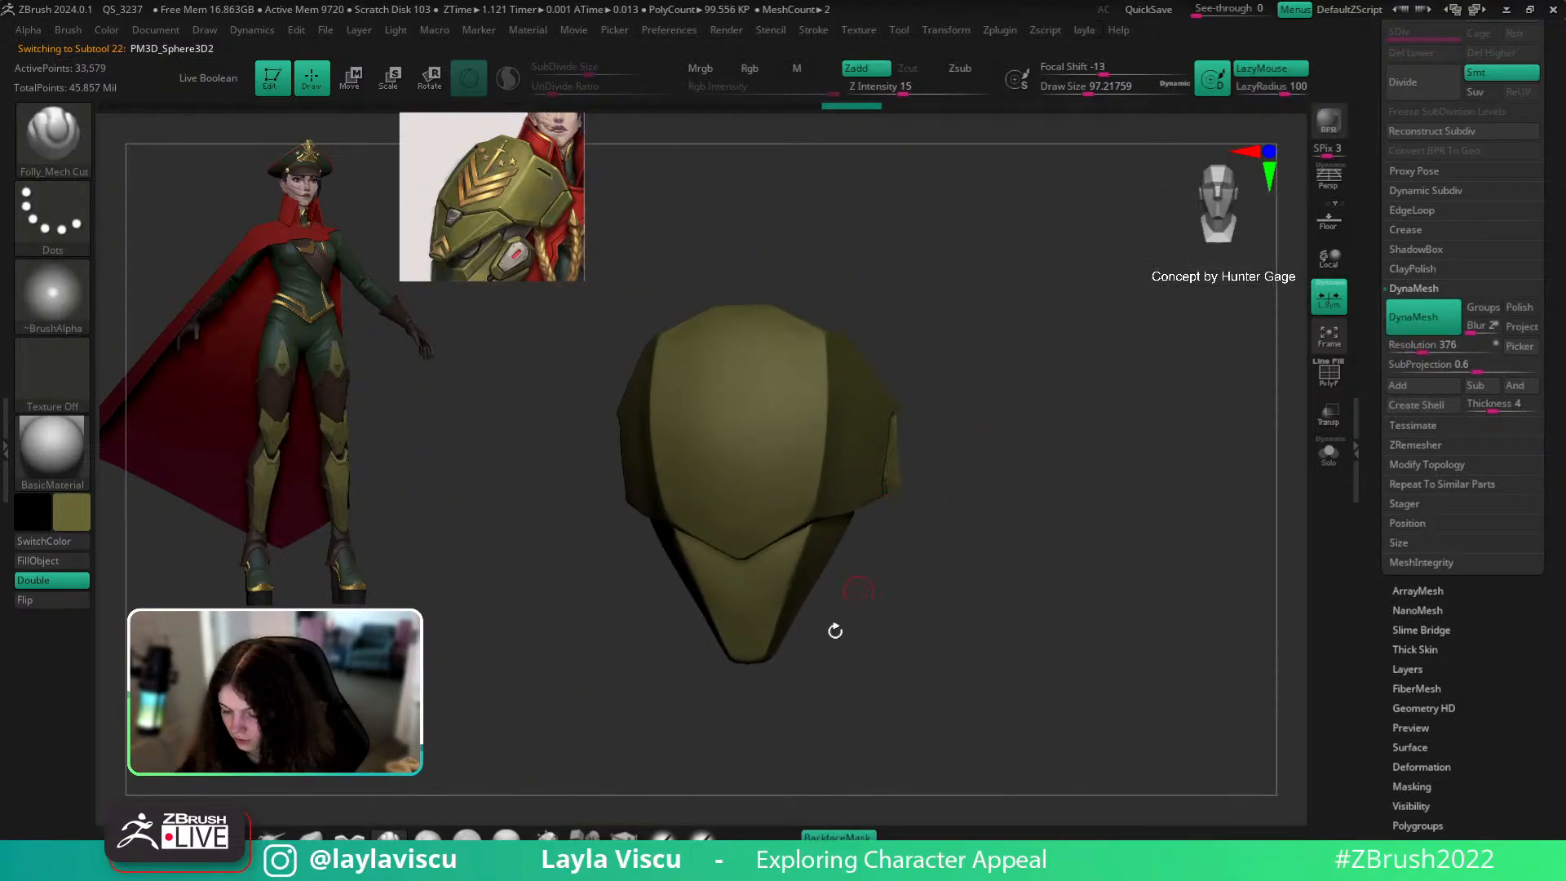
drag(843, 615, 971, 531)
key(space)
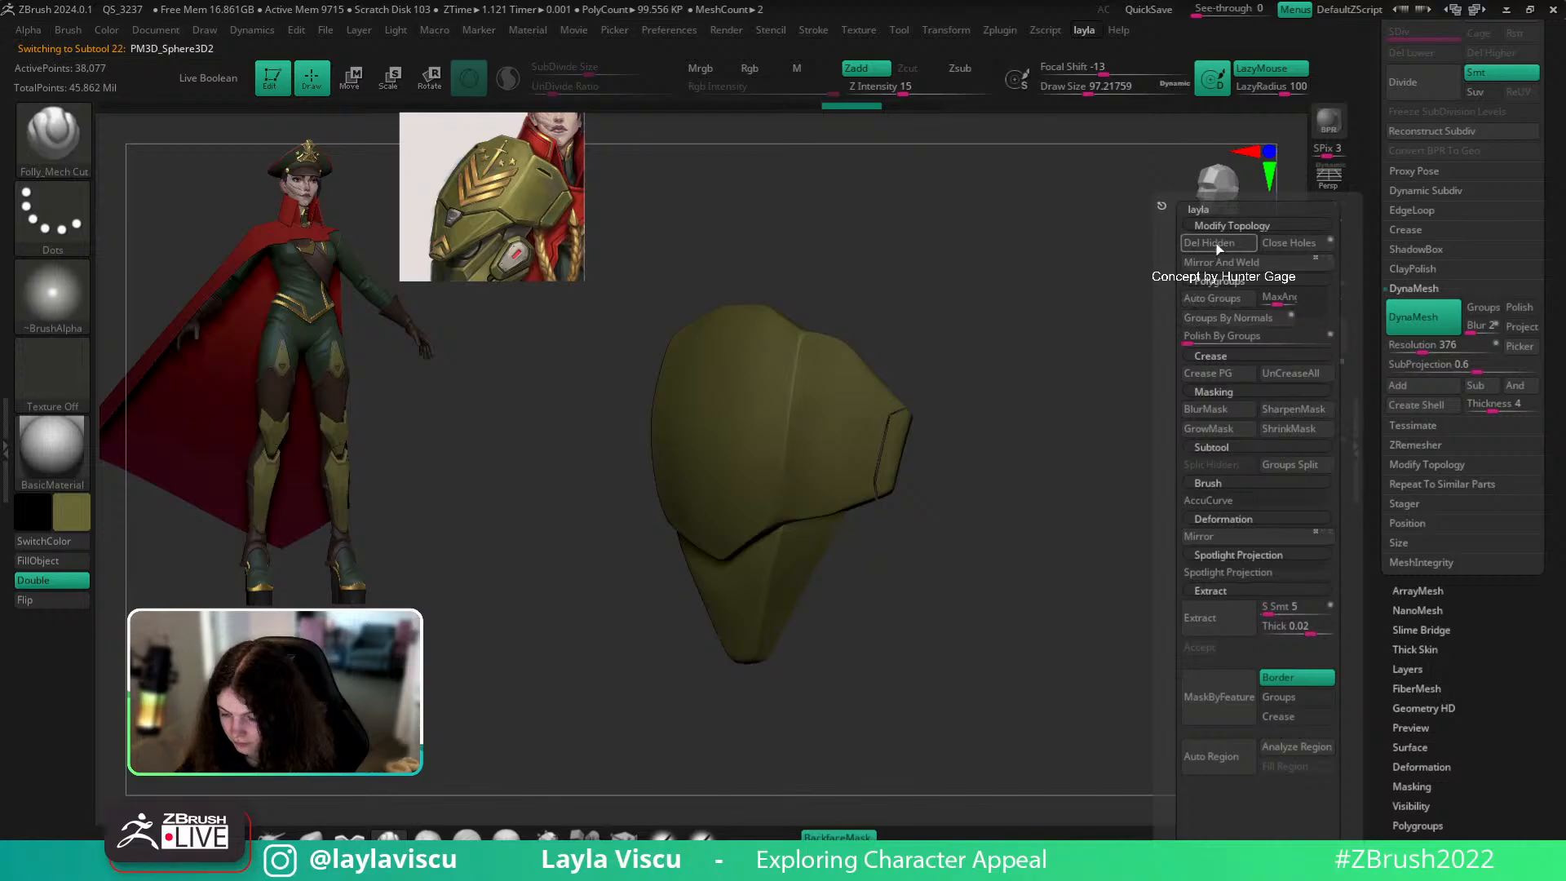
click(1329, 452)
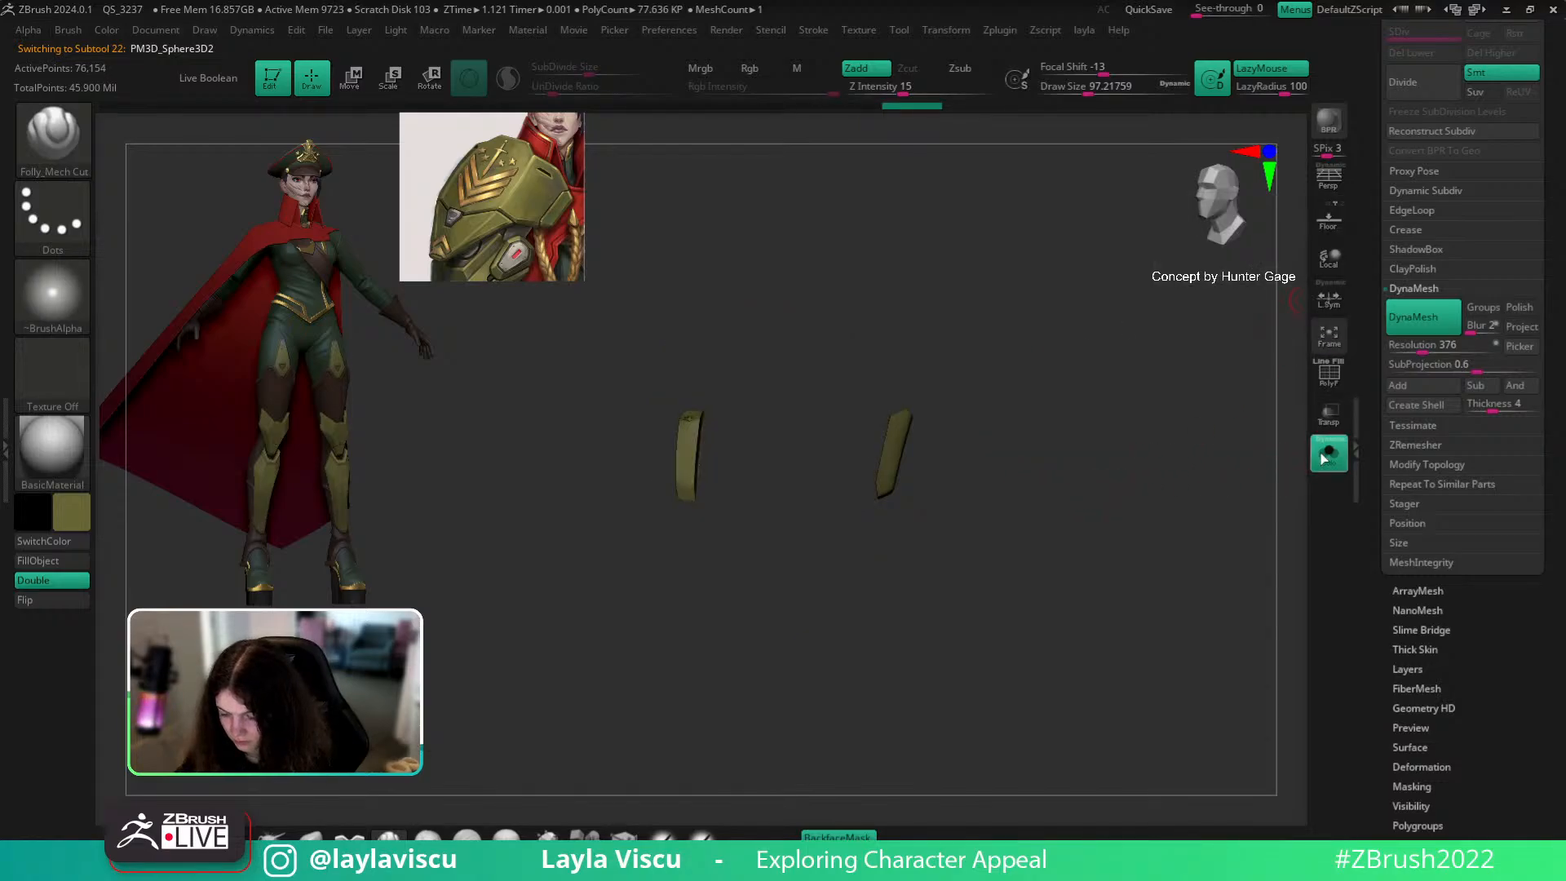
key(f)
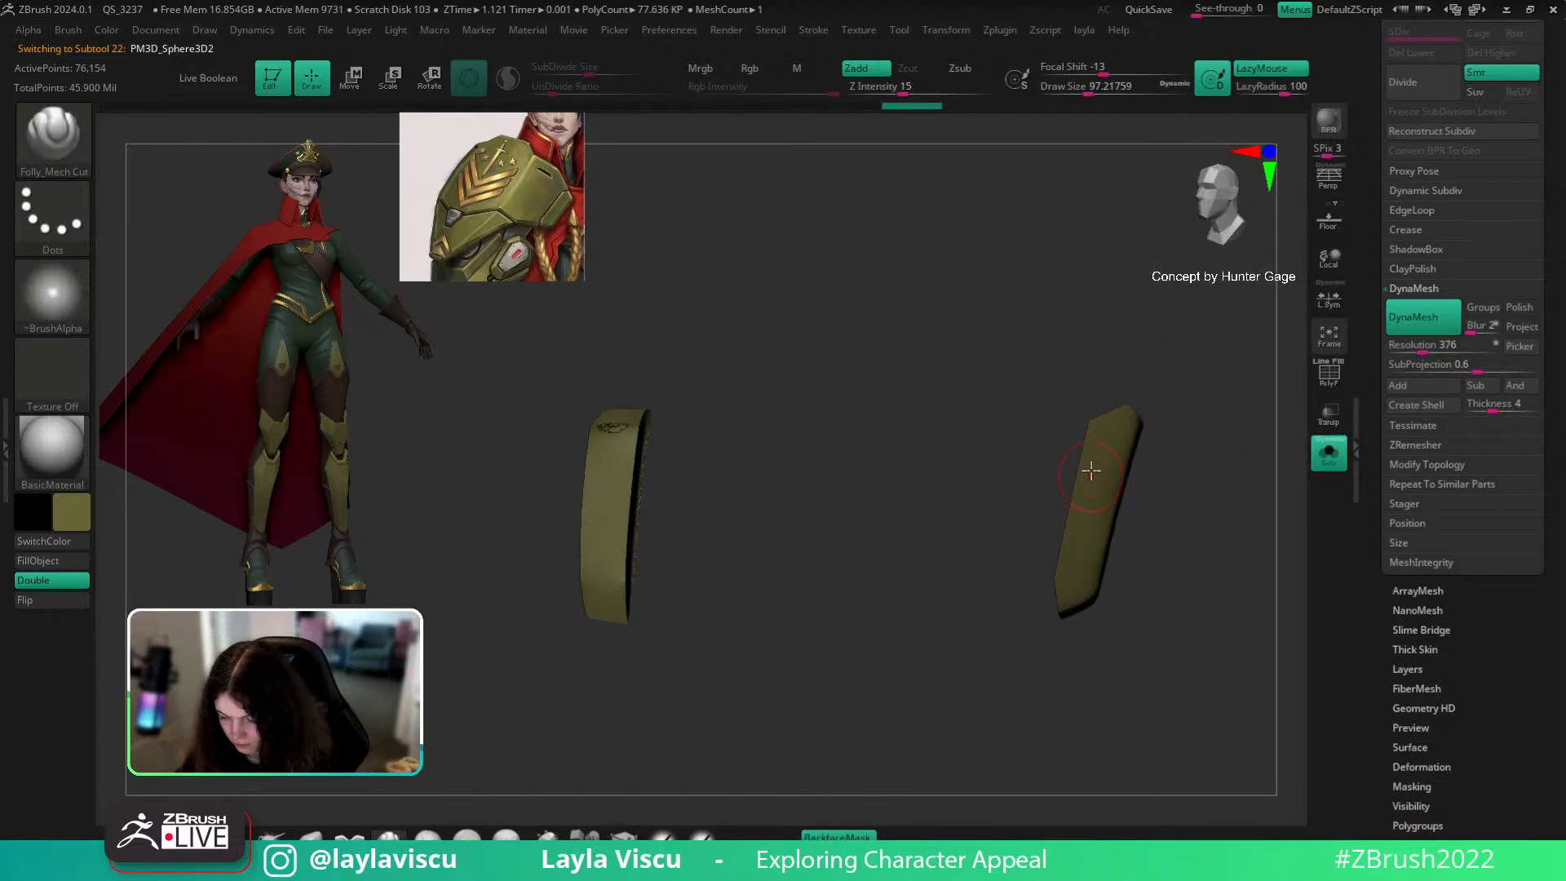
Step: Regroup the soloed strips with Auto Groups to separate the stray geometry near the strip's upper end
drag(1087, 388, 1126, 437)
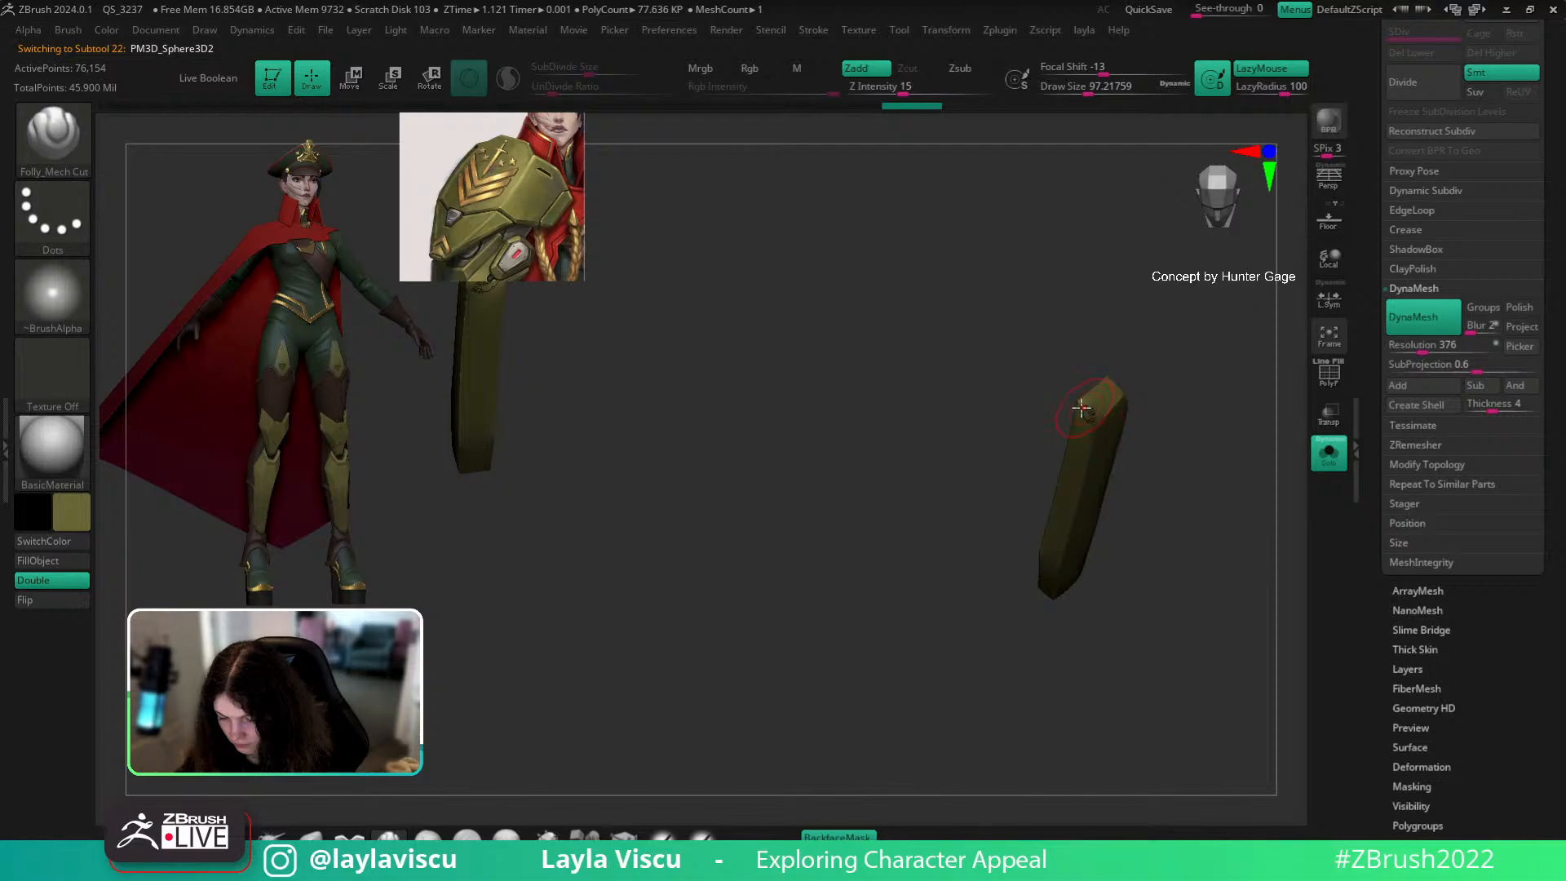
mouse_move(1080, 409)
ctrl+right_down()
mouse_move(1157, 528)
mouse_move(640, 486)
mouse_move(490, 457)
ctrl+right_up()
key(shift+f)
key(s)
drag(1027, 390, 1006, 390)
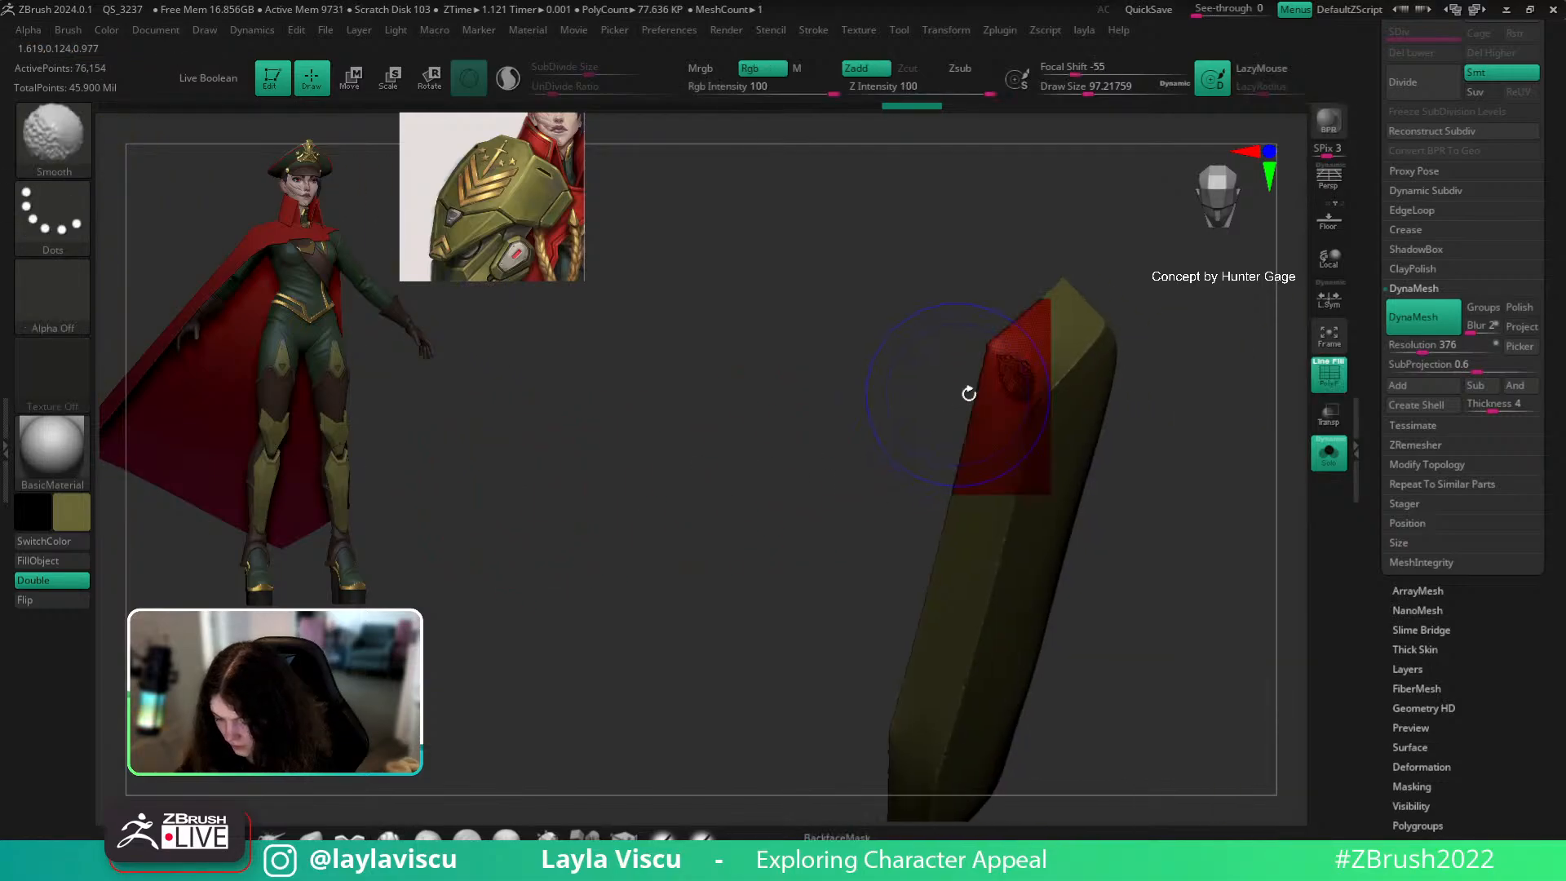
mouse_move(1006, 390)
ctrl+right_down()
mouse_move(1073, 517)
mouse_move(838, 441)
mouse_move(441, 455)
mouse_move(454, 483)
mouse_move(549, 471)
mouse_move(1105, 549)
mouse_move(1049, 448)
ctrl+right_up()
key(space)
click(1038, 305)
ctrl+shift+click(863, 448)
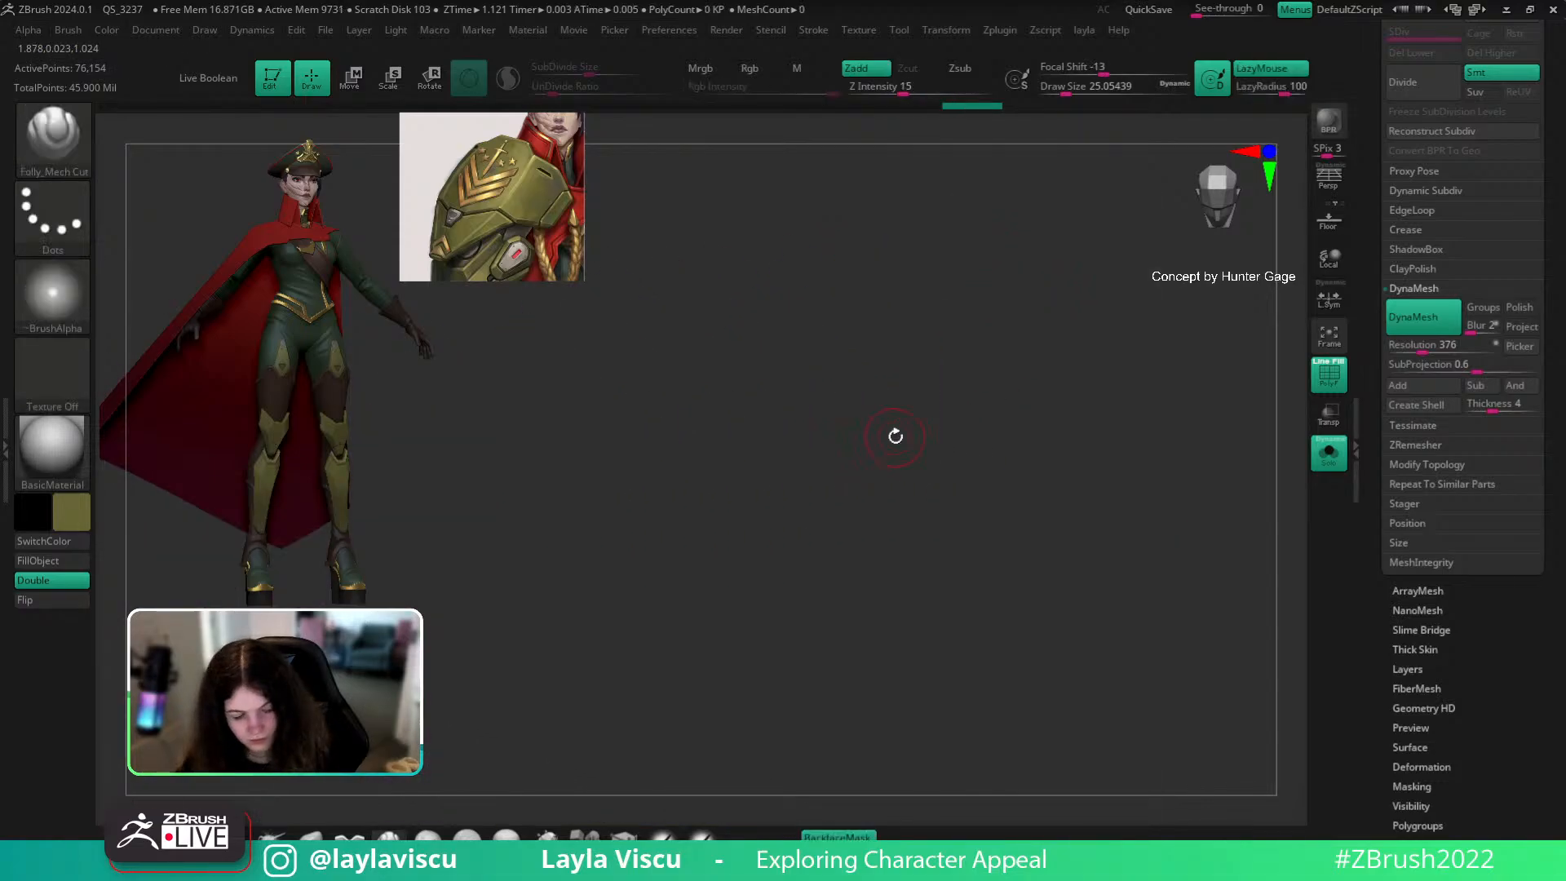
Step: Isolate the clean side strip, mirror it across with Mirror And Weld and show the whole armour again
right_drag(908, 436, 1024, 408)
ctrl+shift+click(1023, 408)
key(space)
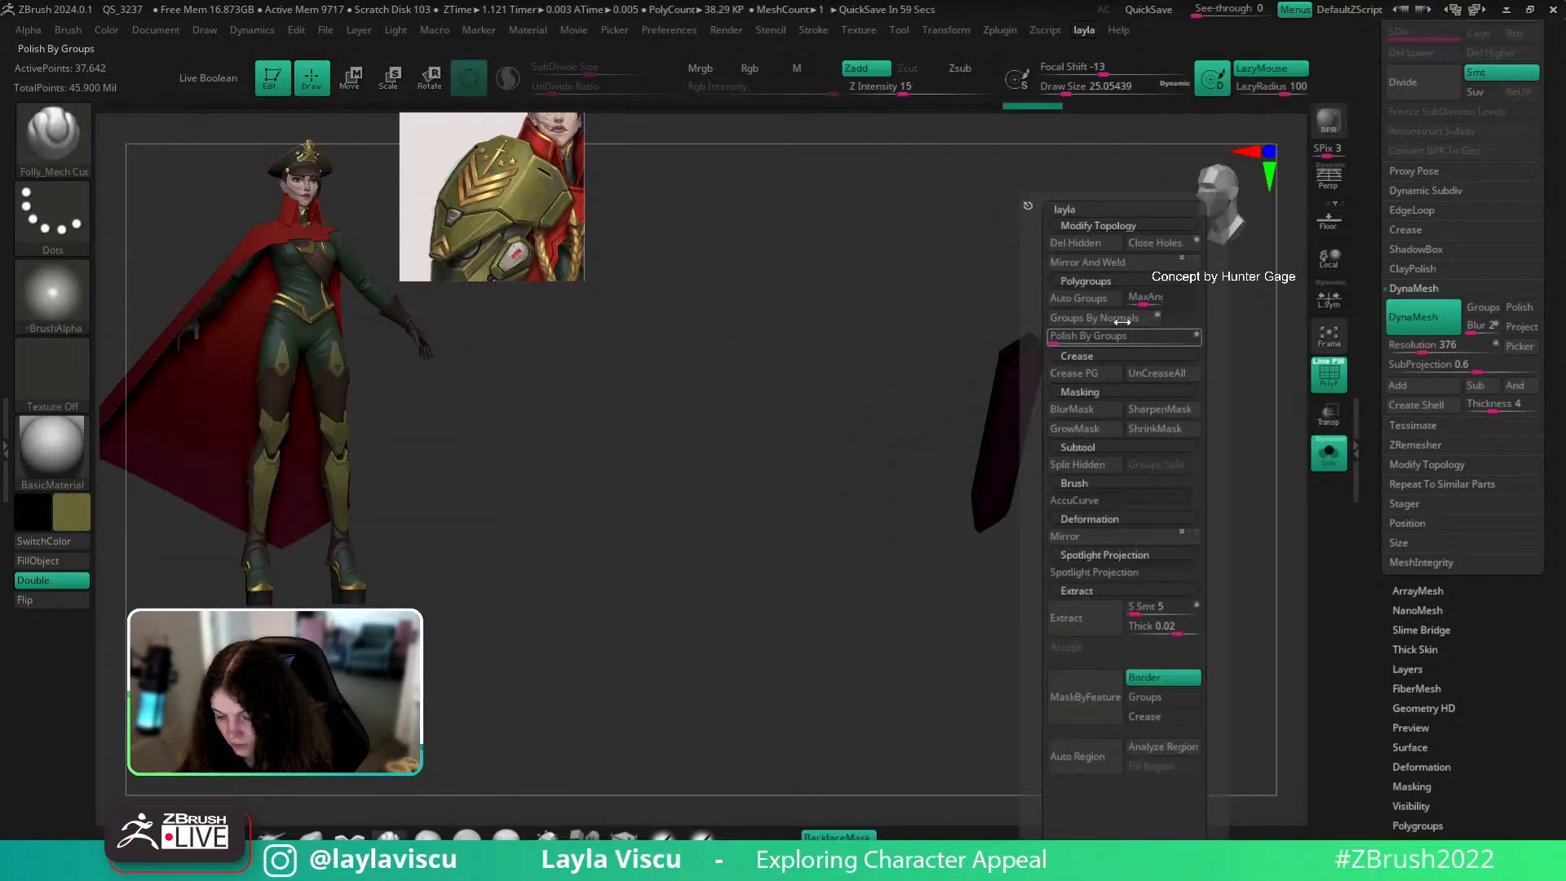
click(1093, 260)
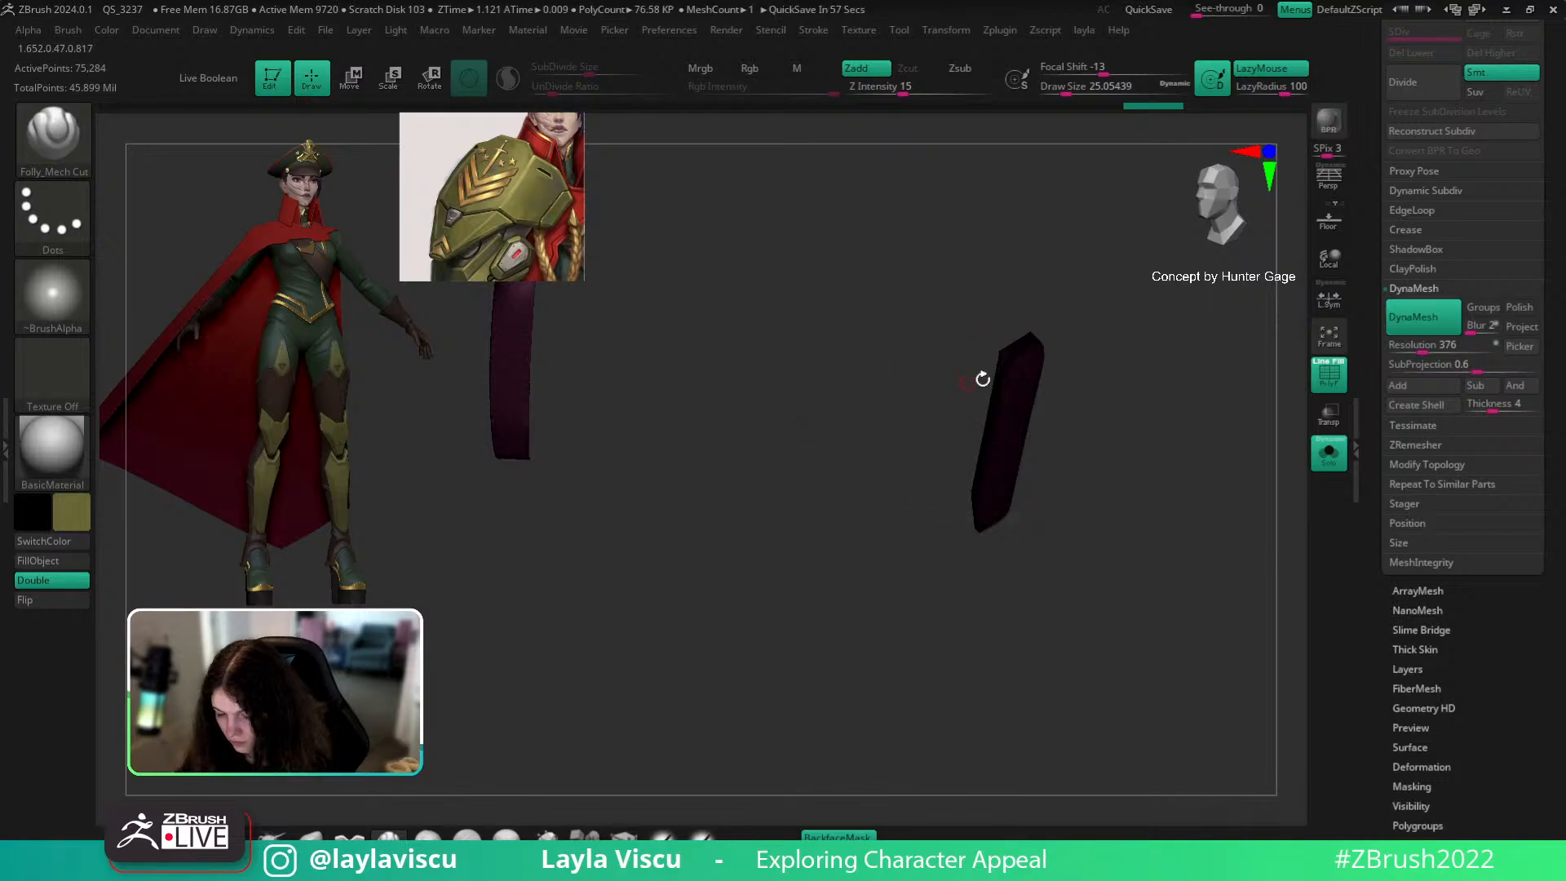
click(1329, 453)
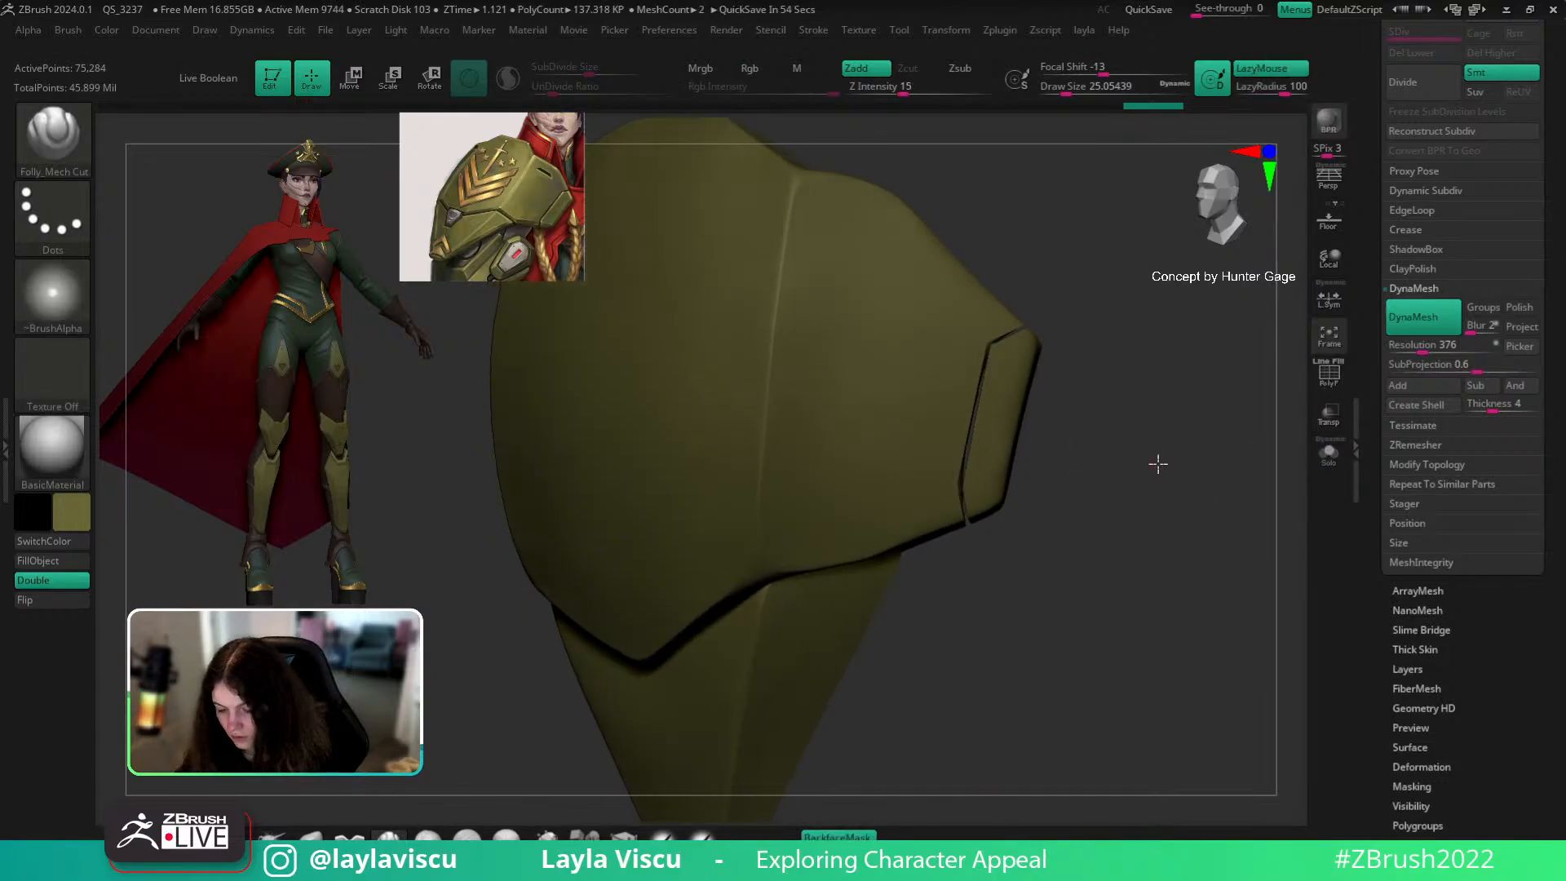
ctrl+right_drag(1214, 593, 1101, 535)
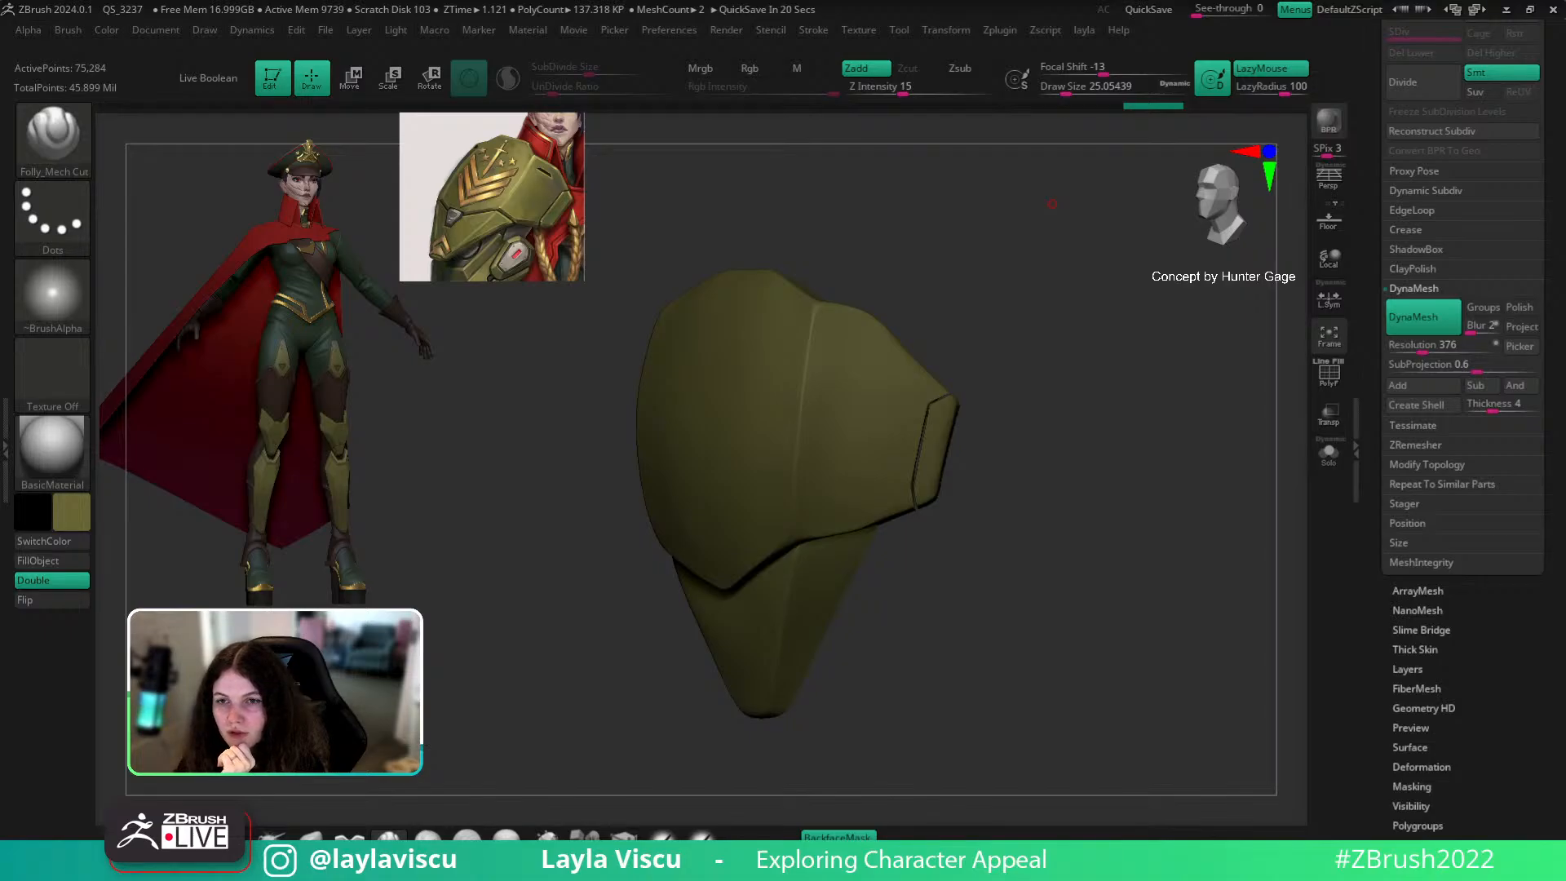
Step: Choose the Move brush with a draw size of about 239 and make the main plate the active subtool
mouse_move(1042, 595)
mouse_down()
mouse_move(1063, 615)
mouse_move(1053, 596)
mouse_up()
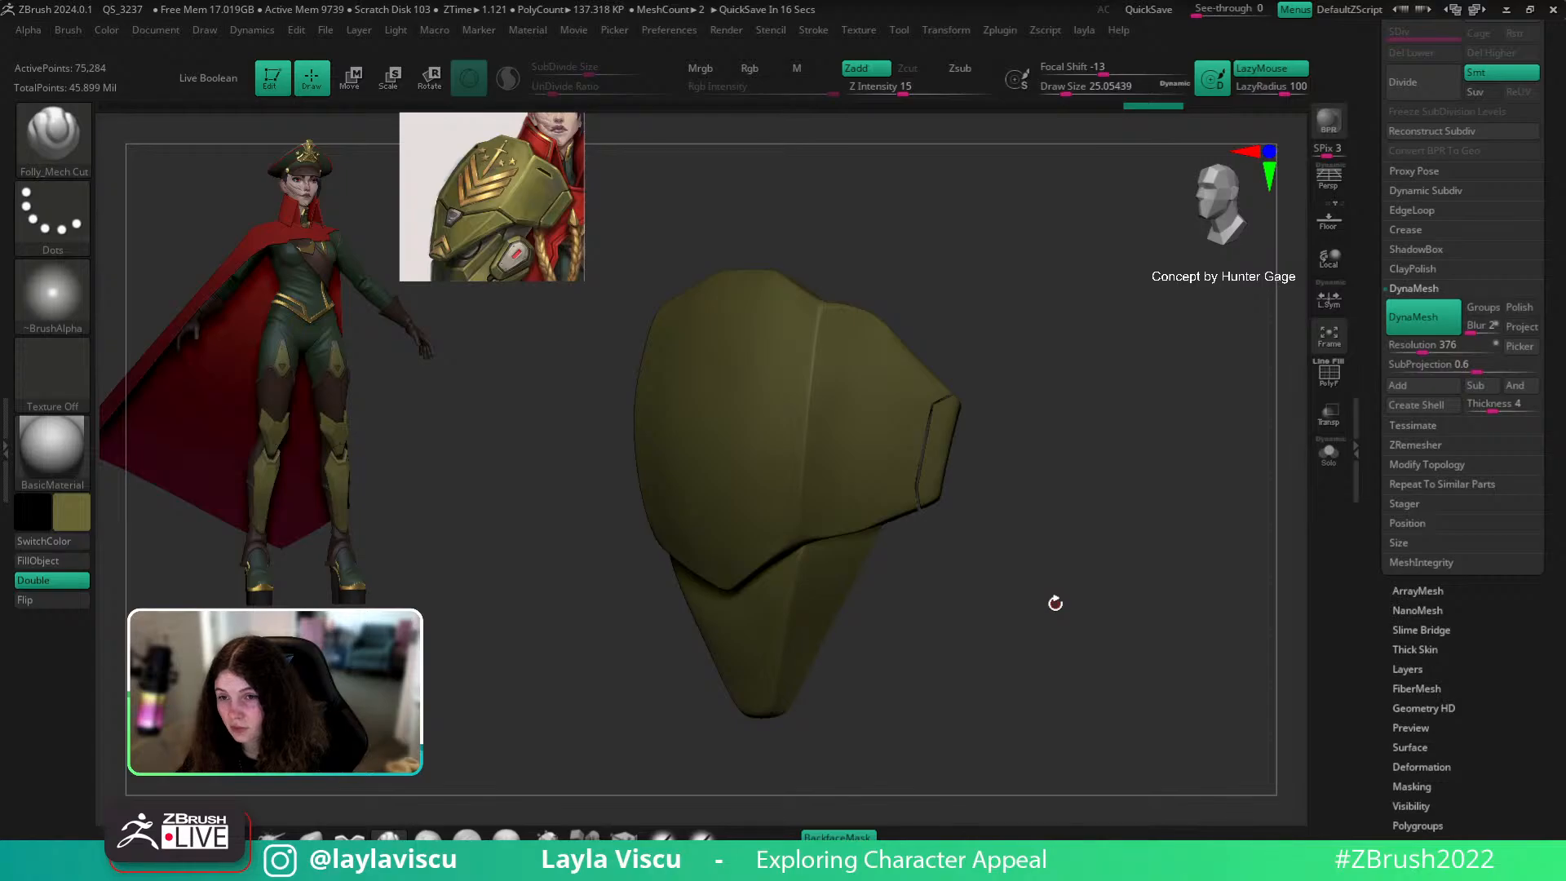
drag(965, 468, 916, 594)
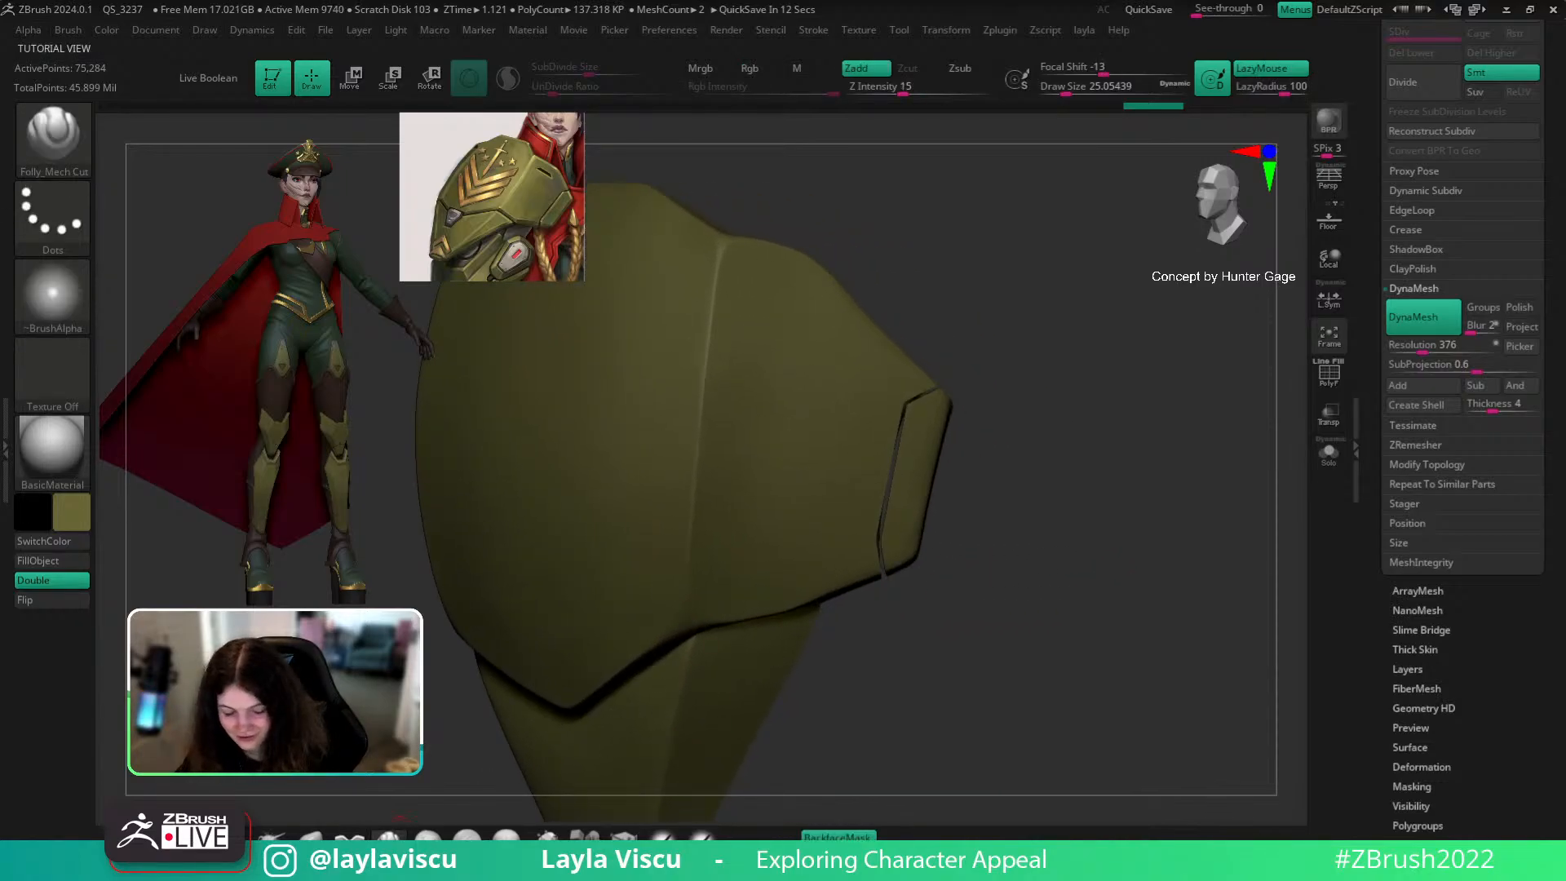
key(b)
key(m)
key(v)
key(shift+f)
key(s)
drag(941, 424, 971, 424)
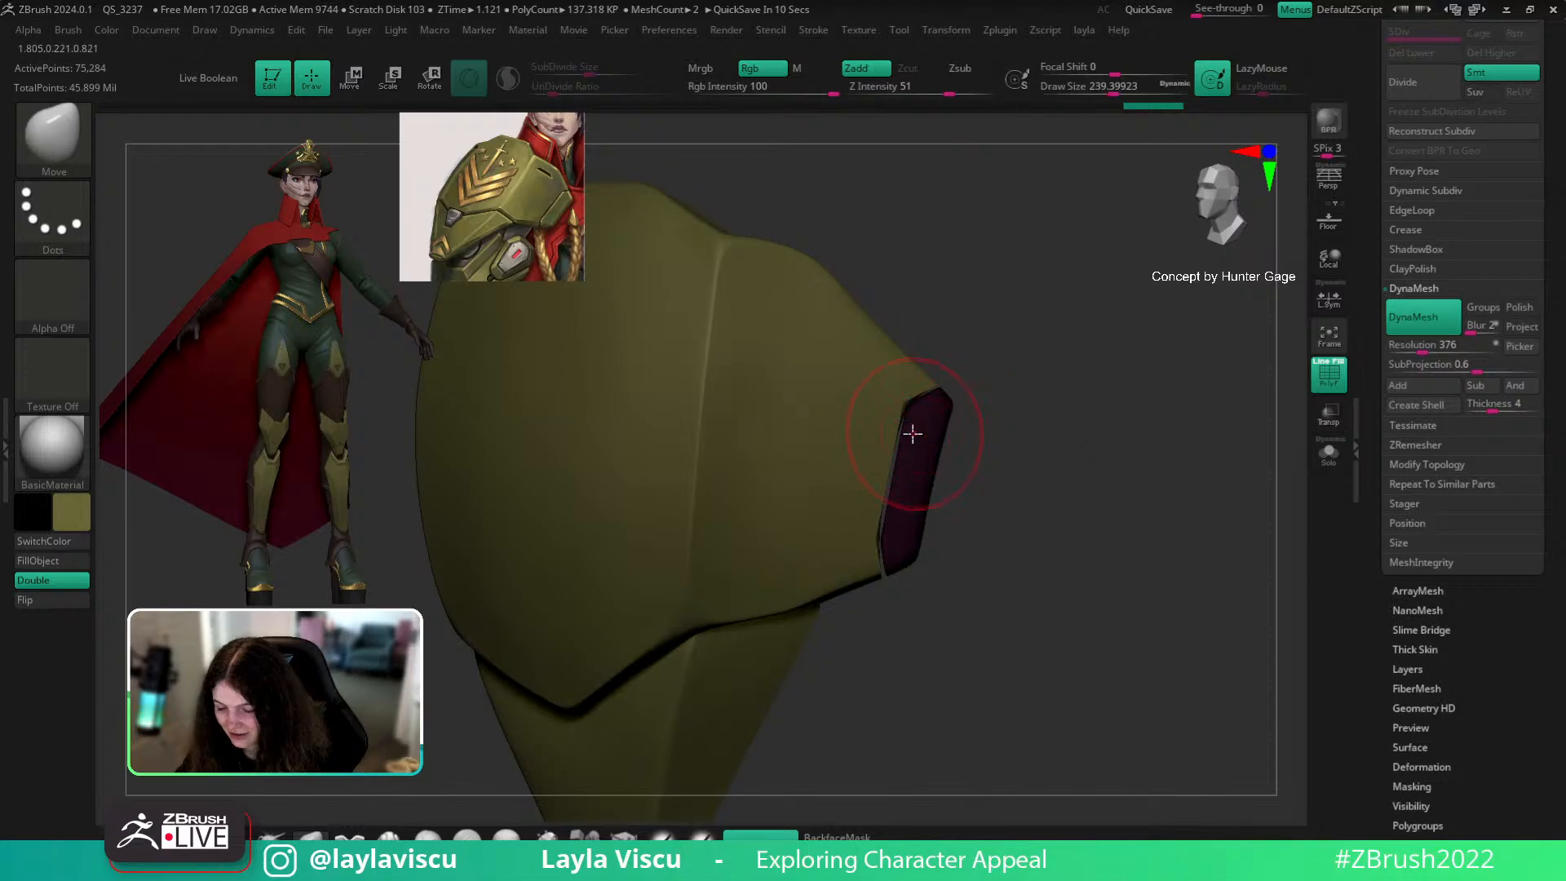
key(shift+f)
alt+click(908, 395)
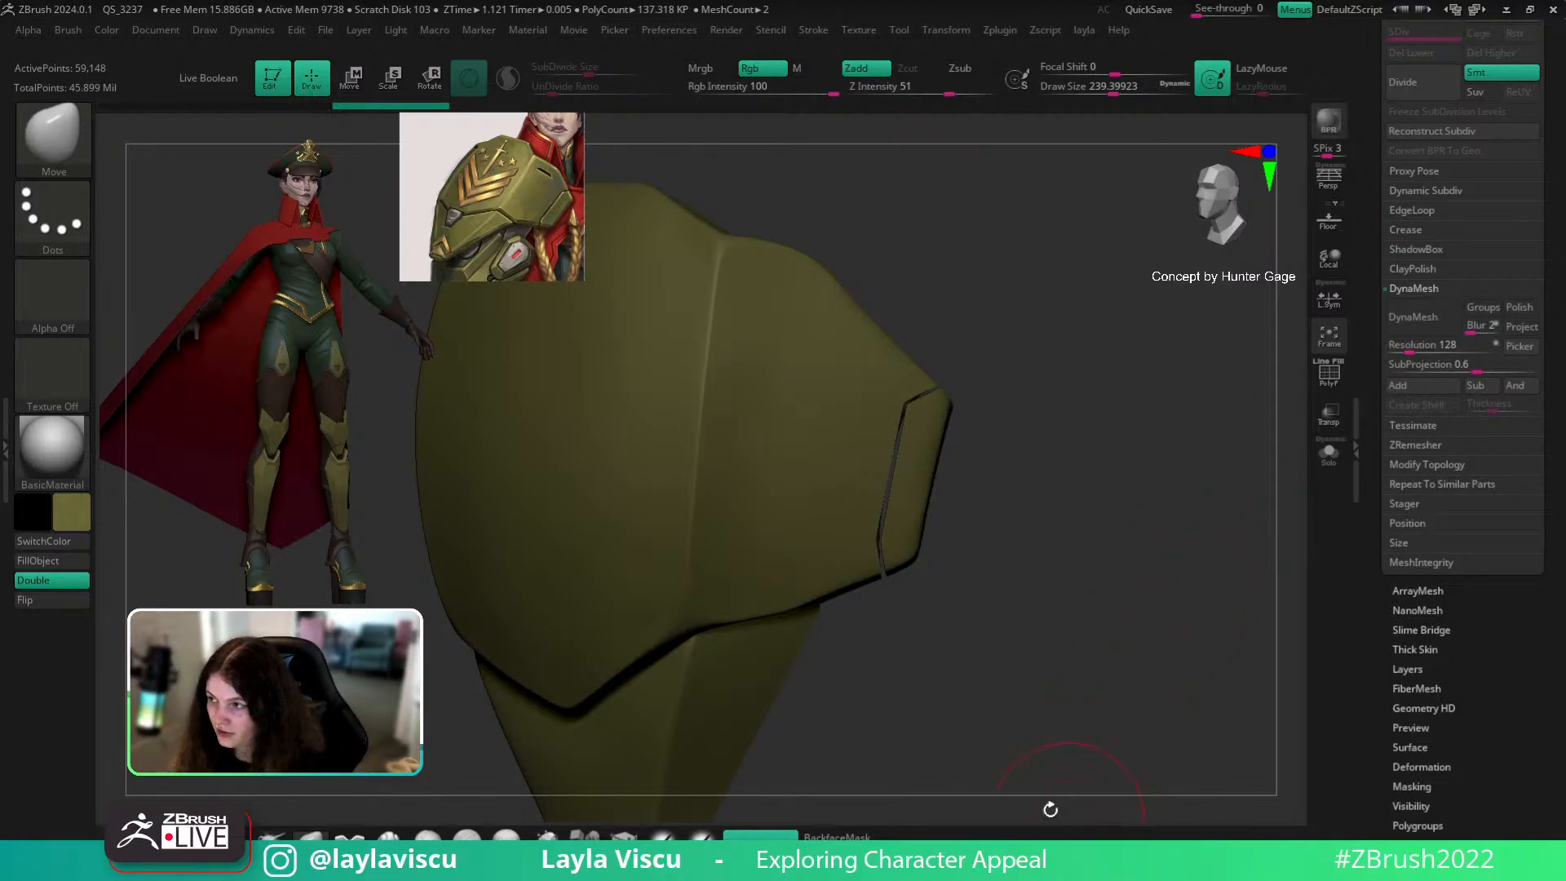
Step: Solo the main plate and straighten its upper outer side edge with the TrimCurve brush
mouse_move(1112, 559)
alt+mouse_down()
mouse_move(1193, 564)
mouse_move(1175, 580)
mouse_move(1161, 563)
mouse_move(1169, 577)
mouse_move(971, 422)
mouse_move(1069, 360)
alt+mouse_up()
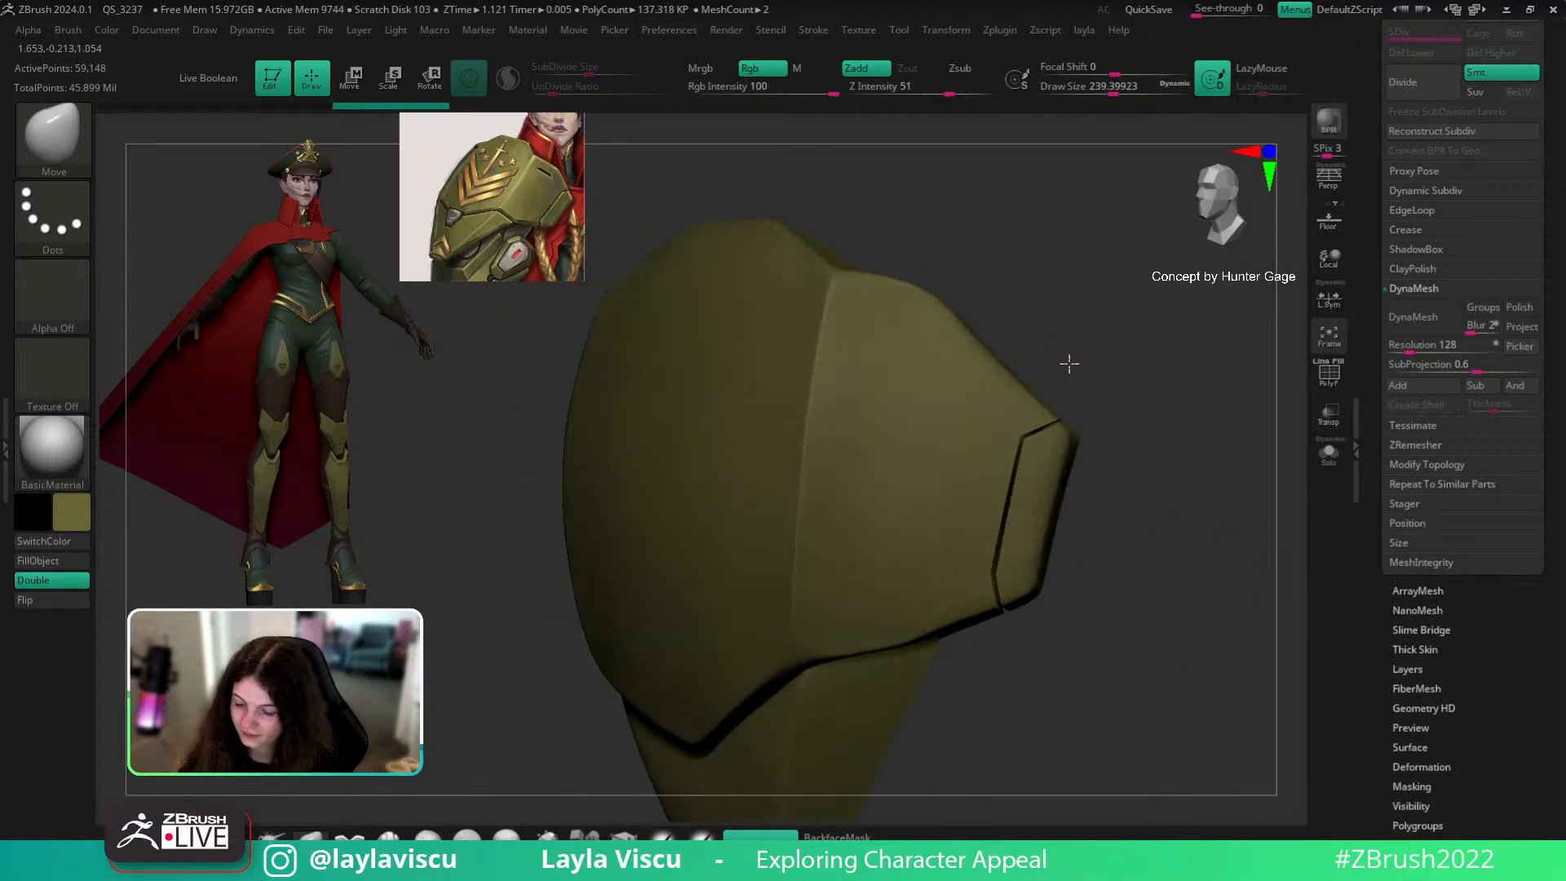
key(shift+f)
key(shift+f)
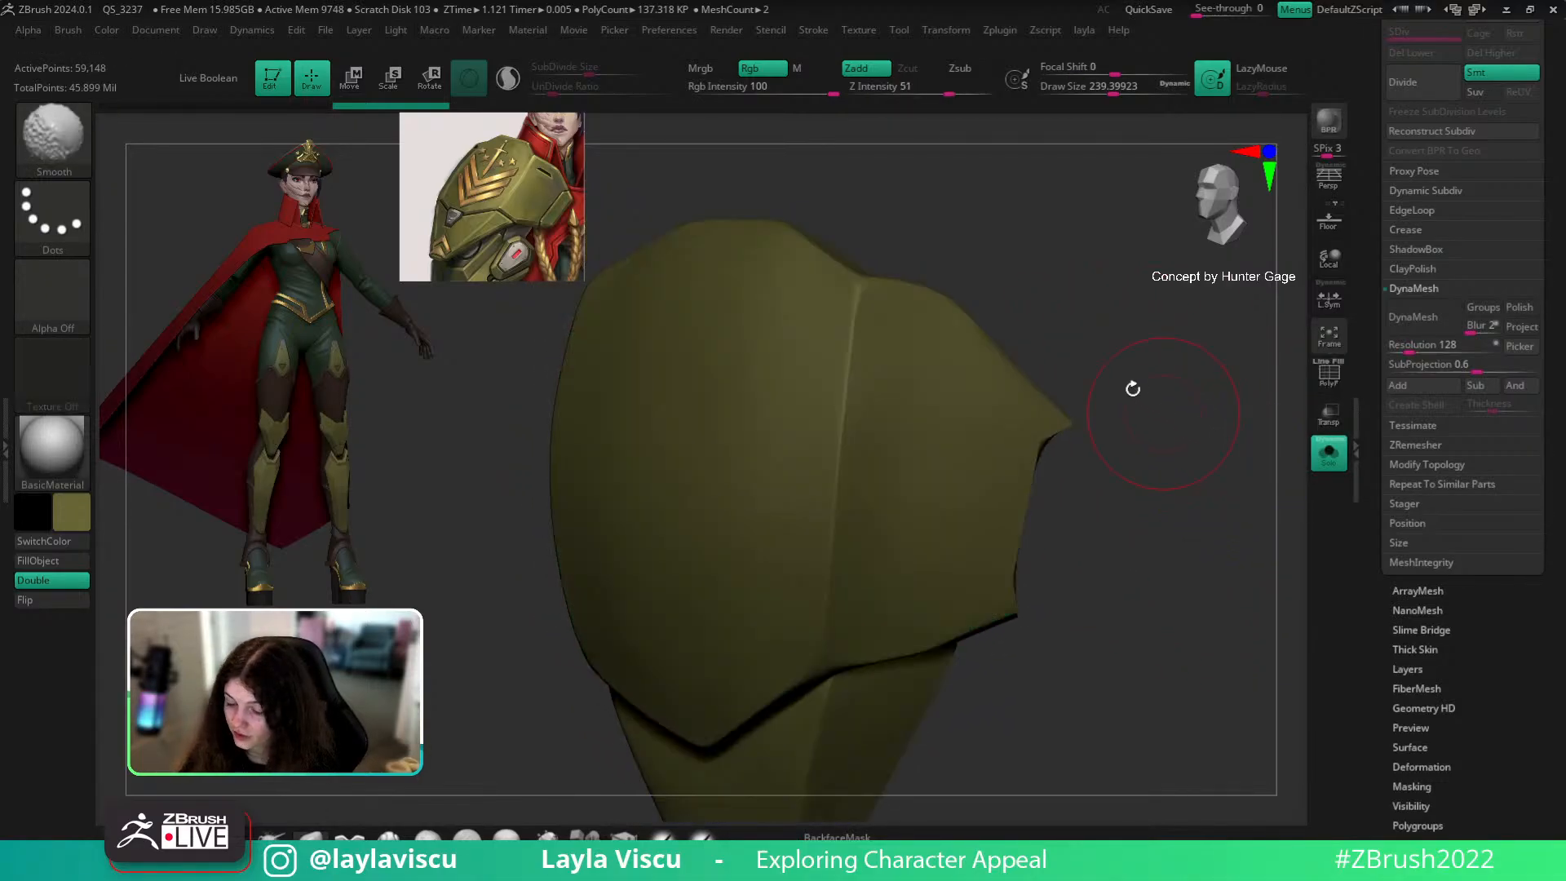
ctrl+shift+drag(902, 262, 1129, 493)
key(shift+f)
ctrl+shift+click(52, 137)
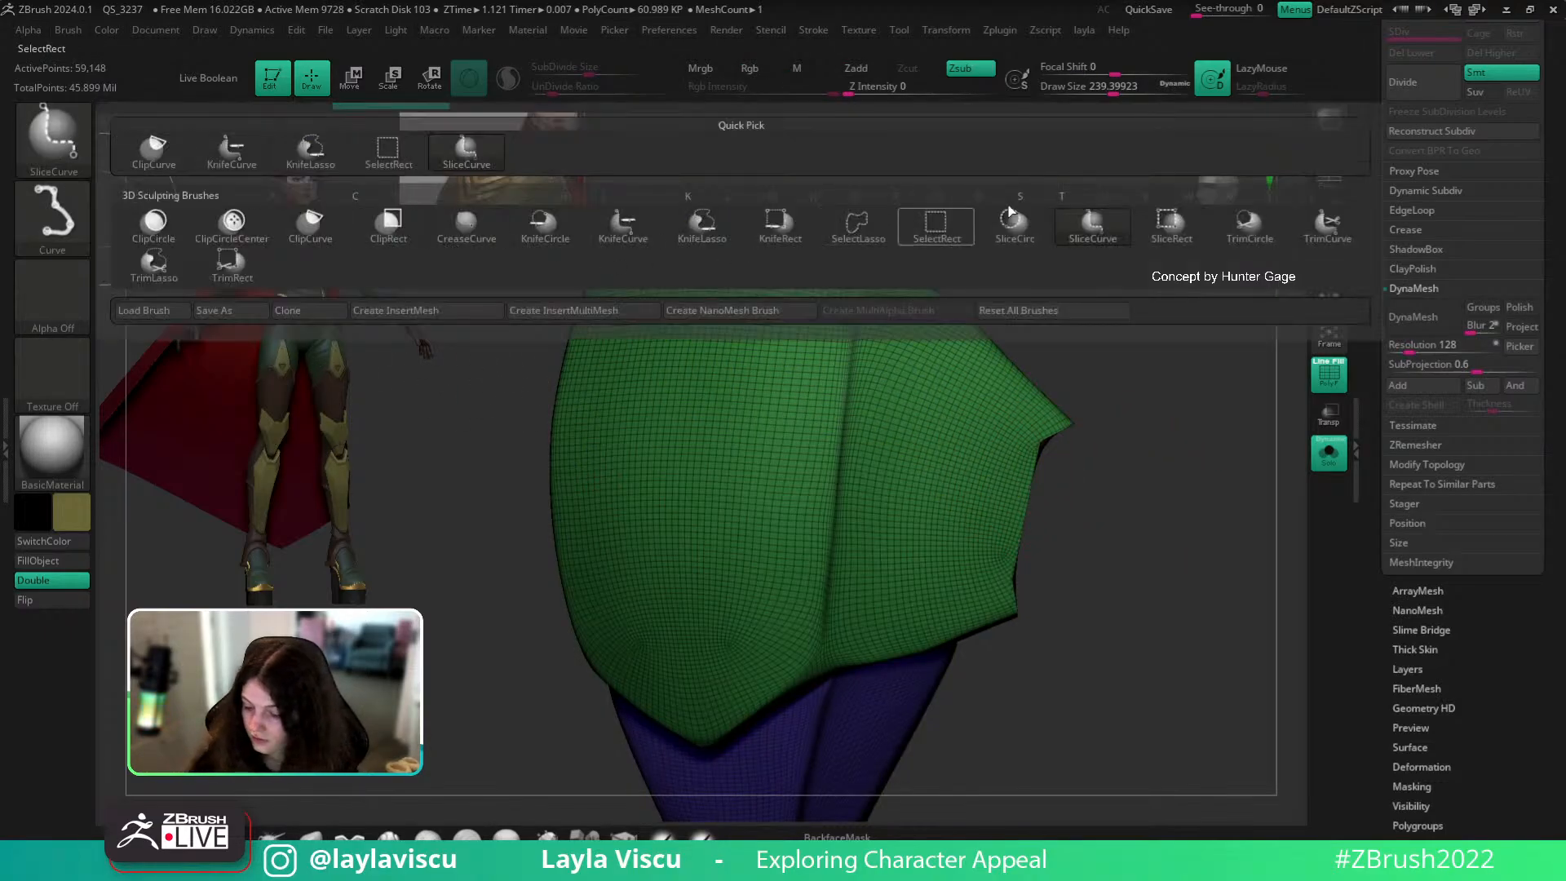
click(1327, 226)
mouse_move(911, 257)
ctrl+shift+mouse_down()
mouse_move(1139, 496)
mouse_move(1136, 458)
mouse_move(1171, 431)
mouse_move(1223, 507)
mouse_move(1202, 437)
mouse_move(1207, 497)
mouse_move(1101, 438)
ctrl+shift+mouse_up()
key(shift+f)
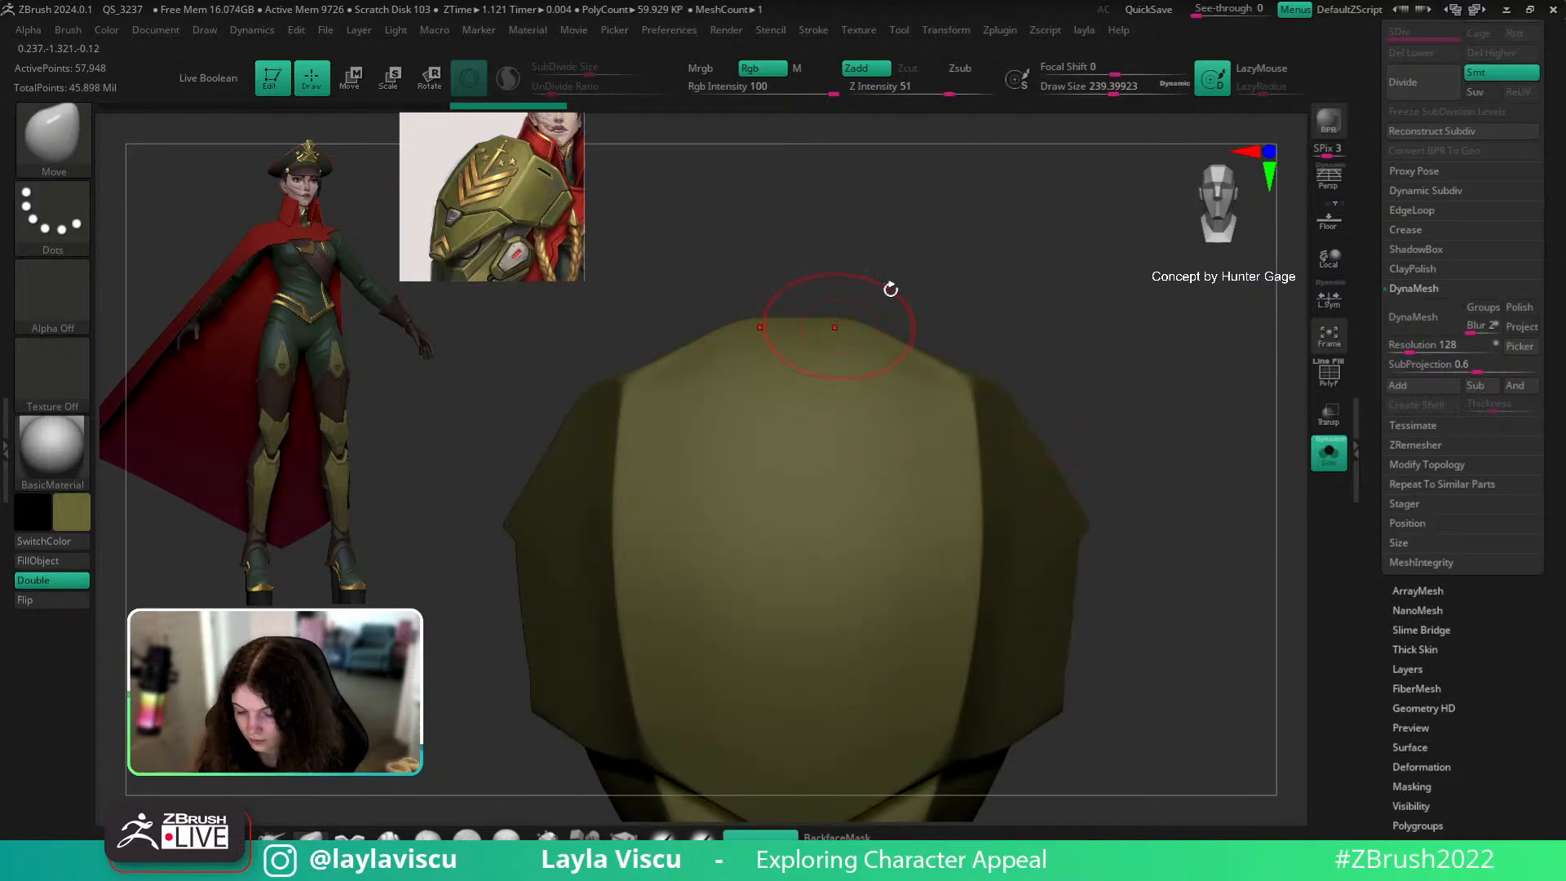
Step: Trim the plate's rounded top edge into straight, angular cuts from the front view
drag(867, 277, 872, 321)
ctrl+shift+drag(699, 325, 946, 334)
ctrl+shift+drag(702, 330, 965, 326)
mouse_move(824, 321)
ctrl+shift+mouse_down()
mouse_move(963, 398)
mouse_move(1095, 351)
ctrl+shift+mouse_up()
Step: Mirror the trimmed edges across the main plate and show it together with the side strips
drag(1207, 398, 1213, 321)
key(q)
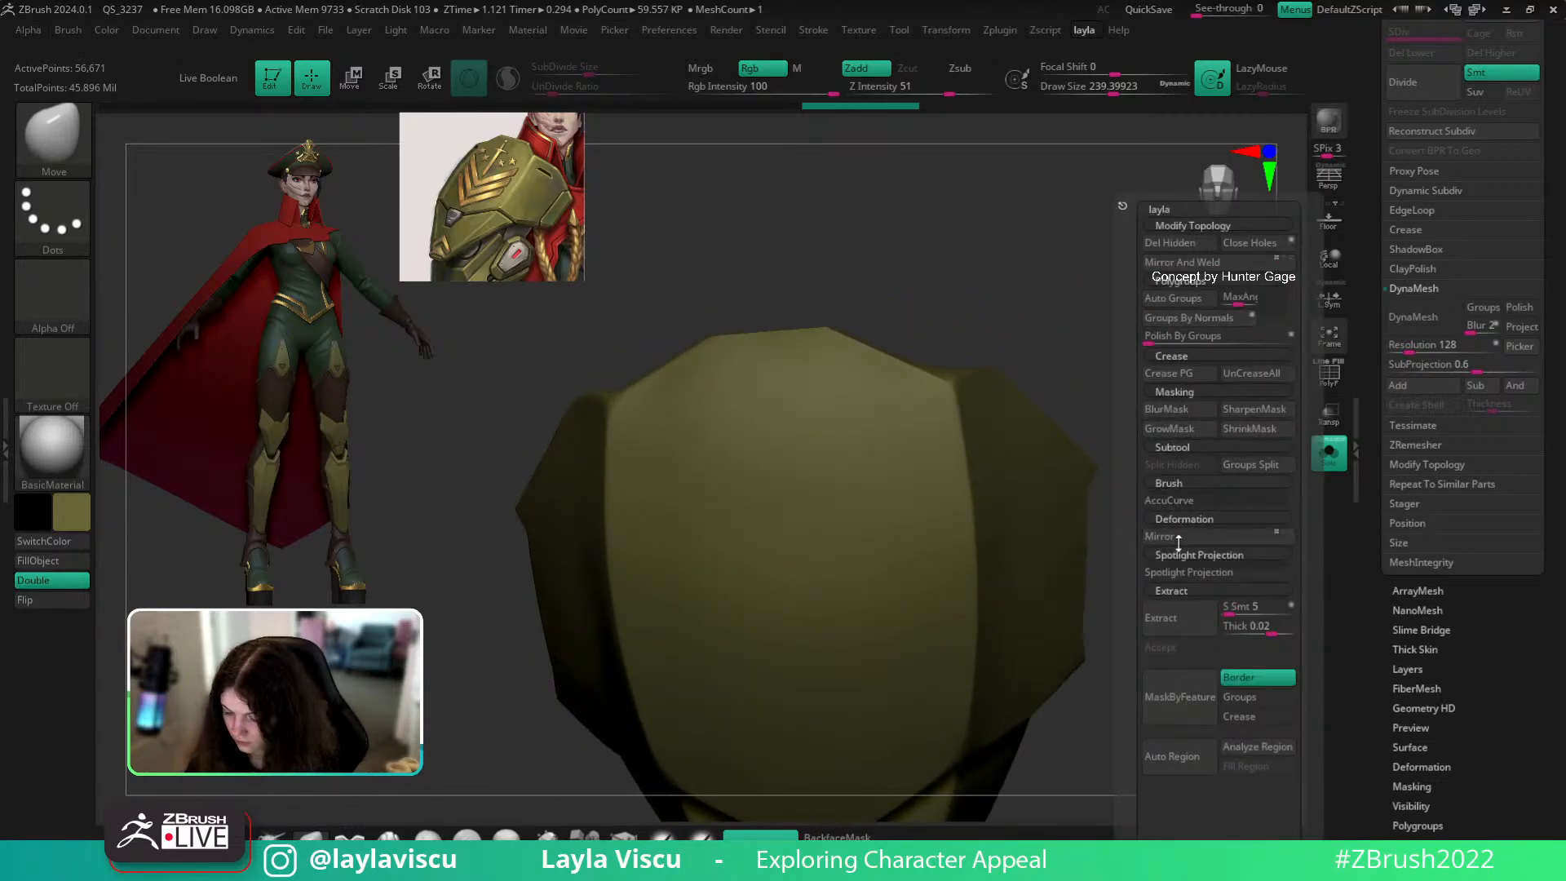
mouse_move(1104, 343)
ctrl+shift+mouse_down()
mouse_move(1125, 354)
mouse_move(1112, 458)
mouse_move(1189, 413)
mouse_move(1176, 448)
ctrl+shift+mouse_up()
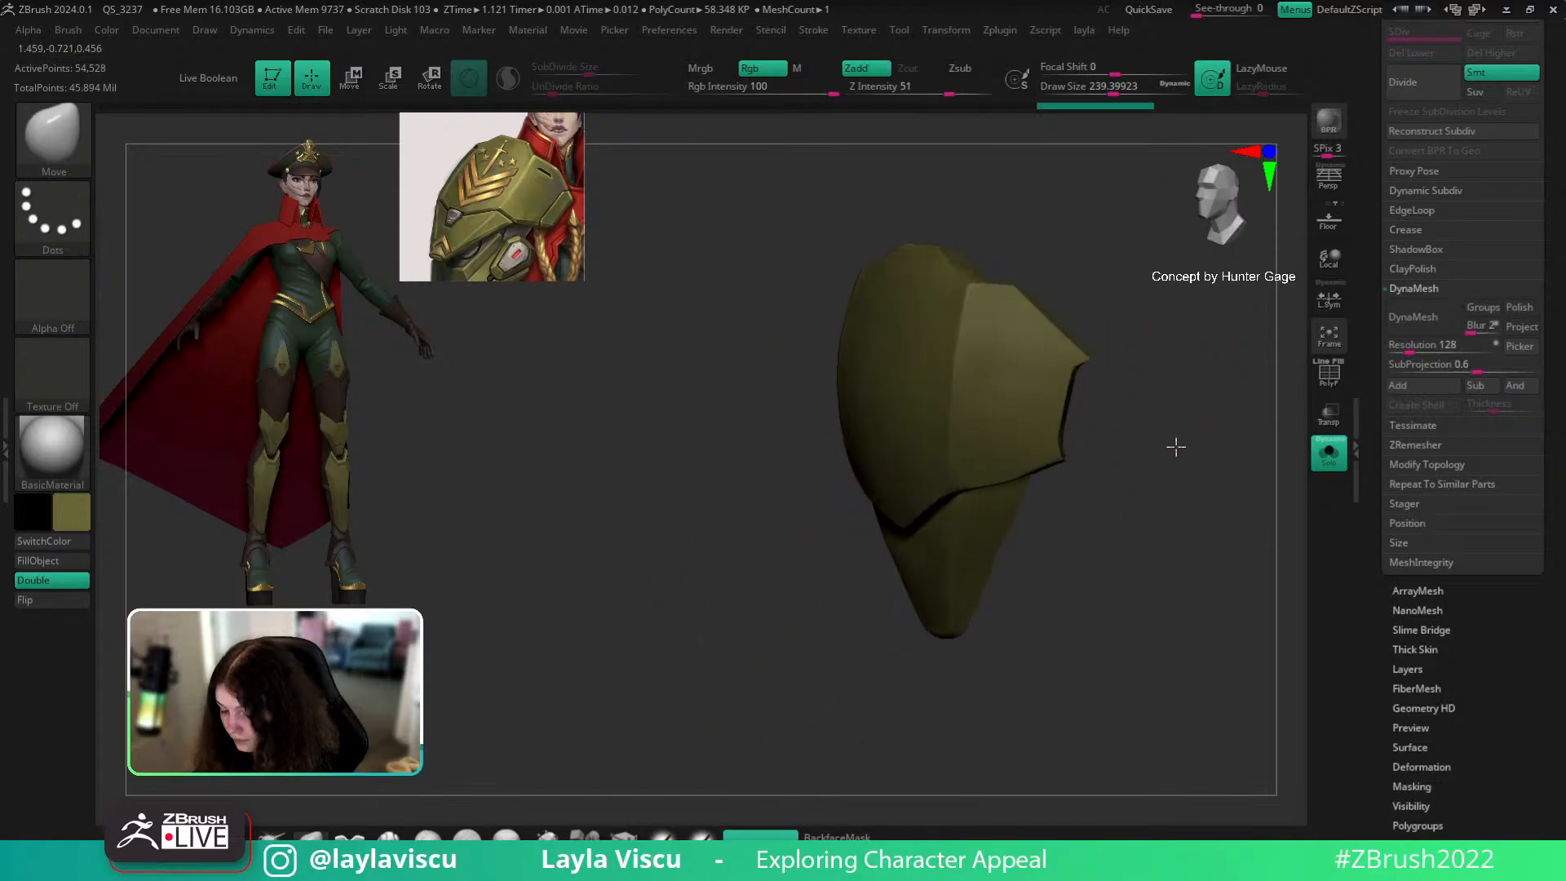
ctrl+right_drag(1038, 444, 1227, 489)
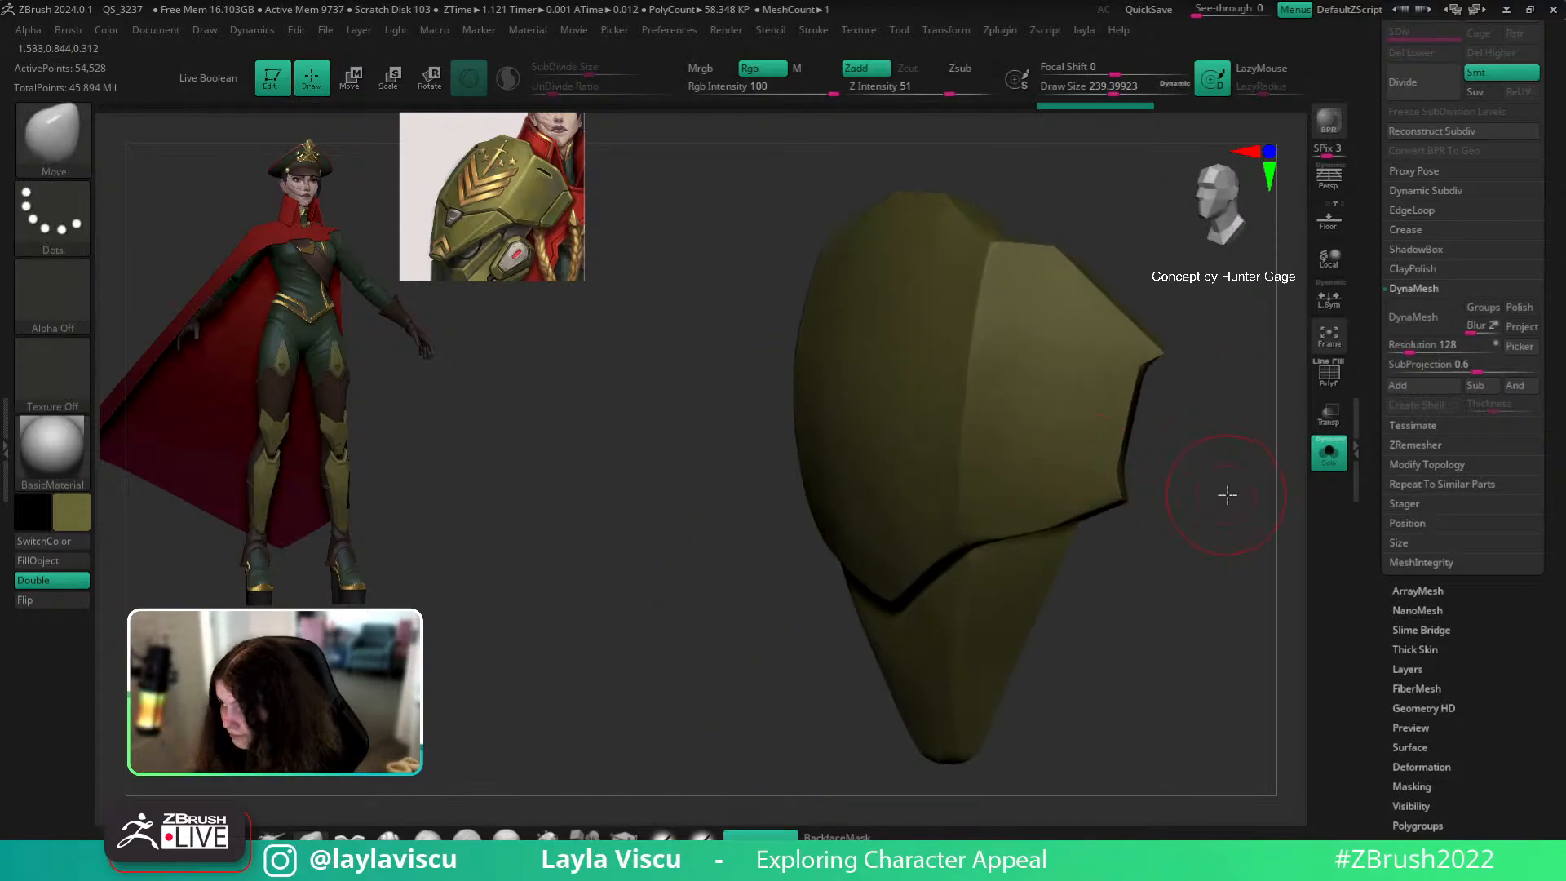
click(1329, 467)
drag(1196, 622, 1122, 589)
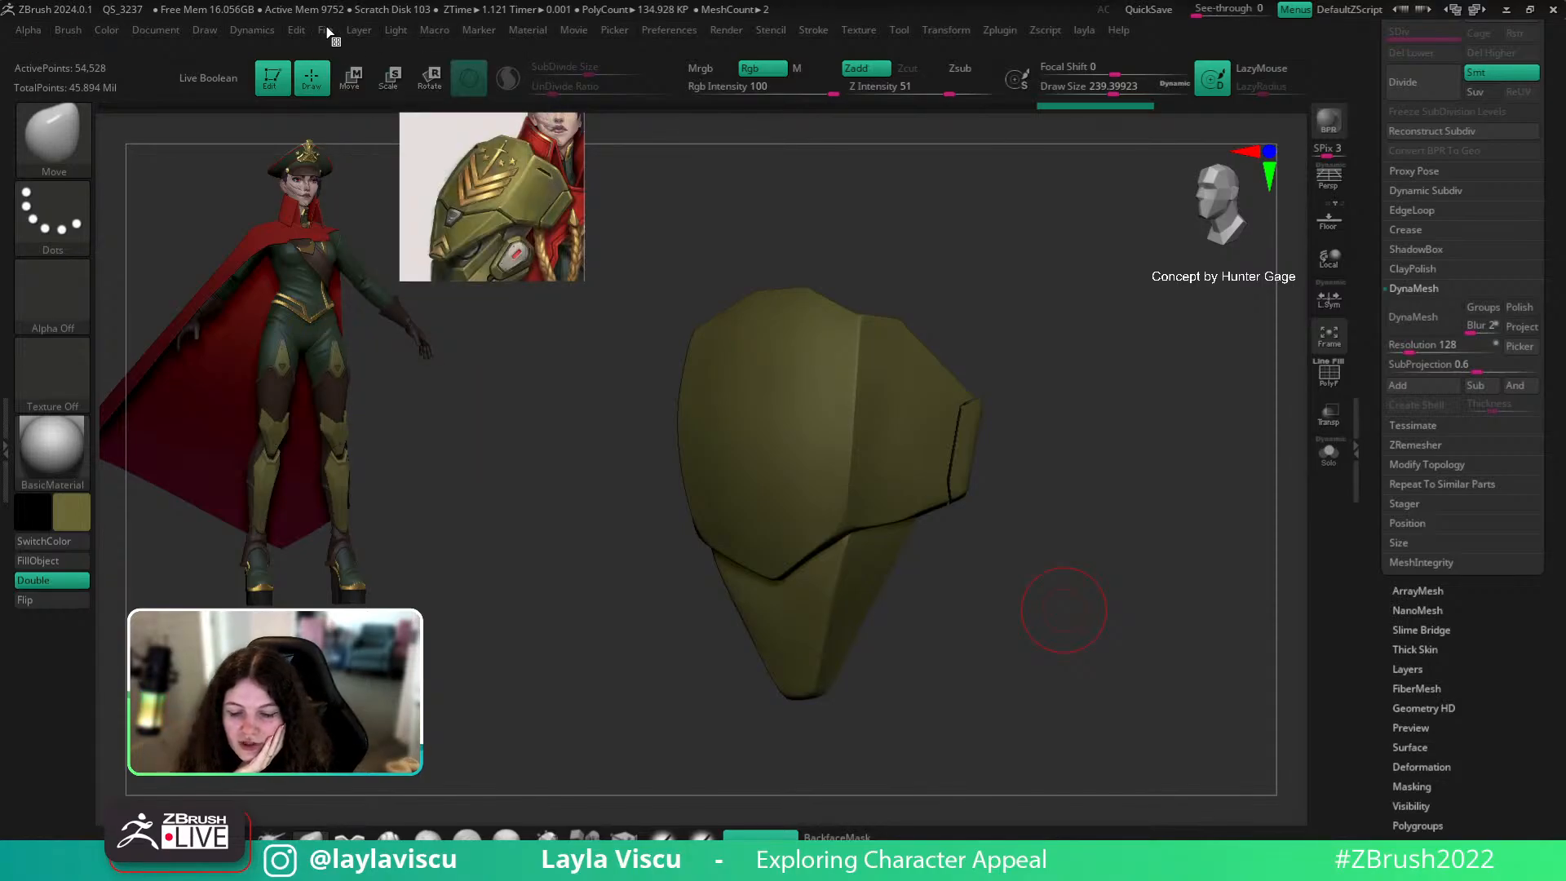
Step: Save the current tool with all its subtools as a file
mouse_move(326, 31)
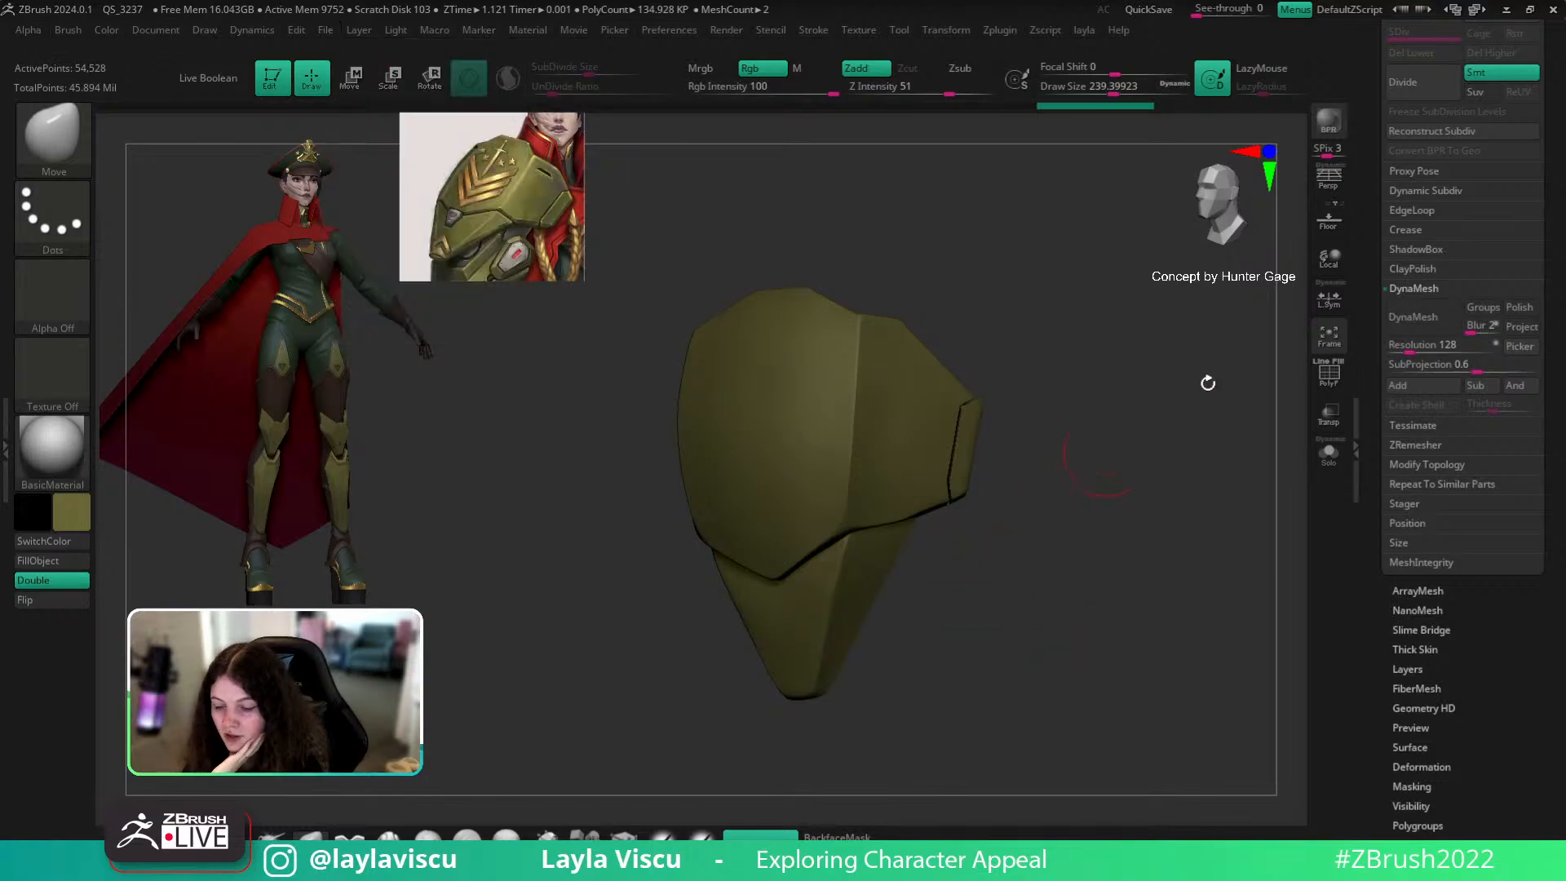
scroll(1379, 498, up, 5)
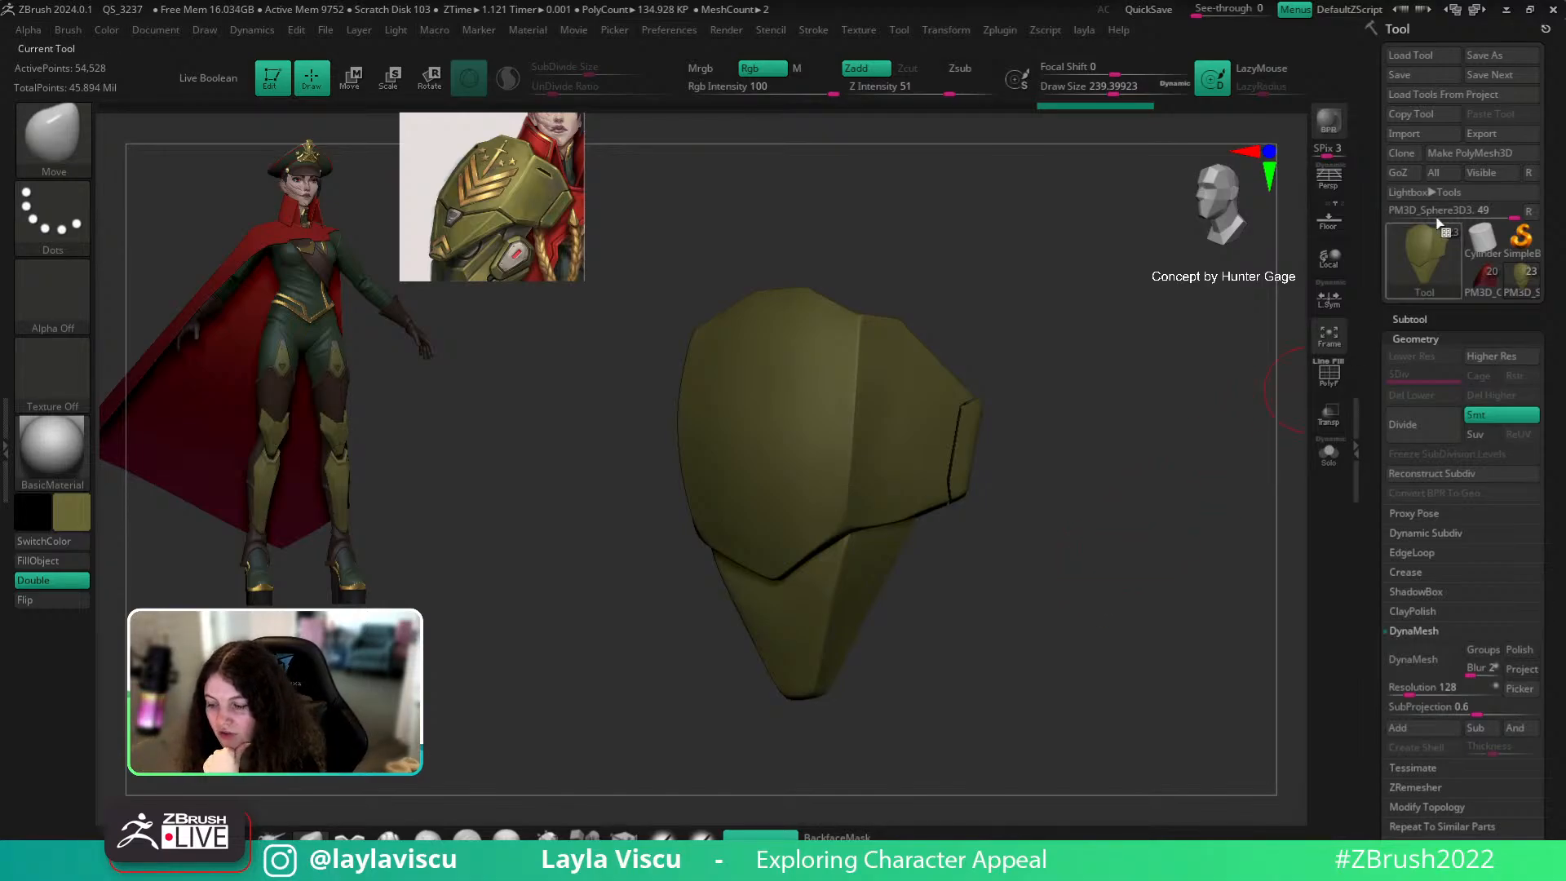
click(1495, 58)
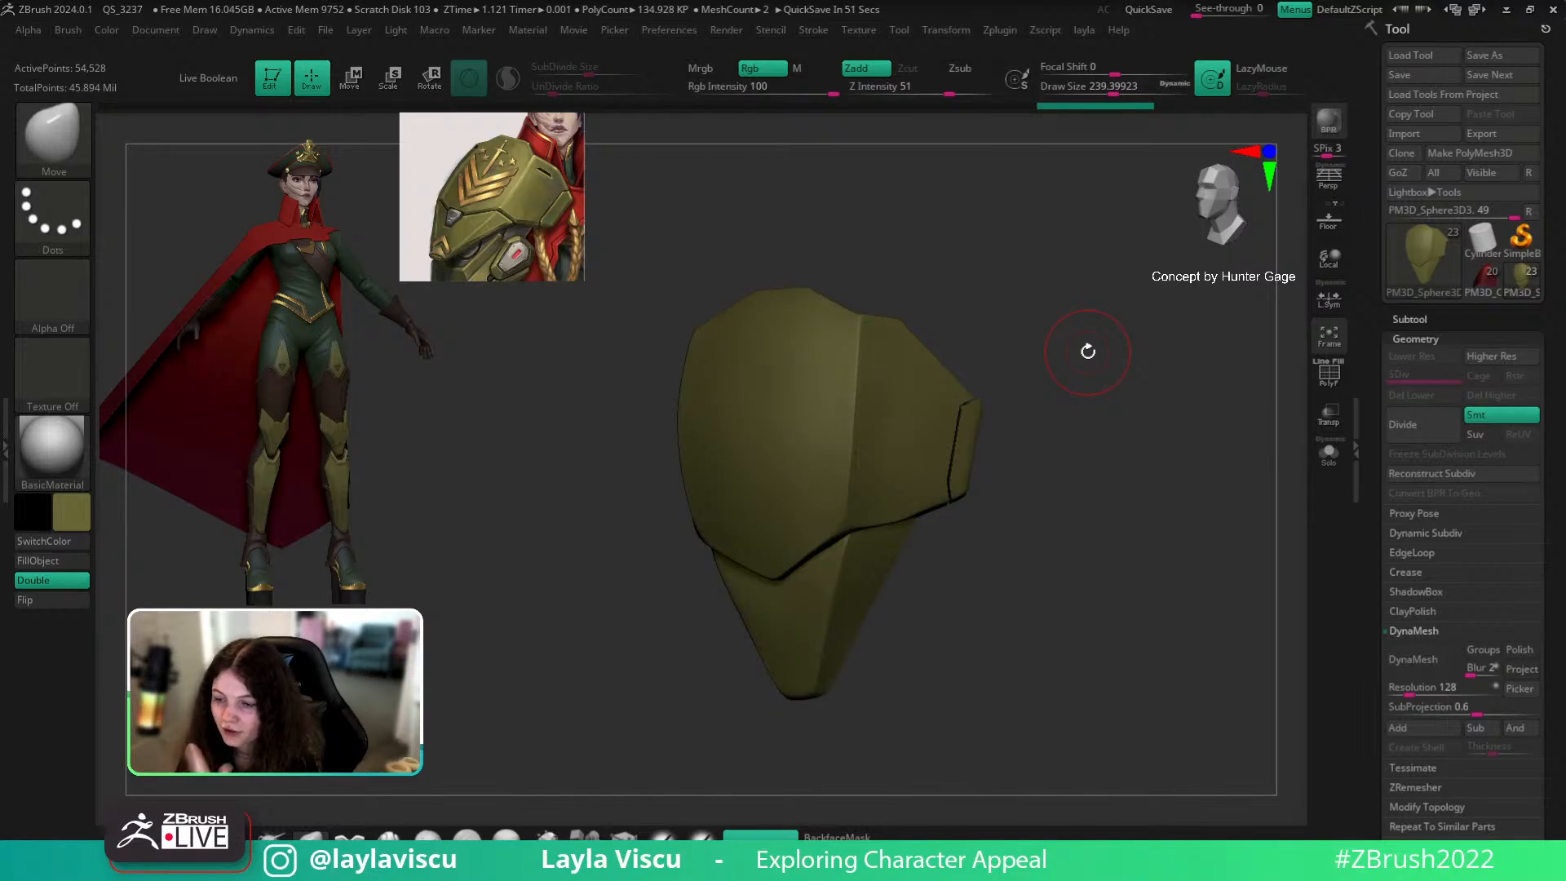
Step: Open the subtool list and isolate the upper plate's polygroup, hiding the lower tapered piece
click(1427, 317)
drag(1085, 338, 1304, 457)
ctrl+shift+drag(926, 473, 938, 560)
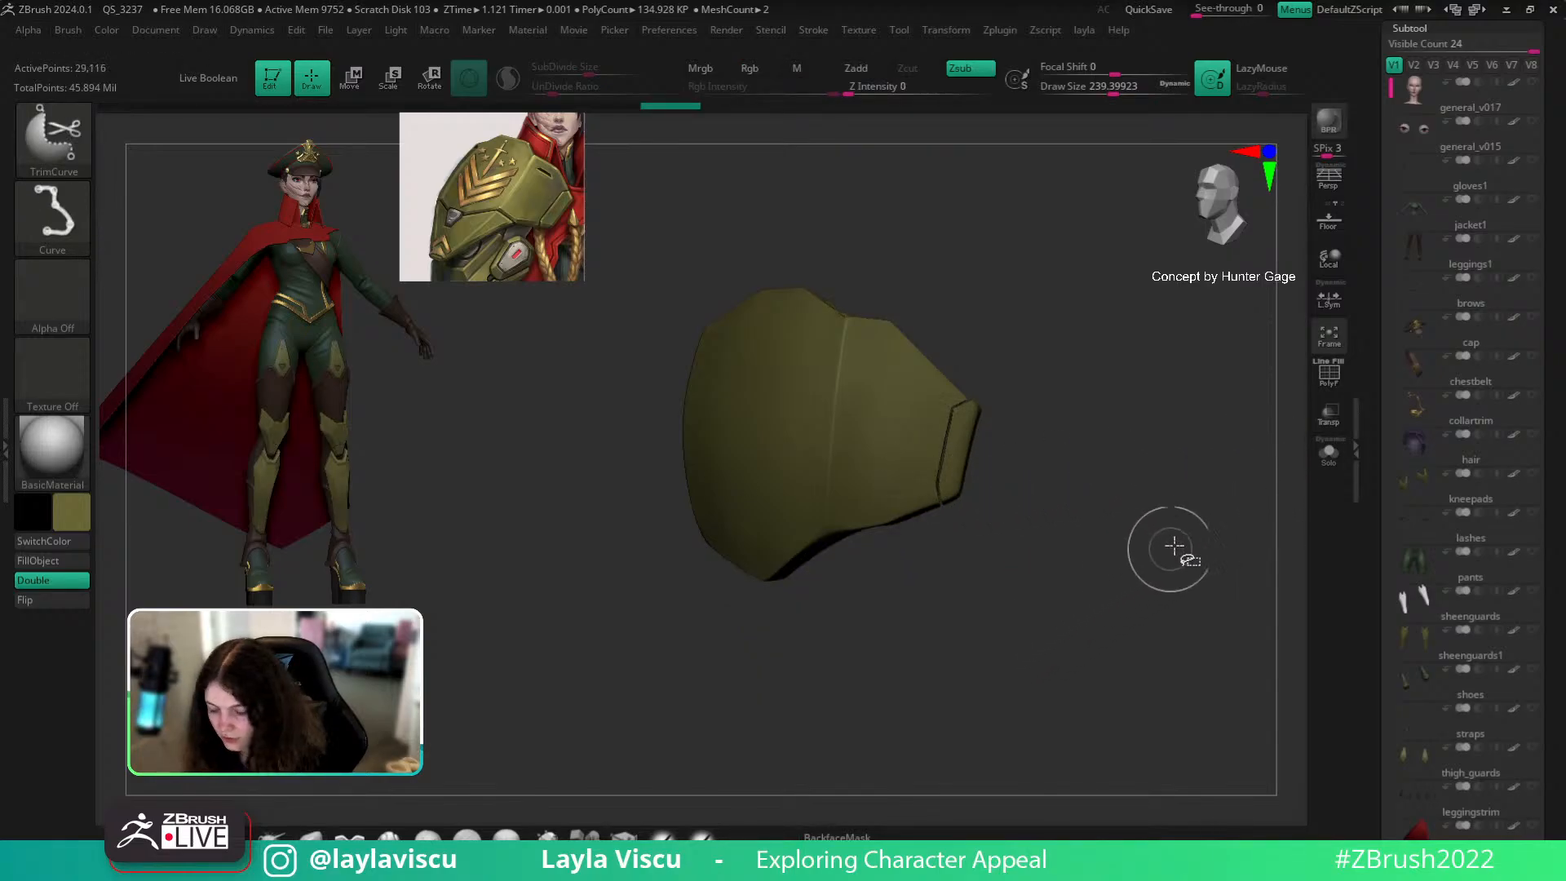
Step: Show the polygroup wireframe on the isolated upper plate, with its lower side edge in close view
mouse_move(1178, 525)
alt+mouse_down()
mouse_move(1248, 437)
mouse_move(1006, 477)
mouse_move(1143, 524)
mouse_move(1036, 526)
mouse_move(892, 615)
alt+mouse_up()
key(shift+f)
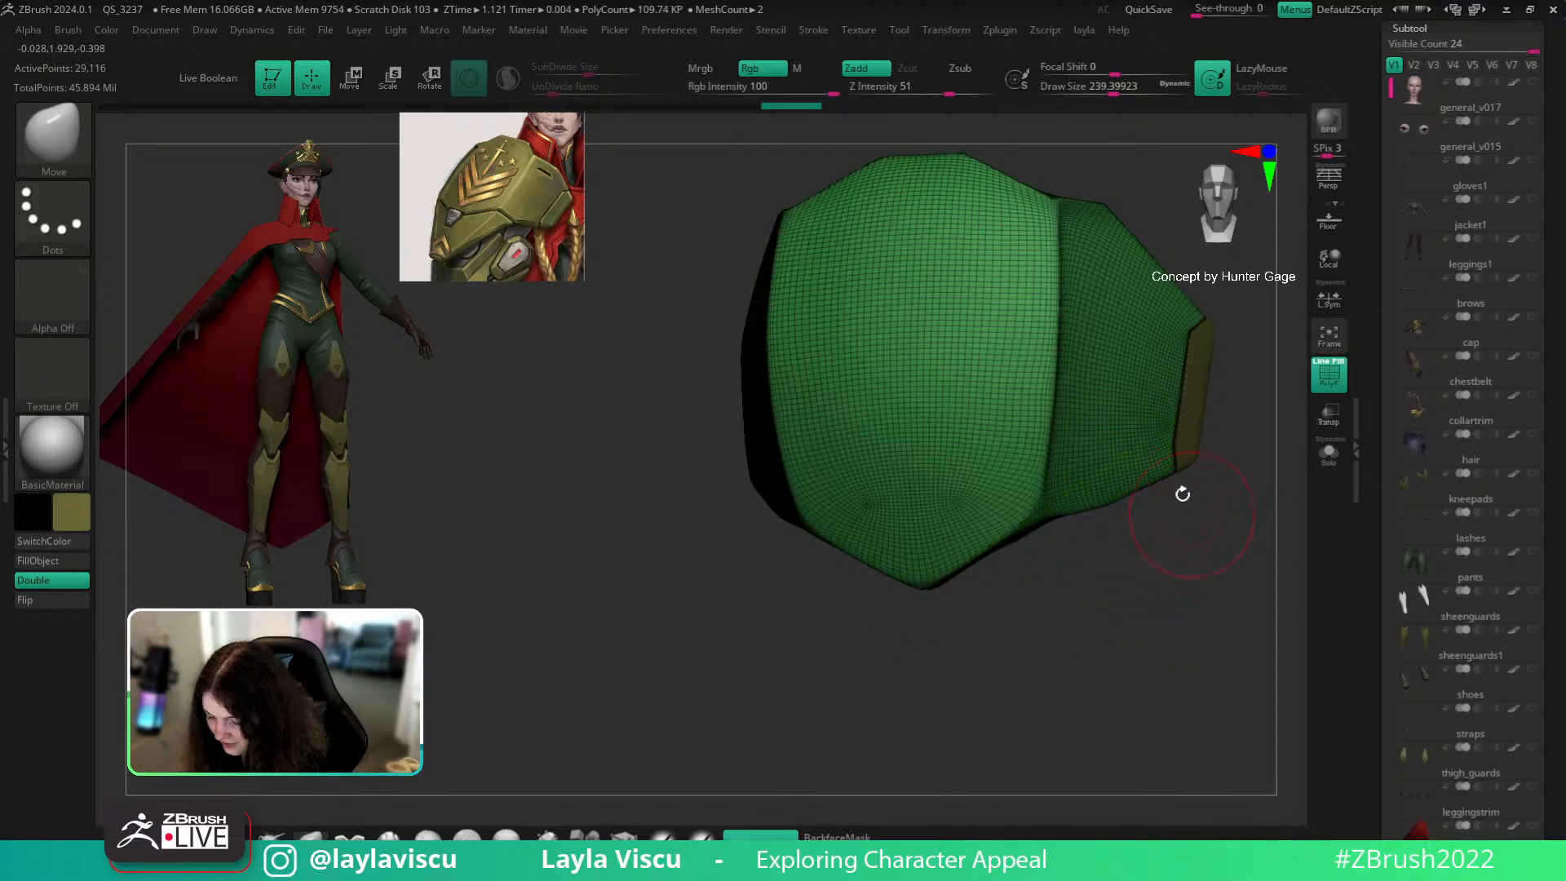
ctrl+shift+click(1168, 476)
drag(1179, 517, 1162, 513)
ctrl+shift+click(1187, 516)
ctrl+shift+click(1132, 498)
drag(1196, 470, 1206, 470)
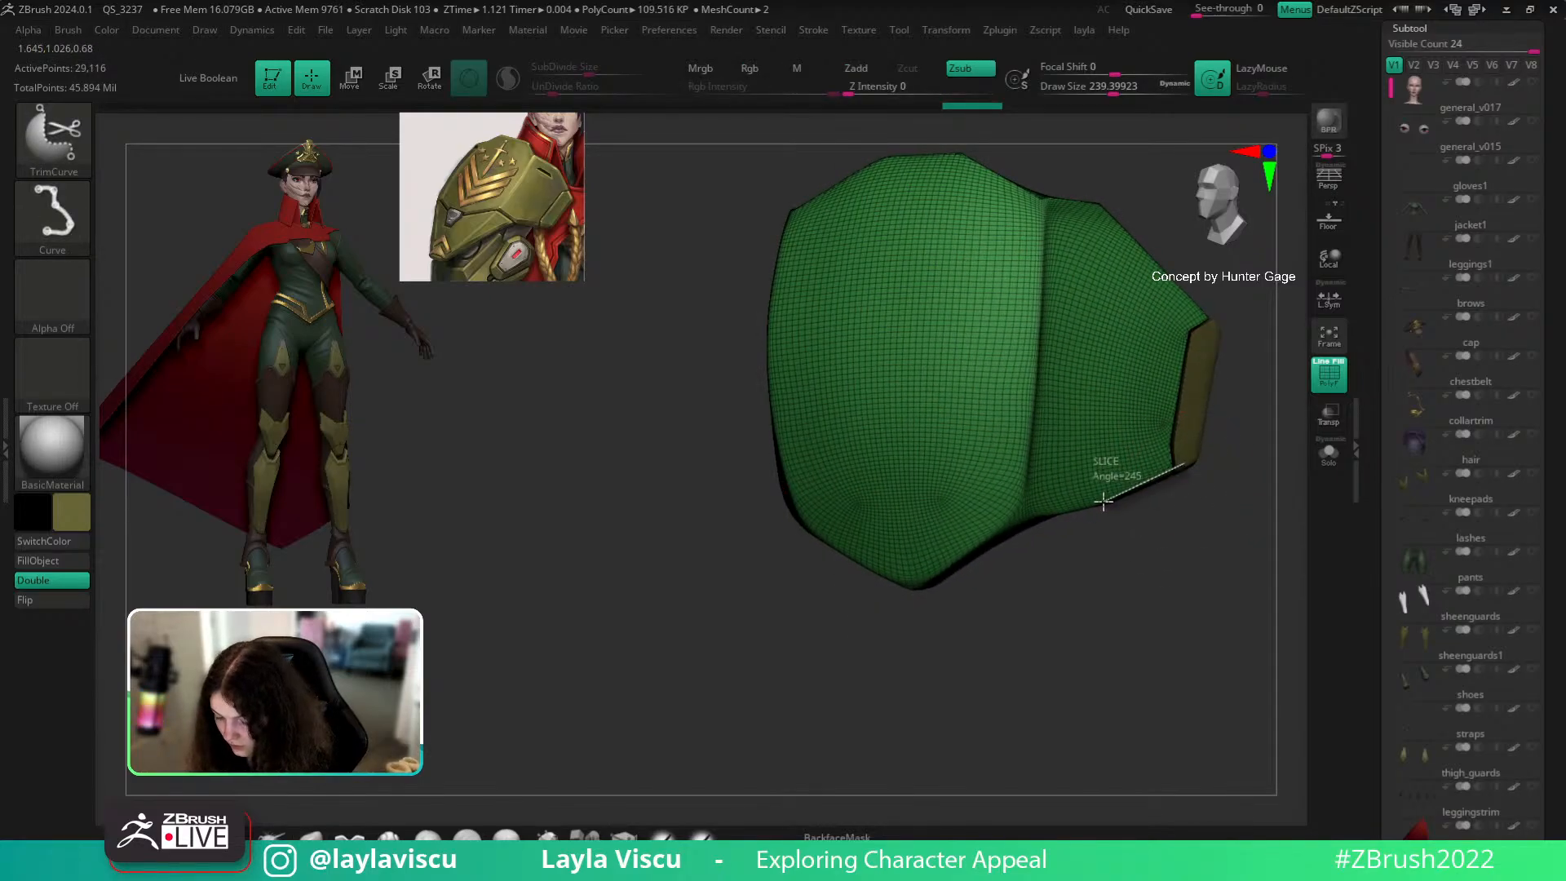
Step: Try straight TrimCurve cuts along the lower edge of the upper plate's side wing, undoing each one
mouse_move(1007, 523)
ctrl+shift+mouse_down()
mouse_move(892, 618)
mouse_move(894, 603)
ctrl+shift+mouse_up()
mouse_move(1175, 549)
mouse_down()
mouse_move(1210, 510)
mouse_move(1182, 462)
mouse_move(1192, 560)
mouse_up()
key(ctrl+z)
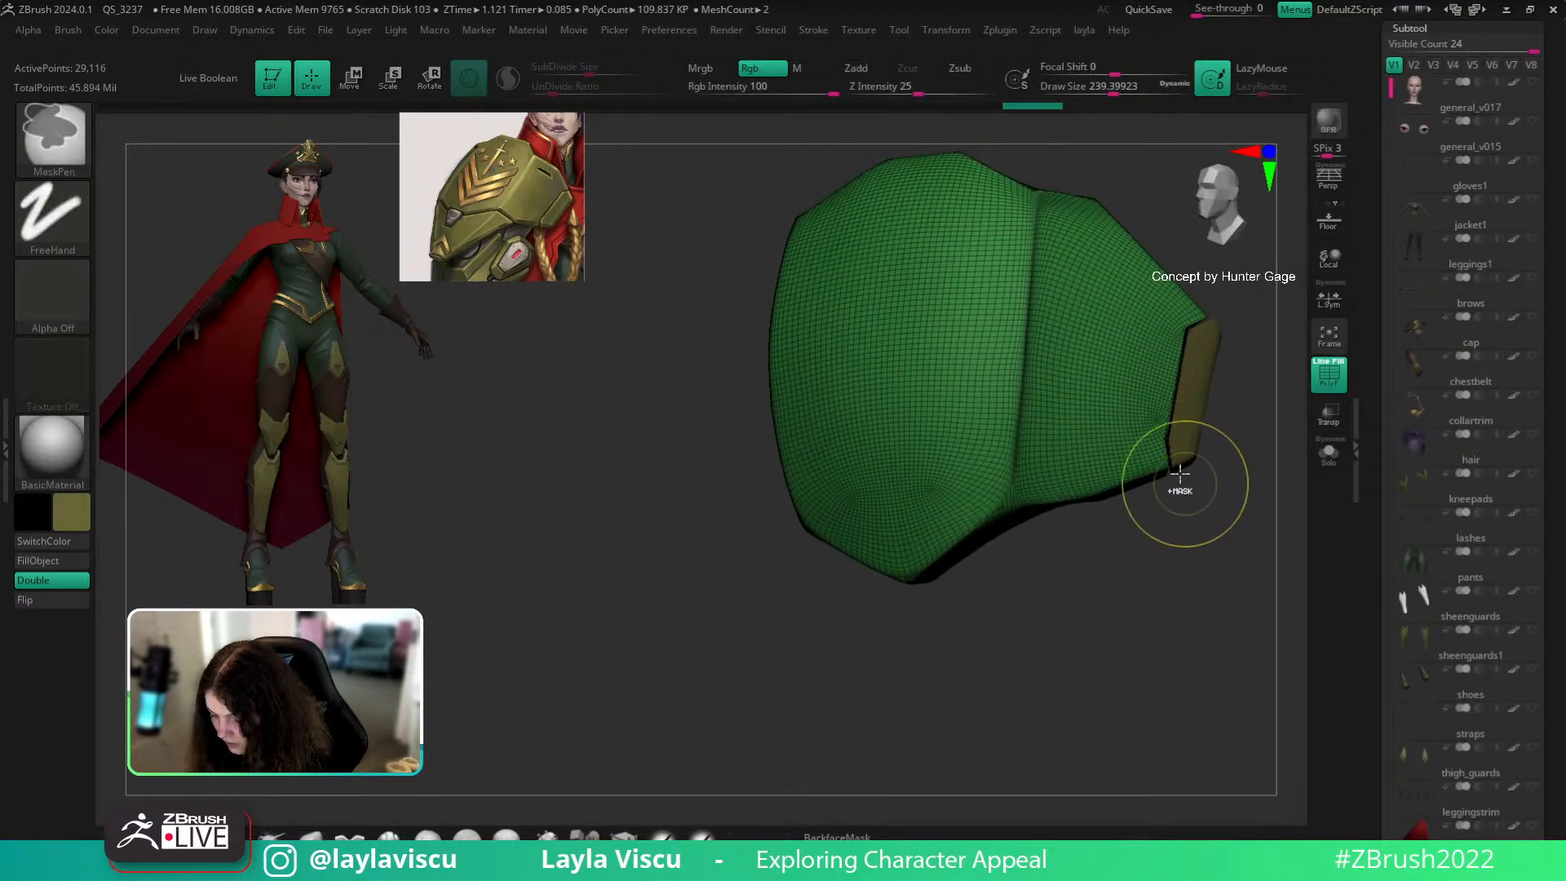
ctrl+shift+drag(1080, 497, 1059, 514)
key(ctrl+z)
ctrl+shift+drag(1206, 448, 1031, 536)
key(ctrl+z)
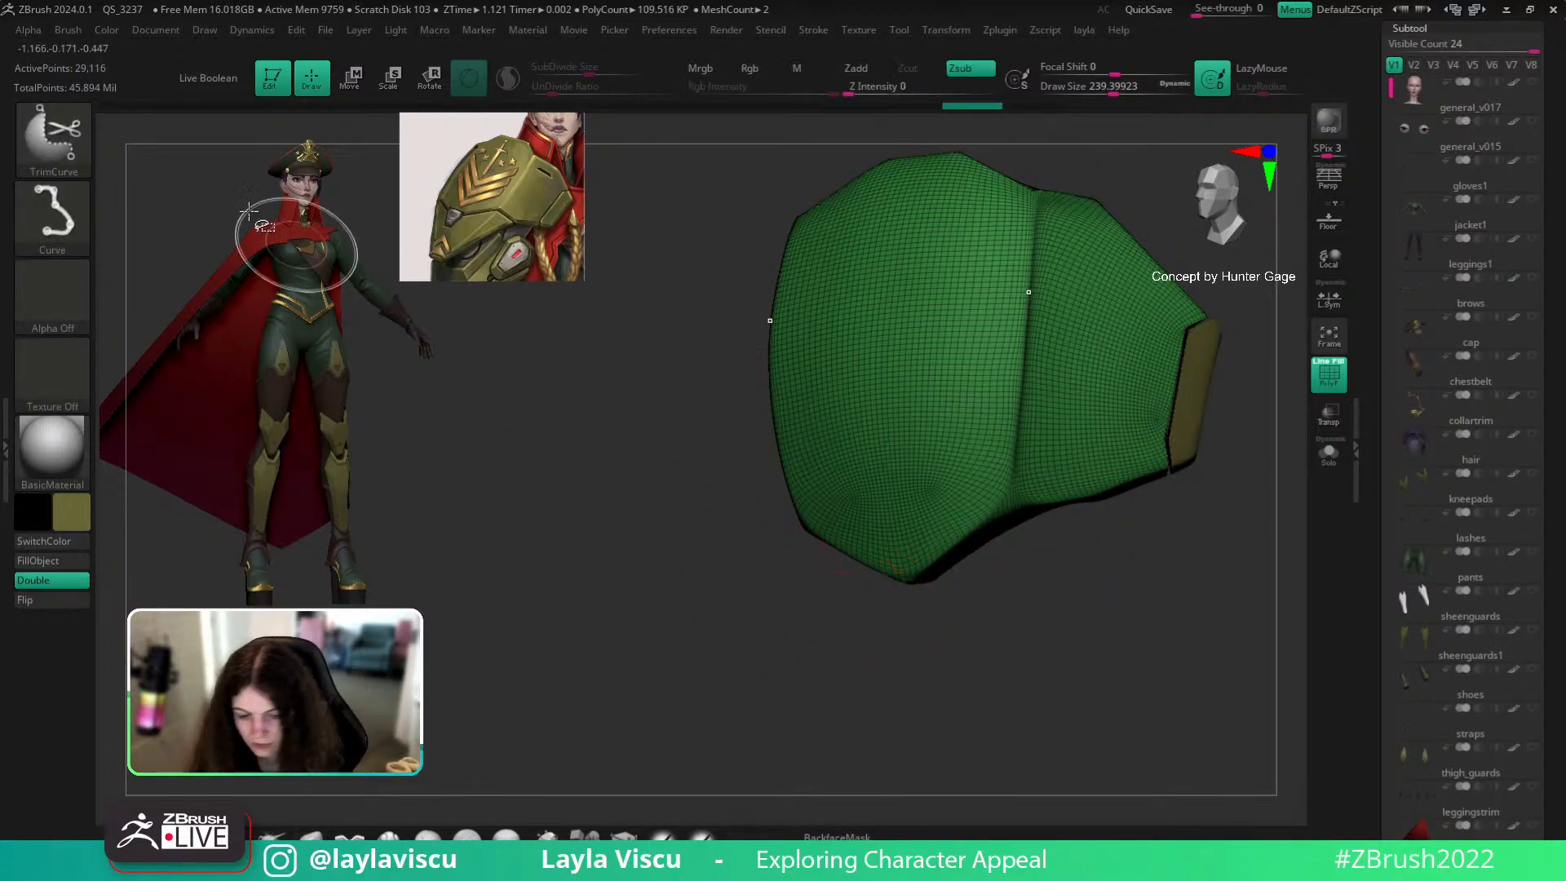
Step: Switch to the KnifeCurve brush, try cutting the side wing's lower edge with it, and undo the cuts
click(70, 143)
click(628, 232)
mouse_move(1153, 489)
ctrl+shift+mouse_down()
mouse_move(1094, 490)
mouse_move(1066, 524)
ctrl+shift+mouse_up()
key(ctrl+z)
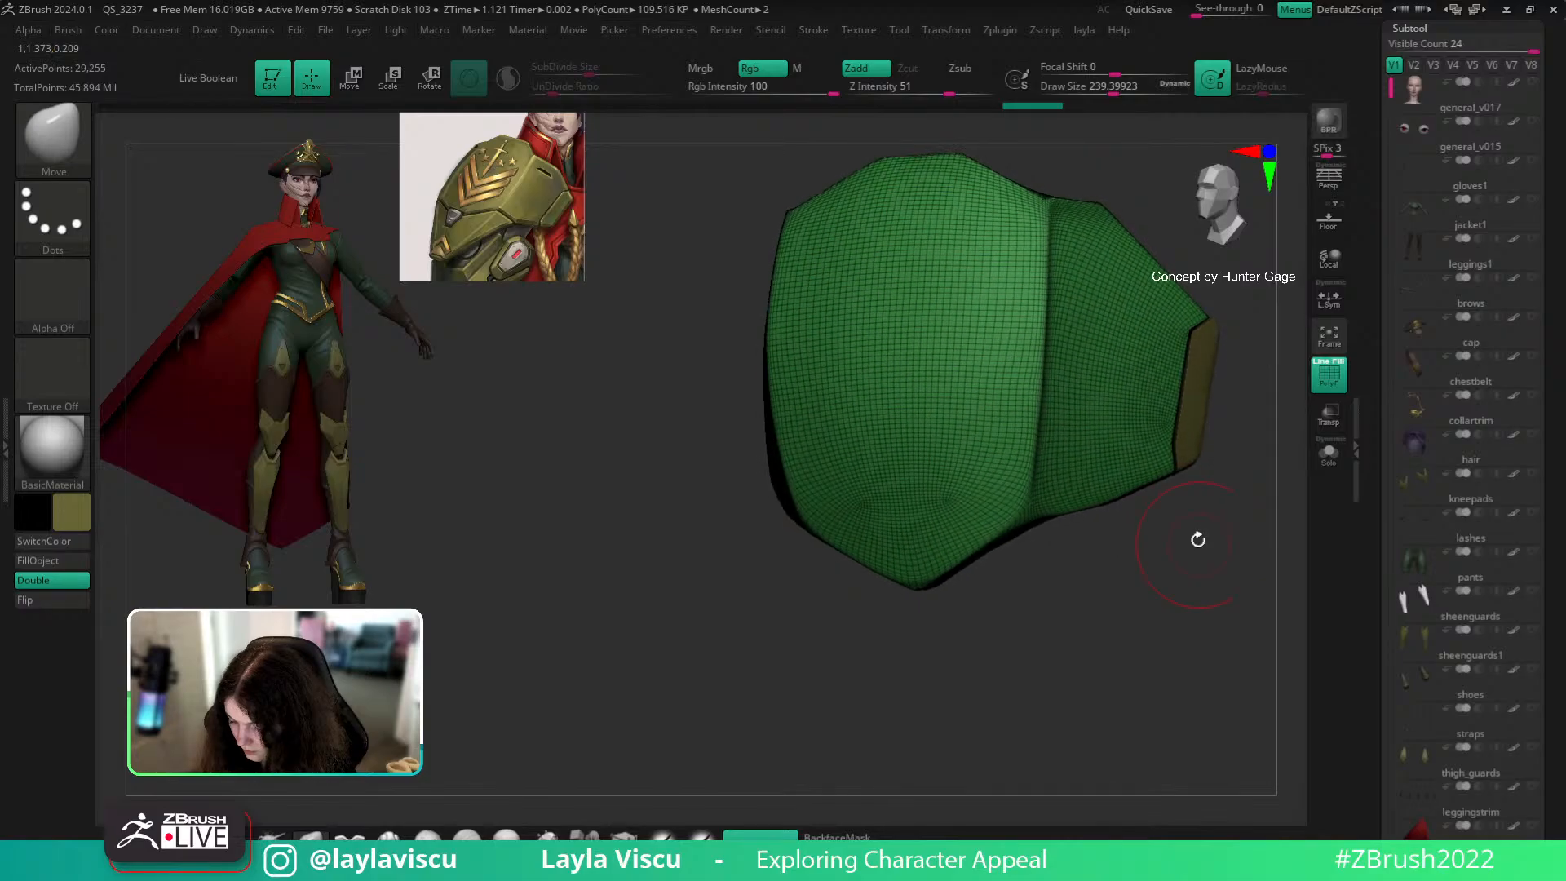
ctrl+shift+drag(1203, 451, 1052, 529)
ctrl+shift+drag(1203, 455, 1050, 526)
mouse_move(1185, 560)
mouse_down()
mouse_move(1169, 445)
mouse_move(1204, 287)
mouse_move(1132, 617)
mouse_up()
key(ctrl+z)
key(ctrl+z)
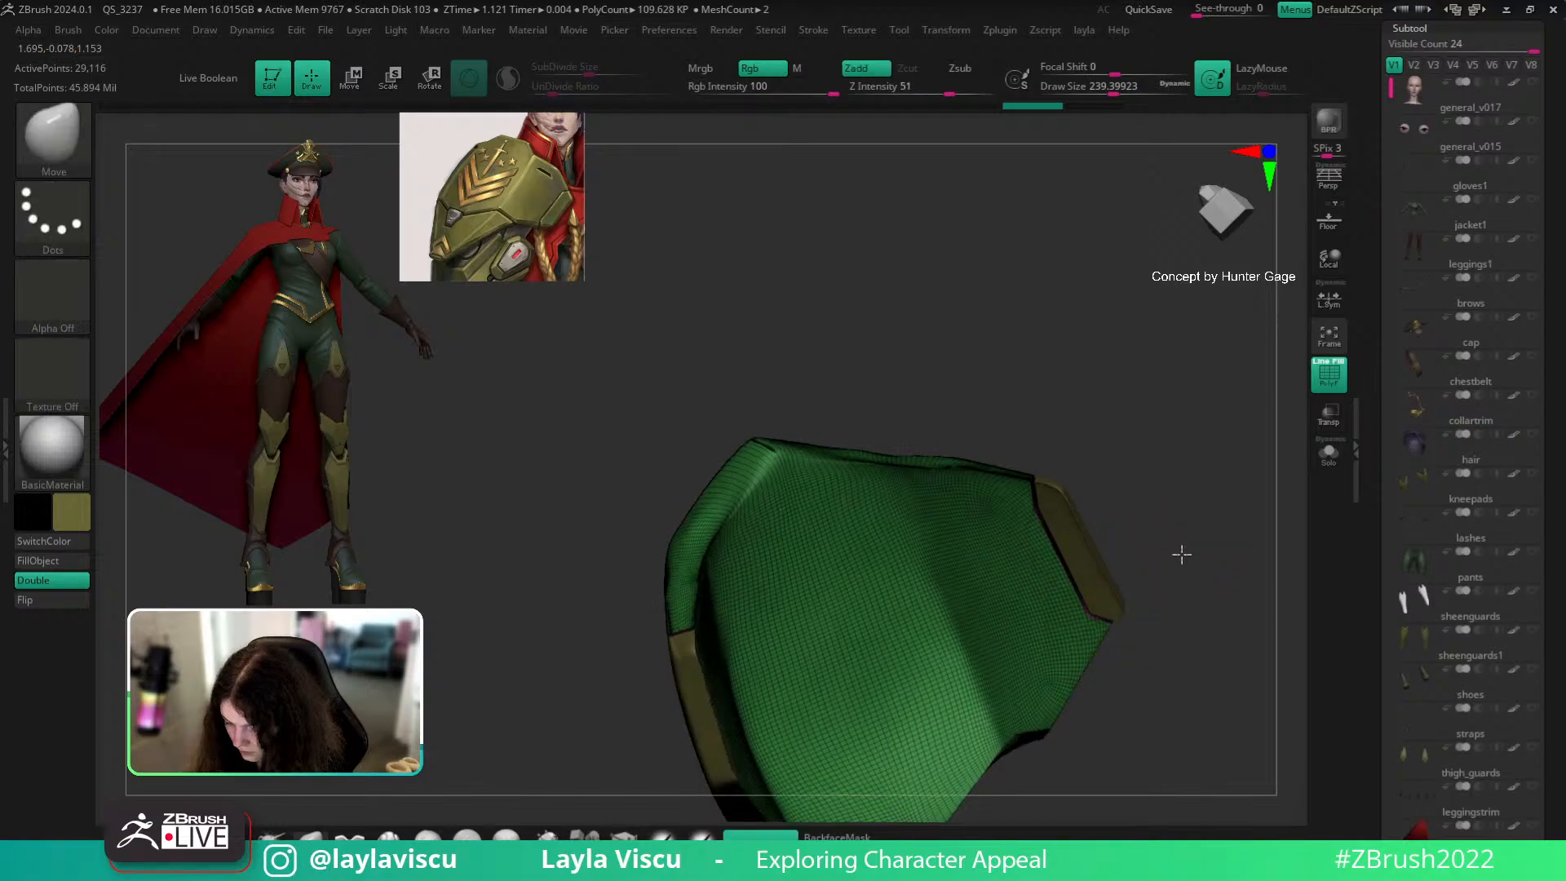
Step: Try to cut the plate's edge from underneath, first with KnifeCurve and again with TrimCurve
drag(1182, 560, 1159, 482)
mouse_move(915, 467)
ctrl+shift+mouse_down()
mouse_move(1135, 487)
mouse_move(1154, 438)
mouse_move(1153, 454)
ctrl+shift+mouse_up()
click(66, 154)
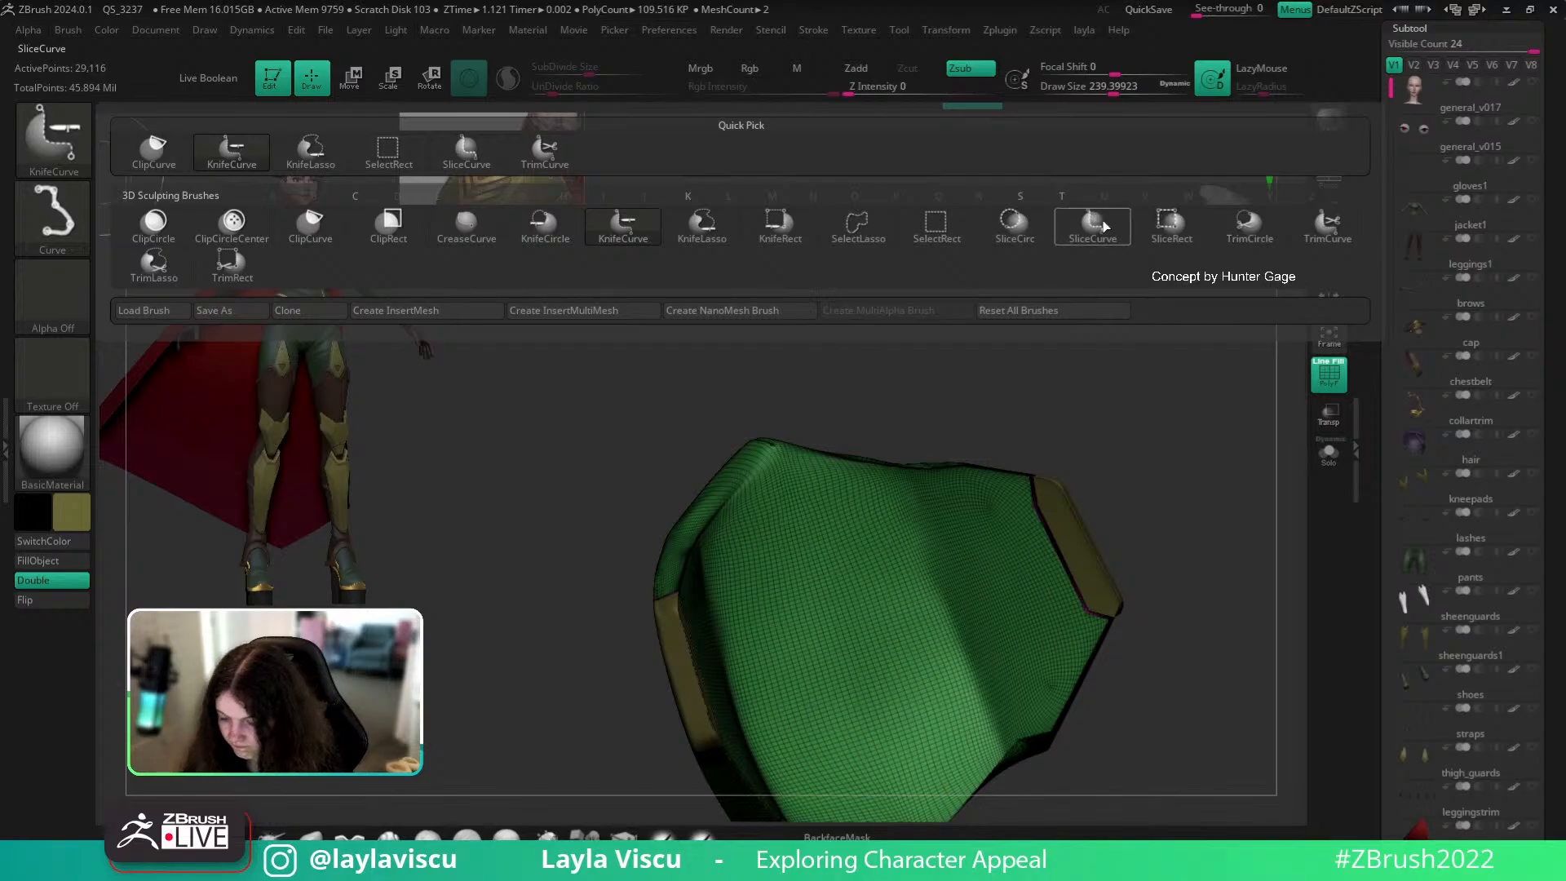
click(1328, 227)
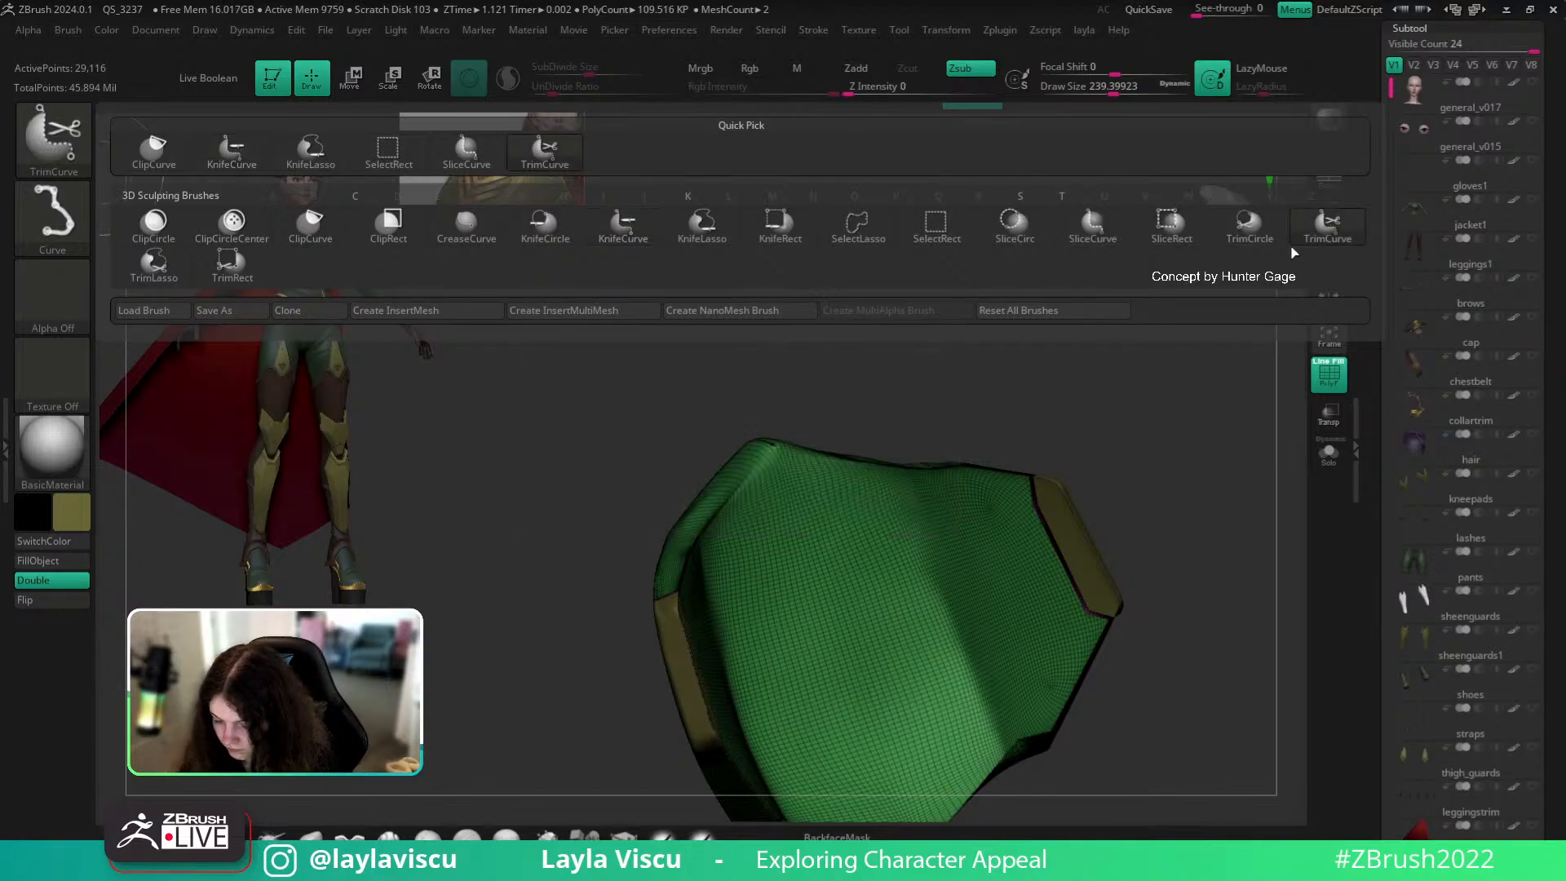
mouse_move(989, 446)
ctrl+shift+mouse_down()
mouse_move(1077, 489)
mouse_move(1098, 444)
ctrl+shift+mouse_up()
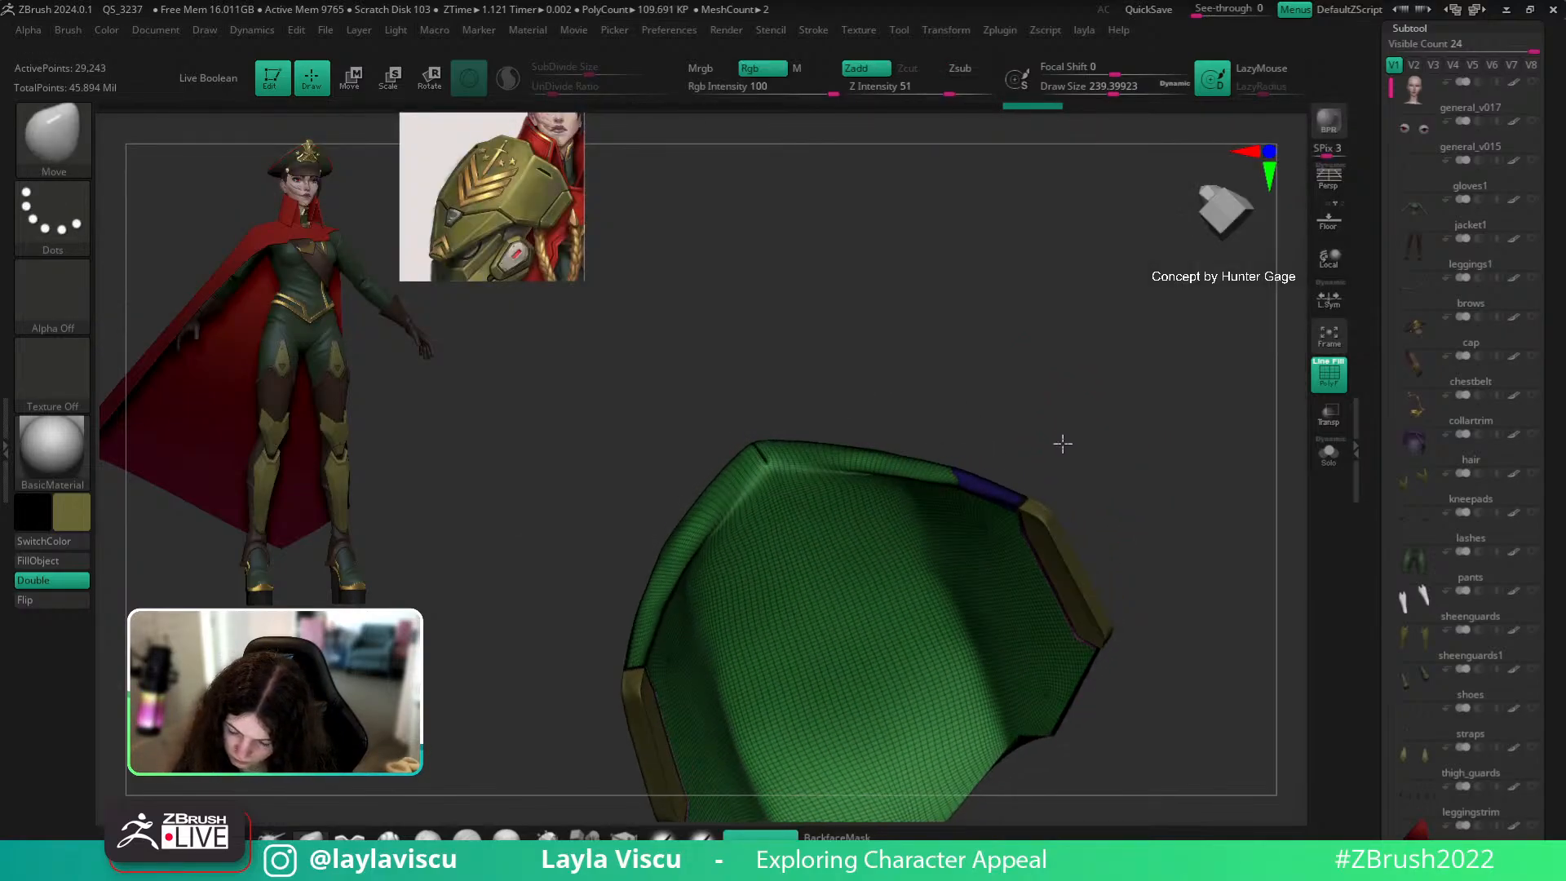
drag(1049, 346, 1085, 700)
Step: Isolate the upper plate's polygroup and split the hidden lower tapered piece into its own subtool
drag(1213, 566, 1217, 436)
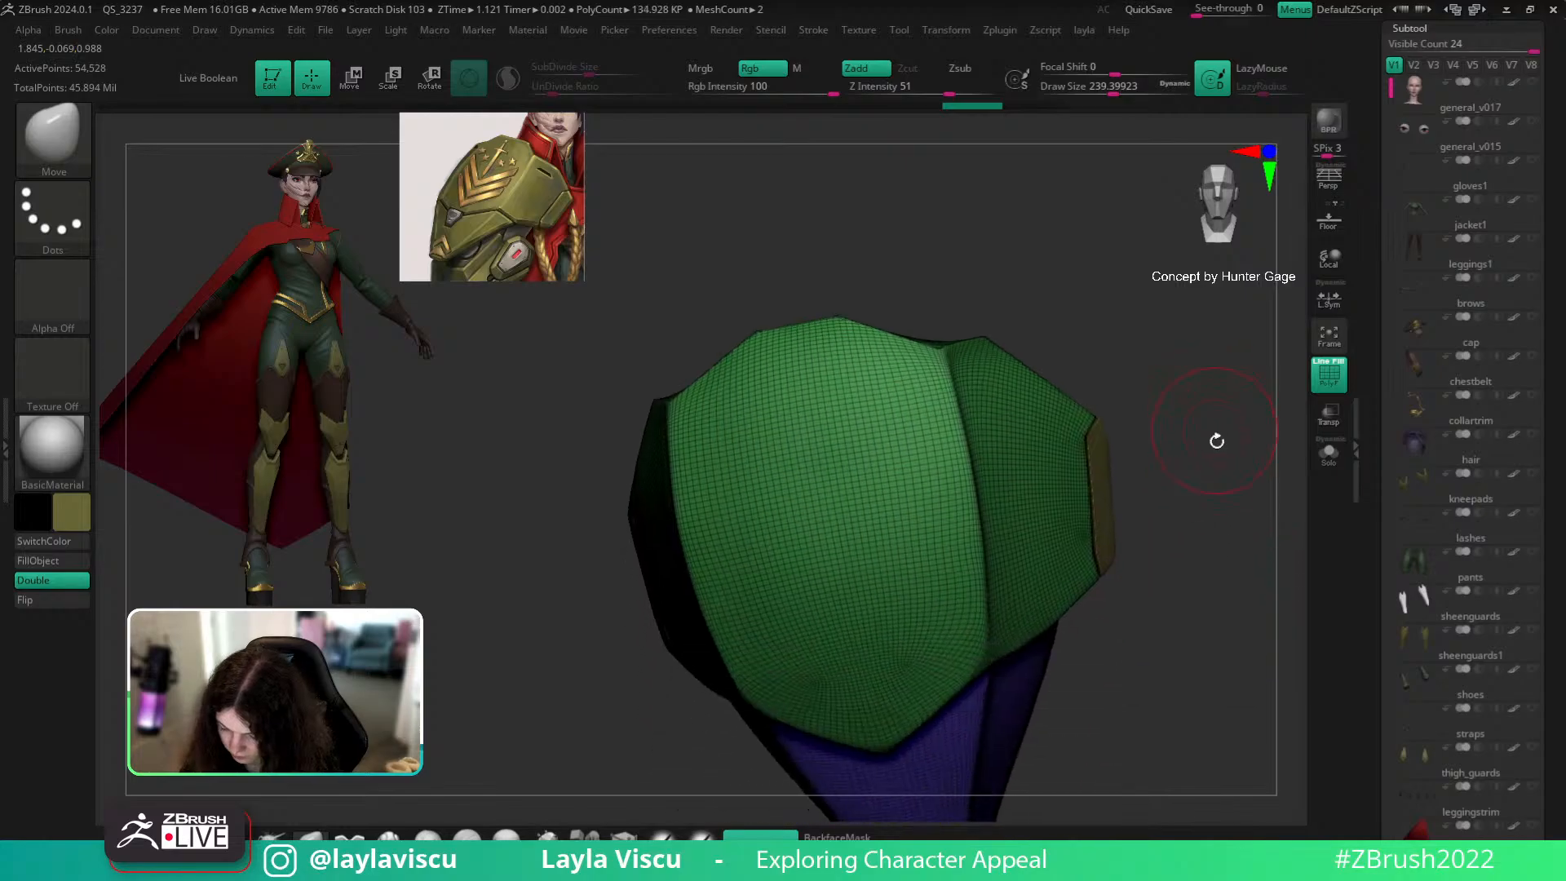
drag(1237, 493, 1262, 457)
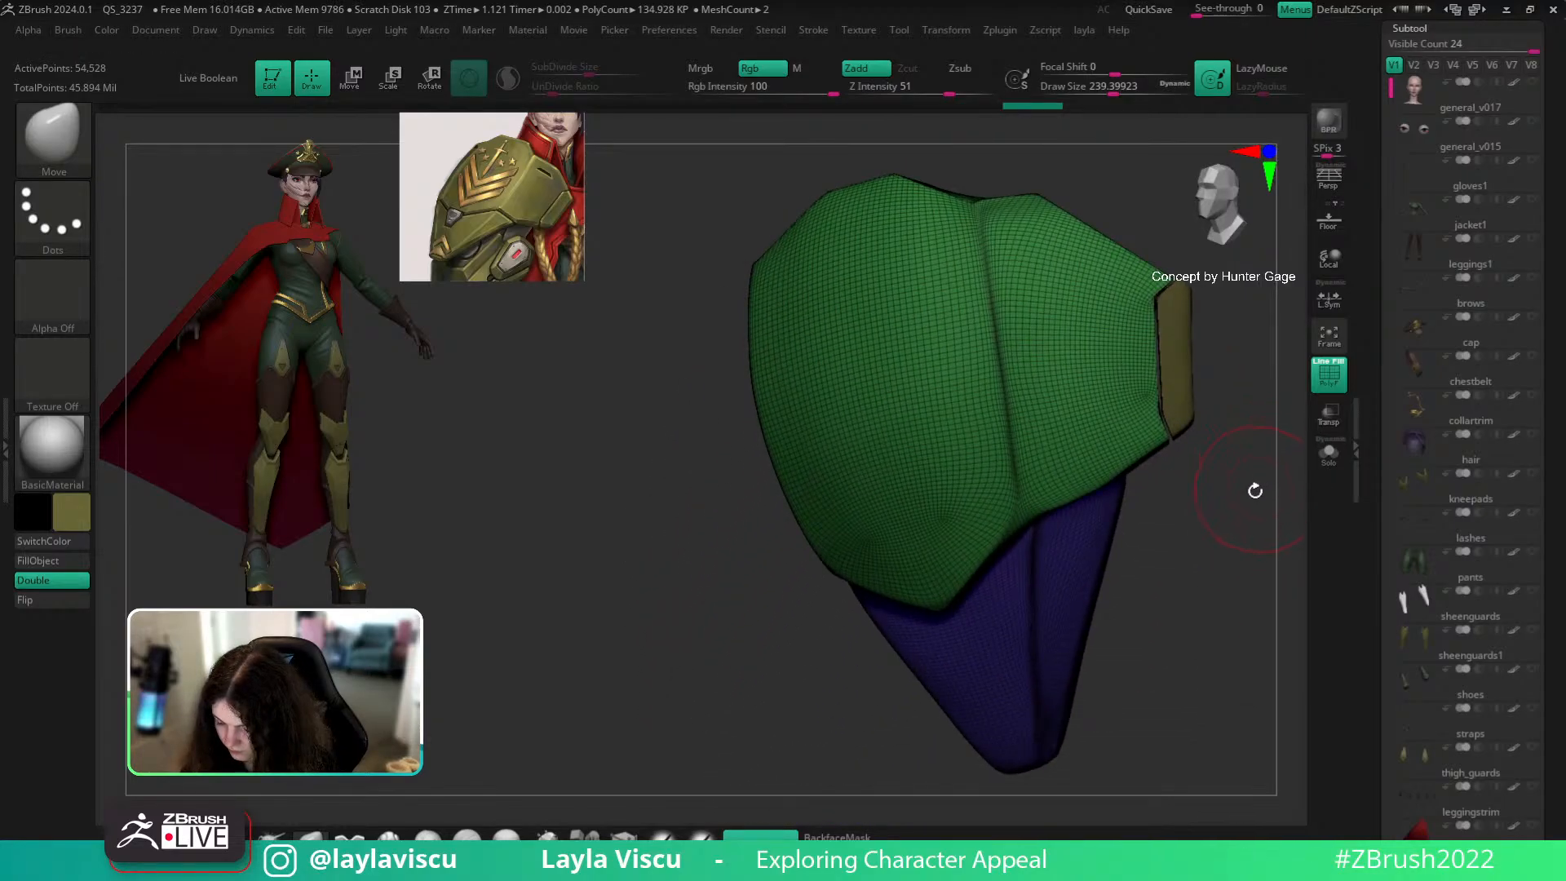
ctrl+shift+click(1112, 455)
key(space)
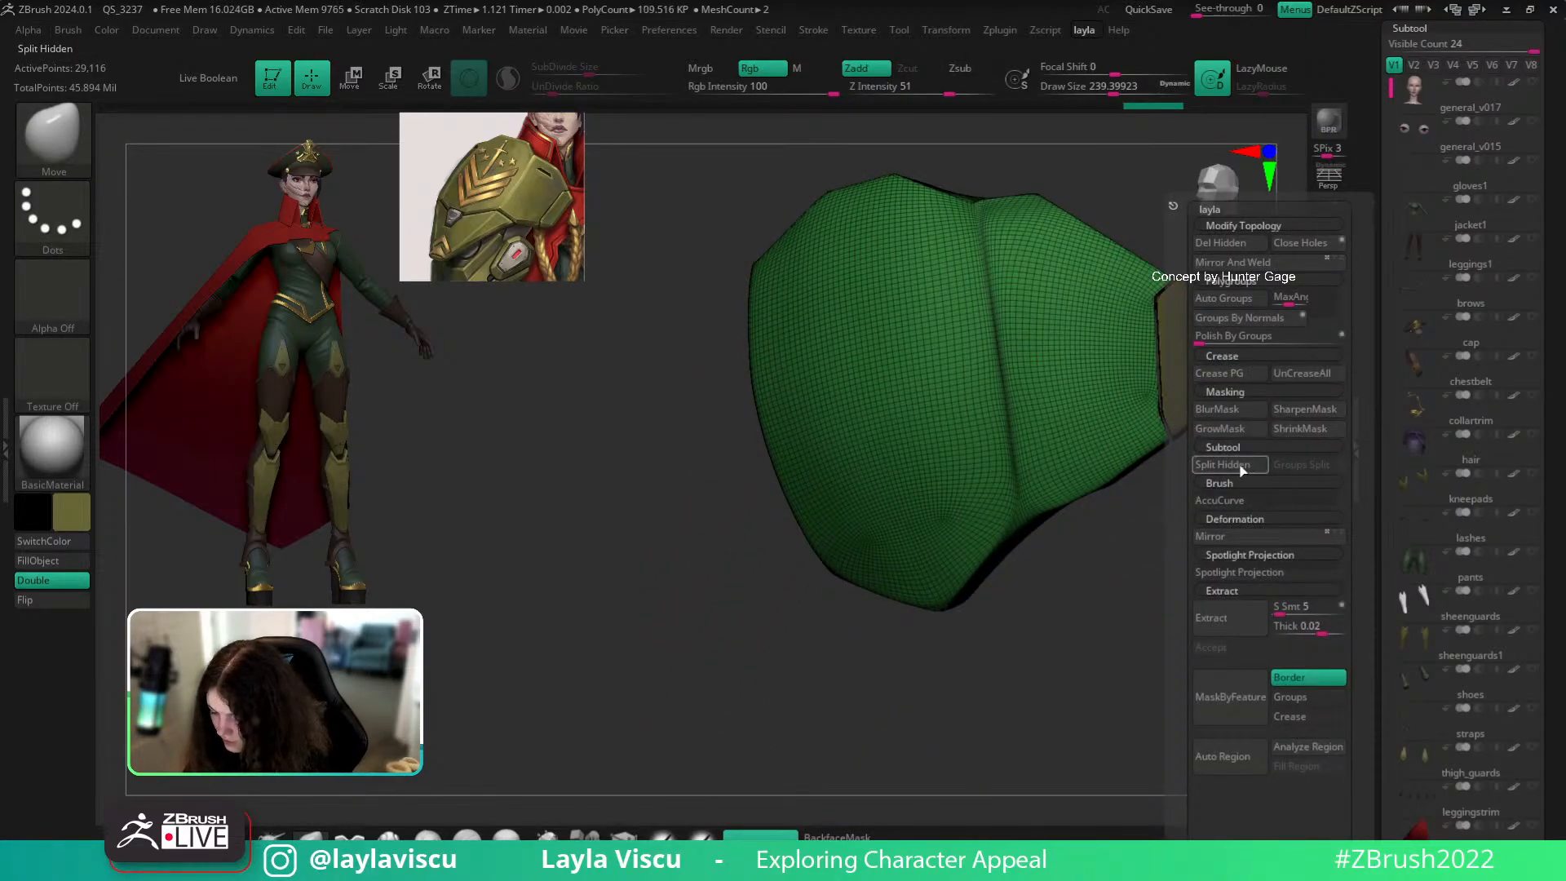
click(1247, 467)
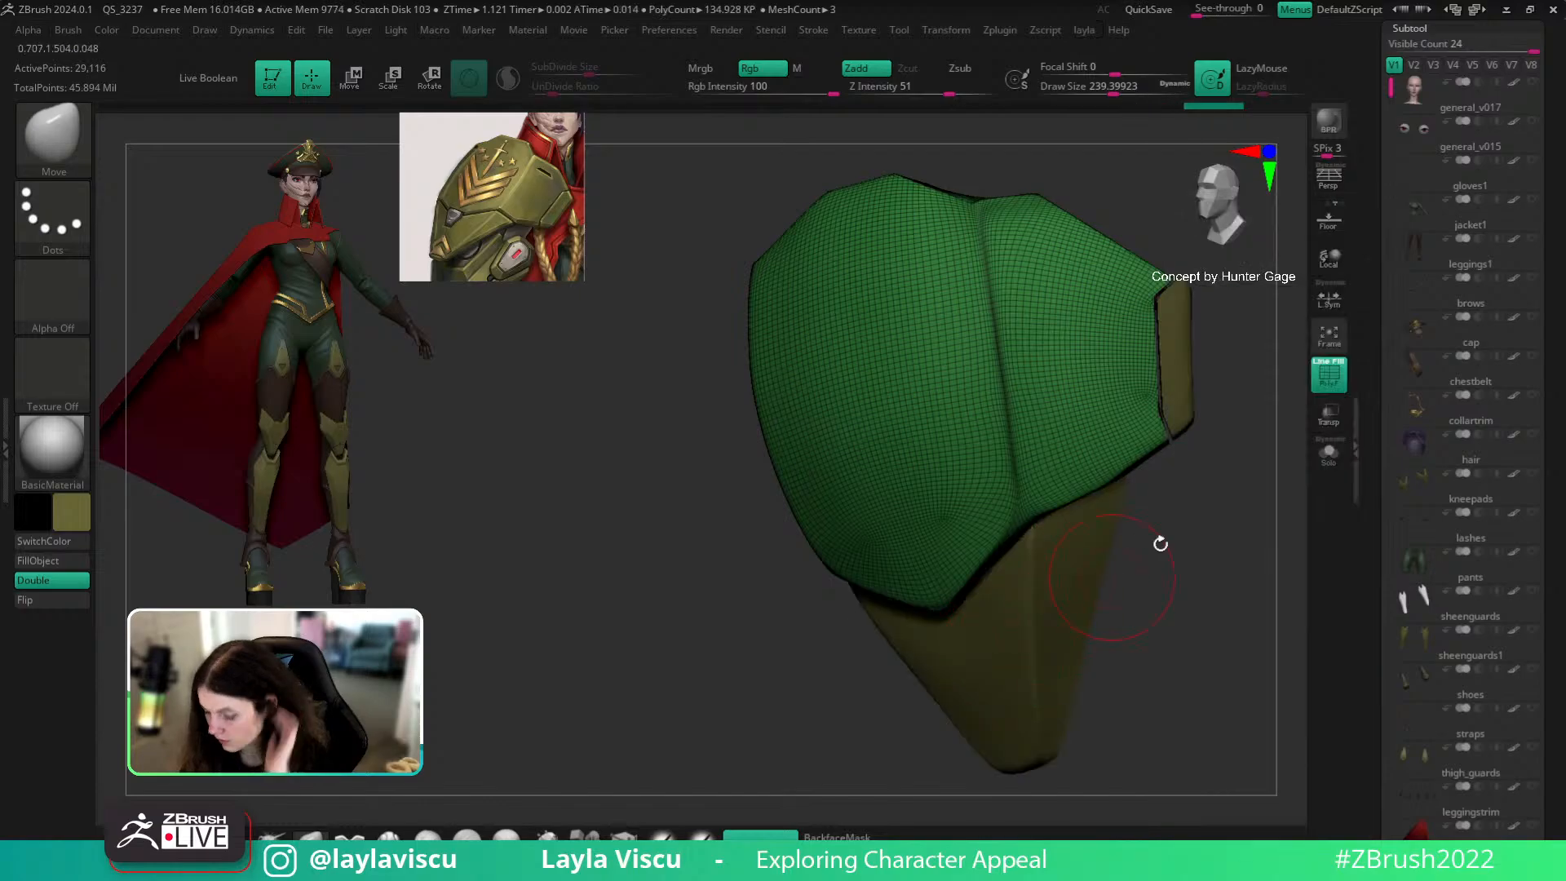
Step: Solo the upper plate, try a straight trim along its lower side edge, and turn off the wireframe
click(1336, 460)
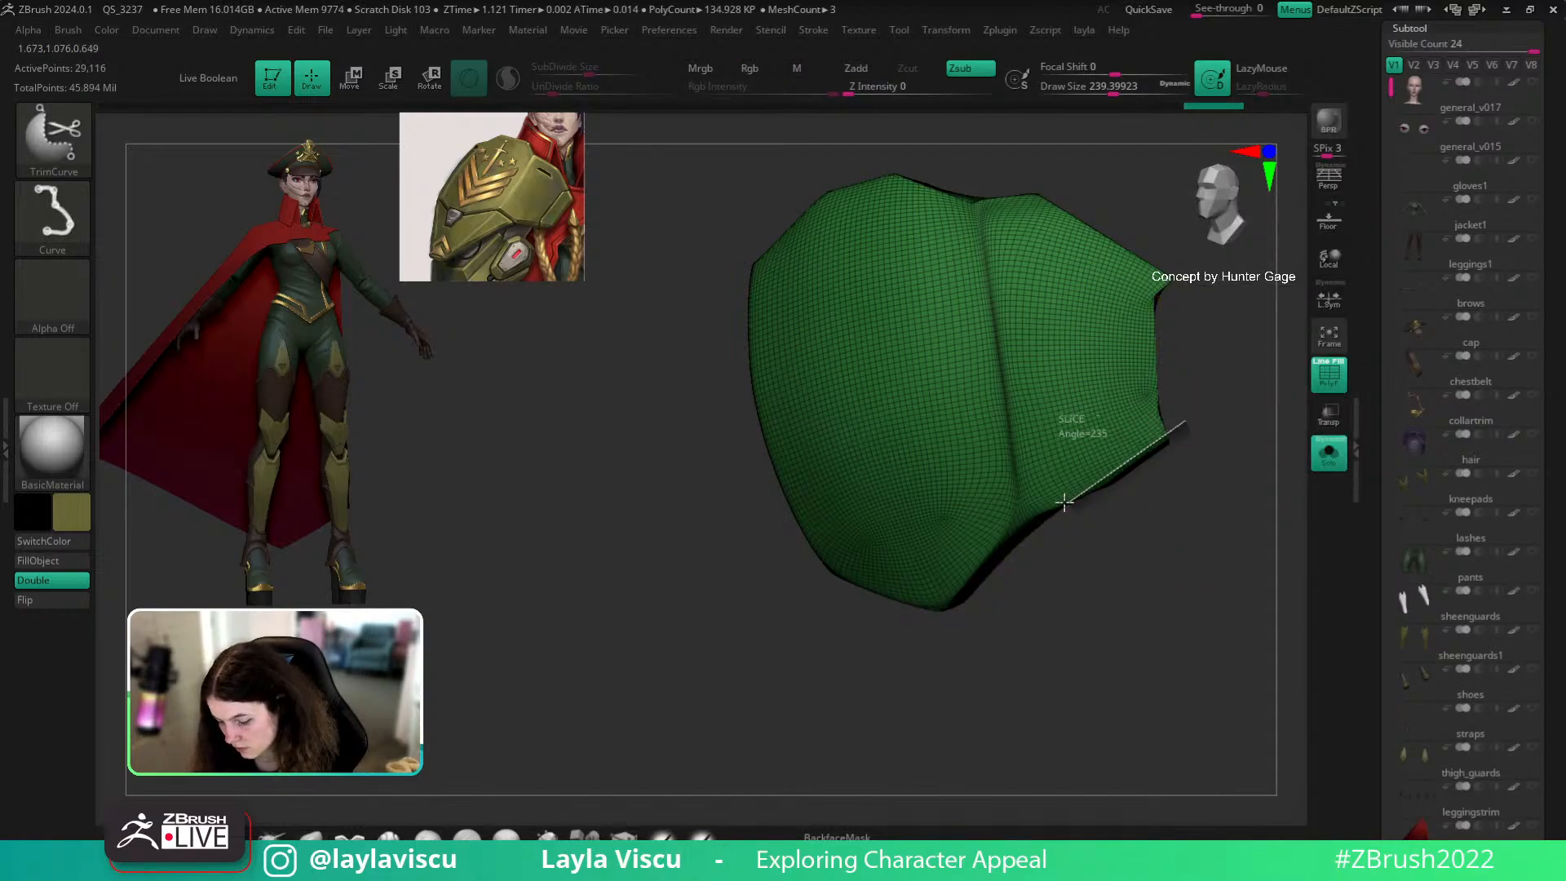
ctrl+shift+drag(1187, 430, 1059, 520)
mouse_move(1189, 559)
mouse_down()
mouse_move(1205, 449)
mouse_move(1220, 563)
mouse_move(1102, 593)
mouse_move(1196, 549)
mouse_move(1273, 473)
mouse_move(1160, 423)
mouse_up()
key(shift+f)
click(1165, 630)
drag(1159, 626, 1036, 578)
drag(1019, 329, 1095, 459)
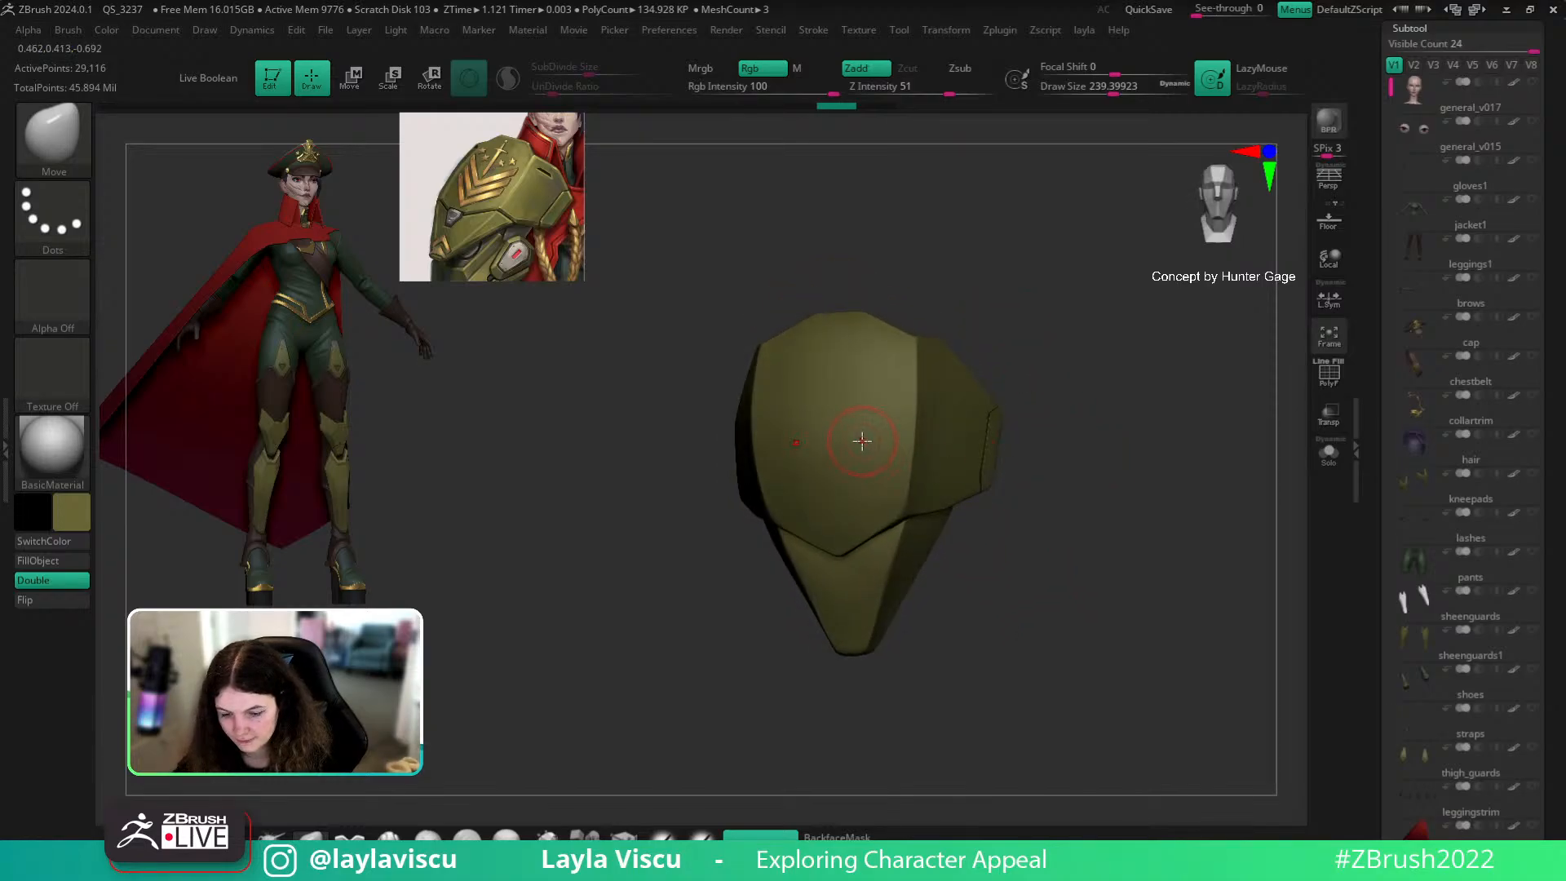
Step: Crisp up the upper plate's lower edge and corner using the Folly_Mech Cut brush at a draw size of about 132
drag(1087, 394, 1093, 367)
drag(1048, 535, 963, 536)
key(s)
click(894, 487)
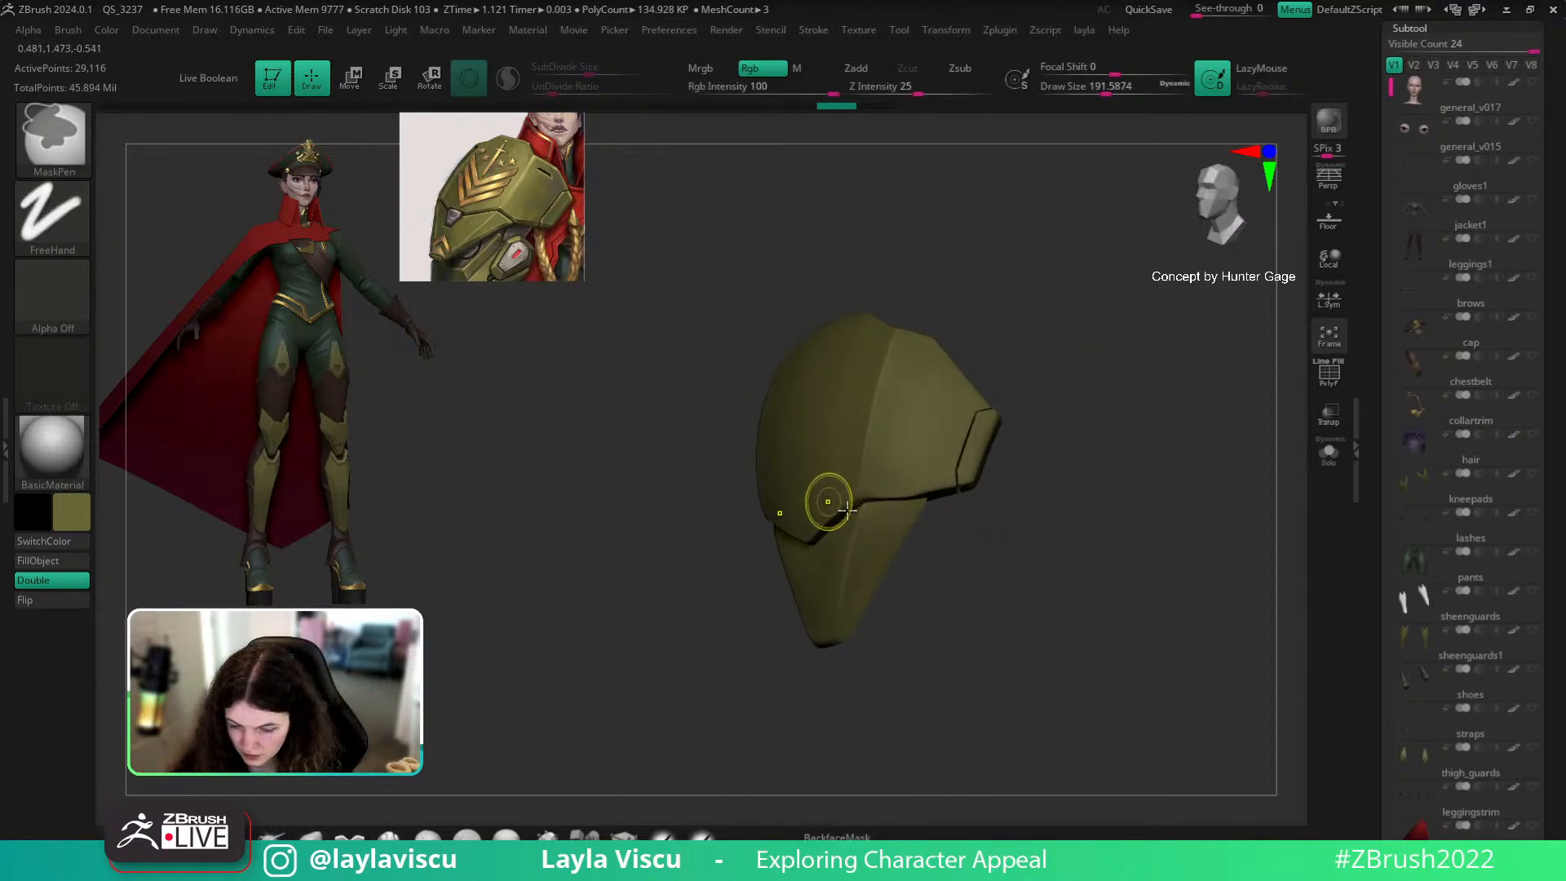
key(f)
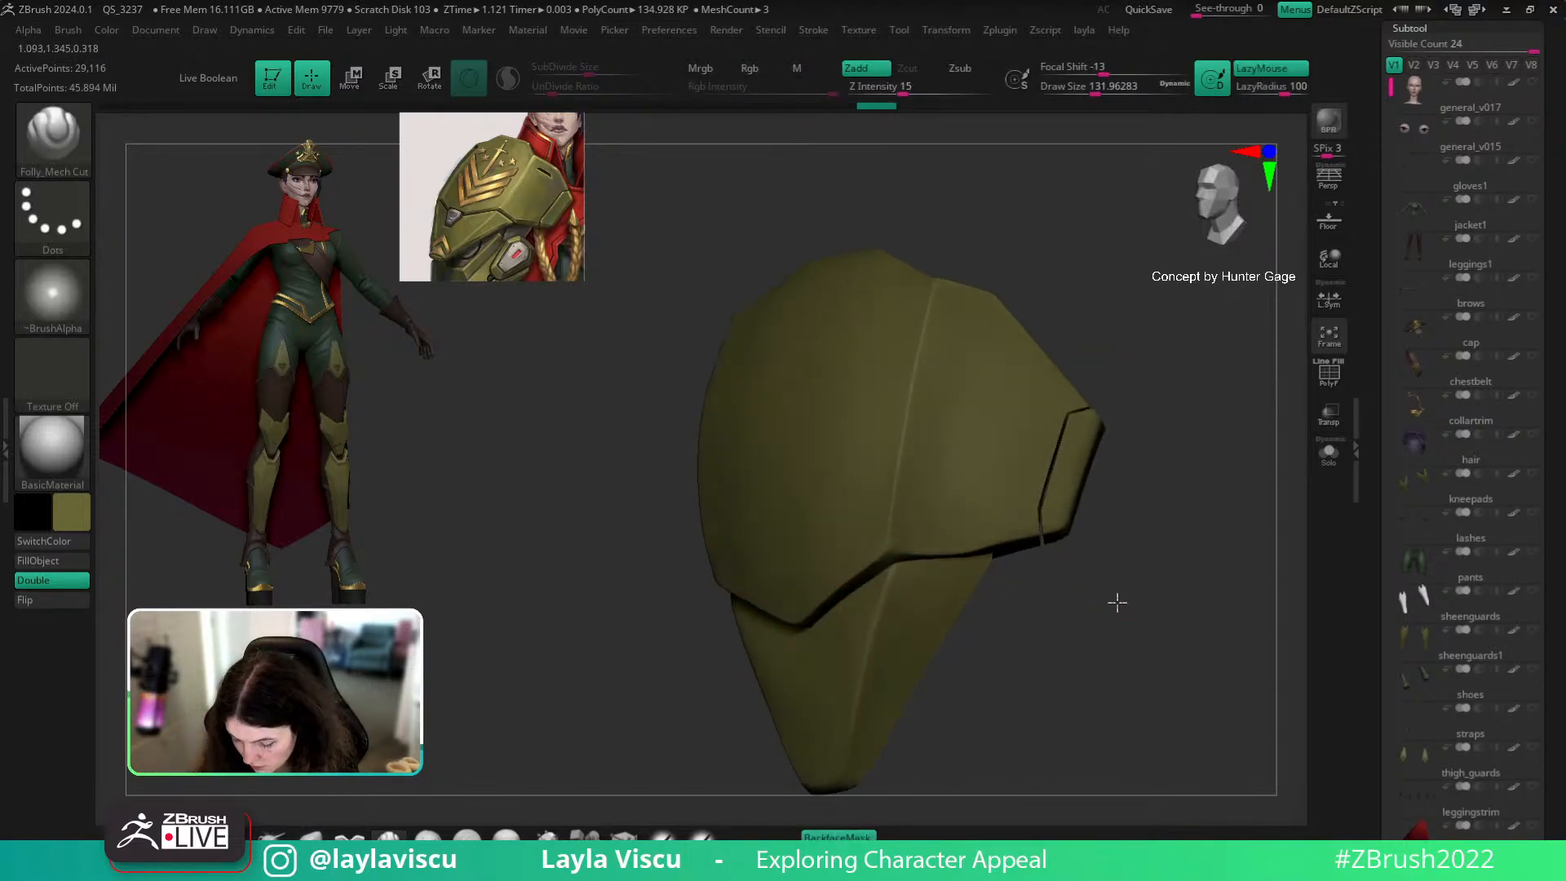
drag(1114, 604, 908, 543)
drag(814, 618, 816, 620)
drag(975, 592, 974, 564)
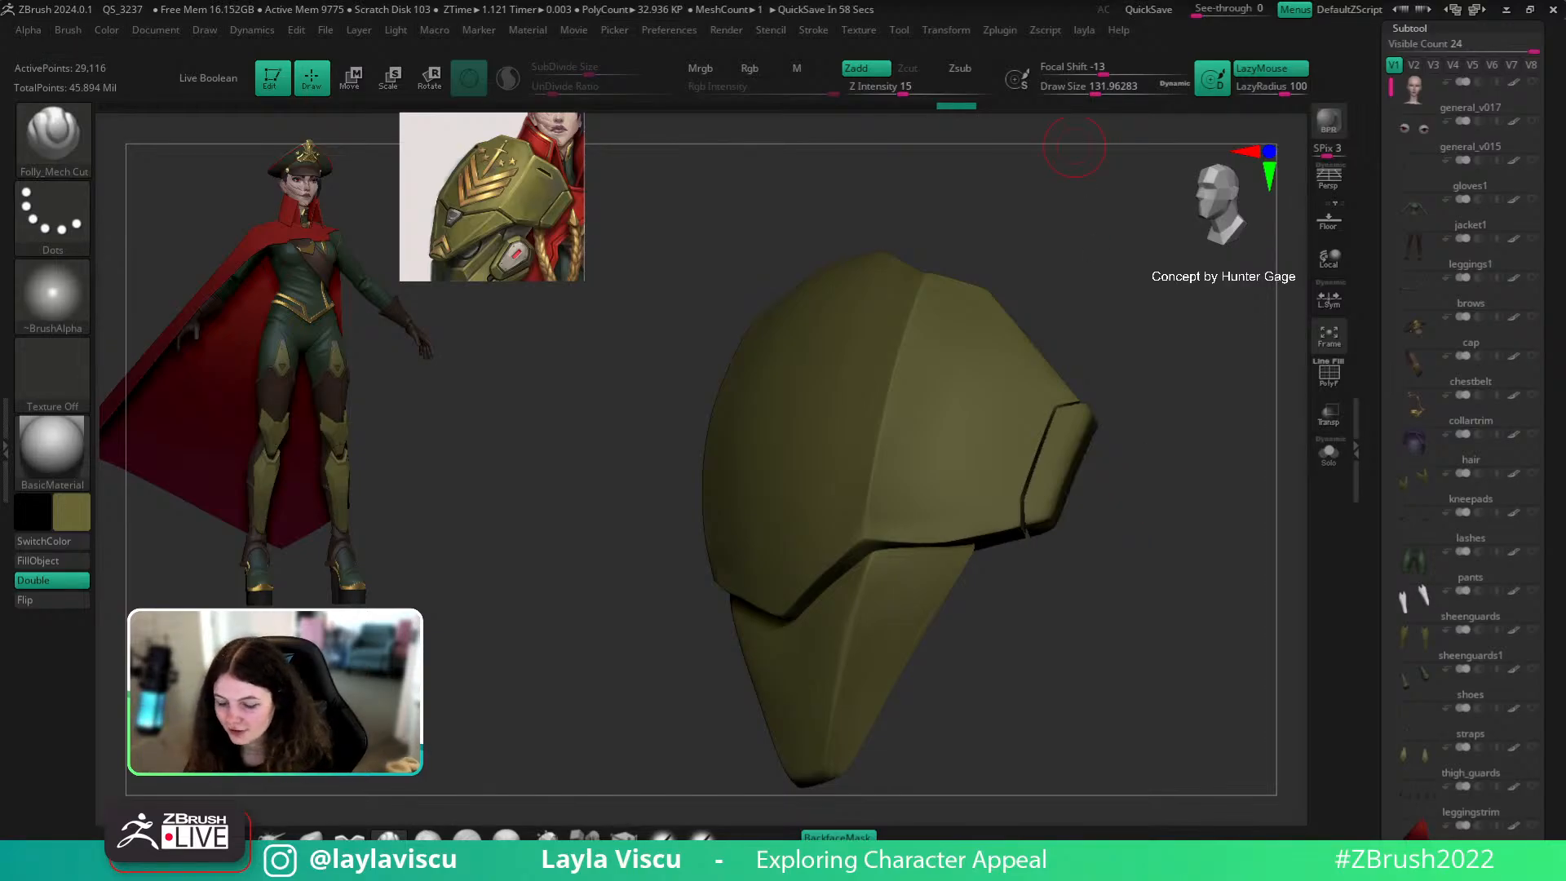
Step: Reshape the side wing's lower edge with the Move brush at a draw size of about 245
drag(1075, 146, 1090, 583)
key(v)
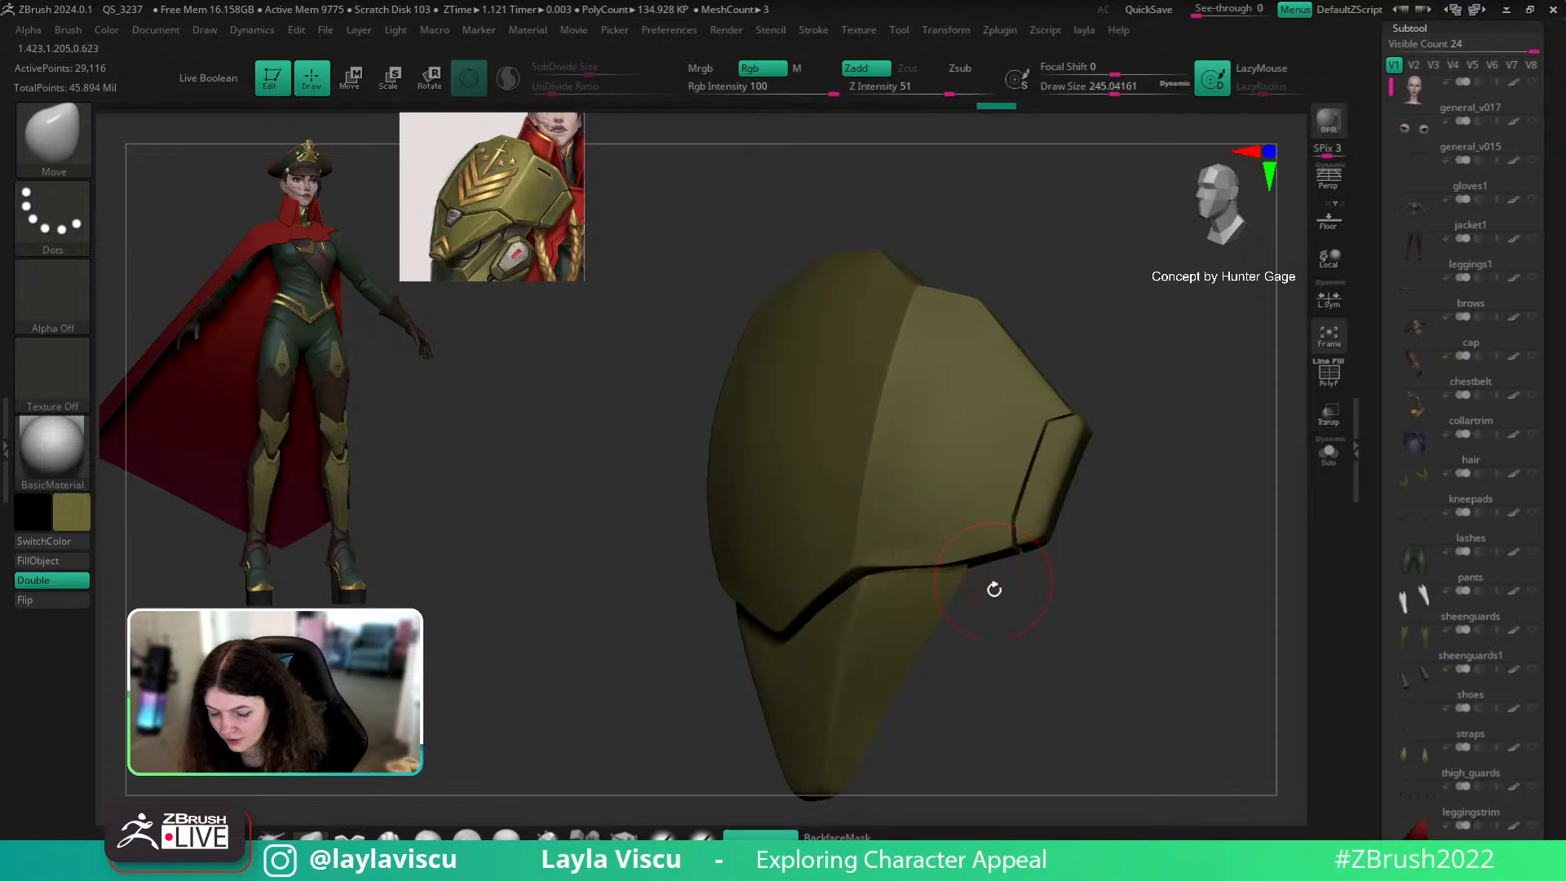
mouse_move(991, 571)
right_down()
mouse_move(1039, 601)
mouse_move(1005, 563)
right_up()
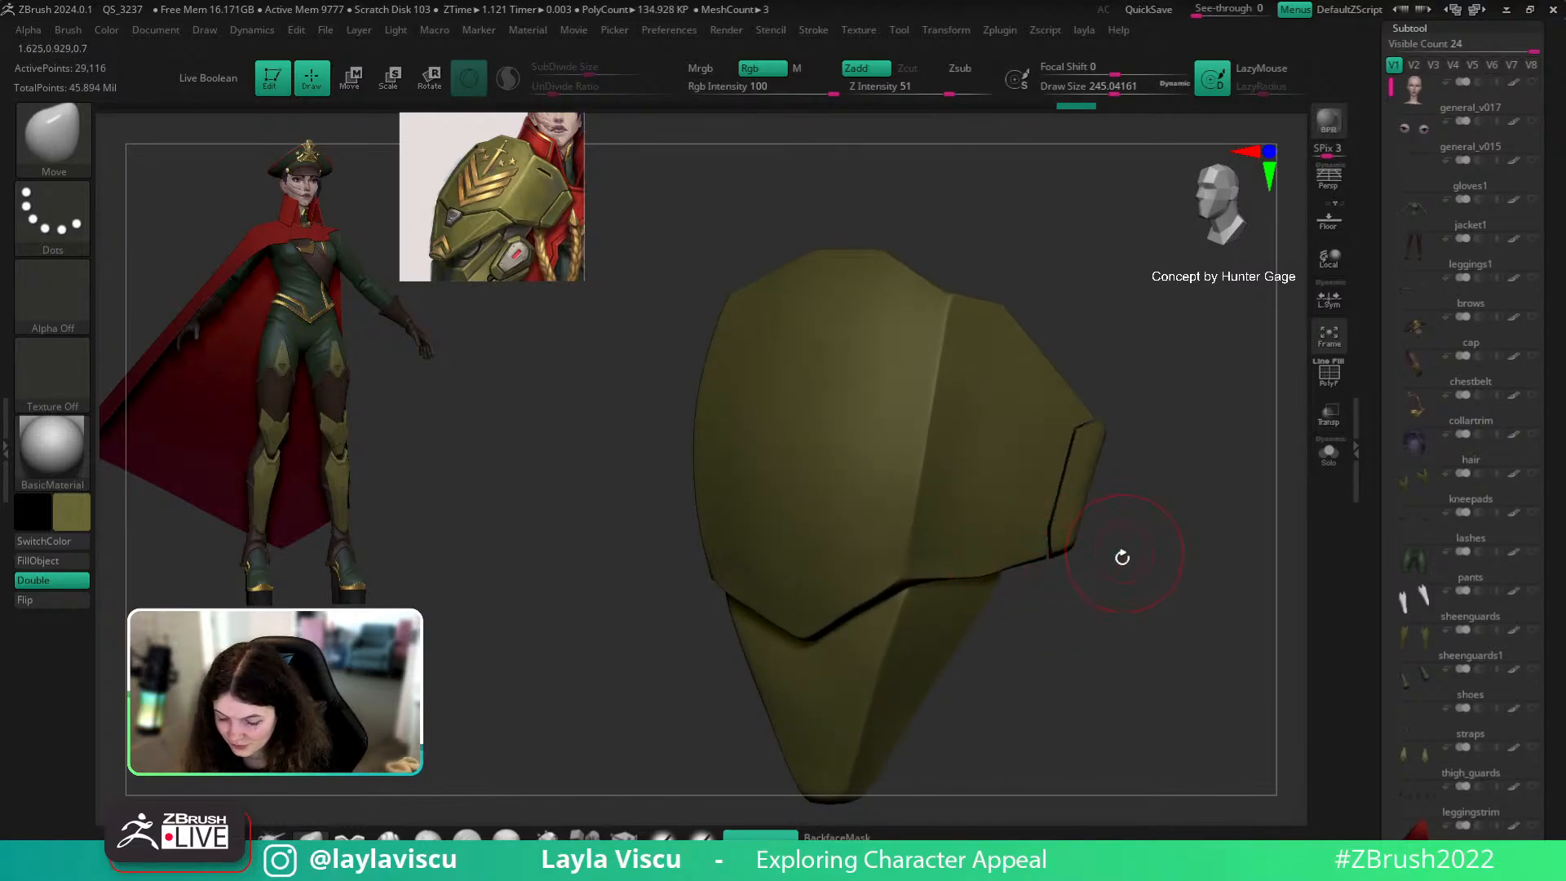
right_drag(1123, 554, 1014, 560)
Step: Try to trim the side wing's lower edge from underneath and rework the soloed plate with the Folly_Mech Cut brush
mouse_move(1127, 500)
mouse_down()
mouse_move(1150, 506)
mouse_move(1127, 510)
mouse_move(1131, 371)
mouse_up()
click(389, 835)
ctrl+shift+click(1007, 537)
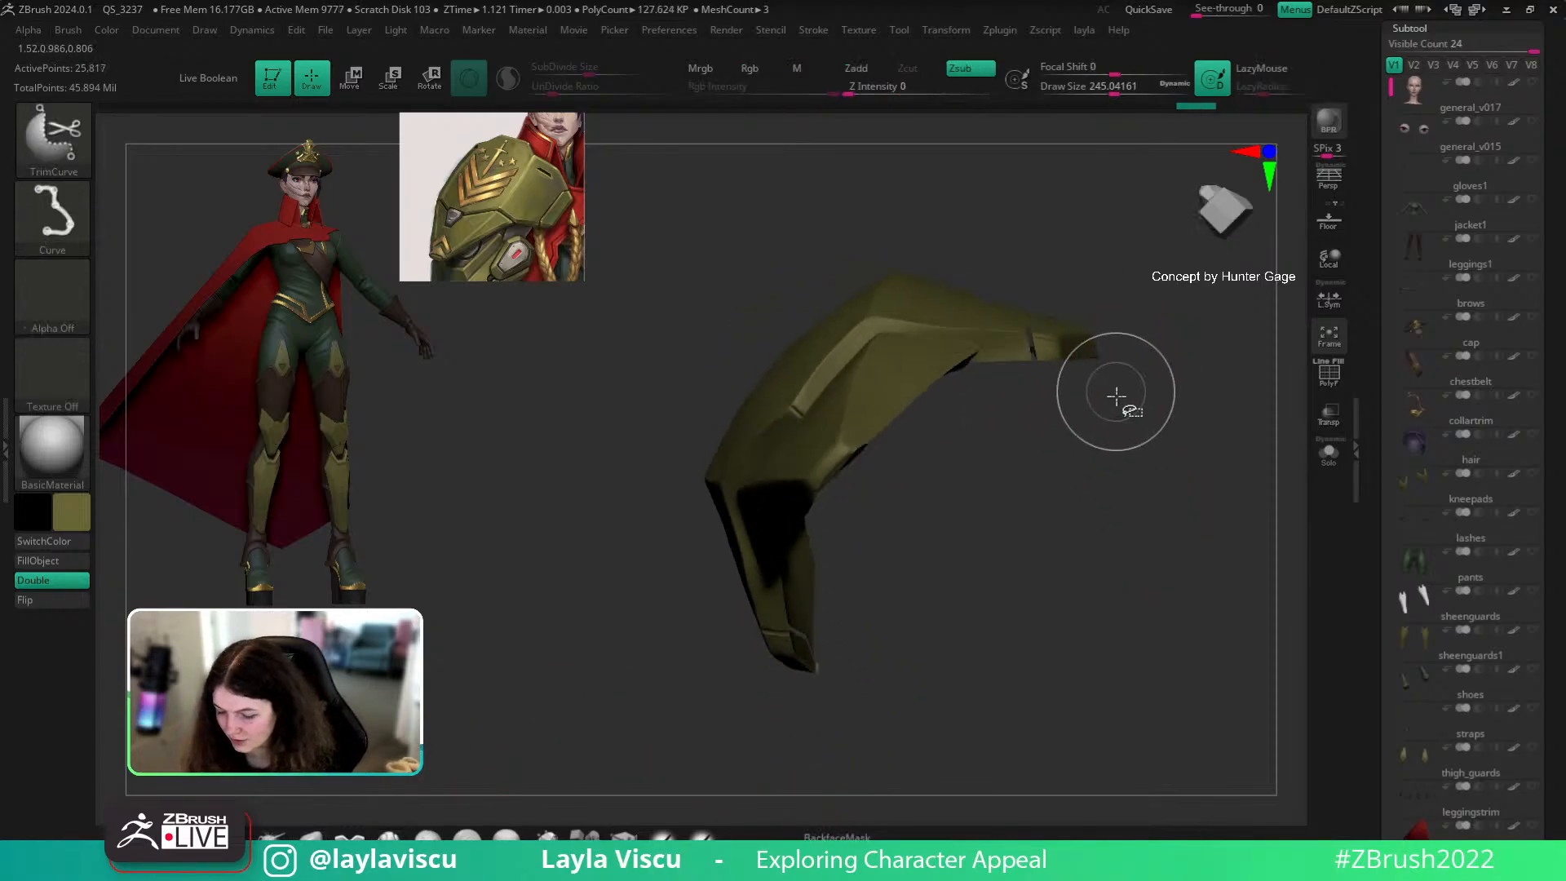
click(1329, 453)
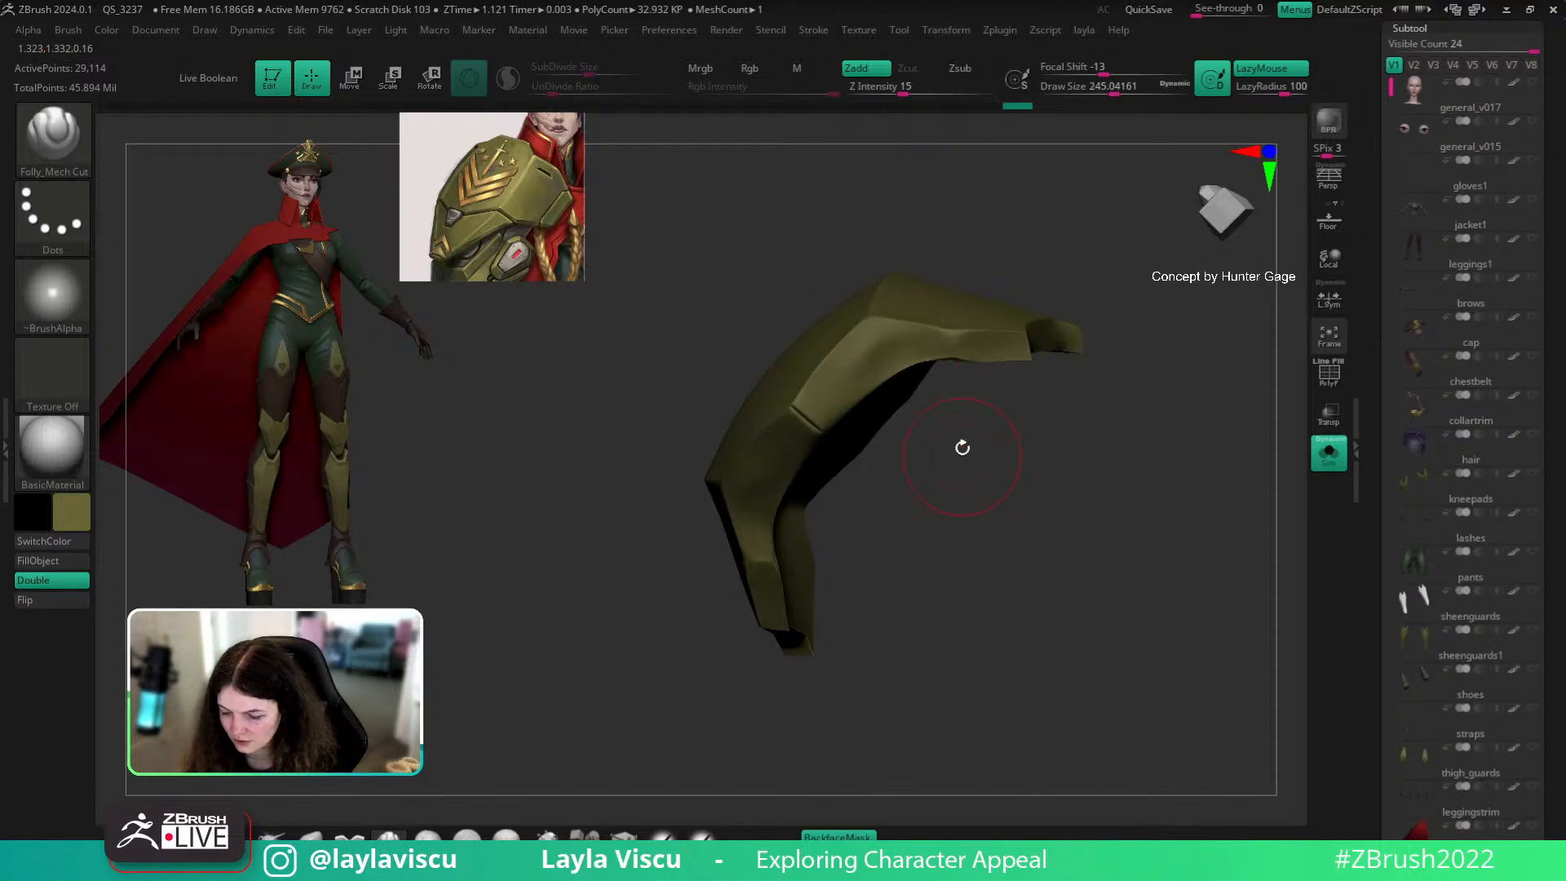
key(bracketleft)
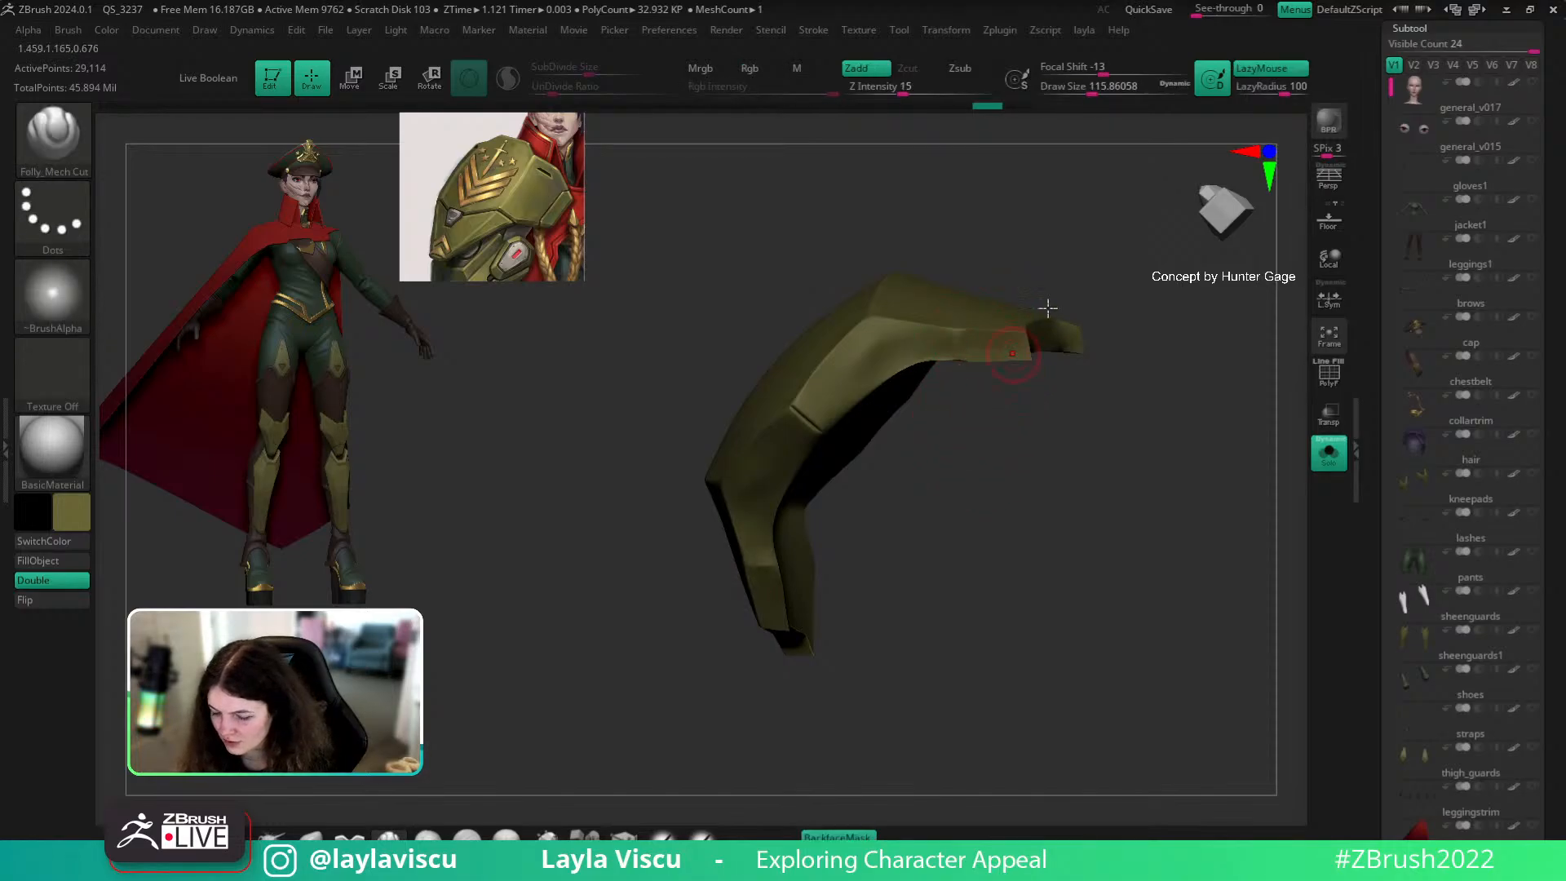
drag(965, 454, 1140, 514)
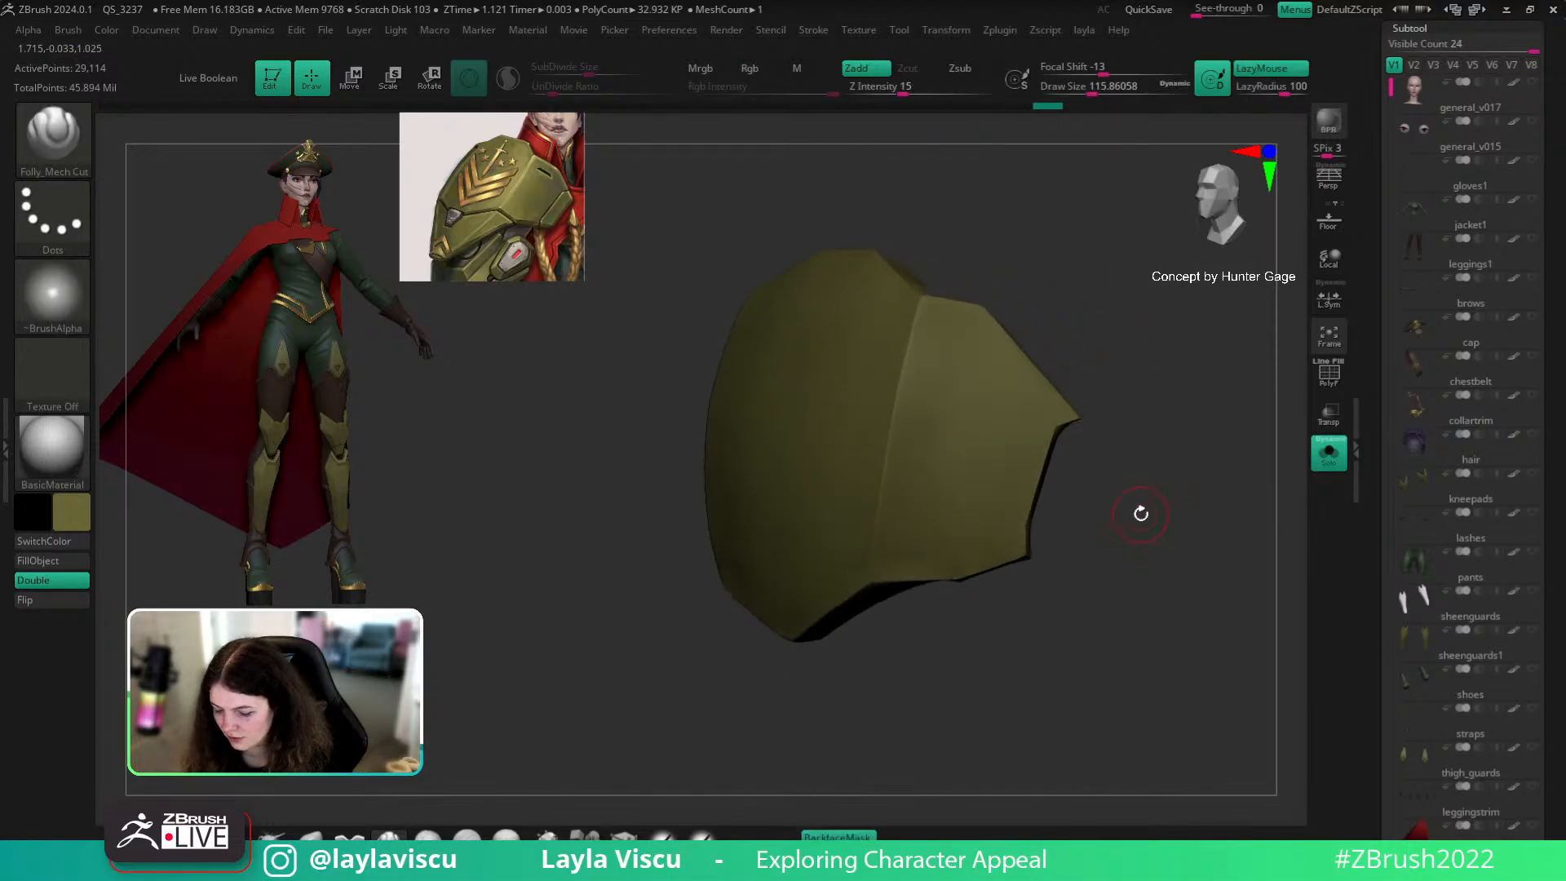
drag(1224, 540, 1179, 553)
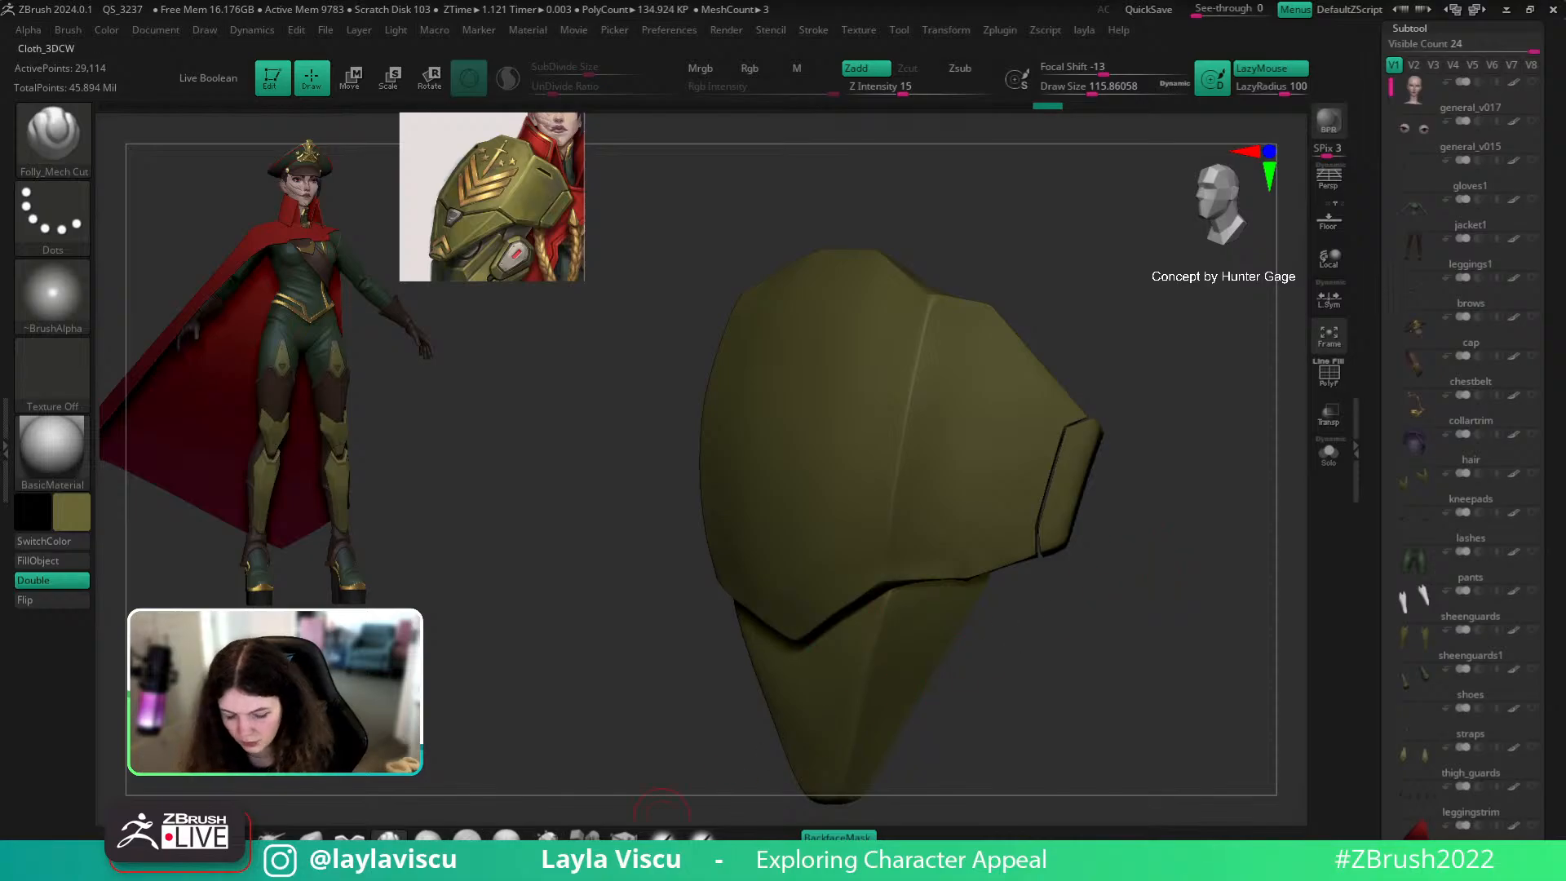
Step: Nudge and smooth the upper plate's lower side edge, checking it against the wireframe
mouse_move(775, 559)
shift+mouse_down()
mouse_move(1049, 517)
mouse_move(1121, 556)
shift+mouse_up()
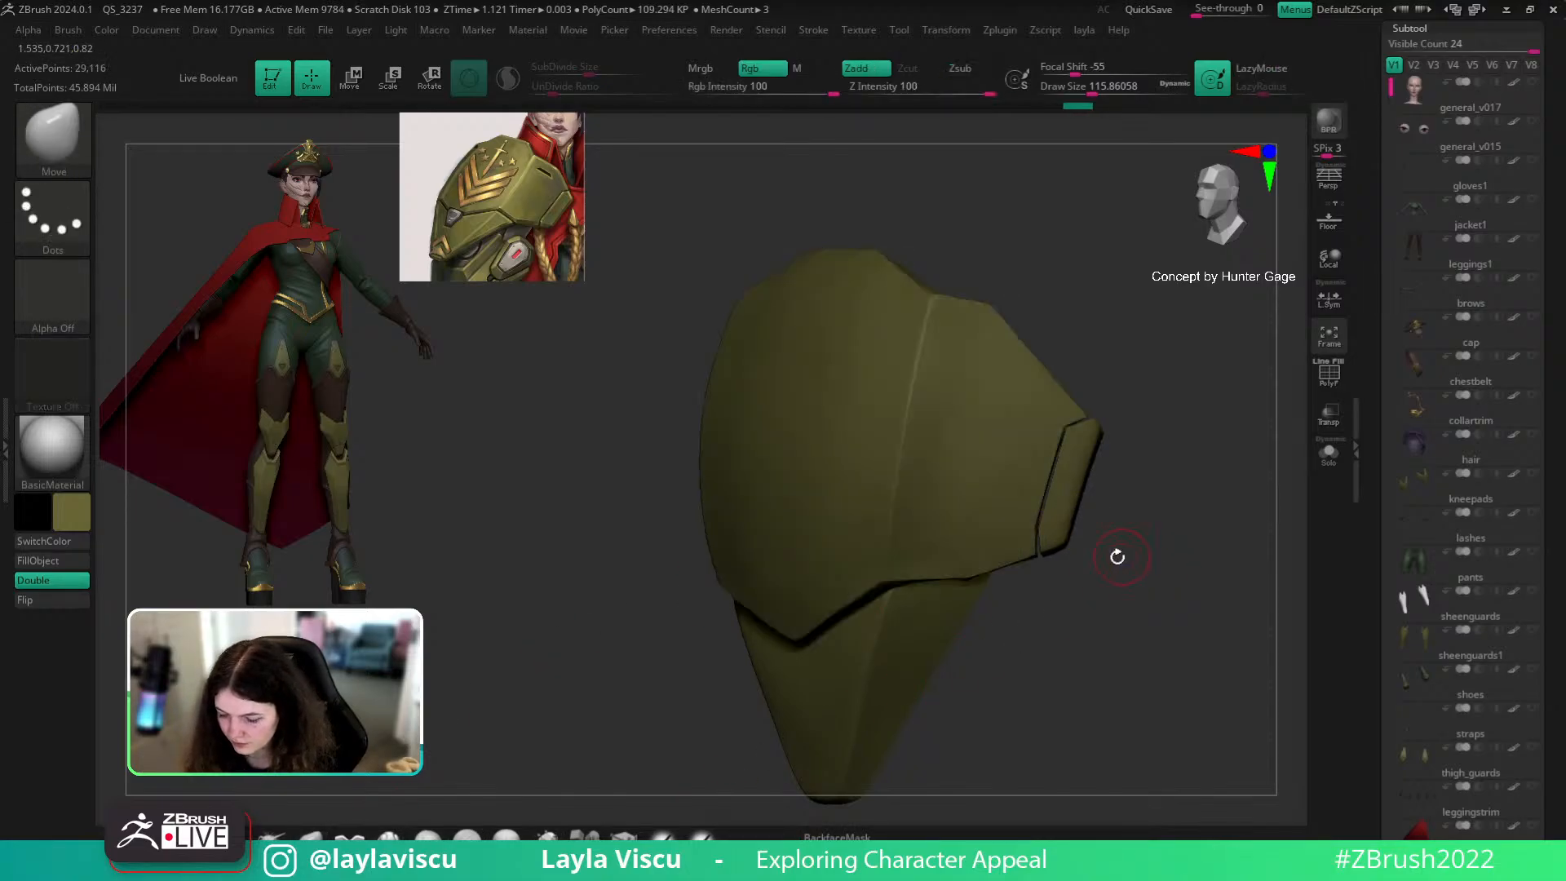
key(shift+f)
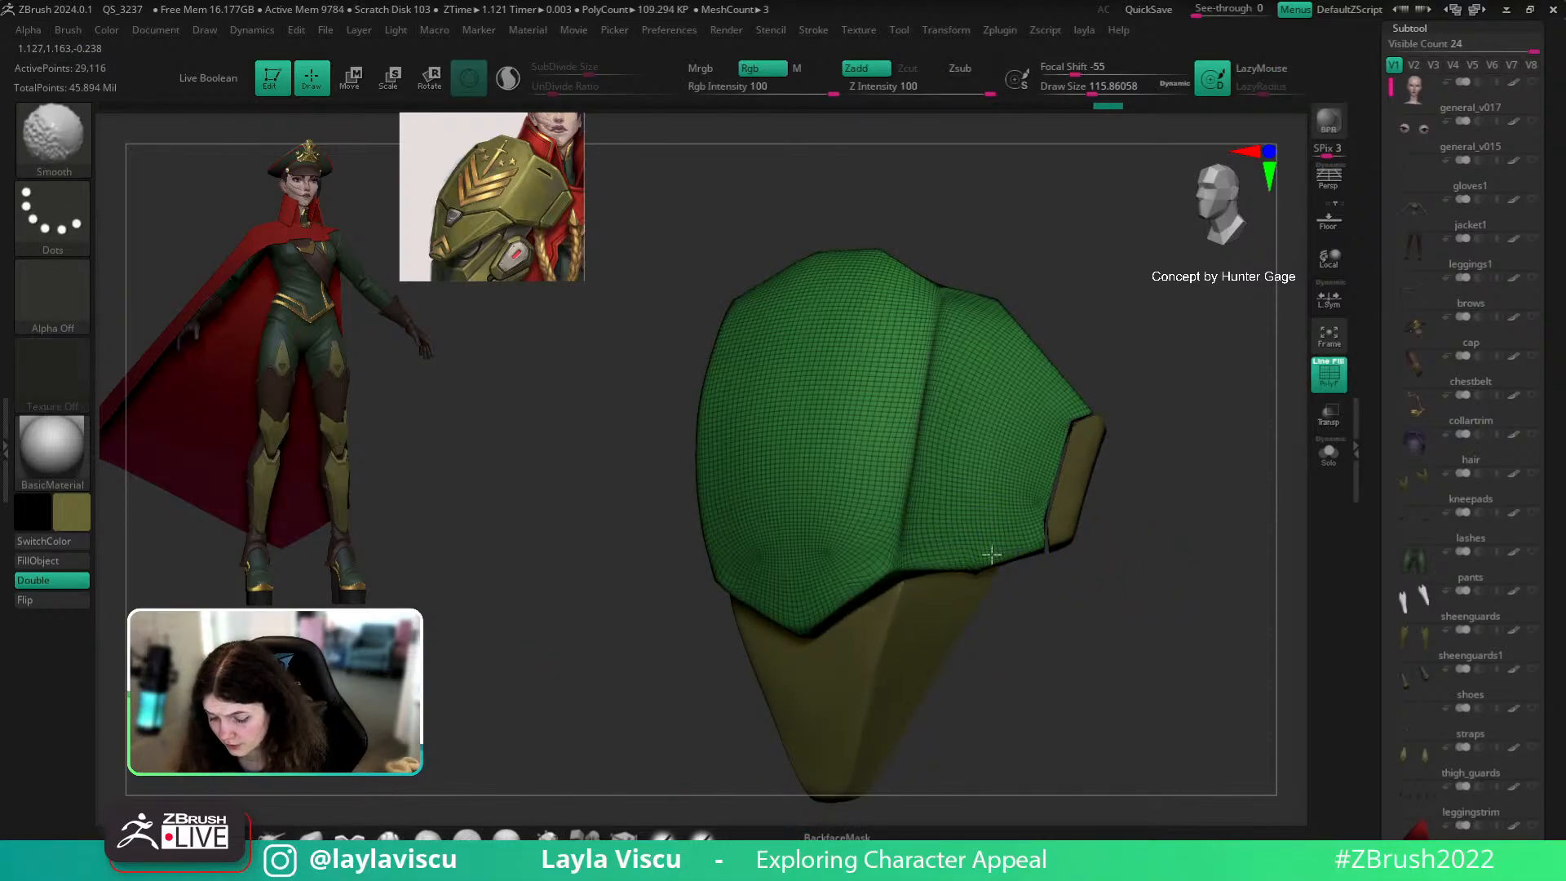
key(shift+f)
mouse_move(1195, 551)
mouse_down()
mouse_move(1221, 549)
mouse_move(1202, 490)
mouse_up()
Step: Select and solo the lower tapered piece, trim its slanted side edge narrower with straight cuts, and show all pieces again
alt+click(927, 577)
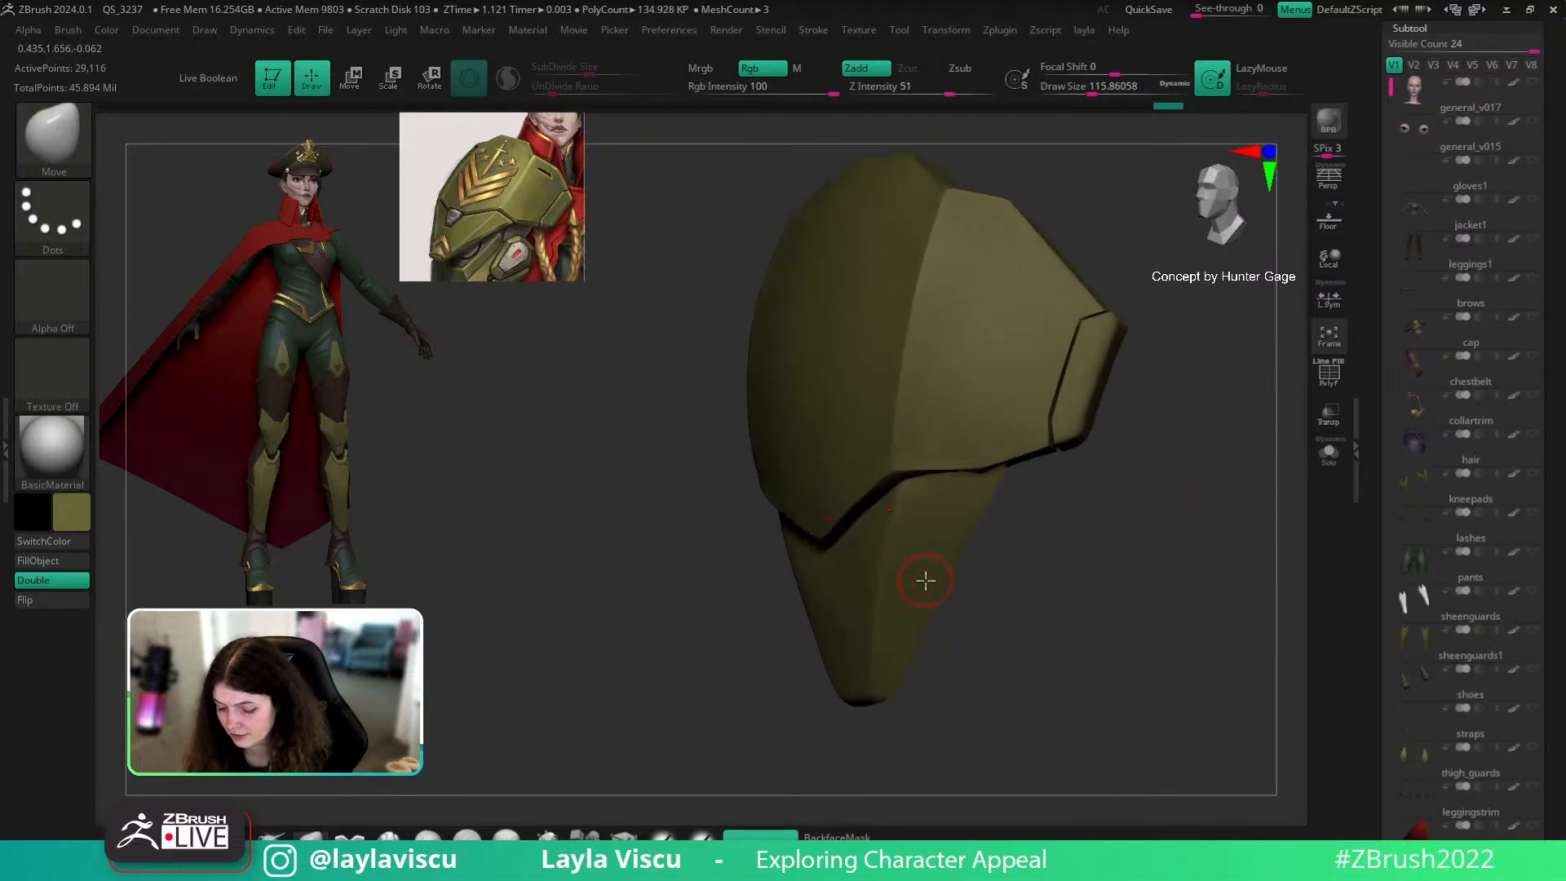
click(1327, 469)
ctrl+shift+drag(1010, 430, 889, 726)
click(1336, 461)
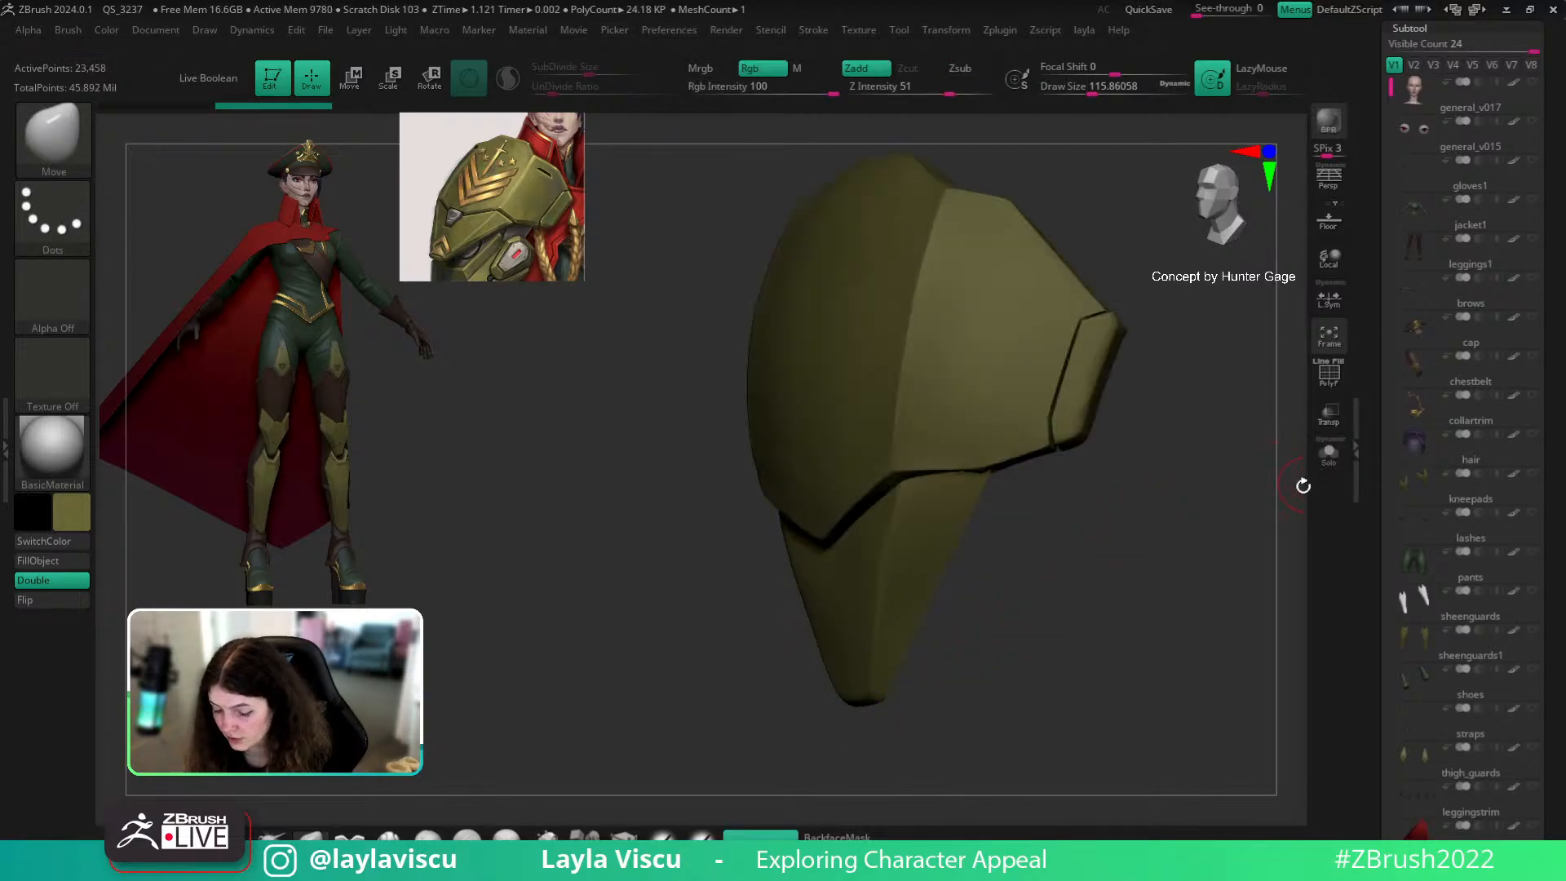
click(1332, 459)
mouse_move(994, 434)
ctrl+shift+mouse_down()
mouse_move(899, 650)
mouse_move(878, 744)
mouse_move(864, 726)
ctrl+shift+mouse_up()
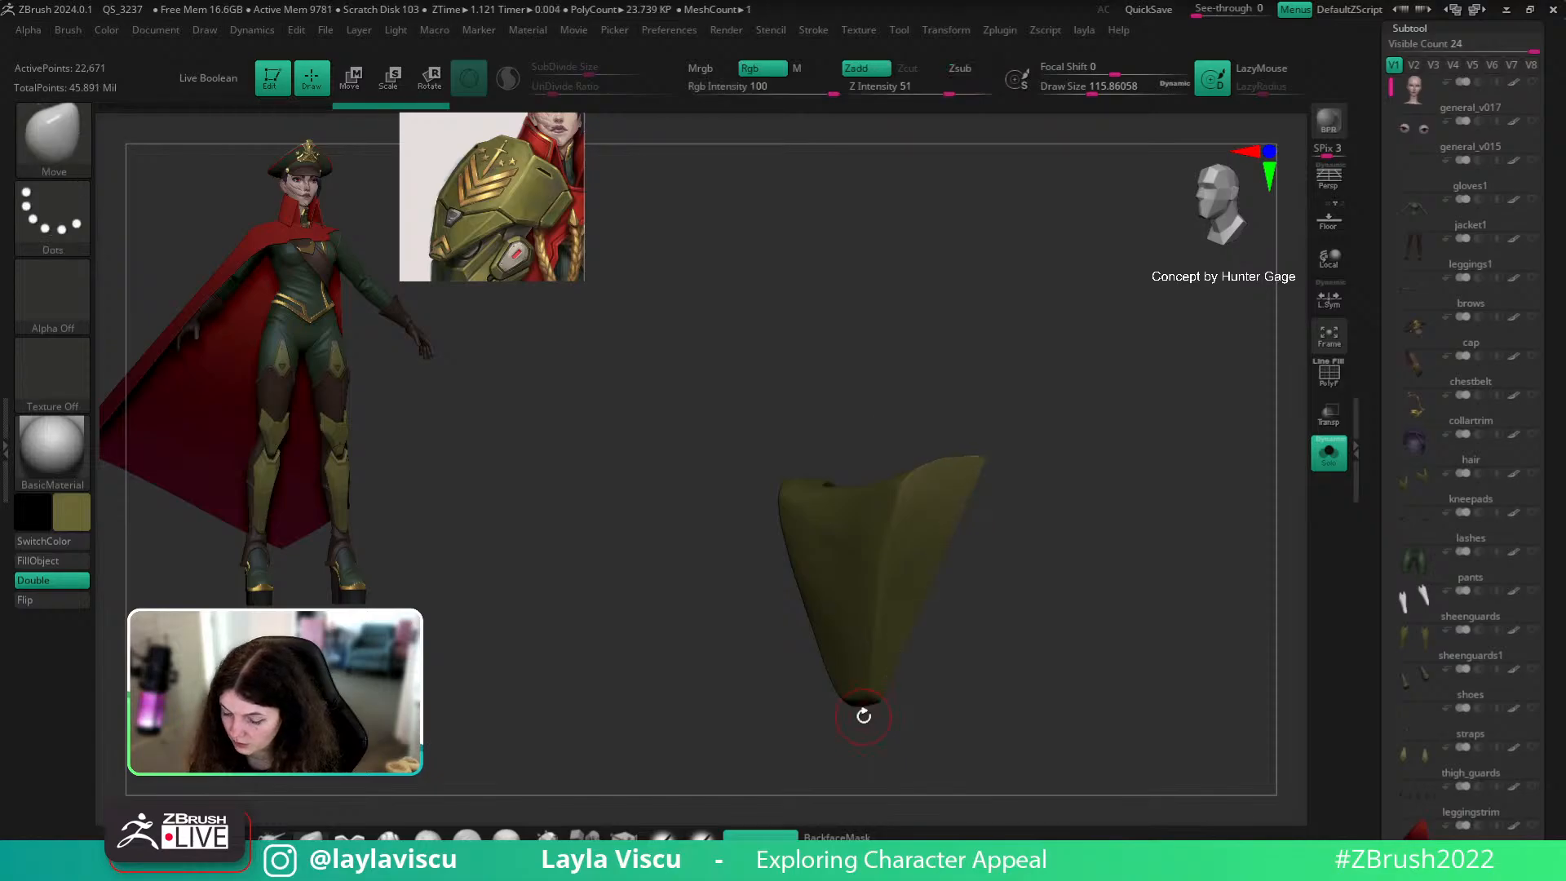
click(1330, 453)
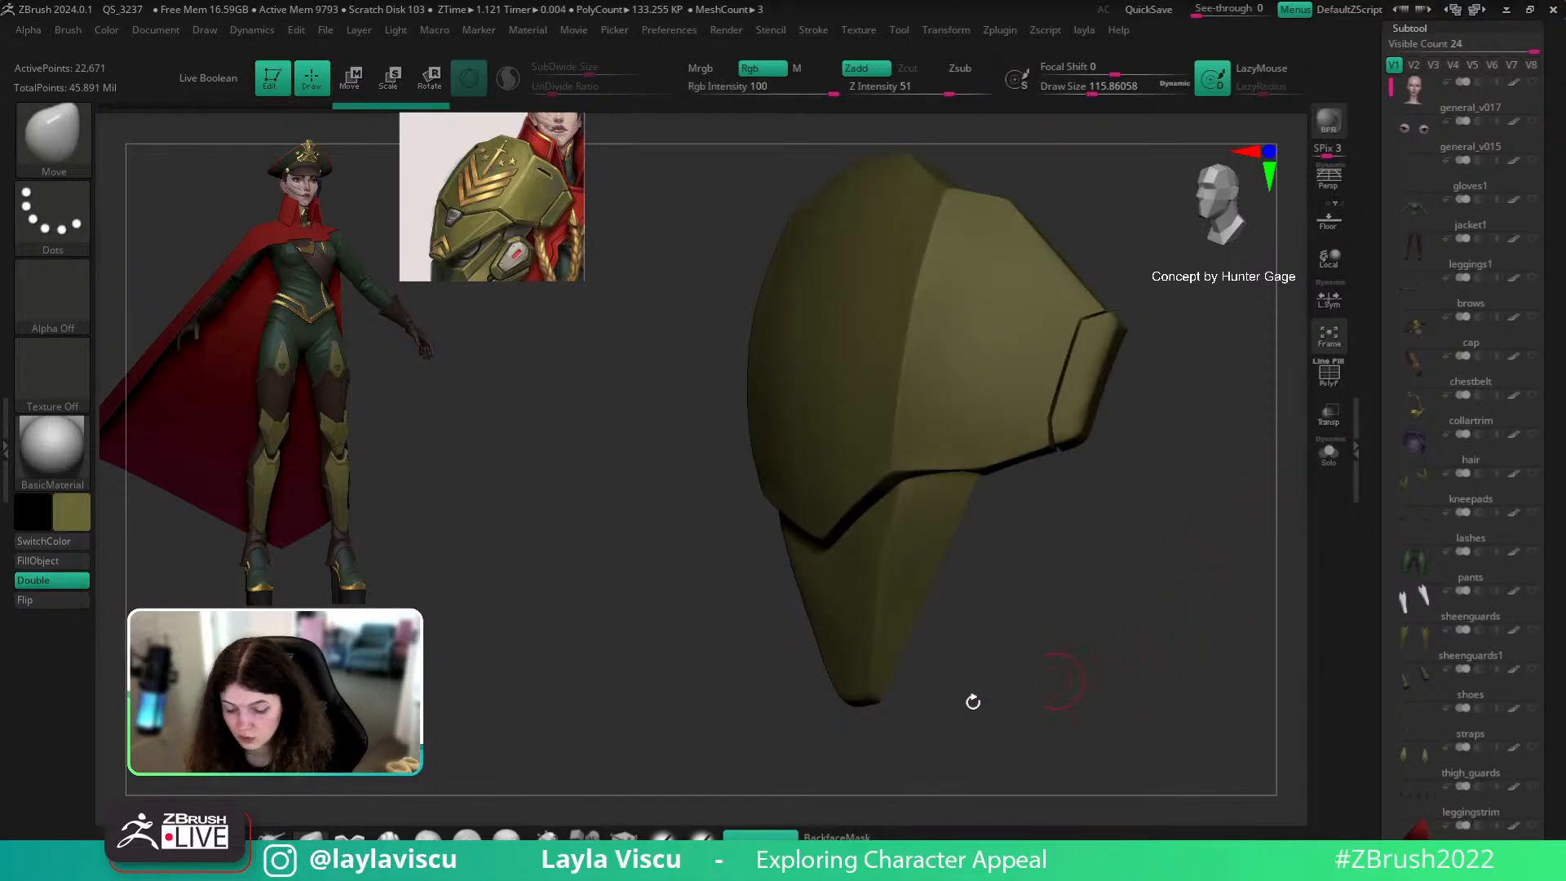
Step: Move the lower tapered piece about 0.02 along its Z axis beneath the upper plate
drag(466, 792, 1094, 594)
key(w)
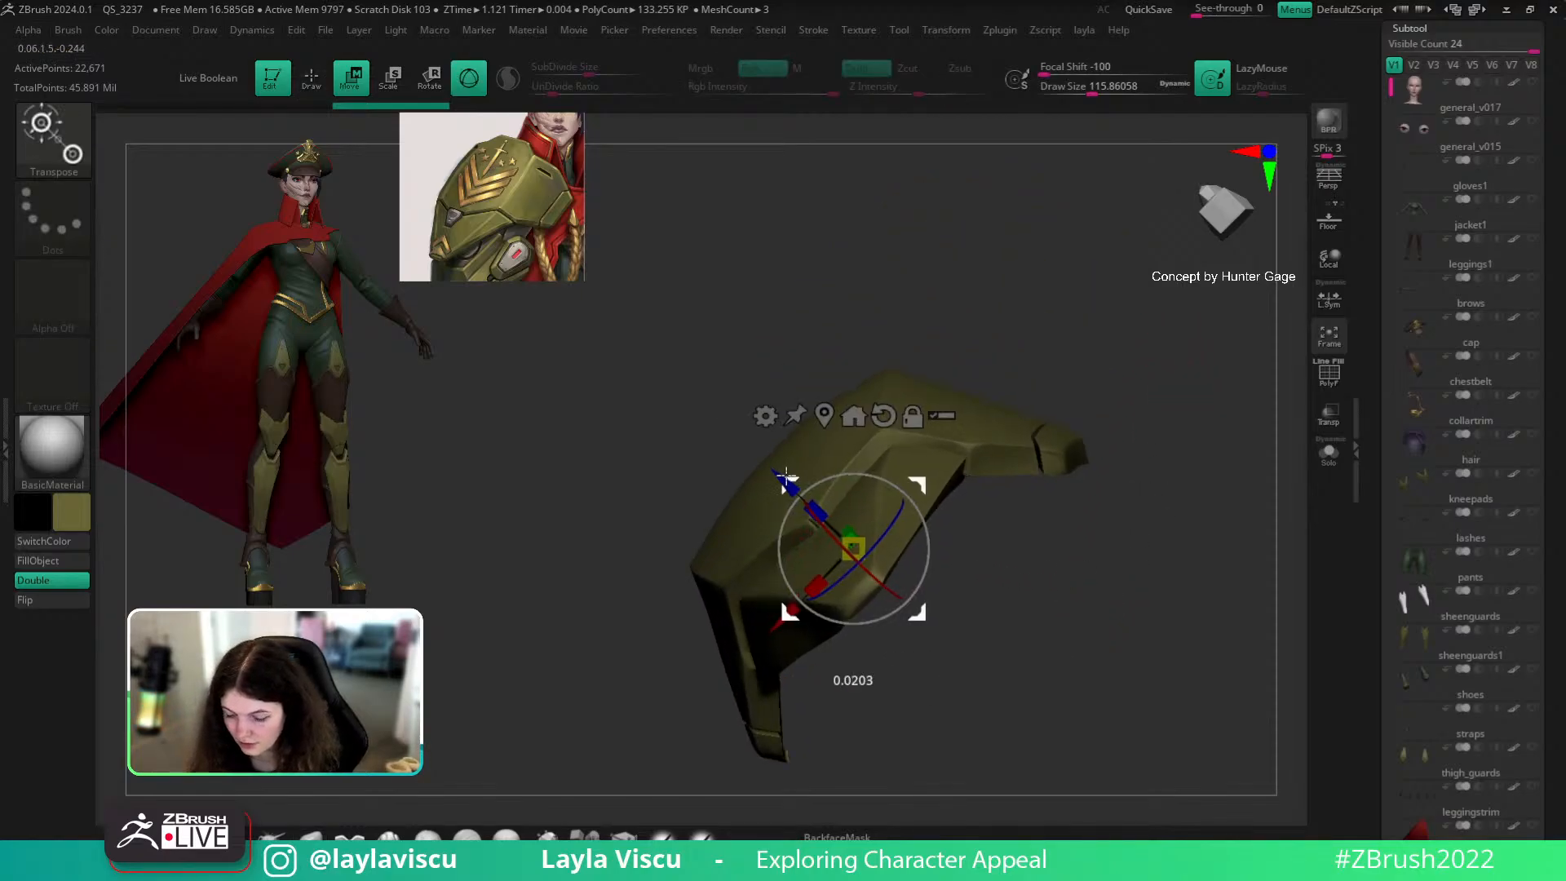
key(q)
mouse_move(1175, 413)
mouse_down()
mouse_move(1174, 601)
mouse_move(1118, 405)
mouse_move(1133, 537)
mouse_up()
Step: Sharpen the lower tapered piece's side ridge using Folly_Mech Cut at a draw size of about 197, and reselect the upper plate
click(456, 820)
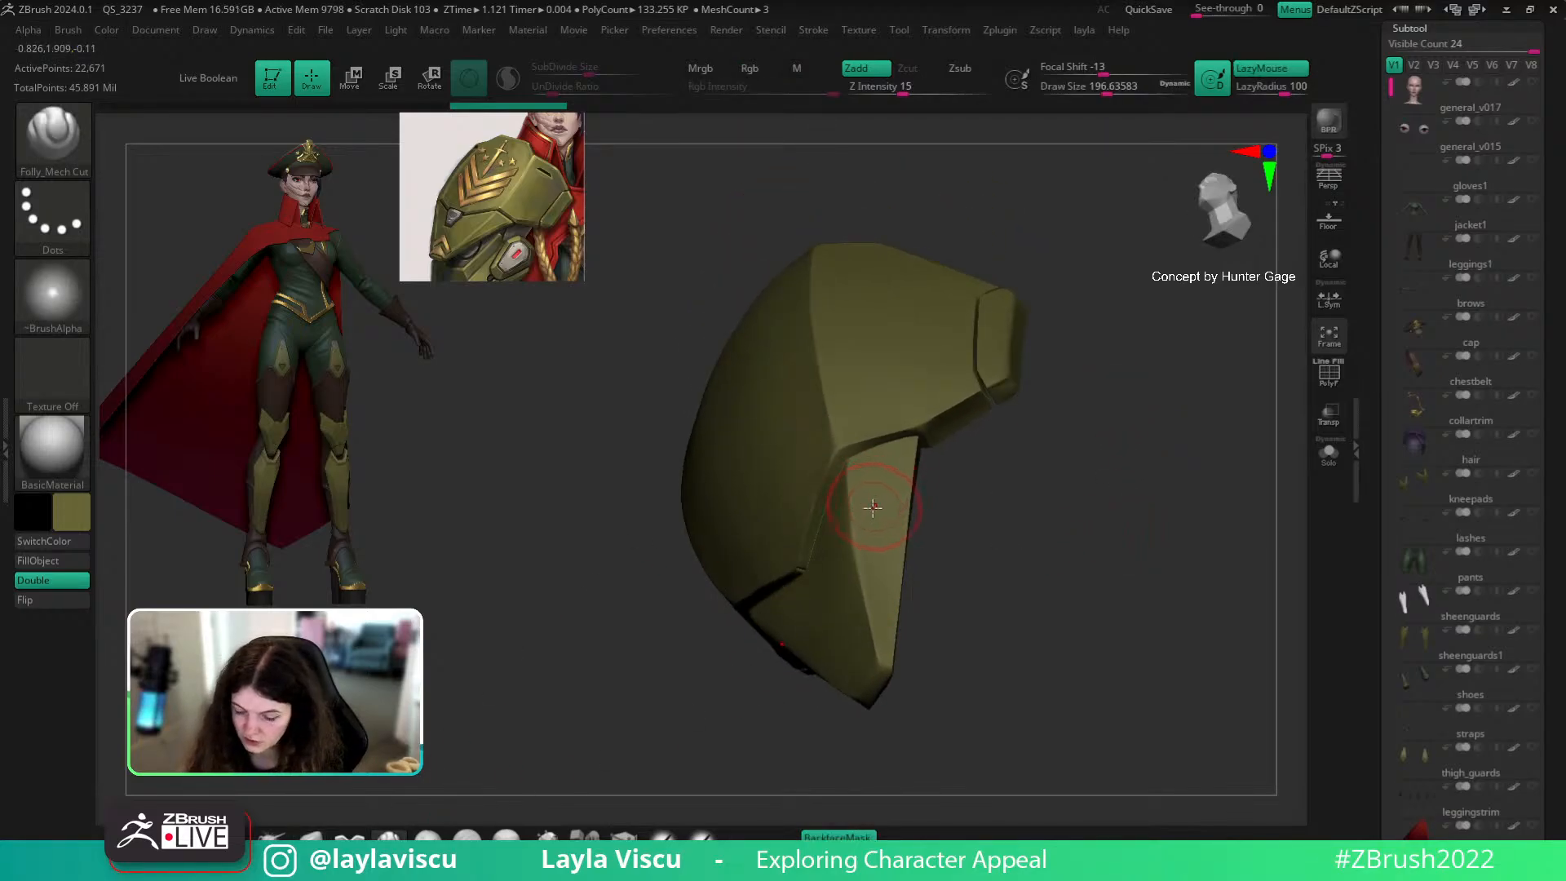
drag(965, 531, 963, 673)
mouse_move(901, 493)
mouse_down()
mouse_move(875, 402)
mouse_move(917, 529)
mouse_up()
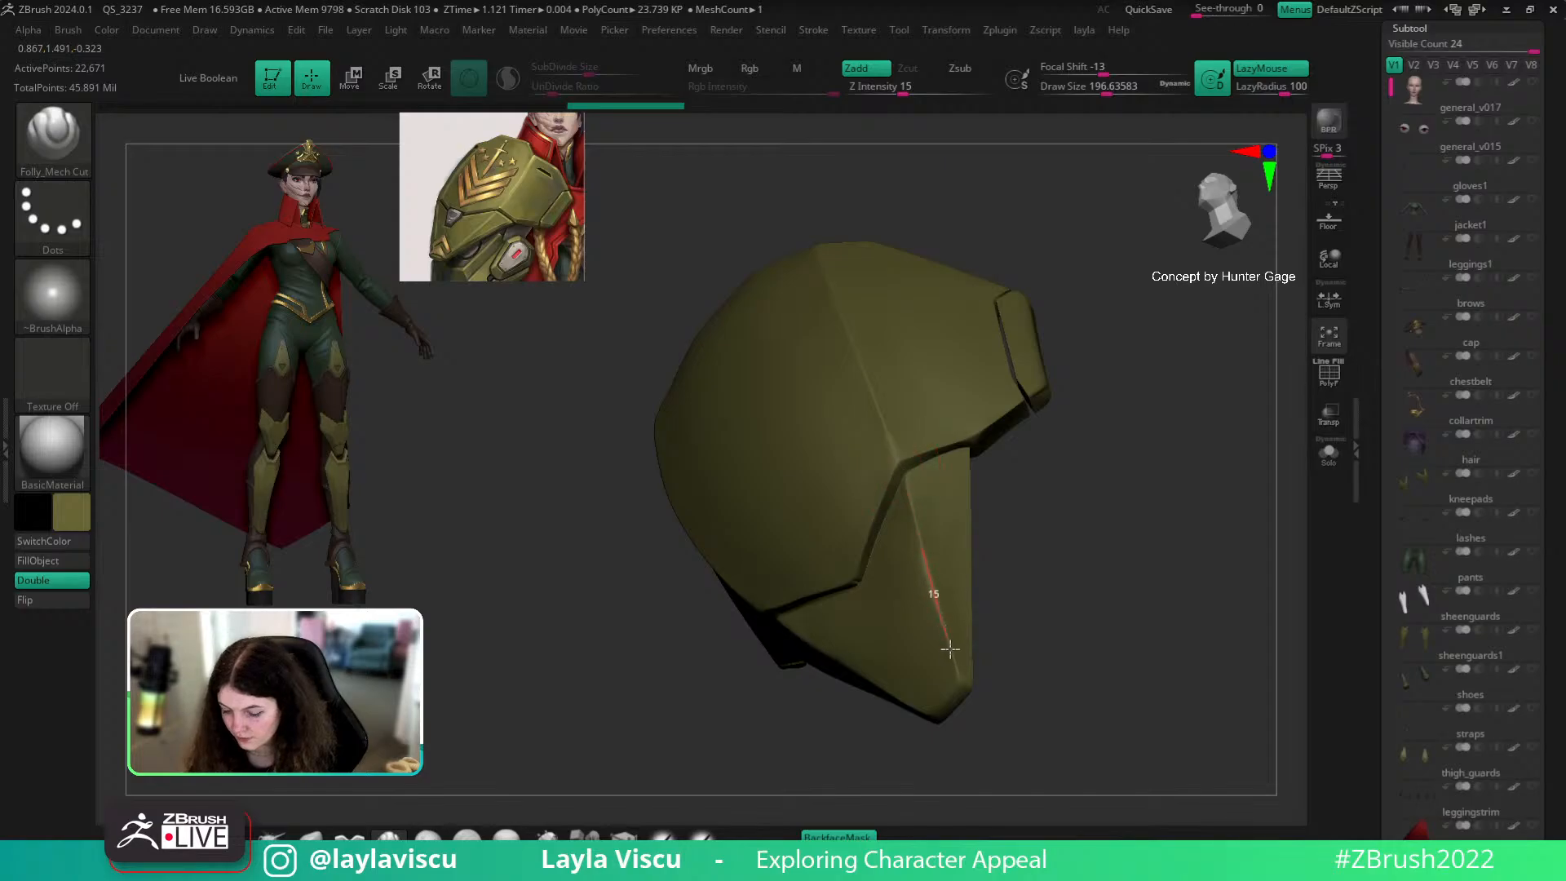
shift+drag(1010, 609, 1118, 587)
drag(1119, 671, 1060, 530)
alt+click(944, 483)
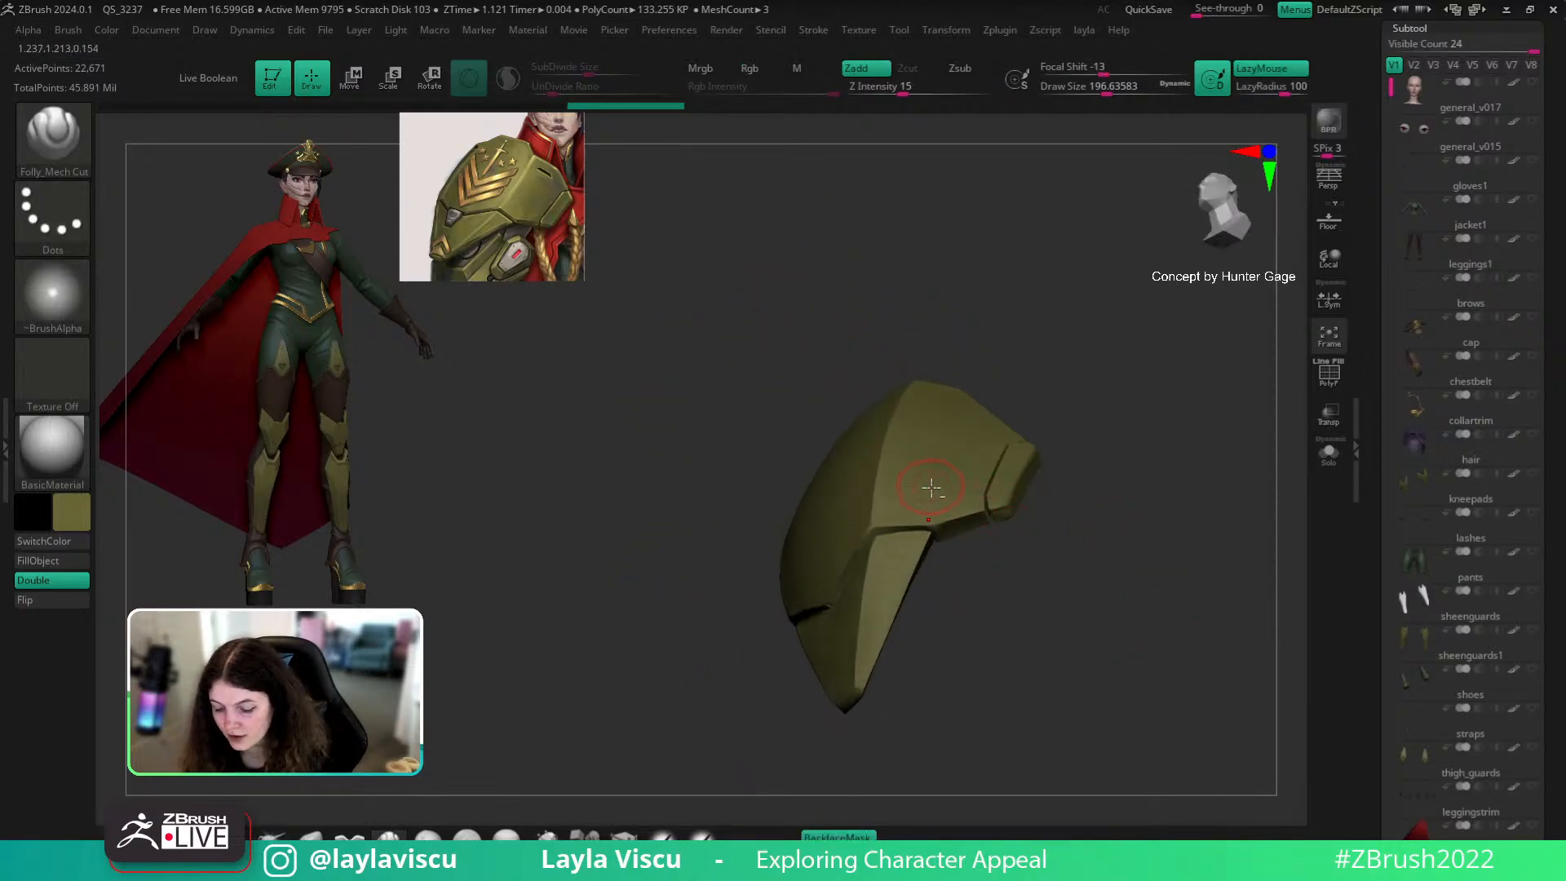
Step: Solo the upper plate, sharpen its lower side edge using Folly_Mech Cut at a draw size of about 145, and show all pieces again
drag(1063, 433, 1097, 458)
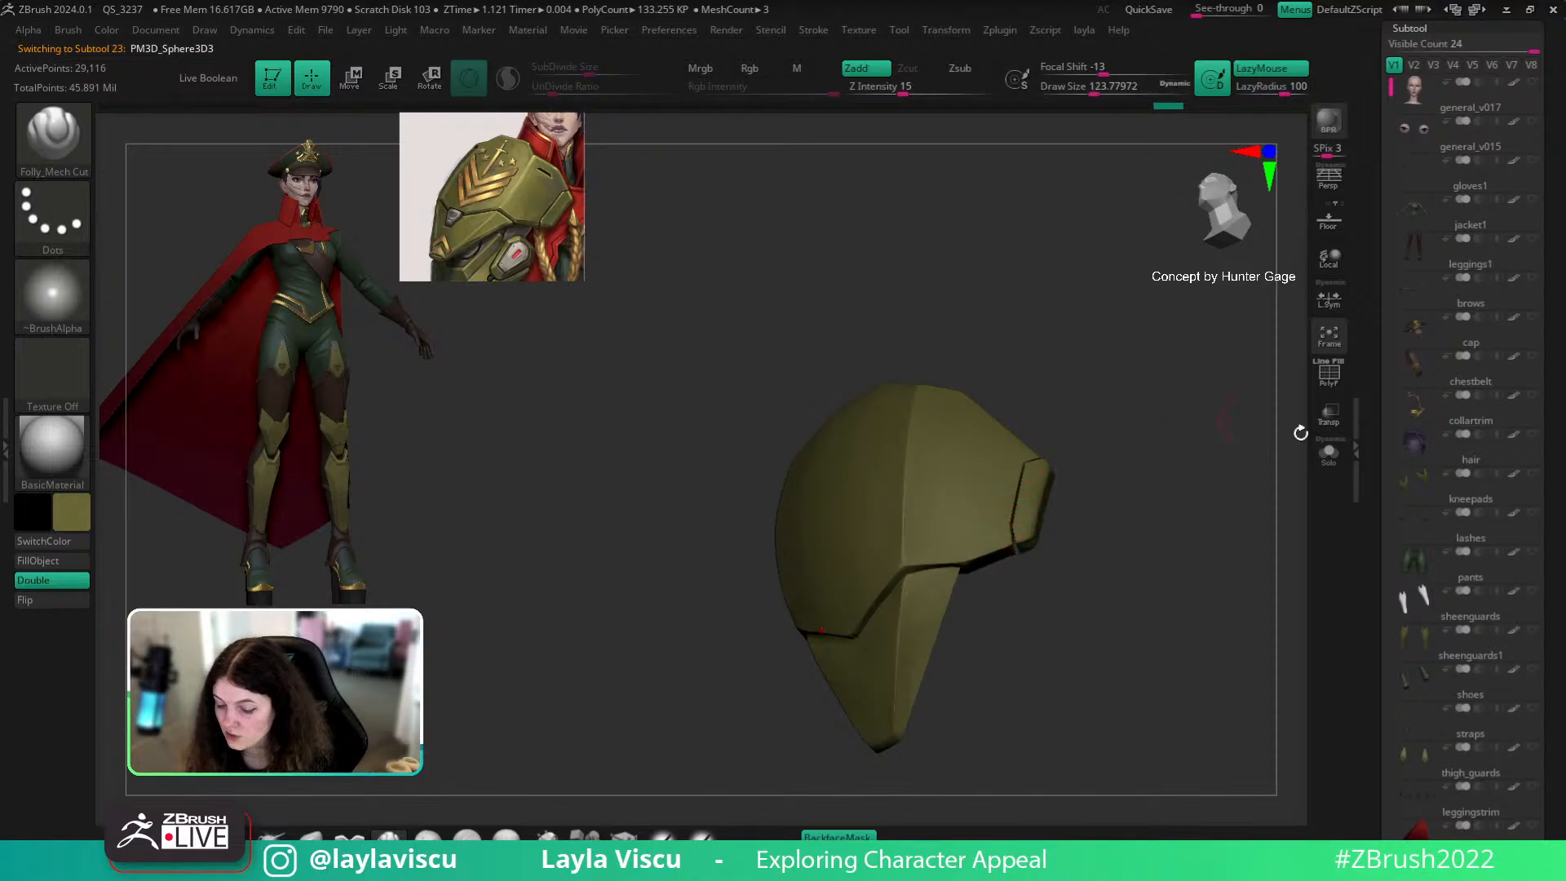
click(1329, 451)
key(f)
key(s)
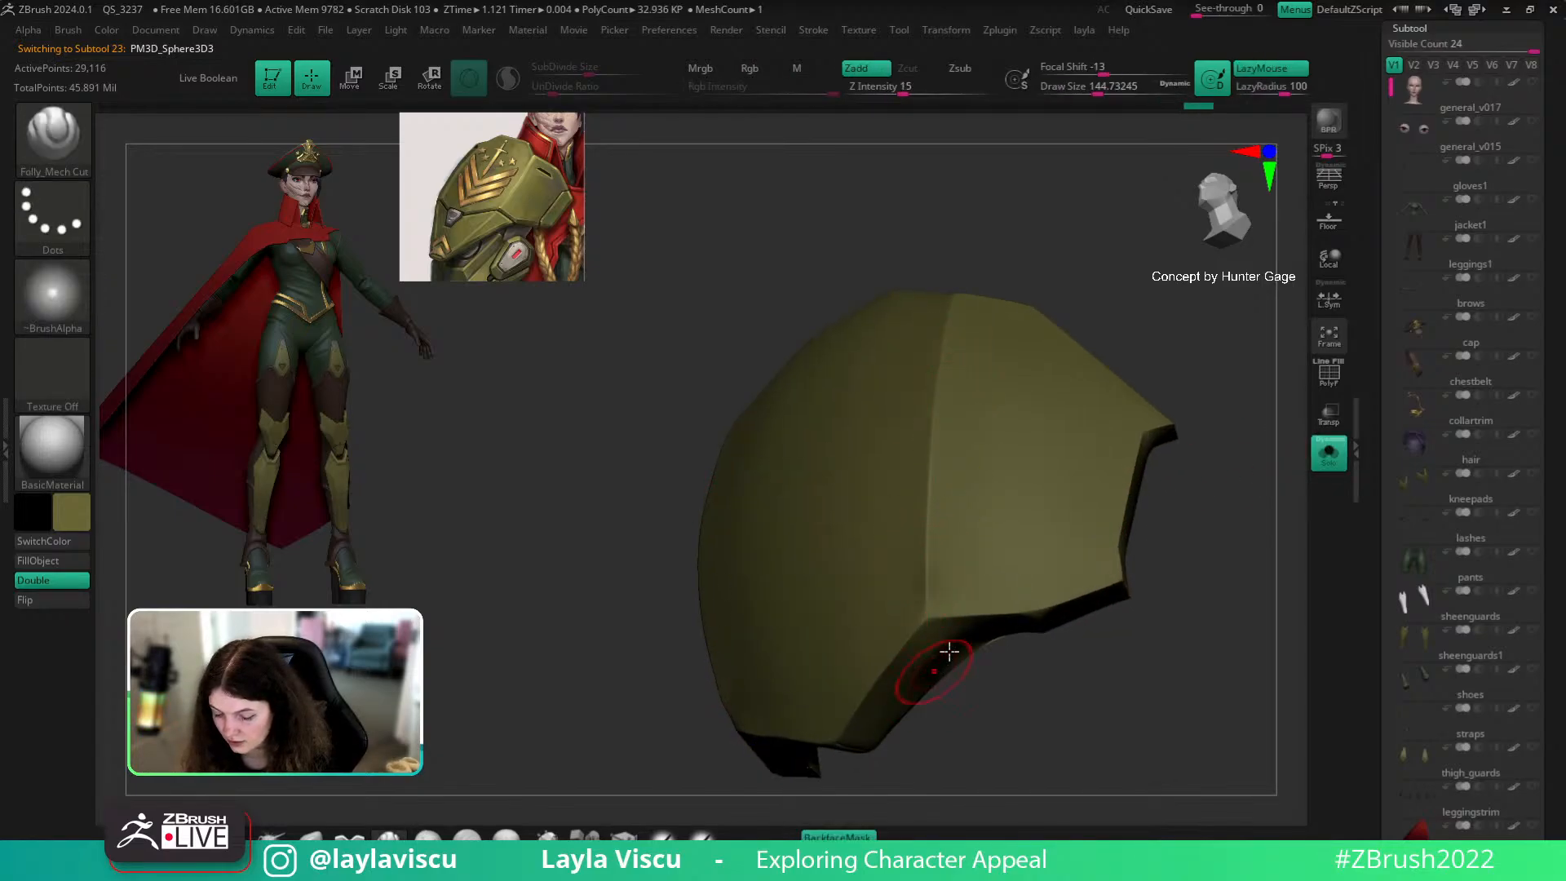
alt+right_drag(939, 662, 976, 545)
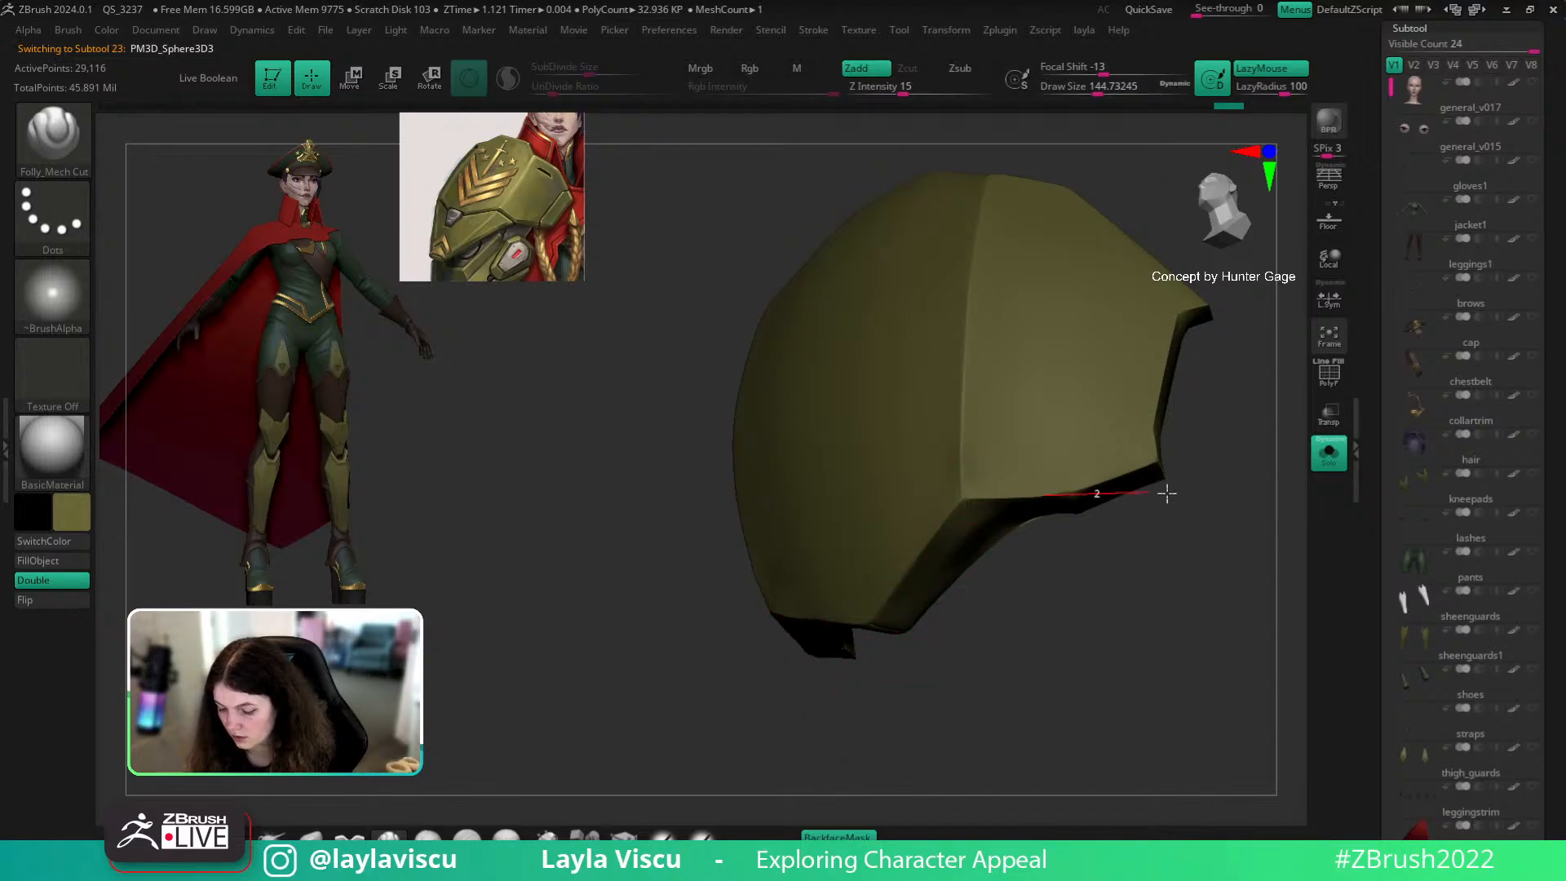
click(1331, 468)
mouse_move(1232, 392)
ctrl+right_down()
mouse_move(1179, 500)
mouse_move(1185, 570)
mouse_move(1189, 552)
ctrl+right_up()
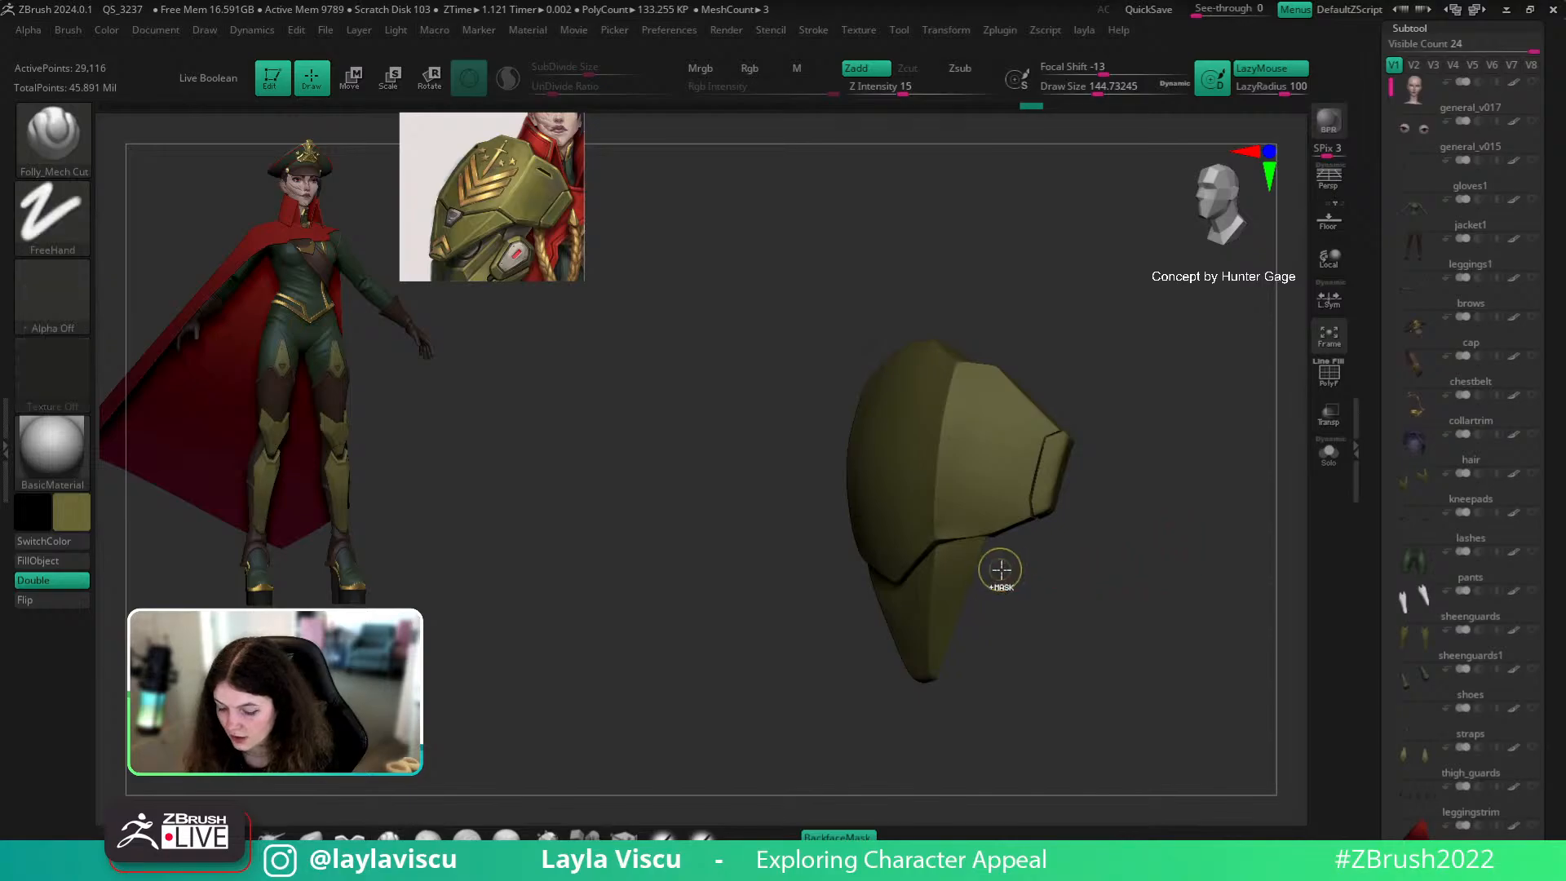
ctrl+right_drag(1001, 569, 1305, 487)
Step: Switch to TrimDynamic and inspect the upper plate's wireframe density and DynaMesh settings
key(b)
key(s)
key(m)
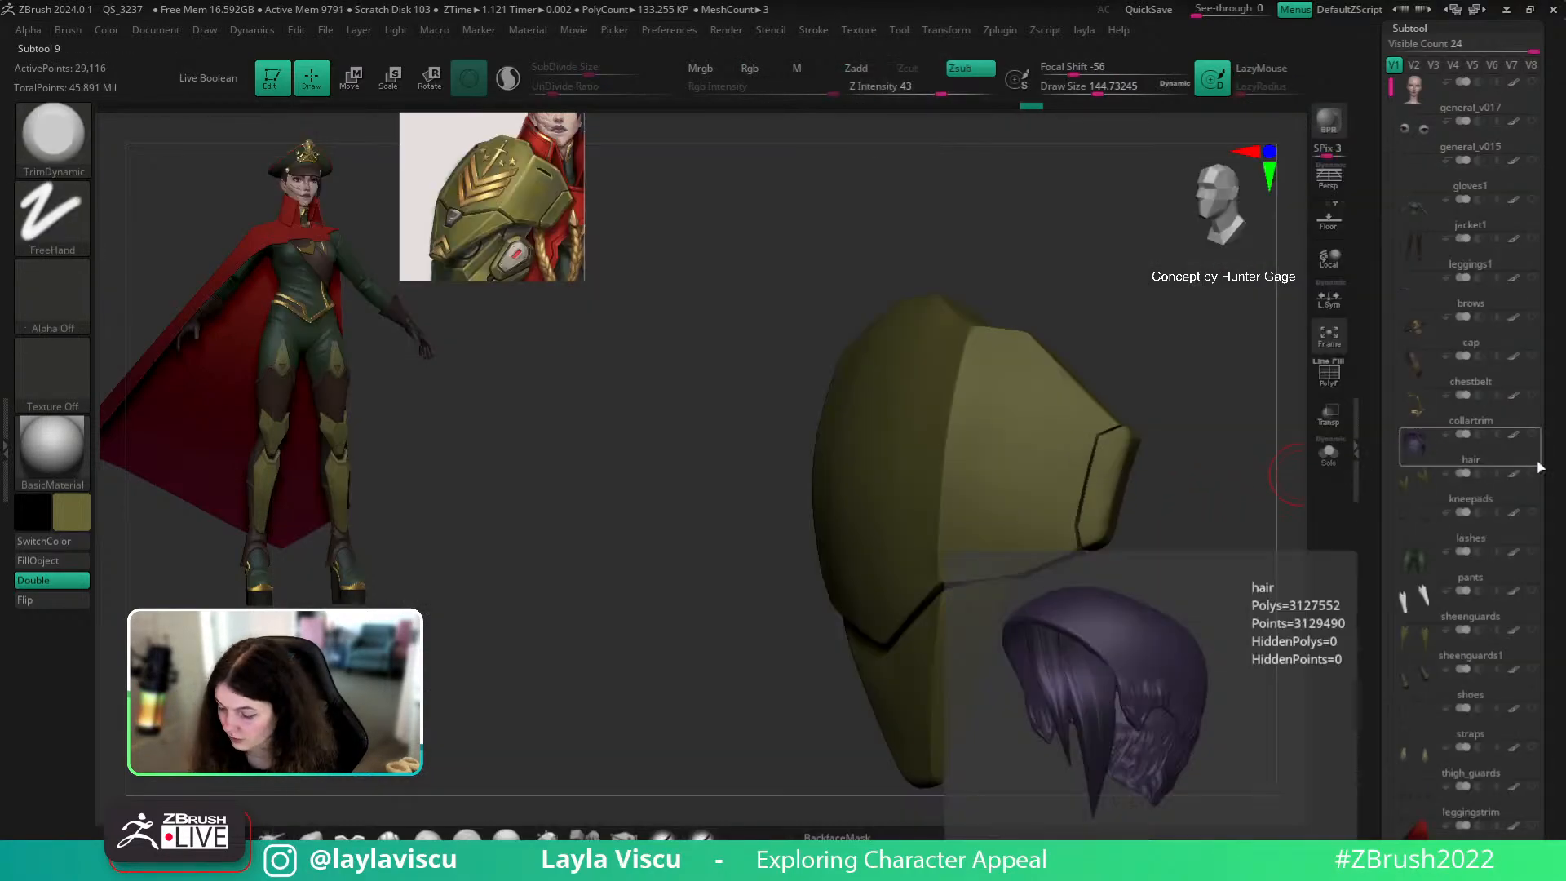
key(shift+f)
scroll(1502, 286, down, 5)
scroll(1502, 286, down, 1)
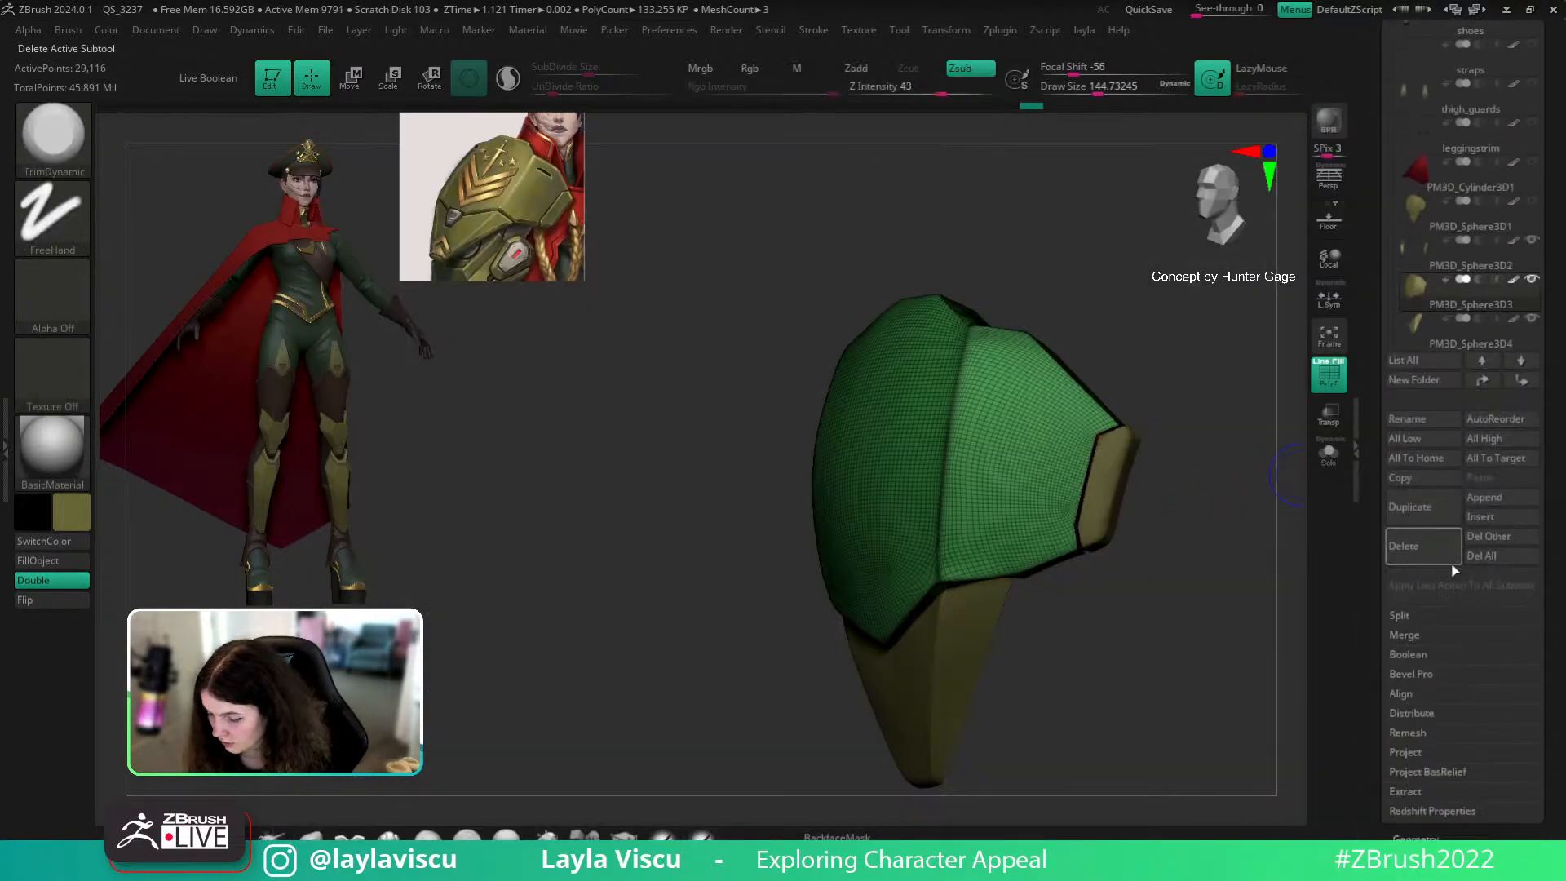
click(1418, 837)
drag(1212, 553, 1249, 514)
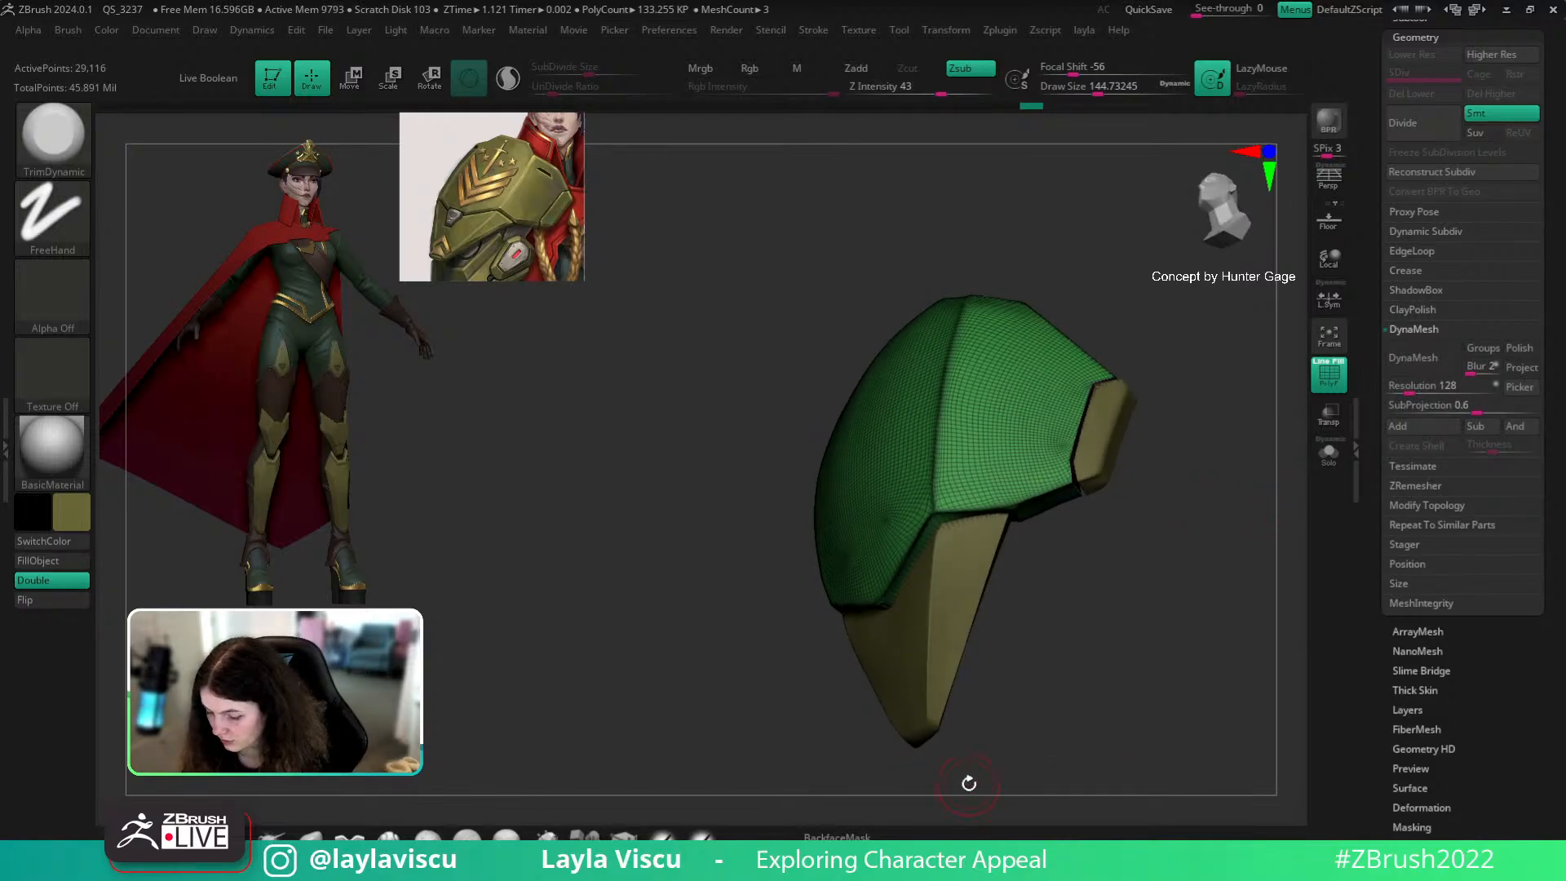
drag(1421, 631, 1391, 692)
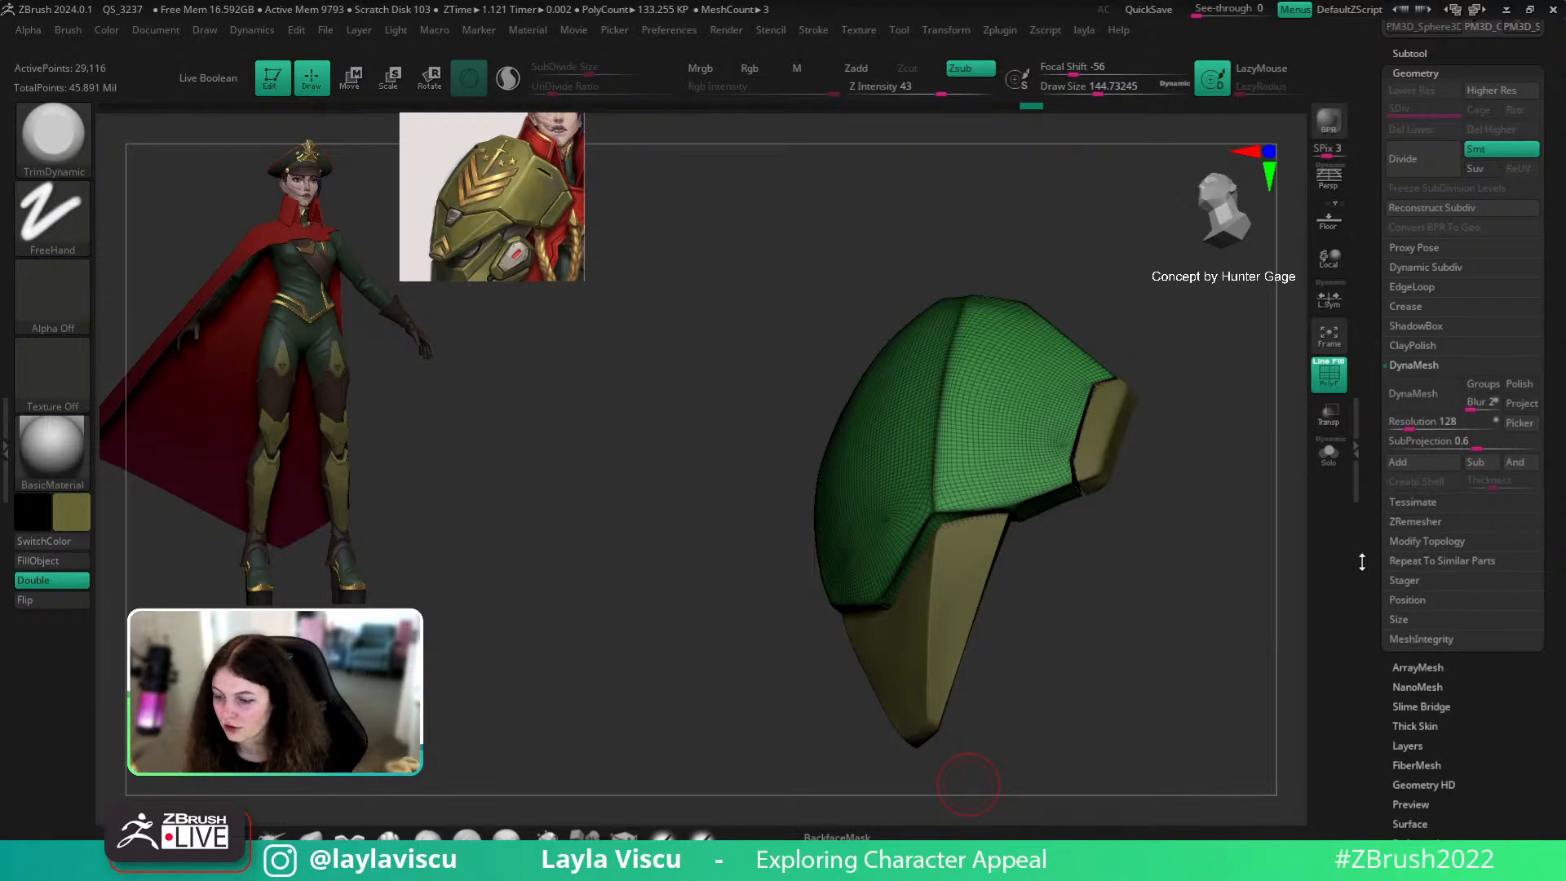
click(1421, 72)
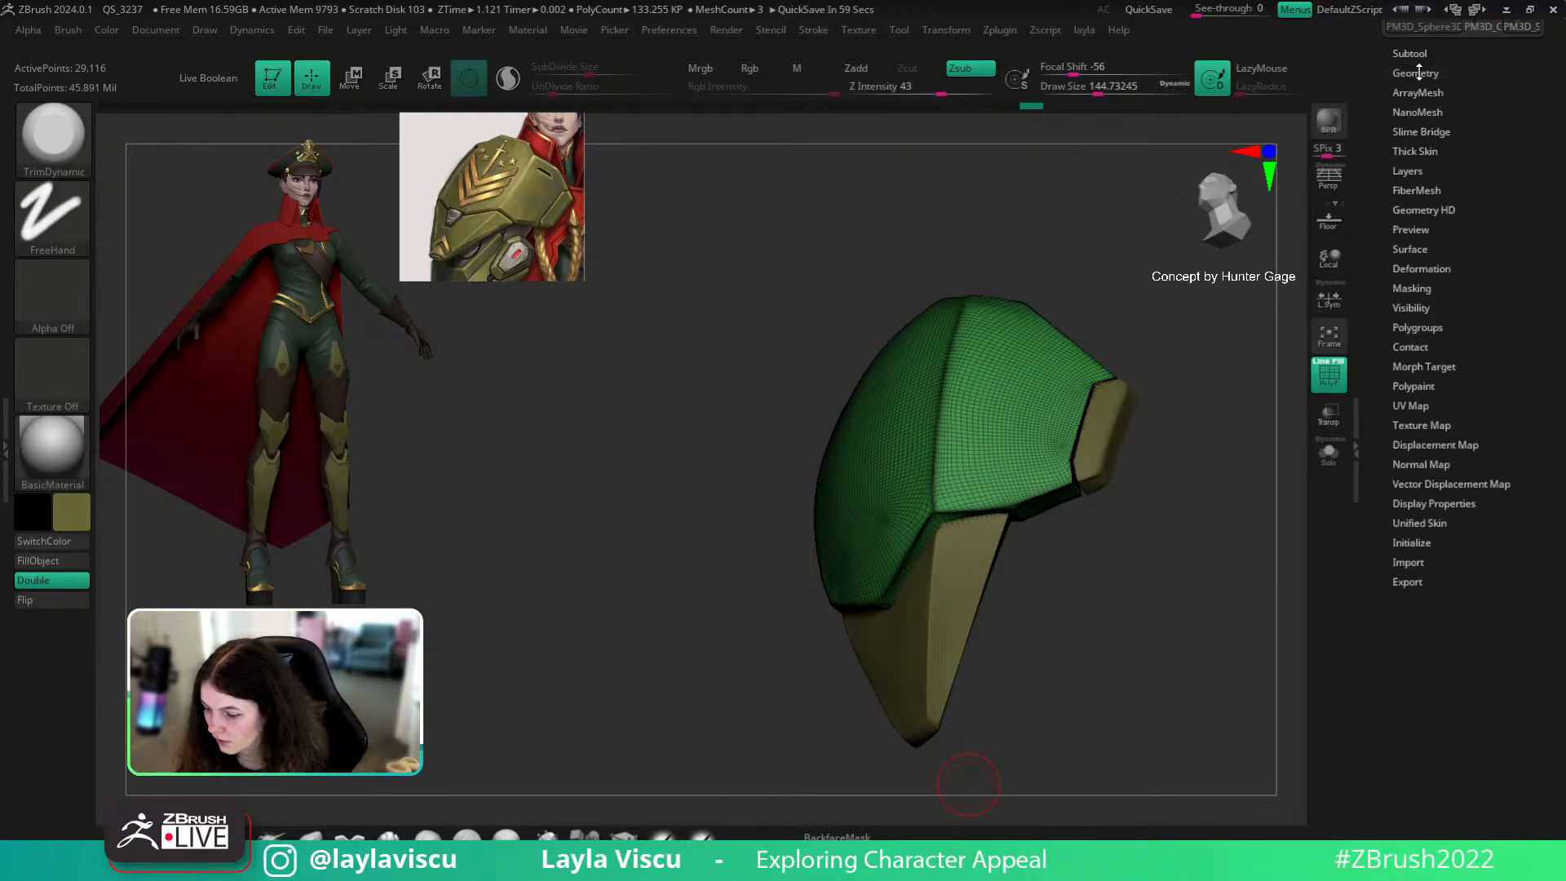
click(1420, 73)
Step: Hide the wireframe, solo the upper plate, and trim its slanted lower side edge clean with a bent TrimCurve cut
drag(1192, 559, 1248, 514)
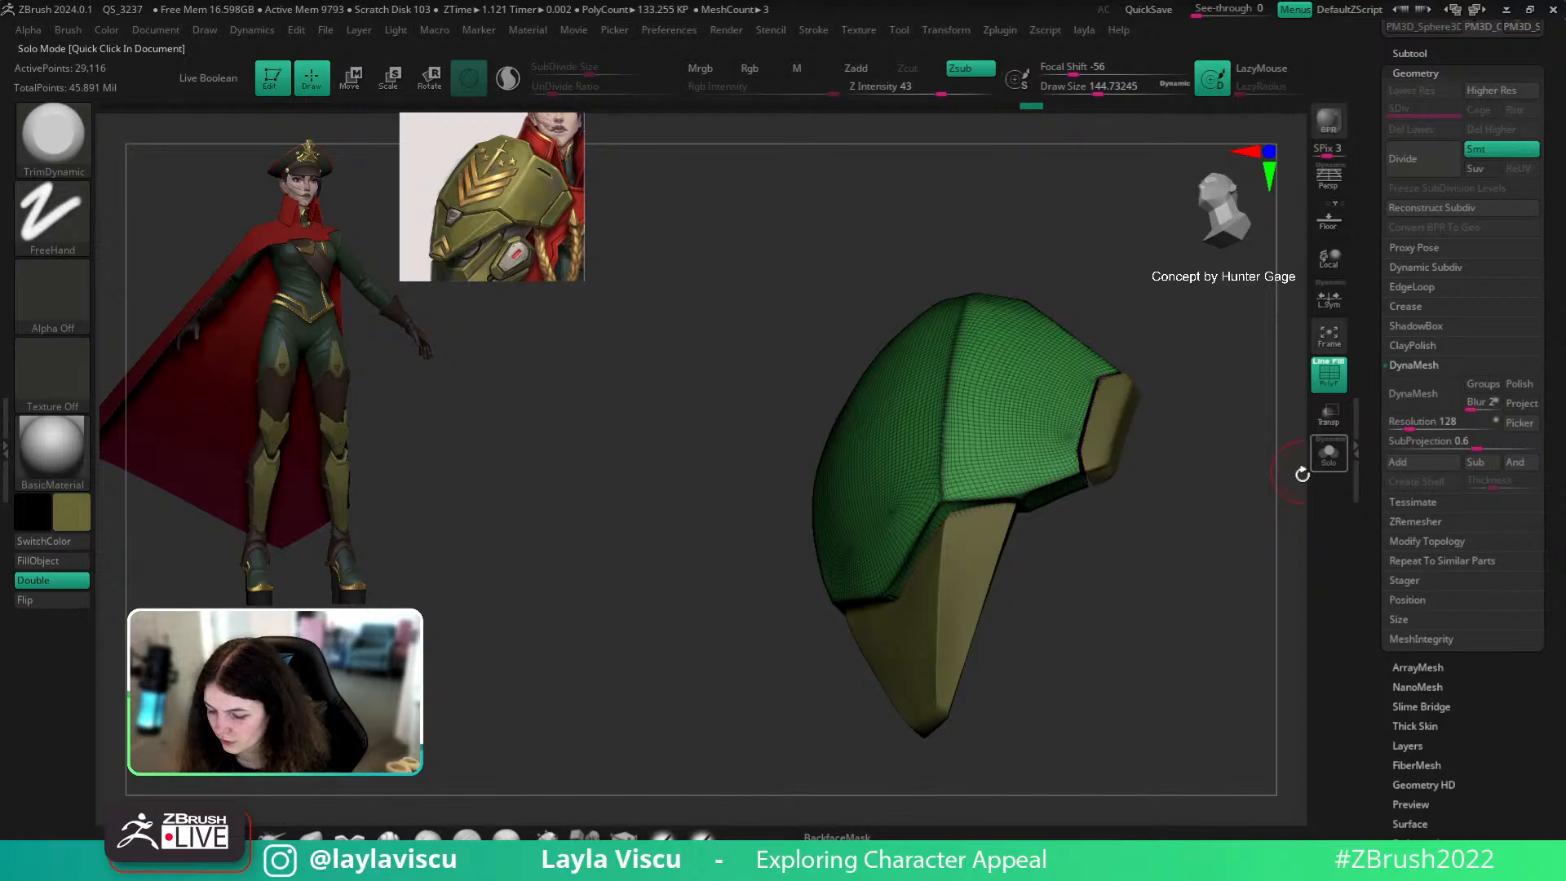
drag(1213, 659, 1134, 571)
click(1329, 453)
drag(1243, 543, 1118, 560)
key(shift+f)
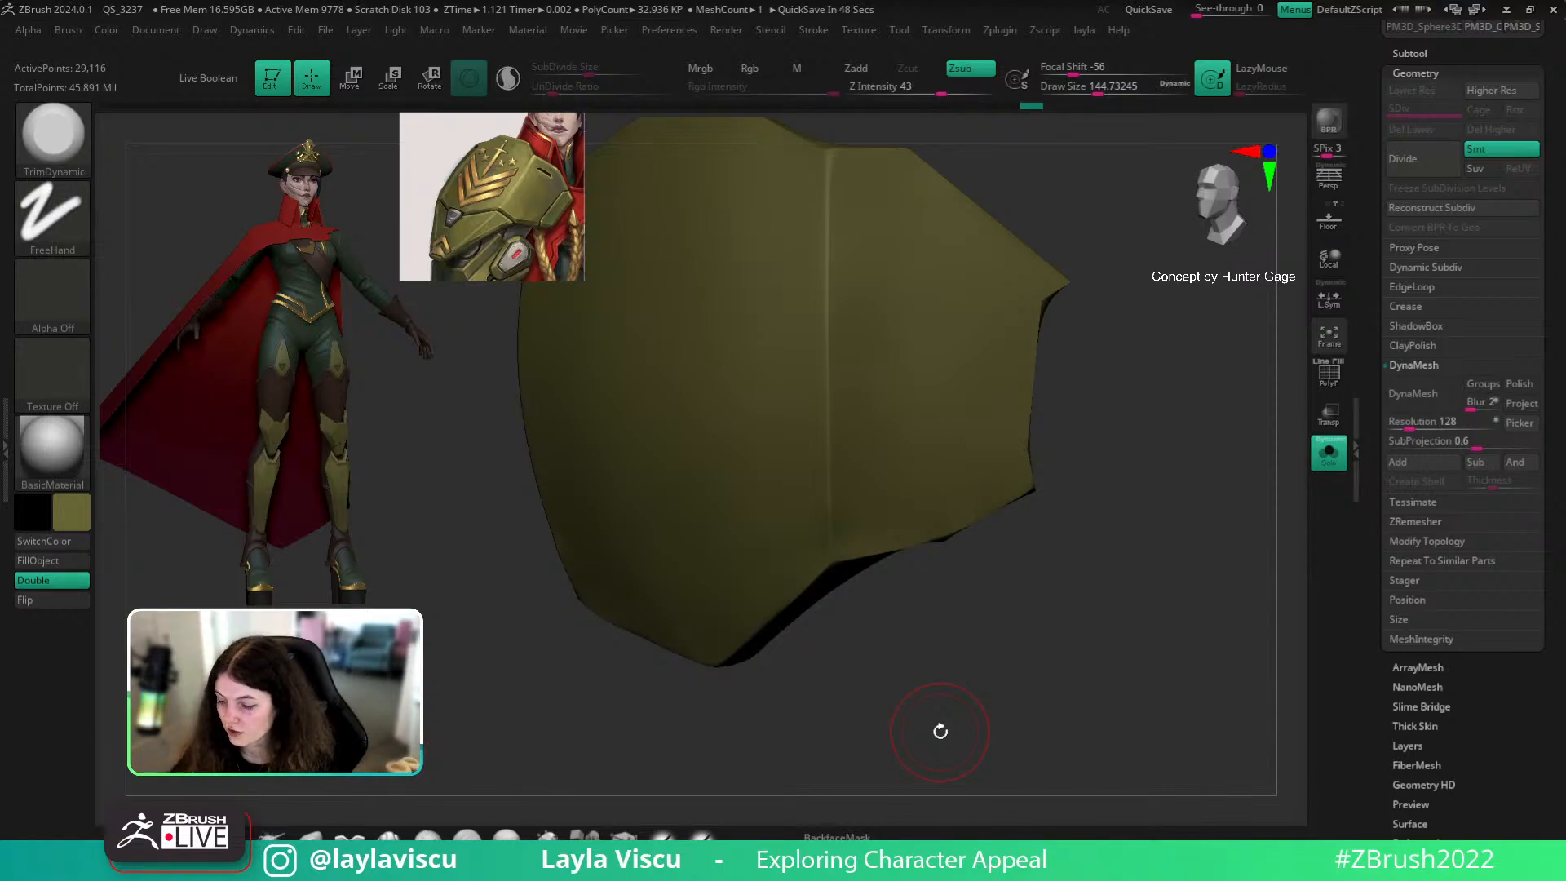
click(1324, 466)
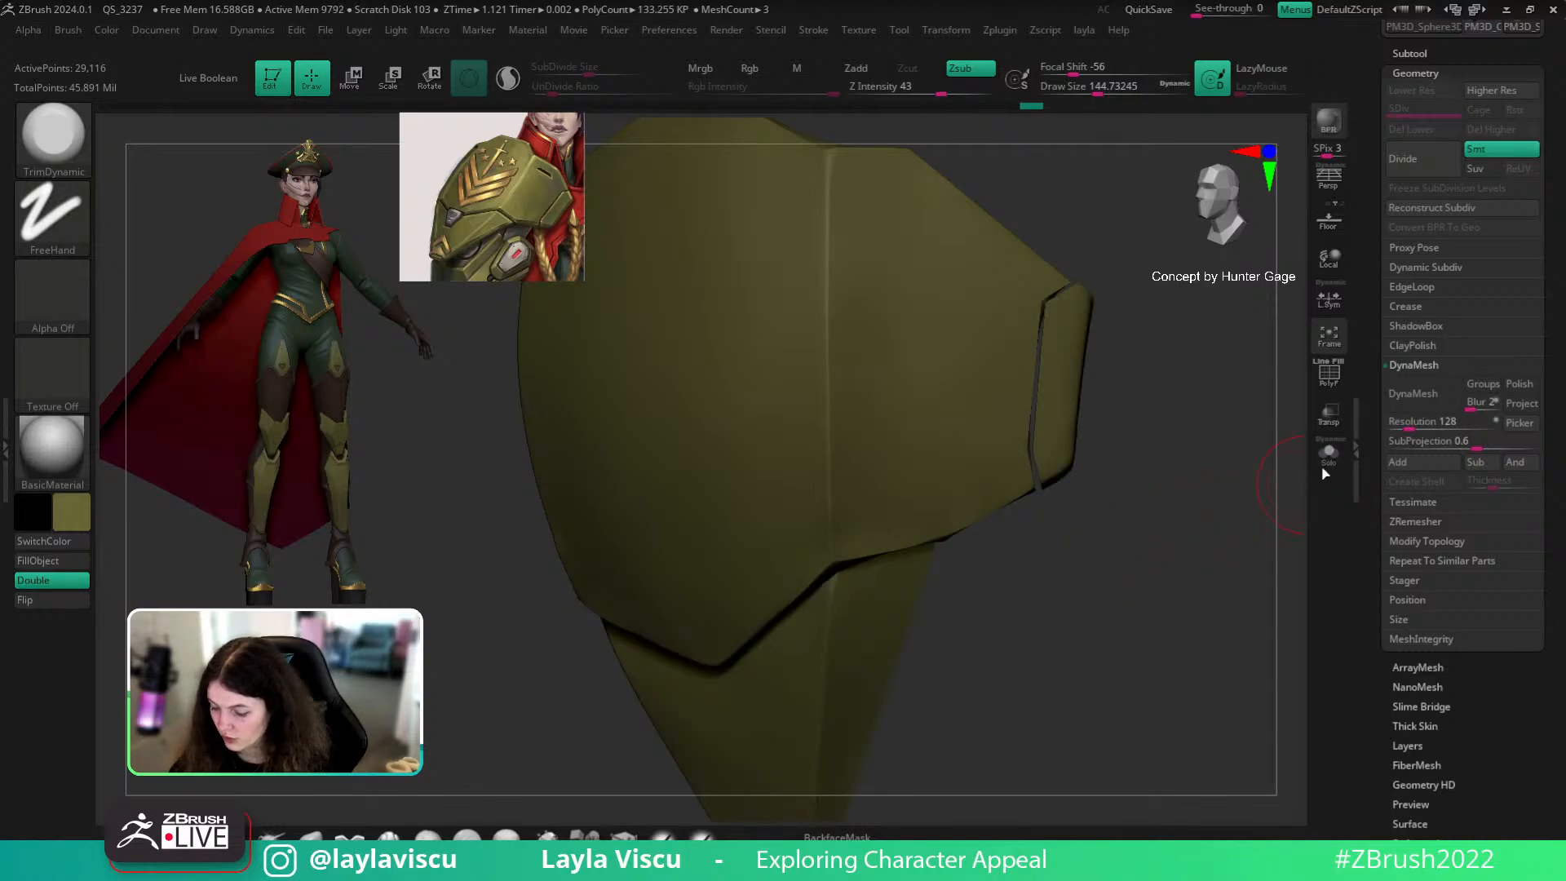
key(ctrl+shift)
ctrl+shift+drag(1052, 473, 864, 578)
click(1329, 452)
mouse_move(974, 563)
mouse_down()
mouse_move(990, 562)
mouse_move(871, 563)
mouse_move(681, 720)
mouse_up()
key(ctrl+shift)
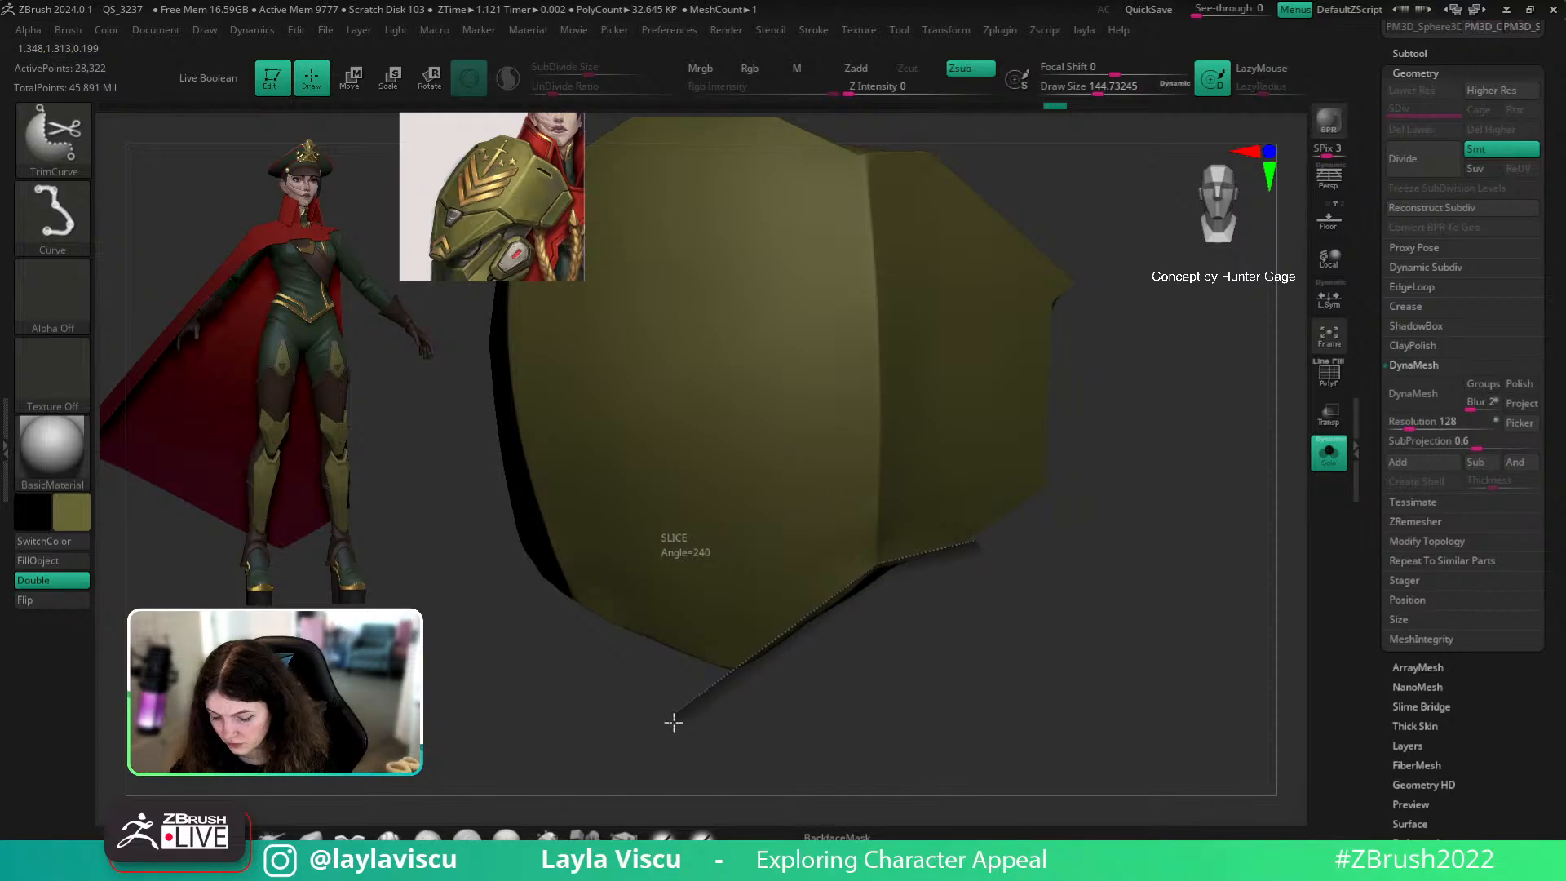
Step: Show all pieces and mirror the upper plate's trimmed edge across to its other half
drag(1162, 589, 1254, 493)
key(space)
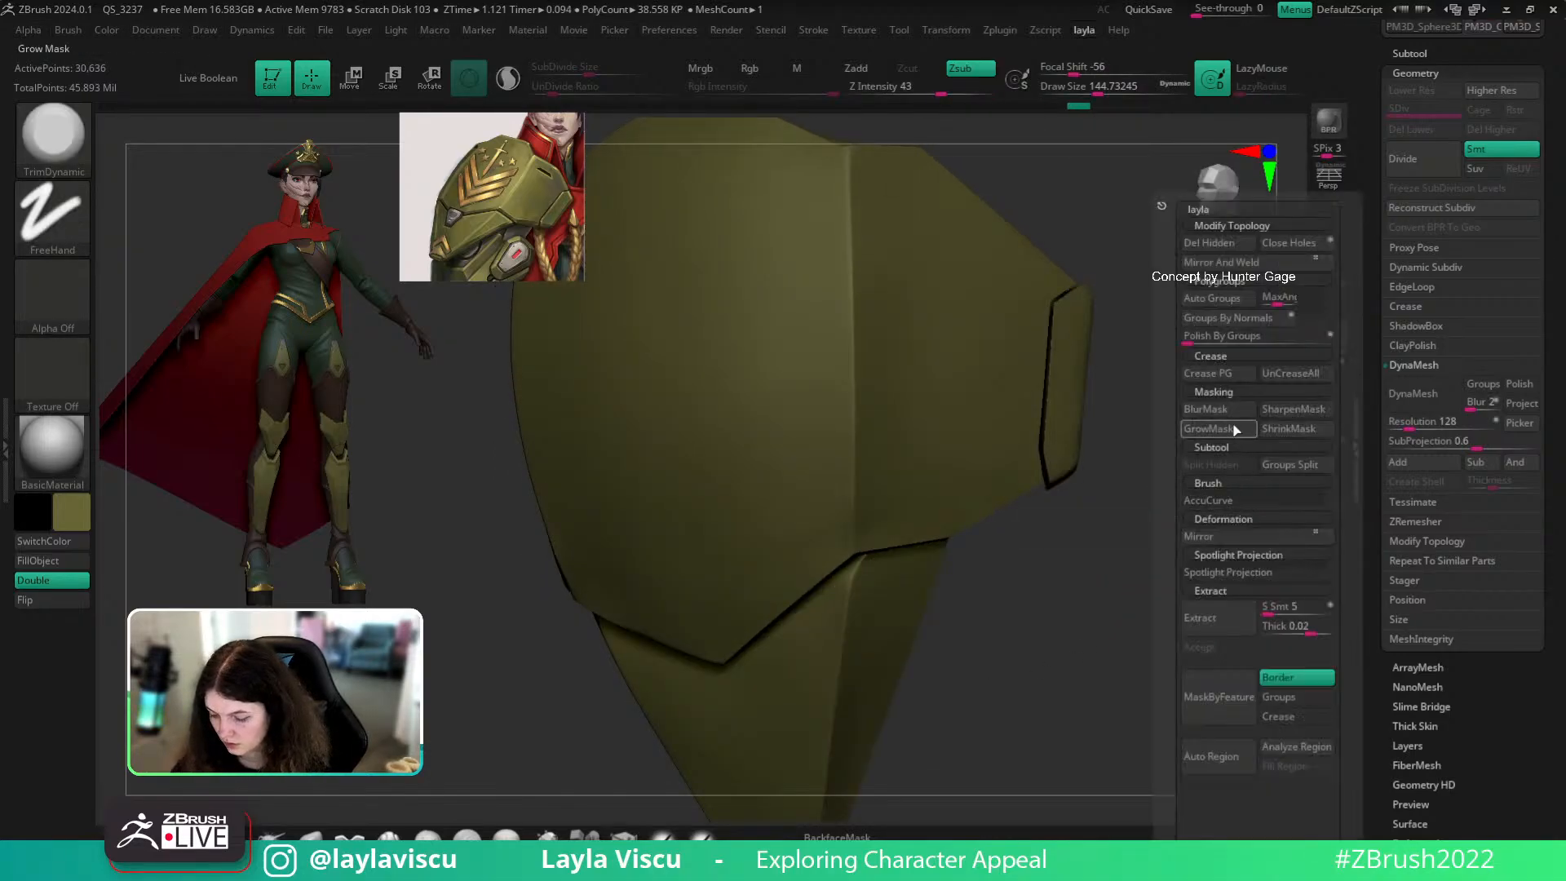
click(1230, 541)
Step: Solo the upper plate from the front, trim its pointed lower tip flat, mirror the result, and show all pieces again
mouse_move(1154, 601)
mouse_down()
mouse_move(1021, 654)
mouse_move(1019, 453)
mouse_move(1039, 492)
mouse_move(1038, 612)
mouse_up()
key(b)
key(m)
key(v)
alt+drag(952, 554, 1019, 657)
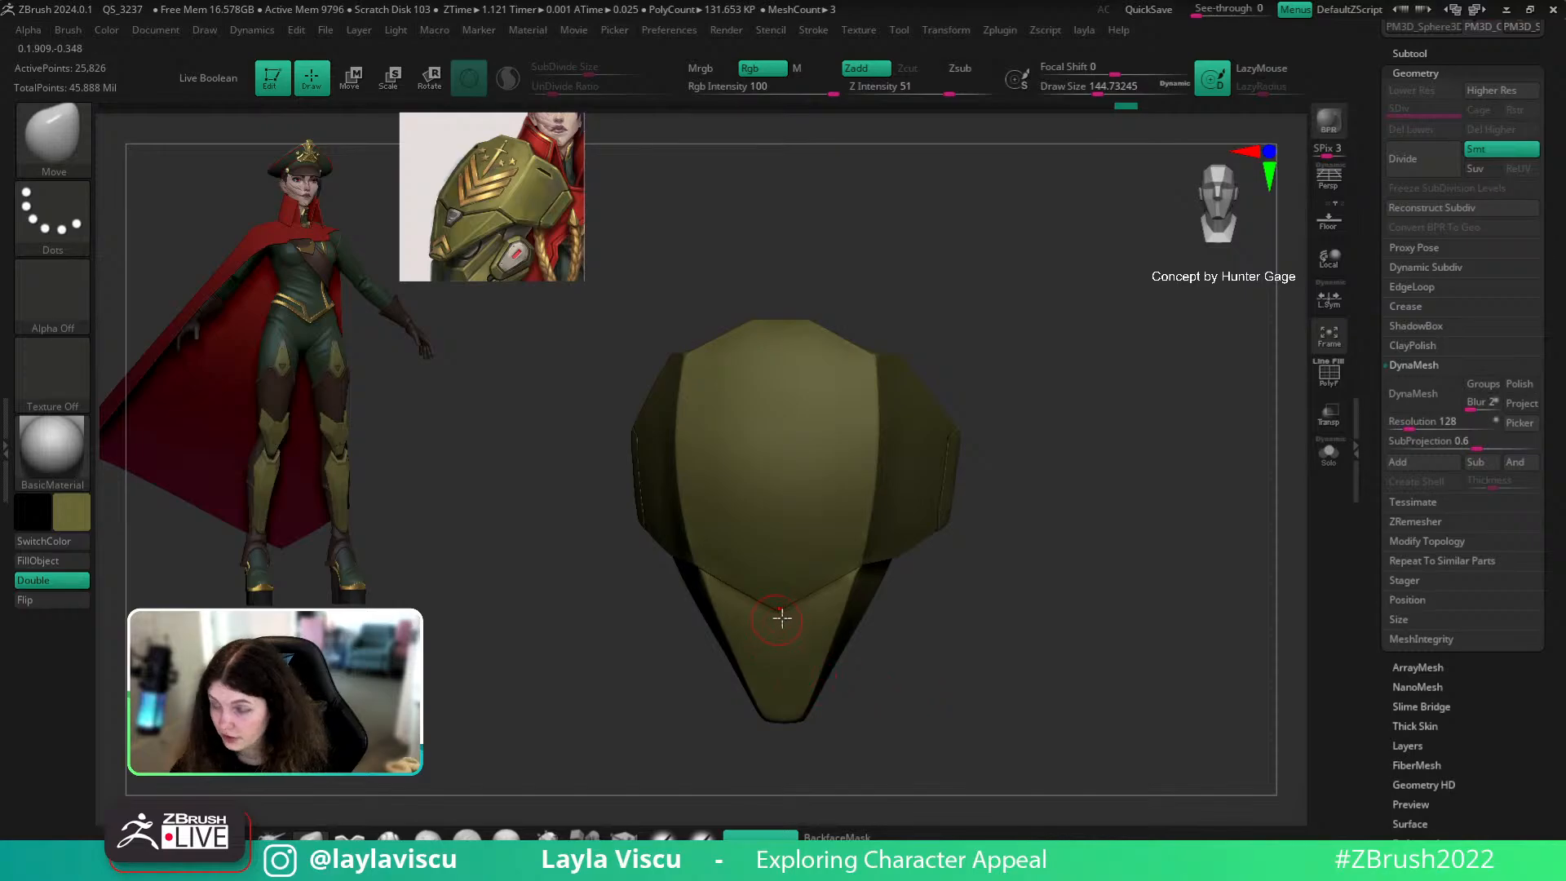
shift+drag(1110, 605, 1171, 663)
key(ctrl+shift+alt+s)
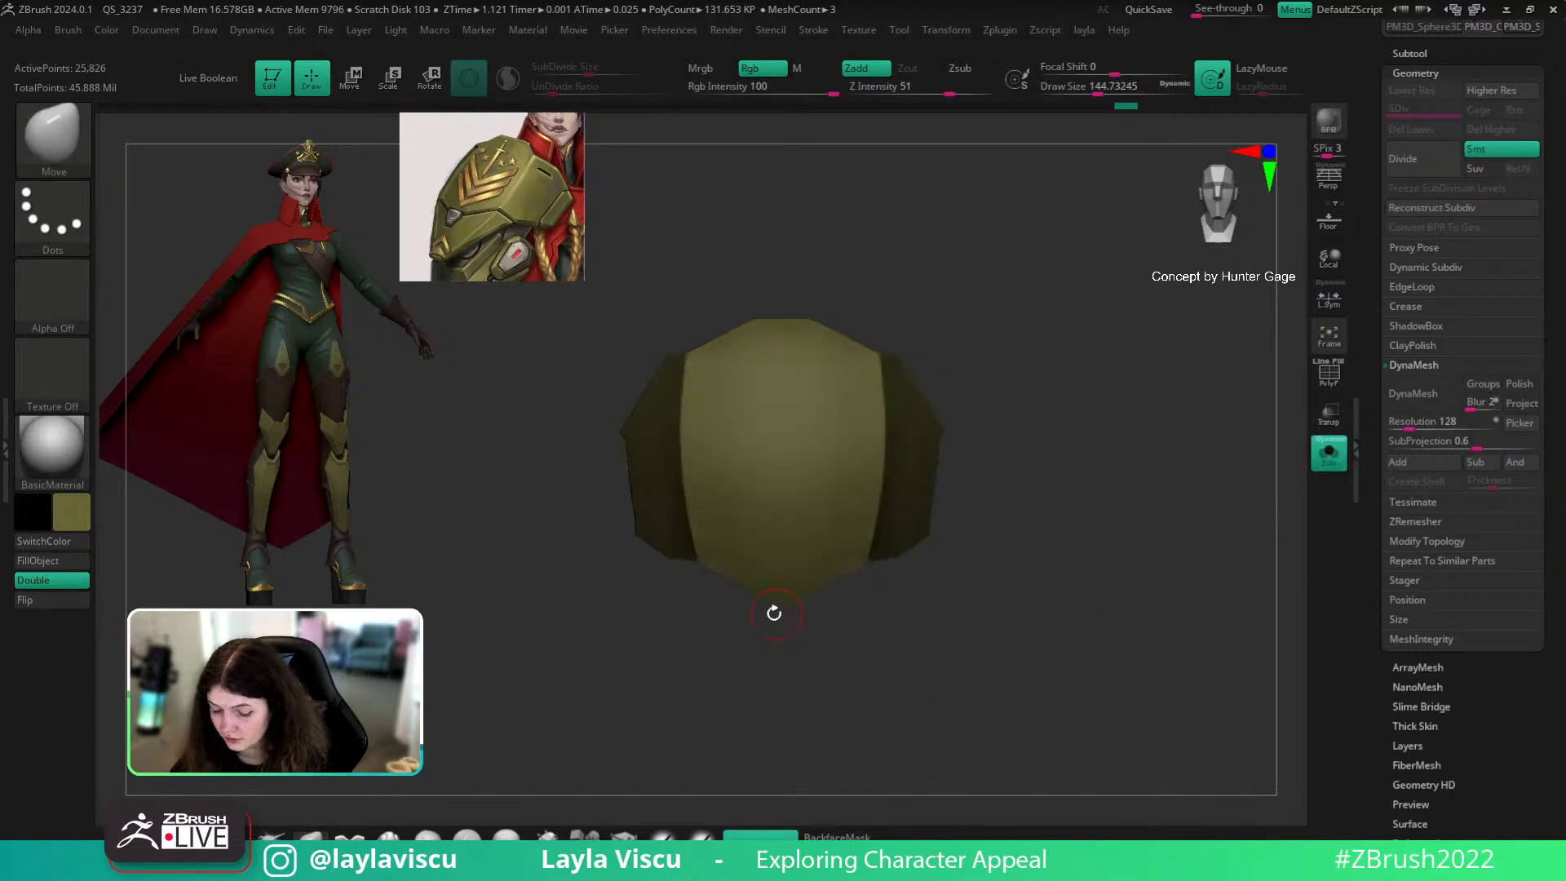
key(f)
ctrl+shift+drag(885, 676, 611, 679)
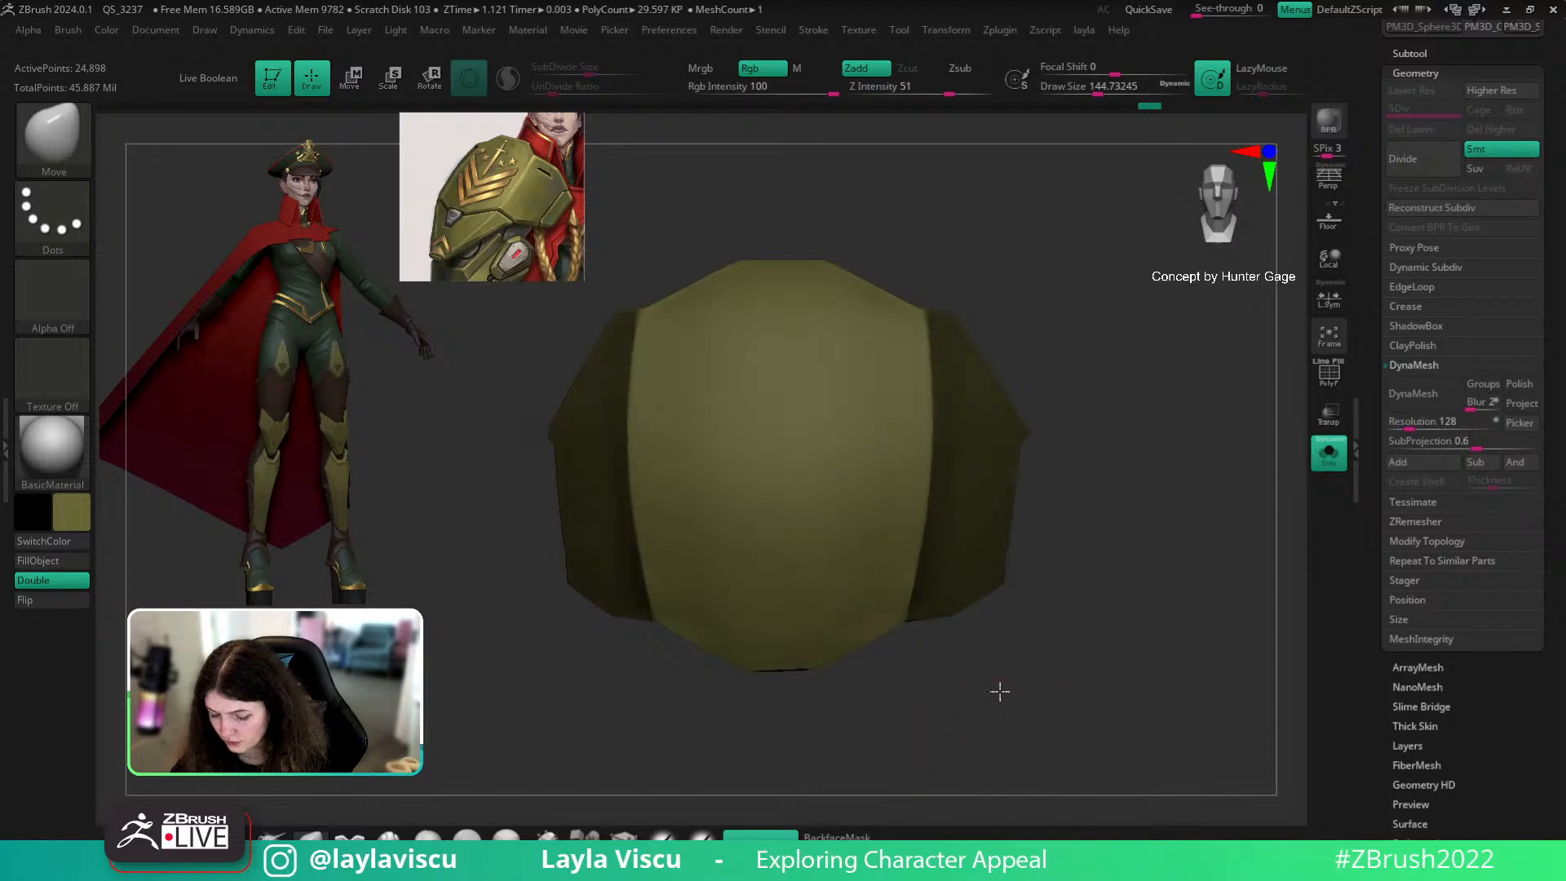
drag(1003, 694, 947, 640)
key(space)
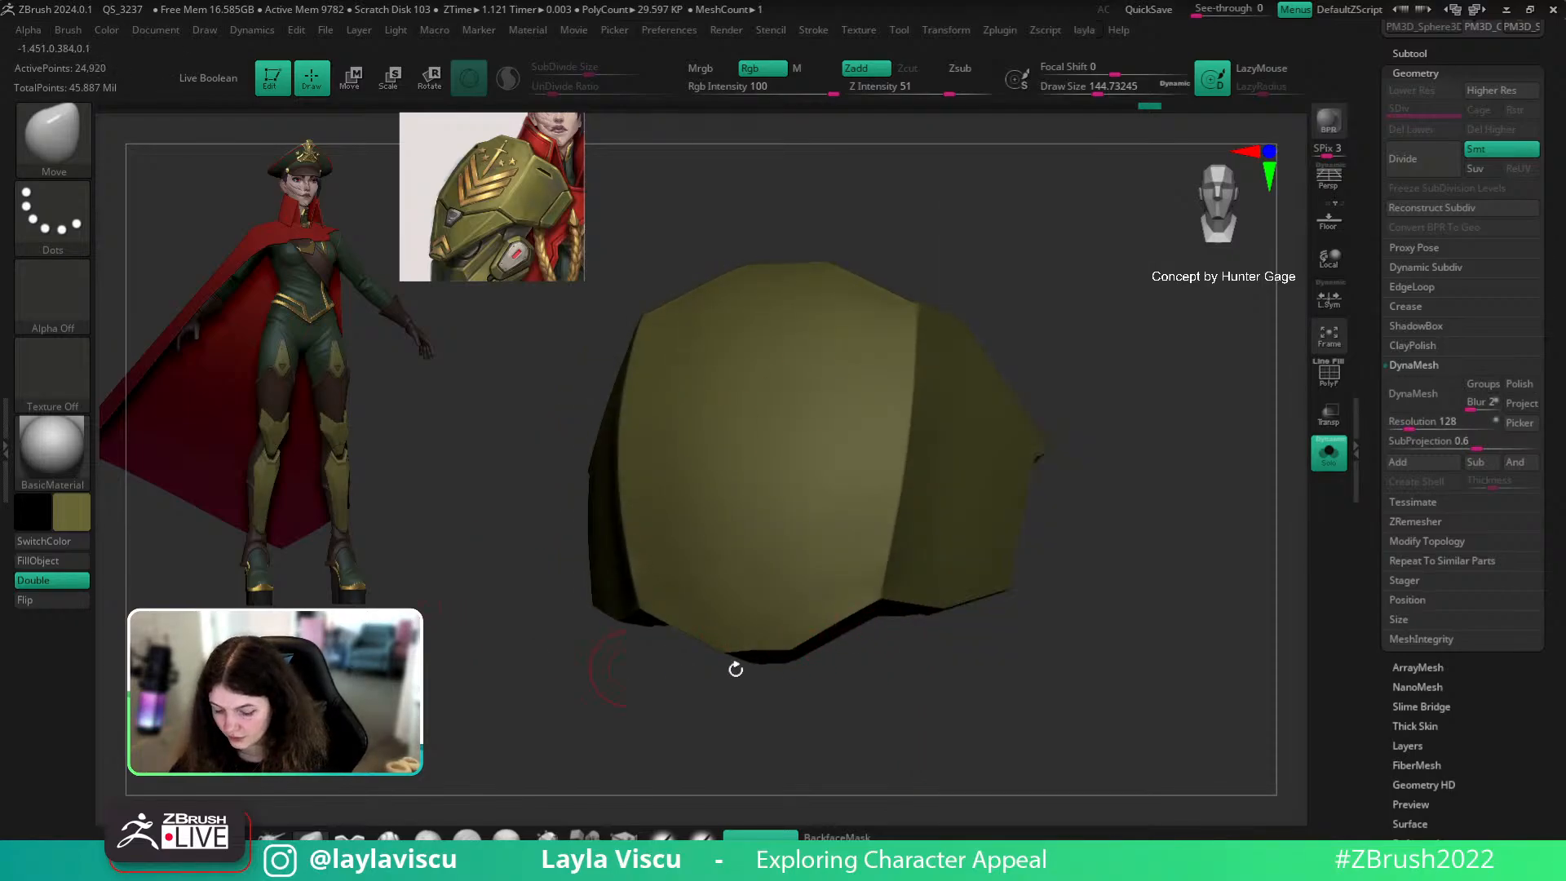
drag(673, 667, 1126, 619)
click(1325, 450)
Step: Reshape the upper plate's curved side profile with the Move brush at a draw size of about 576
drag(1080, 691, 908, 598)
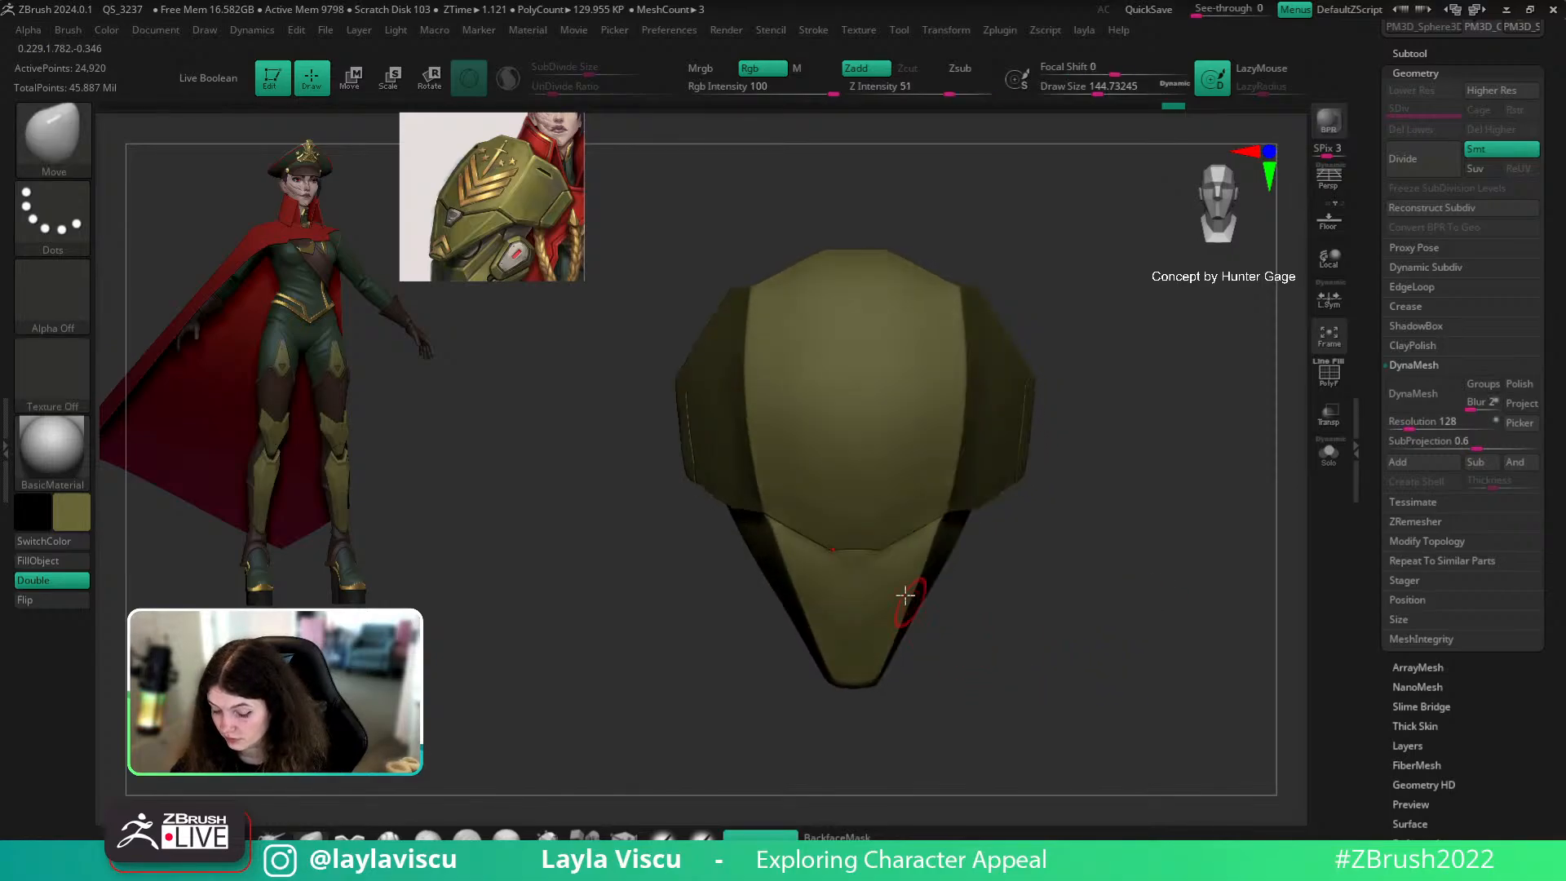
mouse_move(1129, 605)
mouse_down()
mouse_move(1098, 566)
mouse_move(1117, 565)
mouse_move(1119, 650)
mouse_move(1069, 553)
mouse_up()
key(b)
key(m)
key(v)
drag(1164, 340, 905, 444)
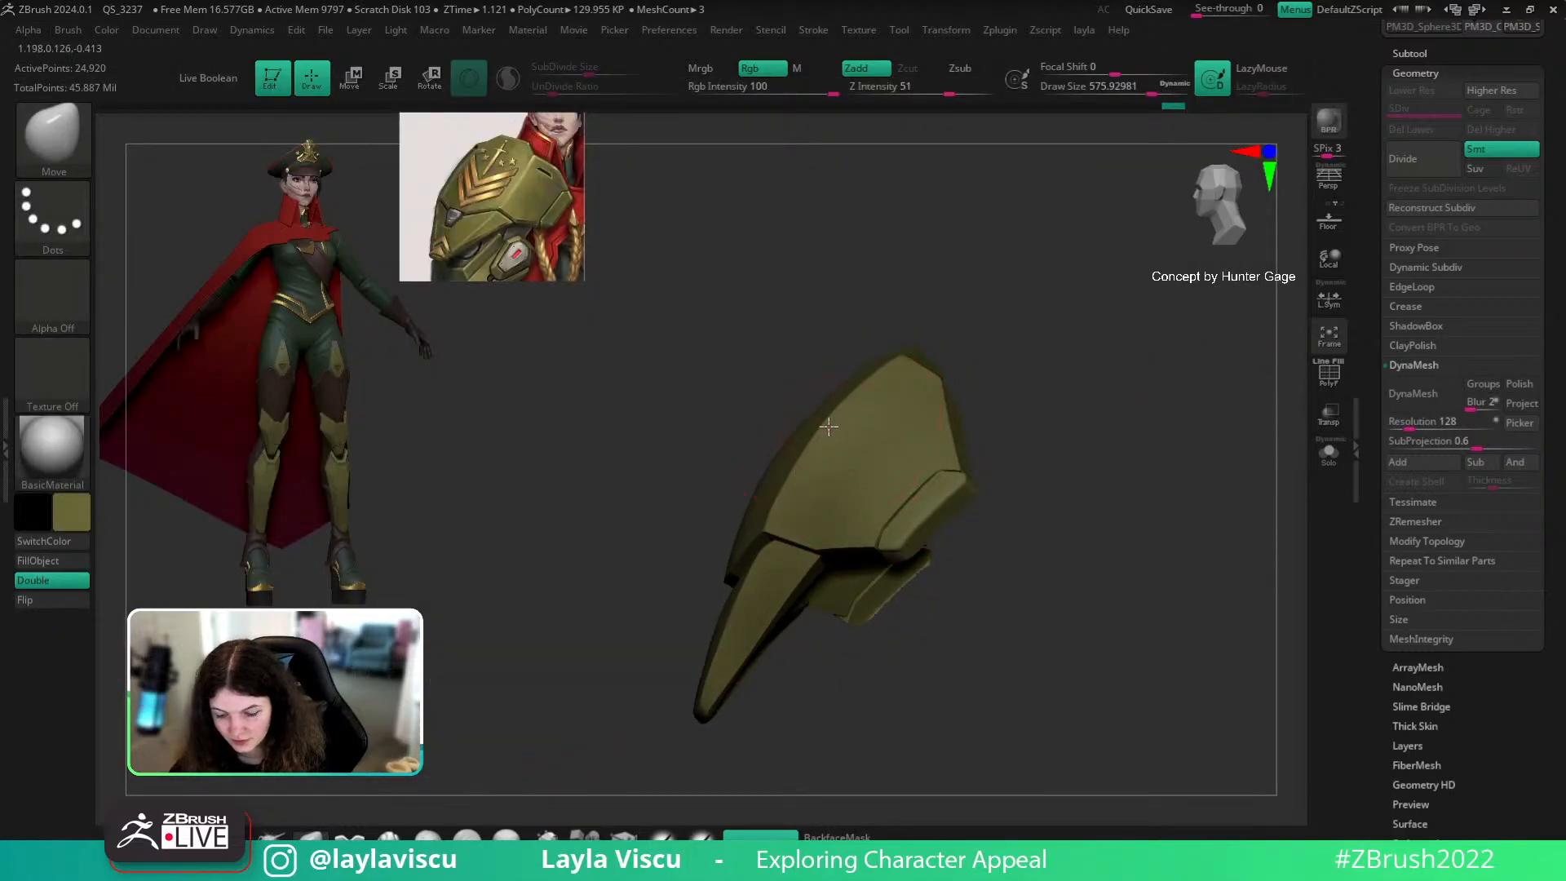
mouse_move(1077, 388)
shift+mouse_down()
mouse_move(1136, 493)
mouse_move(1085, 521)
mouse_move(1153, 601)
shift+mouse_up()
key(s)
Step: Adjust the upper plate's central face with the Move brush at draw sizes of about 835 and 437
drag(1098, 433, 928, 507)
key(s)
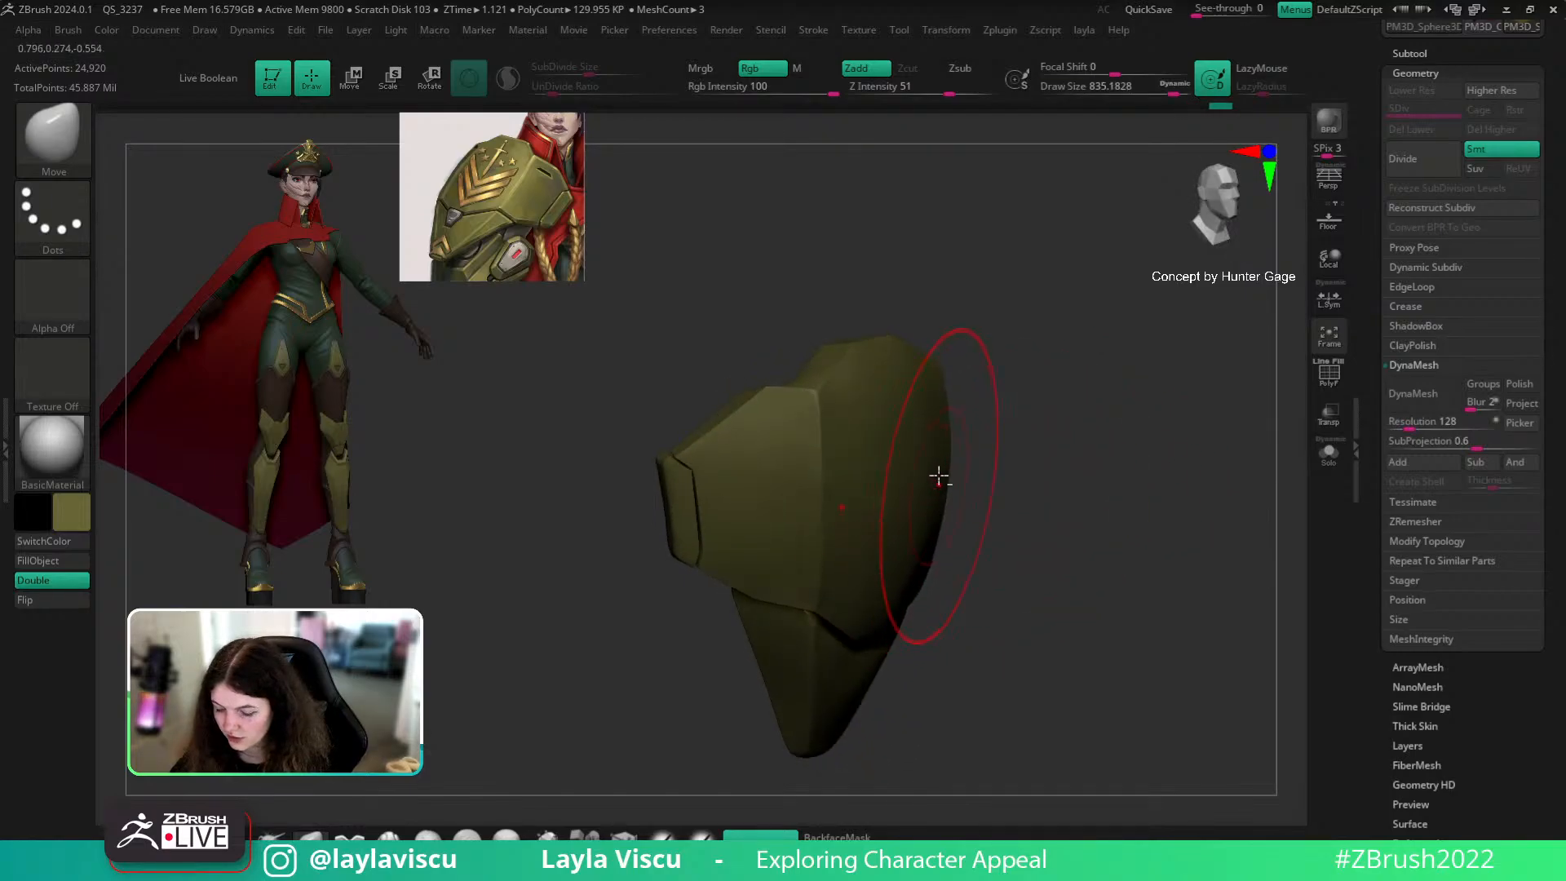
mouse_move(1042, 490)
mouse_down()
mouse_move(1084, 493)
mouse_move(1122, 559)
mouse_move(1078, 586)
mouse_move(1101, 563)
mouse_up()
key(s)
drag(770, 402, 819, 394)
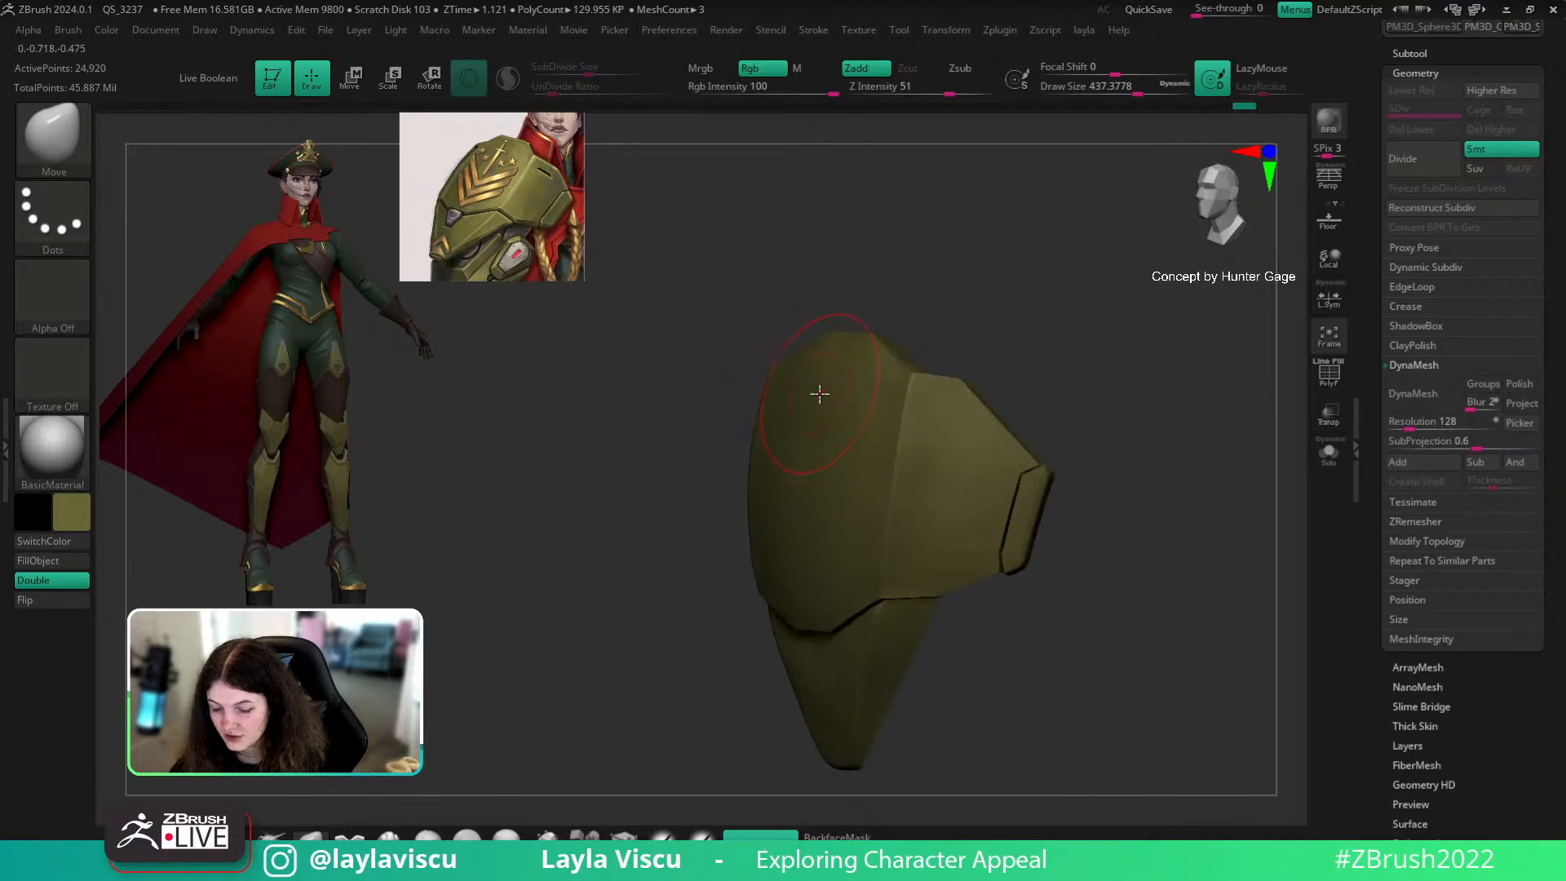
Step: Refine the upper plate's ridge and central face with the Move brush at a draw size of about 305, and smooth the surface
mouse_move(1003, 307)
mouse_down()
mouse_move(1011, 413)
mouse_move(1000, 339)
mouse_up()
key(shift)
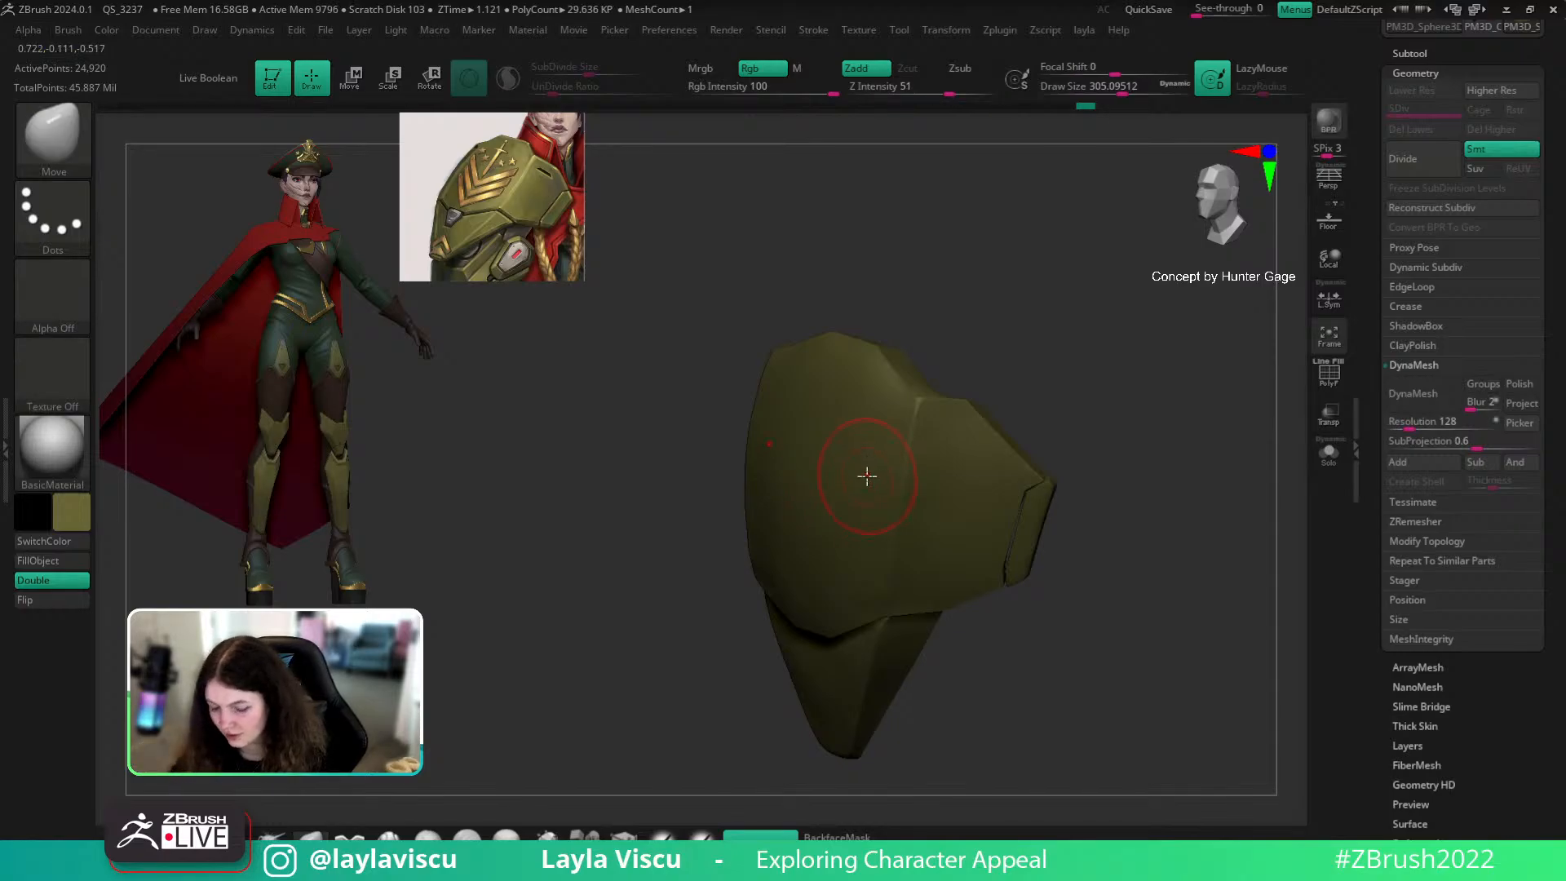
drag(990, 374, 861, 467)
key(shift)
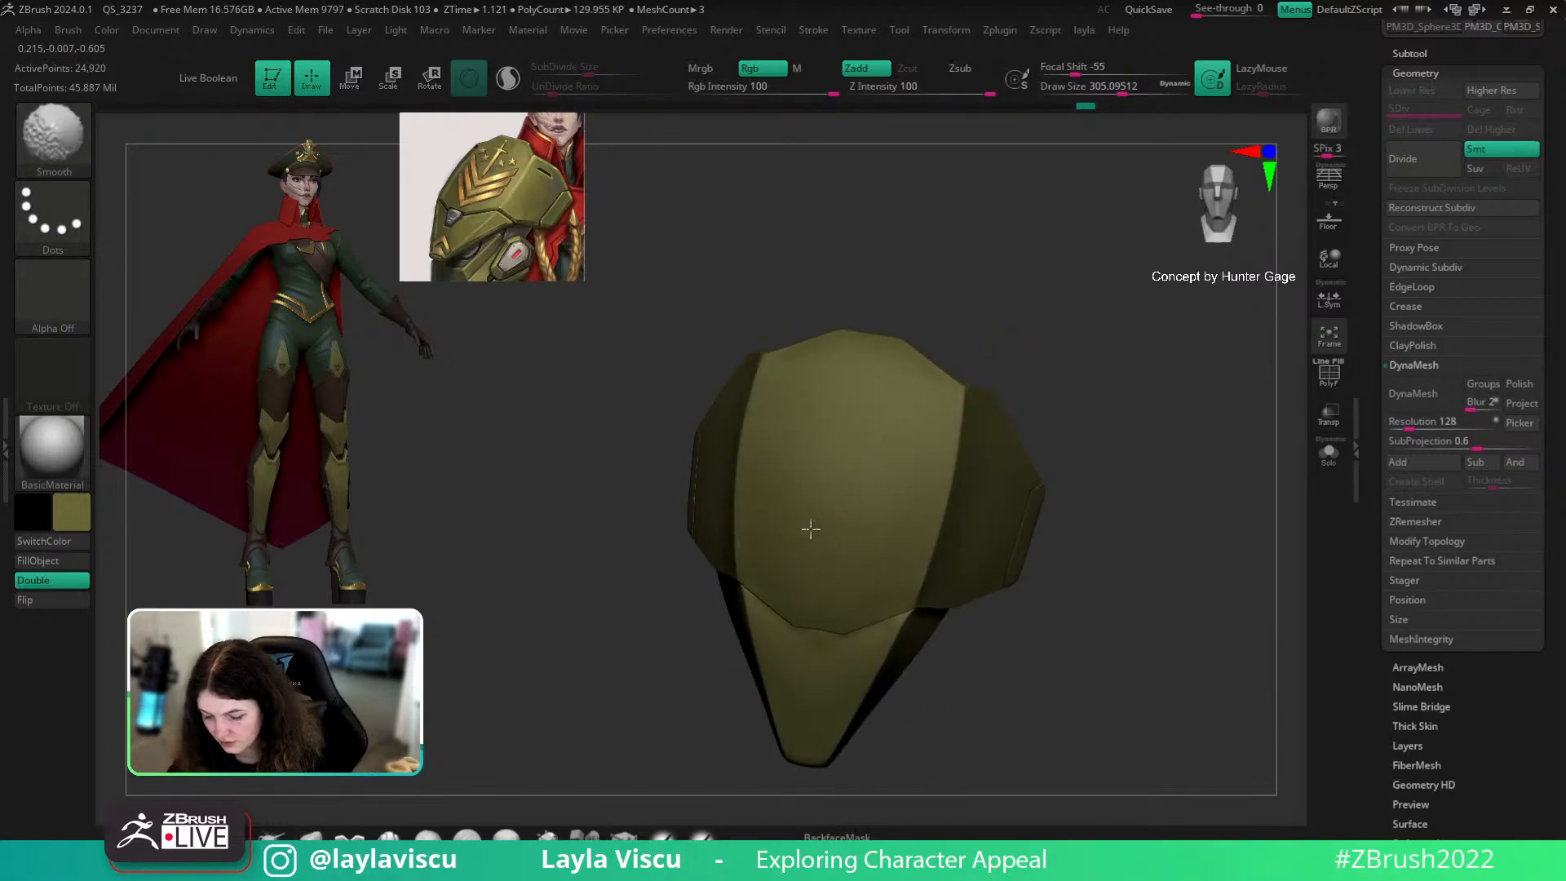
key(shift)
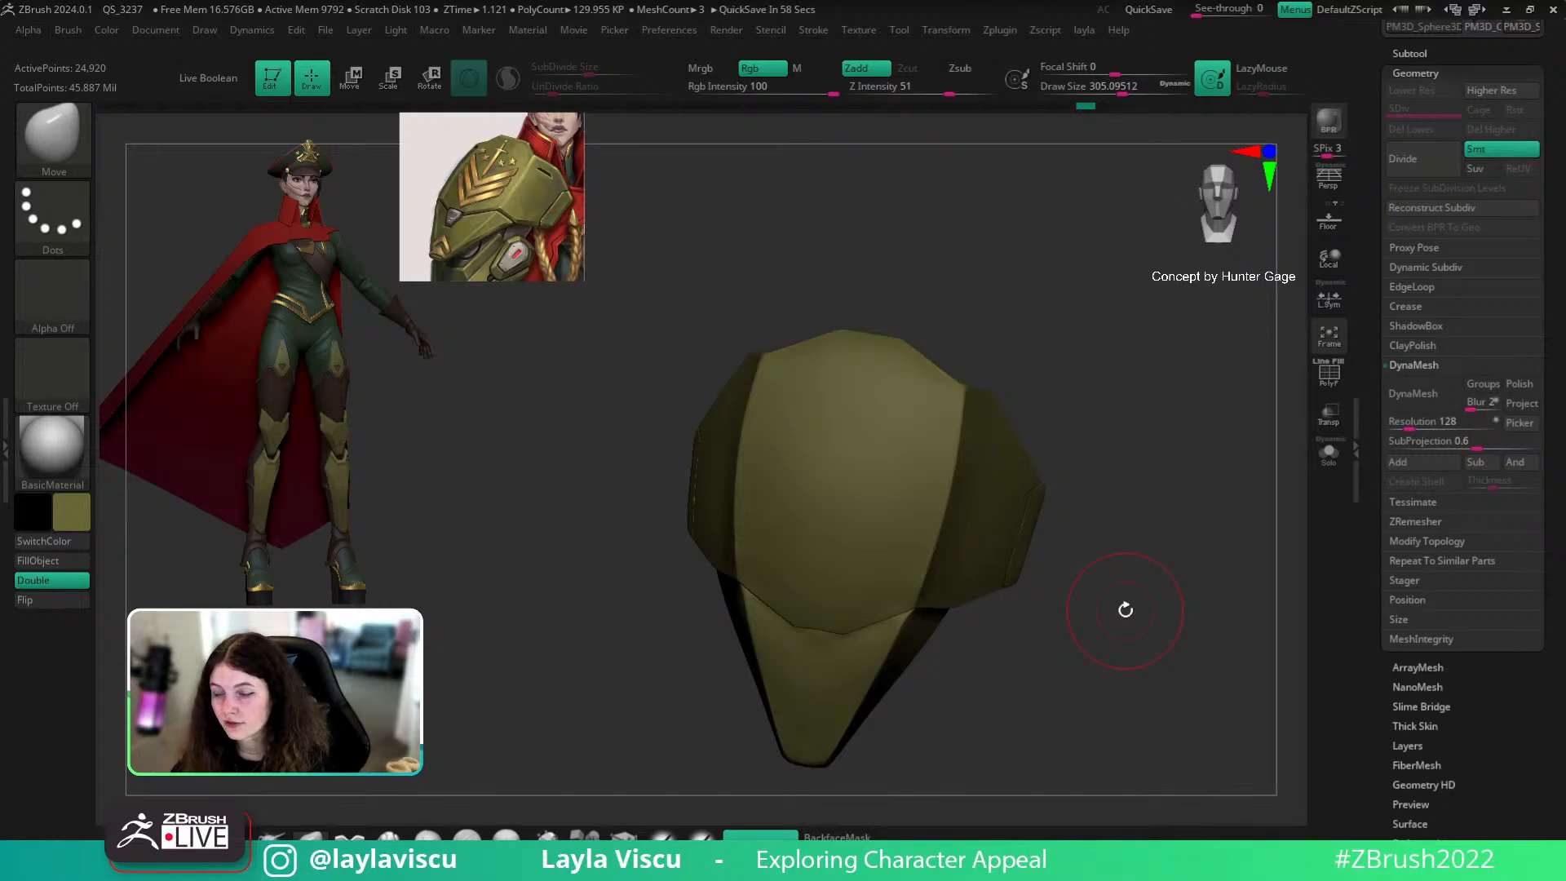
Step: Adjust the upper plate's top corners and outline with the Move brush at draw sizes of about 542 and 274
drag(1126, 623, 955, 675)
key(bracketright)
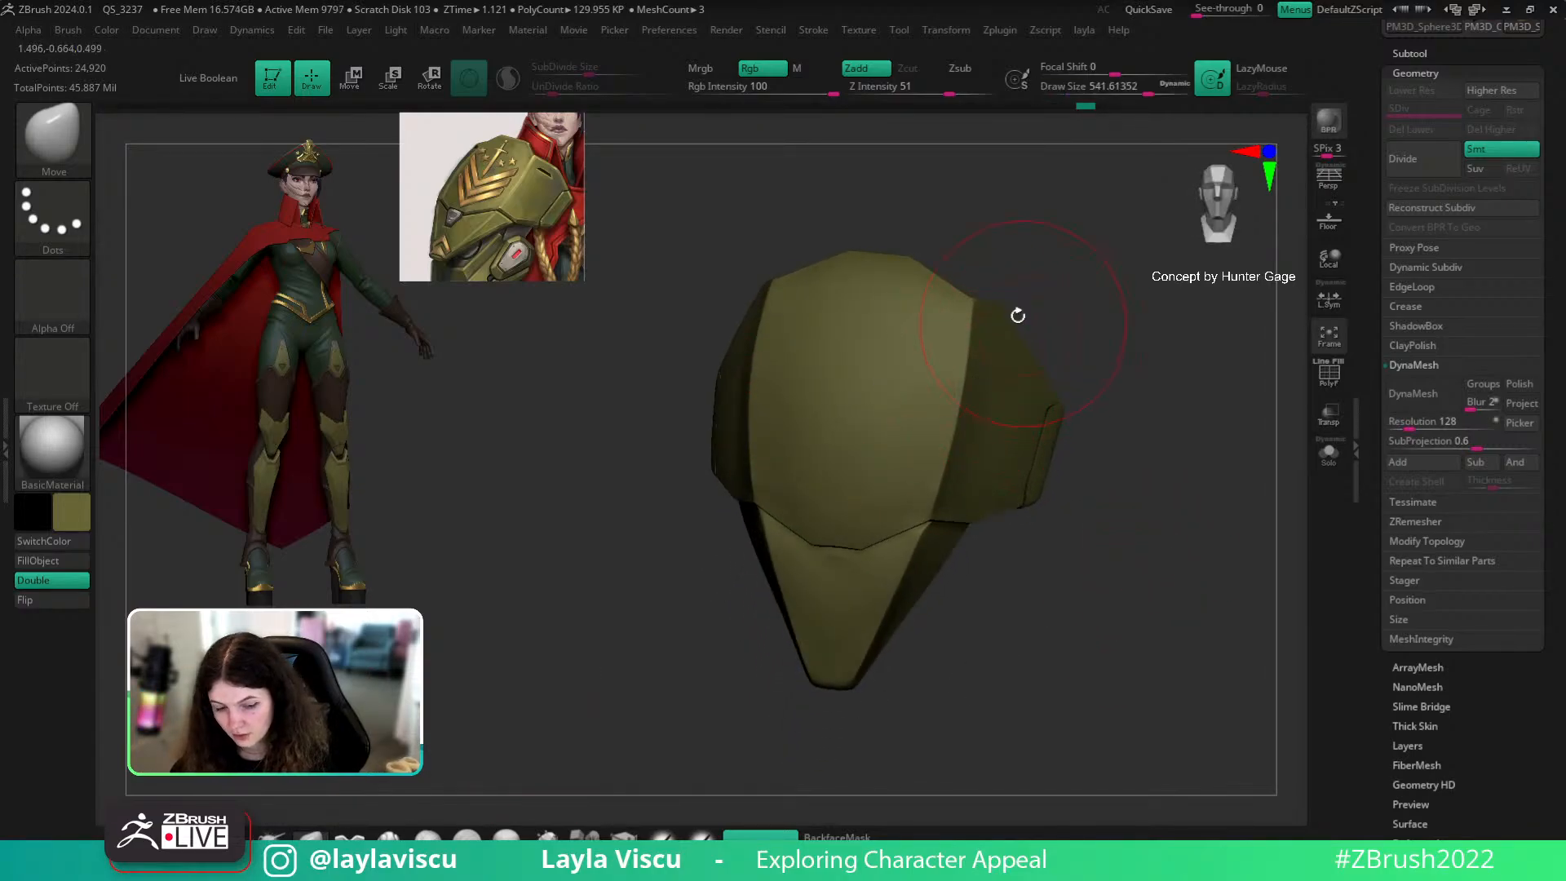
key(bracketleft)
mouse_move(1049, 349)
mouse_down()
mouse_move(1063, 349)
mouse_move(956, 375)
mouse_up()
key(bracketleft)
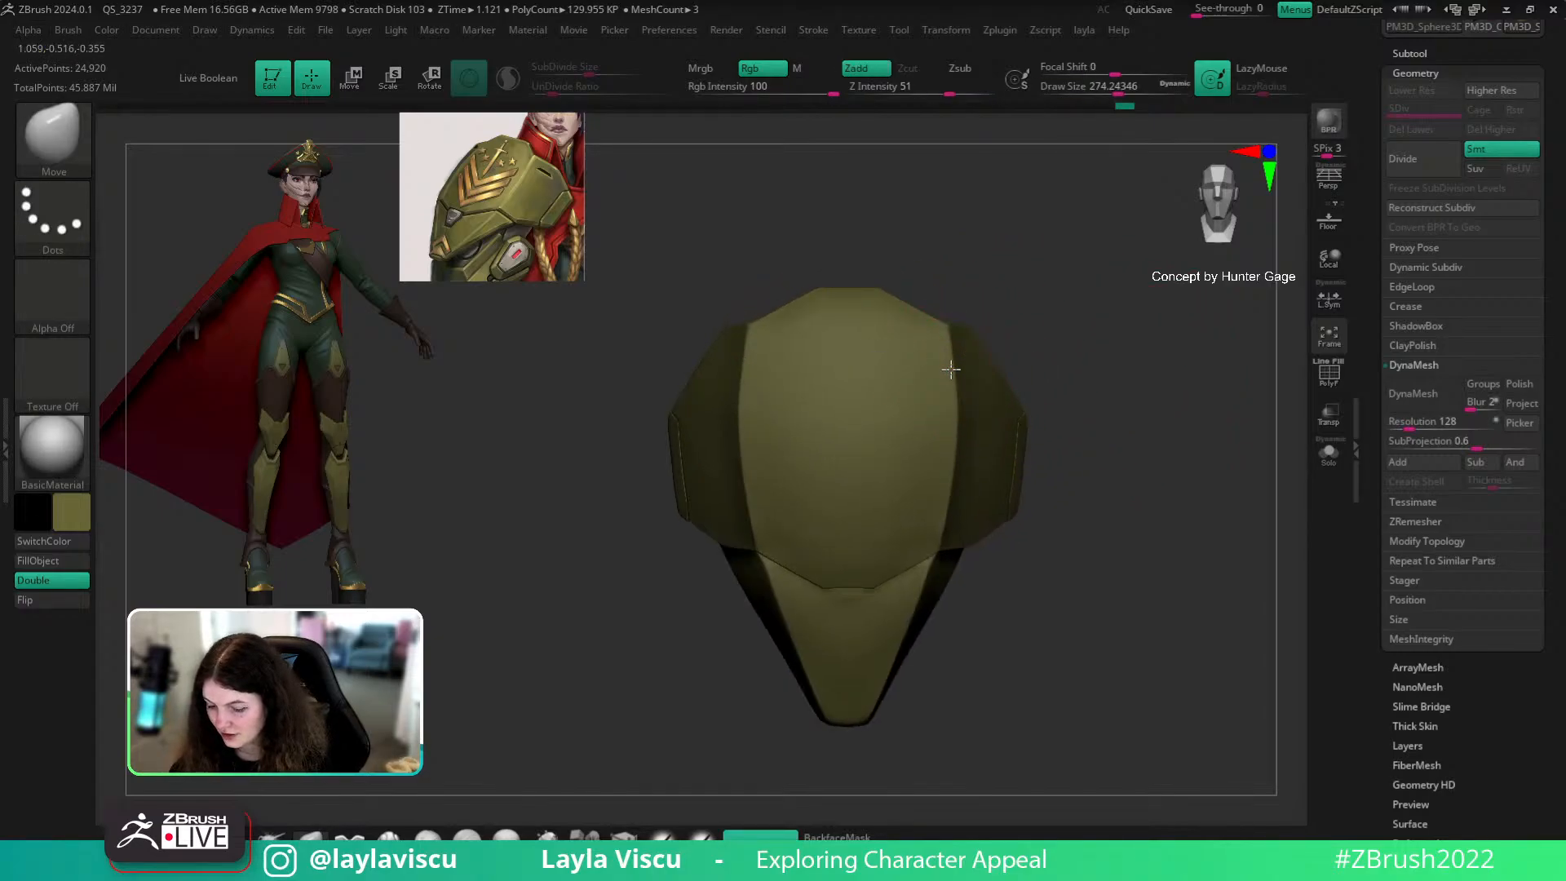
key(alt+s)
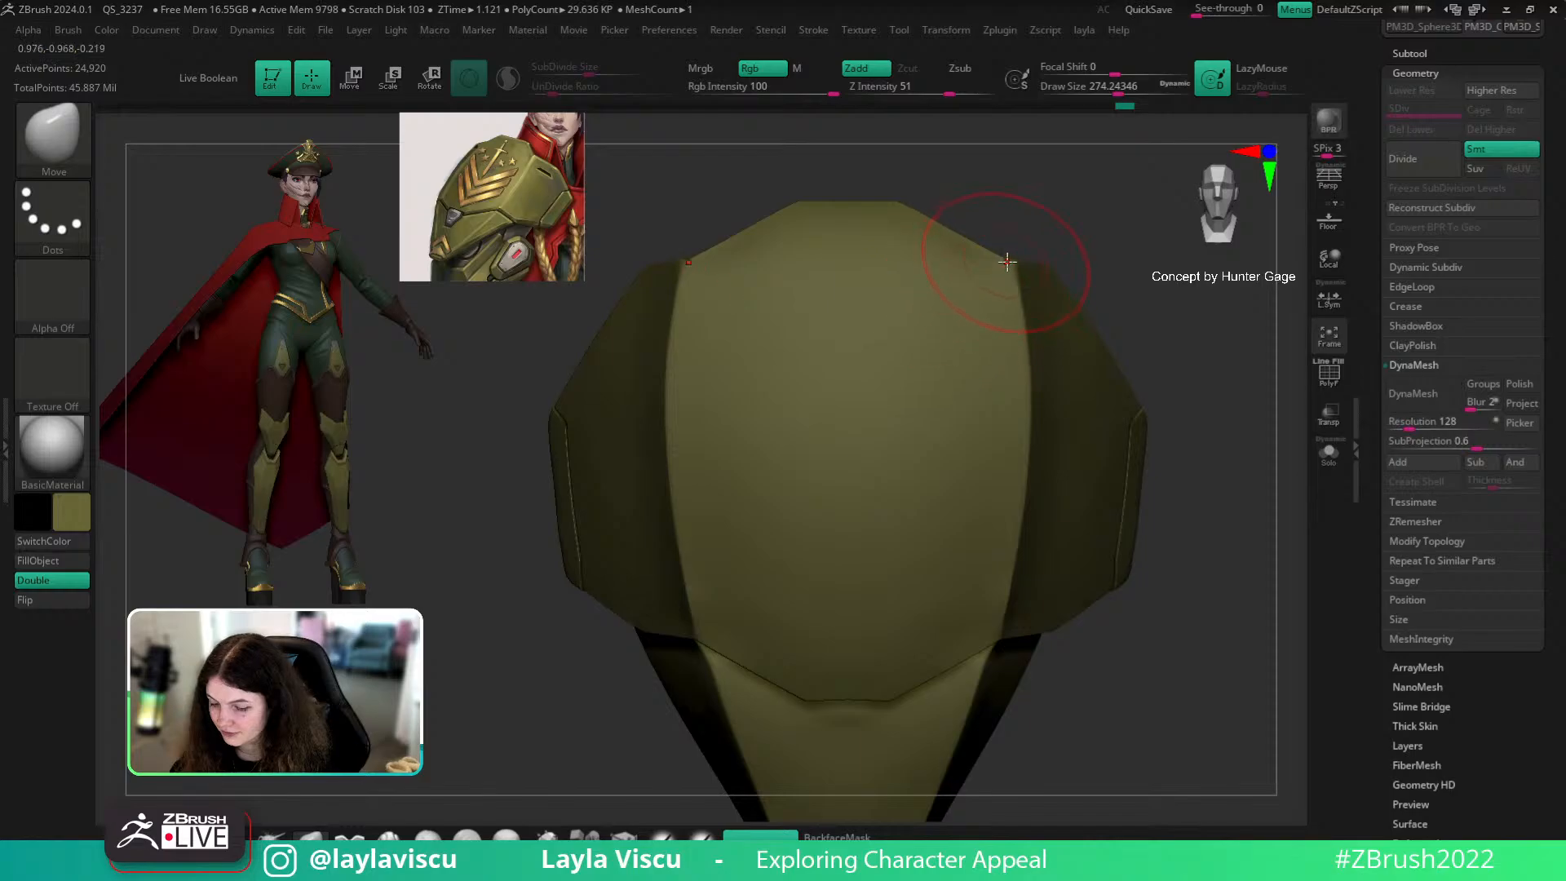
alt+drag(1111, 384, 1118, 517)
drag(1130, 571, 1136, 602)
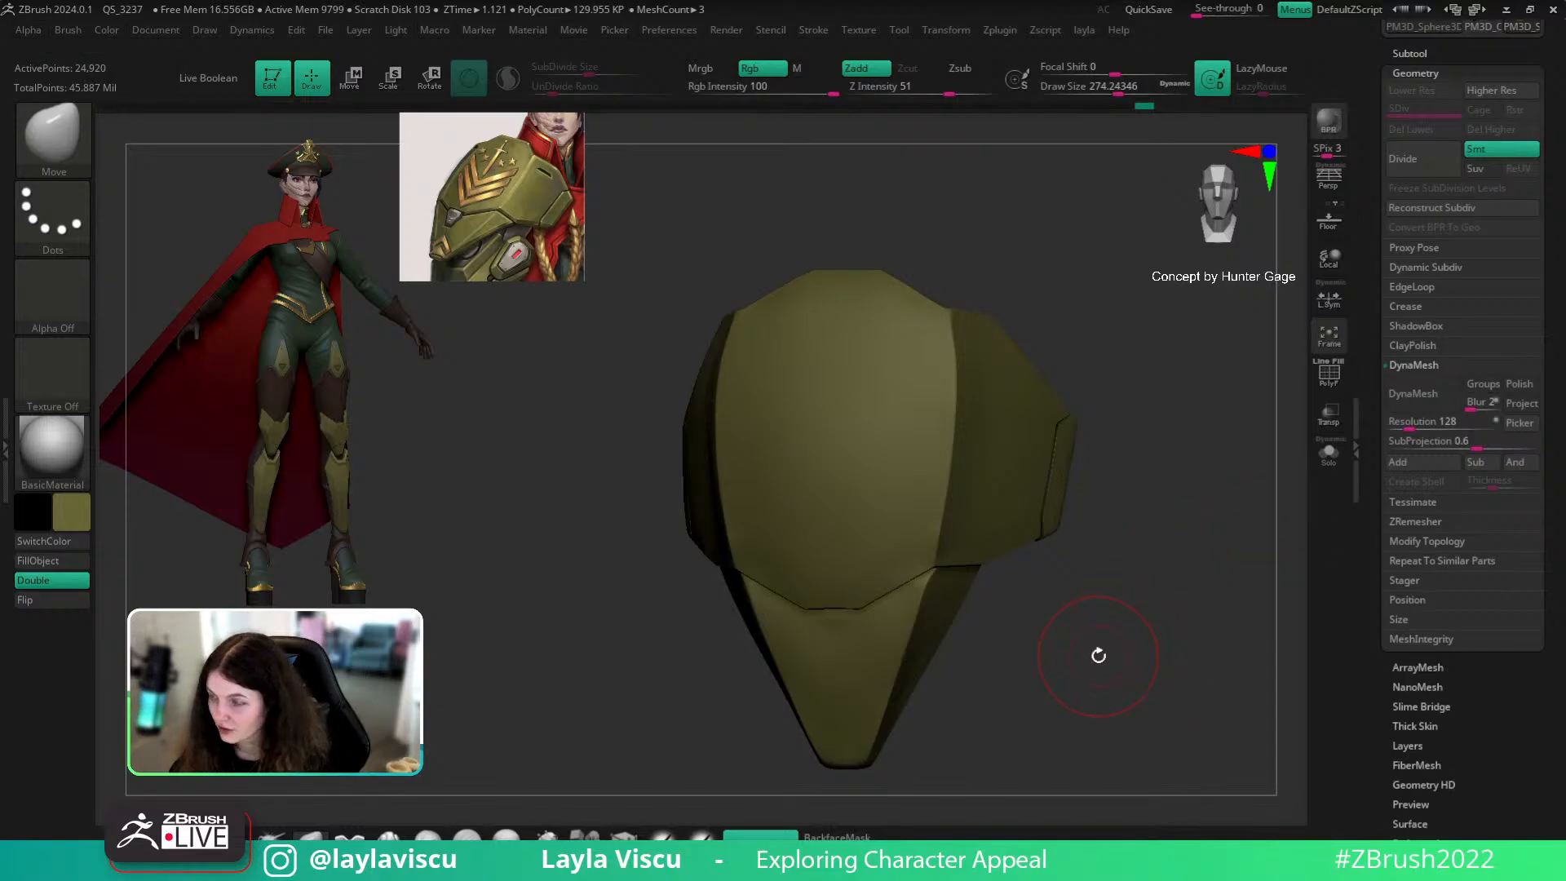
Step: Select and solo the lower tapered piece, smooth its front face beneath the upper plate at a draw size of about 163, and show all pieces
alt+drag(1099, 655, 1097, 599)
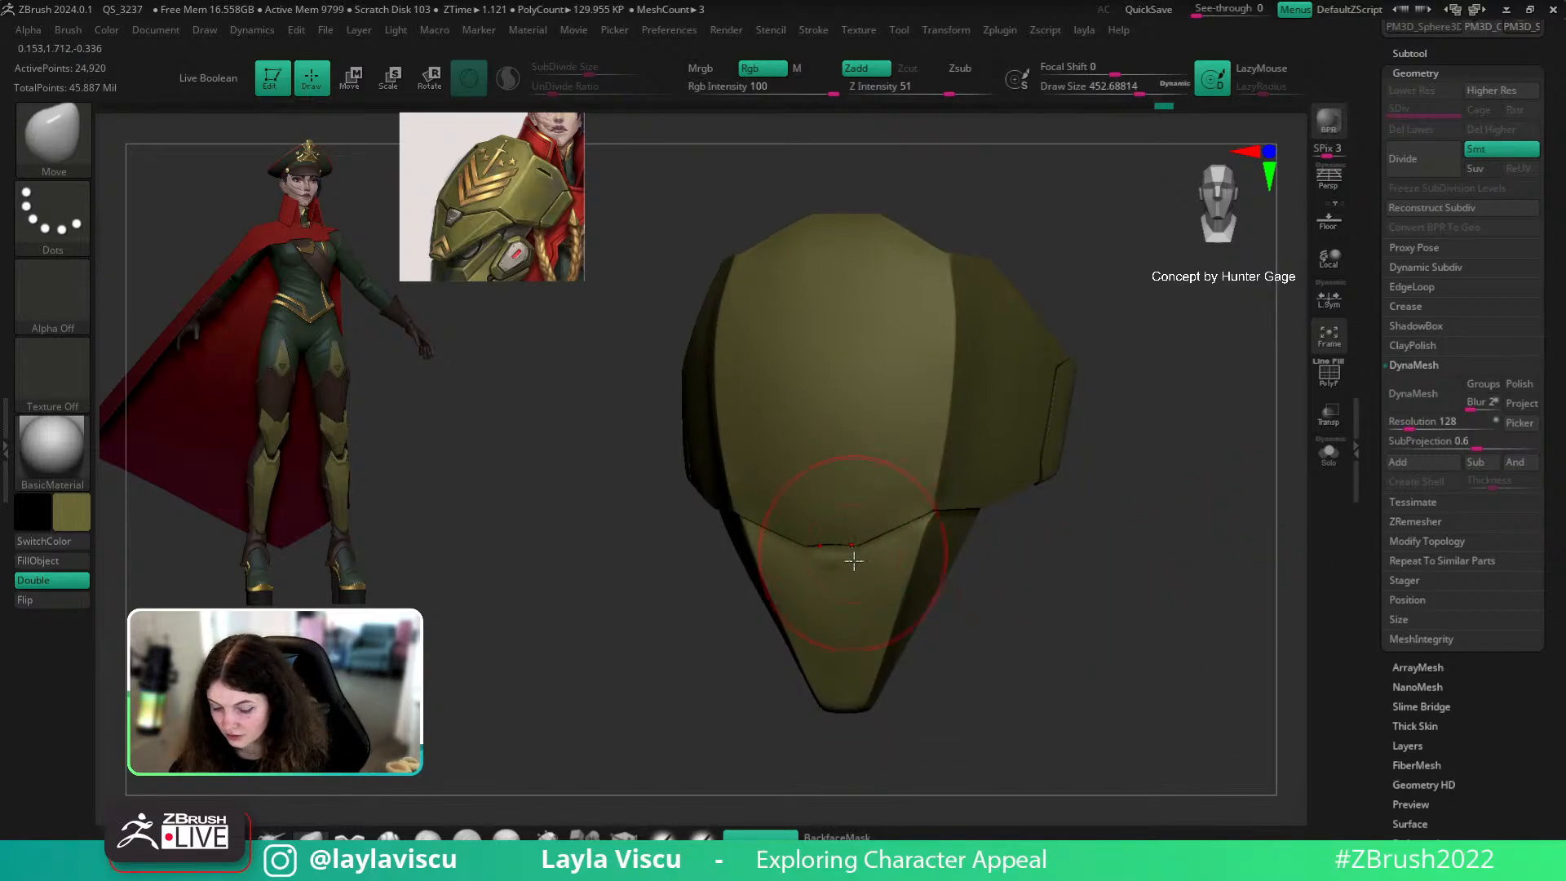
alt+click(907, 618)
click(1323, 459)
key(s)
drag(839, 563, 845, 563)
key(shift)
drag(1114, 622, 1182, 609)
click(1328, 457)
click(1329, 458)
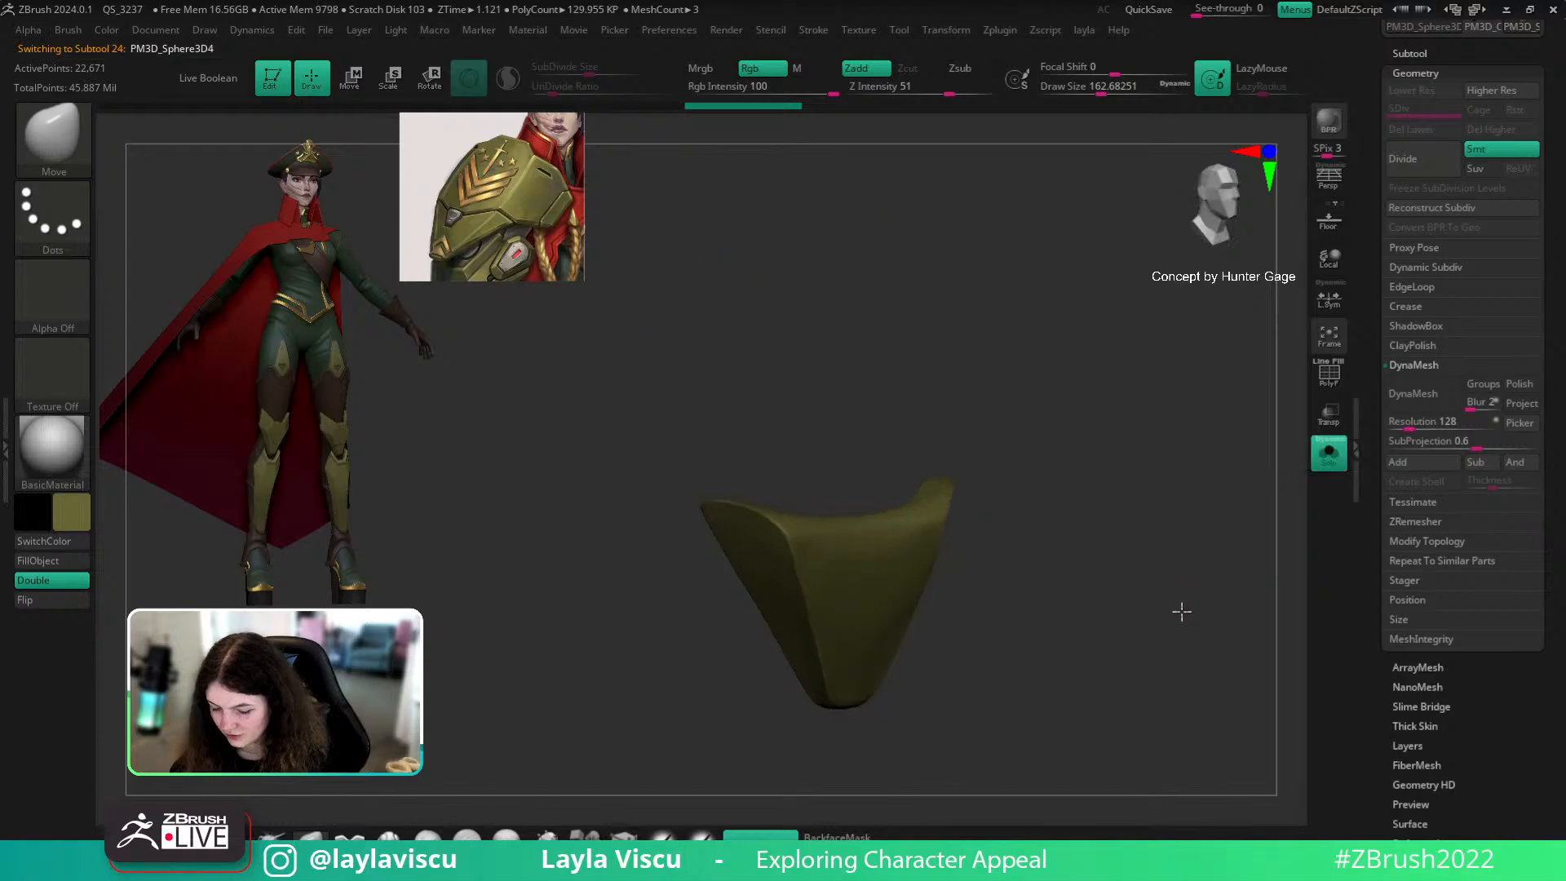
key(shift)
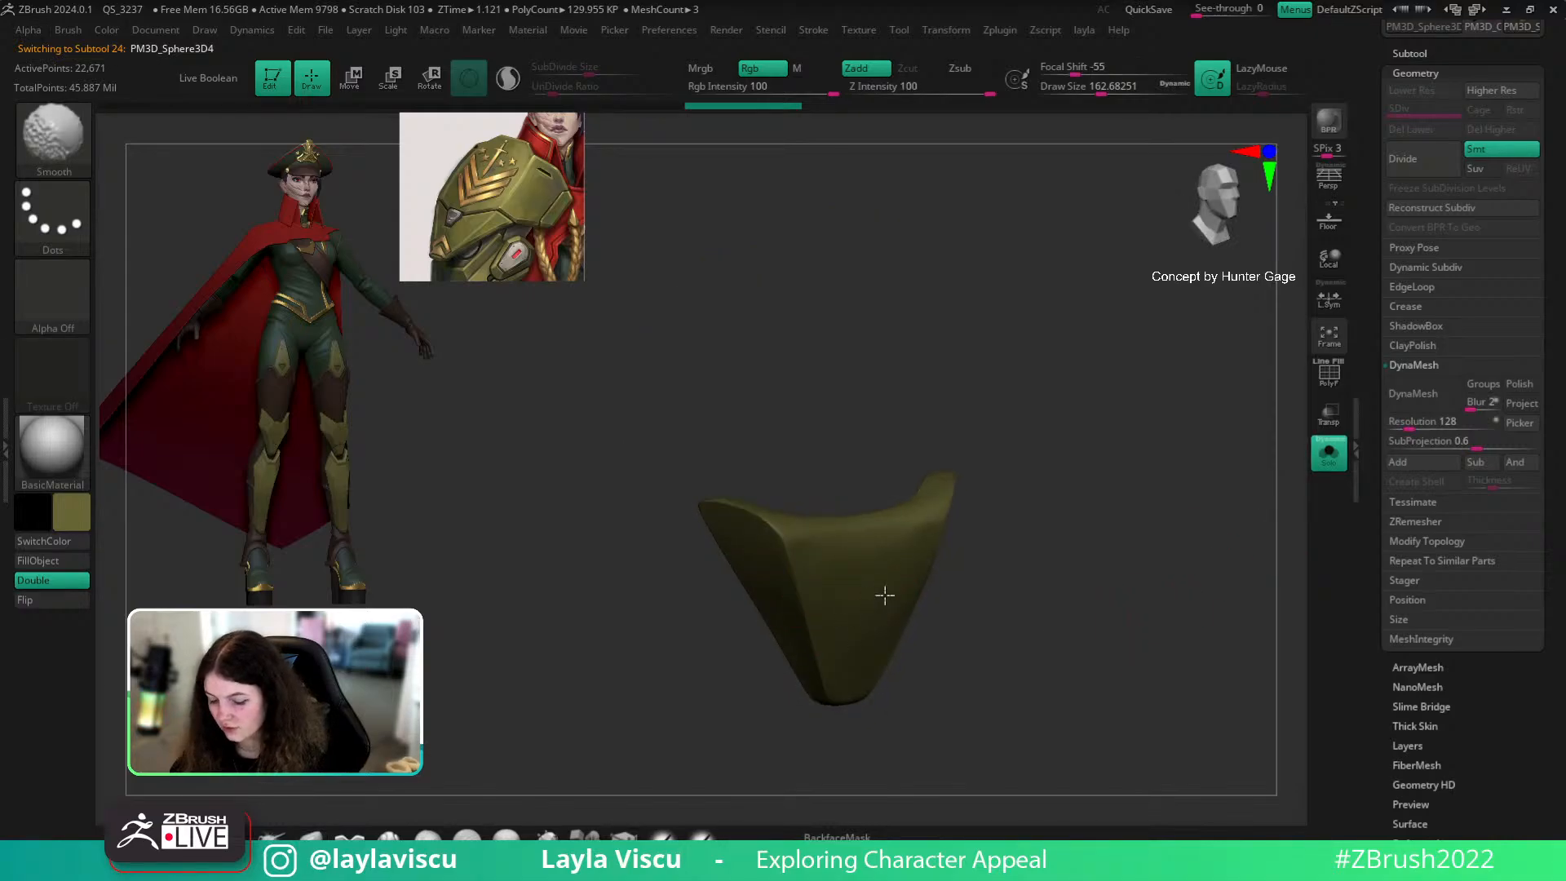
click(1330, 457)
mouse_move(1175, 600)
mouse_down()
mouse_move(1207, 578)
mouse_move(1072, 659)
mouse_move(996, 559)
mouse_move(1028, 650)
mouse_move(1134, 661)
mouse_up()
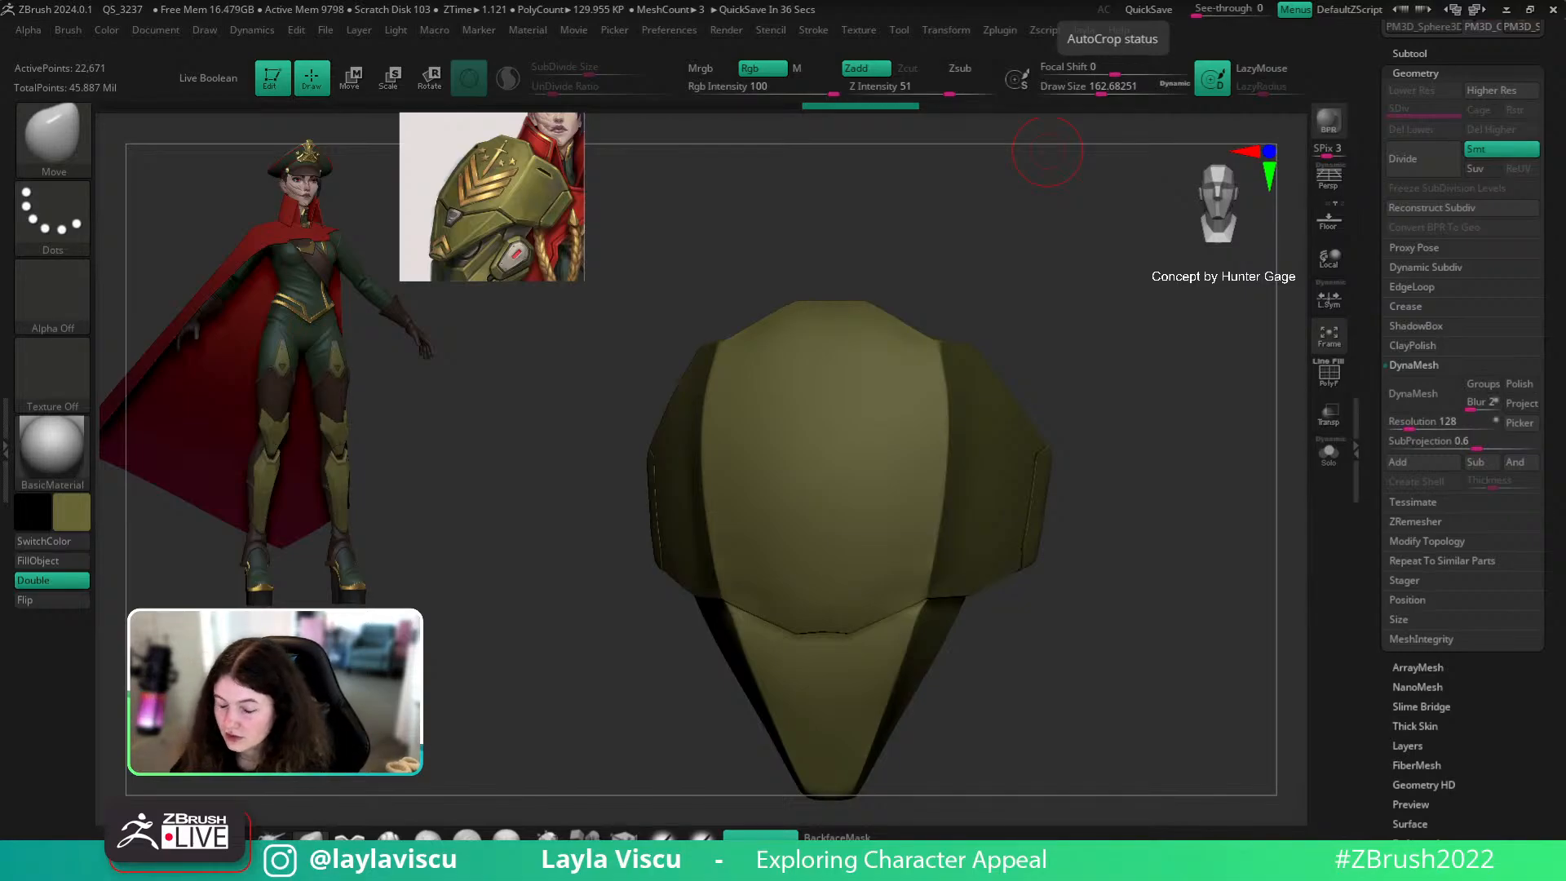
click(469, 31)
mouse_move(993, 34)
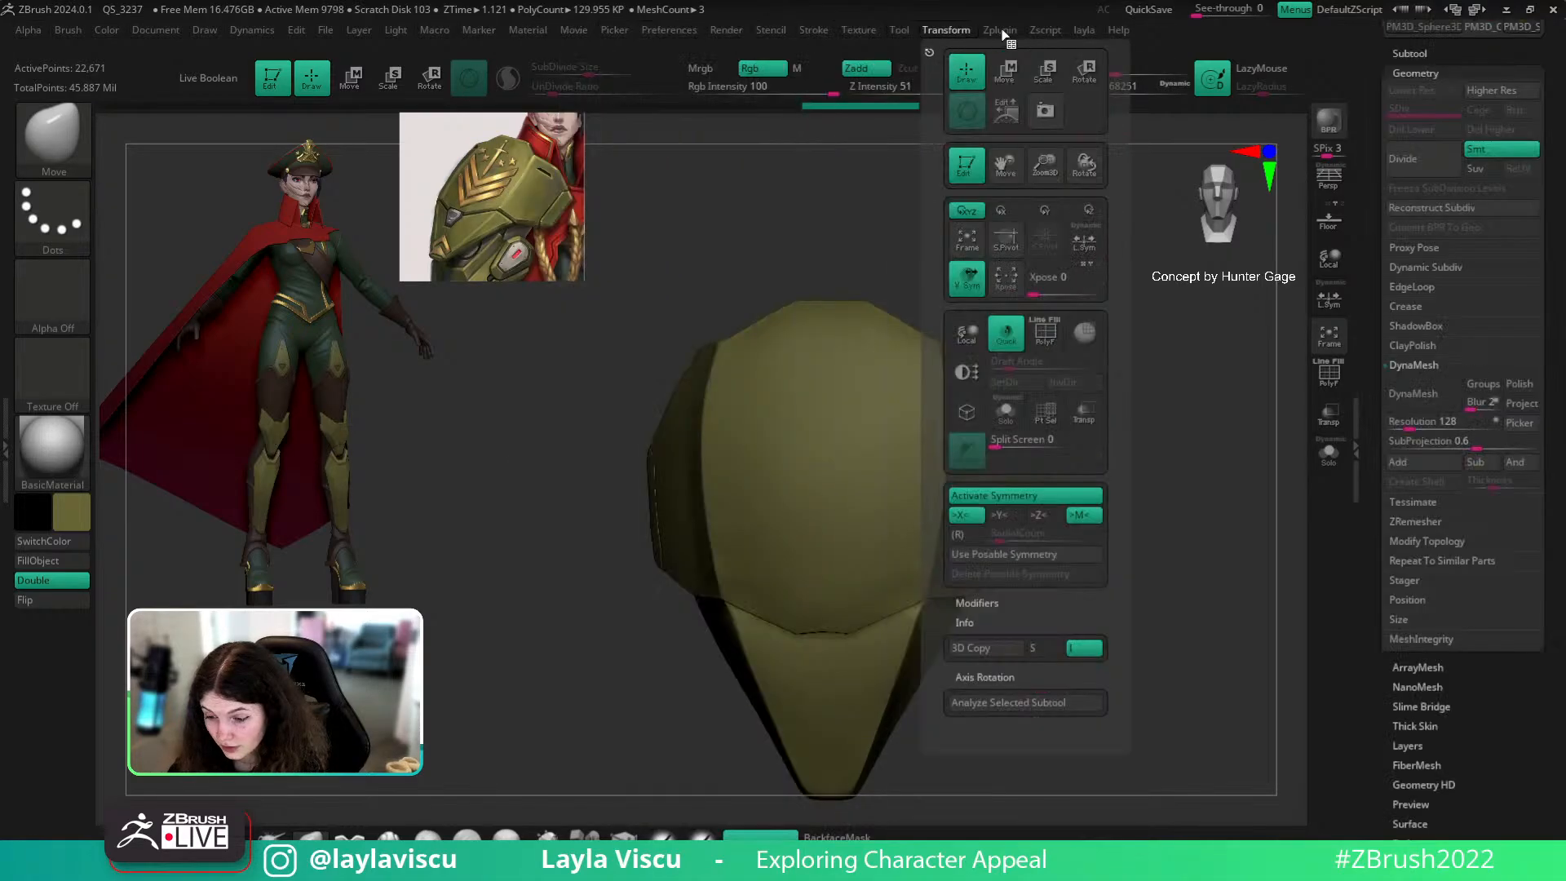
mouse_move(1085, 31)
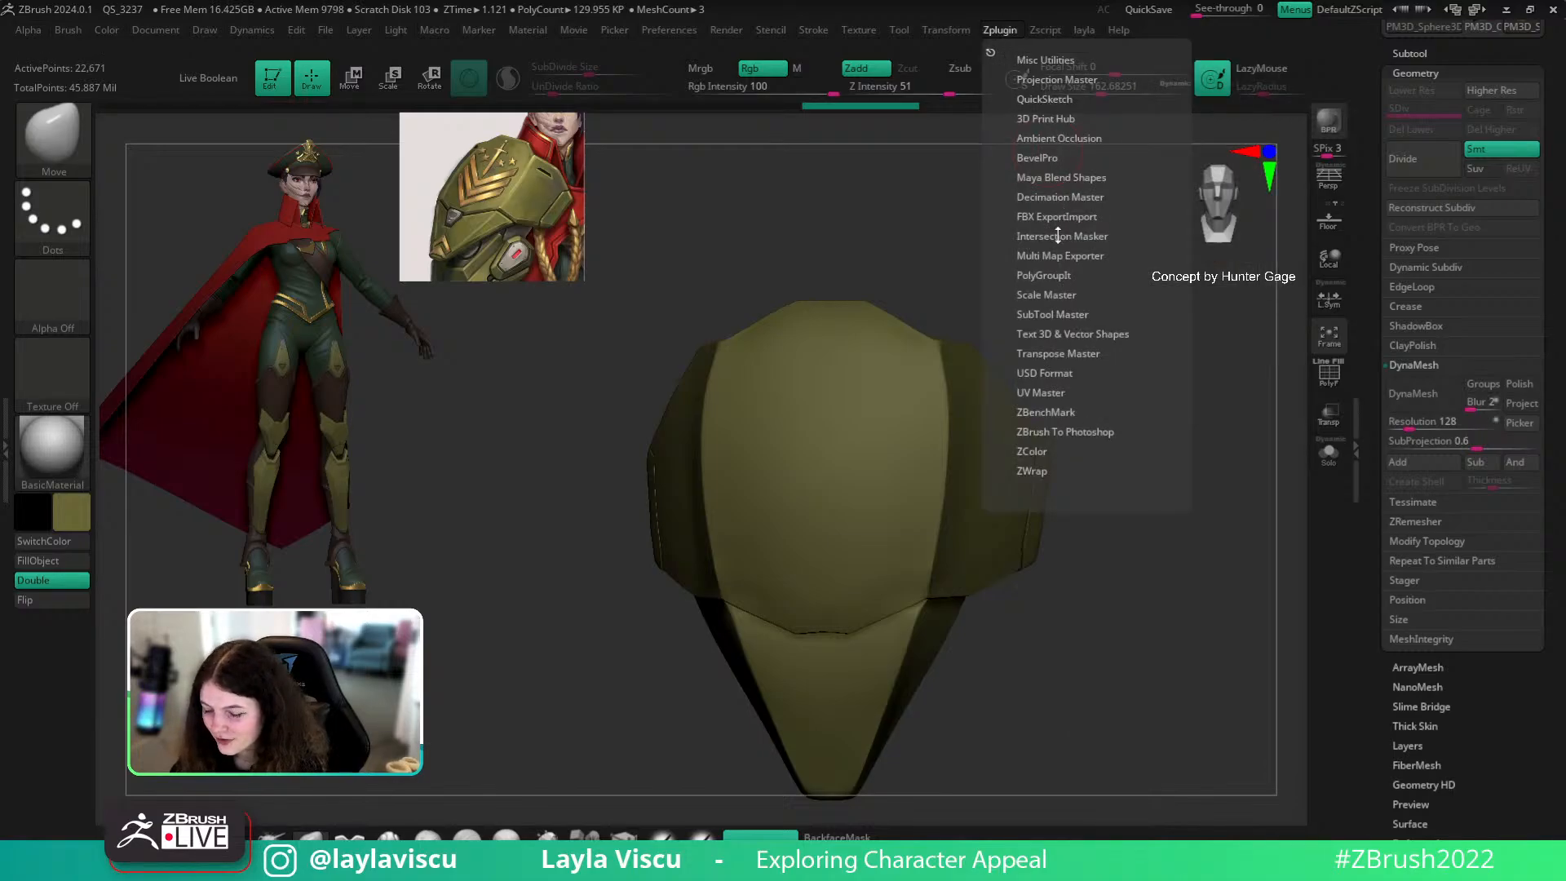
Step: Enable interface customization and open the Custom UI preferences
mouse_move(666, 39)
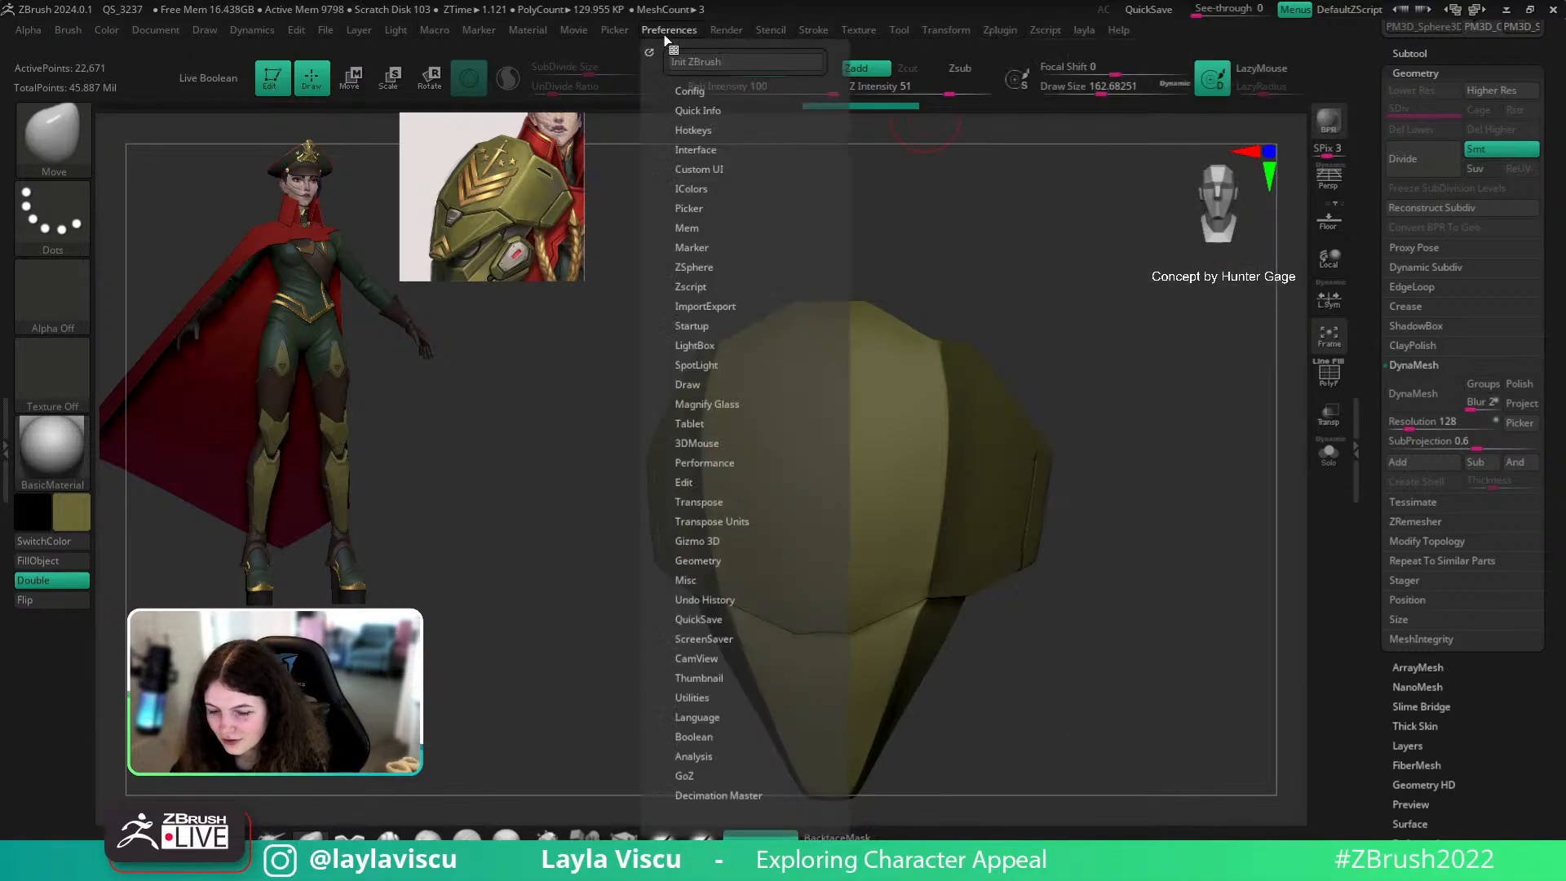
click(699, 168)
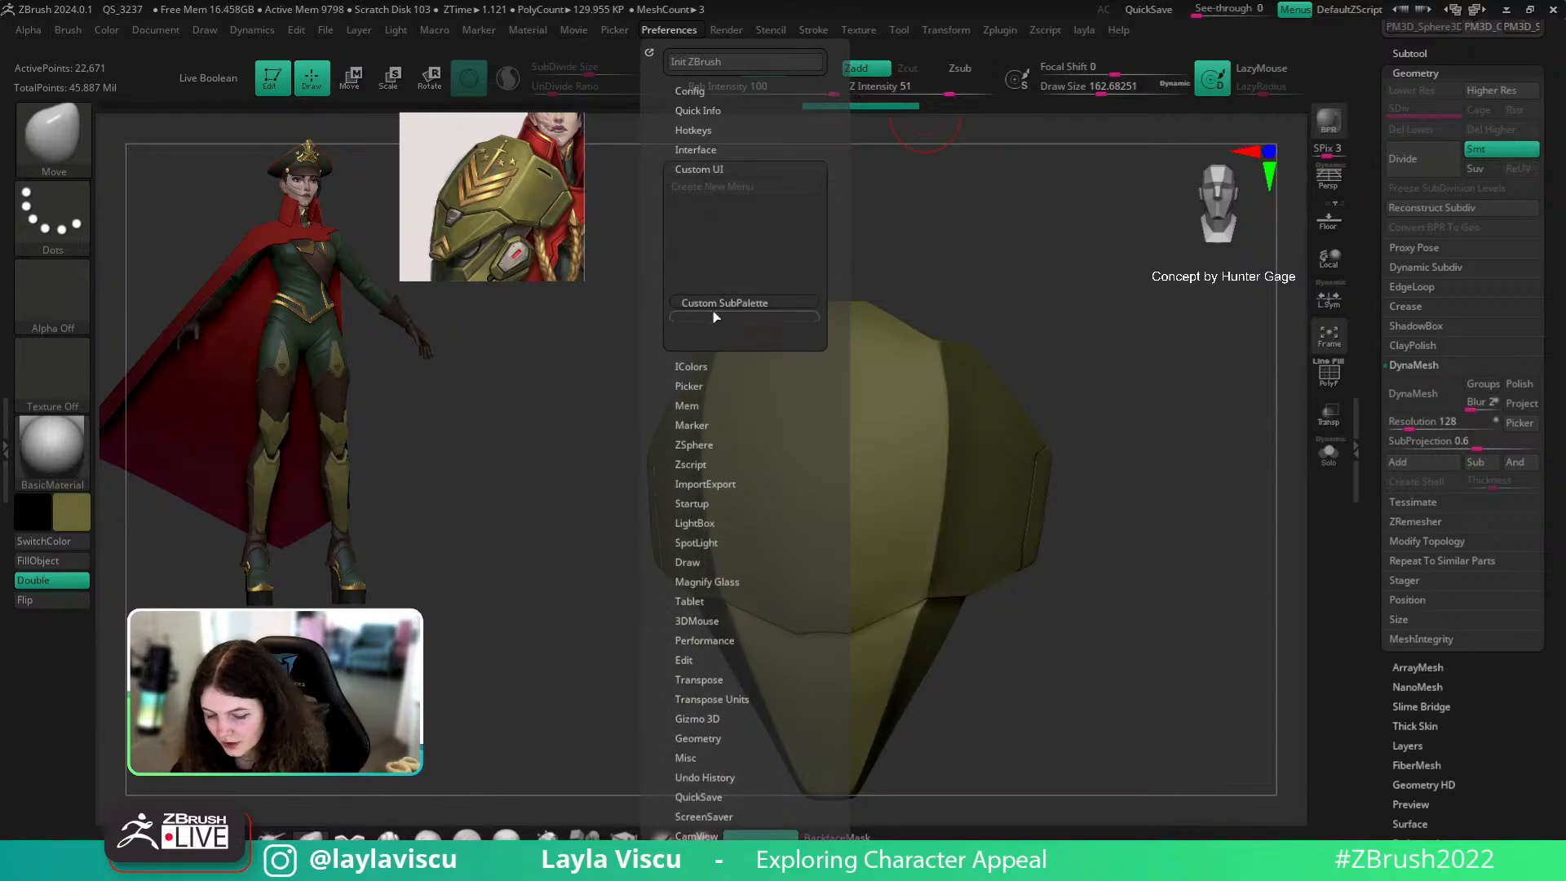
click(690, 91)
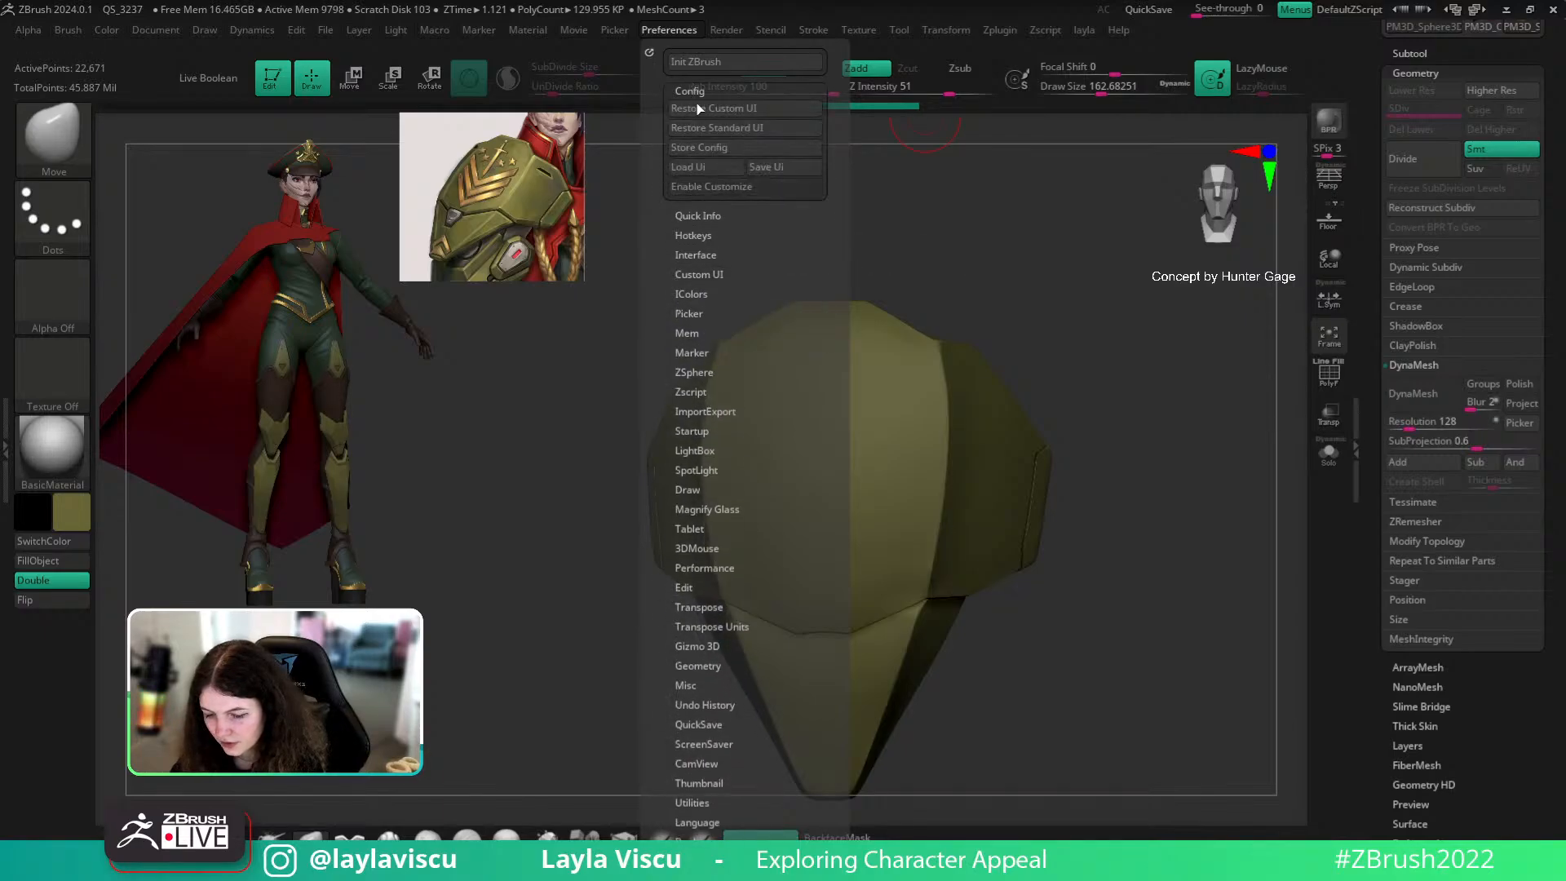
click(714, 187)
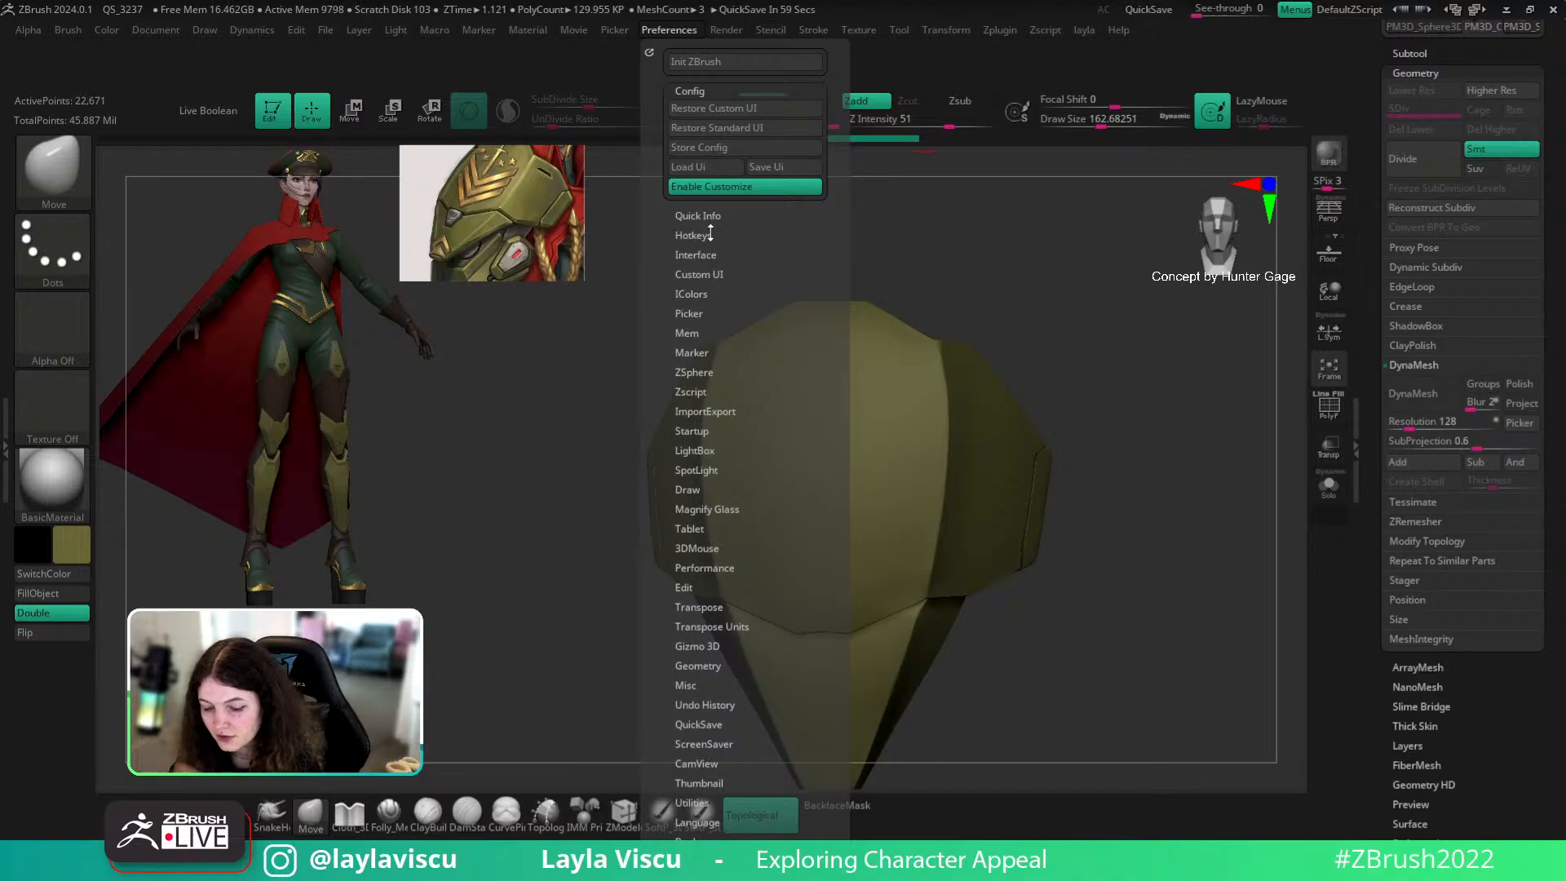
click(703, 275)
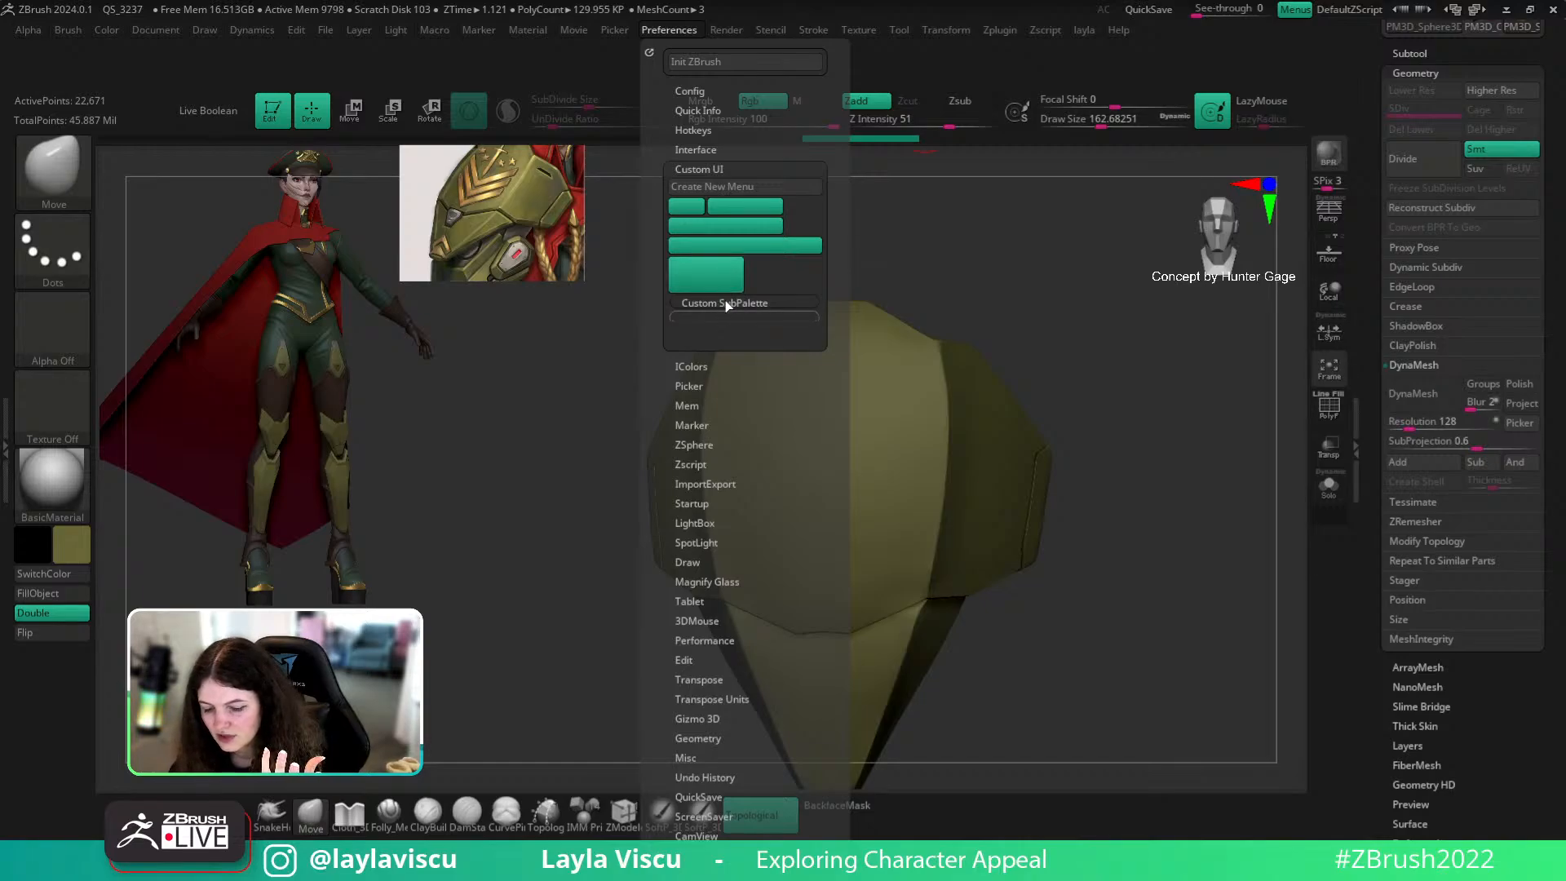
Step: Dock the layla and Preferences menus, and add an empty custom subpalette at the end of the layla menu
click(1085, 31)
click(1081, 48)
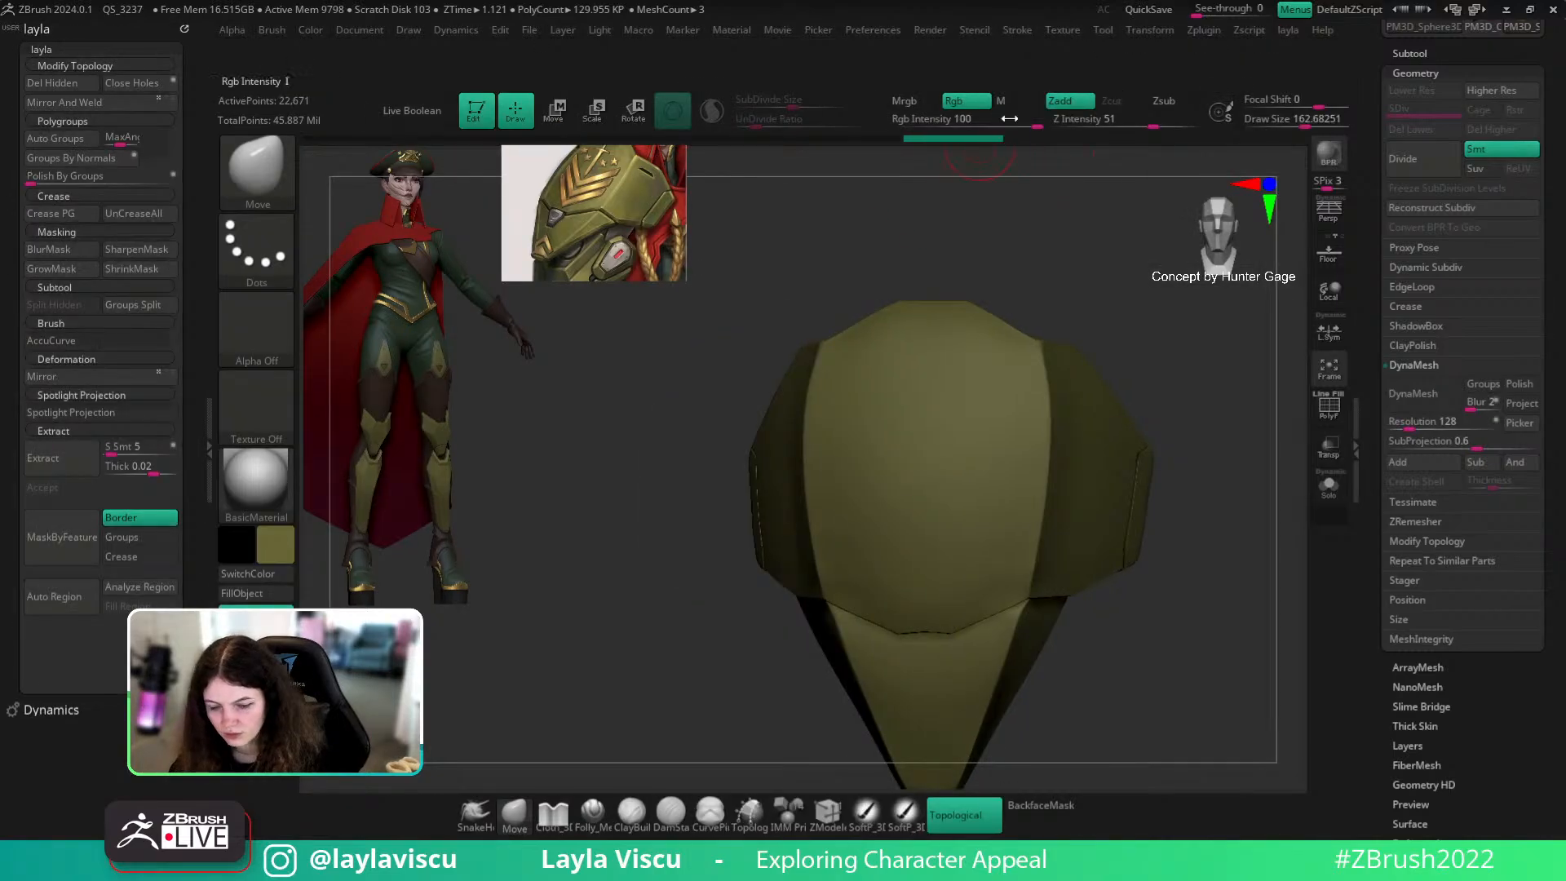
click(875, 31)
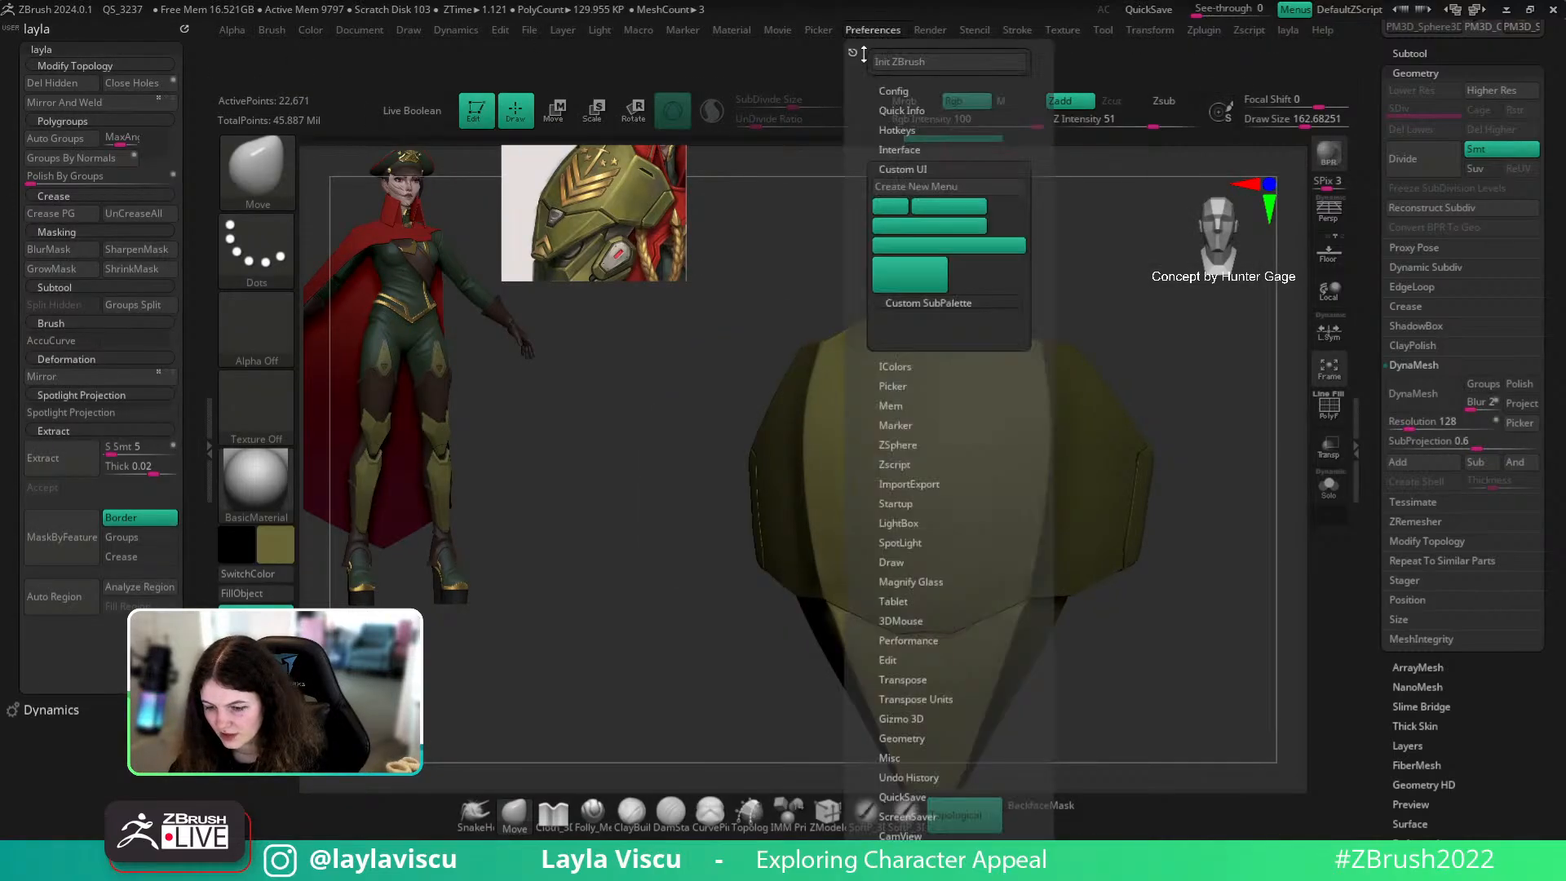
click(853, 54)
mouse_move(1442, 296)
ctrl+alt+mouse_down()
mouse_move(134, 448)
mouse_move(79, 650)
ctrl+alt+mouse_up()
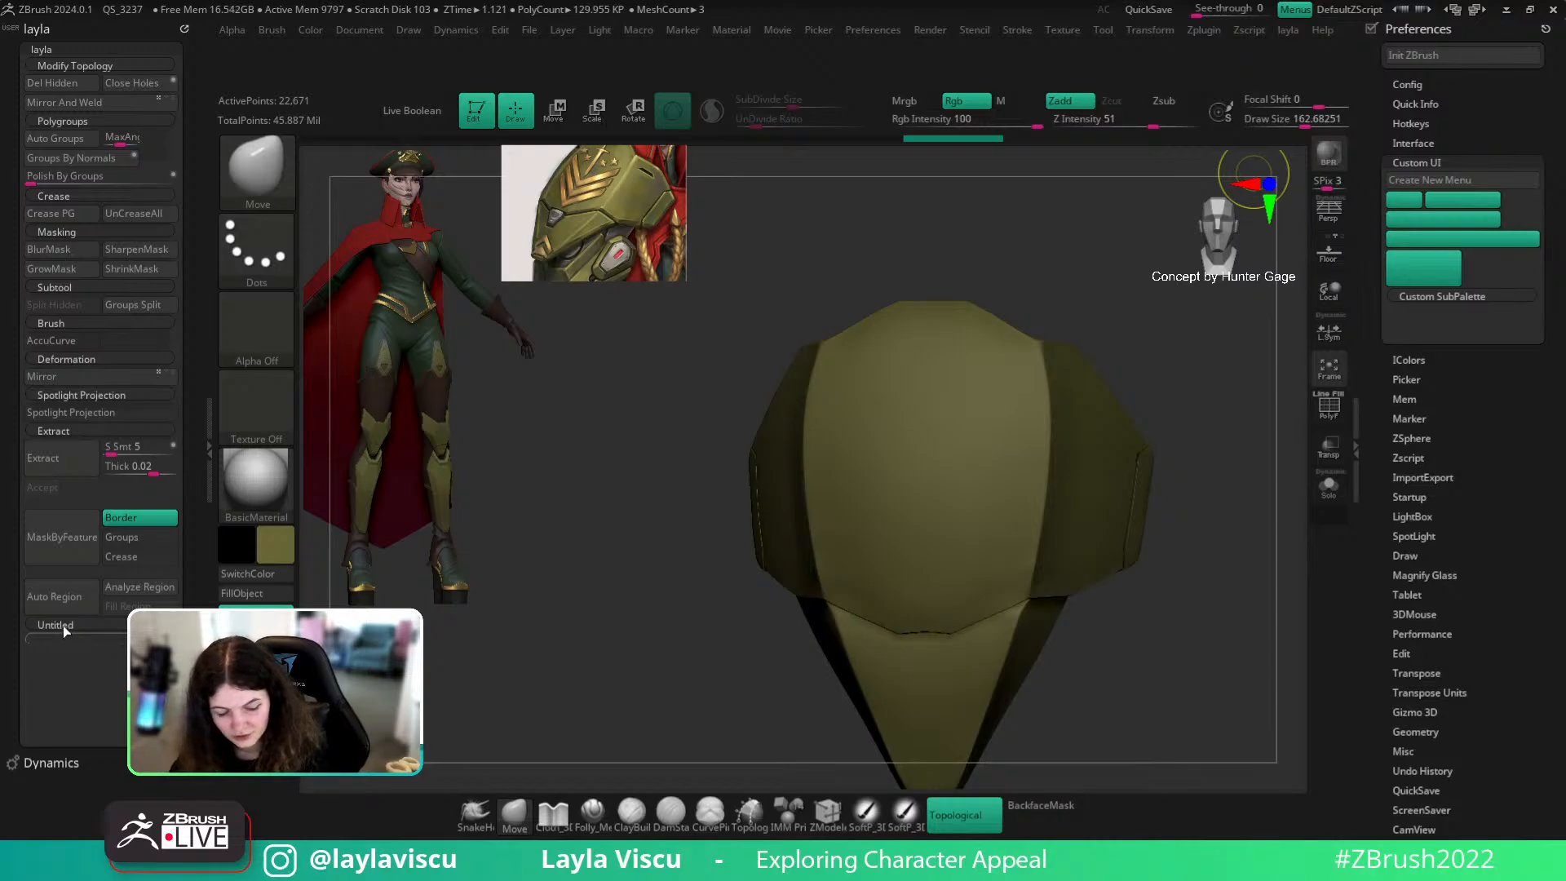
Step: Remove the untitled subpalette from the layla menu and try placing another custom subpalette there
click(63, 627)
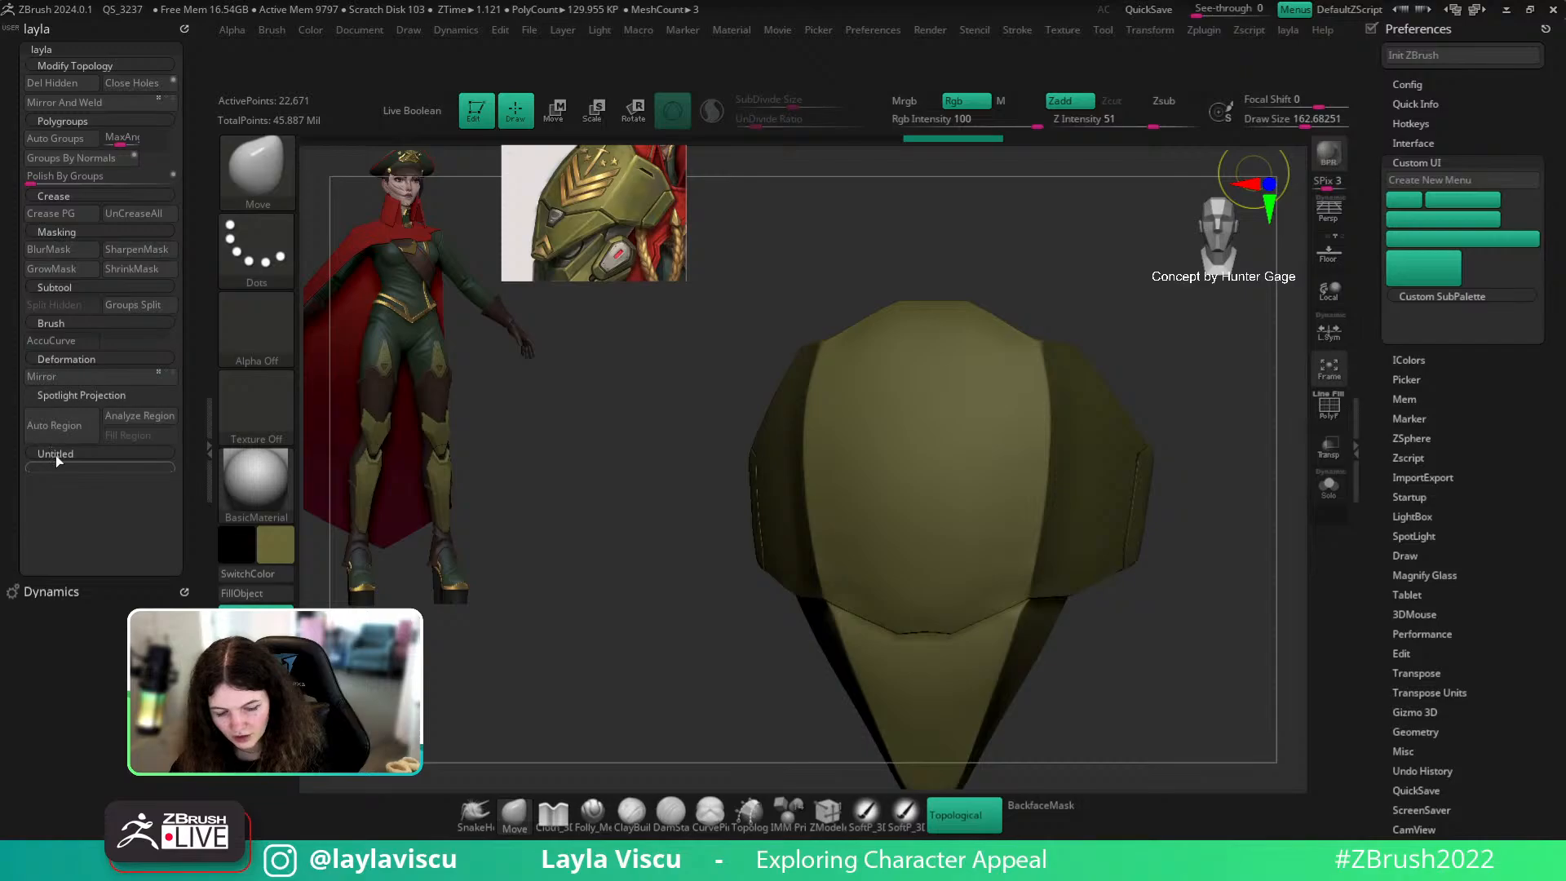
mouse_move(54, 456)
ctrl+alt+mouse_down()
mouse_move(981, 479)
mouse_move(1460, 326)
mouse_move(1456, 306)
mouse_move(1103, 319)
mouse_move(1126, 322)
ctrl+alt+mouse_up()
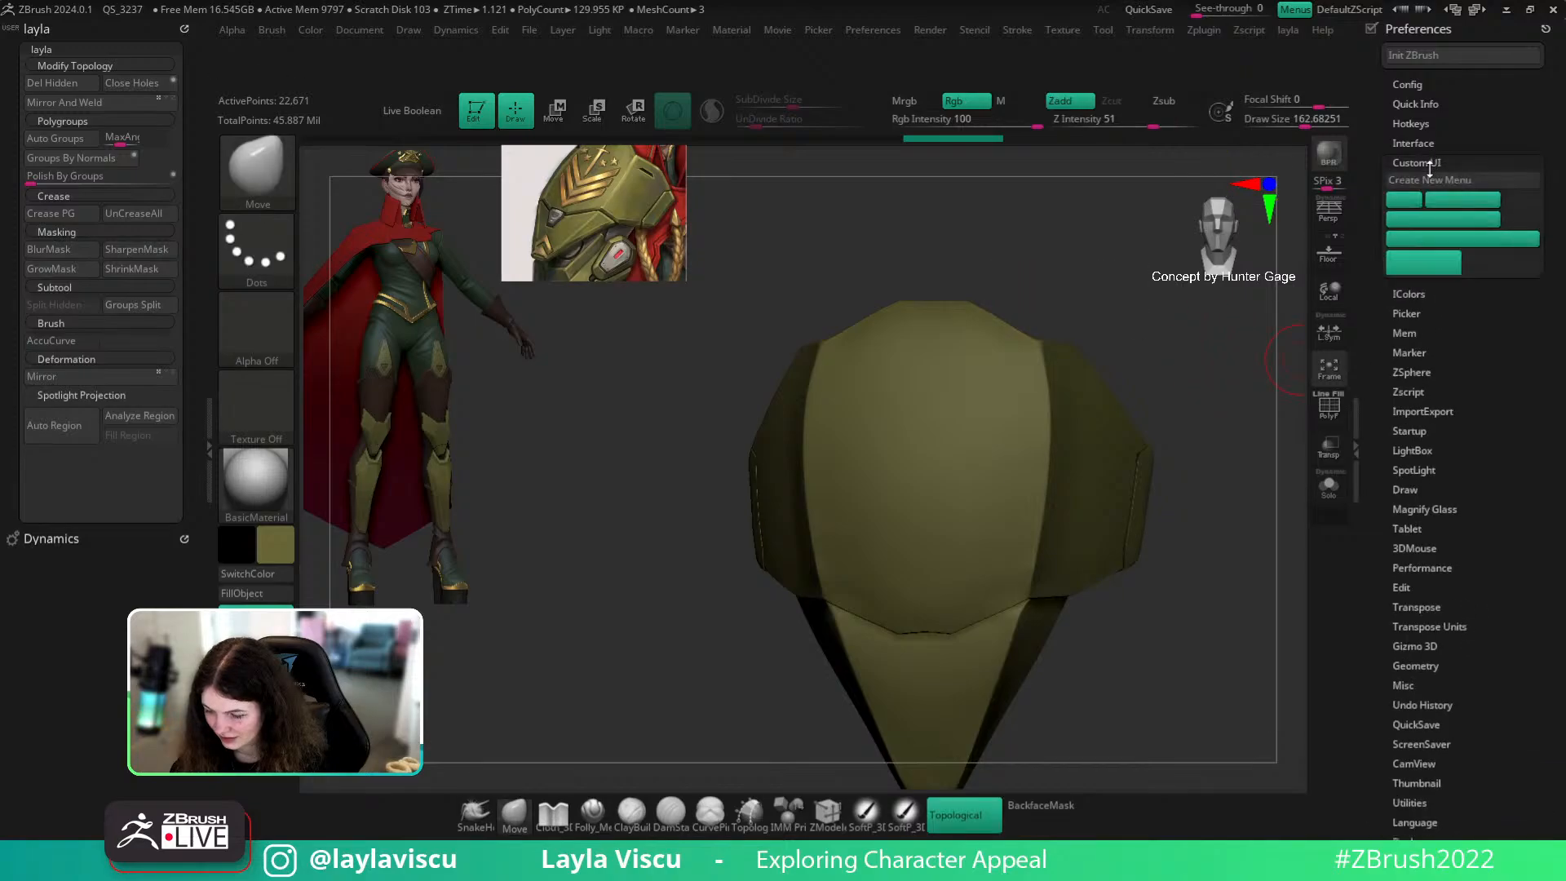
click(1444, 298)
ctrl+alt+drag(1442, 315, 67, 457)
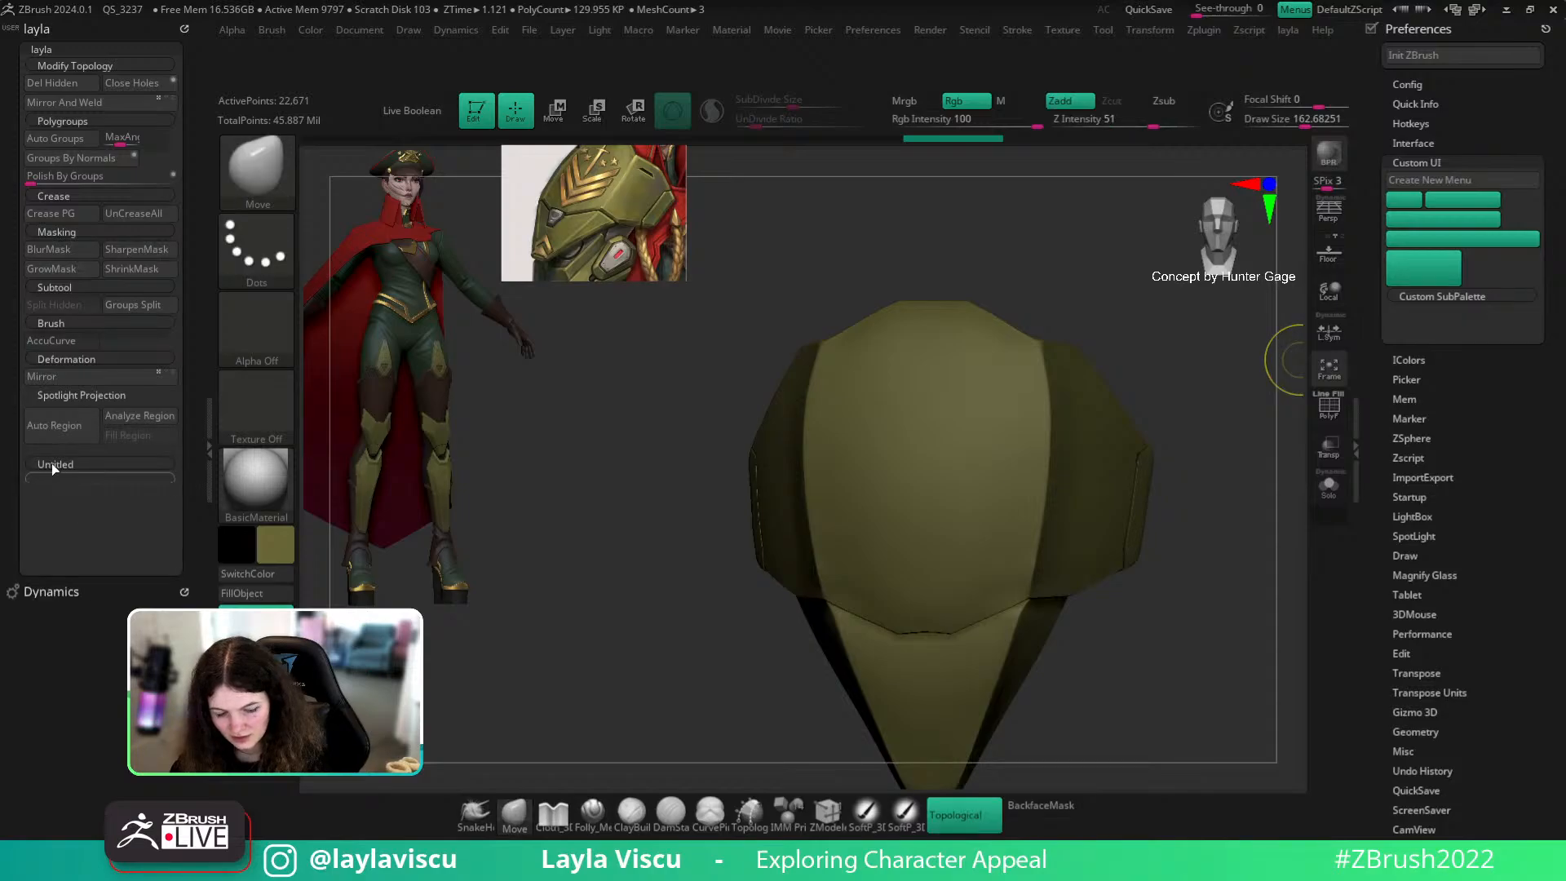
click(53, 465)
ctrl+alt+drag(66, 383, 1436, 312)
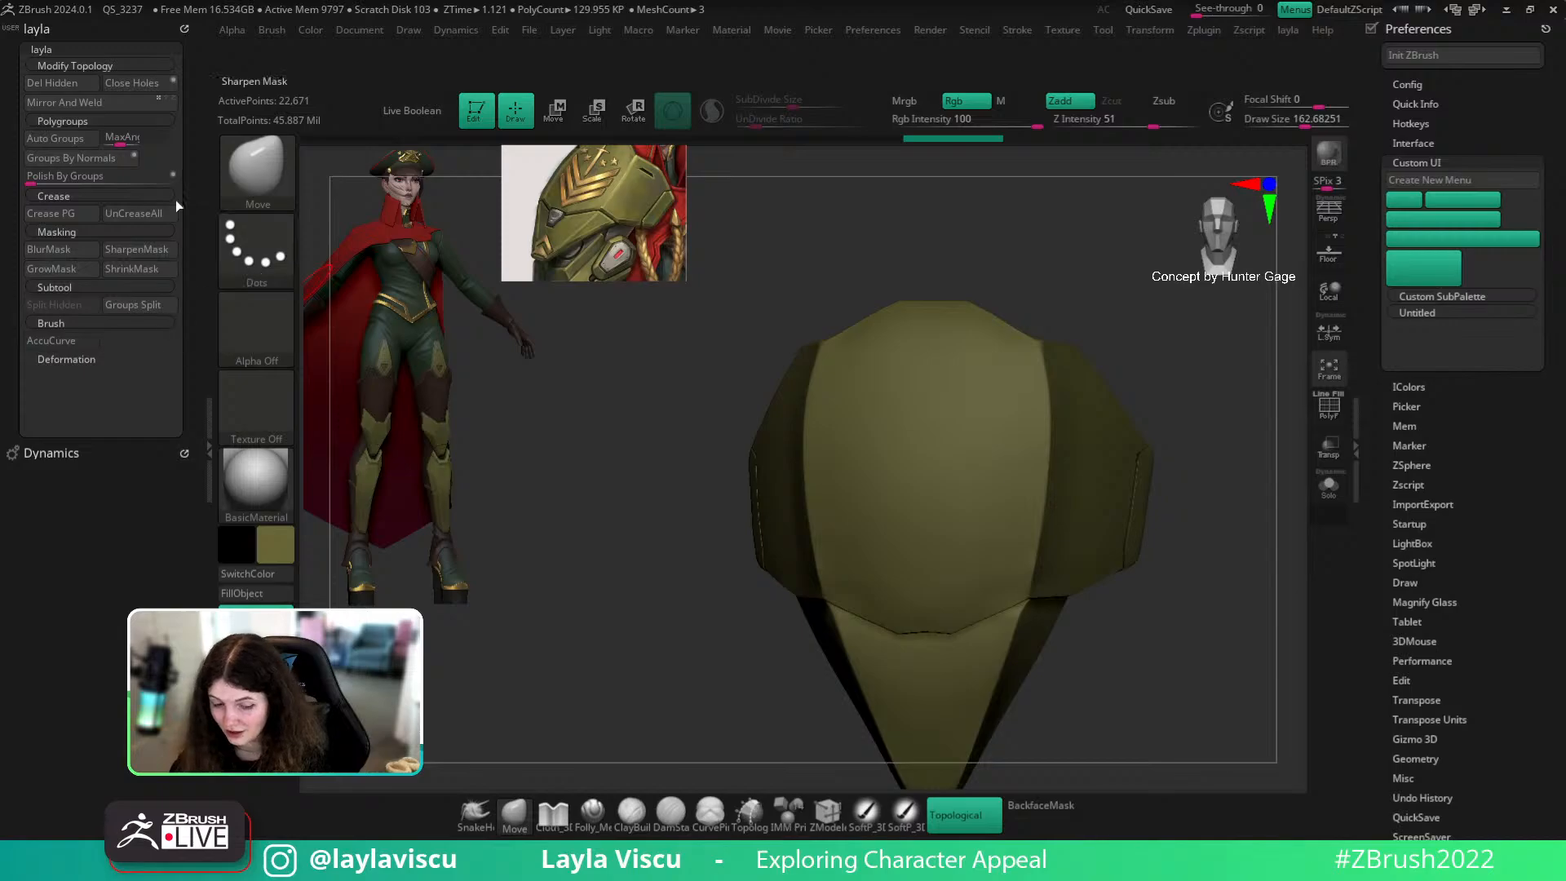
Step: Undock the layla menu and turn off interface customization
click(208, 72)
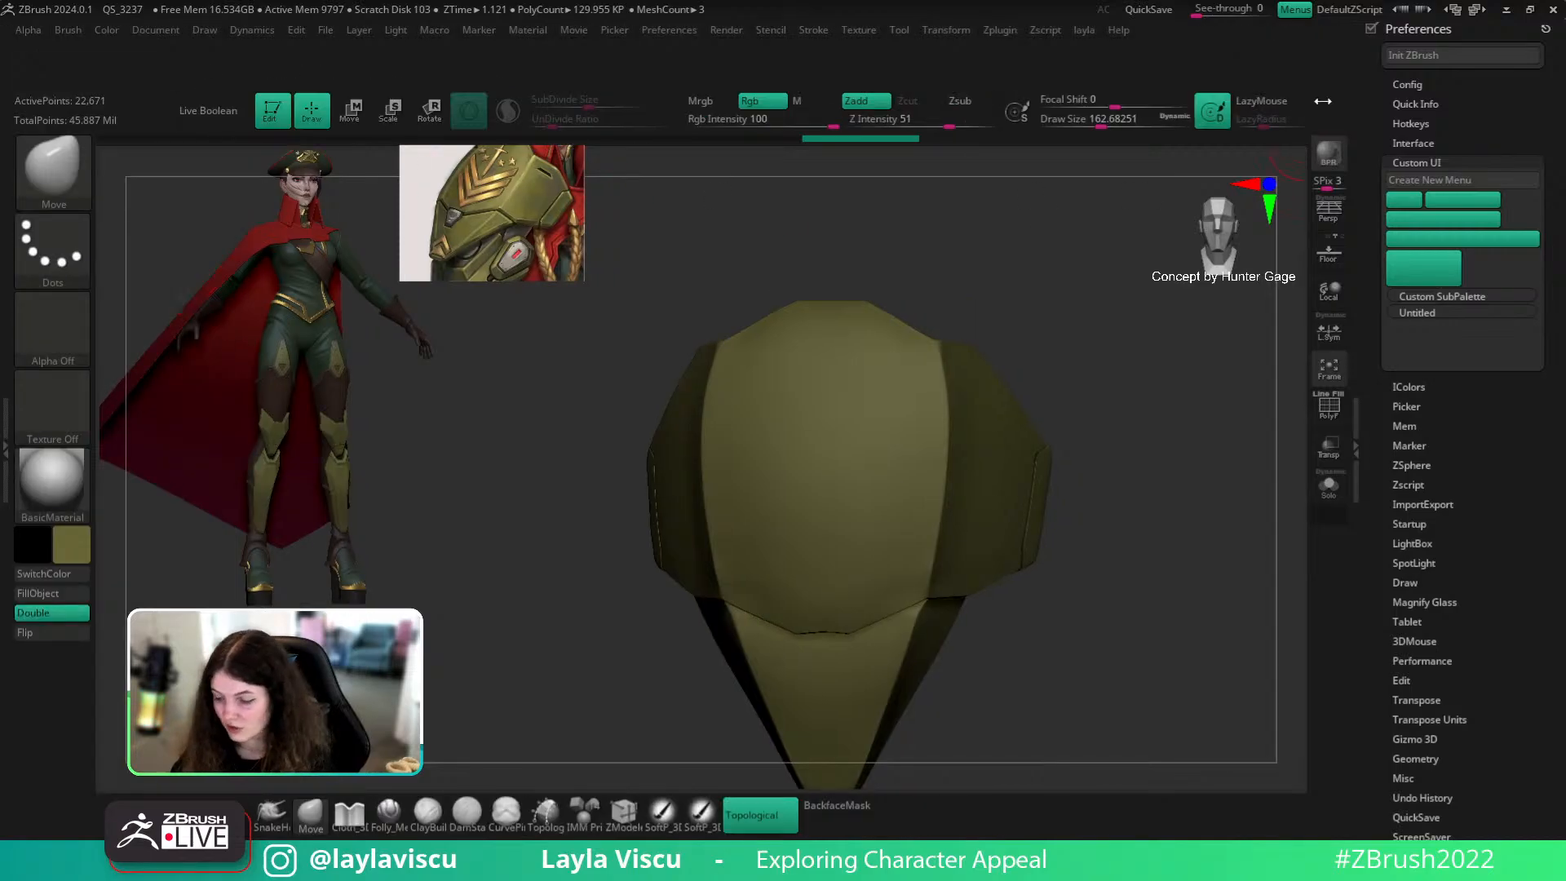
drag(1528, 441, 1503, 153)
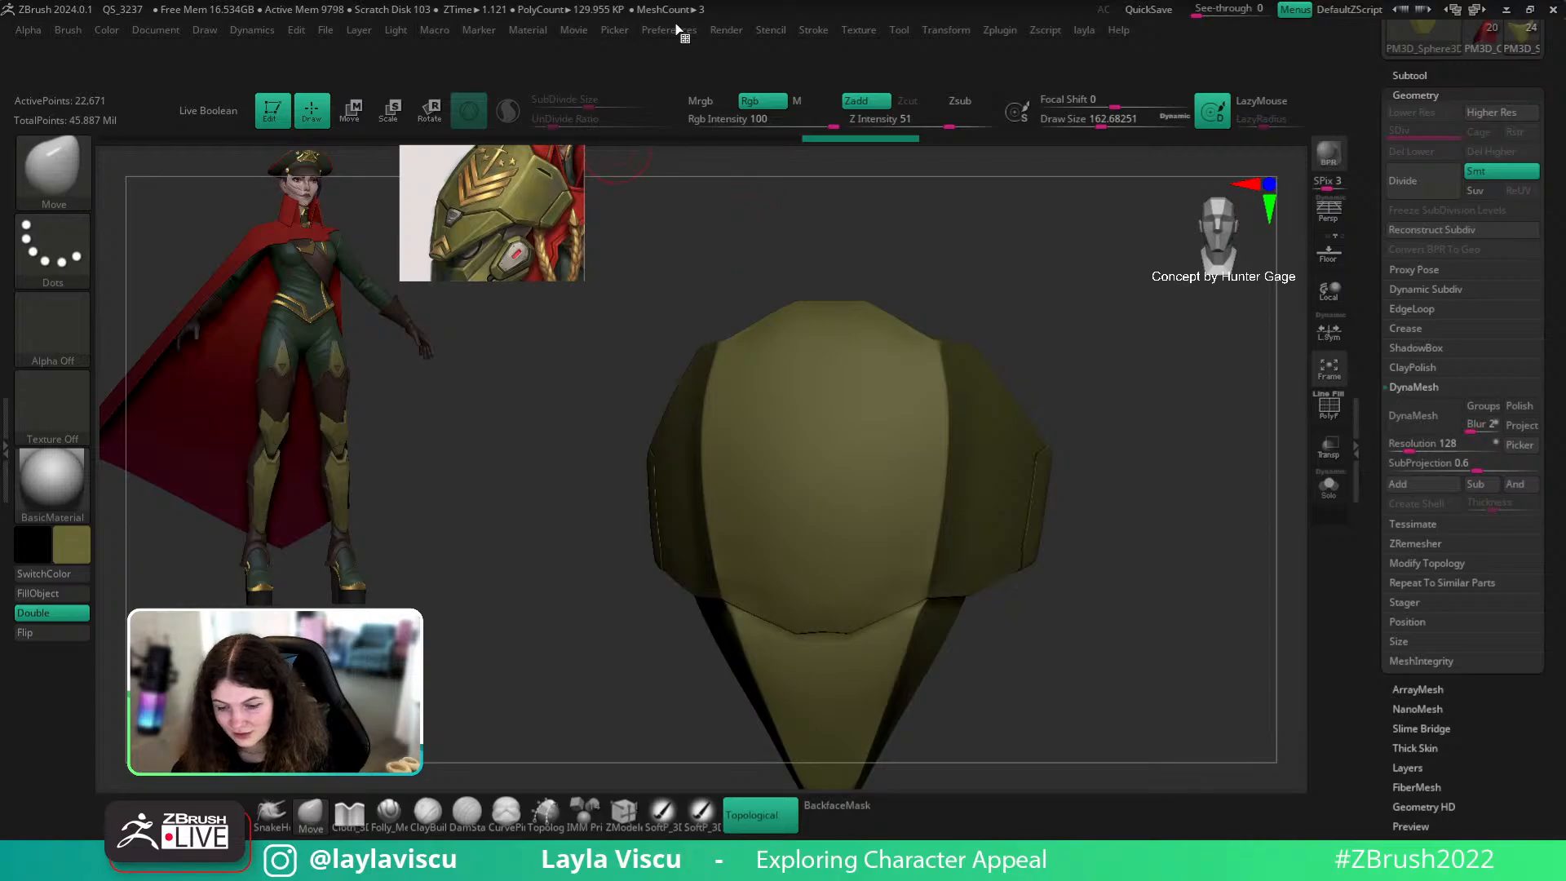
click(671, 30)
click(695, 93)
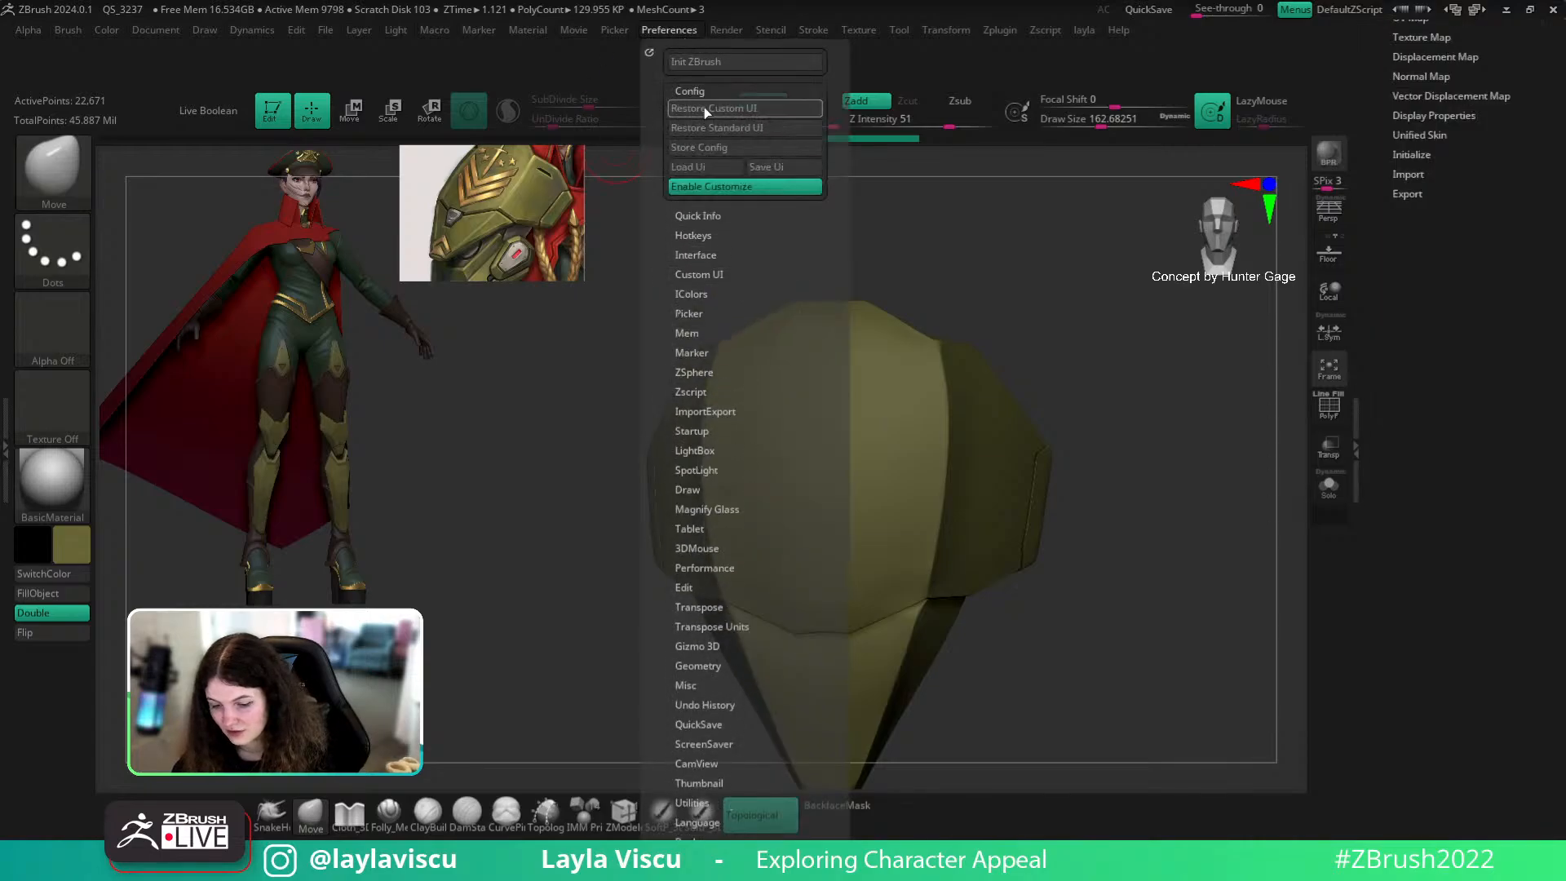
click(709, 190)
Step: Solo the lower tapered piece, cut along its side ridge with the Folly_Mech Cut brush at intensity 15, and show all pieces
drag(1168, 355, 1028, 350)
drag(1071, 405, 1064, 472)
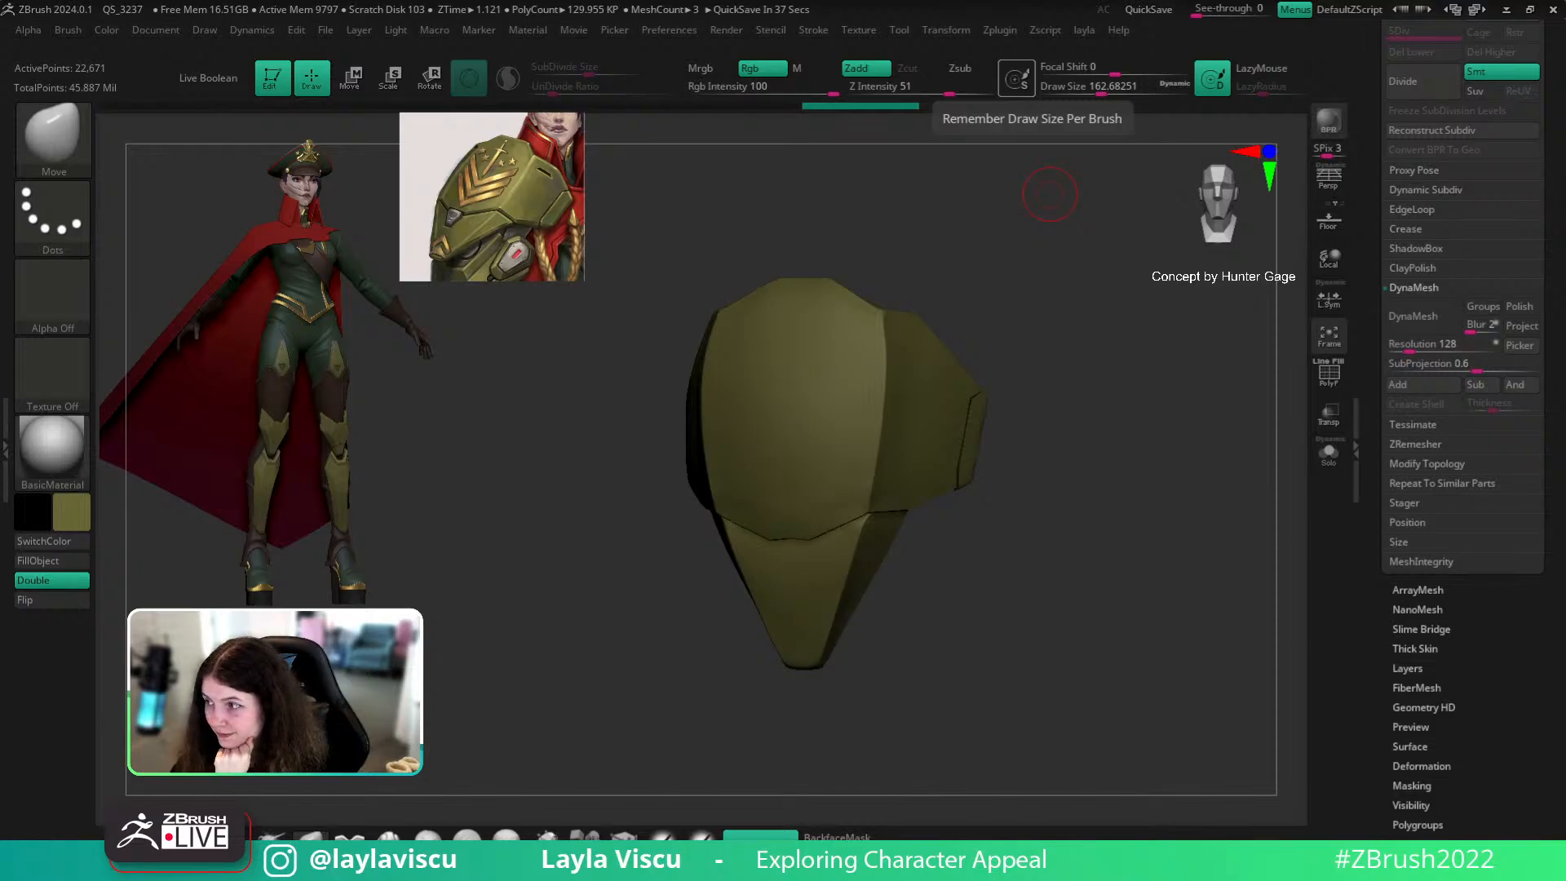
drag(1192, 468, 1157, 461)
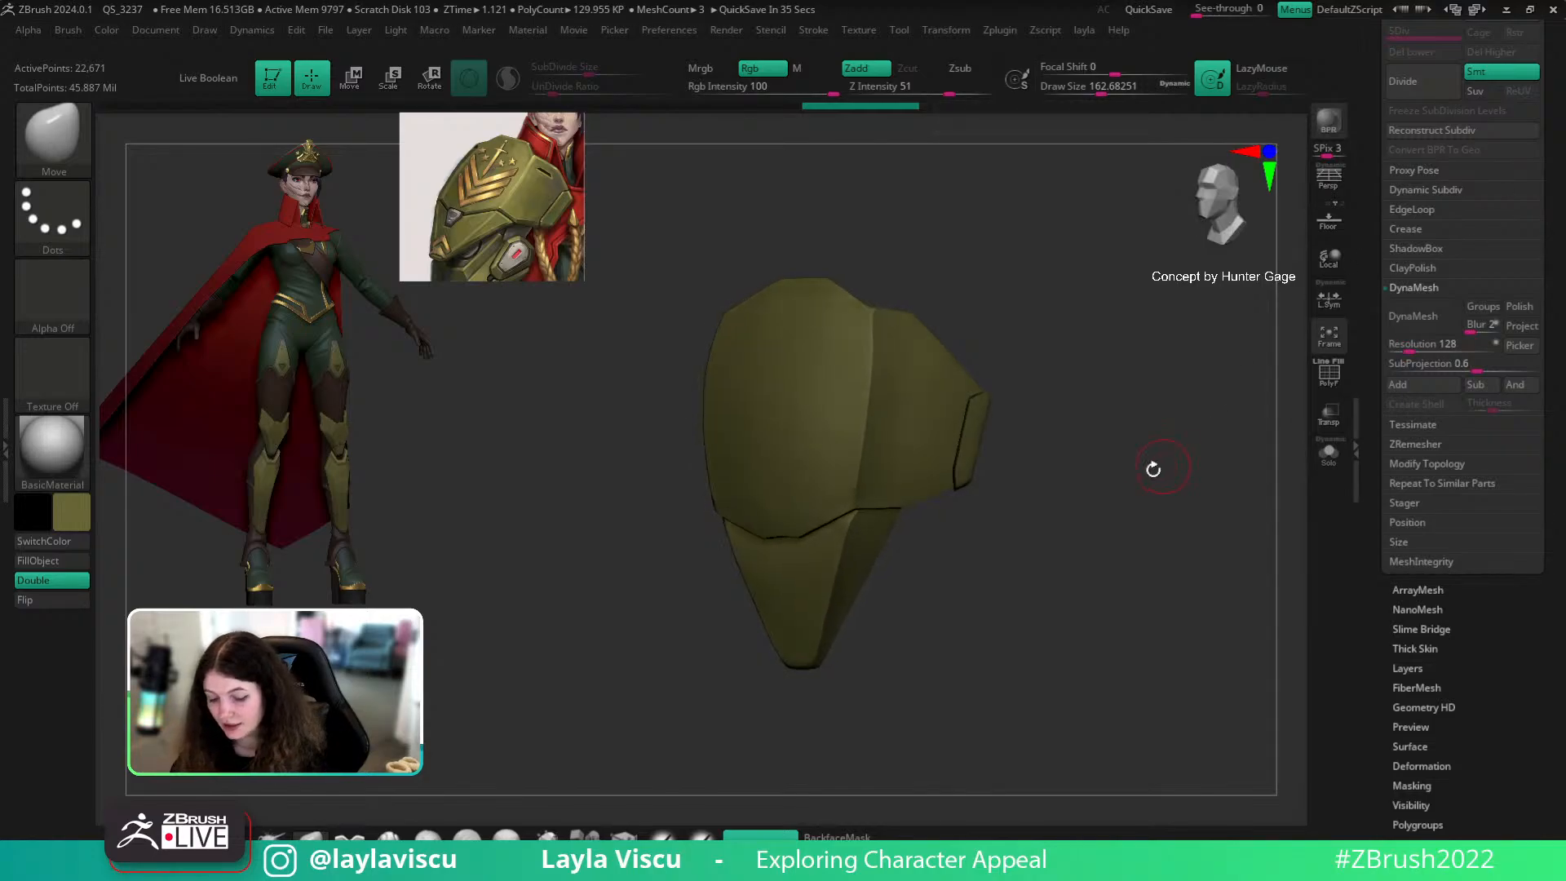
drag(962, 560, 784, 604)
key(1)
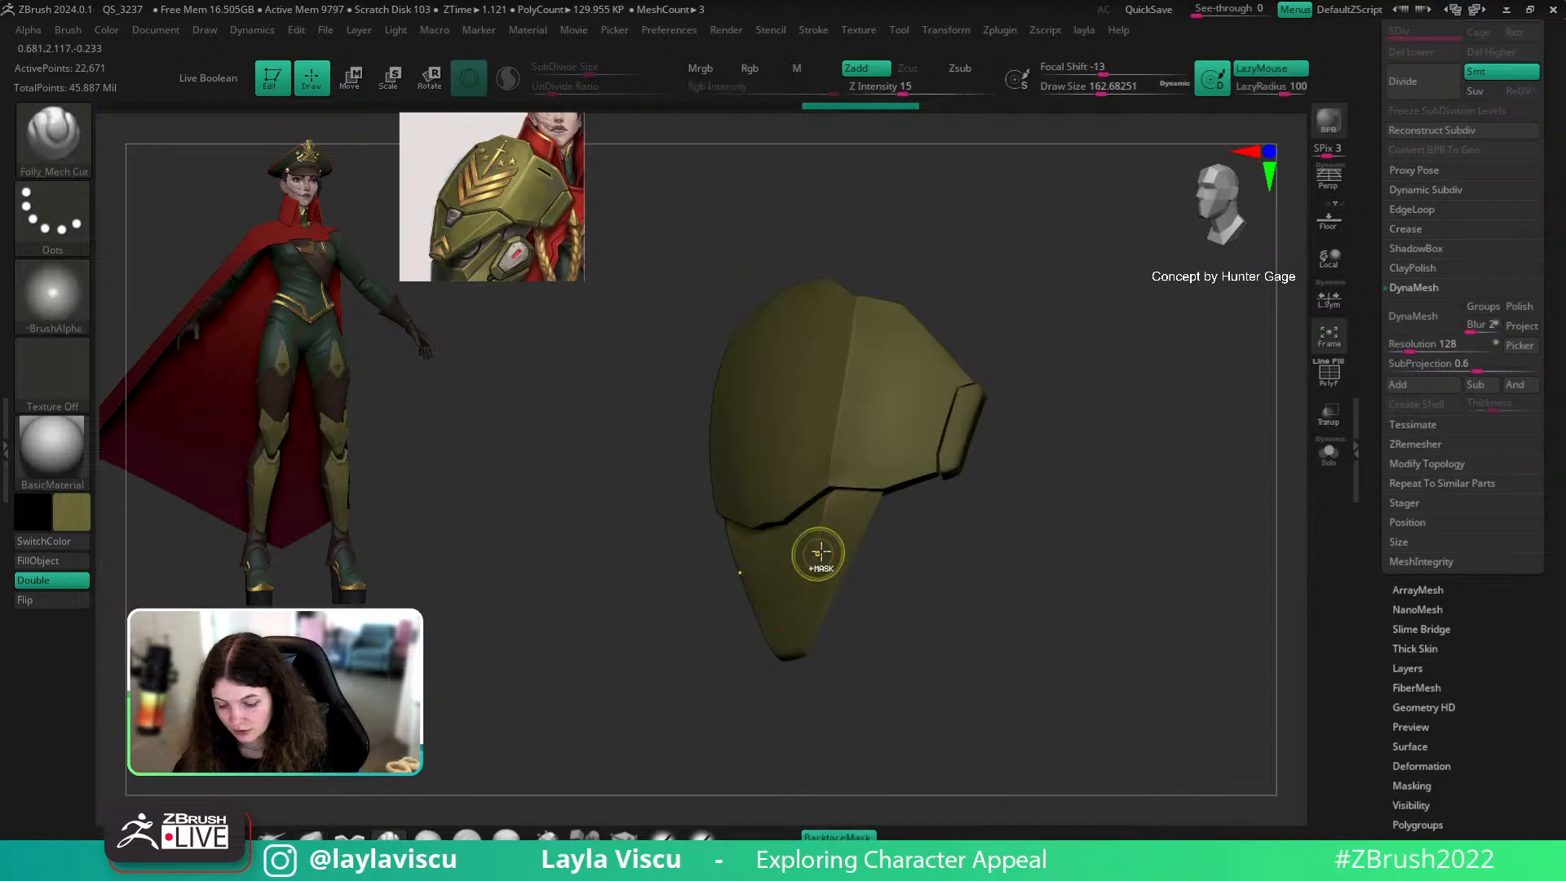
drag(1165, 535, 1283, 496)
click(1329, 453)
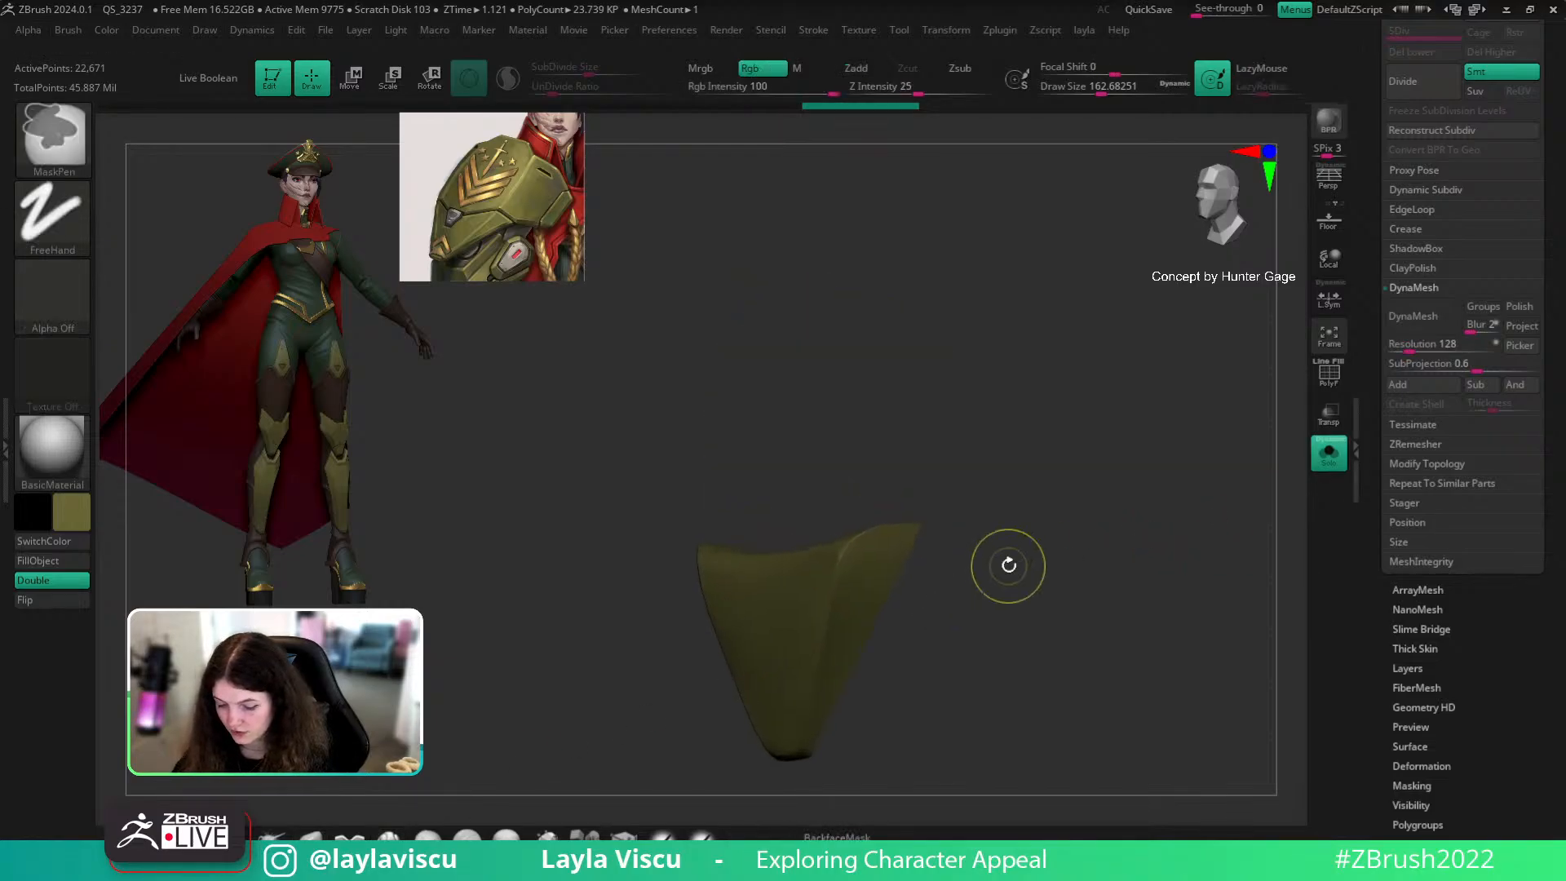
mouse_move(879, 529)
mouse_down()
mouse_move(839, 559)
mouse_move(811, 716)
mouse_move(852, 467)
mouse_move(832, 622)
mouse_up()
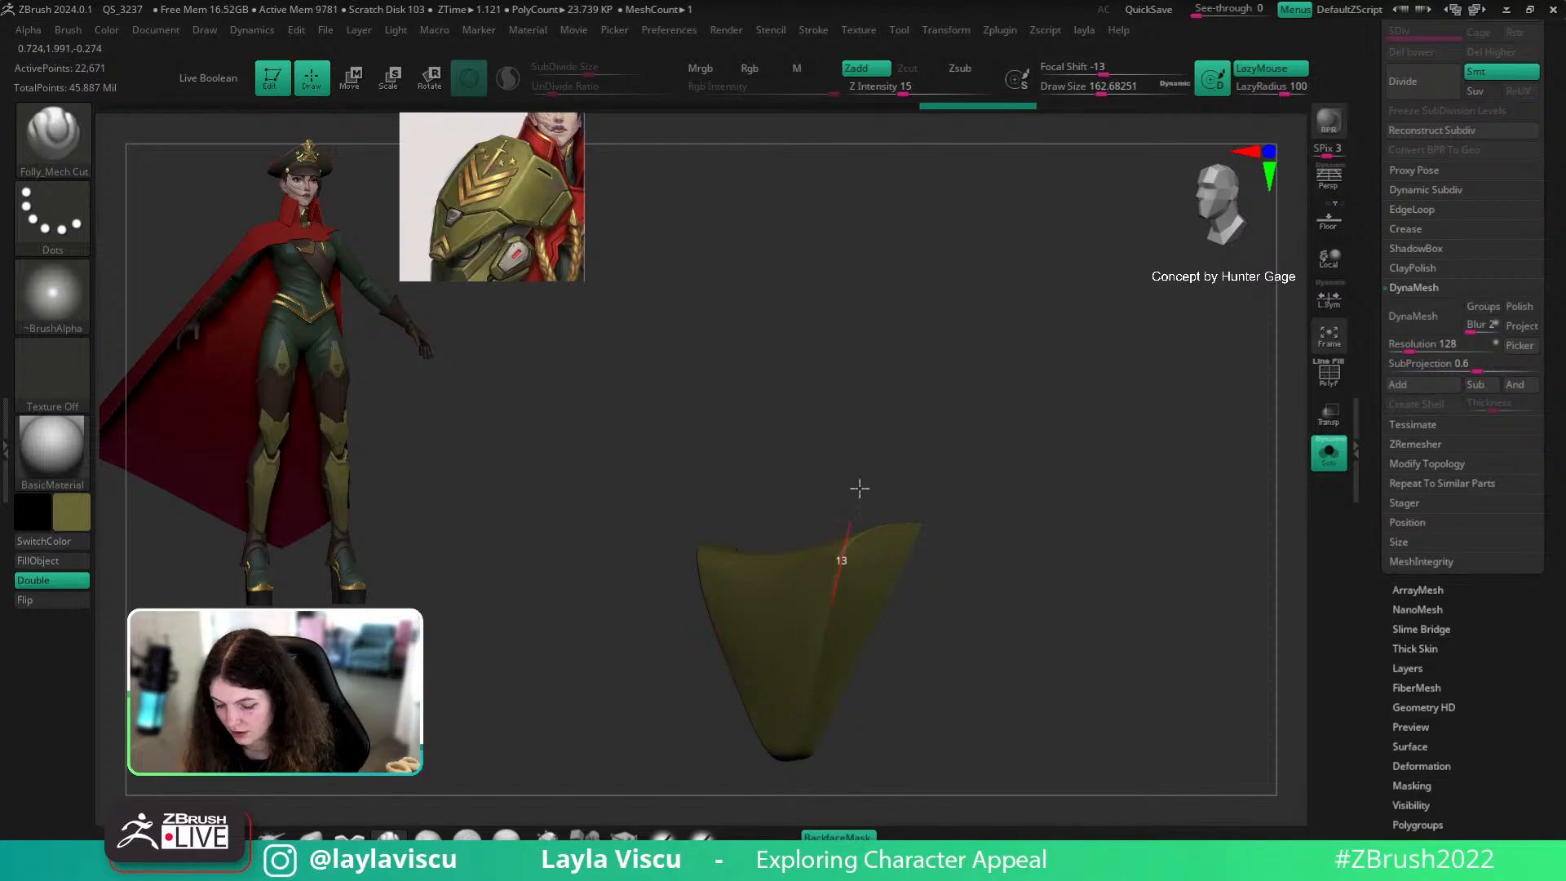
click(1327, 449)
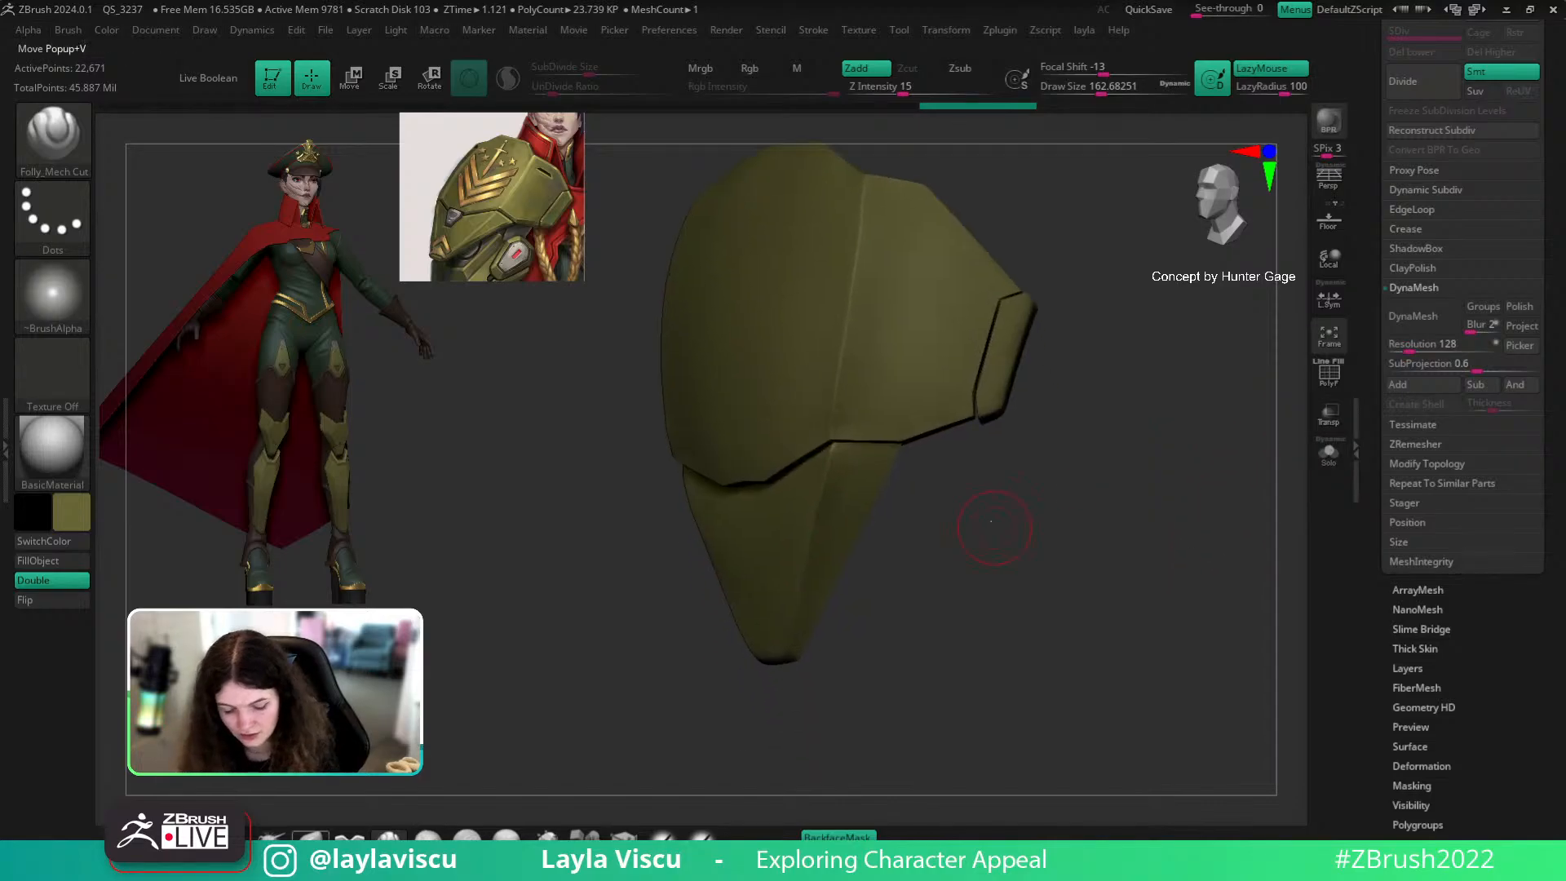
Step: Solo the lower tapered piece, polish its side faces with the hPolish brush at a draw size of about 262, and show all pieces
key(b)
key(h)
key(p)
click(1329, 451)
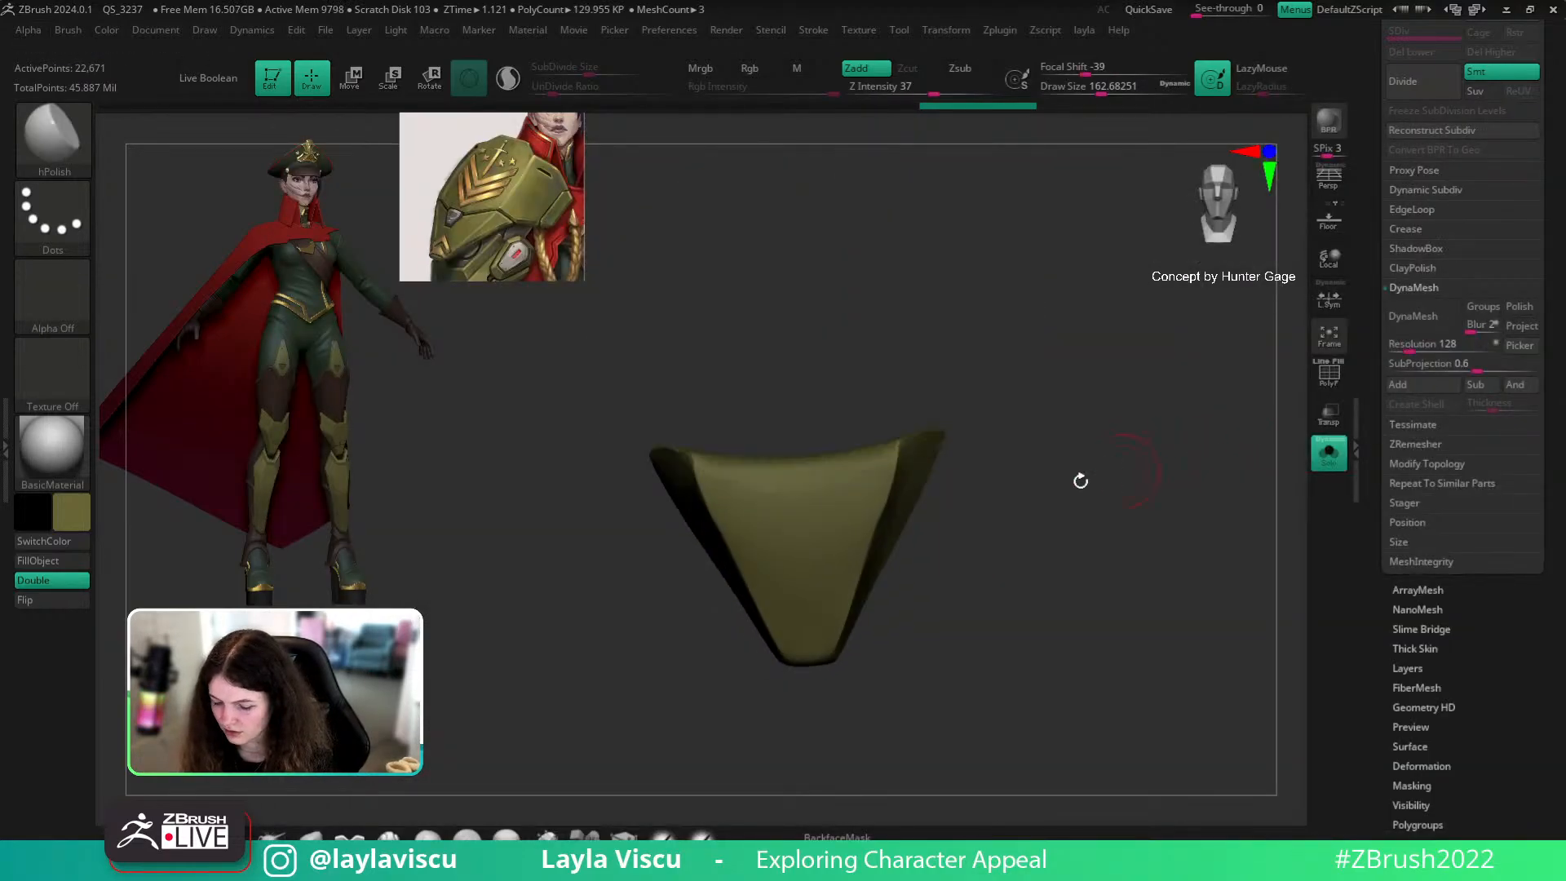
drag(927, 517, 905, 458)
mouse_move(883, 555)
mouse_down()
mouse_move(891, 465)
mouse_move(829, 653)
mouse_move(926, 412)
mouse_up()
click(1343, 463)
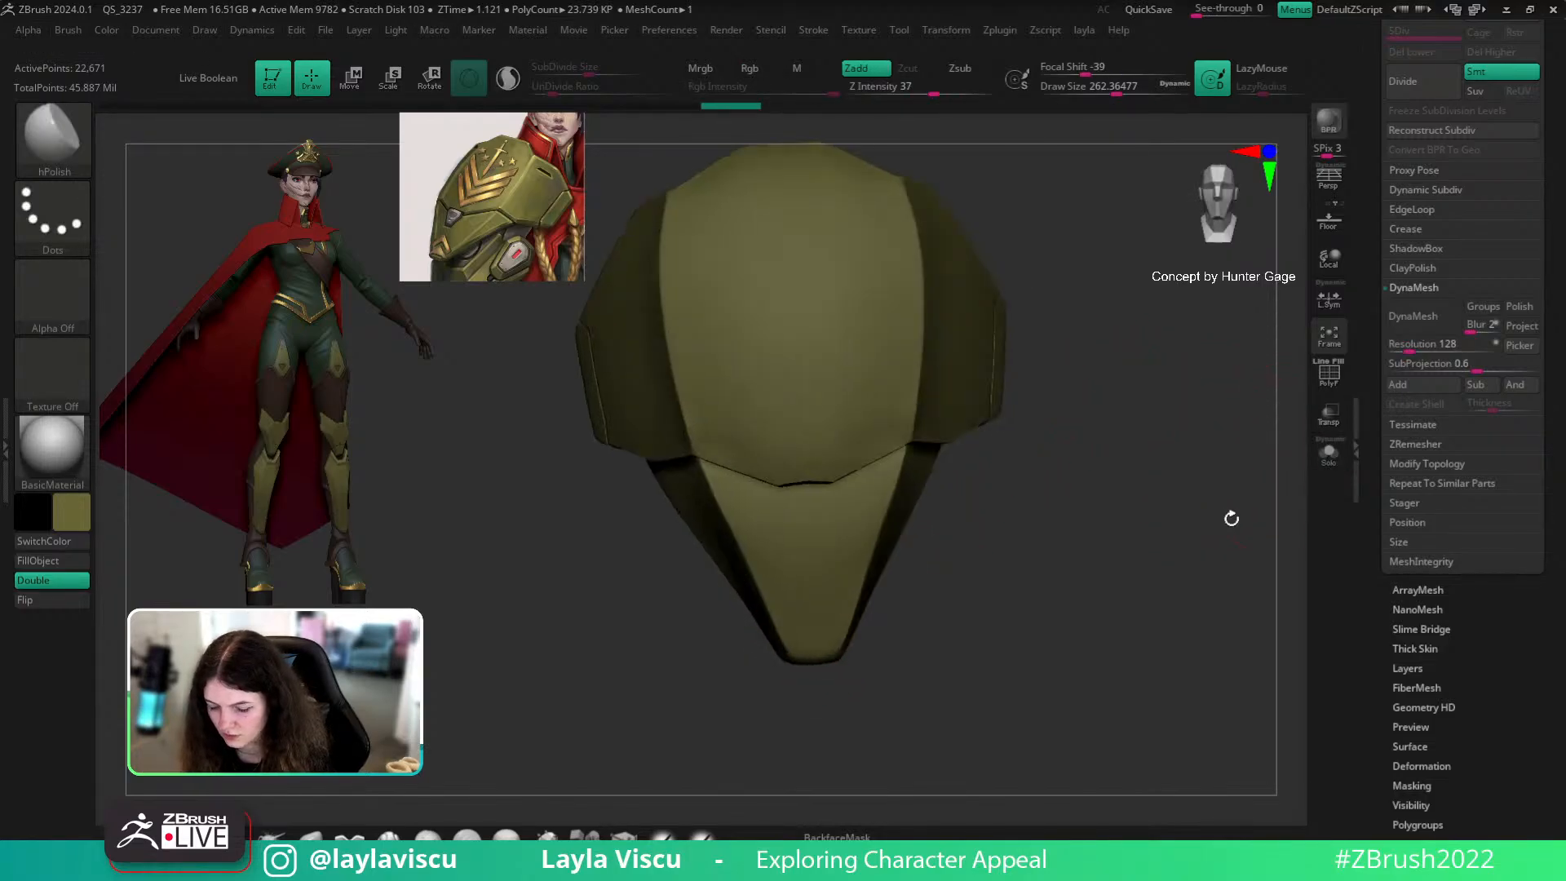
Step: Adjust the lower tapered piece's side edge with the Move brush at a draw size of about 239
key(b)
key(m)
key(v)
key(s)
drag(866, 542, 872, 533)
ctrl+right_drag(1109, 509, 1079, 421)
ctrl+right_drag(1104, 548, 1119, 629)
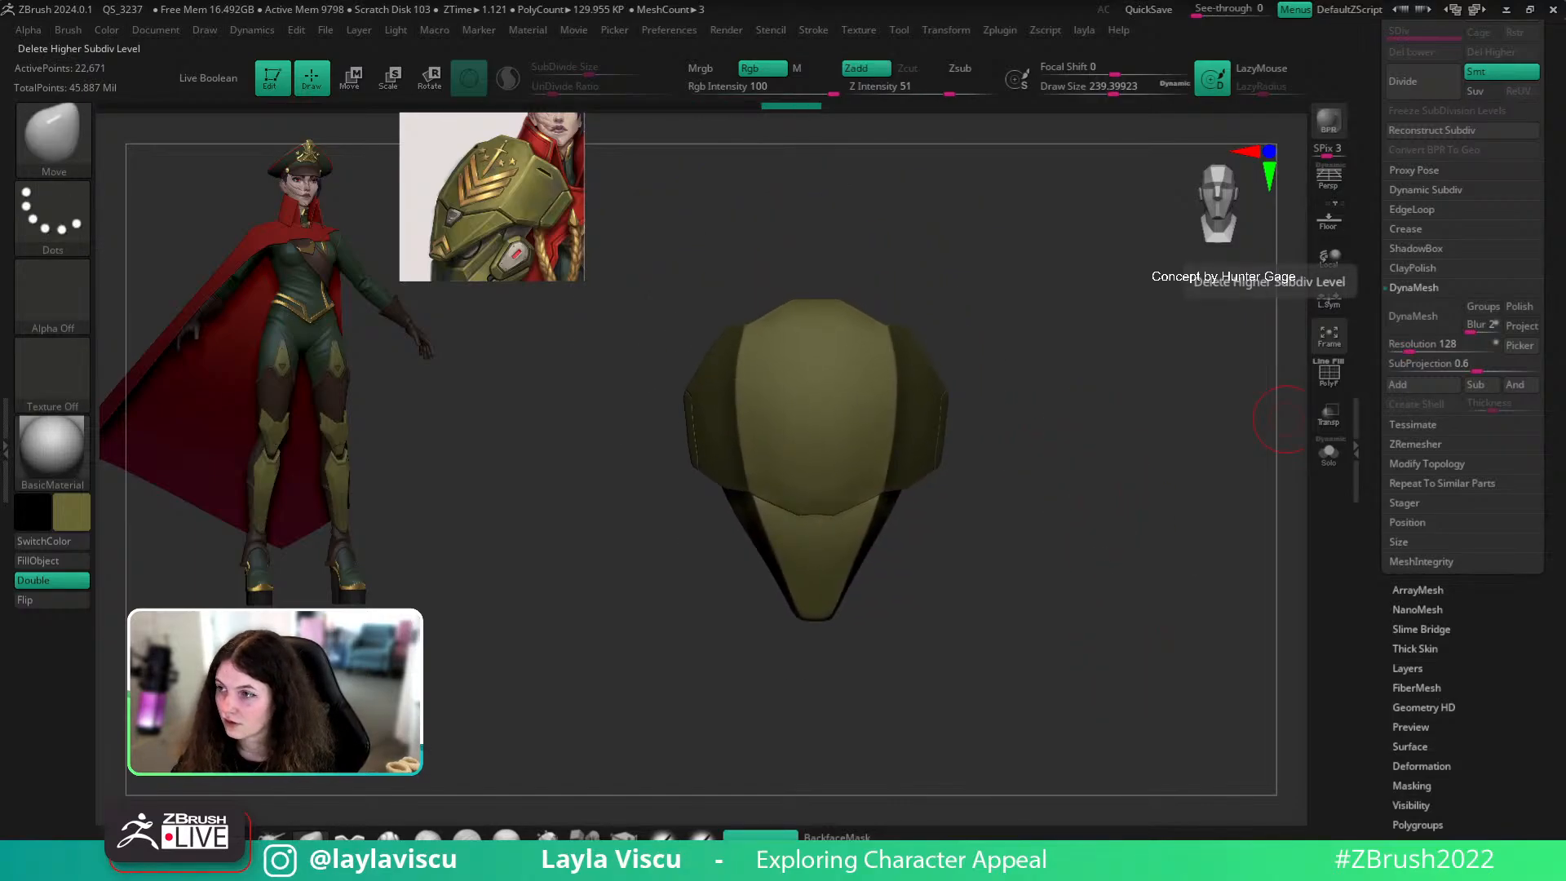
Step: Select the upper plate and show its polyframe to inspect the mesh
drag(1191, 426, 1153, 507)
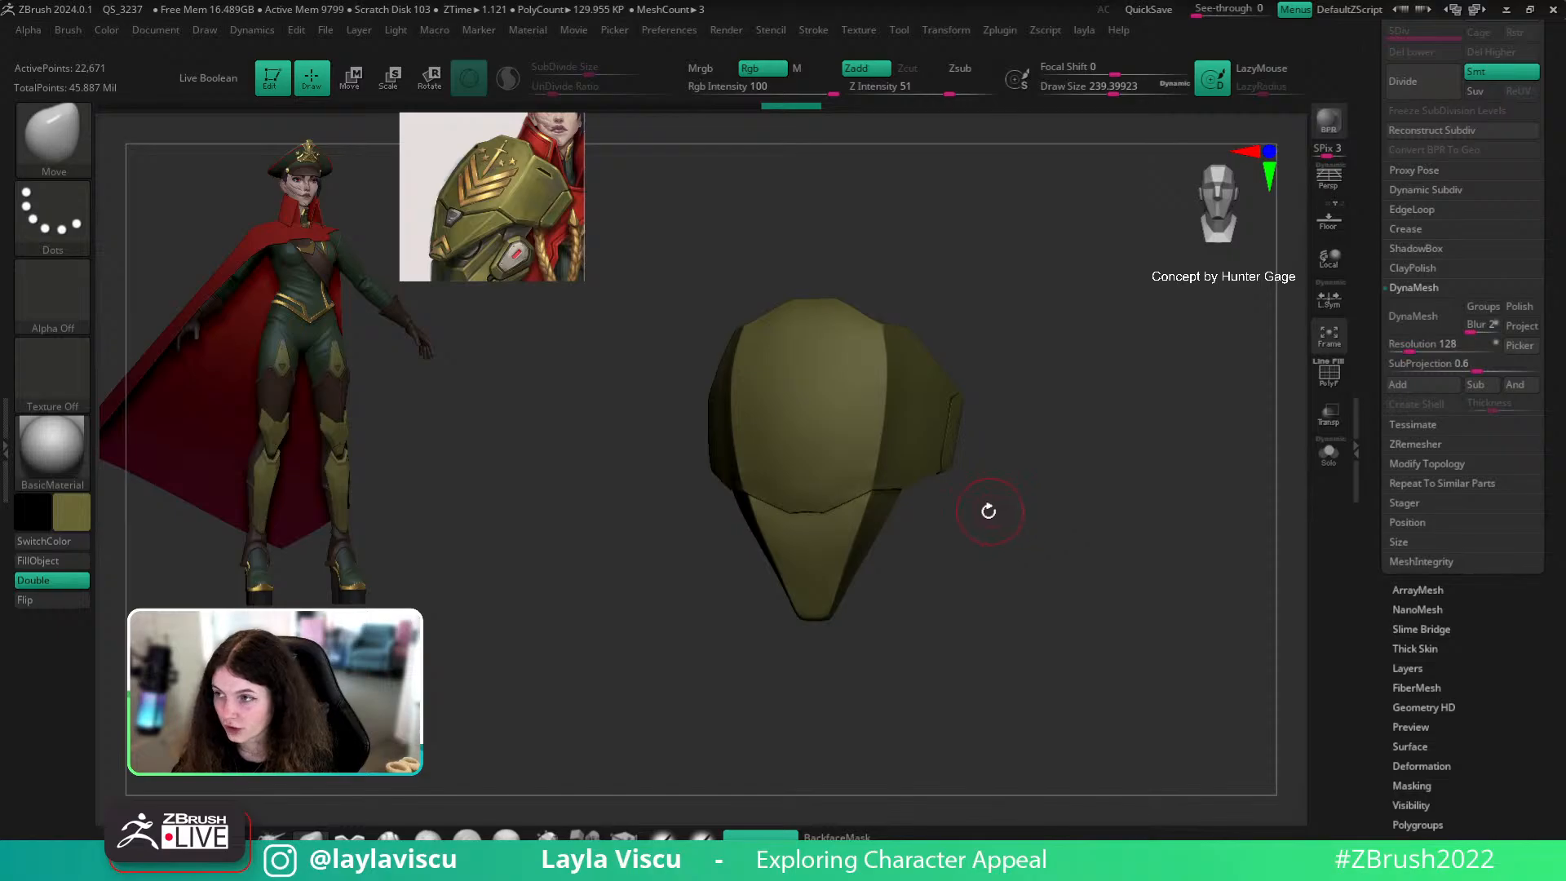
alt+click(863, 438)
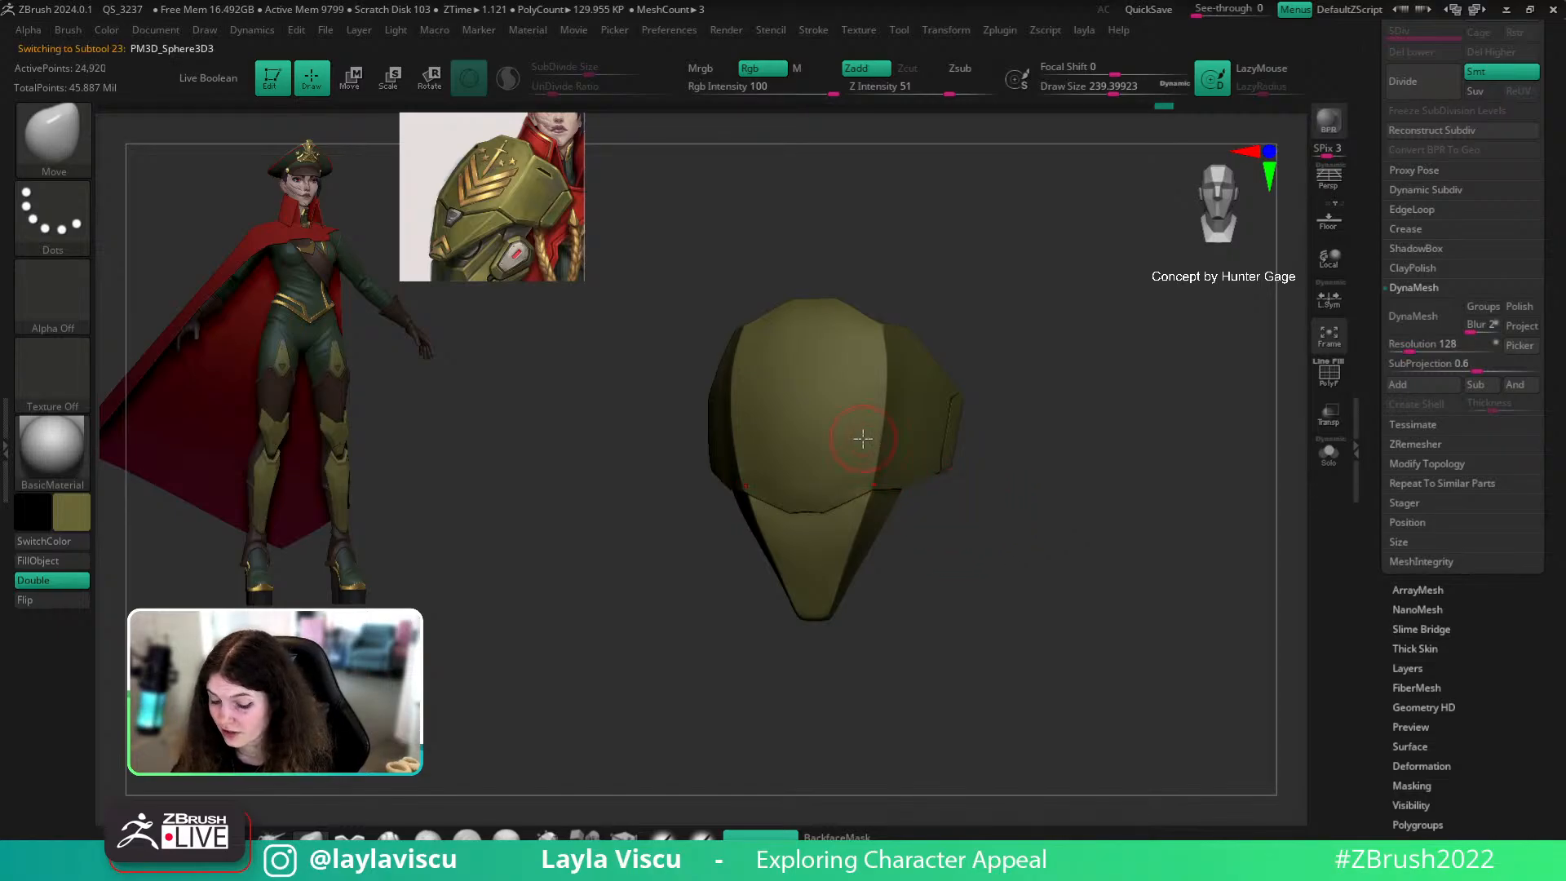
scroll(1563, 372, up, 3)
key(shift+f)
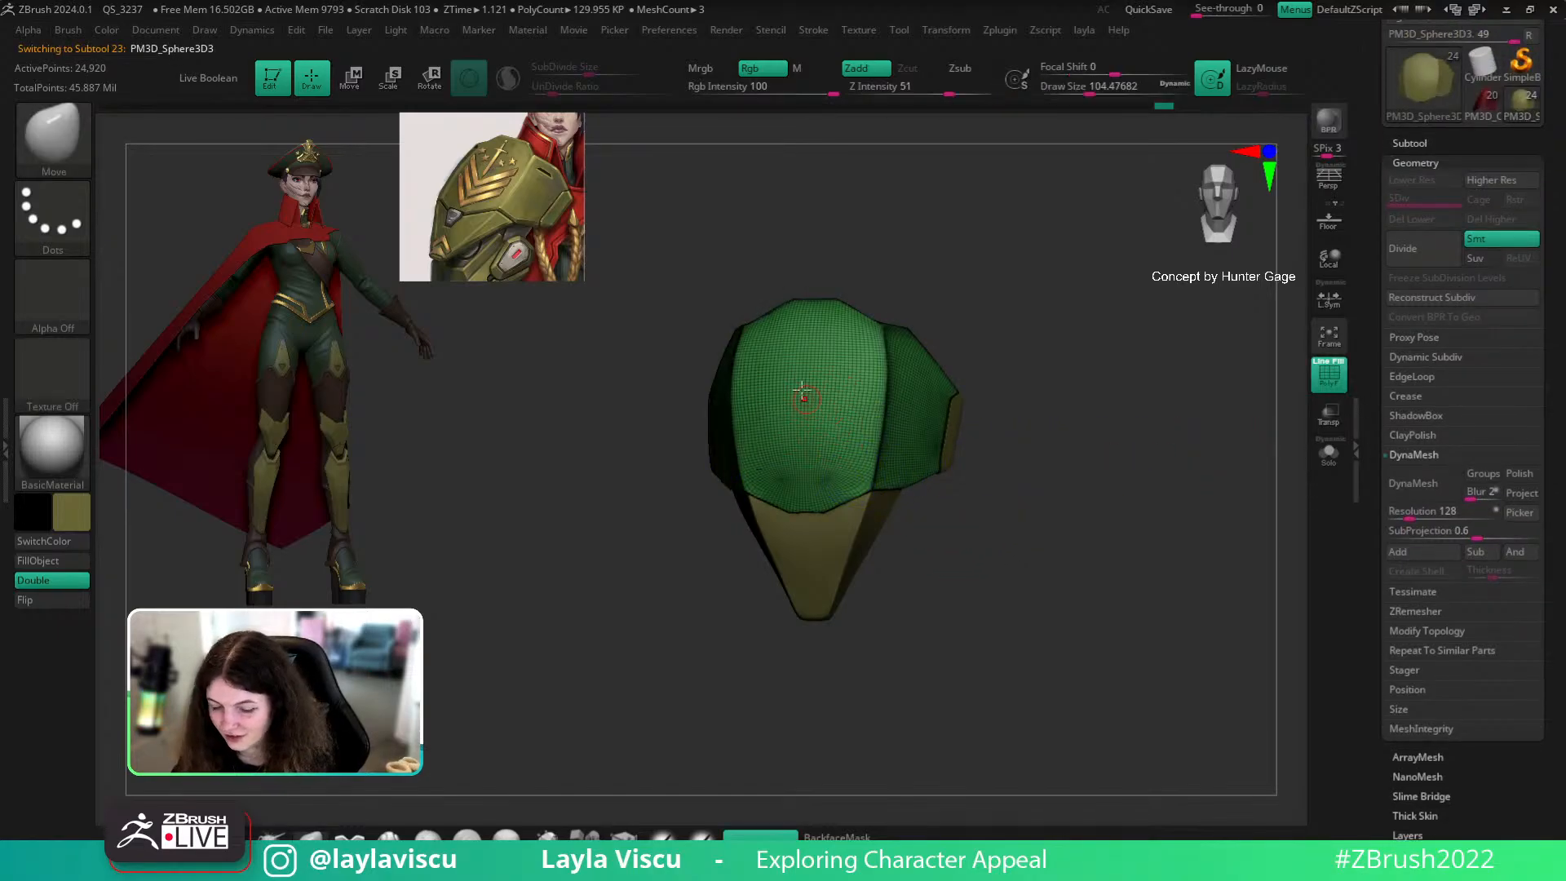
ctrl+right_drag(952, 416, 1026, 406)
drag(1207, 343, 1222, 394)
Step: Choose the Topology brush, hide the polyframe and set the draw size to 64
key(b)
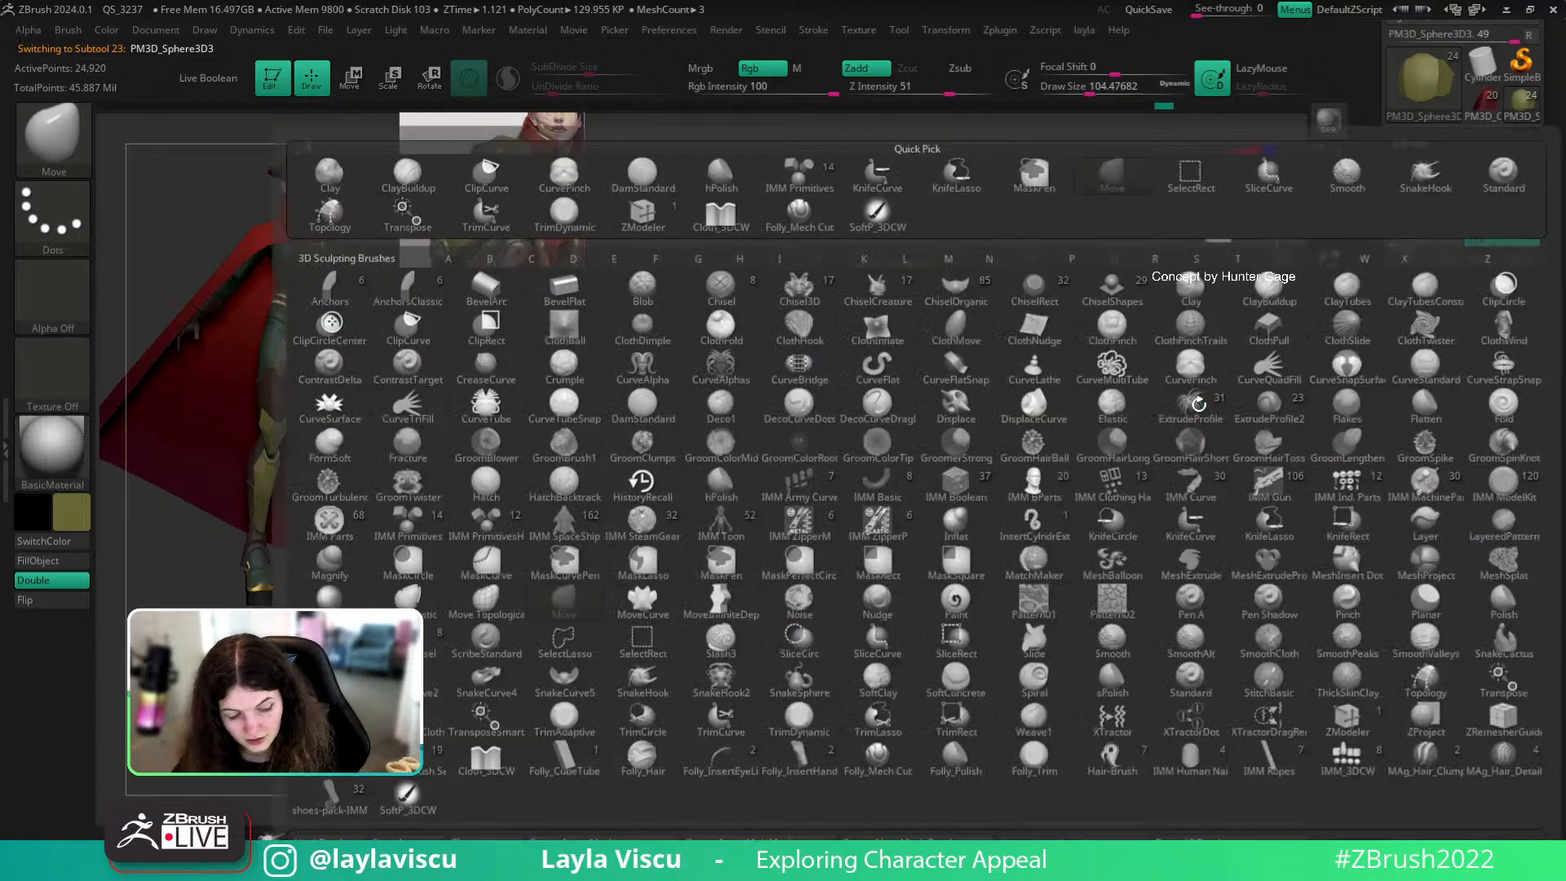
key(t)
click(1425, 675)
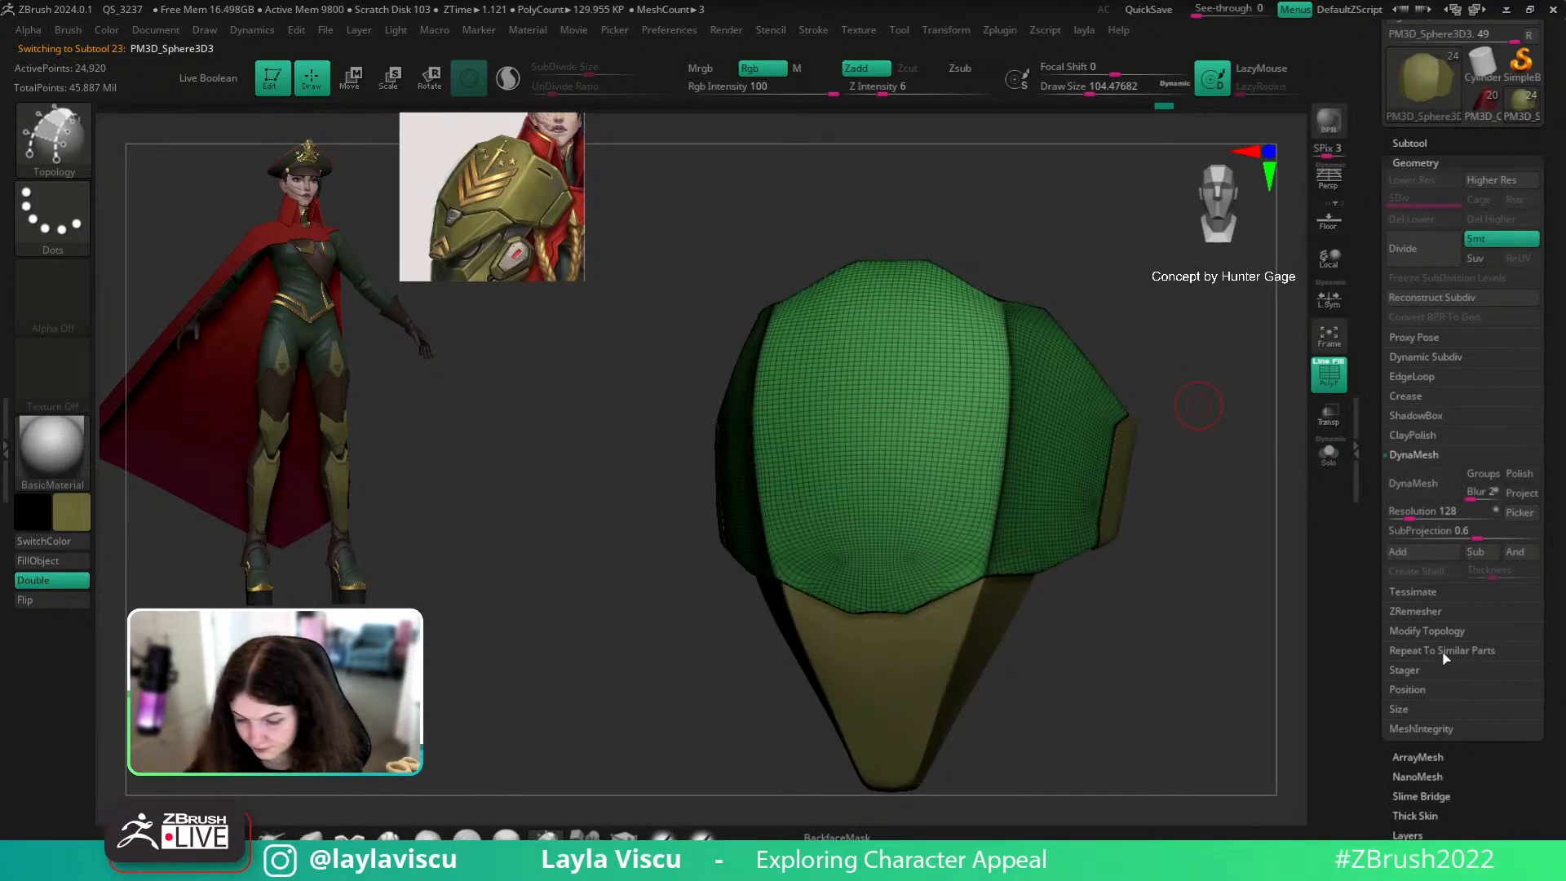
key(shift+f)
text(s64)
key(Return)
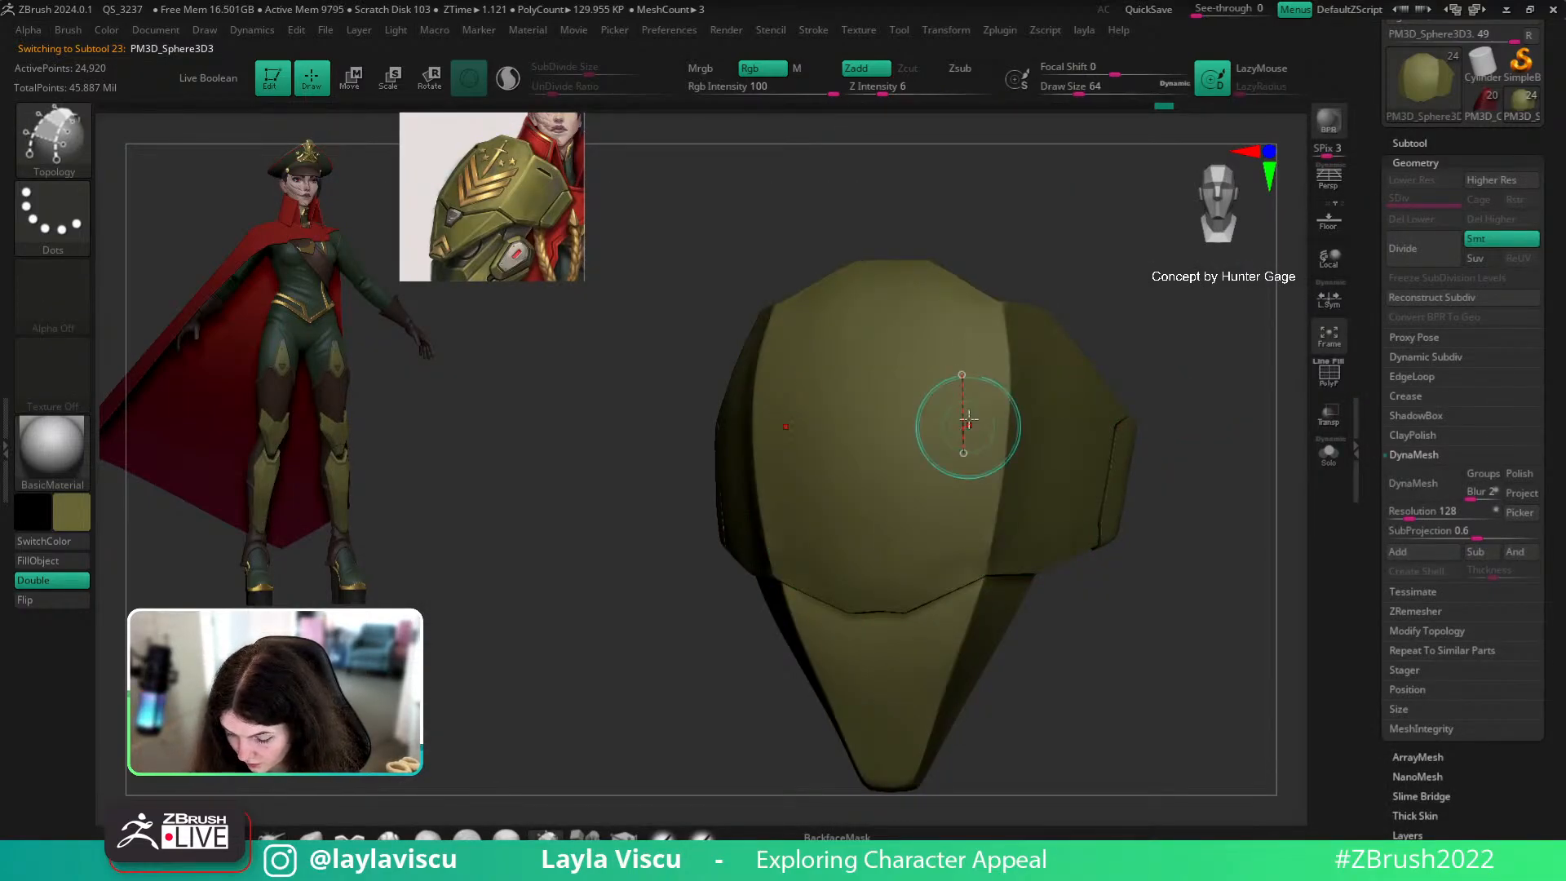
Step: Draw two slanted topology curves with vertical crossing curves on the upper plate's central face, outlining a mirrored chevron strip
mouse_move(808, 448)
alt+mouse_down()
mouse_move(968, 377)
mouse_move(875, 428)
alt+mouse_up()
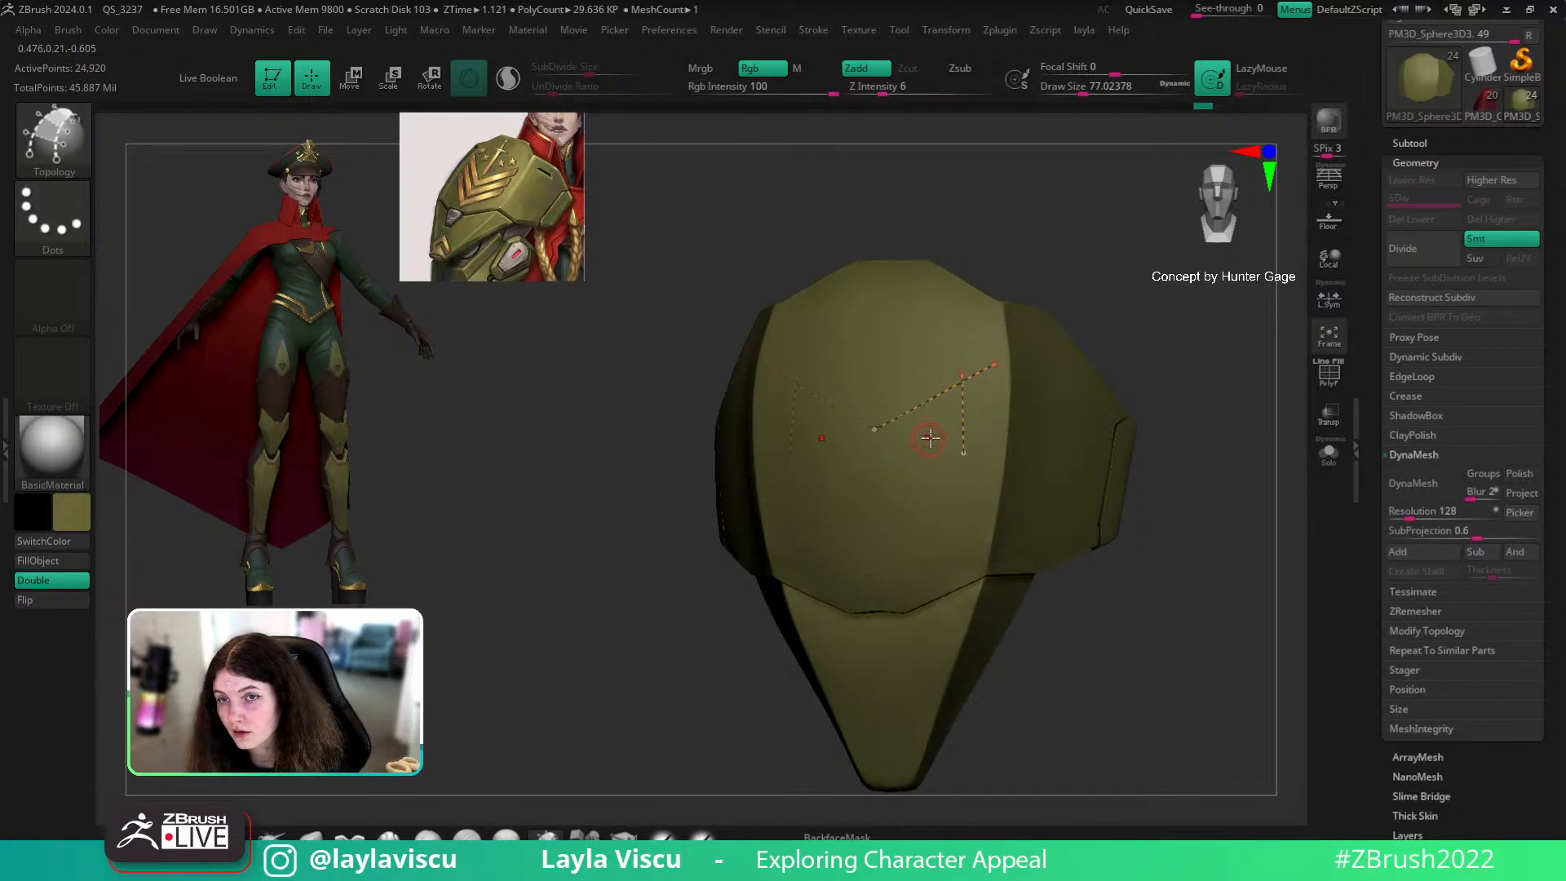
drag(1012, 380, 871, 465)
drag(877, 381, 875, 524)
mouse_move(898, 369)
mouse_down()
mouse_move(898, 519)
mouse_move(921, 514)
mouse_up()
drag(939, 347, 936, 514)
drag(985, 328, 990, 477)
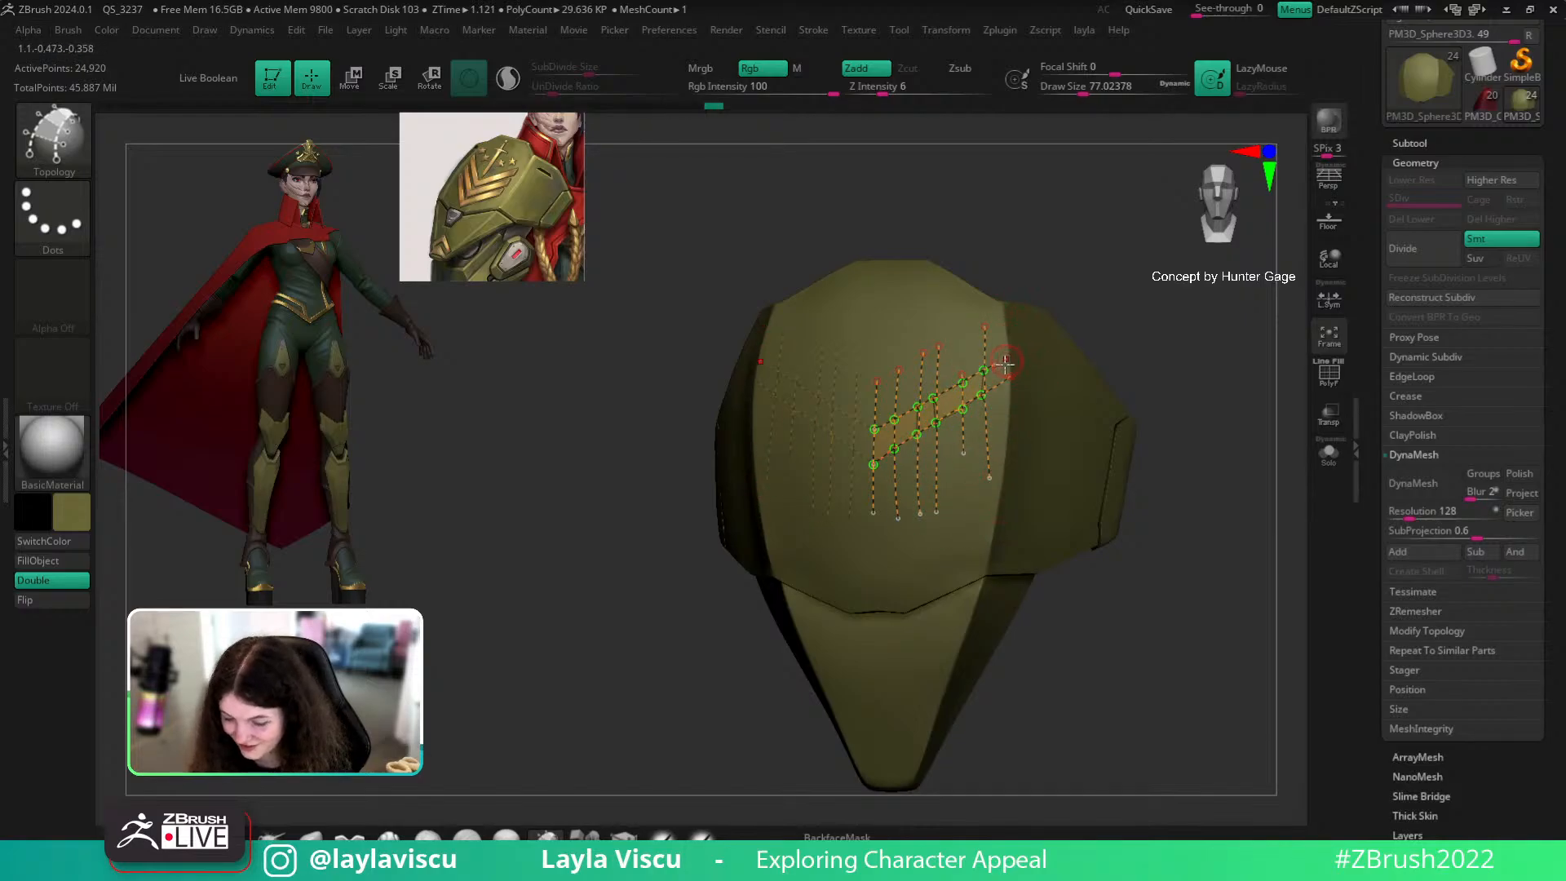
drag(998, 323, 981, 479)
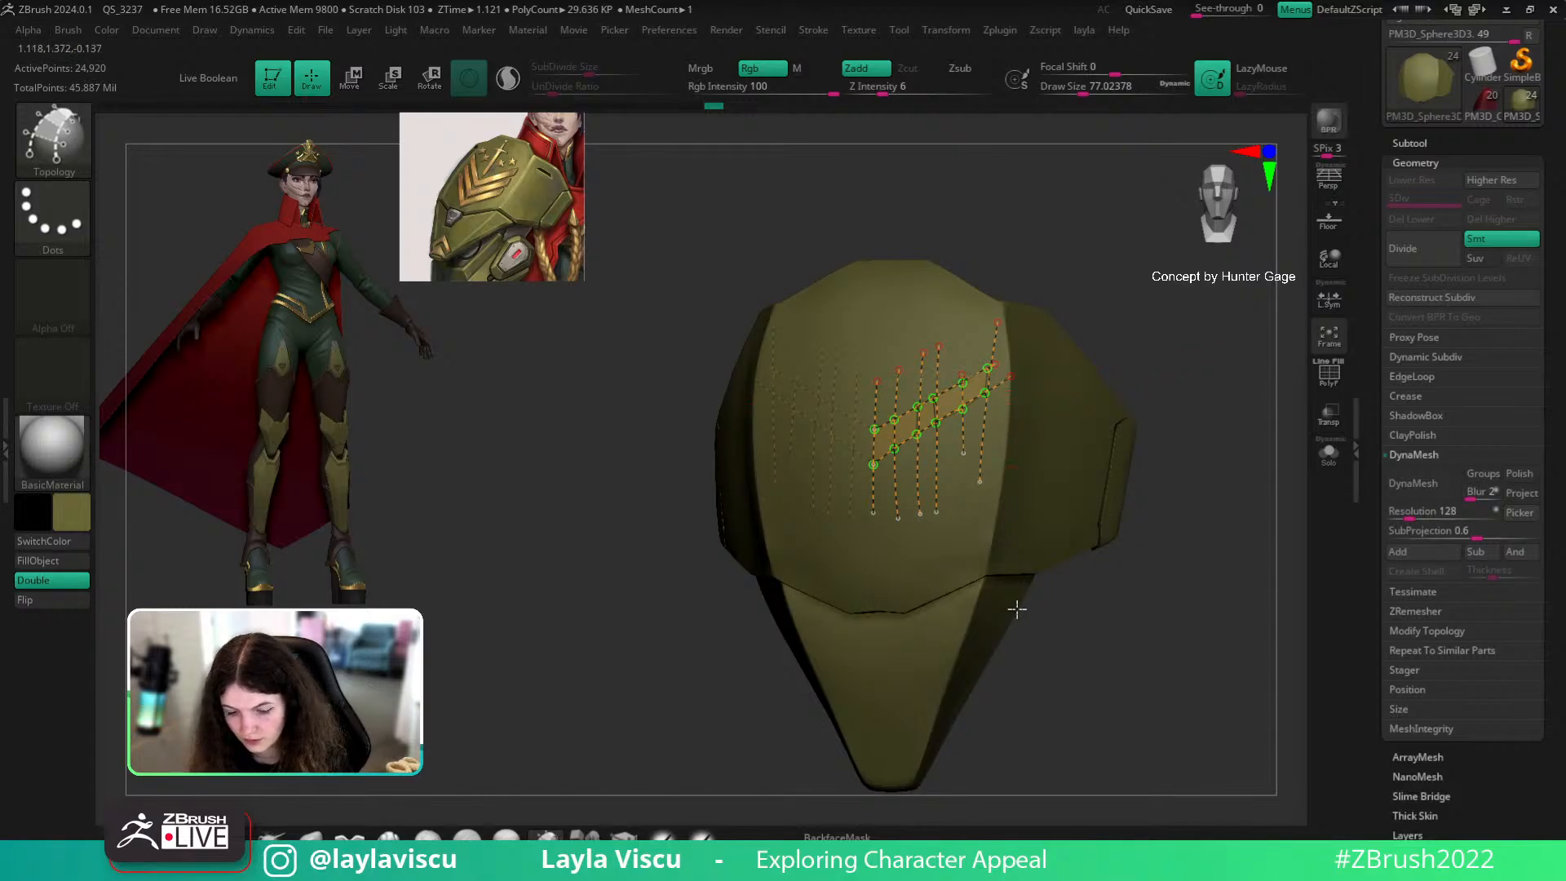
Step: Set the draw size to about 2.6 and generate the V-shaped strip mesh from the topology curves
mouse_move(1003, 433)
right_down()
mouse_move(1266, 381)
mouse_move(1179, 336)
right_up()
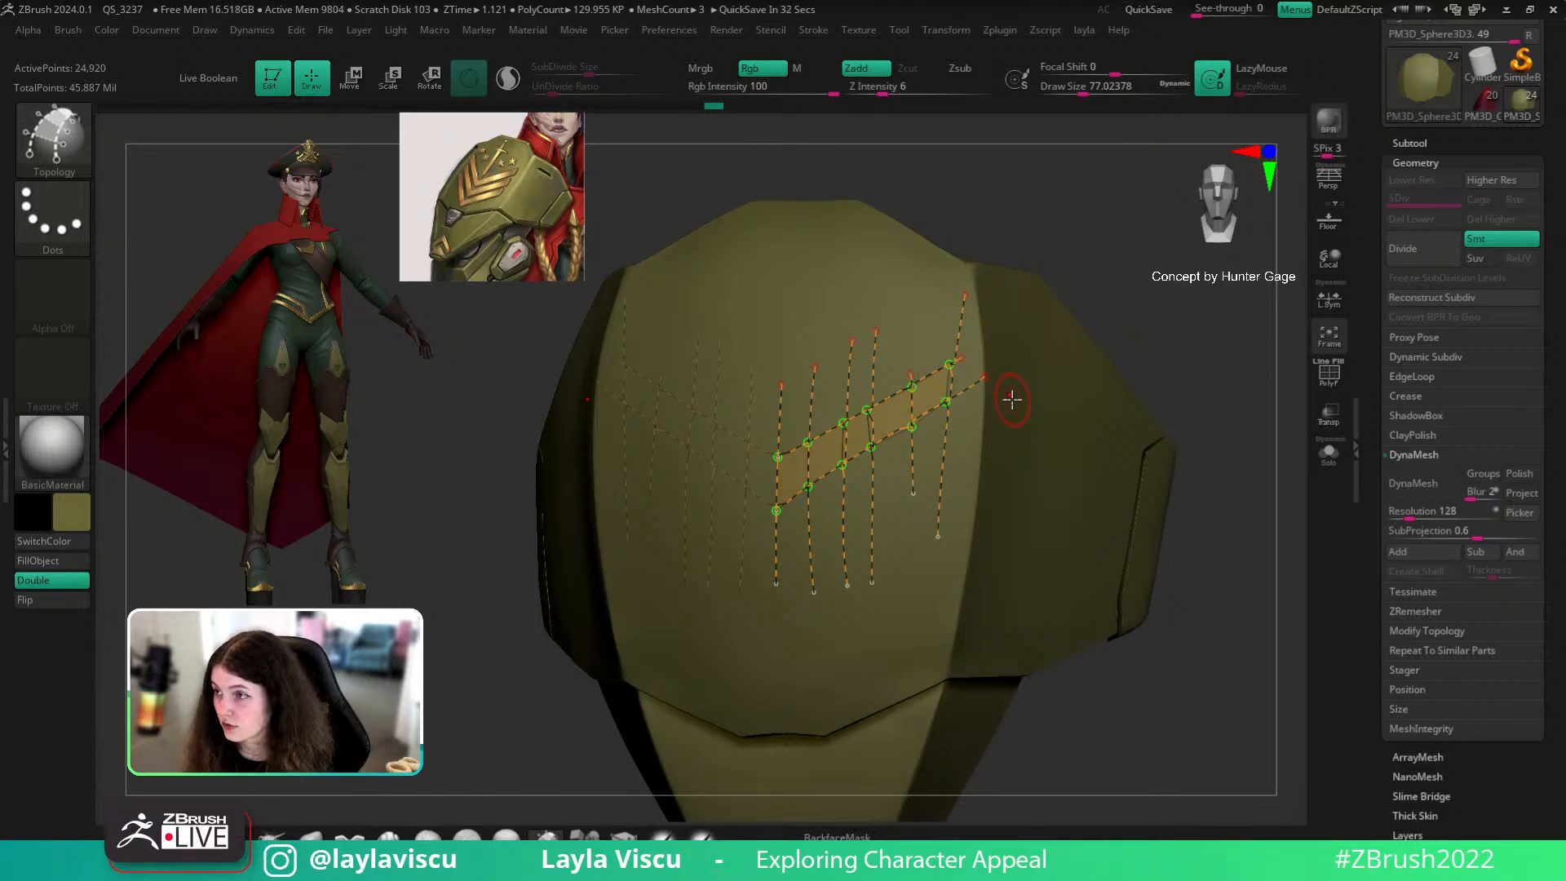
key(s)
drag(1060, 381, 1043, 381)
click(923, 400)
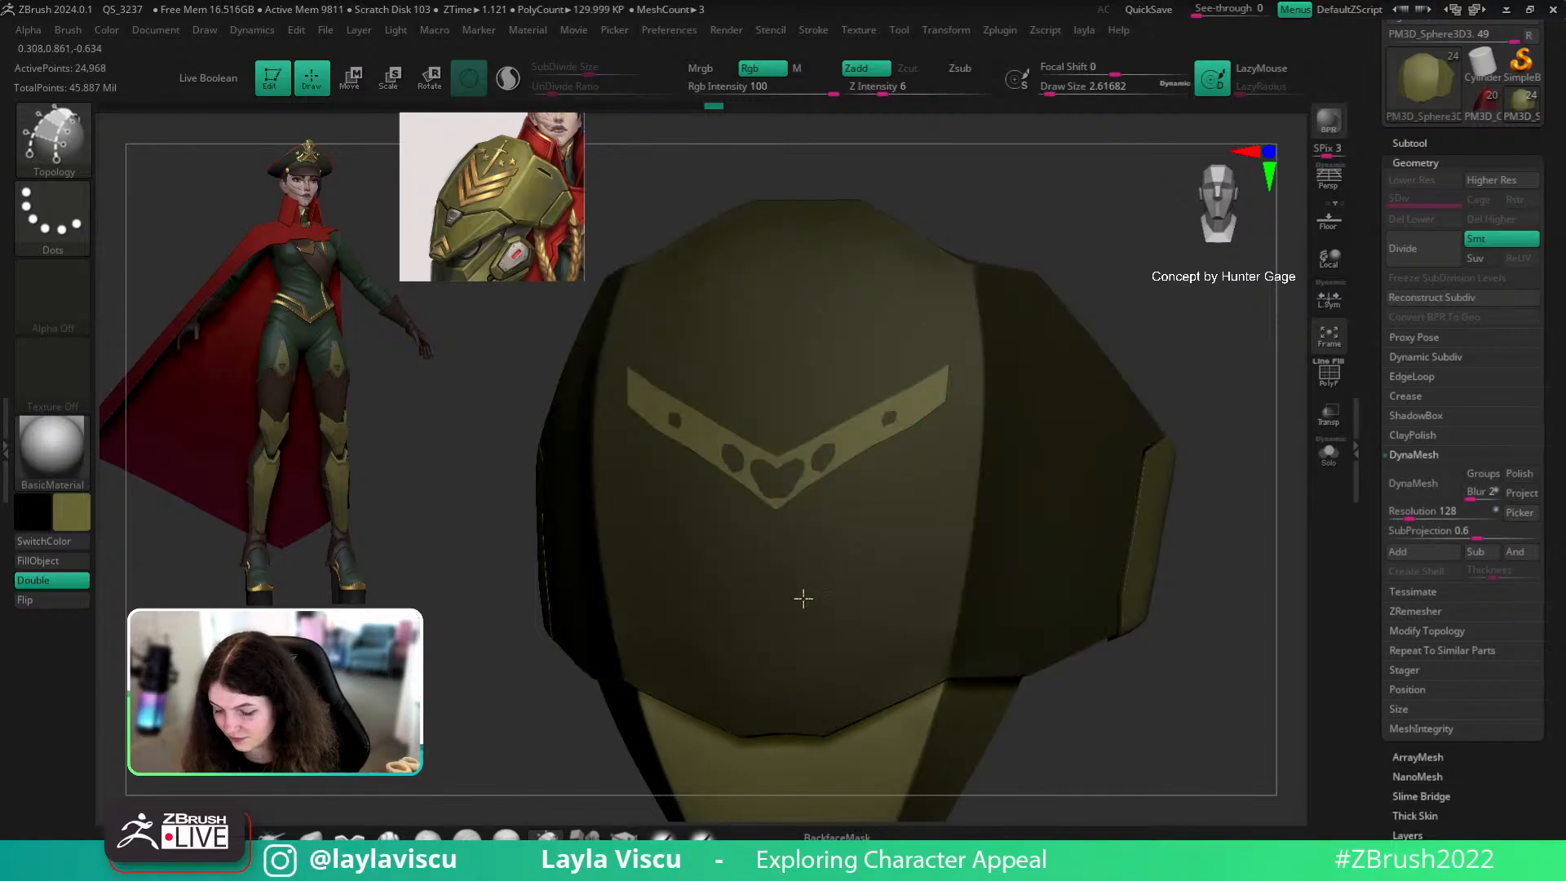
Step: Isolate the V-shaped chevron mesh from the upper plate, split it into its own subtool and return to the Move brush
key(shift+f)
key(b)
key(m)
key(v)
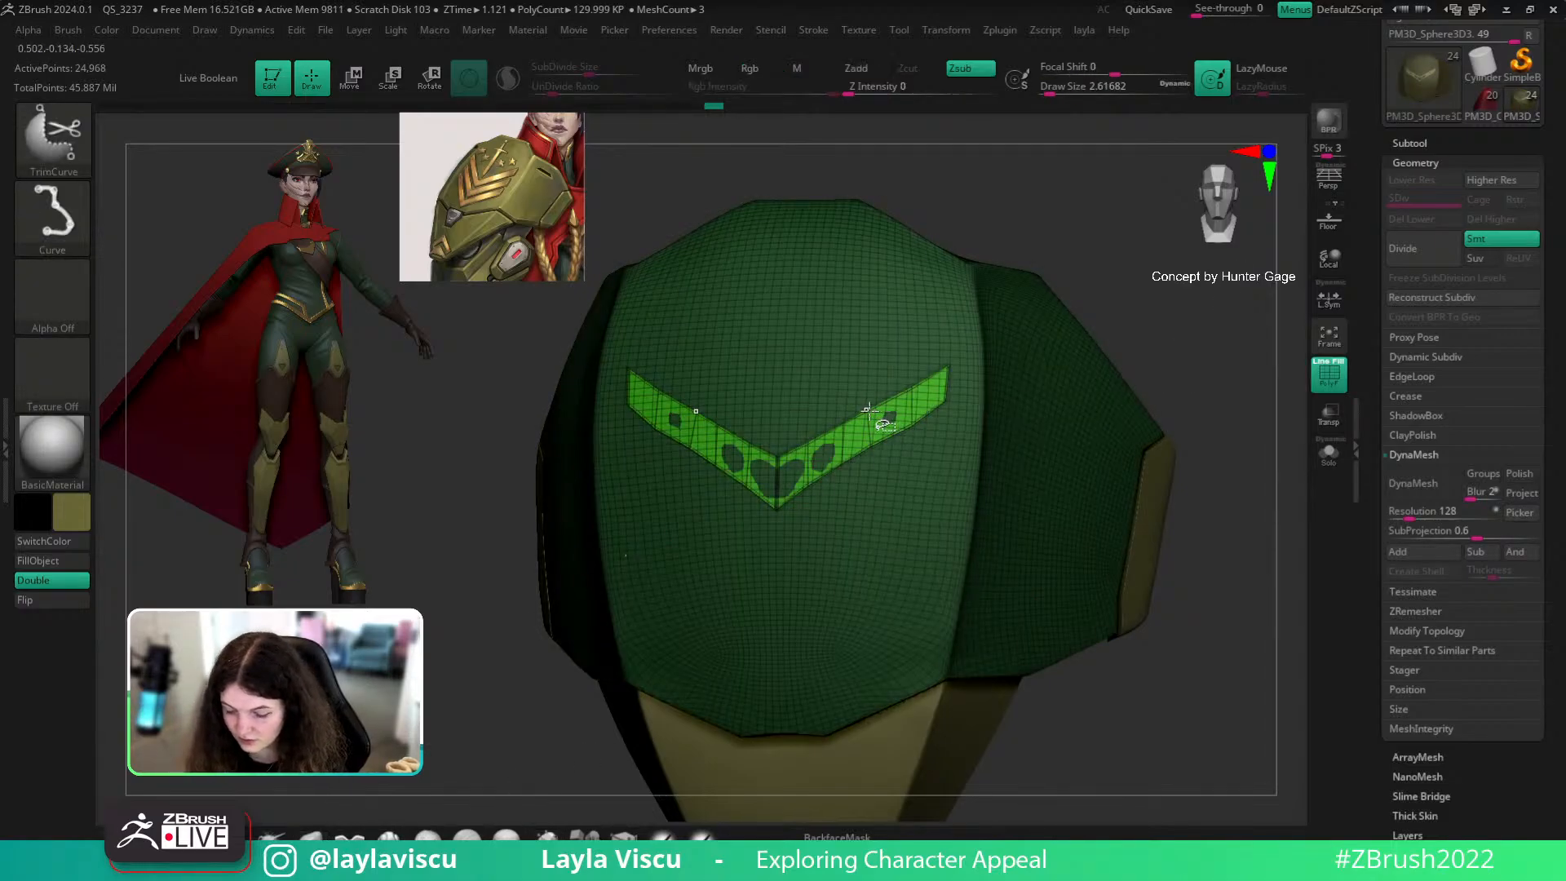
ctrl+shift+click(889, 414)
drag(1259, 379, 1202, 364)
key(1)
click(1166, 620)
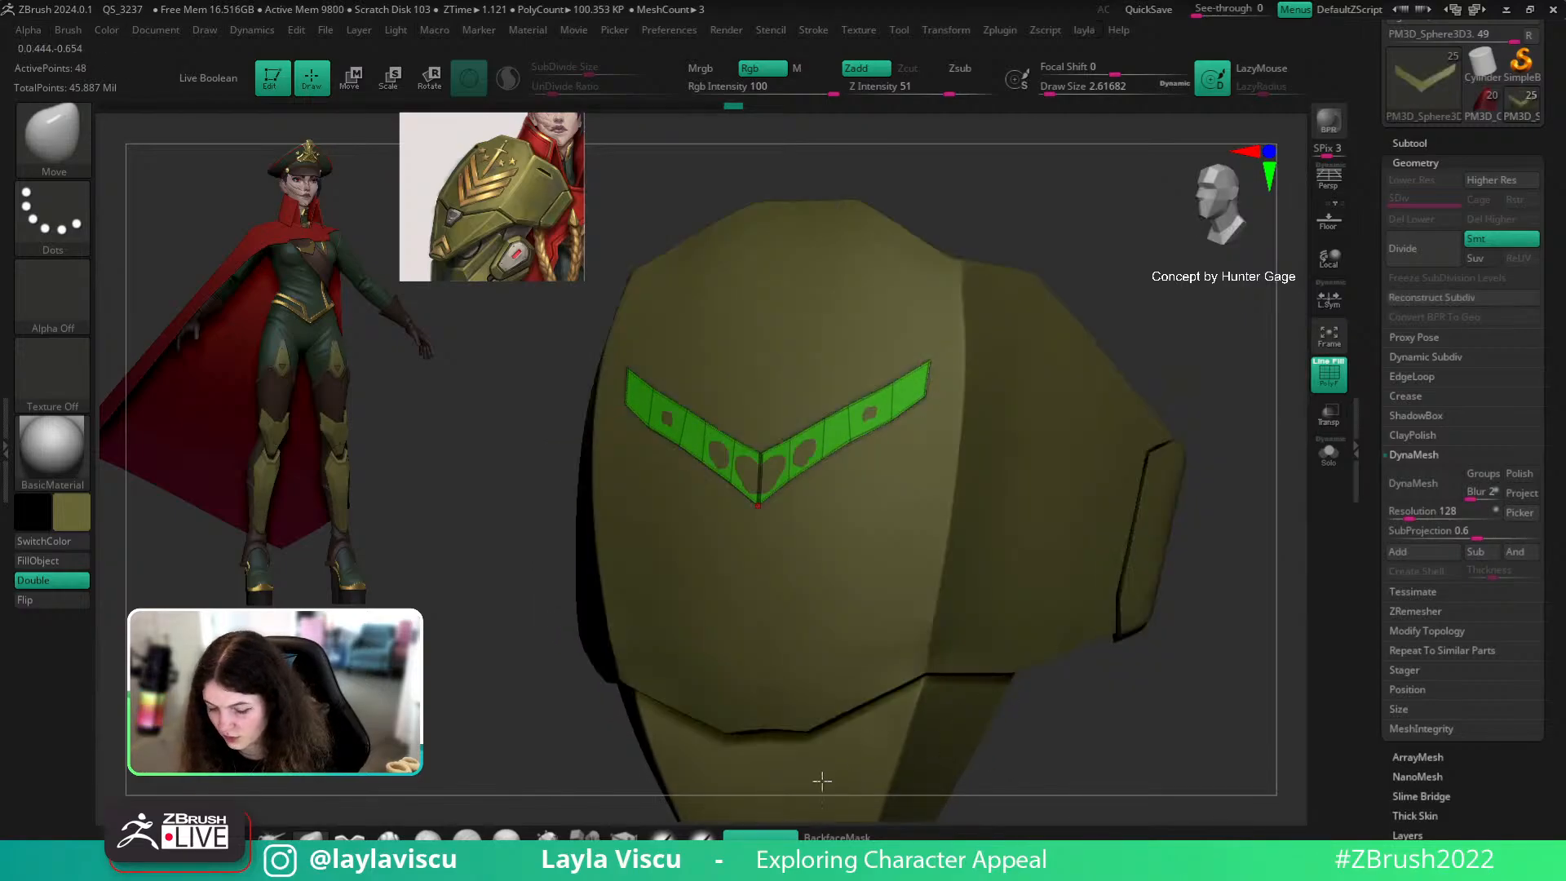
drag(1270, 430, 1251, 445)
click(348, 836)
key(s)
drag(806, 459, 891, 459)
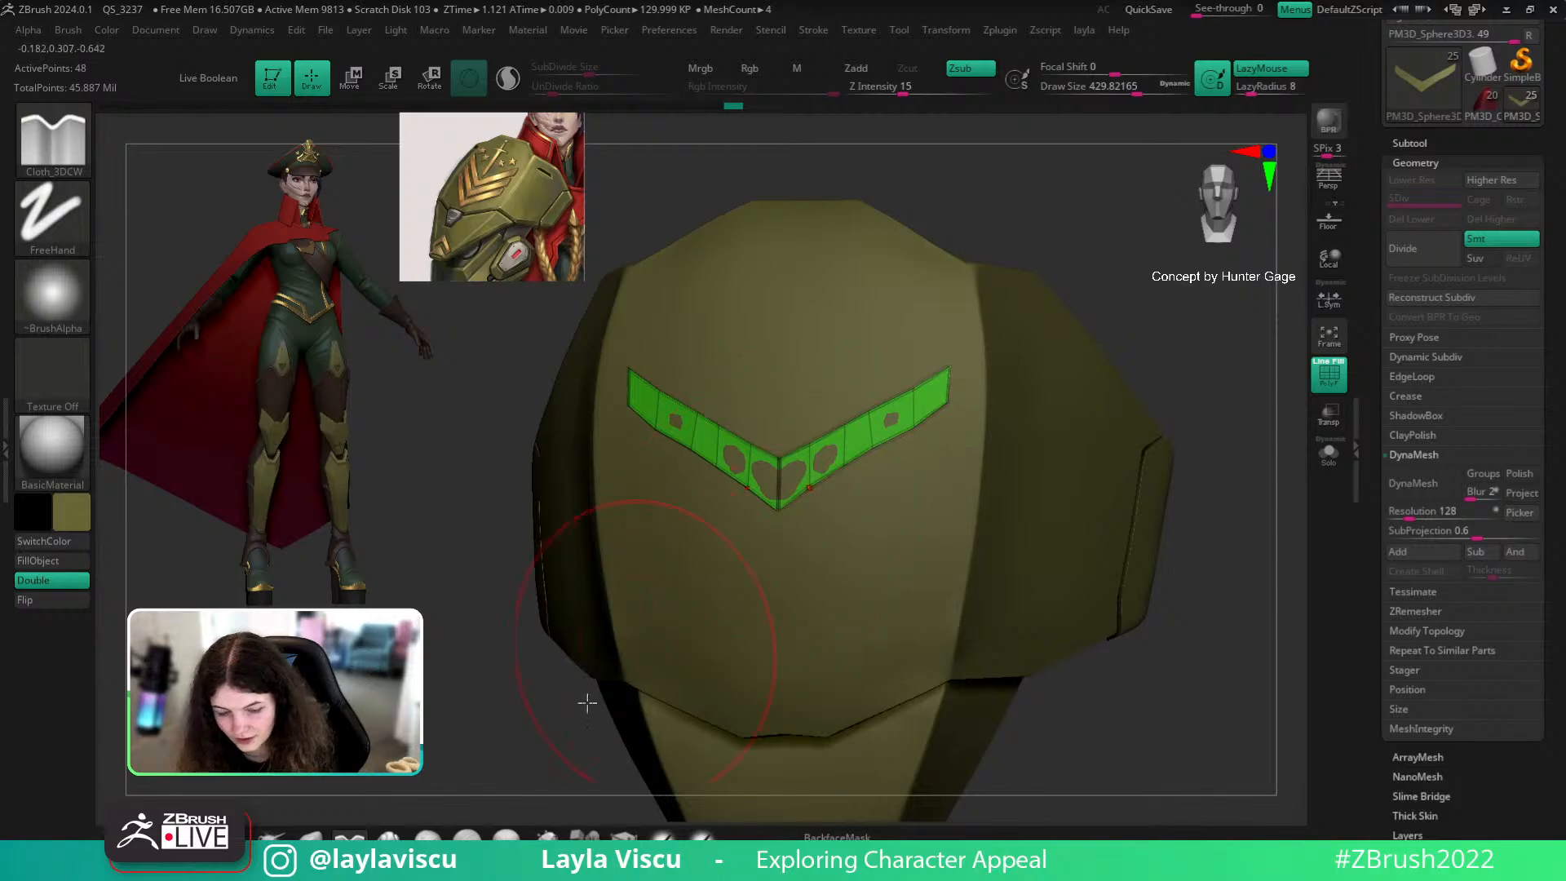
key(b)
key(m)
key(v)
key(ctrl+z)
Step: Set the draw size to about 124 and lift the chevron strip clear of the plate's surface with the Move brush
key(s)
drag(944, 412, 899, 419)
drag(1136, 329, 1124, 351)
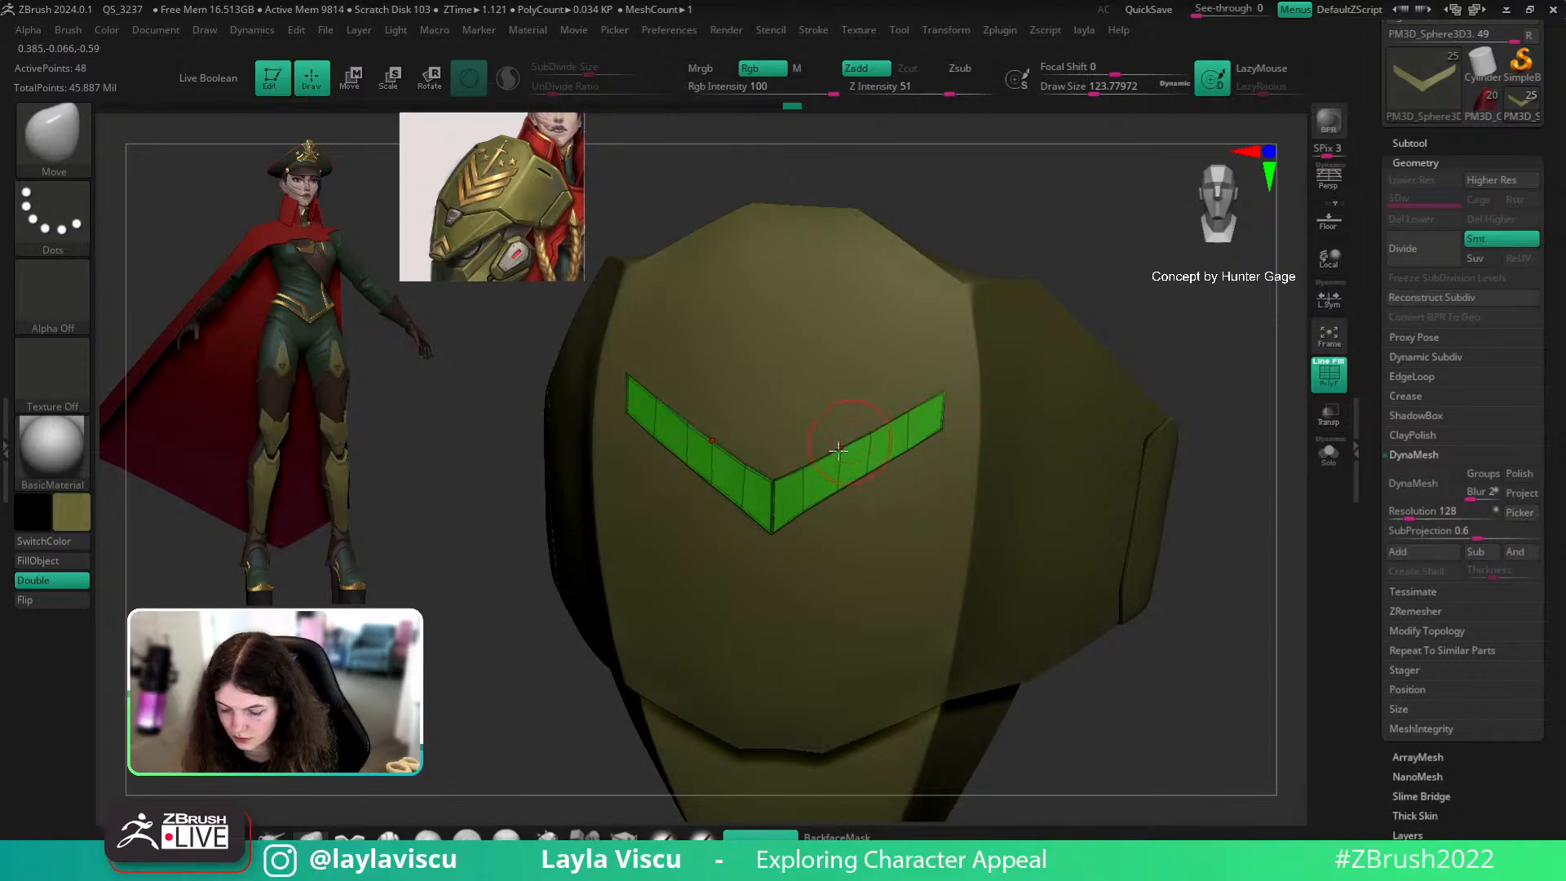
drag(1214, 349, 1142, 384)
Step: Hide the polyframe, sample a golden tan from the concept art and fill the chevron with it
key(shift+f)
key(z)
key(z)
key(z)
key(z)
key(c)
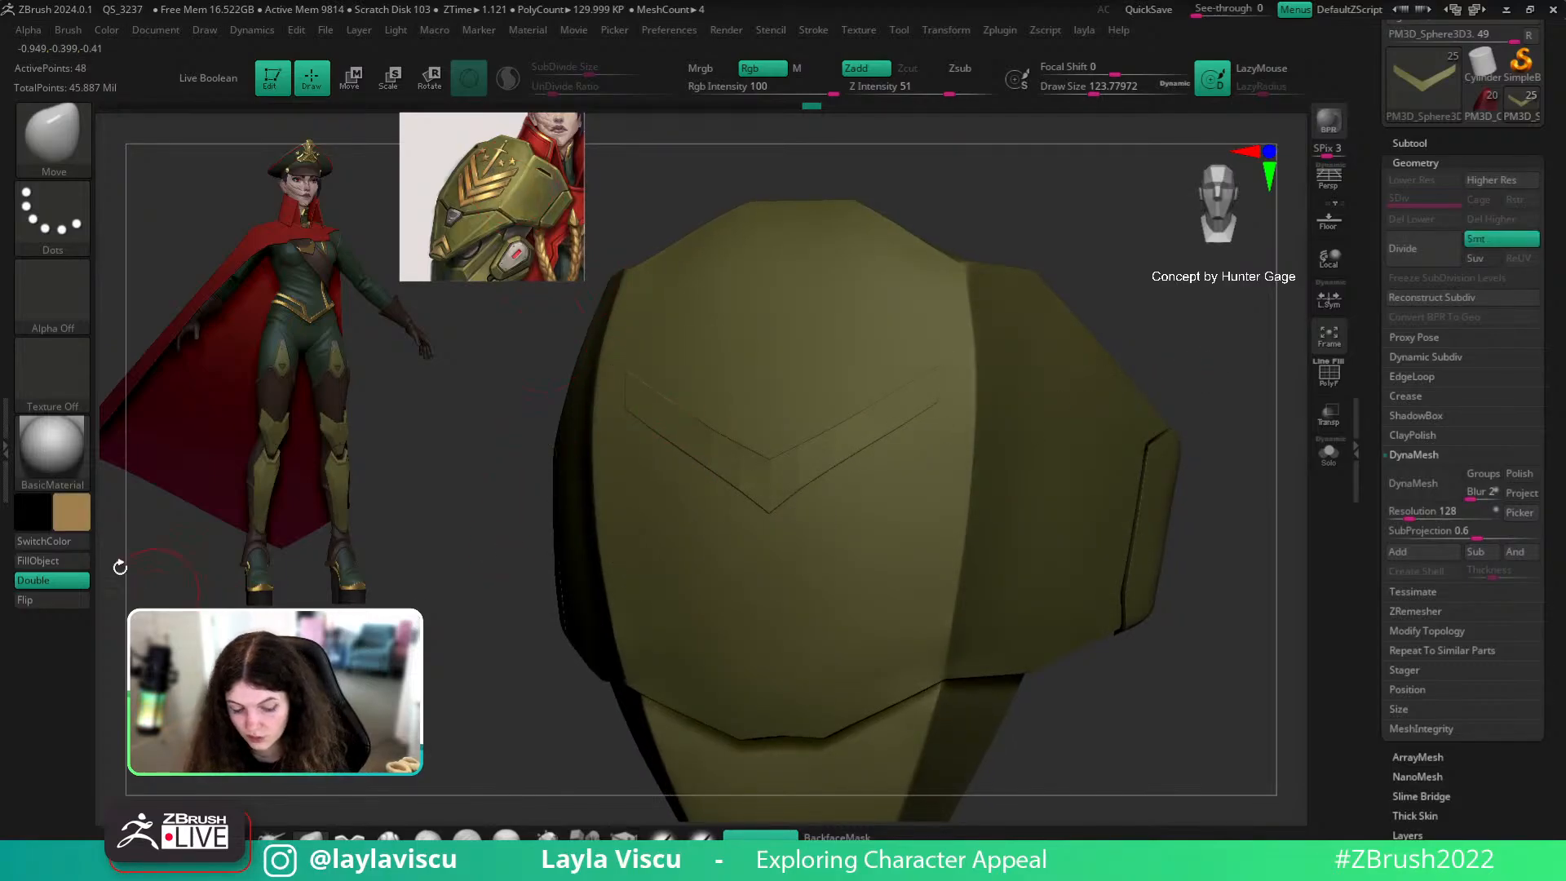
key(v)
click(44, 541)
click(44, 561)
drag(1273, 514, 1041, 485)
Step: Reduce the Move brush's draw size to about 97 and show the chevron's polyframe to check its fit on the plate
alt+click(840, 393)
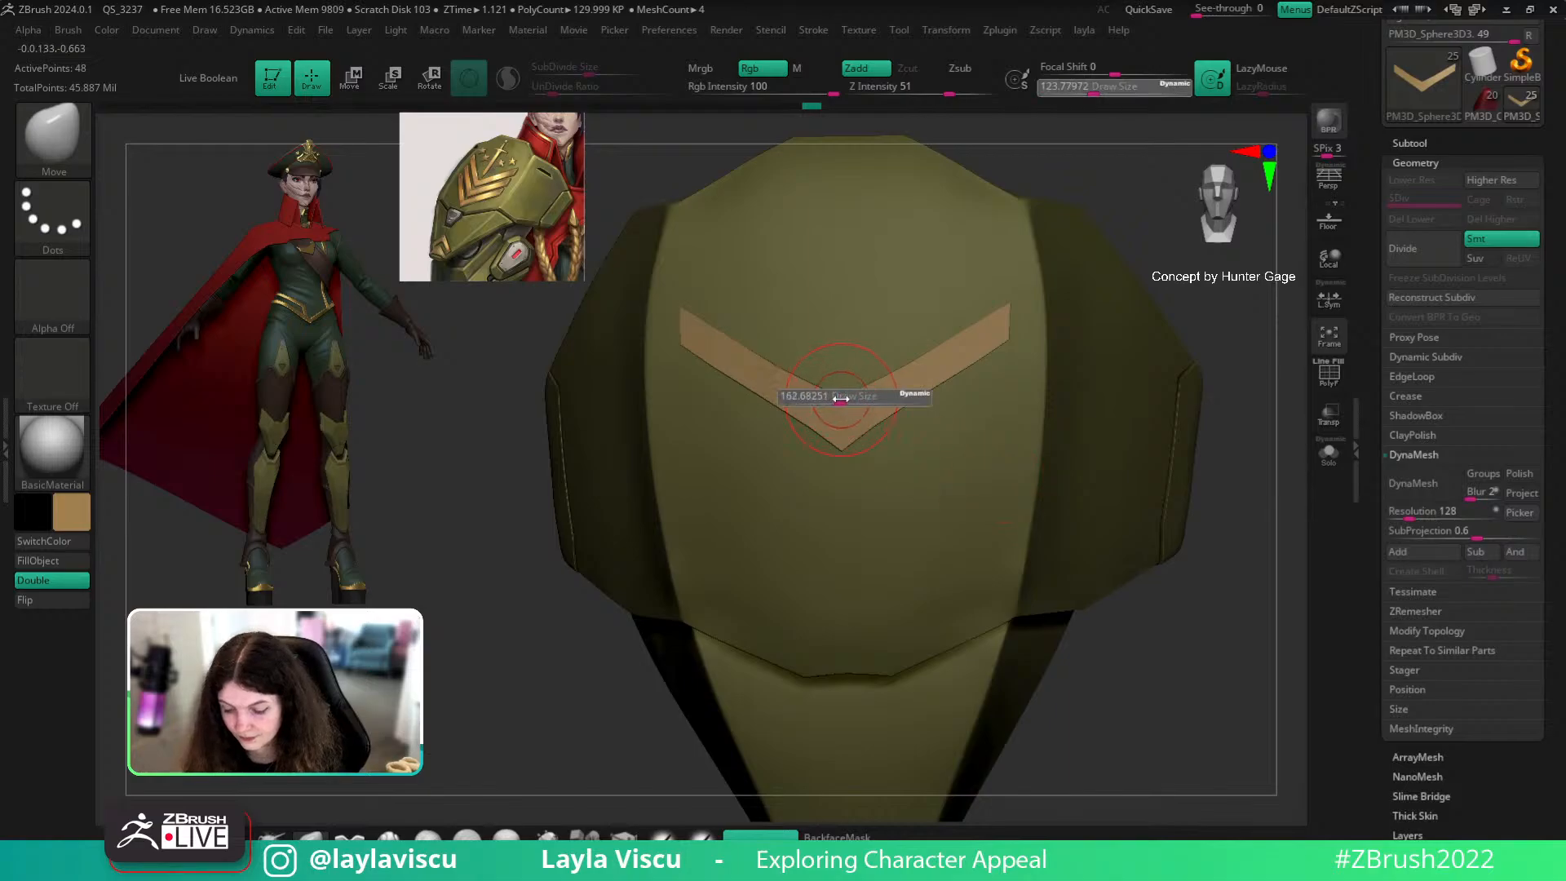
ctrl+right_drag(806, 336, 832, 374)
drag(1179, 514, 1108, 486)
mouse_move(1150, 410)
mouse_down()
mouse_move(1125, 444)
mouse_move(1248, 374)
mouse_move(1209, 383)
mouse_up()
key(shift+f)
key(shift+f)
key(shift+f)
ctrl+right_drag(990, 407, 1010, 457)
key(s)
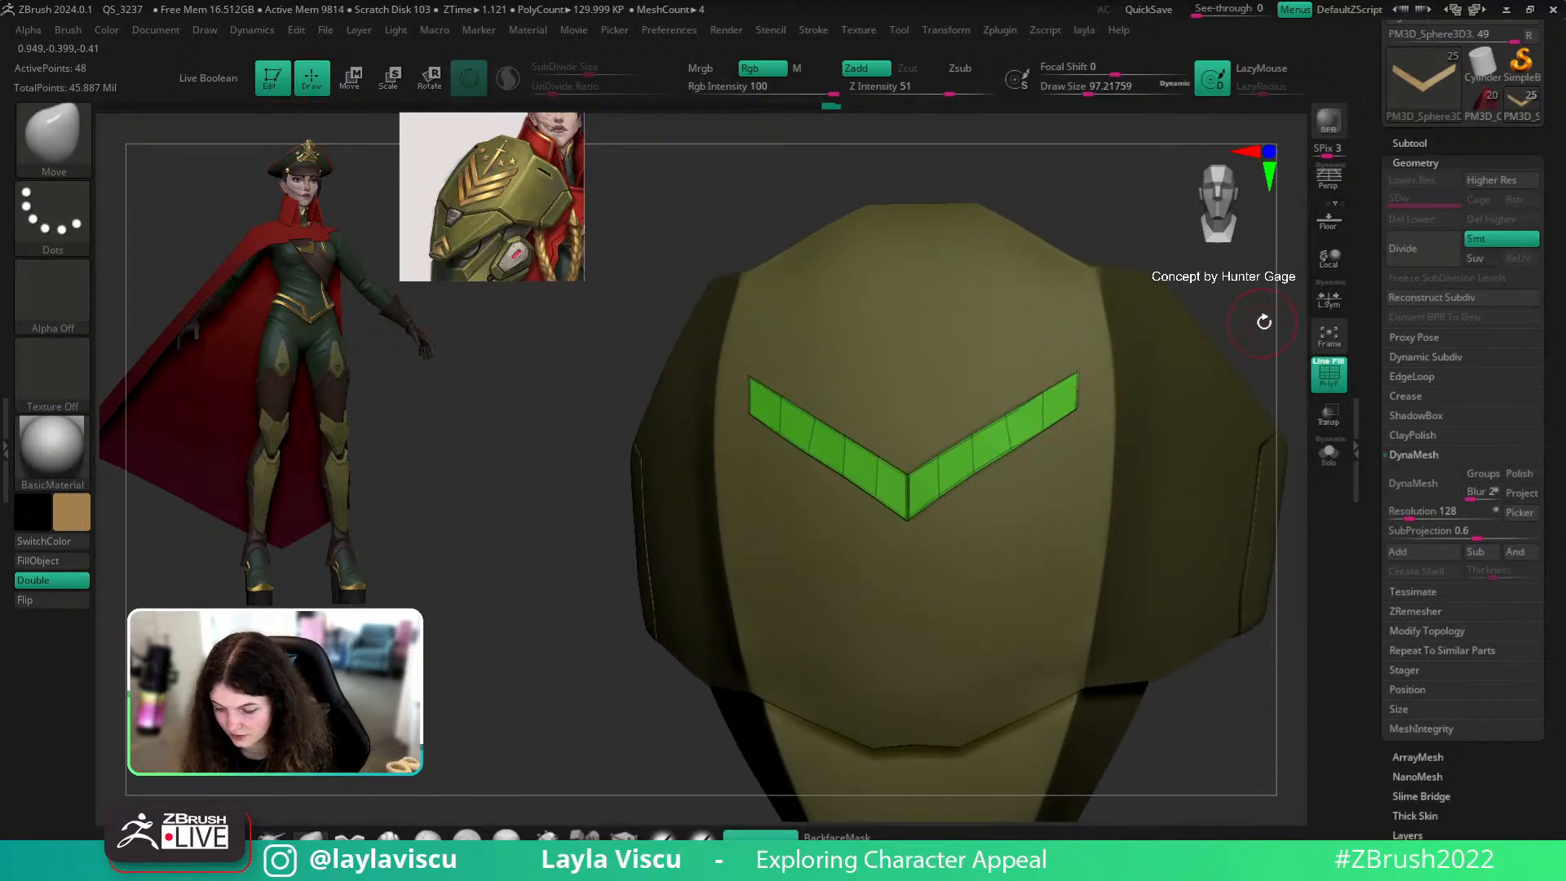
drag(1264, 321, 963, 437)
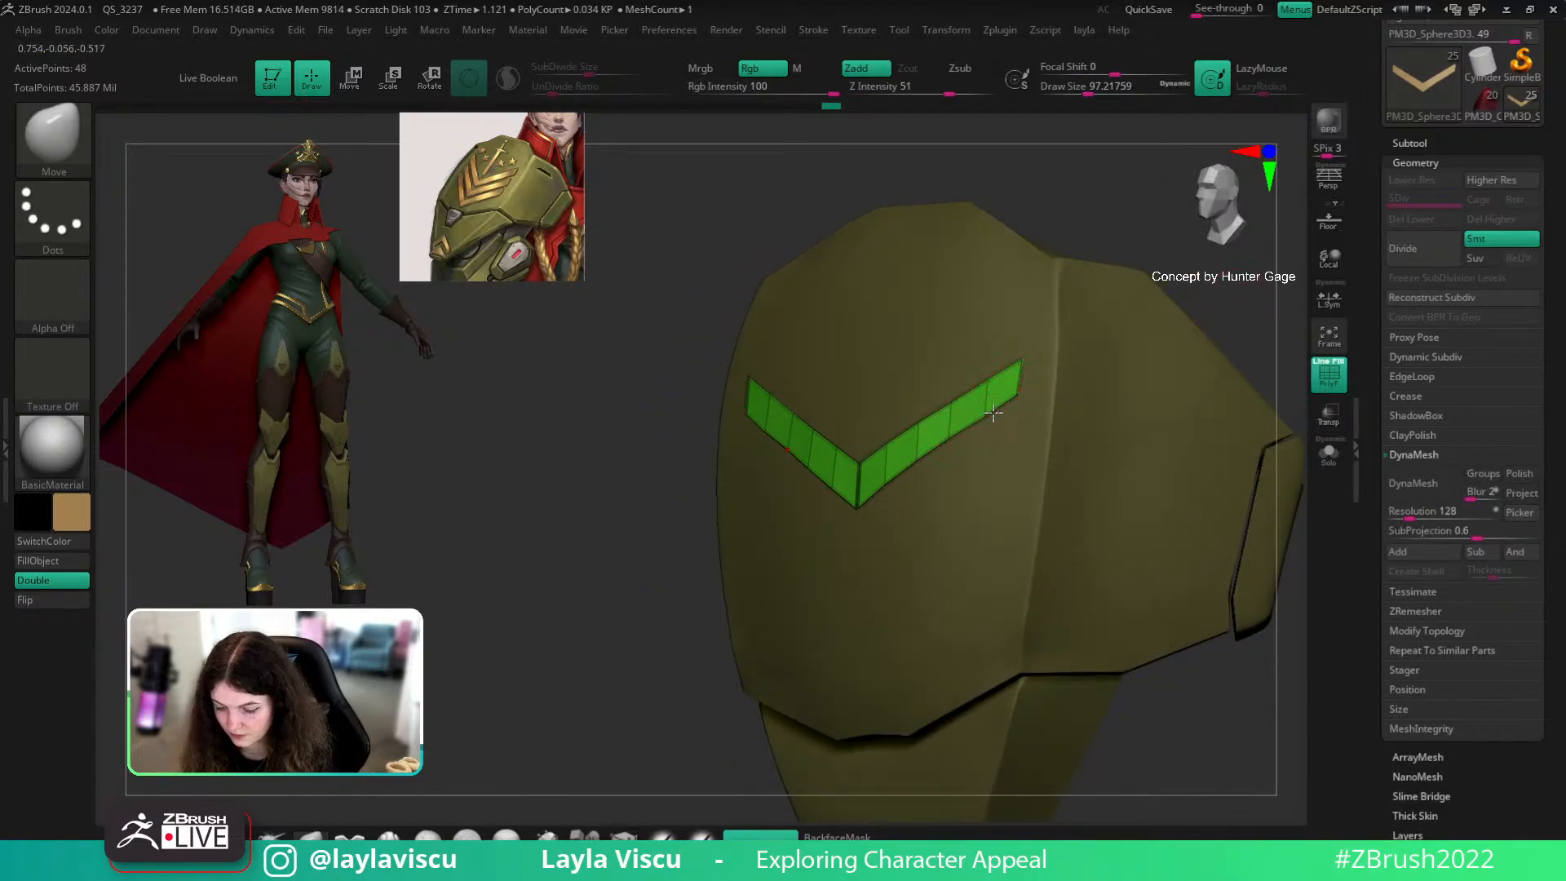
shift+drag(1262, 306, 1159, 327)
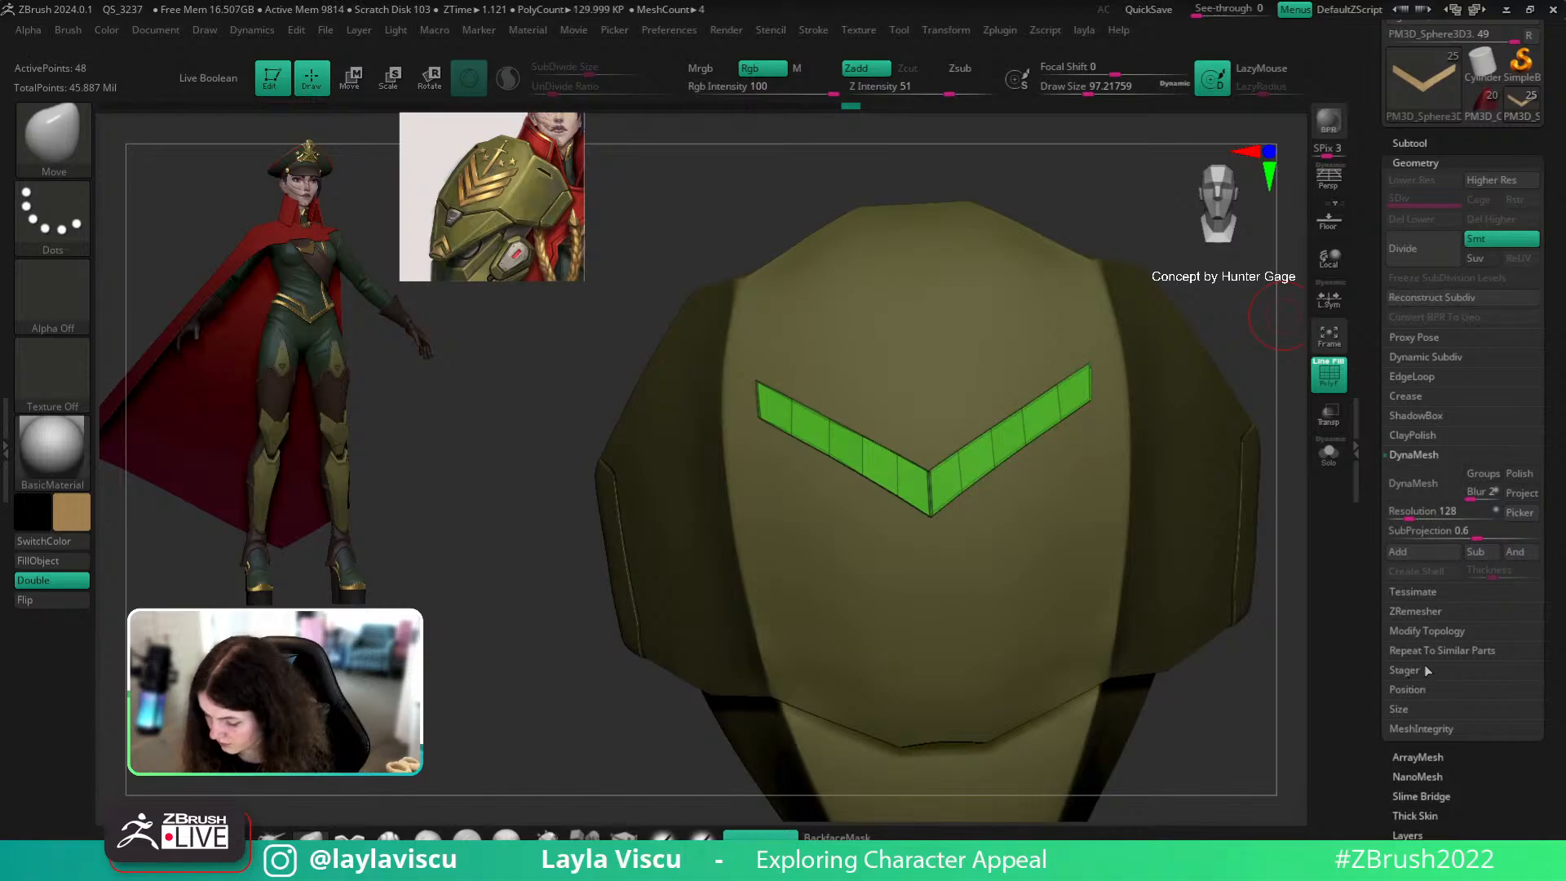
Step: Isolate the chevron in Solo mode, choose ZModeler and preview the strip's smoothing with Dynamic Subdiv
key(ctrl)
key(f)
click(1329, 453)
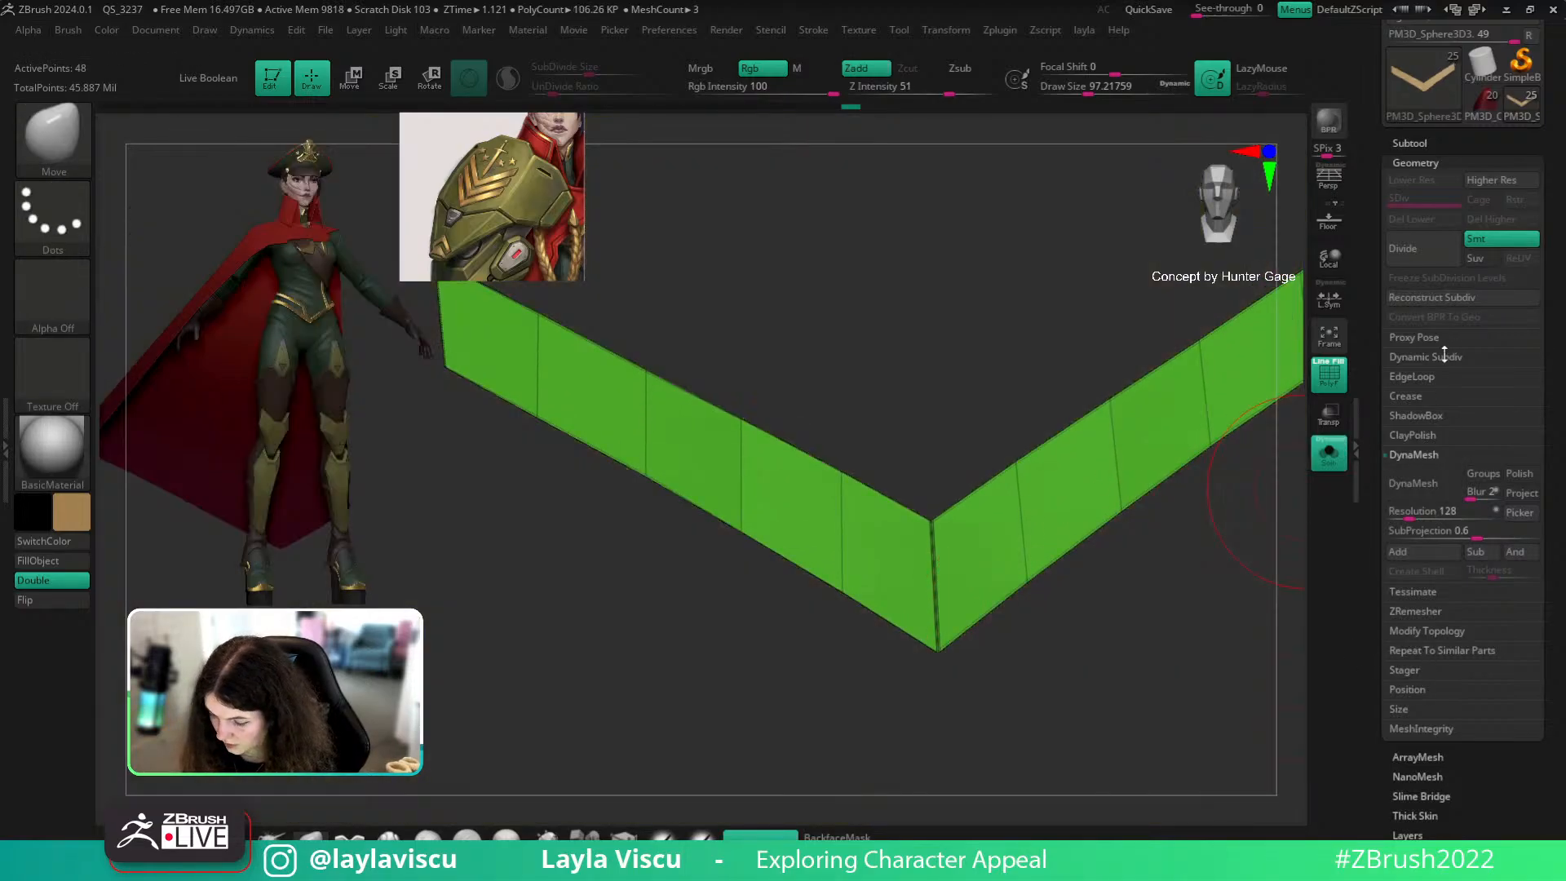
click(1417, 395)
ctrl+right_drag(1223, 392, 1014, 419)
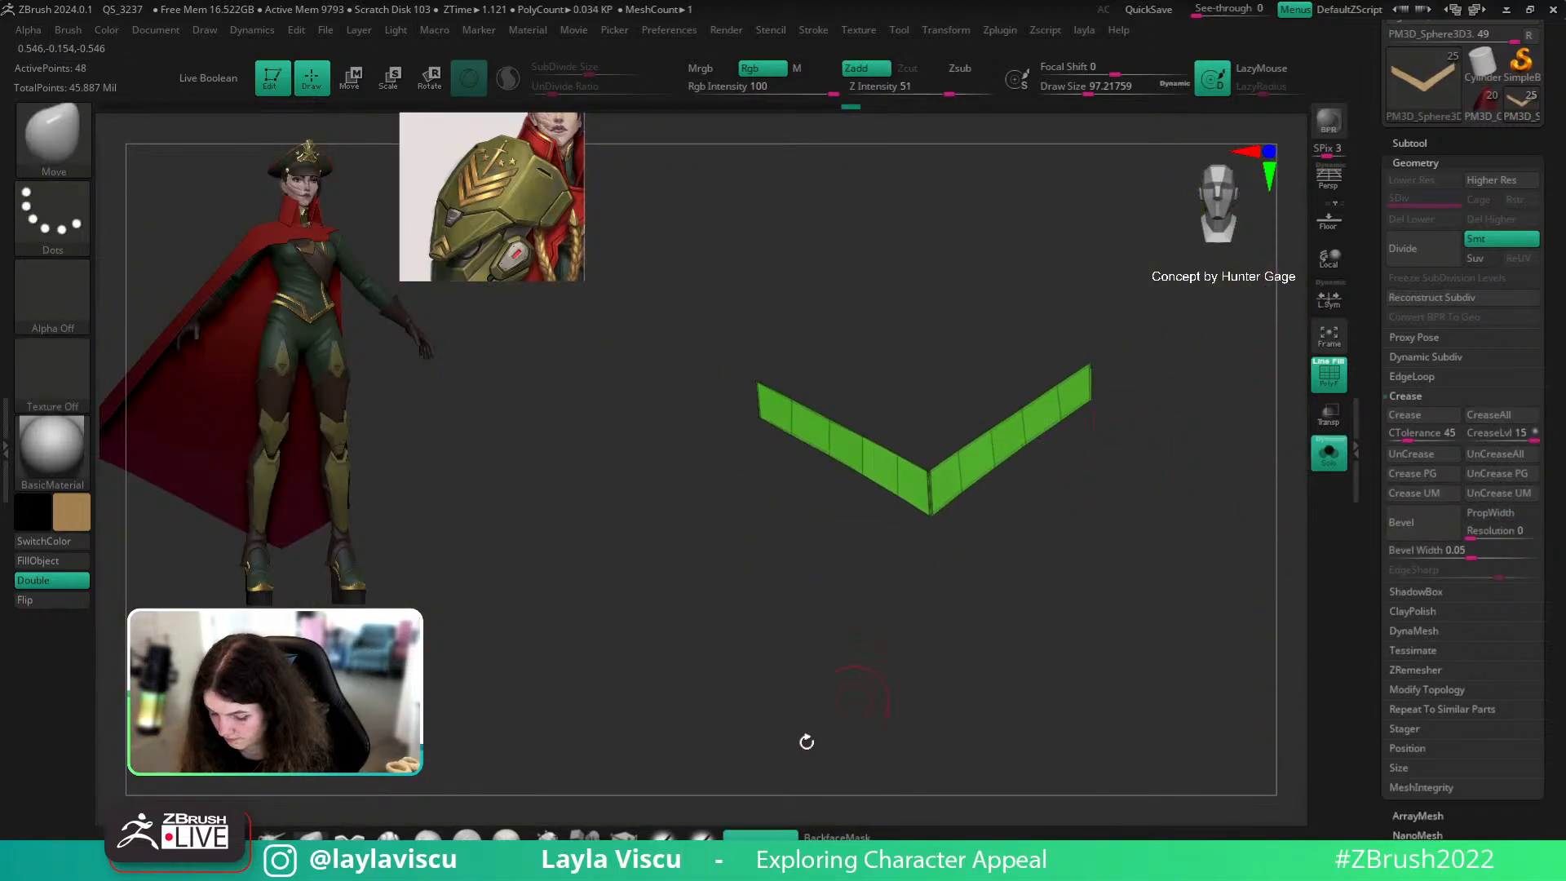
click(624, 837)
key(d)
key(shift+f)
key(shift+f)
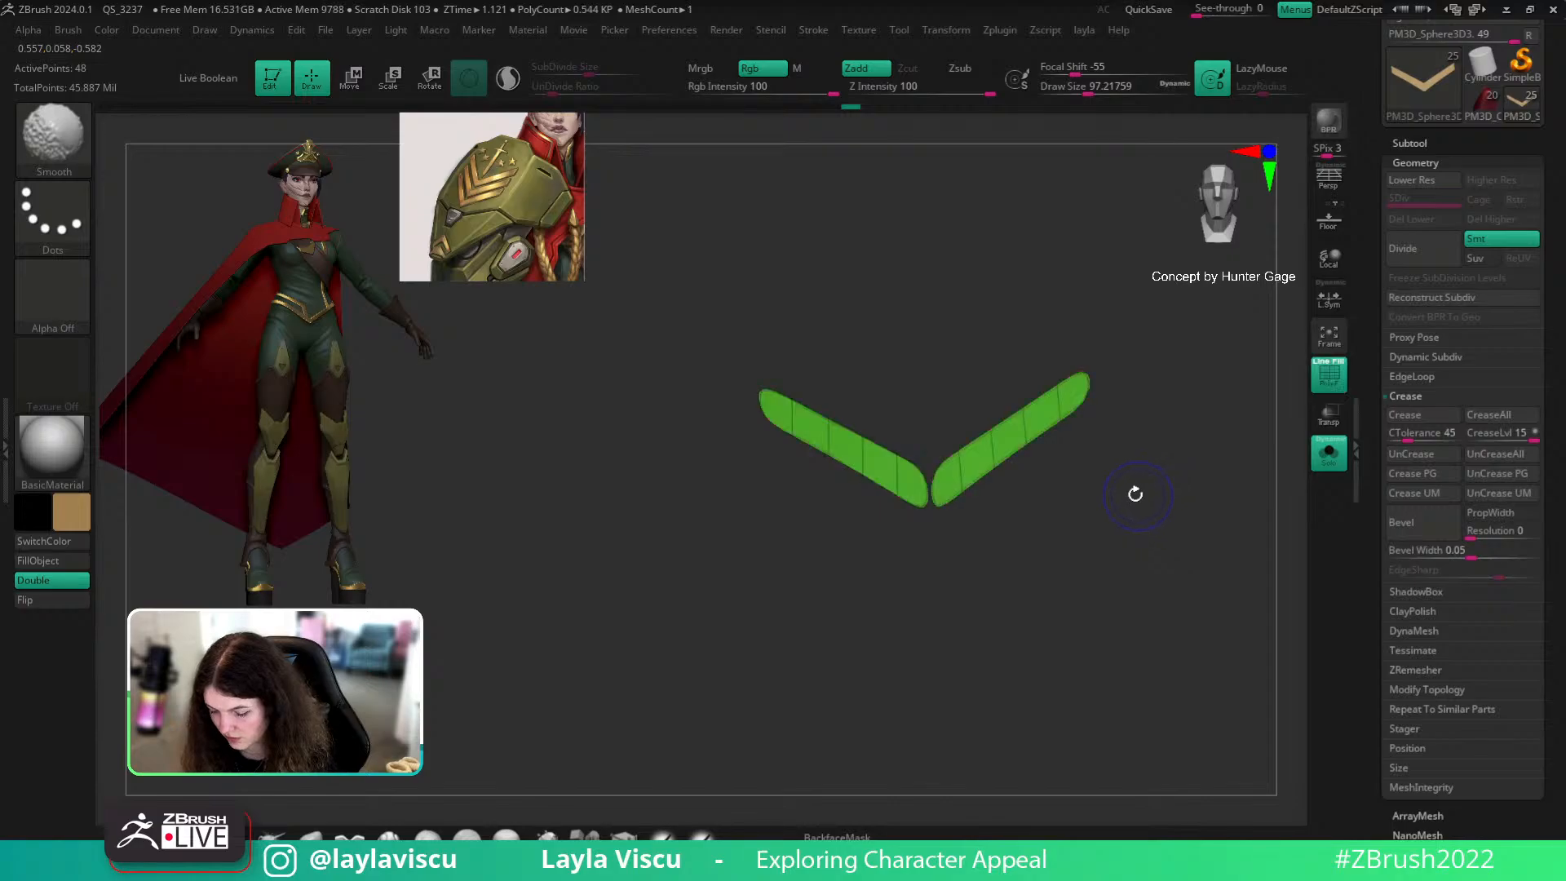
key(shift+d)
Step: Clean up the doubled edges at the chevron's centre seam with ZModeler and test the smoothed result
ctrl+right_drag(1024, 507, 979, 555)
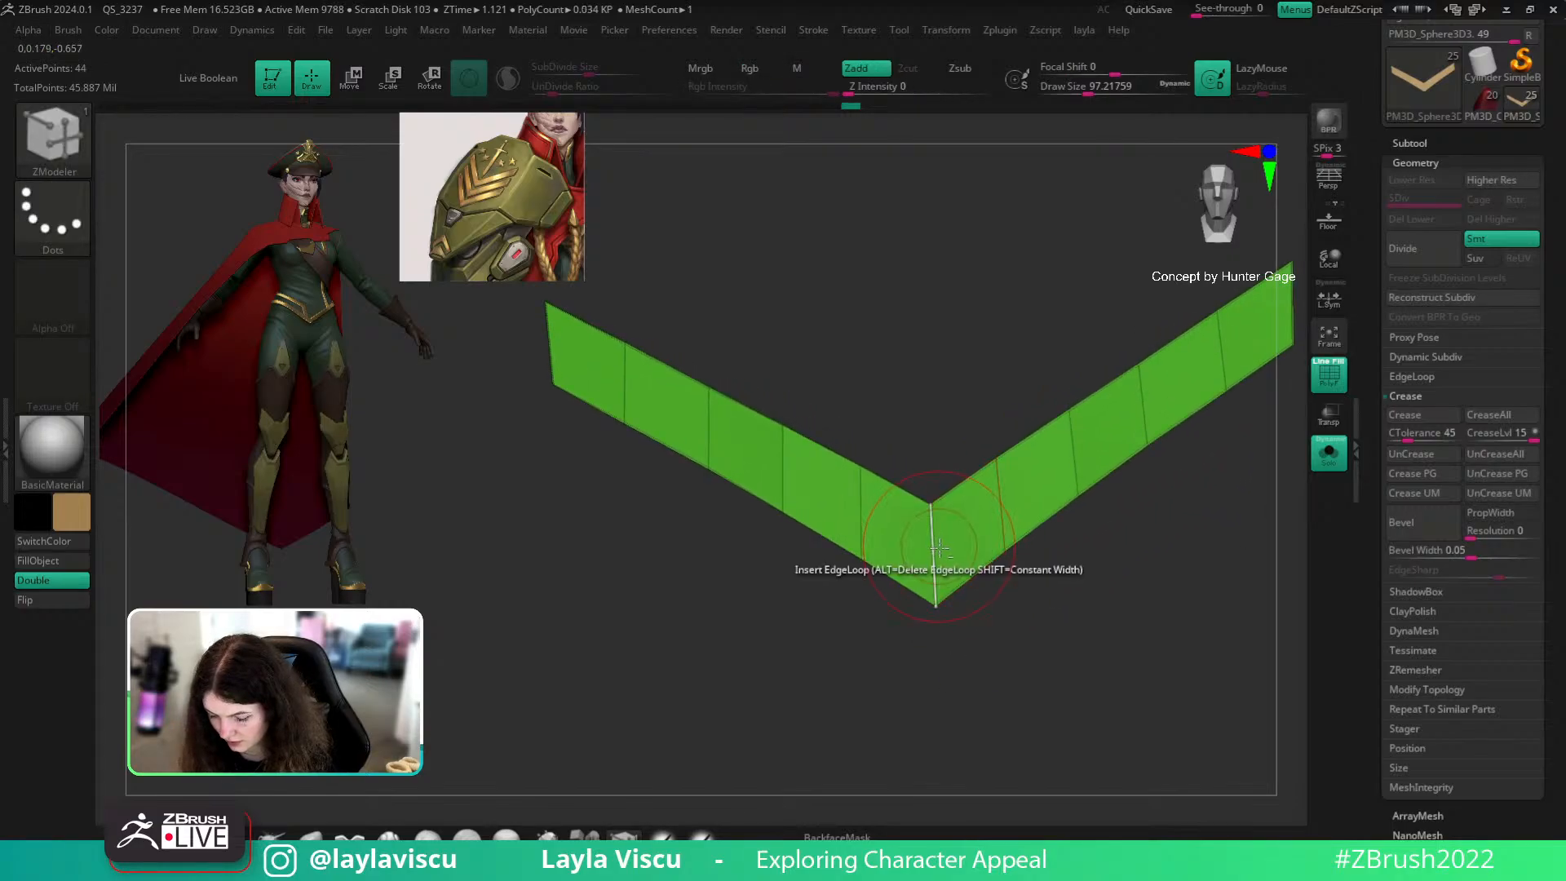
key(space)
key(ctrl+d)
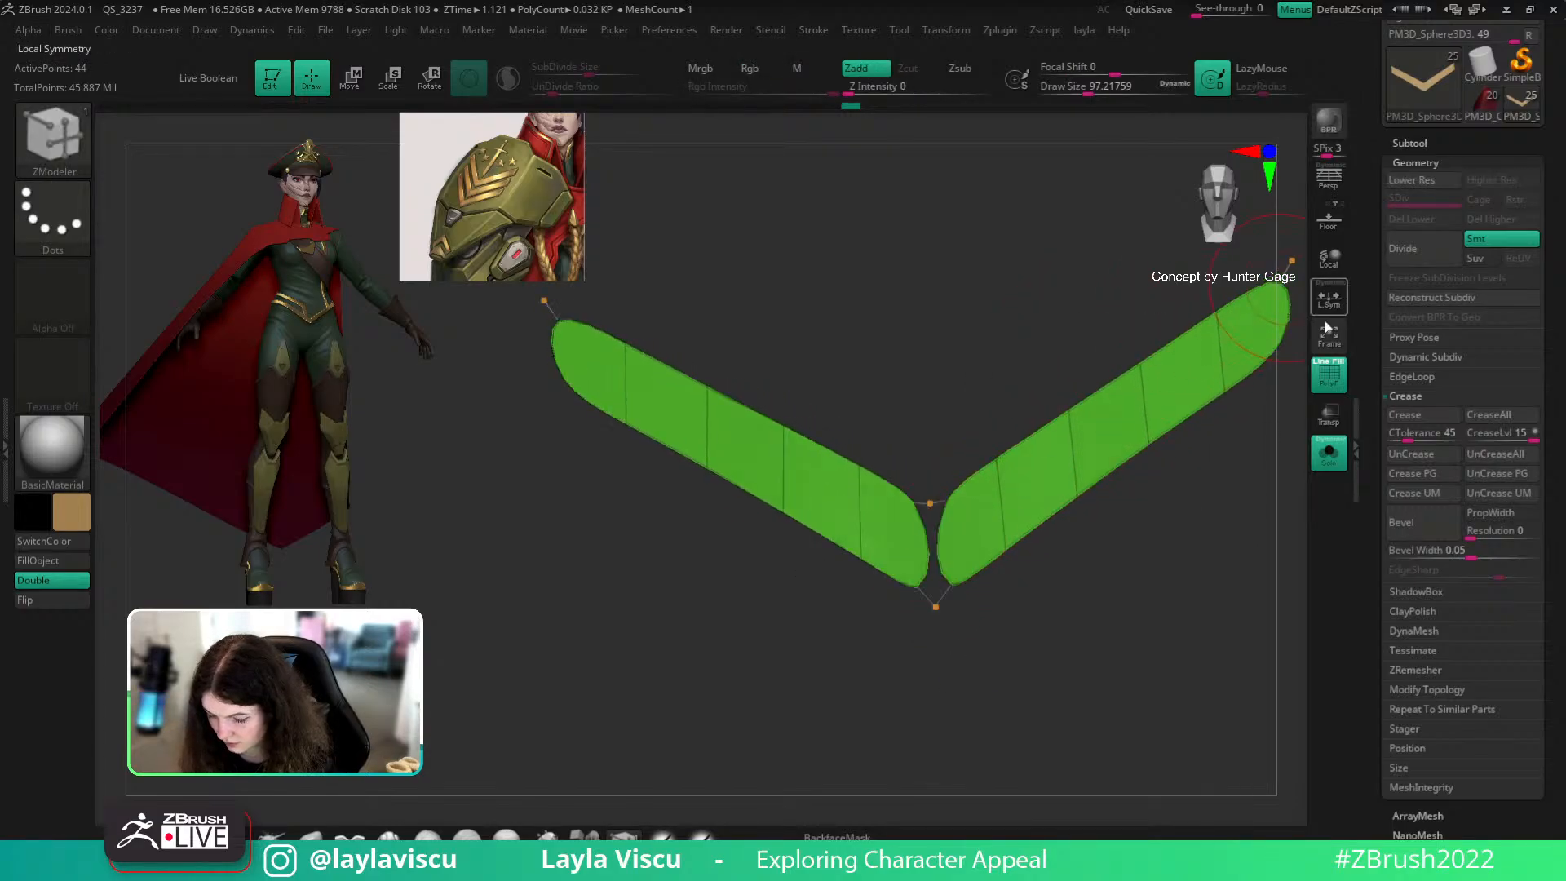
key(shift+d)
key(space)
key(ctrl)
key(space)
click(1113, 526)
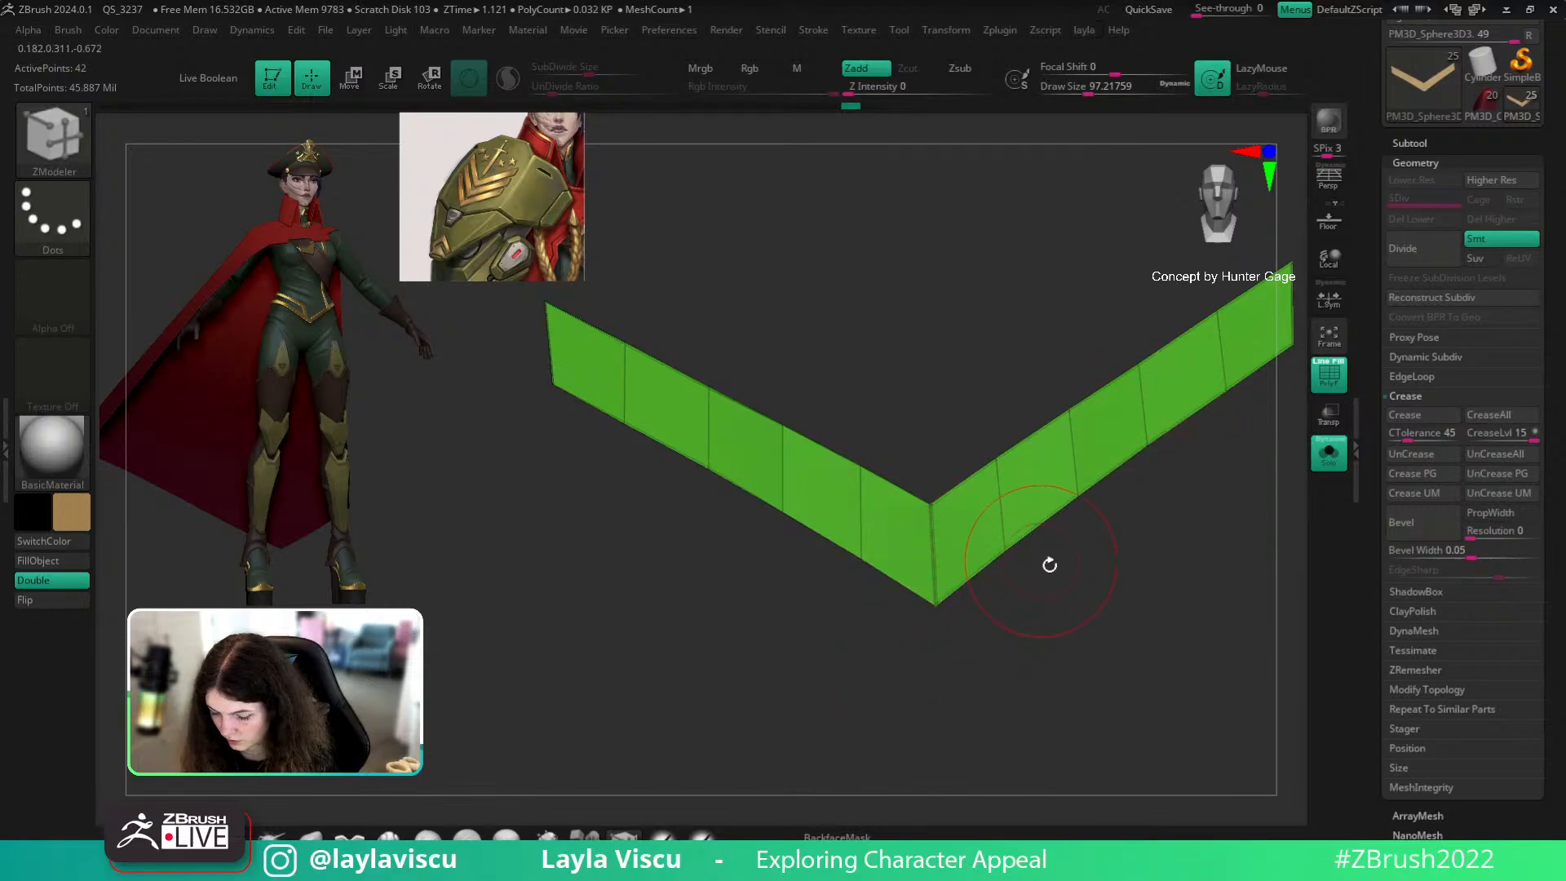
Step: Add a lengthwise edge loop down the middle of the chevron and weld its points
drag(1303, 554, 1138, 348)
key(1)
click(1108, 402)
mouse_move(972, 596)
mouse_down()
mouse_move(957, 594)
mouse_move(976, 566)
mouse_up()
click(1438, 698)
alt+drag(1175, 674, 1300, 638)
click(1423, 617)
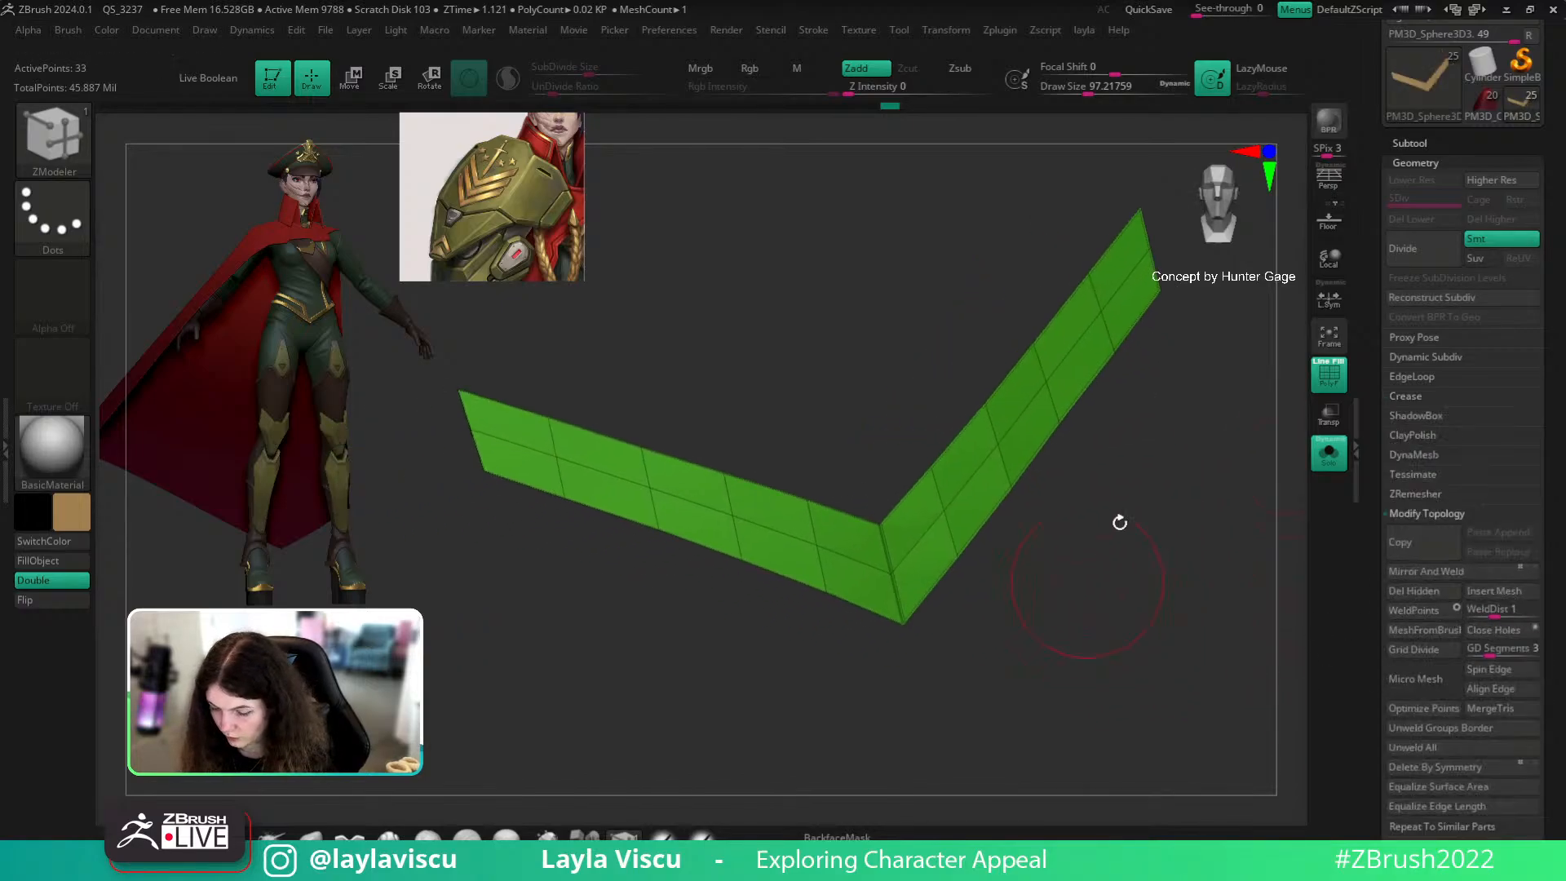
Step: Turn on Dynamic Subdiv for the welded chevron and open its crease settings
click(1428, 360)
key(d)
mouse_move(1137, 578)
shift+mouse_down()
mouse_move(1172, 535)
mouse_move(1258, 566)
shift+mouse_up()
key(shift+f)
key(shift+f)
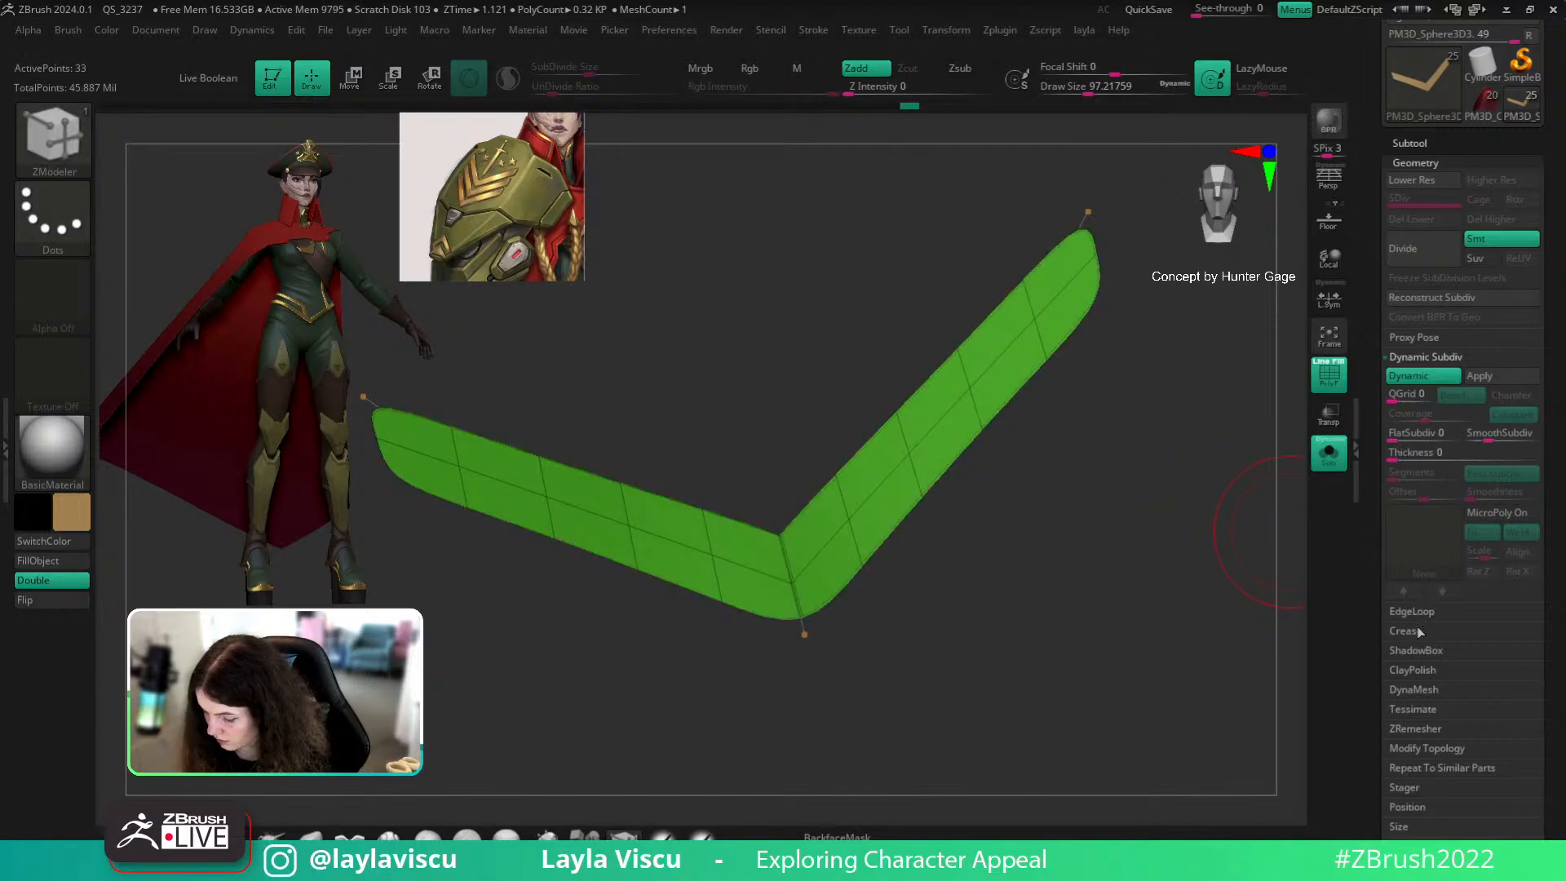
click(1419, 634)
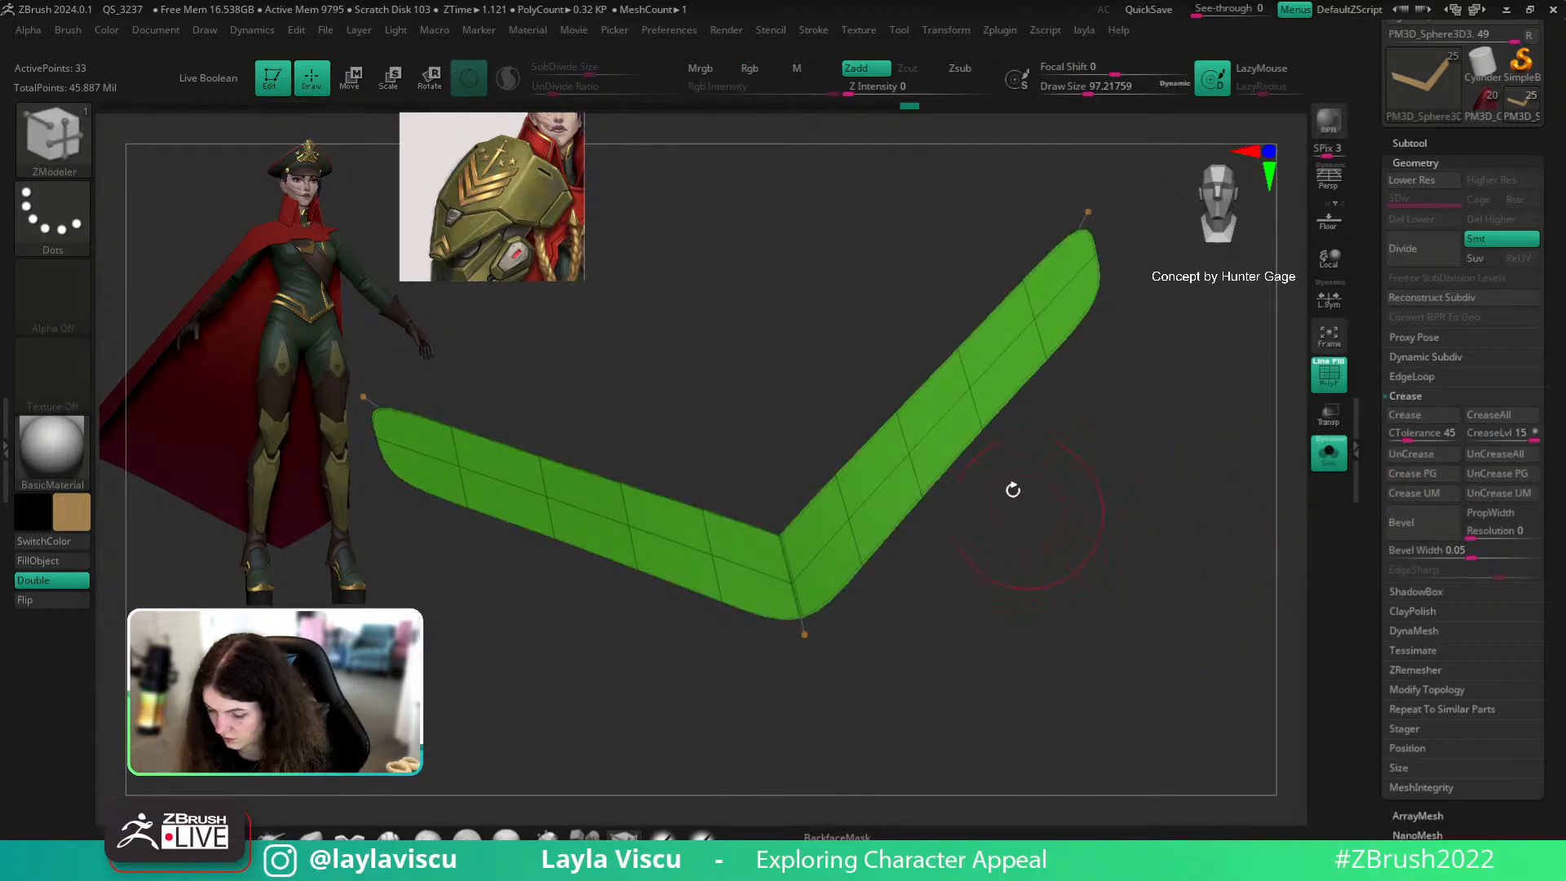
Step: Insert supporting edge loops along the chevron's long edges and at both ends, and bring the rest of the armour back into view
drag(977, 426, 988, 430)
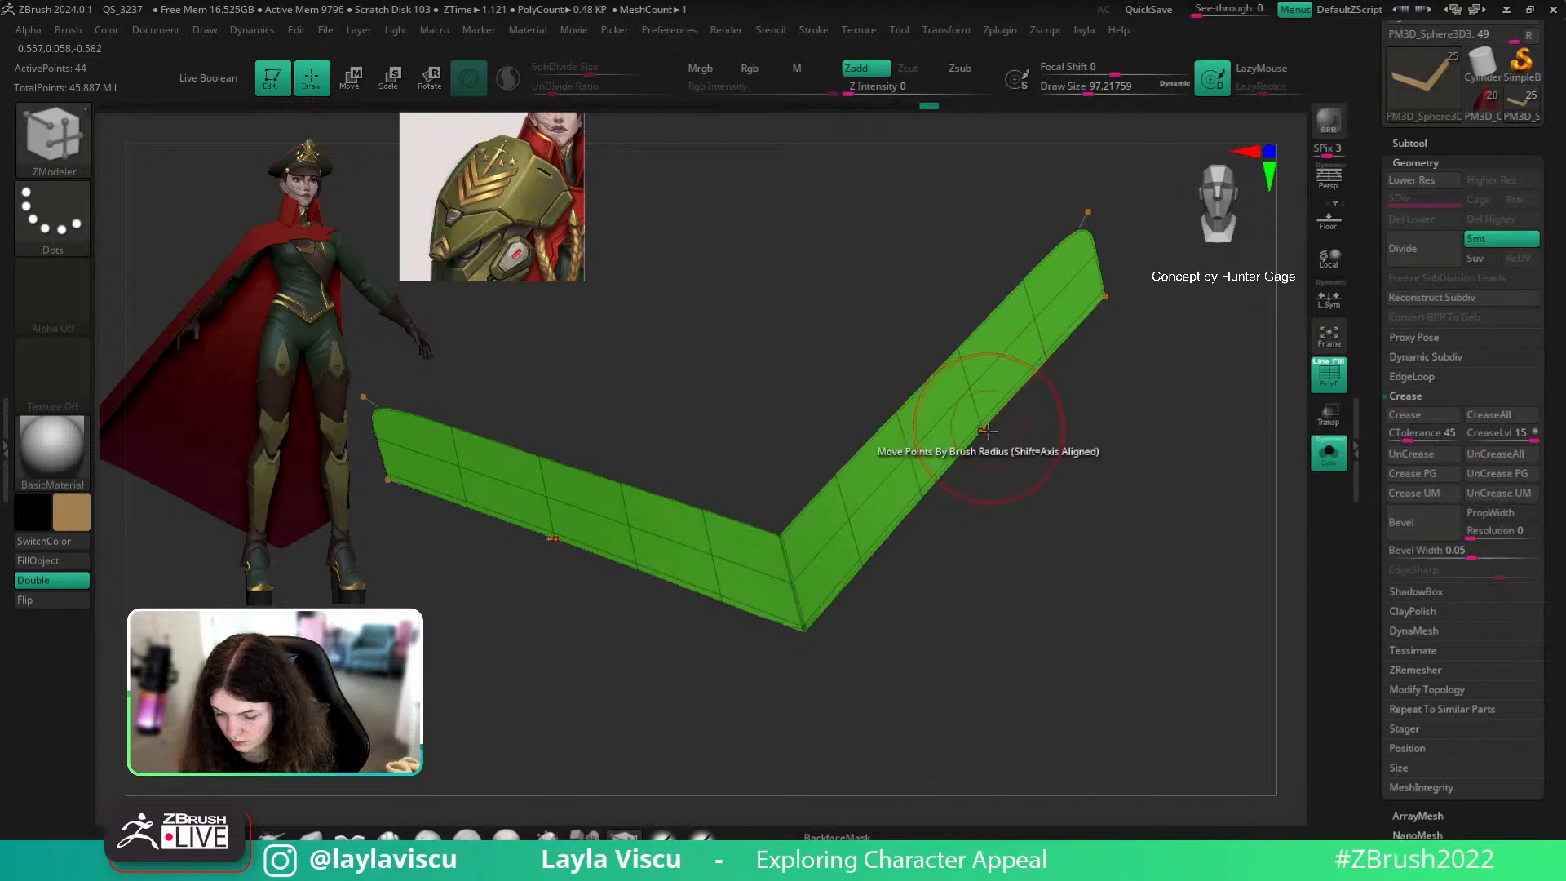
click(1102, 258)
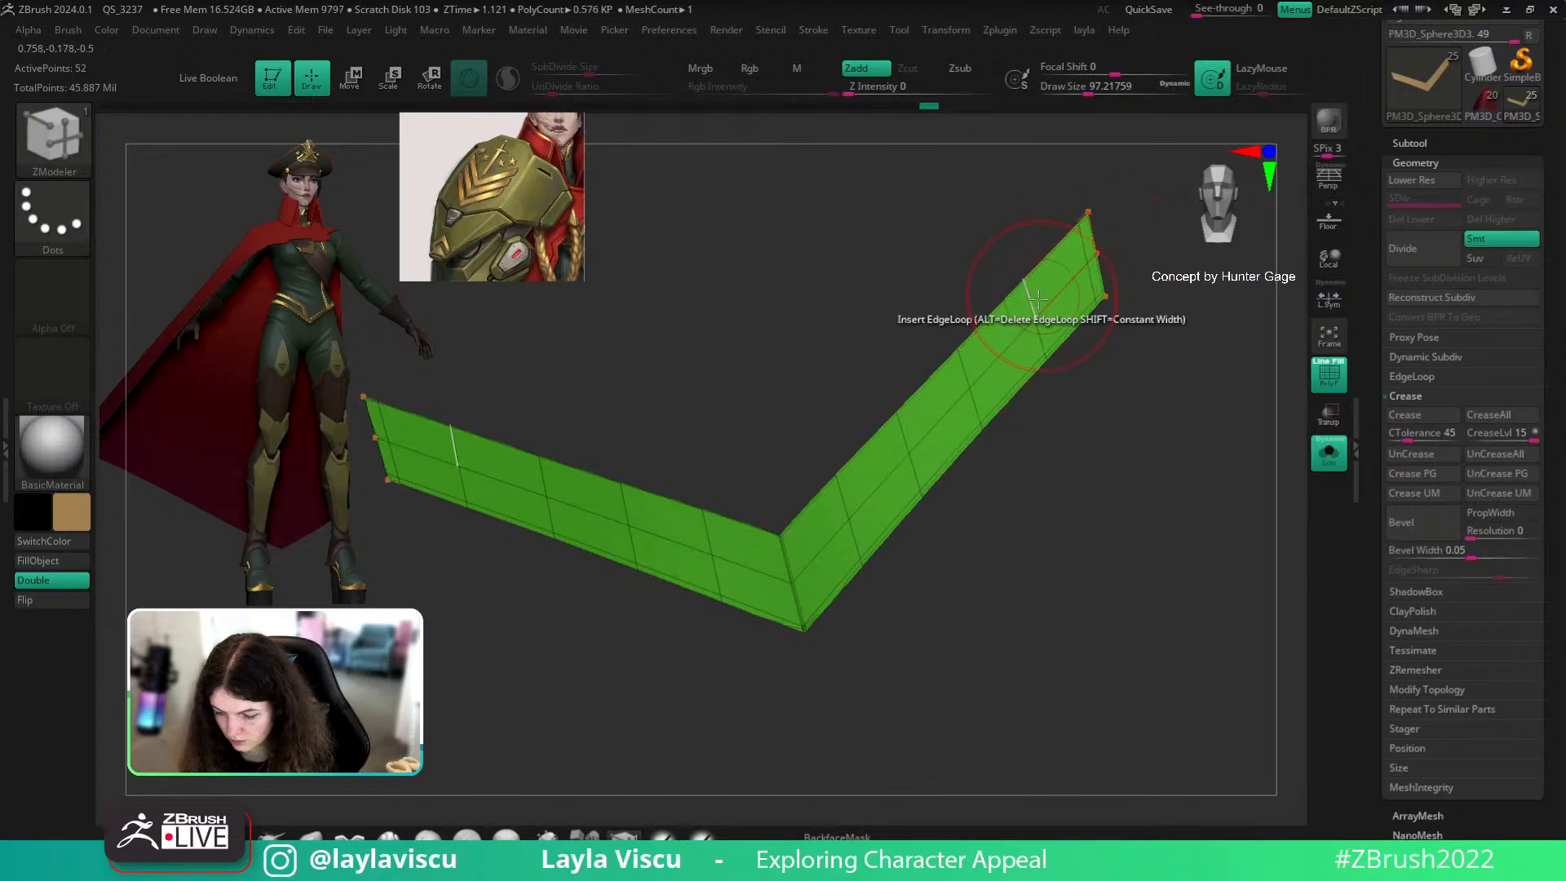
key(shift+f)
shift+drag(1126, 454, 1219, 578)
click(1329, 451)
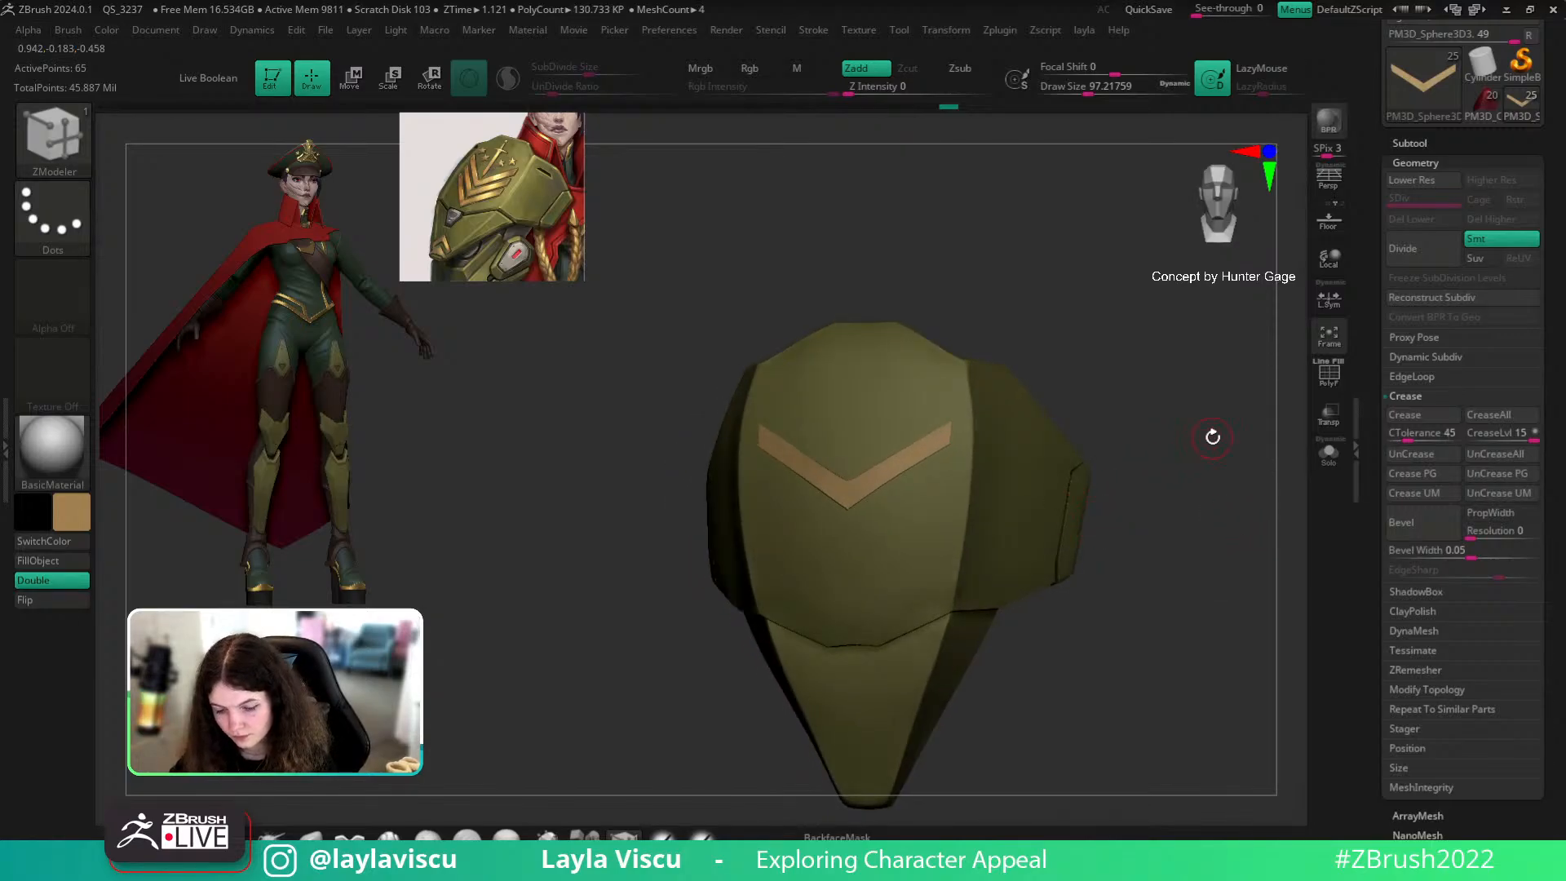
Step: Choose the Move brush at a draw size of about 517 and pull the chevron into a narrower, steeper V
drag(1213, 437, 1231, 457)
key(b)
key(m)
key(v)
key(s)
mouse_move(756, 420)
mouse_down()
mouse_move(794, 408)
mouse_move(791, 426)
mouse_up()
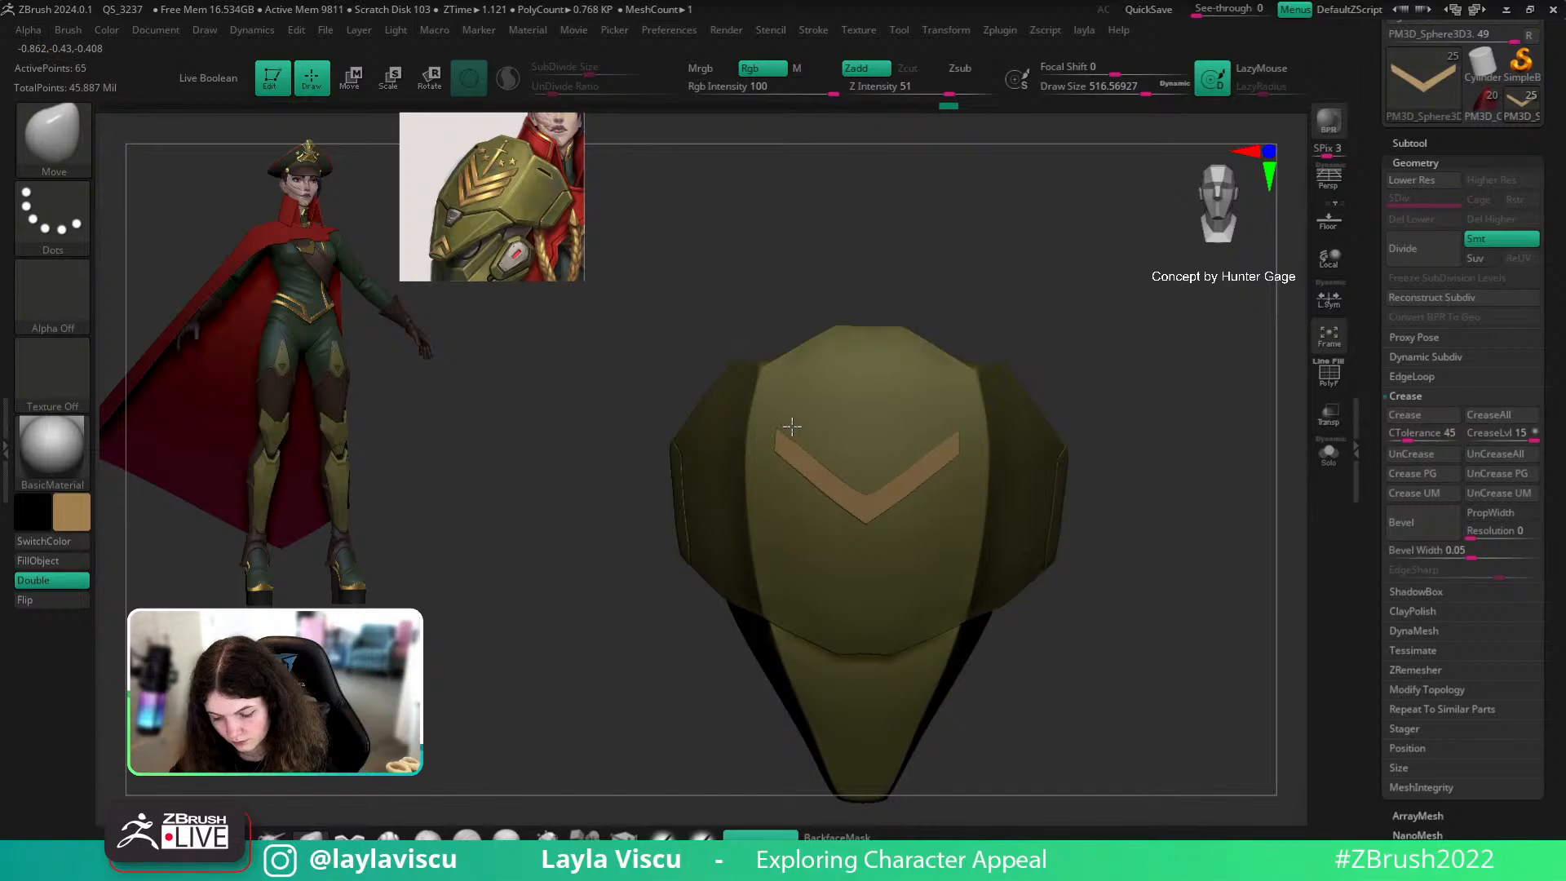
drag(1137, 462, 1127, 438)
Step: Adjust the outer ends of the chevron's arms with the Move brush at a draw size of about 207
key(s)
drag(941, 431, 921, 431)
key(shift+f)
mouse_move(1131, 401)
mouse_down()
mouse_move(1080, 455)
mouse_move(995, 474)
mouse_up()
key(shift+f)
key(s)
drag(946, 416, 920, 416)
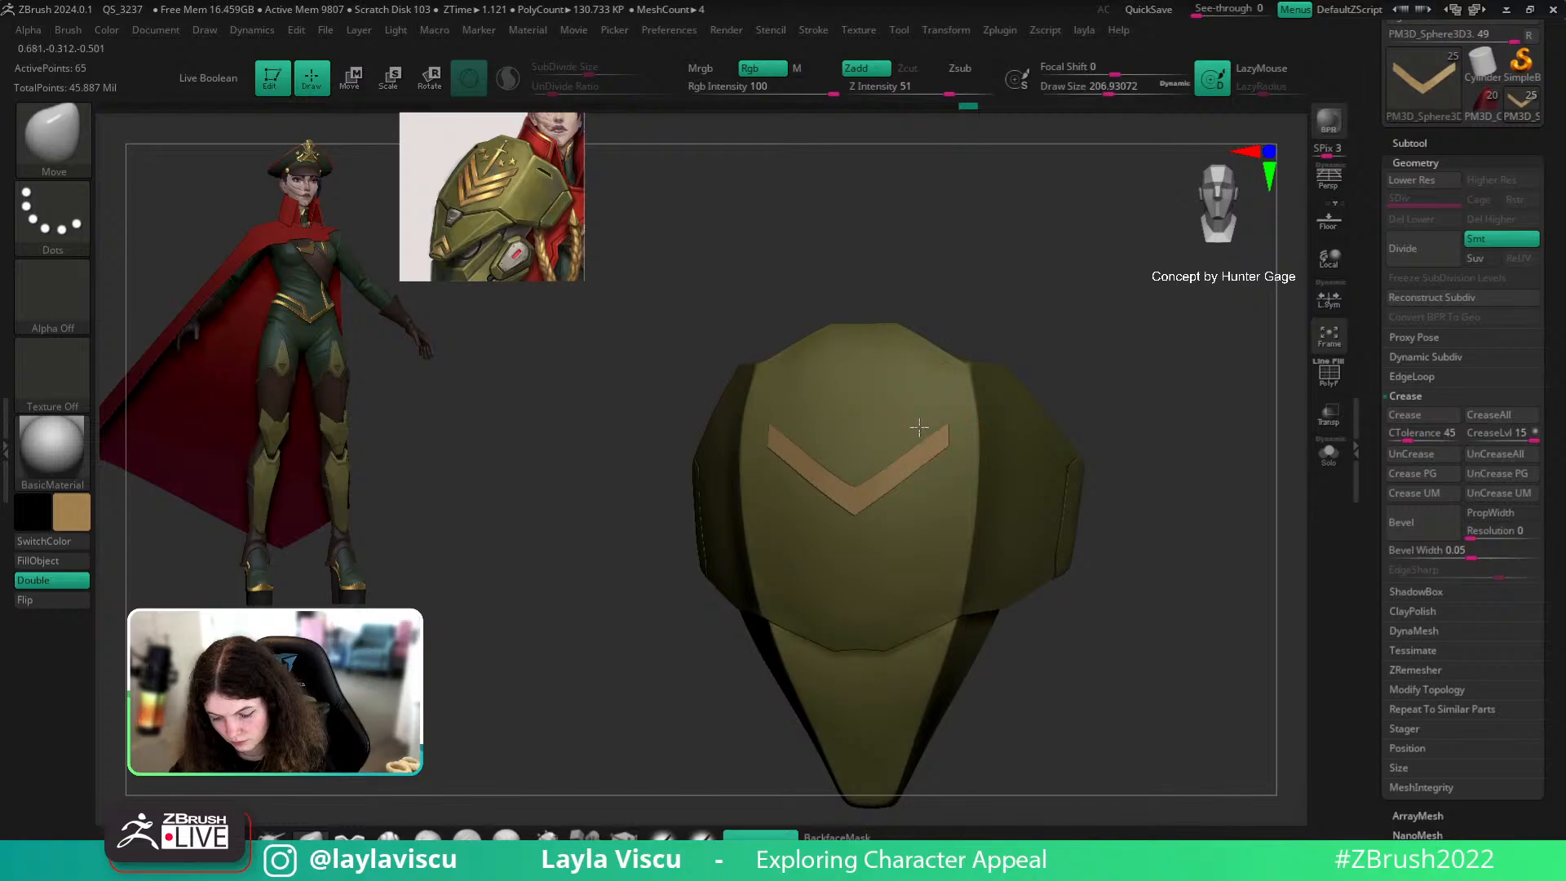
Step: Nudge the chevron's lower tip into place with the Move brush at a draw size of about 268
key(s)
drag(979, 460, 1002, 459)
key(s)
drag(880, 545, 859, 545)
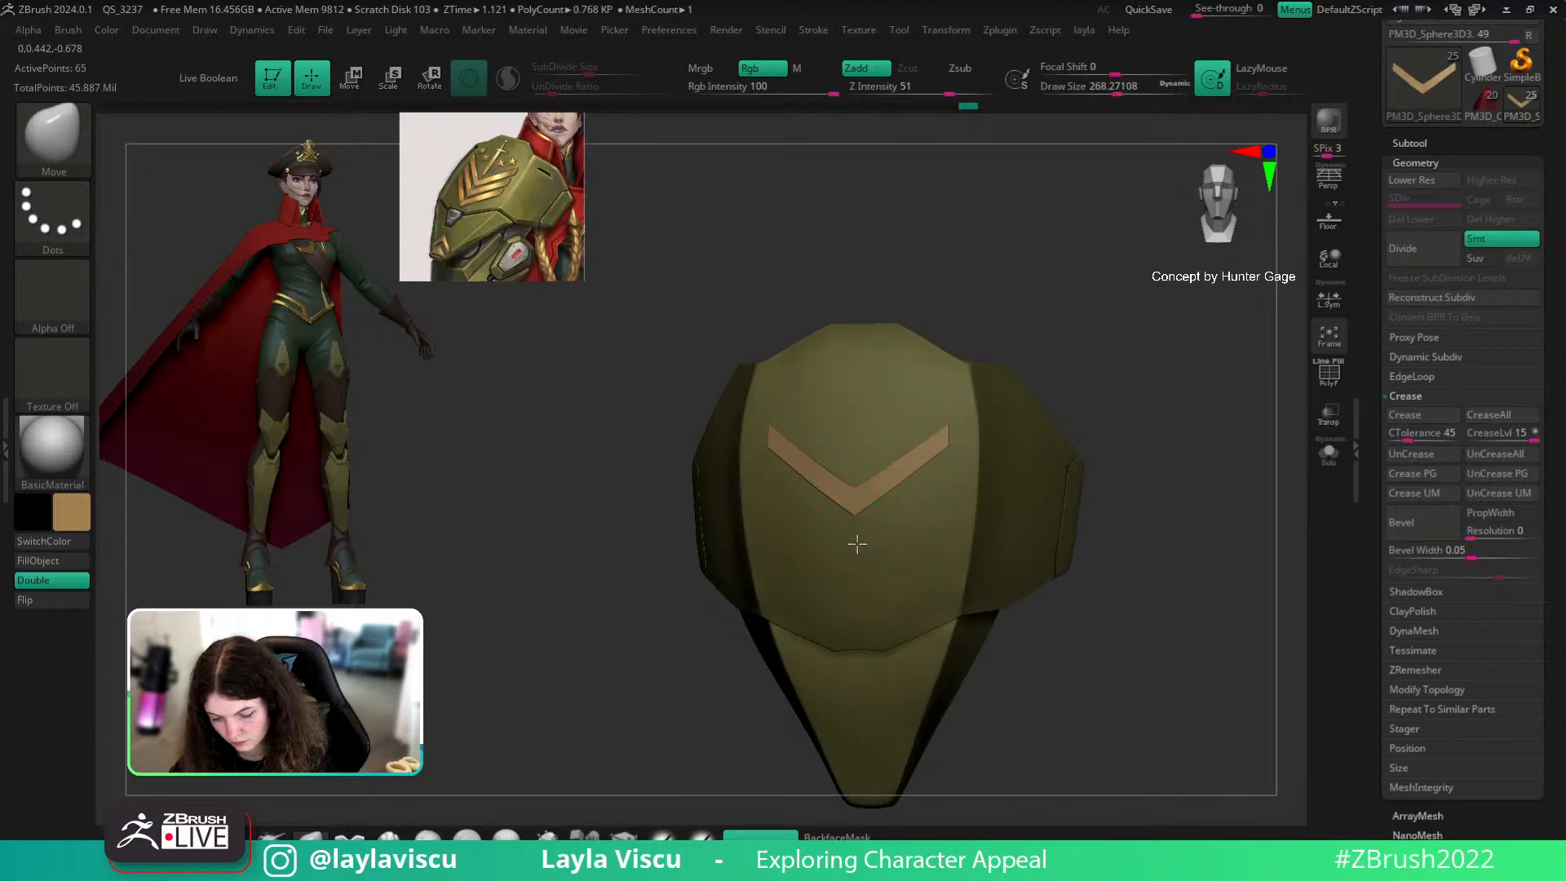
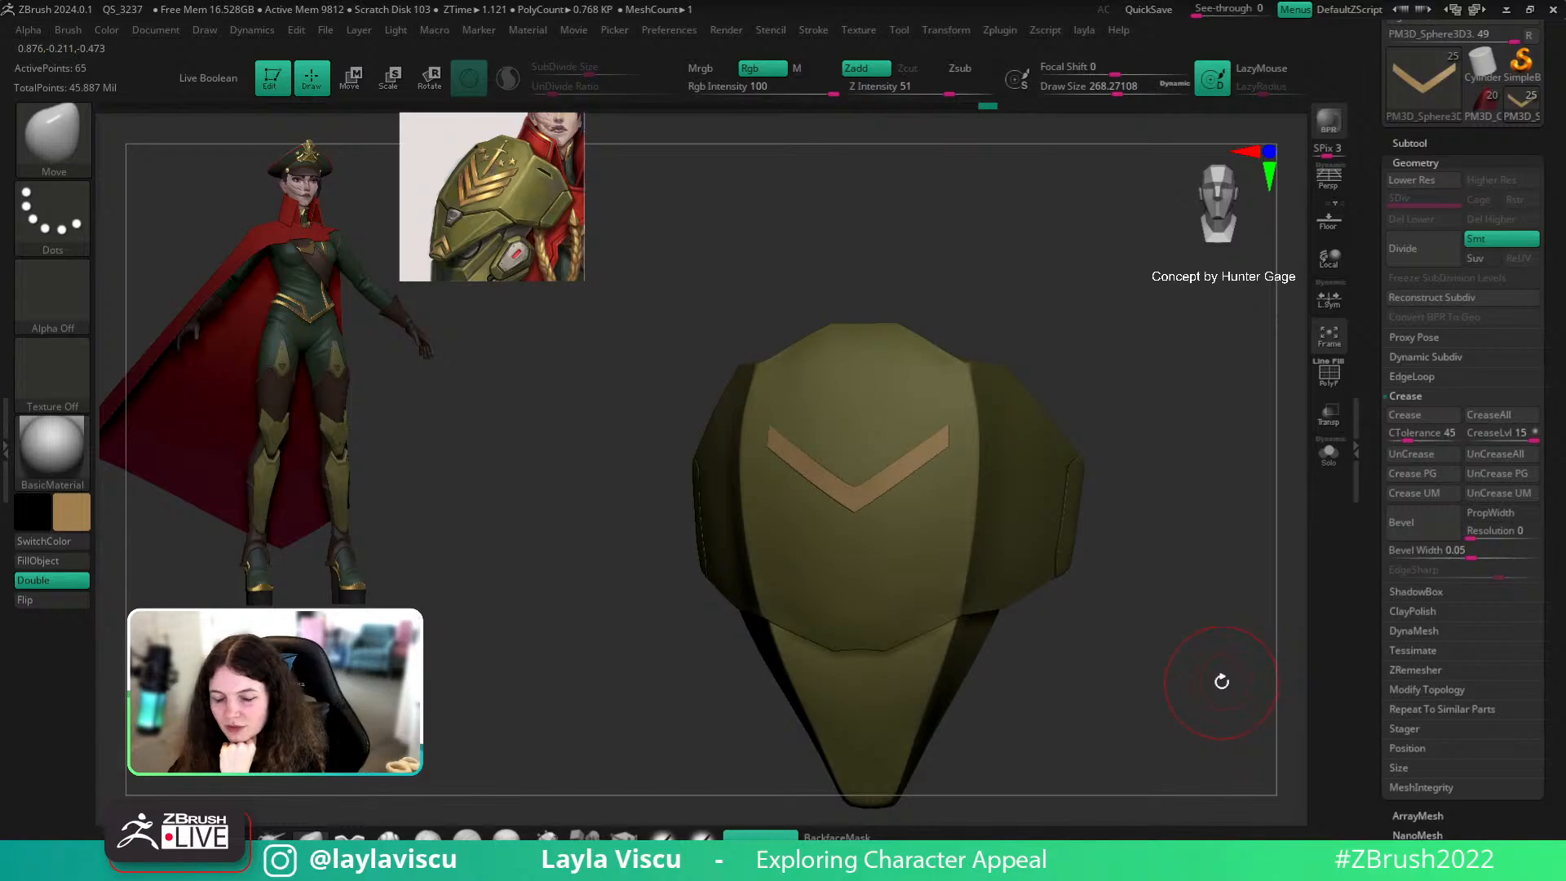
mouse_move(1222, 682)
mouse_down()
mouse_move(1189, 675)
mouse_move(1224, 682)
mouse_up()
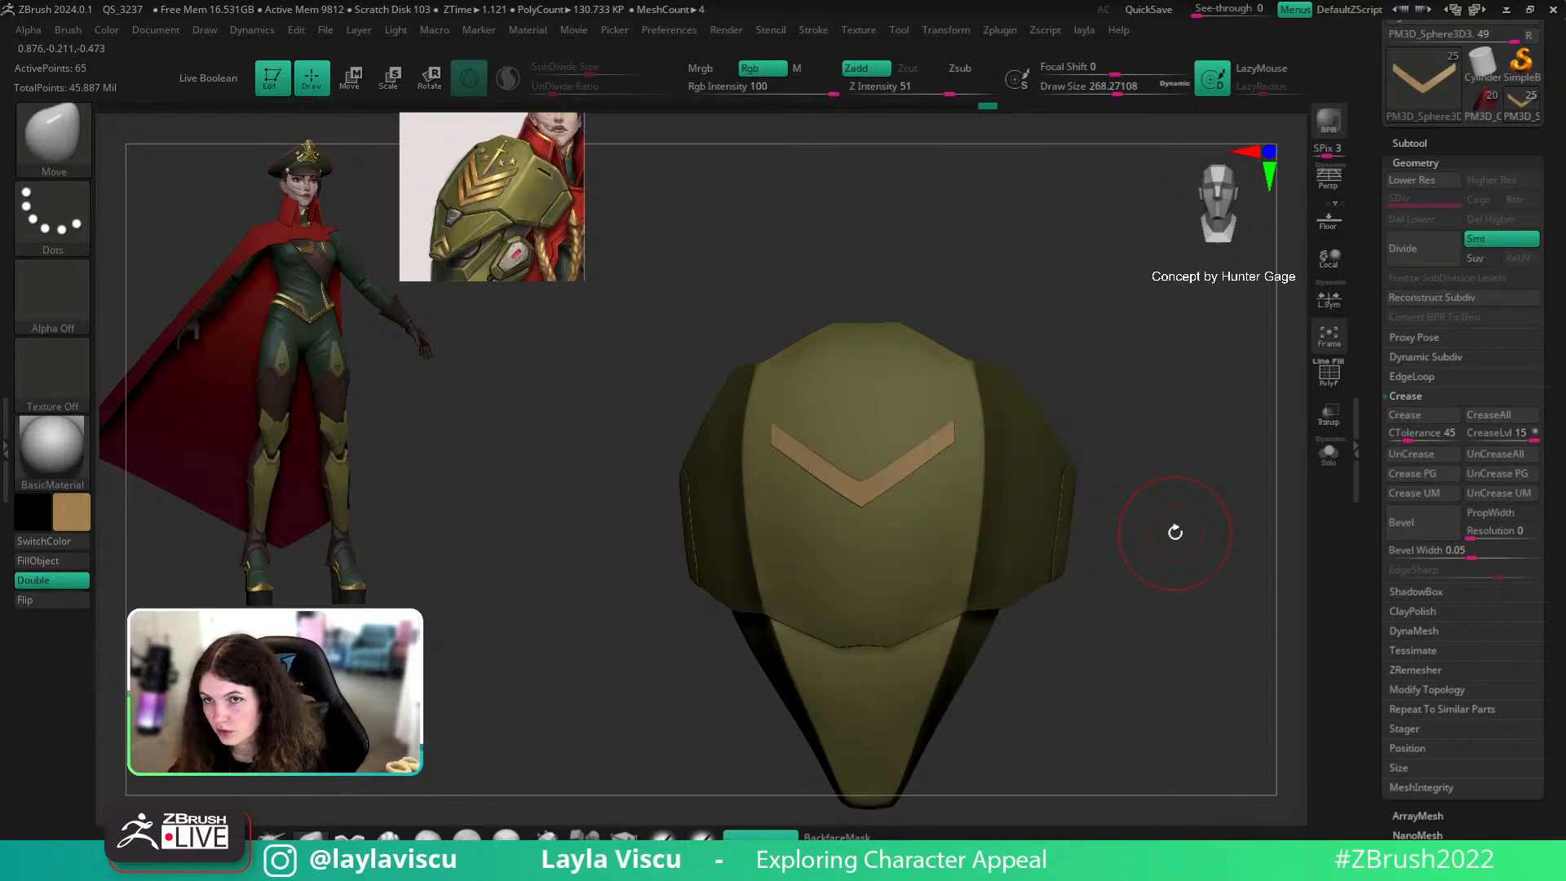
drag(1170, 532, 1105, 518)
Step: Select the upper plate and choose the ClayBuildup brush with a draw size of about 74
alt+click(1007, 465)
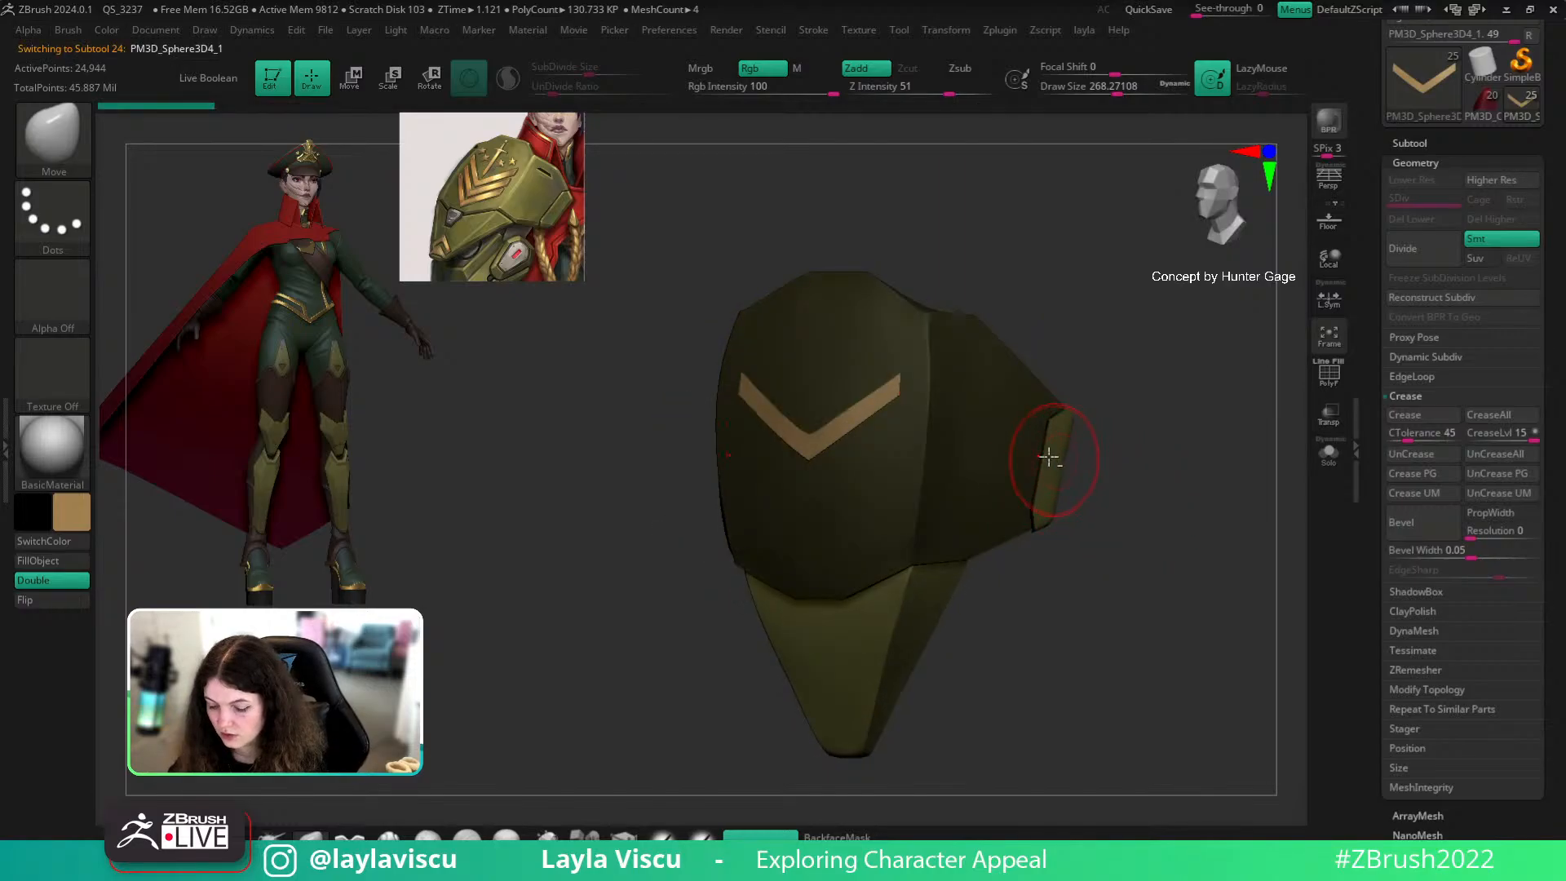
key(b)
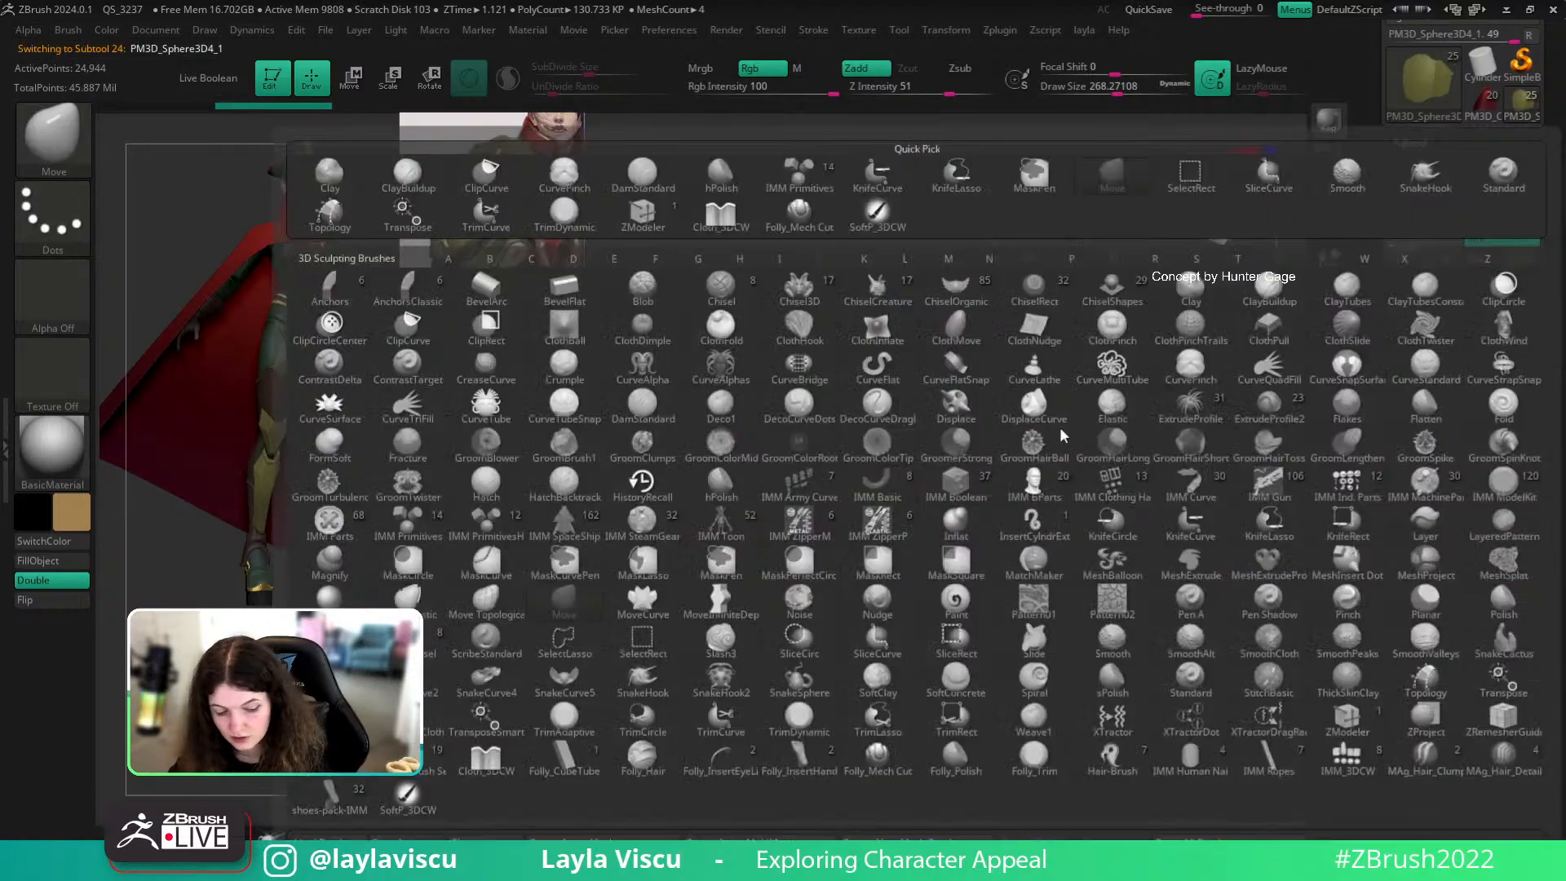
key(c)
key(b)
key(shift+f)
key(s)
drag(1045, 412, 1015, 416)
Step: Isolate the upper plate with its polyframe shown, hide its stray parts and delete the hidden geometry
key(shift+f)
key(shift+f)
mouse_move(1054, 469)
alt+mouse_down()
mouse_move(927, 500)
mouse_move(857, 409)
alt+mouse_up()
ctrl+shift+click(853, 399)
ctrl+shift+click(852, 342)
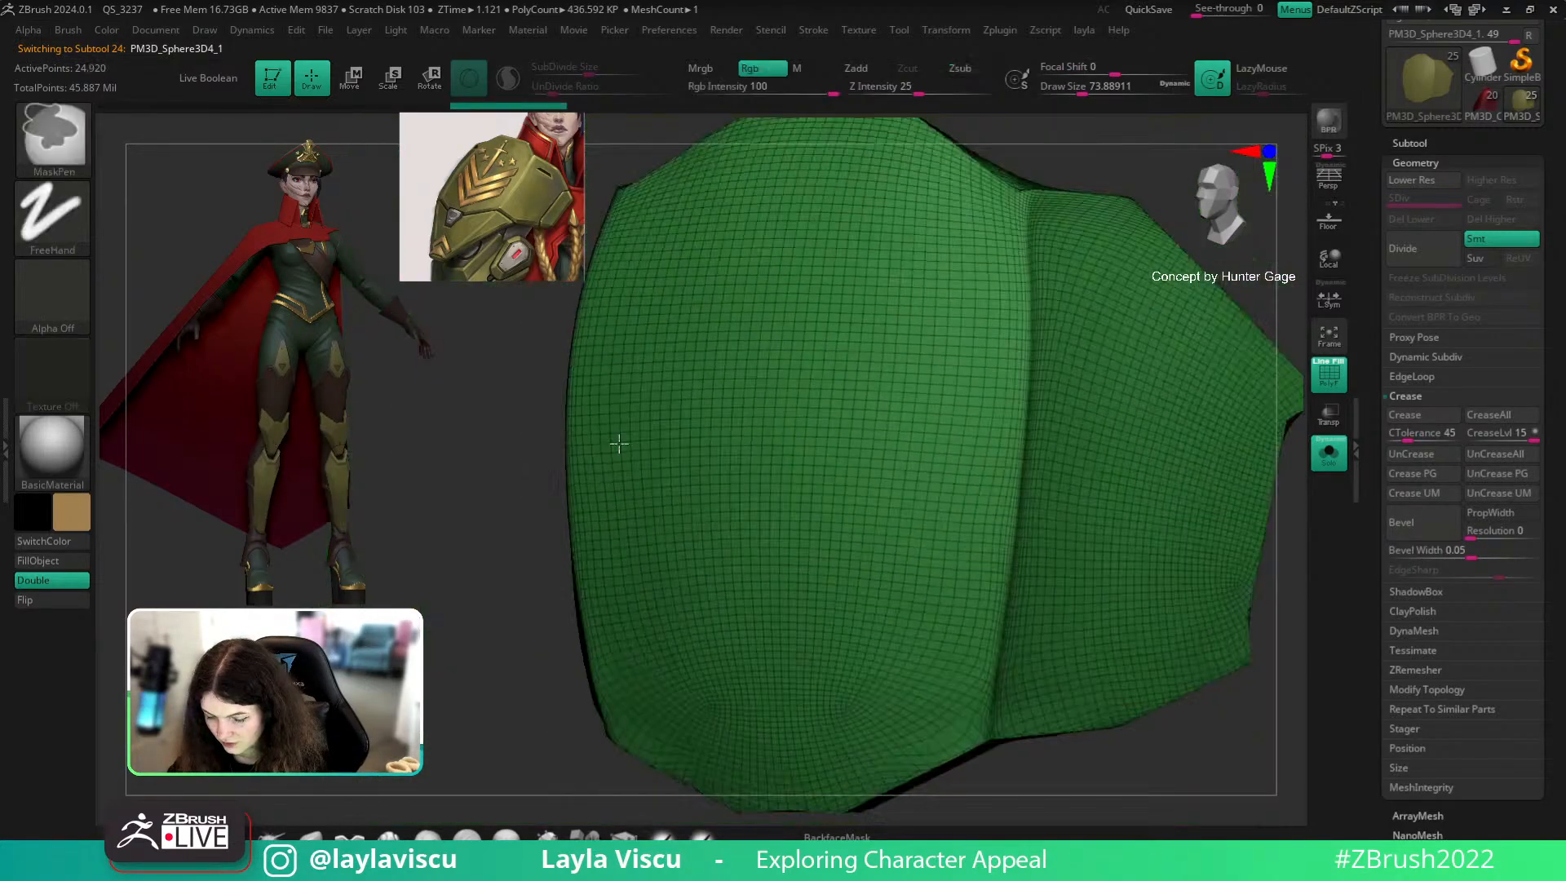
key(space)
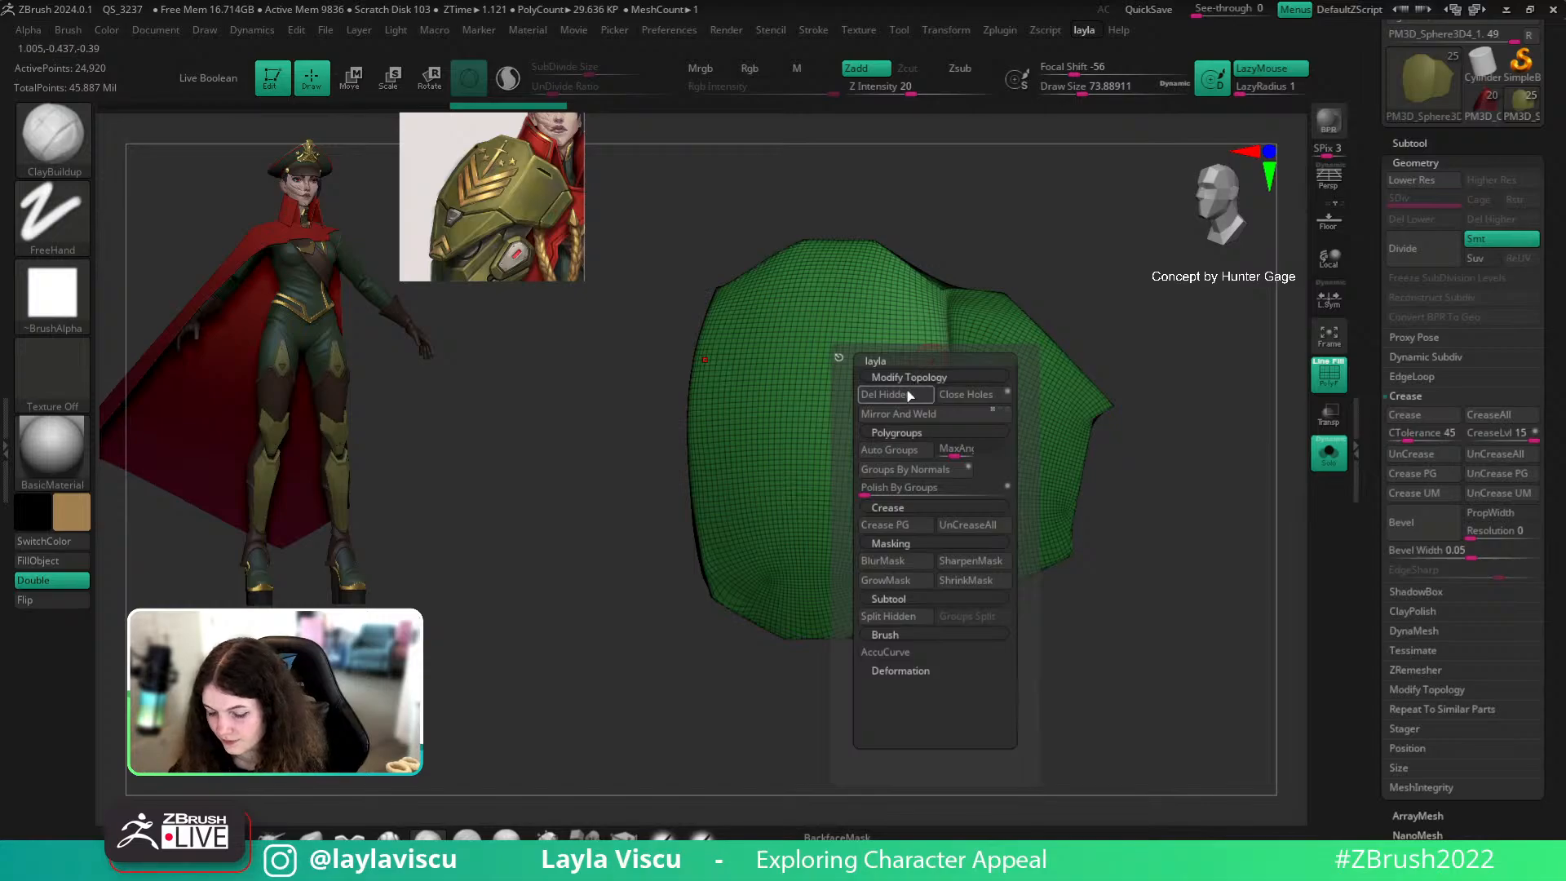
key(d)
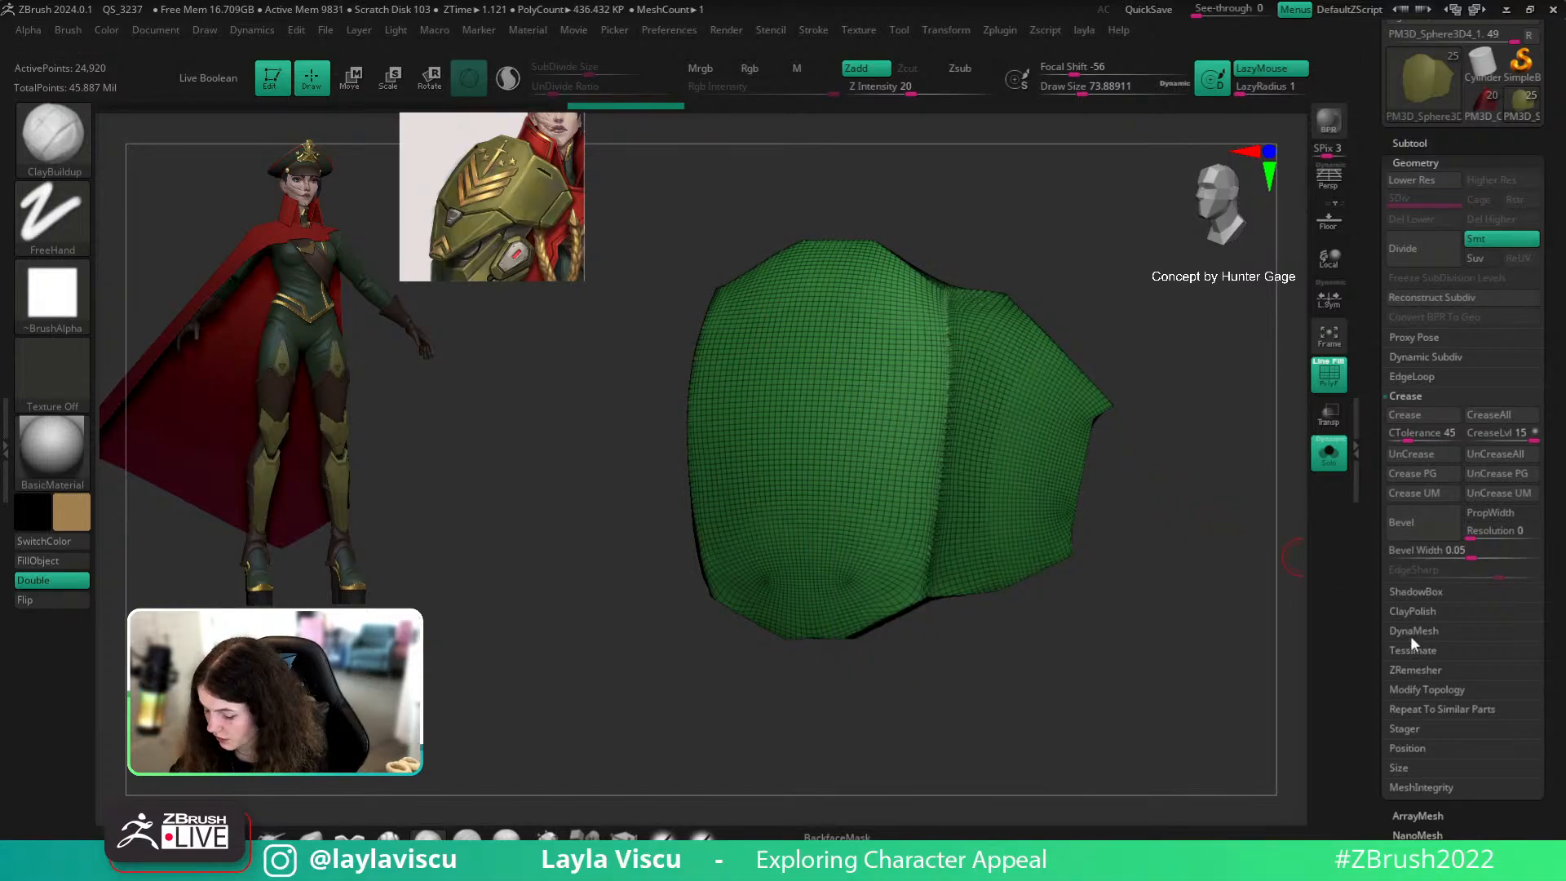
Step: Try DynaMeshing the plate at resolution 128 and at resolution 8, undoing each attempt
click(1414, 630)
click(1414, 483)
alt+drag(1226, 722, 825, 549)
key(ctrl+z)
drag(1416, 512, 1387, 513)
click(1417, 486)
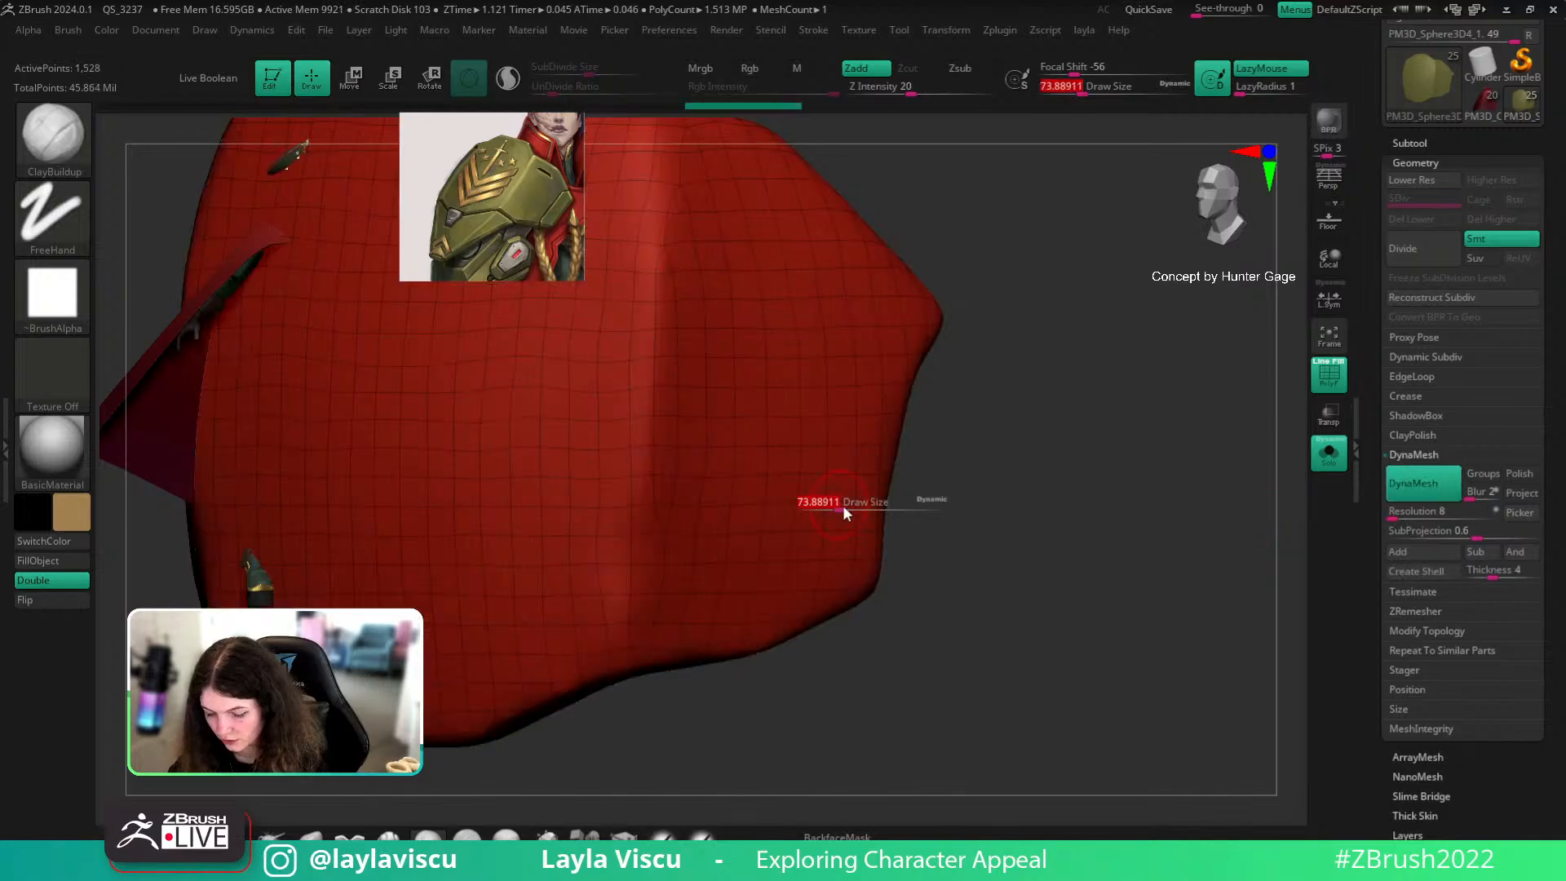
key(ctrl+z)
Step: DynaMesh the plate at resolution 64 and carve a round recess into the lower corner of its side with ClayBuildup
click(1405, 512)
text(40)
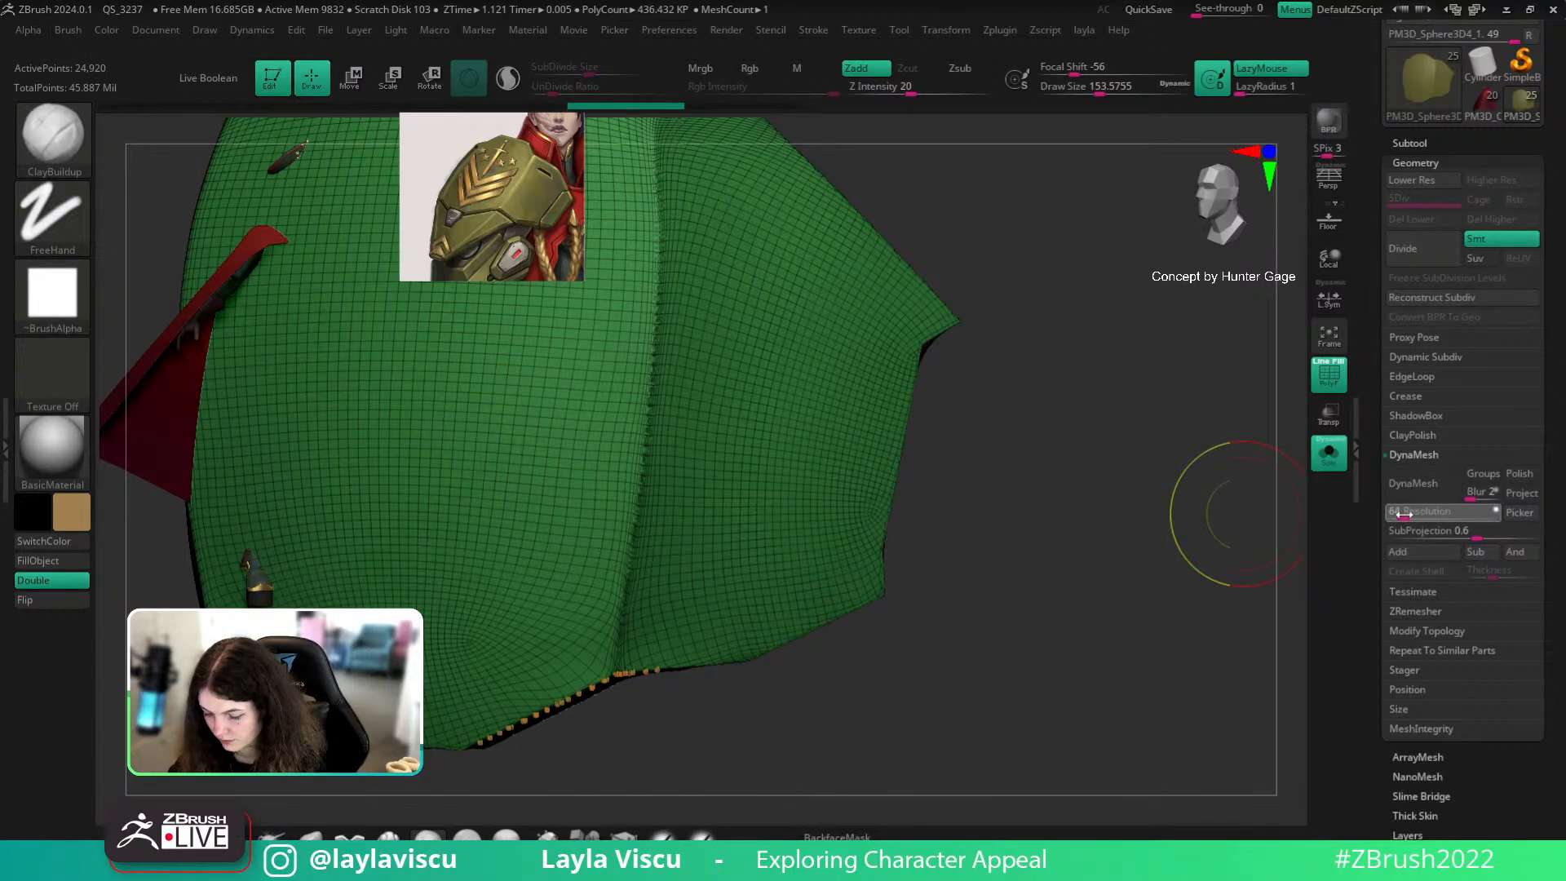
click(1414, 483)
mouse_move(832, 458)
alt+mouse_down()
mouse_move(832, 514)
mouse_move(811, 538)
alt+mouse_up()
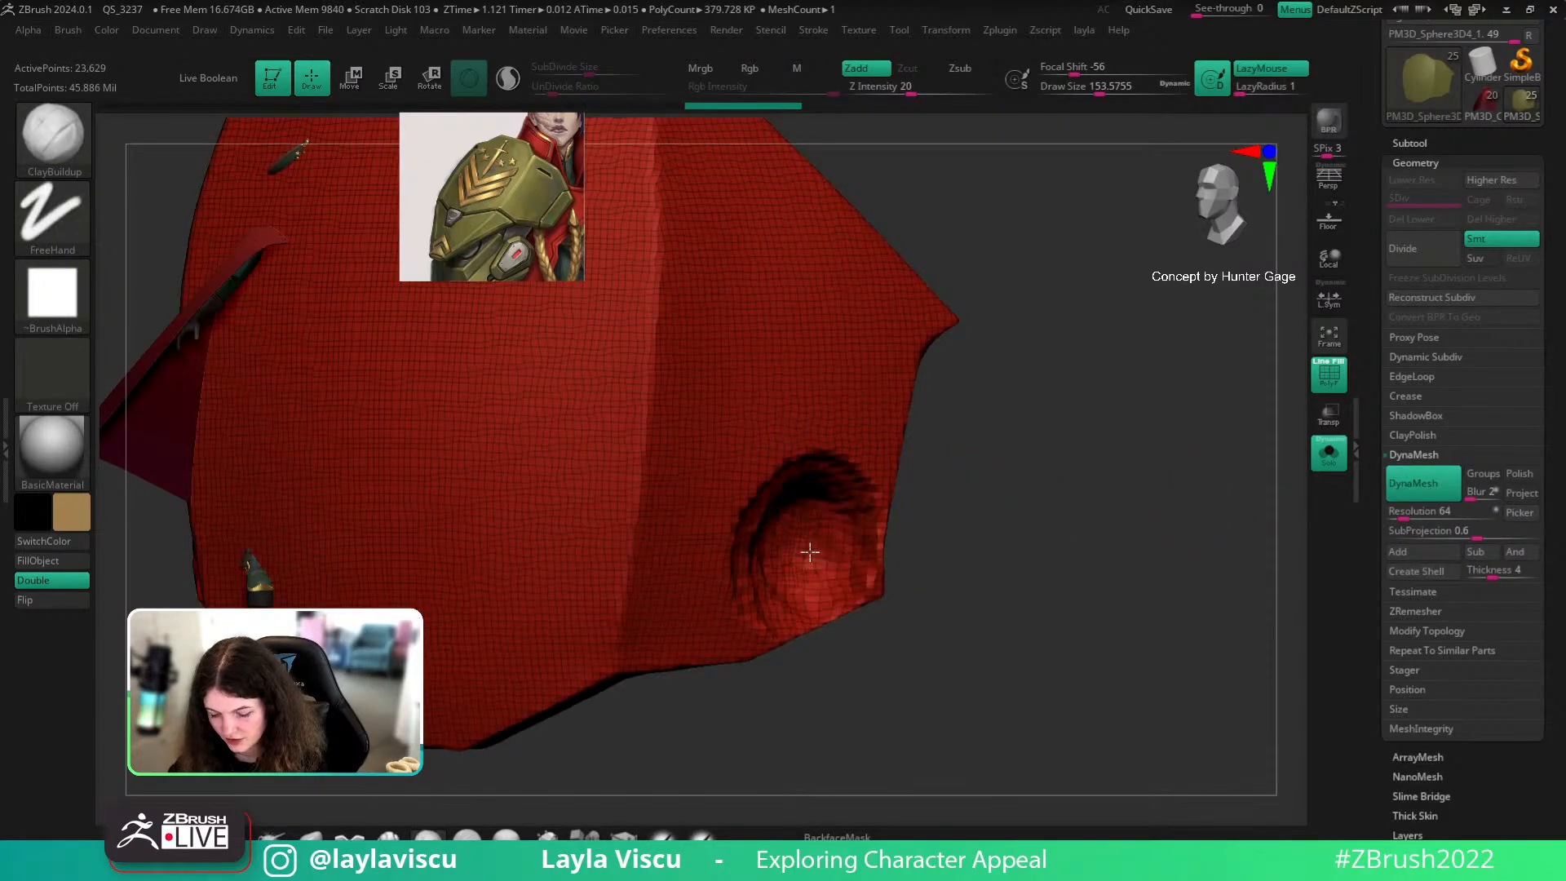
mouse_move(944, 541)
mouse_down()
mouse_move(874, 577)
mouse_move(1025, 688)
mouse_move(780, 703)
mouse_move(668, 552)
mouse_up()
drag(639, 685, 895, 668)
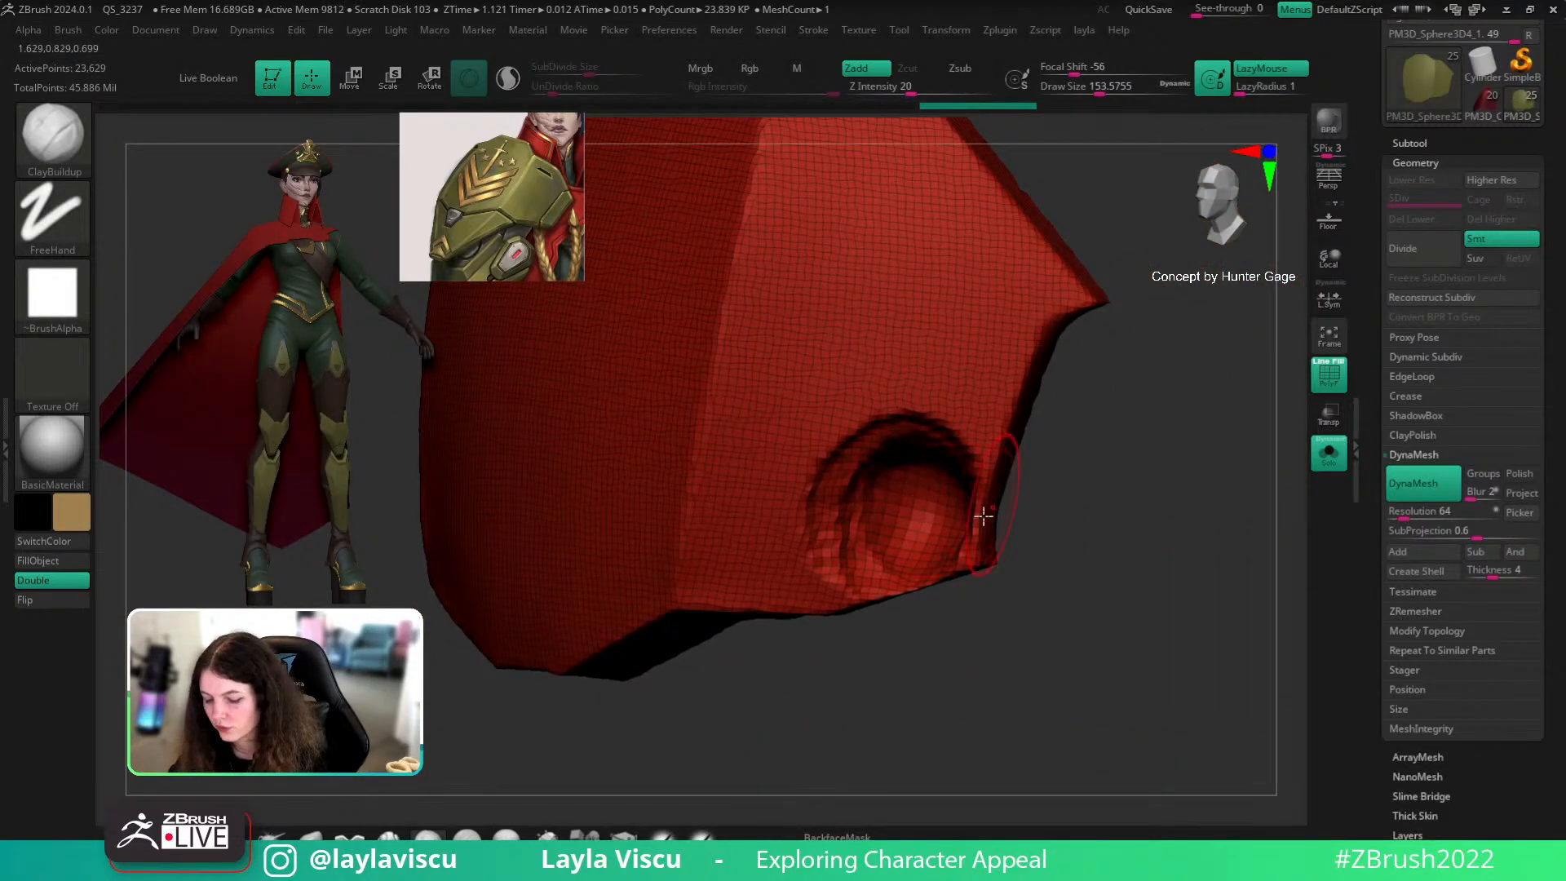
Step: DynaMesh the plate again and deepen the round recess with ClayBuildup, reducing the draw size to 112
ctrl+click(1230, 625)
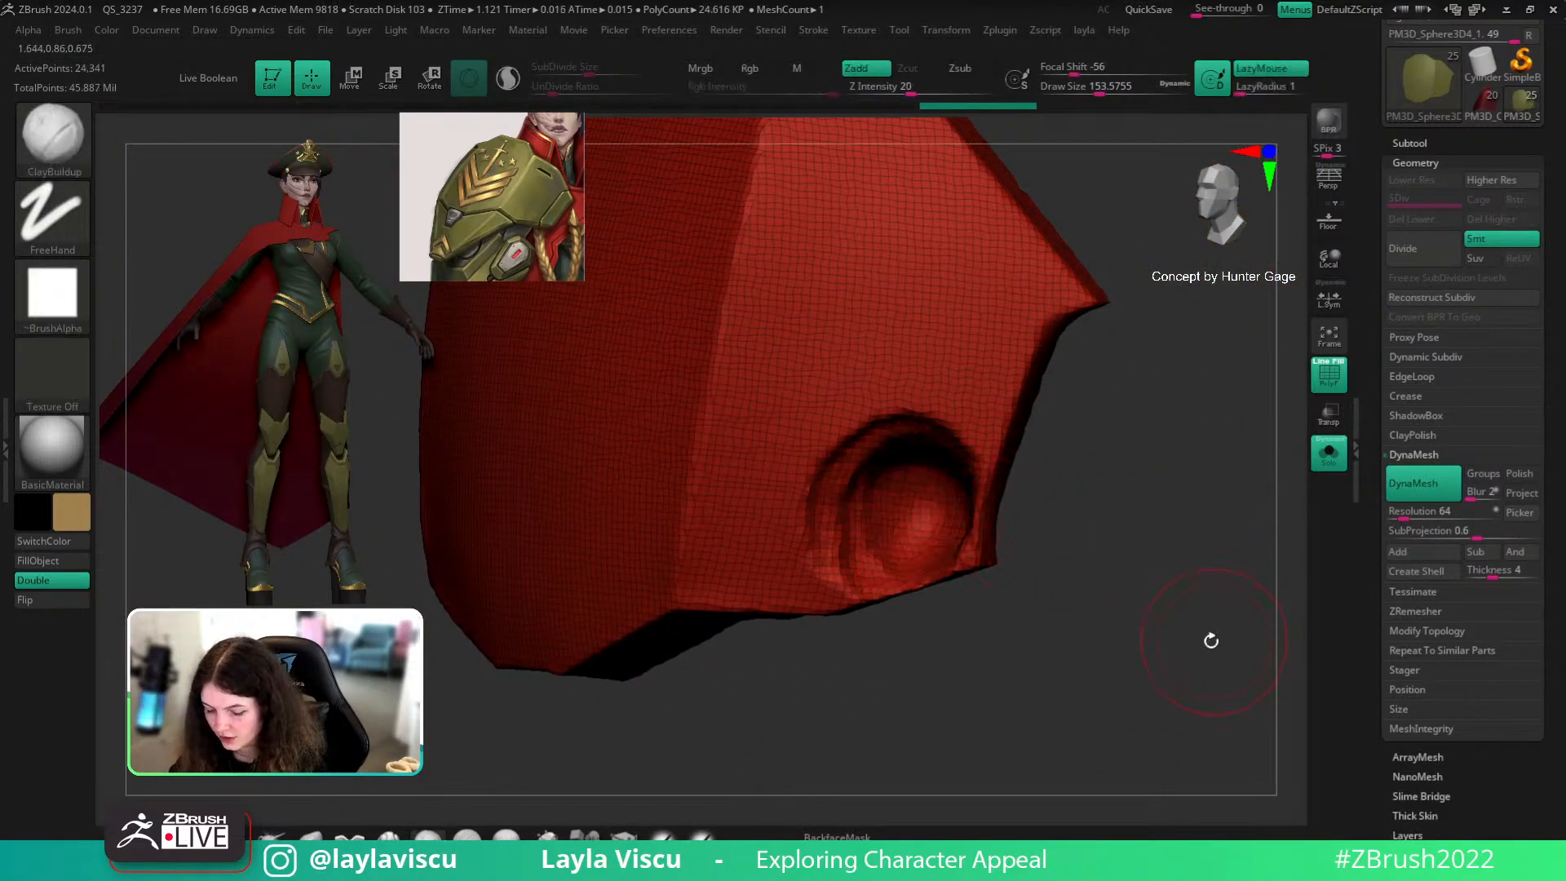
drag(1129, 532, 1132, 776)
mouse_move(1287, 667)
mouse_down()
mouse_move(1050, 602)
mouse_move(1091, 772)
mouse_move(1102, 713)
mouse_move(1094, 766)
mouse_move(1189, 664)
mouse_move(1022, 583)
mouse_move(1294, 682)
mouse_move(1053, 580)
mouse_move(1189, 636)
mouse_move(1157, 587)
mouse_move(1172, 625)
mouse_move(1108, 650)
mouse_move(1101, 346)
mouse_move(1143, 541)
mouse_move(1122, 700)
mouse_move(1129, 633)
mouse_move(962, 584)
mouse_up()
key(s)
click(886, 526)
ctrl+right_drag(883, 512, 919, 516)
mouse_move(1109, 563)
alt+mouse_down()
mouse_move(1066, 522)
mouse_move(1028, 531)
mouse_move(1053, 522)
alt+mouse_up()
key(s)
drag(827, 489, 847, 489)
drag(1012, 597, 1003, 601)
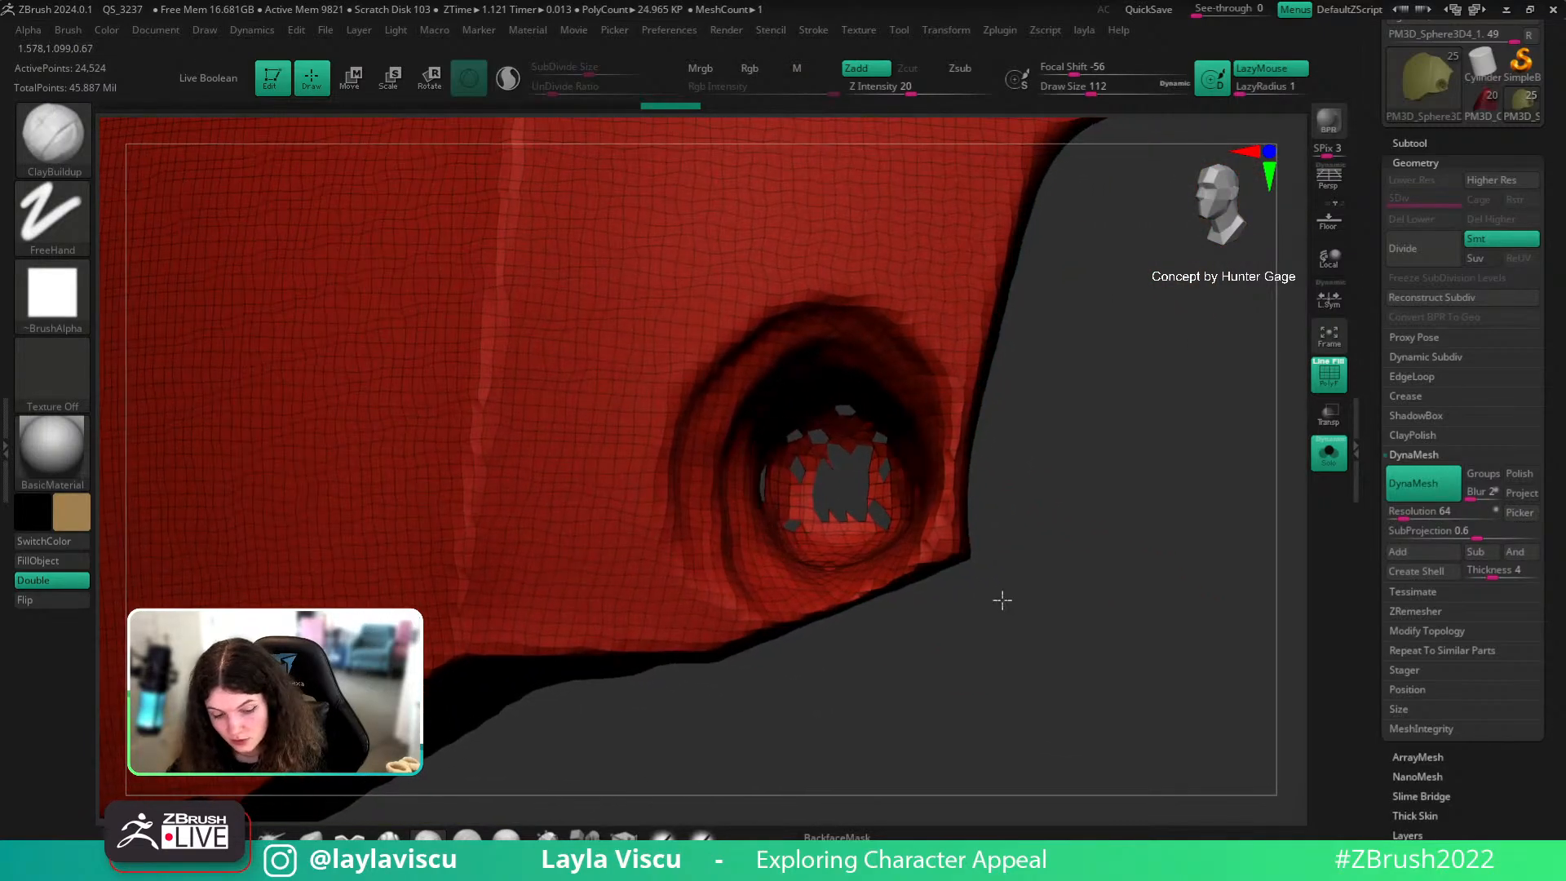
Step: Fill the broken-through recess floor with the Inflat brush, then DynaMesh the plate again and smooth the floor
key(b)
key(i)
key(n)
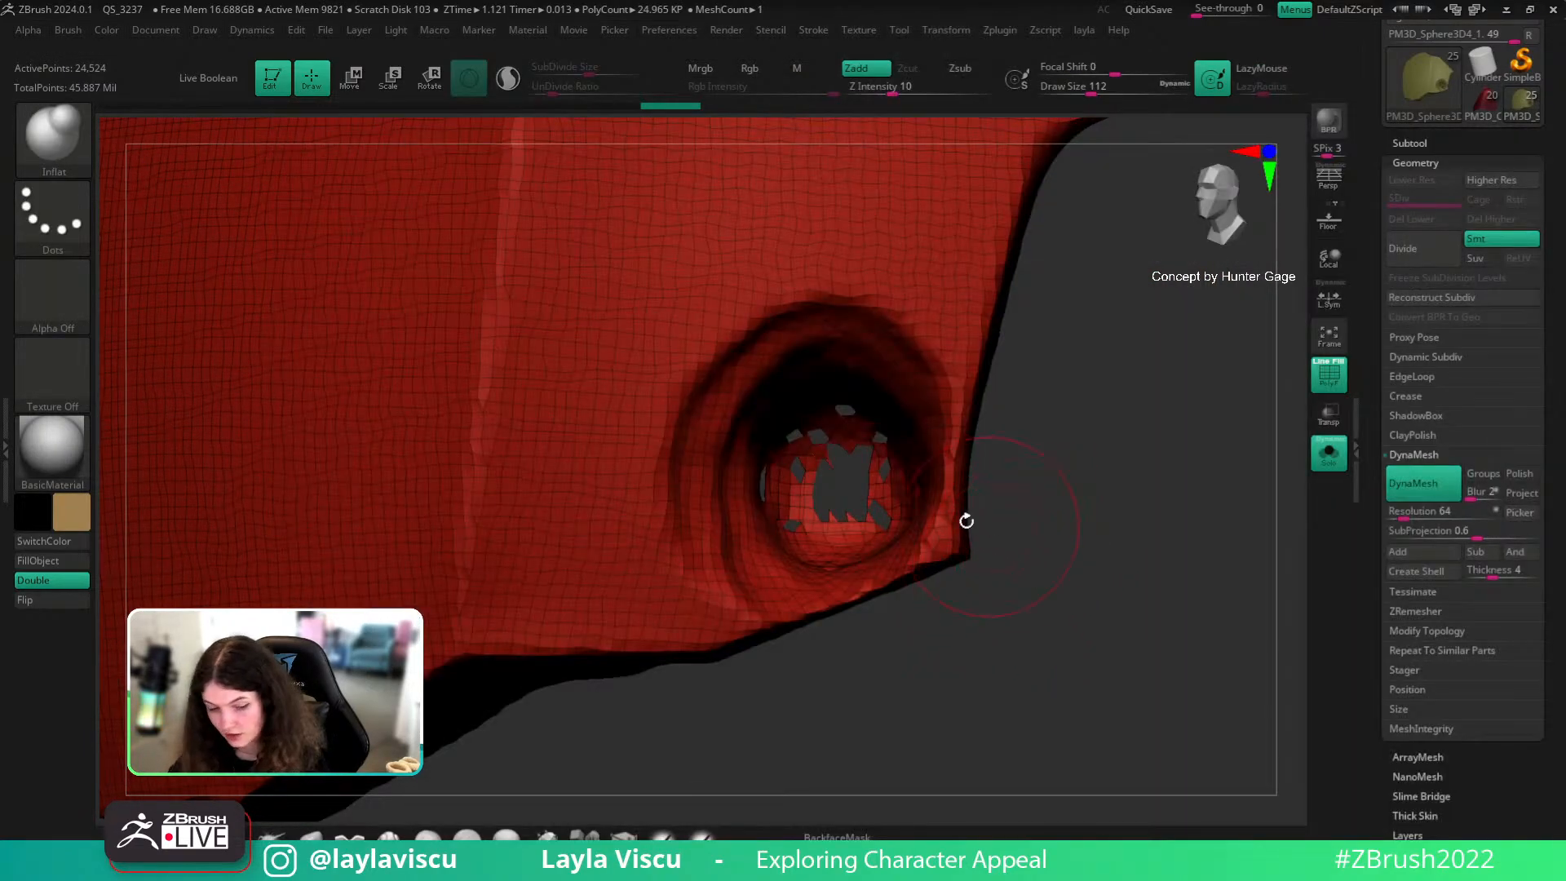
key(bracketright)
drag(819, 471, 815, 473)
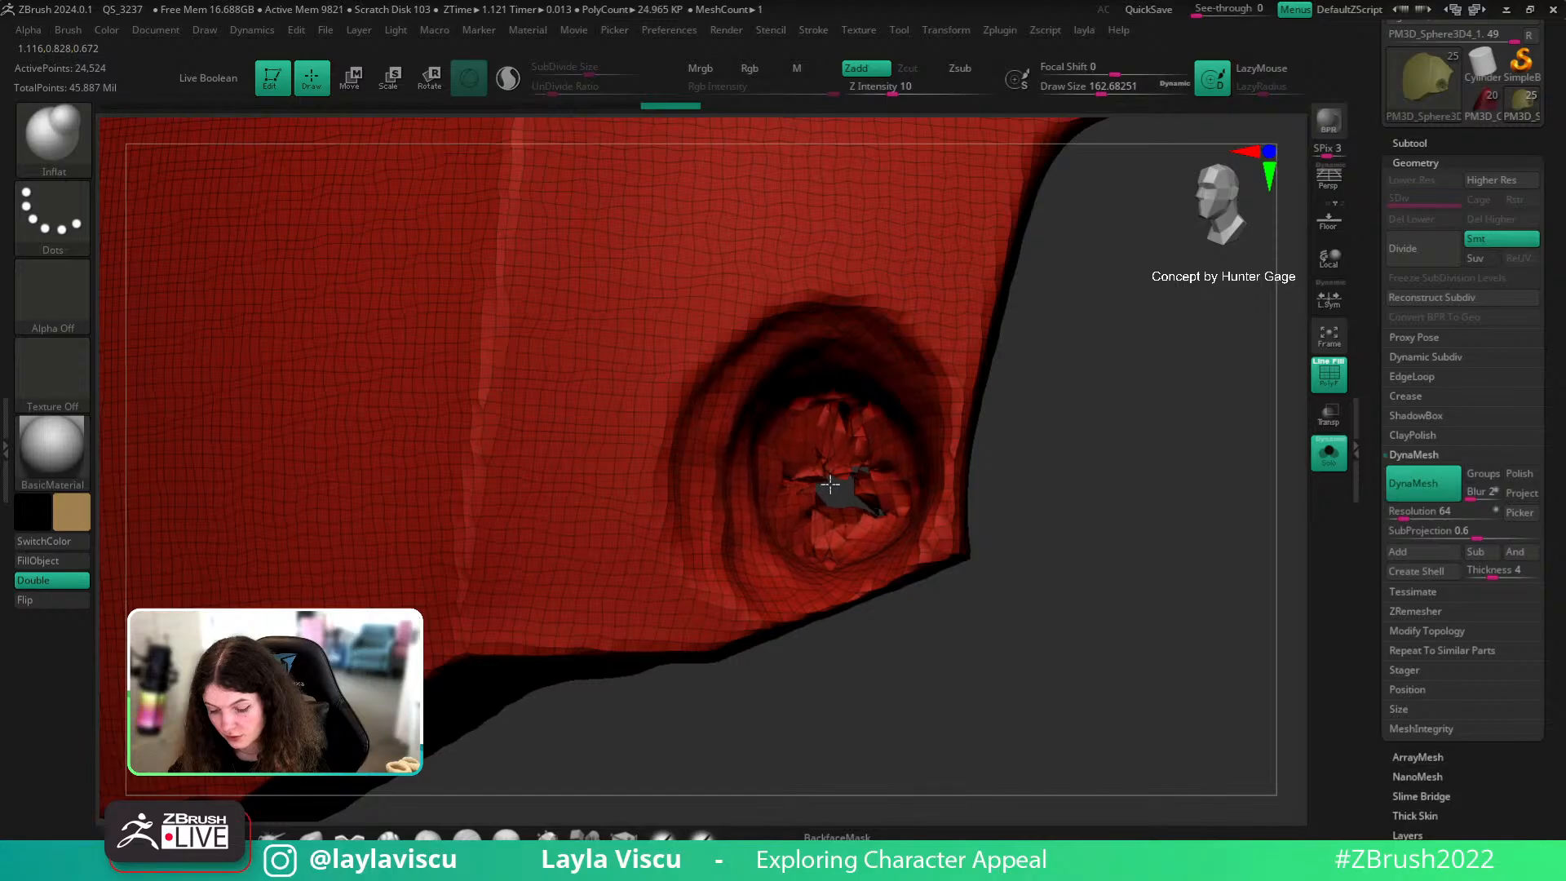
key(bracketleft)
mouse_move(852, 478)
mouse_down()
mouse_move(996, 517)
mouse_move(973, 520)
mouse_move(1077, 640)
mouse_move(1270, 694)
mouse_up()
drag(1006, 365, 1111, 496)
mouse_move(1153, 560)
mouse_down()
mouse_move(1171, 560)
mouse_move(1171, 506)
mouse_move(968, 465)
mouse_up()
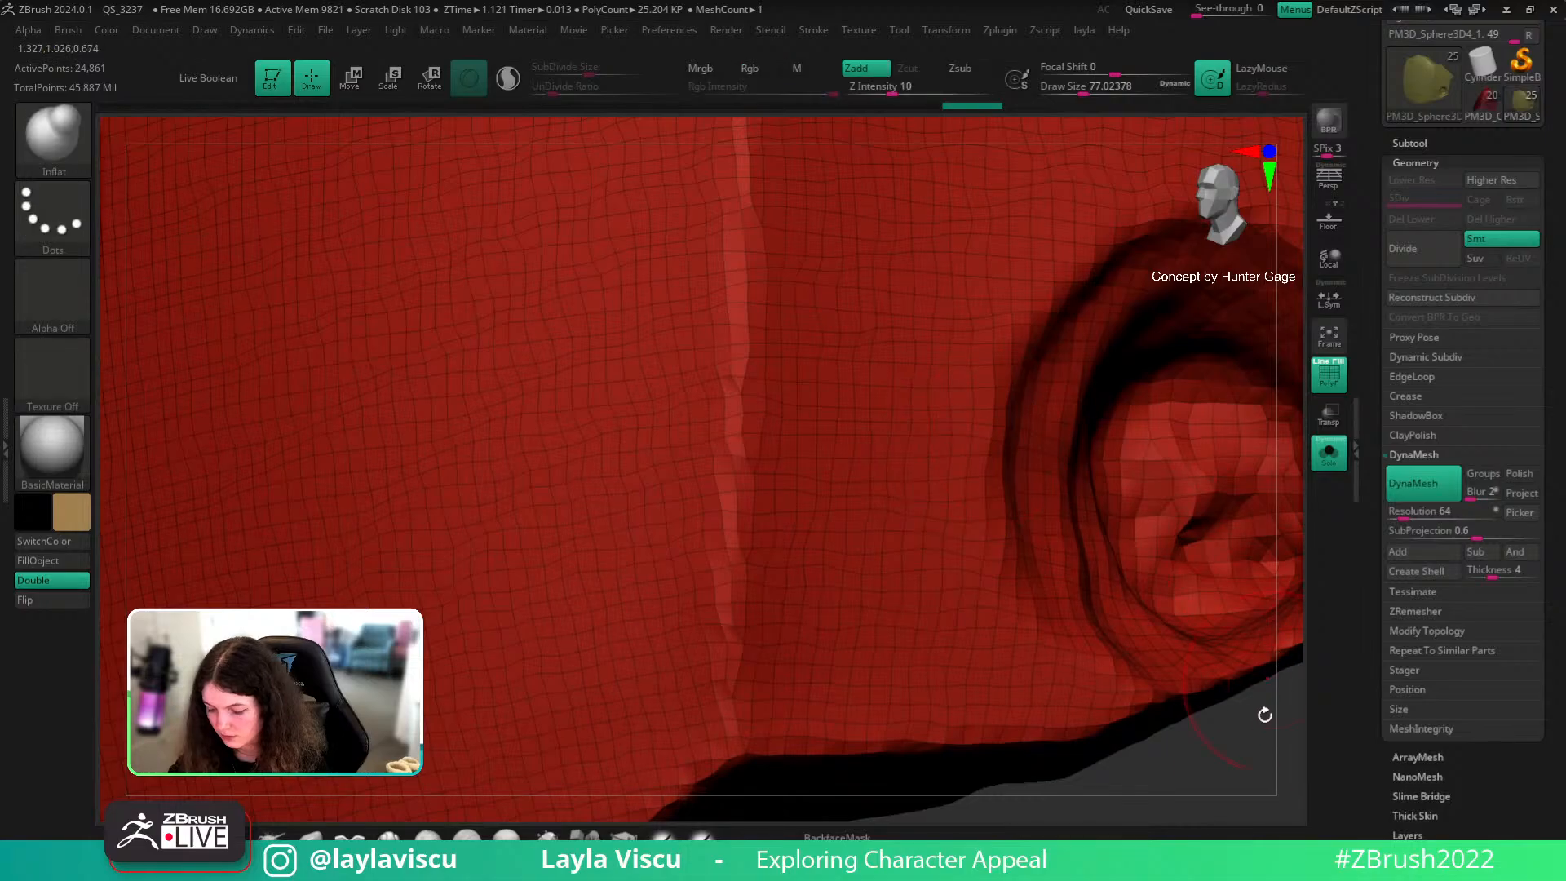
shift+drag(1269, 702, 797, 465)
ctrl+right_drag(745, 404, 682, 465)
mouse_move(682, 465)
mouse_down()
mouse_move(1241, 619)
mouse_move(1095, 576)
mouse_up()
Step: Try flattening the recess floor with the TrimDynamic brush at draw sizes of about 251 and 149
key(b)
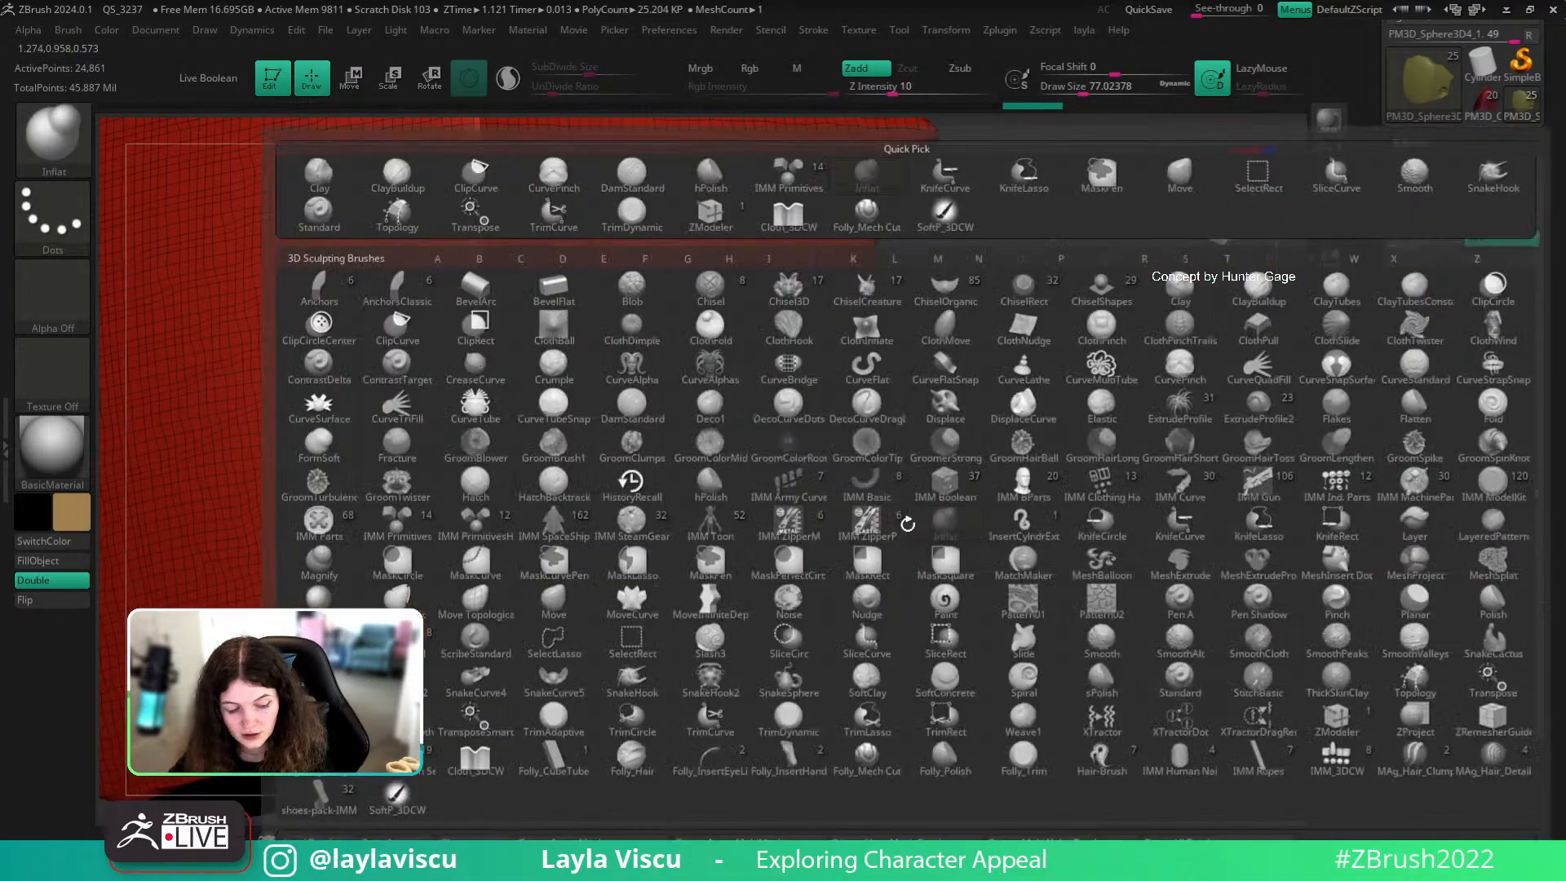
key(t)
key(d)
key(s)
click(783, 431)
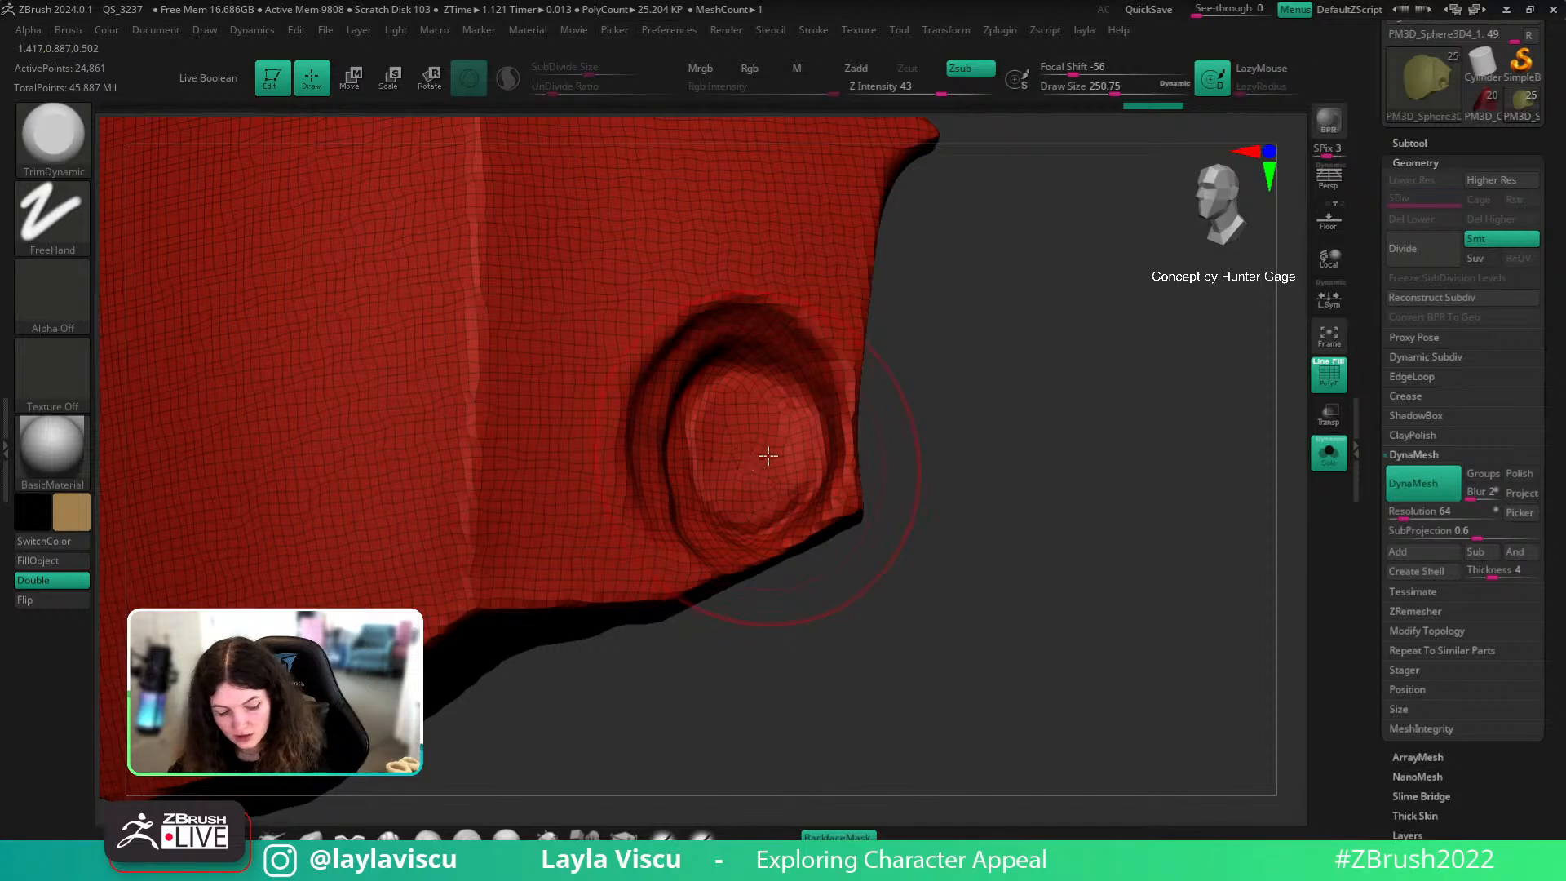
mouse_move(734, 448)
mouse_down()
mouse_move(755, 480)
mouse_move(740, 443)
mouse_up()
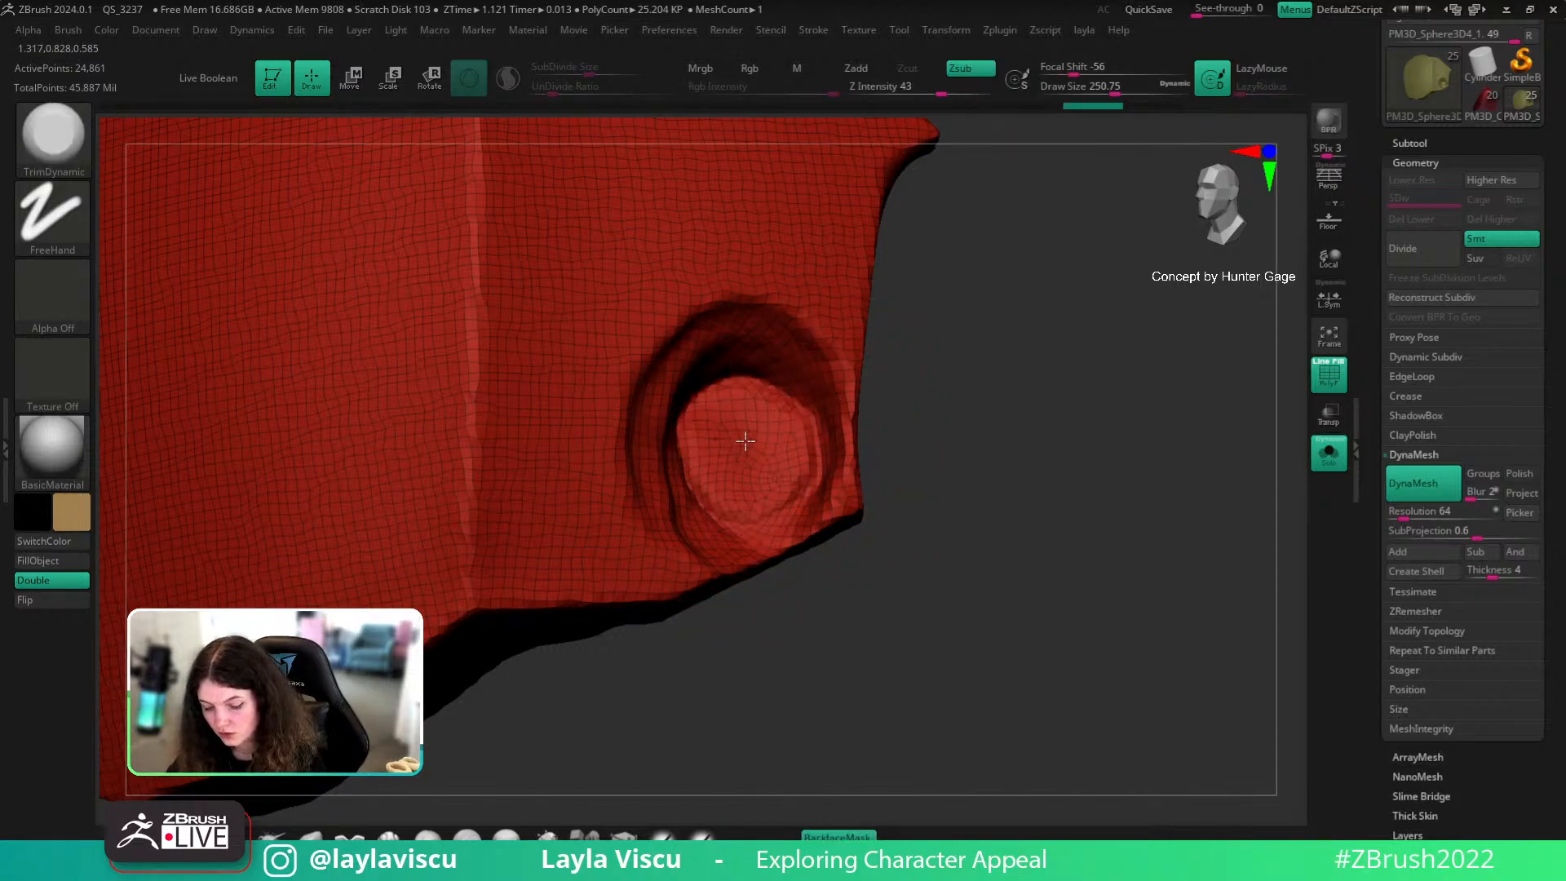
mouse_move(769, 386)
mouse_down()
mouse_move(745, 293)
mouse_move(776, 427)
mouse_move(731, 423)
mouse_move(733, 471)
mouse_move(738, 441)
mouse_move(800, 451)
mouse_move(672, 465)
mouse_move(776, 403)
mouse_up()
key(s)
key(ctrl+z)
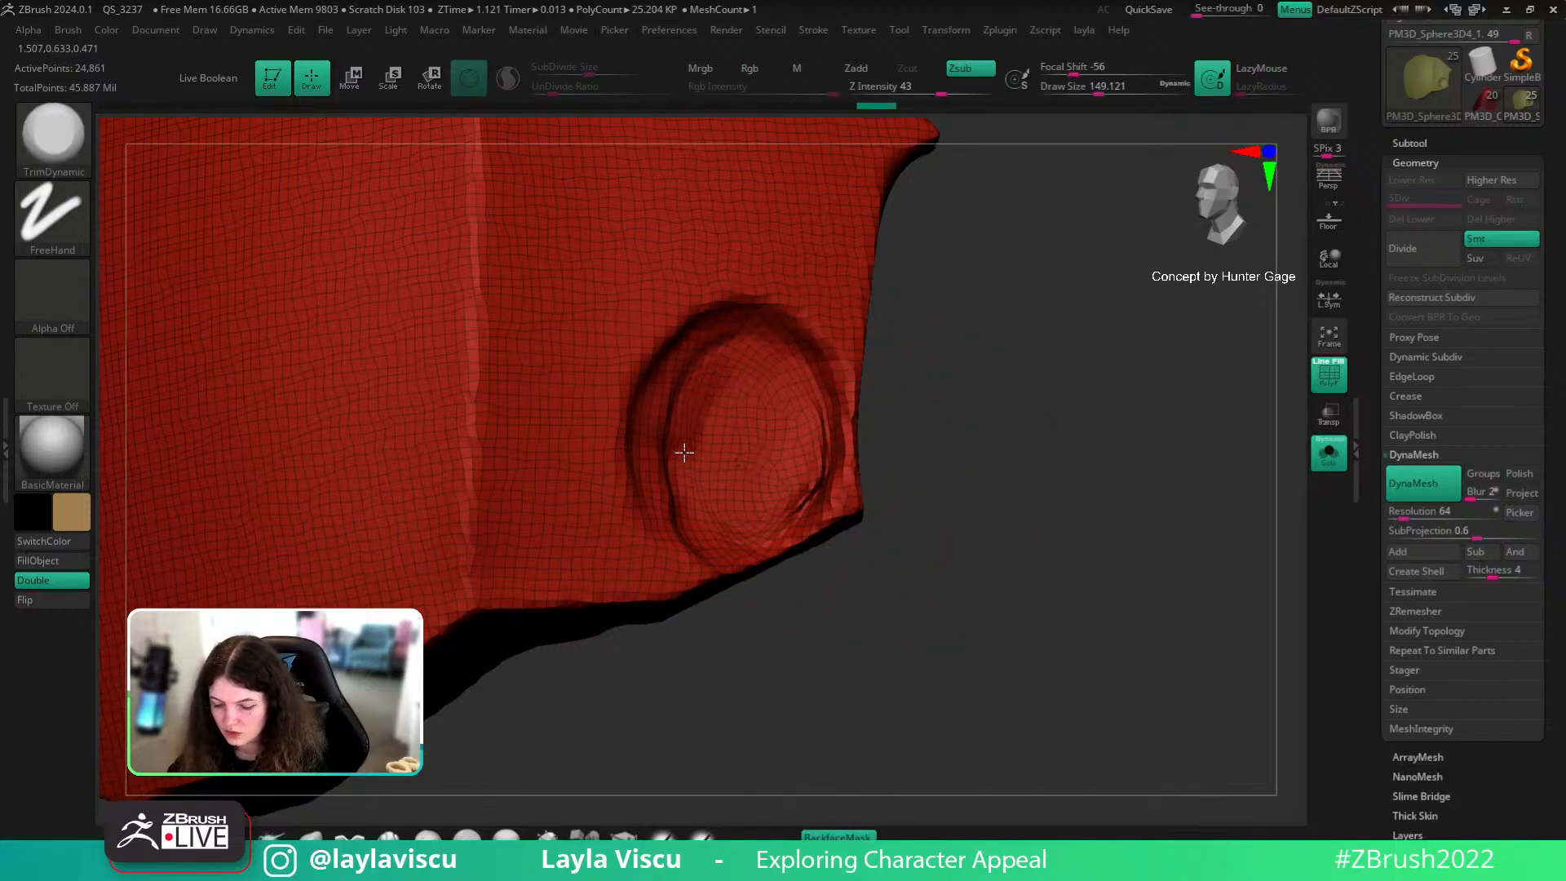
Step: Try trimming and smoothing the bulge behind the recess on the plate's other side, undoing the strokes
mouse_move(996, 454)
mouse_down()
mouse_move(832, 441)
mouse_move(1164, 598)
mouse_move(428, 594)
mouse_move(902, 745)
mouse_move(860, 748)
mouse_move(848, 709)
mouse_up()
drag(903, 468, 889, 416)
mouse_move(881, 432)
shift+mouse_down()
mouse_move(922, 445)
mouse_move(866, 485)
mouse_move(892, 444)
shift+mouse_up()
key(ctrl+z)
key(s)
key(ctrl+z)
key(ctrl+z)
key(ctrl+z)
key(s)
key(ctrl+z)
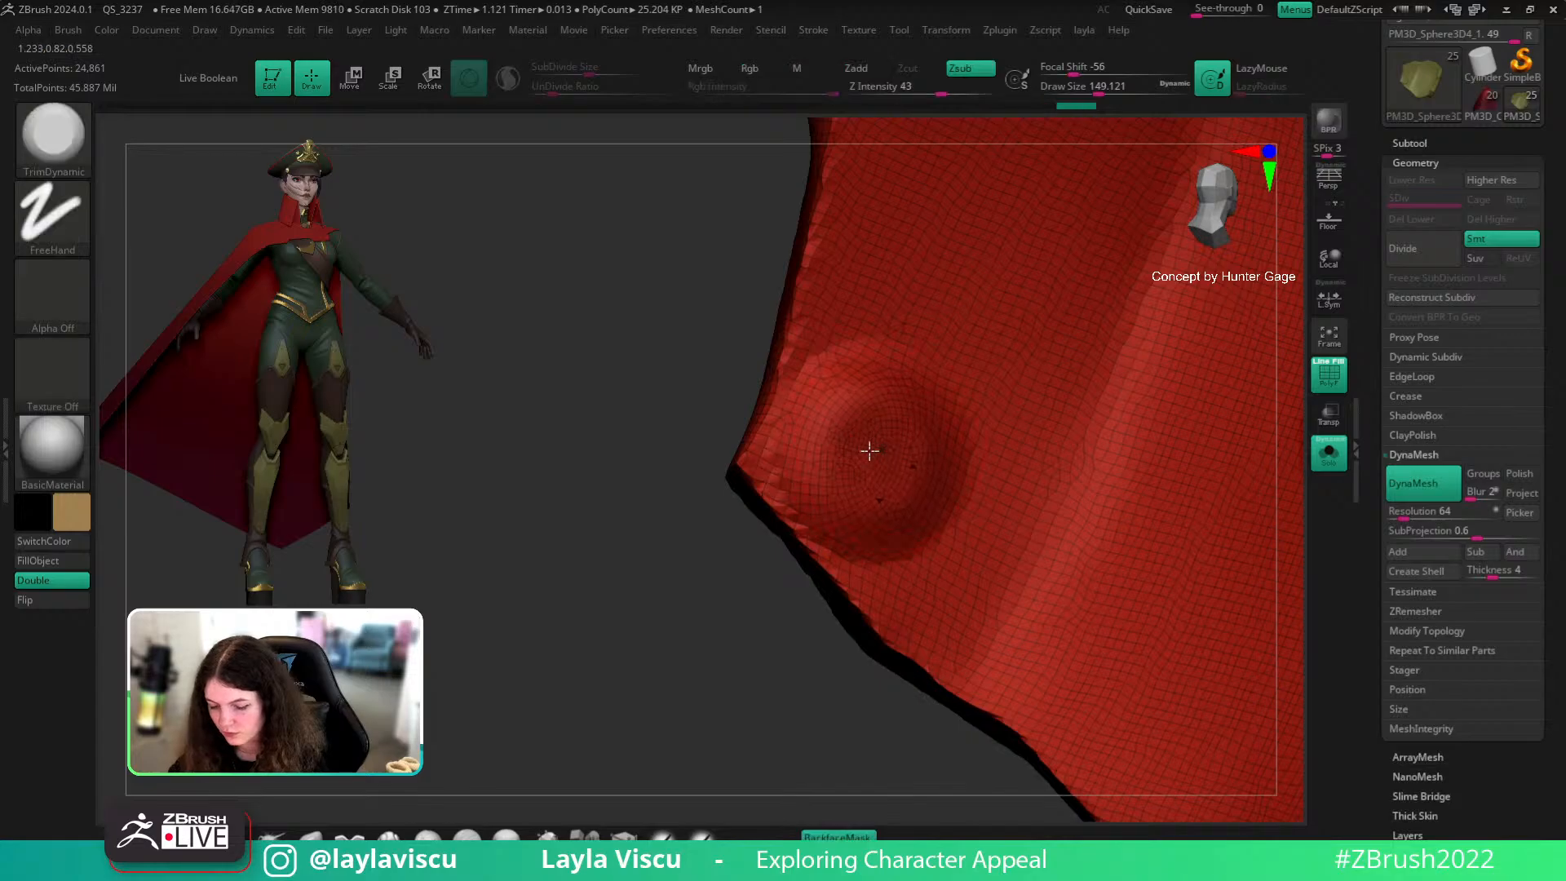
Step: Step the plate back through its undo history to before the recess carving and the resolution 64 DynaMesh
key(shift+f)
mouse_move(730, 522)
mouse_down()
mouse_move(727, 506)
mouse_move(892, 535)
mouse_move(745, 426)
mouse_move(1179, 656)
mouse_move(937, 713)
mouse_move(1178, 713)
mouse_move(1025, 433)
mouse_move(1223, 699)
mouse_move(938, 601)
mouse_move(993, 551)
mouse_up()
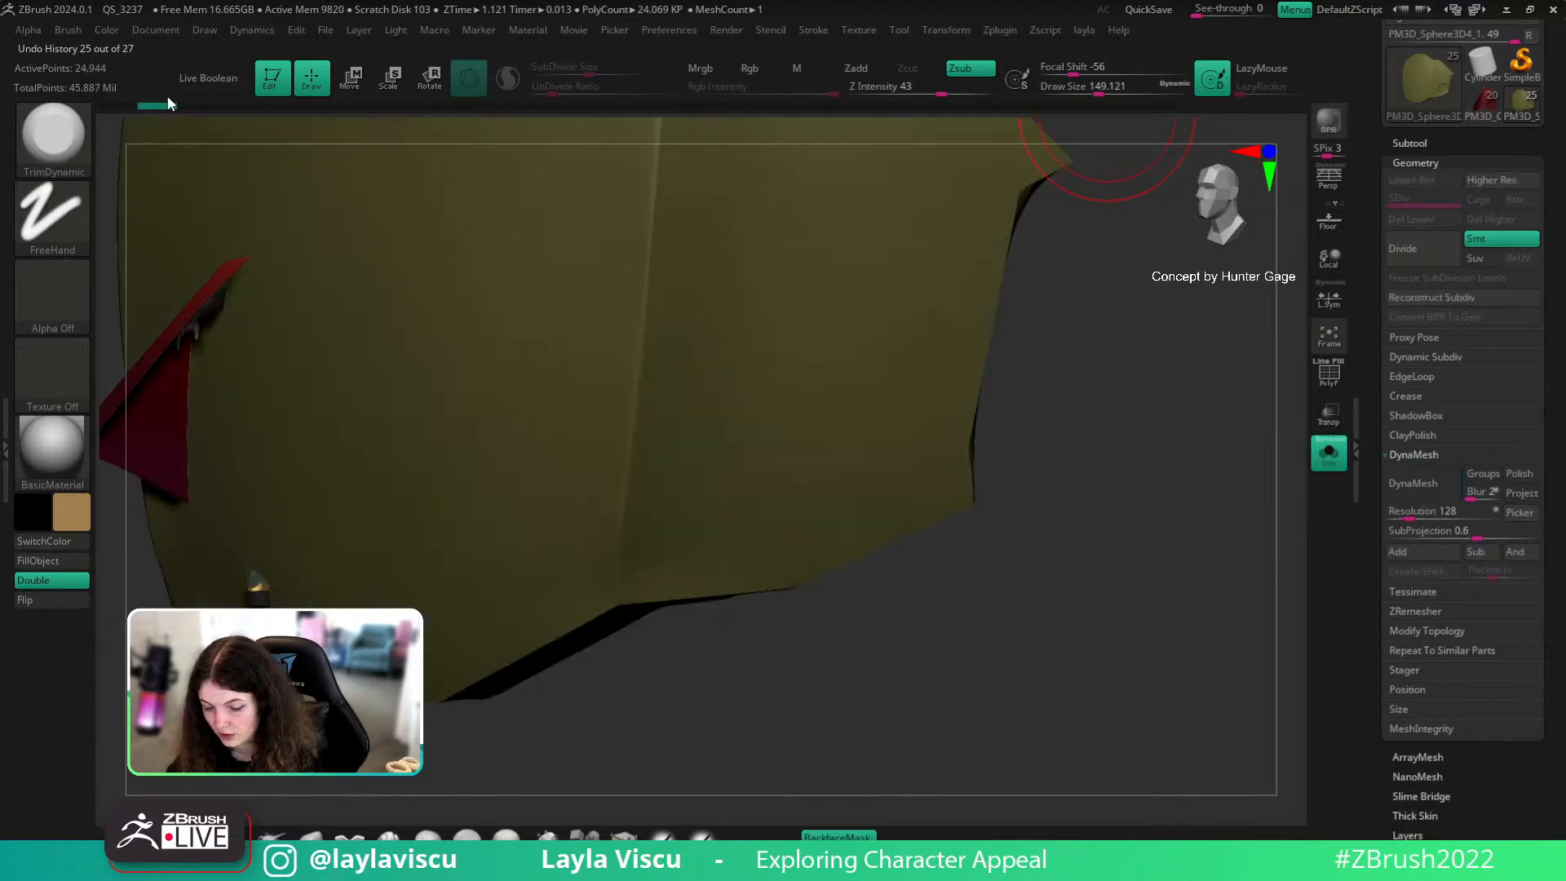
key(ctrl+shift+z)
key(shift+f)
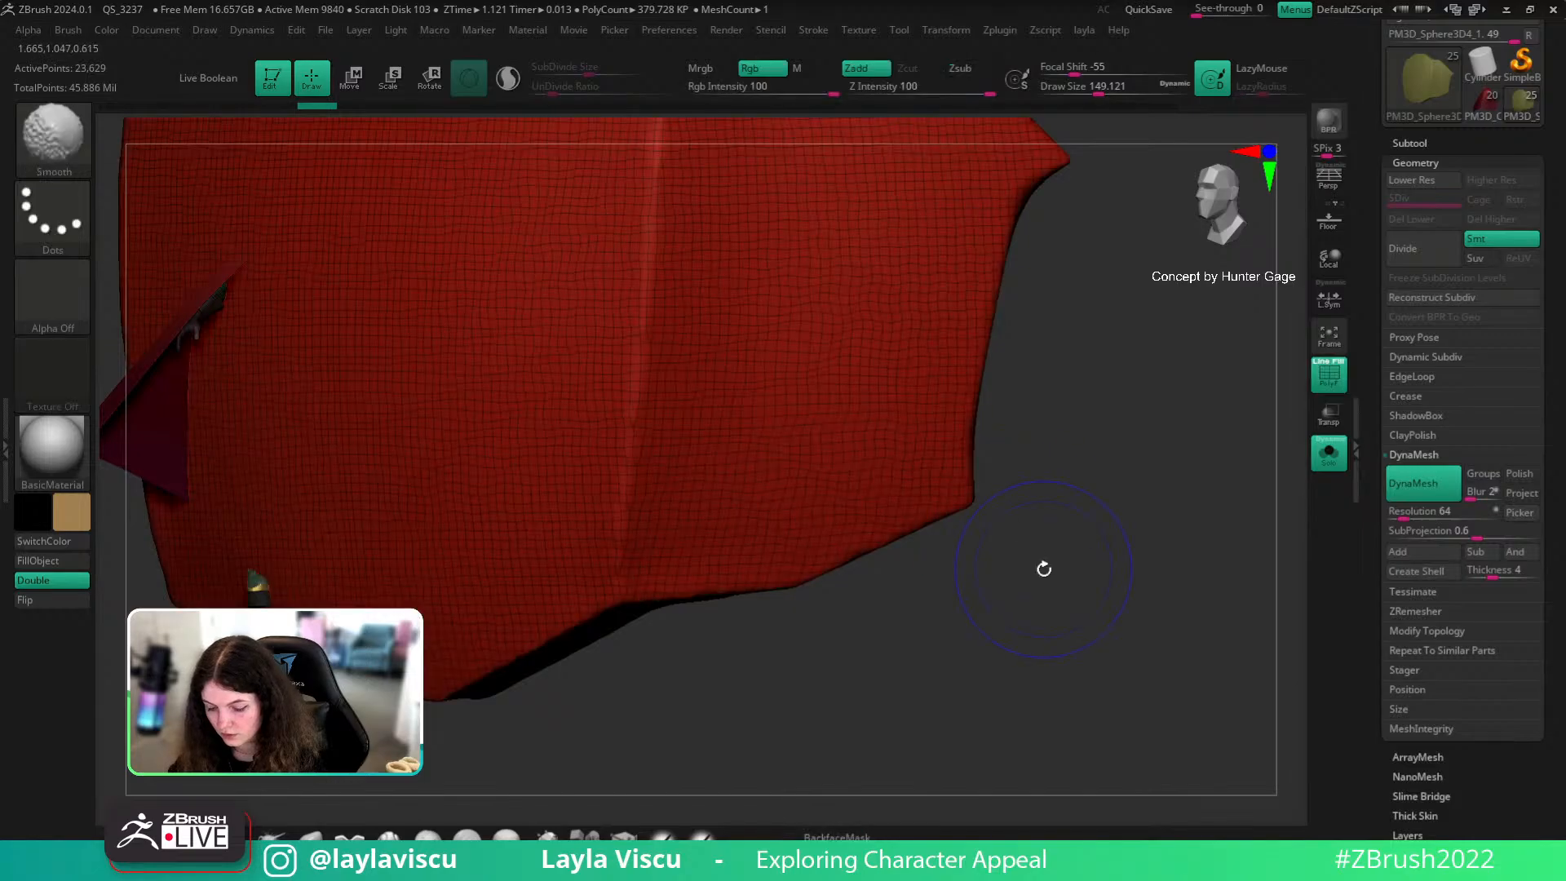
key(ctrl+z)
key(shift+f)
Step: Show all parts again, select the chevron trim and adjust its Dynamic Subdiv thickness to about 0.054
click(1329, 465)
ctrl+right_drag(1142, 563, 913, 559)
alt+right_drag(934, 391, 1154, 507)
alt+click(770, 393)
ctrl+right_drag(785, 379, 1192, 683)
key(shift+f)
ctrl+right_drag(1066, 412, 670, 763)
click(1448, 364)
click(1424, 375)
mouse_move(1444, 453)
mouse_down()
mouse_move(1458, 455)
mouse_move(1441, 464)
mouse_up()
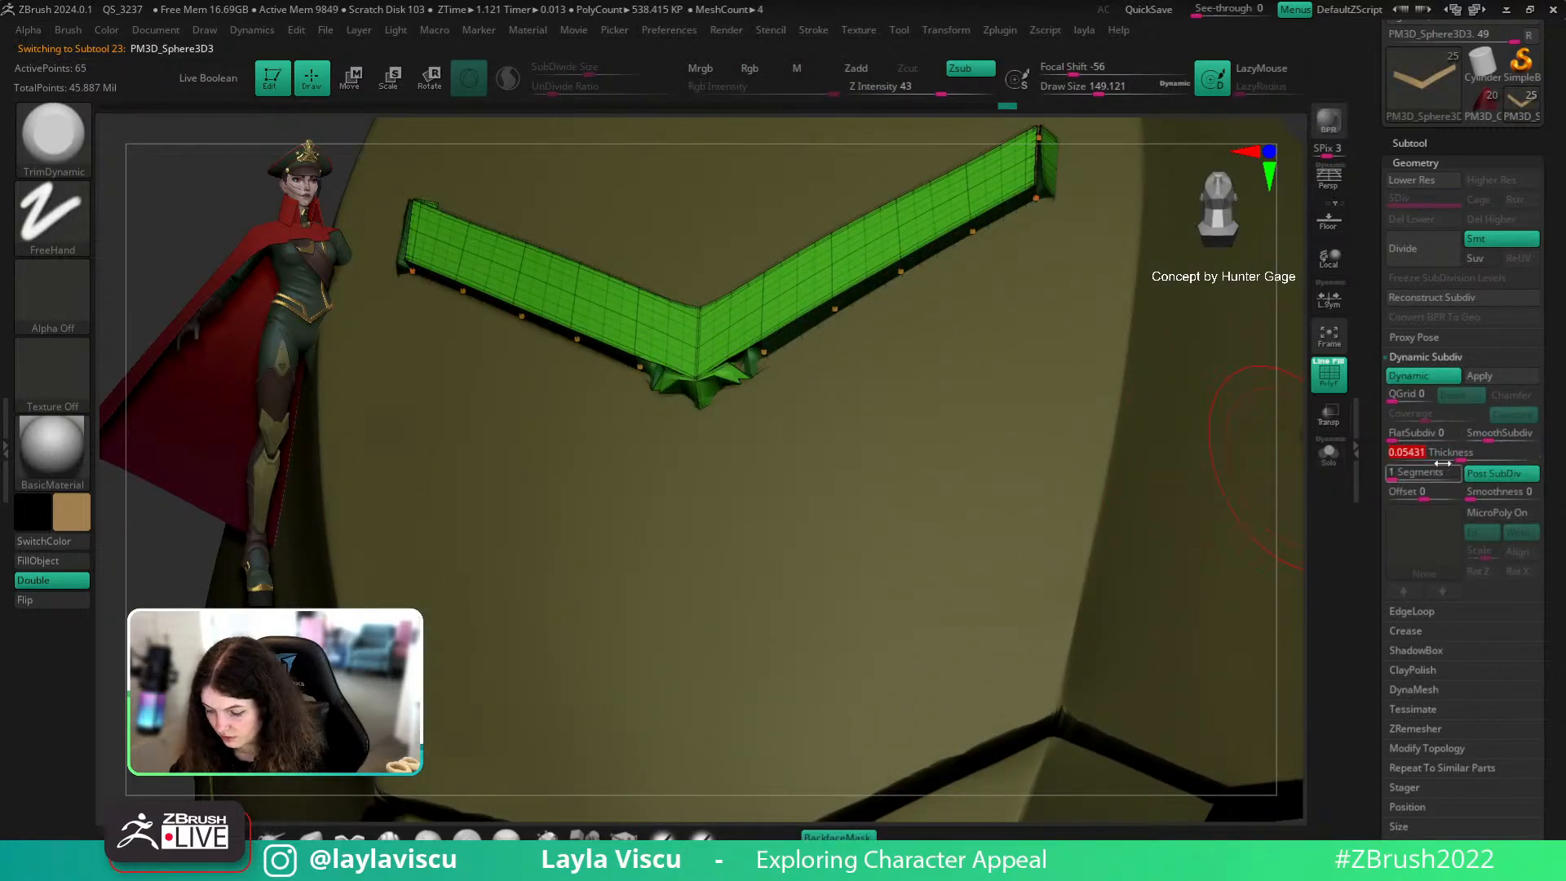
Step: Turn off Dynamic Subdiv on the chevron trim, isolate it, choose the ZModeler brush and hide its polyframe
key(shift+d)
click(1329, 451)
ctrl+right_drag(769, 367, 765, 419)
click(1407, 629)
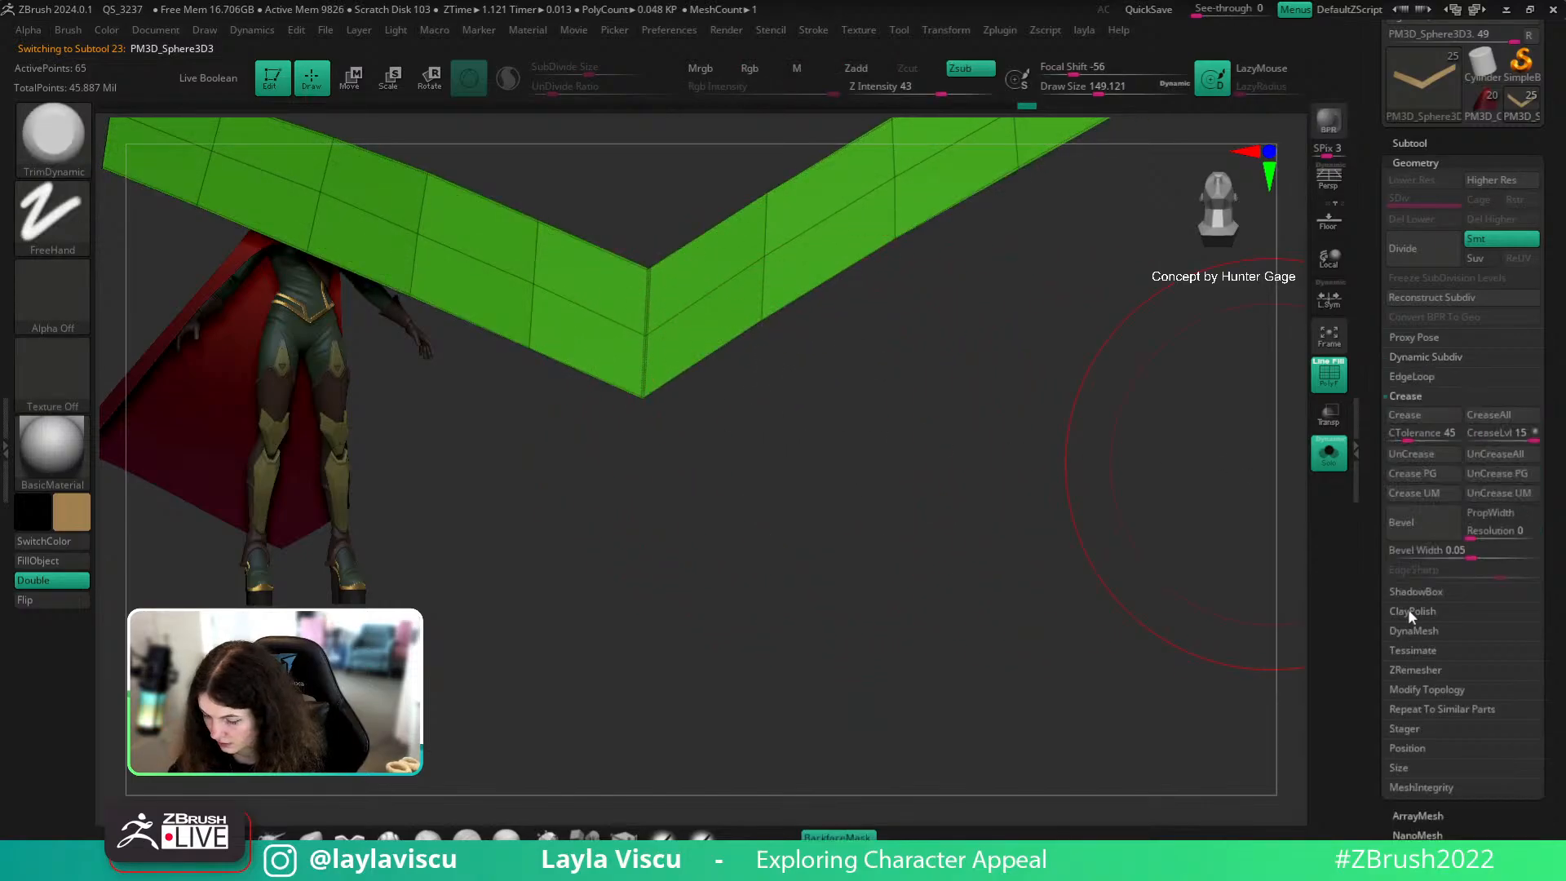
click(1417, 361)
click(1423, 385)
key(b)
key(z)
key(m)
key(shift+f)
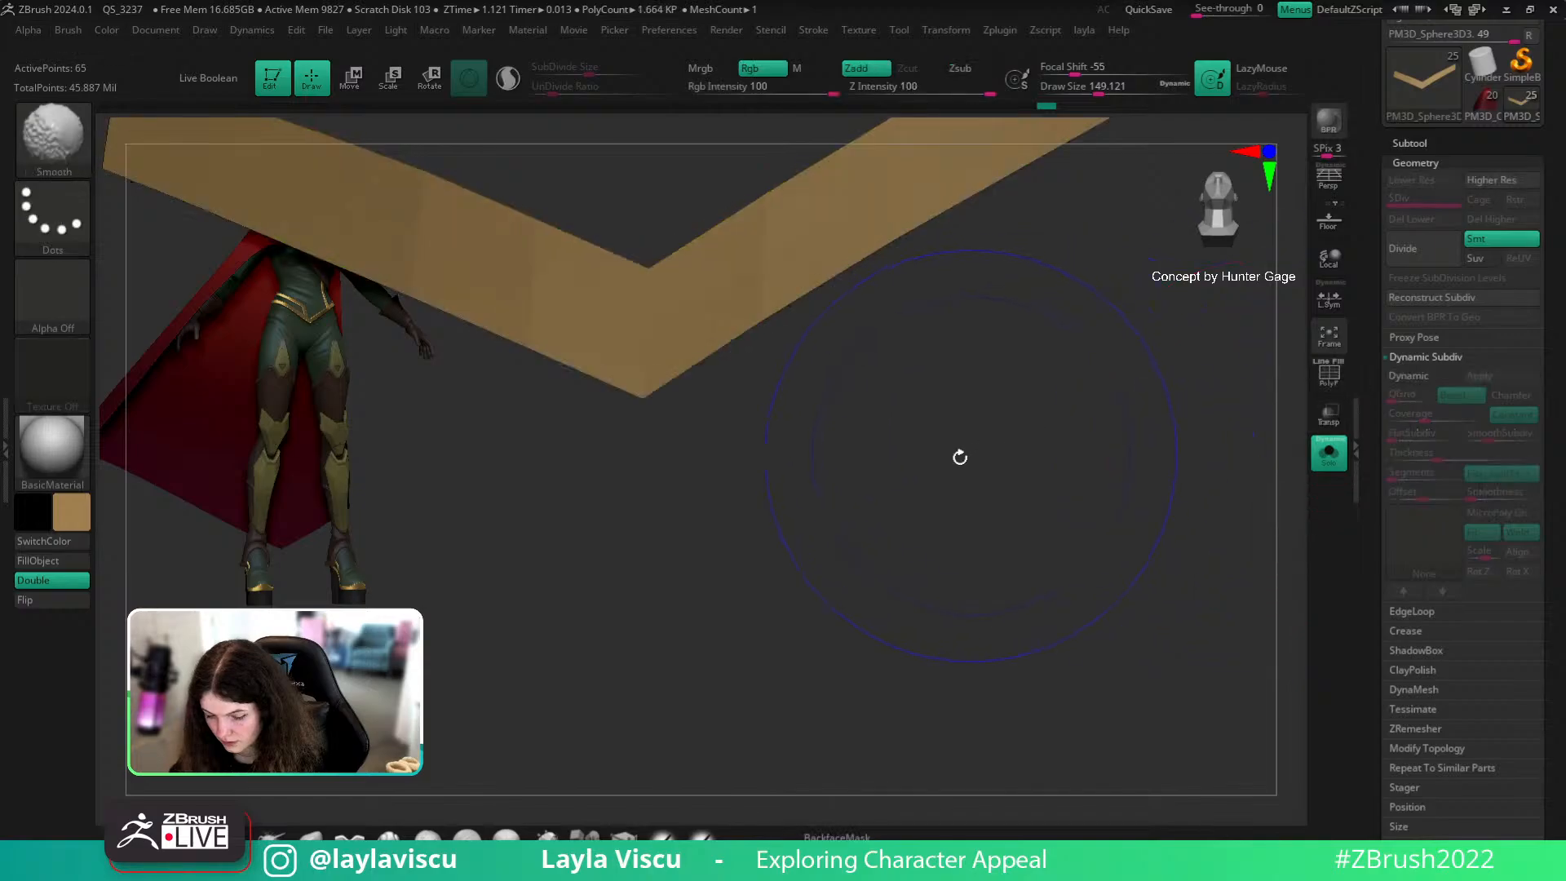
Step: Turn on Dynamic Subdiv for the chevron strip and set its thickness to 0.02931
key(shift+f)
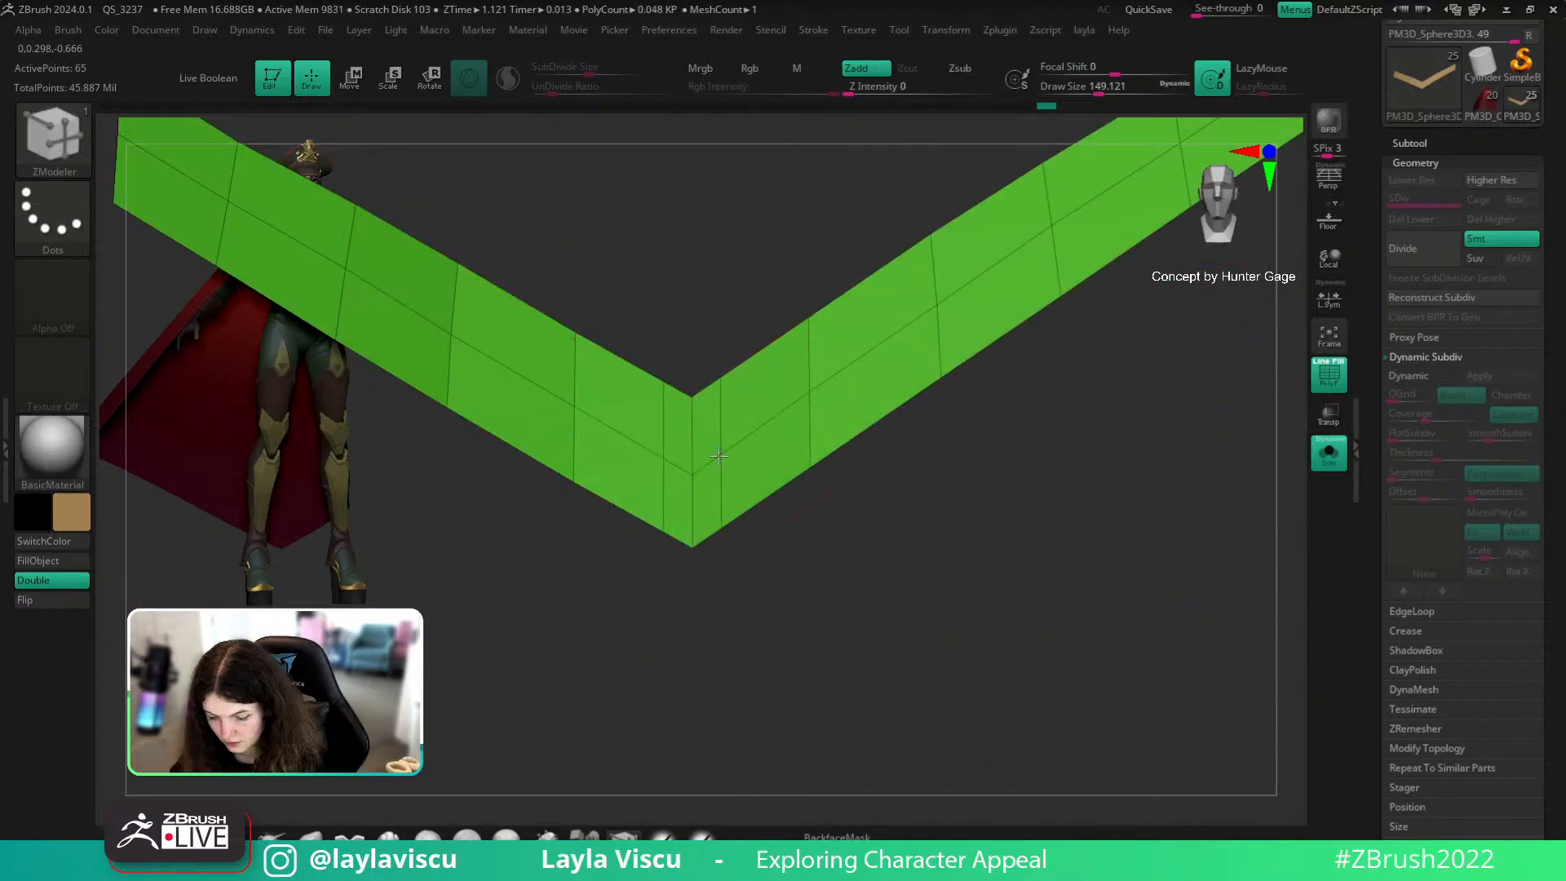
key(d)
key(shift+f)
ctrl+right_drag(1020, 559, 954, 535)
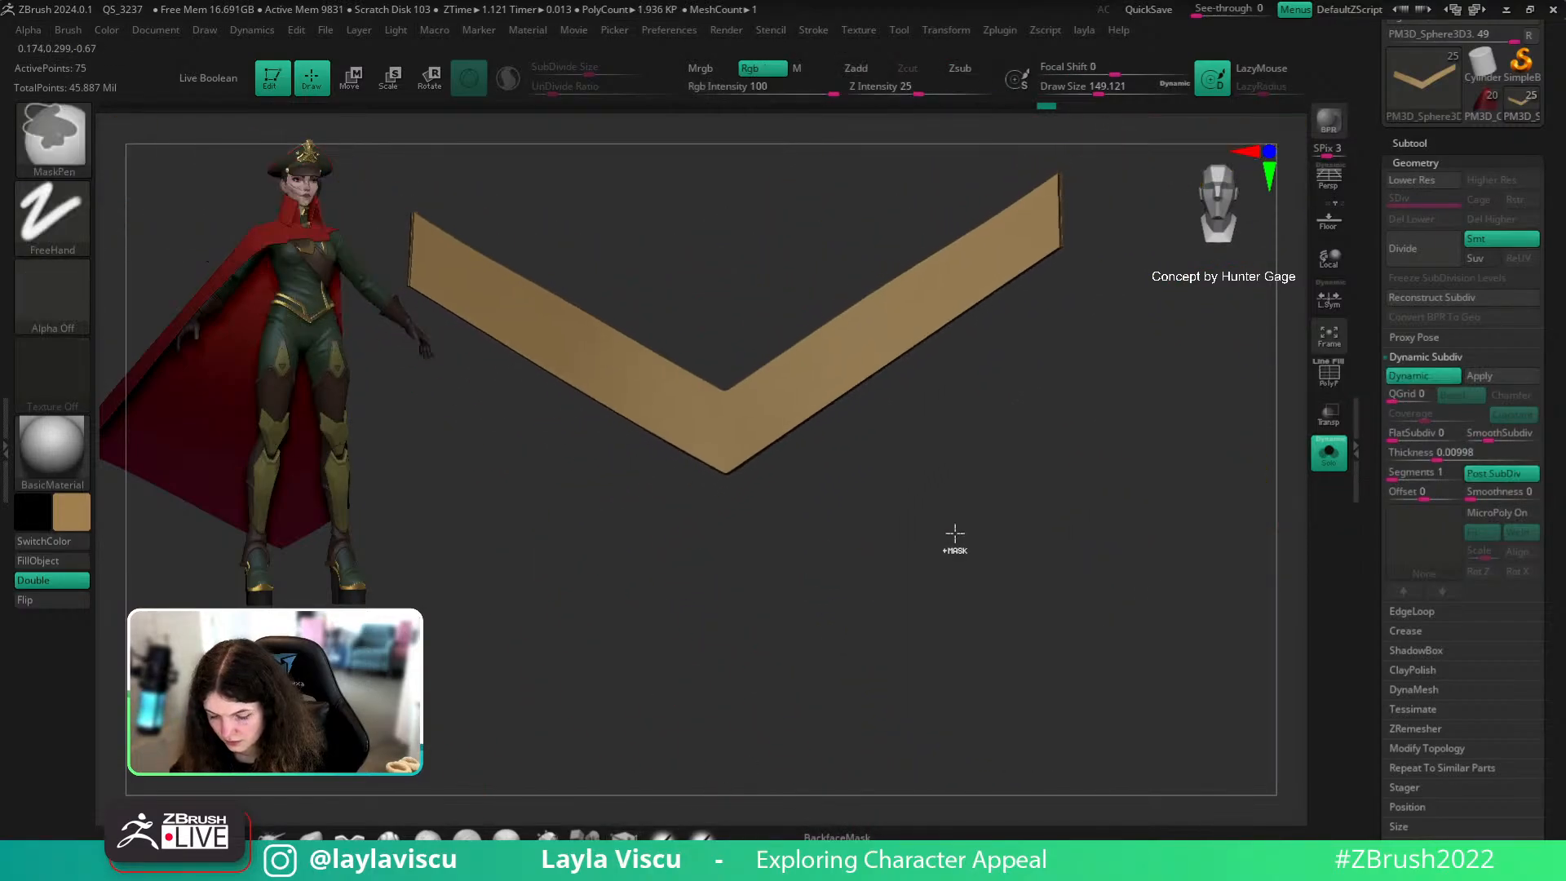
right_drag(1161, 516, 1163, 434)
click(1437, 453)
drag(1445, 455, 1451, 455)
right_drag(1142, 506, 790, 575)
Step: Try inserting extra edge loops along the borders, centre and ends of the chevron strip
key(shift+d)
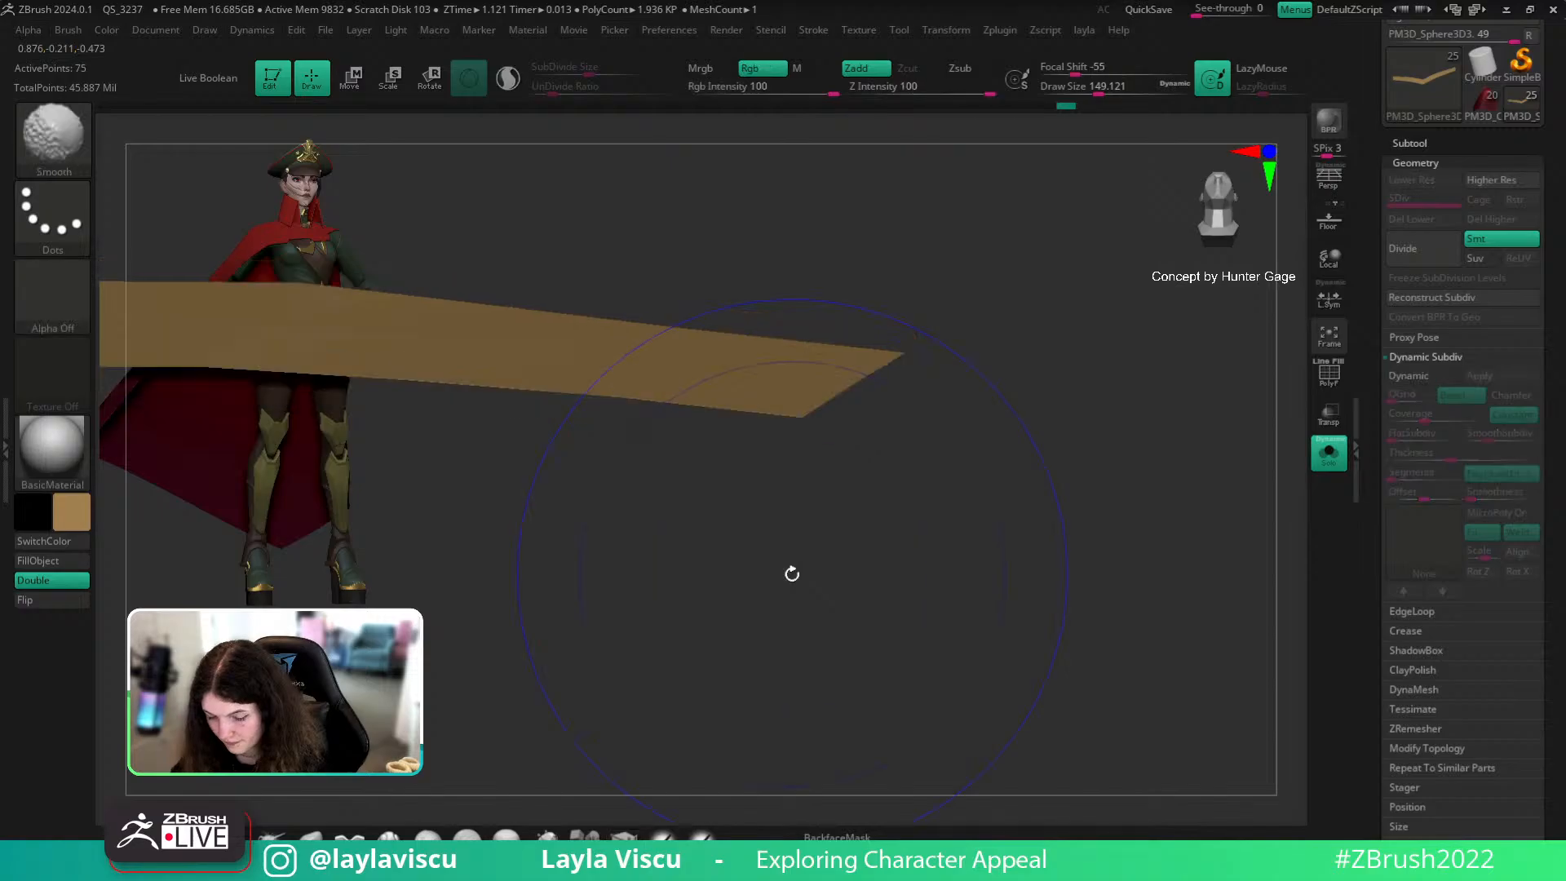
key(shift+f)
right_drag(797, 413, 1028, 502)
drag(1028, 502, 1113, 549)
mouse_move(1134, 554)
right_down()
mouse_move(930, 518)
mouse_move(808, 737)
mouse_move(947, 538)
mouse_move(965, 737)
mouse_move(944, 478)
right_up()
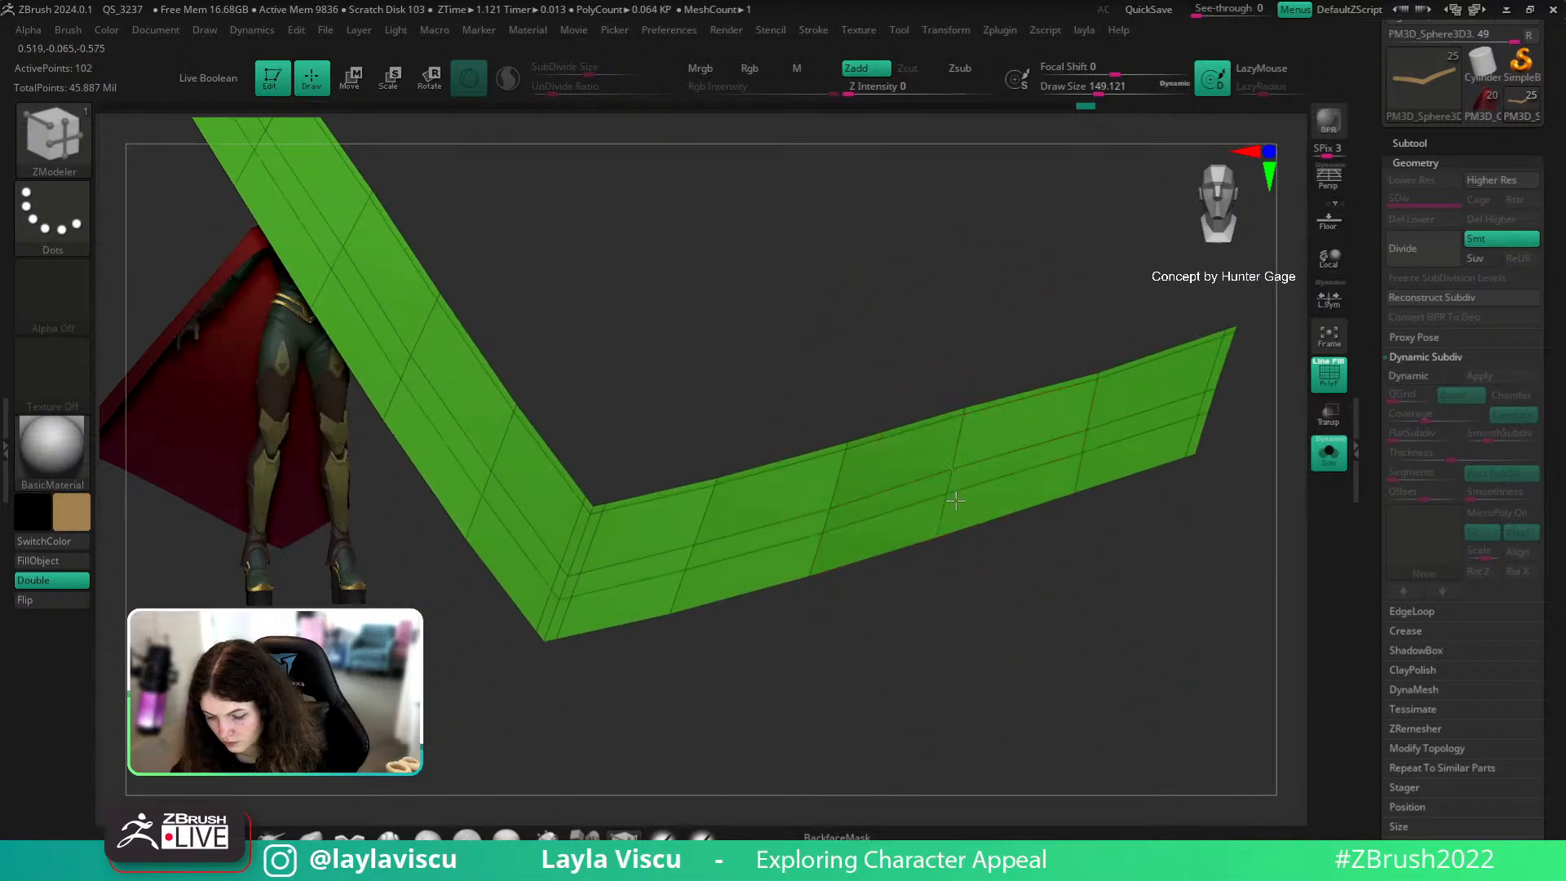
key(d)
key(shift+f)
key(shift+f)
Step: Examine the end of the chevron strip with the Dynamic Subdiv thickness and the wireframe switched on and off
alt+right_drag(1183, 559, 848, 555)
key(shift+d)
key(shift+f)
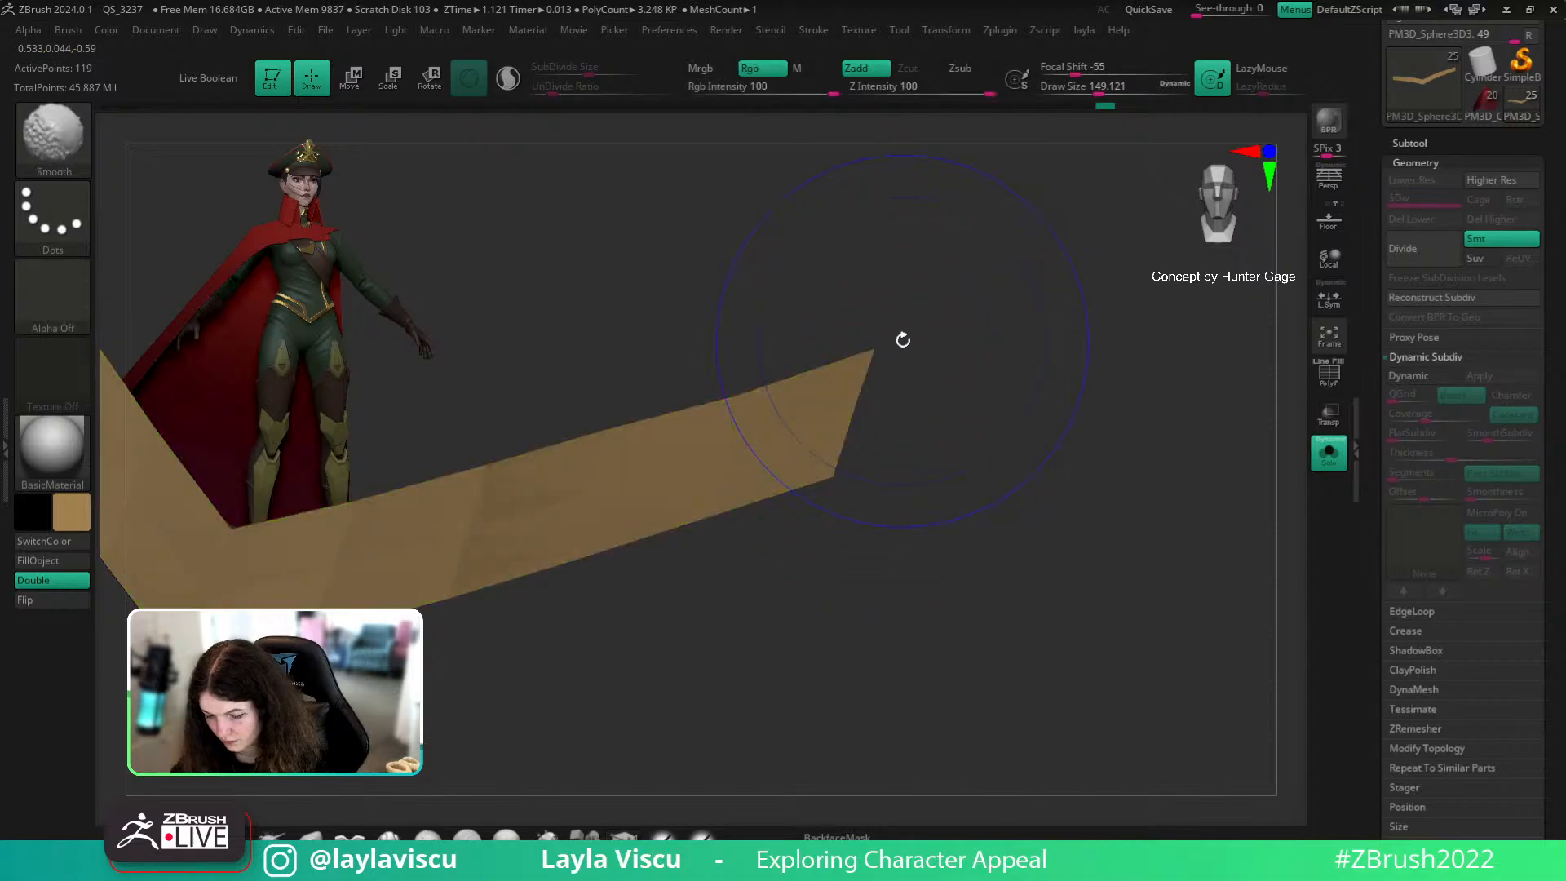
key(shift+f)
key(d)
mouse_move(876, 417)
alt+right_down()
mouse_move(1096, 523)
mouse_move(1091, 608)
mouse_move(1080, 525)
mouse_move(947, 552)
alt+right_up()
key(shift+d)
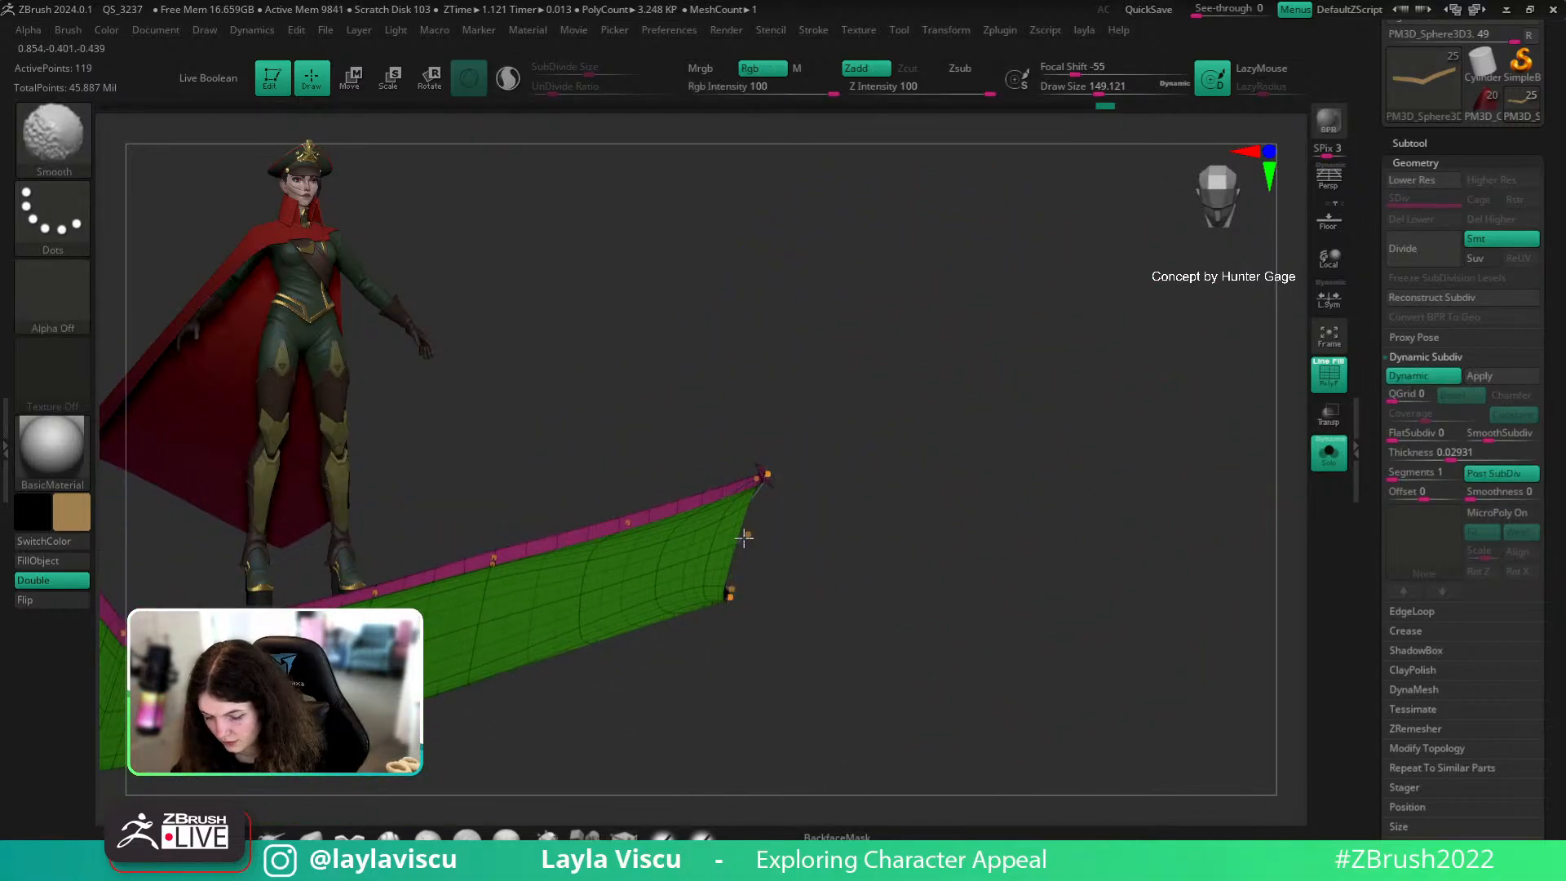
key(shift+f)
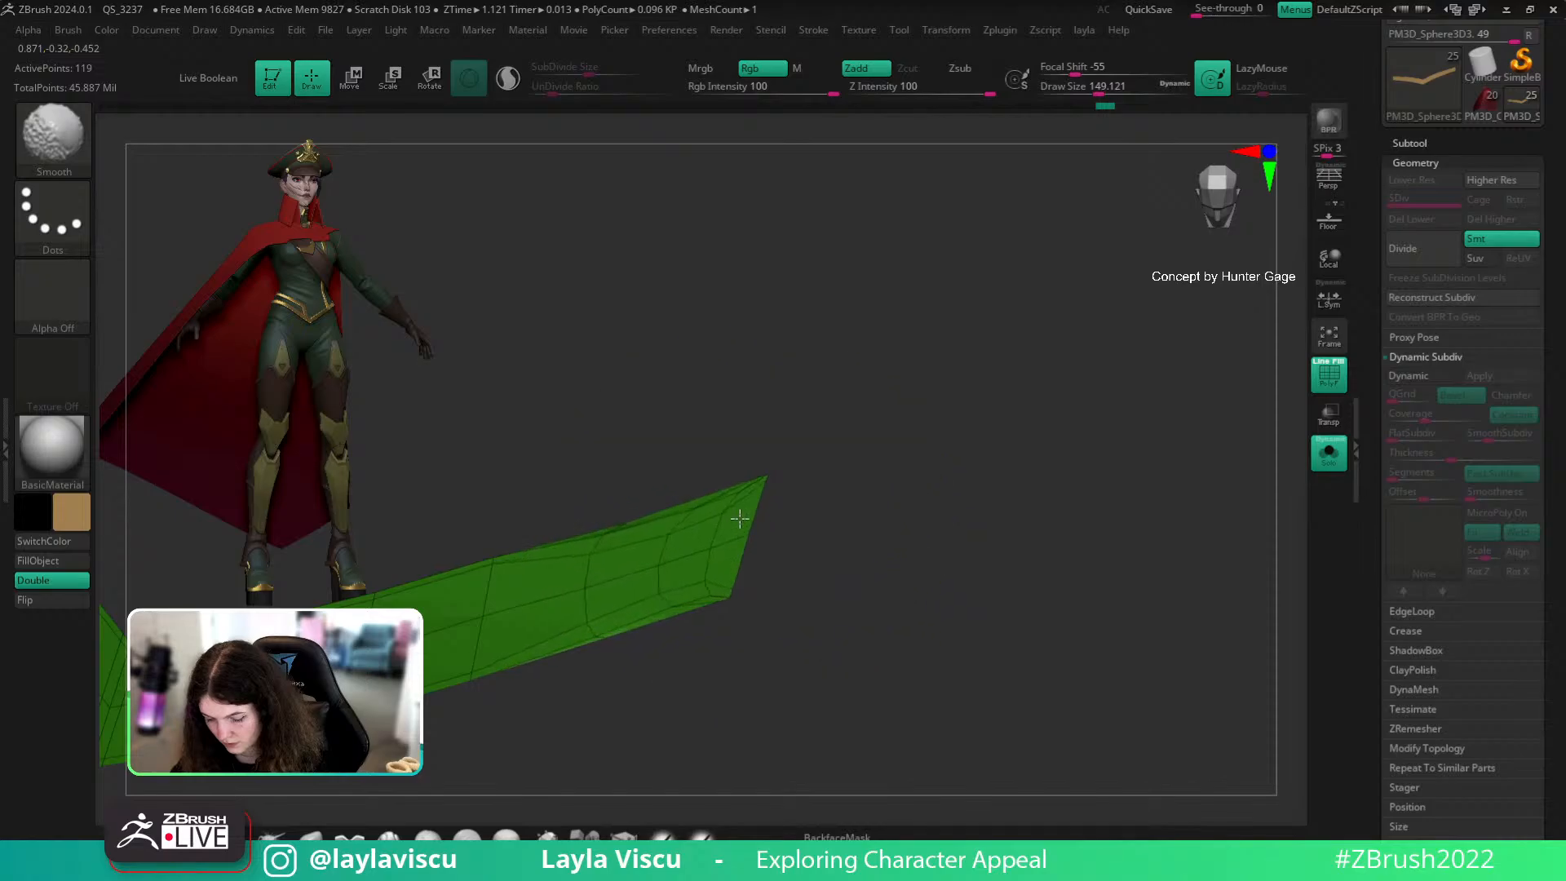
Step: Undo the extra edge loops on the chevron strip and compare its base mesh with the Dynamic Subdiv preview
key(ctrl+z)
key(ctrl+z)
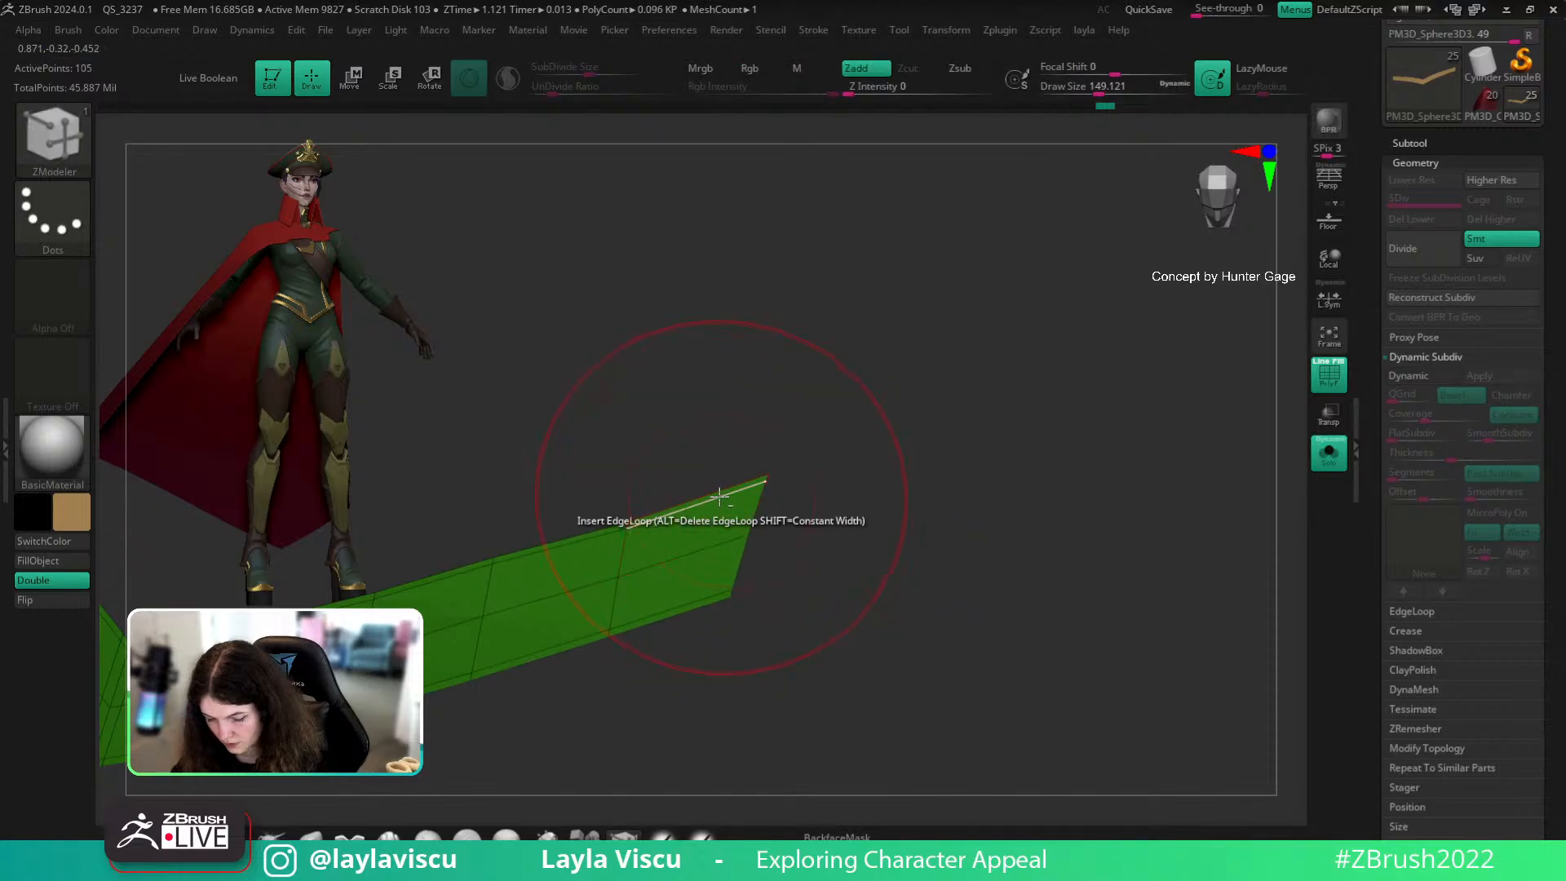
key(ctrl+z)
key(ctrl+z)
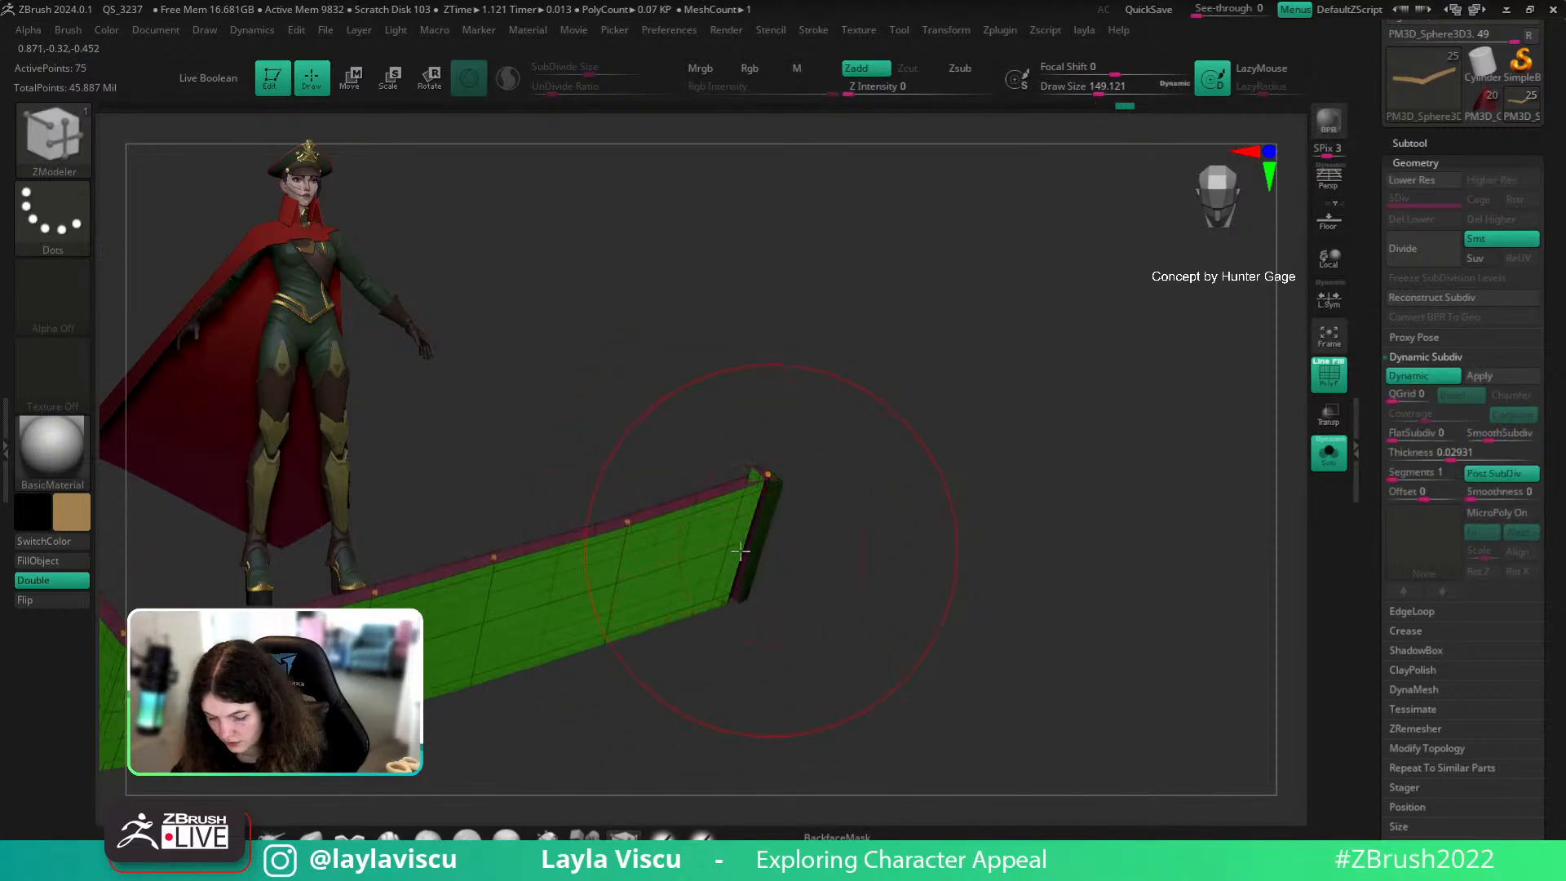
right_drag(683, 517, 1119, 577)
key(shift+d)
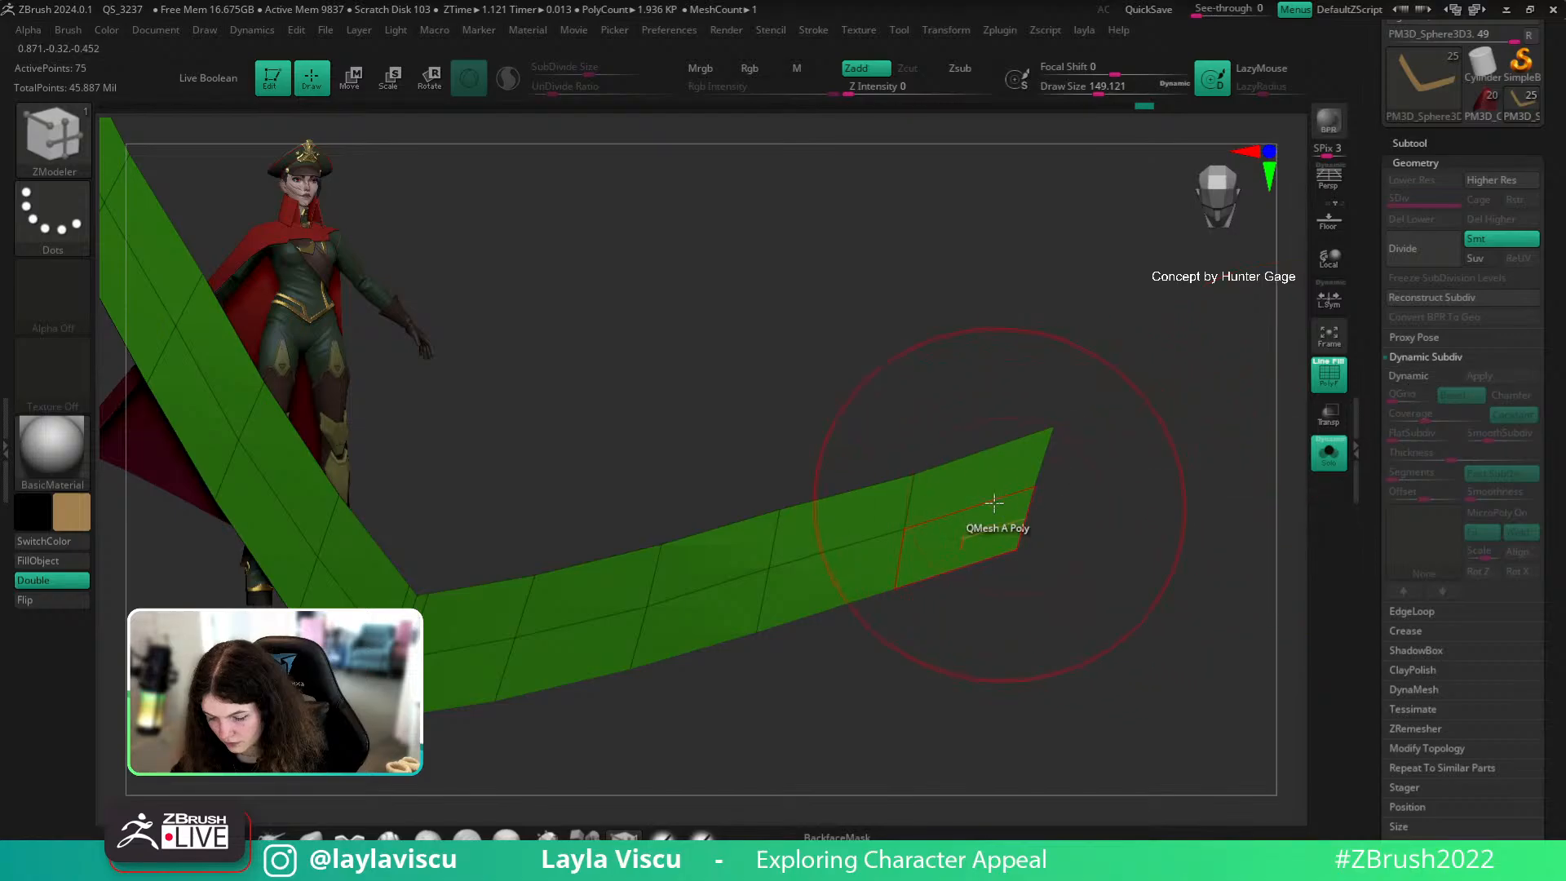
key(d)
key(shift+d)
ctrl+right_drag(1122, 500, 1210, 528)
Step: Set the ZModeler polygon action to PolyGroup and assign the chevron strip's polygons to a new polygroup
key(b)
key(z)
key(m)
key(space)
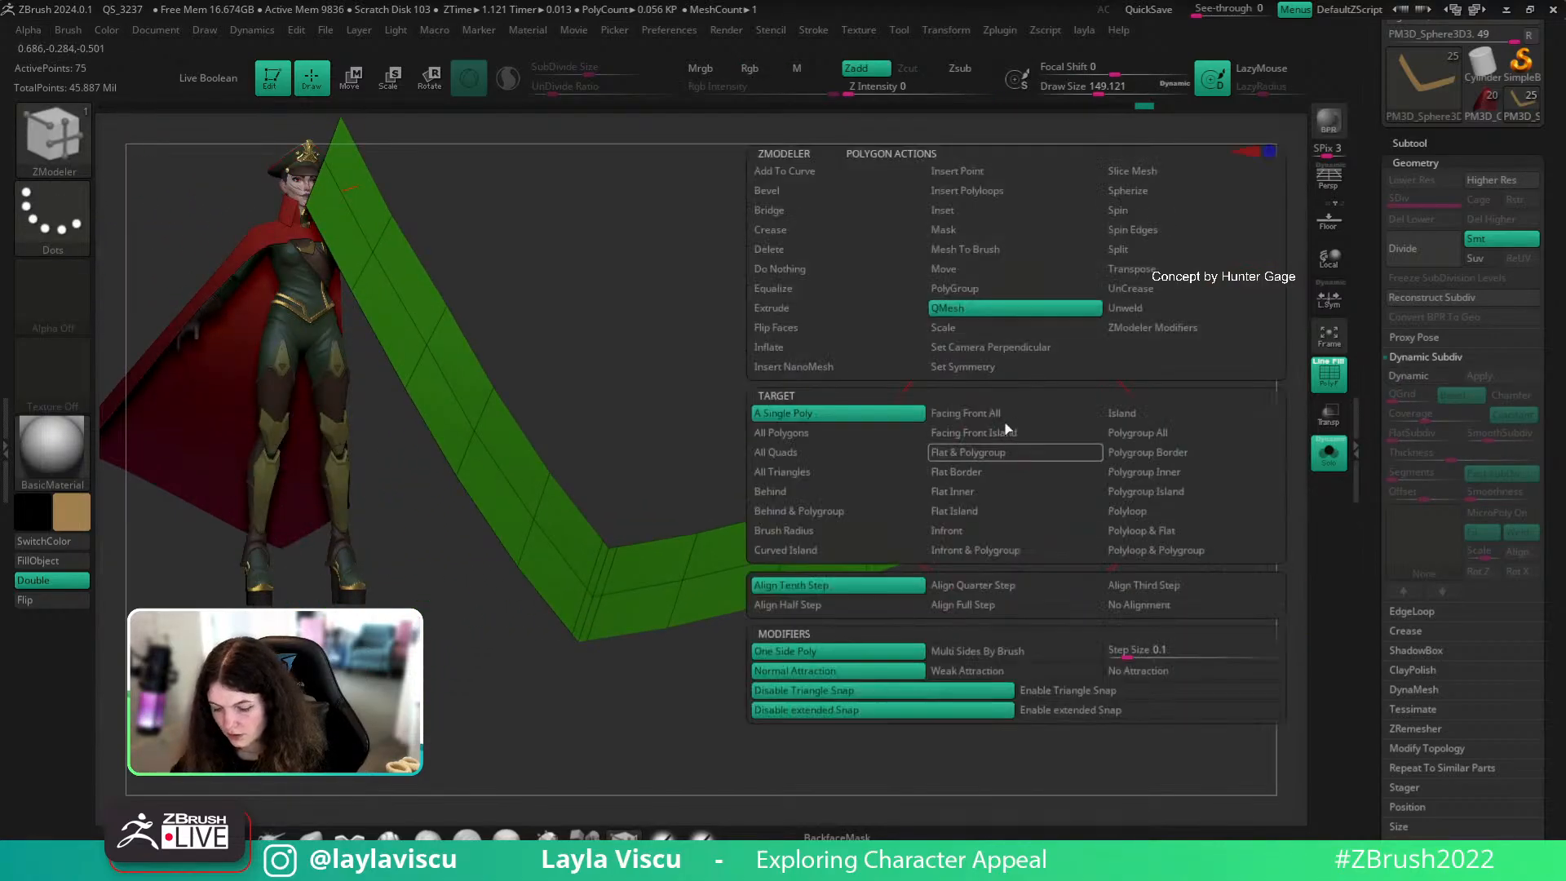
click(983, 289)
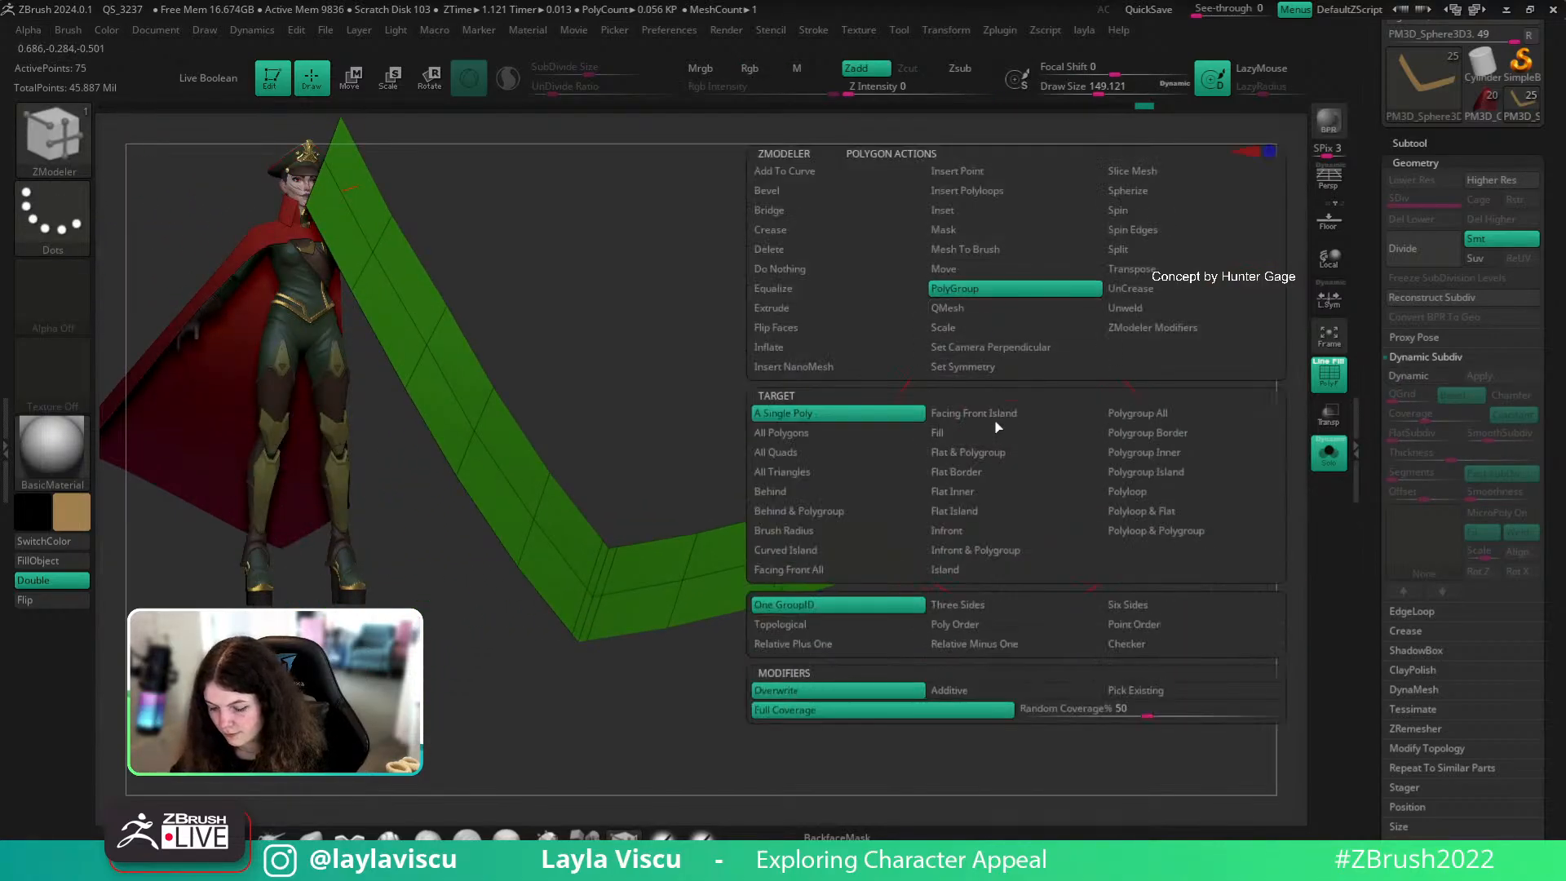
click(995, 532)
mouse_move(1014, 482)
mouse_down()
mouse_move(975, 510)
mouse_move(694, 584)
mouse_move(600, 567)
mouse_move(581, 624)
mouse_up()
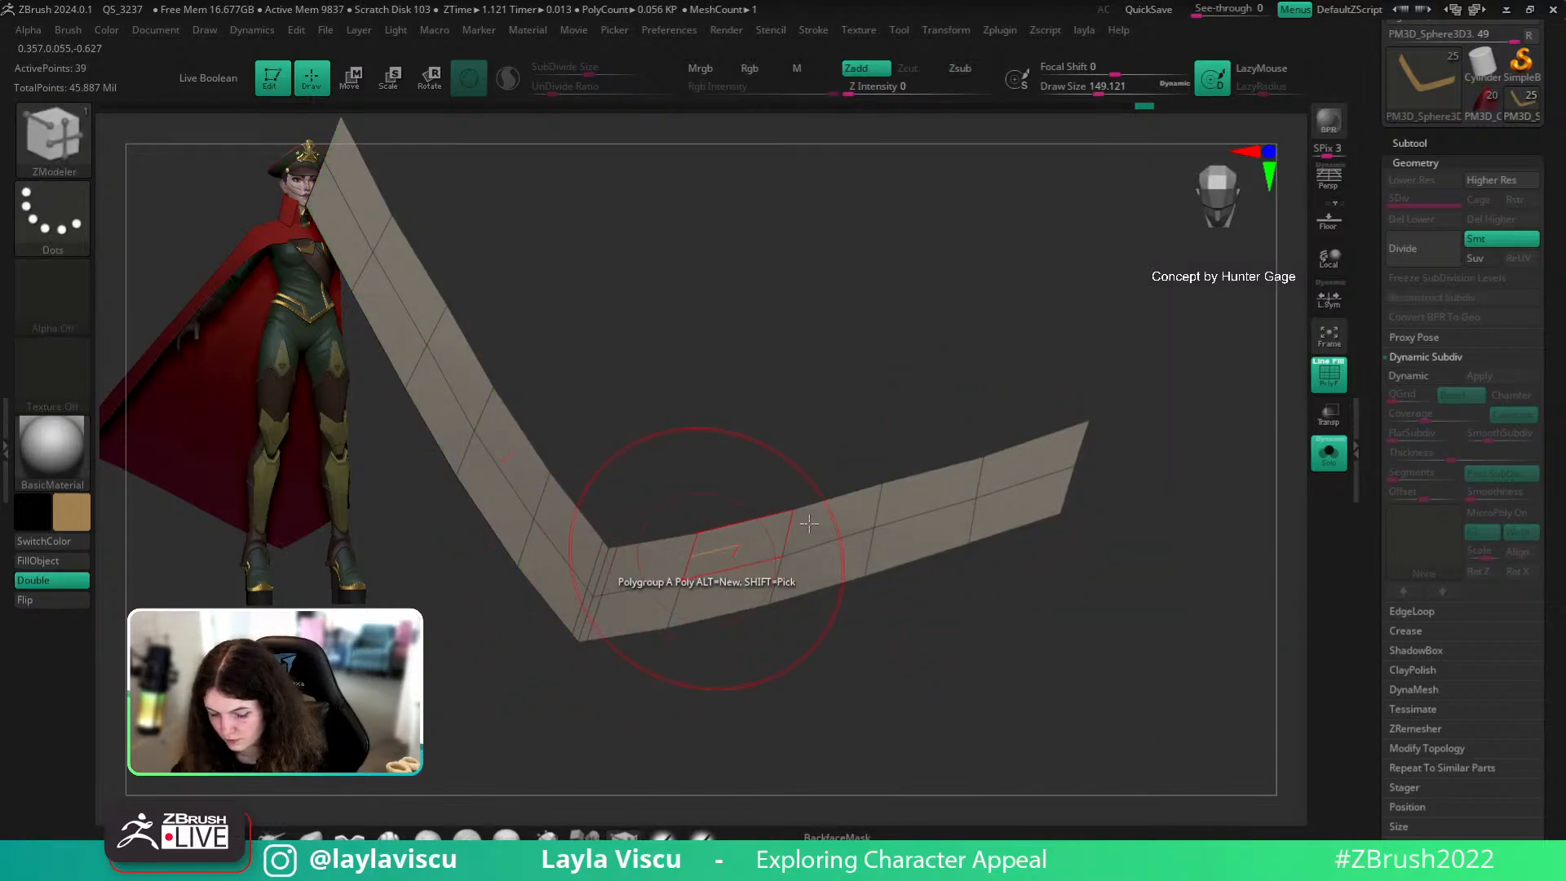
Step: Insert supporting edge loops along both long borders and near the ends of the chevron strip, with Dynamic Subdiv turned back on
key(space)
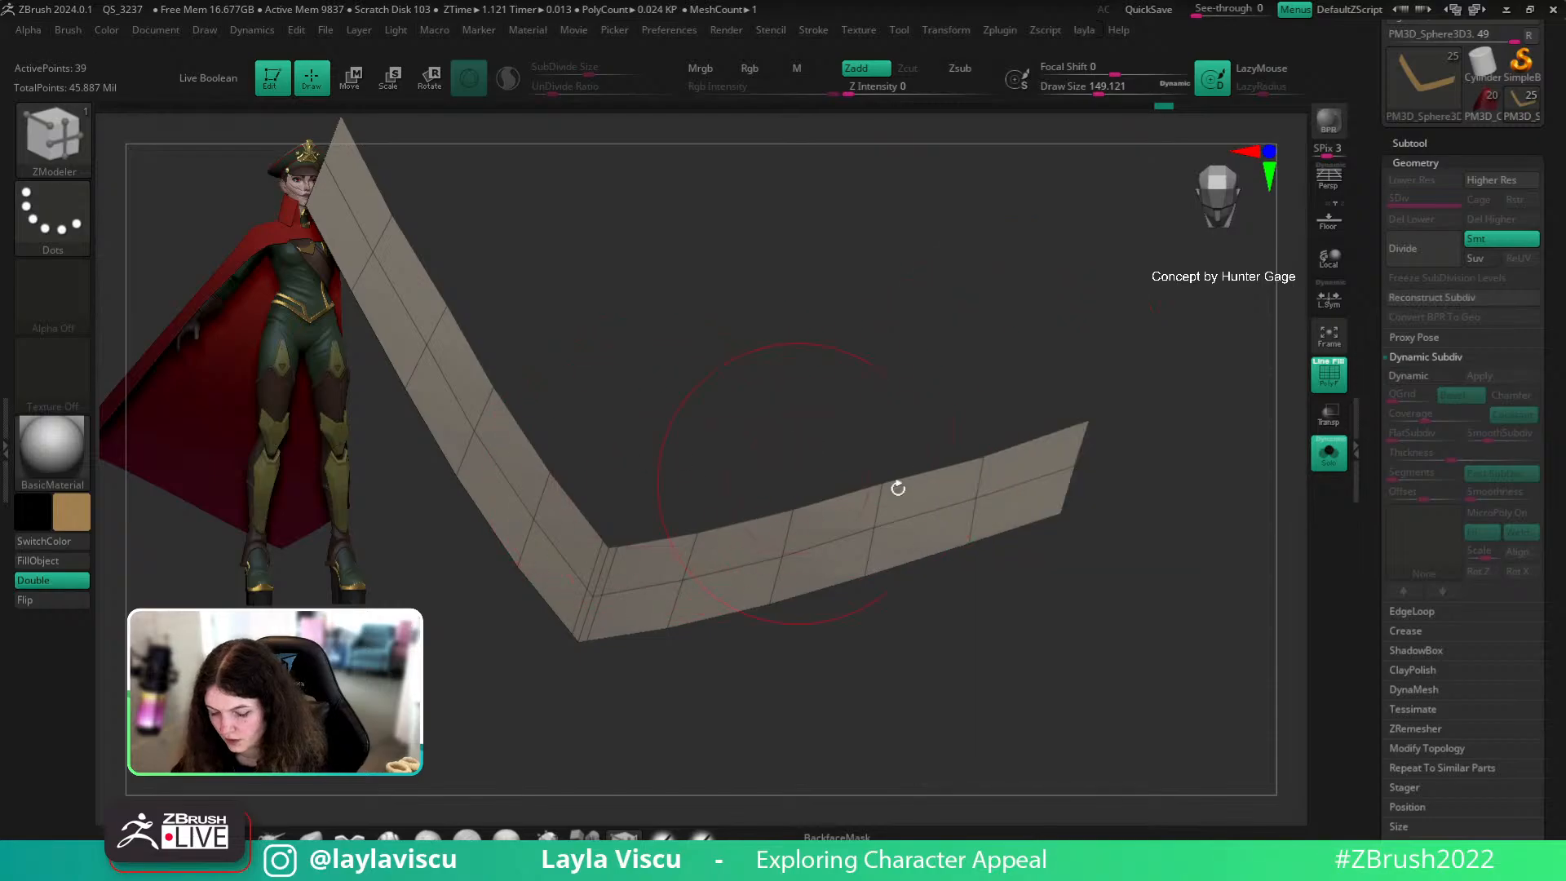
drag(847, 486, 1169, 486)
click(985, 428)
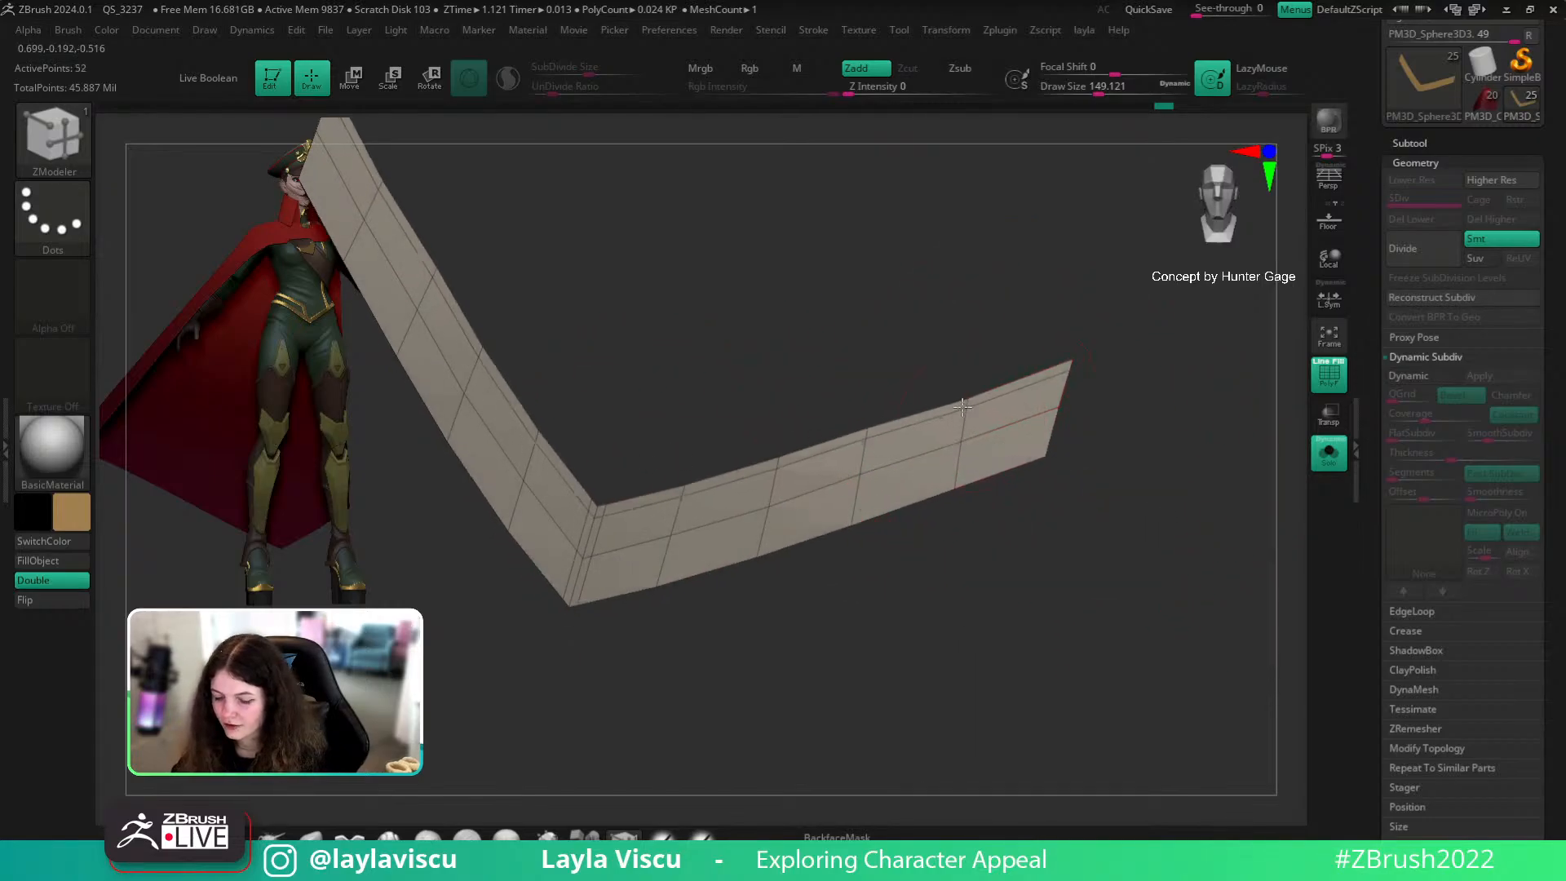
click(963, 480)
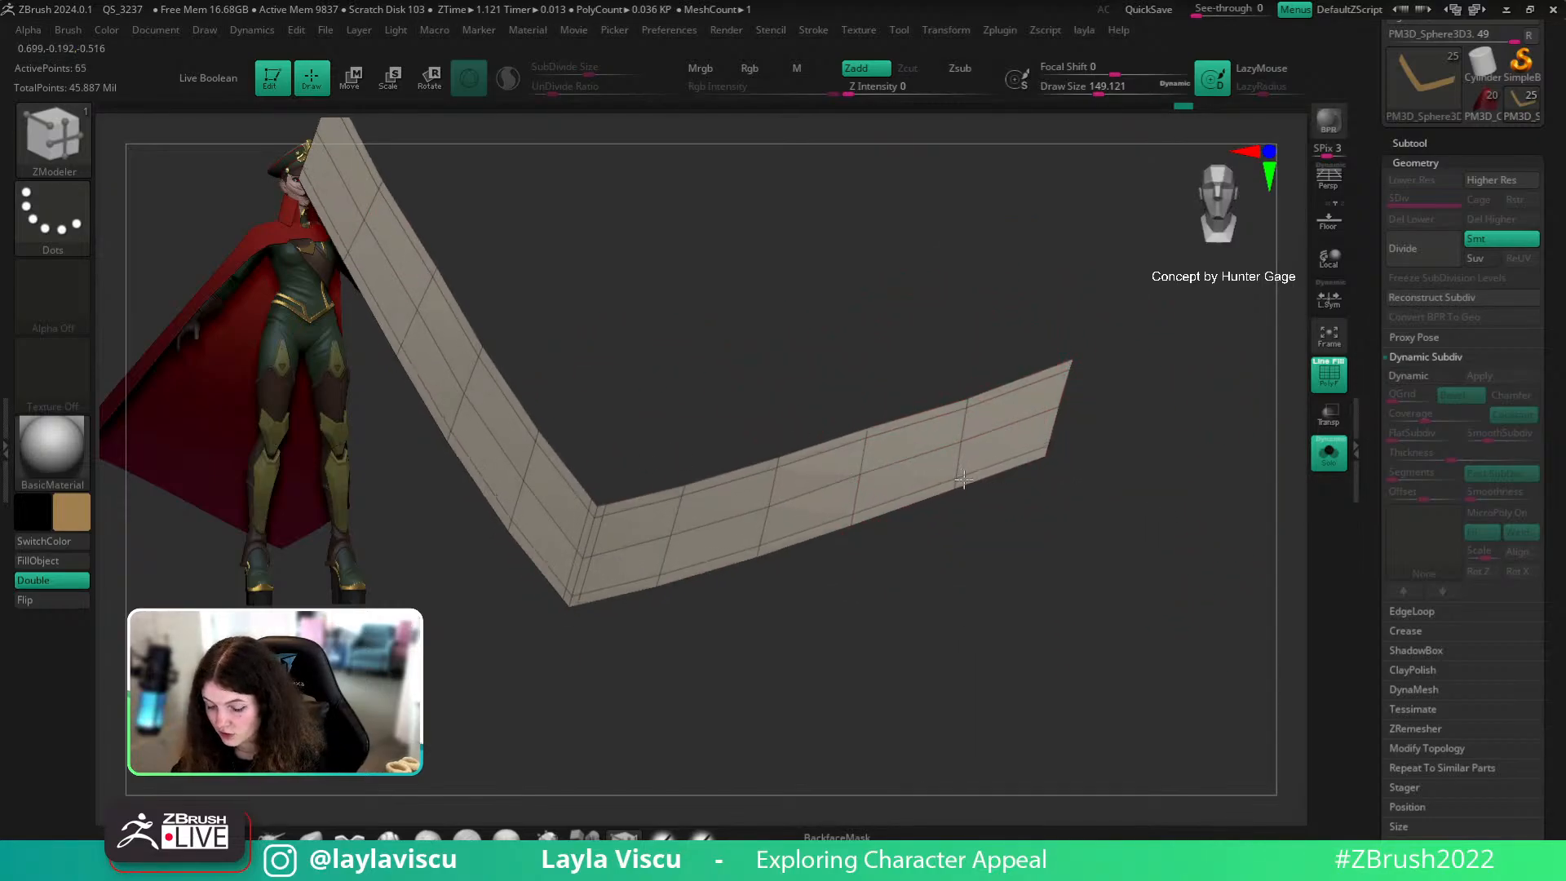
click(1012, 465)
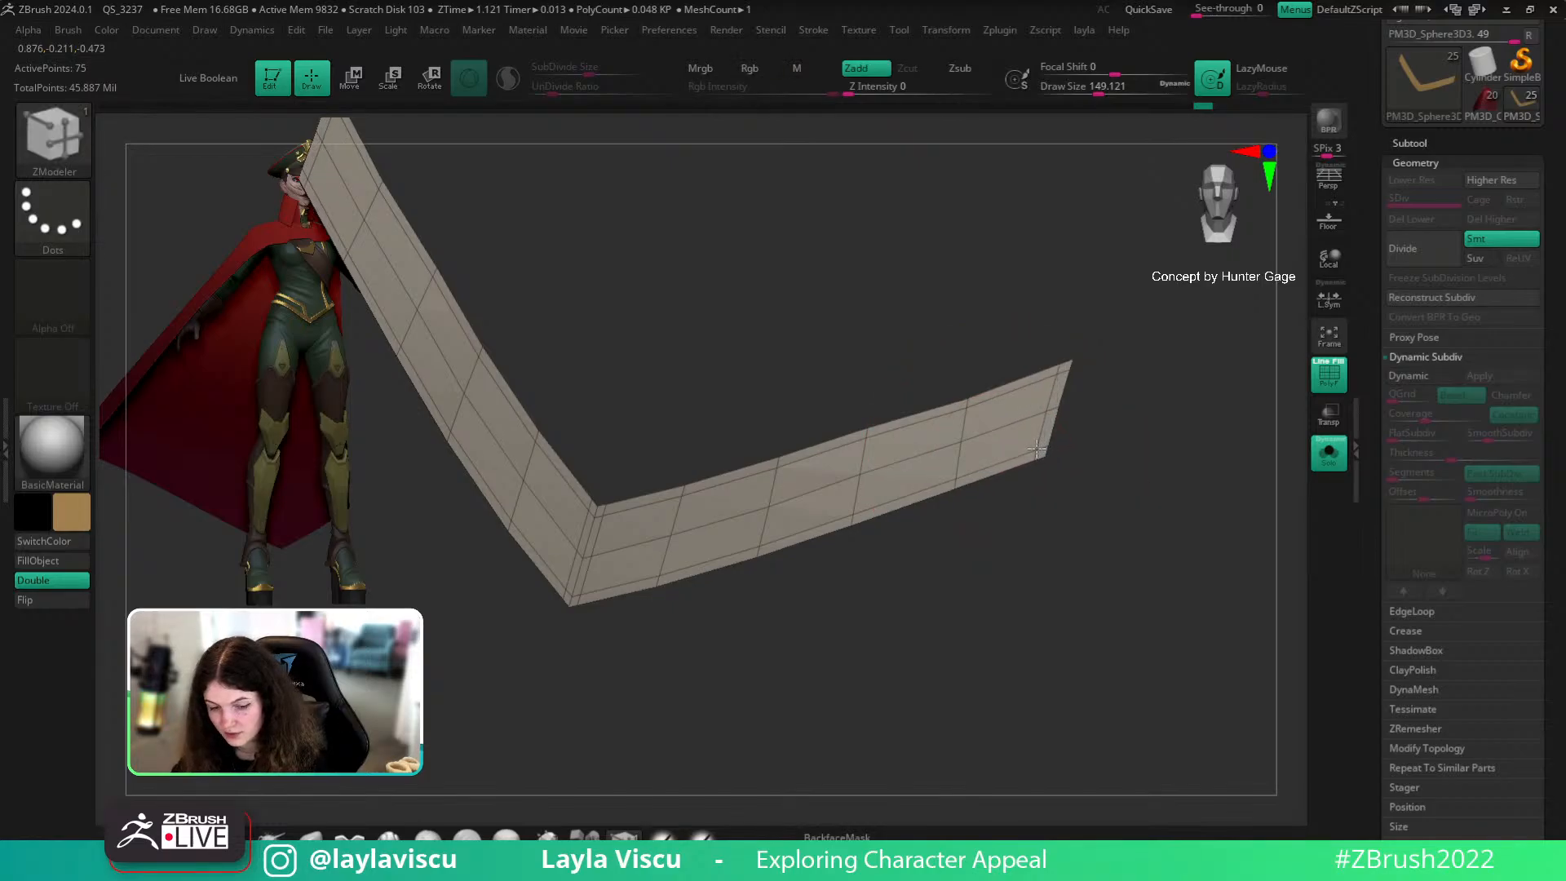
click(1424, 376)
key(shift+f)
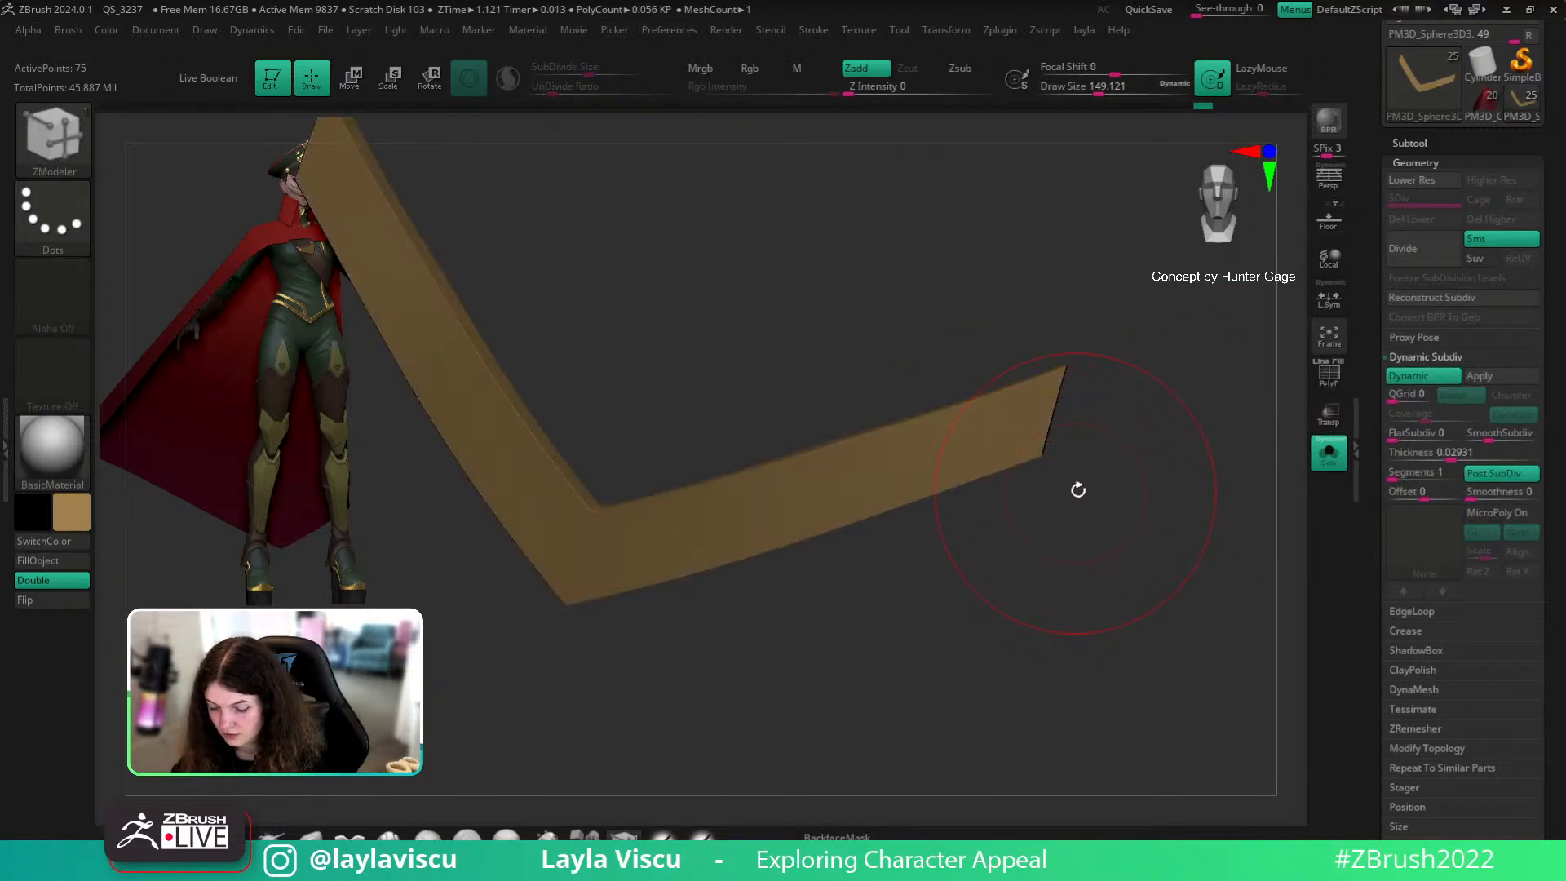
Step: Show the whole shoulder armor, centre the gizmo on the chevron and duplicate it into a stack of three
click(1330, 455)
drag(1126, 542, 1216, 639)
key(w)
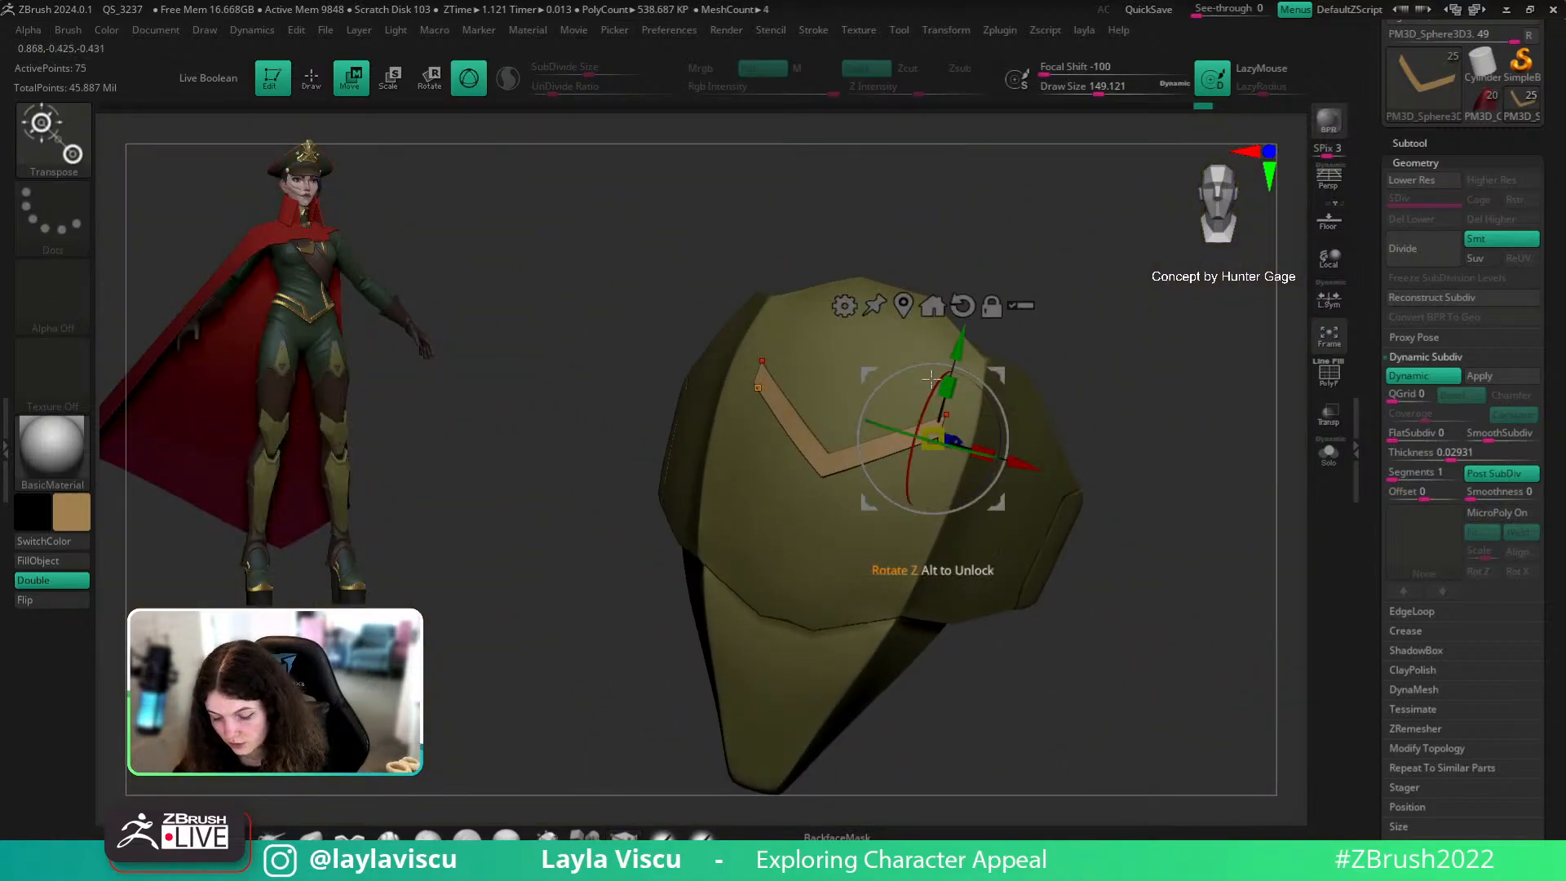
click(932, 306)
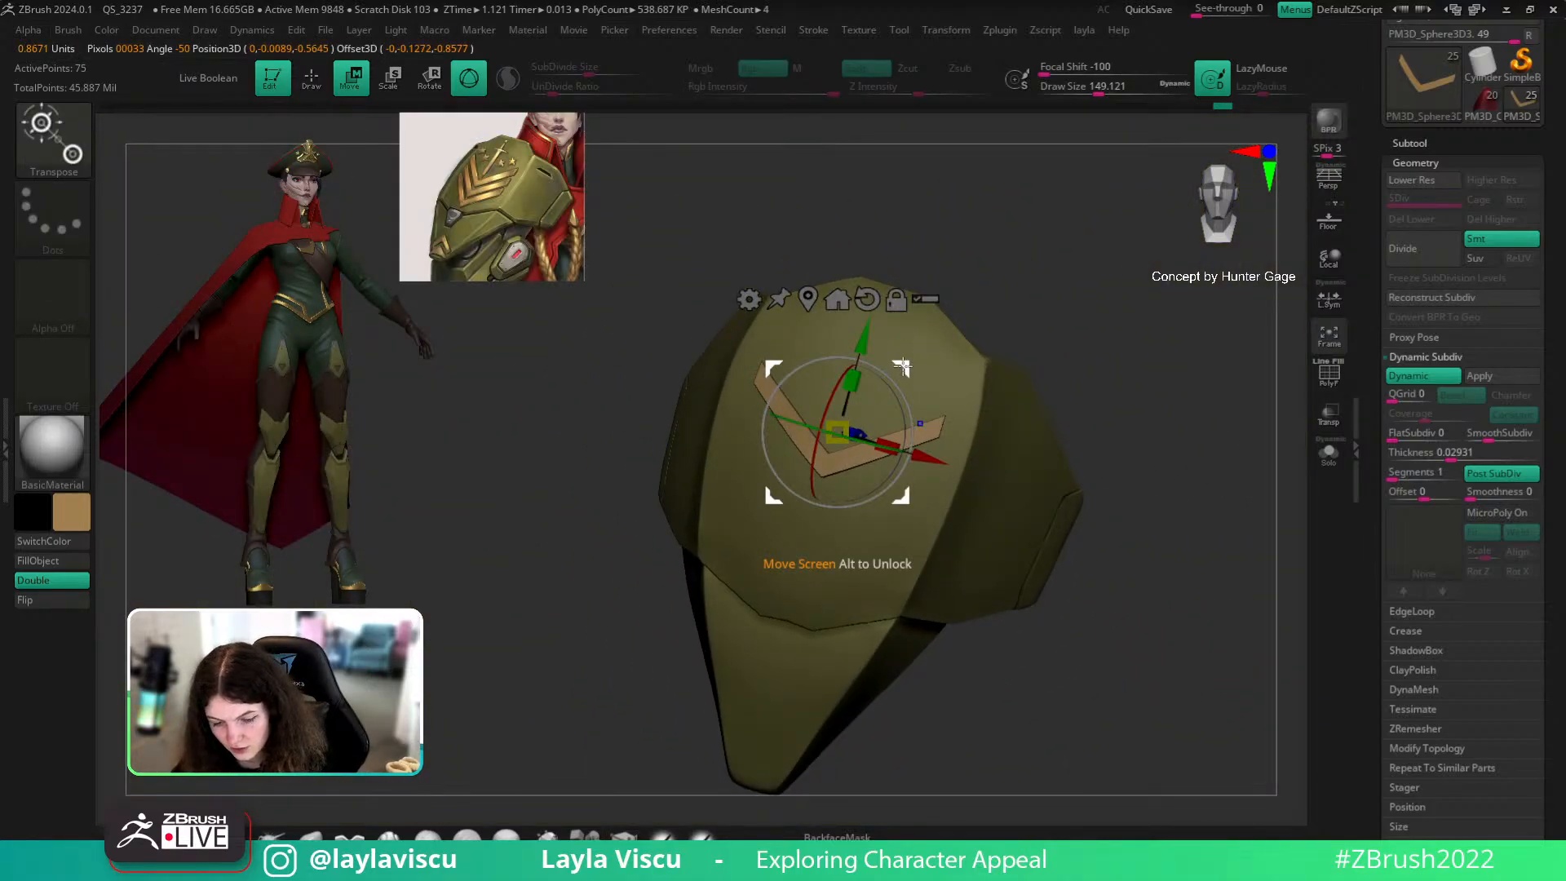
ctrl+drag(861, 344, 854, 387)
key(q)
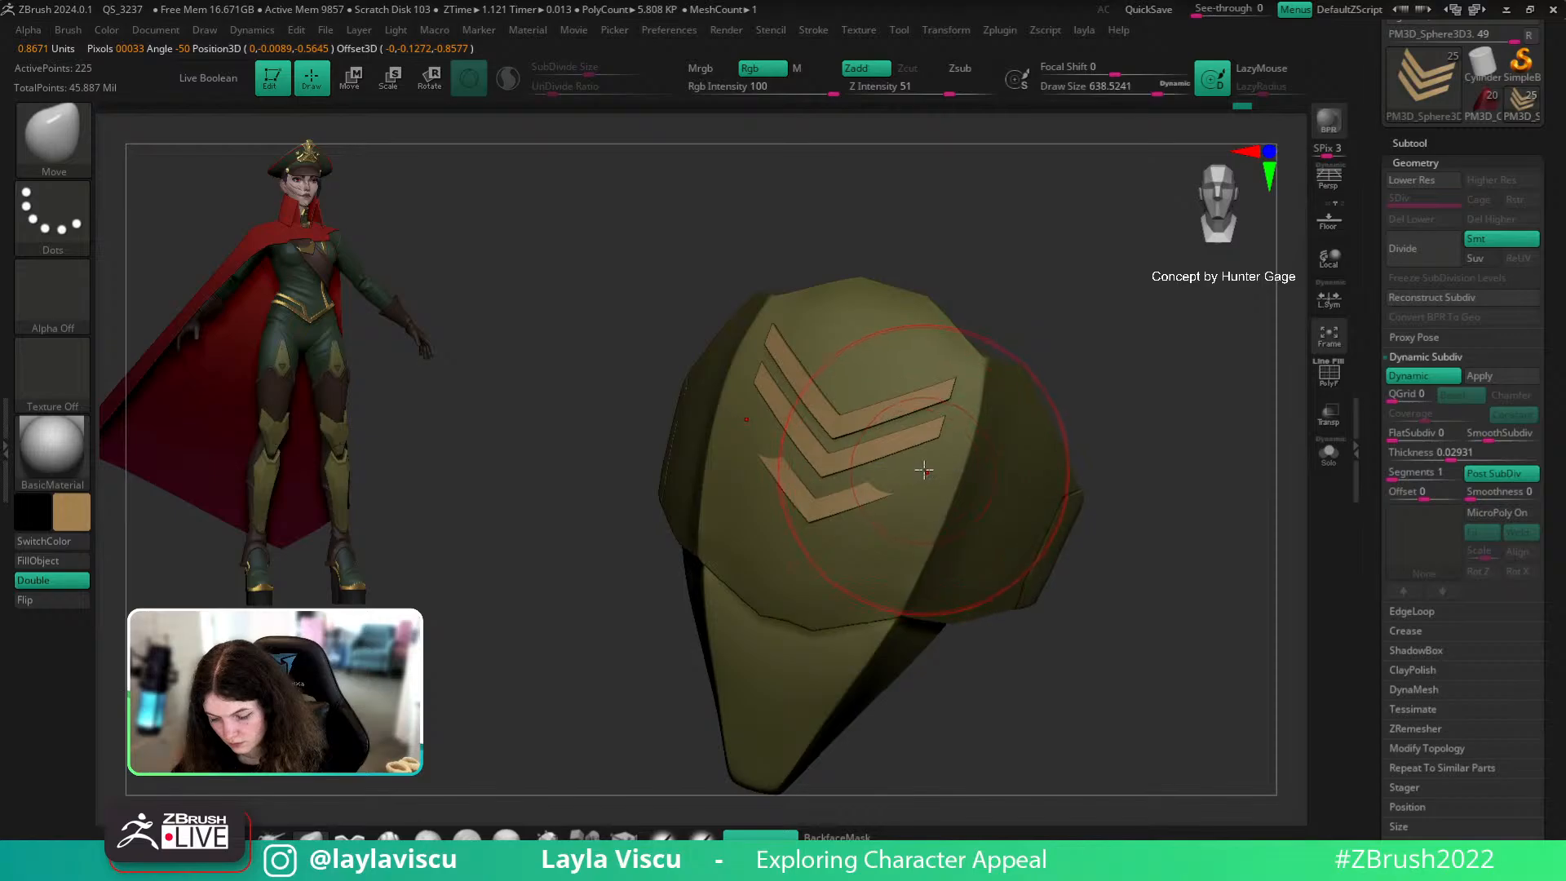
Step: Fit the three chevrons to the curved surface of the shoulder armor with the Move brush
mouse_move(1085, 384)
mouse_down()
mouse_move(1129, 291)
mouse_move(874, 350)
mouse_move(1027, 362)
mouse_move(858, 365)
mouse_up()
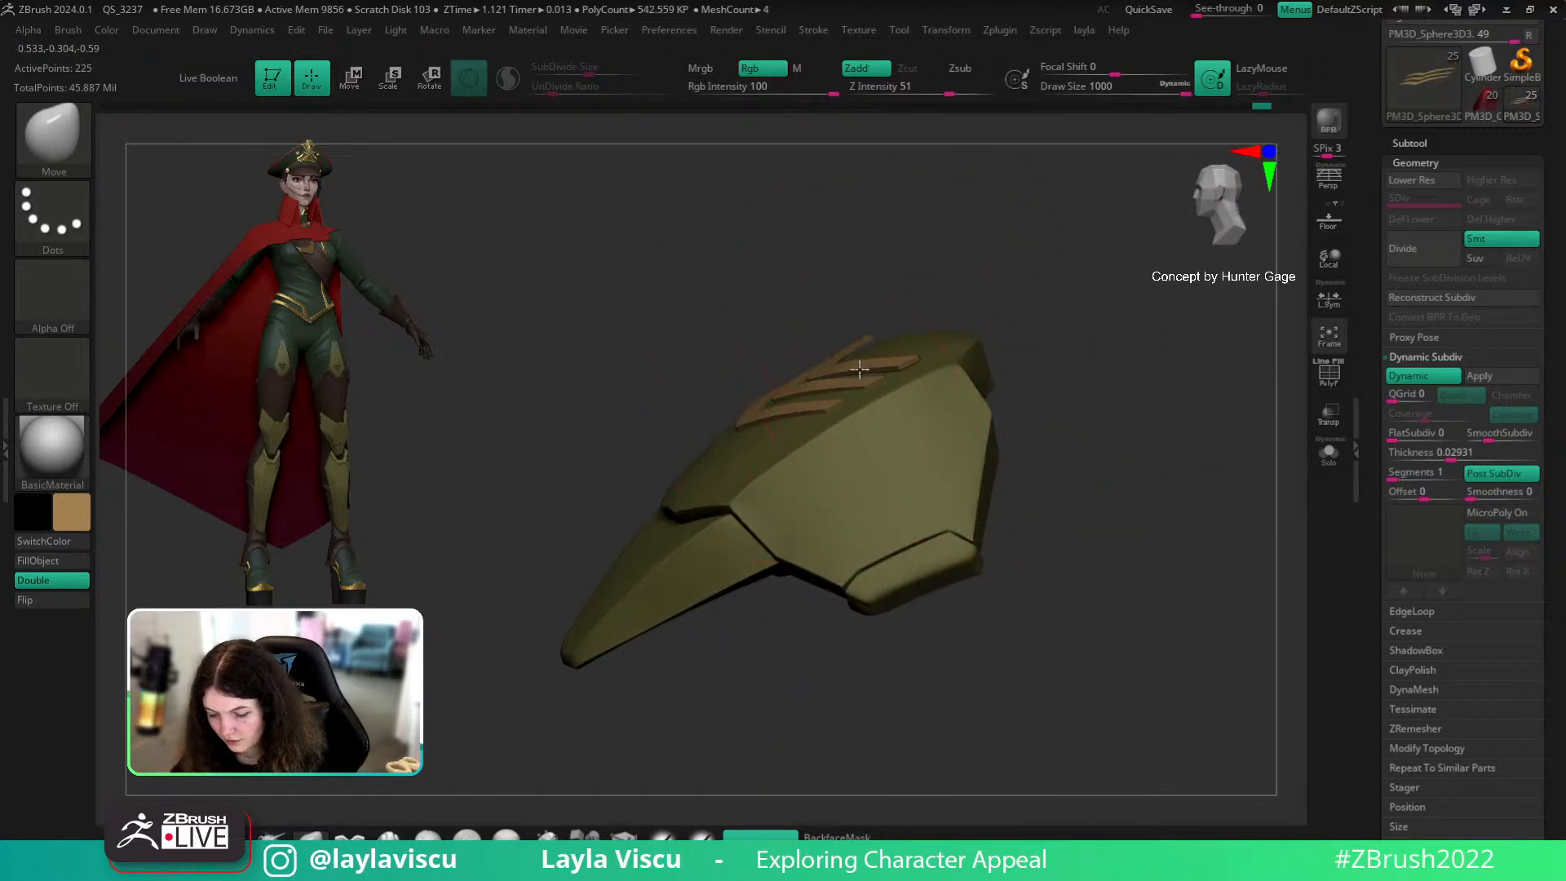
mouse_move(981, 323)
mouse_down()
mouse_move(864, 346)
mouse_move(1011, 297)
mouse_move(839, 402)
mouse_move(937, 269)
mouse_move(867, 234)
mouse_move(882, 227)
mouse_up()
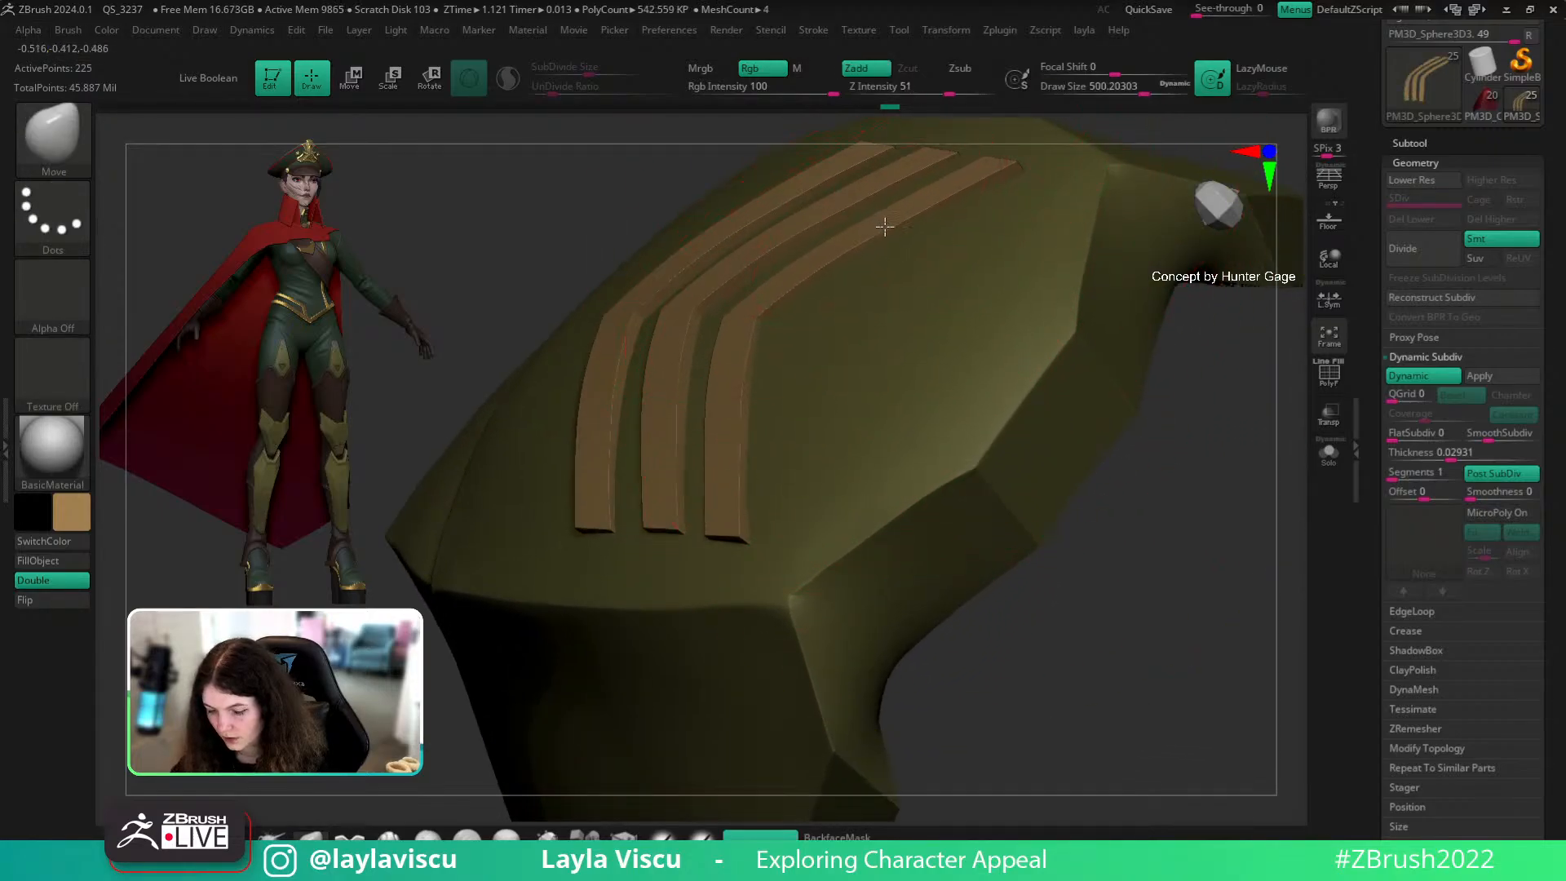
mouse_move(883, 226)
right_down()
mouse_move(1126, 620)
mouse_move(706, 542)
right_up()
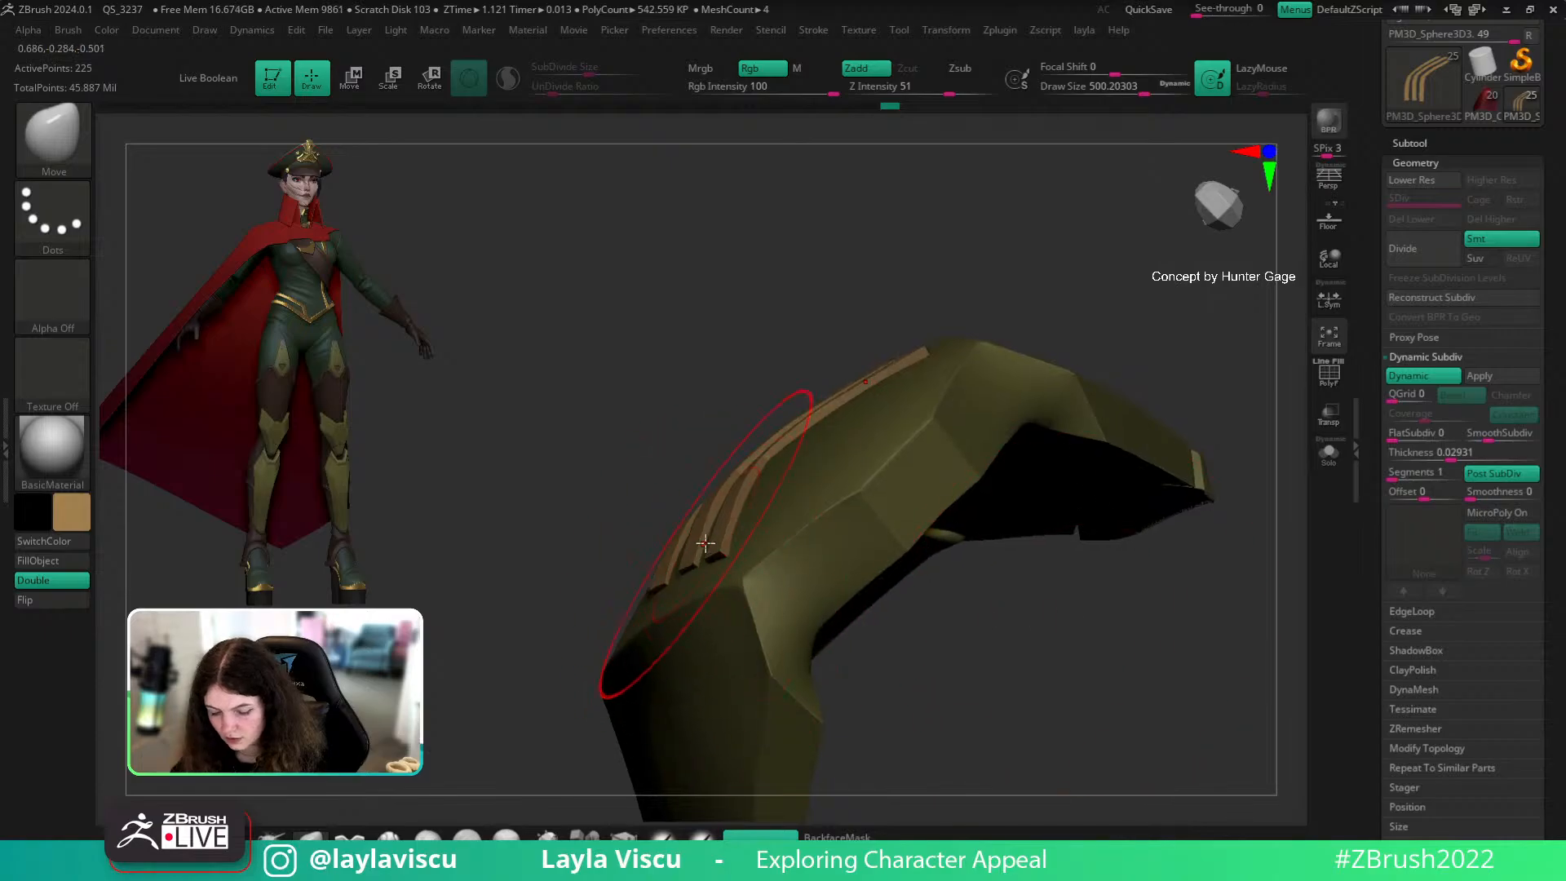
mouse_move(722, 448)
right_down()
mouse_move(718, 477)
mouse_move(731, 394)
mouse_move(962, 332)
mouse_move(1094, 584)
mouse_move(1075, 558)
right_up()
key(ctrl)
right_drag(1120, 453, 1067, 608)
Step: Adjust the central points of the chevrons using the Move brush at a draw size of about 576
key(bracketright)
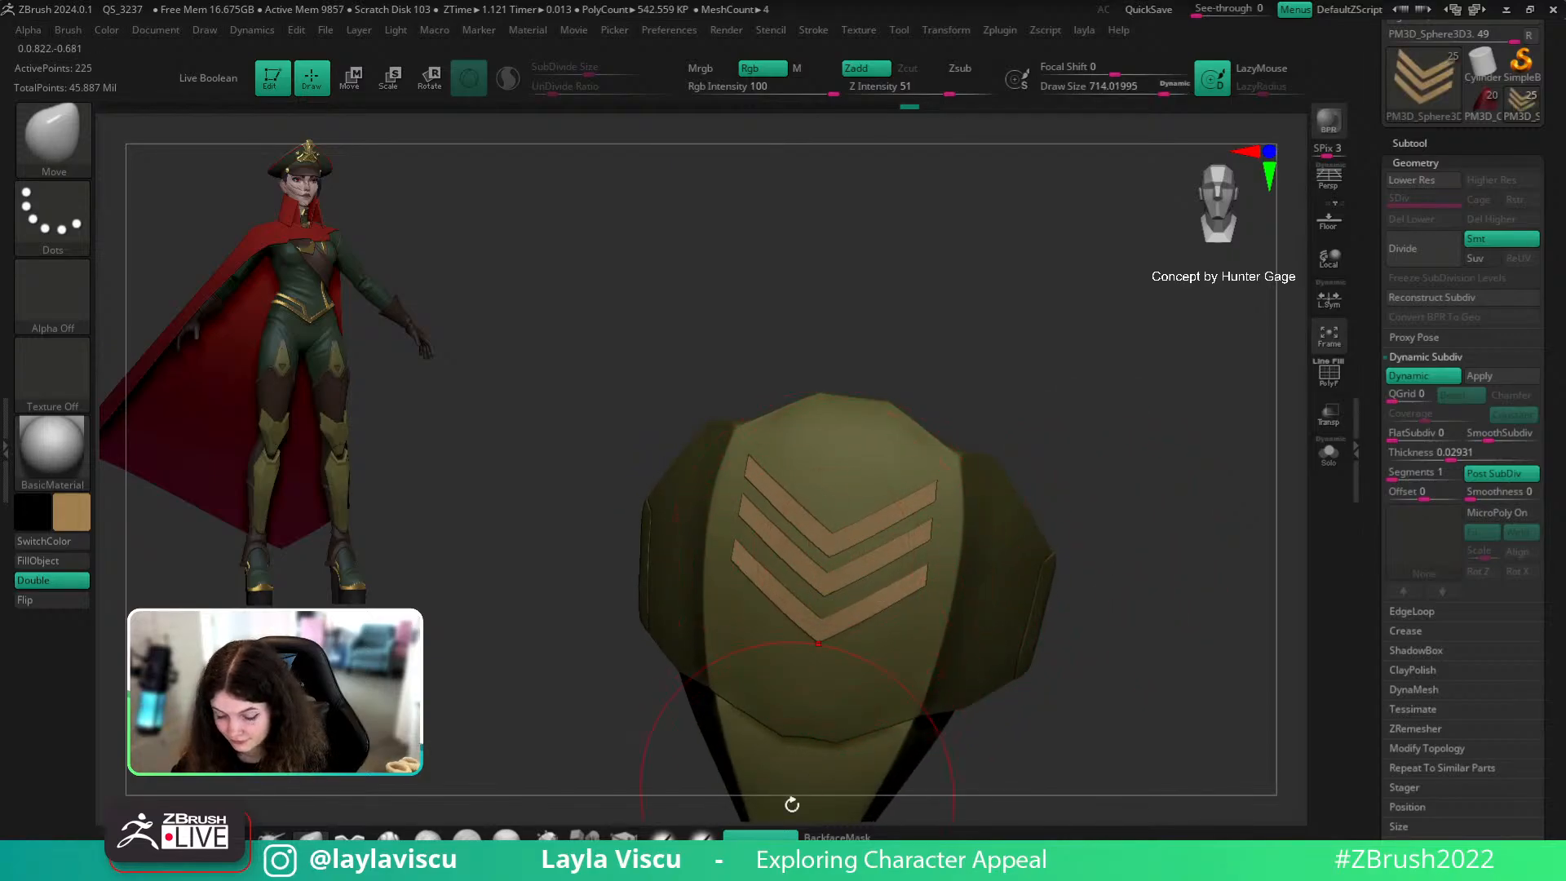
key(bracketleft)
drag(844, 563, 826, 565)
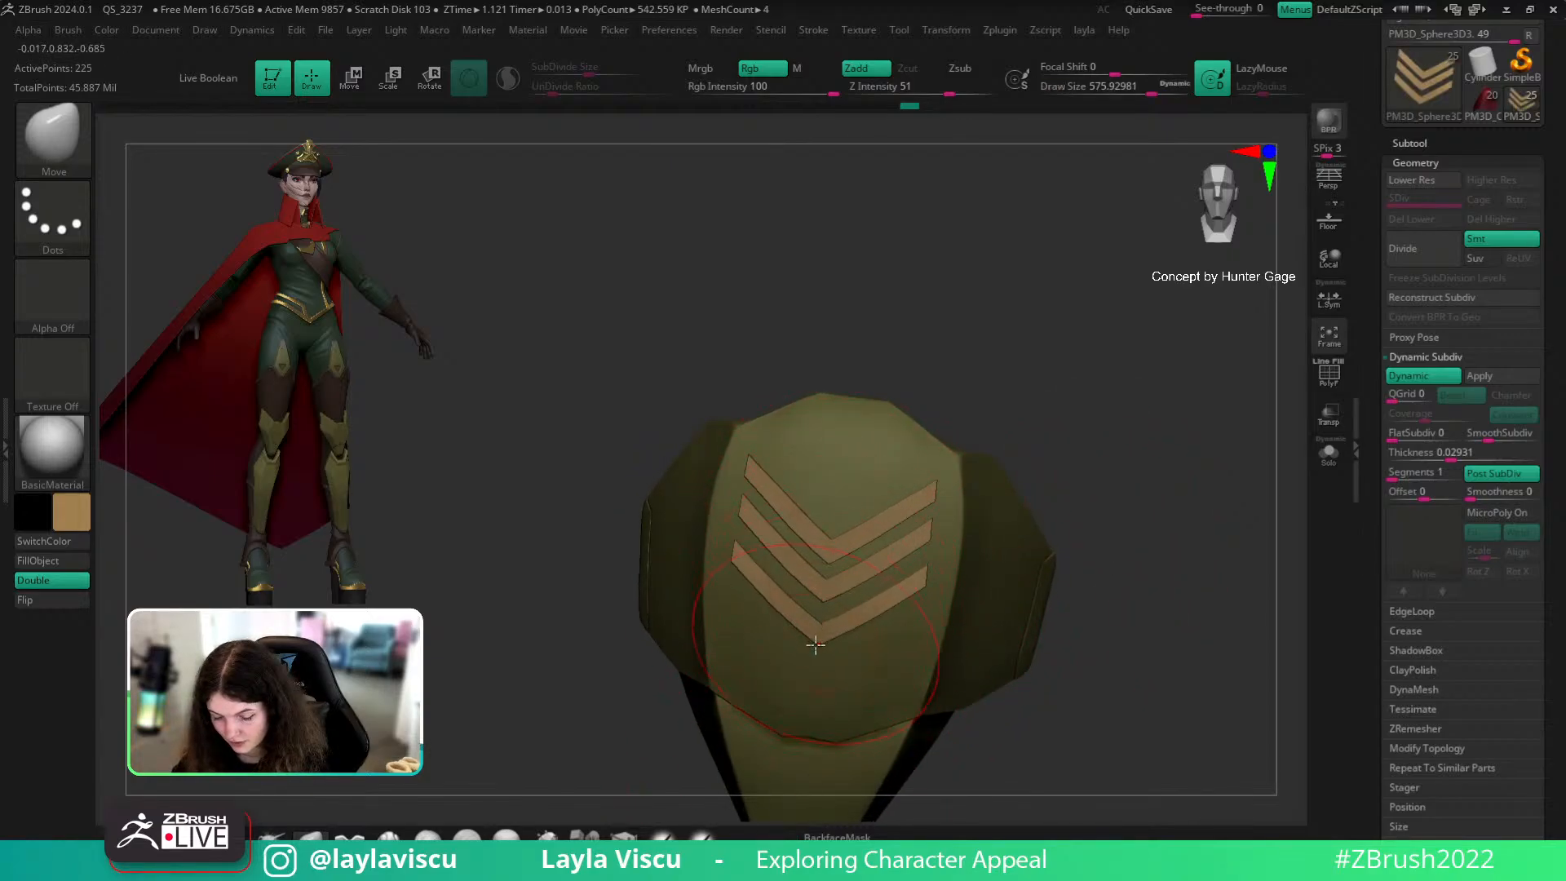
mouse_move(815, 650)
right_down()
mouse_move(951, 531)
mouse_move(1061, 598)
mouse_move(965, 486)
right_up()
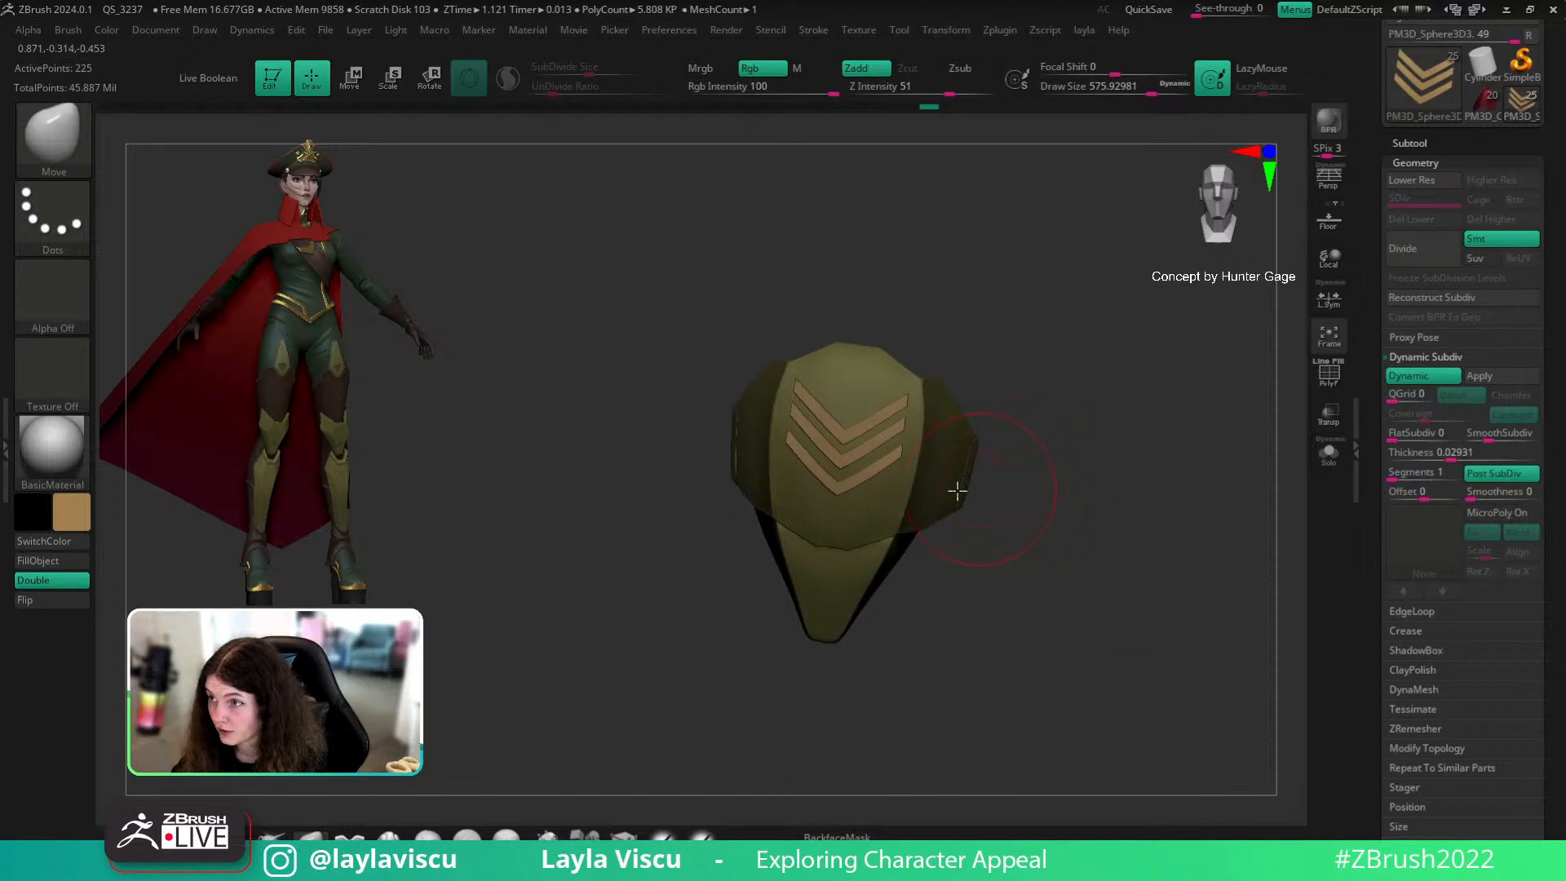
Step: Reshape the lower part of the chevron stack with the Move brush at draw sizes of 1000 and about 676
key(ctrl)
key(s)
mouse_move(890, 539)
mouse_down()
mouse_move(874, 539)
mouse_move(885, 521)
mouse_up()
key(s)
key(s)
key(s)
drag(763, 575, 884, 562)
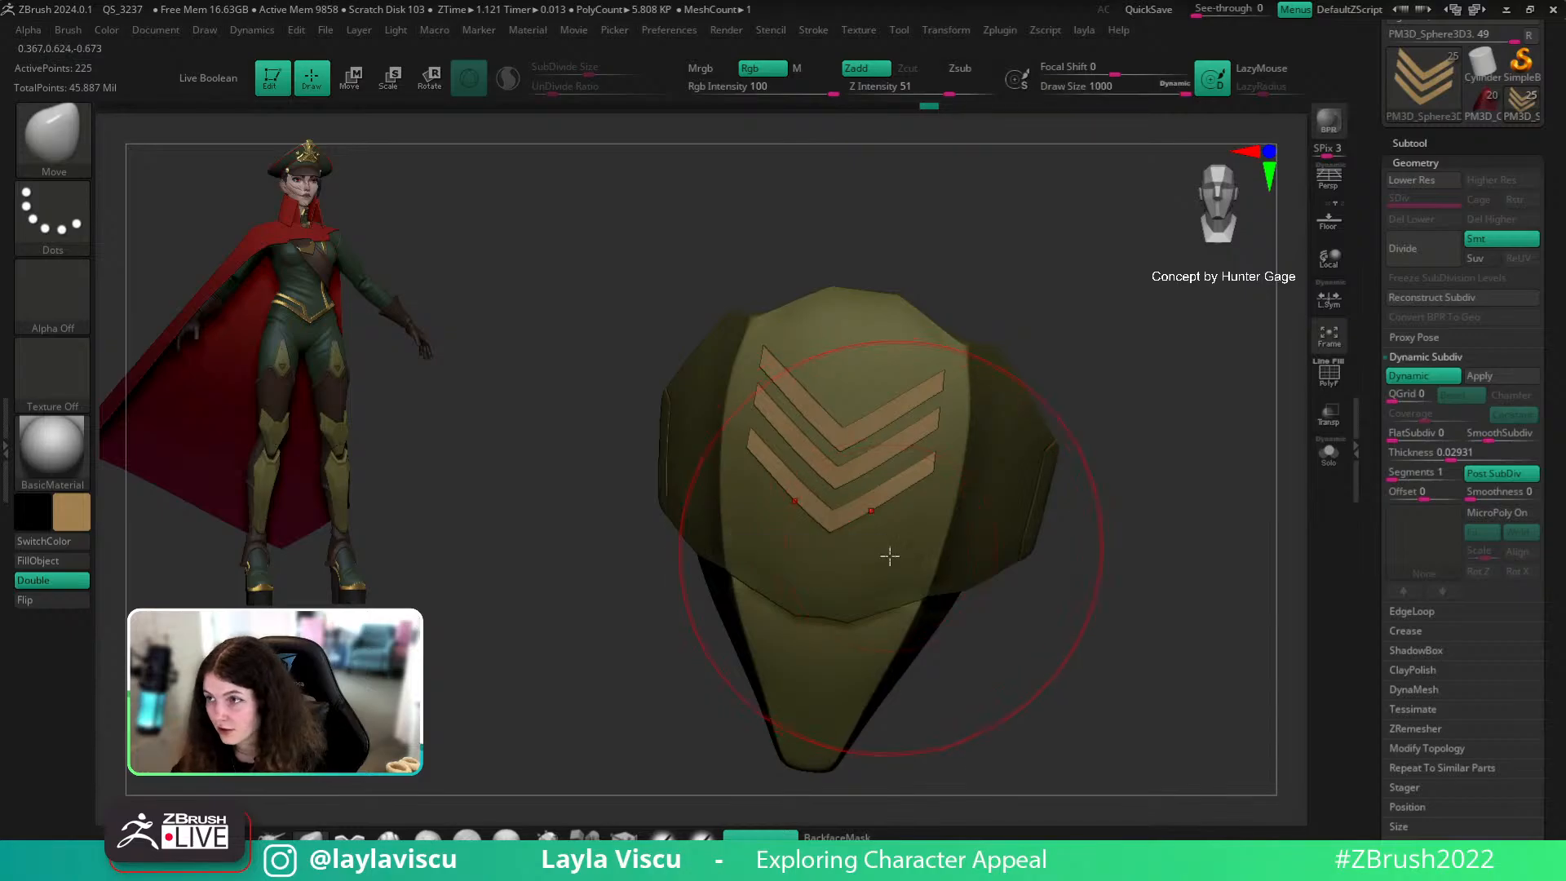
key(s)
drag(885, 509, 865, 519)
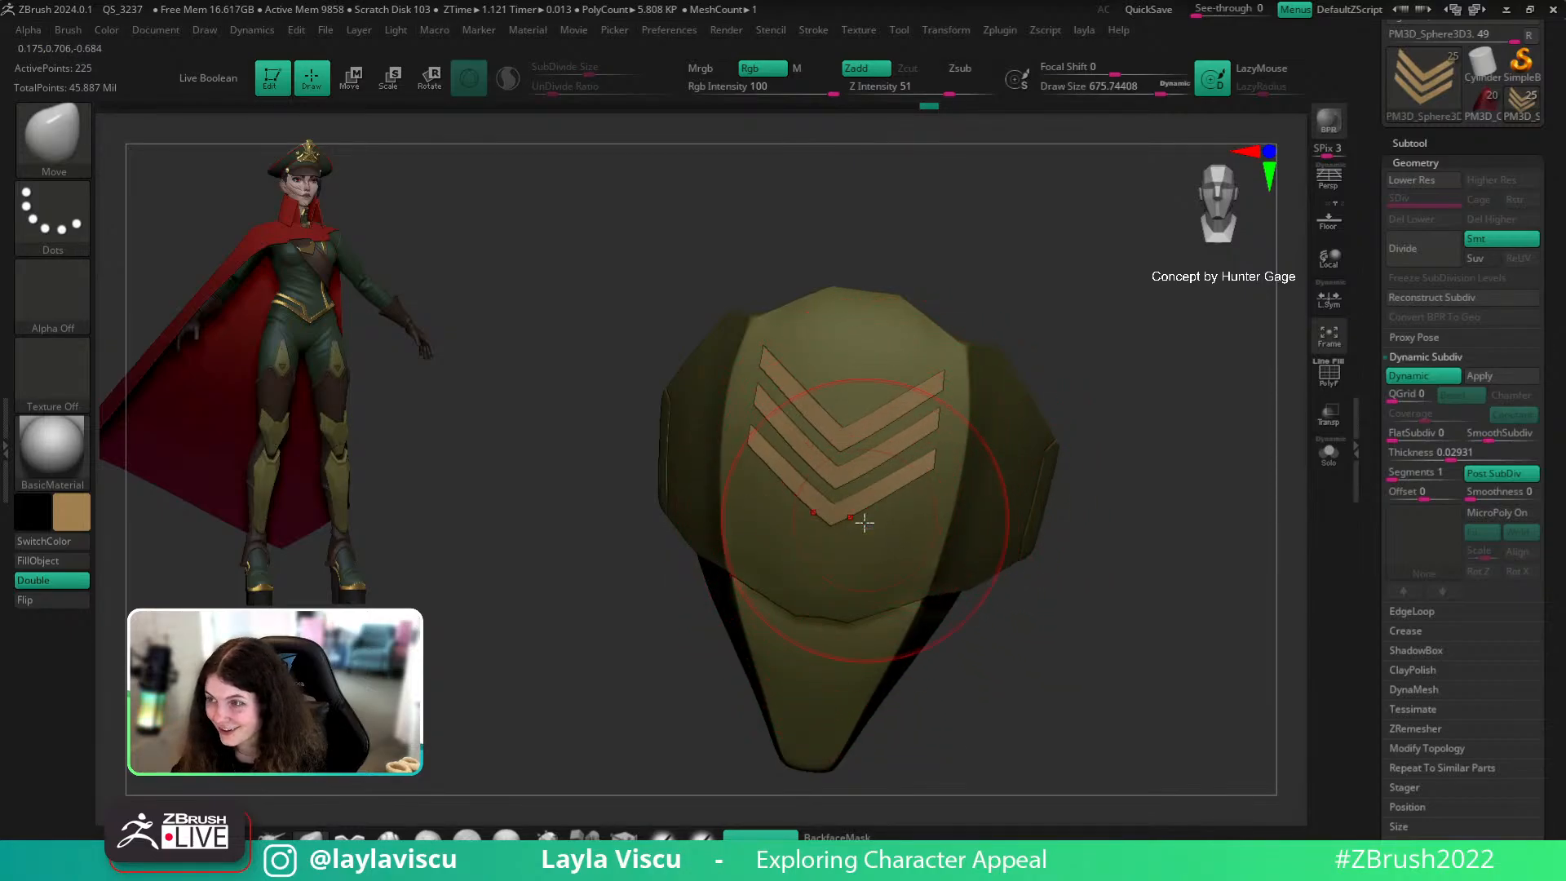
Step: Refine the spacing and angles of the individual chevrons with the Move brush at draw sizes between about 274 and 365
key(s)
drag(901, 460, 872, 461)
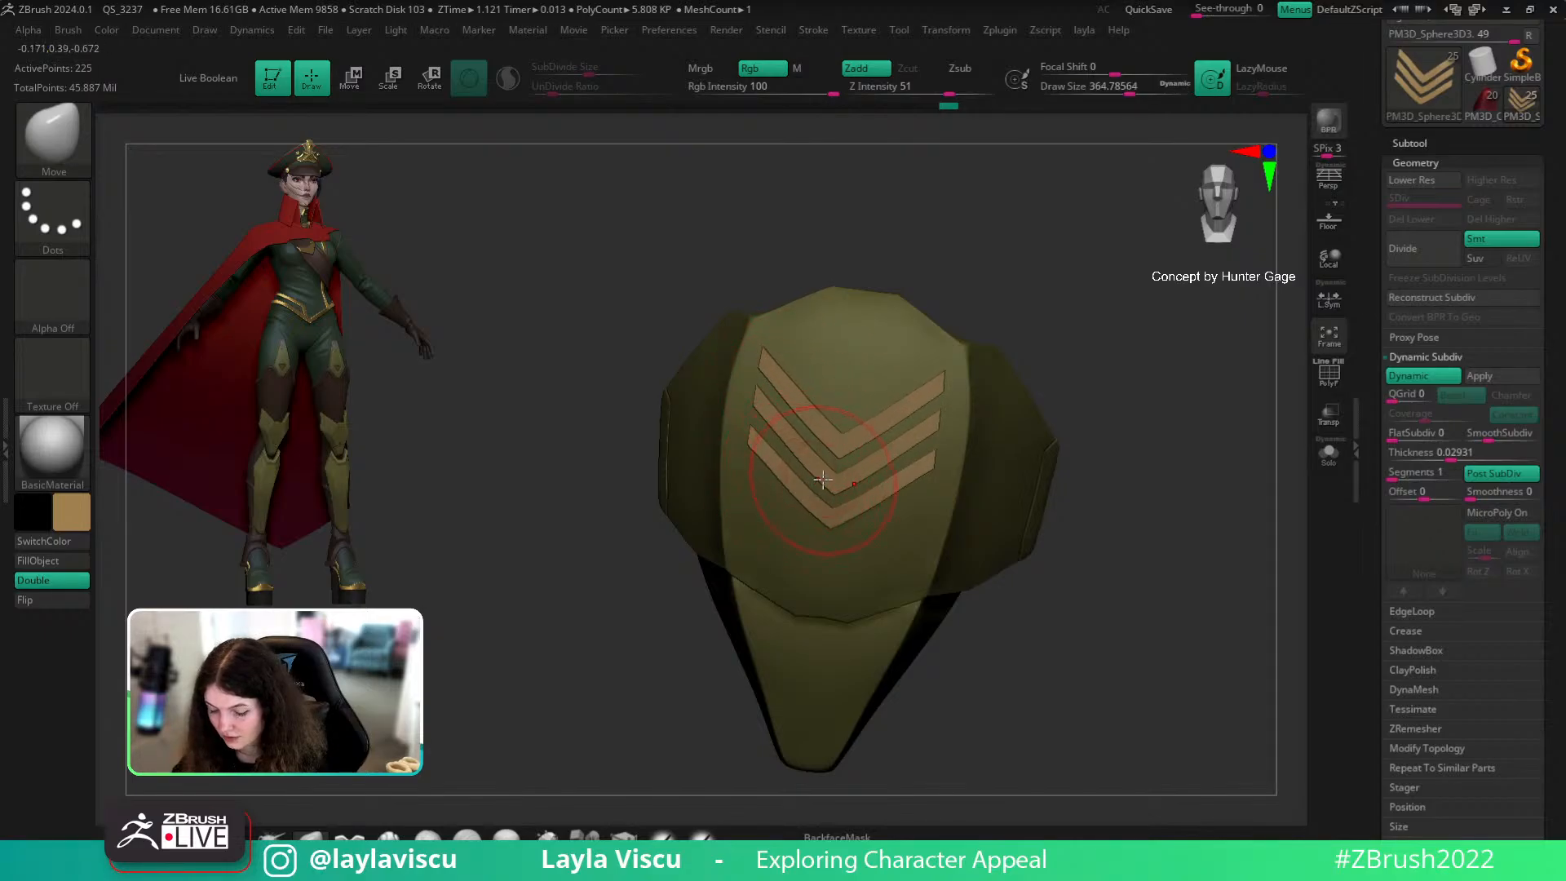
mouse_move(1146, 490)
mouse_down()
mouse_move(1151, 384)
mouse_move(1182, 325)
mouse_move(1163, 561)
mouse_move(1176, 492)
mouse_up()
key(bracketleft)
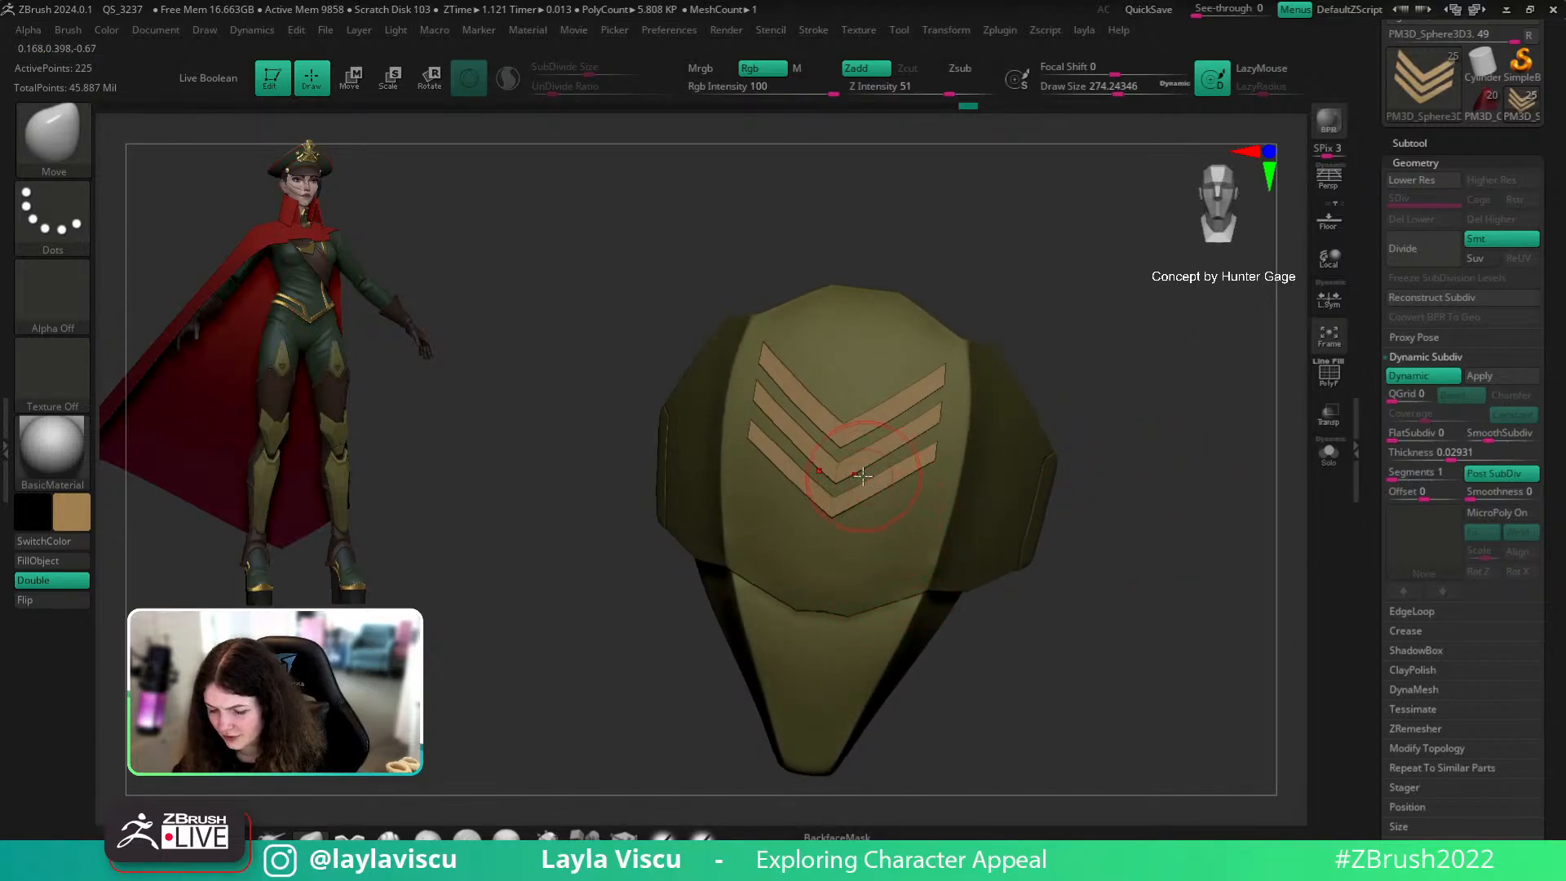
key(bracketright)
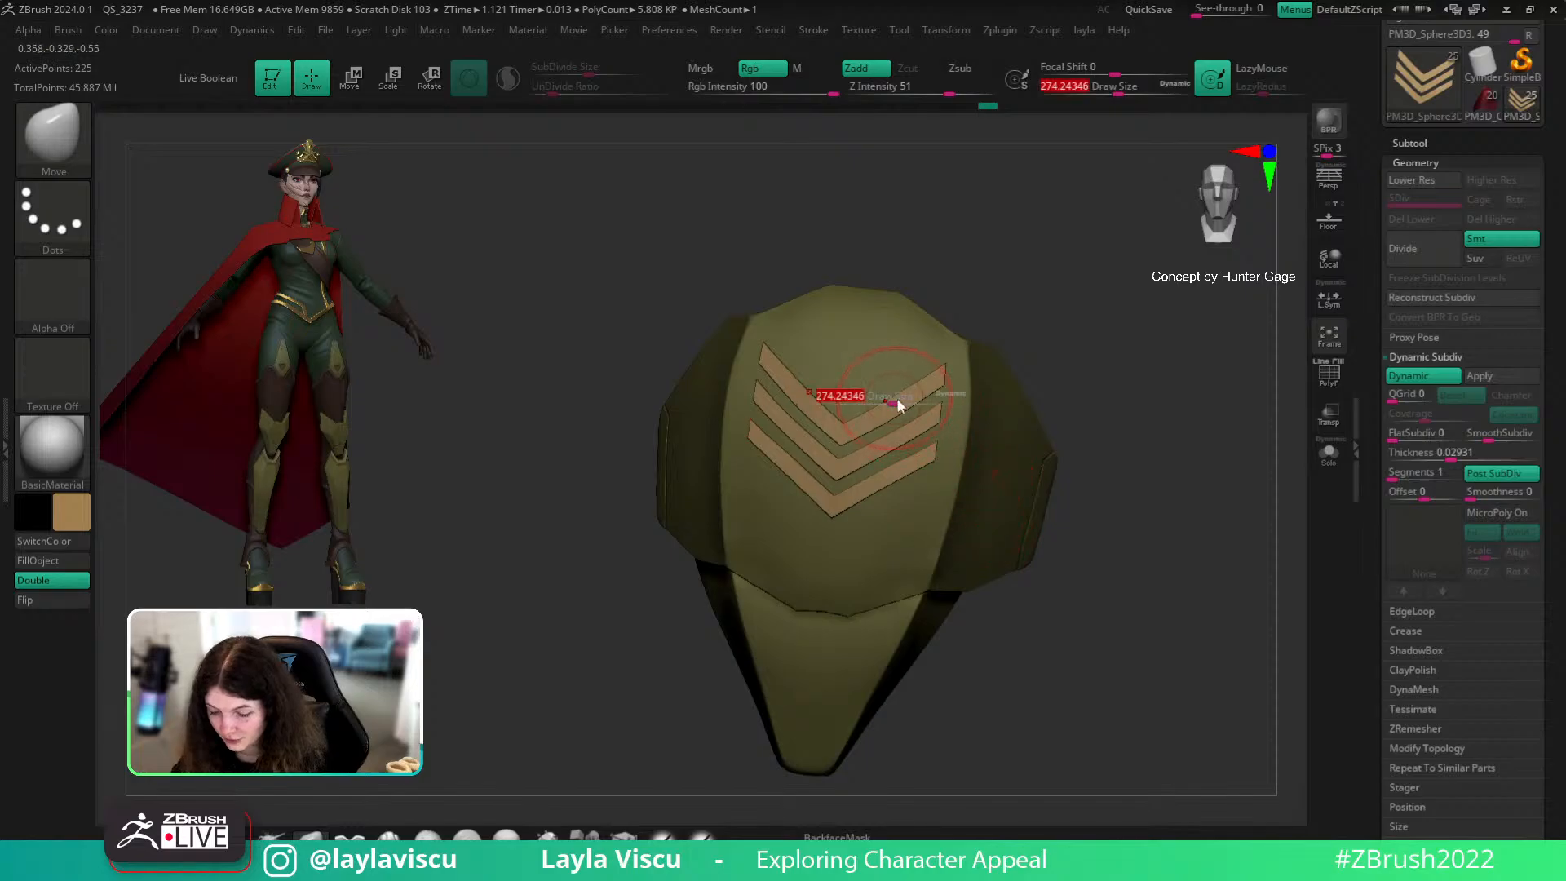
drag(1075, 457, 1207, 489)
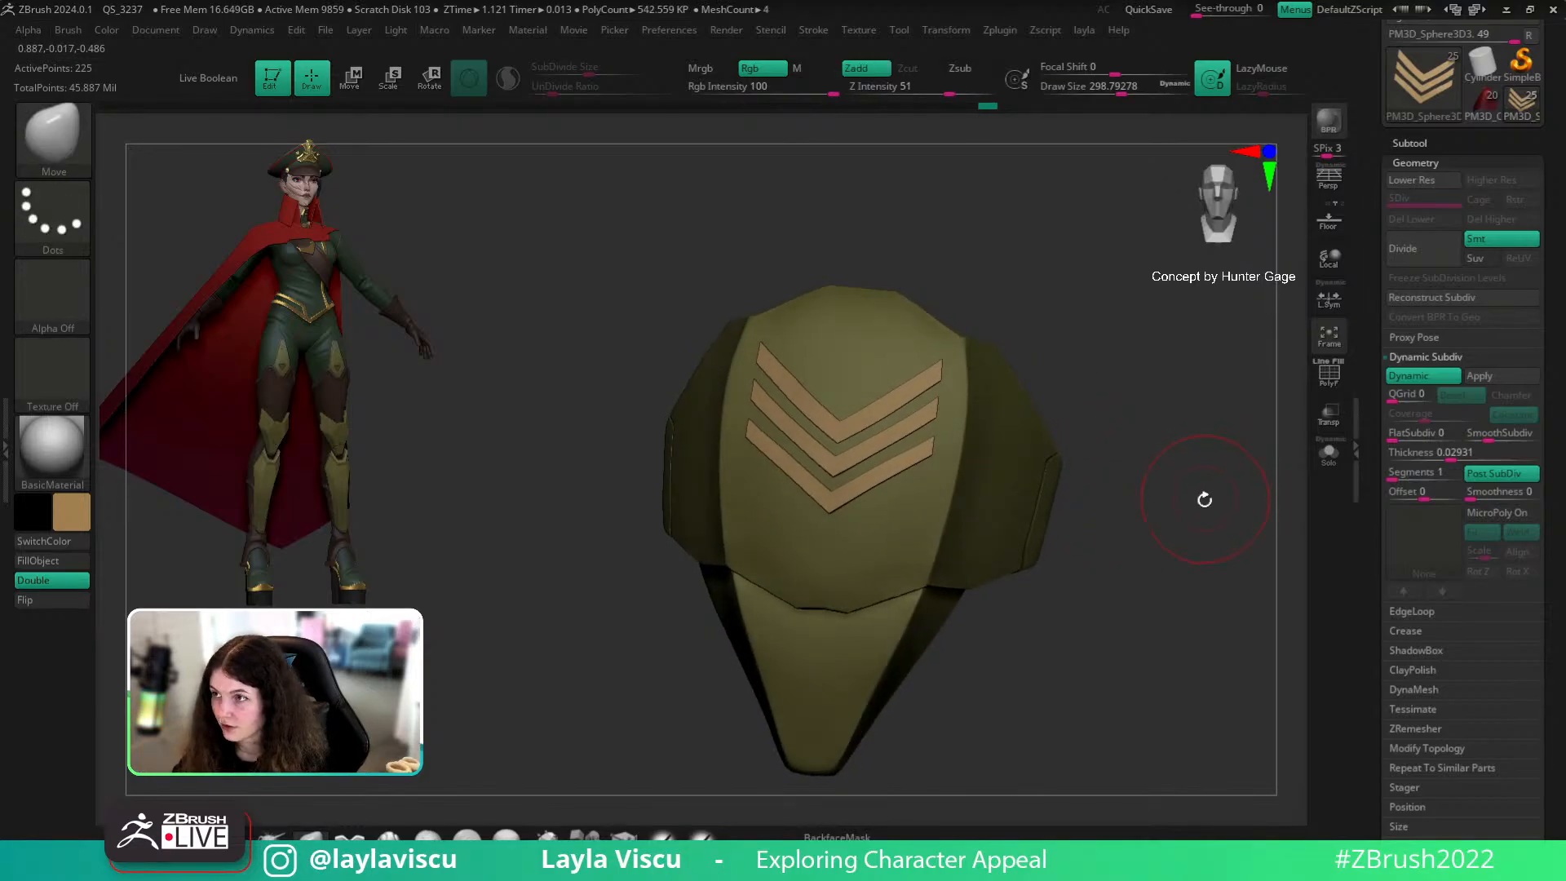
Step: Show the shoulder armor reference image and recolor the three chevrons in a lighter gold
key(shift+z)
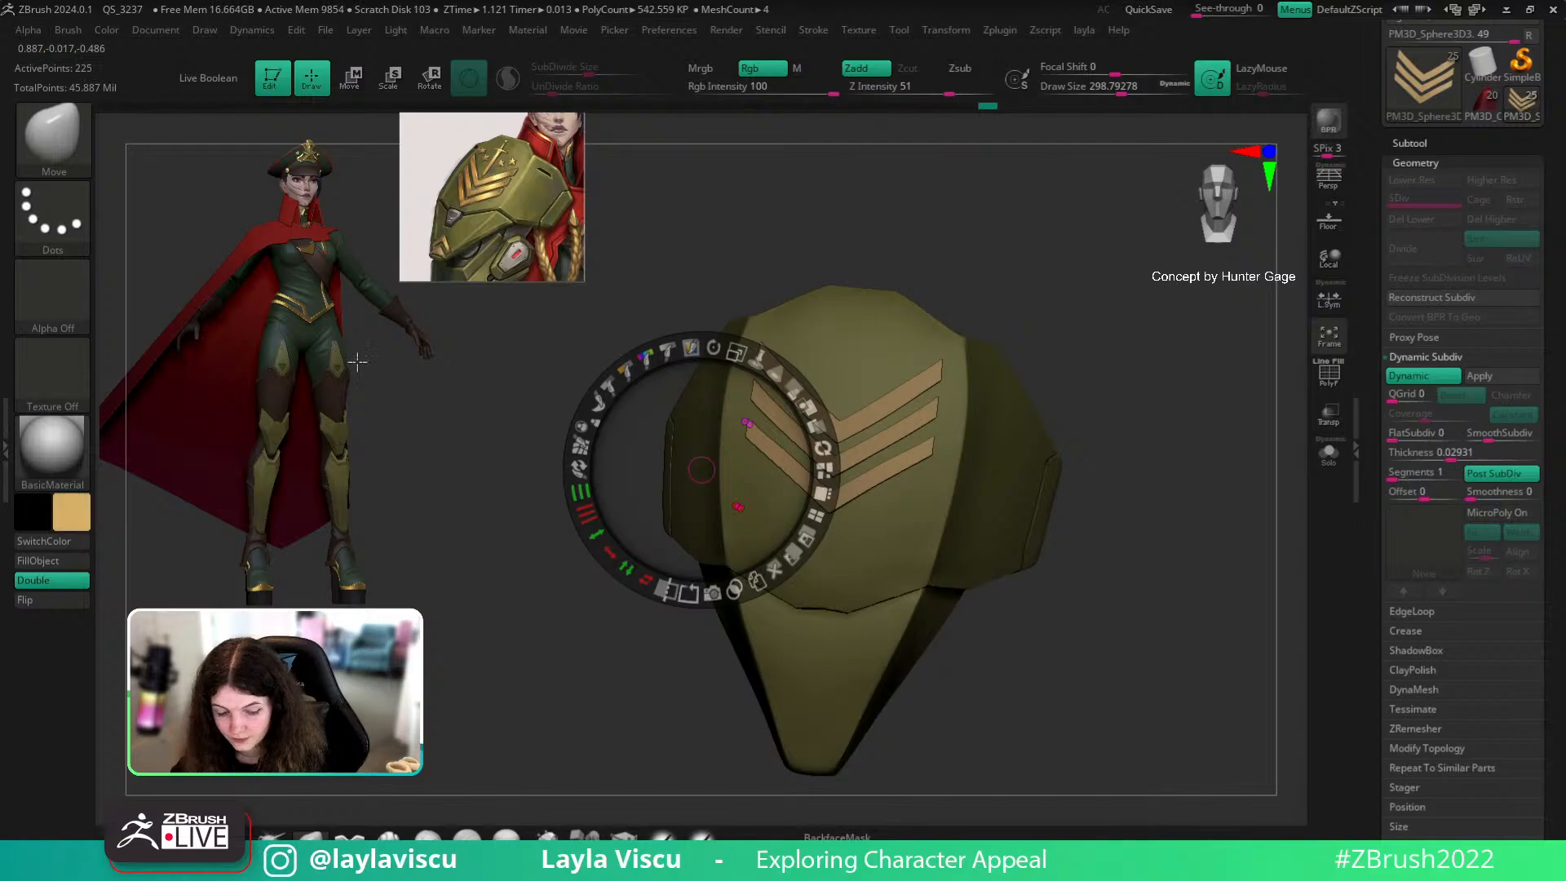
key(shift+z)
drag(1095, 559, 1116, 584)
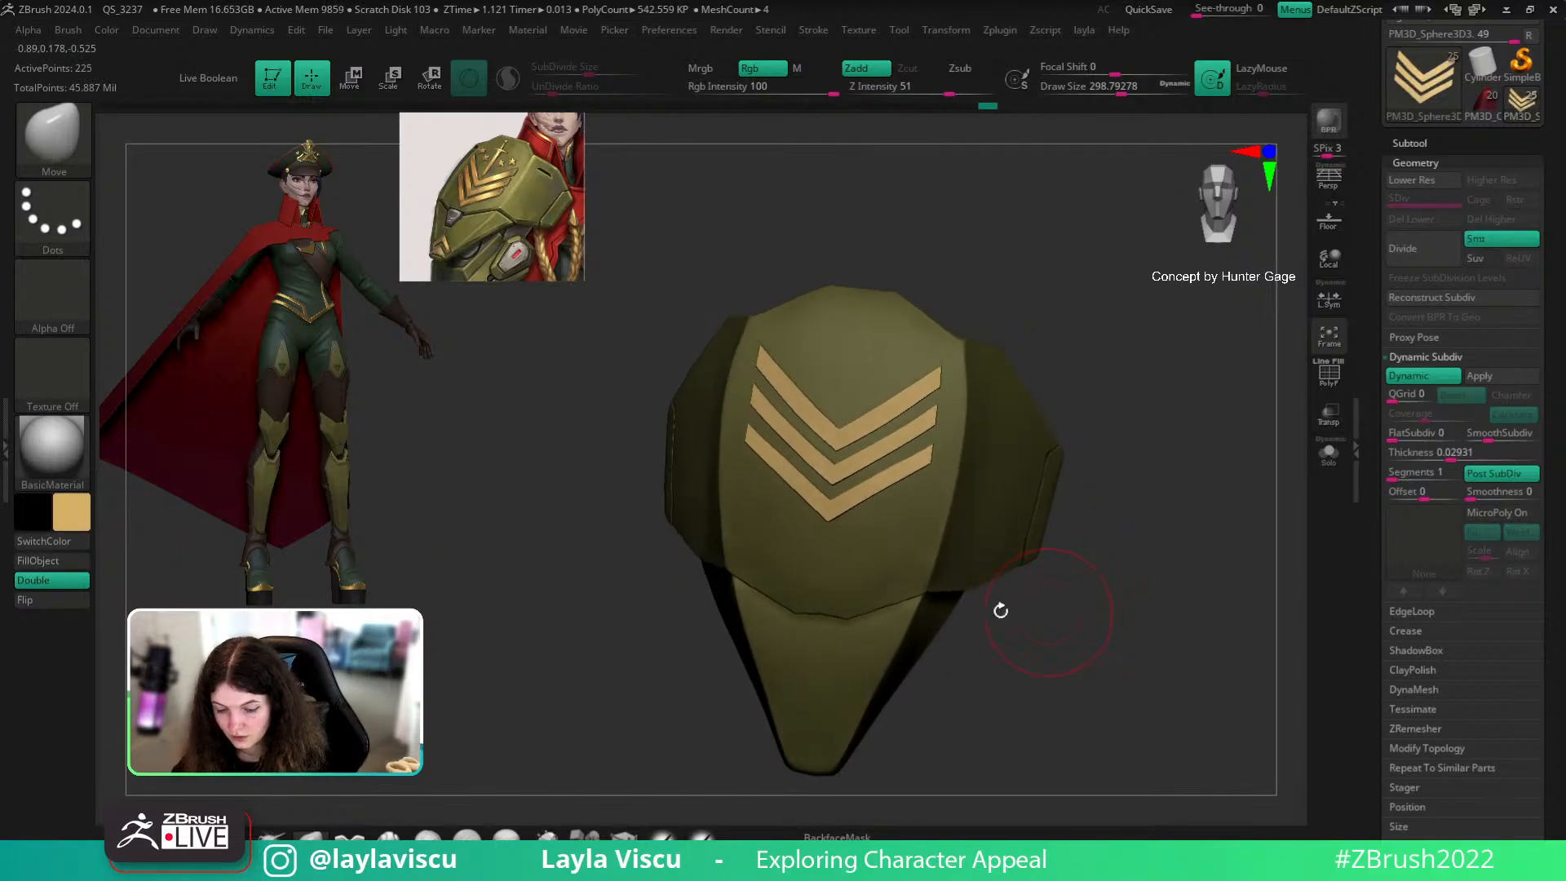
Step: Move the chevron group lower on the shoulder armor plate and check its placement from several angles
ctrl+right_drag(1186, 594, 1155, 548)
drag(1142, 550, 1044, 550)
key(w)
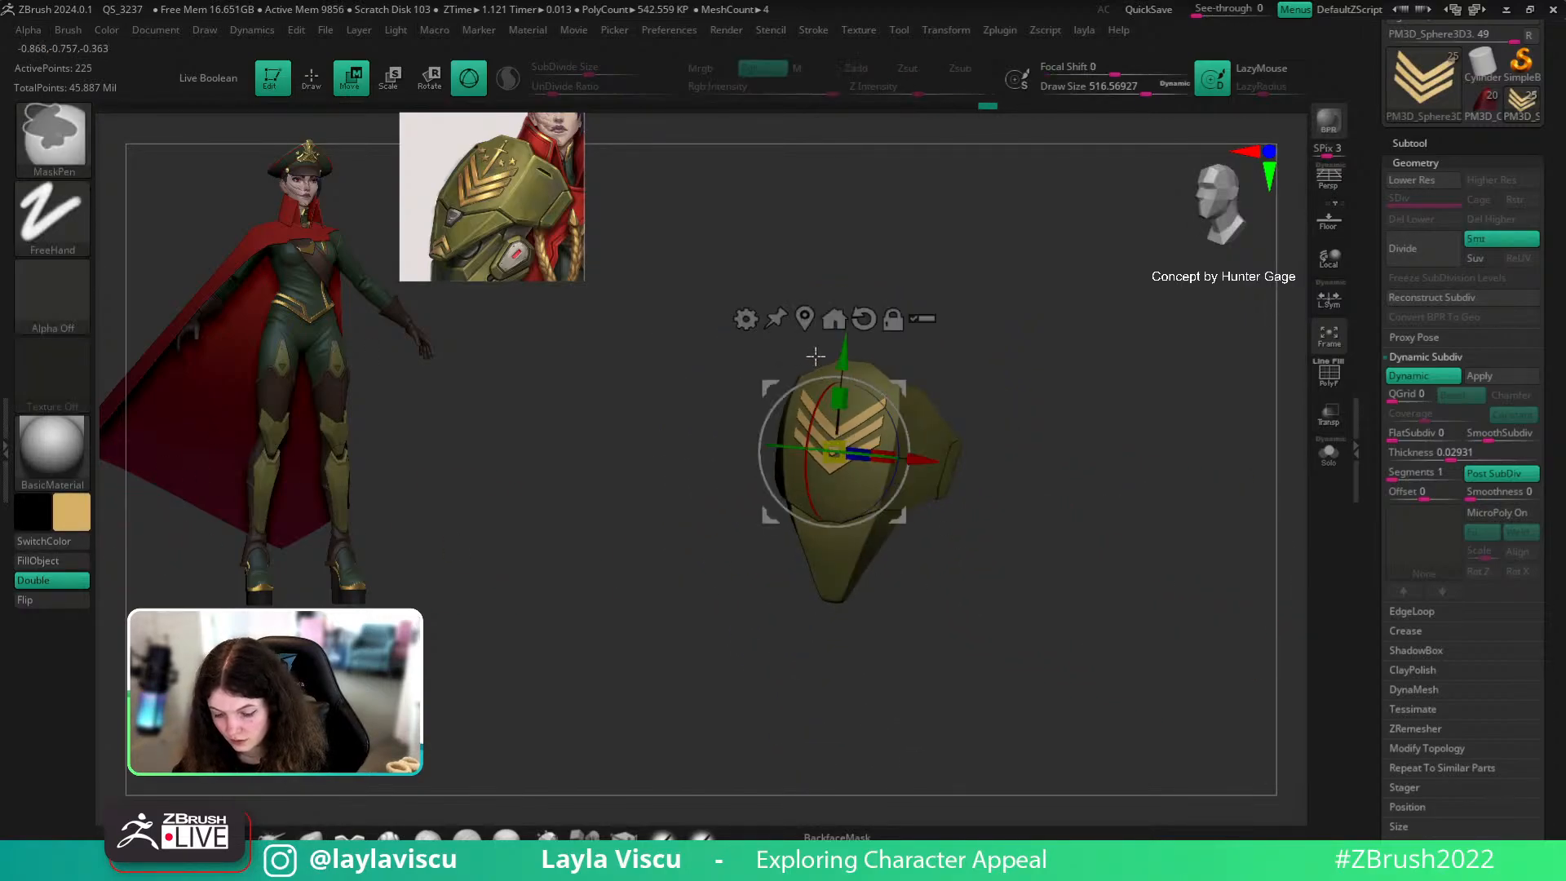
drag(837, 362, 807, 464)
key(q)
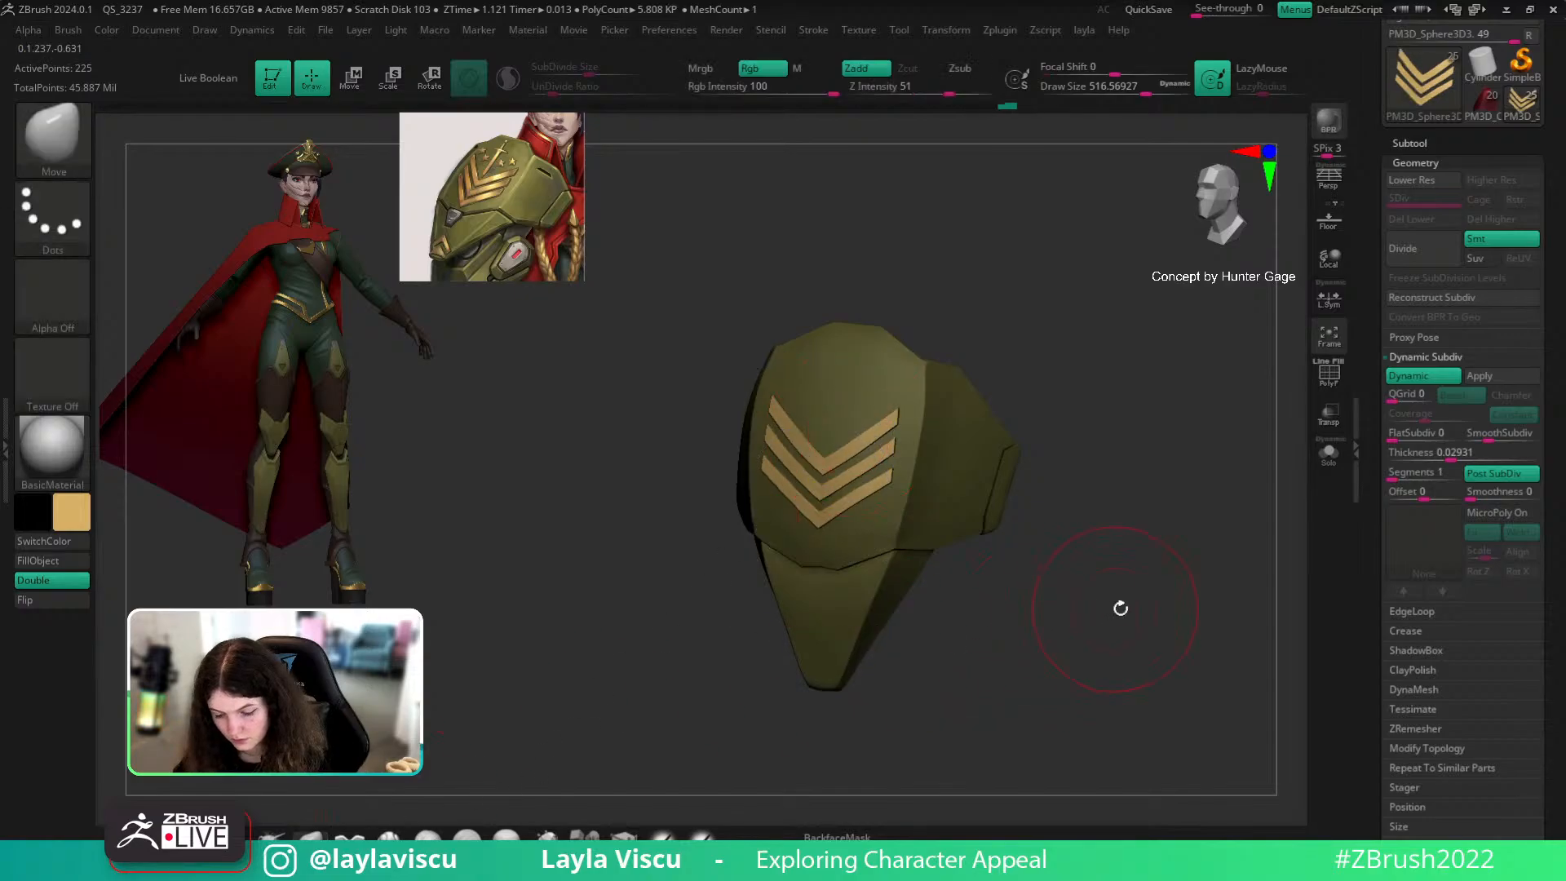
drag(1115, 605, 1199, 629)
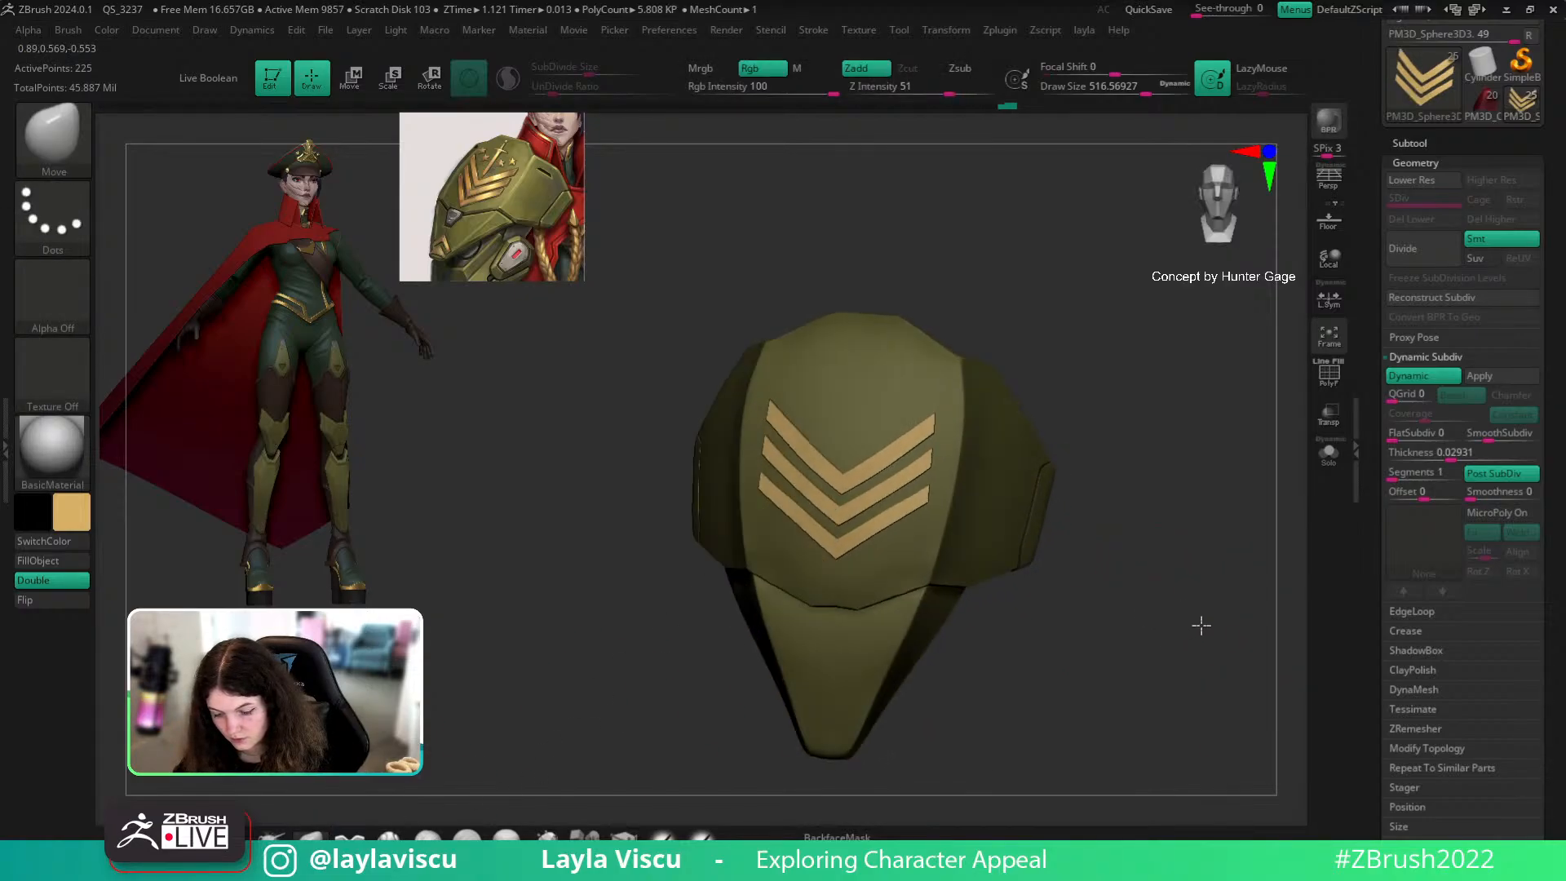
key(bracketleft)
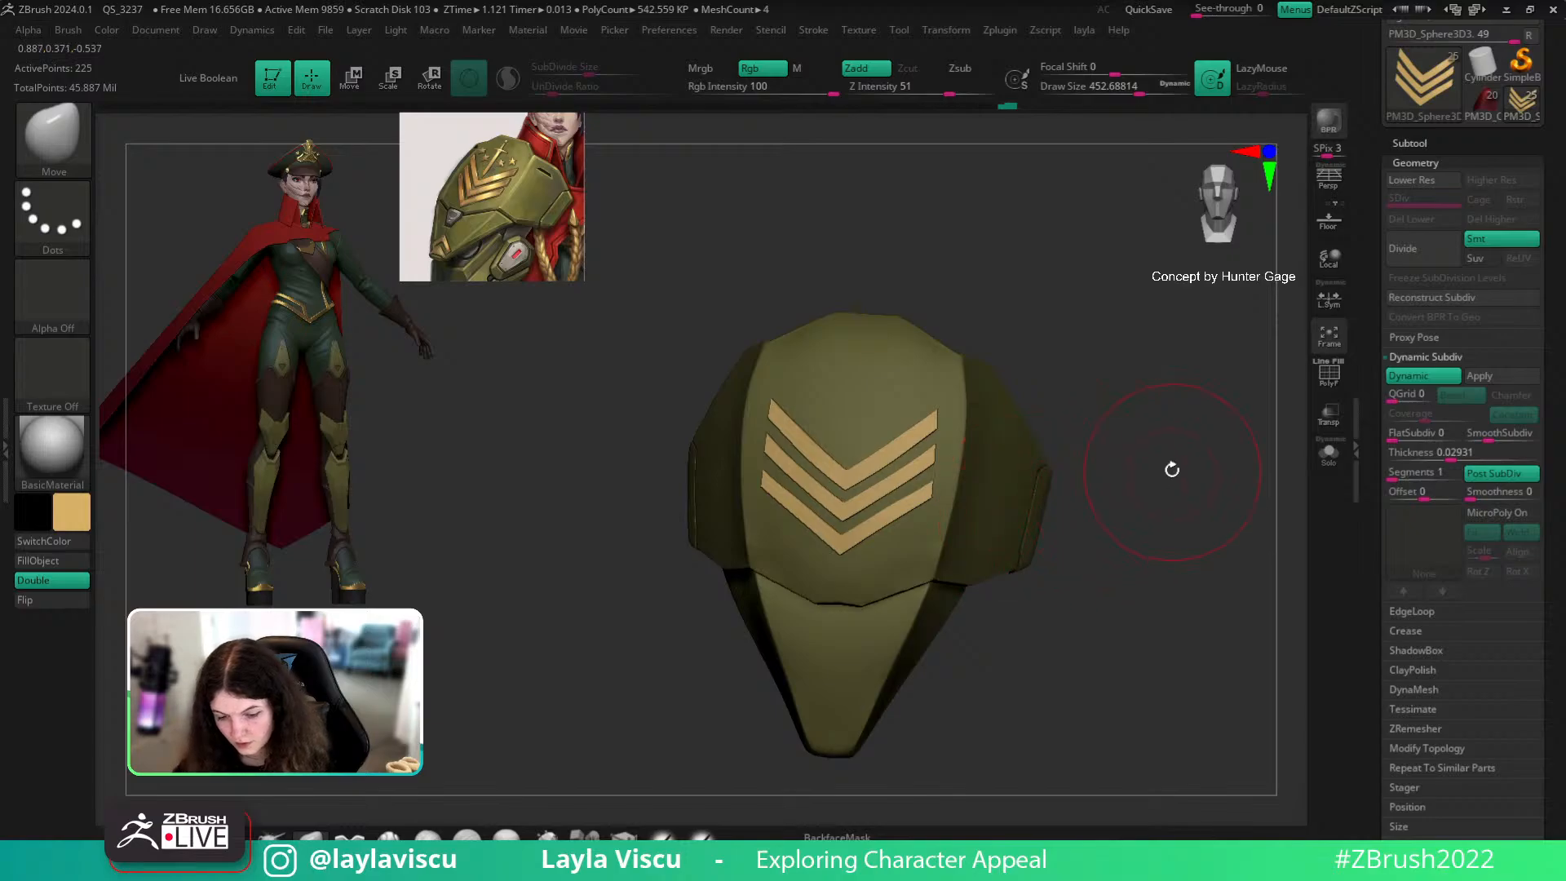
drag(1142, 598, 1189, 469)
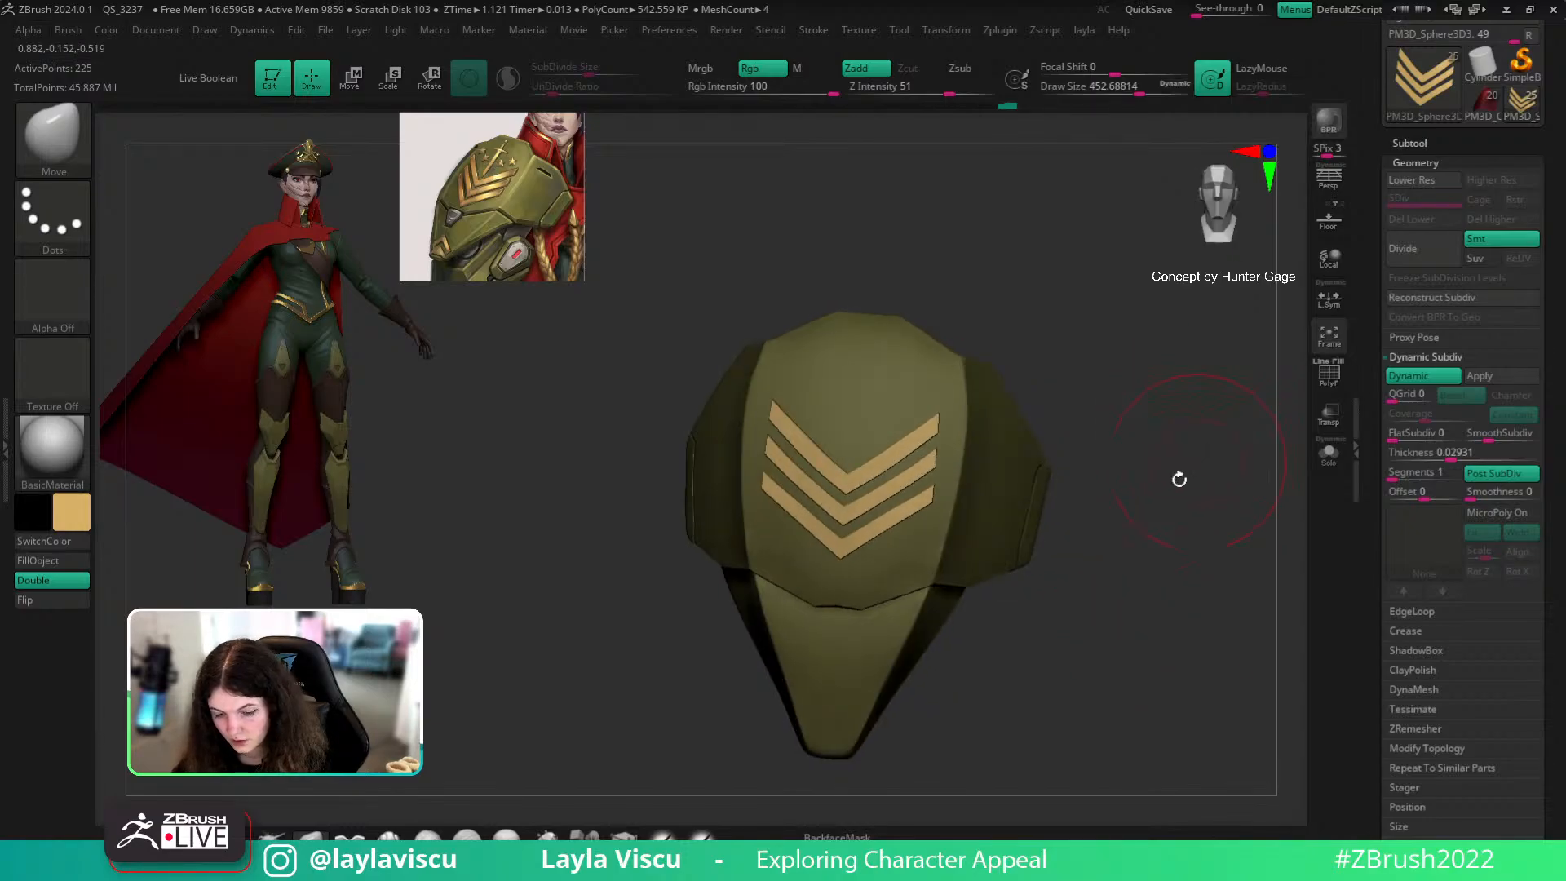
Step: Select the cap subtool and duplicate it as a source for the shoulder stars
ctrl+right_drag(1317, 499, 1302, 287)
click(1413, 144)
drag(1546, 356, 1545, 321)
click(1460, 295)
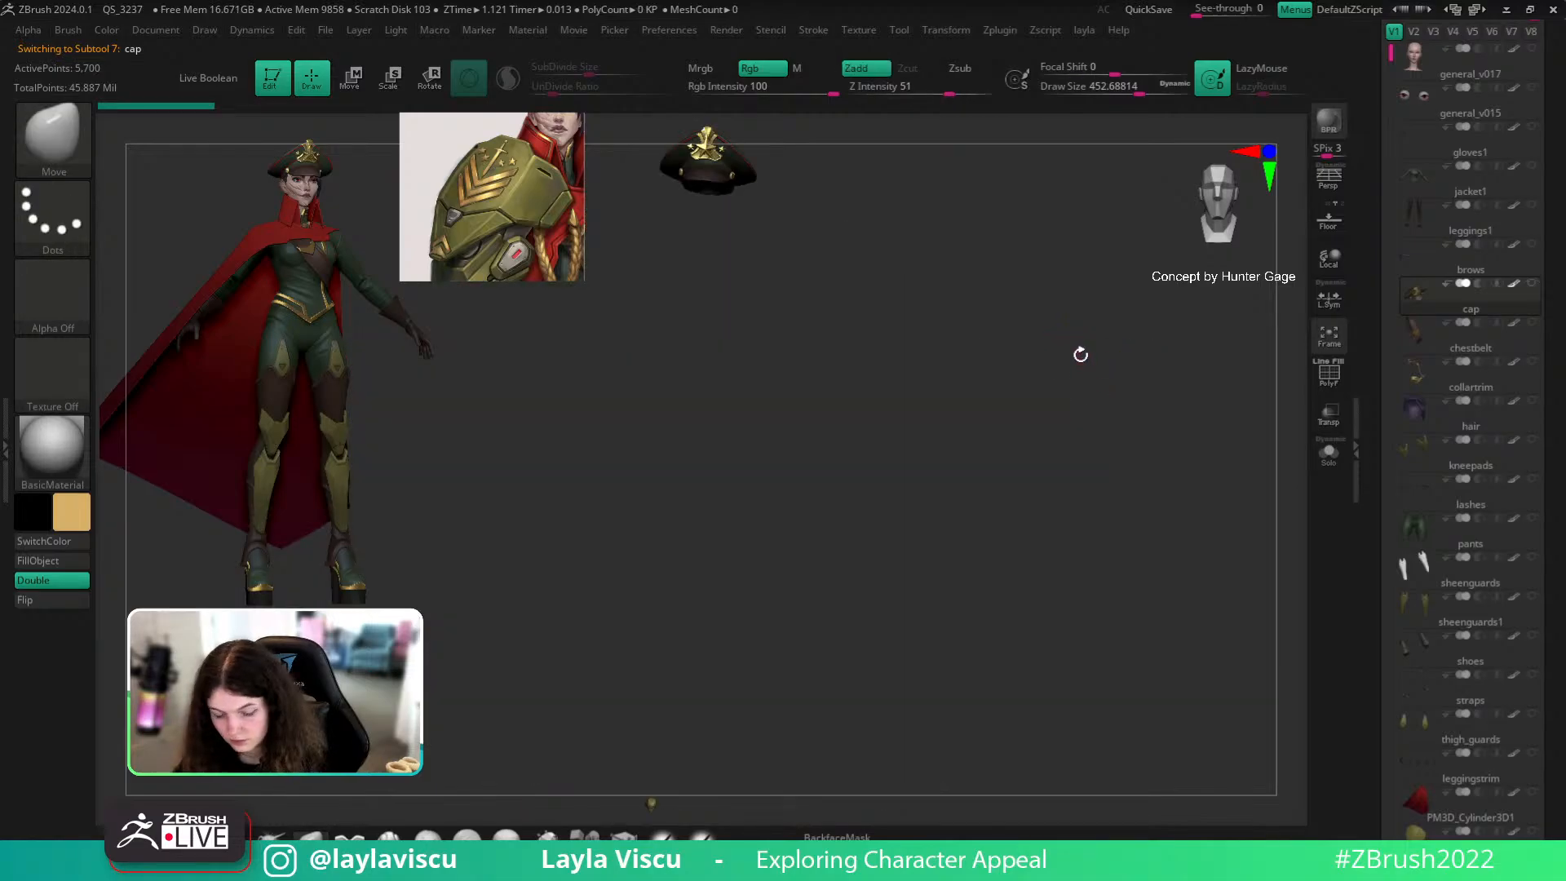
key(f)
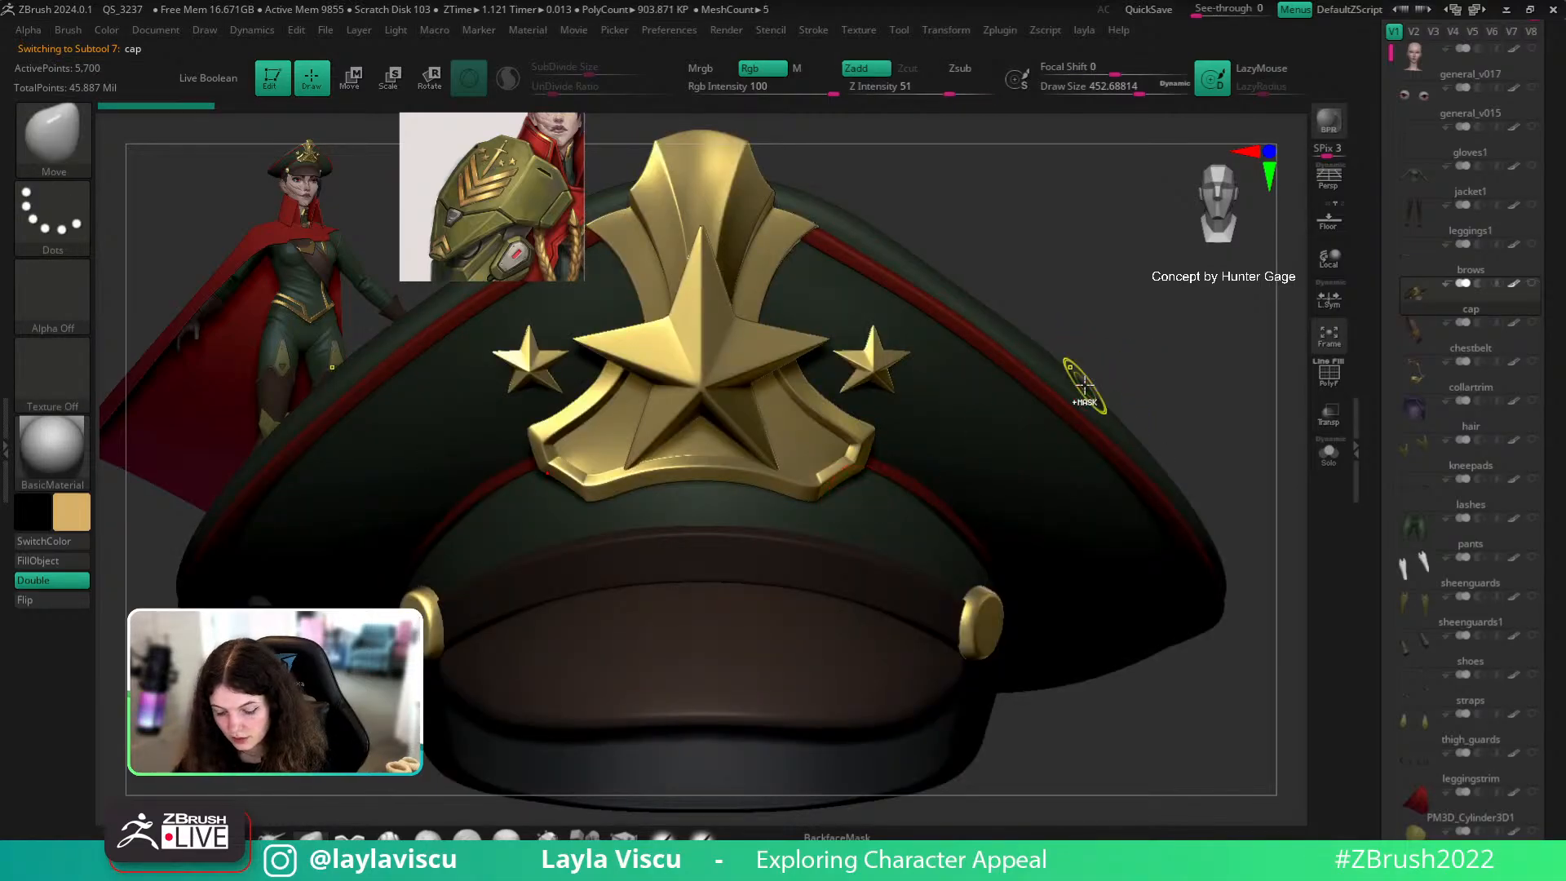
key(ctrl+n)
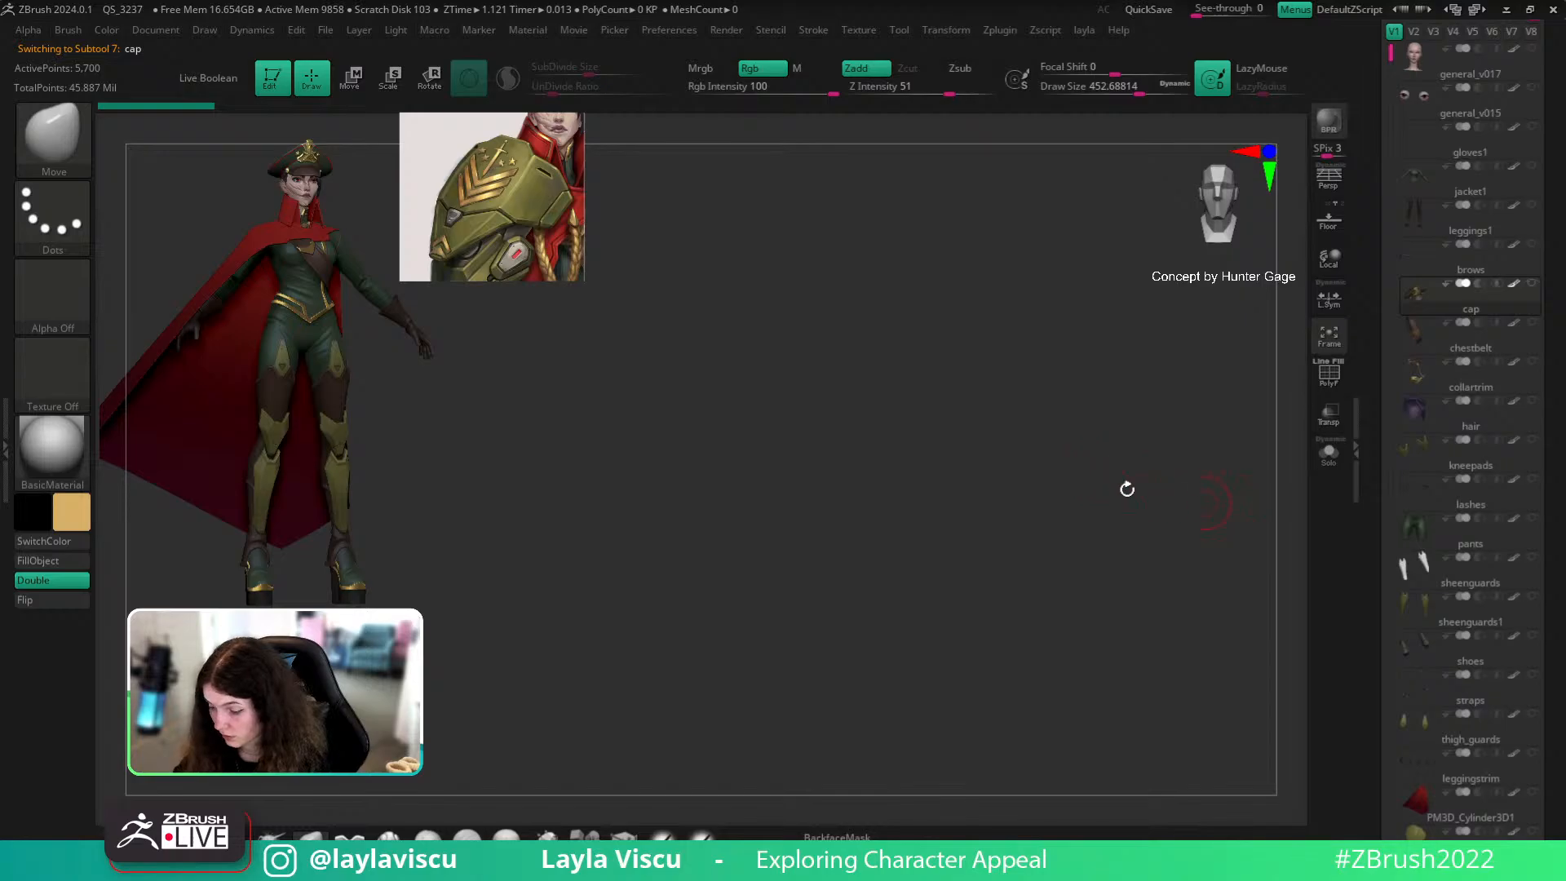
drag(899, 452, 1004, 458)
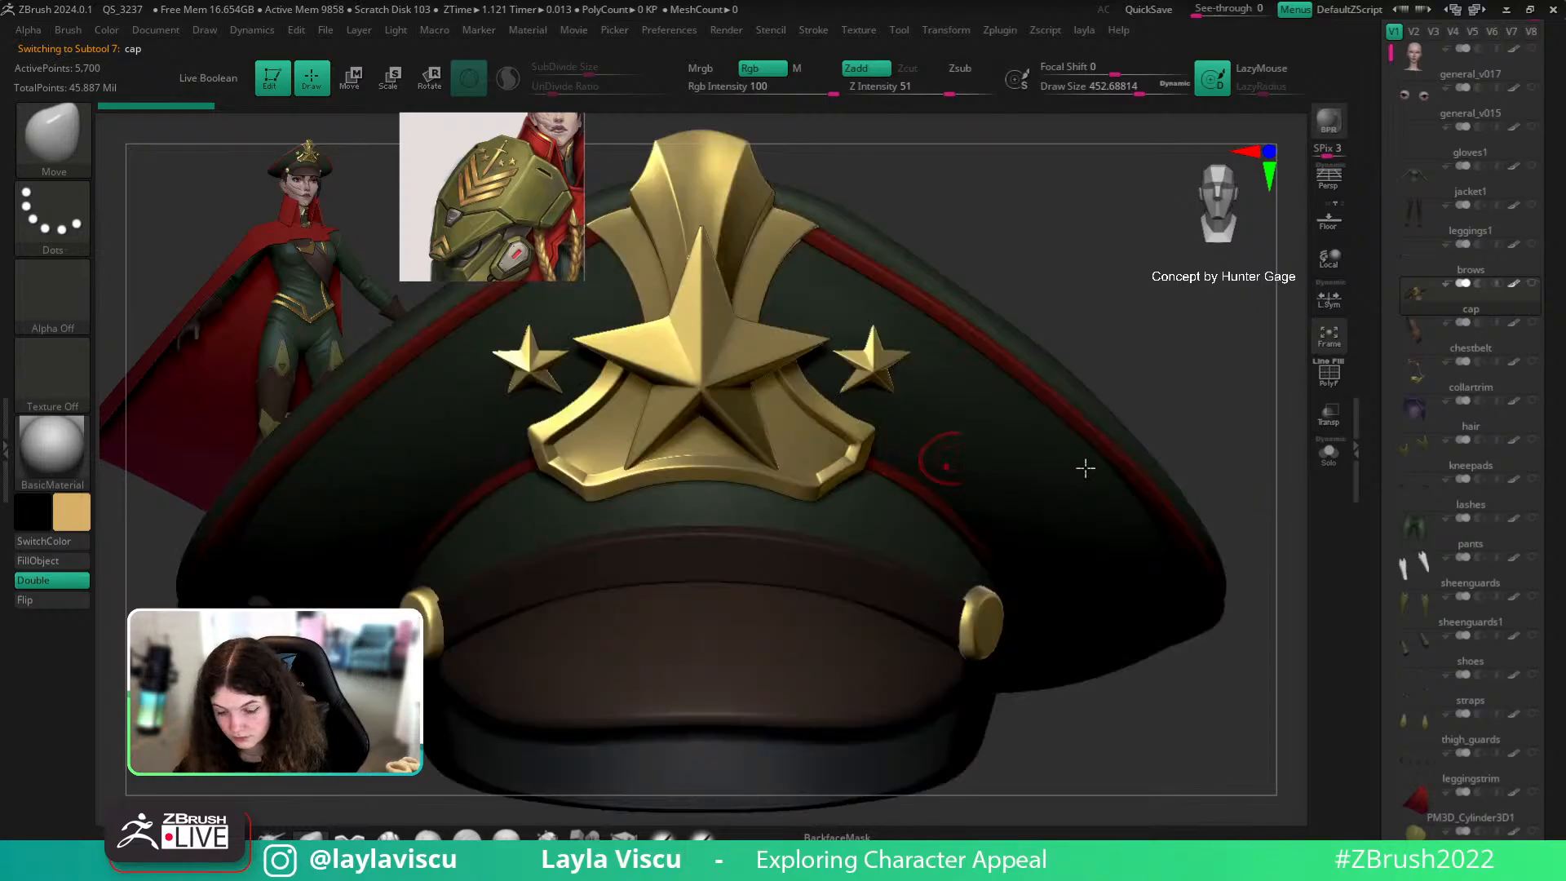
scroll(1558, 351, down, 5)
click(1411, 589)
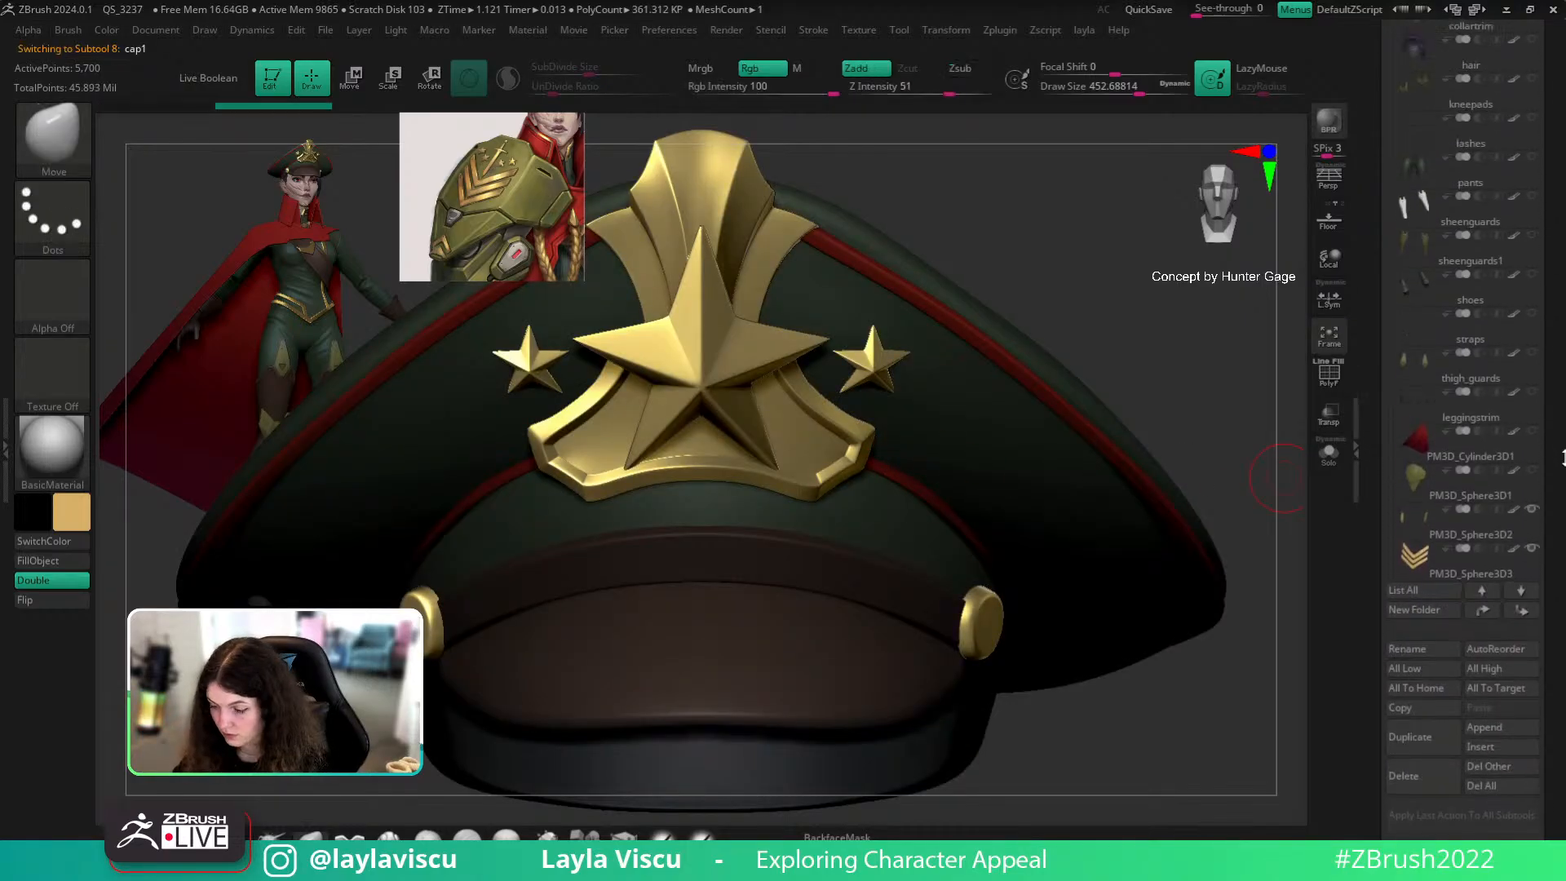
Step: Isolate the two small gold stars on the duplicated cap and delete the rest of its geometry
key(ctrl+n)
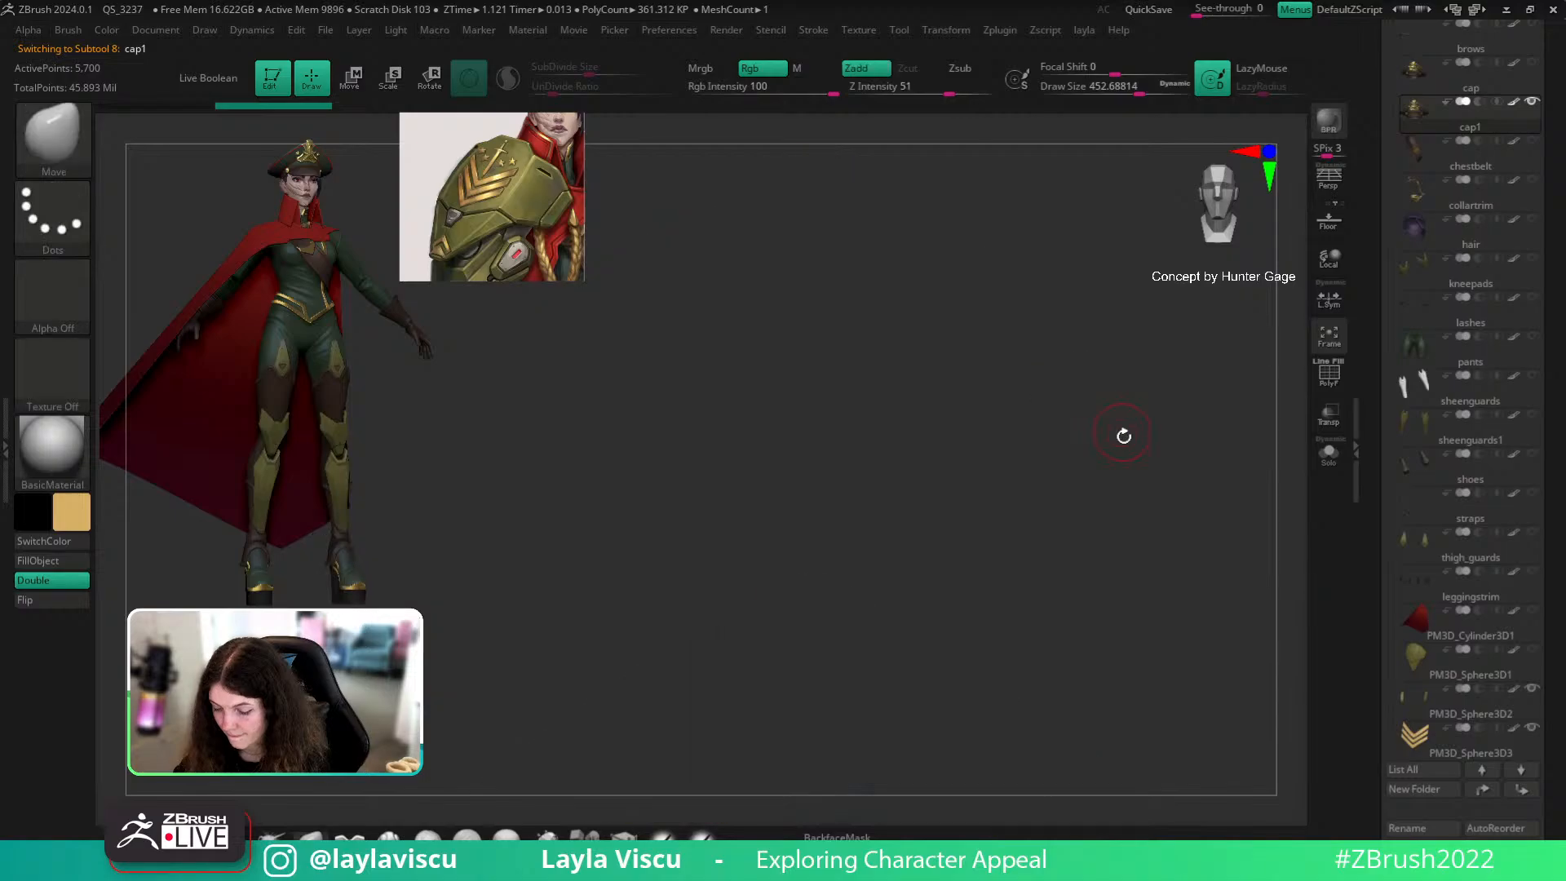
click(1329, 454)
key(ctrl)
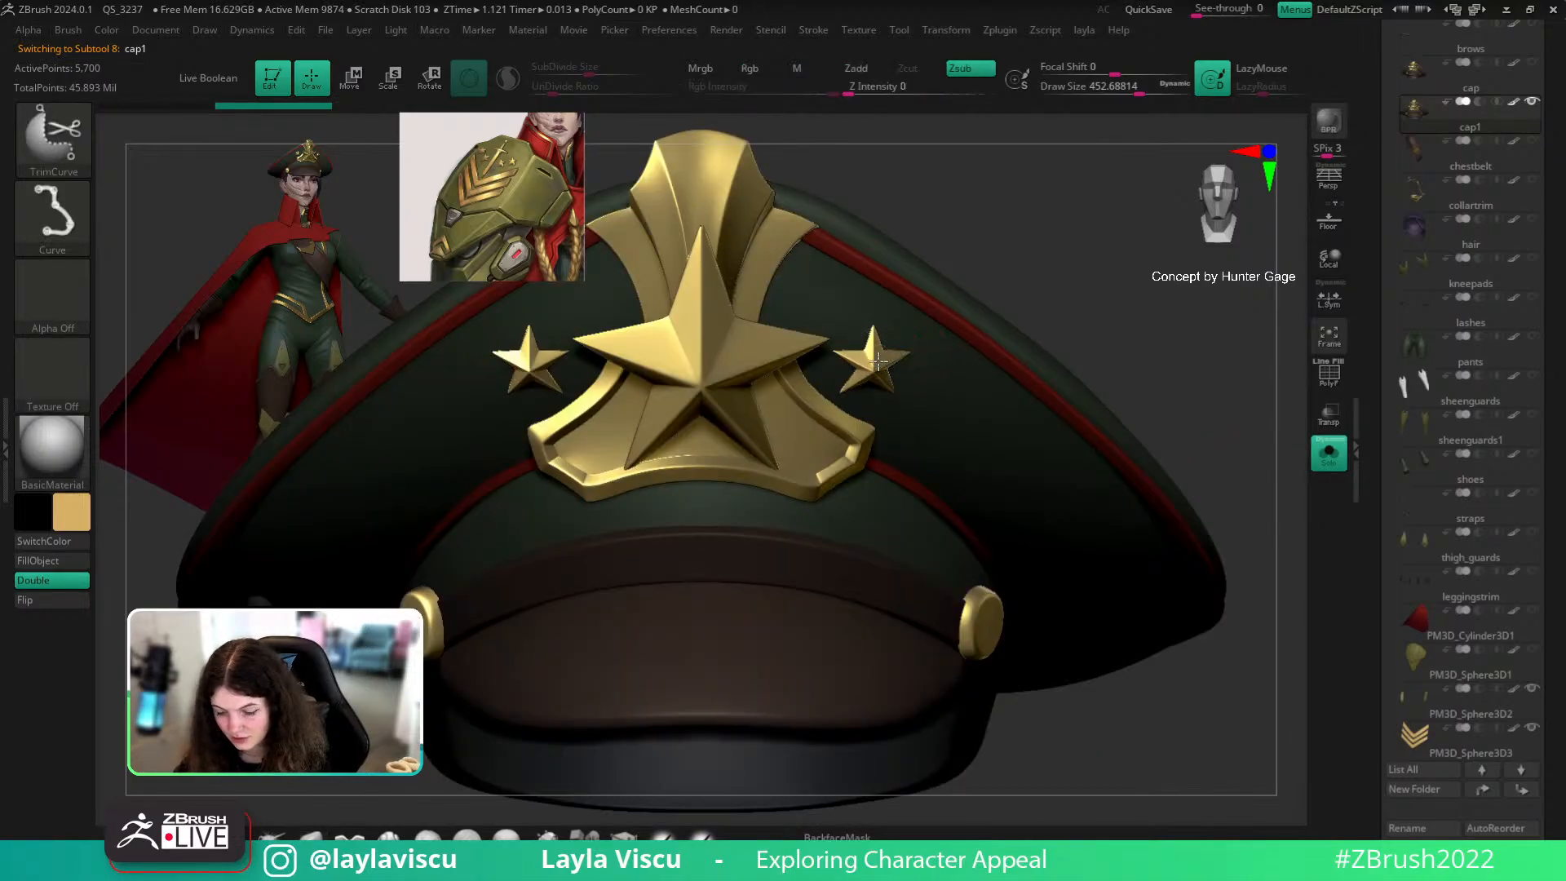
ctrl+shift+click(906, 359)
key(space)
key(space)
click(1040, 352)
Step: Move the pair of stars from the cap's position down to the shoulder armor, just above the chevrons
key(w)
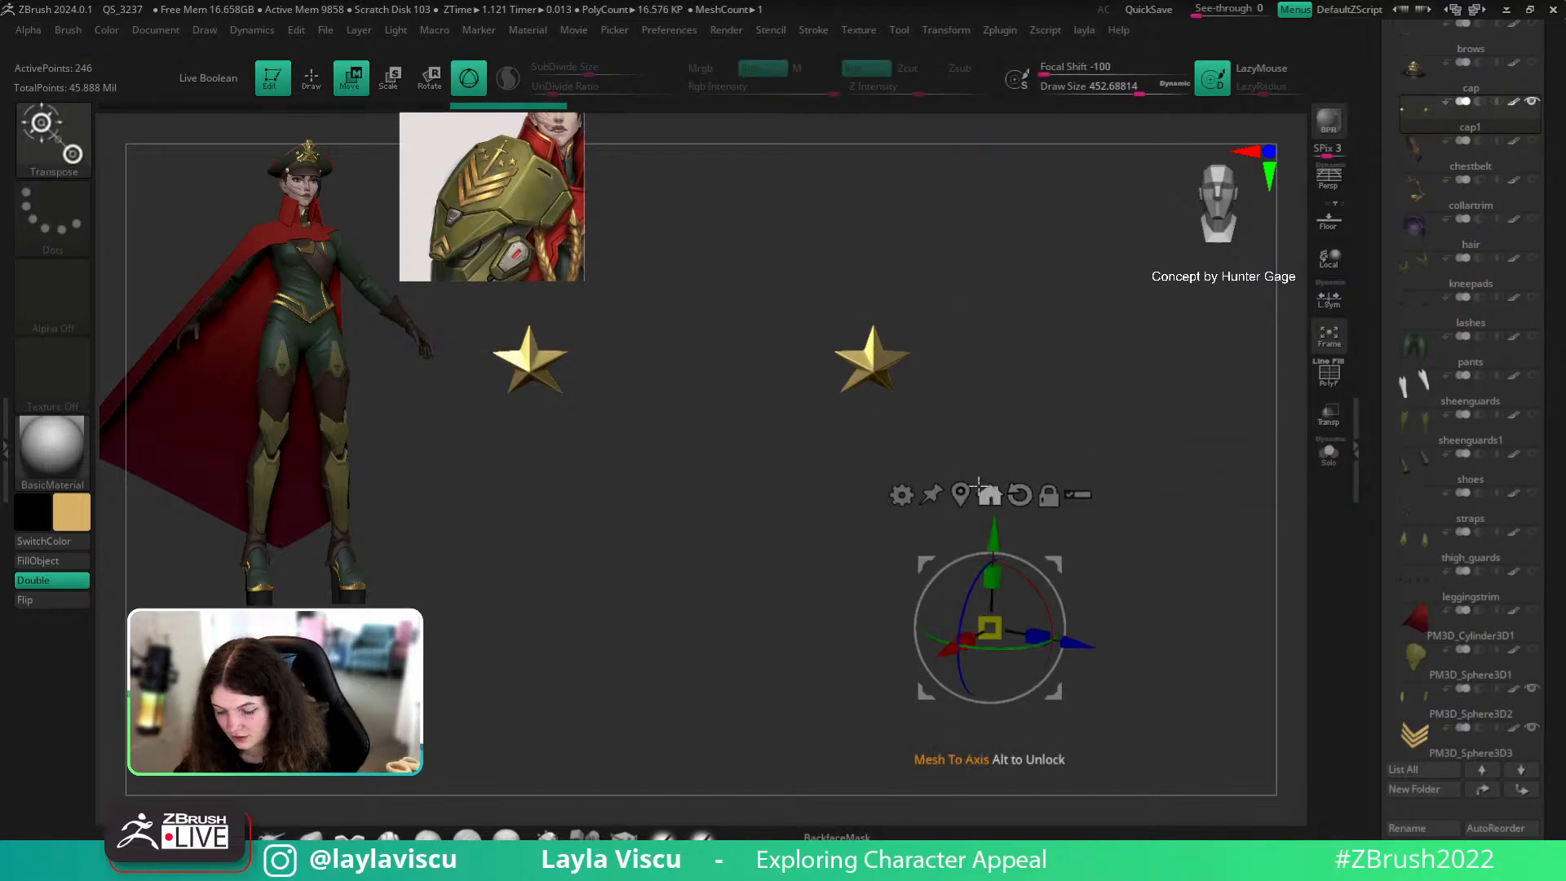
ctrl+shift+click(1055, 423)
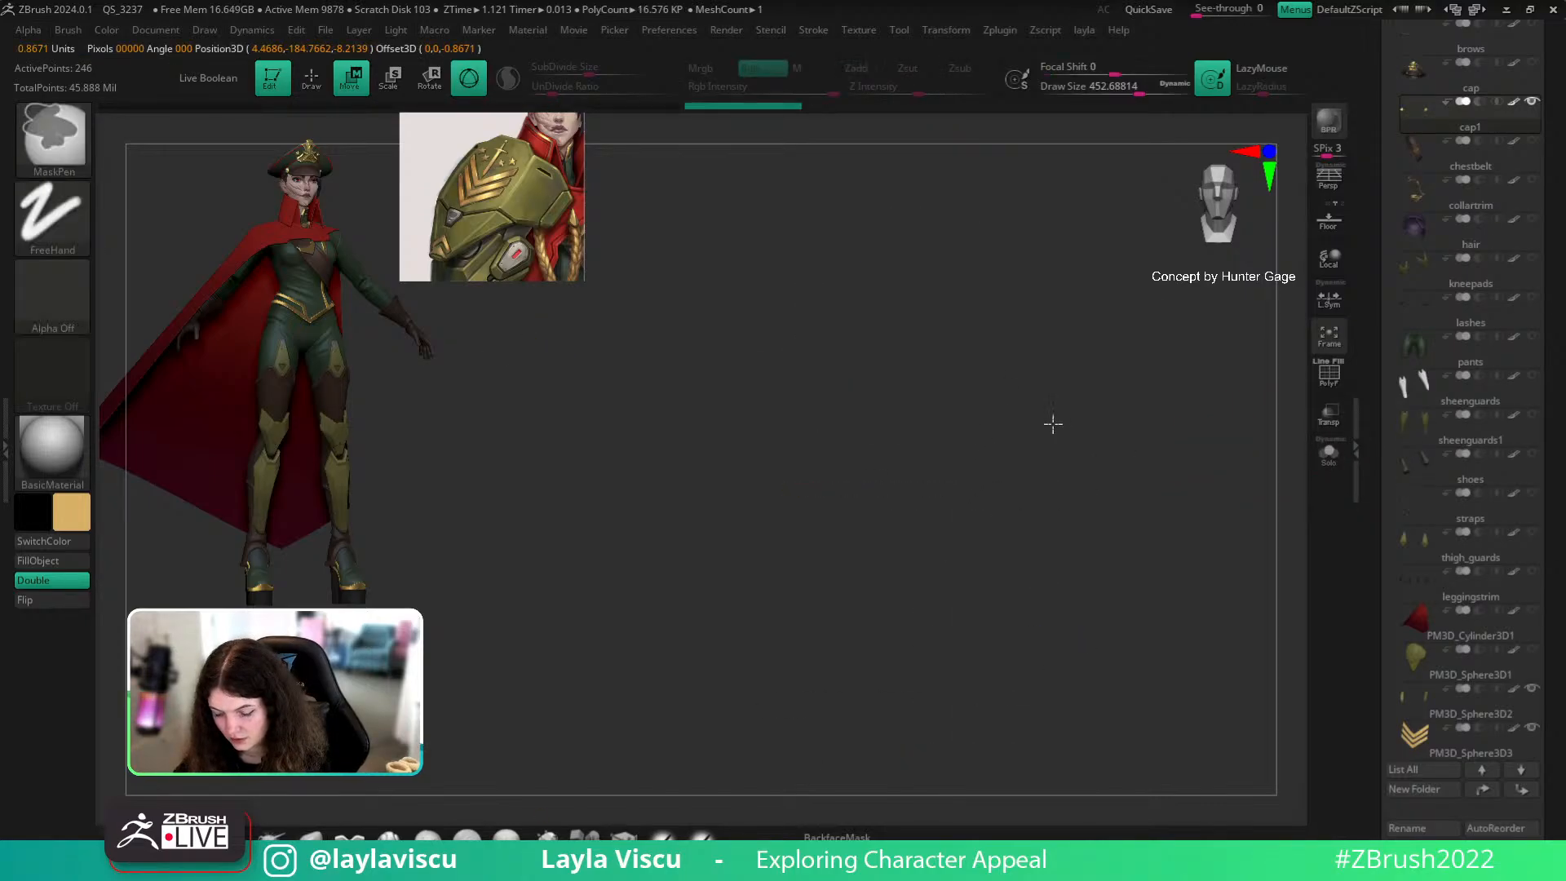
alt+drag(985, 535, 1089, 630)
drag(880, 283, 915, 721)
alt+right_drag(1087, 657, 1110, 211)
drag(947, 280, 914, 520)
ctrl+right_drag(908, 507, 1024, 604)
drag(1096, 564, 963, 500)
ctrl+right_drag(962, 505, 1007, 538)
drag(966, 424, 932, 315)
click(937, 290)
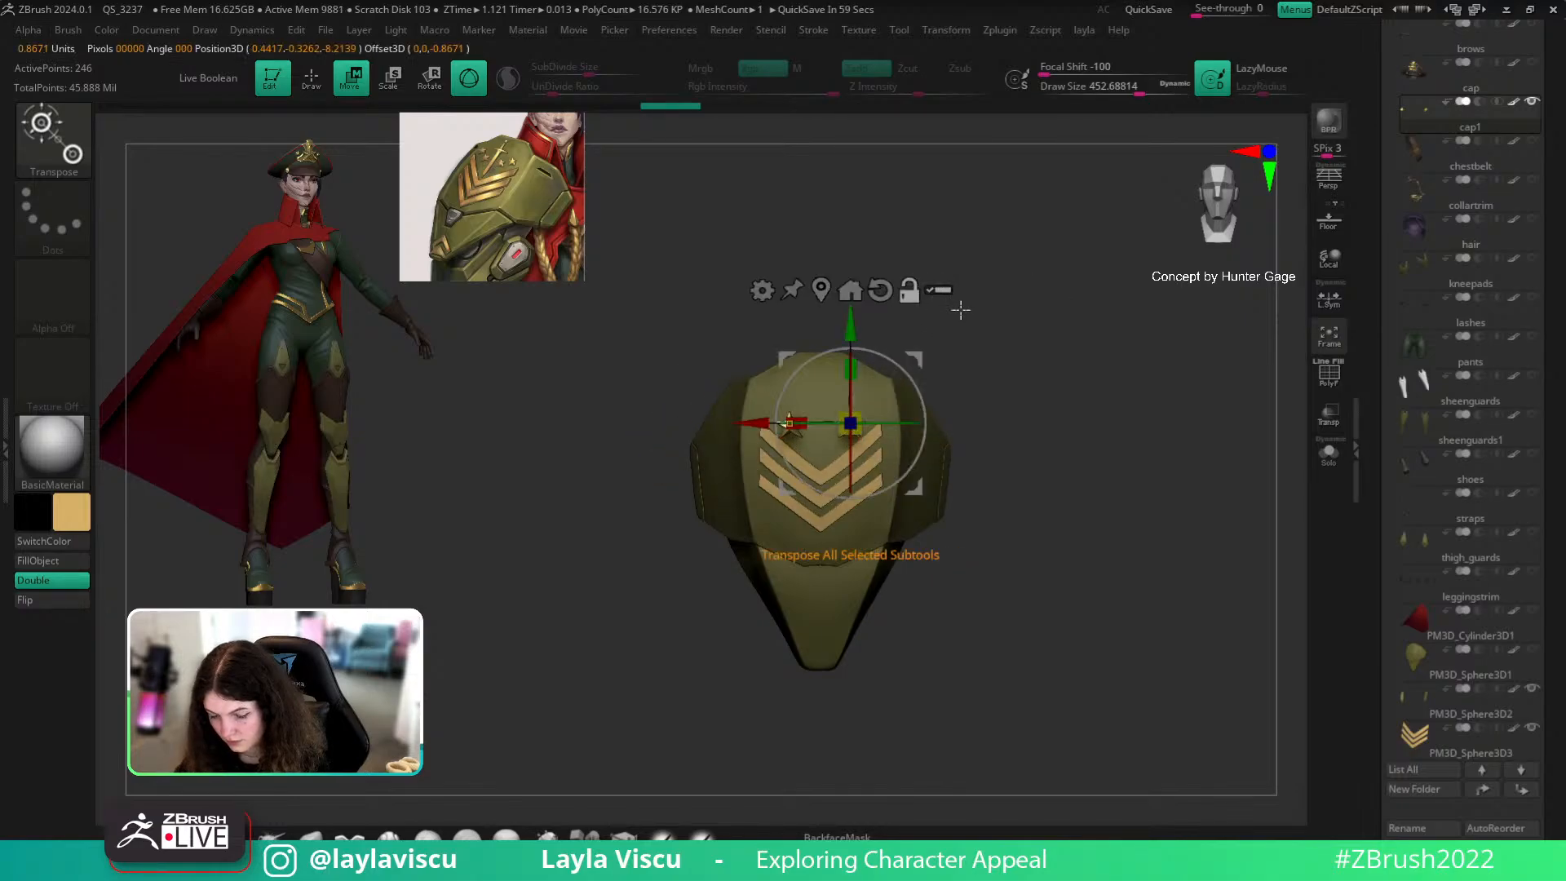
Step: Turn on local symmetry, then spread, enlarge and tilt the two stars above the chevron arms
click(1327, 300)
ctrl+right_drag(899, 396, 926, 440)
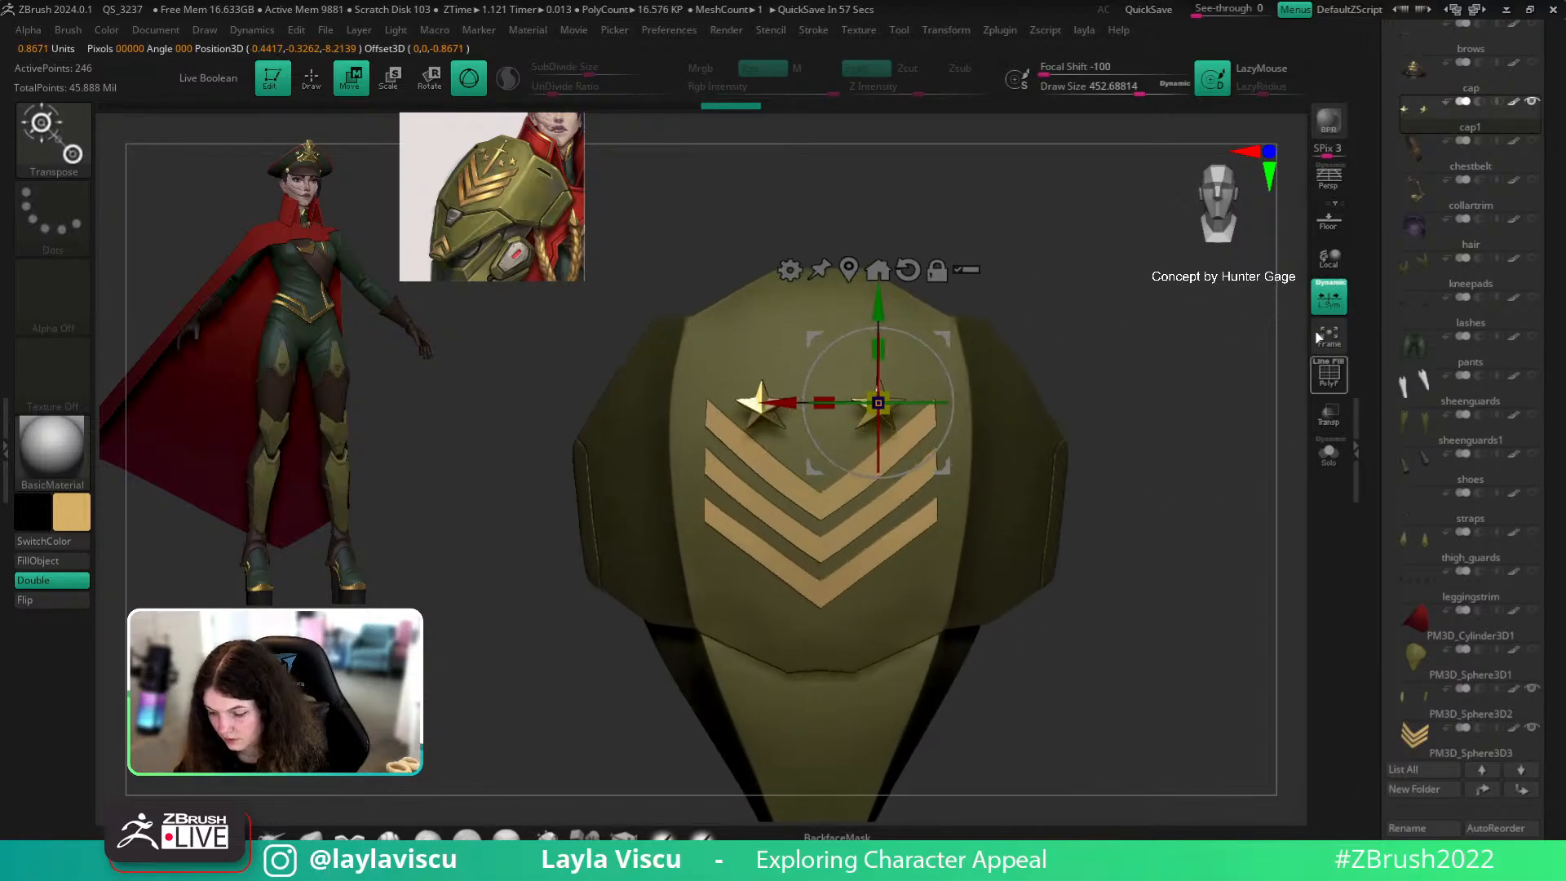
drag(1189, 454, 1193, 332)
alt+drag(1145, 412, 1008, 490)
drag(932, 207, 925, 665)
drag(1030, 658, 991, 700)
drag(679, 749, 822, 493)
drag(997, 530, 1151, 517)
alt+drag(1073, 446, 1135, 421)
mouse_move(937, 408)
mouse_down()
mouse_move(937, 380)
mouse_move(952, 401)
mouse_move(952, 383)
mouse_up()
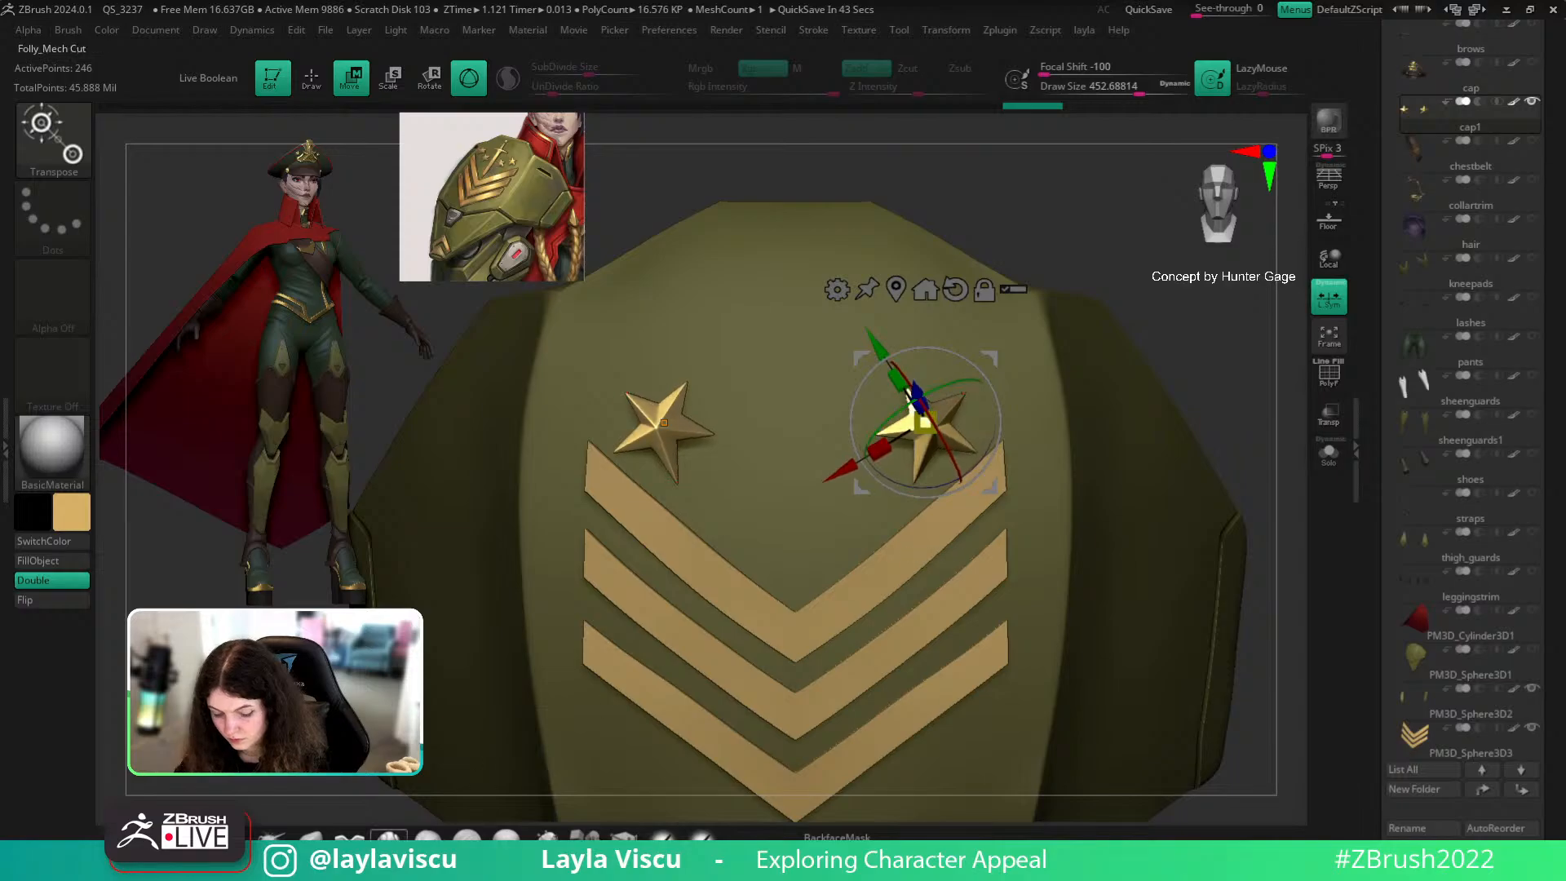
Step: Bring the two stars closer together, rotate them and scale them down above the top chevron
key(q)
mouse_move(1208, 326)
mouse_down()
mouse_move(1223, 294)
mouse_move(972, 394)
mouse_up()
key([)
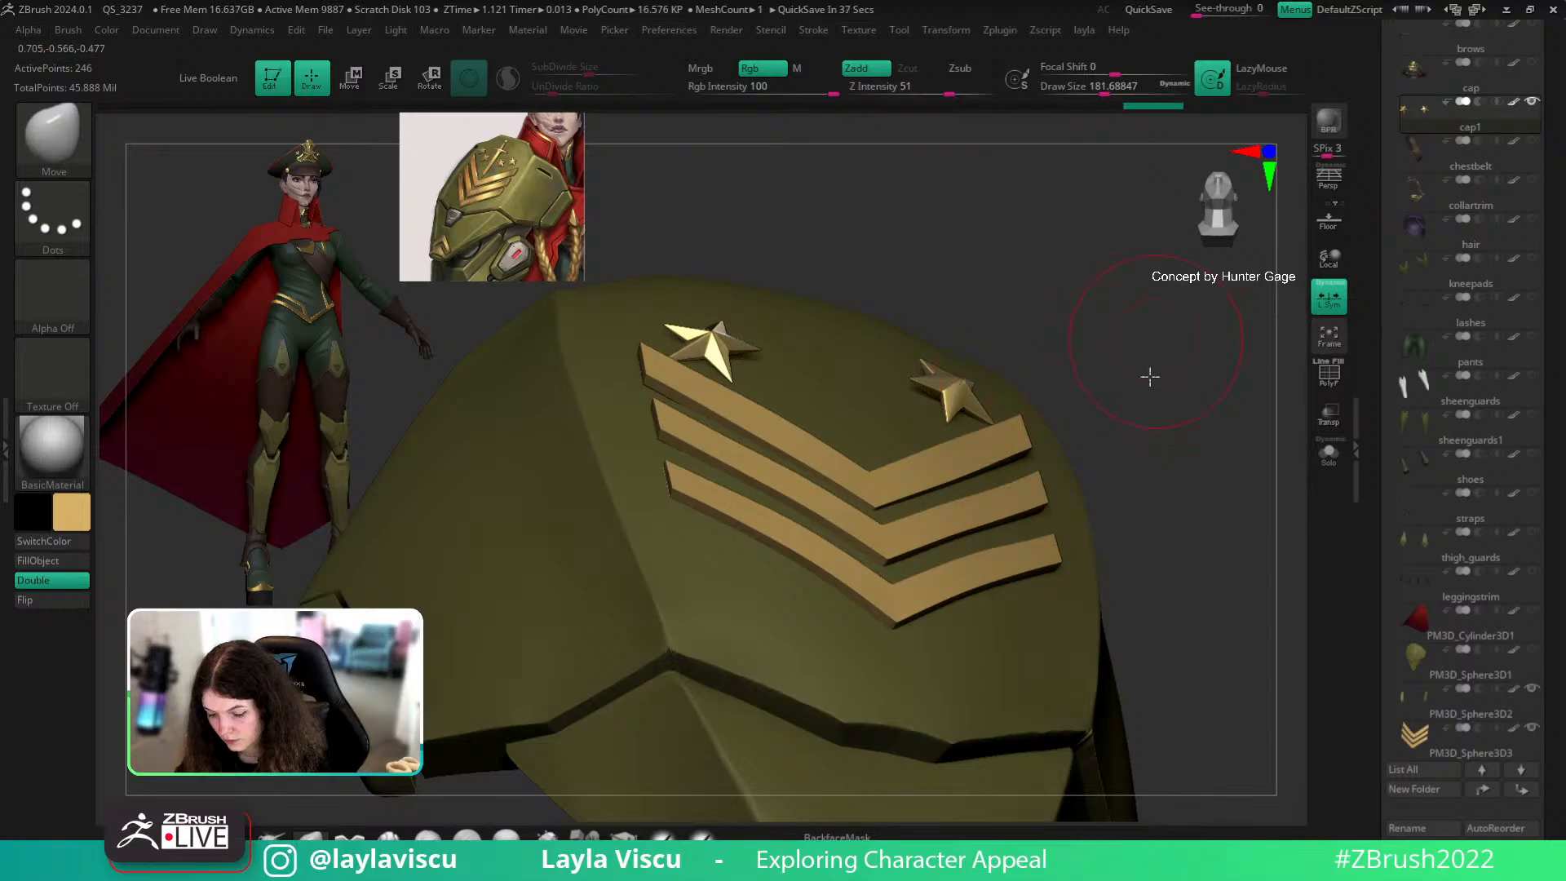
shift+drag(1153, 332, 923, 444)
key(e)
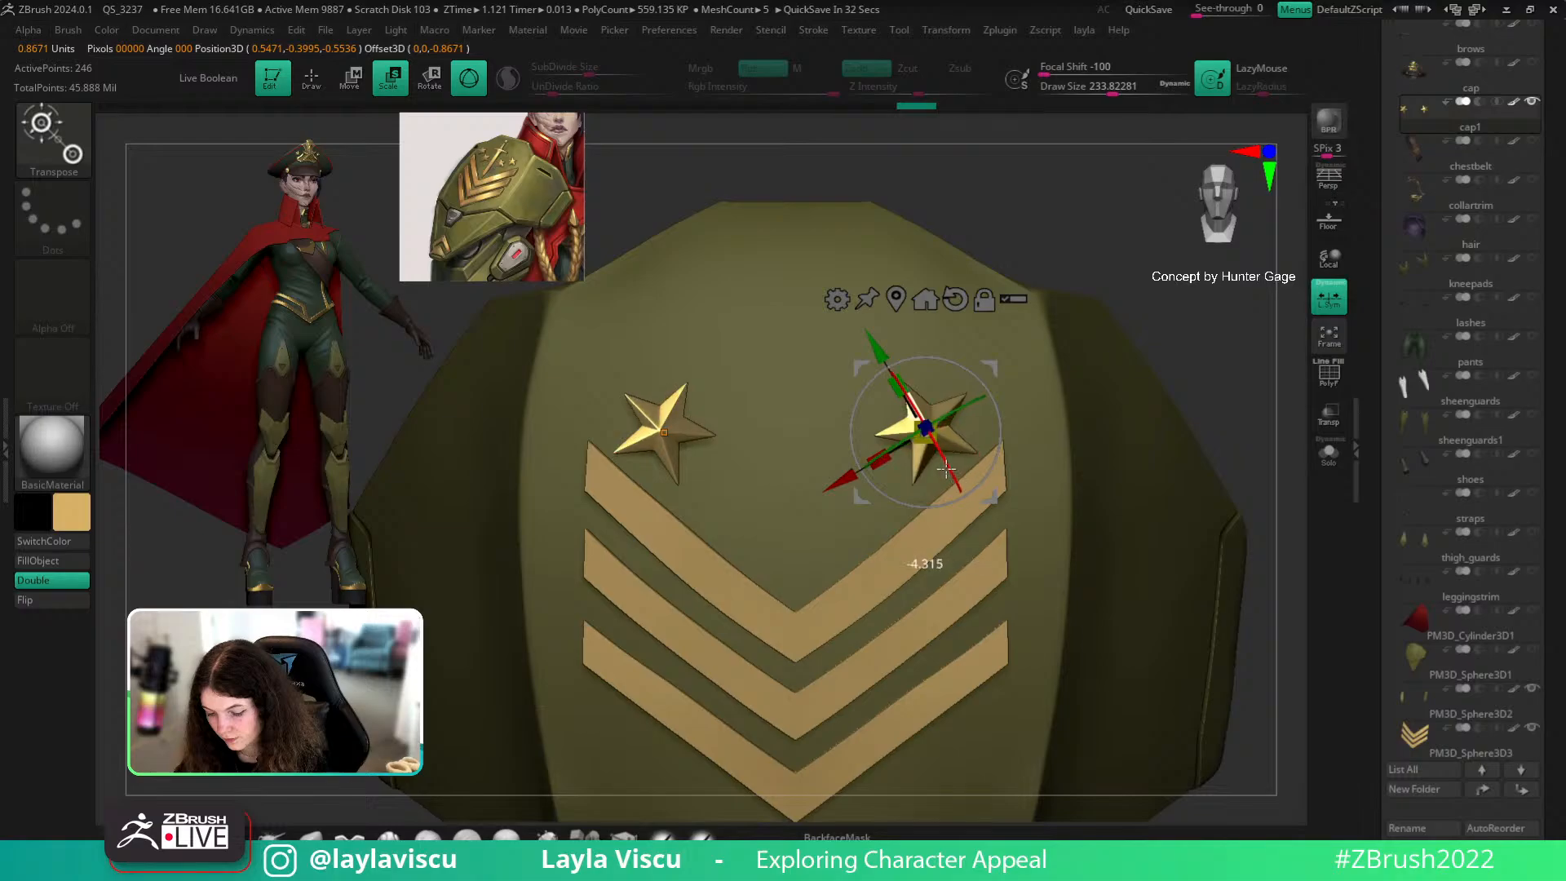
drag(937, 434, 919, 440)
drag(990, 496, 955, 522)
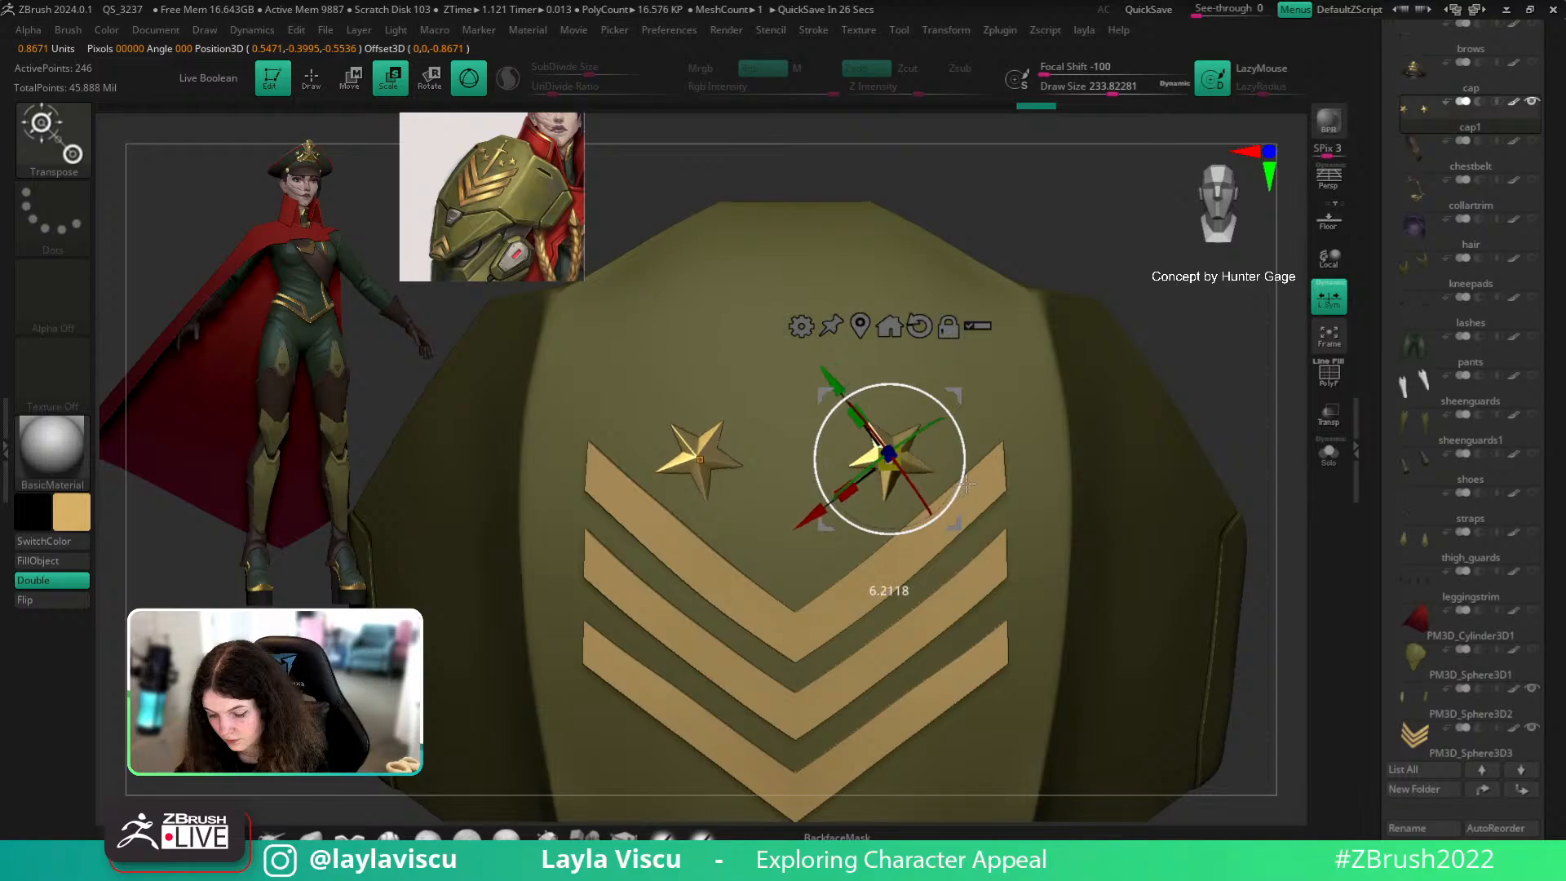
drag(888, 455, 889, 454)
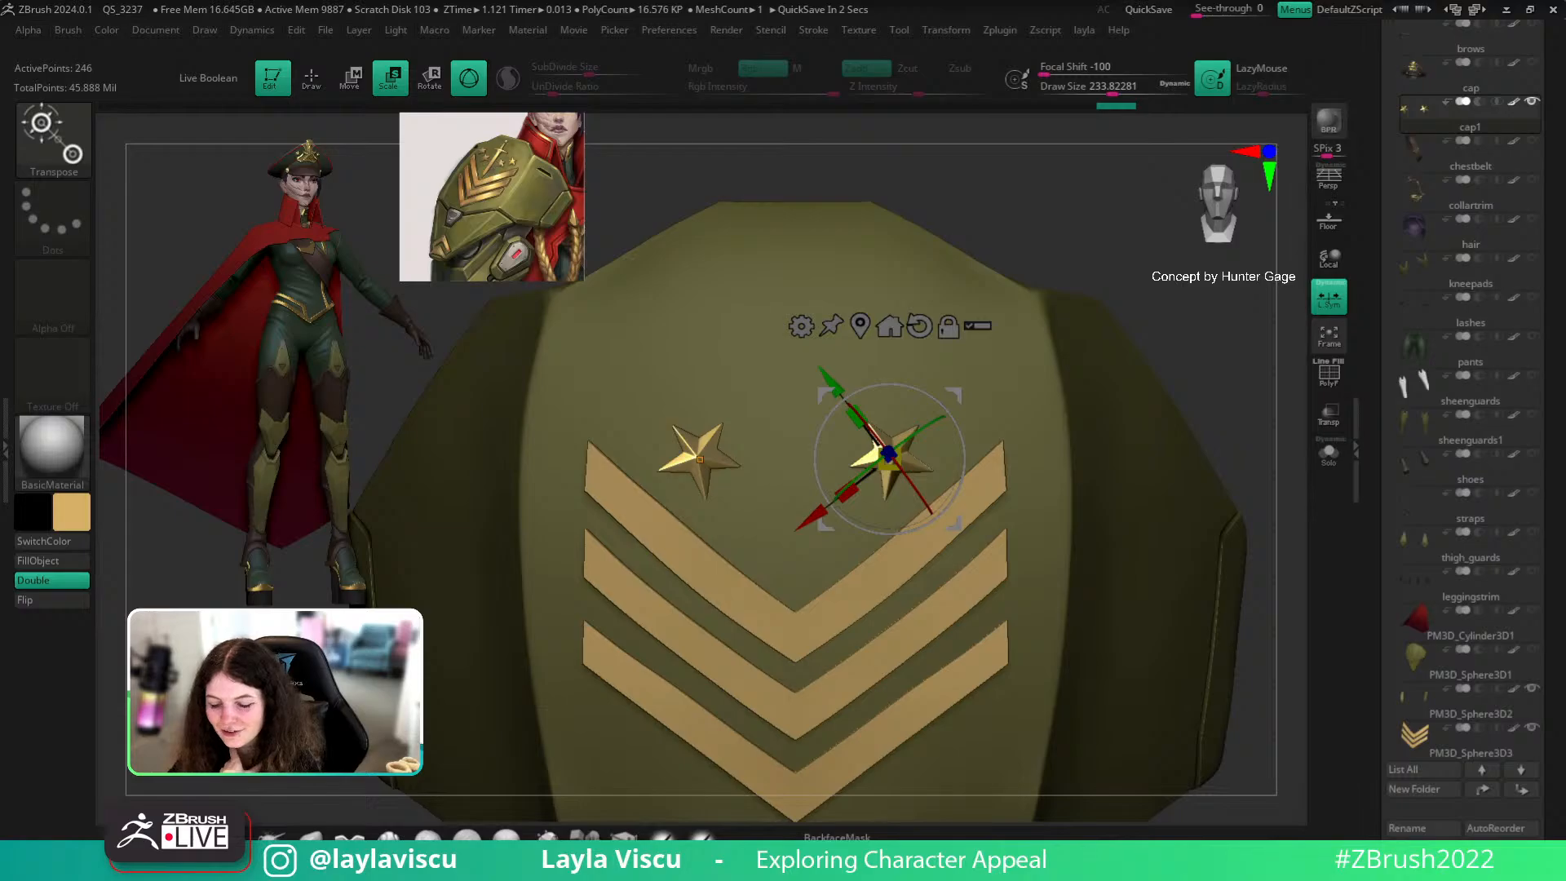
key(Escape)
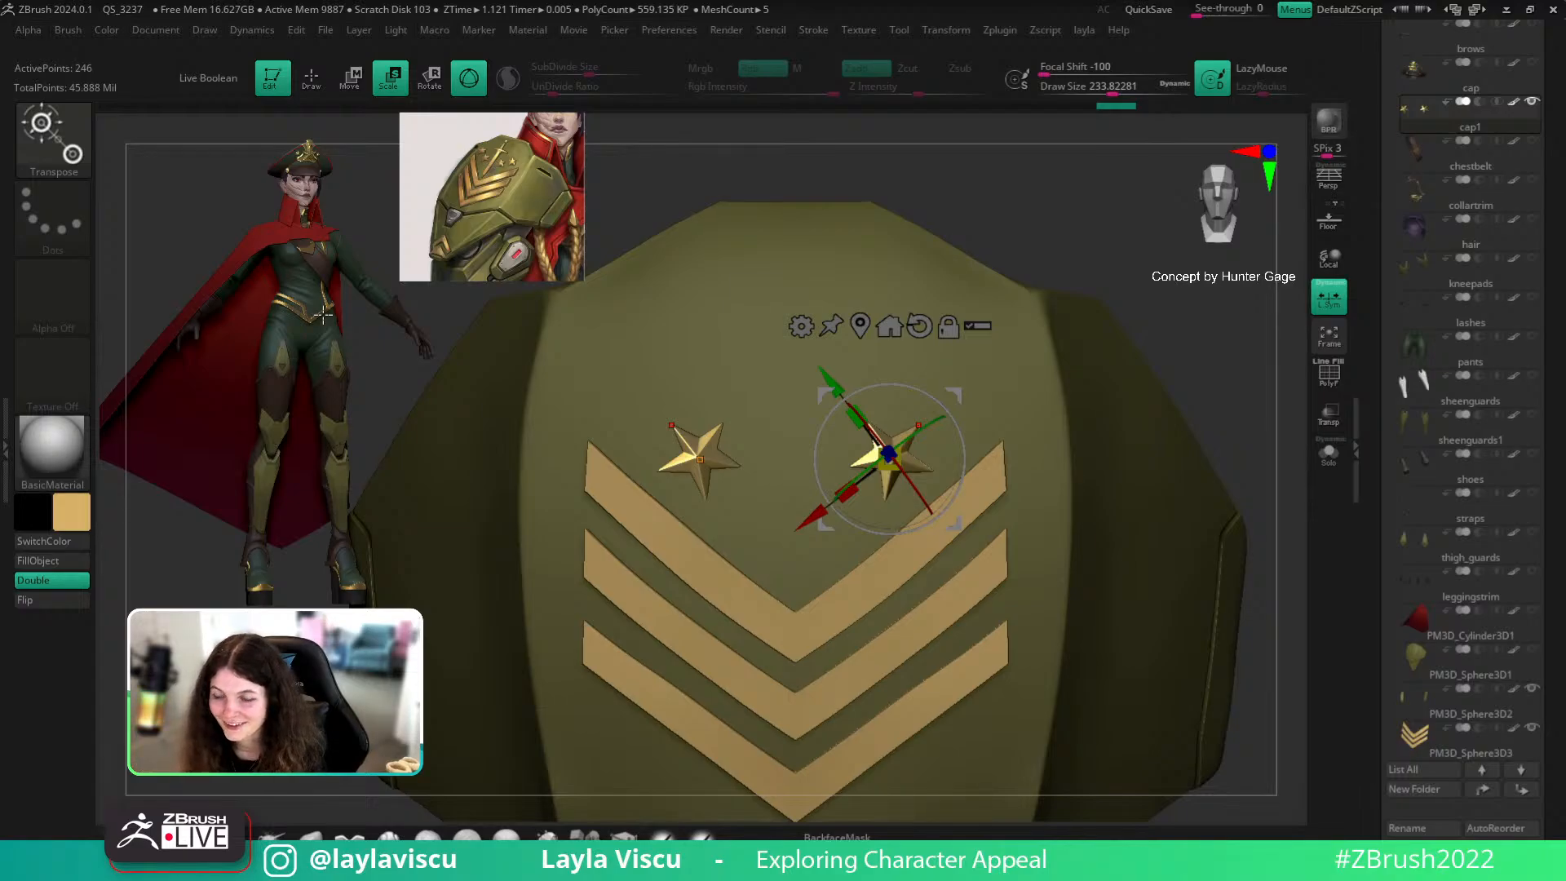
Step: Settle the star pair against the armor and duplicate it outward above the ends of the top chevron
mouse_move(1218, 373)
mouse_down()
mouse_move(1196, 291)
mouse_move(1154, 434)
mouse_move(1192, 531)
mouse_move(1253, 604)
mouse_move(1220, 490)
mouse_move(1225, 390)
mouse_up()
drag(907, 487, 912, 501)
drag(1242, 530, 1171, 584)
ctrl+drag(891, 541, 974, 485)
drag(1216, 456, 1175, 302)
drag(897, 269, 911, 279)
Step: Rotate and reposition the outer star pair to follow the curve of the shoulder armor
key(q)
mouse_move(1093, 392)
mouse_down()
mouse_move(1087, 486)
mouse_move(1112, 665)
mouse_up()
key(e)
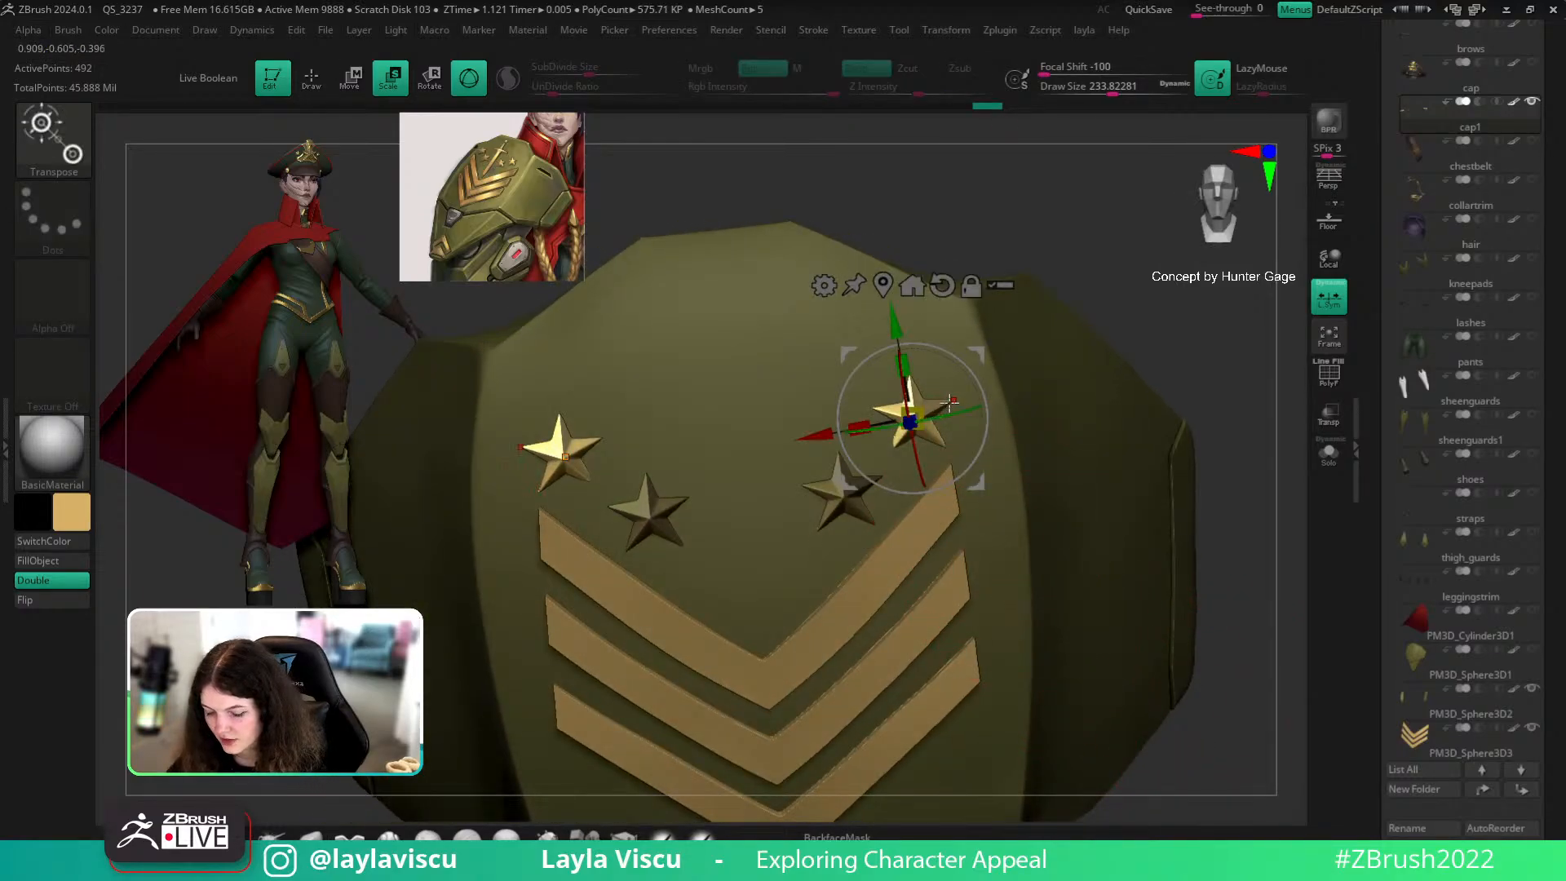
key(q)
key(e)
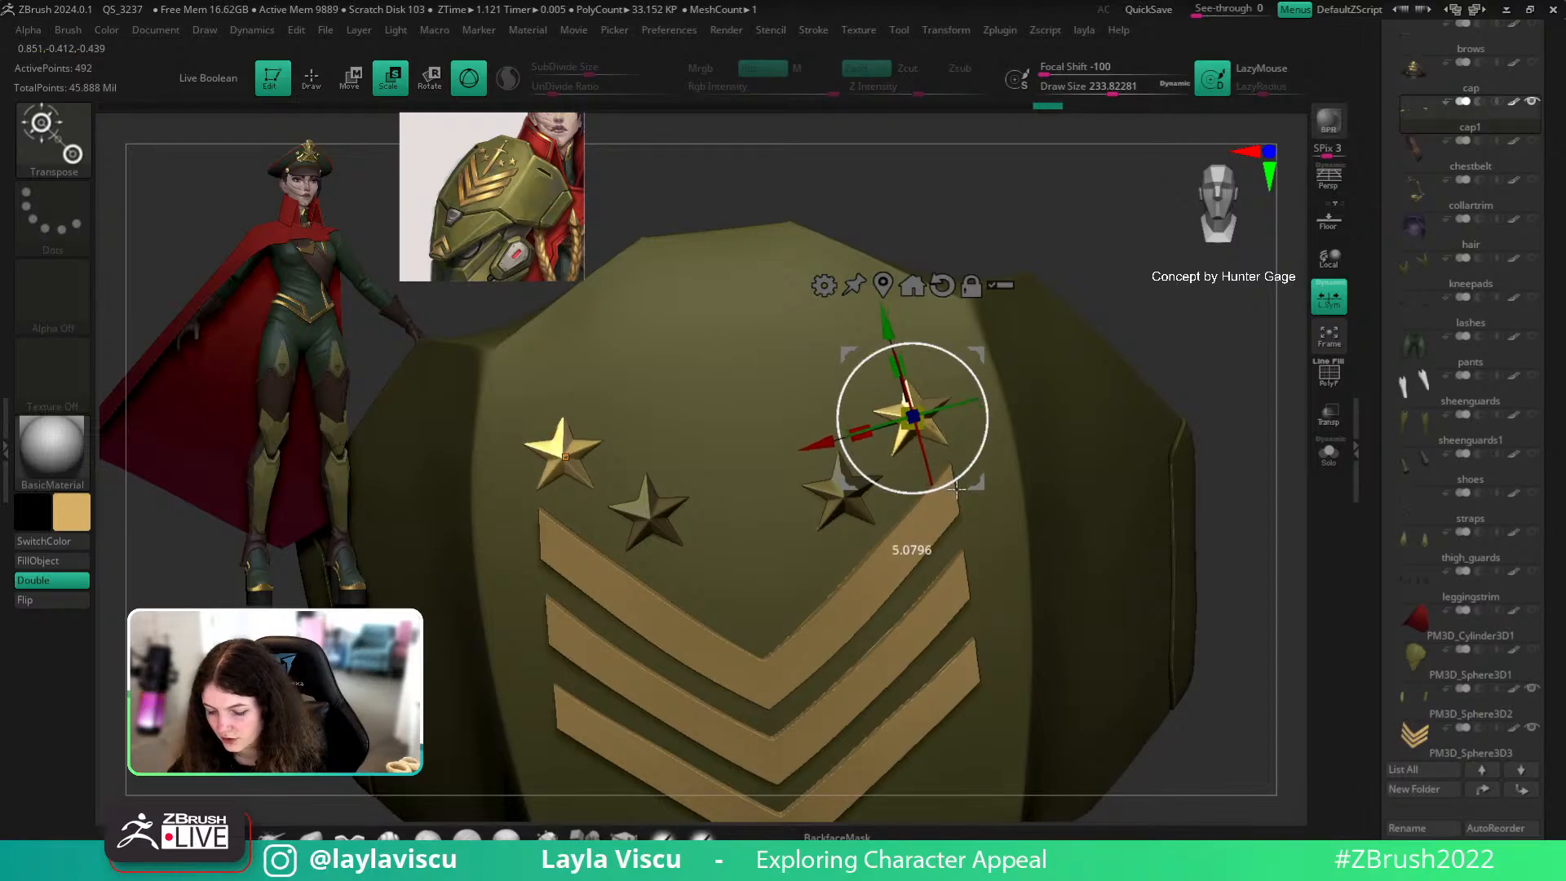
key(q)
ctrl+right_drag(807, 509, 848, 424)
mouse_move(793, 483)
ctrl+right_down()
mouse_move(902, 524)
mouse_move(910, 543)
ctrl+right_up()
drag(952, 302, 956, 292)
ctrl+right_drag(907, 345, 584, 358)
mouse_move(1111, 476)
shift+right_down()
mouse_move(1085, 555)
mouse_move(1153, 542)
shift+right_up()
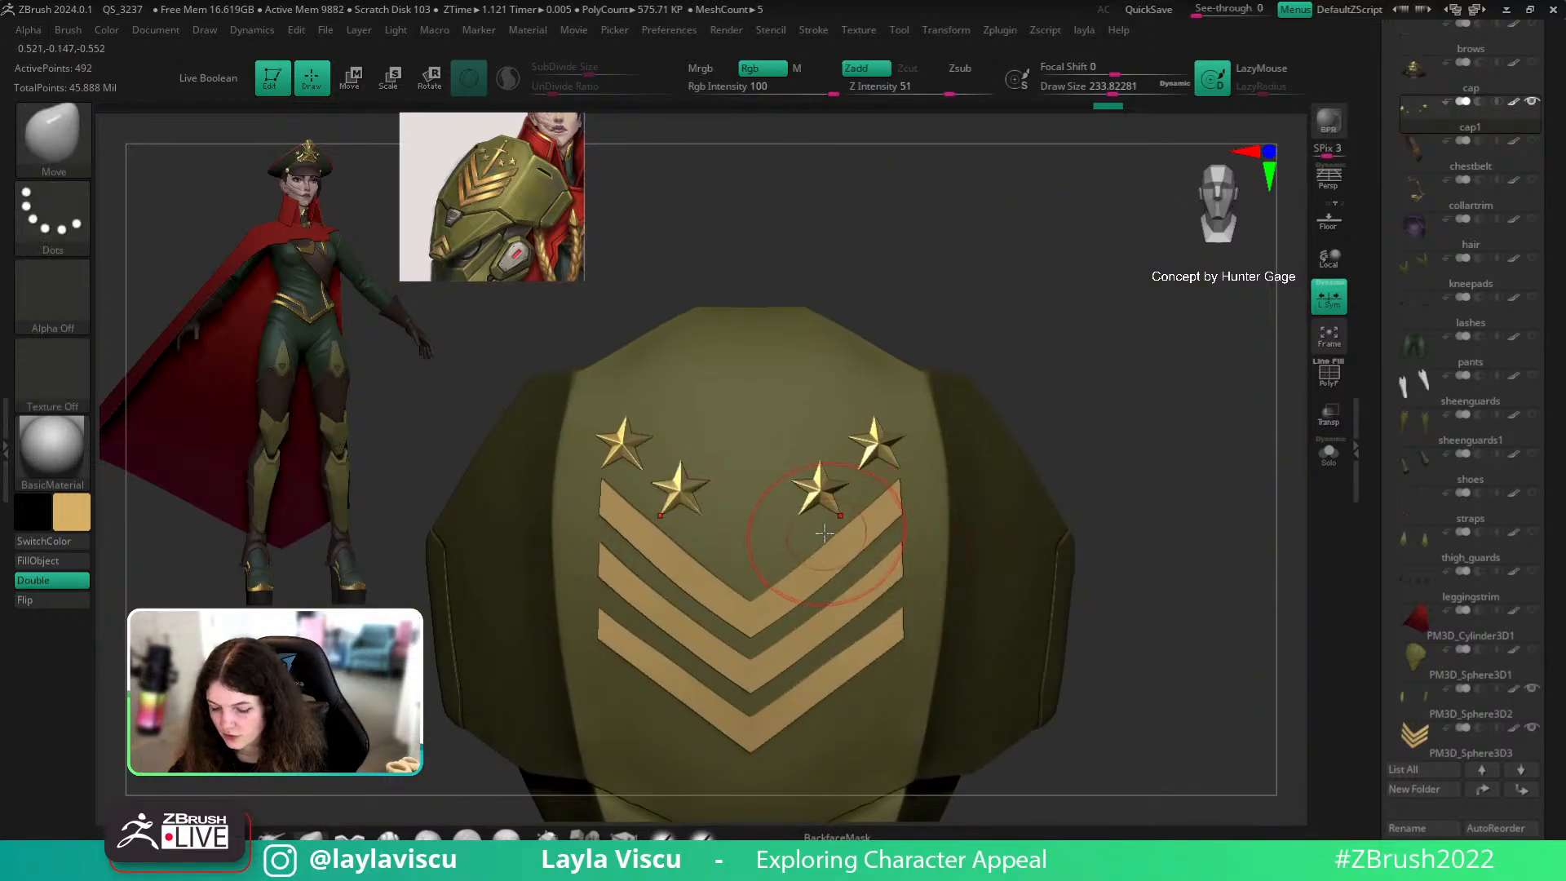
Step: Even out the spacing of the four stars with the Move brush at draw sizes between about 245 and 415
alt+click(828, 496)
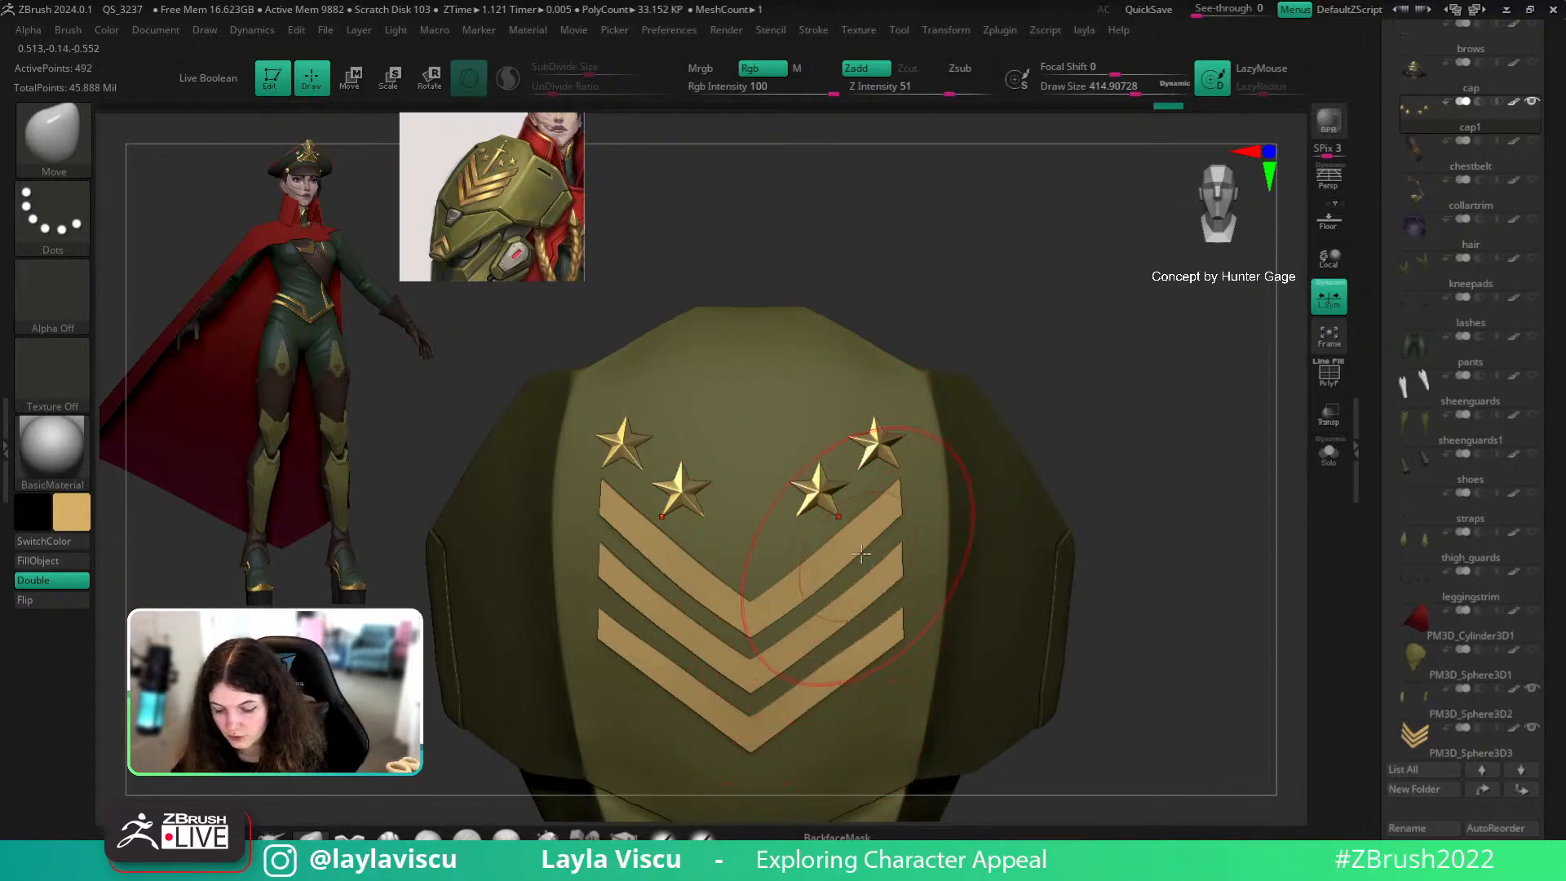
alt+click(846, 496)
alt+click(776, 509)
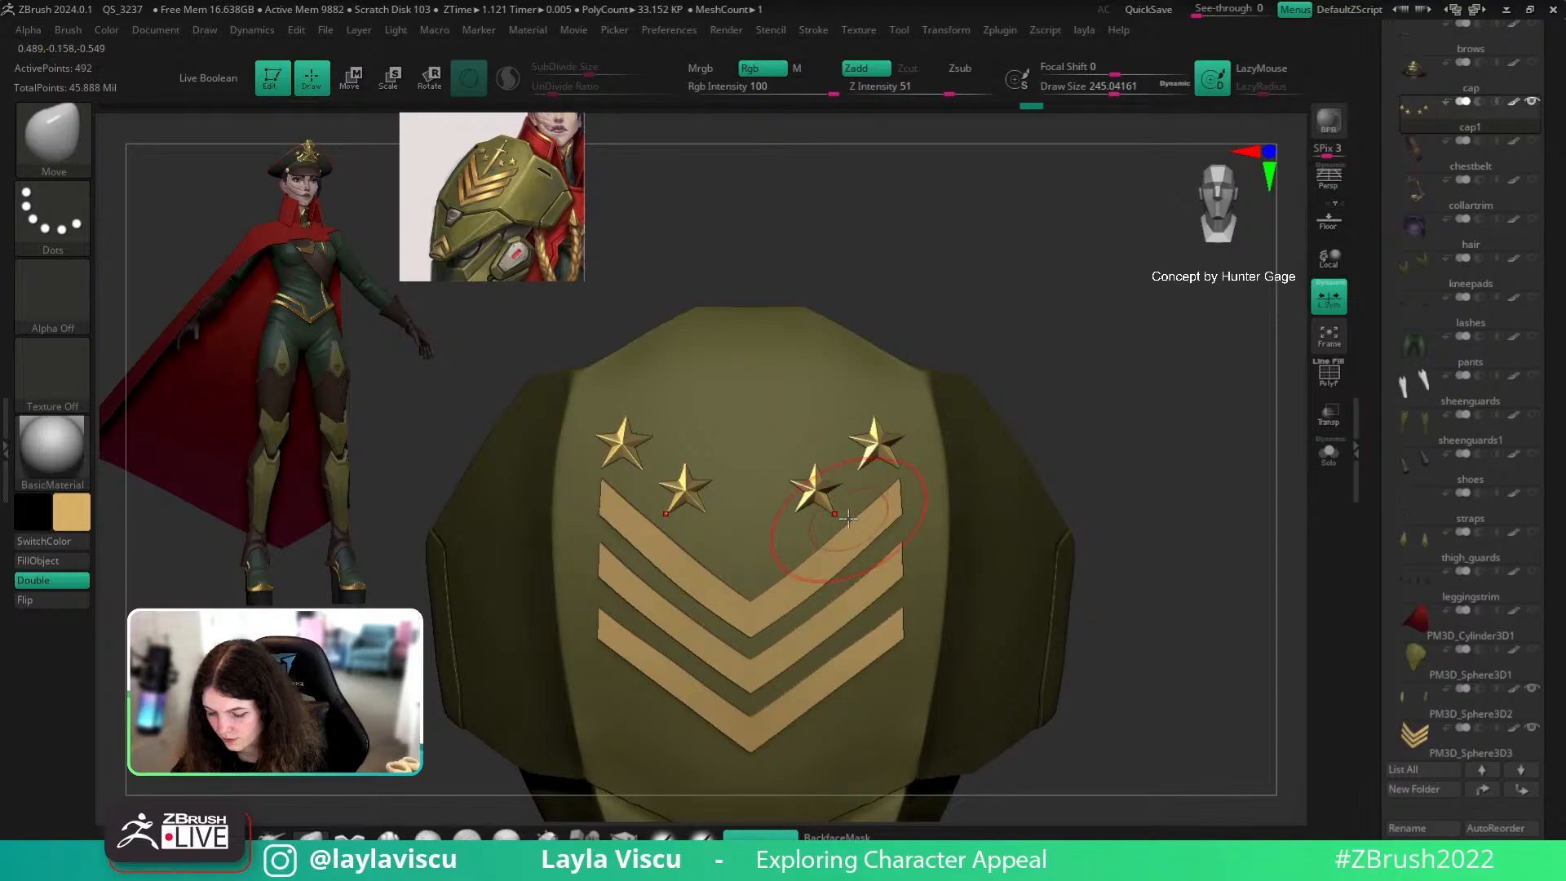
key(bracketright)
drag(922, 446, 914, 445)
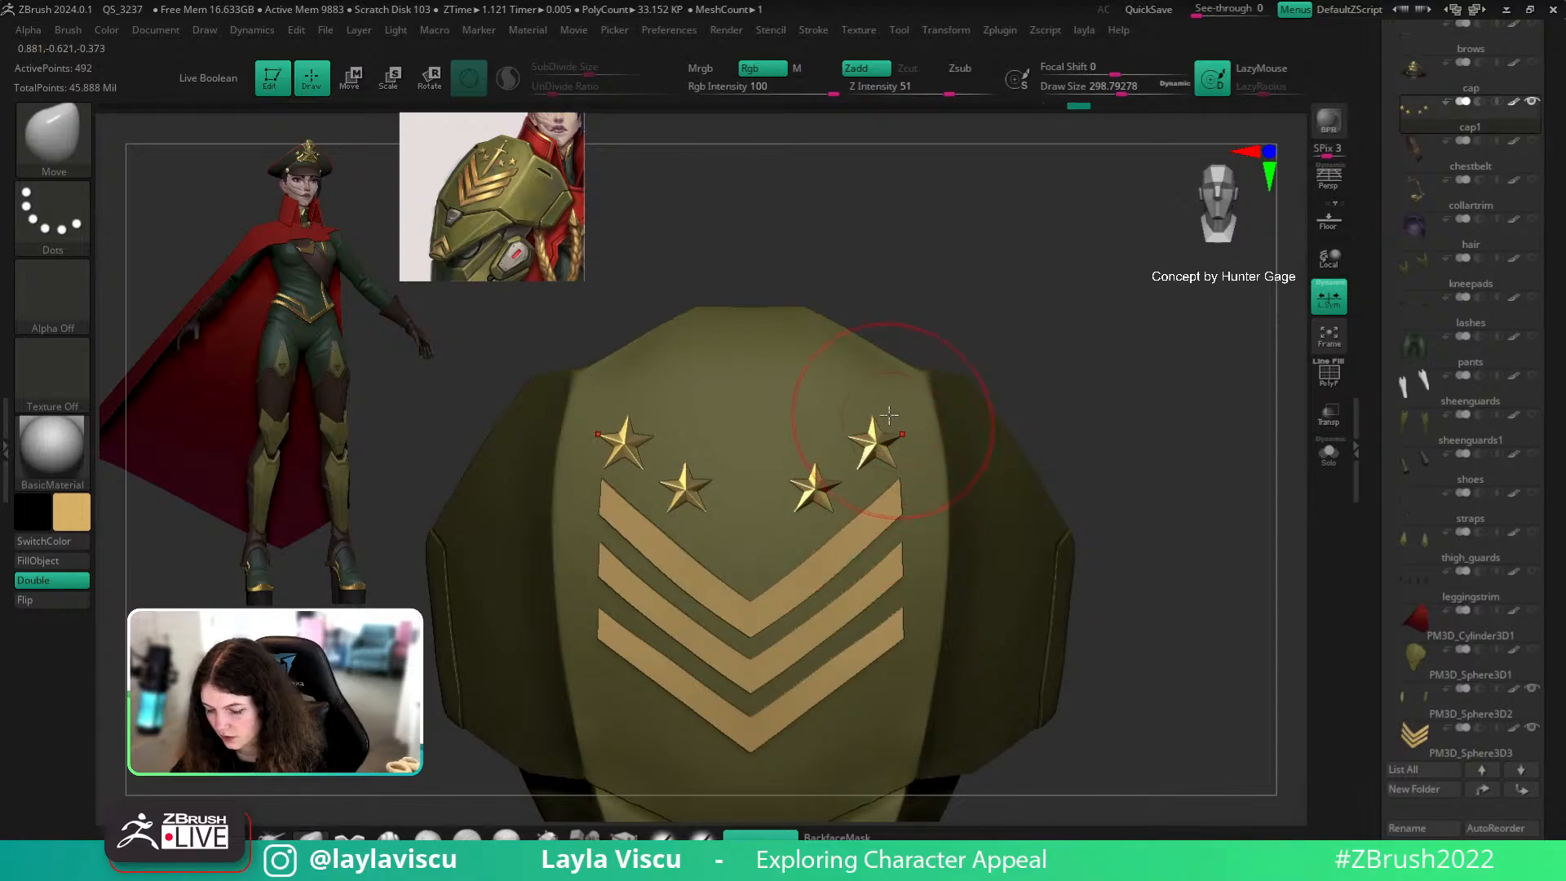
alt+click(843, 455)
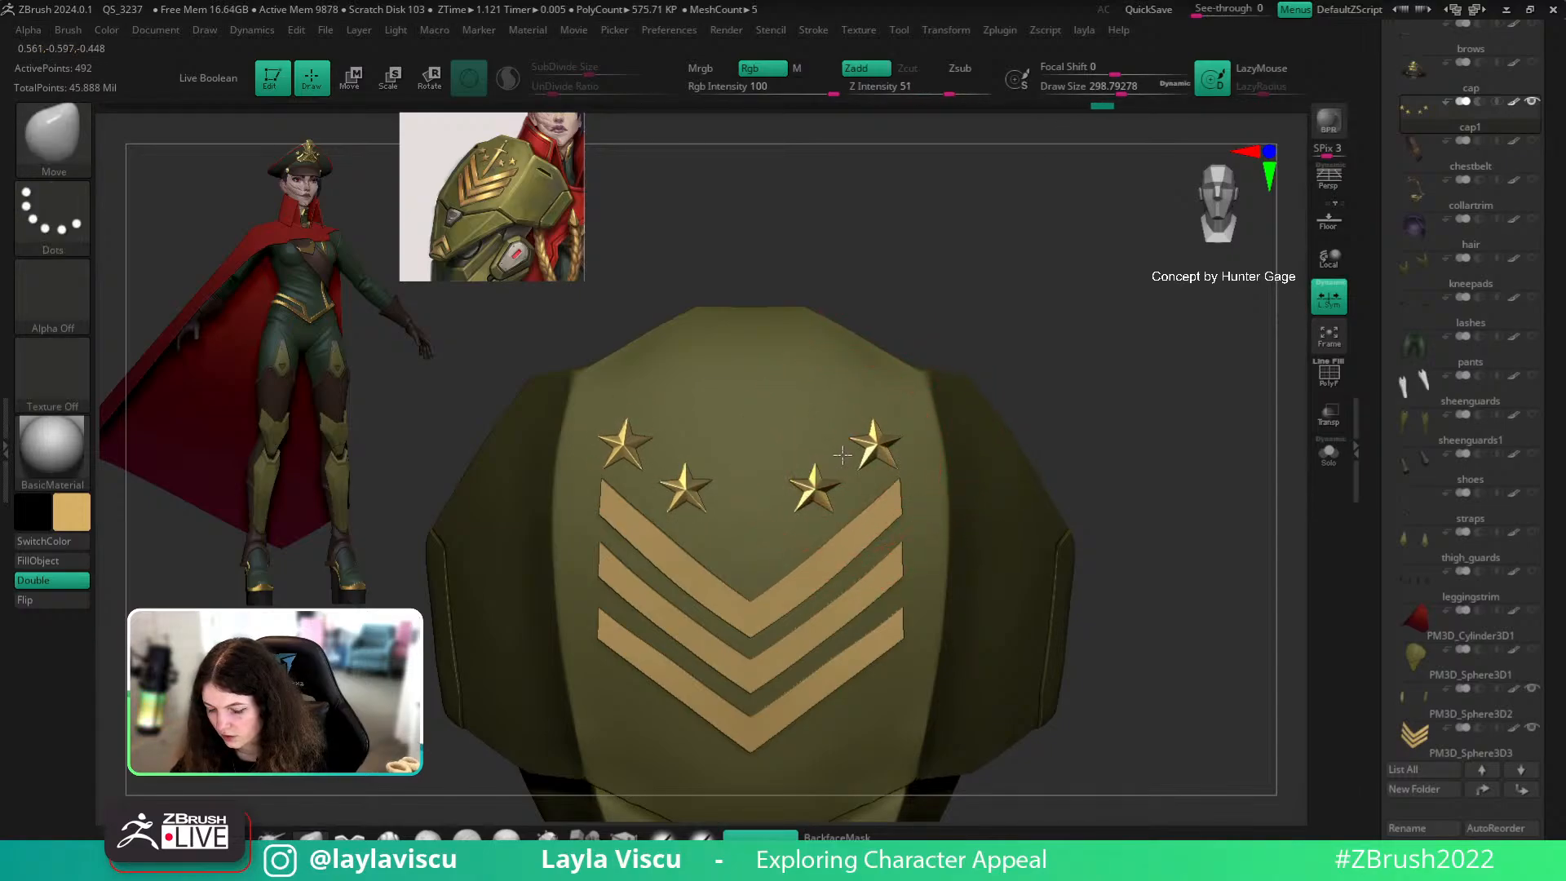
drag(889, 406, 890, 414)
Step: Fit the stars closer to the armor surface in side view with the Move brush at a draw size of about 187
ctrl+right_drag(893, 441, 996, 387)
ctrl+right_drag(819, 439, 1115, 335)
mouse_move(1075, 225)
alt+right_down()
mouse_move(941, 403)
mouse_move(959, 316)
alt+right_up()
right_drag(751, 575, 906, 297)
key(s)
click(824, 375)
drag(864, 376, 841, 382)
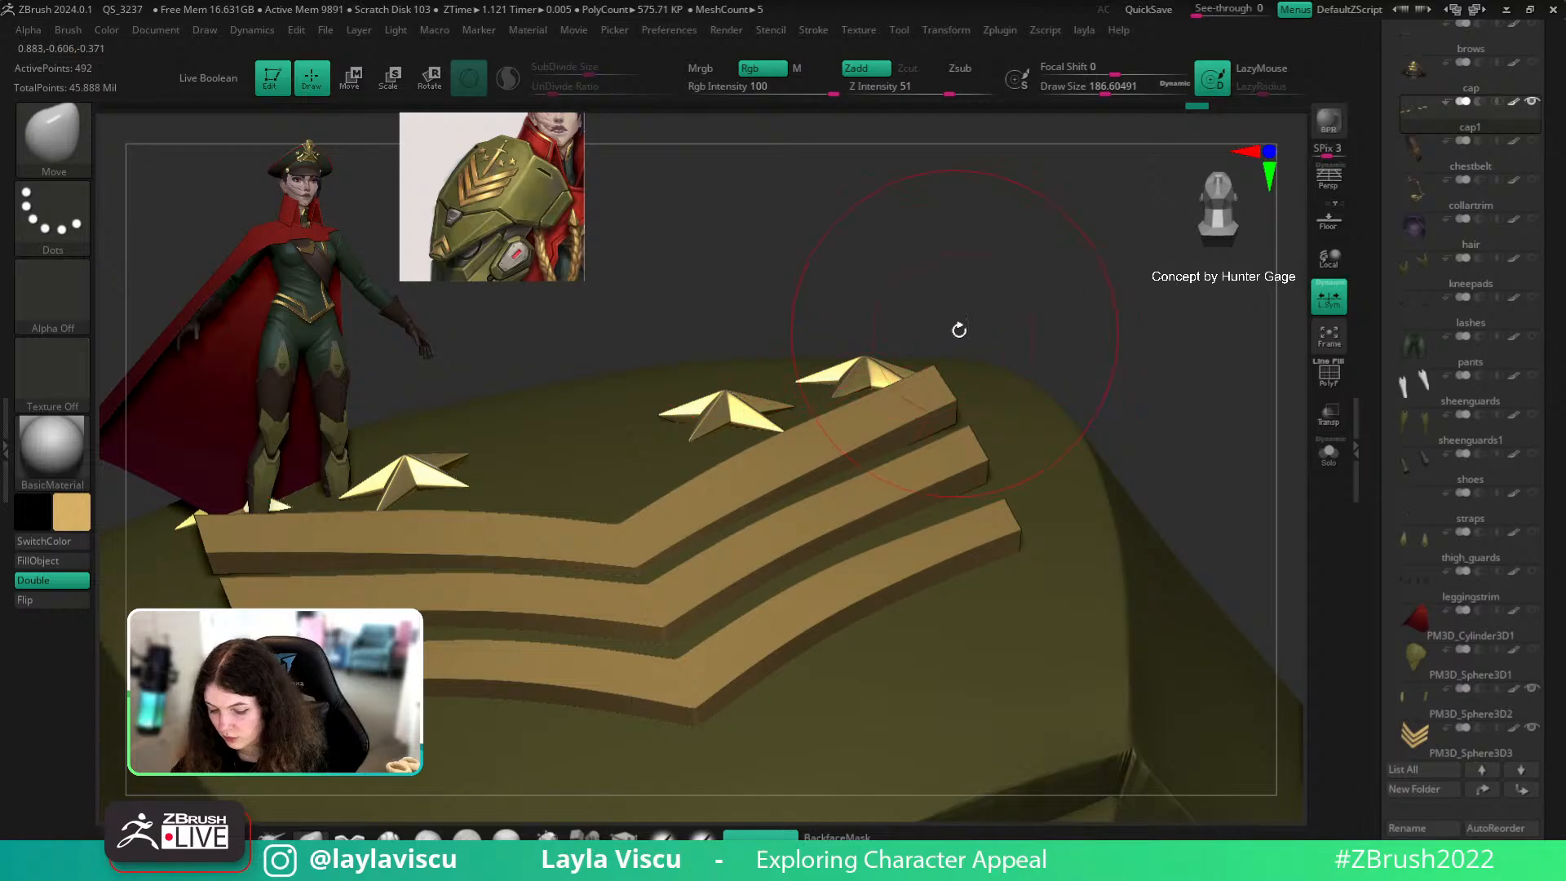
drag(955, 329, 991, 321)
drag(652, 421, 656, 430)
Step: Refine the points of the inner star pair with the Move brush at a draw size of 112
right_drag(693, 412, 1132, 487)
alt+drag(1133, 488, 1215, 356)
key(s)
click(811, 445)
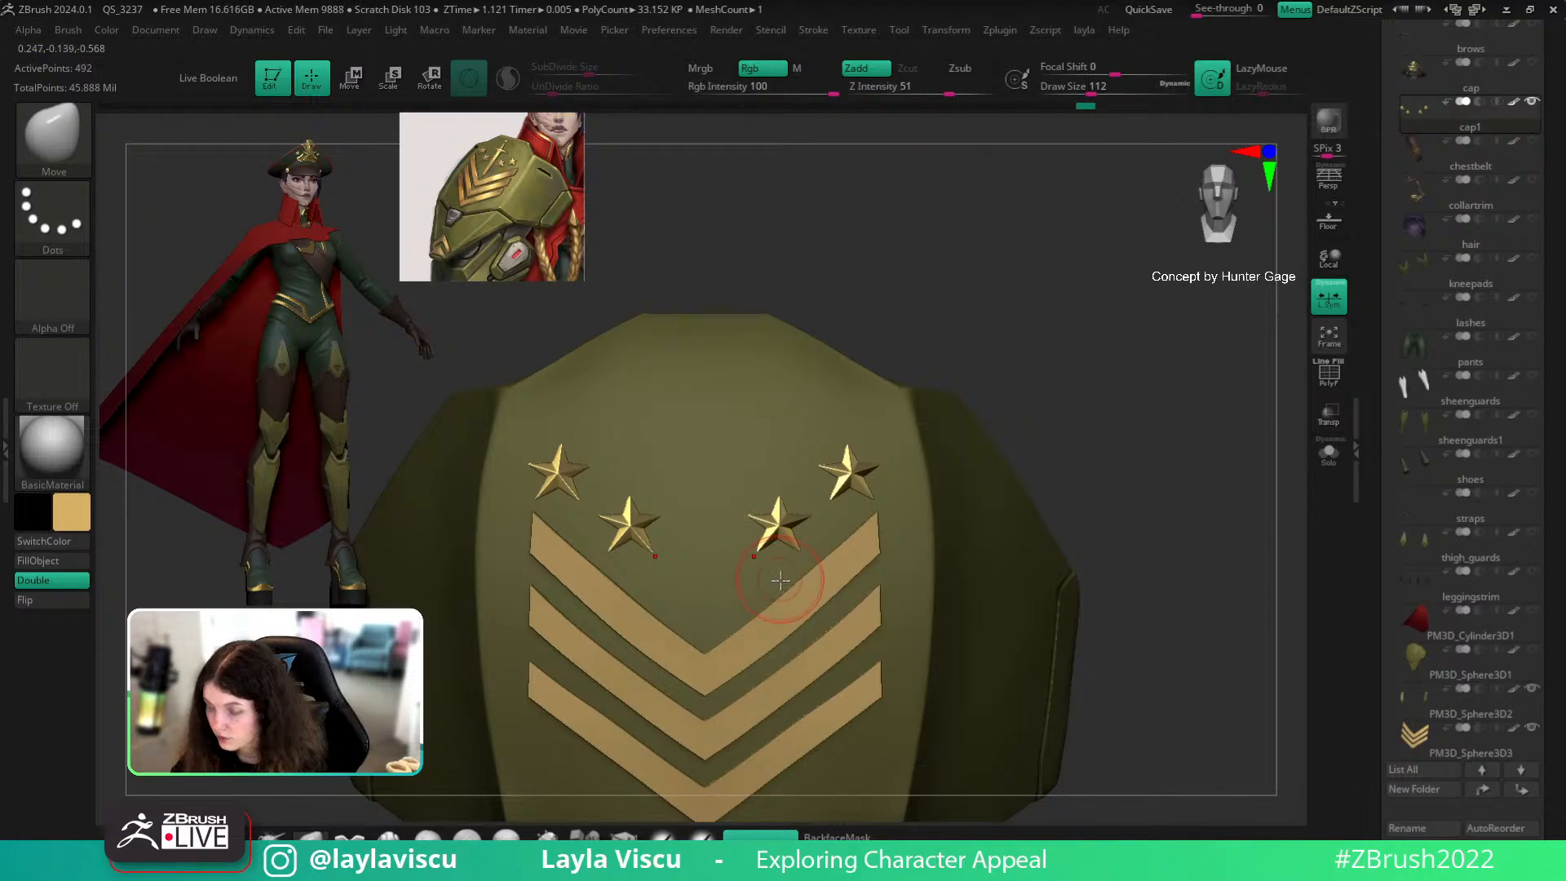
drag(1053, 560, 1122, 533)
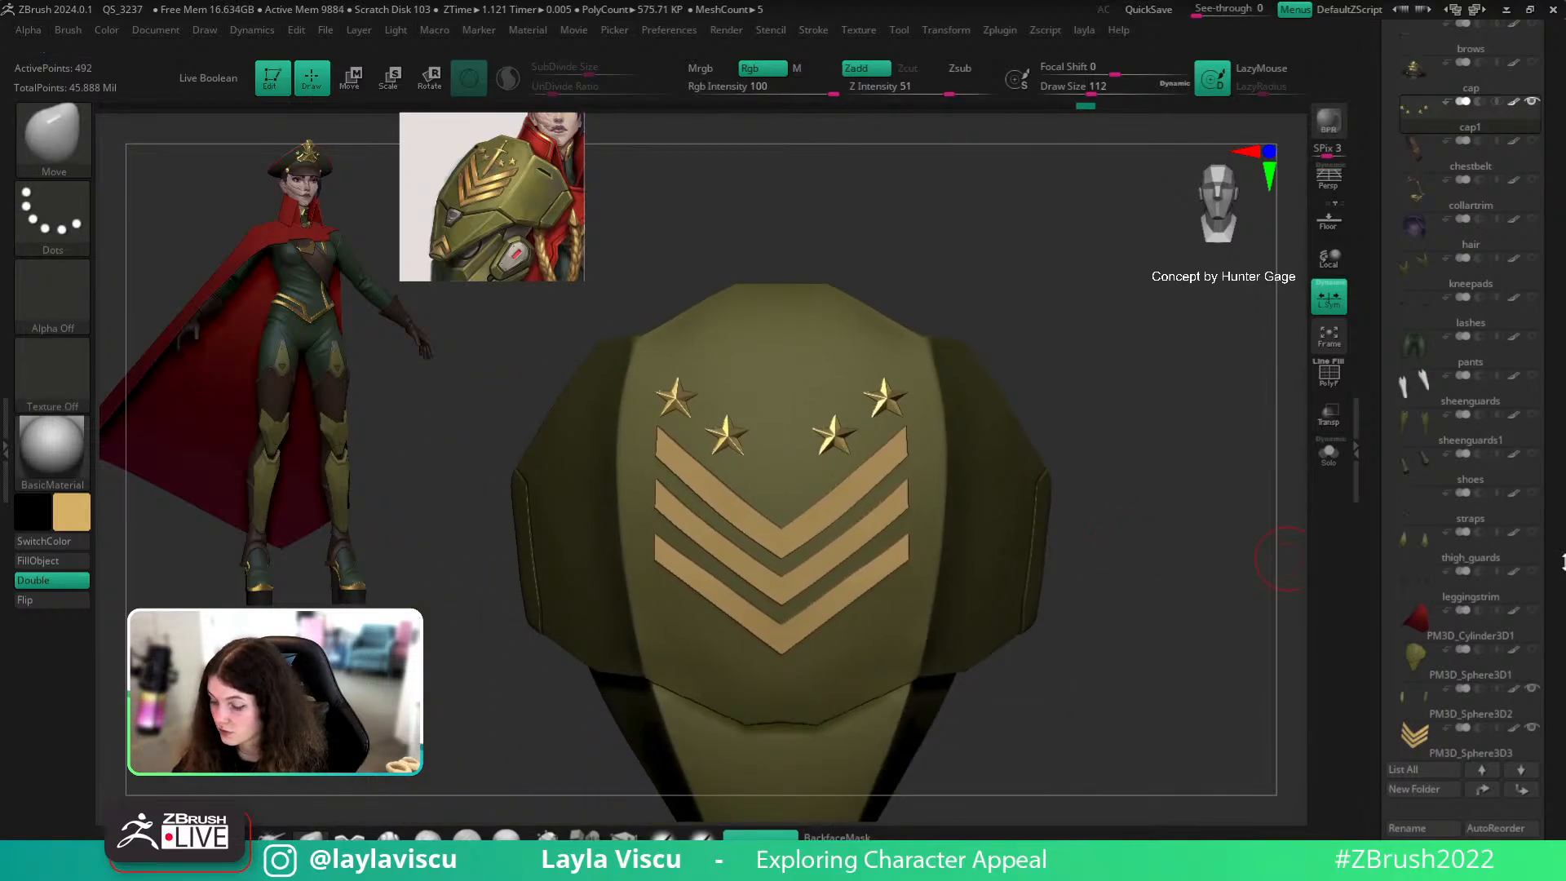
Step: Mask a narrow vertical strip on the armor's center line, above the chevrons and between the stars, at a draw size of about 46
drag(1562, 561, 1561, 531)
alt+click(977, 465)
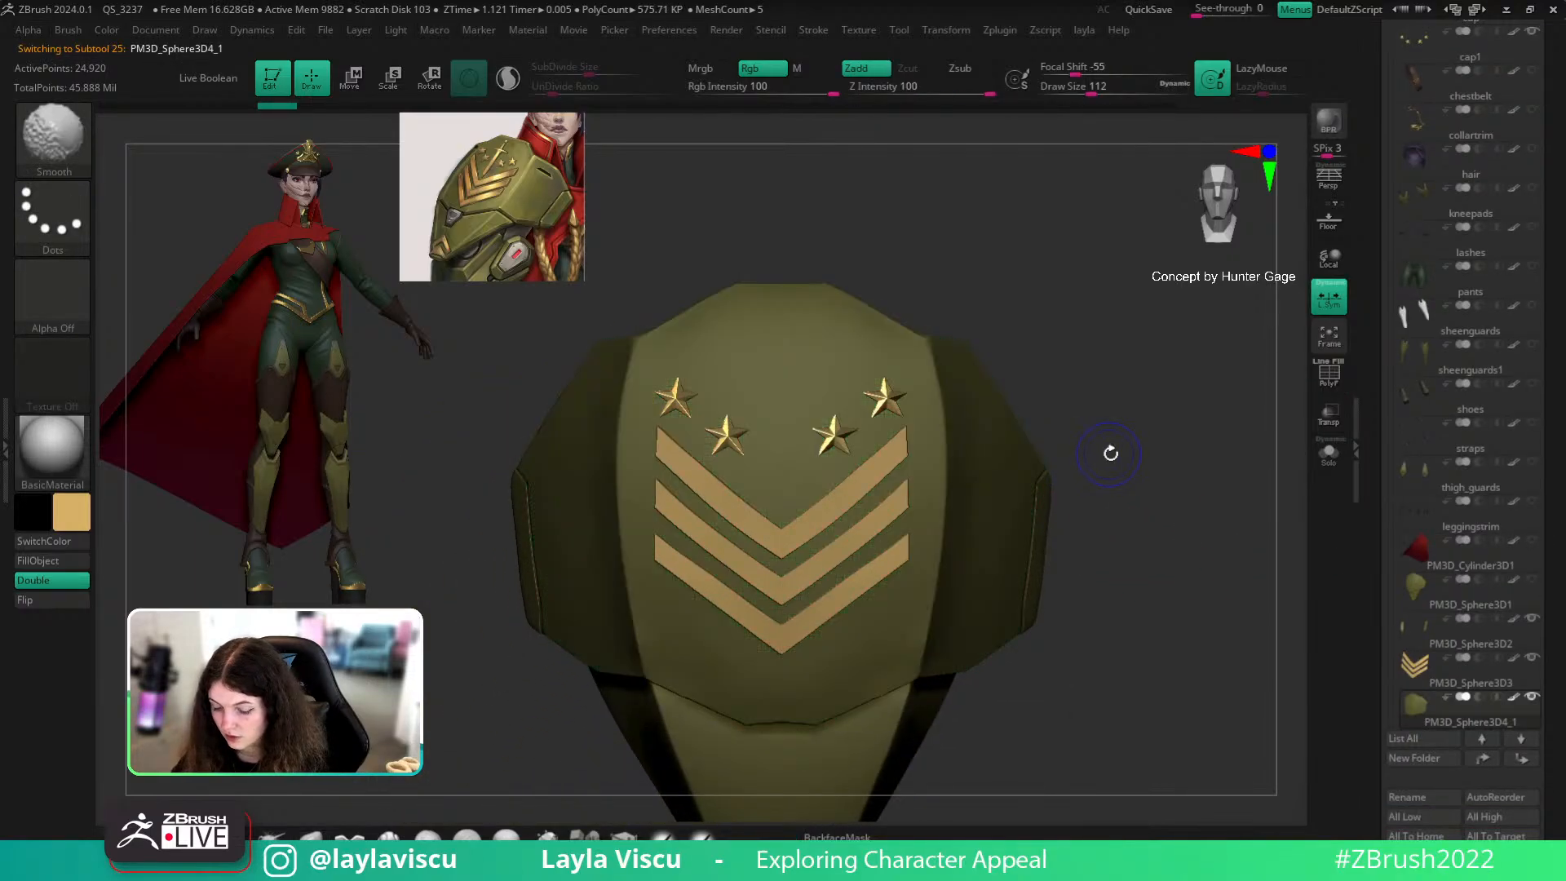
key(s)
drag(1175, 466, 1095, 510)
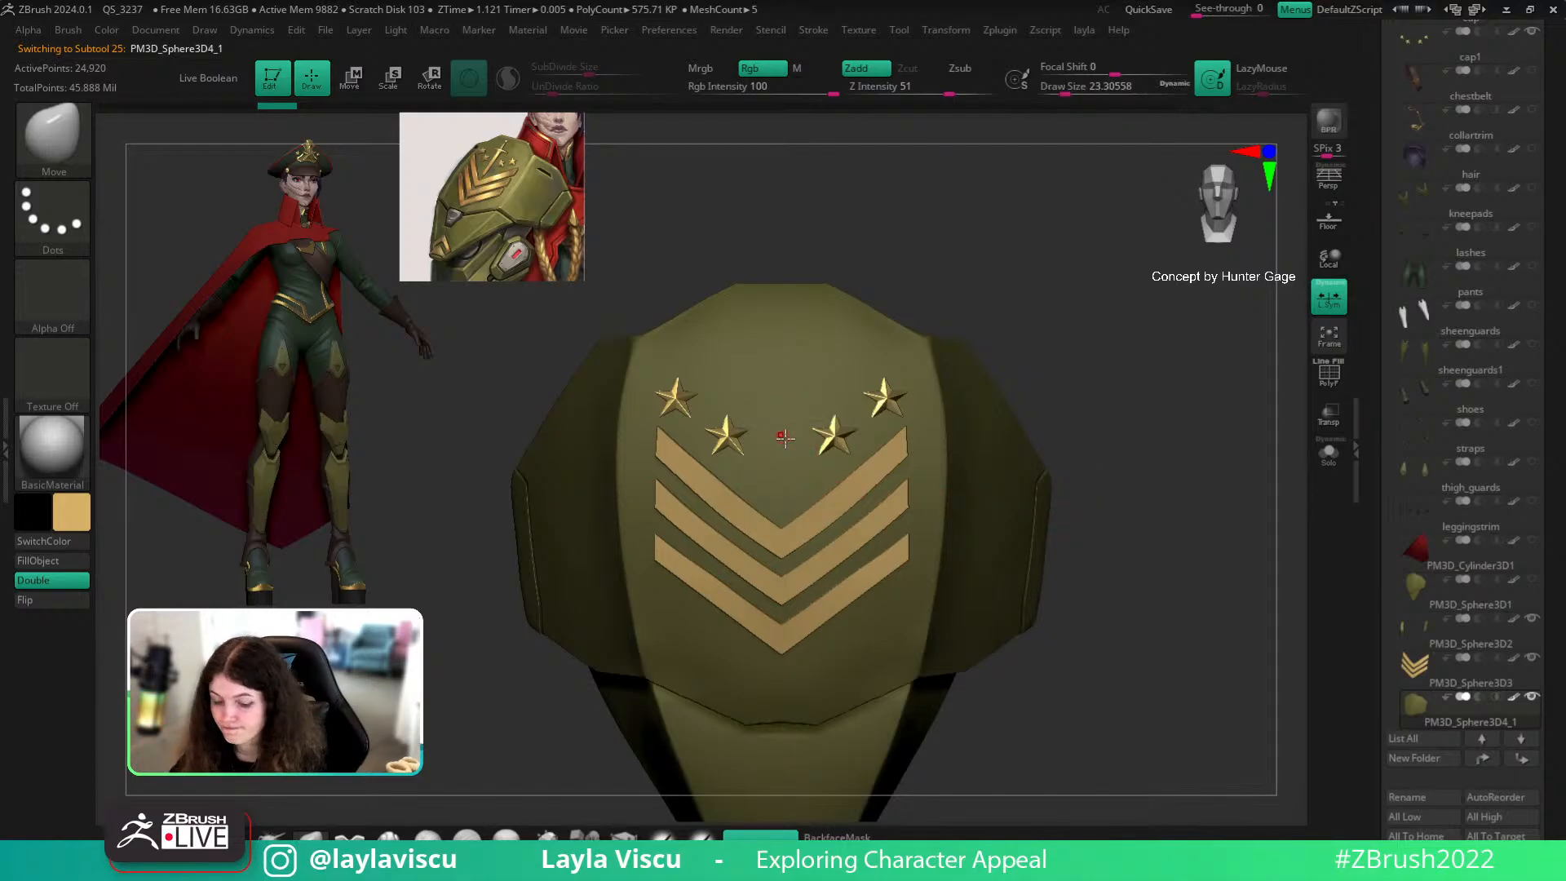
ctrl+scroll(772, 359, up, 2)
ctrl+drag(772, 359, 780, 445)
key(ctrl+z)
mouse_move(781, 357)
ctrl+mouse_down()
mouse_move(782, 507)
mouse_move(782, 332)
ctrl+mouse_up()
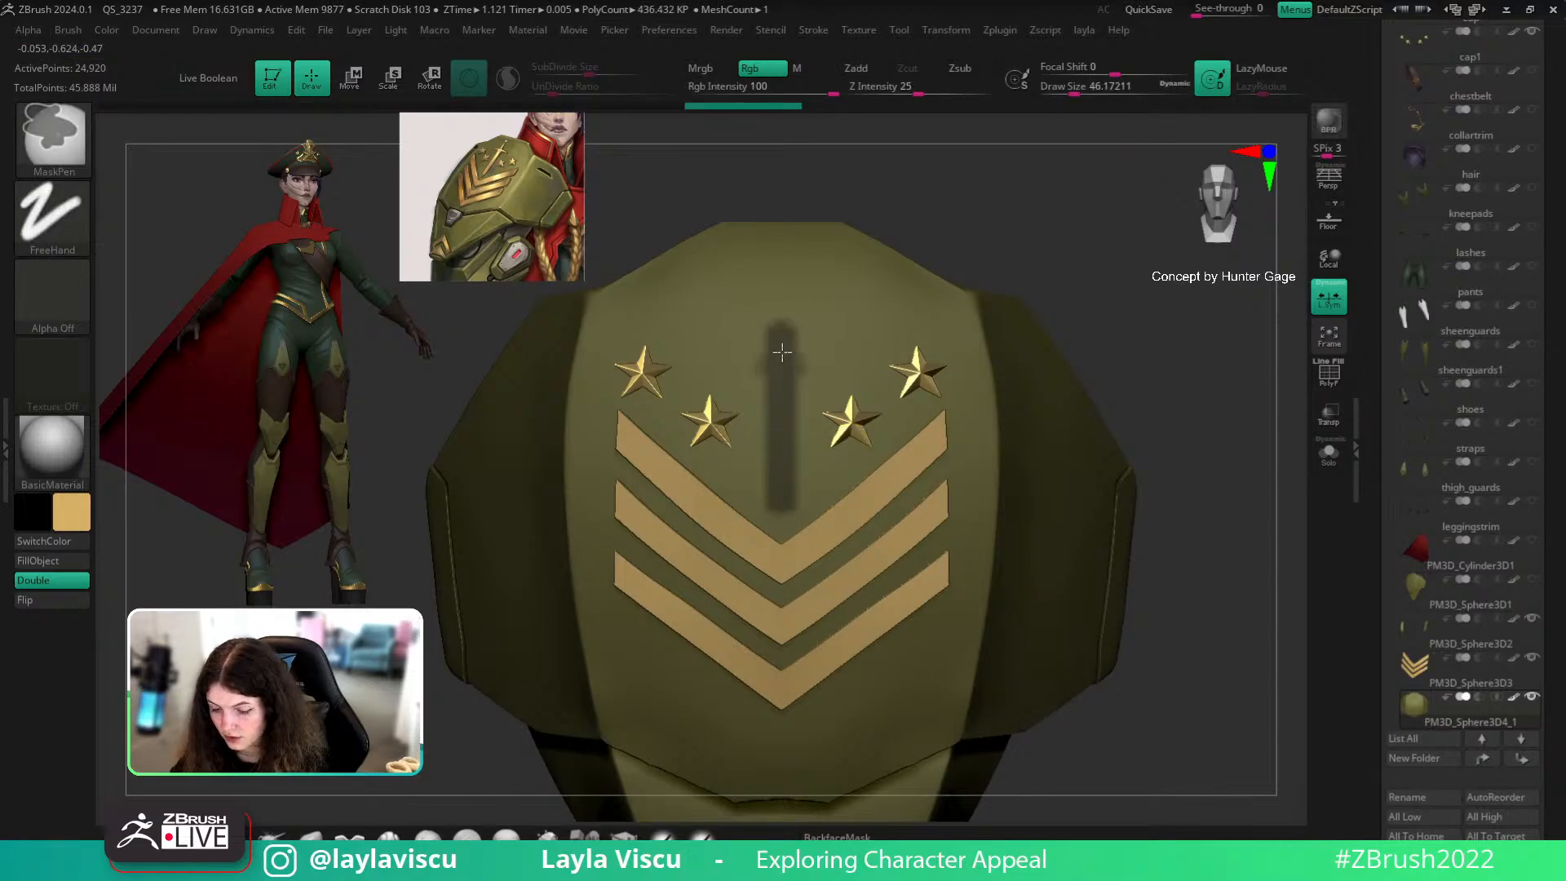
Step: Add a crossbar and a short upper extension to the mask to form a sword-shaped emblem
key(shift+f)
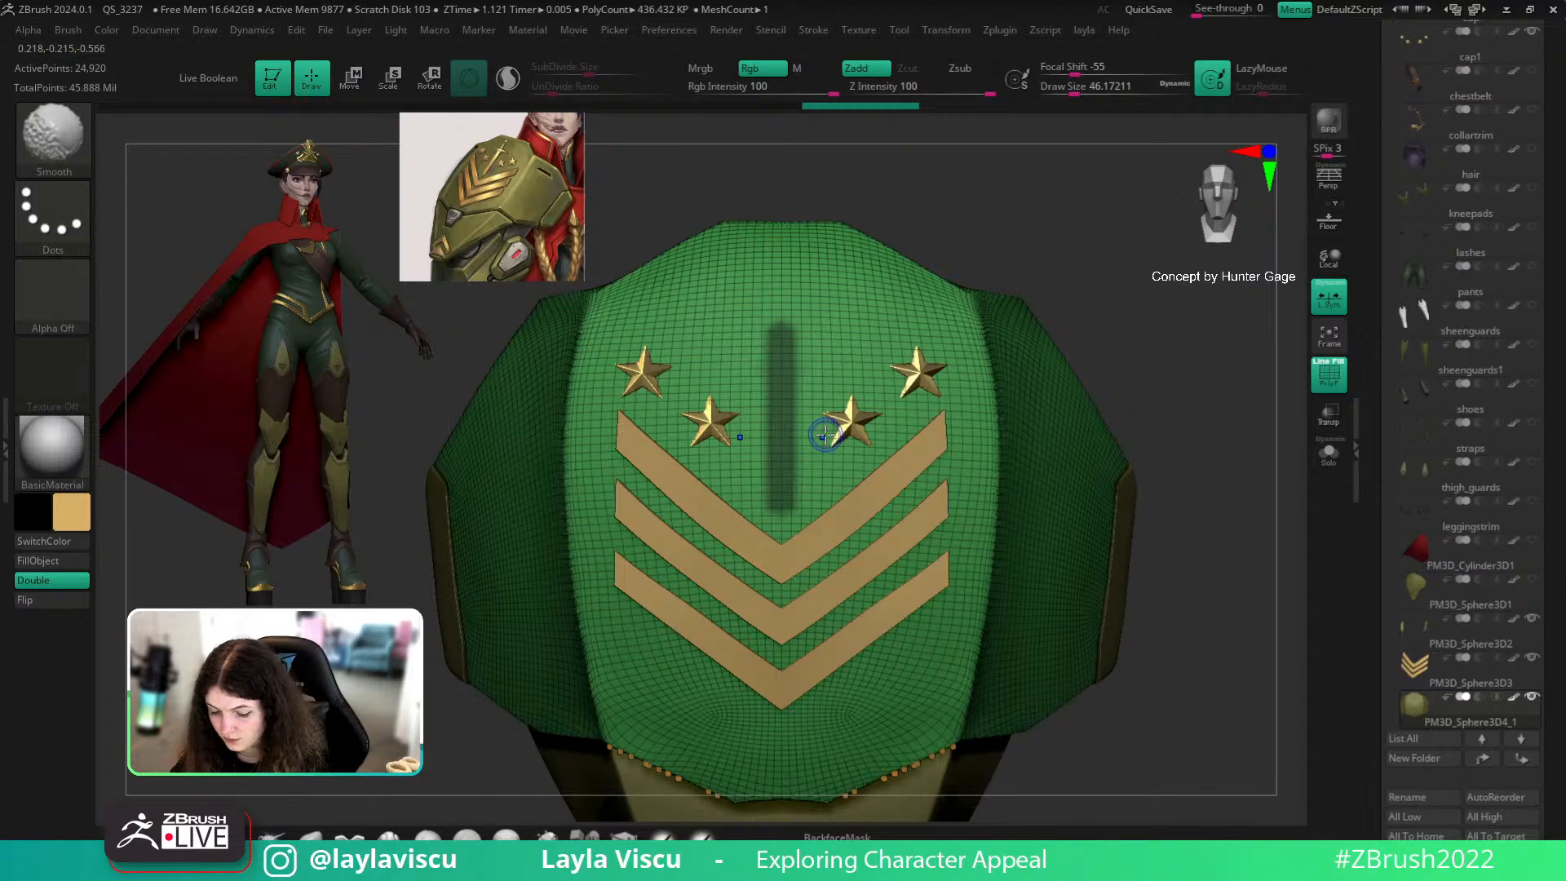
key(shift+f)
ctrl+drag(771, 333, 832, 327)
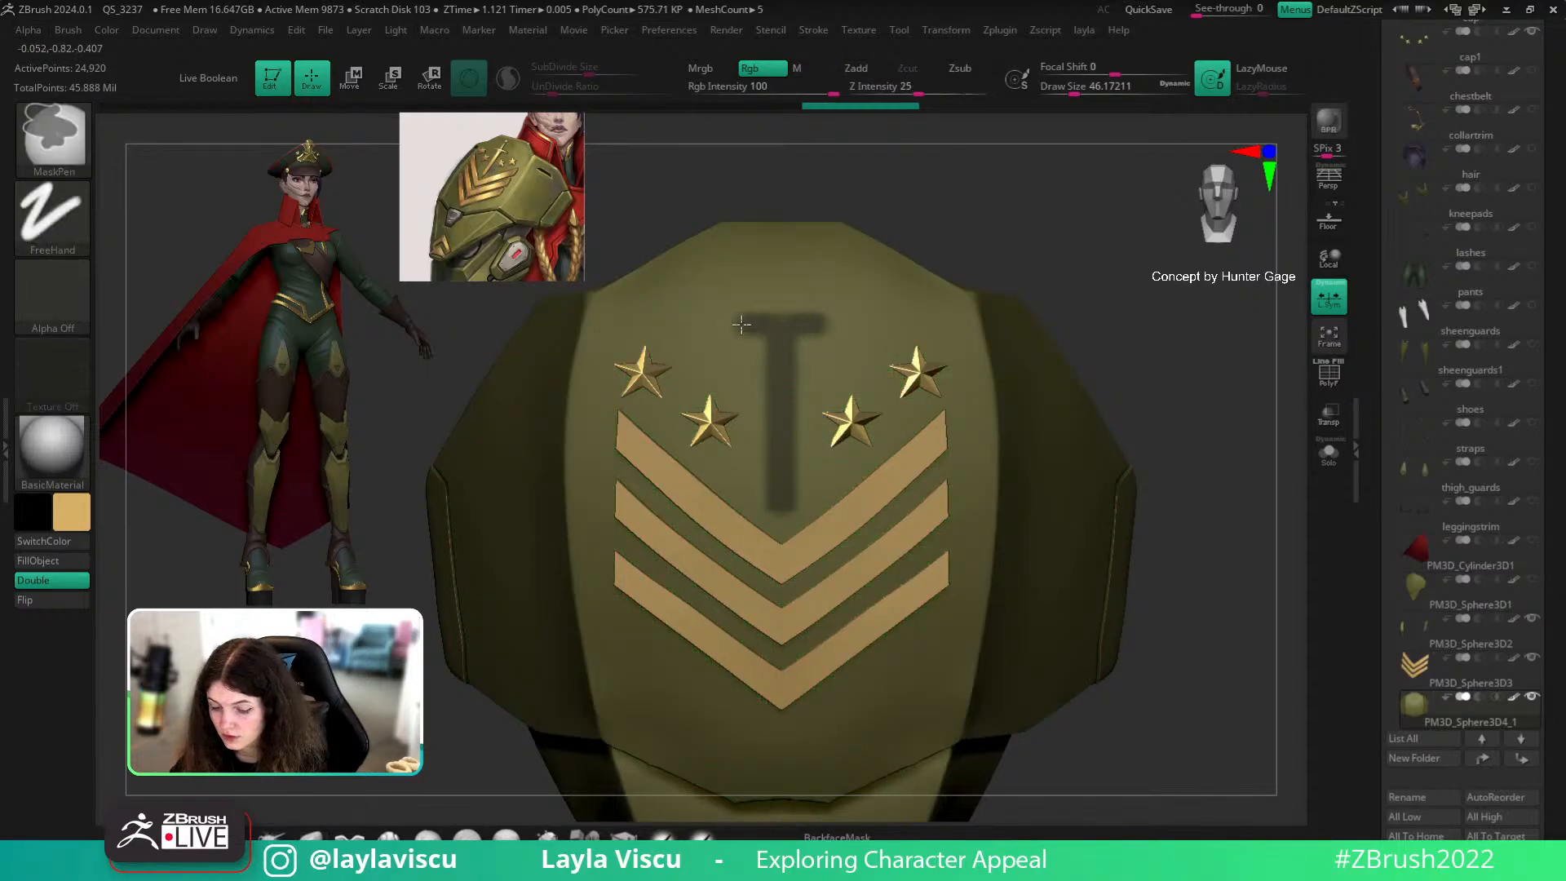
key(shift+f)
mouse_move(741, 306)
ctrl+alt+mouse_down()
mouse_move(817, 309)
mouse_move(781, 322)
mouse_move(779, 259)
ctrl+alt+mouse_up()
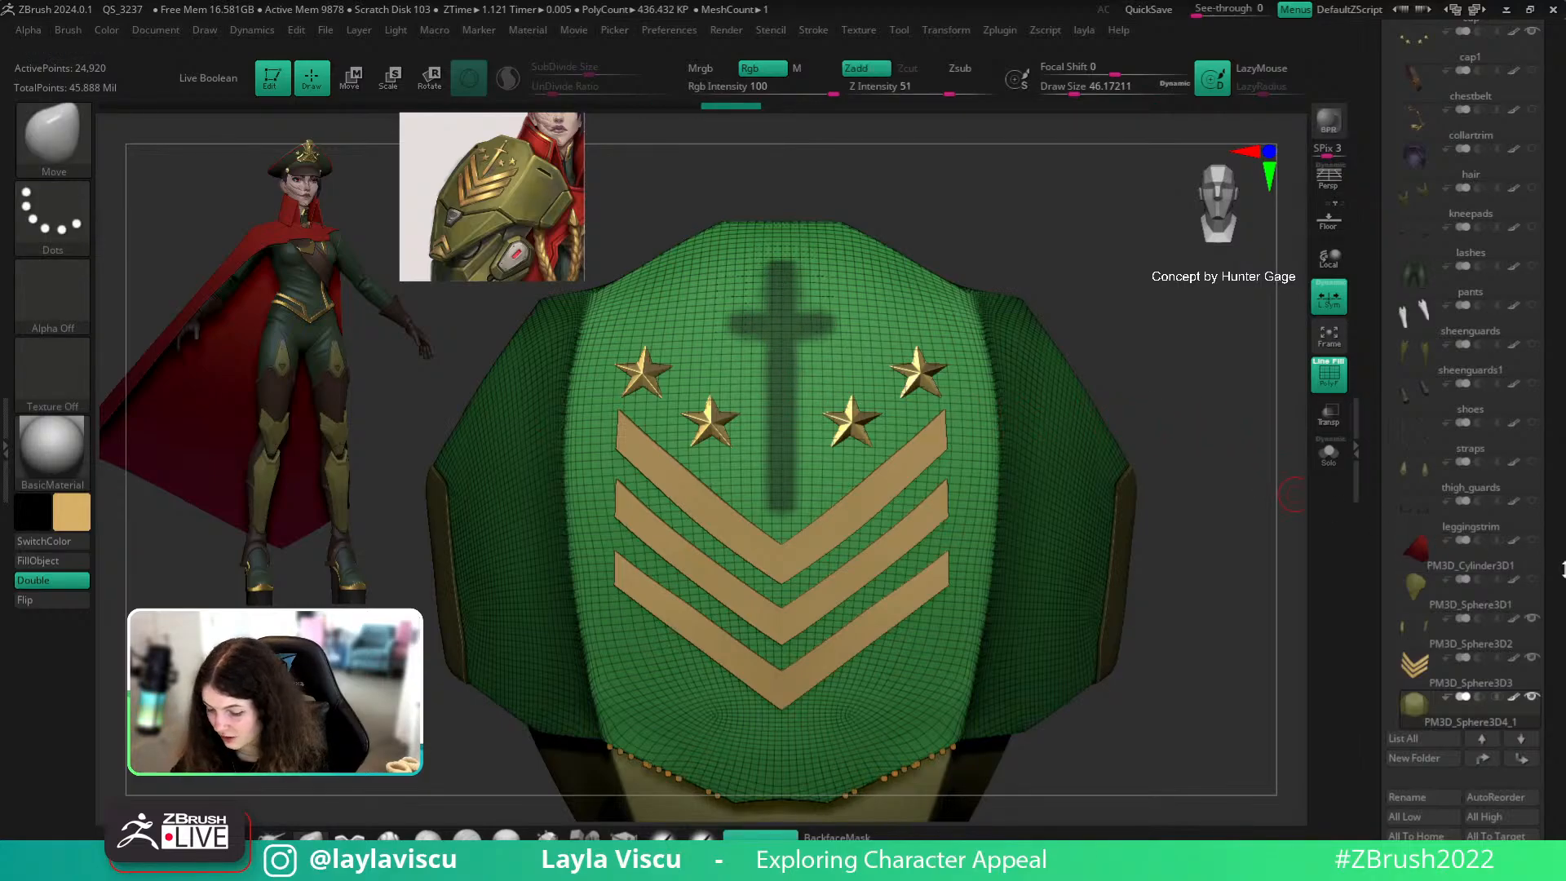
Step: Duplicate the masked armor subtool and cut the copy down to only the sword-shaped polygroup
drag(1563, 566, 1560, 461)
click(1425, 779)
drag(1564, 712, 1553, 575)
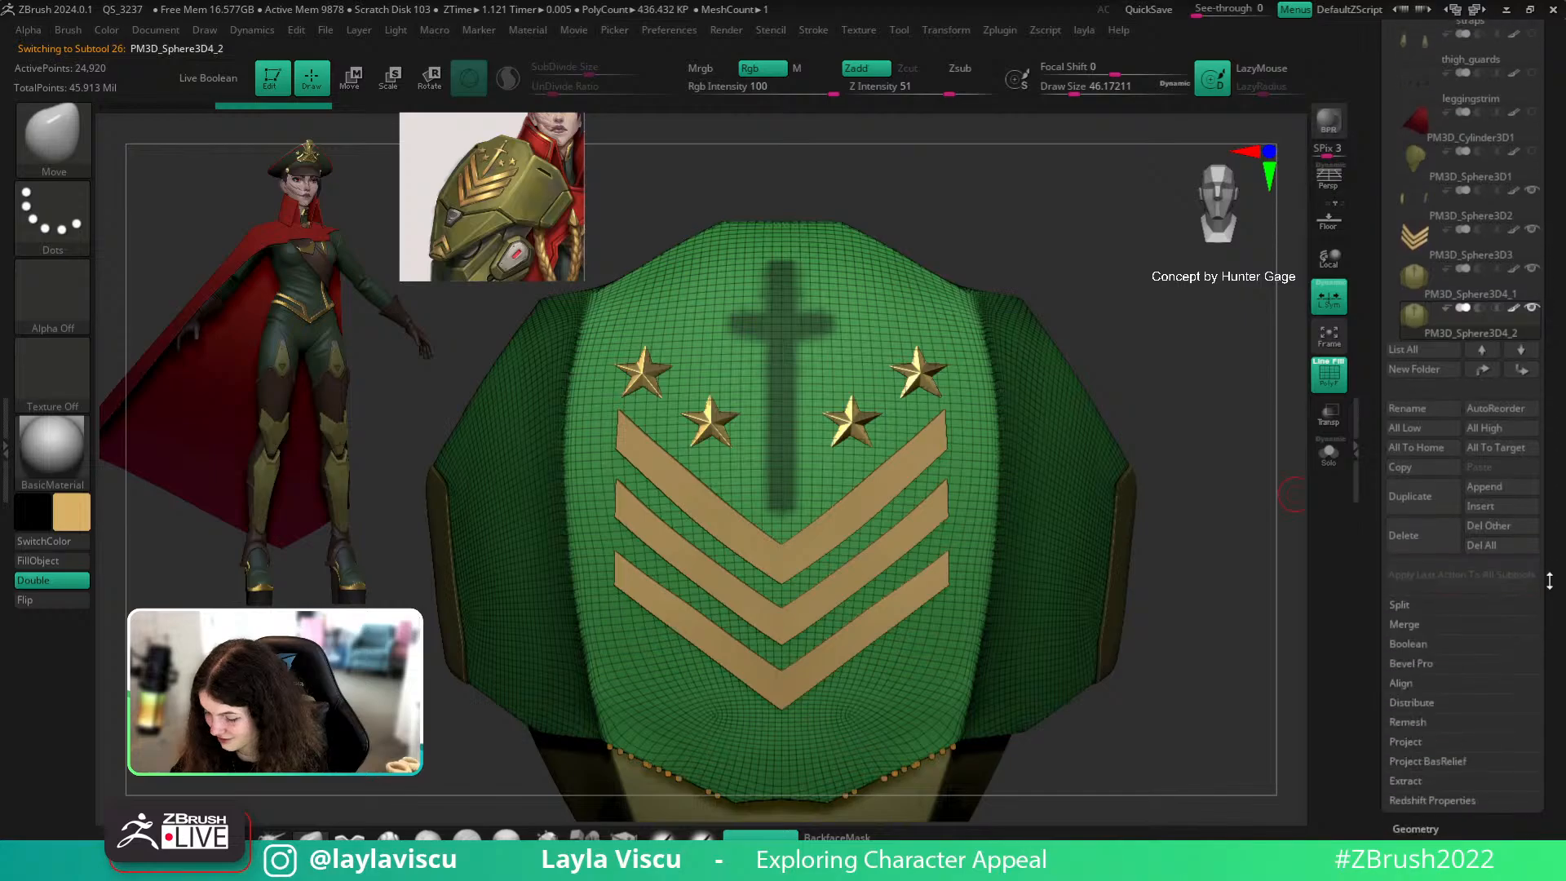
click(1430, 830)
ctrl+click(1304, 356)
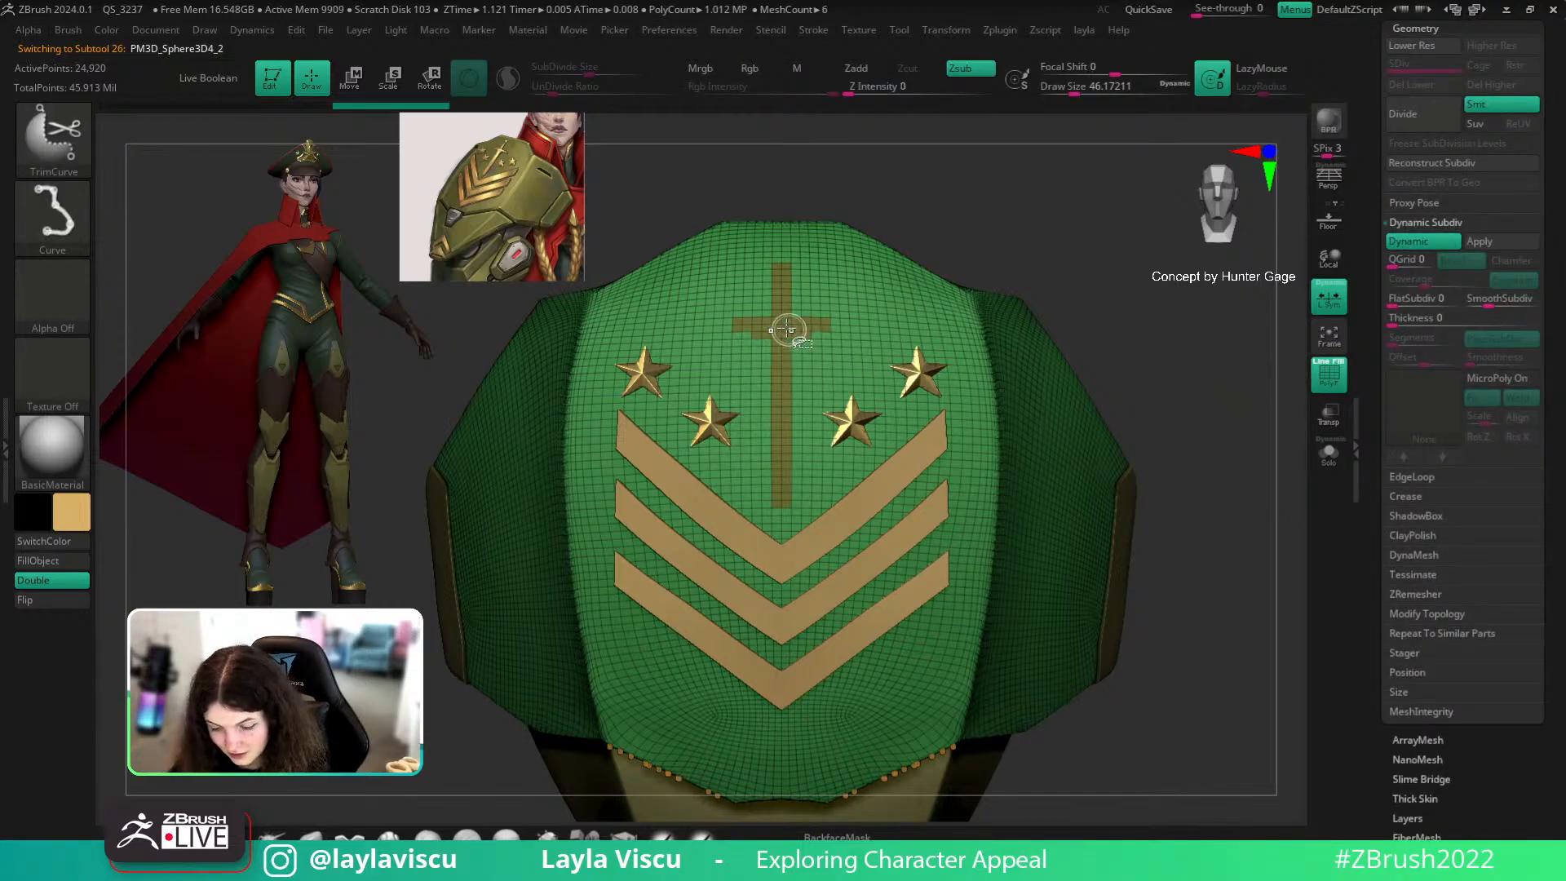
ctrl+shift+click(791, 324)
right_click(1144, 327)
drag(1452, 17, 1452, 59)
click(1453, 53)
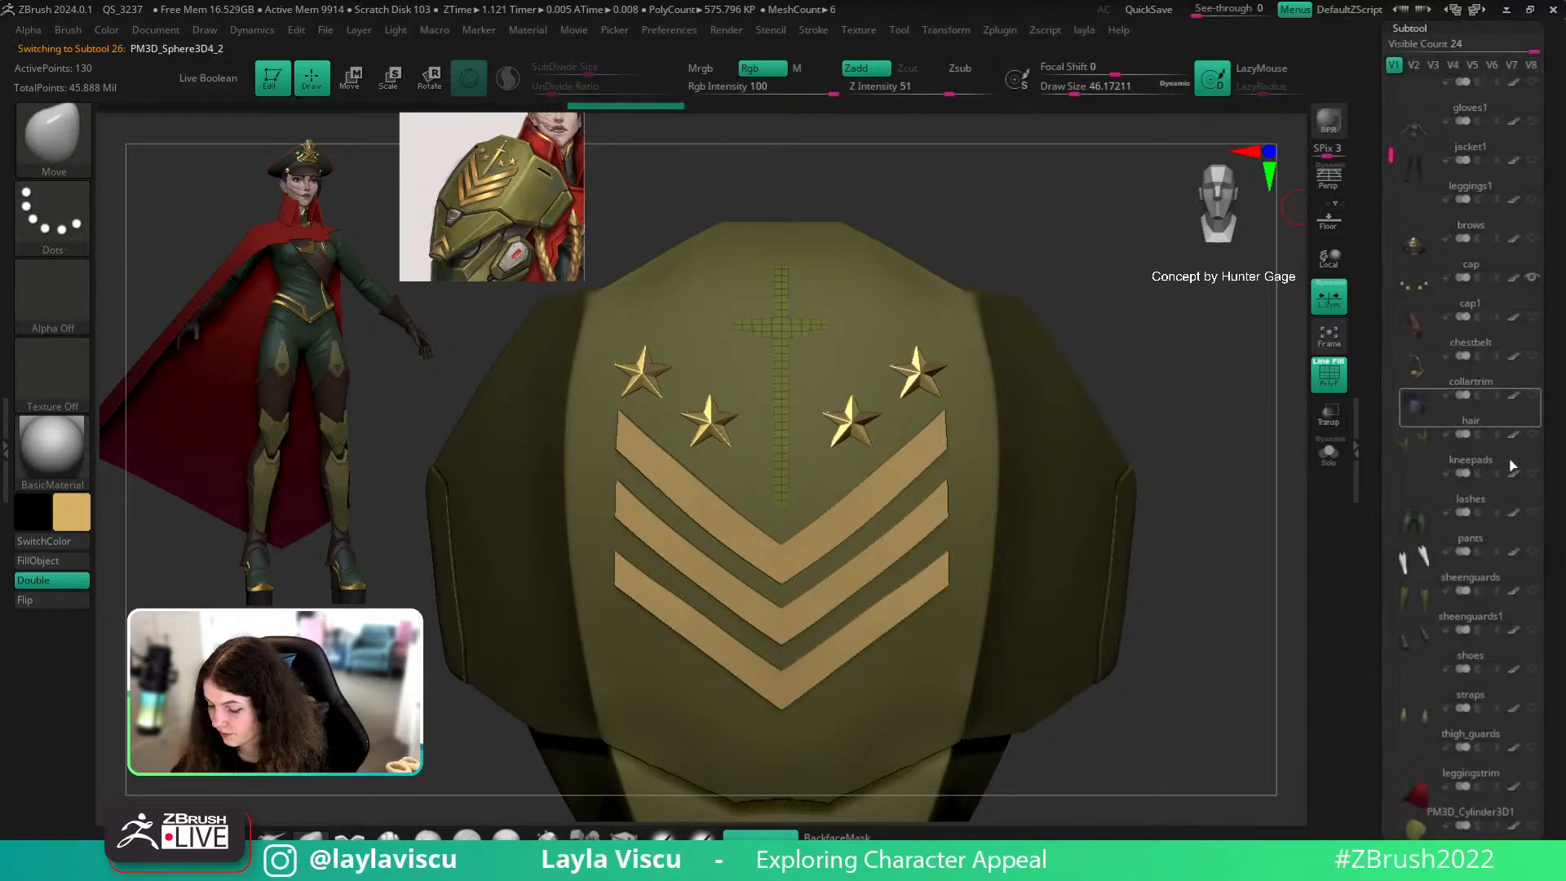
Step: Reselect the original armor piece, clear its mask and turn off the wireframe display
click(1467, 489)
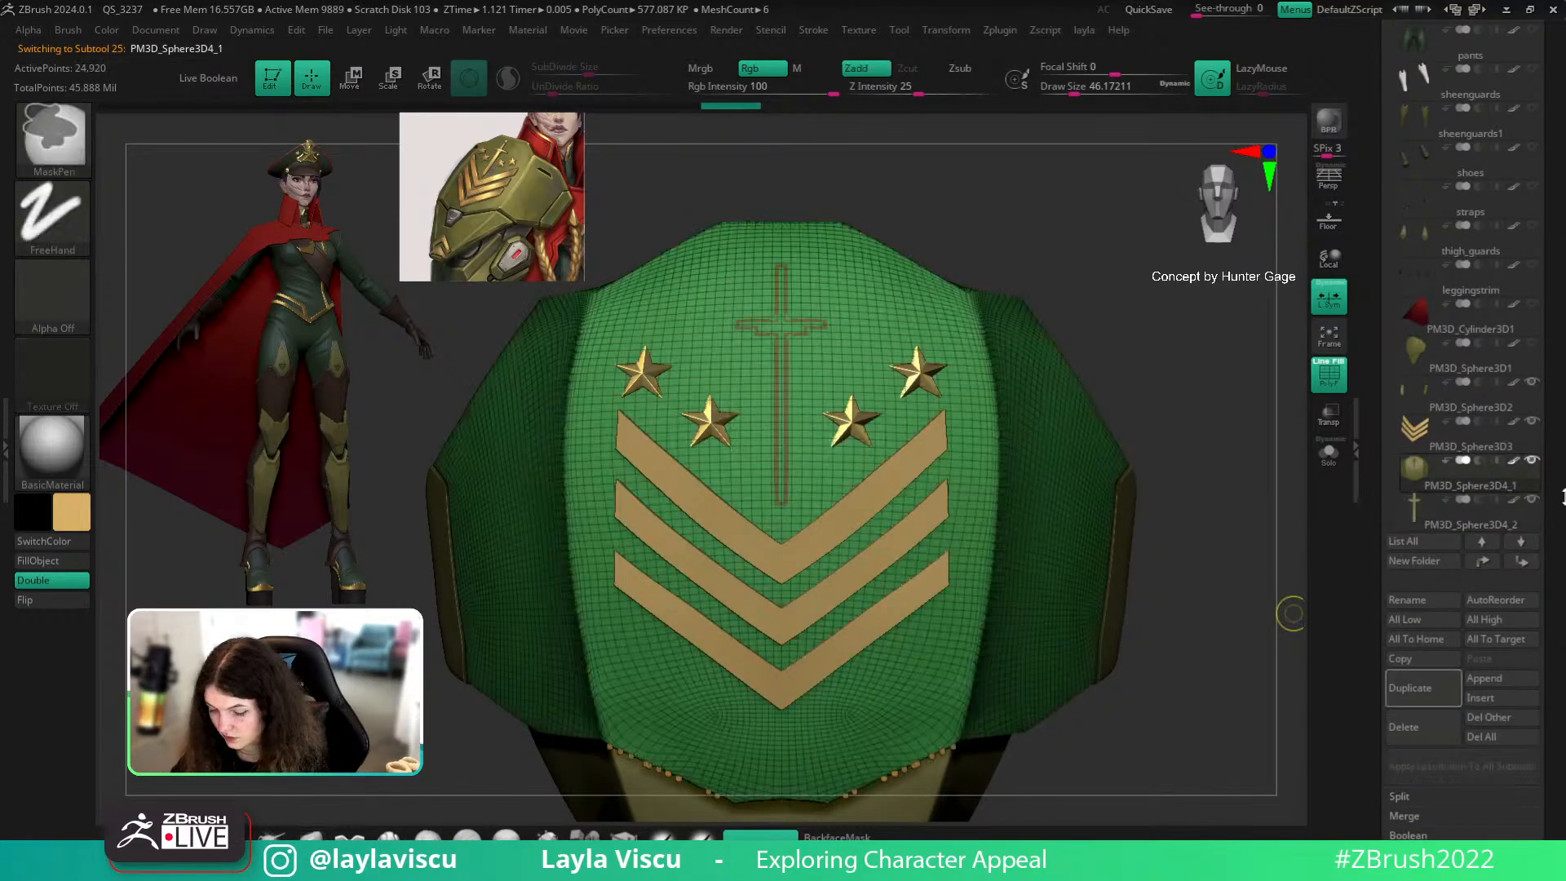
key(shift+f)
drag(1559, 122, 1564, 241)
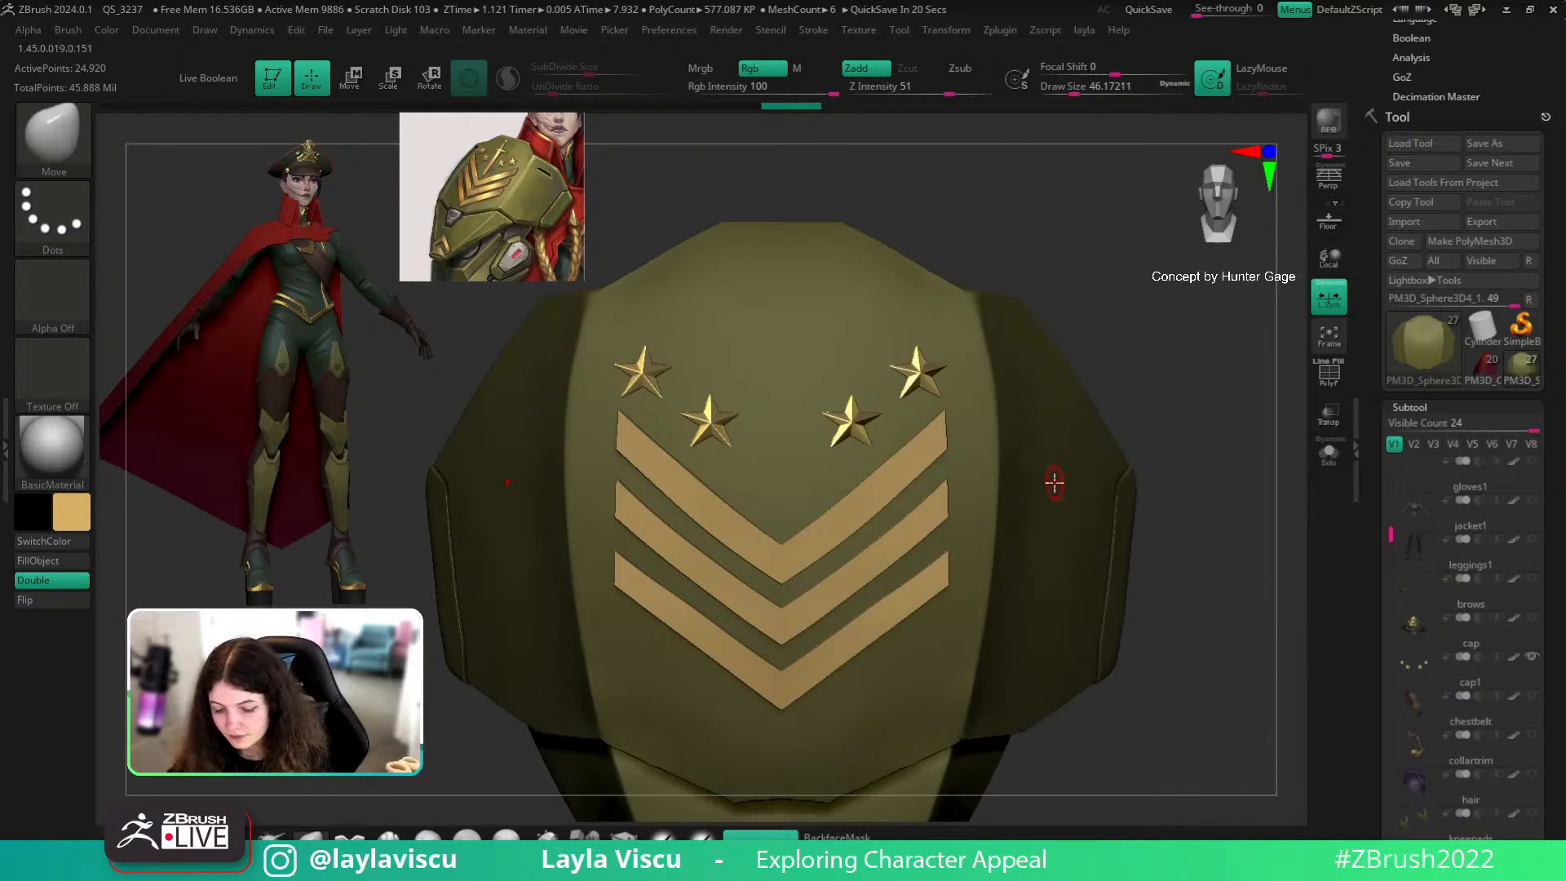
Step: Select the star subtool and set the Move brush's draw size to about 167
alt+click(711, 431)
key(s)
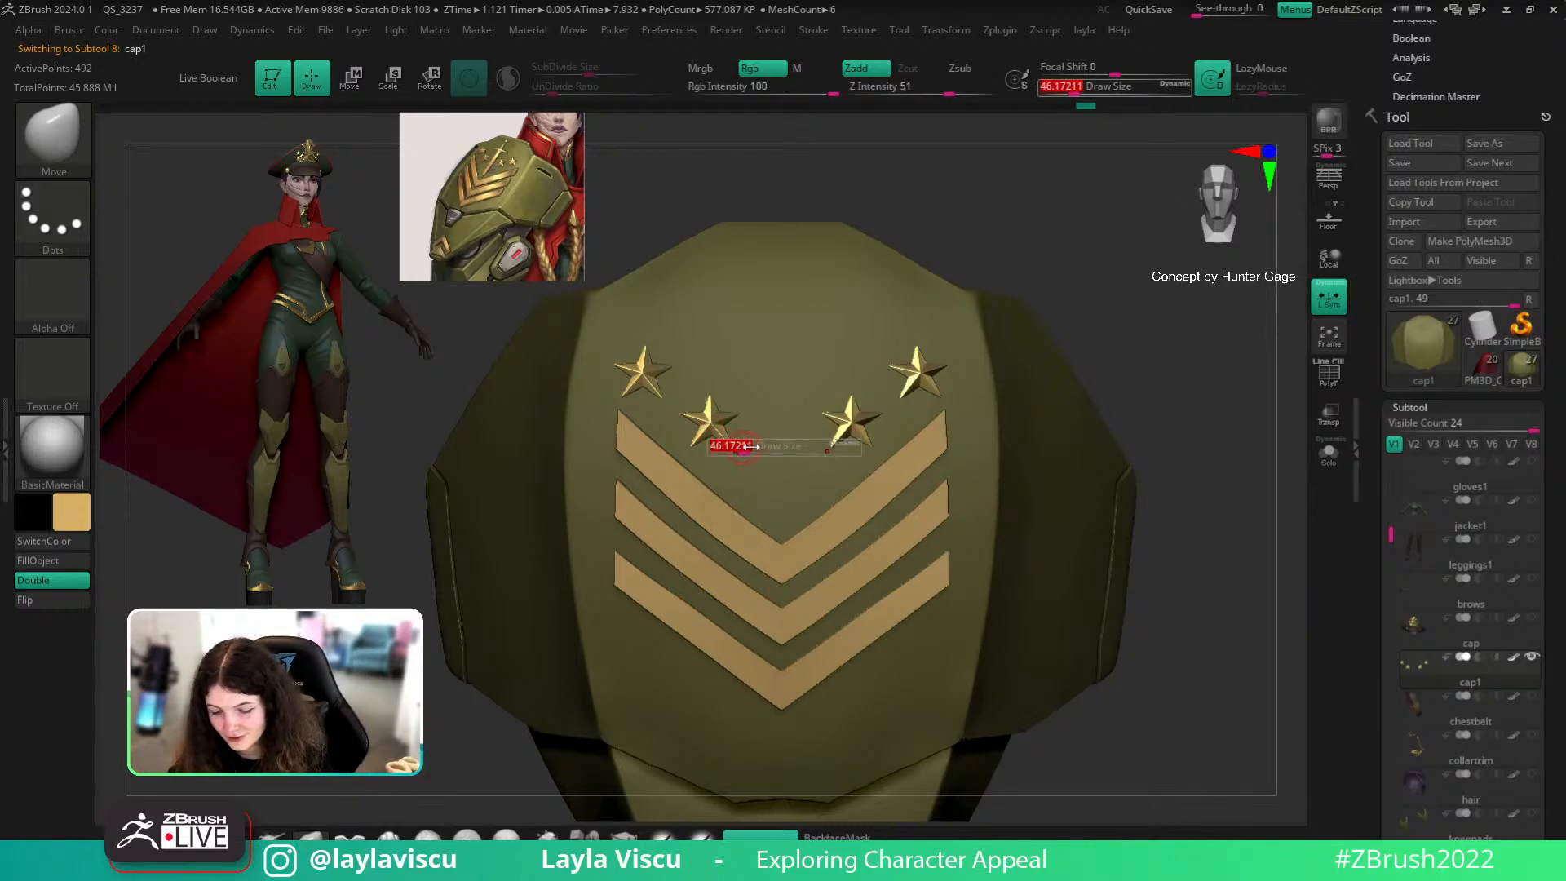
drag(711, 440, 759, 436)
alt+click(711, 424)
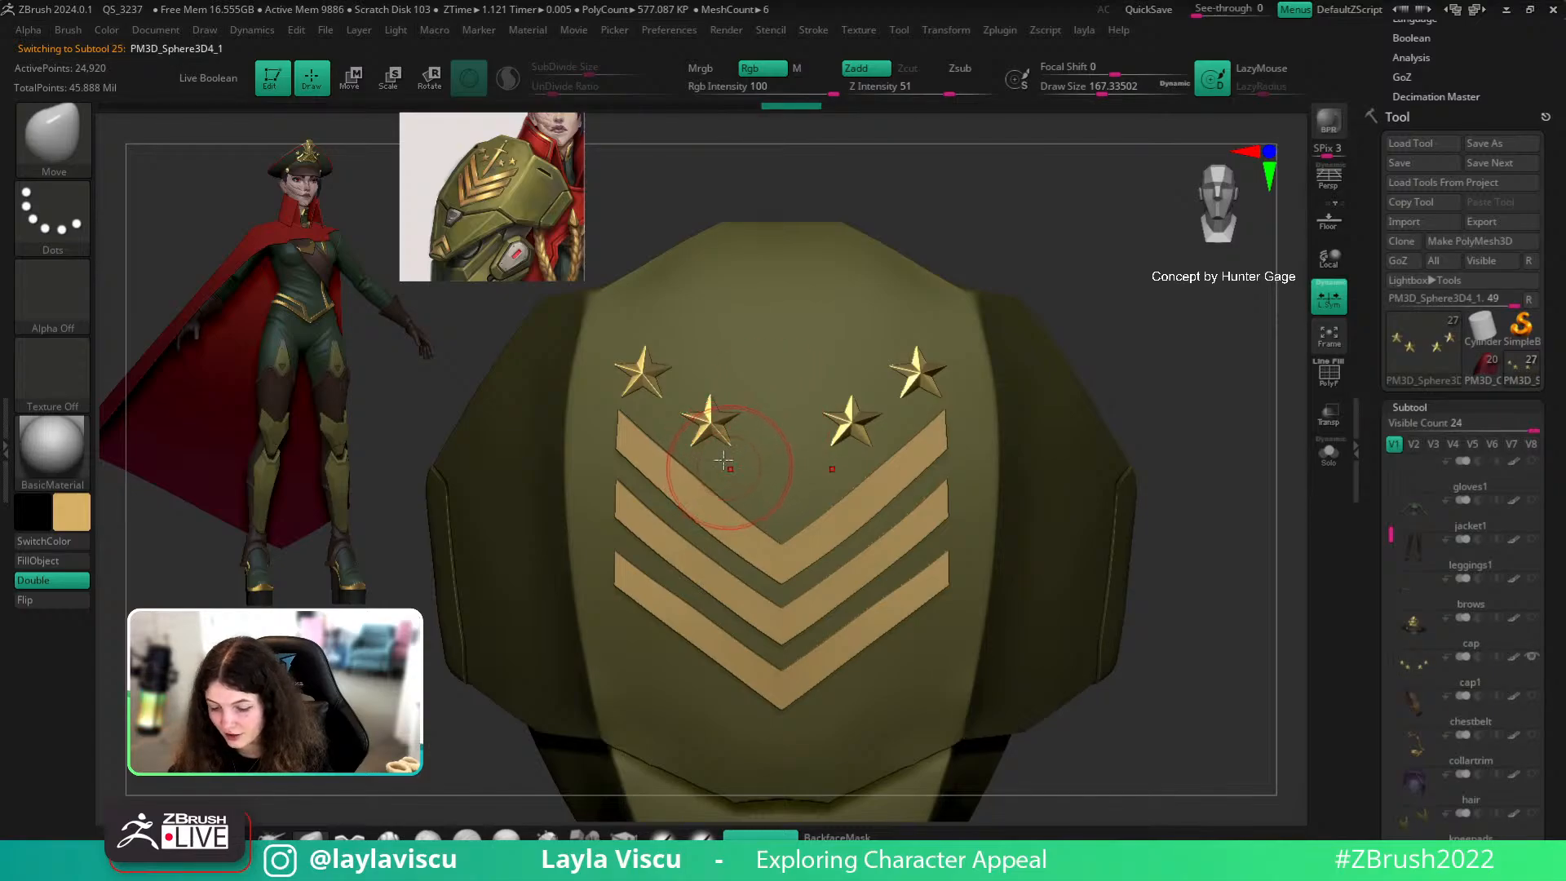
alt+click(711, 414)
mouse_move(1175, 326)
mouse_down()
mouse_move(1278, 263)
mouse_move(1184, 310)
mouse_move(1182, 332)
mouse_up()
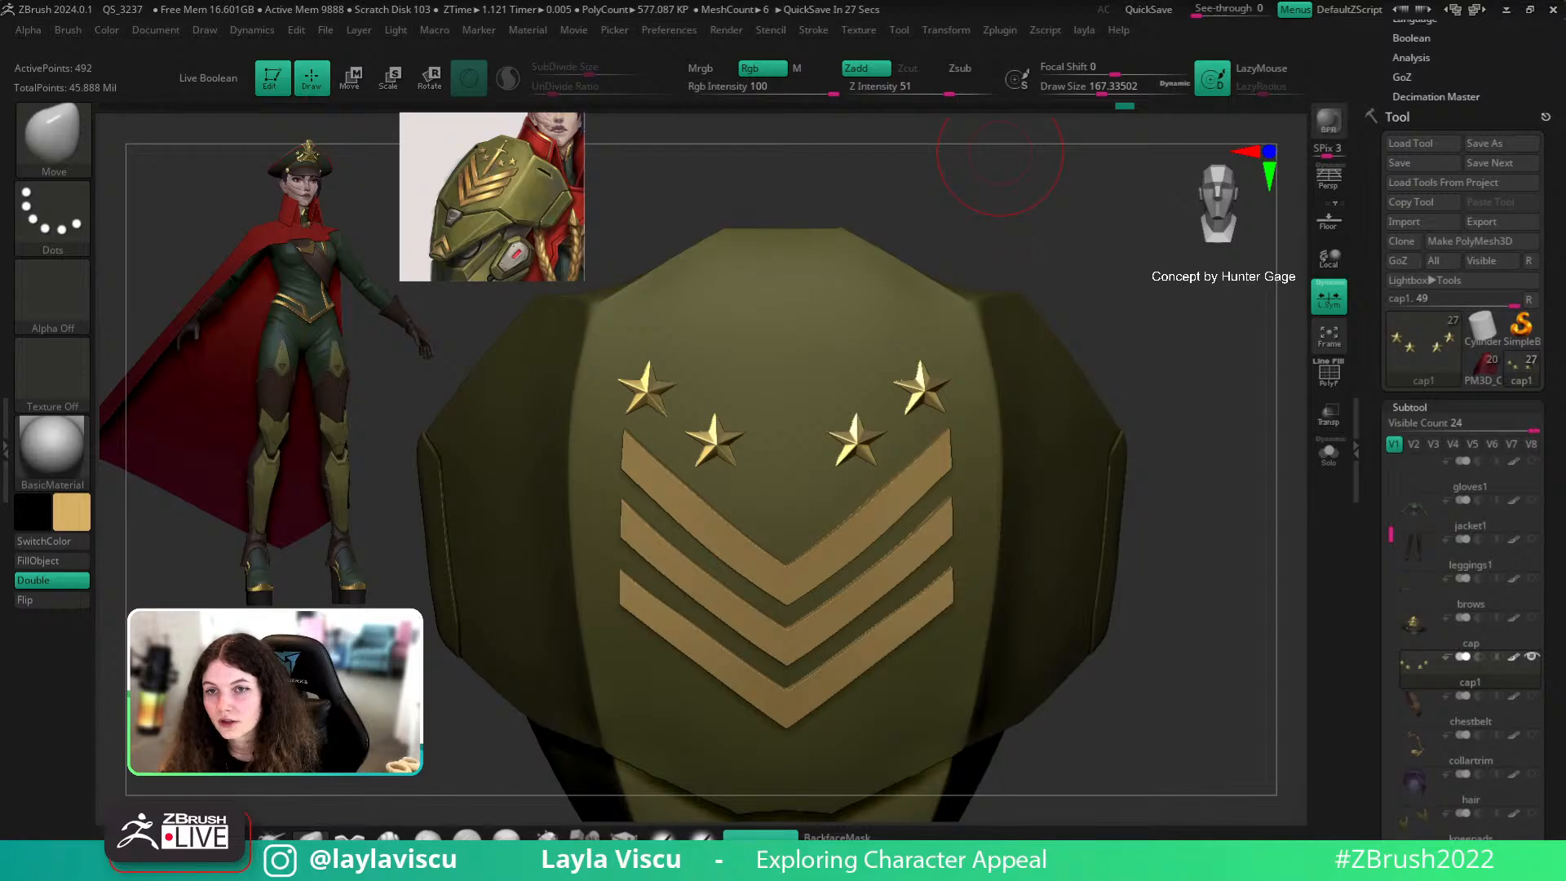
key(ctrl)
ctrl+right_drag(1175, 454, 1172, 504)
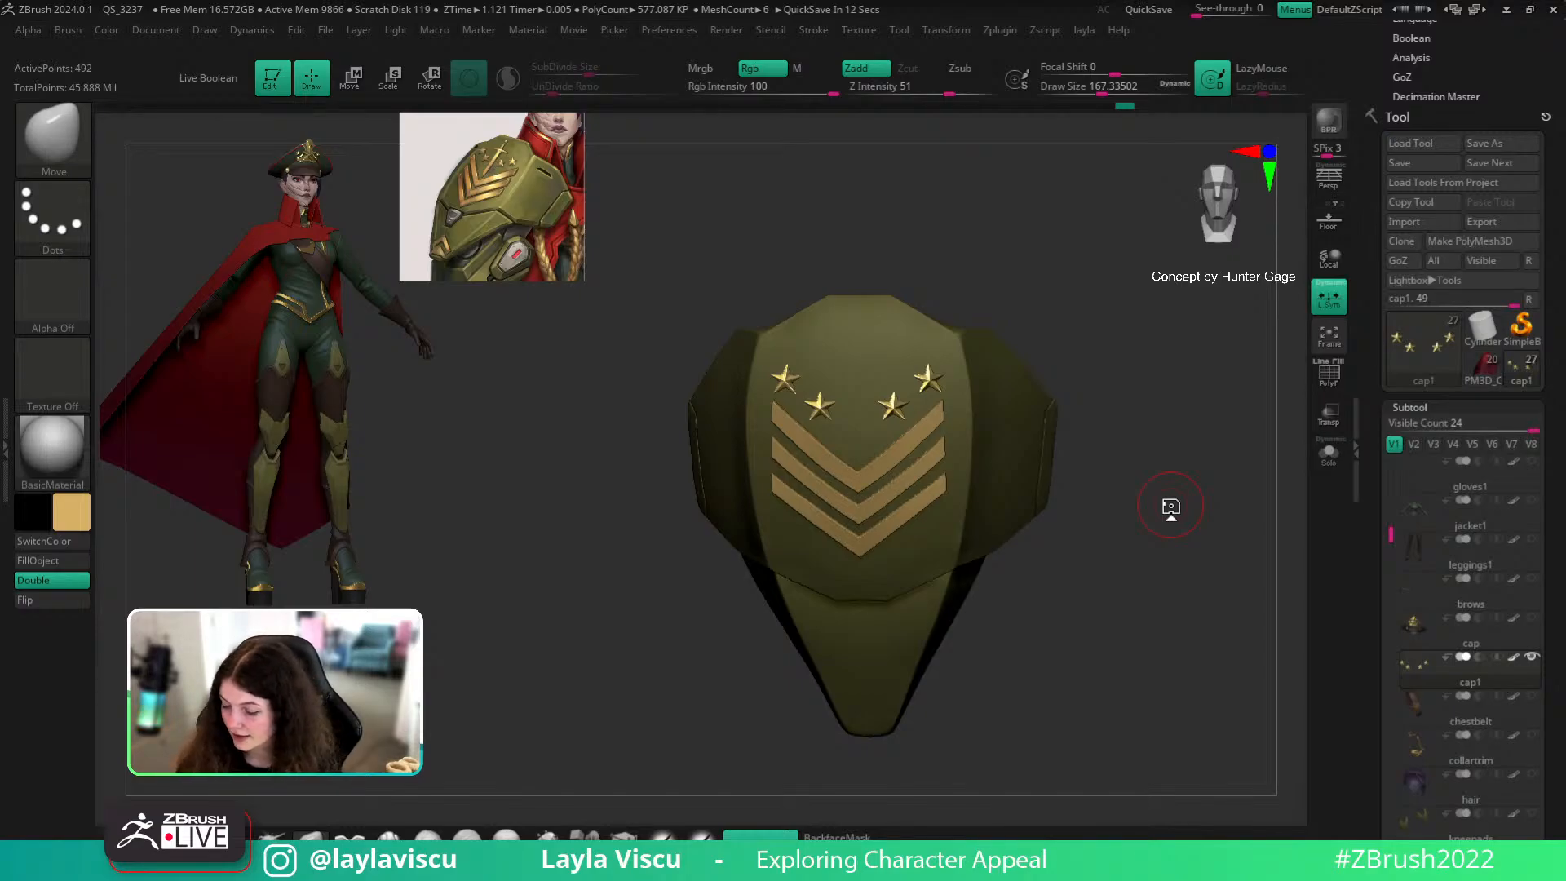
scroll(1501, 514, down, 5)
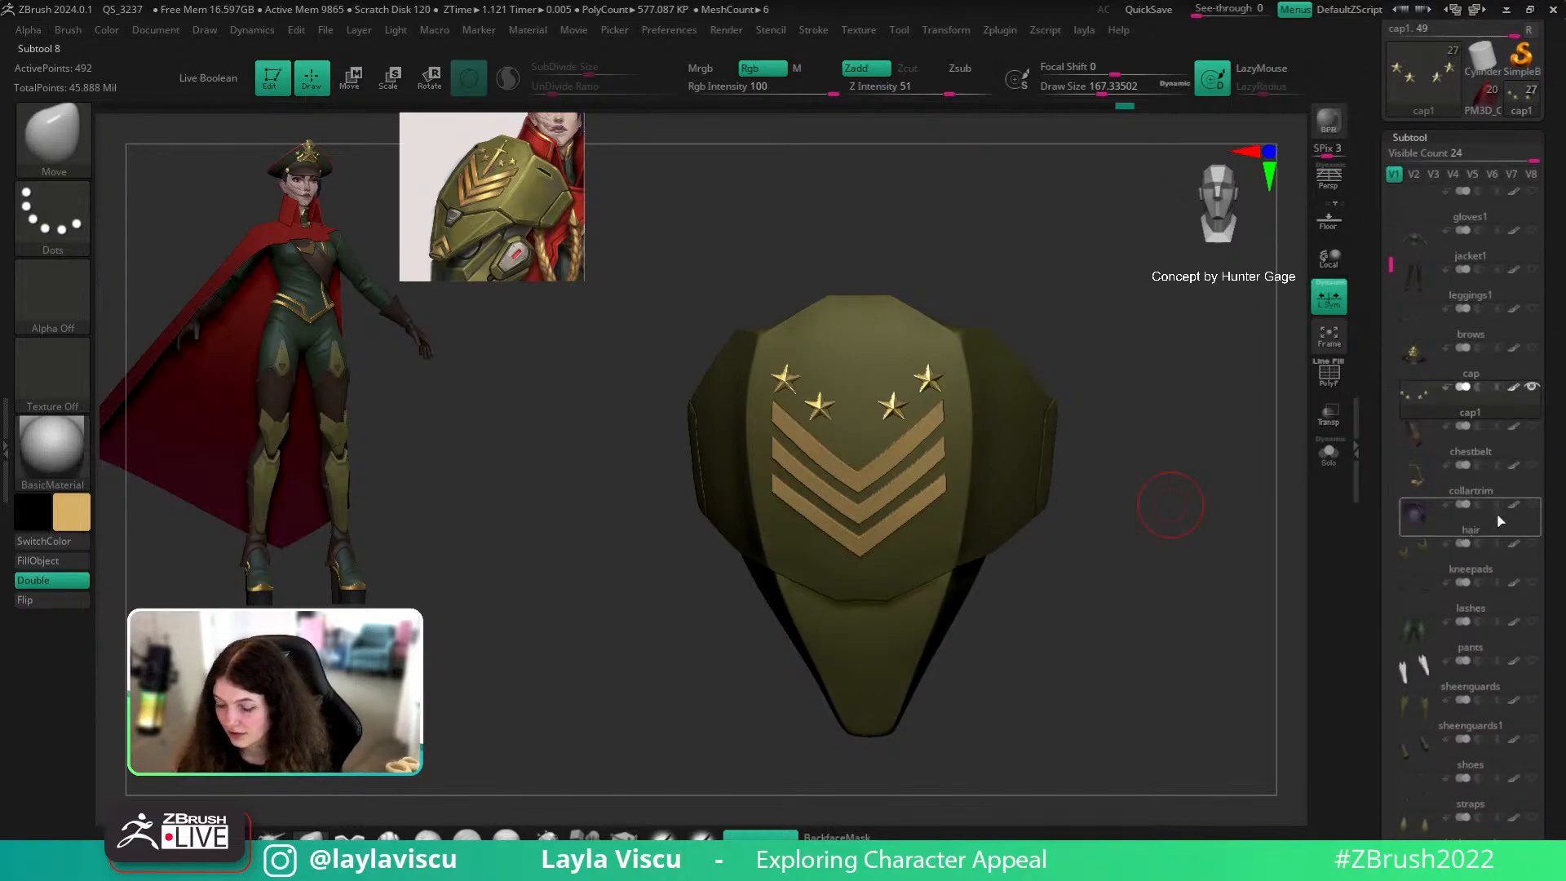
mouse_move(1501, 532)
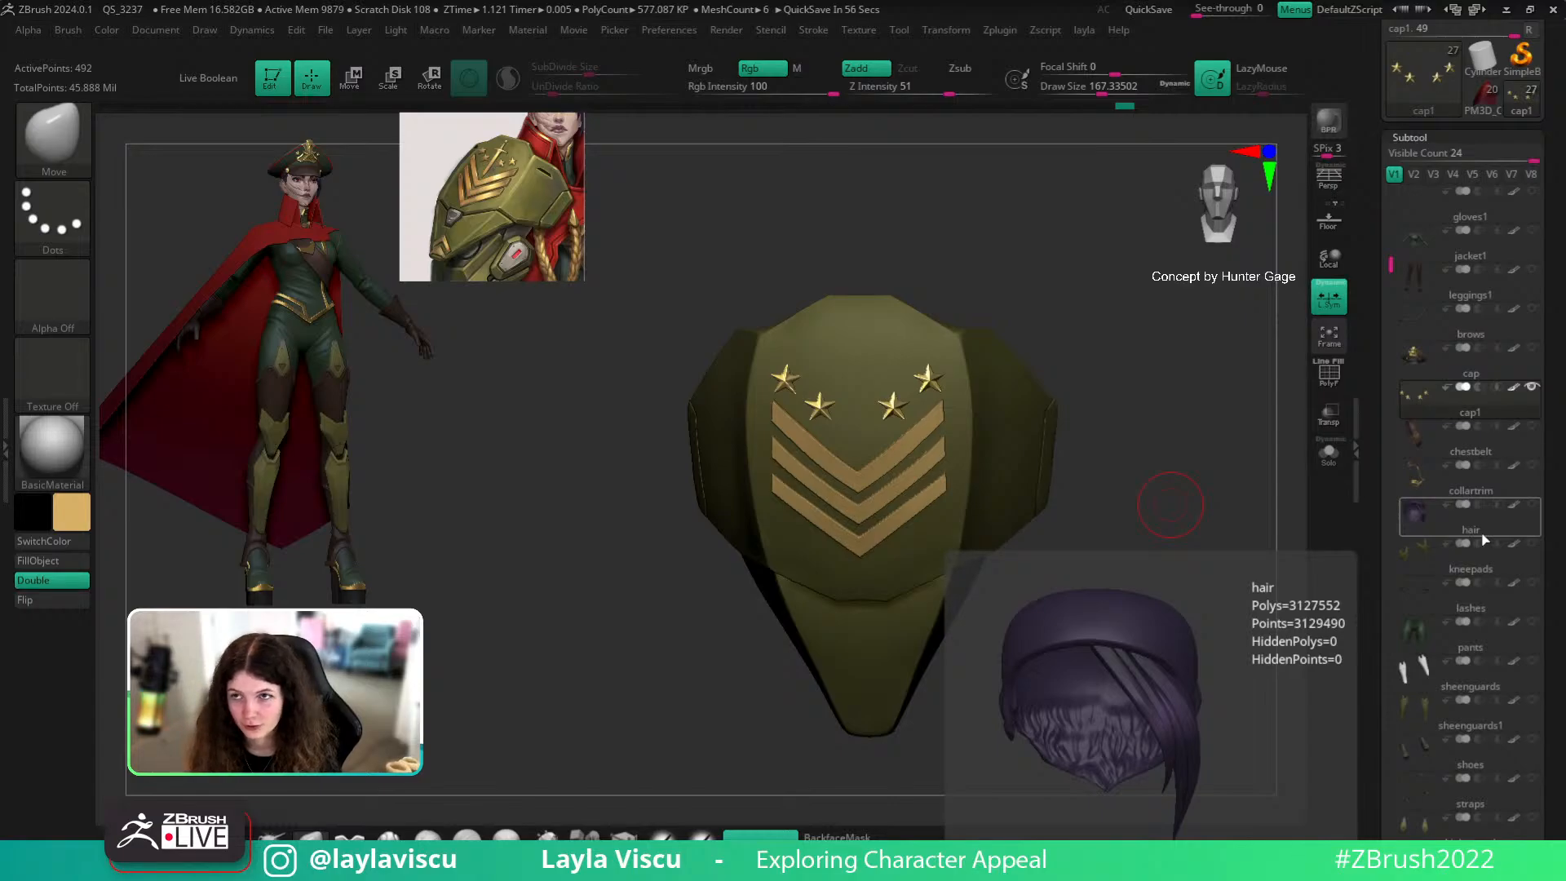
scroll(1469, 539, down, 2)
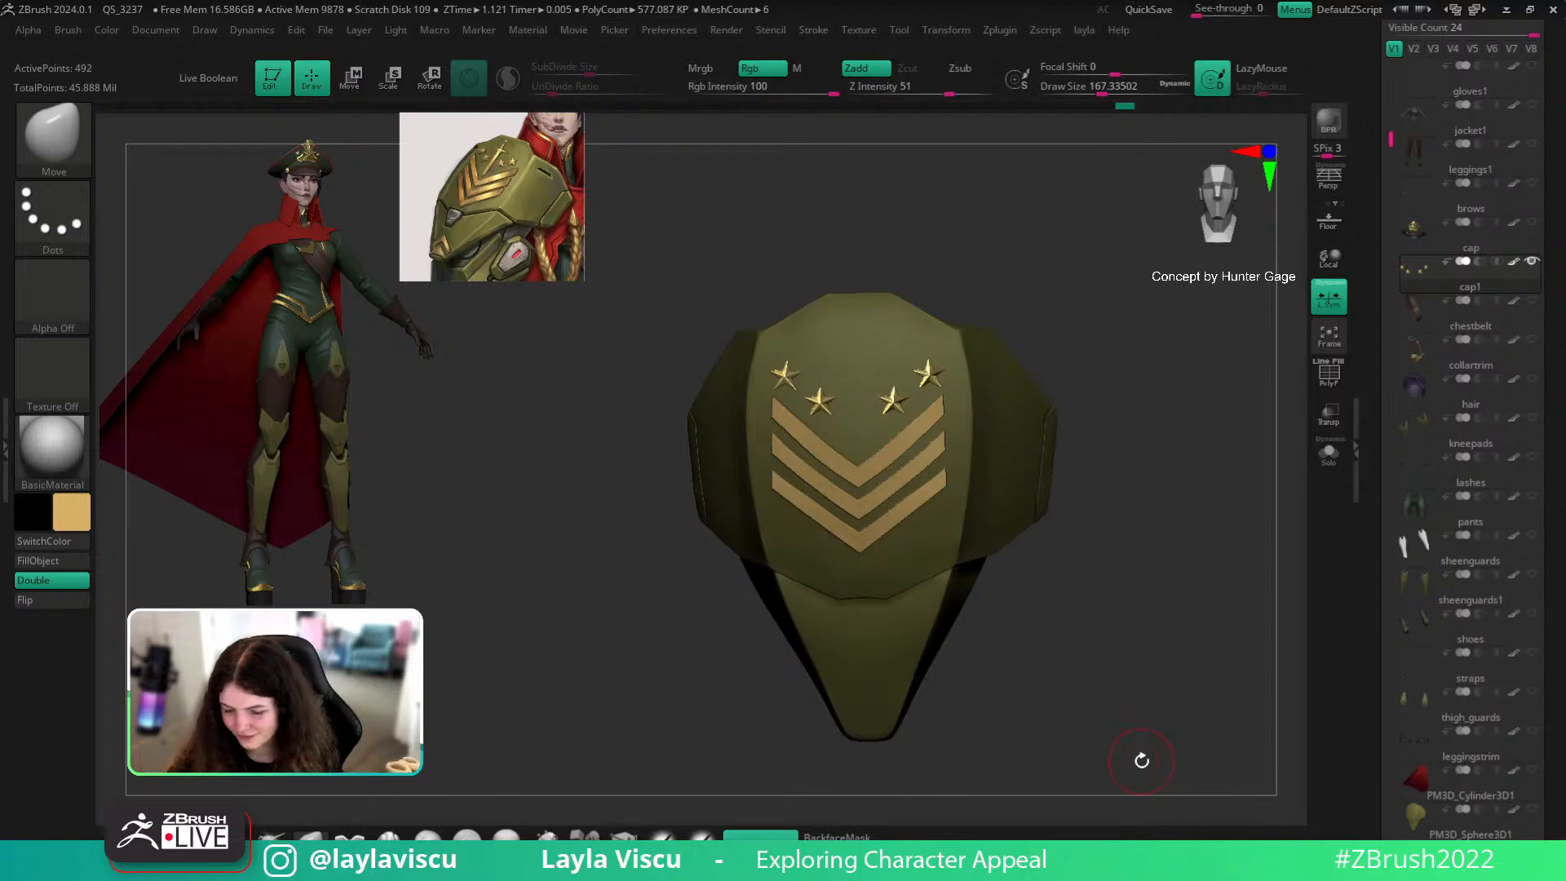
Step: Fill the chevrons with the Gold material and white color, and restore BasicMaterial as the active material
key(c)
alt+click(820, 399)
key(m)
click(929, 394)
click(797, 67)
click(38, 560)
click(758, 68)
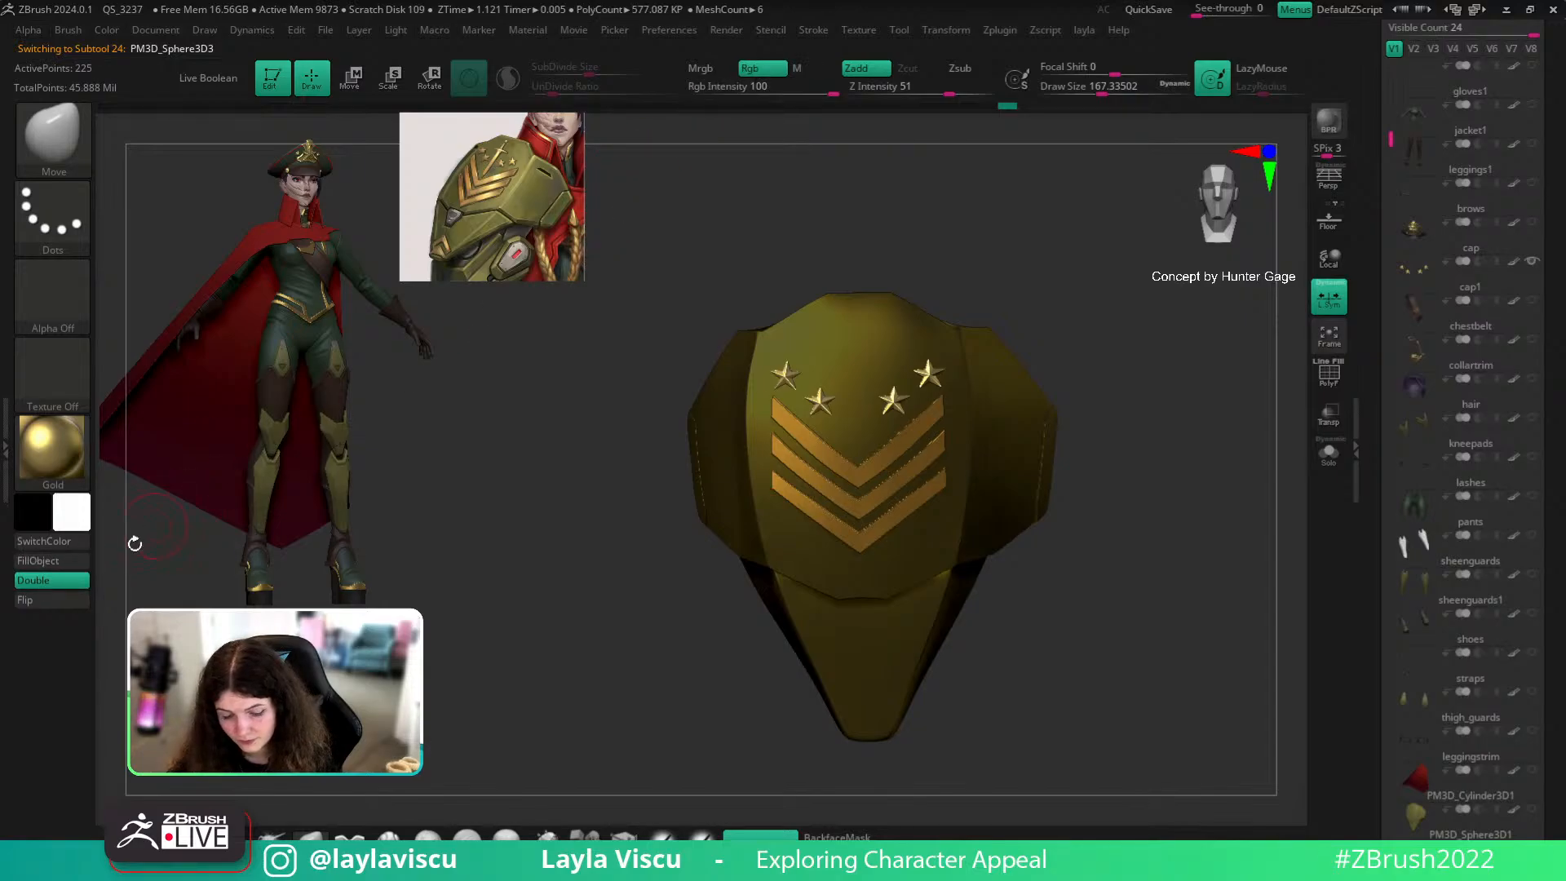
click(38, 561)
click(57, 447)
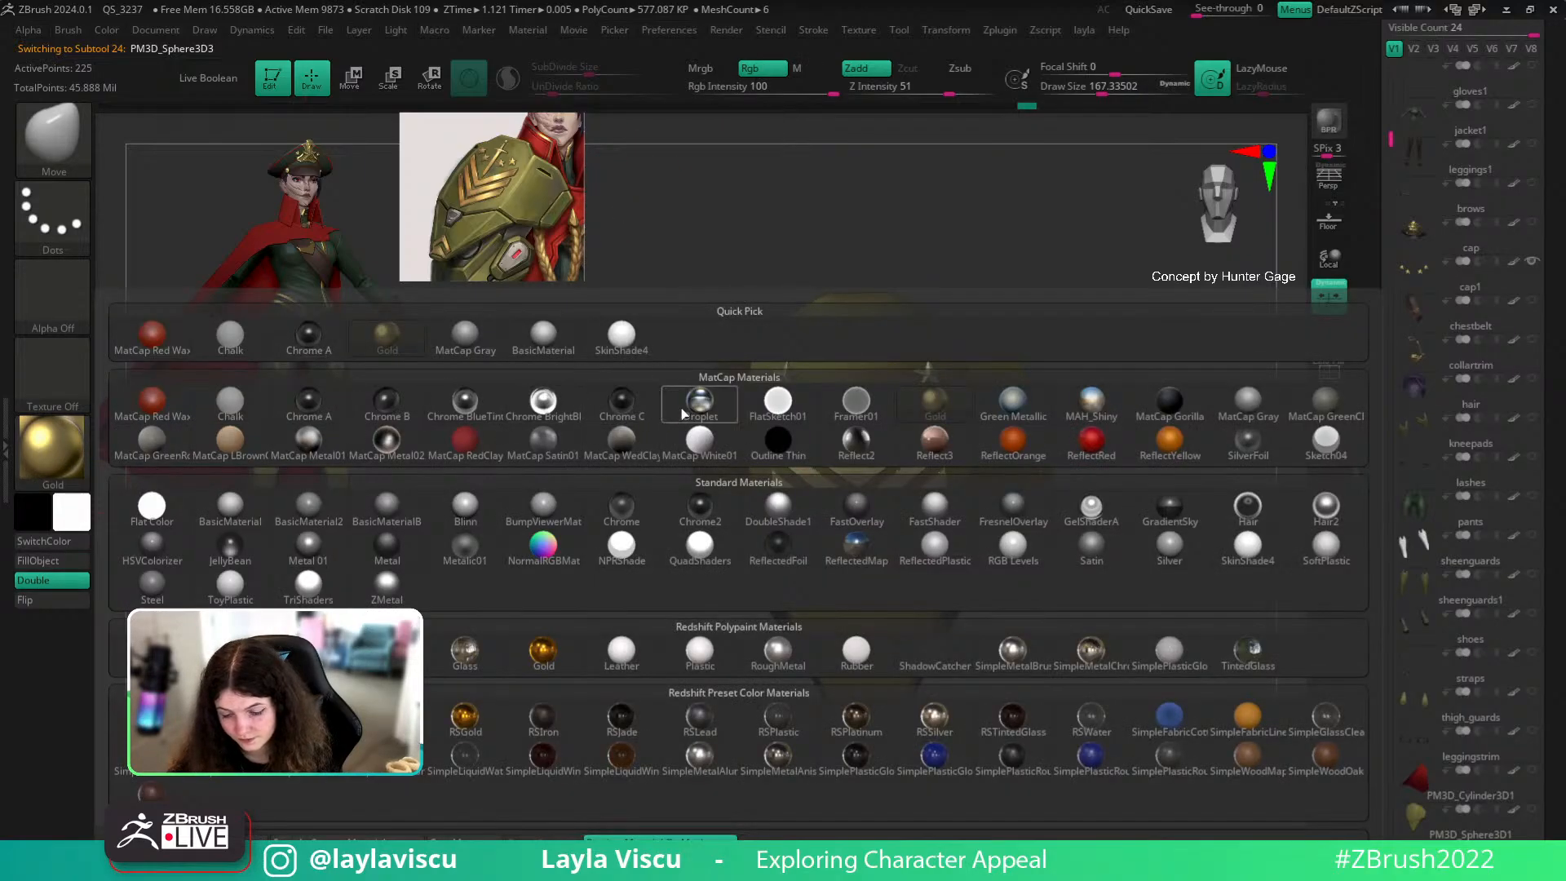
click(230, 505)
Step: Examine the chevrons and stars on the shoulder armor from several angles and compare them with the concept art
drag(1058, 454, 1069, 620)
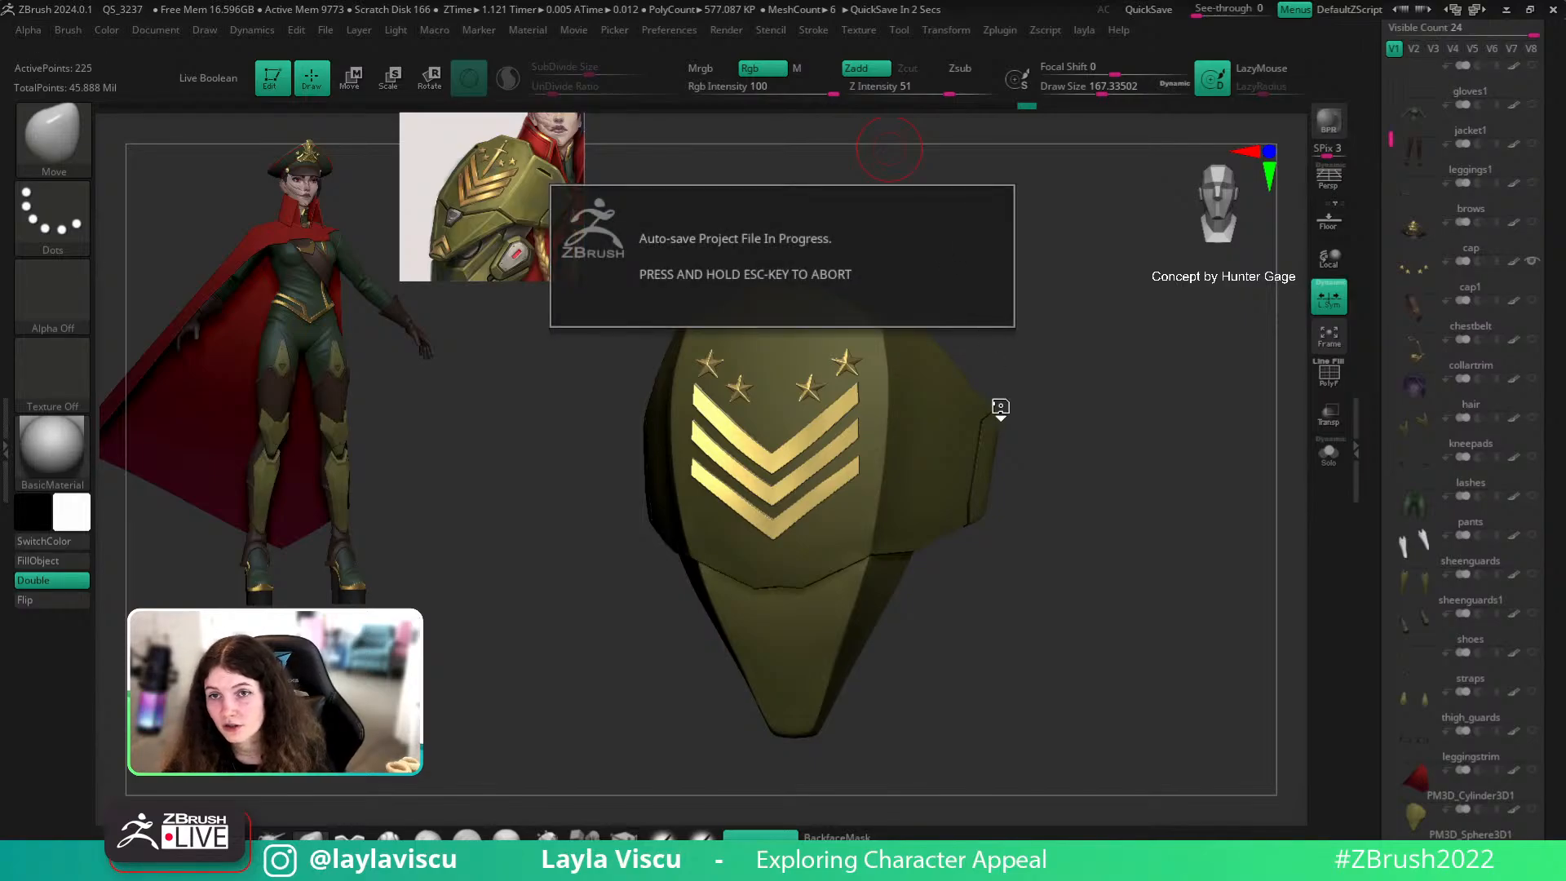
key(Escape)
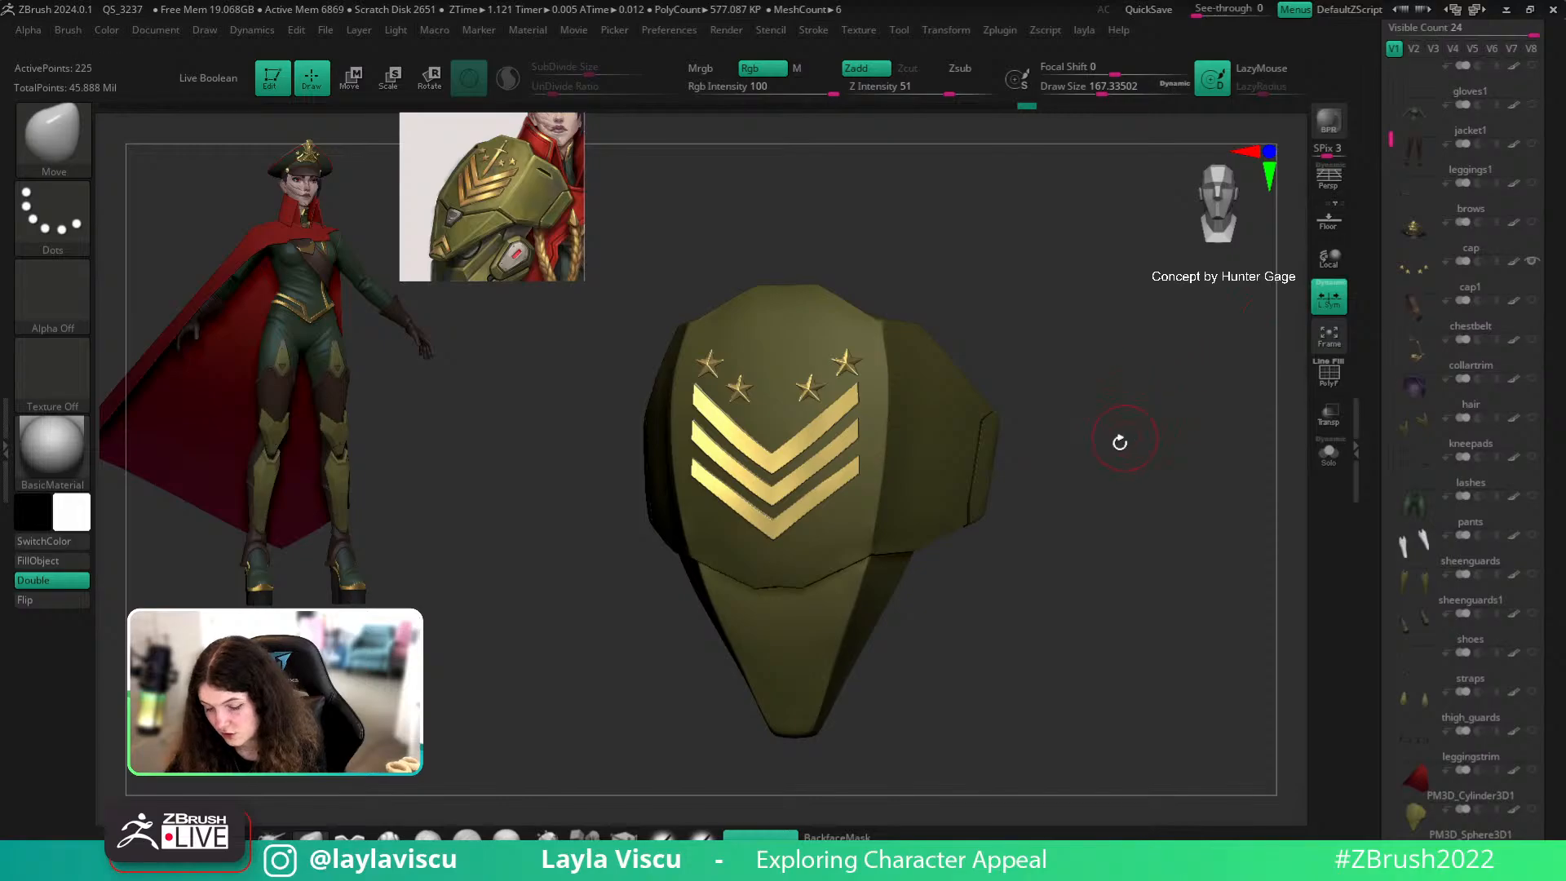
drag(1122, 440, 1094, 440)
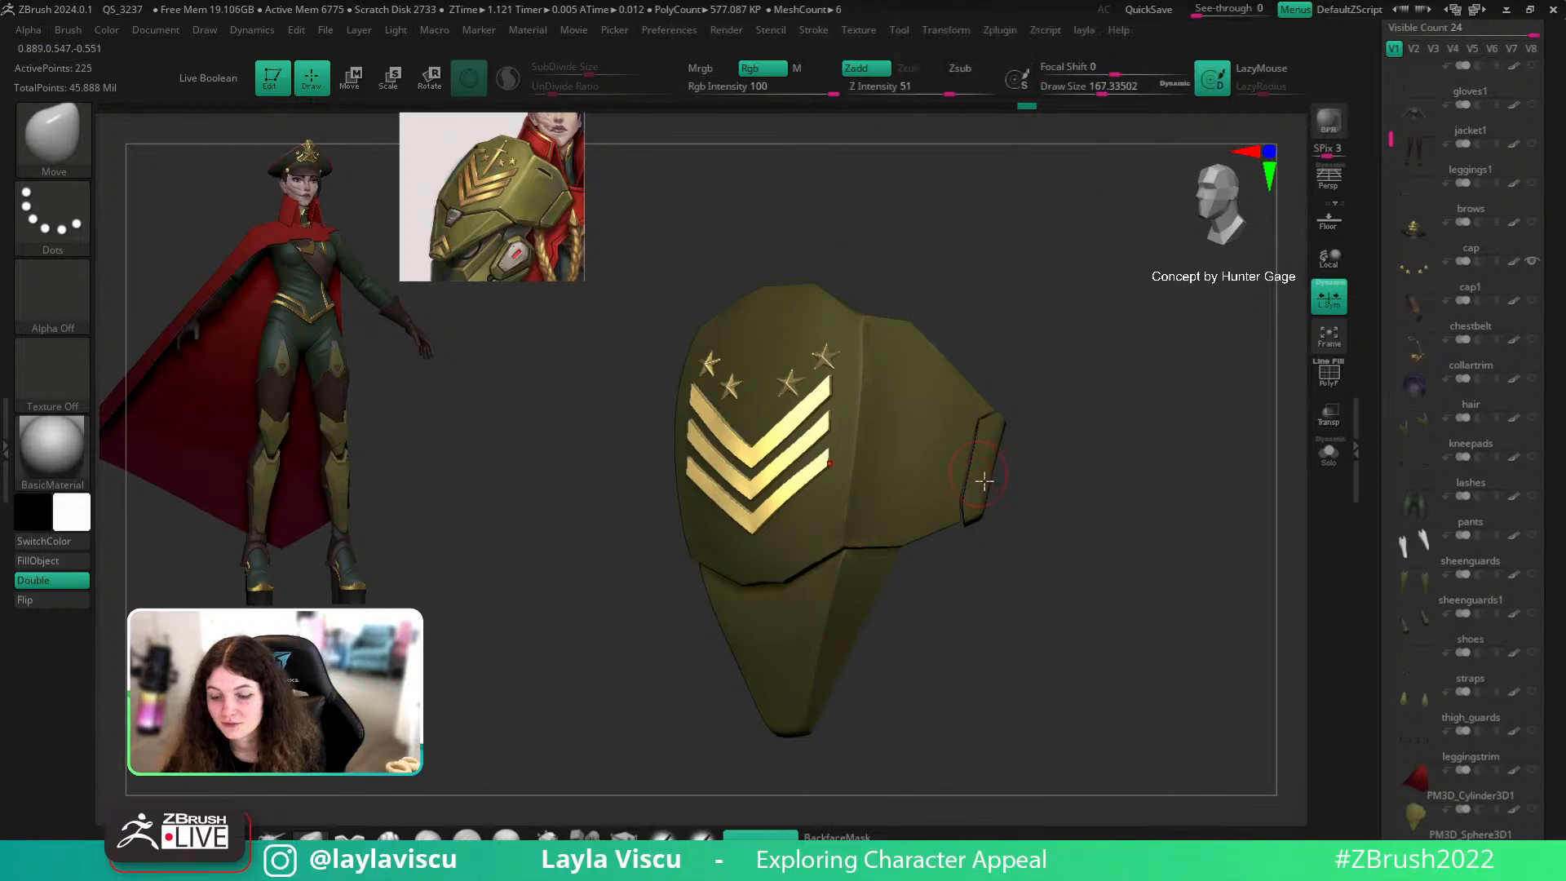
drag(1077, 482, 1089, 488)
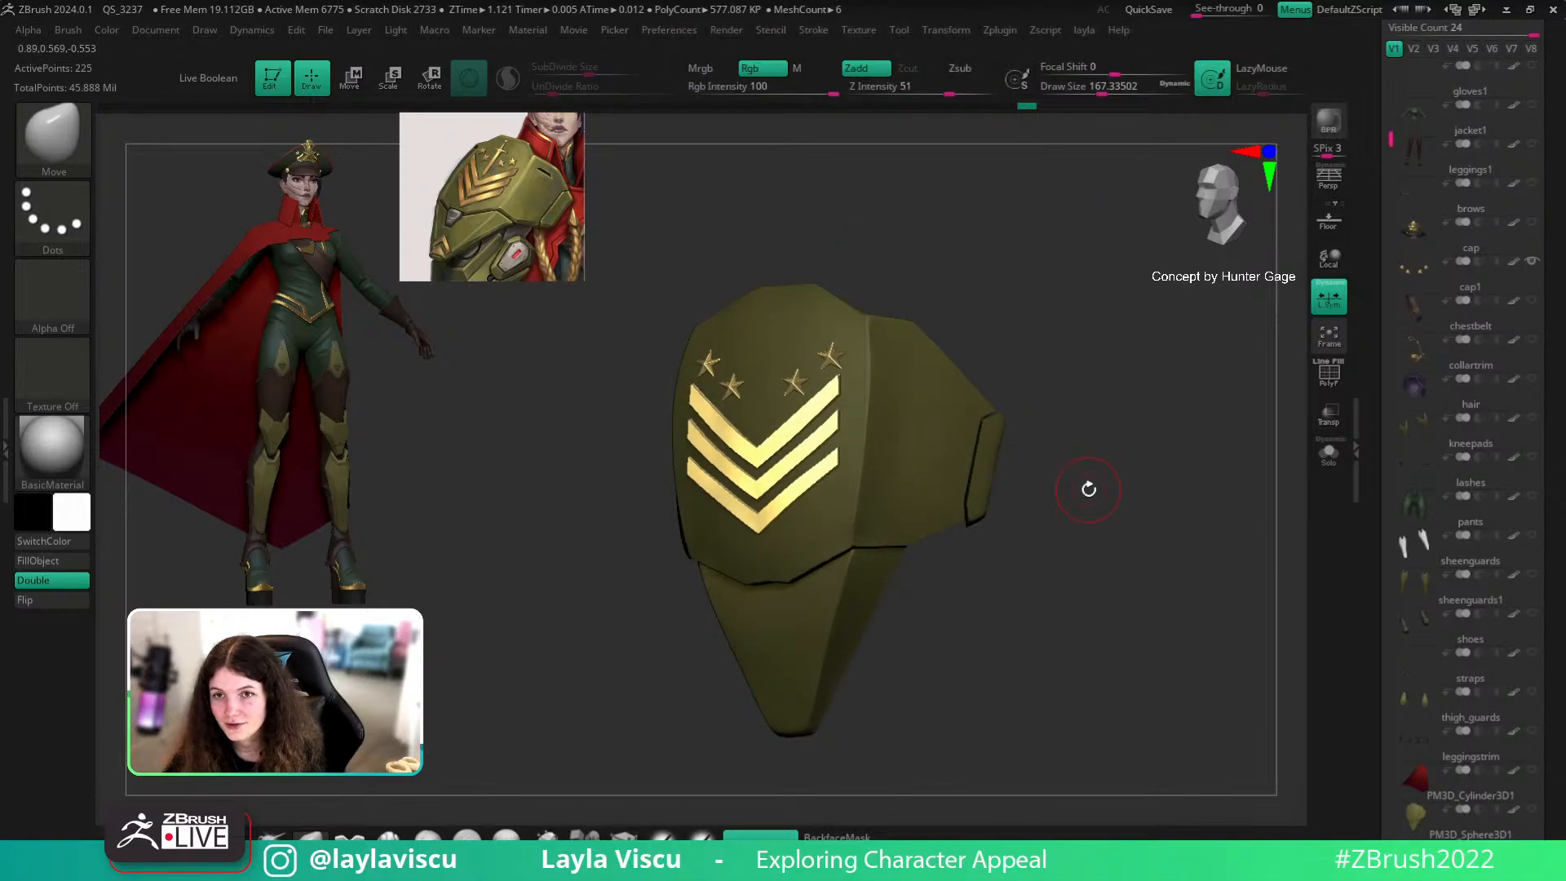
scroll(1563, 576, down, 5)
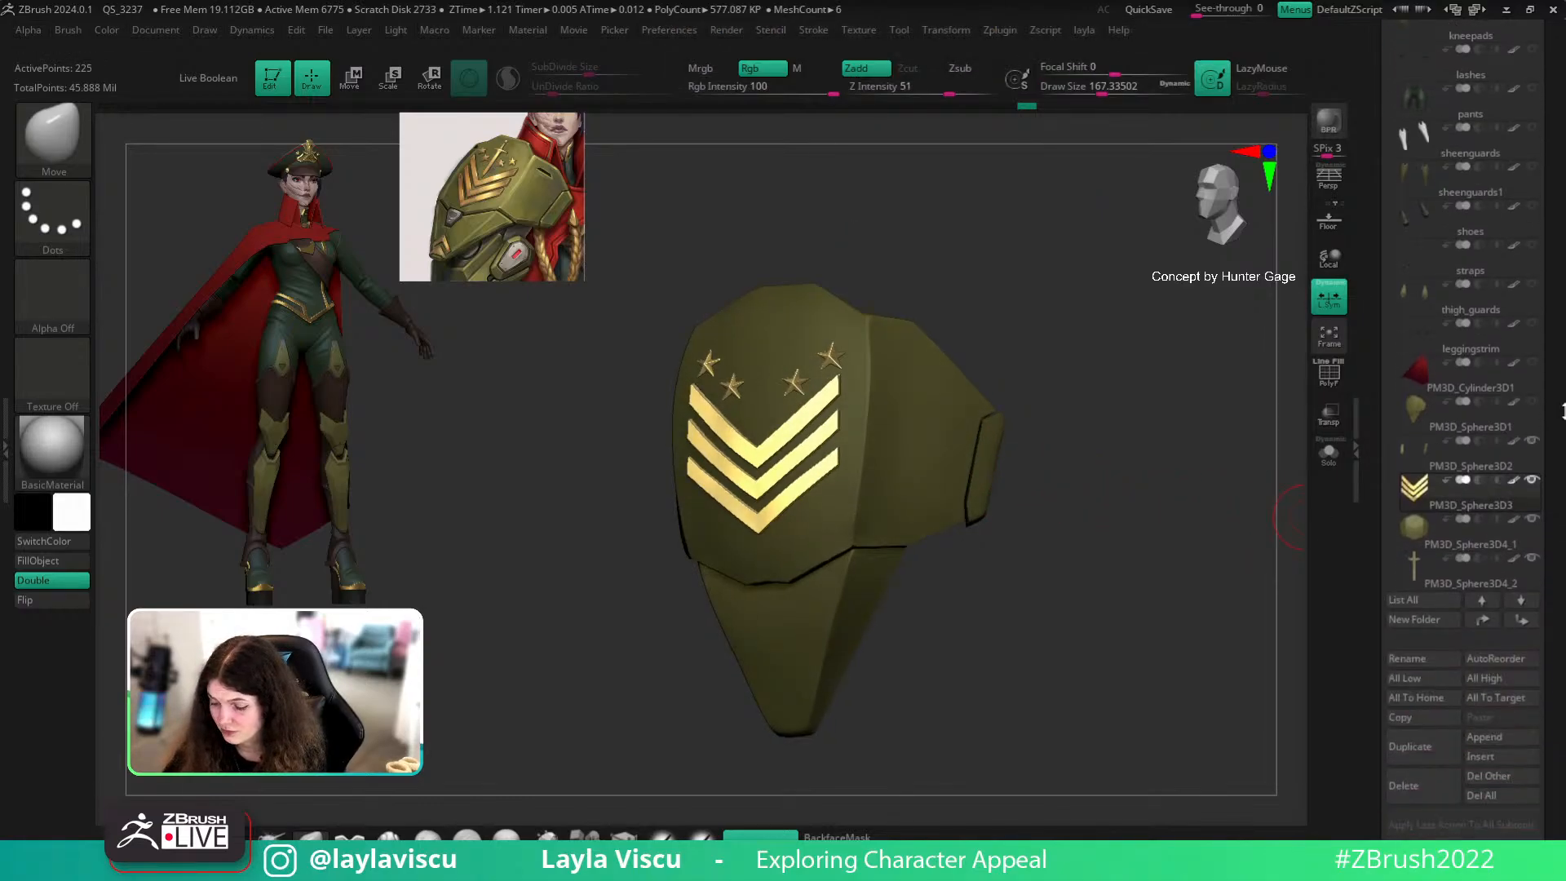
alt+click(853, 523)
shift+drag(1011, 571, 573, 741)
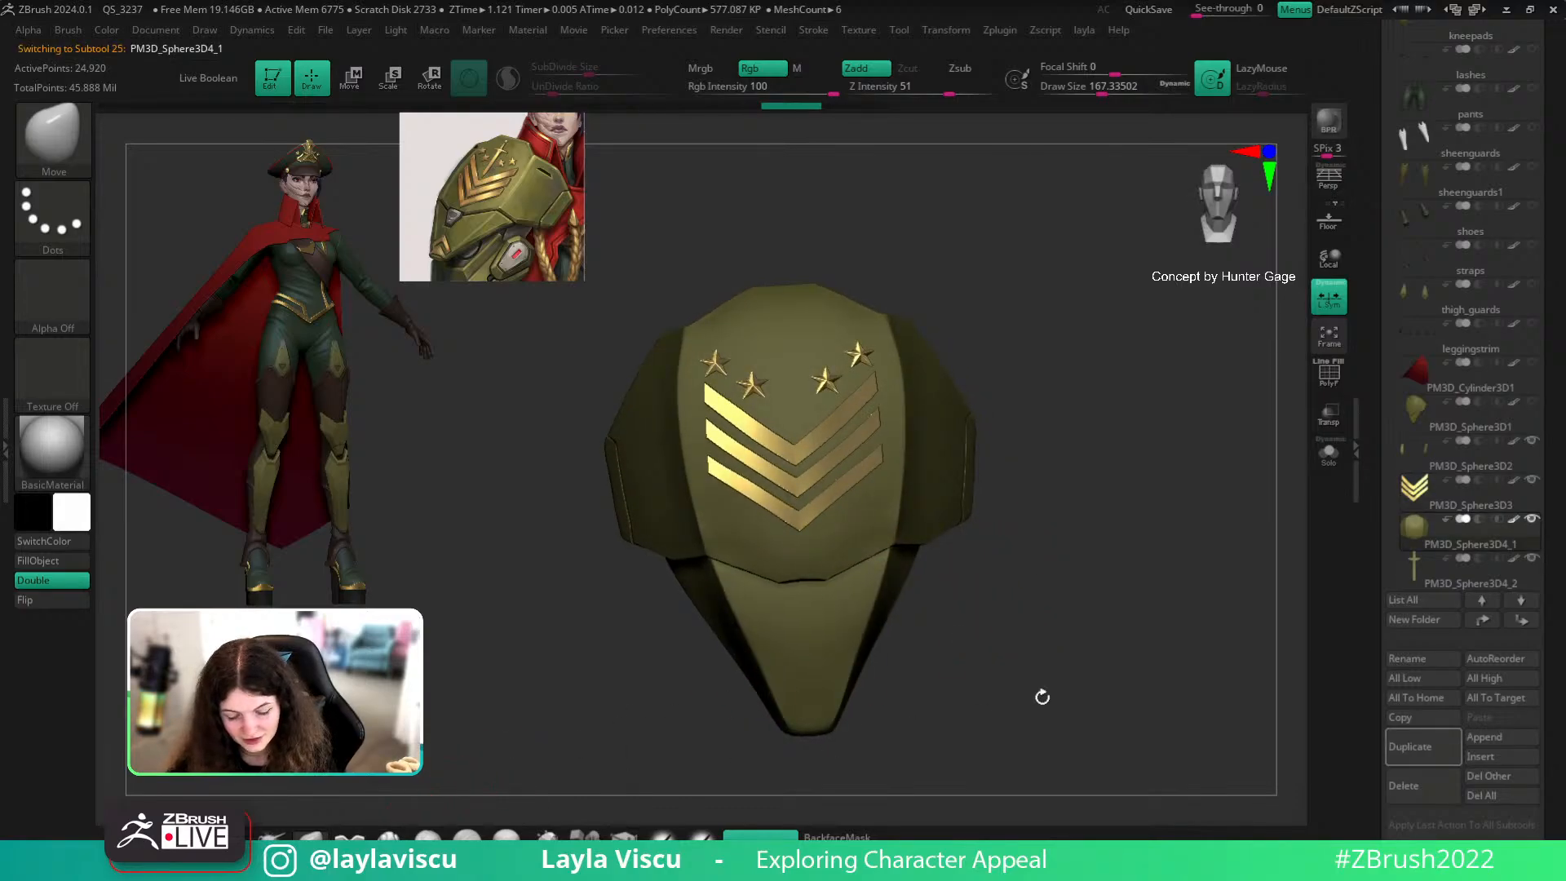
shift+drag(1209, 536, 1200, 563)
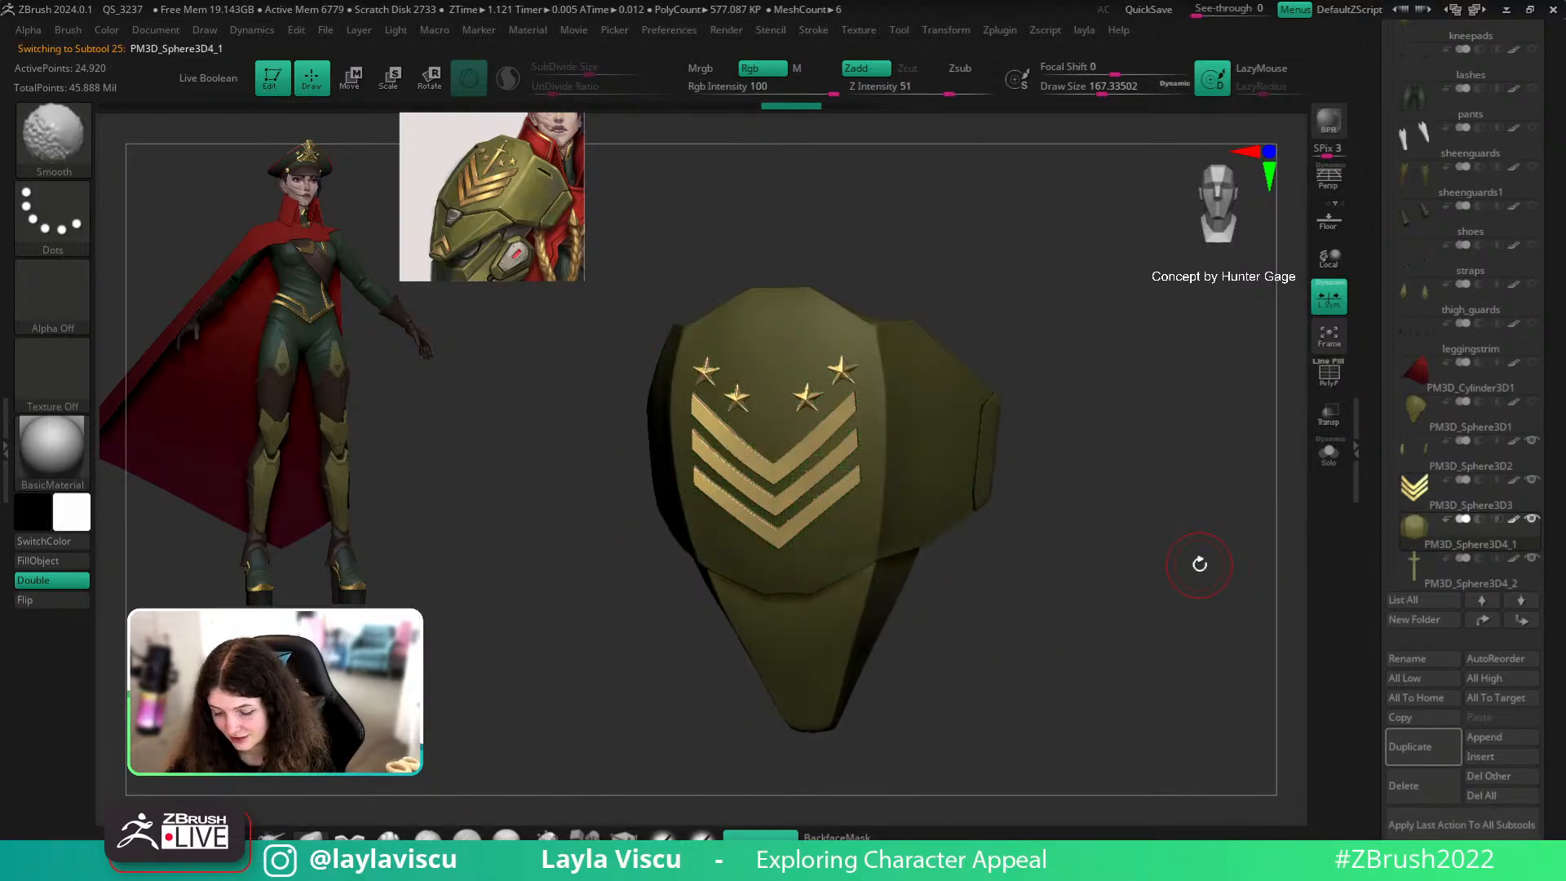
alt+click(799, 472)
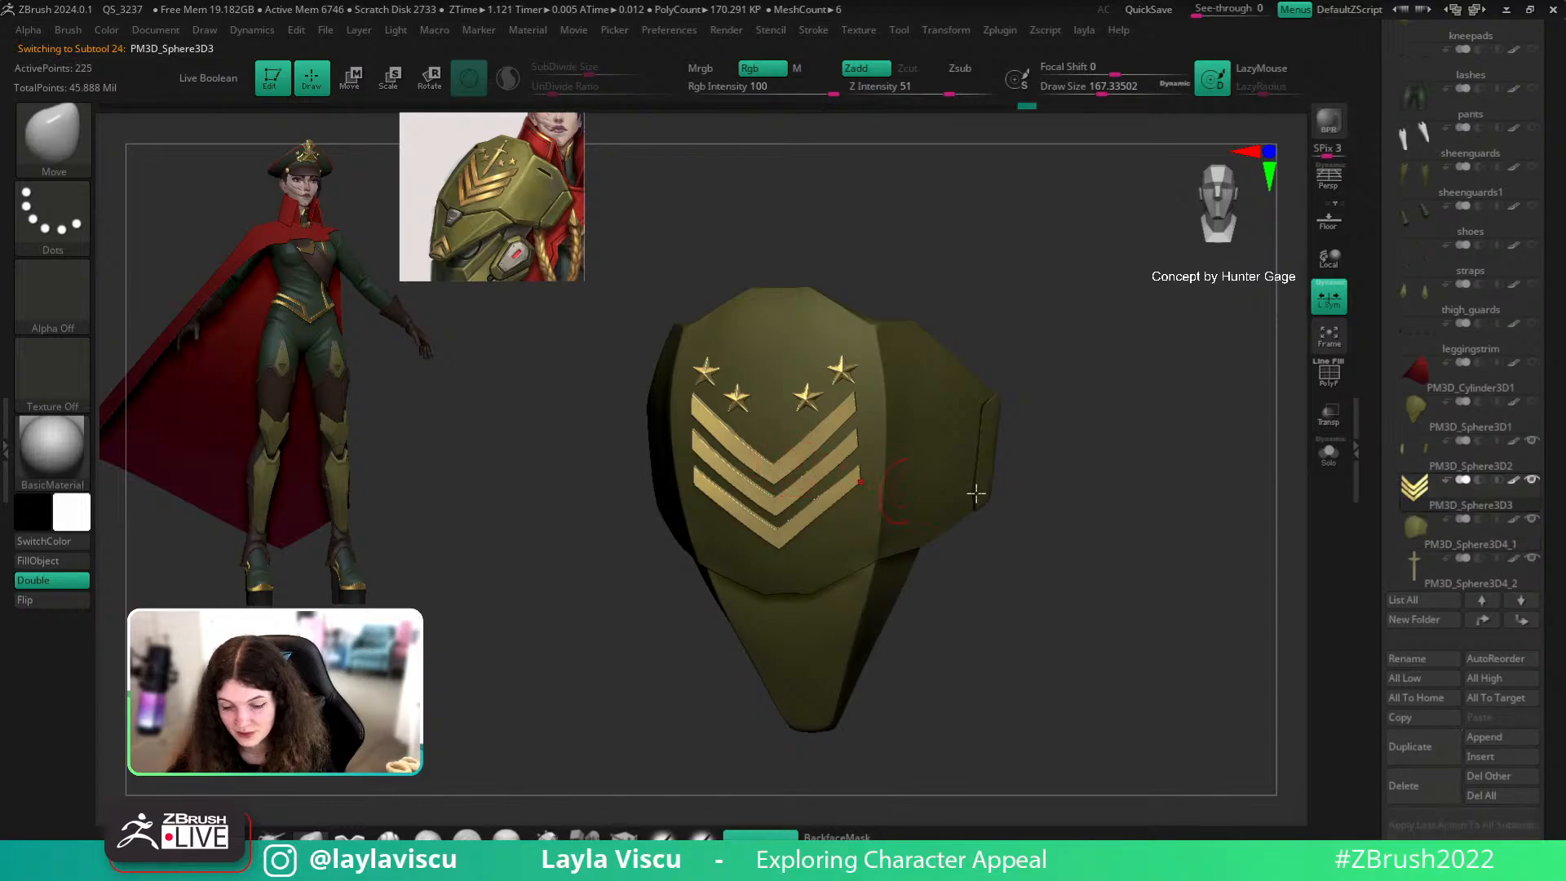
drag(1012, 490, 1060, 465)
key(r)
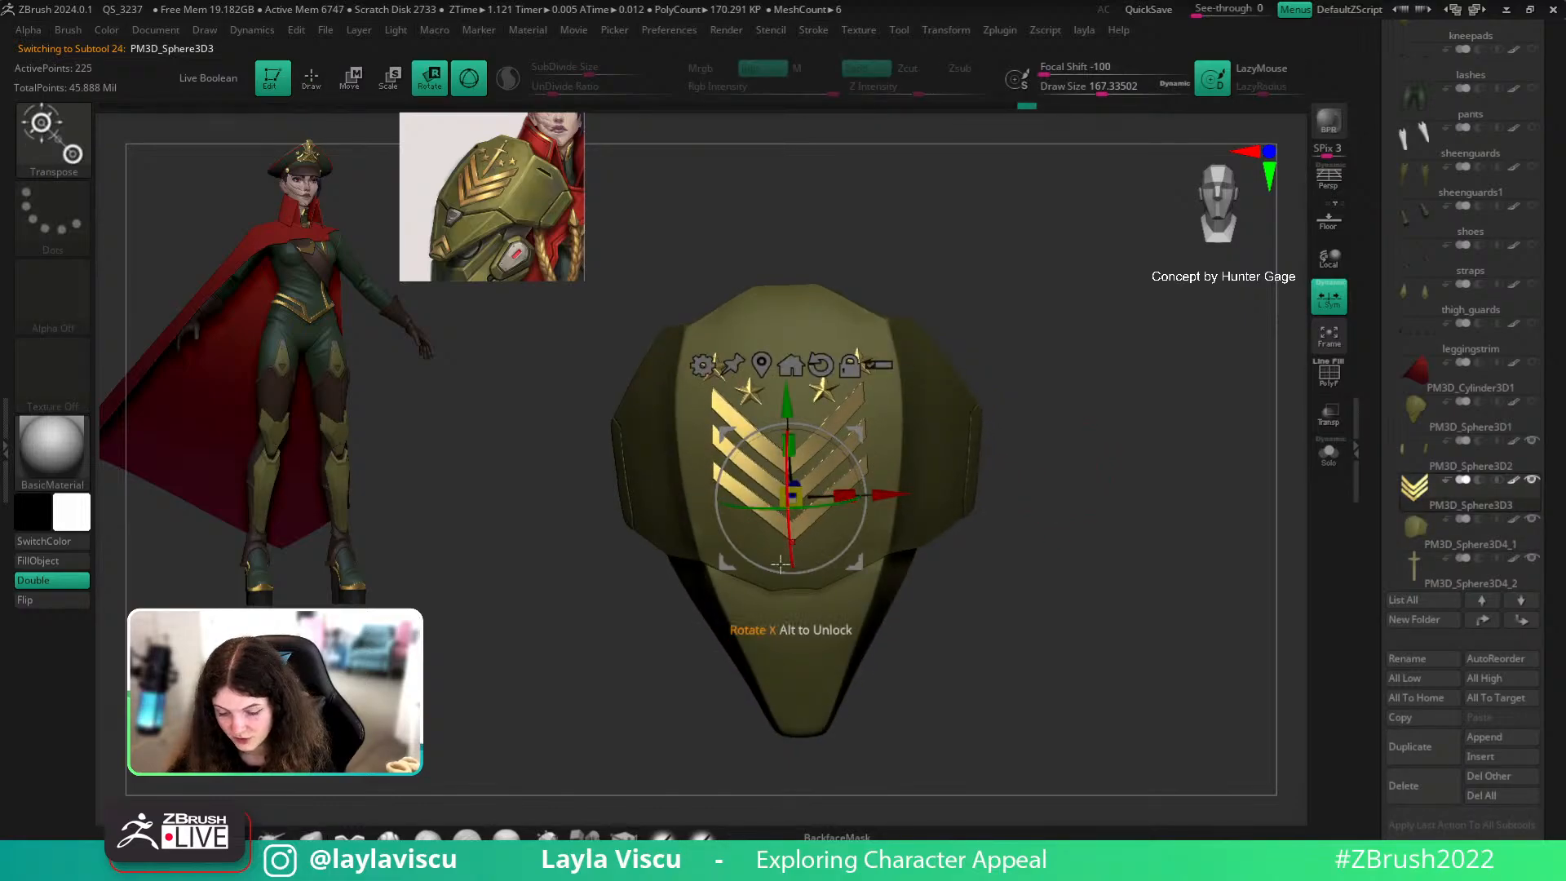
key(q)
Step: Shrink the four stars and bring them closer together, with the Move brush's draw size set to about 251
alt+click(855, 381)
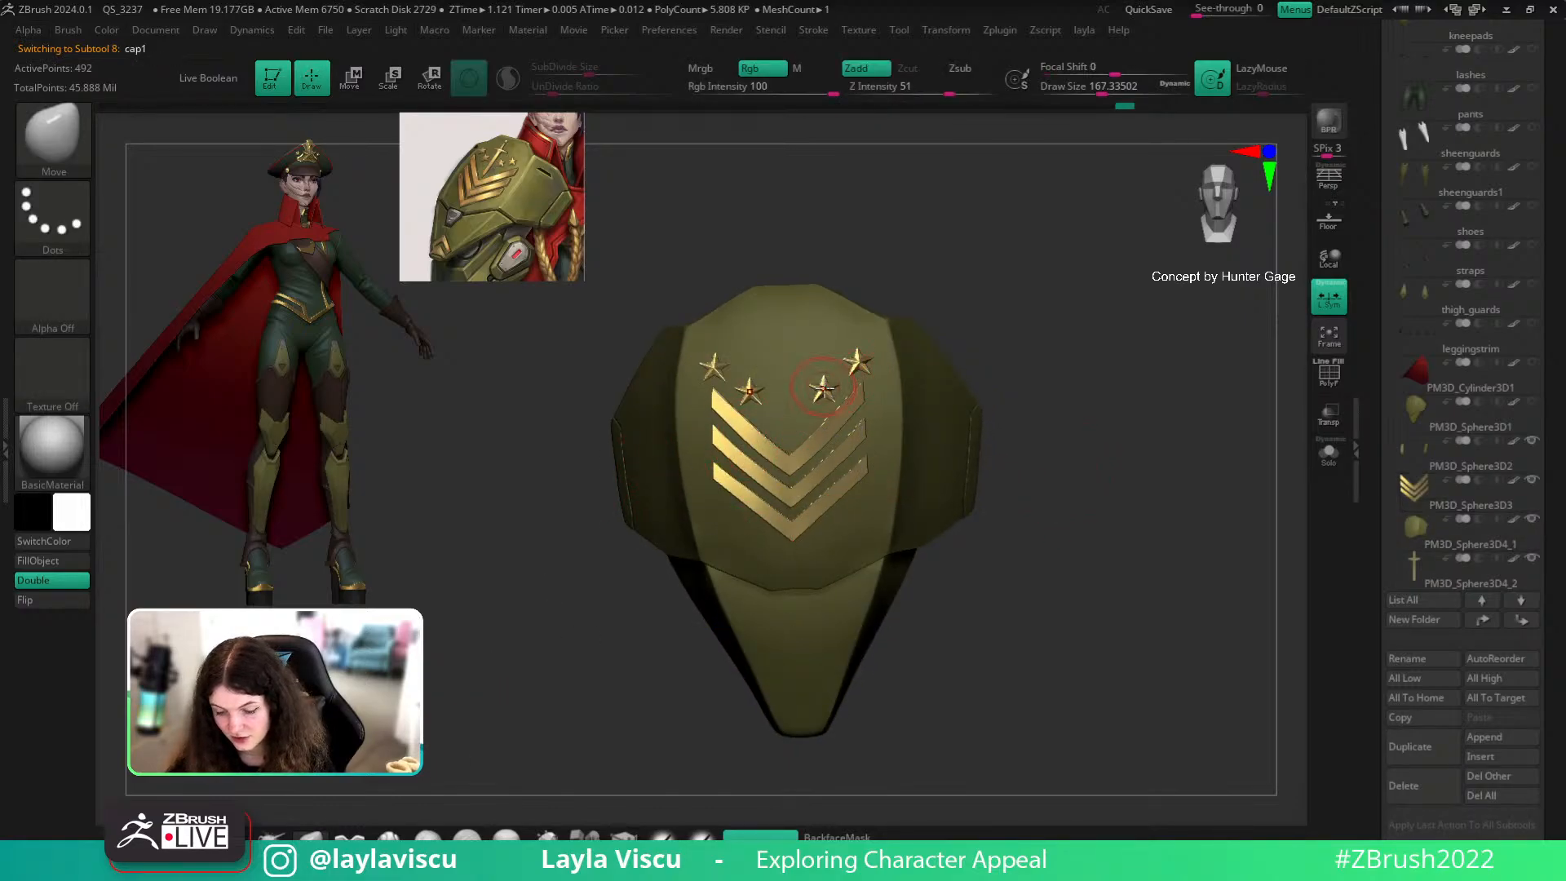
key(w)
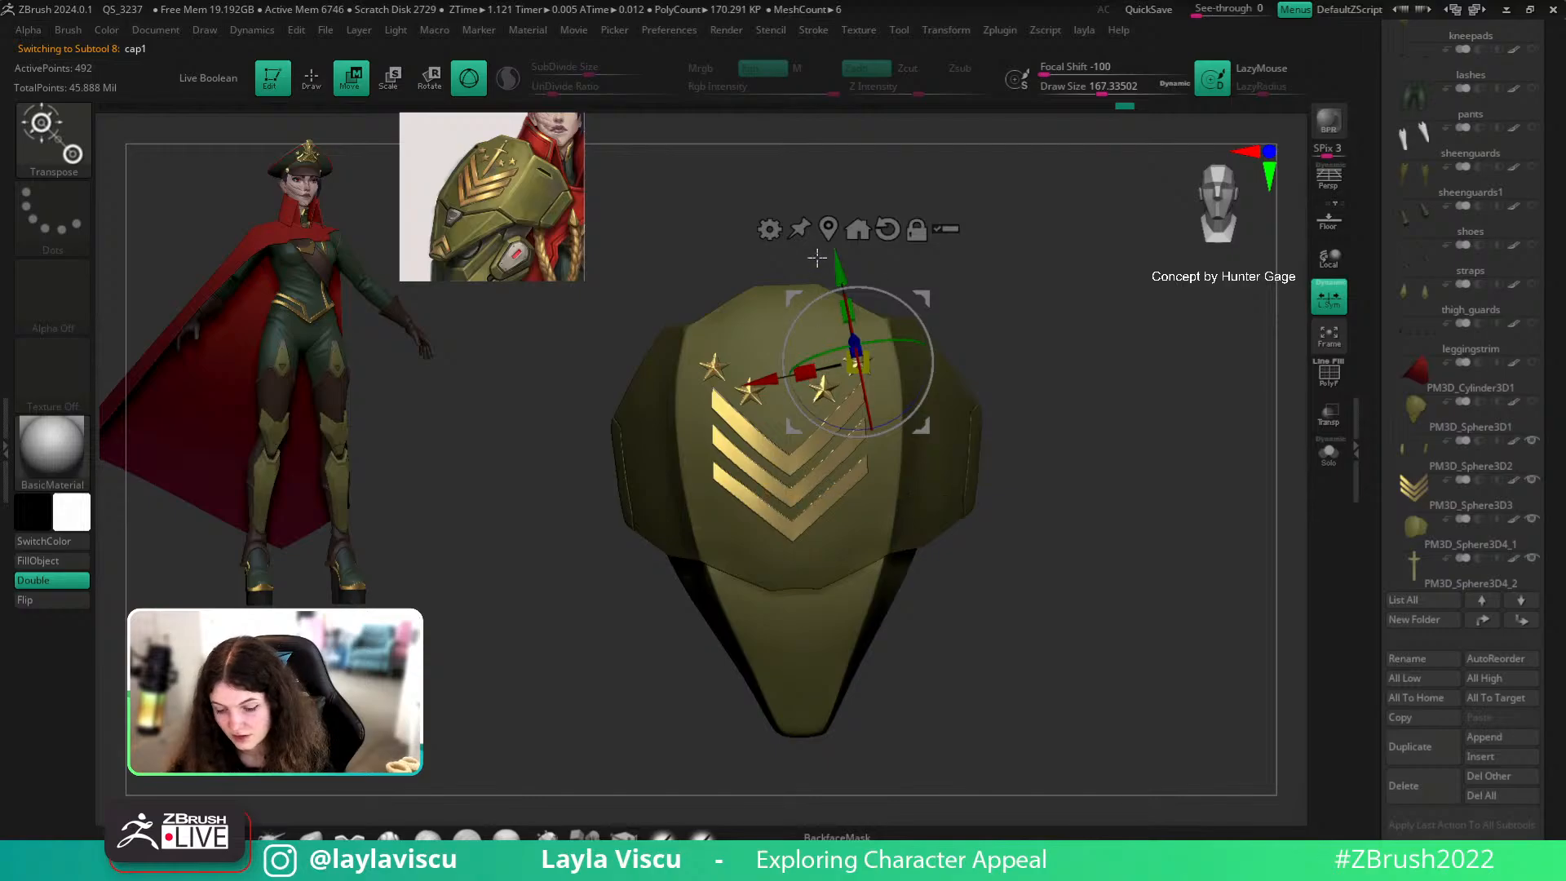
click(783, 377)
alt+click(815, 386)
key(q)
key(s)
drag(808, 359, 827, 358)
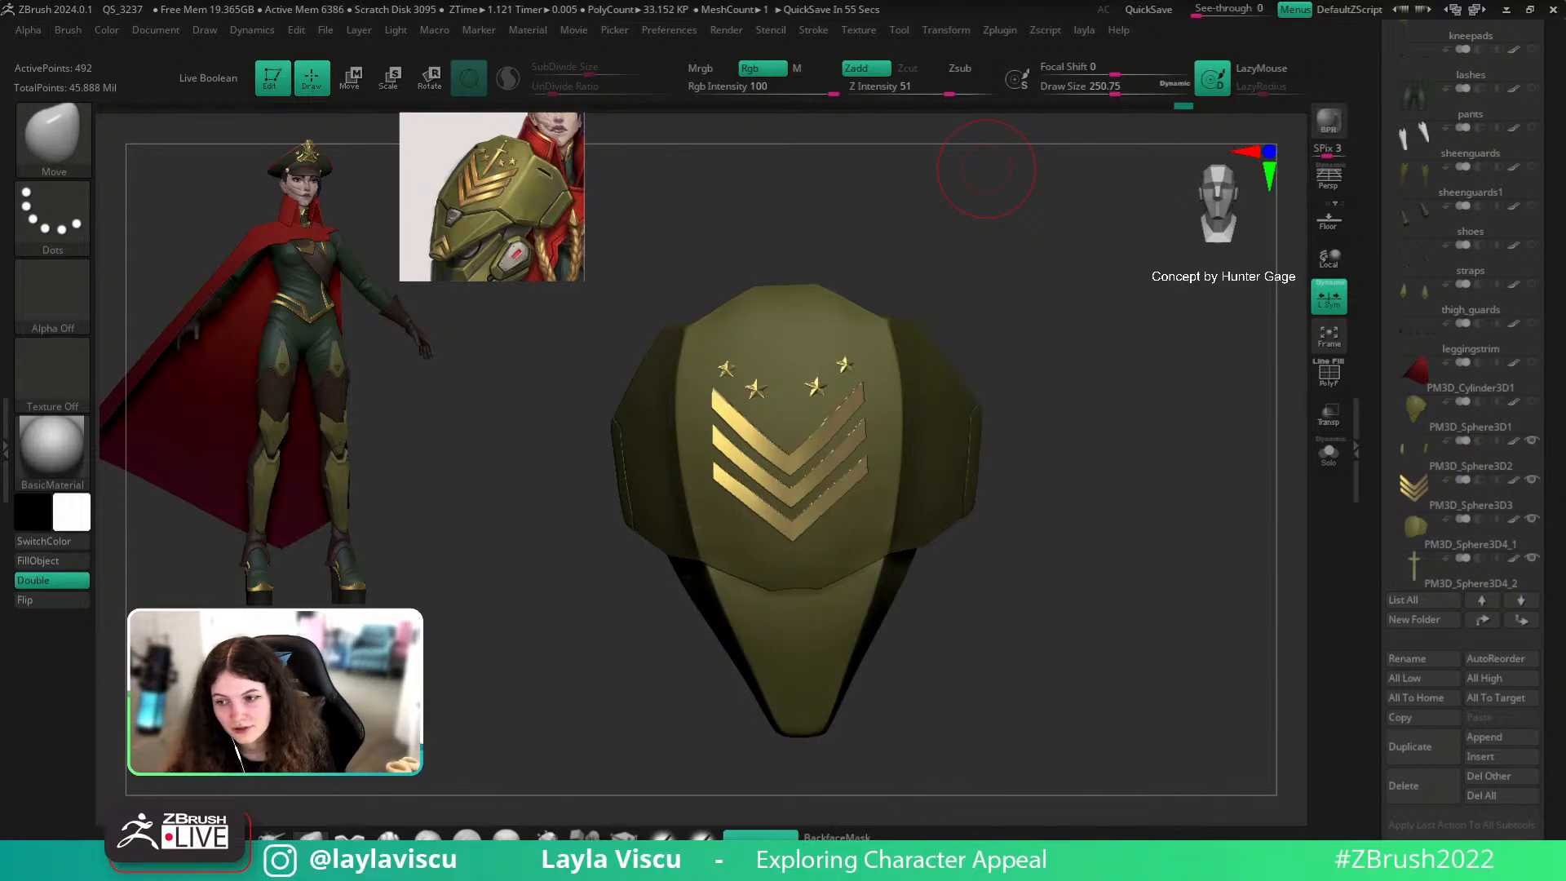
Step: Refine the shape and placement of the inner and outer stars with the Move brush at draw sizes between about 251 and 299
ctrl+right_drag(1080, 629, 917, 305)
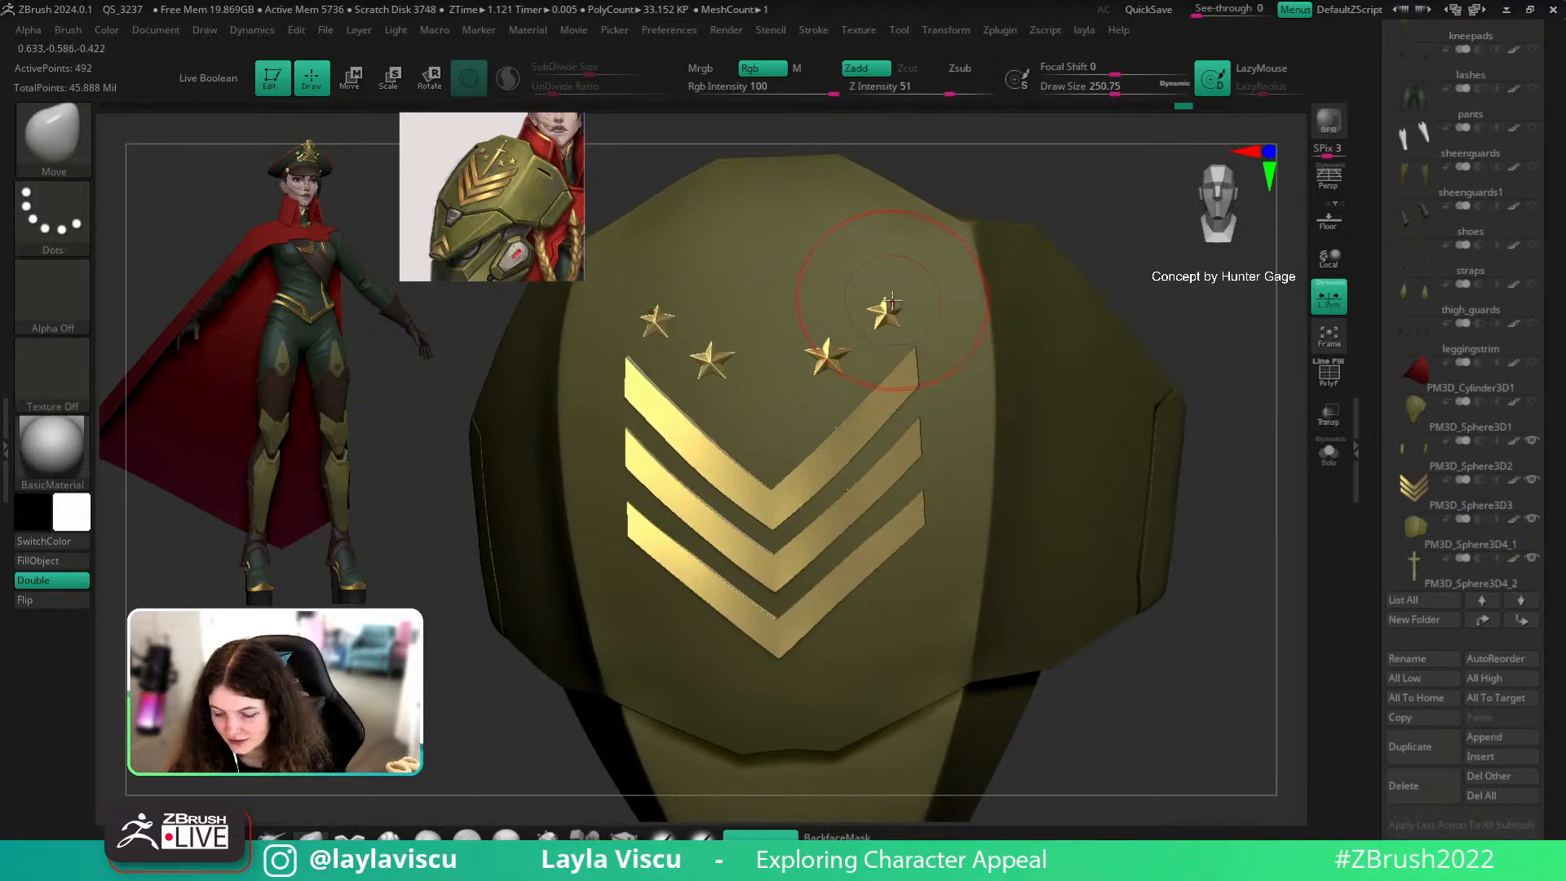
drag(894, 300, 896, 298)
drag(833, 369, 835, 366)
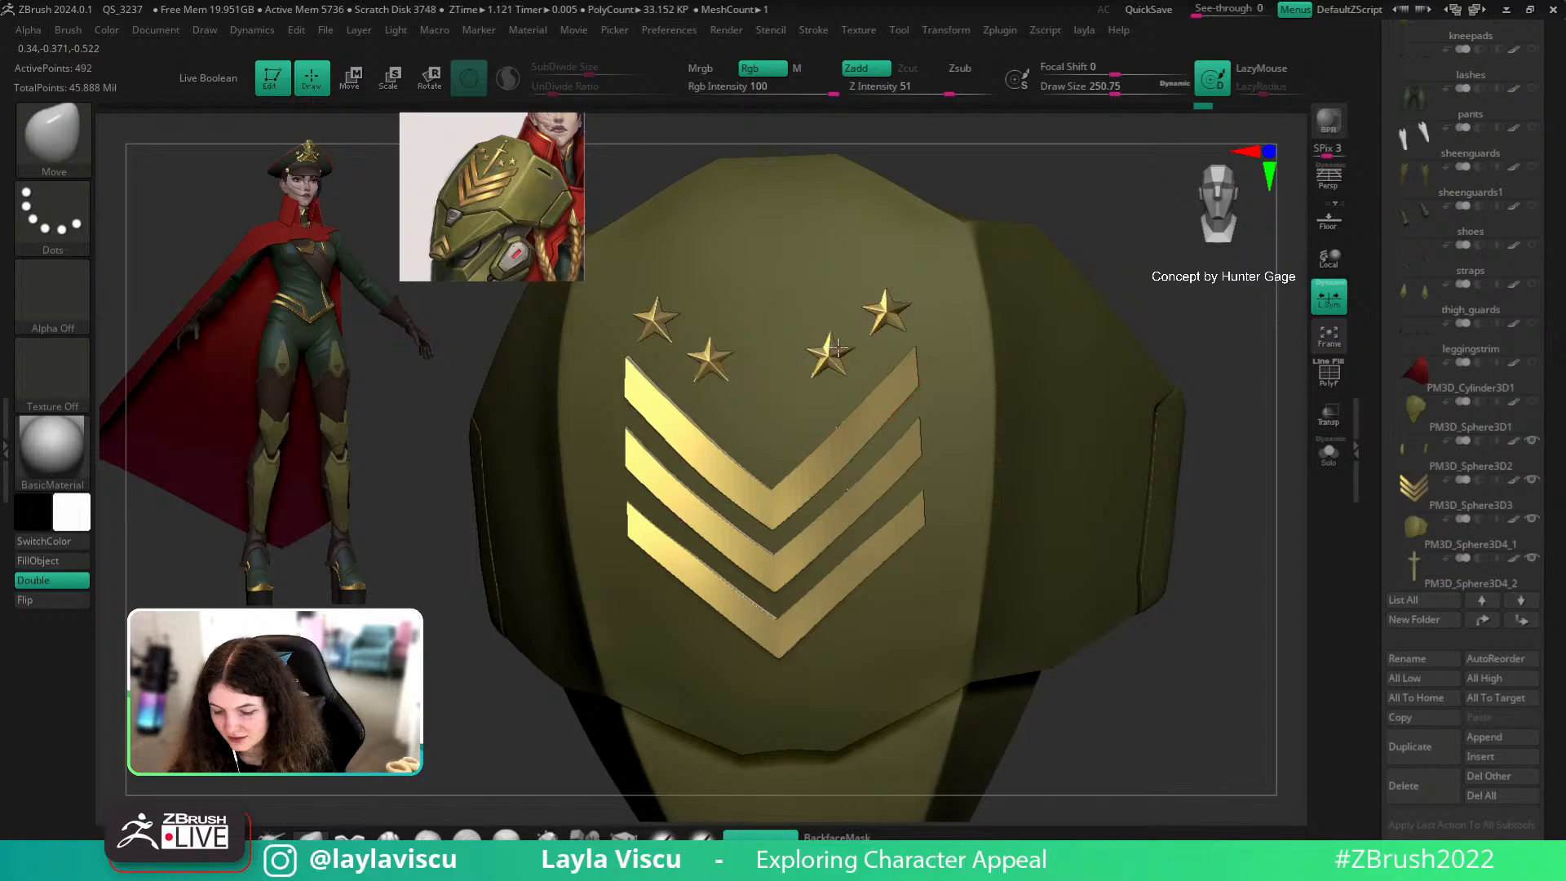
ctrl+right_drag(841, 380, 825, 352)
drag(825, 358, 824, 353)
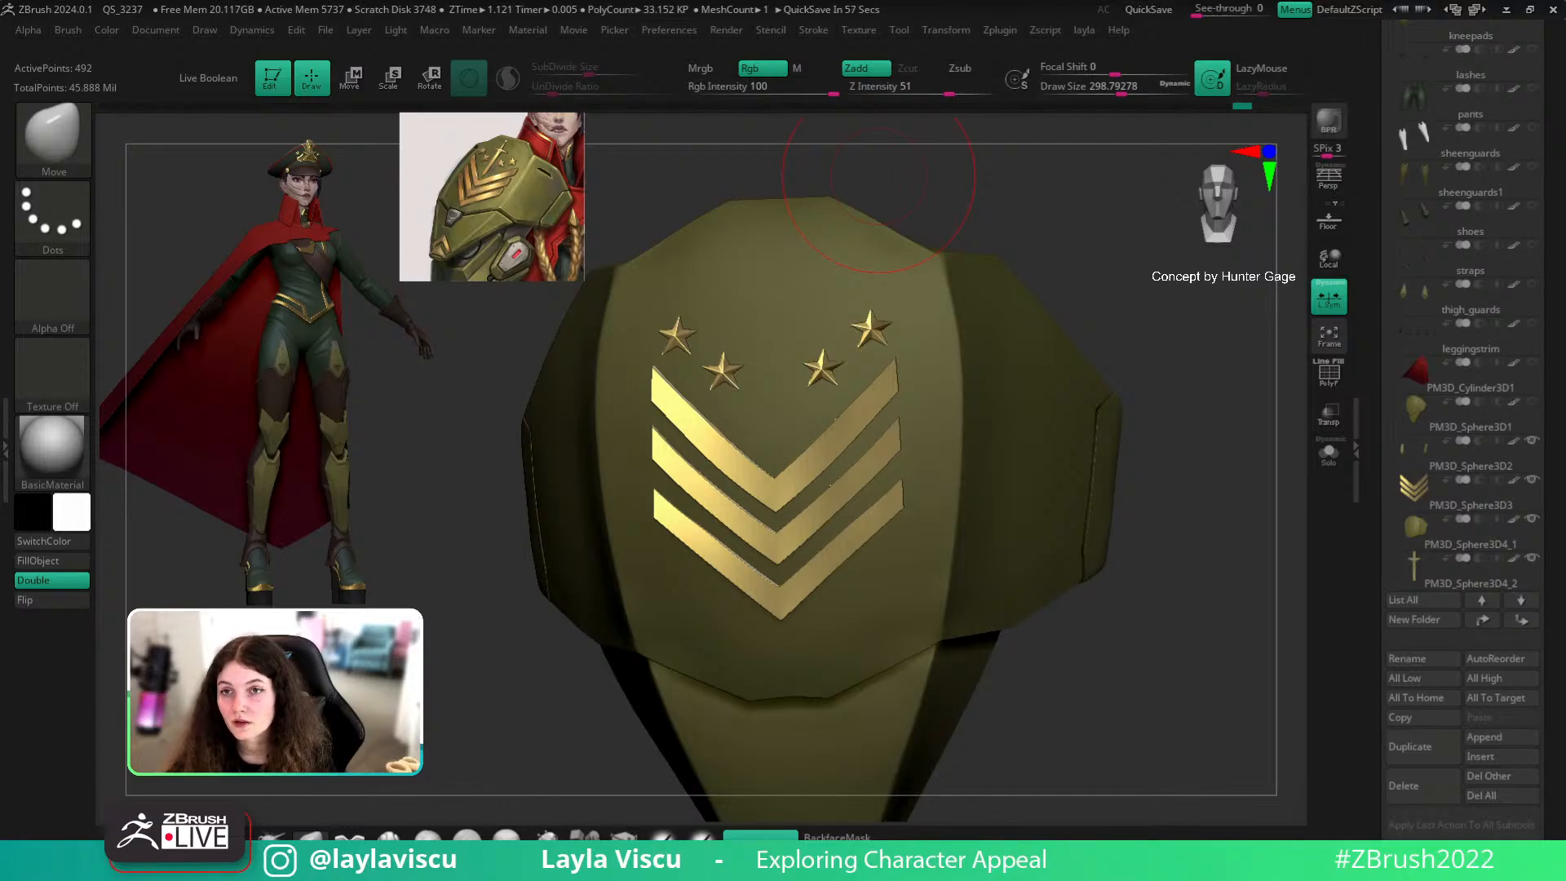
Step: Isolate the main shoulder armor plate, mask an oval area on its front and turn that area into its own polygroup
ctrl+right_drag(1215, 571, 1129, 555)
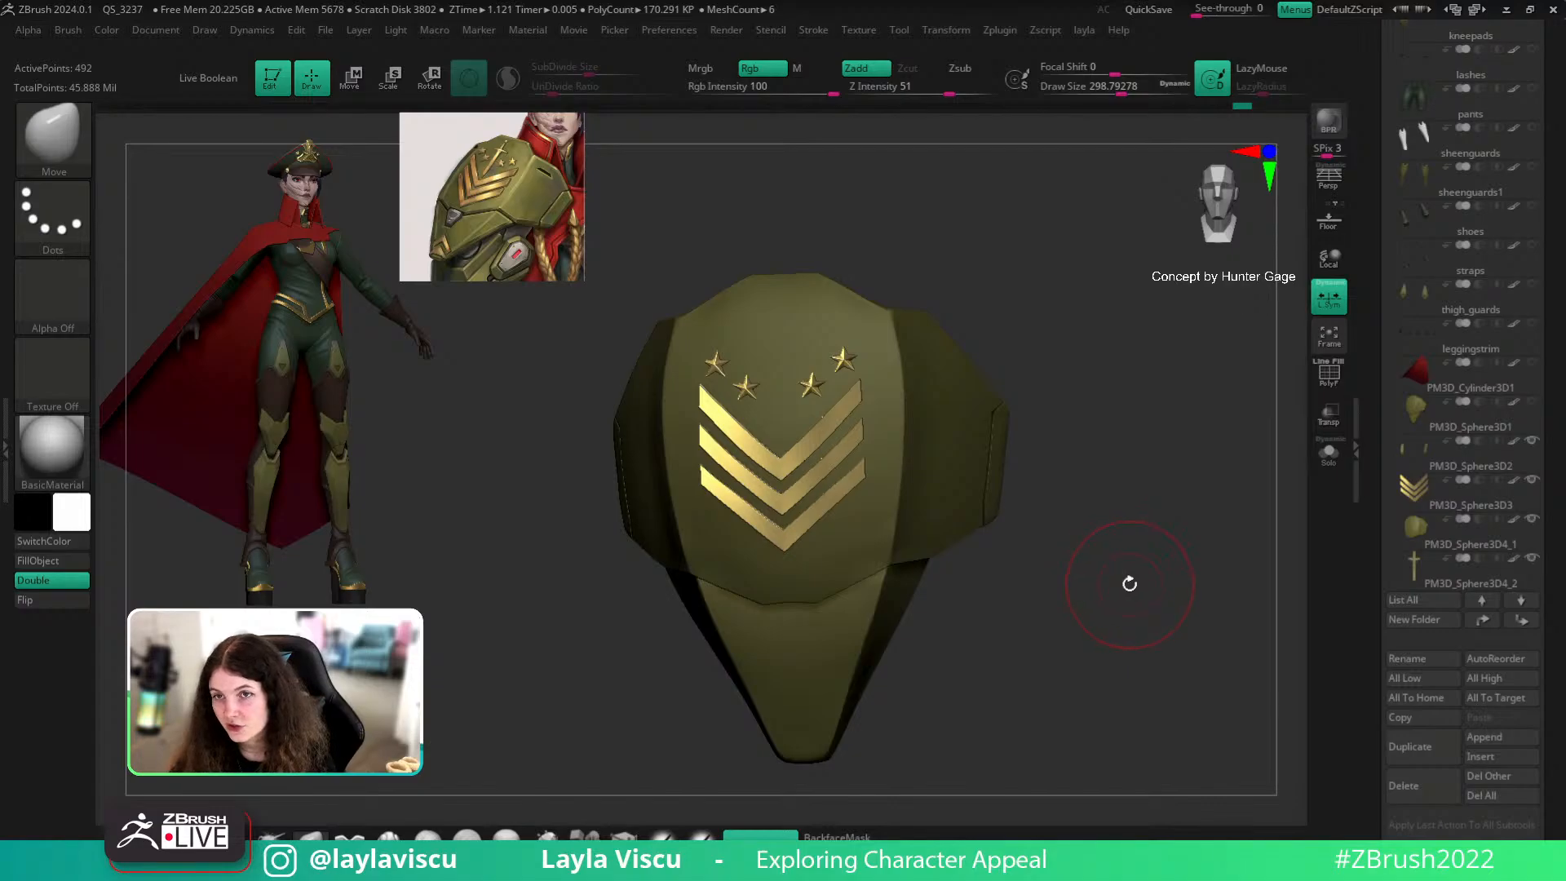
drag(1142, 571, 1038, 535)
alt+click(928, 460)
key(shift+alt+s)
key(shift+f)
mouse_move(1007, 420)
mouse_down()
mouse_move(682, 427)
mouse_move(786, 438)
mouse_move(758, 524)
mouse_move(781, 483)
mouse_up()
ctrl+click(677, 417)
key(ctrl+w)
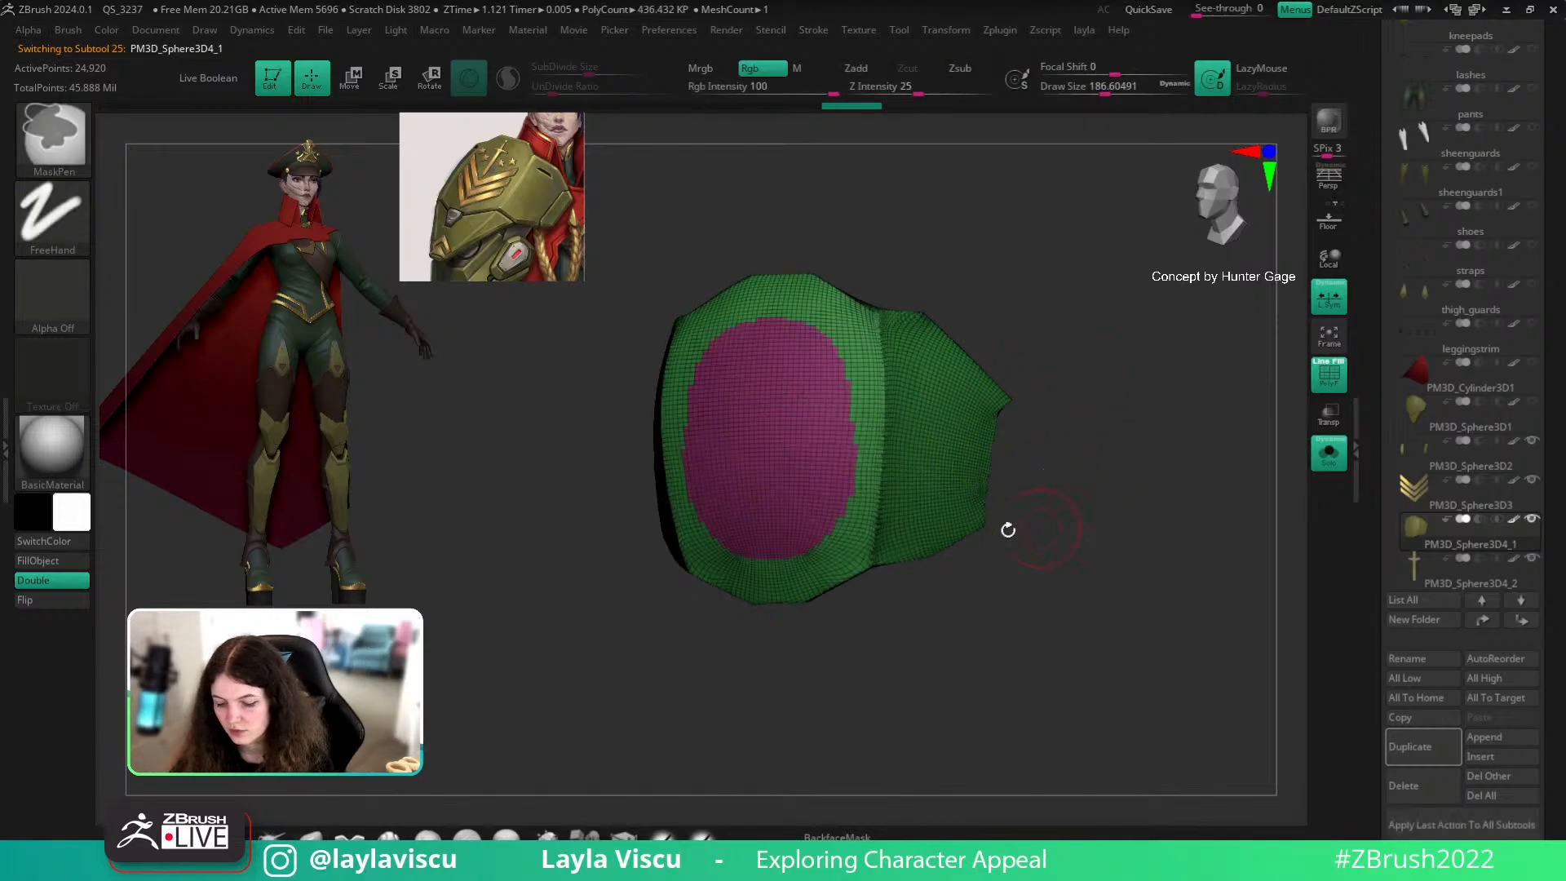
Step: Mask the whole plate except the oval front area and soften the mask's edge
ctrl+shift+click(815, 448)
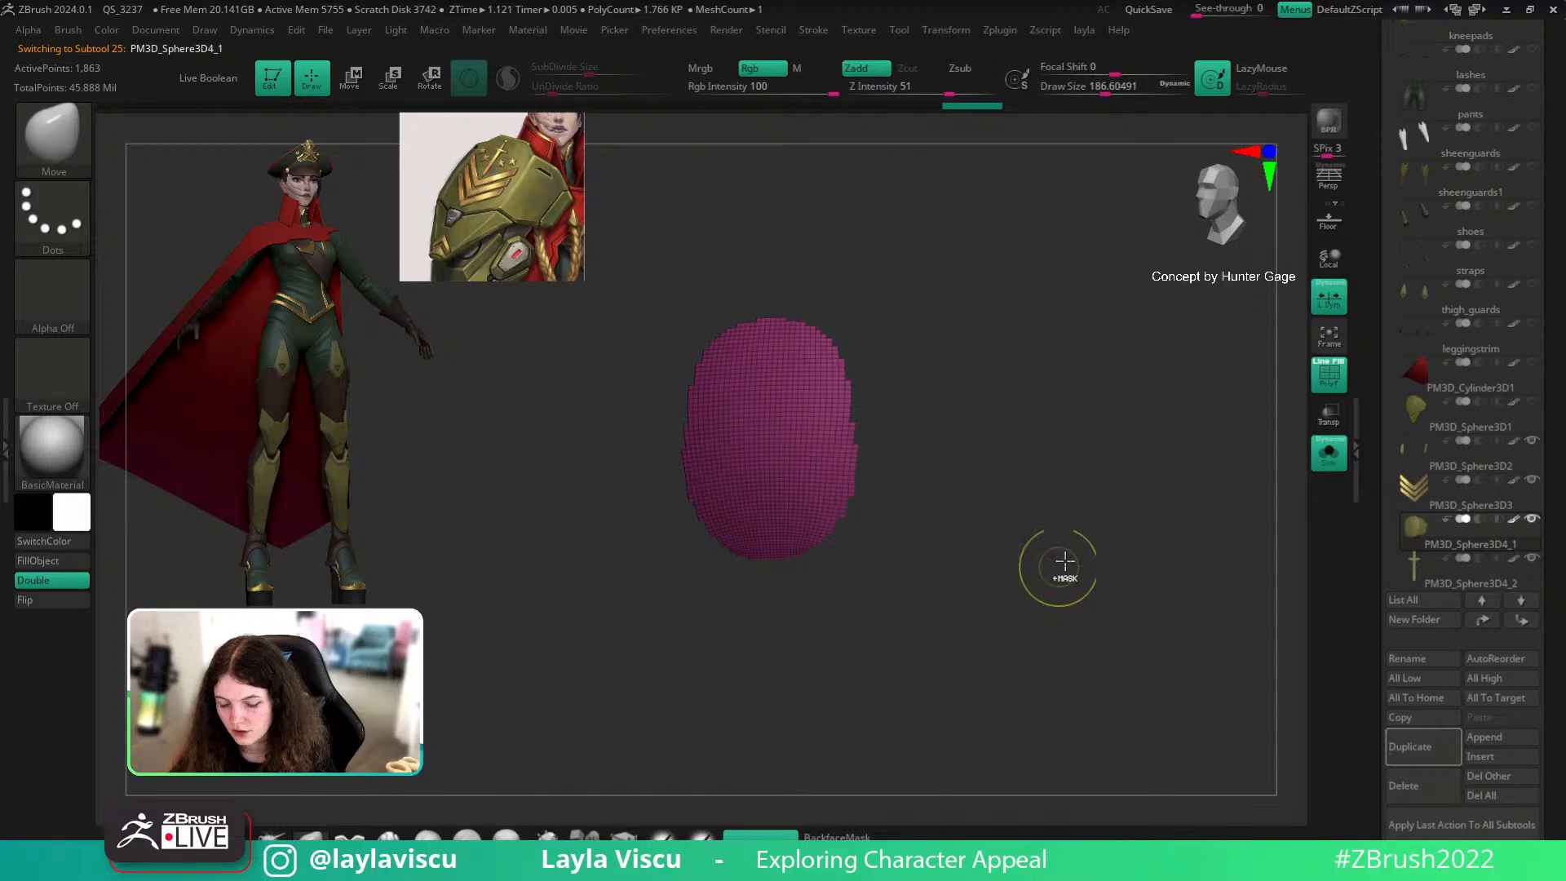
ctrl+click(1061, 555)
ctrl+shift+click(1142, 477)
key(shift+f)
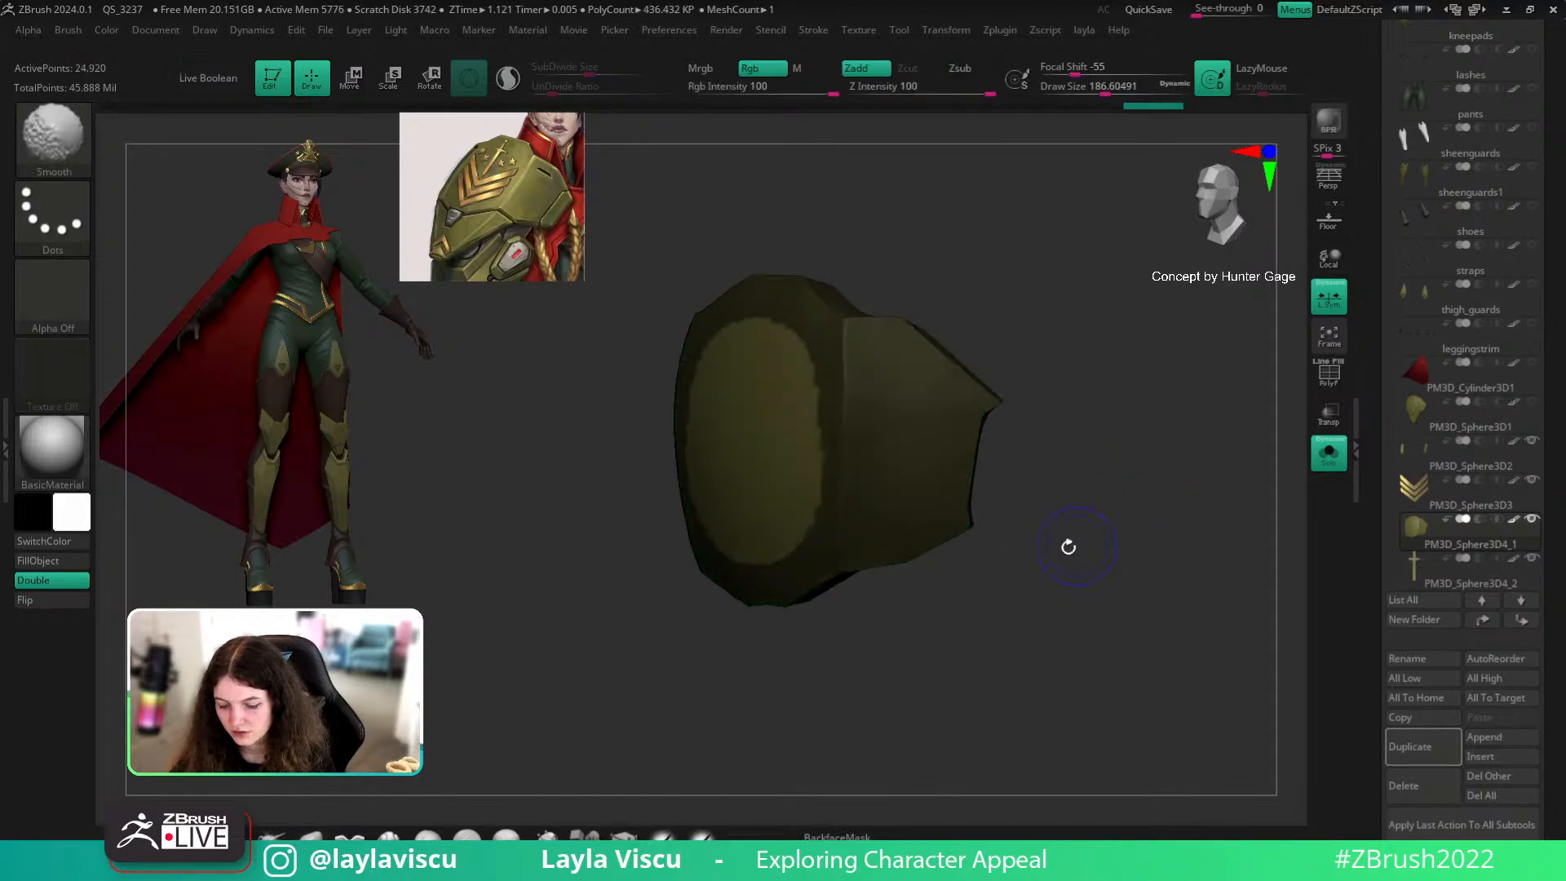
ctrl+click(1073, 542)
mouse_move(1066, 518)
mouse_down()
mouse_move(1017, 555)
mouse_move(1056, 531)
mouse_move(1031, 517)
mouse_move(1017, 531)
mouse_move(1127, 519)
mouse_move(1060, 557)
mouse_move(1036, 543)
mouse_up()
Step: Center the gizmo on the unmasked oval area and try to flatten it by scaling along the Z axis
key(w)
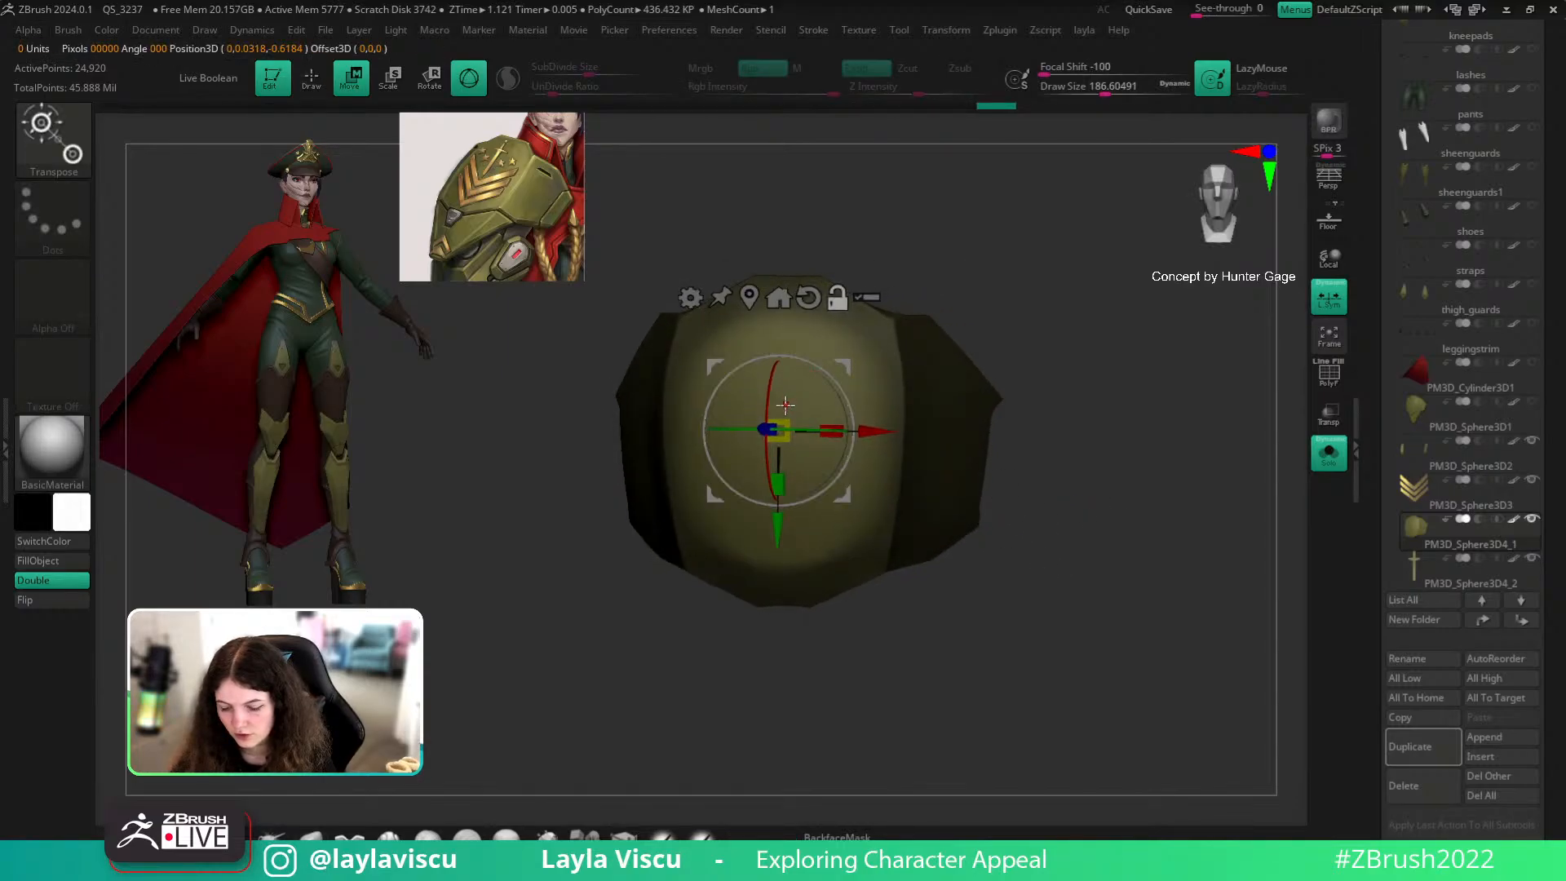
alt+click(795, 431)
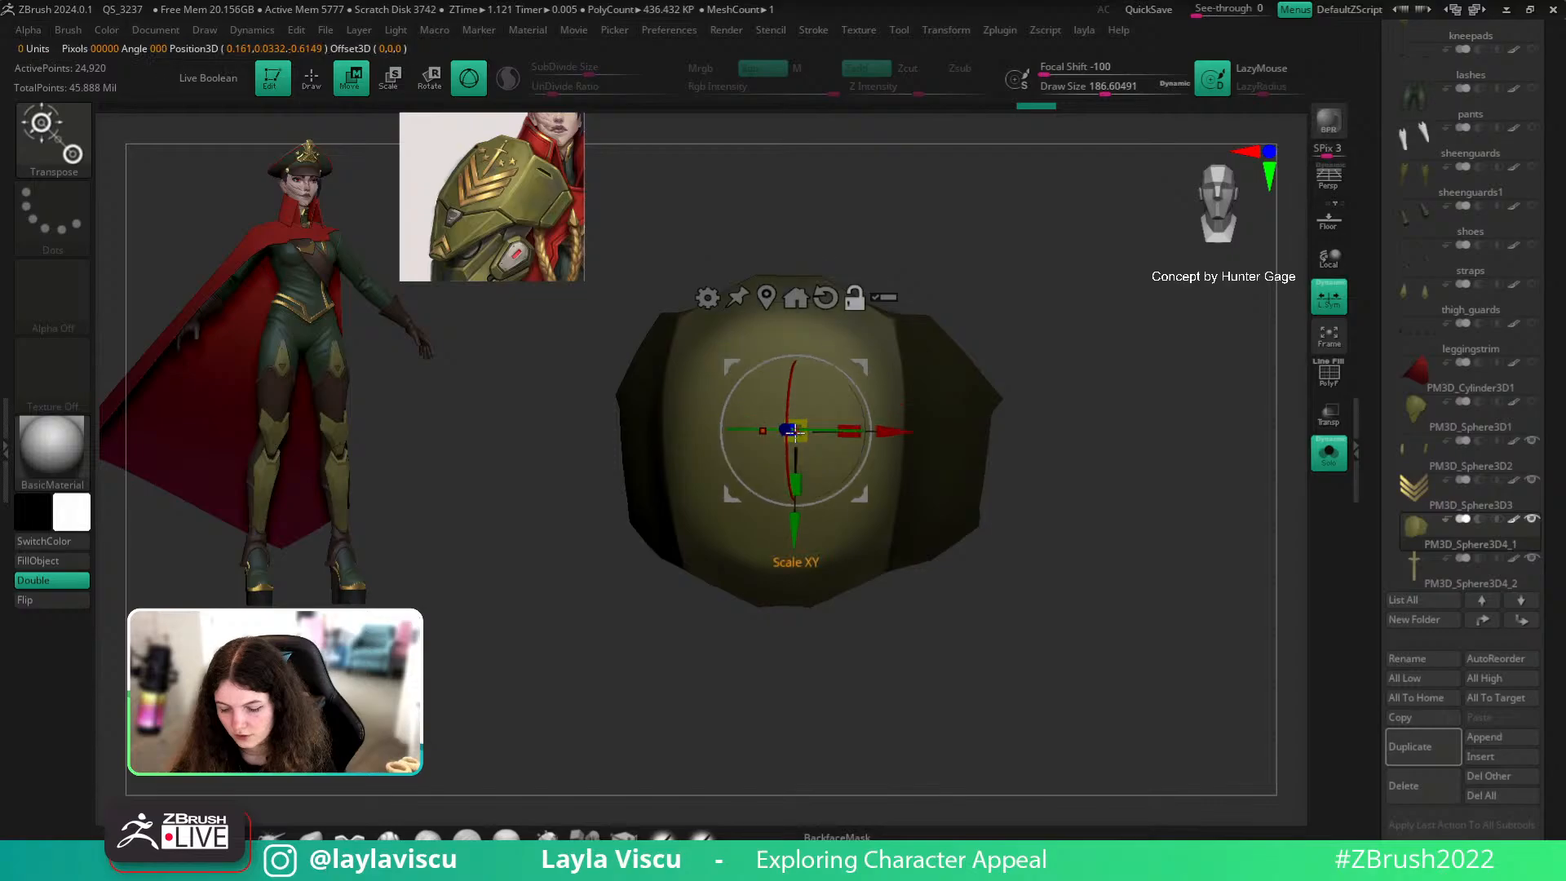
alt+click(775, 399)
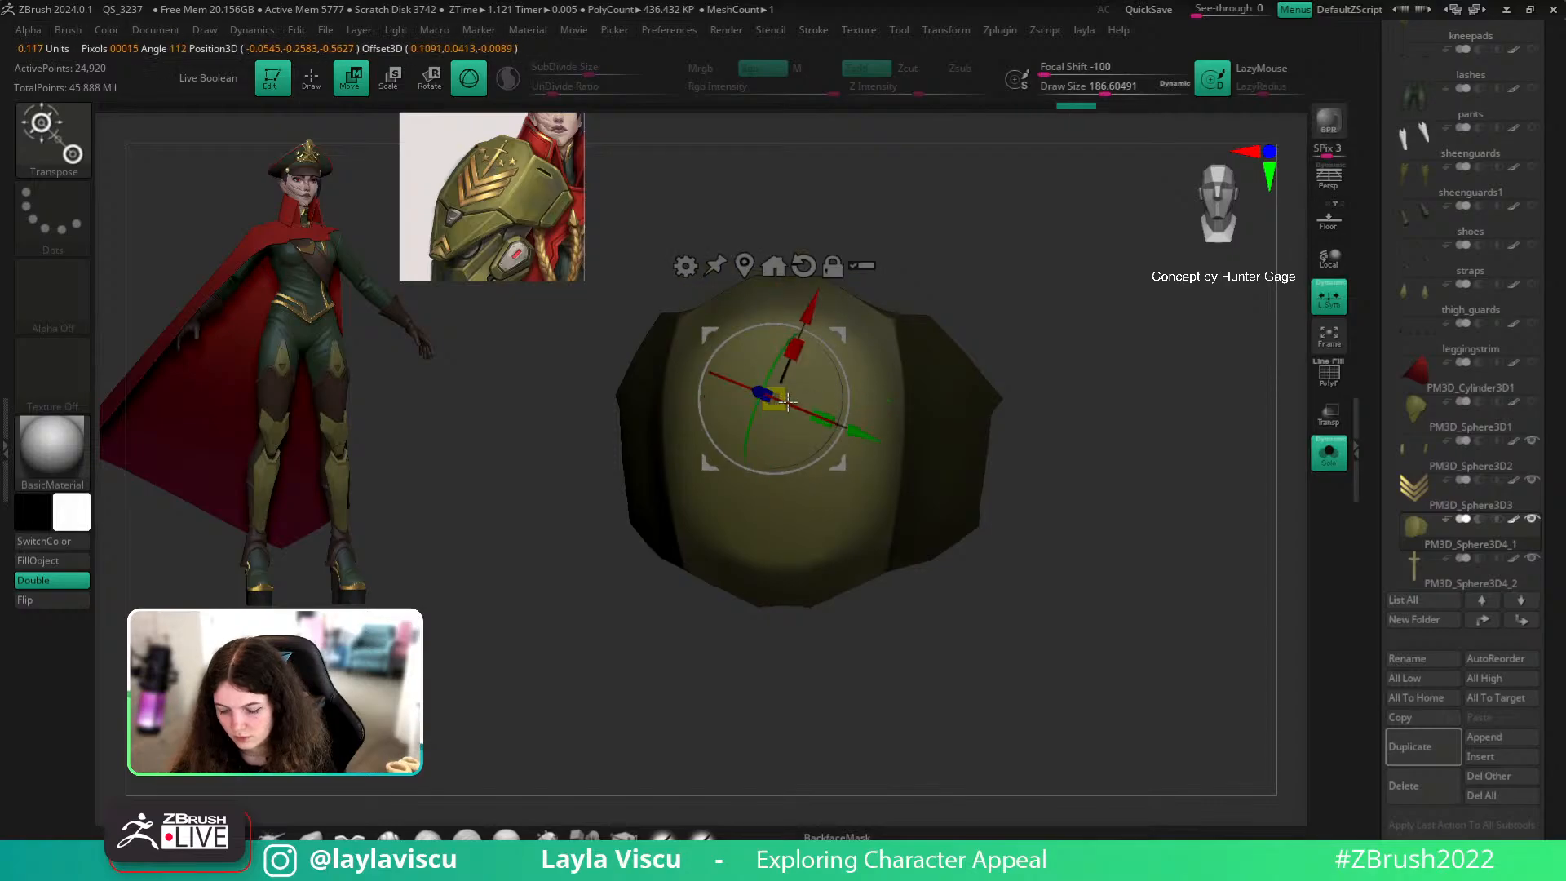
mouse_move(1036, 424)
mouse_down()
mouse_move(1056, 262)
mouse_move(1072, 270)
mouse_move(1084, 332)
mouse_move(918, 359)
mouse_move(938, 342)
mouse_up()
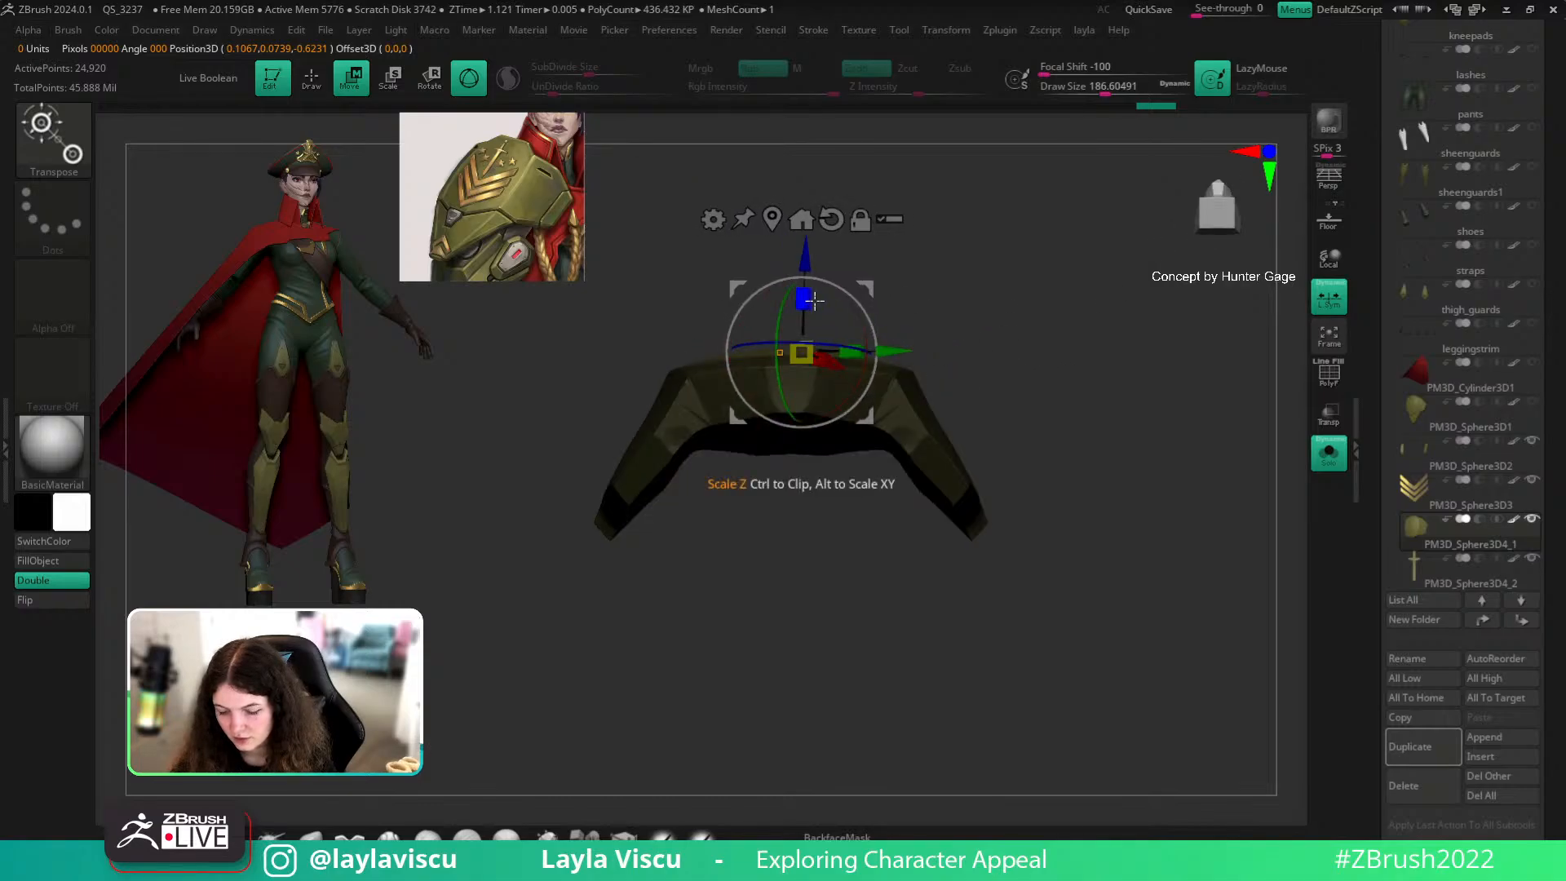
drag(1126, 402, 1363, 489)
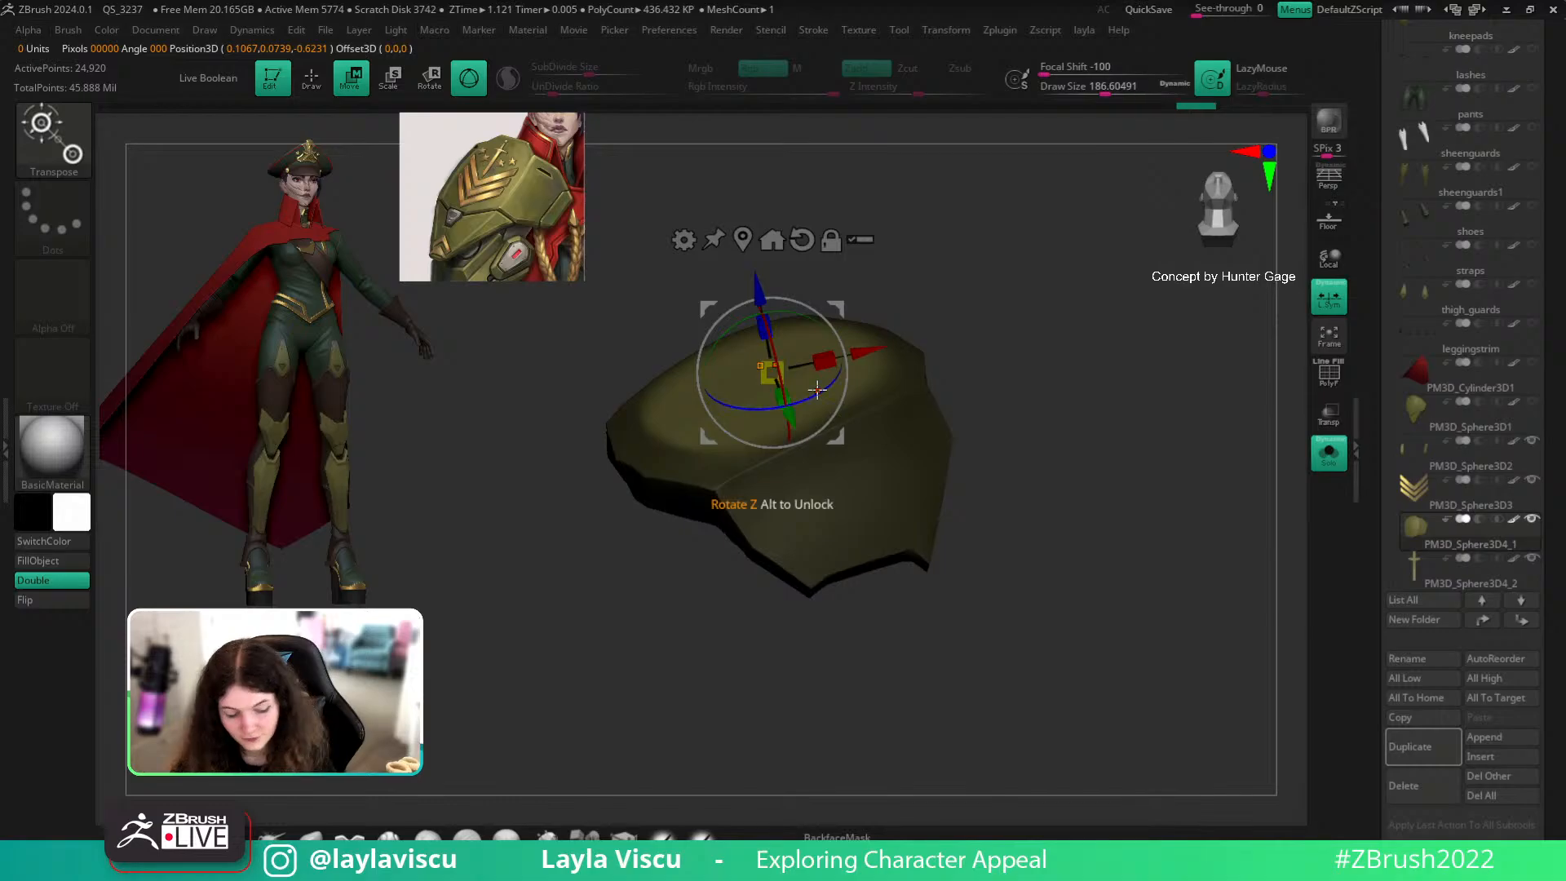
drag(976, 301, 990, 214)
alt+drag(990, 214, 971, 318)
alt+drag(964, 259, 975, 408)
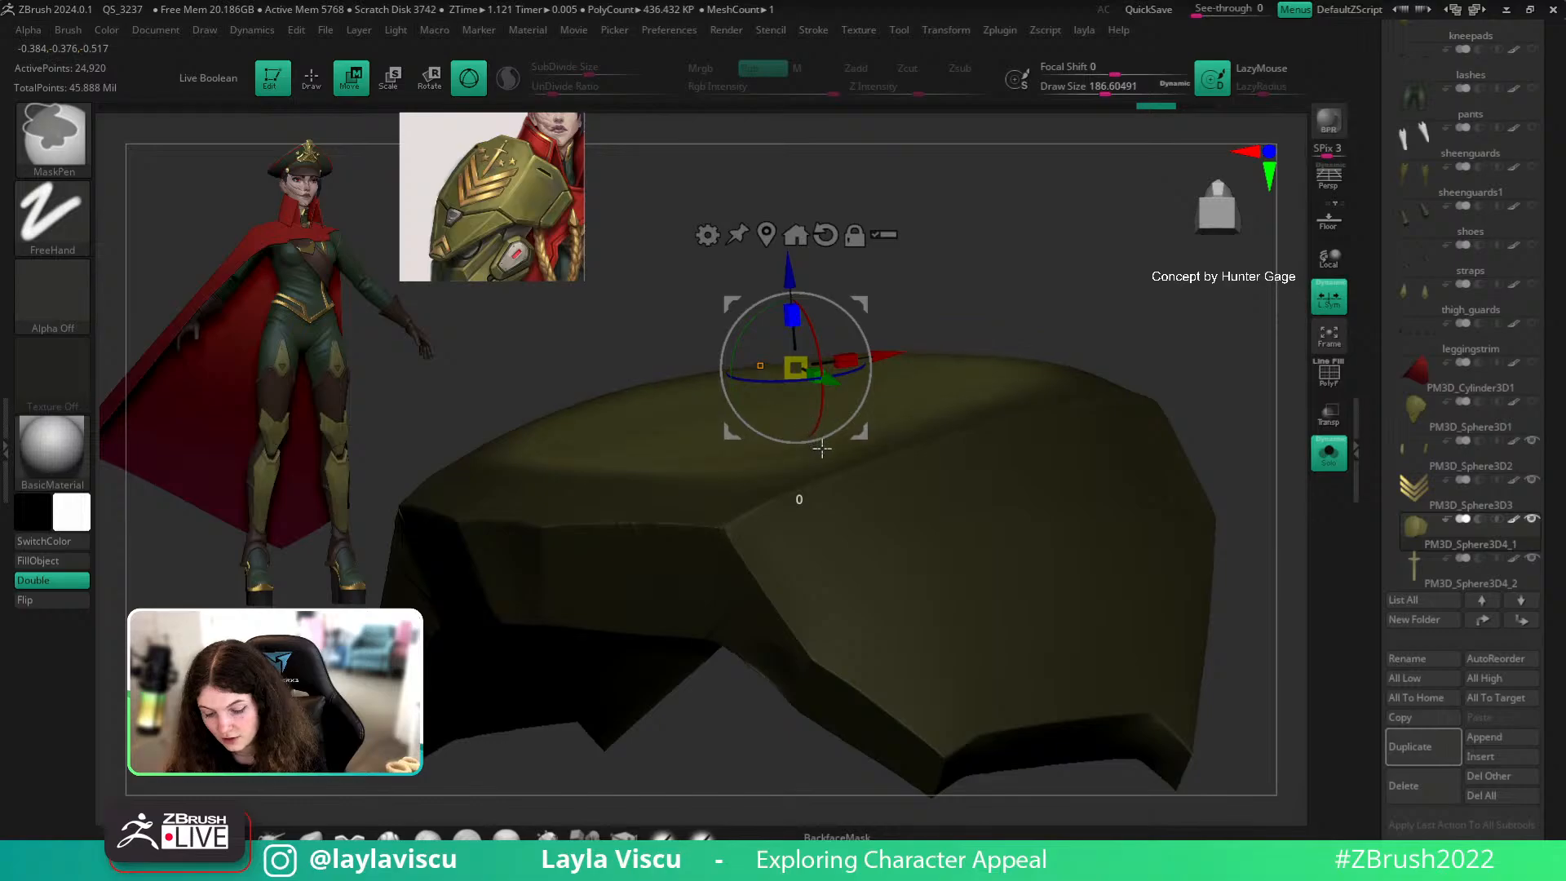
drag(926, 287, 1038, 278)
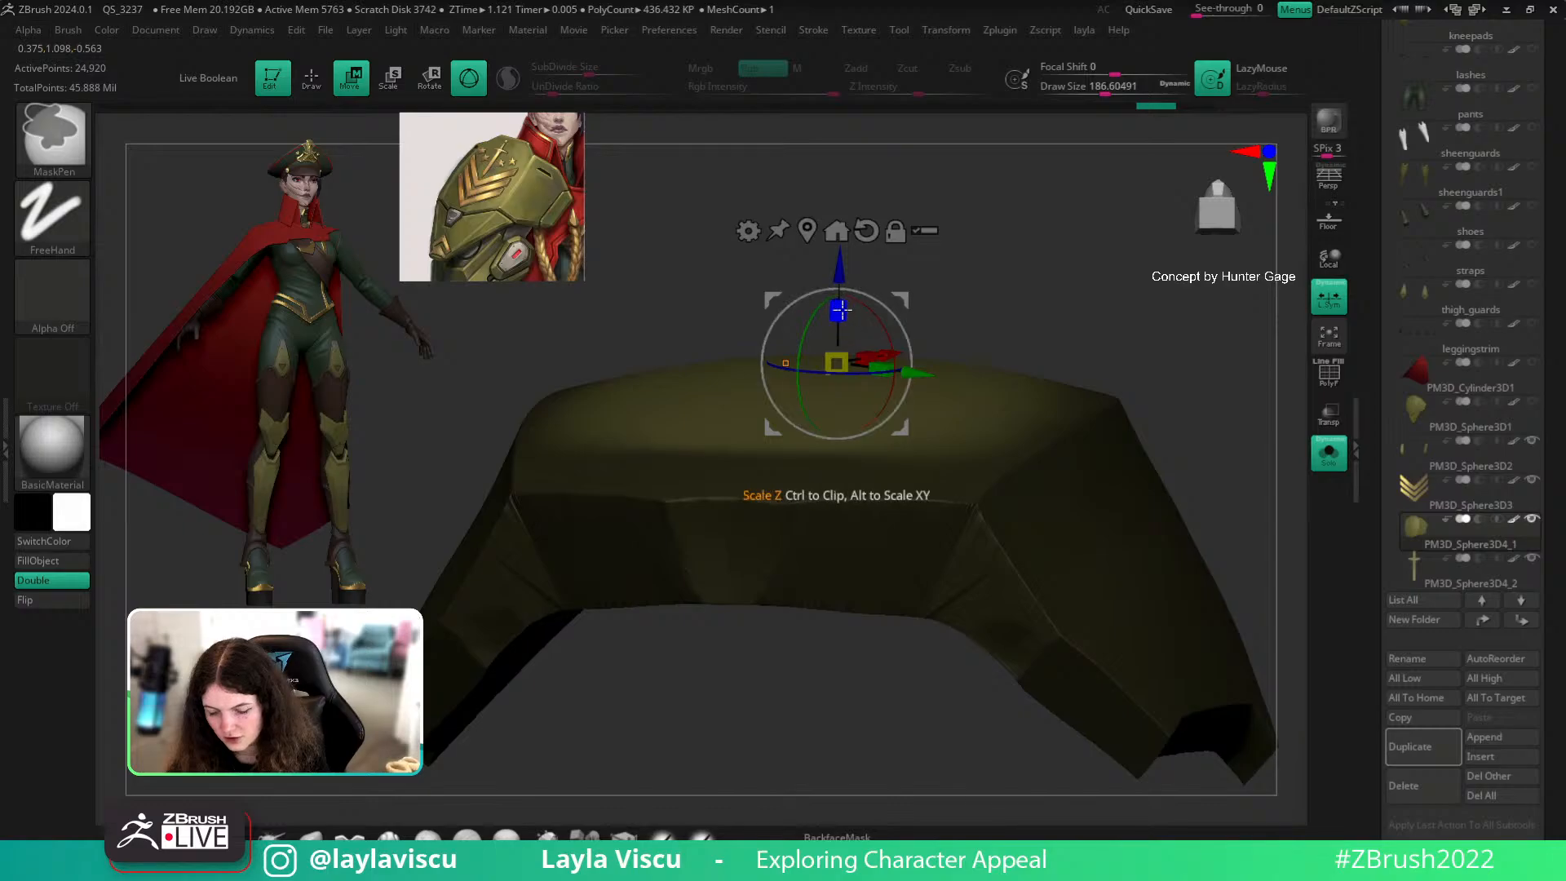
drag(840, 309, 869, 459)
Step: Show only the oval polygroup of the armor plate and hide the rest
ctrl+right_drag(873, 471, 1070, 378)
drag(1070, 378, 1063, 542)
key(shift+f)
key(shift+f)
key(q)
drag(636, 750, 1069, 647)
key(shift+f)
ctrl+shift+click(850, 555)
key(shift)
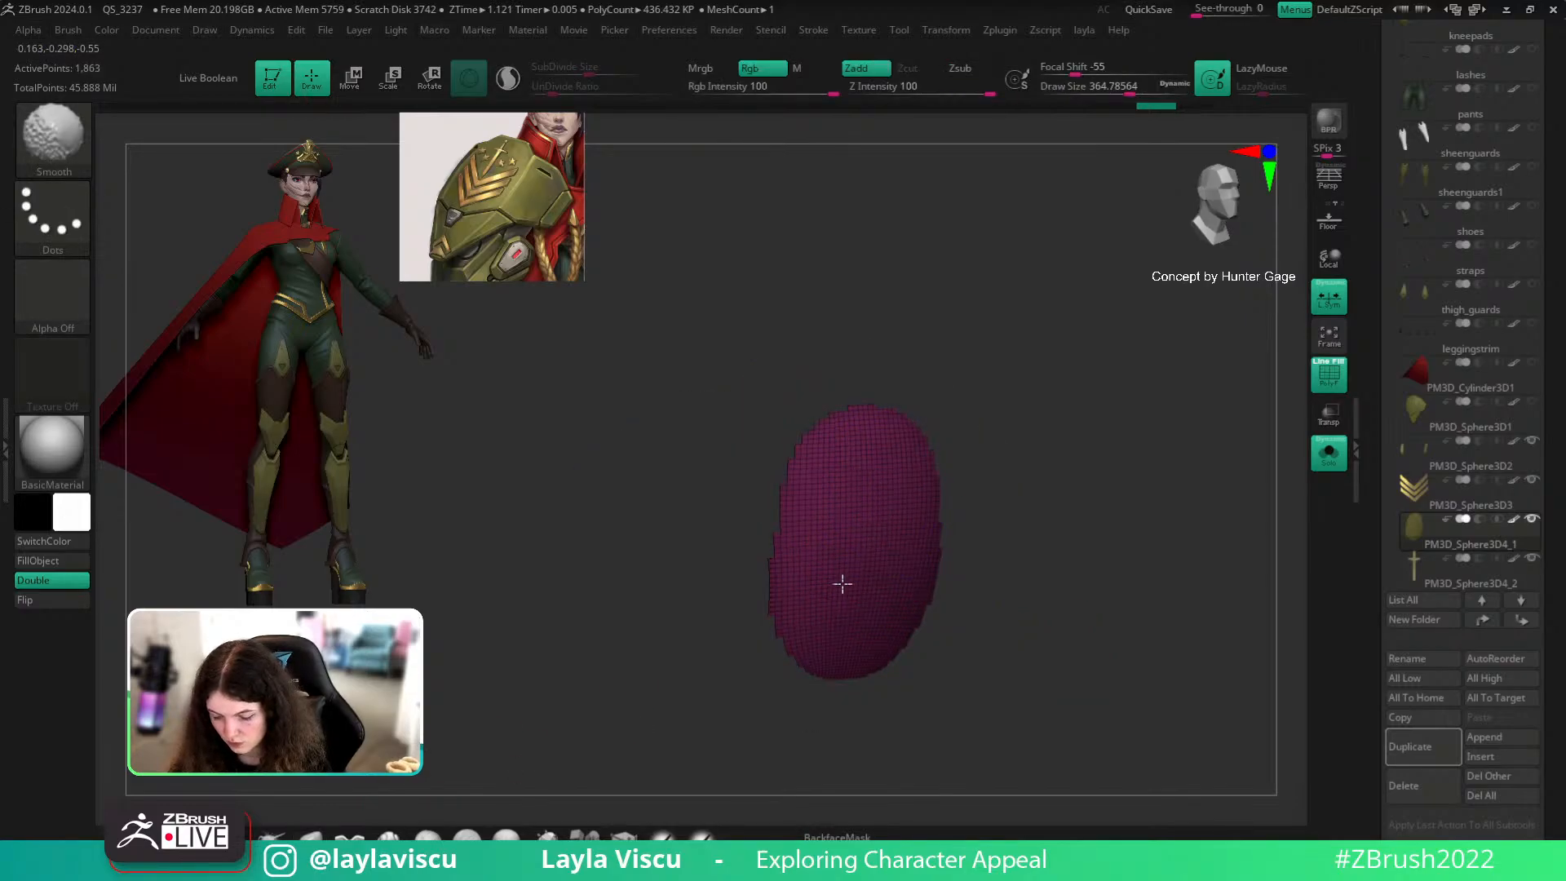
Step: Try reshaping the isolated oval with the Move brush at a draw size of about 517, and undo the stroke
mouse_move(1096, 483)
mouse_down()
mouse_move(1087, 364)
mouse_move(1071, 345)
mouse_up()
drag(881, 443, 836, 439)
key(ctrl+z)
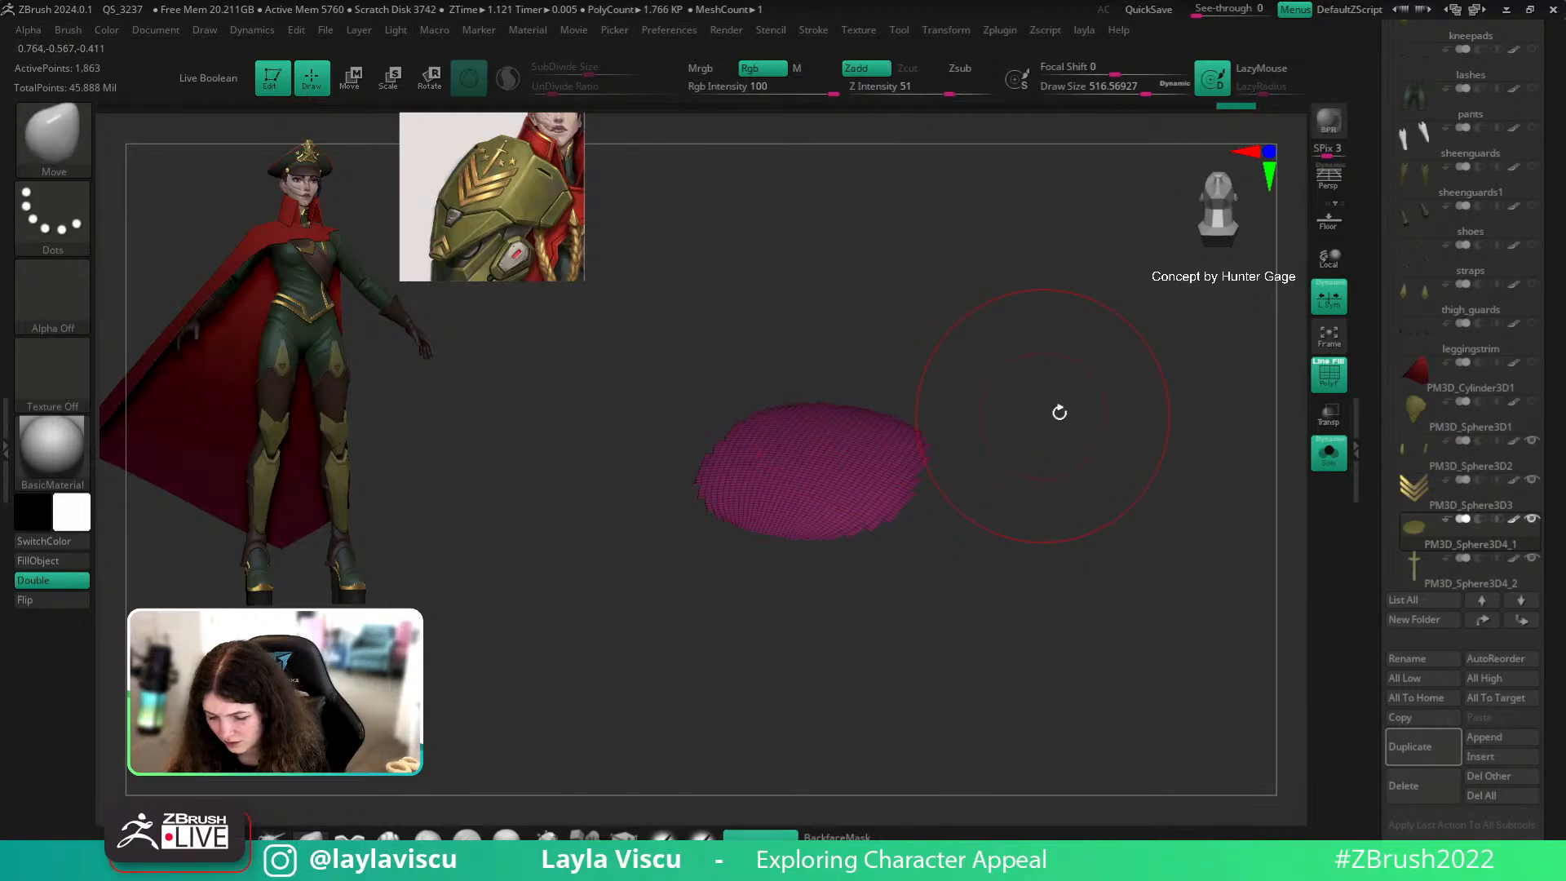
ctrl+shift+click(1056, 413)
drag(1080, 402, 864, 517)
ctrl+shift+click(864, 517)
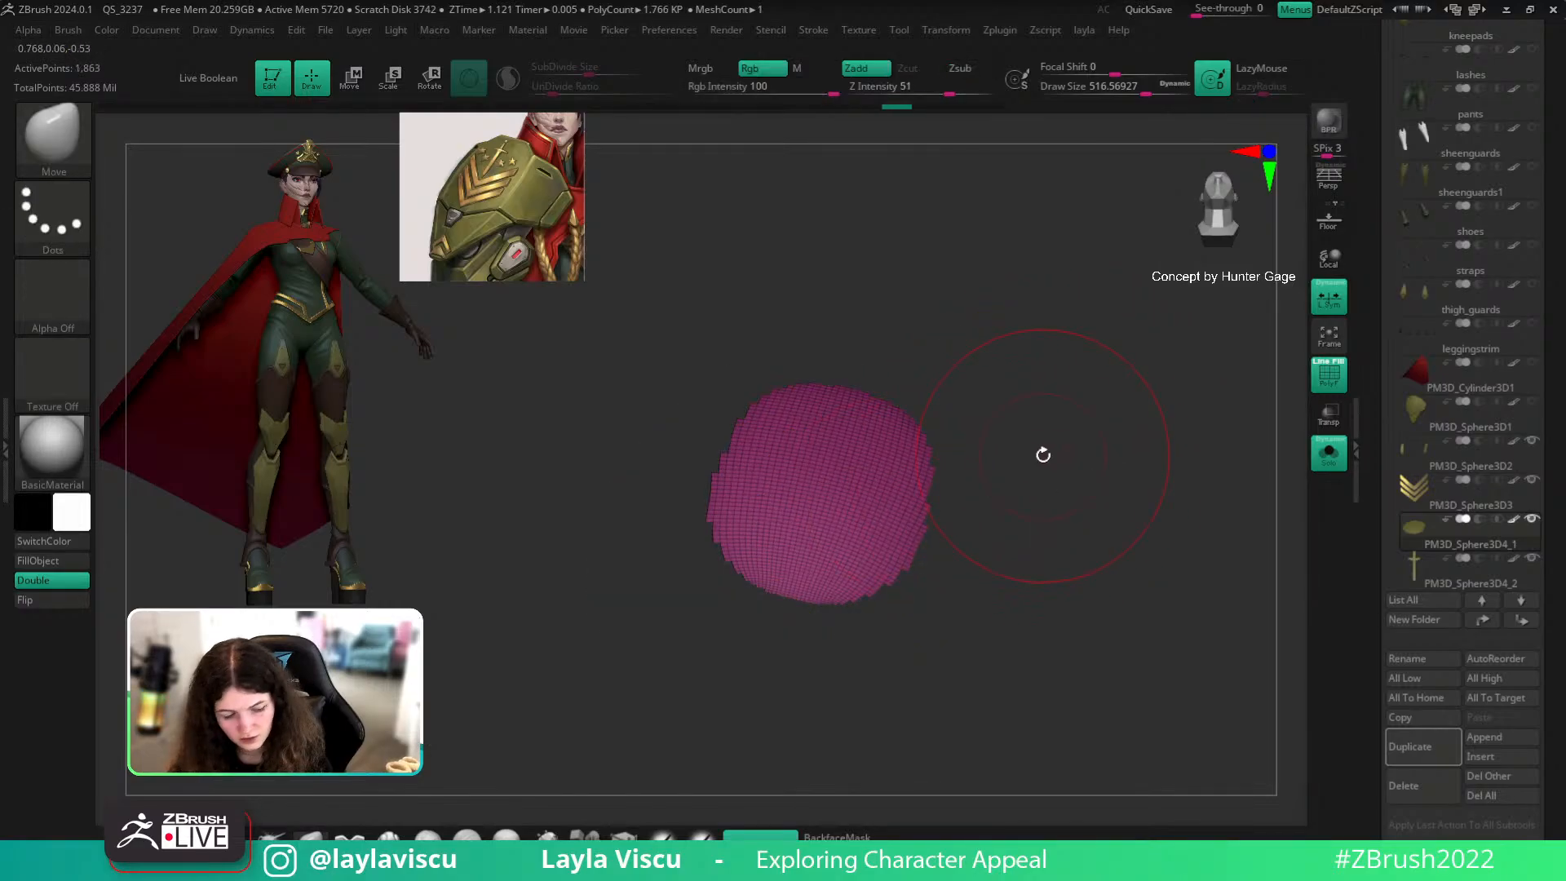
Step: Try smoothing the isolated oval surface with the hPolish brush at a draw size of about 517
key(b)
key(t)
key(d)
key(b)
key(h)
key(p)
mouse_move(1021, 403)
mouse_down()
mouse_move(1069, 528)
mouse_move(846, 587)
mouse_move(930, 479)
mouse_up()
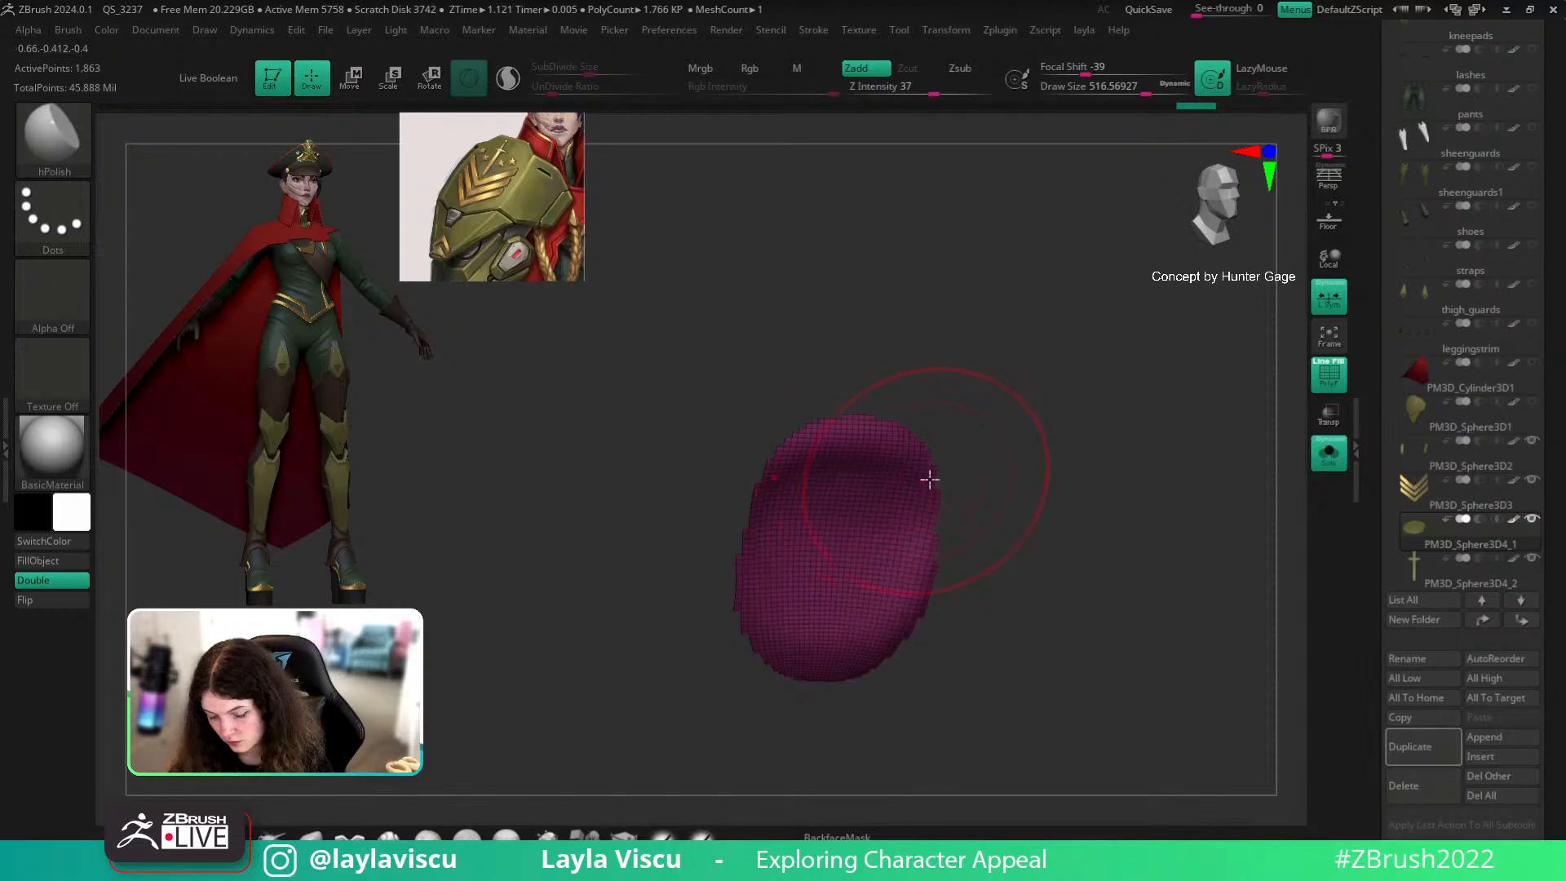
key(shift+f)
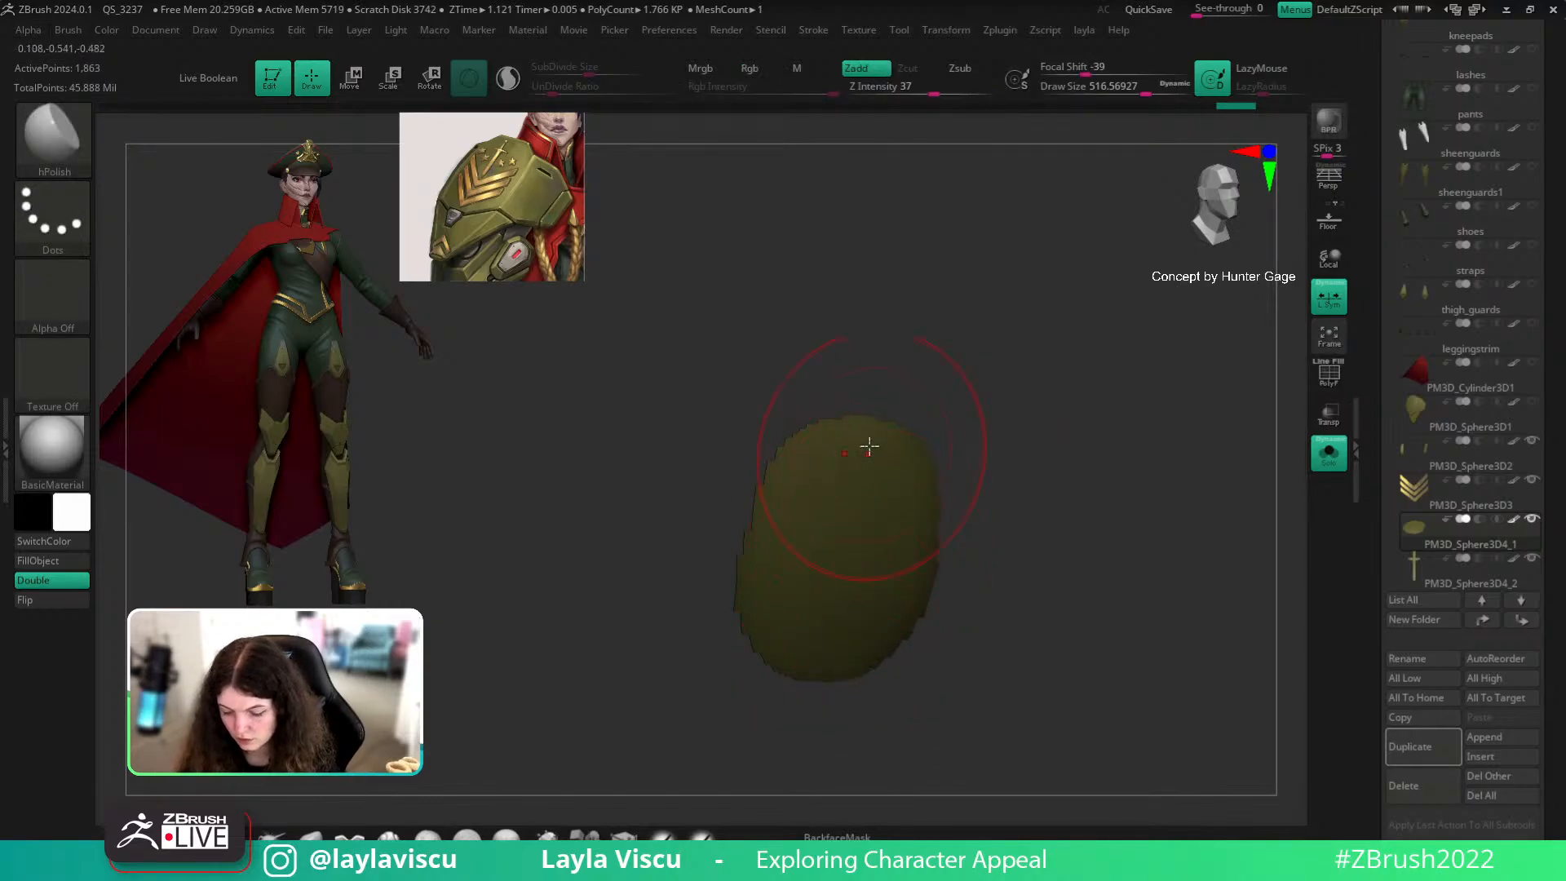
drag(833, 671, 808, 656)
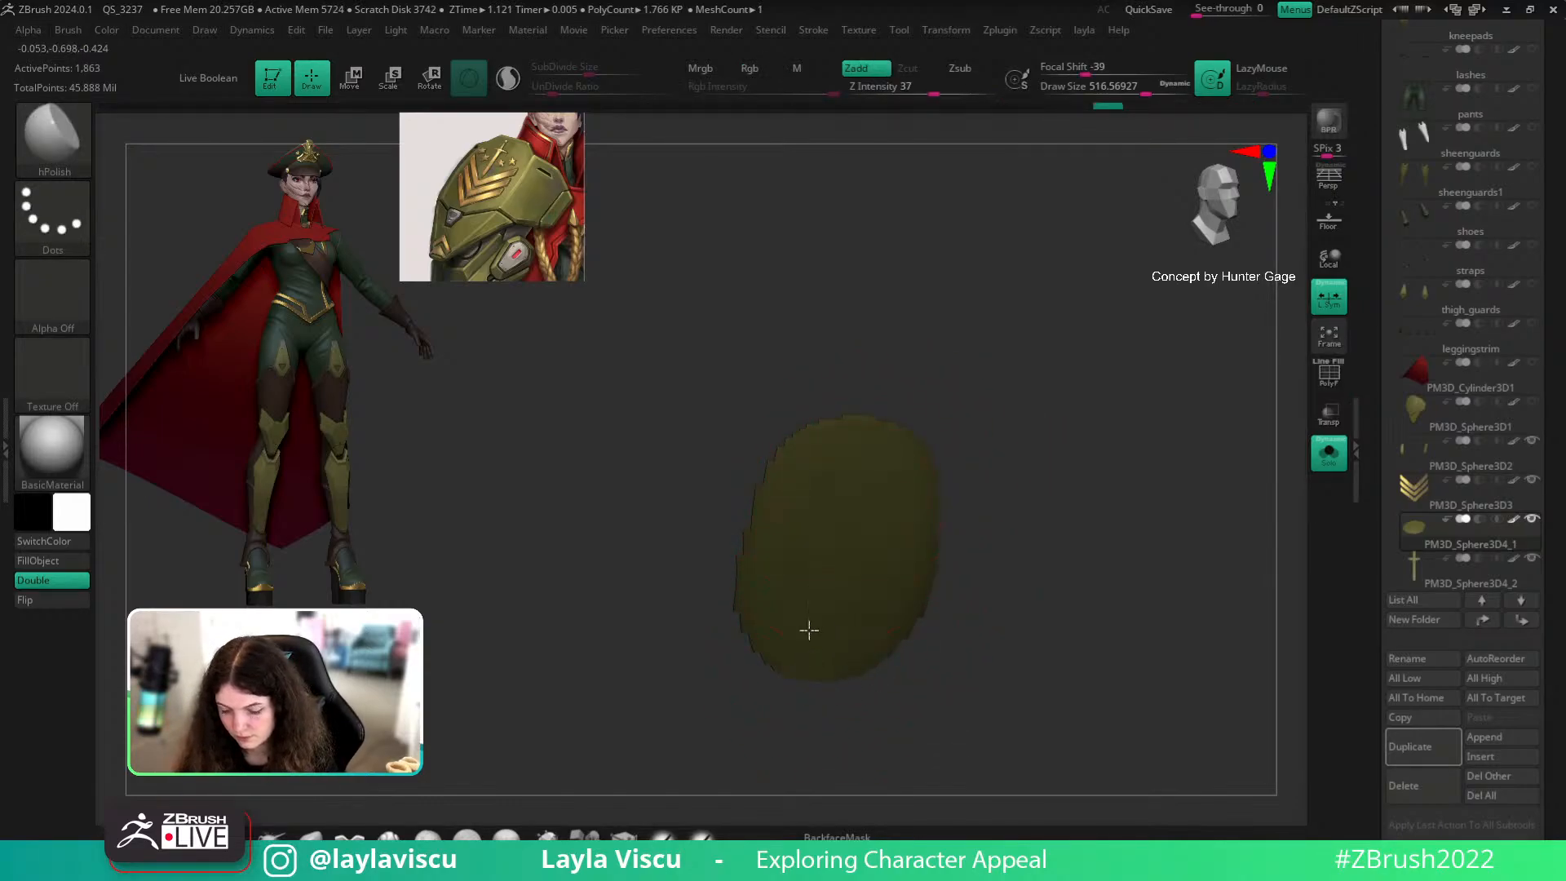
mouse_move(856, 515)
mouse_down()
mouse_move(1210, 409)
mouse_move(1210, 465)
mouse_move(1240, 463)
mouse_move(1154, 500)
mouse_move(1226, 457)
mouse_move(1213, 517)
mouse_up()
Step: Undo the polishing, flattening, masking and grouping of the oval area and bring the whole armor plate back into view
key(ctrl)
key(ctrl+z)
key(ctrl+z)
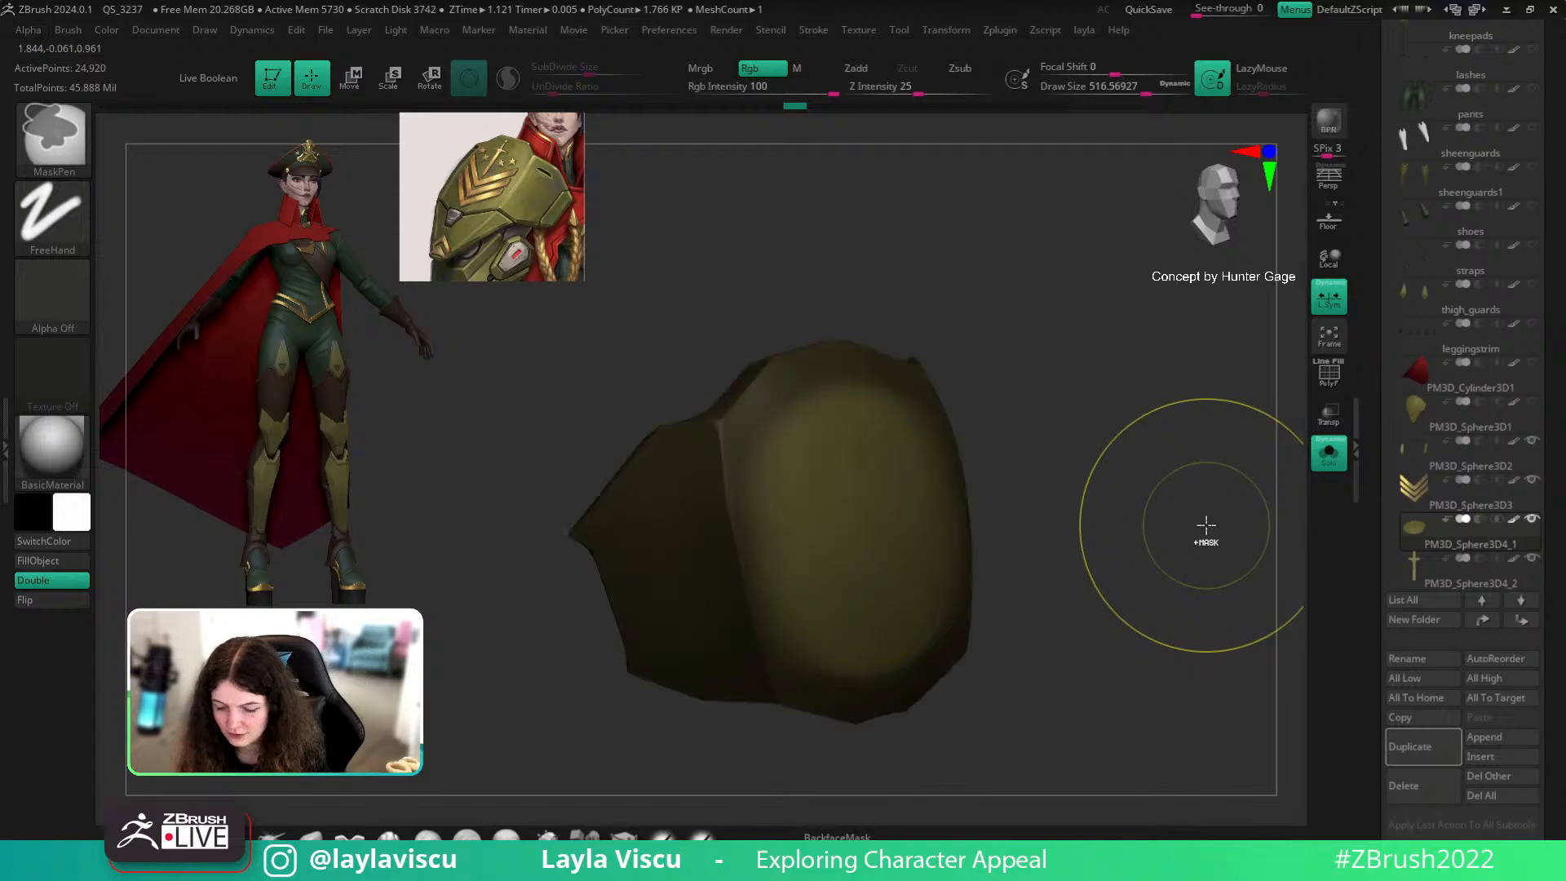
key(ctrl+z)
key(ctrl+z)
key(ctrl+z)
key(ctrl+z)
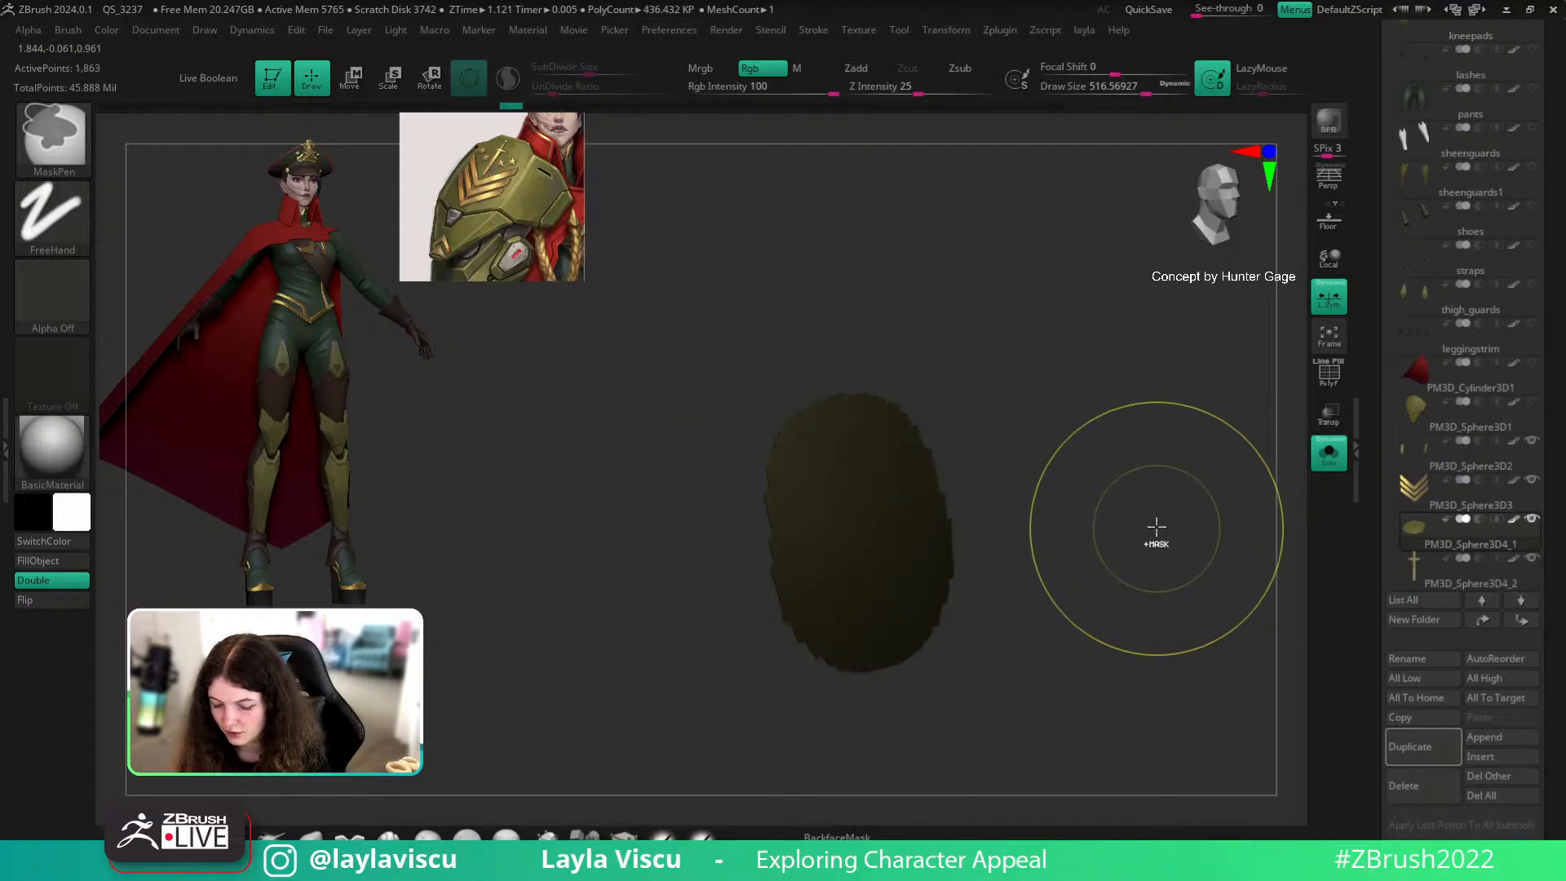
ctrl+click(1195, 580)
click(1201, 638)
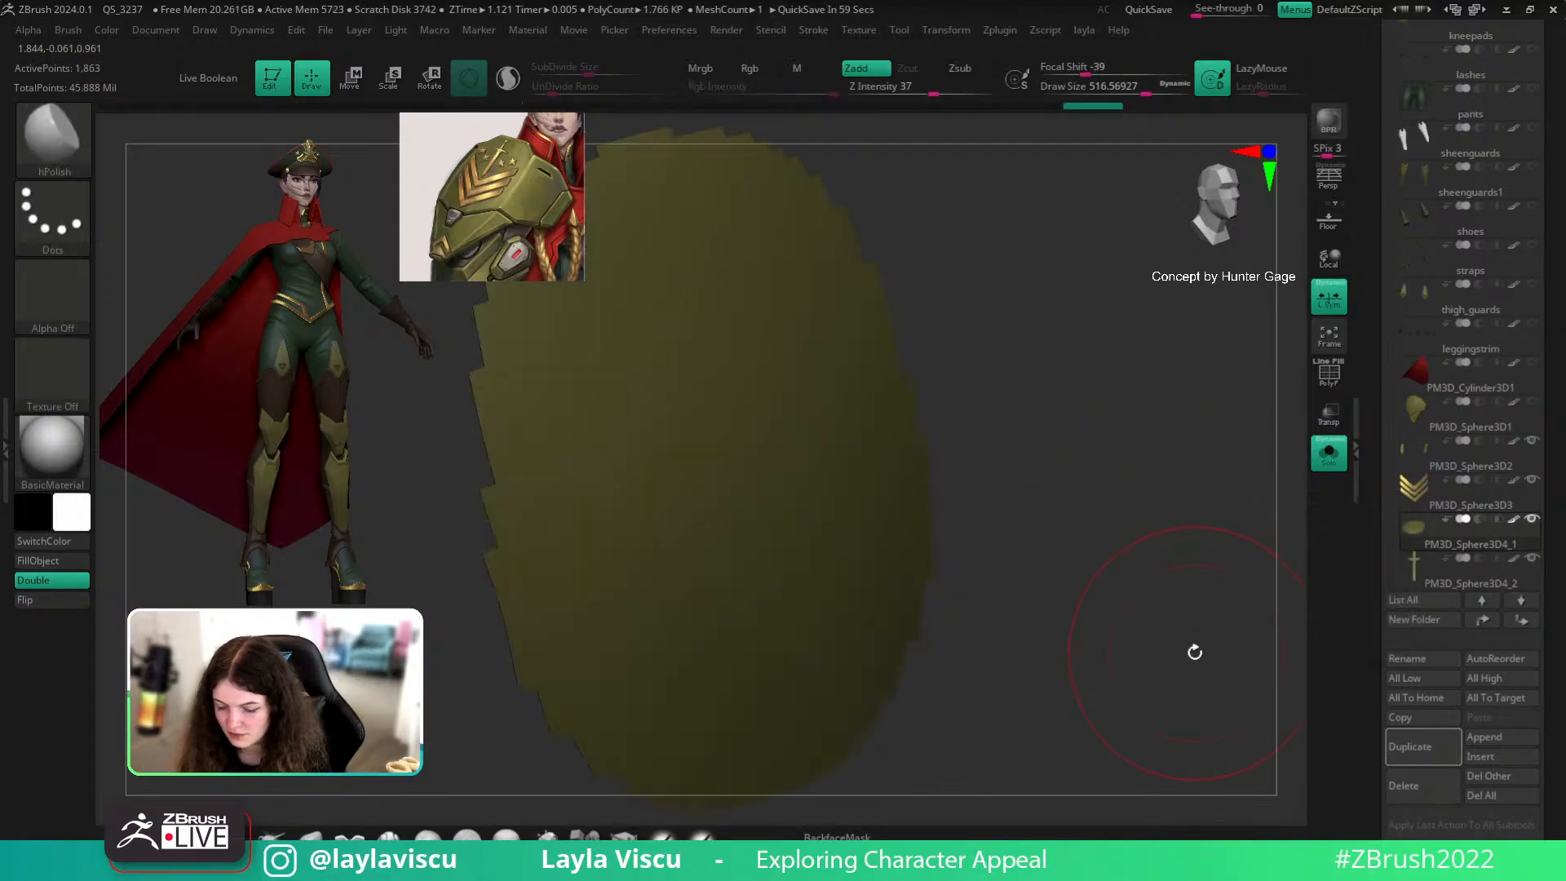
mouse_move(1171, 563)
mouse_down()
mouse_move(1137, 517)
mouse_move(1081, 770)
mouse_move(1048, 594)
mouse_move(1059, 531)
mouse_move(1206, 615)
mouse_move(1189, 650)
mouse_move(1090, 623)
mouse_up()
key(shift+f)
ctrl+shift+click(1077, 776)
ctrl+shift+click(1060, 752)
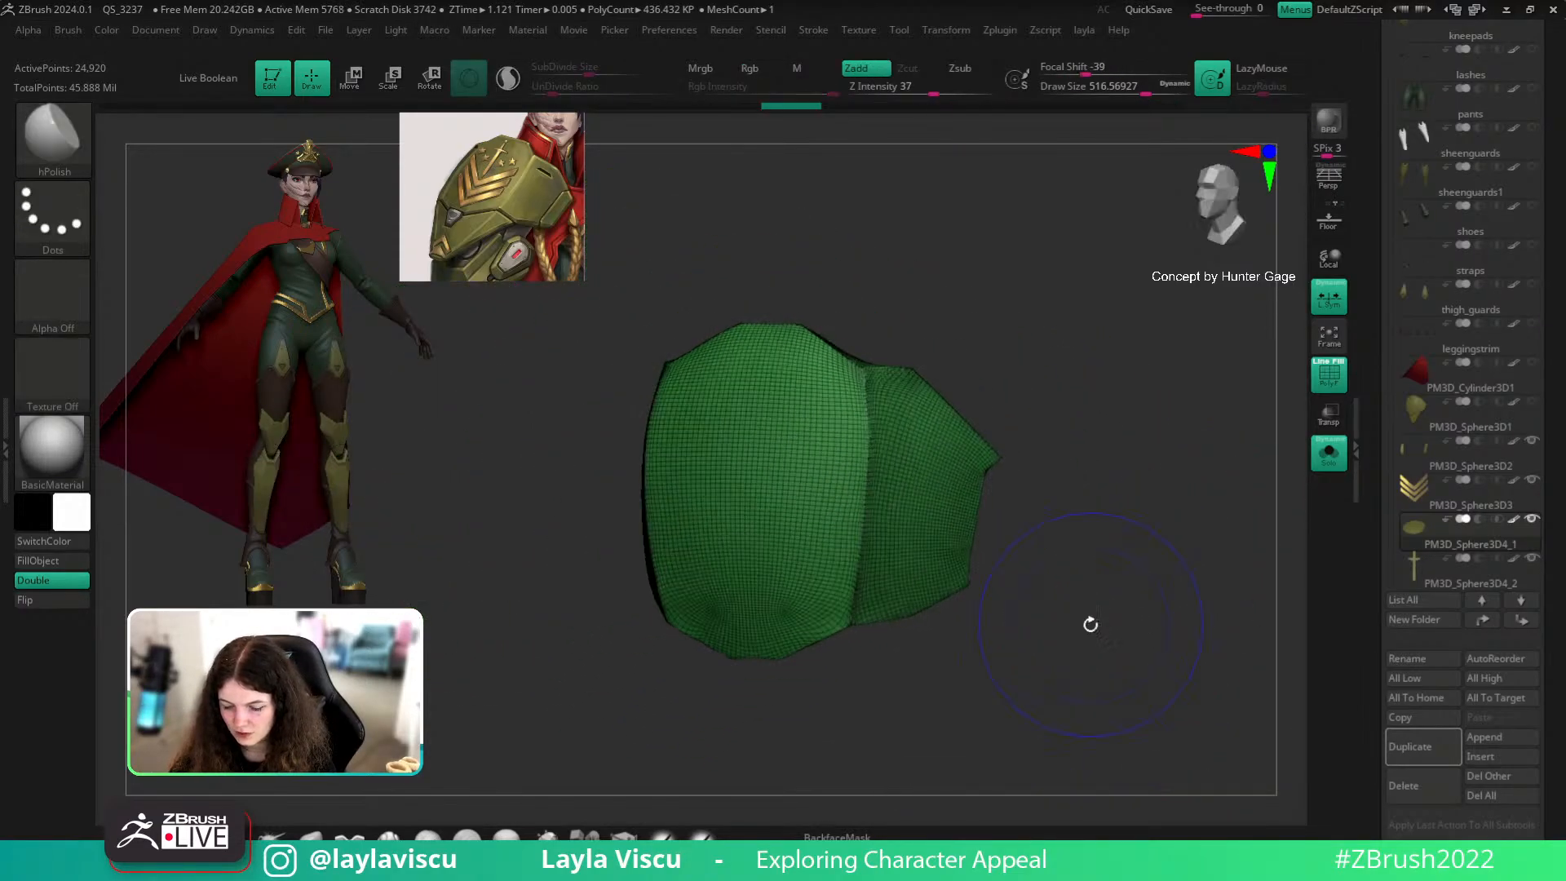
Step: Flatten the front of the armor plate with the TrimDynamic brush at a draw size of about 611, and show the other armor parts again
key(shift+f)
key(b)
key(t)
key(d)
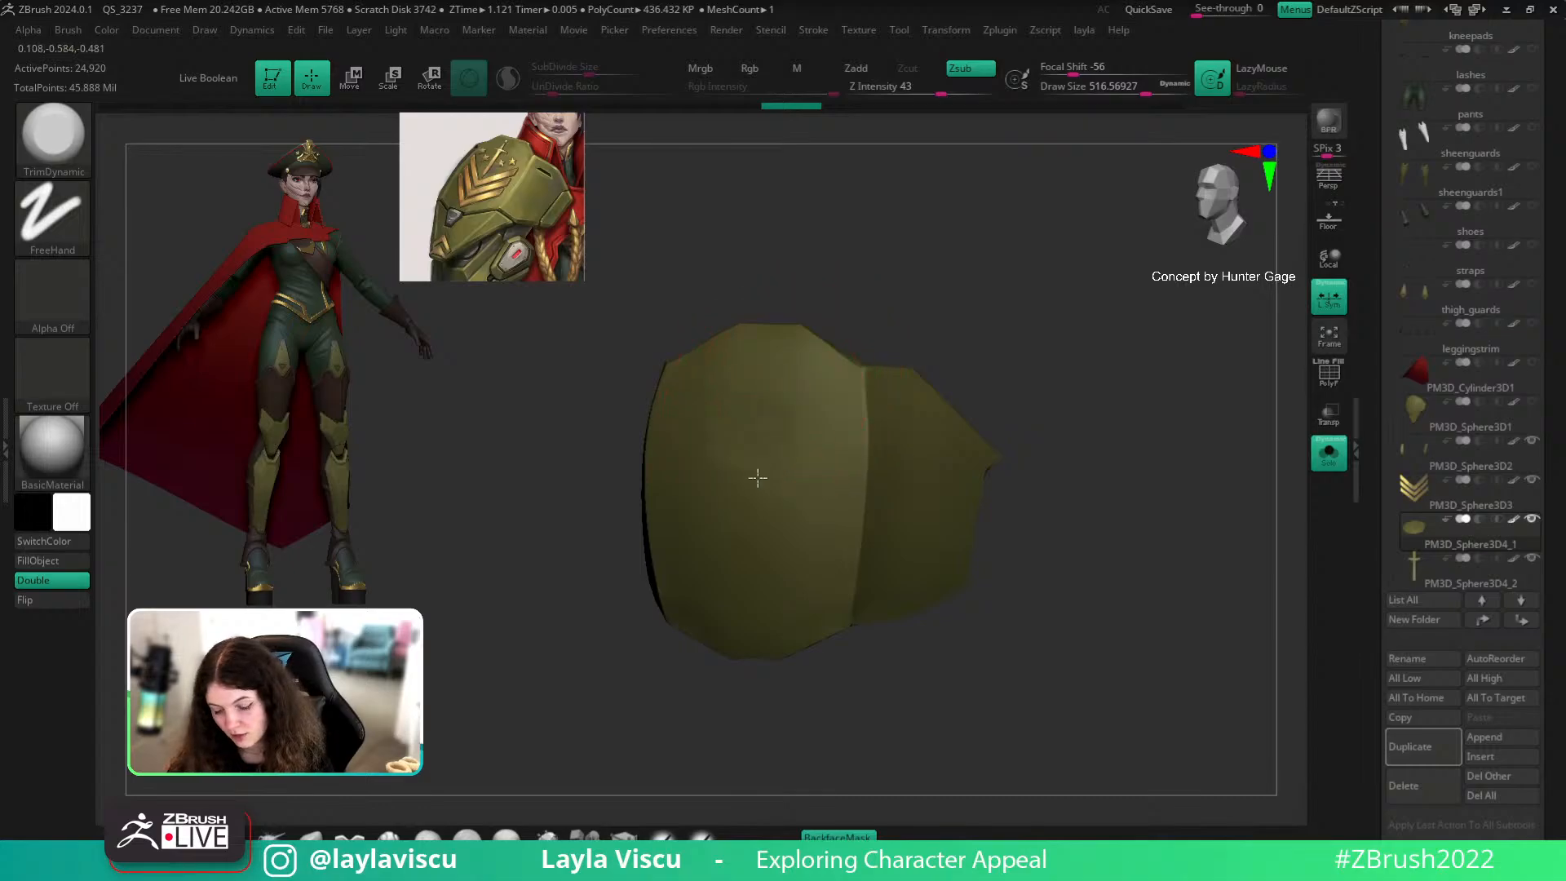
mouse_move(750, 596)
shift+mouse_down()
mouse_move(745, 467)
mouse_move(753, 603)
mouse_move(776, 459)
shift+mouse_up()
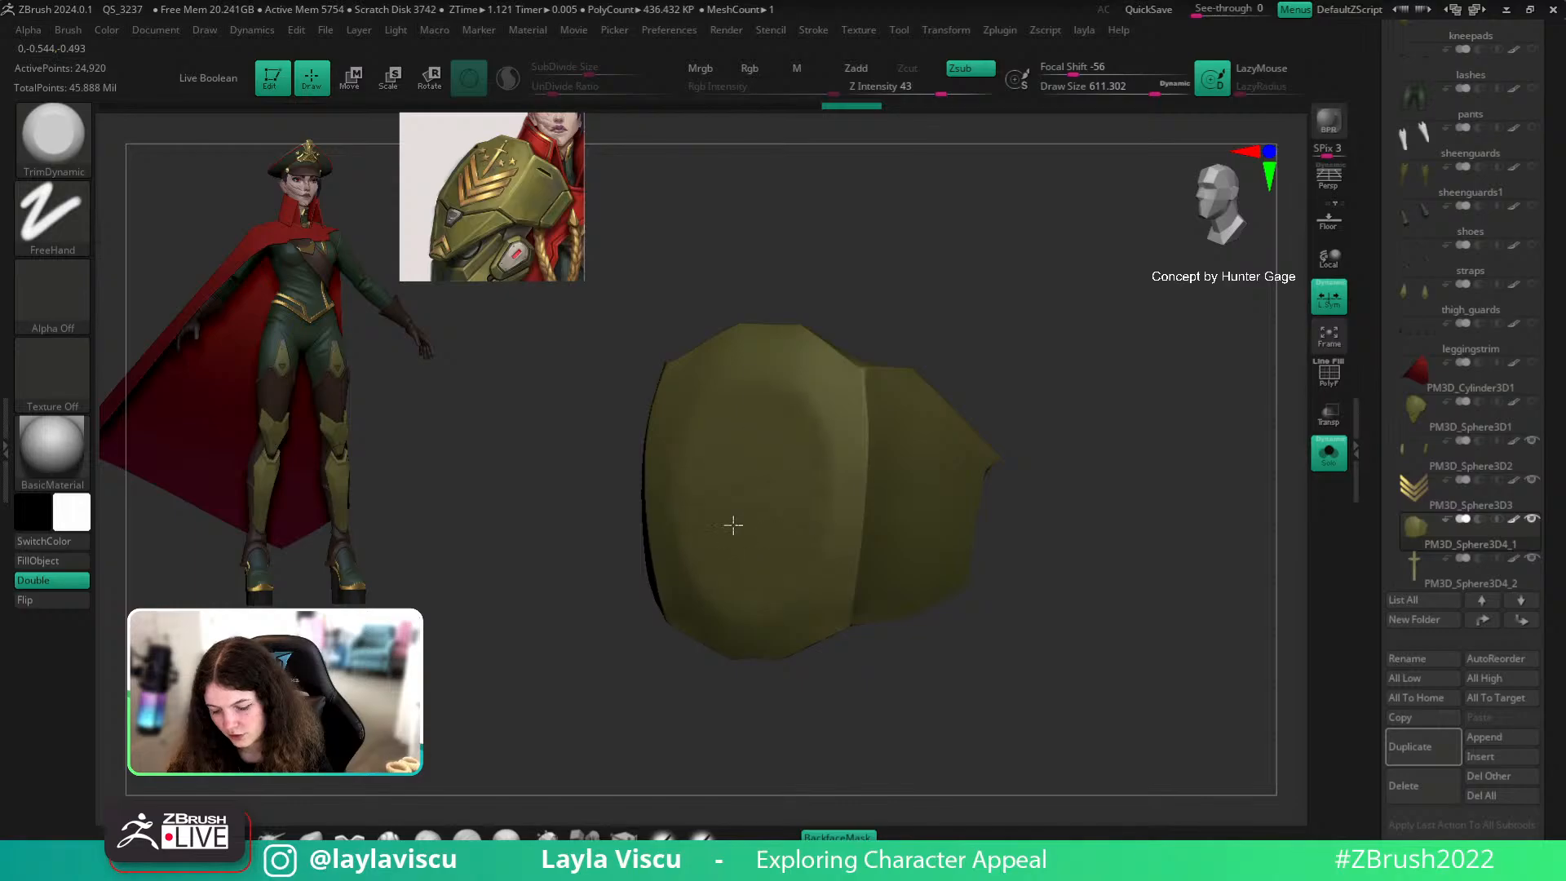
drag(1125, 539, 1175, 543)
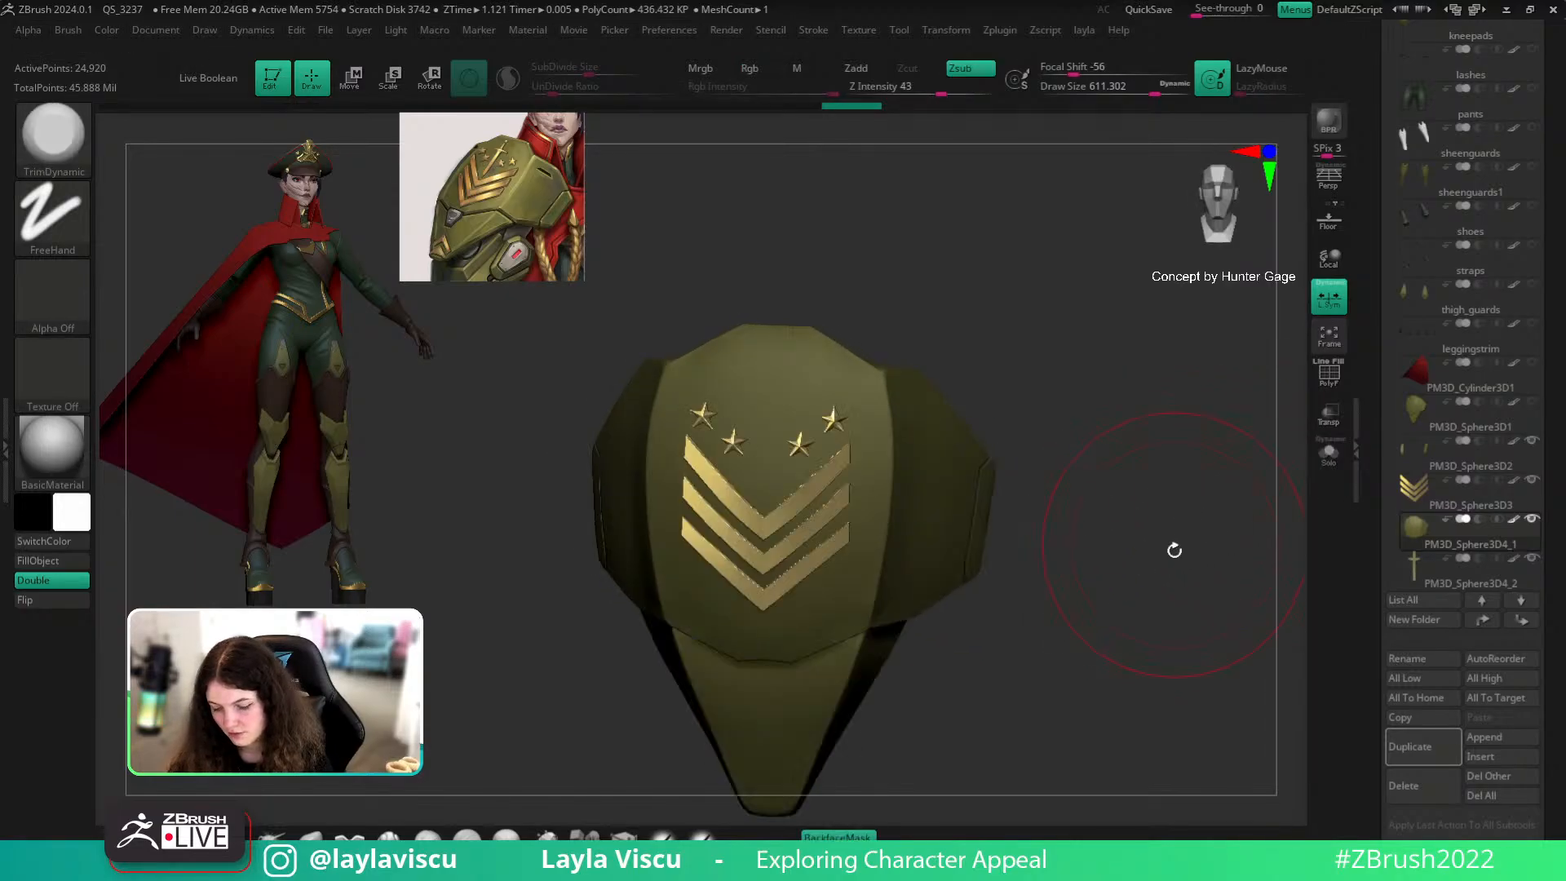
drag(1164, 615, 1109, 644)
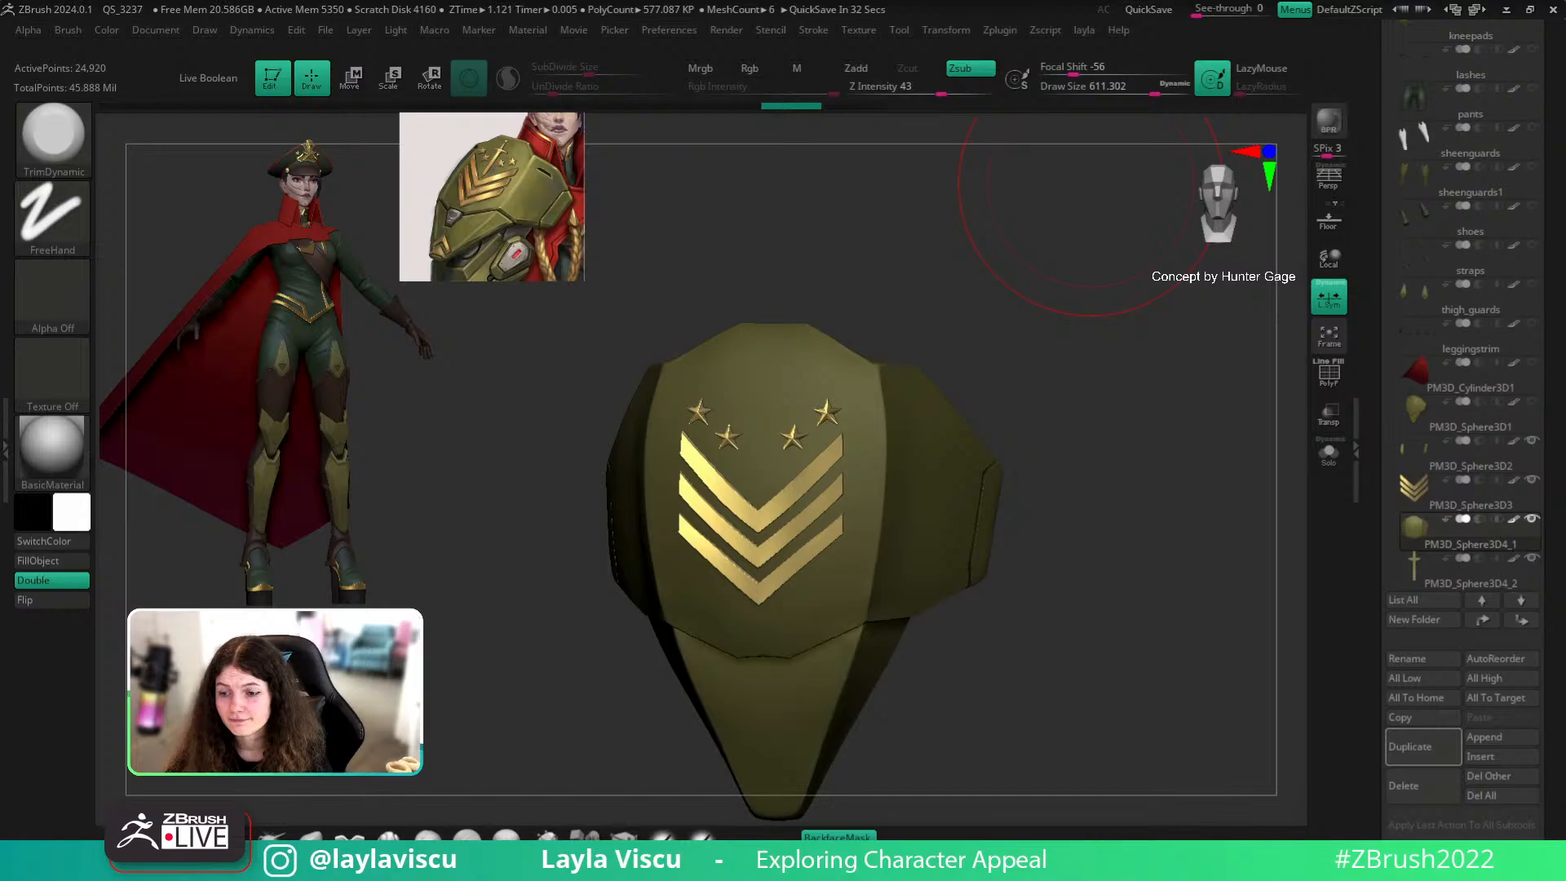
mouse_move(1063, 462)
mouse_down()
mouse_move(1049, 427)
mouse_move(1045, 472)
mouse_up()
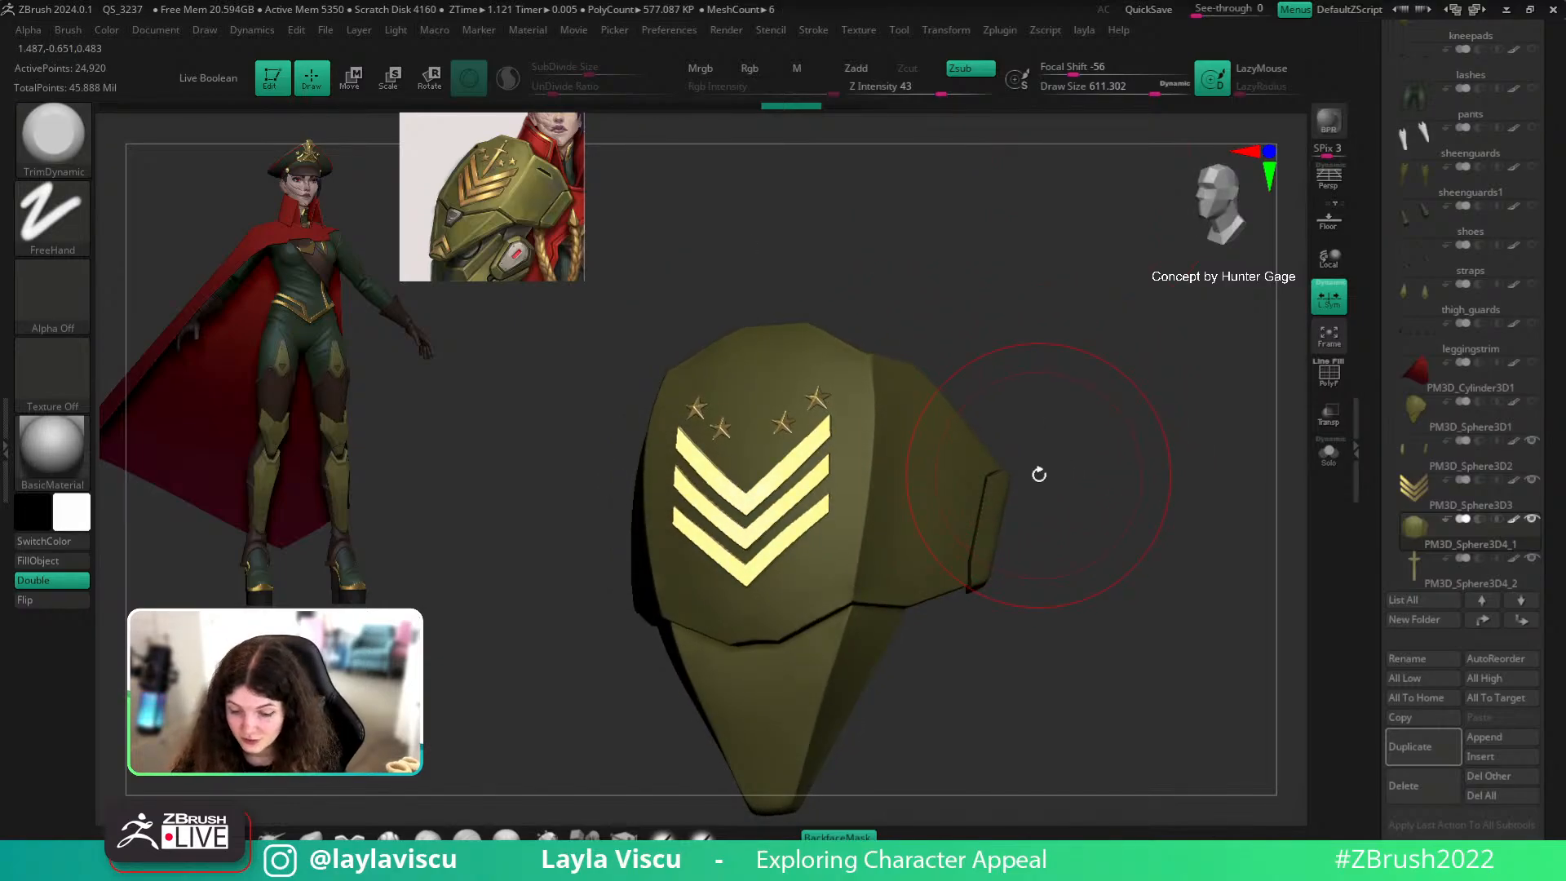
mouse_move(1088, 622)
mouse_down()
mouse_move(1088, 504)
mouse_move(1099, 570)
mouse_move(1035, 584)
mouse_move(1058, 724)
mouse_up()
Step: Mask most of the armor plate, adjust its upper side corners with the gizmo, and clear the mask
key(b)
key(m)
key(v)
key(shift+f)
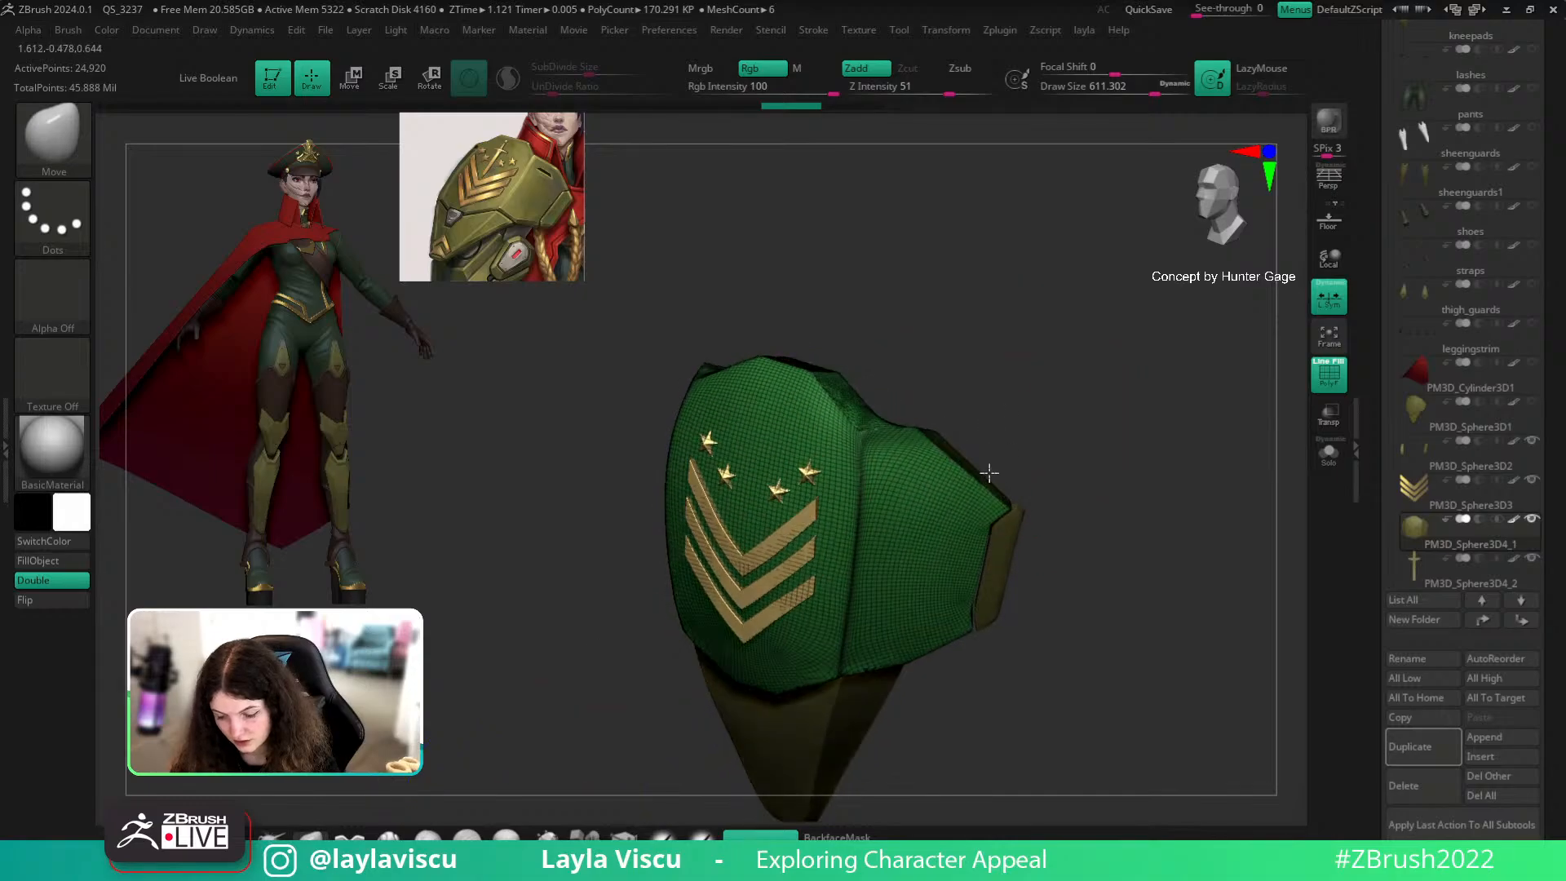
ctrl+drag(938, 457, 903, 496)
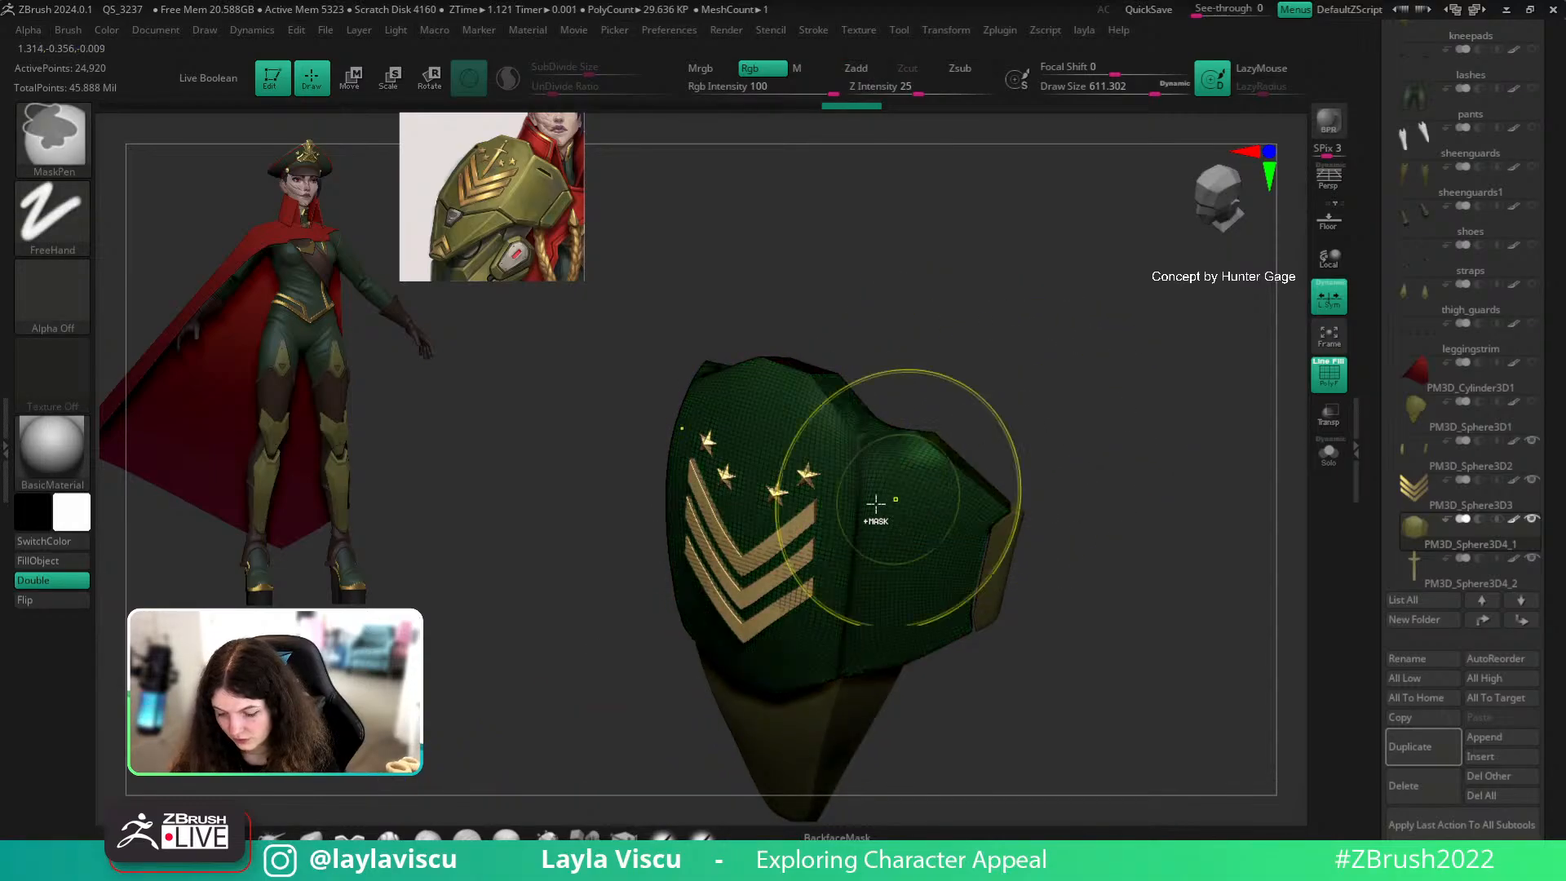
key(w)
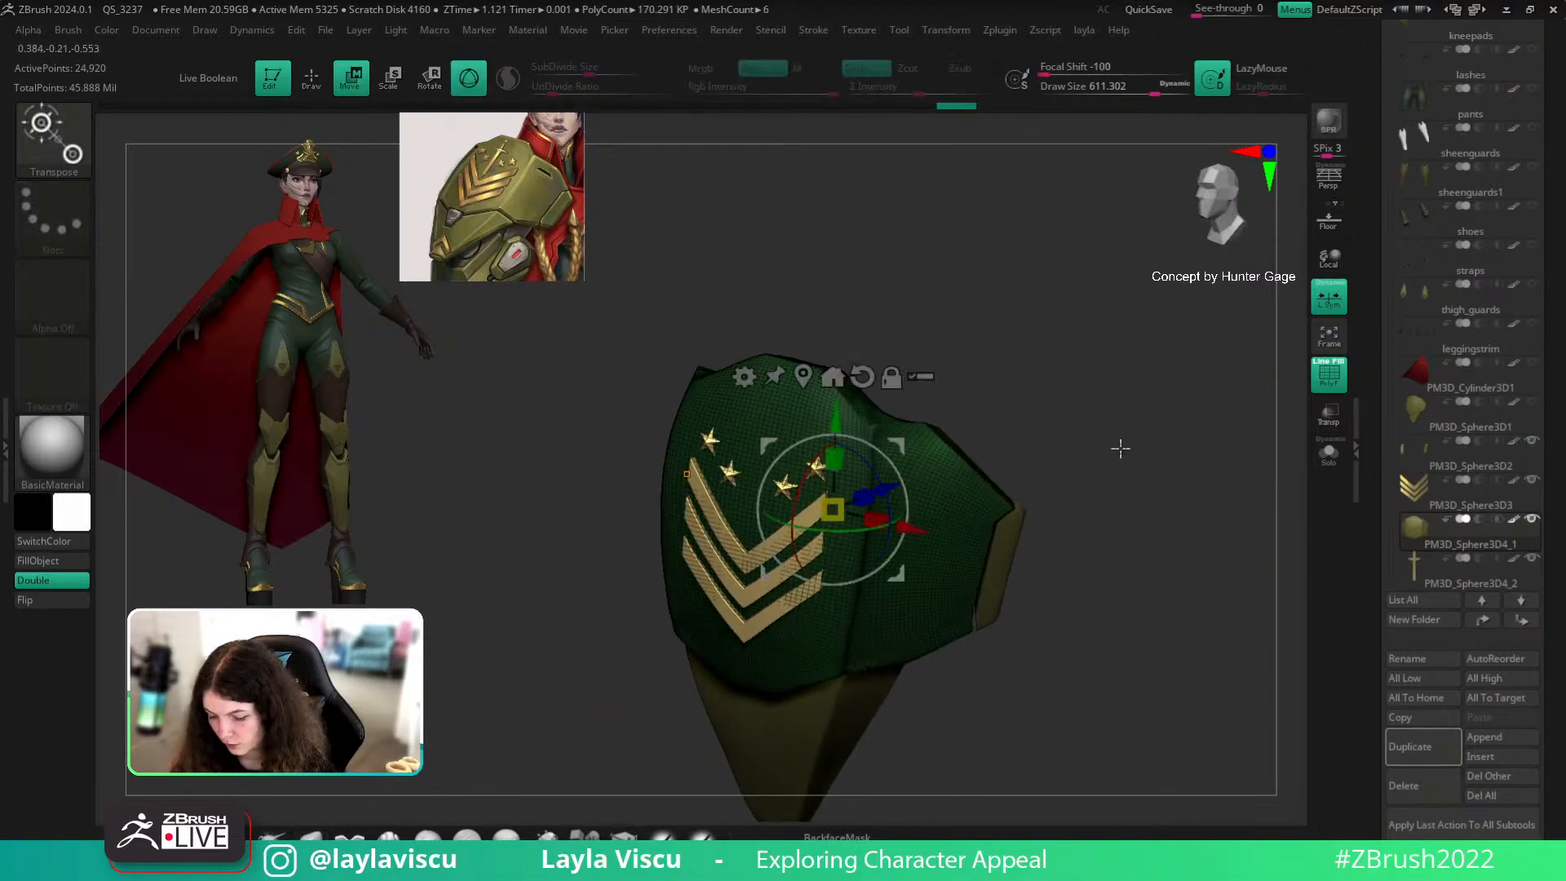
click(926, 430)
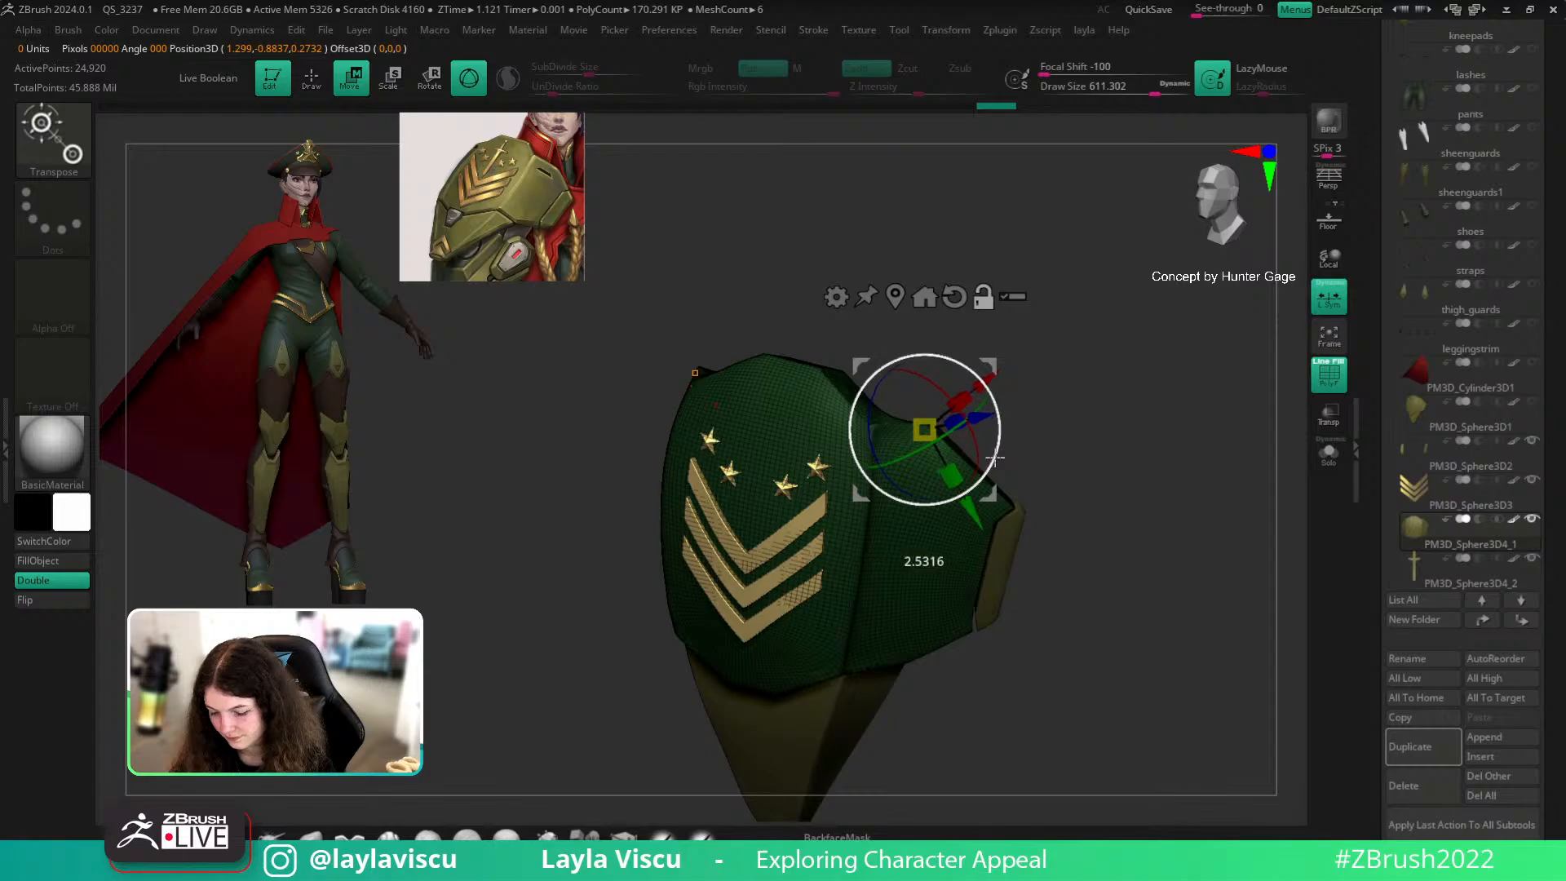
mouse_move(926, 455)
alt+mouse_down()
mouse_move(913, 467)
mouse_move(938, 446)
alt+mouse_up()
alt+drag(1002, 493, 1019, 505)
key(q)
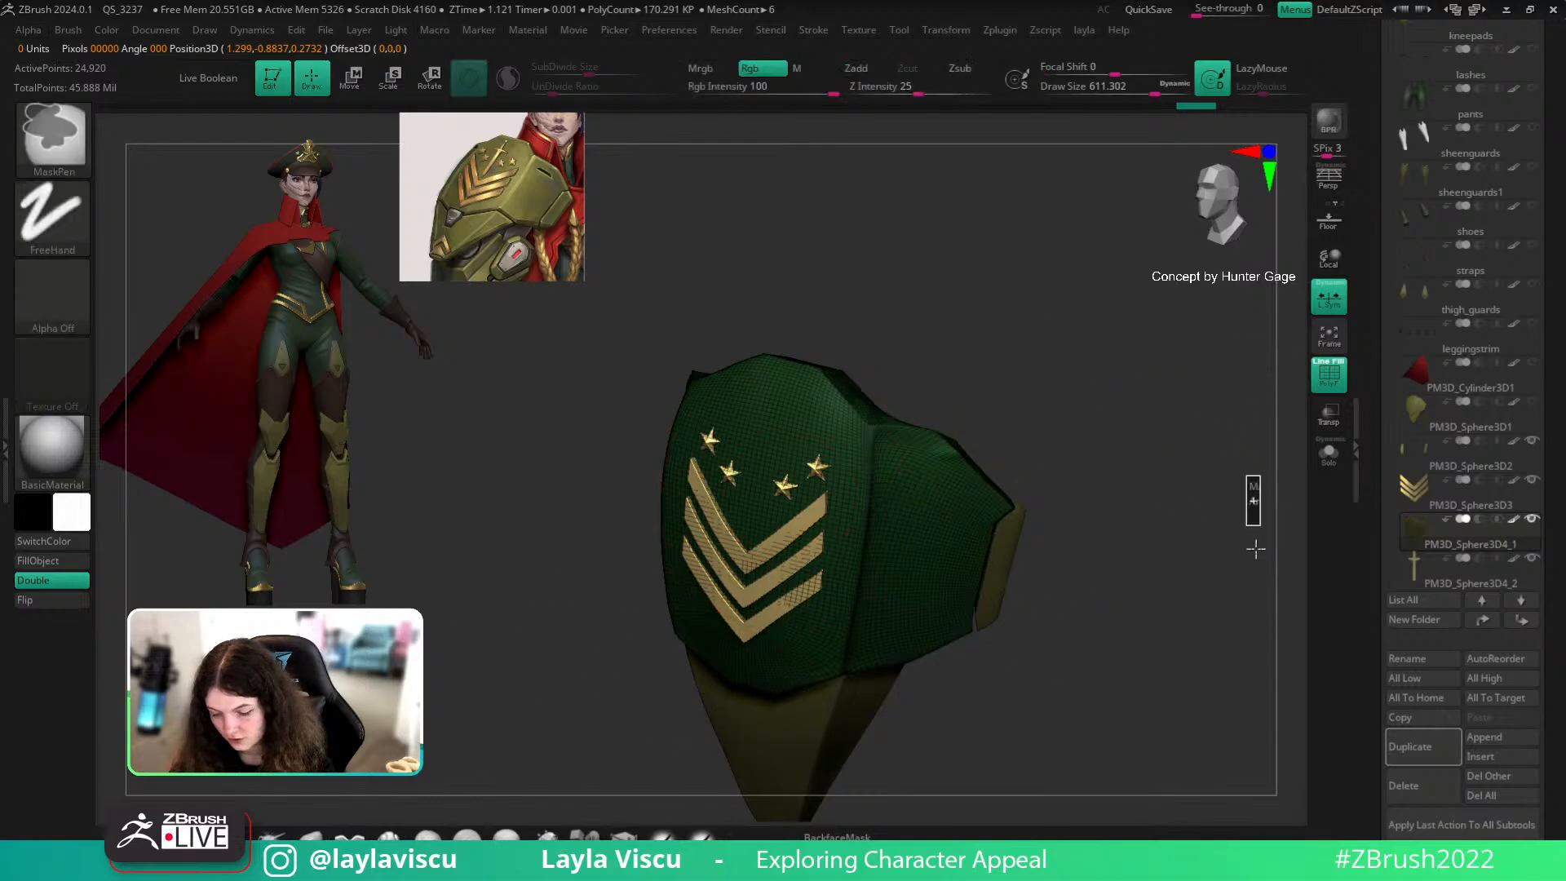
key(shift+f)
Step: Polish the upper side of the armor plate with the hPolish brush at a draw size of about 132
mouse_move(942, 428)
right_down()
mouse_move(1011, 465)
mouse_move(1143, 475)
mouse_move(1069, 448)
right_up()
key(b)
key(h)
key(p)
key(s)
drag(1027, 422, 1011, 424)
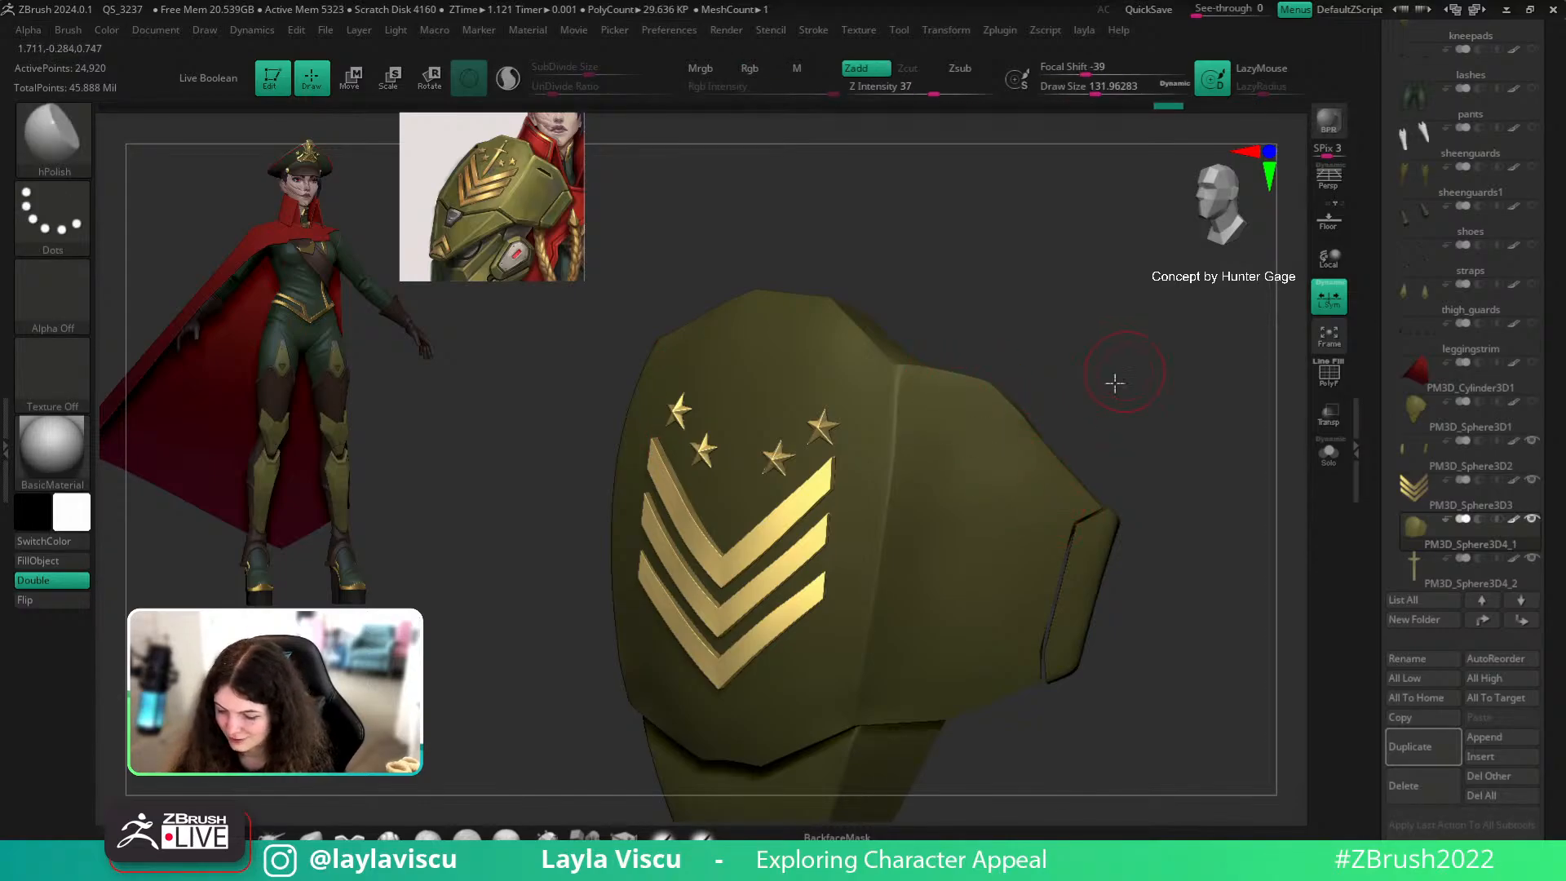
right_drag(1121, 377, 907, 467)
mouse_move(1010, 398)
right_down()
mouse_move(1084, 339)
mouse_move(1073, 360)
mouse_move(1175, 437)
mouse_move(1136, 423)
mouse_move(1151, 651)
mouse_move(1056, 605)
right_up()
Step: Reshape the side of the armor plate with the Move brush, ending at a draw size of about 251
key(b)
key(m)
key(v)
key(s)
drag(951, 554, 971, 554)
mouse_move(971, 555)
right_down()
mouse_move(968, 507)
mouse_move(902, 542)
mouse_move(1105, 421)
mouse_move(1089, 638)
right_up()
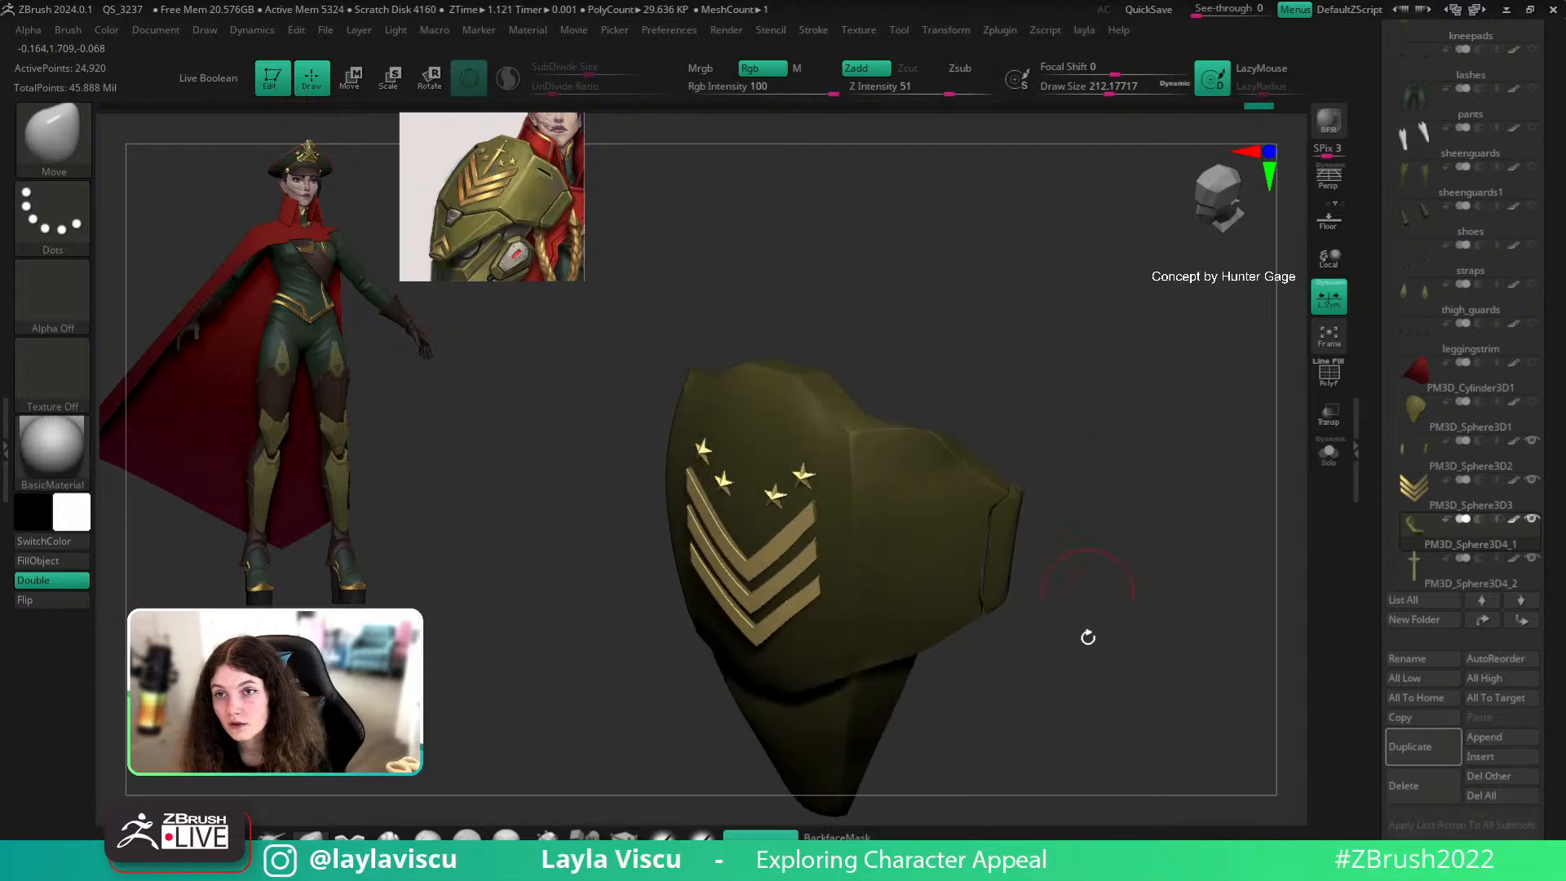
right_drag(1052, 576, 961, 362)
key(bracketright)
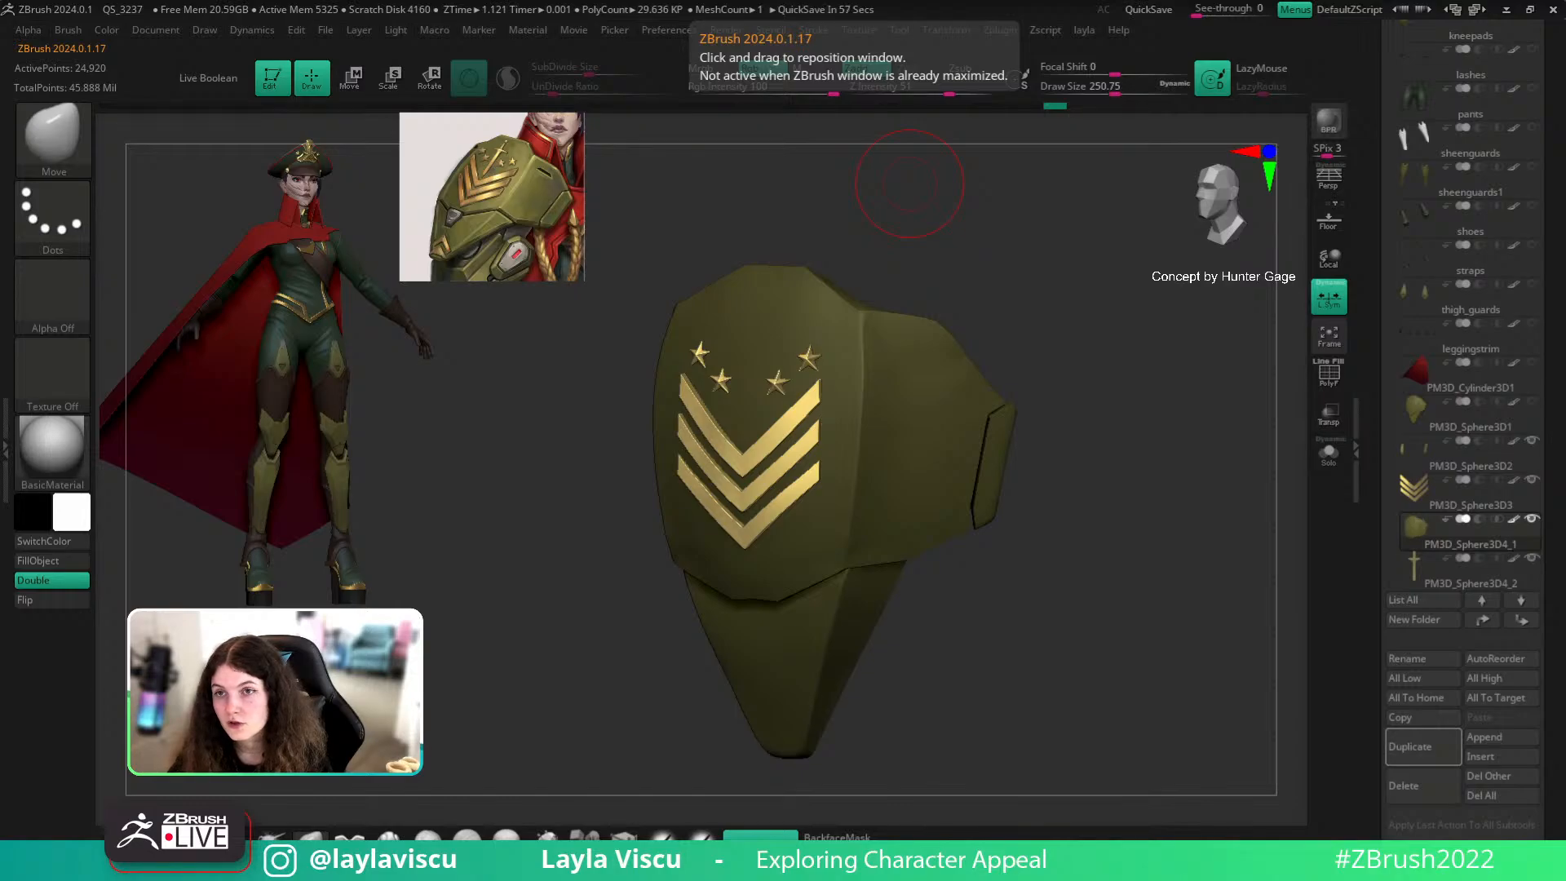
drag(1185, 540, 976, 494)
Step: Isolate the armor plate, slice off the upper edge of its side section with TrimCurve, and show the other armor parts again
key(shift+f)
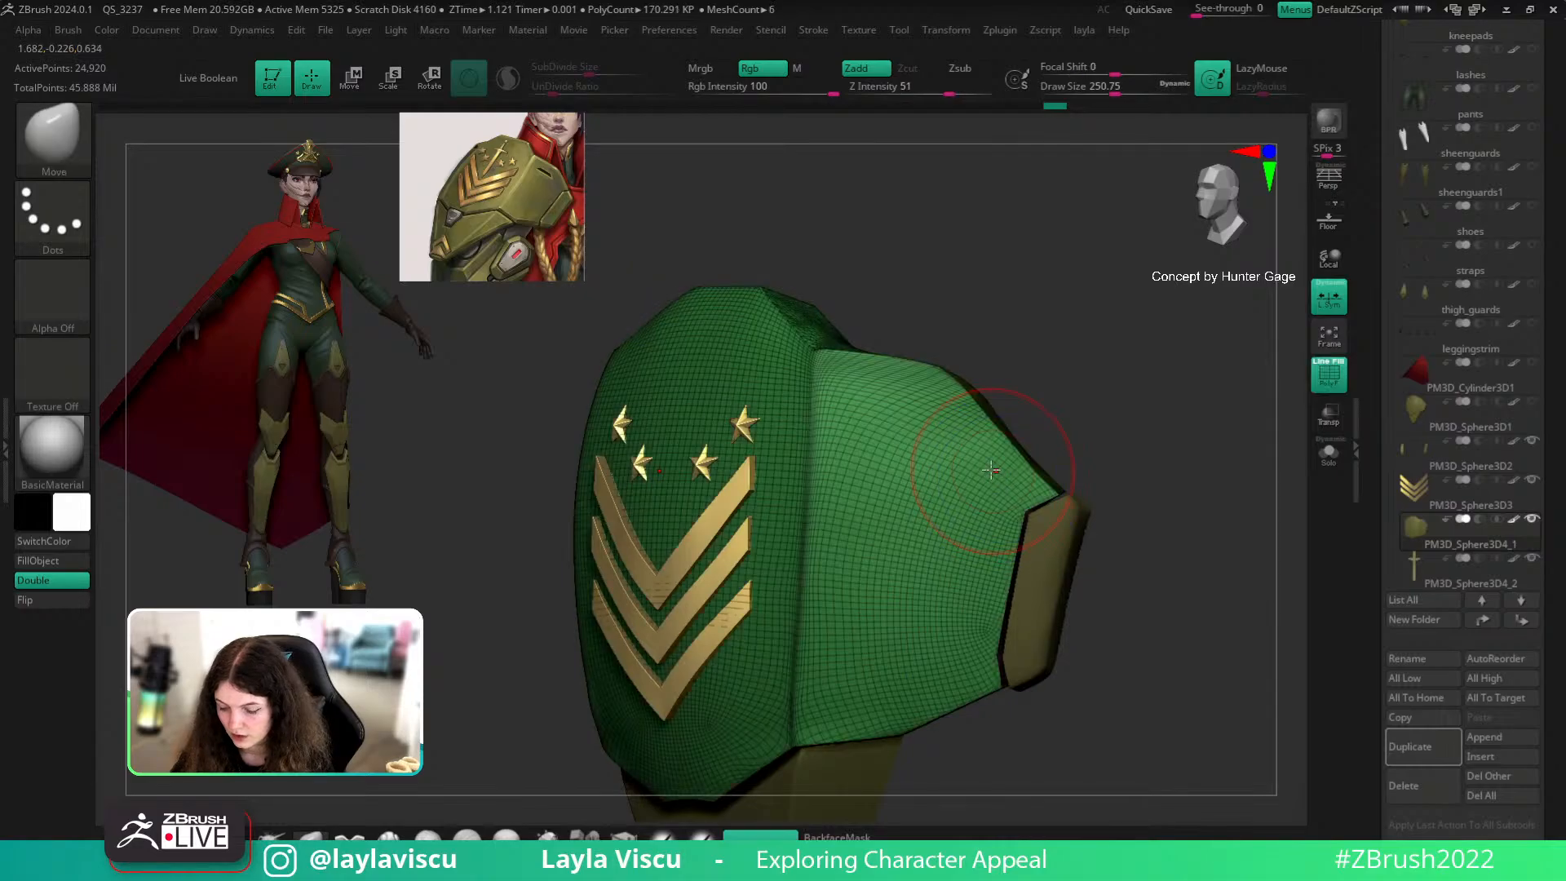
drag(1094, 430, 1147, 433)
key(ctrl+shift)
key(alt+shift+s)
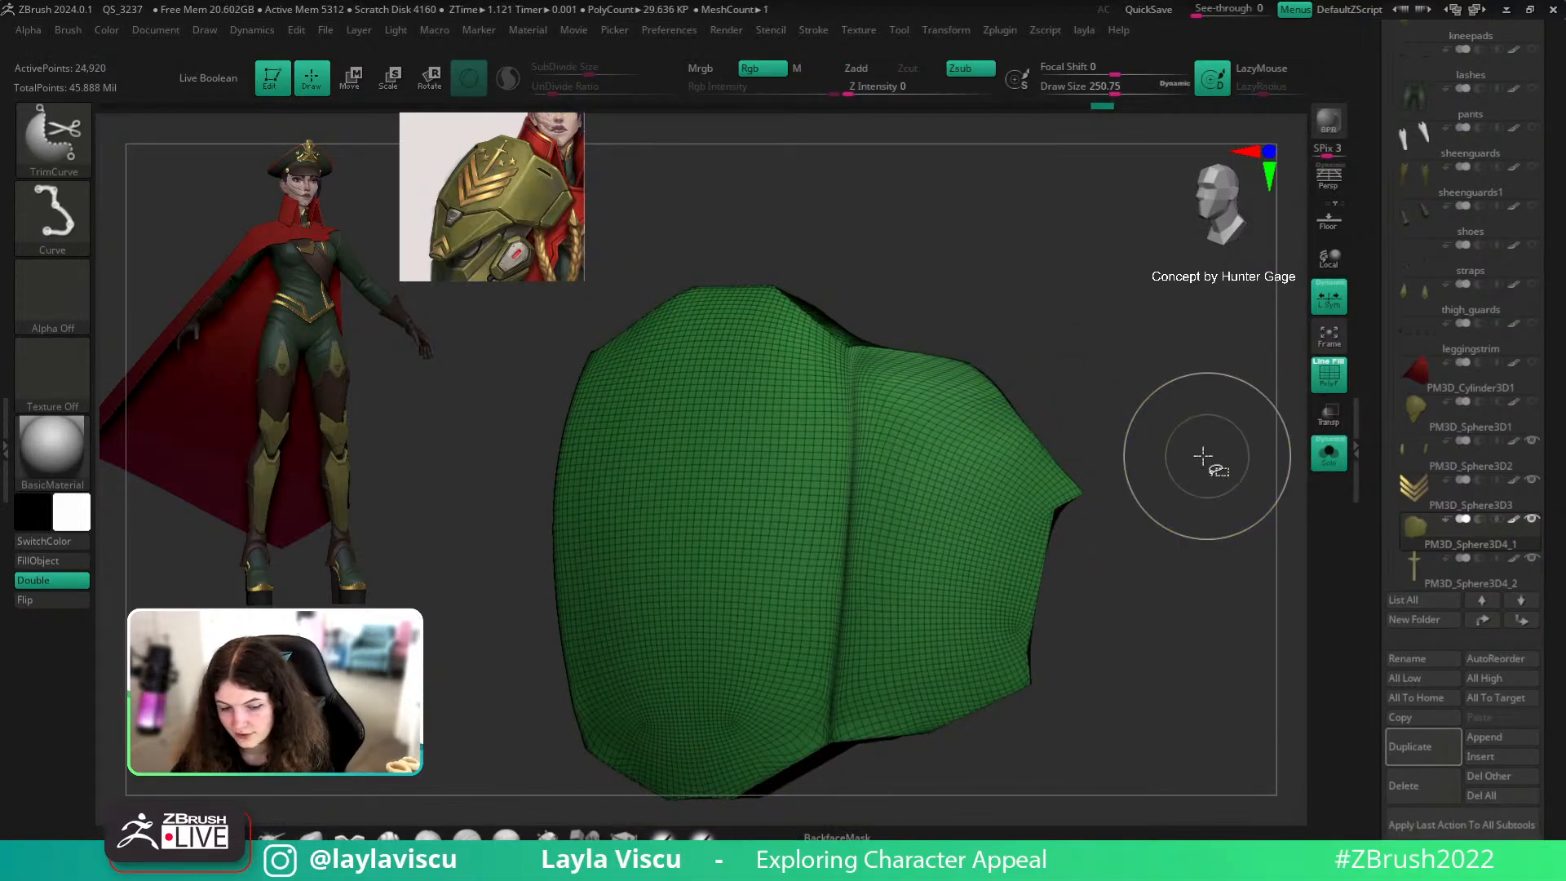
ctrl+shift+drag(937, 350, 1154, 575)
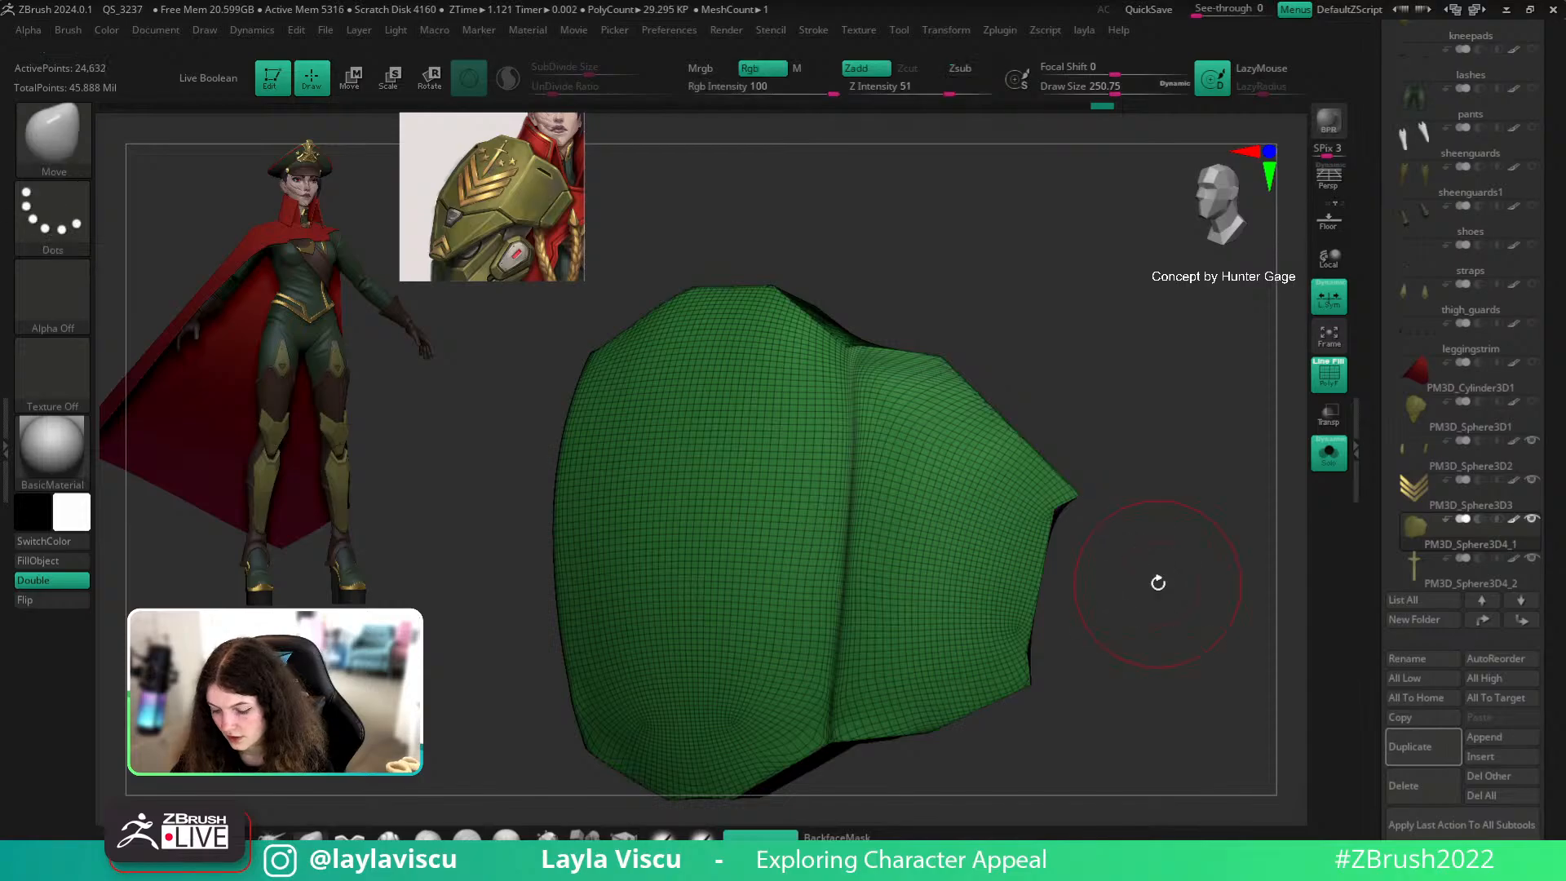
ctrl+shift+drag(960, 346, 1150, 586)
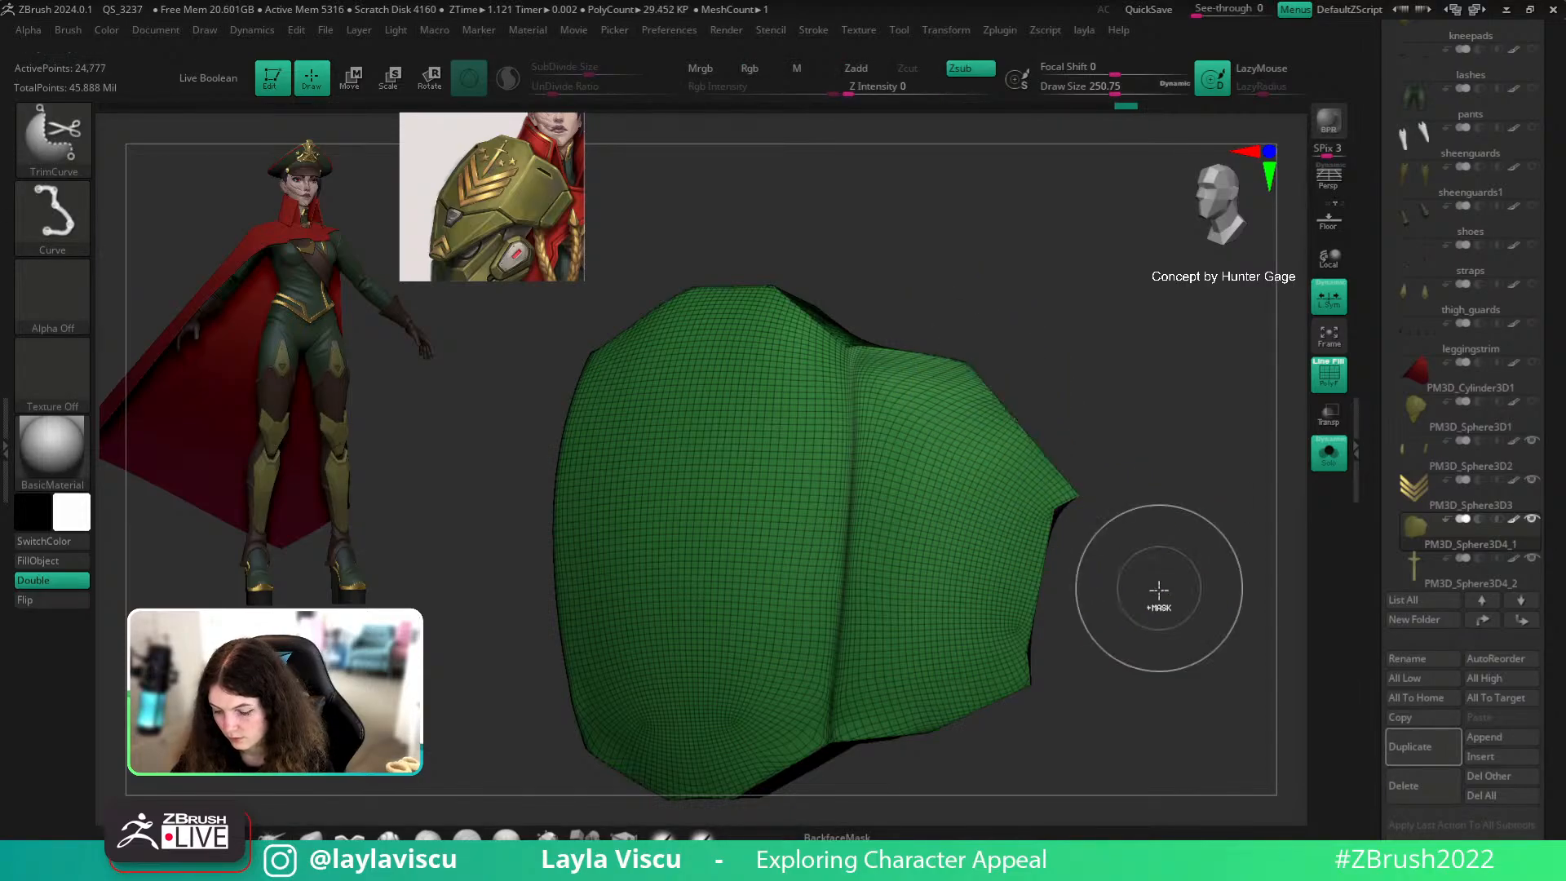
mouse_move(1103, 467)
mouse_down()
mouse_move(1136, 447)
mouse_move(1136, 496)
mouse_move(1136, 426)
mouse_move(1118, 528)
mouse_up()
key(shift+f)
click(1330, 453)
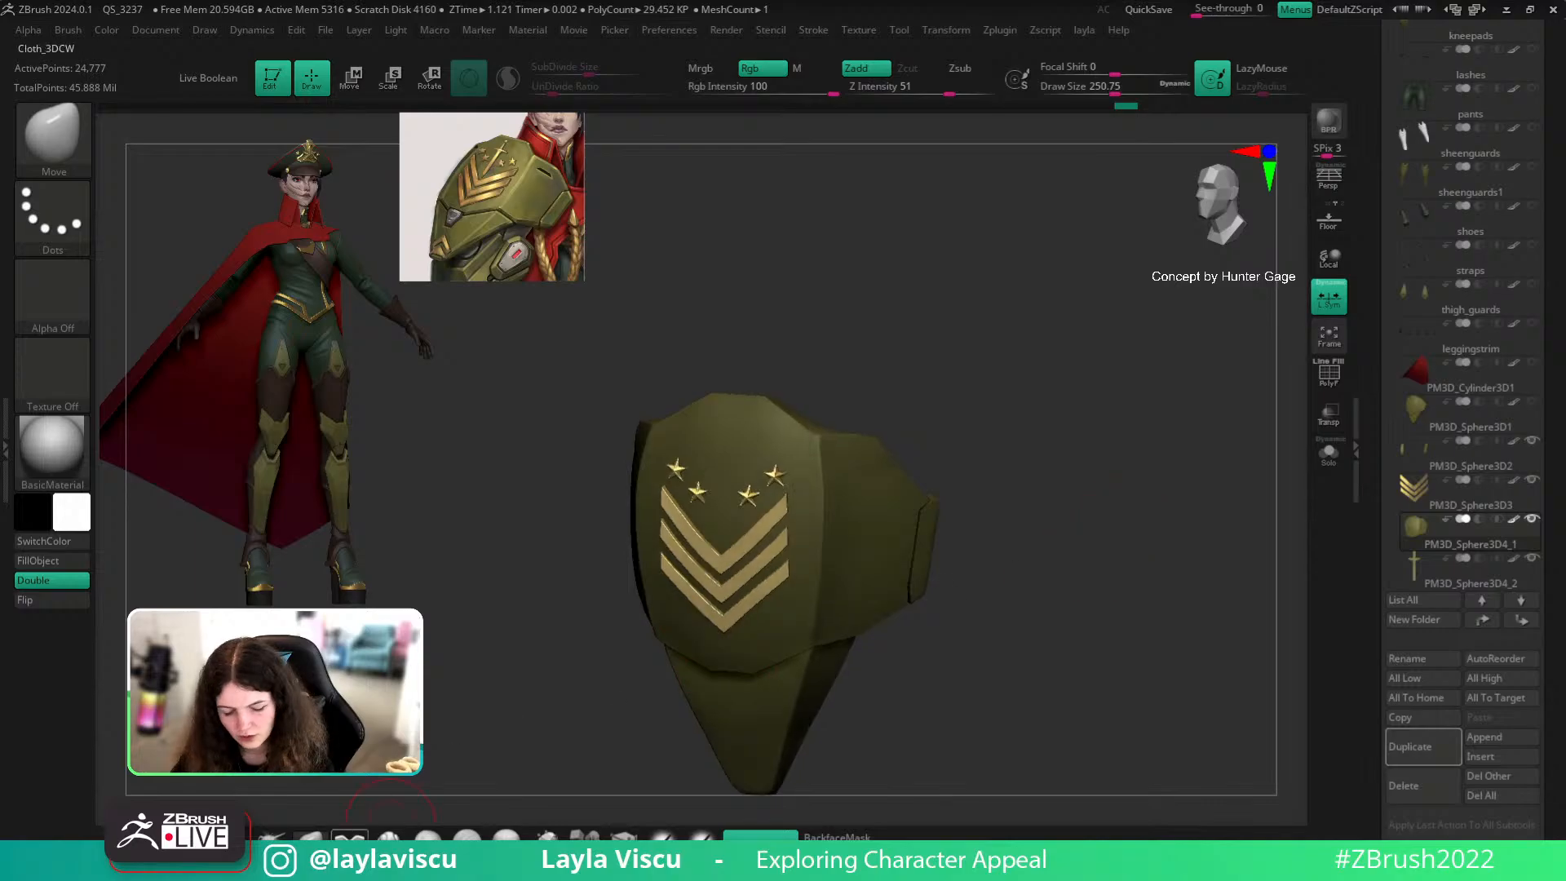
Step: Isolate the armor plate, sample its olive color and fill the whole plate so the white trimmed surface matches
key(b)
key(Escape)
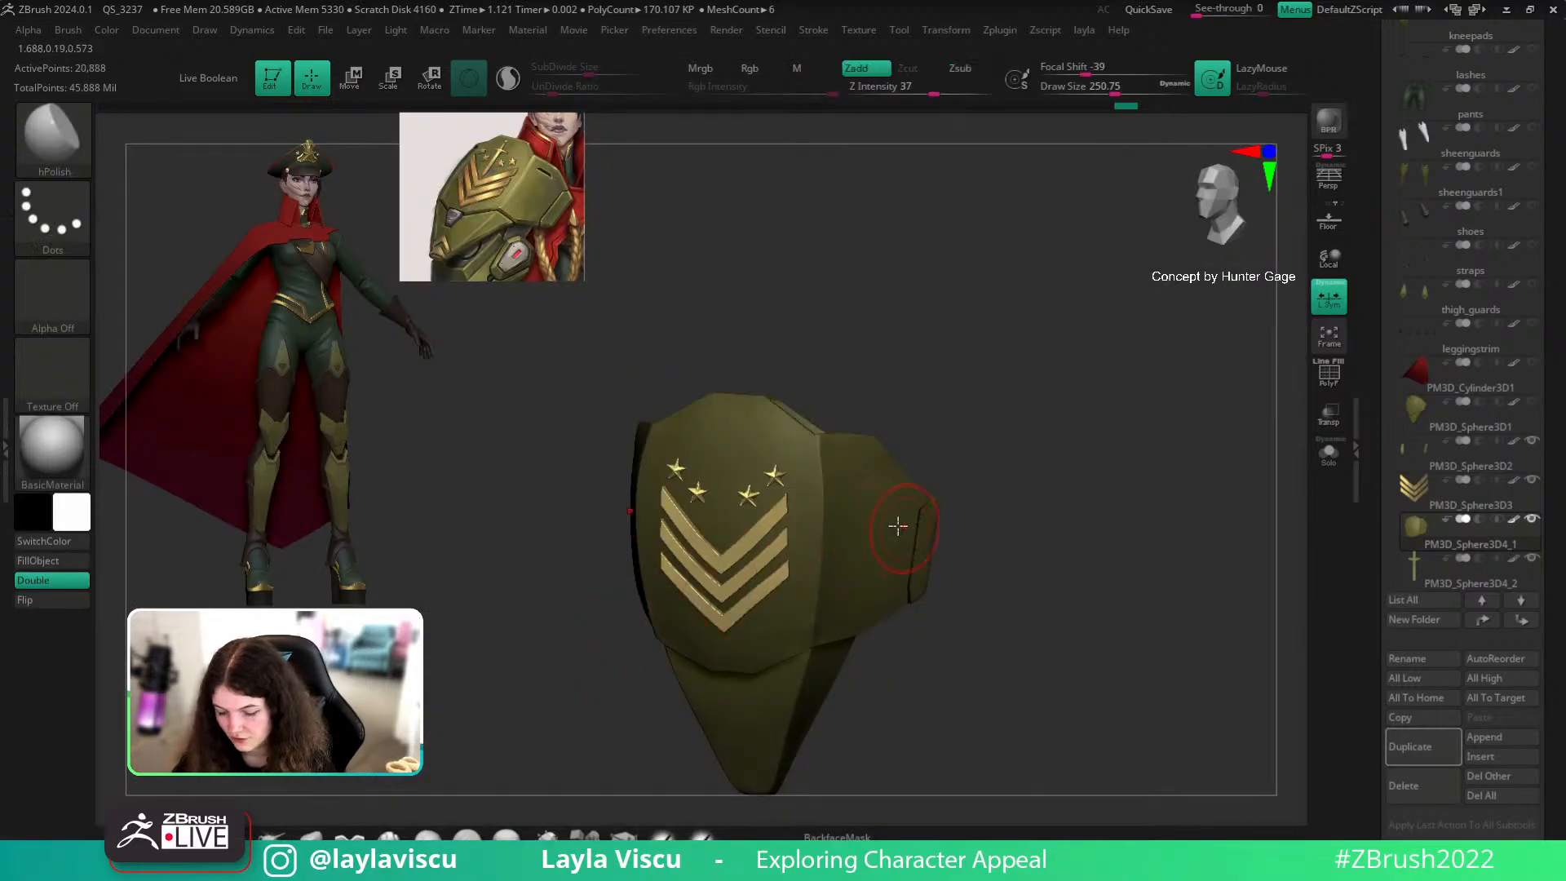
key(shift+f)
key(shift+f)
key(ctrl+shift+f)
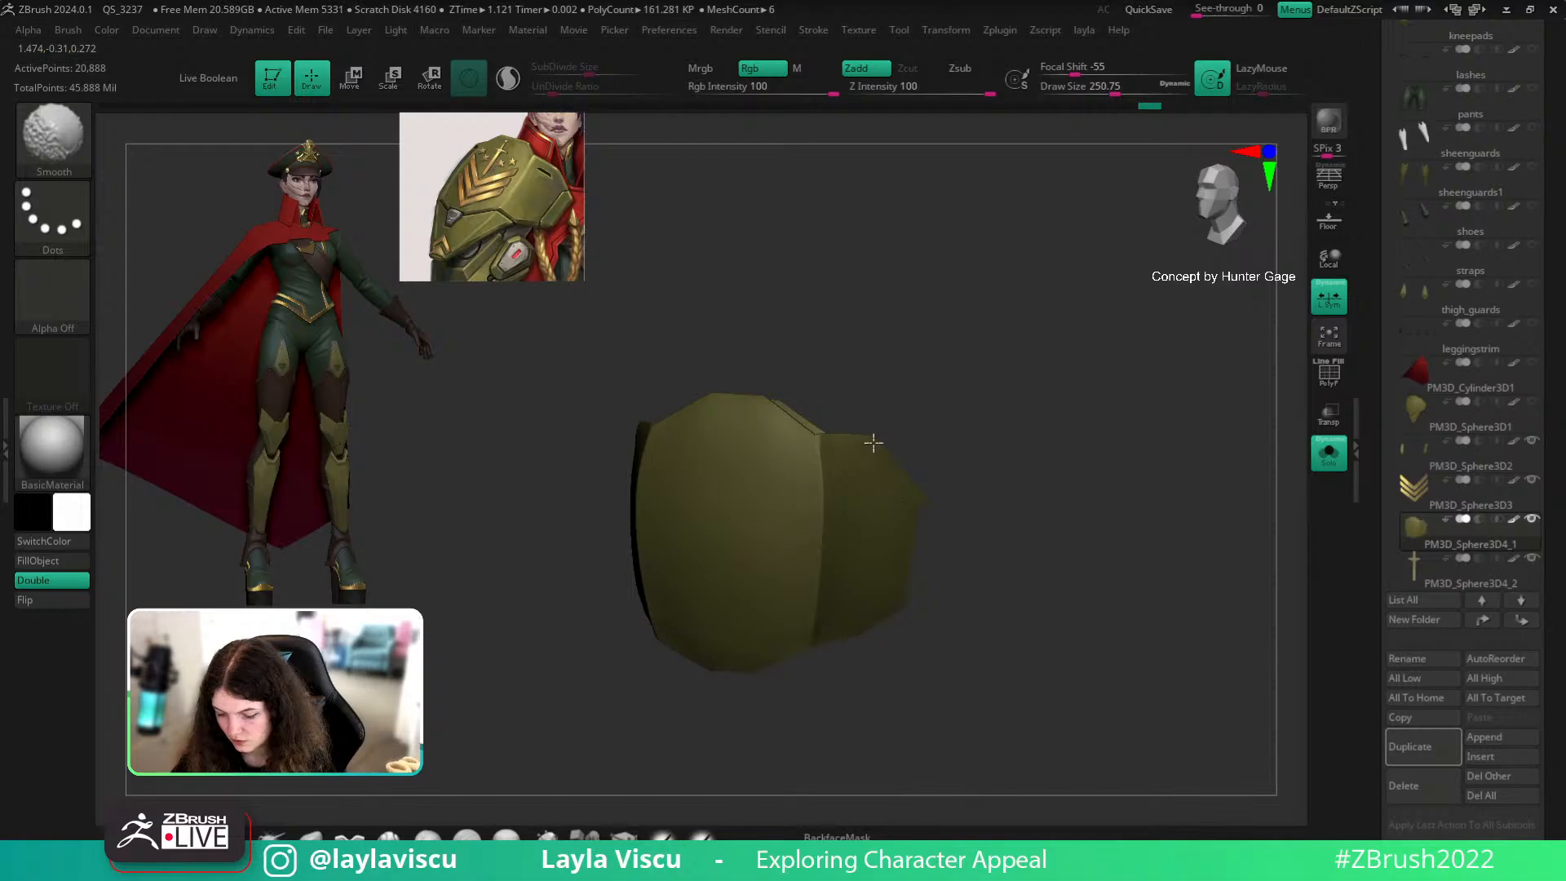
mouse_move(1031, 546)
mouse_down()
mouse_move(1045, 521)
mouse_move(1049, 621)
mouse_up()
key(c)
click(70, 546)
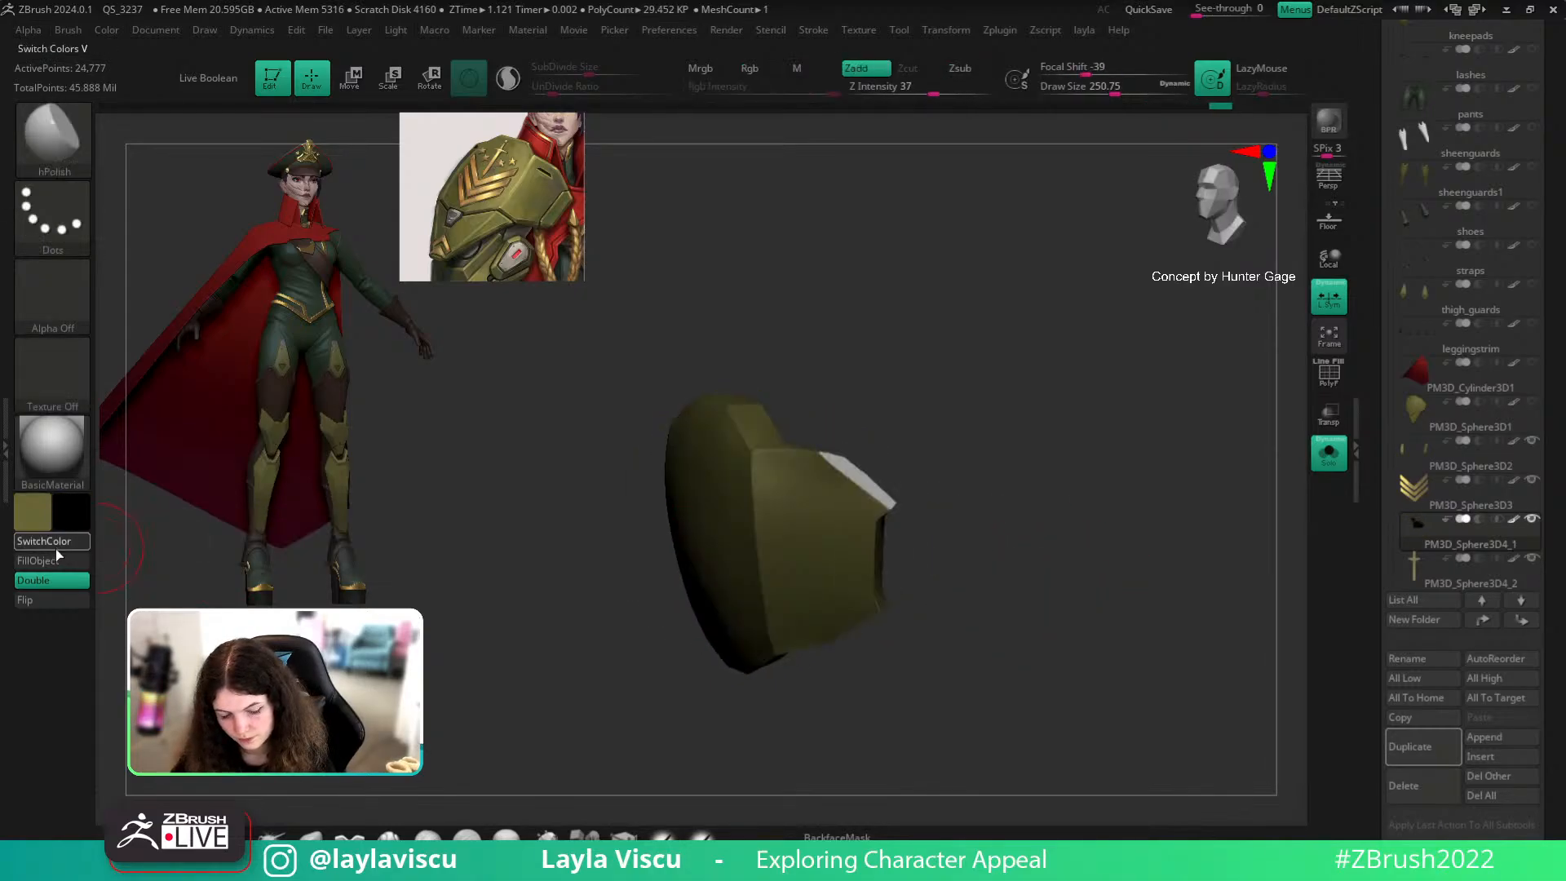
click(55, 546)
Step: Apply Mirror And Weld to the armor plate to copy the trimmed side across
drag(916, 497, 1122, 472)
right_click(1061, 461)
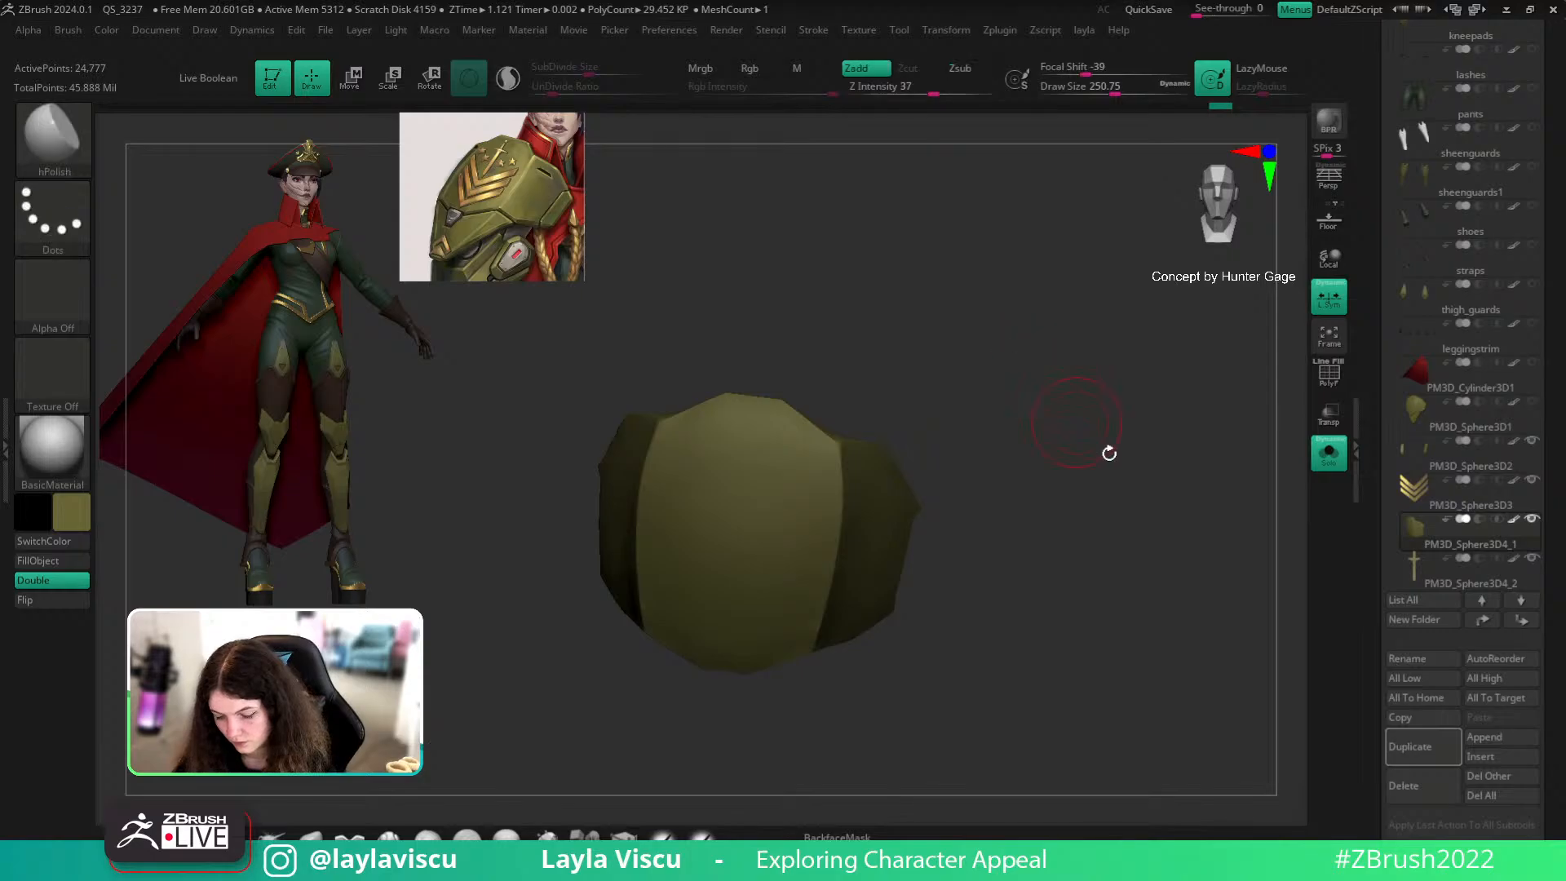
key(space)
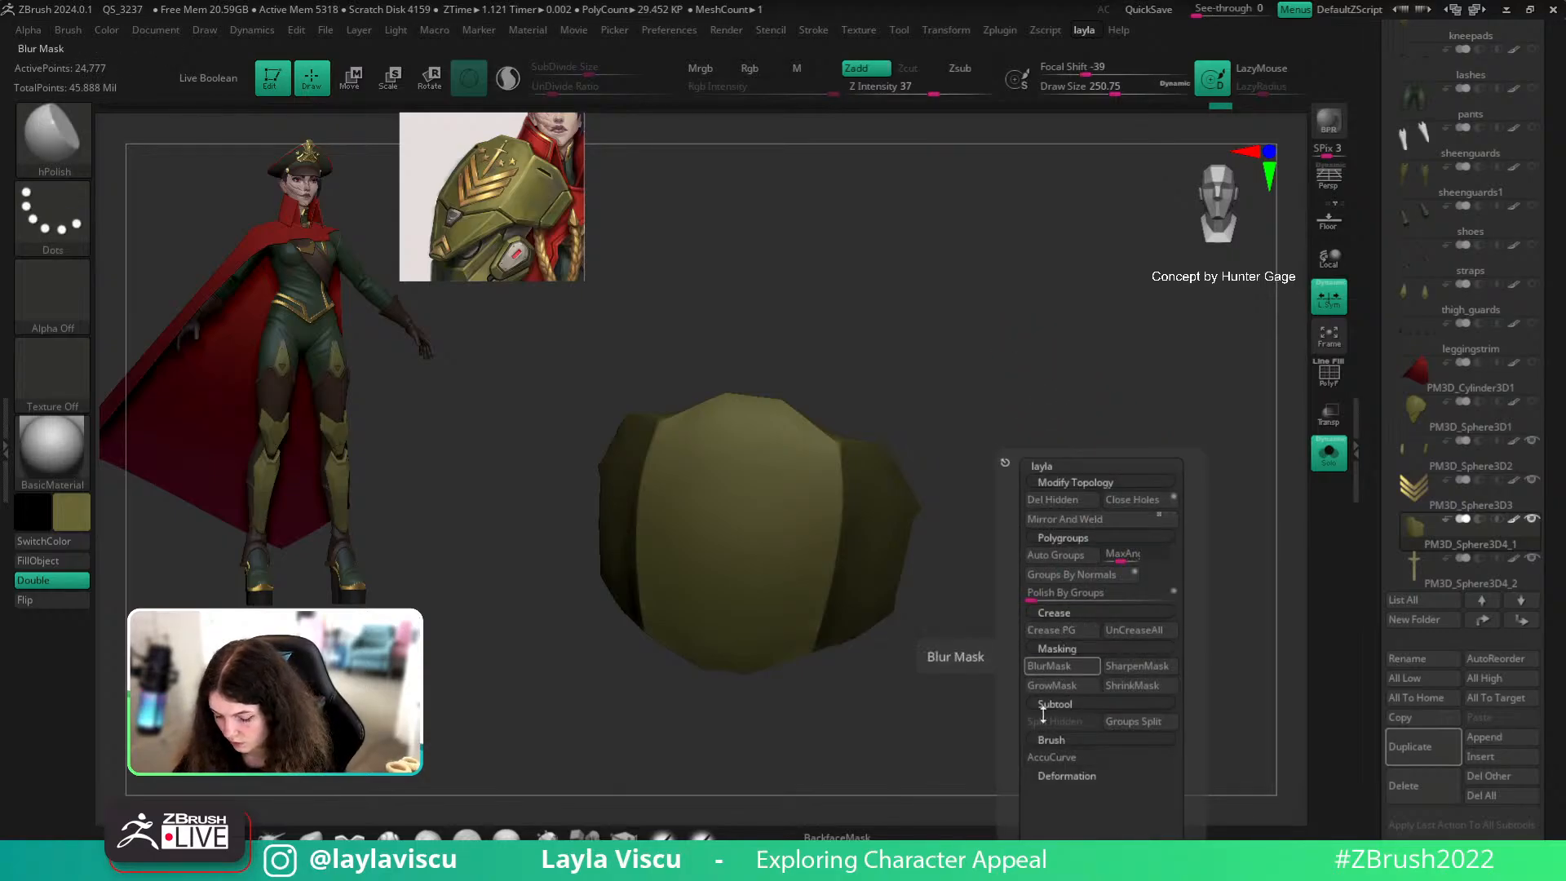
drag(1116, 767, 1093, 744)
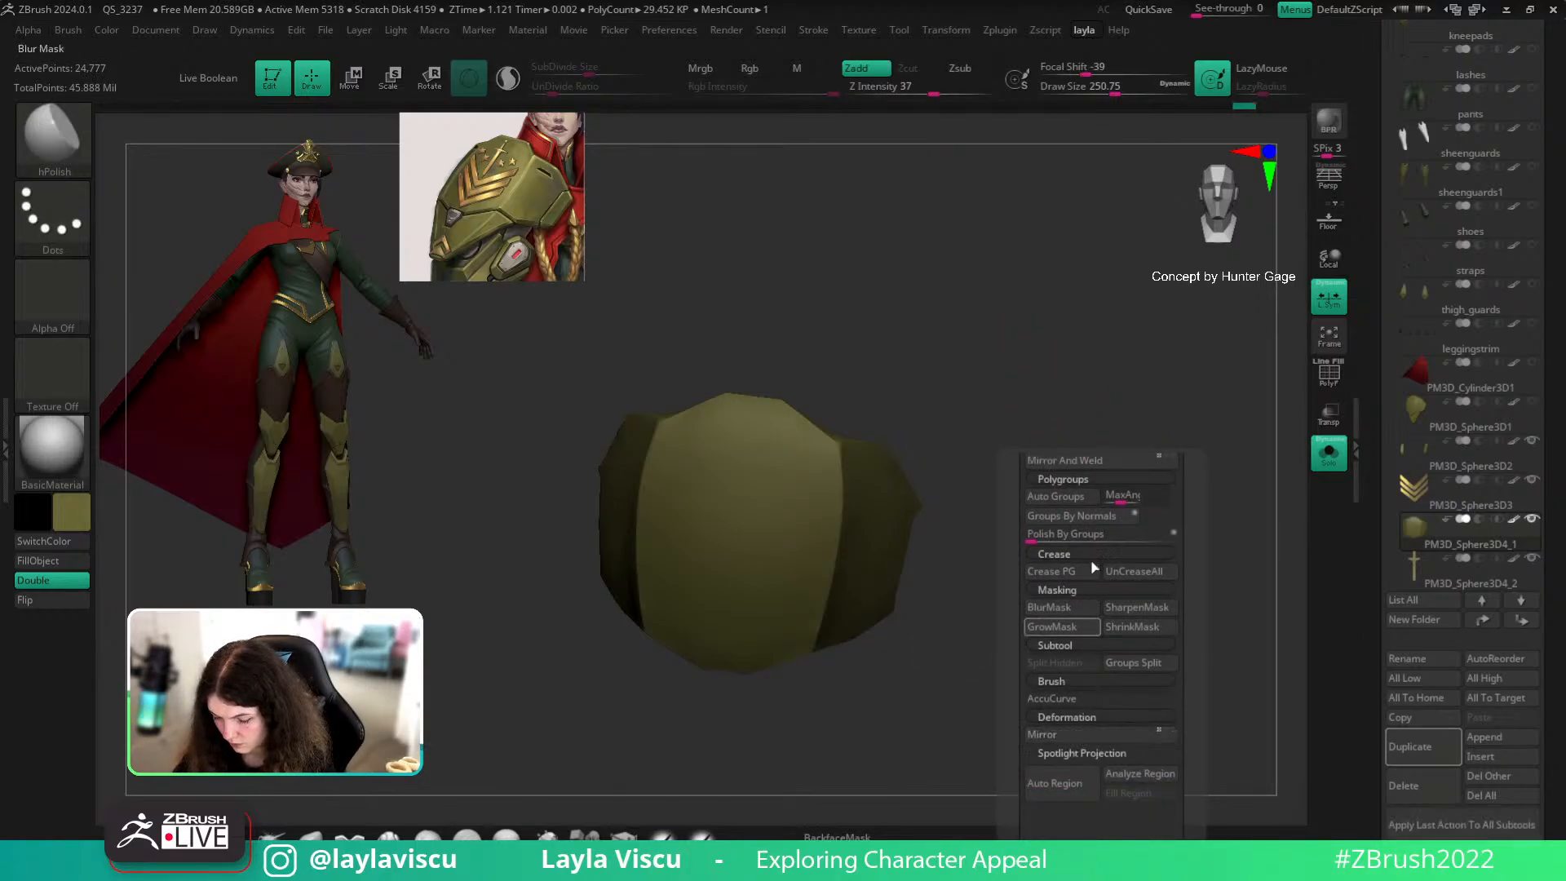
drag(940, 447, 1000, 485)
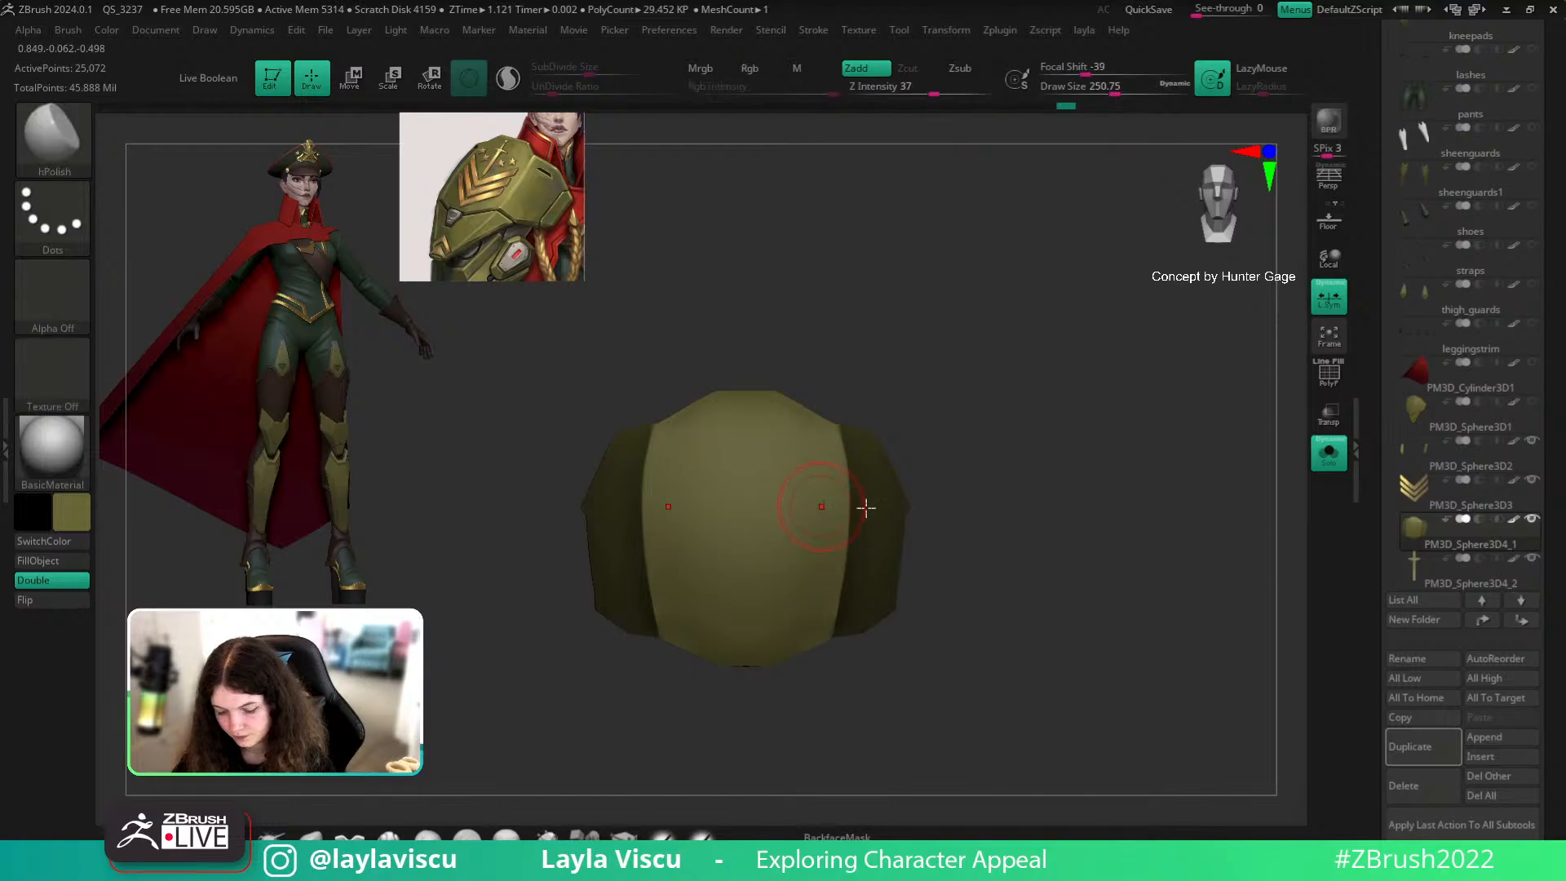
Step: Show all armor parts, select the small side panels and trim their upper outer corner with TrimCurve
click(1329, 453)
mouse_move(1110, 539)
mouse_down()
mouse_move(1056, 552)
mouse_move(1142, 476)
mouse_move(1042, 497)
mouse_move(1162, 473)
mouse_move(1119, 483)
mouse_move(1119, 531)
mouse_move(1154, 500)
mouse_move(965, 437)
mouse_move(1049, 447)
mouse_up()
alt+click(1093, 498)
key(ctrl+shift)
mouse_move(1065, 383)
ctrl+shift+mouse_down()
mouse_move(1154, 487)
mouse_move(1150, 518)
ctrl+shift+mouse_up()
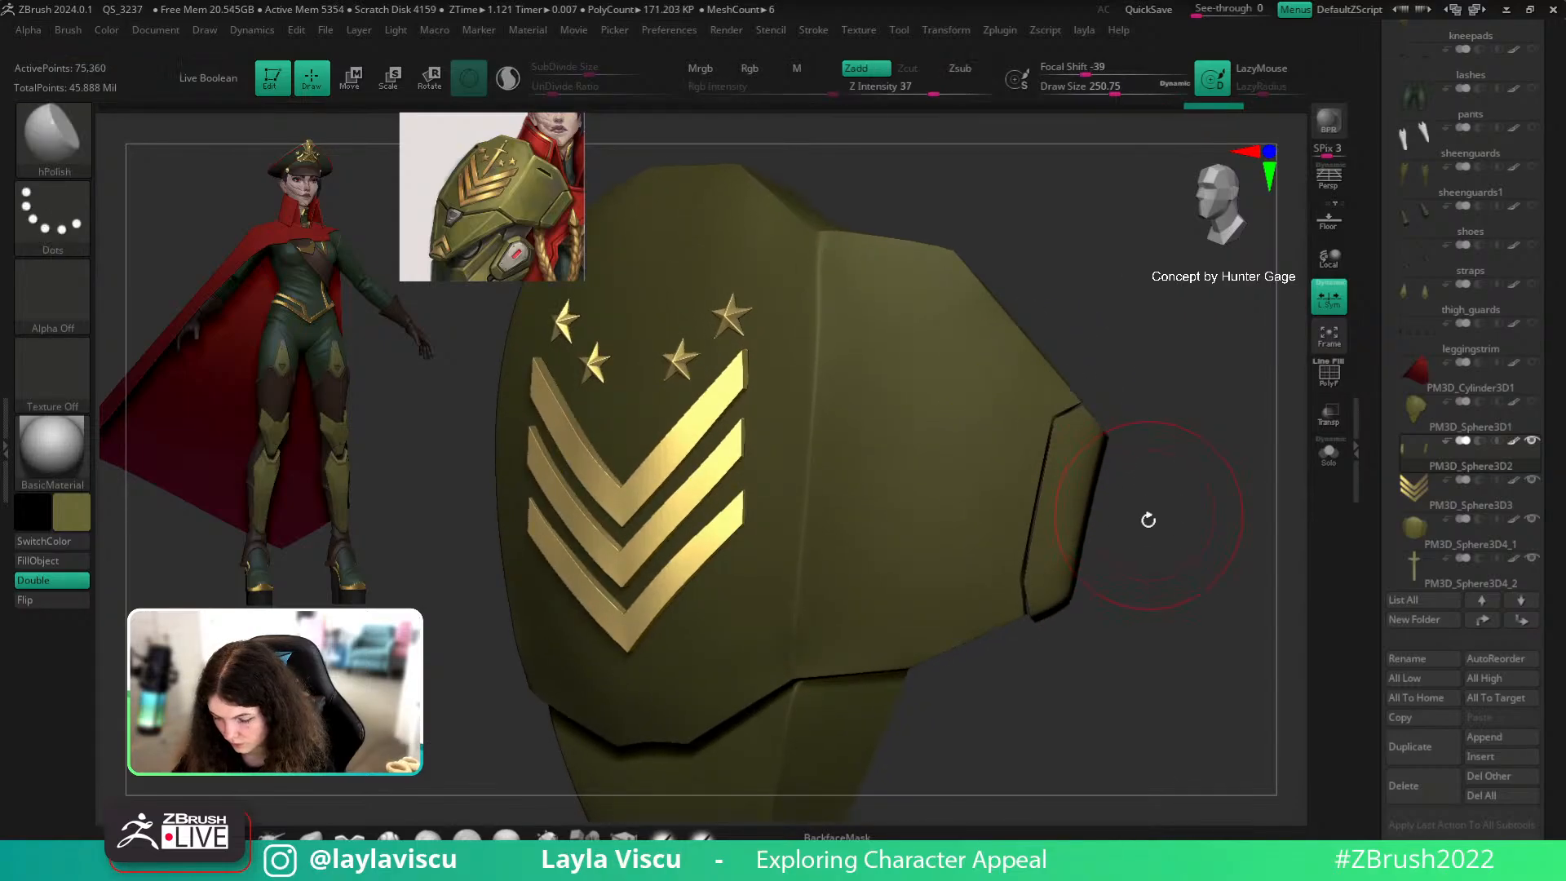
Step: Isolate the sword emblem and delete the extra polygons below its crossguard with ZModeler
mouse_move(1122, 611)
mouse_down()
mouse_move(1101, 587)
mouse_move(979, 650)
mouse_move(987, 677)
mouse_up()
drag(1188, 664, 1177, 549)
click(1469, 575)
key(w)
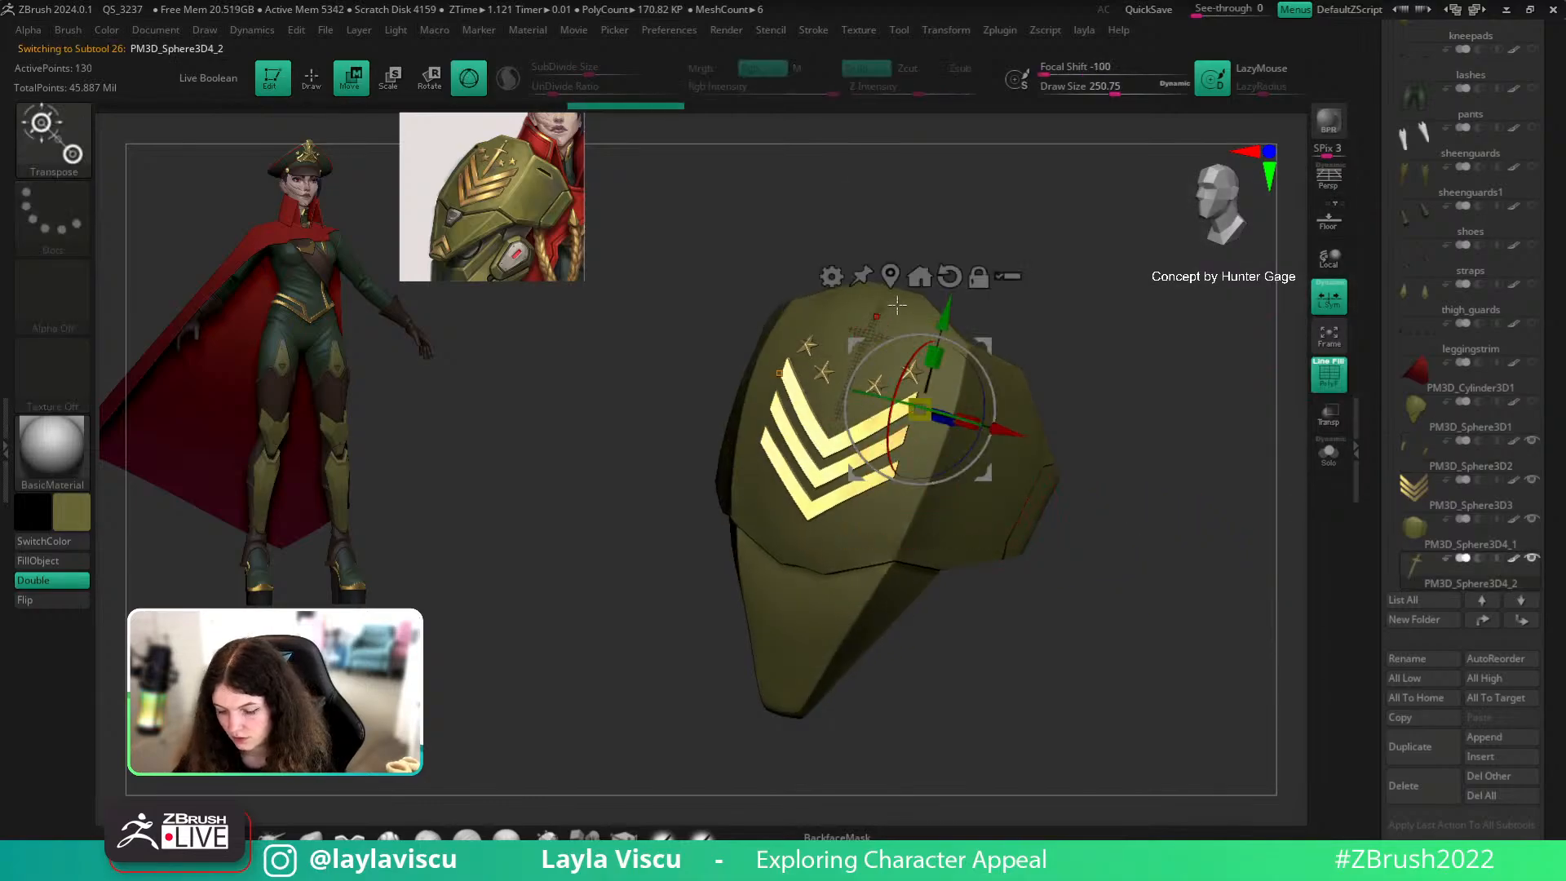
click(1327, 459)
mouse_move(745, 350)
mouse_down()
mouse_move(717, 339)
mouse_move(725, 518)
mouse_move(738, 457)
mouse_up()
key(b)
key(z)
key(m)
alt+drag(891, 237, 864, 571)
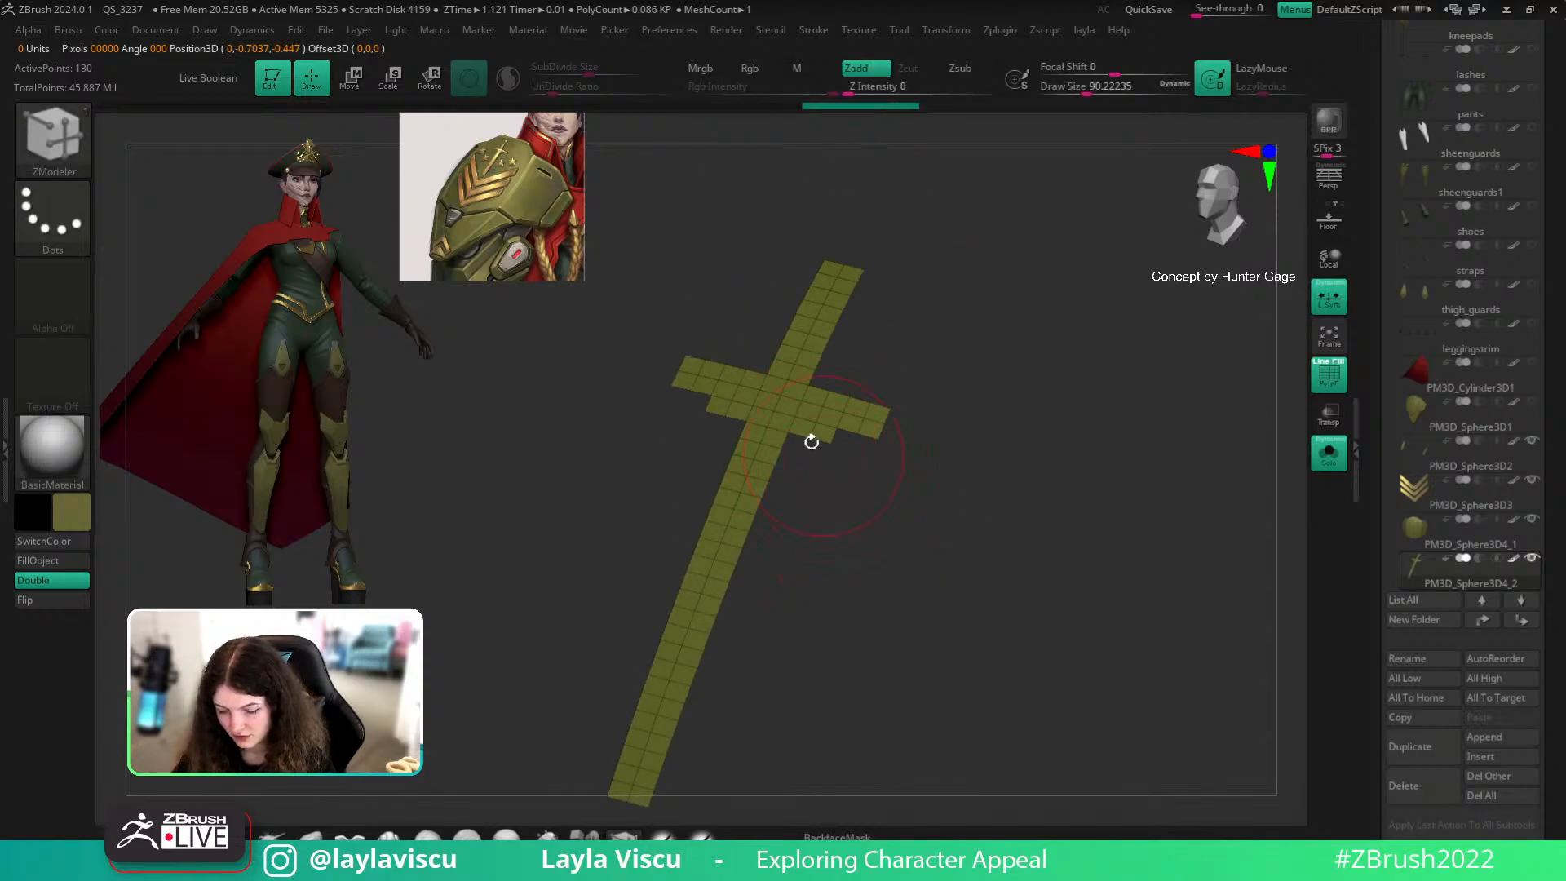
alt+drag(798, 424, 817, 435)
ctrl+shift+click(817, 434)
ctrl+shift+click(818, 434)
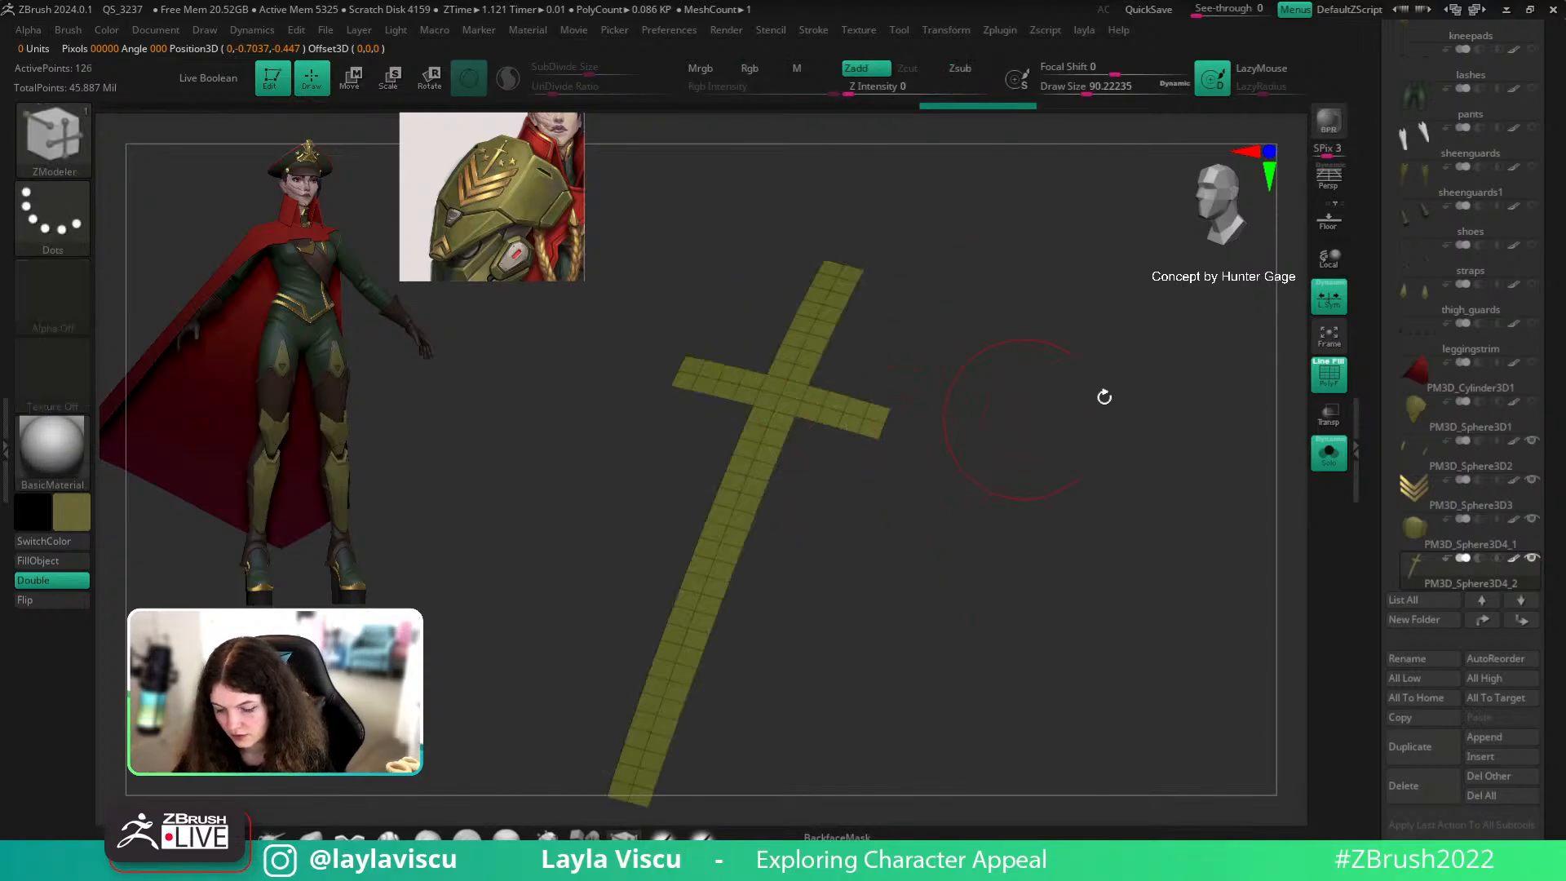
key(1)
Step: Pull the end of the sword's blade into a point with the Move brush at a draw size of about 23
alt+drag(938, 566, 994, 490)
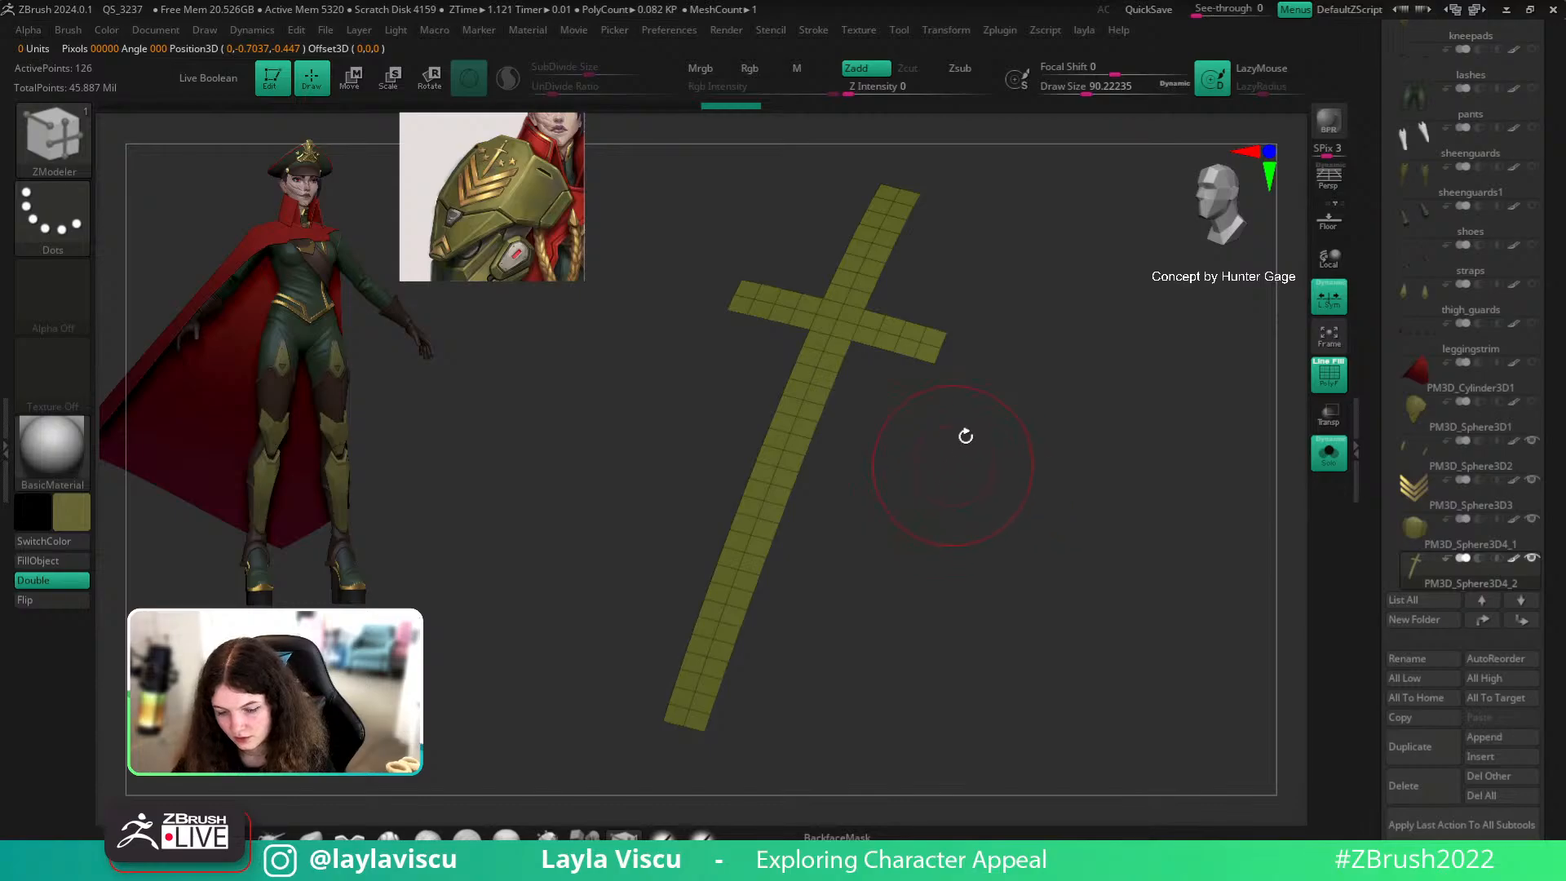
drag(1007, 334, 999, 384)
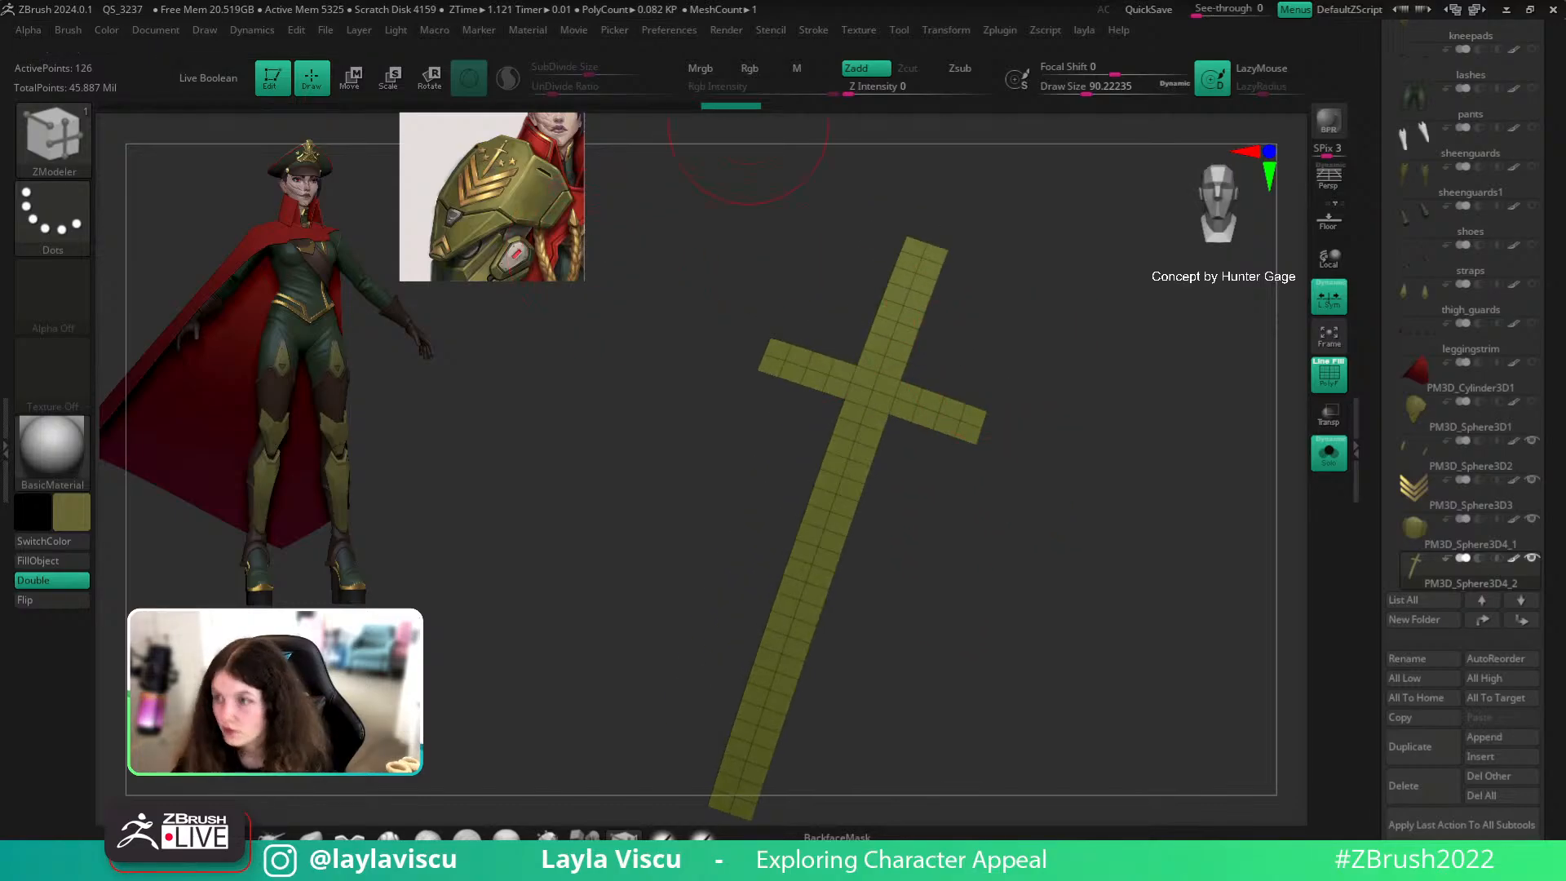
alt+drag(989, 620, 905, 658)
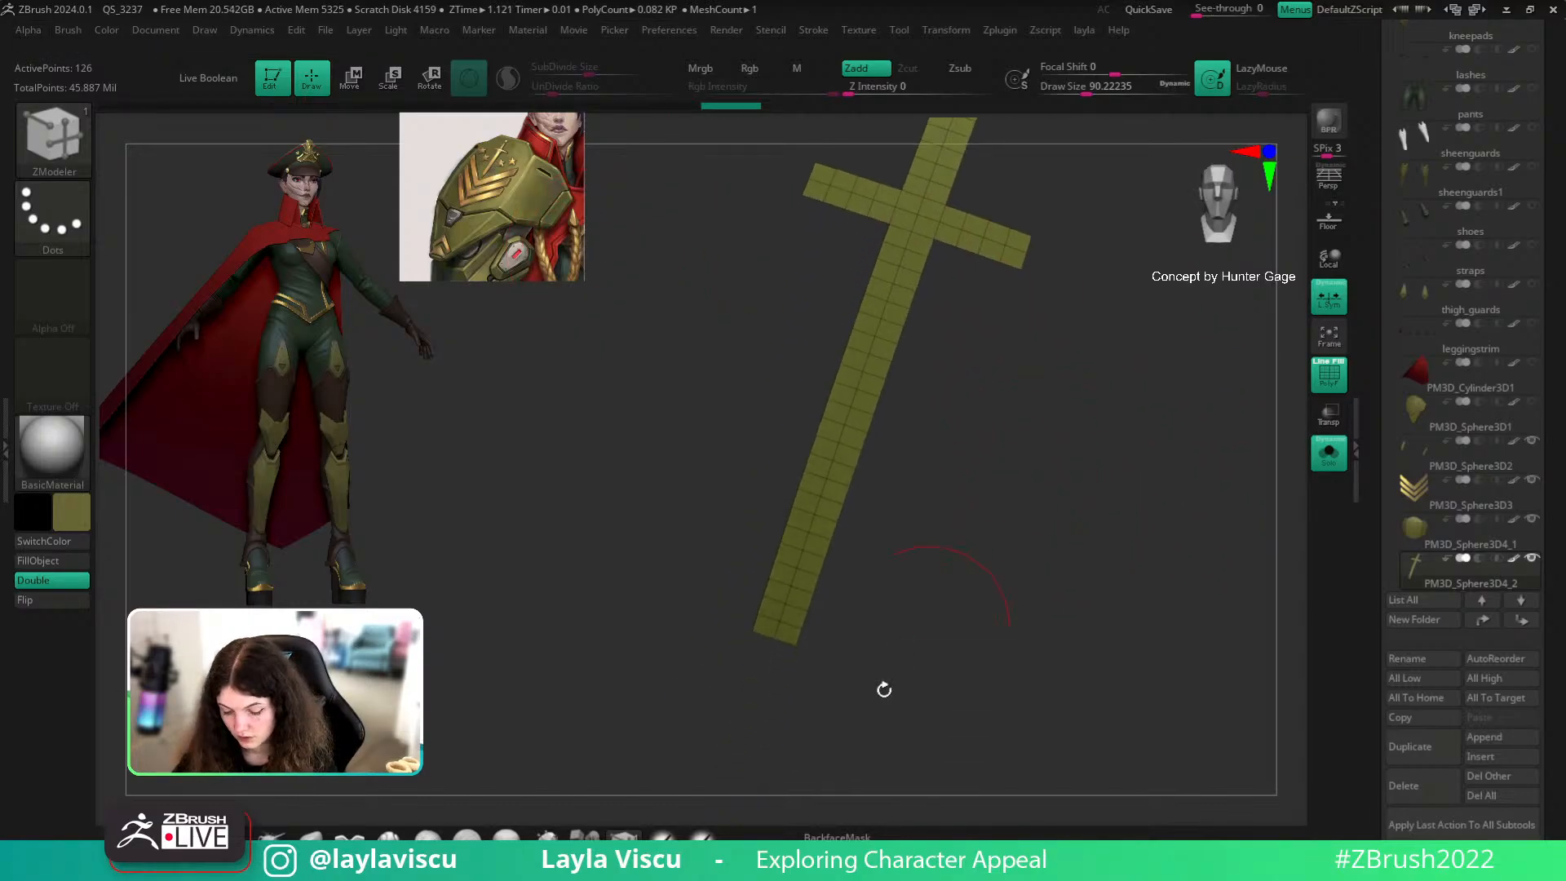
key(b)
key(m)
key(v)
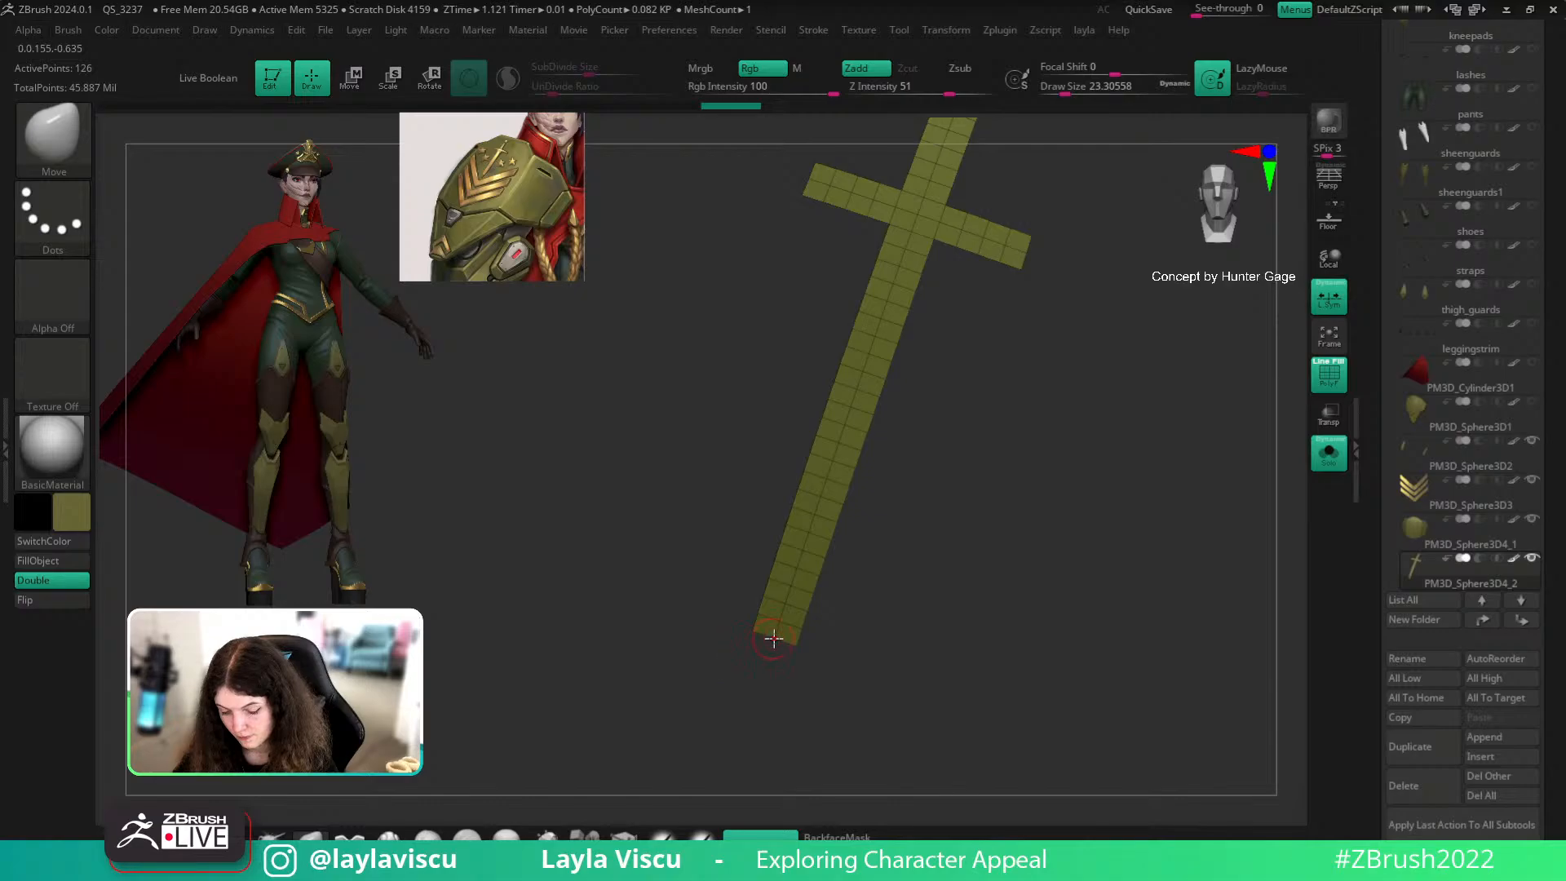
mouse_move(757, 665)
alt+mouse_down()
mouse_move(839, 657)
mouse_move(846, 671)
mouse_move(745, 636)
alt+mouse_up()
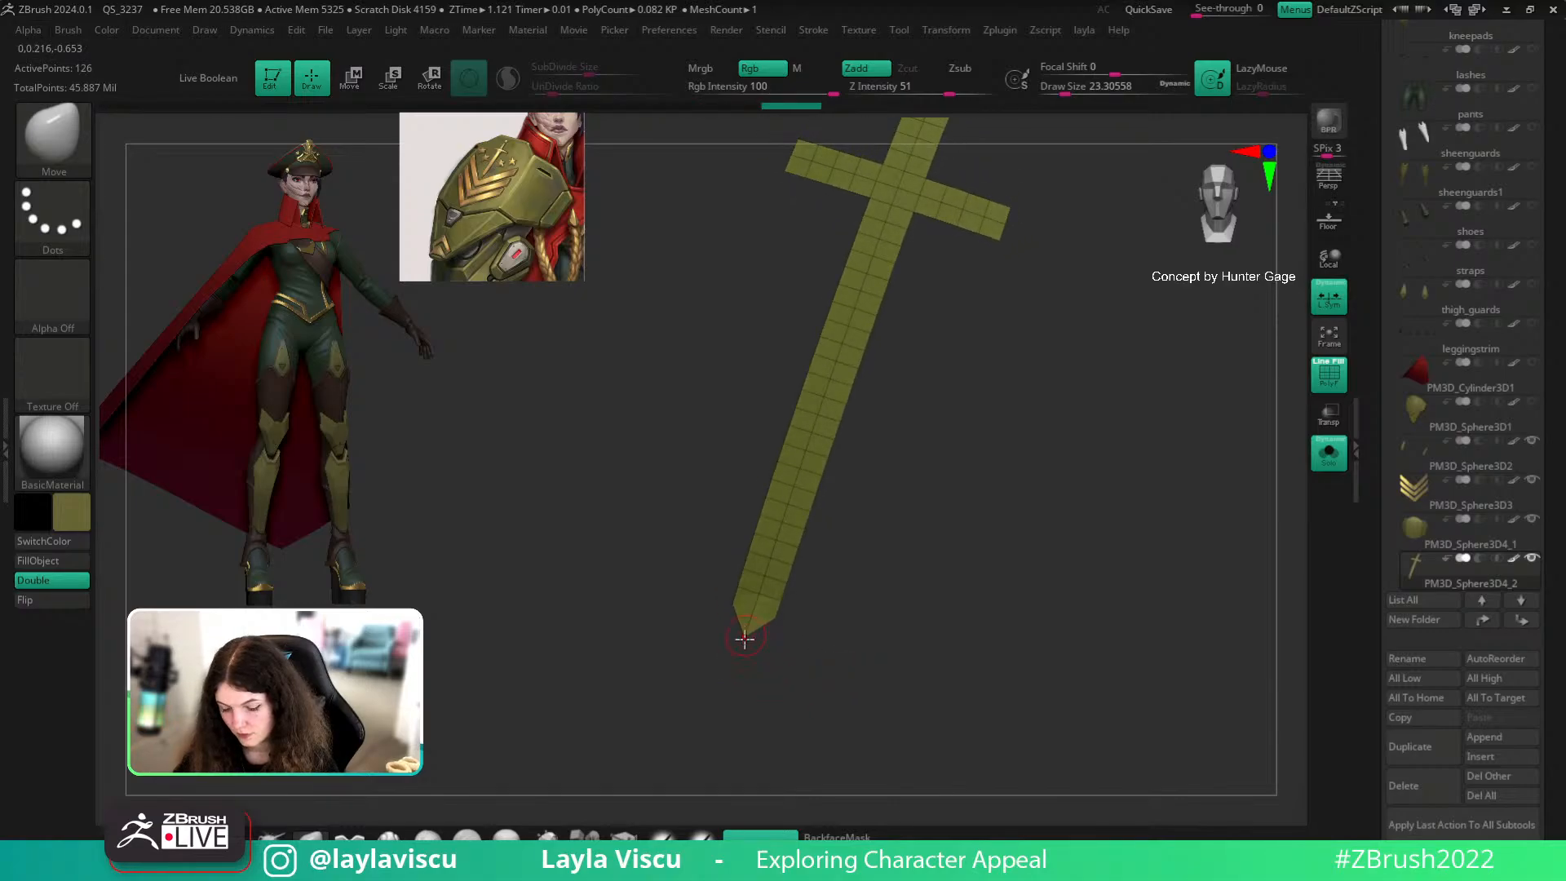
Step: Slant both ends of the sword's crossguard and taper the end of its hilt with the Move brush
alt+drag(973, 507, 910, 679)
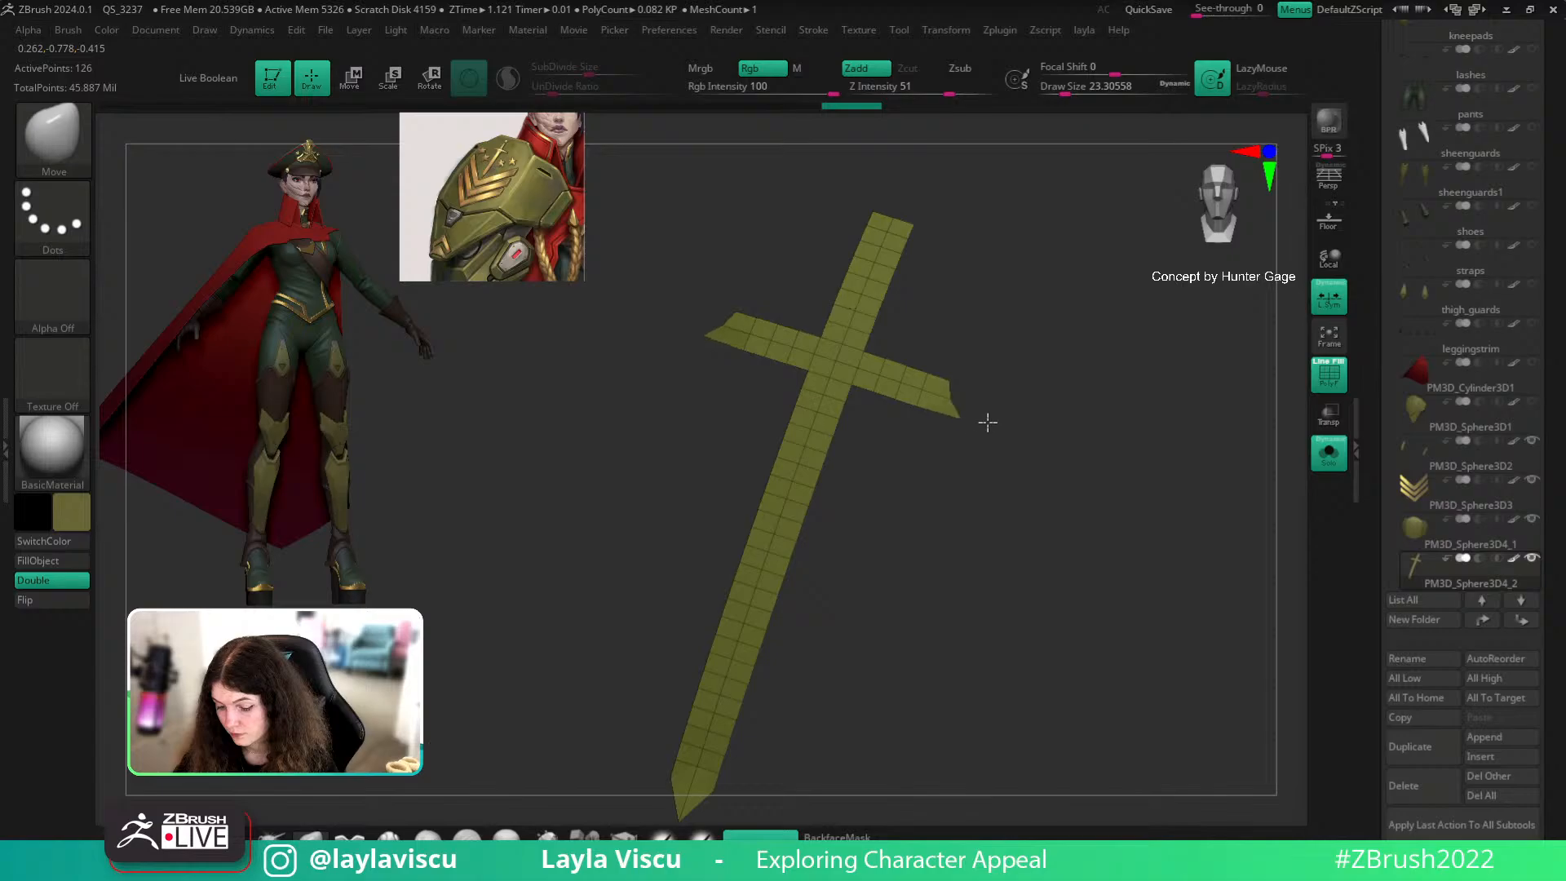
alt+drag(961, 400, 900, 343)
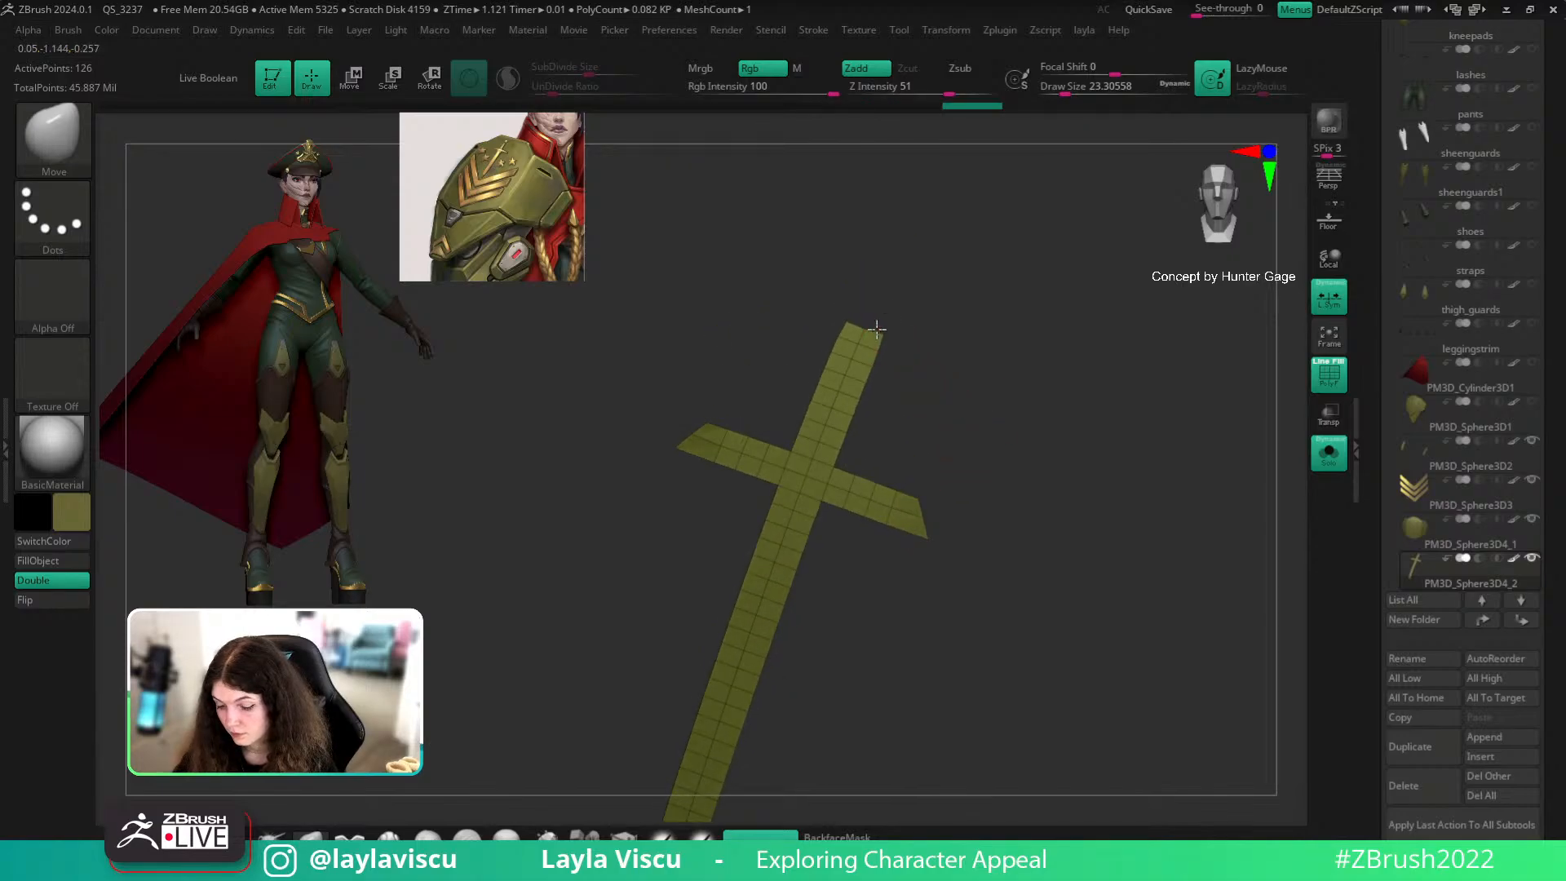
Step: Extrude the hilt's end edges with ZModeler to start a pommel and insert an edge loop across the new faces
click(625, 837)
alt+drag(1057, 465, 1000, 563)
alt+drag(918, 444, 902, 402)
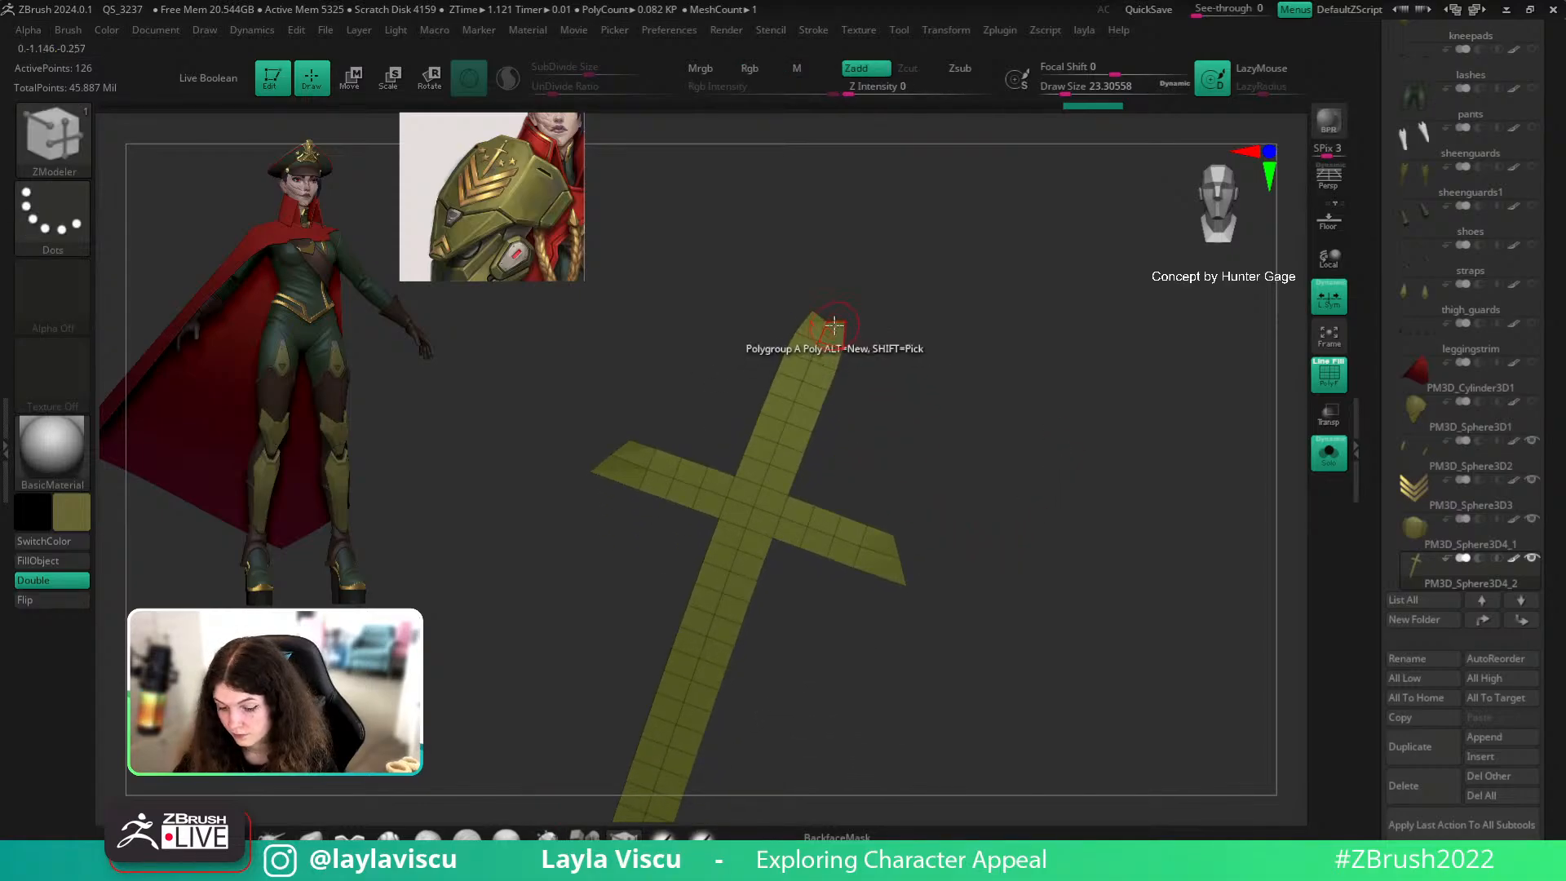
key(space)
click(653, 491)
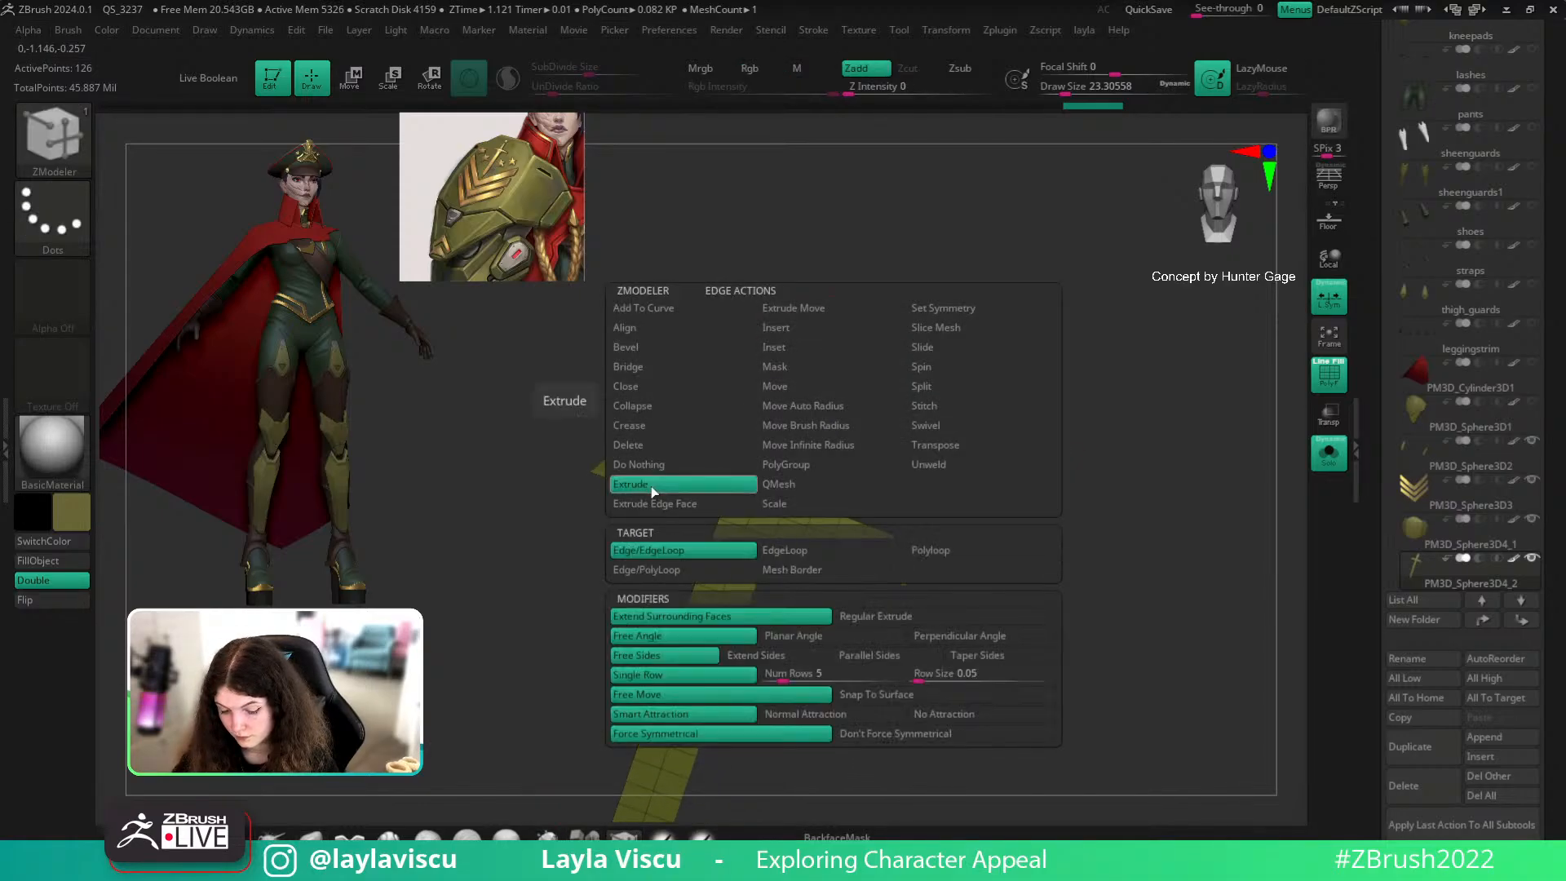
drag(833, 320, 844, 299)
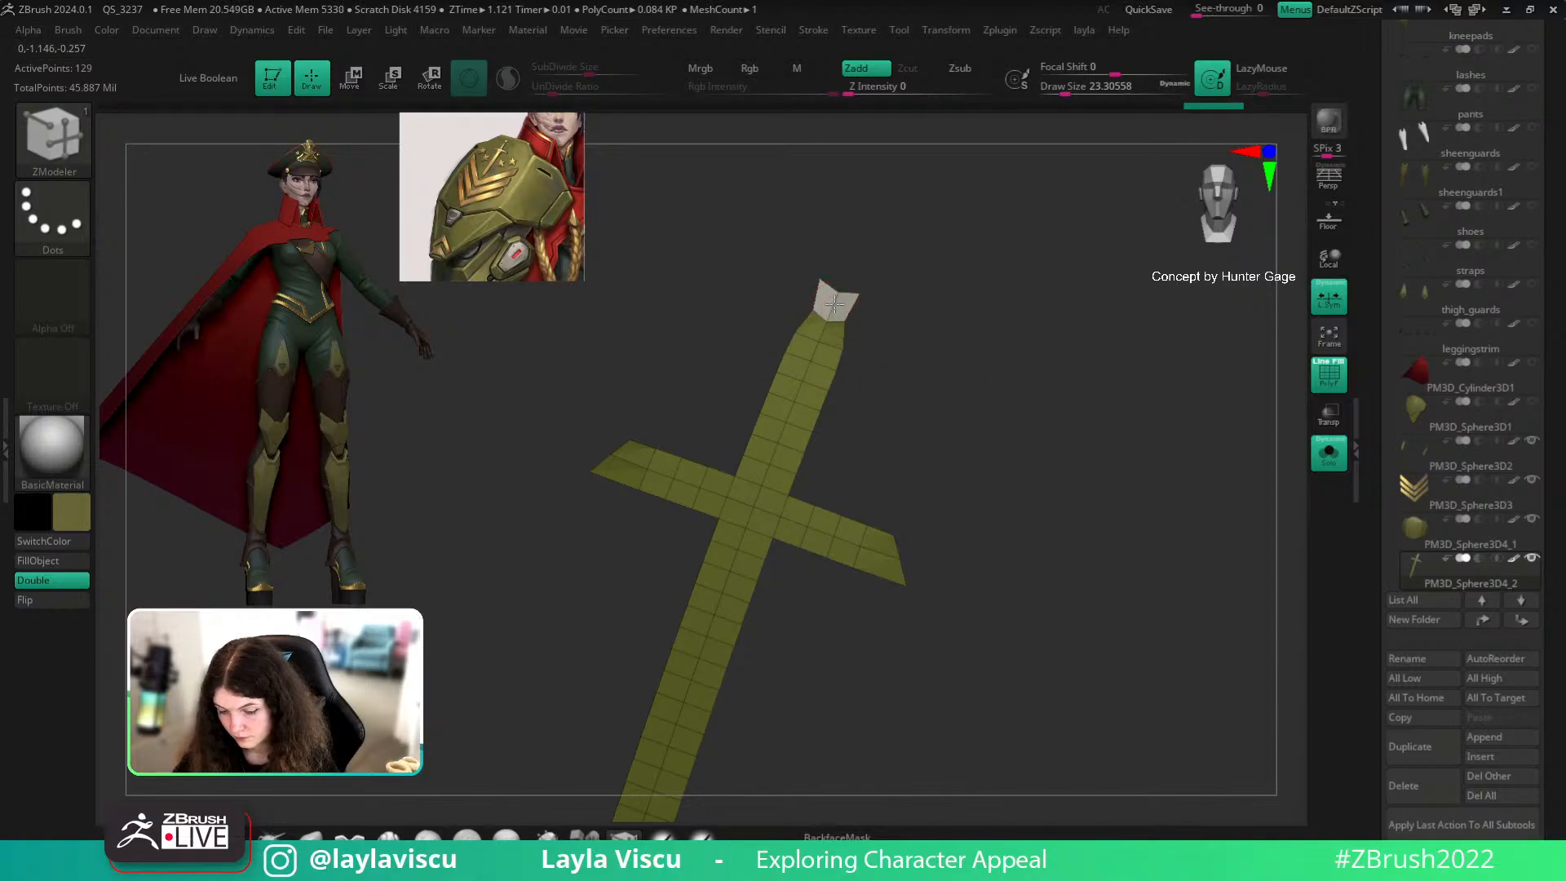
key(space)
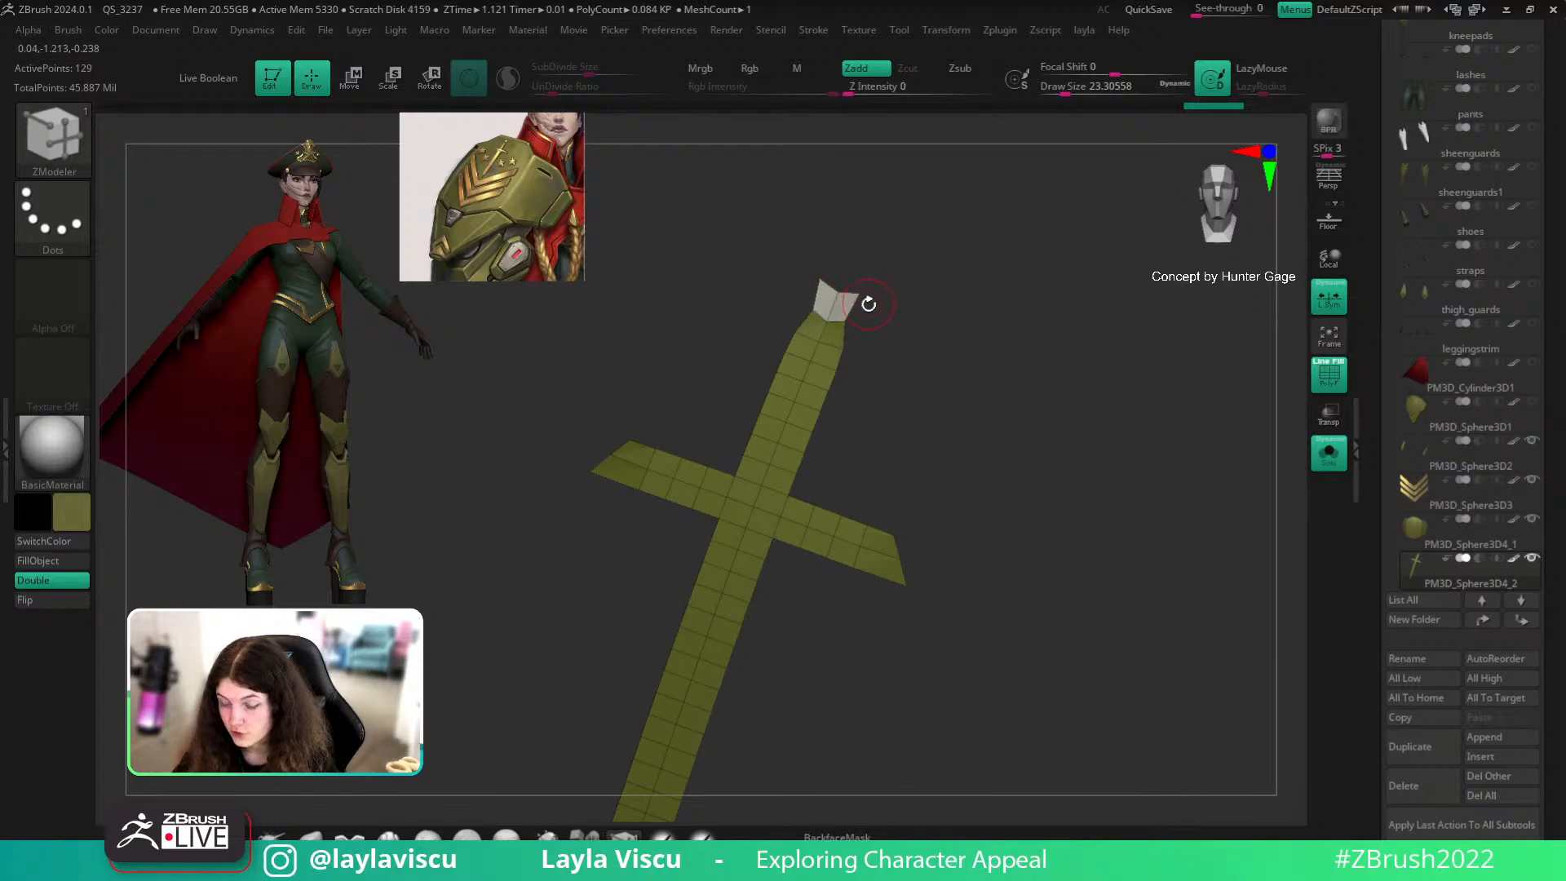
click(836, 305)
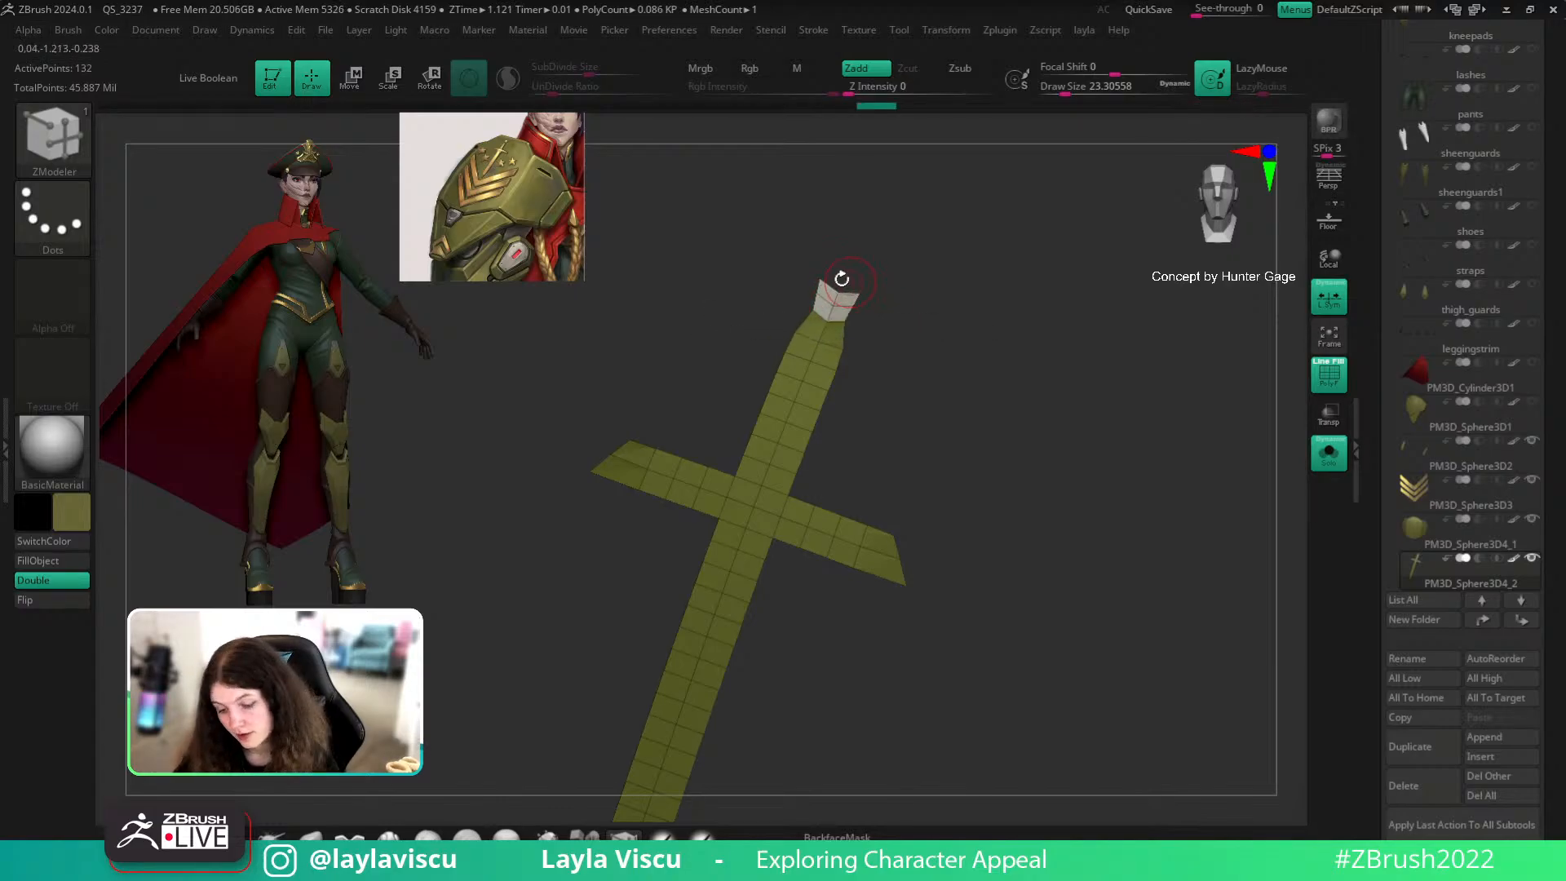
drag(856, 277, 870, 454)
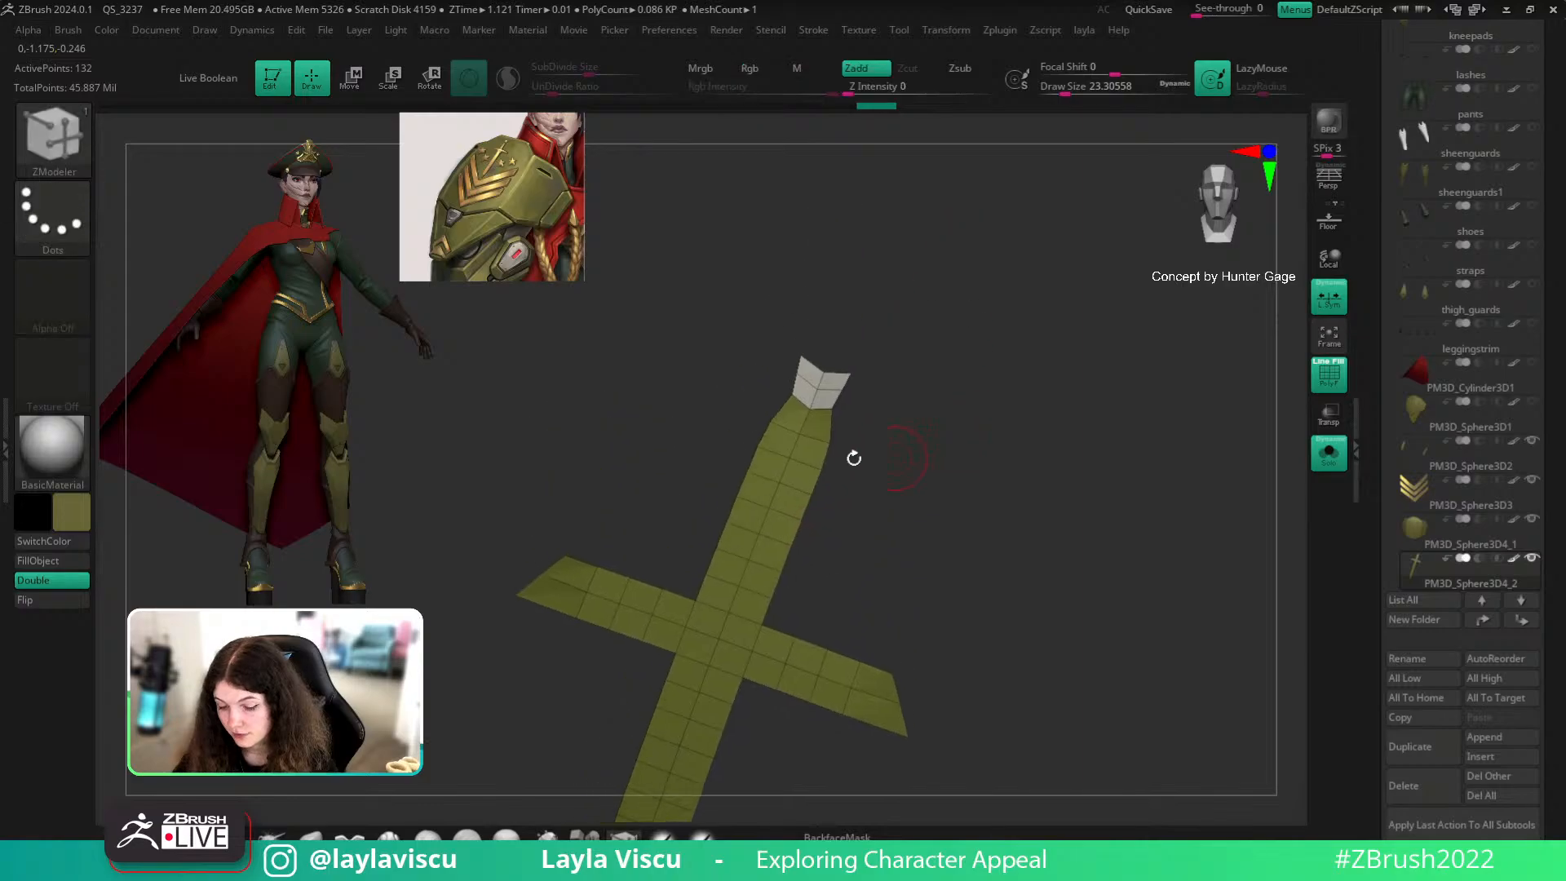
Step: Extrude the pommel's side edges outward with ZModeler's edge Extrude to widen it
key(space)
click(605, 484)
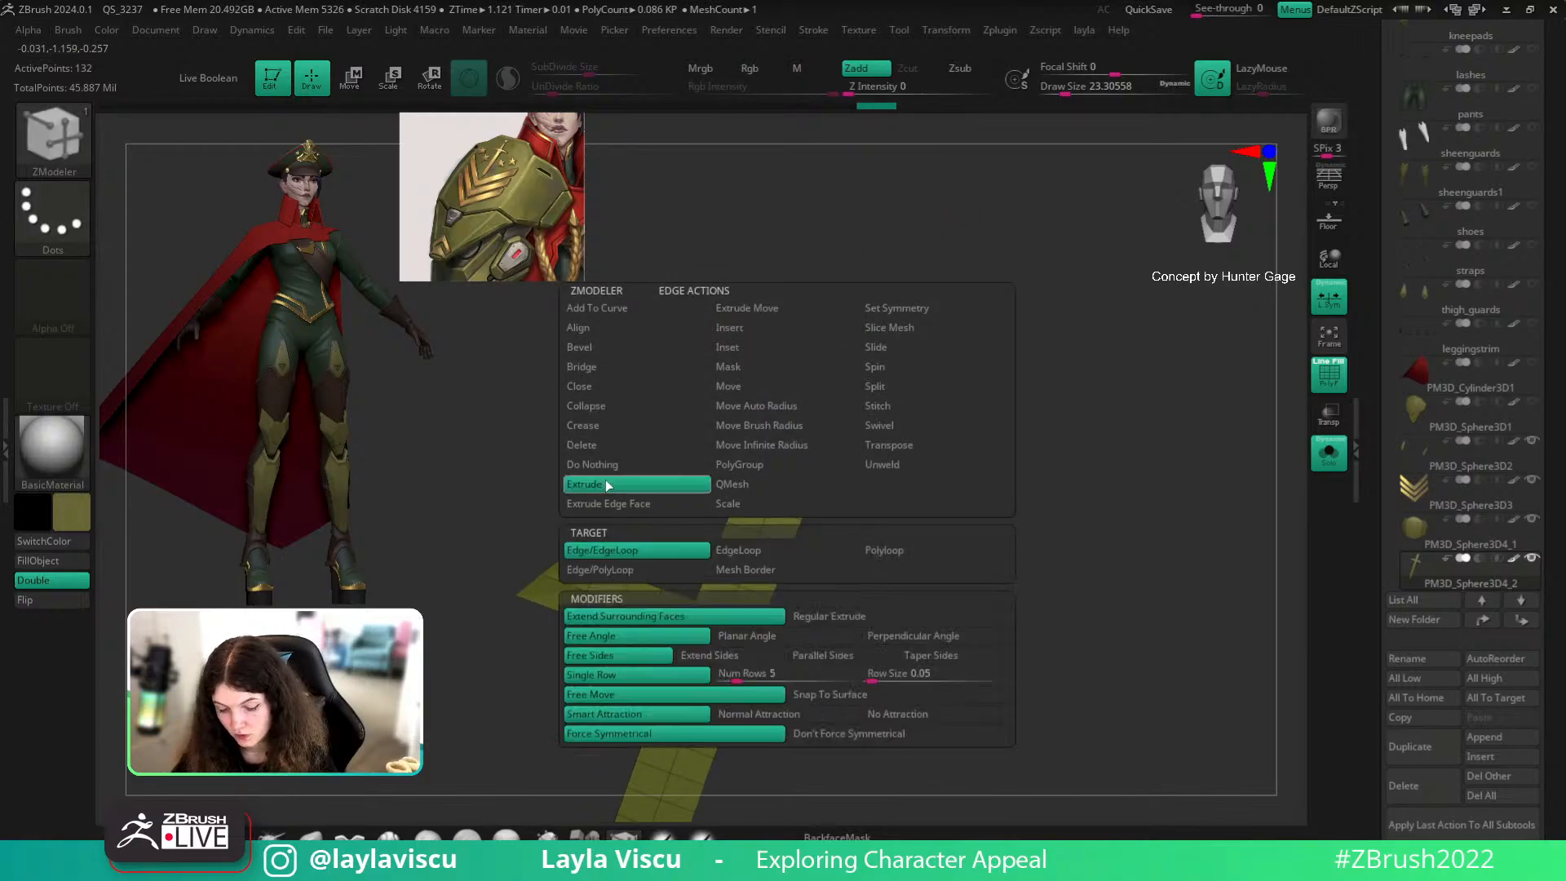
click(718, 551)
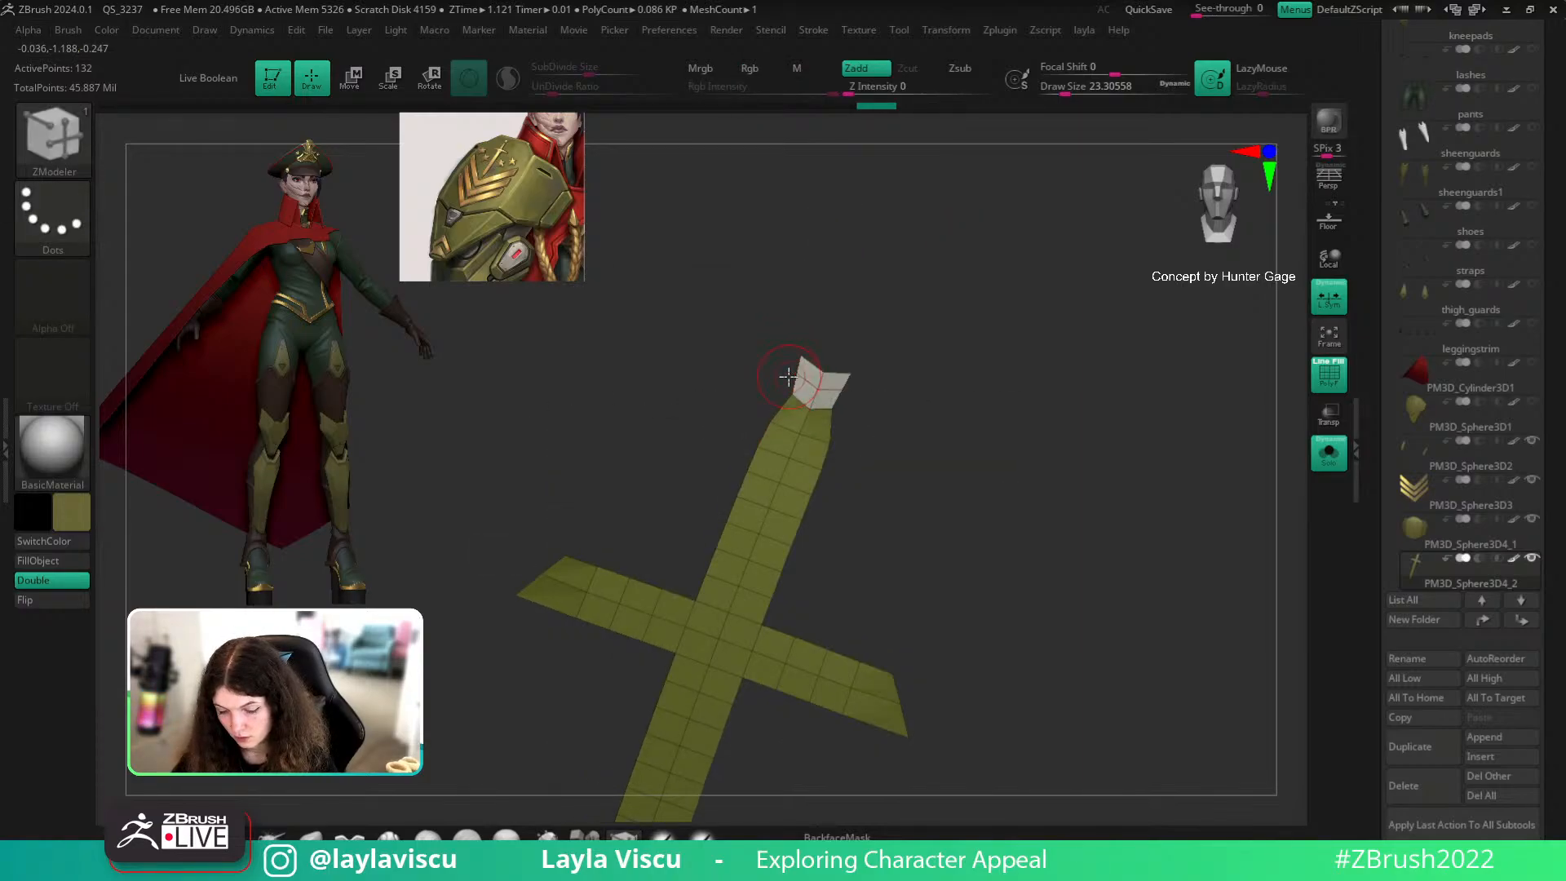
alt+drag(788, 380, 787, 347)
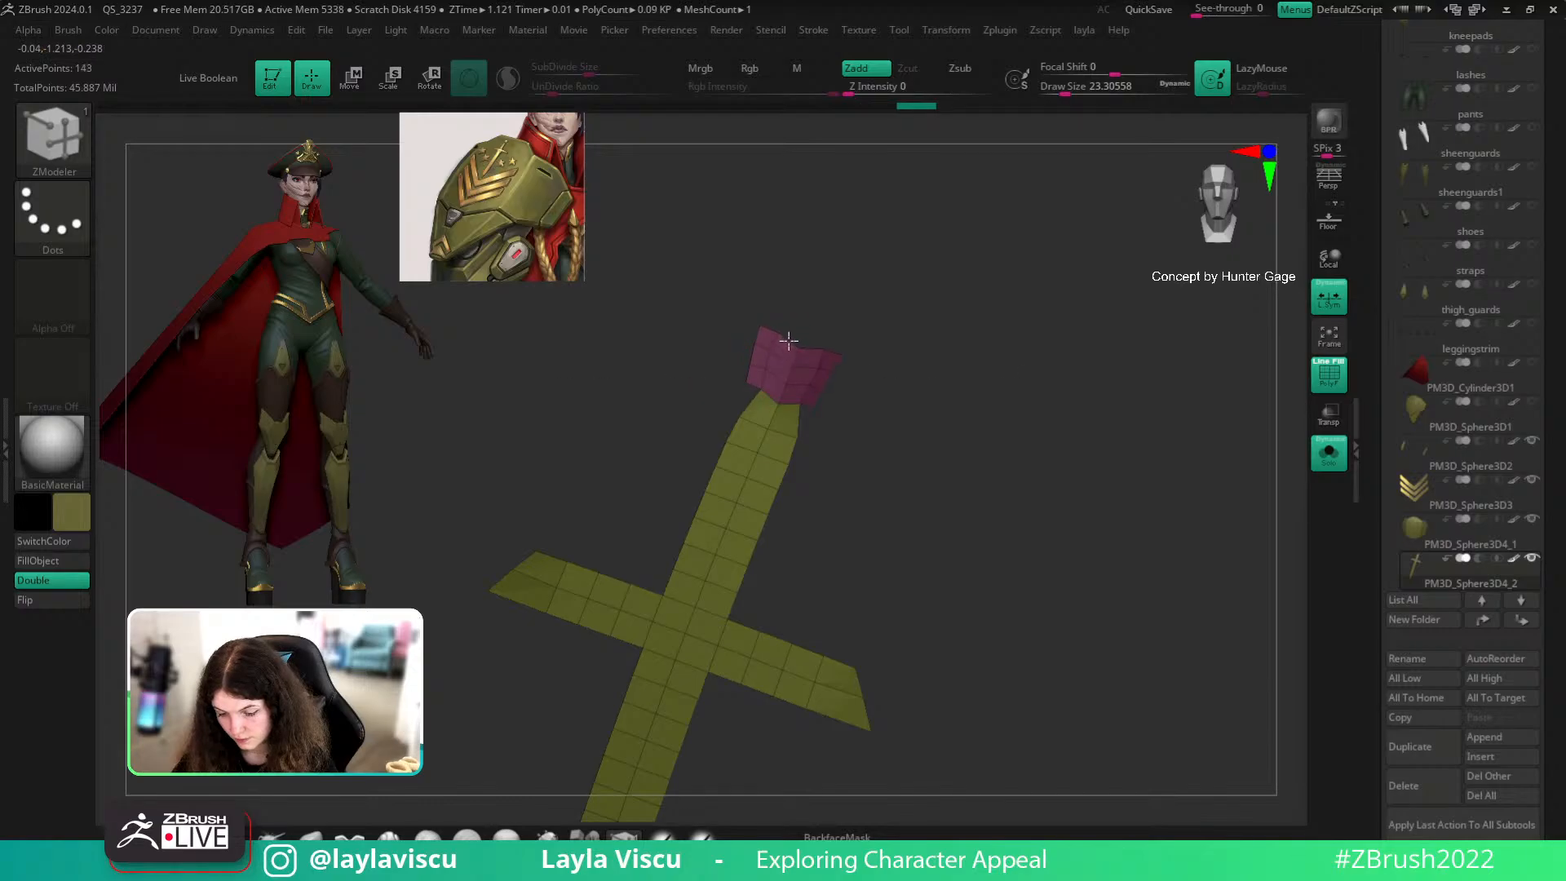
Step: Merge the split corner points at the end of the sword's pommel with ZModeler's point Stitch action
key(space)
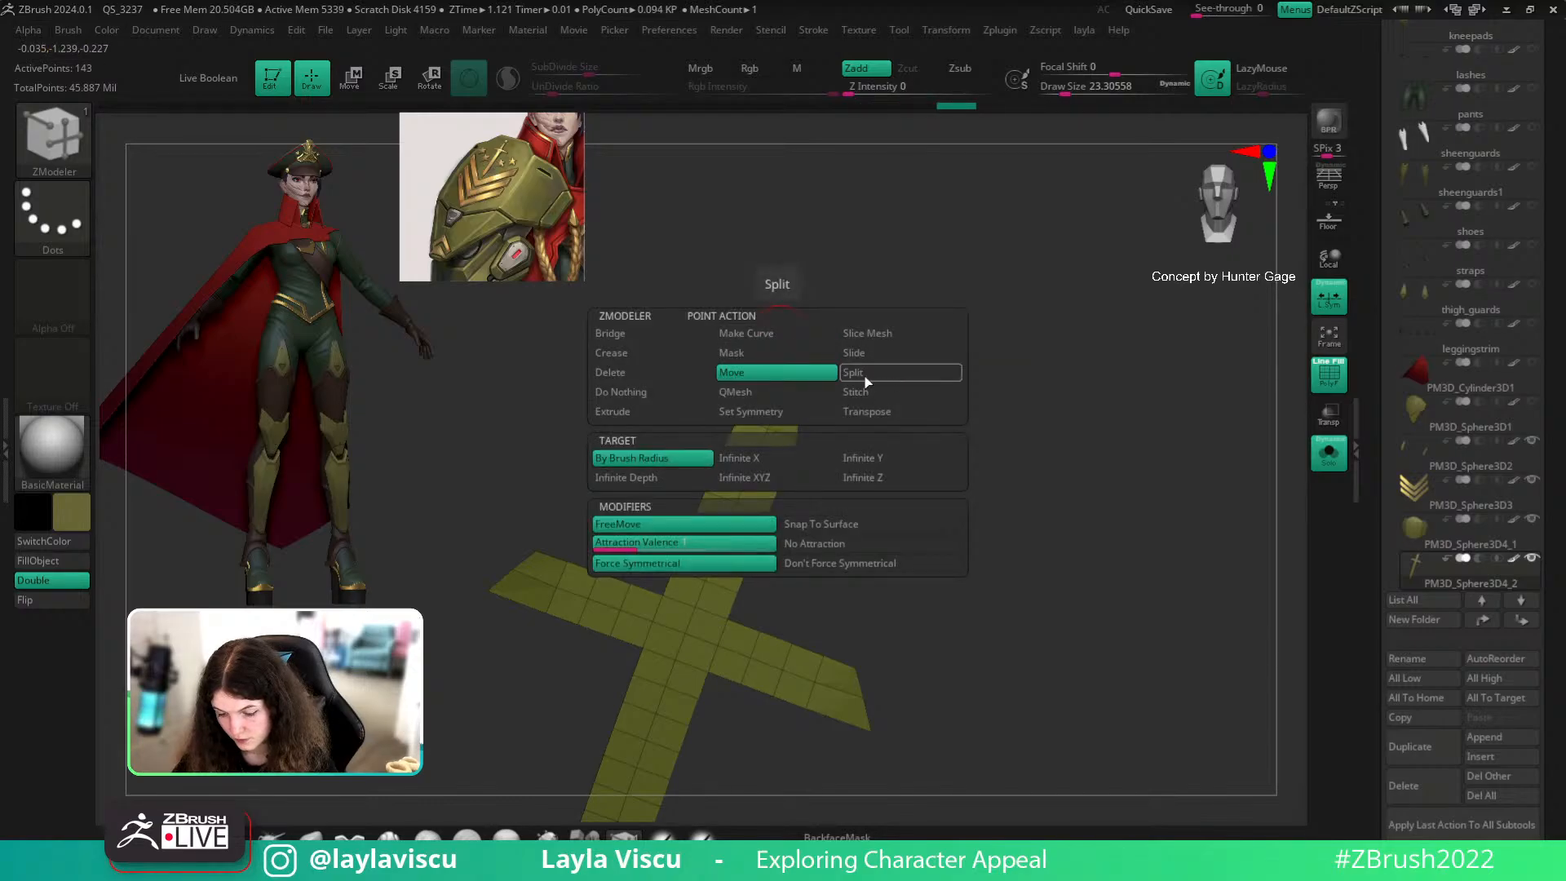
click(857, 391)
click(763, 326)
click(757, 330)
drag(764, 326, 940, 797)
click(755, 459)
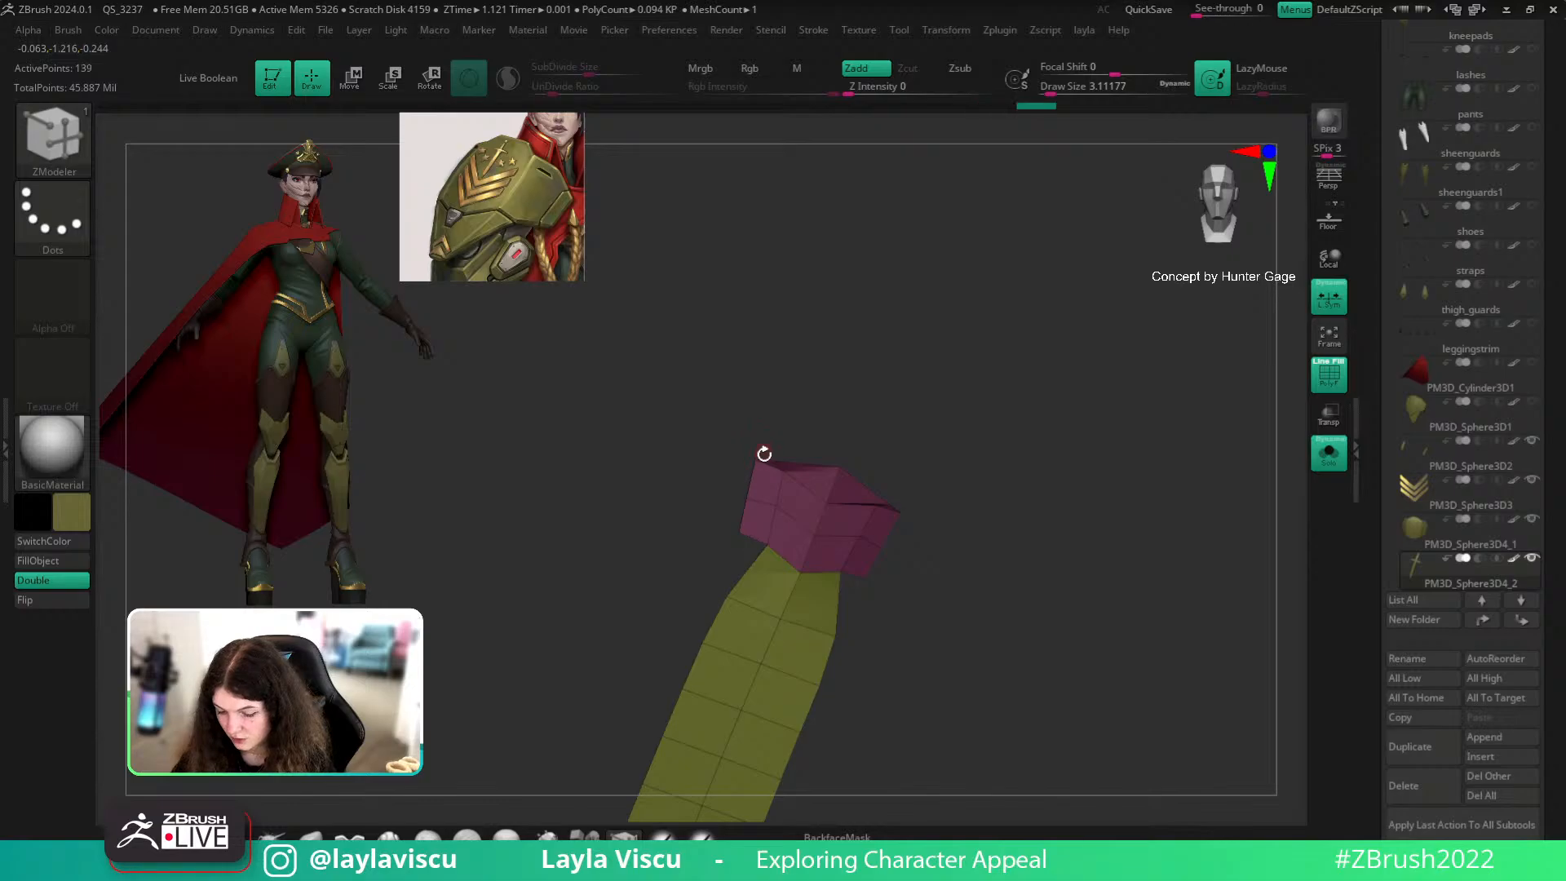
click(763, 427)
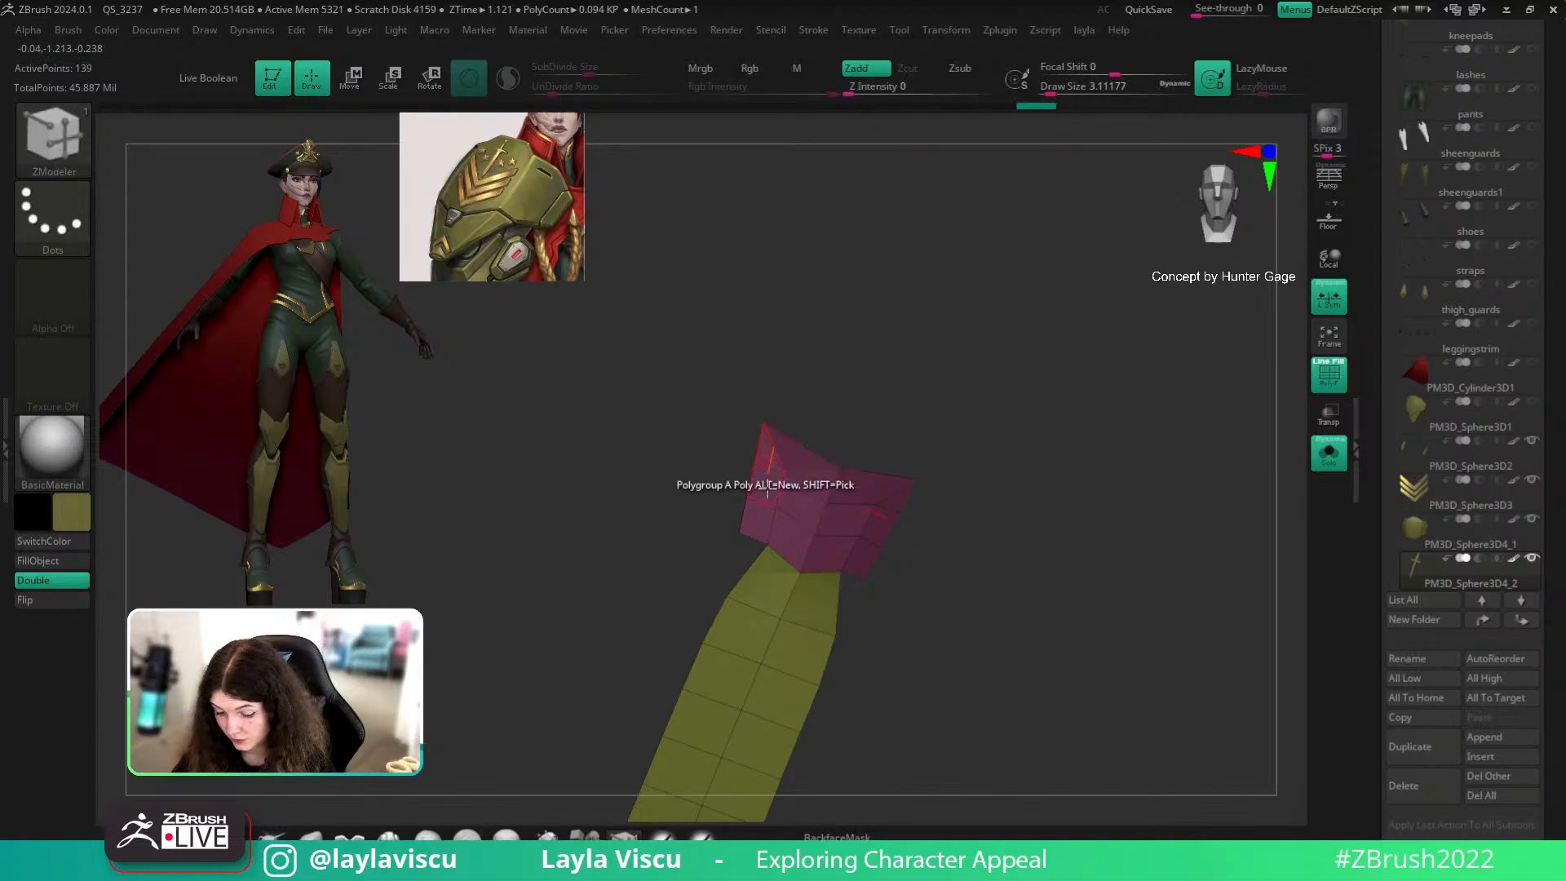
drag(989, 546, 535, 735)
Step: Reshape the pommel into a rounded knob with the Move brush, starting at a draw size of about 16
key(shift)
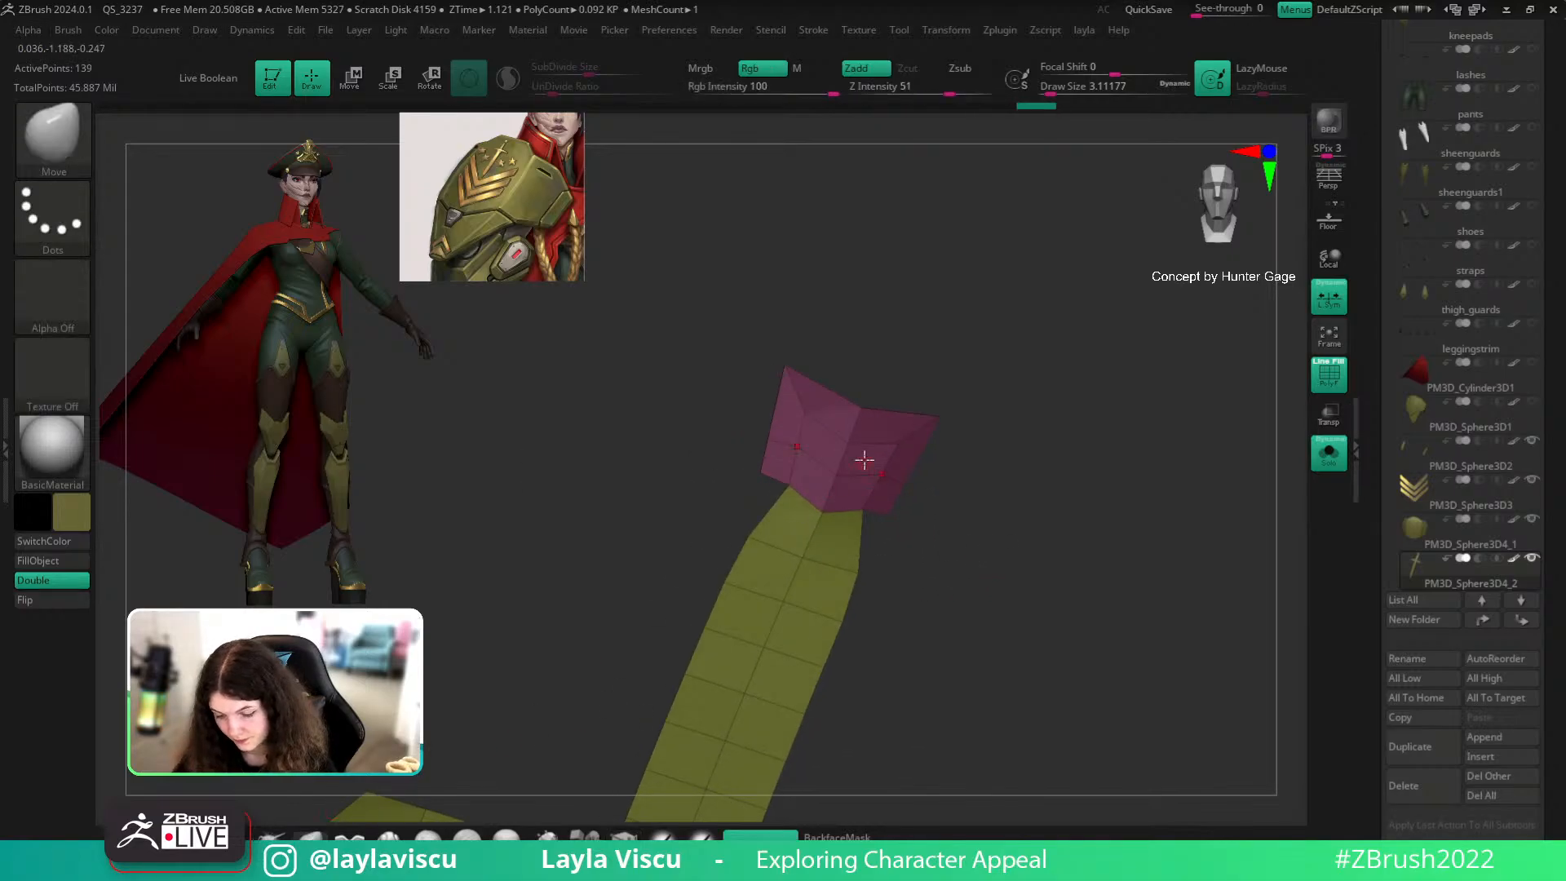
drag(863, 407, 816, 381)
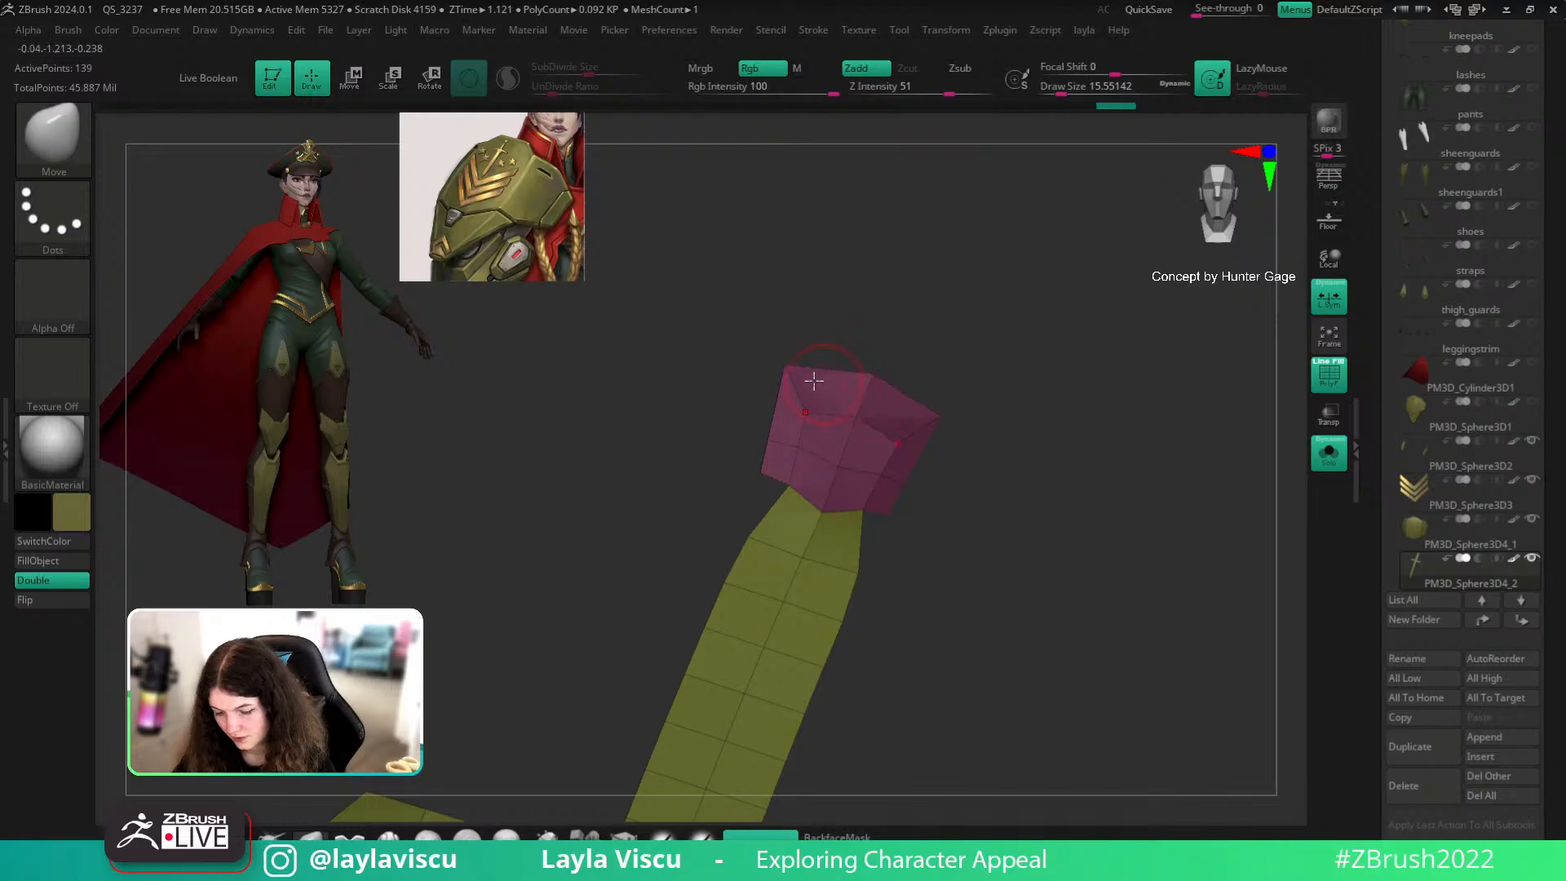
drag(870, 510, 876, 476)
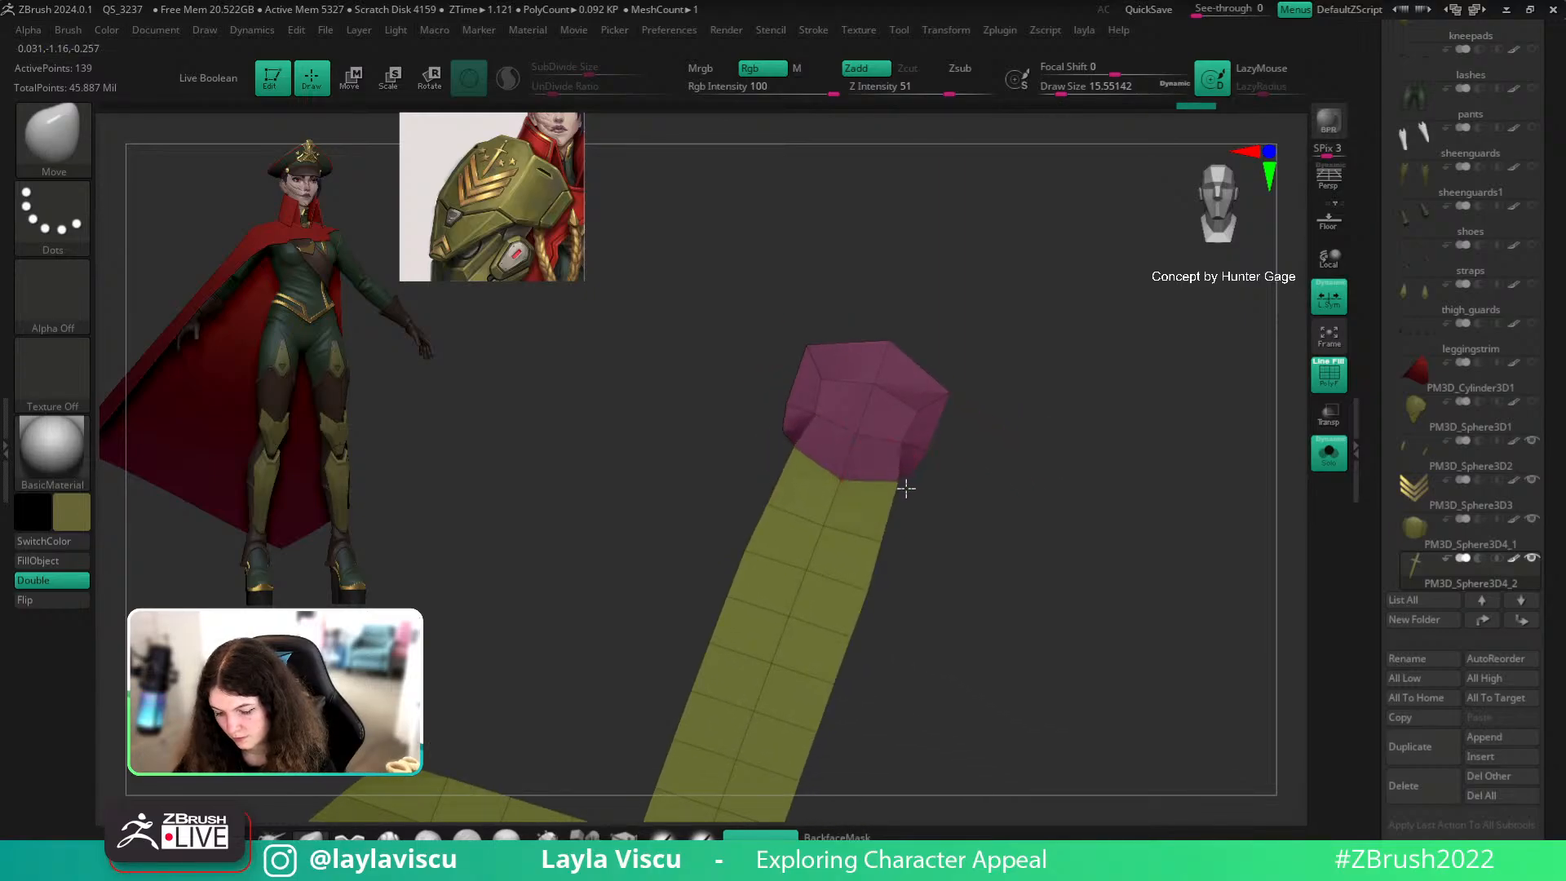
drag(899, 430, 827, 454)
right_drag(826, 454, 831, 447)
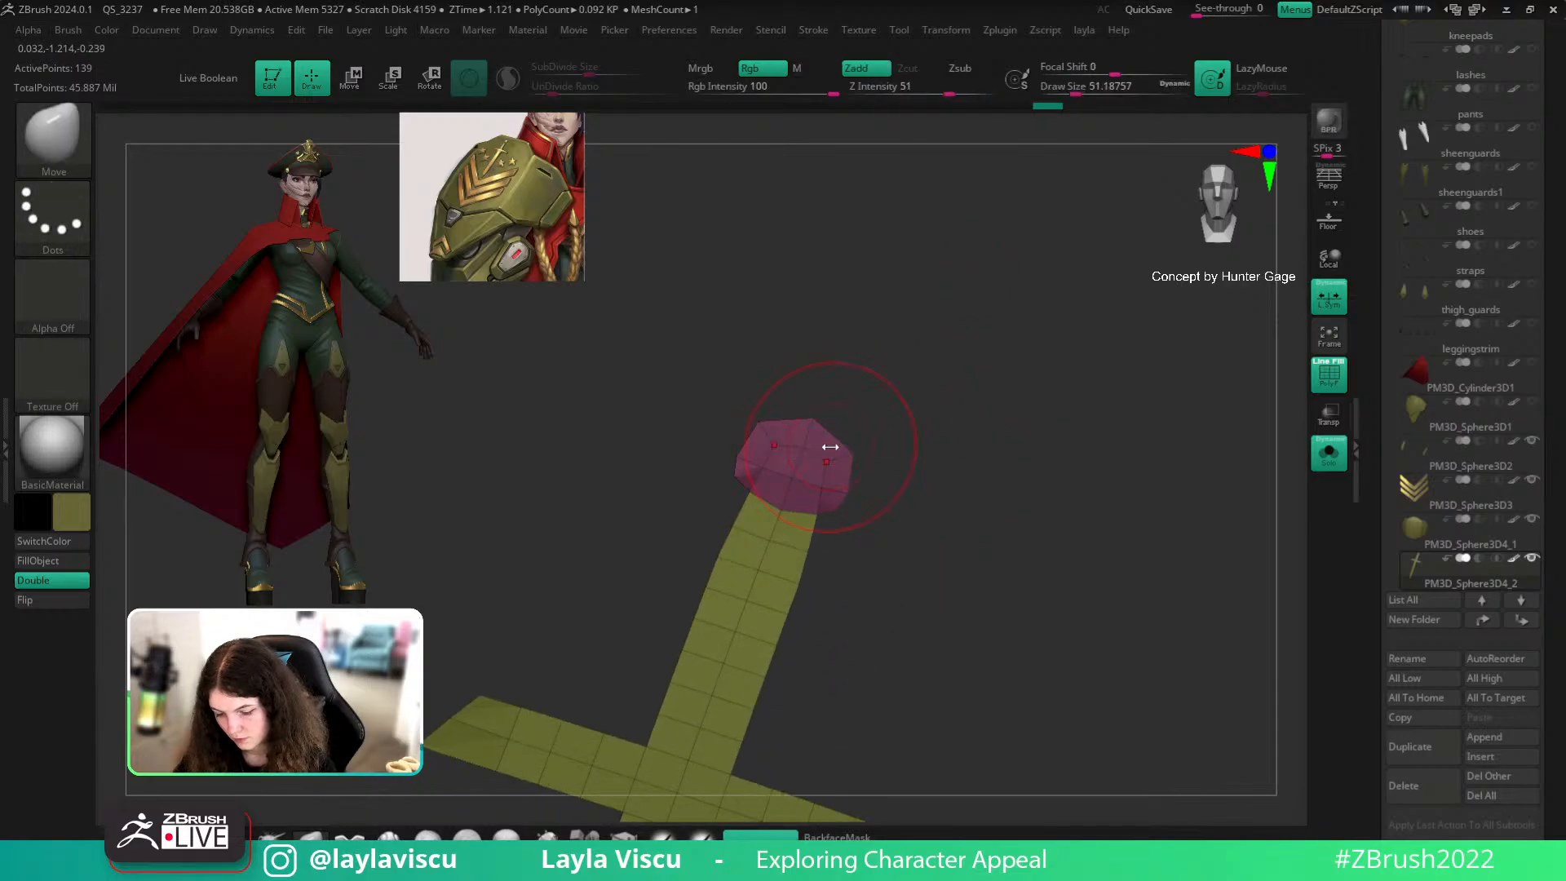
Step: Isolate the pommel's polygroup and mask the rest of the sword so only the pommel stays unmasked
key(shift+f)
drag(835, 426, 890, 528)
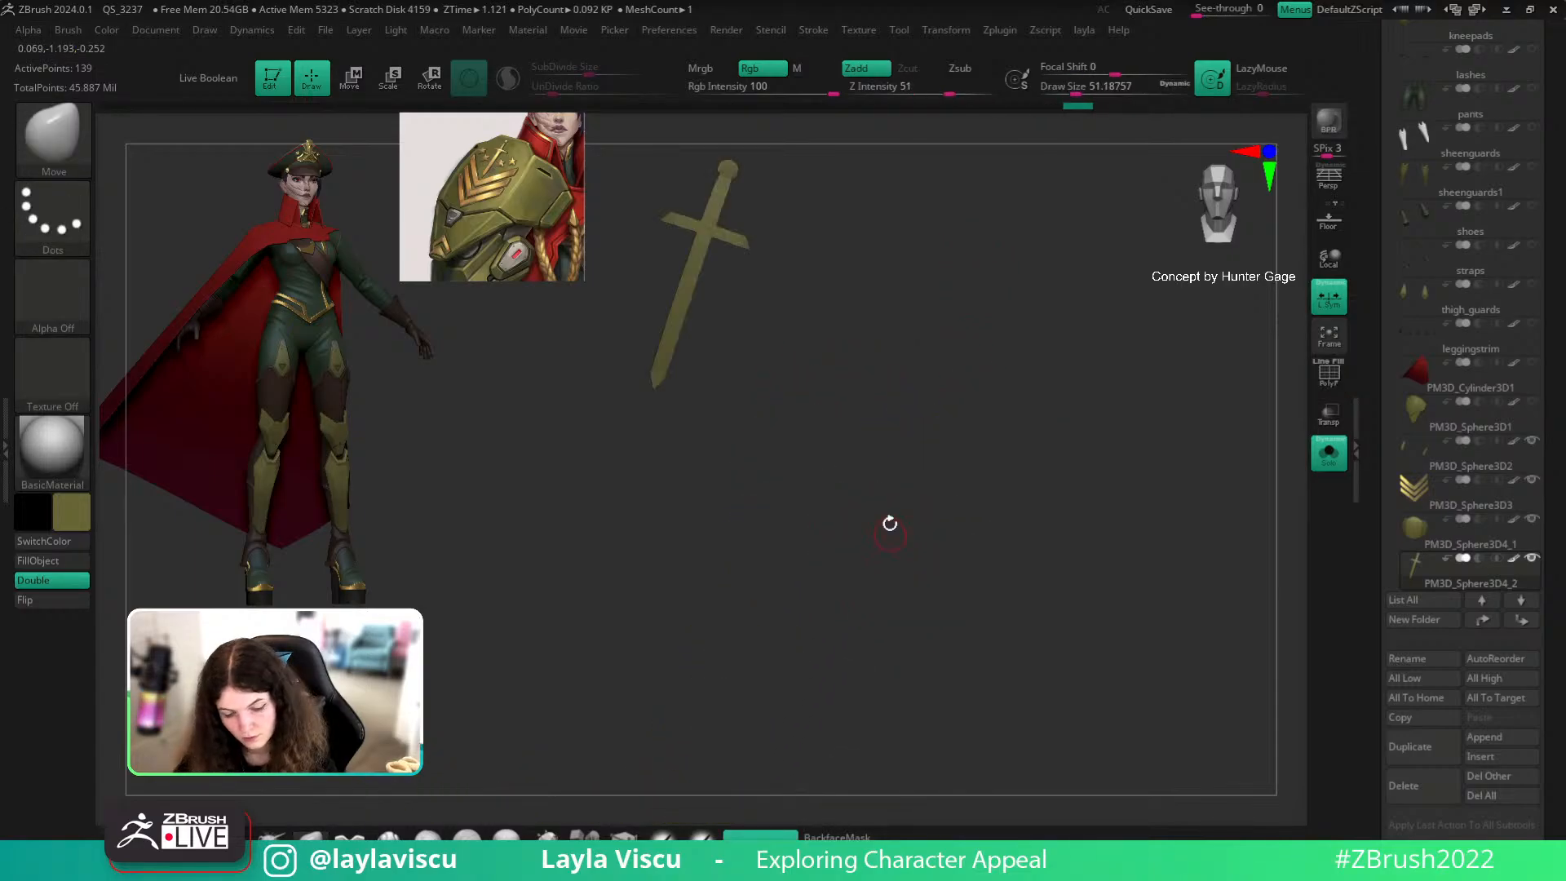
drag(893, 397, 906, 456)
key(shift)
key(ctrl)
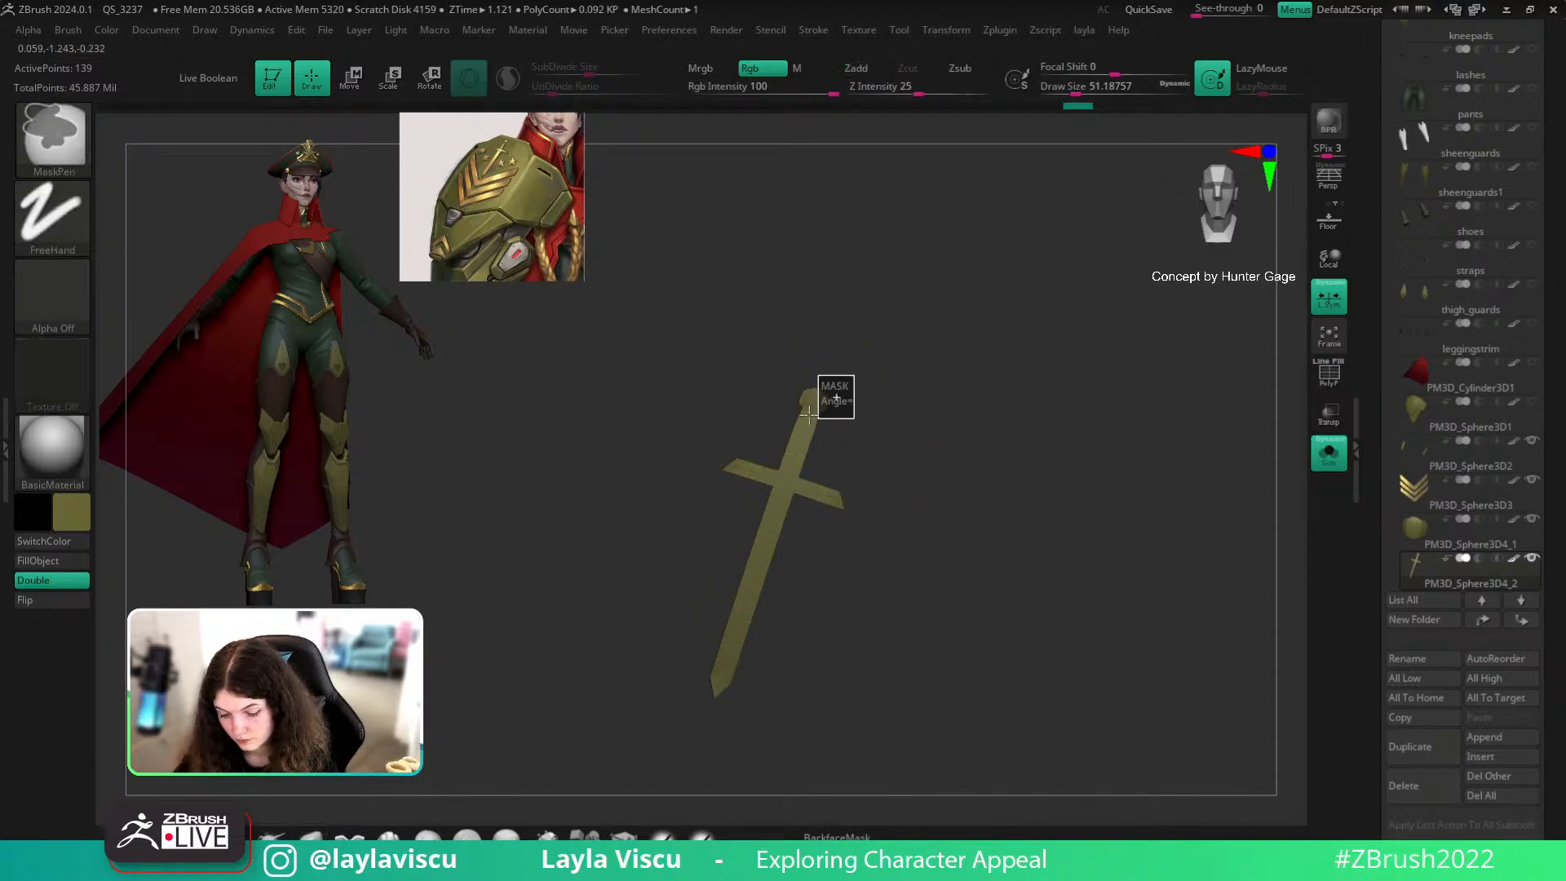
ctrl+drag(788, 420, 785, 421)
ctrl+shift+click(823, 398)
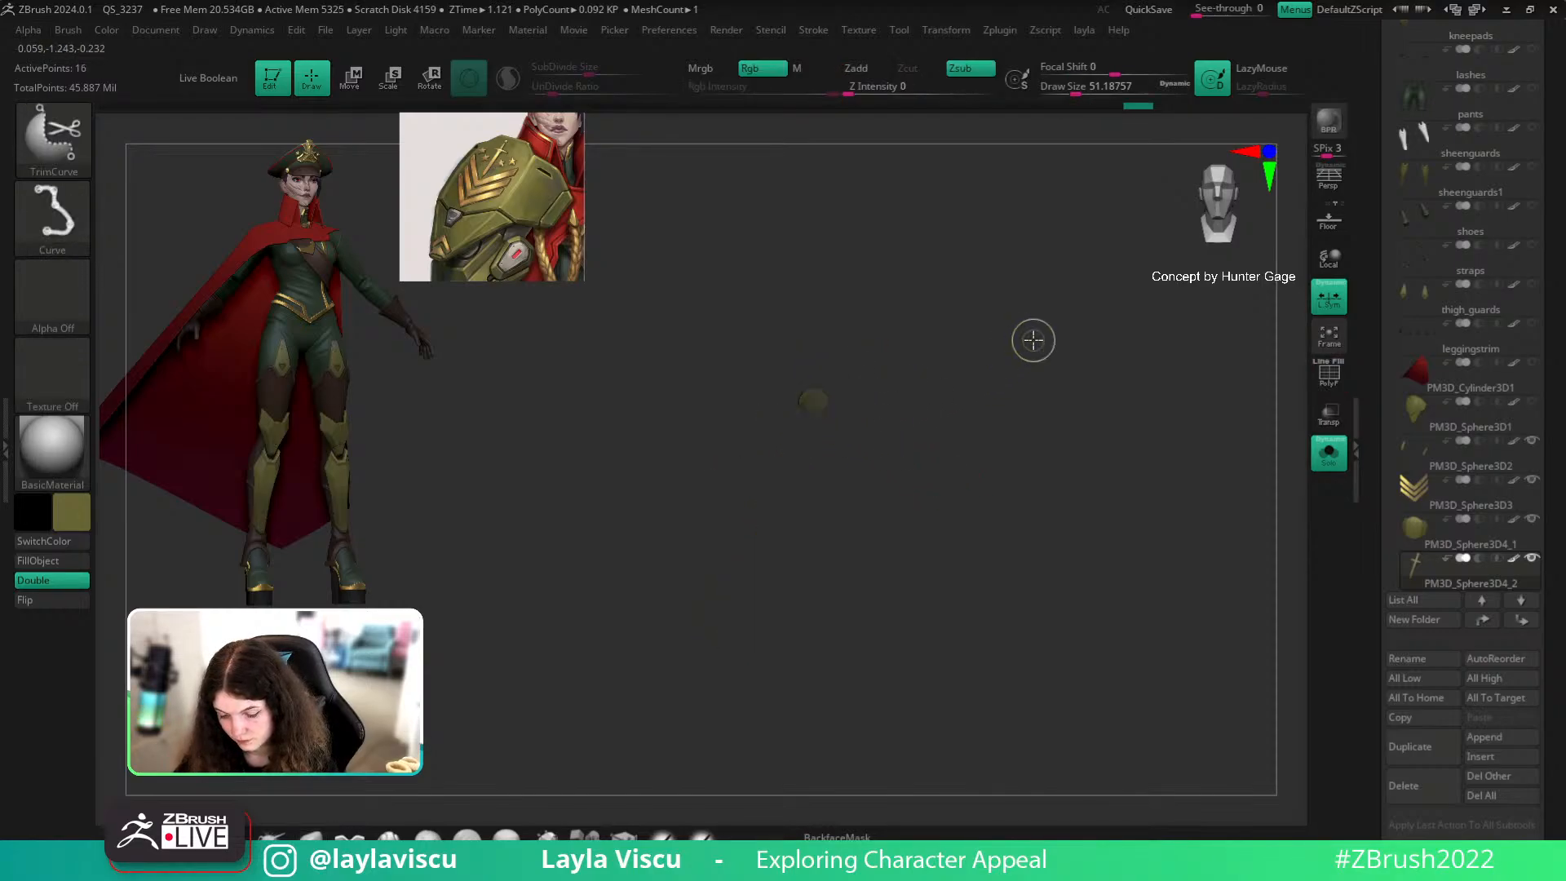
ctrl+shift+click(1030, 346)
ctrl+click(929, 461)
Step: Center the gizmo on the unmasked pommel, scale it down and clear the mask
key(w)
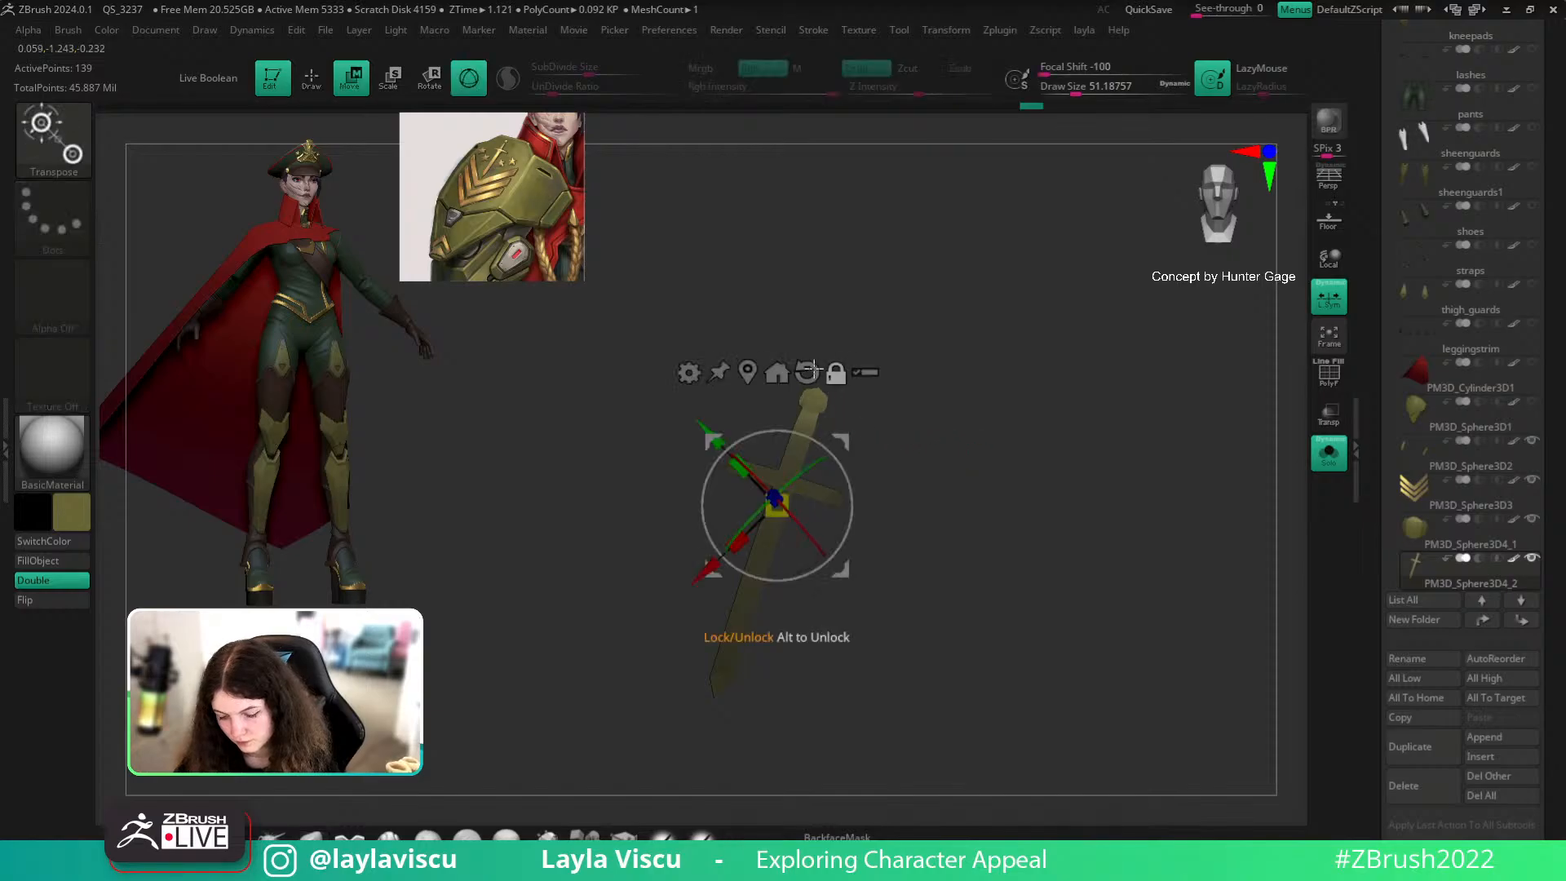
click(747, 372)
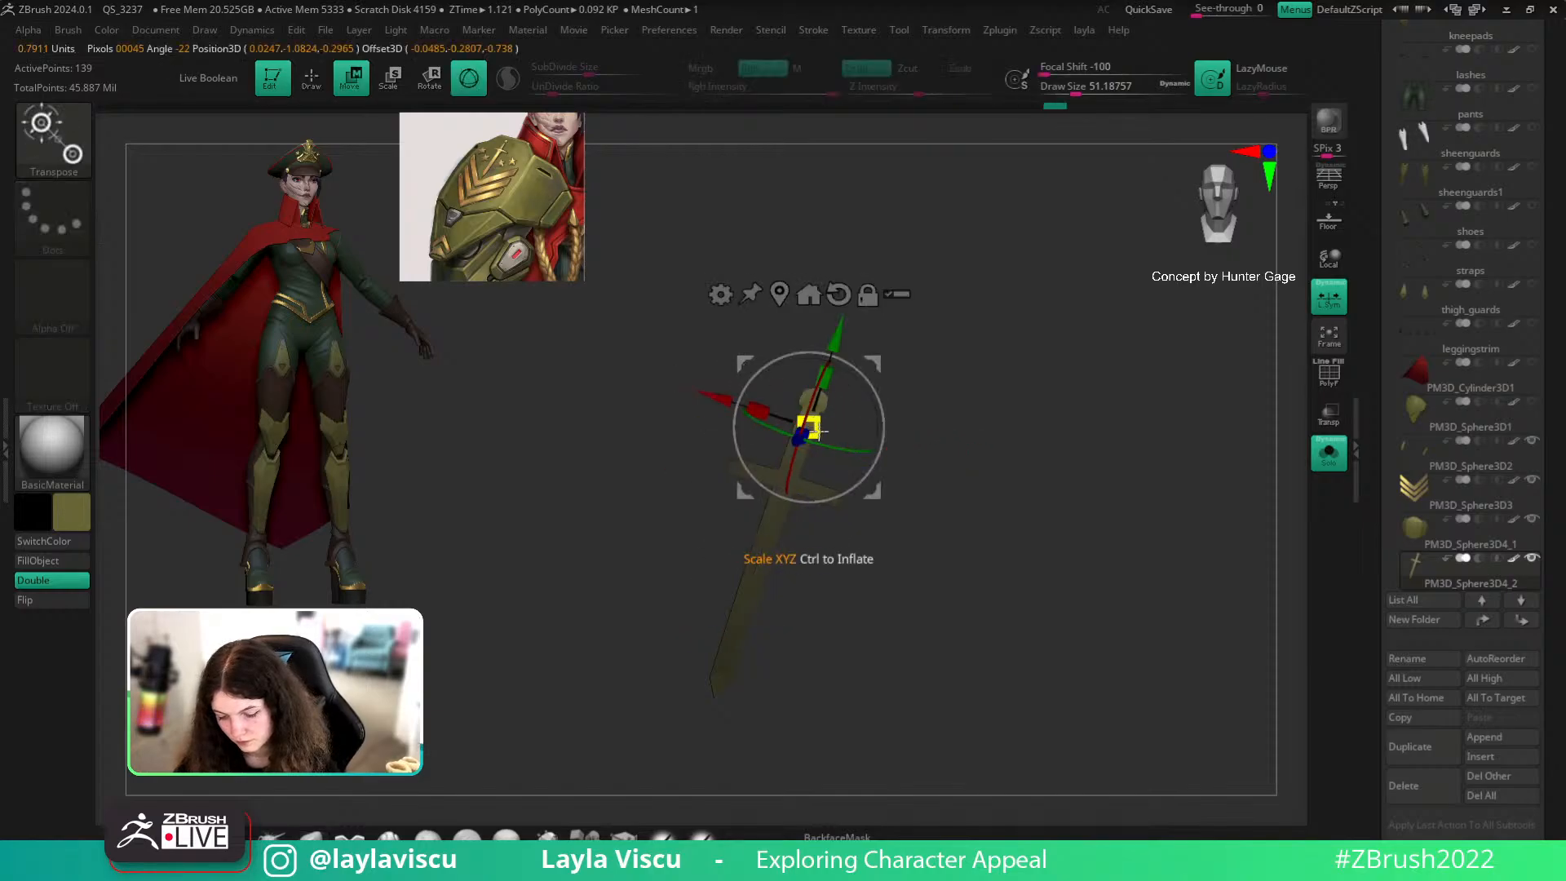
click(827, 307)
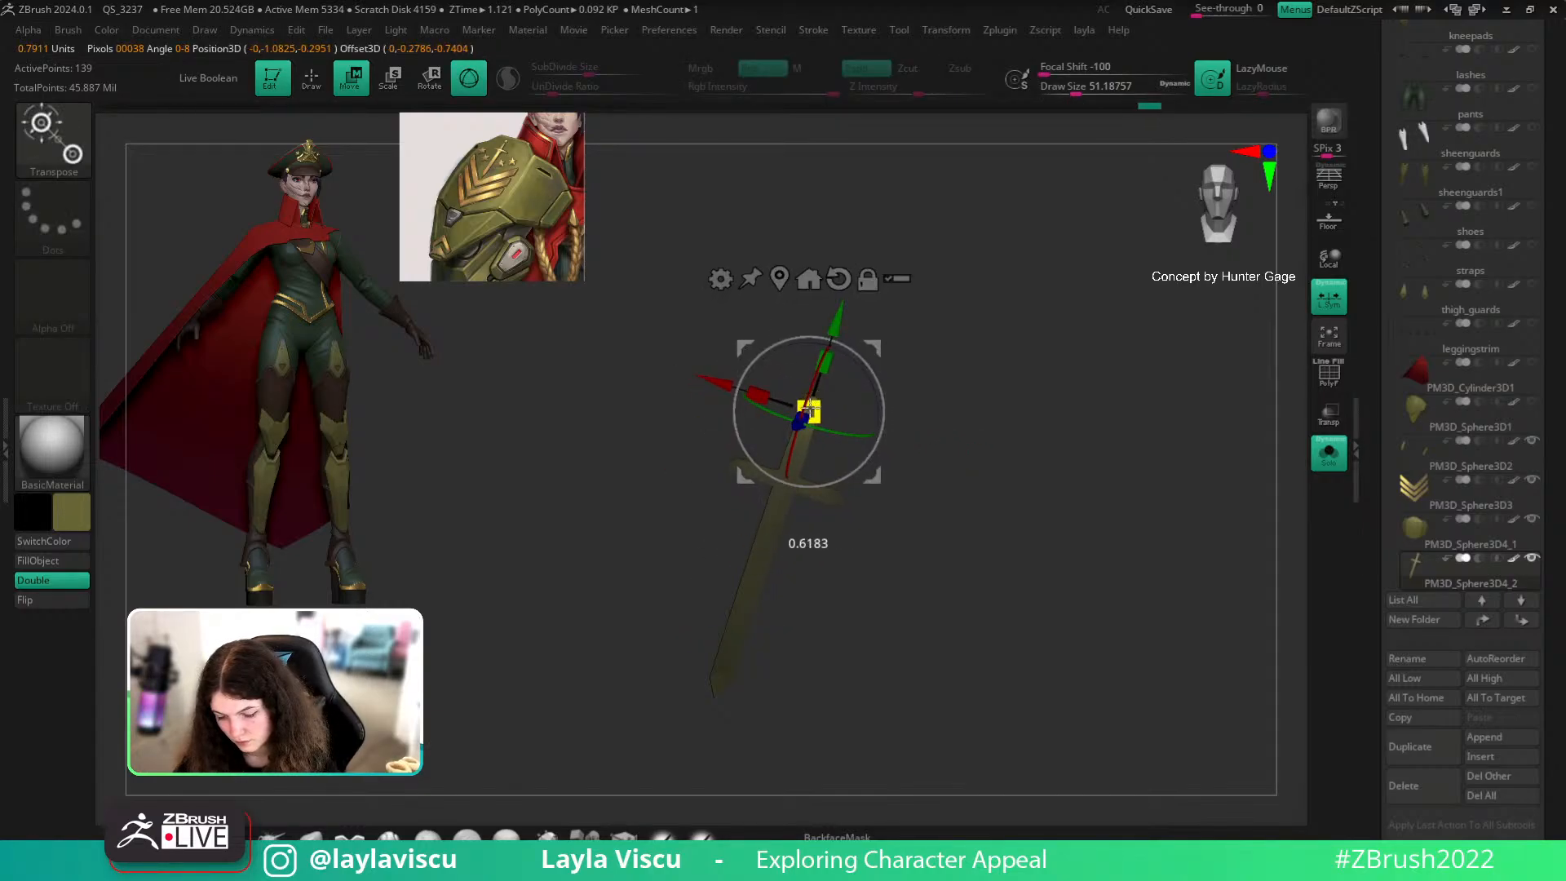
key(q)
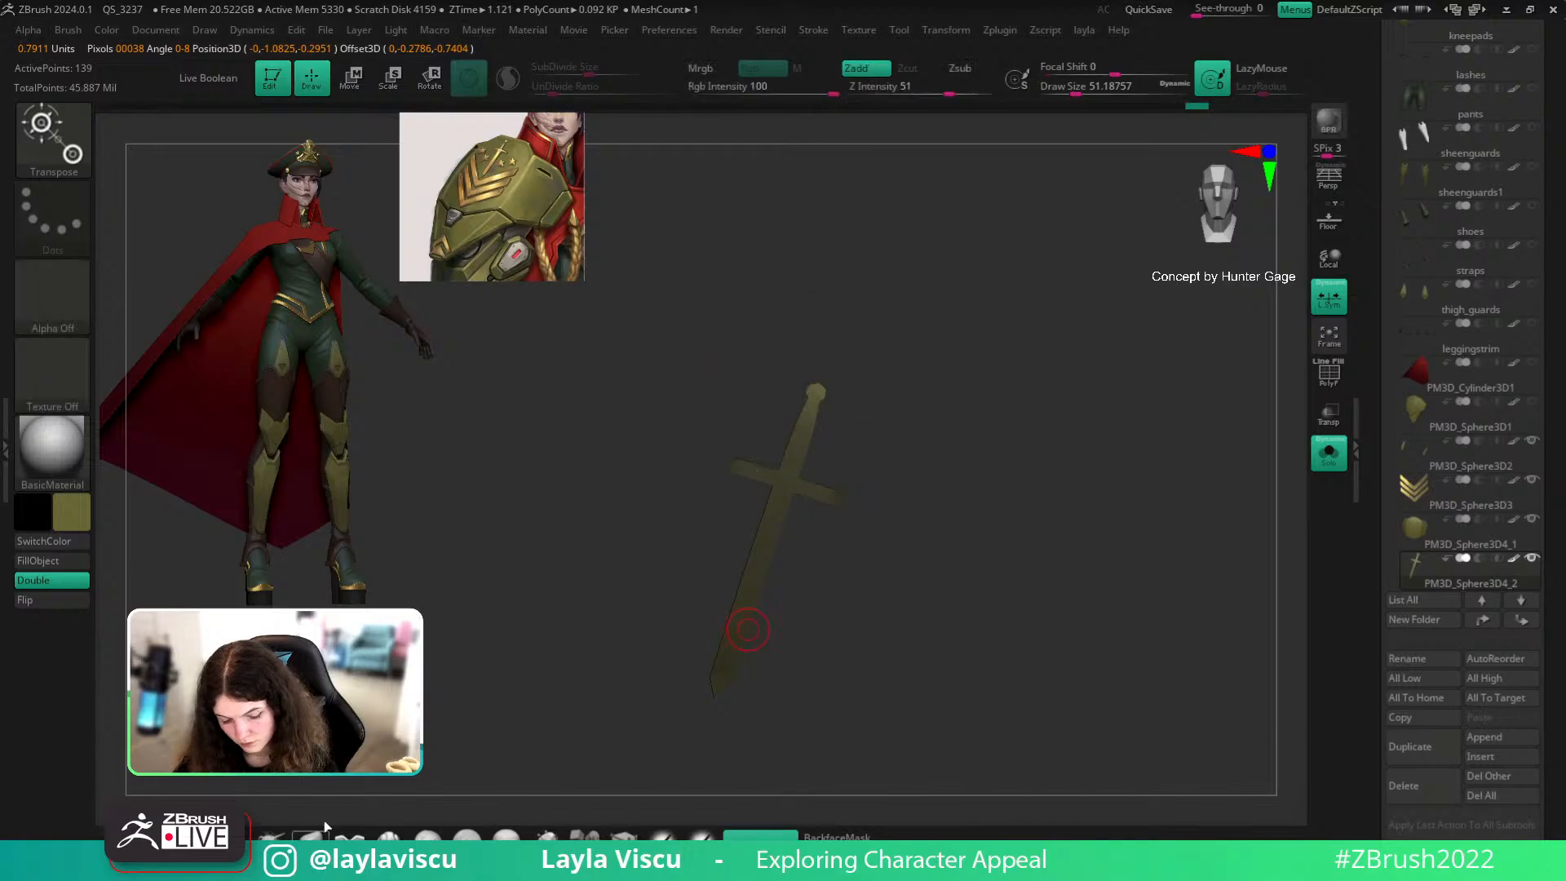
ctrl+drag(1012, 571, 1026, 562)
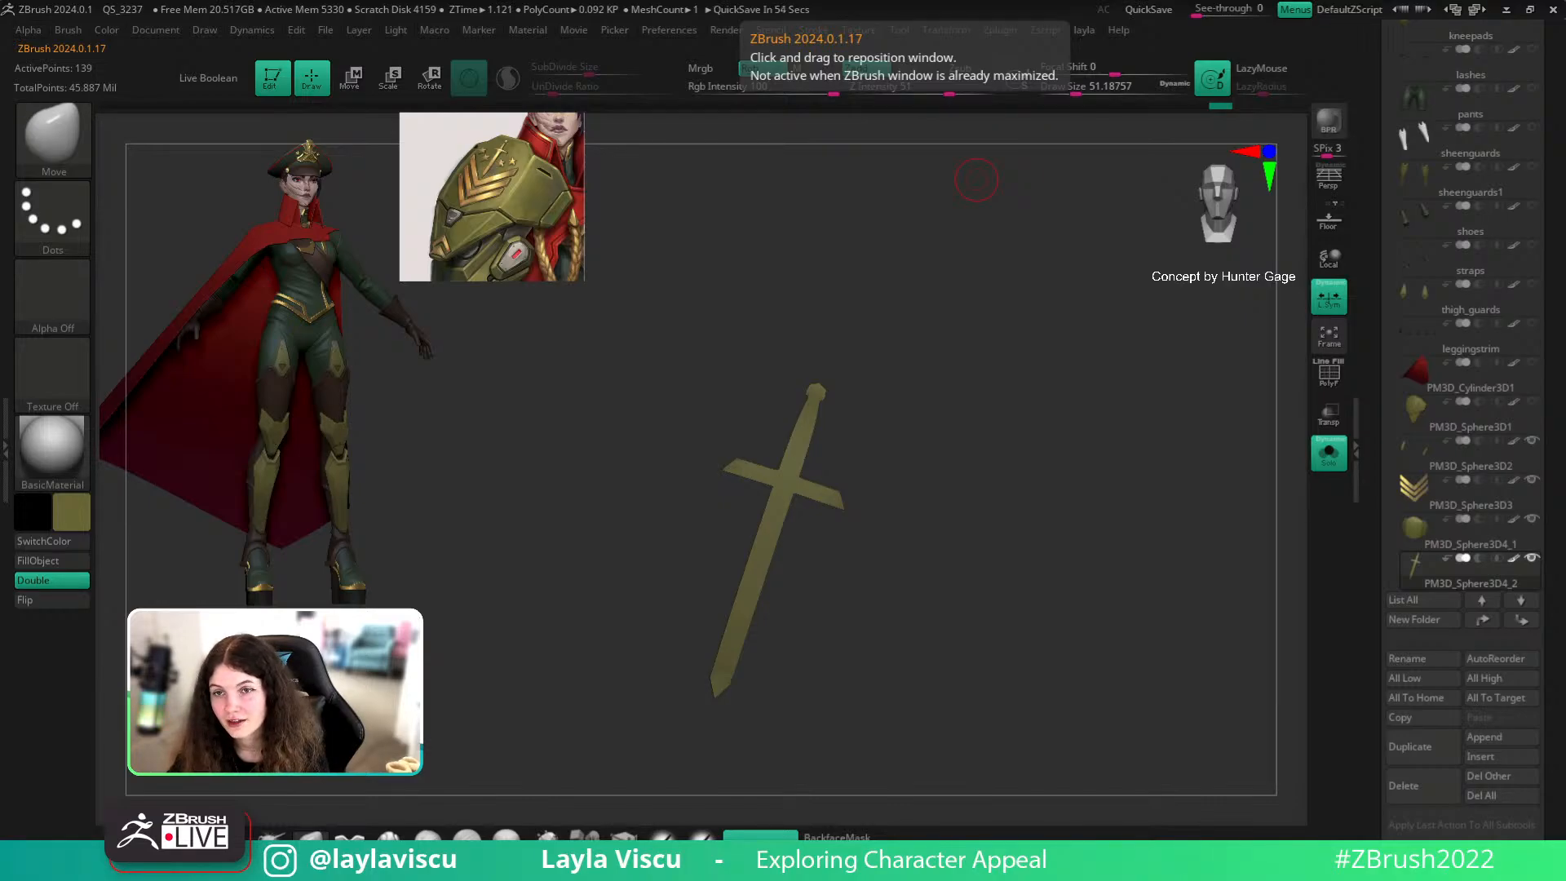
Step: Show the armor again and pull the sword out to its surface with the Move brush at draw sizes of about 508 and 305
click(1329, 453)
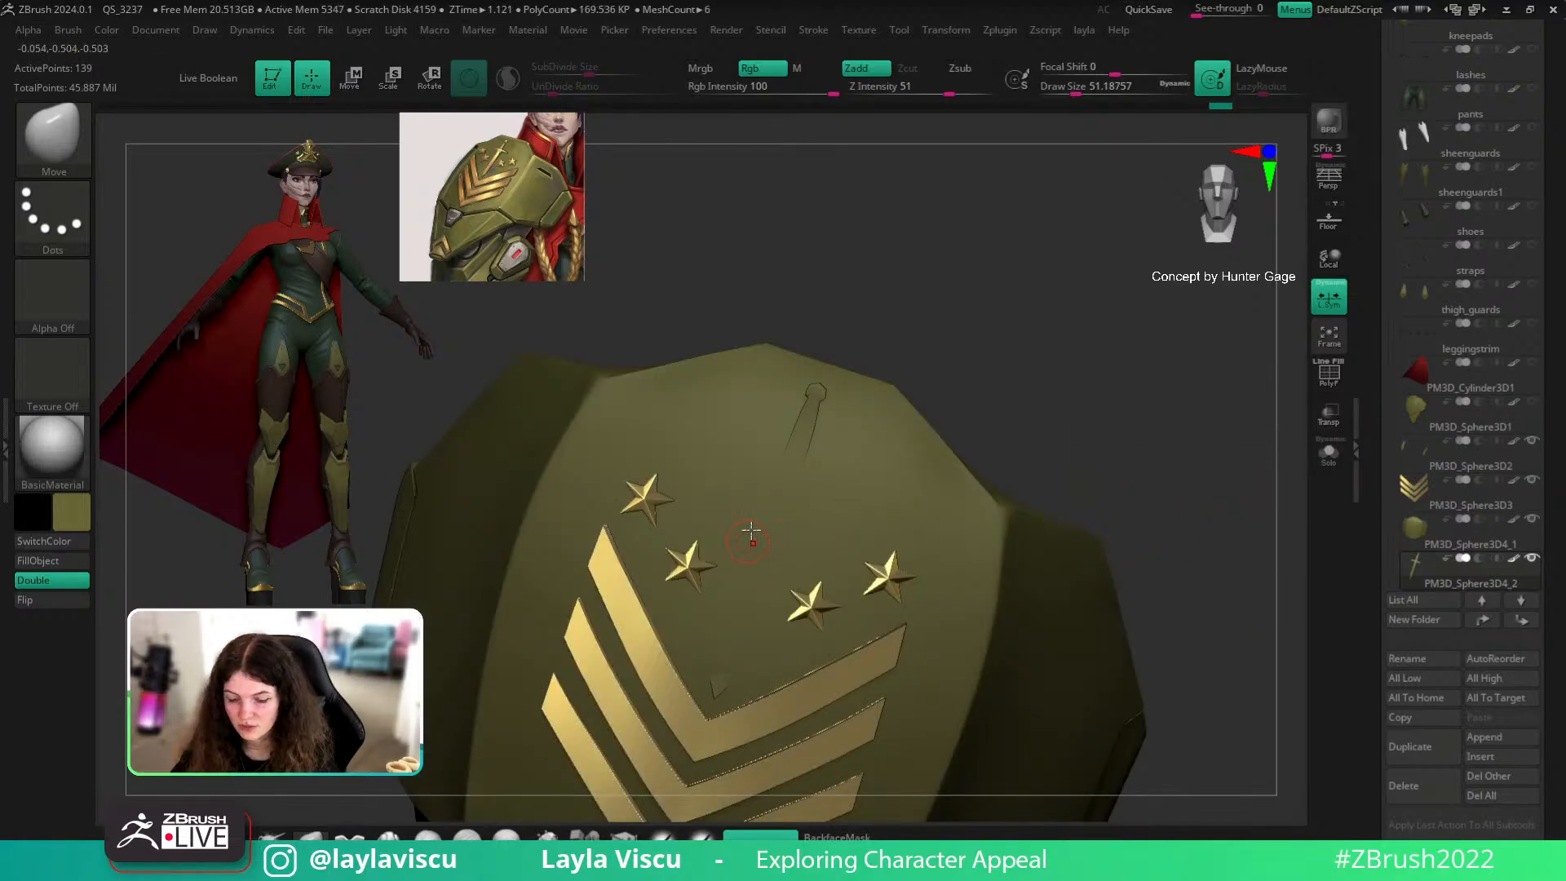
key(s)
drag(746, 488, 783, 488)
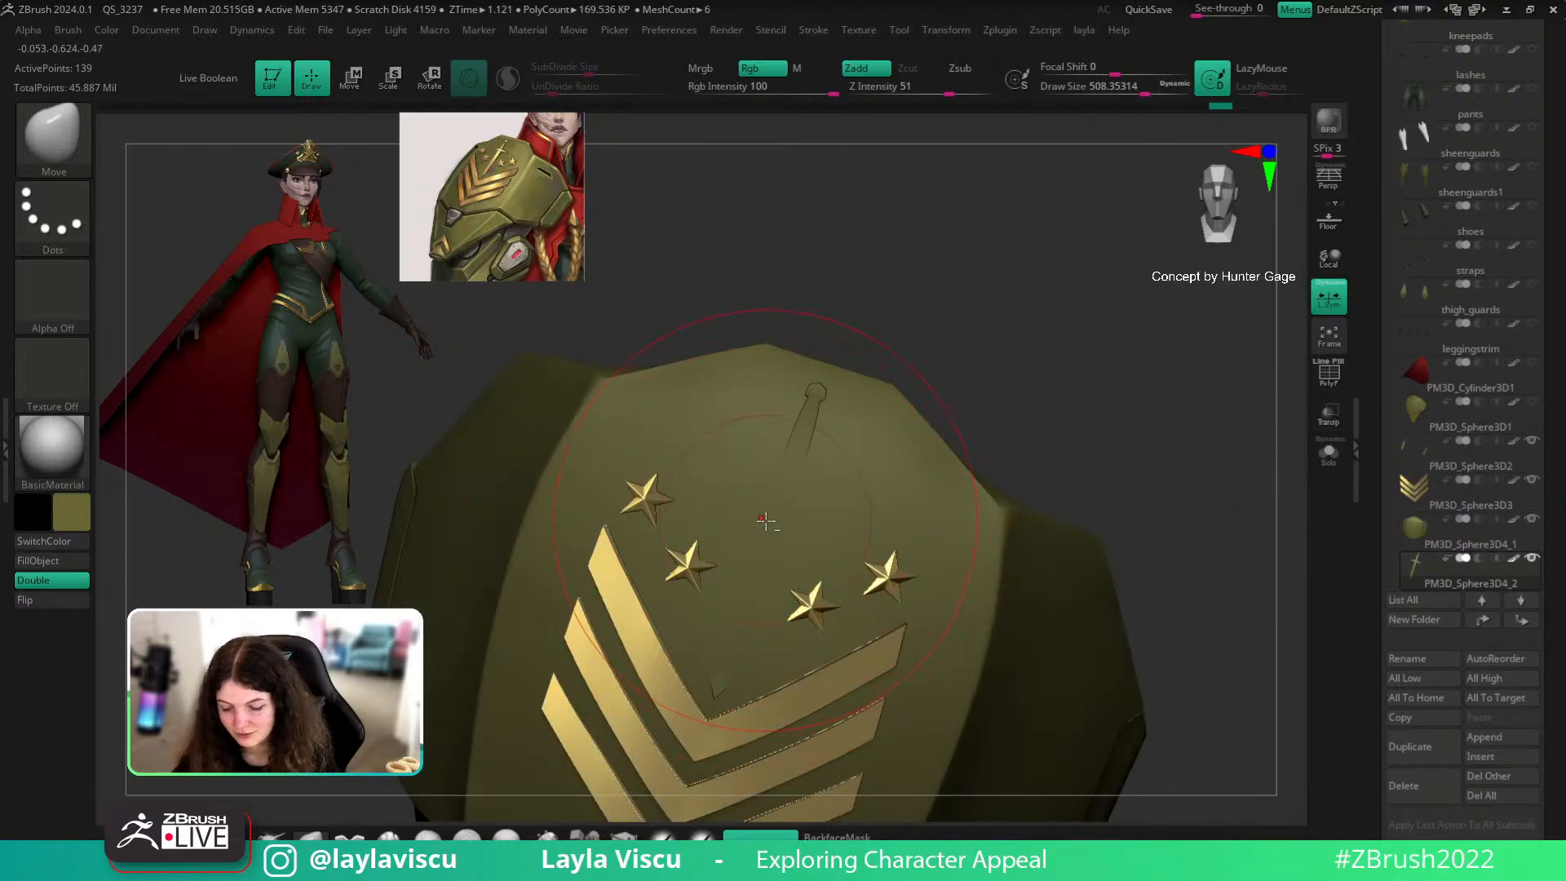
key(s)
drag(872, 514, 856, 514)
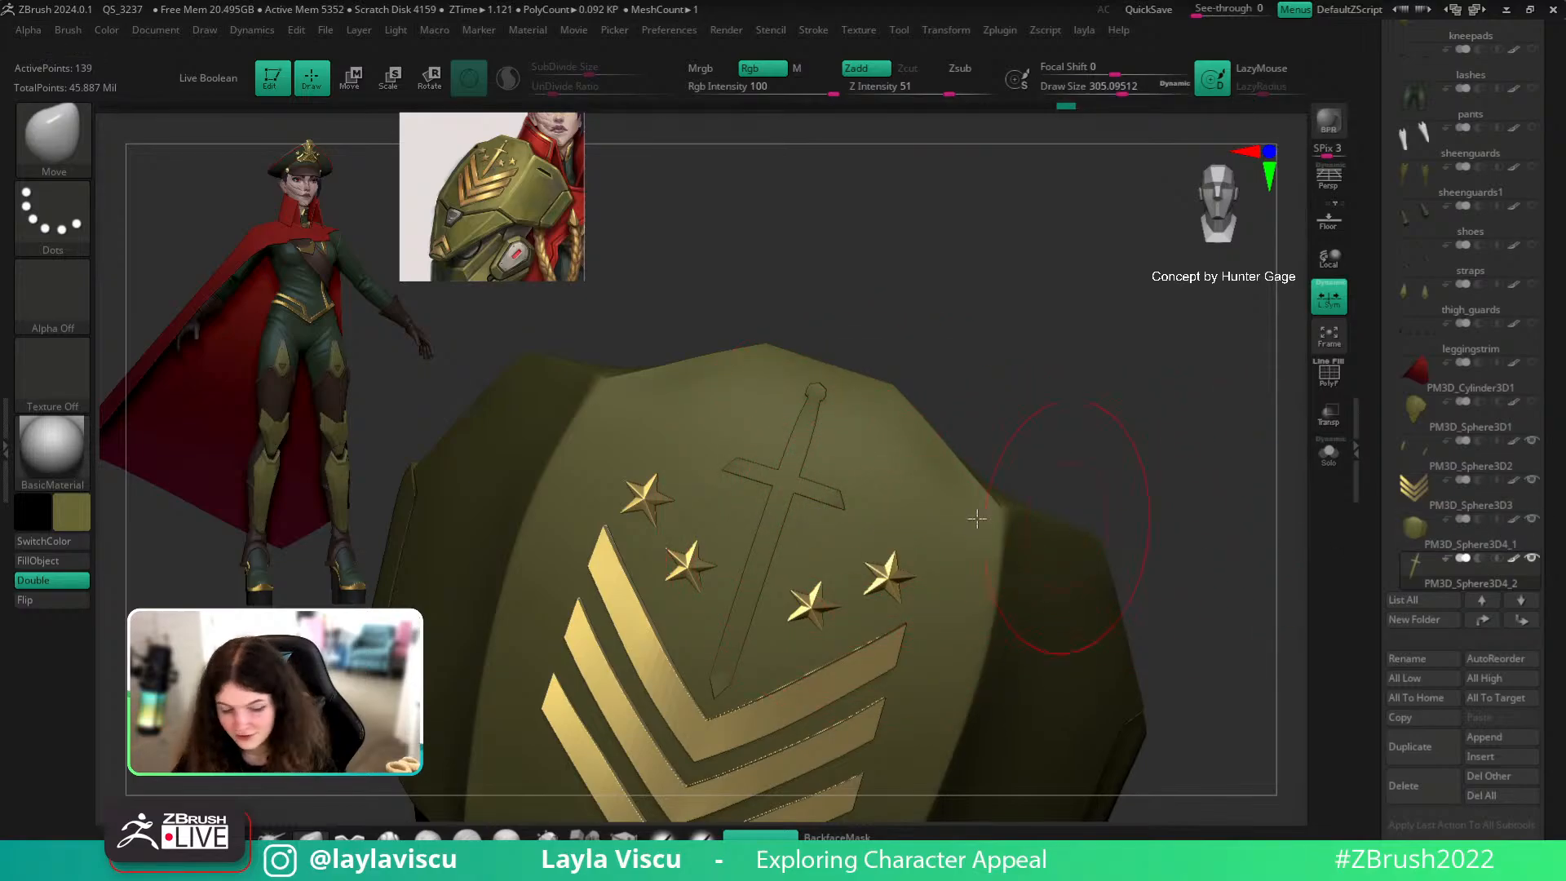
Step: Fill the sword emblem with white and save the tool
key(b)
scroll(1517, 123, up, 10)
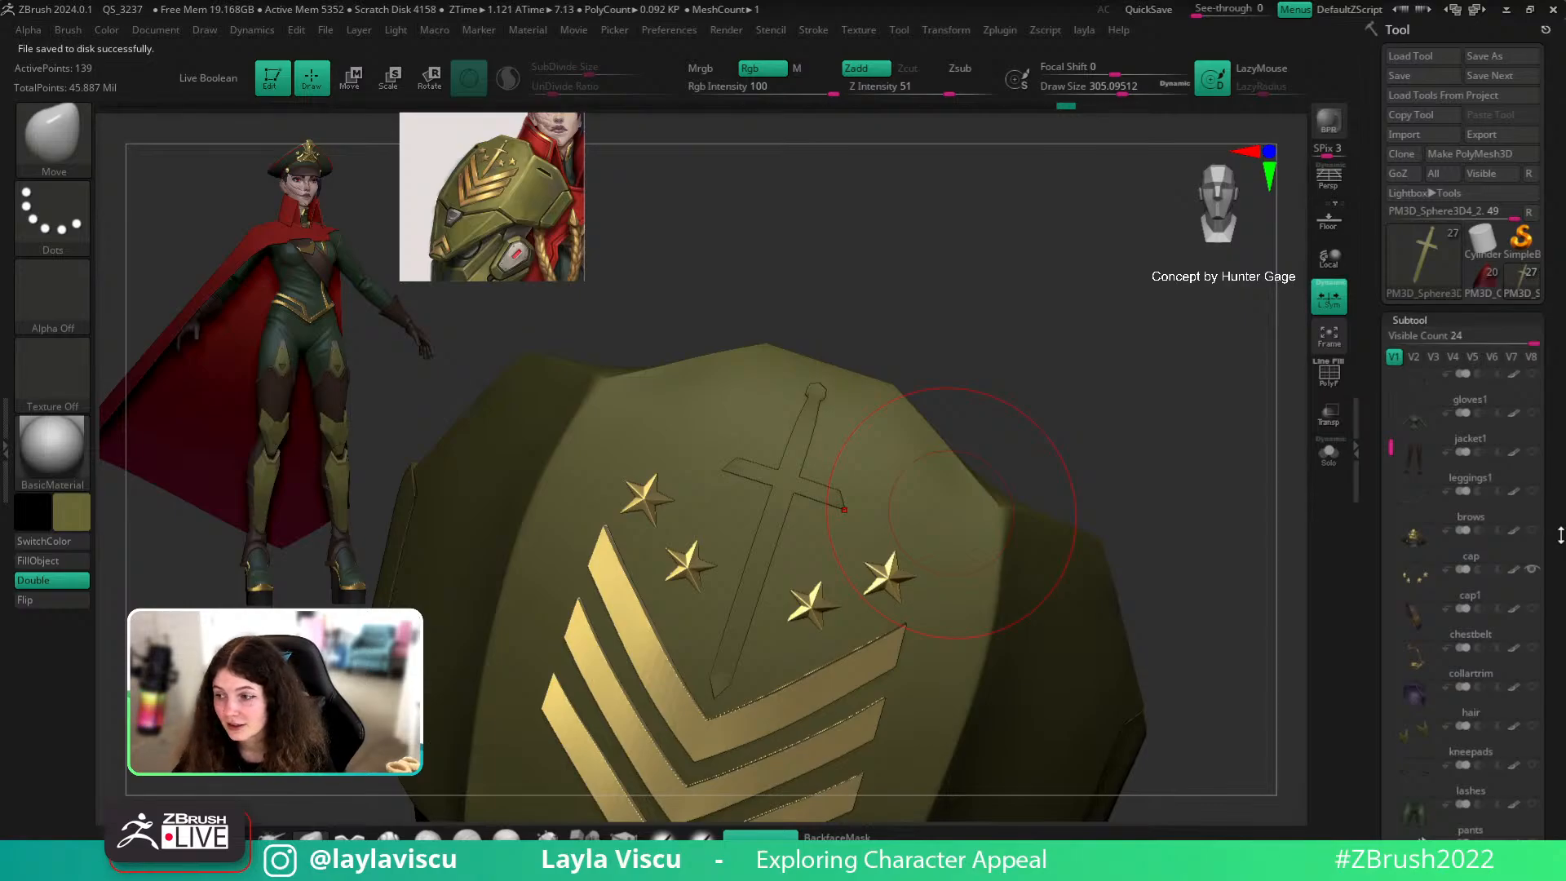
drag(1555, 470, 1556, 280)
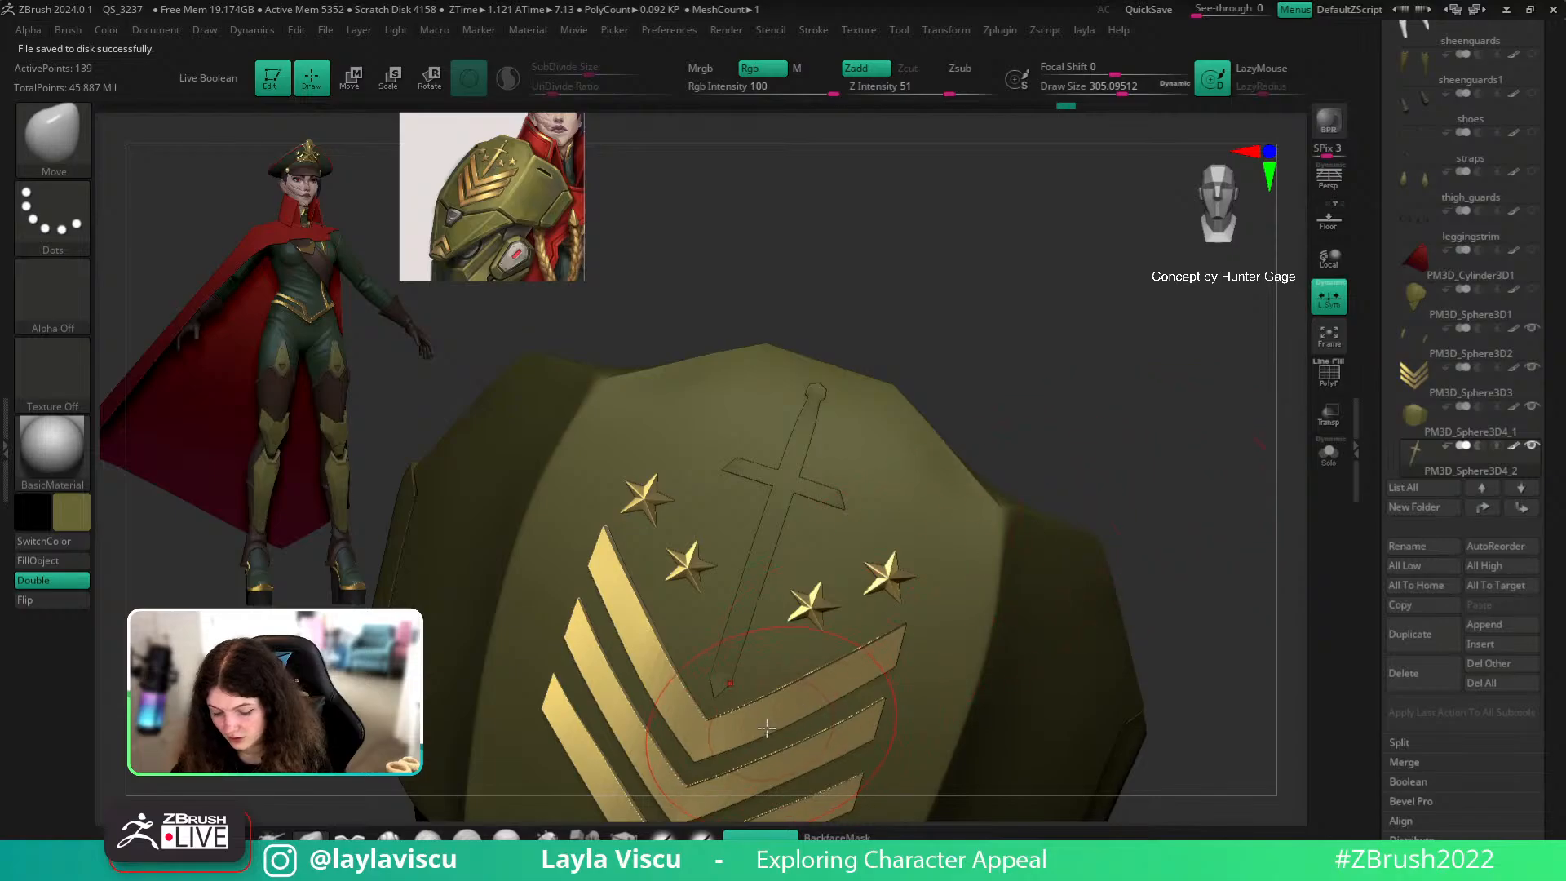
click(38, 560)
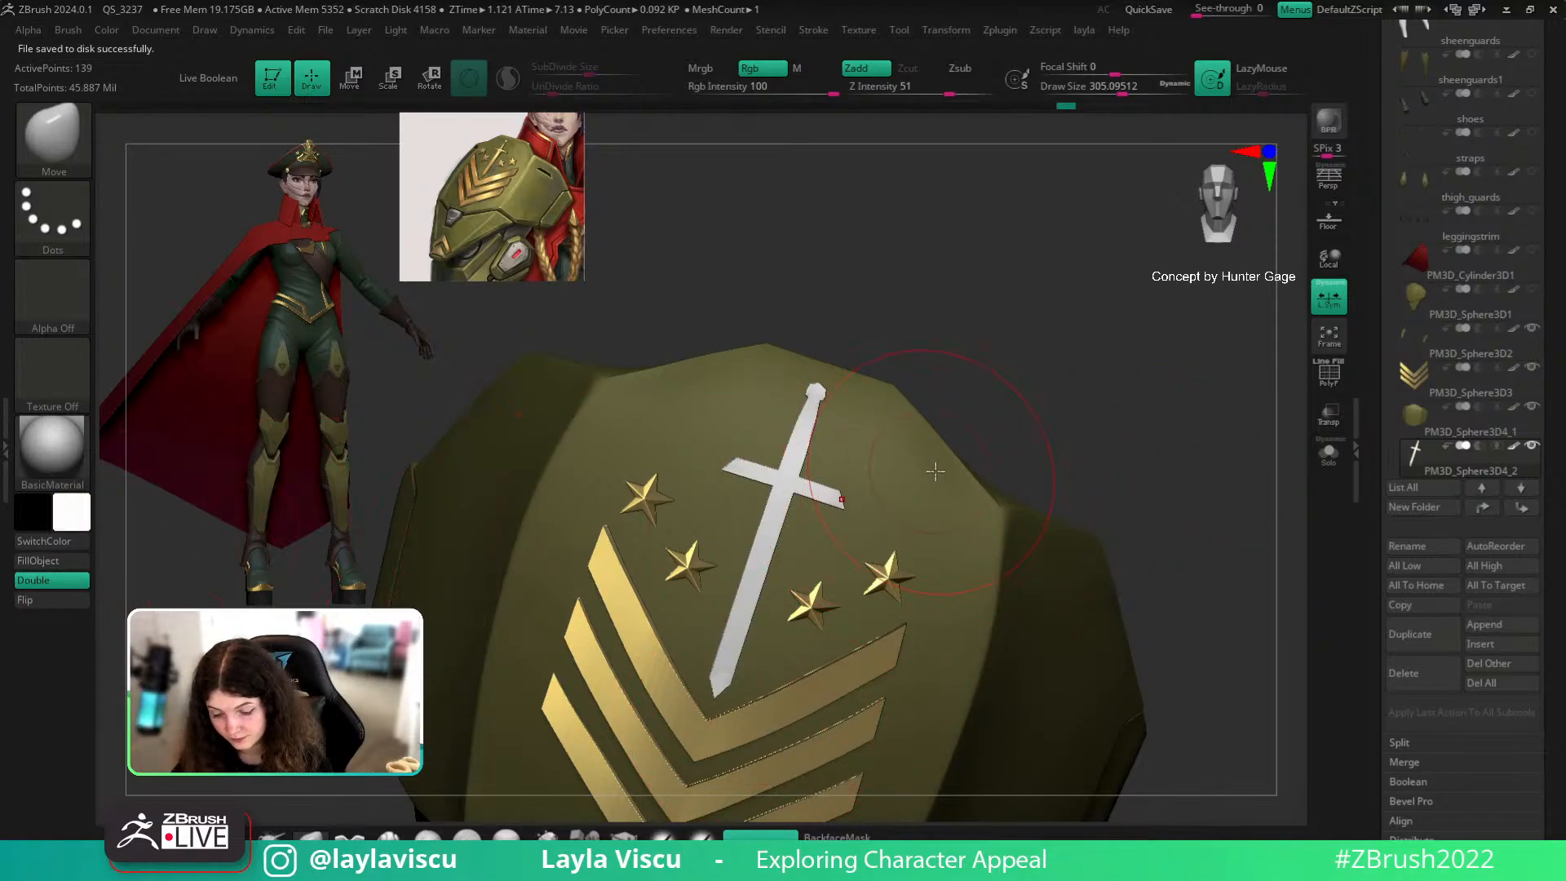
mouse_move(1066, 426)
mouse_down()
mouse_move(1027, 299)
mouse_move(1007, 325)
mouse_move(1122, 368)
mouse_move(1130, 391)
mouse_move(1038, 395)
mouse_move(1004, 341)
mouse_move(1130, 406)
mouse_move(1063, 408)
mouse_move(1066, 437)
mouse_up()
scroll(1513, 188, up, 10)
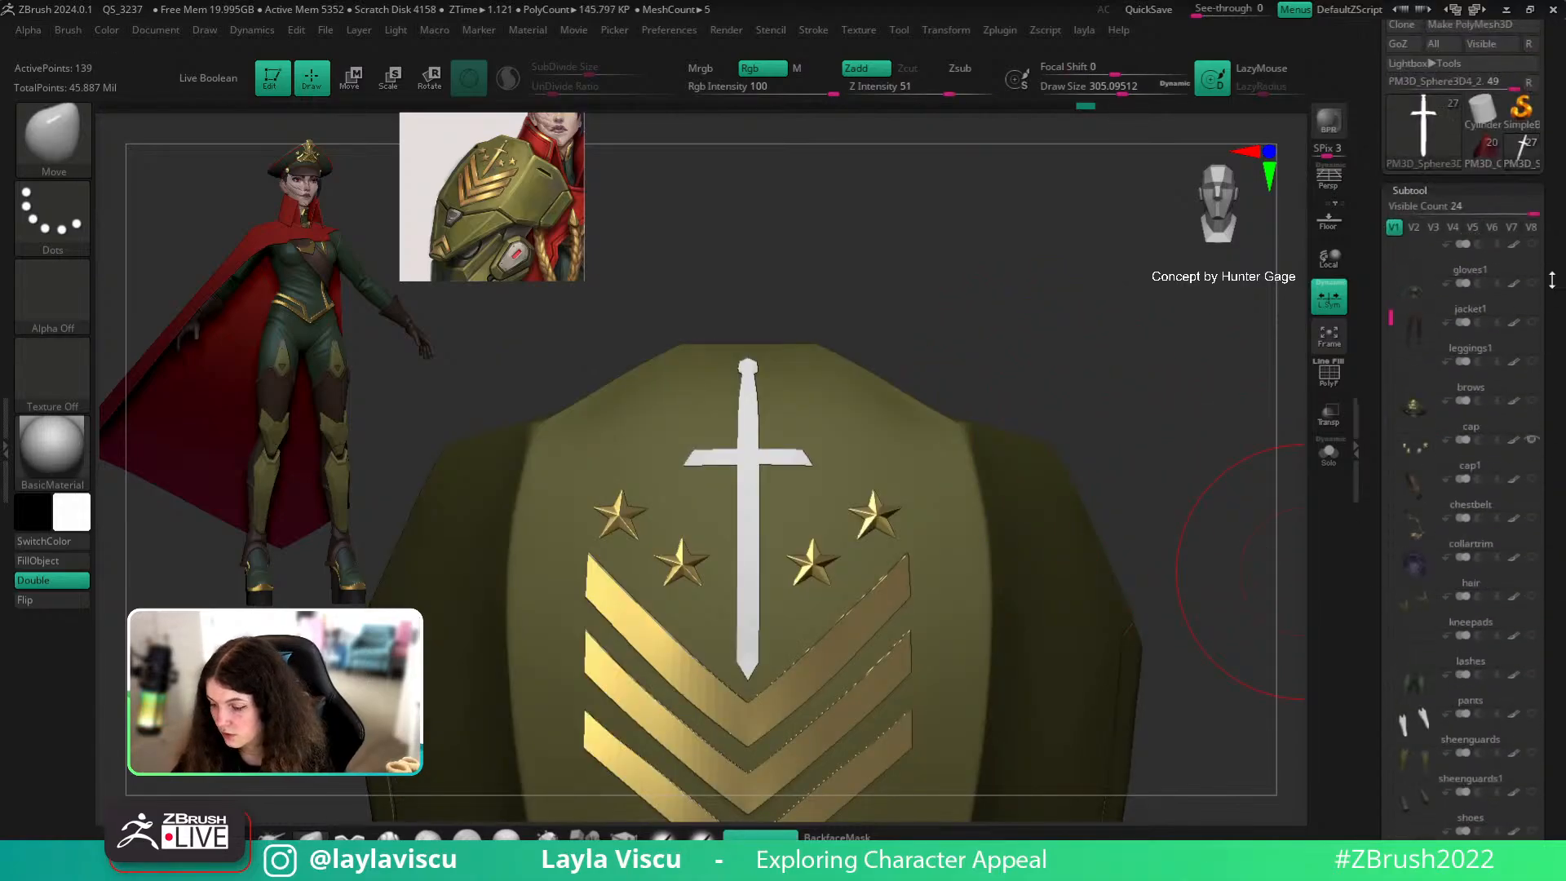
click(1490, 246)
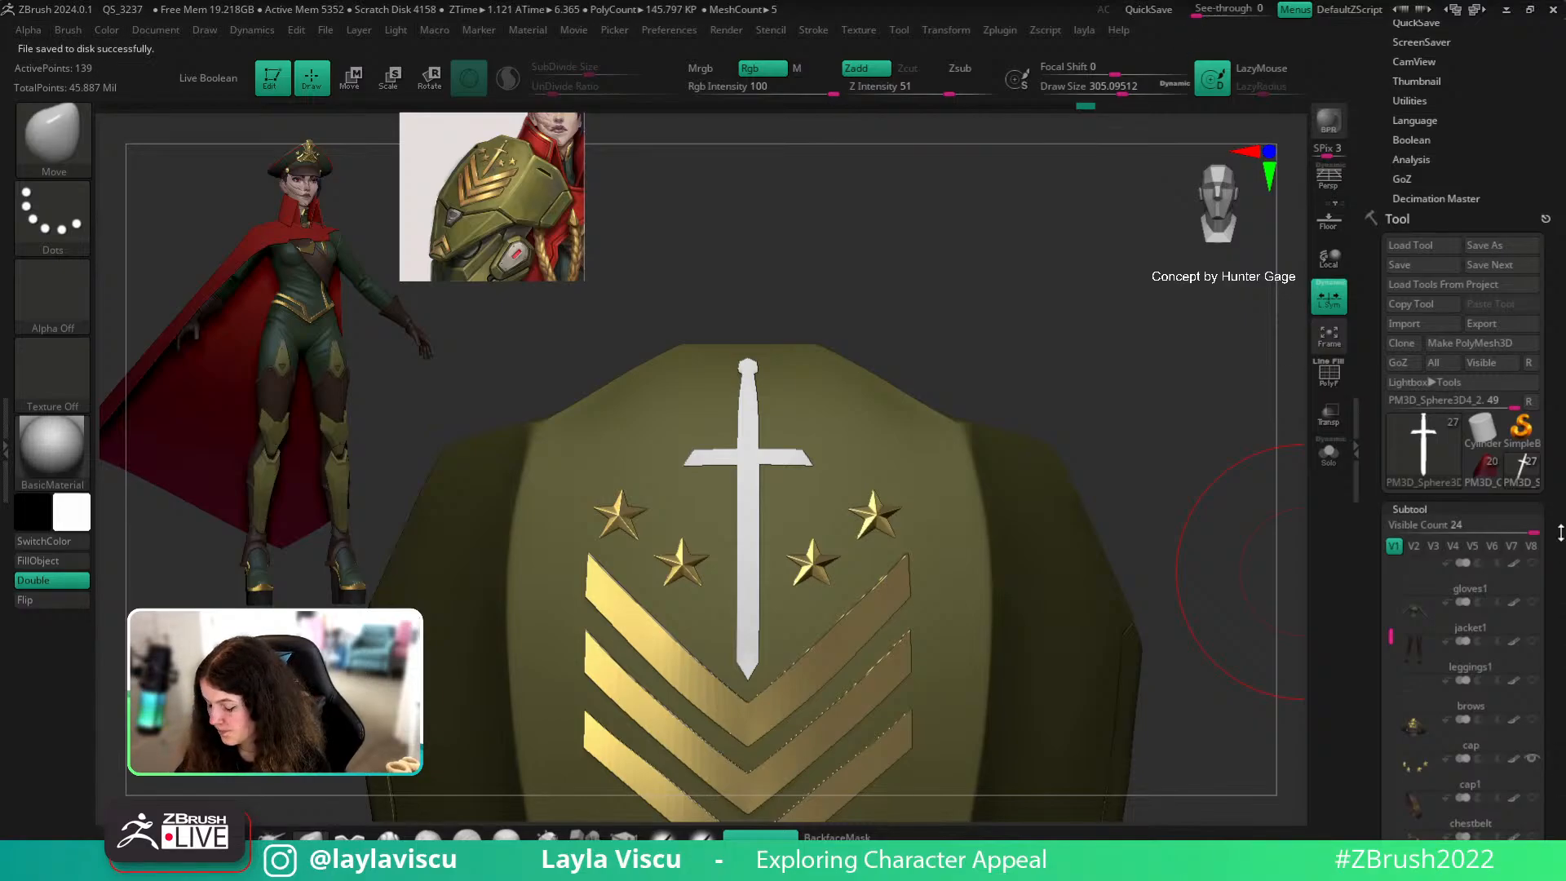
Step: Show only the sword and the PM3D_Sphere3D4_1 shoulder plate, with the sword as the active subtool
drag(1561, 532, 1561, 284)
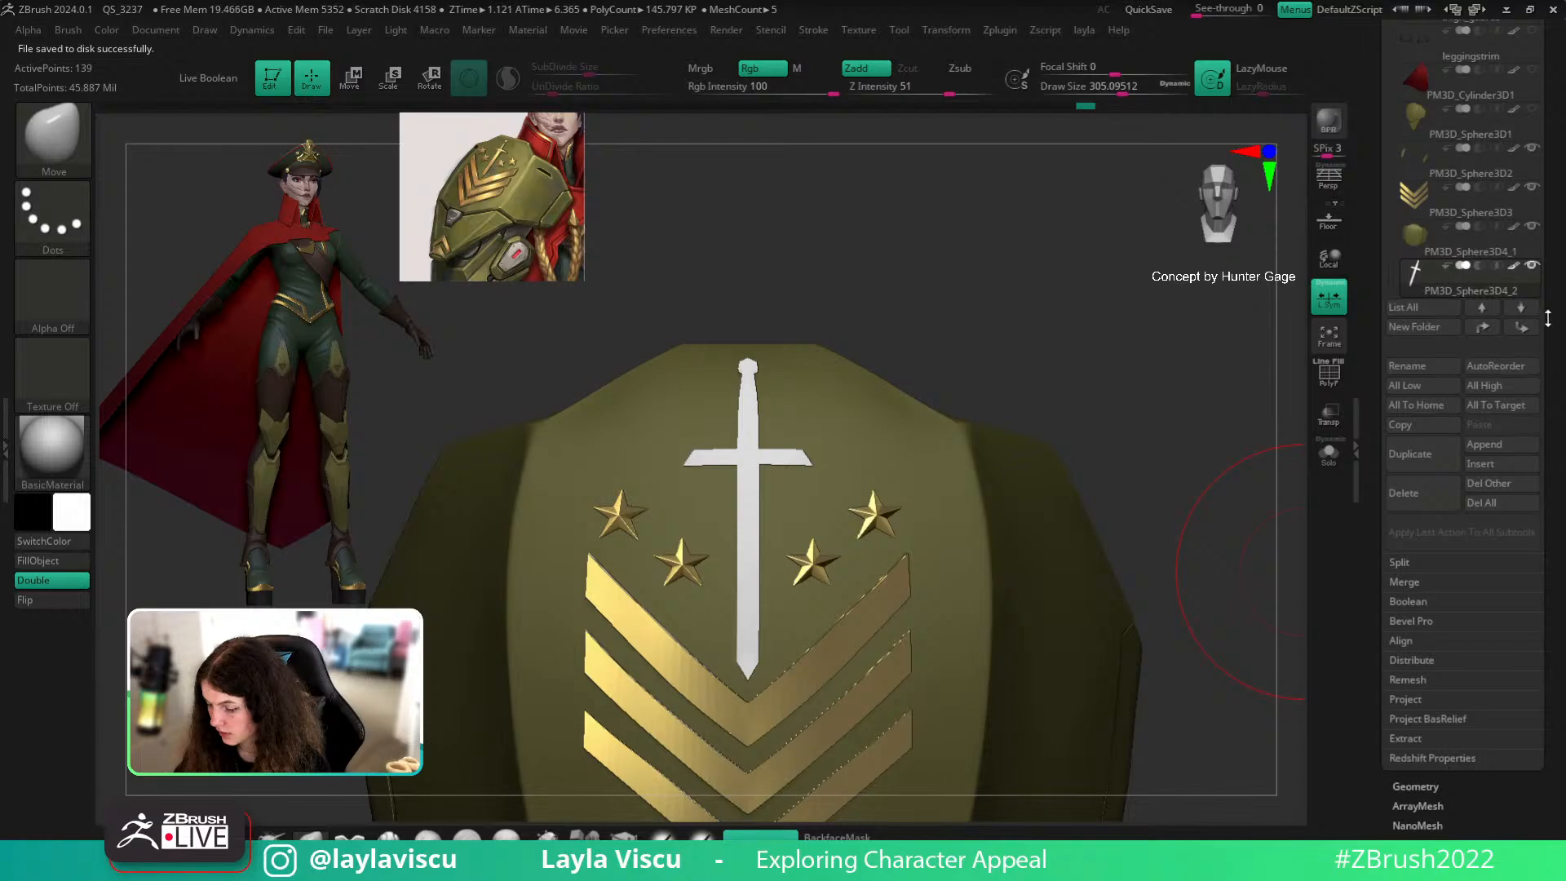
shift+click(1532, 266)
click(1461, 241)
drag(1144, 378, 1085, 208)
mouse_move(1438, 254)
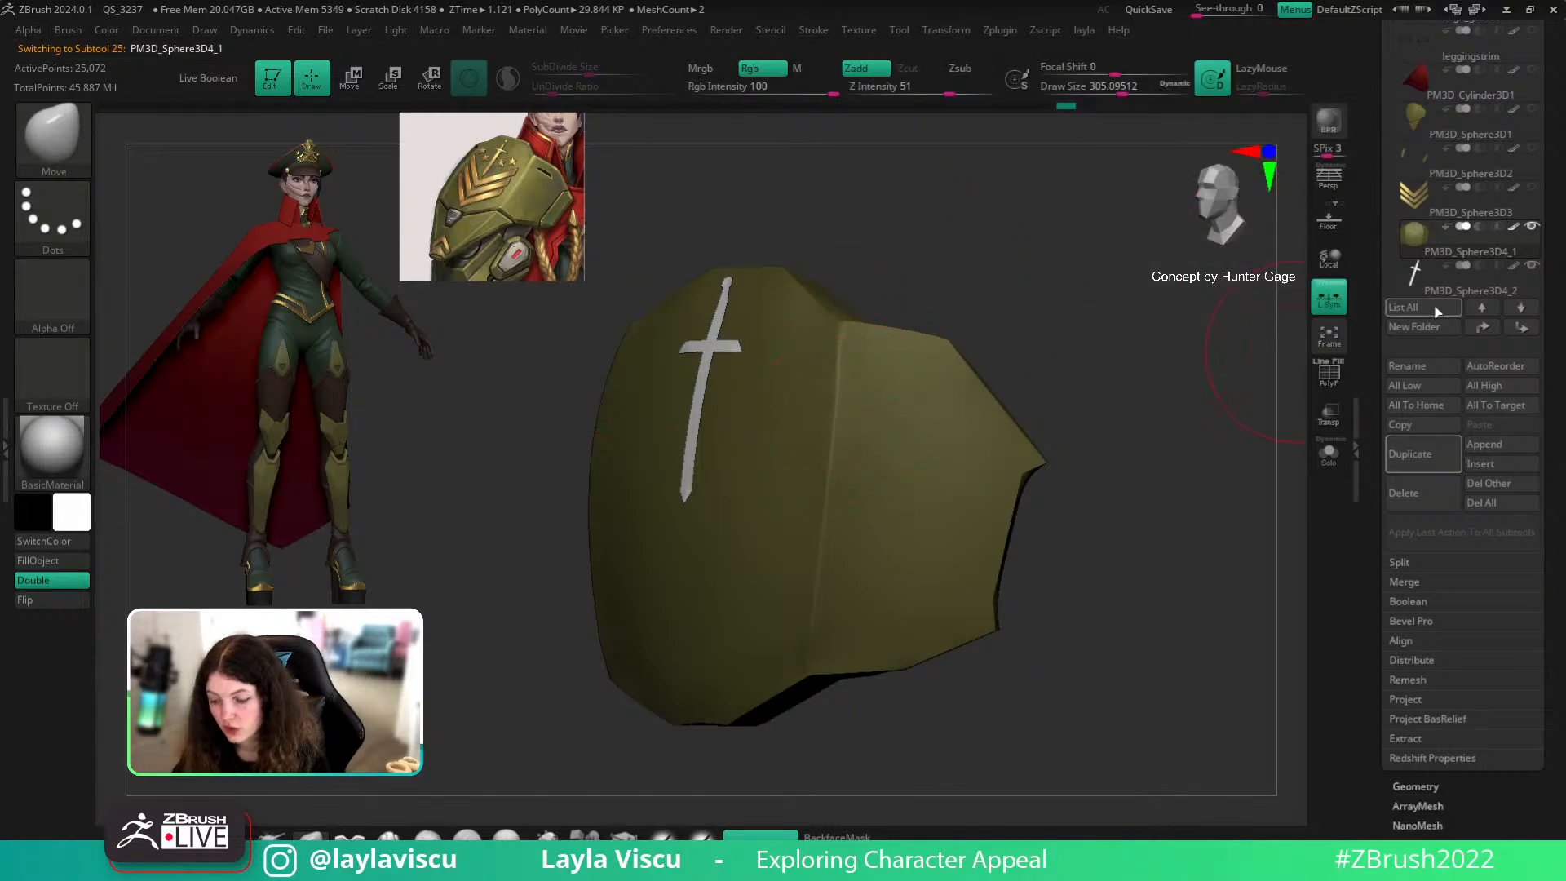
mouse_move(1443, 291)
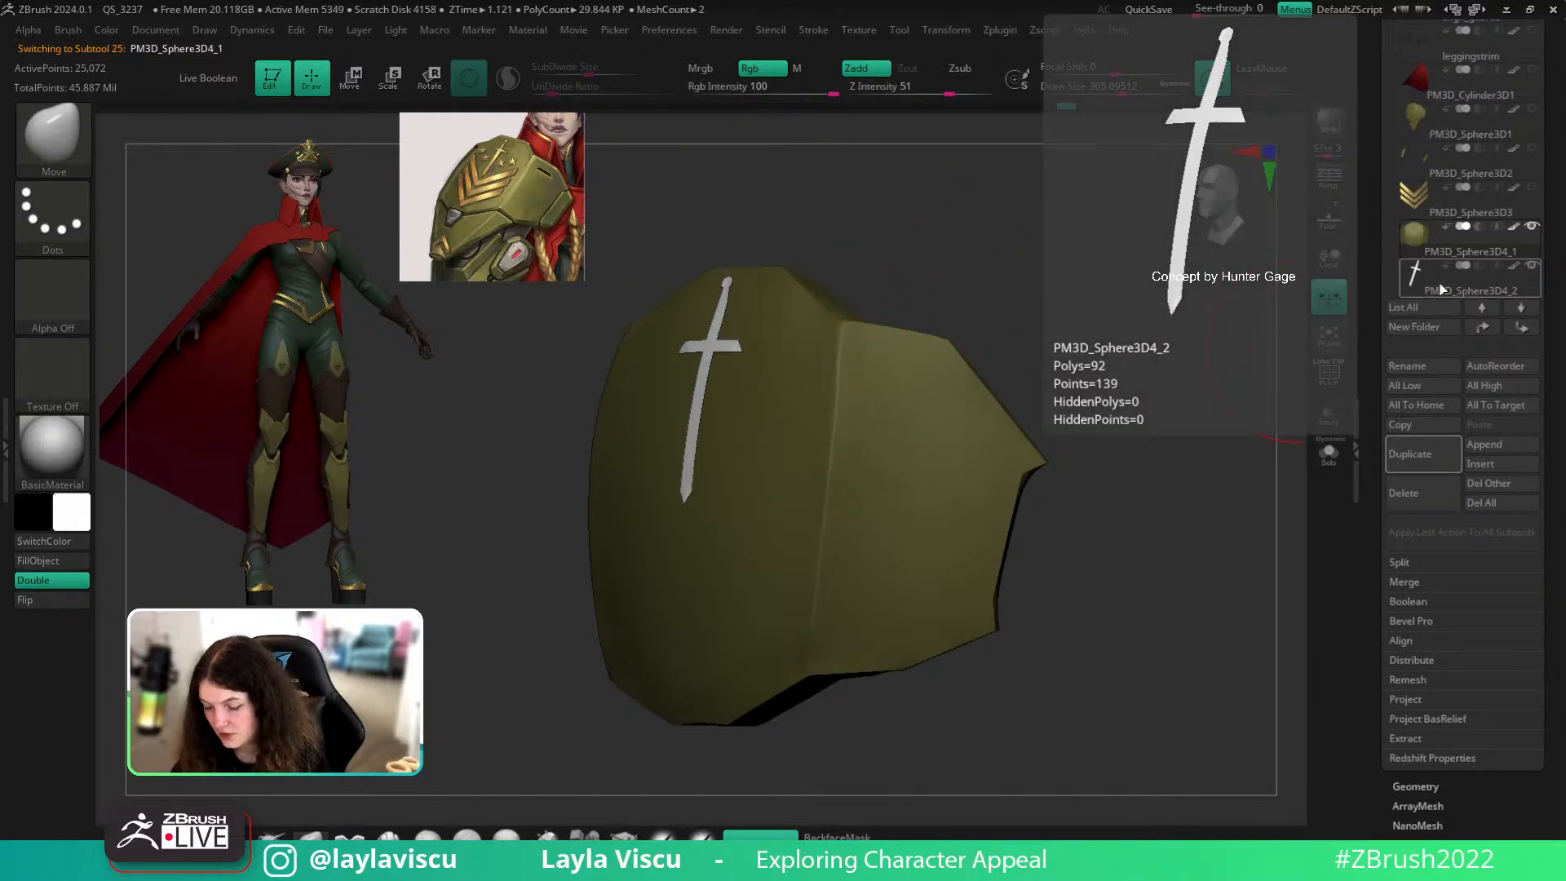
click(1441, 290)
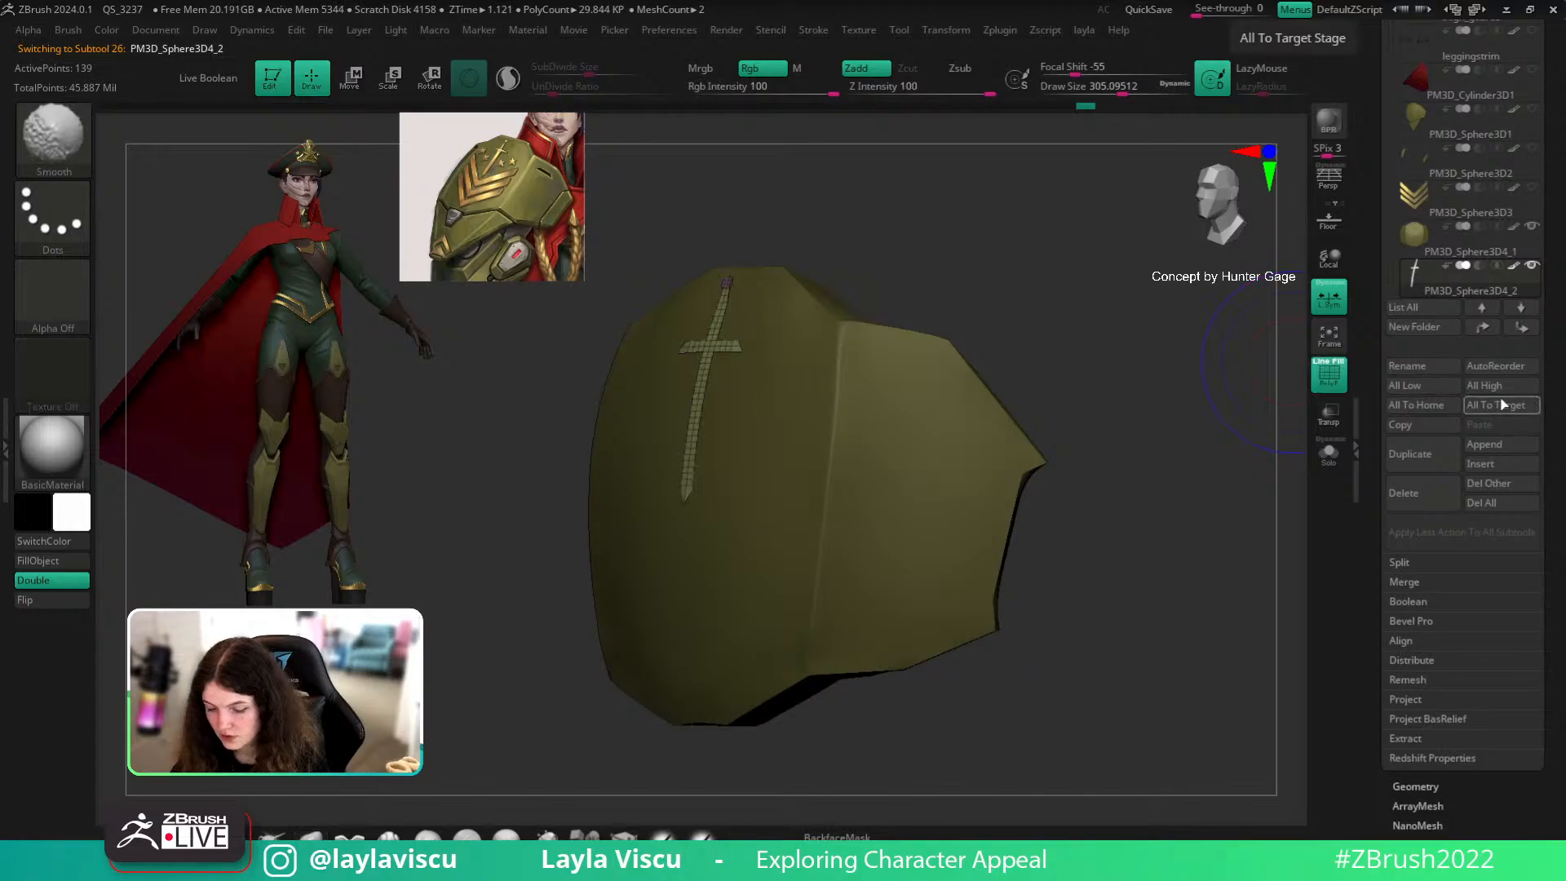
Step: Project the sword onto the shoulder plate with ProjectAll at a distance of 0.03203
click(1419, 699)
drag(1414, 738, 1419, 739)
click(1411, 718)
drag(1154, 612, 1316, 470)
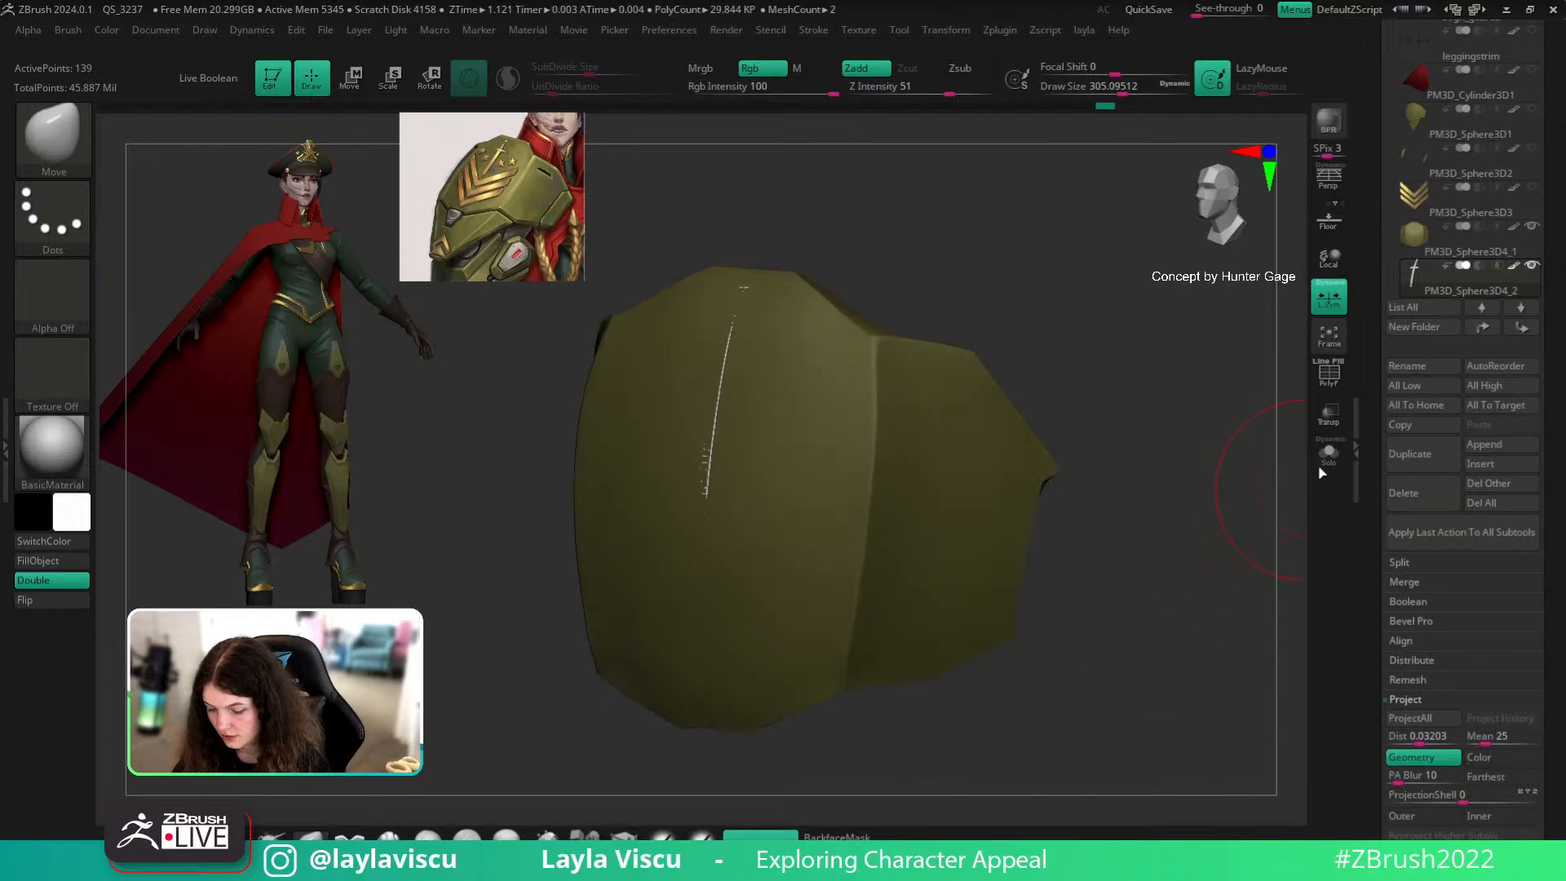
Step: Isolate the sword and try to project it onto the plate with the ZProject brush at a draw size of about 714
click(1329, 453)
mouse_move(759, 332)
mouse_down()
mouse_move(884, 375)
mouse_move(906, 405)
mouse_move(894, 432)
mouse_move(839, 410)
mouse_move(890, 407)
mouse_up()
key(ctrl)
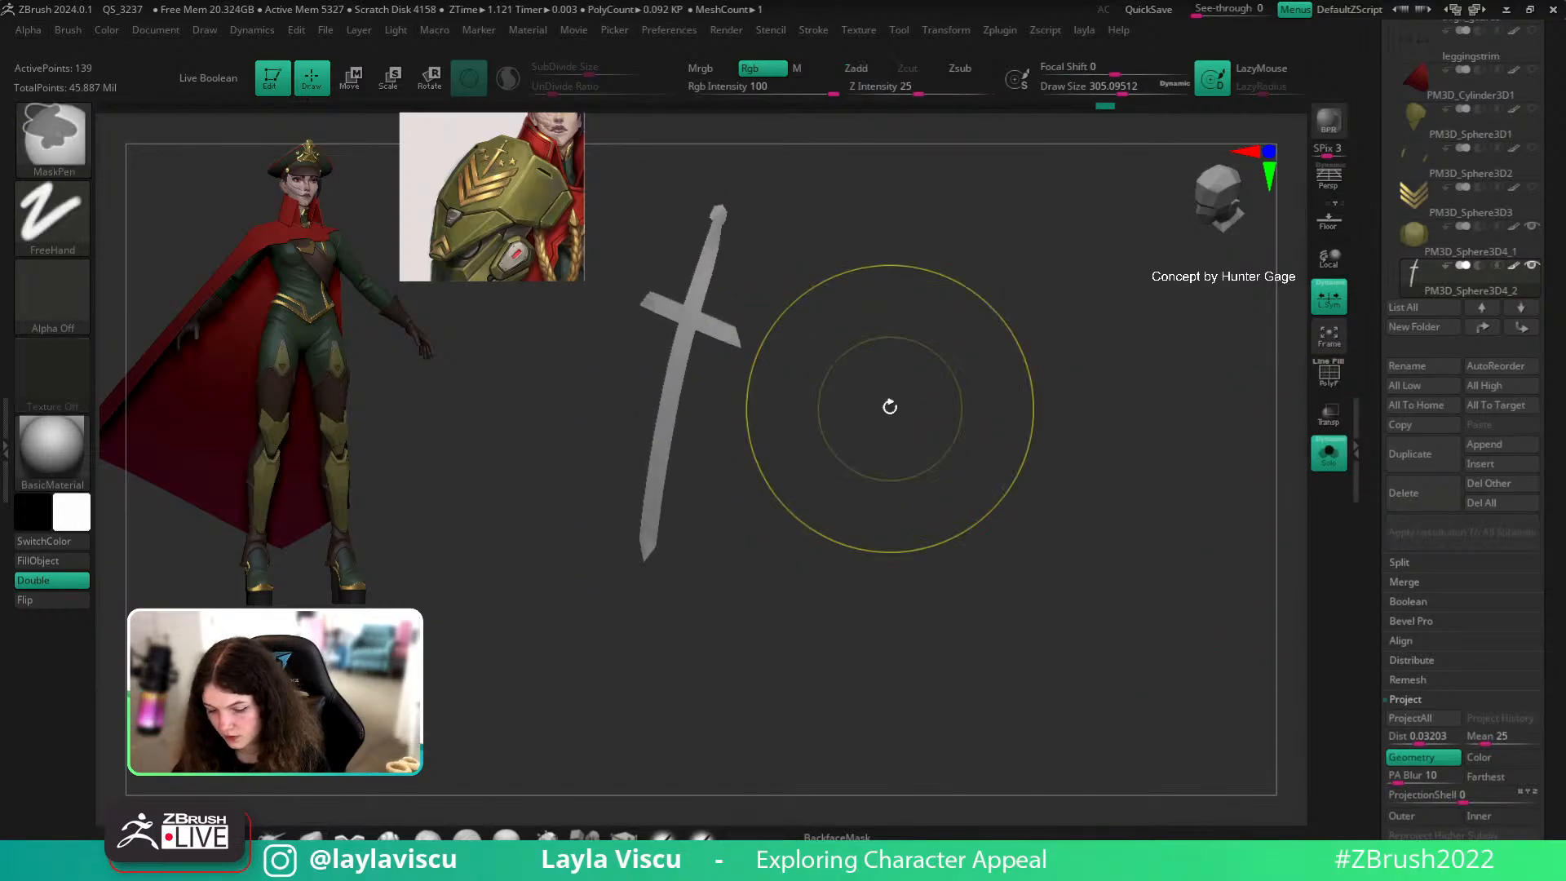
key(b)
key(z)
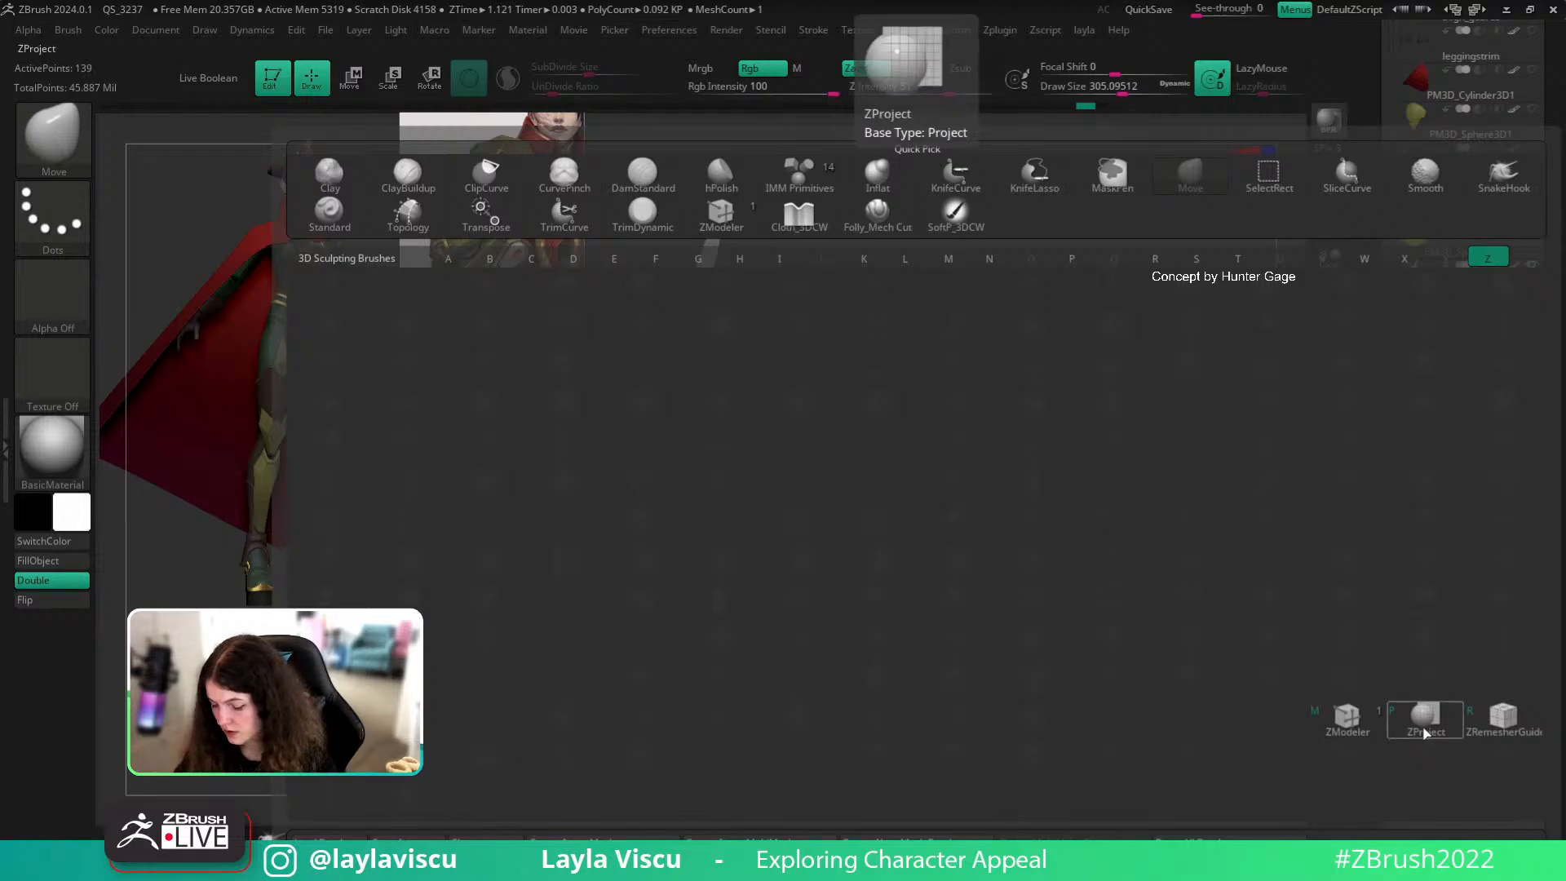
click(1425, 720)
mouse_move(1182, 571)
mouse_down()
mouse_move(1055, 500)
mouse_move(1136, 514)
mouse_move(829, 415)
mouse_up()
key(s)
key(s)
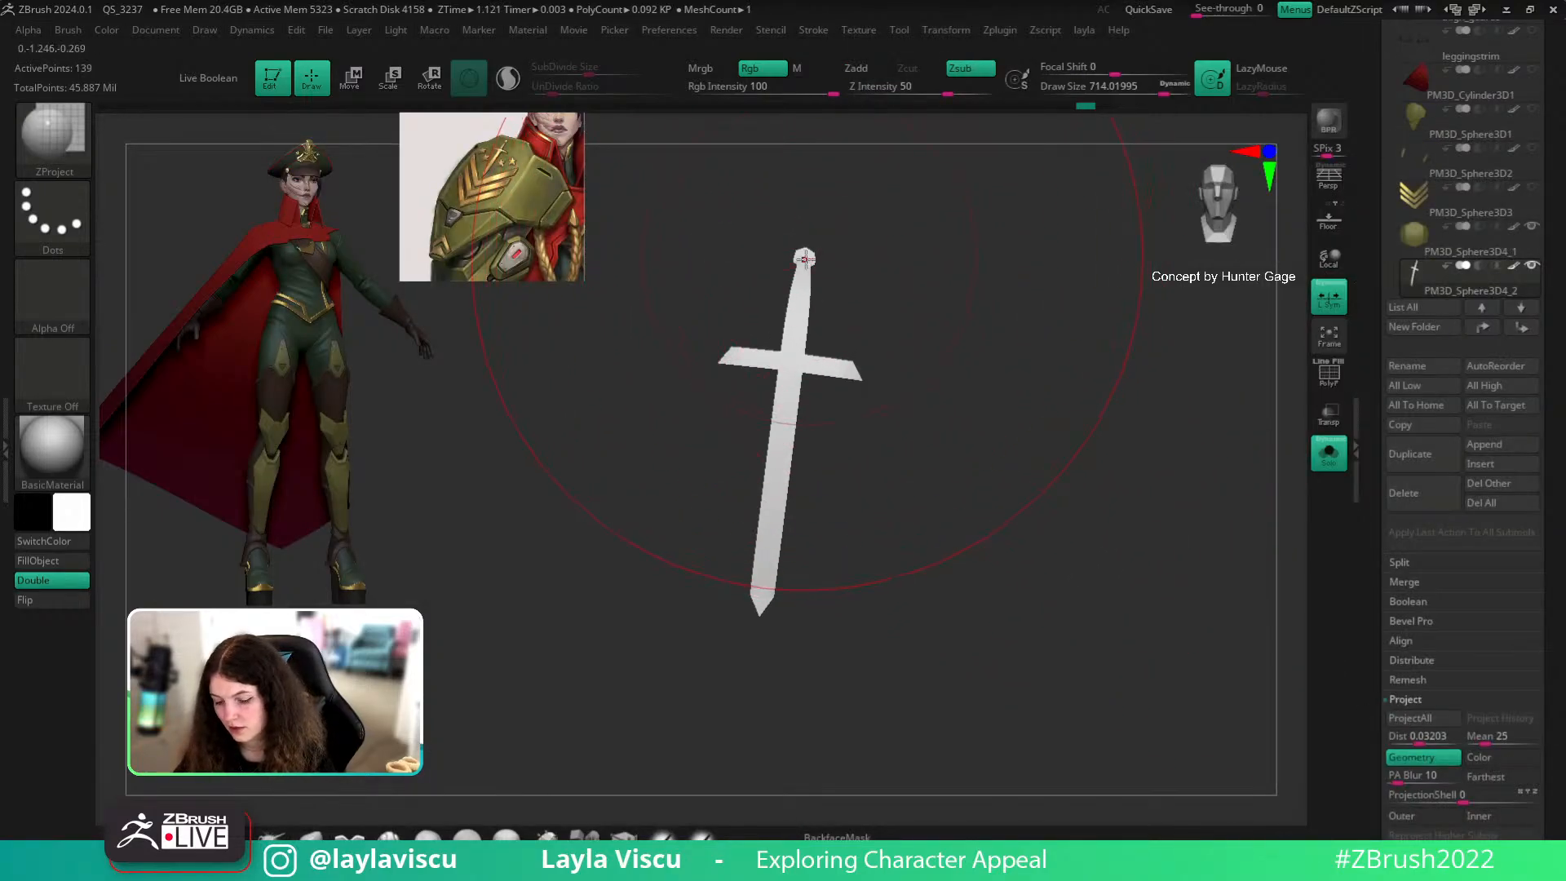
drag(783, 670, 850, 567)
Step: Undo the ZProject strokes on the sword and check it against the plate and in wireframe
key(ctrl+z)
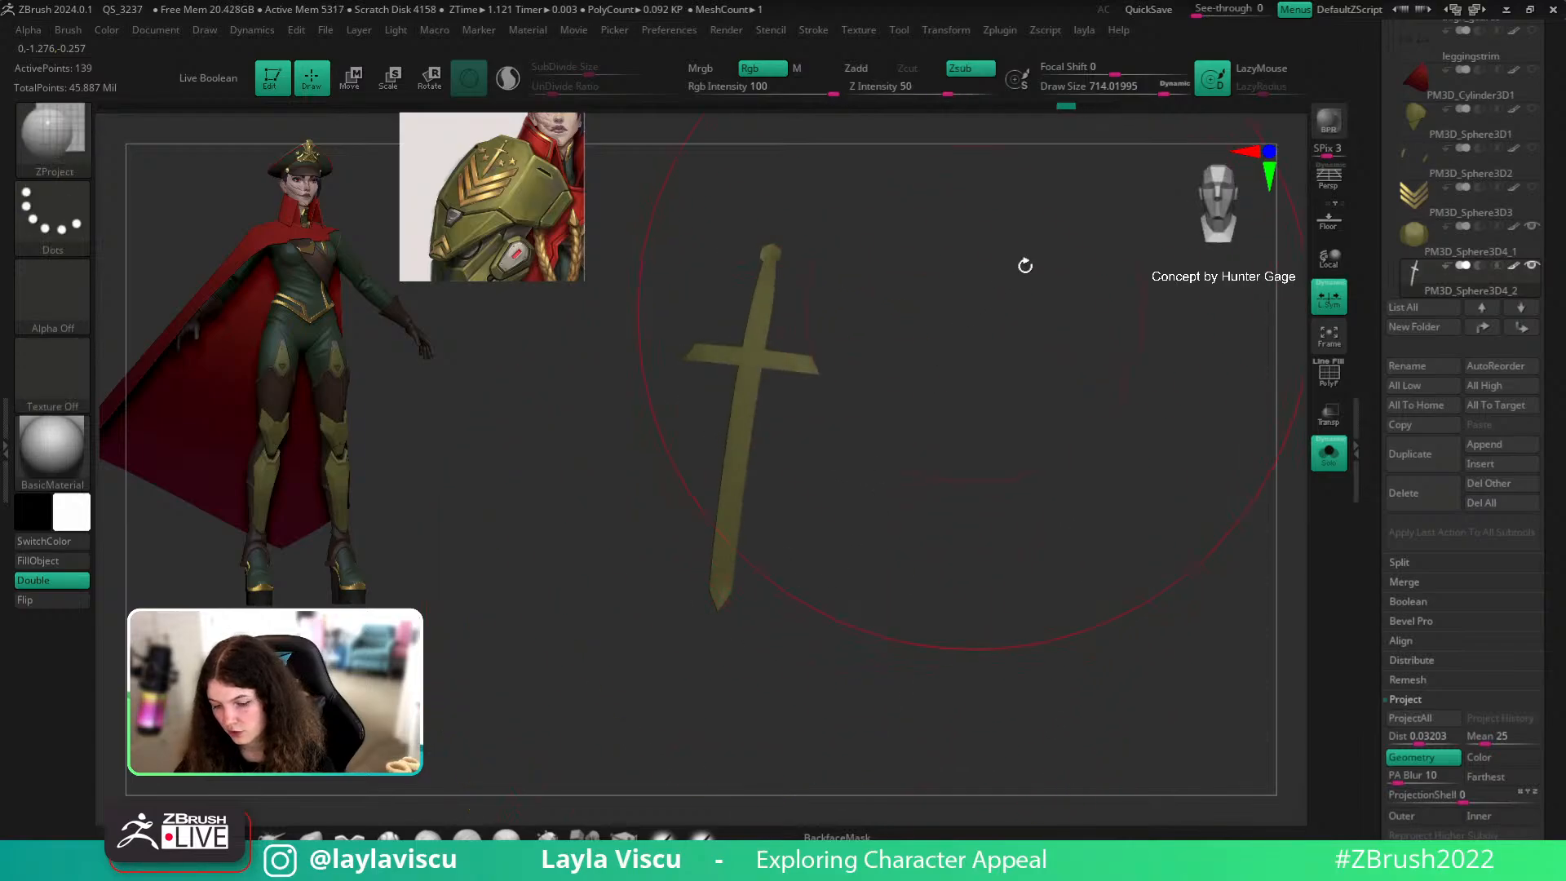
click(1103, 107)
key(ctrl+z)
key(ctrl+z)
key(ctrl+z)
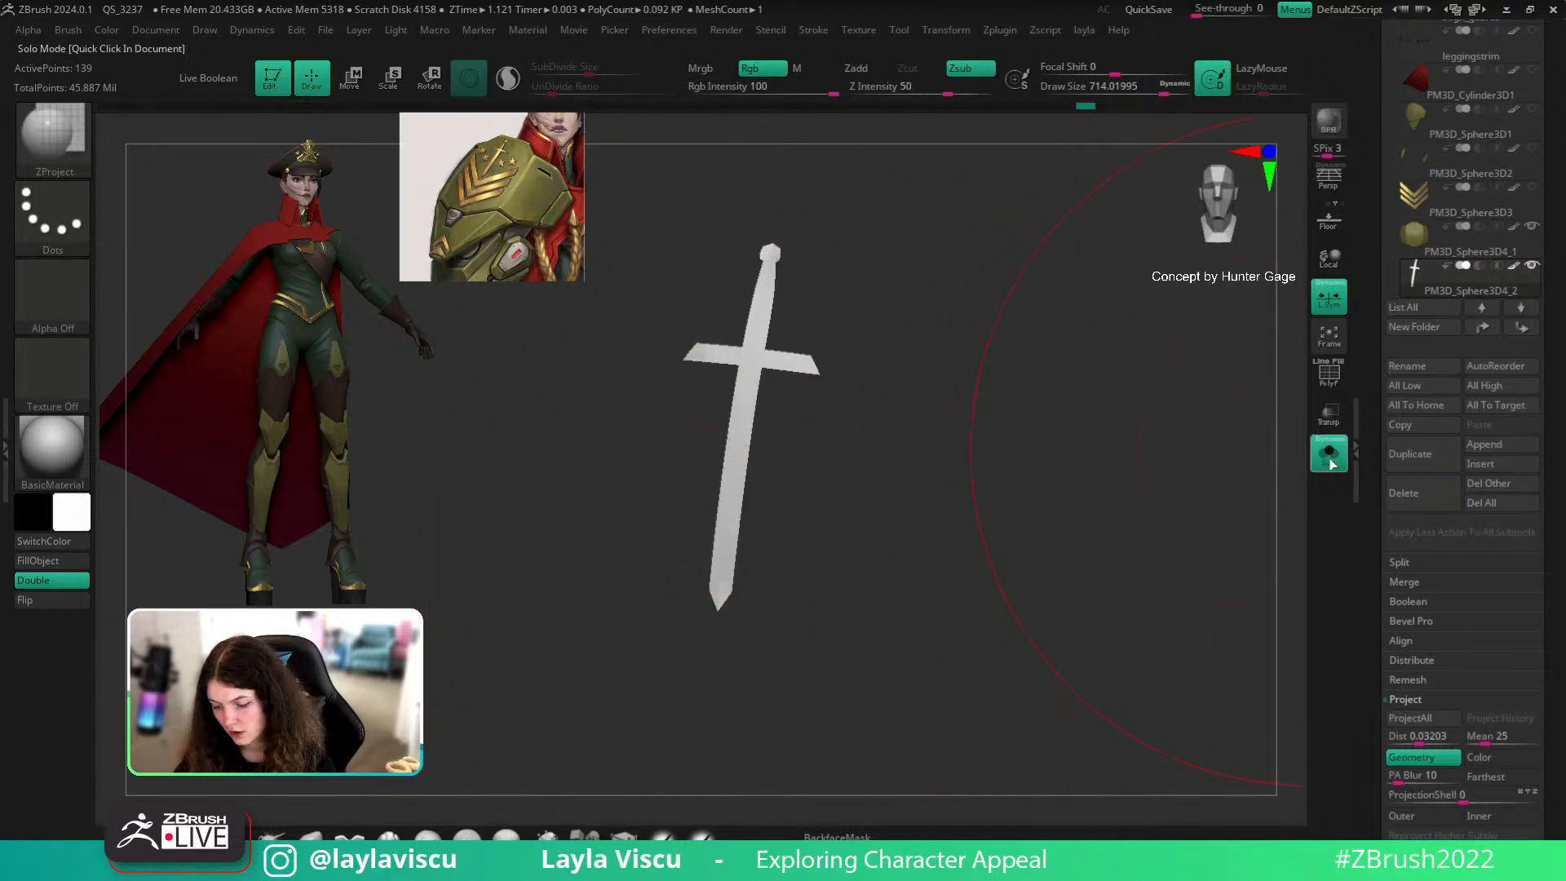
key(ctrl+shift+z)
key(ctrl+shift+z)
key(ctrl+shift+z)
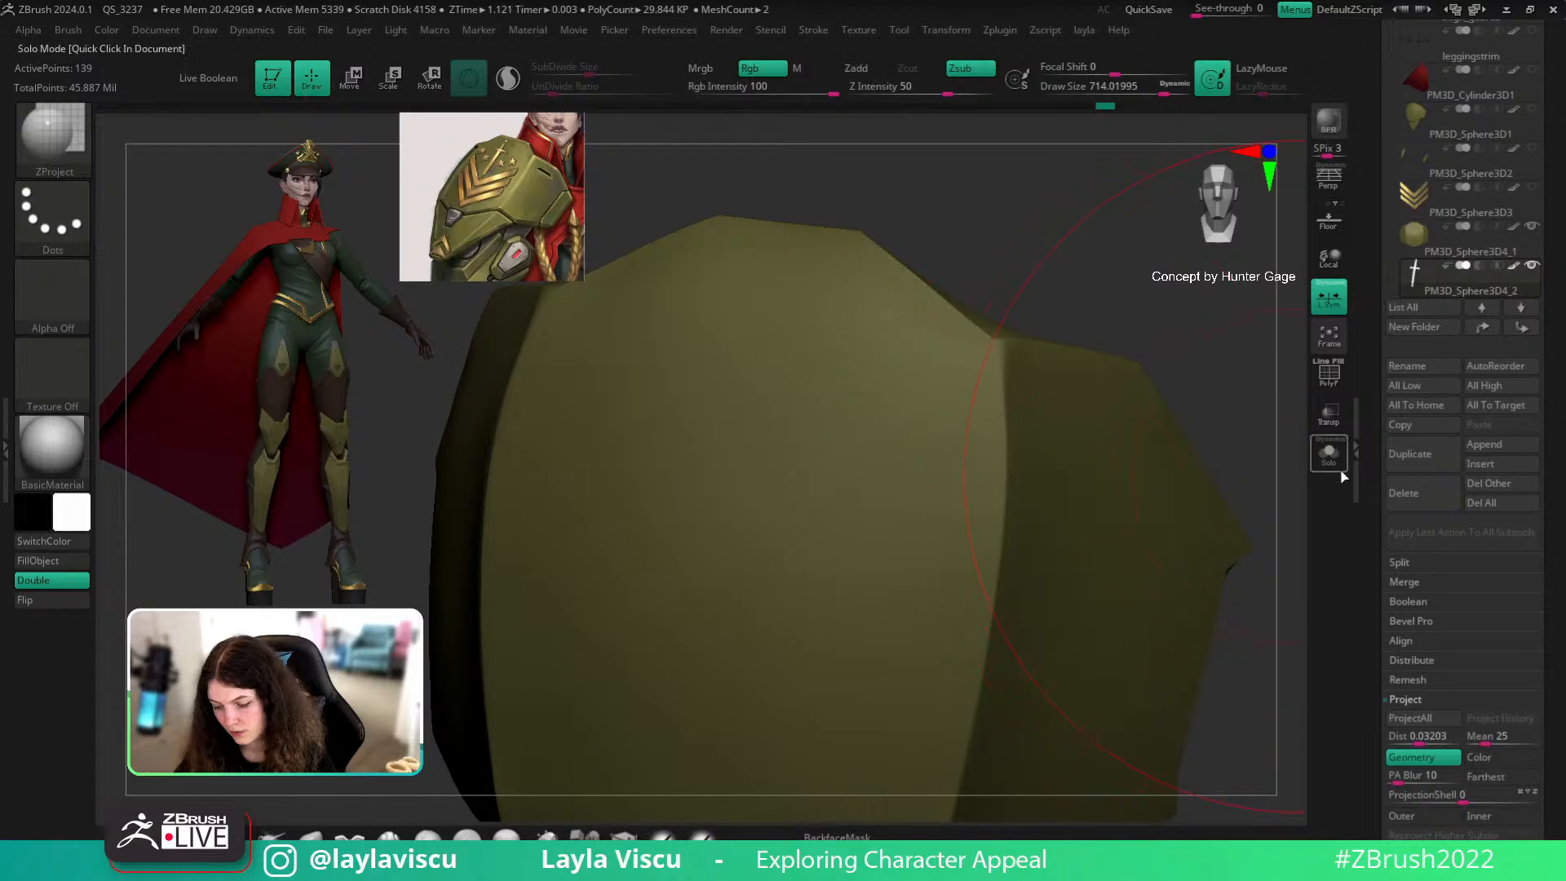
key(shift+f)
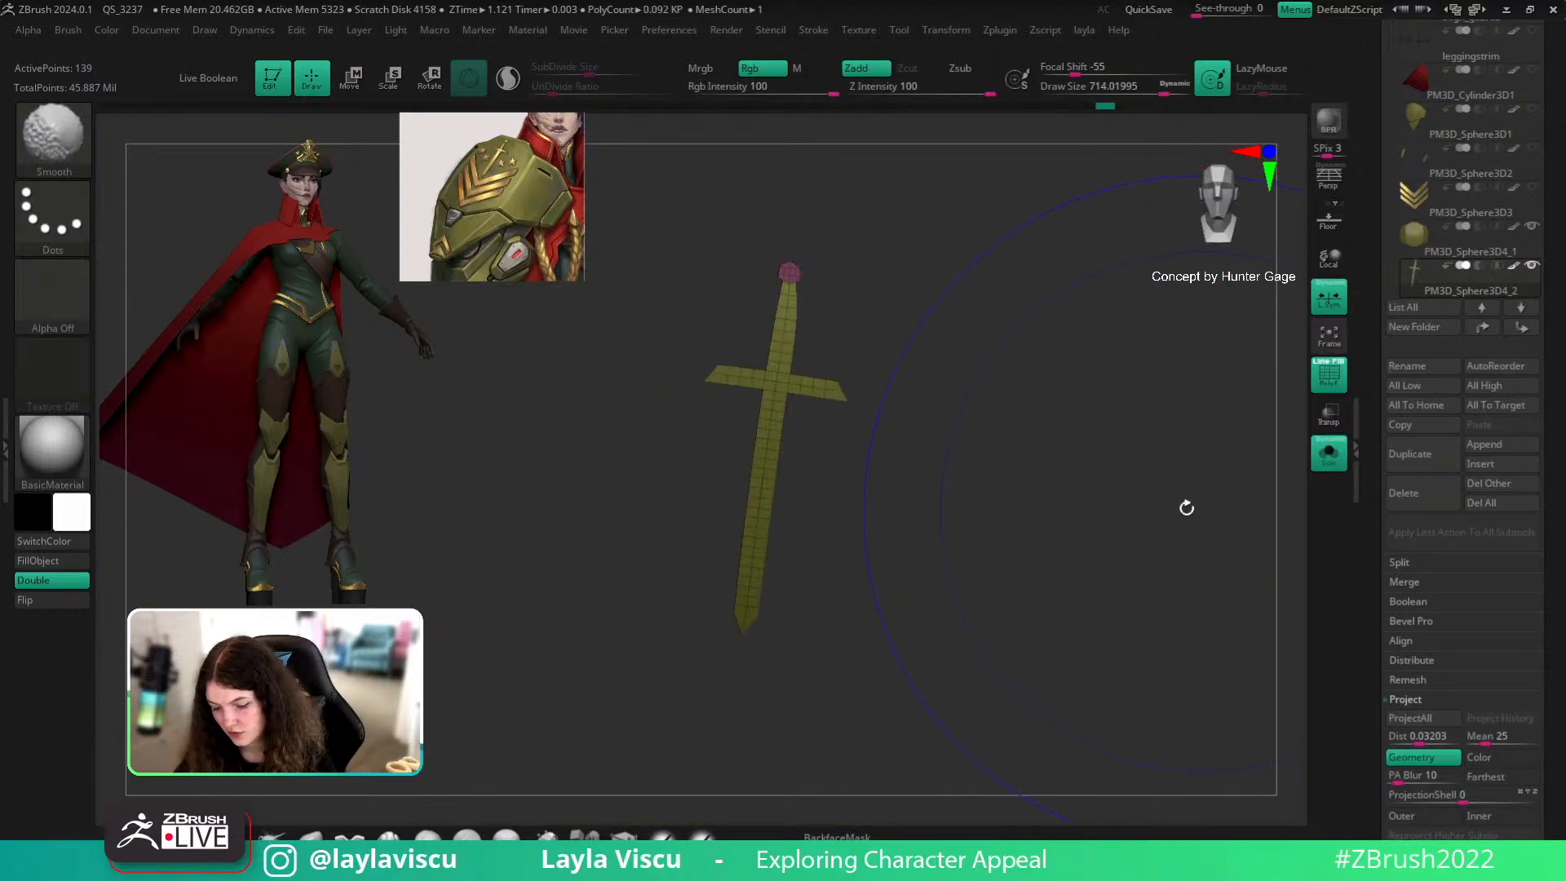
Step: Compare the sword with the shoulder plate, undo the last change, and run ProjectAll on the sword at a distance of 0.03203
shift+drag(1028, 427, 1050, 440)
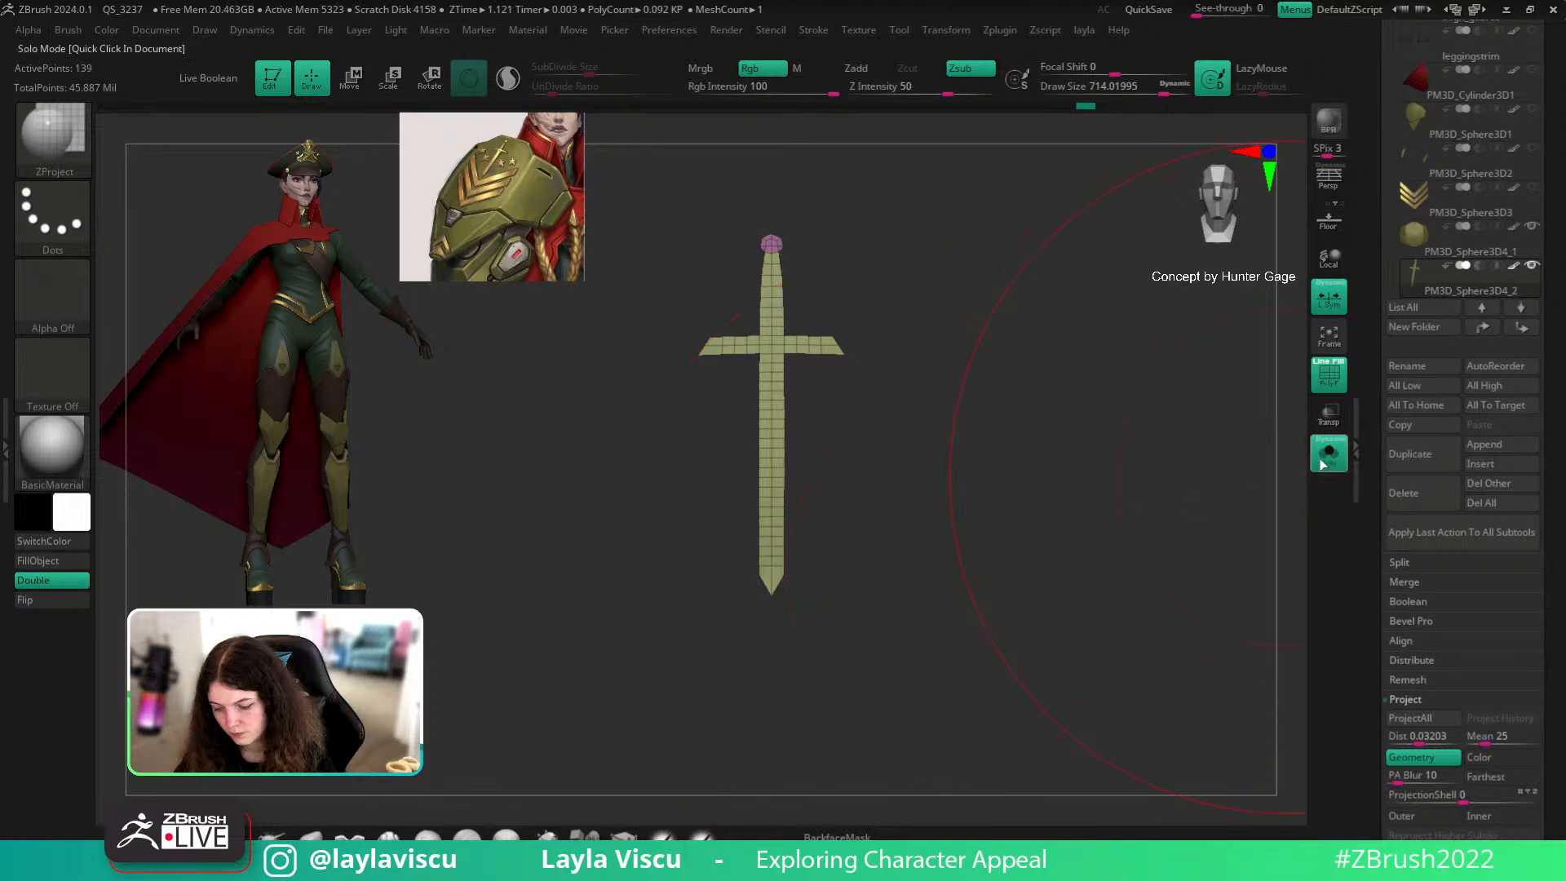
key(alt+s)
key(alt+s)
mouse_move(1265, 418)
mouse_down()
mouse_move(1120, 385)
mouse_move(1209, 402)
mouse_move(1182, 472)
mouse_move(1175, 408)
mouse_up()
key(alt+s)
shift+drag(1154, 291, 1152, 314)
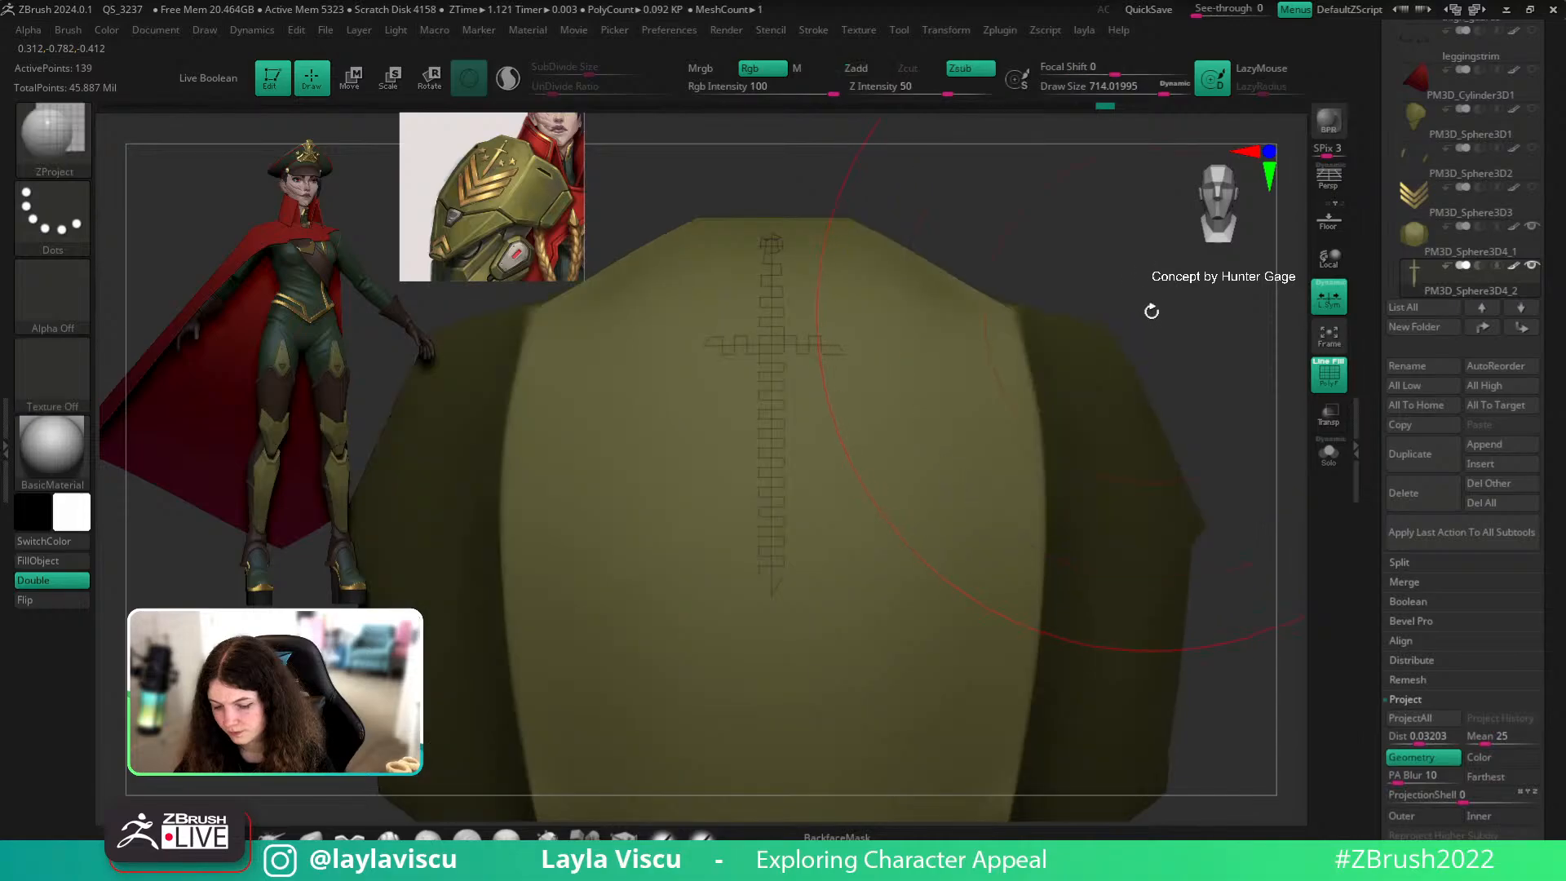
key(ctrl+z)
click(1409, 718)
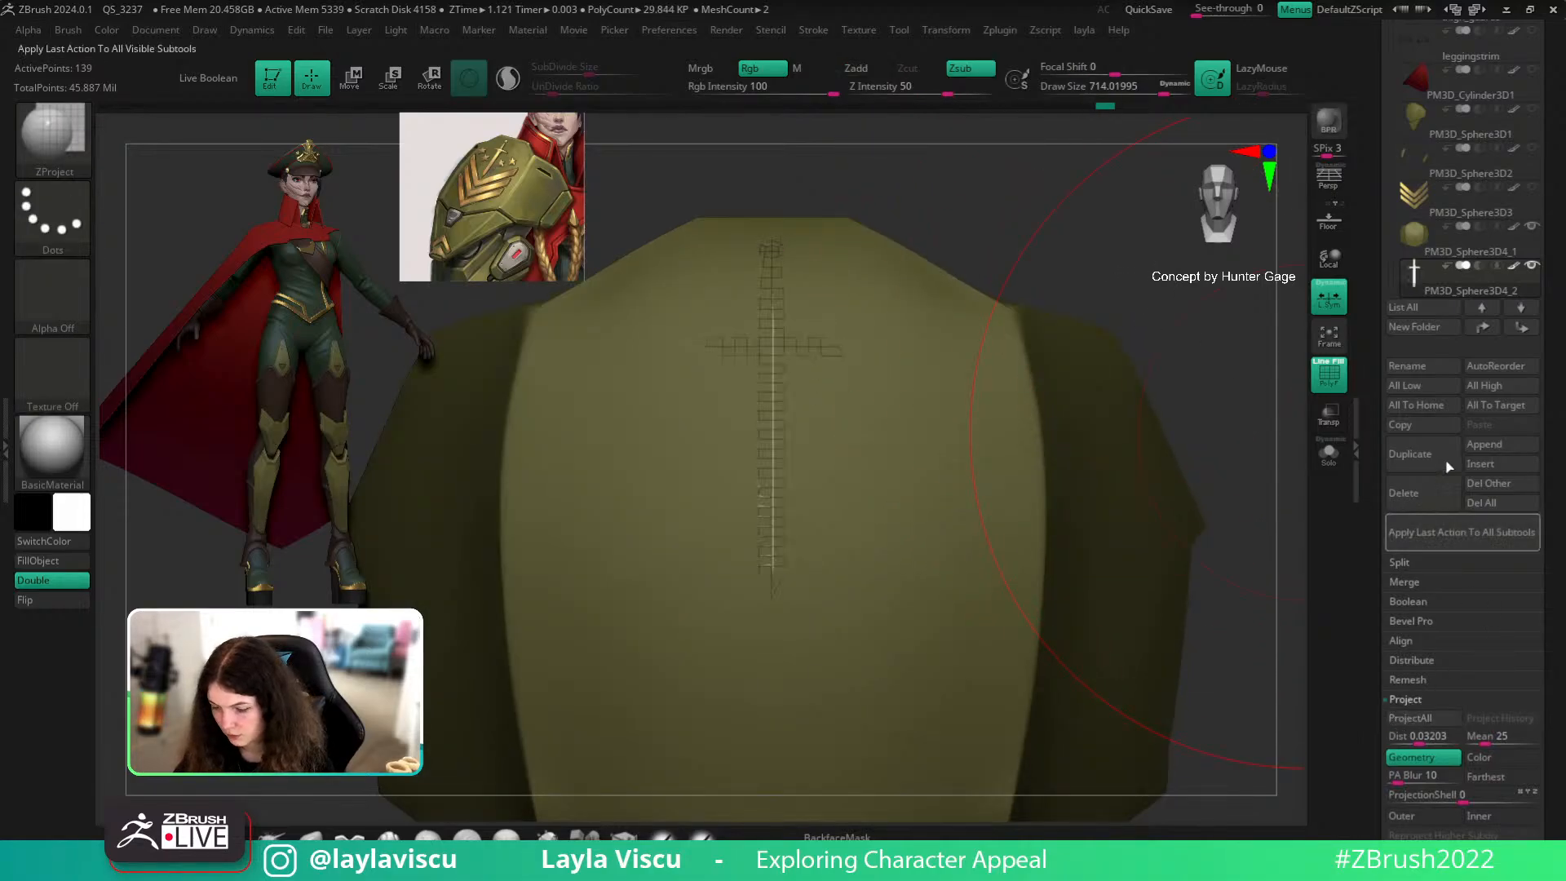
Step: Move the sword outward so that its whole surface sits above the shoulder plate
key(w)
mouse_move(772, 253)
mouse_down()
mouse_move(773, 381)
mouse_move(458, 709)
mouse_up()
key(q)
ctrl+right_drag(950, 483, 981, 369)
mouse_move(981, 368)
mouse_down()
mouse_move(962, 339)
mouse_move(1006, 364)
mouse_move(1105, 353)
mouse_up()
key(shift+f)
key(shift+f)
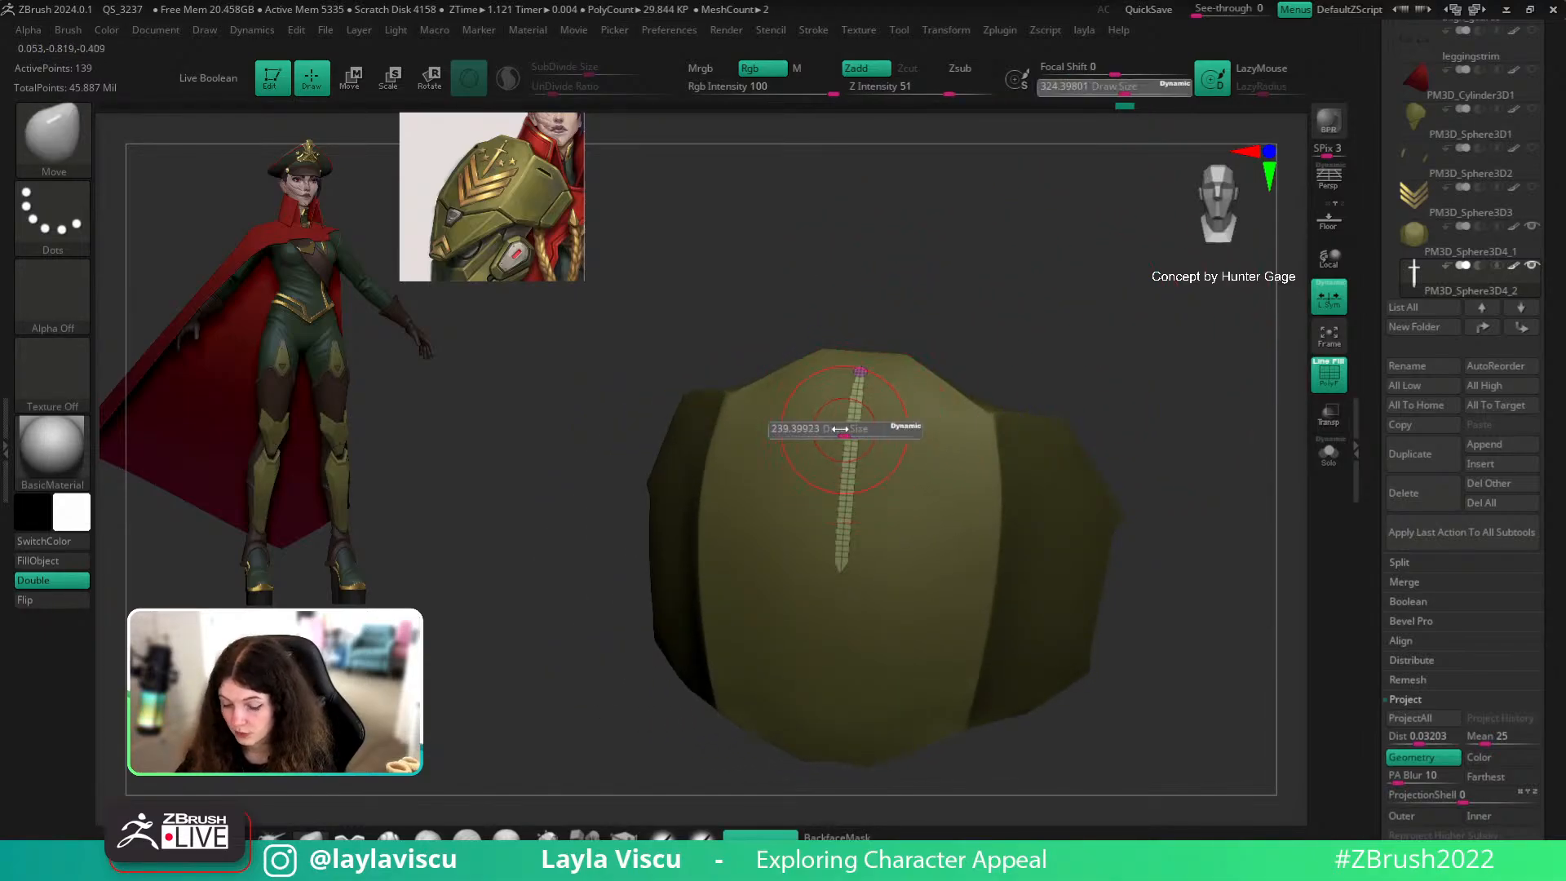
Step: Isolate the sword and delete surplus edge loops across its grip with the ZModeler brush
ctrl+right_drag(1165, 374, 948, 466)
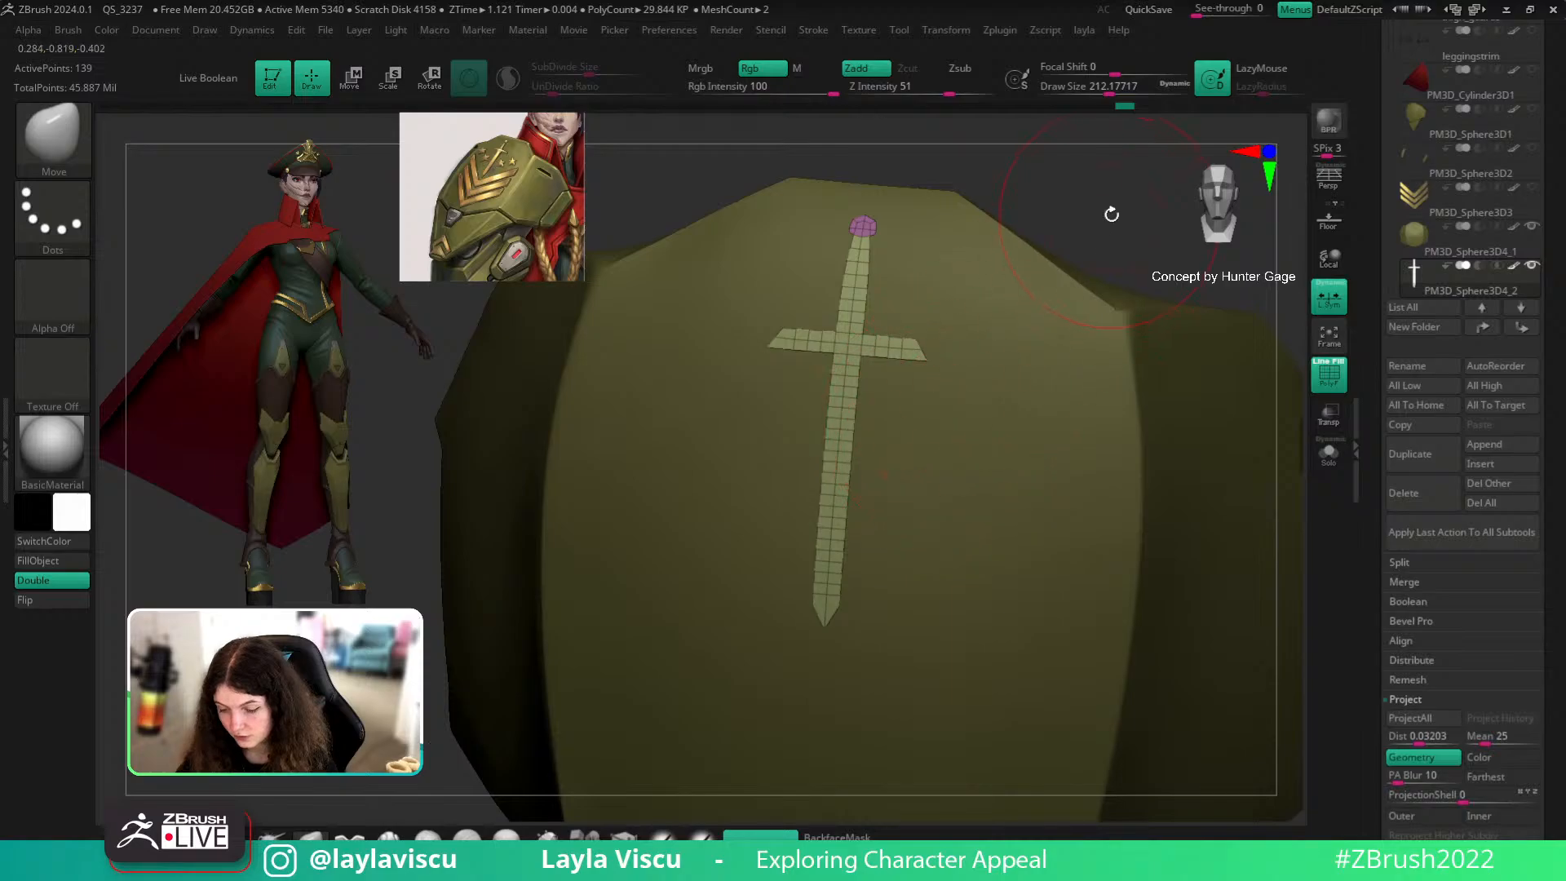
alt+right_drag(1112, 209, 961, 434)
click(1329, 451)
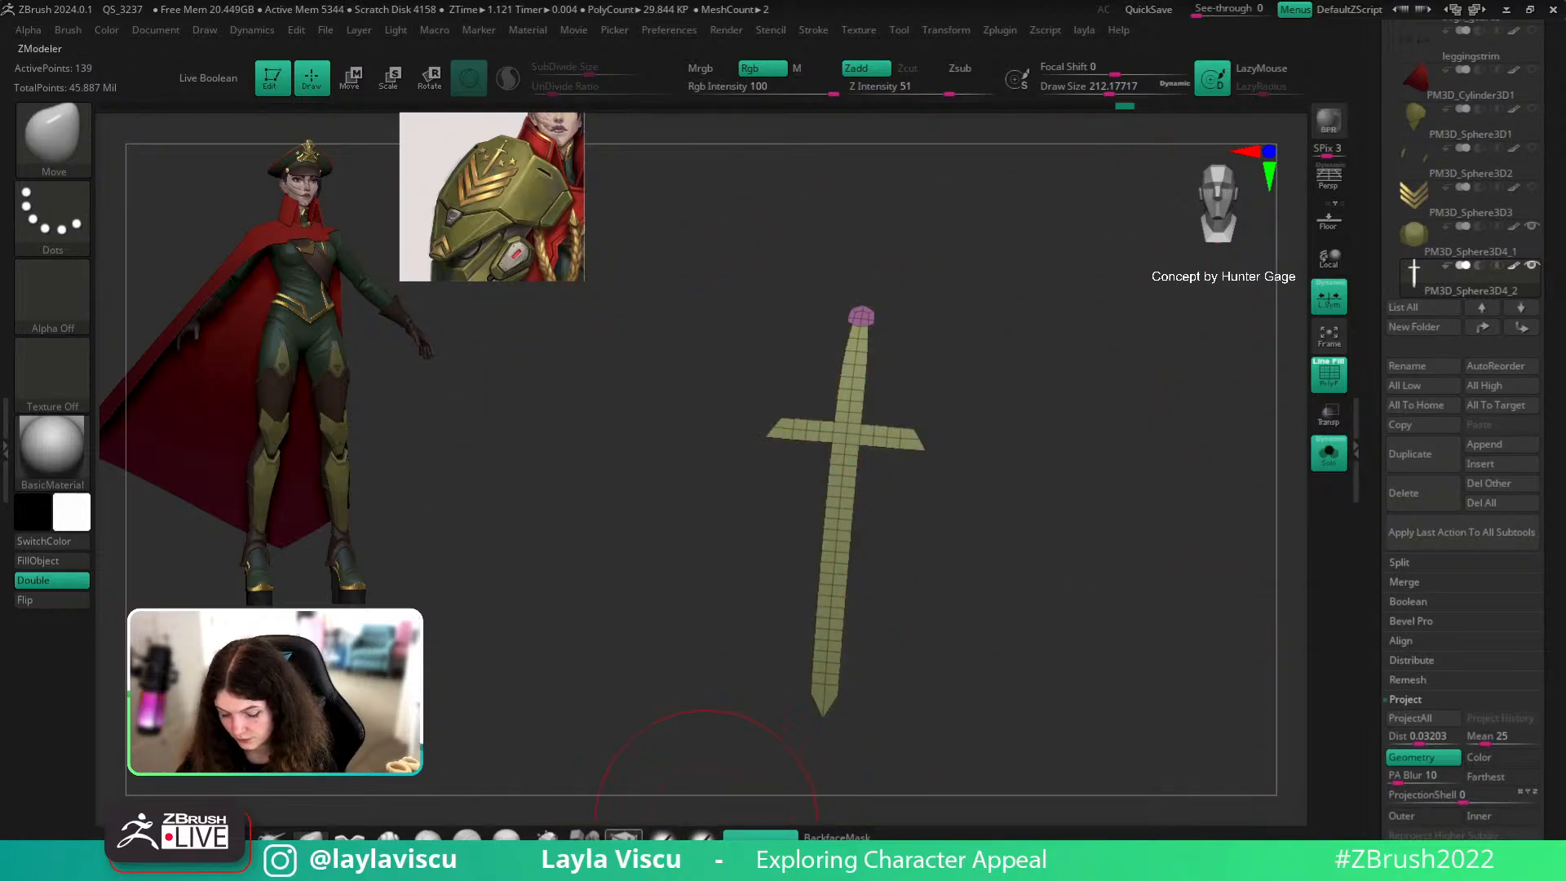
key(b)
key(z)
key(m)
mouse_move(832, 510)
ctrl+right_down()
mouse_move(926, 427)
mouse_move(836, 420)
ctrl+right_up()
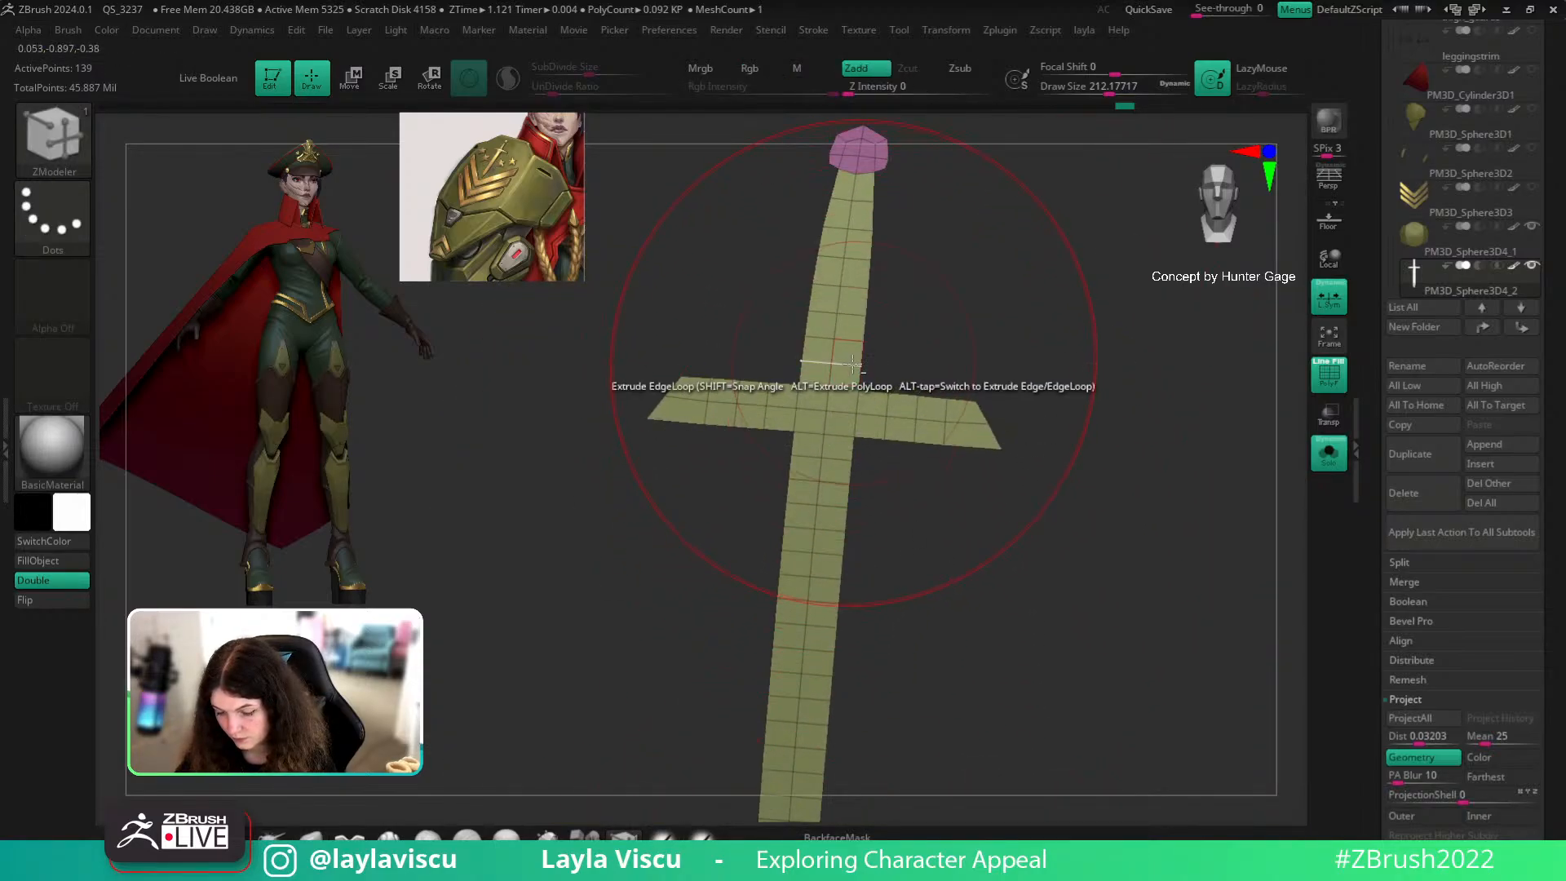
key(space)
click(832, 327)
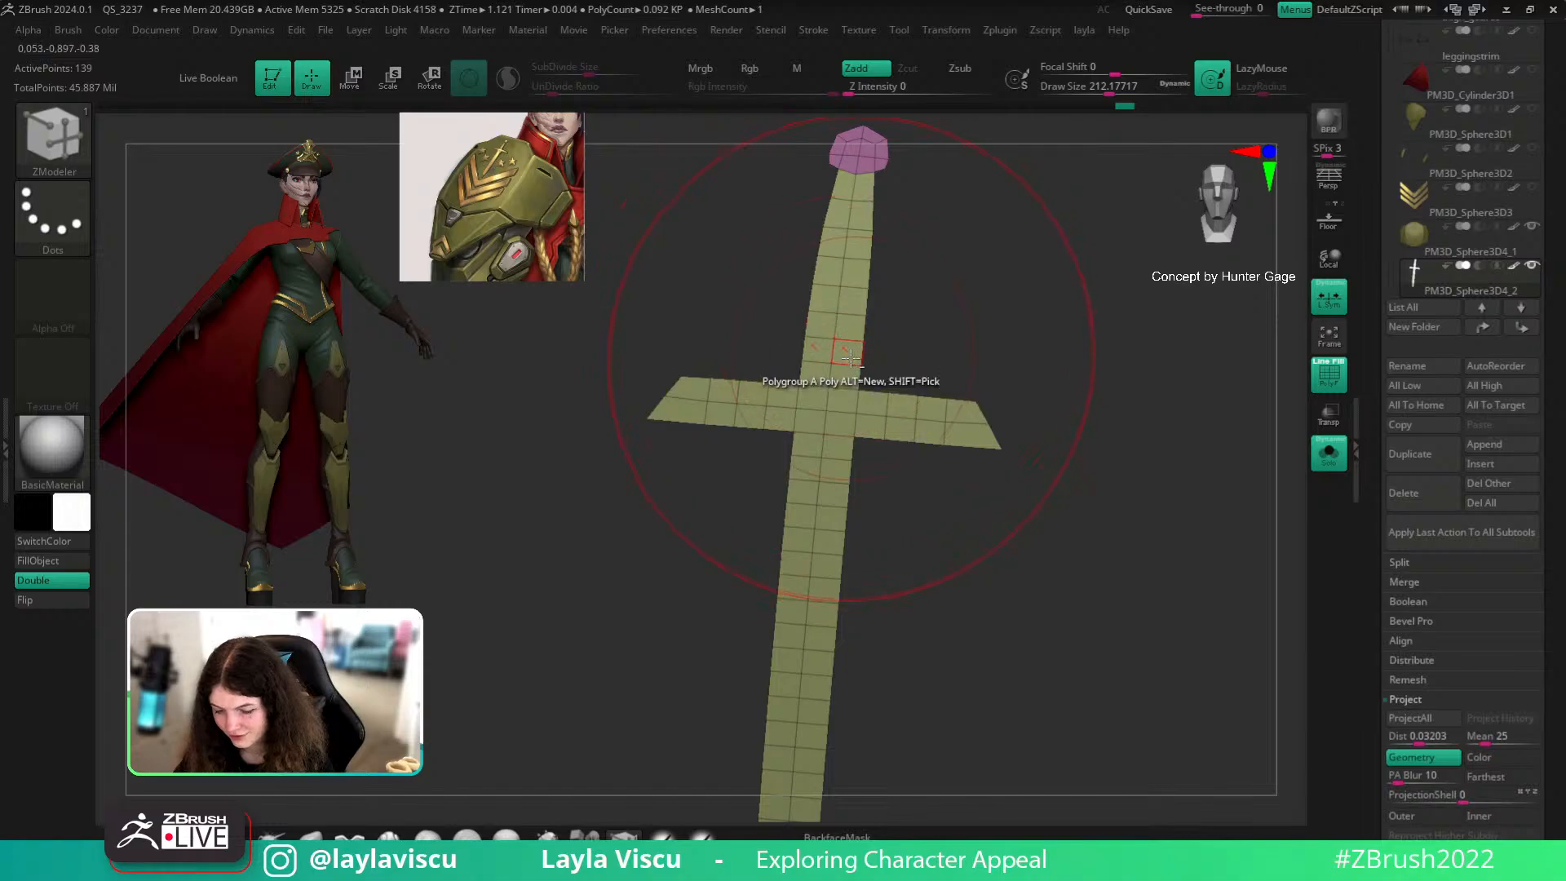
alt+click(857, 257)
alt+click(862, 202)
Step: Mask the blade and pommel, and shift the unmasked crossguard toward the pommel to shorten the grip
ctrl+right_drag(869, 229, 740, 467)
ctrl+click(55, 218)
ctrl+click(308, 268)
mouse_move(861, 493)
ctrl+mouse_down()
mouse_move(622, 444)
mouse_move(1017, 437)
mouse_move(1094, 559)
ctrl+mouse_up()
ctrl+click(1012, 536)
key(w)
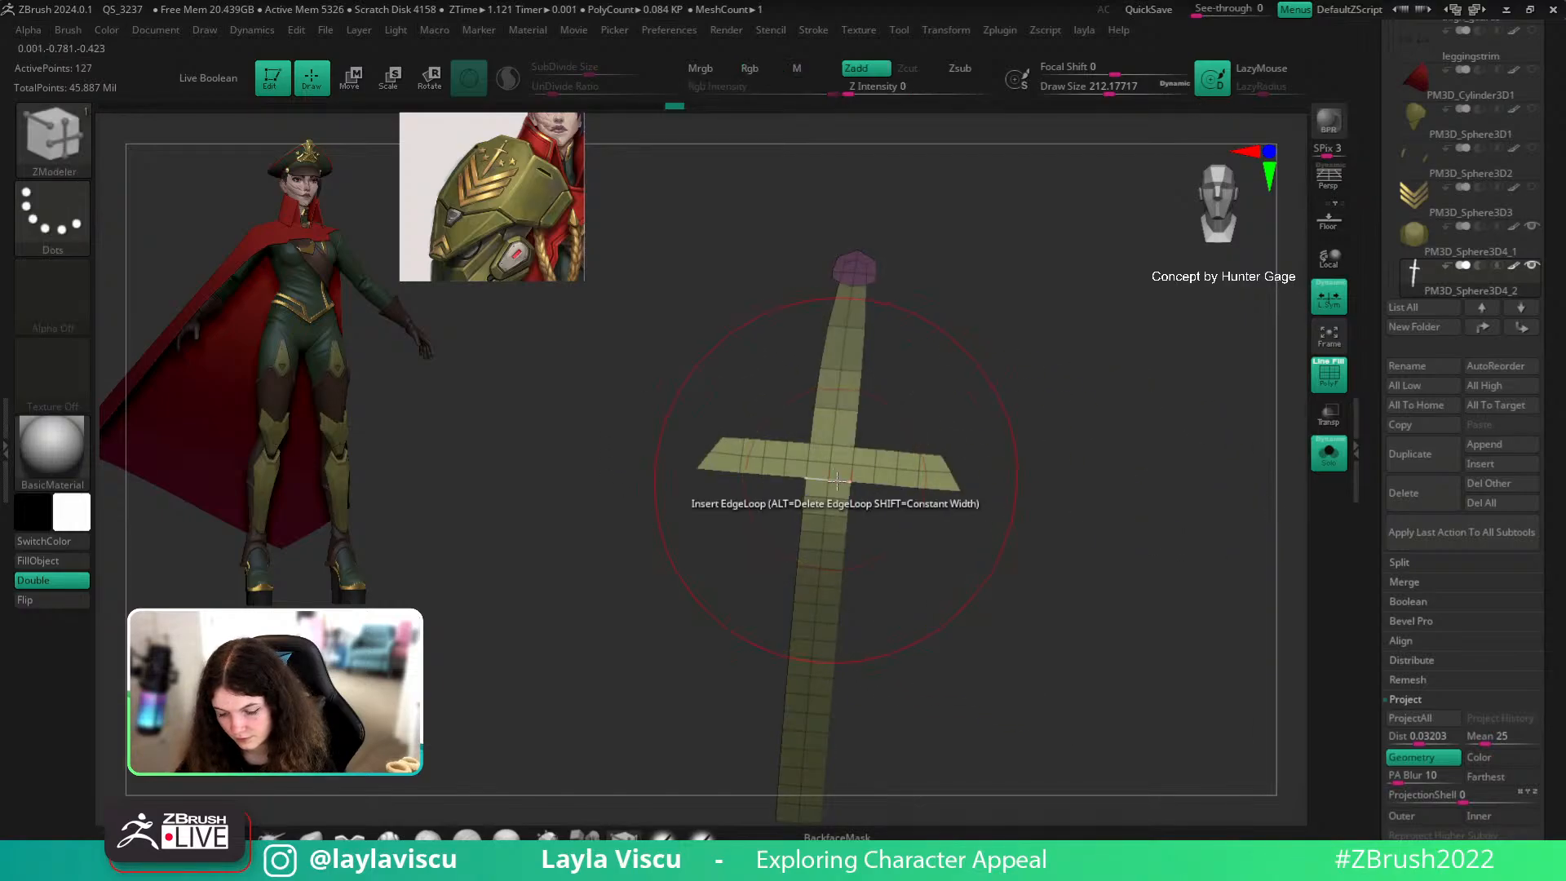
drag(826, 558, 828, 523)
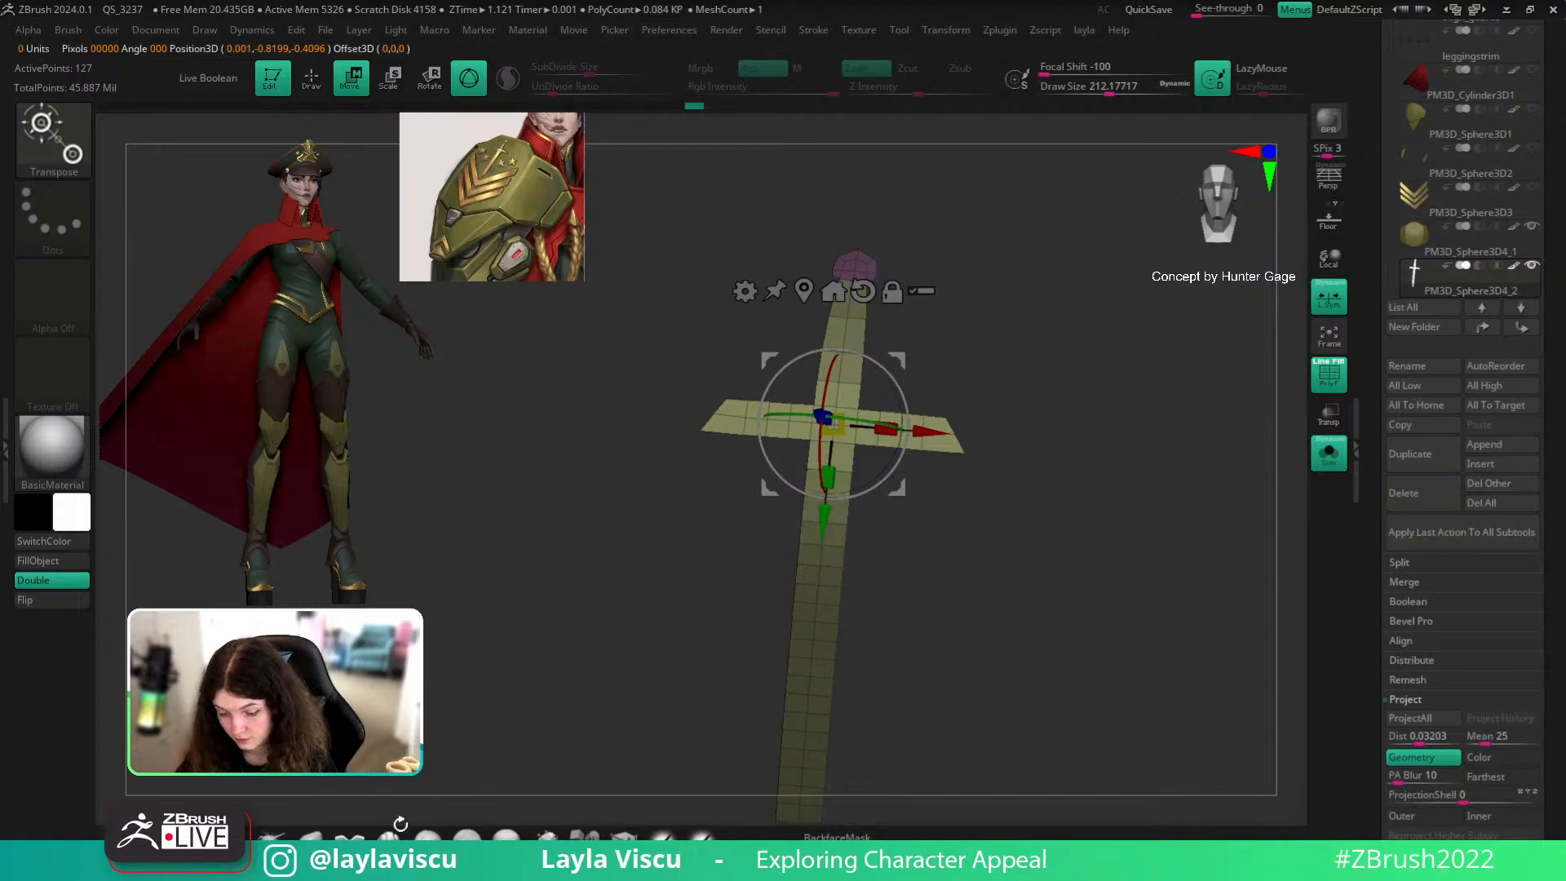
key(q)
Step: Hide the pommel, lasso-mask and invert along the grip's side, narrow the grip symmetrically, and restore the full unmasked sword
key(ctrl+shift+a)
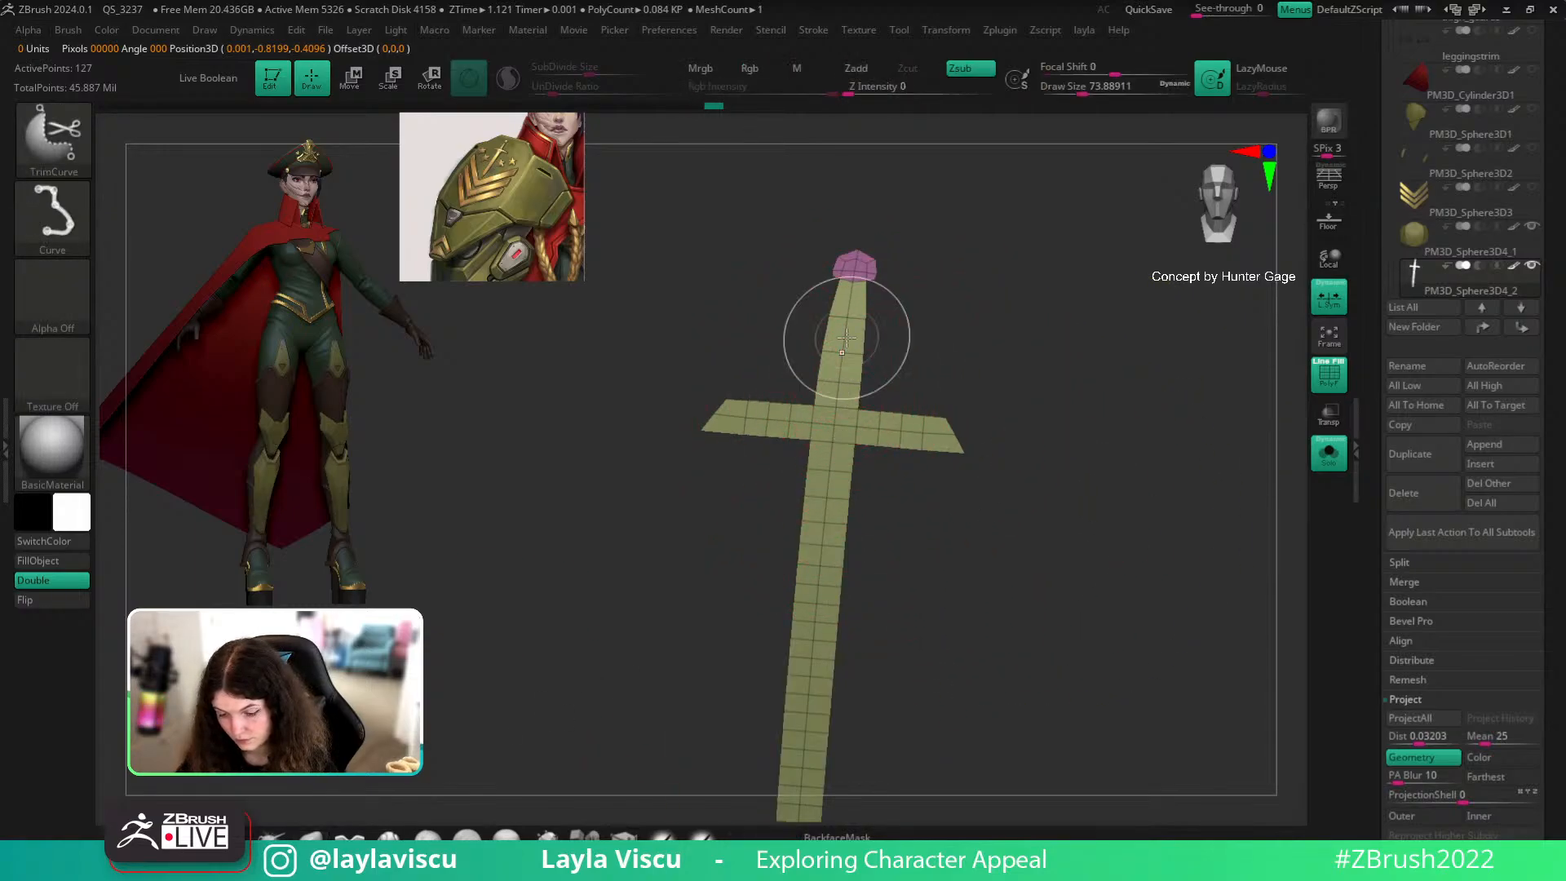
ctrl+drag(874, 263, 859, 421)
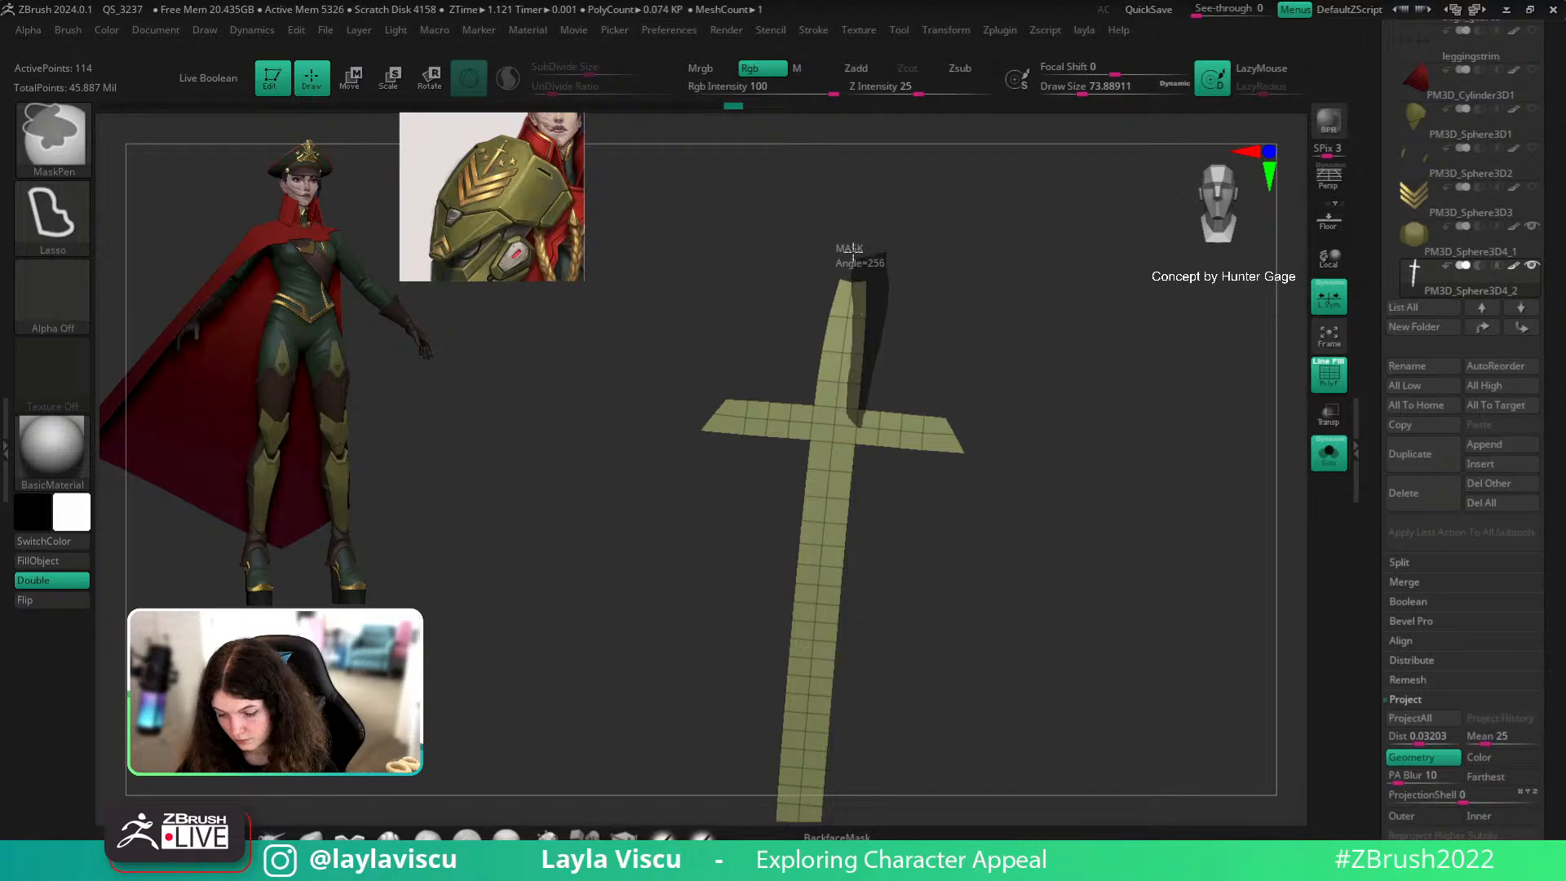
ctrl+click(938, 273)
key(w)
alt+click(863, 291)
alt+click(804, 290)
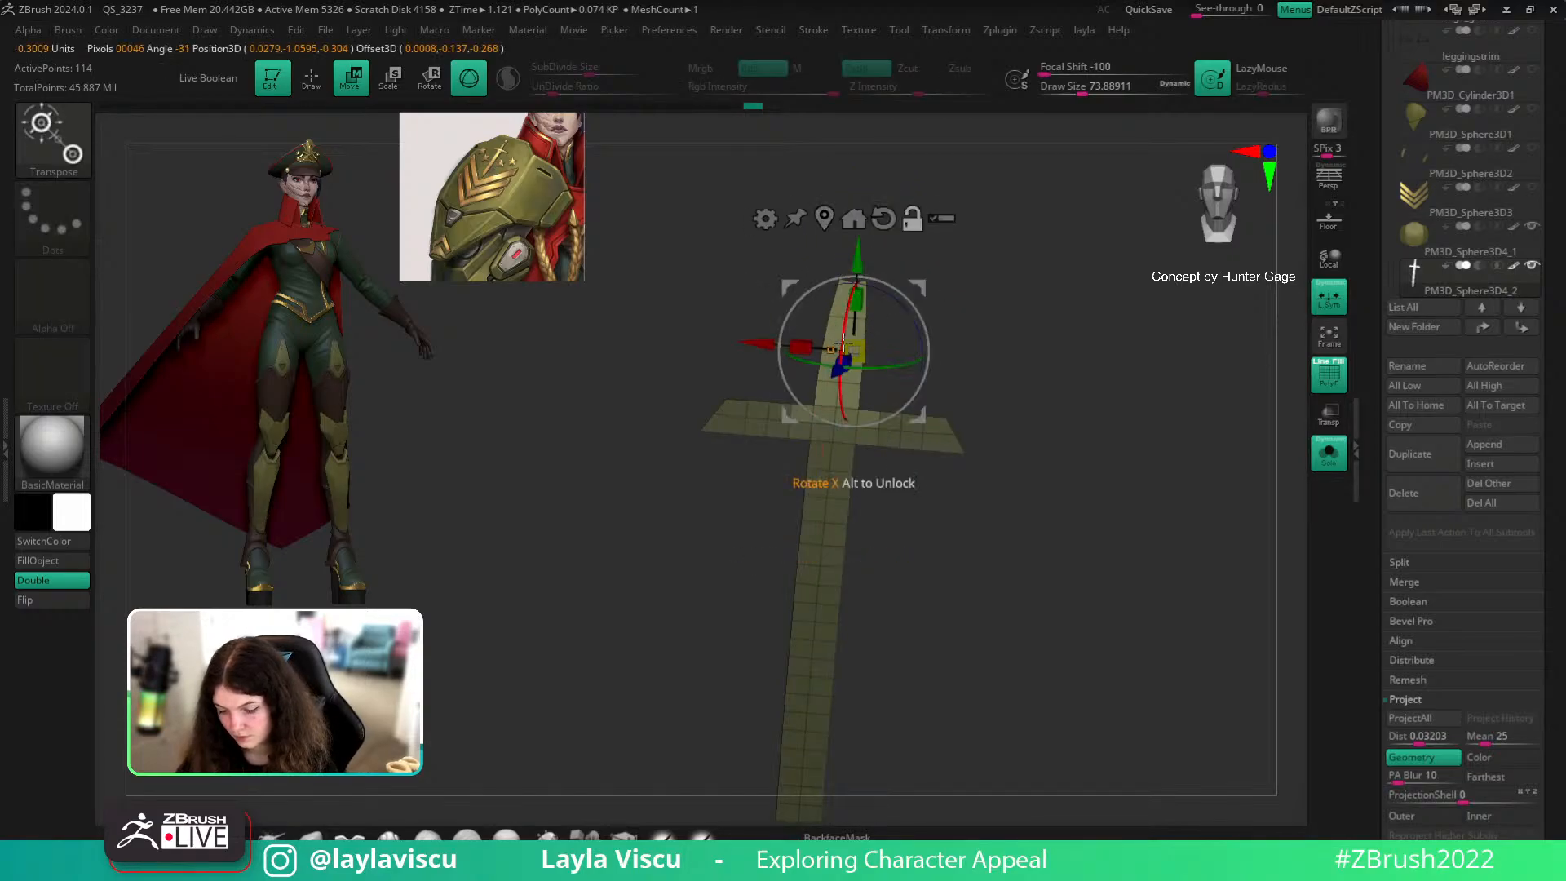
drag(759, 348, 751, 349)
key(q)
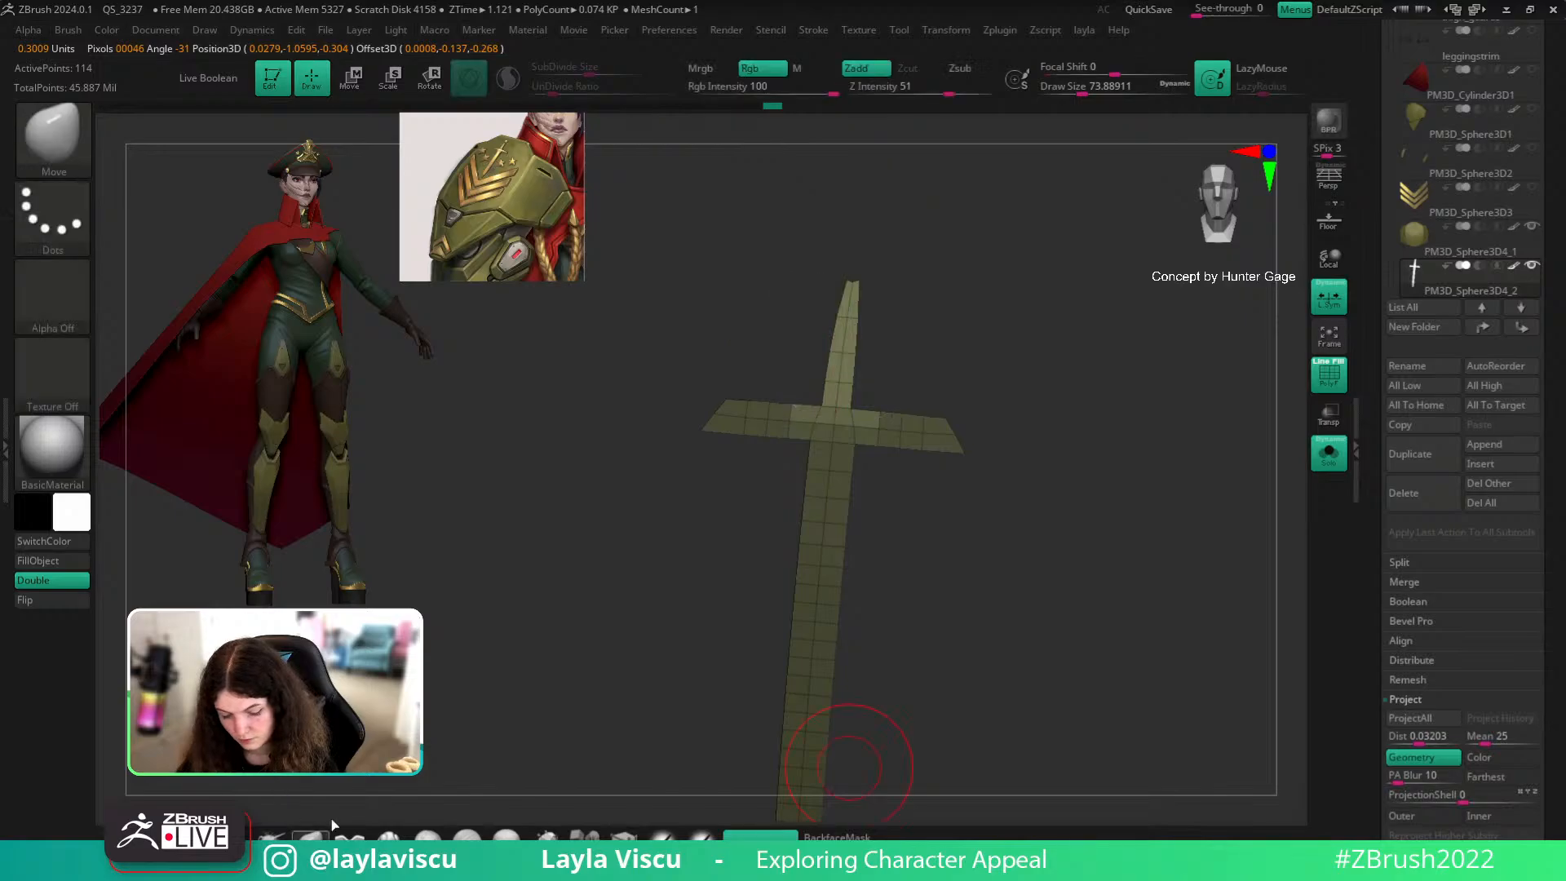
ctrl+click(1025, 399)
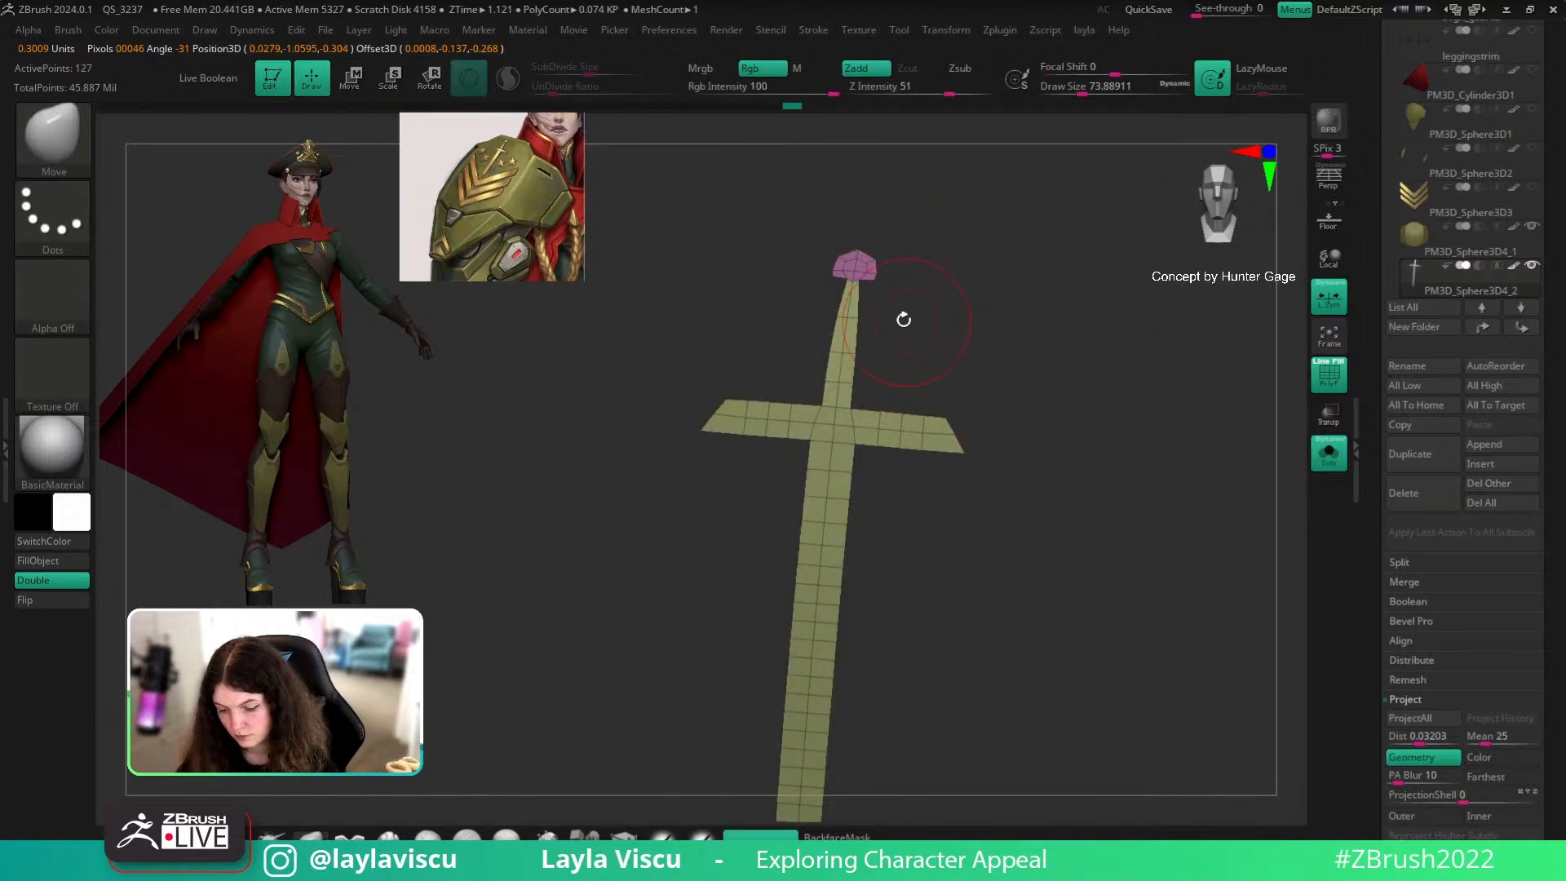
Step: Round the pommel with the Move brush at a draw size of about 18 and turn off the polyframe display
drag(881, 307, 864, 430)
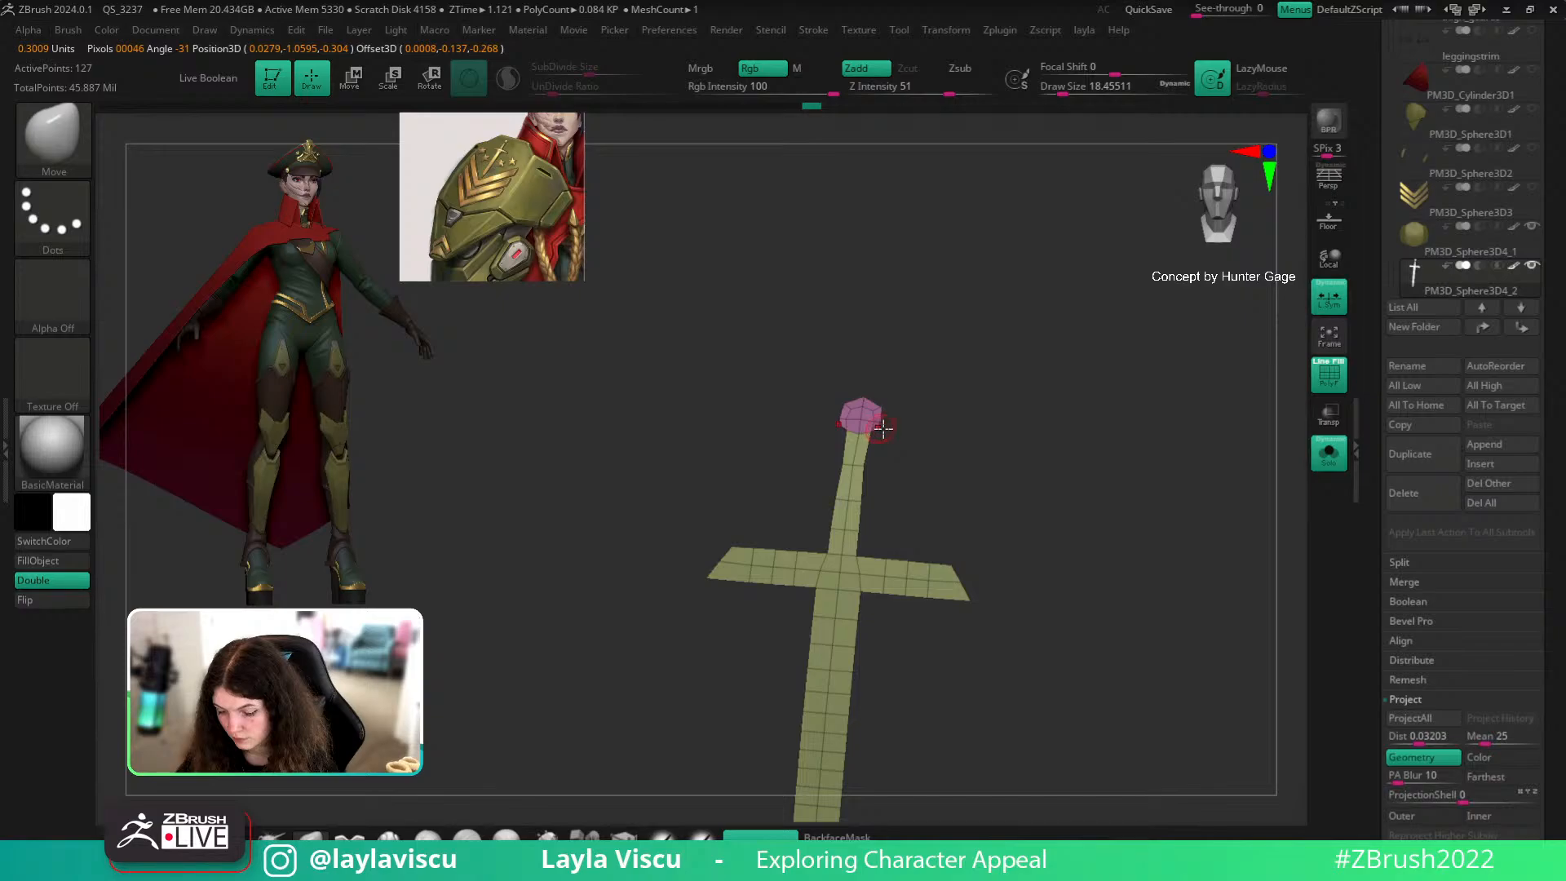
drag(903, 441, 1014, 350)
key(shift+f)
shift+drag(856, 297, 899, 266)
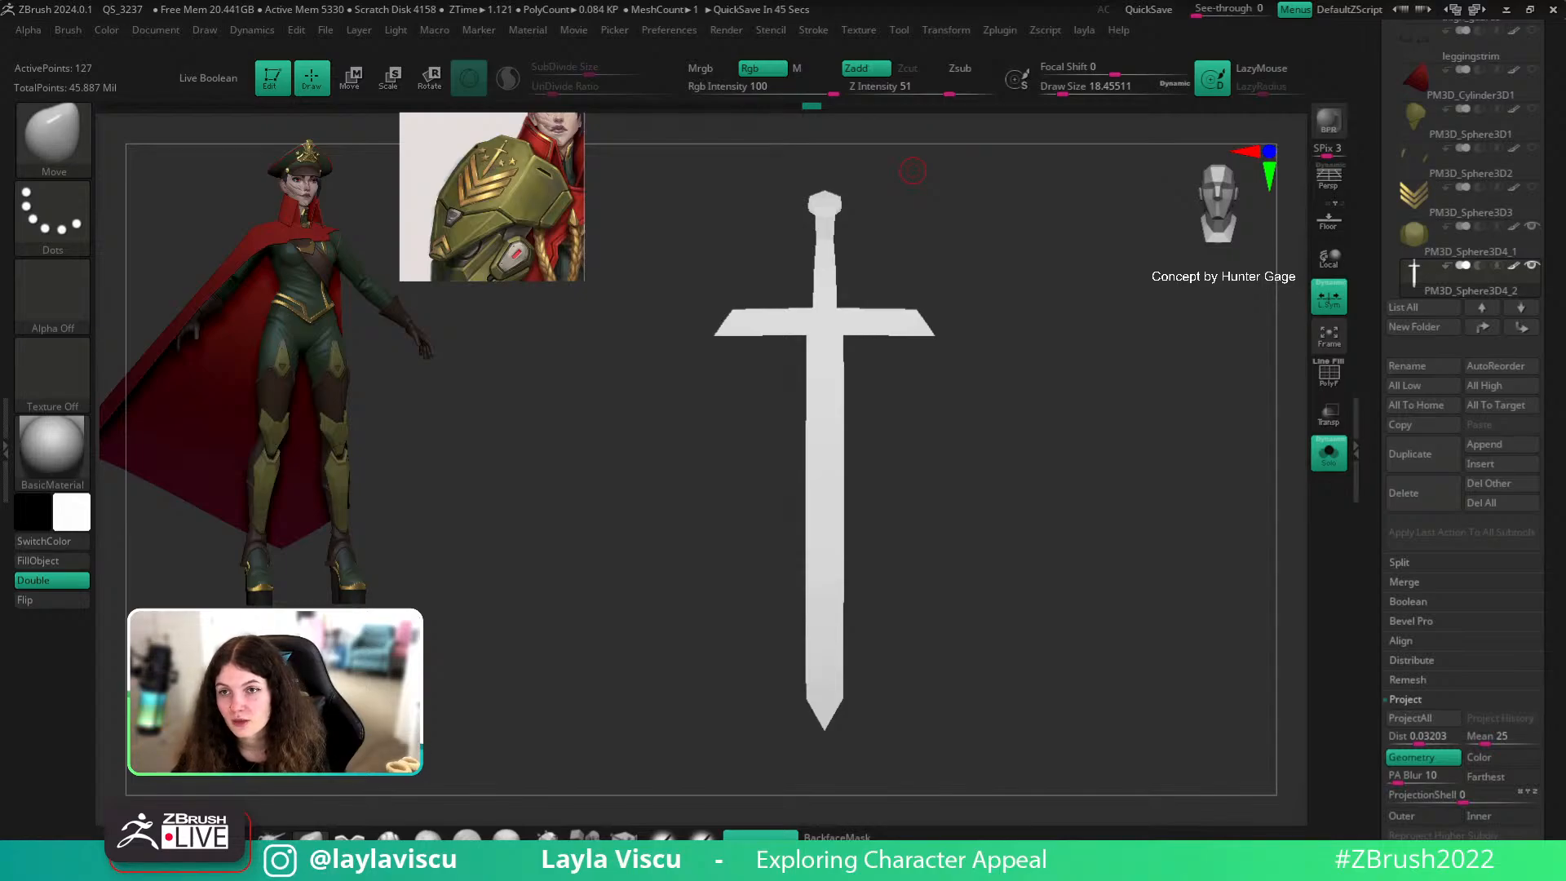
drag(1087, 319, 1147, 529)
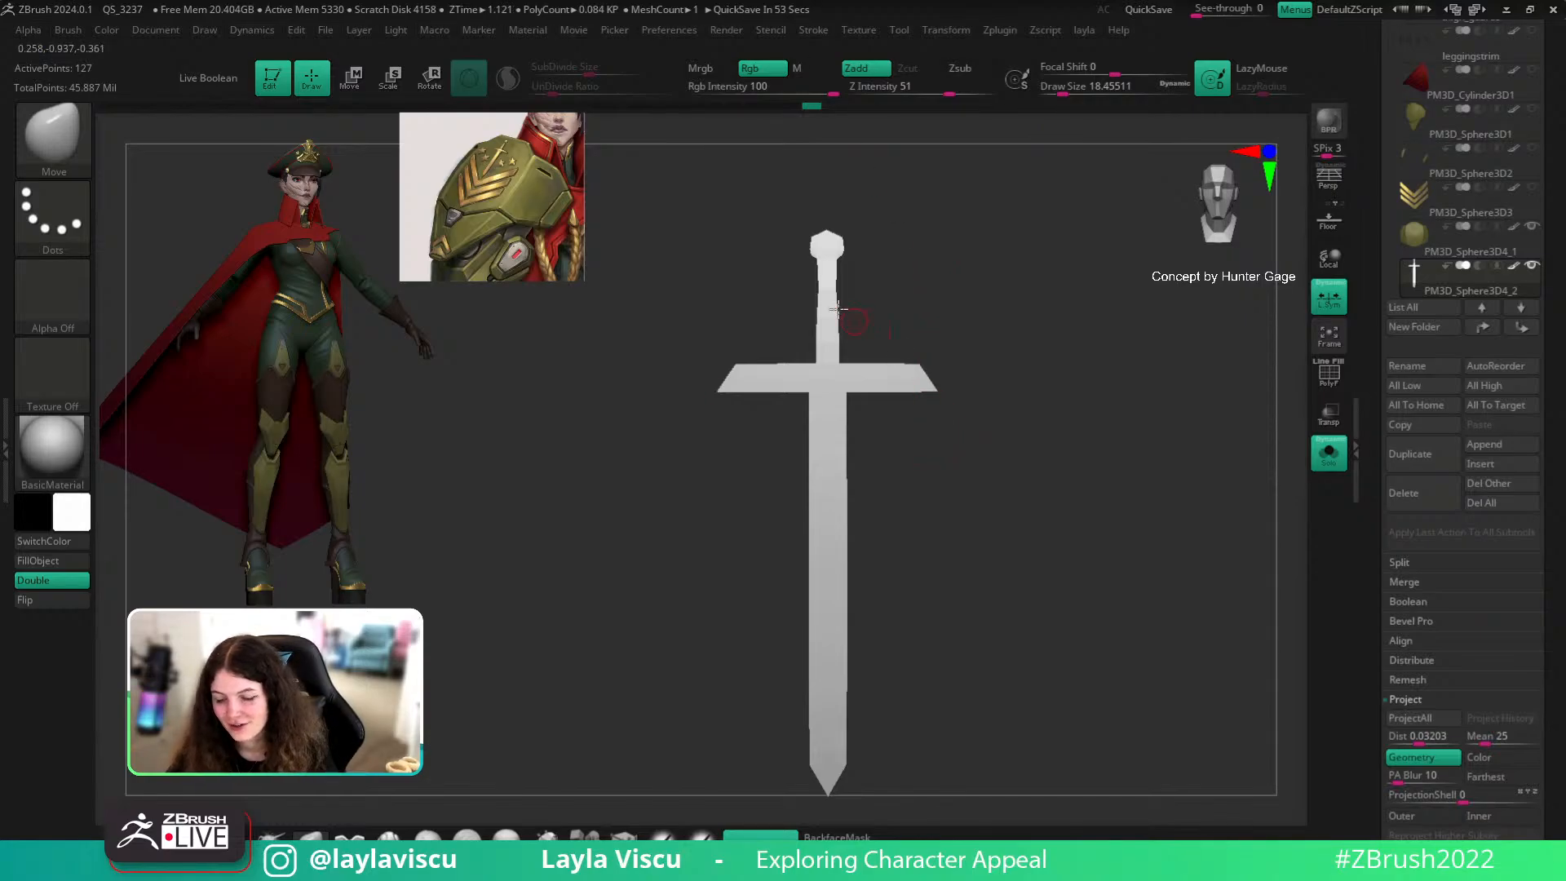
Step: Even out the sides of the grip below the pommel with the Move brush at a draw size of about 77
key(s)
drag(832, 294, 842, 288)
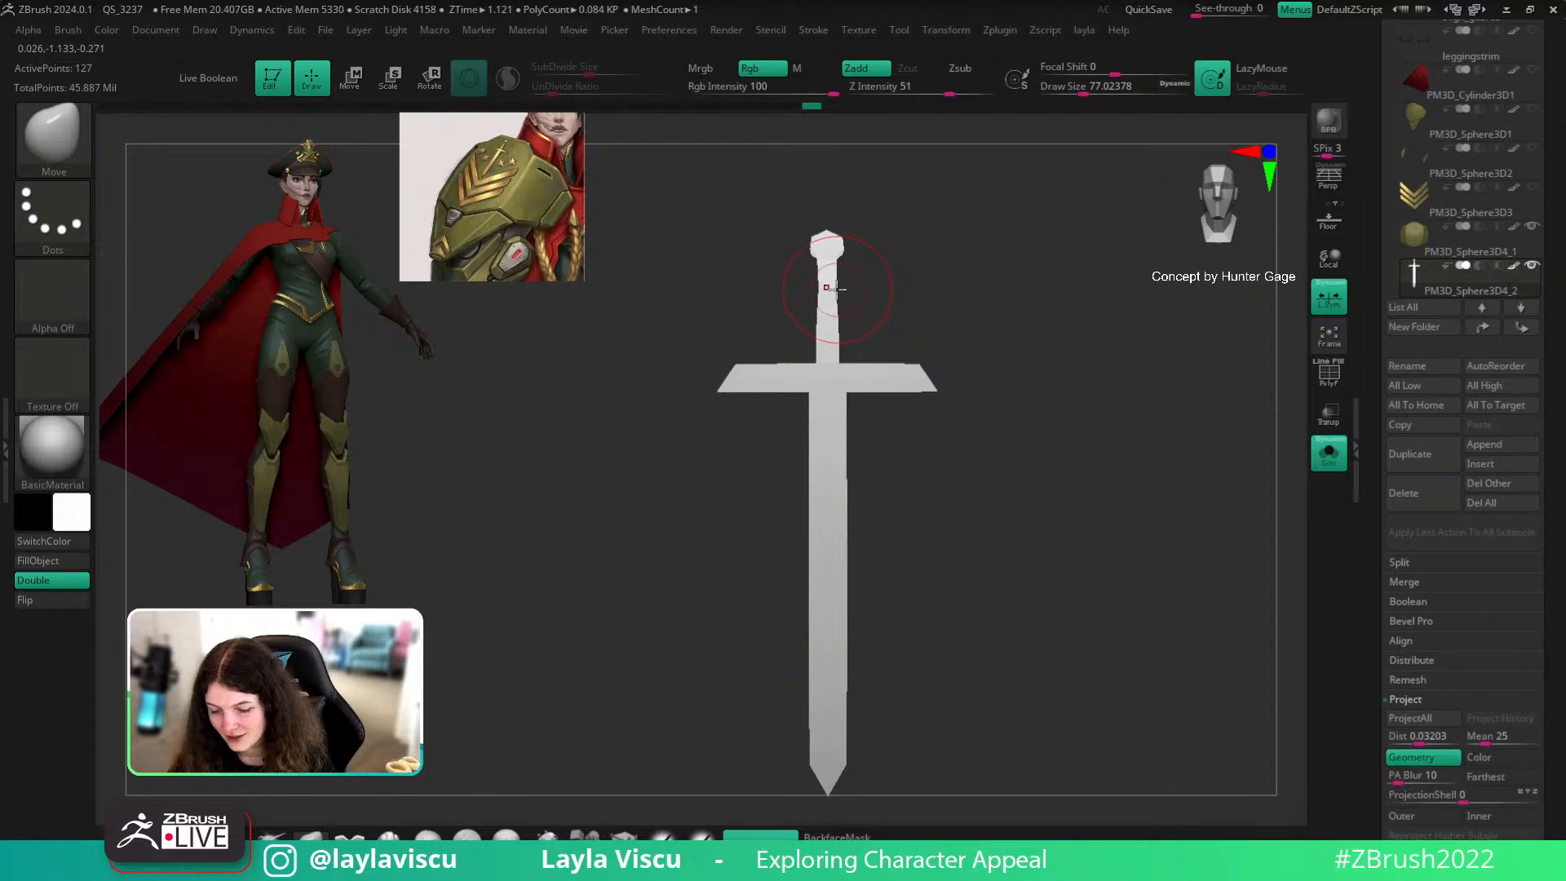
key(s)
drag(830, 248, 837, 319)
key(s)
Step: Bend the crossguard into a curve toward the blade with the Move brush at draw sizes of about 80 and 49
key(s)
mouse_move(896, 390)
mouse_down()
mouse_move(910, 390)
mouse_move(887, 383)
mouse_up()
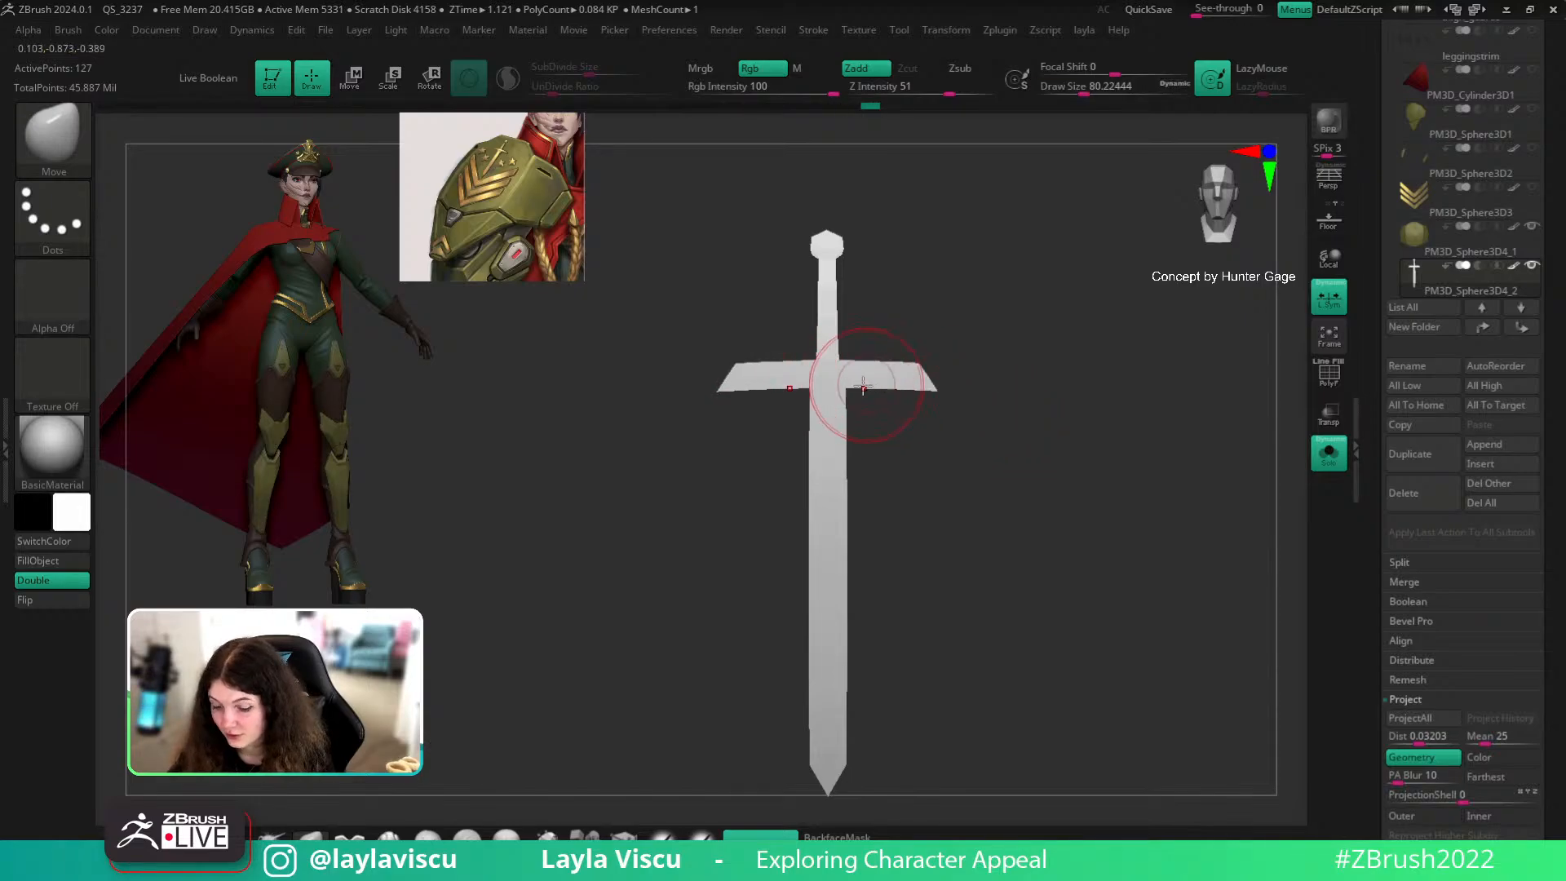
drag(850, 367, 816, 391)
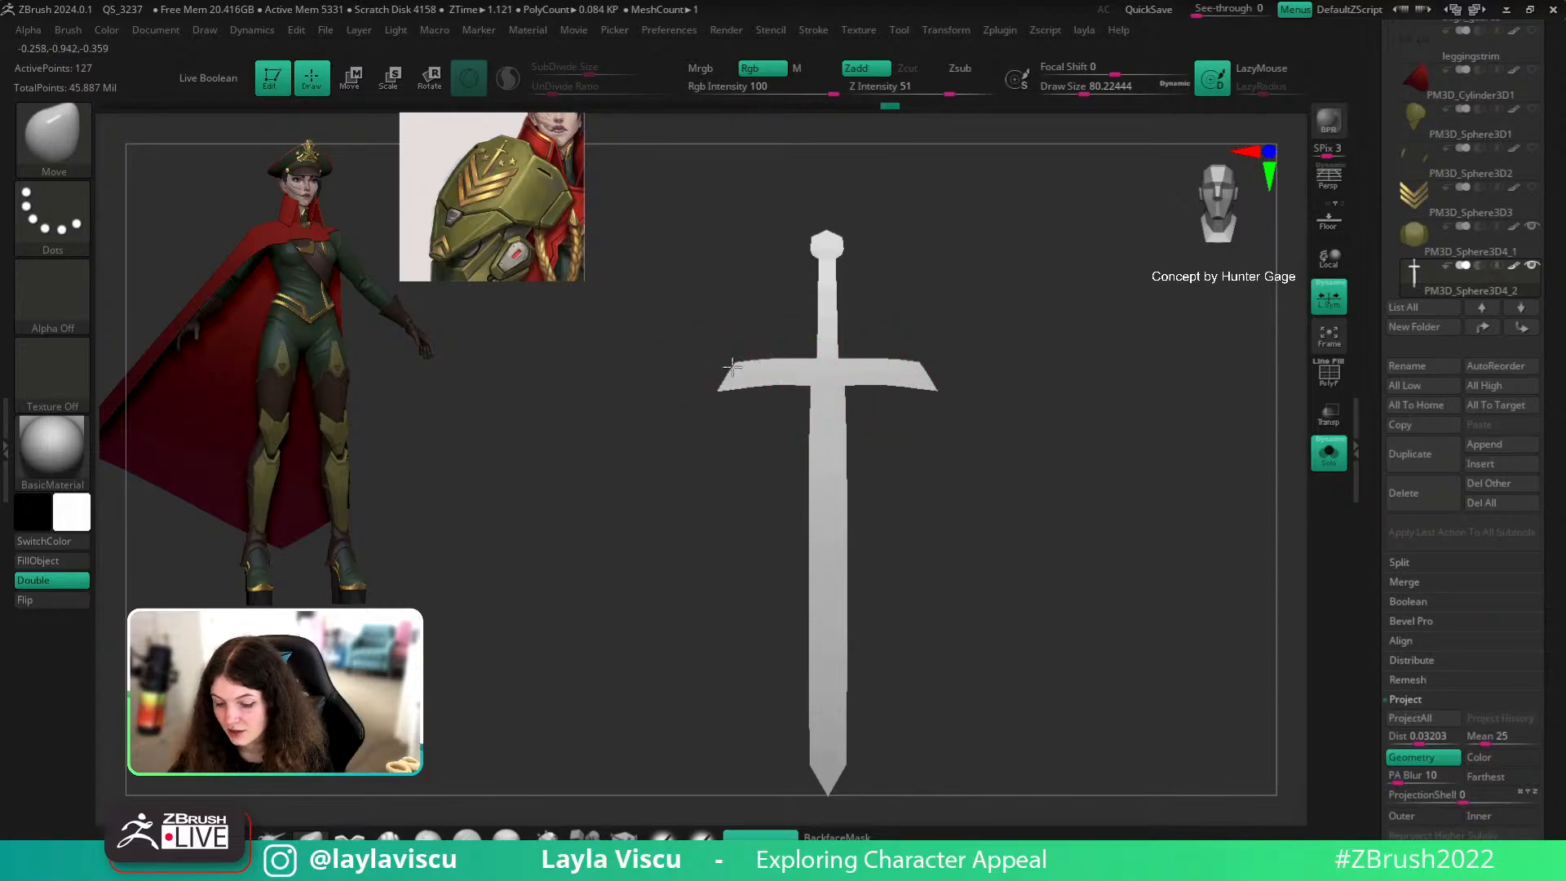
alt+drag(936, 456, 900, 423)
key(s)
drag(776, 378, 807, 357)
key(s)
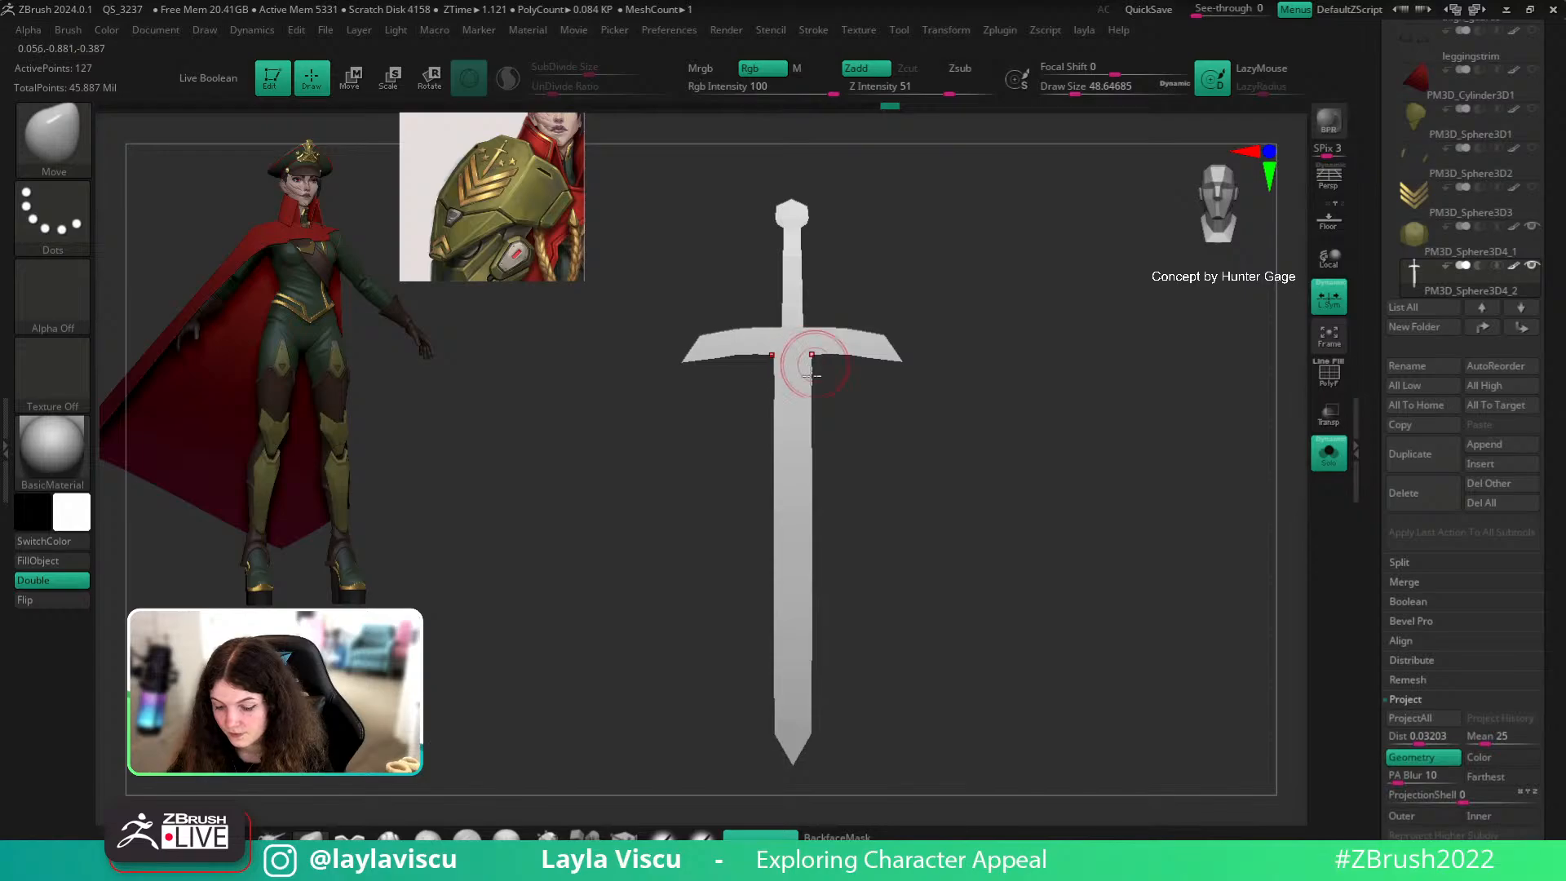
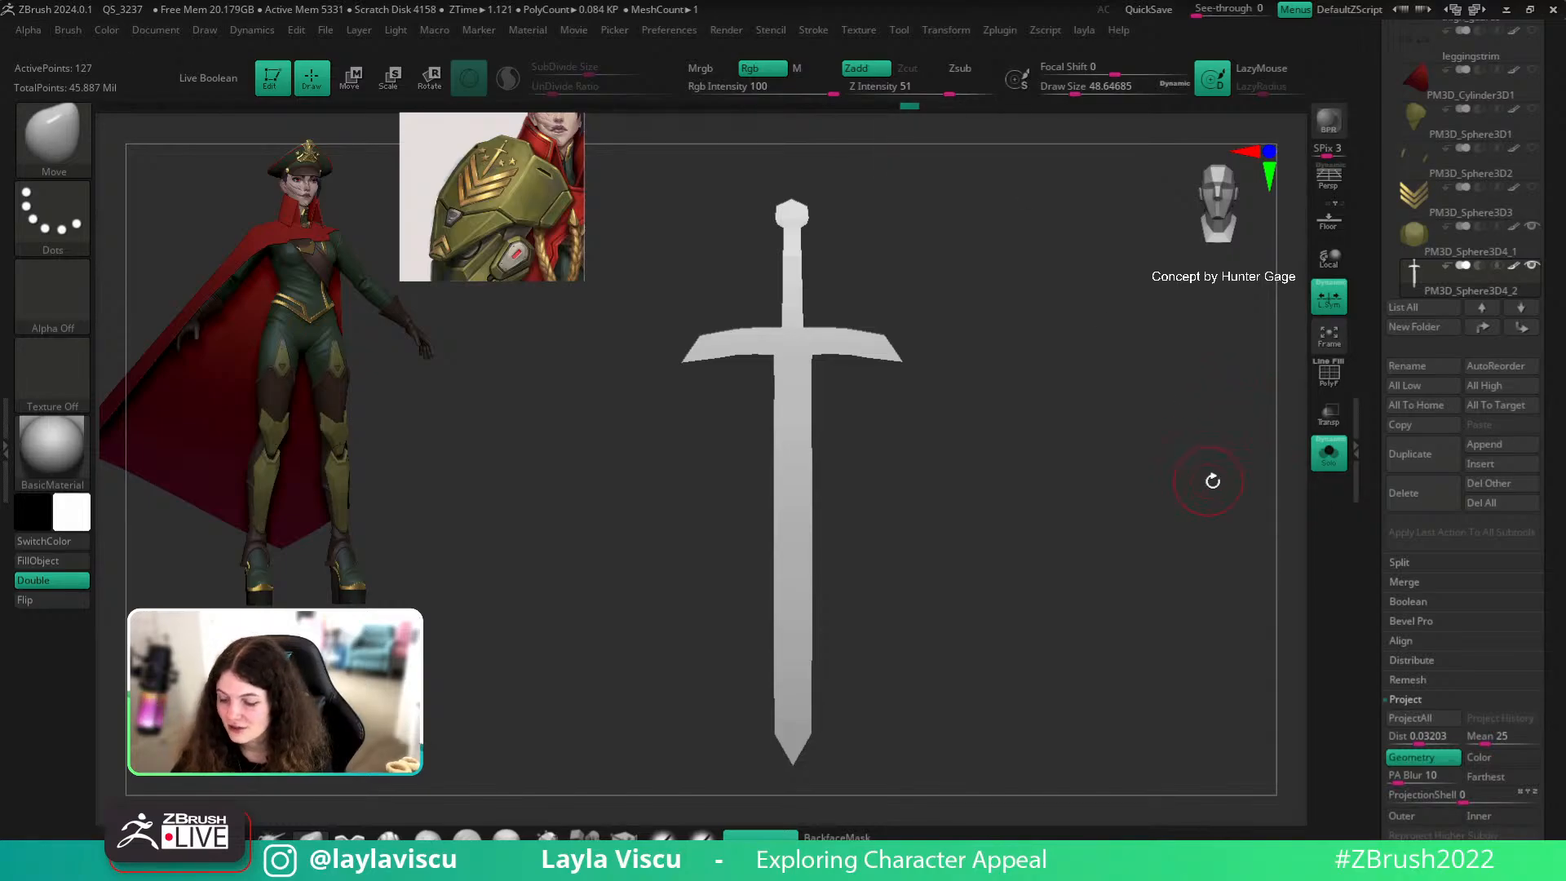
Step: Show the shoulder plate again, check the sword's fit on it, and look through the subtool list
click(1329, 453)
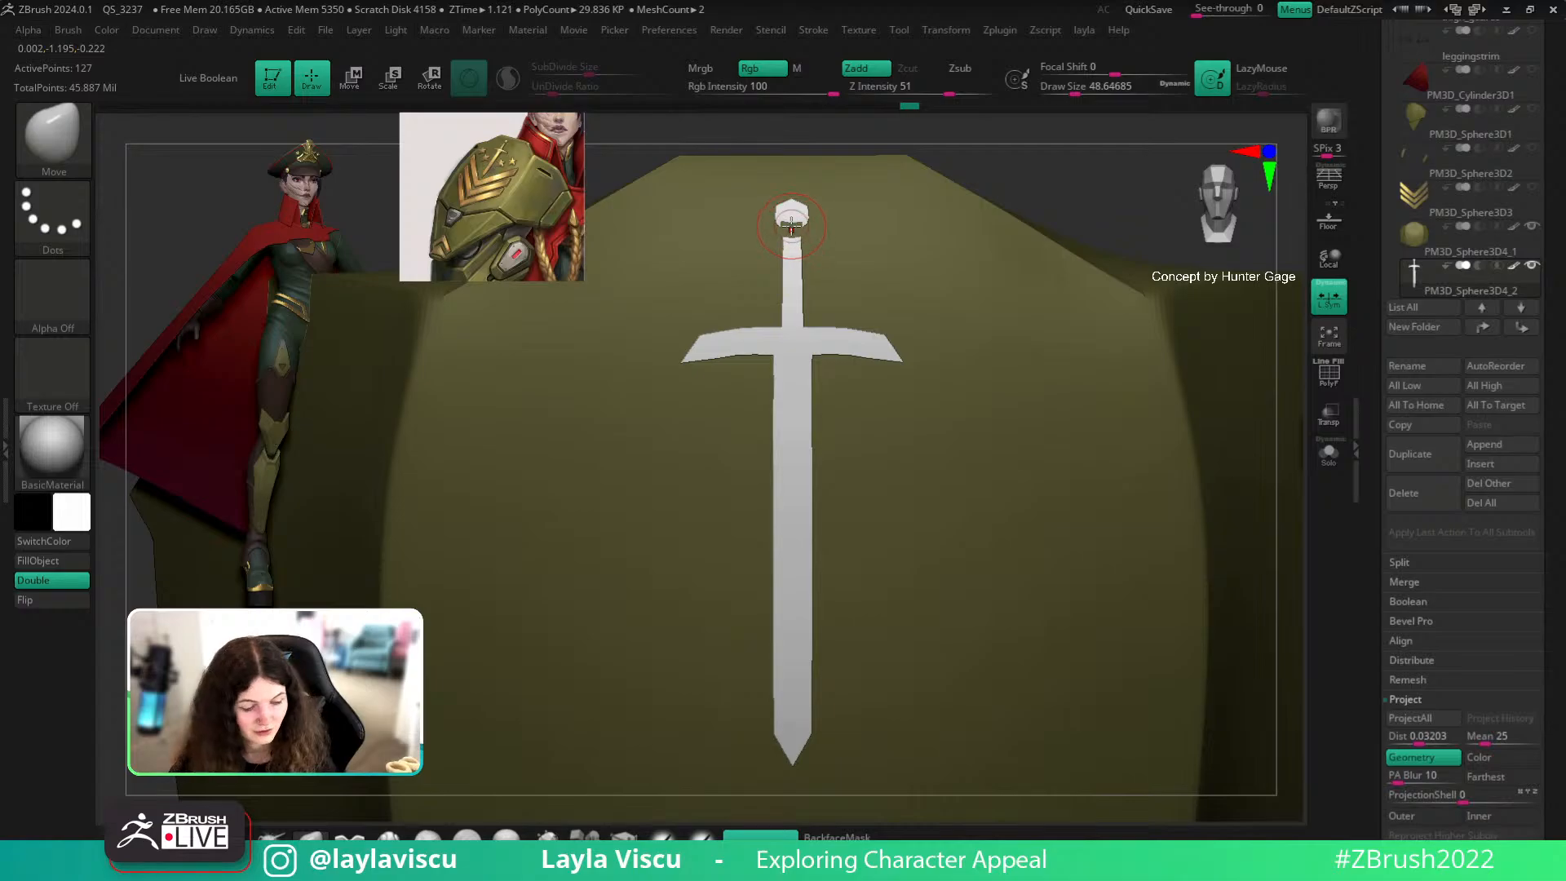
key(bracketright)
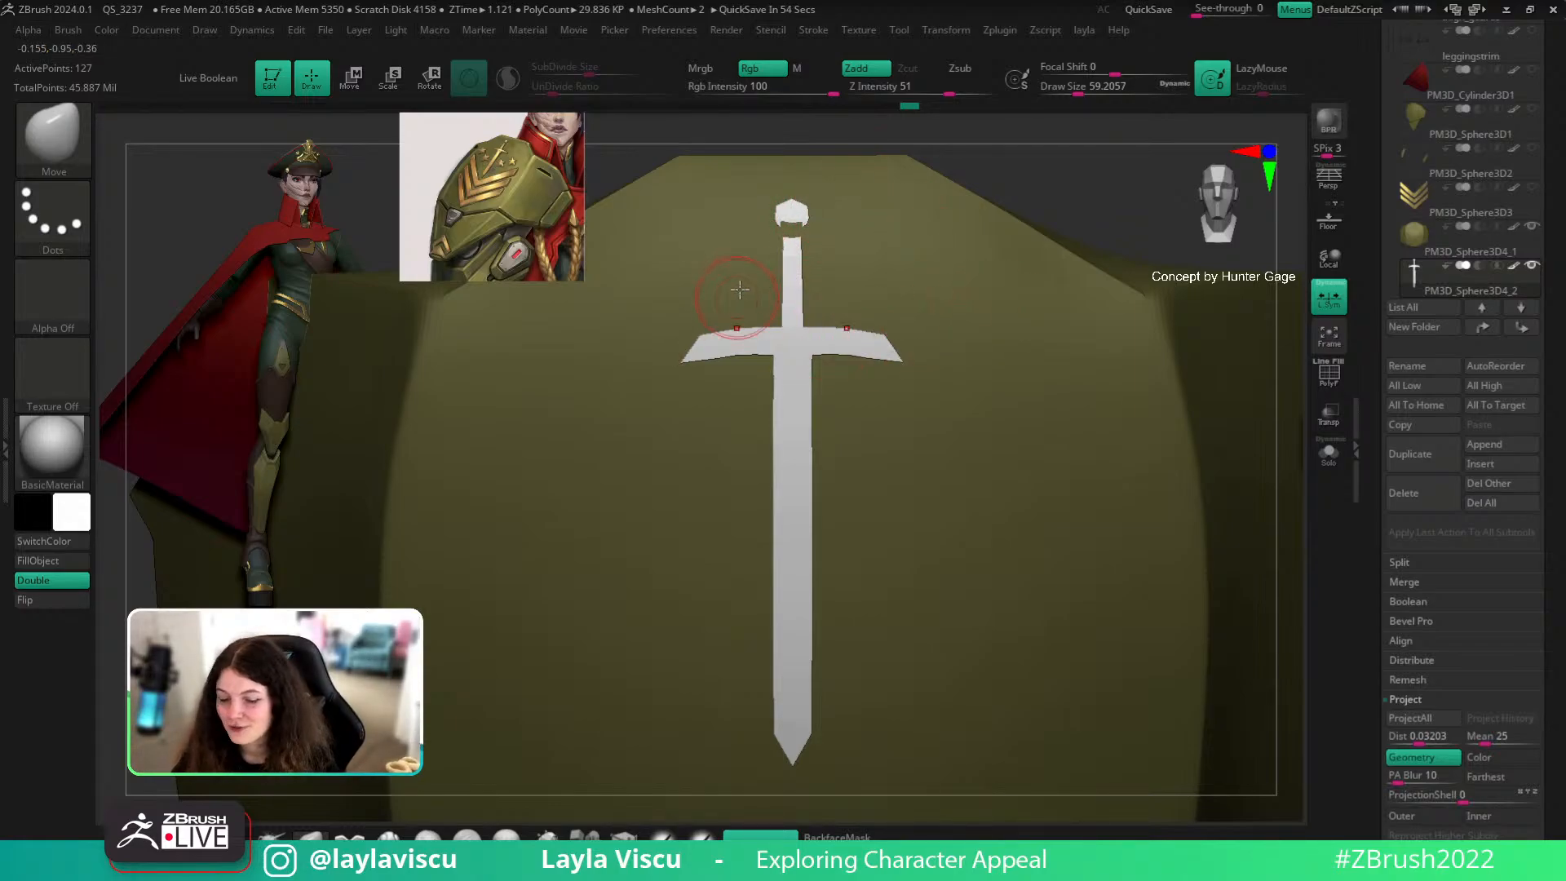
key(bracketright)
key(bracketright)
ctrl+right_drag(792, 233, 671, 304)
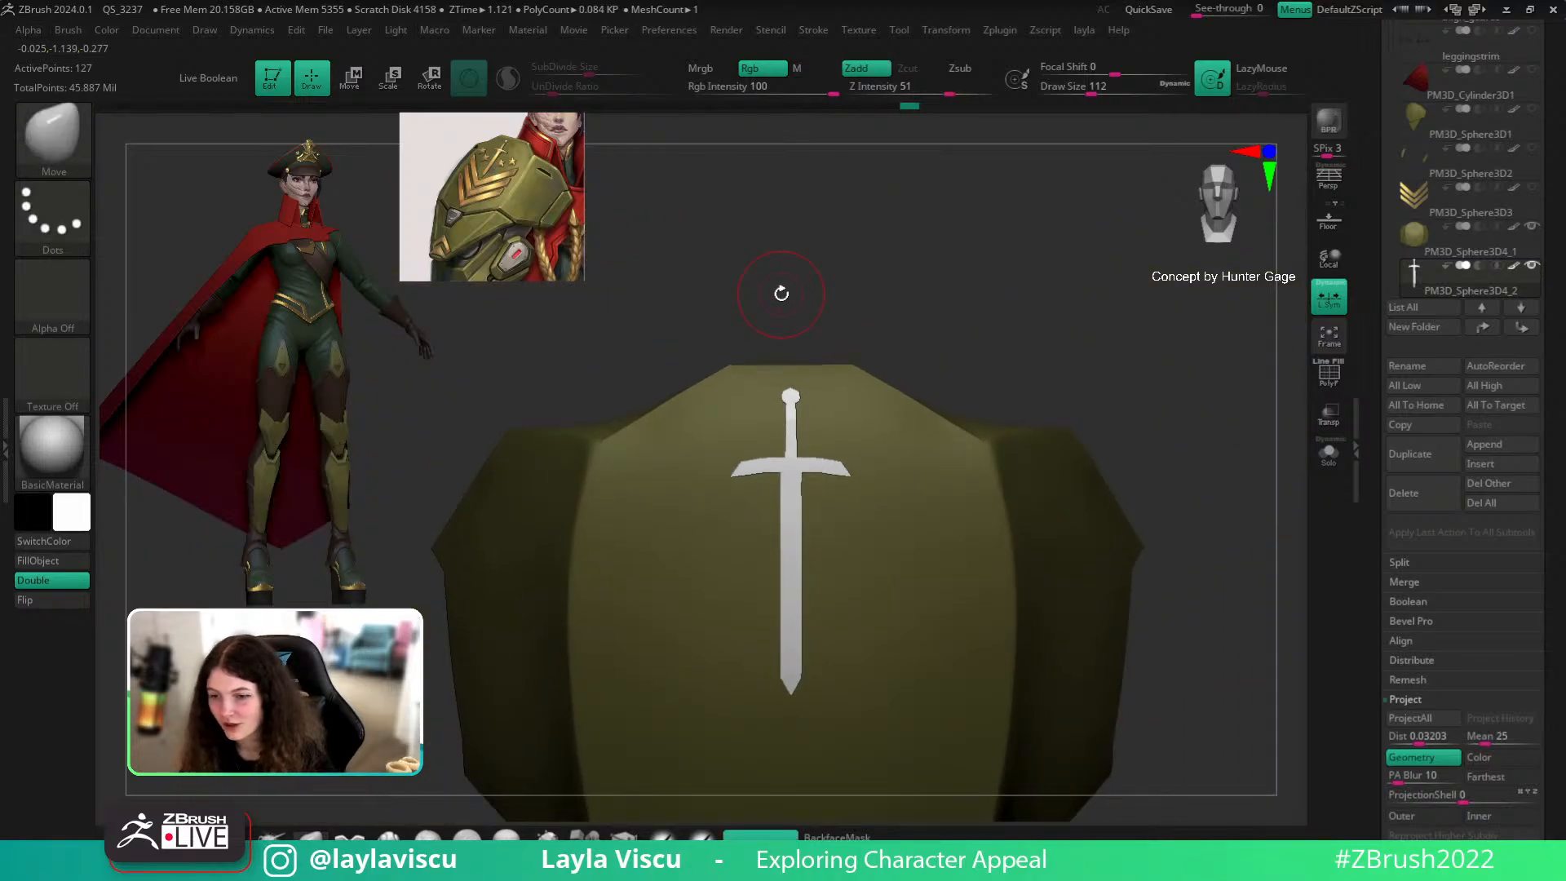
right_drag(776, 290, 857, 298)
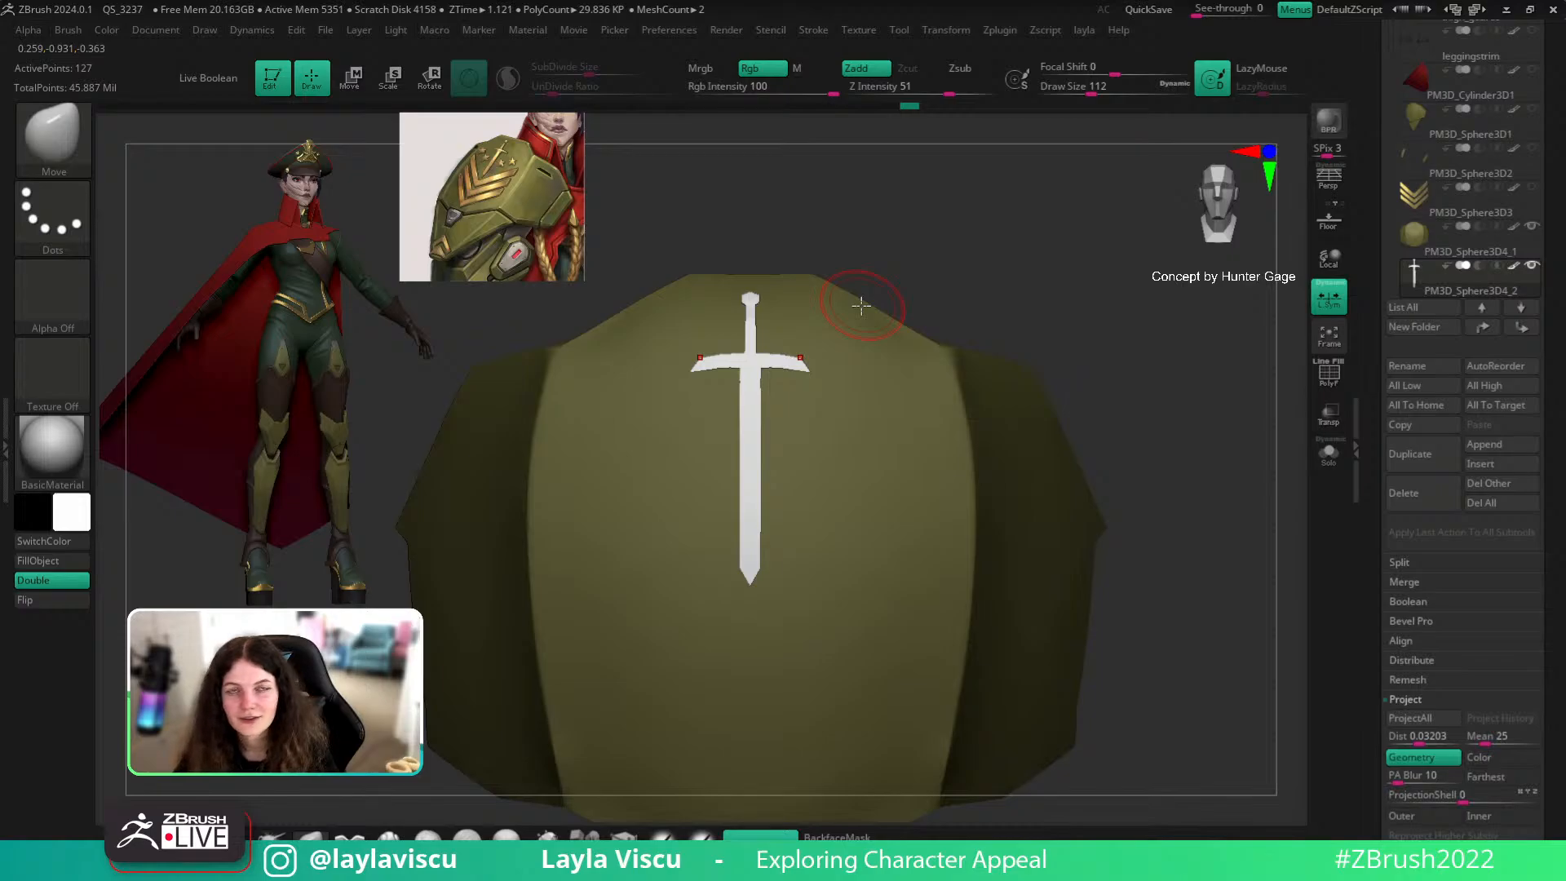
scroll(1564, 488, up, 10)
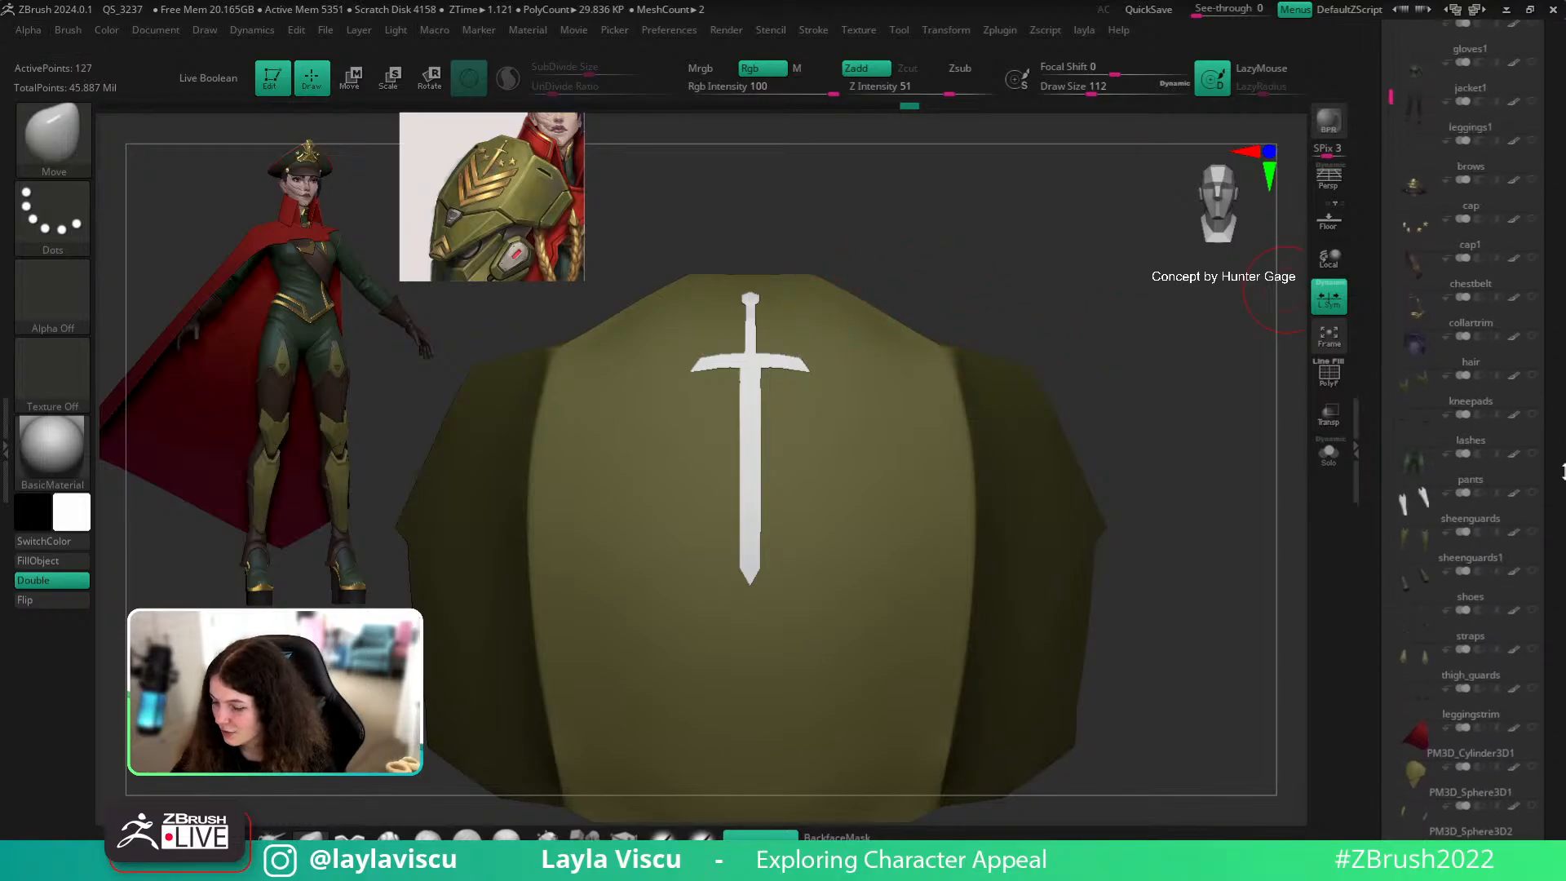
scroll(1448, 119, down, 5)
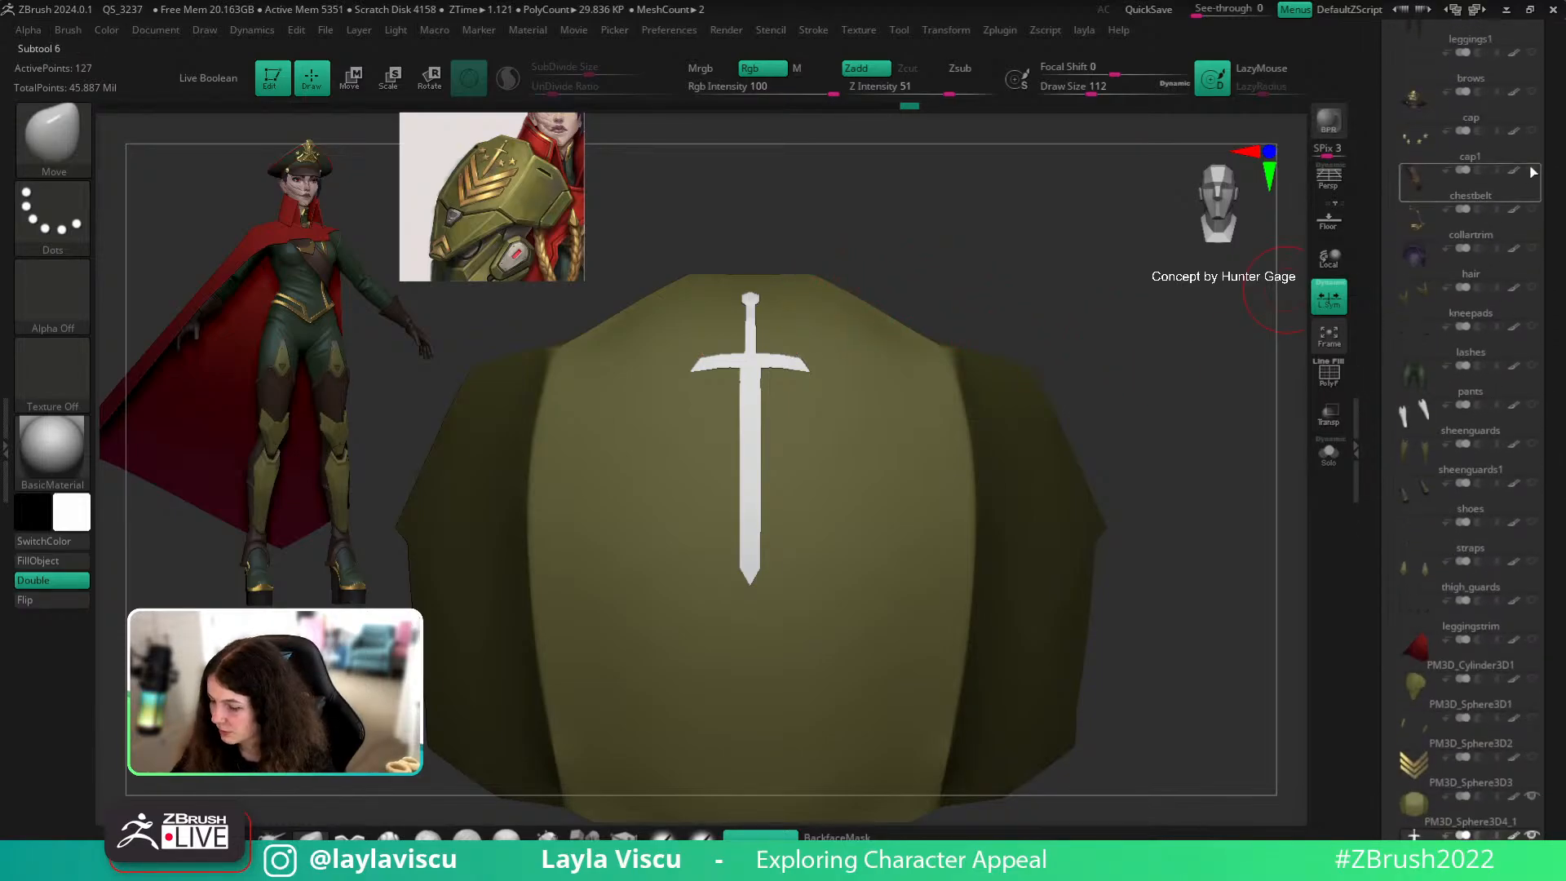
scroll(1553, 342, down, 4)
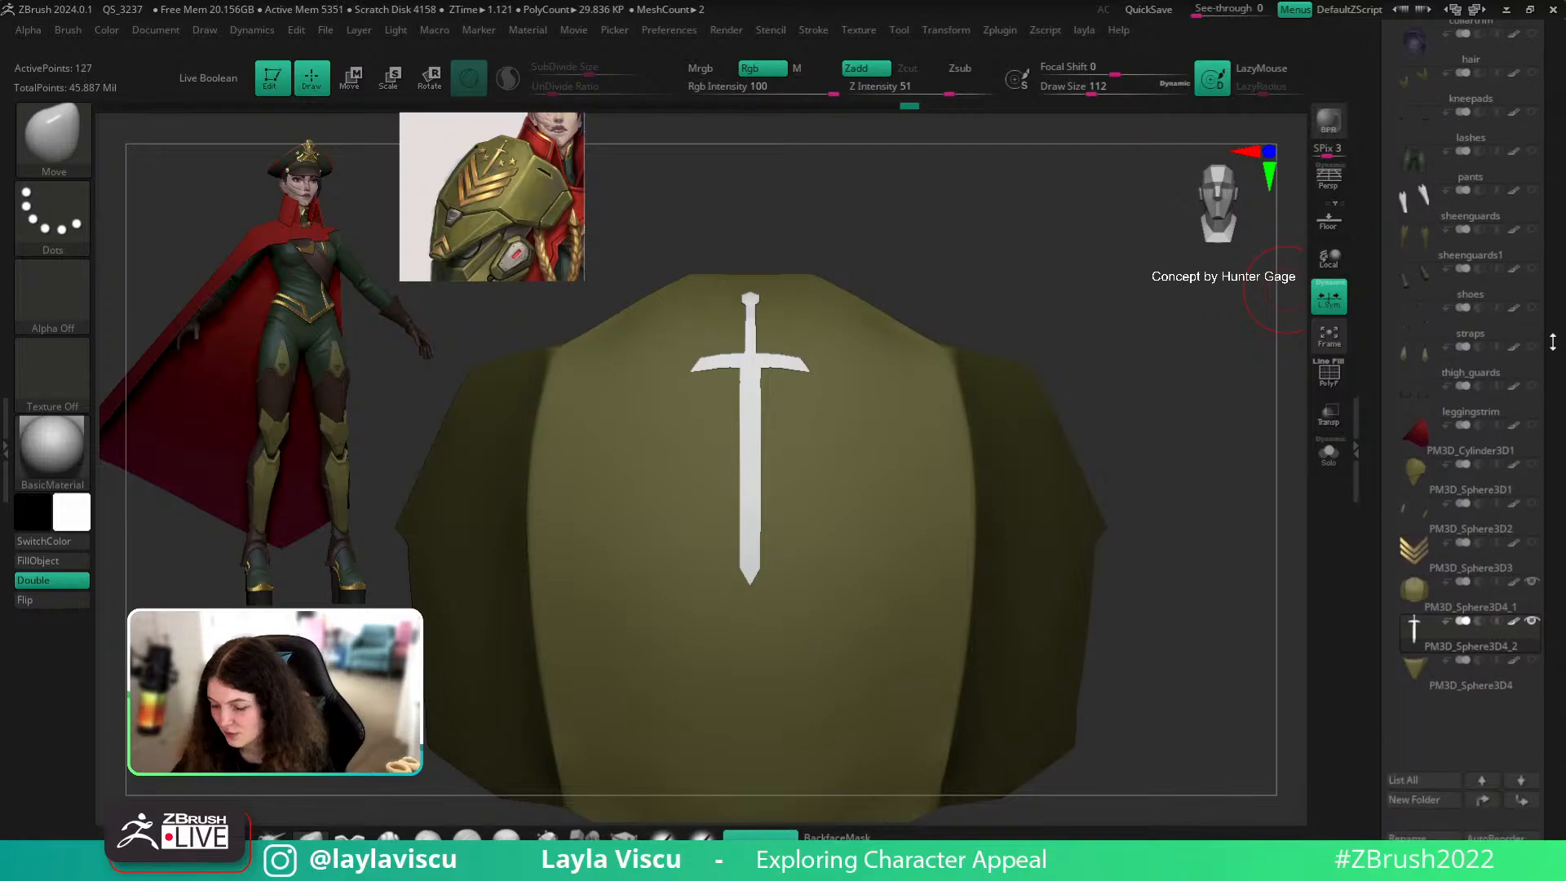
Step: Refine the curved crossguard against the plate with the Move brush, reducing the draw size to about 68
mouse_move(1172, 434)
mouse_down()
mouse_move(1157, 482)
mouse_move(1171, 473)
mouse_up()
key(s)
click(802, 380)
key(ctrl)
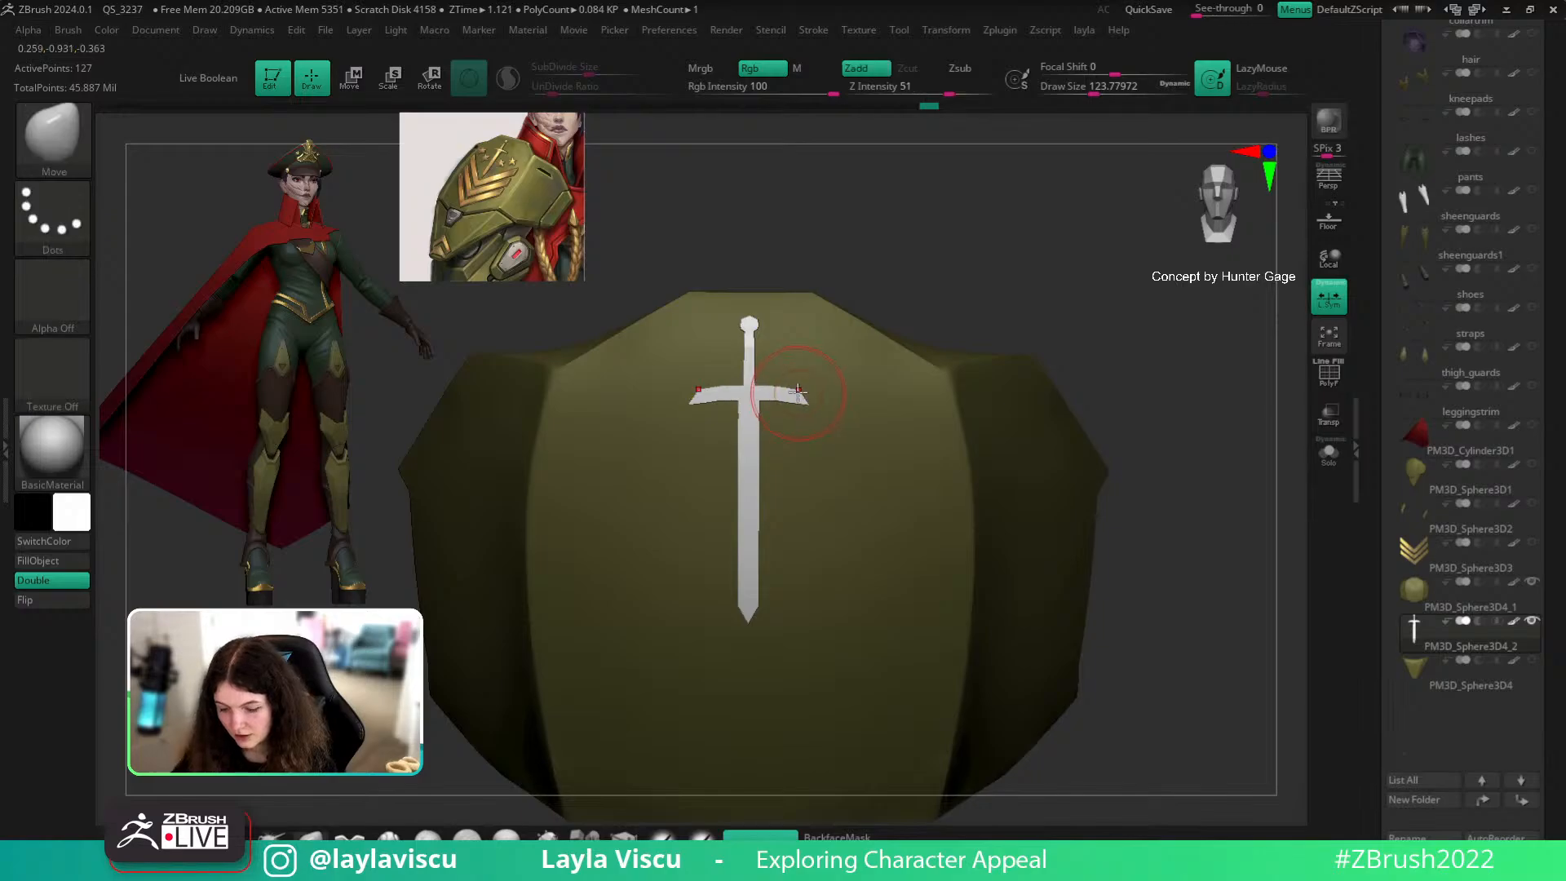
key(ctrl)
ctrl+right_drag(763, 392, 753, 438)
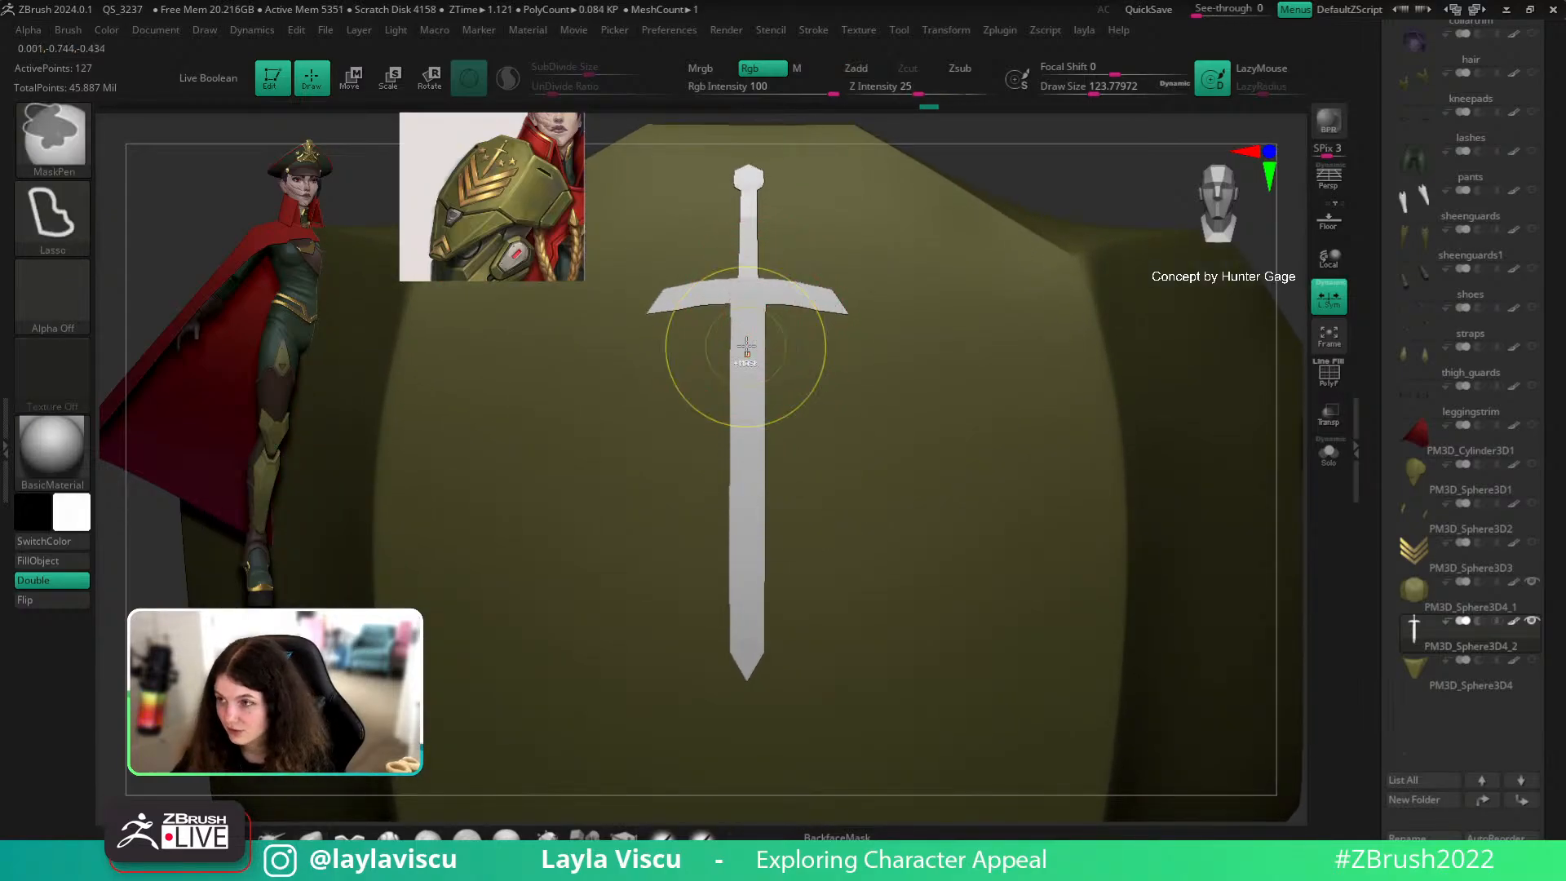
ctrl+right_drag(745, 346, 743, 358)
key(s)
drag(831, 315, 817, 325)
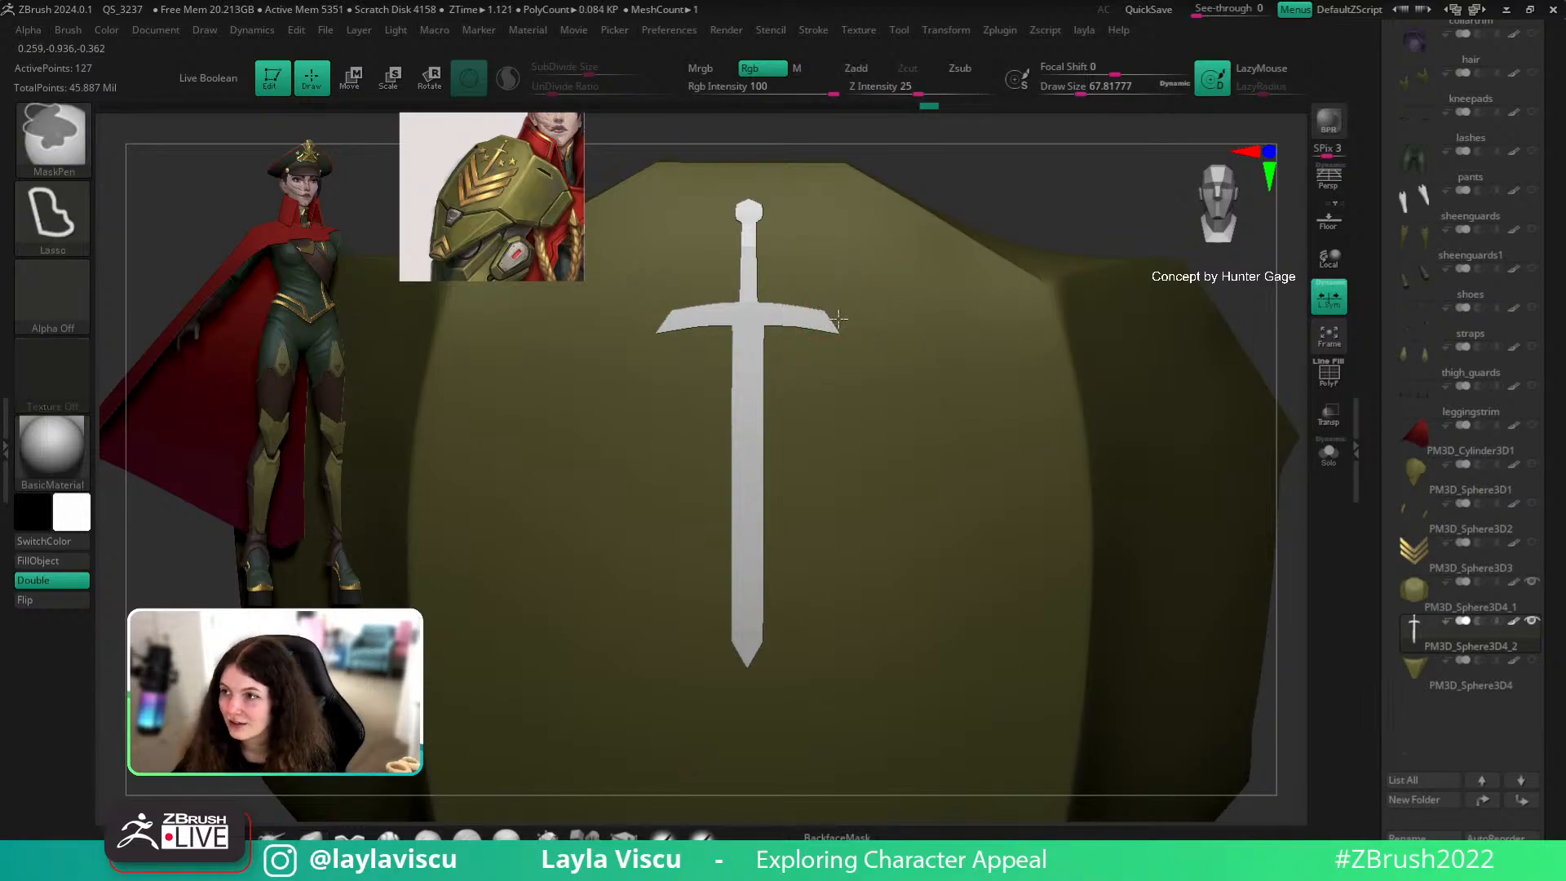
ctrl+right_drag(828, 307, 839, 290)
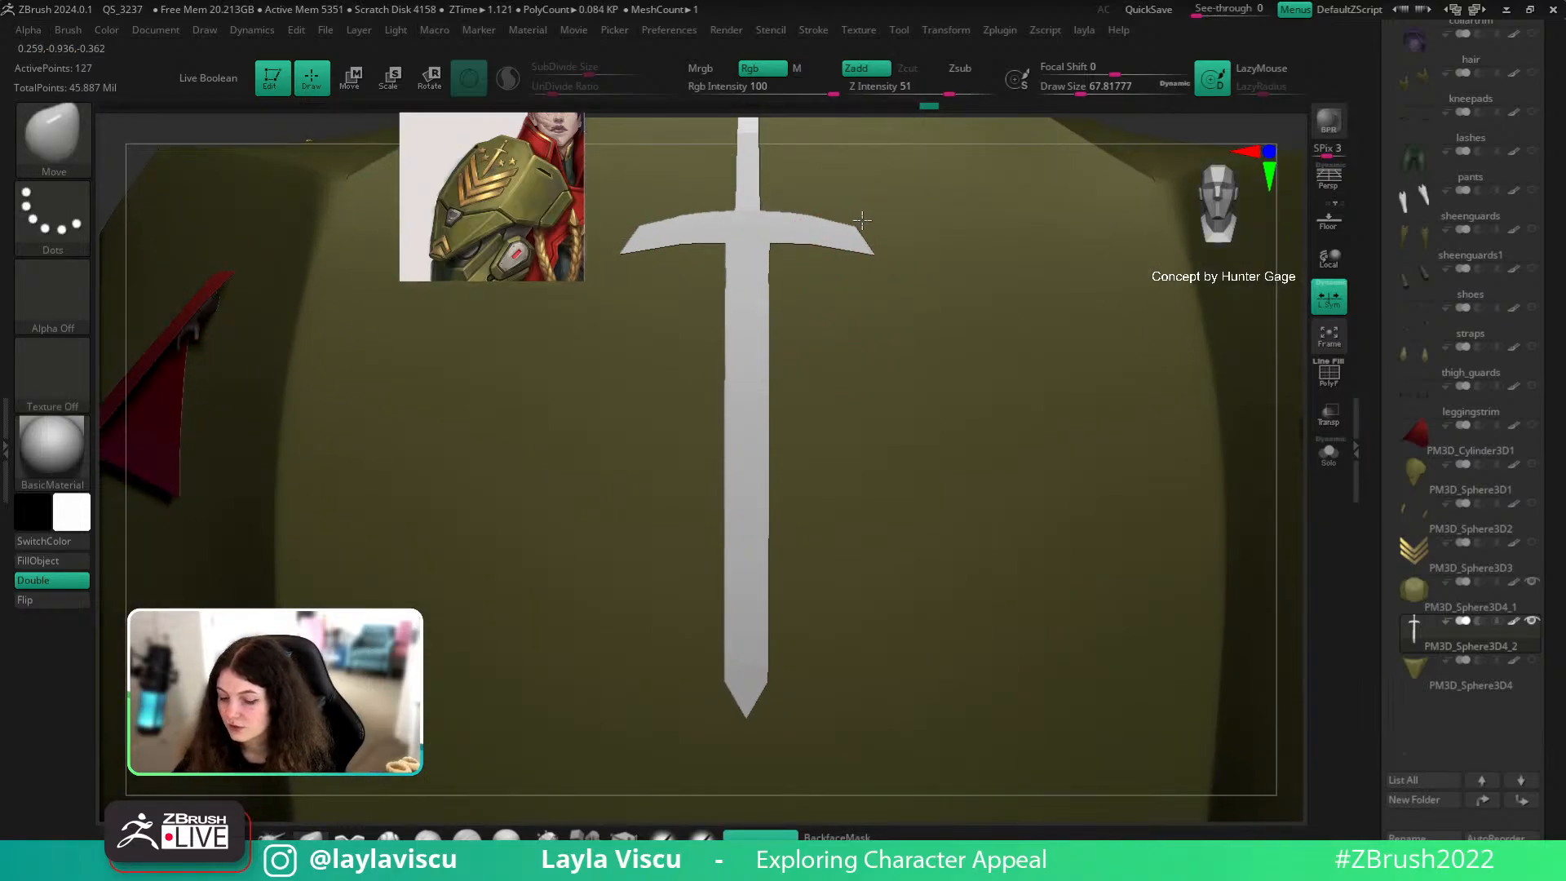
mouse_move(857, 228)
ctrl+right_down()
mouse_move(779, 355)
mouse_move(797, 377)
ctrl+right_up()
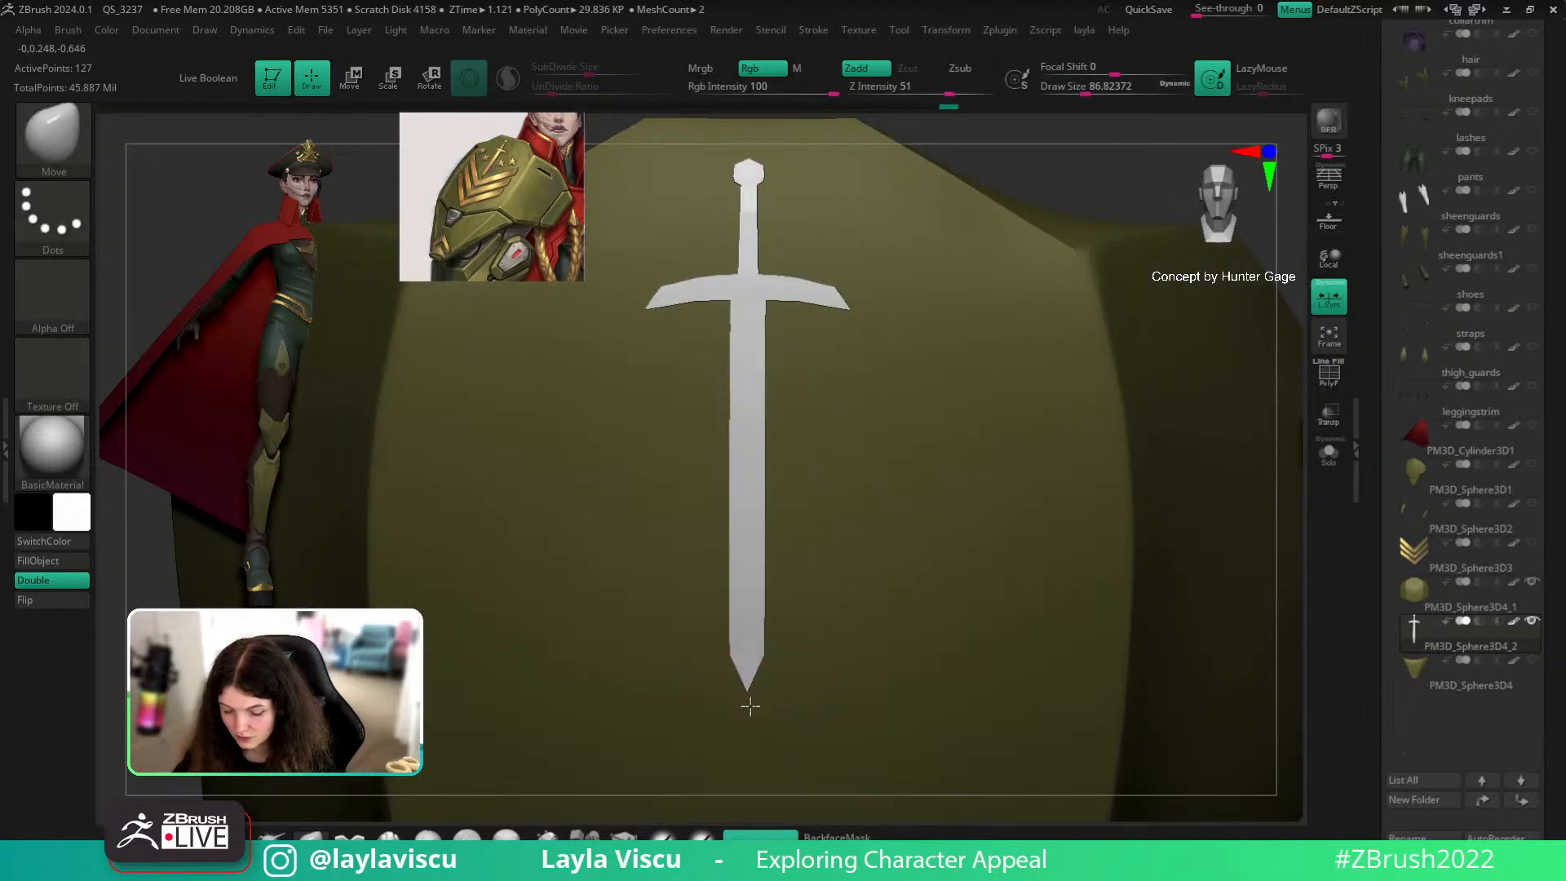
Step: Show the lower plate, the gold chevrons and the stars together with the sword on the shoulder plate
ctrl+right_drag(829, 619, 1317, 651)
drag(1563, 688, 1558, 604)
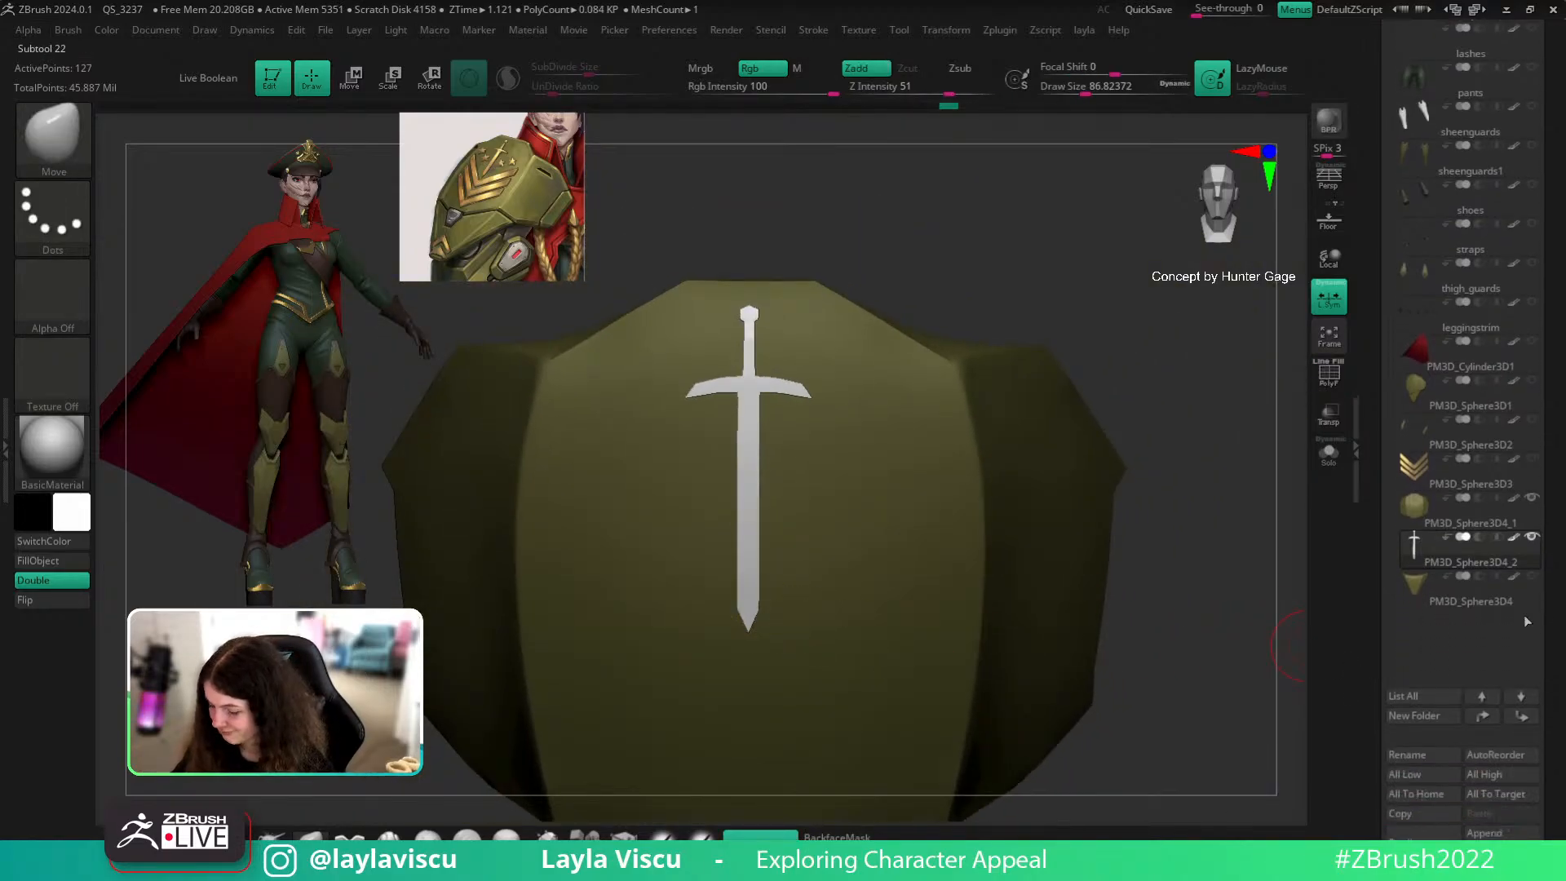
ctrl+right_drag(1023, 585, 1091, 609)
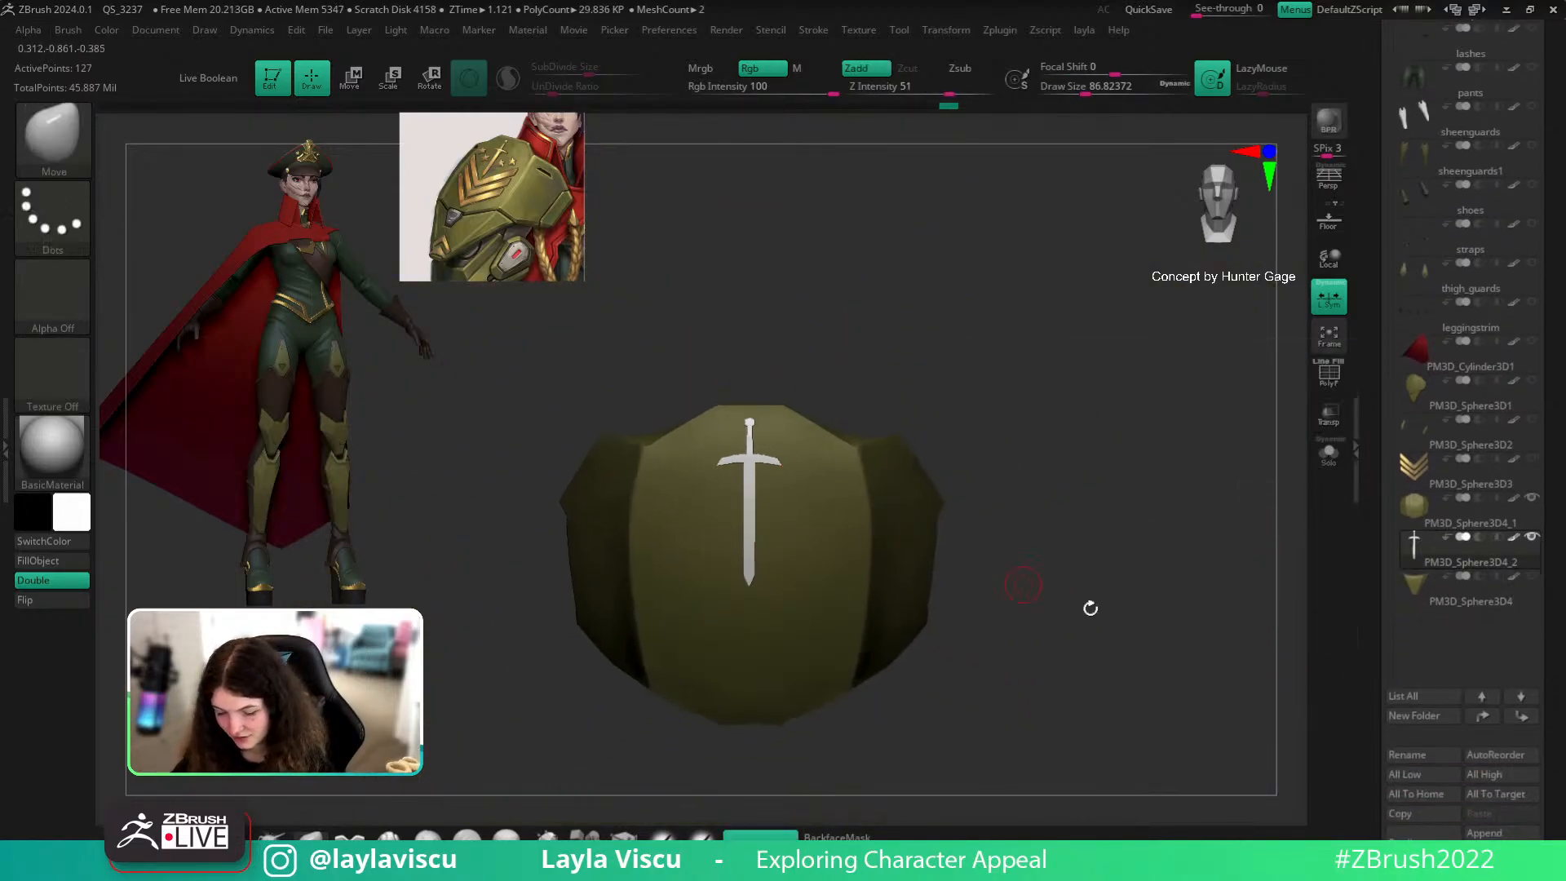
click(1532, 576)
click(1532, 459)
drag(1196, 560, 1166, 531)
click(1525, 420)
scroll(1527, 367, up, 10)
click(1528, 257)
click(1532, 245)
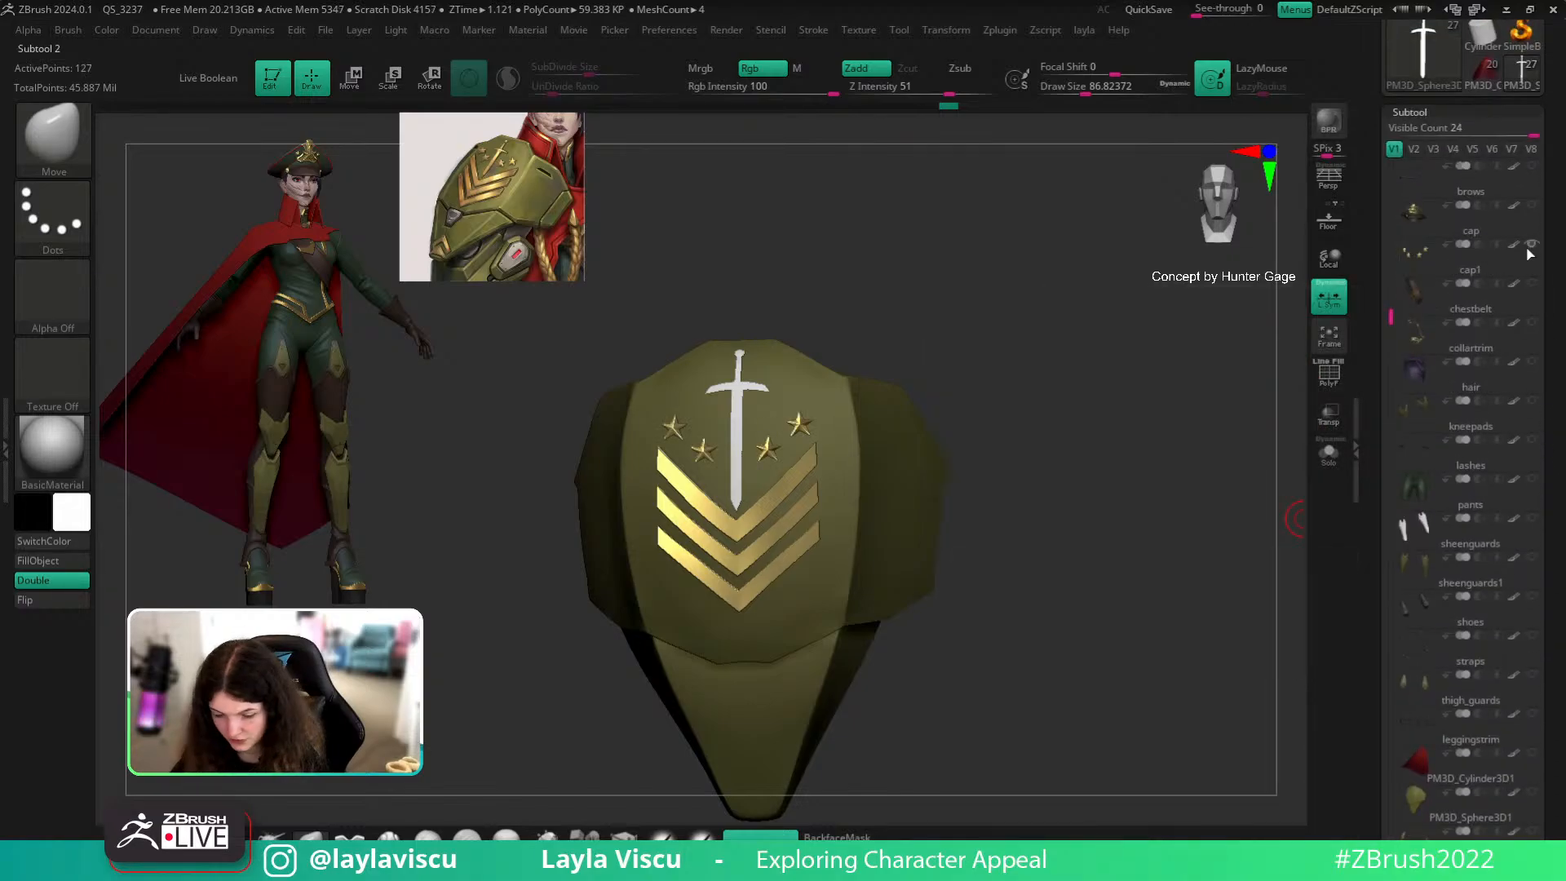
drag(993, 423, 1003, 423)
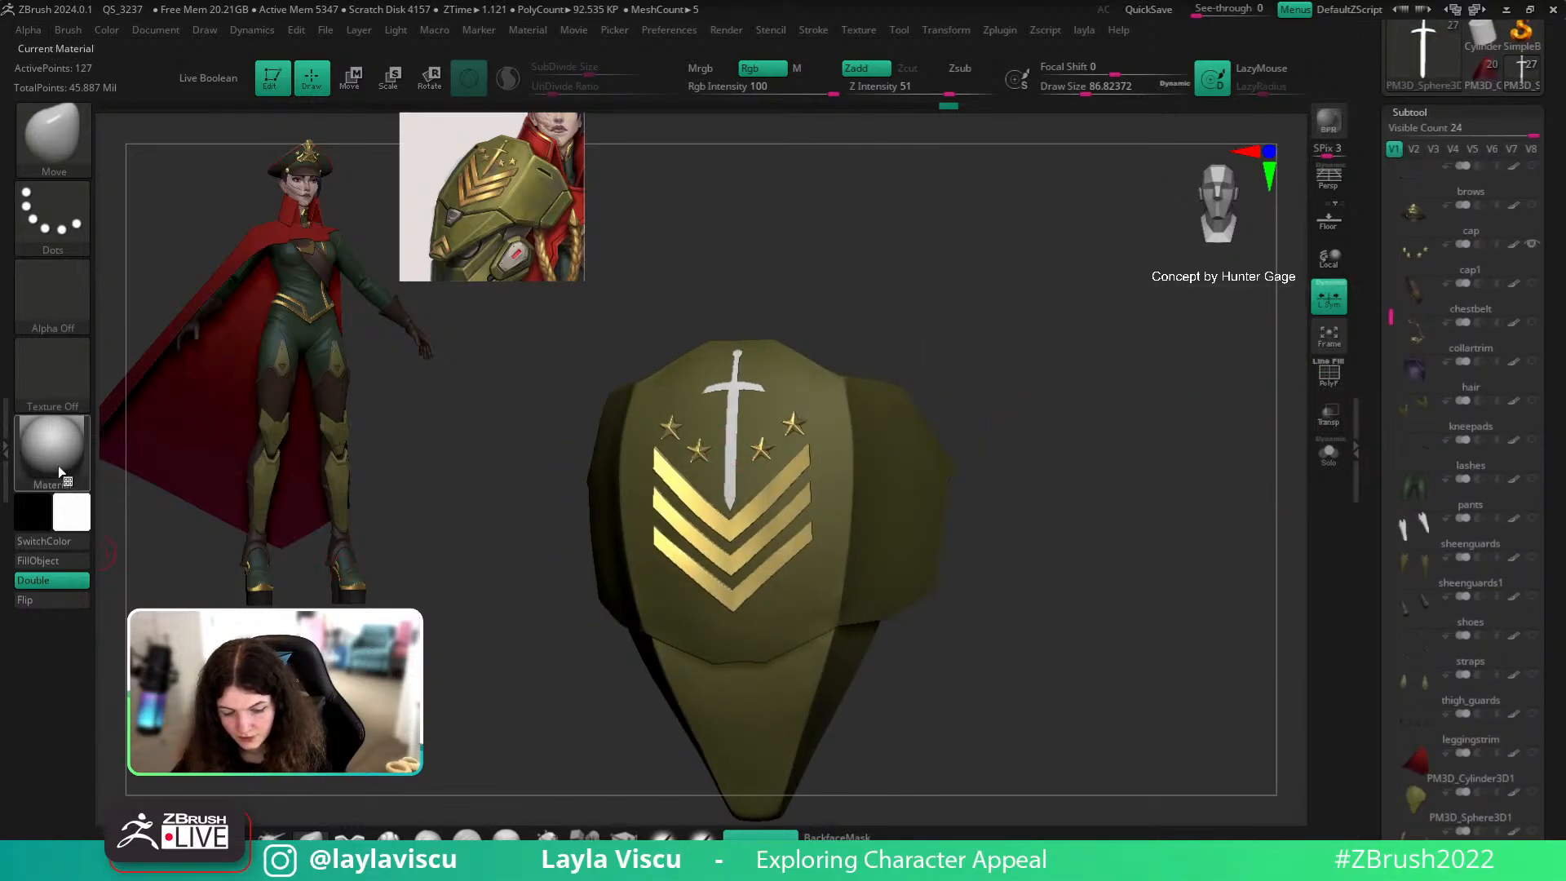
click(51, 447)
click(1018, 404)
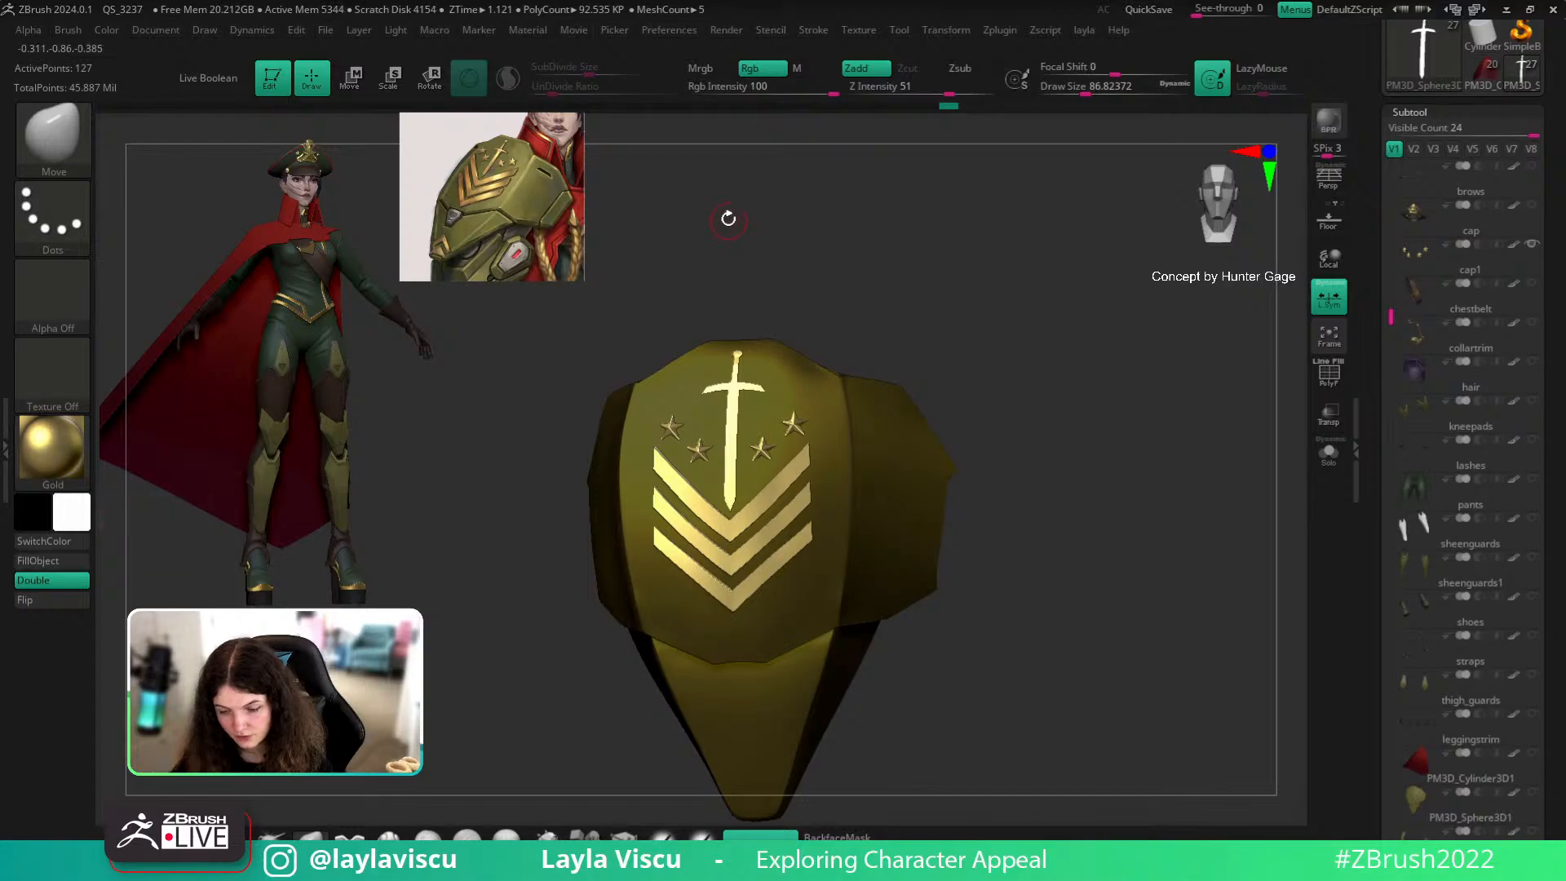
click(52, 448)
click(231, 508)
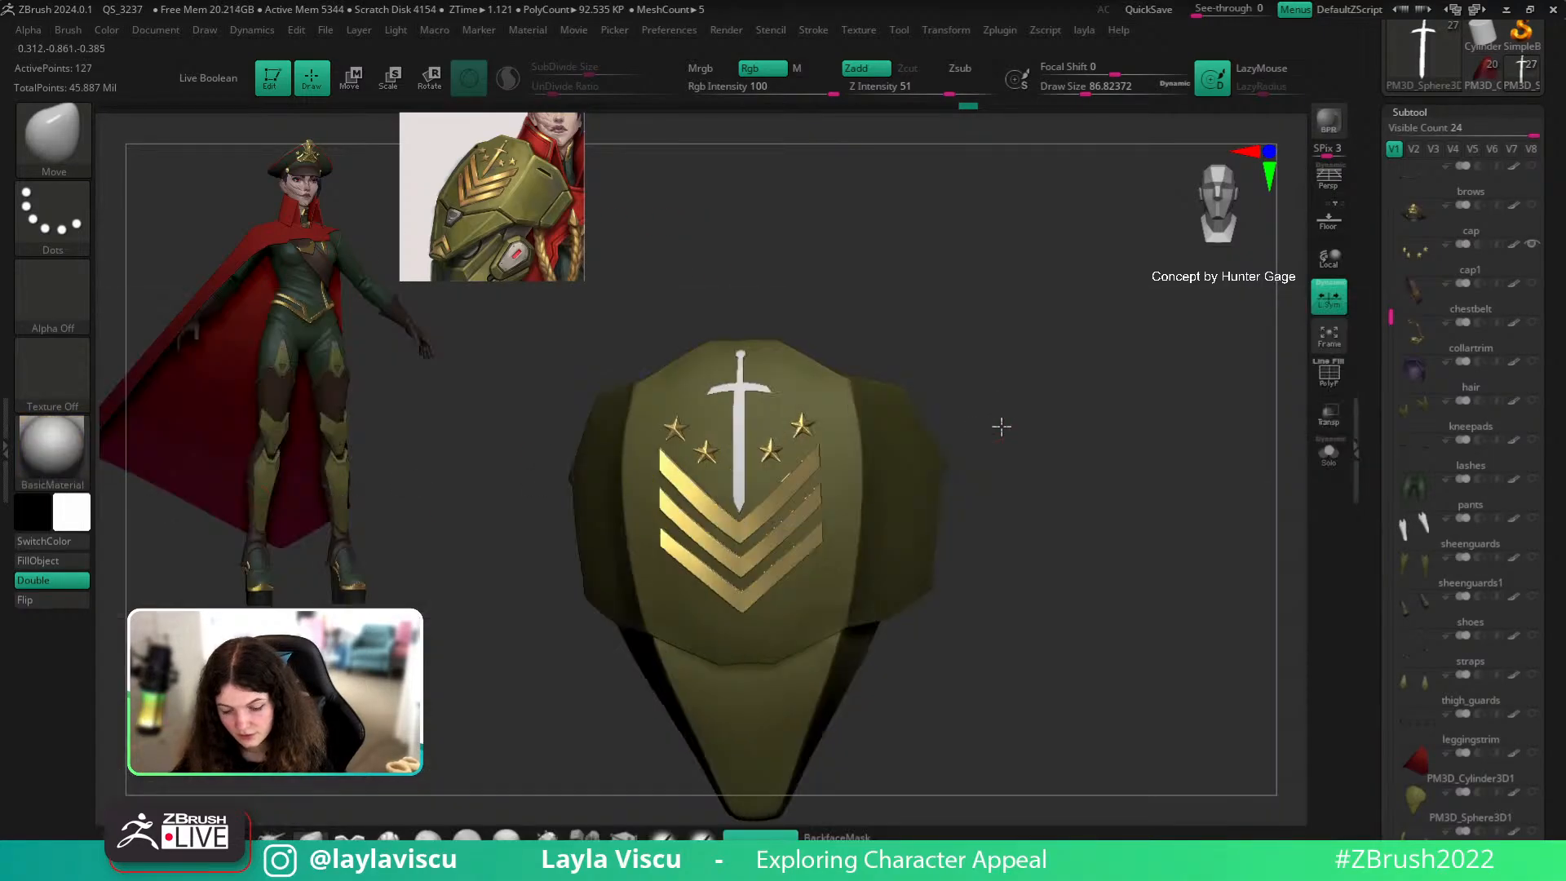
Step: Fill the sword with the Gold material in material-only mode, and return the active material to BasicMaterial
scroll(921, 445, up, 3)
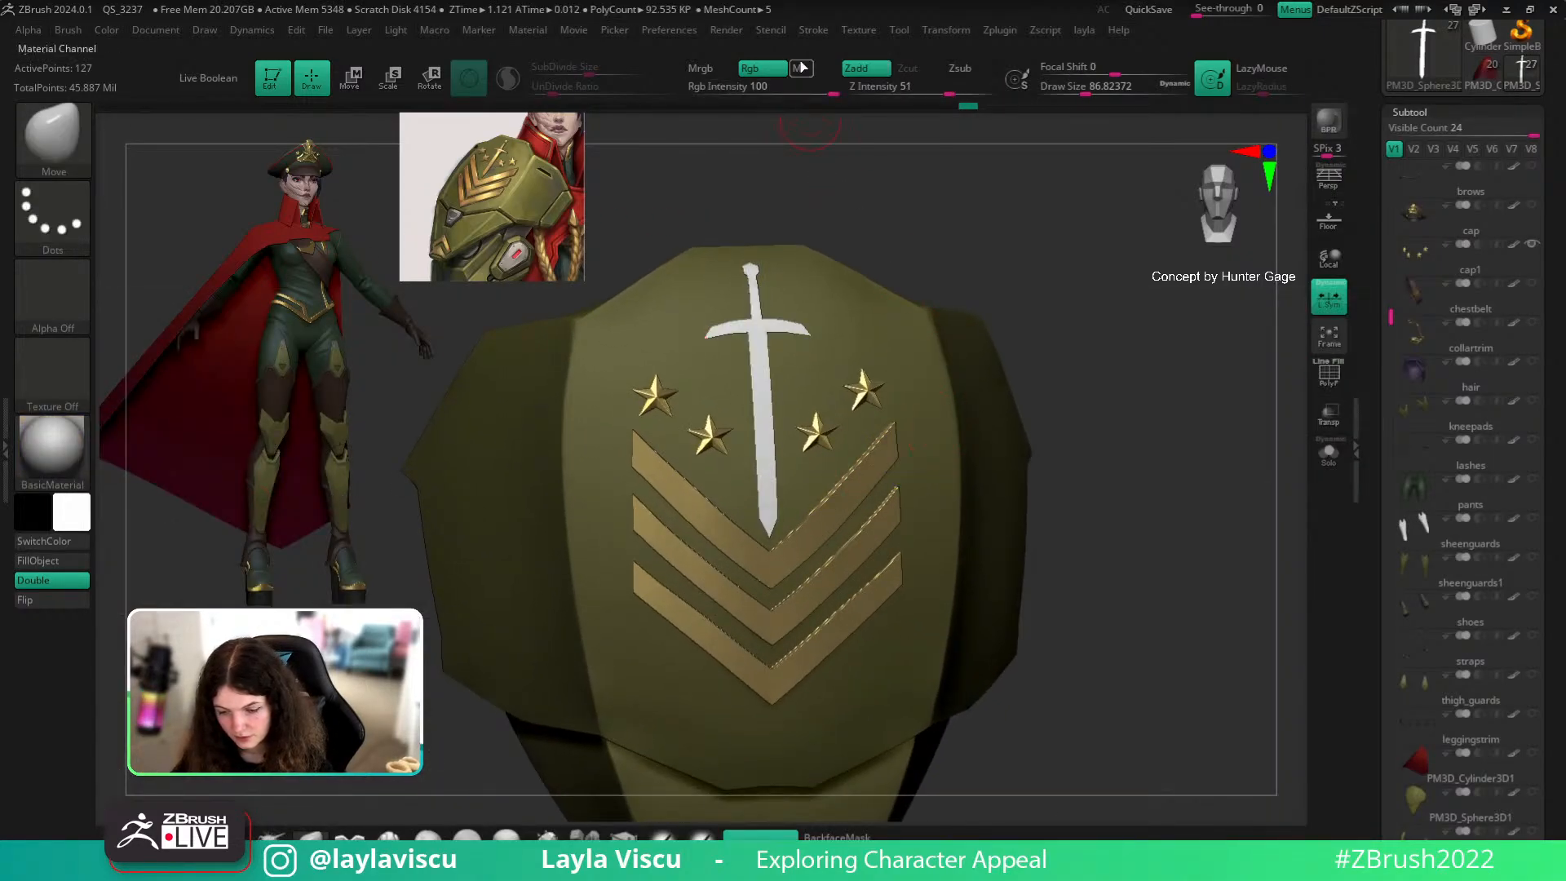
click(797, 68)
click(51, 447)
click(920, 414)
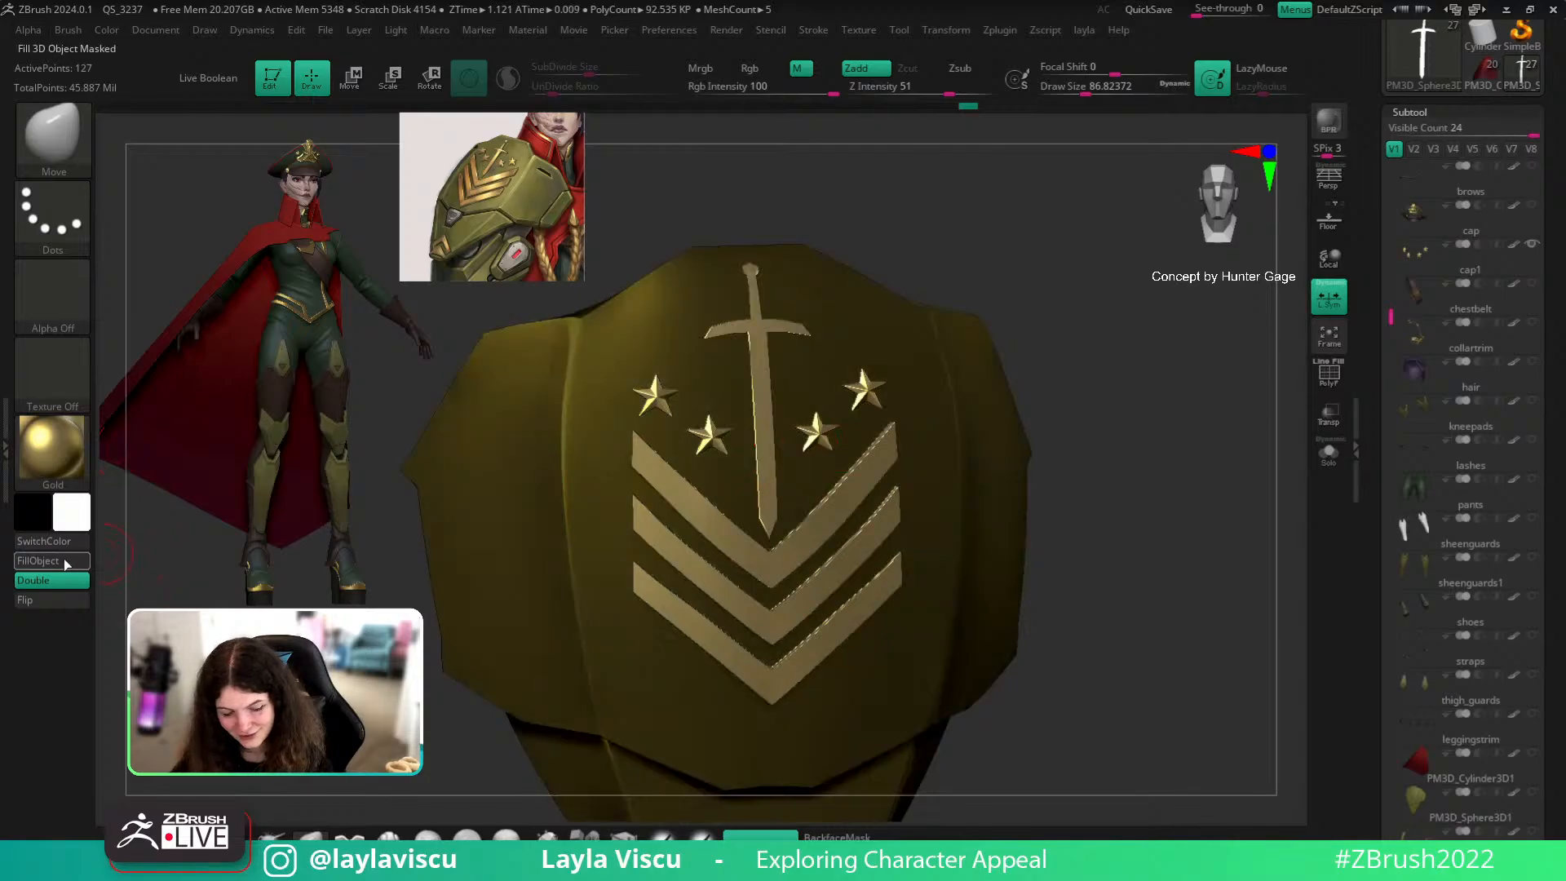
click(51, 447)
click(457, 341)
click(51, 447)
click(232, 509)
drag(1131, 453, 1248, 478)
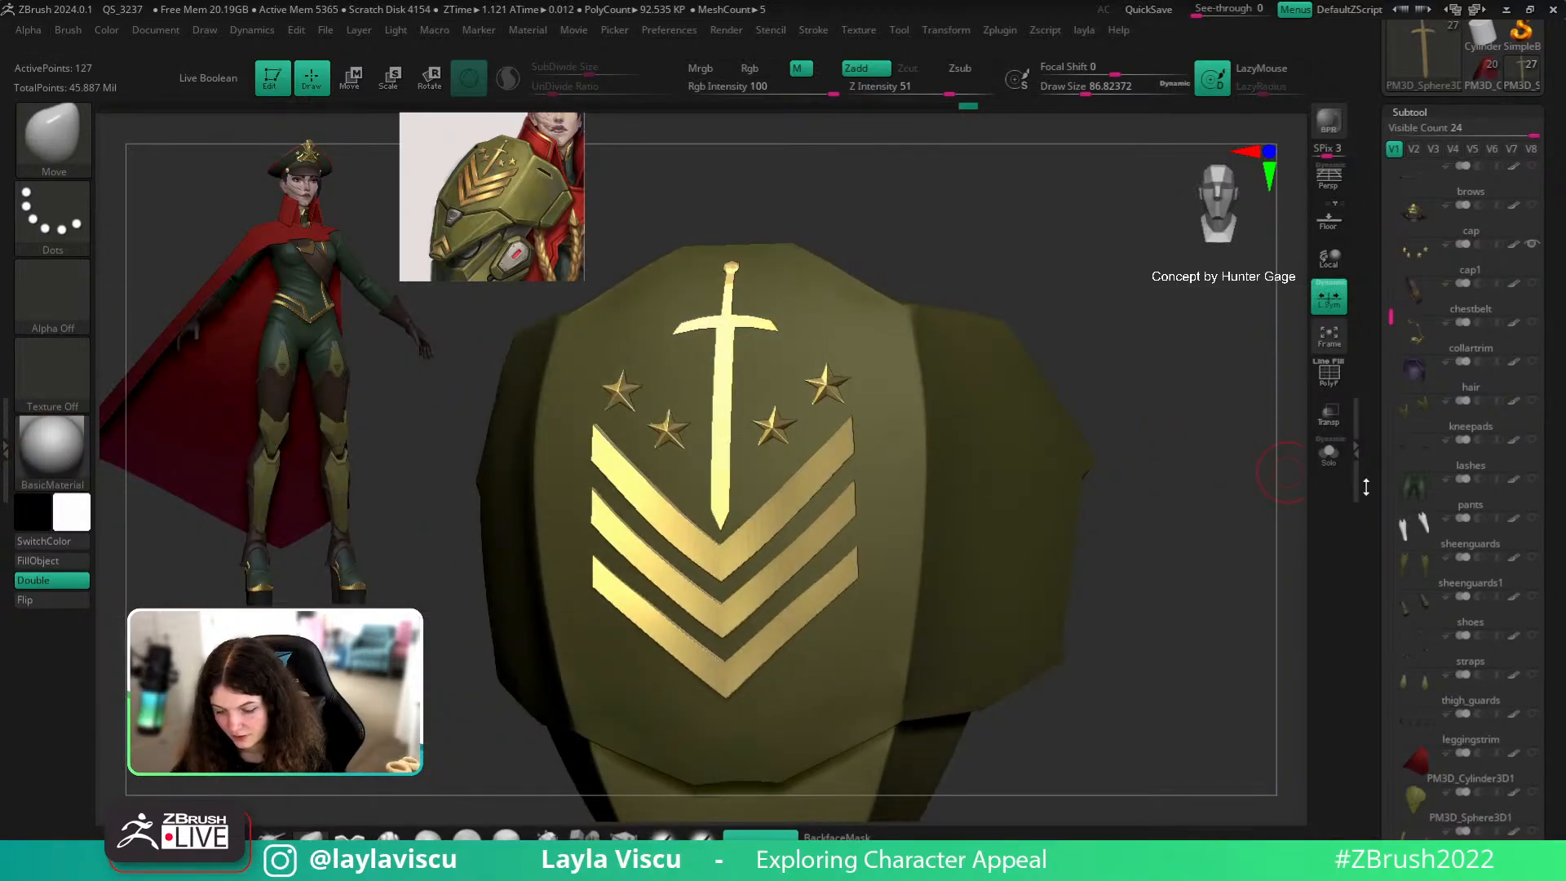
Step: Isolate the sword with its wireframe displayed and add GroupsLoops with 1 loop and GPolish 0
click(1329, 453)
key(shift+f)
ctrl+right_drag(811, 339, 840, 493)
drag(839, 493, 1125, 601)
scroll(1545, 482, down, 10)
click(1405, 198)
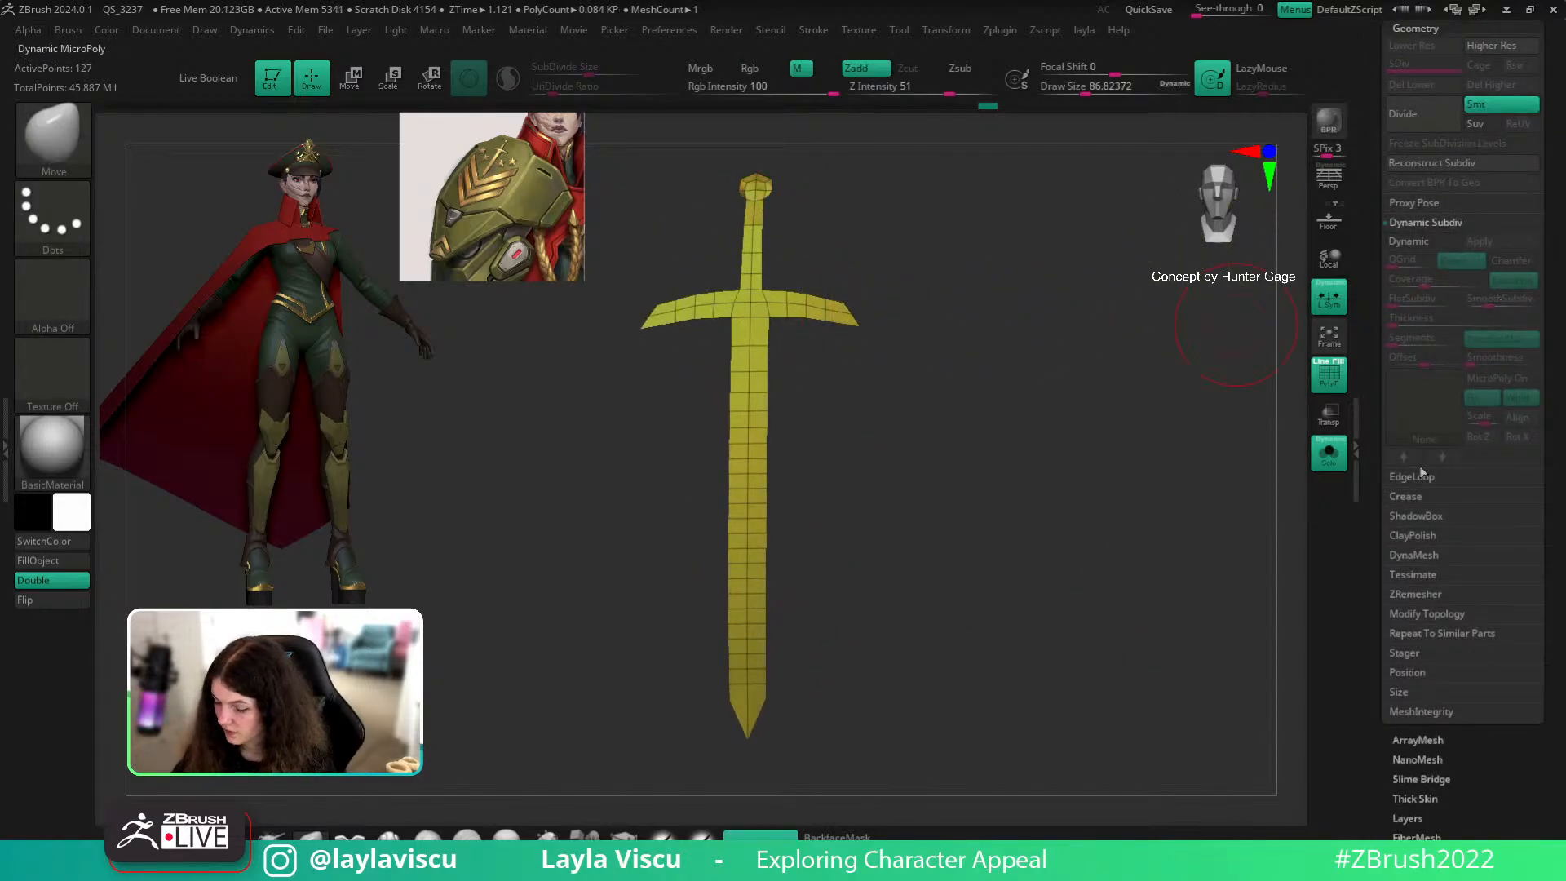
click(1409, 476)
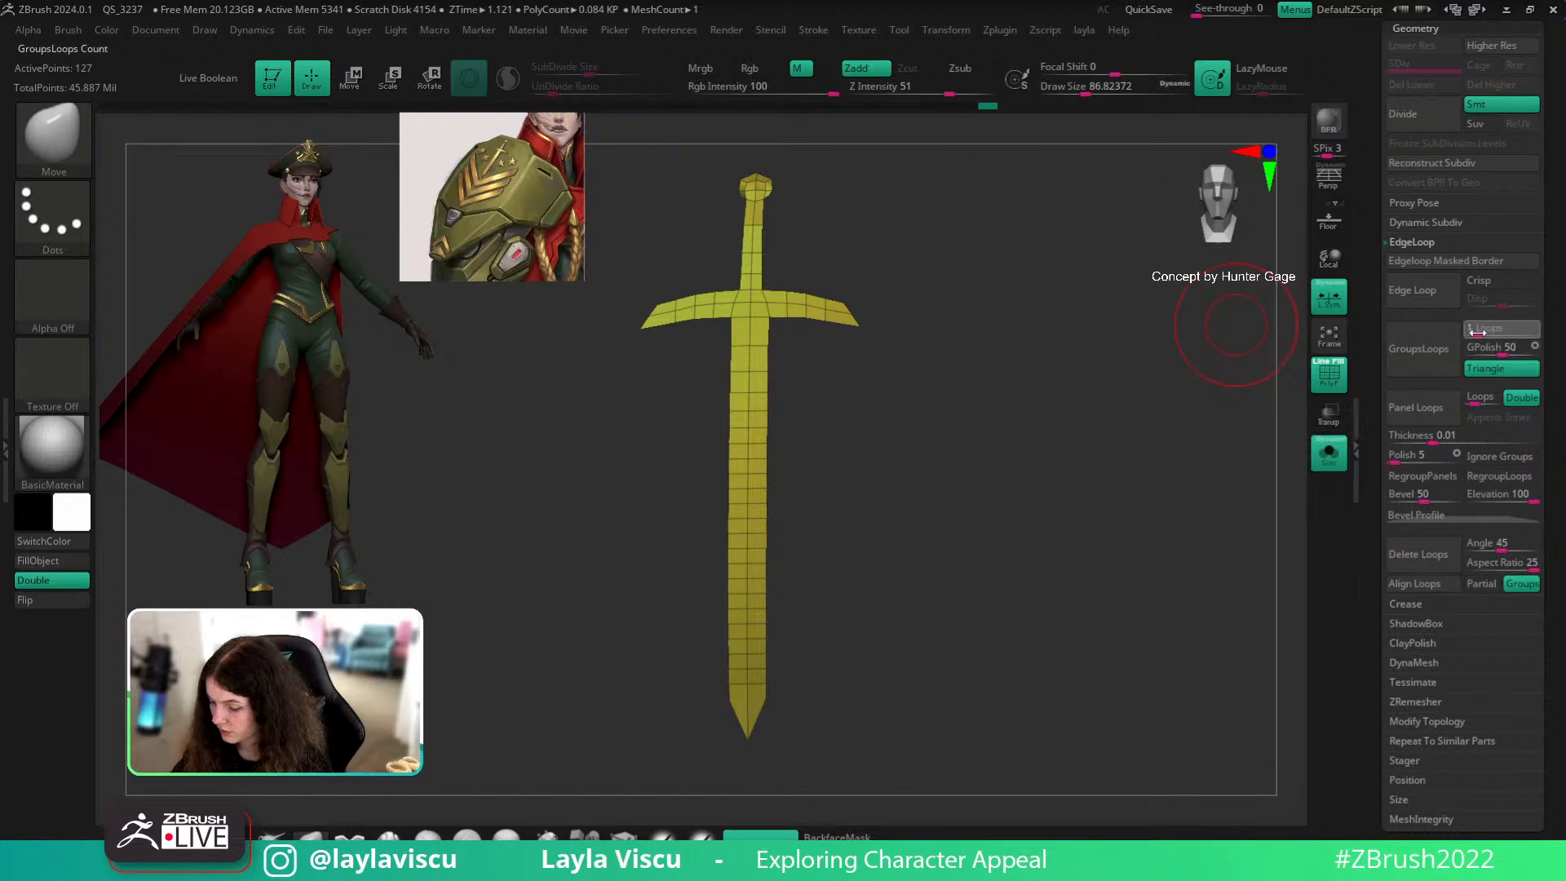
drag(1492, 349, 1466, 349)
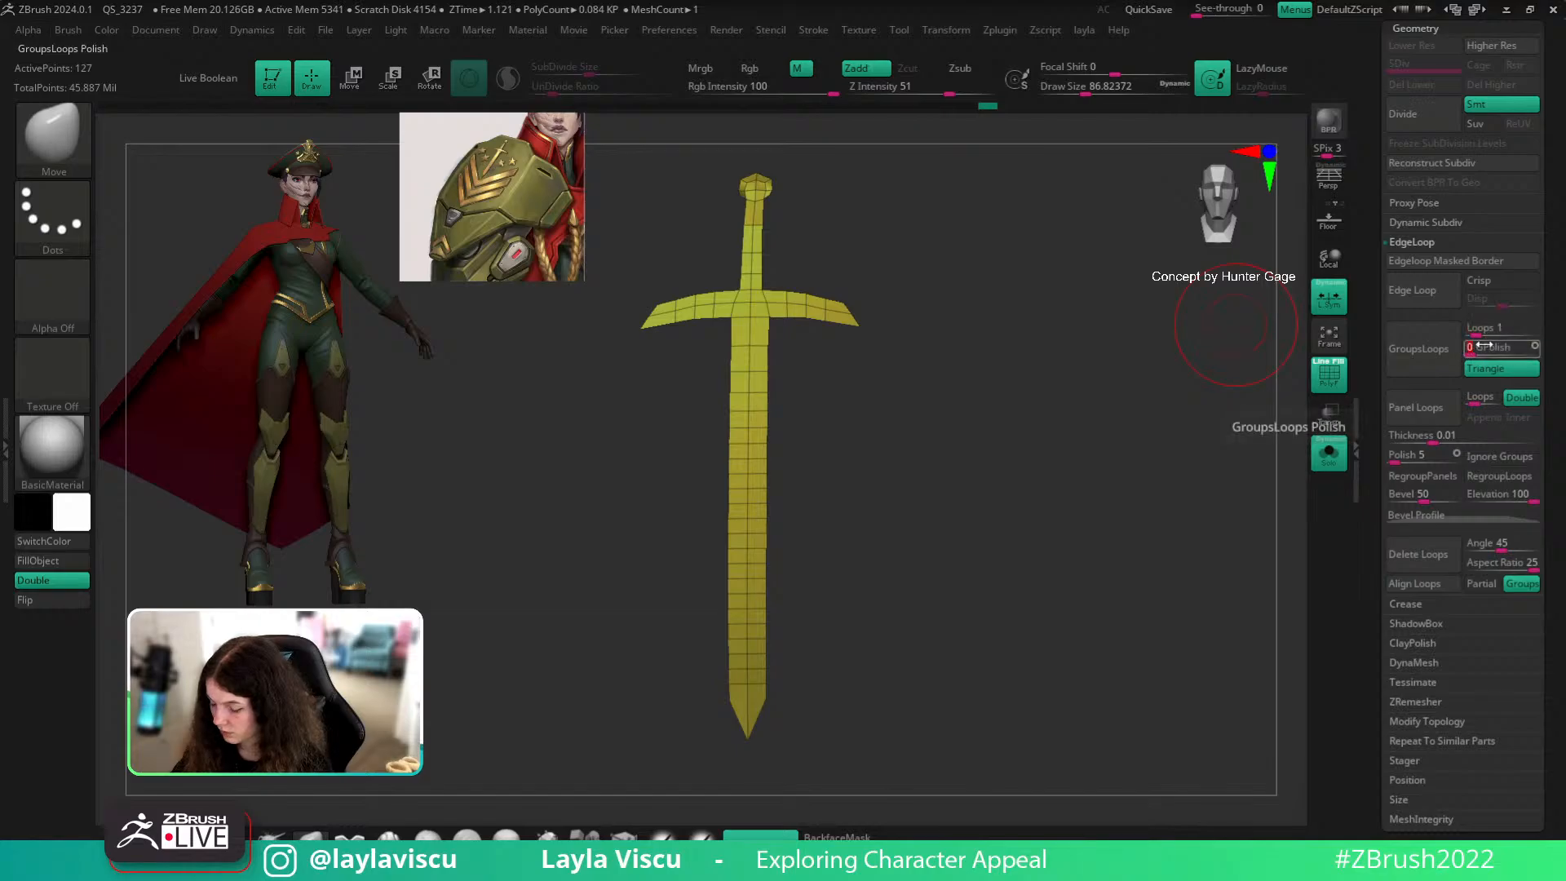
click(1419, 348)
Step: Insert an edge loop along the sword's outer border with the ZModeler brush
drag(872, 401, 881, 433)
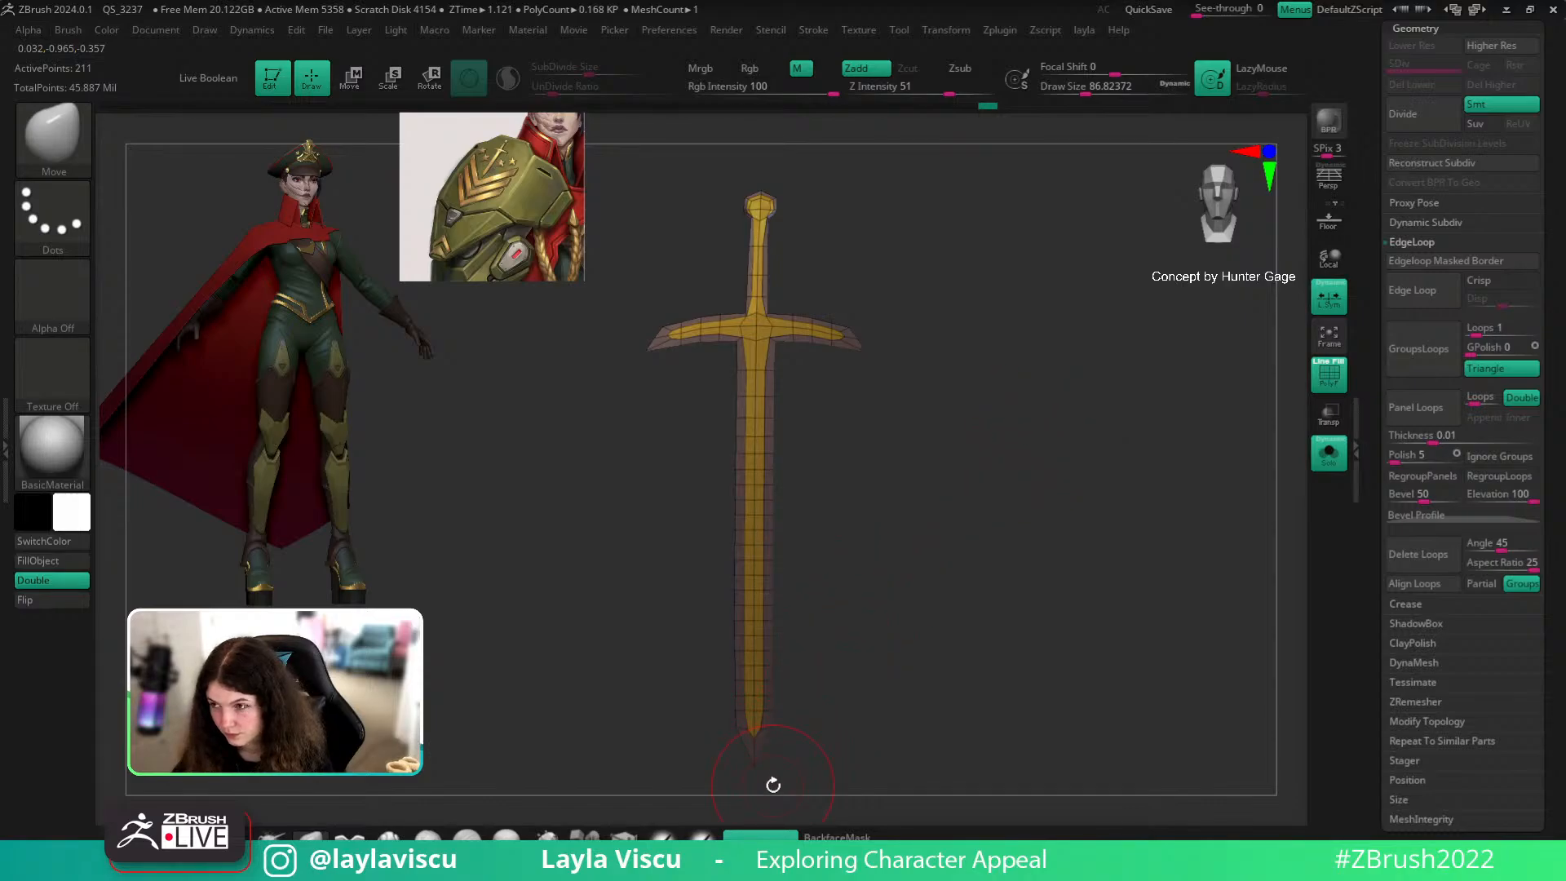
drag(792, 769, 844, 625)
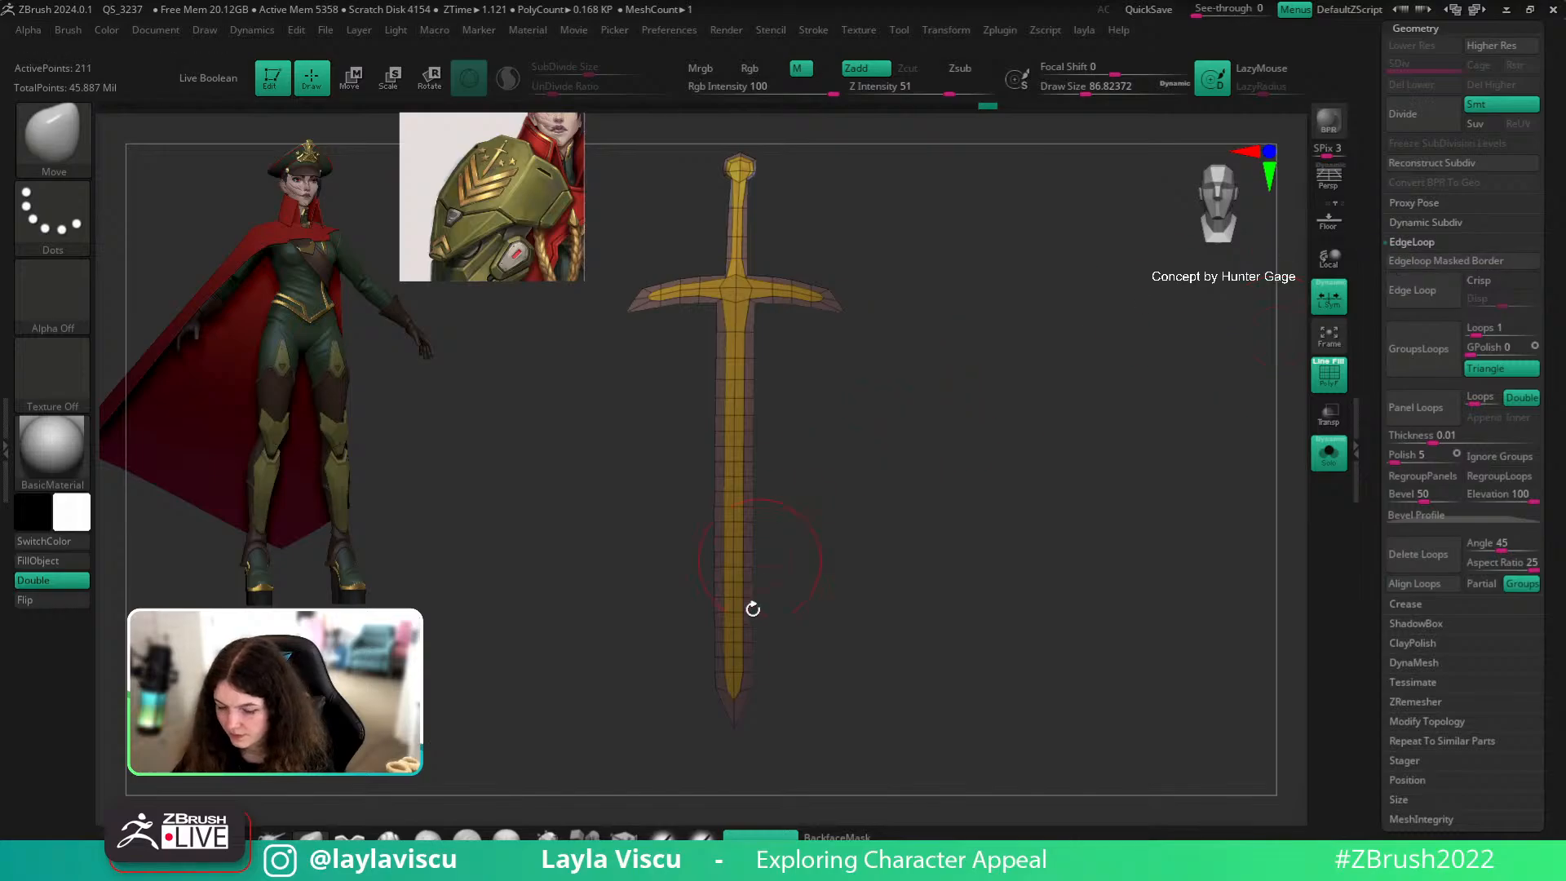
key(b)
key(z)
key(m)
click(745, 689)
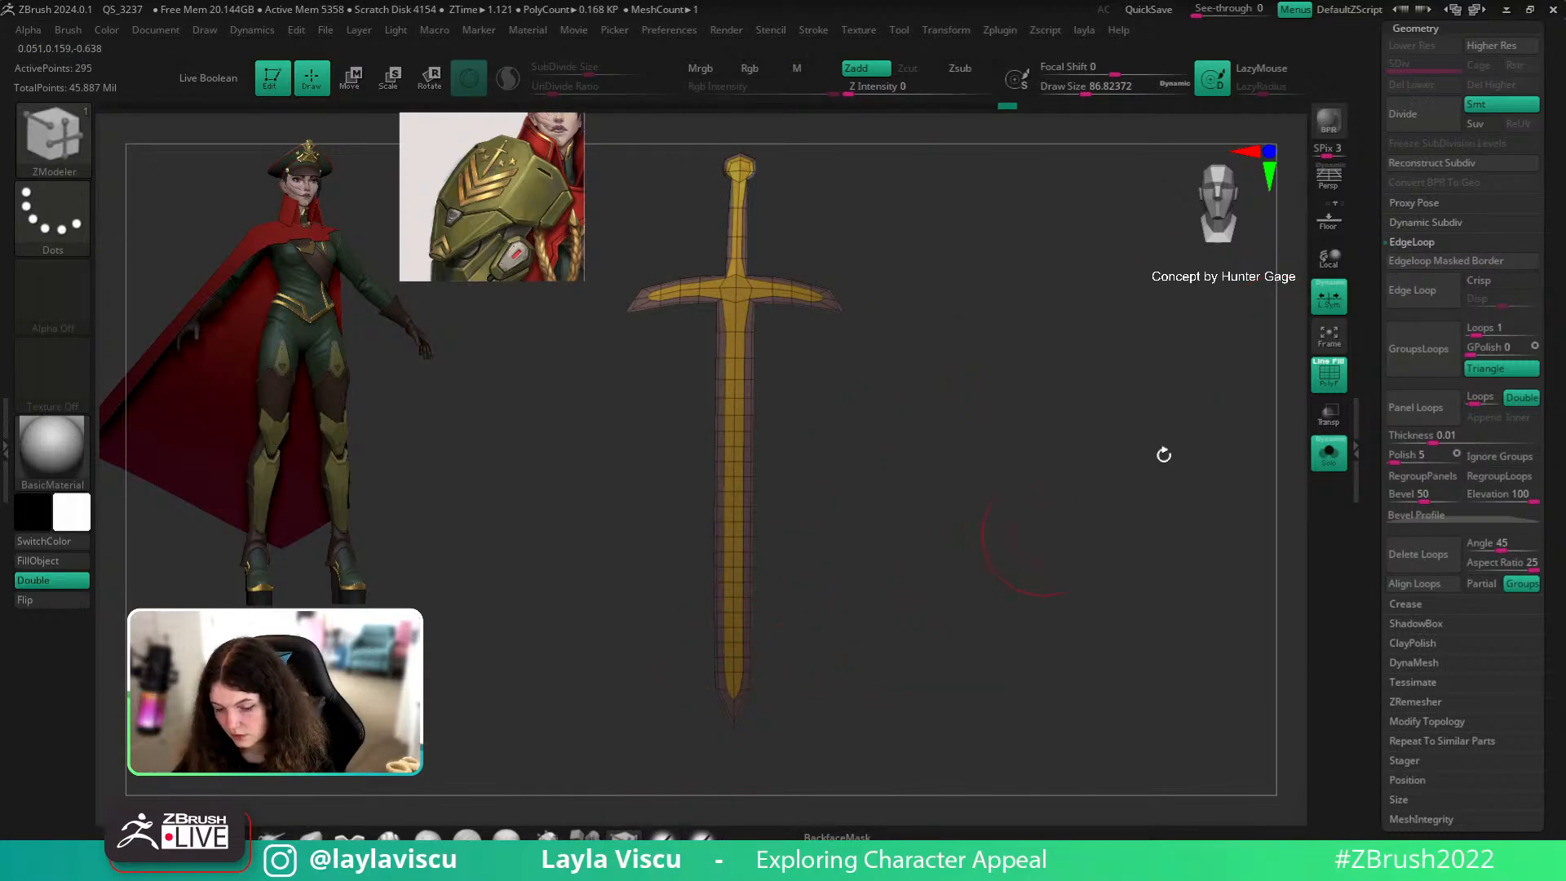
Step: Preview the sword's smoothed shape with Dynamic Subdiv, and return to the wireframe of the base mesh
click(1424, 223)
key(d)
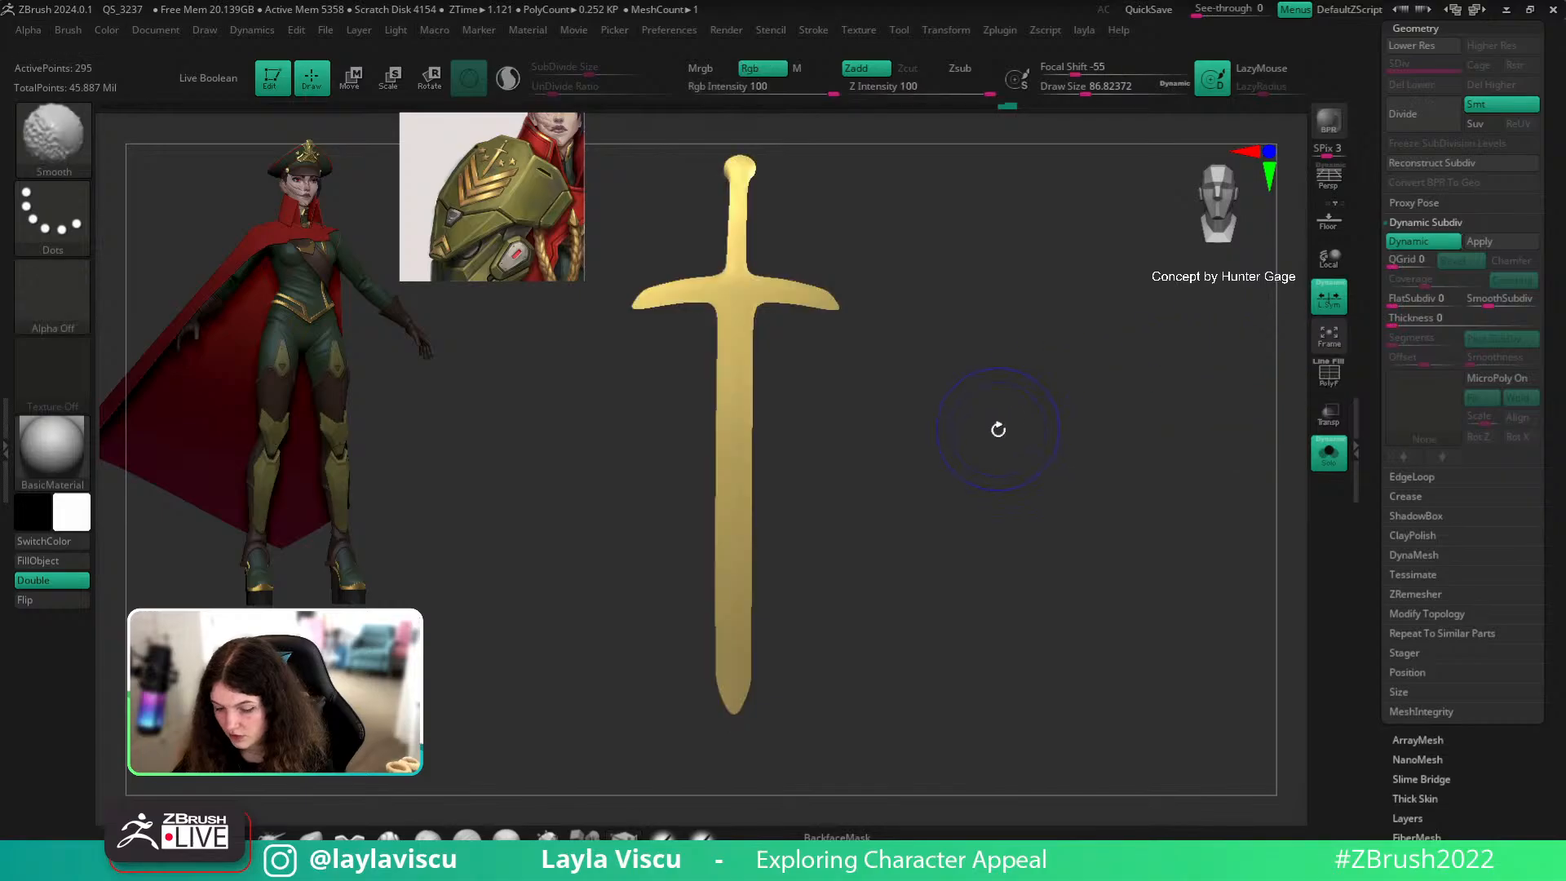
mouse_move(1032, 472)
mouse_down()
mouse_move(1043, 516)
mouse_move(1026, 488)
mouse_up()
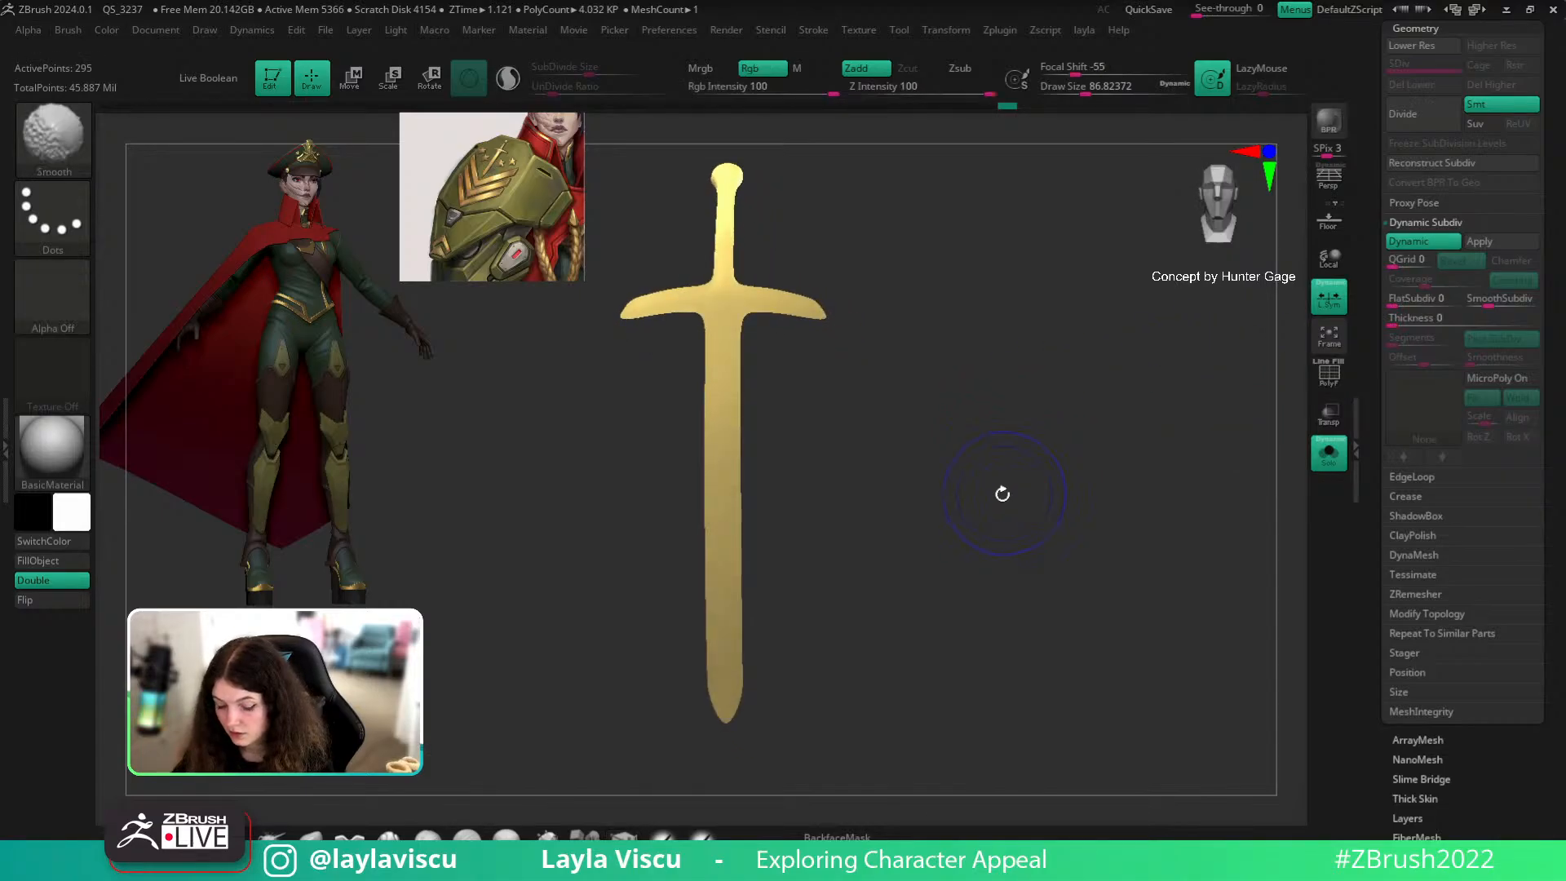
key(shift+d)
key(shift+f)
key(f)
Step: Mask the sword's pommel and turn the masked area into its own polygroup
drag(758, 733, 762, 542)
ctrl+right_drag(796, 551, 996, 688)
mouse_move(792, 361)
ctrl+right_down()
mouse_move(990, 552)
mouse_move(1030, 759)
ctrl+right_up()
right_drag(871, 313, 871, 332)
ctrl+drag(784, 318, 904, 422)
mouse_move(935, 310)
ctrl+mouse_down()
mouse_move(888, 378)
mouse_move(787, 302)
ctrl+mouse_up()
key(ctrl+w)
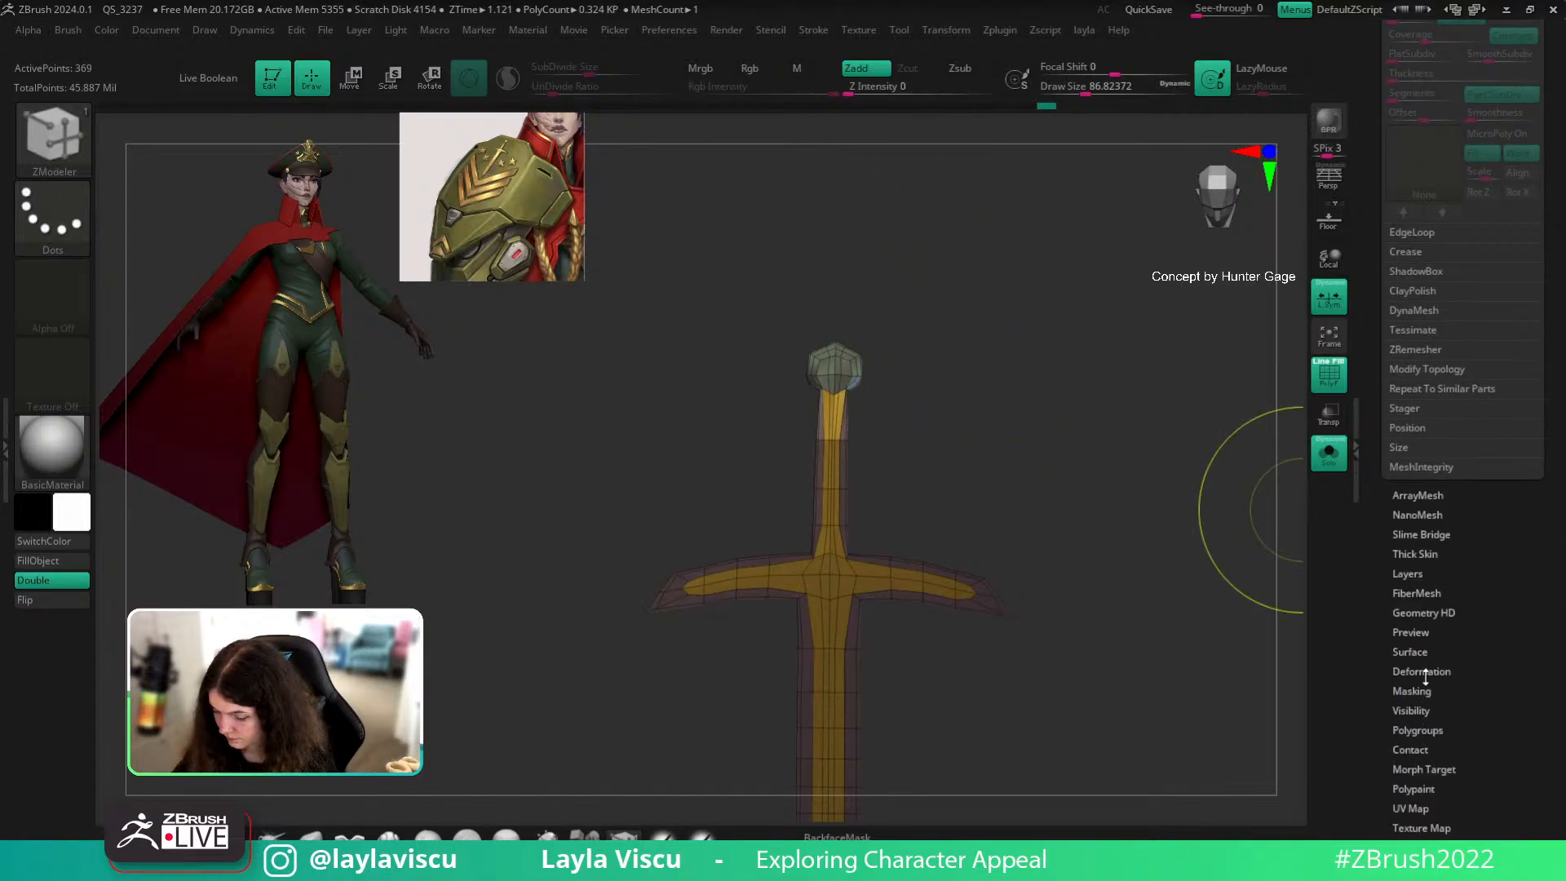
Step: Isolate the pommel polygroup and round its outline with the Polish By Groups deformation
click(1425, 675)
ctrl+shift+click(835, 367)
key(ctrl+z)
click(1423, 252)
key(ctrl+z)
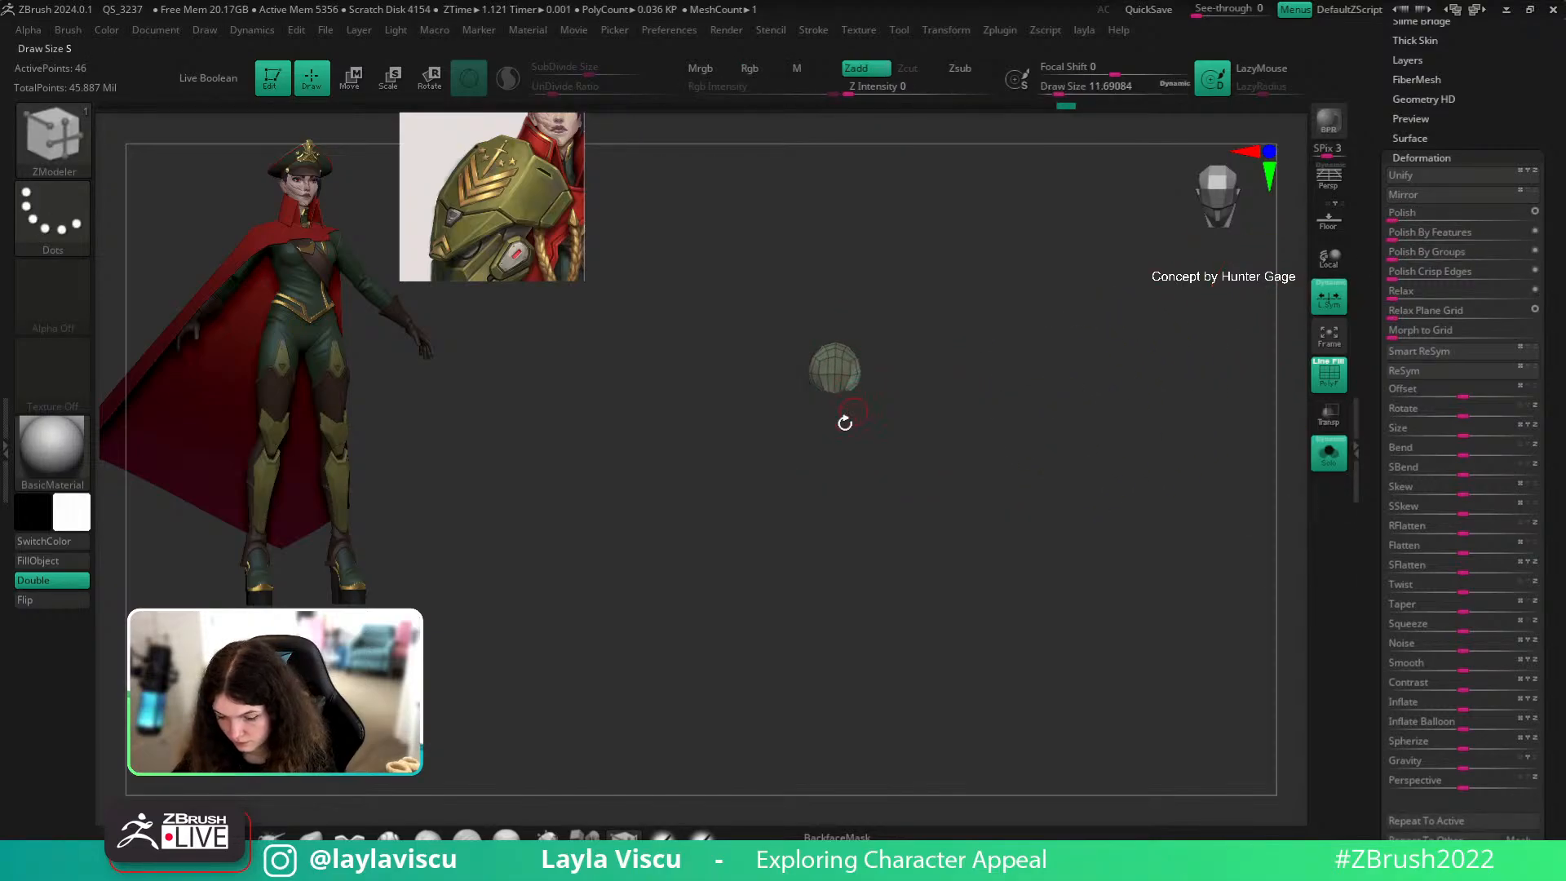
Step: Adjust the isolated pommel's outline with the Move brush, and show the whole sword again
key(b)
key(m)
key(v)
key(s)
drag(815, 352, 815, 357)
key(s)
ctrl+shift+click(1112, 408)
drag(1112, 409, 1105, 451)
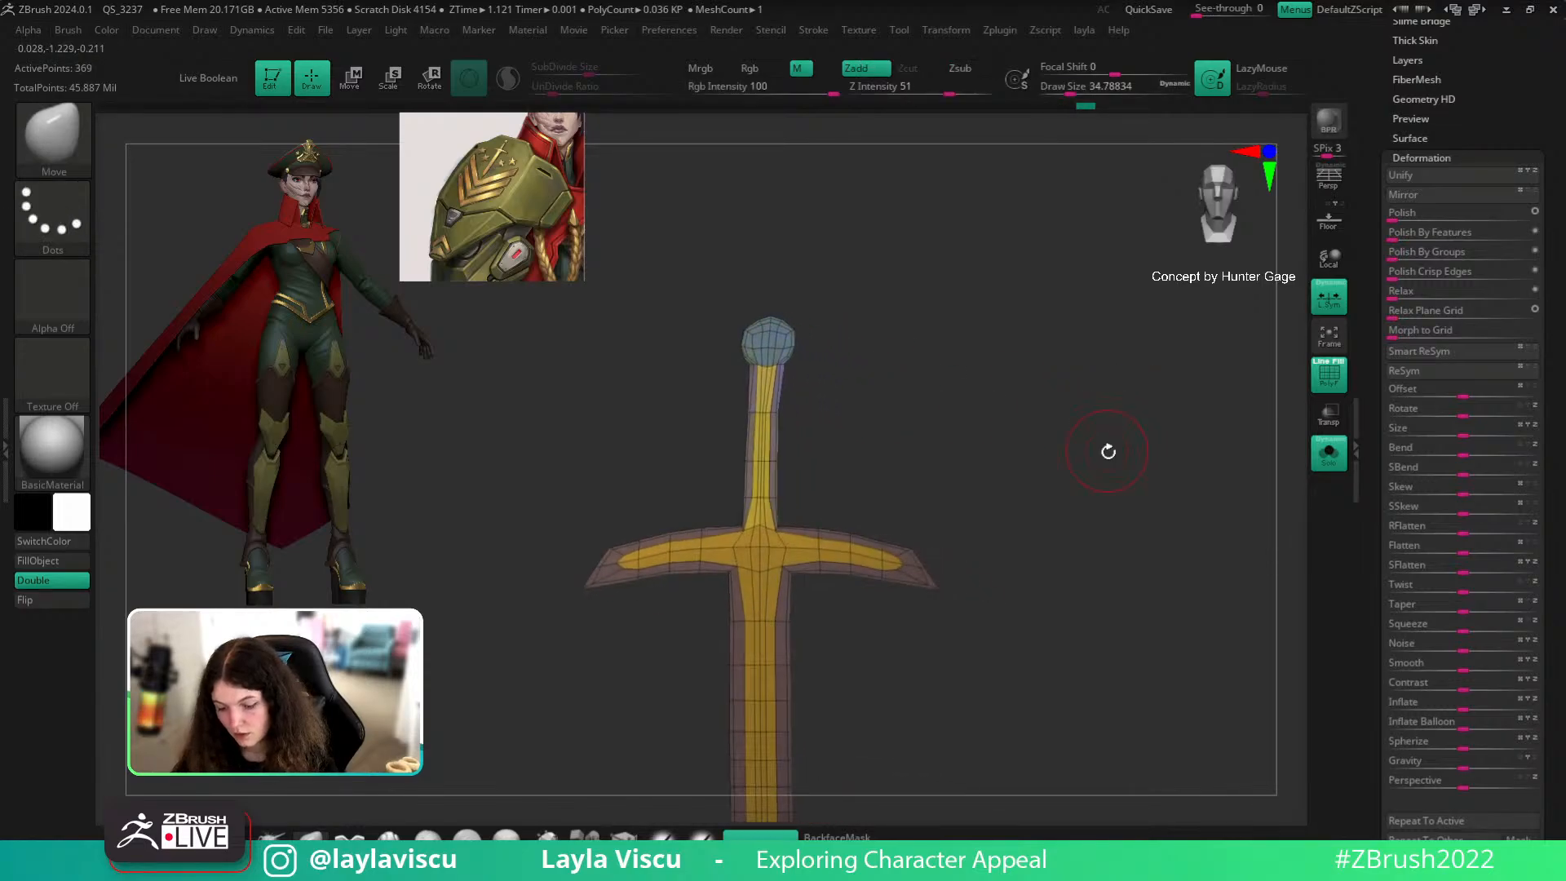
Step: Insert a single edge loop near the pointed ends of the crossguard with the ZModeler brush
key(shift+f)
key(shift+f)
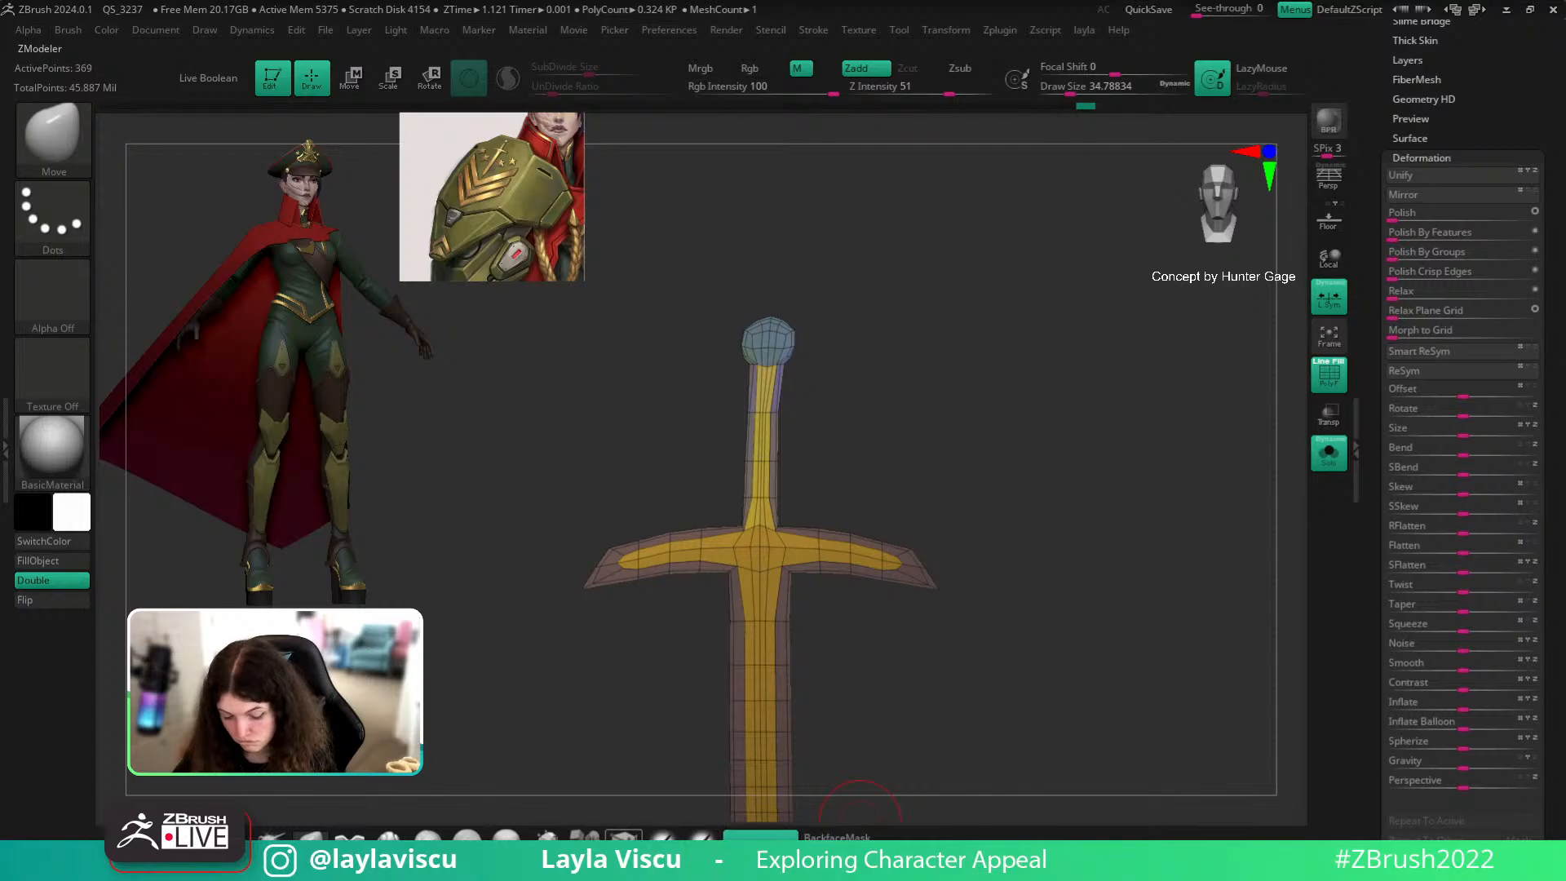
key(b)
key(z)
key(m)
key(space)
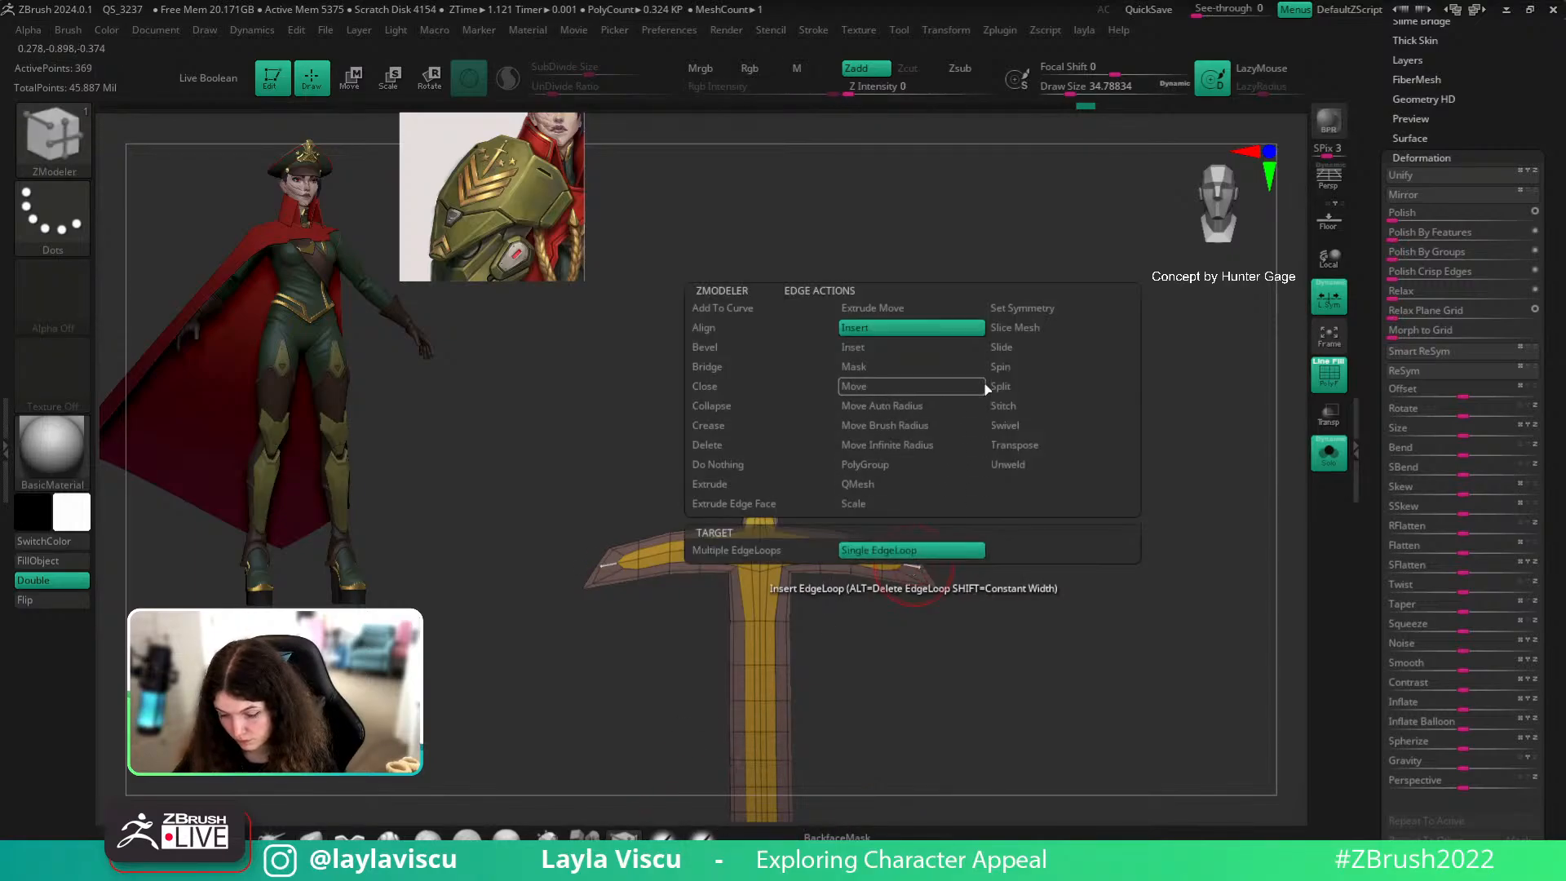
click(902, 549)
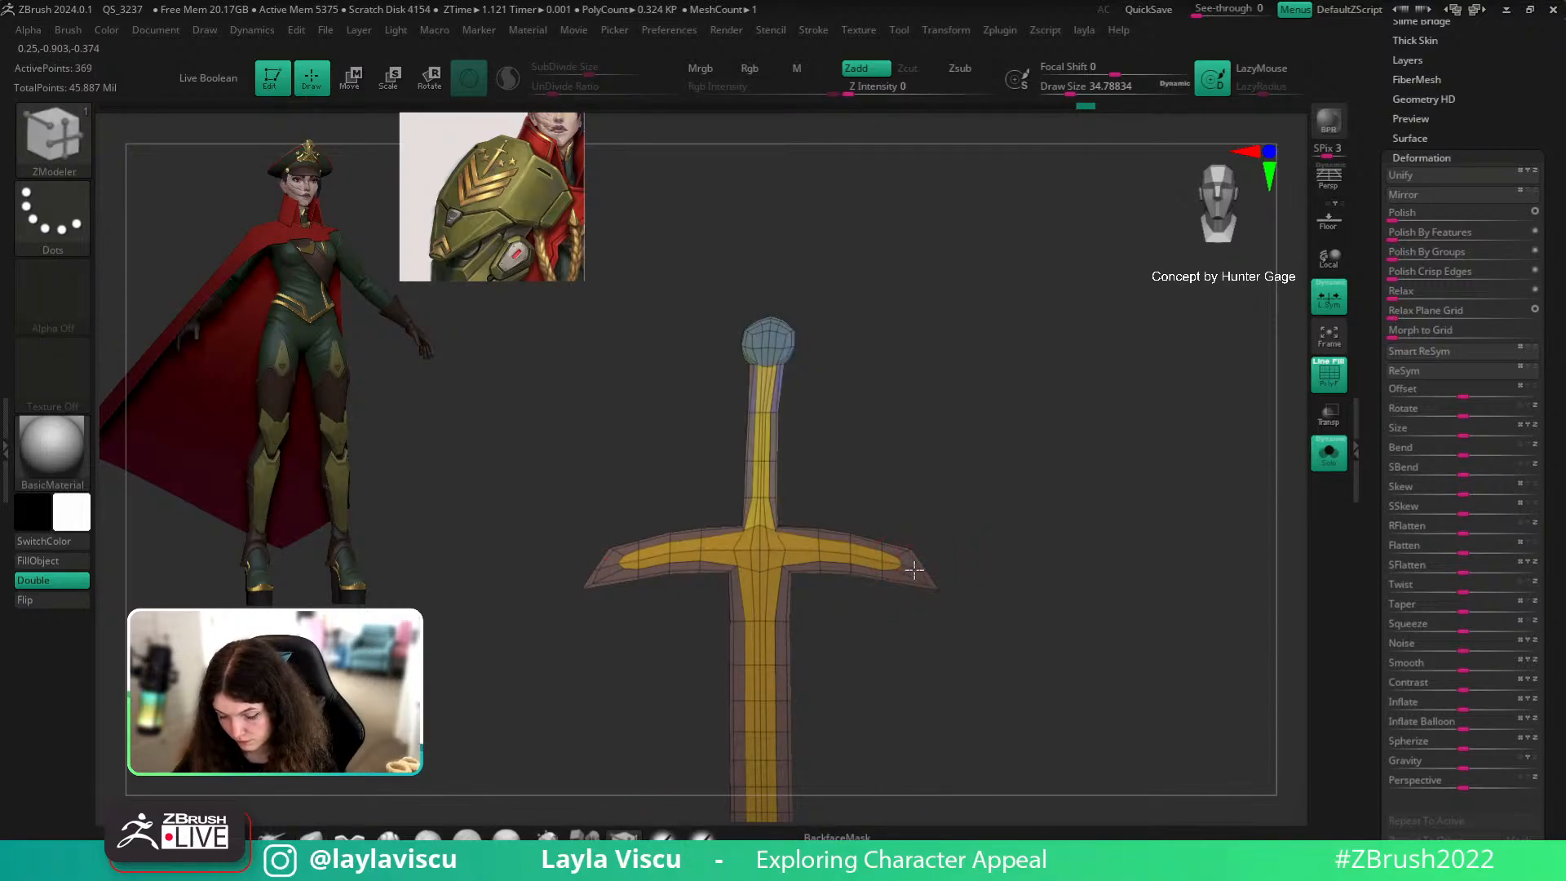
key(space)
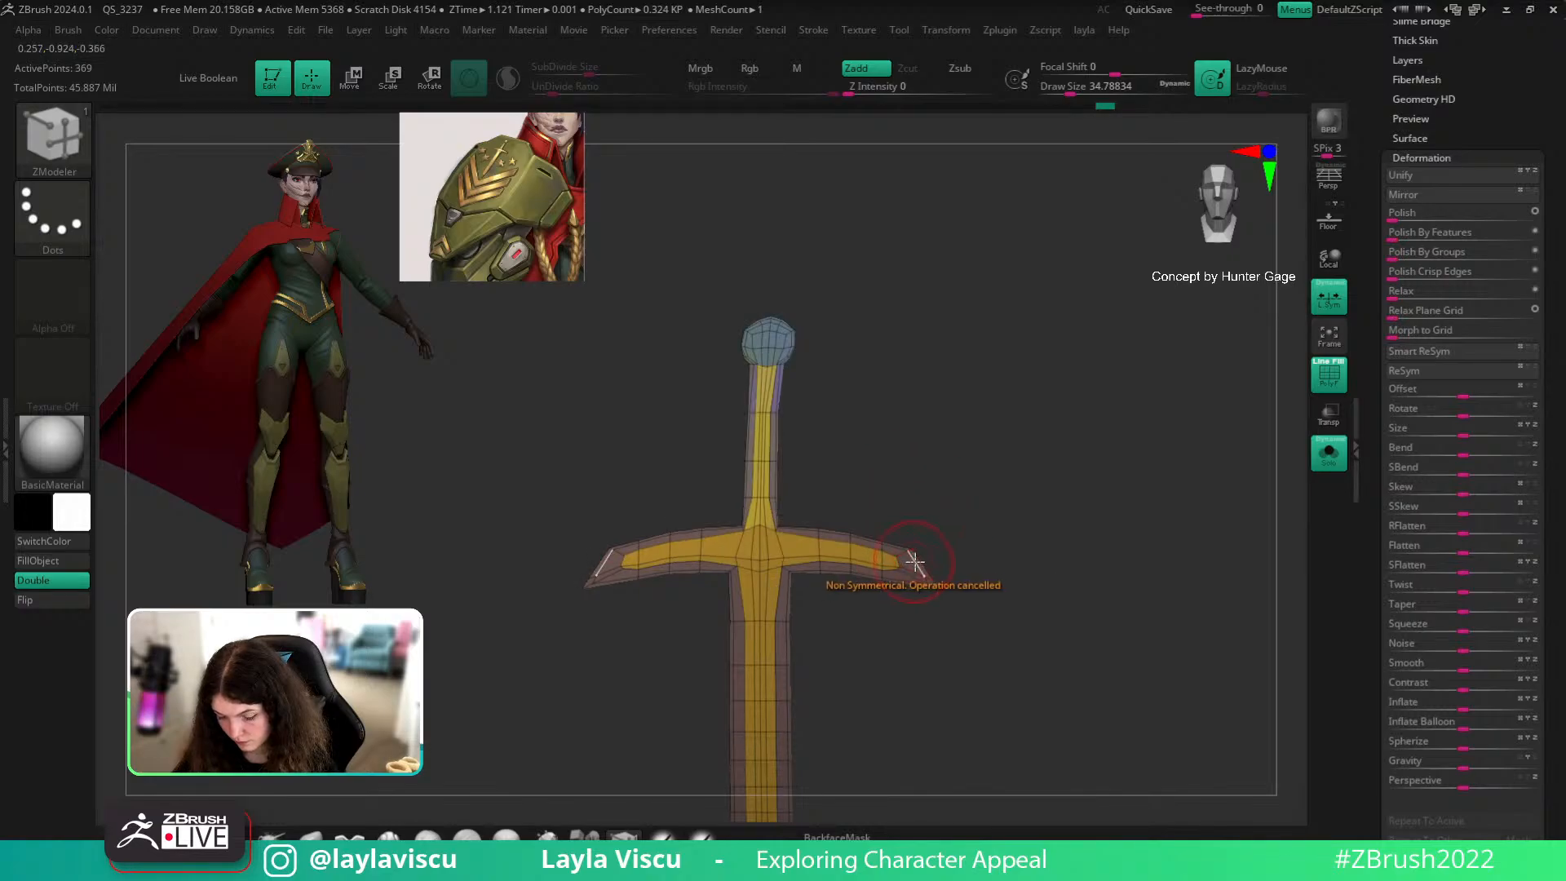
click(914, 557)
Step: Turn on Dynamic Subdiv for the sword and show it with the plate, stars and chevrons
key(shift+f)
key(d)
key(f)
click(1319, 472)
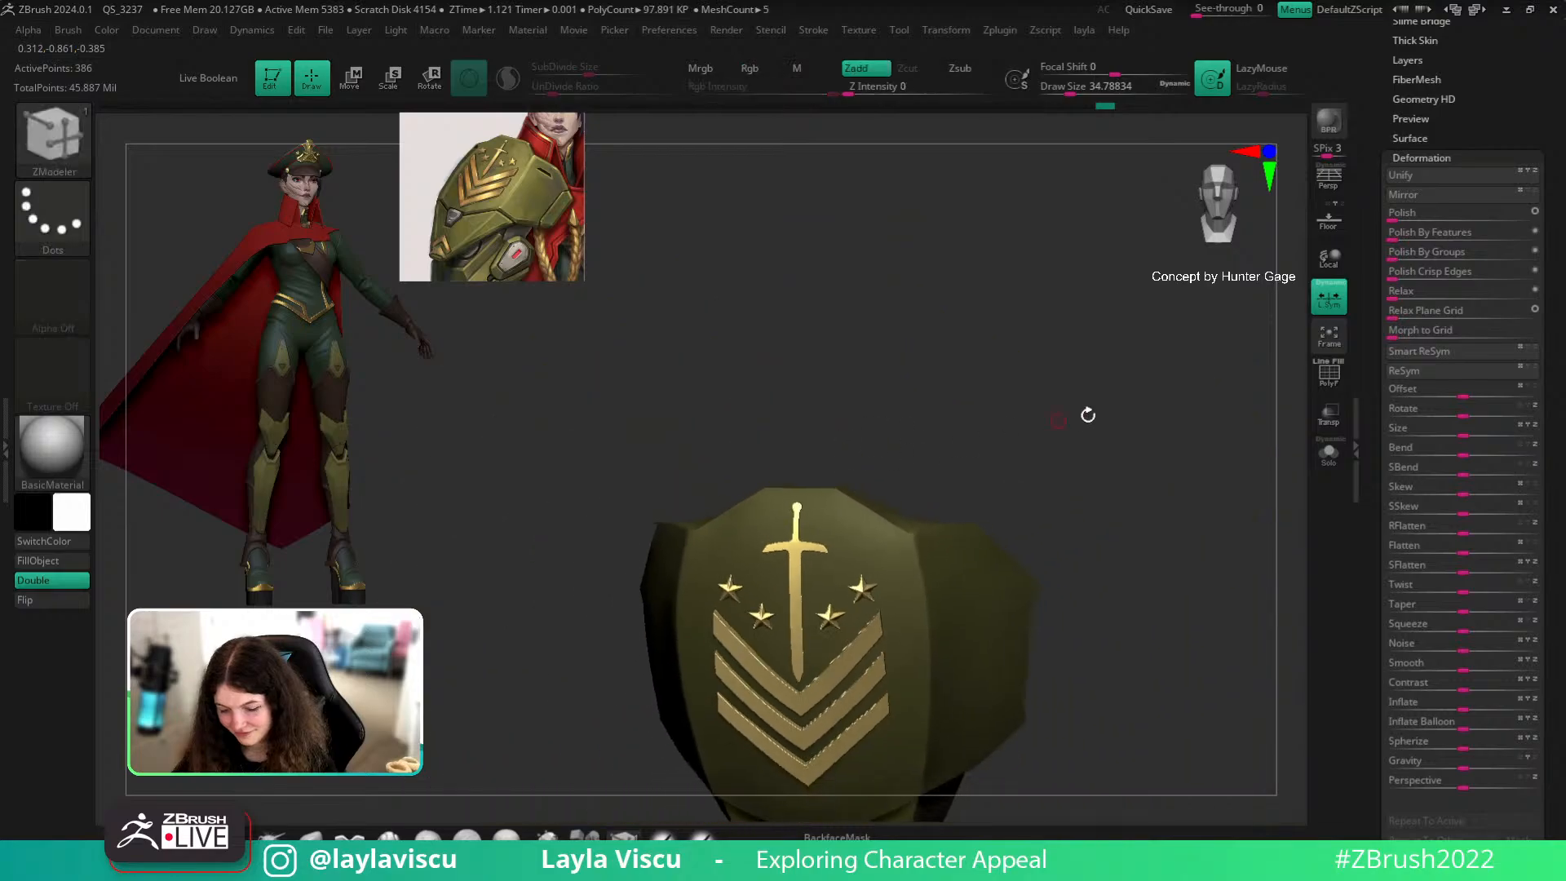
mouse_move(1053, 335)
mouse_down()
mouse_move(1044, 291)
mouse_move(858, 356)
mouse_move(1035, 451)
mouse_up()
Step: Set the sword's Dynamic Subdiv thickness to 0.03271 and compare its depth with the chevrons
key(shift+f)
drag(1534, 71, 1534, 255)
click(1436, 145)
drag(1412, 353, 1453, 353)
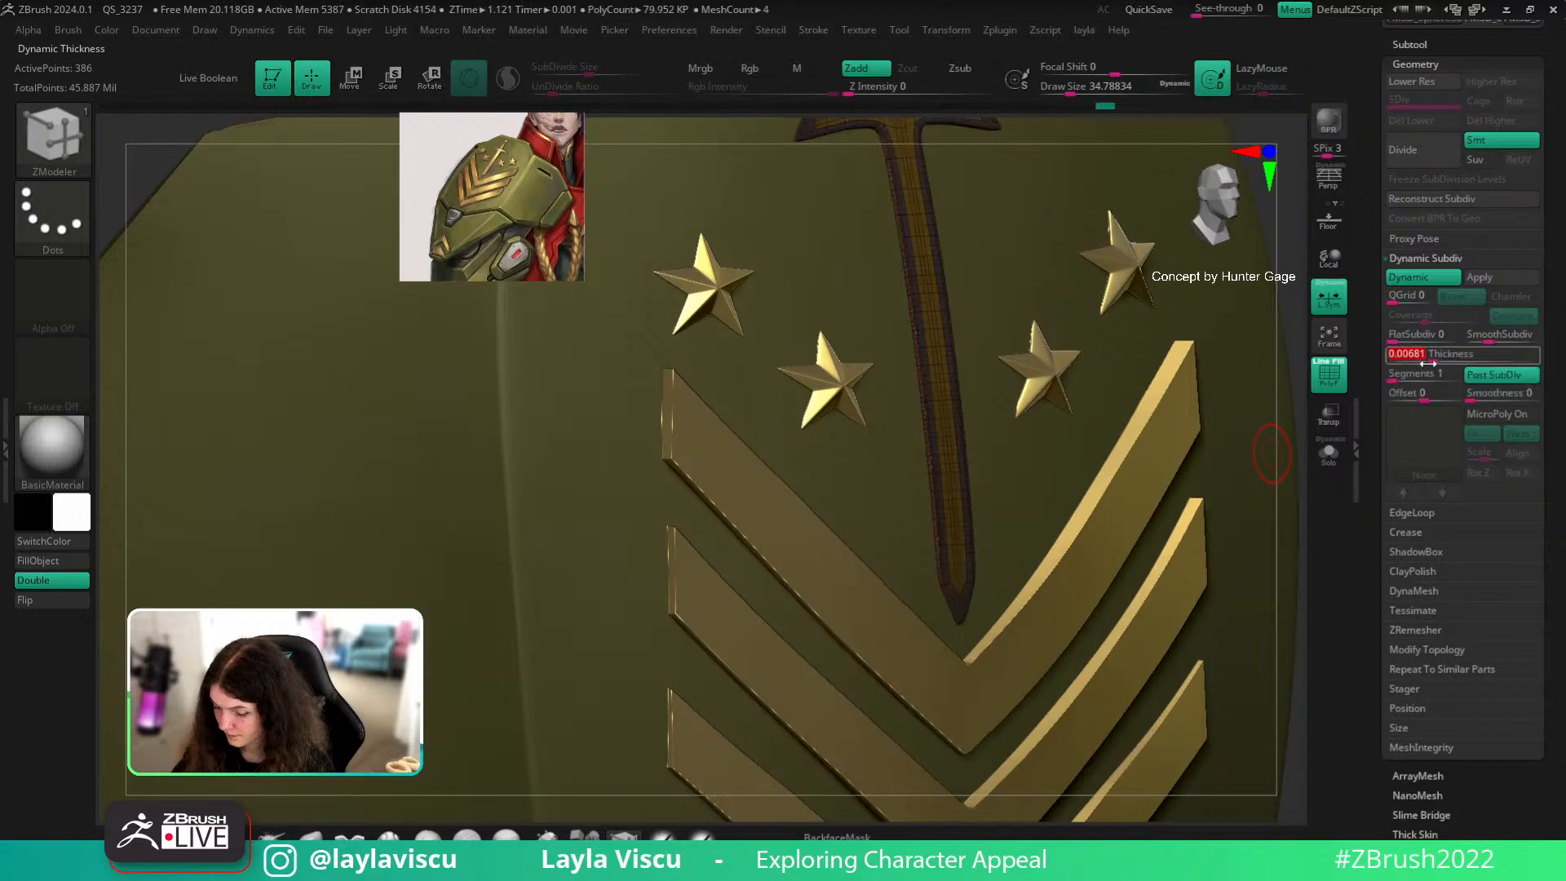
ctrl+right_drag(866, 461, 979, 424)
key(shift+f)
ctrl+right_drag(825, 448, 899, 368)
ctrl+right_drag(816, 482, 853, 609)
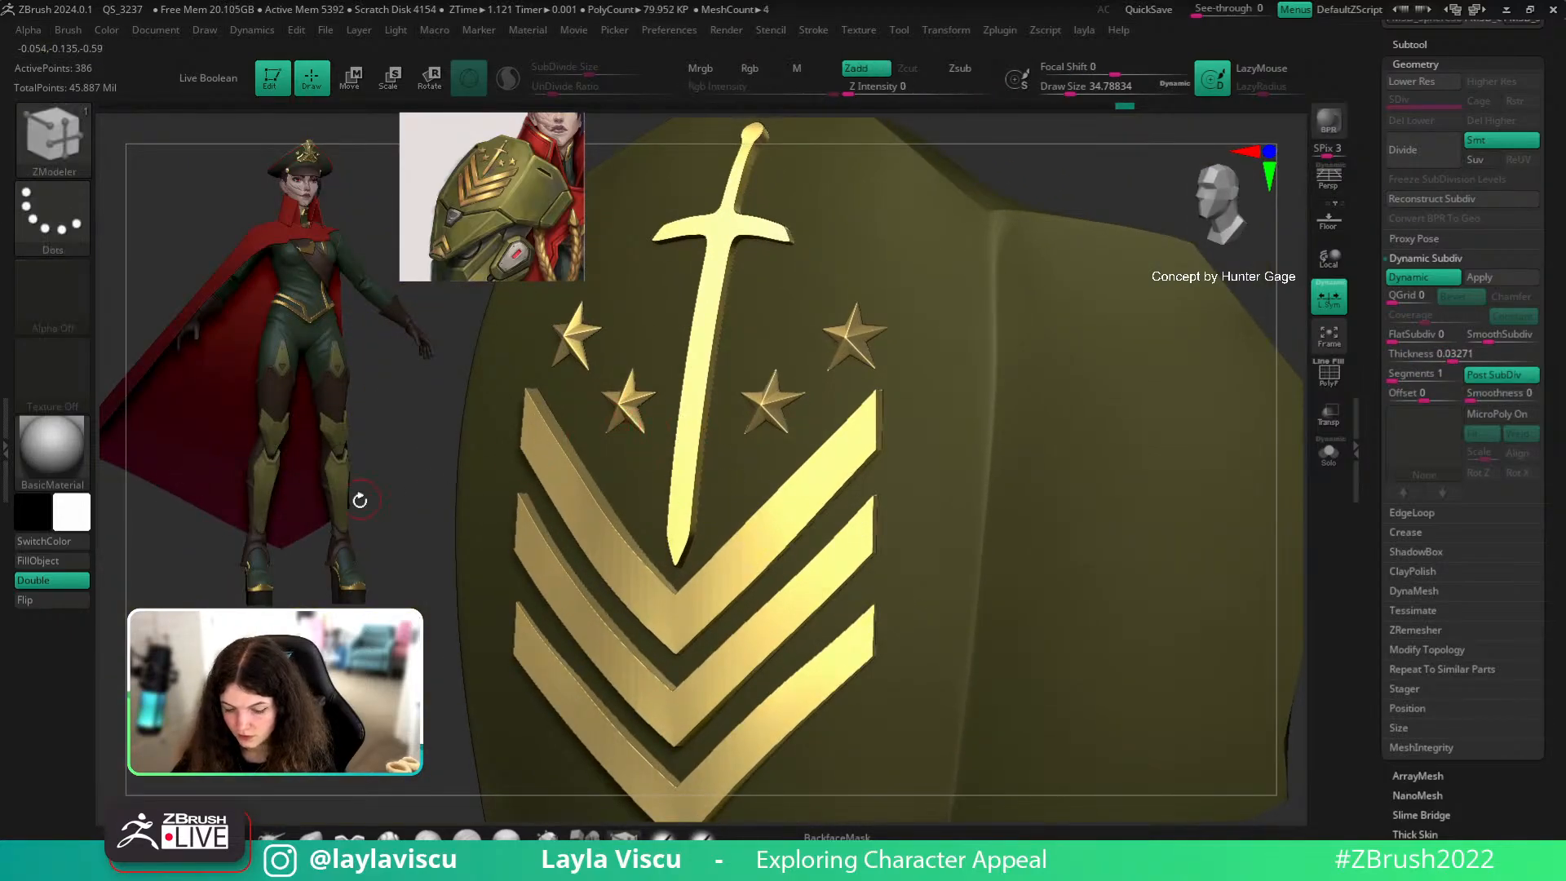
right_drag(462, 555, 594, 628)
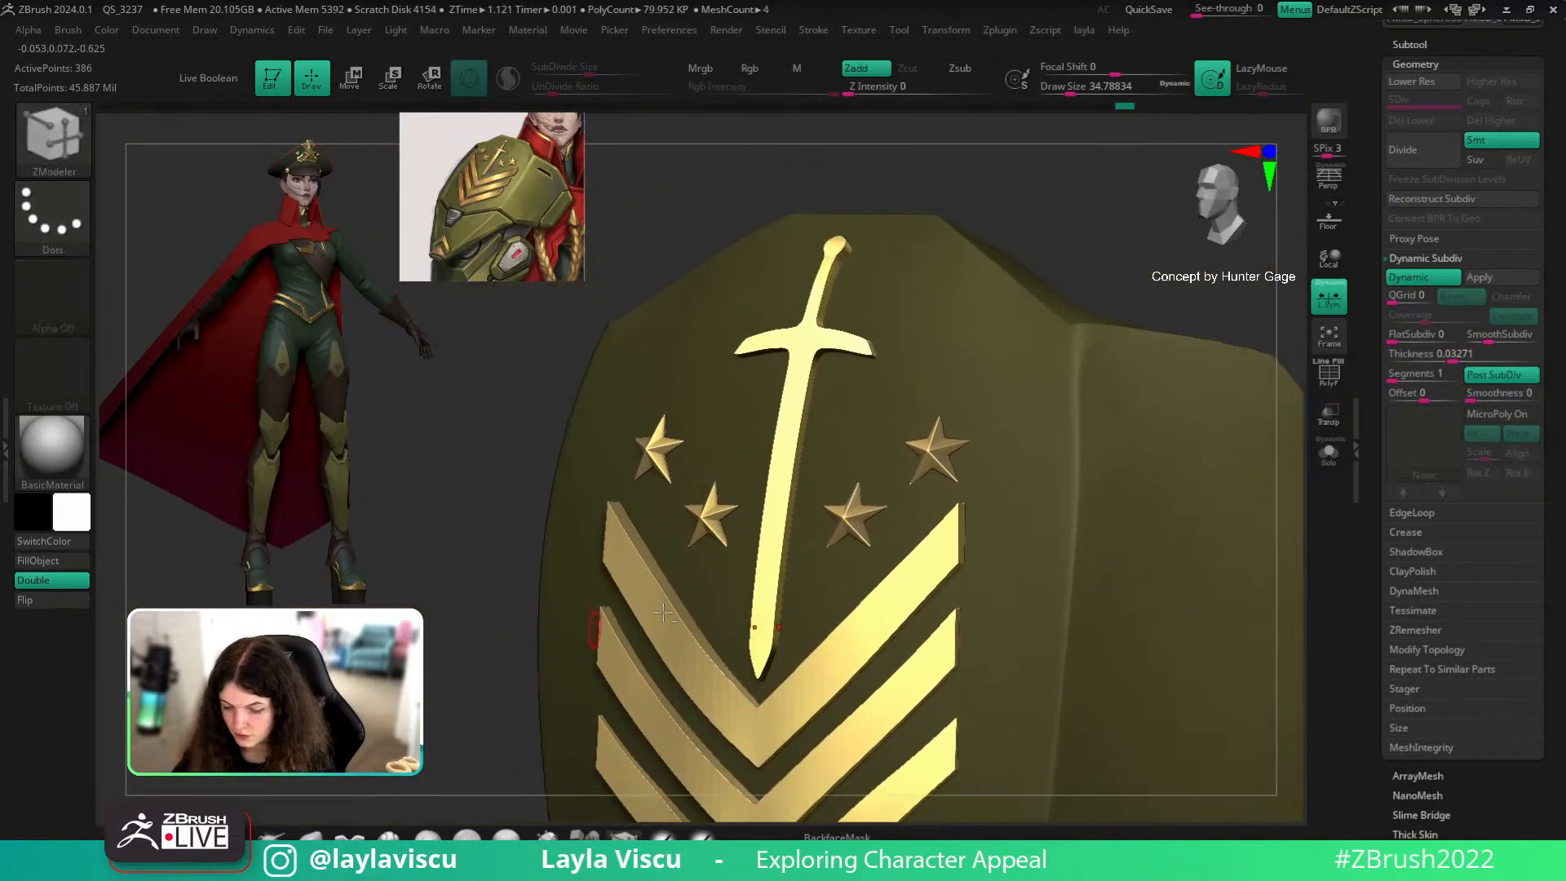
Step: Disable Post SubDiv thickness on the sword, and return to its unsmoothed wireframe
click(1494, 377)
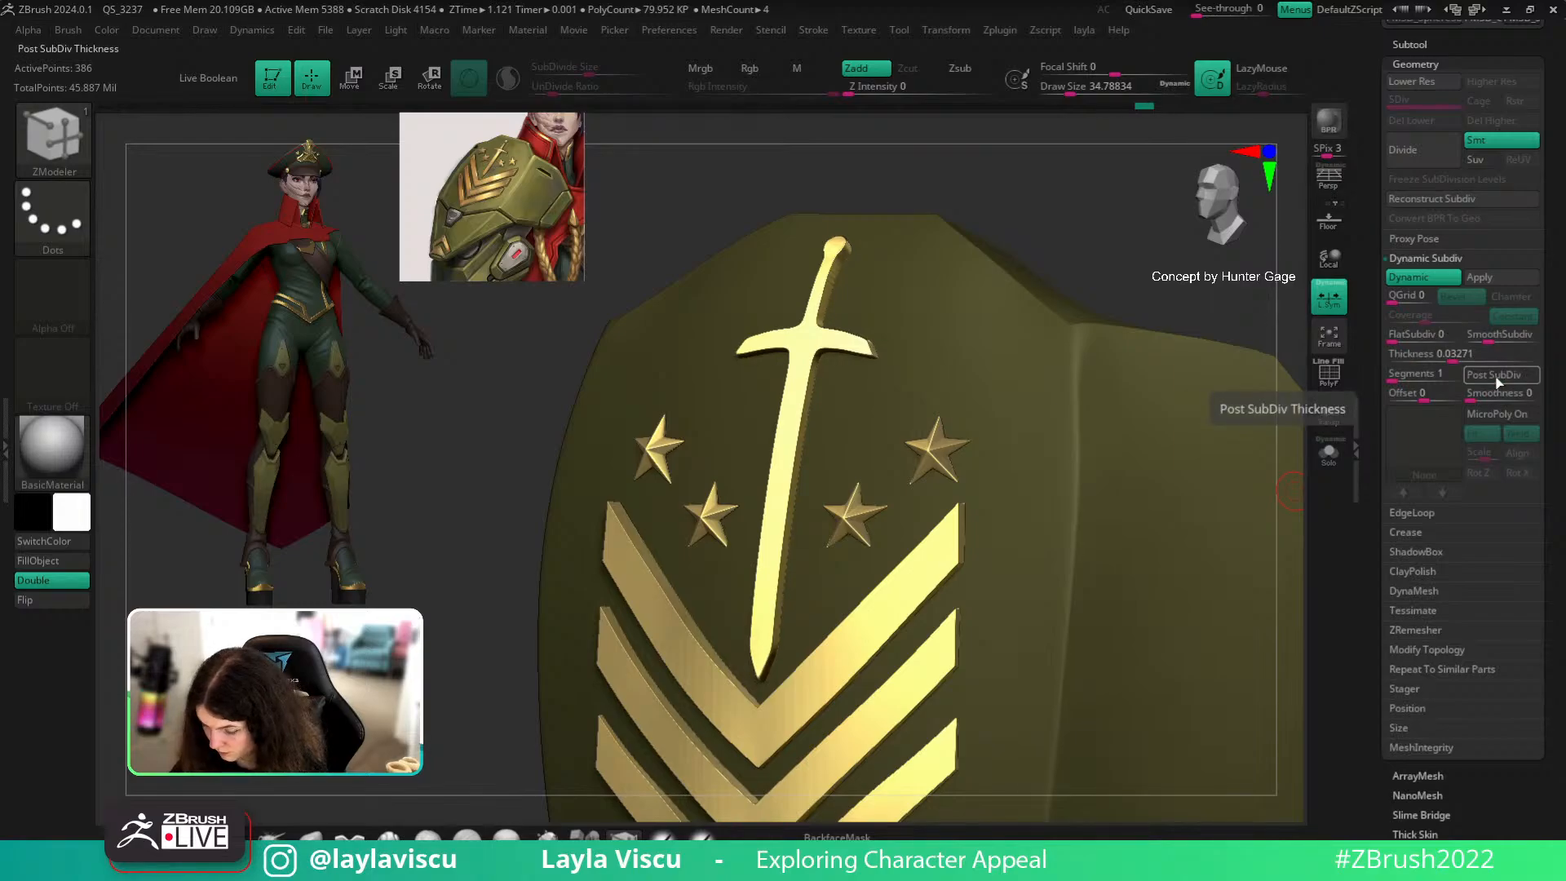
right_drag(1183, 342, 1030, 269)
ctrl+right_drag(818, 456, 1074, 207)
key(shift+f)
key(shift+d)
ctrl+click(1074, 206)
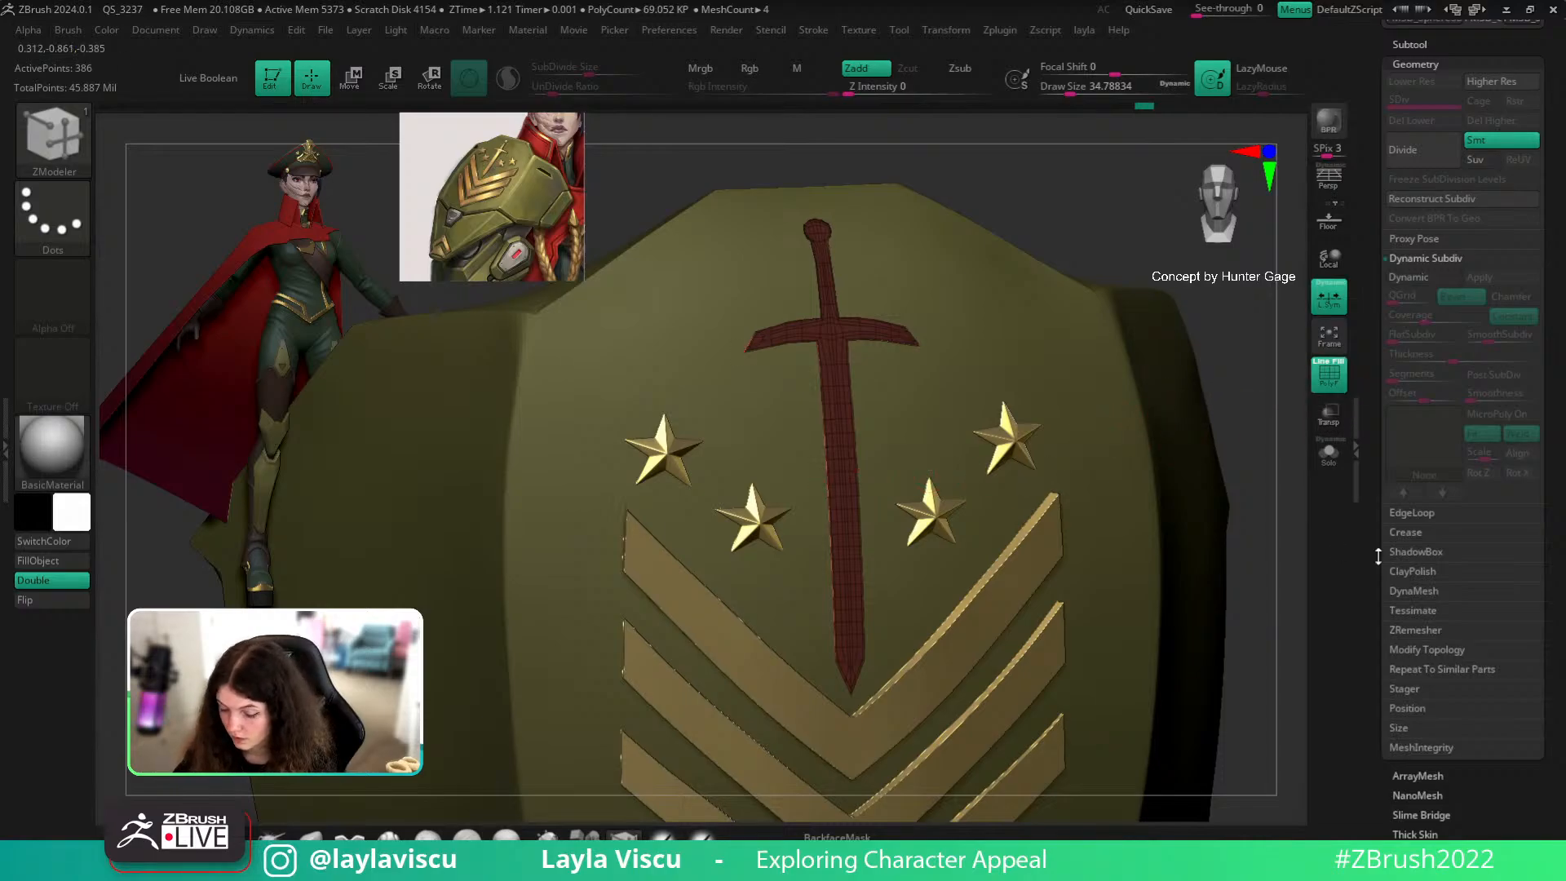
Step: Apply the sword's Dynamic Subdiv with SmoothSubdiv at 1, and delete the higher subdivision levels
right_drag(1277, 581, 722, 810)
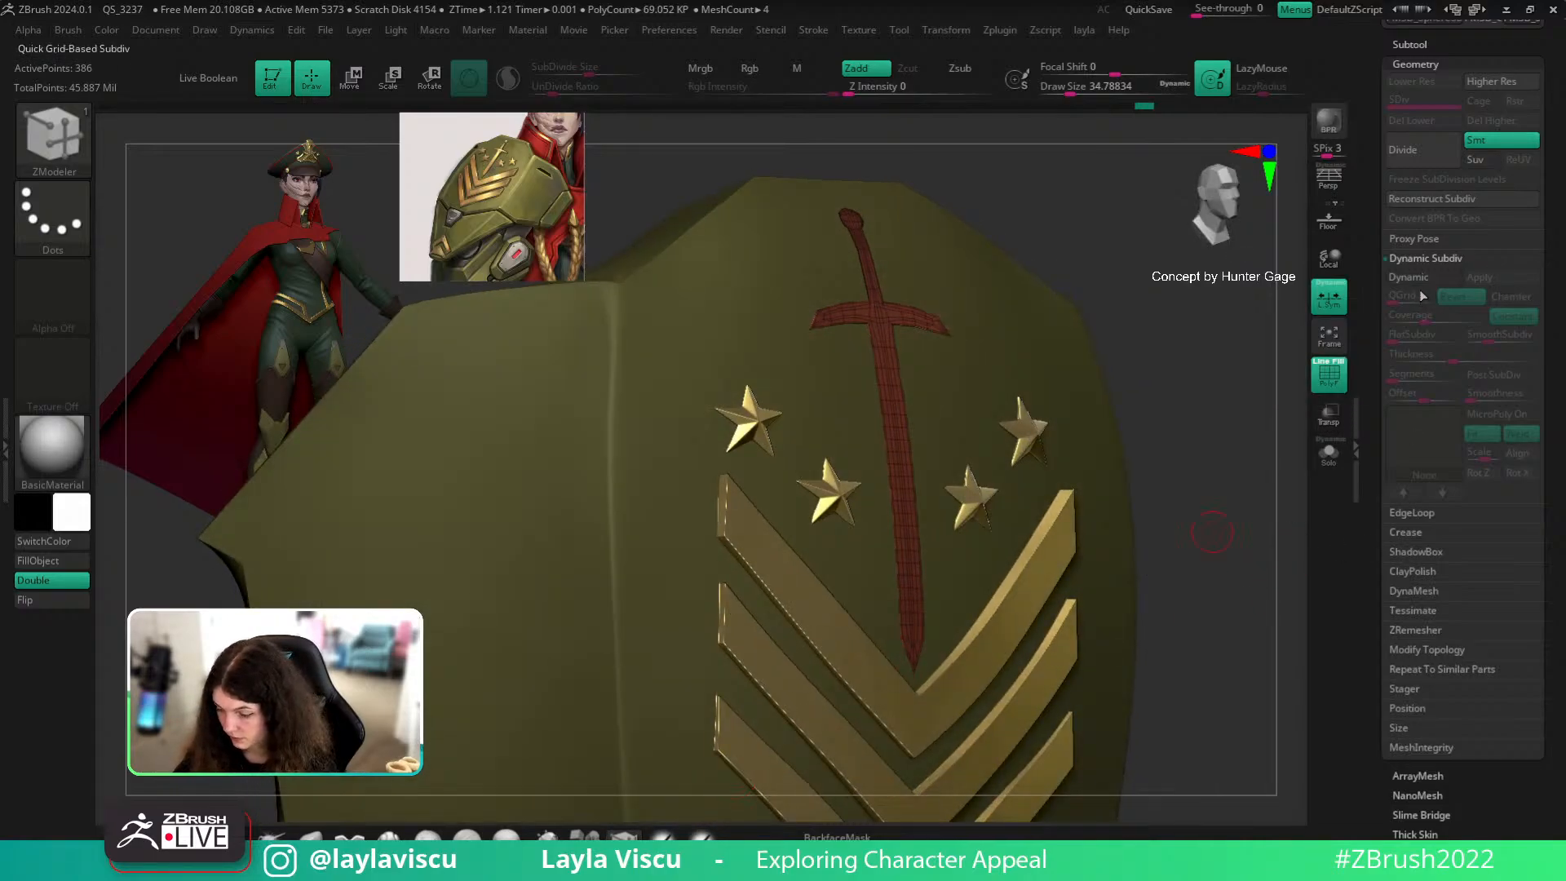
click(1409, 277)
right_drag(1210, 409, 1286, 351)
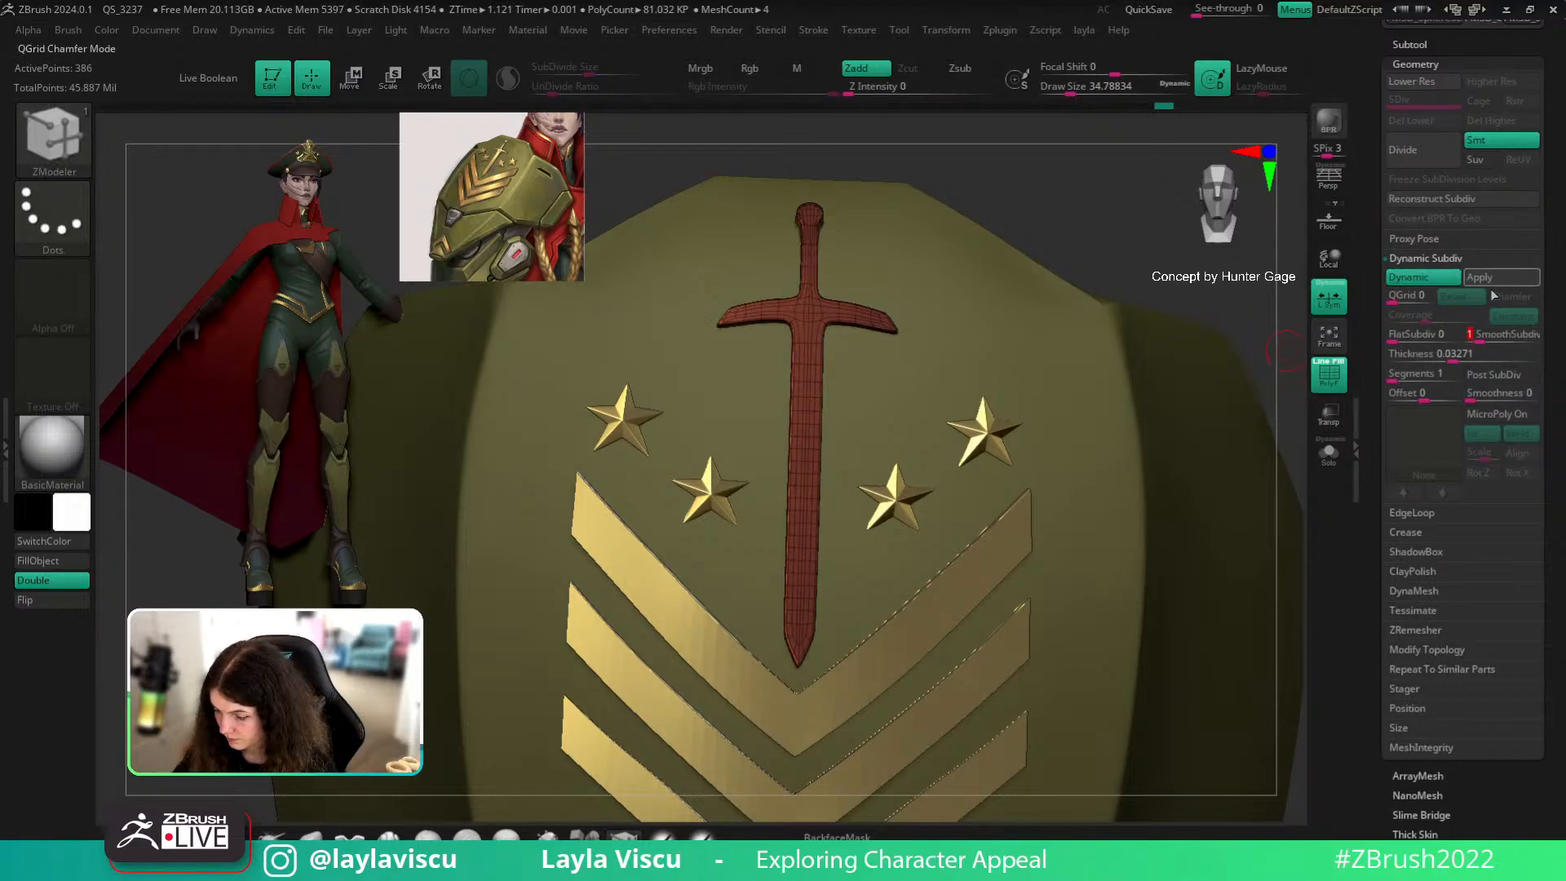
click(1409, 277)
right_drag(1189, 315, 1420, 178)
key(shift+d)
click(1491, 121)
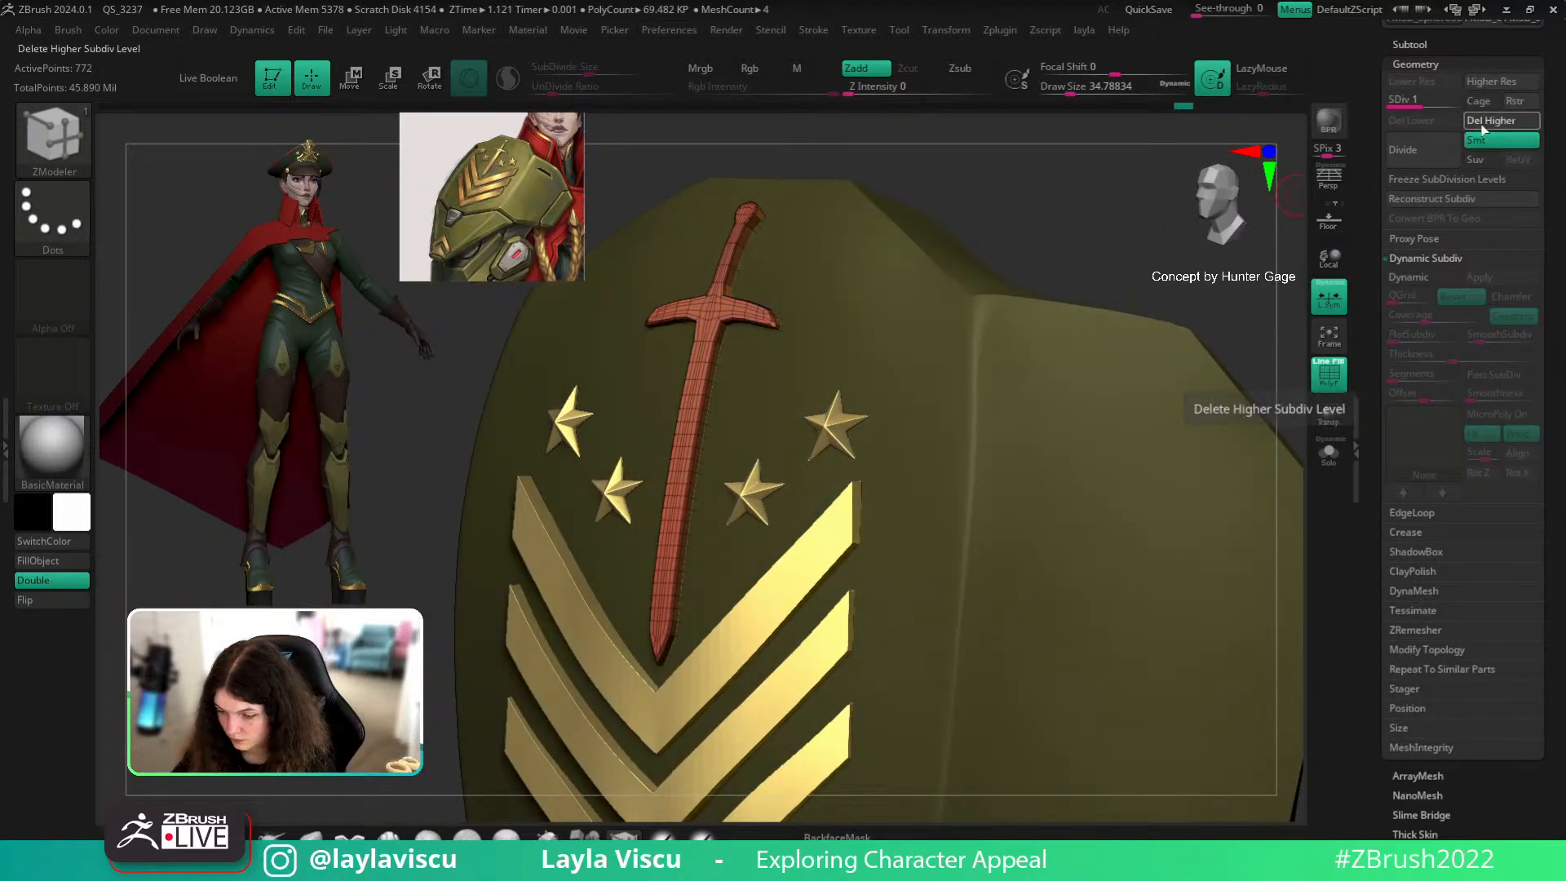
Step: Isolate the sword to inspect the blade tip, and undo the applied thickness
key(shift+f)
key(ctrl+shift+s)
key(shift+f)
alt+right_drag(840, 463, 868, 348)
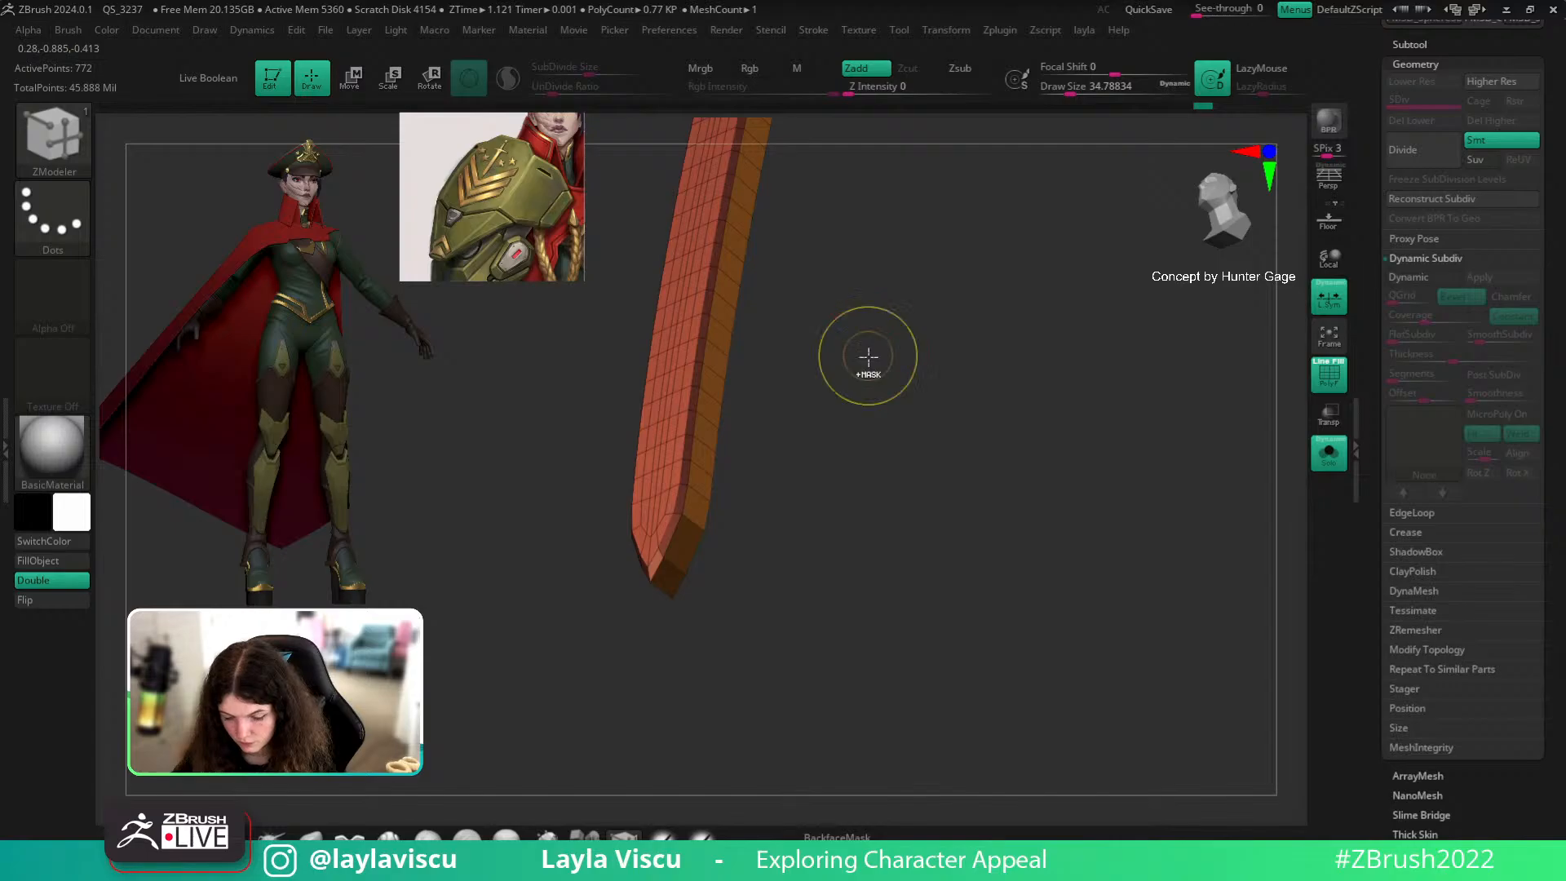
key(ctrl+z)
key(shift)
key(space)
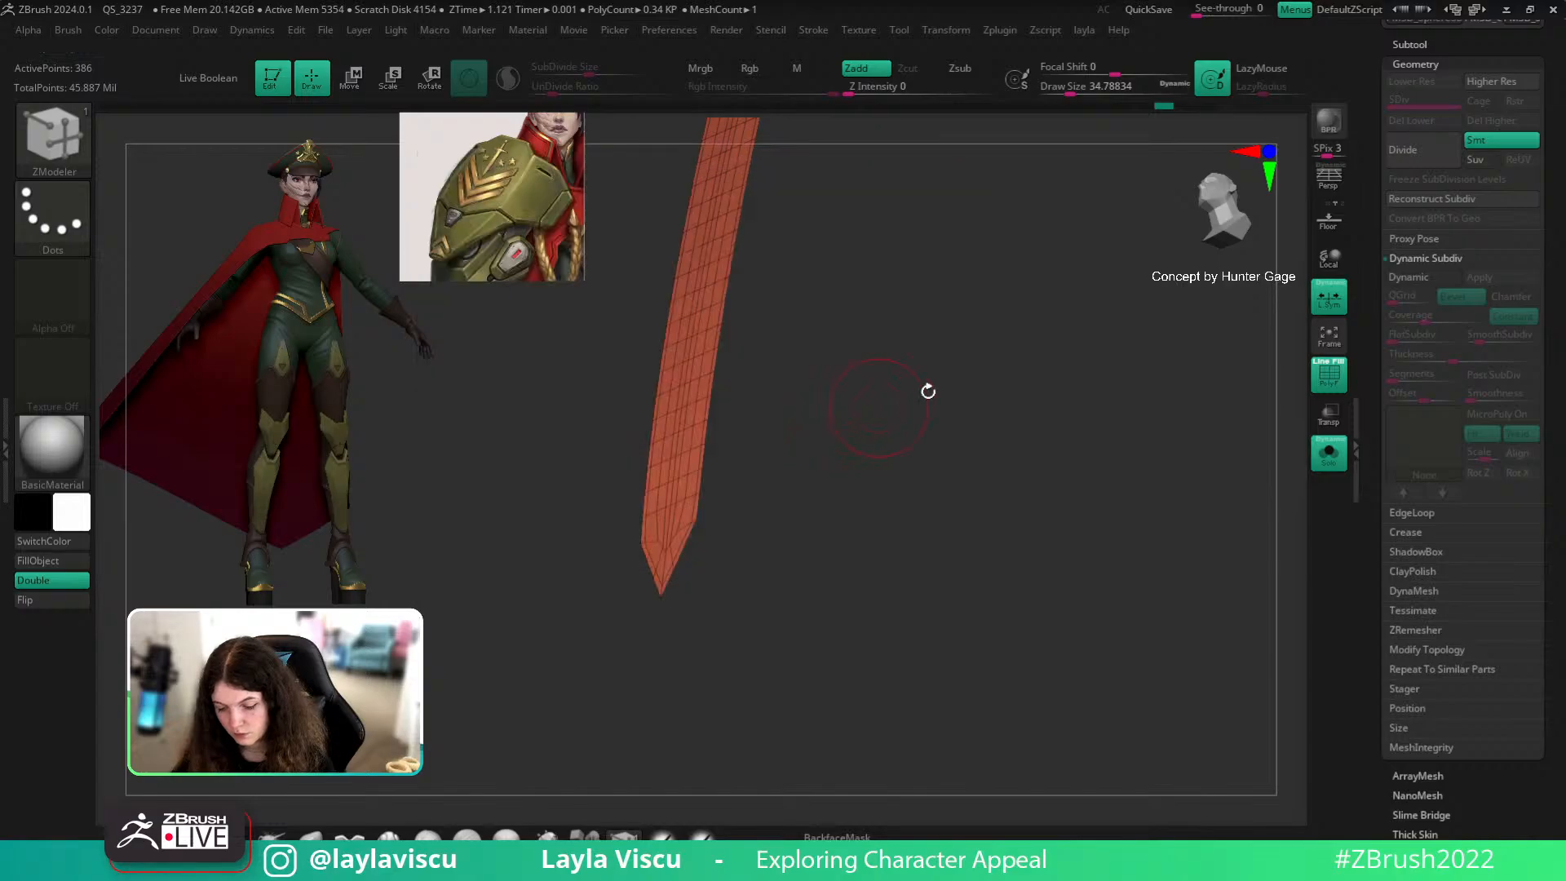
Step: Extrude the flat sword to give it thickness beside the stars and chevrons, and isolate it again
click(1329, 453)
drag(790, 483, 775, 497)
ctrl+right_drag(727, 603, 701, 400)
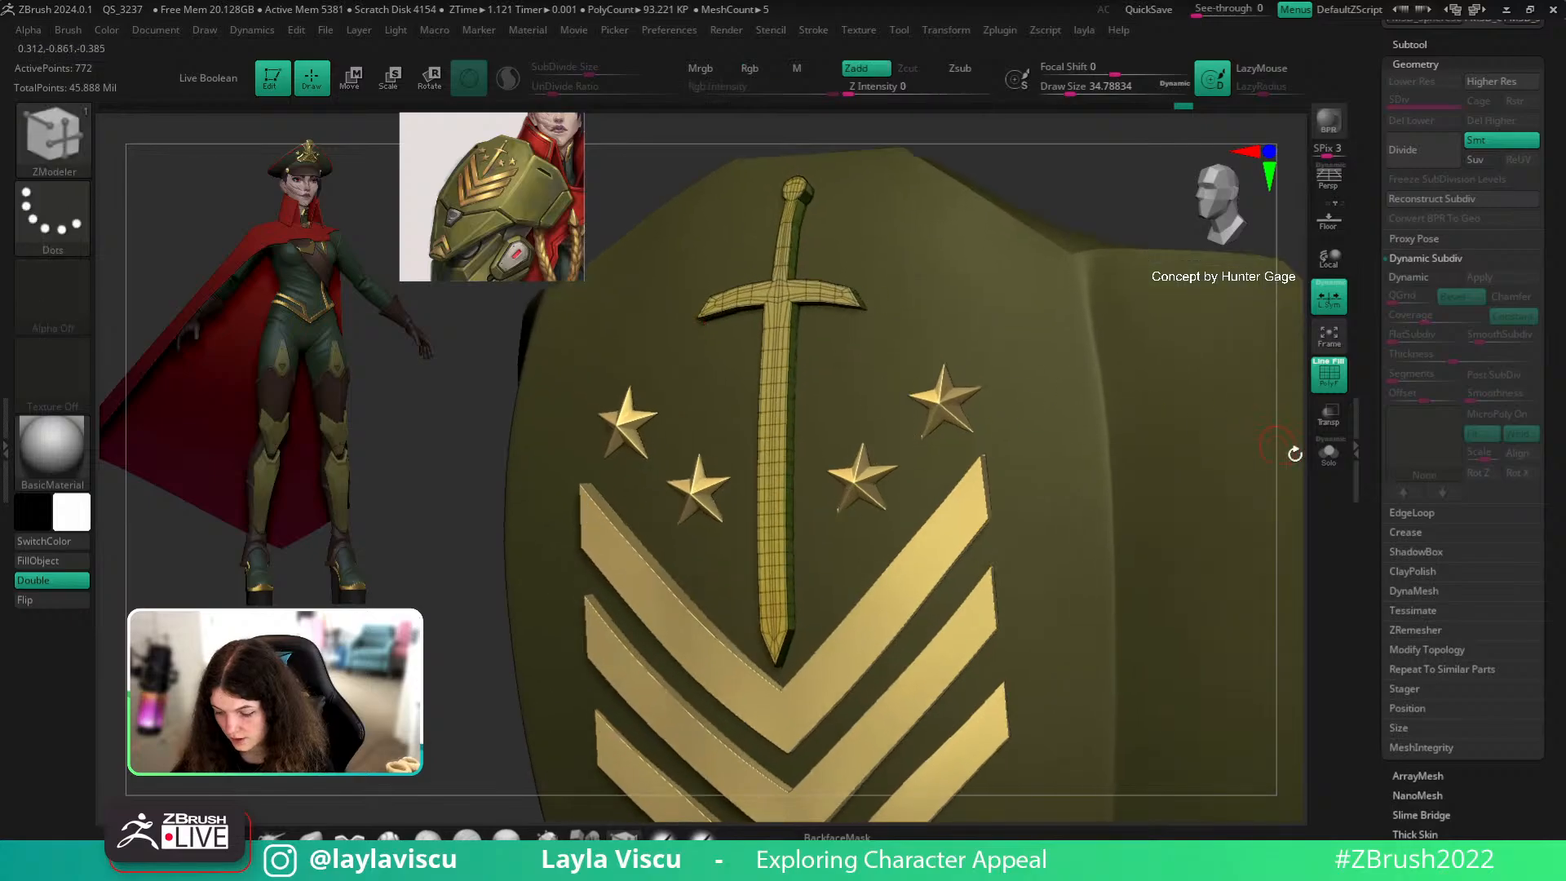
click(1329, 452)
mouse_move(1101, 462)
right_down()
mouse_move(815, 423)
mouse_move(792, 447)
mouse_move(884, 409)
mouse_move(951, 468)
mouse_move(1267, 402)
right_up()
Step: Crease the sword by polygroups and bevel its creased edges with resolution 1 and bevel width 0.01732
click(1405, 534)
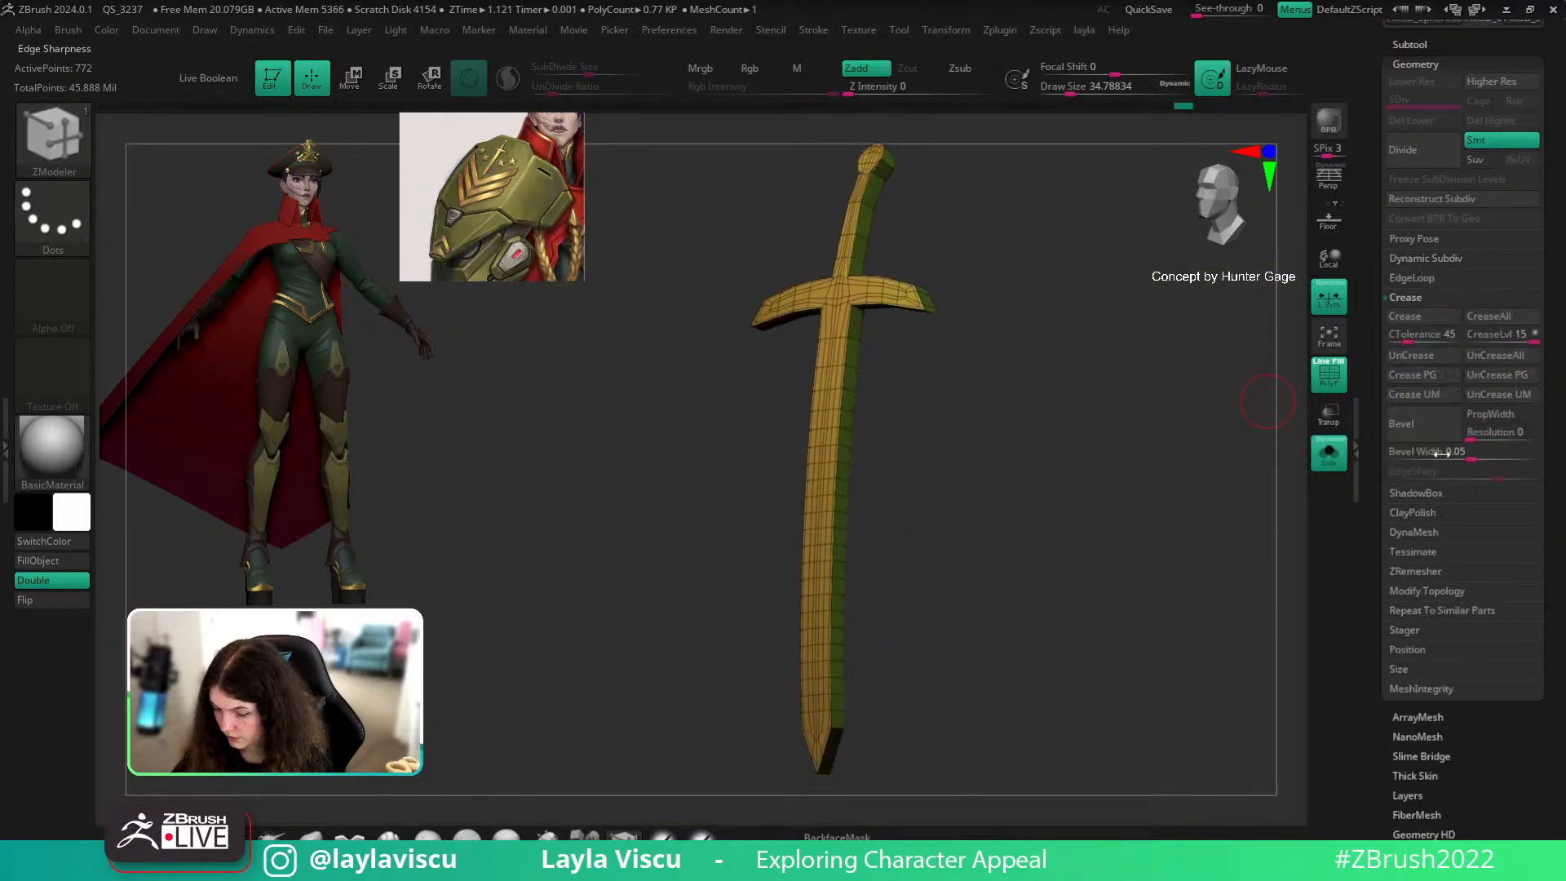
click(1432, 377)
drag(1473, 438, 1424, 455)
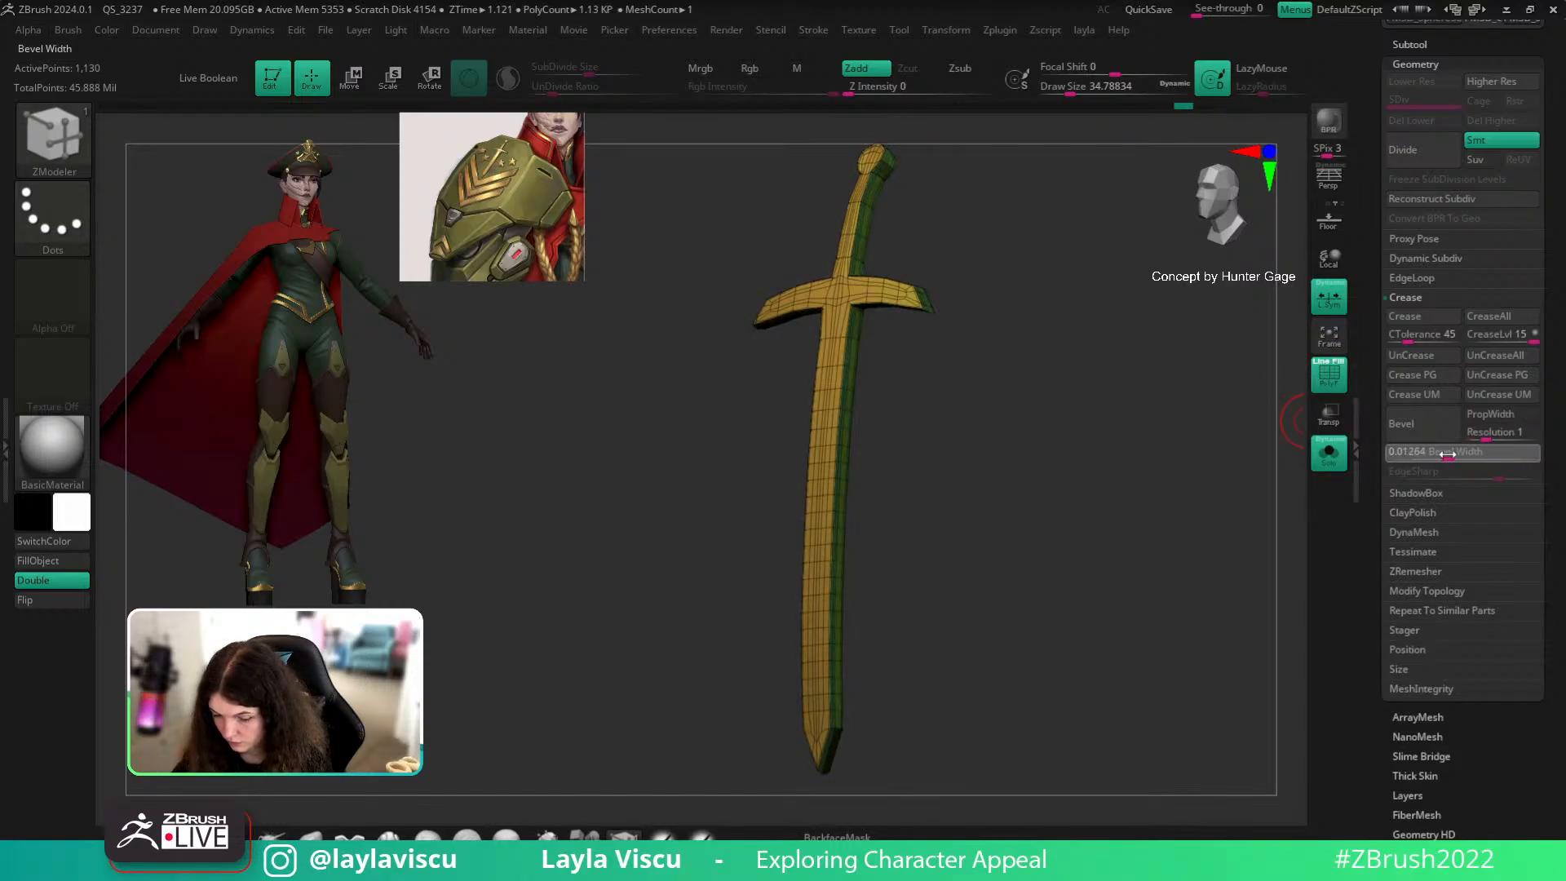
click(1452, 455)
ctrl+right_drag(1048, 636, 1032, 310)
mouse_move(824, 381)
alt+right_down()
mouse_move(1074, 545)
mouse_move(1039, 613)
mouse_move(1091, 458)
alt+right_up()
key(ctrl)
key(shift)
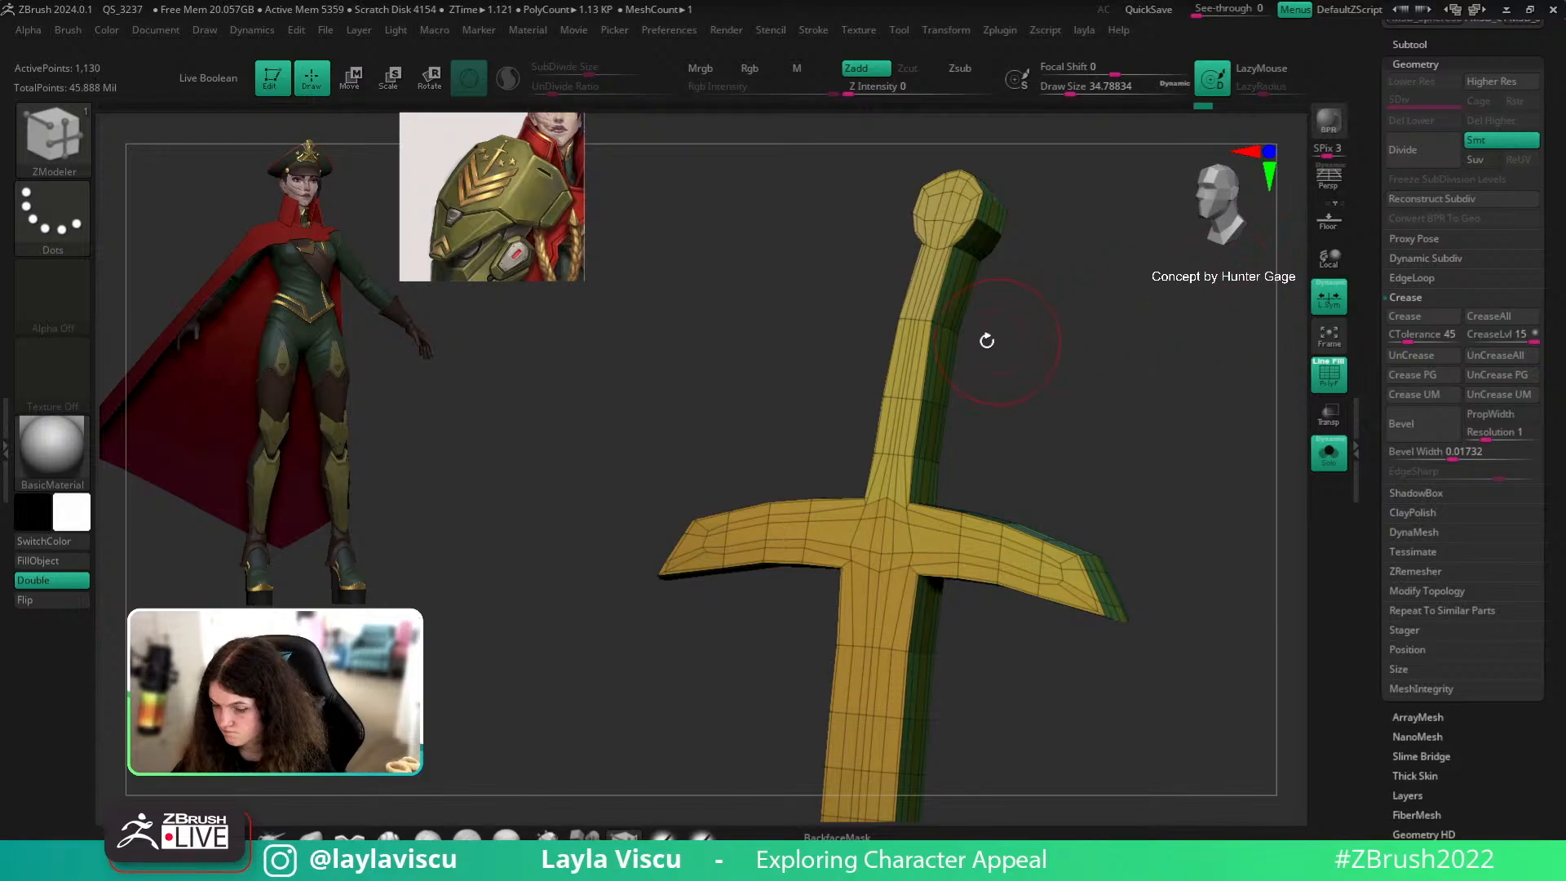
Step: Choose the TrimDynamic brush and crease the beveled sword by polygroups
key(b)
key(t)
key(d)
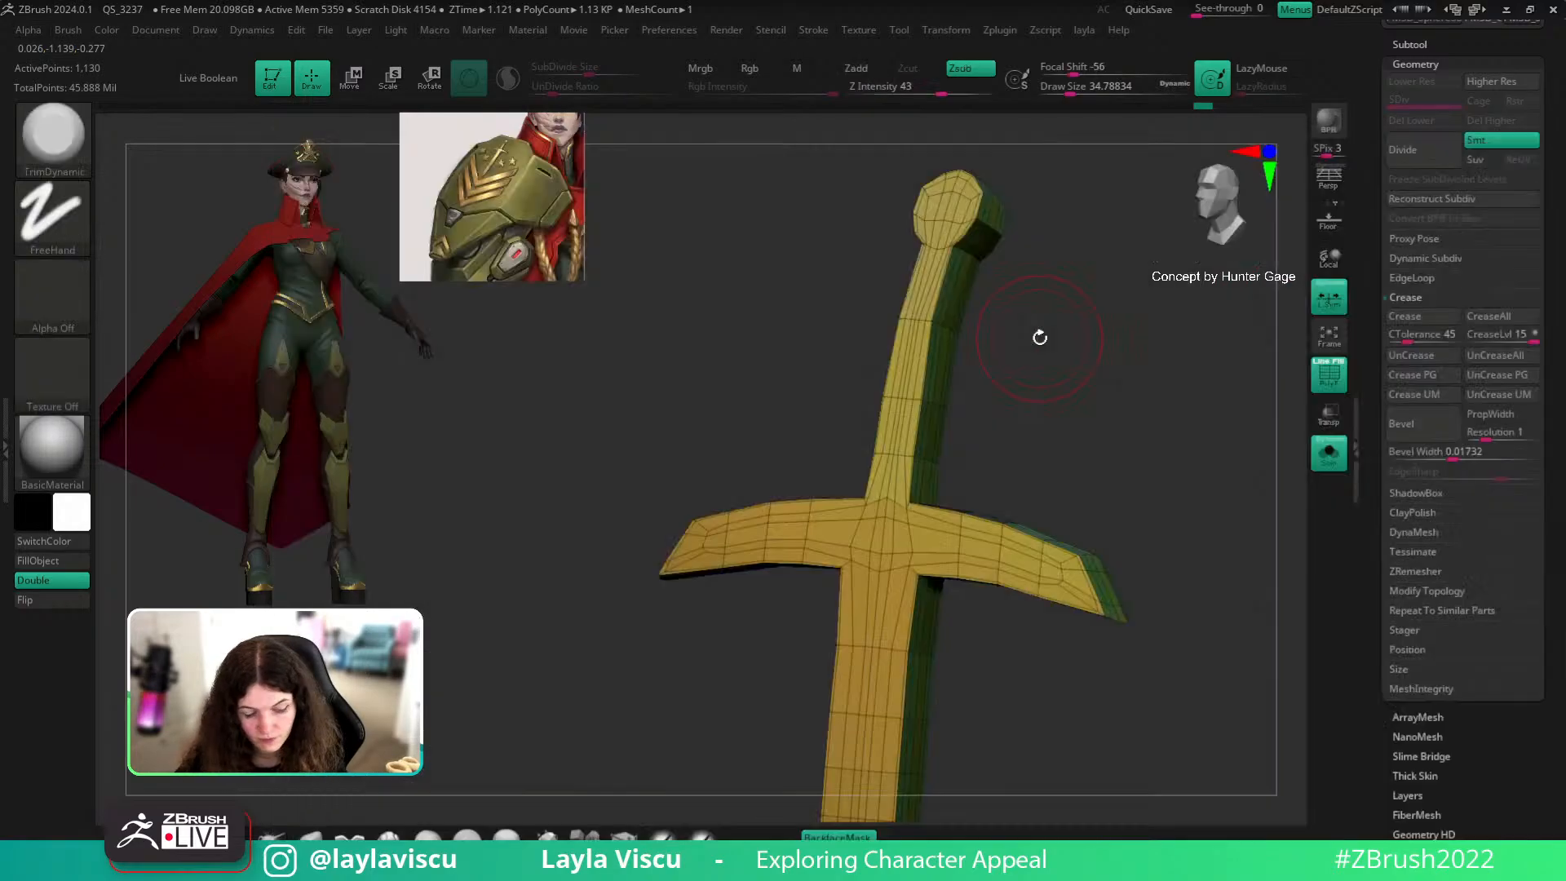
click(1424, 375)
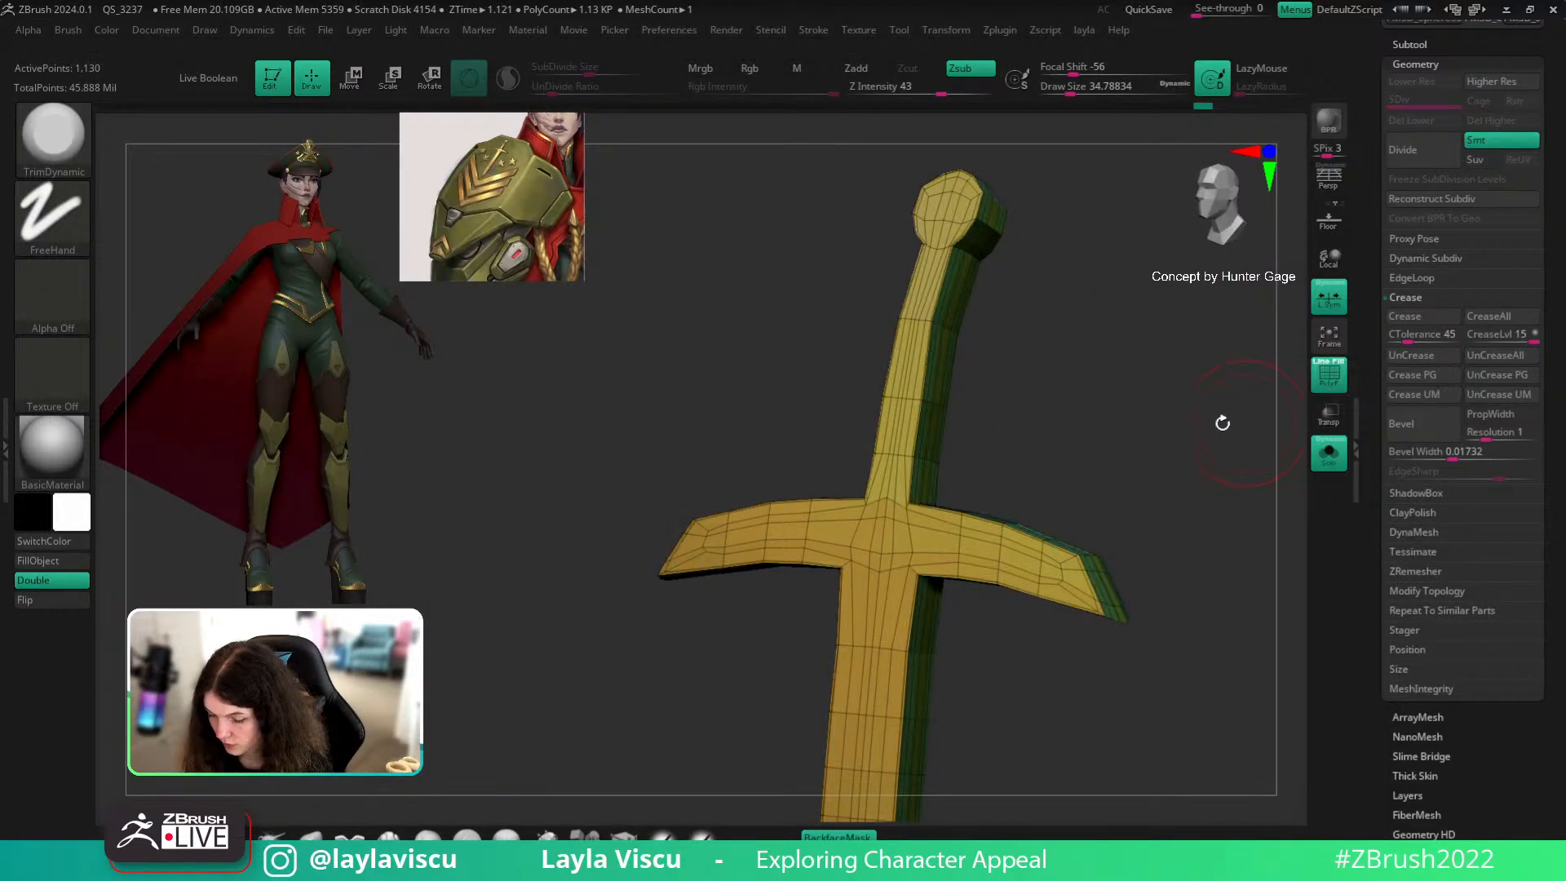
Step: Turn on Dynamic Subdiv for the sword with its thickness set to 0, and hide the polygroup wireframe
key(d)
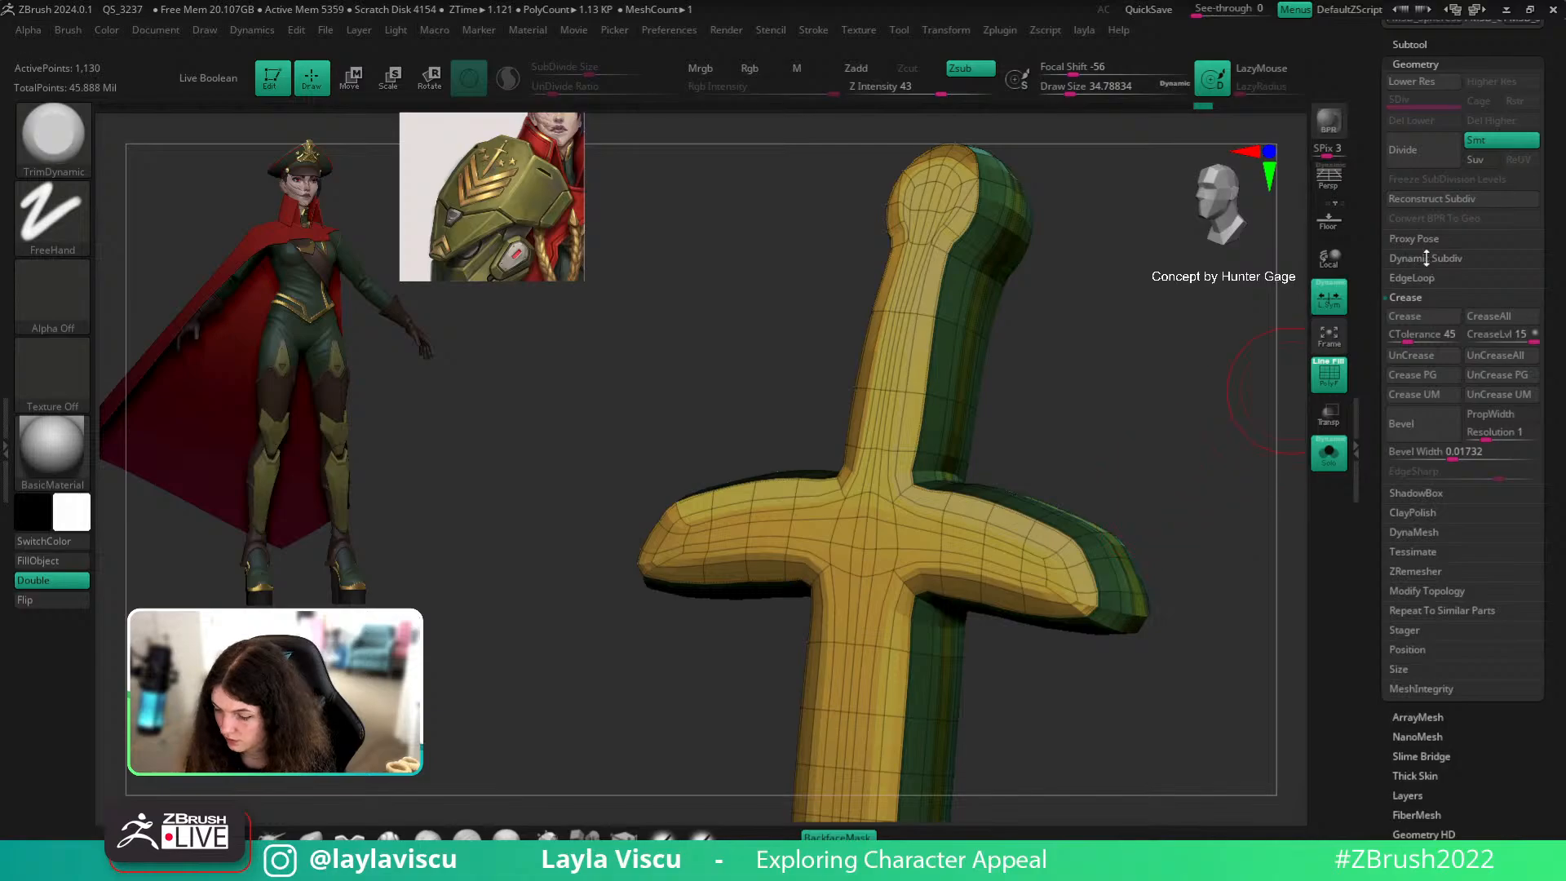
click(1426, 260)
drag(1434, 356, 1363, 359)
key(shift+f)
ctrl+right_drag(1154, 510, 1061, 343)
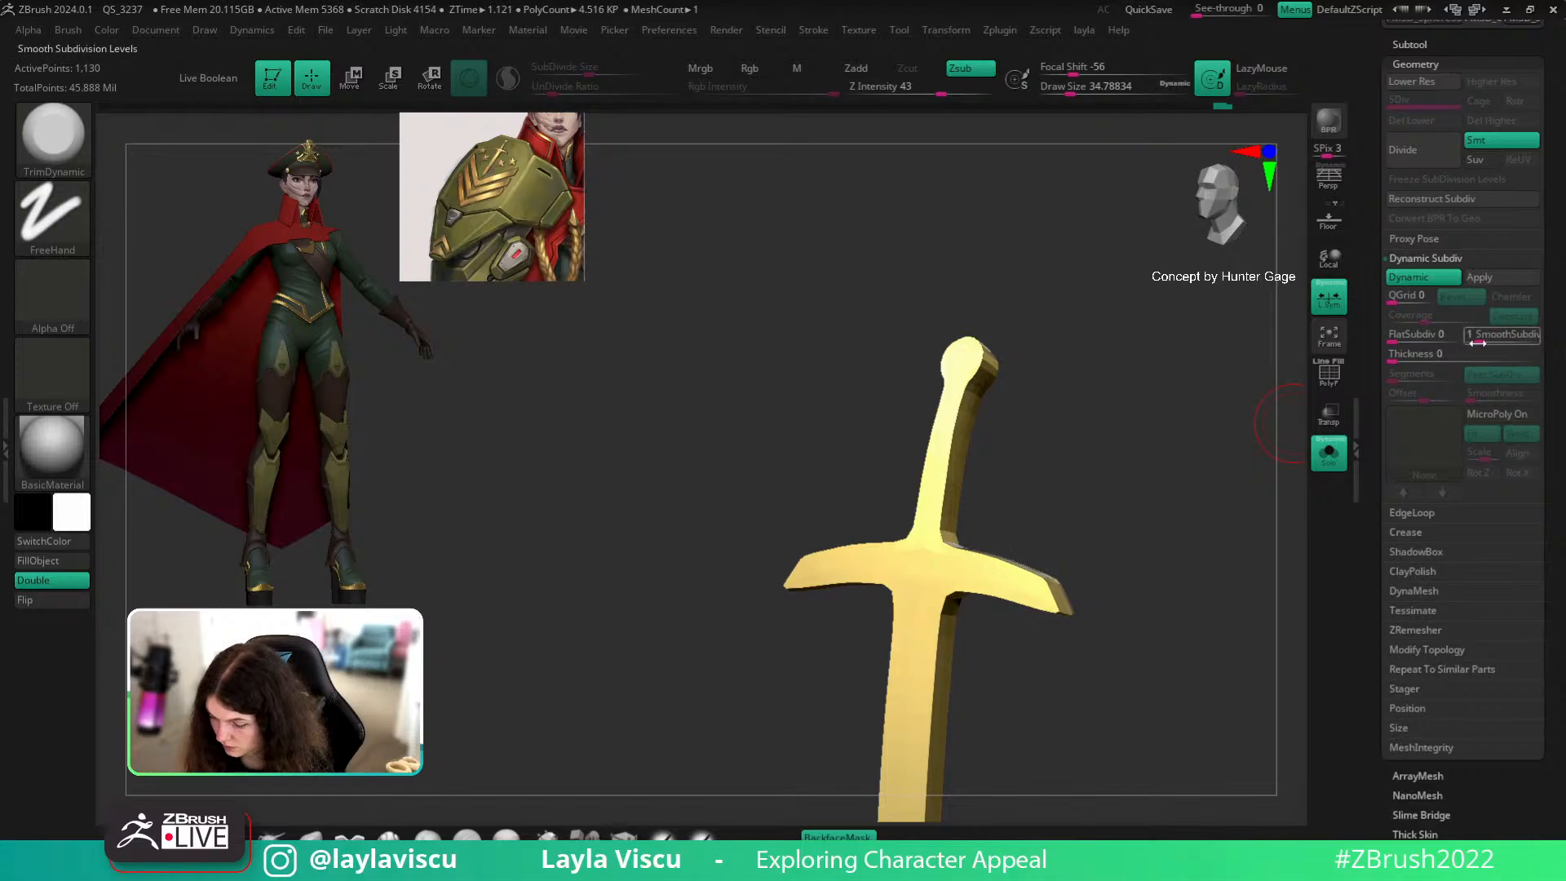
right_drag(1231, 457, 1091, 486)
Step: Set the TrimDynamic brush size to about 14.2 and fill the sword with BasicMaterial
key(s)
click(912, 489)
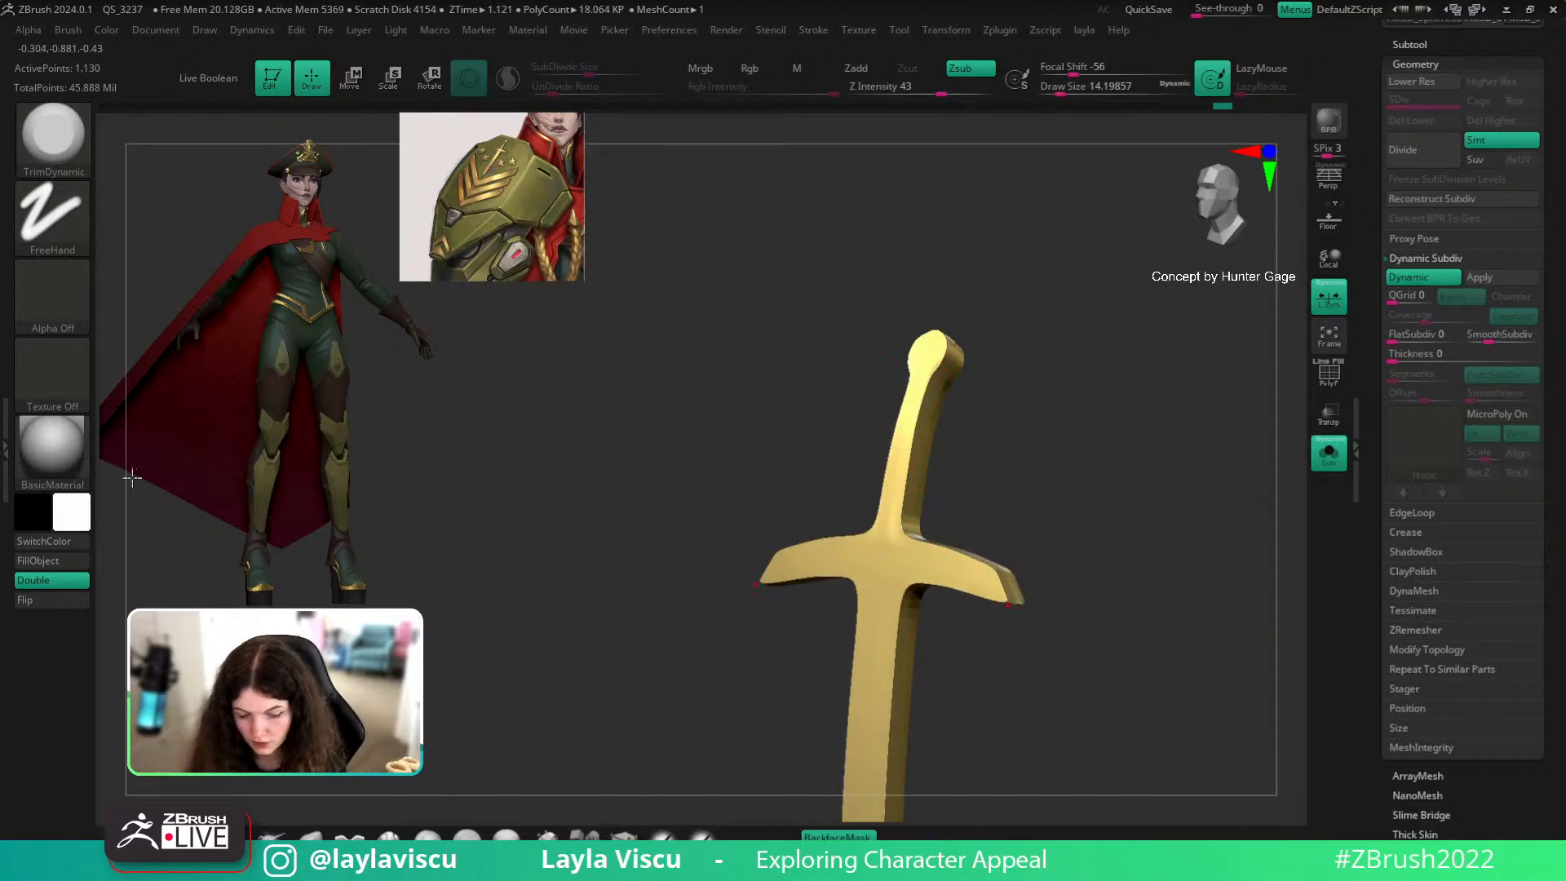
click(52, 447)
click(44, 560)
right_drag(1026, 419, 854, 481)
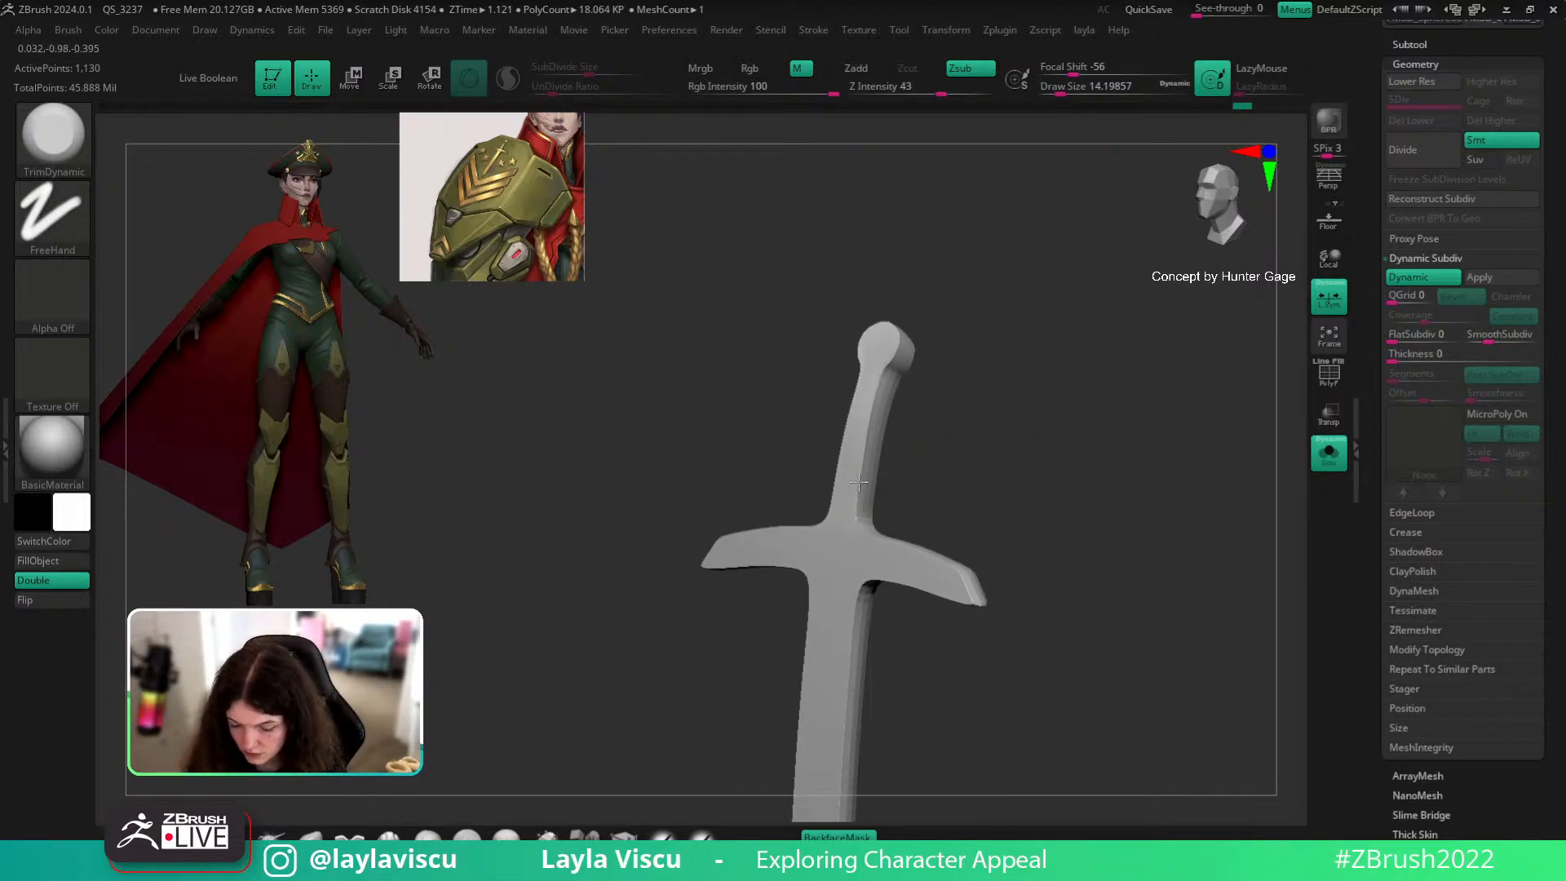
Step: Replace the sword's Dynamic Subdiv with real subdivisions up to SDiv 3, and trim the edges along its handle
click(1414, 279)
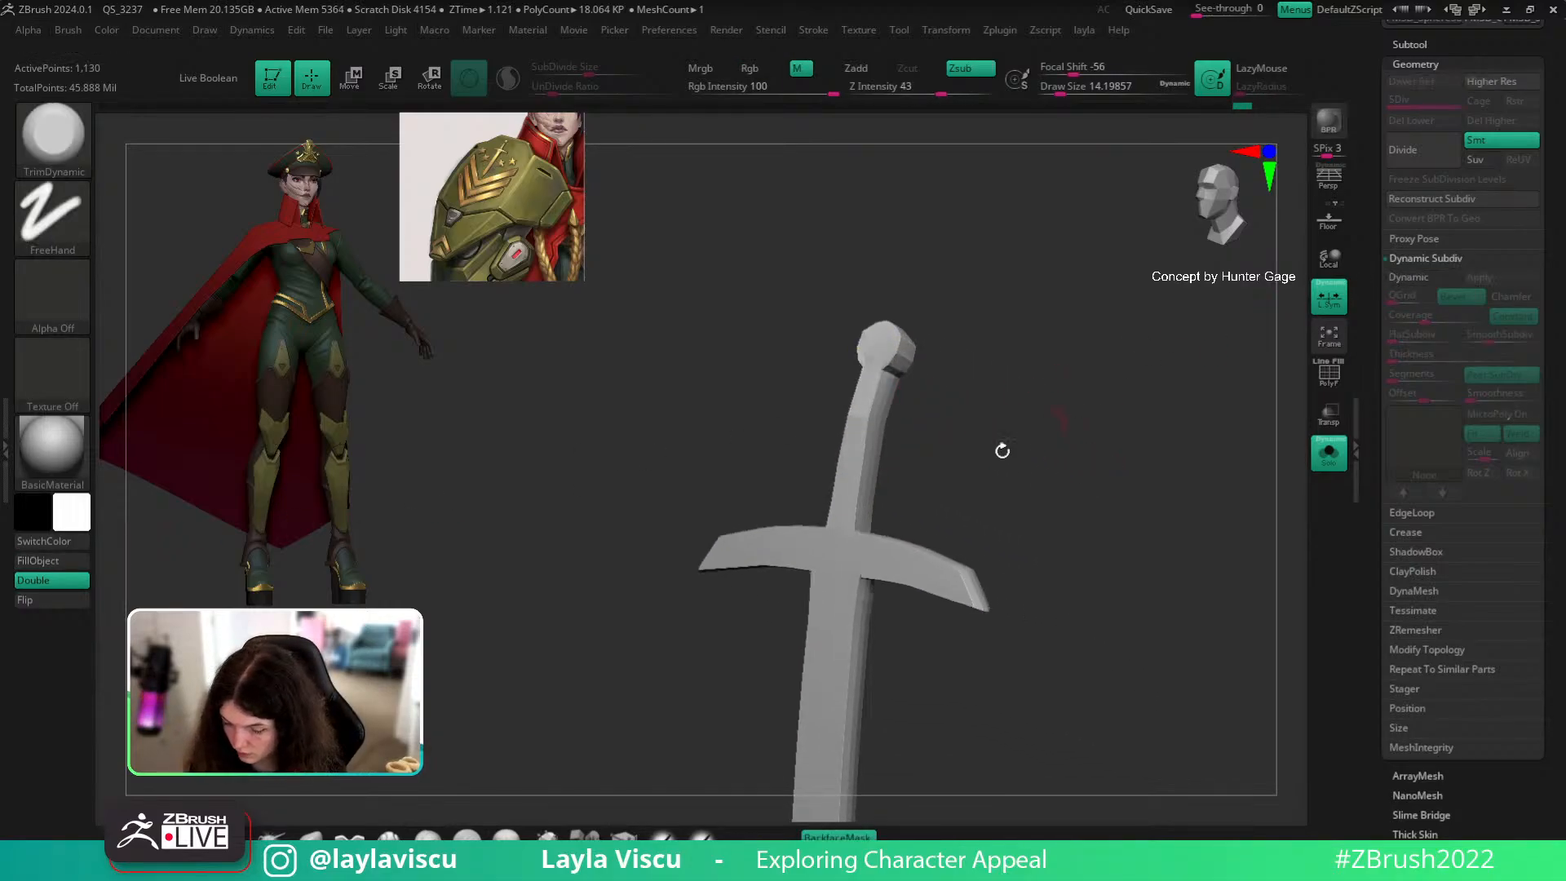
key(ctrl+d)
drag(862, 534, 858, 479)
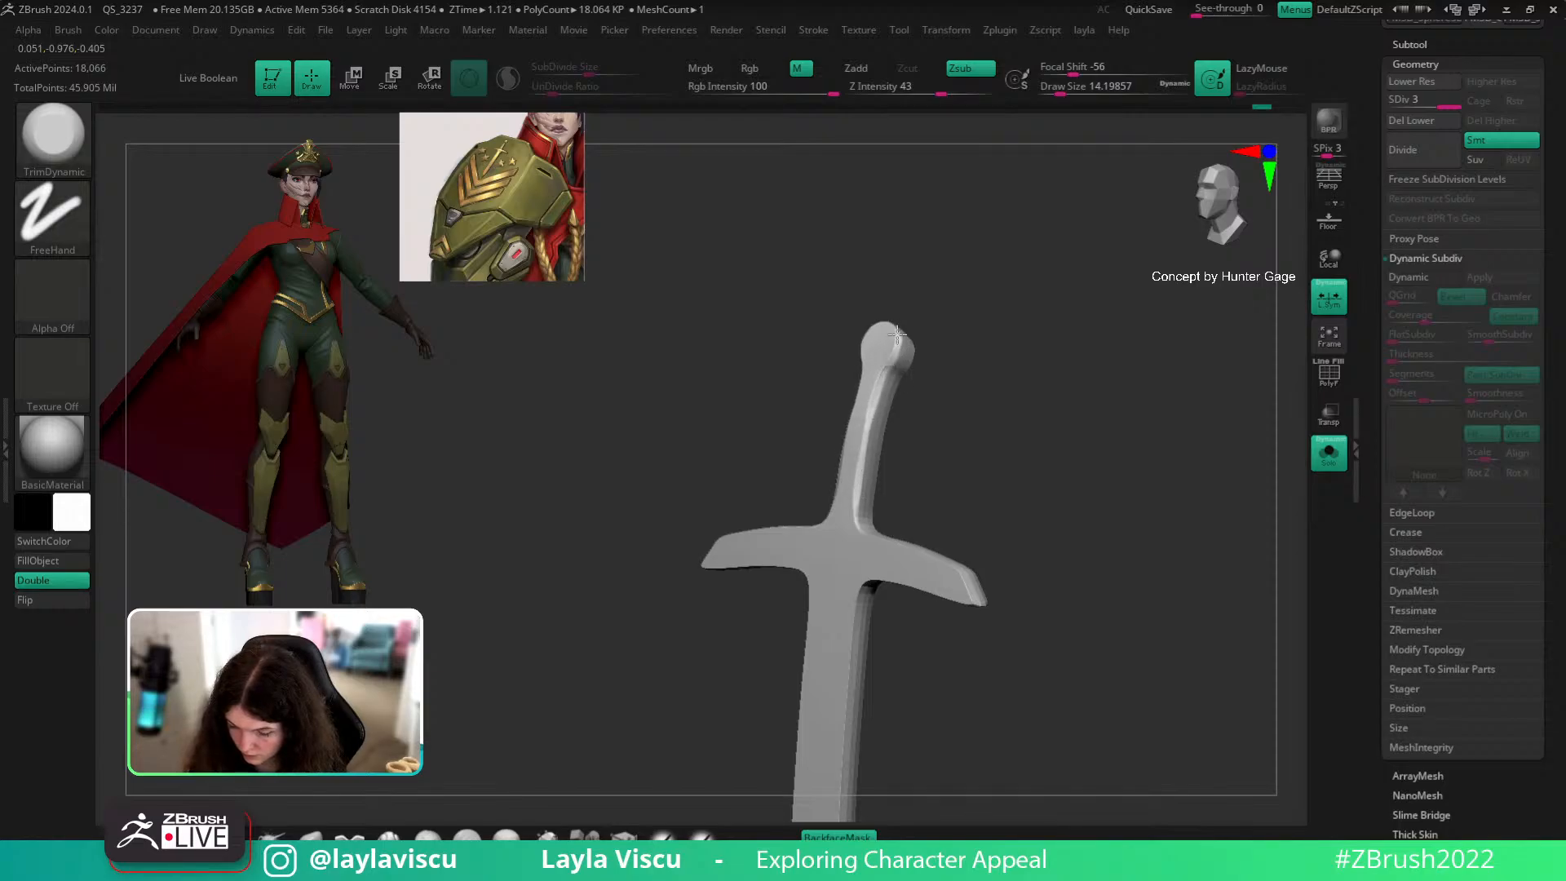
drag(933, 384, 848, 376)
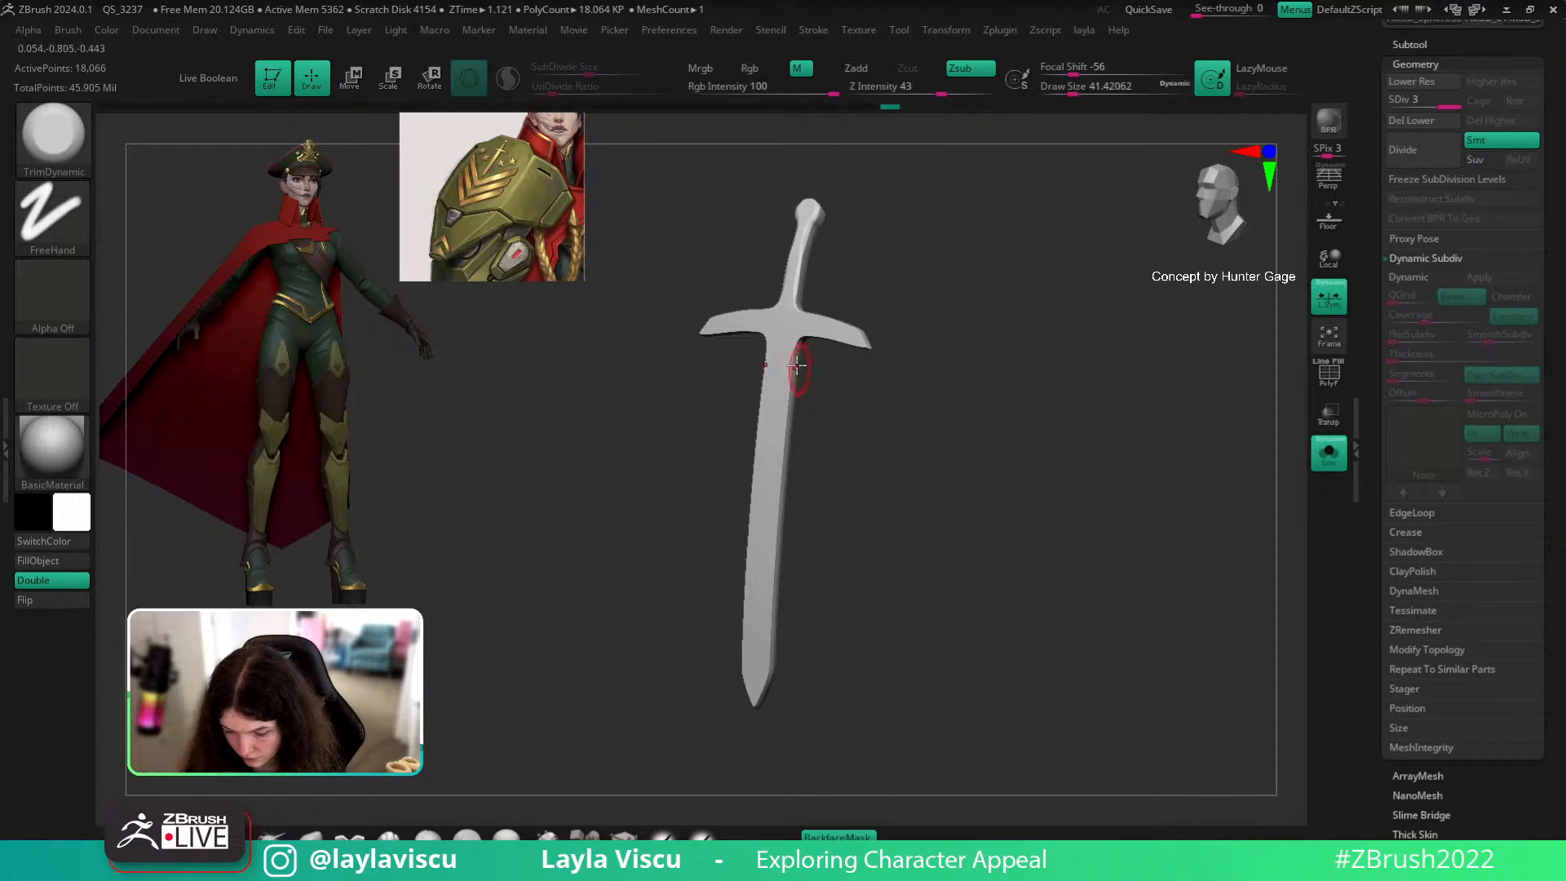
Step: Trim the long edges and tip of the sword's blade with TrimDynamic at brush sizes of about 17 to 31
key(bracketleft)
key(bracketleft)
key(bracketleft)
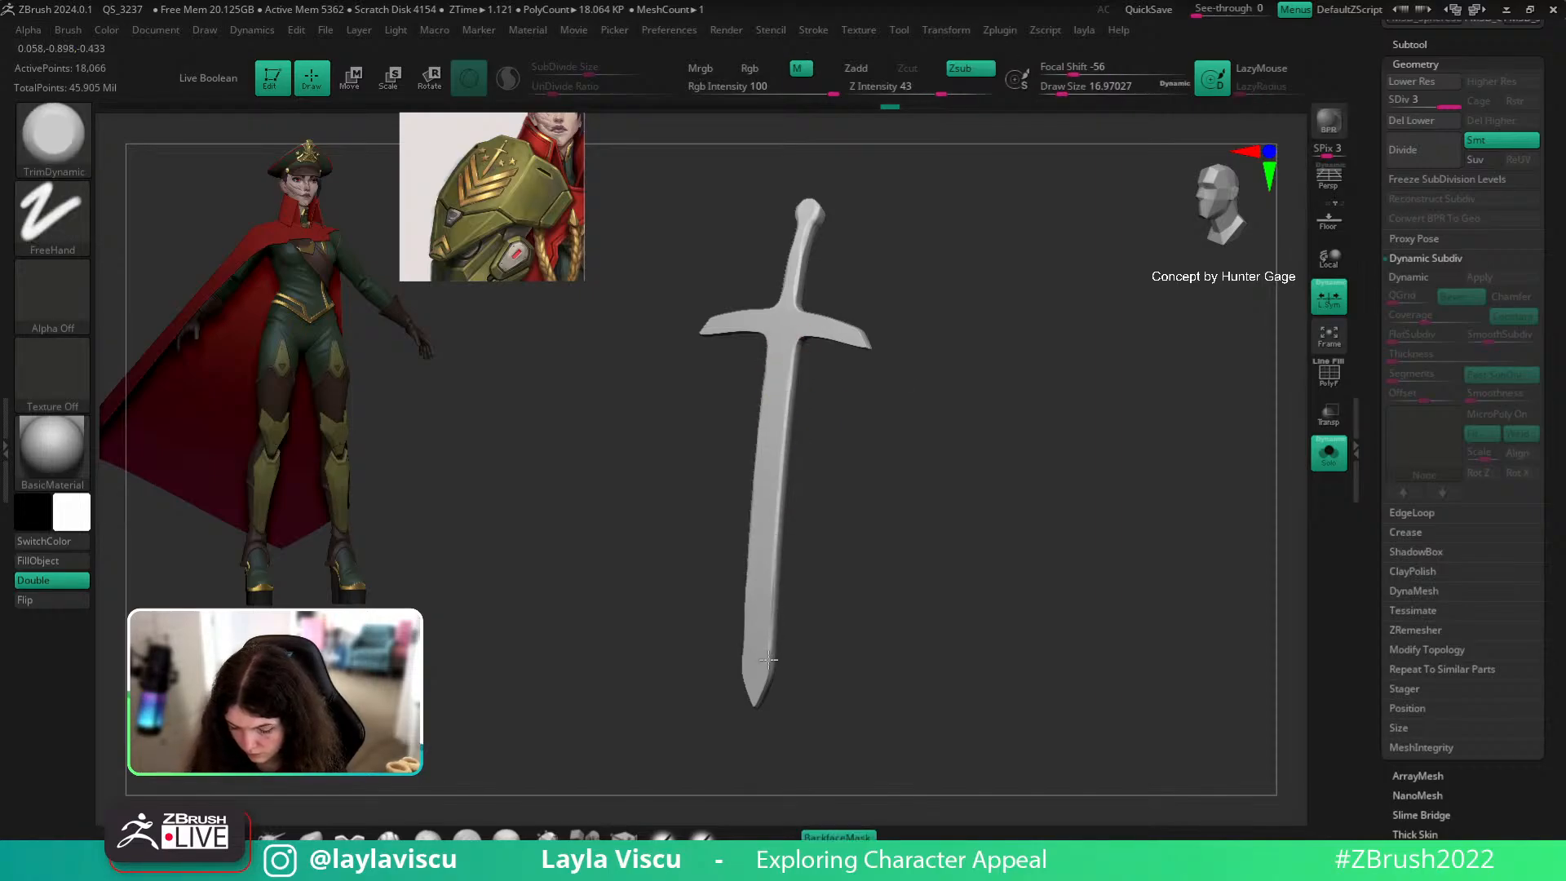
drag(751, 710, 797, 623)
key(bracketright)
key(bracketright)
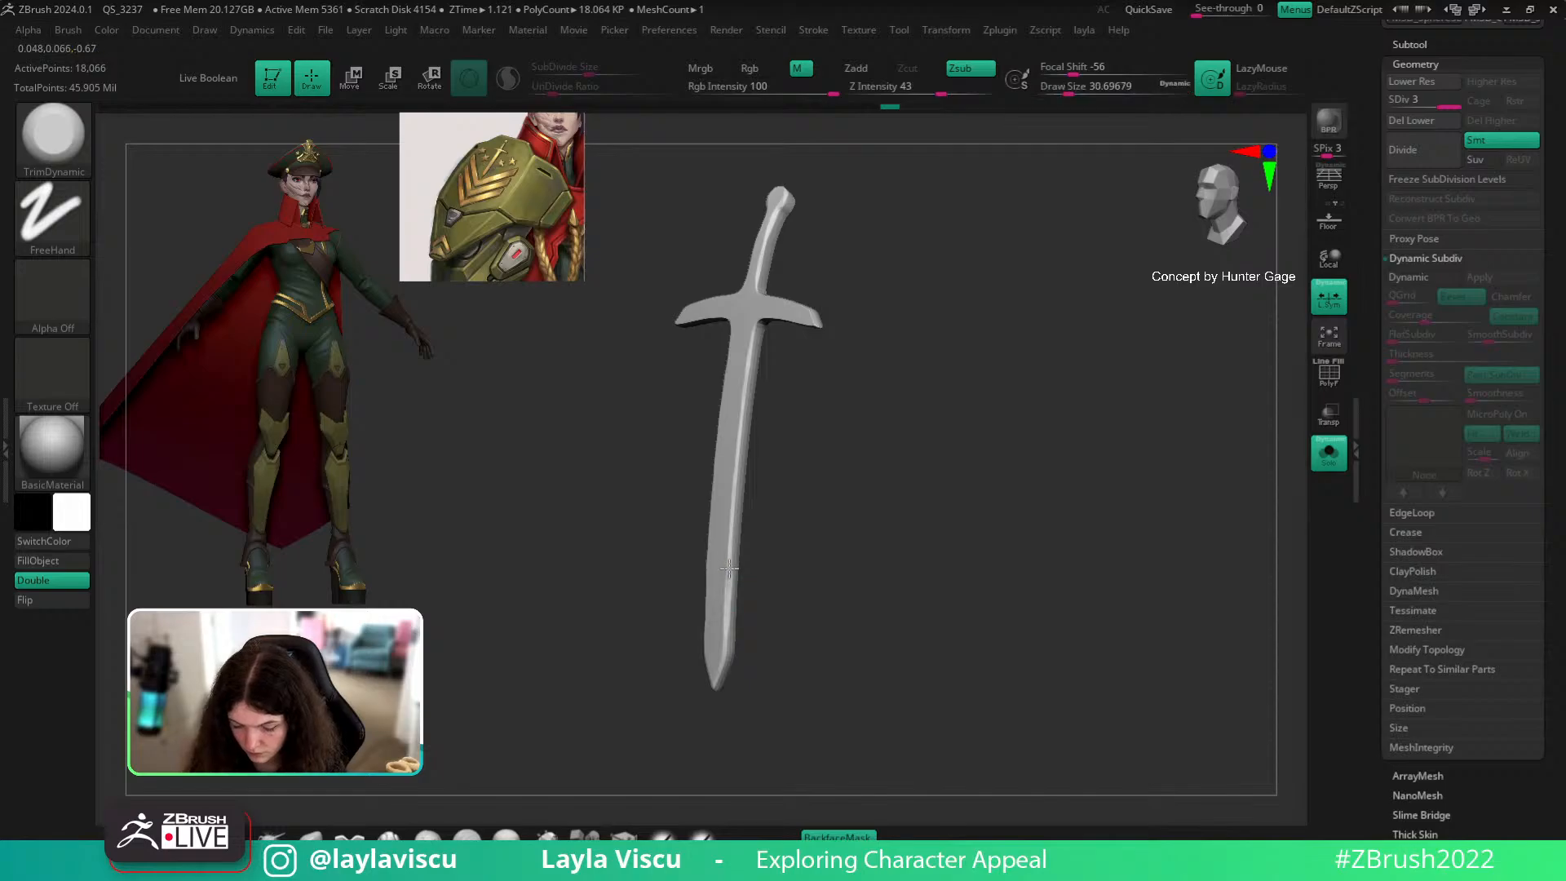
drag(778, 346, 801, 446)
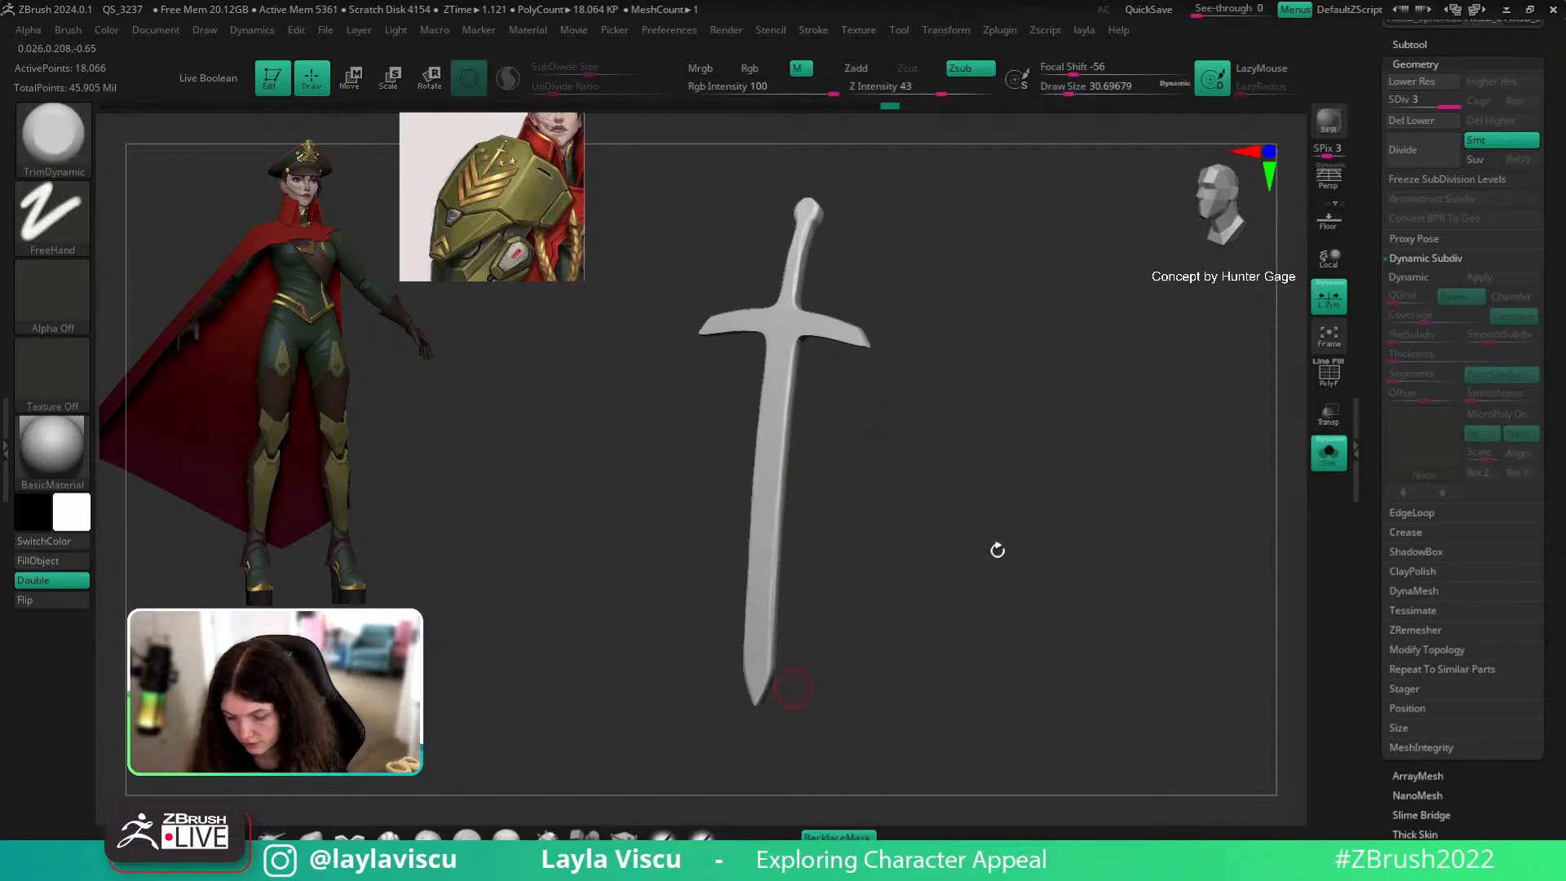
Step: Show the full shoulder armor and check how the sword sits on it, using the Move brush enlarged to about 453
click(1330, 453)
mouse_move(1207, 563)
mouse_down()
mouse_move(892, 536)
mouse_move(1175, 455)
mouse_move(1113, 550)
mouse_move(1052, 354)
mouse_move(1094, 360)
mouse_up()
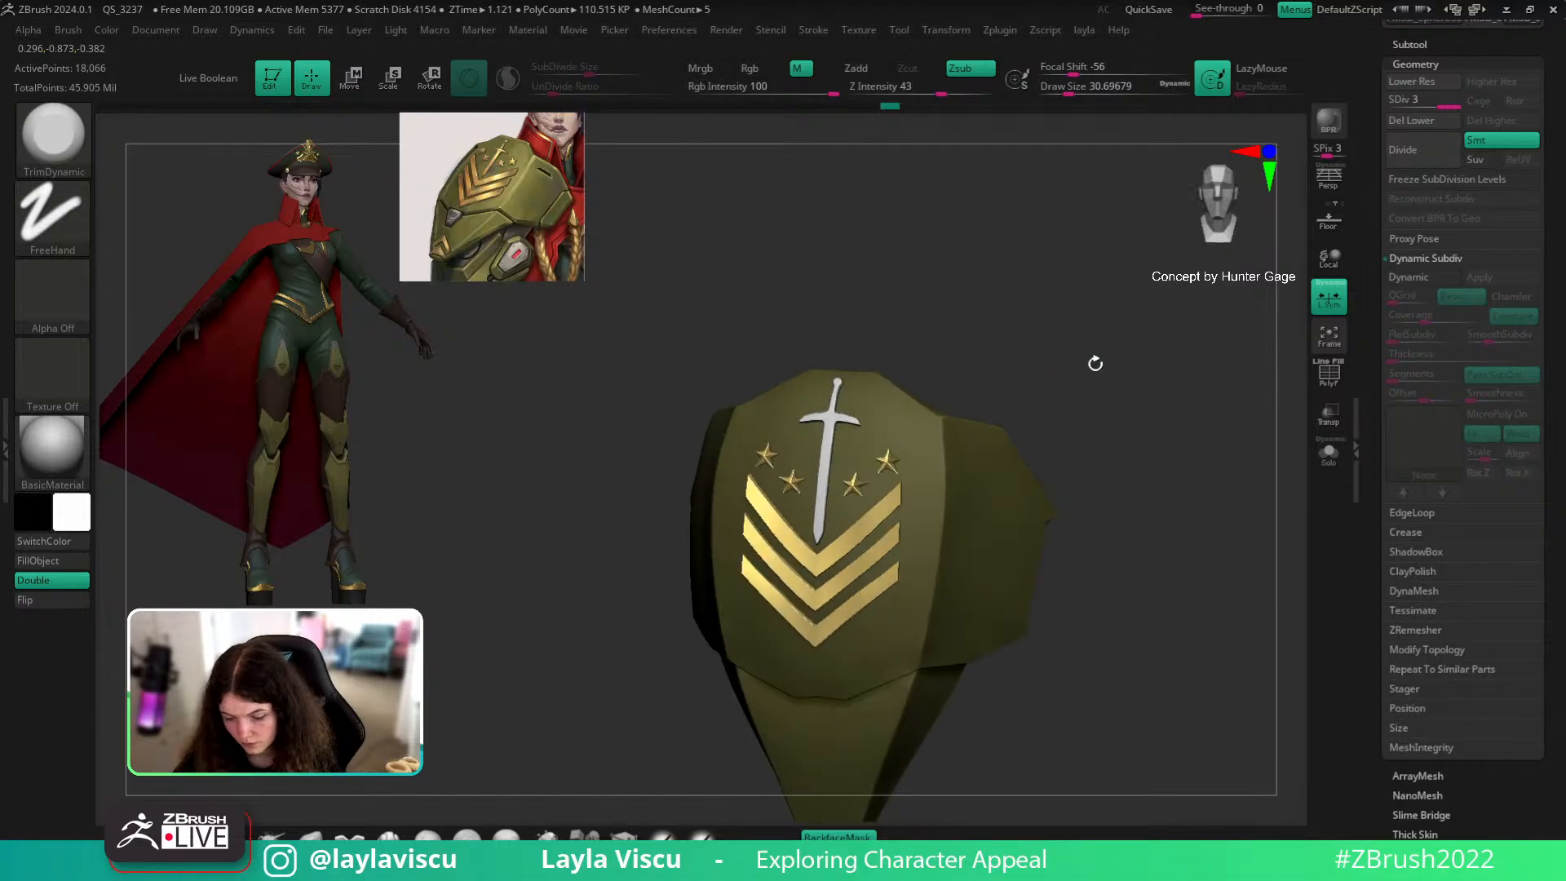
key(b)
key(m)
key(v)
key(bracketright)
key(bracketright)
key(bracketright)
key(bracketright)
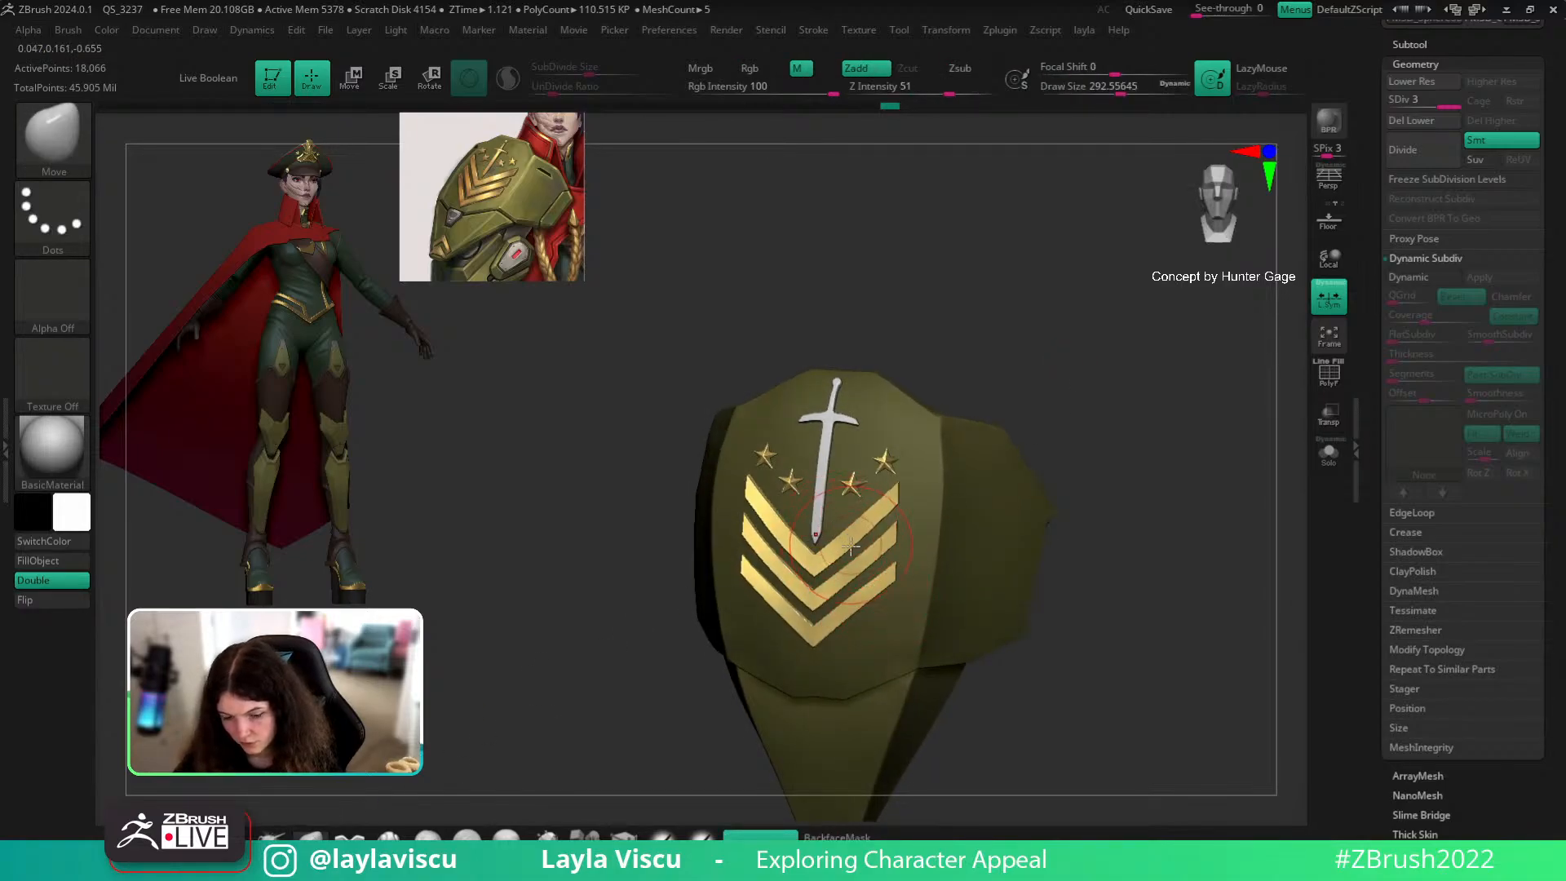
key(bracketright)
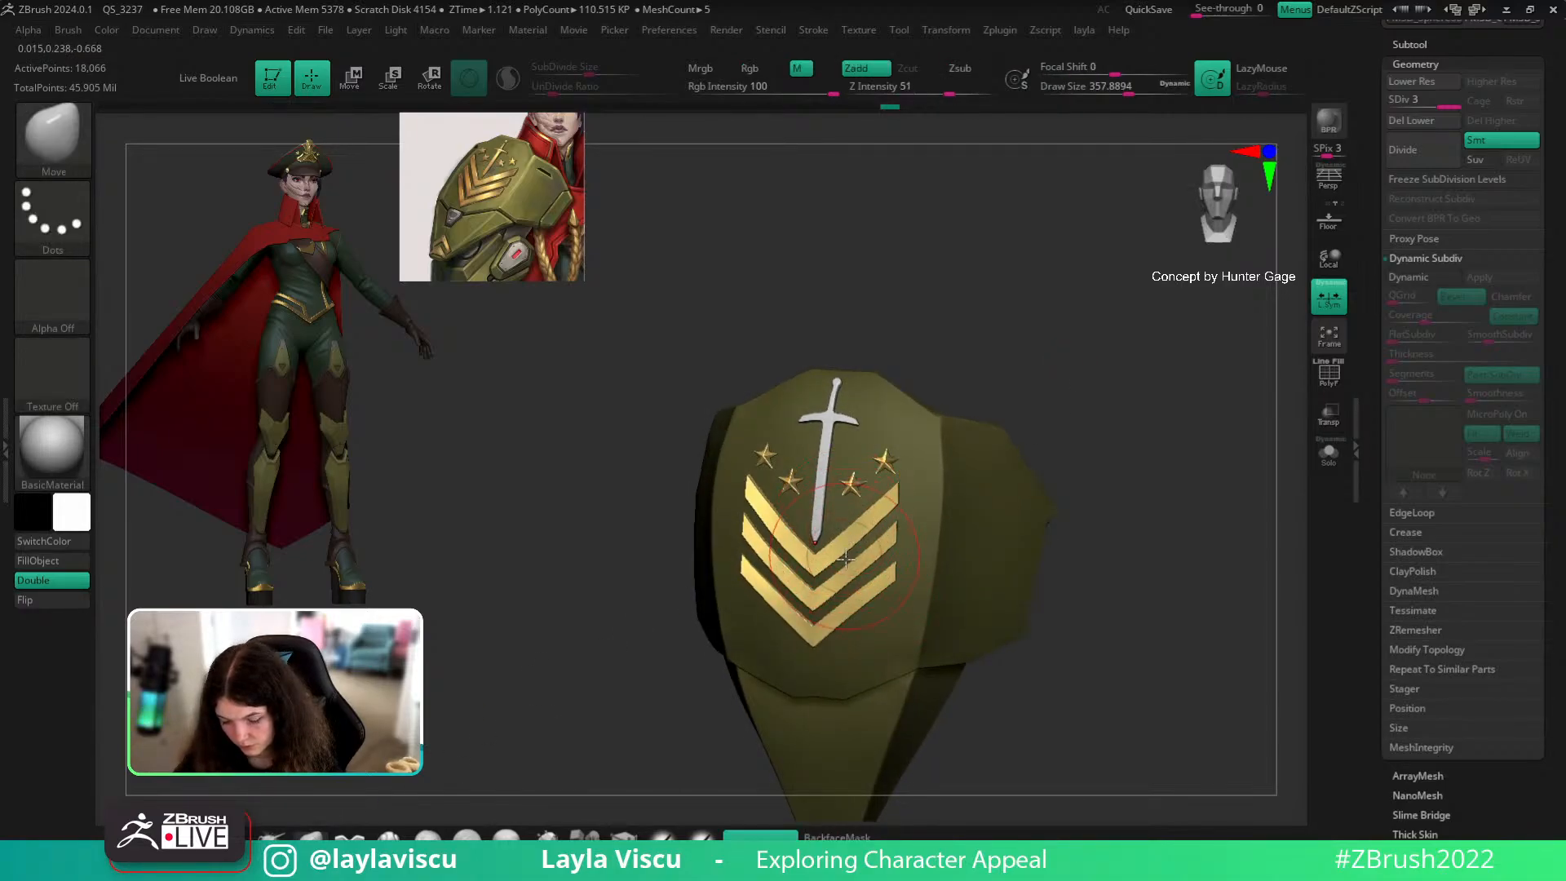
mouse_move(1154, 453)
right_down()
mouse_move(1137, 433)
mouse_move(1136, 518)
right_up()
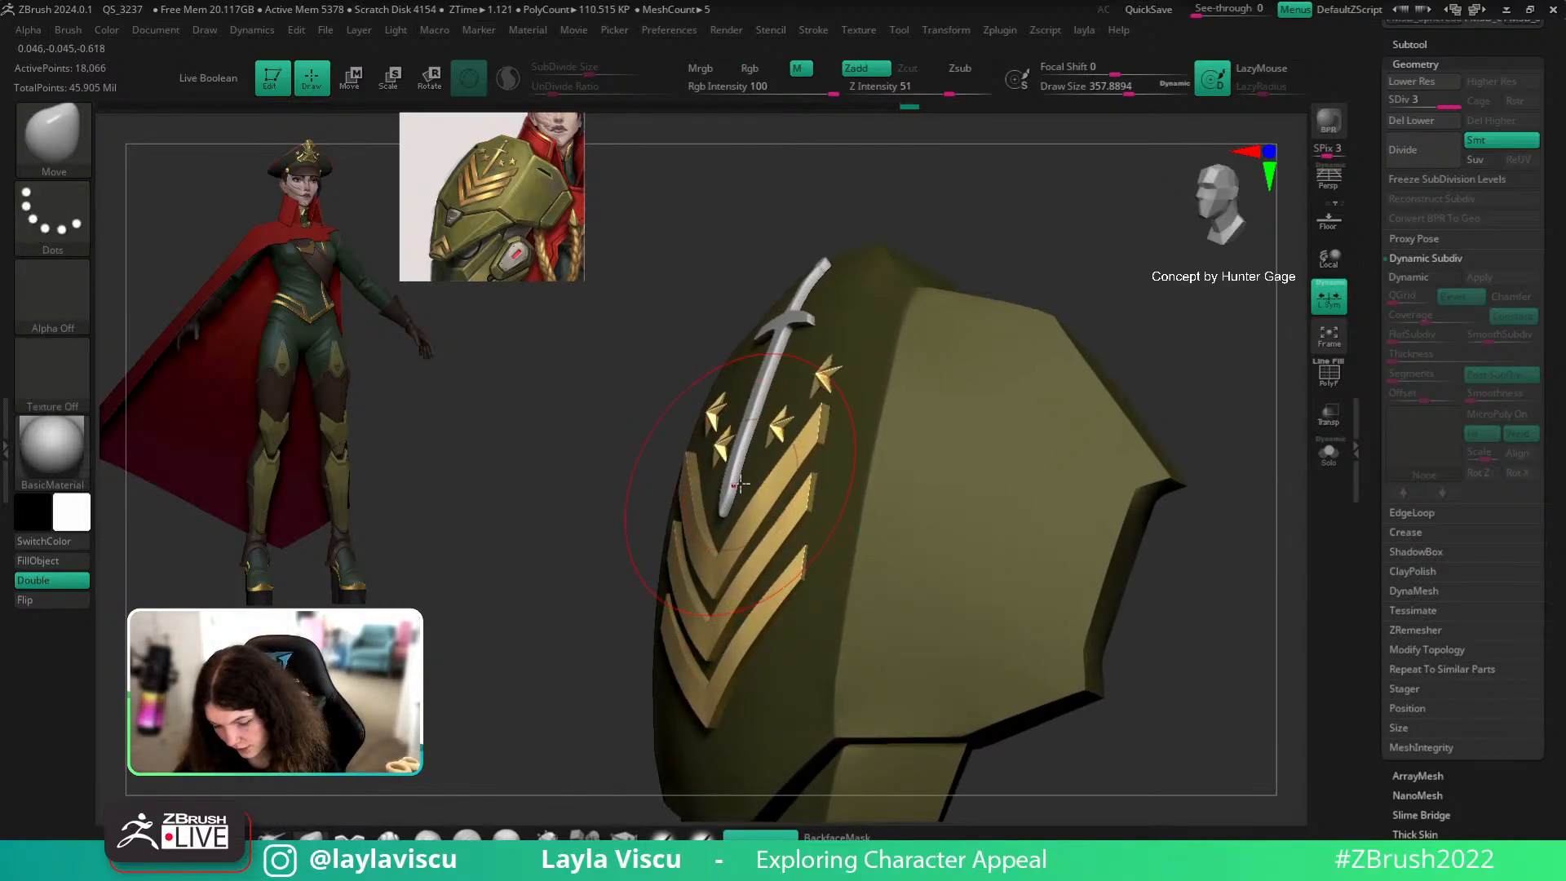
right_drag(576, 417, 849, 385)
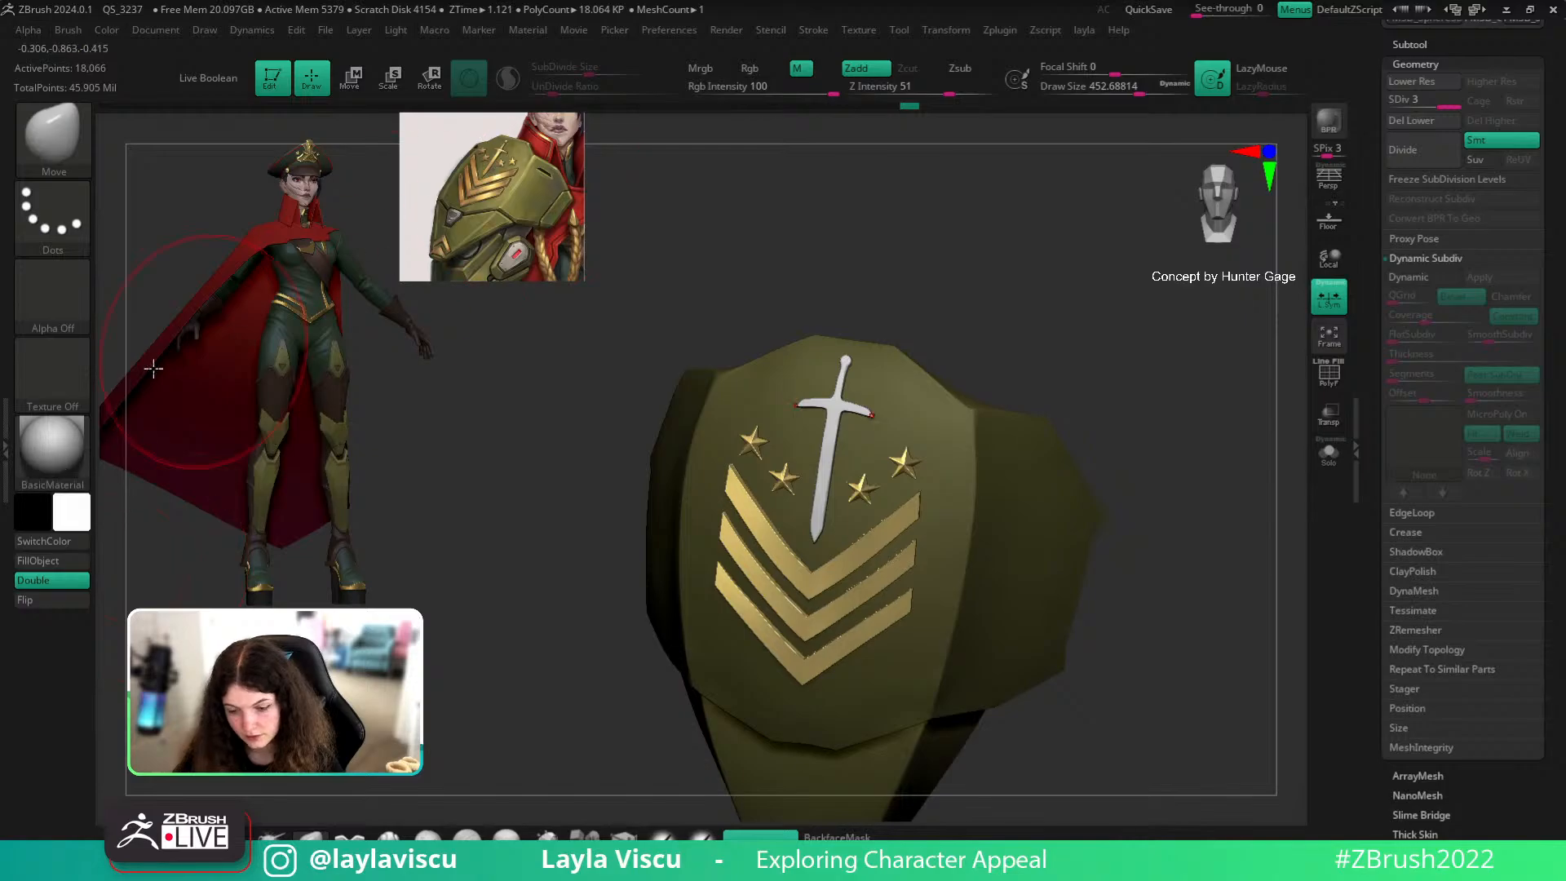
Step: Fill the sword with the Gold material and set BasicMaterial as the active material again
click(52, 446)
click(960, 401)
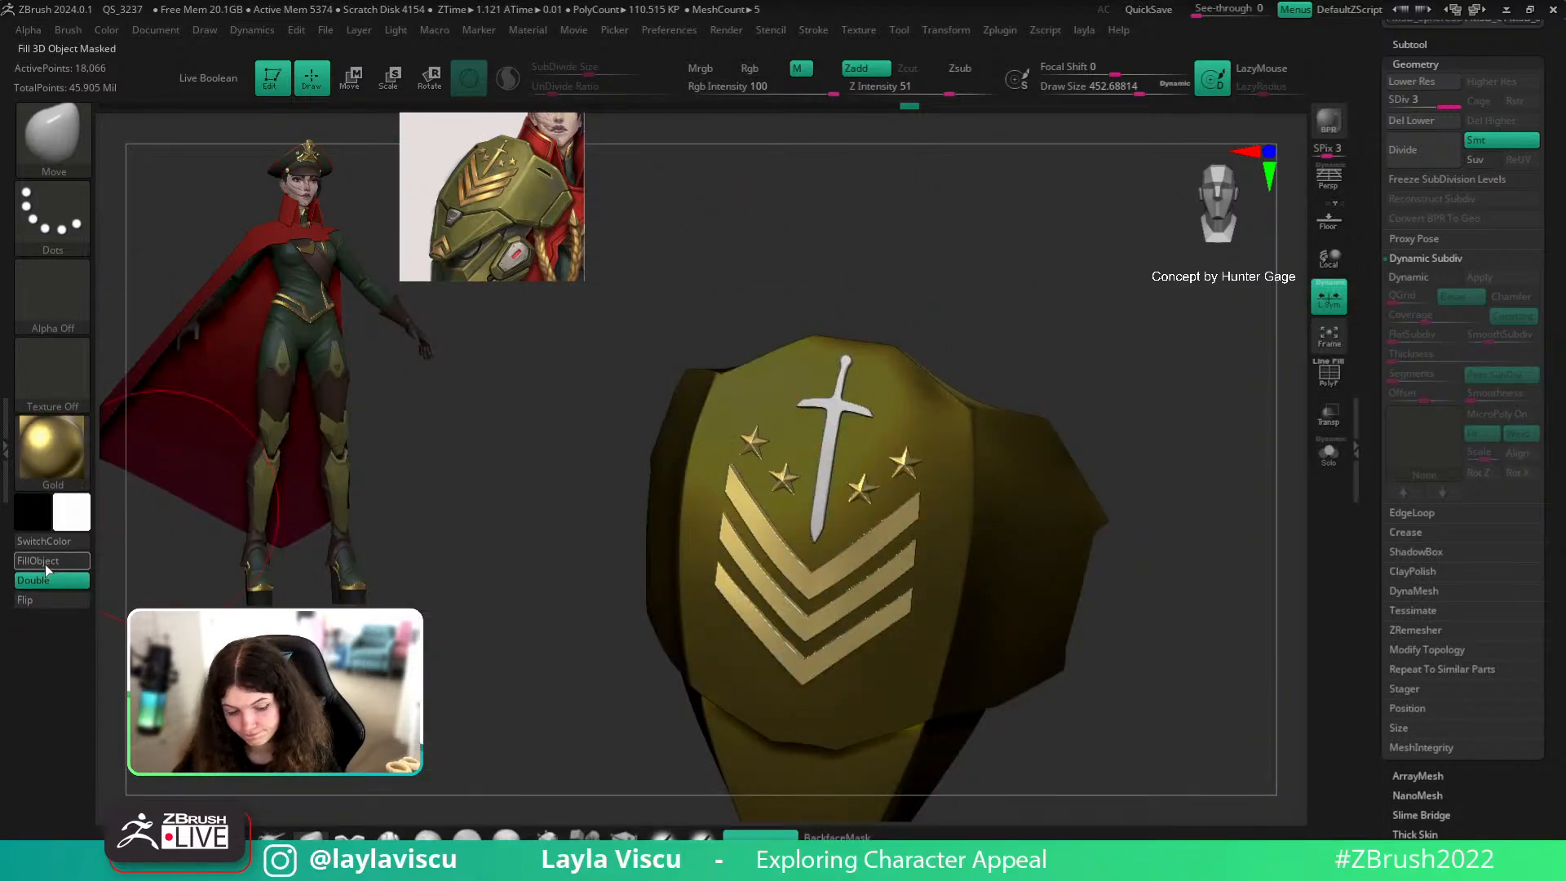
click(51, 446)
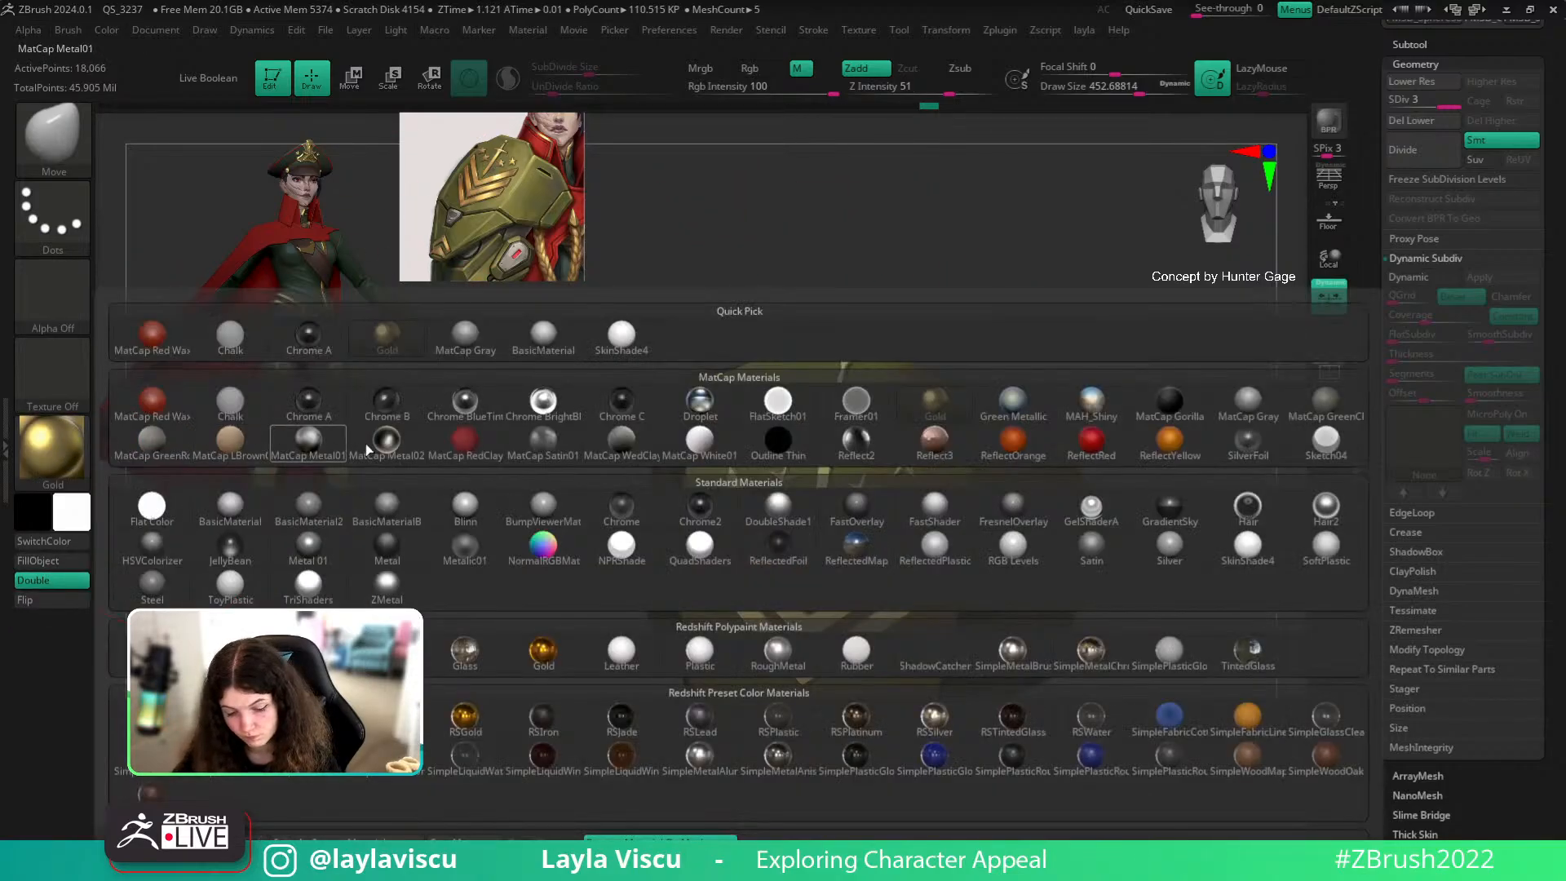
click(262, 507)
drag(1068, 502, 932, 512)
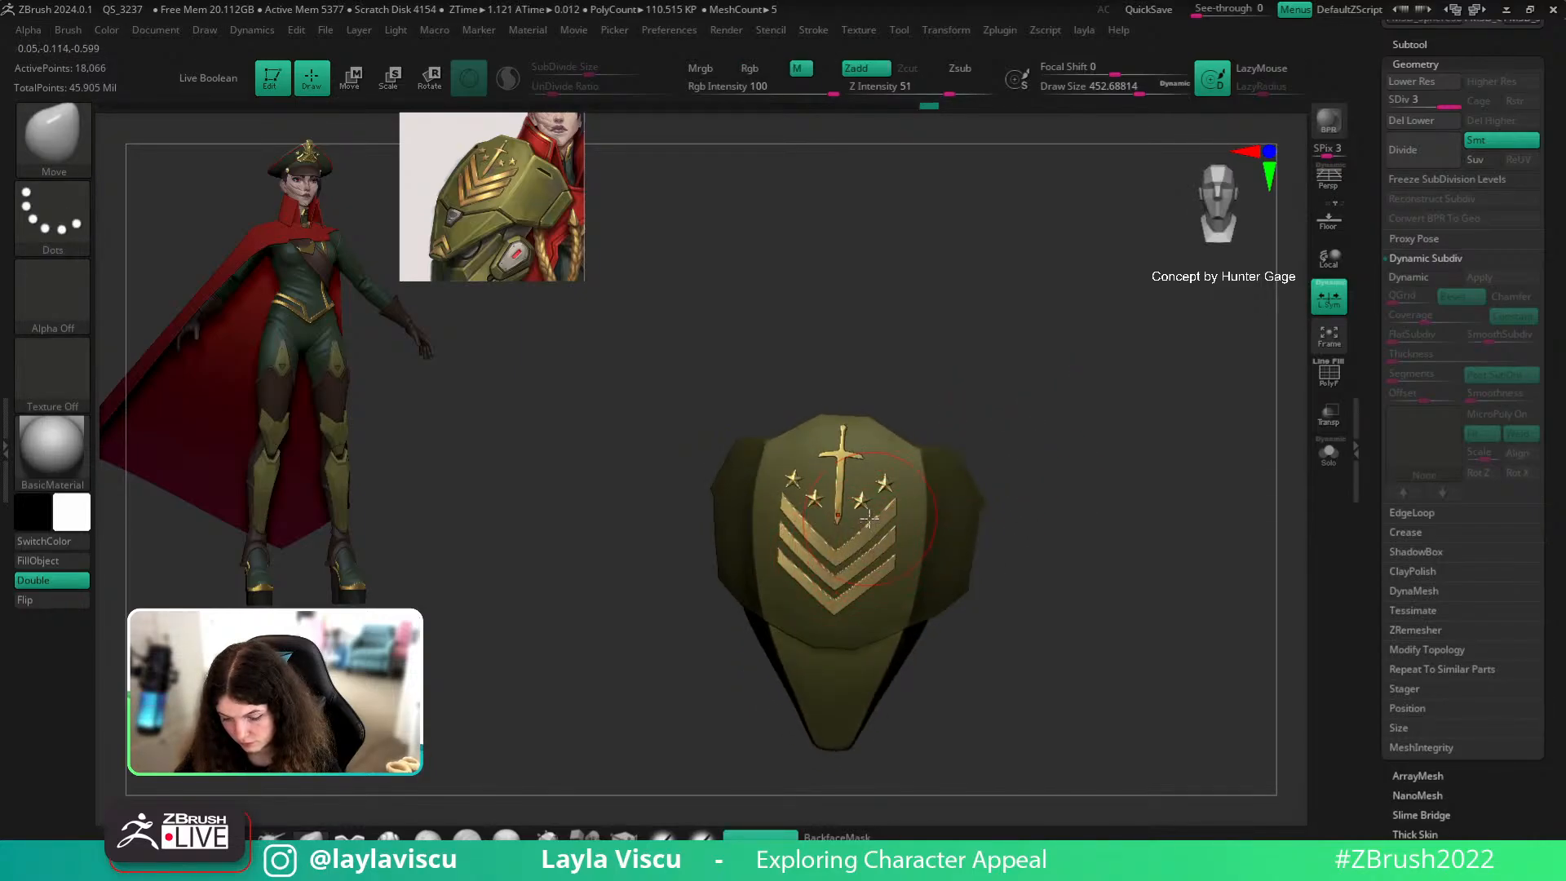
Step: Nudge the sword's handle with a smaller Move brush, undoing the first stroke
scroll(870, 519, up, 4)
drag(880, 405, 886, 410)
key(ctrl+z)
key(s)
drag(866, 341, 844, 341)
drag(860, 349, 863, 357)
Step: Set the Move brush size to about 101 and inspect the sword's fit on the armor from several angles
ctrl+right_drag(862, 358, 905, 314)
right_drag(906, 315, 919, 484)
right_drag(1031, 272, 1089, 305)
key(s)
drag(910, 341, 884, 340)
right_drag(1089, 273, 1031, 232)
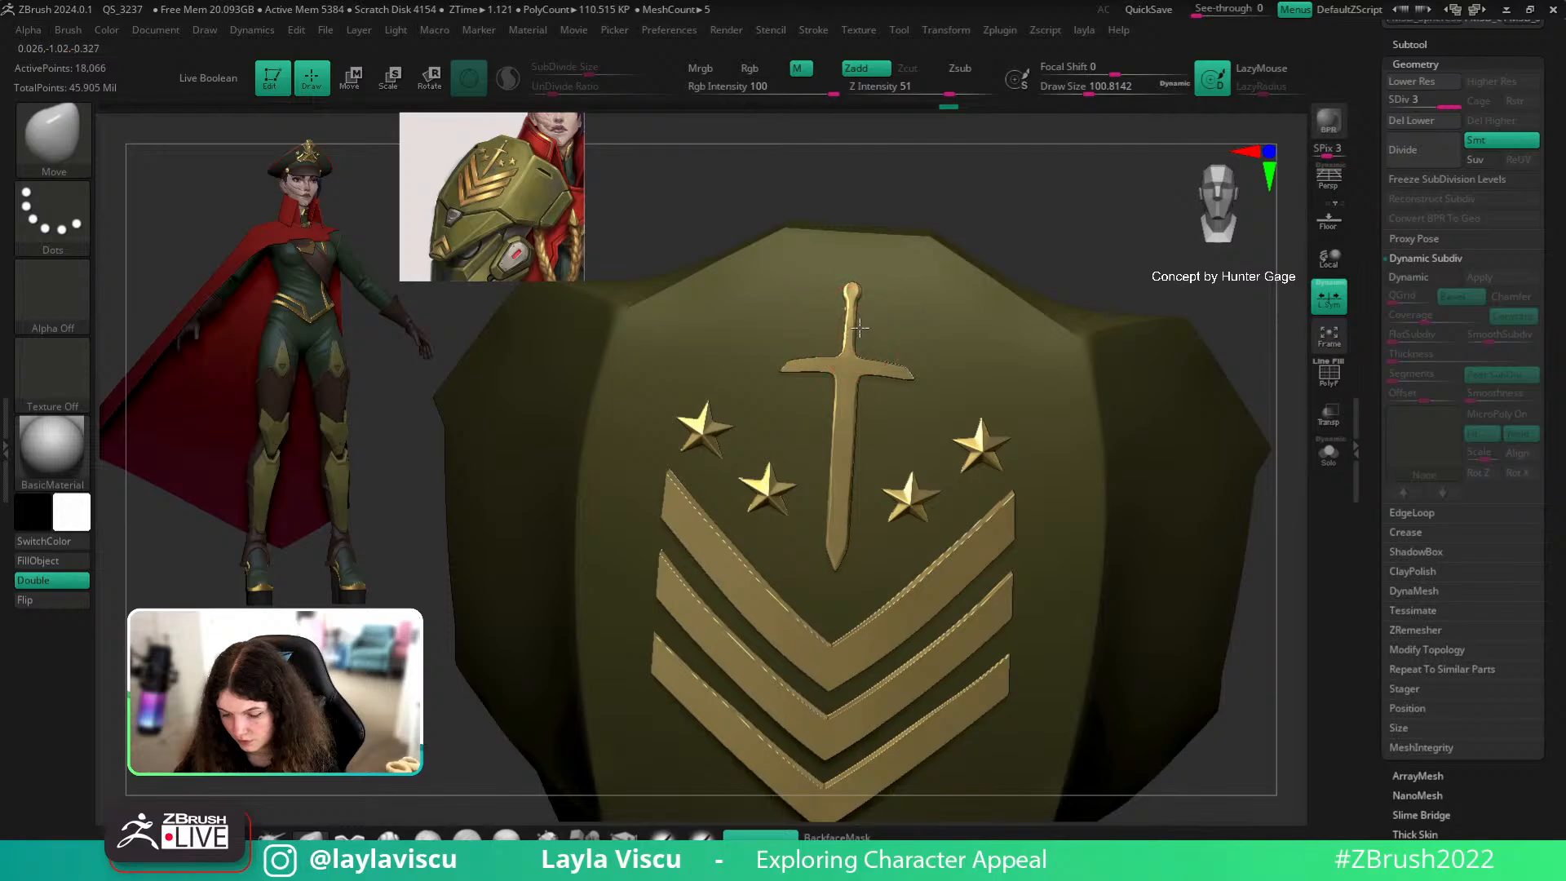
mouse_move(865, 346)
ctrl+right_down()
mouse_move(1024, 307)
mouse_move(1025, 266)
mouse_move(1031, 308)
mouse_move(1041, 299)
mouse_move(857, 457)
ctrl+right_up()
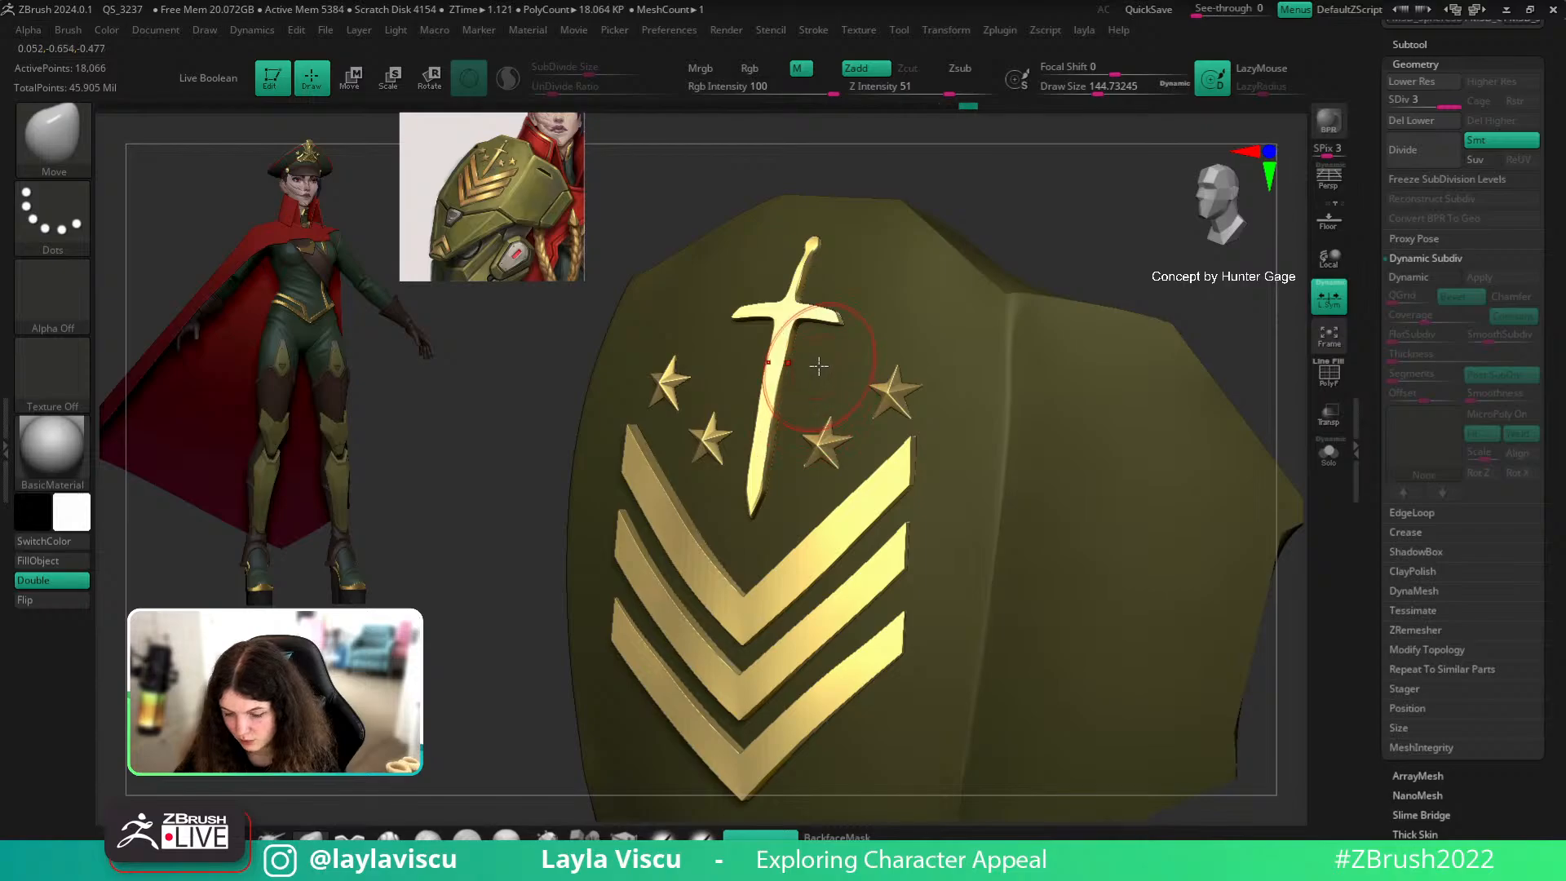
ctrl+right_drag(839, 371, 908, 516)
mouse_move(867, 389)
ctrl+right_down()
mouse_move(1049, 315)
mouse_move(1091, 364)
mouse_move(1003, 343)
mouse_move(1028, 416)
mouse_move(1129, 441)
mouse_move(1006, 459)
mouse_move(1159, 472)
ctrl+right_up()
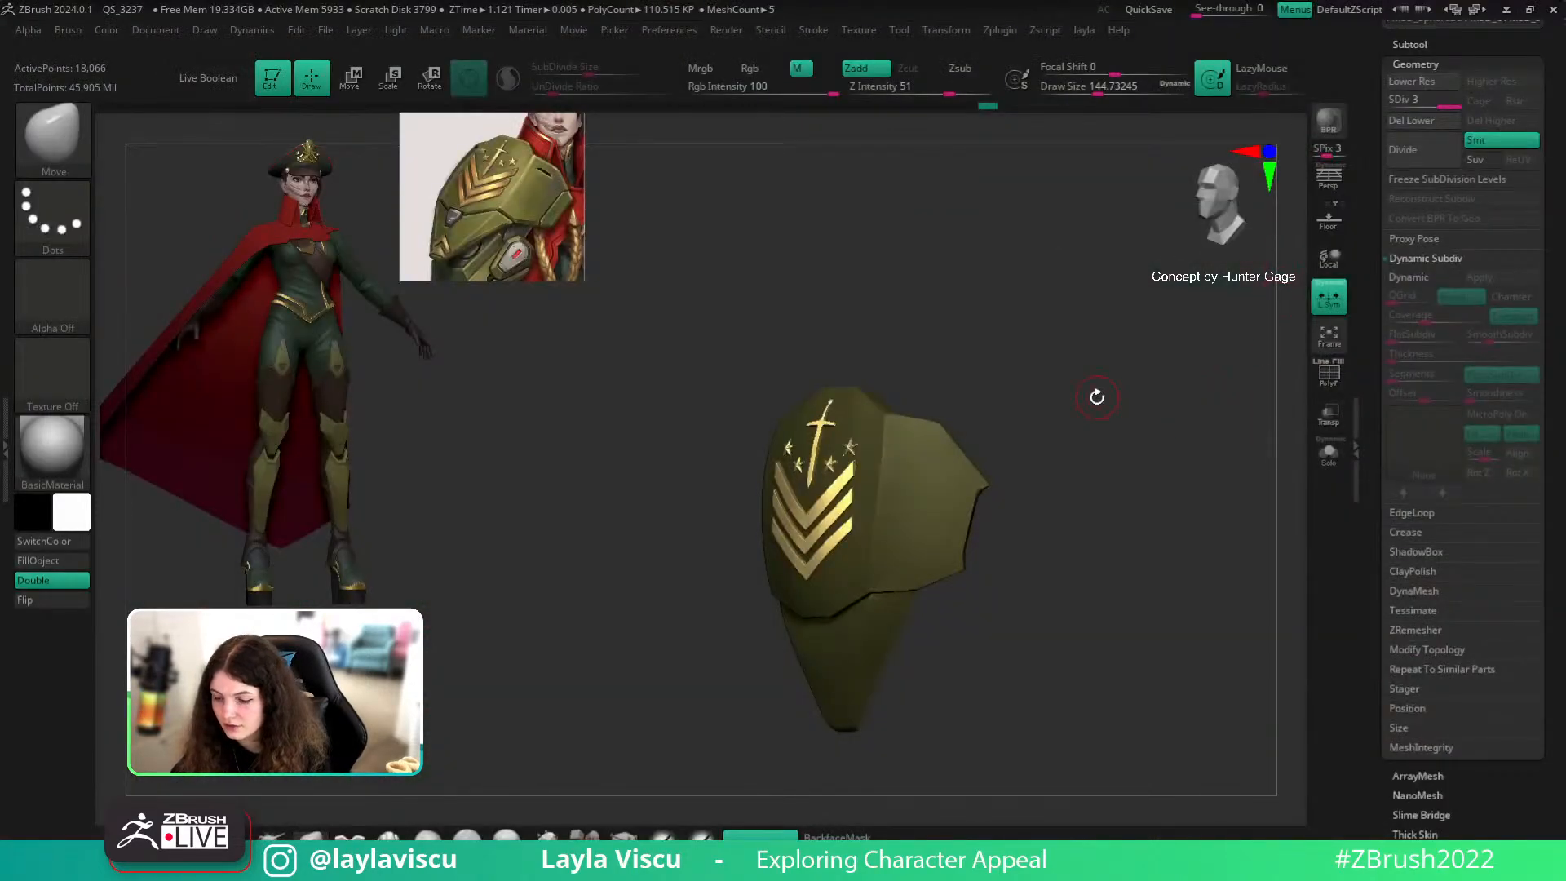
Step: Select the general_v015 subtool and make all the character's subtools visible to see the full figure
drag(1094, 395, 1142, 395)
click(1413, 46)
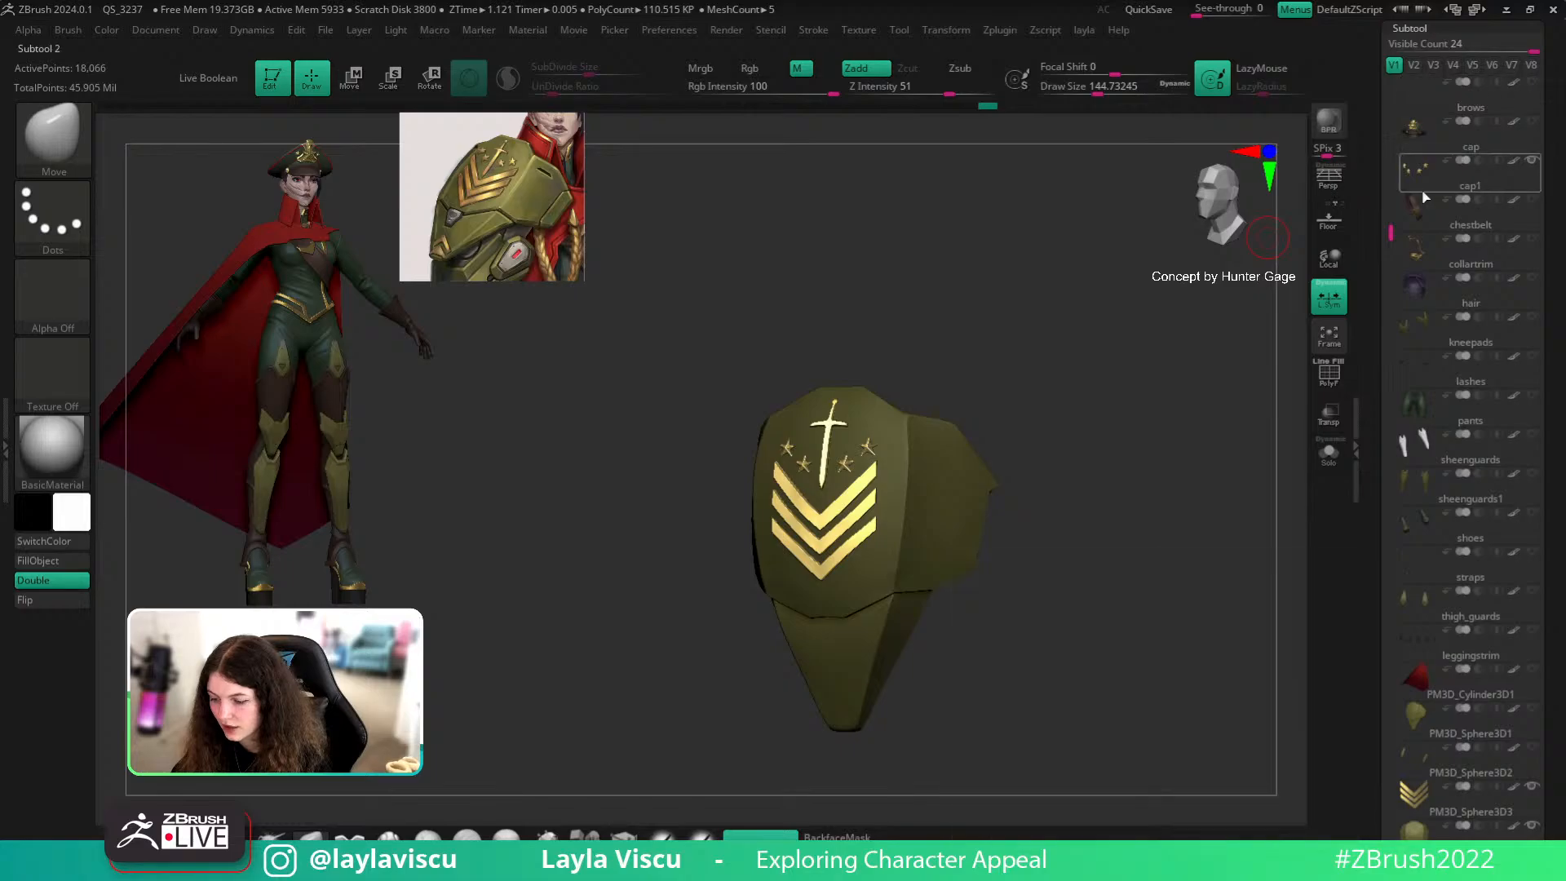
drag(1391, 230, 1391, 83)
click(1435, 135)
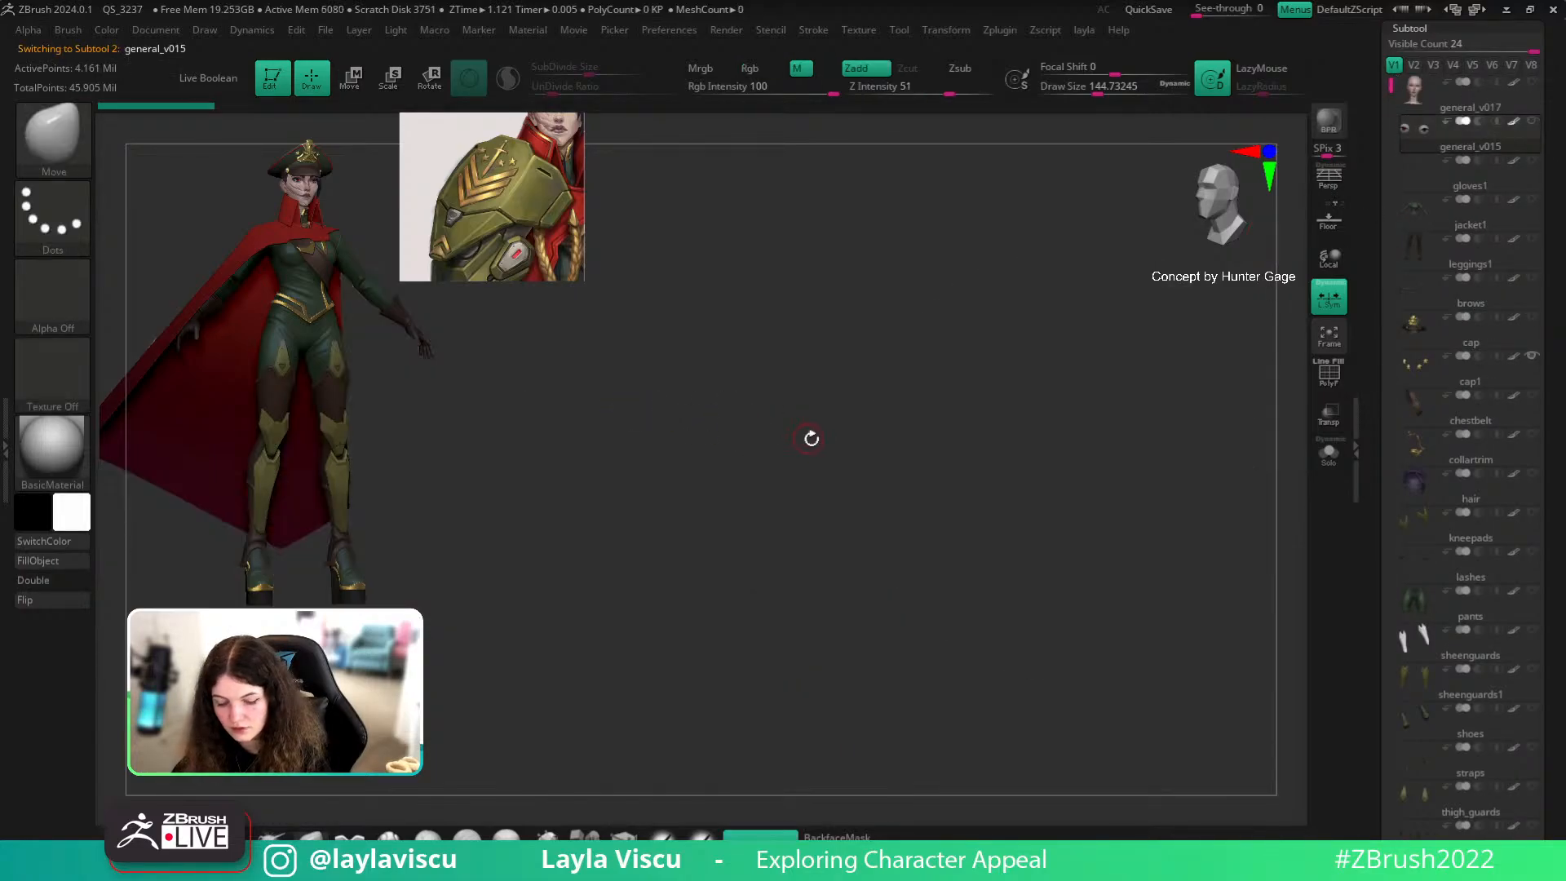
ctrl+shift+click(1024, 437)
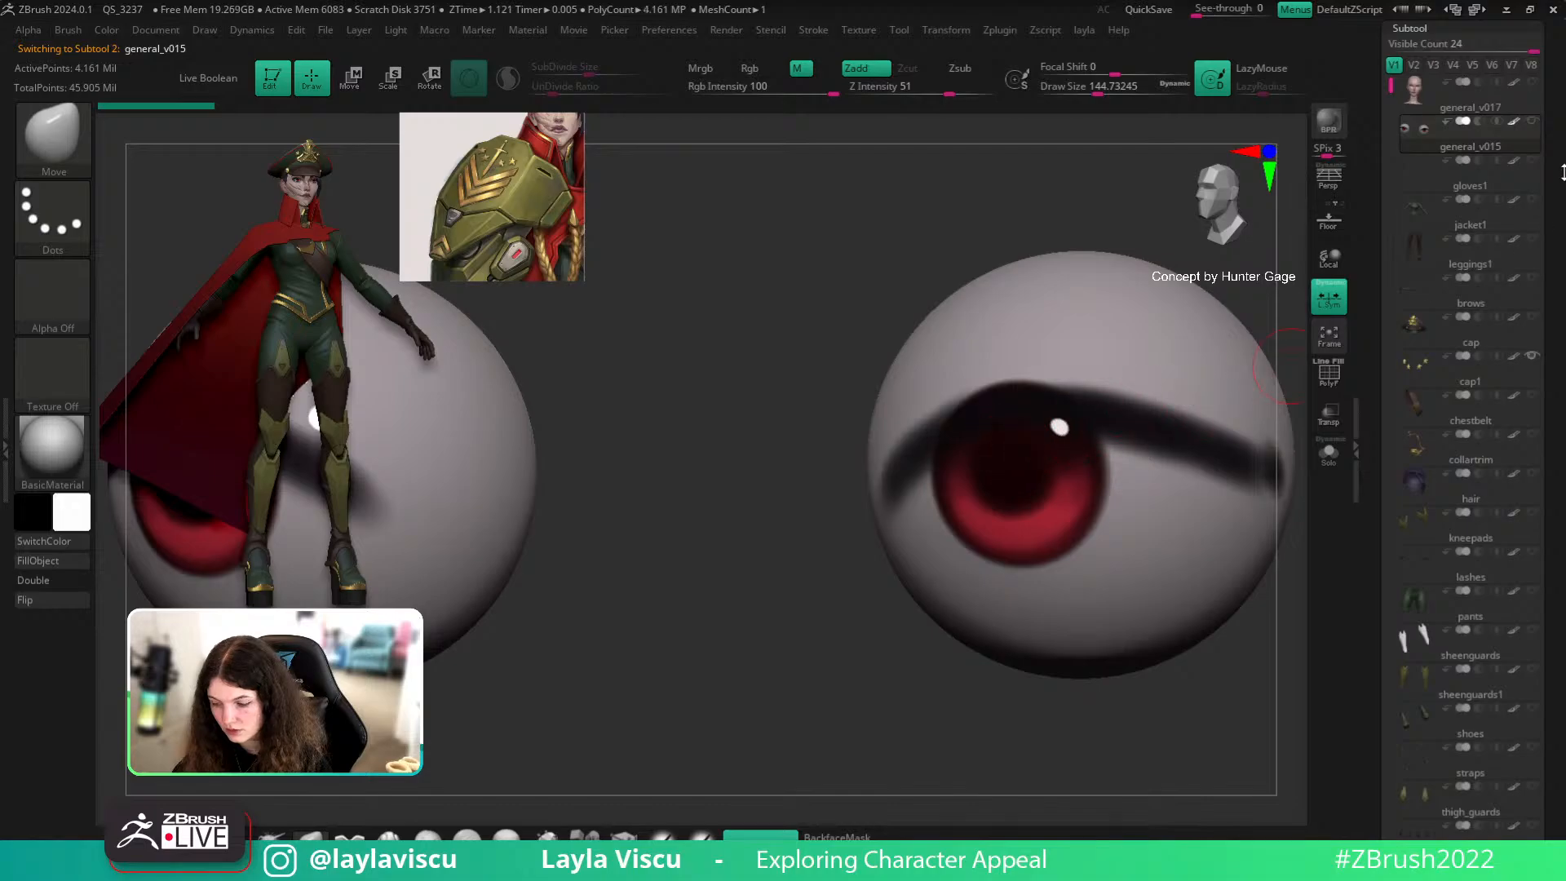
click(1532, 121)
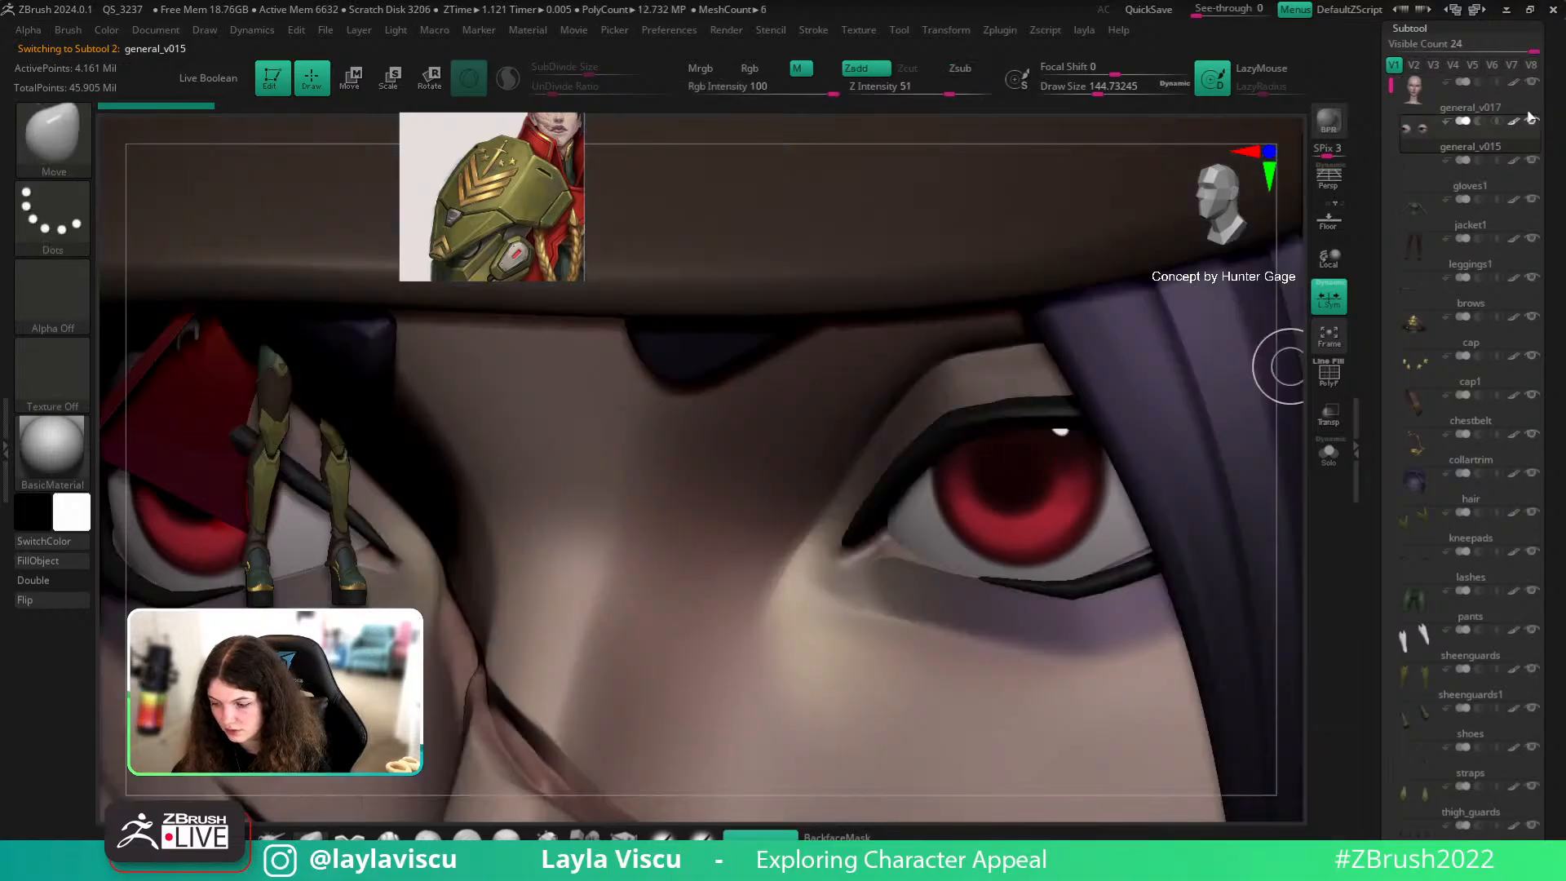
ctrl+right_drag(803, 377, 716, 376)
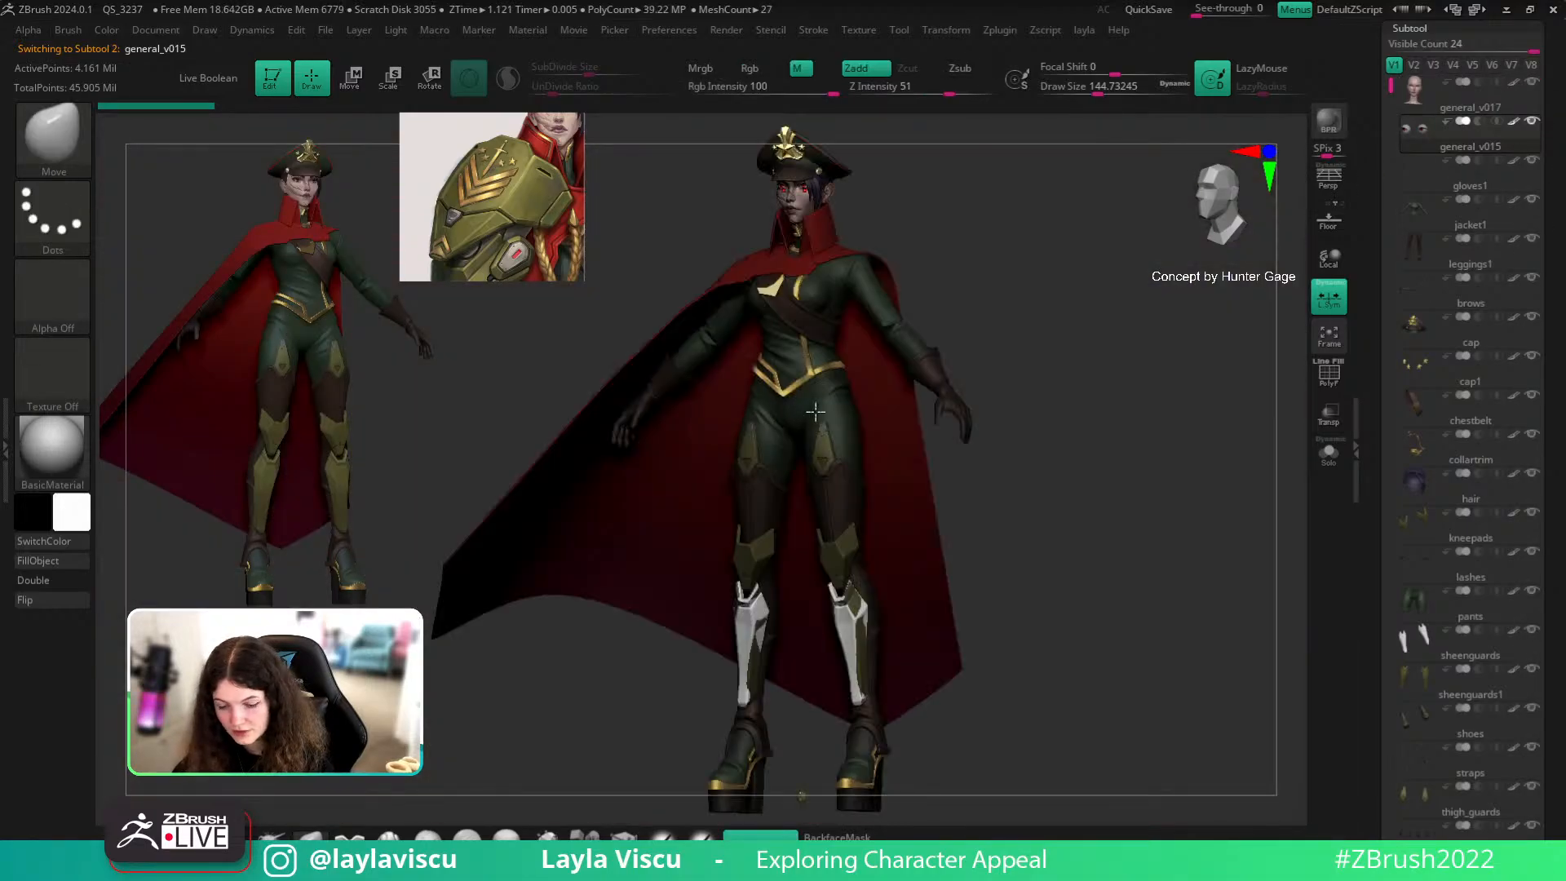
Step: Hide the white sheenguards subtool and review the whole character from the front
shift+drag(1102, 332, 1131, 343)
scroll(1469, 376, down, 5)
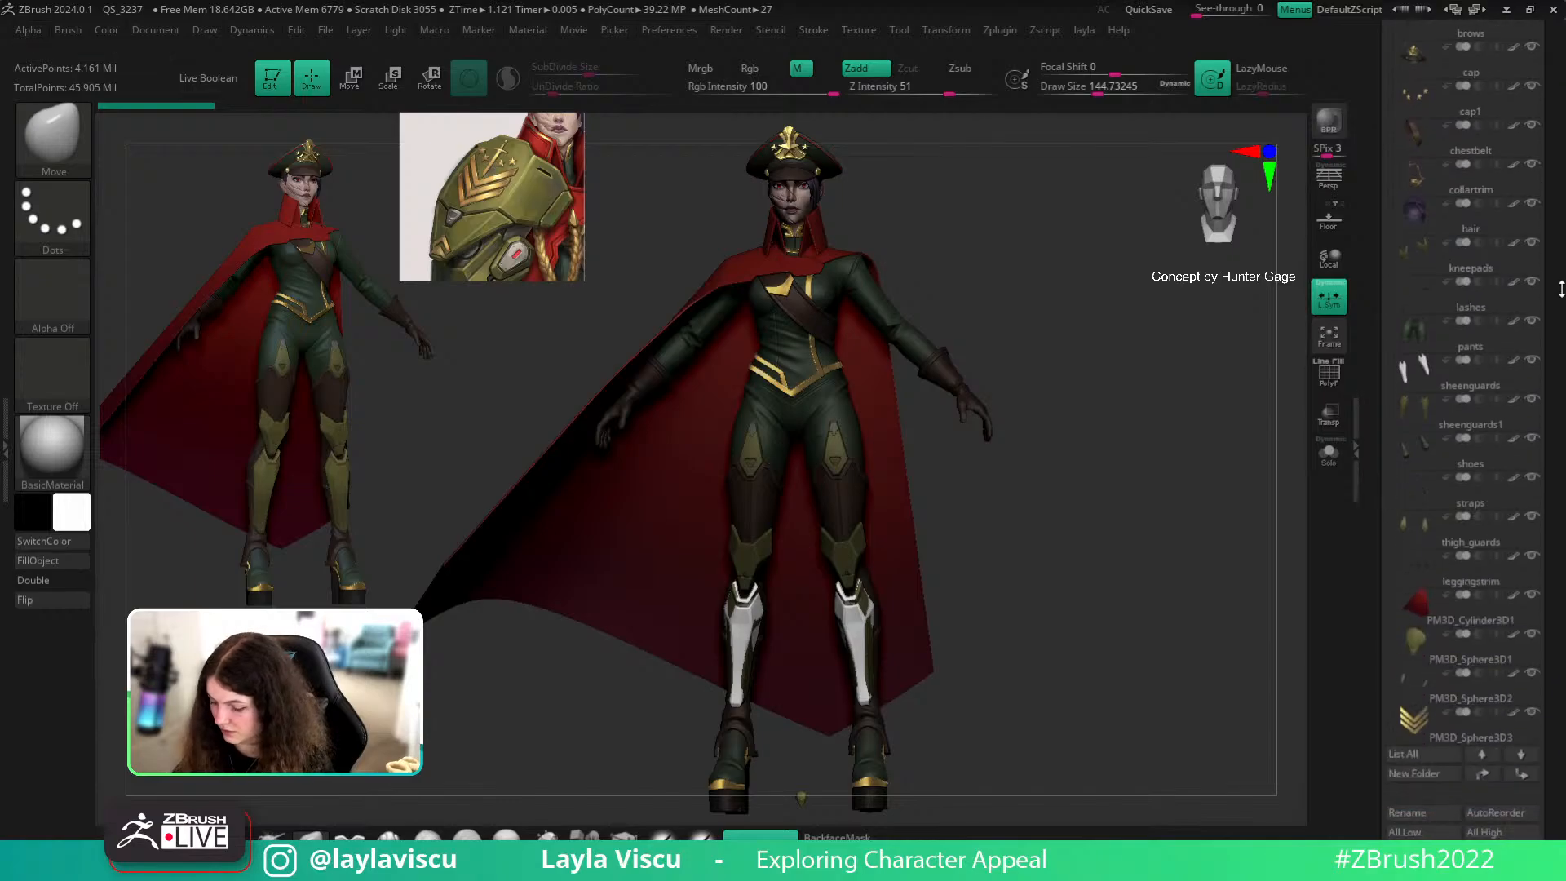
click(1532, 342)
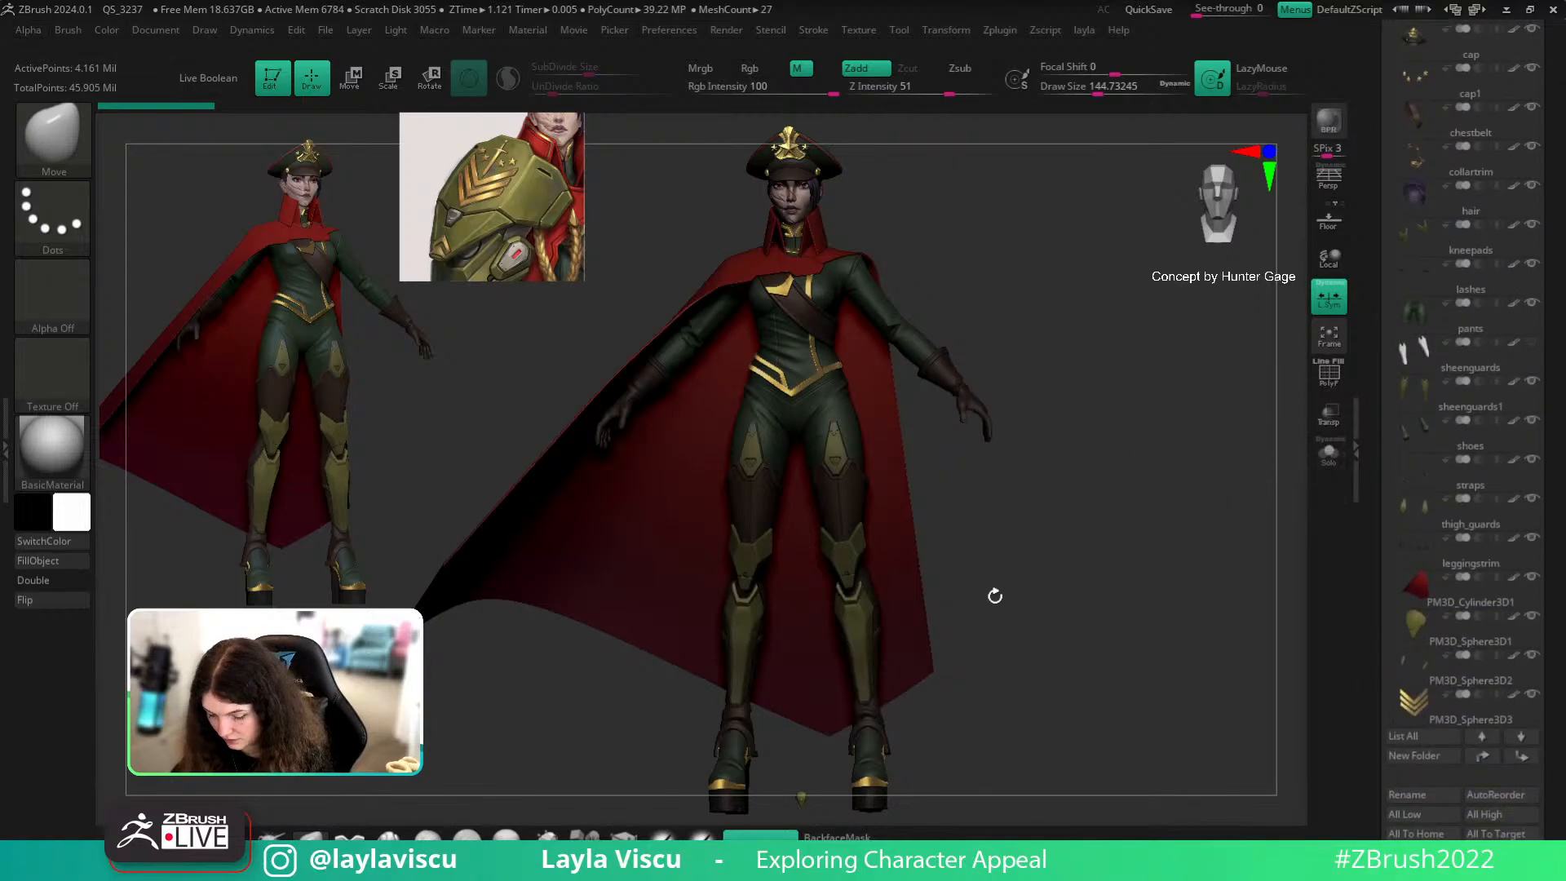
ctrl+right_drag(1005, 593, 905, 622)
mouse_move(905, 622)
alt+right_down()
mouse_move(867, 378)
mouse_move(836, 310)
alt+right_up()
ctrl+right_drag(836, 310, 818, 481)
alt+right_drag(1074, 541, 1097, 759)
mouse_move(1098, 759)
ctrl+right_down()
mouse_move(1043, 530)
mouse_move(1059, 577)
mouse_move(1089, 383)
ctrl+right_up()
scroll(1410, 274, down, 3)
scroll(1411, 274, up, 6)
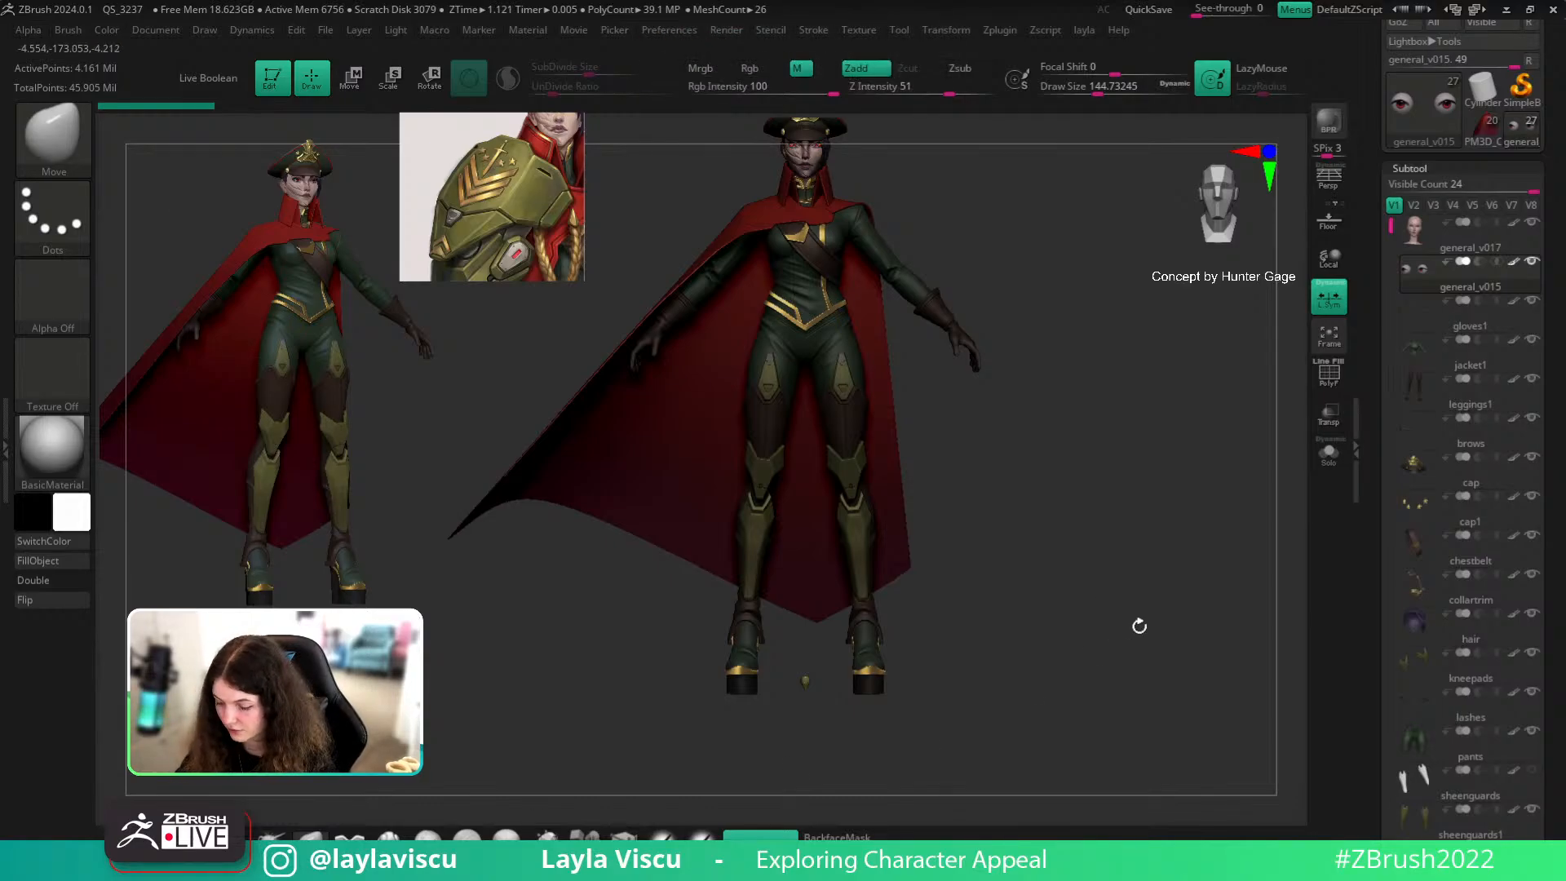
Step: Group the shoulder armor's subtools, from the PM3D_Sphere3D1 base to the PM3D_Sphere3D3 chevrons, in a new folder titled shield
scroll(1562, 467, down, 5)
scroll(1468, 506, down, 2)
click(1460, 512)
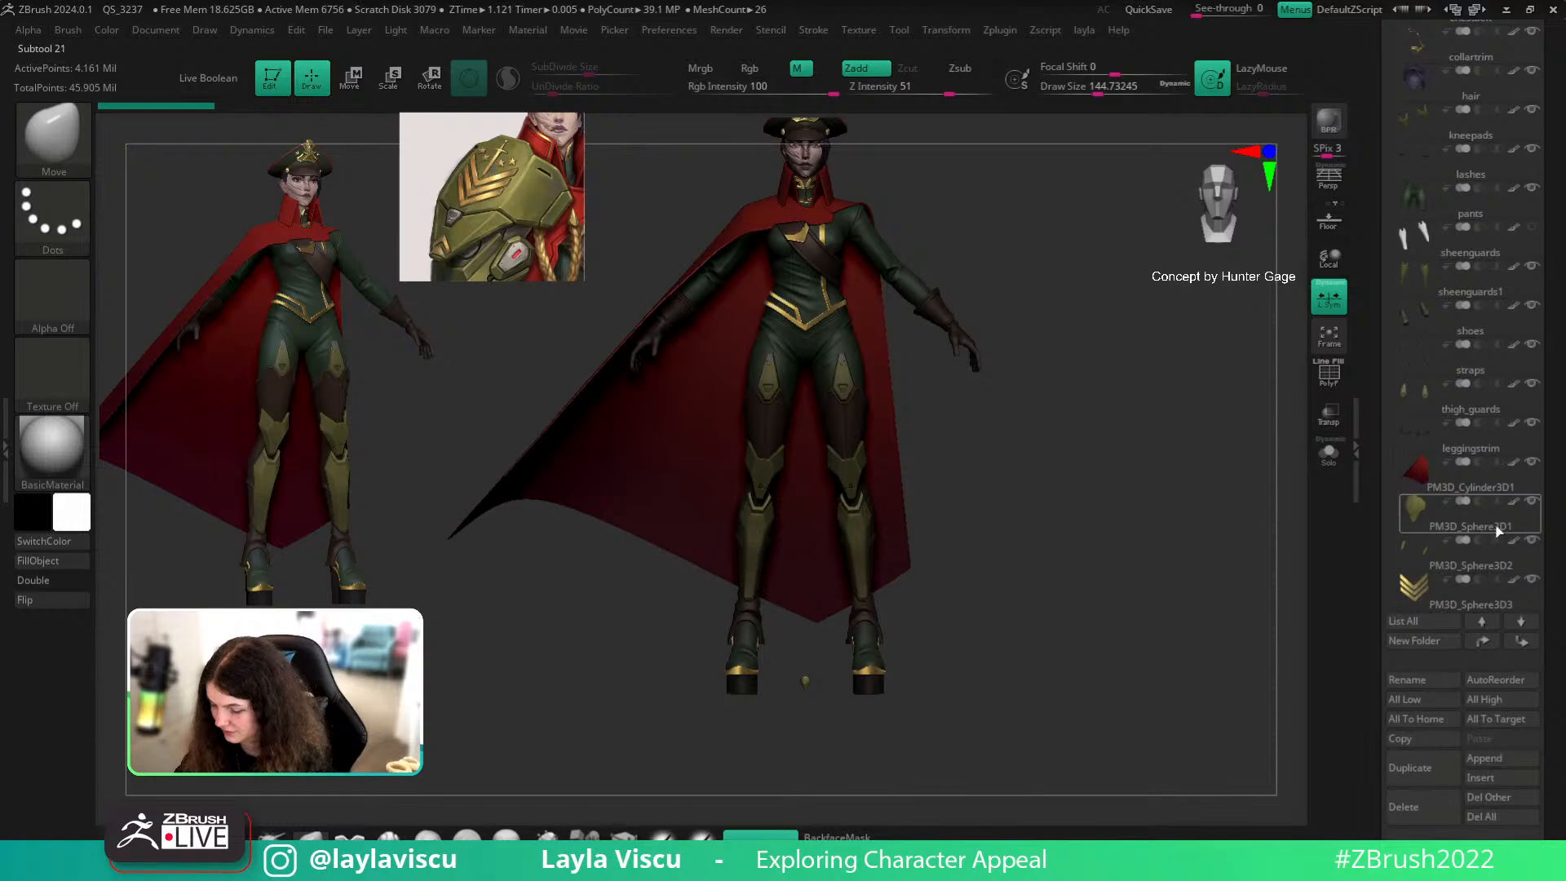
scroll(1436, 702, down, 1)
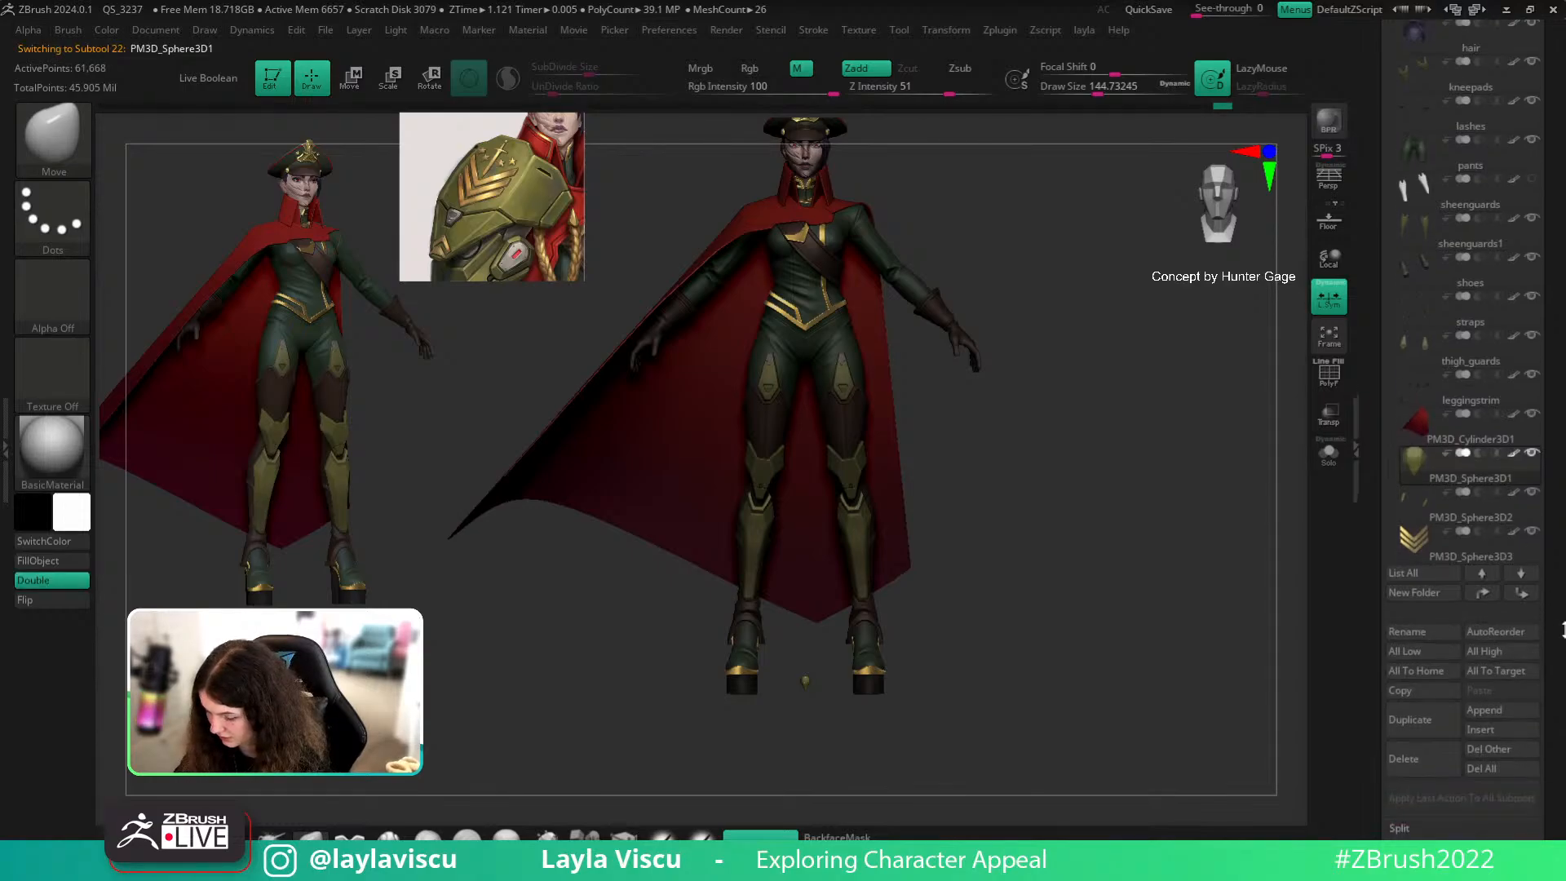
click(1414, 593)
text(shield)
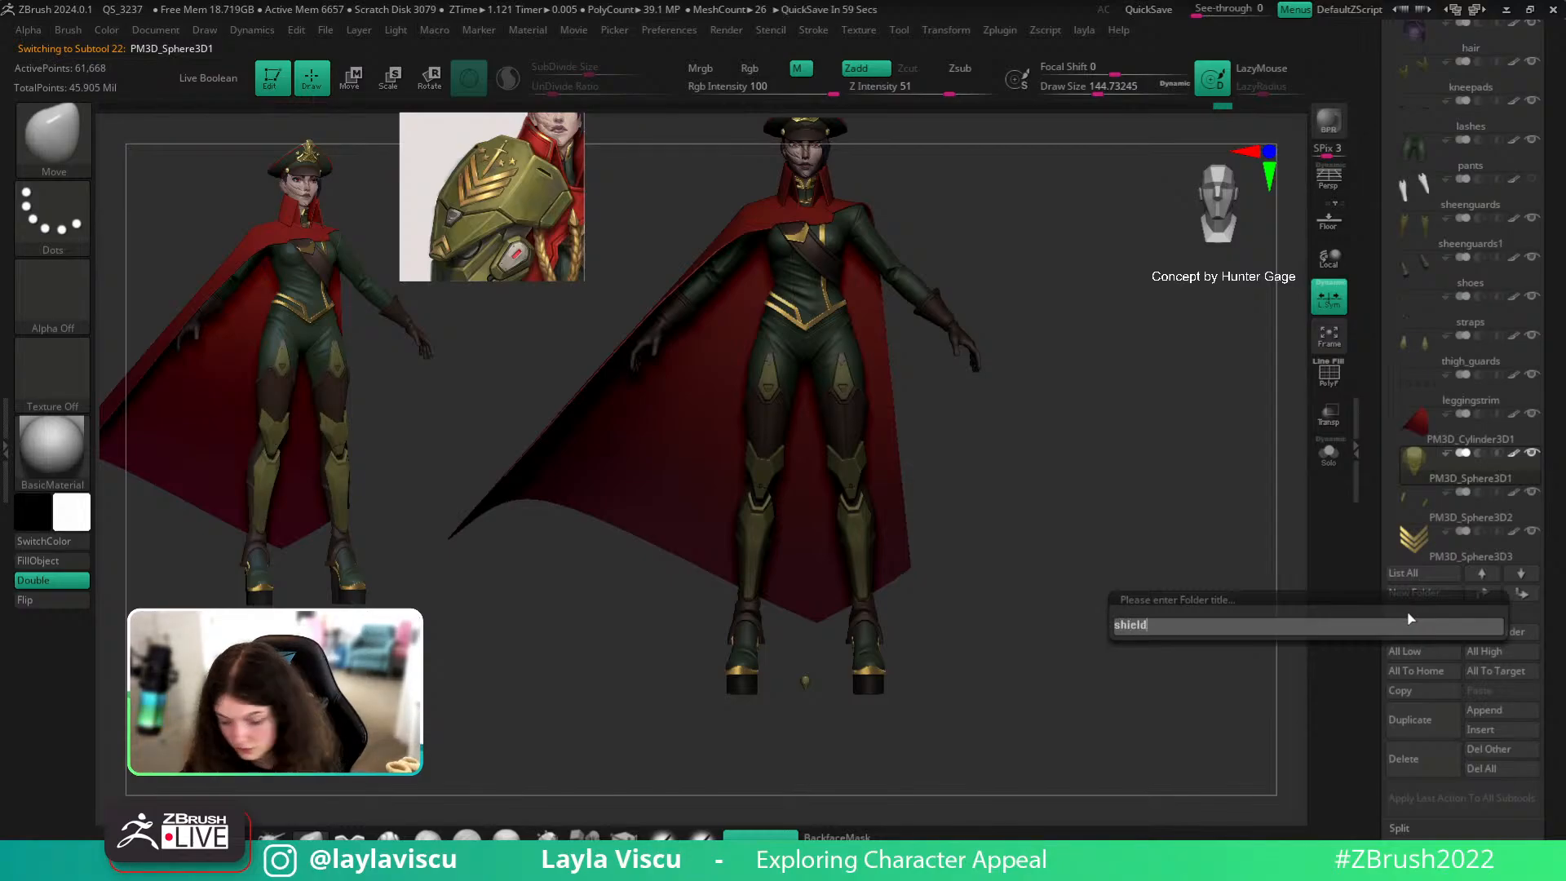
key(Return)
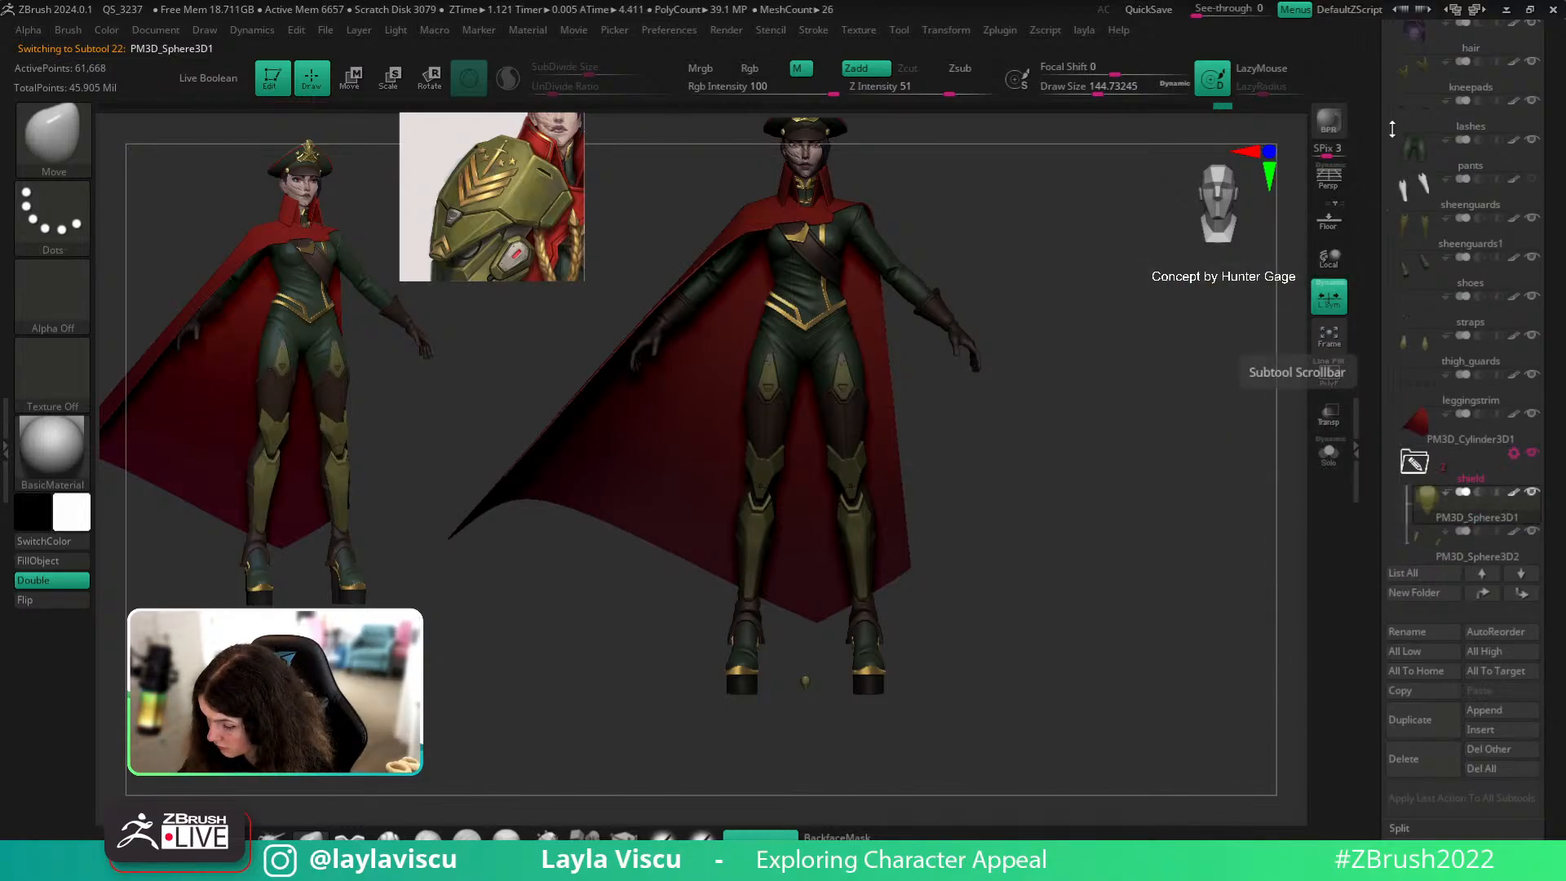
scroll(1468, 408, down, 3)
drag(1493, 490, 1483, 515)
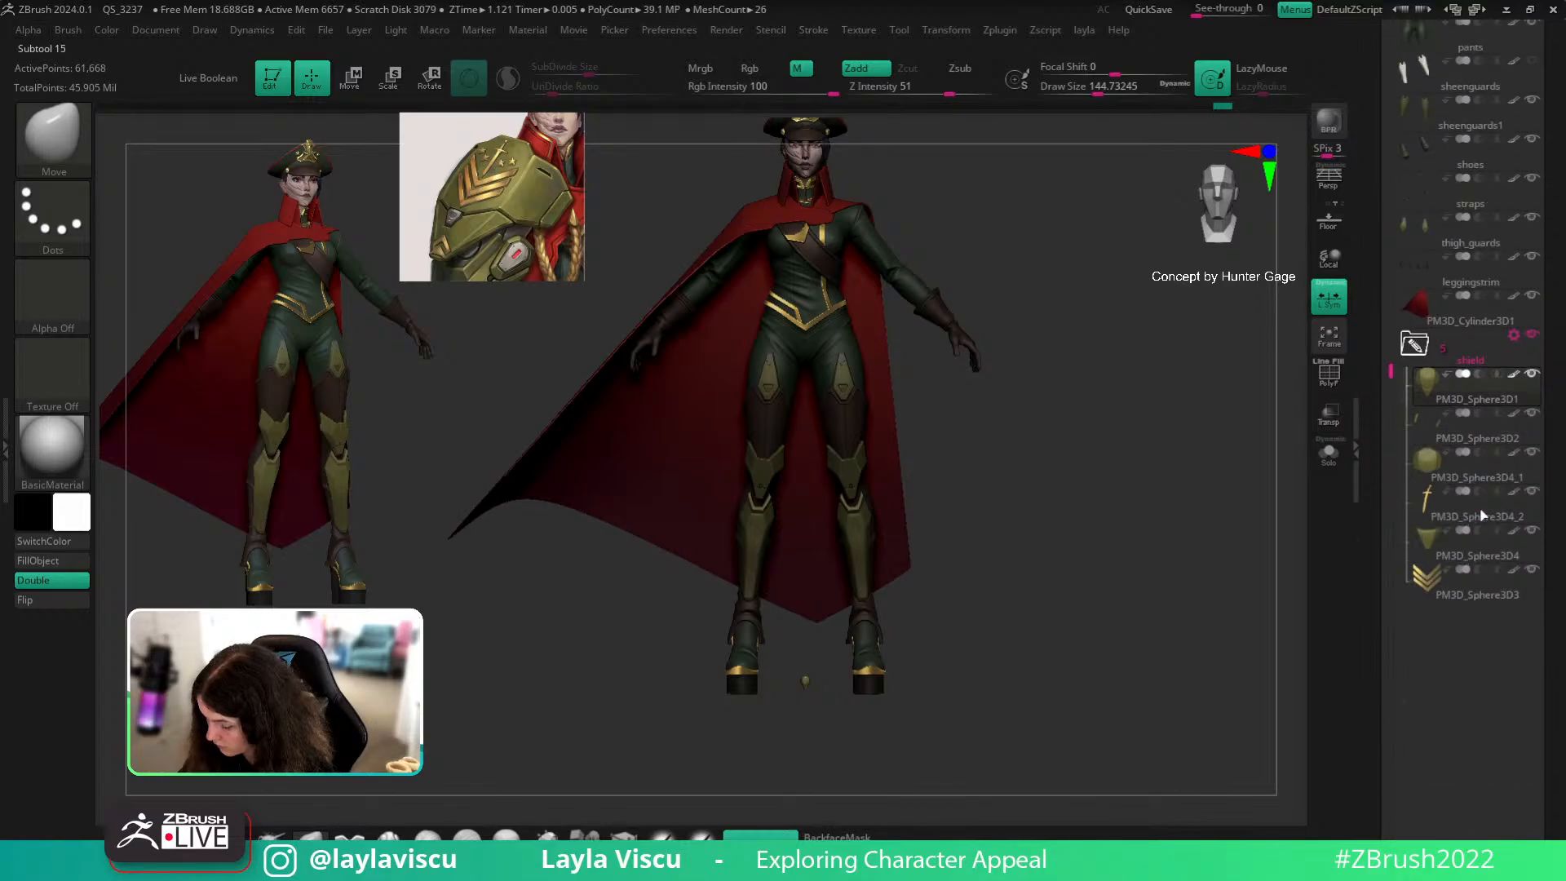
Step: Apply Transpose Set to the shield folder and move the whole armor piece up from the feet onto the character's torso
click(1414, 344)
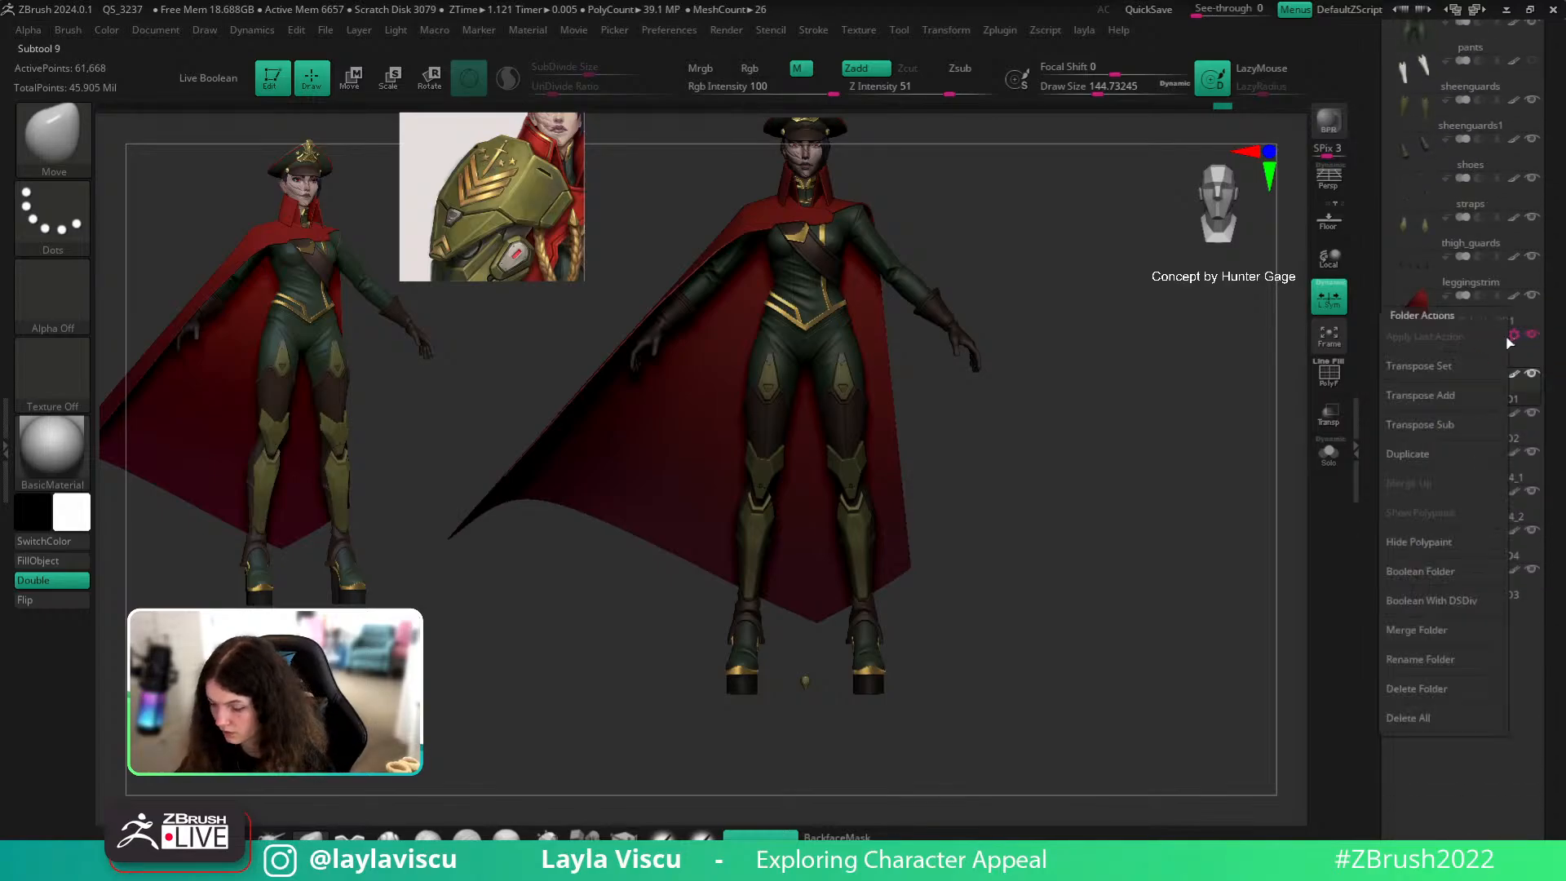
click(1426, 368)
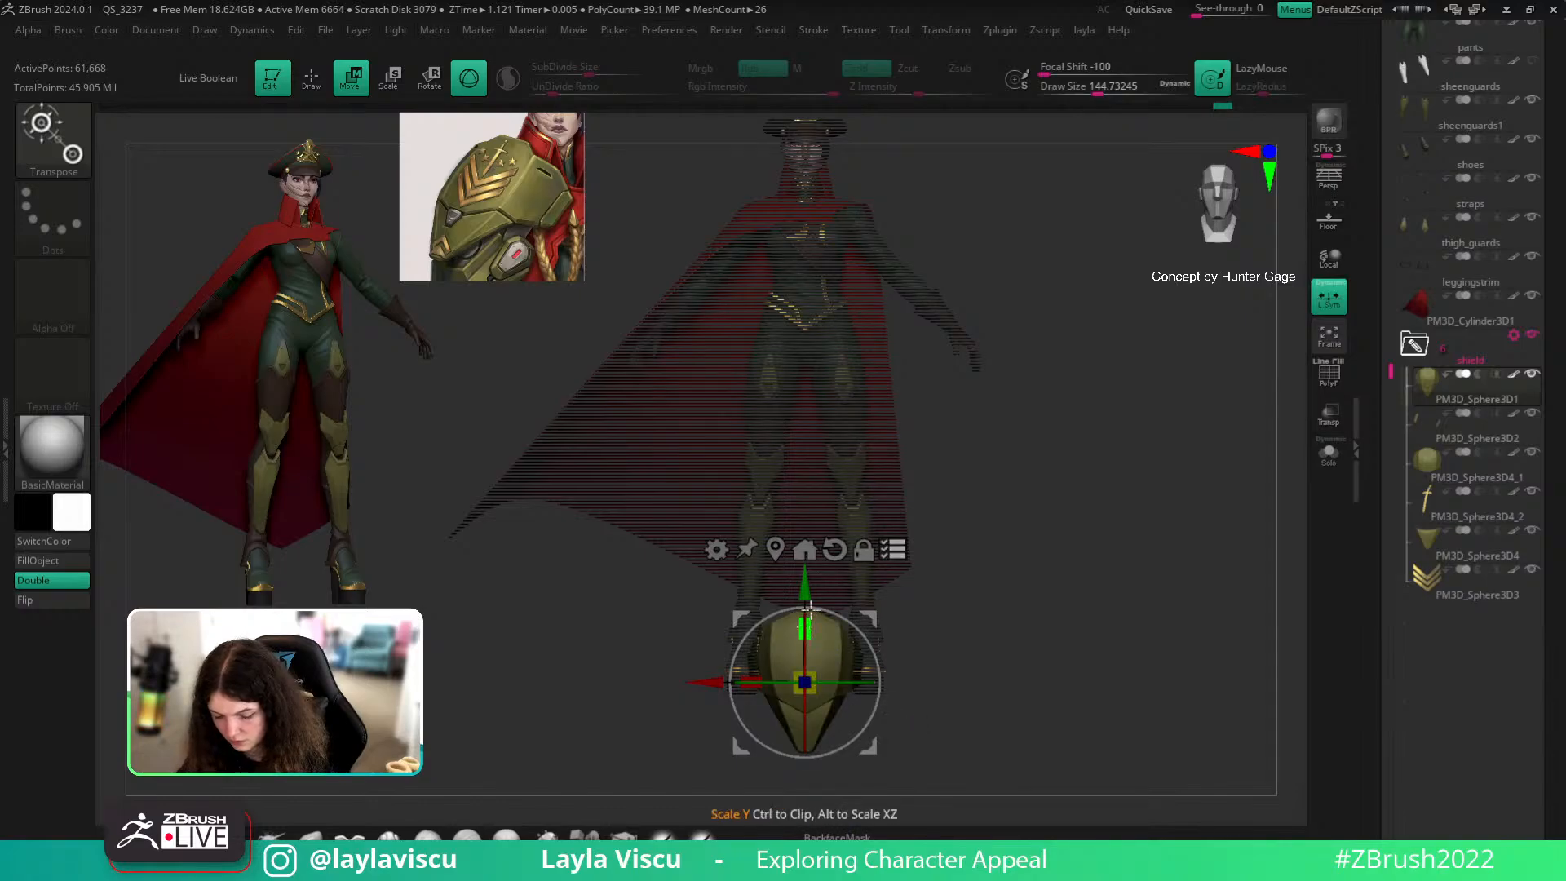
key(f)
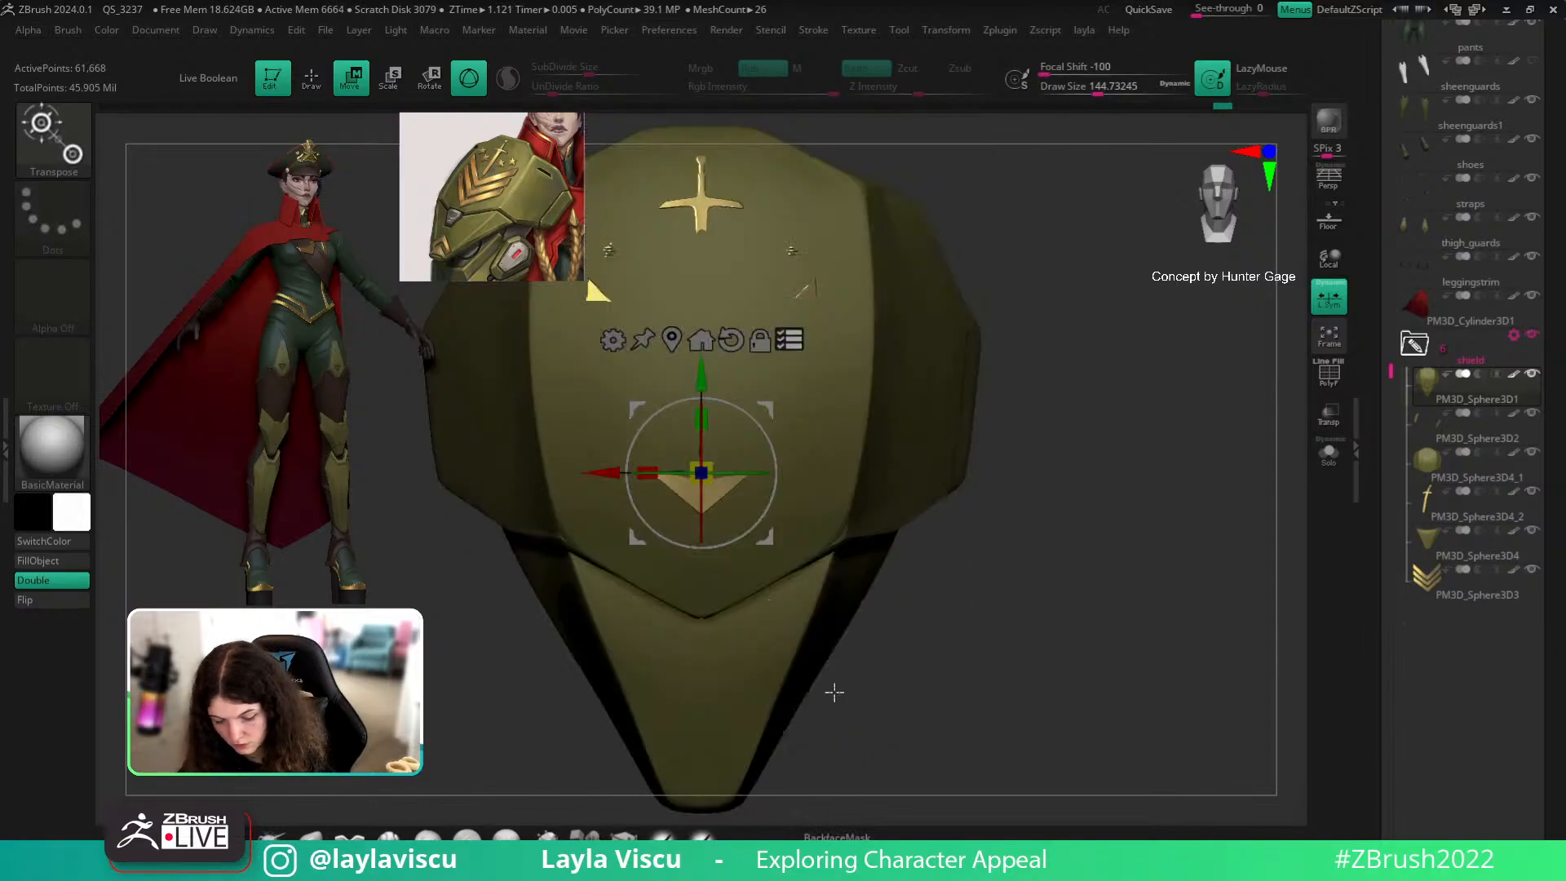
mouse_move(1036, 542)
ctrl+right_down()
mouse_move(913, 555)
mouse_move(959, 447)
ctrl+right_up()
alt+right_drag(865, 416, 873, 498)
drag(757, 563, 900, 589)
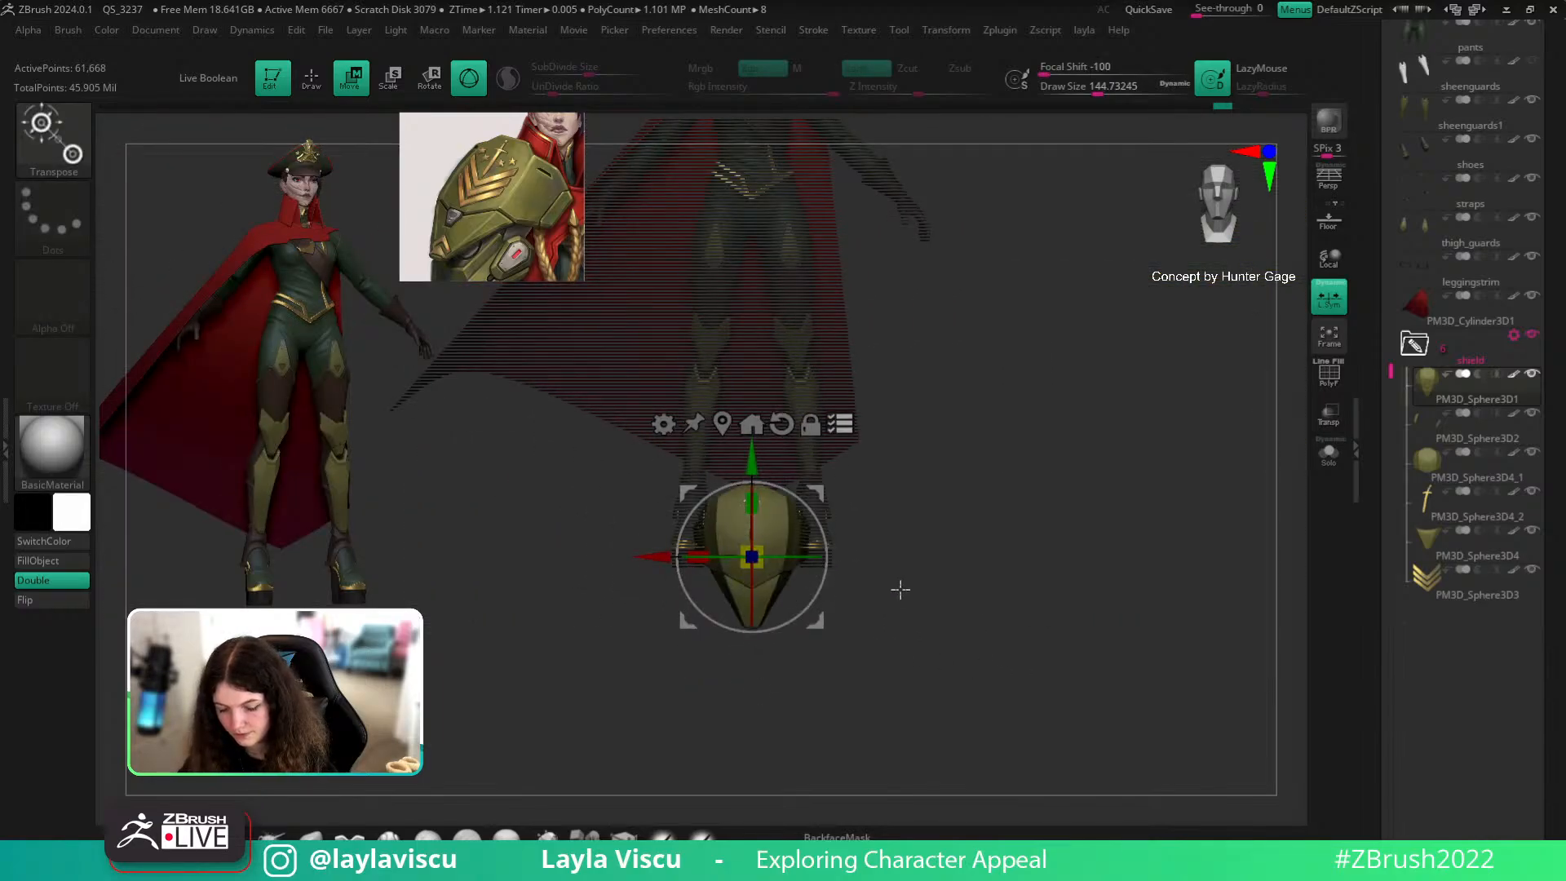
mouse_move(751, 556)
mouse_down()
mouse_move(773, 561)
mouse_move(778, 352)
mouse_up()
ctrl+right_drag(776, 353, 927, 520)
drag(822, 425, 804, 412)
key(q)
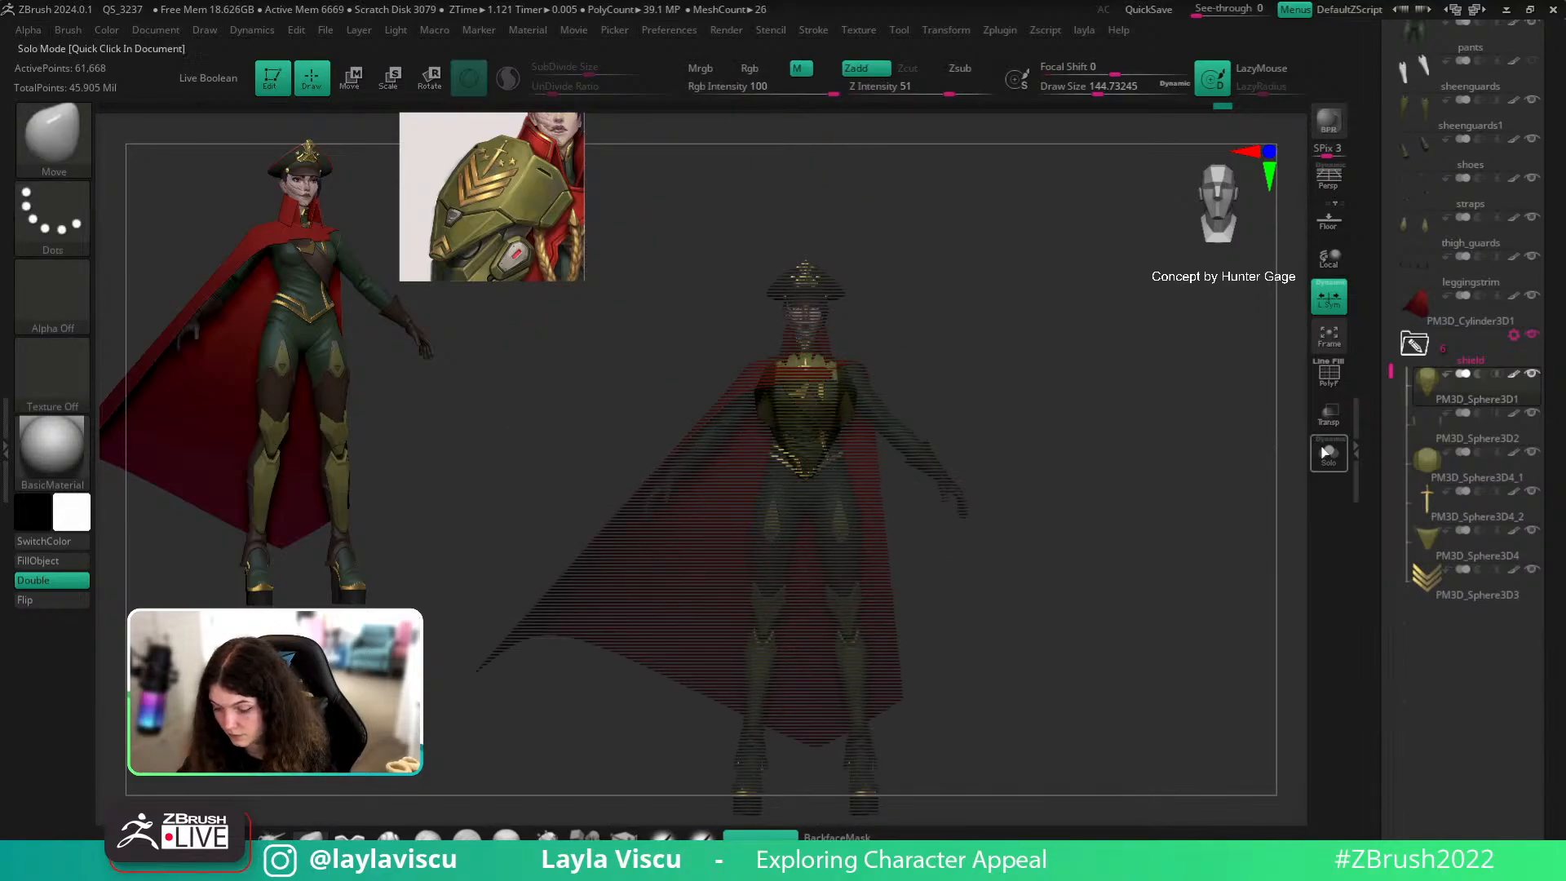
Step: Hide the character's other subtools so that only the parts in the shield folder are shown
click(1325, 452)
drag(1055, 658, 1142, 648)
click(1497, 584)
click(1338, 457)
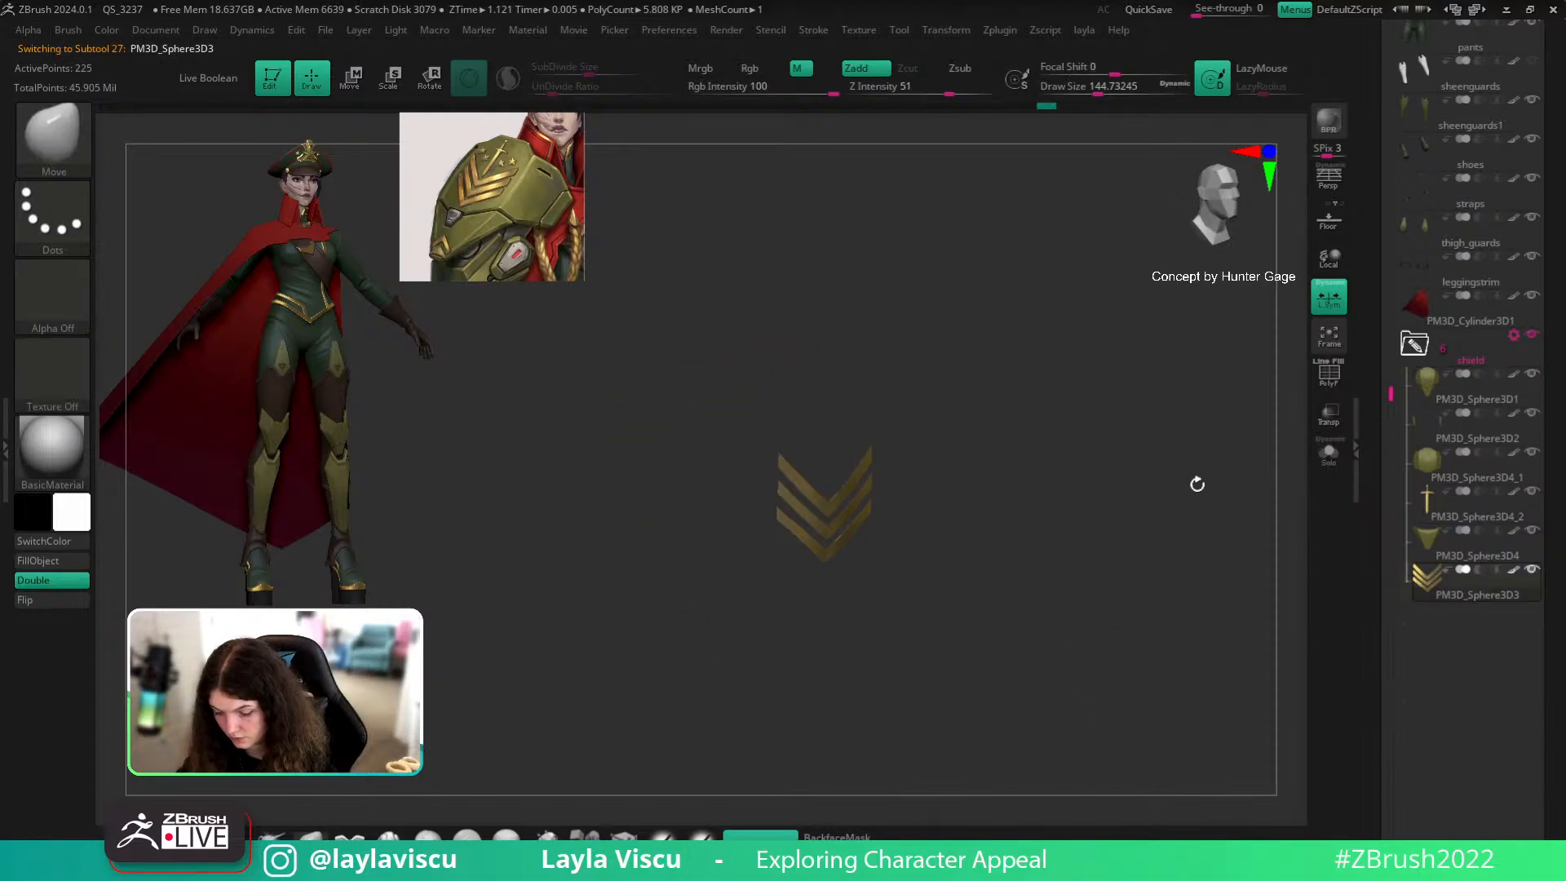
key(shift+ctrl+s)
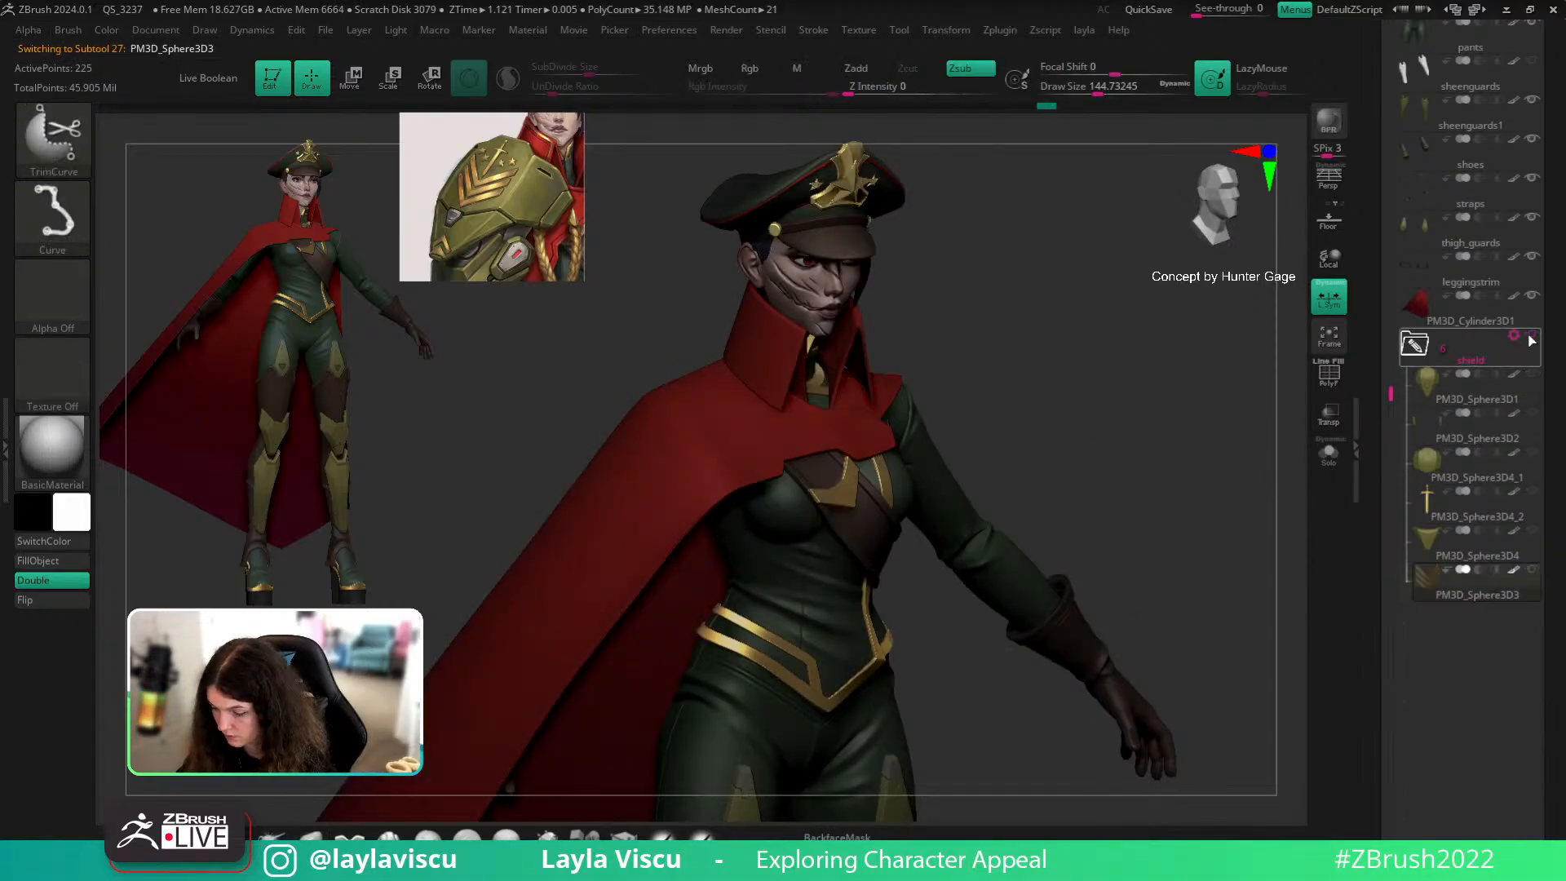
ctrl+shift+click(1531, 298)
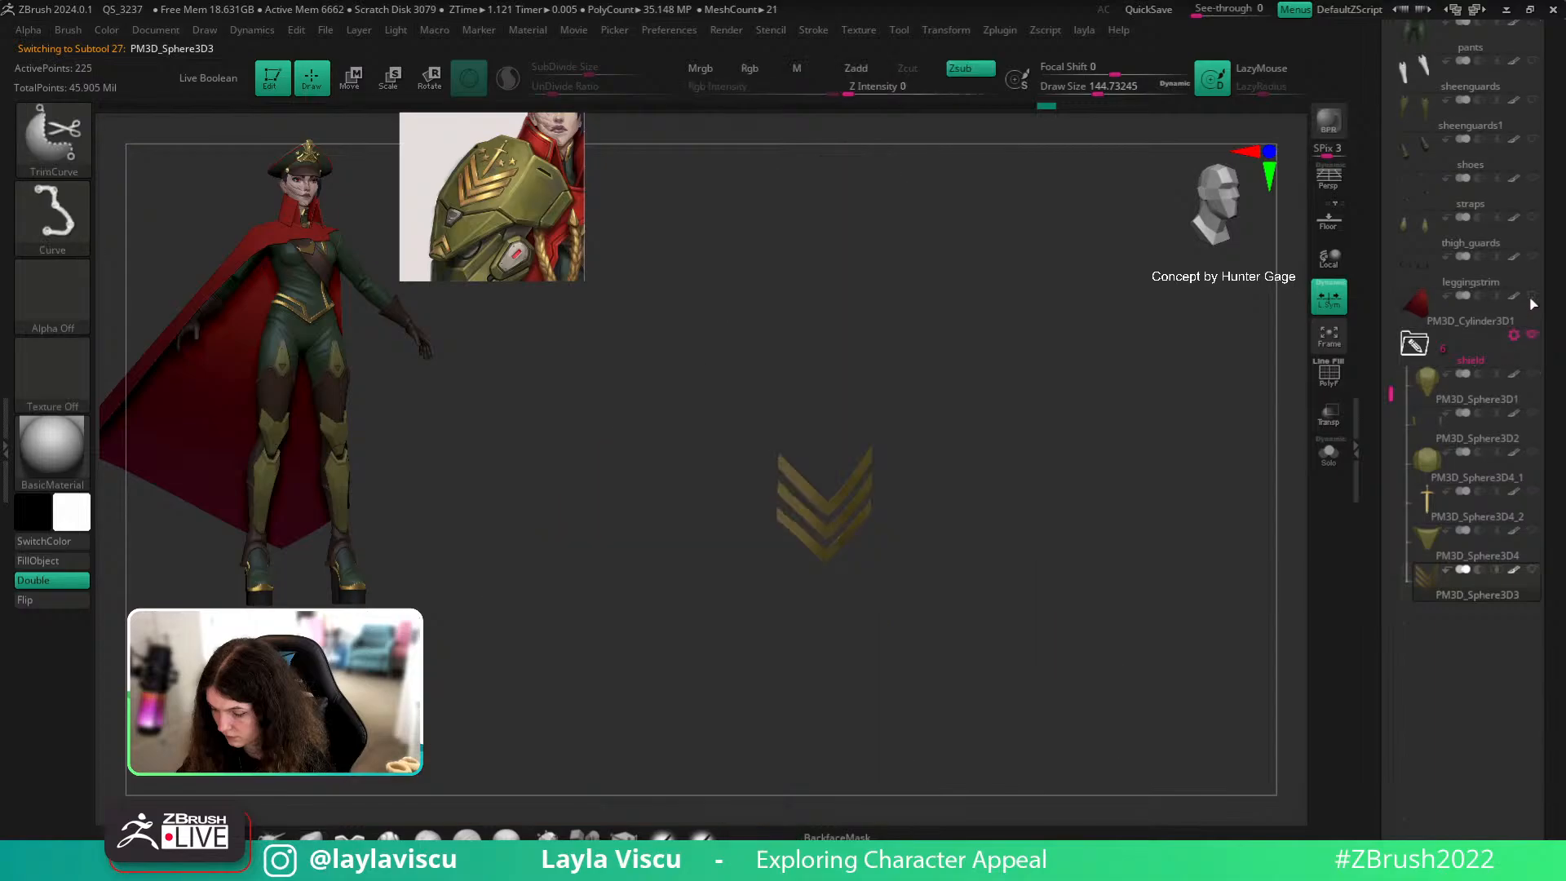
click(1531, 393)
drag(1535, 414, 1538, 577)
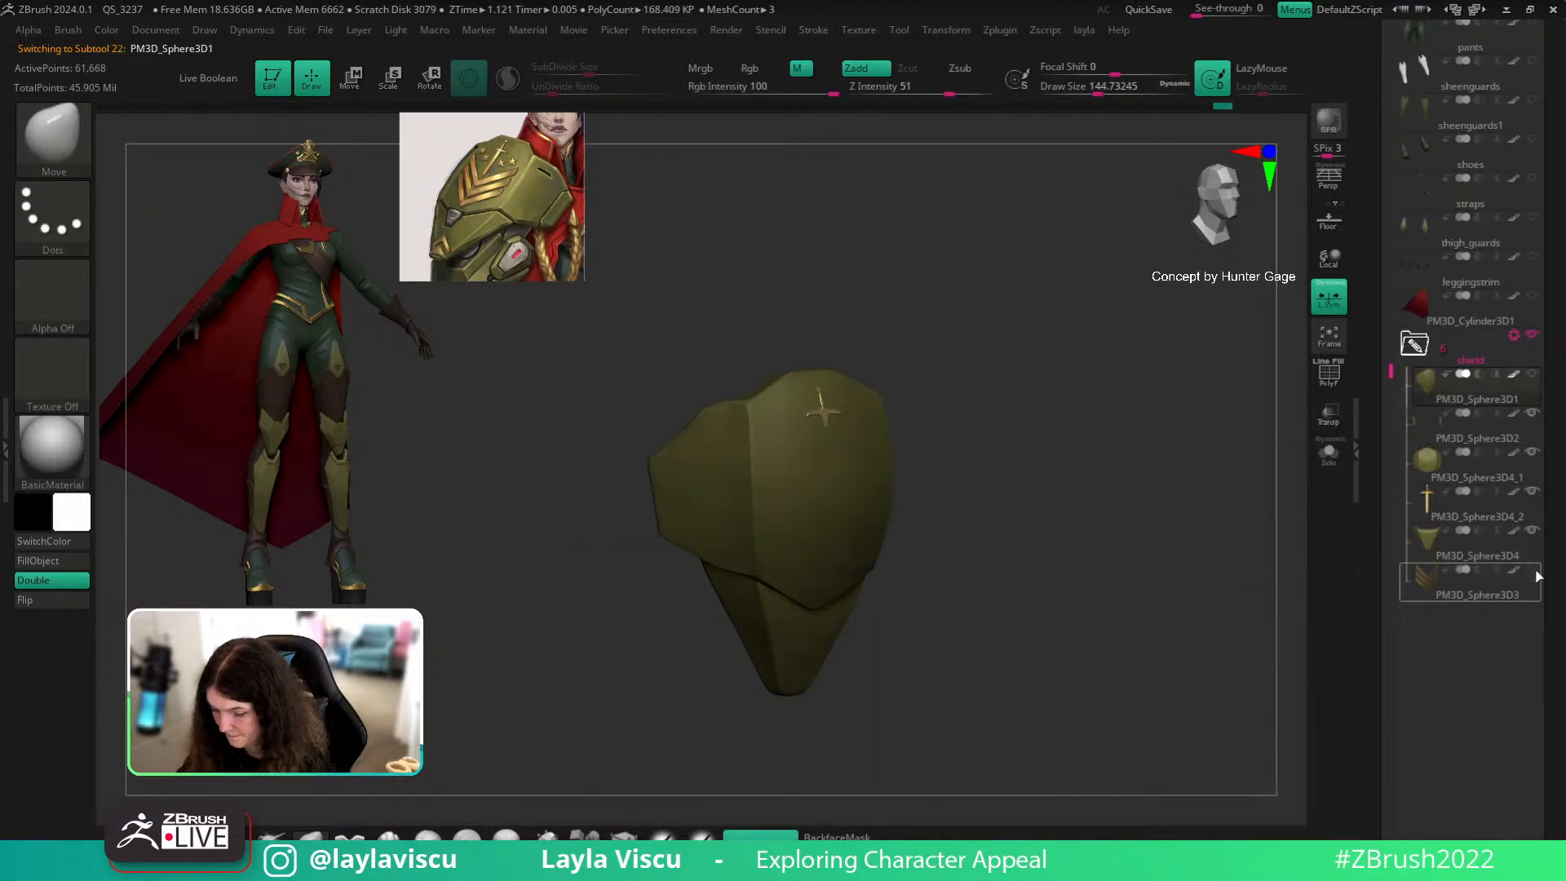
Step: Thicken the gold chevrons by setting their Dynamic Subdiv Thickness to 0.22621
click(1501, 581)
scroll(1366, 497, down, 5)
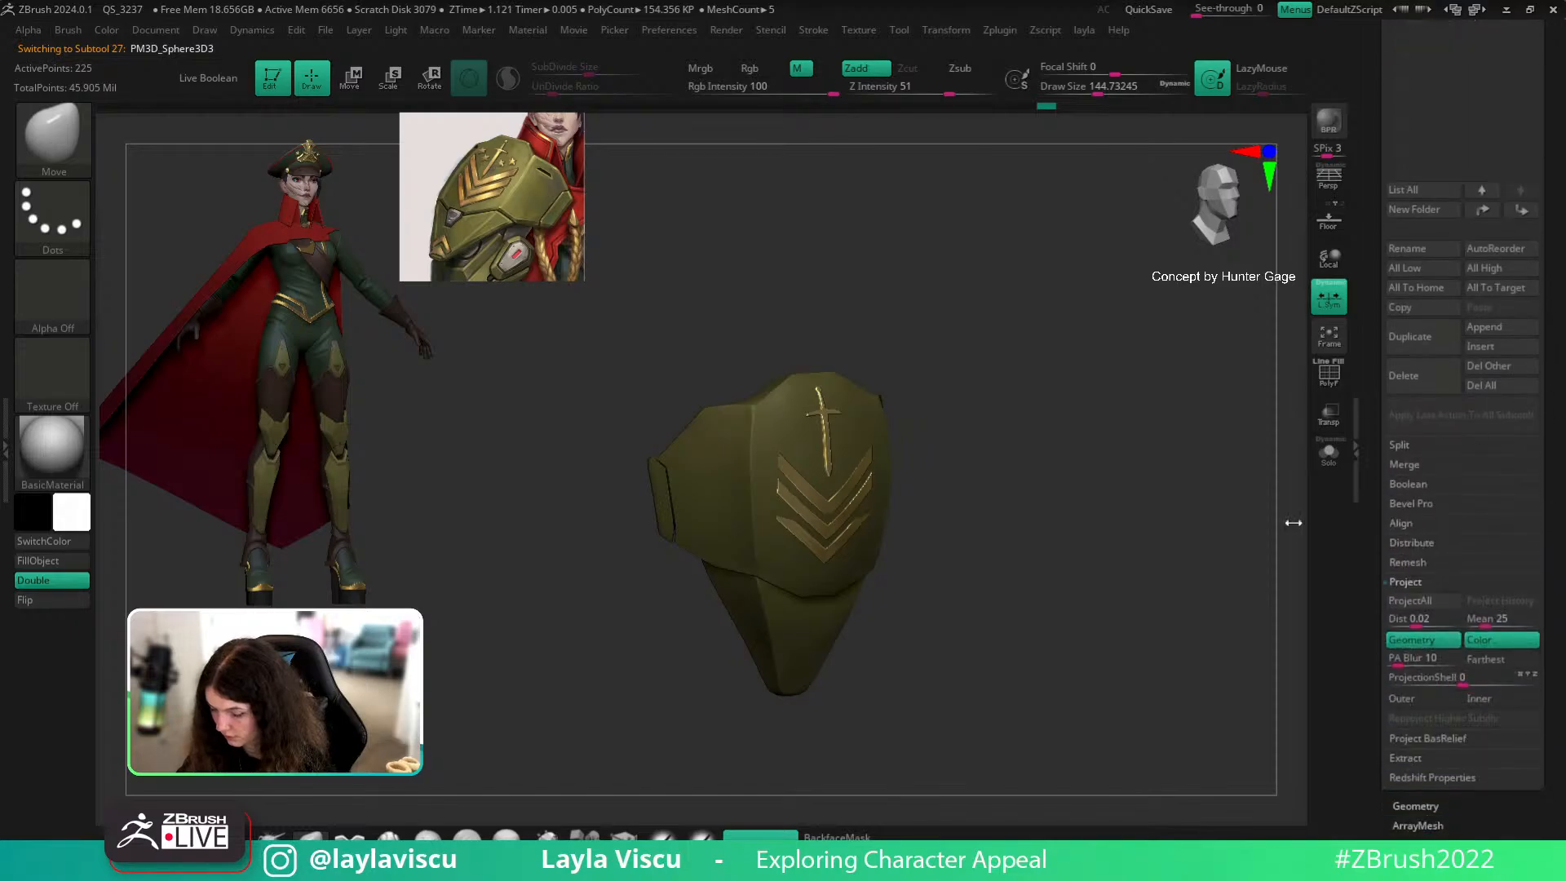
key(f)
drag(1025, 622, 1175, 696)
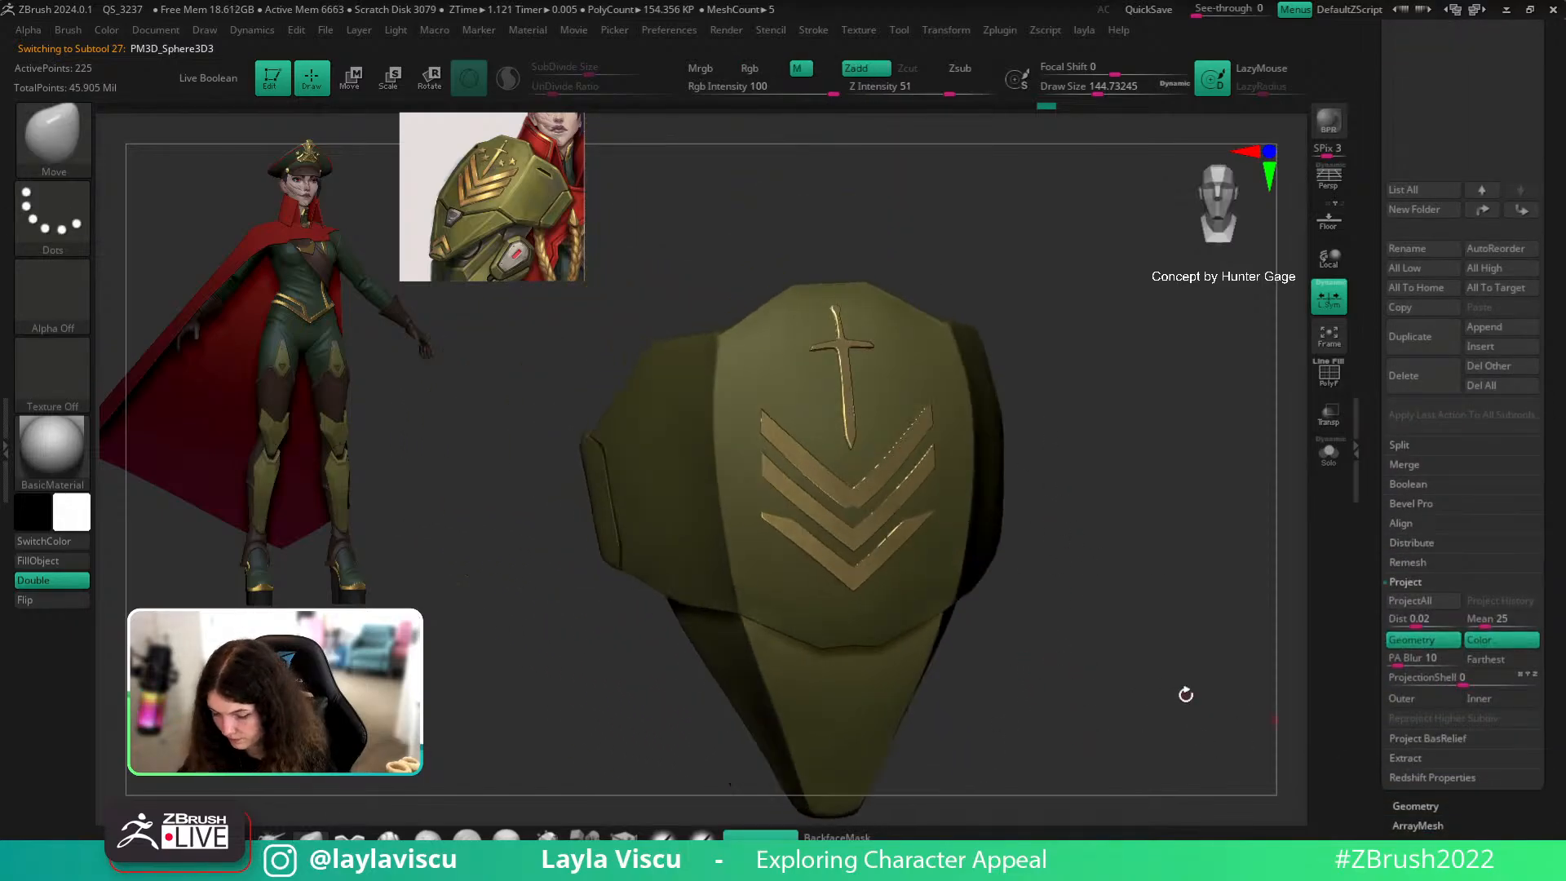
click(1434, 805)
click(1479, 319)
drag(1479, 321, 1491, 322)
drag(1094, 514, 1105, 489)
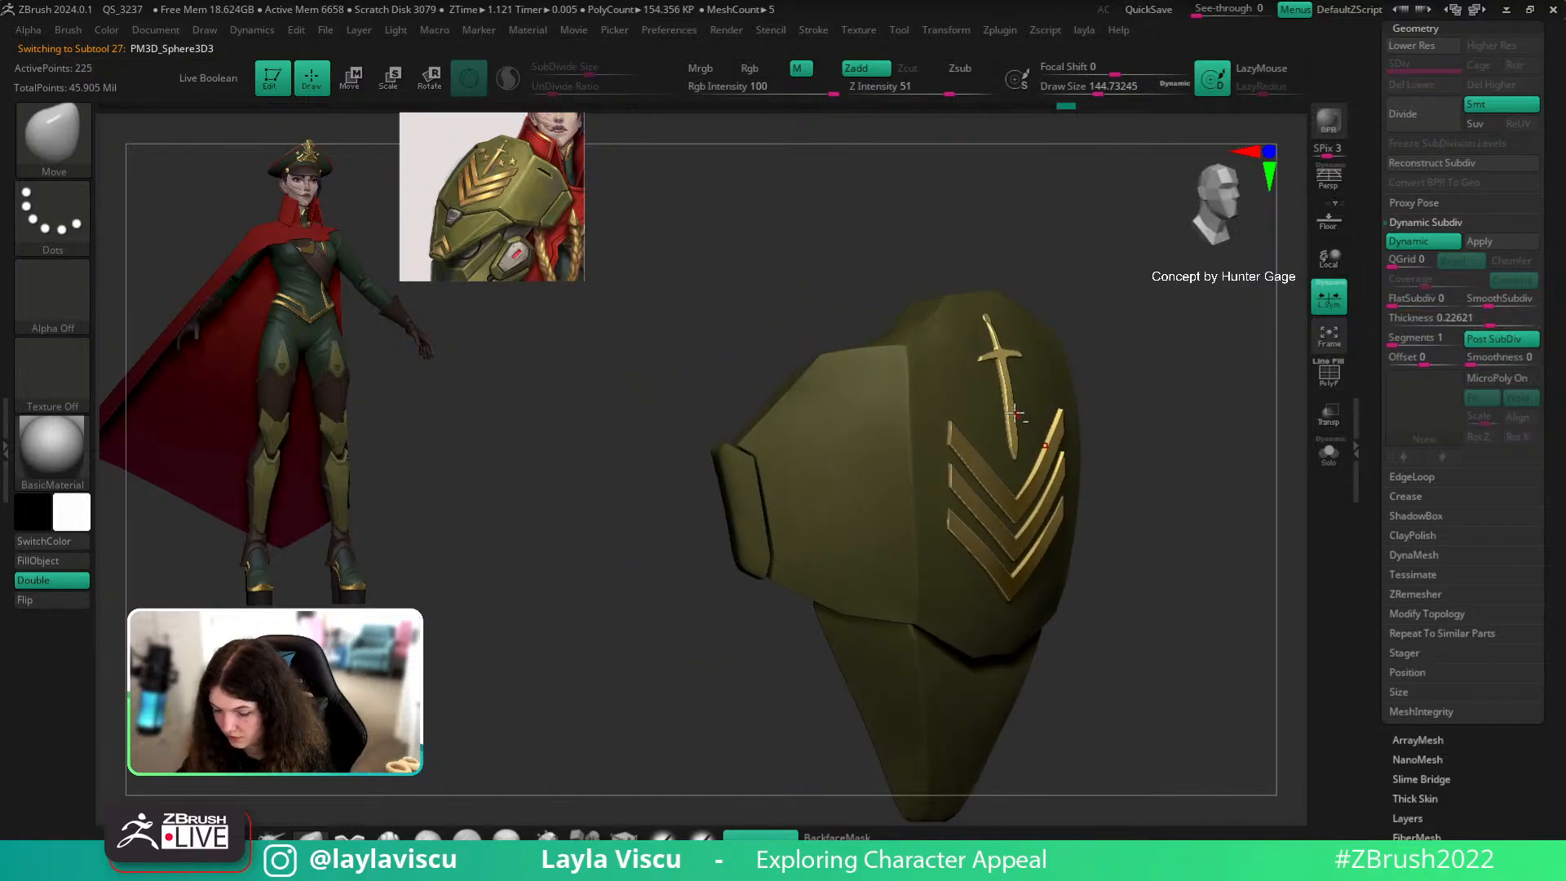
Step: Check the sword emblem, select the cap1 stars subtool and reset its Gizmo position, framing the stars against the shield
alt+click(1016, 414)
drag(1158, 444, 1091, 445)
click(1415, 28)
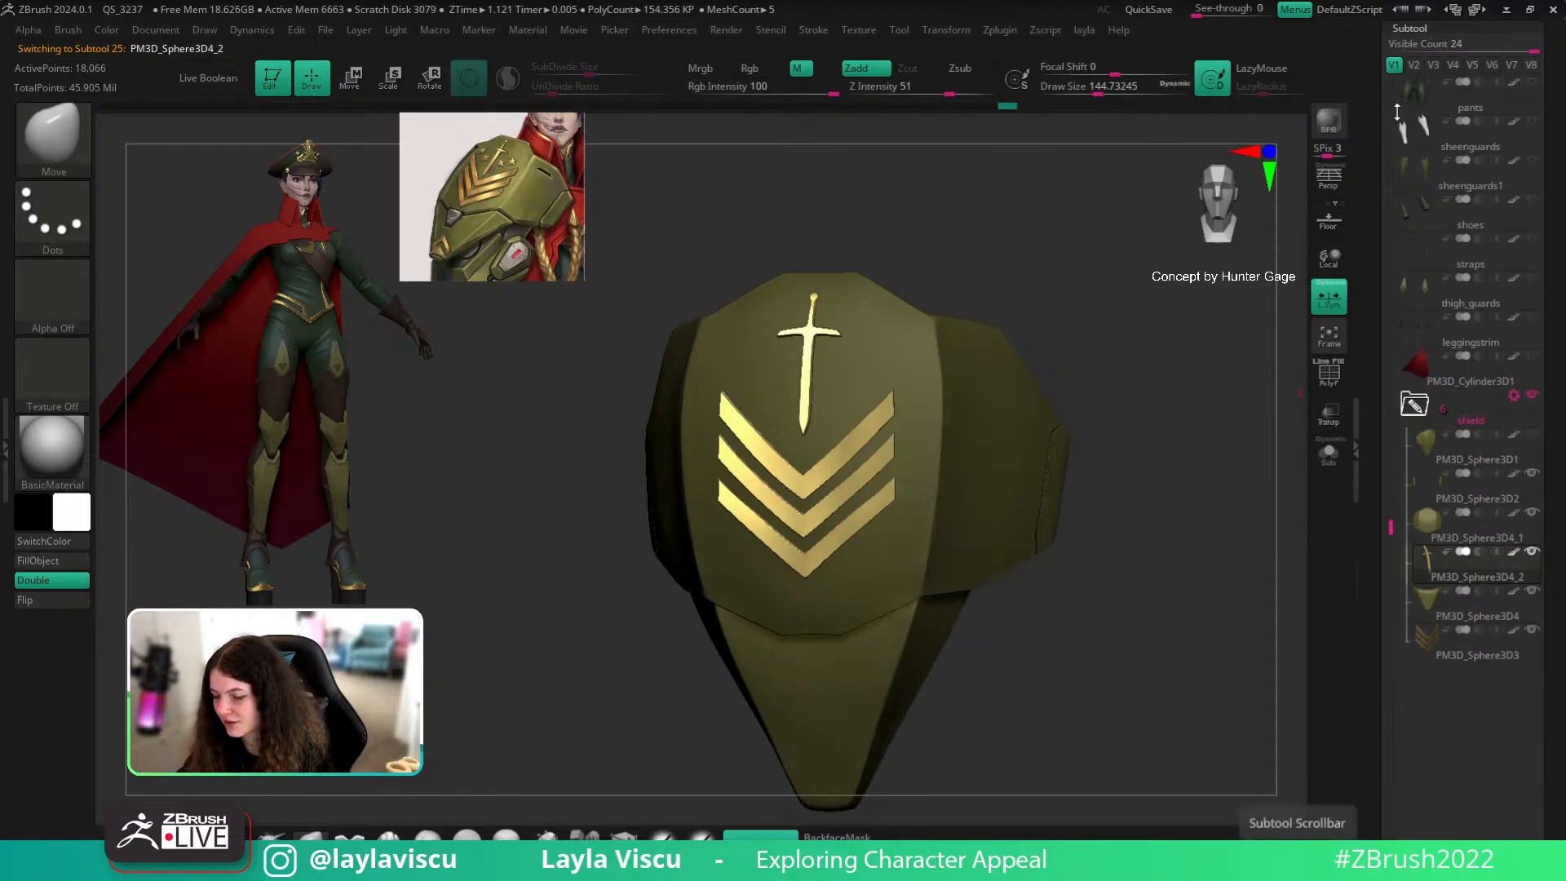
drag(1395, 489, 1407, 75)
click(1419, 363)
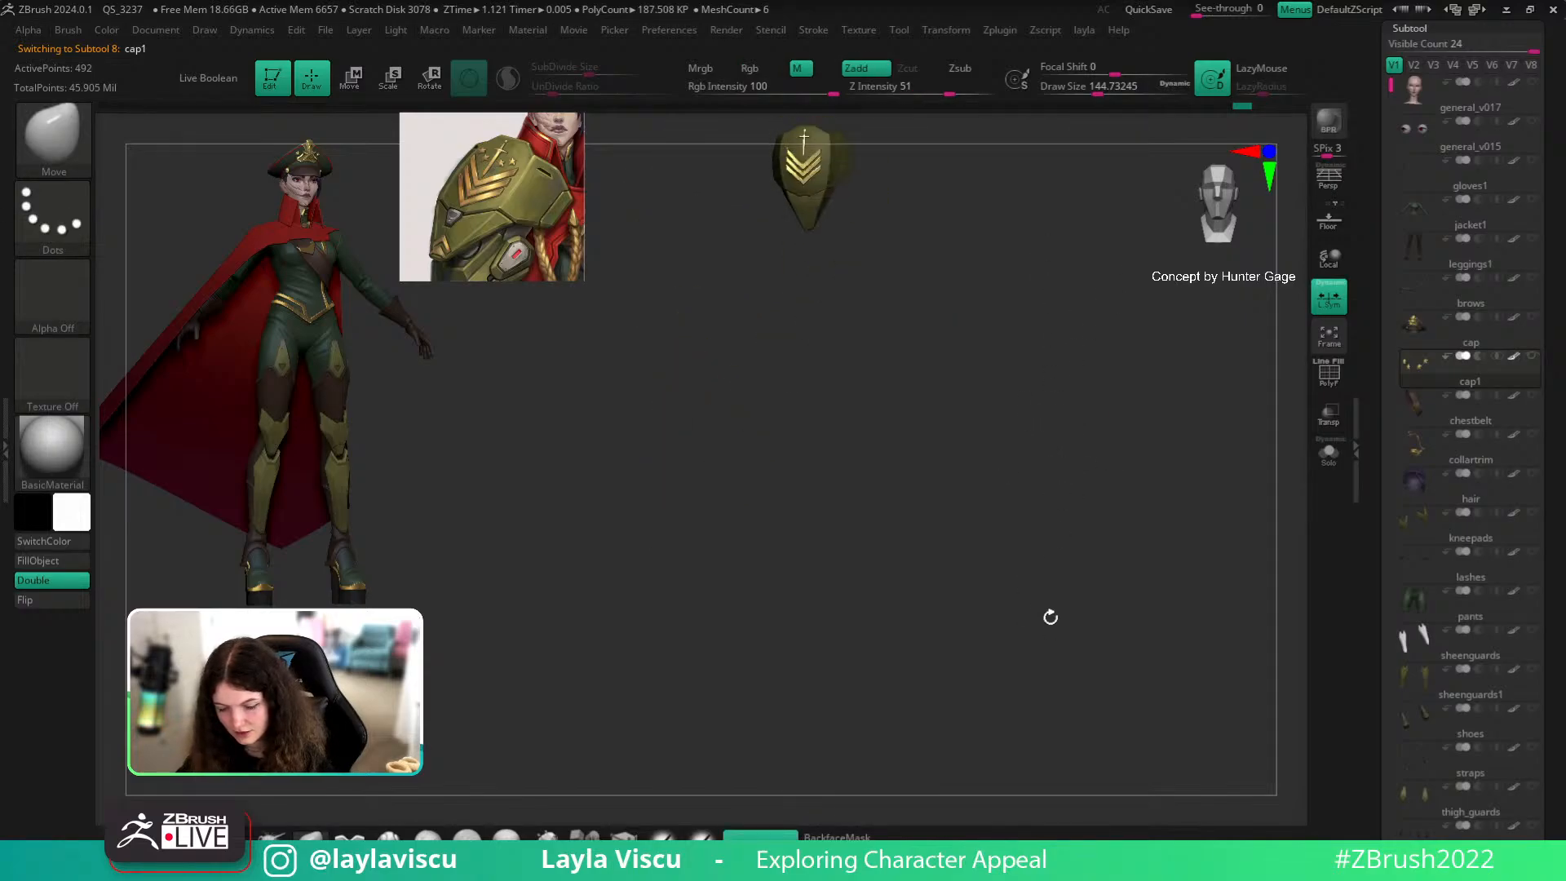
key(w)
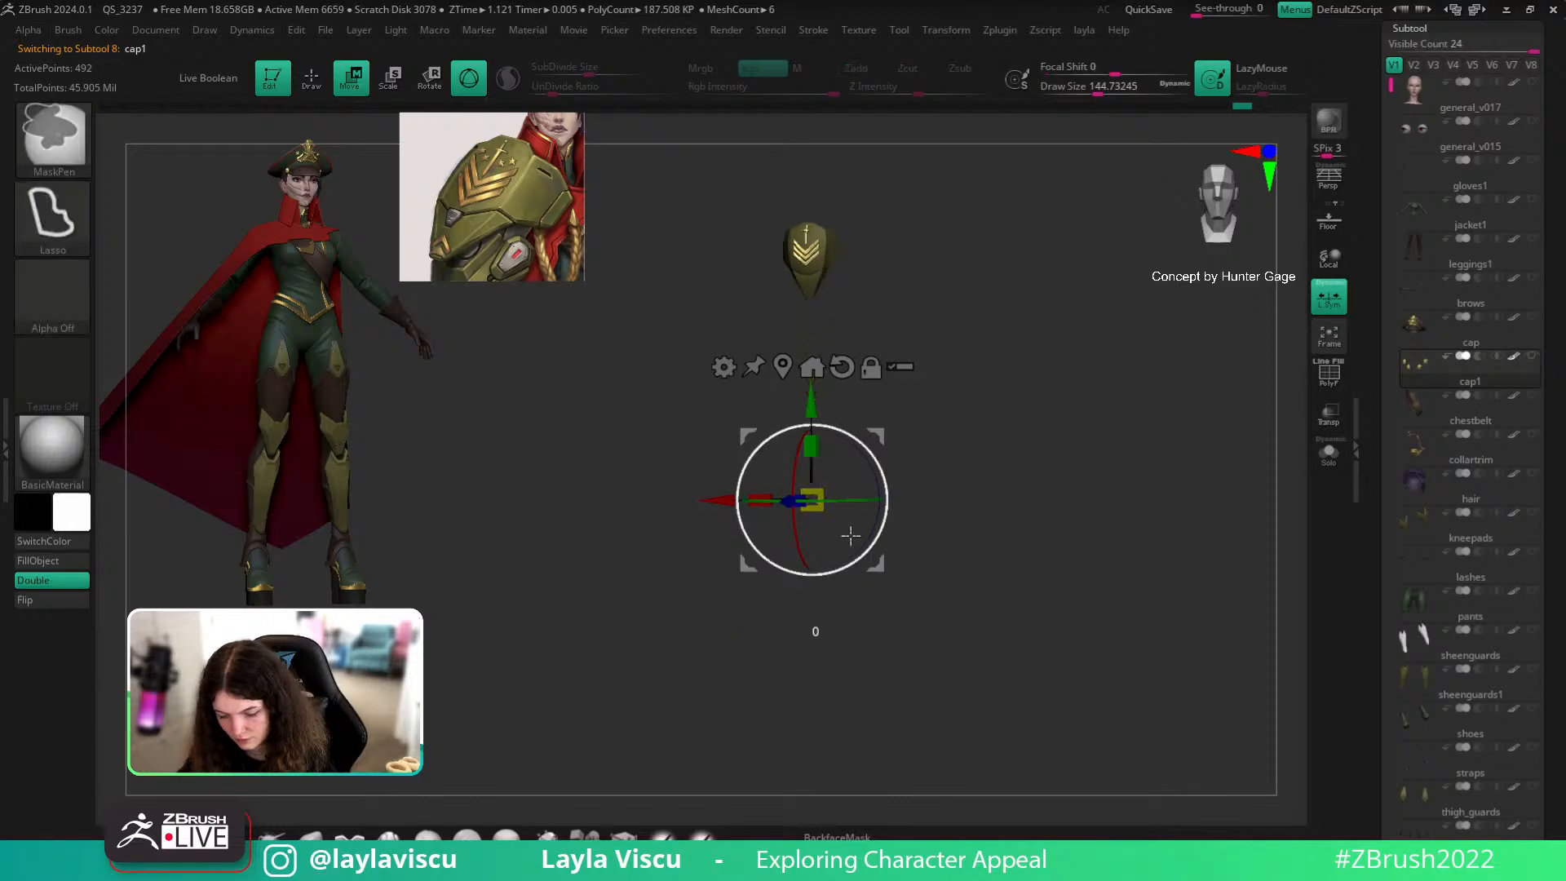
click(812, 367)
key(f)
key(f)
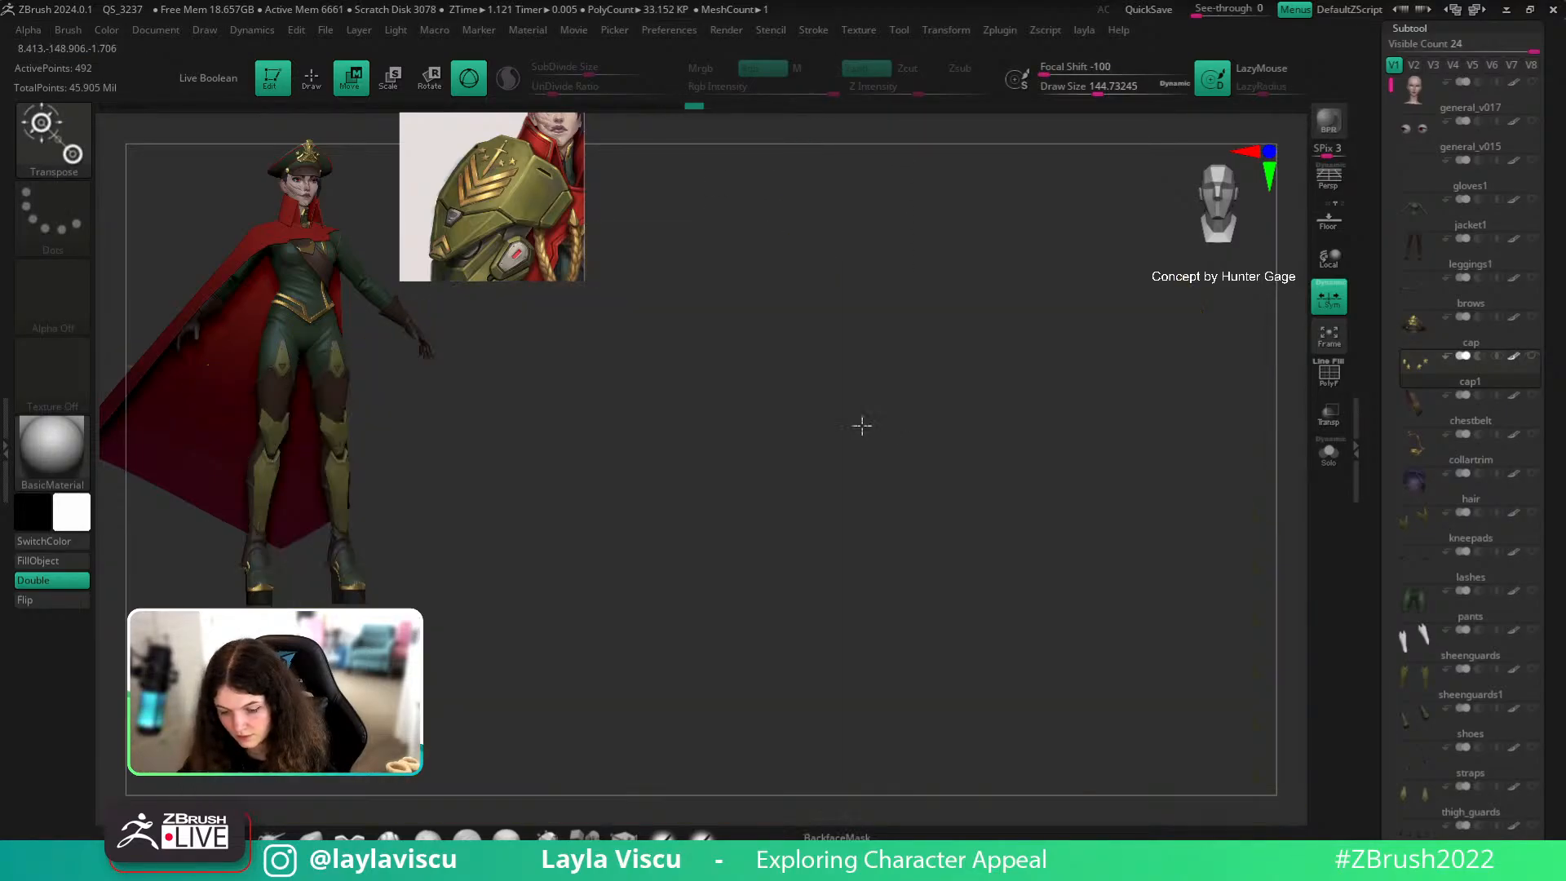
key(f)
shift+drag(1184, 514, 1236, 677)
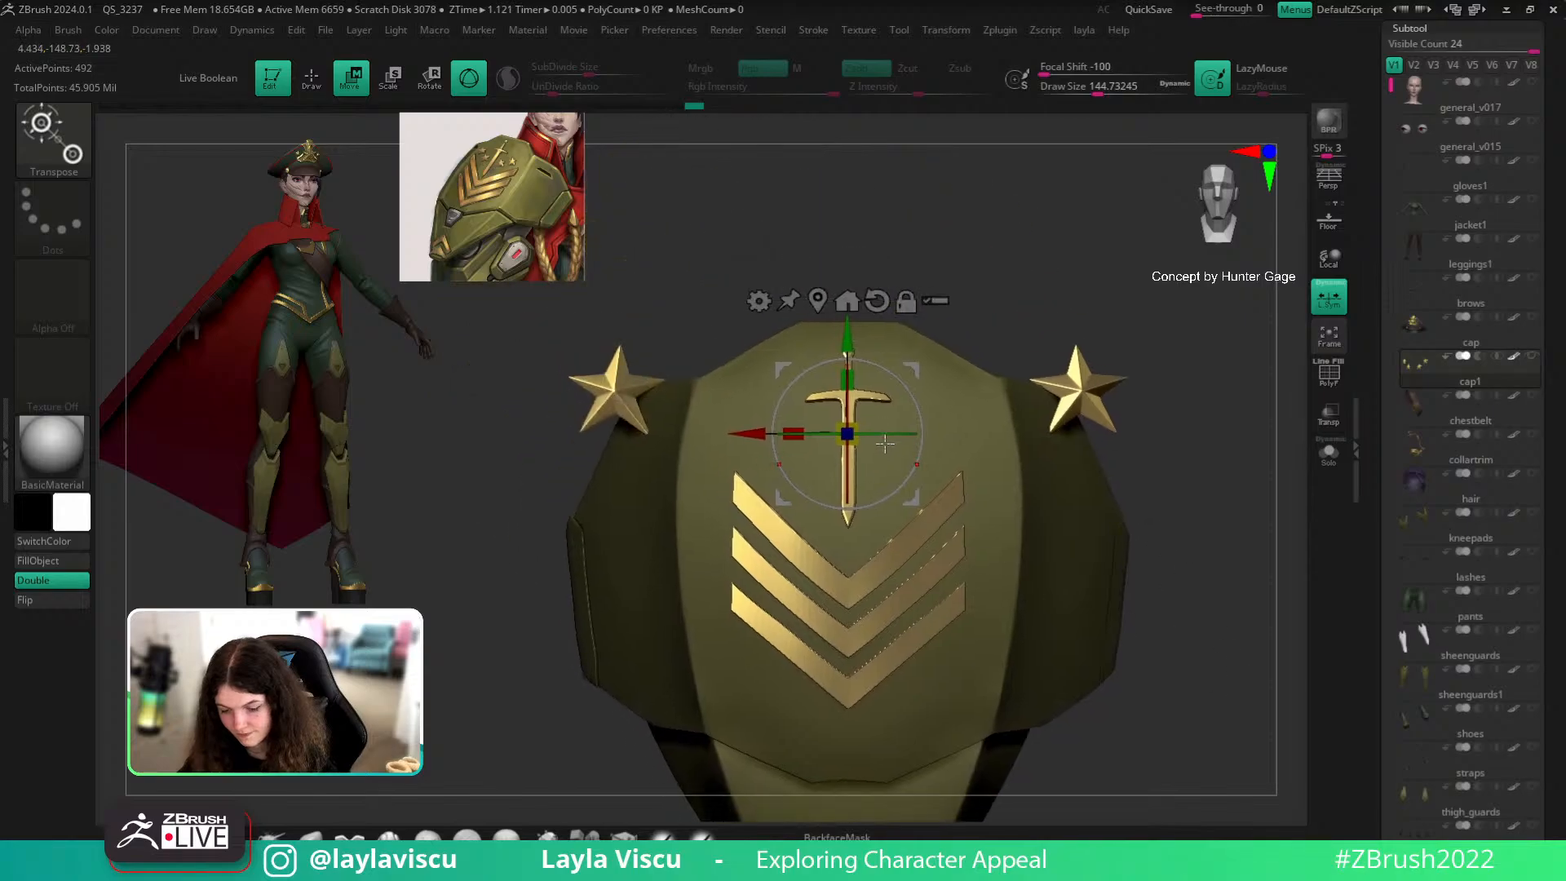
Step: Reposition the cap1 stars on the shield, two on each side of the sword above the chevrons, undoing the first attempts
drag(847, 433, 820, 457)
drag(1158, 465, 1189, 482)
key(ctrl+z)
key(ctrl+z)
drag(895, 480, 937, 485)
shift+drag(1142, 490, 1248, 499)
key(q)
key(f)
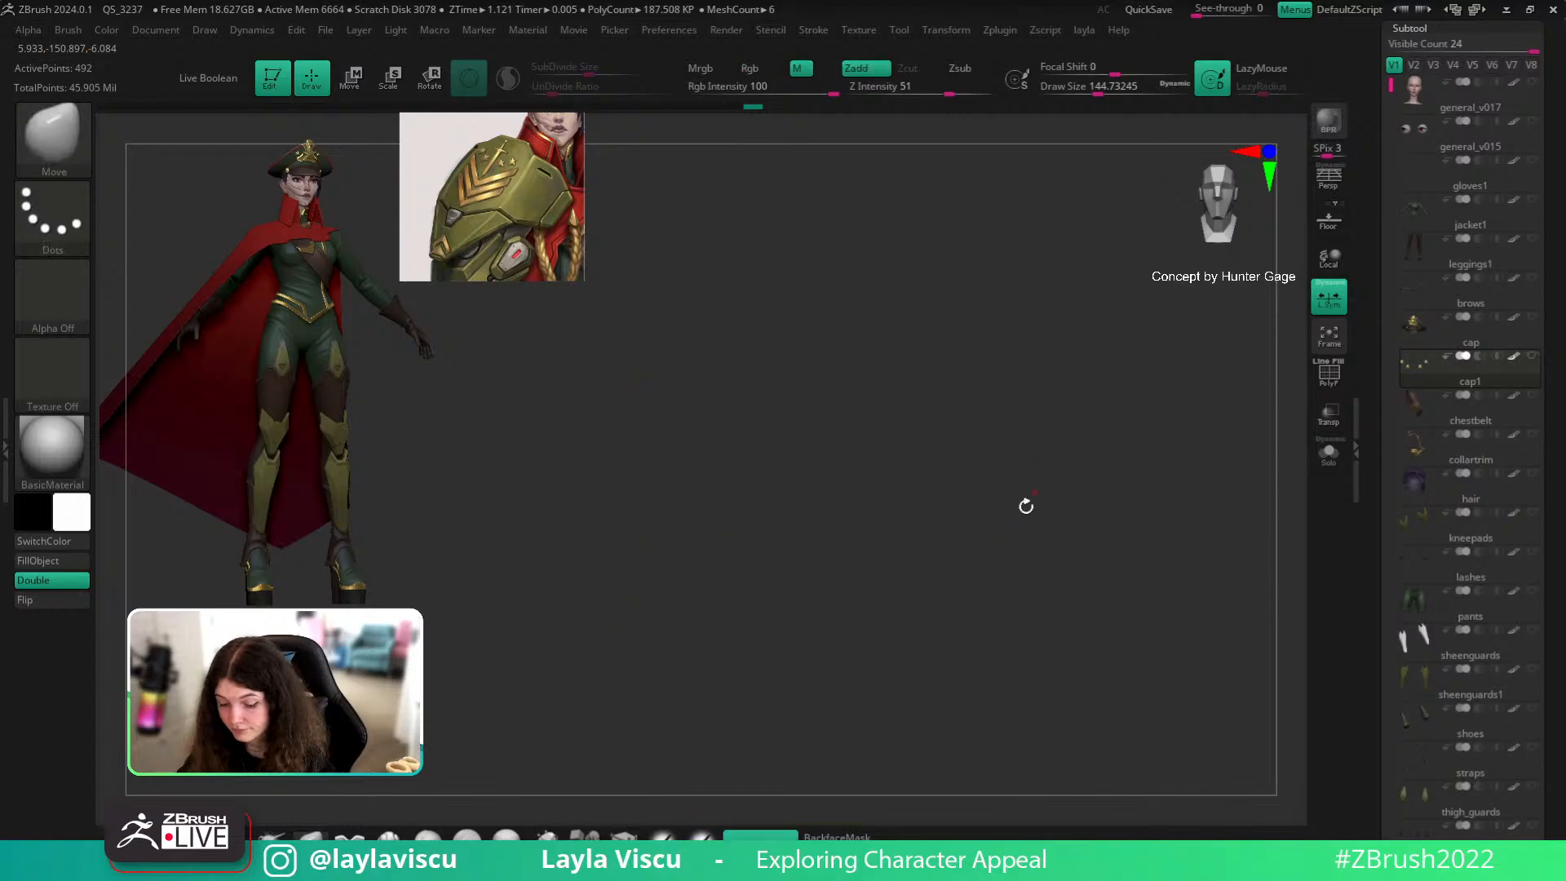
key(f)
key(f)
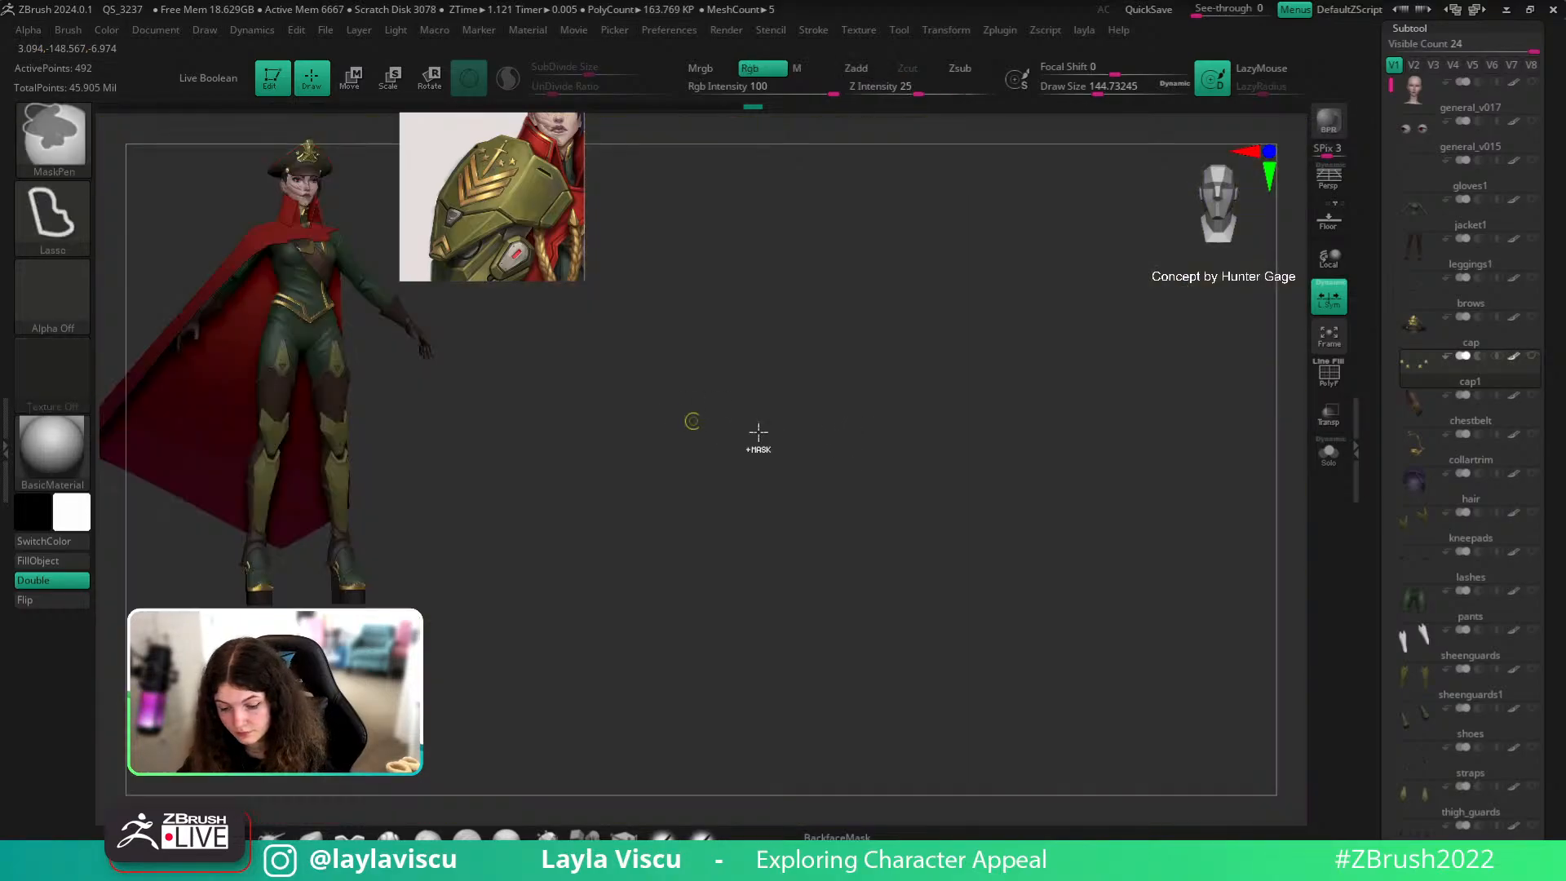
drag(1157, 573, 1299, 417)
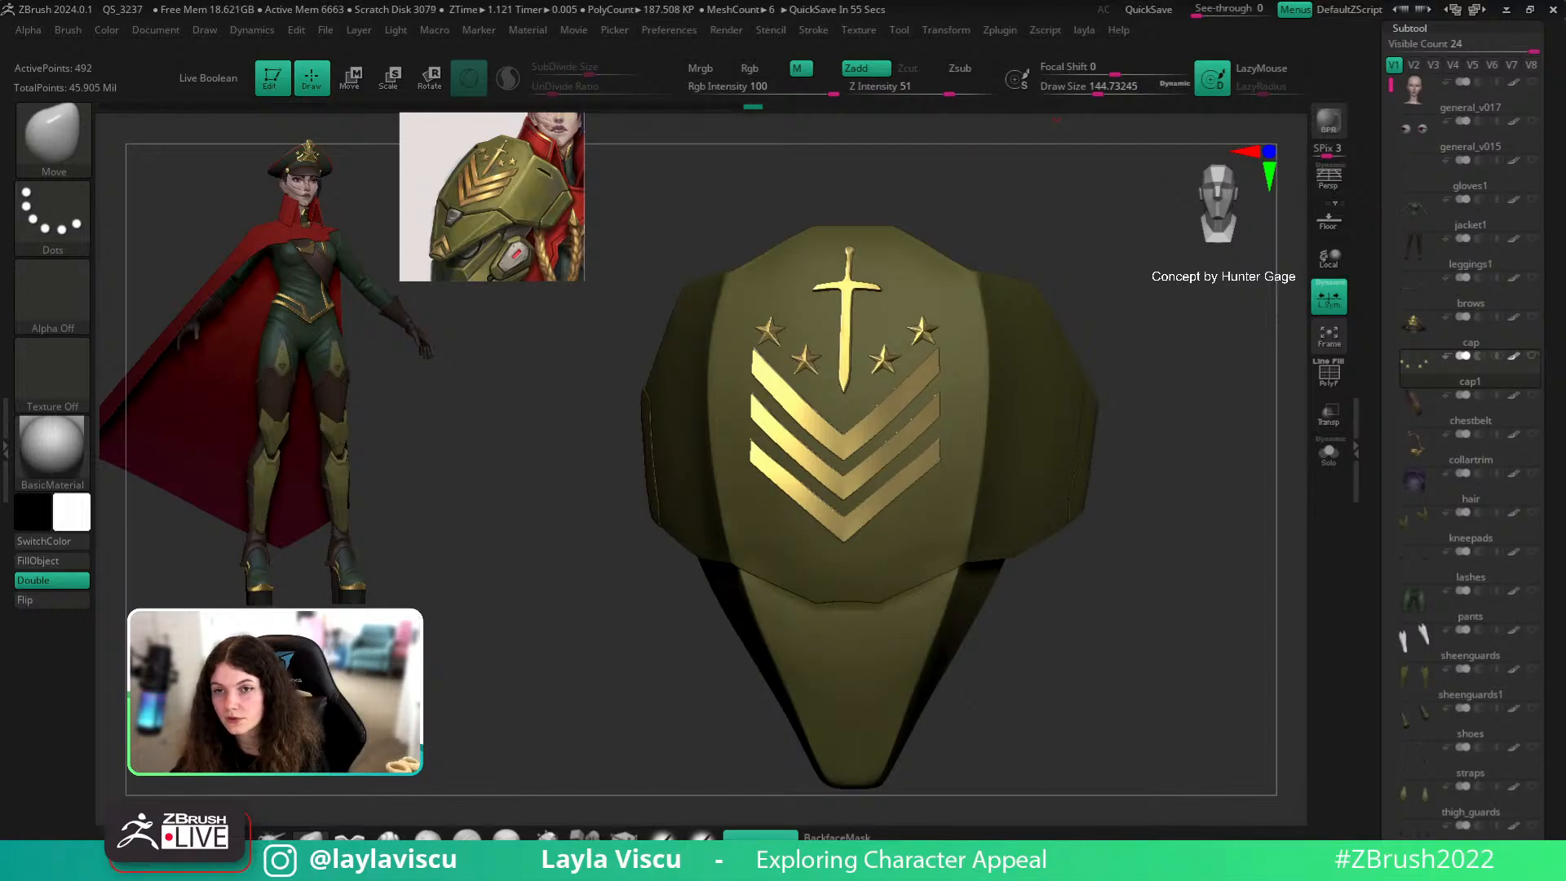
Step: Select the shield's main plate, keep the stars visible and display the plate's polygroups with PolyFrame
alt+click(1018, 390)
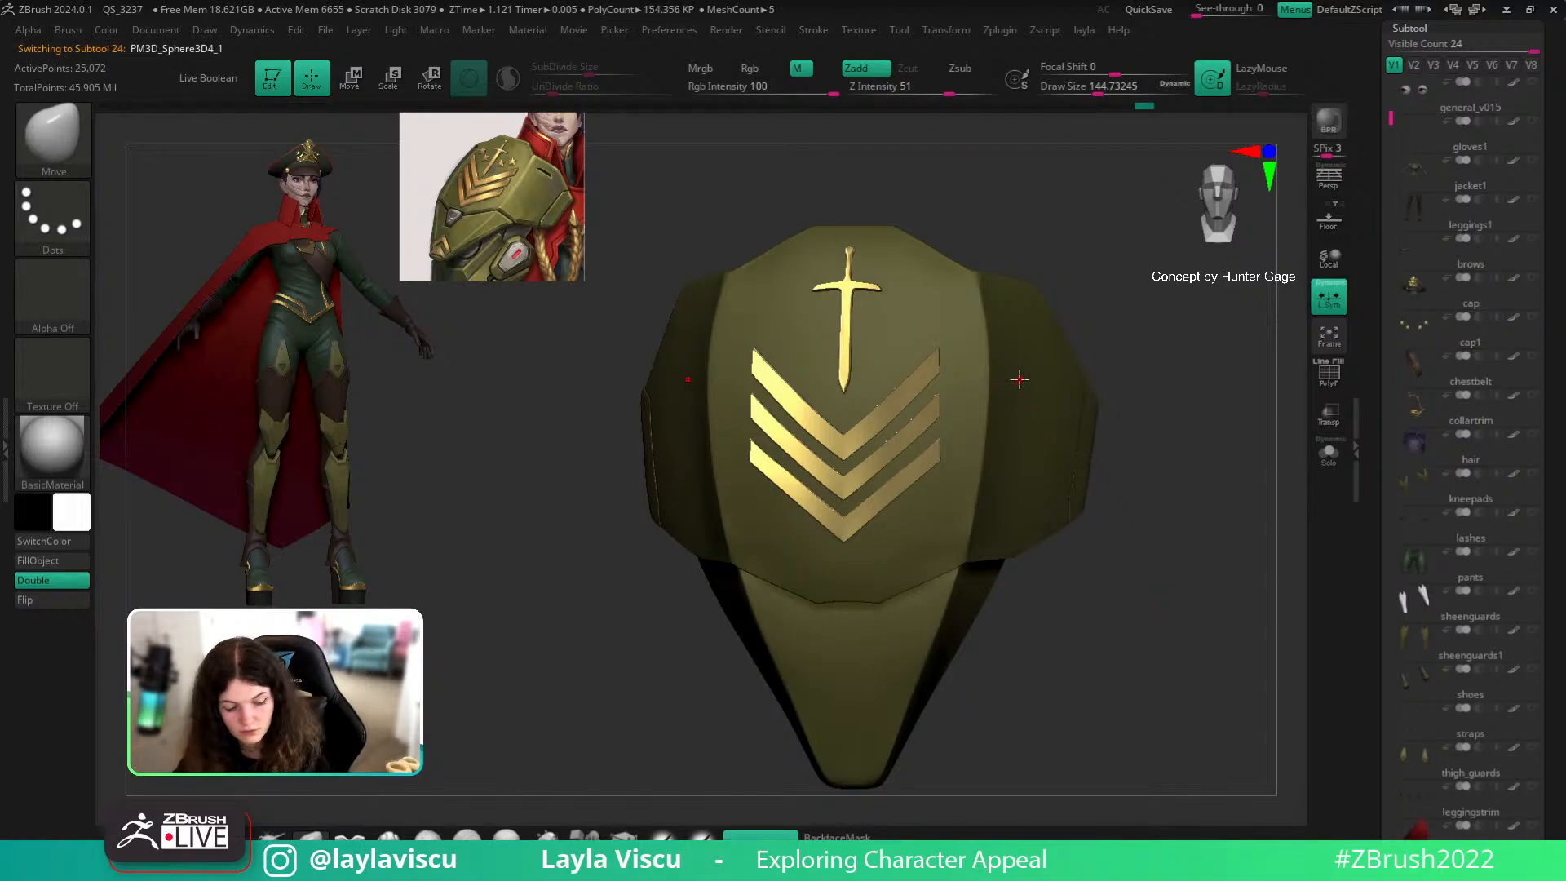
click(1533, 317)
key(b)
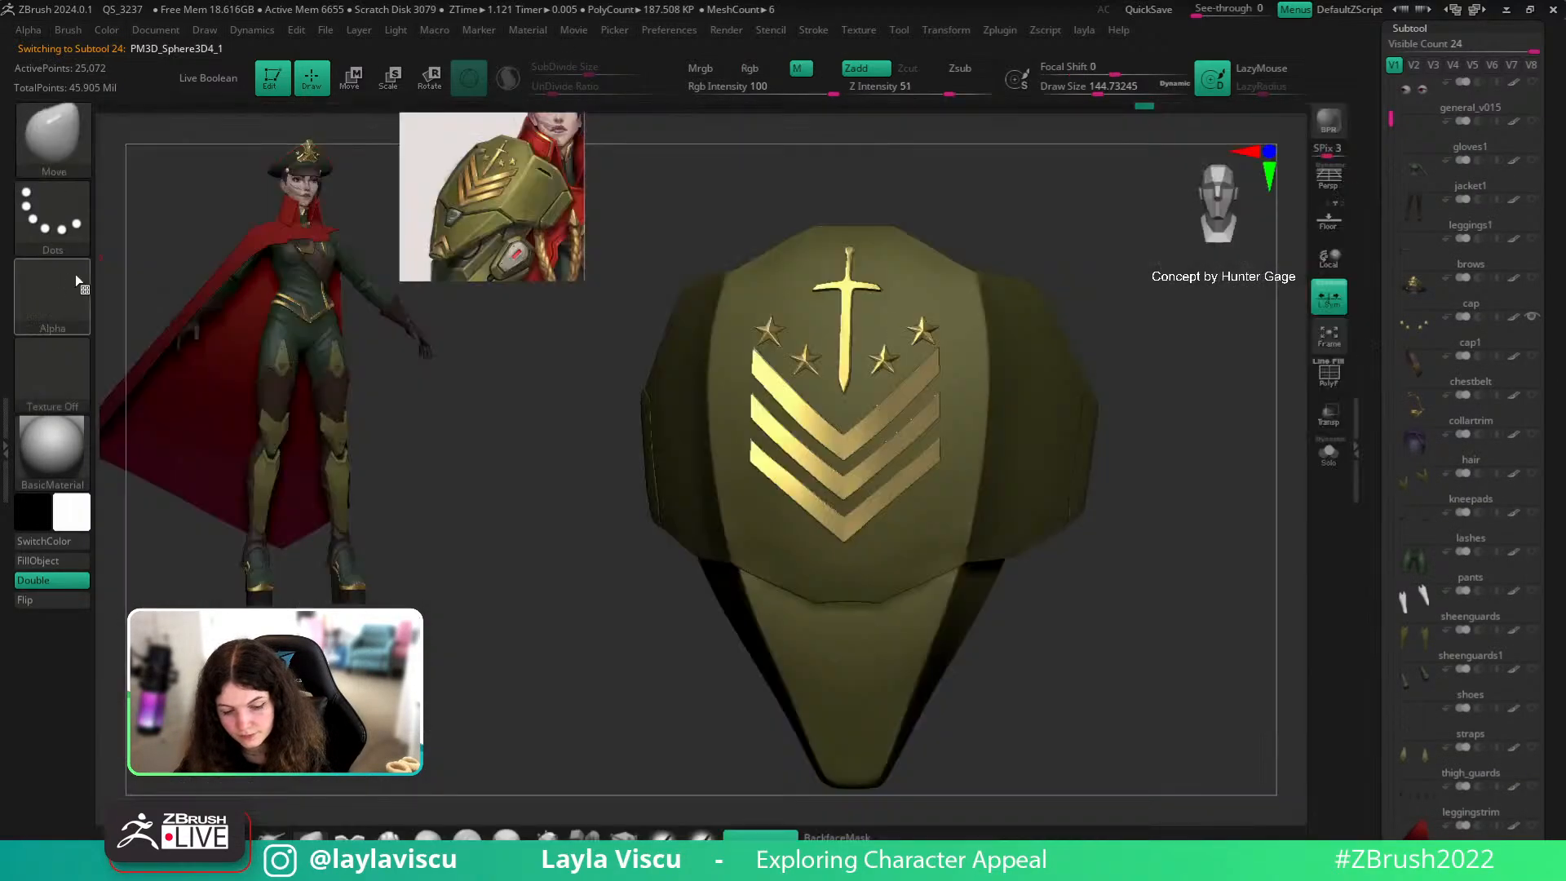
key(ctrl+shift)
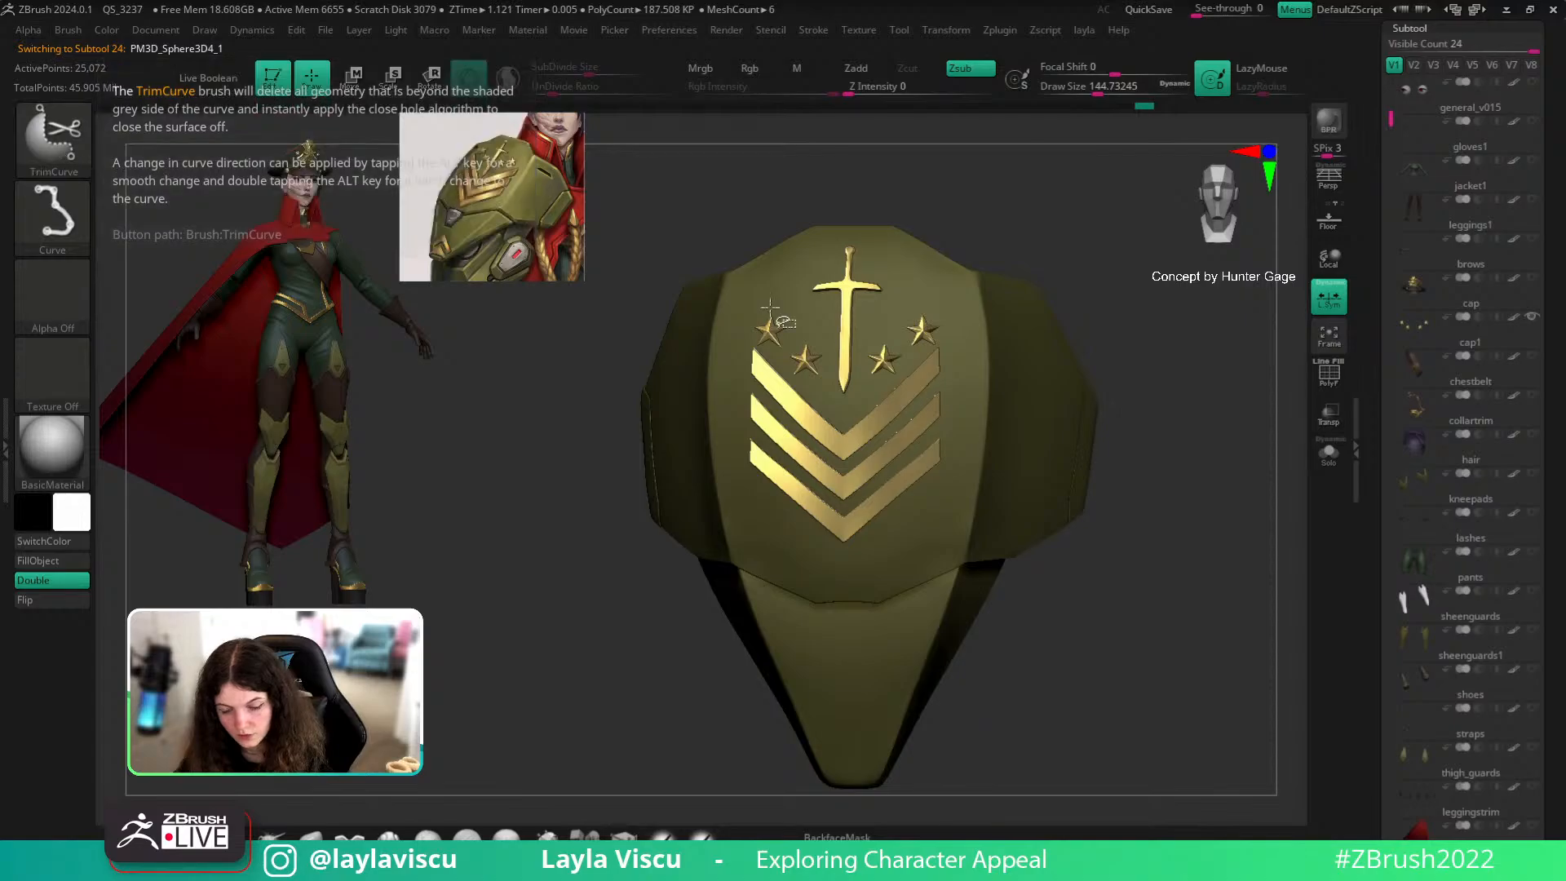
mouse_move(971, 252)
mouse_down()
mouse_move(1119, 387)
mouse_move(1090, 406)
mouse_move(1117, 406)
mouse_move(1004, 429)
mouse_move(1039, 448)
mouse_move(1112, 441)
mouse_move(1164, 629)
mouse_up()
key(shift+f)
key(ctrl)
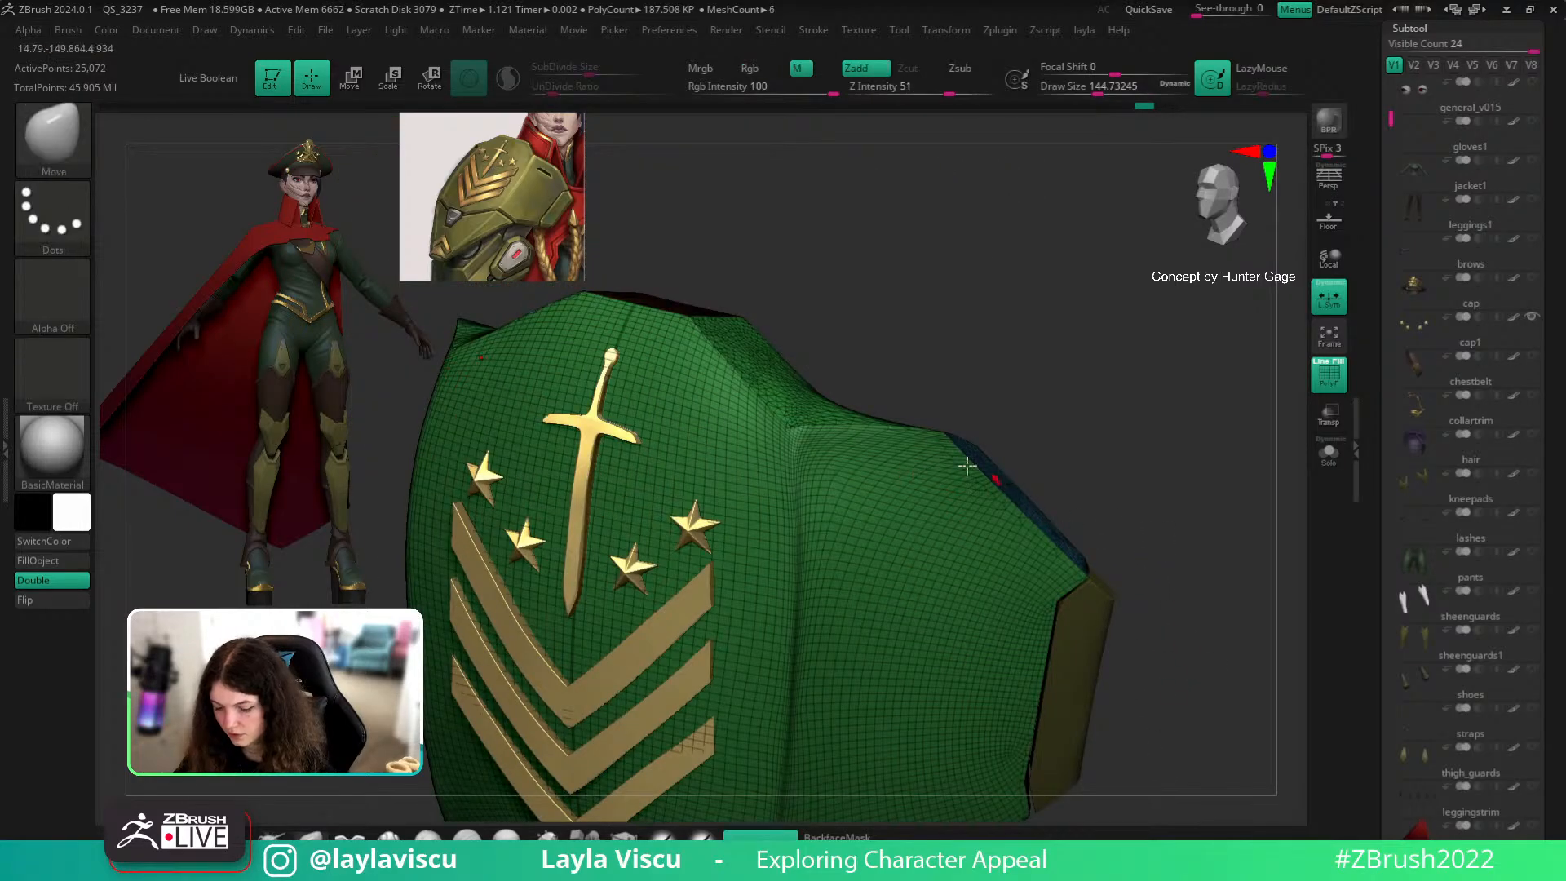
Step: Cut across the plate's upper side edge with the KnifeCurve brush
ctrl+shift+click(59, 152)
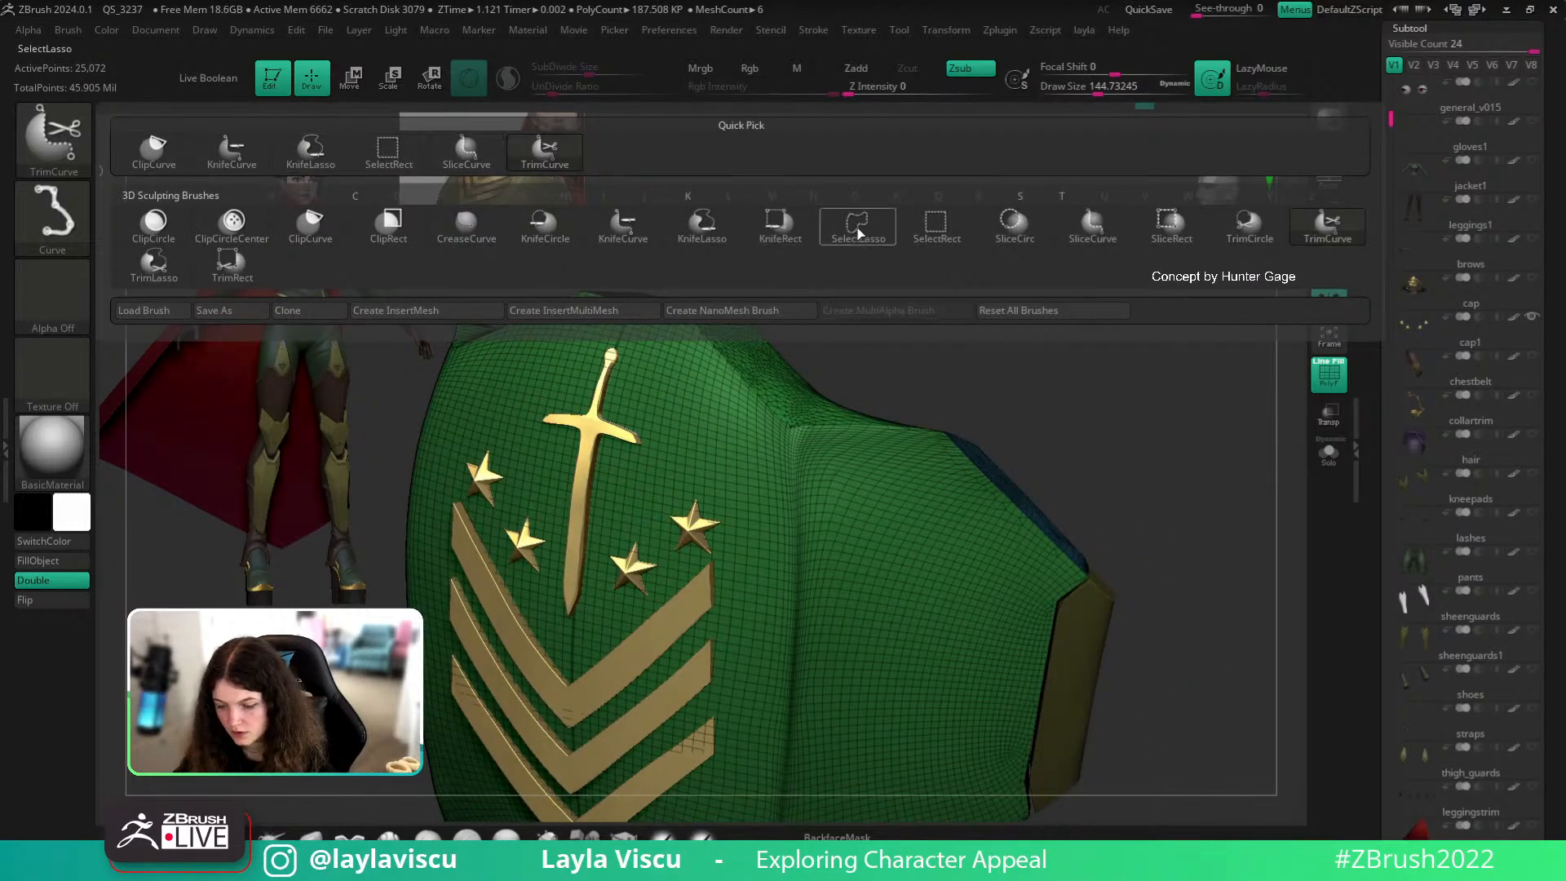
click(623, 225)
ctrl+shift+drag(834, 350, 1082, 552)
mouse_move(833, 394)
ctrl+shift+mouse_down()
mouse_move(1120, 509)
mouse_move(1126, 532)
mouse_move(1084, 542)
mouse_move(973, 456)
mouse_move(824, 609)
mouse_move(1056, 403)
mouse_move(1108, 465)
mouse_move(1310, 459)
mouse_move(1220, 486)
mouse_move(1129, 552)
mouse_move(1101, 353)
mouse_move(1068, 357)
mouse_move(1055, 255)
mouse_move(902, 517)
mouse_move(1094, 633)
mouse_move(828, 590)
ctrl+shift+mouse_up()
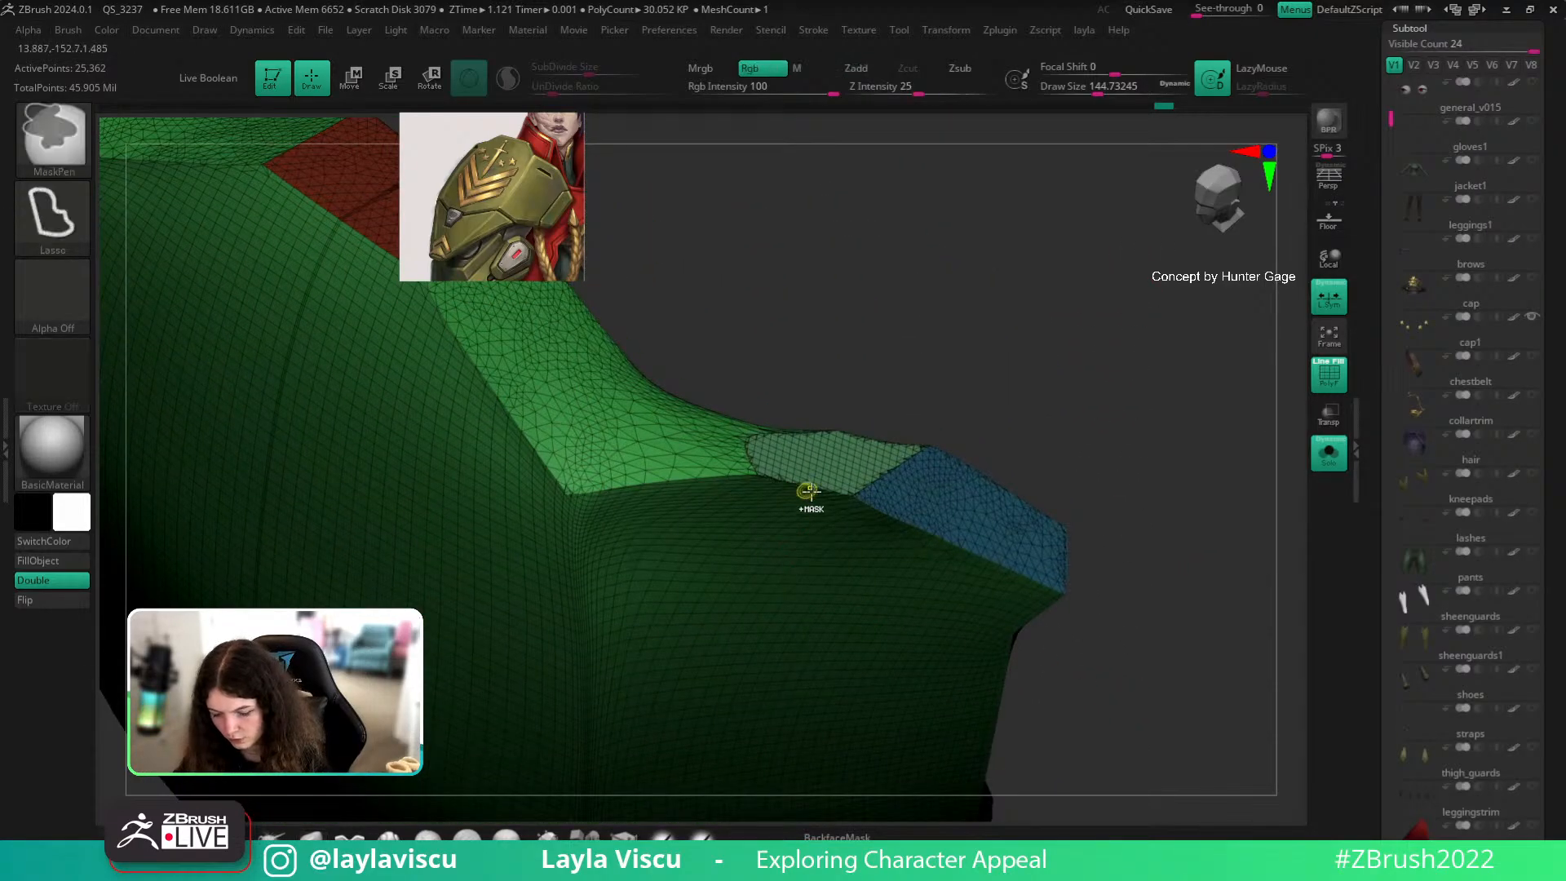
Step: Make another knife cut across the plate's upper edge, undoing the first attempt and redrawing it
drag(807, 490, 825, 497)
ctrl+shift+drag(700, 174, 1054, 445)
key(ctrl+z)
mouse_move(647, 182)
ctrl+shift+mouse_down()
mouse_move(952, 367)
mouse_move(805, 326)
mouse_move(1086, 229)
mouse_move(1070, 312)
ctrl+shift+mouse_up()
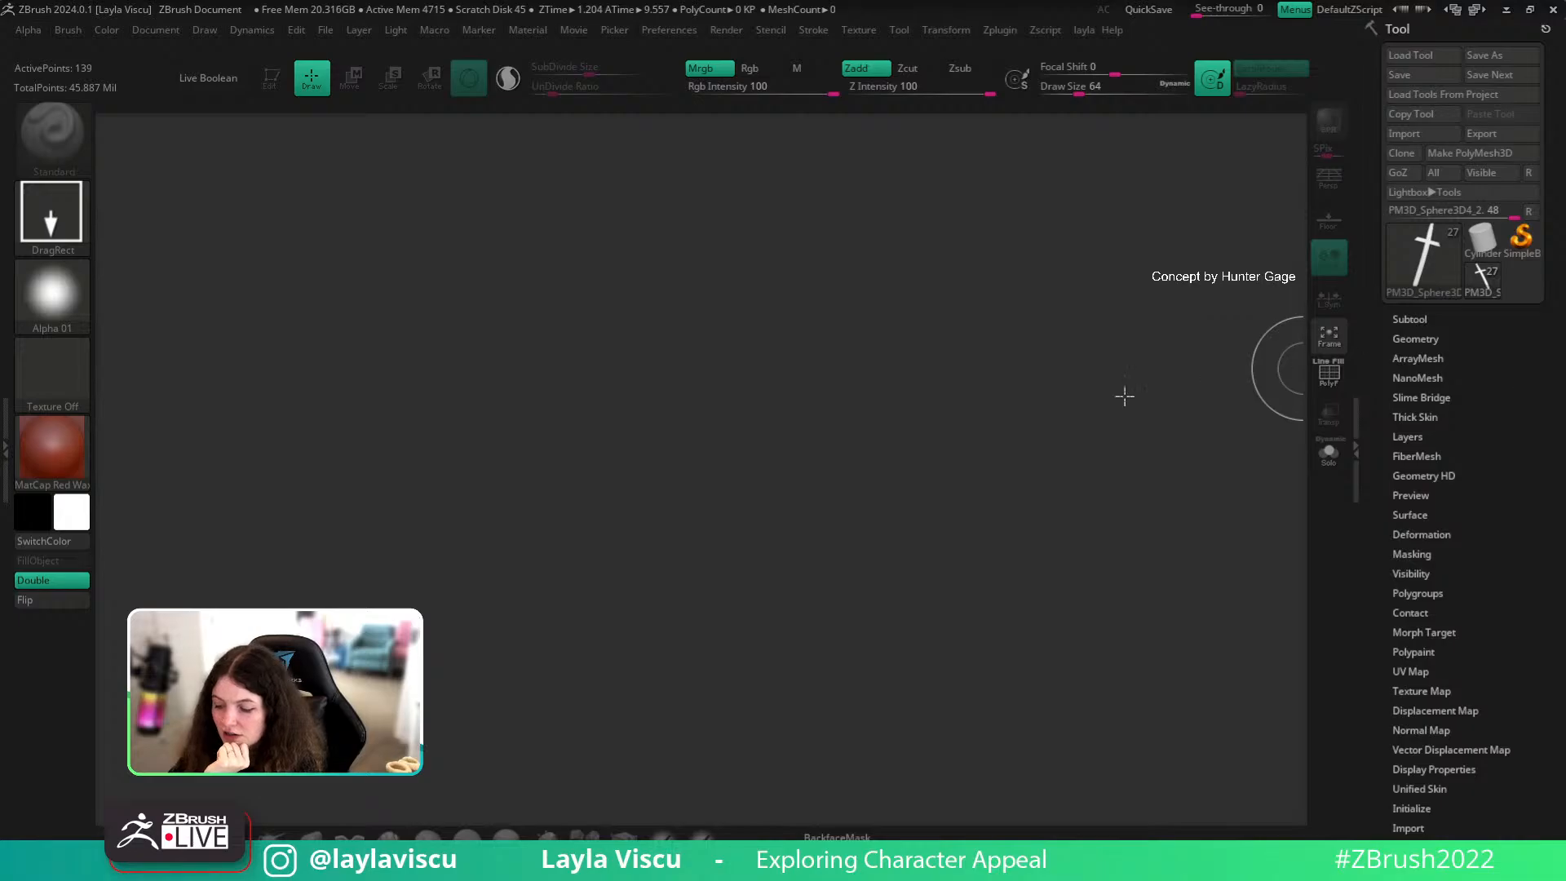
Step: Draw the reloaded shield tool on the empty canvas in Edit mode and assign BasicMaterial to it
drag(727, 598, 367, 168)
click(273, 78)
drag(966, 327, 1053, 318)
click(53, 447)
click(1082, 412)
mouse_move(1081, 411)
mouse_down()
mouse_move(1183, 378)
mouse_move(1124, 376)
mouse_move(1059, 339)
mouse_move(1085, 412)
mouse_up()
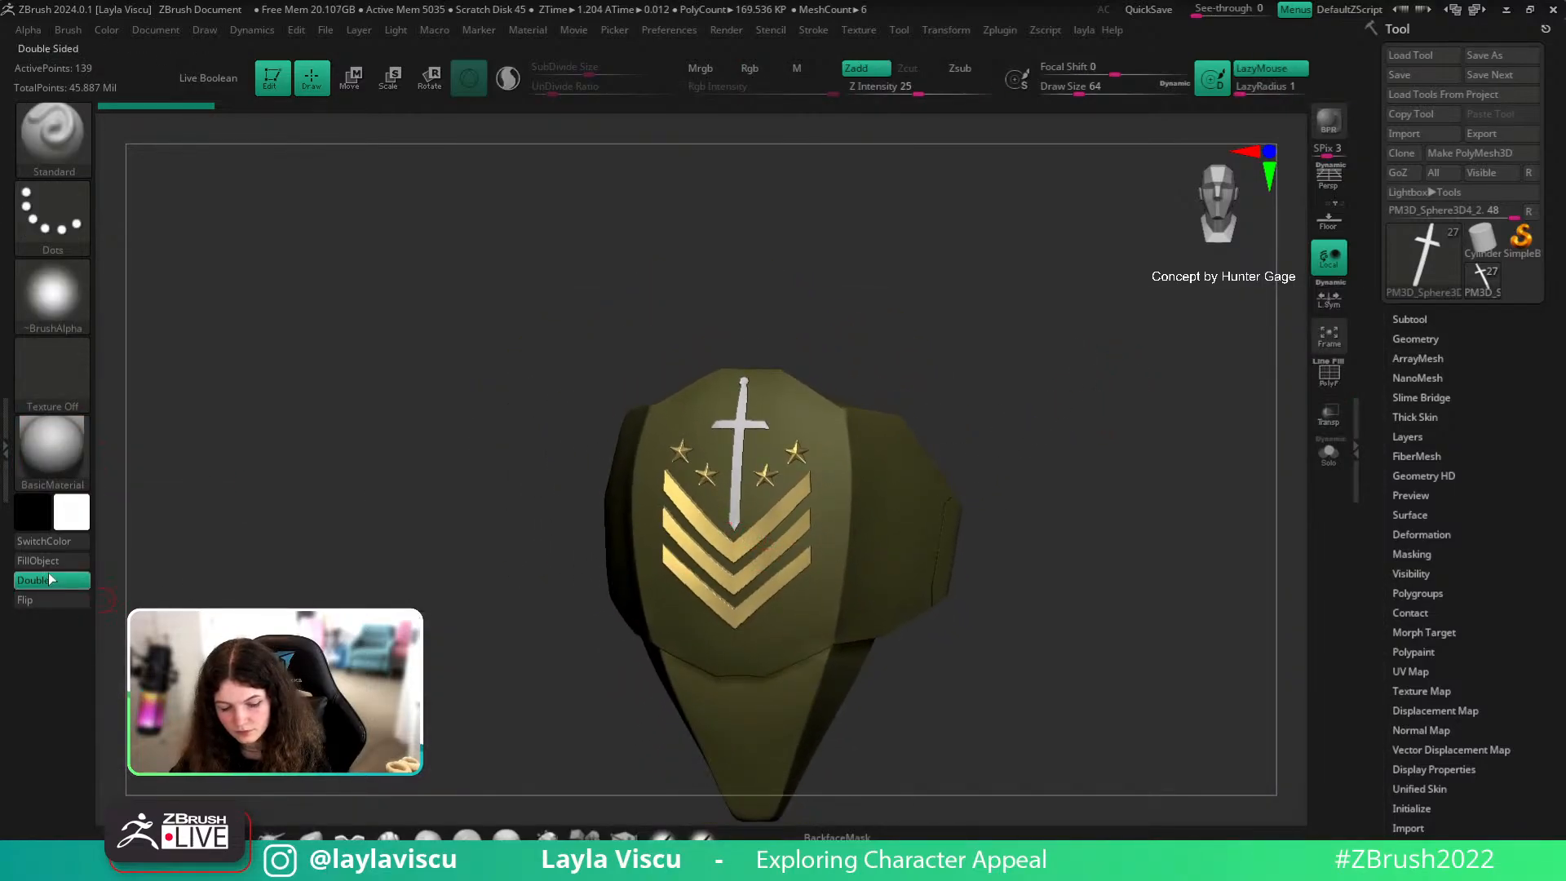
Step: Show all of the character's subtools, hide the white shin guards and switch the material to SkinShade4
alt+drag(1130, 357, 1137, 266)
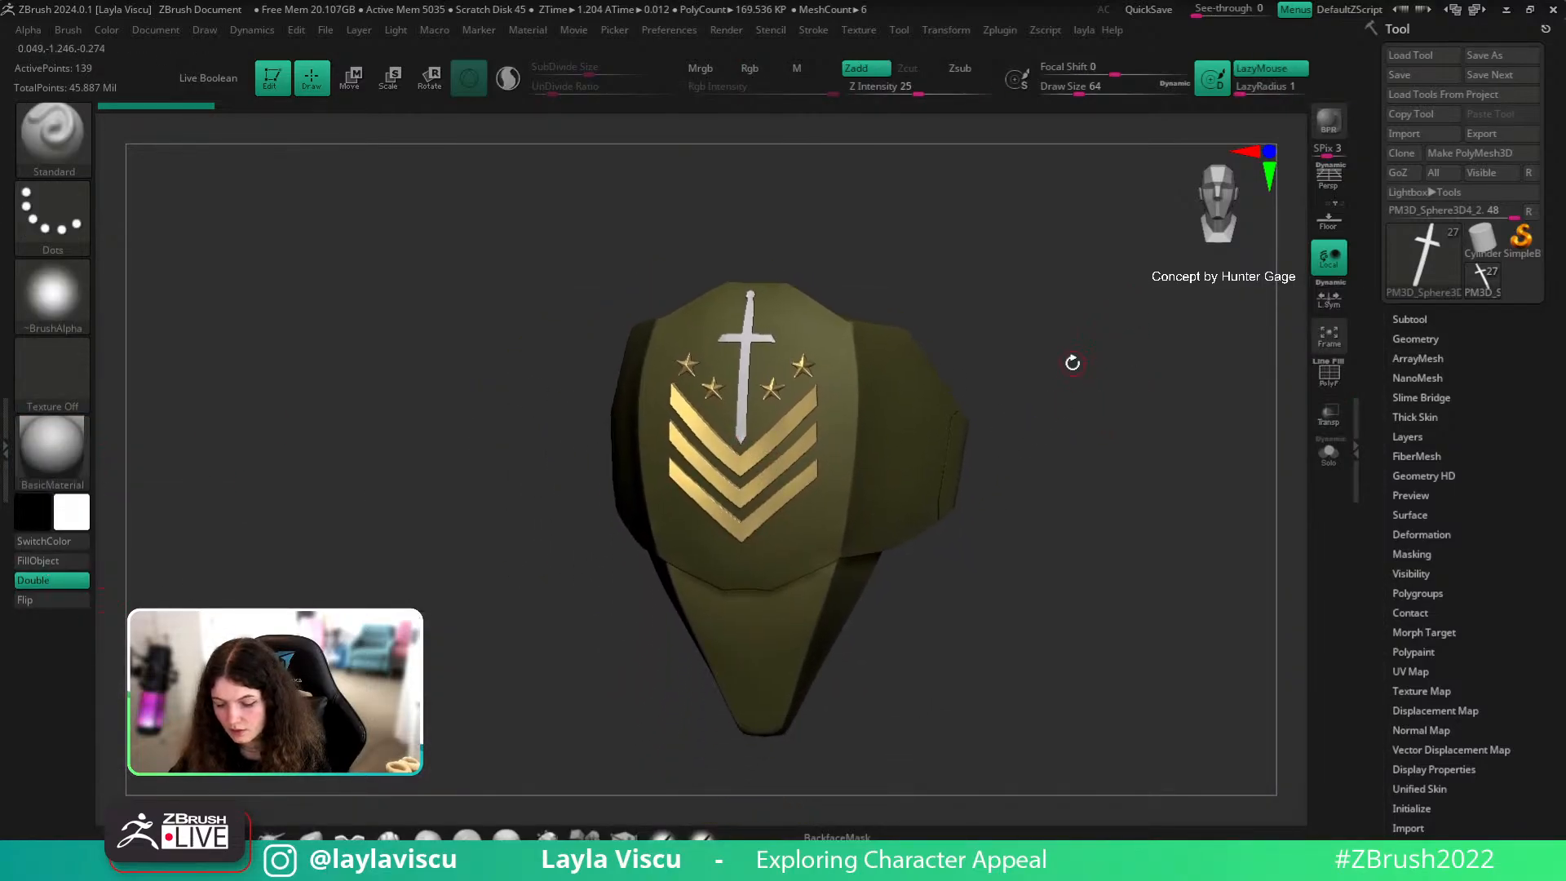
click(1411, 319)
ctrl+shift+click(1531, 85)
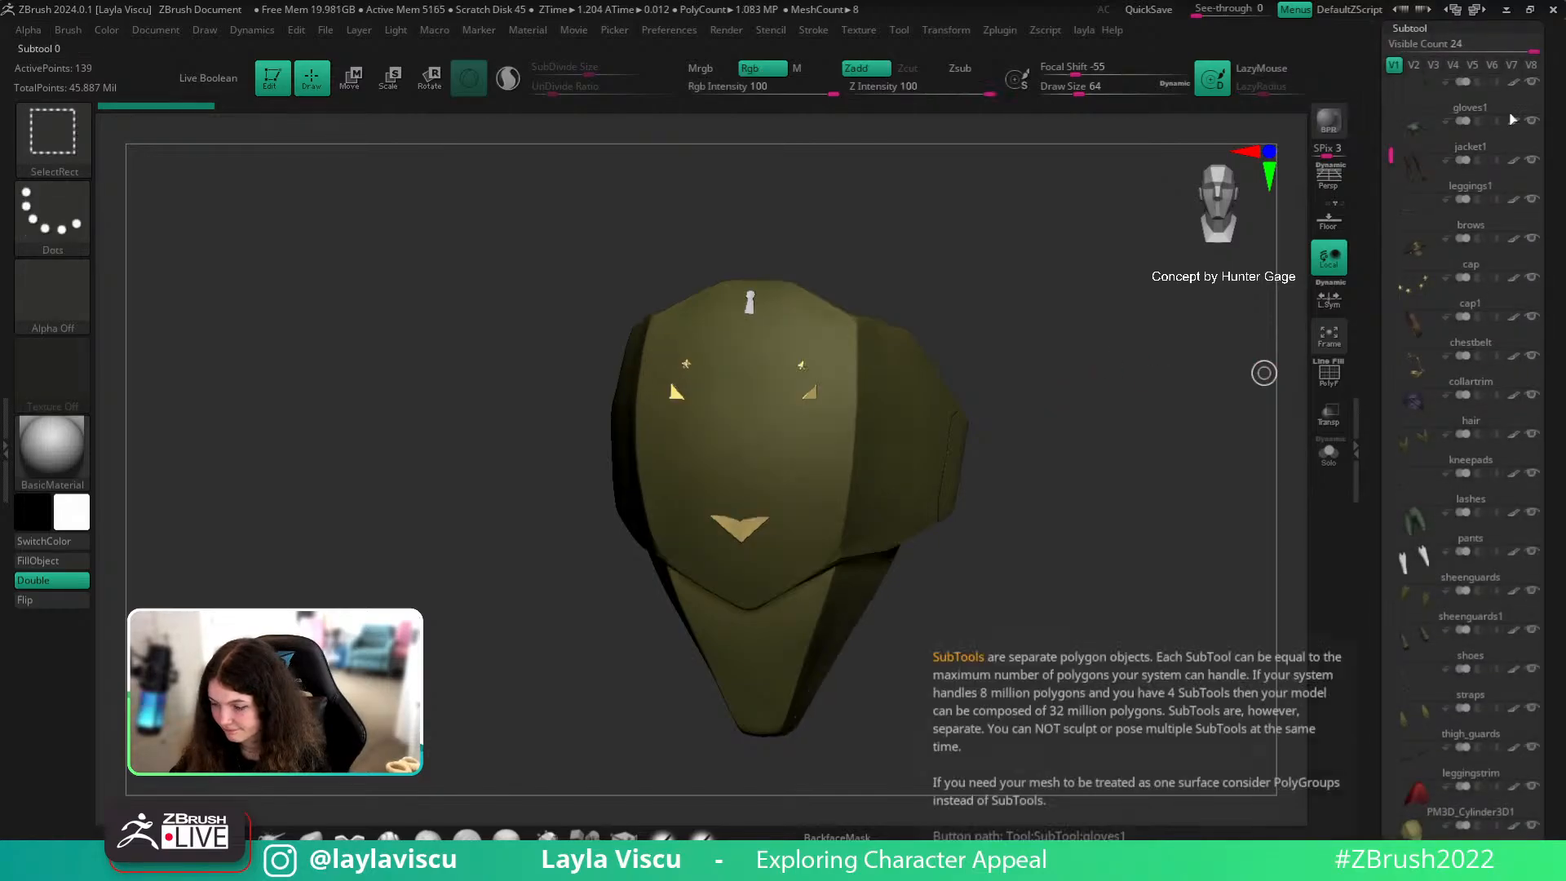
key(f)
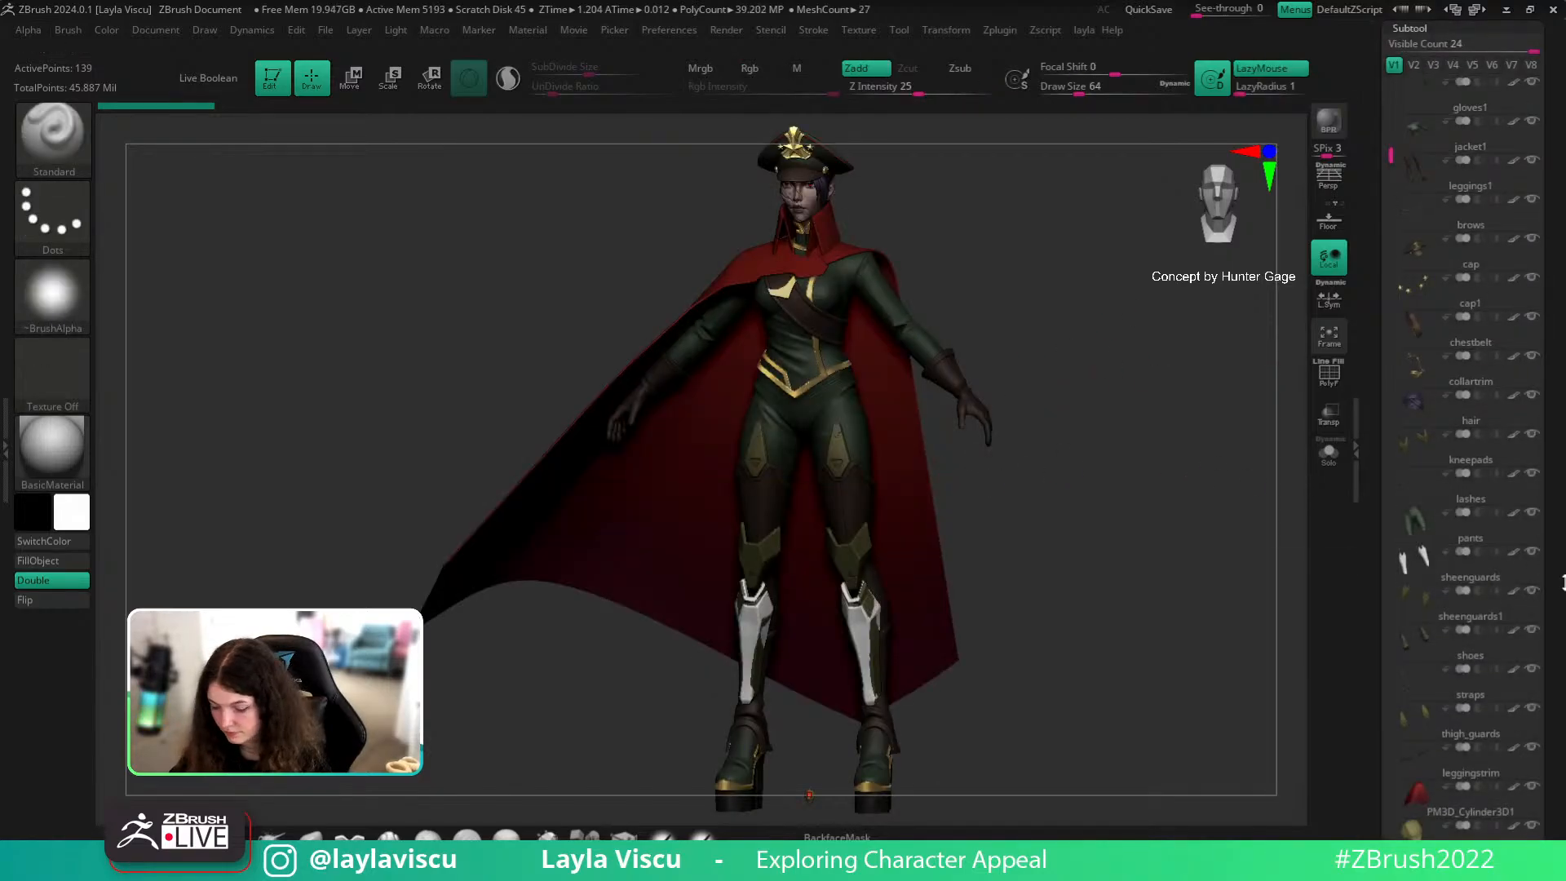
drag(1148, 524, 1119, 398)
click(52, 447)
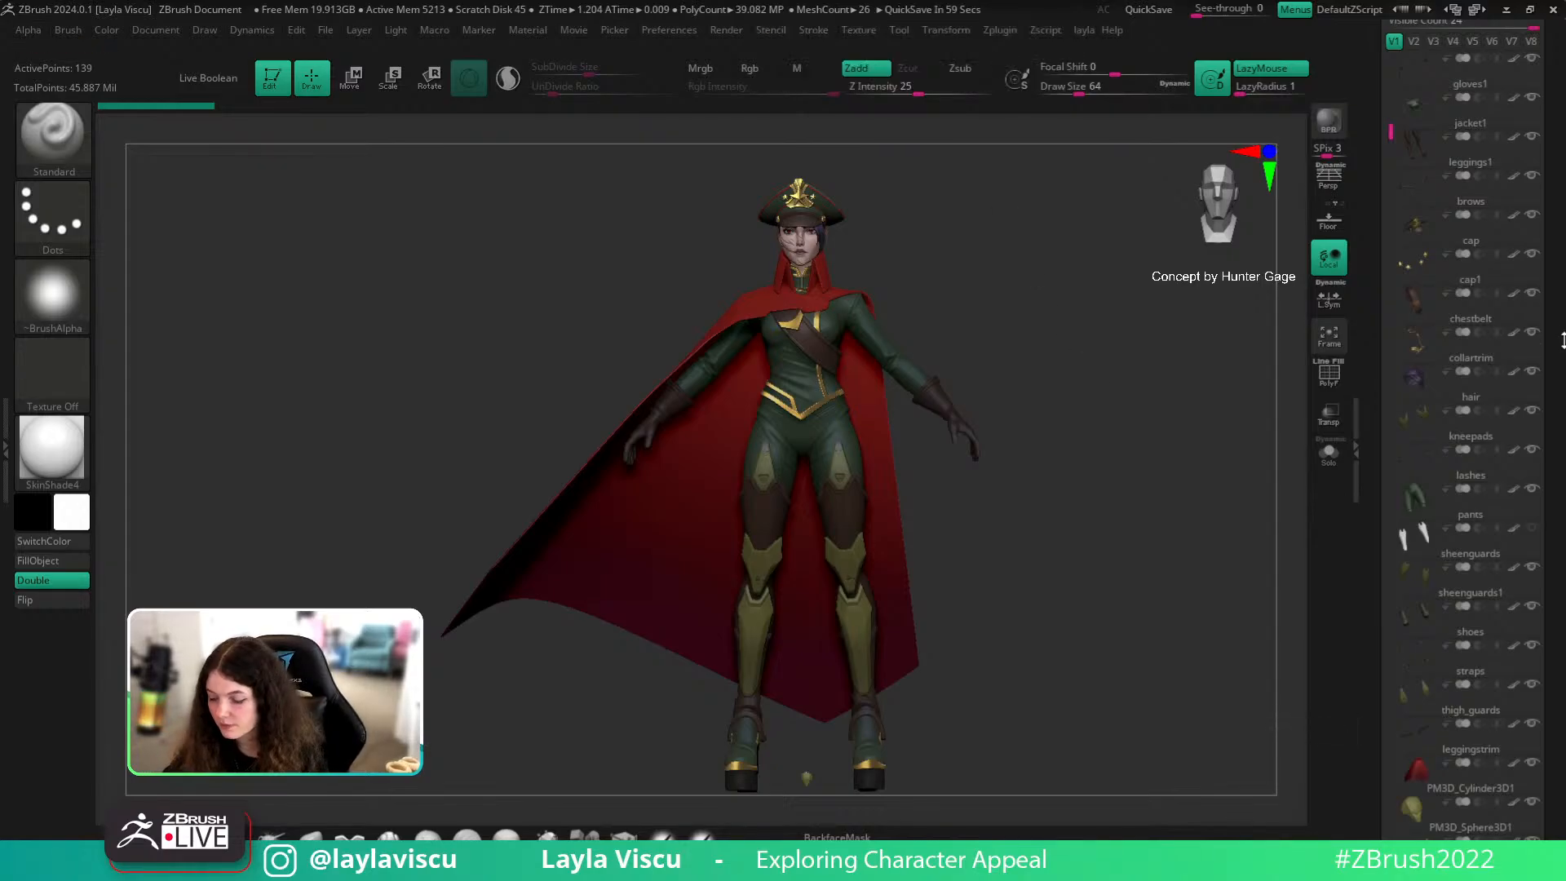
scroll(1424, 703, down, 10)
scroll(1423, 701, down, 3)
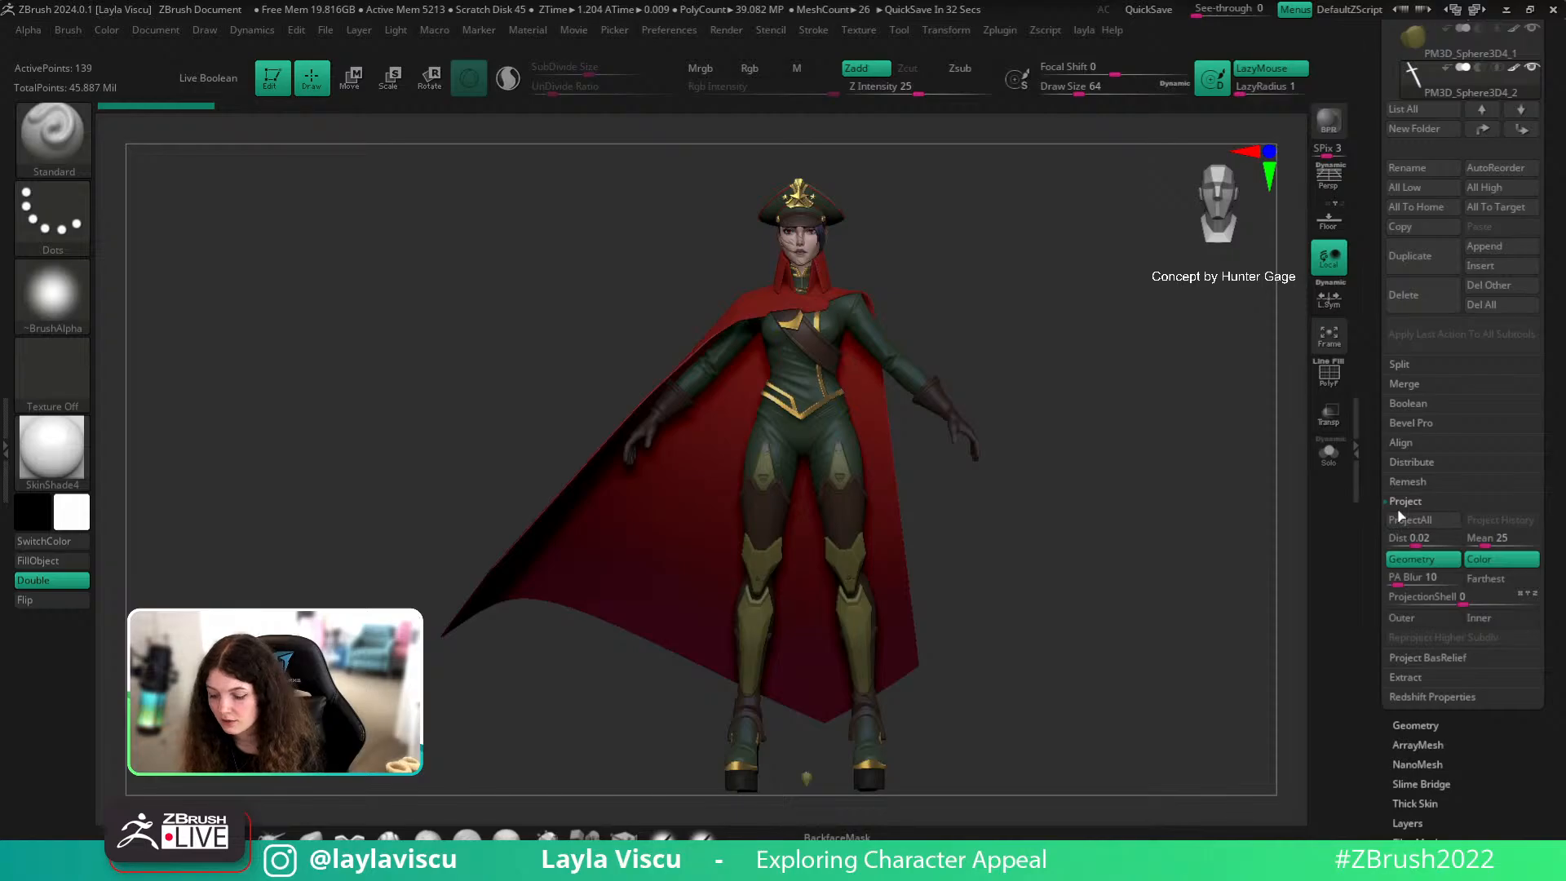
drag(1563, 377, 1563, 449)
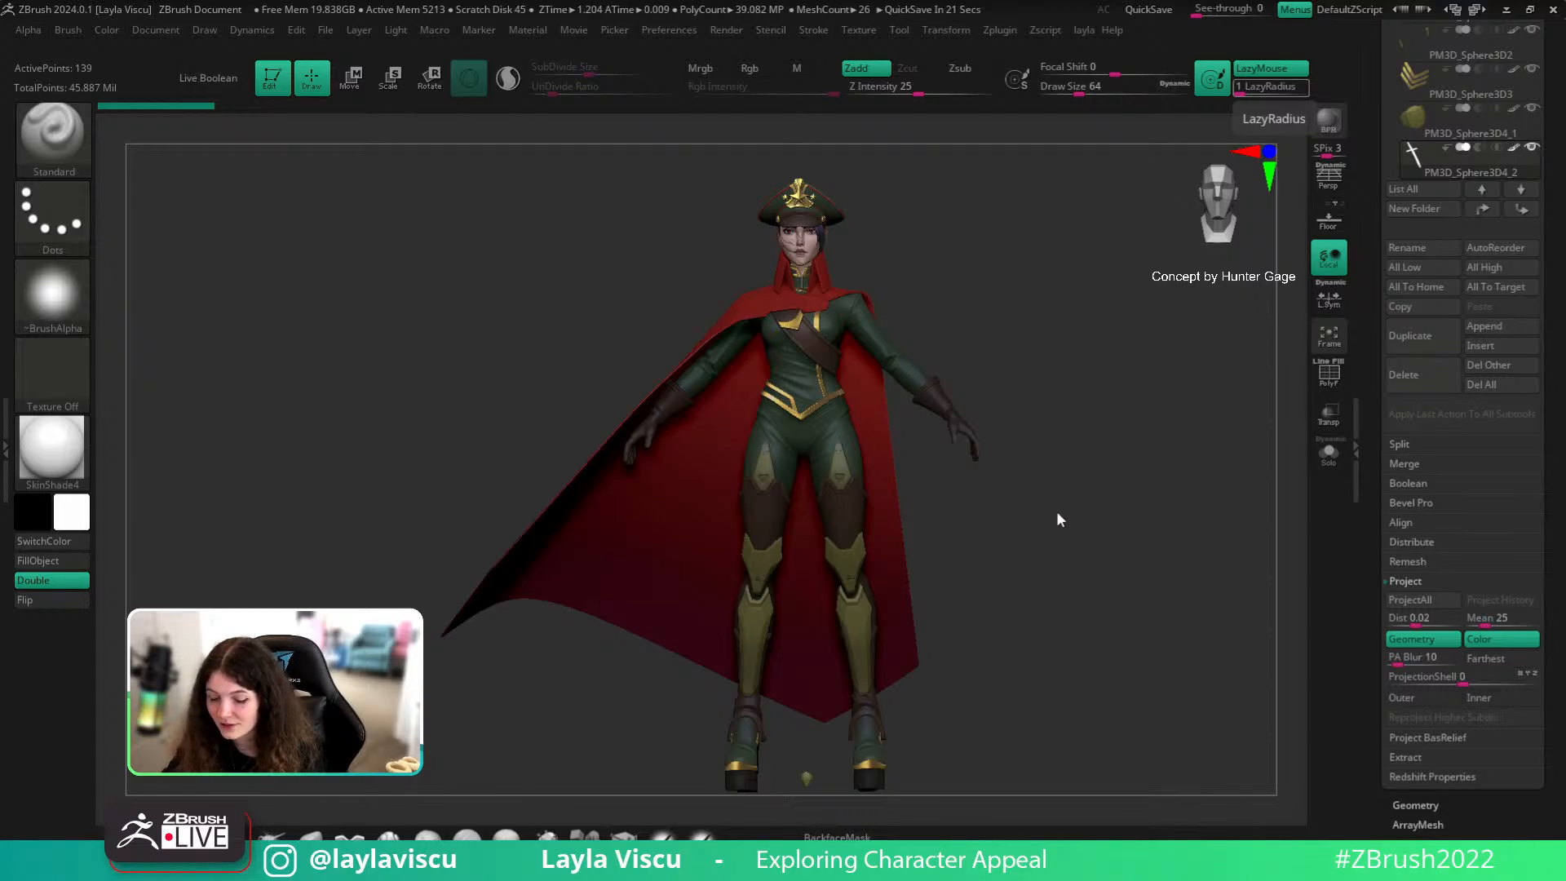
mouse_move(1074, 521)
mouse_down()
mouse_move(1006, 518)
mouse_move(1066, 523)
mouse_up()
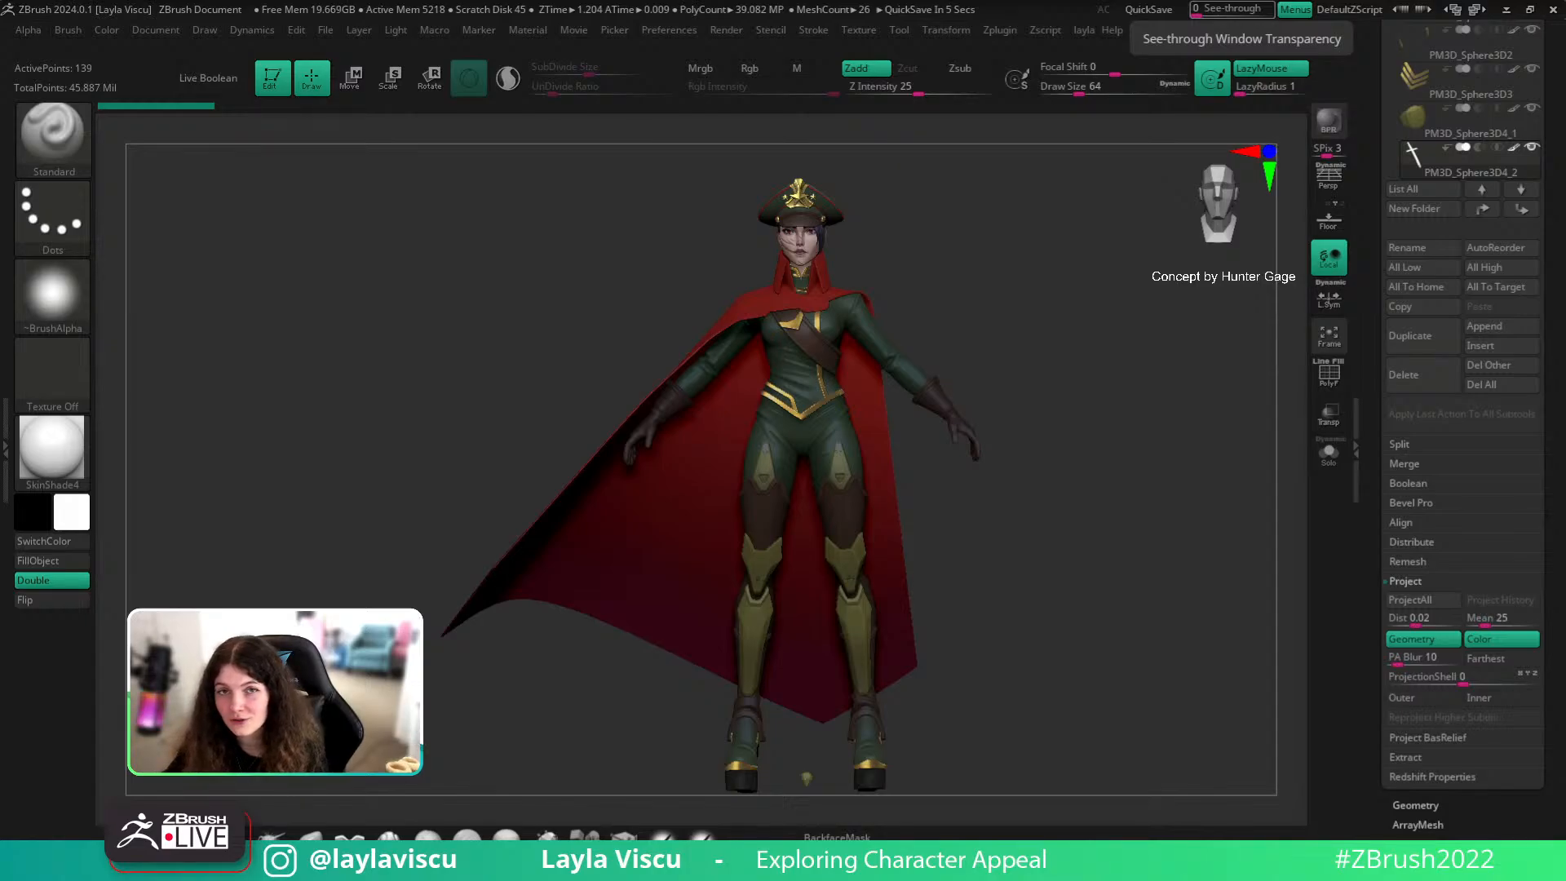
Step: Select the eyes subtool general_v015 and frame the character's face
drag(1563, 438, 1562, 612)
scroll(1469, 678, up, 2)
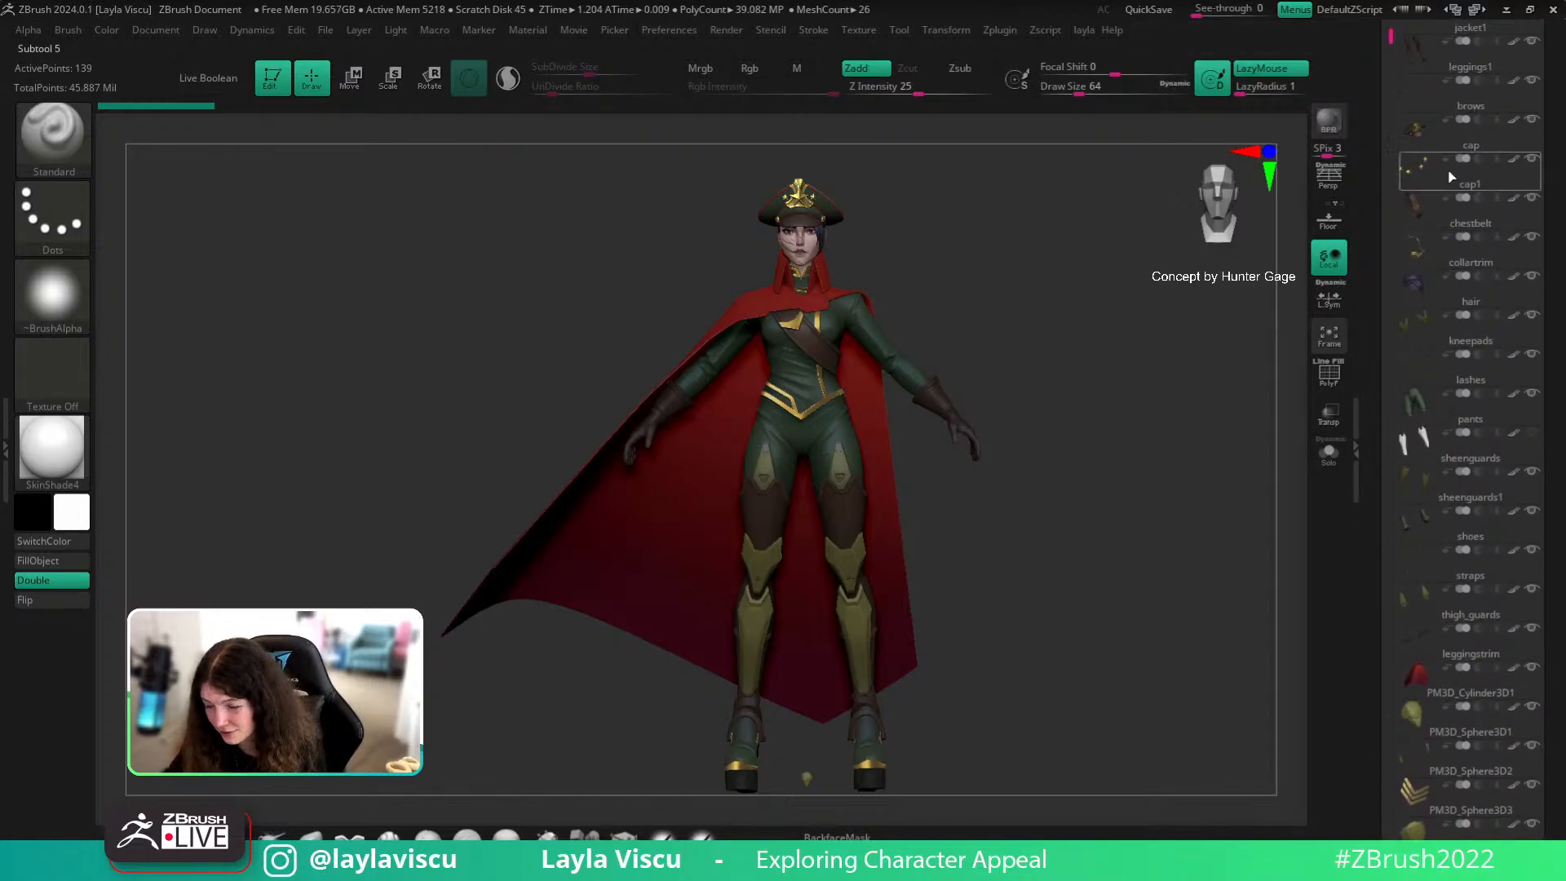
scroll(1461, 236, up, 5)
scroll(1460, 236, up, 2)
click(1444, 200)
key(f)
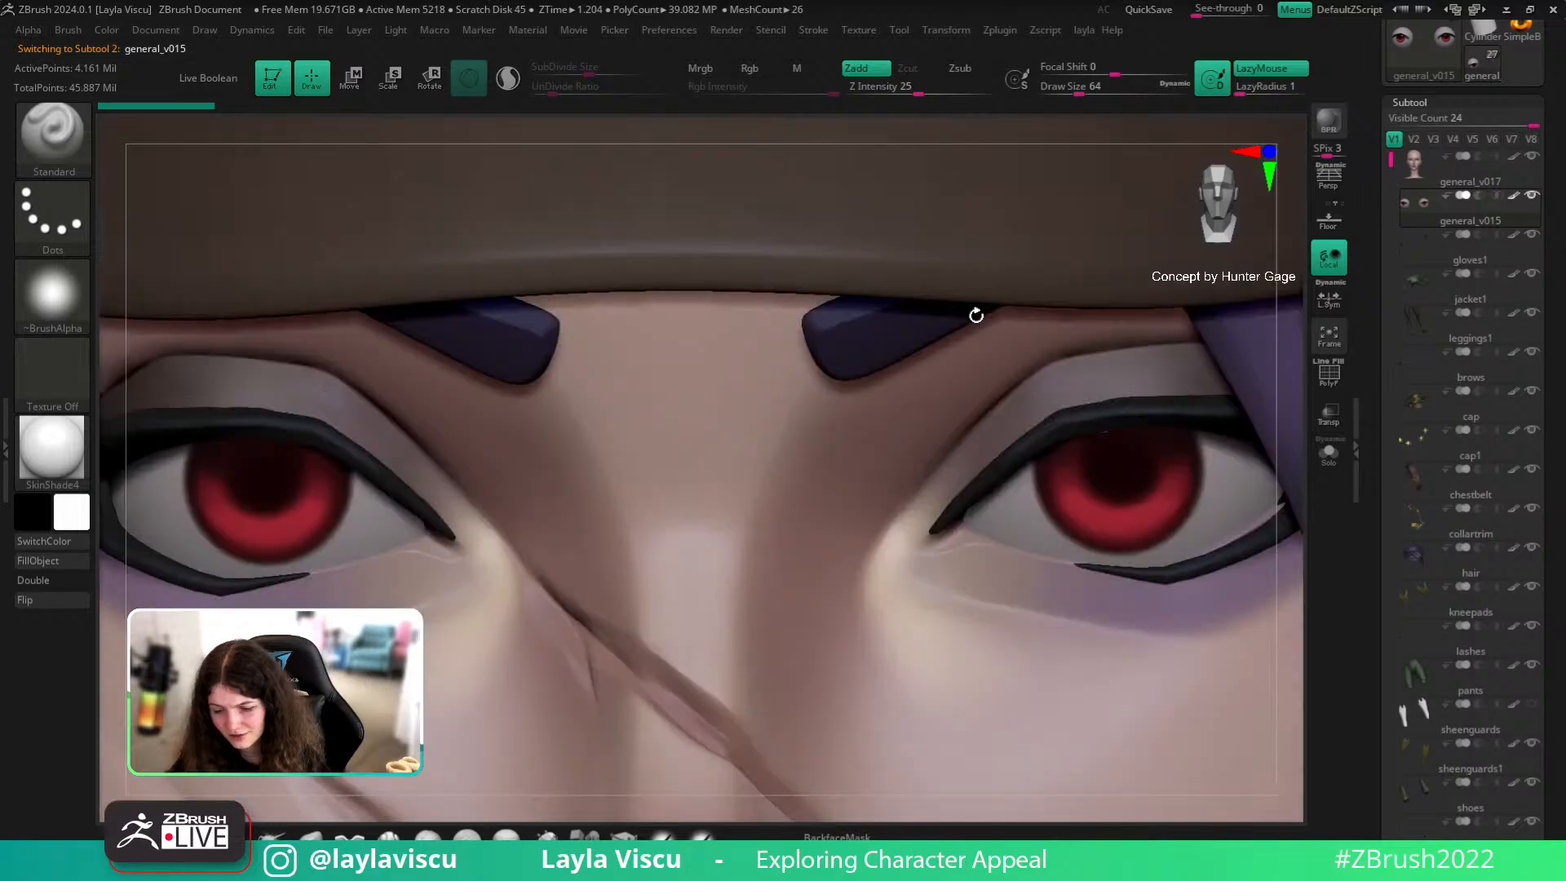
ctrl+right_drag(743, 403, 457, 416)
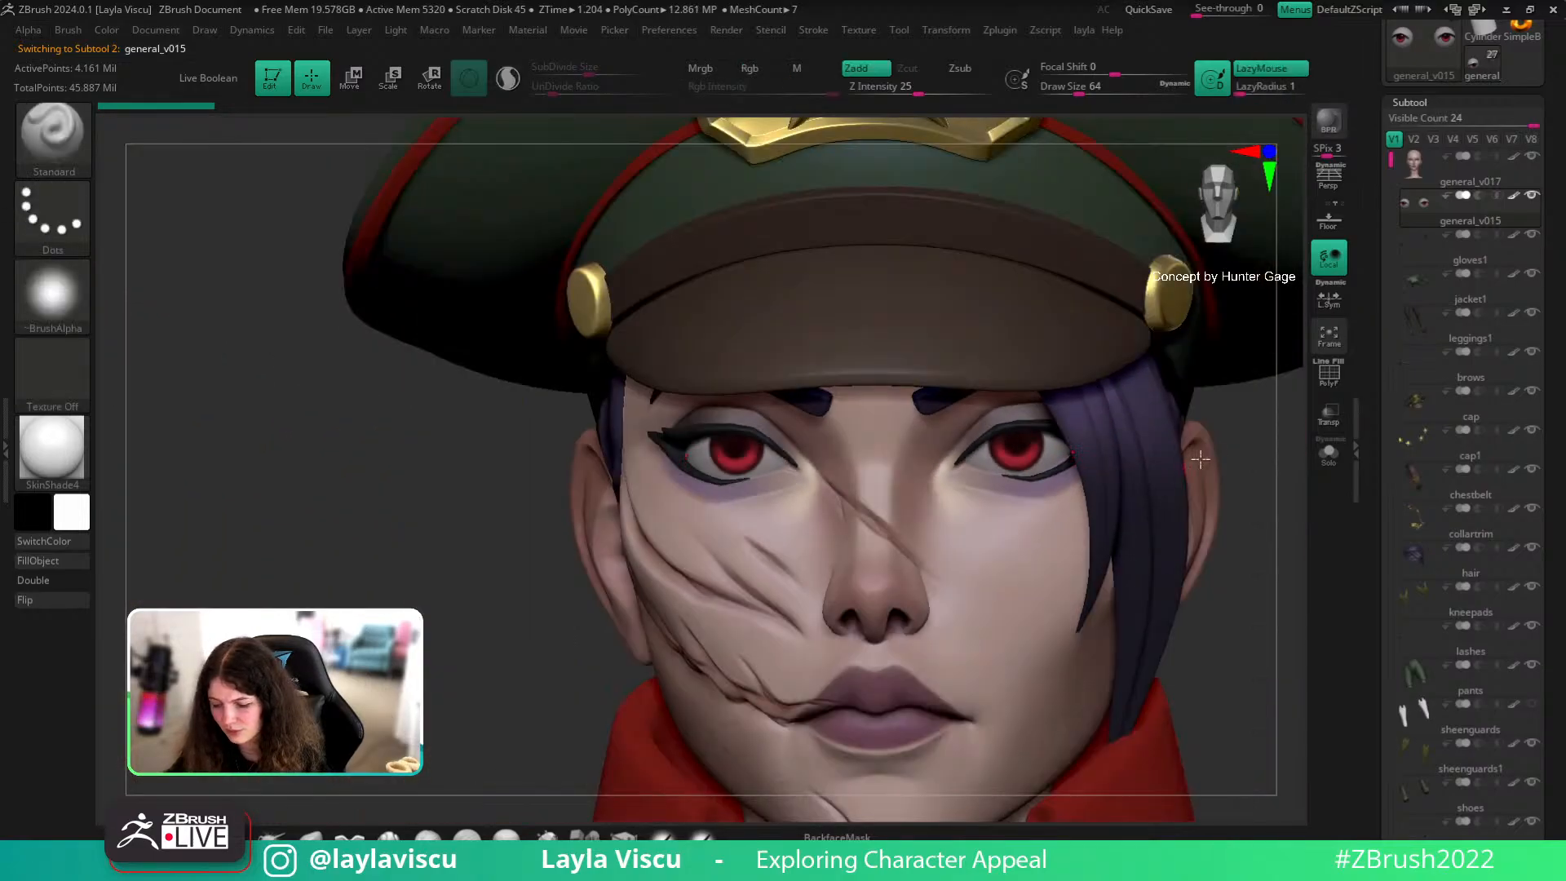
Step: Isolate the eyeballs with Solo, inspect them from a slight angle and show the whole character again
click(1328, 455)
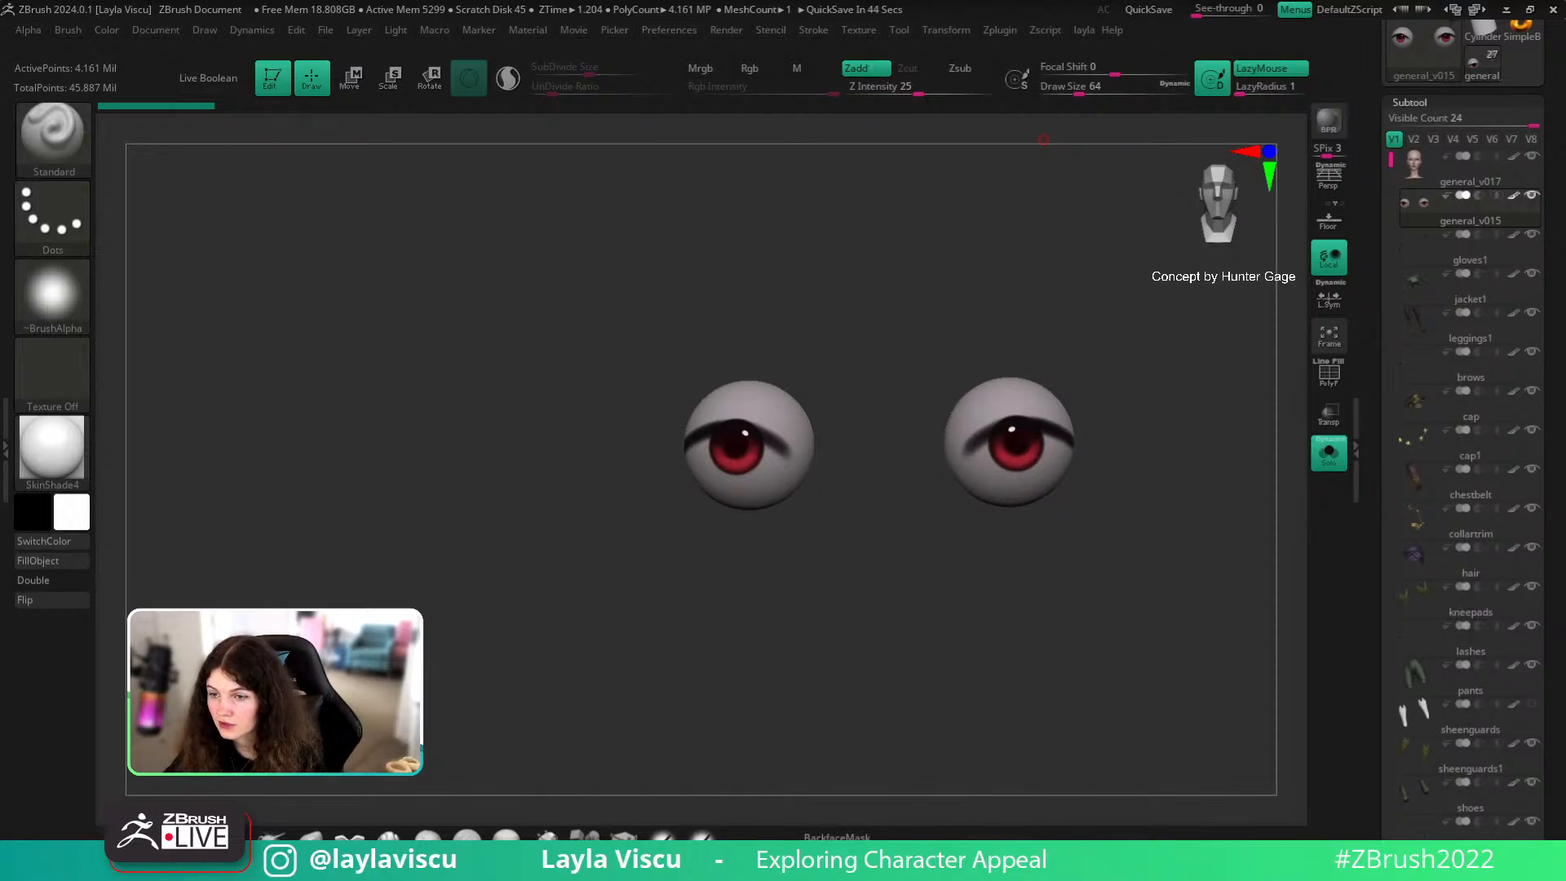
drag(1116, 533, 1032, 477)
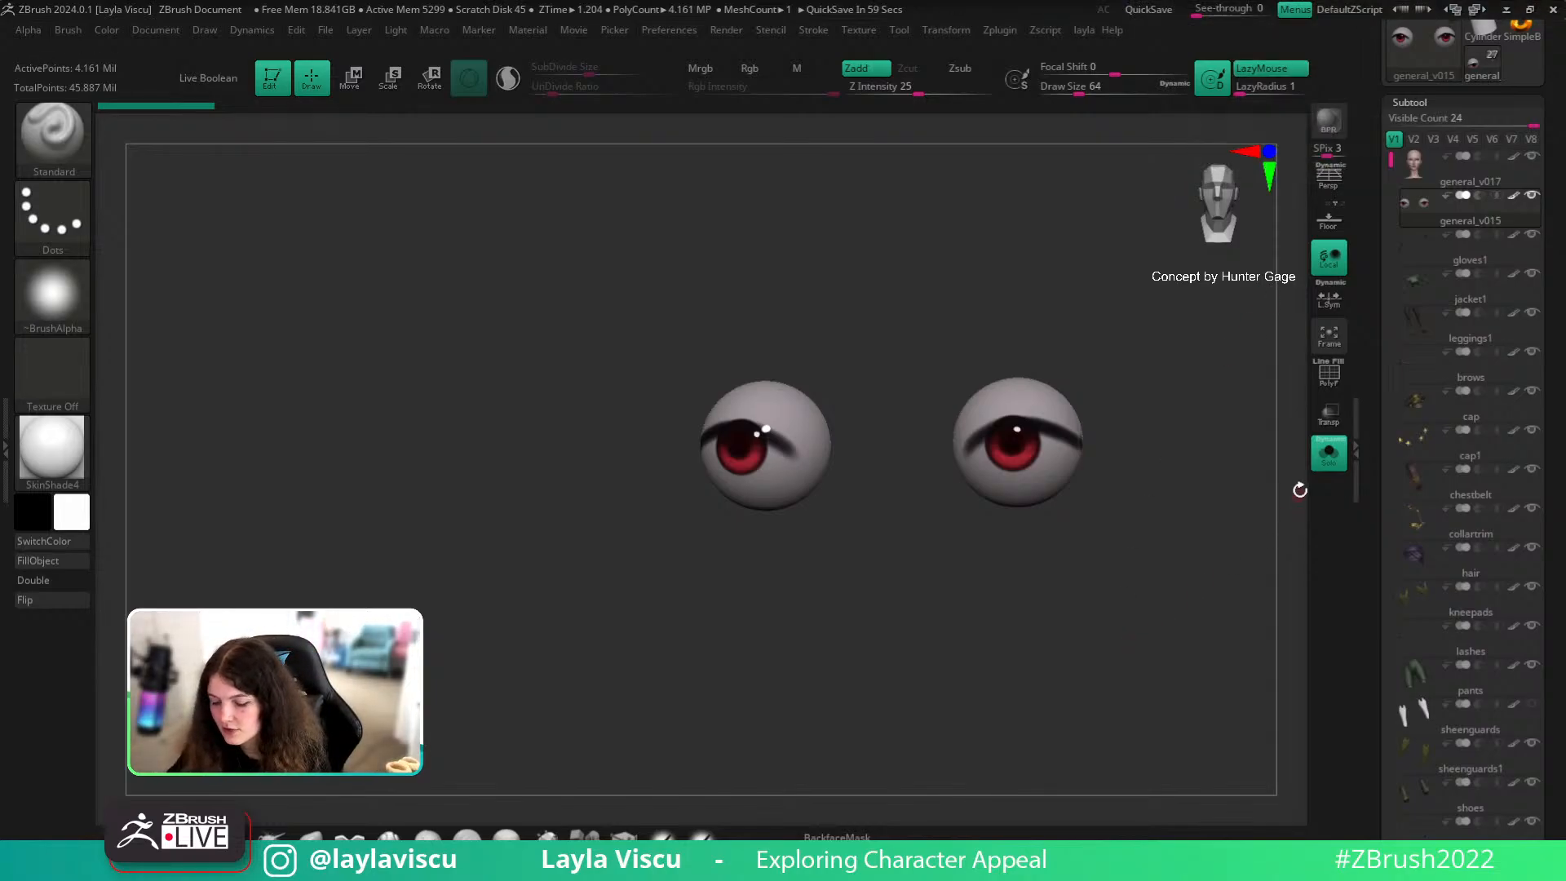
click(1329, 453)
Step: Turn on perspective for the view with the full character in frame
ctrl+right_drag(710, 443, 703, 383)
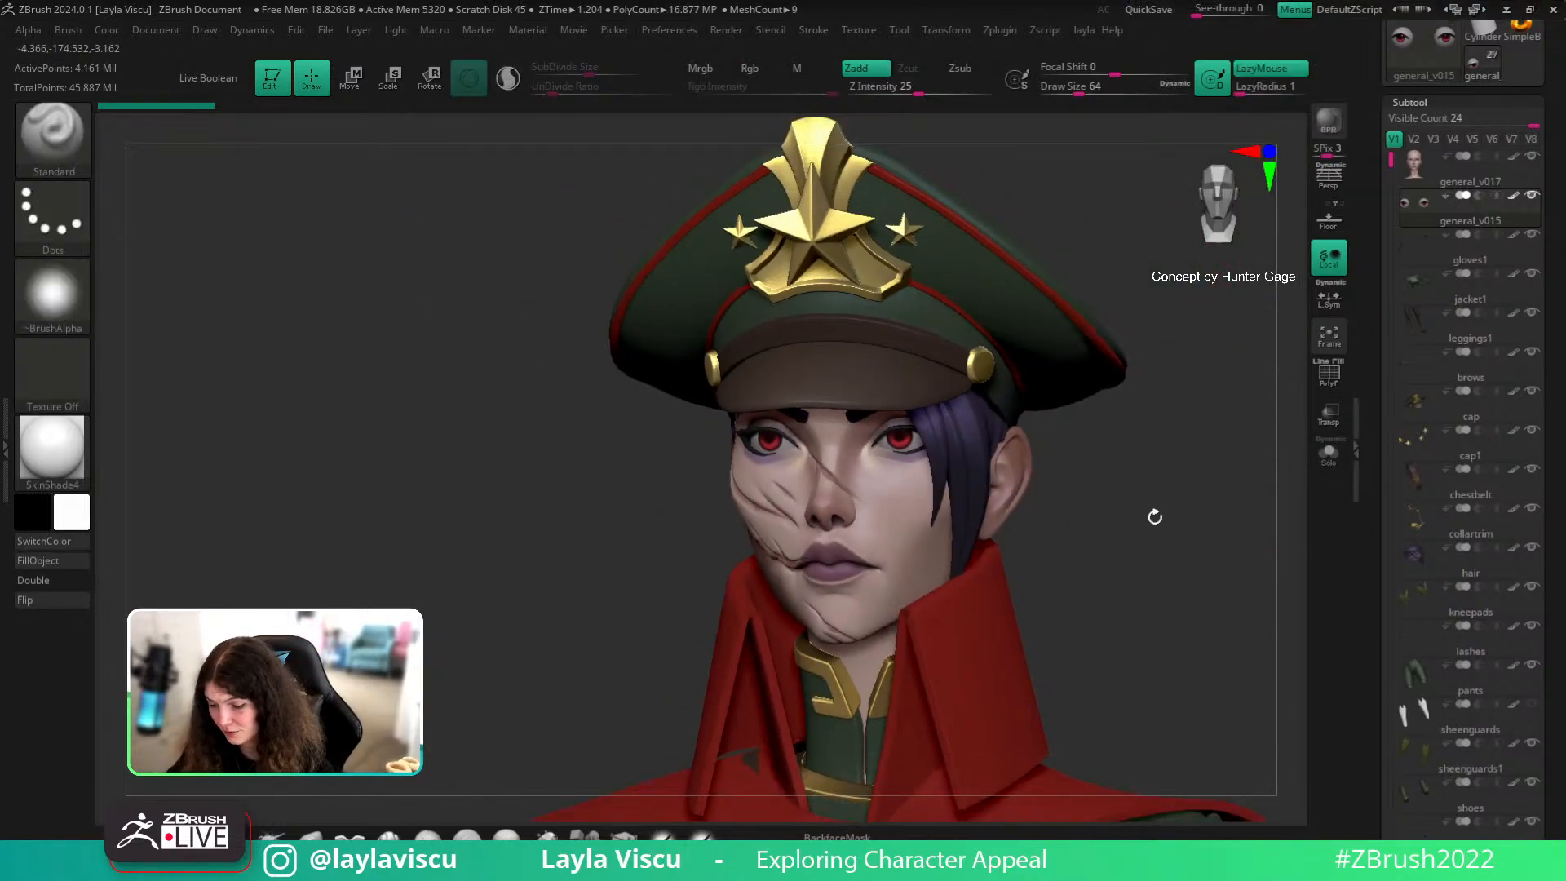
ctrl+right_drag(1154, 517, 1085, 490)
drag(1086, 491, 1045, 531)
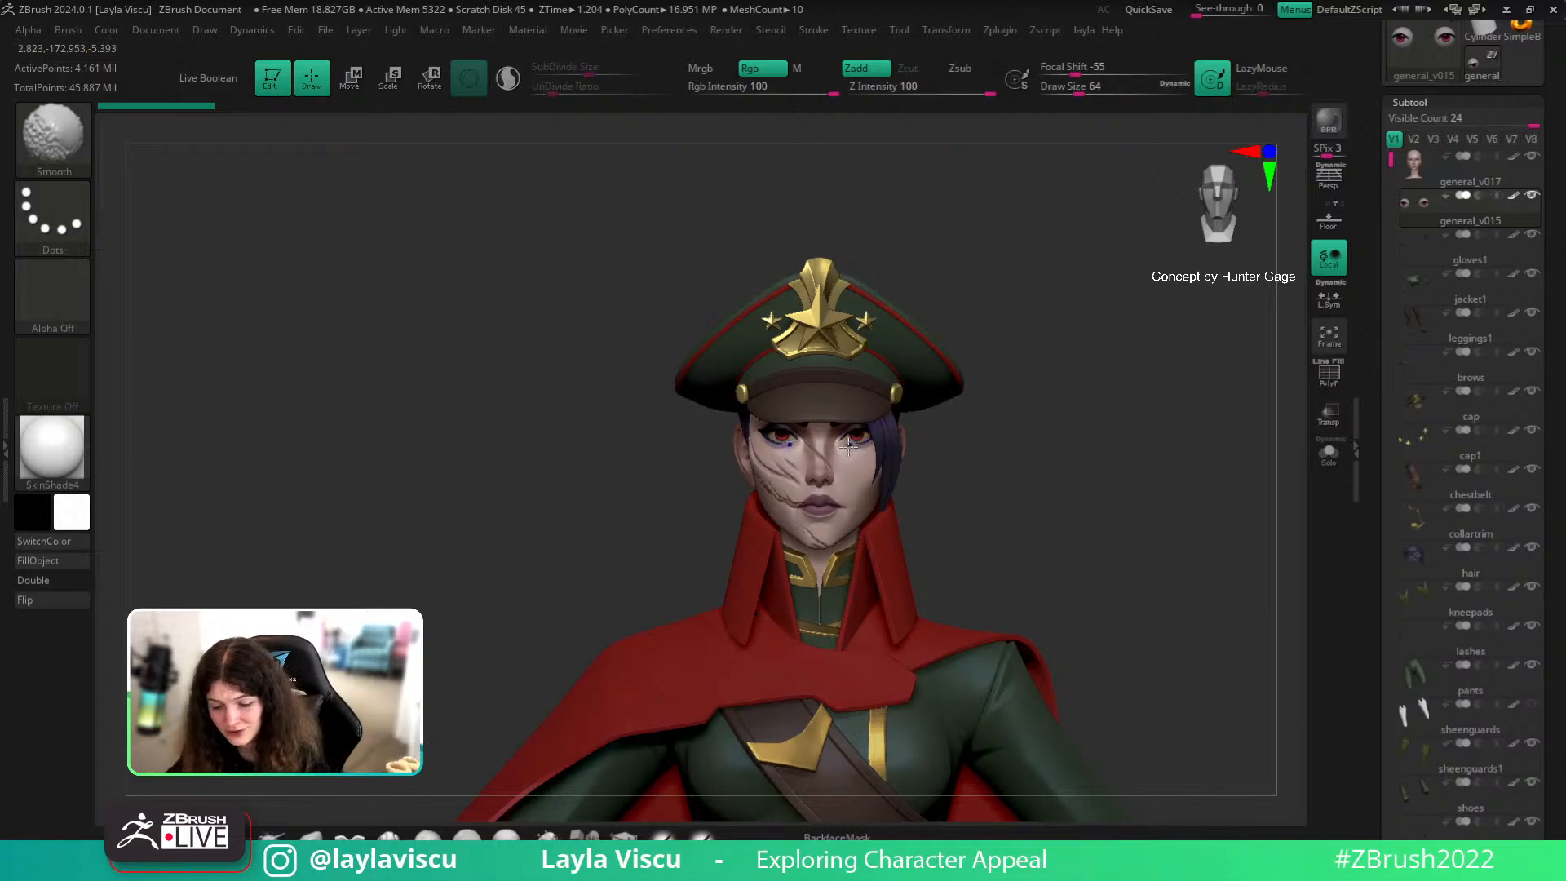
mouse_move(842, 430)
ctrl+right_down()
mouse_move(1091, 552)
mouse_move(1088, 479)
mouse_move(1091, 542)
mouse_move(1142, 571)
mouse_move(1069, 539)
mouse_move(982, 346)
mouse_move(899, 343)
mouse_move(941, 360)
ctrl+right_up()
click(1338, 192)
drag(1077, 364, 1077, 416)
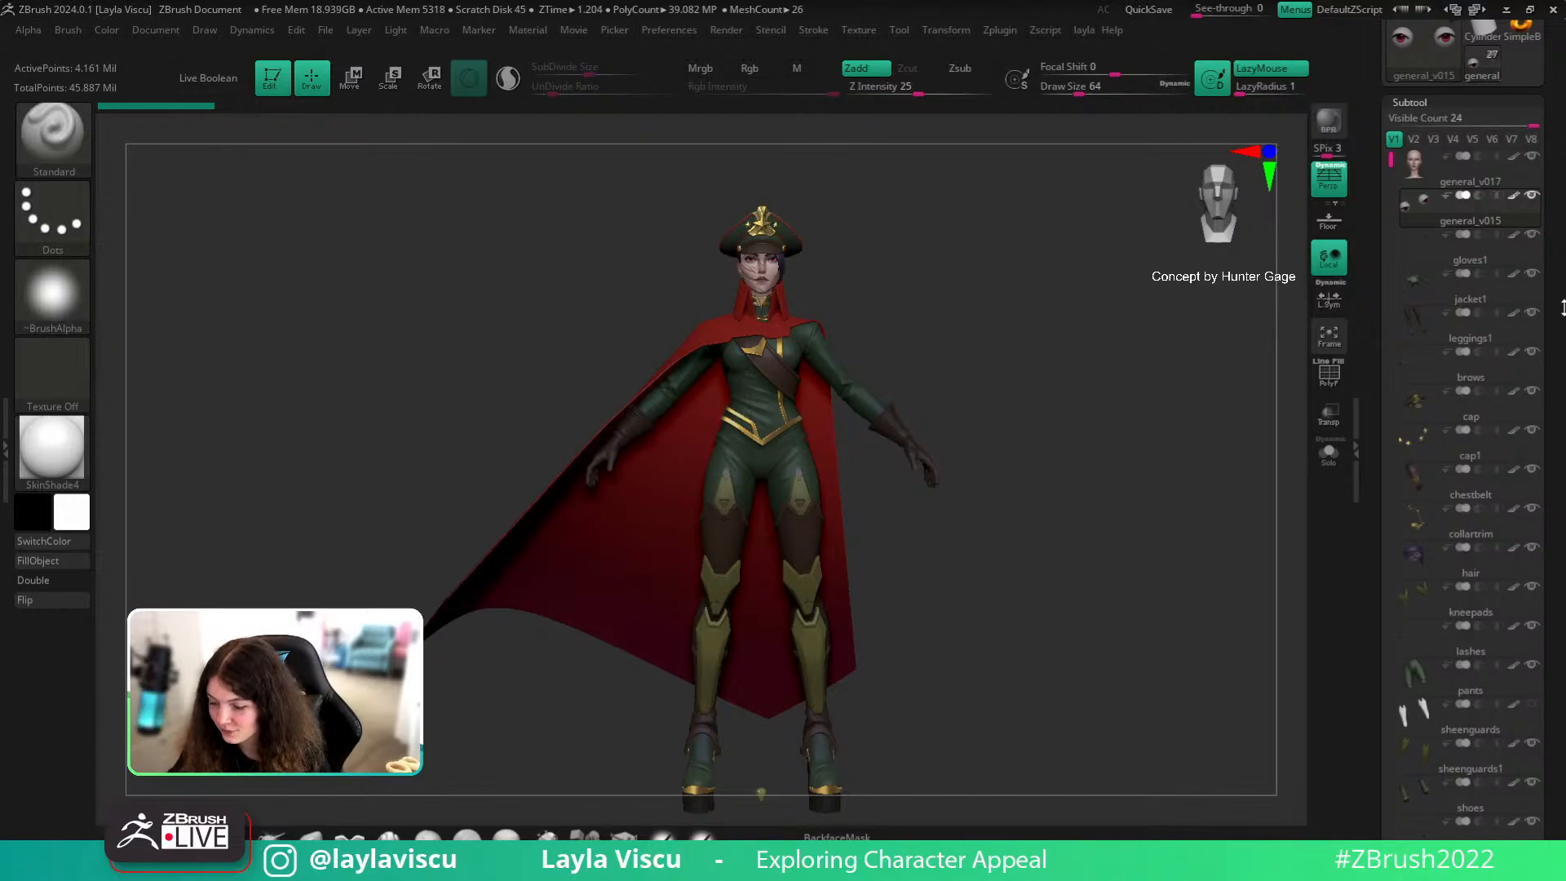
Step: Look through the character's subtool list, from the head and clothing pieces down to the shoulder shield parts
drag(1557, 306, 1555, 522)
drag(1167, 392, 1131, 390)
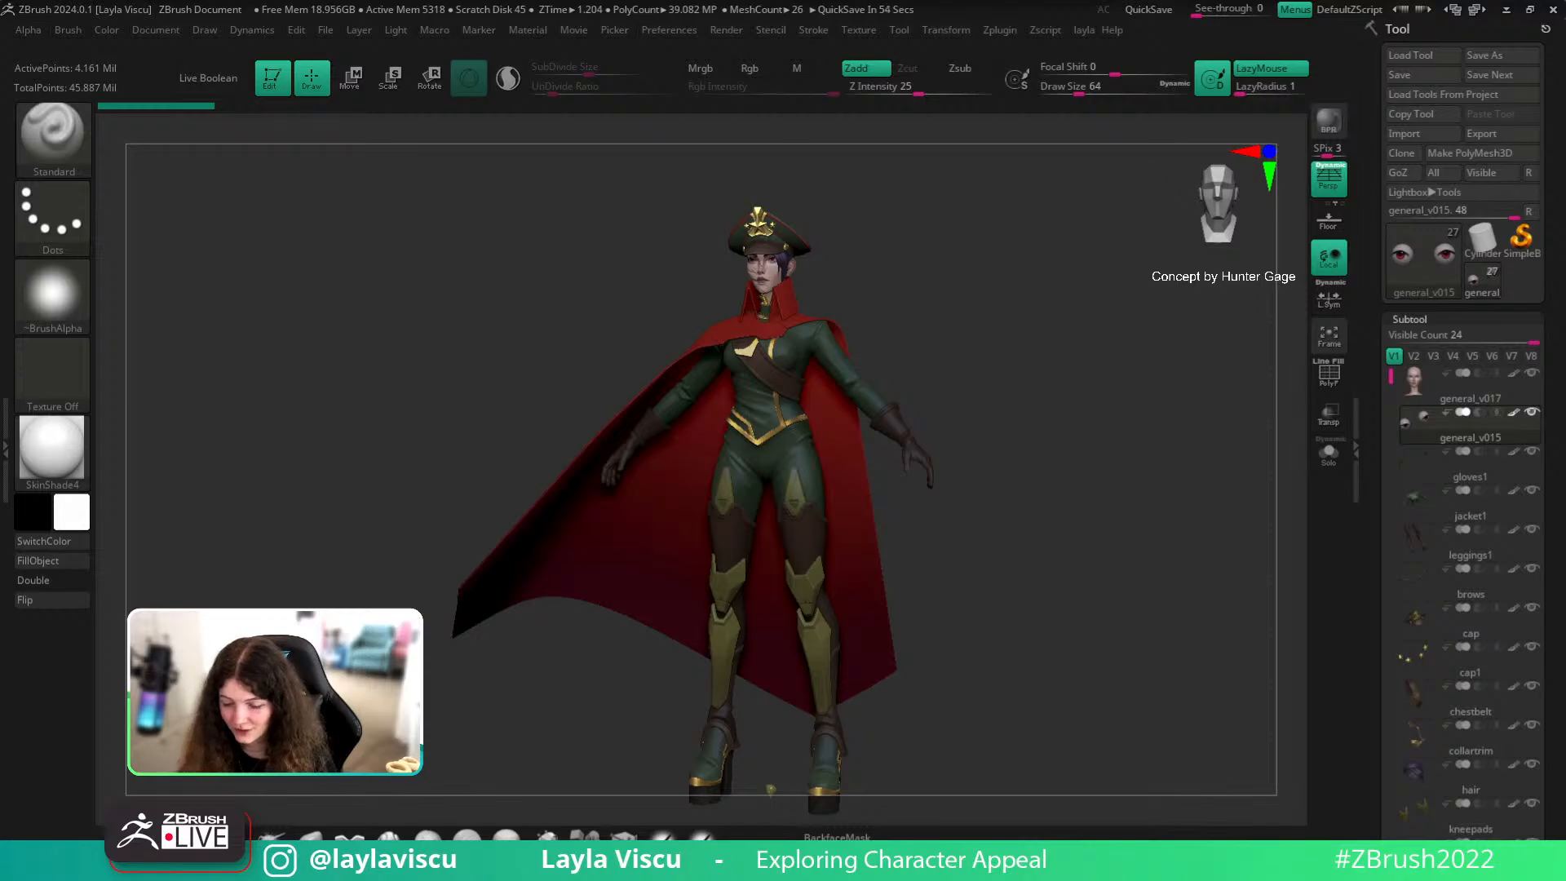
scroll(1455, 247, down, 5)
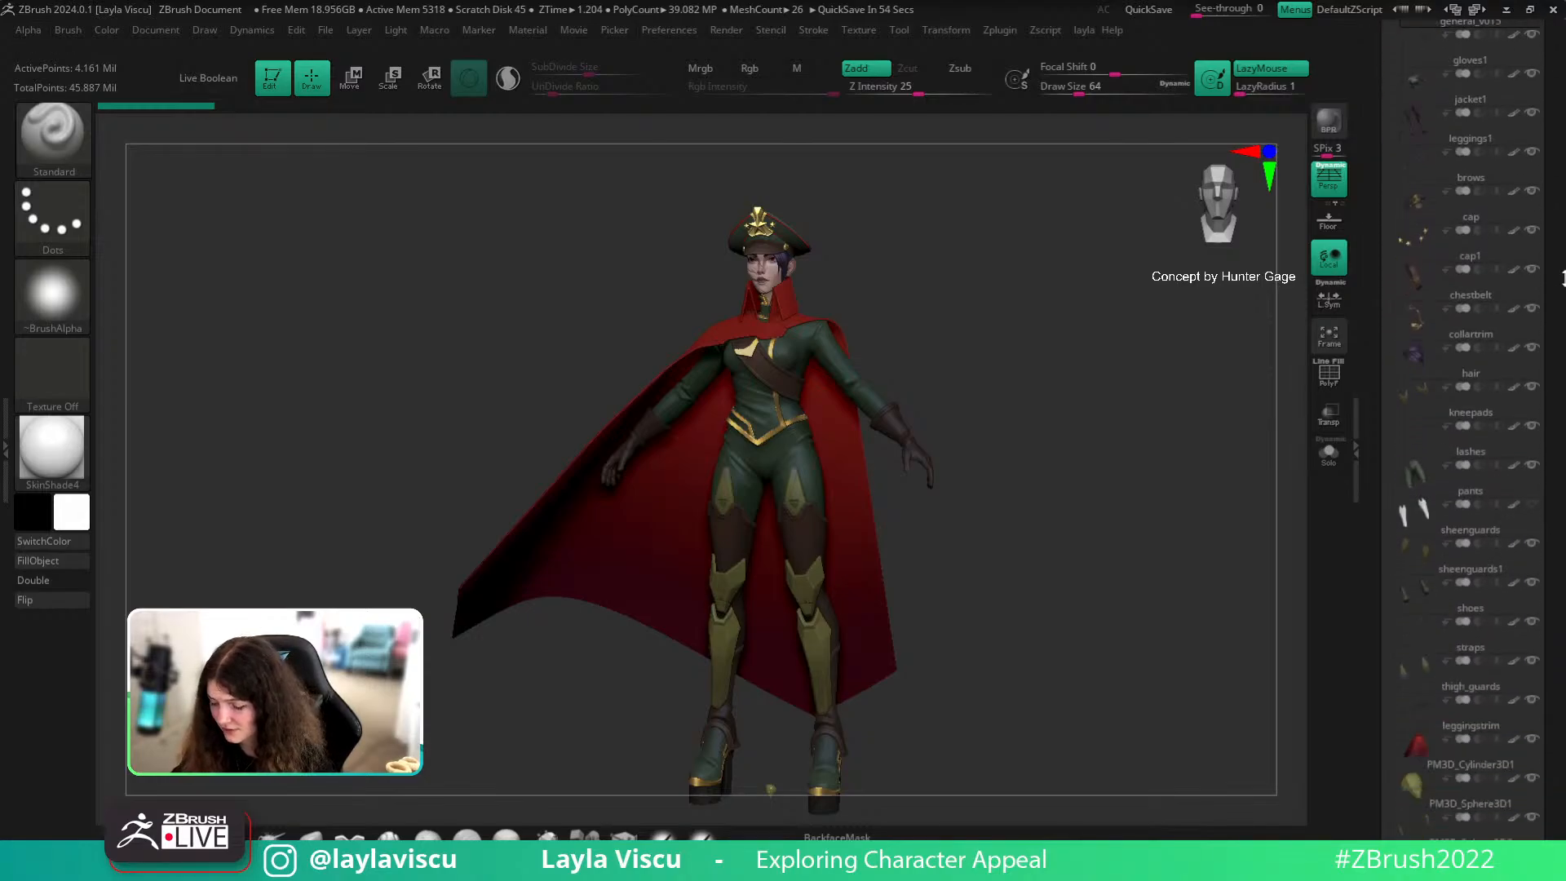
mouse_move(1444, 245)
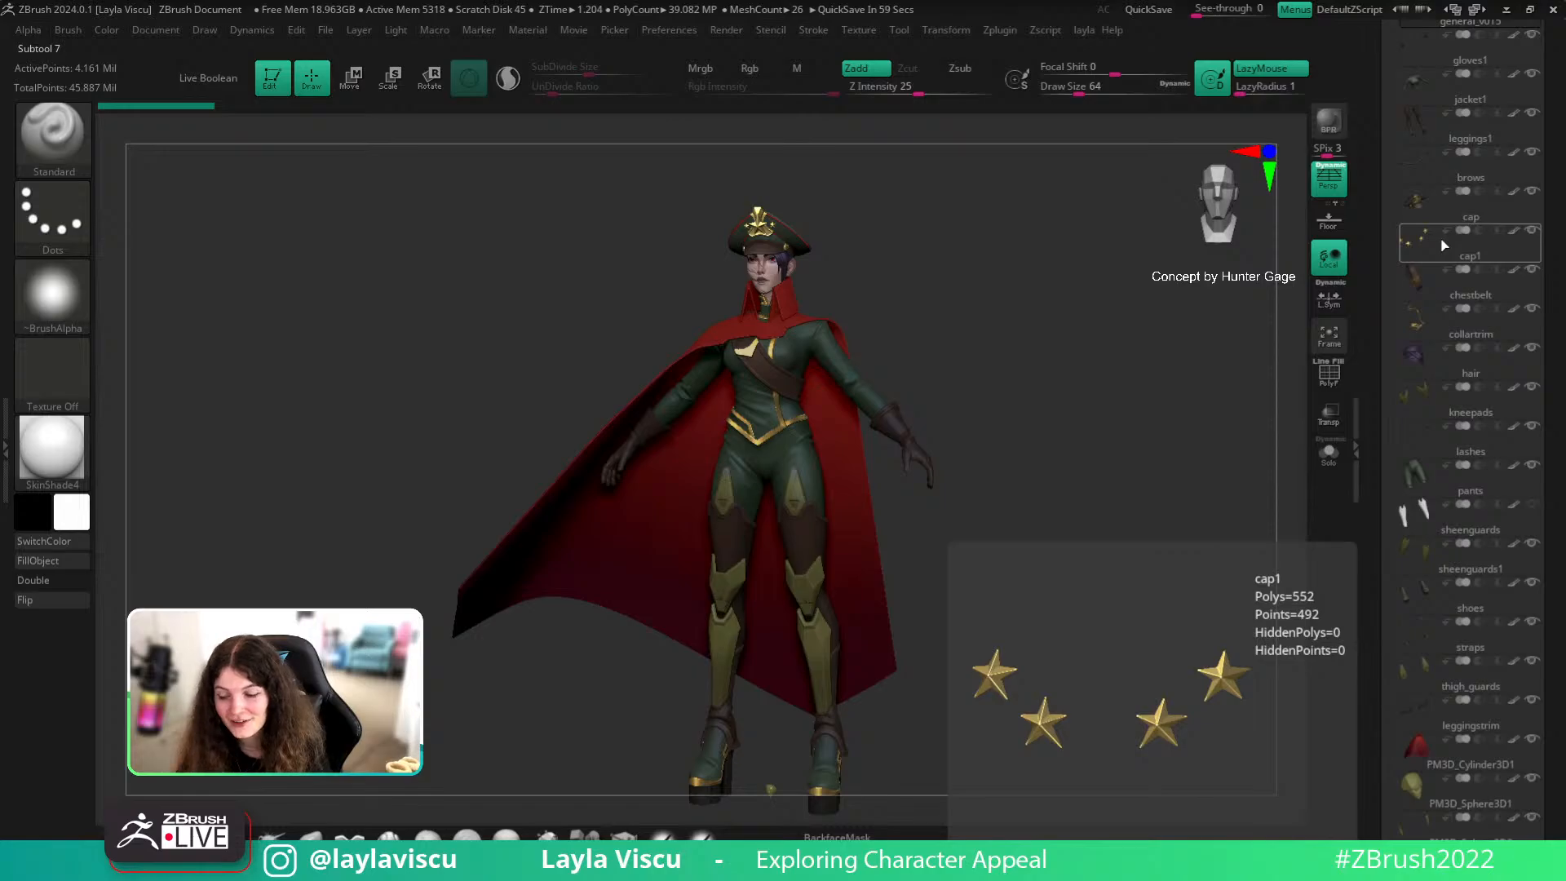
drag(1562, 473, 1563, 414)
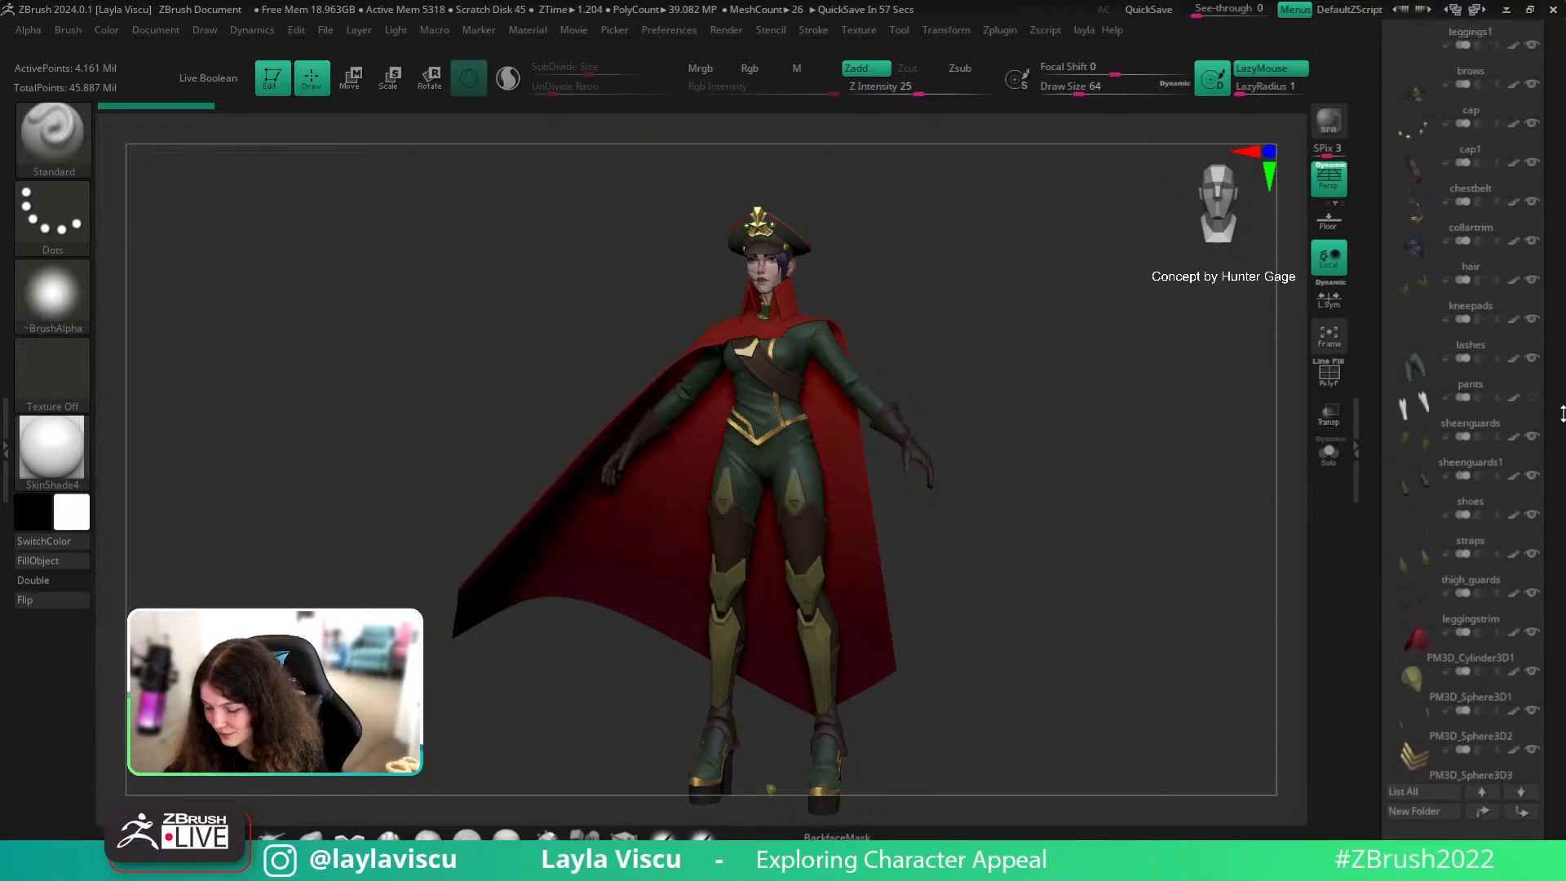
drag(1563, 482, 1563, 509)
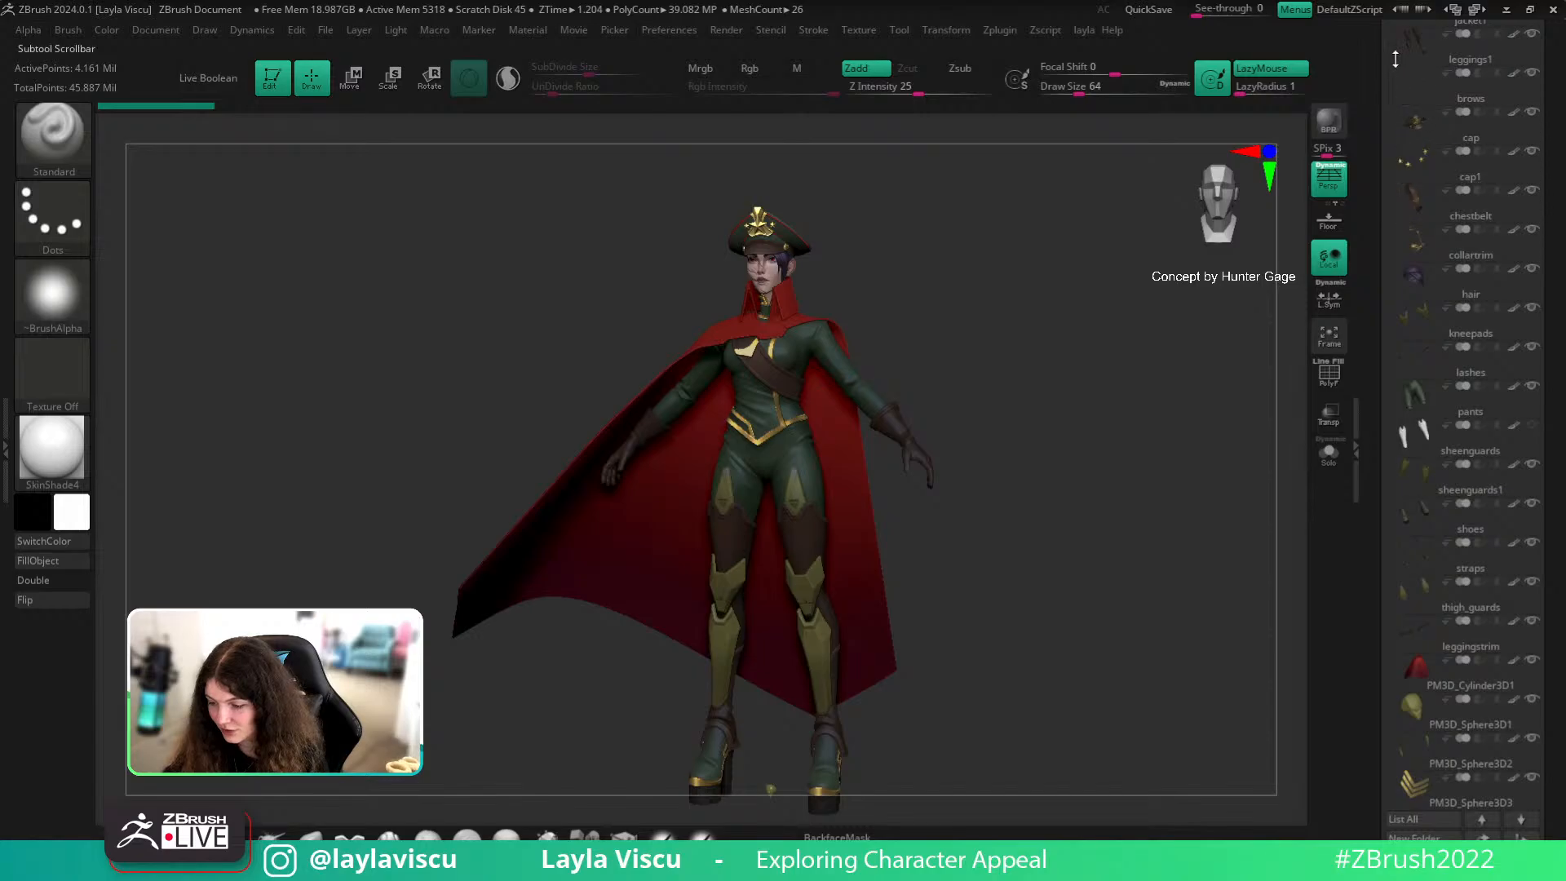
scroll(1400, 66, down, 5)
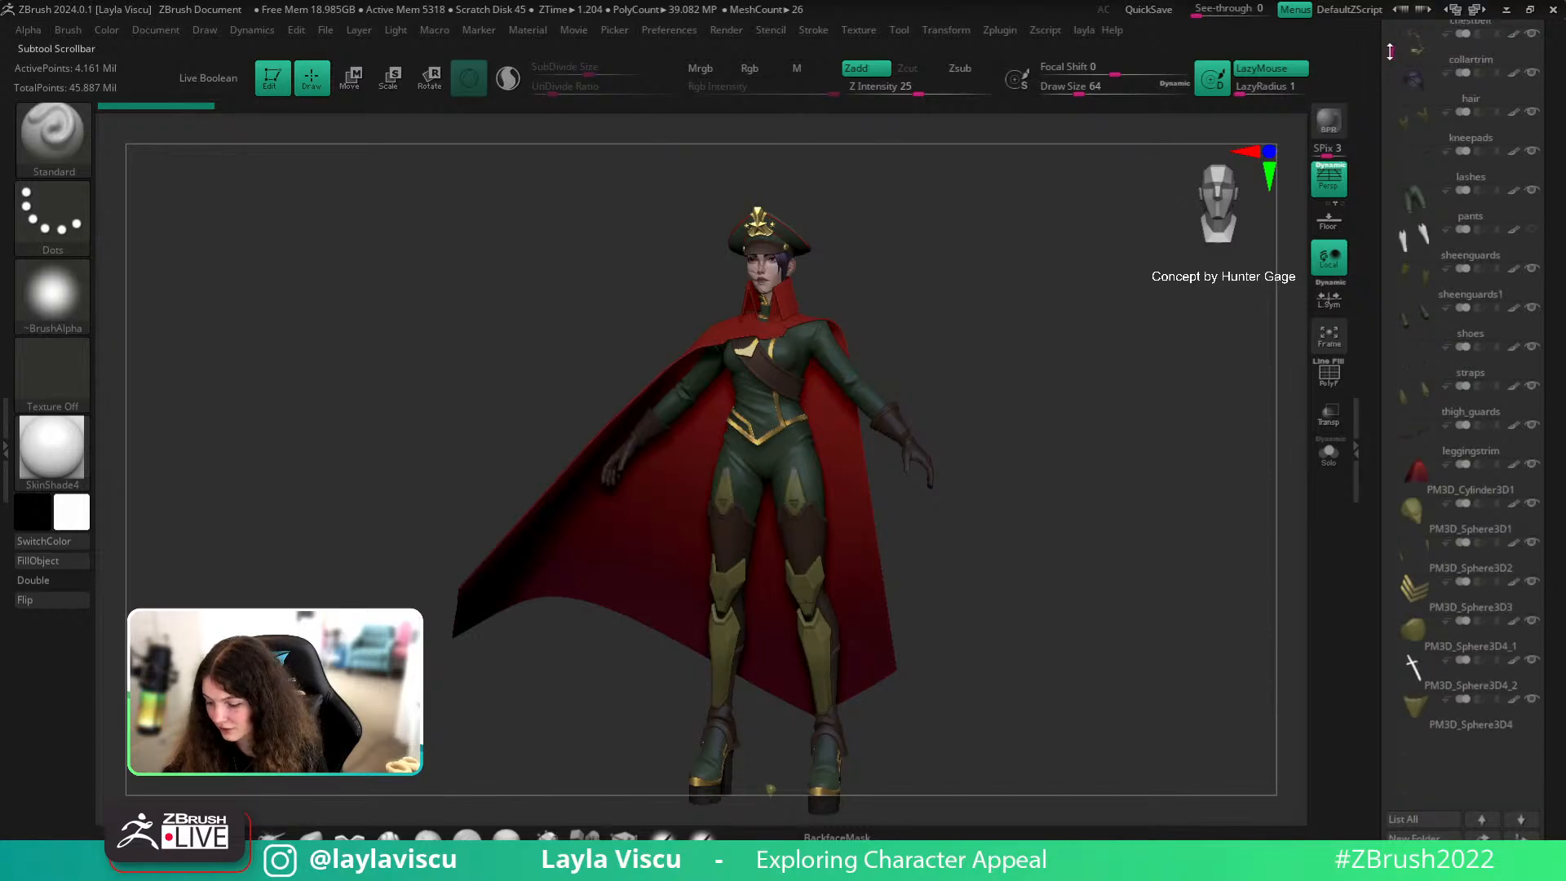
scroll(1552, 471, down, 3)
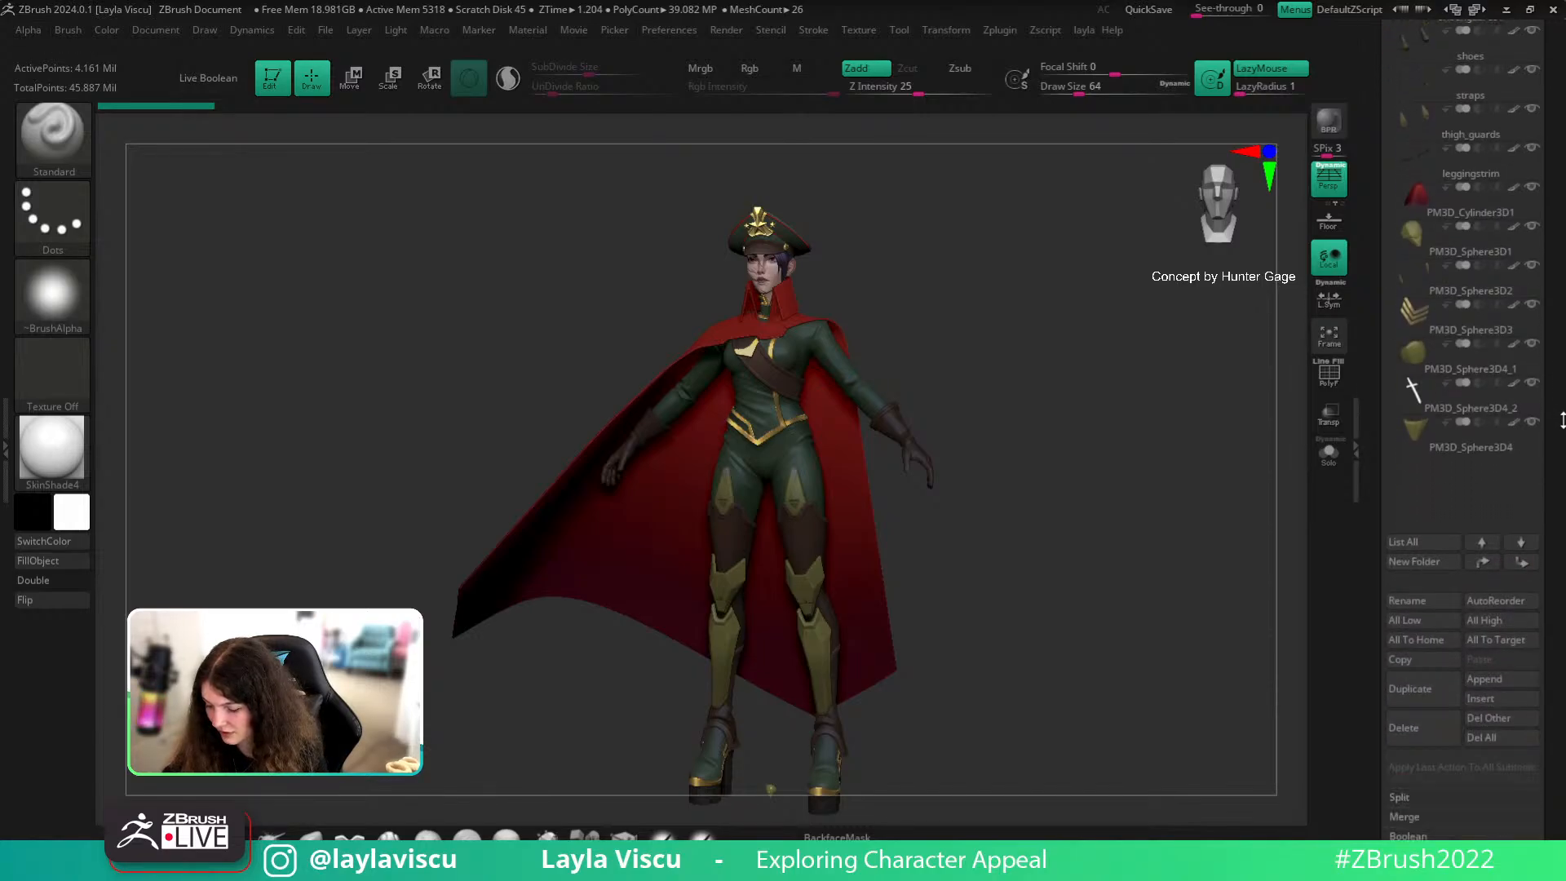
scroll(1405, 461, up, 10)
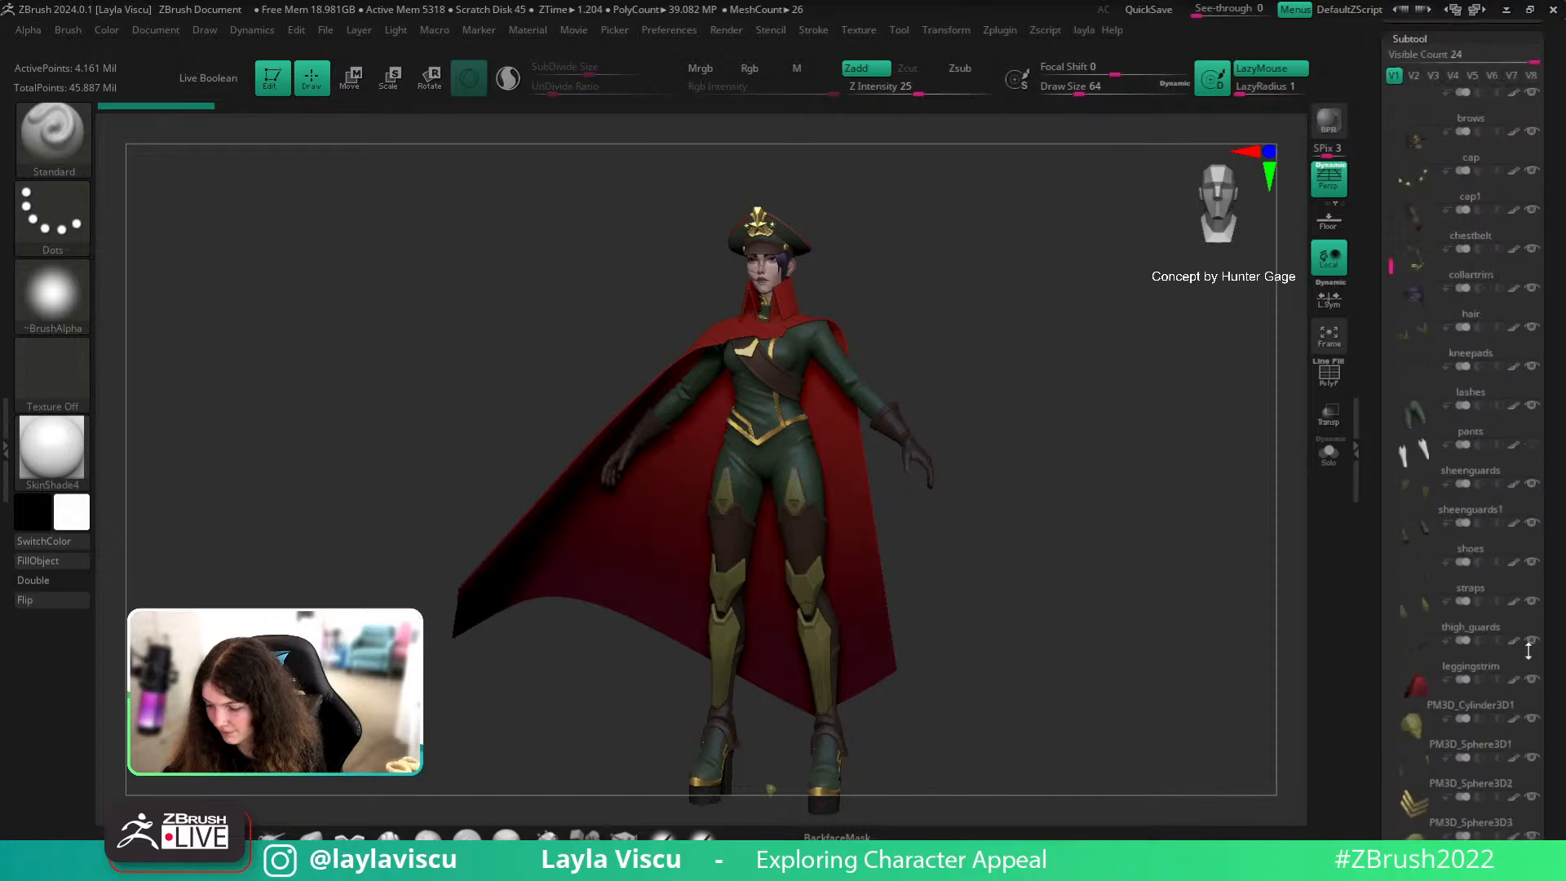
scroll(1405, 461, down, 8)
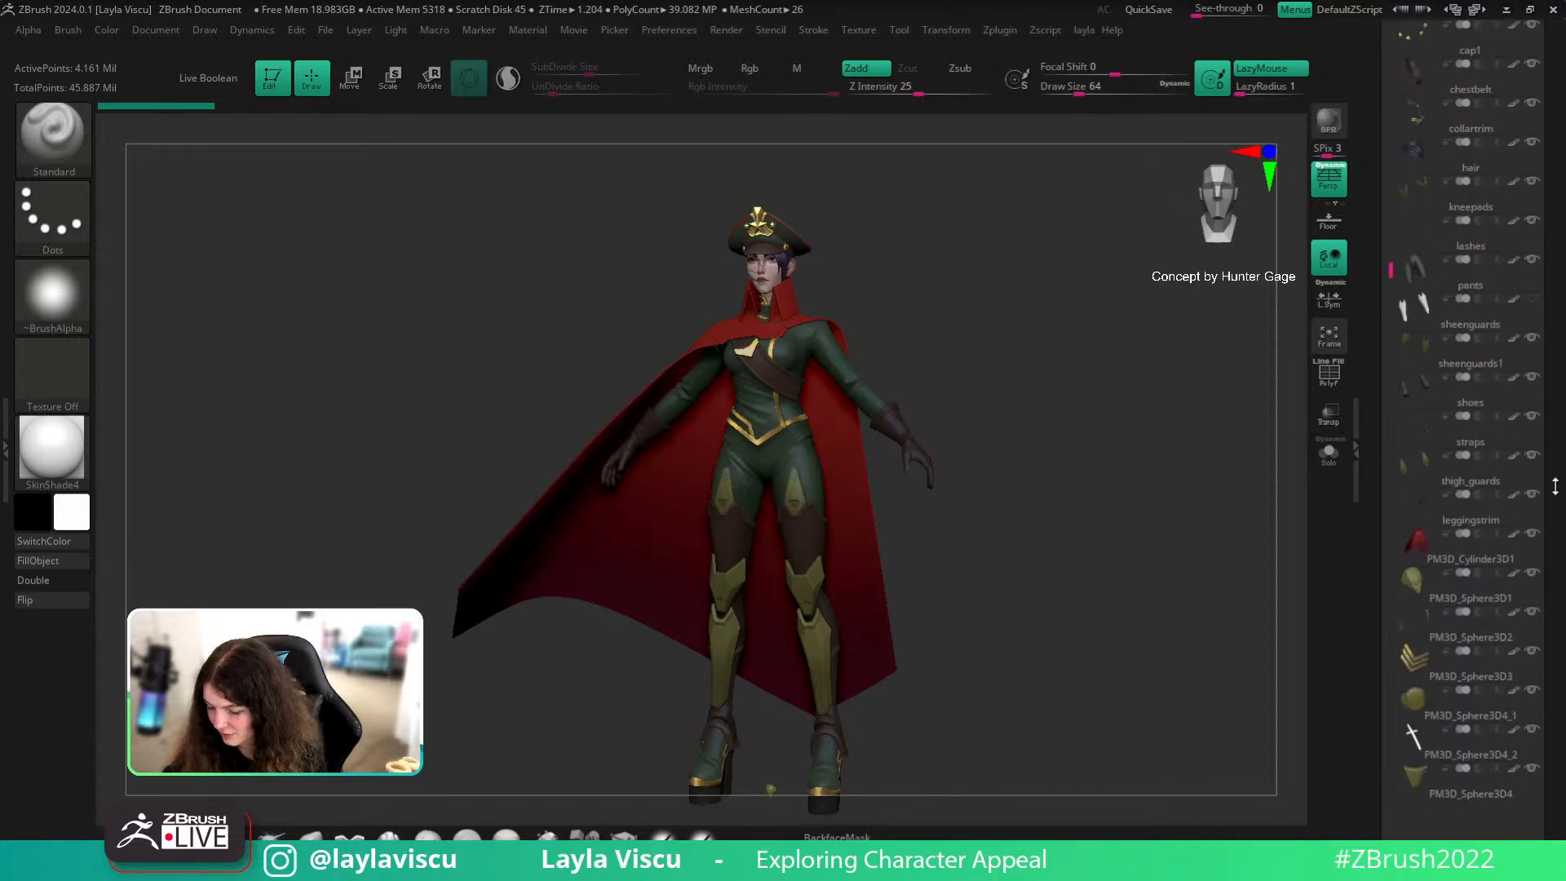